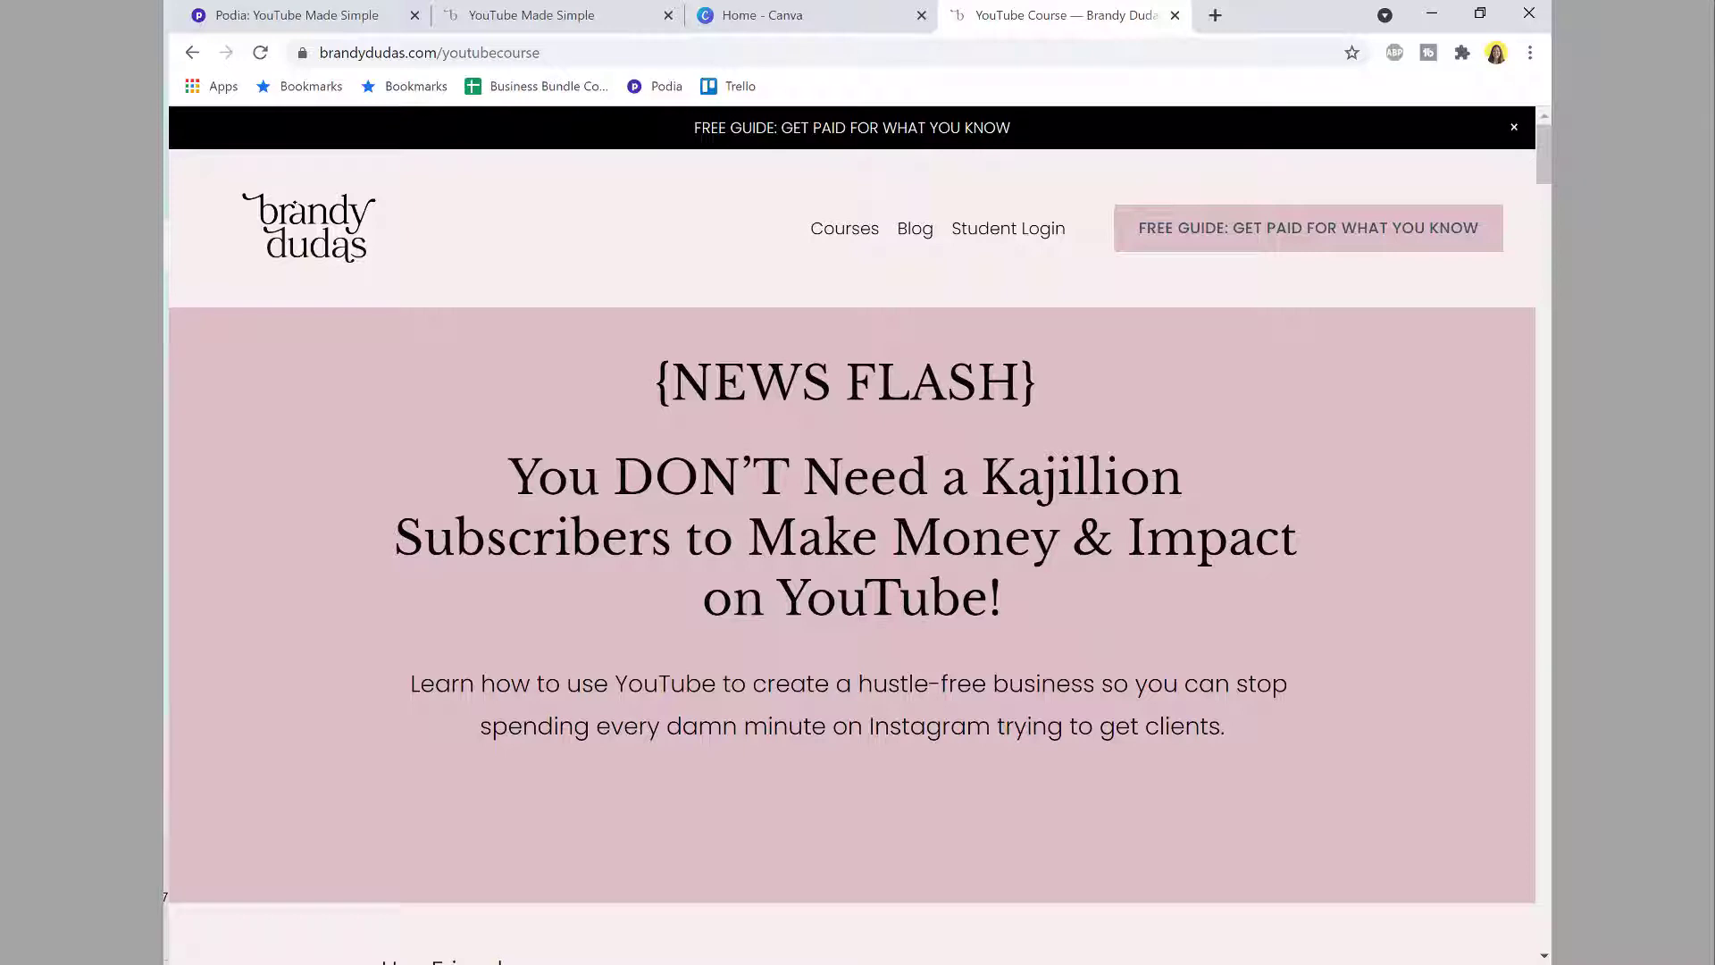
Step: Open the sticky note with the Colours, Fonts and URL headings, and switch to Canva's Brand Kit to reach the brand colors
{"action": "mouse_move", "coordinate": [167, 297]}
{"action": "left_click", "coordinate": [218, 259]}
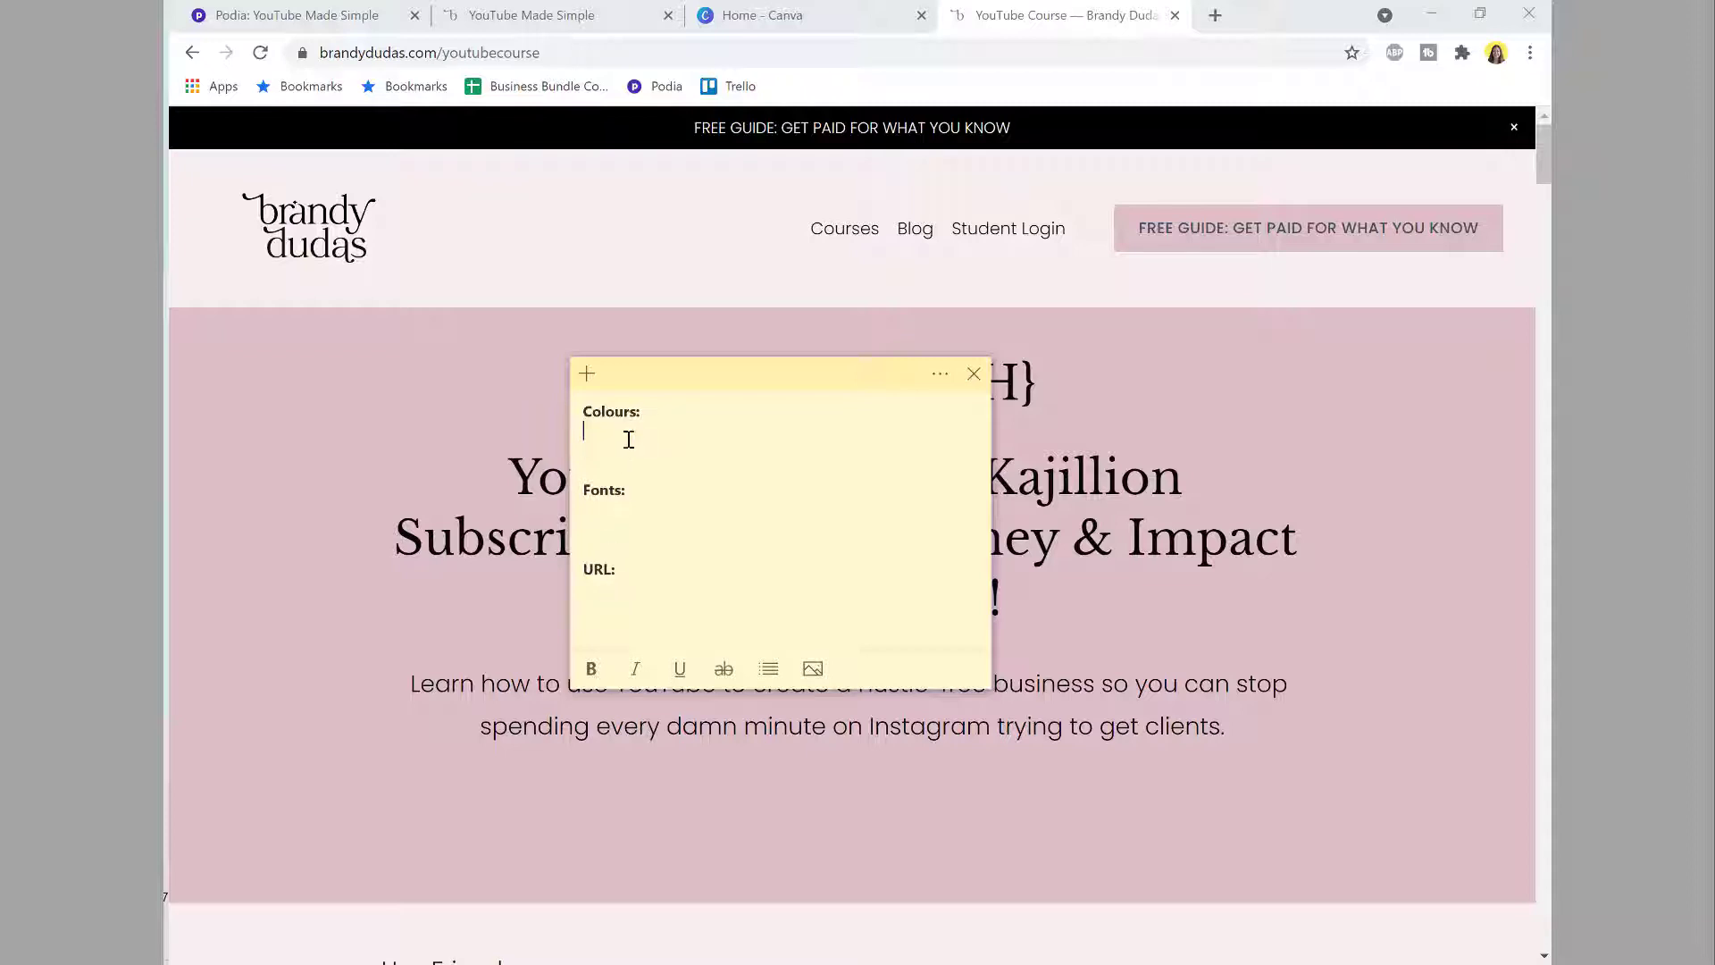
{"action": "left_click", "coordinate": [274, 391]}
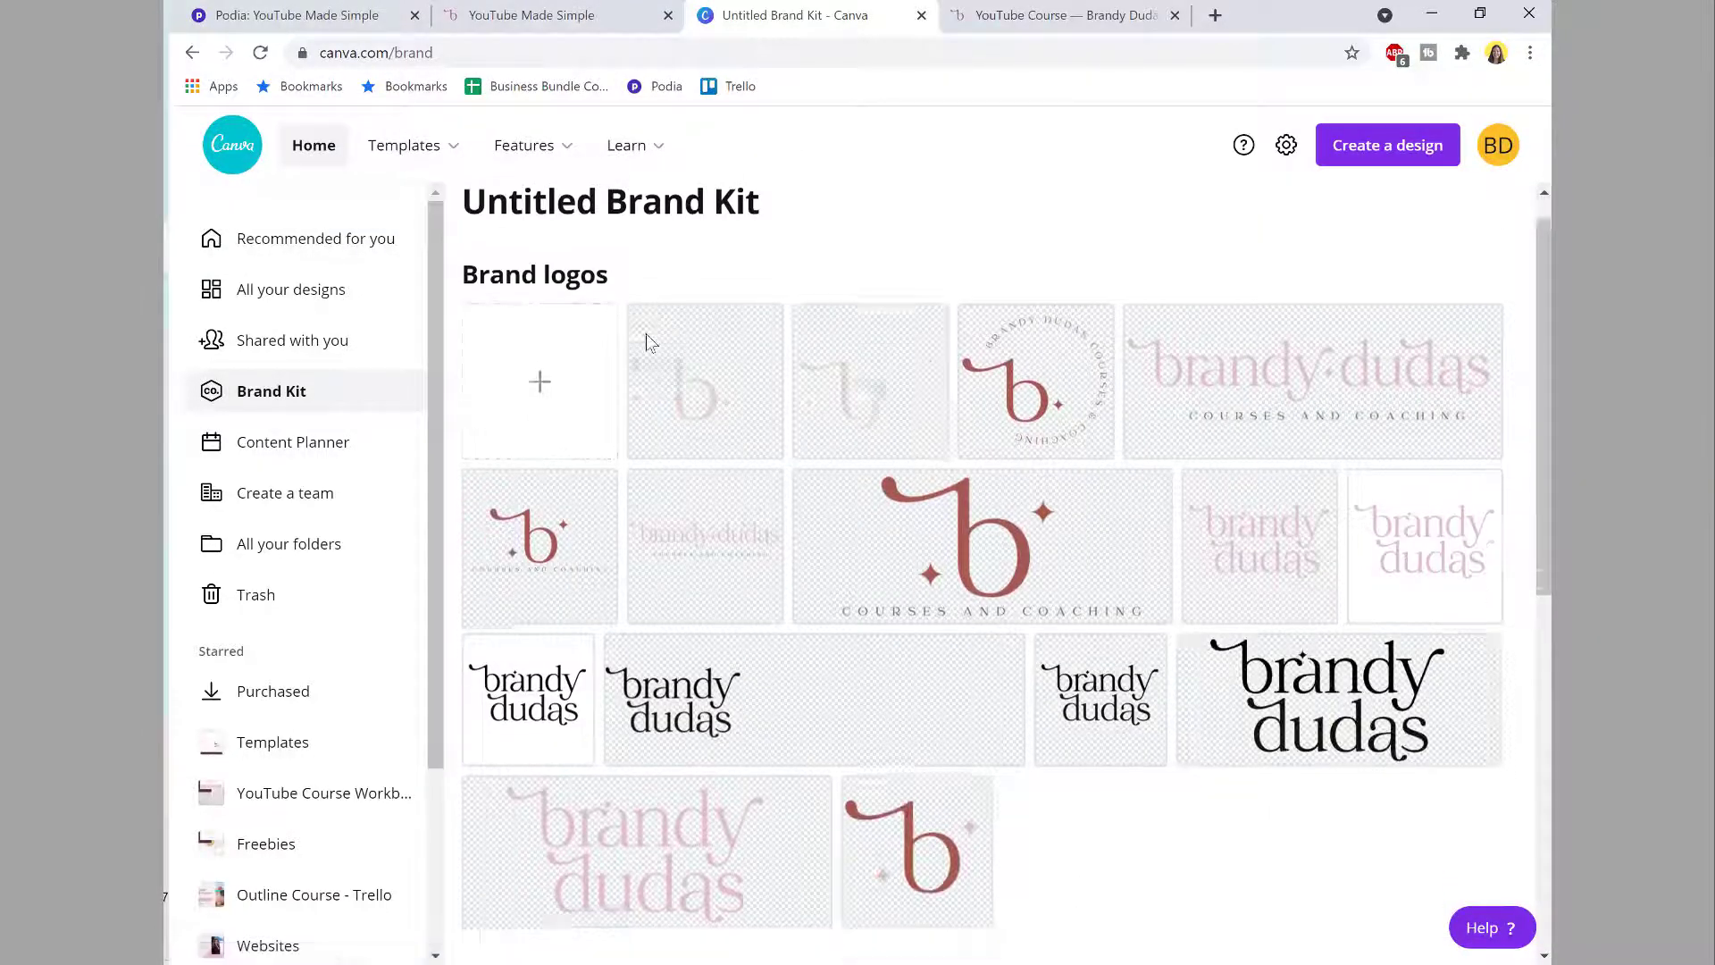
{"action": "scroll", "coordinate": [646, 334], "scroll_direction": "down", "scroll_amount": 3}
{"action": "scroll", "coordinate": [715, 402], "scroll_direction": "up", "scroll_amount": 3}
{"action": "scroll", "coordinate": [889, 523], "scroll_direction": "down", "scroll_amount": 2}
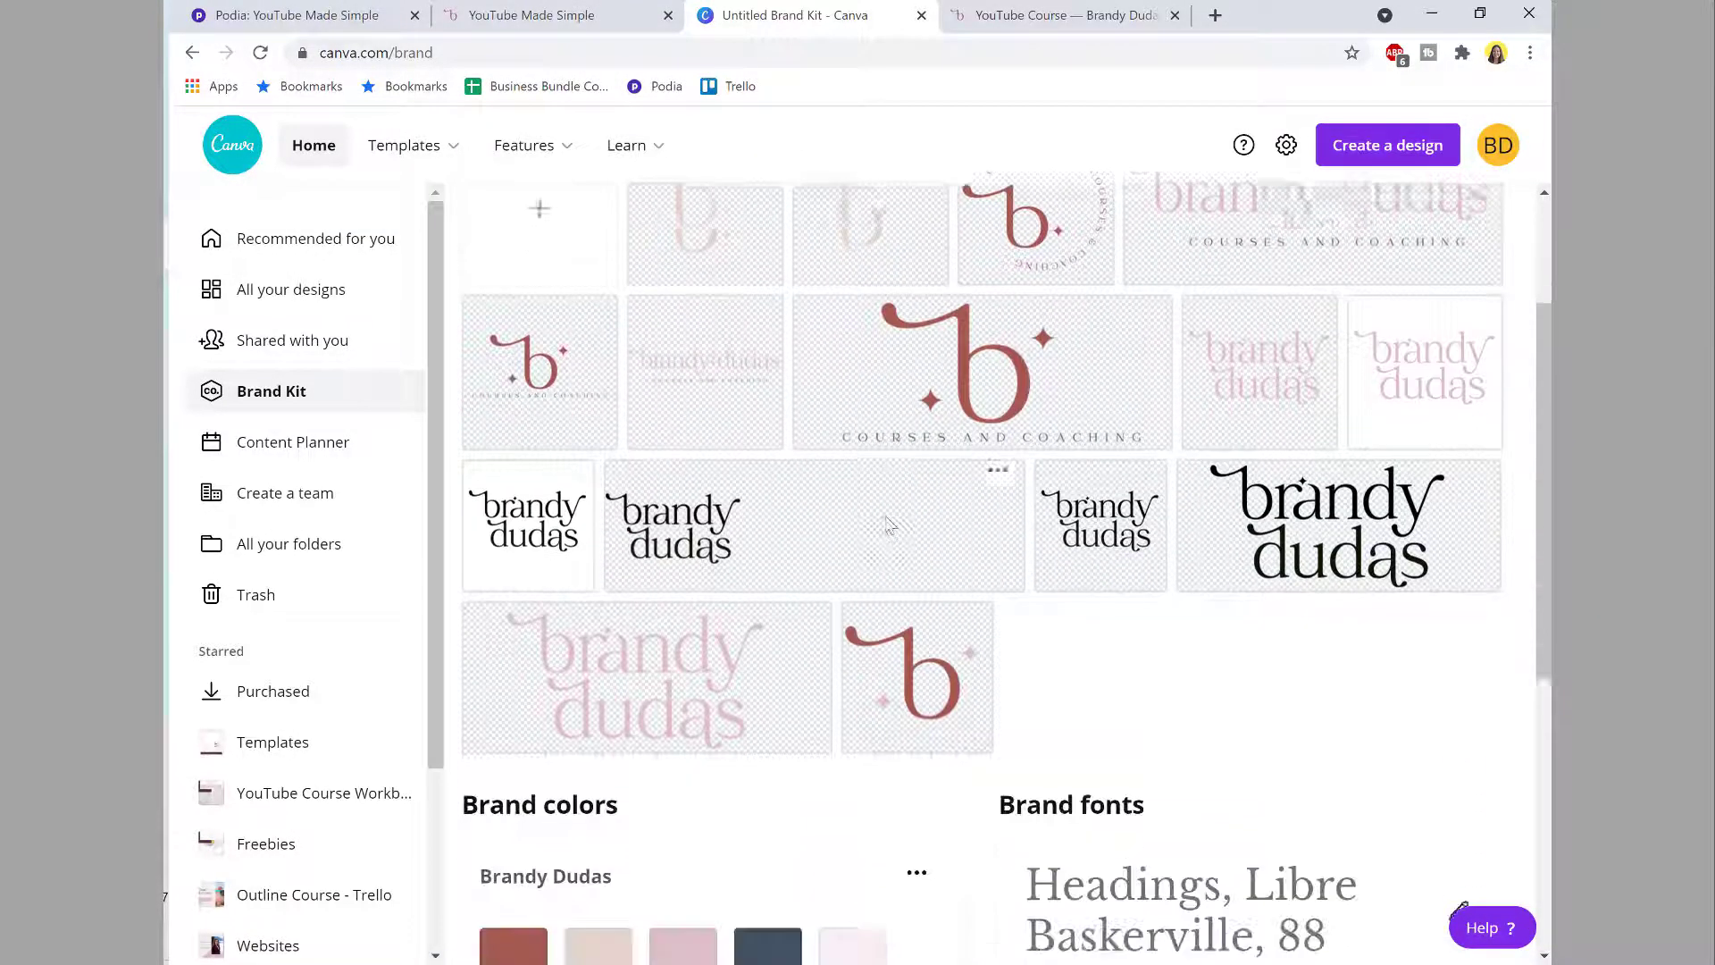
{"action": "scroll", "coordinate": [889, 523], "scroll_direction": "down", "scroll_amount": 6}
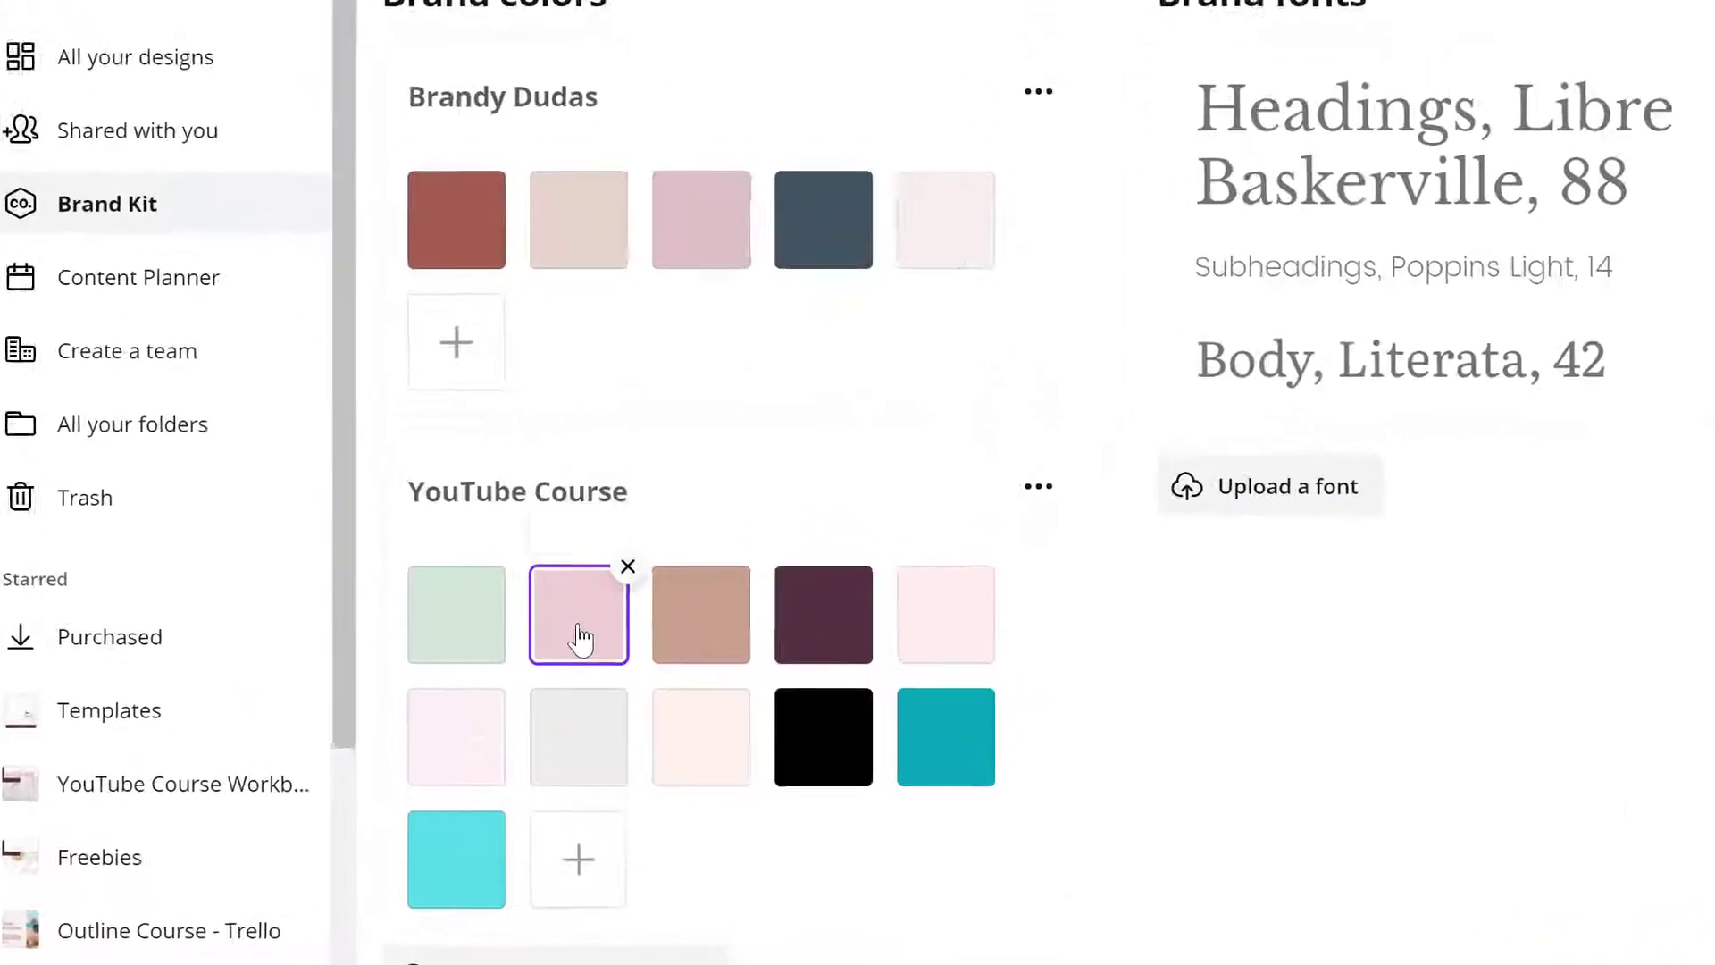
Step: Copy the light pink hex code from the YouTube Course palette into the sticky note under Colours as "Rose - #ECCCD4"
{"action": "left_click", "coordinate": [596, 688]}
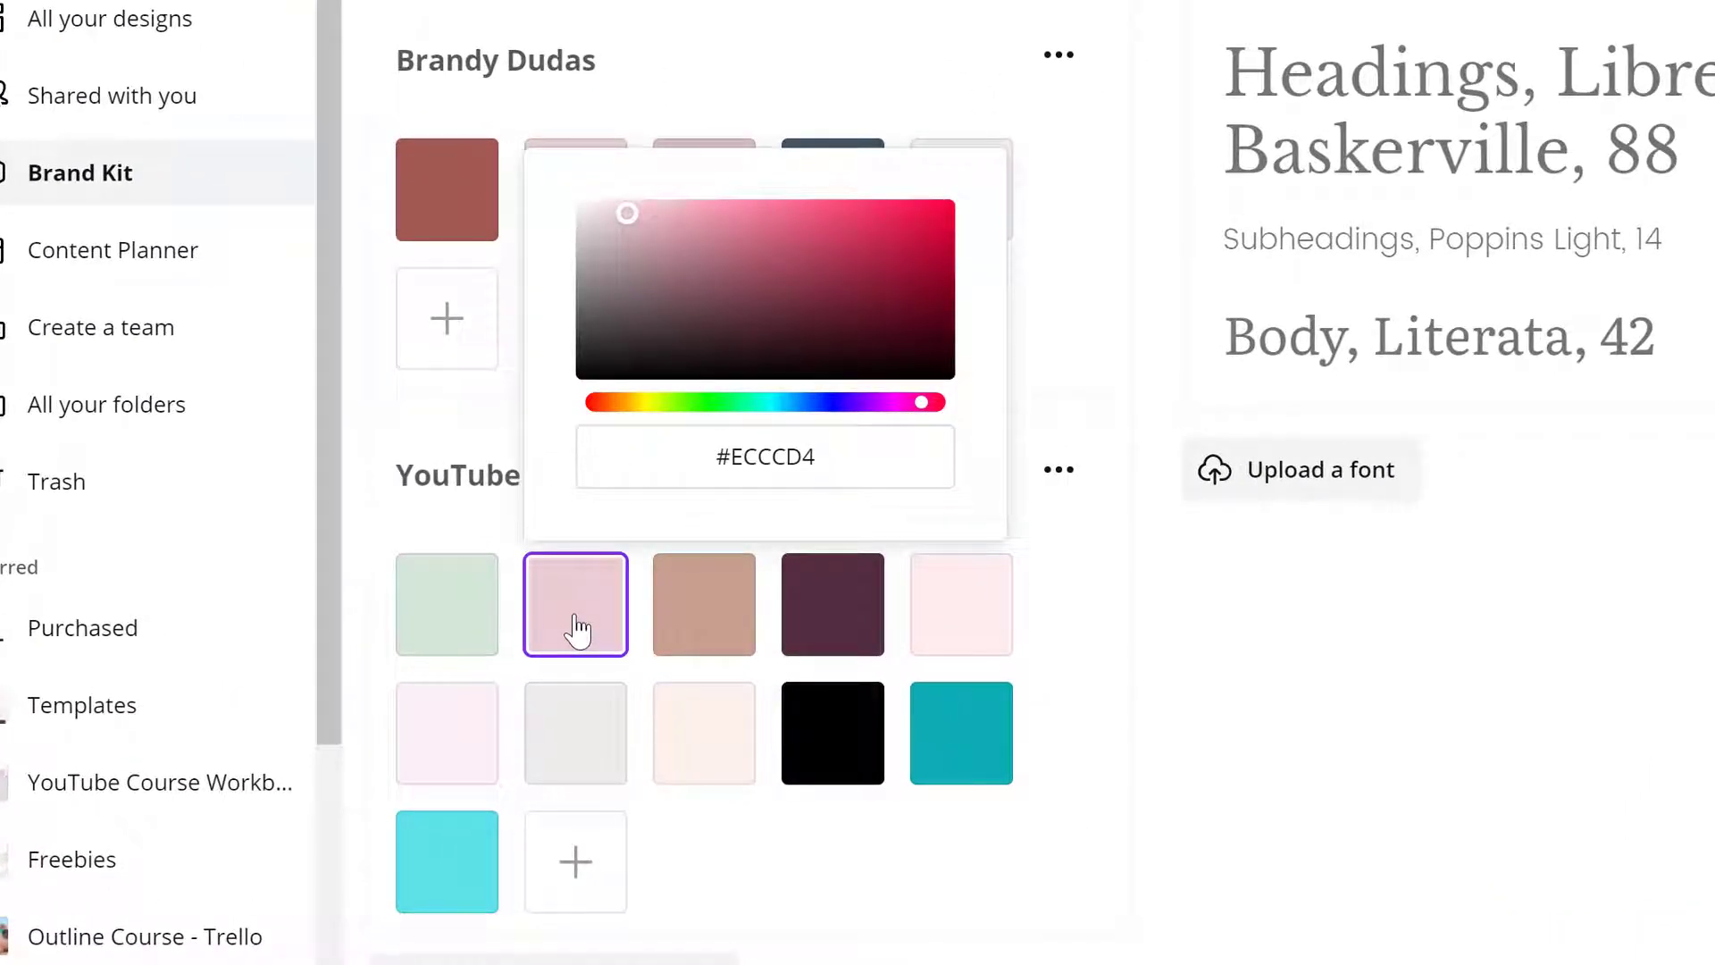
{"action": "left_click", "coordinate": [860, 459]}
{"action": "key", "text": "ctrl+c"}
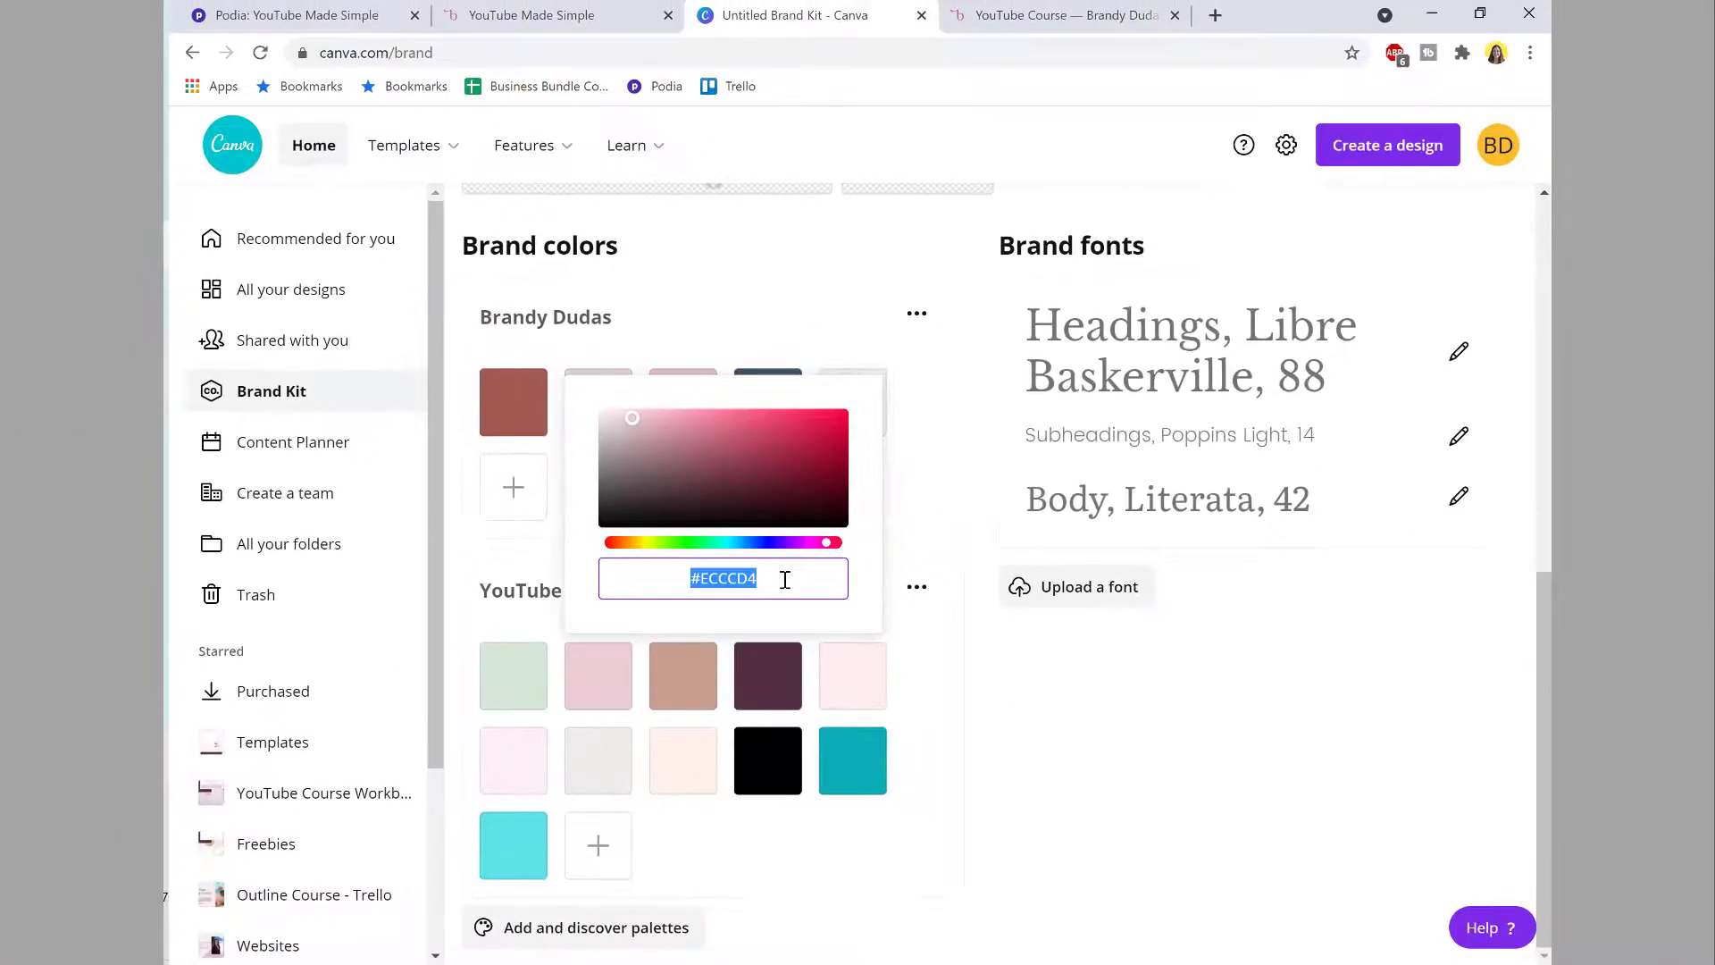
{"action": "left_click", "coordinate": [644, 435]}
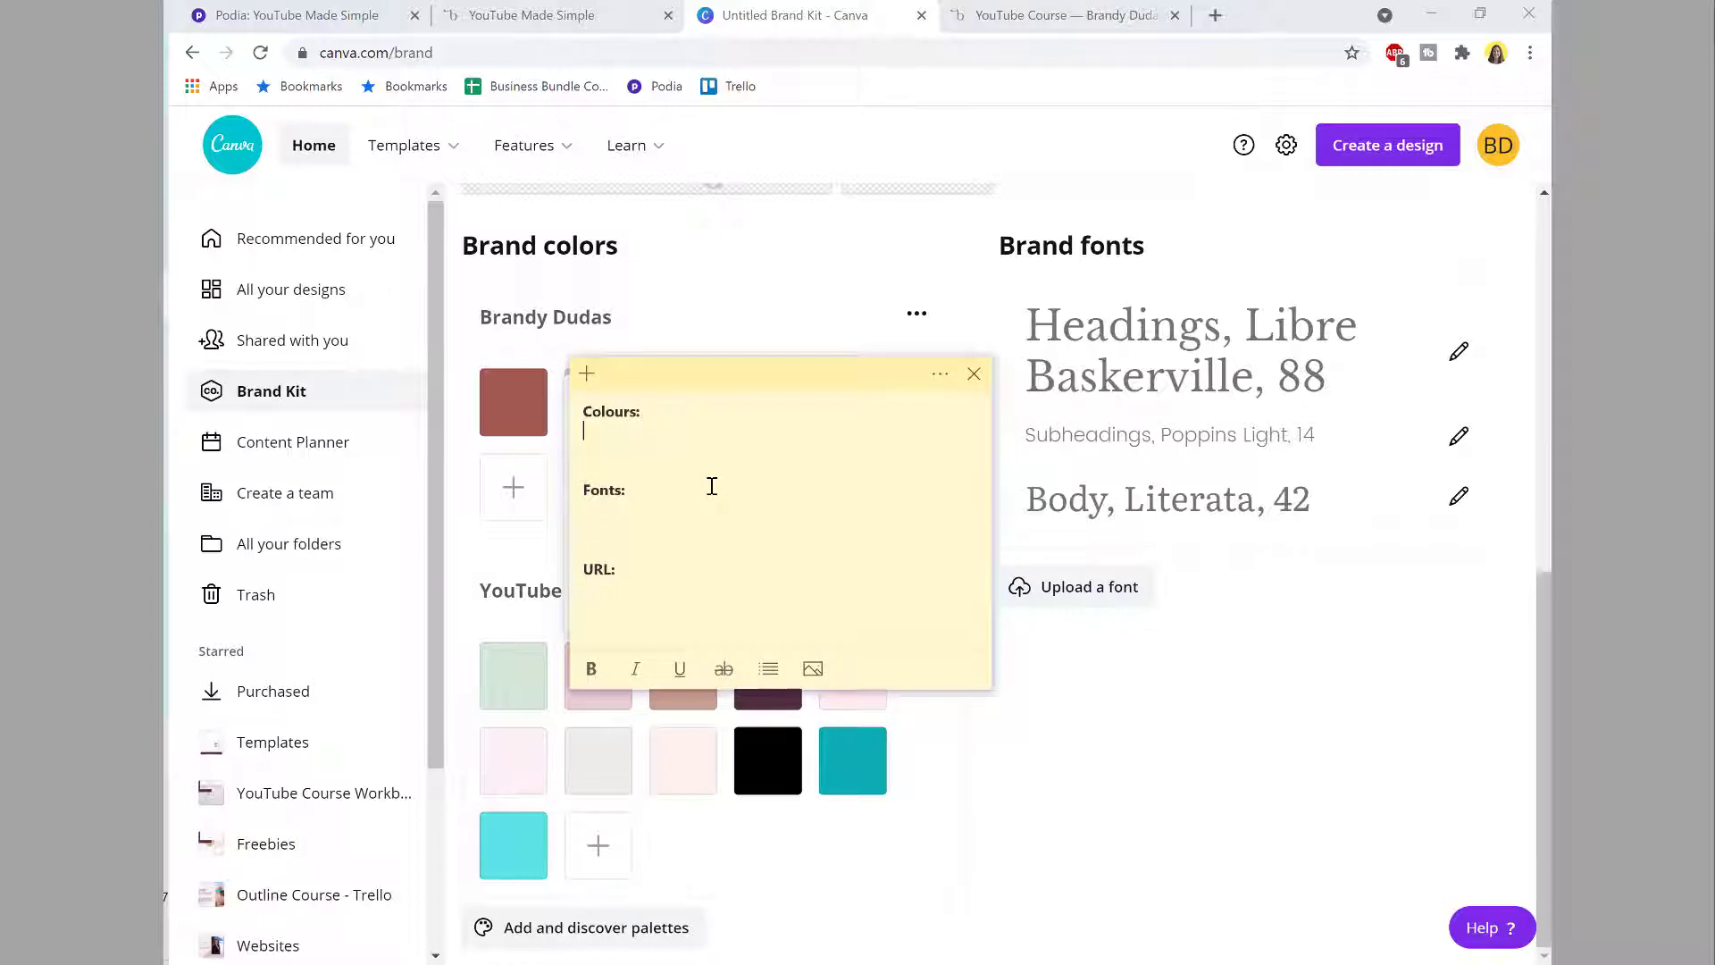
{"action": "type", "text": "Rose -"}
{"action": "key", "text": "ctrl+v"}
Step: Copy the dark purple swatch's hex code from the YouTube Course palette into the note as "Wine - 542F40"
{"action": "left_click", "coordinate": [991, 794]}
{"action": "left_click", "coordinate": [757, 691]}
{"action": "double_click", "coordinate": [952, 578]}
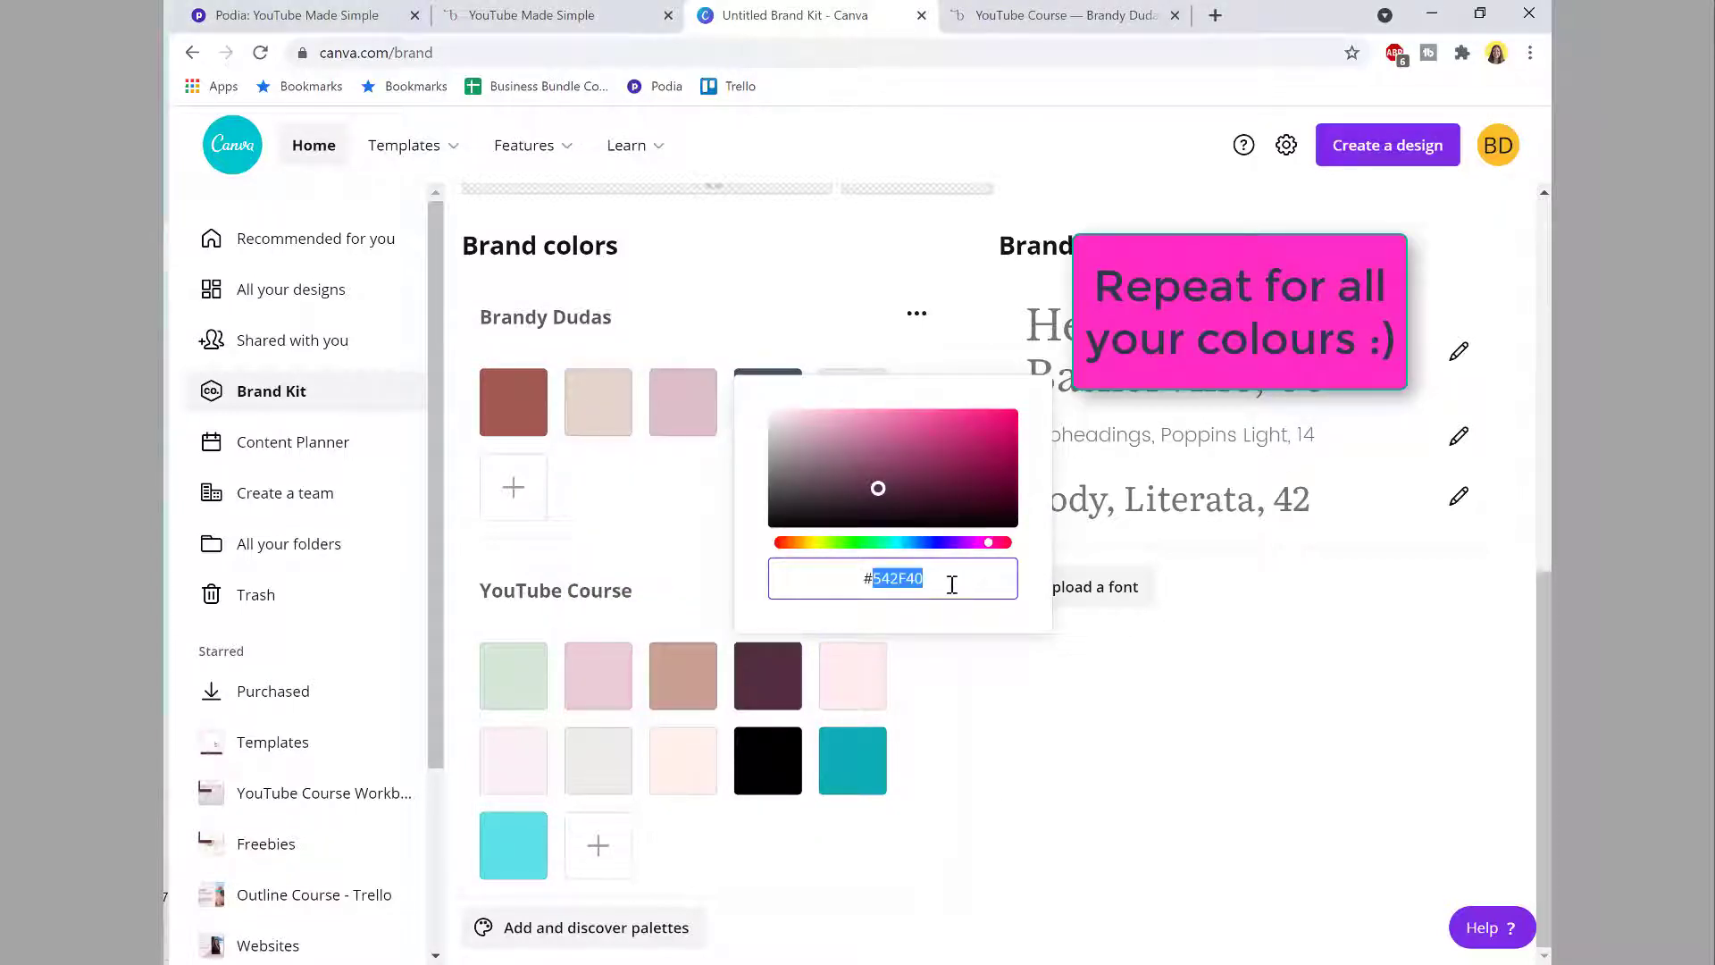
{"action": "key", "text": "ctrl+c"}
{"action": "key", "text": "alt+Tab"}
{"action": "key", "text": "Return"}
{"action": "type", "text": "Wine -"}
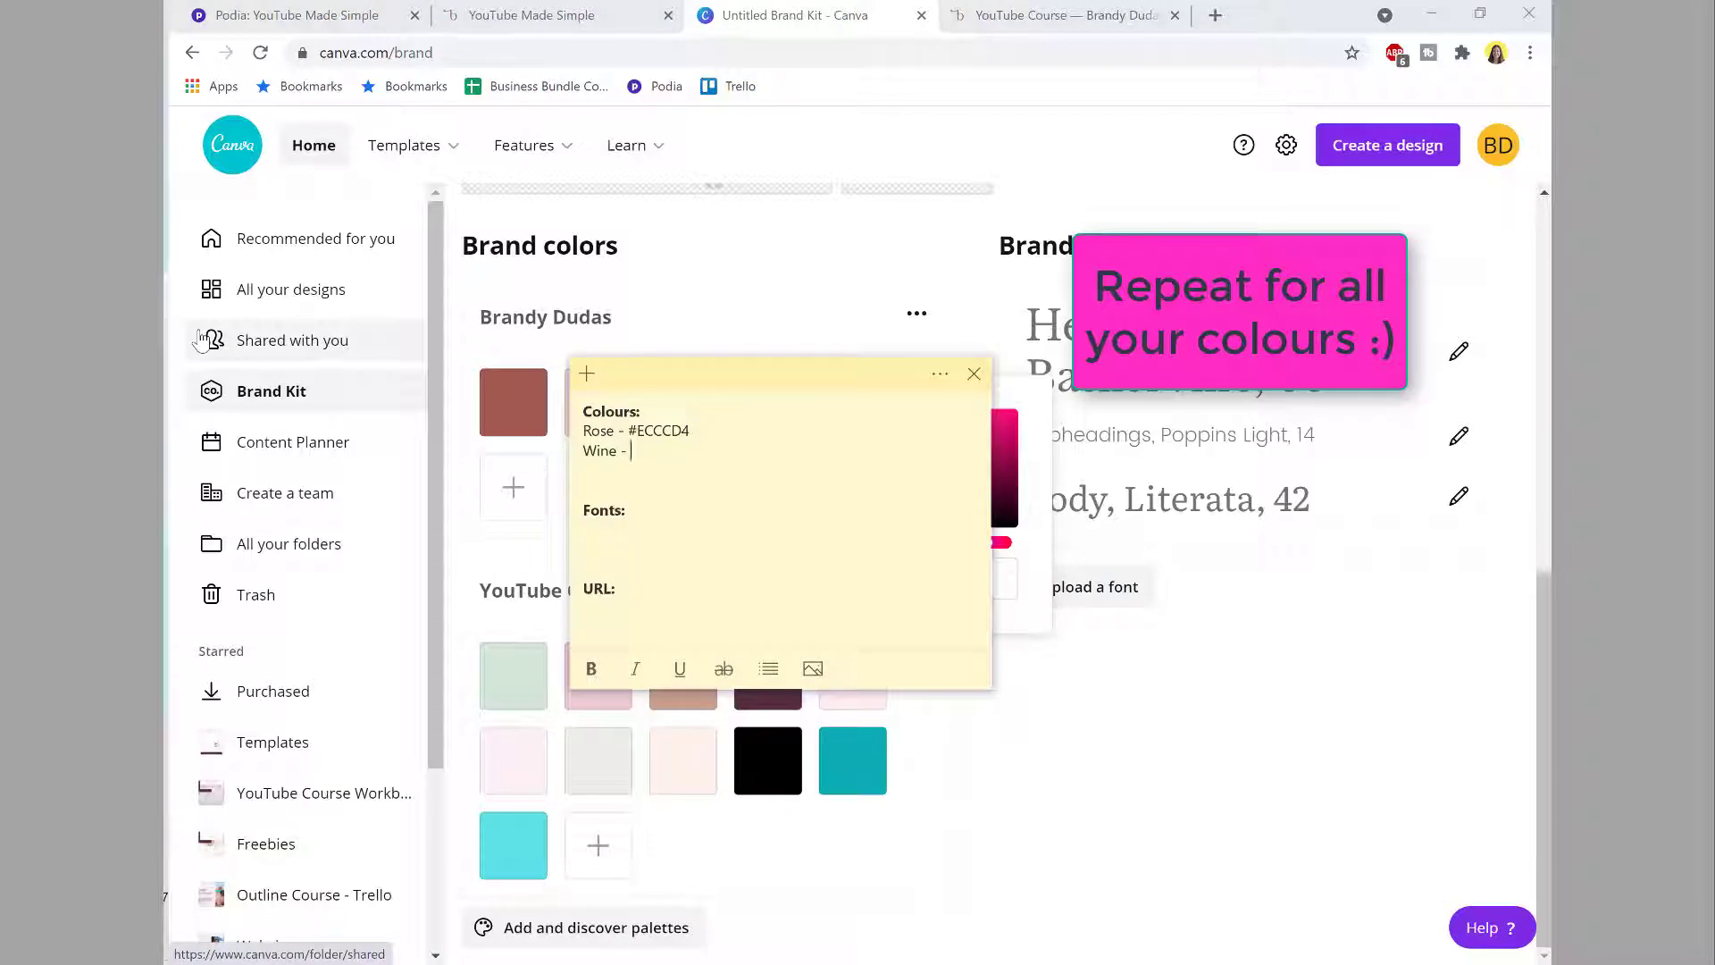
{"action": "key", "text": "ctrl+v"}
Step: Copy the pale pink swatch's hex code beside the wine swatch into the note as "Powder pink - #FFEDEF"
{"action": "key", "text": "alt+Tab"}
{"action": "left_click", "coordinate": [852, 675]}
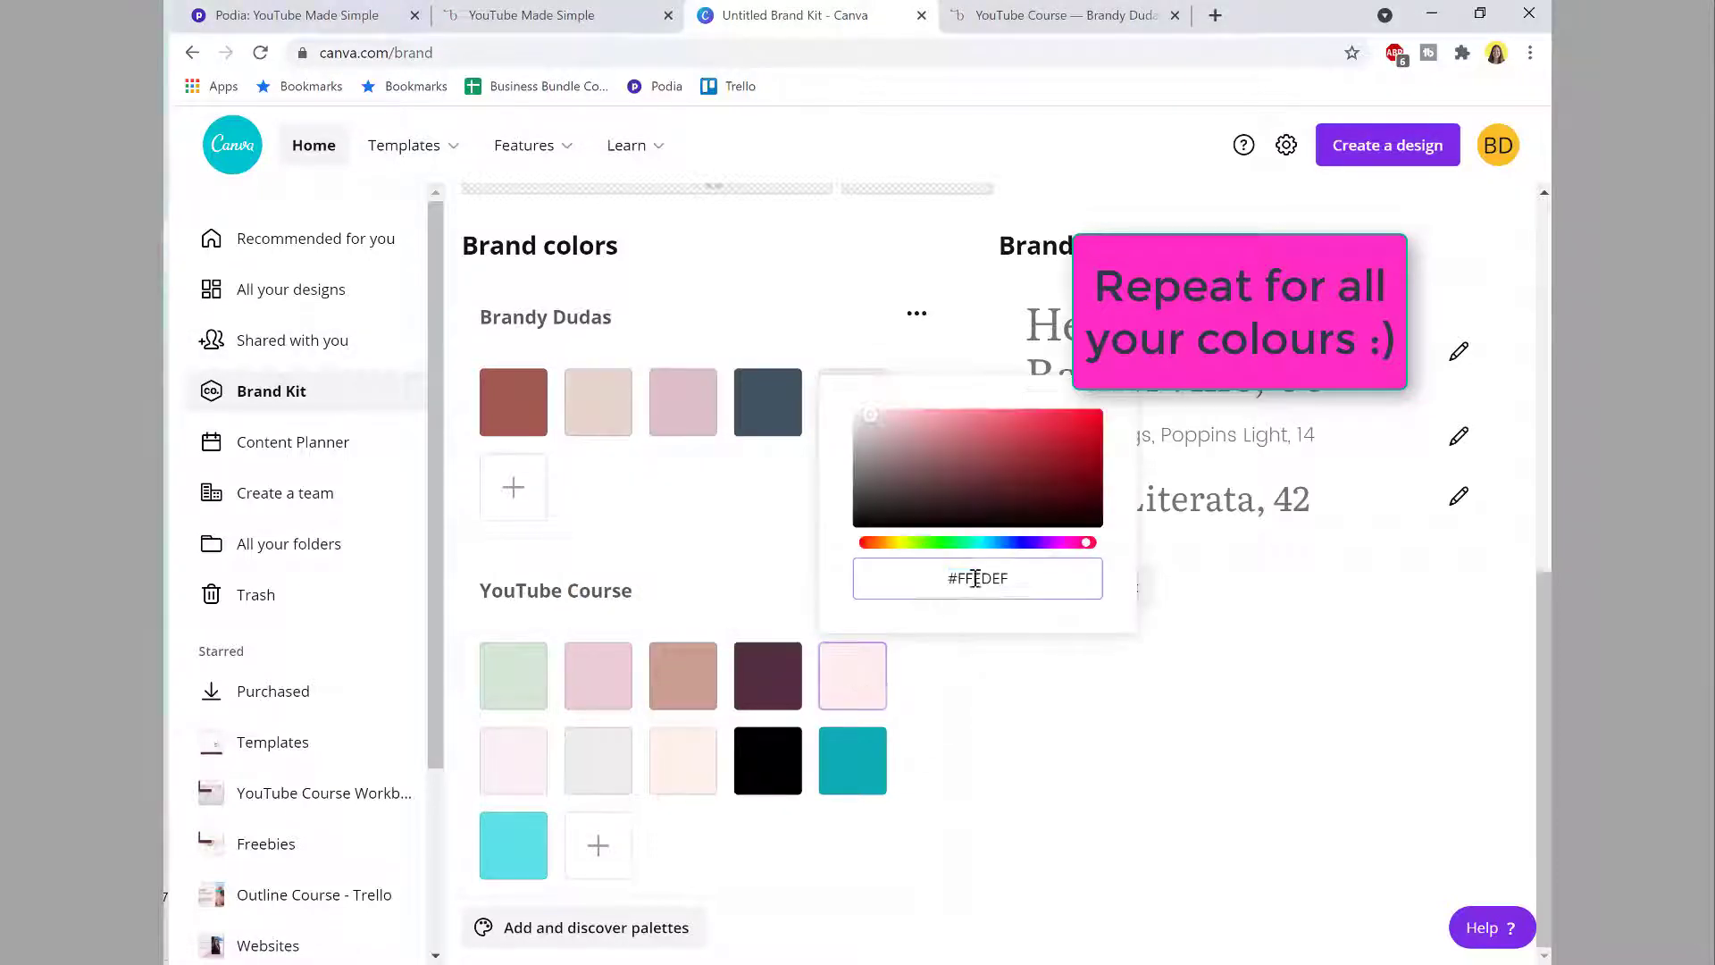
{"action": "double_click", "coordinate": [1022, 580]}
{"action": "key", "text": "ctrl+c"}
{"action": "key", "text": "alt+Tab"}
{"action": "key", "text": "Return"}
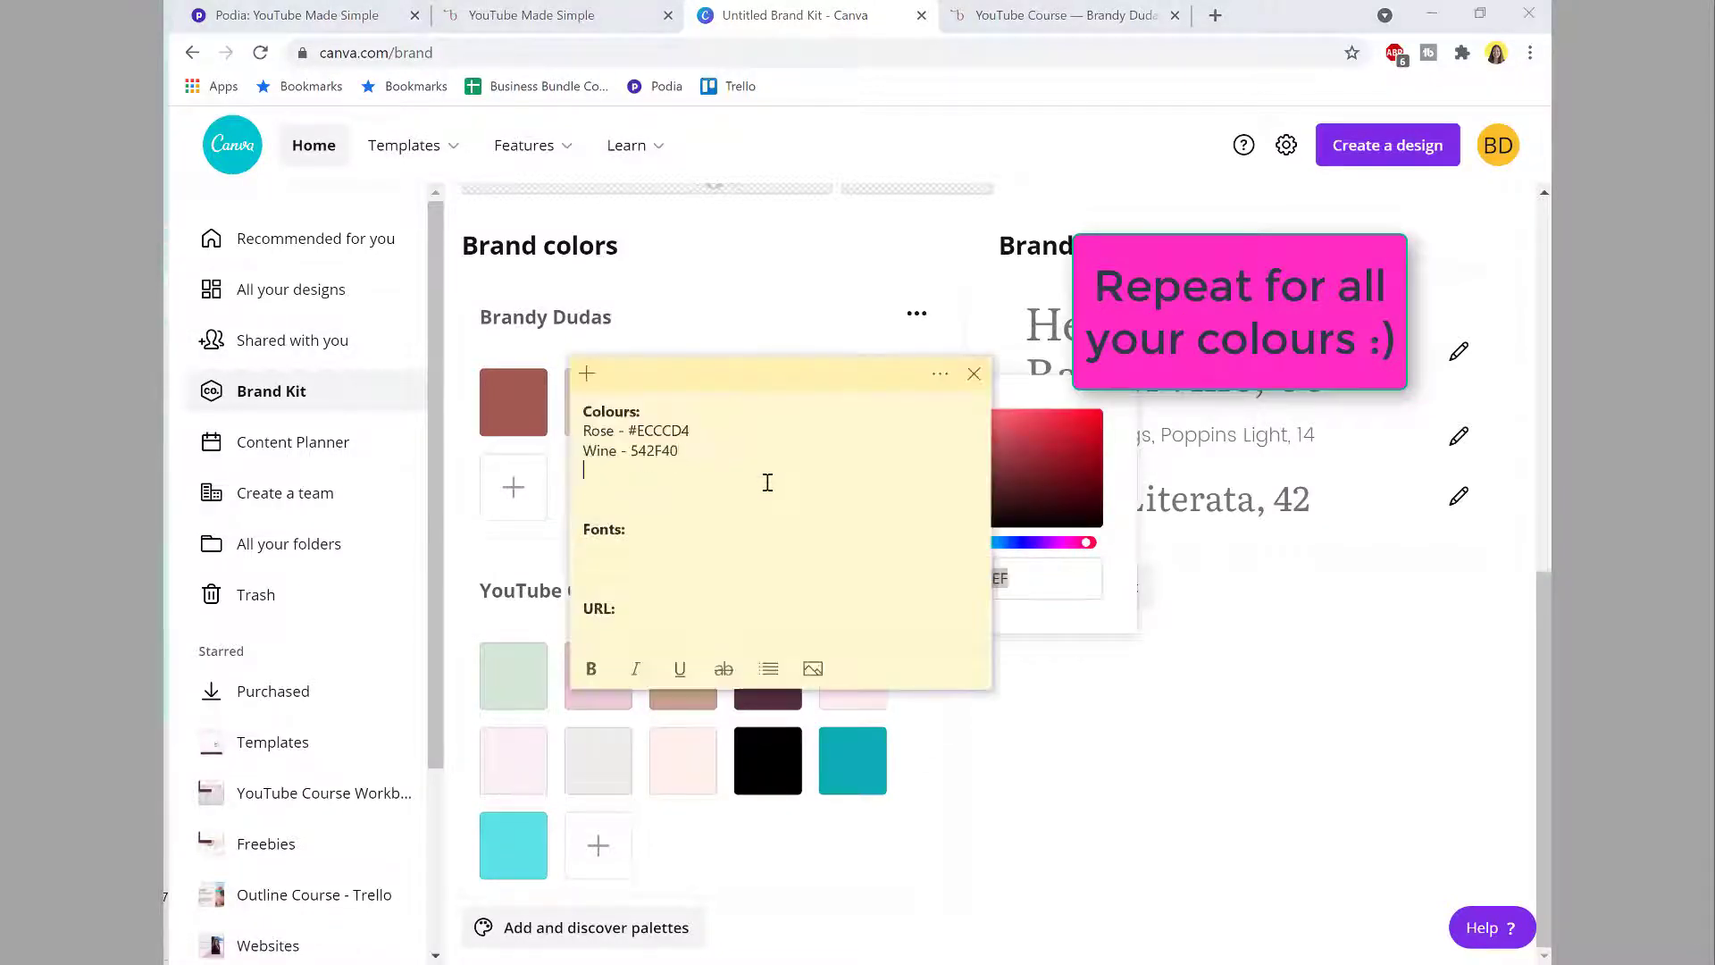
{"action": "type", "text": "Powder pink -"}
{"action": "key", "text": "ctrl+v"}
{"action": "key", "text": "Return"}
Step: Copy the cream swatch's hex code from the YouTube Course palette into the note as "beige - #FEF3EC"
{"action": "left_click", "coordinate": [1078, 830]}
{"action": "left_click", "coordinate": [686, 768]}
{"action": "double_click", "coordinate": [849, 663]}
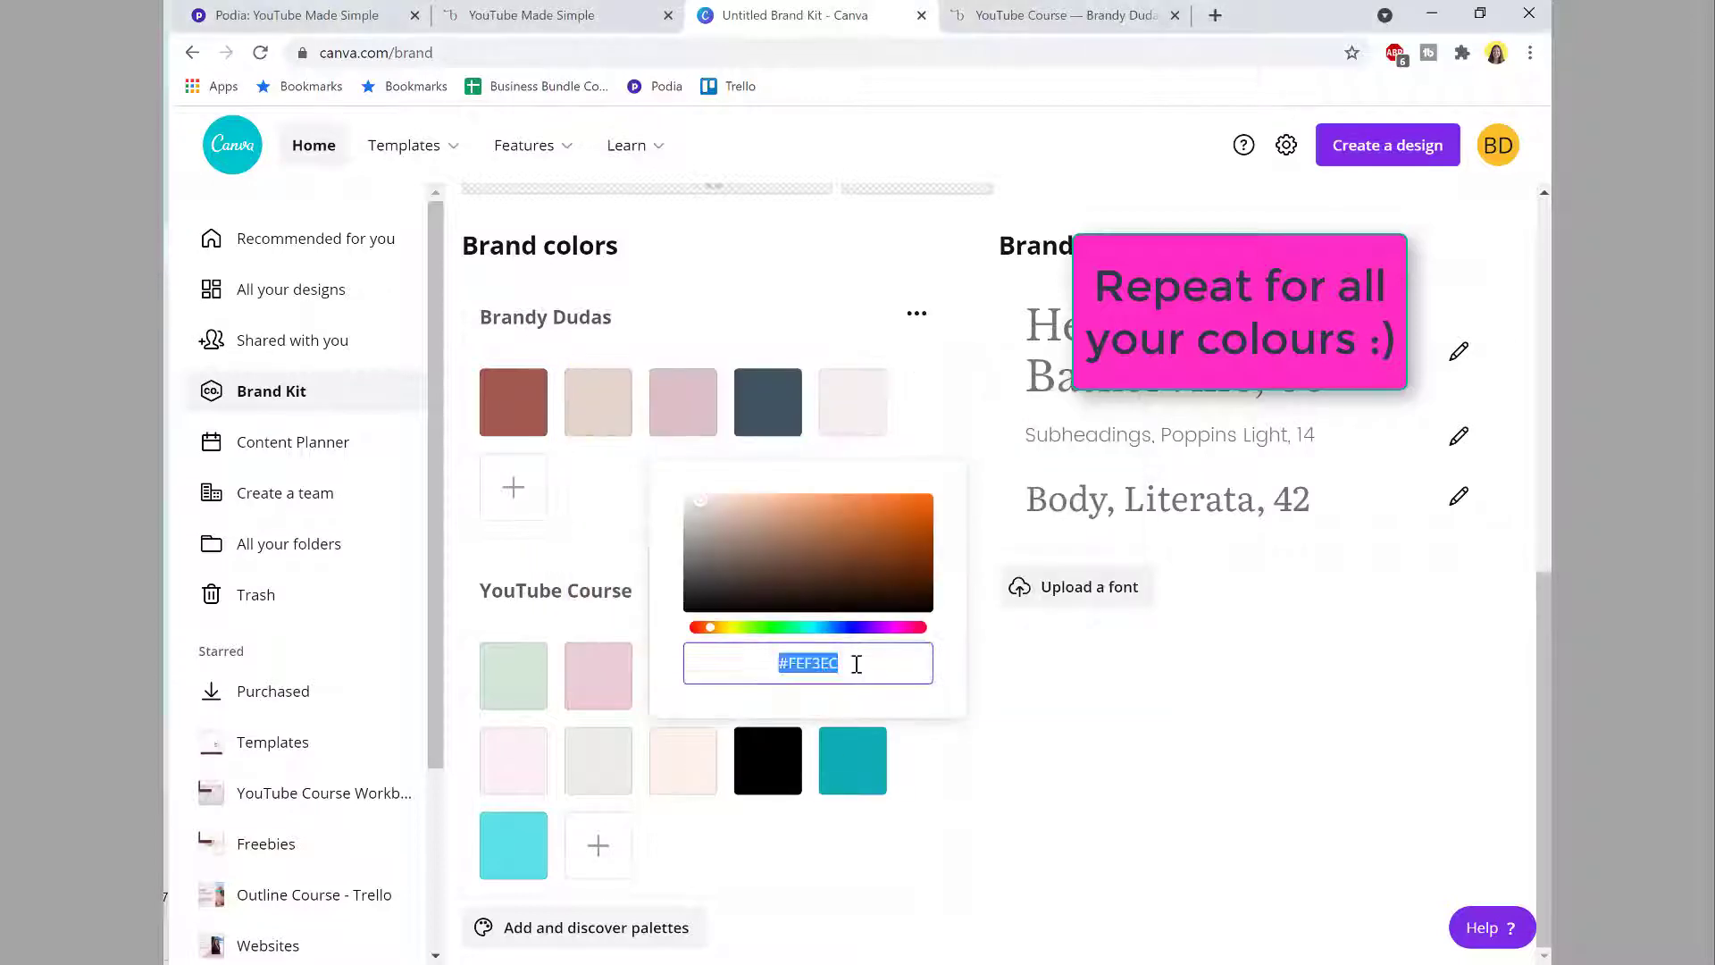
{"action": "key", "text": "ctrl+c"}
{"action": "key", "text": "alt+Tab"}
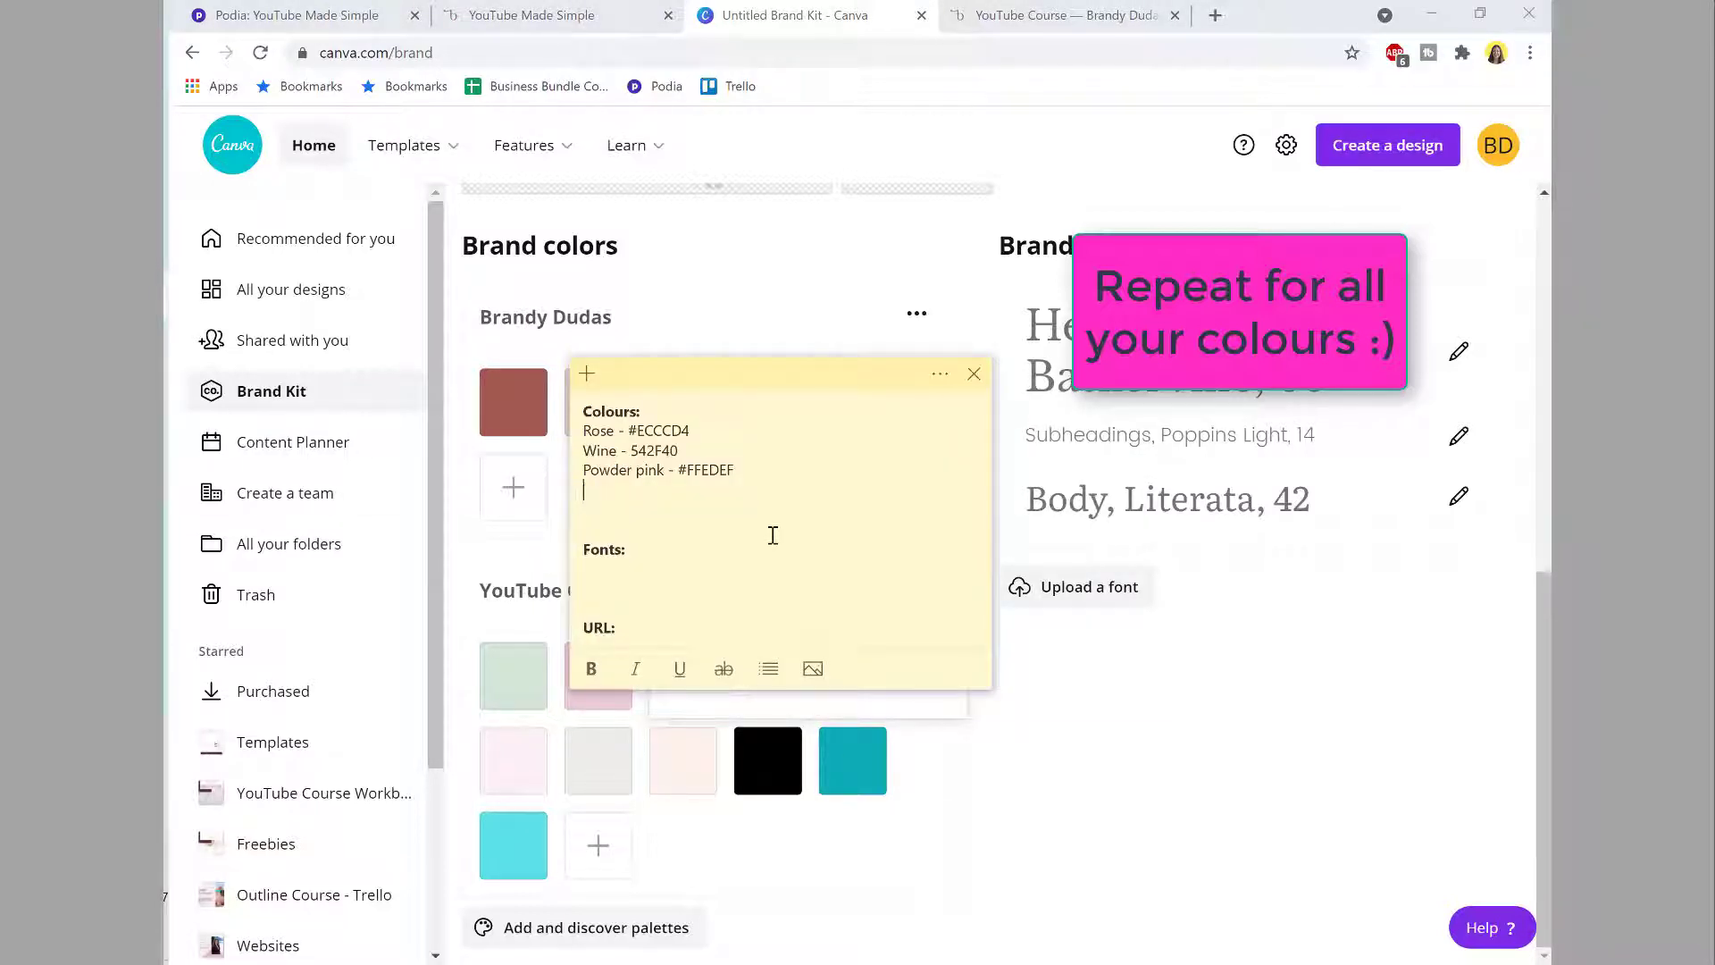
{"action": "type", "text": "beige -"}
{"action": "key", "text": "ctrl+v"}
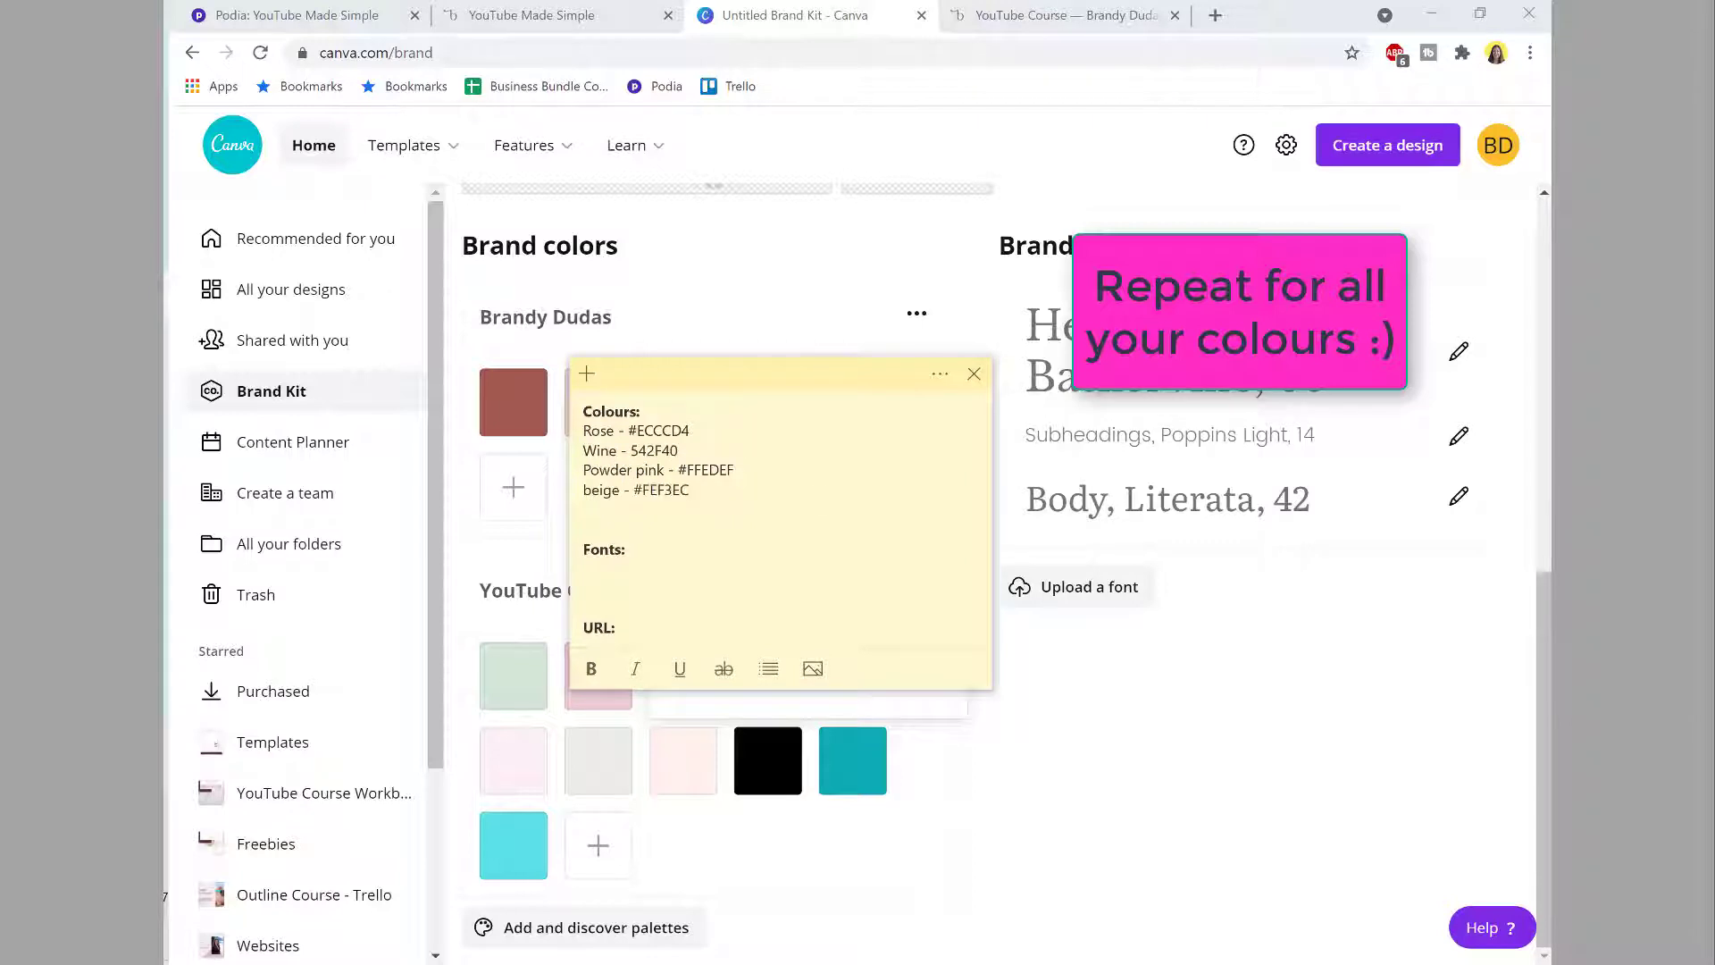
Step: Copy the black swatch's hex code from the YouTube Course palette into the note as "Black - #000000"
{"action": "key", "text": "alt+Tab"}
{"action": "left_click", "coordinate": [768, 760]}
{"action": "double_click", "coordinate": [984, 663]}
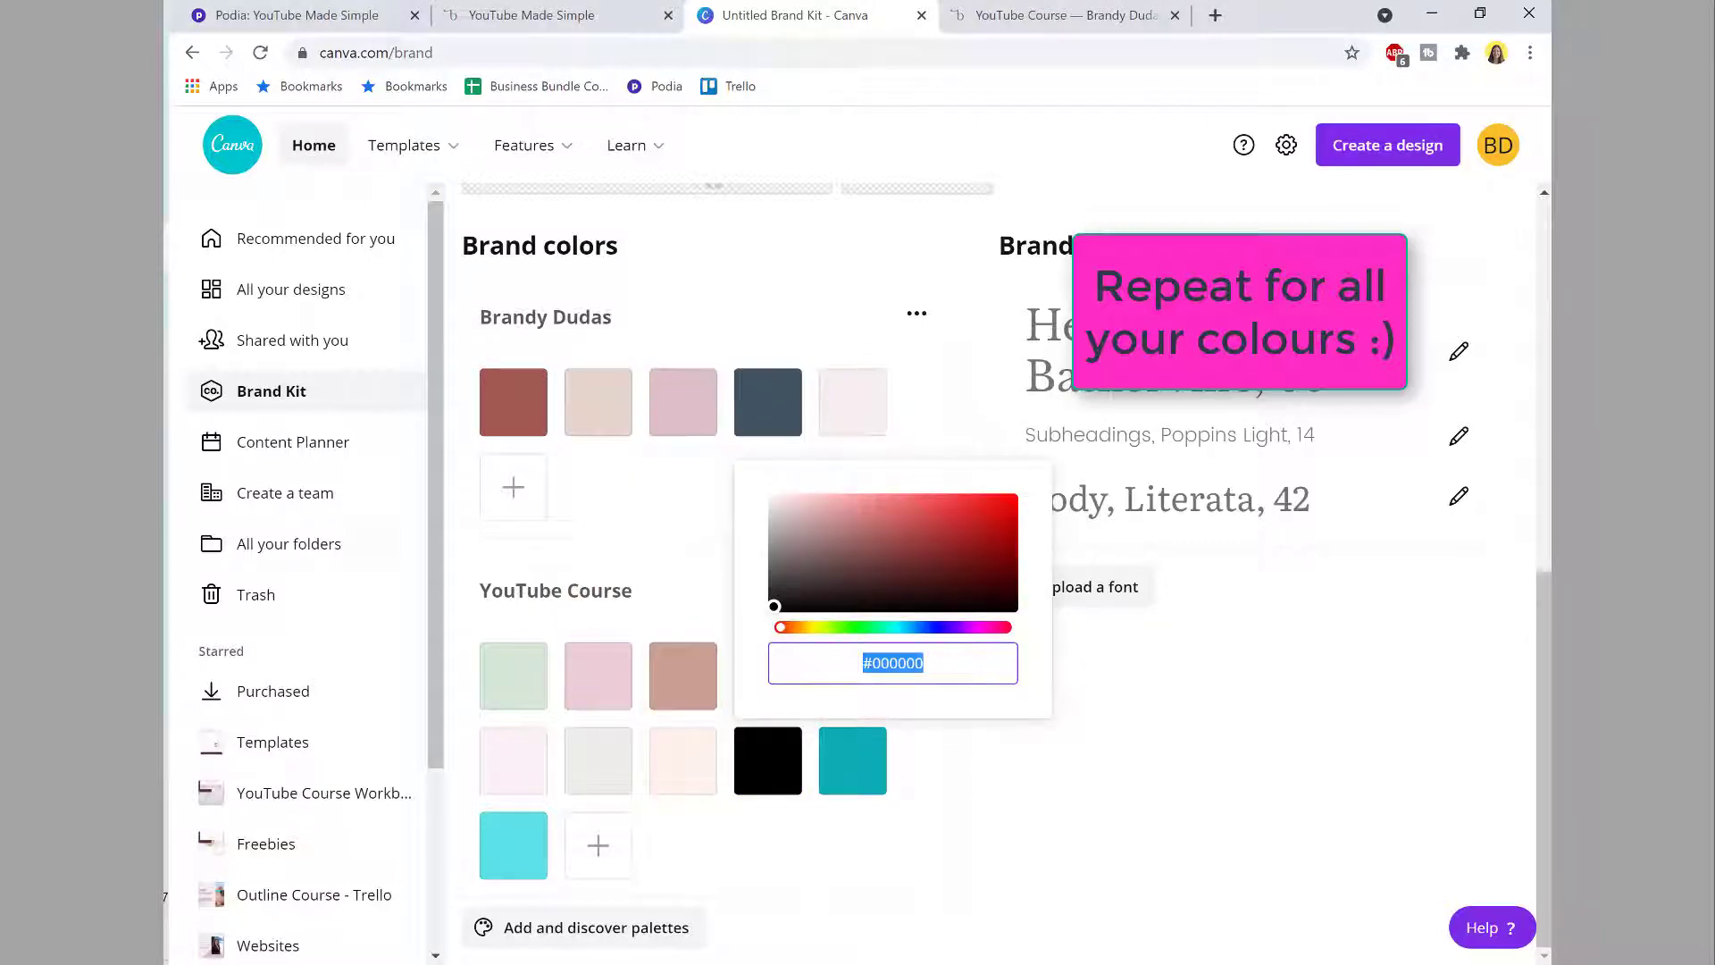
{"action": "key", "text": "ctrl+c"}
{"action": "key", "text": "alt+Tab"}
{"action": "key", "text": "Return"}
{"action": "type", "text": "Black -"}
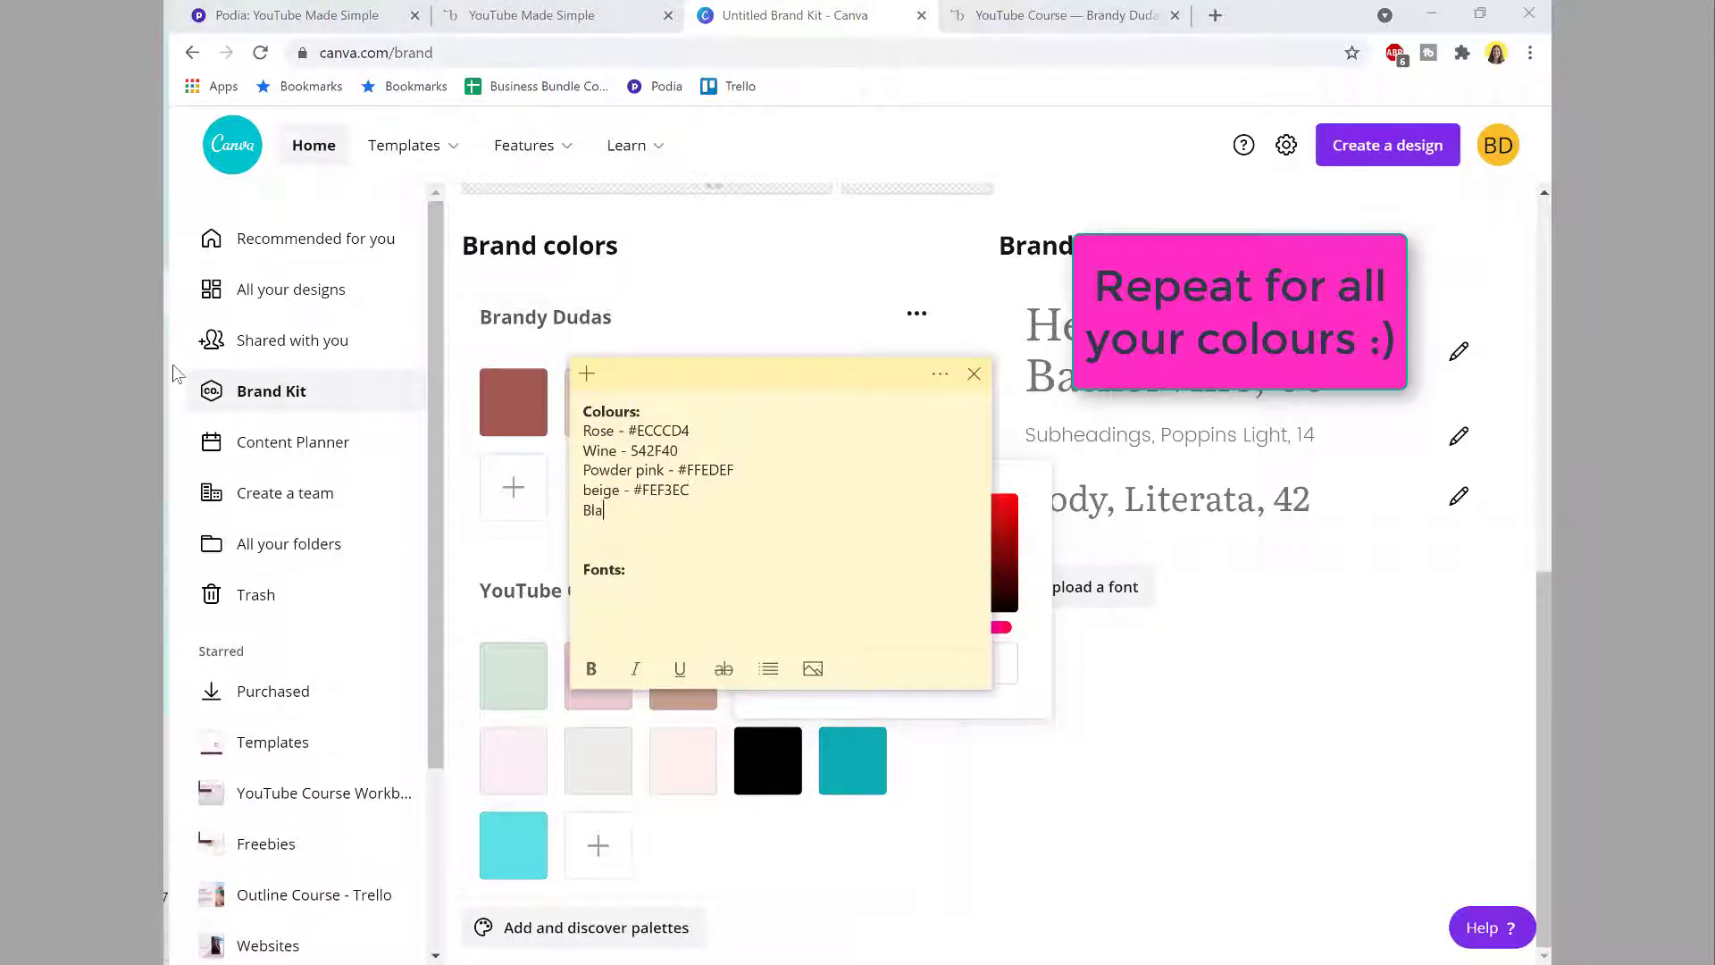
{"action": "key", "text": "ctrl+v"}
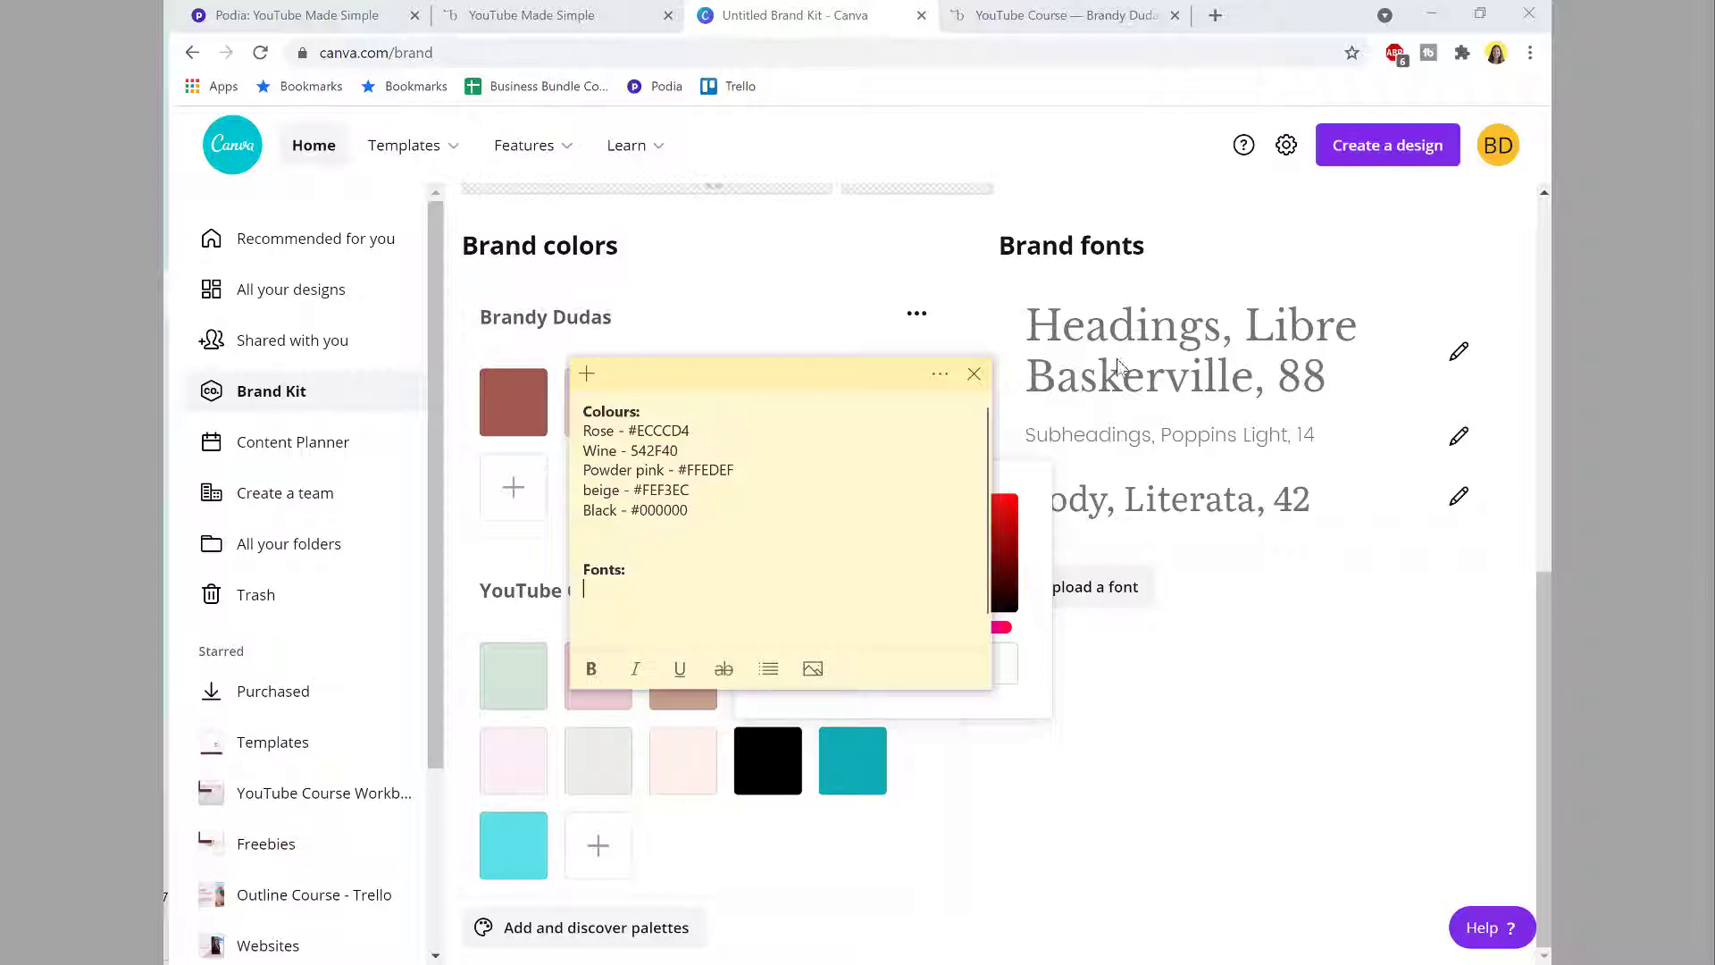
Step: List the fonts under Fonts in the note: "Libre baskerville - headings", "Poppins - body" and "Play script - handwritten"
{"action": "type", "text": "Libre baskerville - headings "}
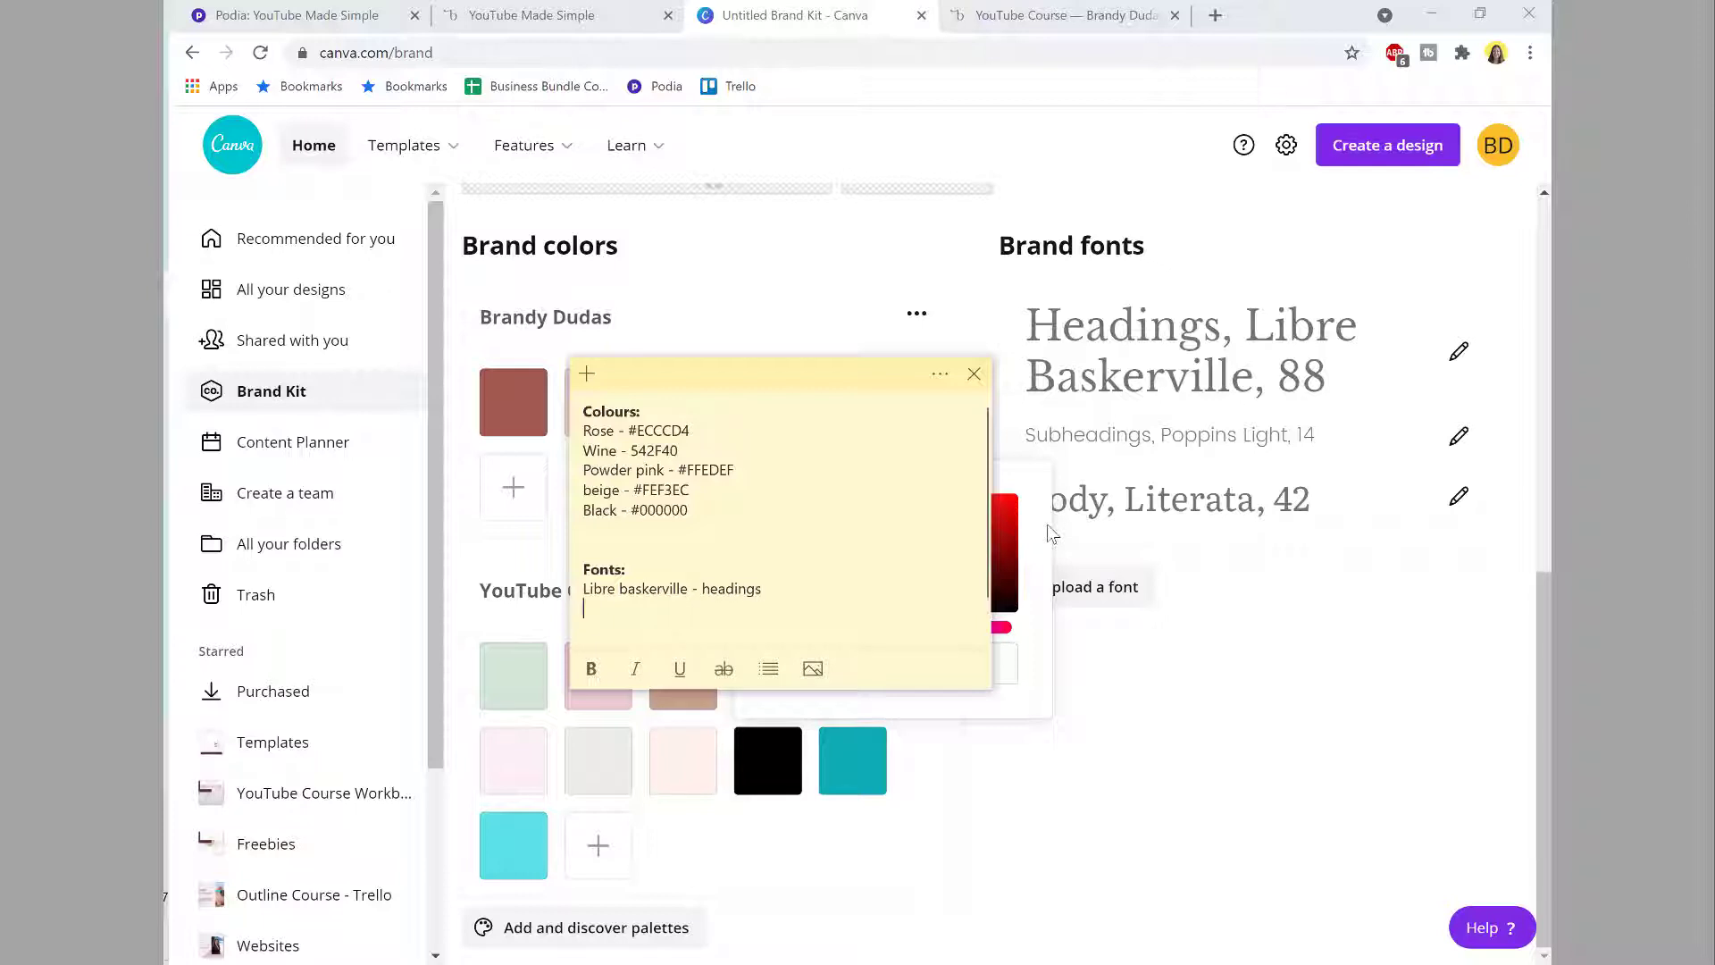
{"action": "type", "text": "Poppins - body"}
{"action": "key", "text": "Return"}
{"action": "type", "text": "Play script - handwritten"}
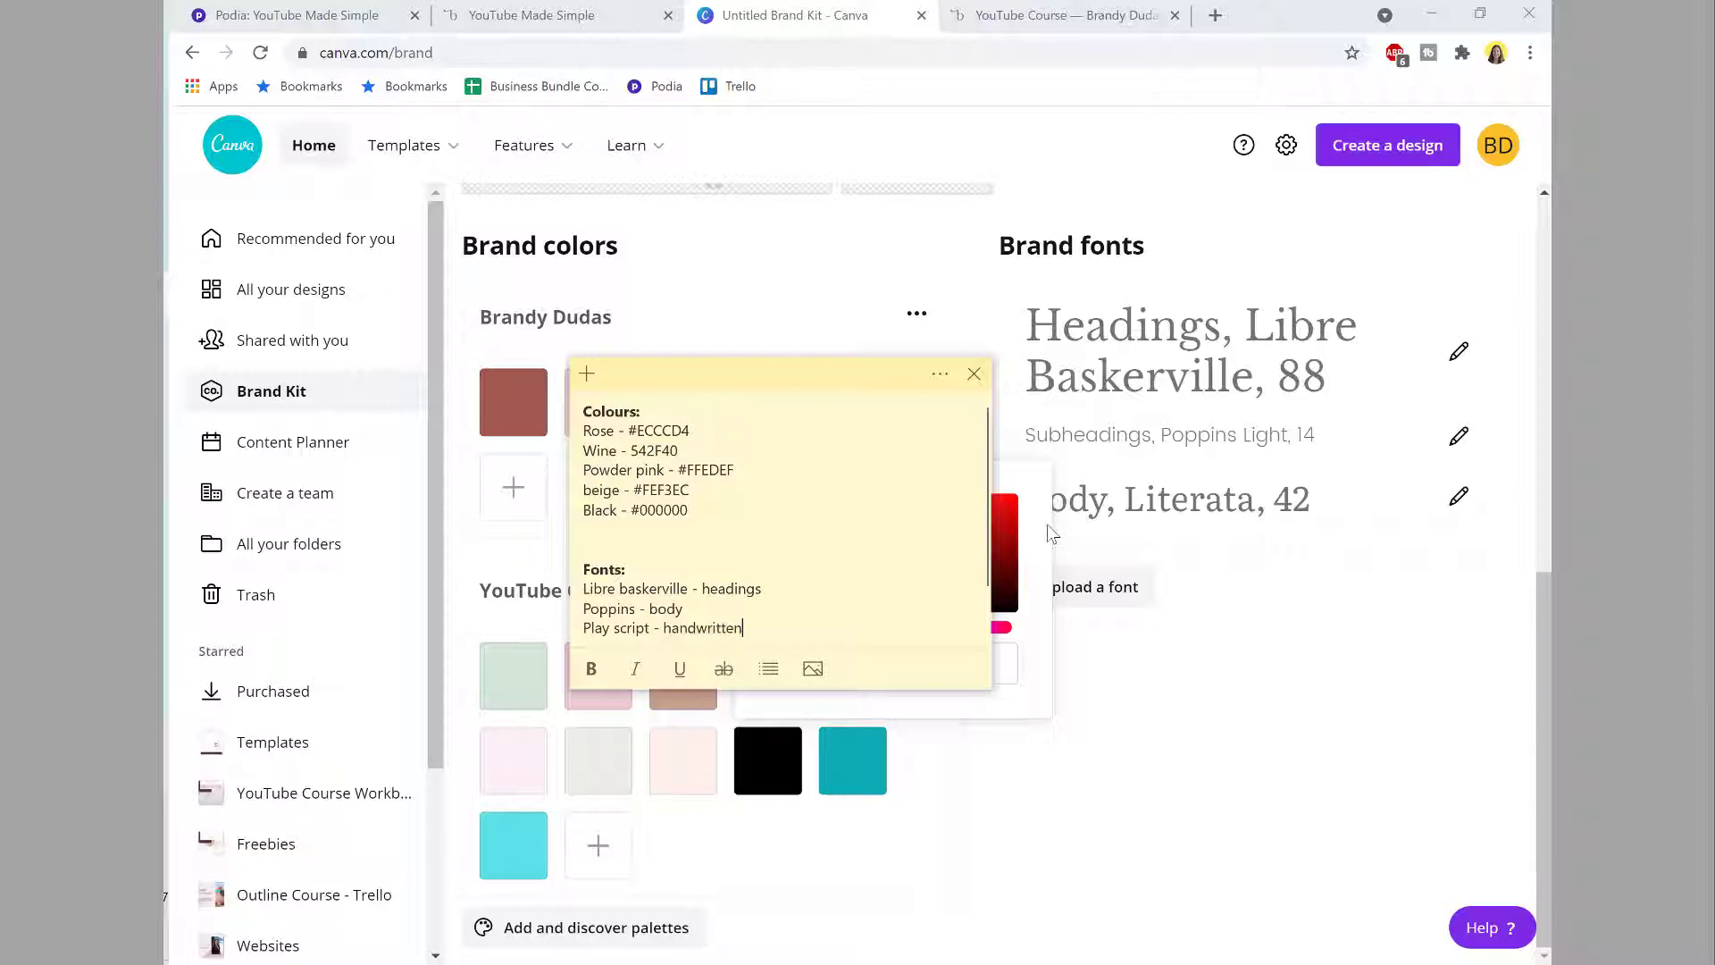
Step: Remove the extra blank lines above the Fonts and URL headings in the sticky note
{"action": "scroll", "coordinate": [754, 539], "scroll_direction": "down", "scroll_amount": 1}
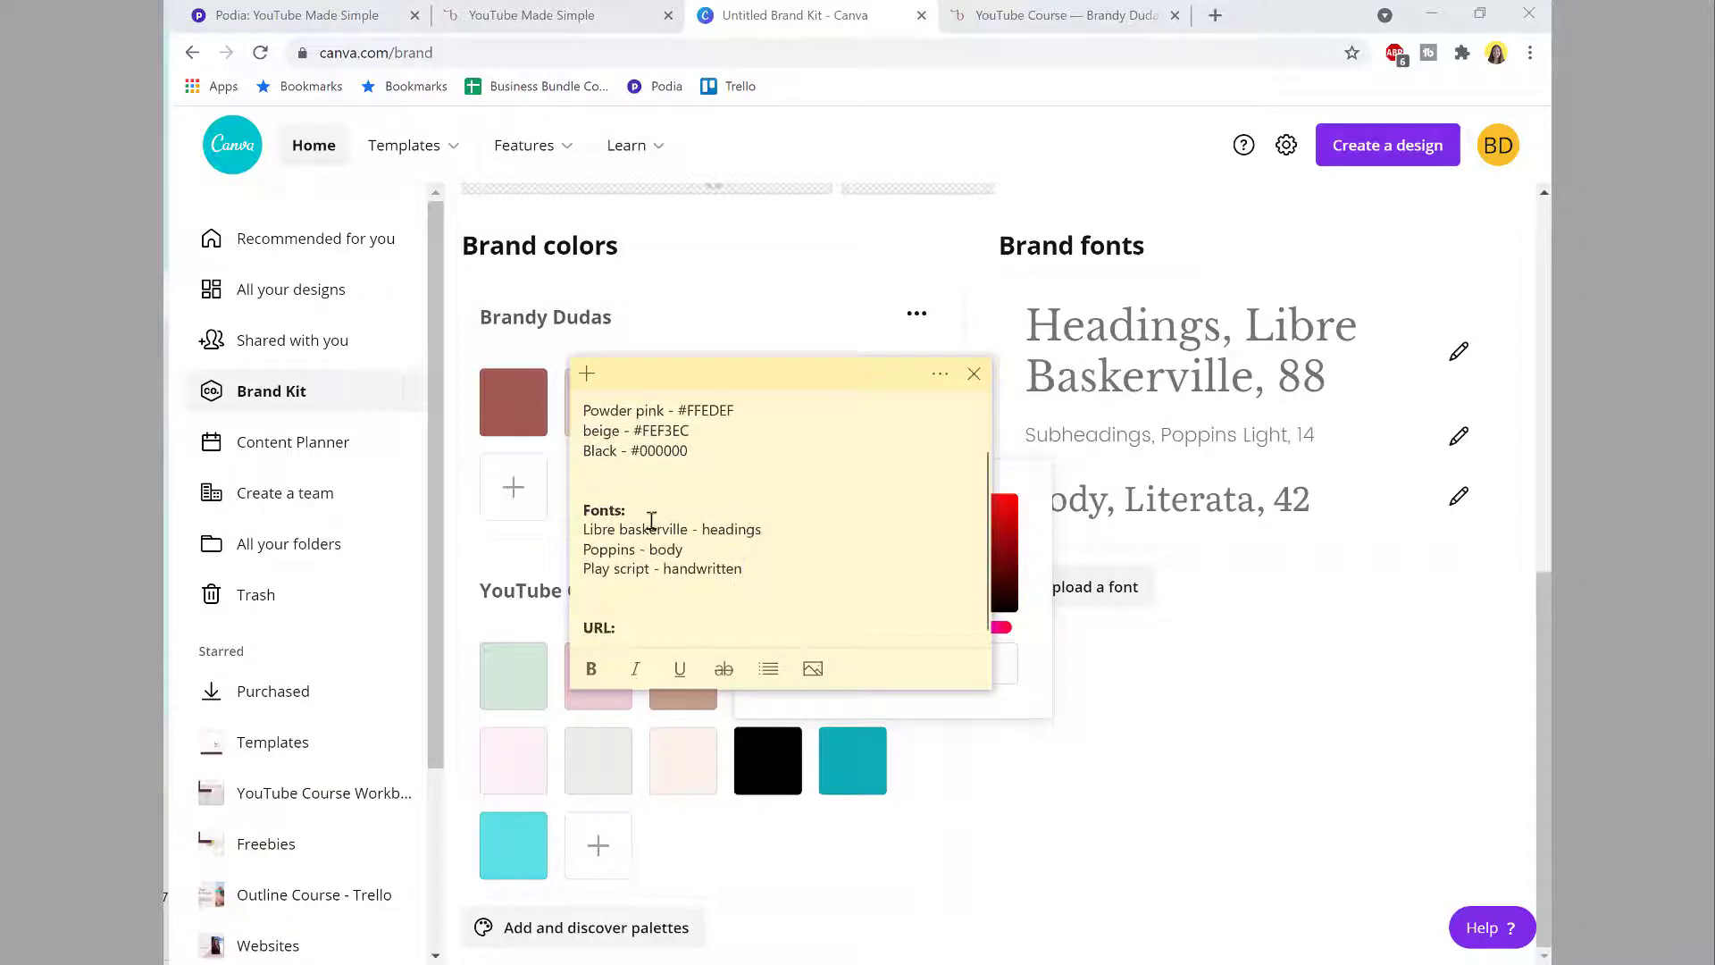
{"action": "left_click", "coordinate": [657, 475]}
{"action": "key", "text": "Delete"}
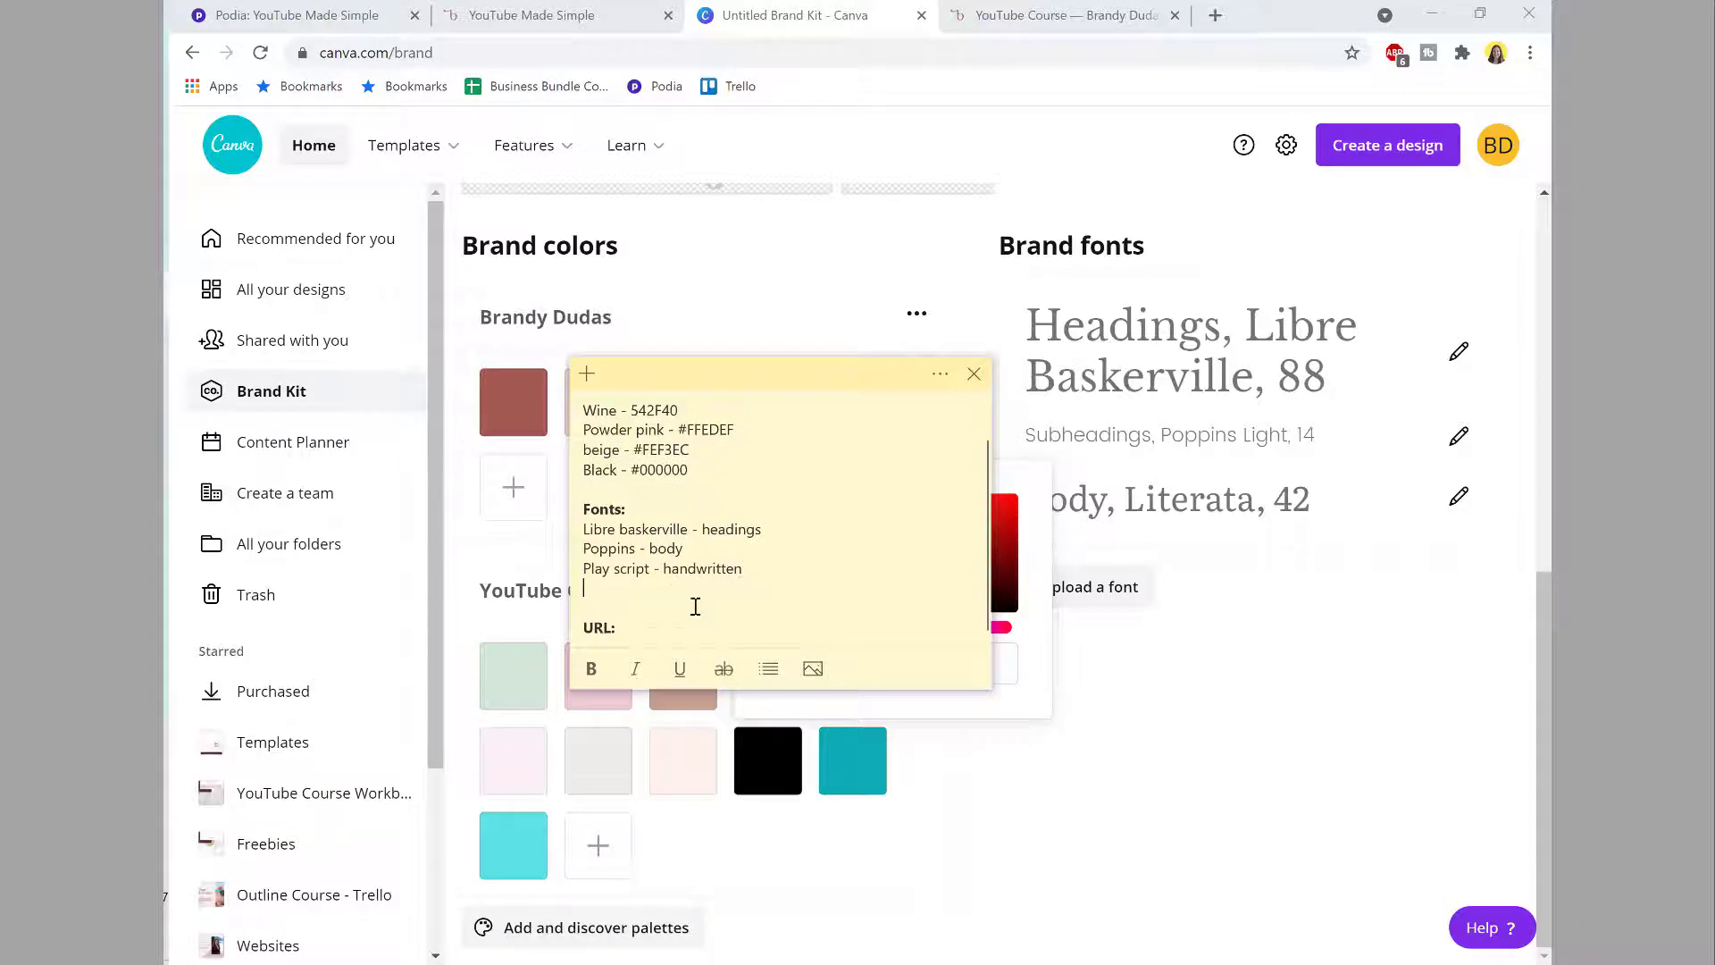
{"action": "left_click", "coordinate": [693, 605]}
{"action": "key", "text": "BackSpace"}
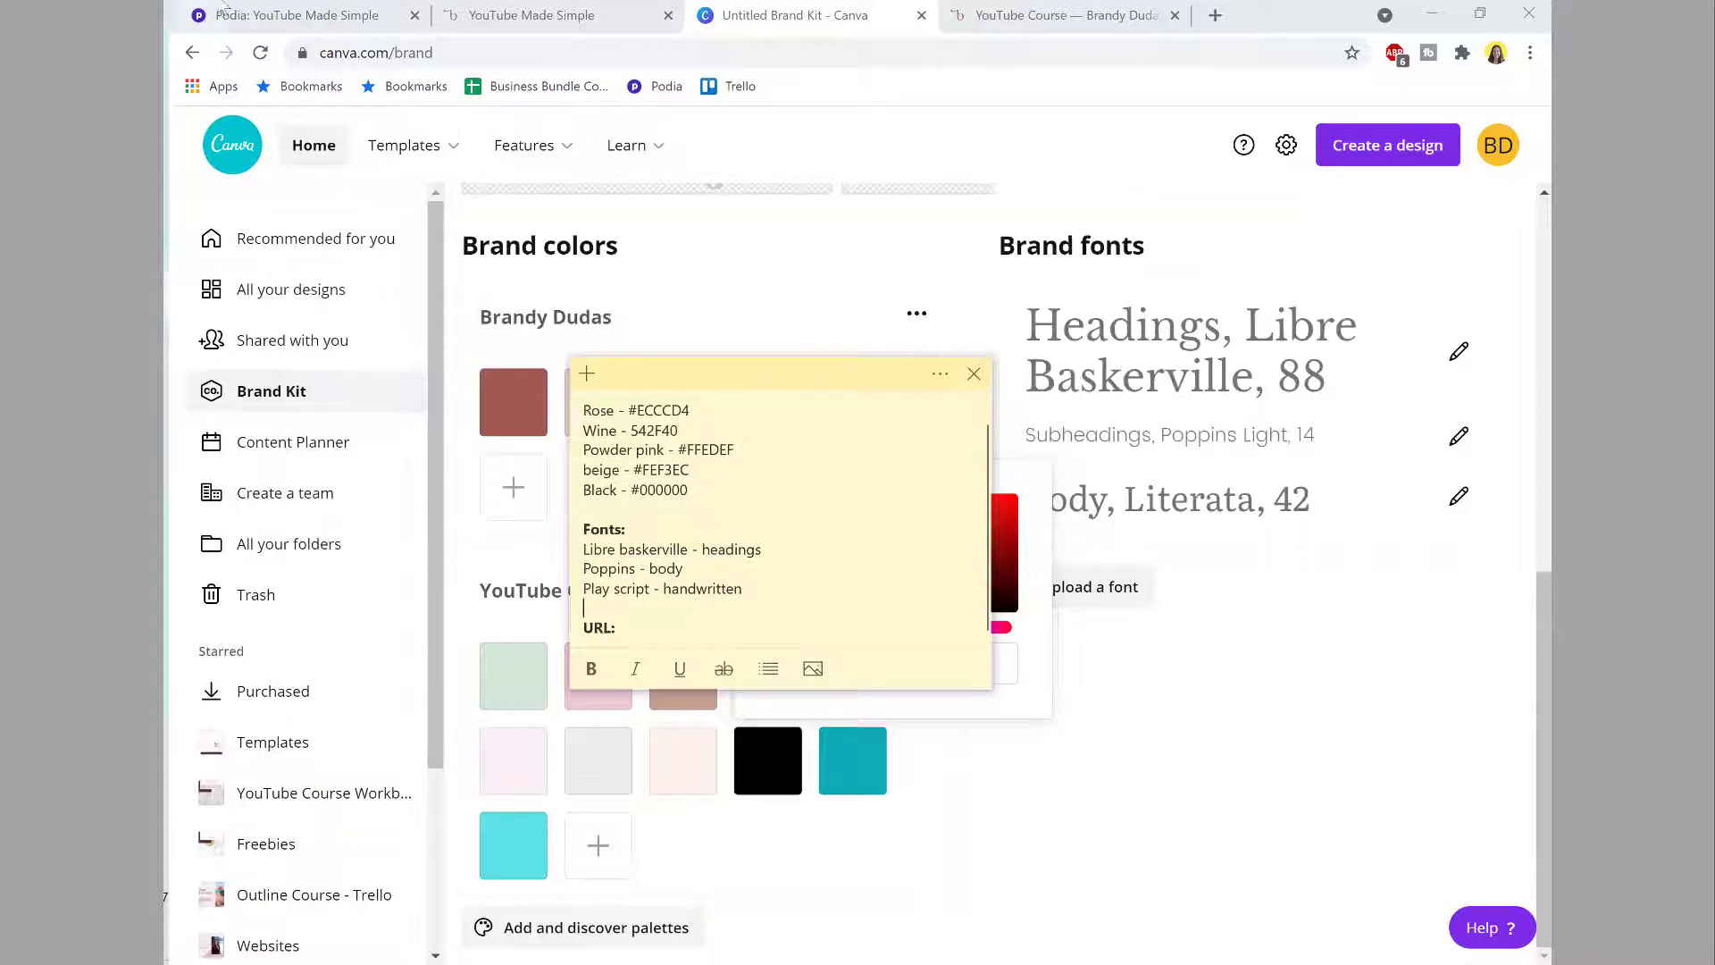
Step: Switch to Podia and open the settings of the YouTube Made Simple course from the product list
{"action": "left_click", "coordinate": [288, 27]}
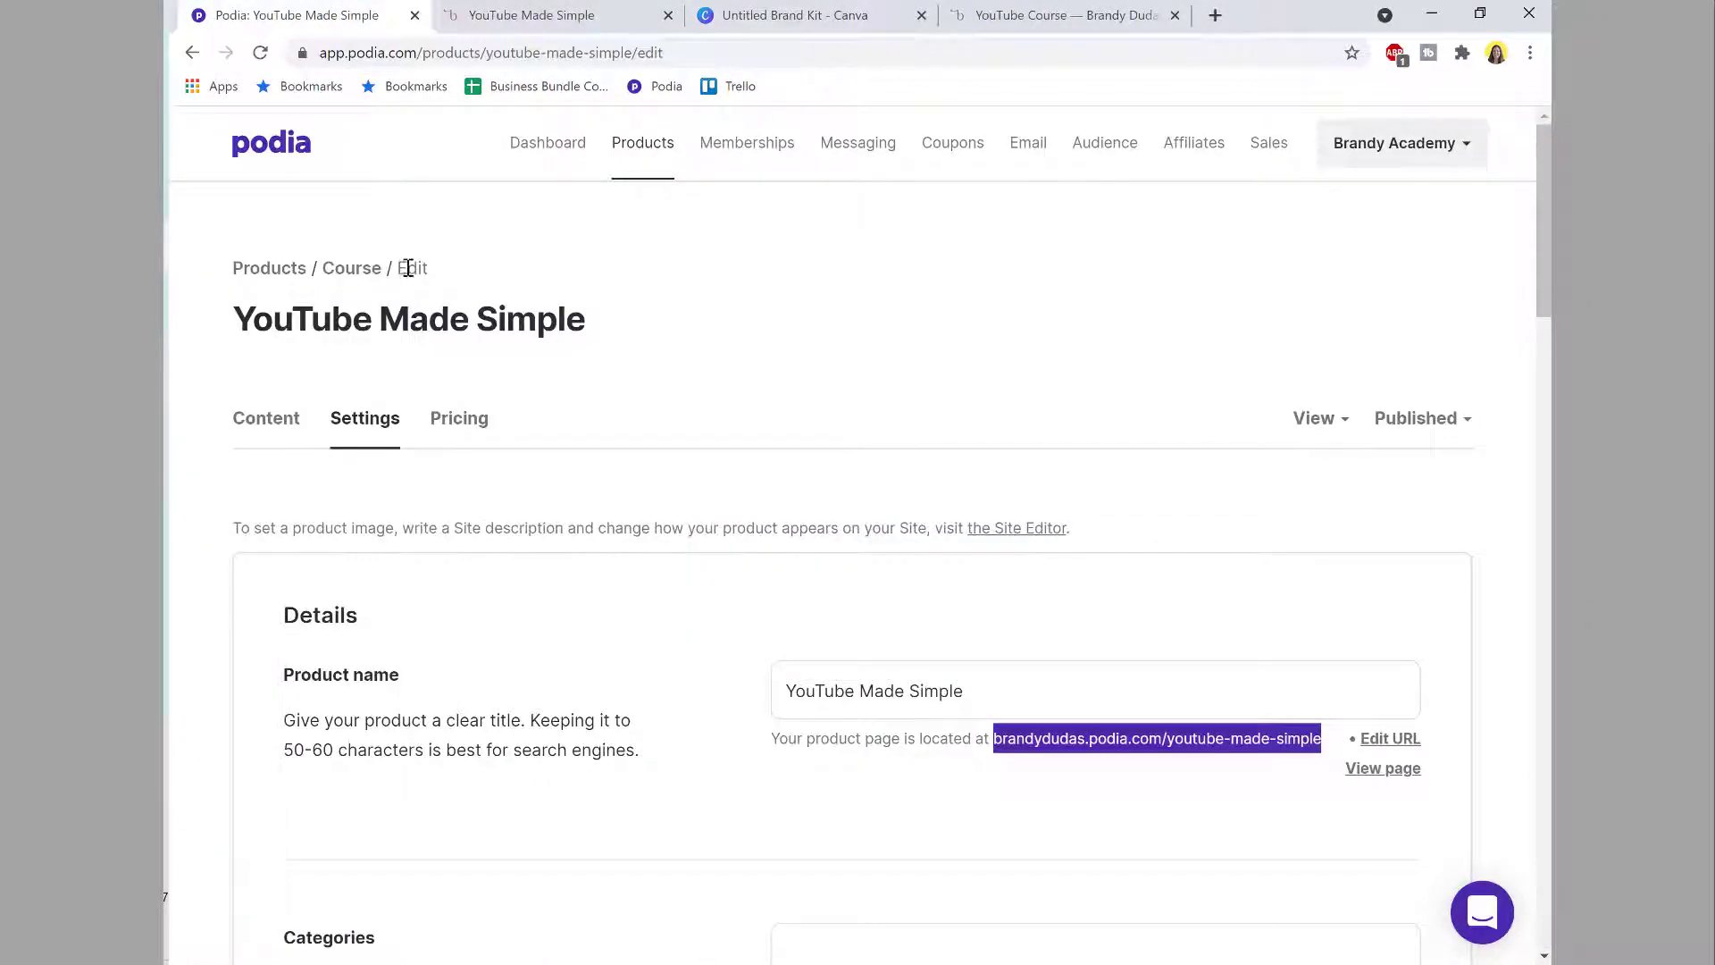
{"action": "left_click", "coordinate": [299, 161]}
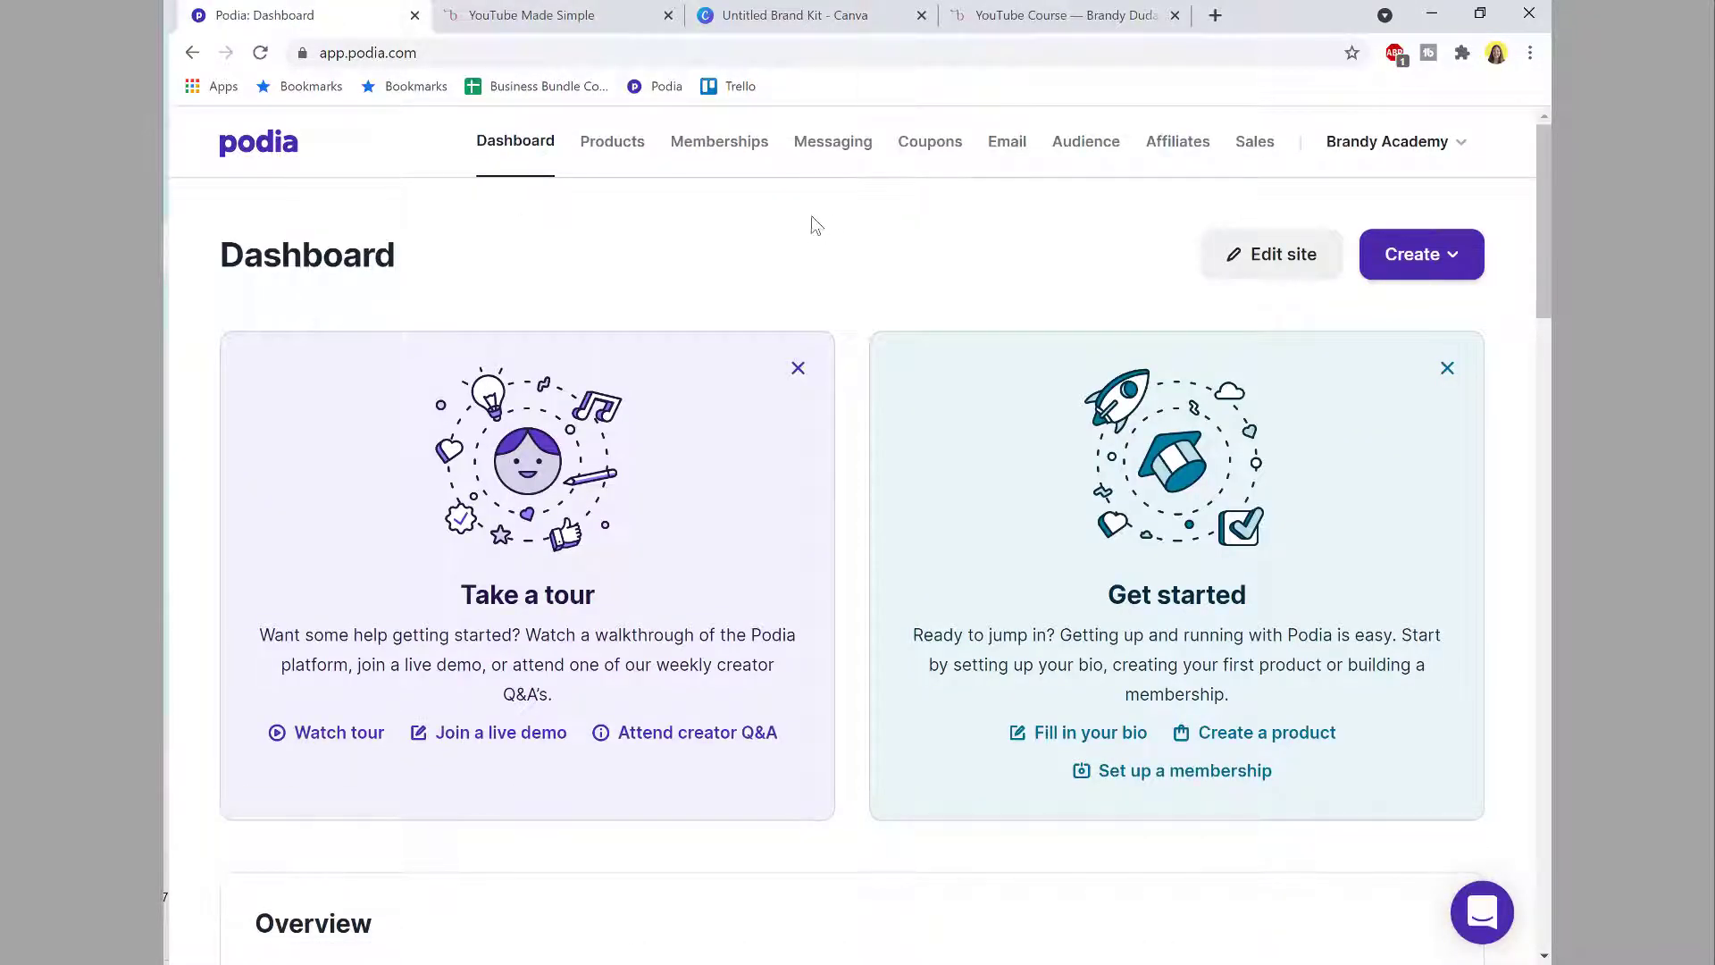
{"action": "left_click", "coordinate": [630, 159]}
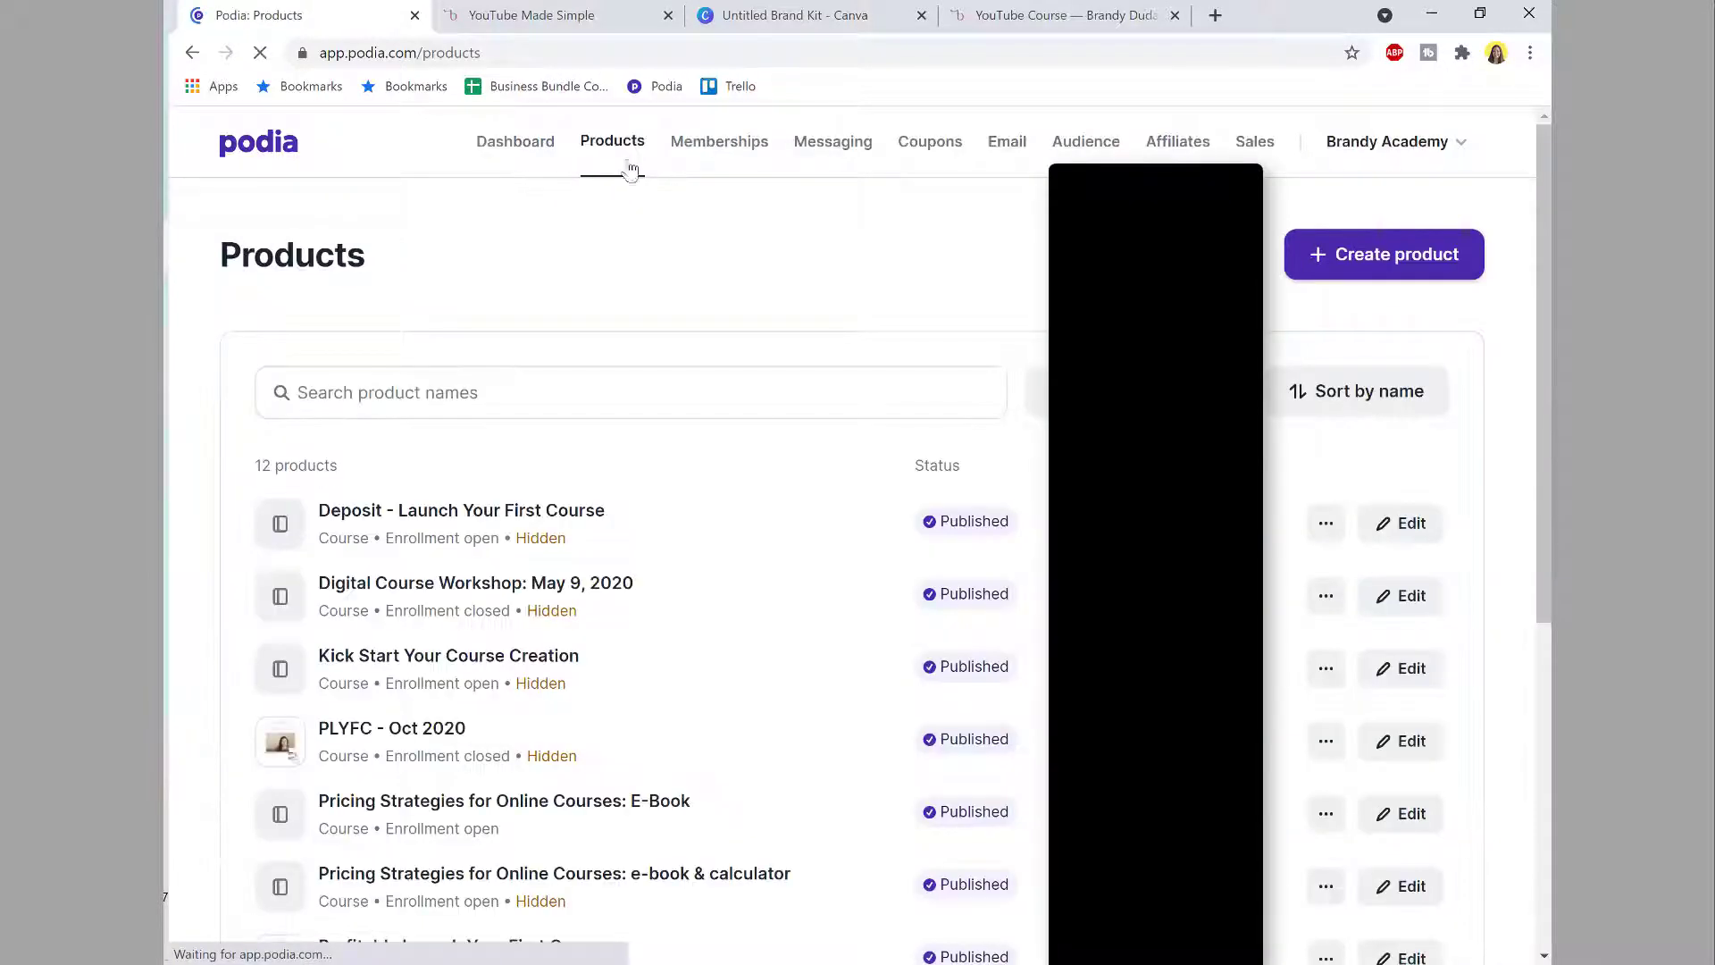
{"action": "scroll", "coordinate": [658, 524], "scroll_direction": "down", "scroll_amount": 5}
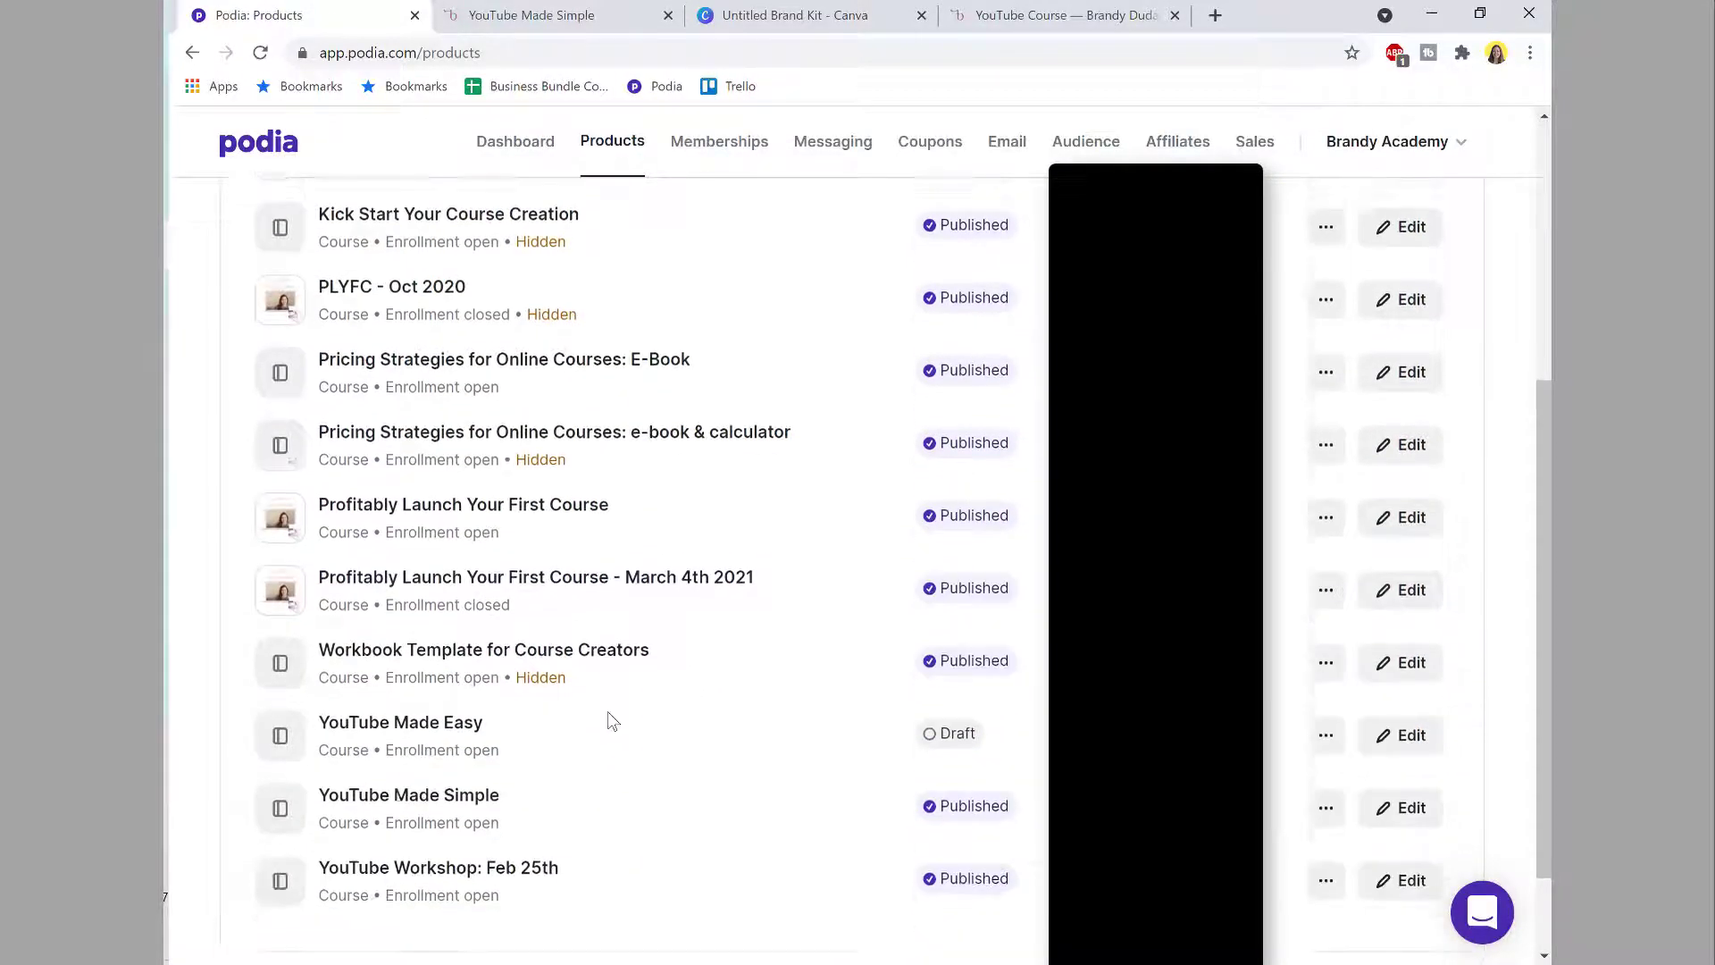
{"action": "scroll", "coordinate": [611, 719], "scroll_direction": "down", "scroll_amount": 1}
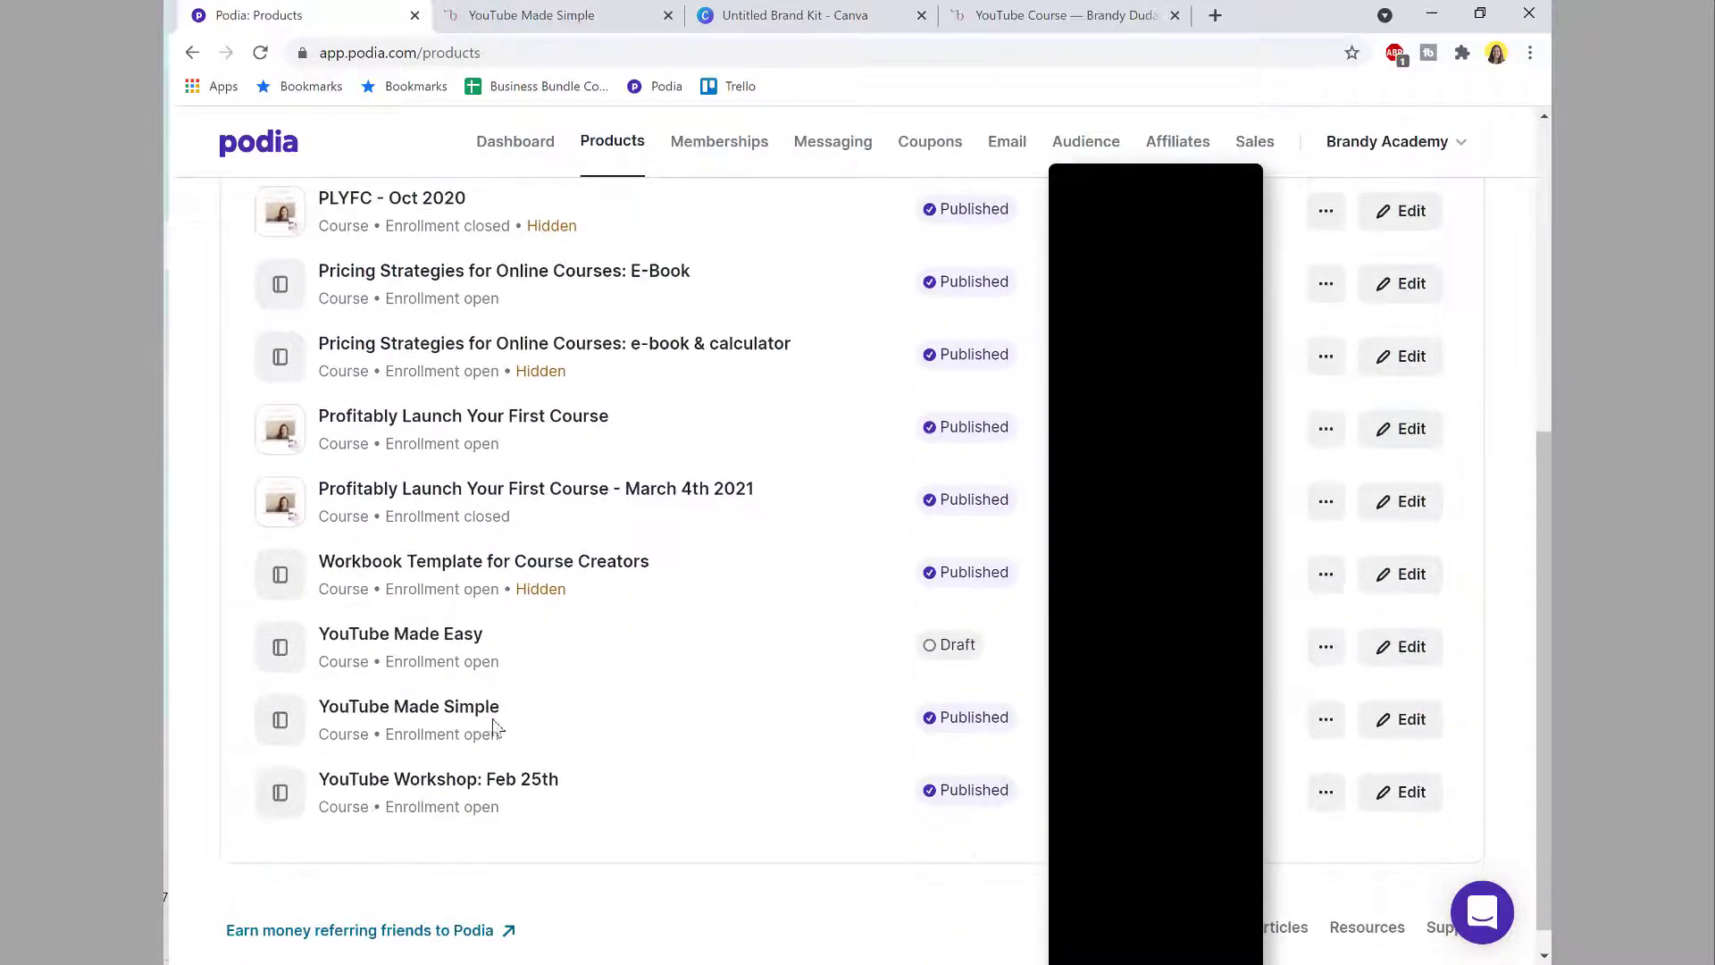
{"action": "left_click", "coordinate": [1402, 722]}
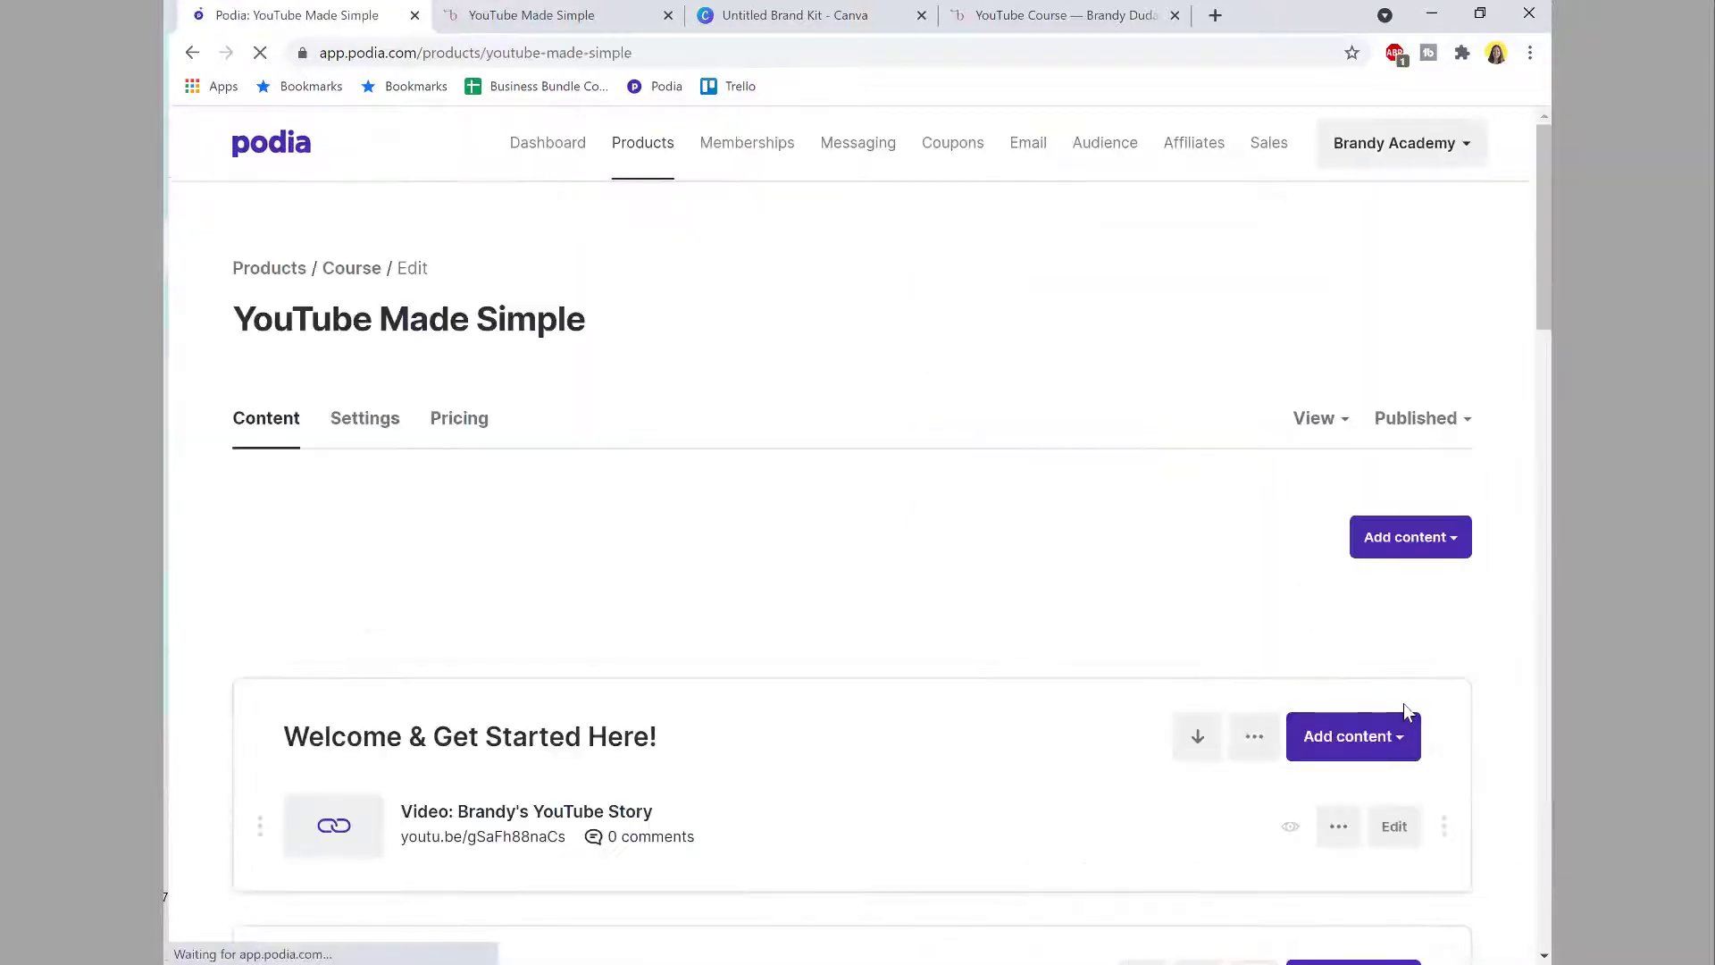
{"action": "left_click", "coordinate": [382, 422]}
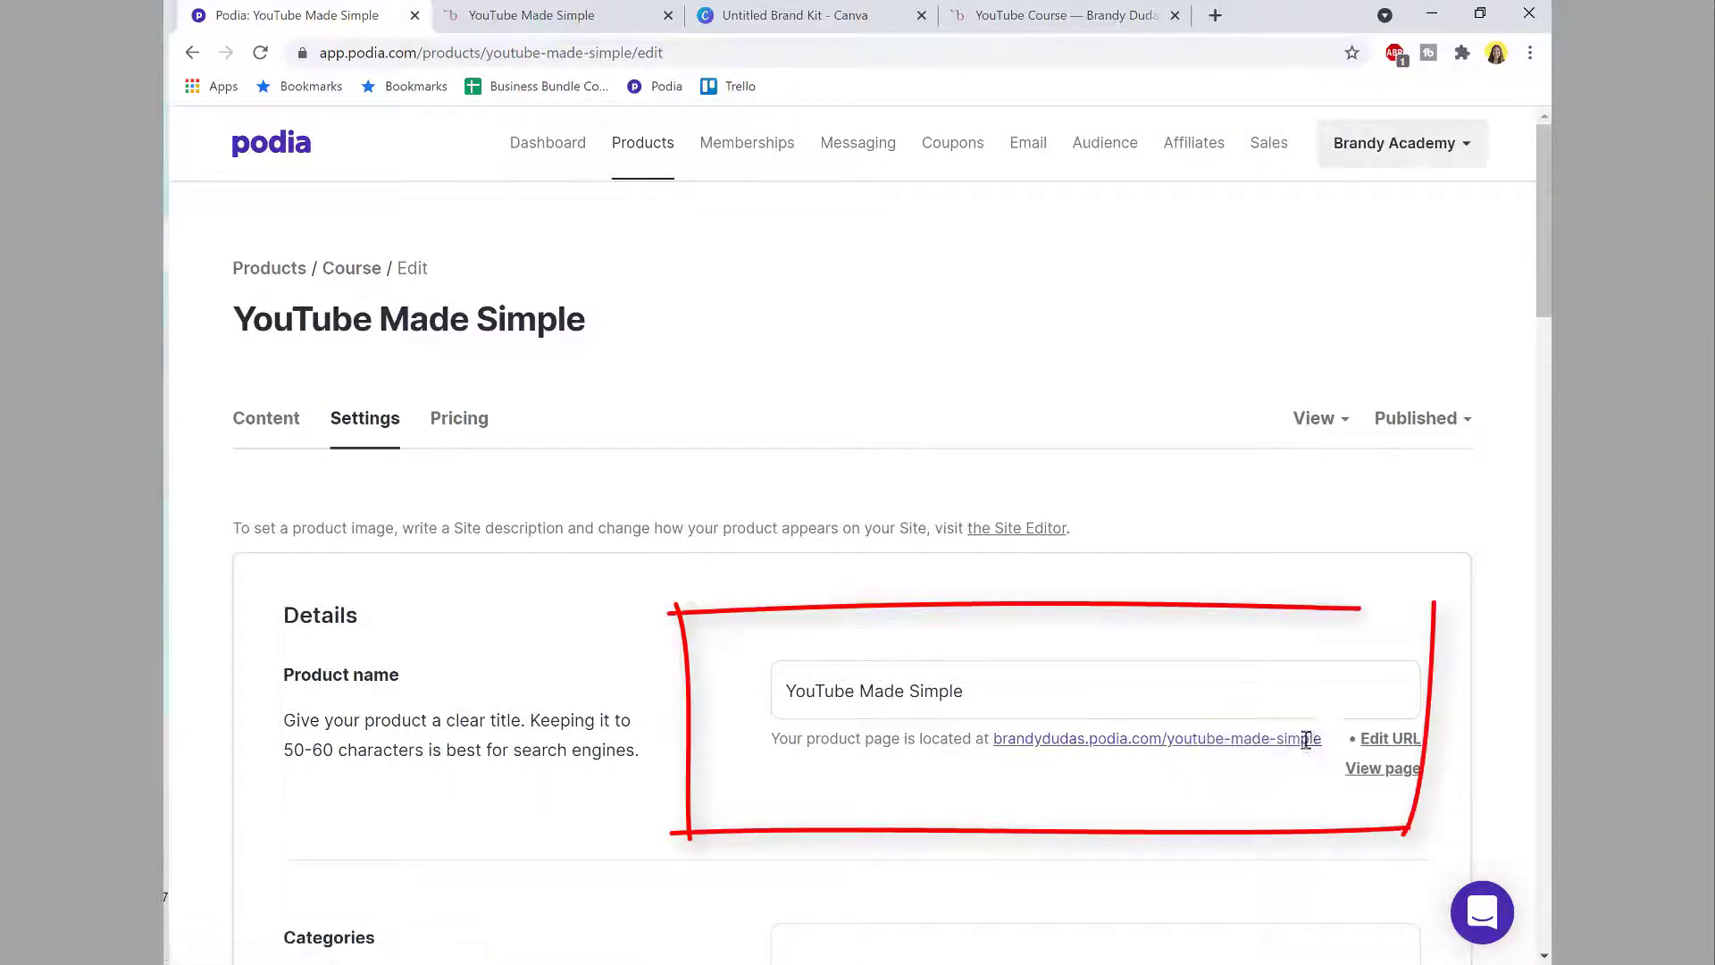
Step: Copy the YouTube Made Simple product page address and paste it under the bold URL heading in the sticky note
{"action": "left_click_drag", "start_coordinate": [1321, 739], "coordinate": [995, 747]}
{"action": "key", "text": "ctrl+c"}
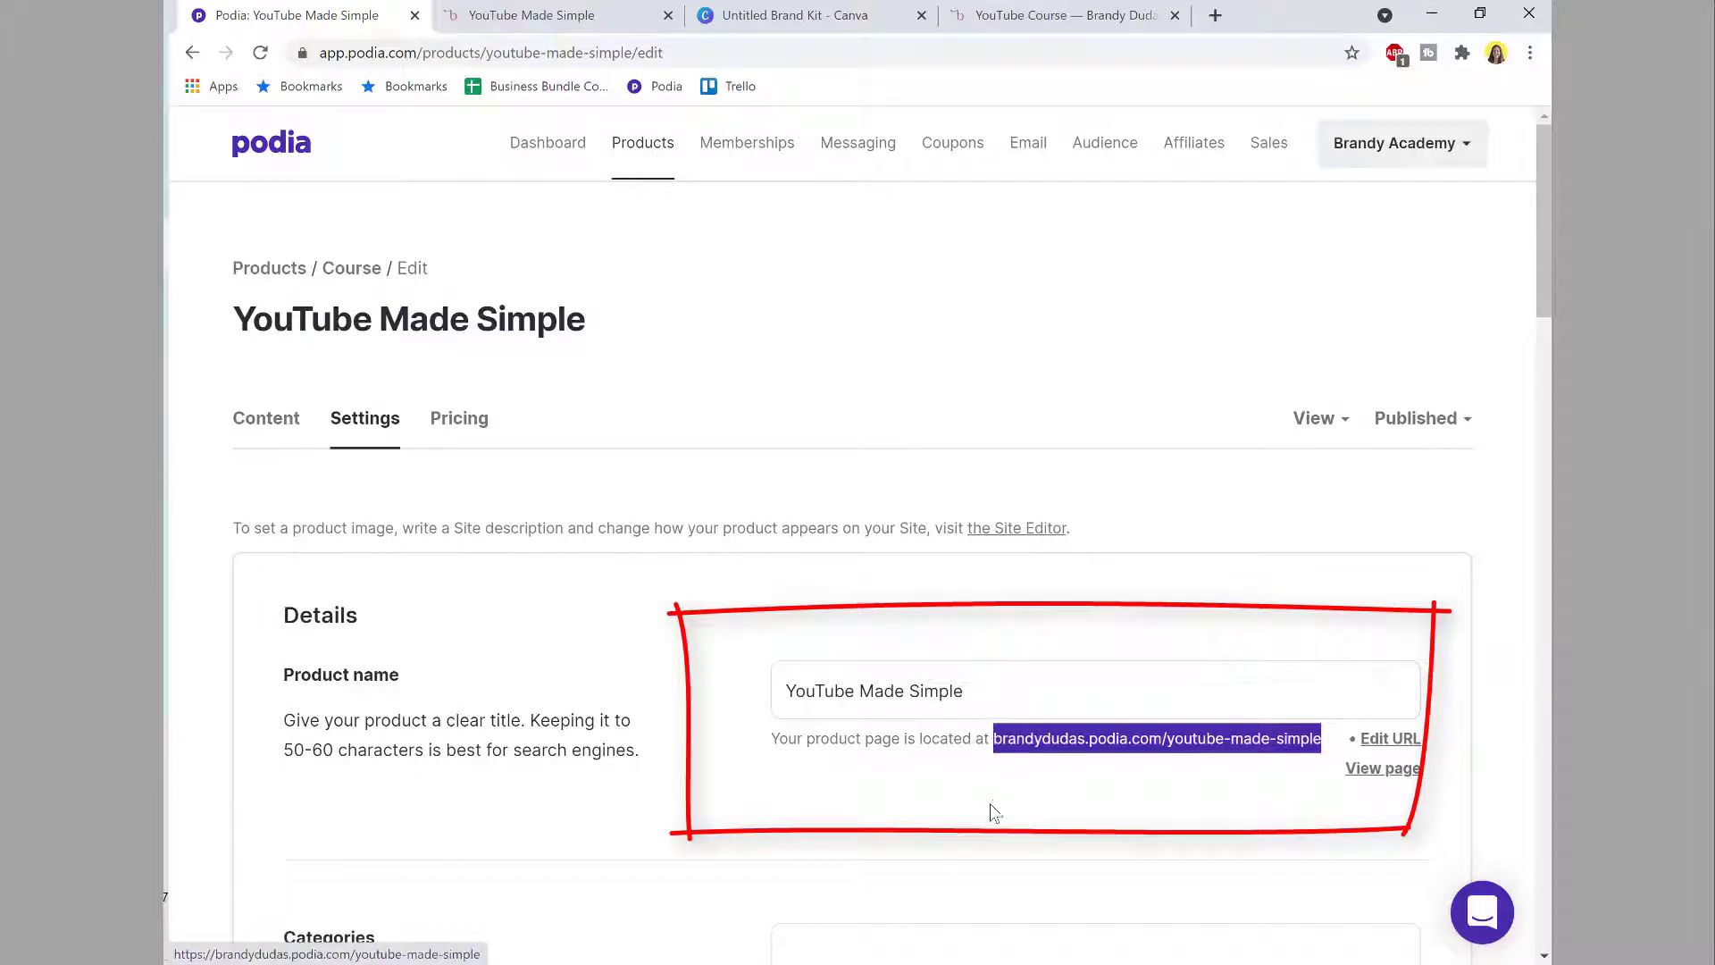
{"action": "left_click", "coordinate": [1107, 856]}
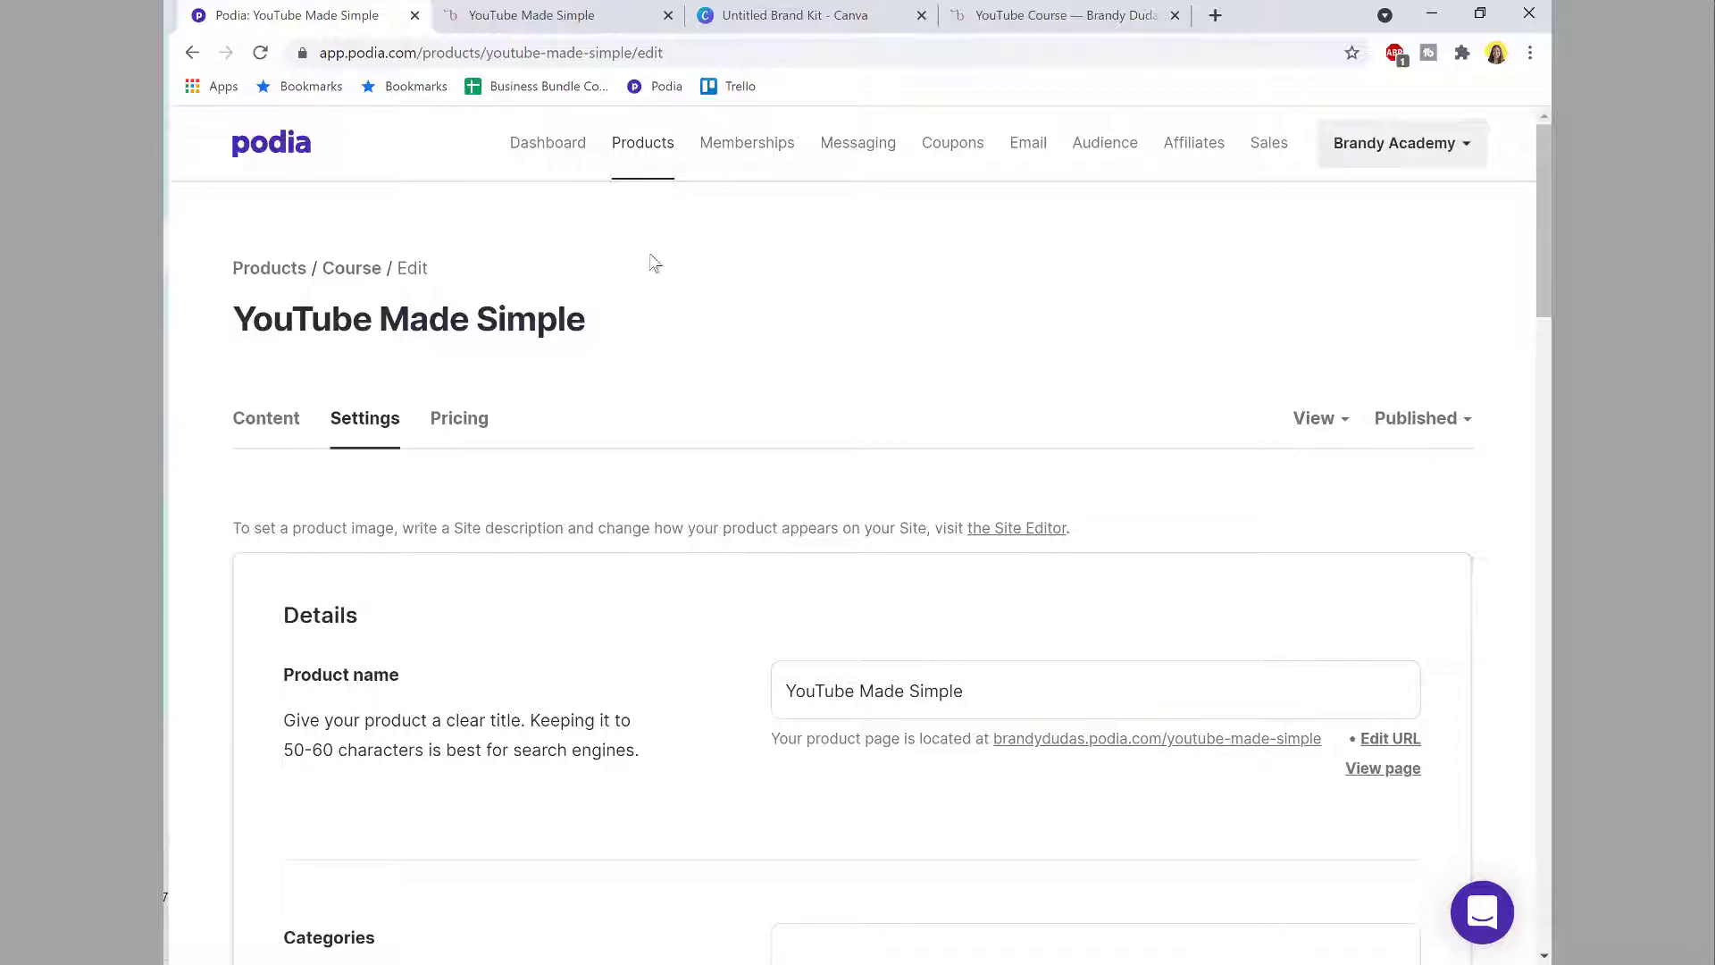
{"action": "left_click", "coordinate": [167, 295]}
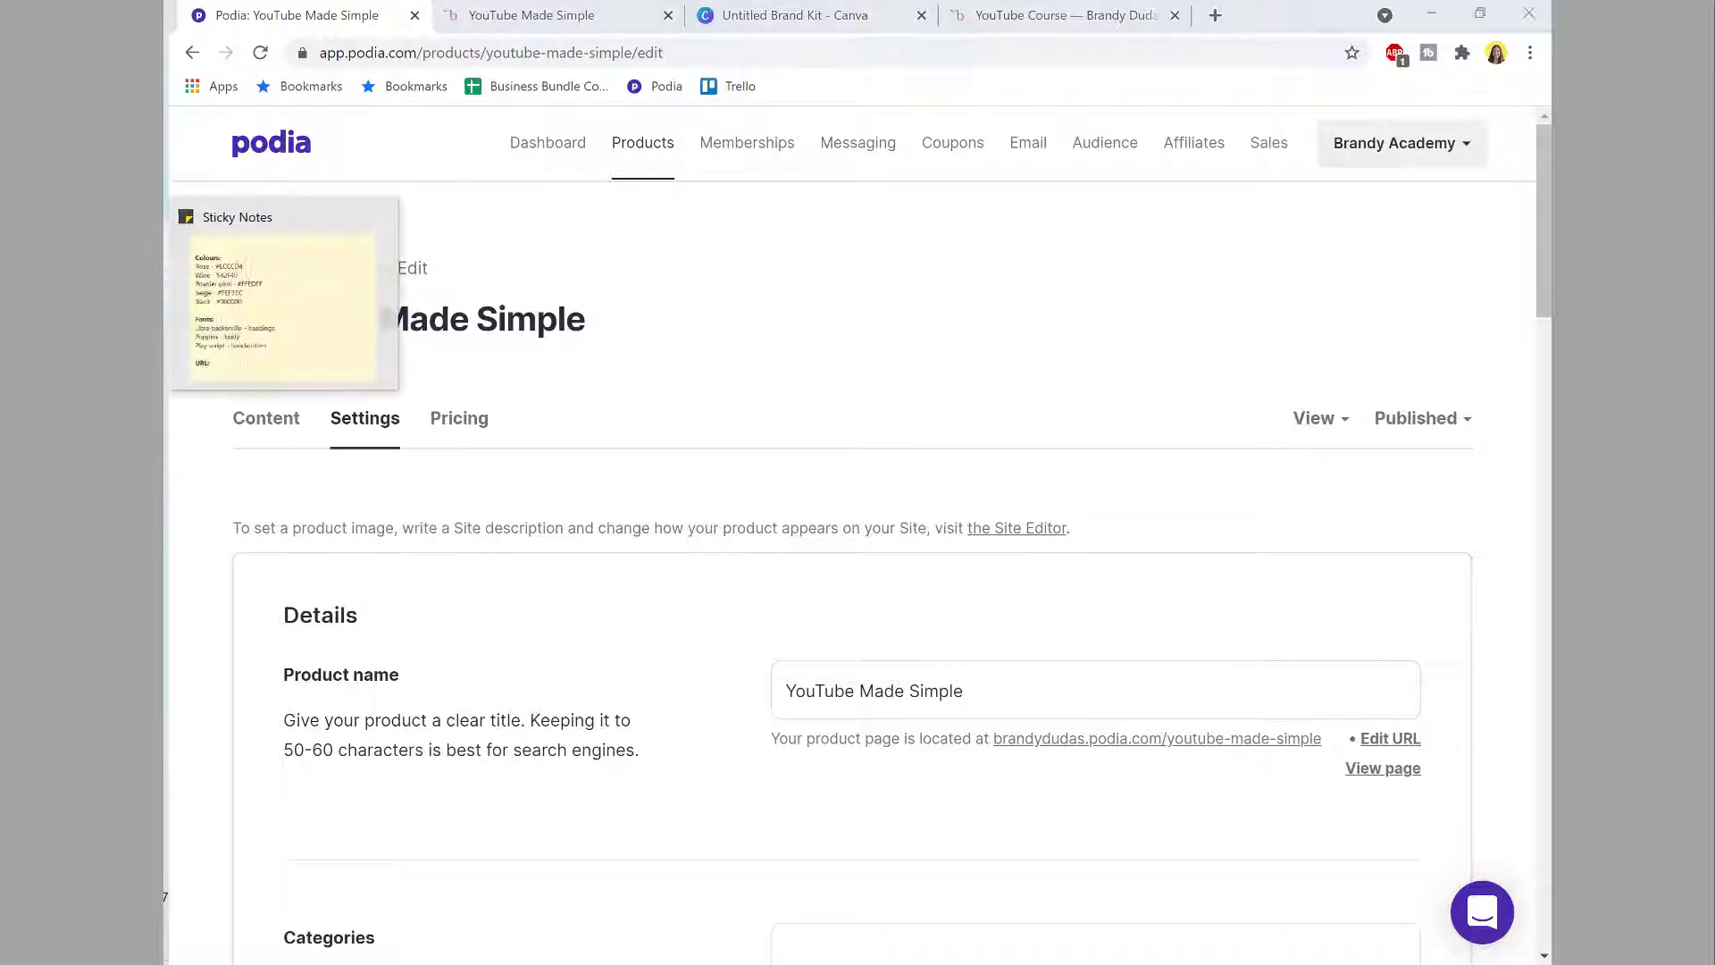
{"action": "key", "text": "Return"}
{"action": "key", "text": "ctrl+b"}
{"action": "type", "text": "URL:"}
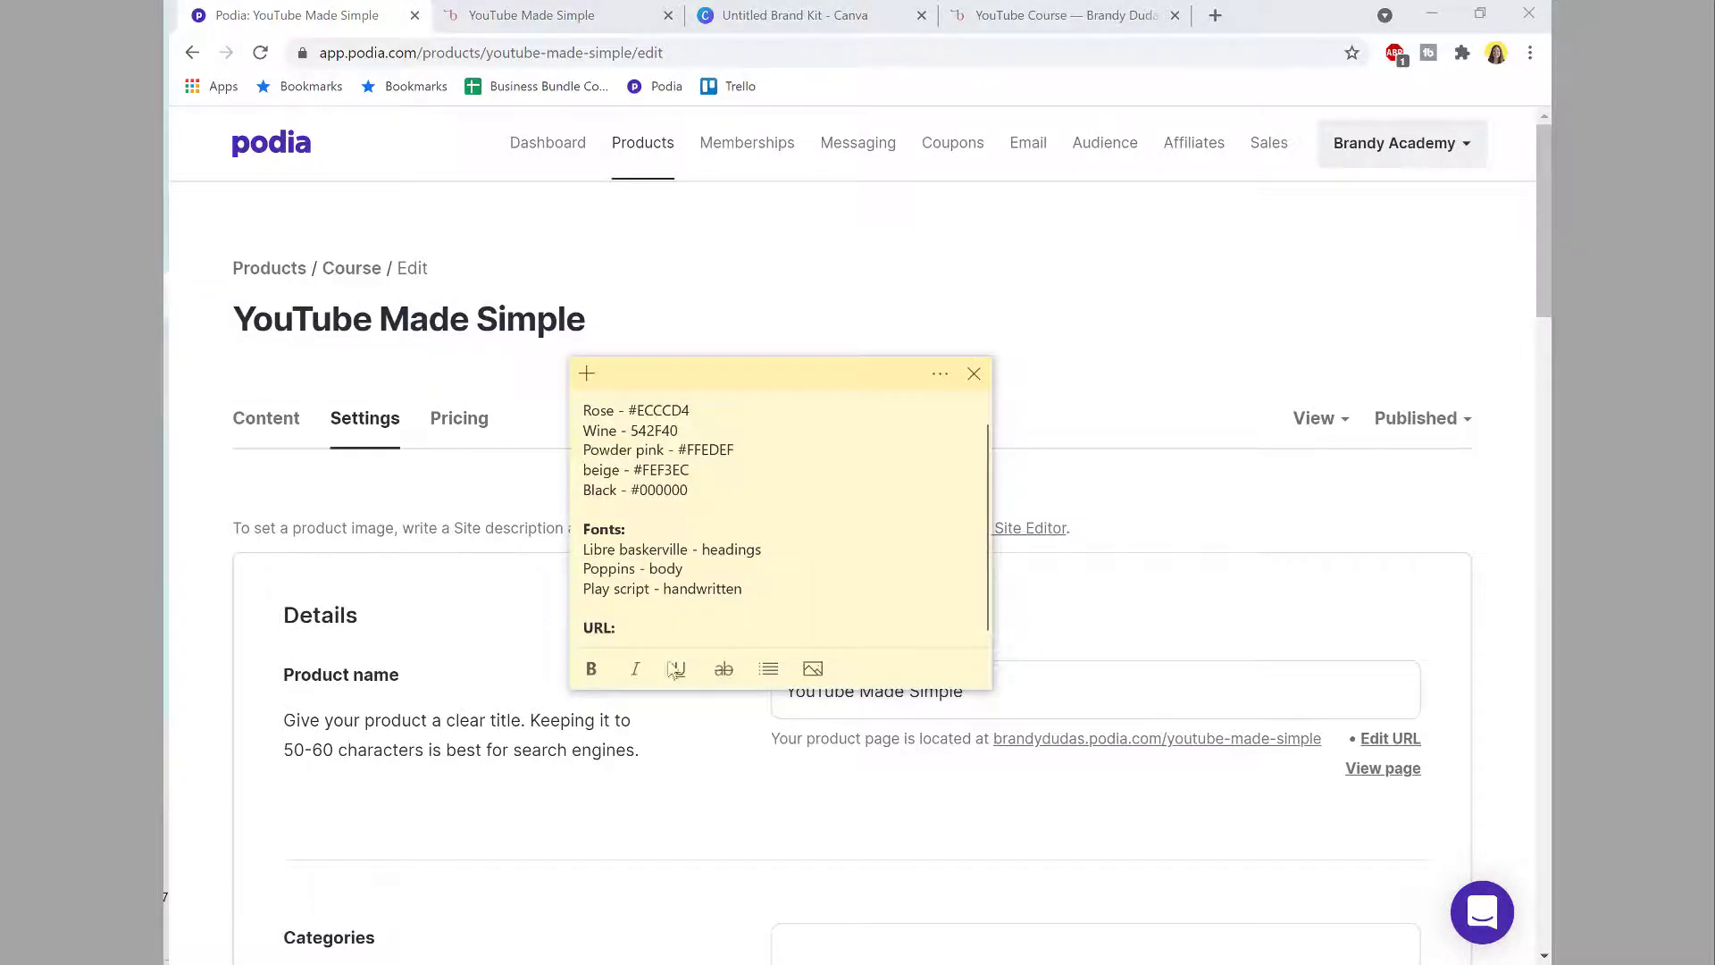
{"action": "key", "text": "Return"}
{"action": "key", "text": "ctrl+v"}
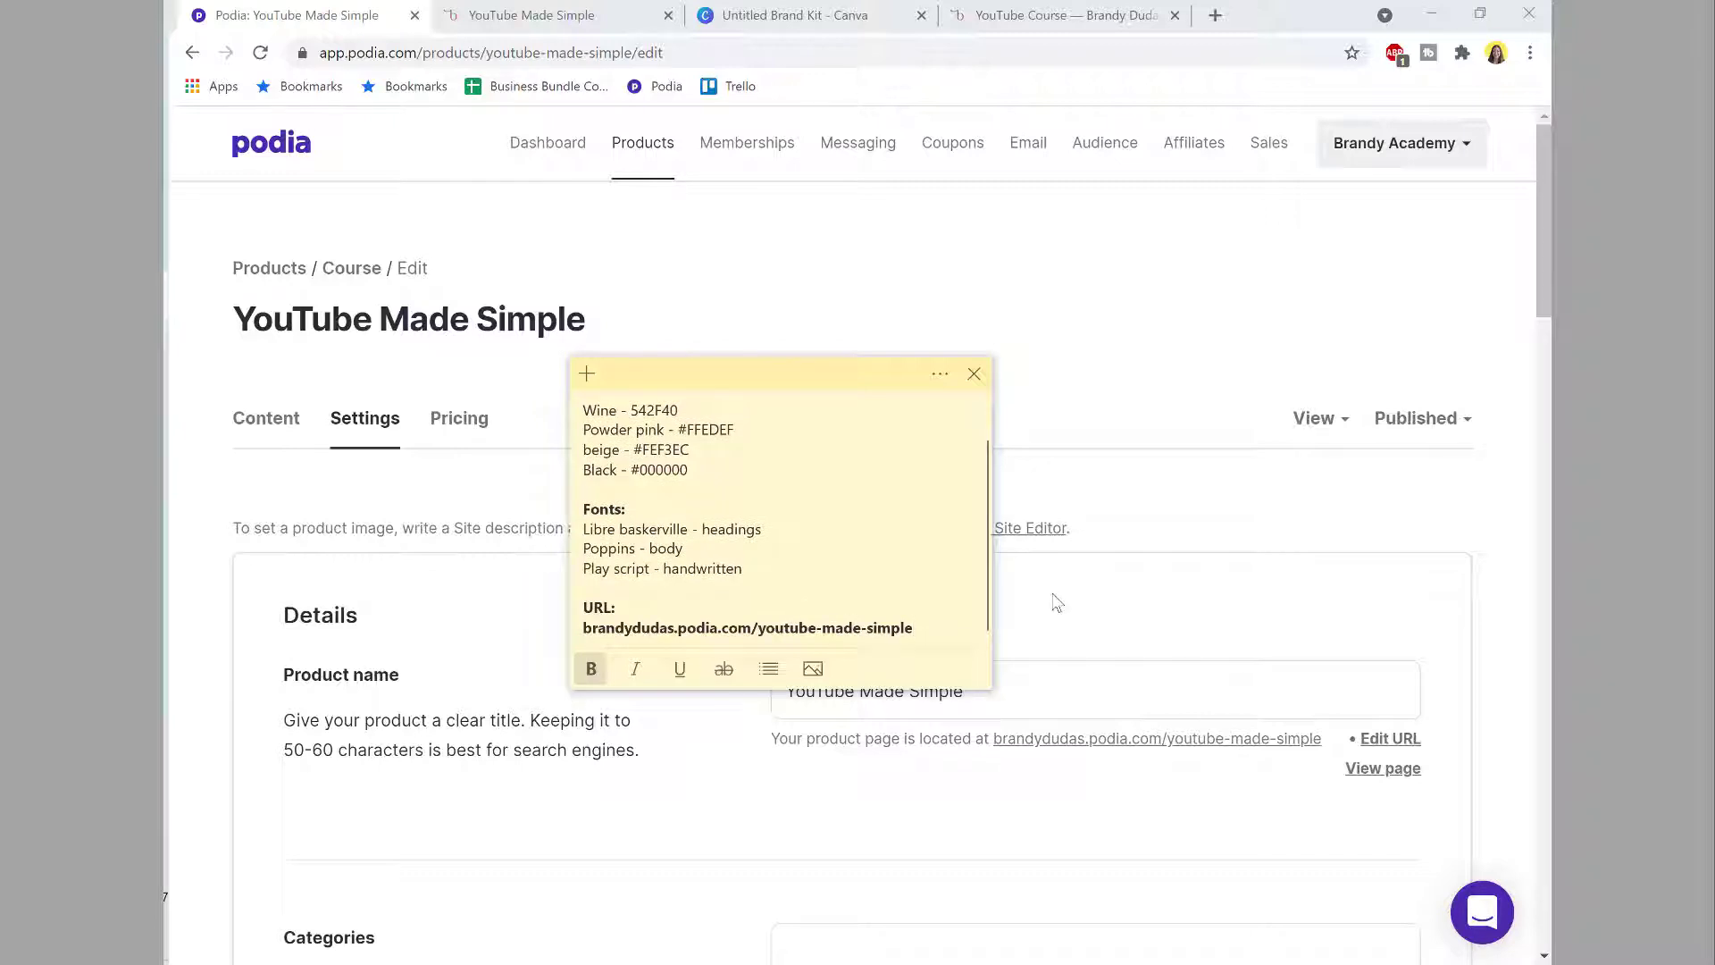
Step: Append /buy to the product page address in the note, and copy the address without that ending
{"action": "type", "text": "/buy"}
{"action": "left_click_drag", "start_coordinate": [912, 627], "coordinate": [581, 616]}
{"action": "key", "text": "ctrl+c"}
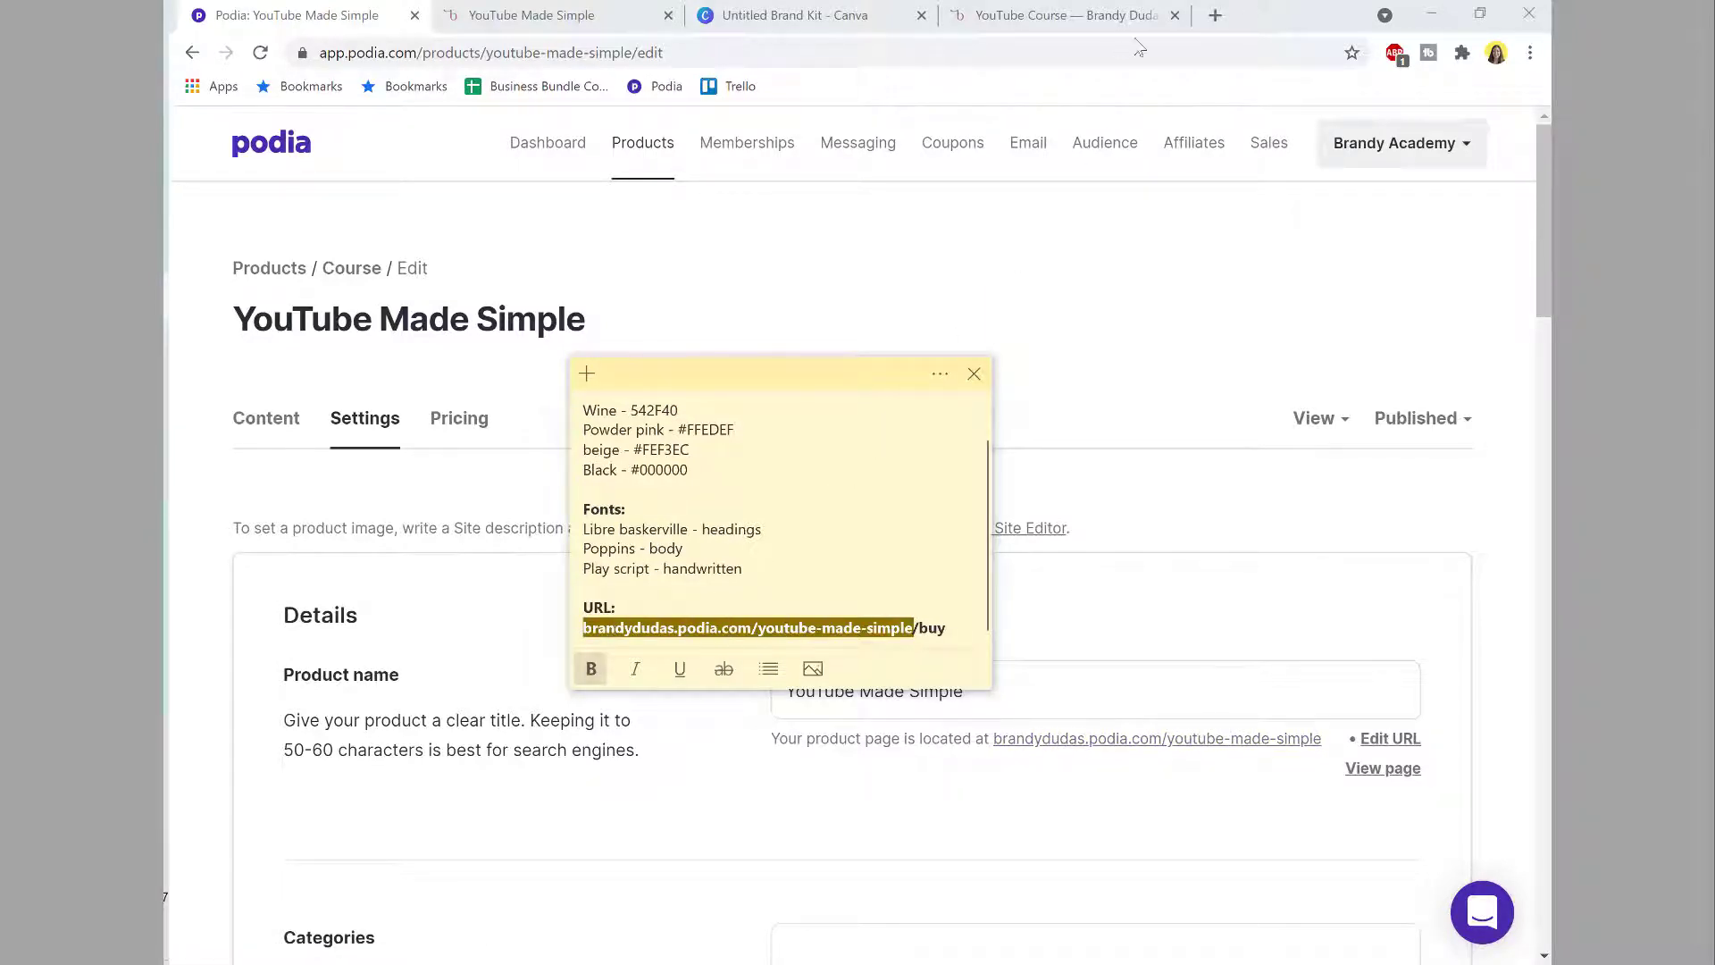
Step: Open the copied product page address, without the /buy ending, in a new browser tab
{"action": "left_click", "coordinate": [1215, 16]}
{"action": "key", "text": "ctrl+v"}
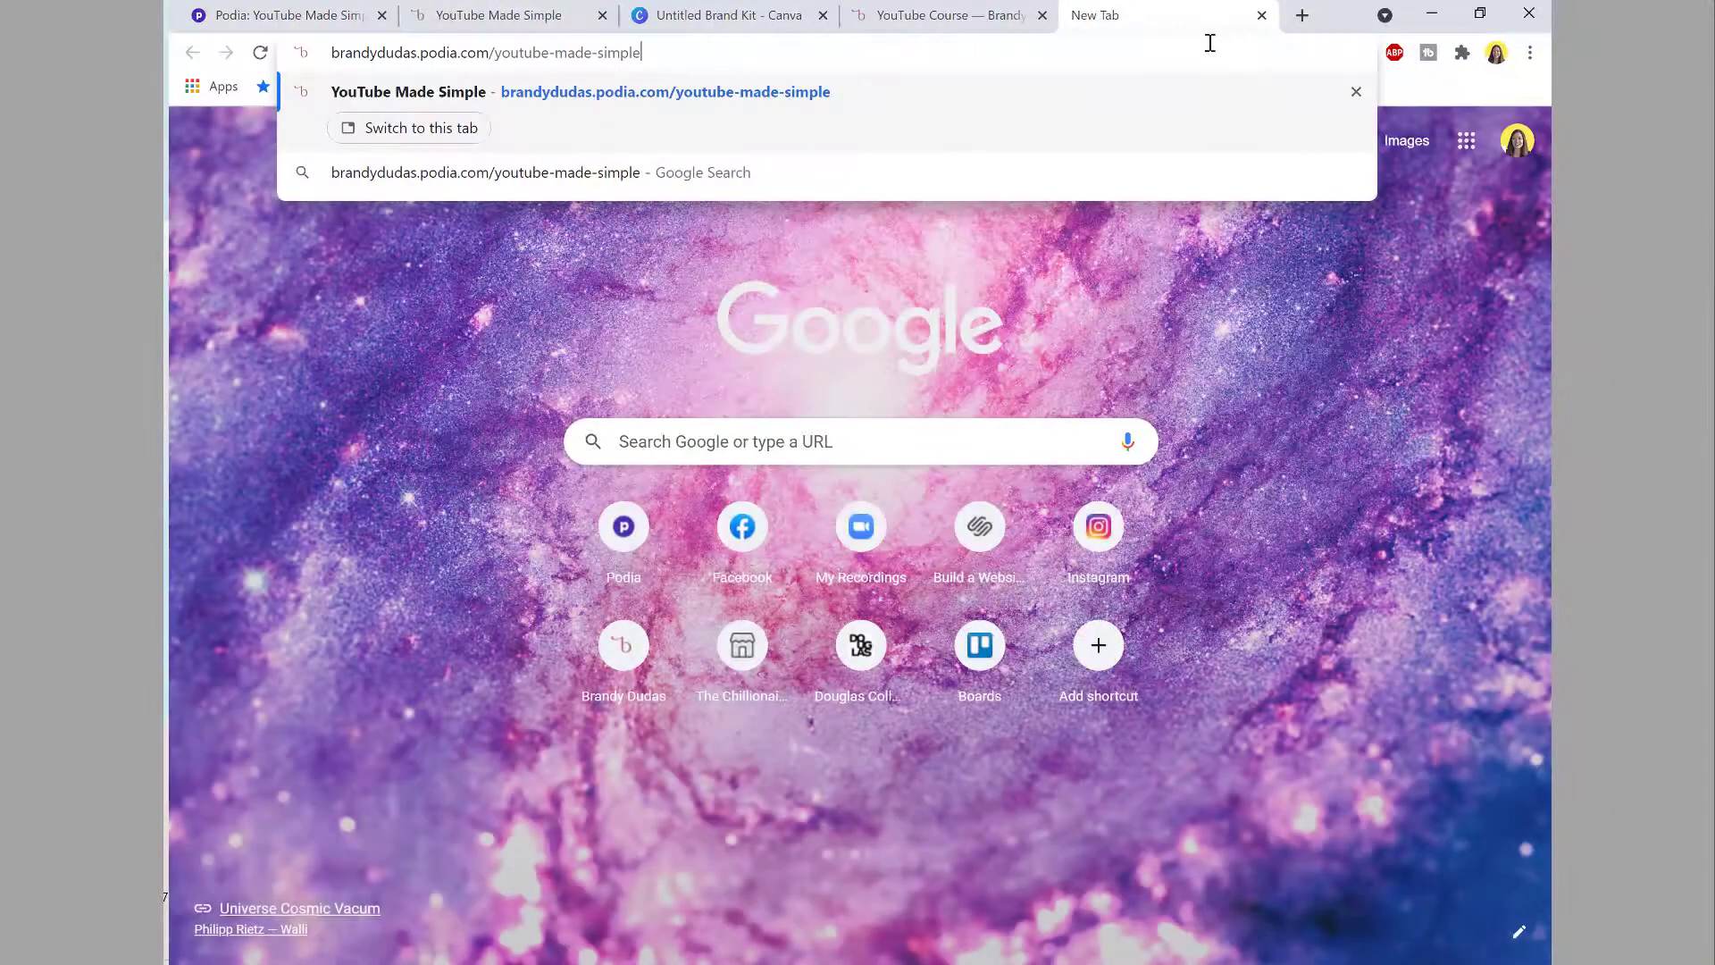
{"action": "key", "text": "Return"}
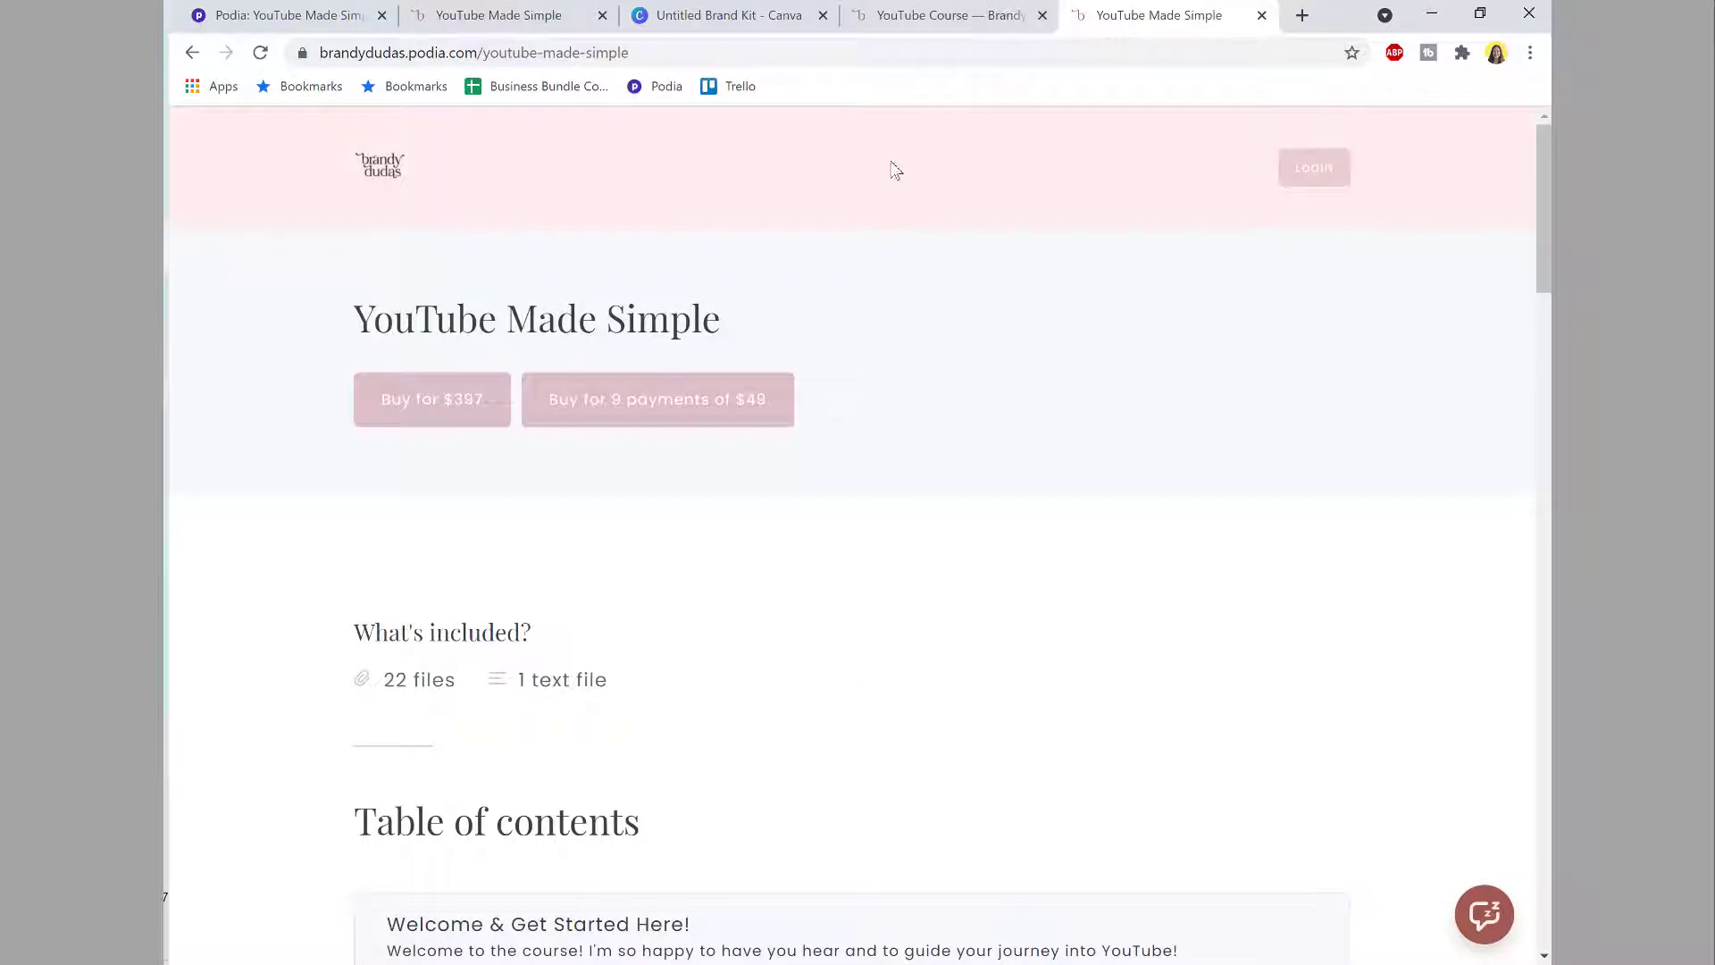
Step: Copy the product address with its /buy ending from the sticky note and open it in another new browser tab
{"action": "key", "text": "alt+Tab"}
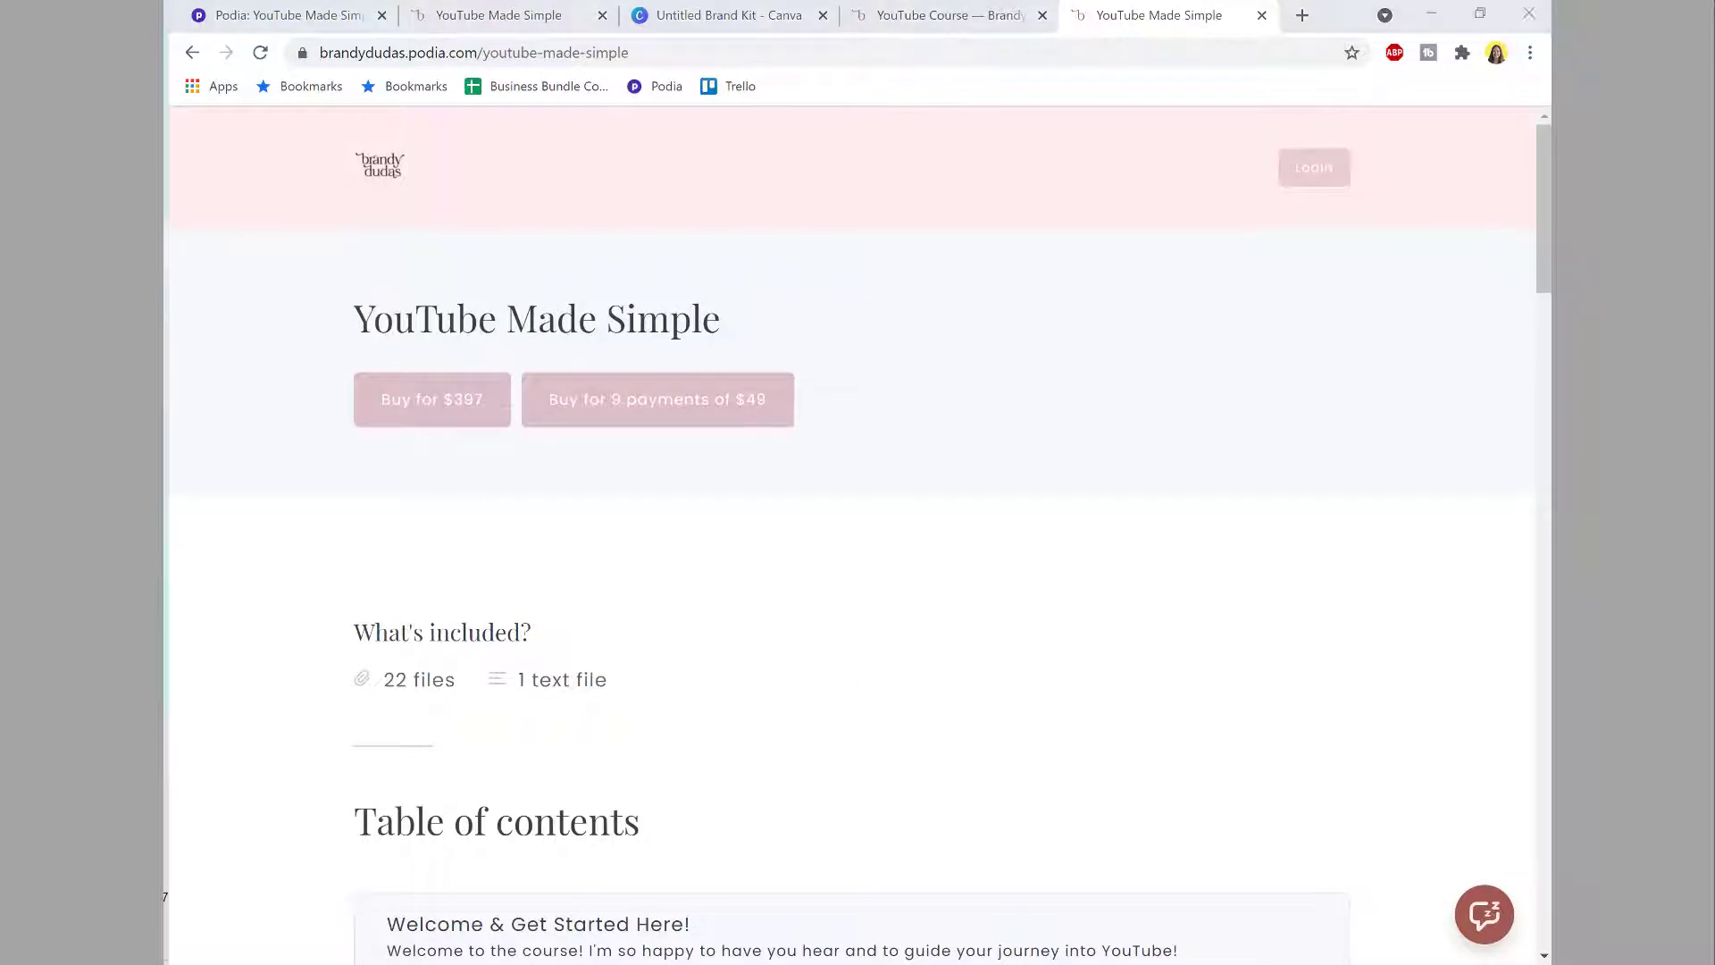
{"action": "left_click_drag", "start_coordinate": [943, 632], "coordinate": [558, 626]}
{"action": "key", "text": "ctrl+c"}
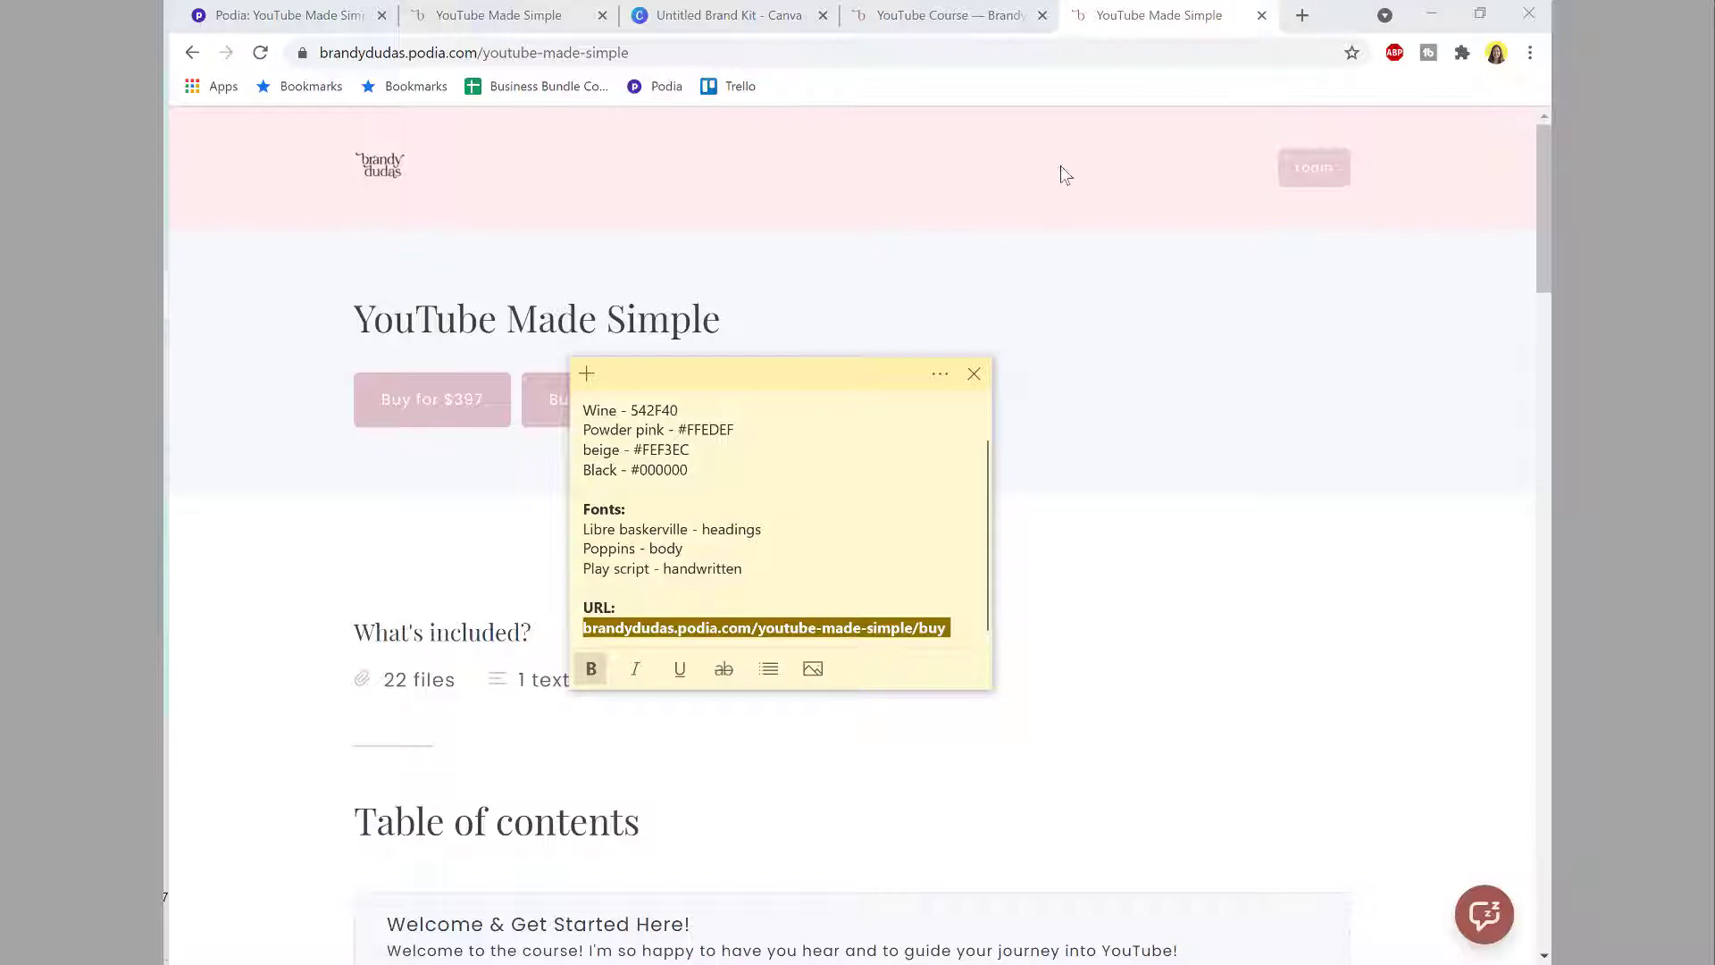
{"action": "left_click", "coordinate": [1302, 15]}
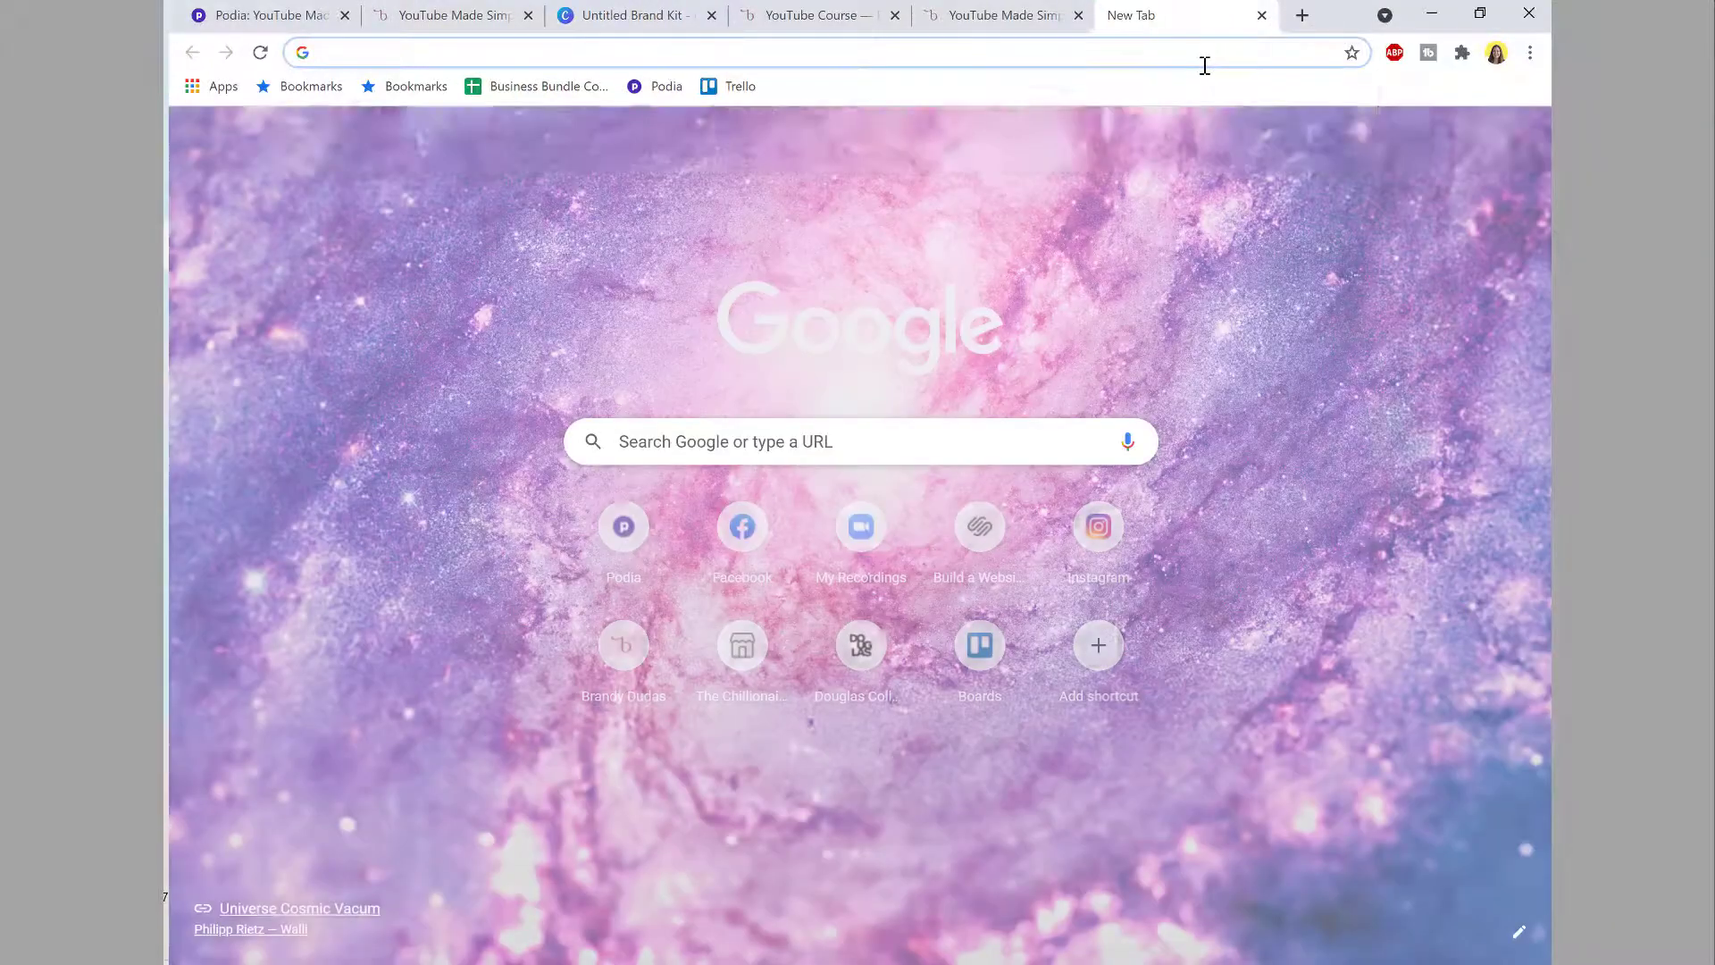
{"action": "key", "text": "ctrl+v"}
{"action": "key", "text": "Return"}
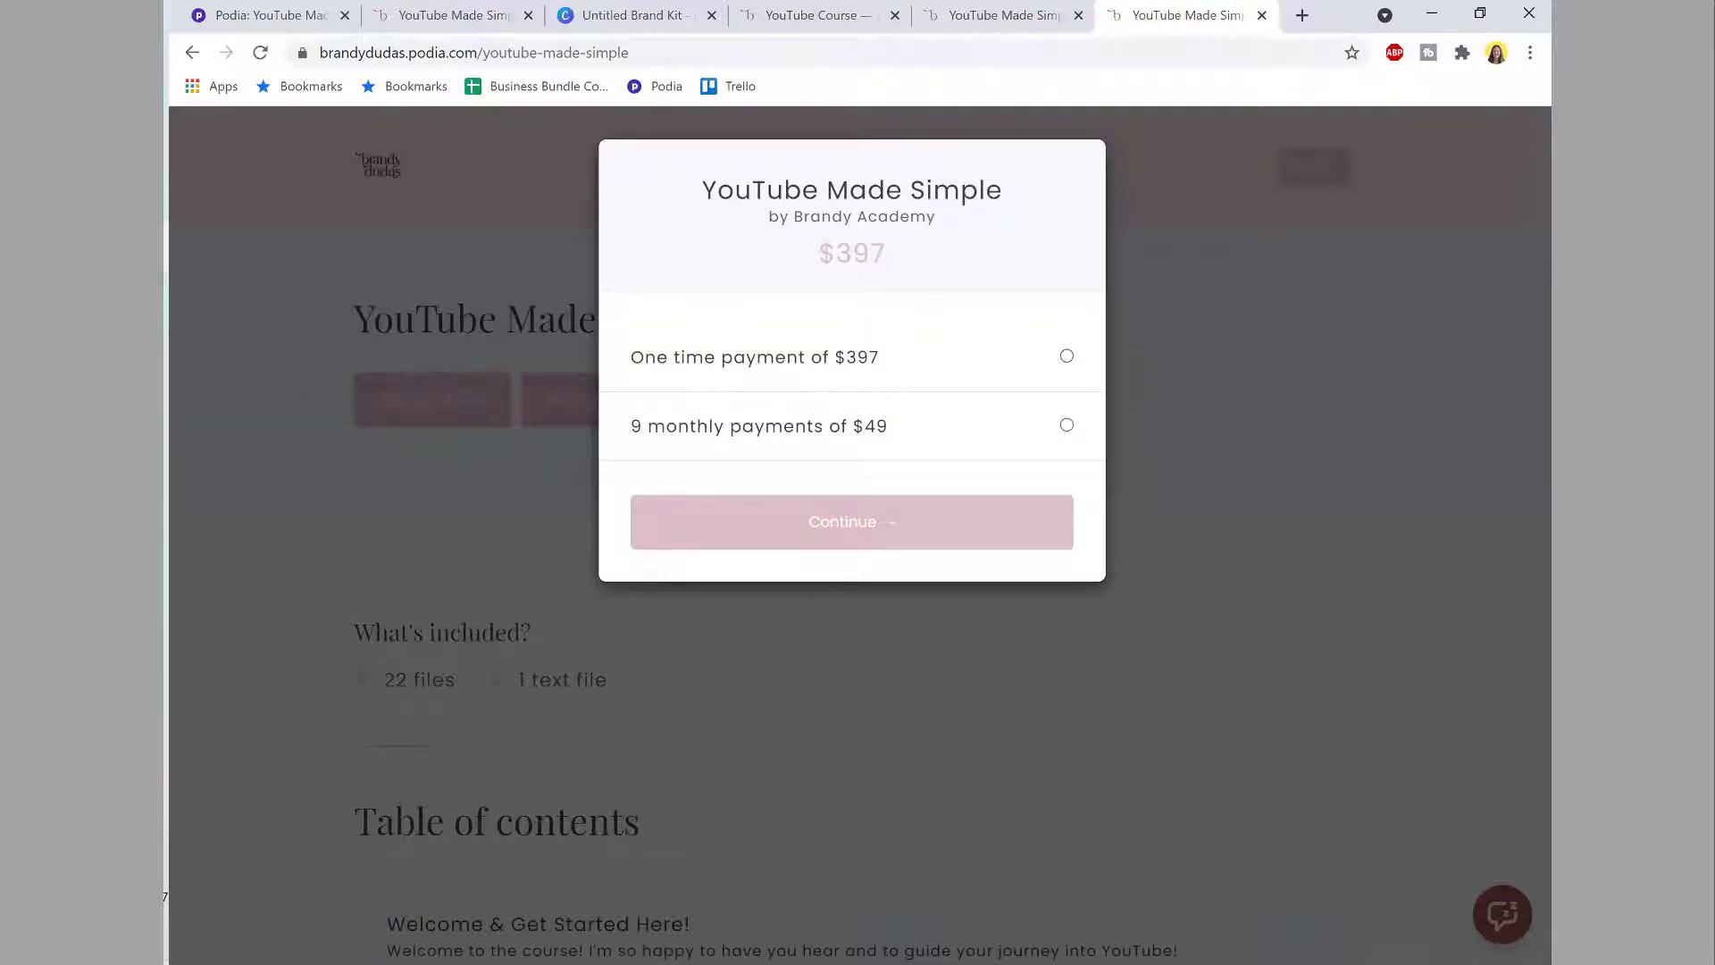
{"action": "left_click", "coordinate": [166, 300]}
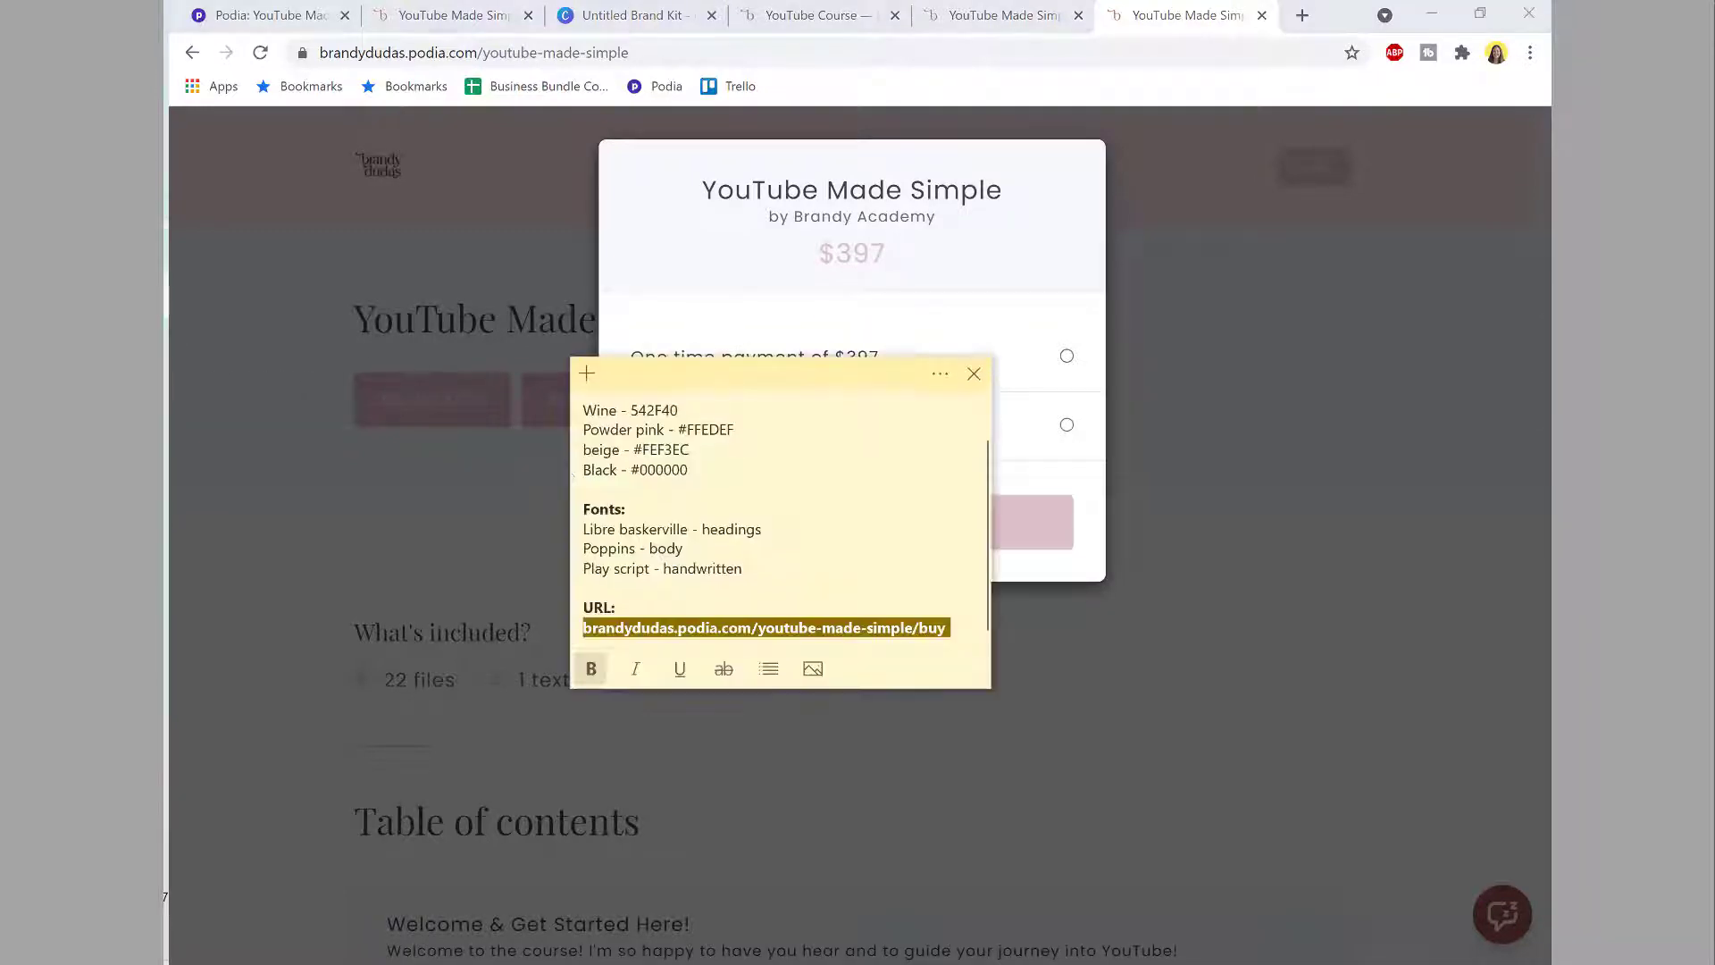
{"action": "left_click", "coordinate": [591, 628]}
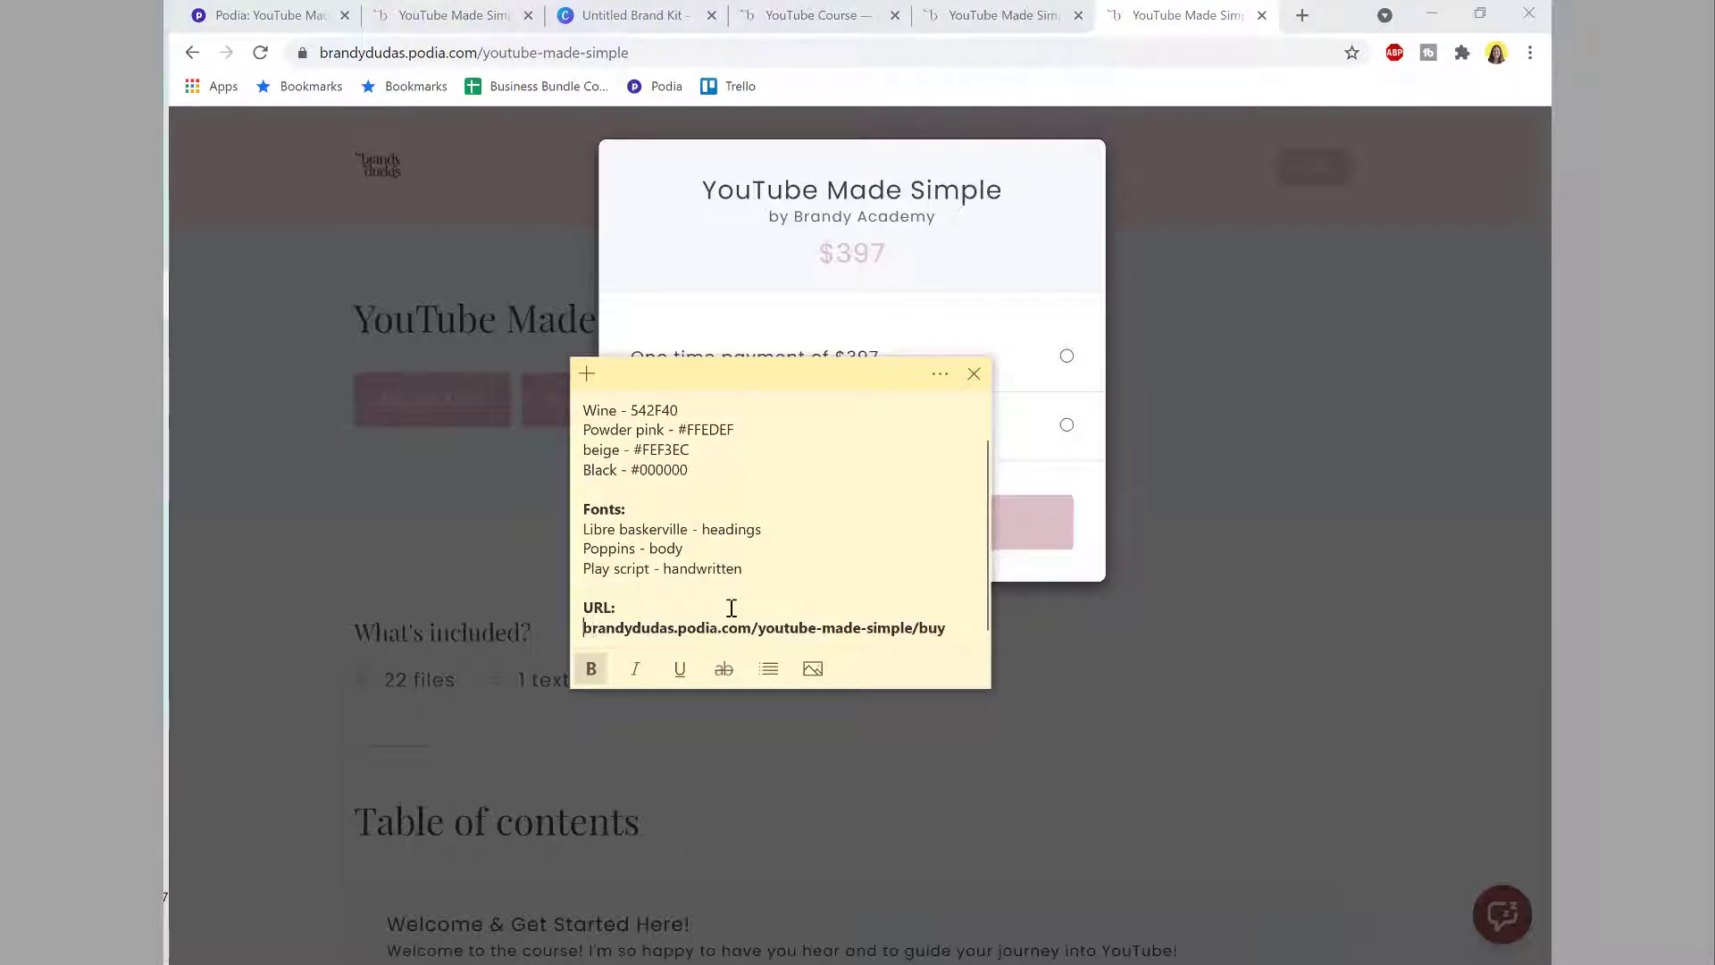
{"action": "type", "text": "https"}
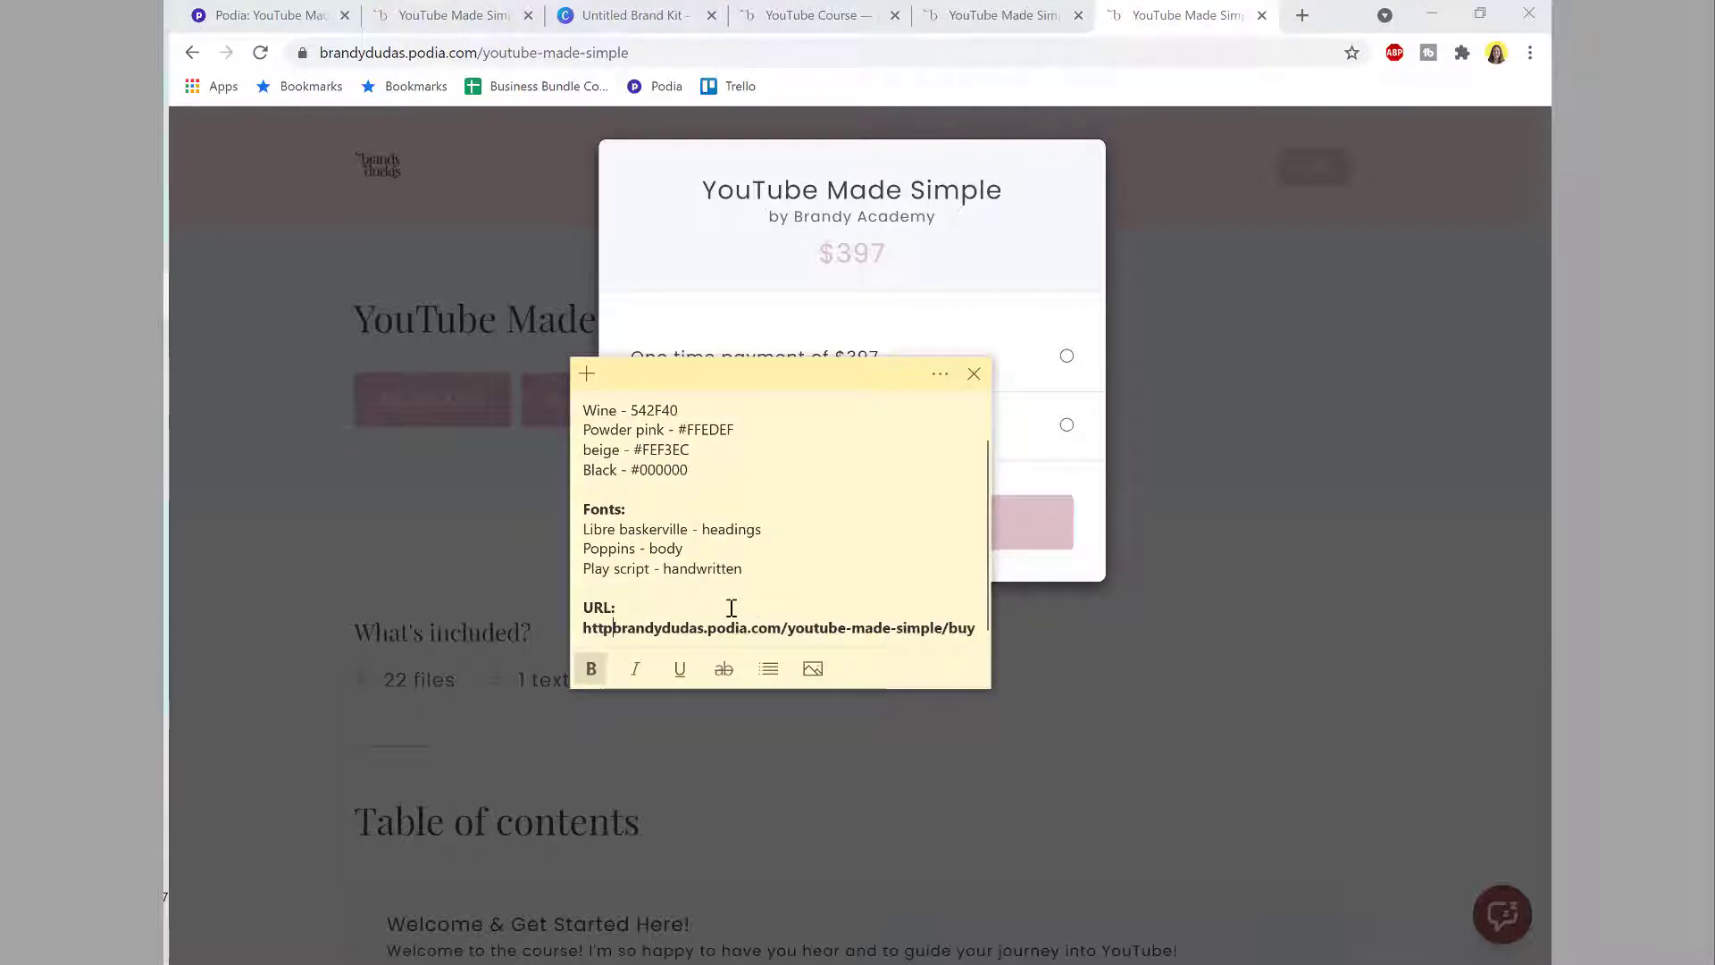
{"action": "type", "text": "://"}
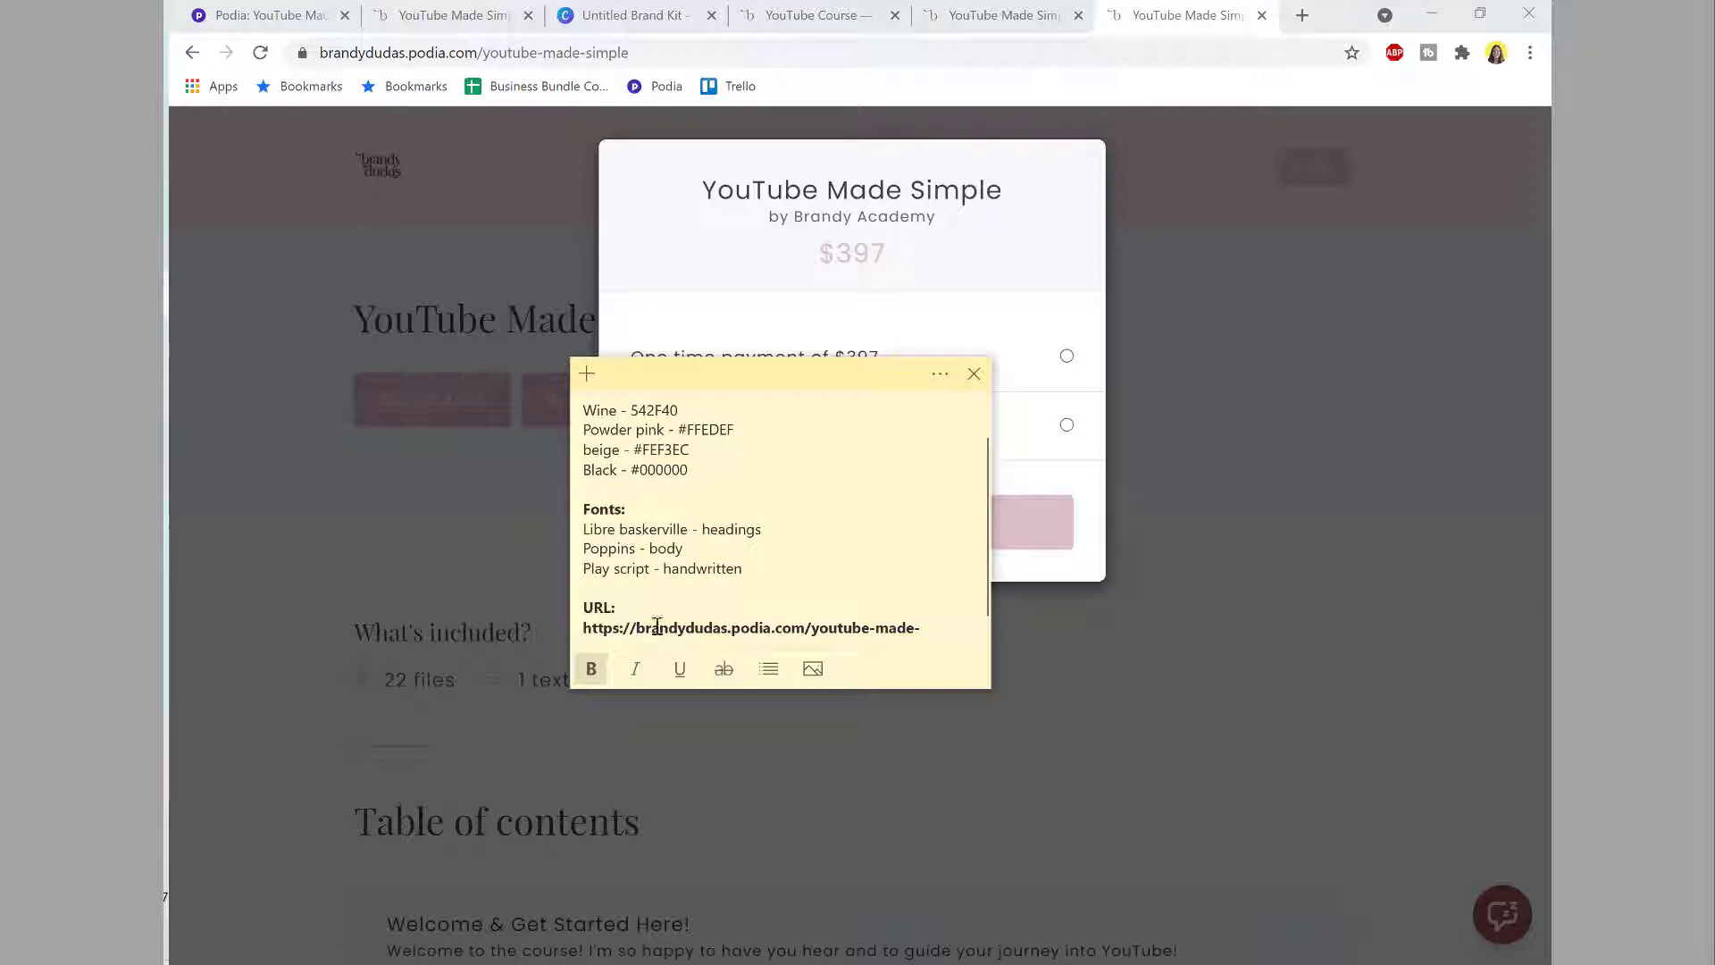
{"action": "left_click_drag", "start_coordinate": [585, 627], "coordinate": [734, 643]}
{"action": "key", "text": "ctrl+c"}
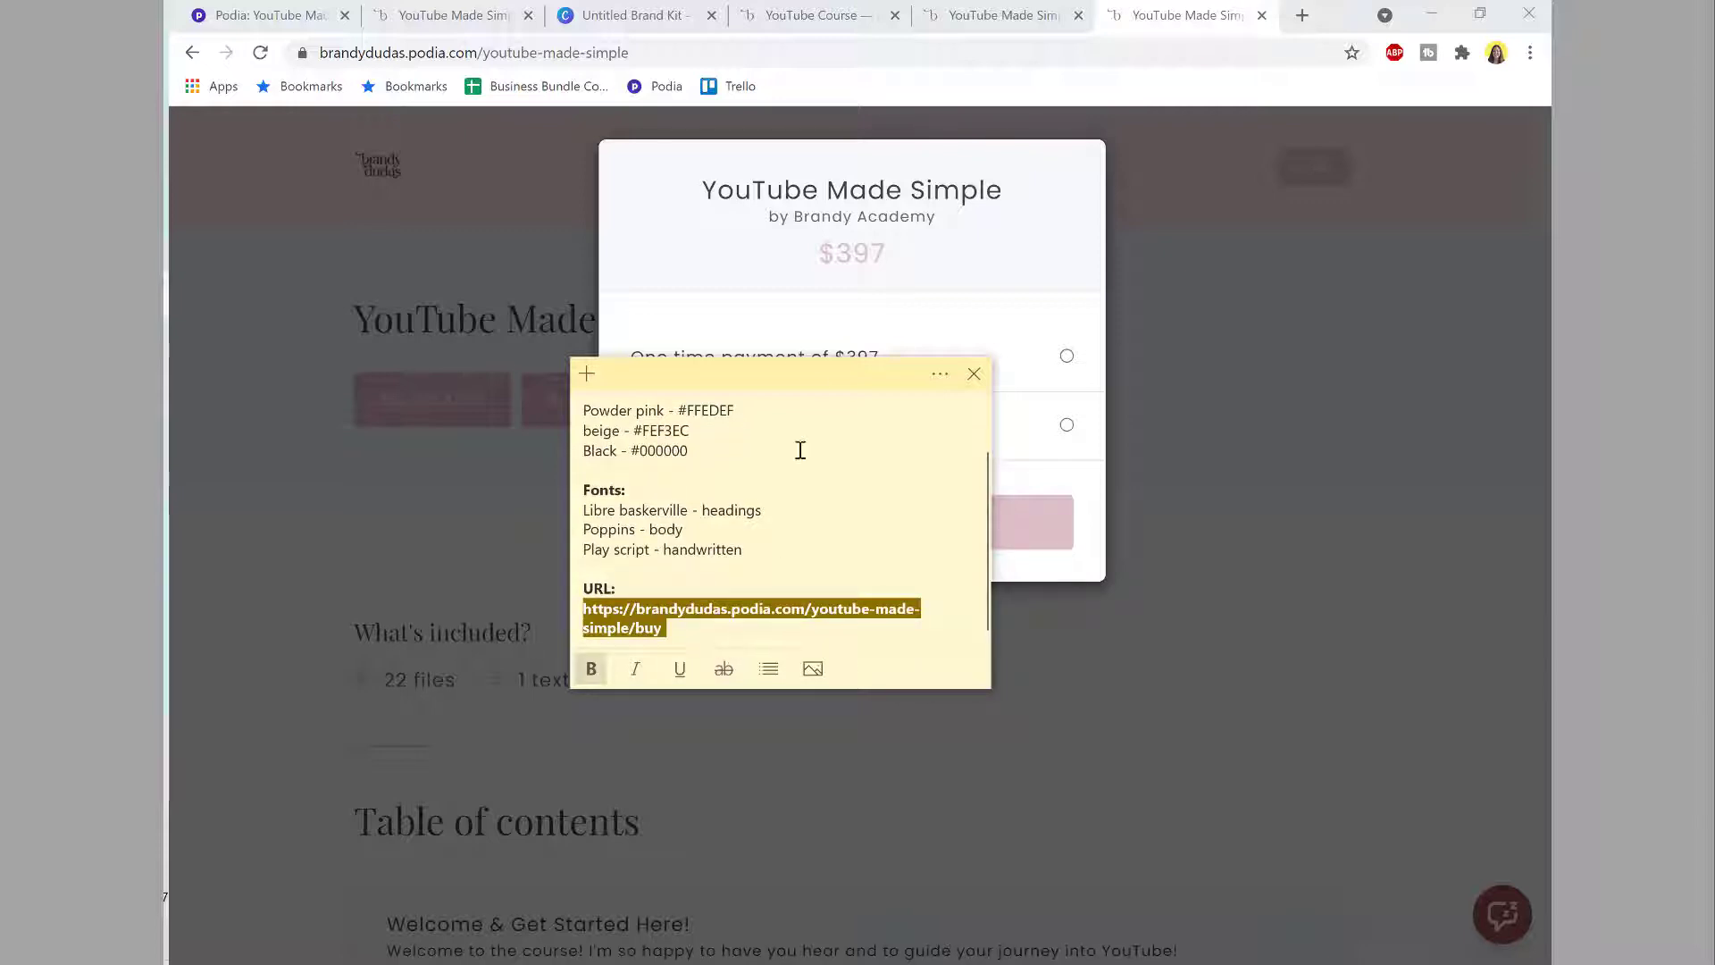
{"action": "left_click", "coordinate": [956, 54]}
{"action": "key", "text": "ctrl+v"}
{"action": "key", "text": "Return"}
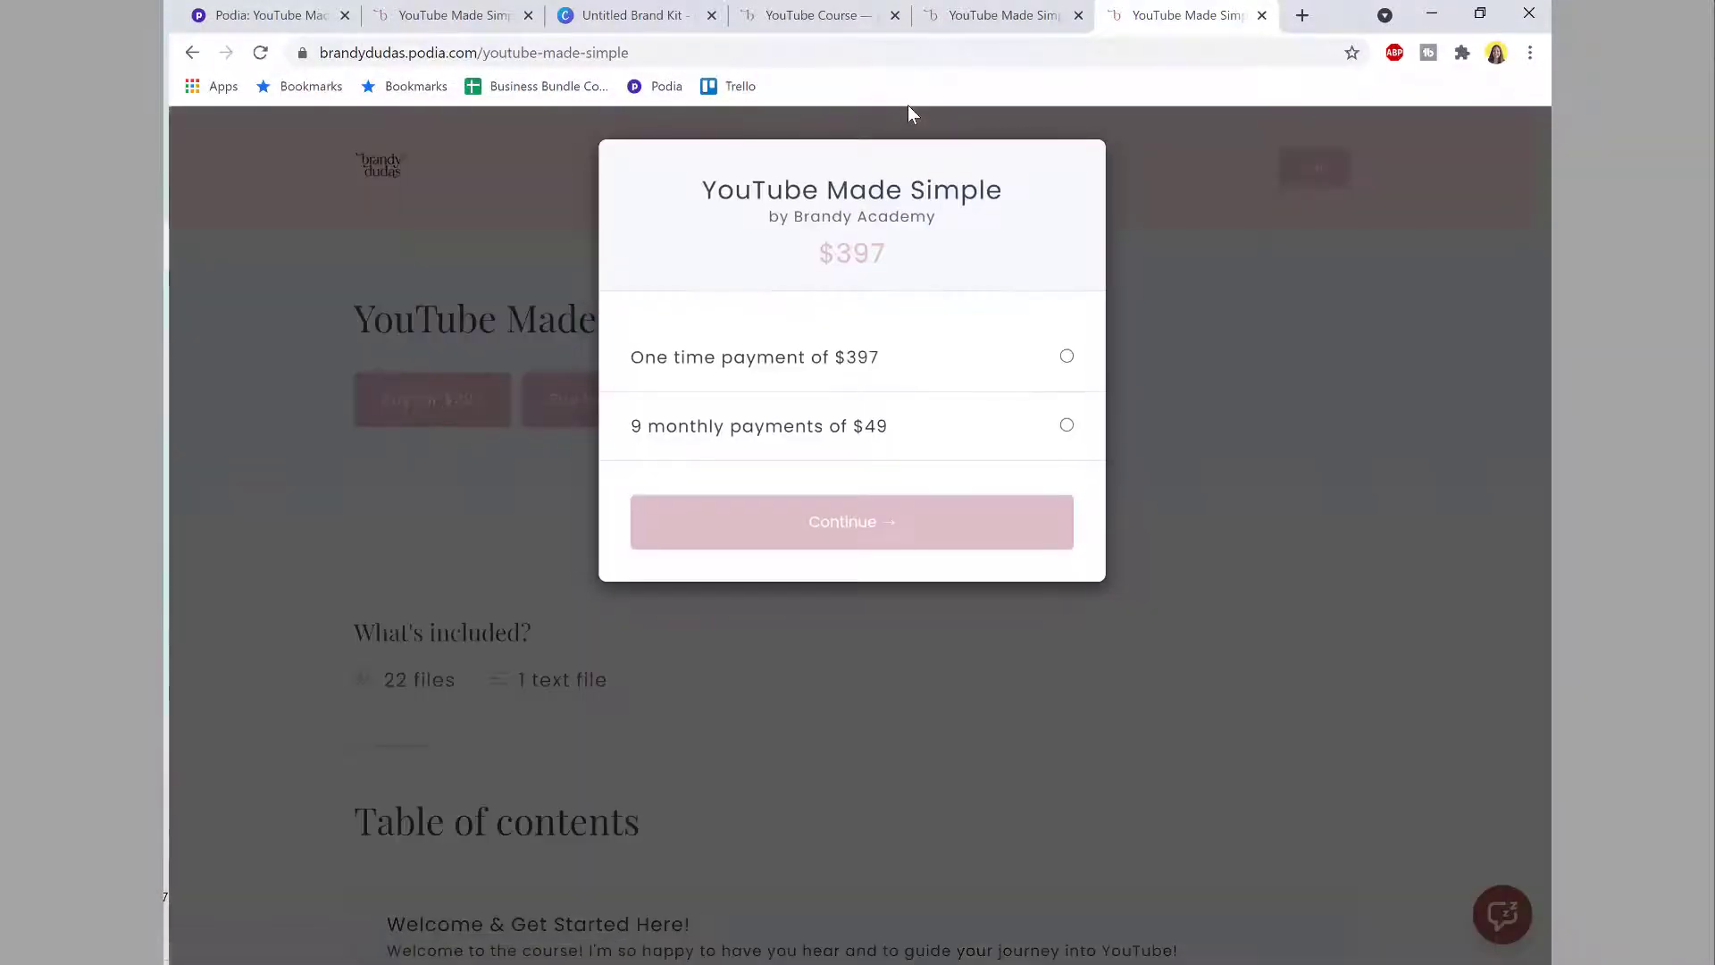
{"action": "left_click", "coordinate": [1261, 16]}
{"action": "left_click", "coordinate": [1078, 15]}
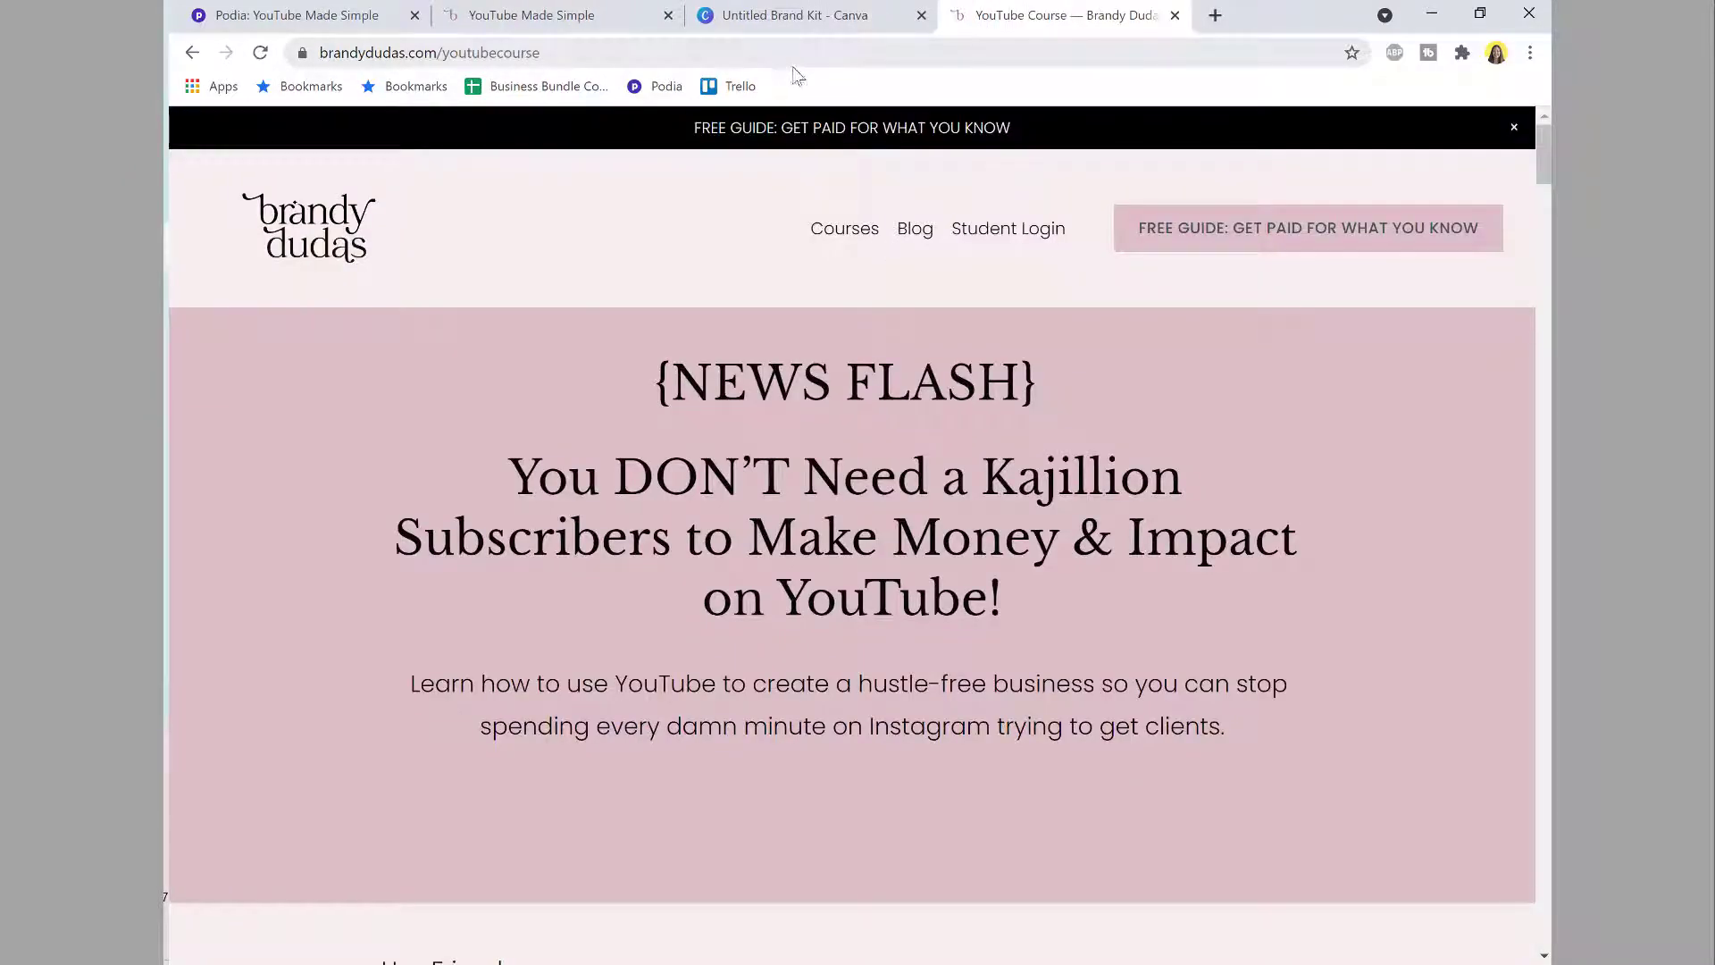
Step: Switch to the Podia dashboard, open the site editor and bring up its list of pages and products
{"action": "left_click", "coordinate": [343, 20]}
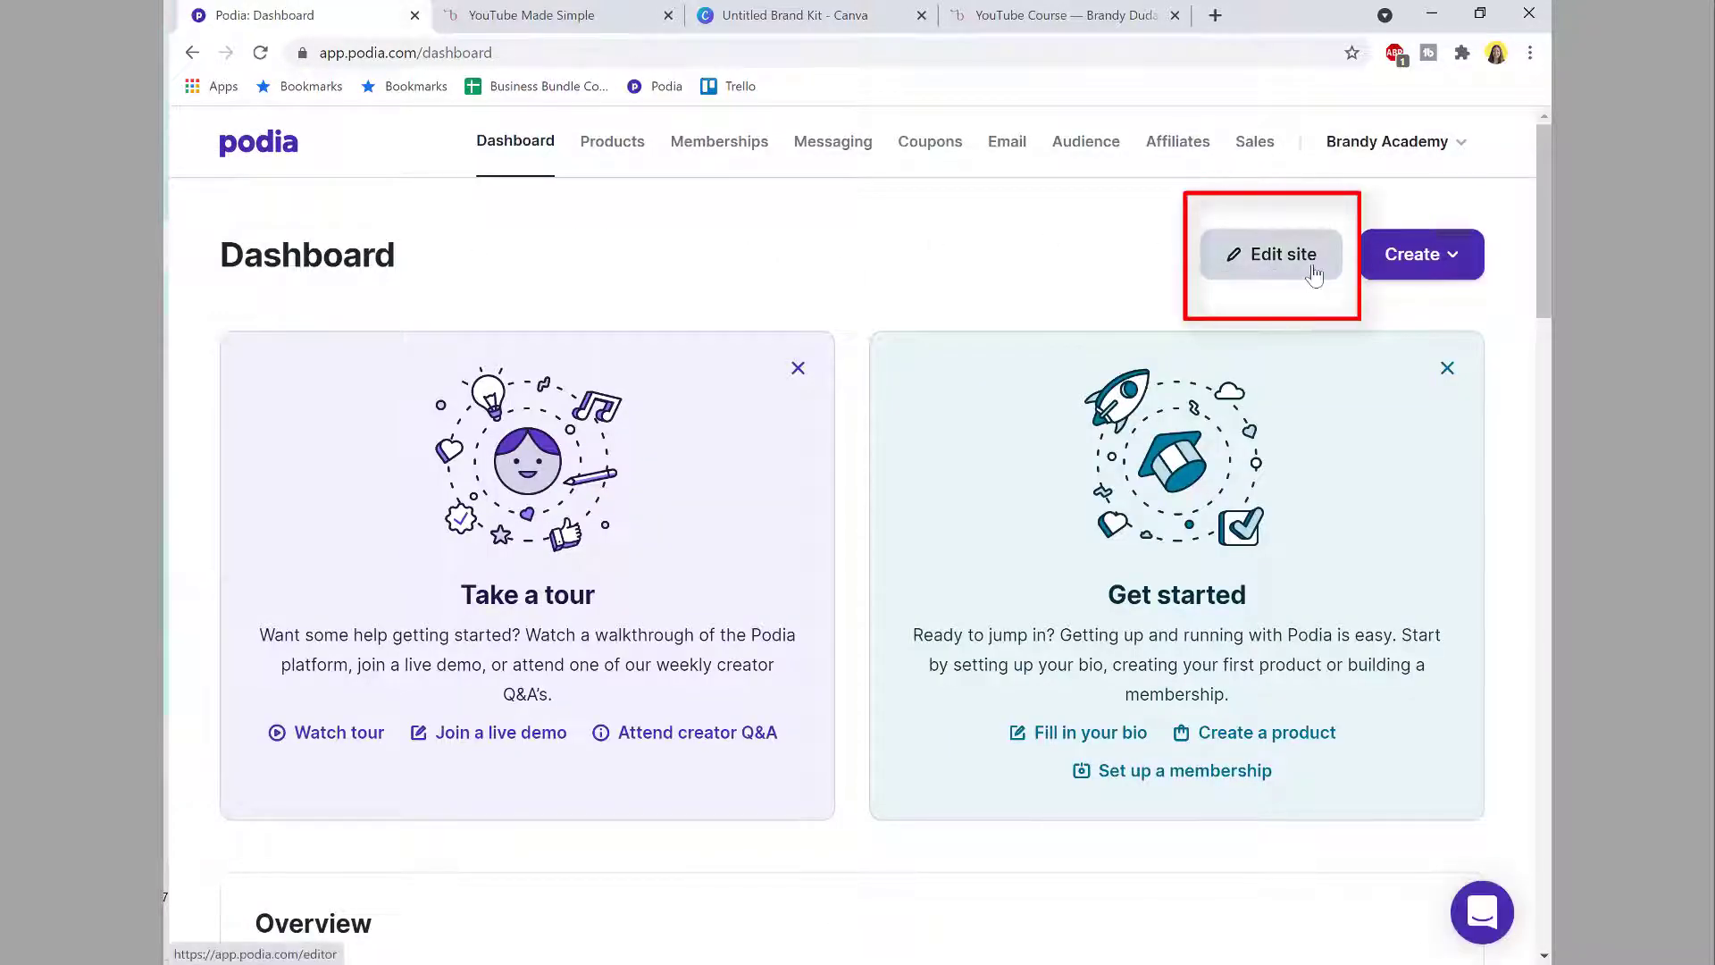
{"action": "left_click", "coordinate": [1260, 274]}
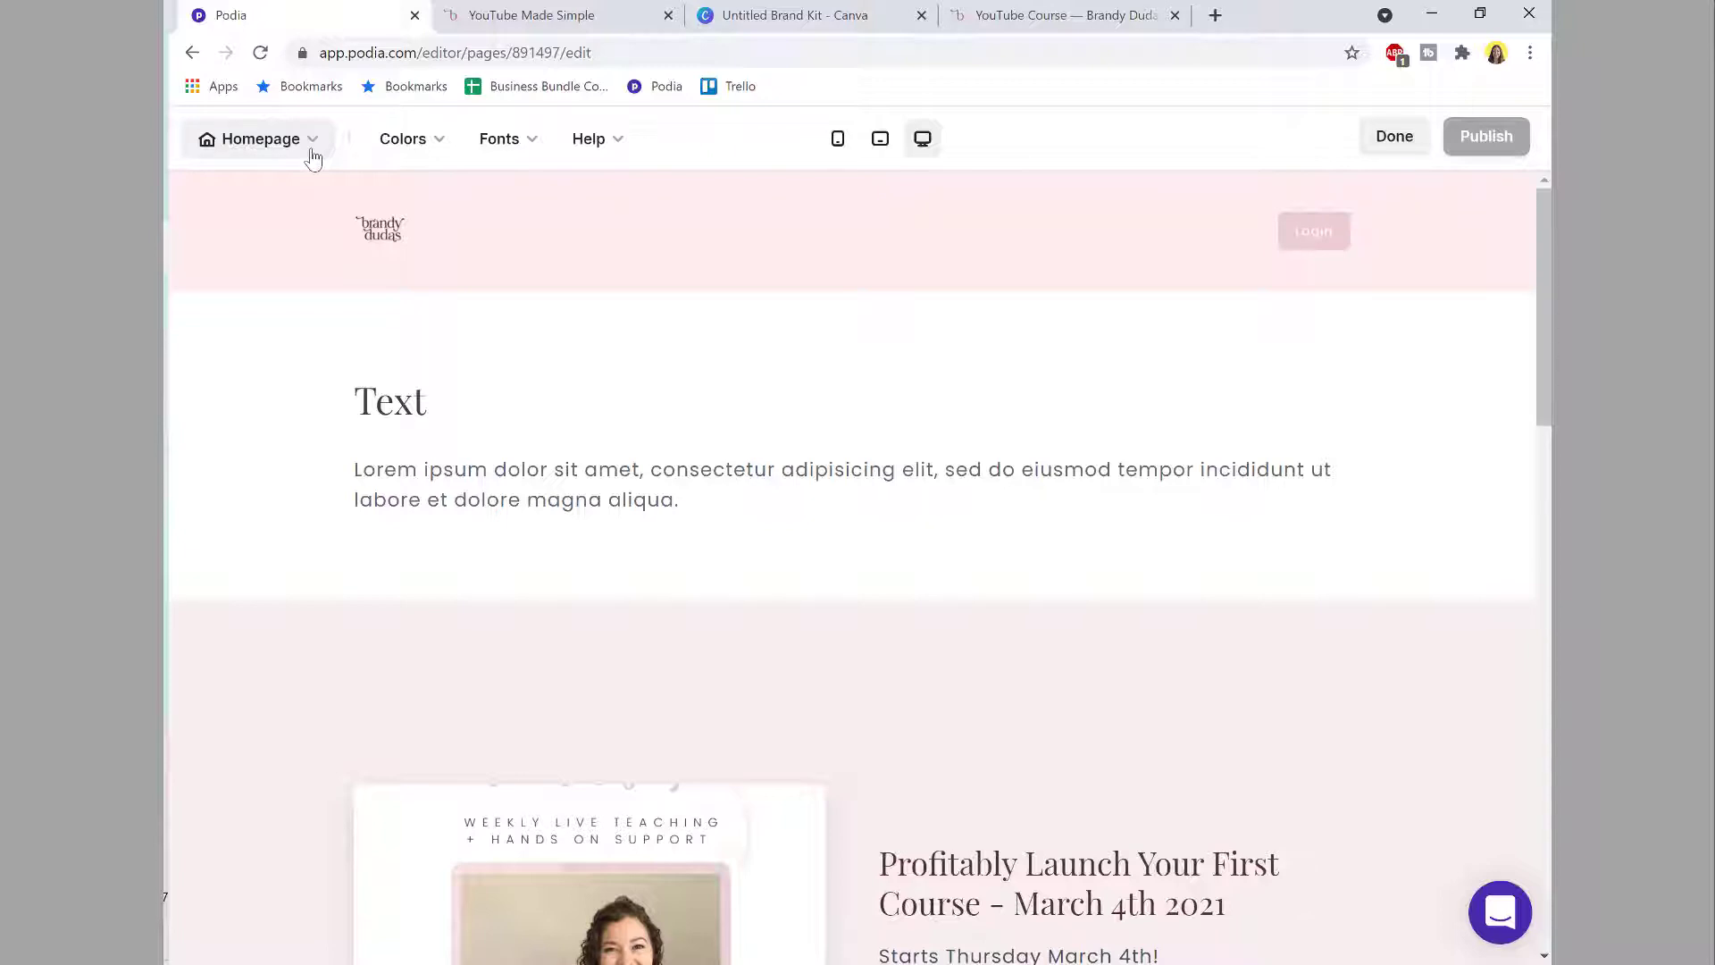
{"action": "left_click", "coordinate": [313, 157]}
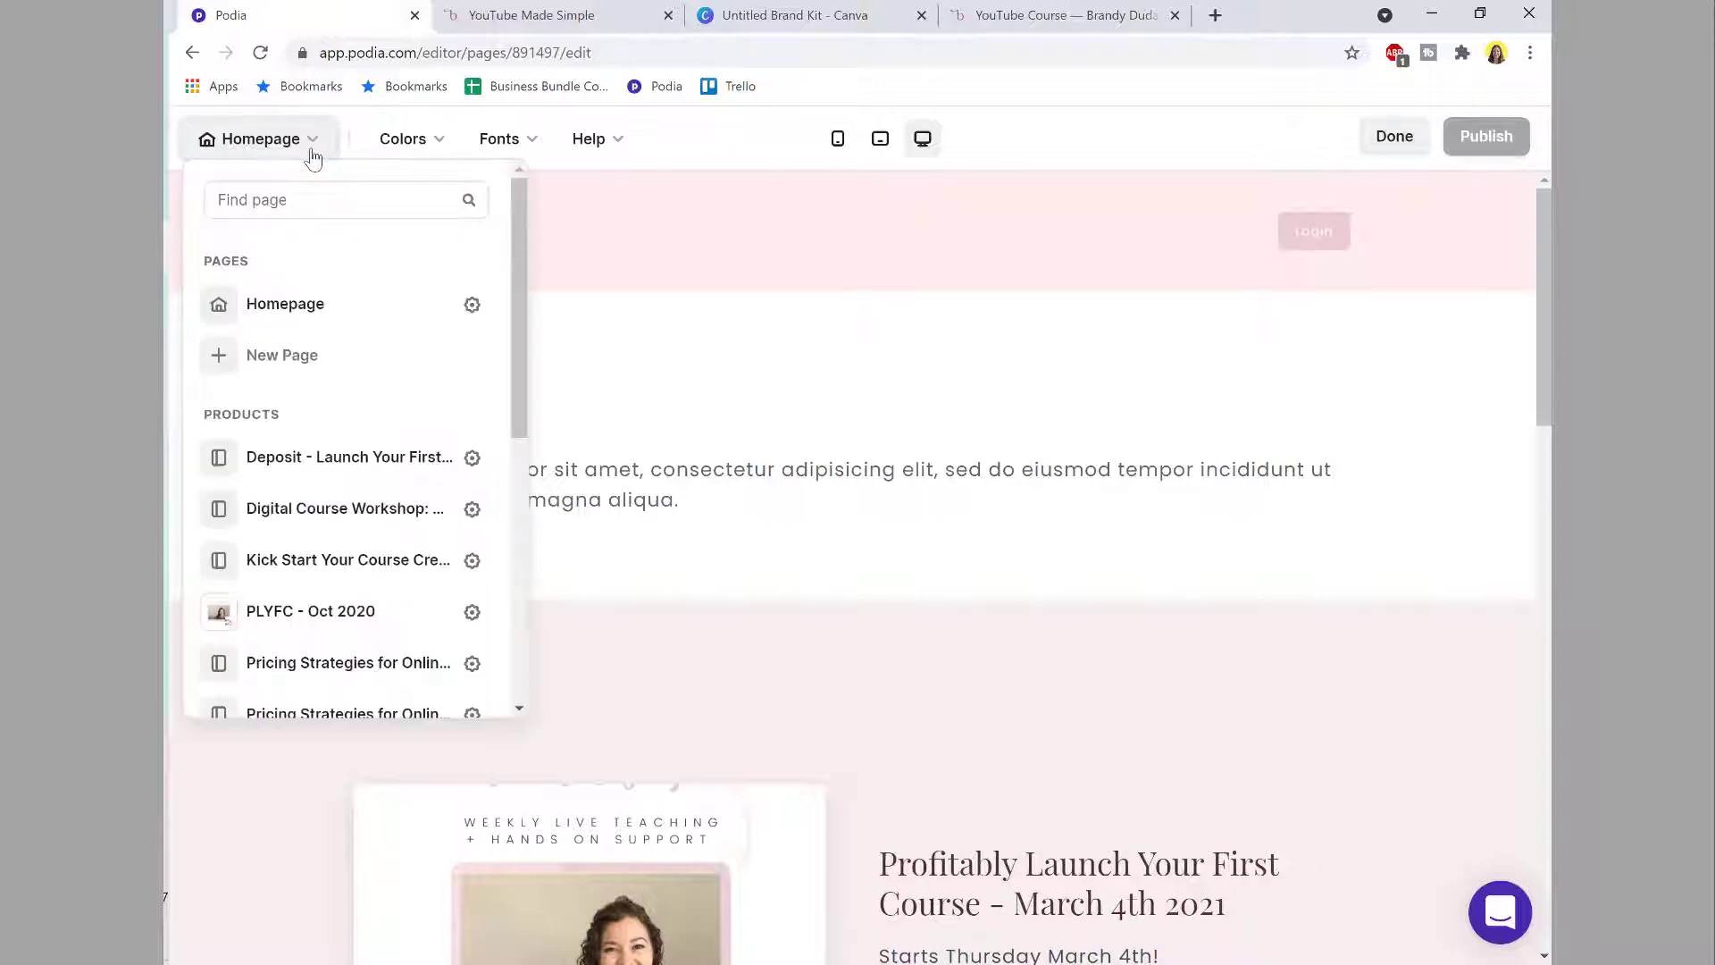
{"action": "scroll", "coordinate": [316, 324], "scroll_direction": "down", "scroll_amount": 6}
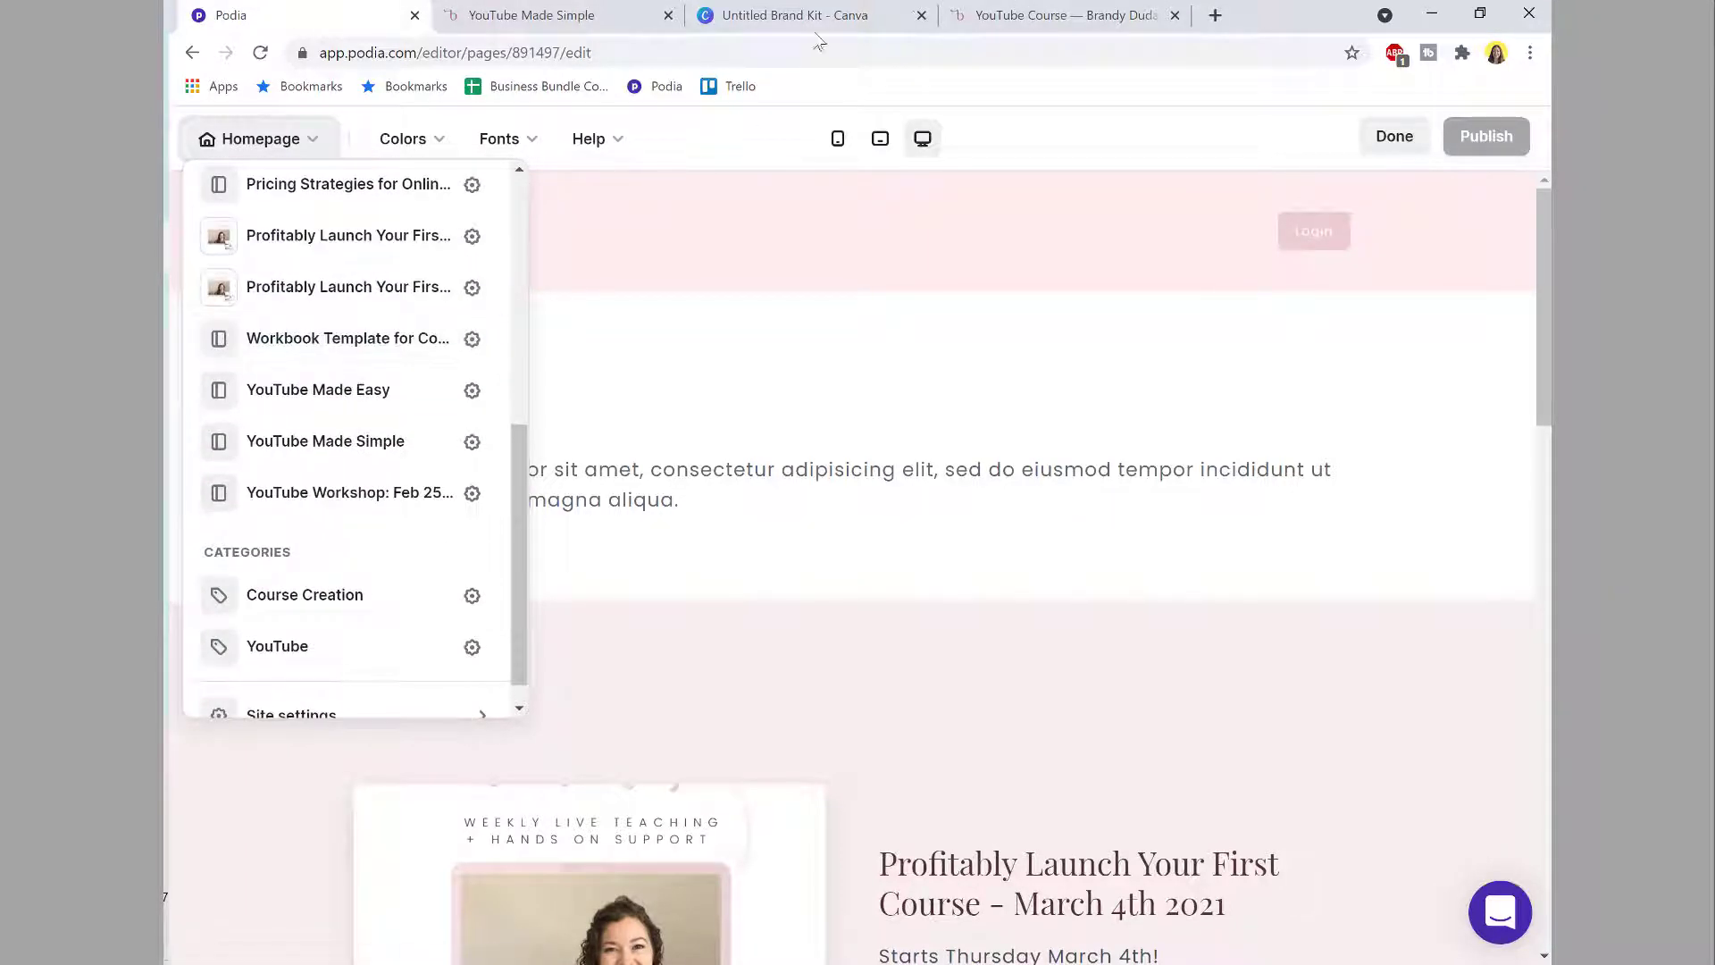
Step: View the external YouTube course sales page, the live Podia product page and the homepage its logo links to, and return to the editor
{"action": "left_click", "coordinate": [1108, 24]}
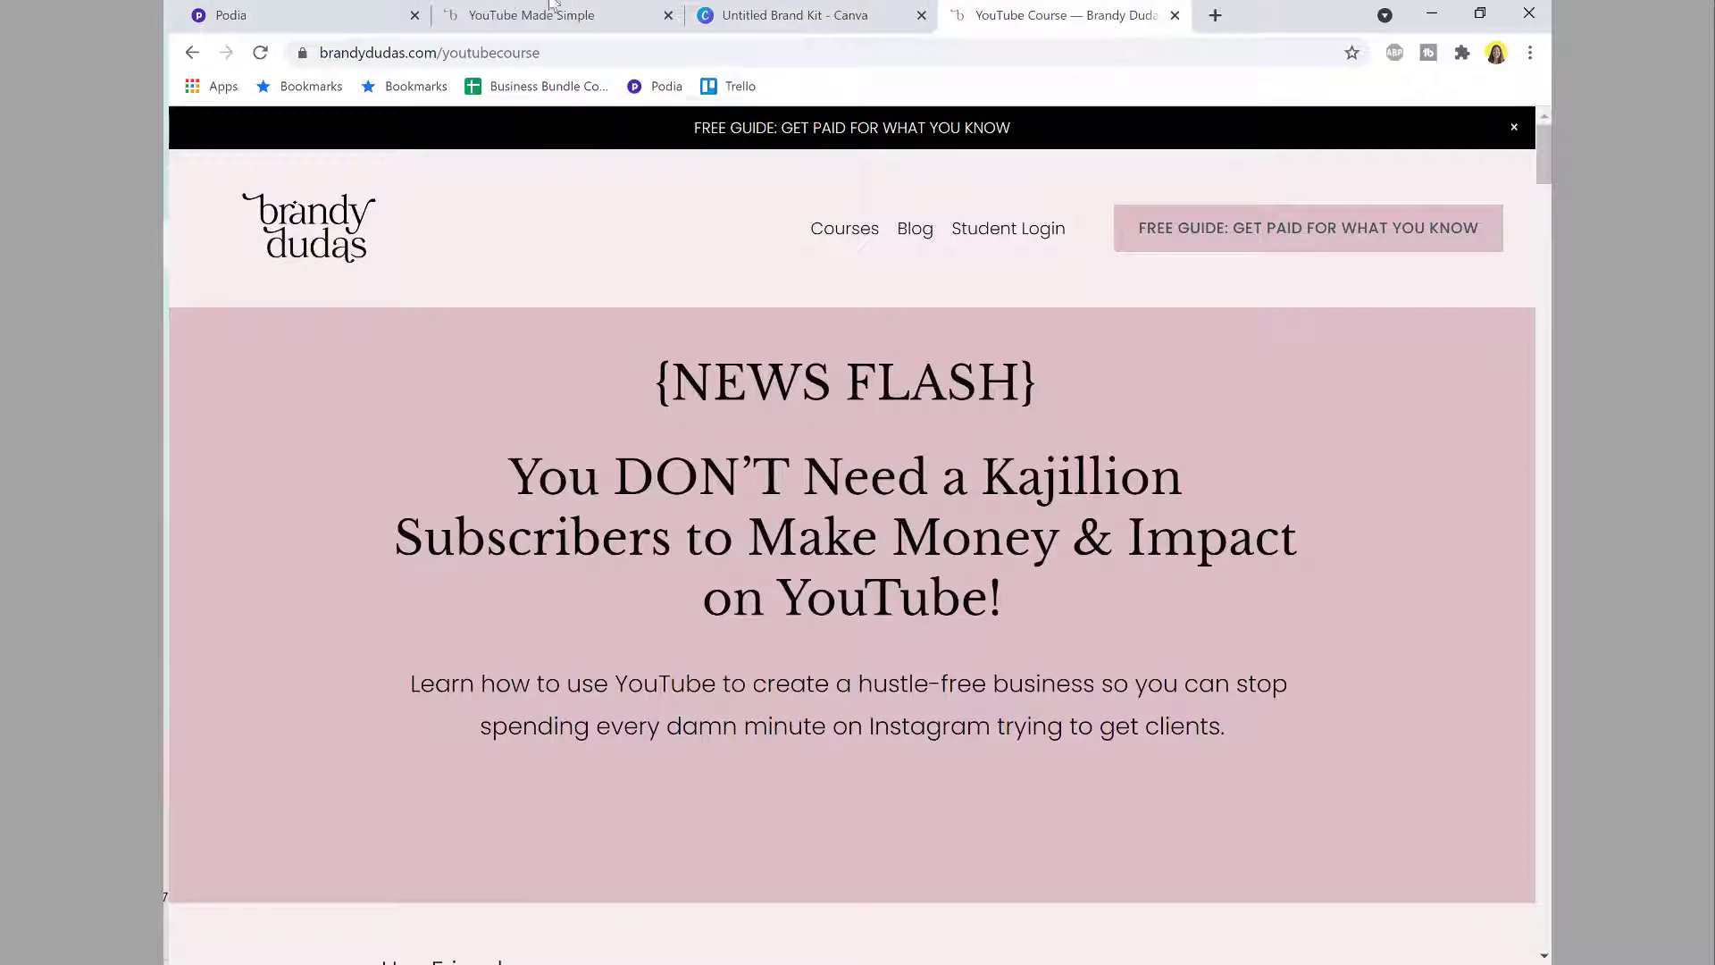
{"action": "left_click", "coordinate": [489, 27]}
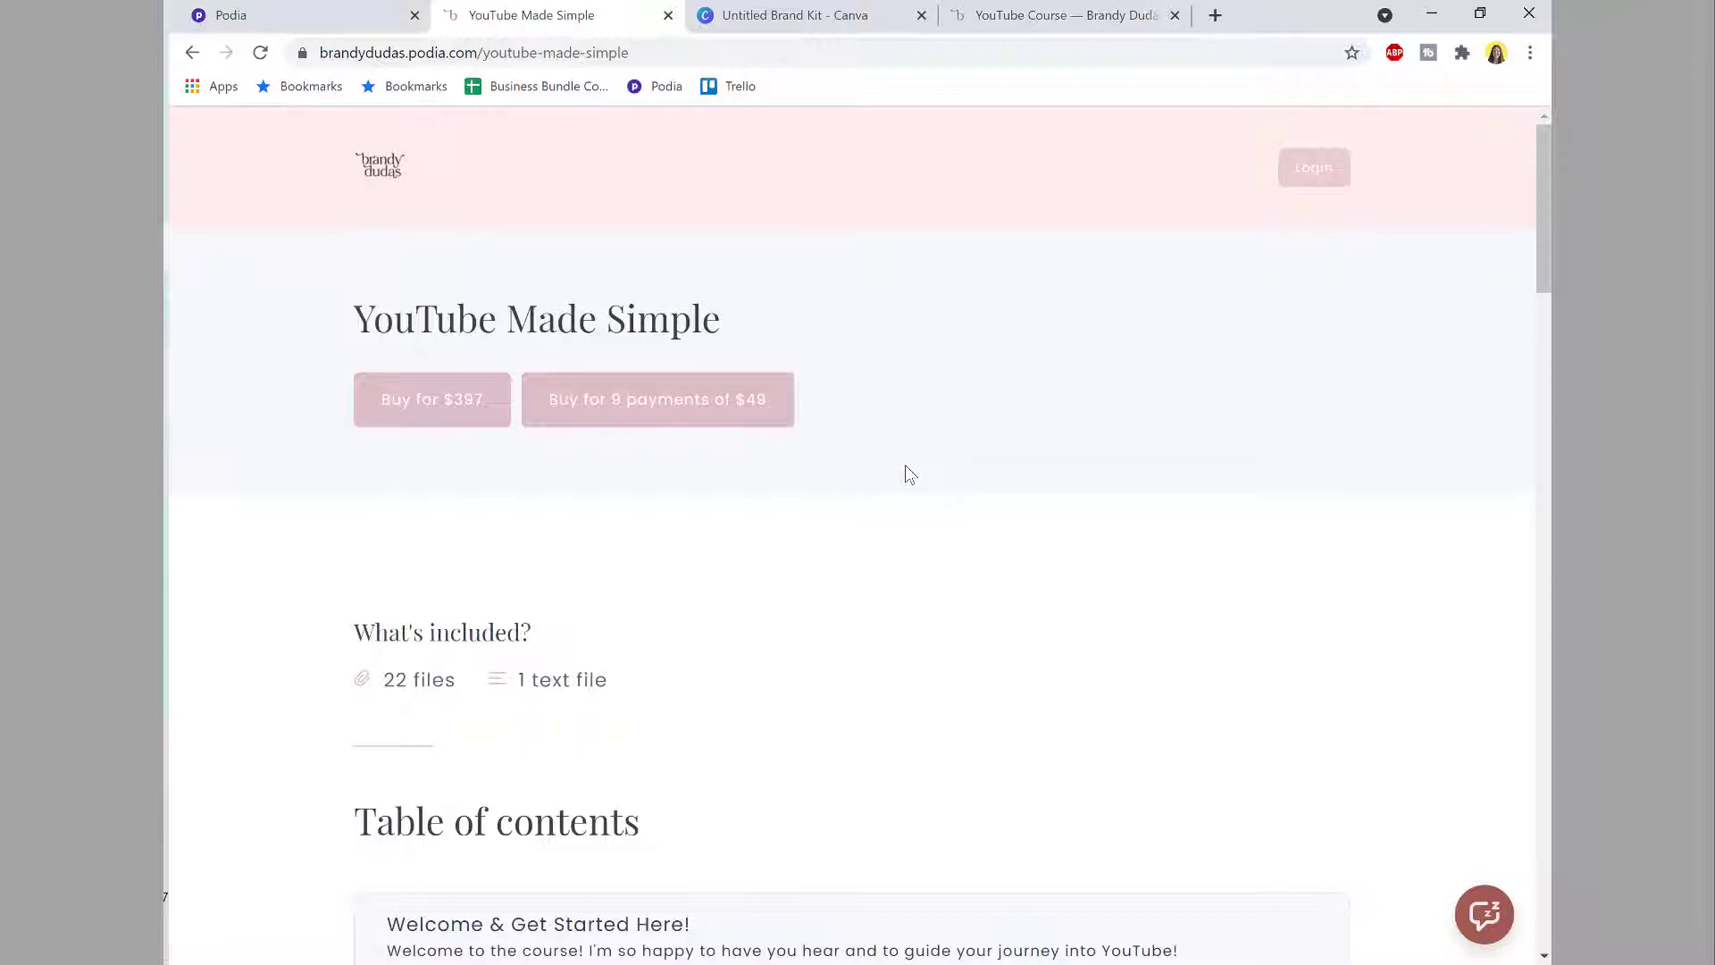
{"action": "left_click", "coordinate": [374, 170]}
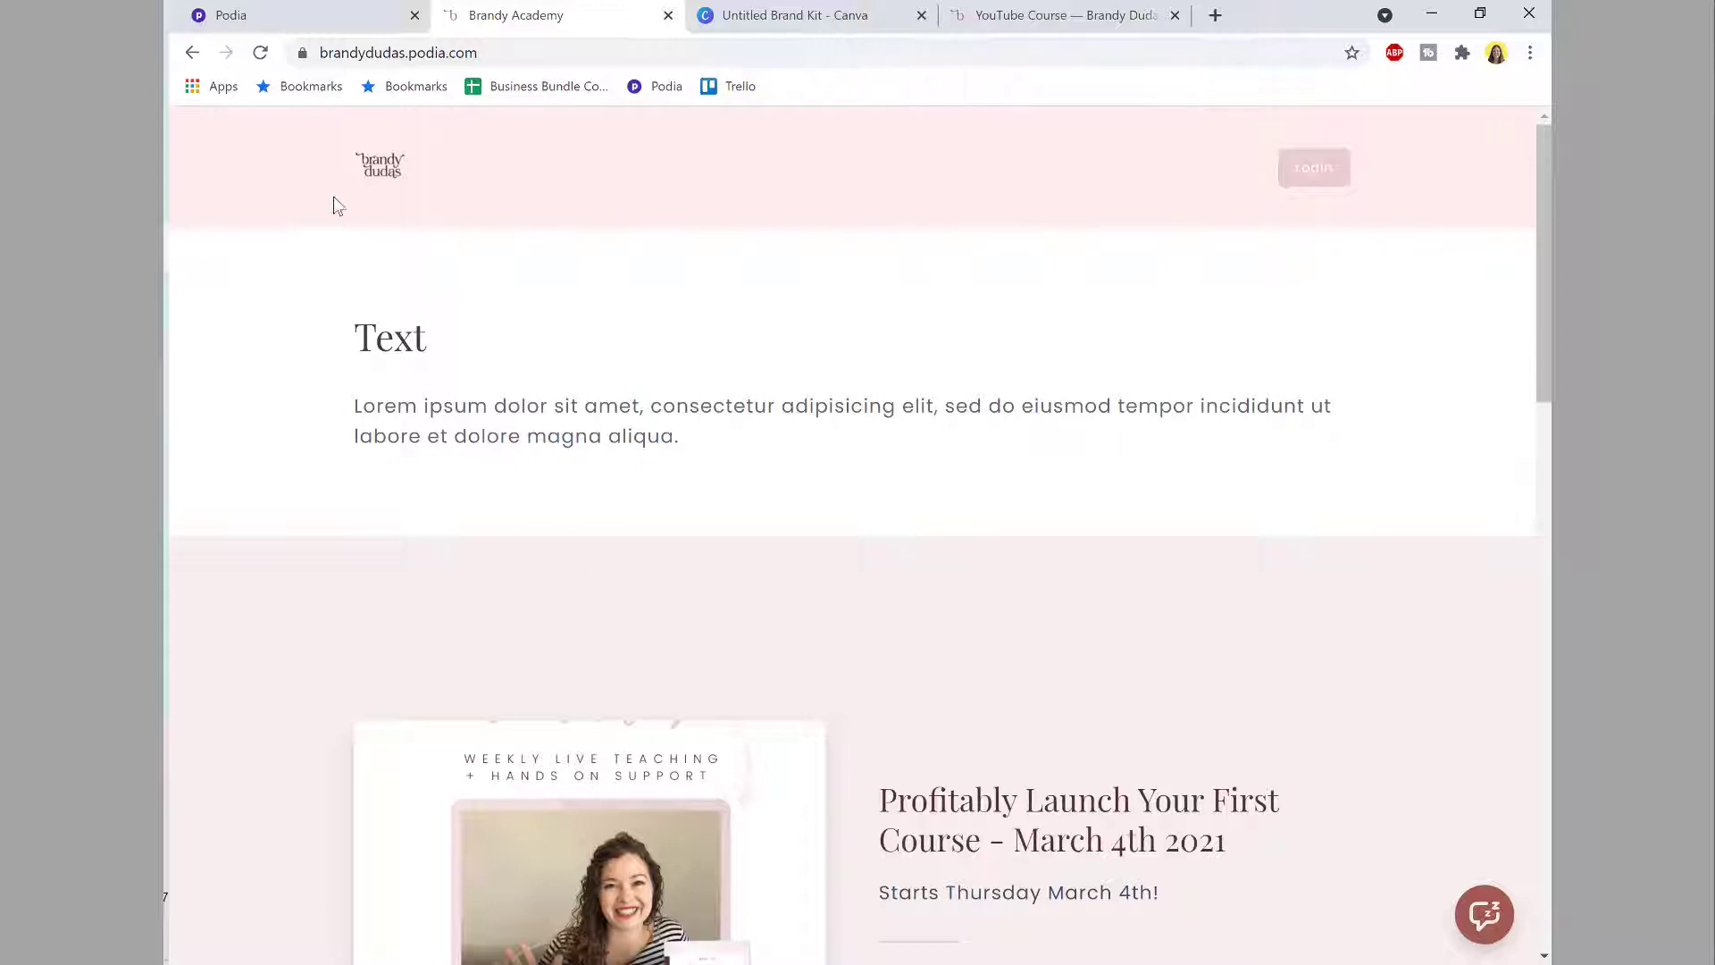
{"action": "left_click", "coordinate": [192, 52]}
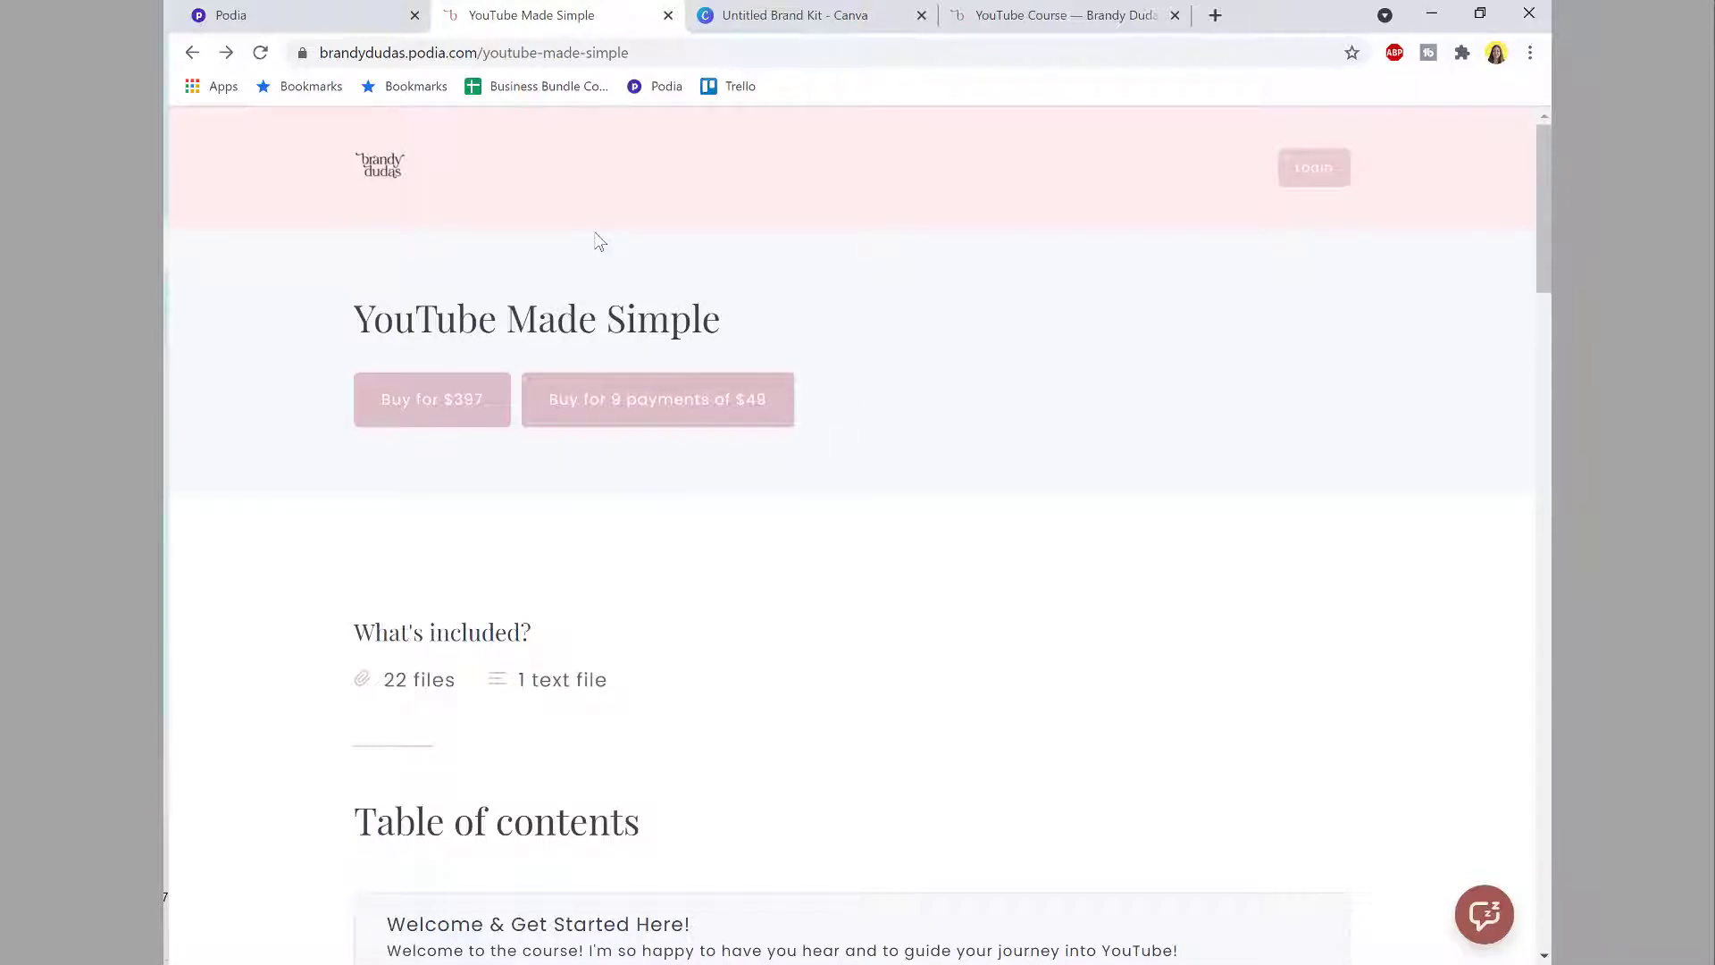
{"action": "left_click", "coordinate": [355, 20]}
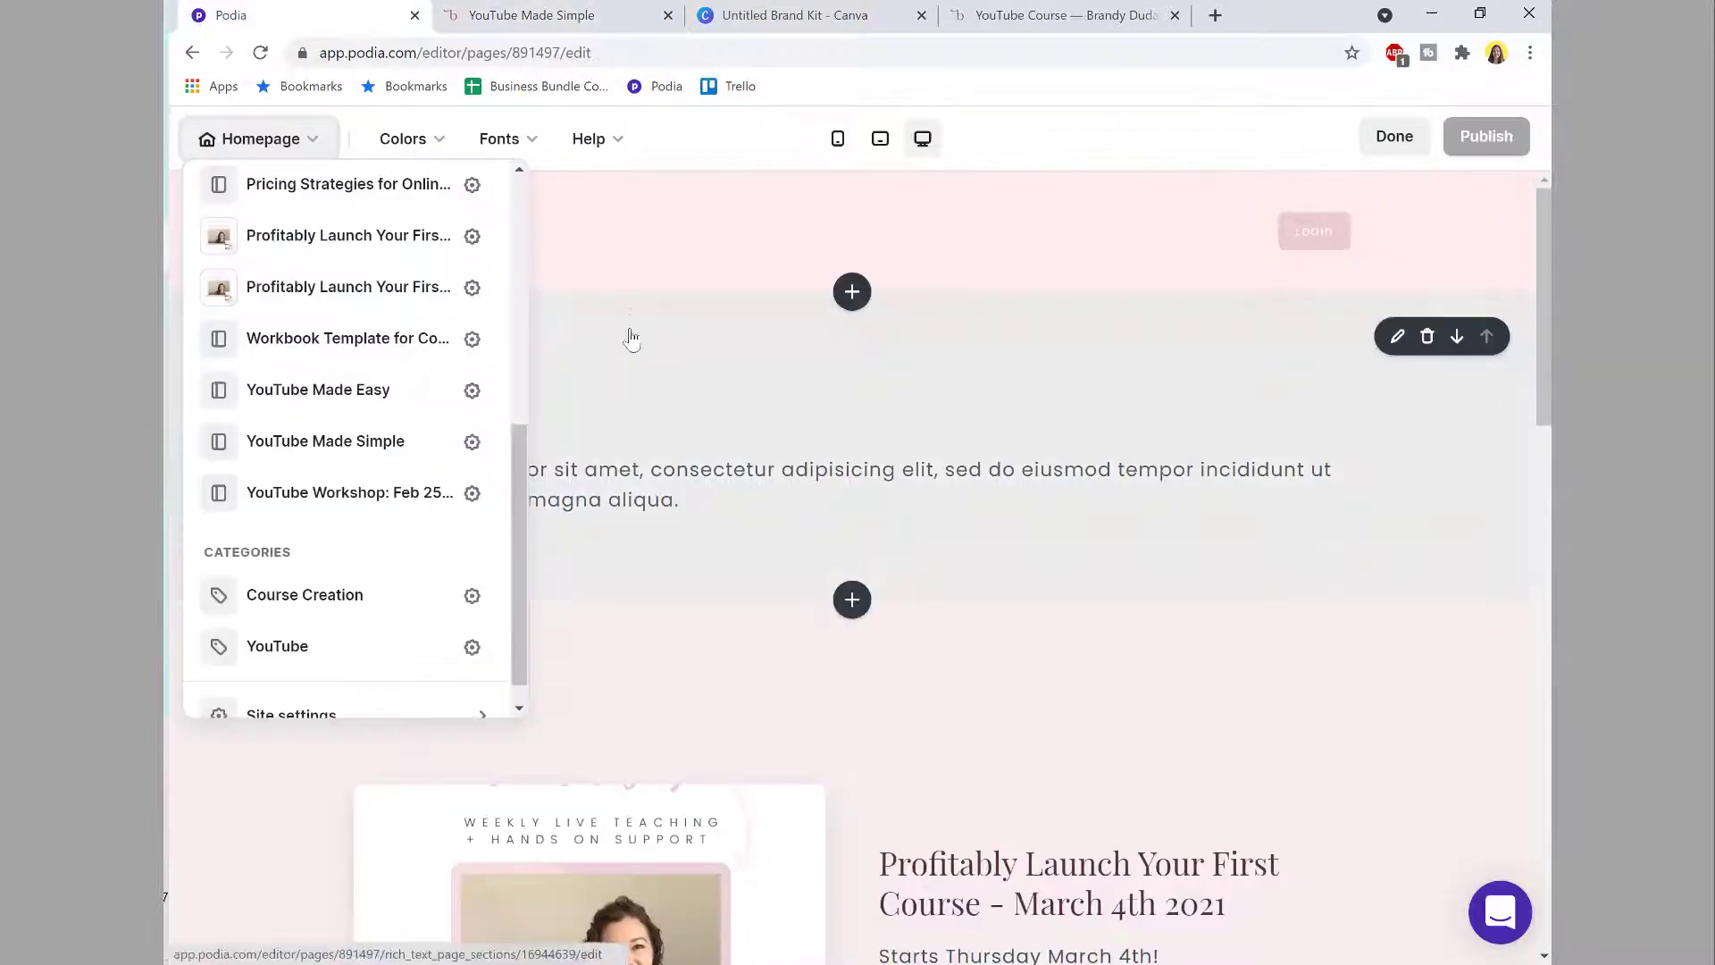
Step: Open the YouTube Made Simple product page in the site editor and review its table of contents
{"action": "scroll", "coordinate": [425, 311], "scroll_direction": "up", "scroll_amount": 5}
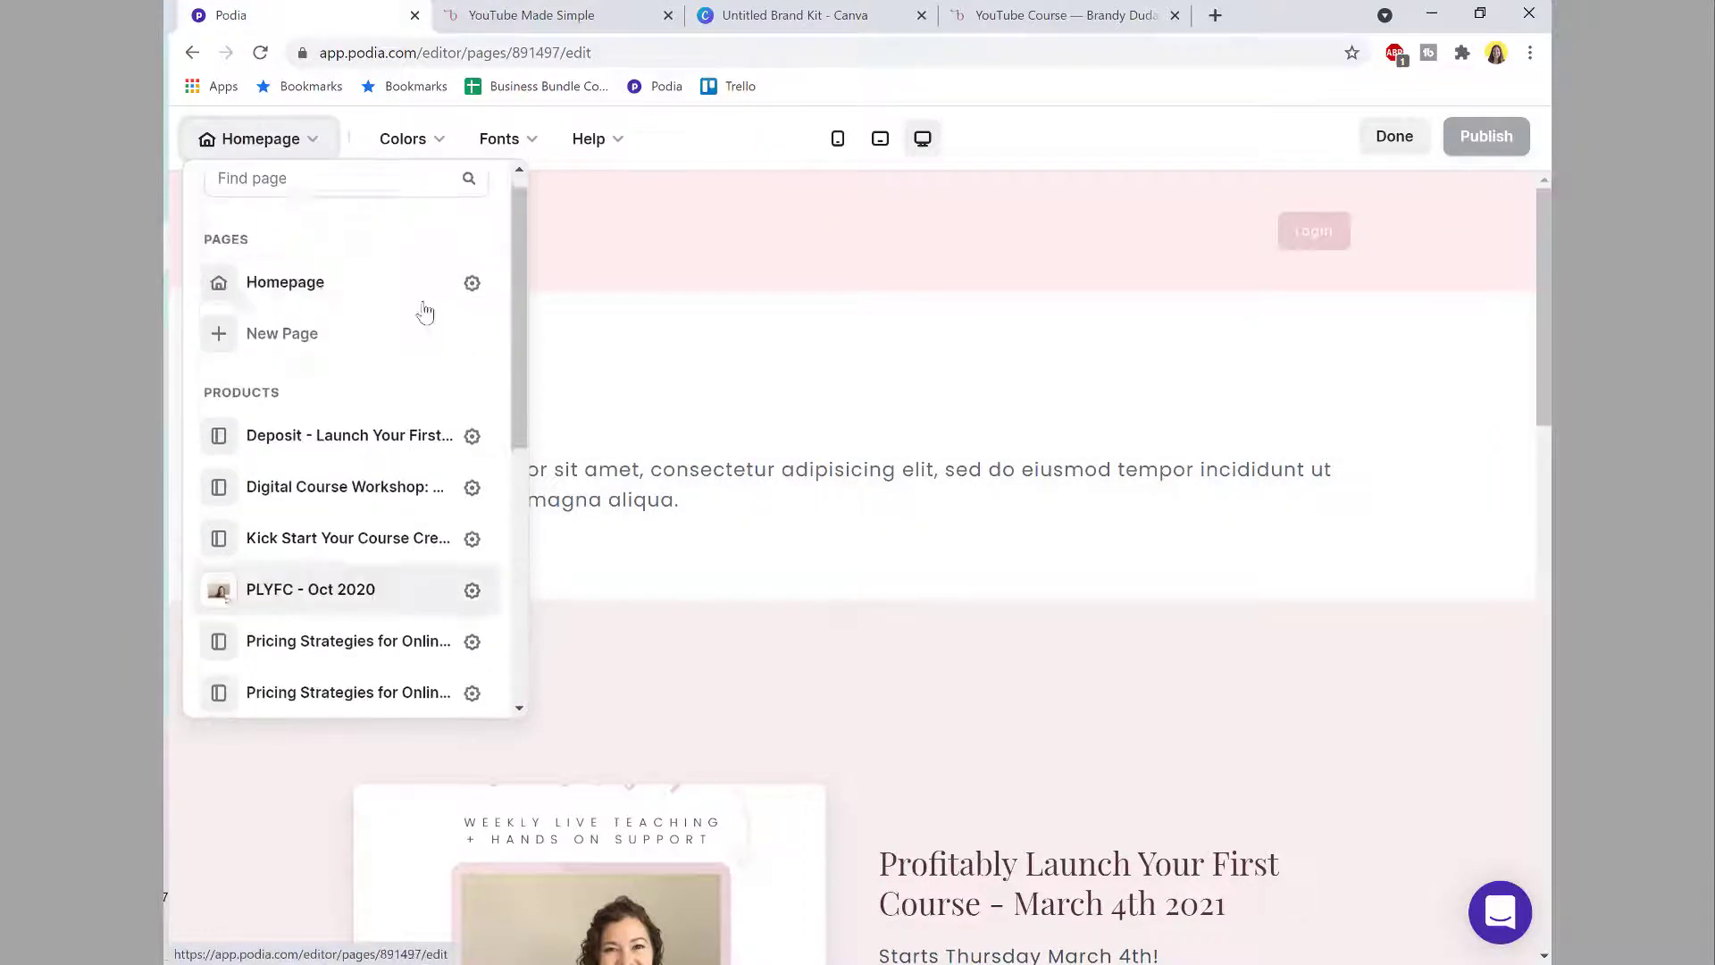
{"action": "scroll", "coordinate": [425, 311], "scroll_direction": "up", "scroll_amount": 1}
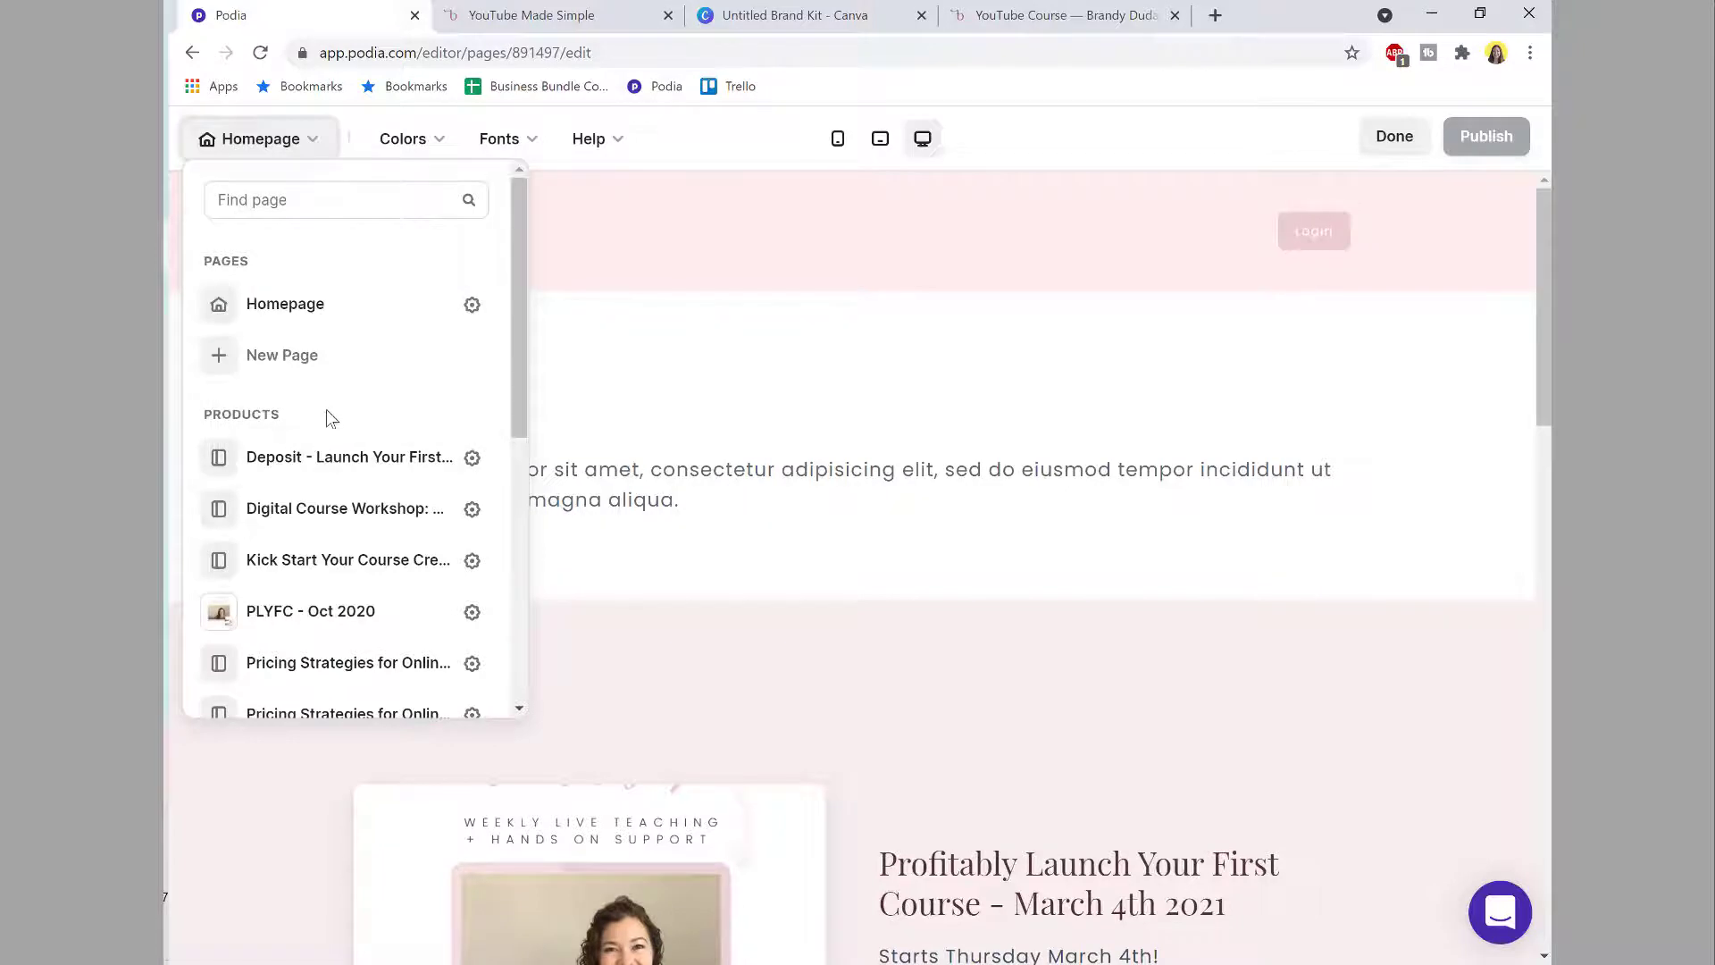
{"action": "scroll", "coordinate": [329, 415], "scroll_direction": "down", "scroll_amount": 5}
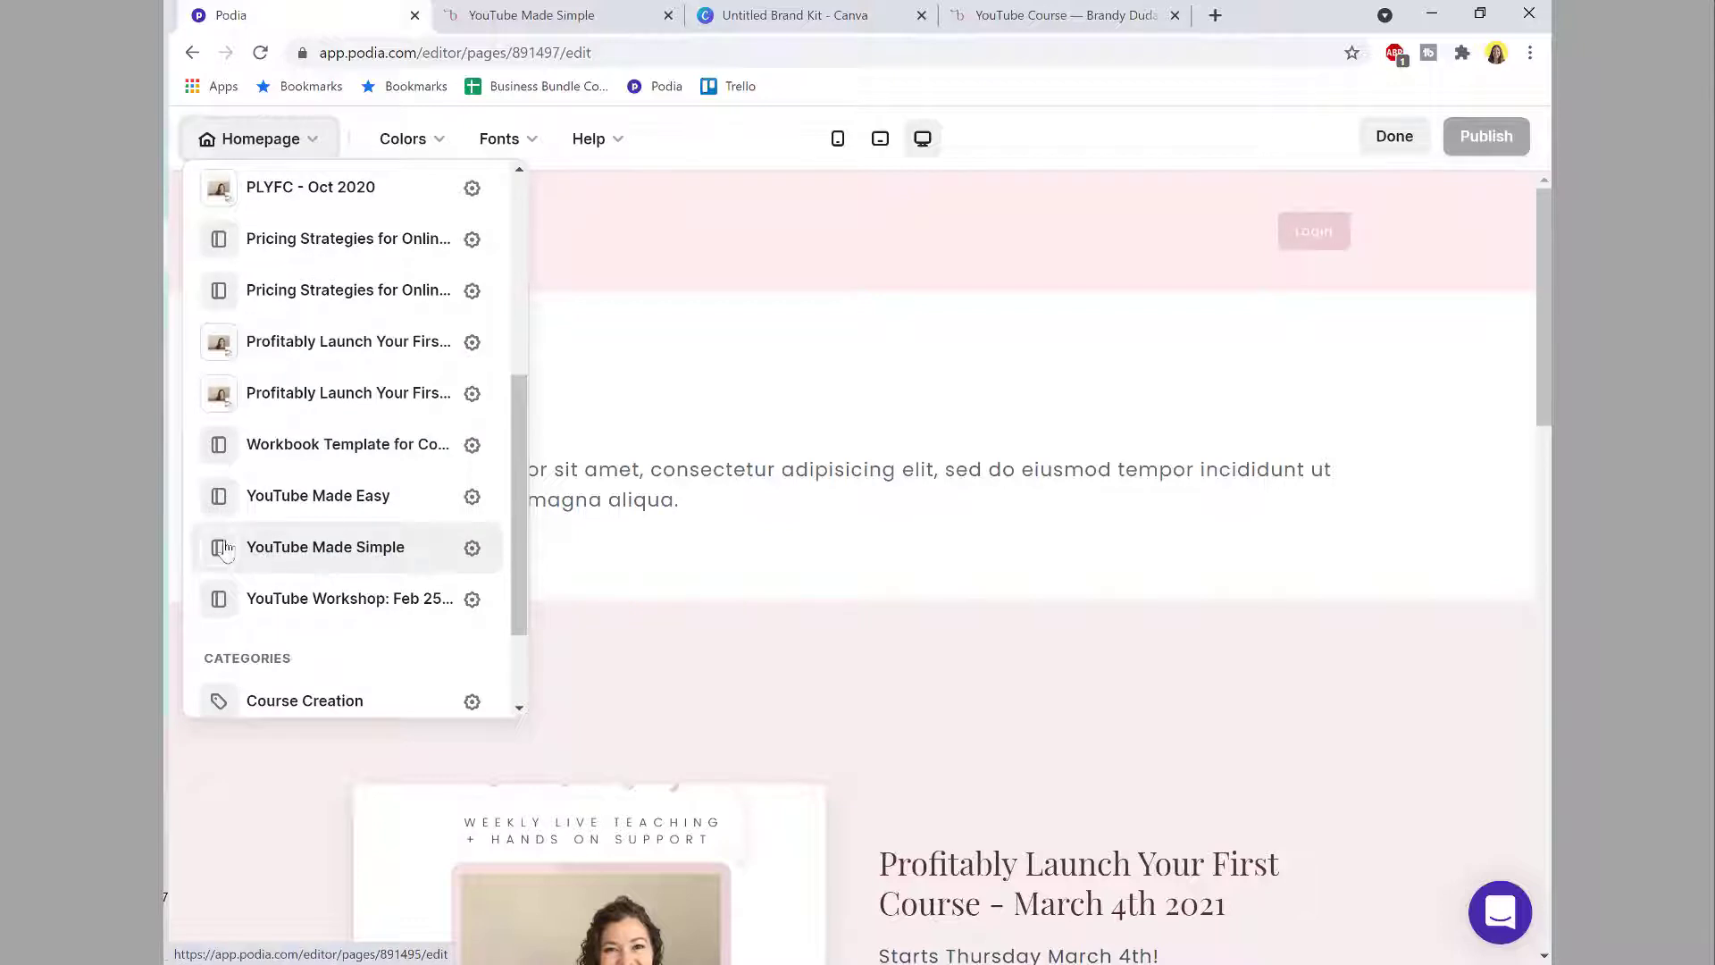
{"action": "left_click", "coordinate": [322, 552]}
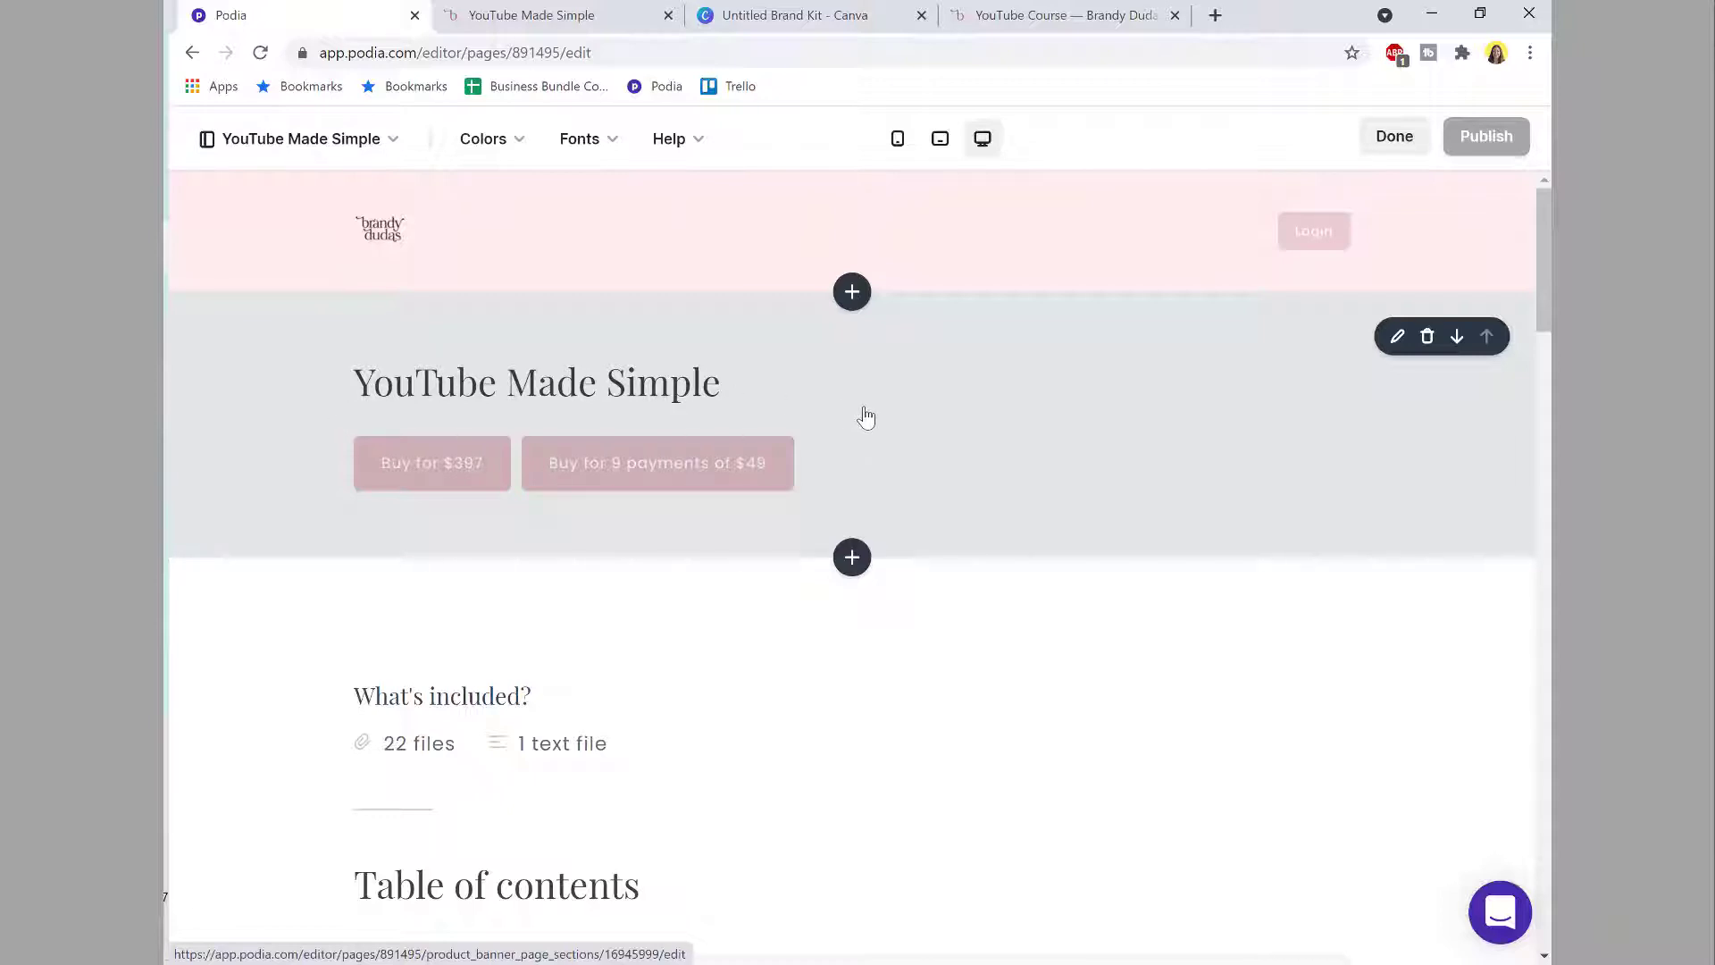
{"action": "scroll", "coordinate": [796, 665], "scroll_direction": "down", "scroll_amount": 4}
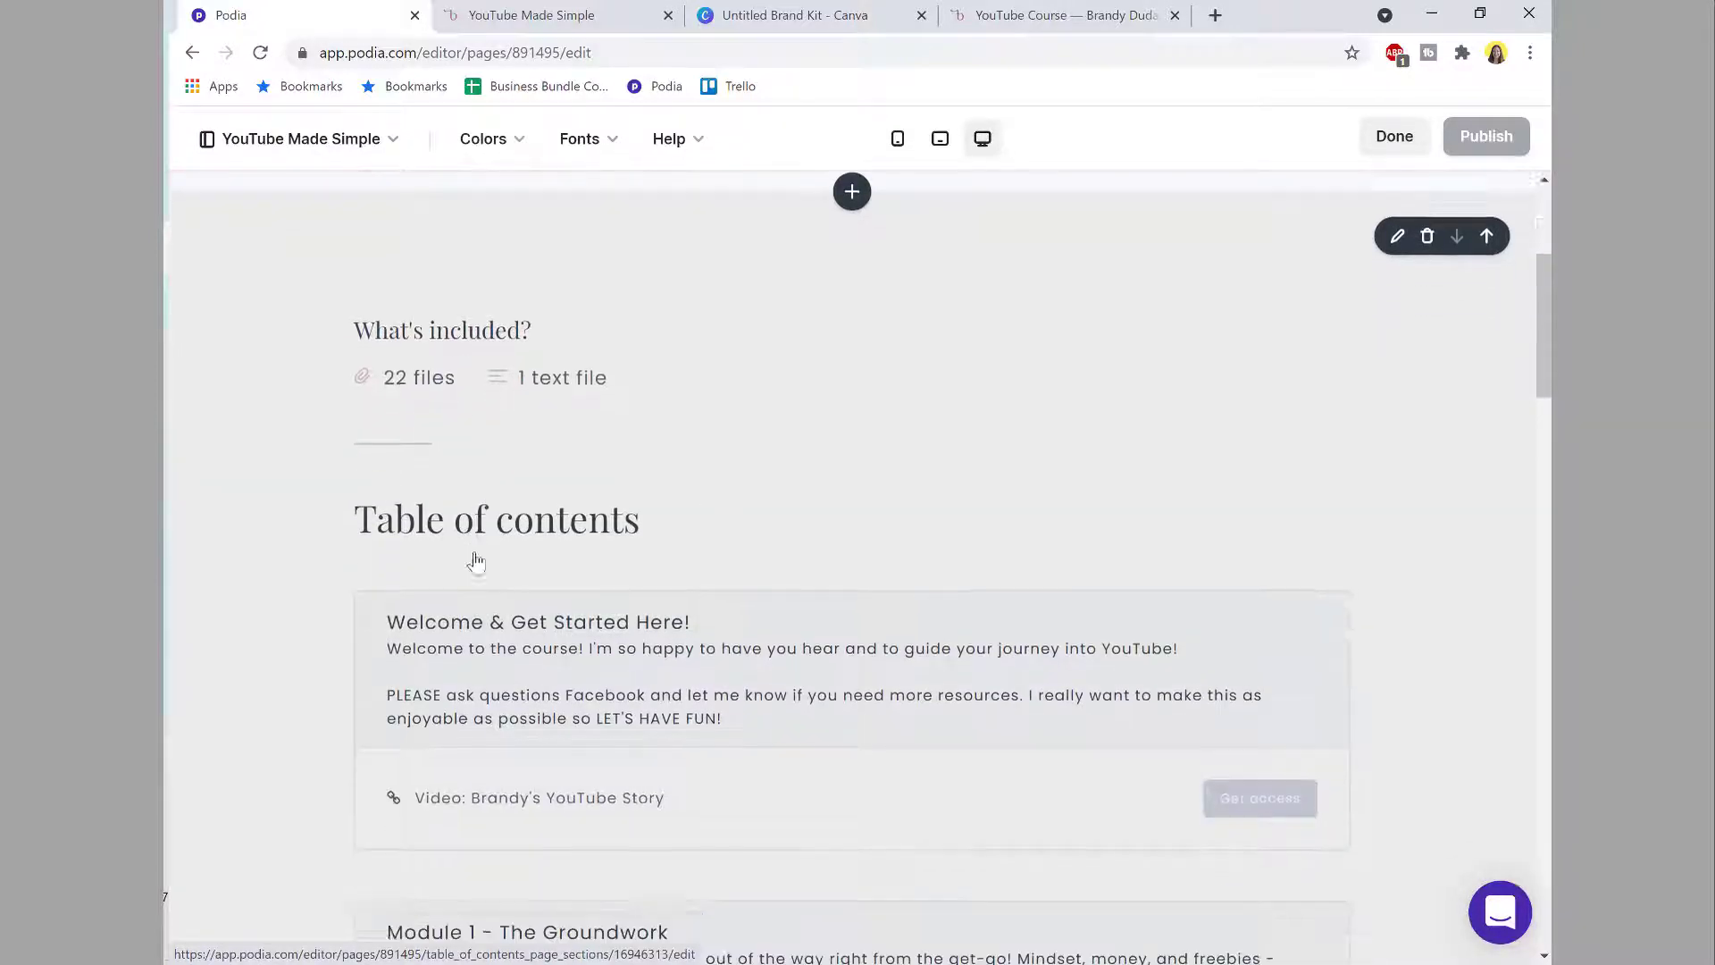
{"action": "scroll", "coordinate": [678, 808], "scroll_direction": "down", "scroll_amount": 4}
{"action": "scroll", "coordinate": [693, 589], "scroll_direction": "down", "scroll_amount": 8}
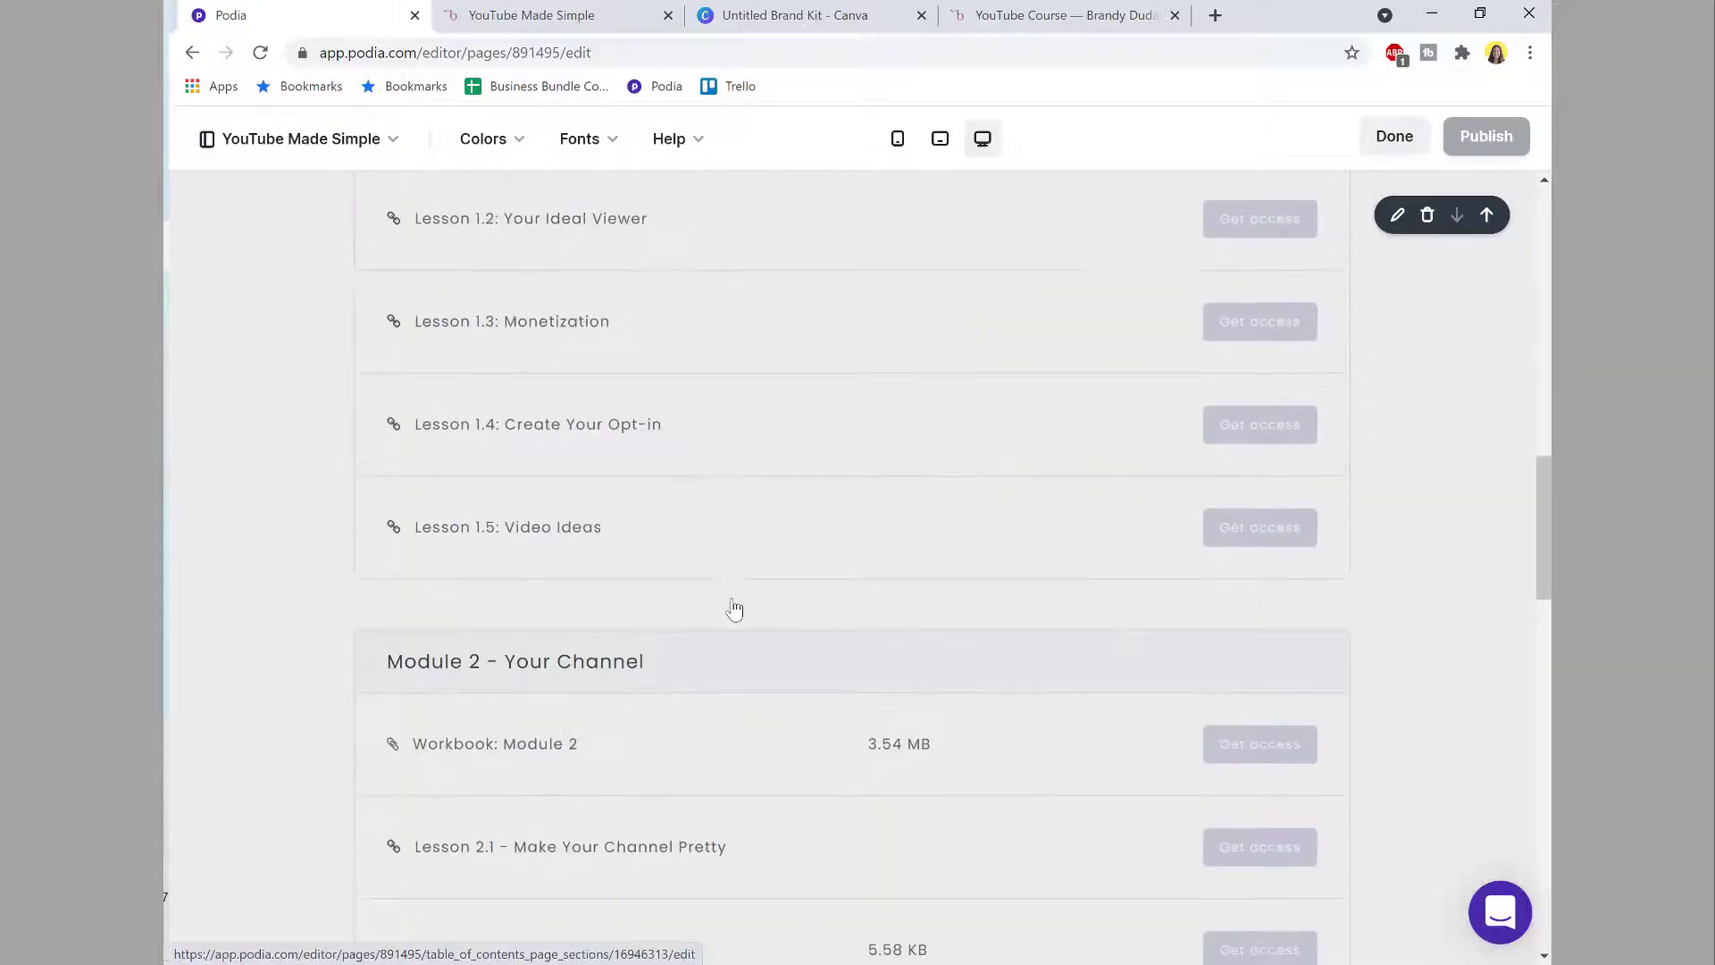
{"action": "scroll", "coordinate": [731, 604], "scroll_direction": "up", "scroll_amount": 15}
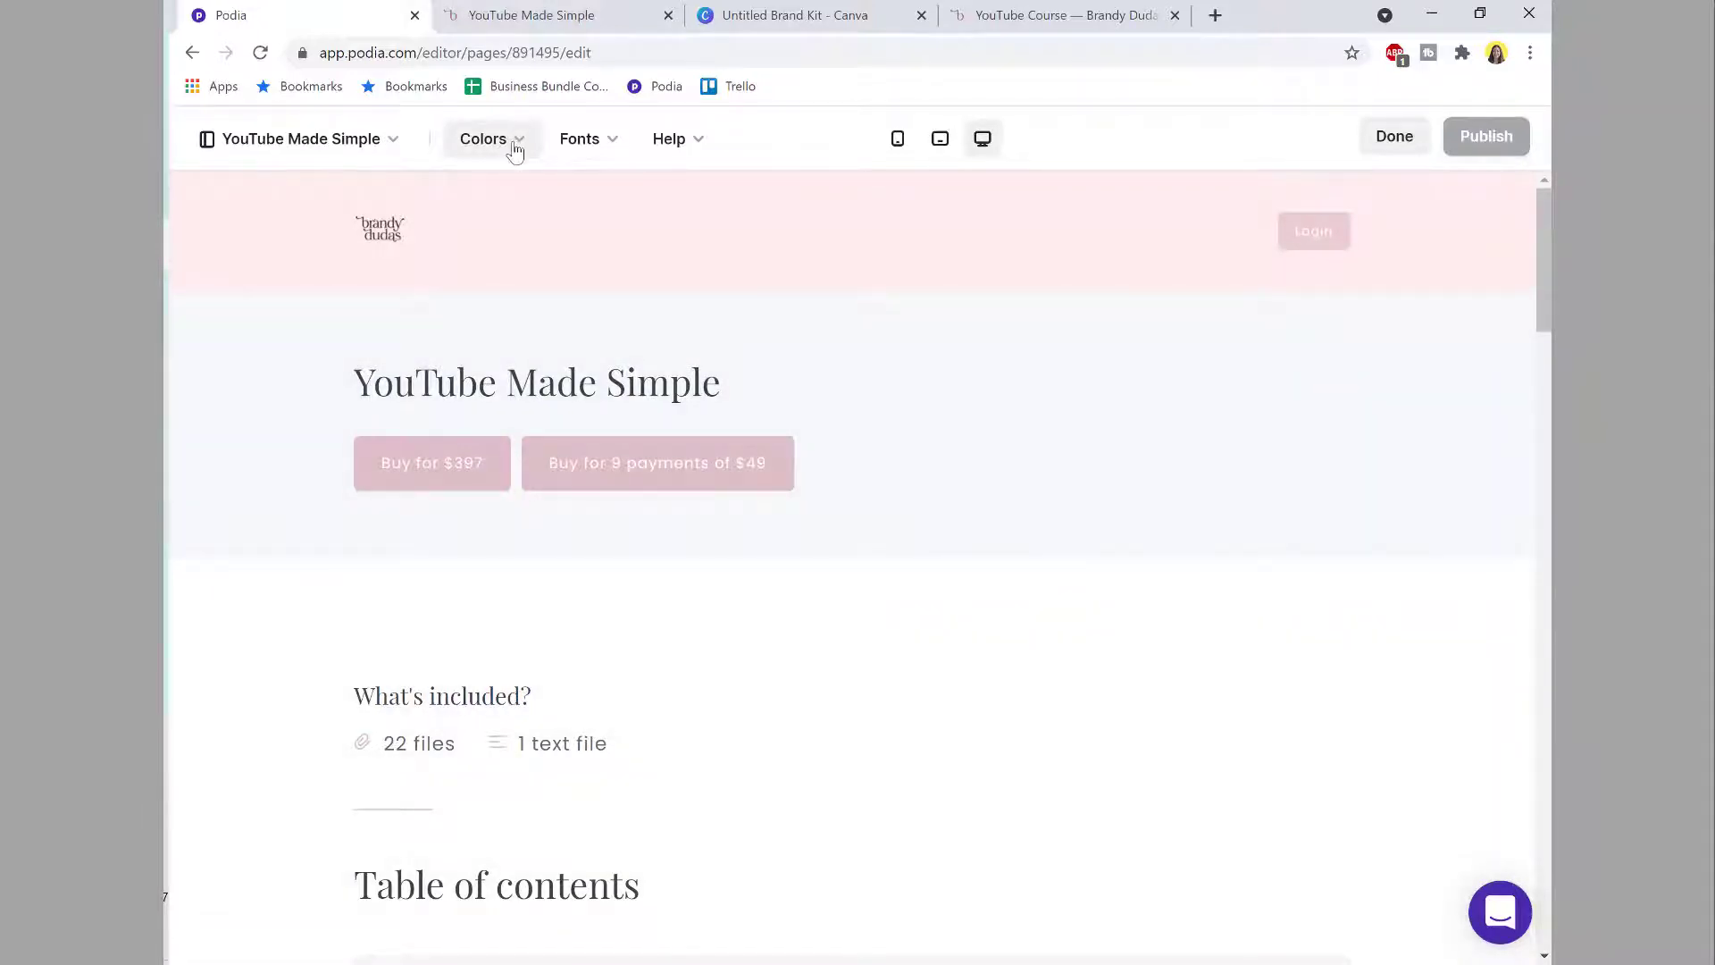
Step: Set the site's brand color to the Rose hex code ECCCD4 copied from the sticky note
{"action": "left_click", "coordinate": [515, 152]}
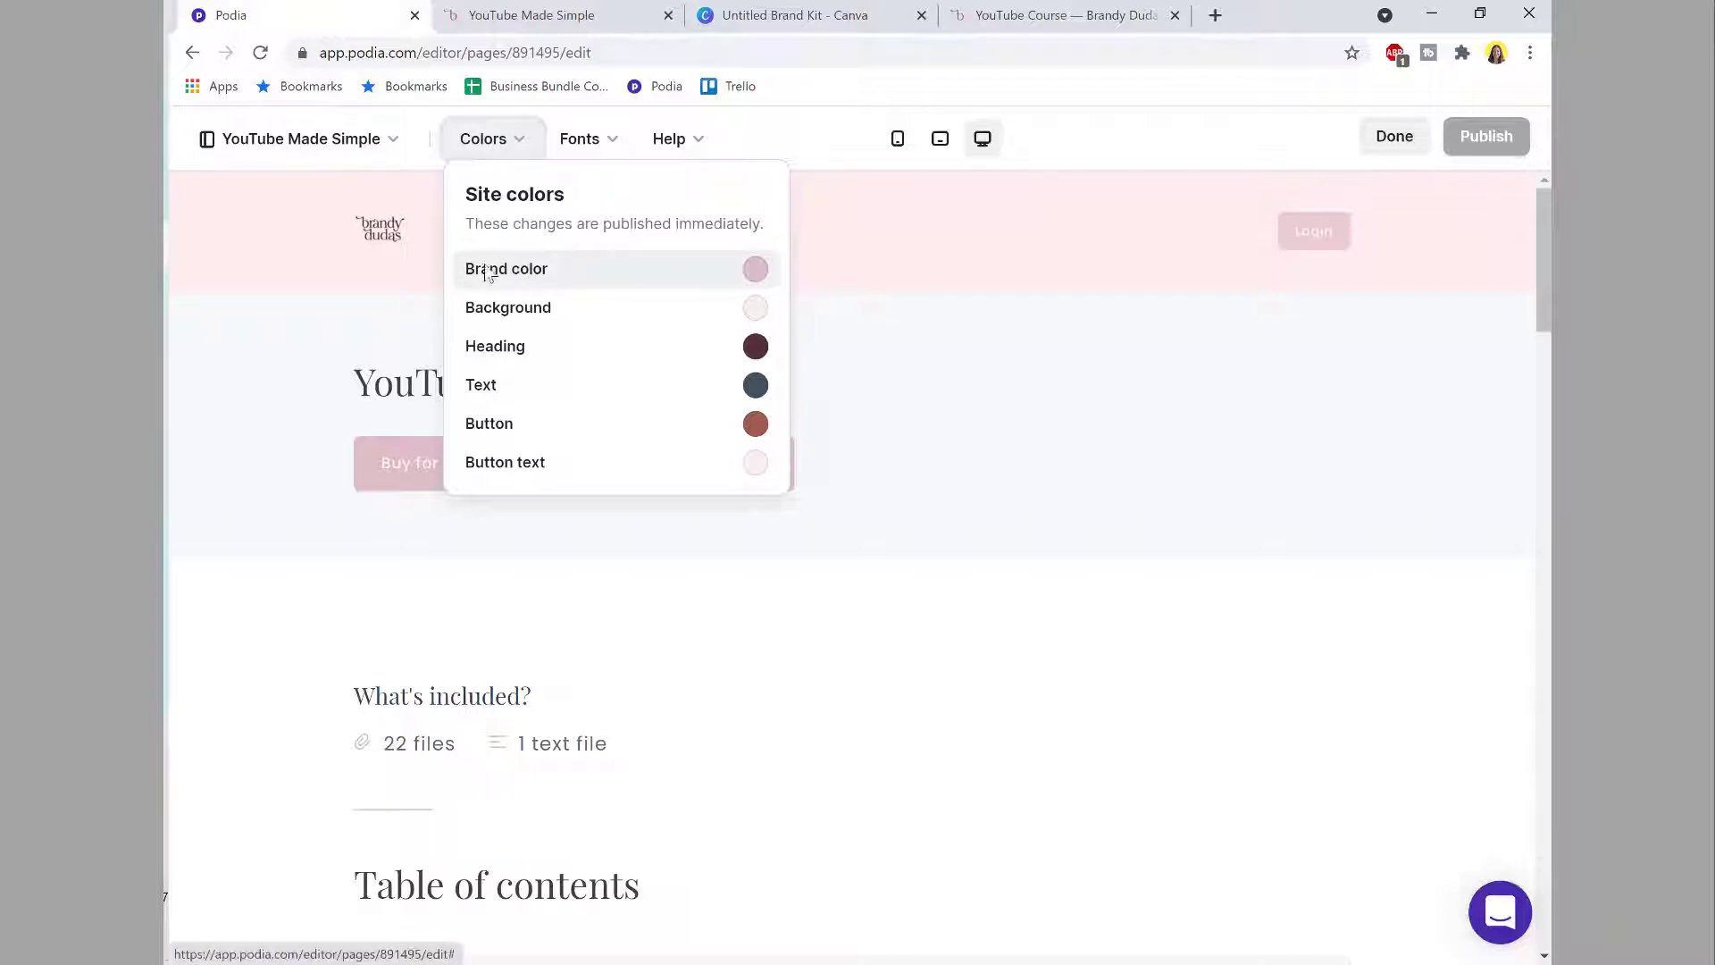
{"action": "left_click", "coordinate": [632, 275]}
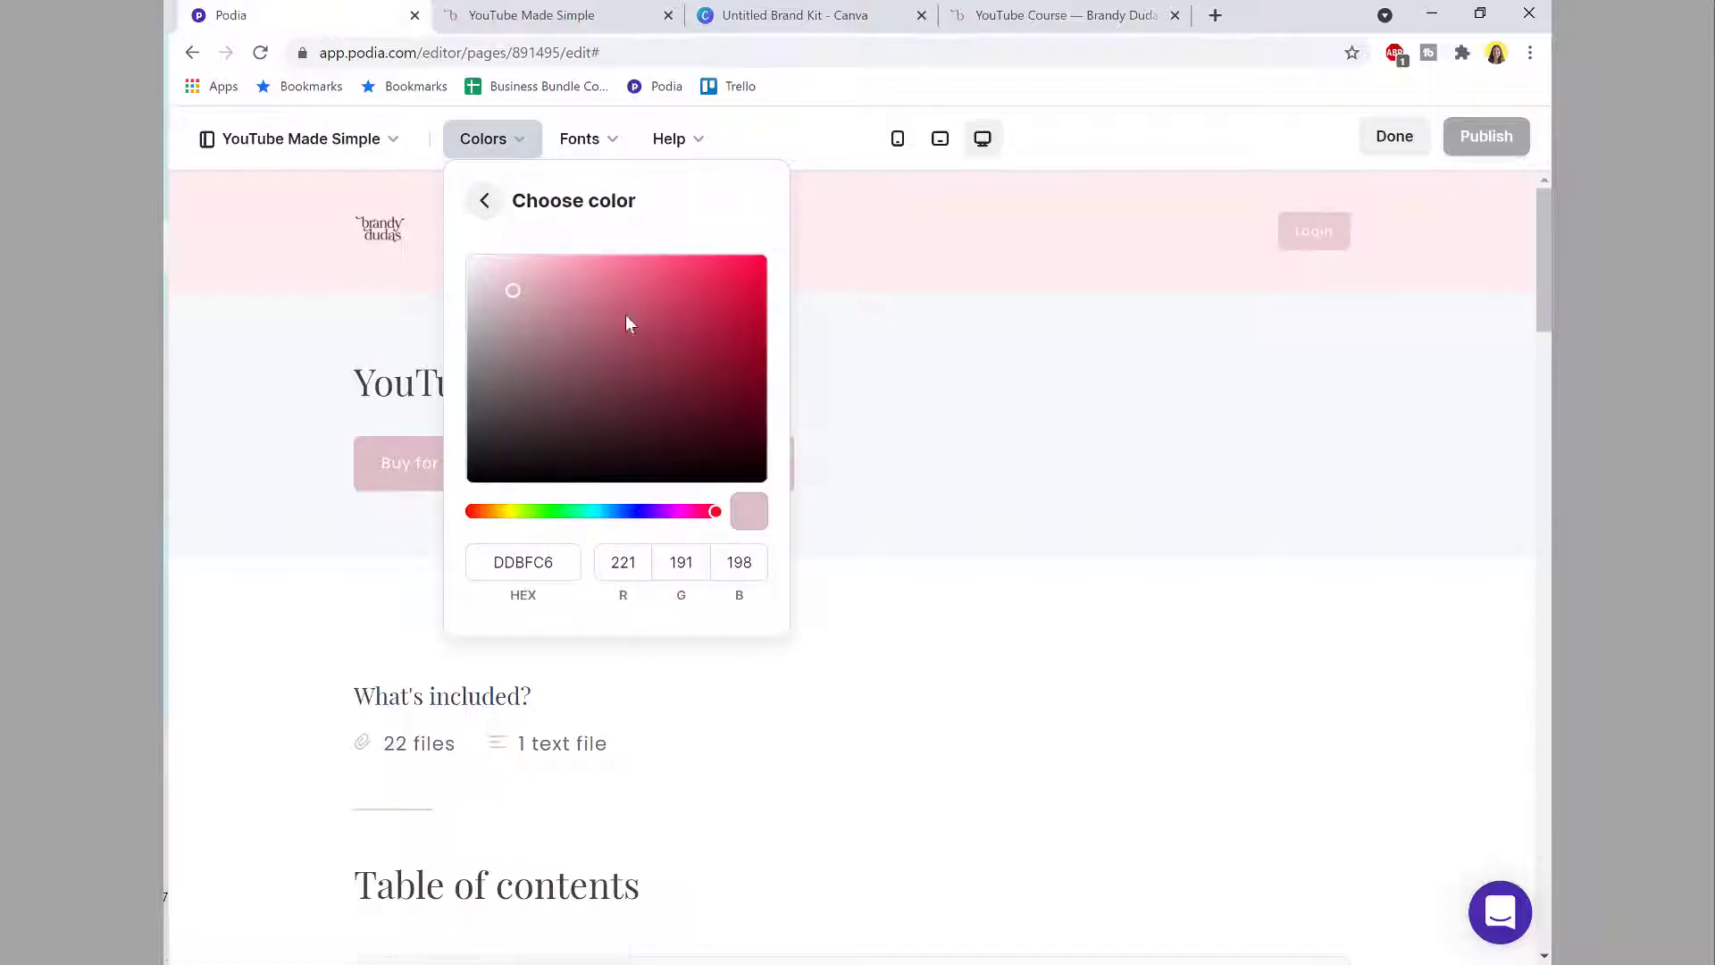
{"action": "left_click", "coordinate": [148, 294]}
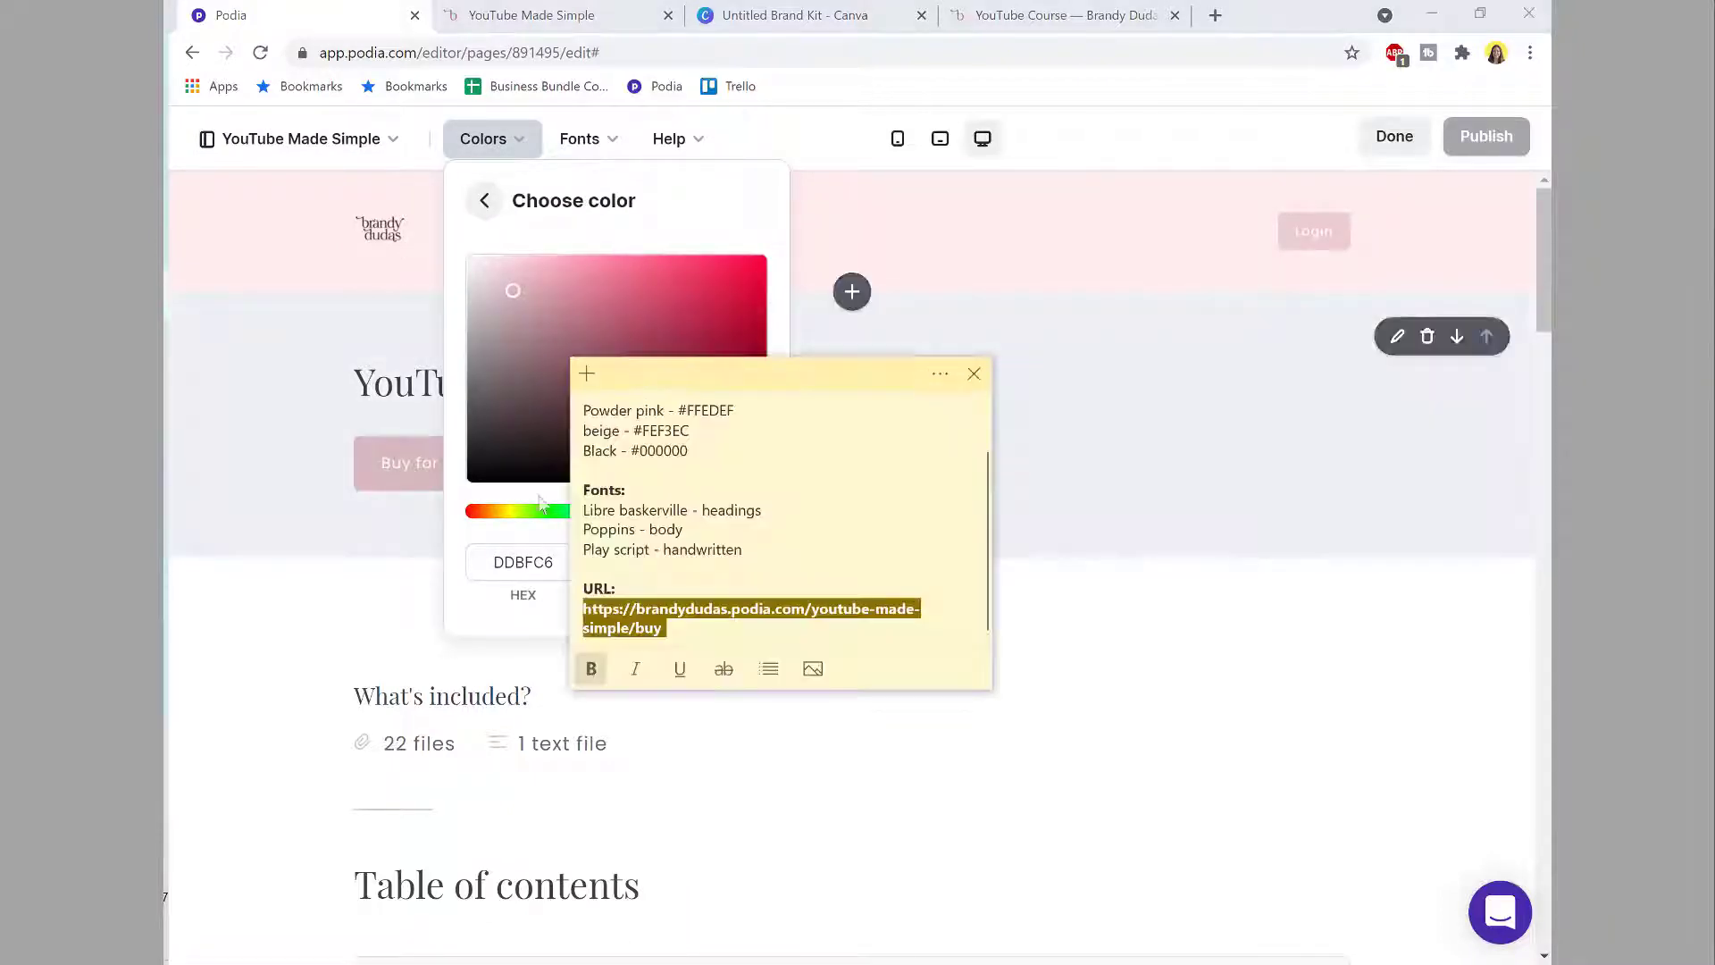
{"action": "scroll", "coordinate": [738, 447], "scroll_direction": "up", "scroll_amount": 3}
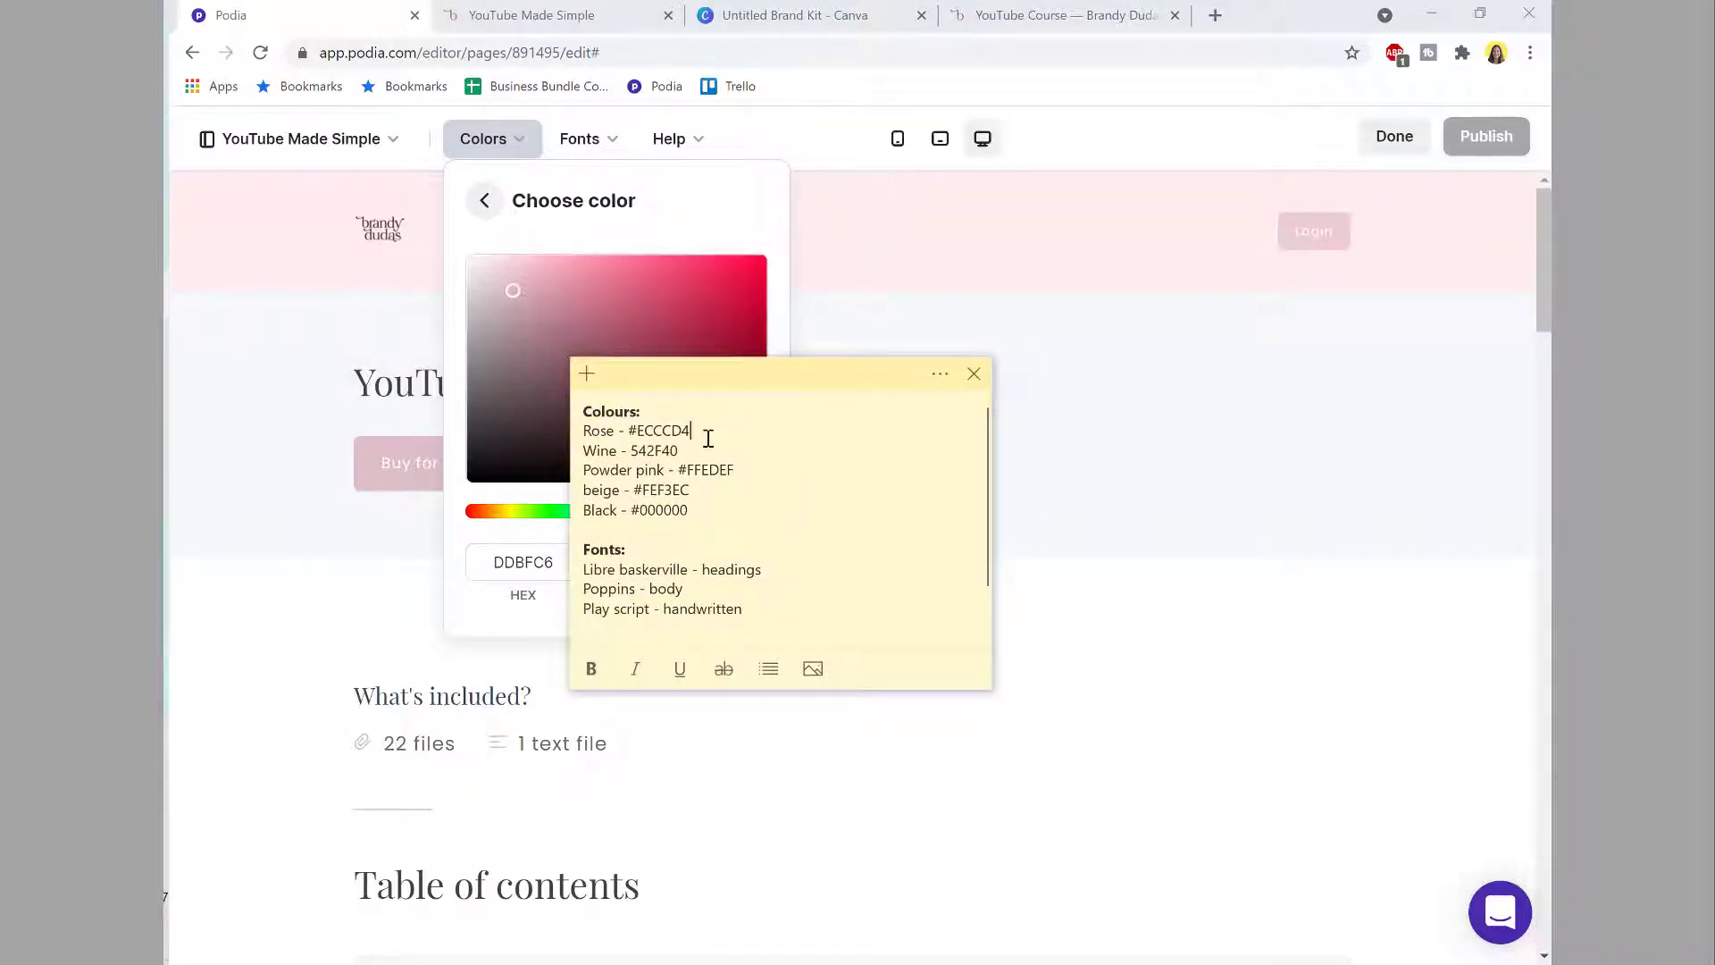
{"action": "left_click_drag", "start_coordinate": [693, 433], "coordinate": [636, 435]}
{"action": "key", "text": "ctrl+c"}
{"action": "left_click", "coordinate": [556, 561]}
{"action": "double_click", "coordinate": [523, 561]}
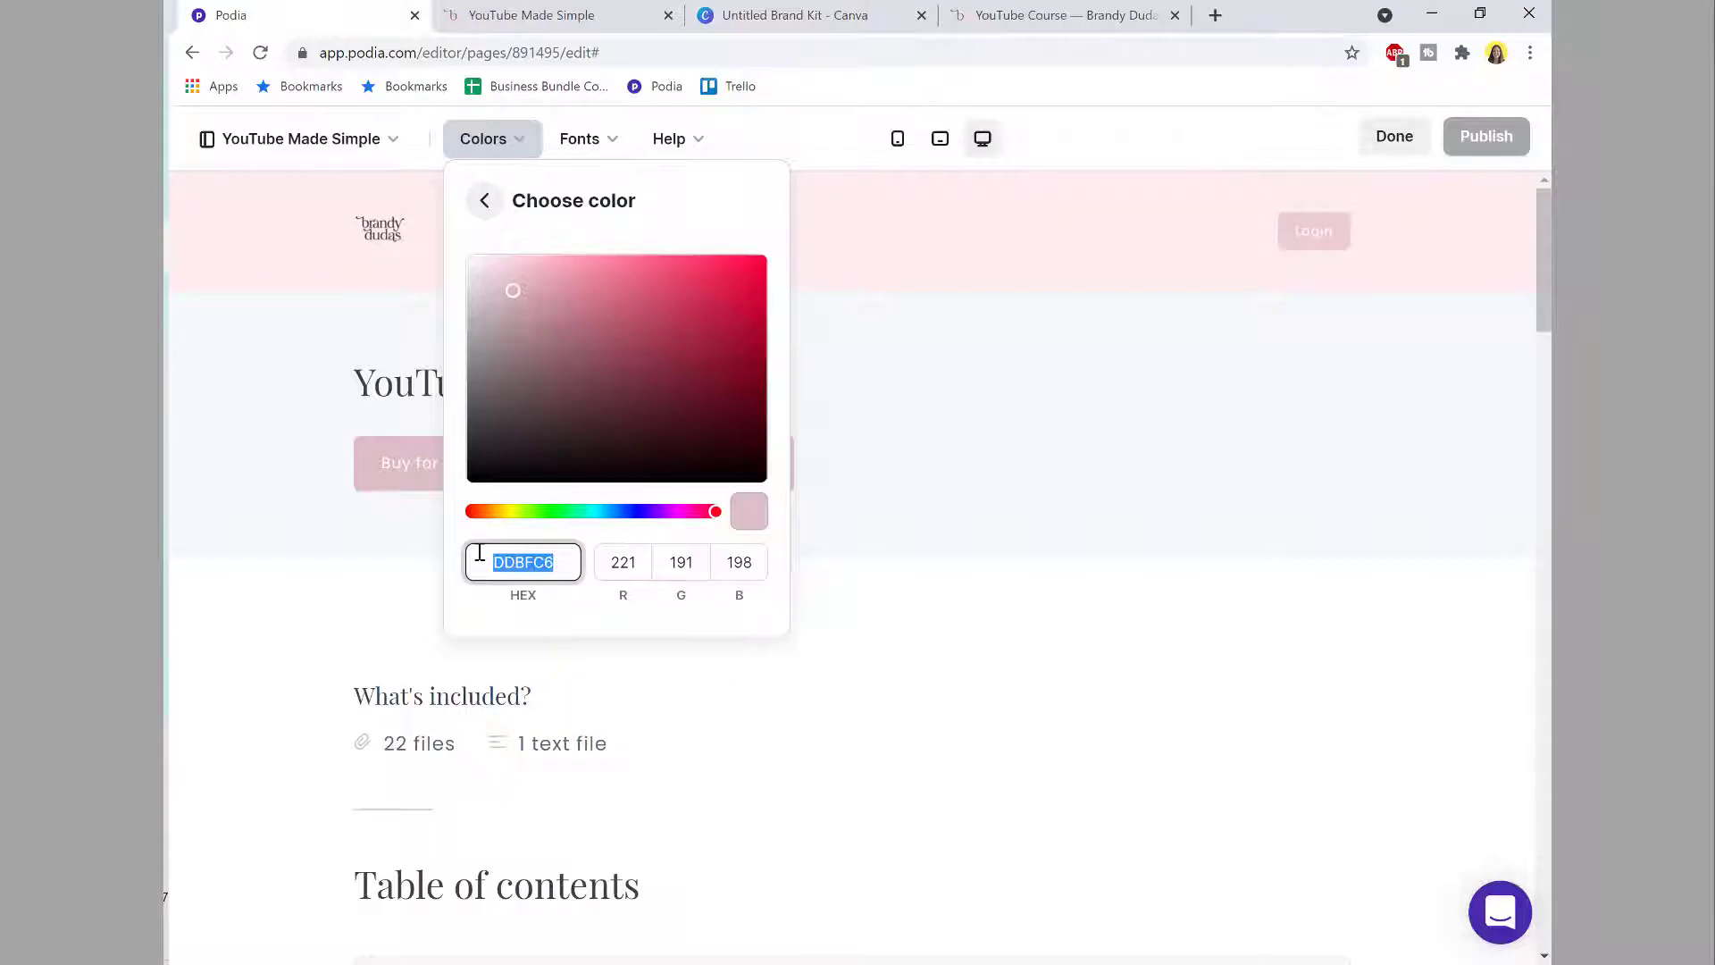
{"action": "key", "text": "ctrl+v"}
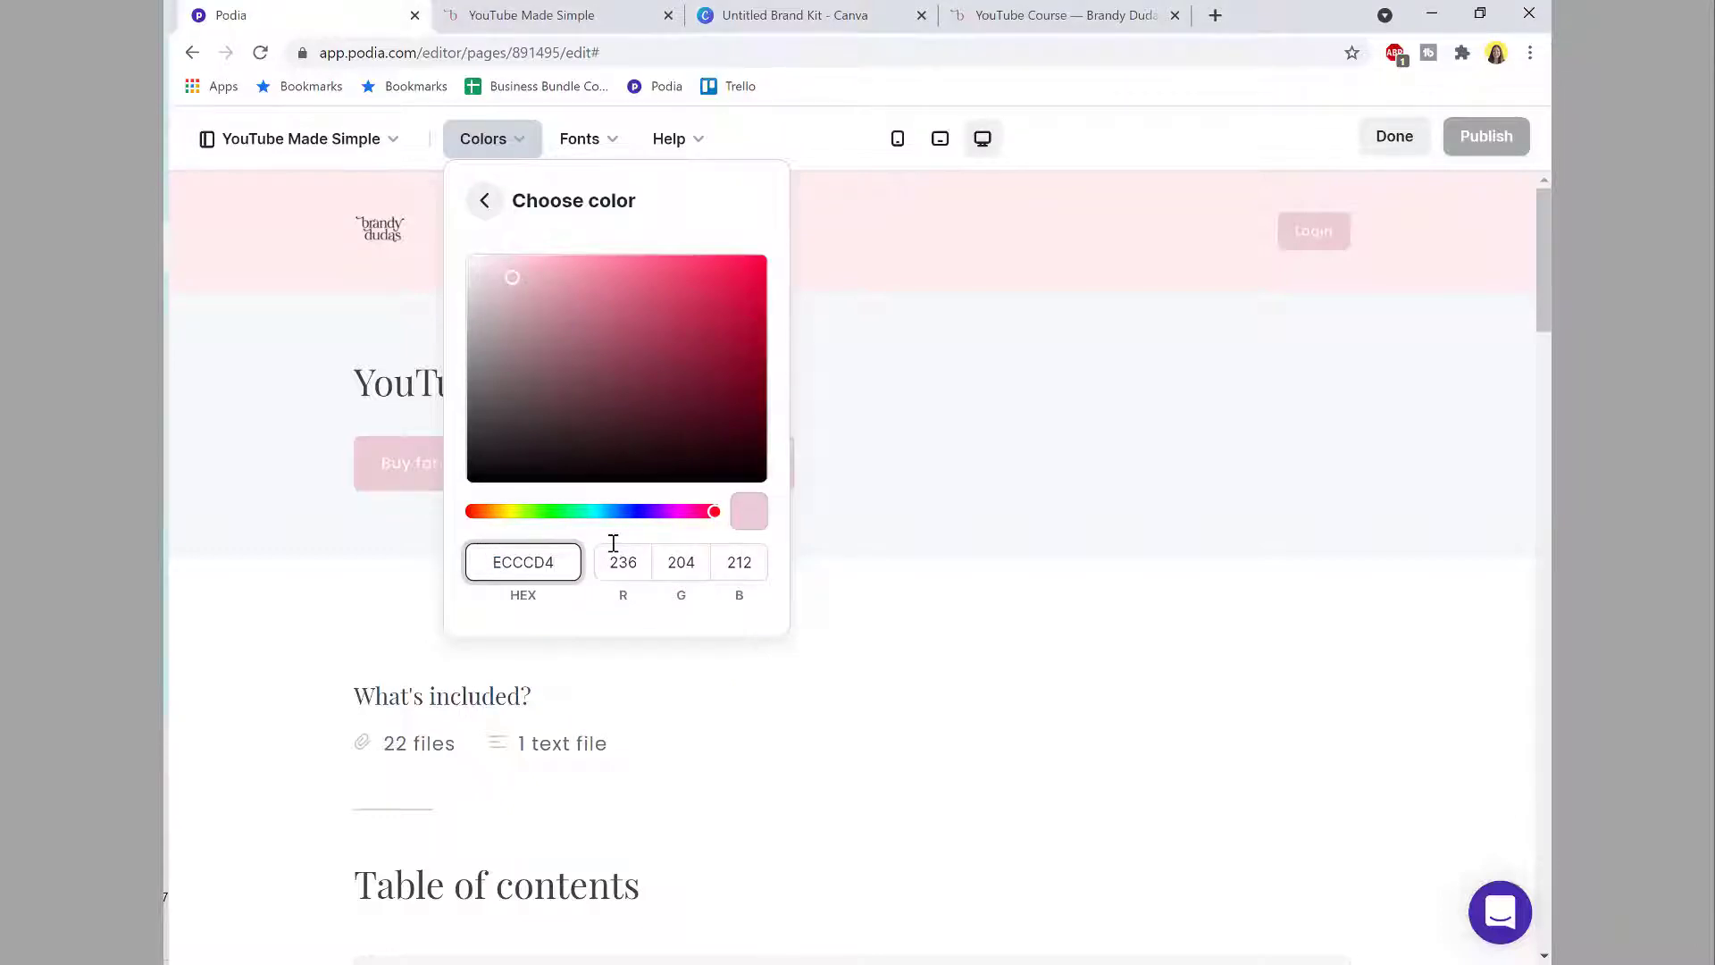
Step: Set the site's background color to the Powder pink hex code FFEDEF copied from the sticky note
{"action": "left_click", "coordinate": [484, 200]}
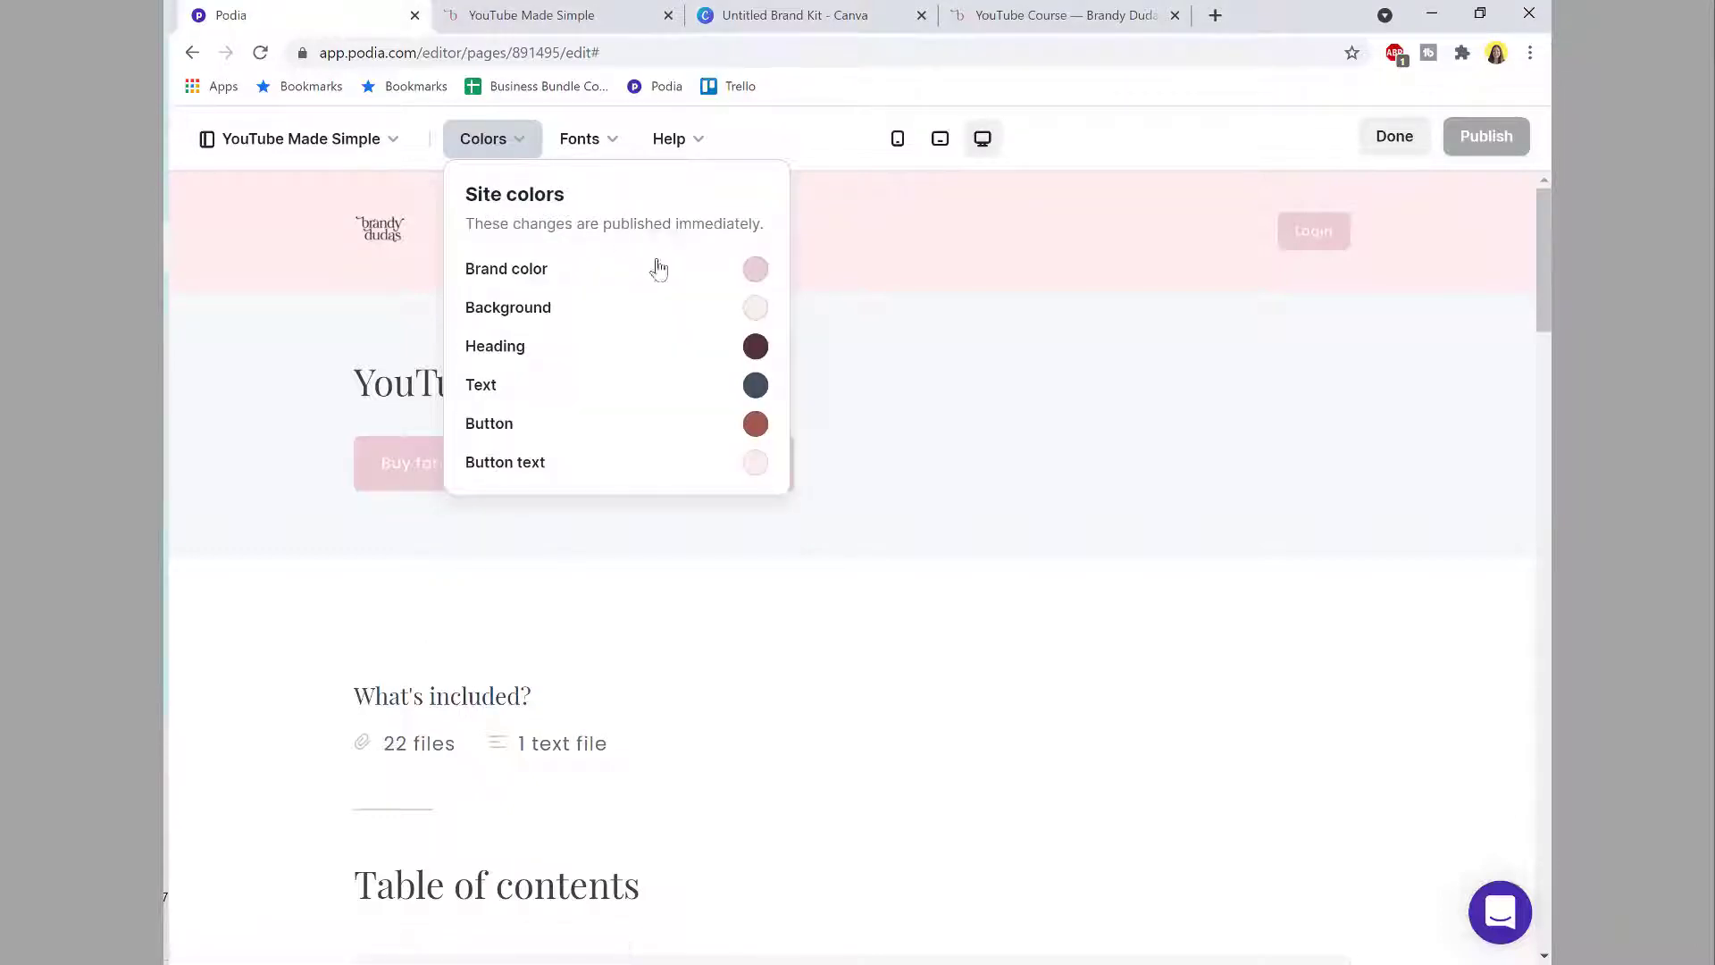
{"action": "left_click", "coordinate": [571, 312]}
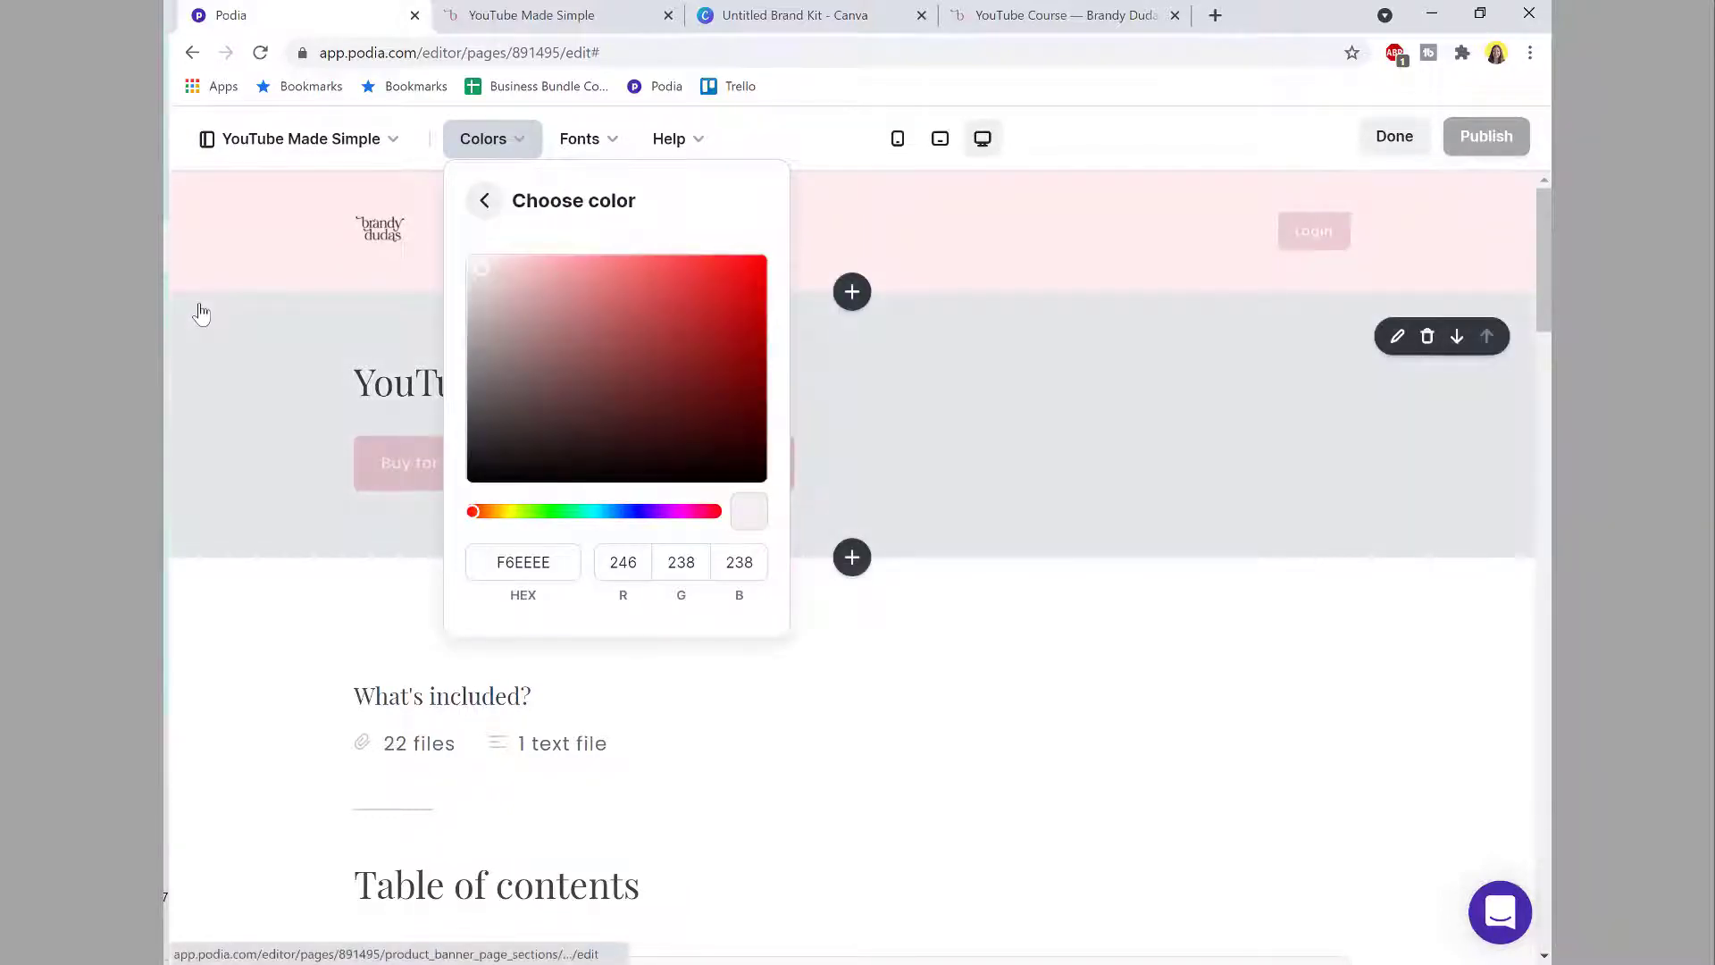
{"action": "key", "text": "alt+Tab"}
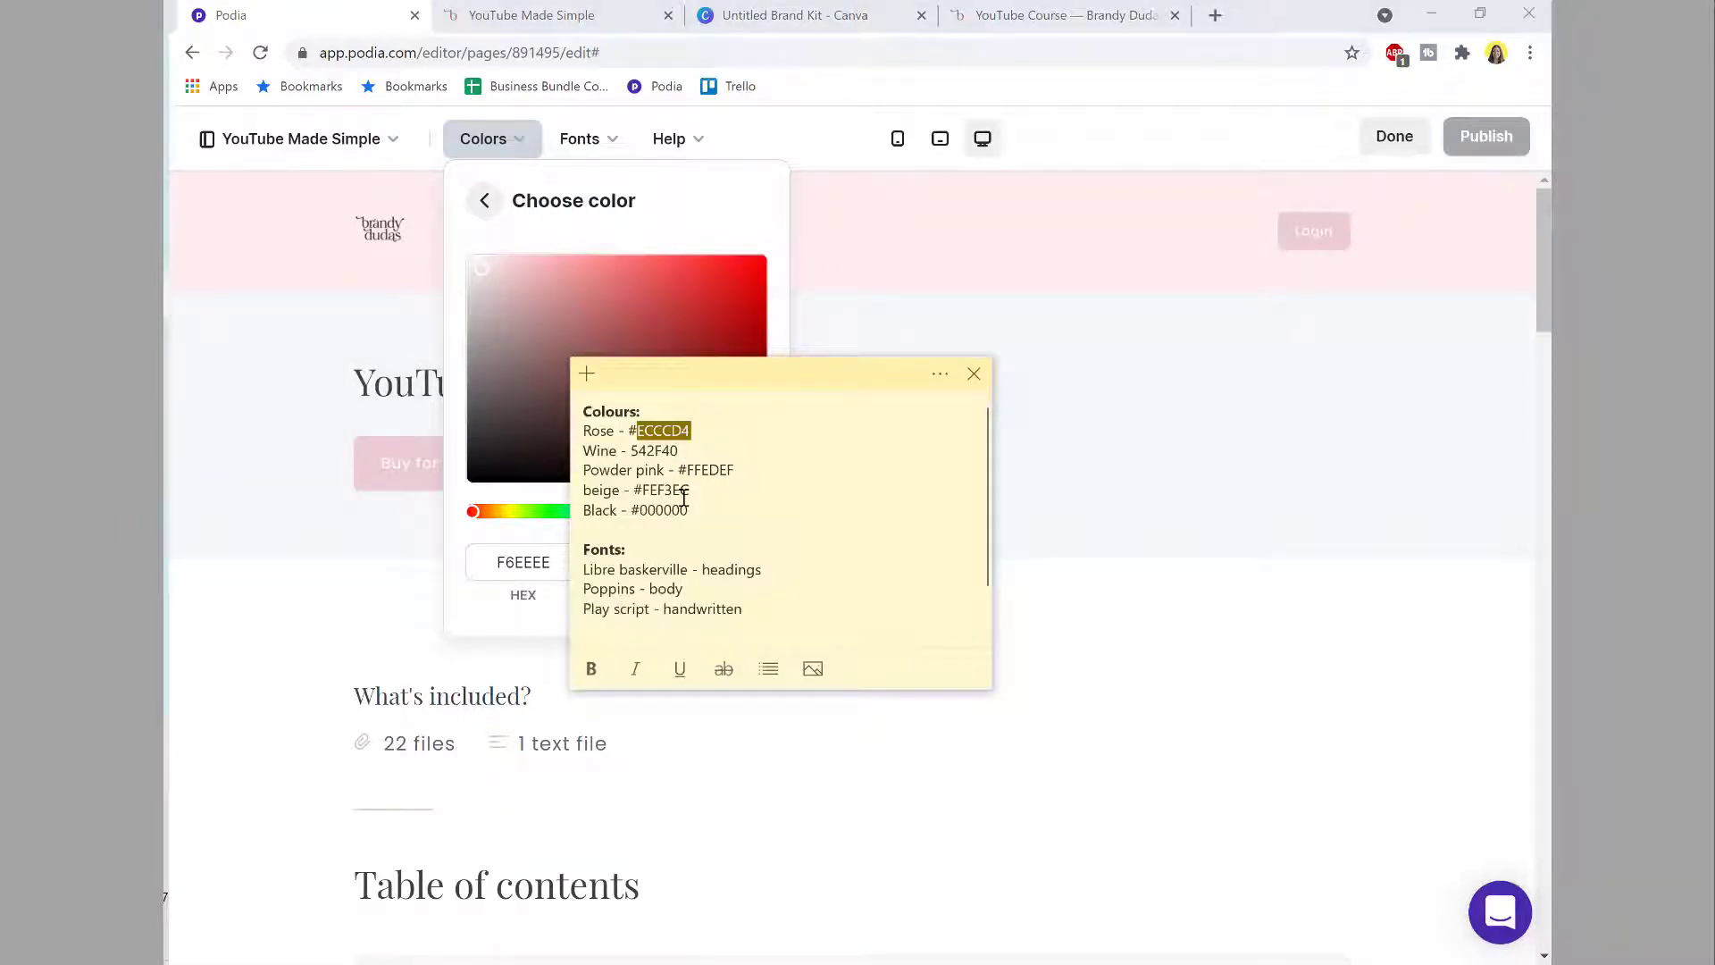
{"action": "left_click_drag", "start_coordinate": [738, 473], "coordinate": [700, 471]}
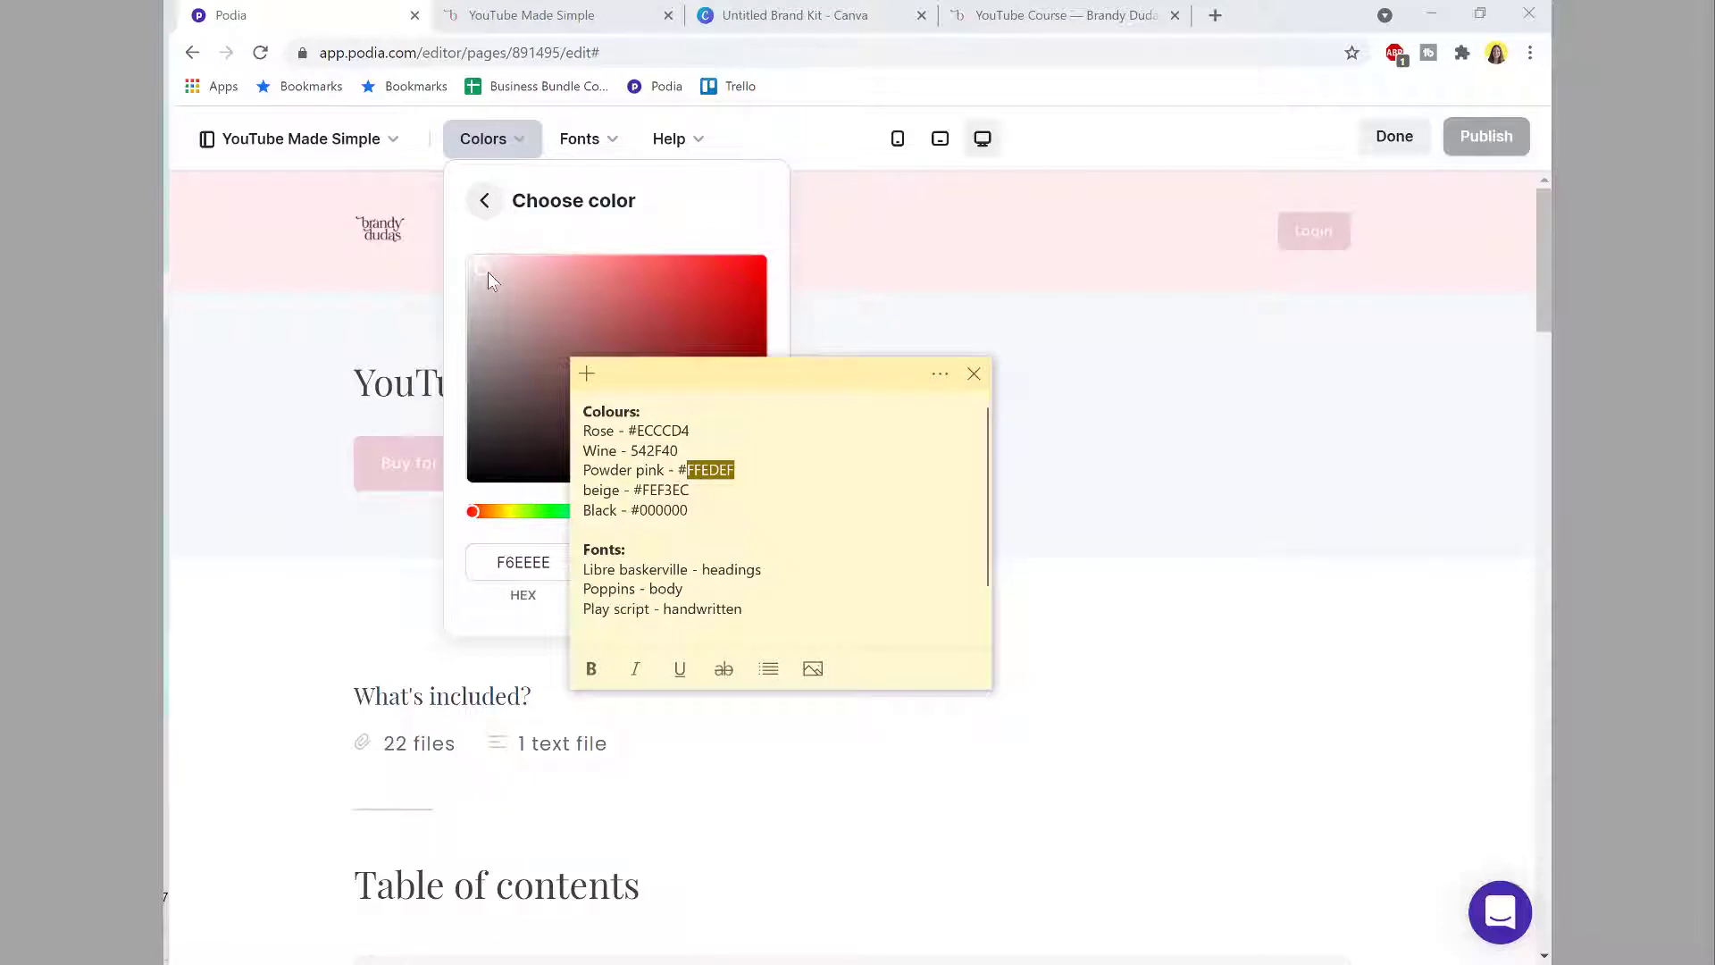
{"action": "left_click", "coordinate": [512, 568]}
{"action": "left_click_drag", "start_coordinate": [555, 561], "coordinate": [470, 560]}
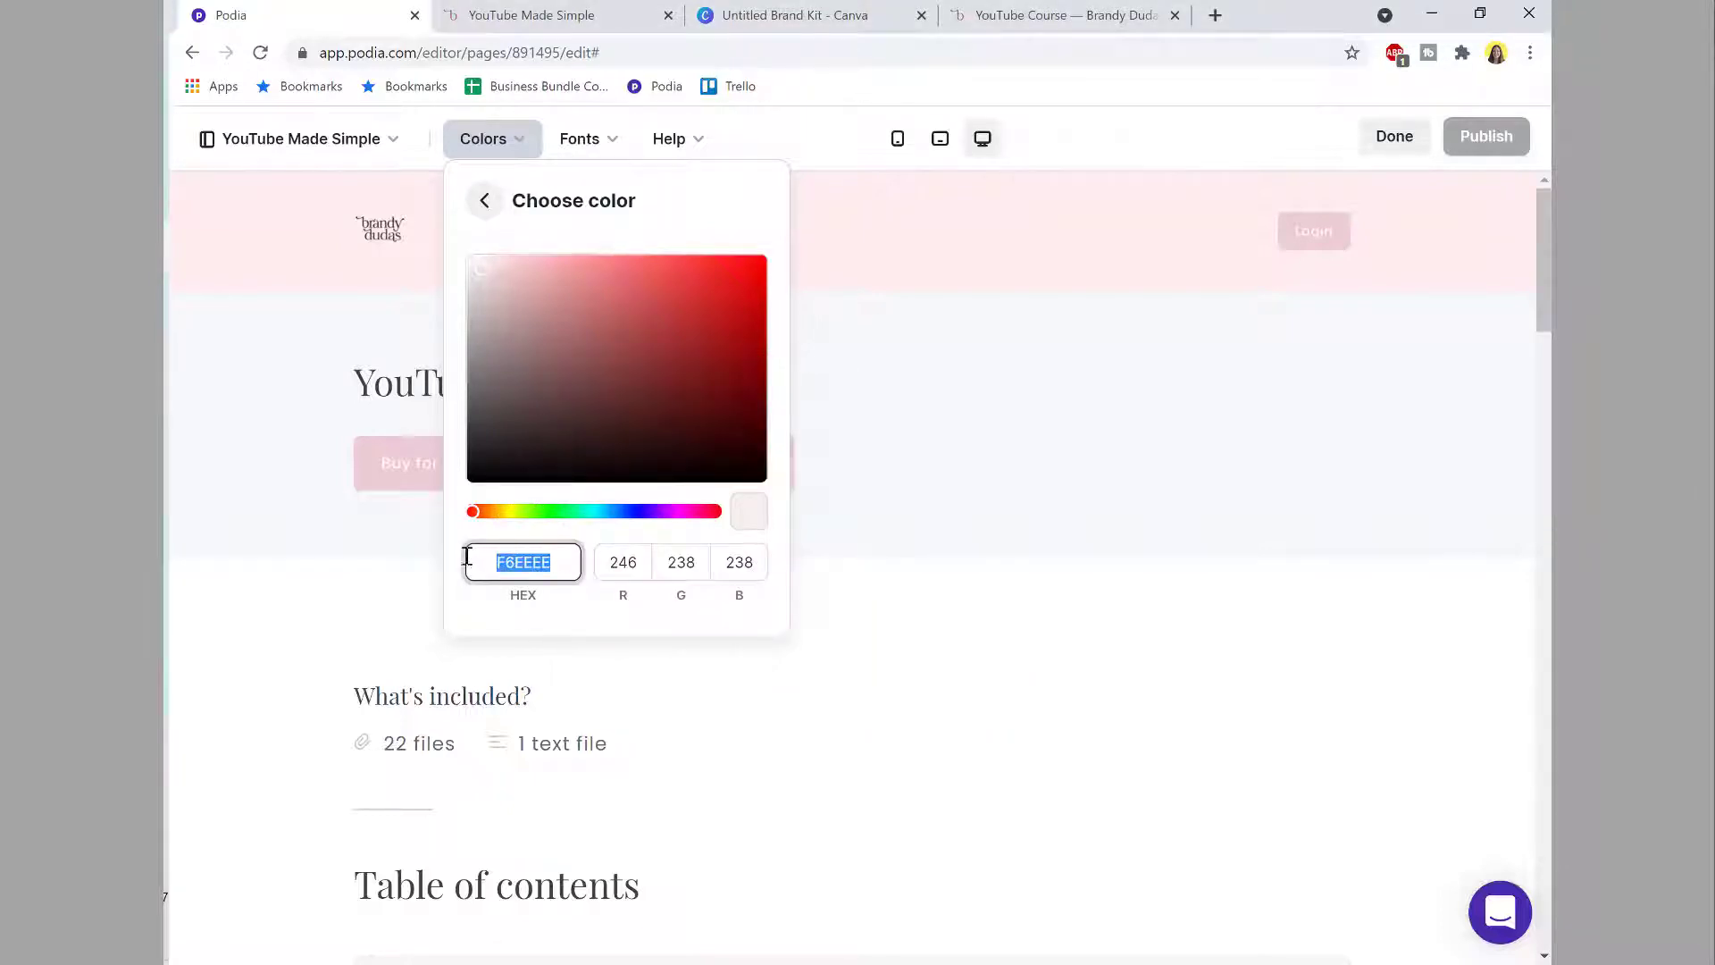
{"action": "type", "text": "FFEDEF"}
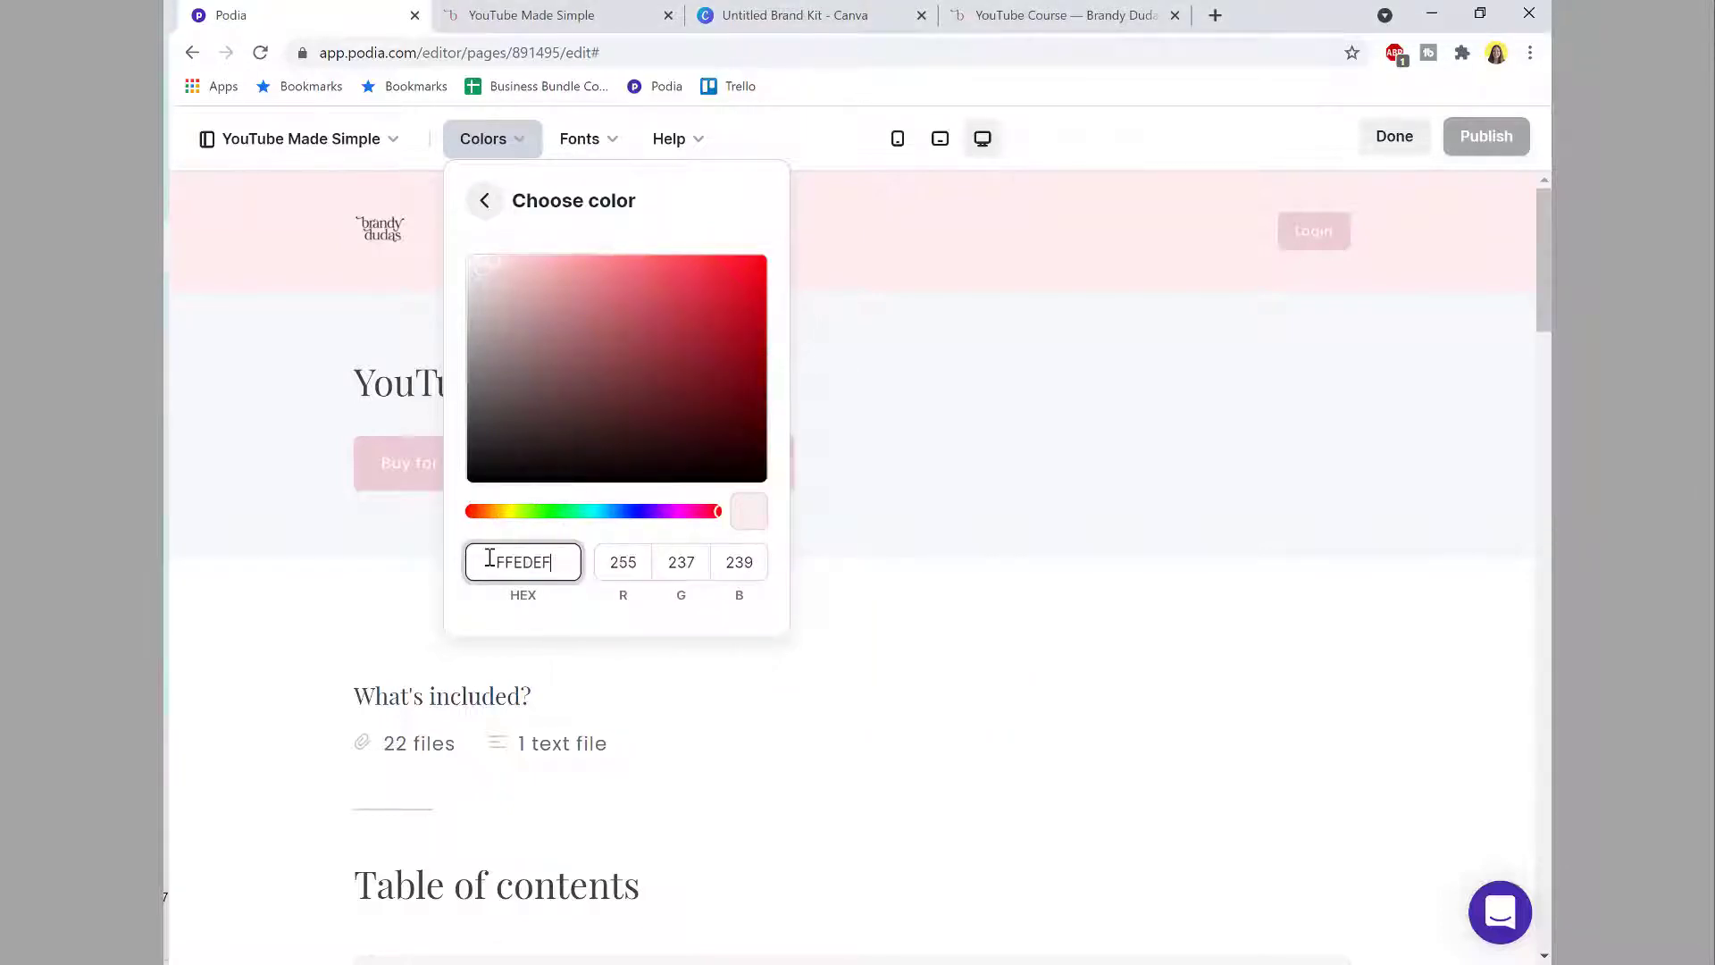
{"action": "left_click", "coordinate": [484, 202]}
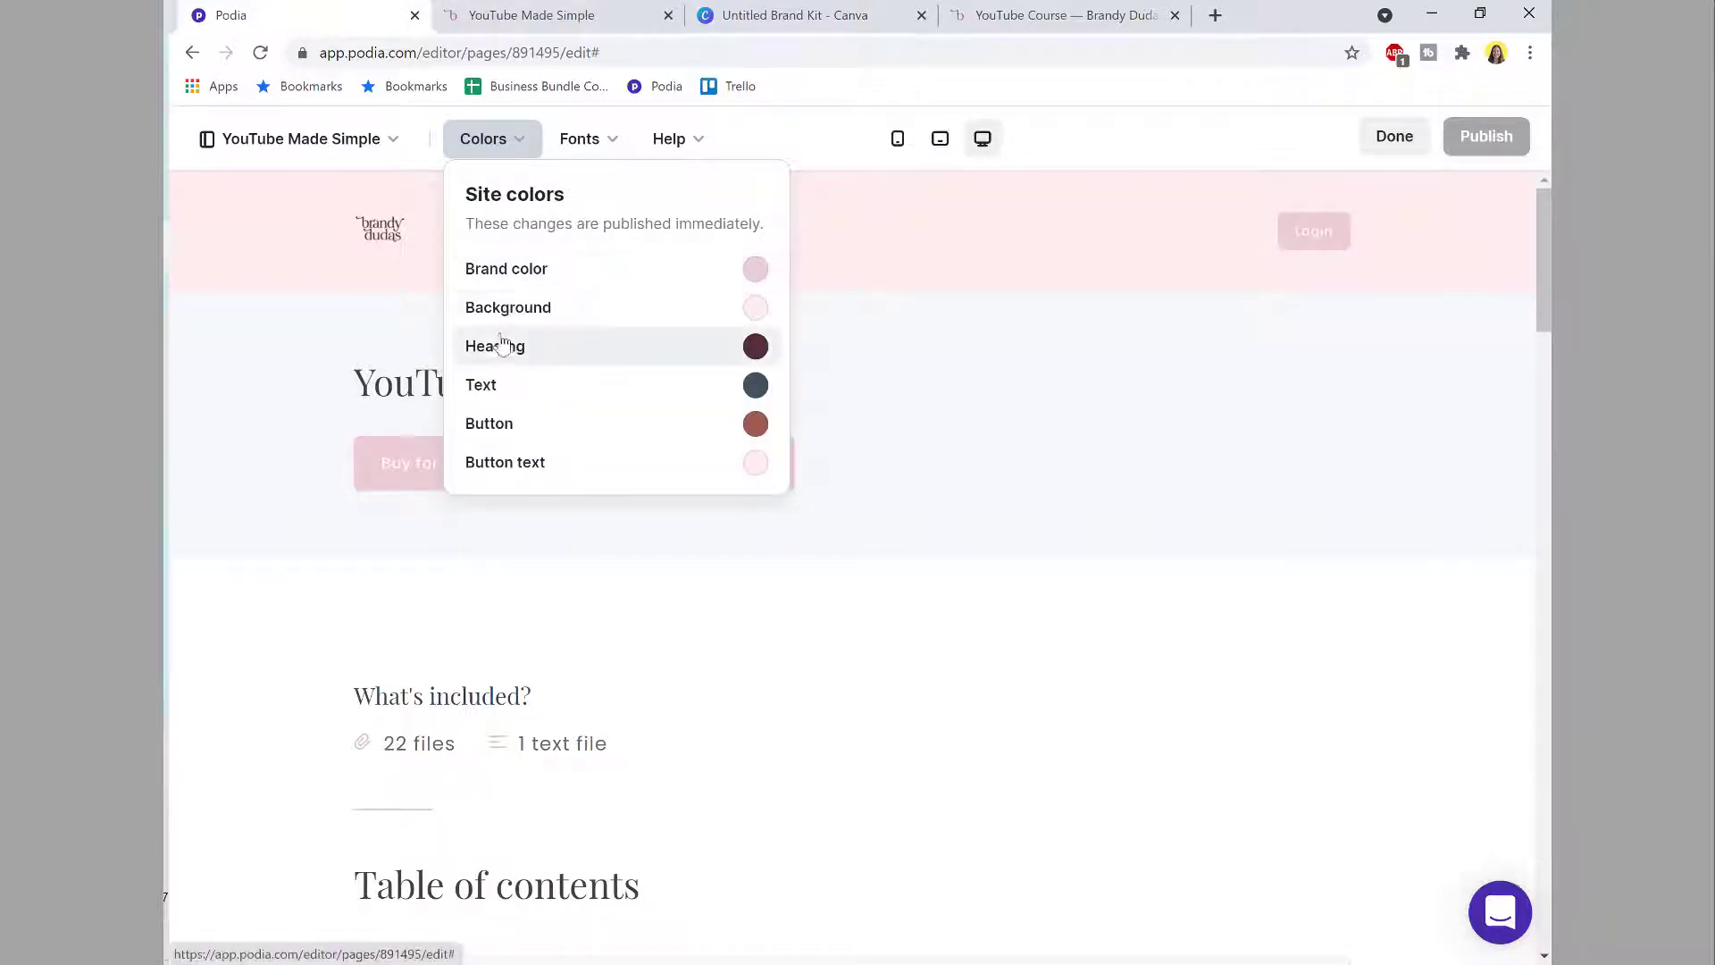
Step: Compare the site's heading color with the Wine hex code in the sticky note
{"action": "left_click", "coordinate": [678, 357]}
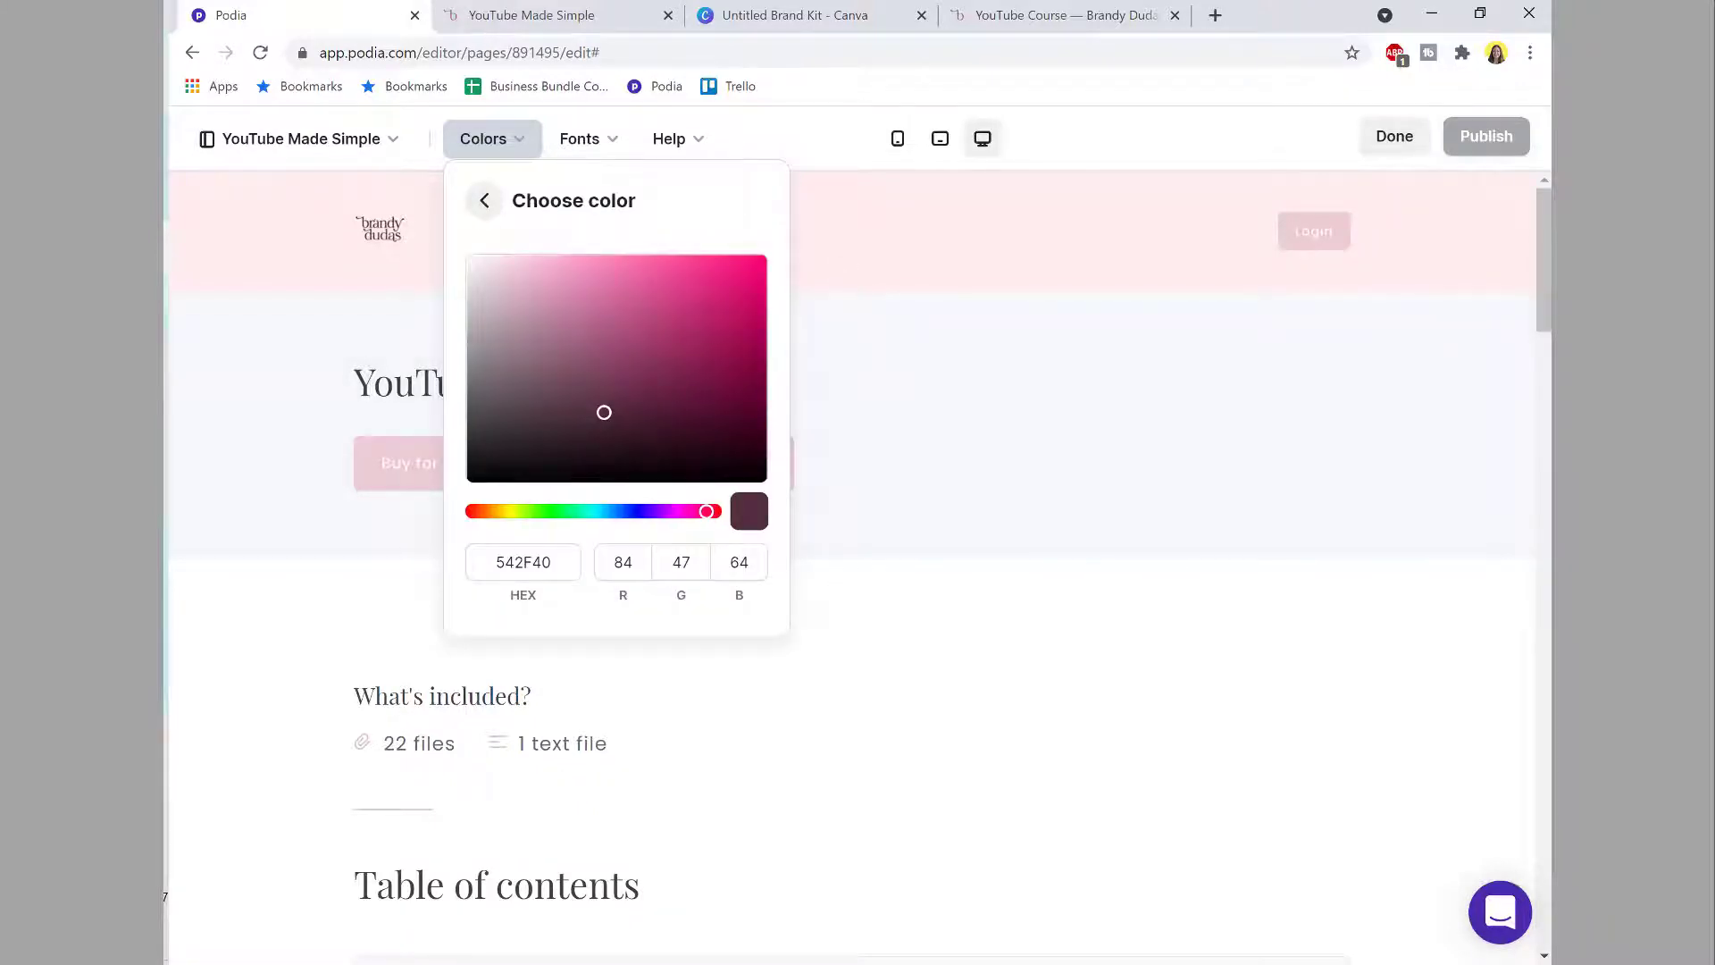
{"action": "key", "text": "alt+Tab"}
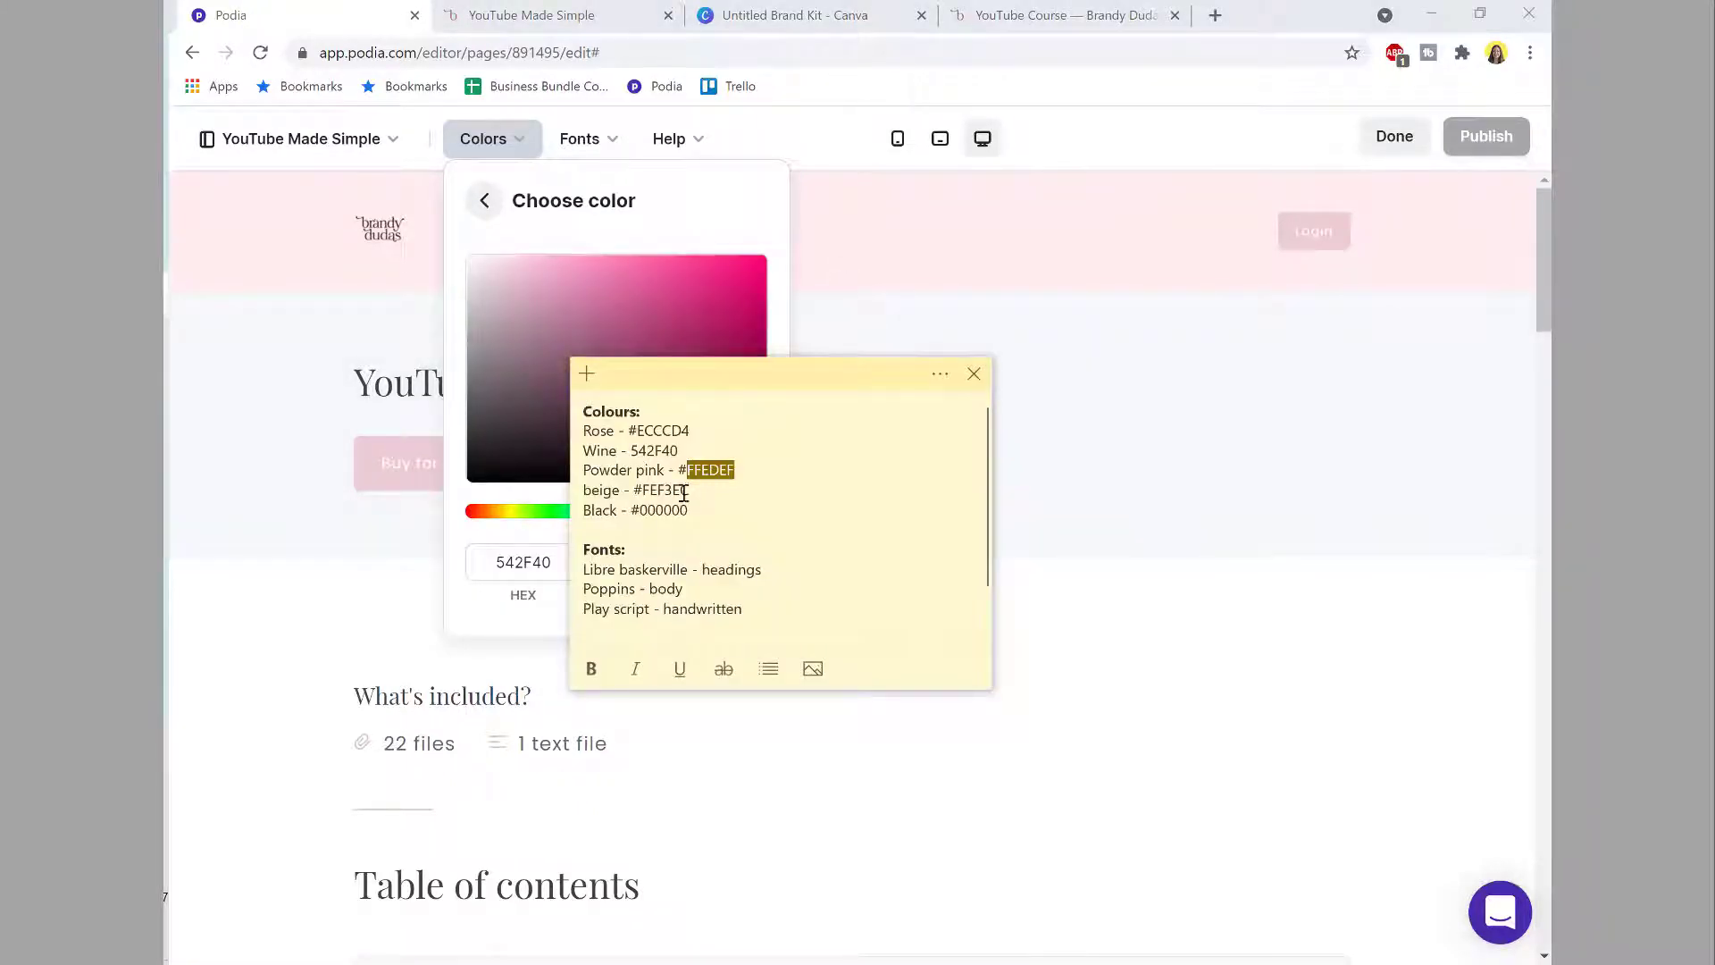
{"action": "left_click_drag", "start_coordinate": [688, 449], "coordinate": [632, 448]}
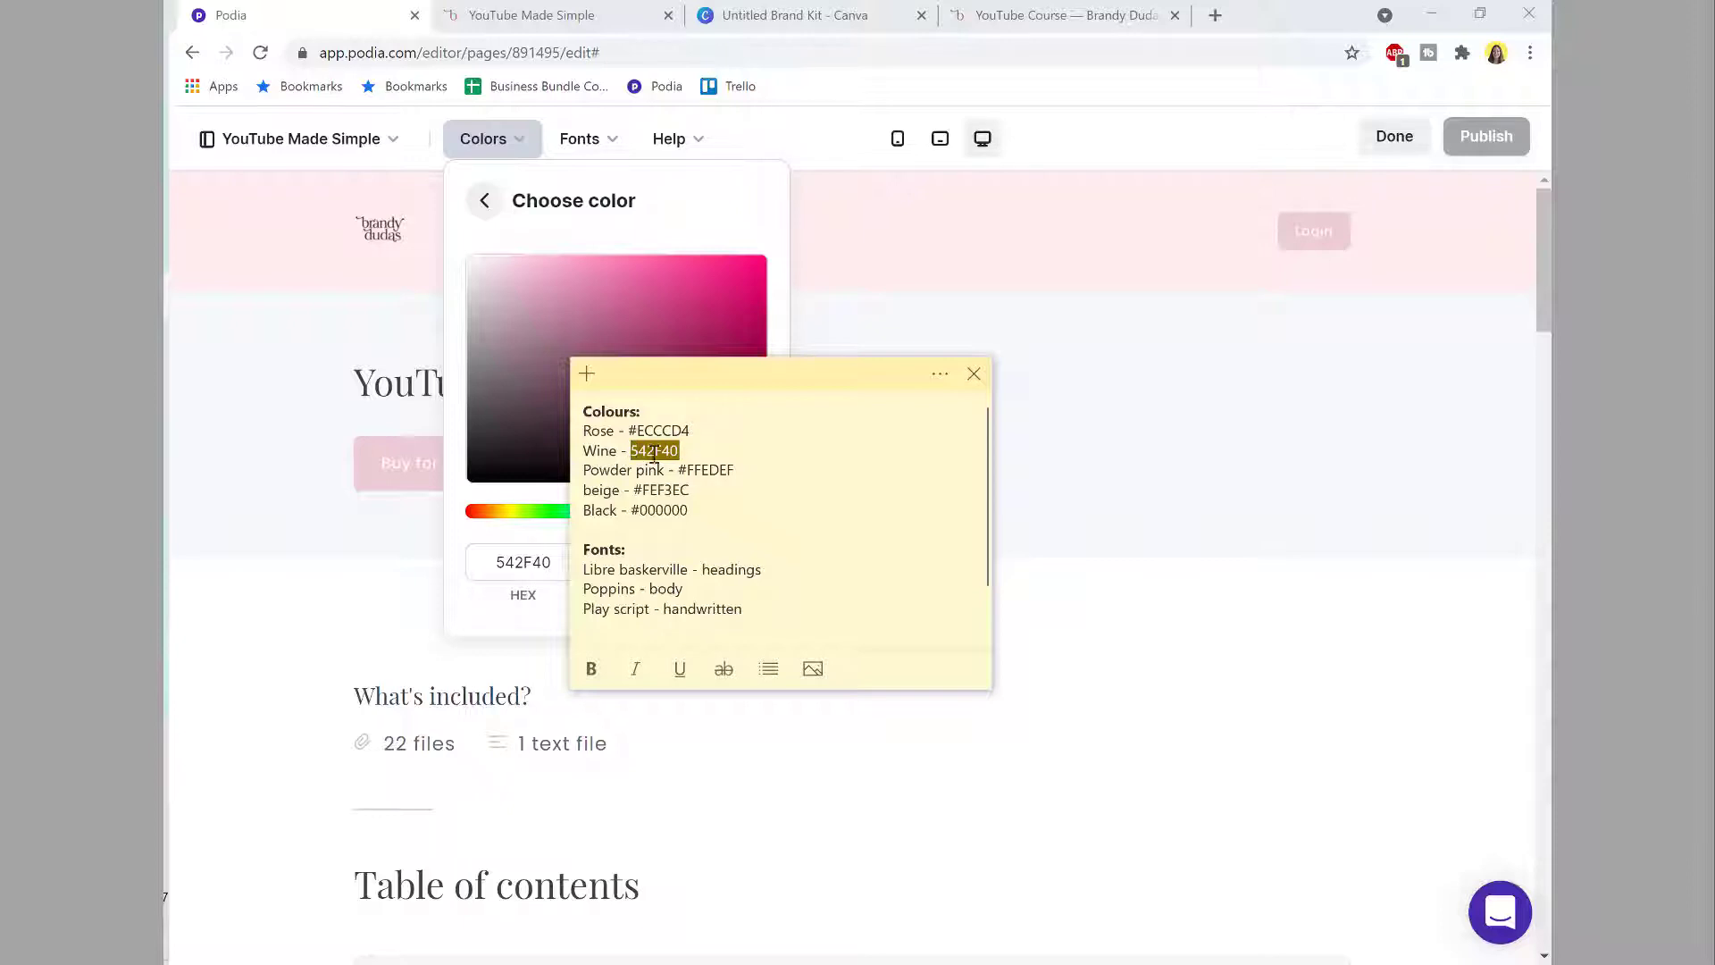
{"action": "left_click", "coordinate": [479, 215]}
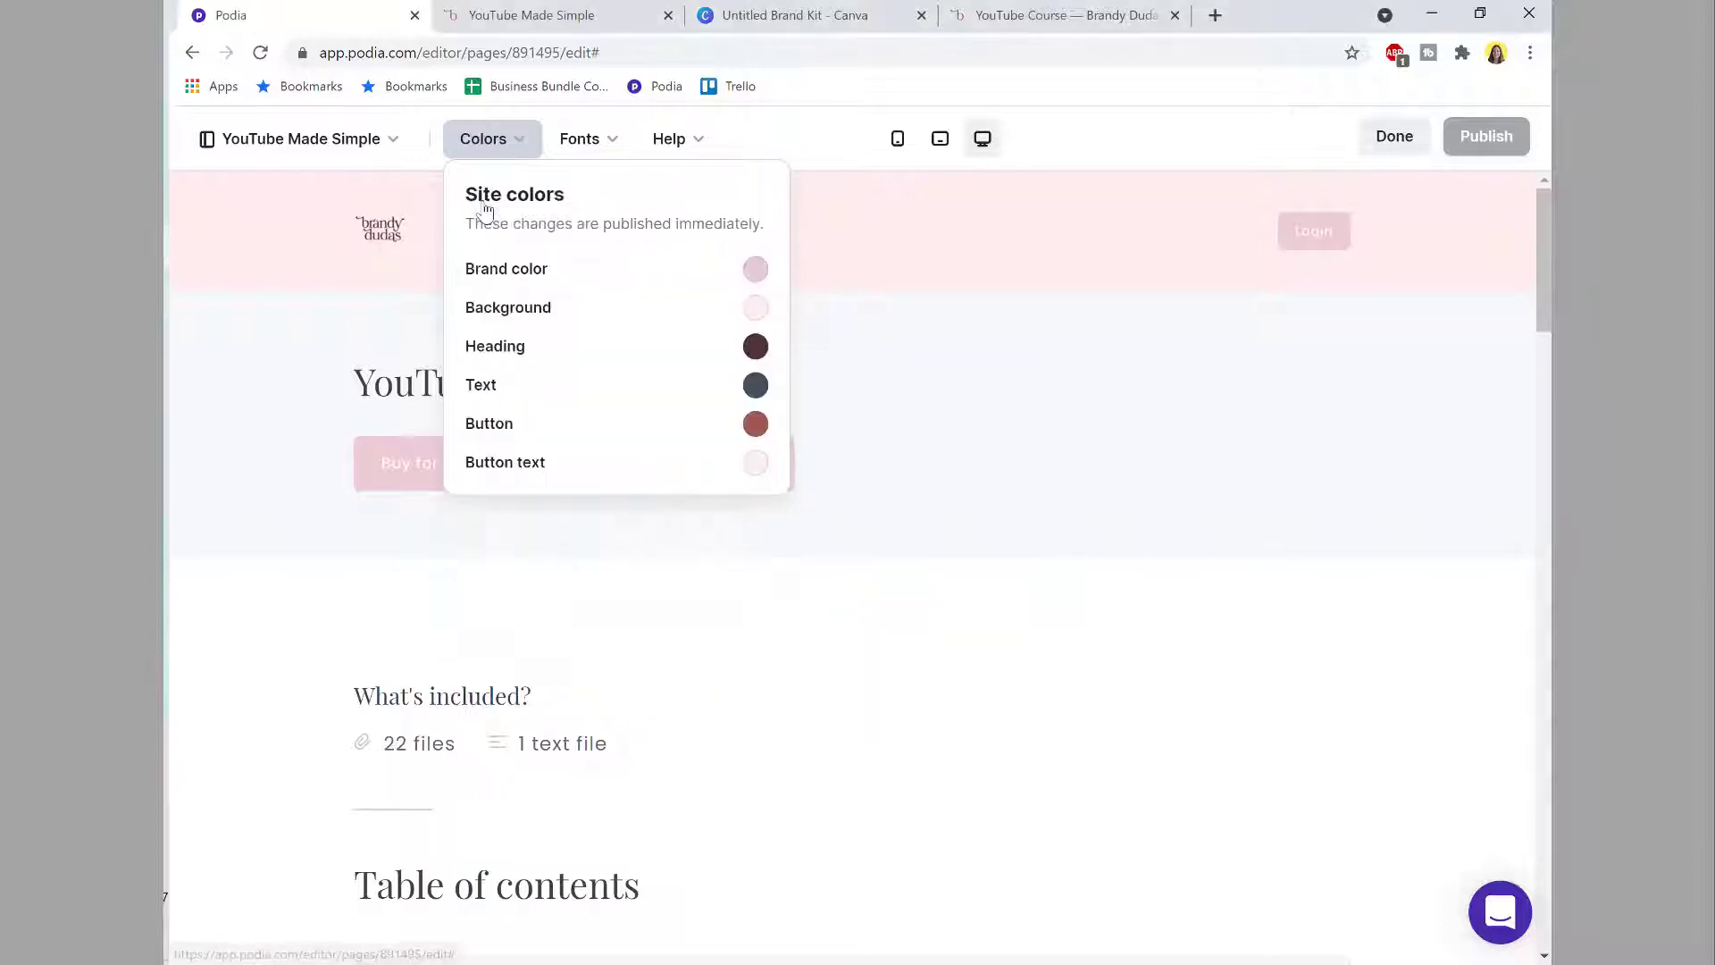
Step: Set the site's text color to the Black hex code 000000 copied from the sticky note
{"action": "left_click", "coordinate": [508, 394]}
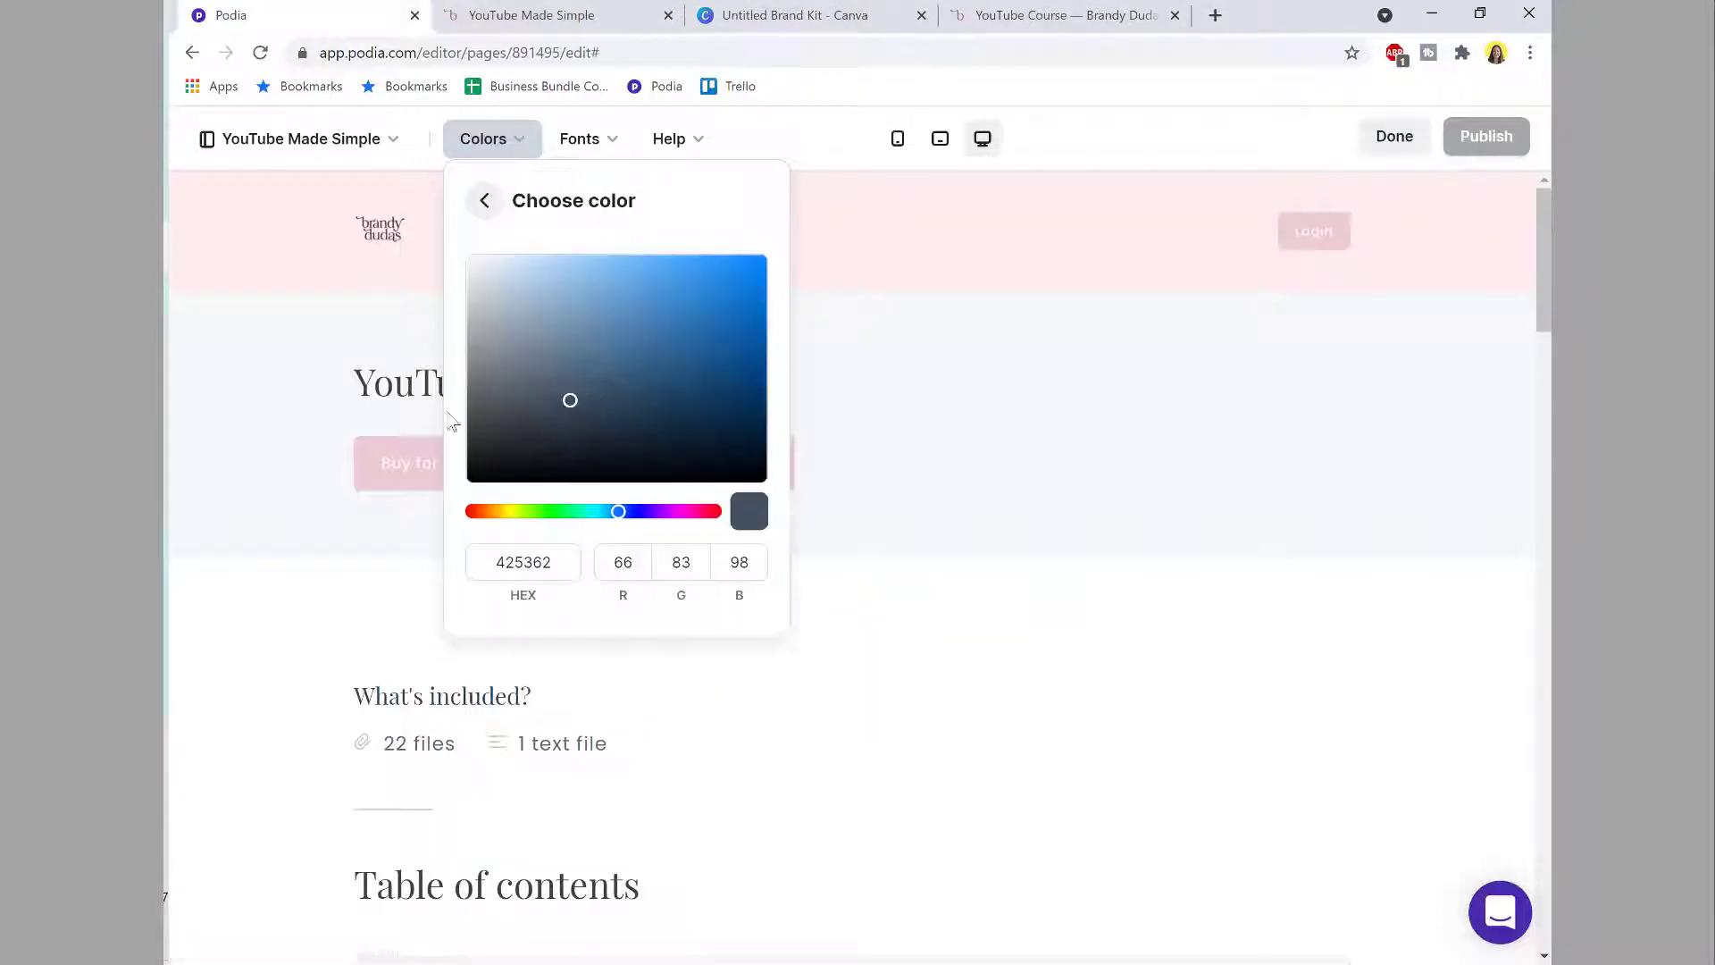
{"action": "key", "text": "alt+Tab"}
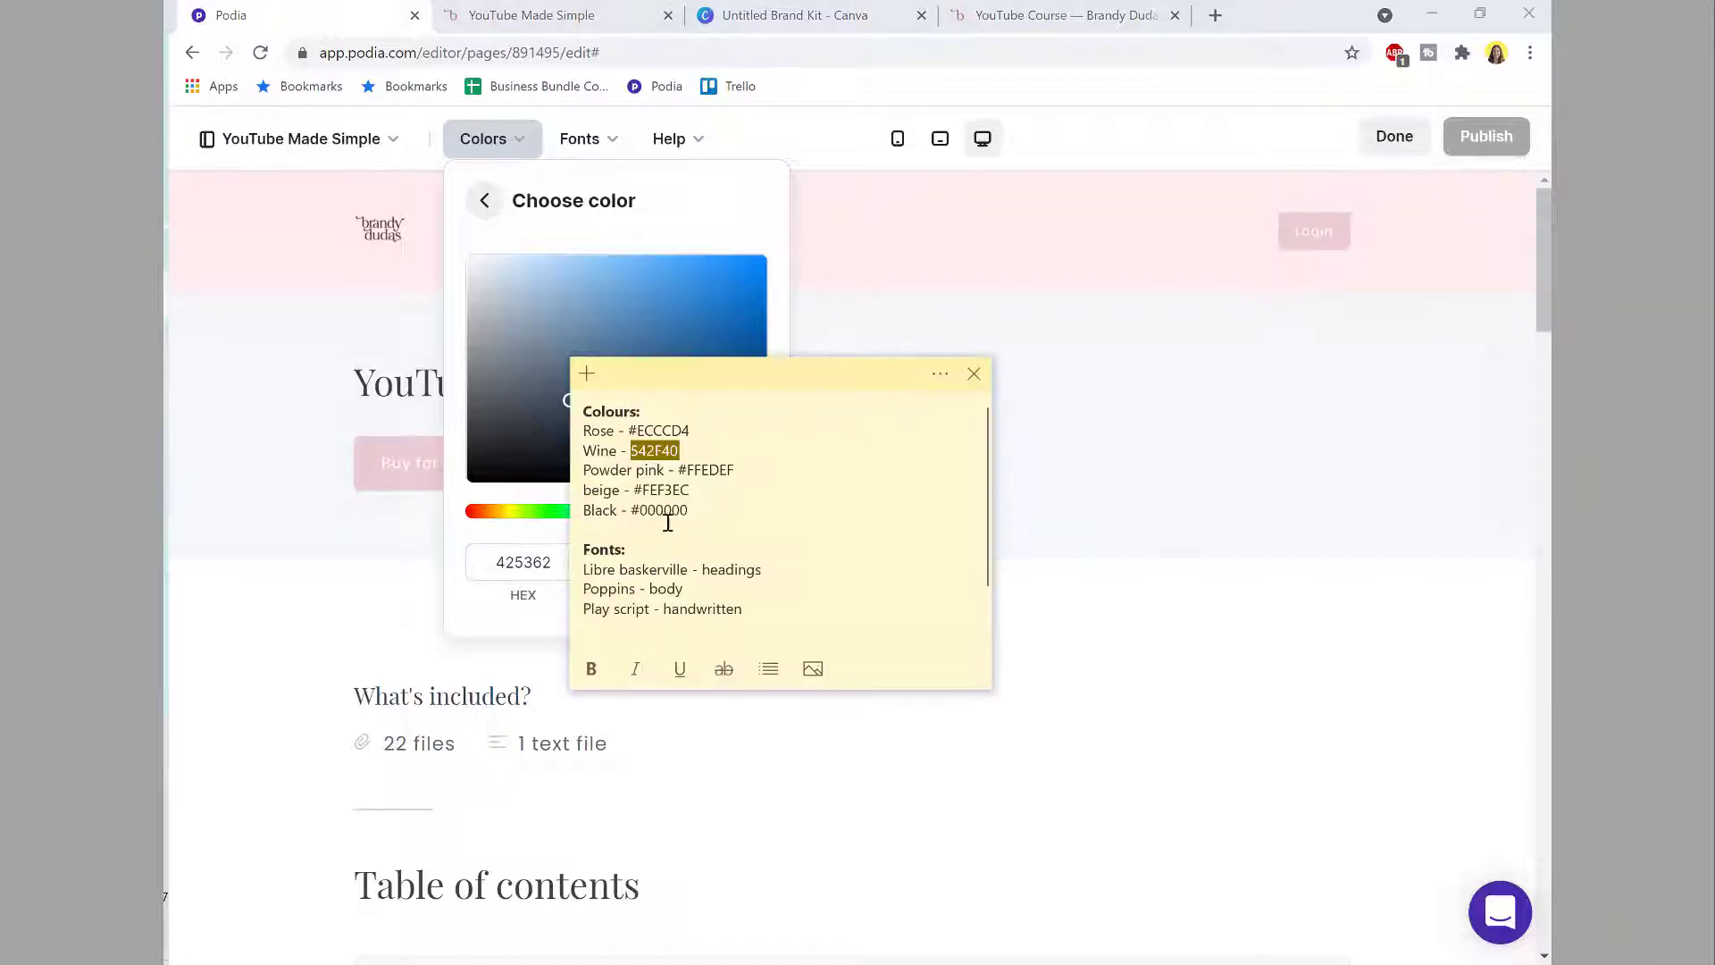
{"action": "left_click_drag", "start_coordinate": [708, 511], "coordinate": [641, 513]}
{"action": "key", "text": "ctrl+c"}
{"action": "left_click", "coordinate": [537, 561]}
{"action": "left_click_drag", "start_coordinate": [562, 561], "coordinate": [467, 560]}
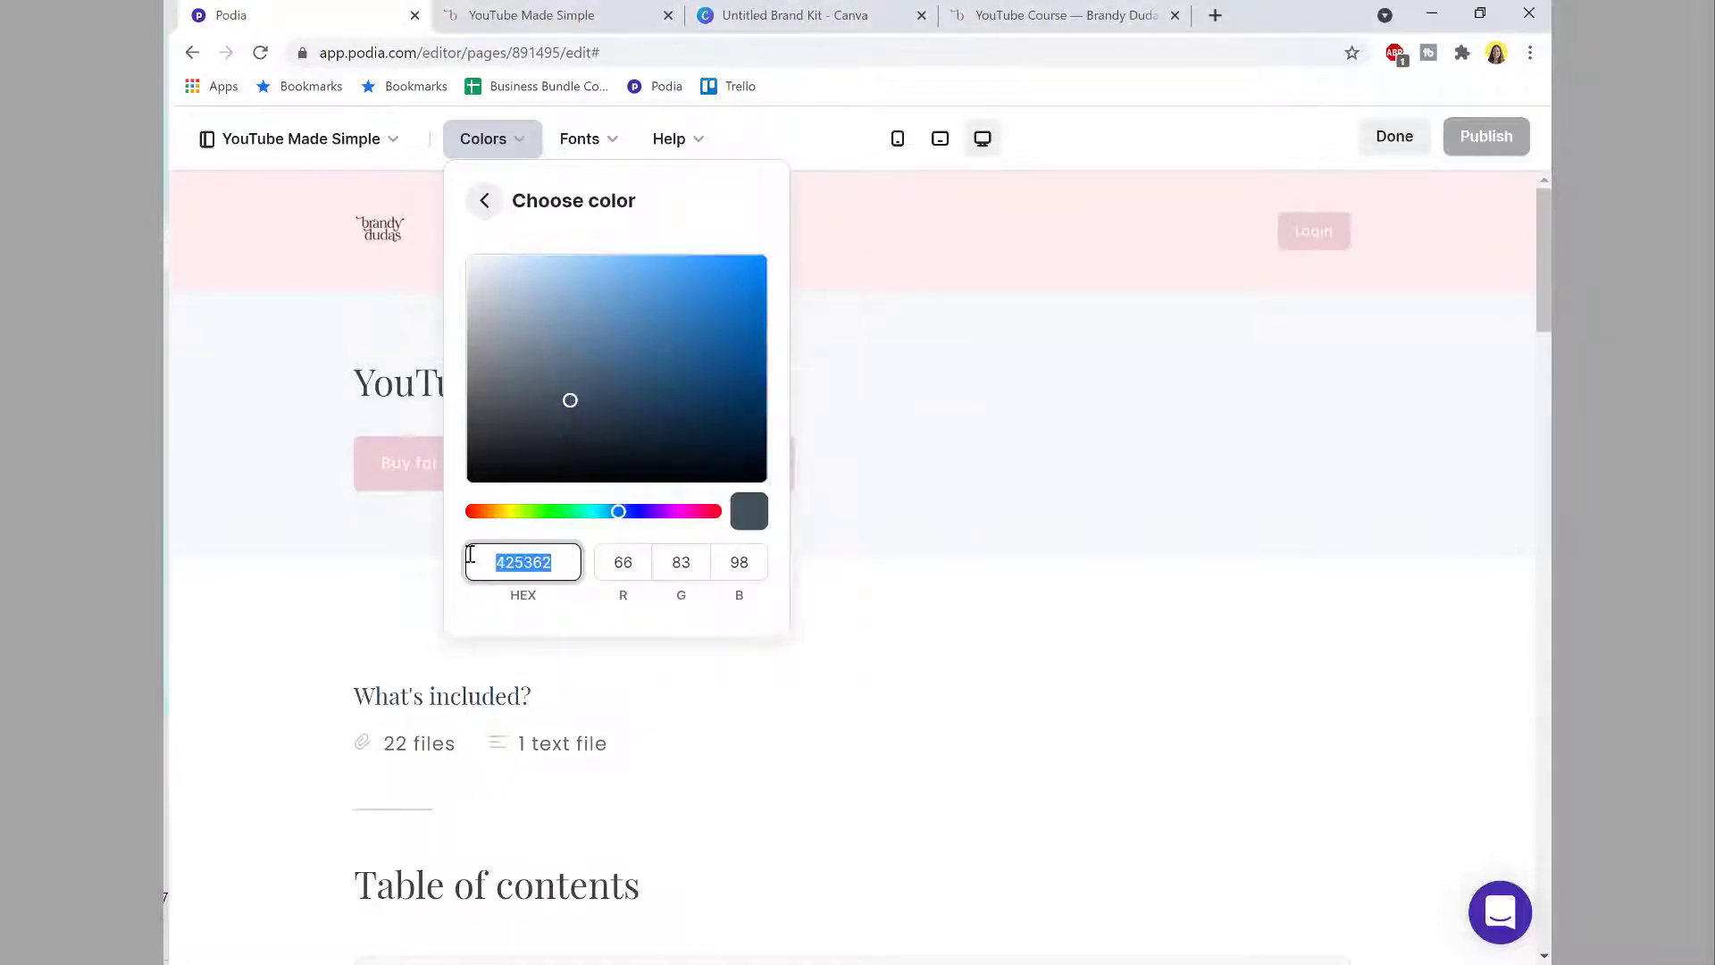
{"action": "key", "text": "ctrl+v"}
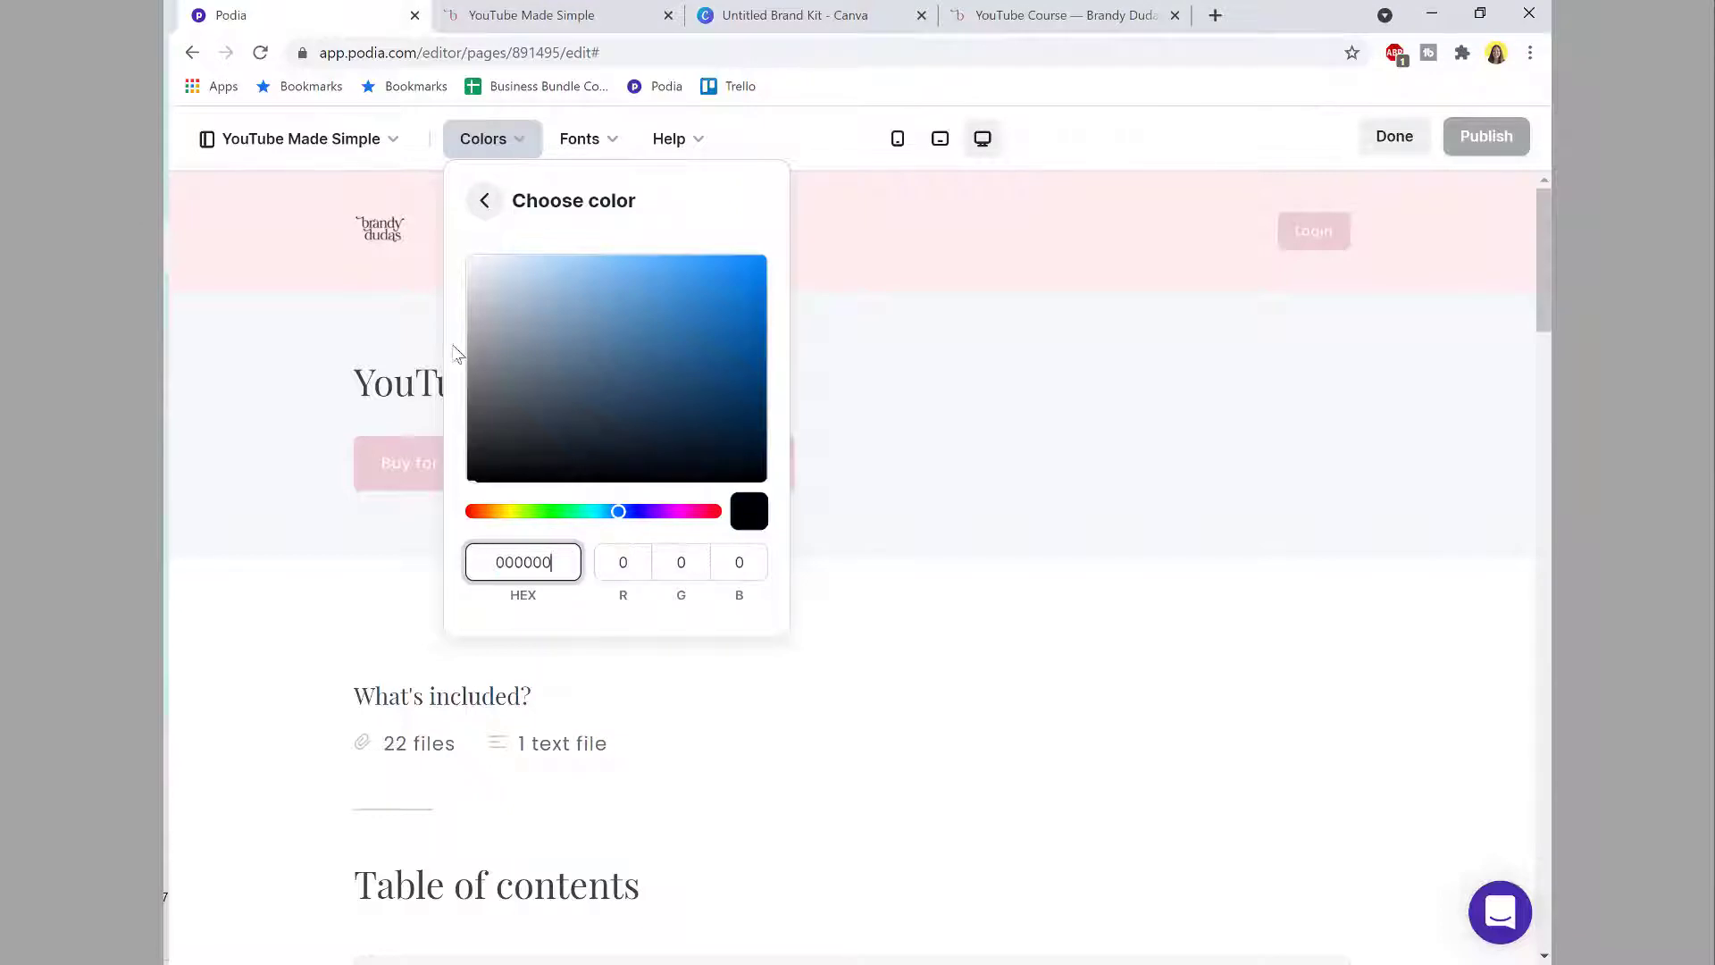
{"action": "left_click", "coordinate": [484, 213]}
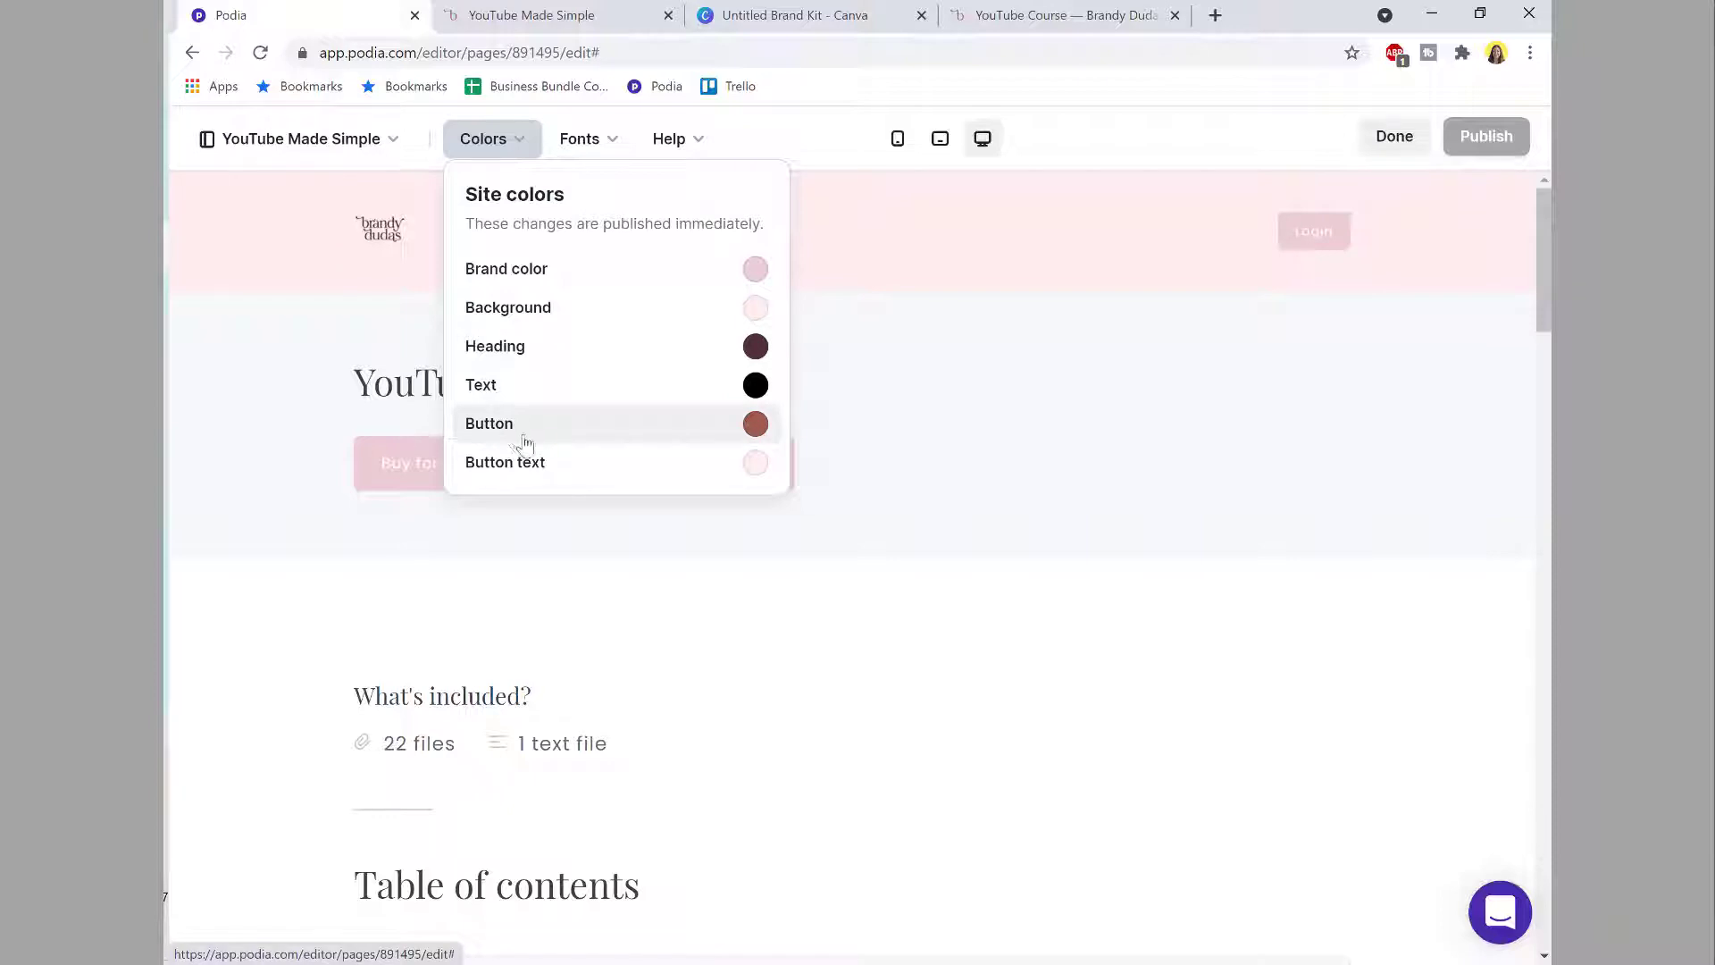
Step: Set the site's button color to the Wine hex code 542F40 copied from the sticky note
{"action": "left_click", "coordinate": [596, 434]}
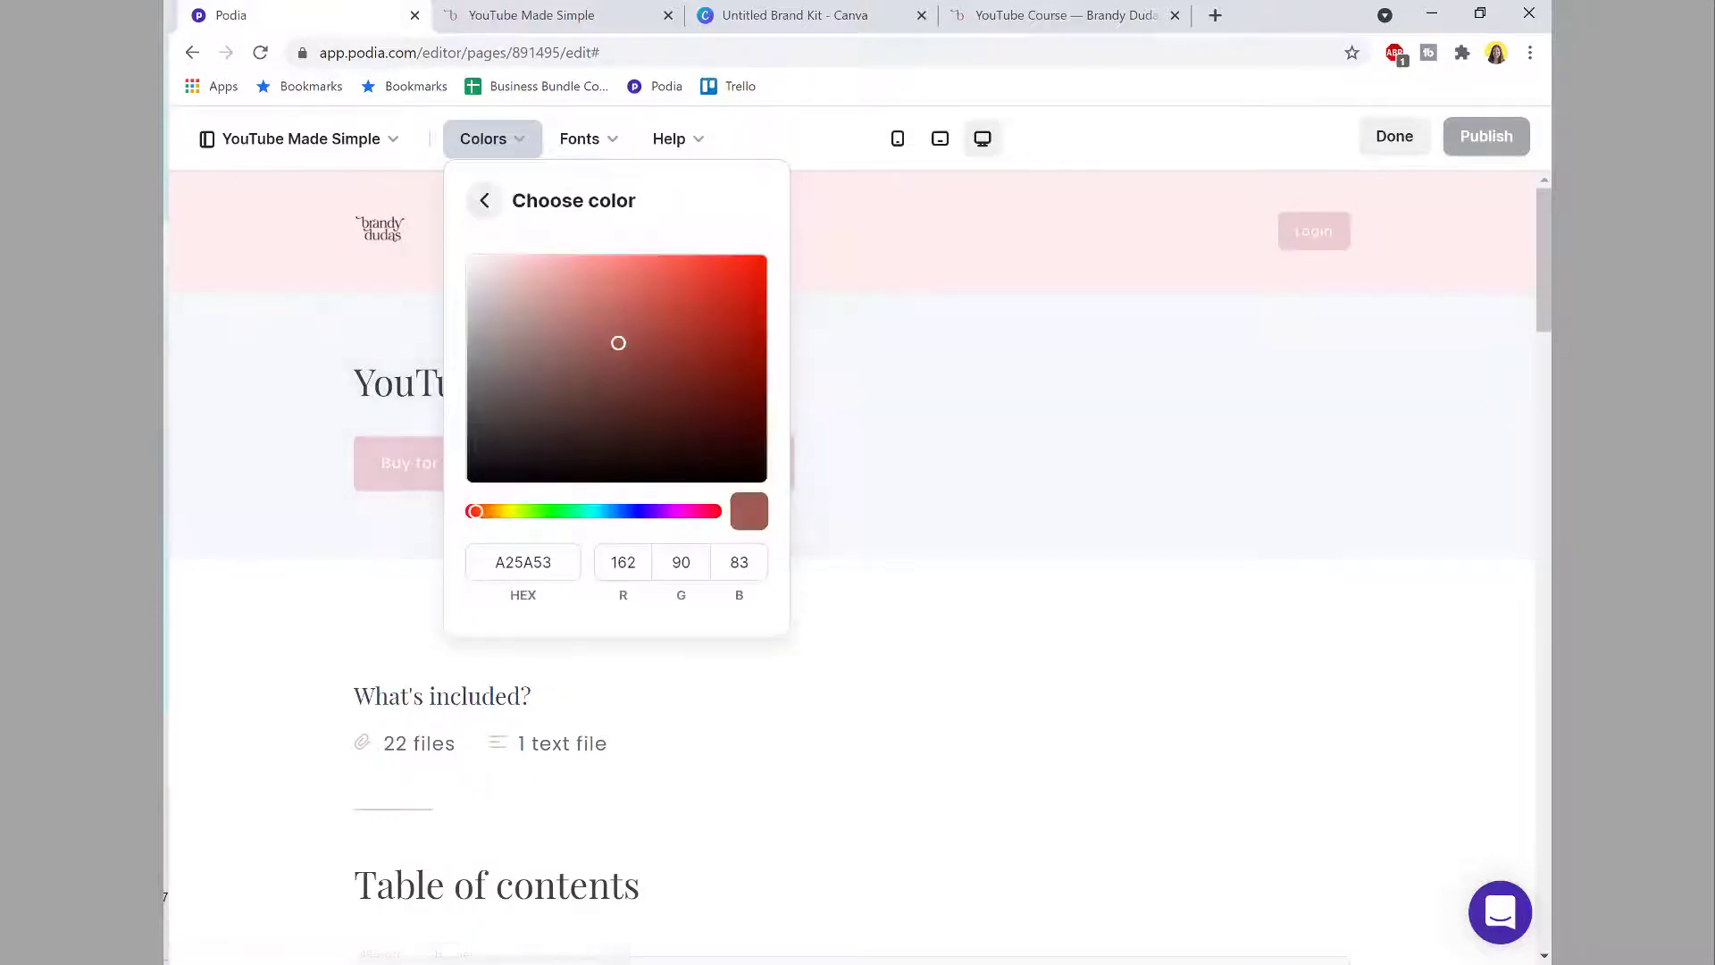
{"action": "key", "text": "alt+Tab"}
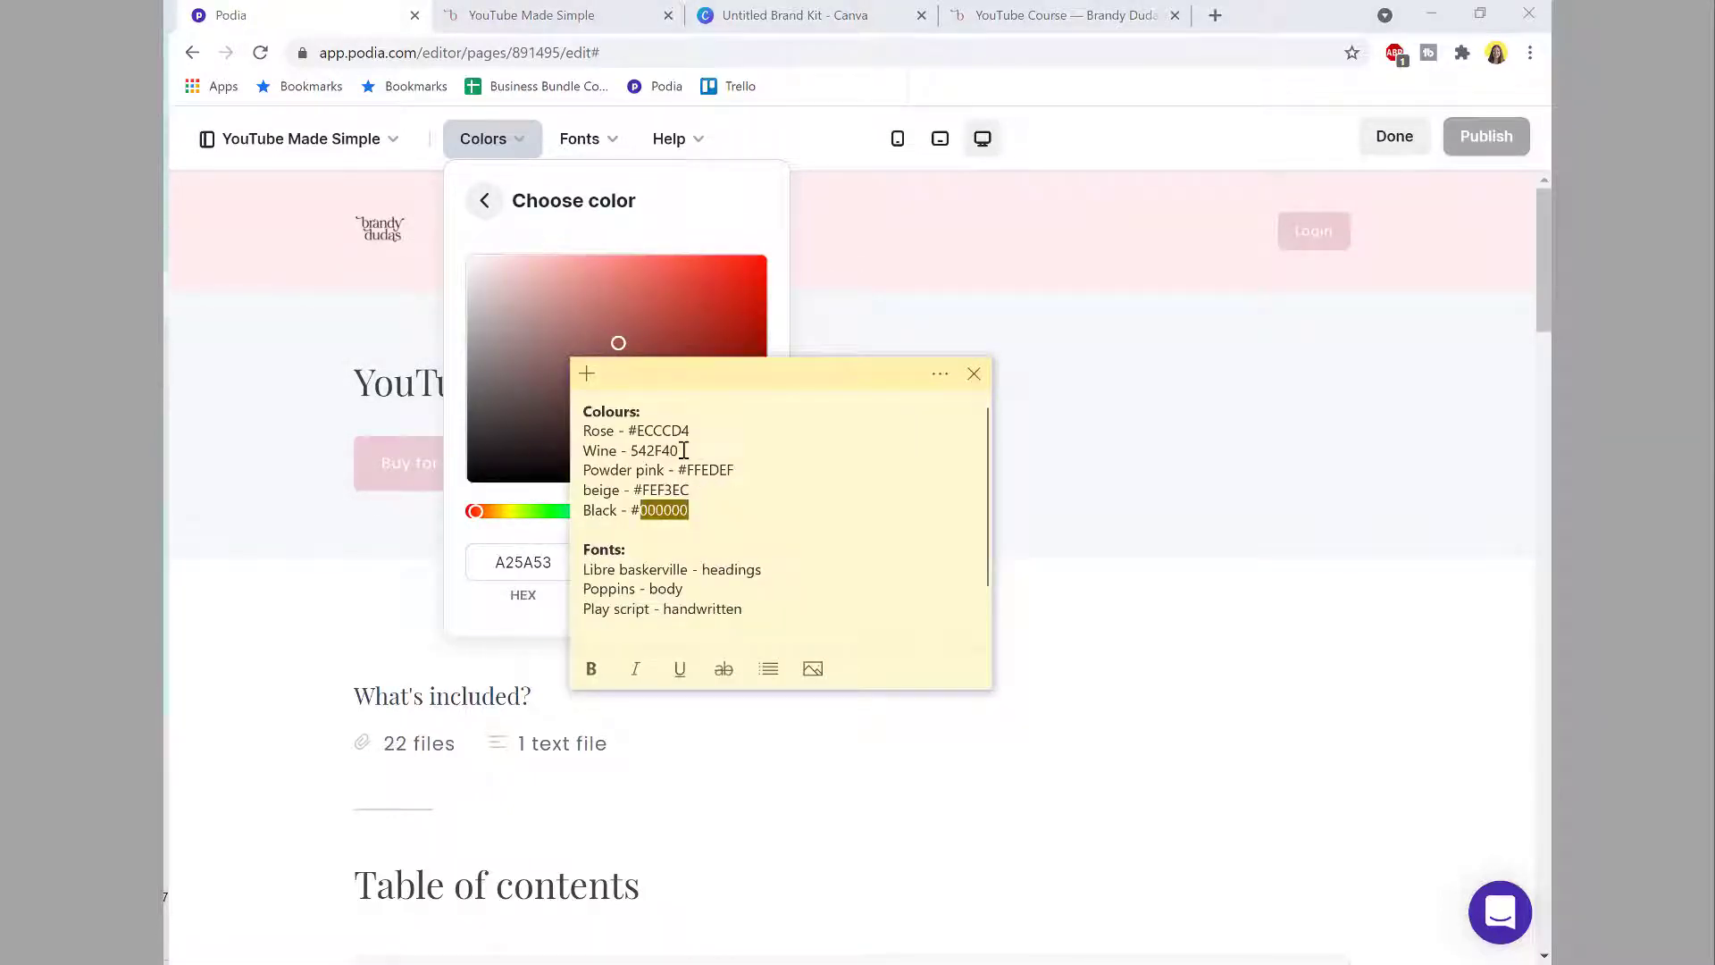
{"action": "left_click_drag", "start_coordinate": [684, 450], "coordinate": [632, 450]}
{"action": "key", "text": "ctrl+c"}
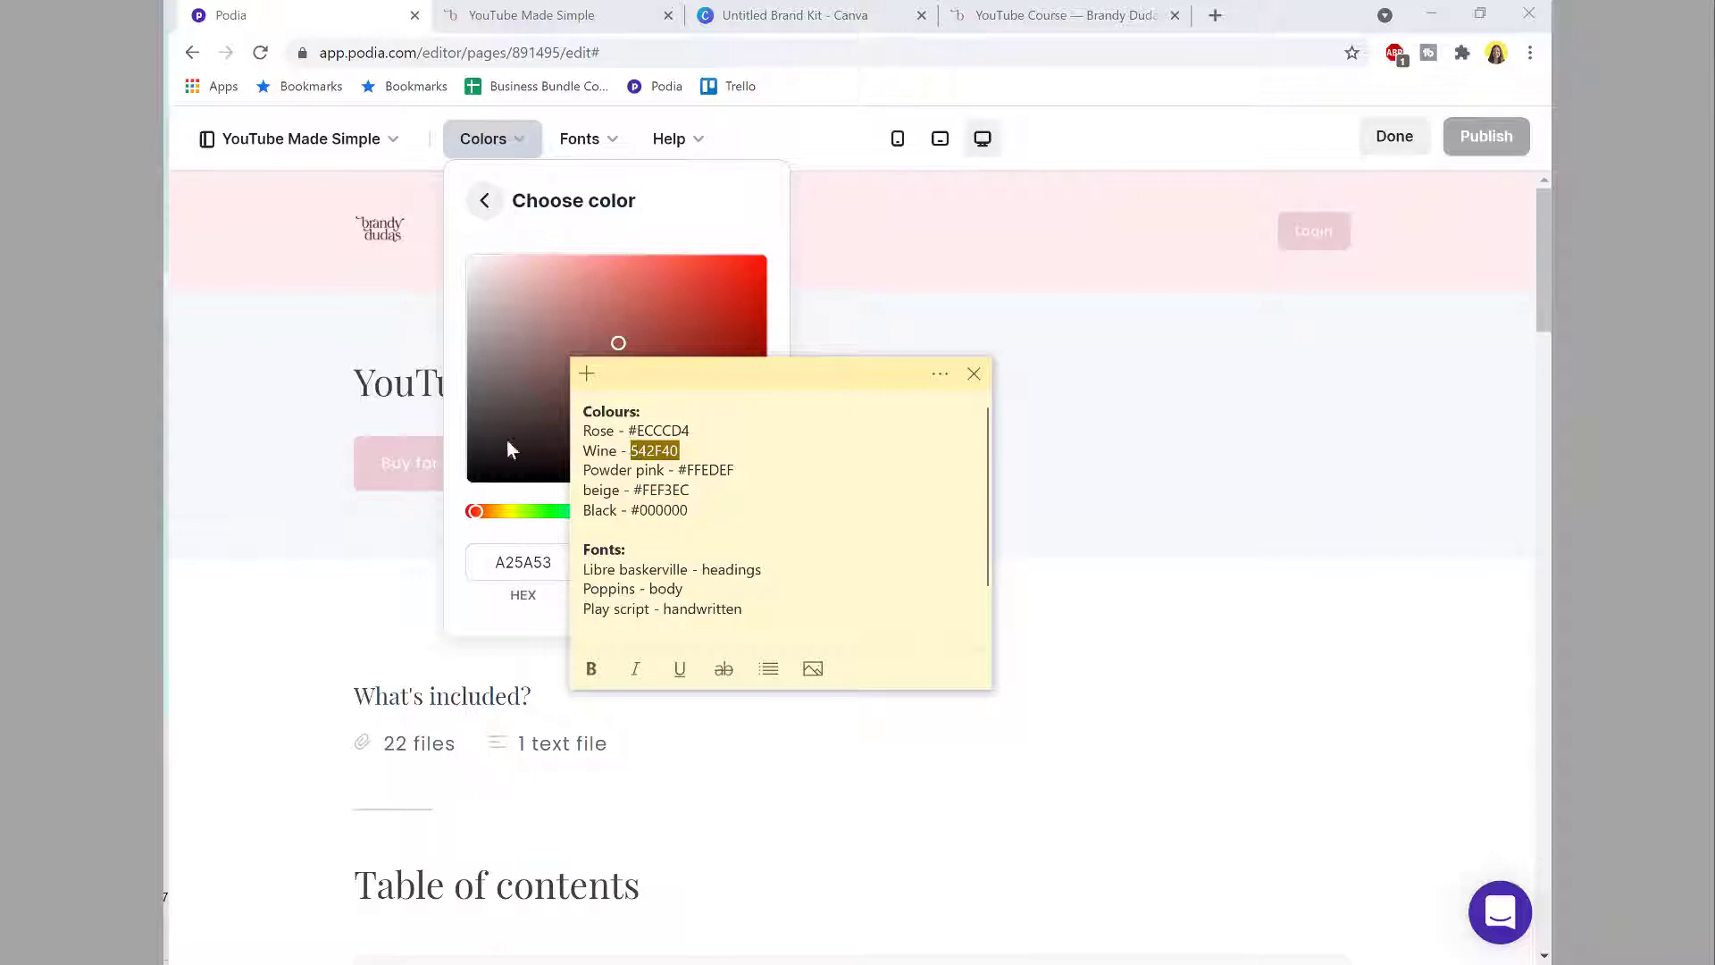
{"action": "left_click", "coordinate": [529, 551]}
{"action": "double_click", "coordinate": [527, 555]}
{"action": "key", "text": "ctrl+v"}
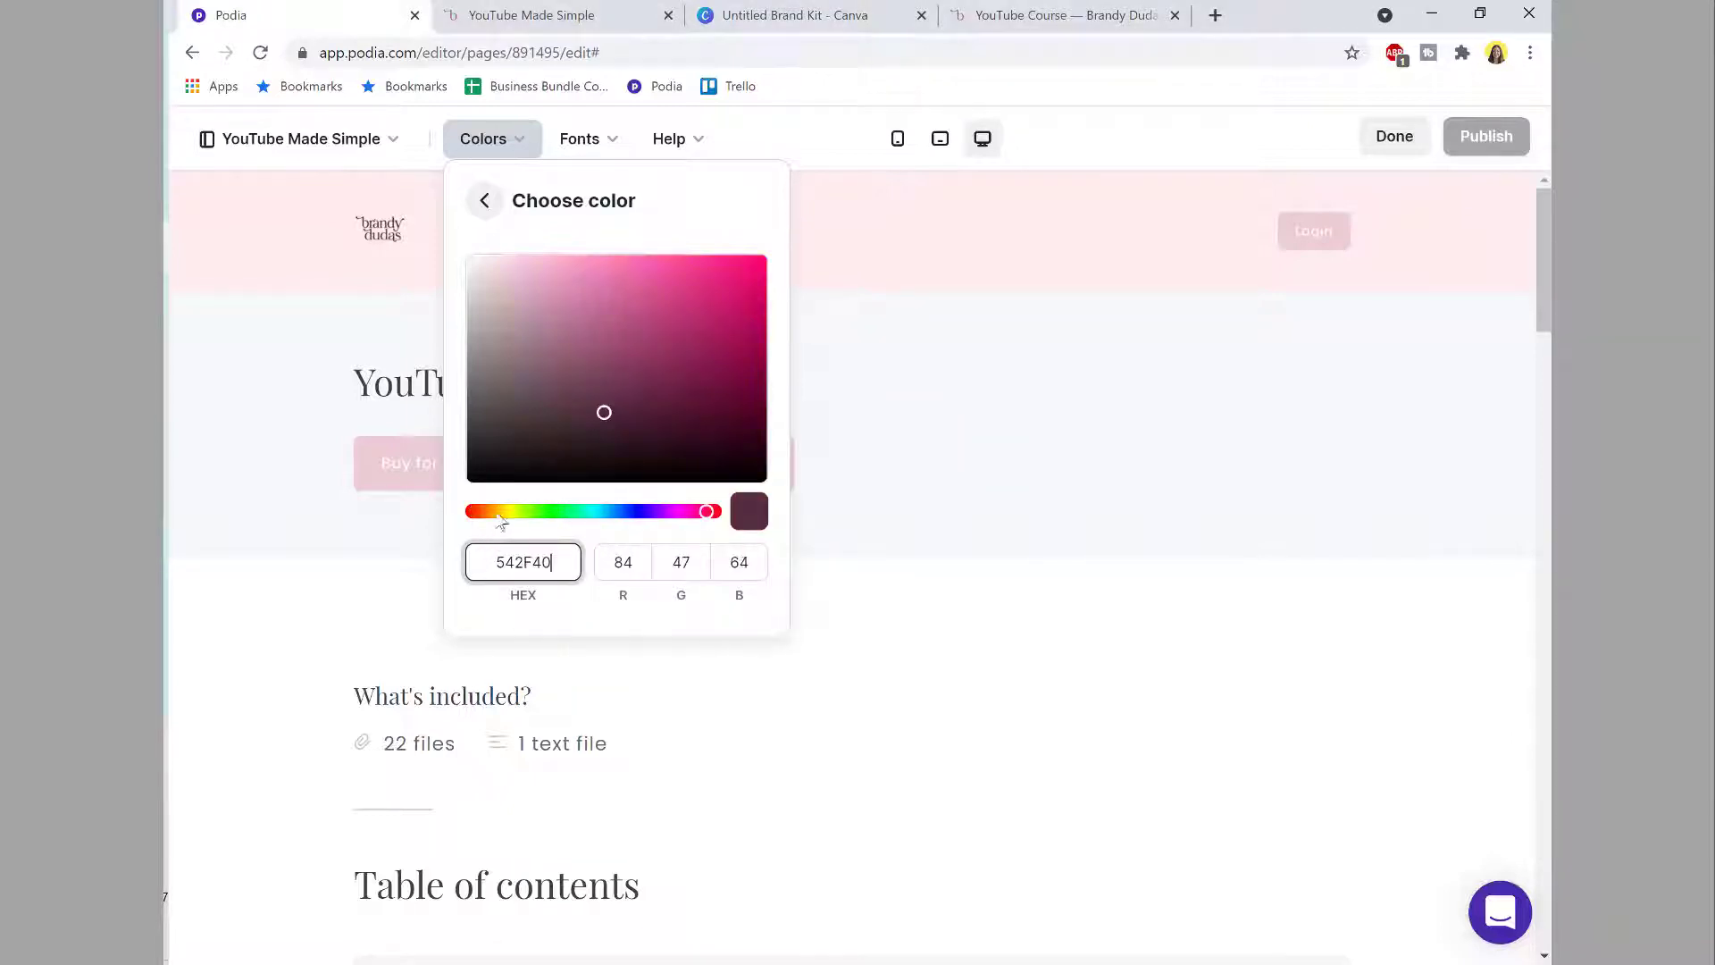
{"action": "left_click", "coordinate": [484, 201]}
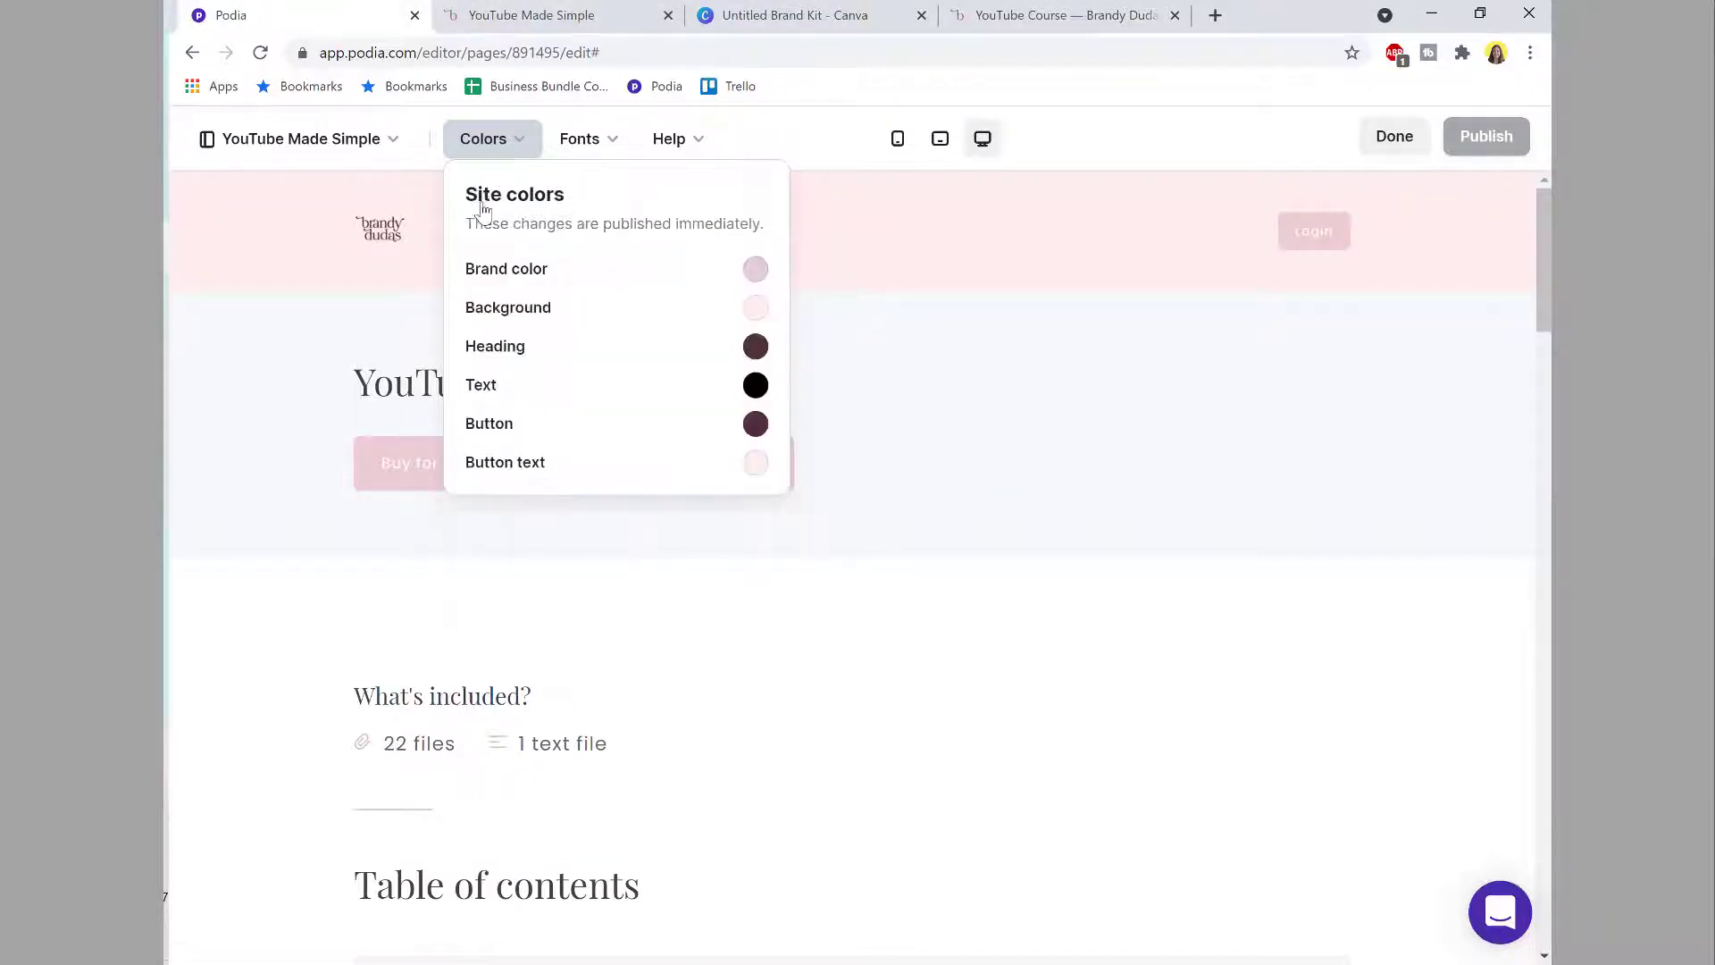
Step: Change the site's button text color to white, FFFFFF
{"action": "left_click", "coordinate": [533, 462]}
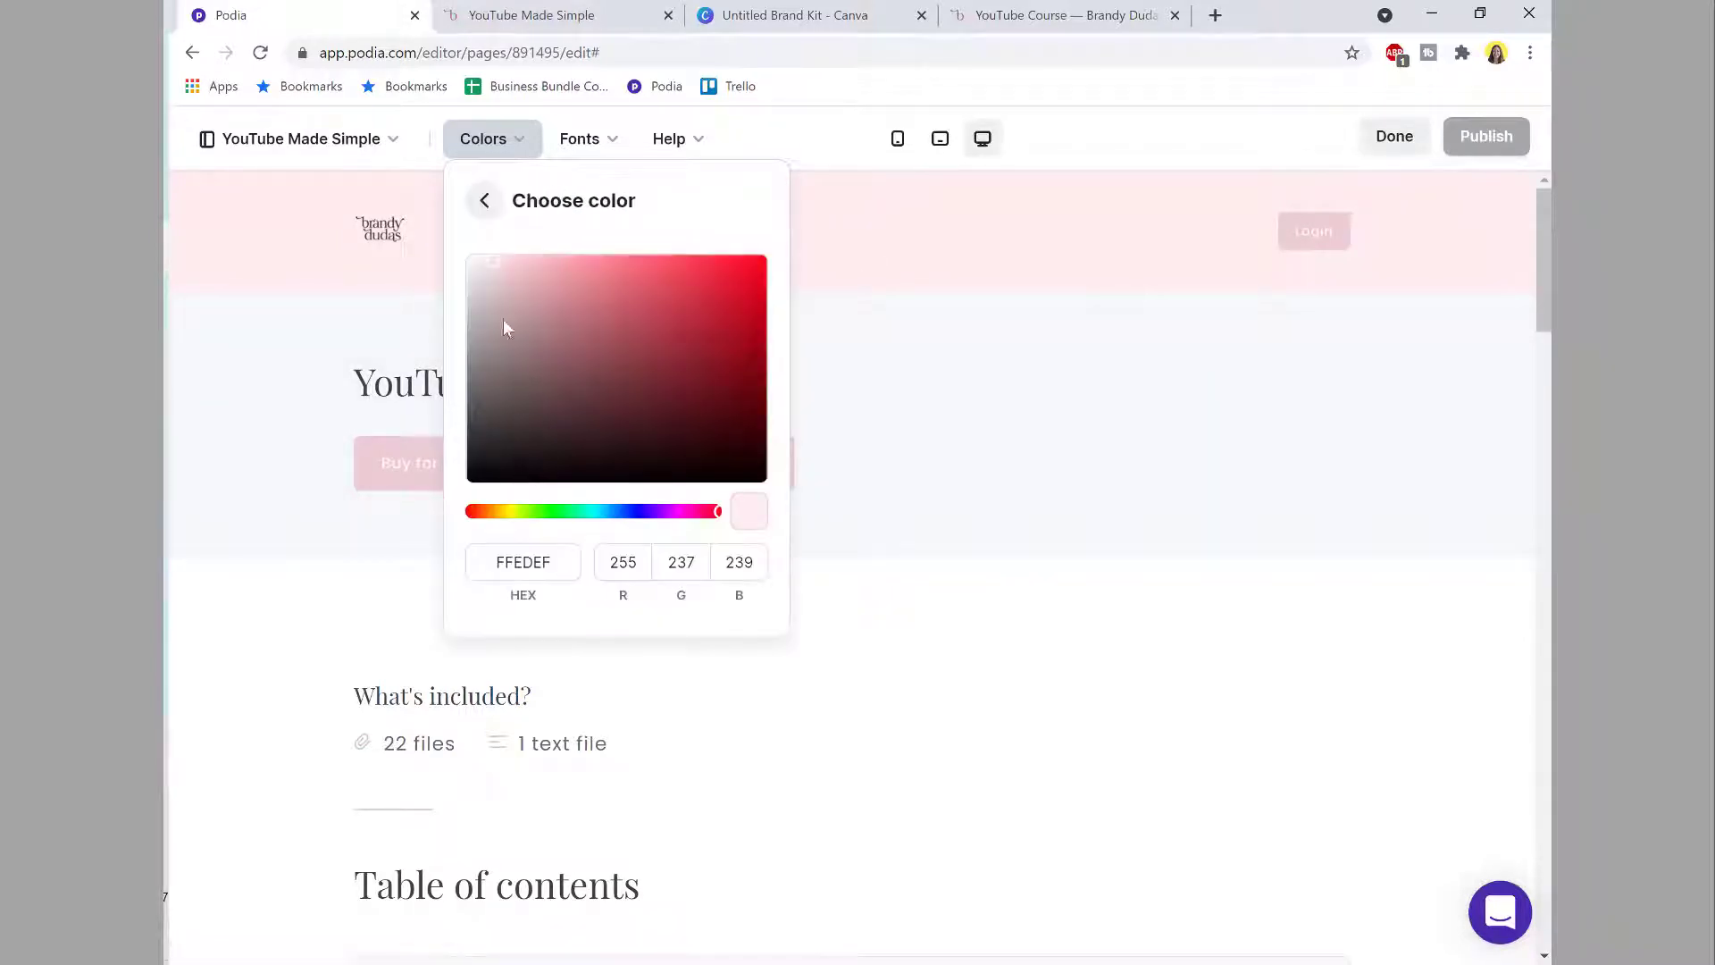
{"action": "left_click_drag", "start_coordinate": [492, 268], "coordinate": [451, 254]}
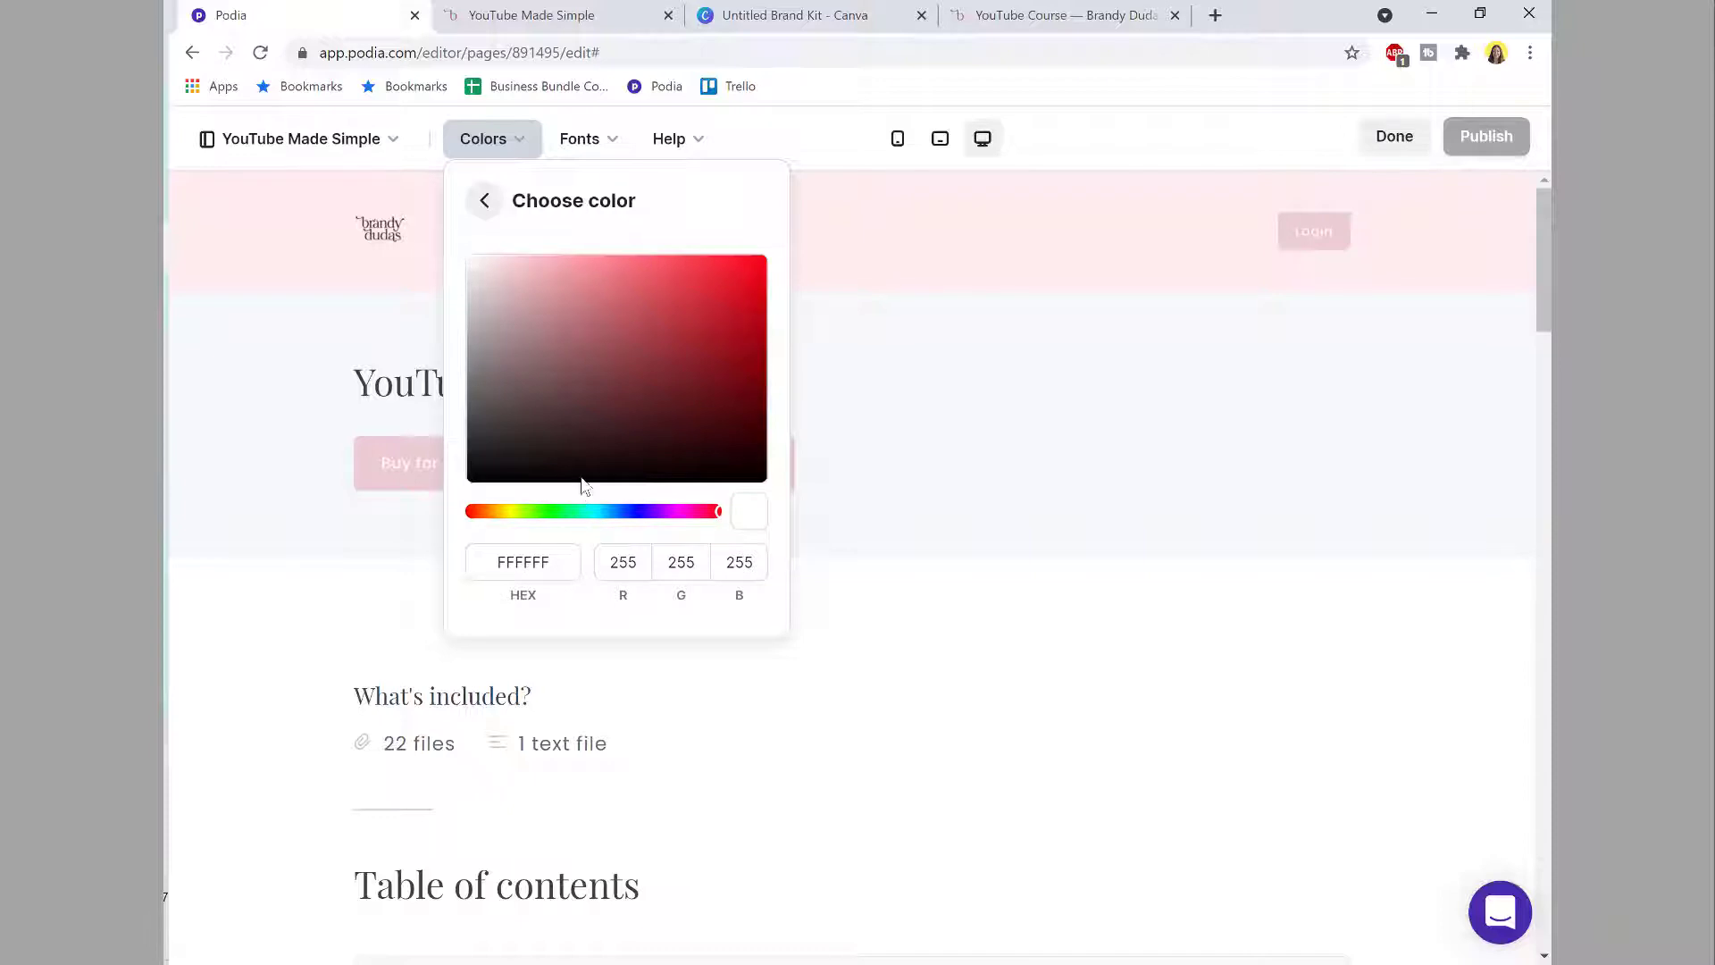
{"action": "left_click", "coordinate": [484, 200]}
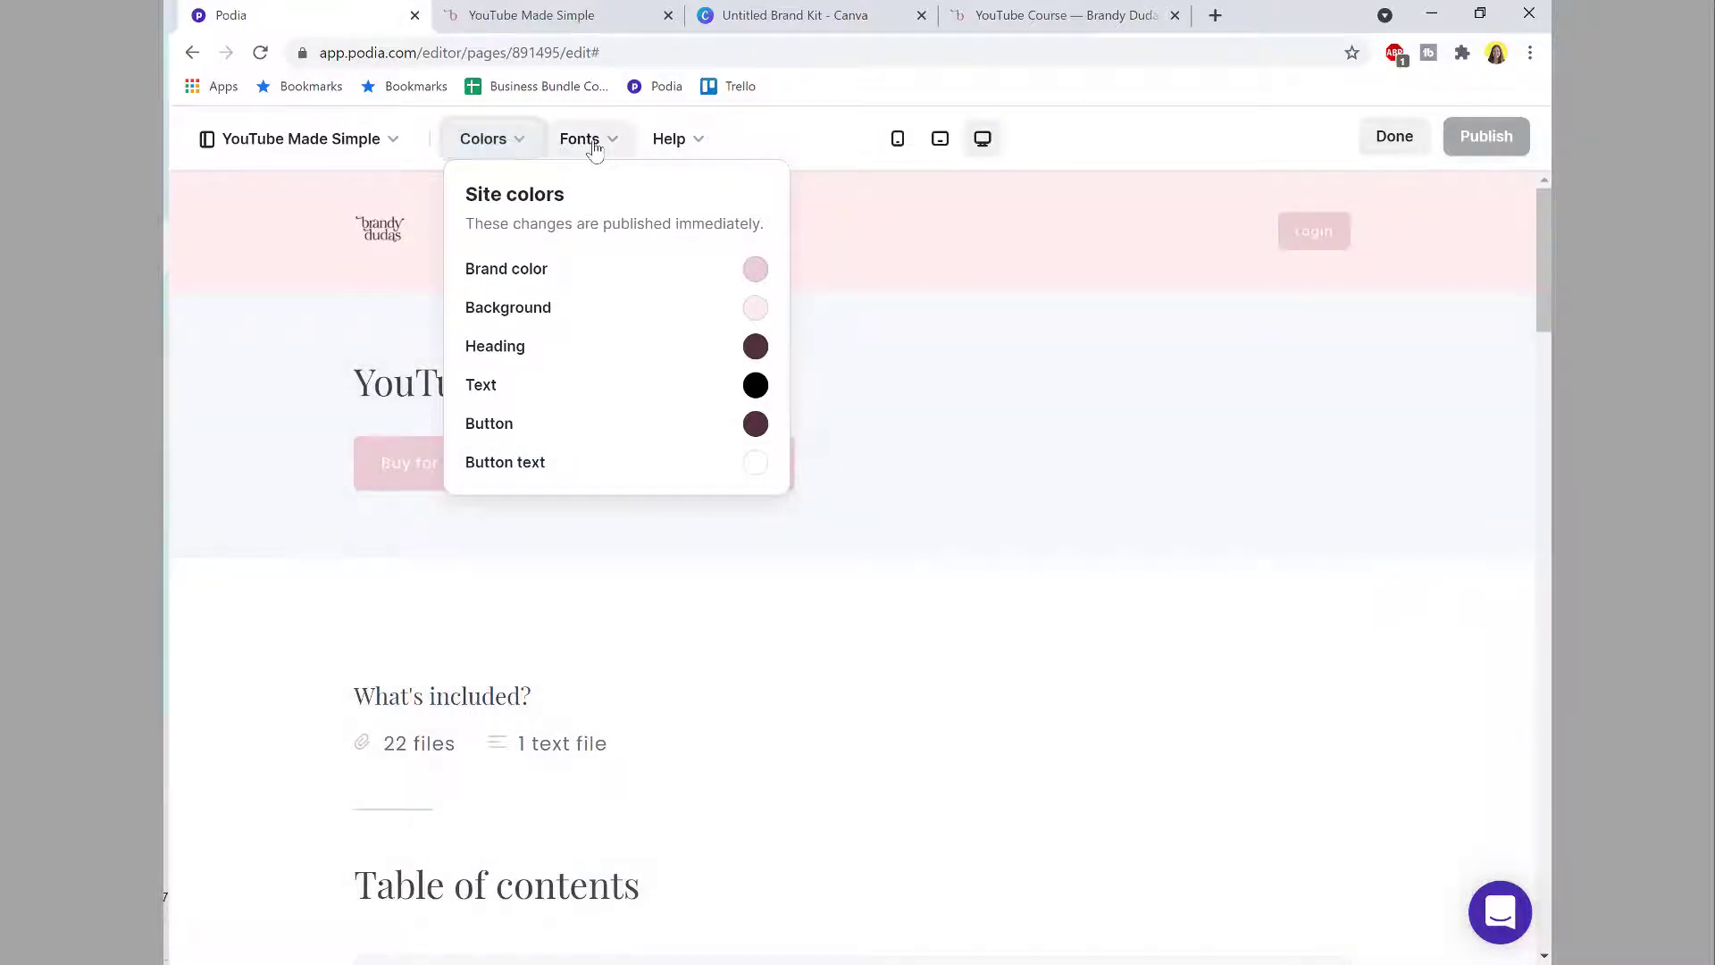
Step: Choose the serif typeface Playfair Display for the site's headings
{"action": "left_click", "coordinate": [592, 142]}
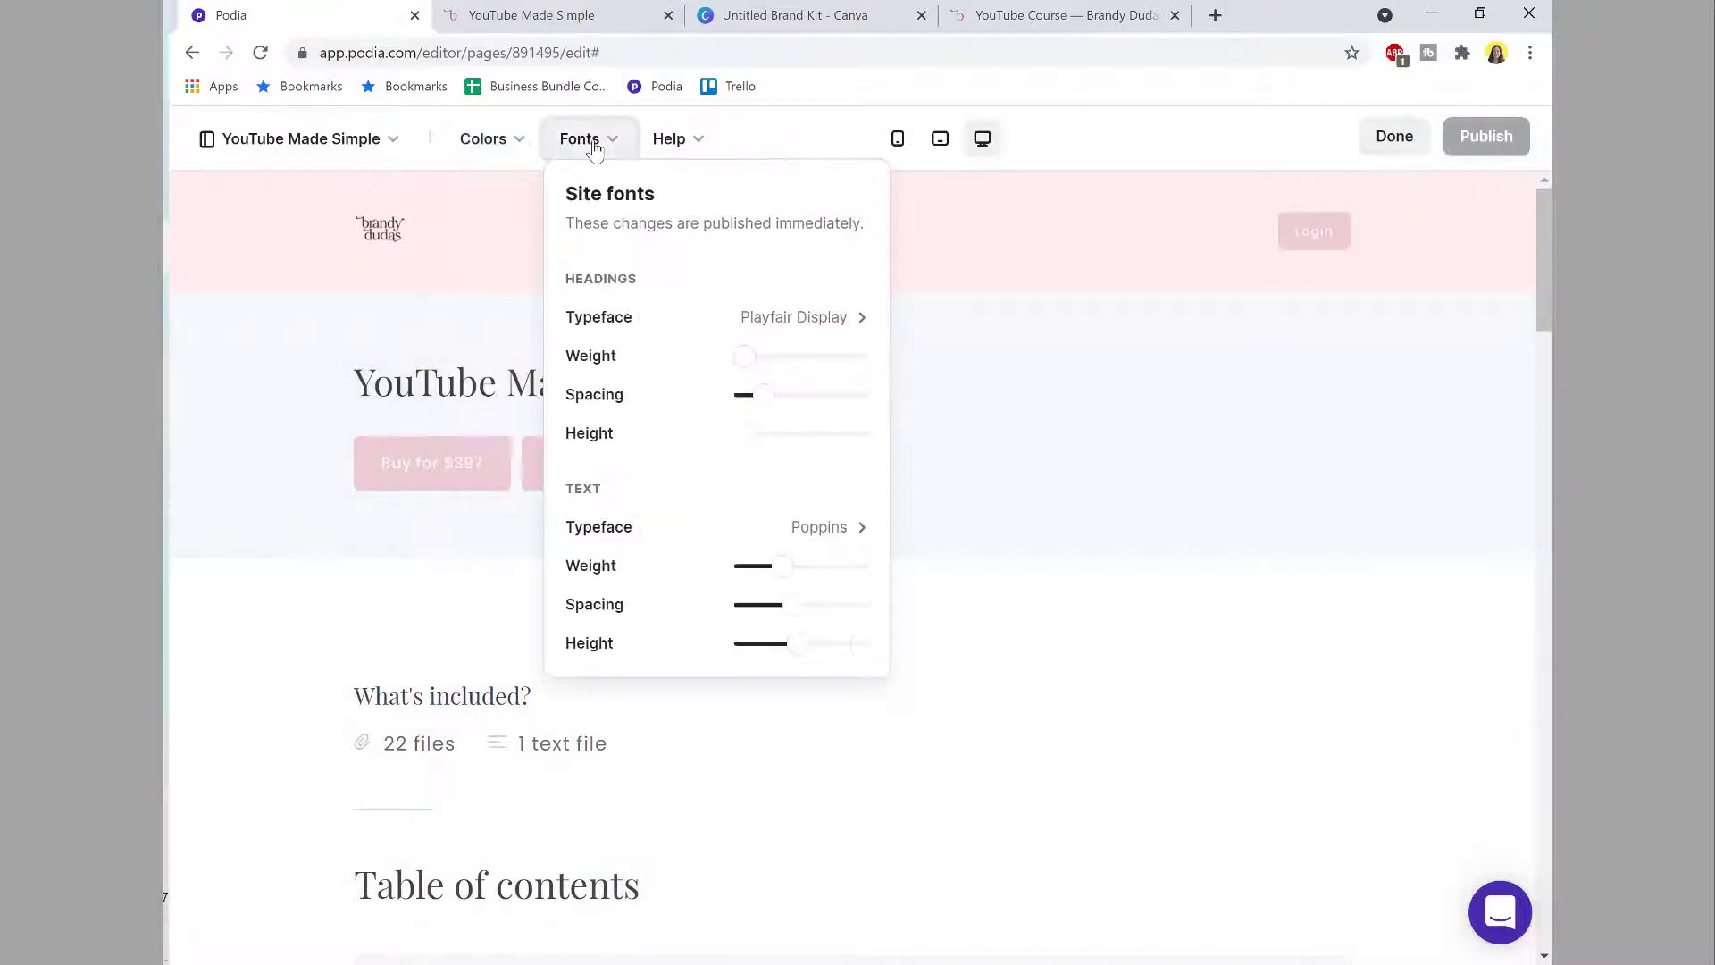
{"action": "left_click", "coordinate": [786, 323]}
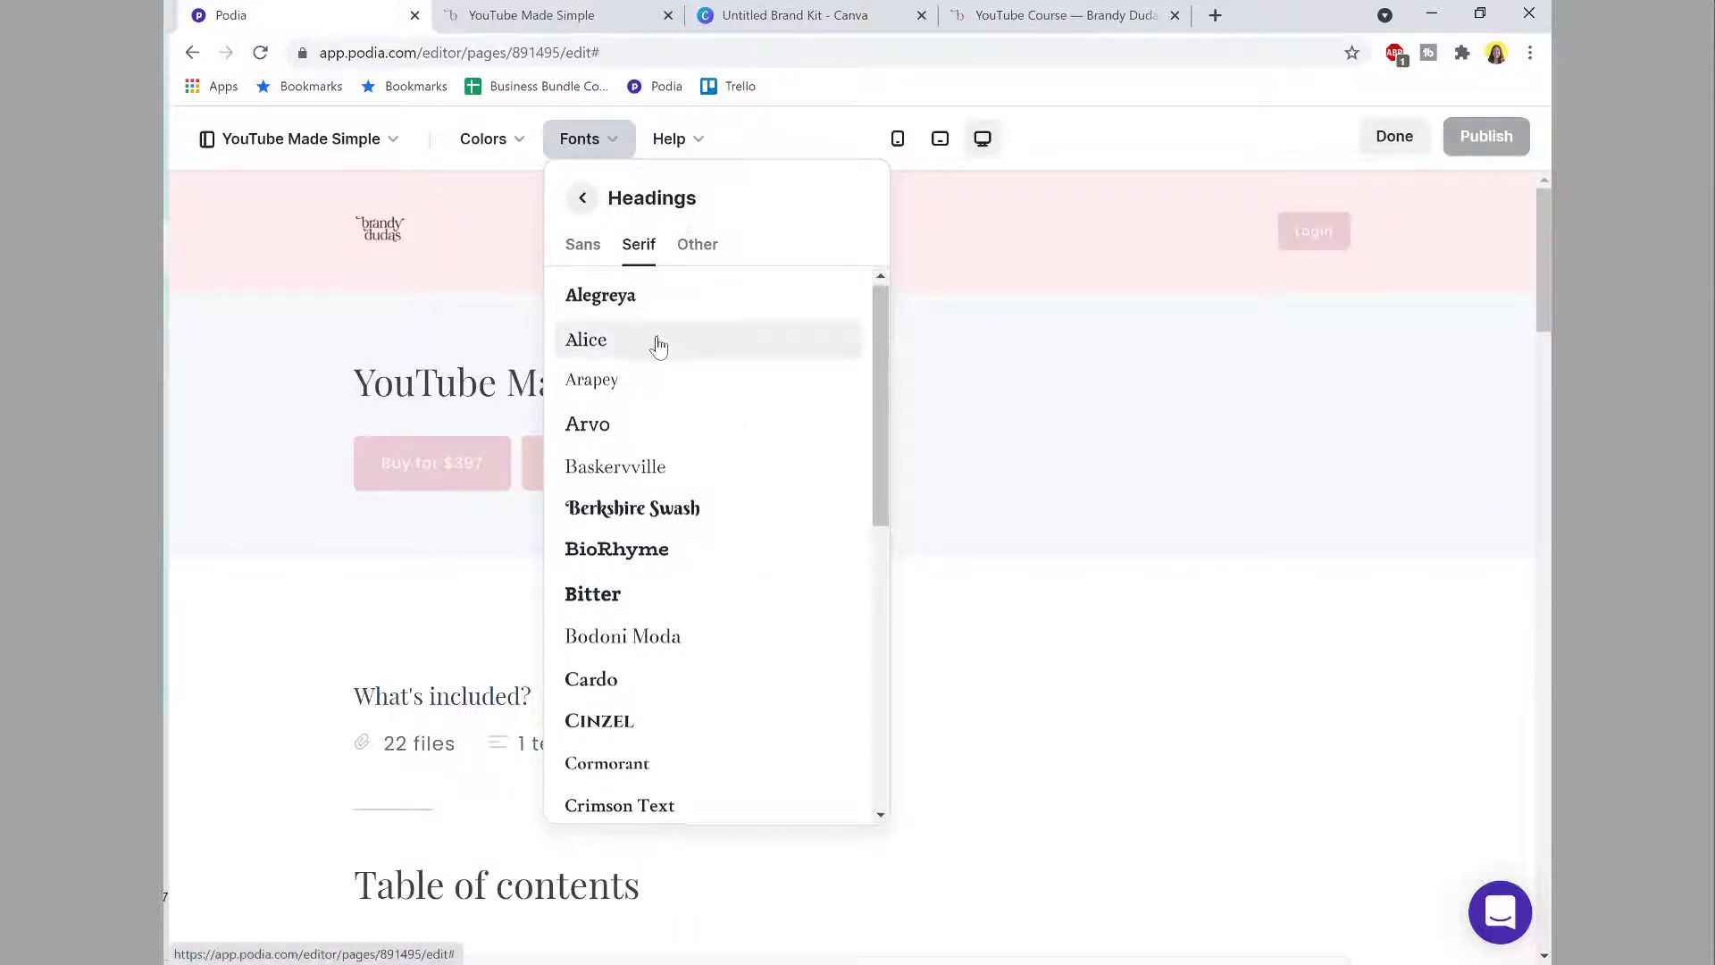
{"action": "scroll", "coordinate": [658, 345], "scroll_direction": "down", "scroll_amount": 6}
{"action": "scroll", "coordinate": [658, 345], "scroll_direction": "down", "scroll_amount": 2}
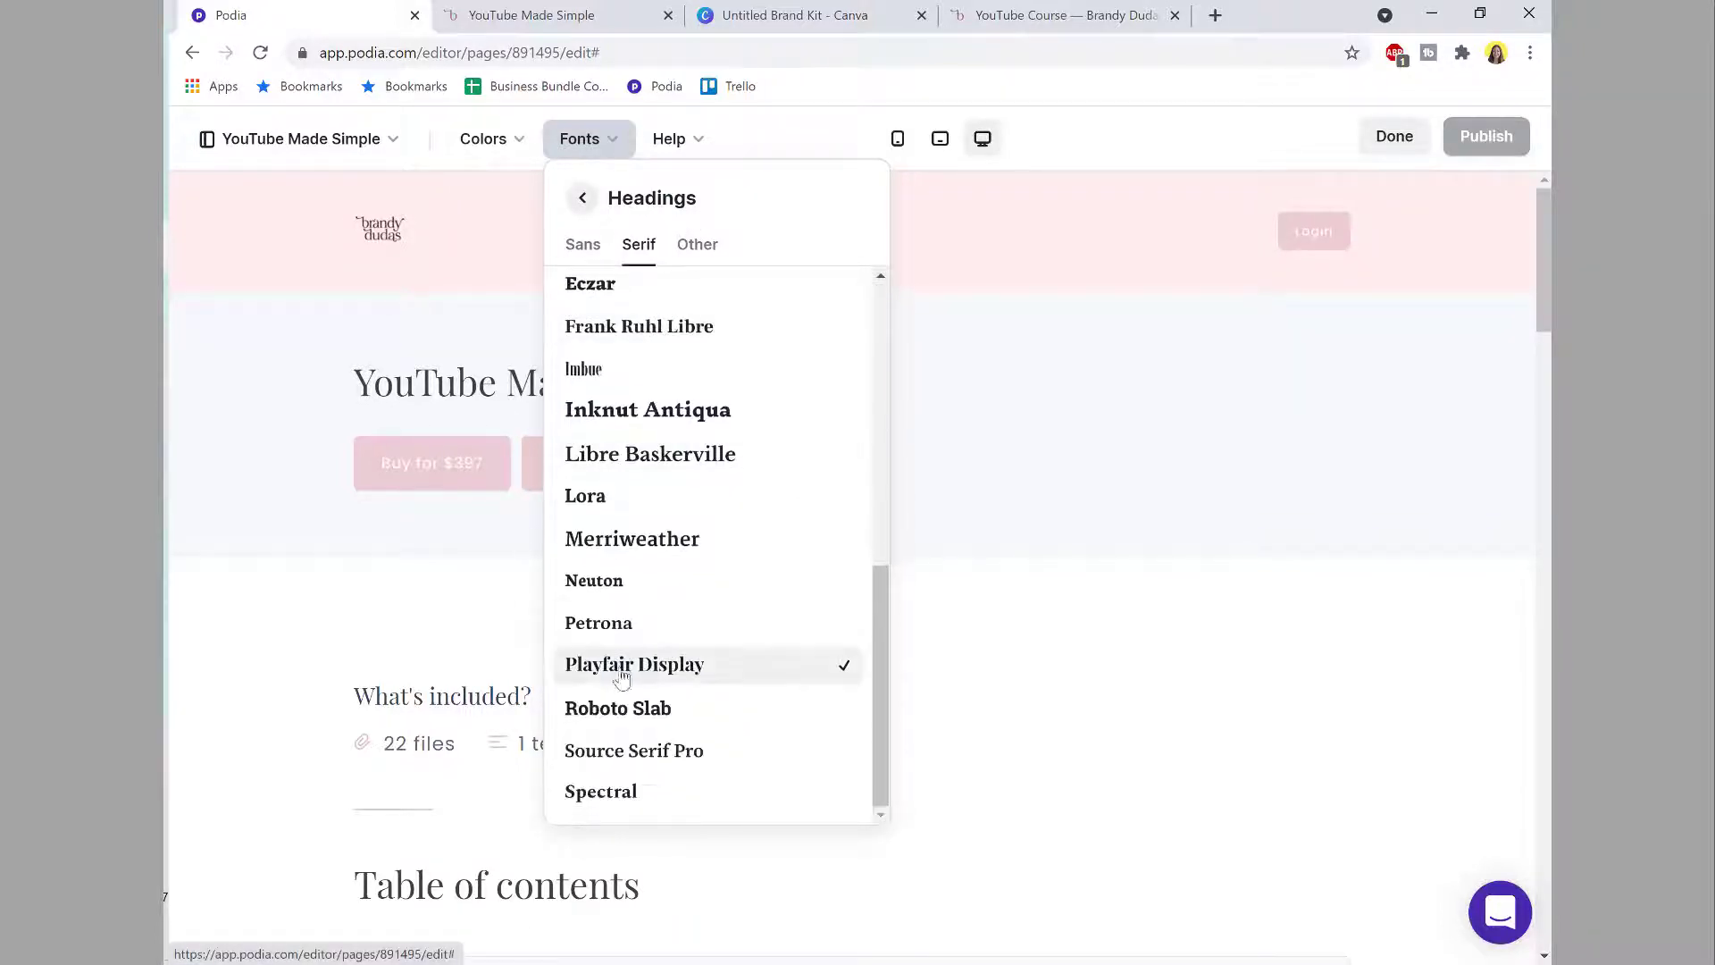
{"action": "left_click", "coordinate": [699, 677]}
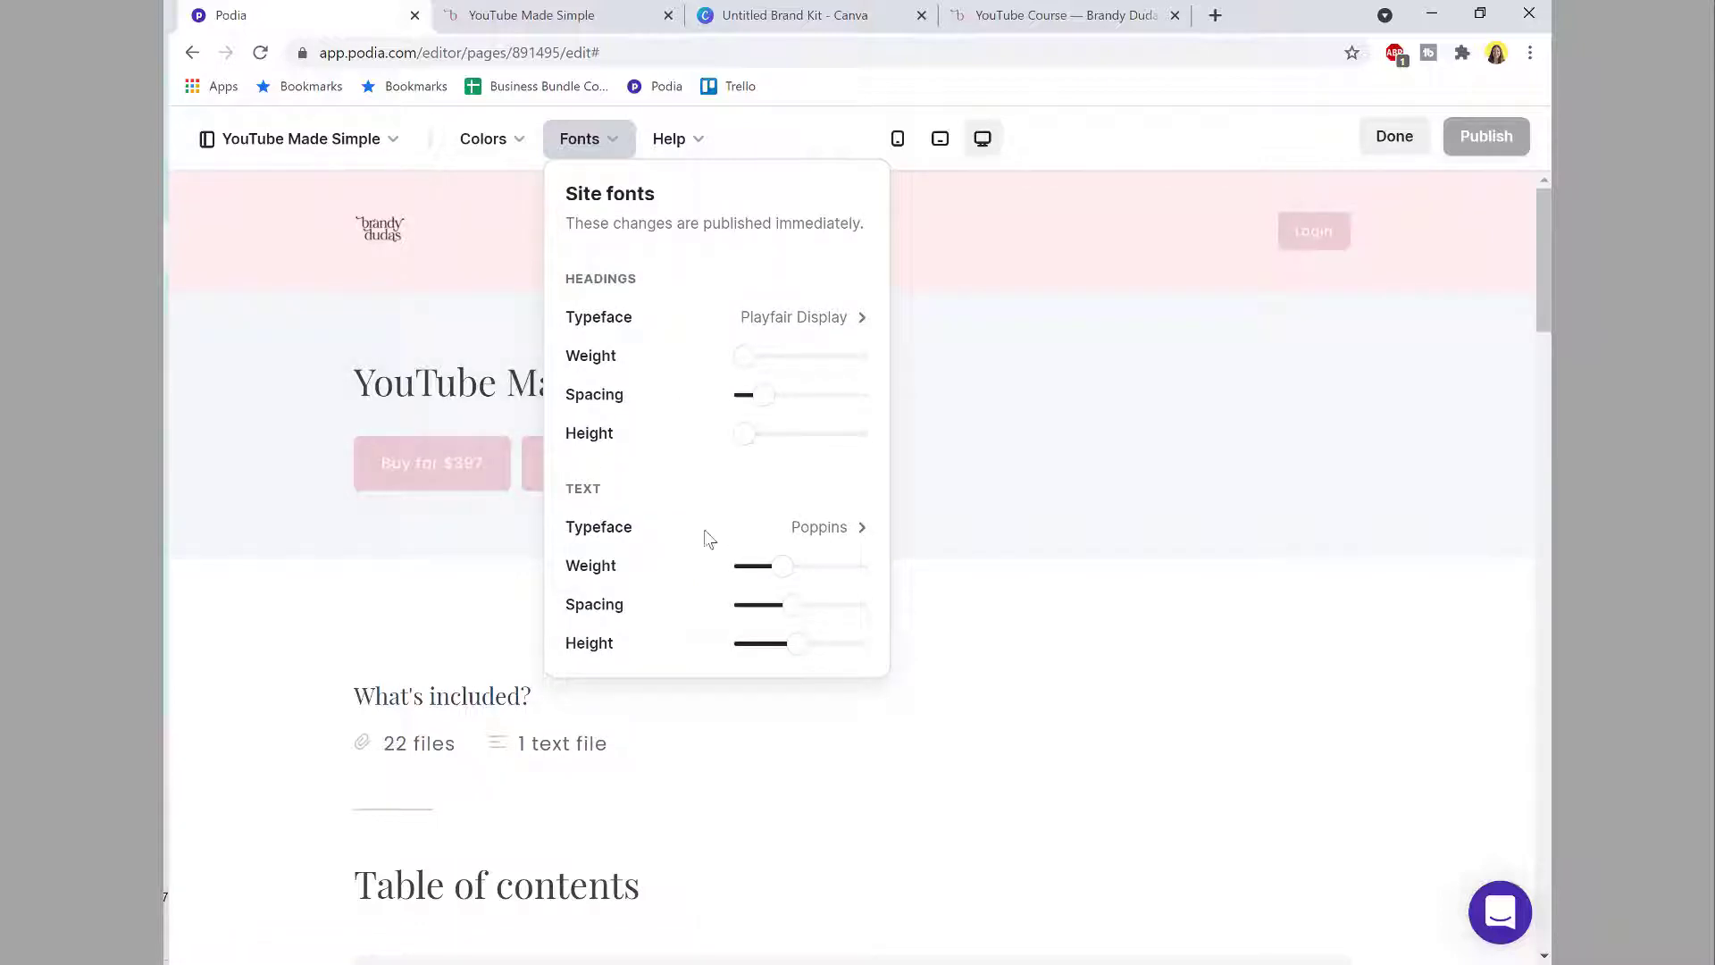
Step: Browse the sans, serif and other typefaces available for the site's body text
{"action": "left_click", "coordinate": [816, 528]}
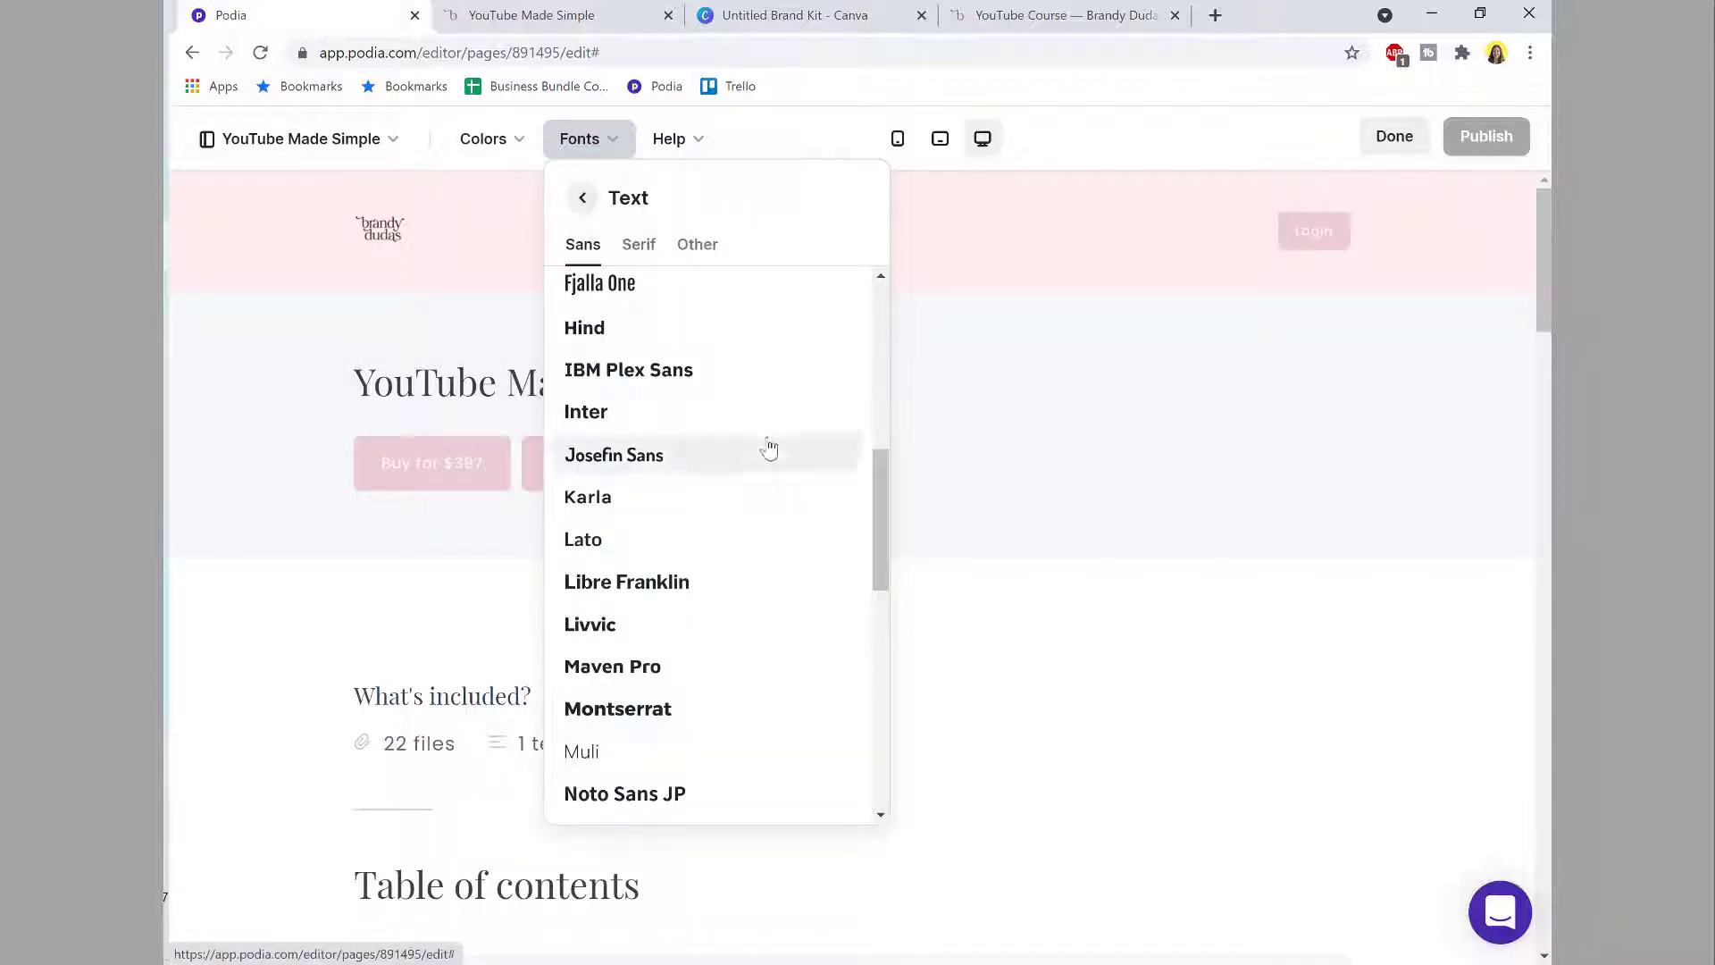
{"action": "scroll", "coordinate": [764, 447], "scroll_direction": "down", "scroll_amount": 3}
{"action": "scroll", "coordinate": [625, 473], "scroll_direction": "down", "scroll_amount": 3}
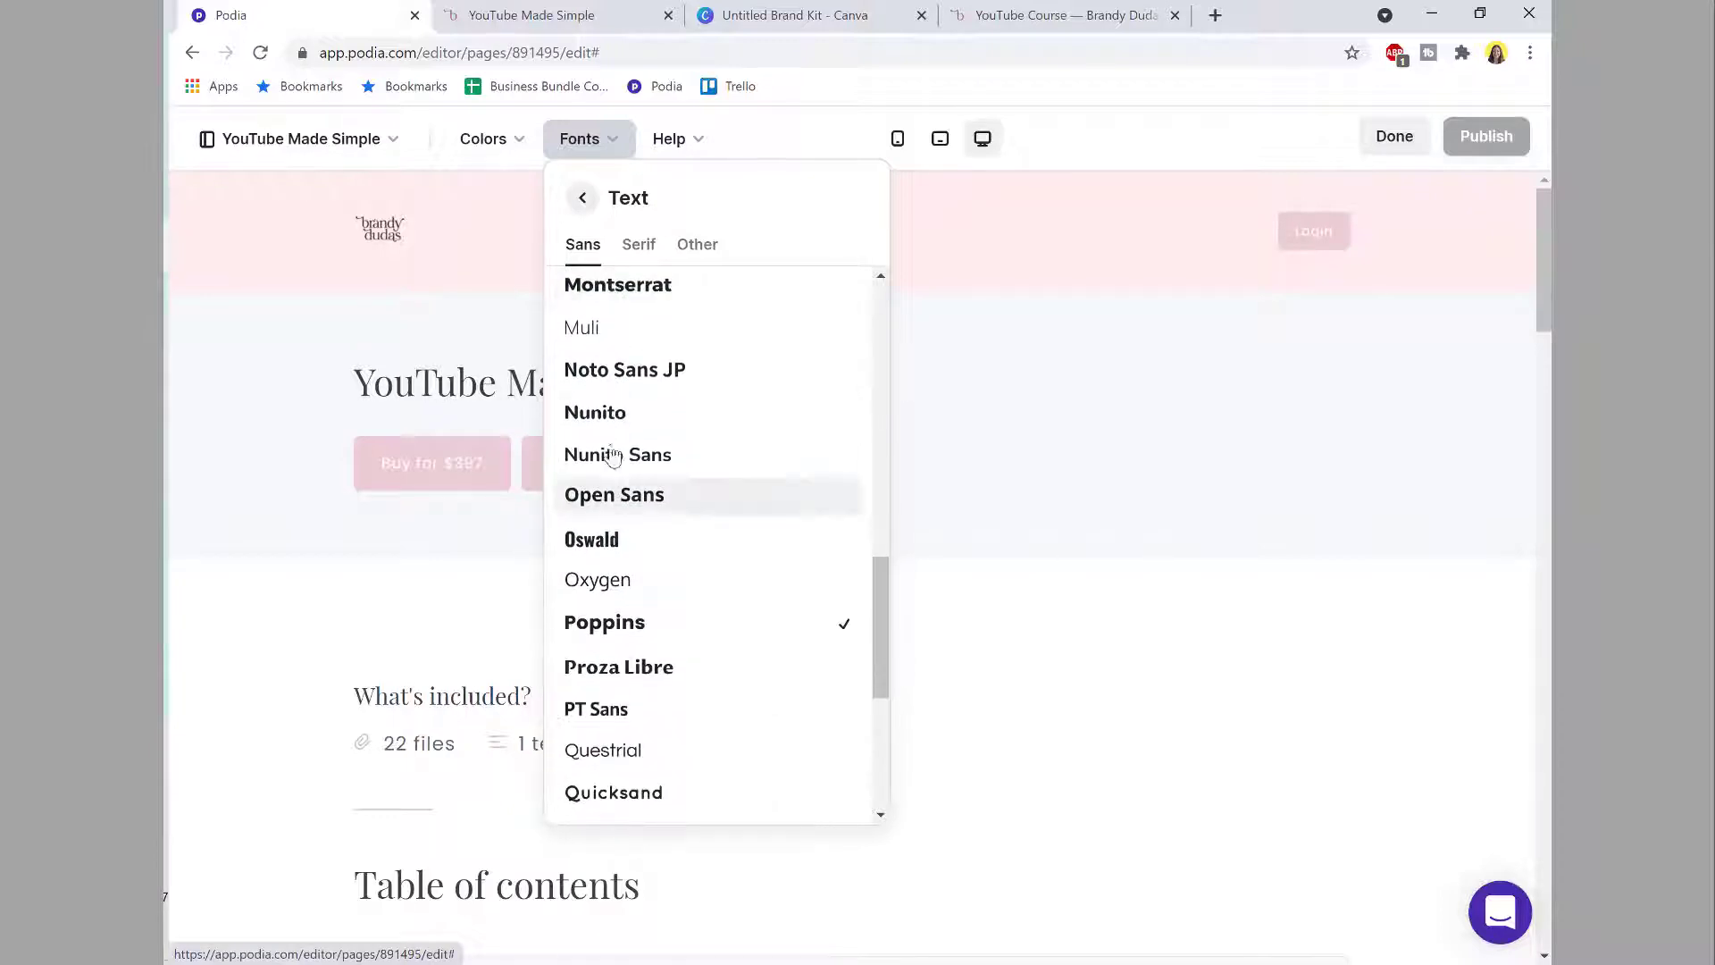
{"action": "scroll", "coordinate": [631, 700], "scroll_direction": "down", "scroll_amount": 3}
{"action": "scroll", "coordinate": [658, 428], "scroll_direction": "up", "scroll_amount": 14}
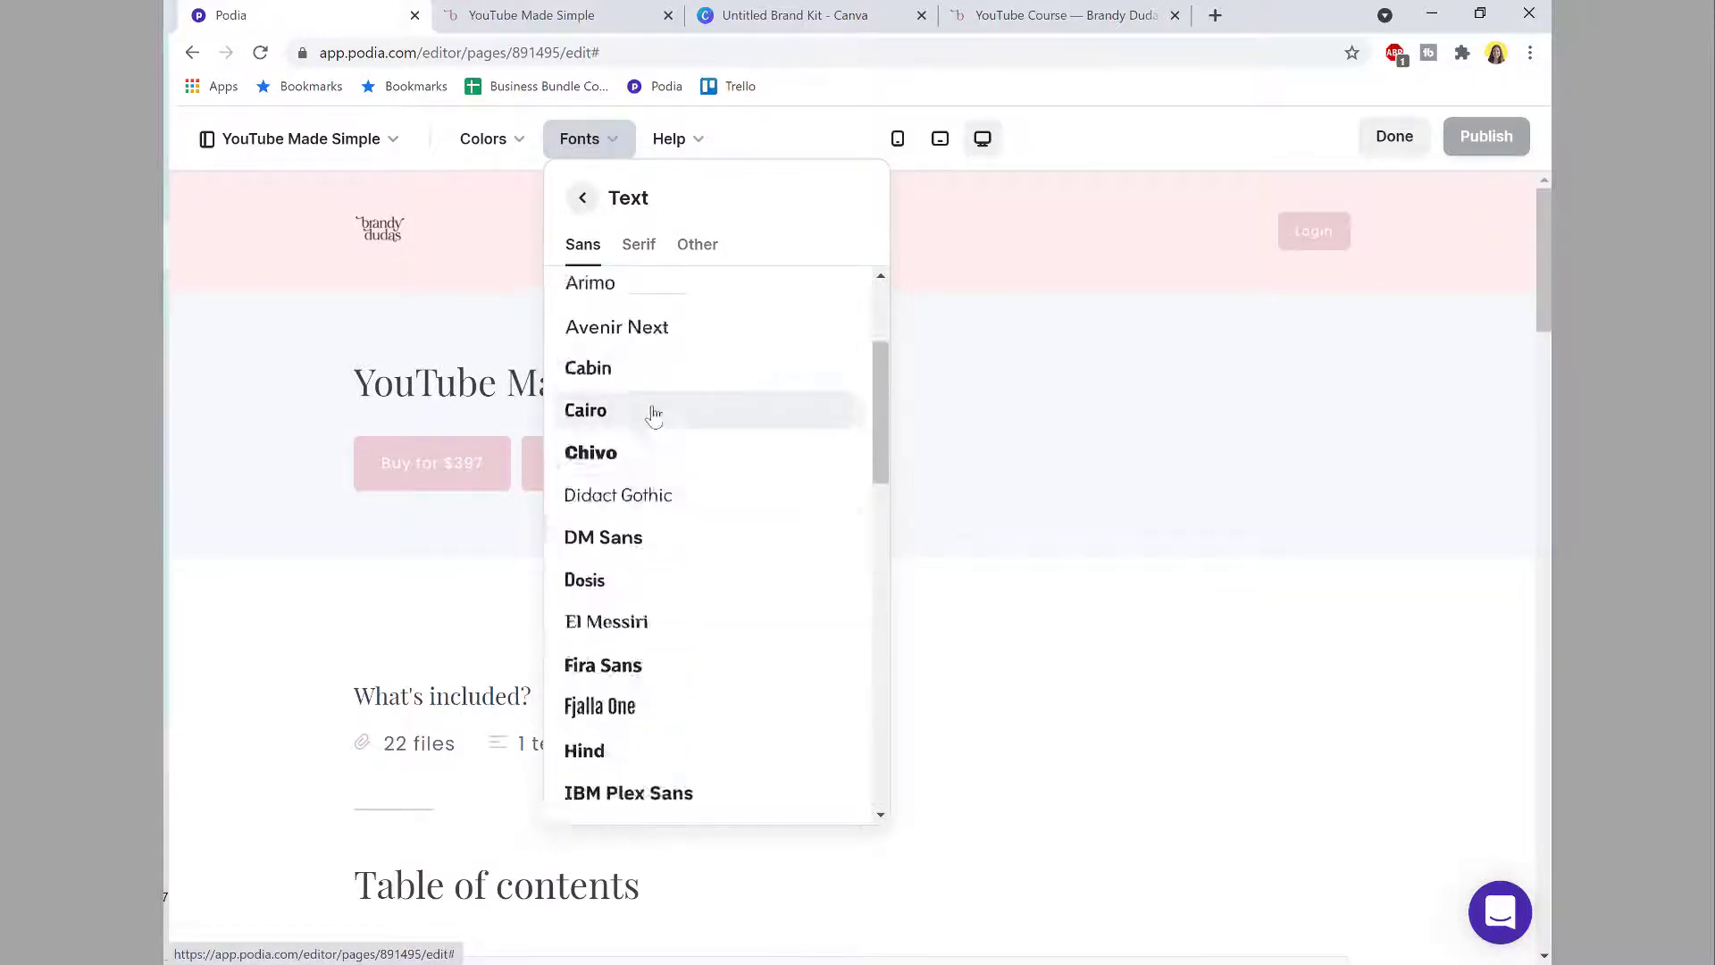
{"action": "scroll", "coordinate": [655, 415], "scroll_direction": "up", "scroll_amount": 3}
{"action": "scroll", "coordinate": [623, 489], "scroll_direction": "down", "scroll_amount": 1}
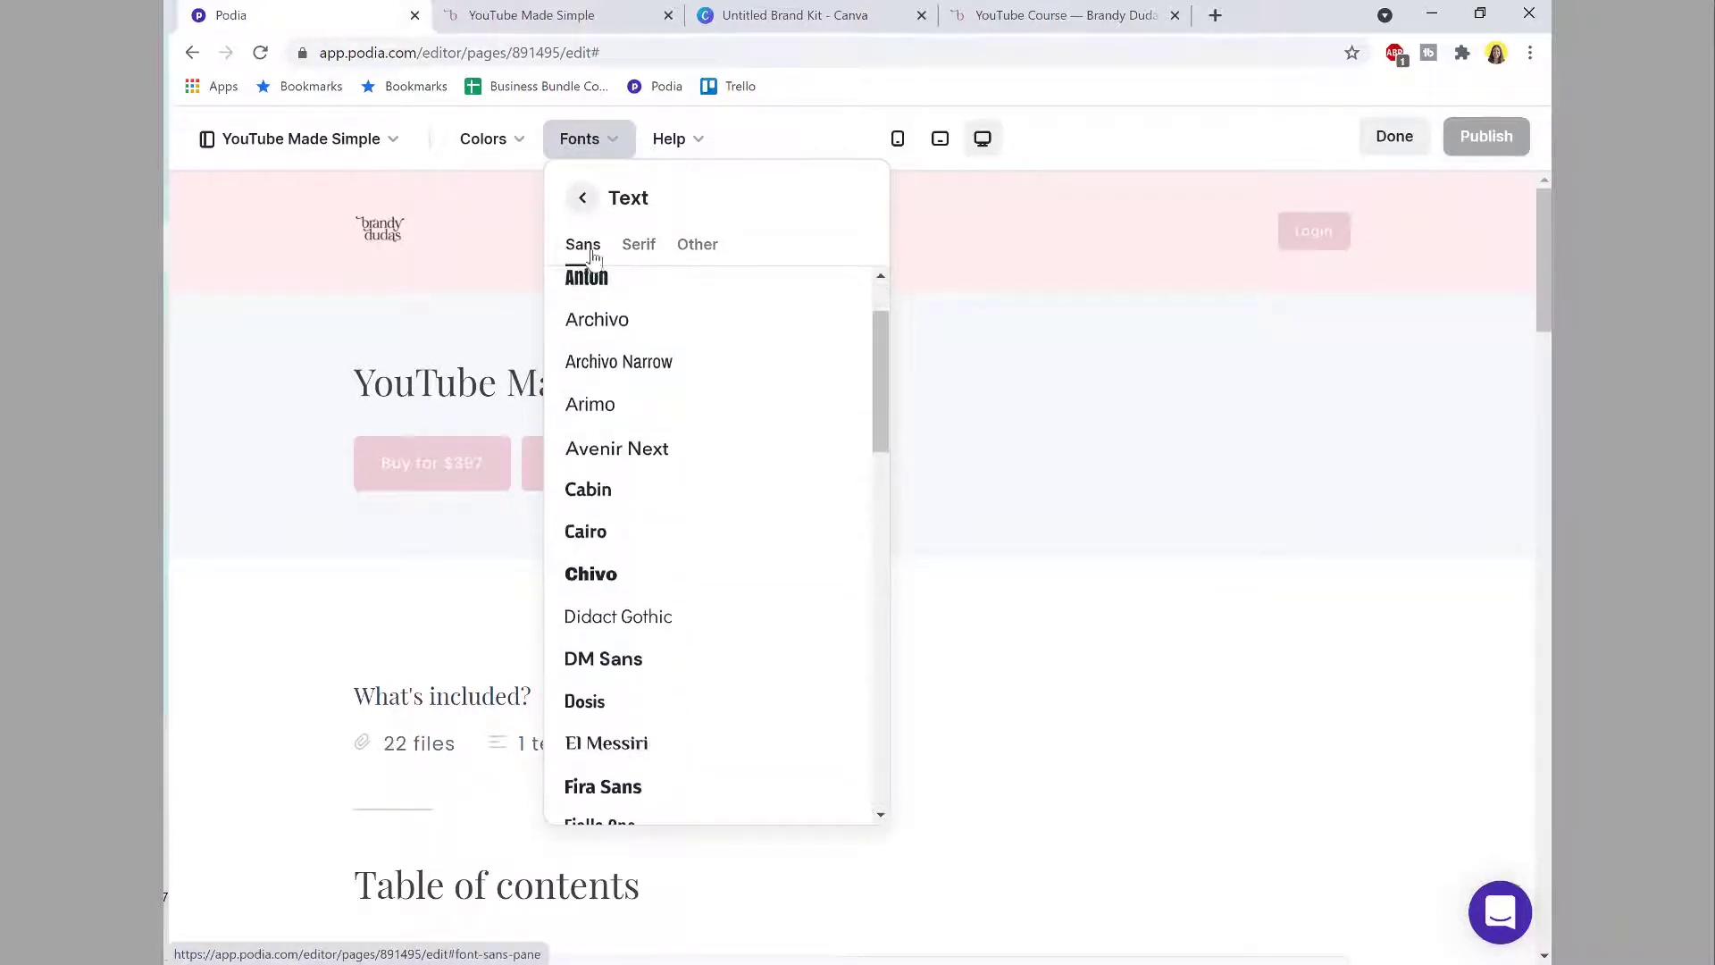
{"action": "left_click", "coordinate": [625, 254]}
{"action": "left_click", "coordinate": [714, 250]}
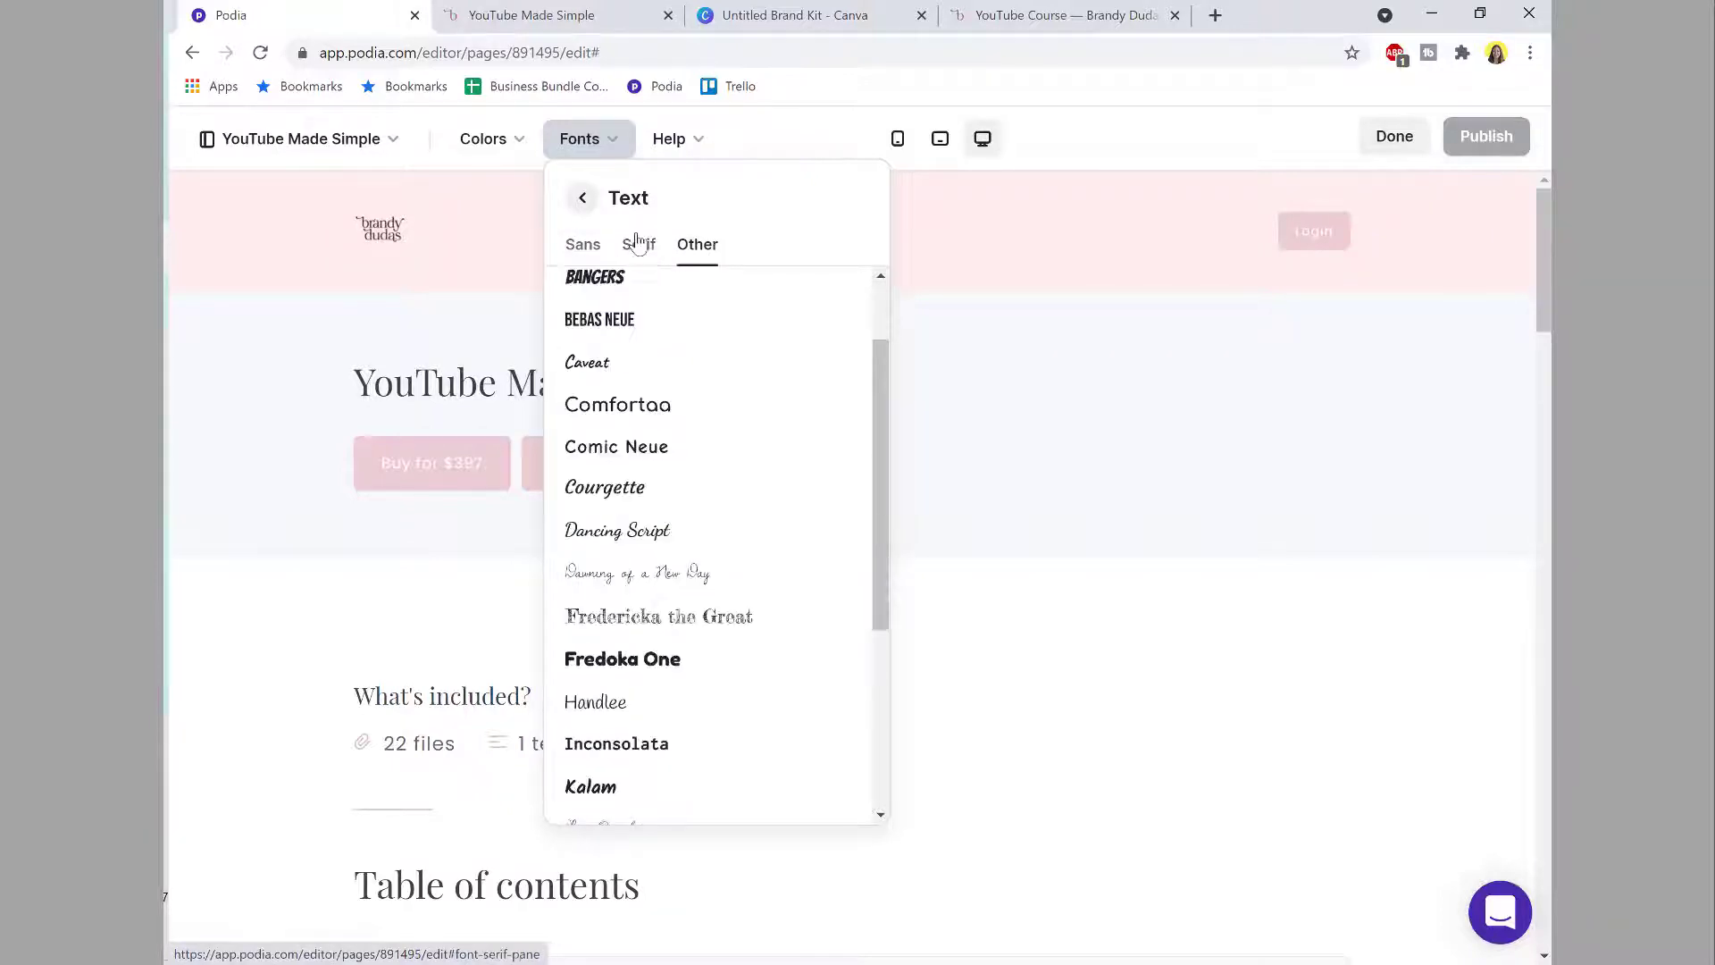
{"action": "left_click", "coordinate": [639, 248]}
{"action": "left_click", "coordinate": [582, 248]}
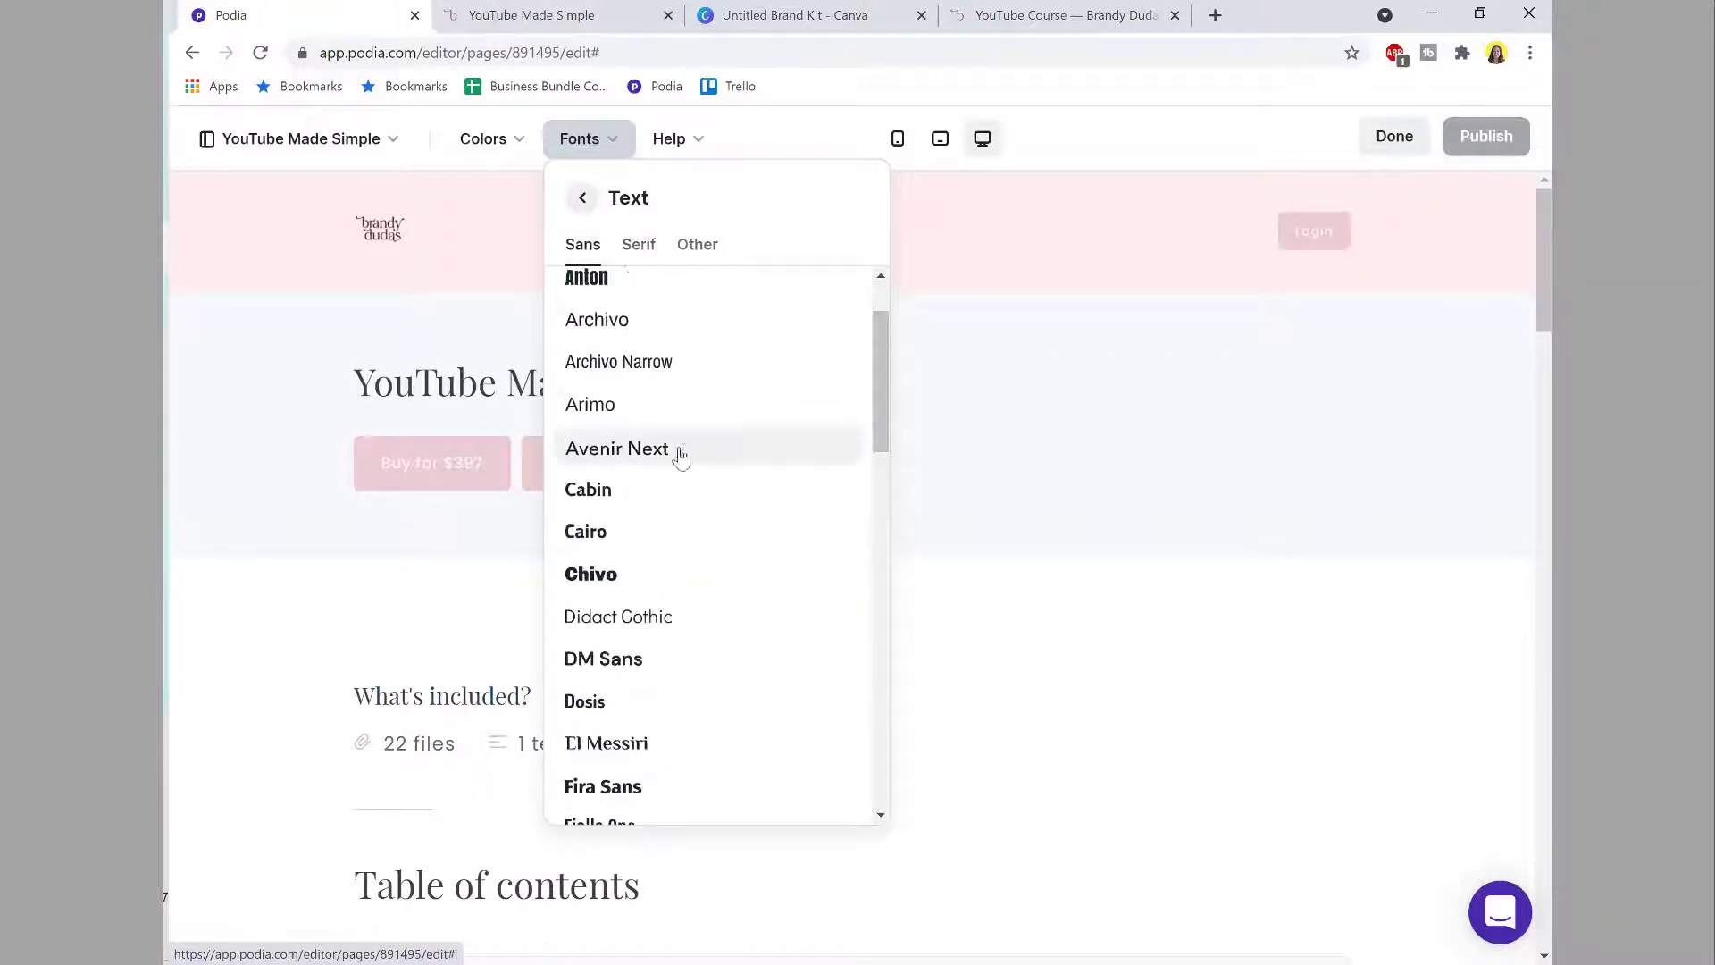
Step: Choose the sans typeface Poppins for the site's body text
{"action": "scroll", "coordinate": [681, 450], "scroll_direction": "down", "scroll_amount": 2}
{"action": "scroll", "coordinate": [688, 446], "scroll_direction": "down", "scroll_amount": 8}
{"action": "left_click", "coordinate": [693, 534]}
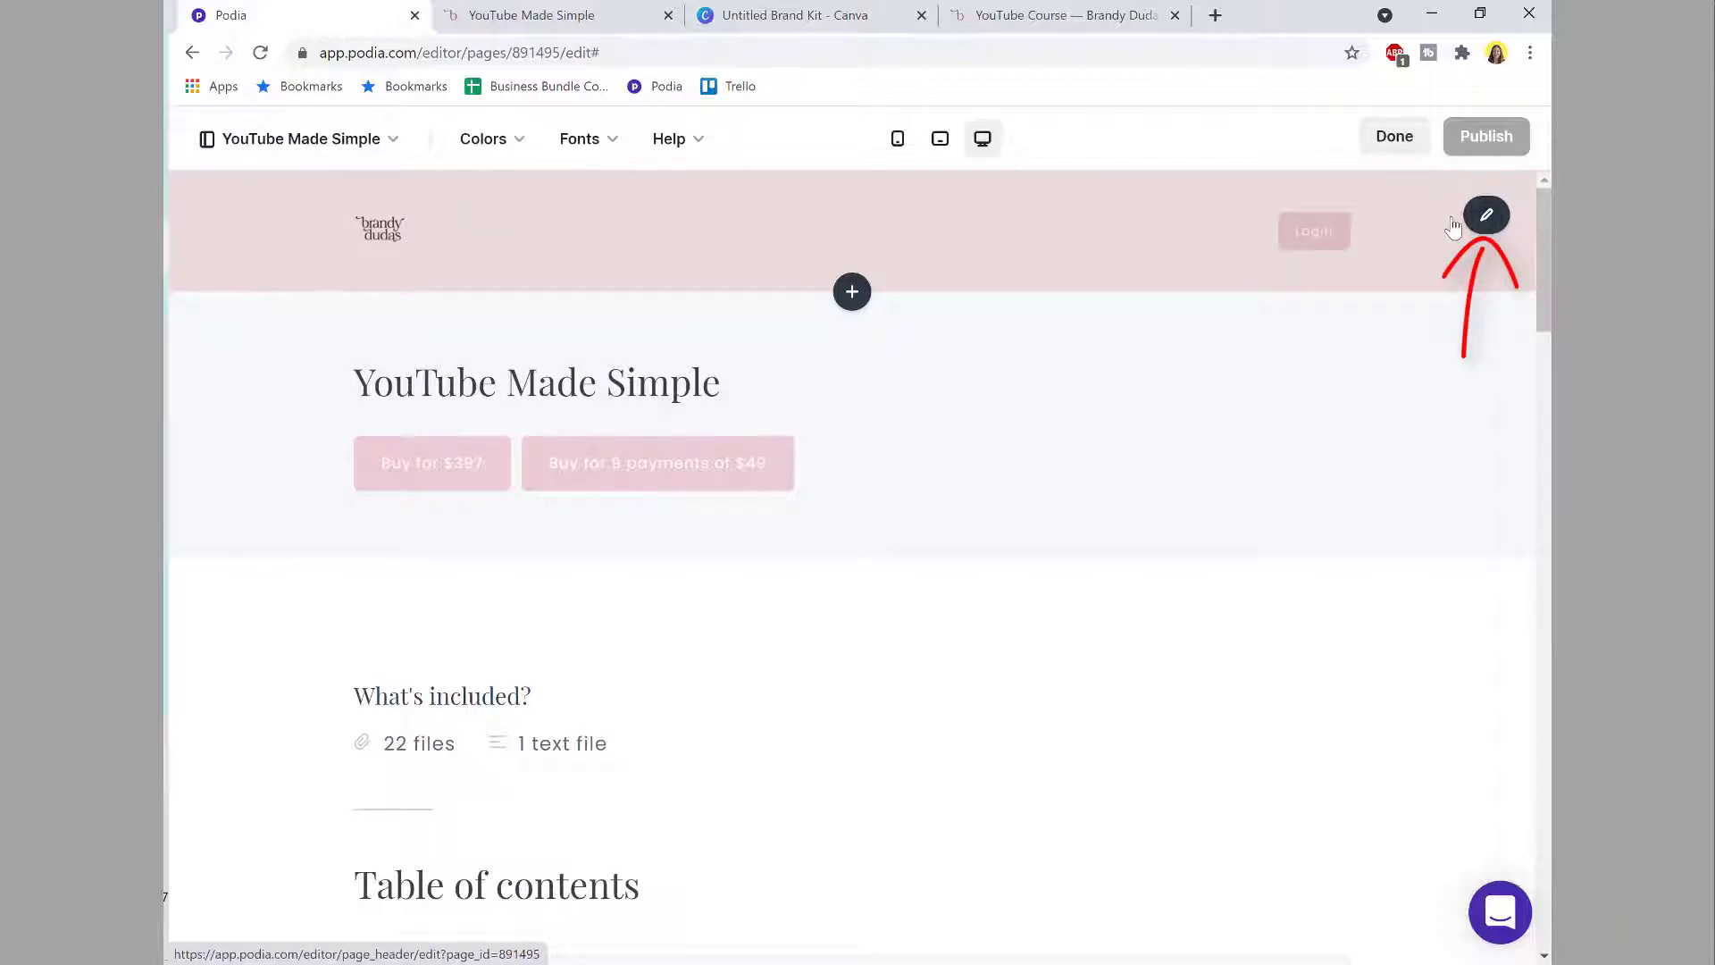
Step: Open the page header for editing and remove its logo image
{"action": "left_click", "coordinate": [1370, 230]}
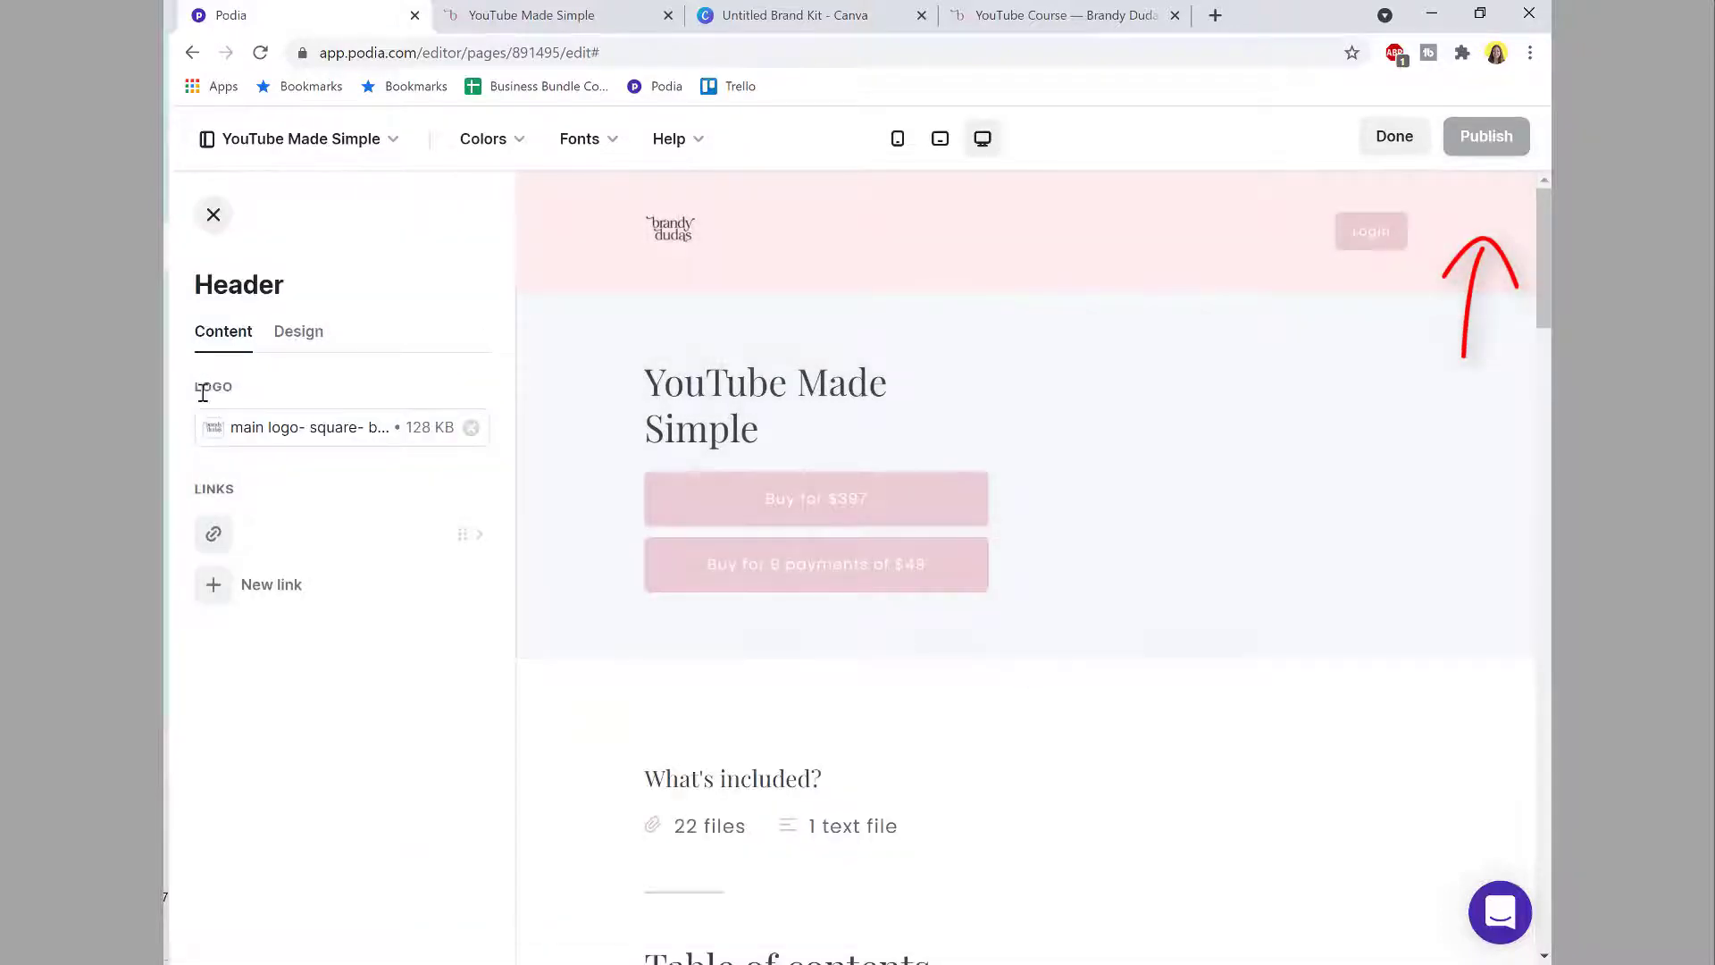
{"action": "left_click", "coordinate": [471, 427]}
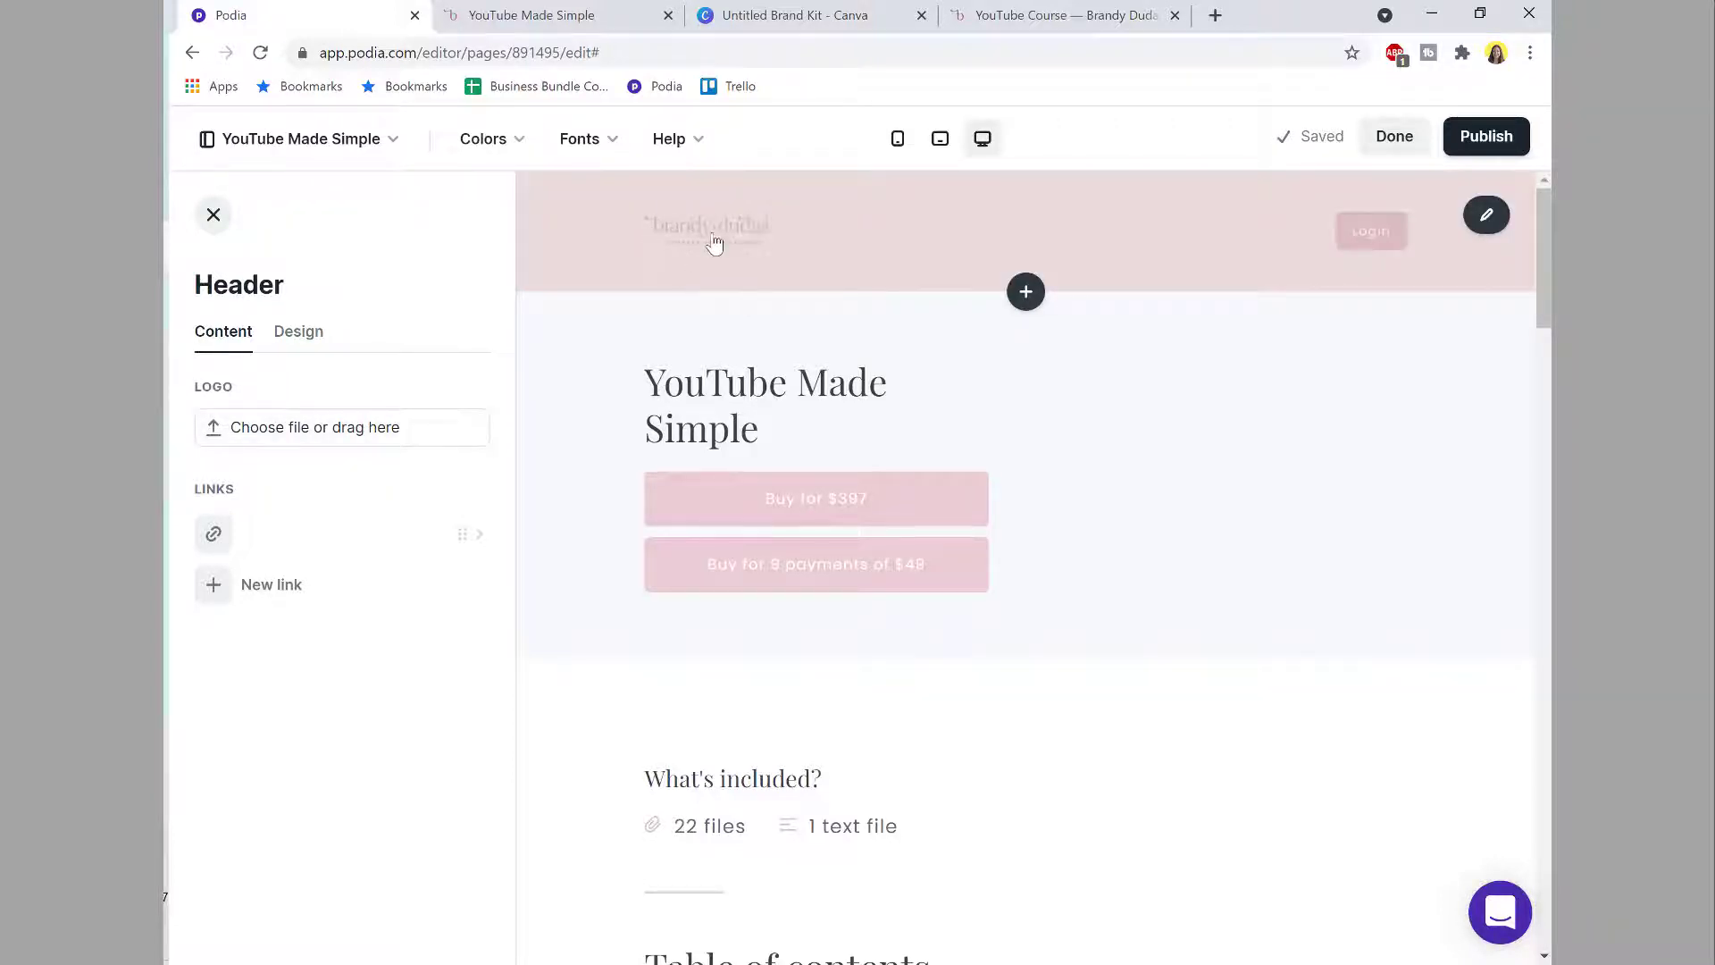
Step: Try the Logo centered layout for the header and settle on the Nav centered layout
{"action": "left_click", "coordinate": [285, 336]}
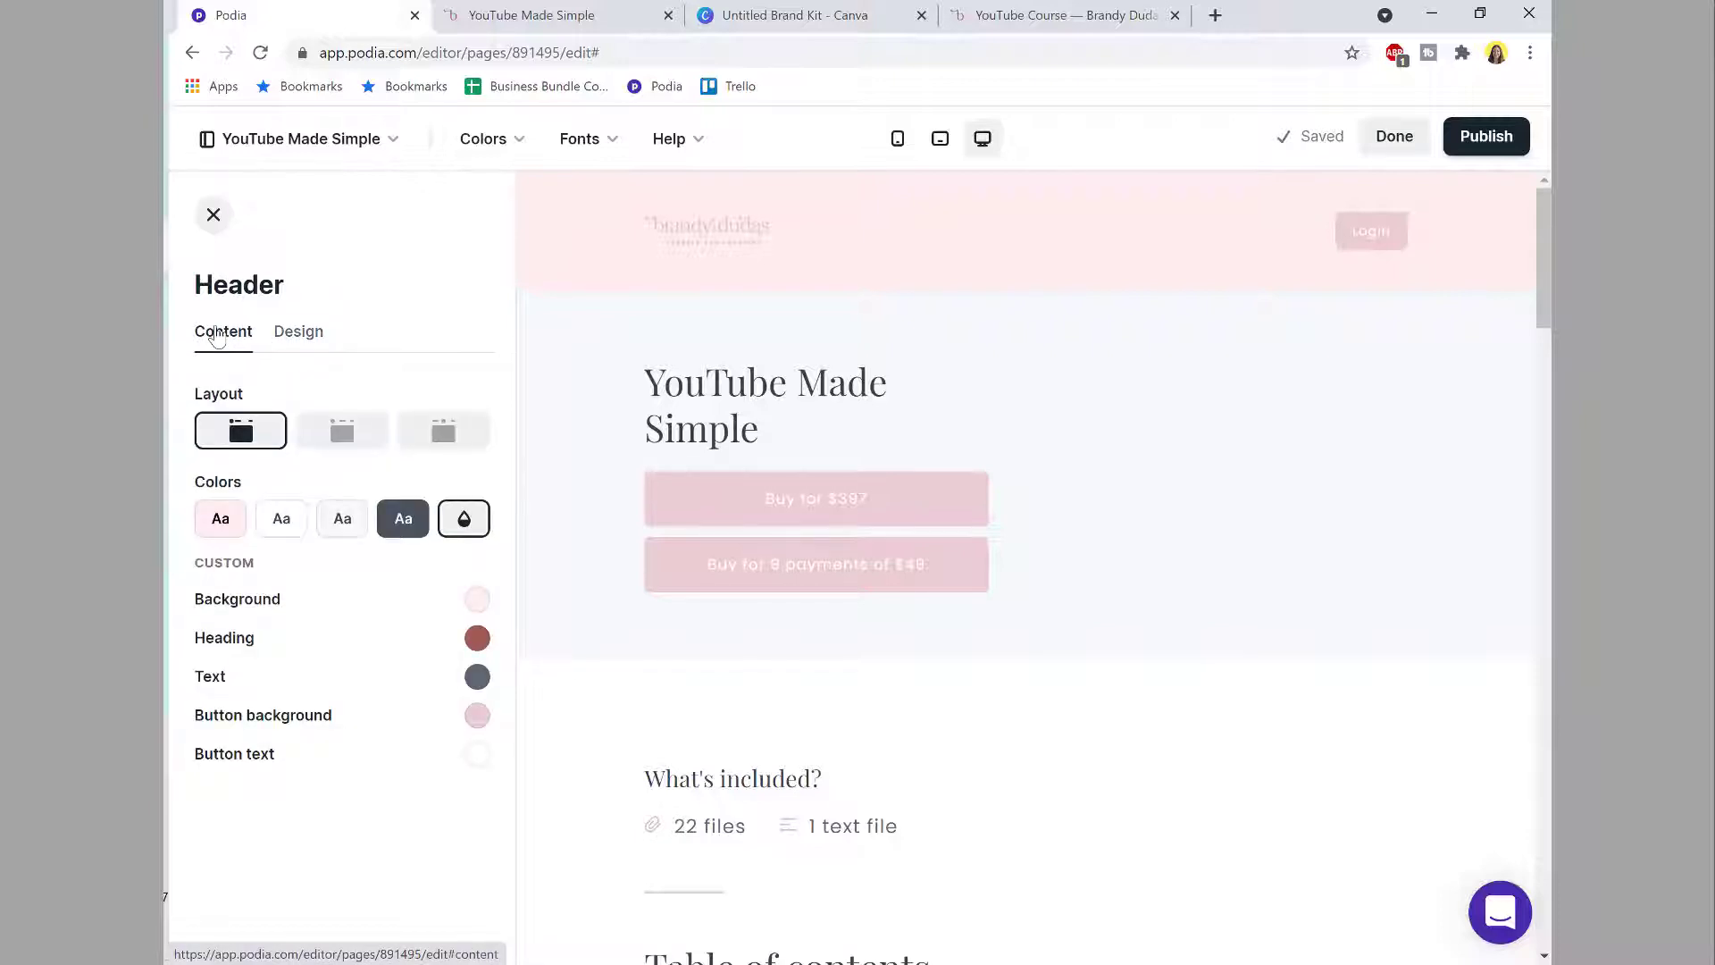
{"action": "left_click", "coordinate": [298, 331]}
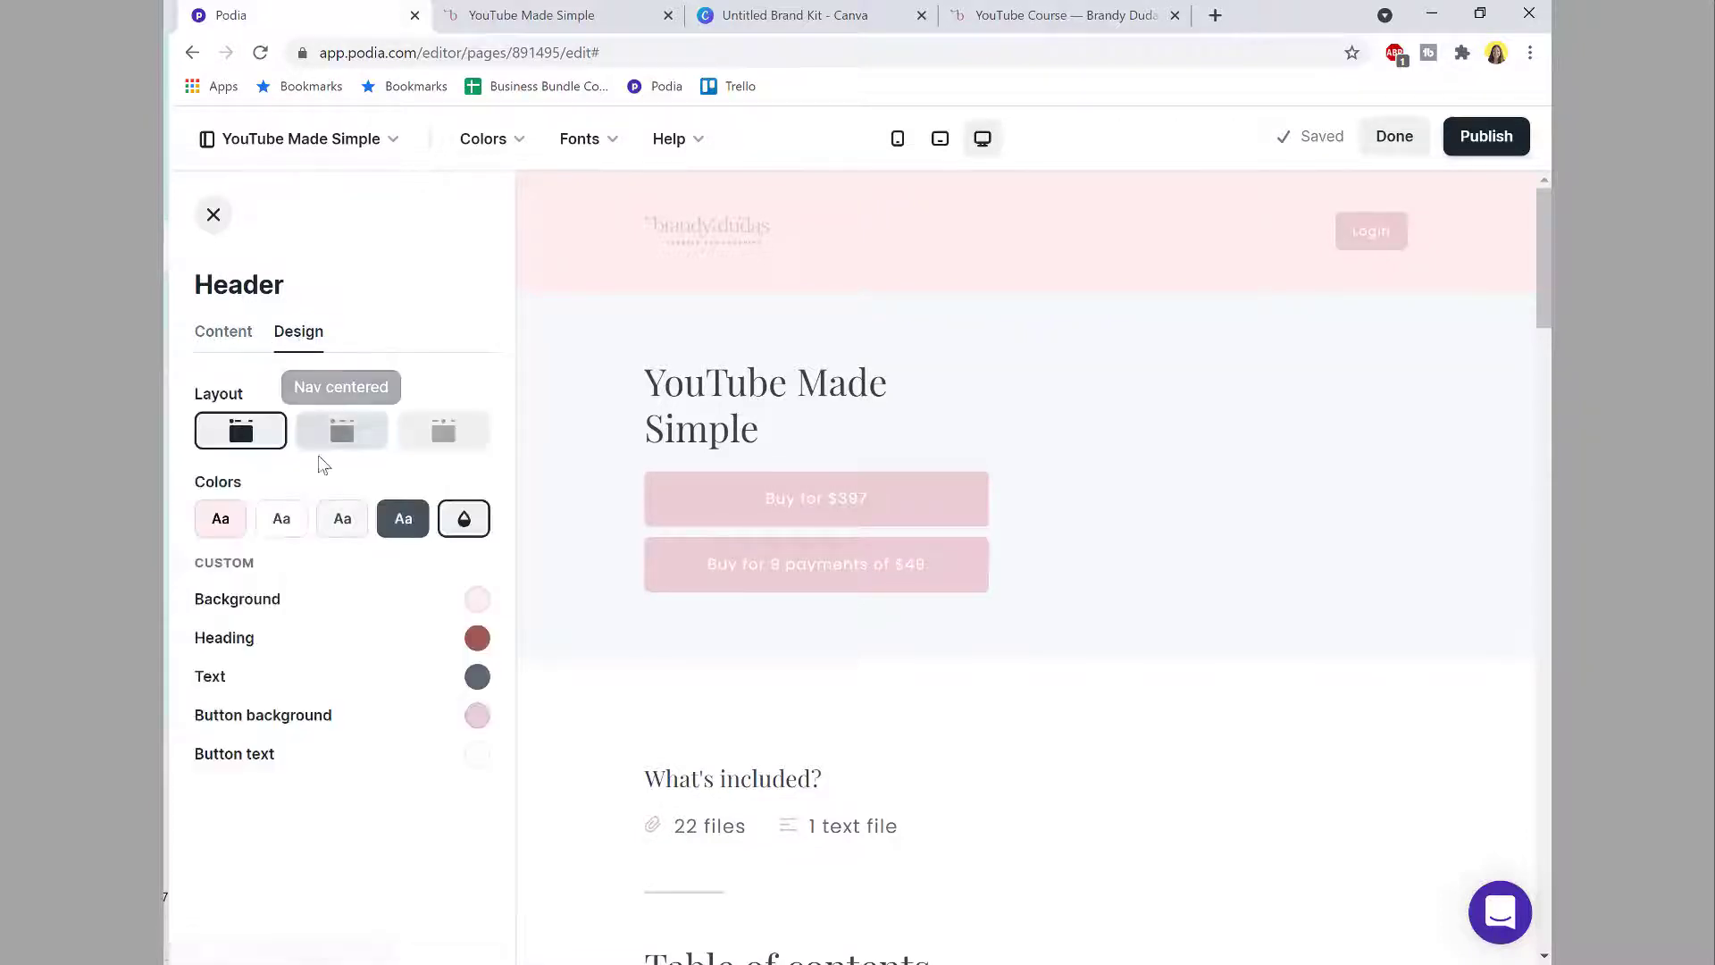
{"action": "left_click", "coordinate": [341, 432]}
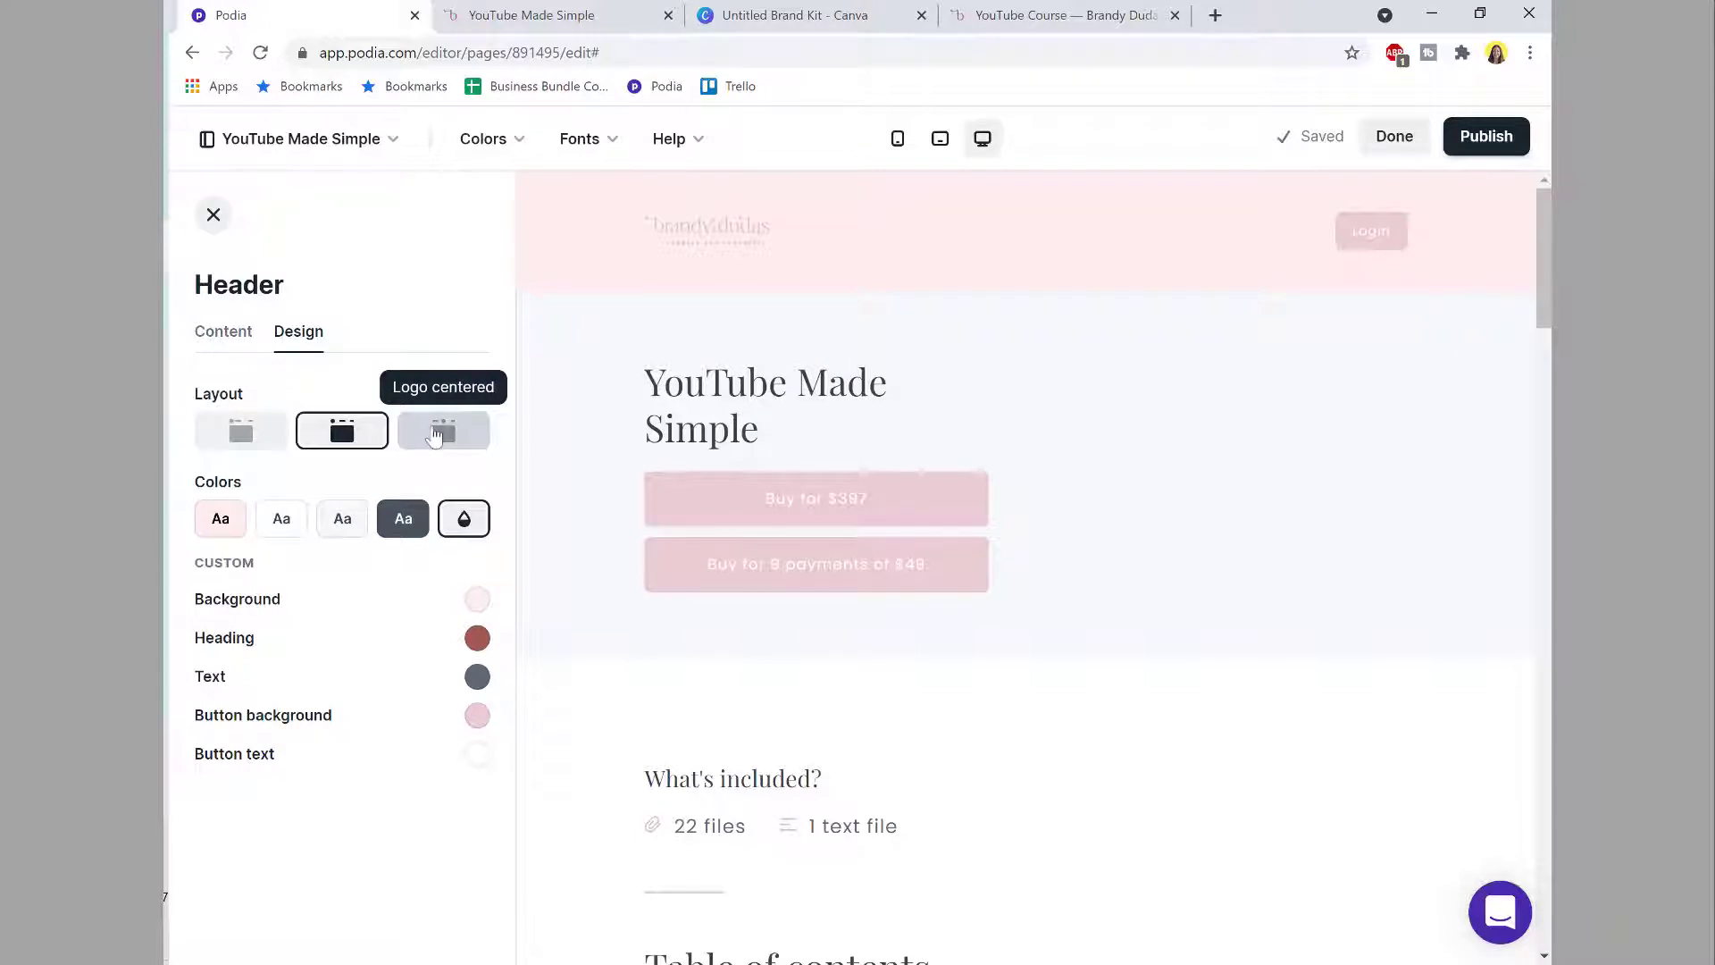
{"action": "left_click", "coordinate": [435, 433]}
{"action": "left_click", "coordinate": [342, 432]}
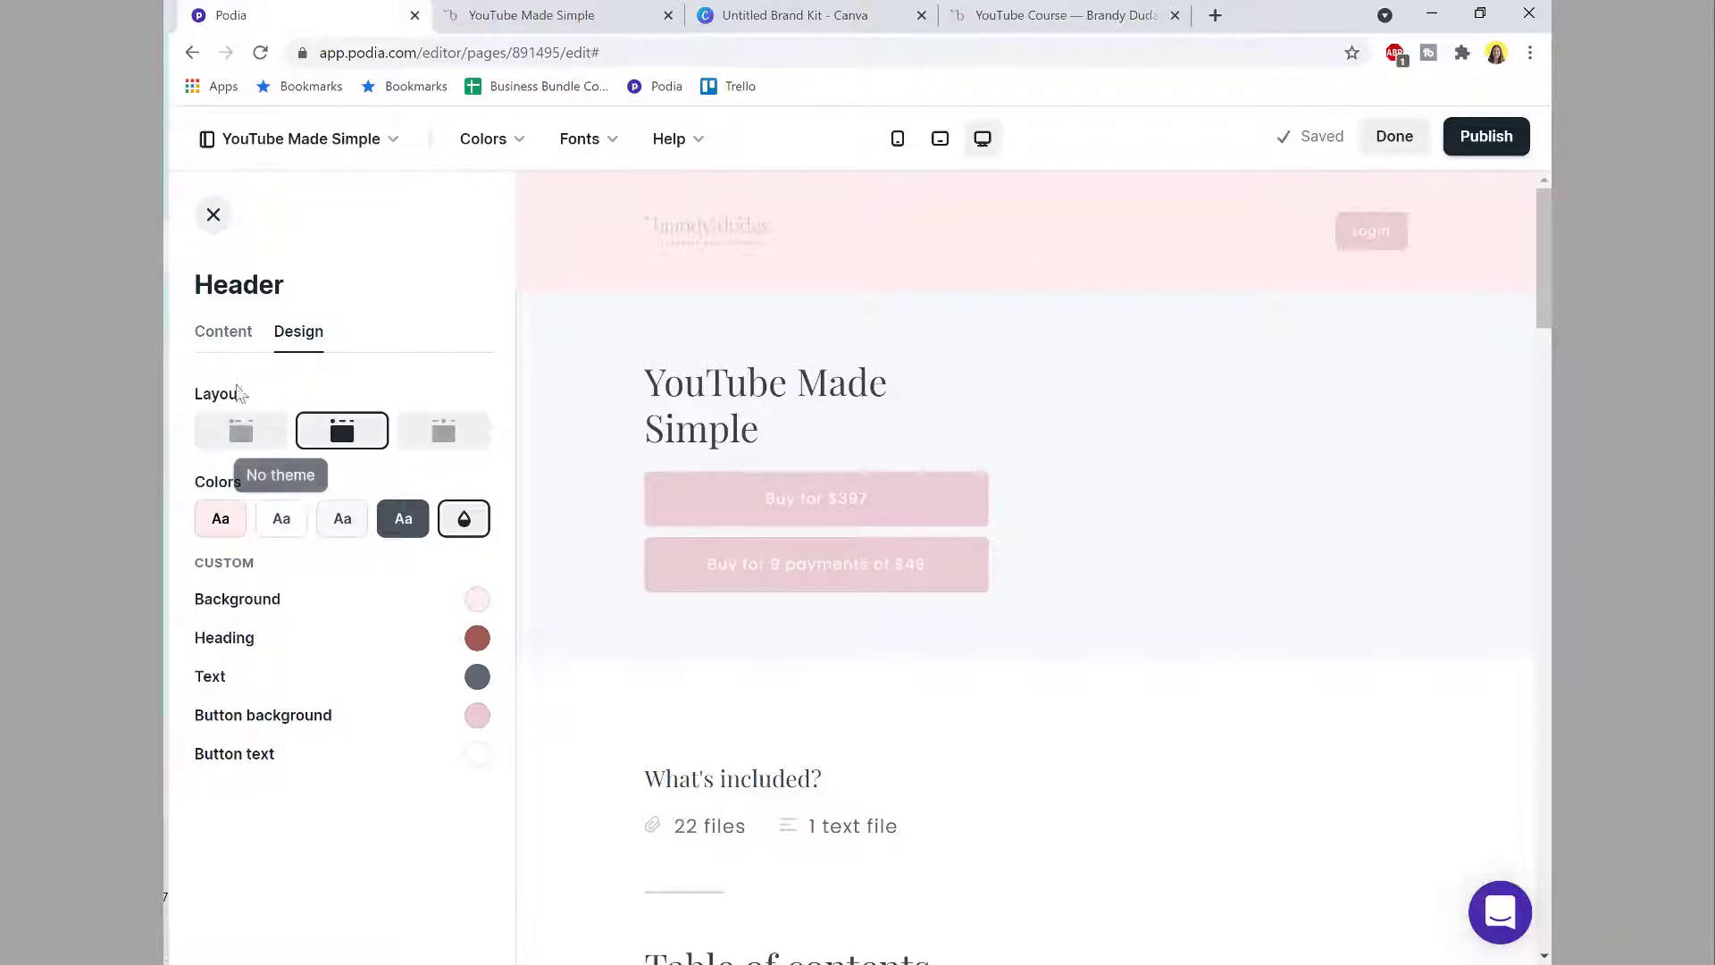
Step: Upload the image "main logo- square- black" from the Logos + Favicon folder as the header logo
{"action": "left_click", "coordinate": [225, 336]}
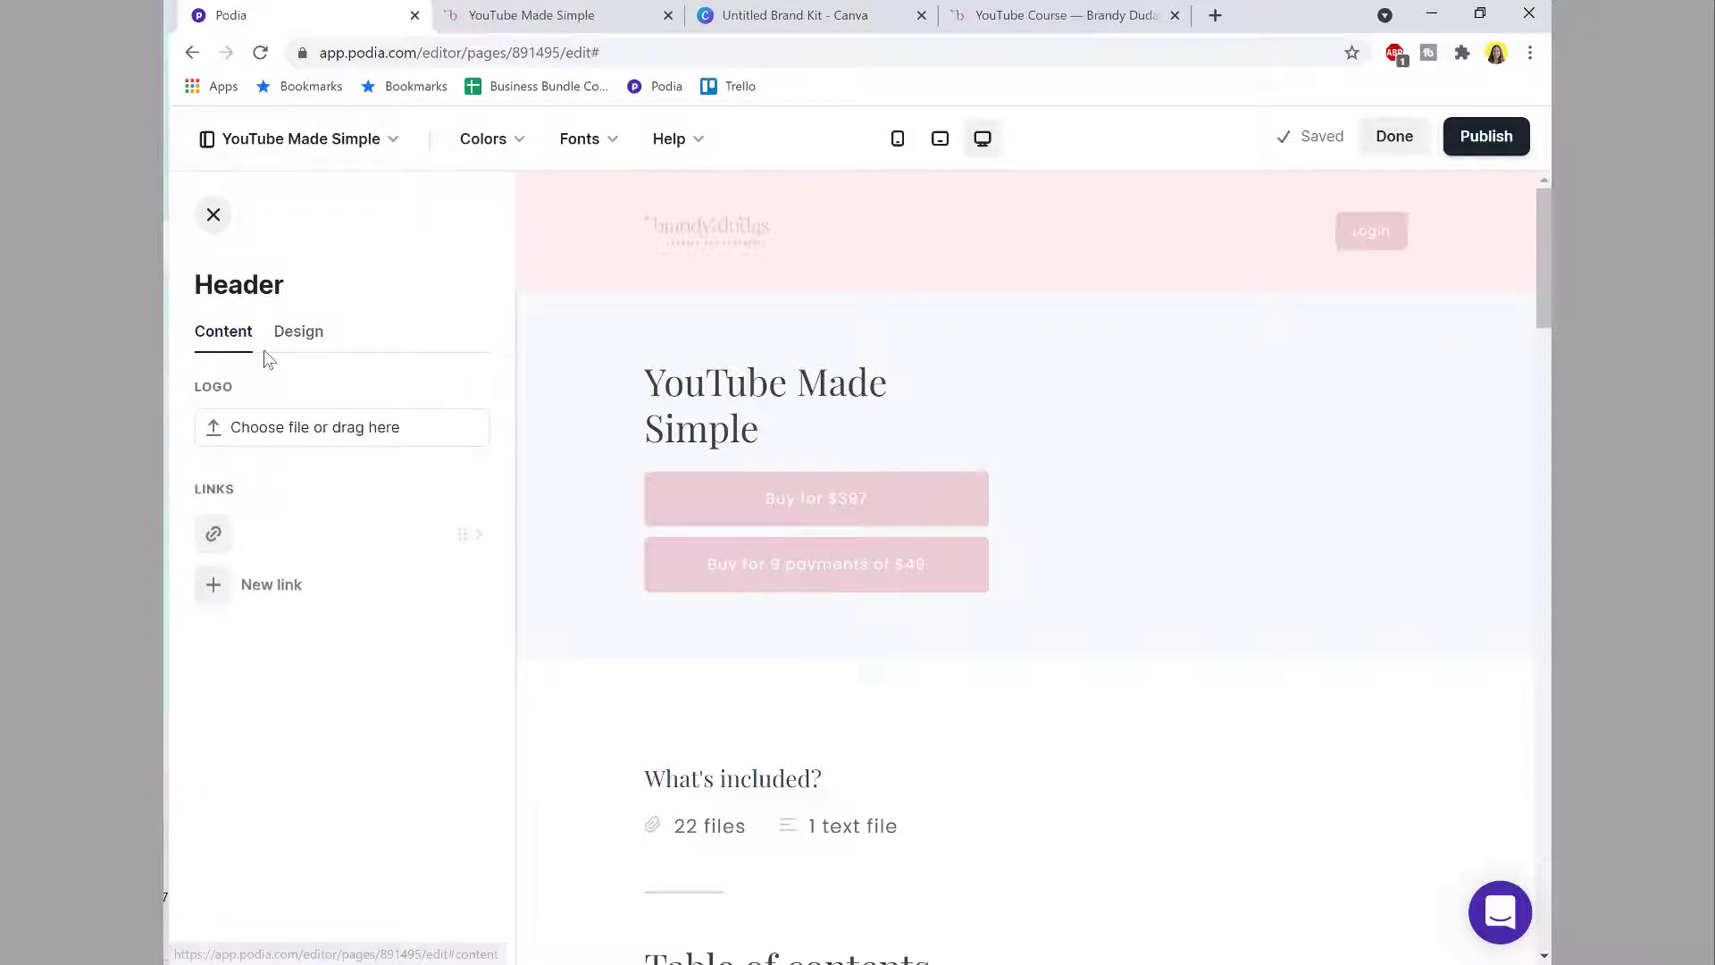
{"action": "left_click", "coordinate": [300, 427]}
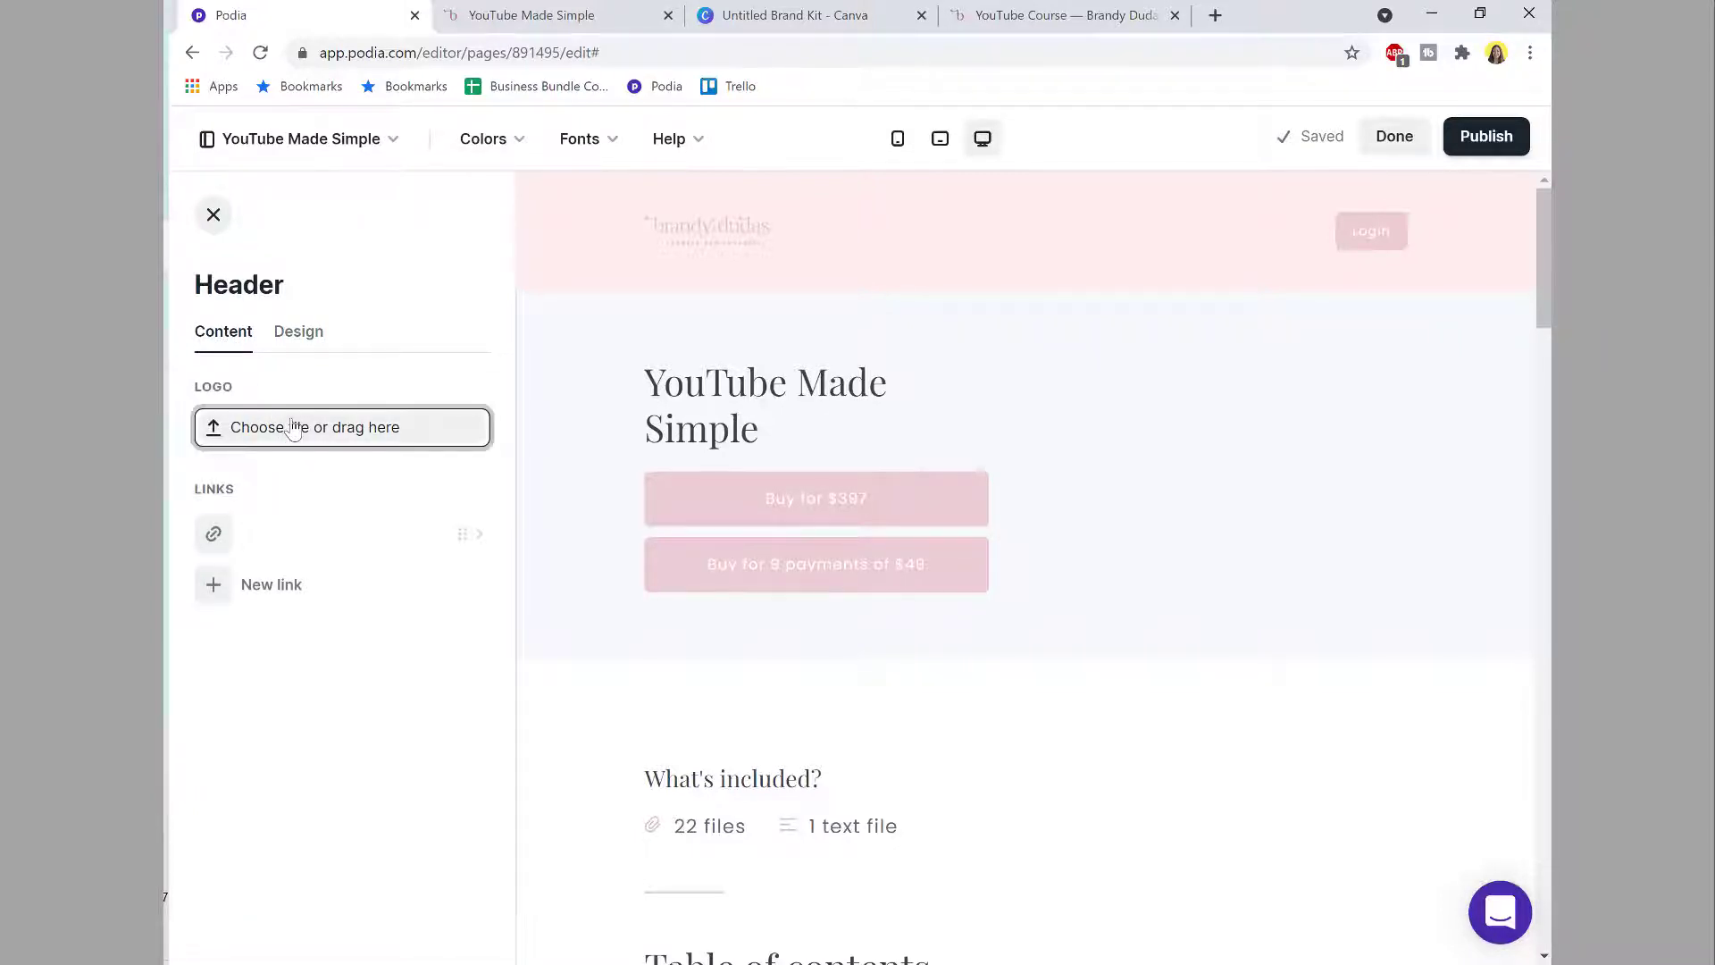
{"action": "double_click", "coordinate": [474, 169]}
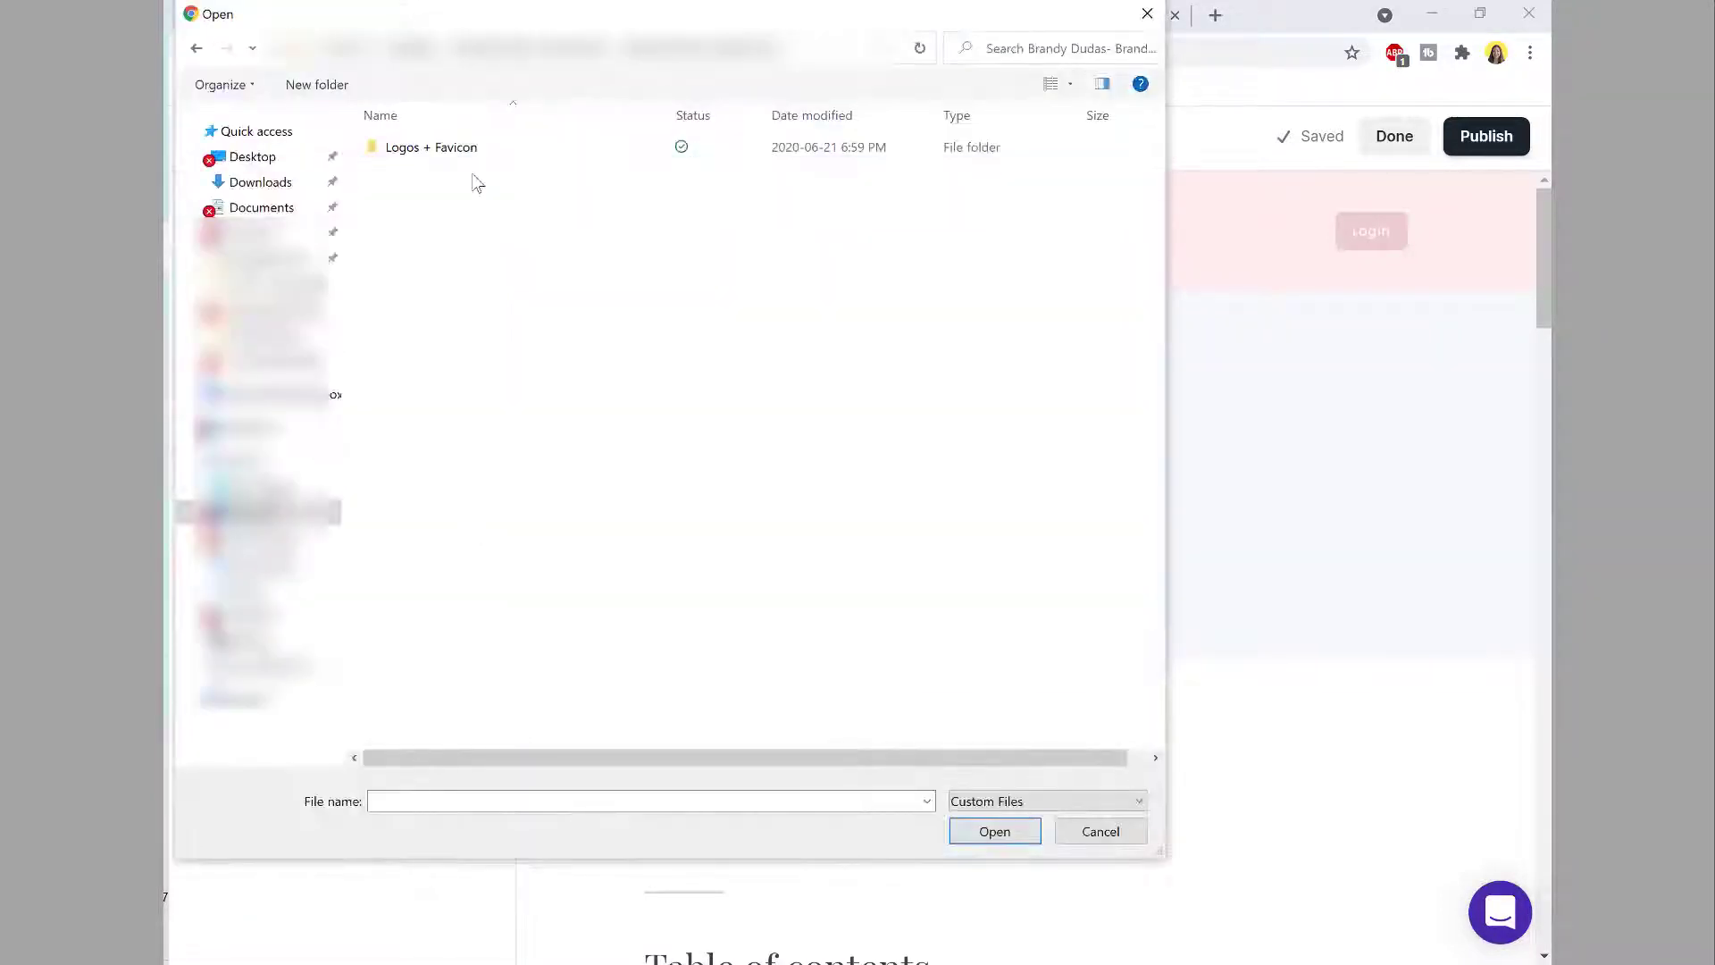
{"action": "double_click", "coordinate": [473, 160]}
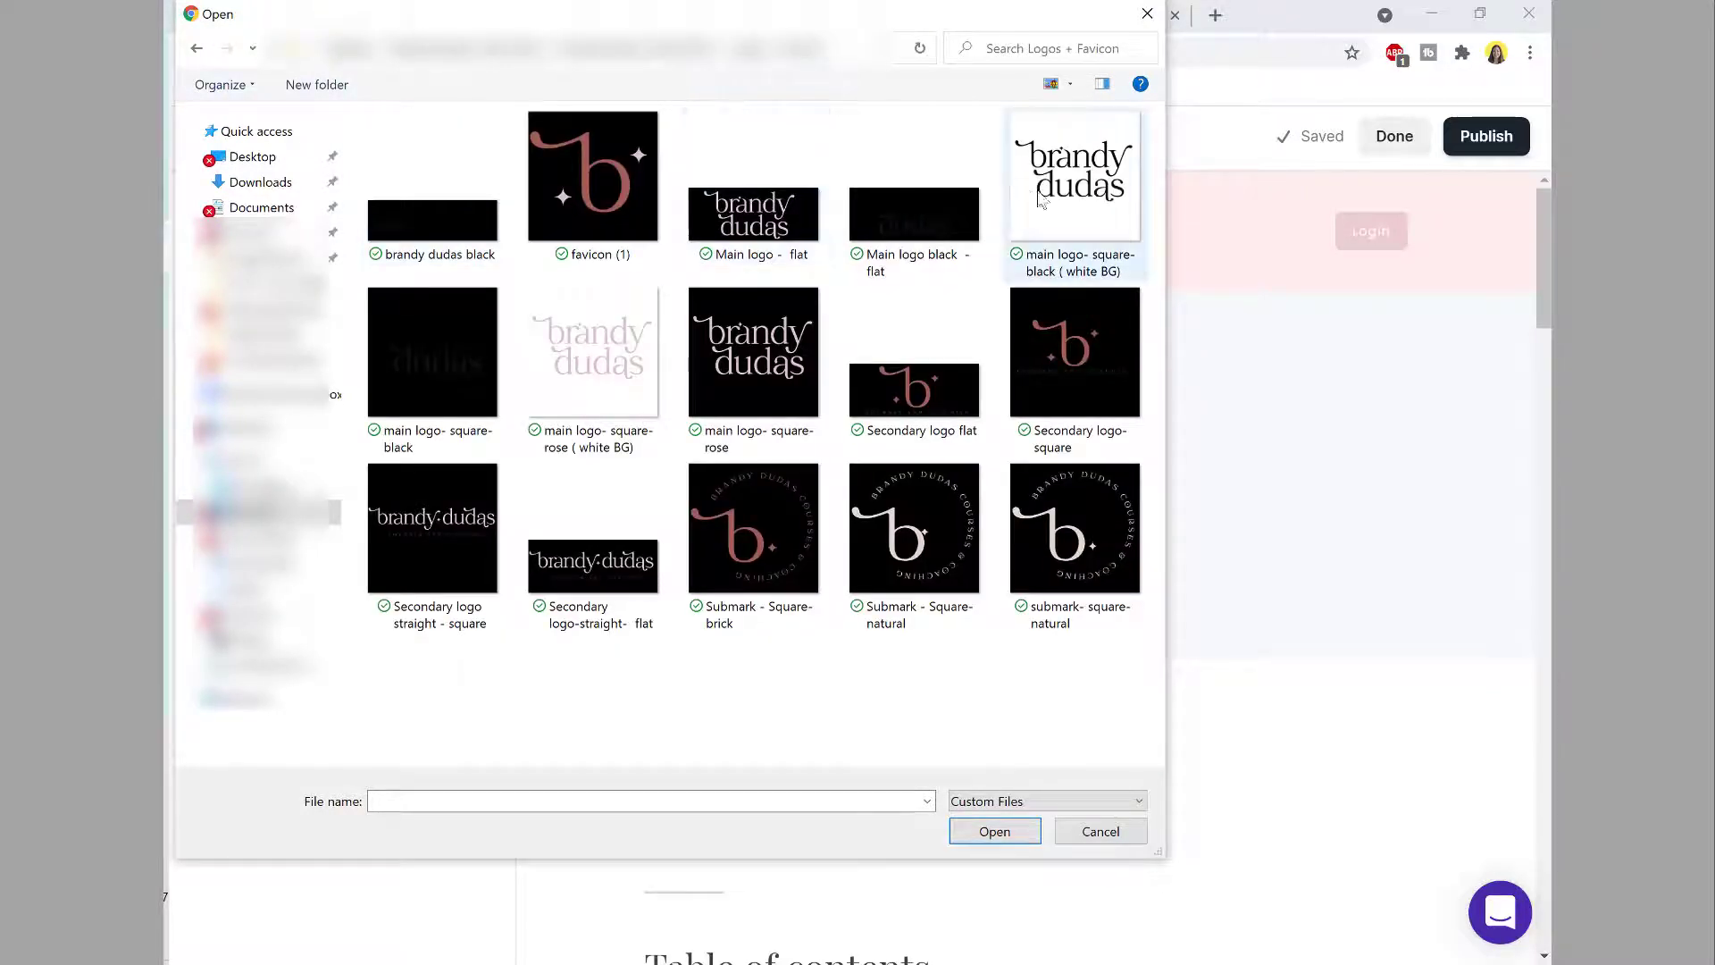
{"action": "left_click", "coordinate": [421, 368]}
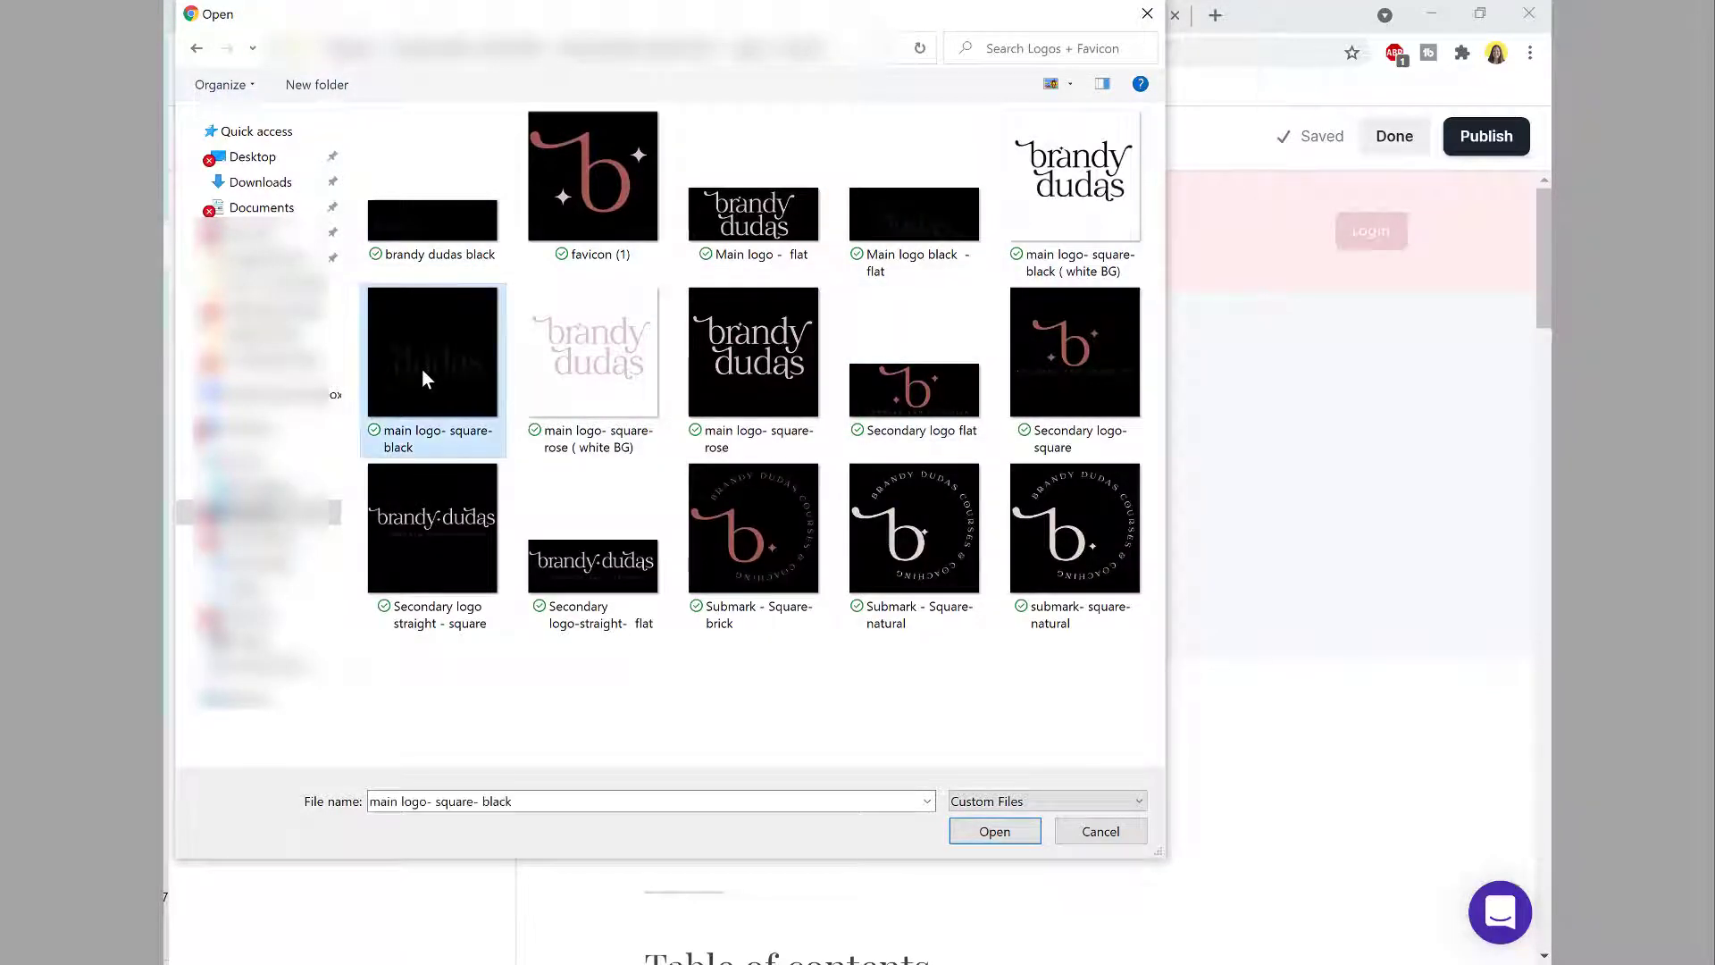
{"action": "left_click", "coordinate": [987, 831]}
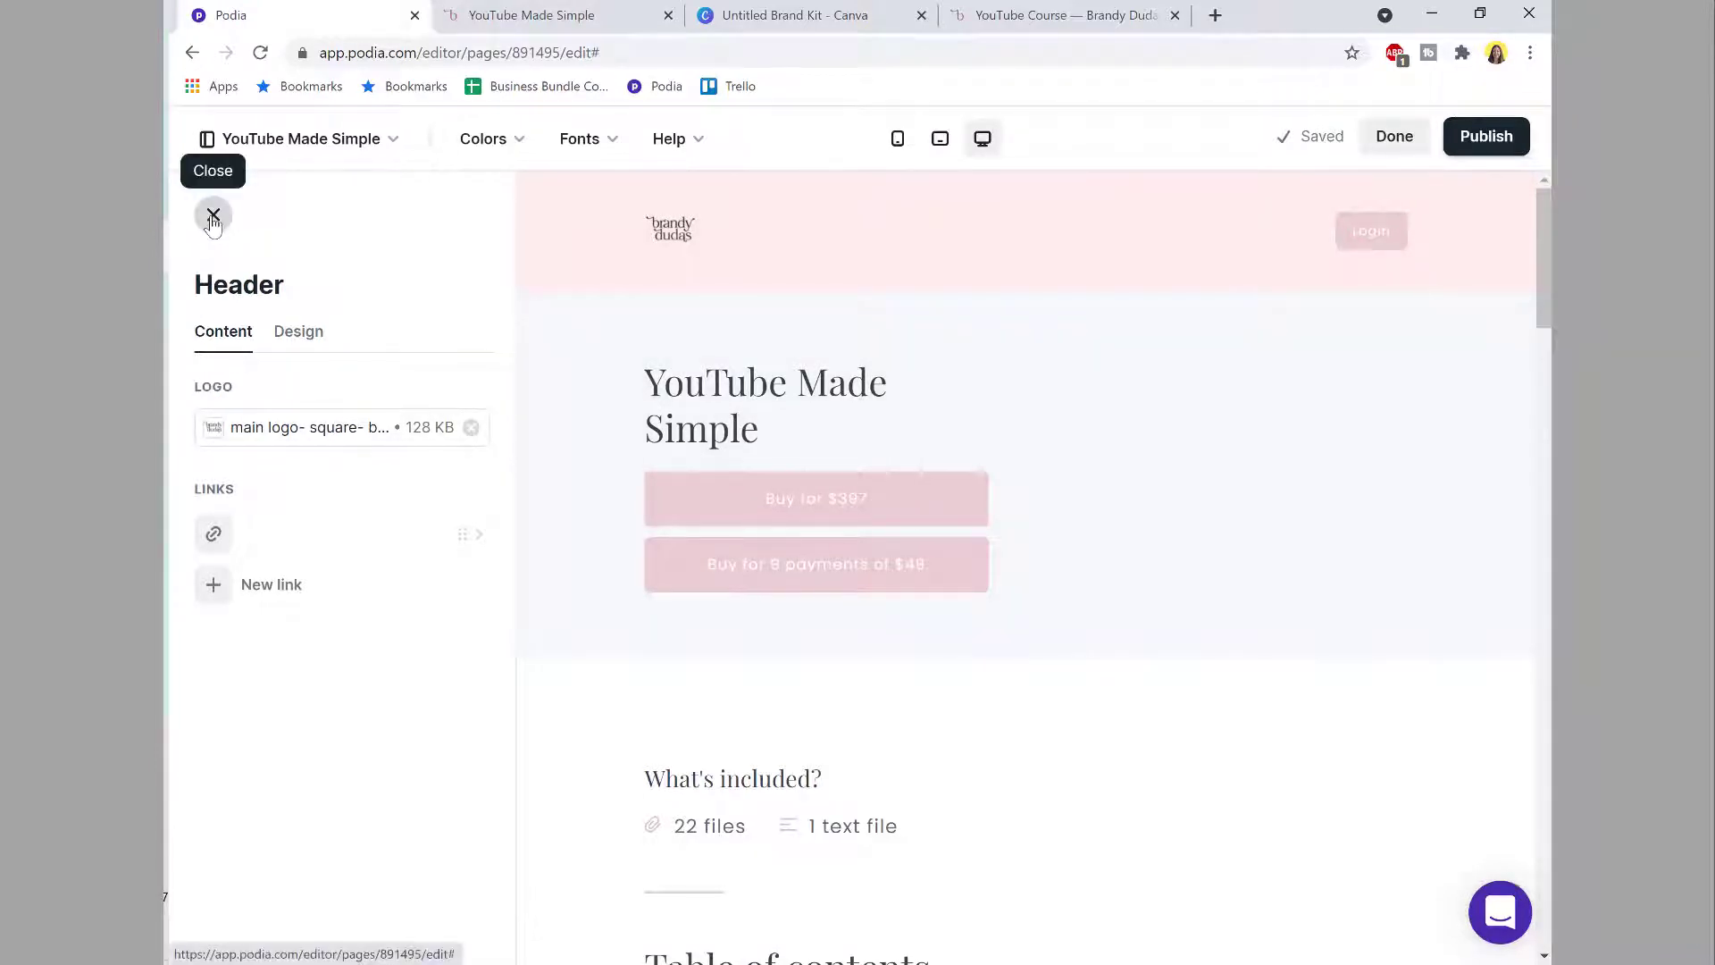
Step: Try the default and dark color themes on the header and return to the custom theme
{"action": "left_click", "coordinate": [301, 334]}
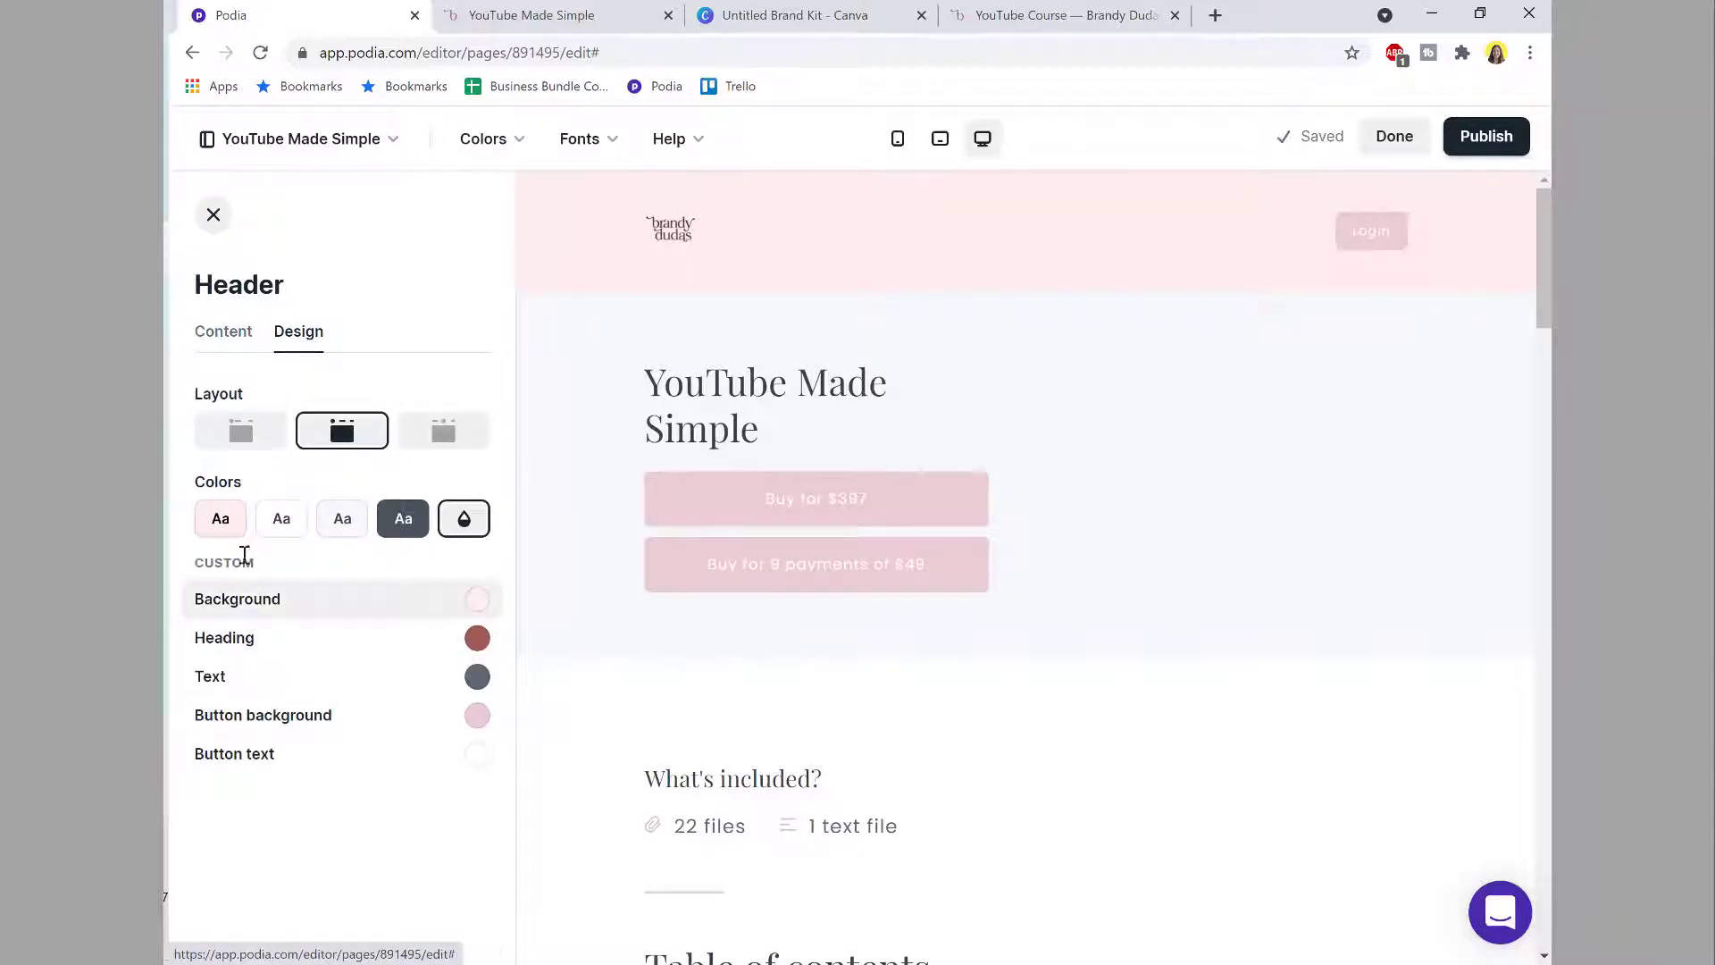
{"action": "left_click", "coordinate": [221, 520]}
{"action": "left_click", "coordinate": [403, 518]}
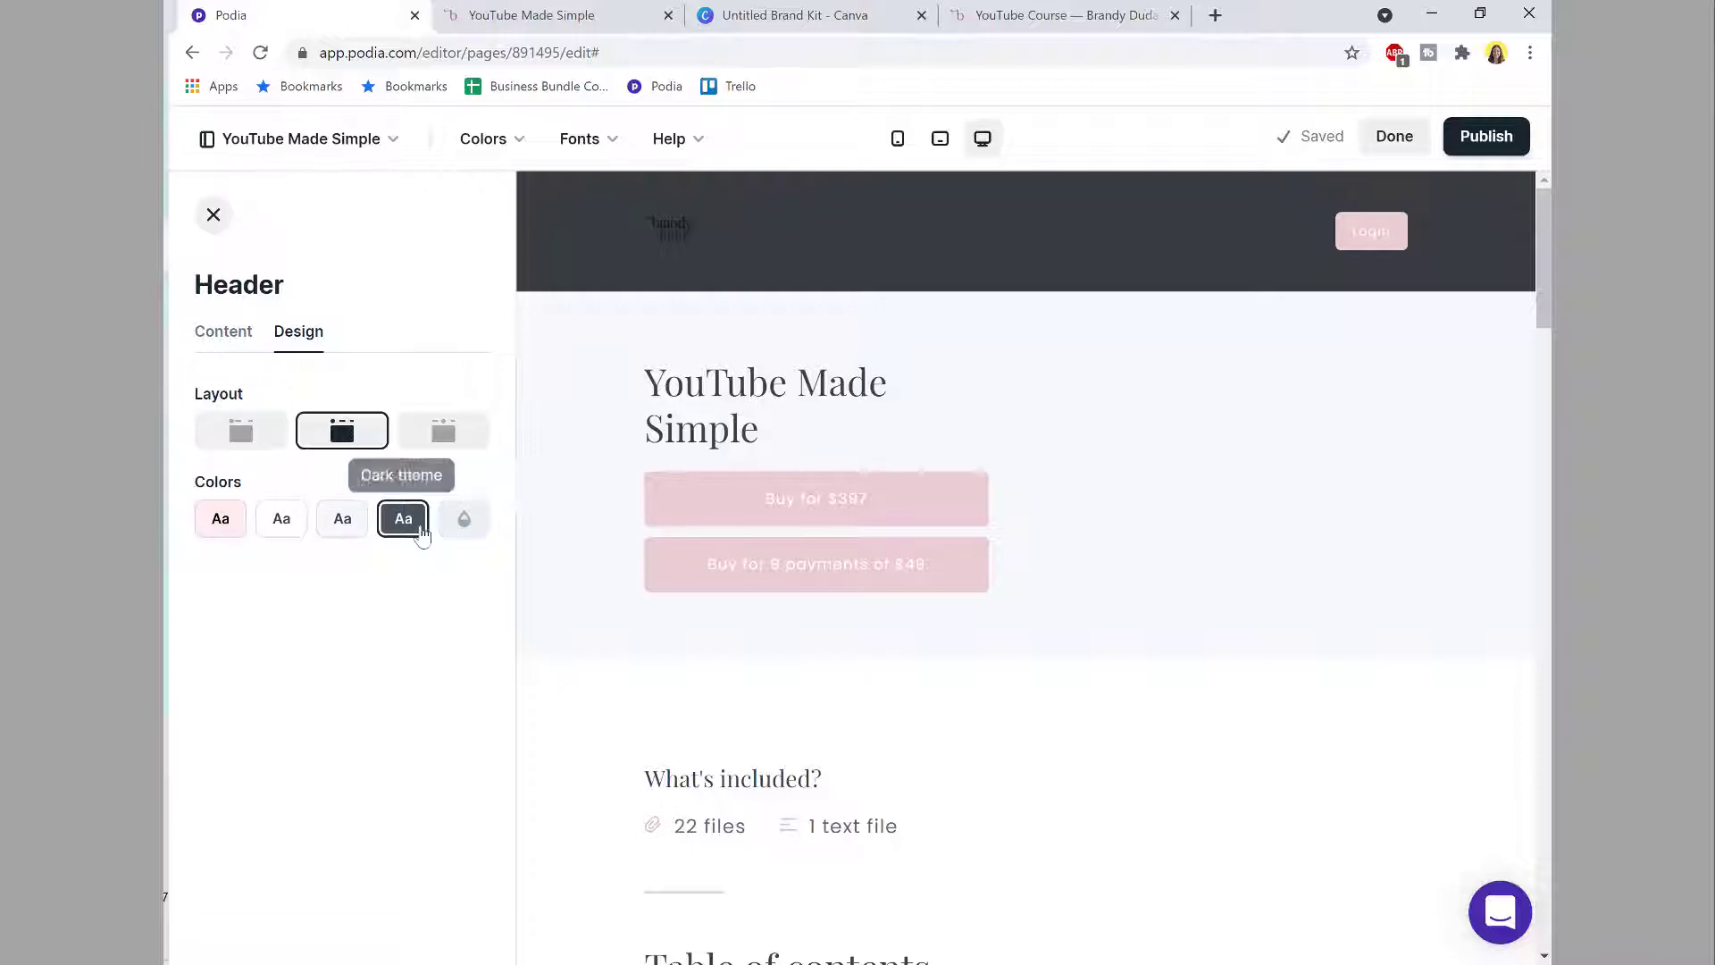
{"action": "left_click", "coordinate": [479, 536]}
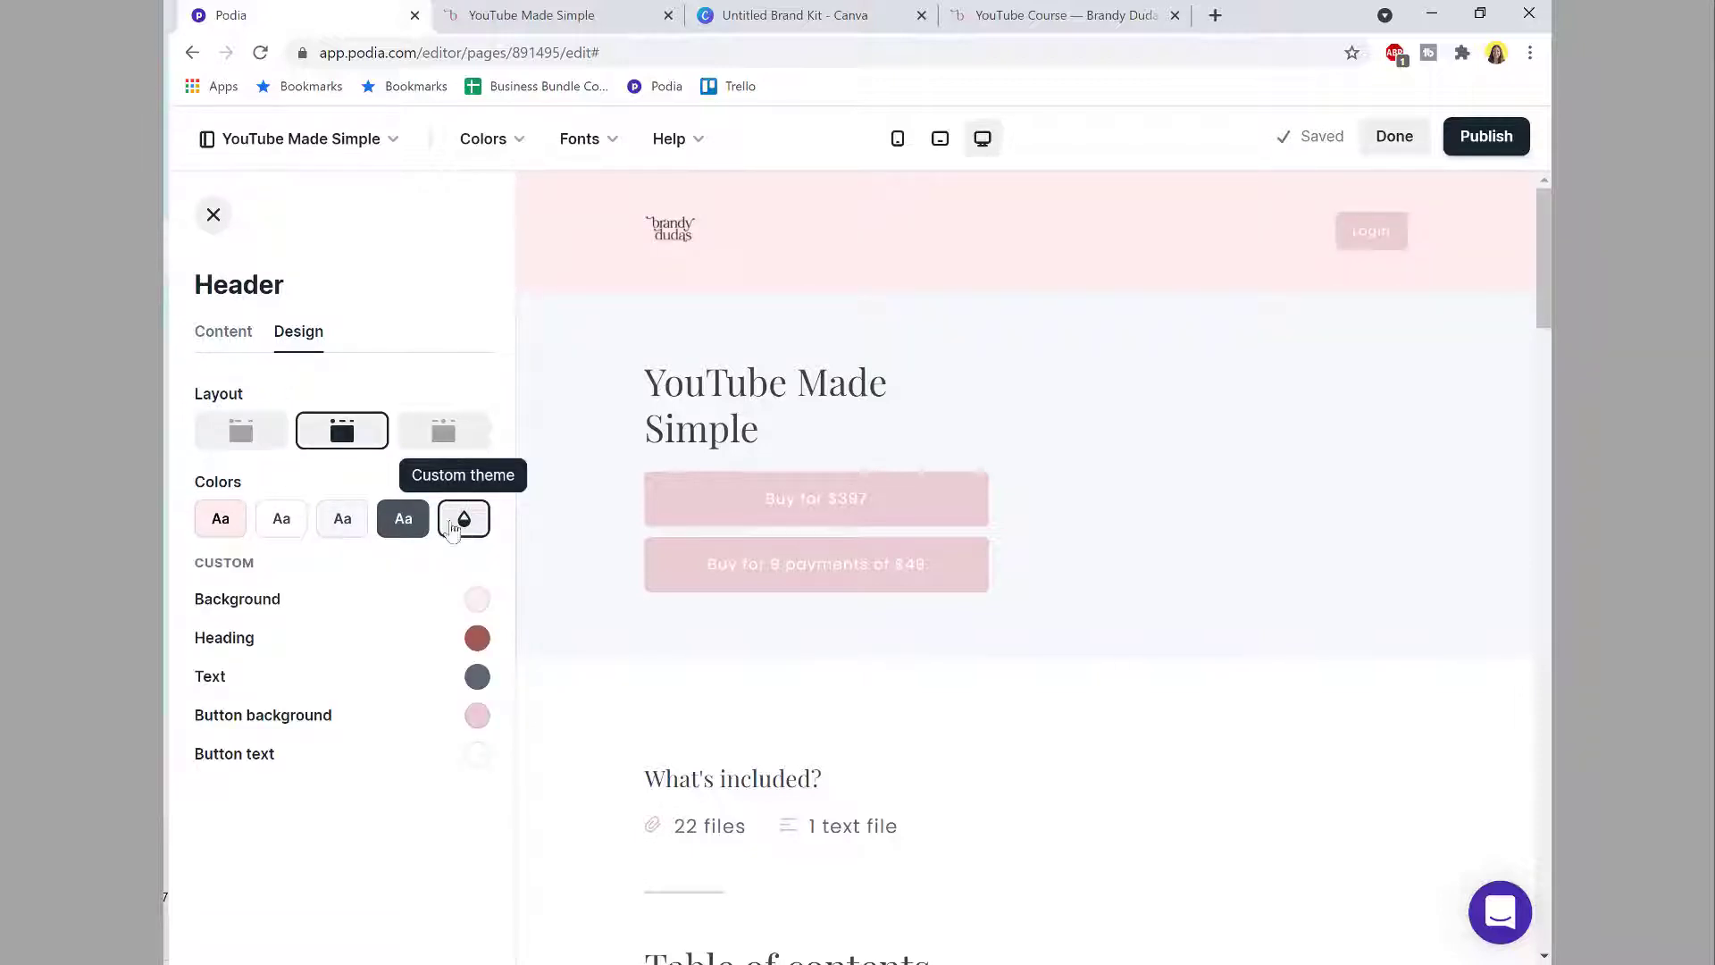
Step: Try F2DCDF and 7D3943 as the header's custom background color and consult the brand colours in the sticky note
{"action": "left_click", "coordinate": [476, 600]}
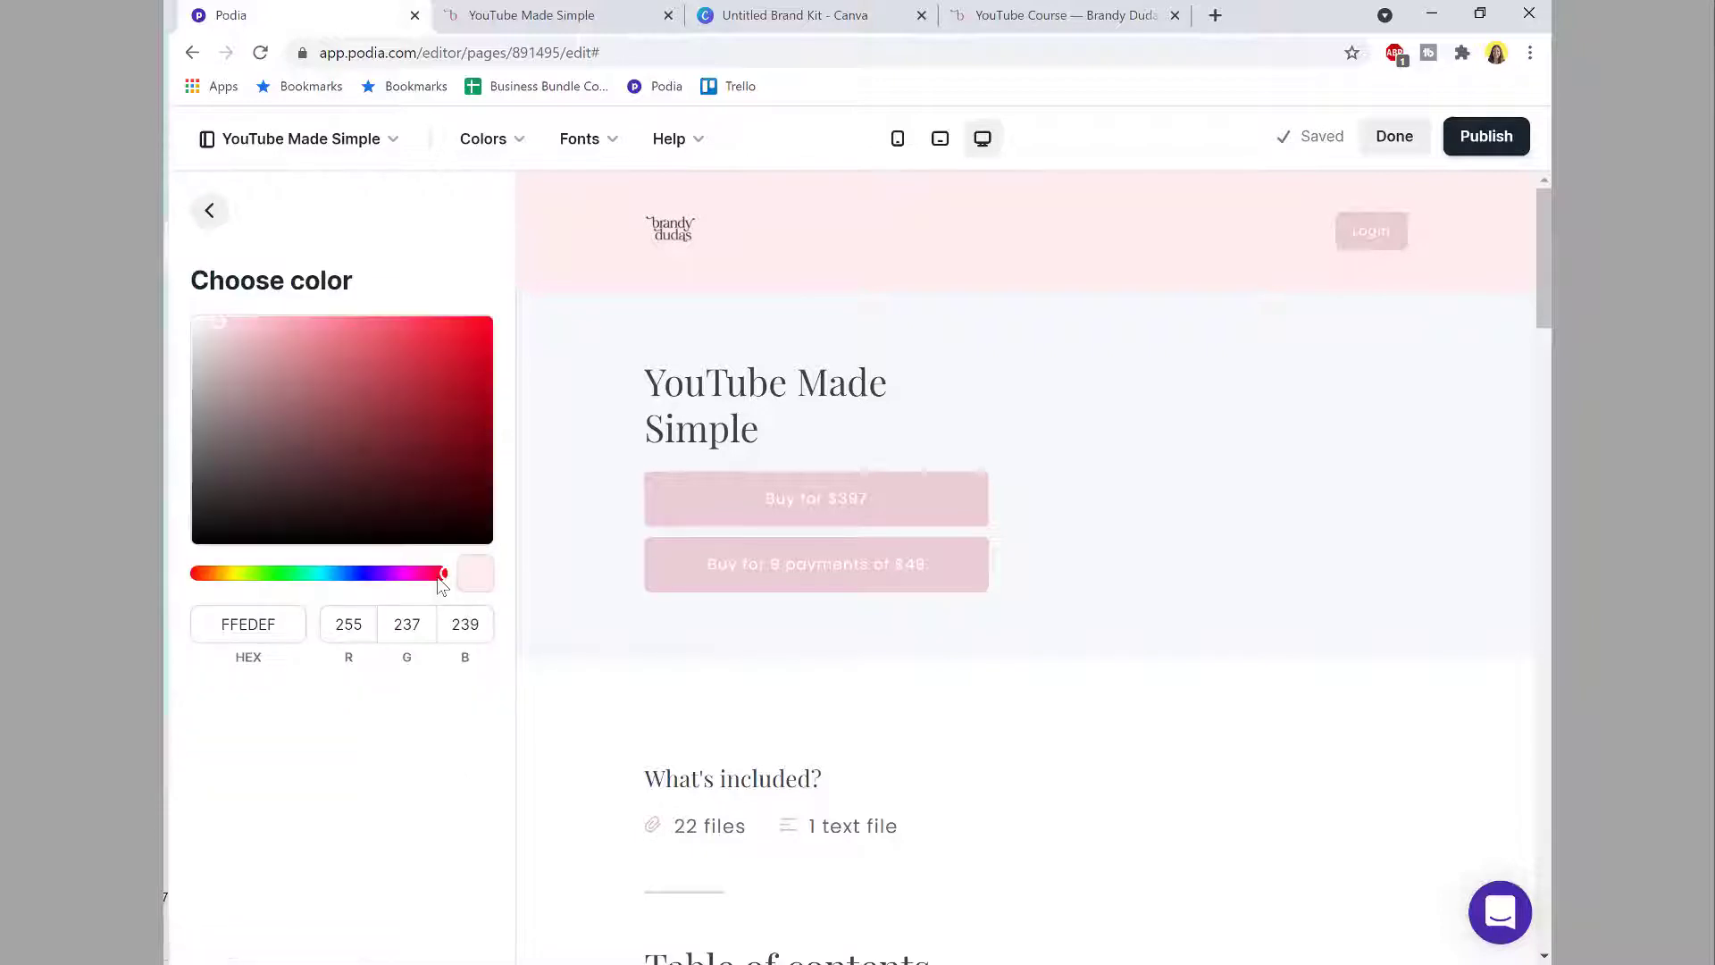
{"action": "left_click", "coordinate": [221, 330]}
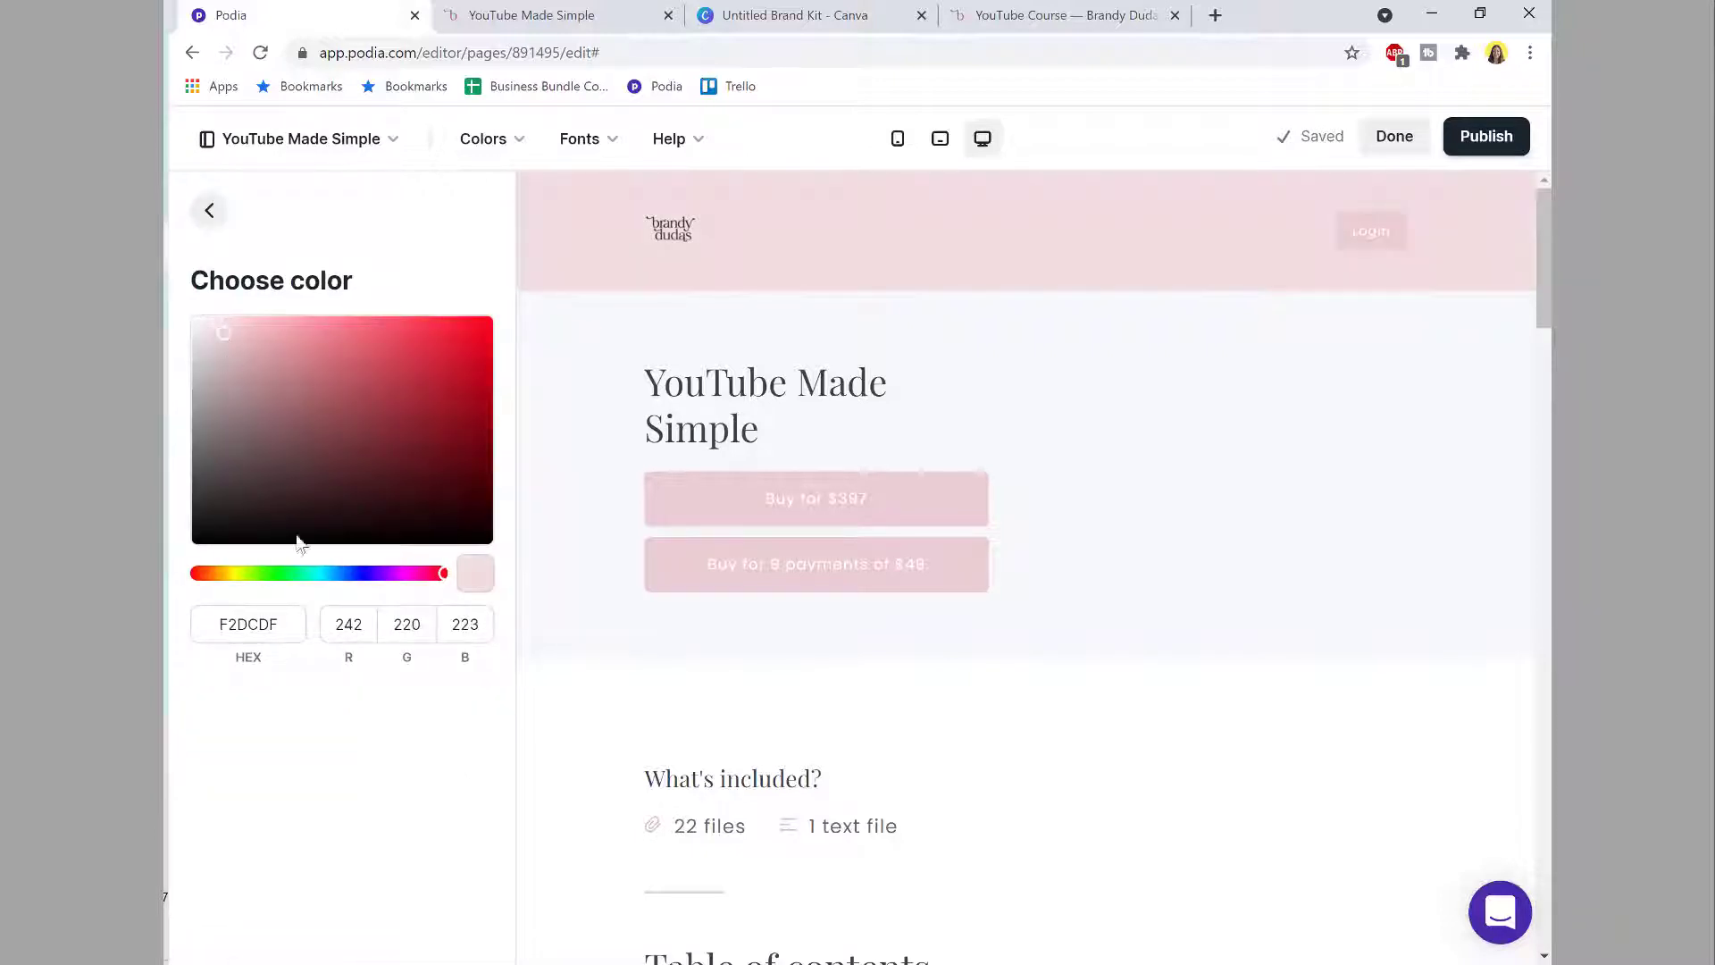
{"action": "left_click", "coordinate": [358, 437]}
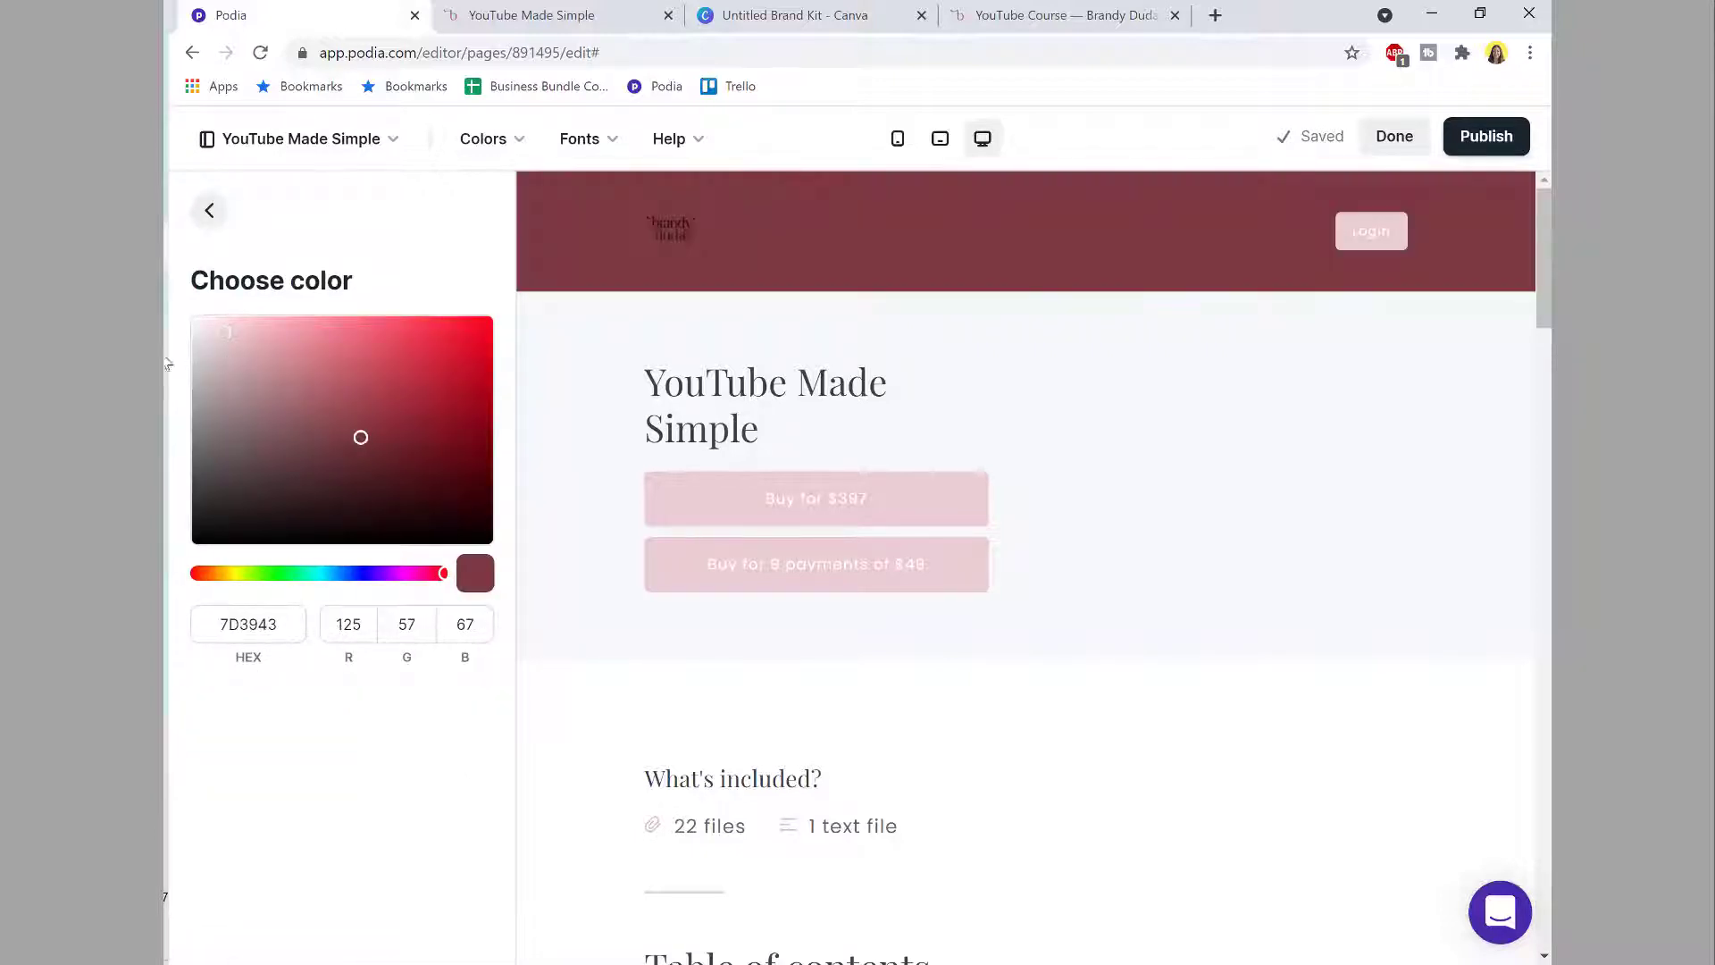
{"action": "key", "text": "alt+Tab"}
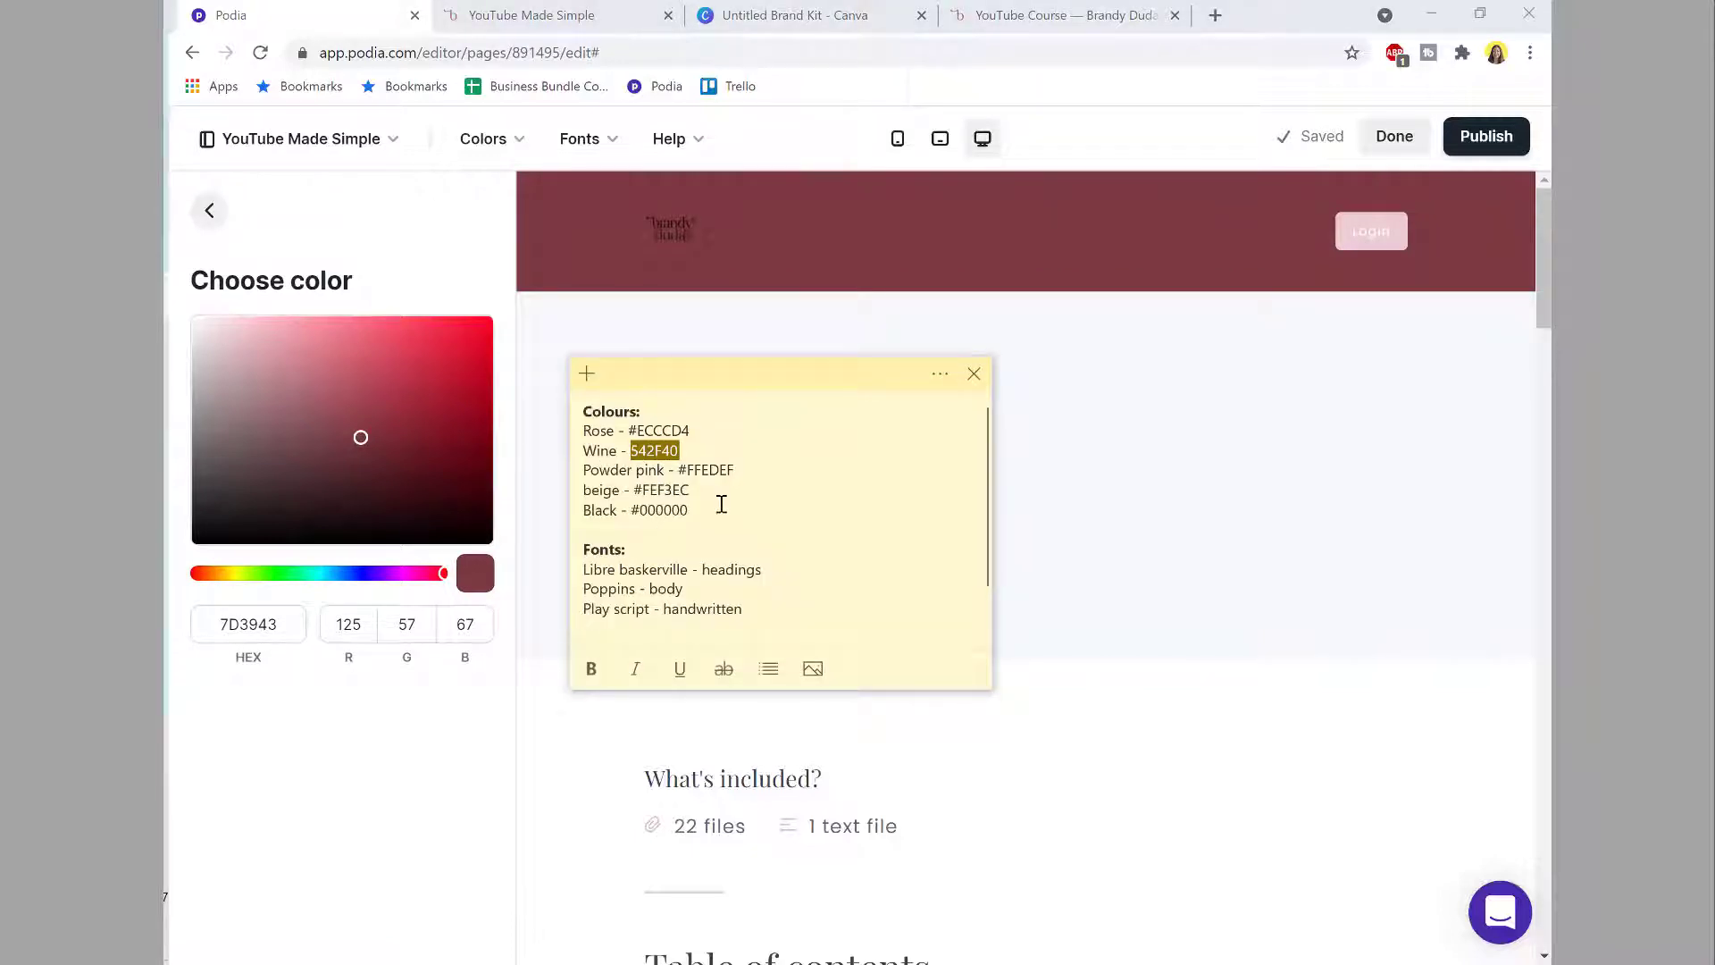
{"action": "left_click", "coordinate": [973, 373]}
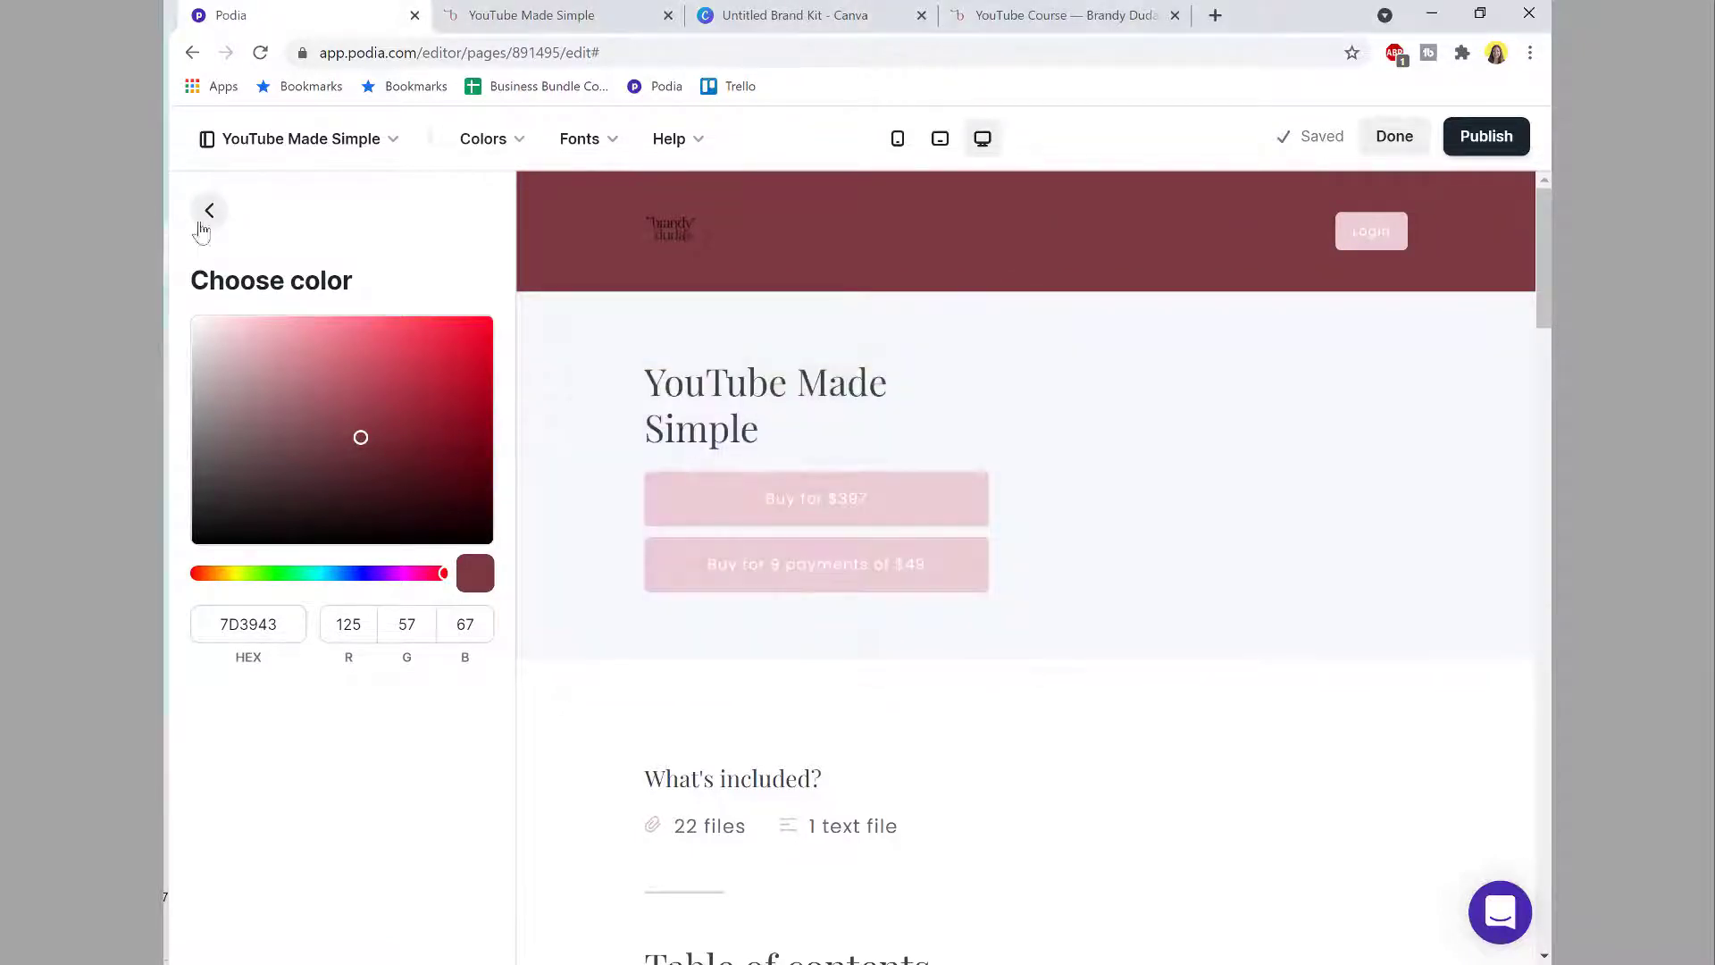
Step: Apply the Default theme to the header and close the header settings
{"action": "left_click", "coordinate": [209, 211]}
{"action": "left_click", "coordinate": [223, 521]}
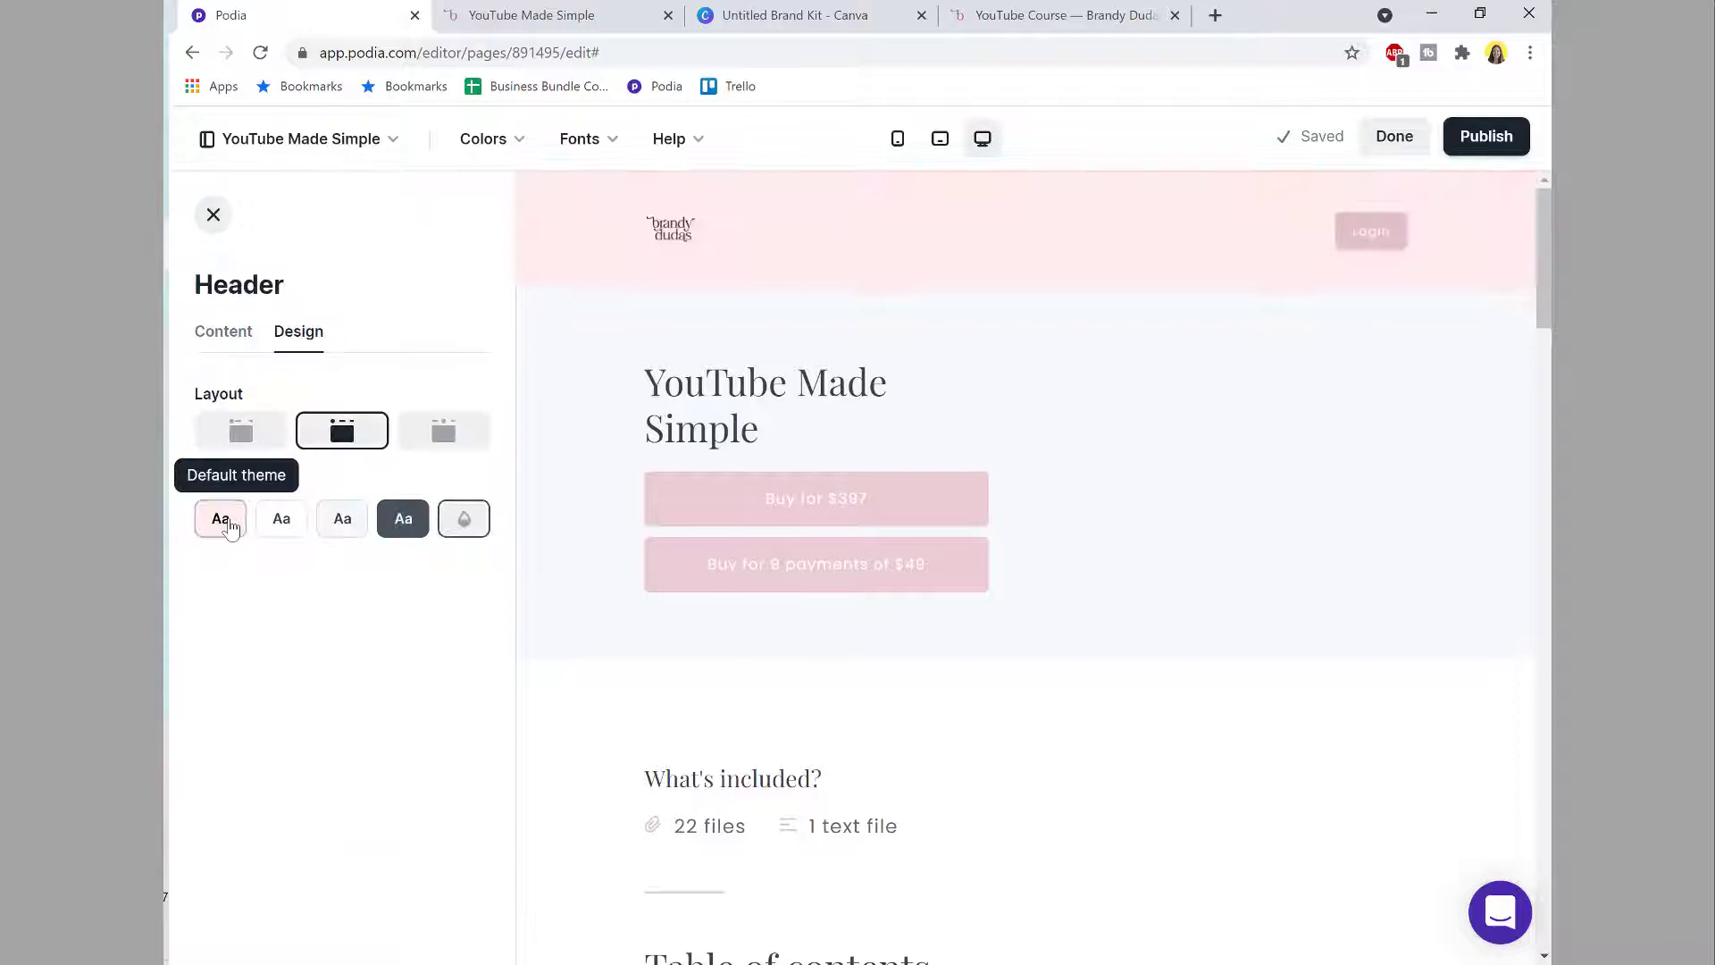
{"action": "left_click", "coordinate": [214, 217]}
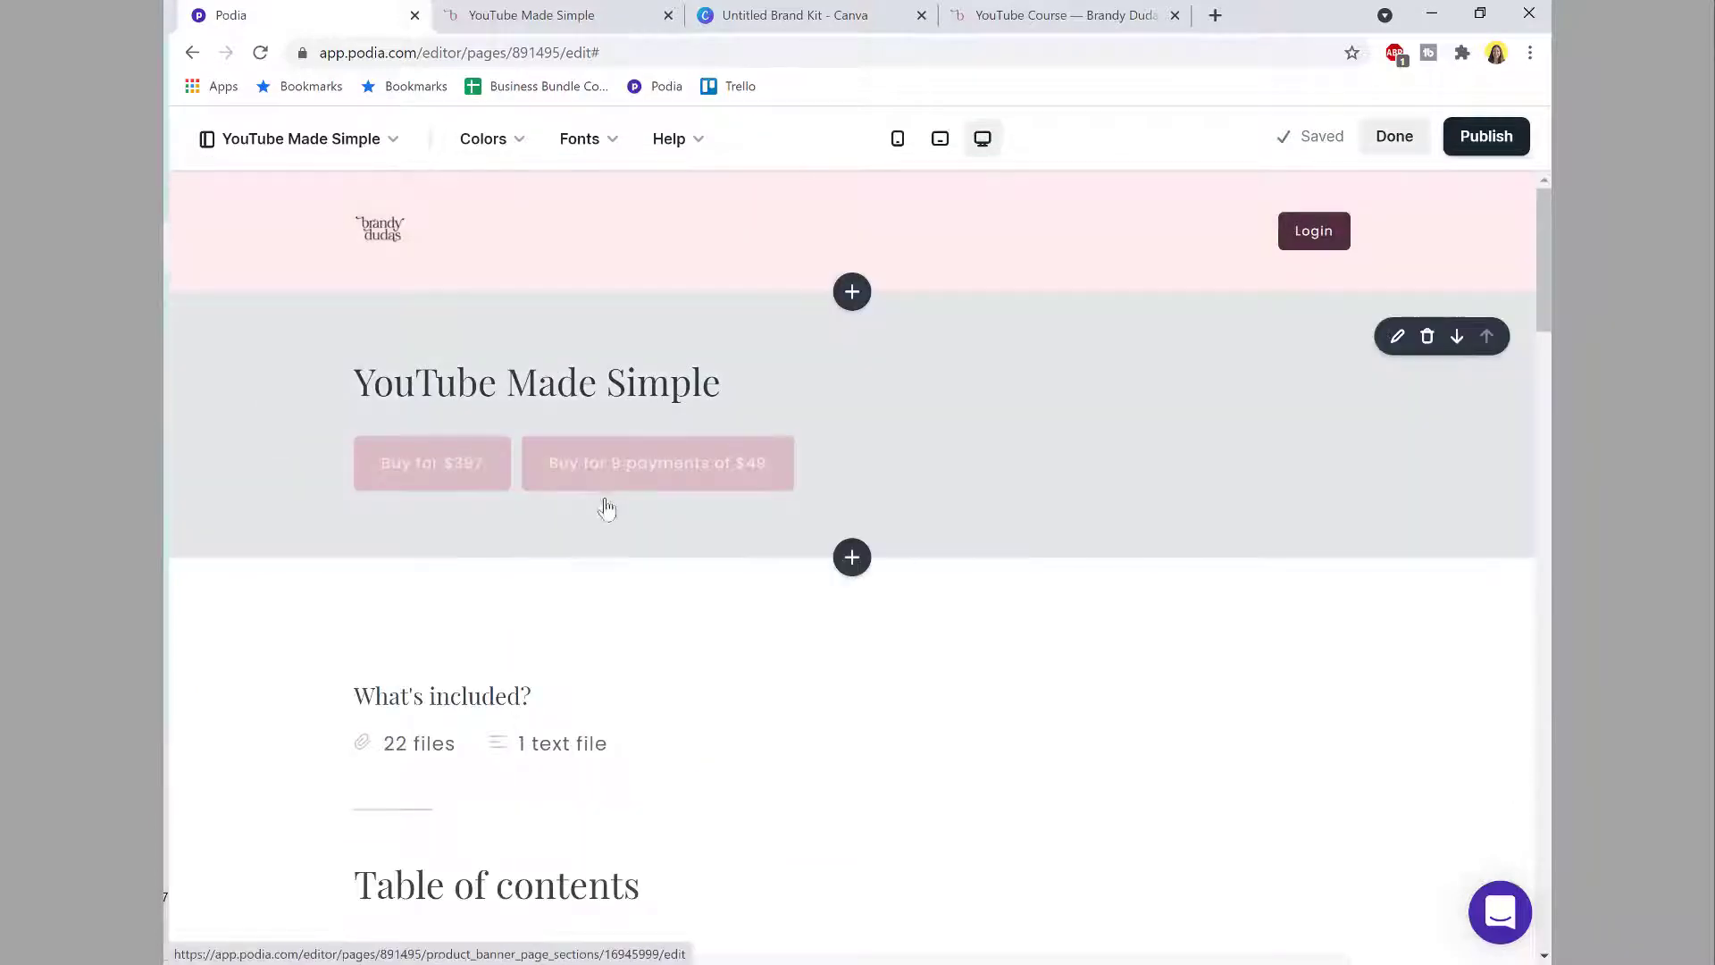
Step: Review the page's table of contents and delete the Product banner section below the header
{"action": "scroll", "coordinate": [852, 403], "scroll_direction": "down", "scroll_amount": 10}
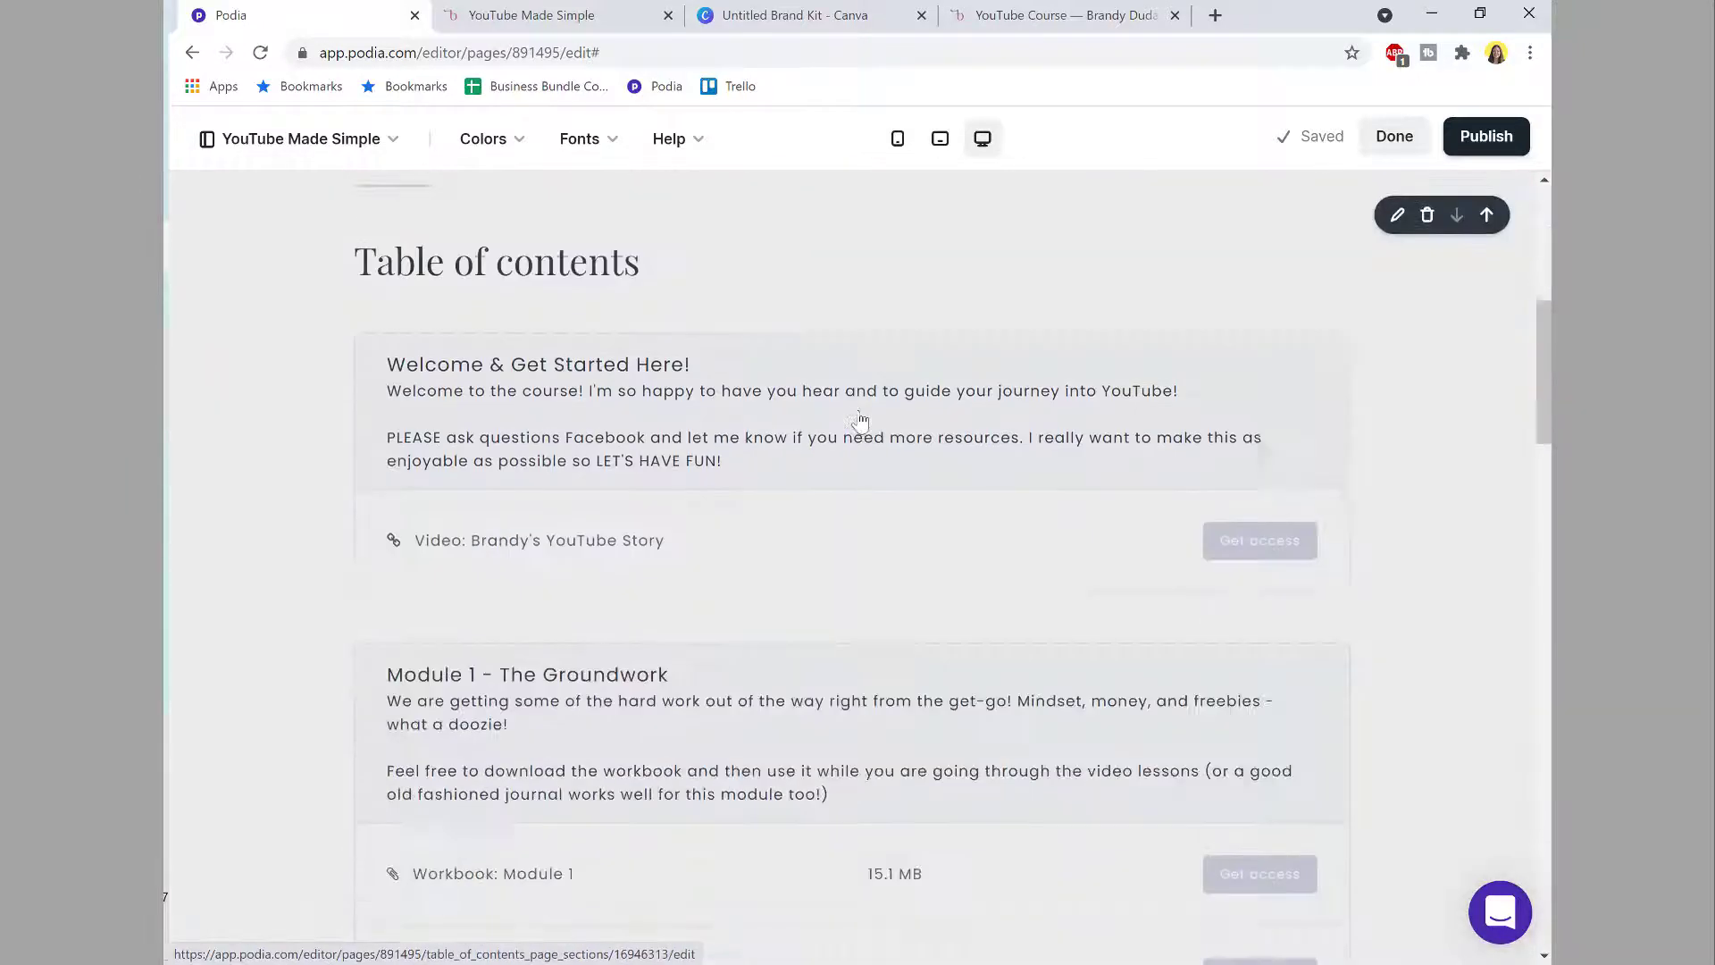
{"action": "scroll", "coordinate": [858, 421], "scroll_direction": "down", "scroll_amount": 20}
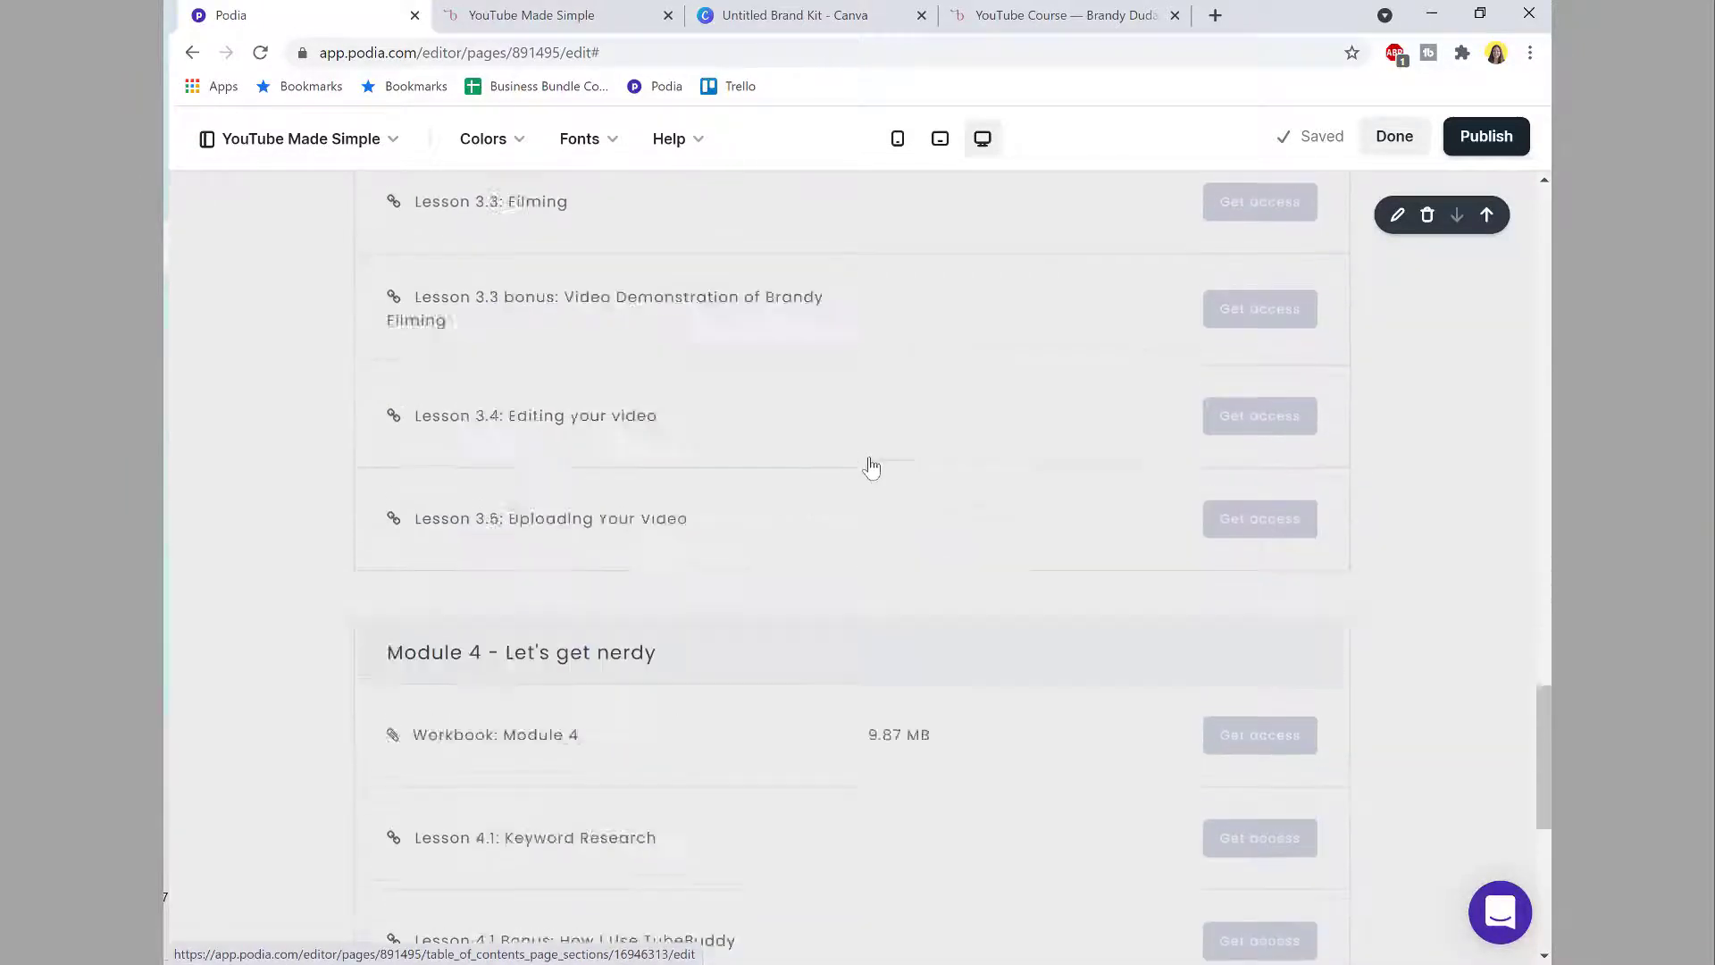
{"action": "scroll", "coordinate": [869, 468], "scroll_direction": "down", "scroll_amount": 5}
{"action": "scroll", "coordinate": [864, 472], "scroll_direction": "up", "scroll_amount": 20}
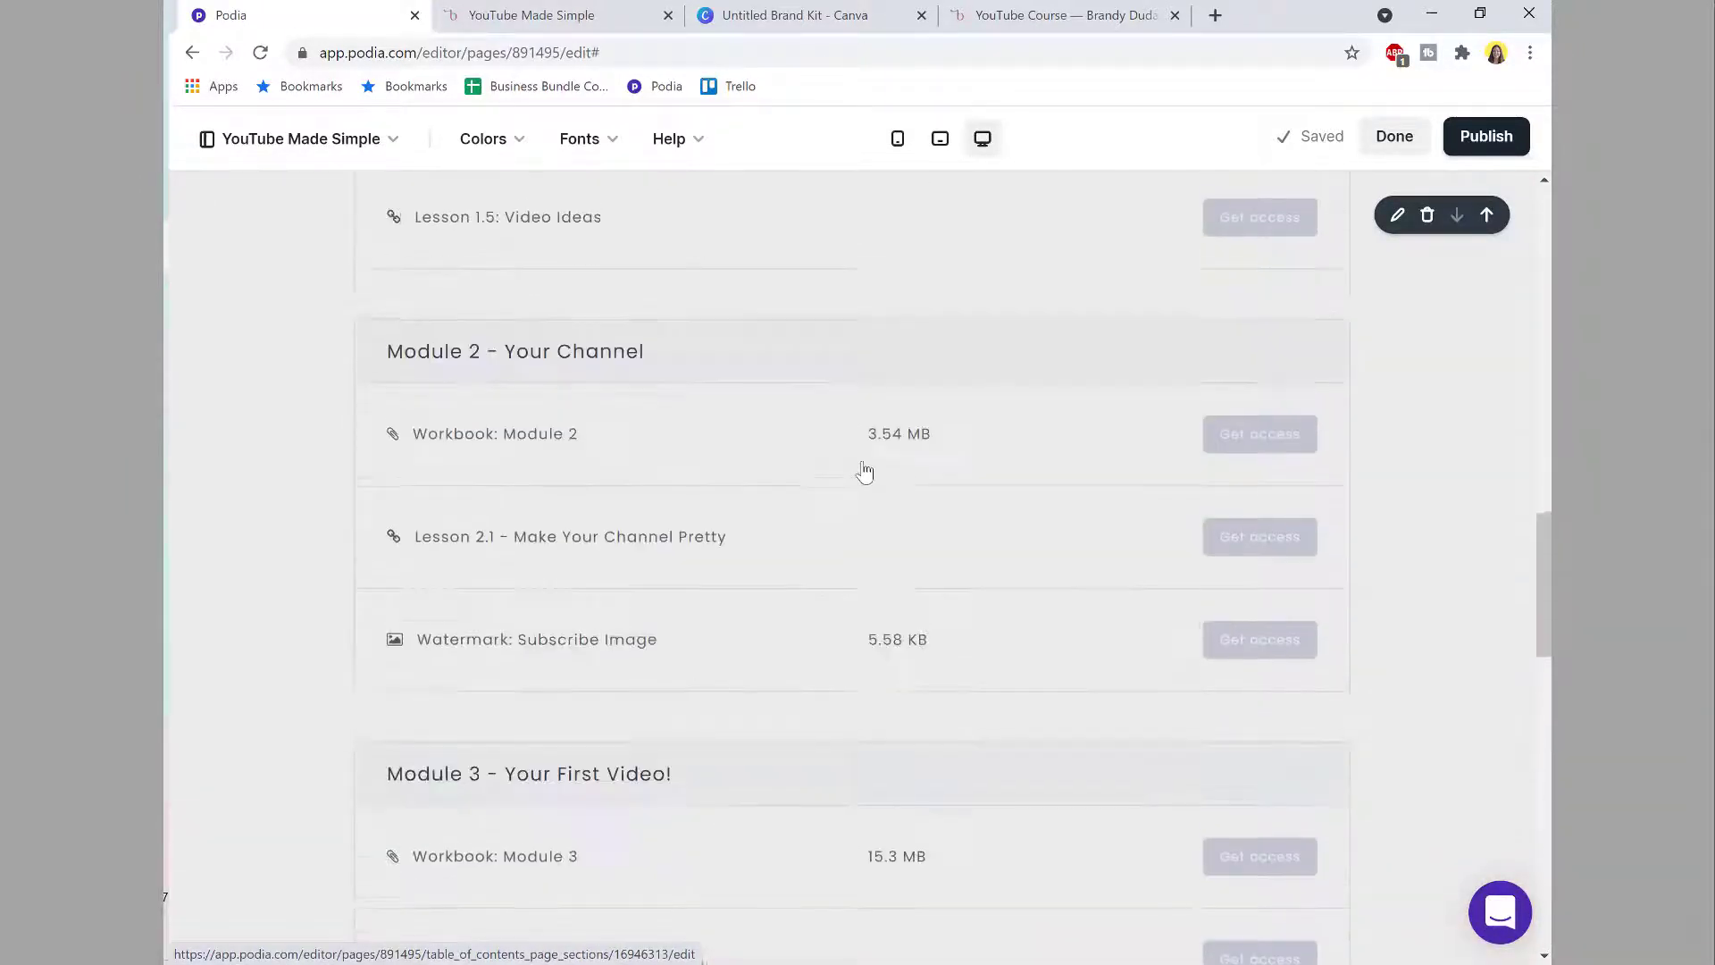
{"action": "scroll", "coordinate": [865, 471], "scroll_direction": "up", "scroll_amount": 12}
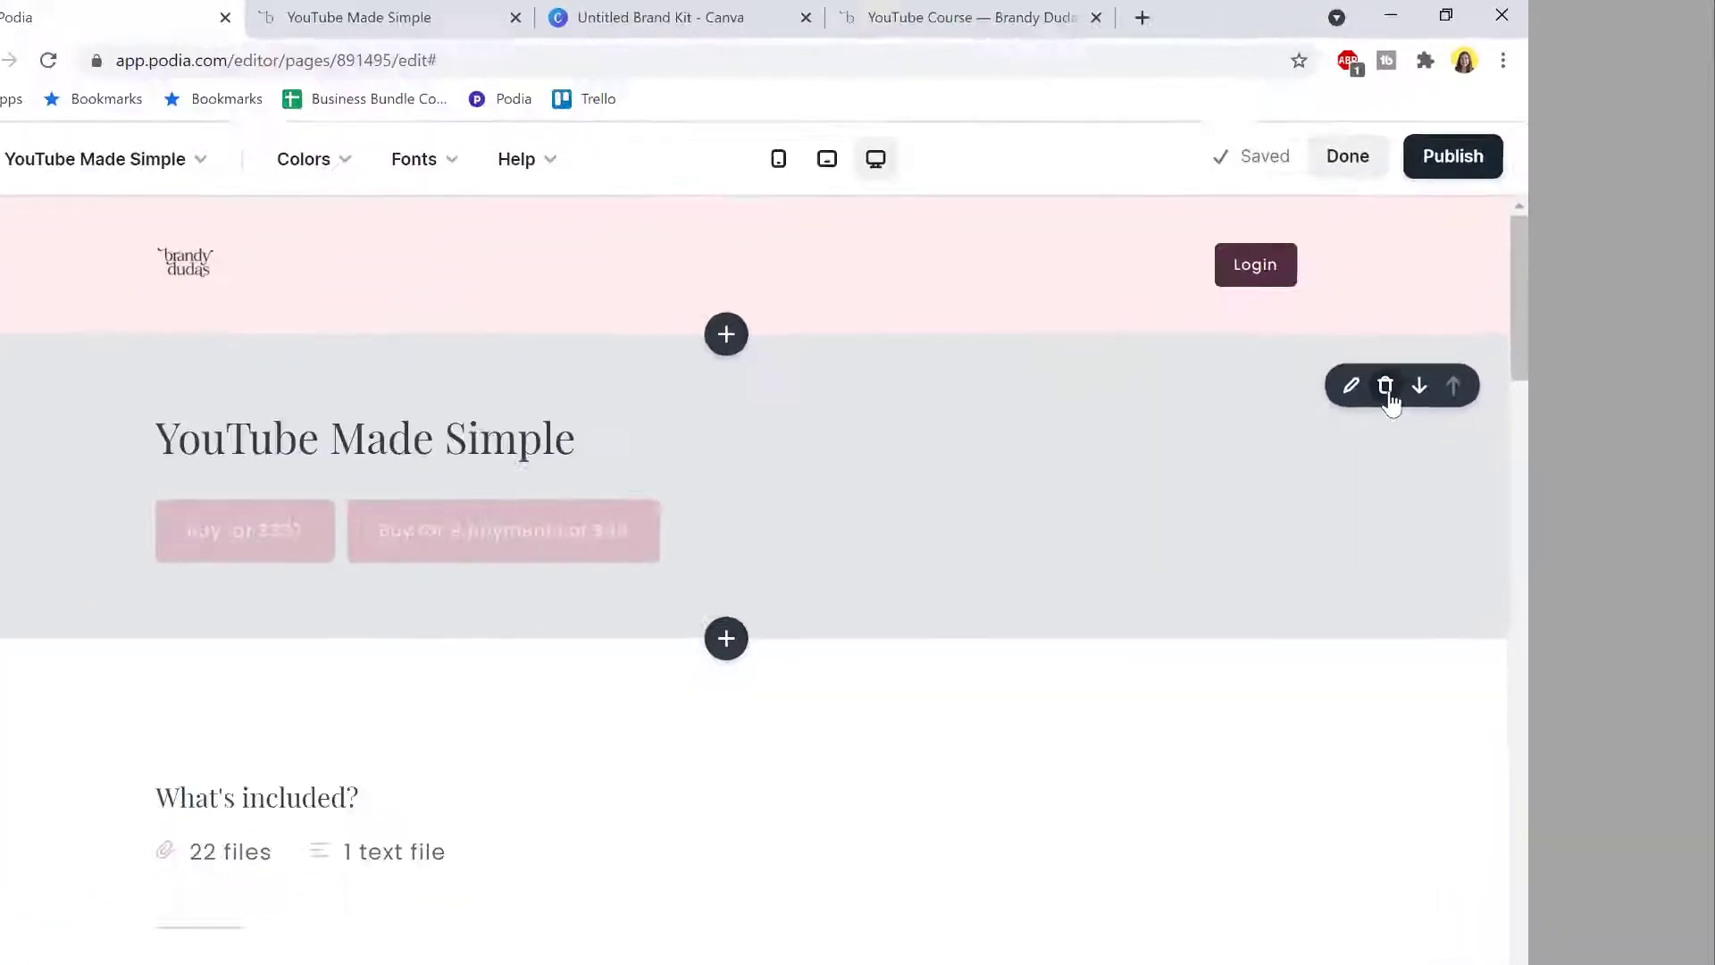
{"action": "left_click", "coordinate": [1385, 387]}
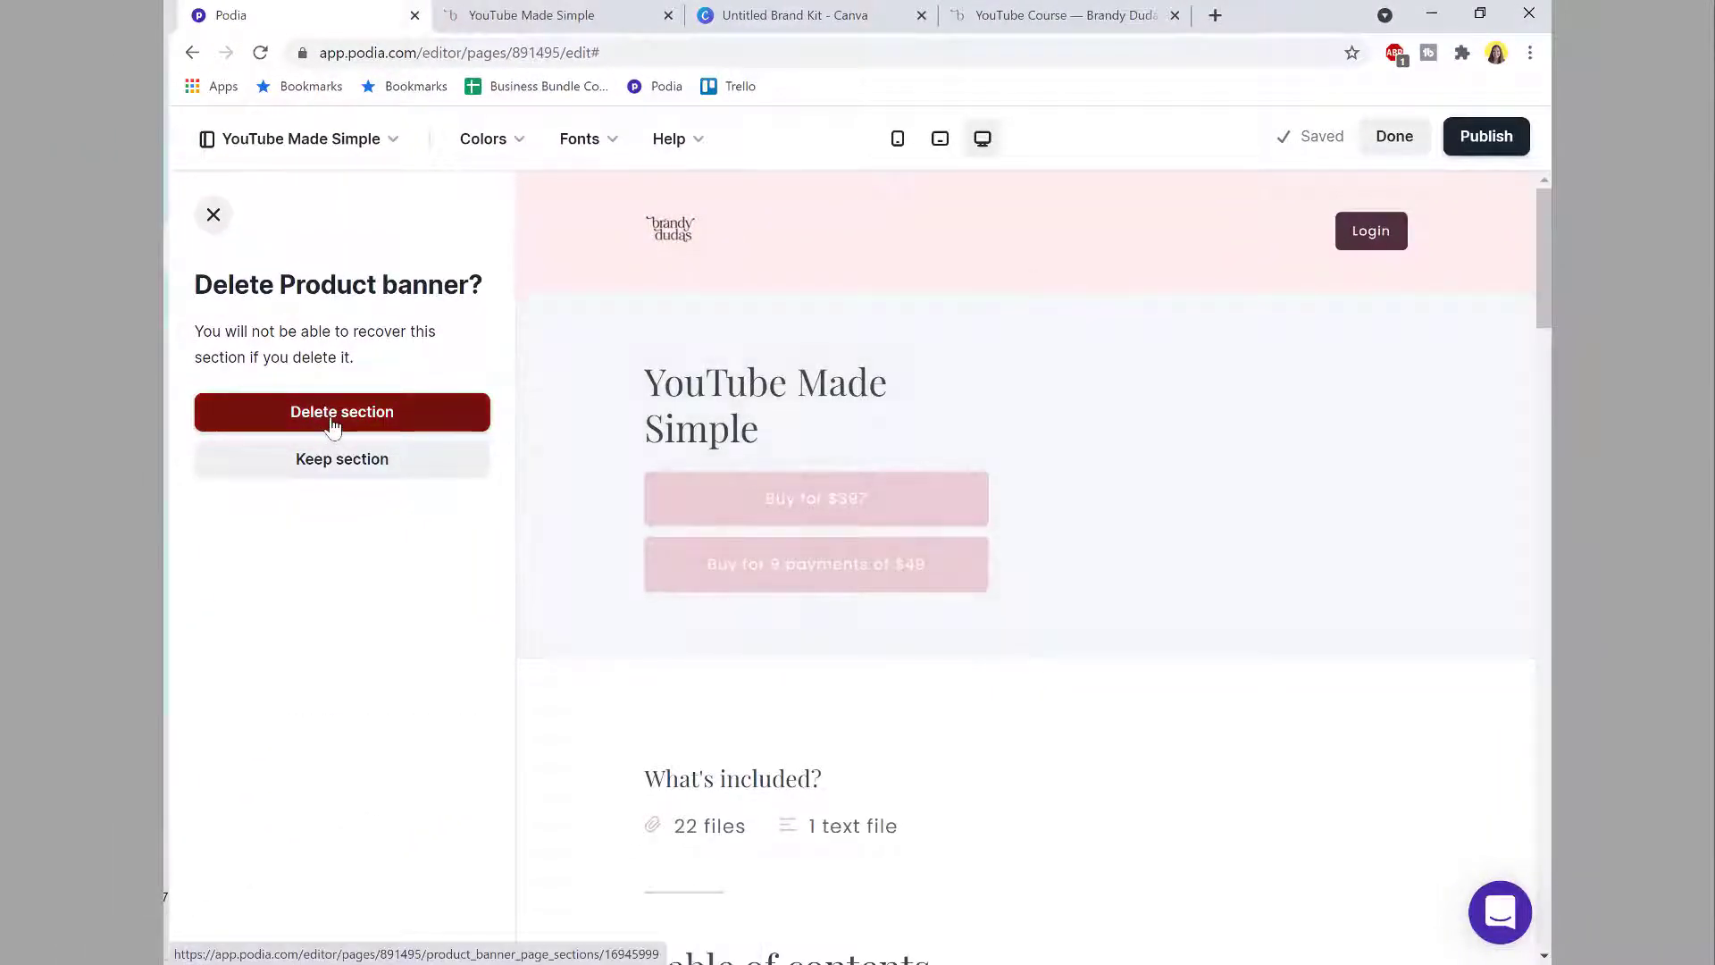
{"action": "left_click", "coordinate": [332, 413]}
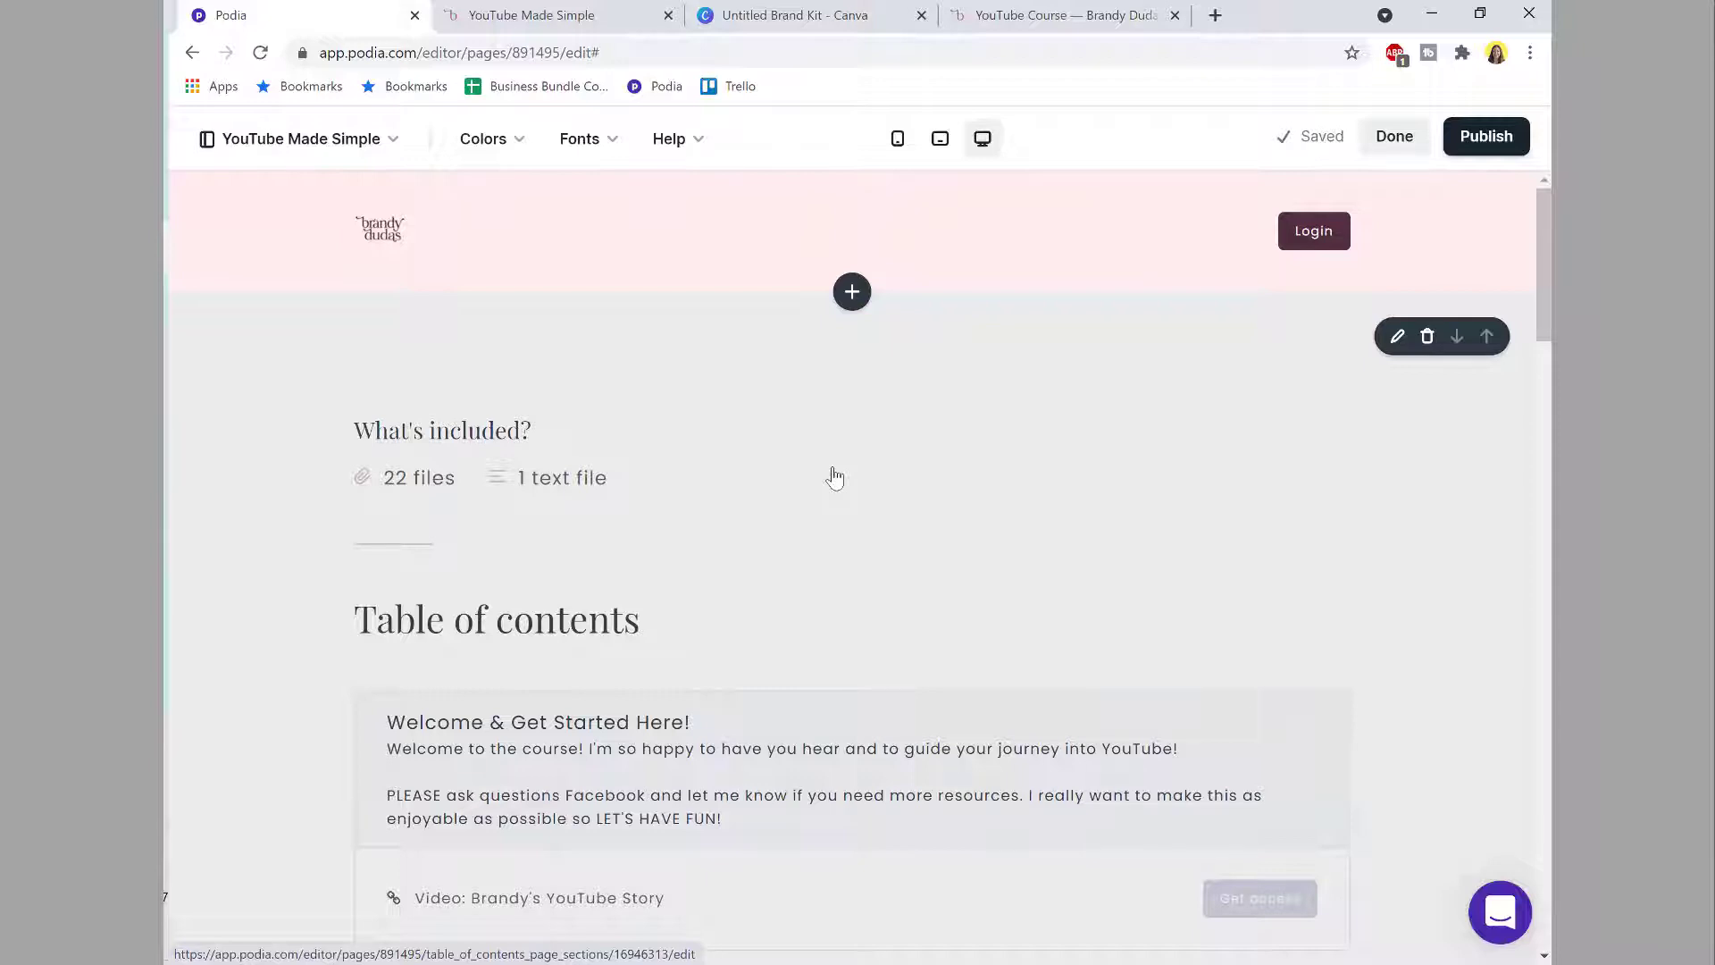
Step: Add a new Text section to the page and locate it in the preview
{"action": "scroll", "coordinate": [834, 478], "scroll_direction": "down", "scroll_amount": 9}
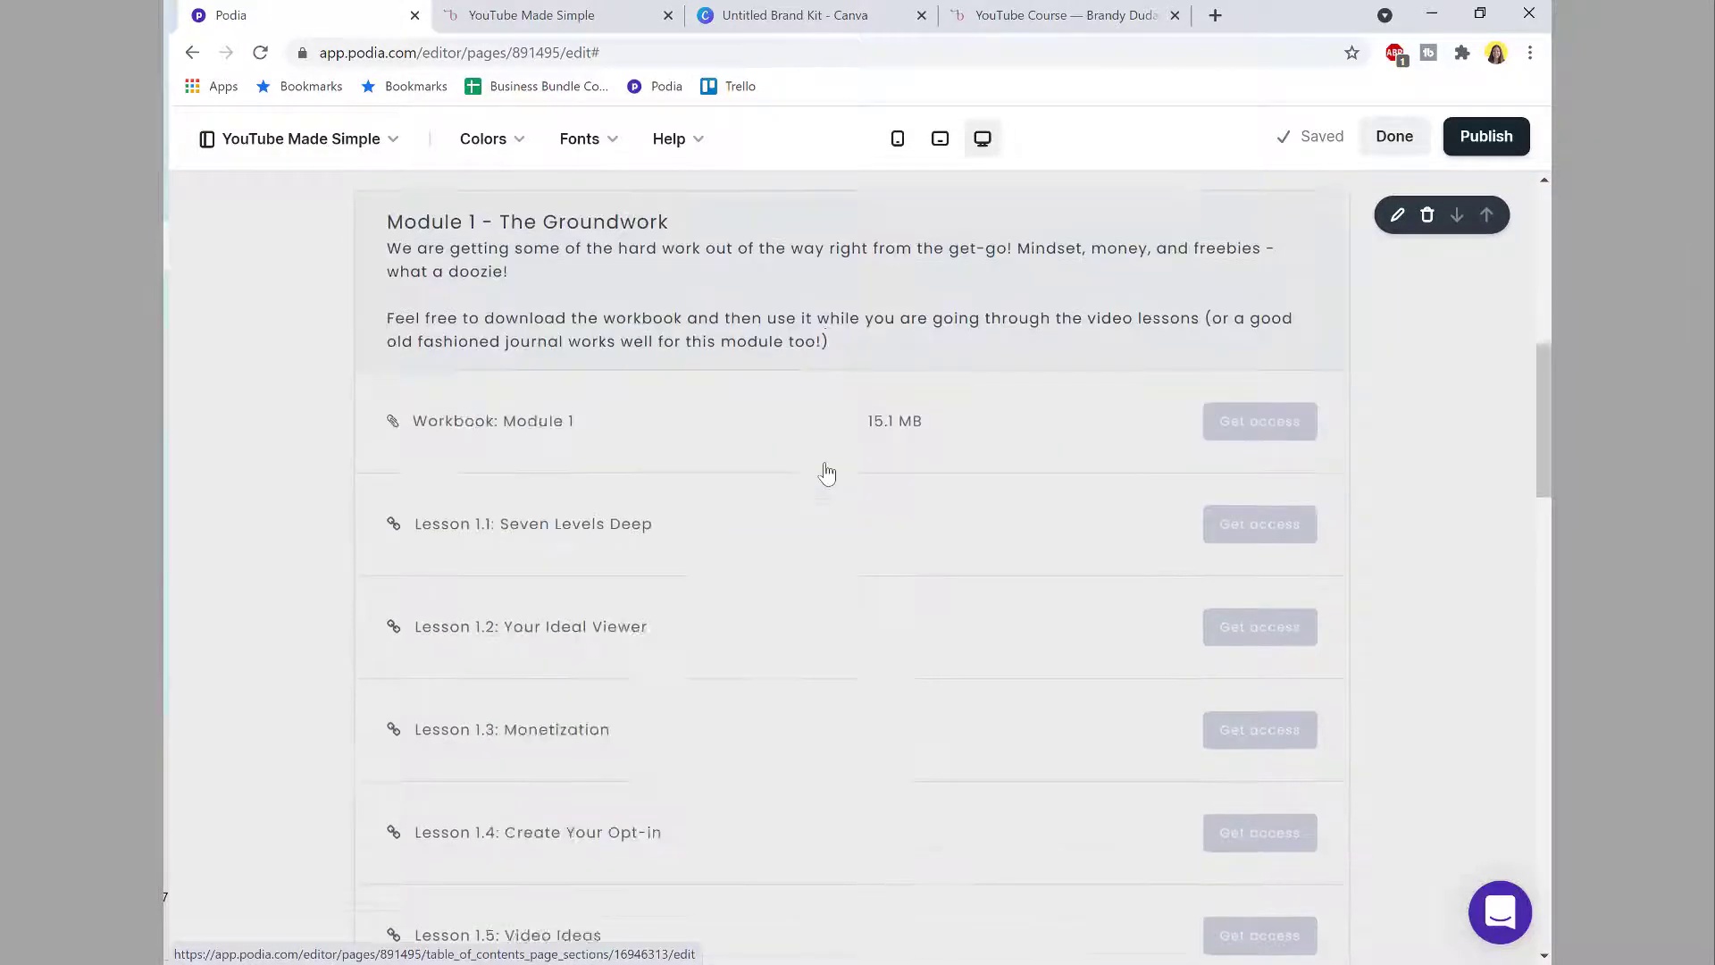
{"action": "scroll", "coordinate": [827, 473], "scroll_direction": "down", "scroll_amount": 20}
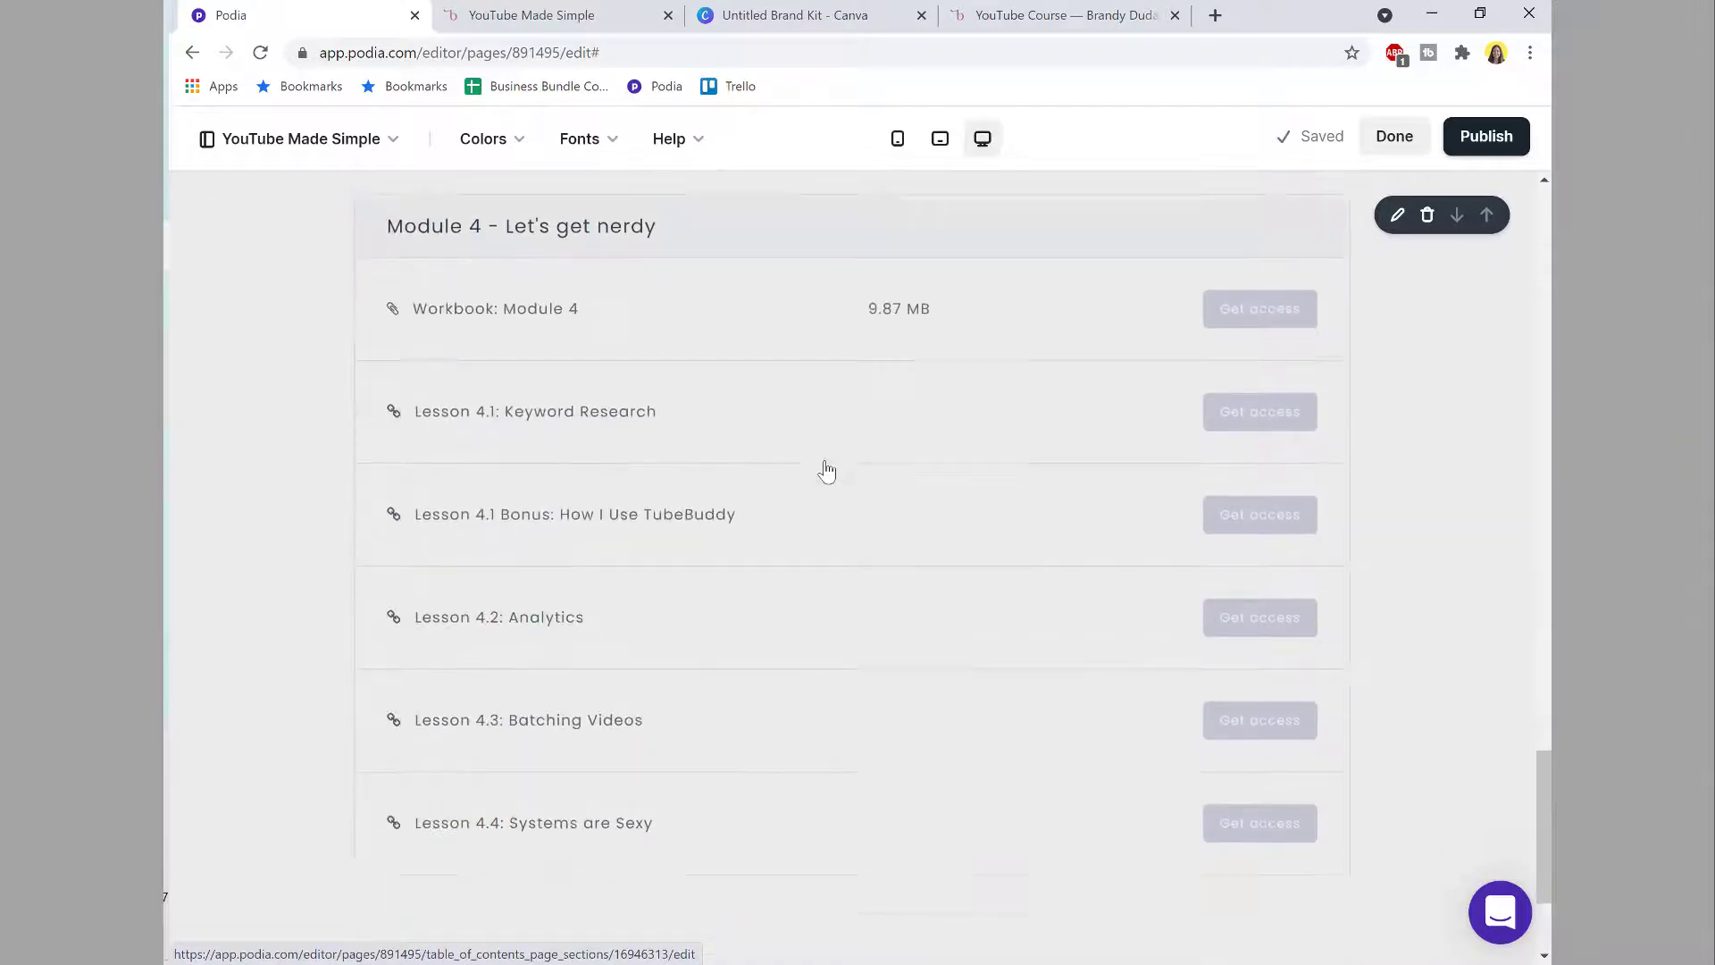
{"action": "scroll", "coordinate": [827, 472], "scroll_direction": "down", "scroll_amount": 3}
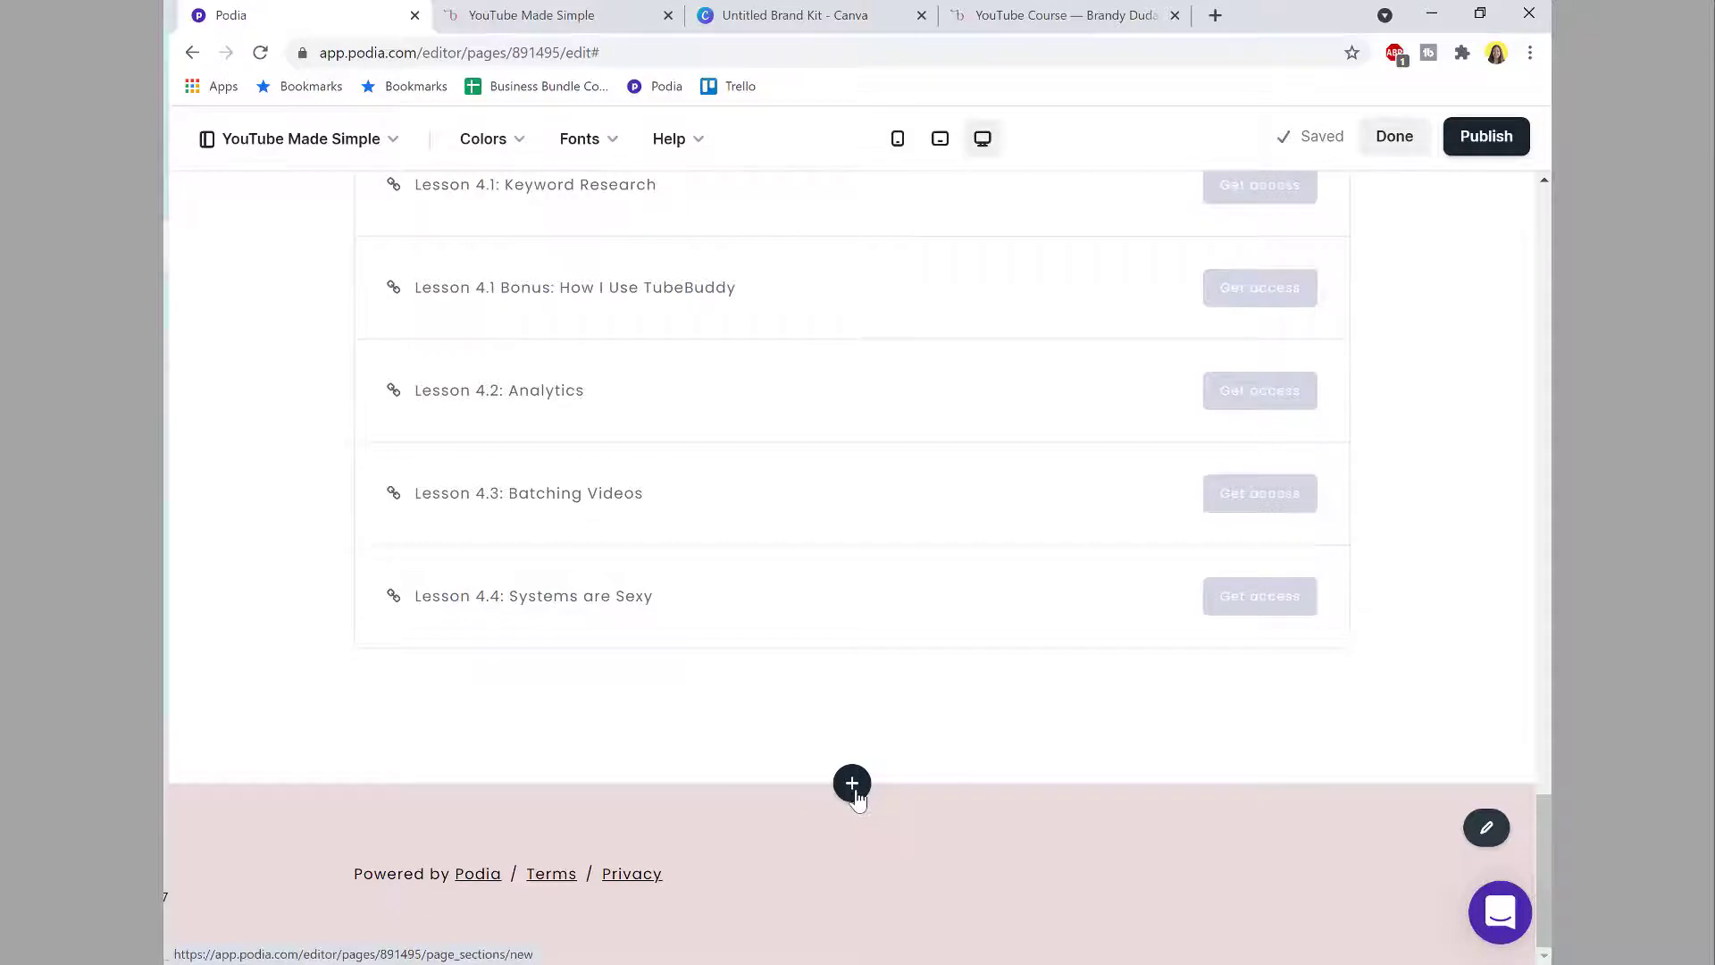
{"action": "left_click", "coordinate": [854, 790]}
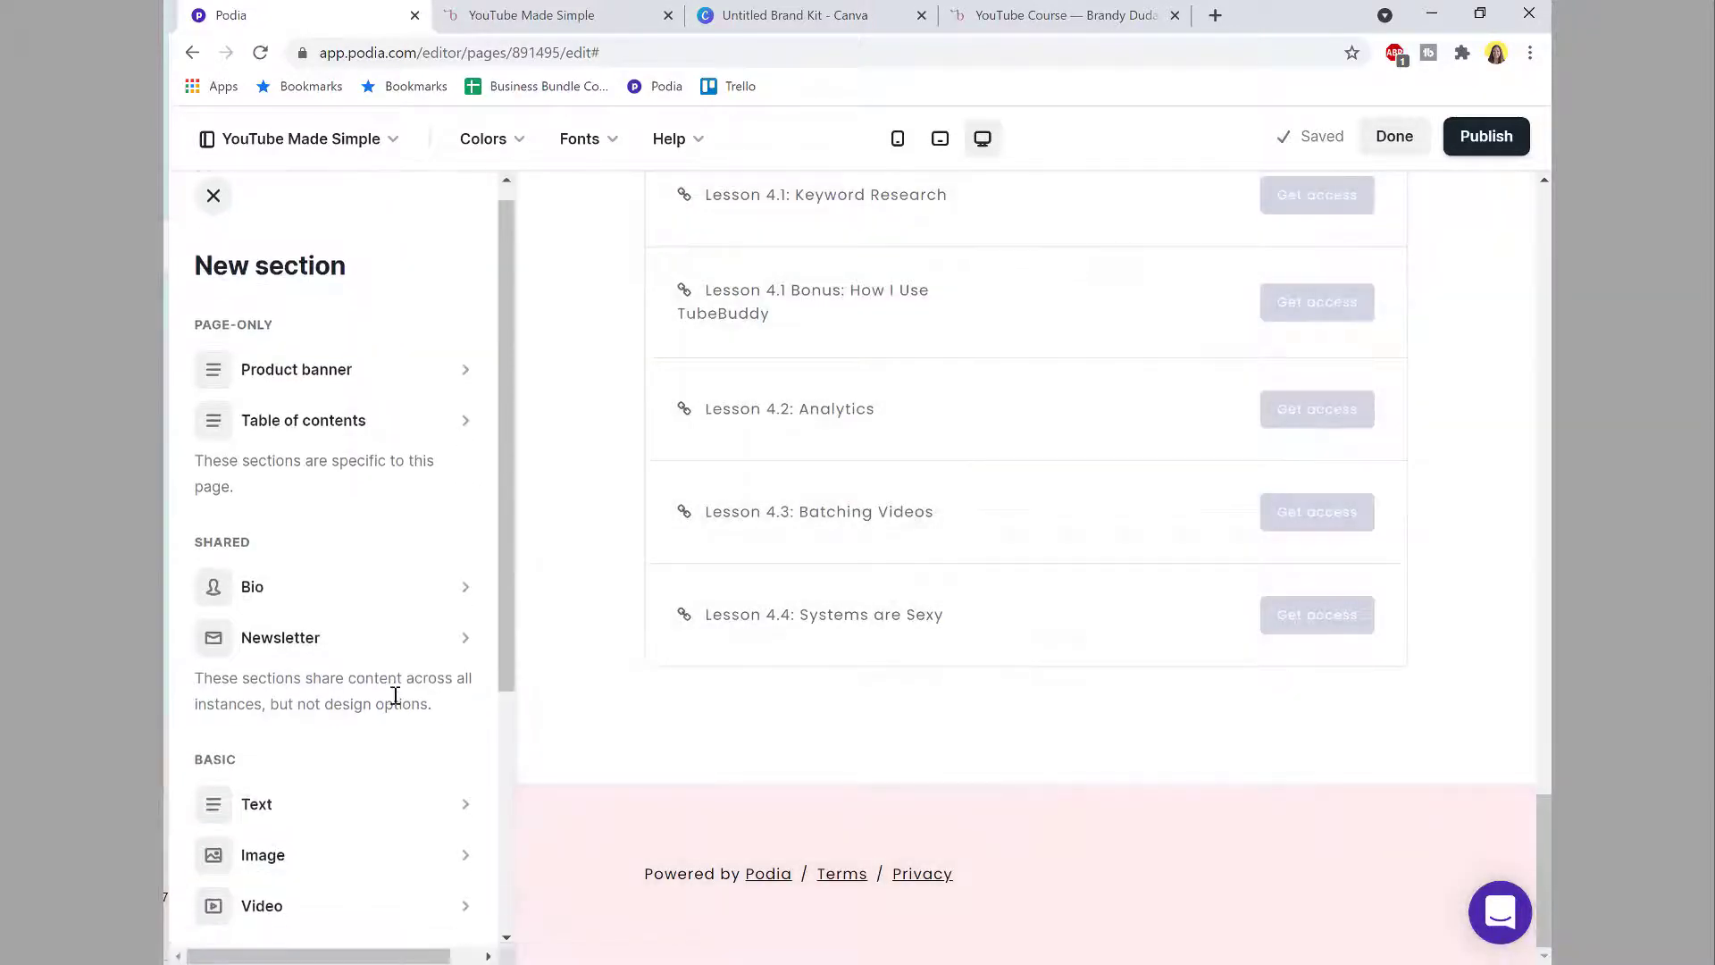
{"action": "scroll", "coordinate": [395, 695], "scroll_direction": "down", "scroll_amount": 1}
{"action": "left_click", "coordinate": [307, 715]}
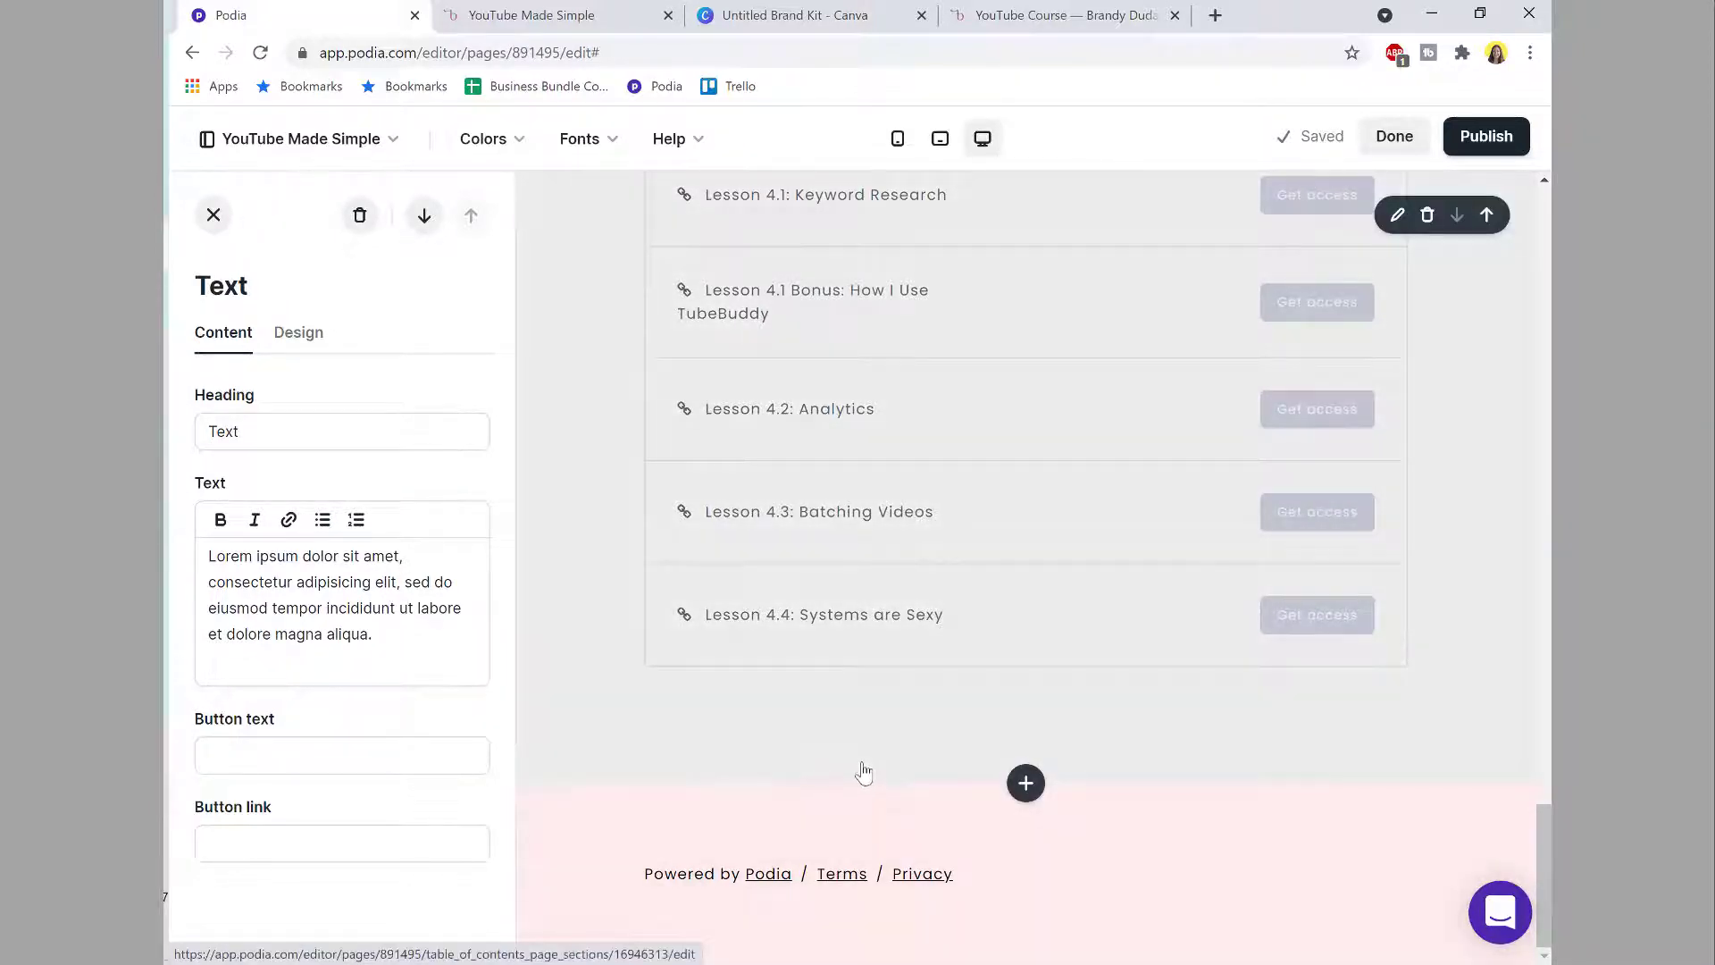
{"action": "scroll", "coordinate": [863, 773], "scroll_direction": "up", "scroll_amount": 5}
{"action": "scroll", "coordinate": [863, 769], "scroll_direction": "up", "scroll_amount": 15}
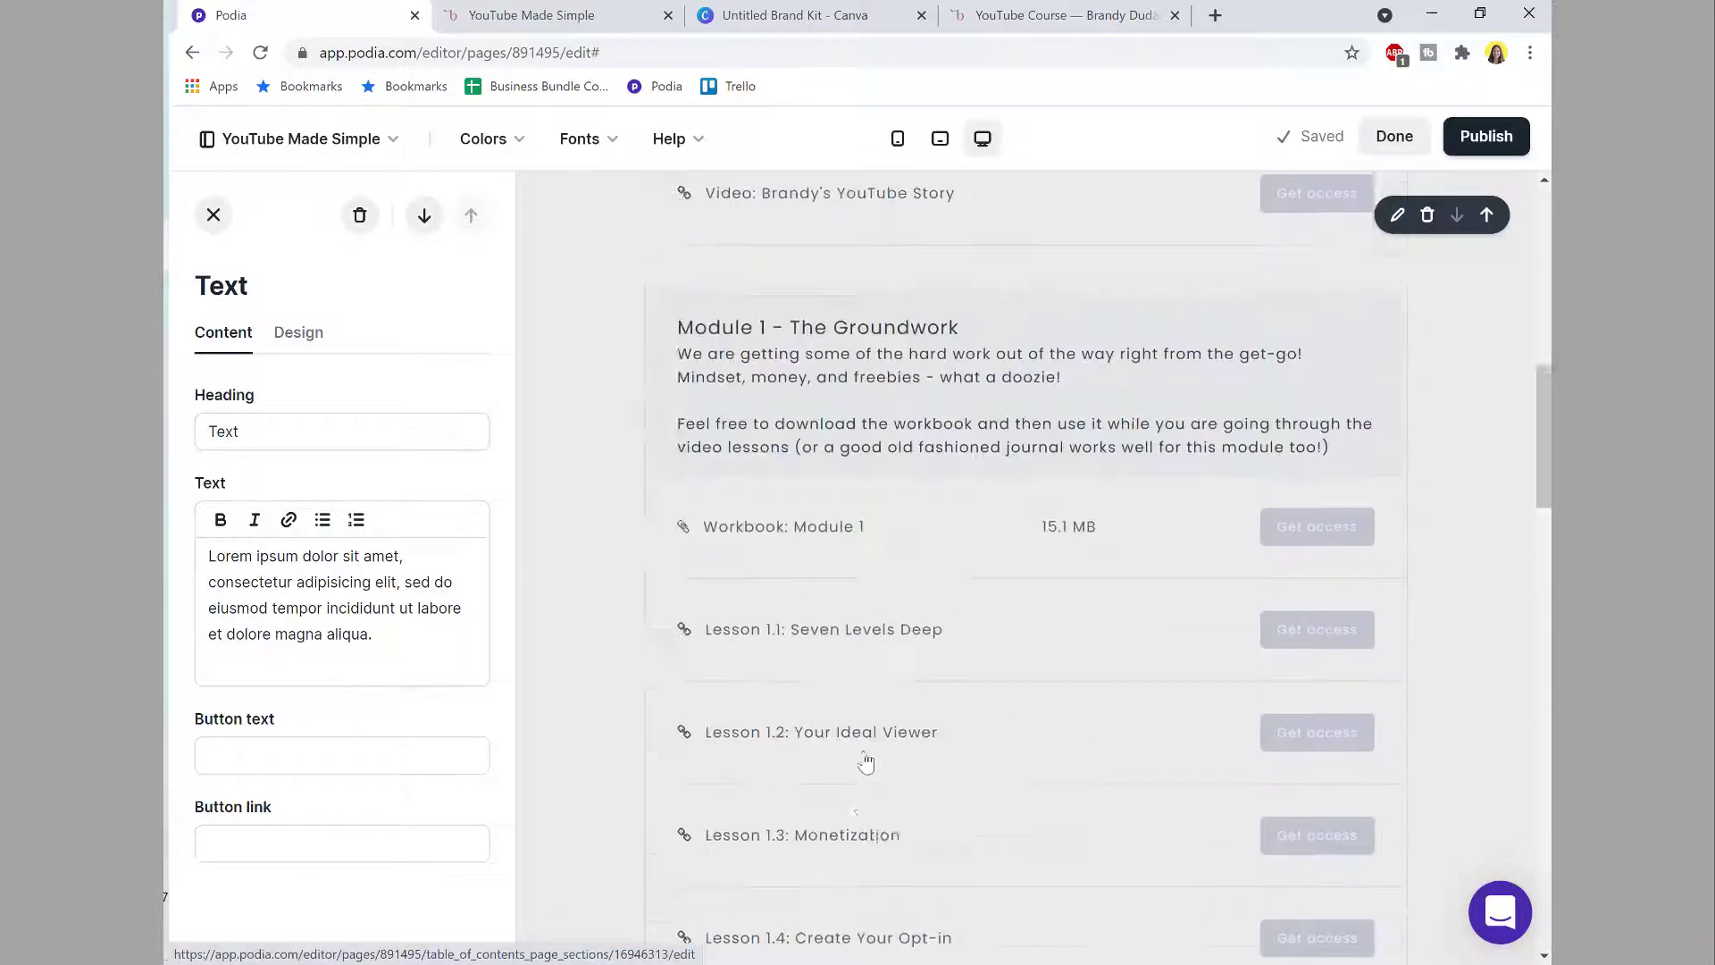
{"action": "scroll", "coordinate": [866, 755], "scroll_direction": "up", "scroll_amount": 5}
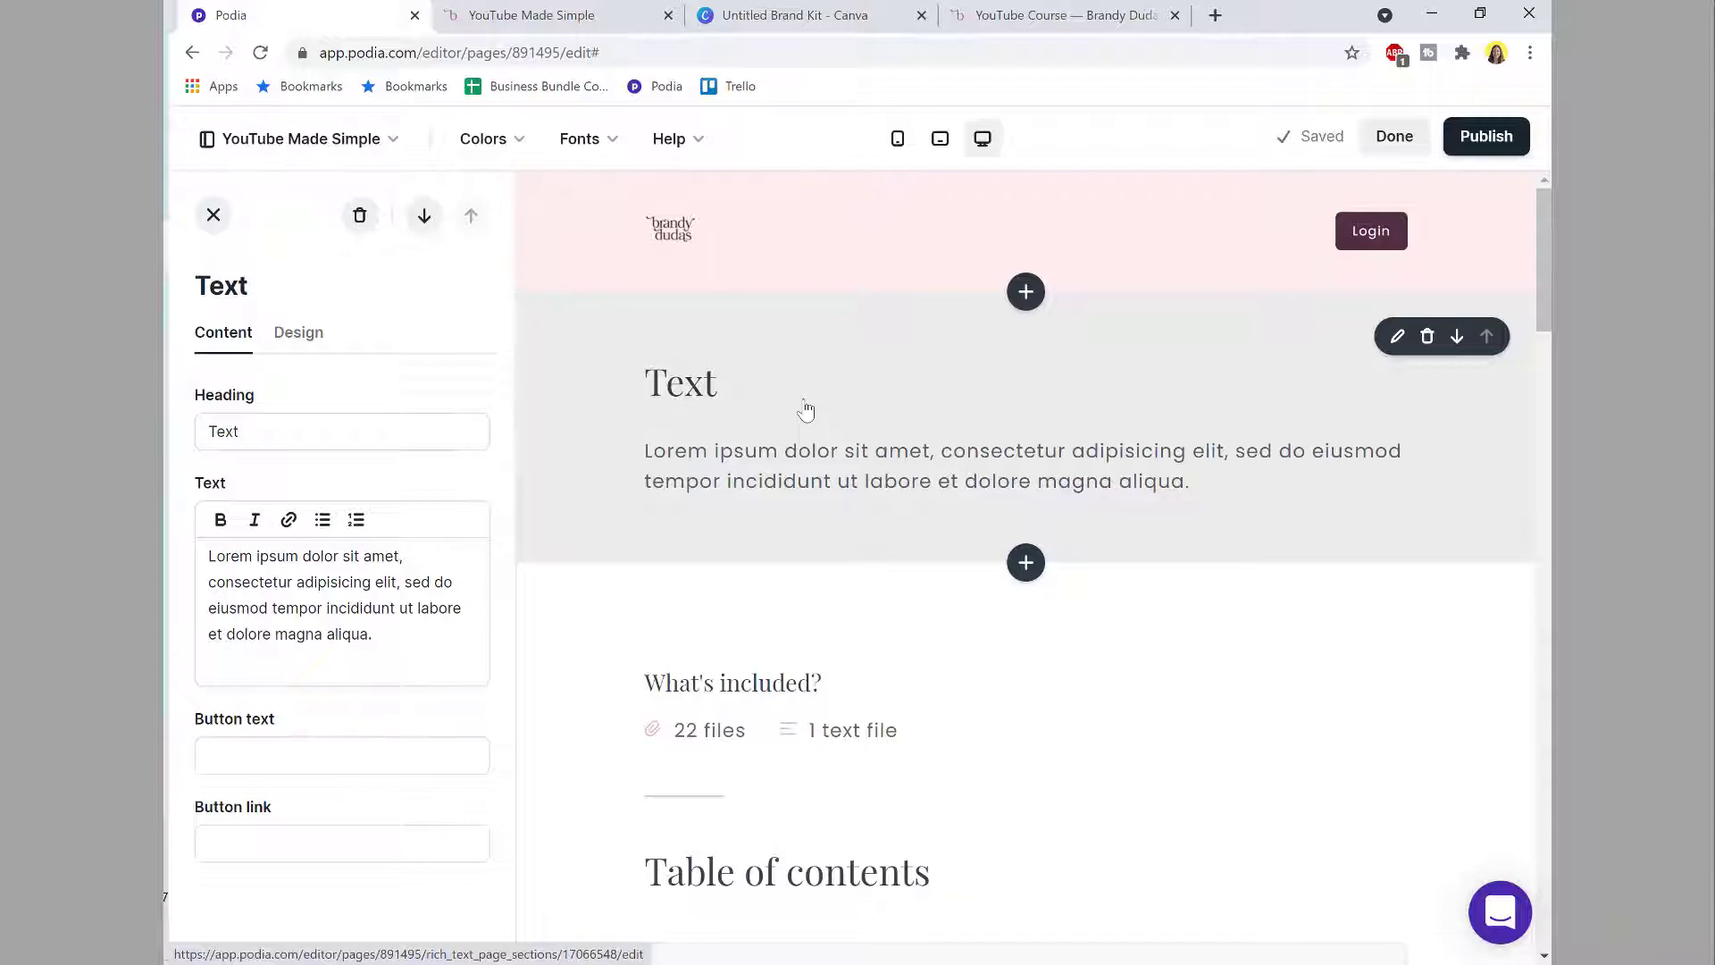
Step: Delete the placeholder Text section below the header and check the rest of the page
{"action": "left_click", "coordinate": [1428, 338]}
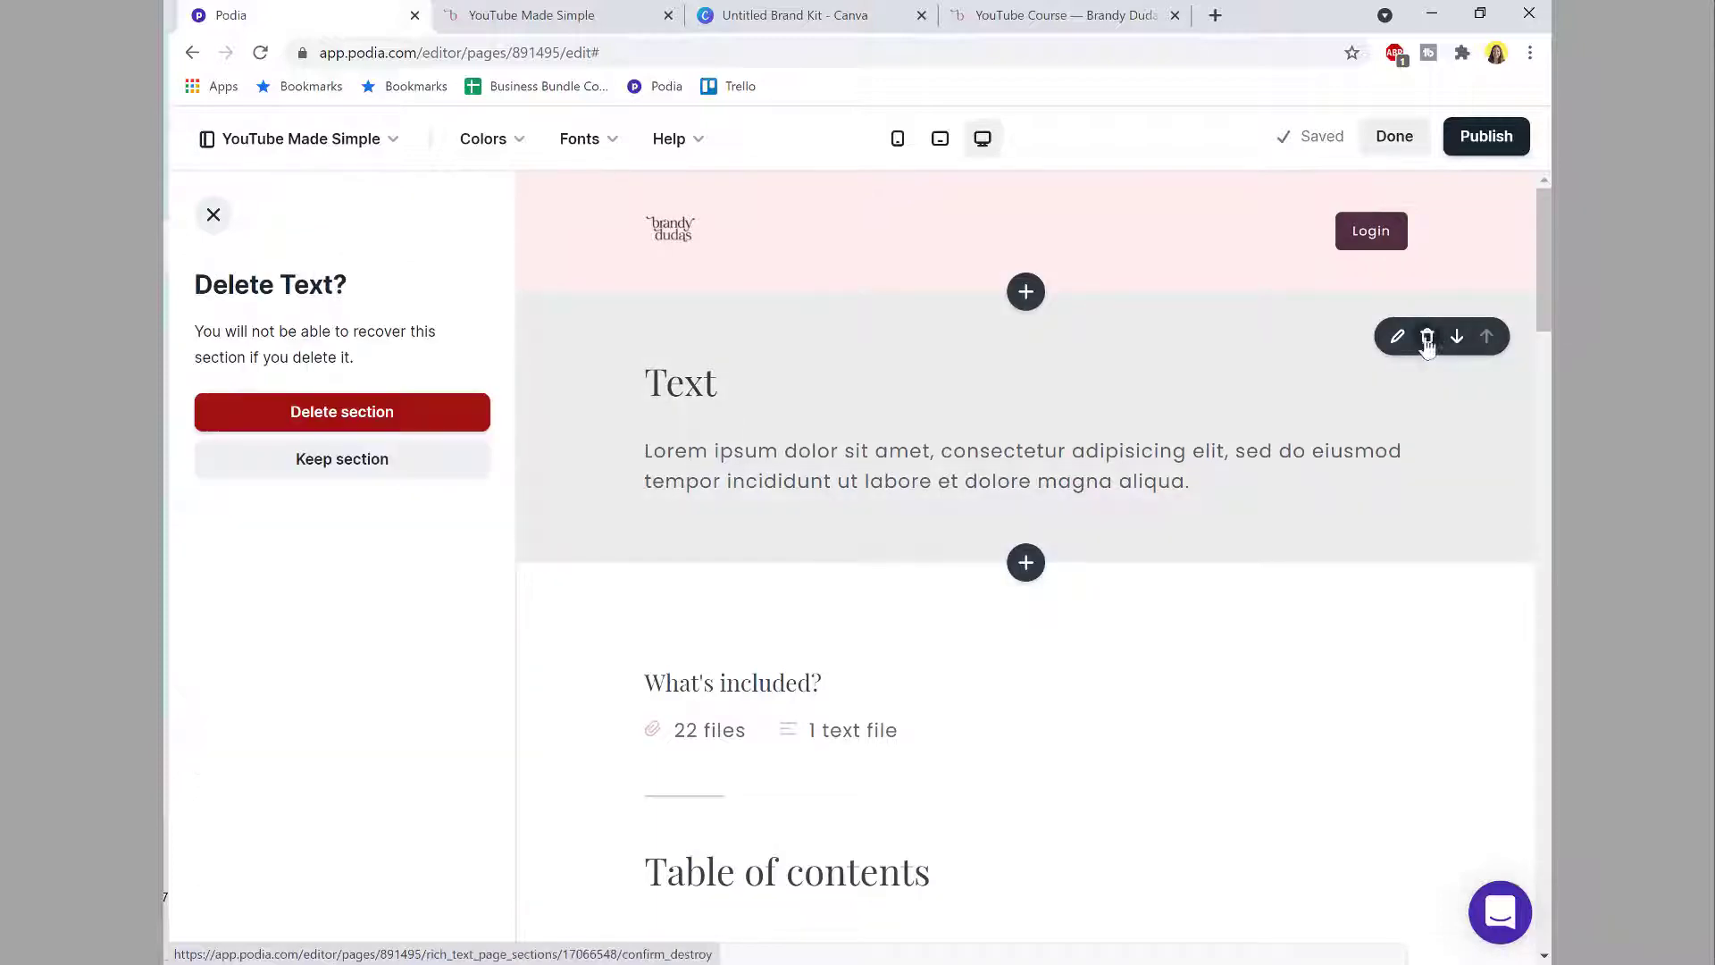
{"action": "left_click", "coordinate": [447, 413]}
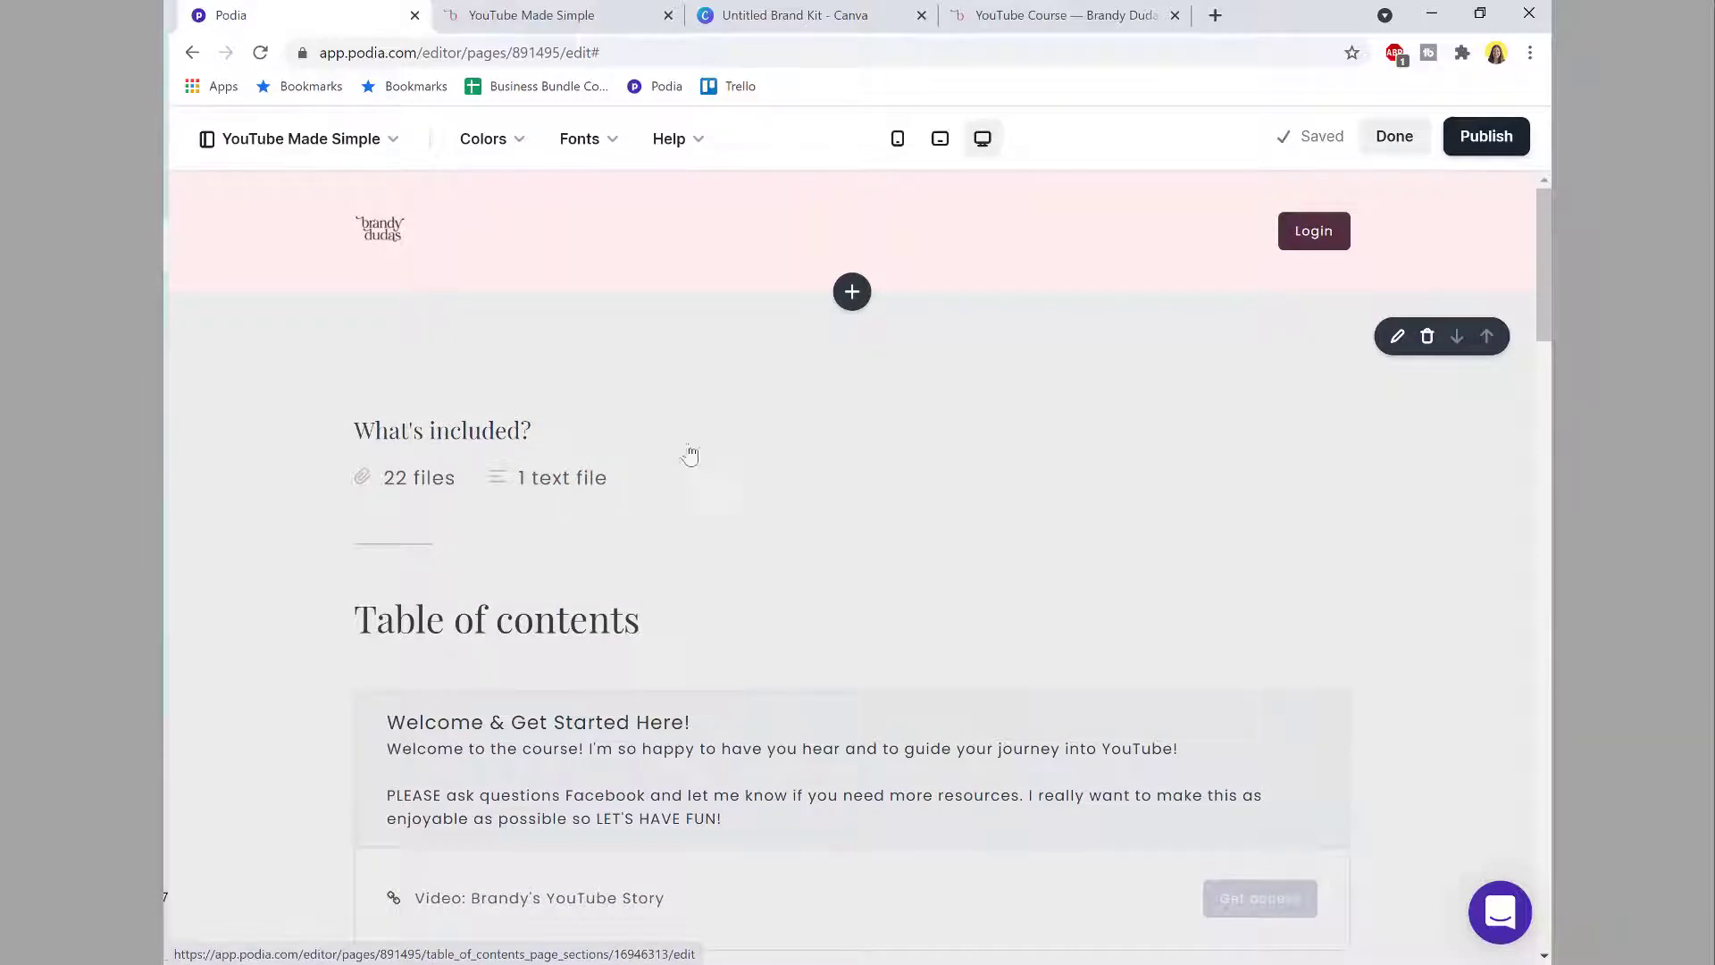
{"action": "scroll", "coordinate": [705, 454], "scroll_direction": "down", "scroll_amount": 3}
{"action": "scroll", "coordinate": [732, 452], "scroll_direction": "up", "scroll_amount": 3}
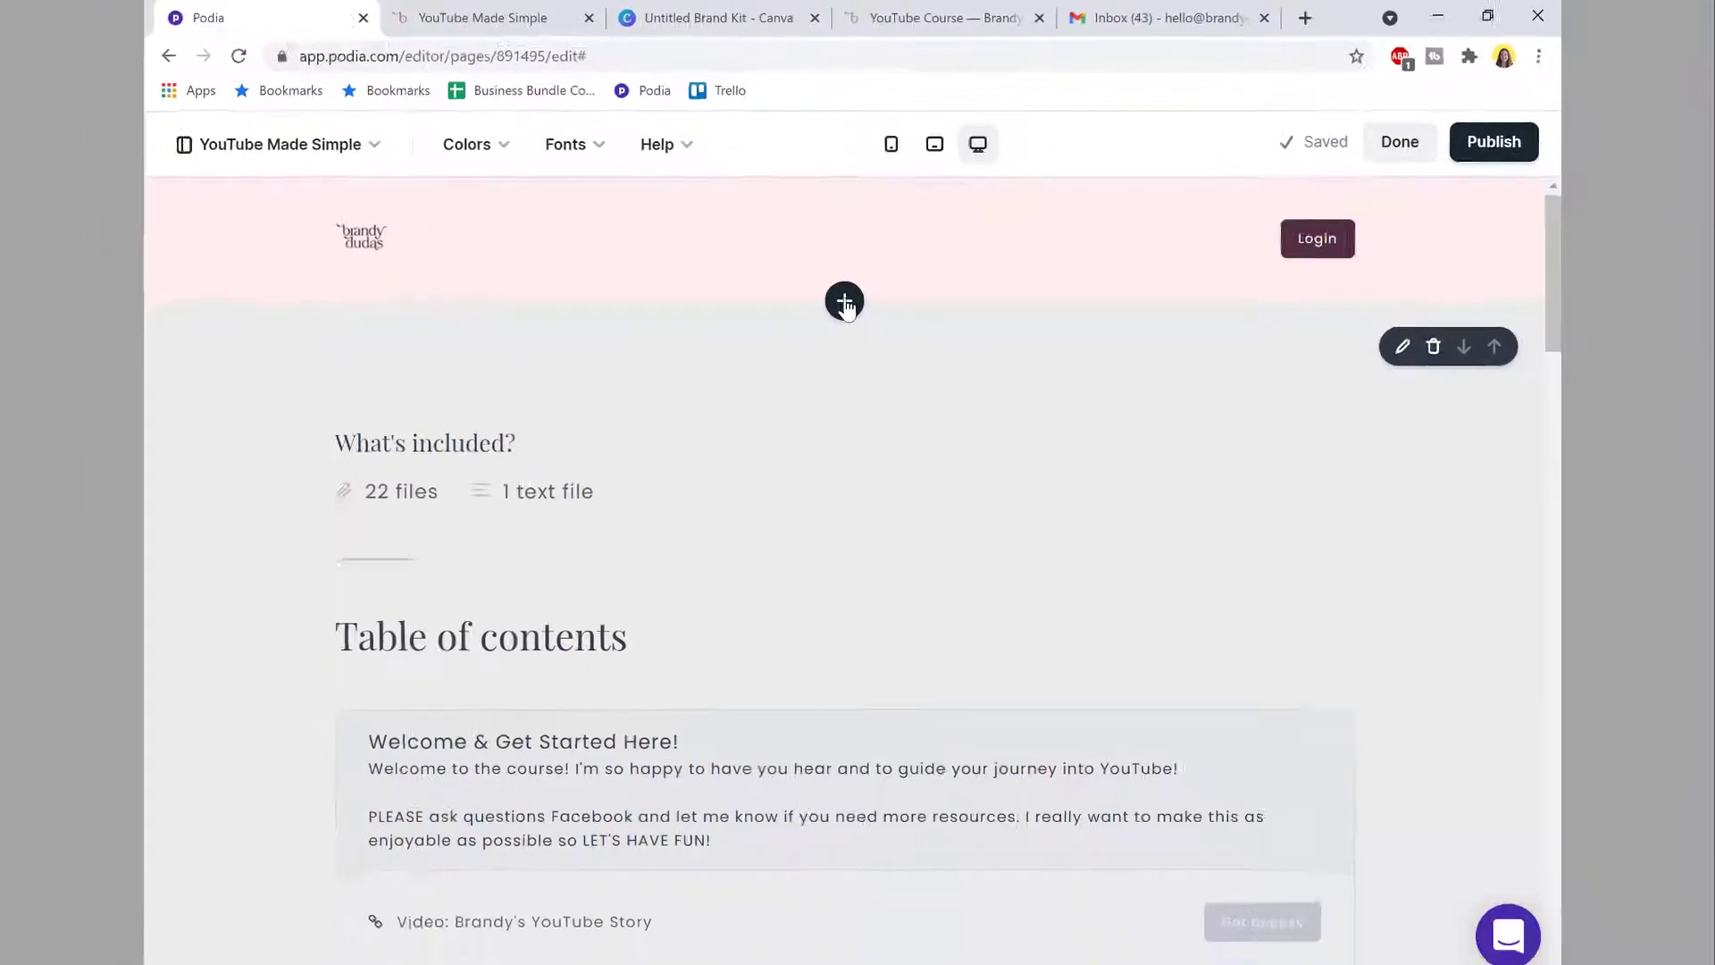
Step: Try an FAQs section directly below the header and remove it again
{"action": "left_click", "coordinate": [789, 388]}
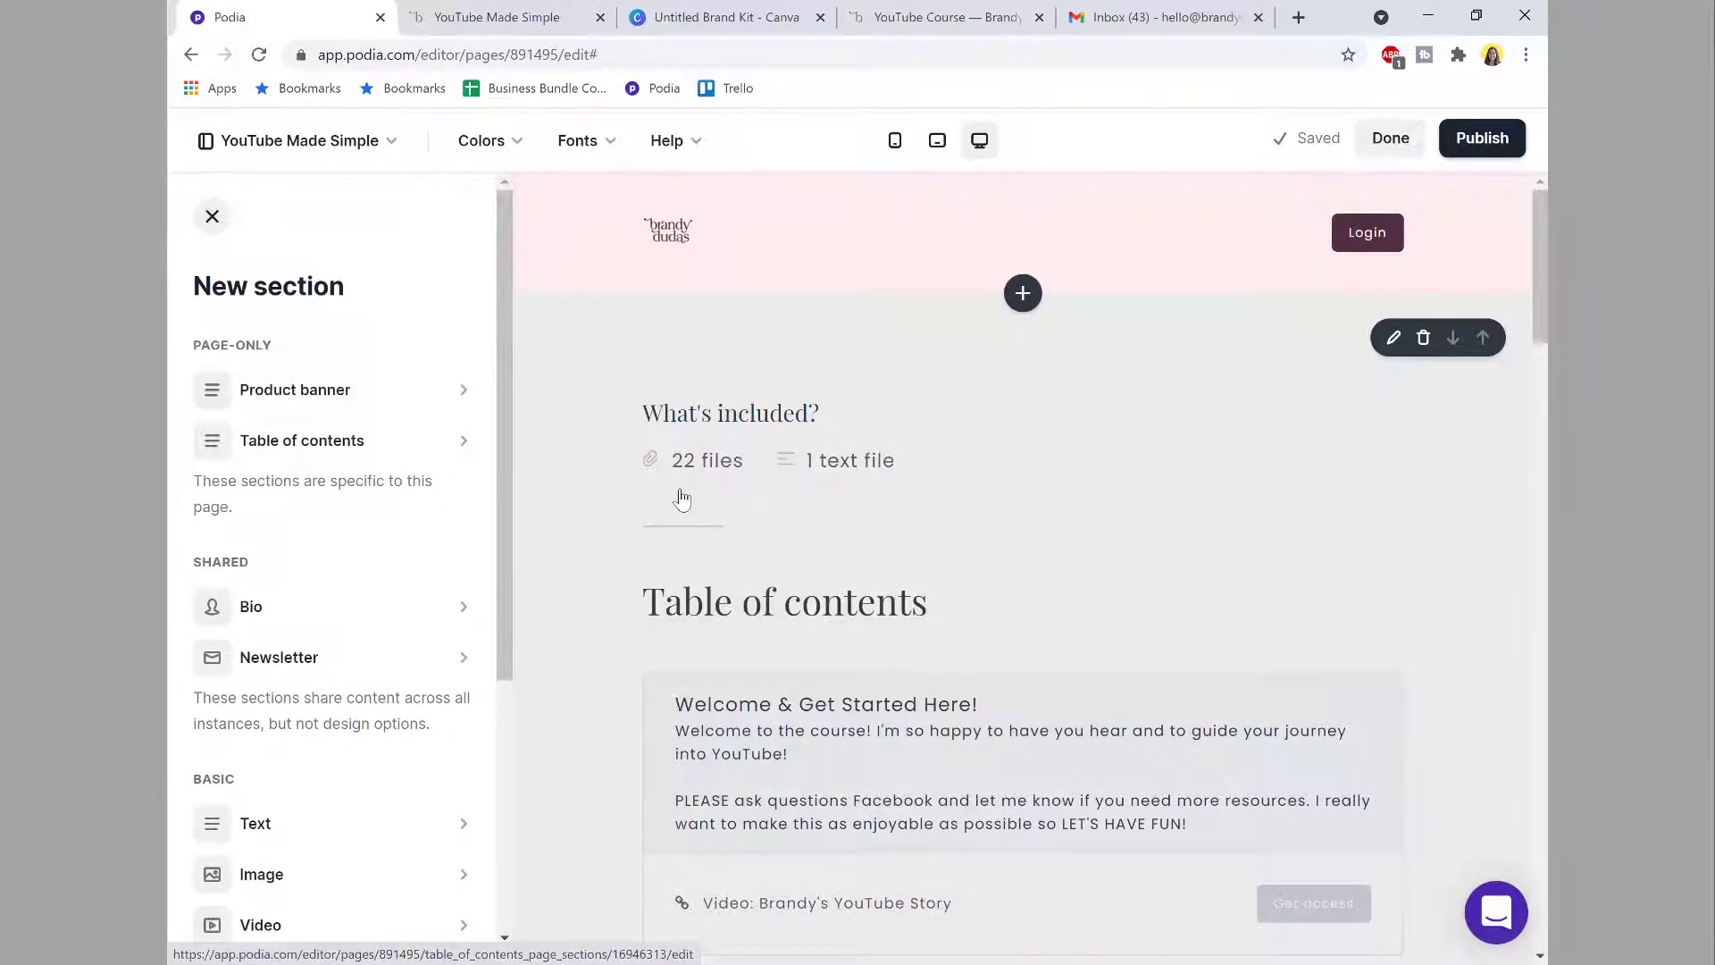
{"action": "scroll", "coordinate": [383, 390], "scroll_direction": "down", "scroll_amount": 3}
{"action": "scroll", "coordinate": [382, 384], "scroll_direction": "up", "scroll_amount": 1}
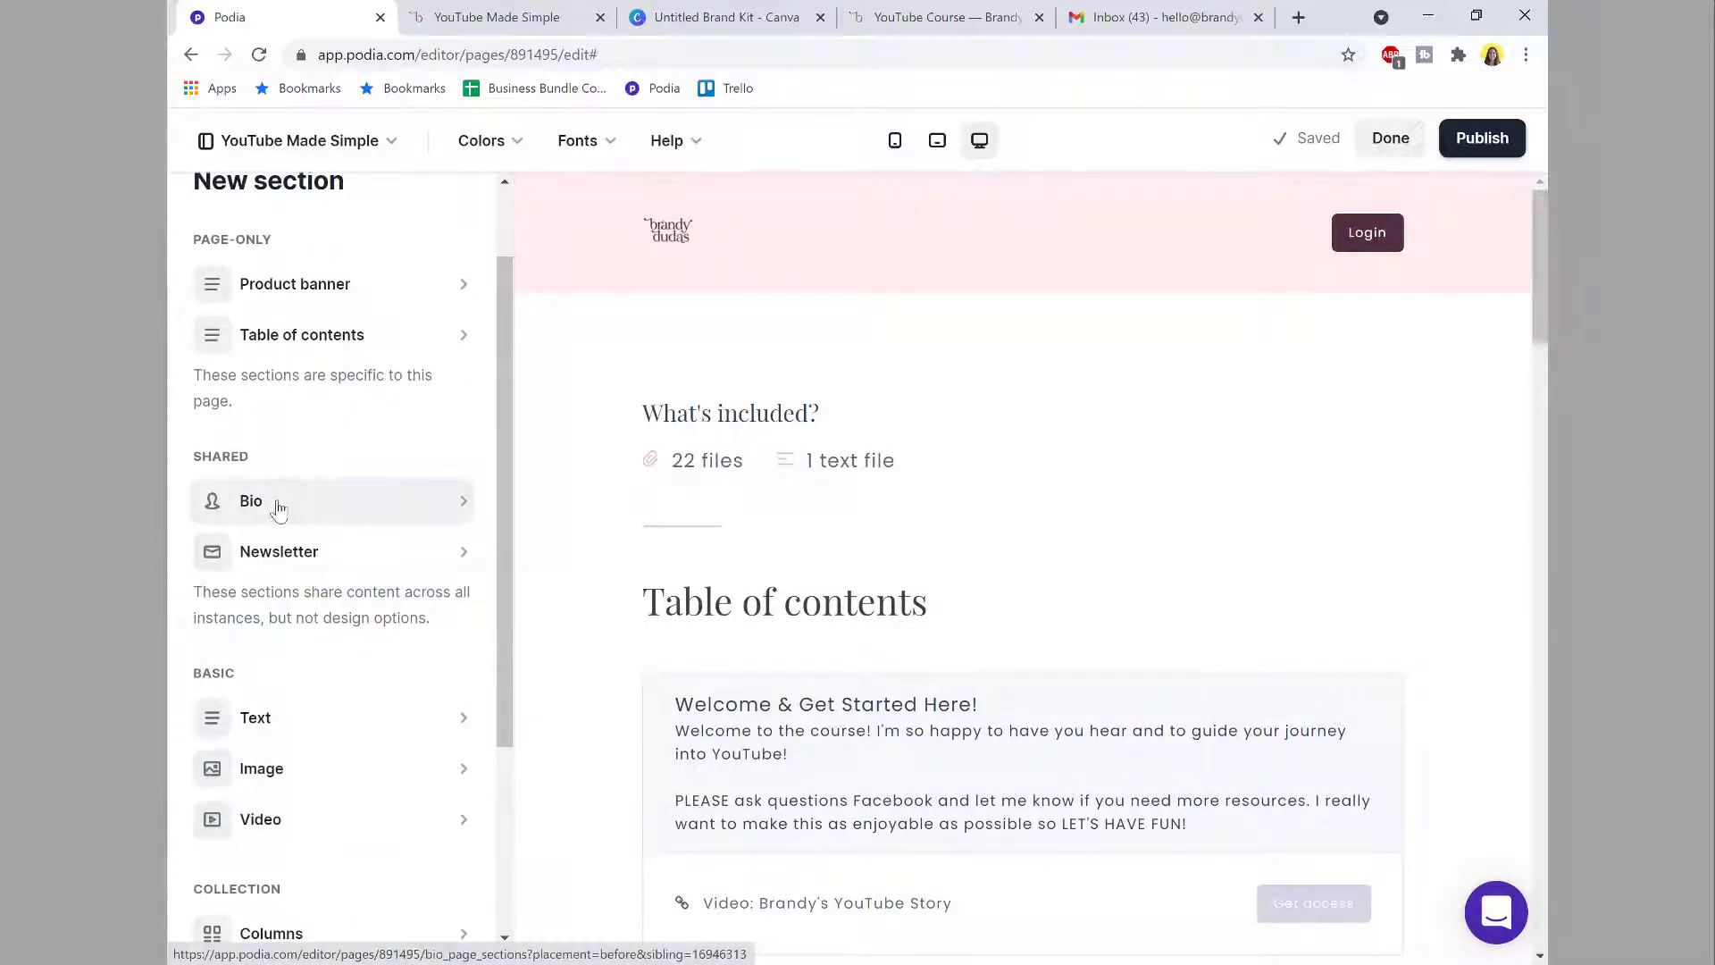
{"action": "scroll", "coordinate": [274, 509], "scroll_direction": "down", "scroll_amount": 3}
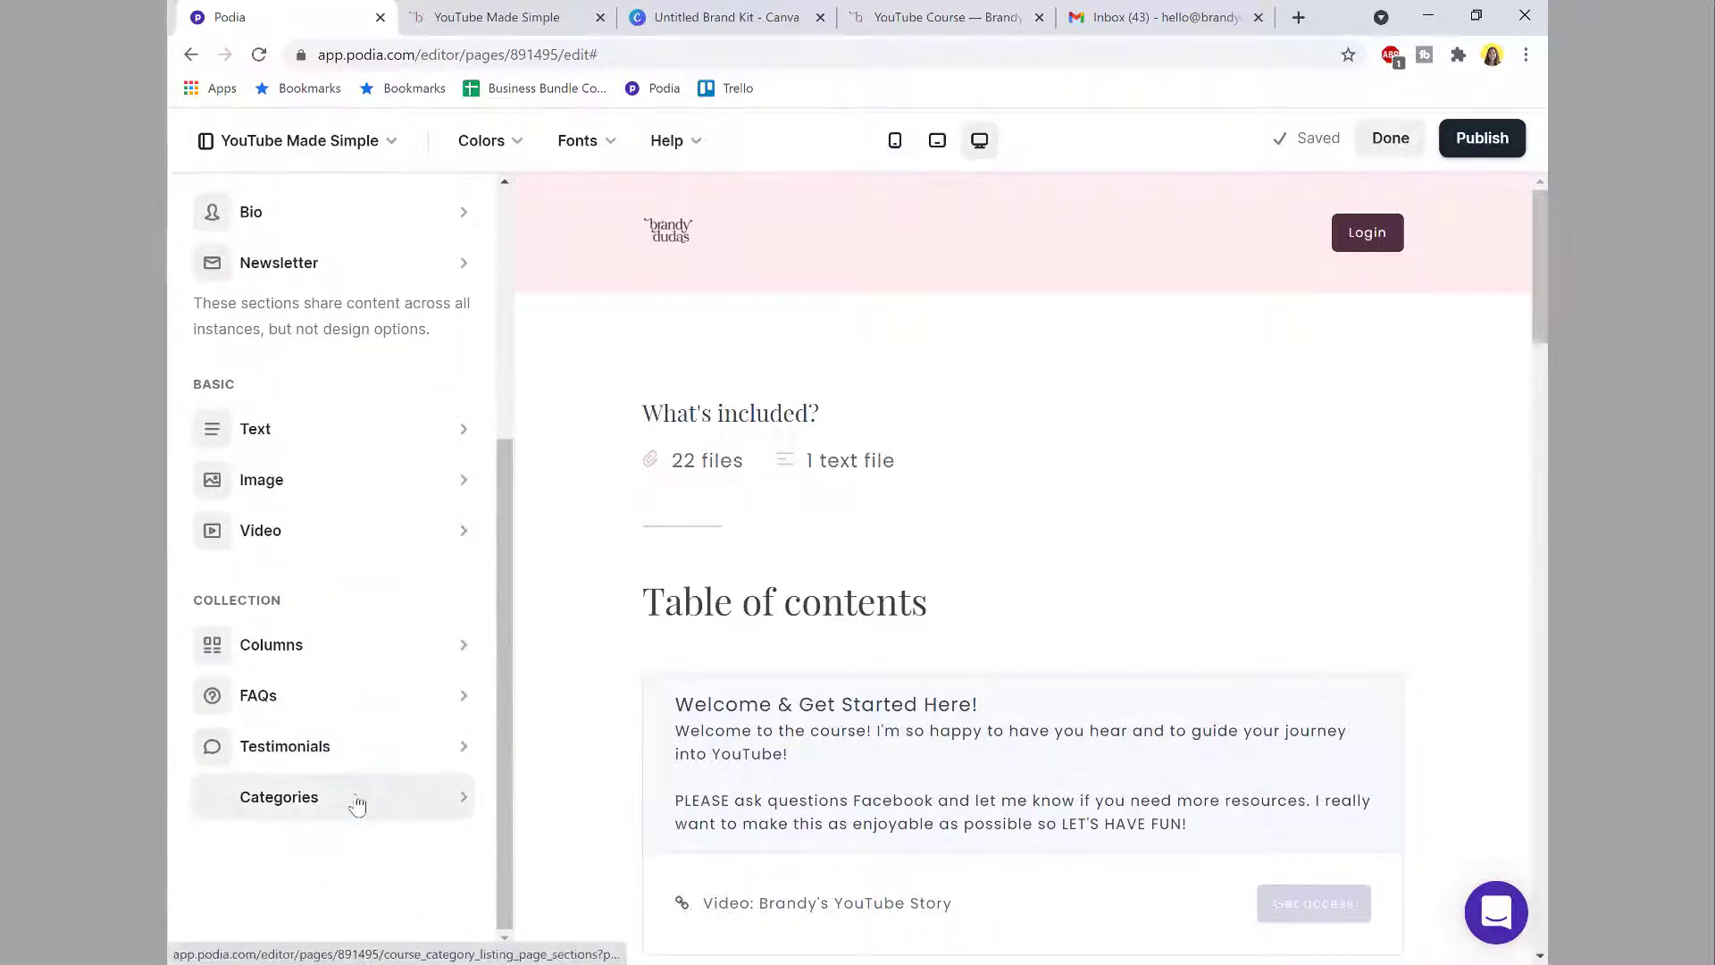
{"action": "left_click", "coordinate": [336, 708]}
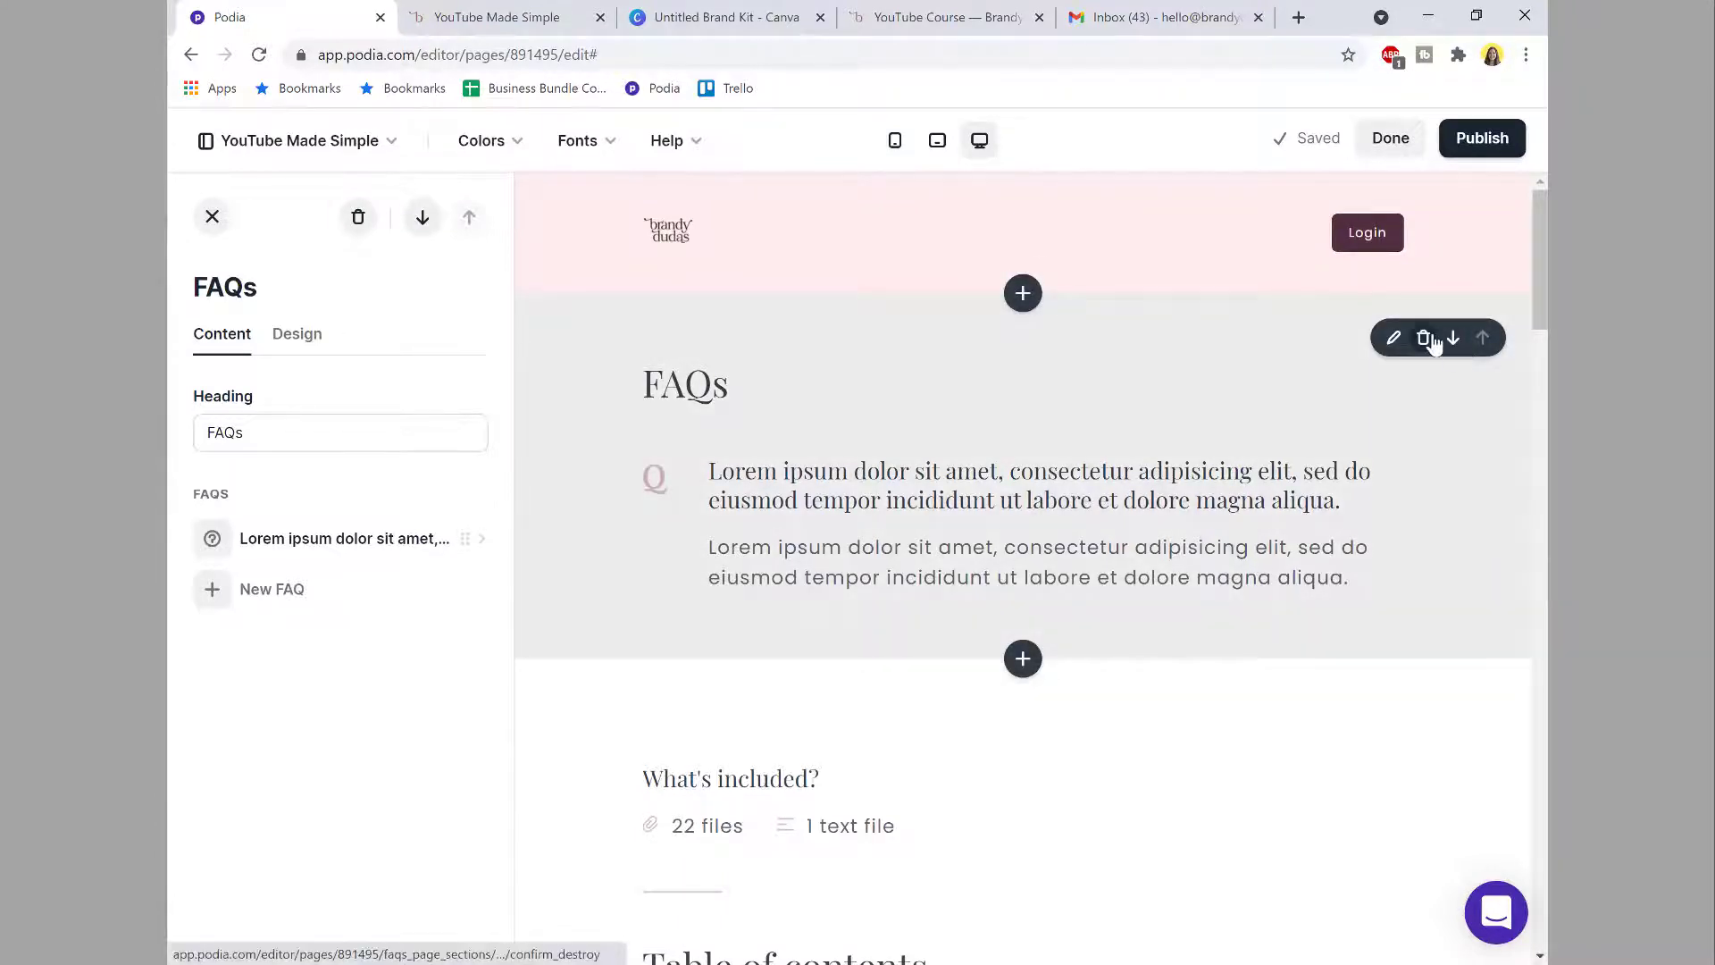
{"action": "left_click", "coordinate": [1424, 338]}
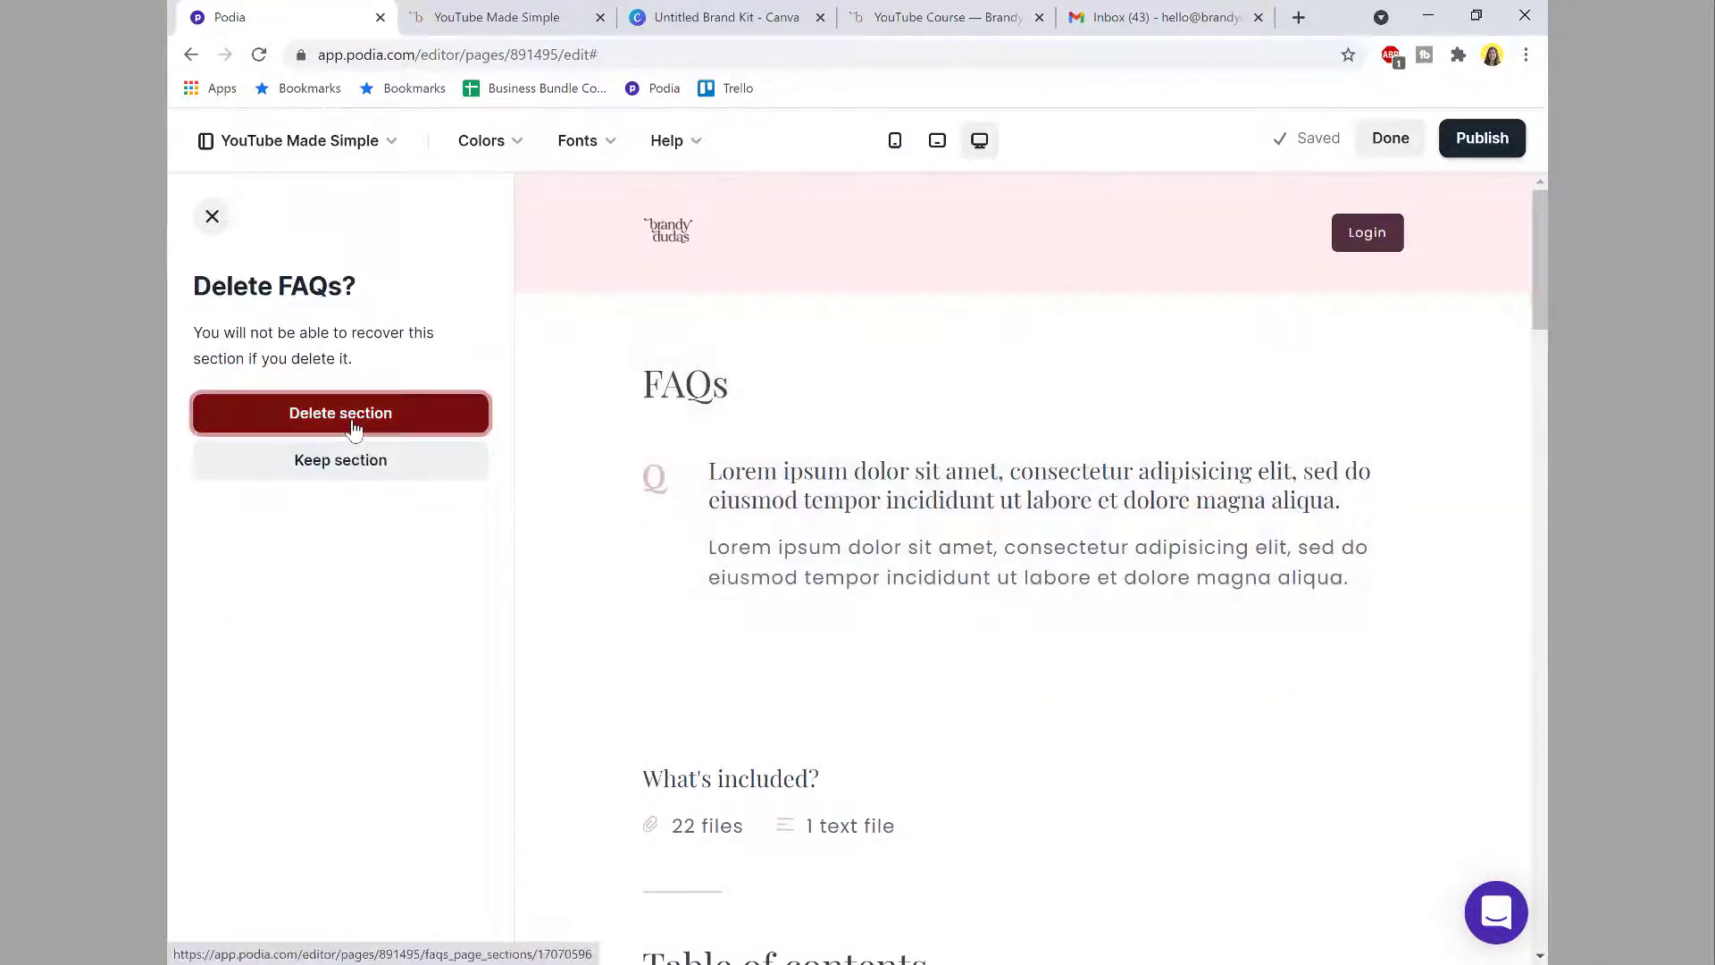
{"action": "left_click", "coordinate": [353, 430]}
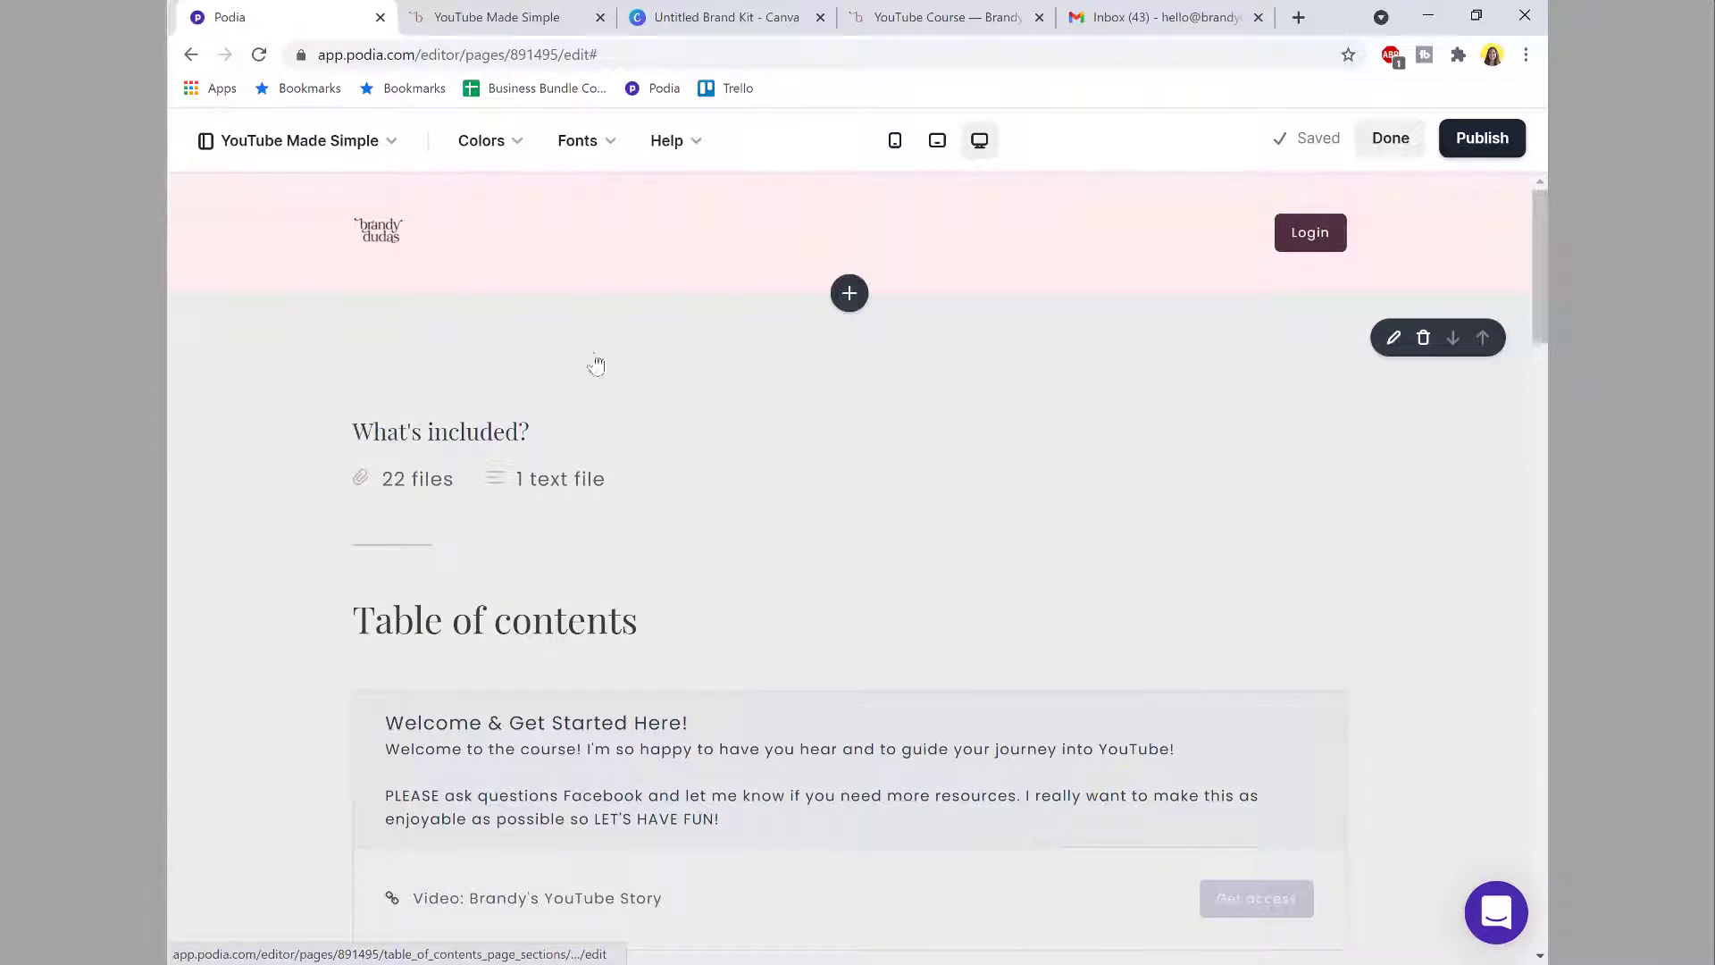
Step: Consult the headline block of the existing YouTube Course sales page and return to the Podia editor
{"action": "left_click", "coordinate": [849, 294]}
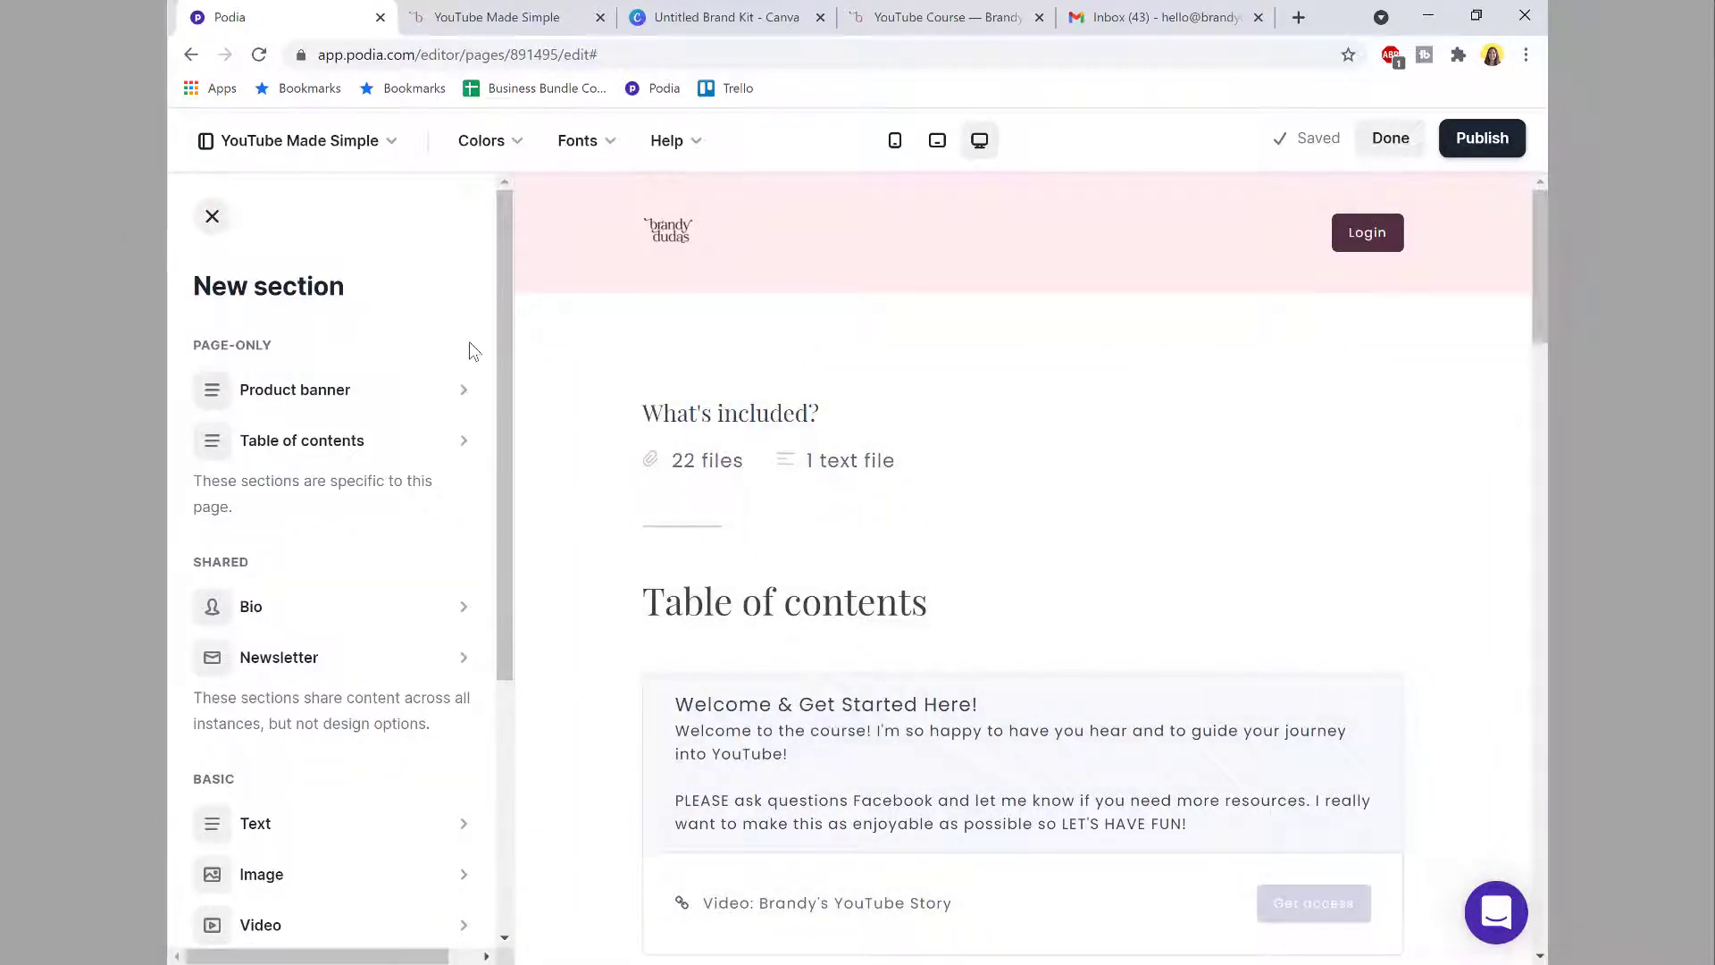
{"action": "left_click", "coordinate": [906, 23]}
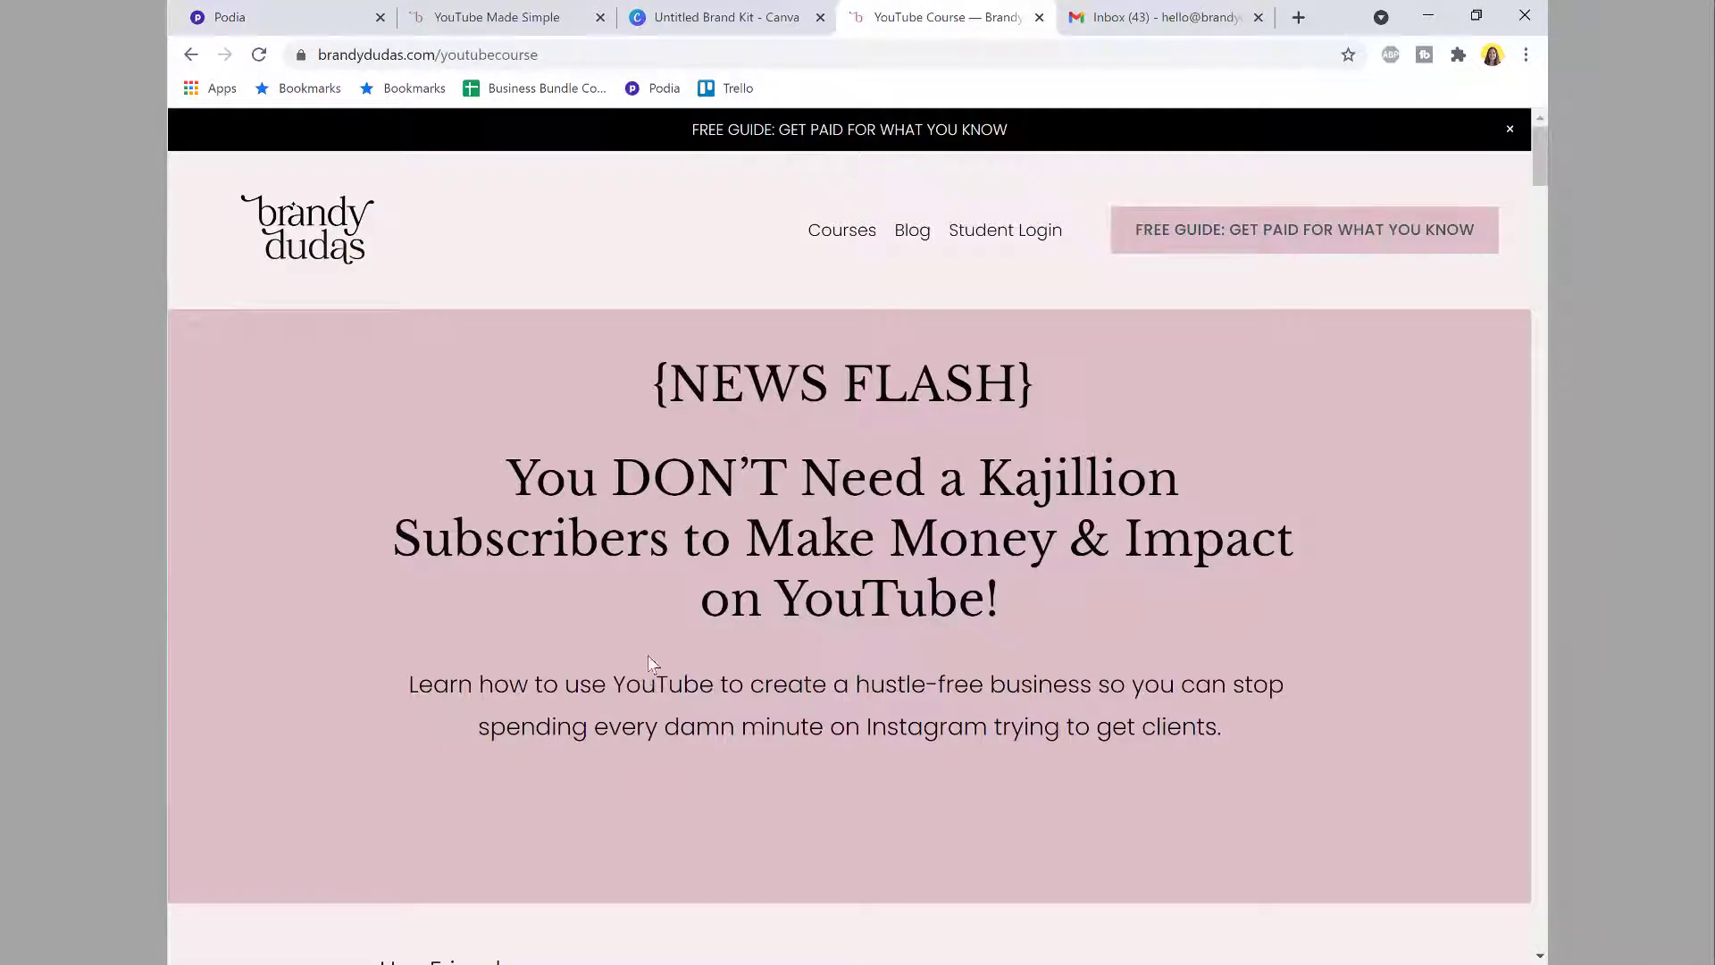
{"action": "scroll", "coordinate": [711, 318], "scroll_direction": "down", "scroll_amount": 1}
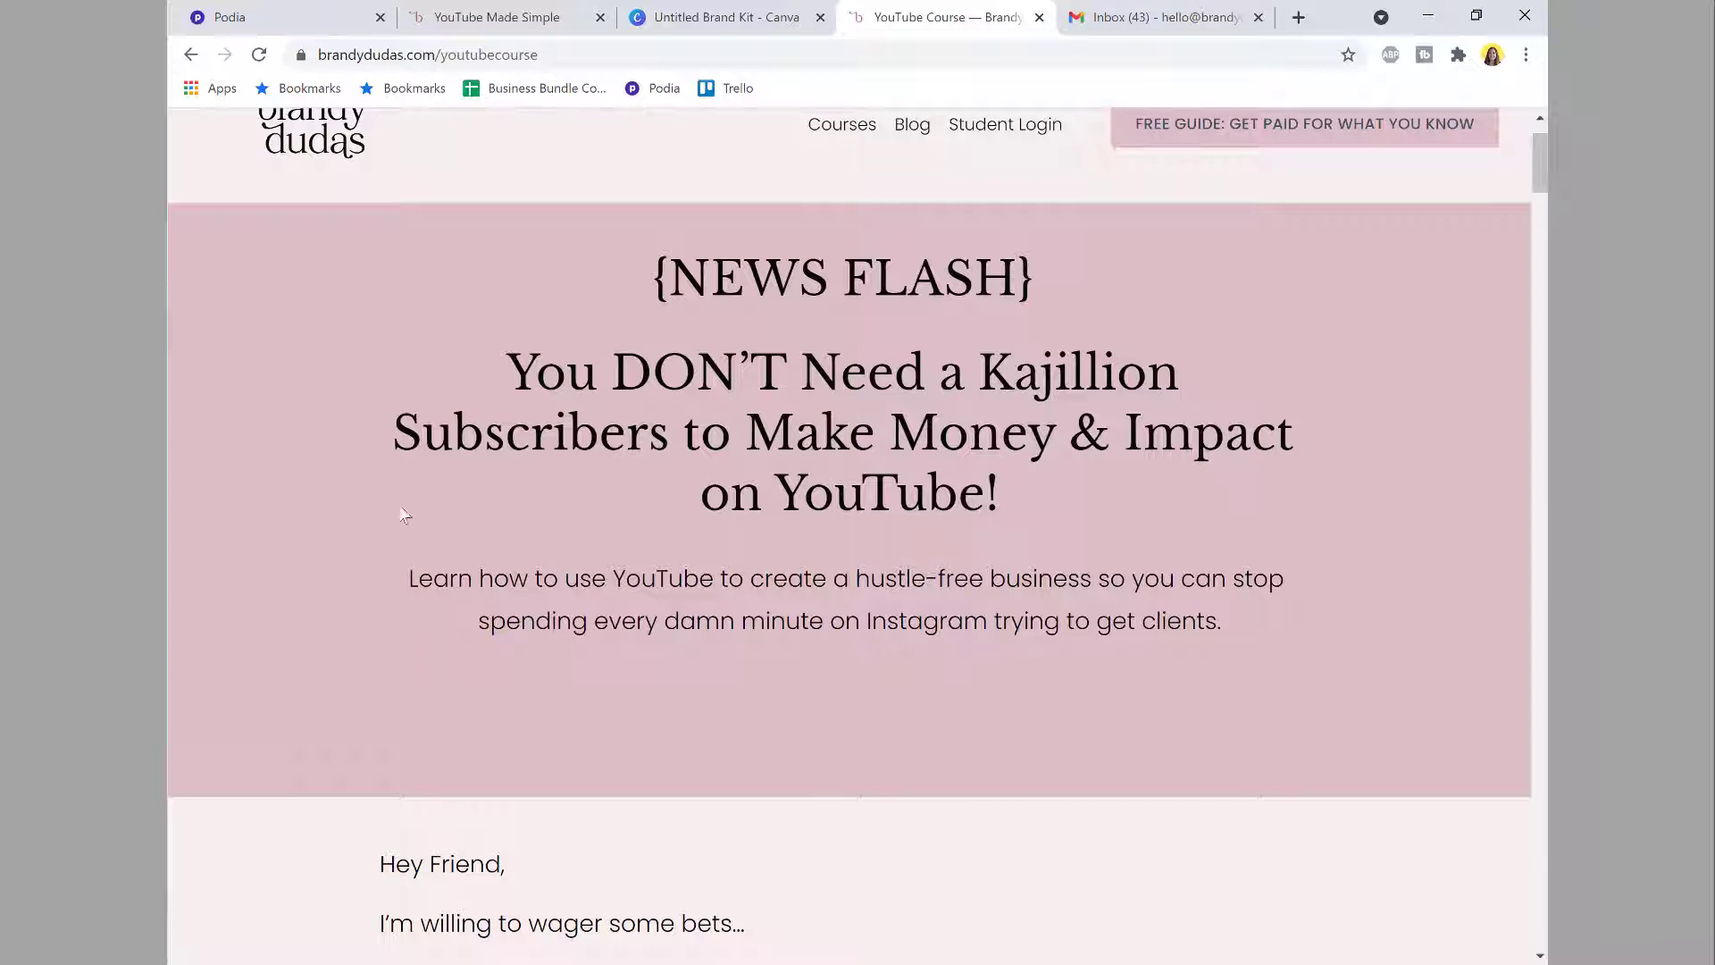
{"action": "left_click", "coordinate": [299, 9]}
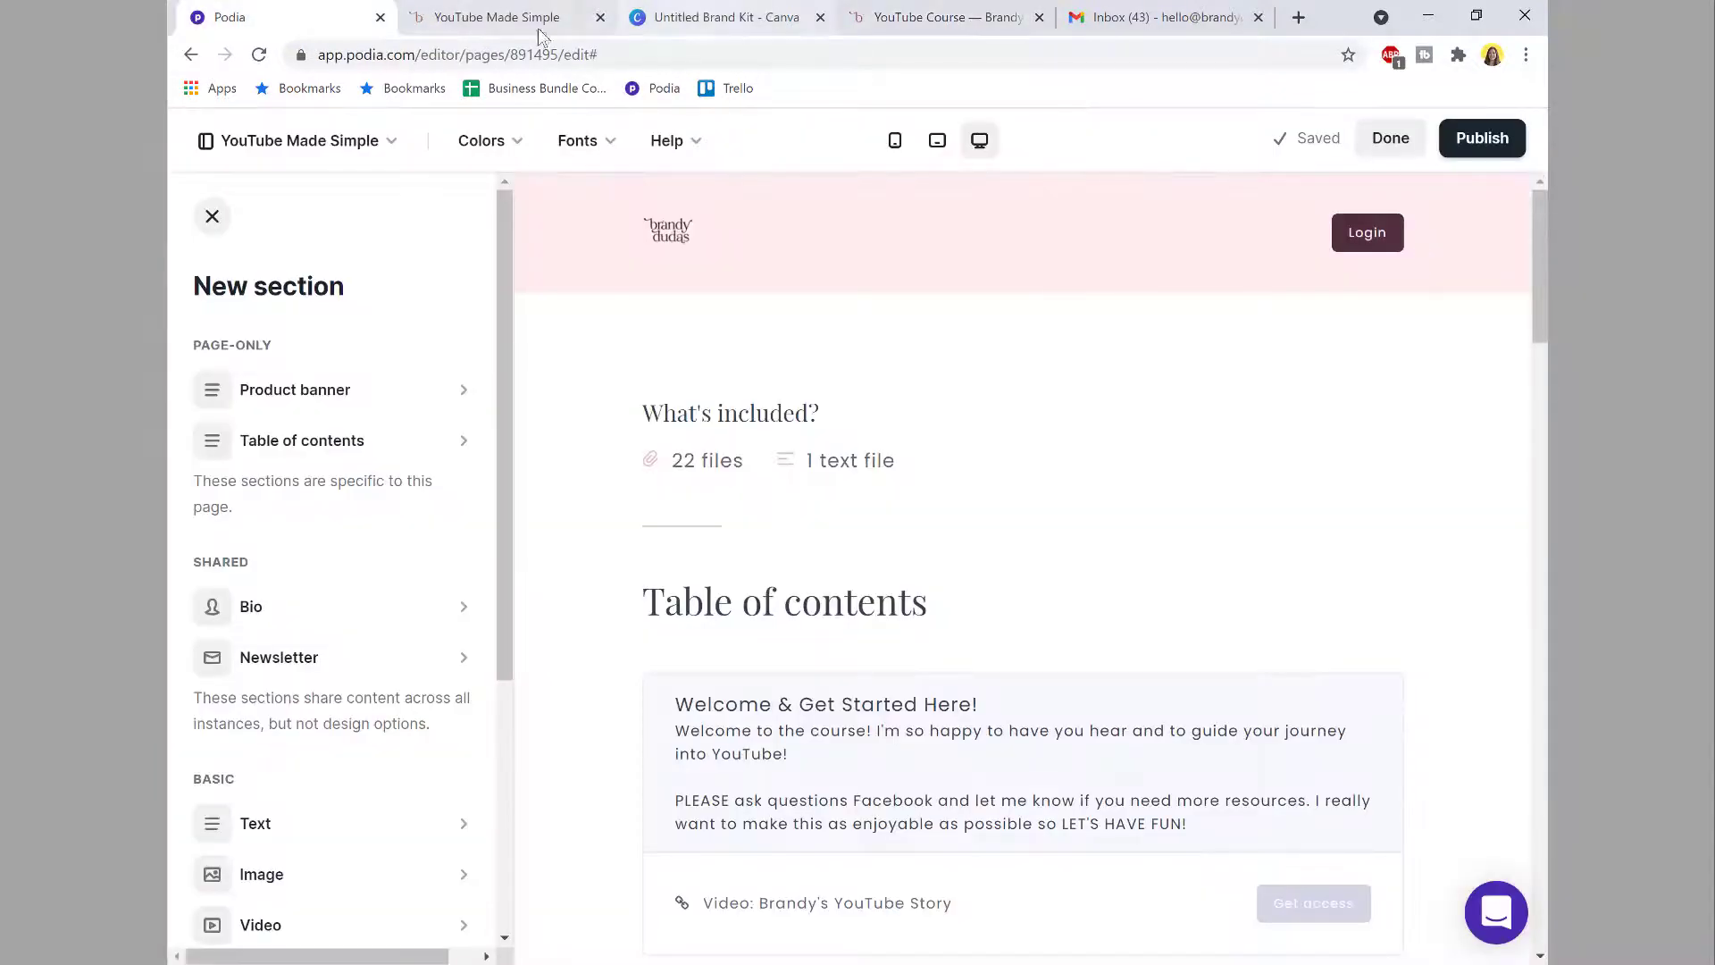
Step: Try a basic Text section below the header, checking its design options, and delete it
{"action": "mouse_move", "coordinate": [889, 357]}
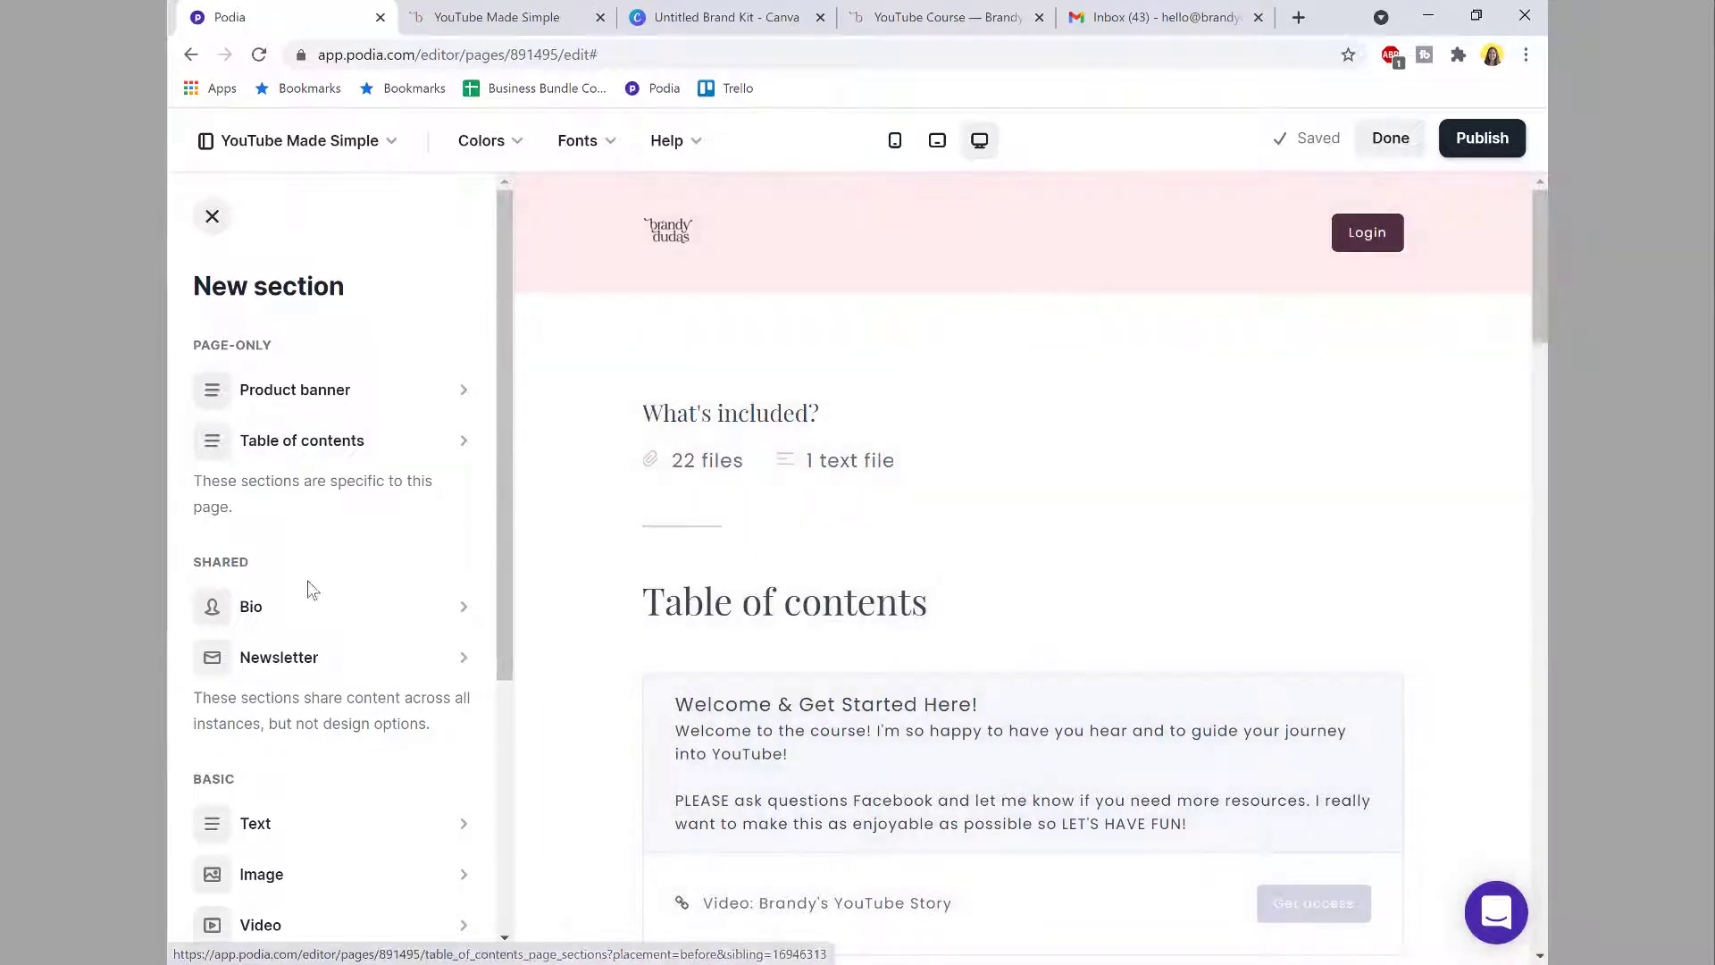
{"action": "scroll", "coordinate": [302, 682], "scroll_direction": "down", "scroll_amount": 1}
{"action": "scroll", "coordinate": [302, 682], "scroll_direction": "down", "scroll_amount": 2}
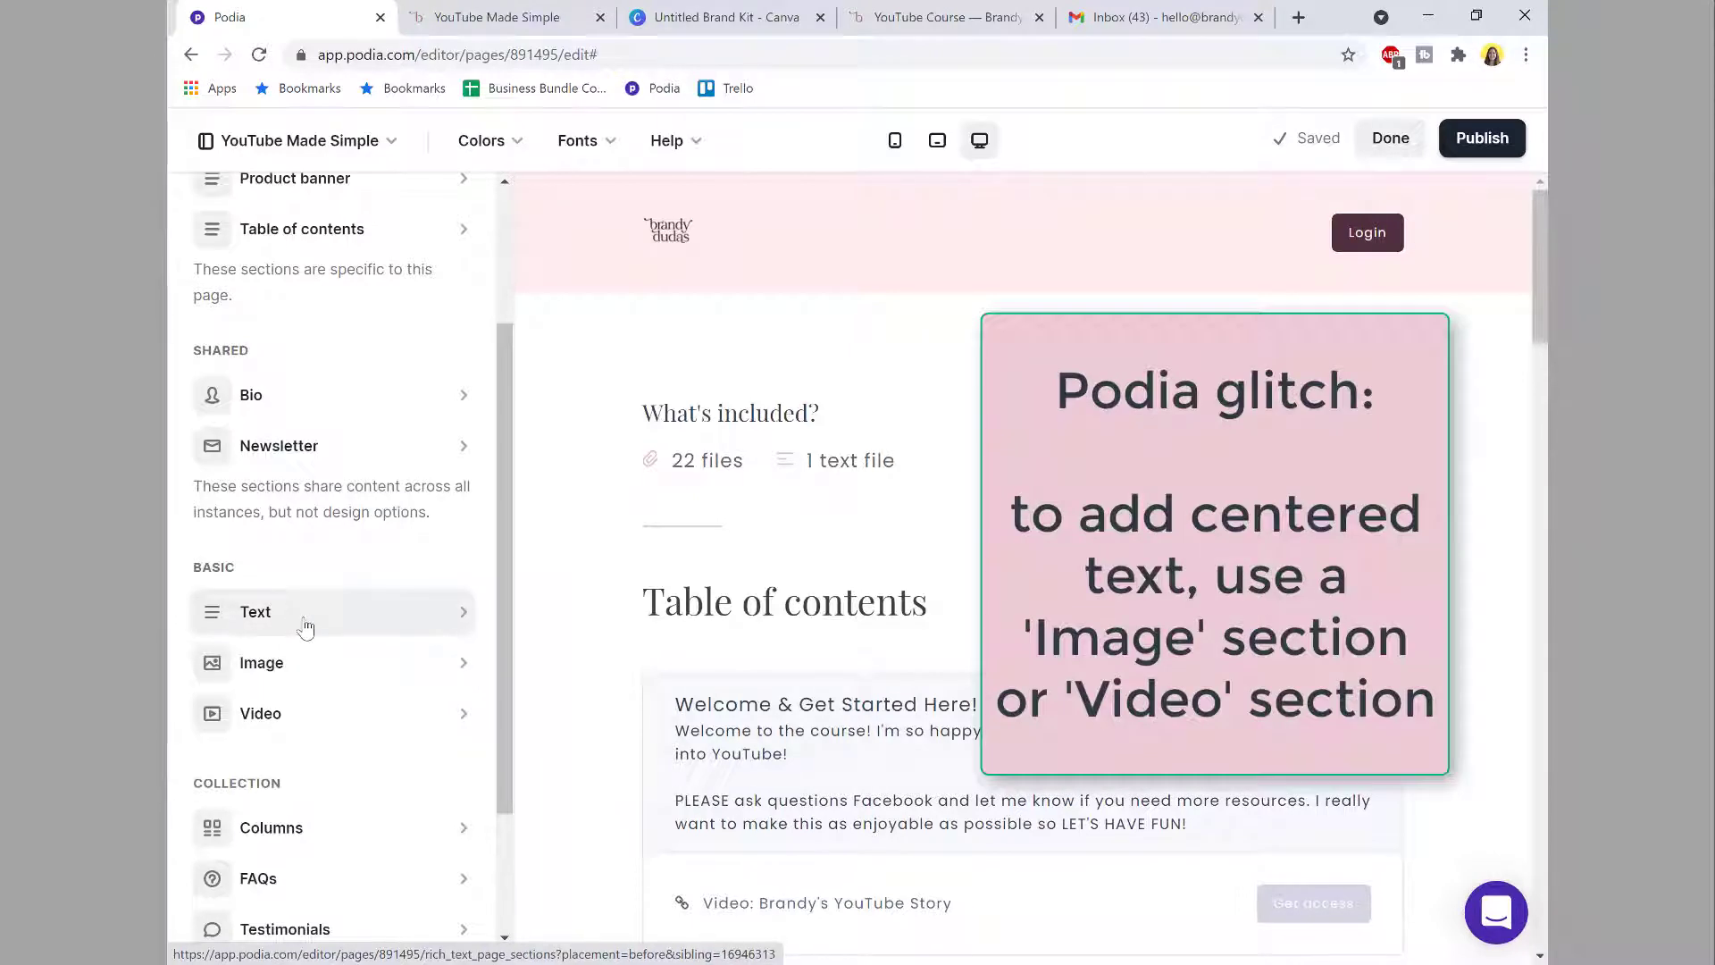
{"action": "left_click", "coordinate": [305, 625]}
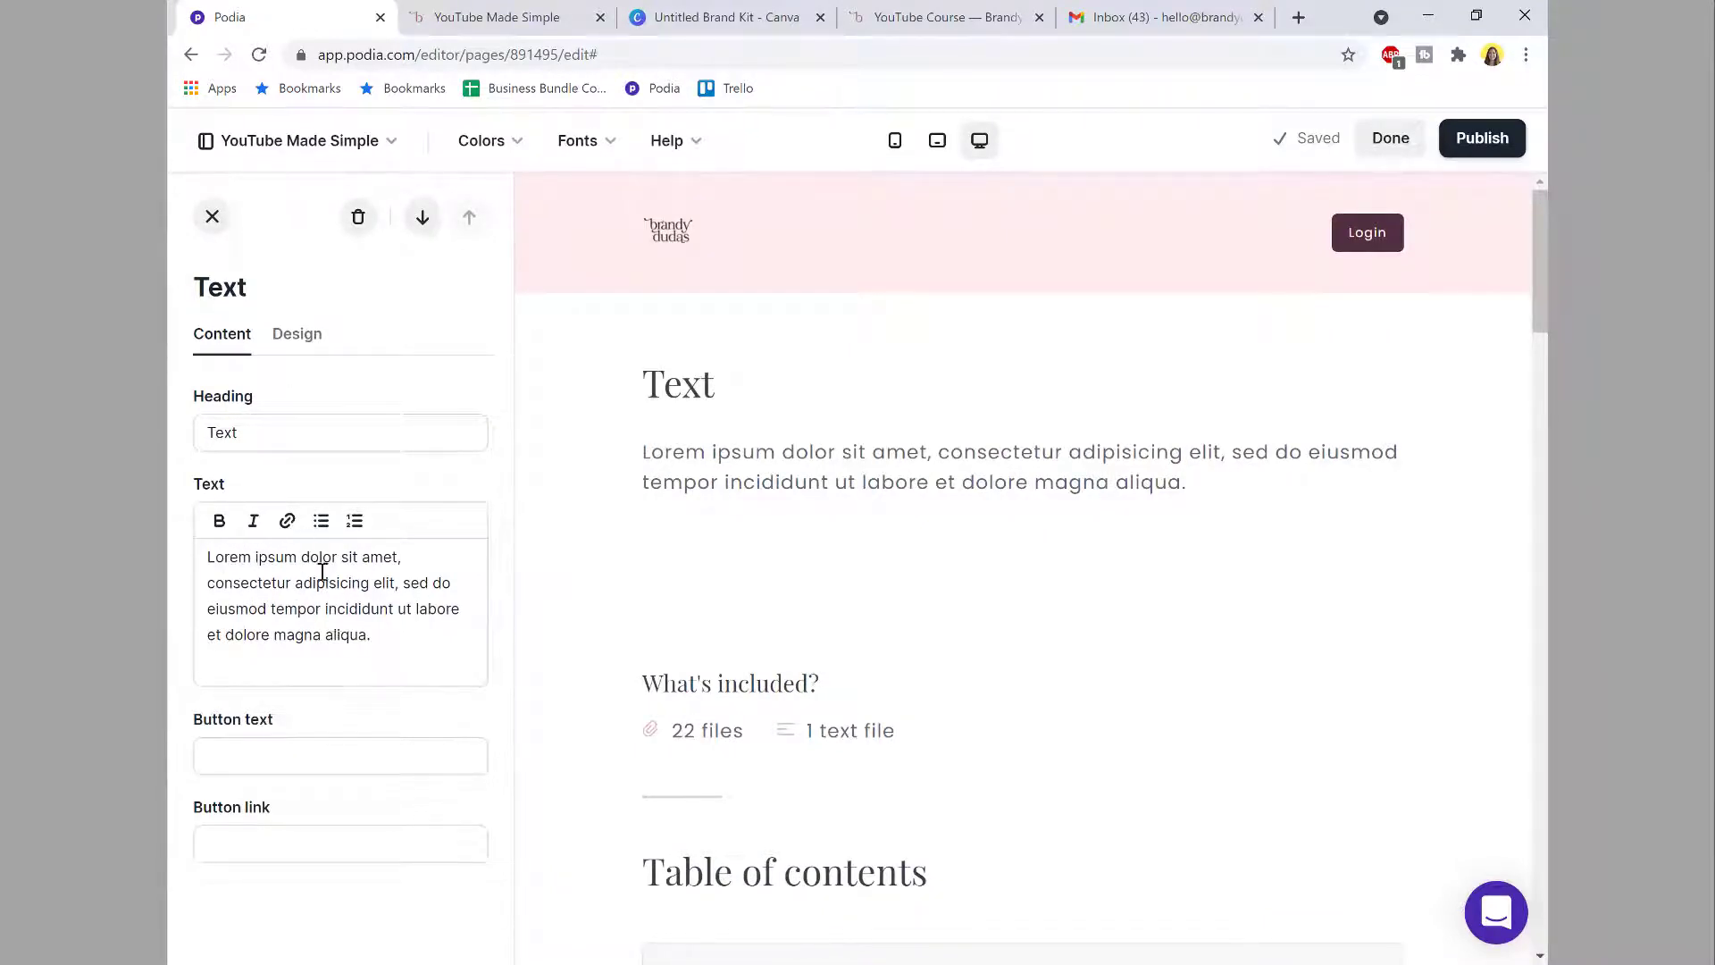
{"action": "left_click", "coordinate": [298, 337]}
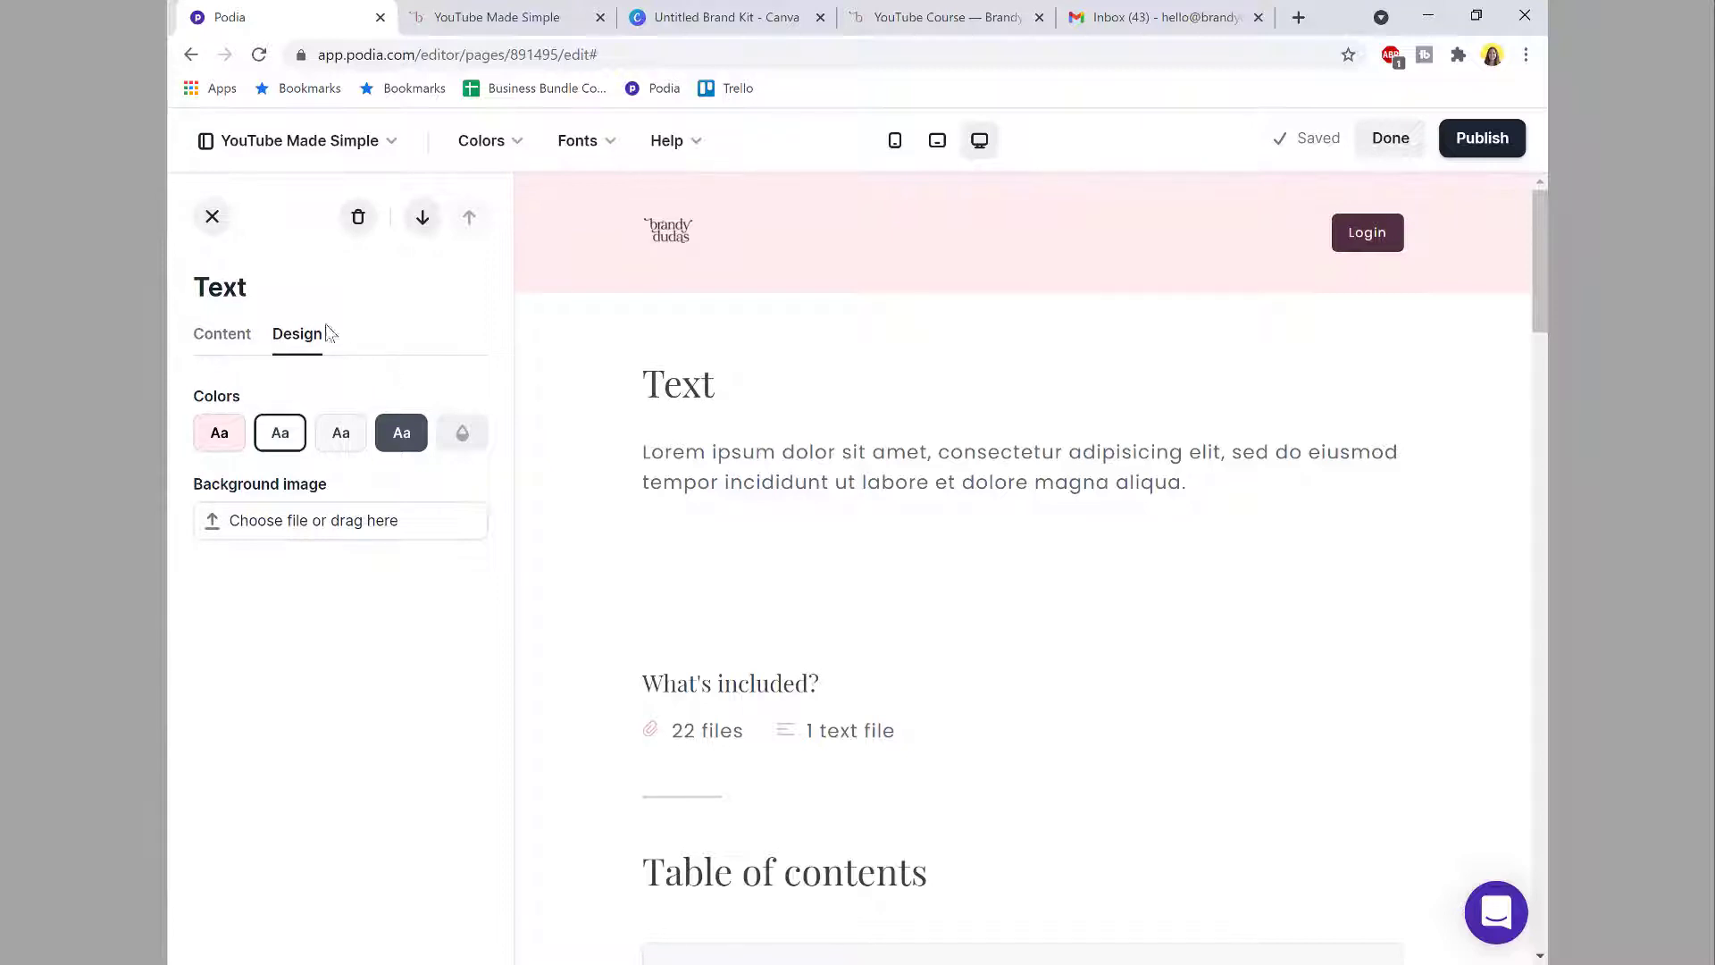
{"action": "left_click", "coordinate": [212, 217]}
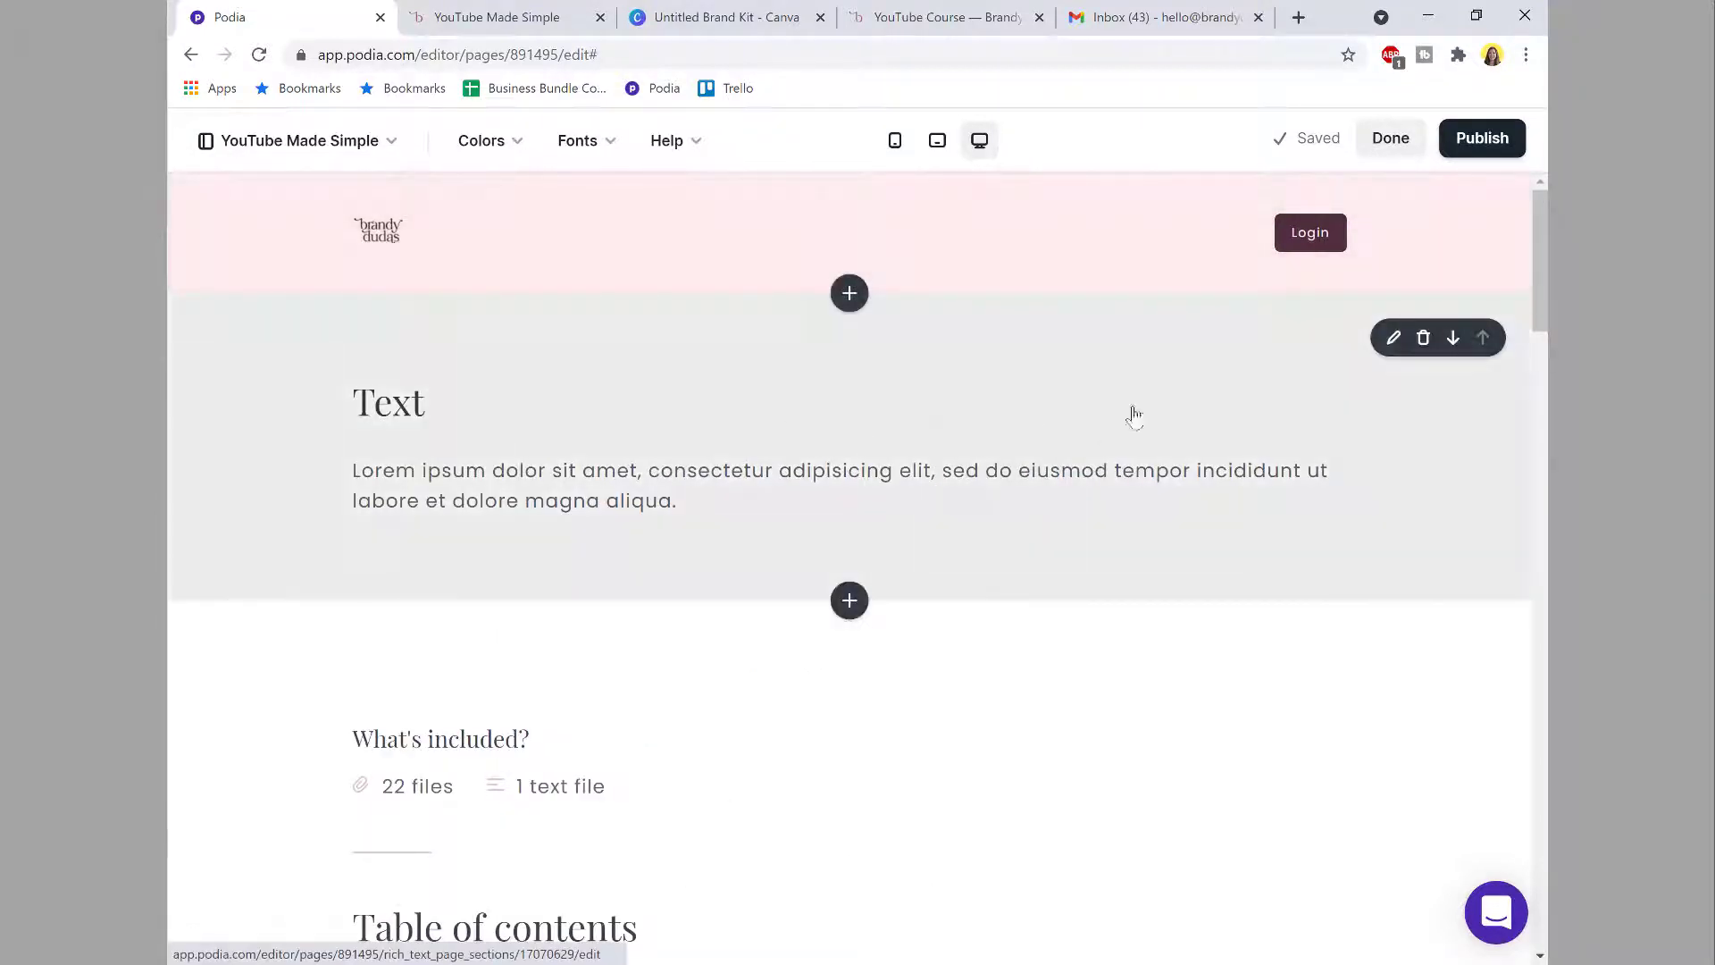
{"action": "left_click", "coordinate": [1423, 337]}
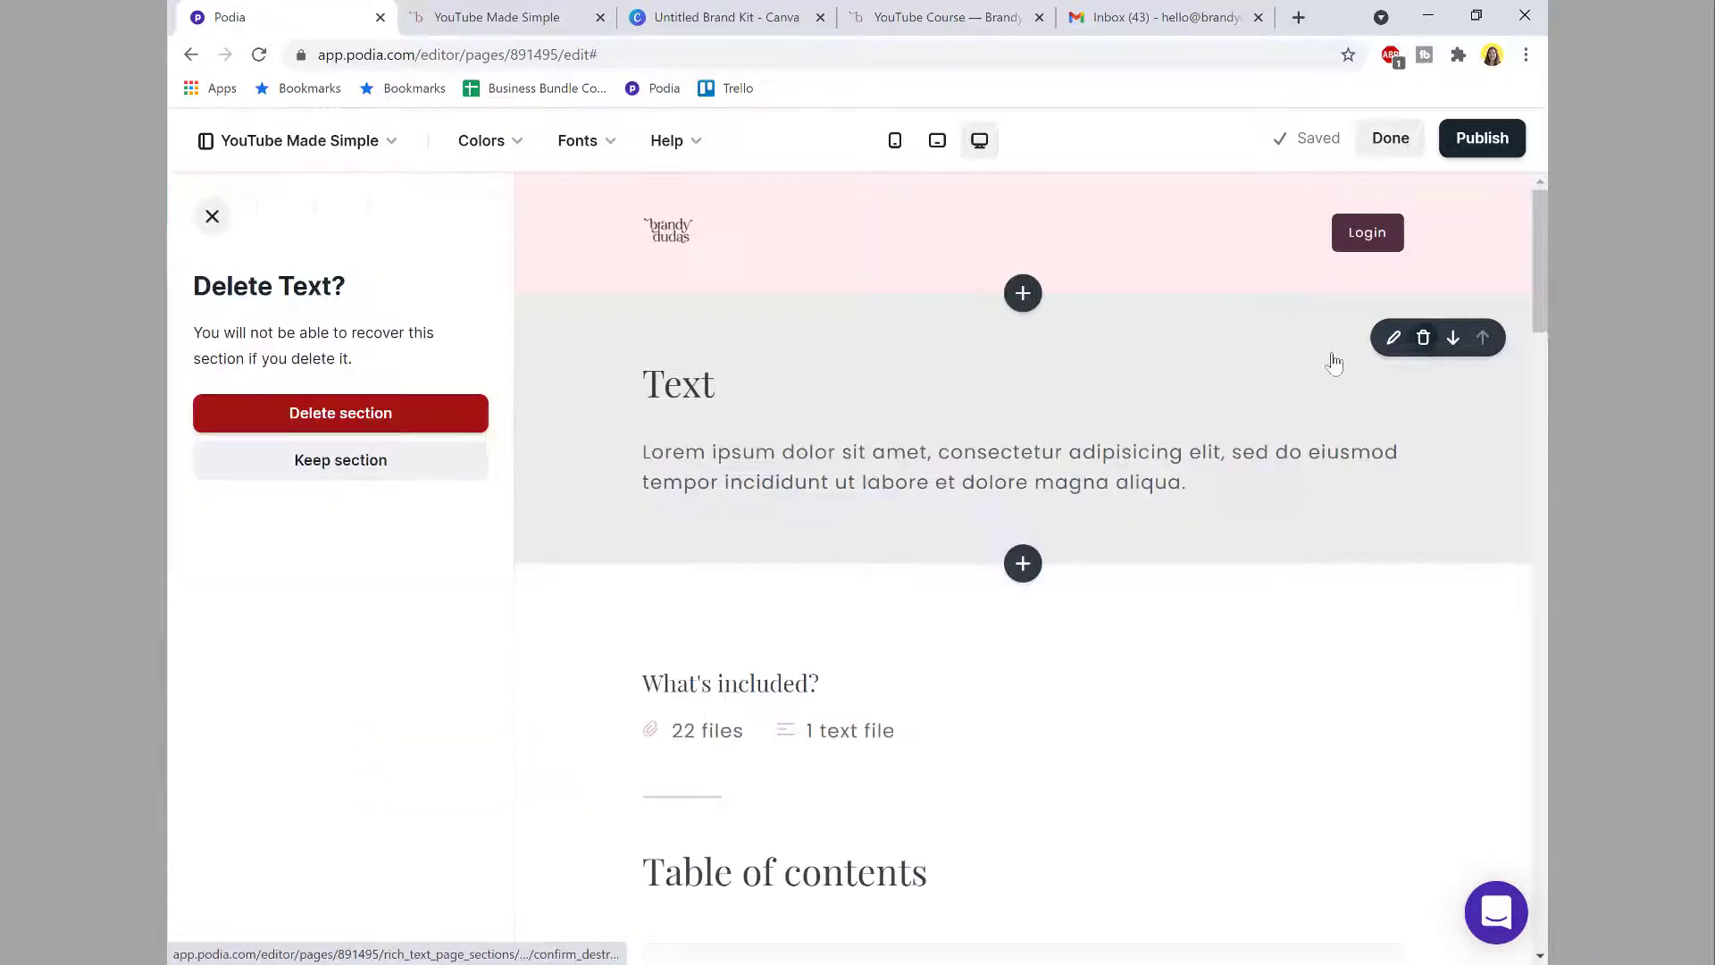
{"action": "left_click", "coordinate": [349, 418]}
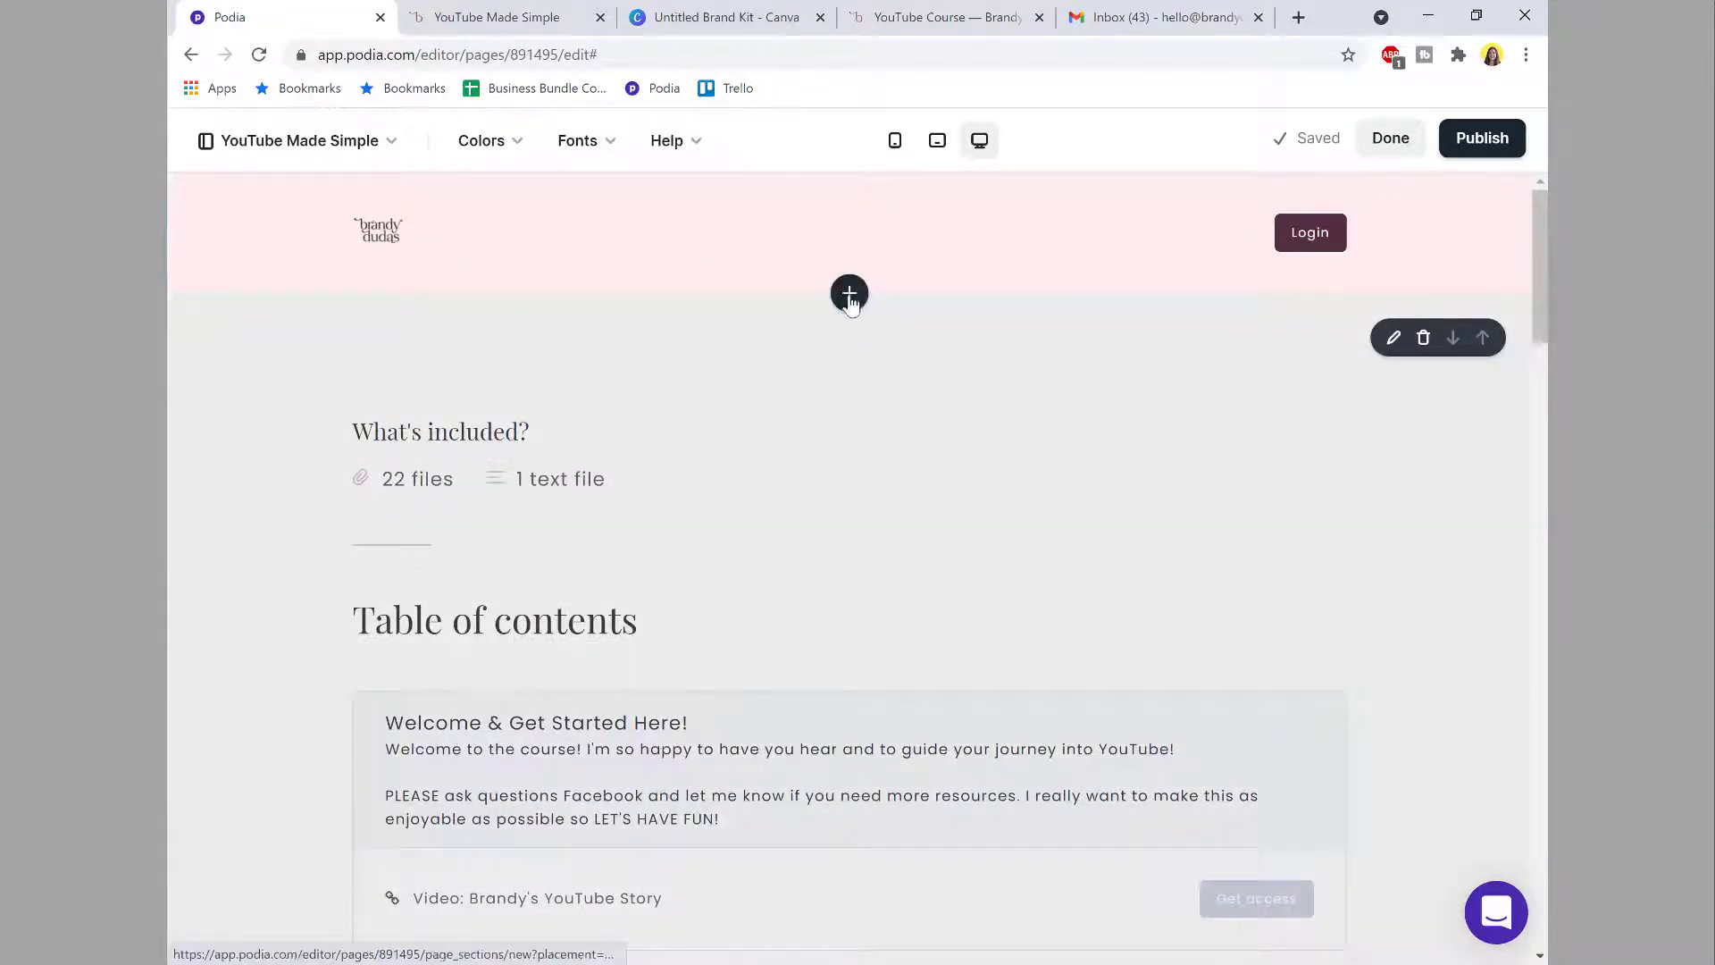
Step: Add a Video section below the header and give it the centered layout
{"action": "left_click", "coordinate": [847, 298]}
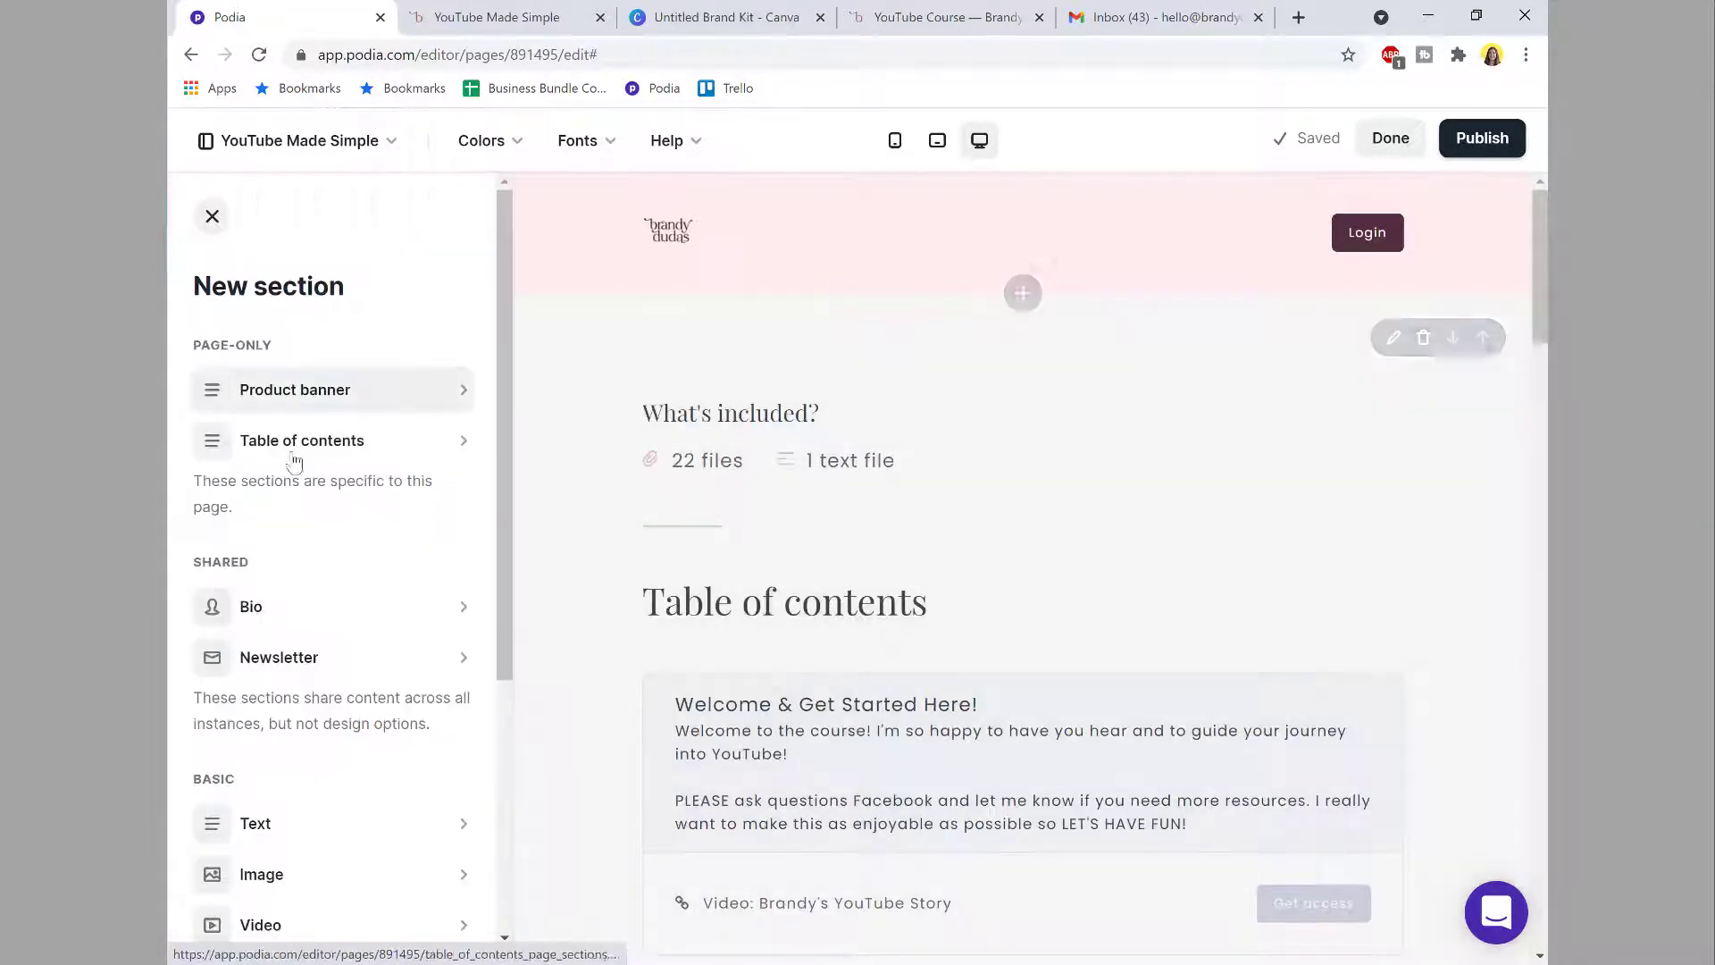
{"action": "scroll", "coordinate": [273, 797], "scroll_direction": "down", "scroll_amount": 1}
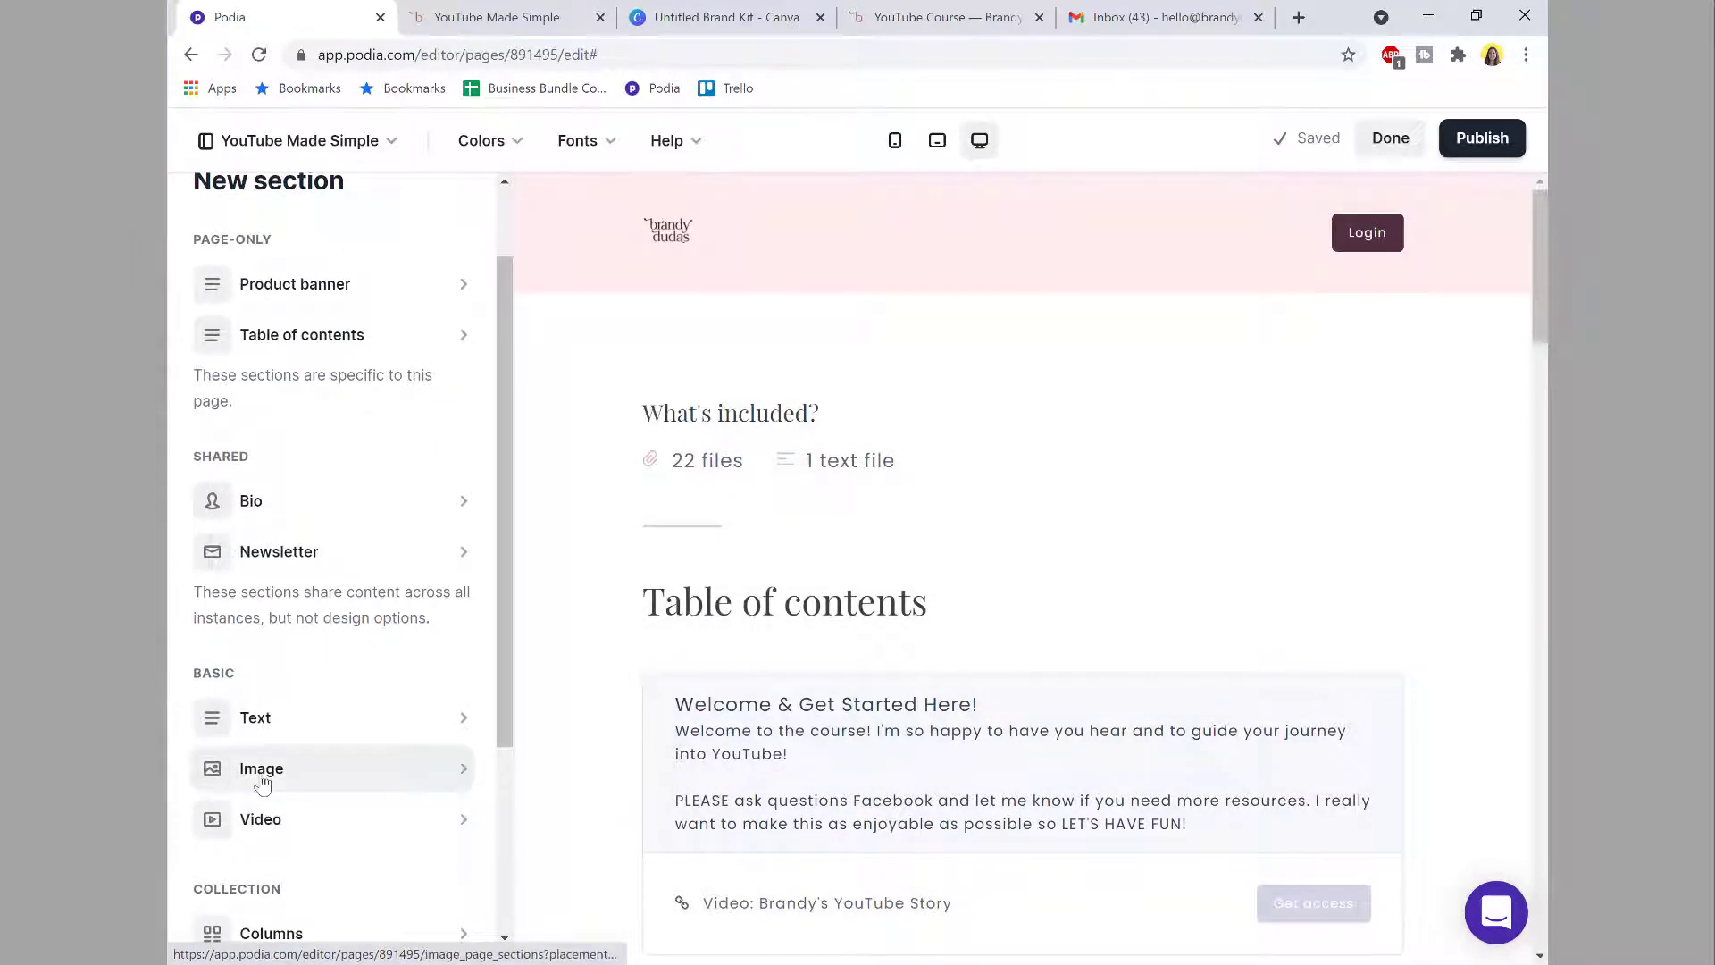
{"action": "left_click", "coordinate": [260, 824]}
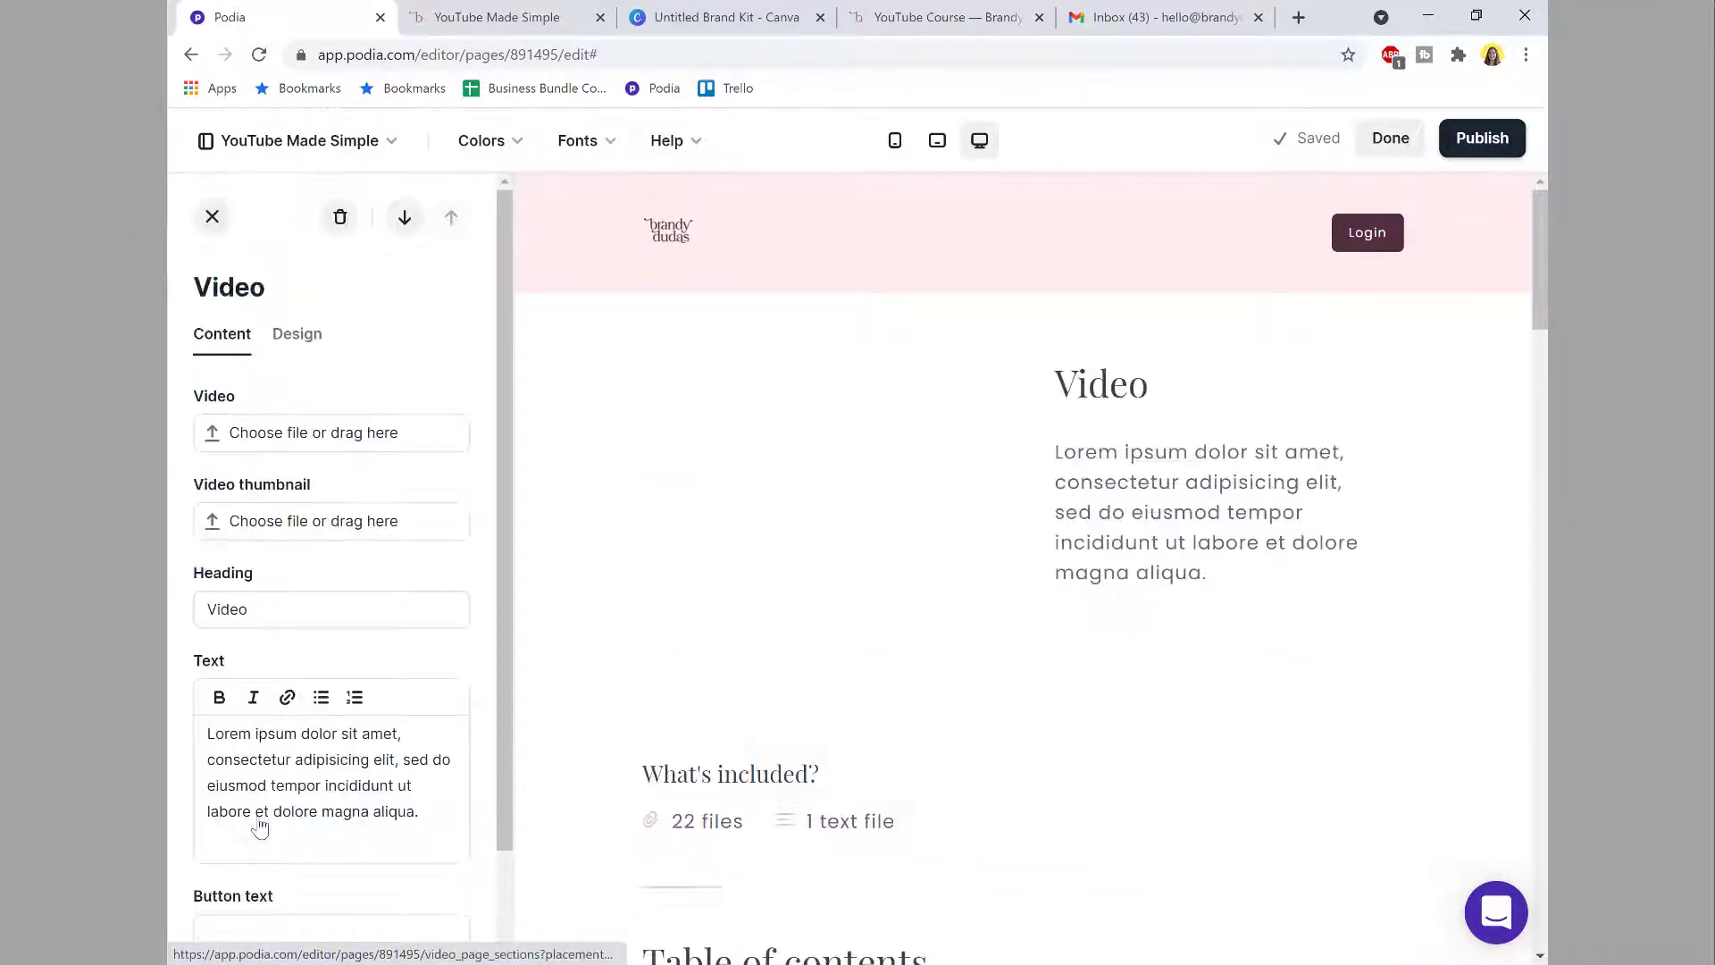
{"action": "left_click", "coordinate": [298, 337]}
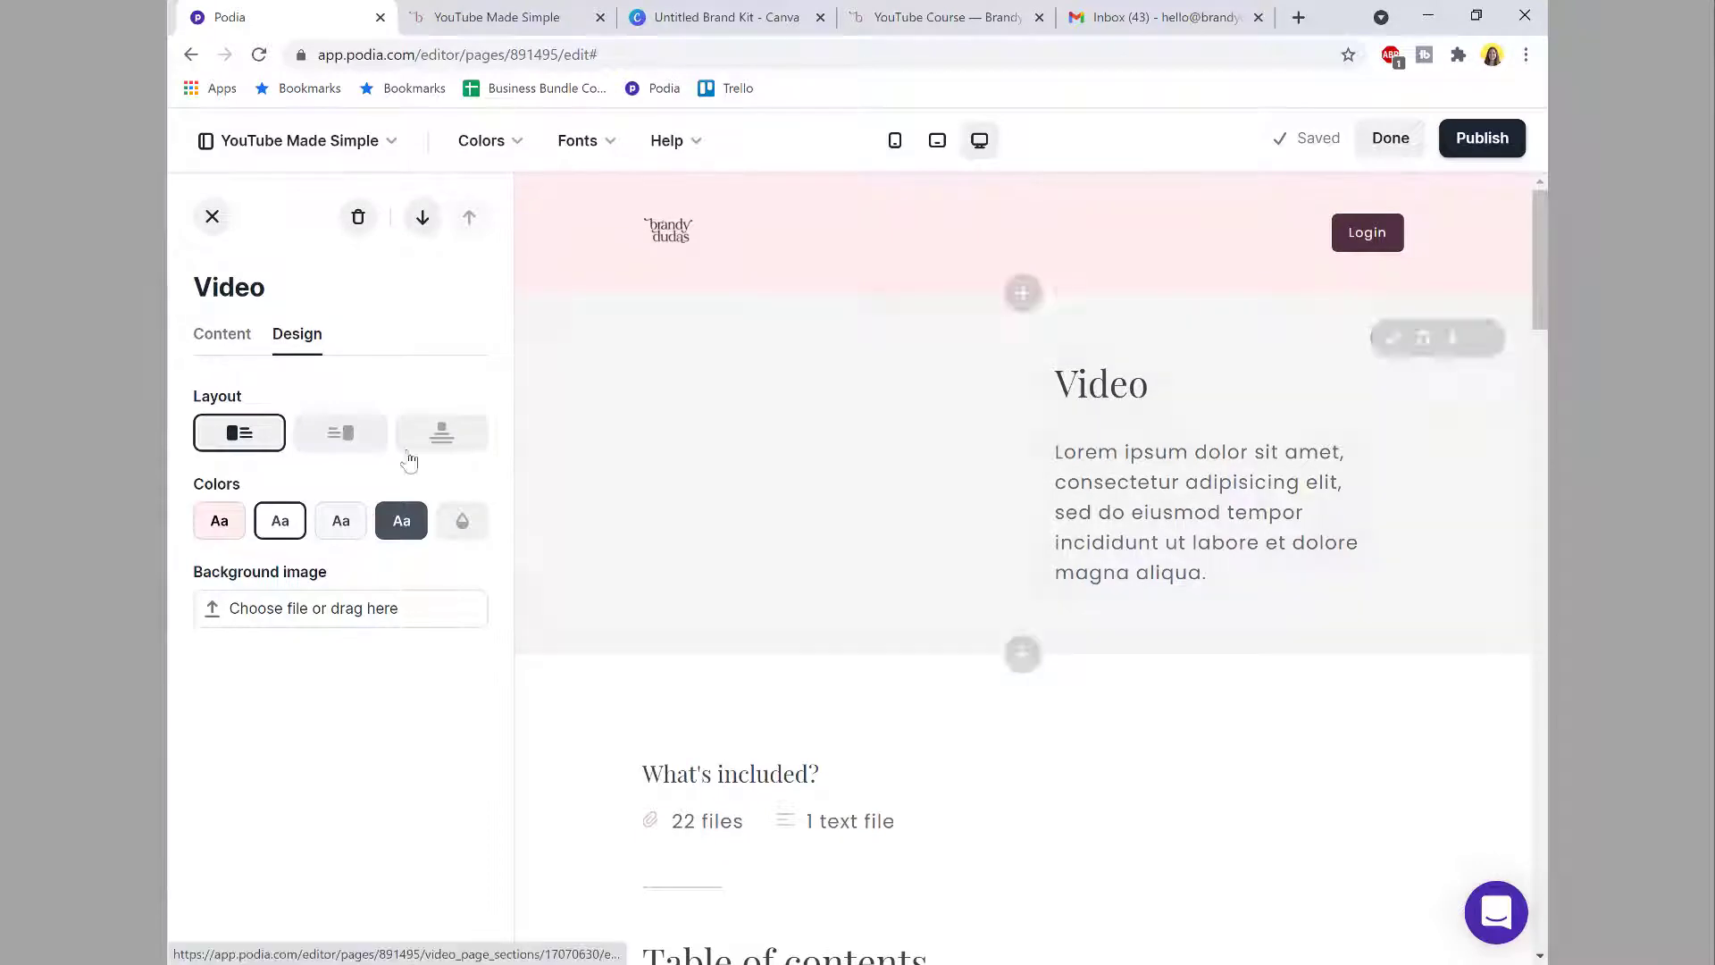
{"action": "left_click", "coordinate": [348, 440]}
{"action": "left_click", "coordinate": [440, 444]}
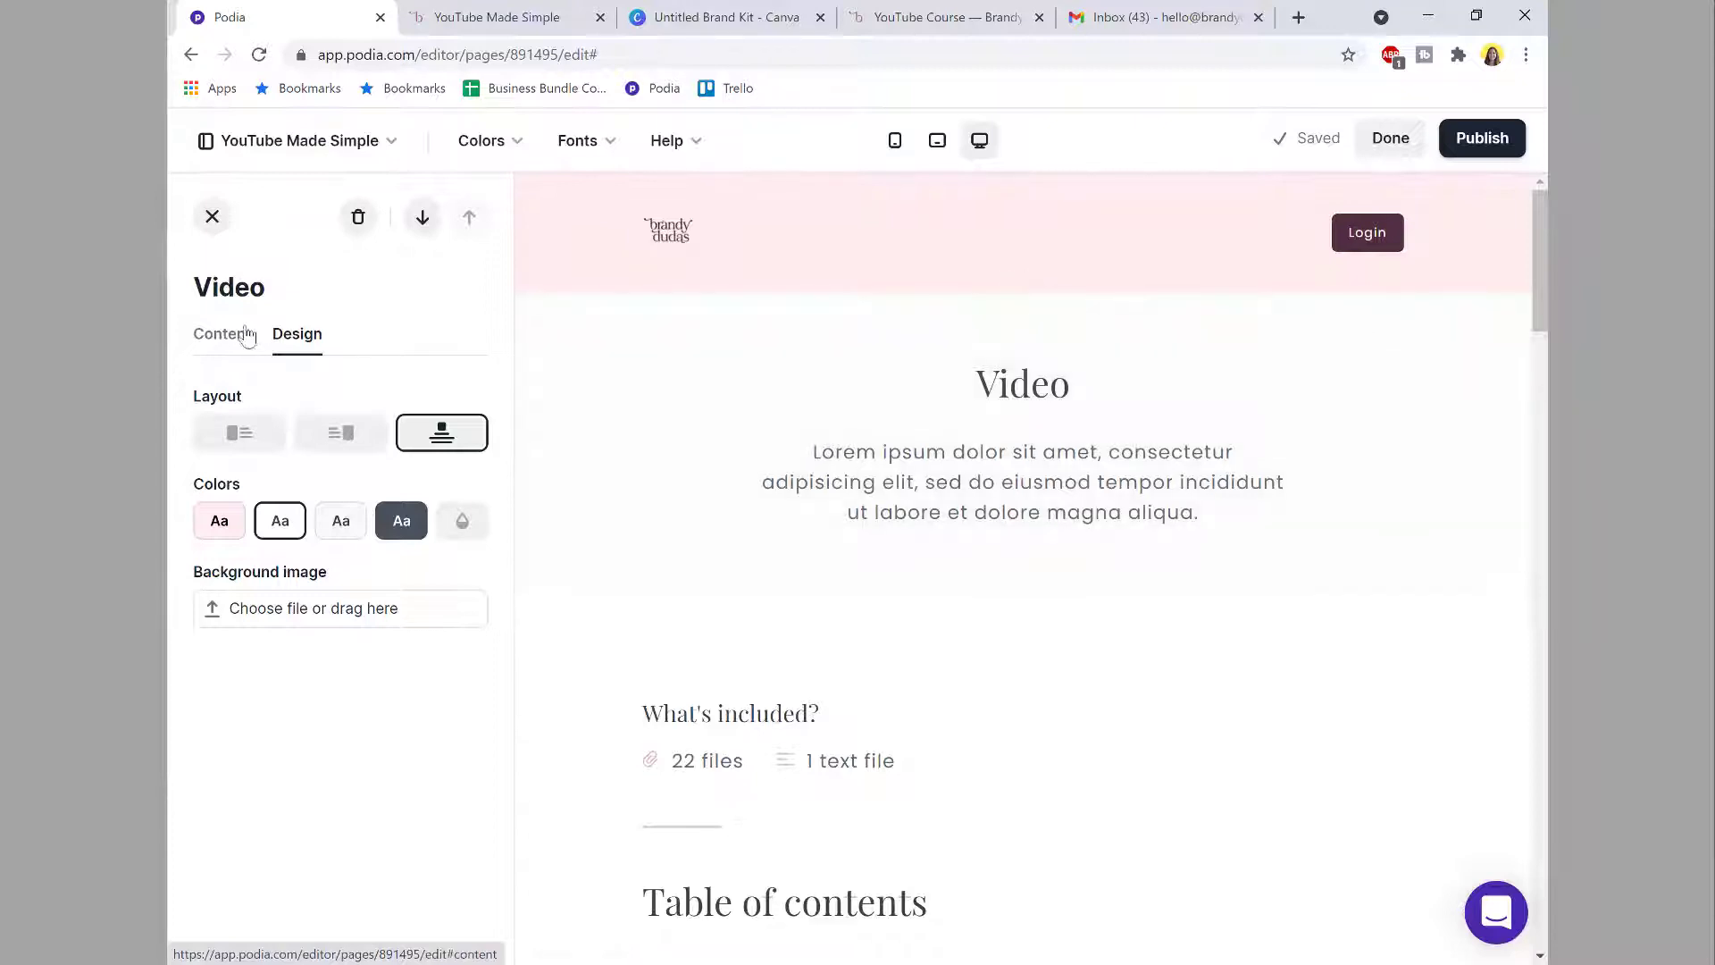
Step: Replace the Video section's heading with the "{NEWS FLASH} You DON'T Need a Kajillion Subscribers to Make Money & Impact on YouTube!" headline from the YouTube Course page
{"action": "left_click", "coordinate": [240, 347]}
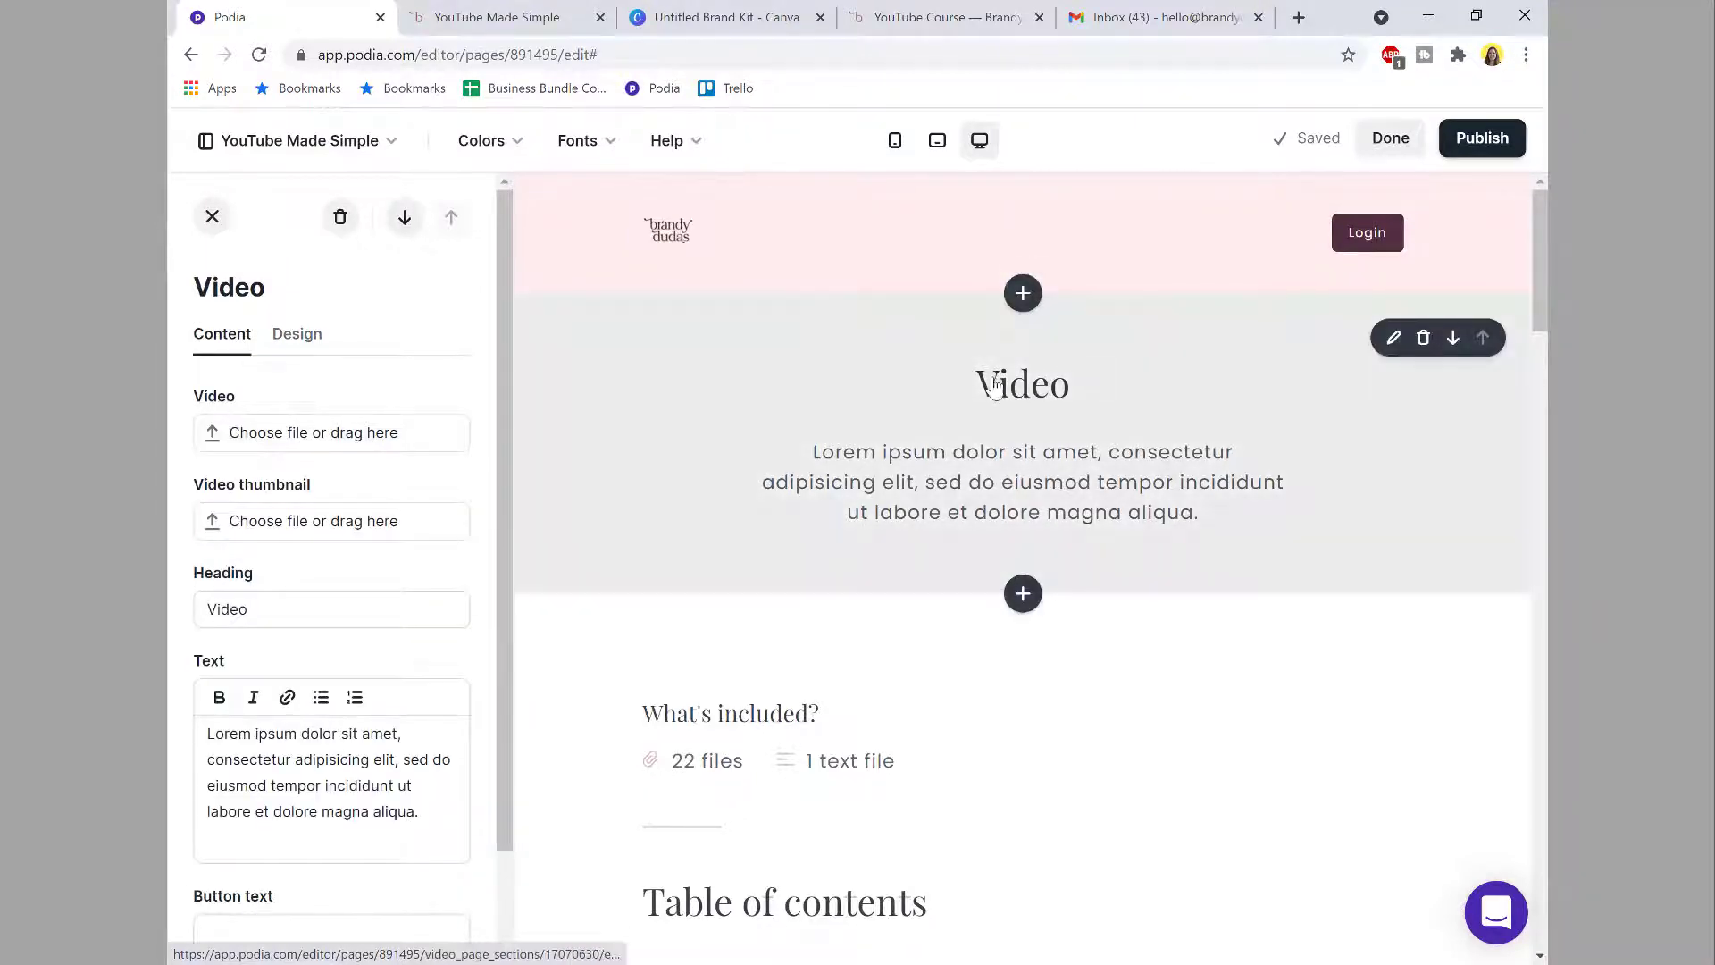
{"action": "left_click", "coordinate": [938, 17]}
{"action": "left_click_drag", "start_coordinate": [652, 273], "coordinate": [1236, 493]}
{"action": "key", "text": "ctrl+c"}
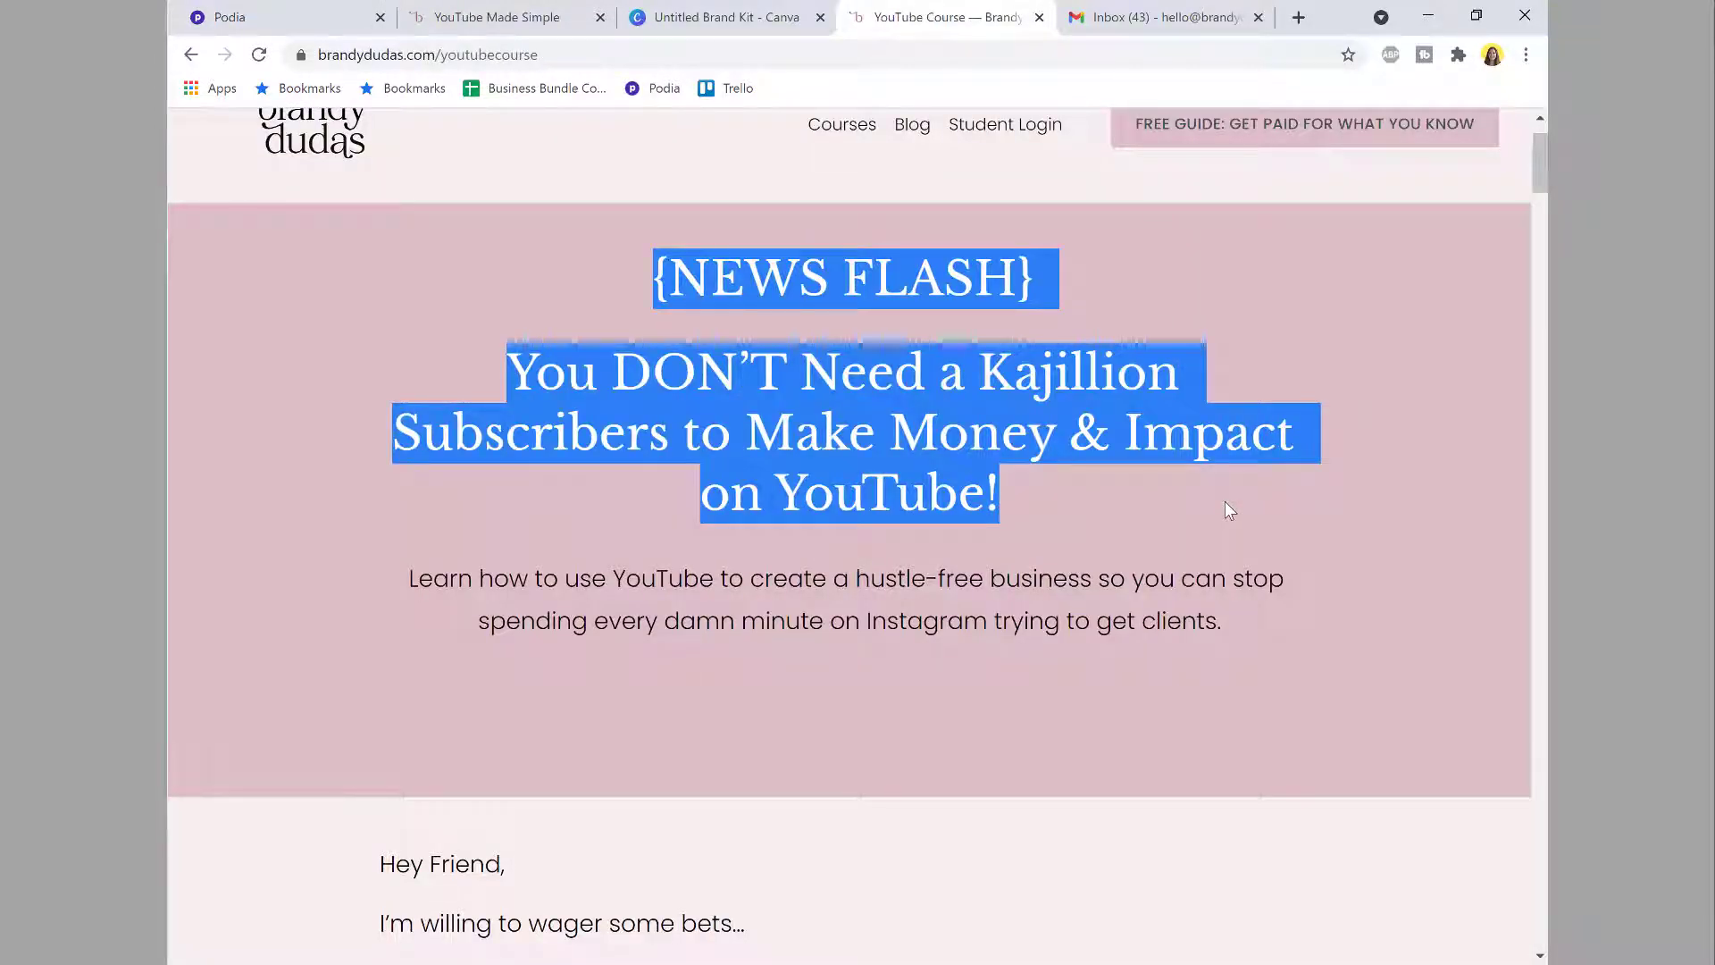
{"action": "left_click", "coordinate": [341, 23]}
{"action": "key", "text": "ctrl+a"}
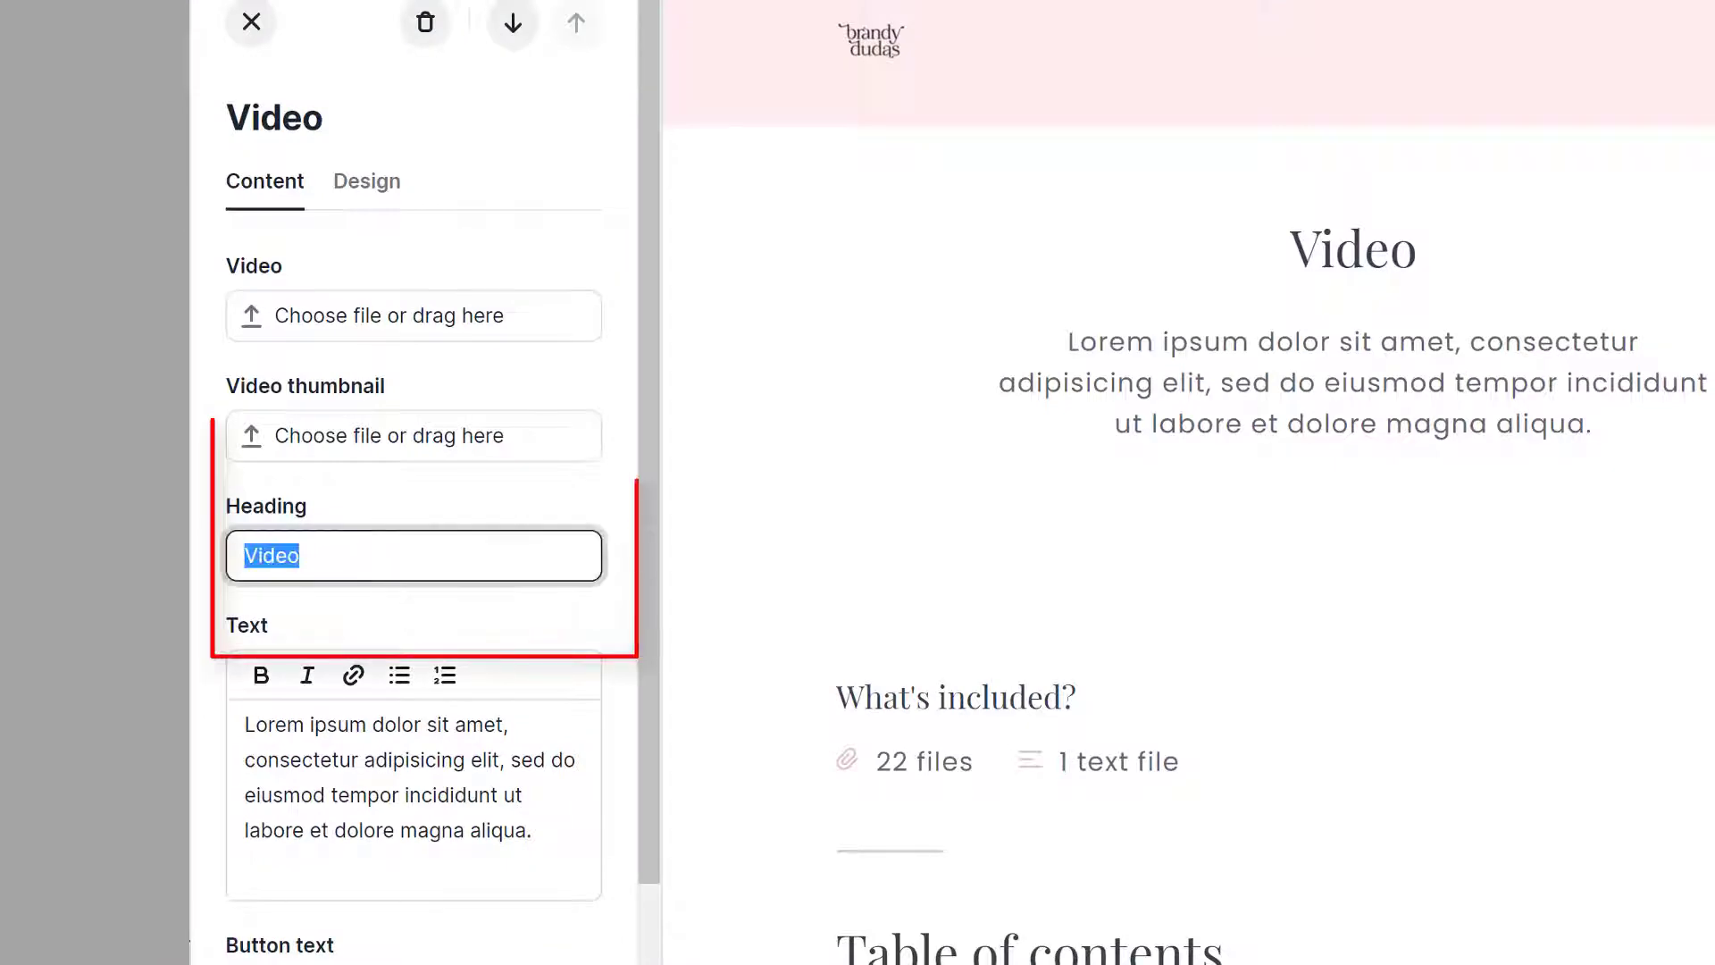
{"action": "key", "text": "ctrl+v"}
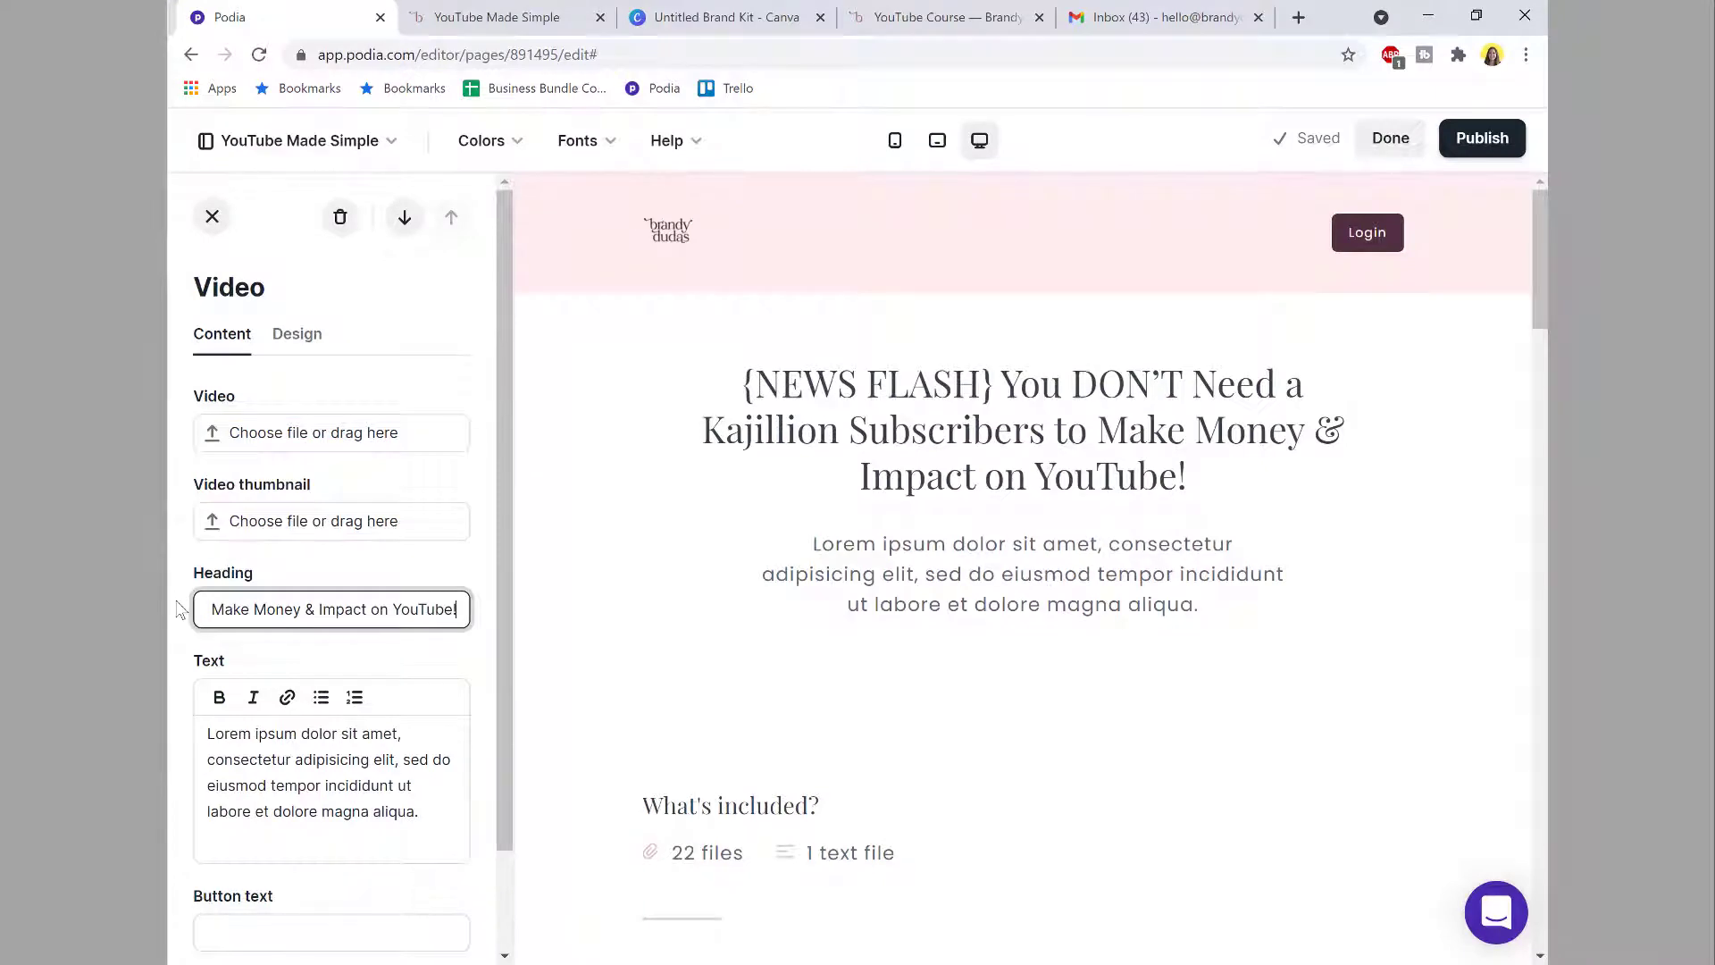
Step: Replace the Video section's body text with the "Learn how to use YouTube to create a hustle-free business" sentence copied from the YouTube Course page
{"action": "left_click", "coordinate": [882, 23]}
{"action": "left_click_drag", "start_coordinate": [409, 580], "coordinate": [1283, 643]}
{"action": "key", "text": "ctrl+c"}
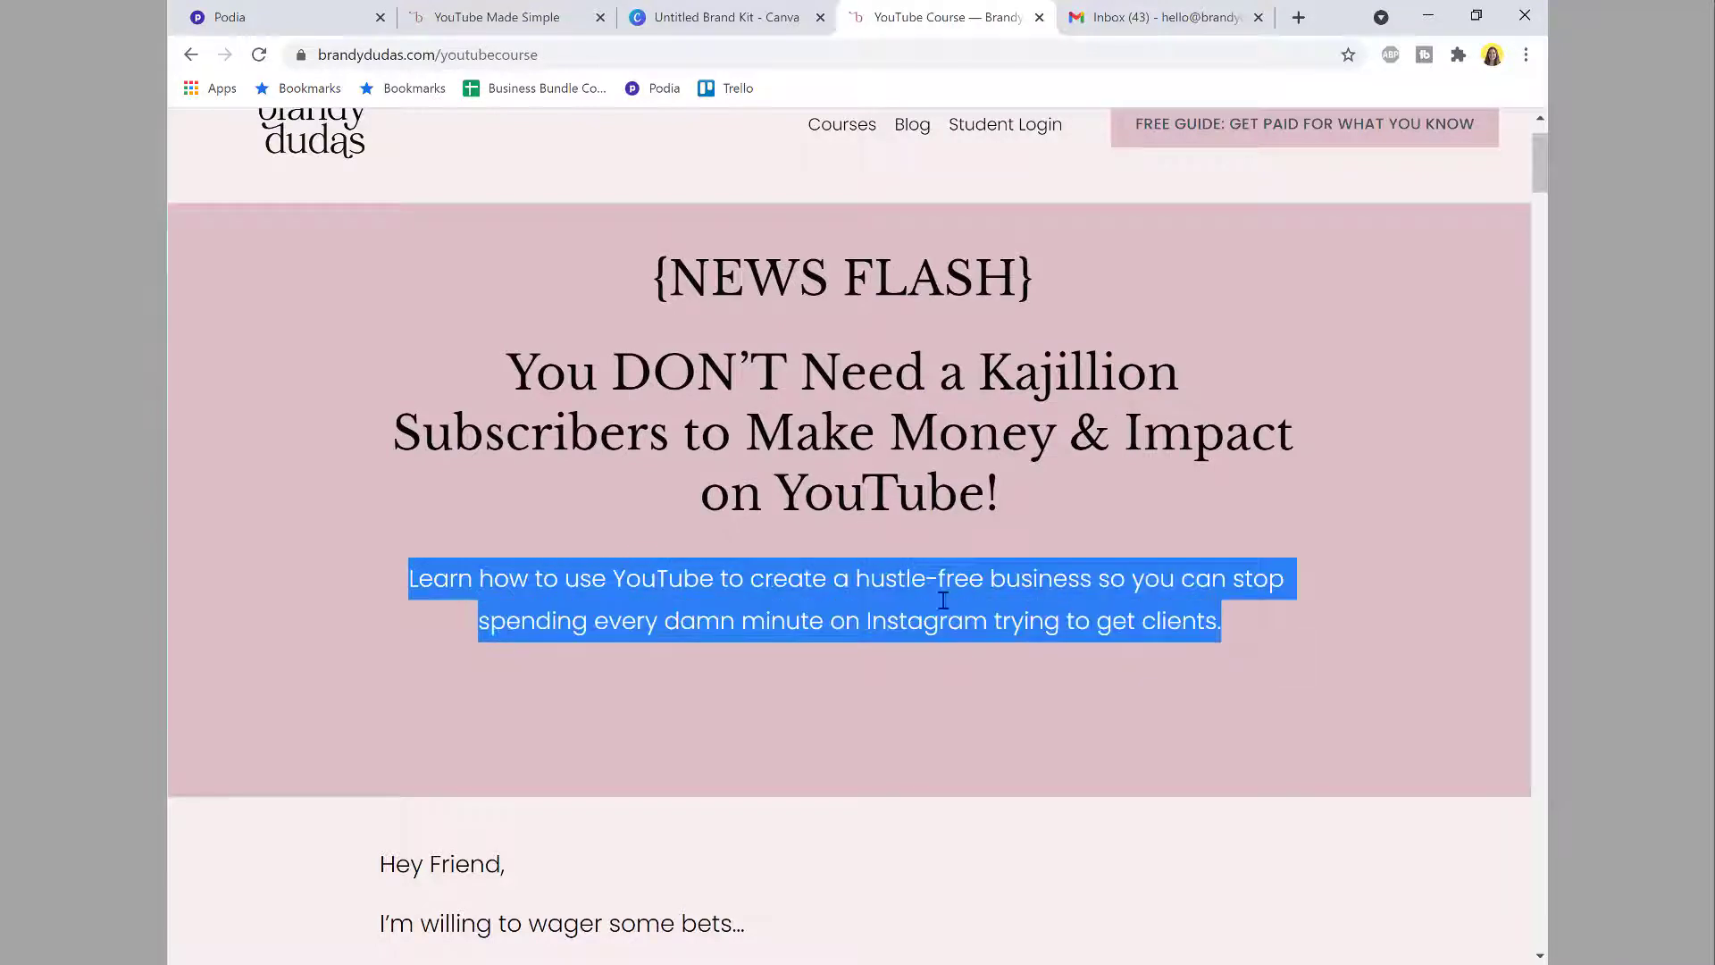
{"action": "left_click", "coordinate": [329, 25]}
{"action": "left_click_drag", "start_coordinate": [422, 838], "coordinate": [189, 739]}
{"action": "key", "text": "ctrl+v"}
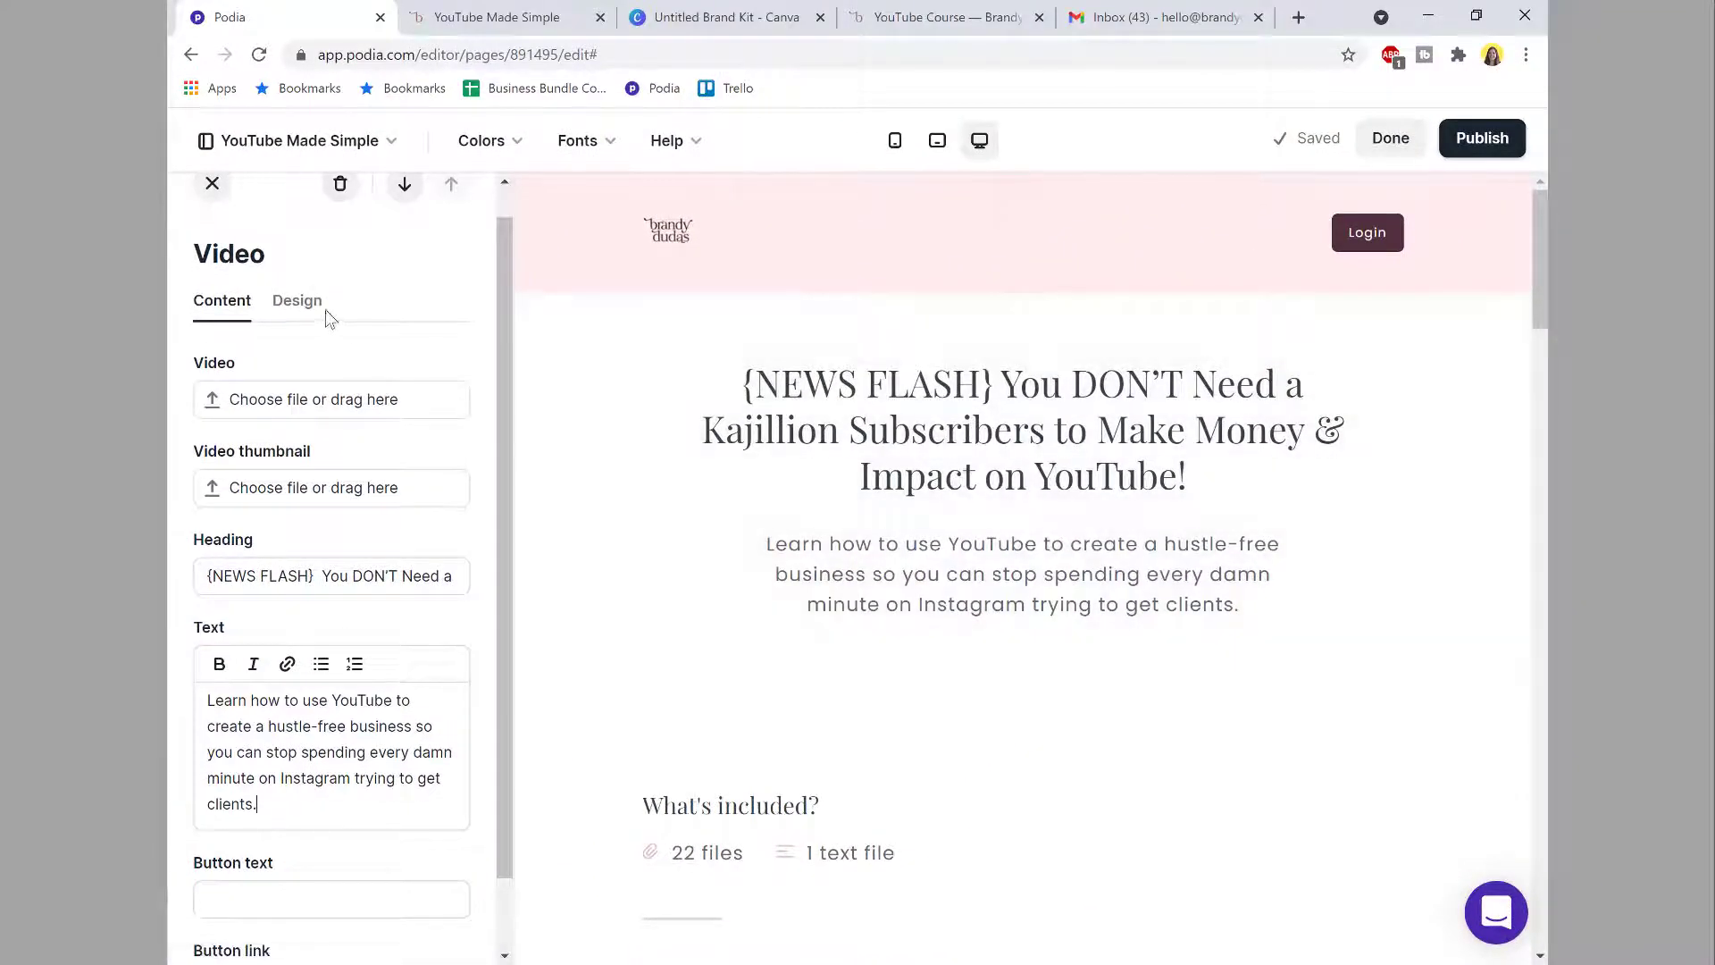
Step: Try the left-aligned and right-aligned layouts on the Video section, restore the centered one and reopen its content settings
{"action": "left_click", "coordinate": [300, 302]}
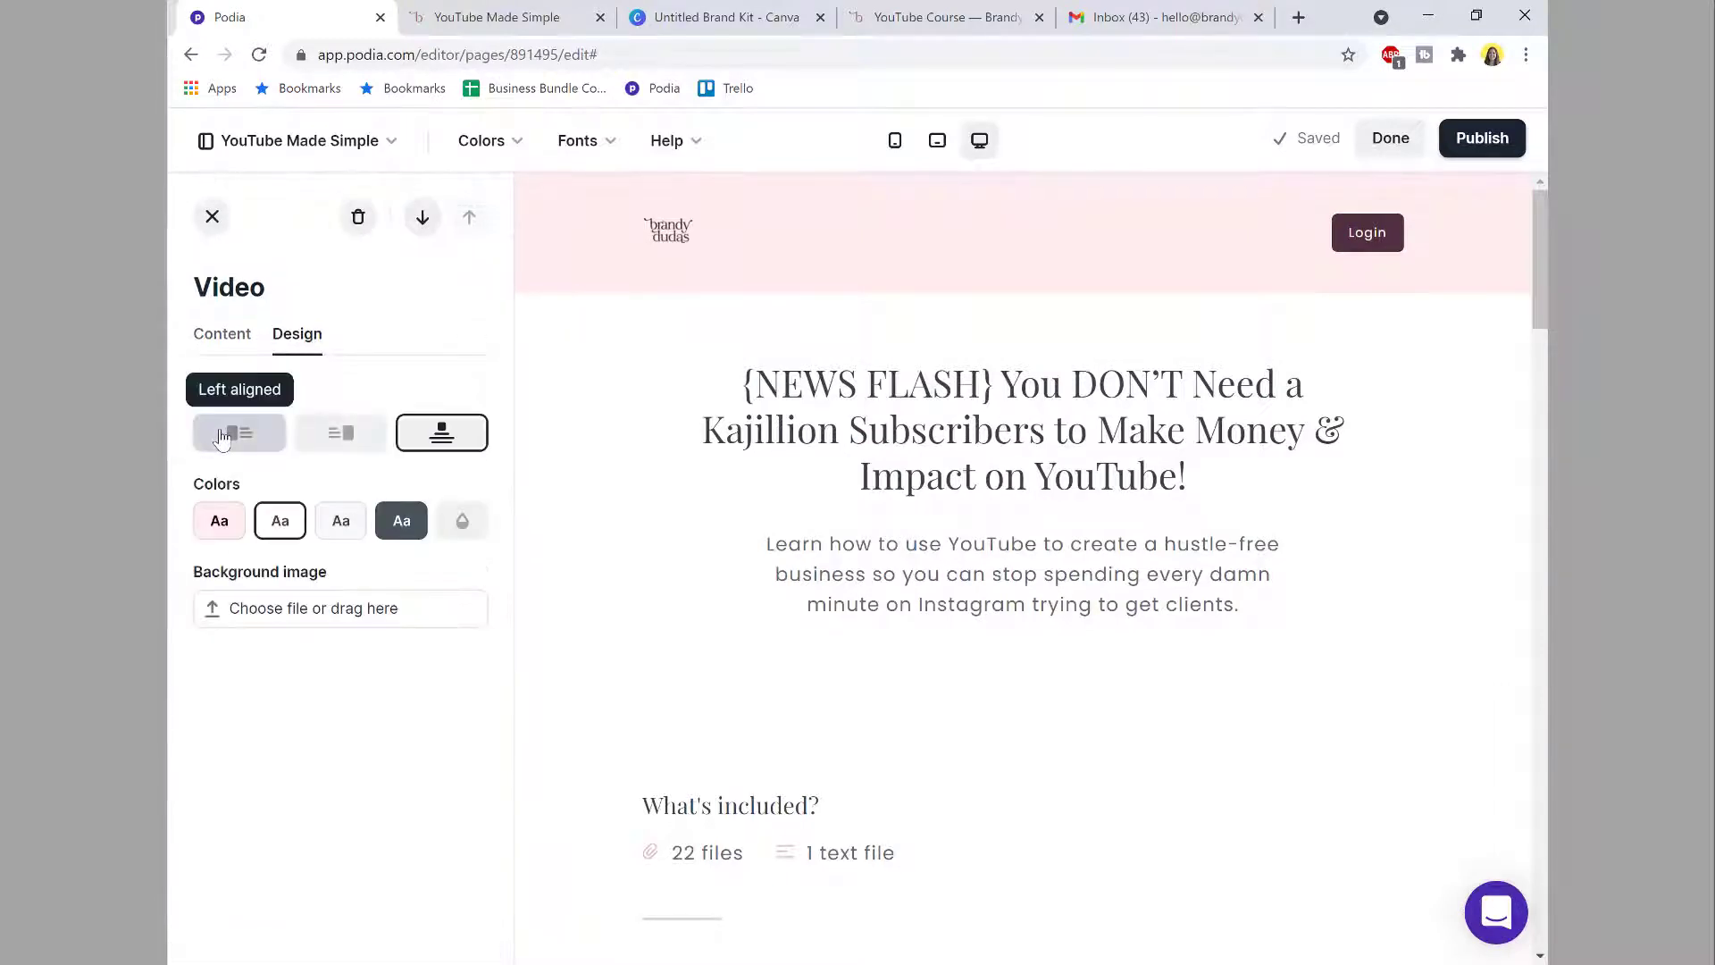
{"action": "left_click", "coordinate": [222, 436]}
{"action": "left_click", "coordinate": [338, 433]}
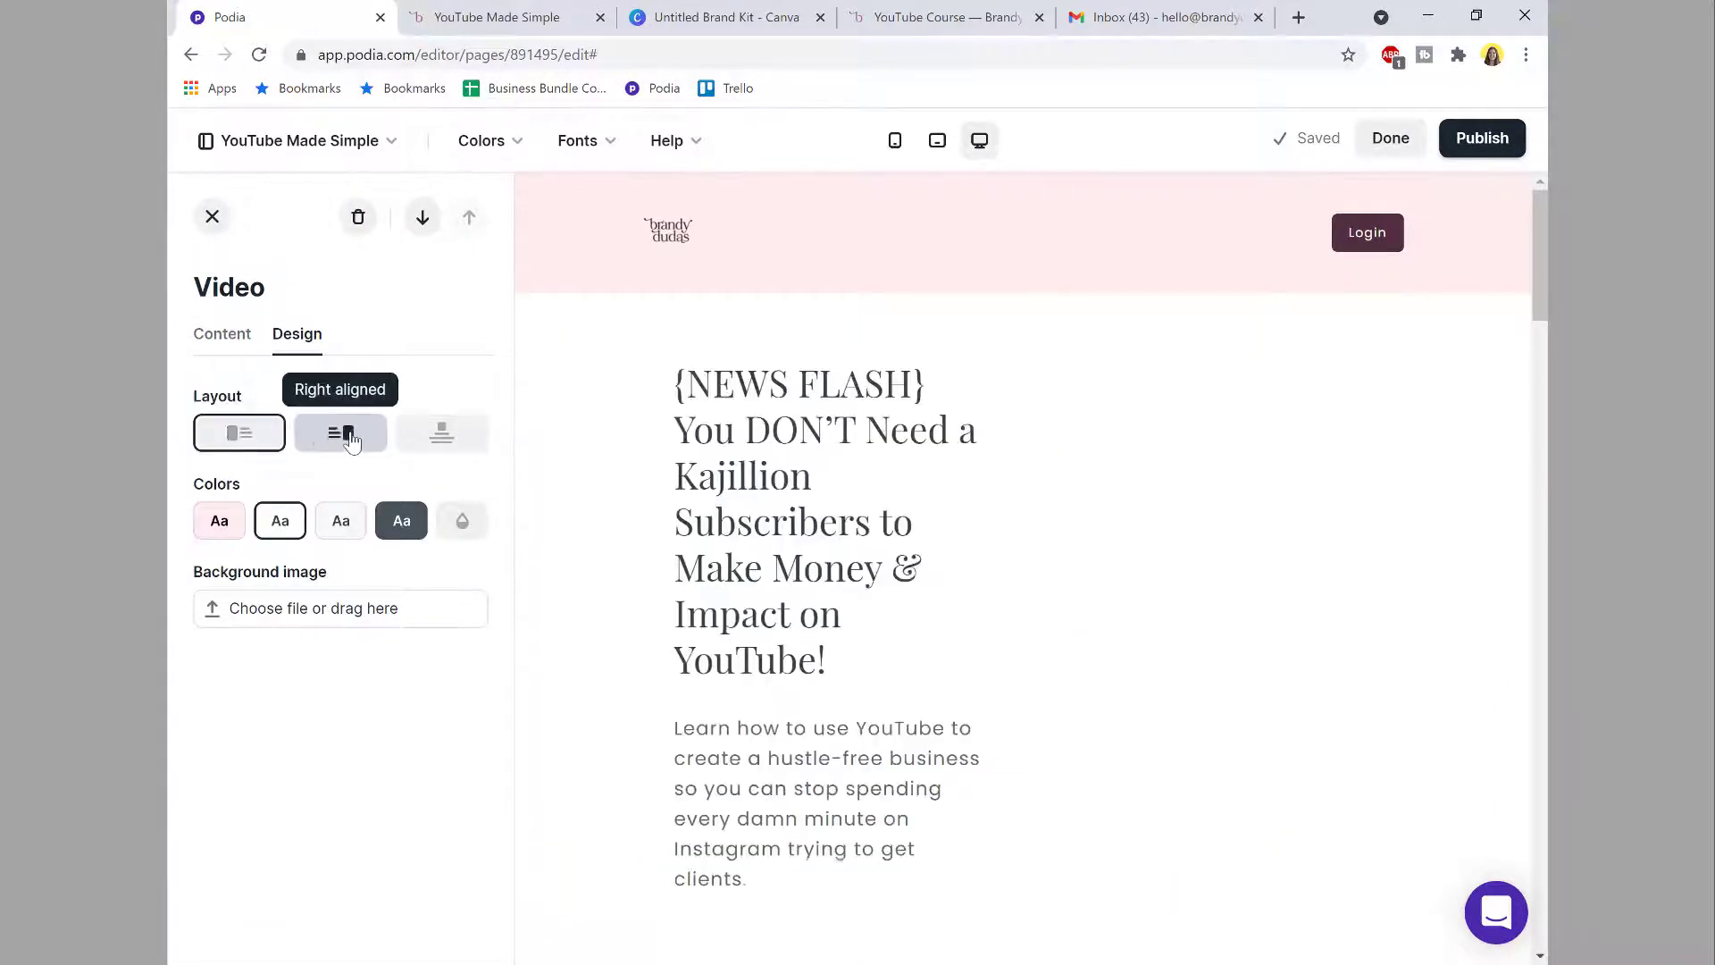
{"action": "left_click", "coordinate": [416, 441]}
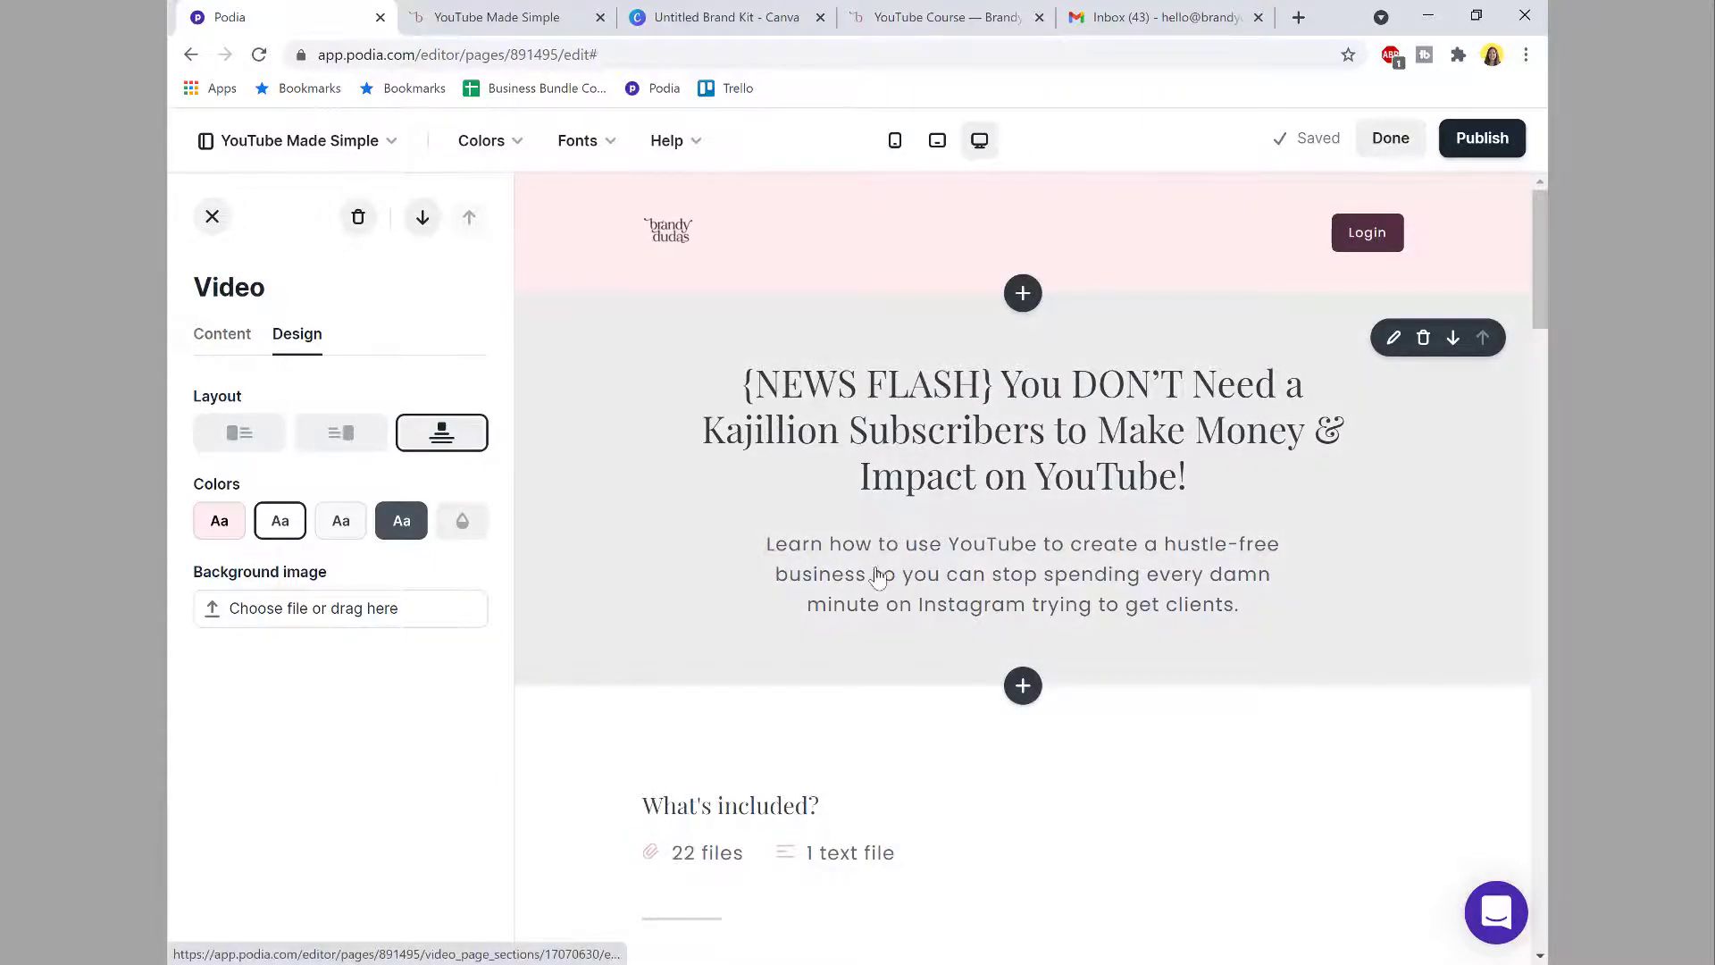
{"action": "left_click", "coordinate": [223, 334]}
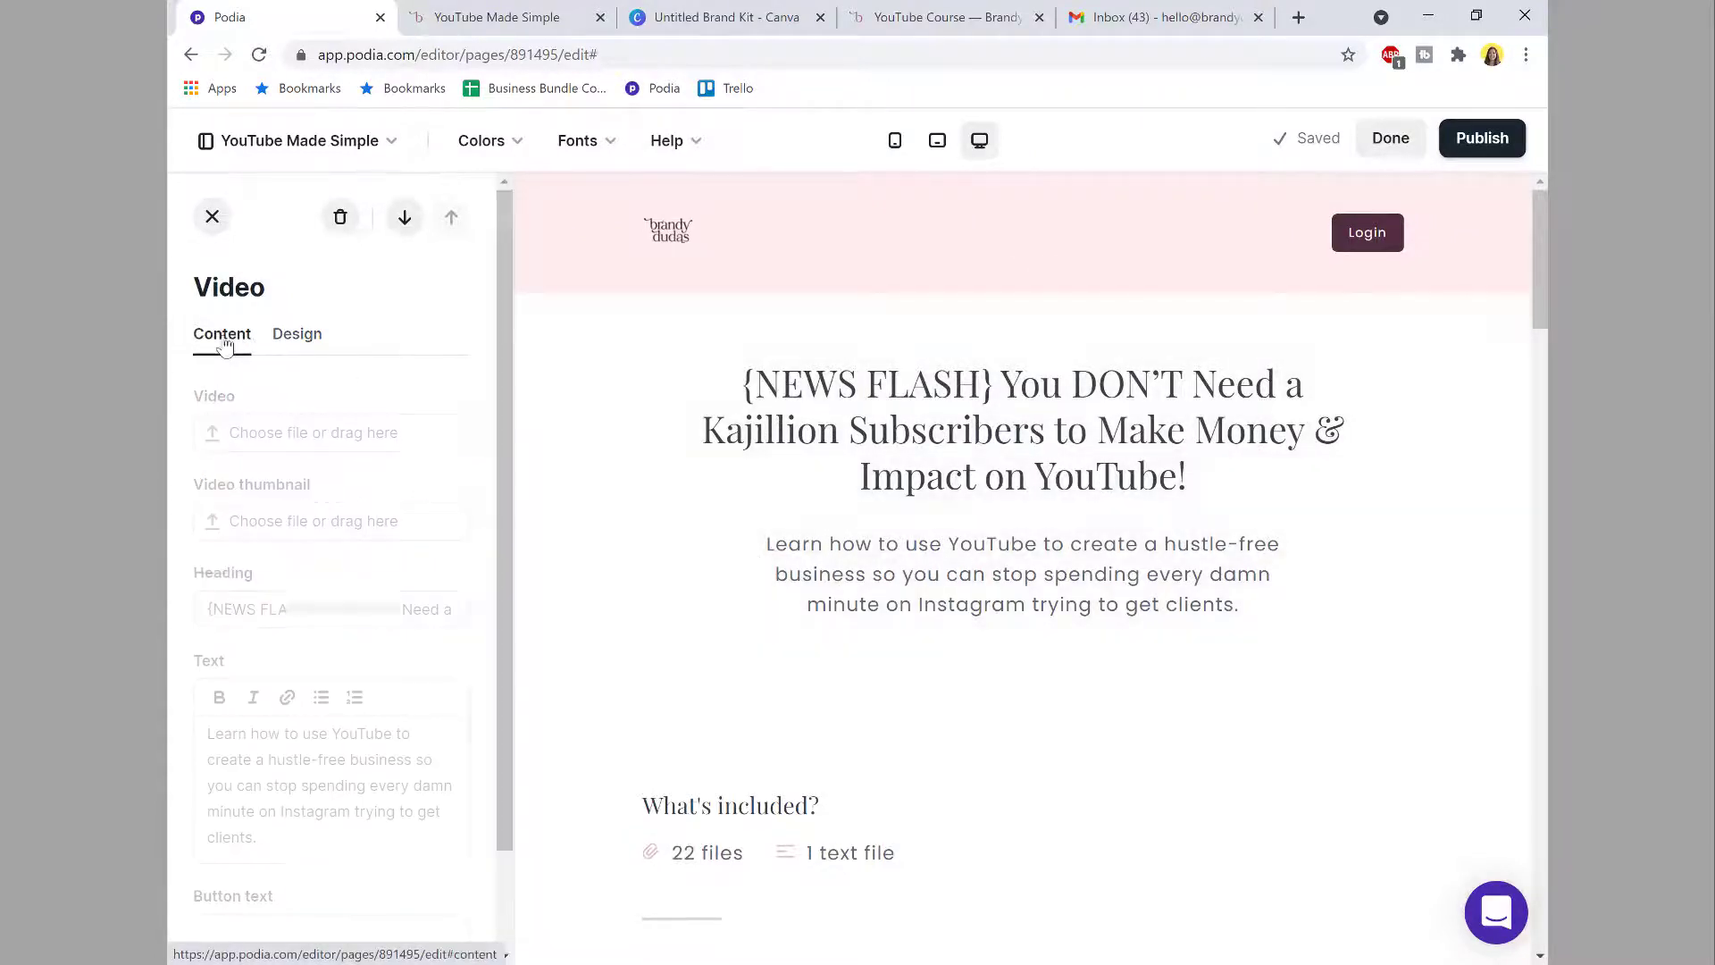
Step: Close the email inbox page and check the {NEWS FLASH} banner's styling on the YouTube Course page before returning to the editor
{"action": "left_click", "coordinate": [1258, 17]}
{"action": "left_click", "coordinate": [1052, 23]}
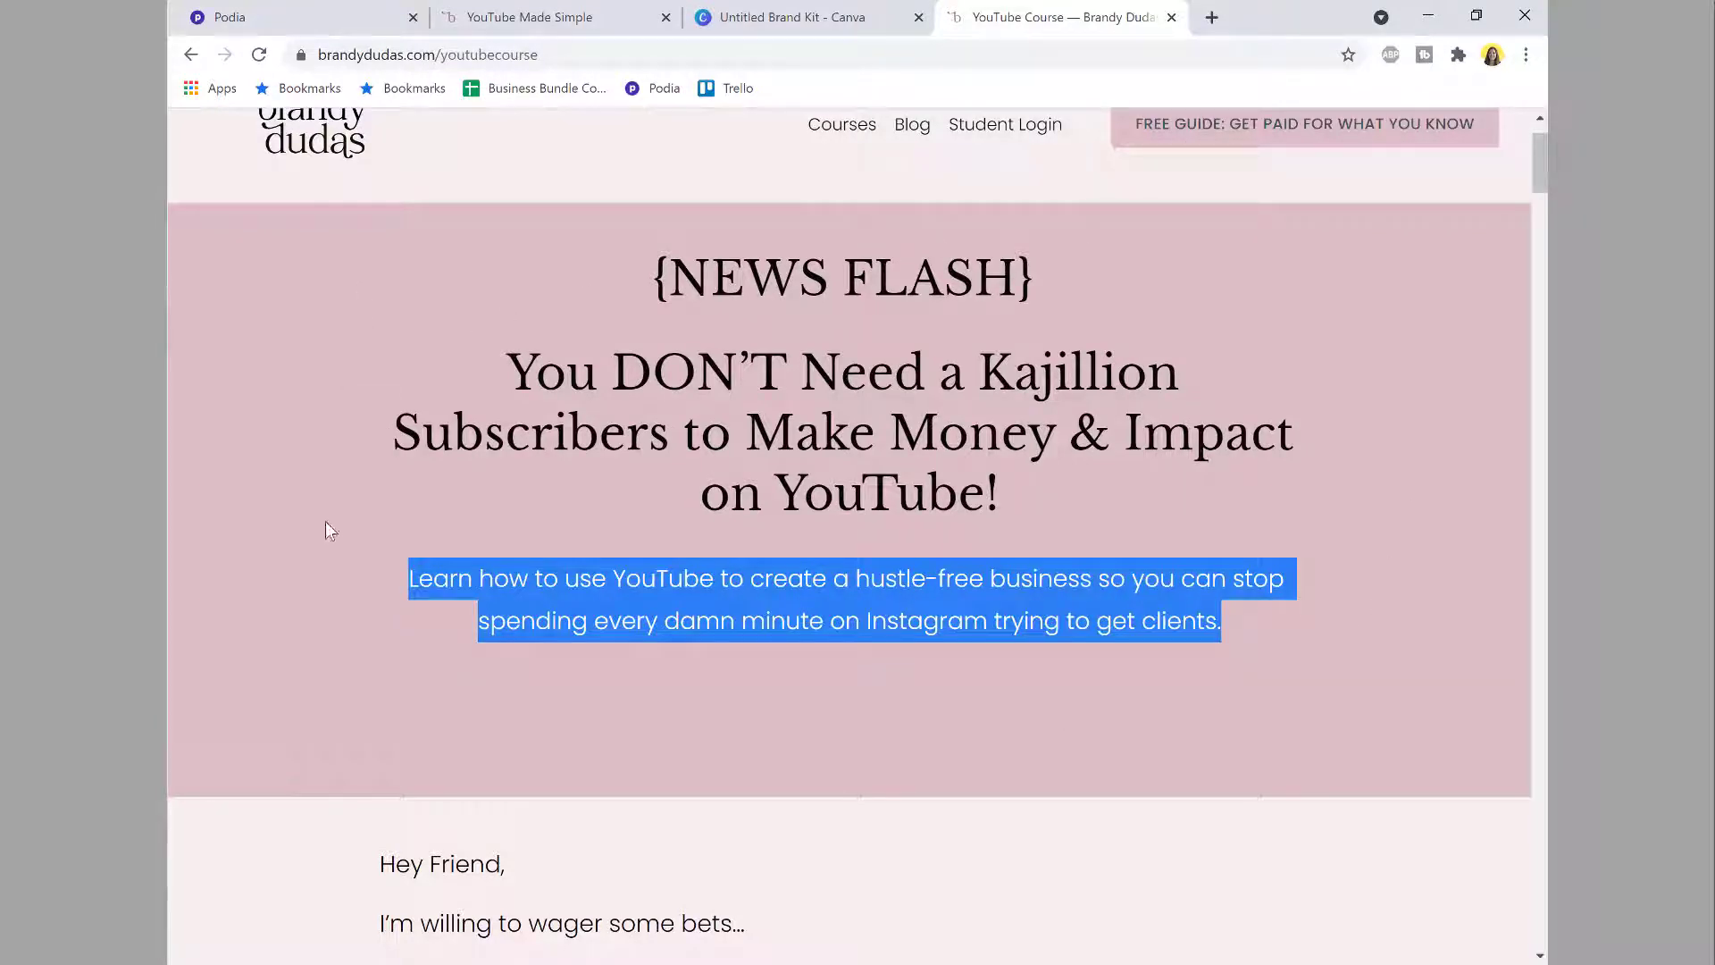
{"action": "left_click", "coordinate": [298, 18]}
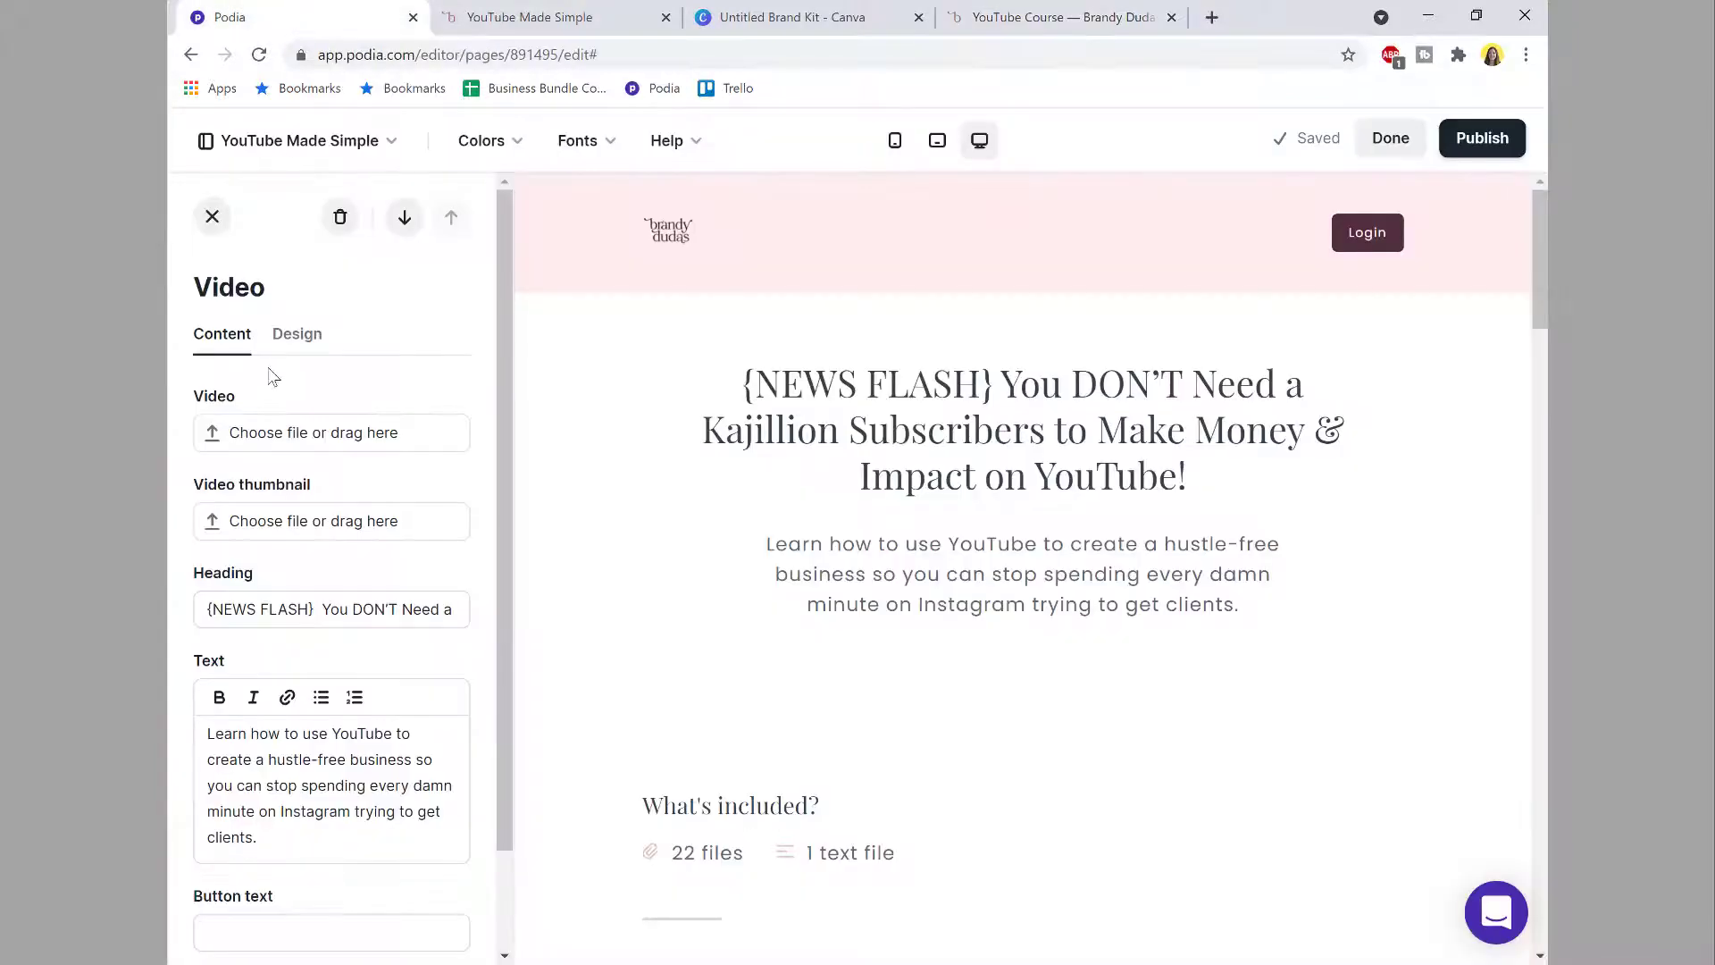
Step: Try the default, plain and light color themes on the Video section and check the site-wide colors
{"action": "left_click", "coordinate": [293, 333]}
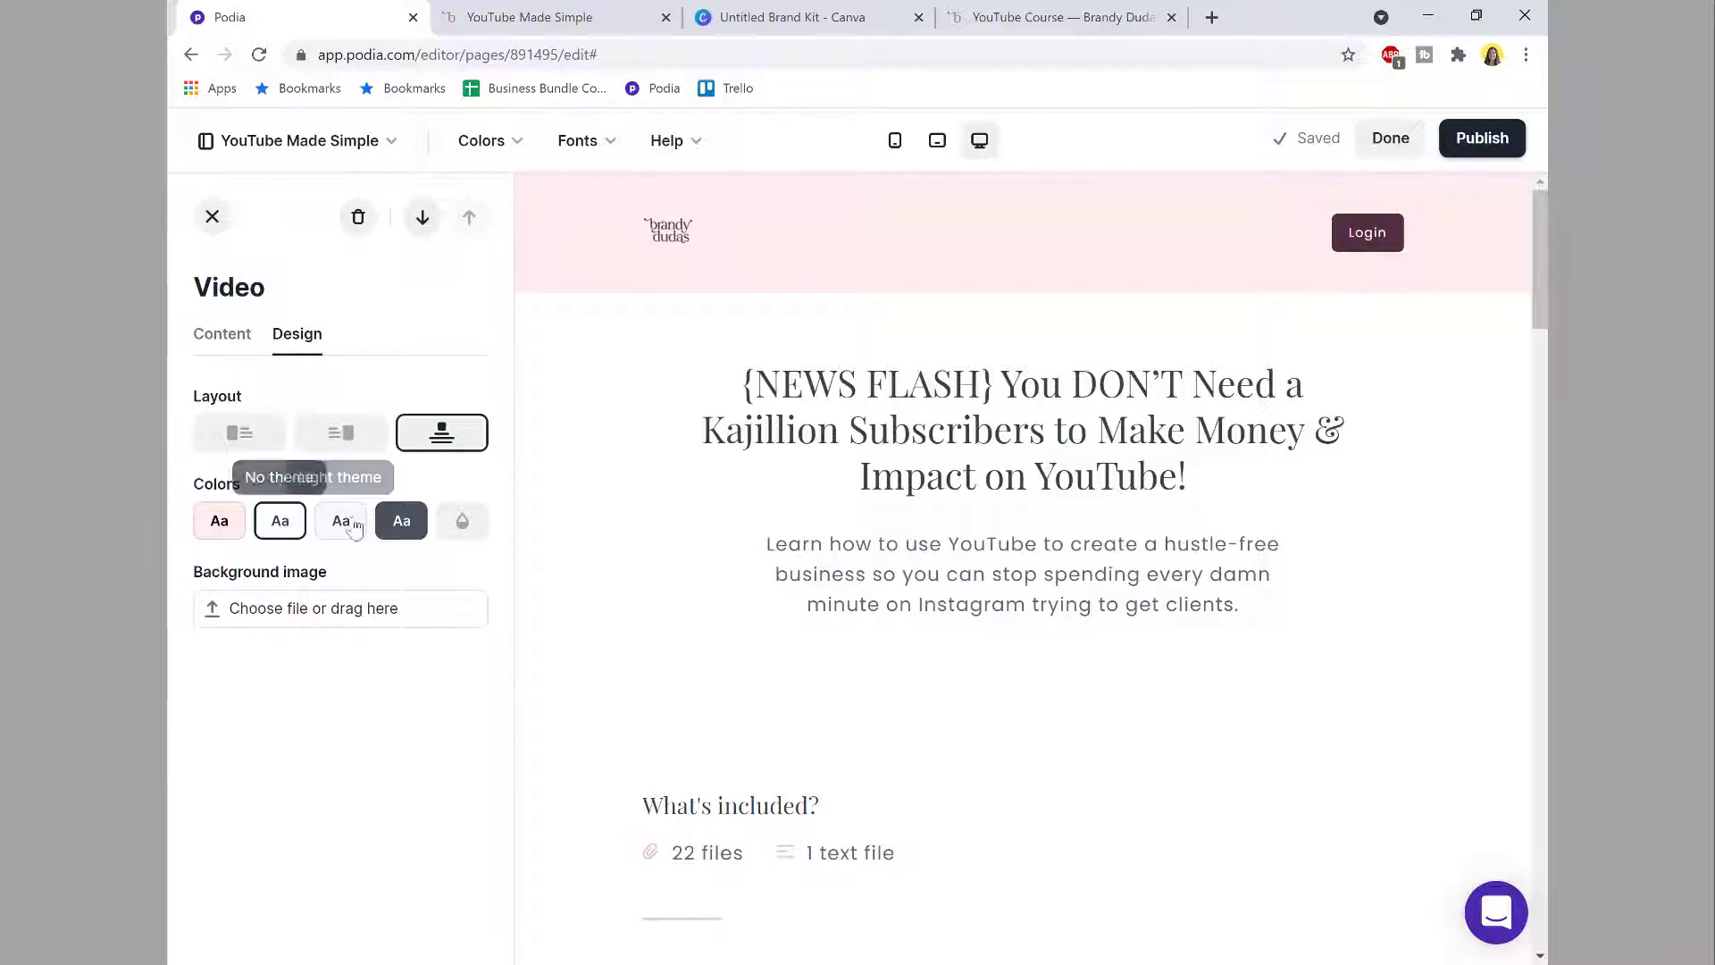
{"action": "left_click", "coordinate": [214, 521]}
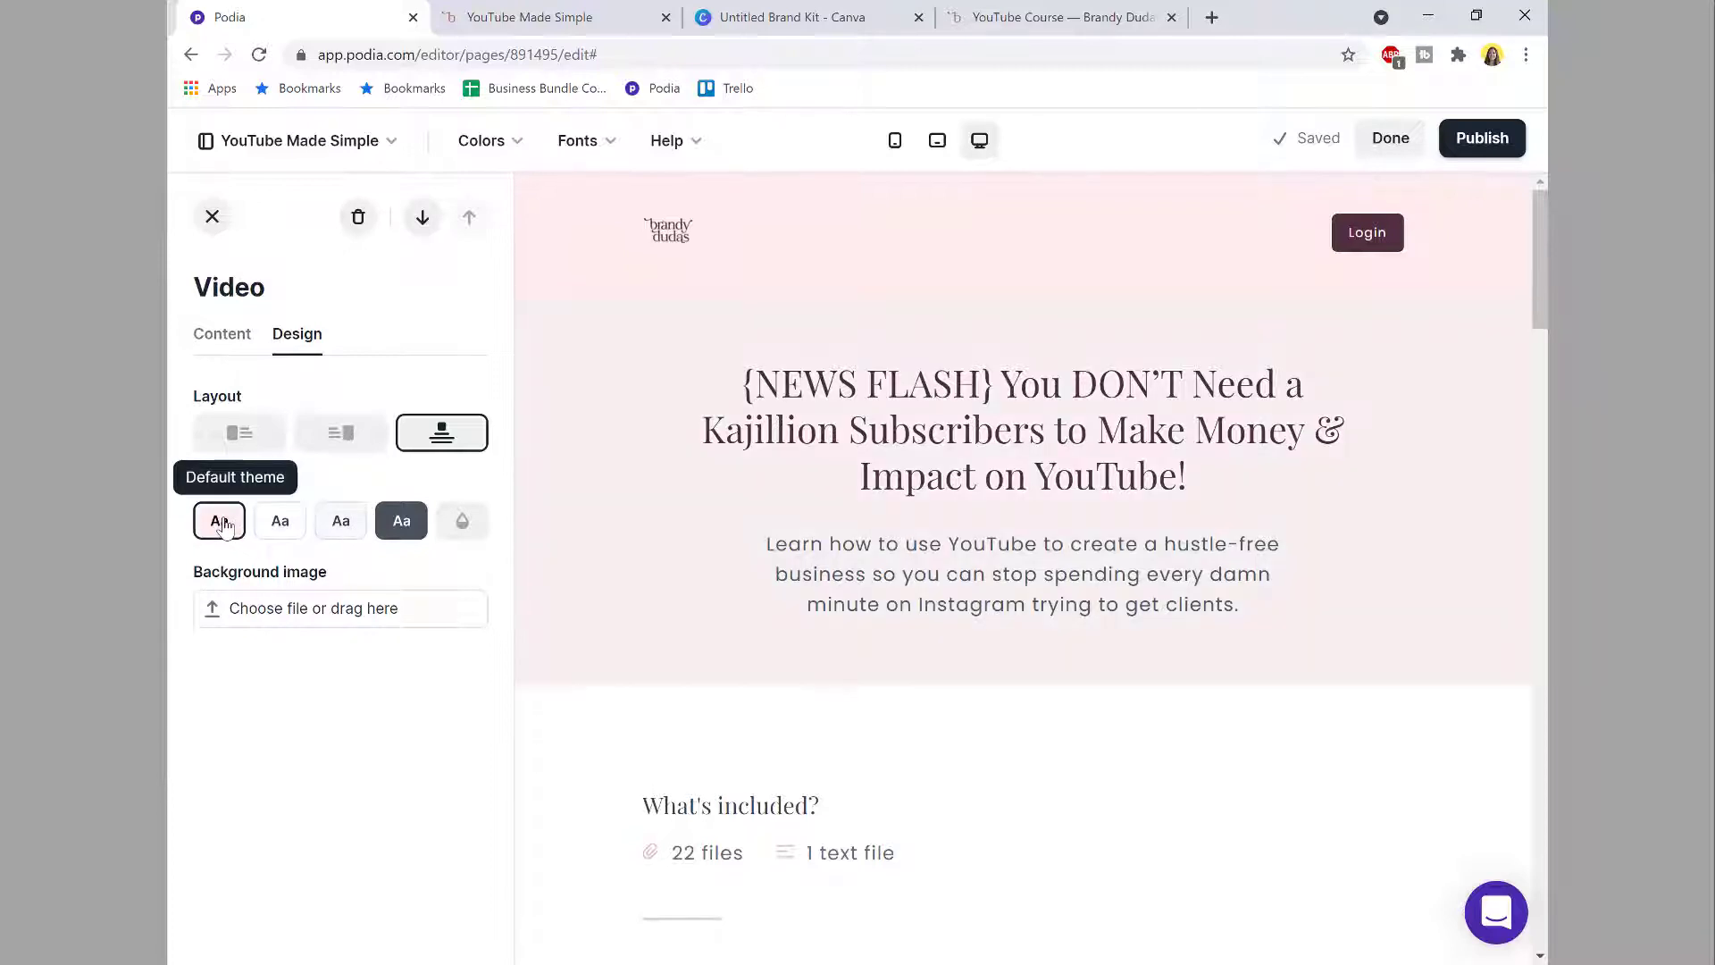
{"action": "left_click", "coordinate": [273, 527]}
{"action": "left_click", "coordinate": [338, 524]}
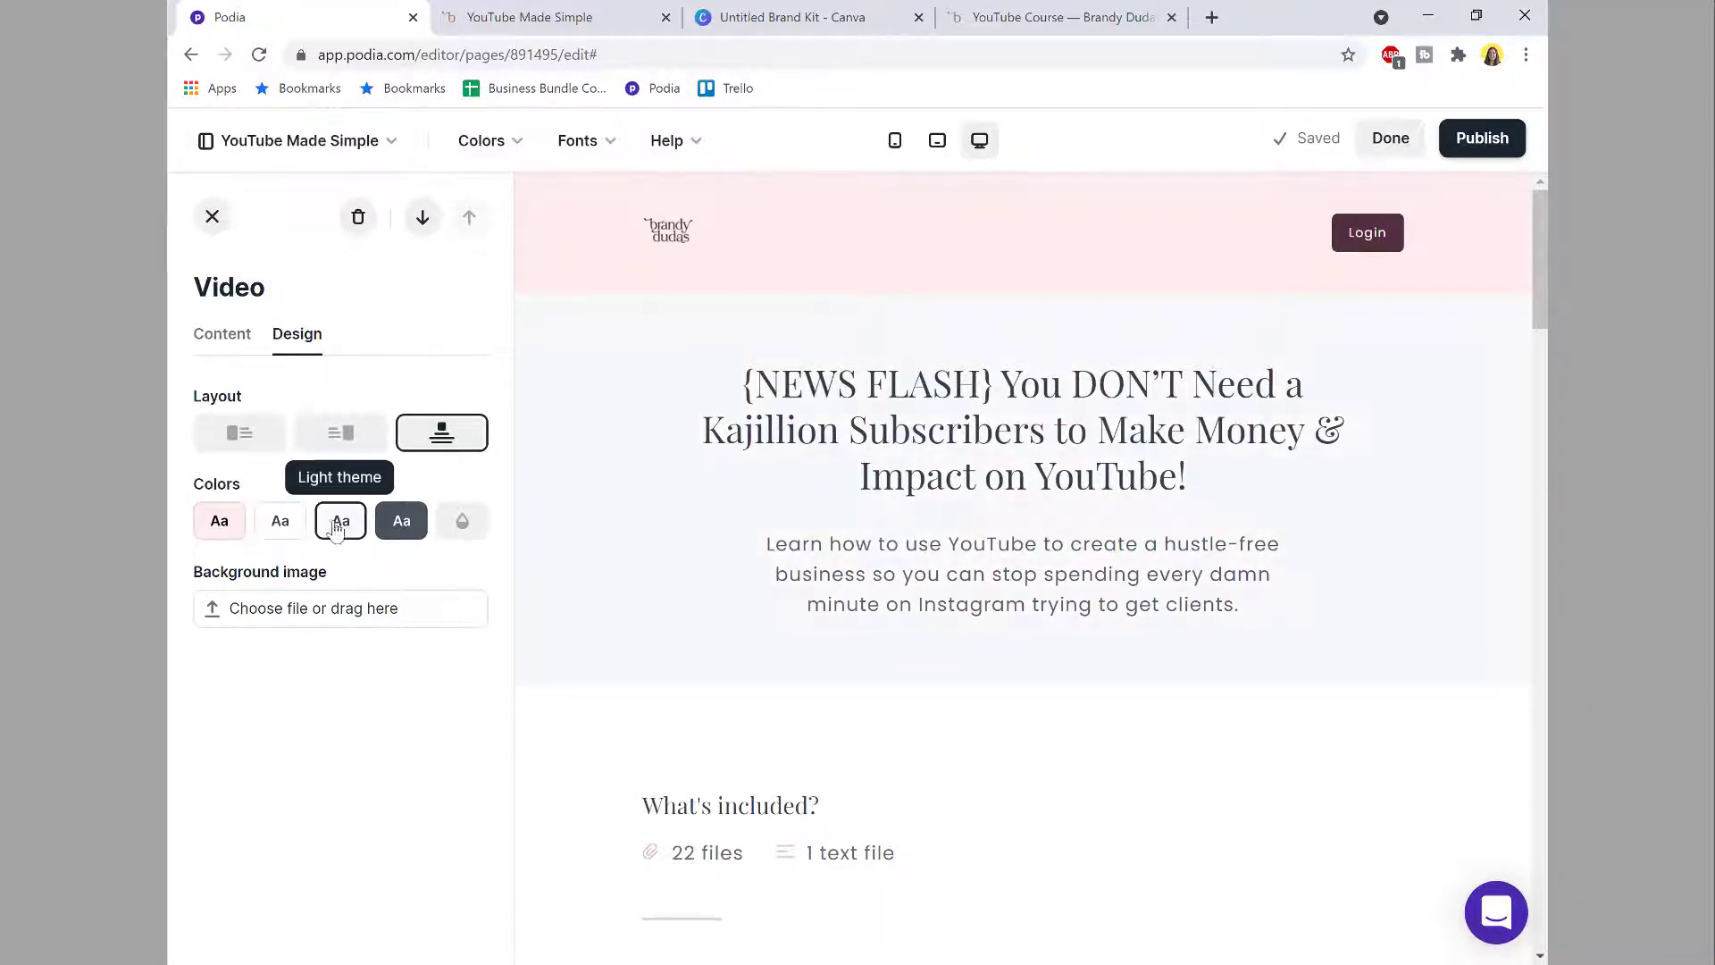
{"action": "left_click", "coordinate": [500, 140]}
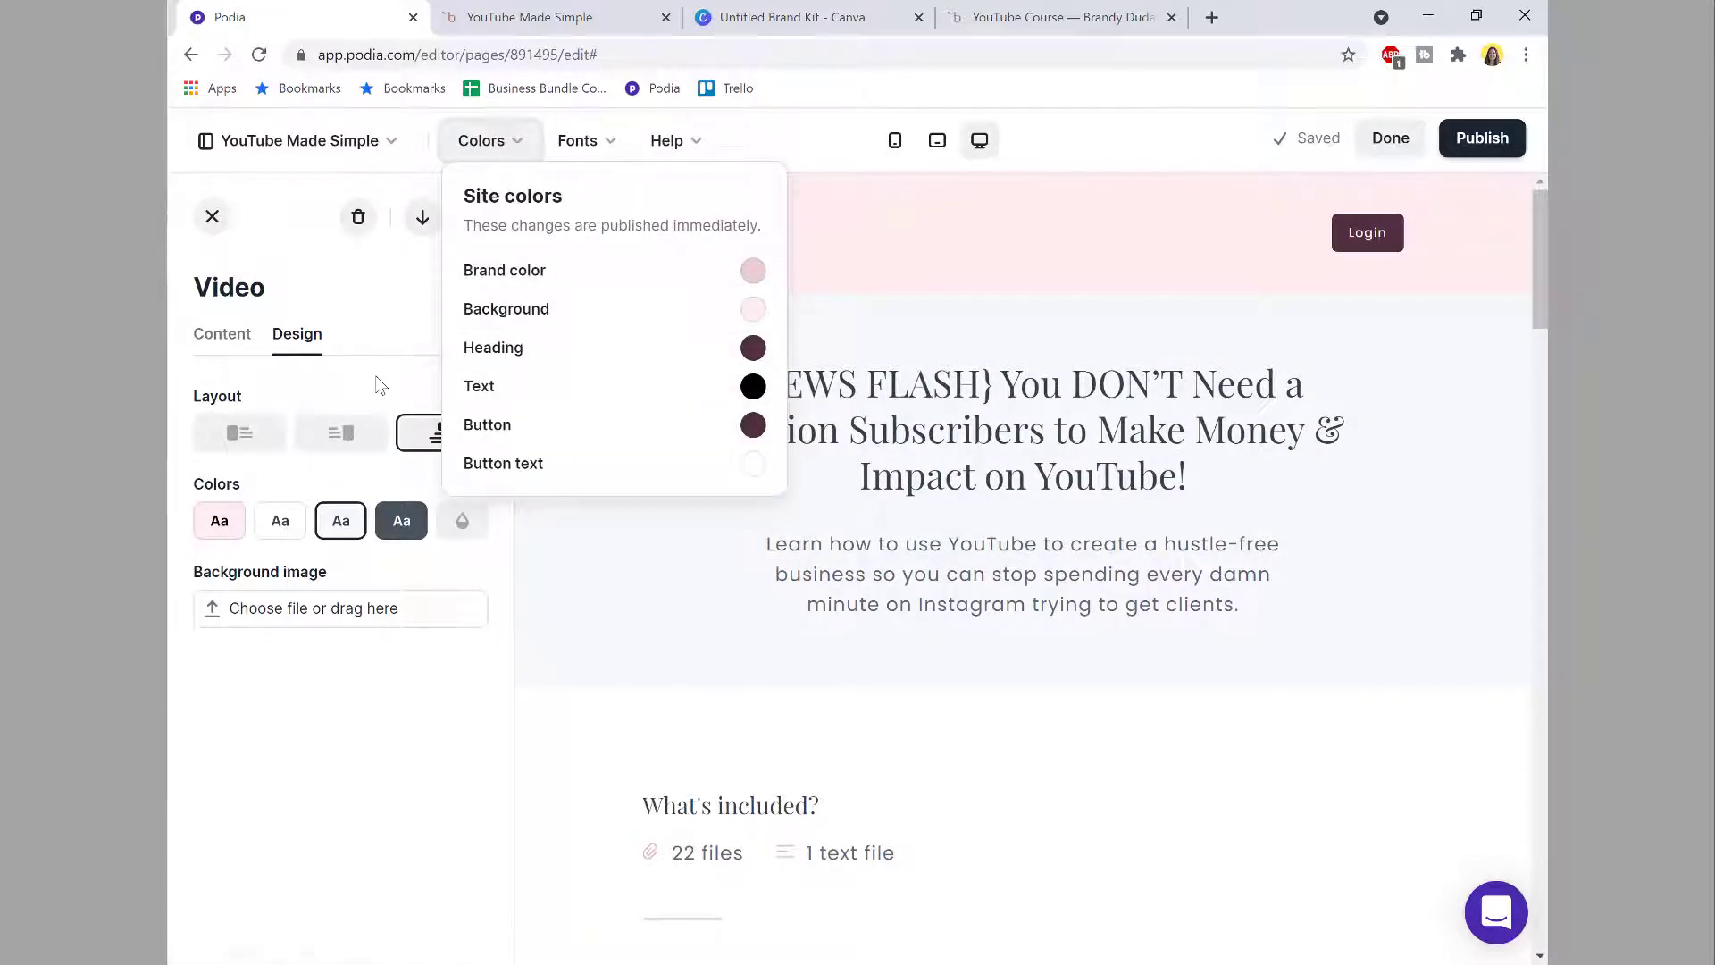
{"action": "left_click", "coordinate": [447, 444]}
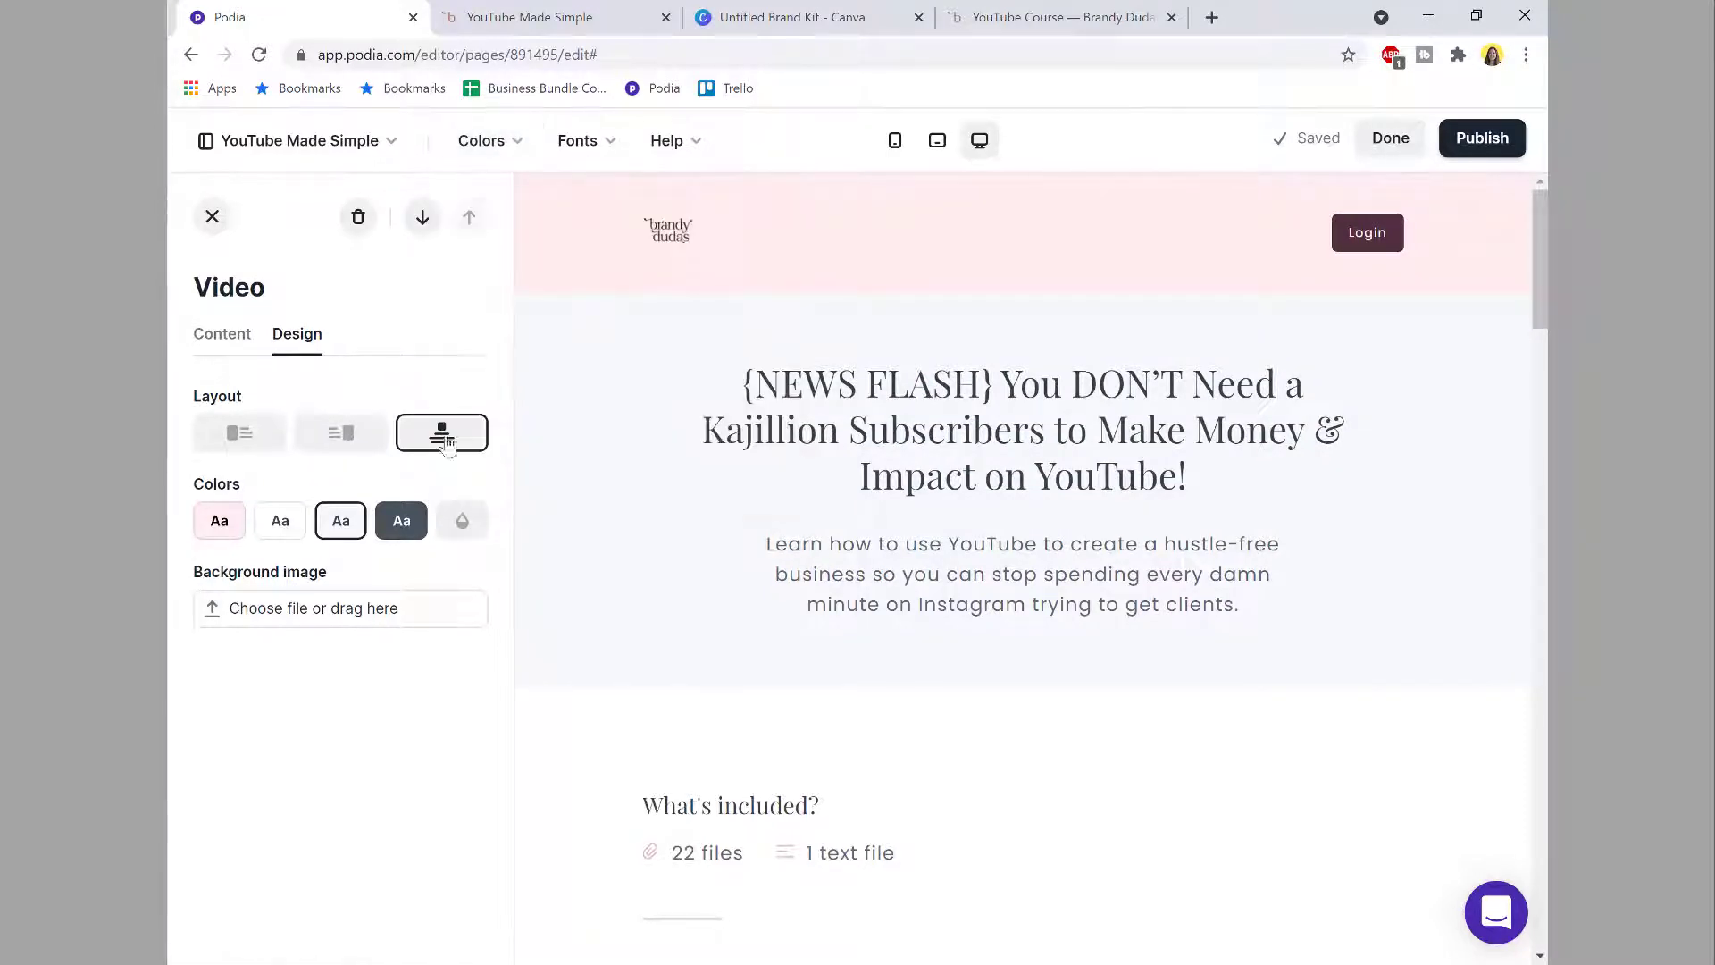
Step: Switch the Video section to the custom color theme and open its background color alongside the brand colours note
{"action": "left_click", "coordinate": [460, 526]}
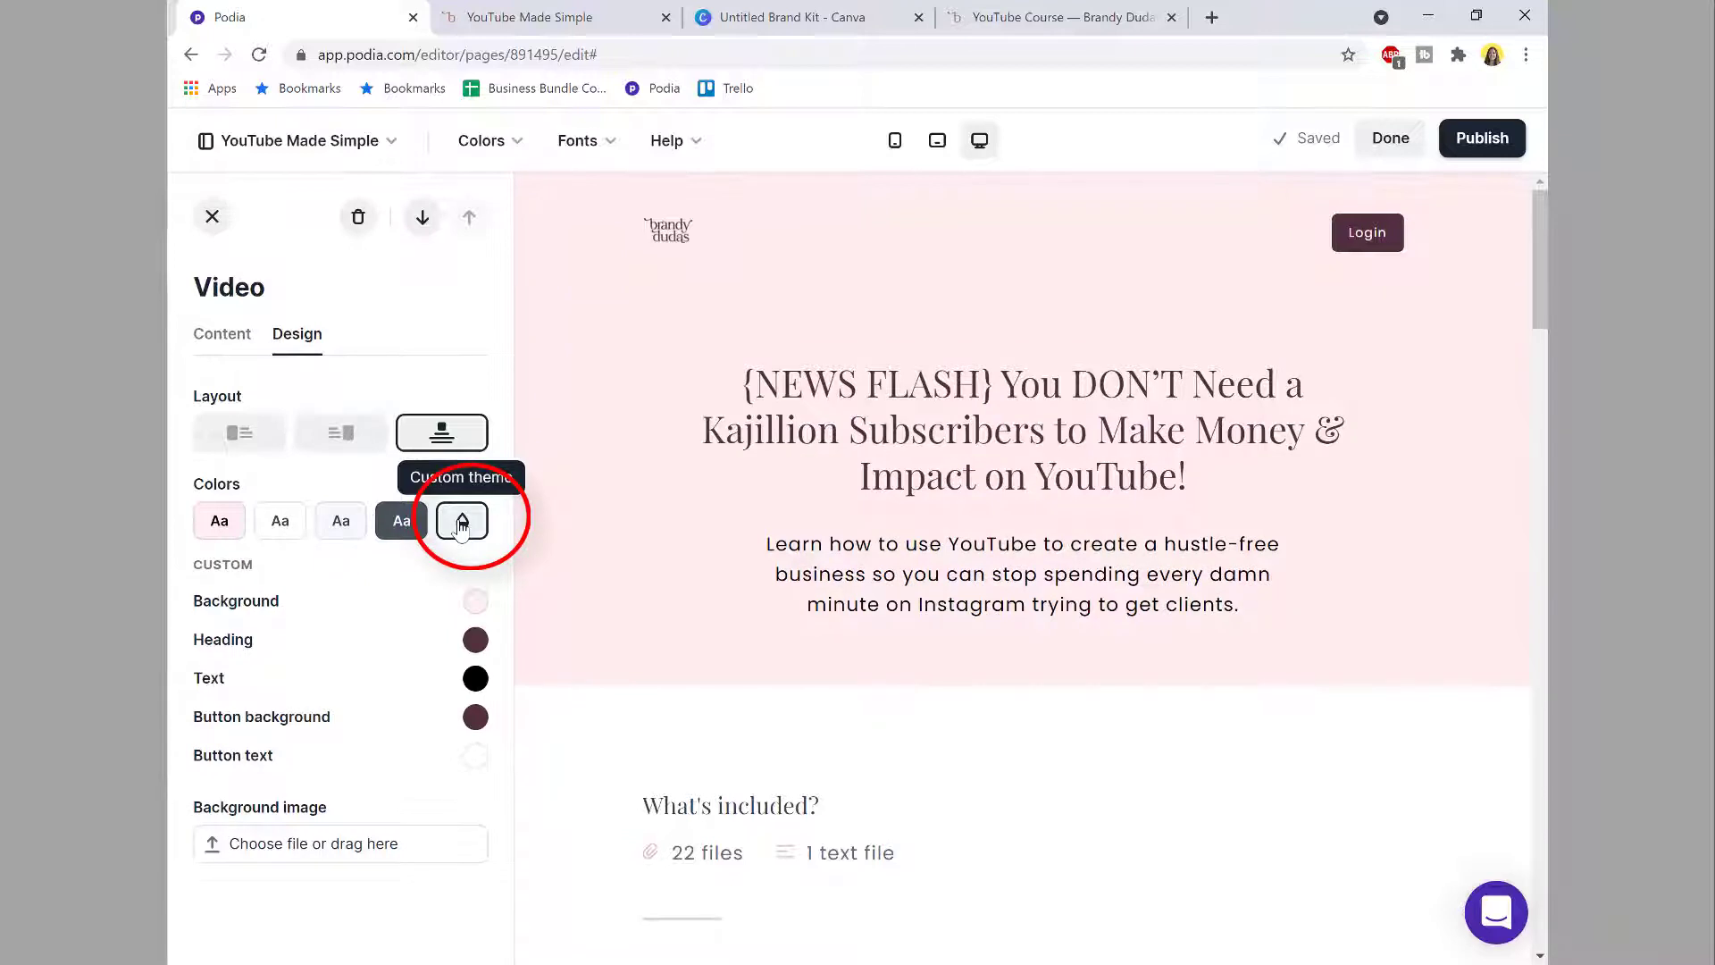
{"action": "left_click", "coordinate": [446, 601]}
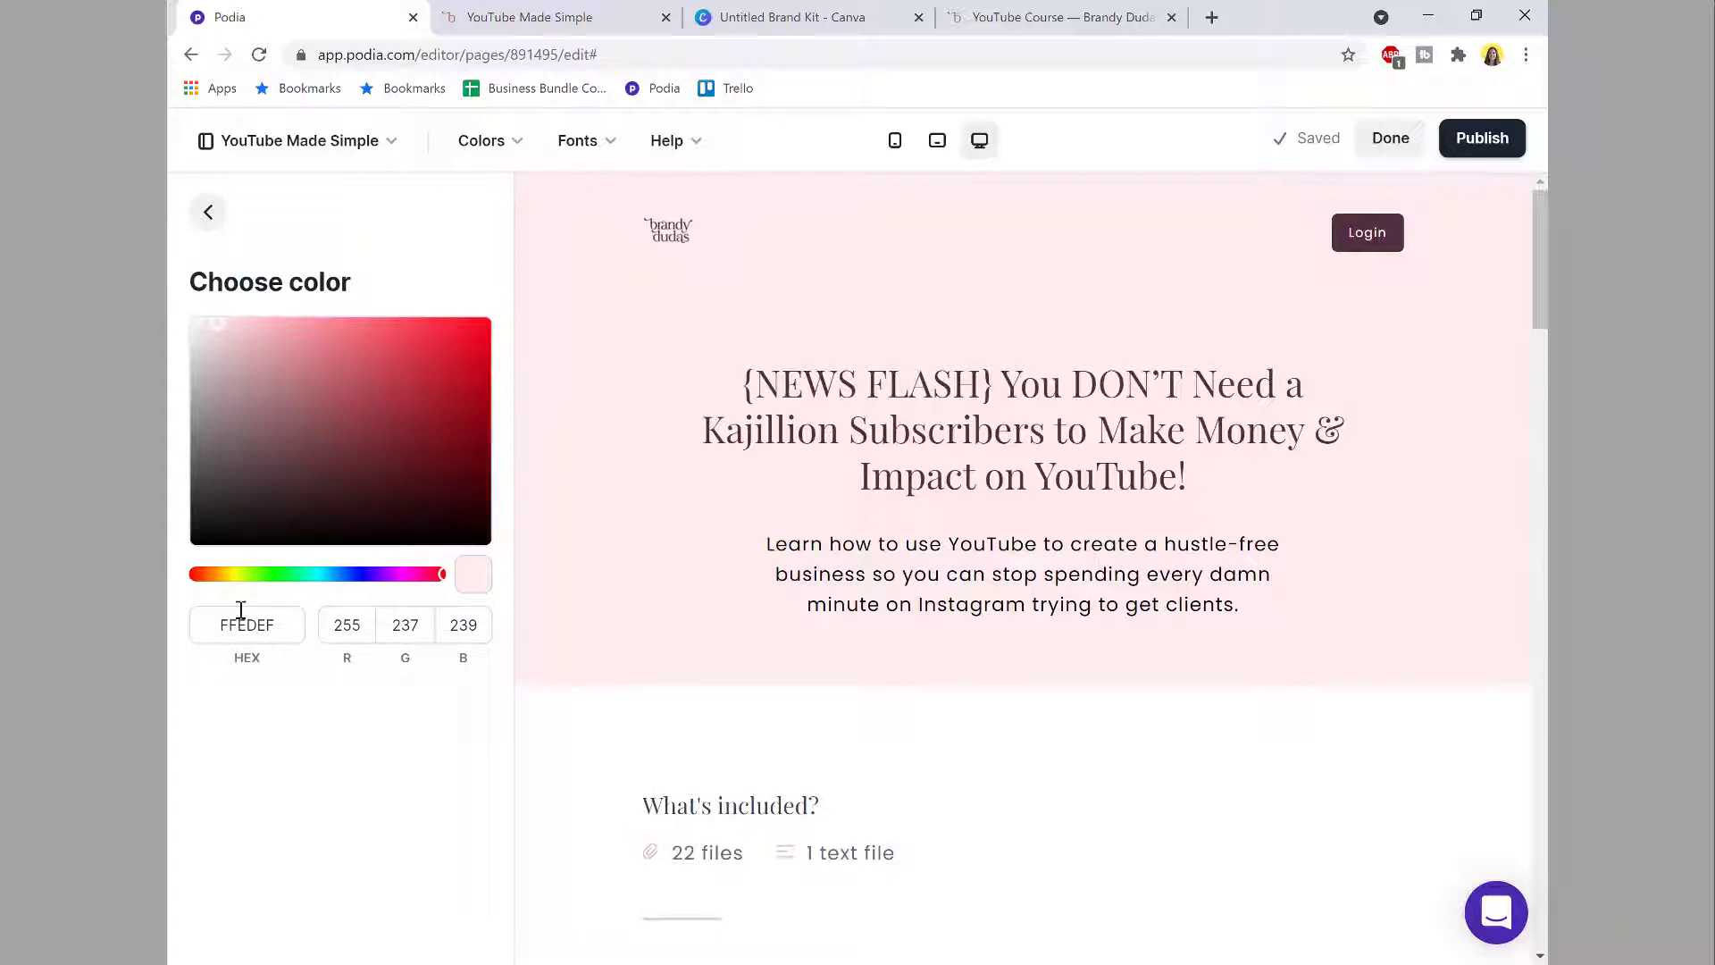
{"action": "key", "text": "alt+Tab"}
{"action": "double_click", "coordinate": [714, 437]}
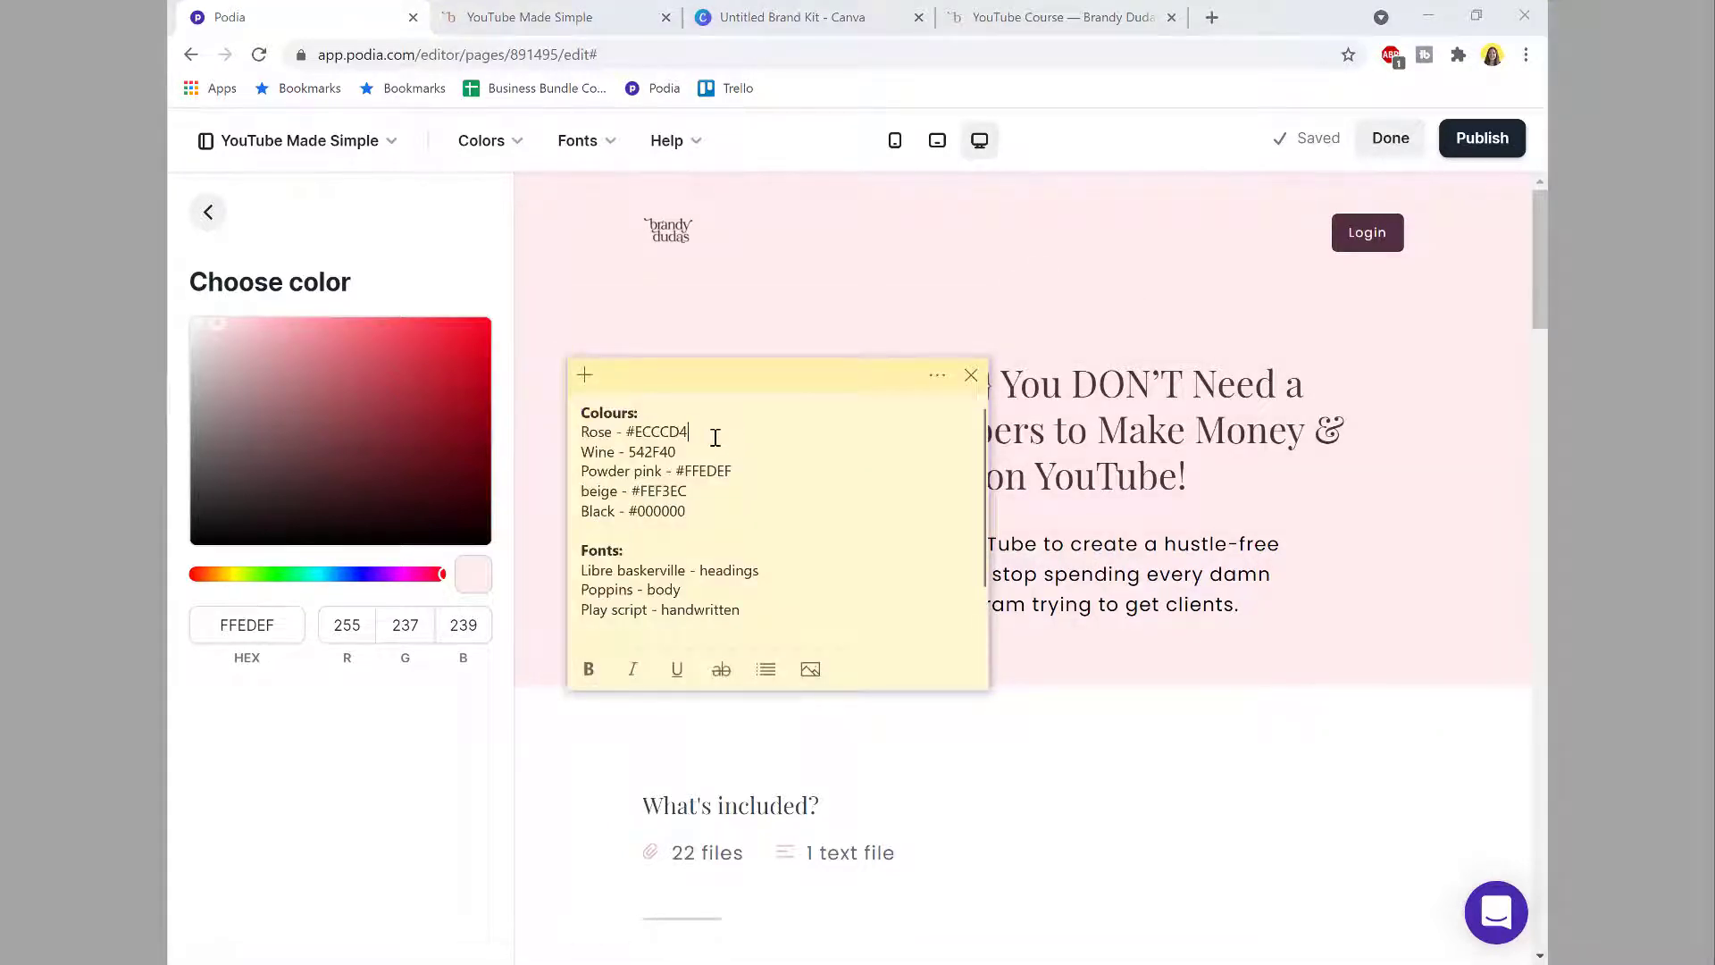
{"action": "left_click", "coordinate": [1112, 462]}
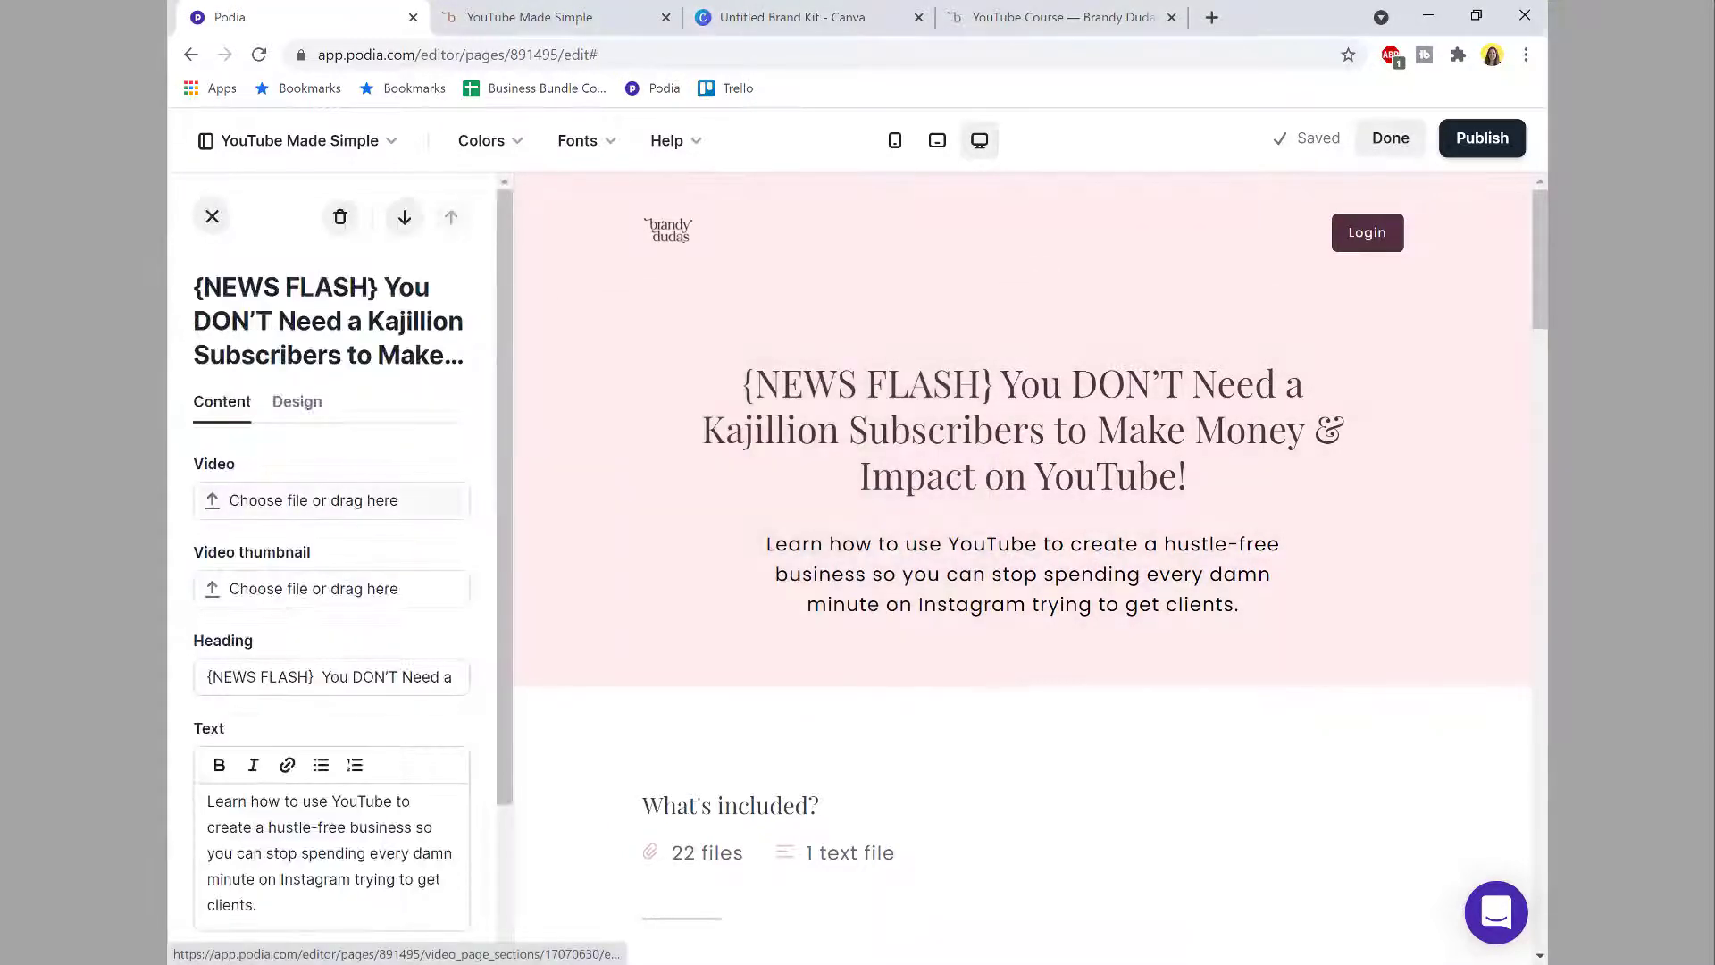
Step: Set the Video section's custom background color to Rose, ECCCD4, copied from the brand colours note
{"action": "key", "text": "alt+Tab"}
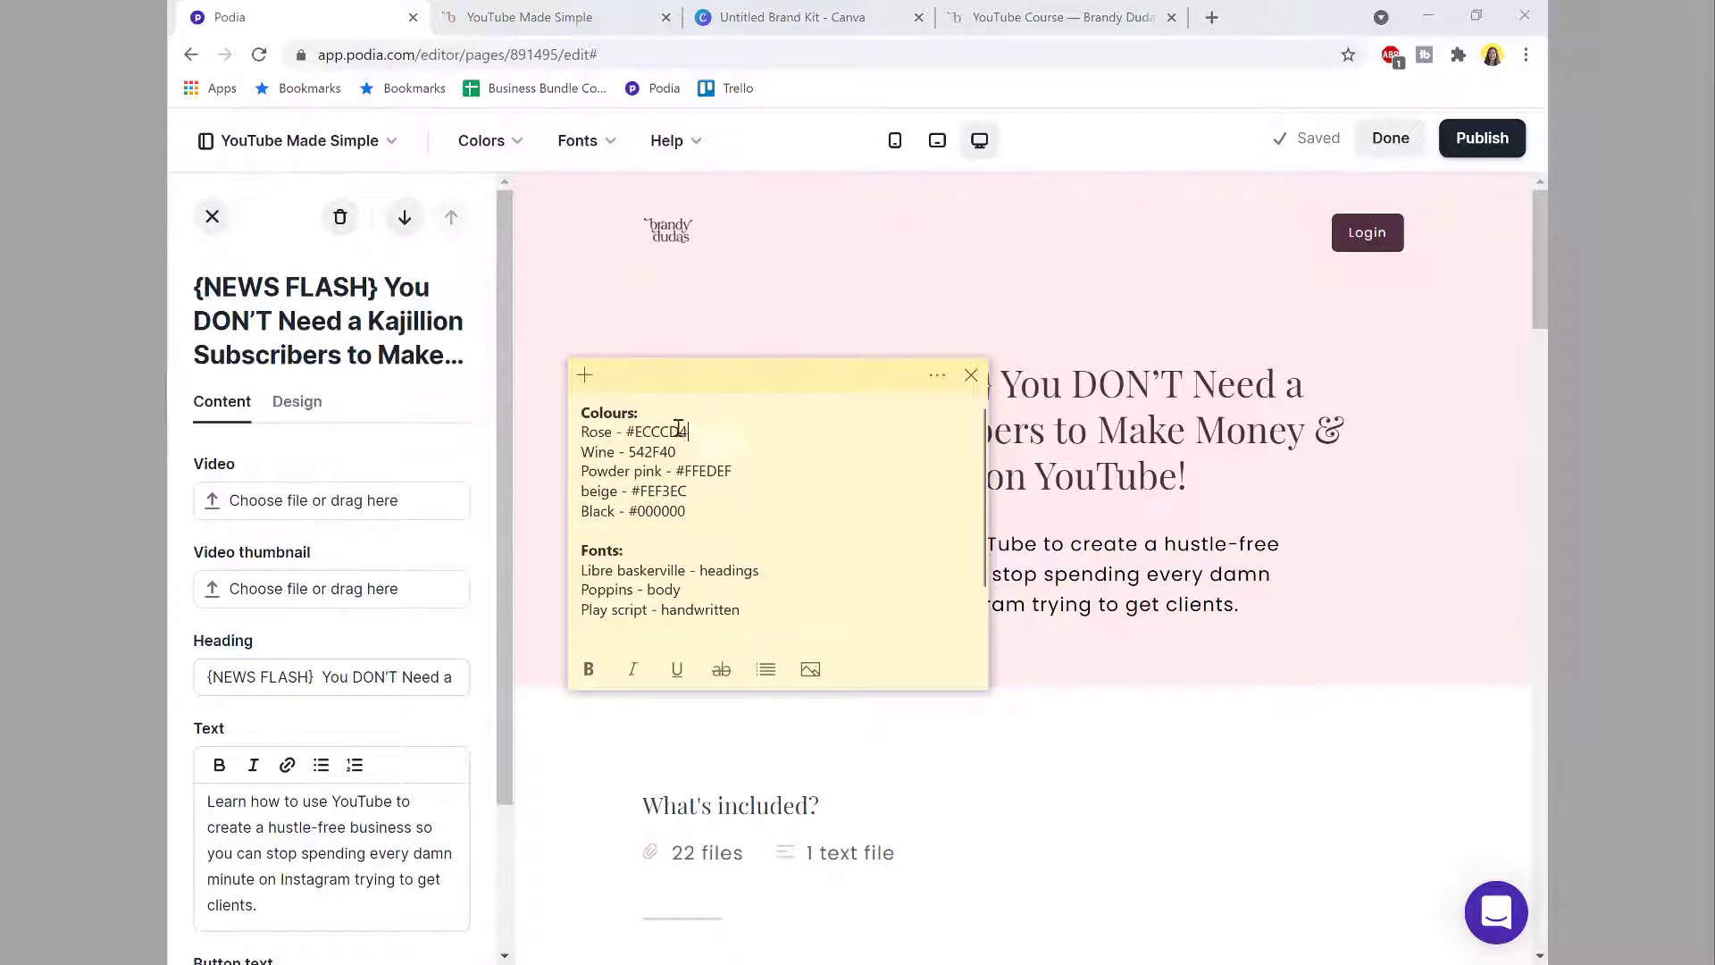
{"action": "left_click_drag", "start_coordinate": [688, 431], "coordinate": [636, 420]}
{"action": "key", "text": "ctrl+c"}
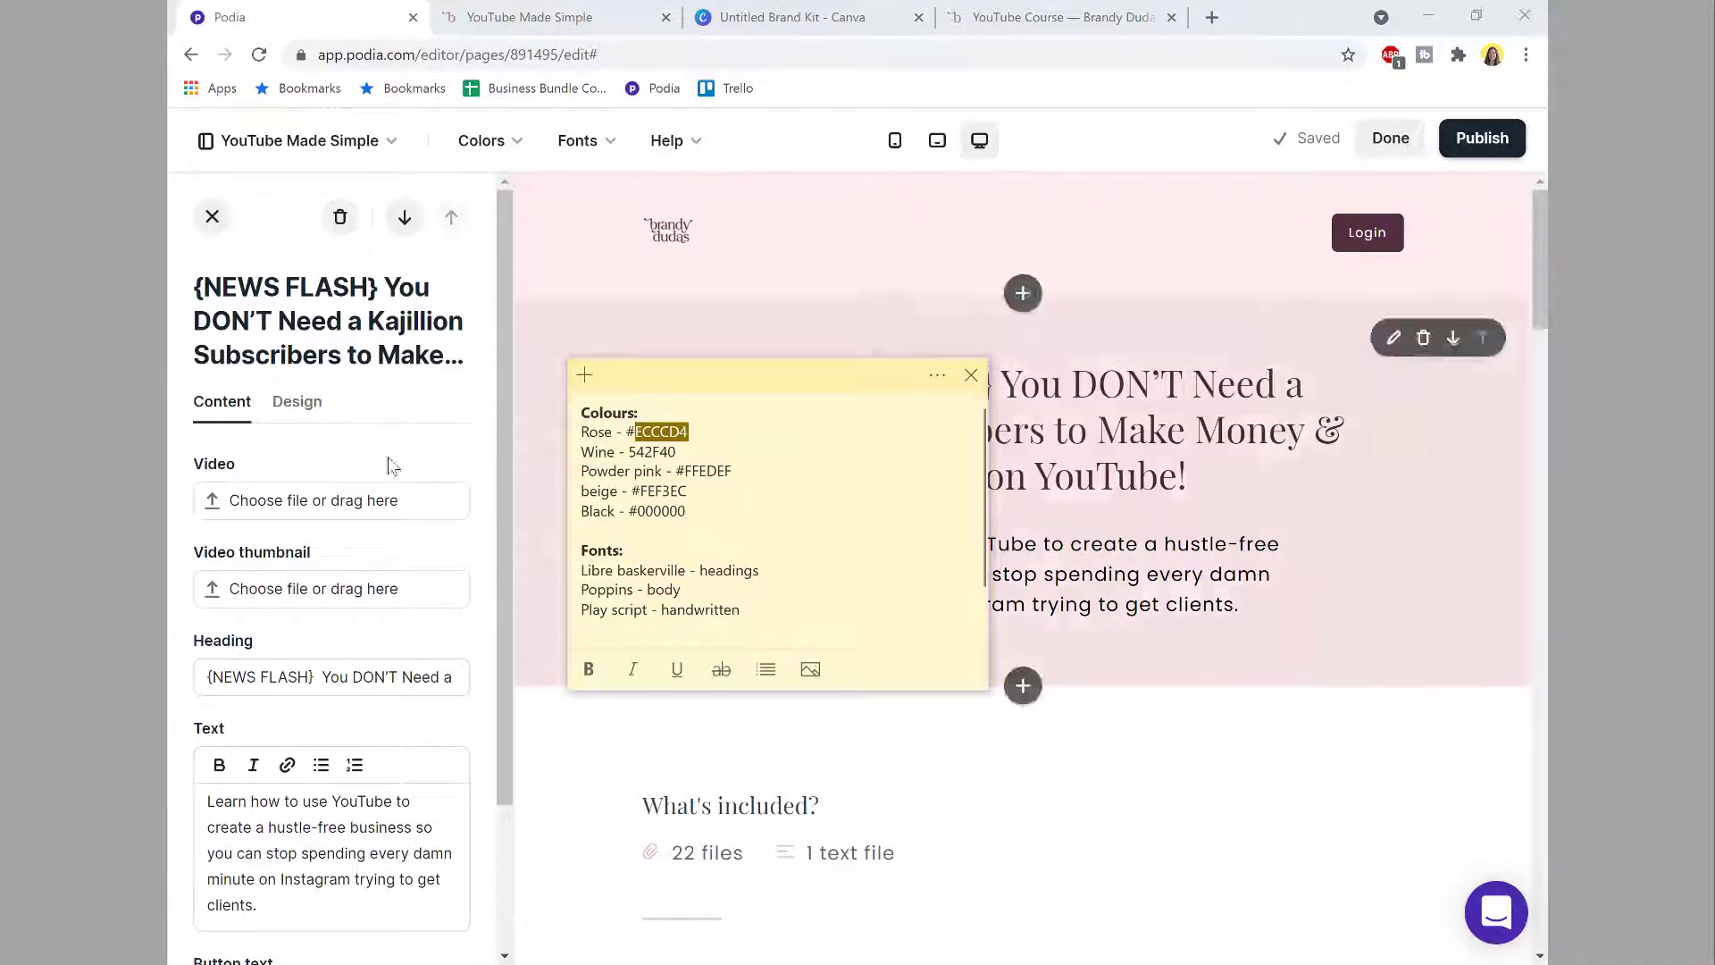
{"action": "left_click", "coordinate": [311, 416]}
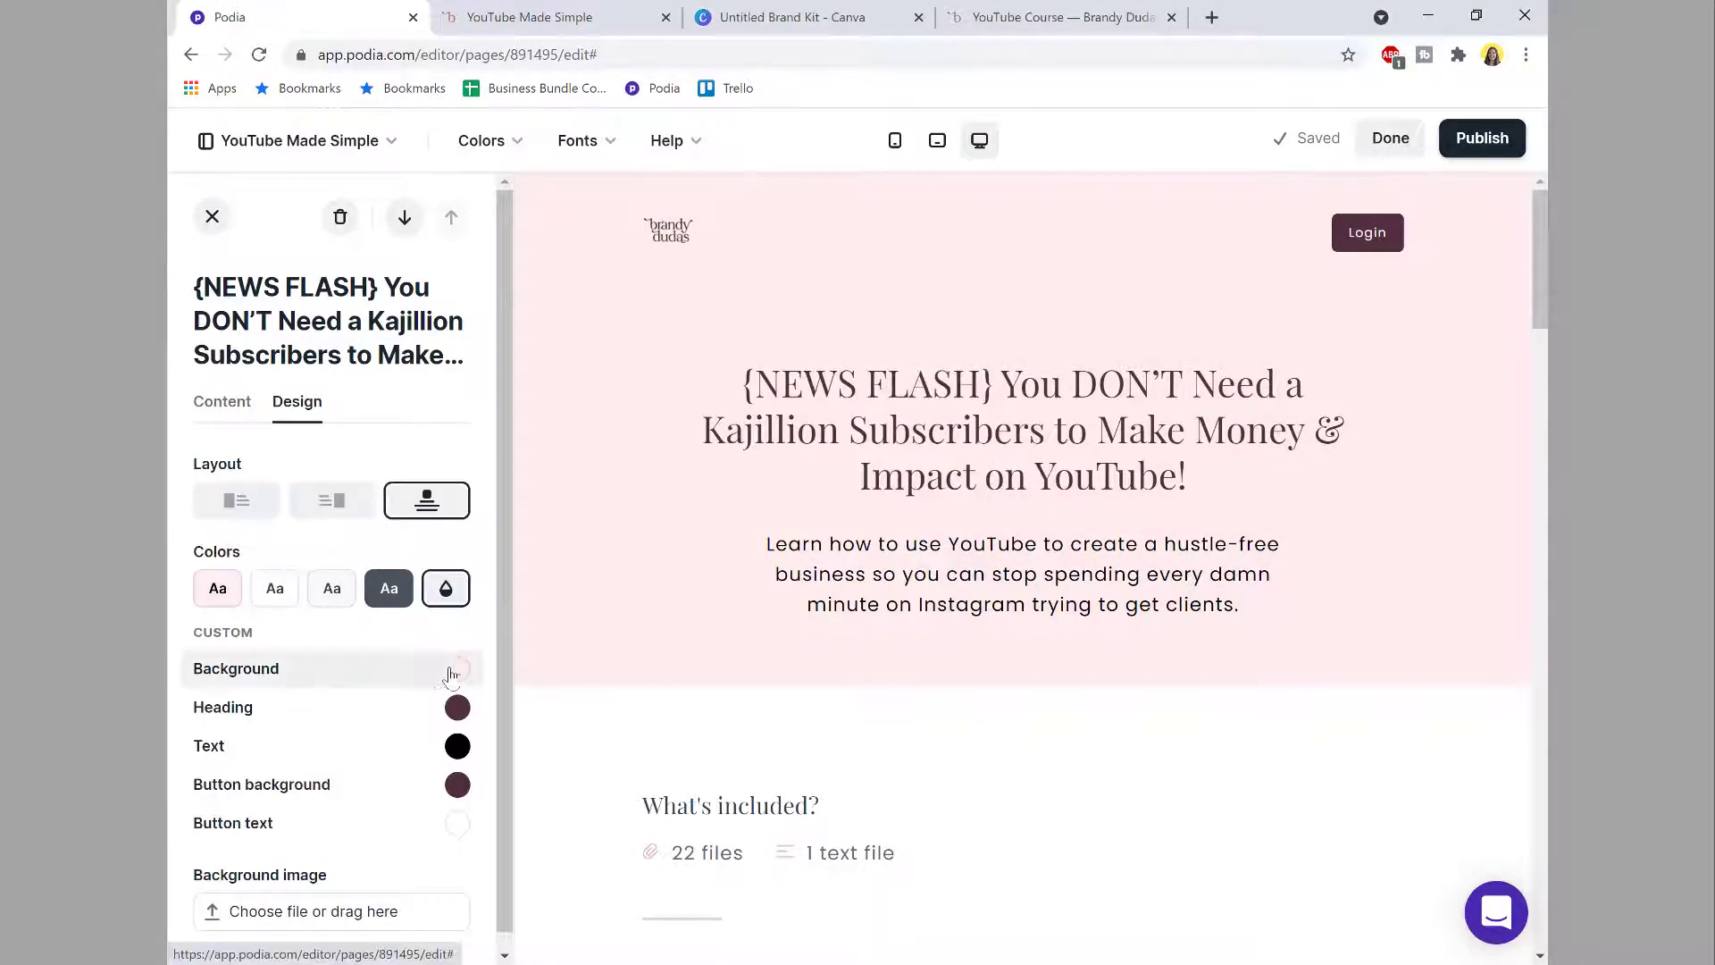
{"action": "left_click", "coordinate": [456, 669]}
{"action": "left_click", "coordinate": [282, 615]}
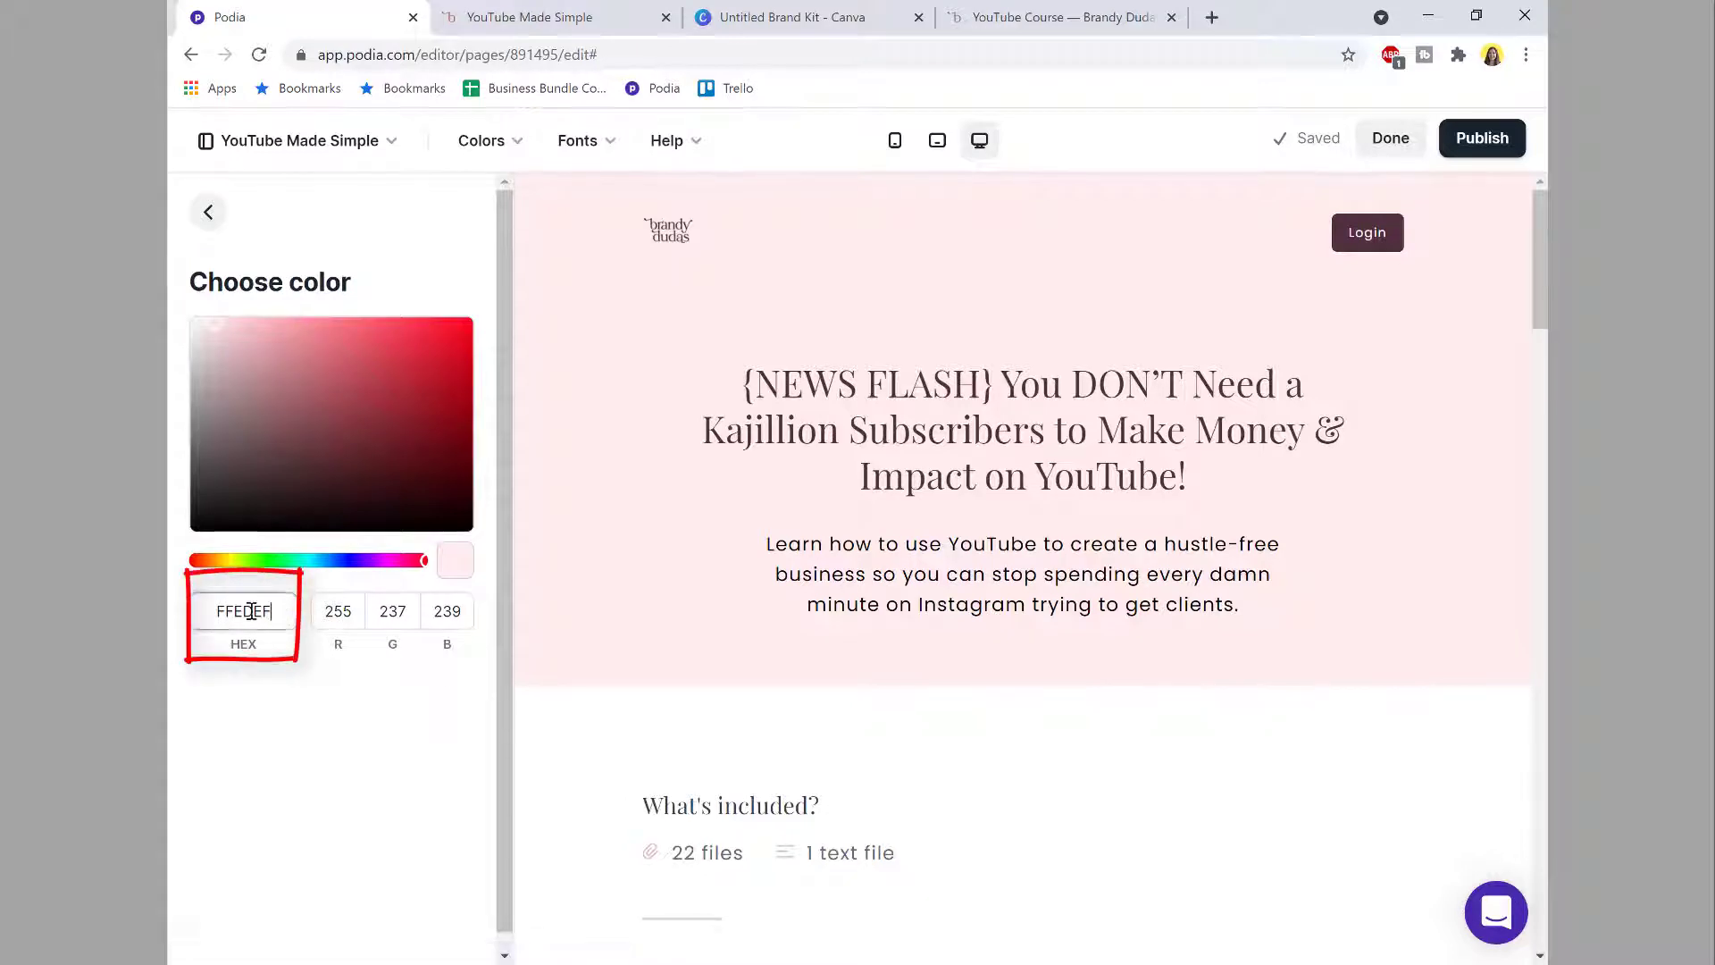
{"action": "left_click_drag", "start_coordinate": [282, 616], "coordinate": [214, 613]}
{"action": "key", "text": "ctrl+v"}
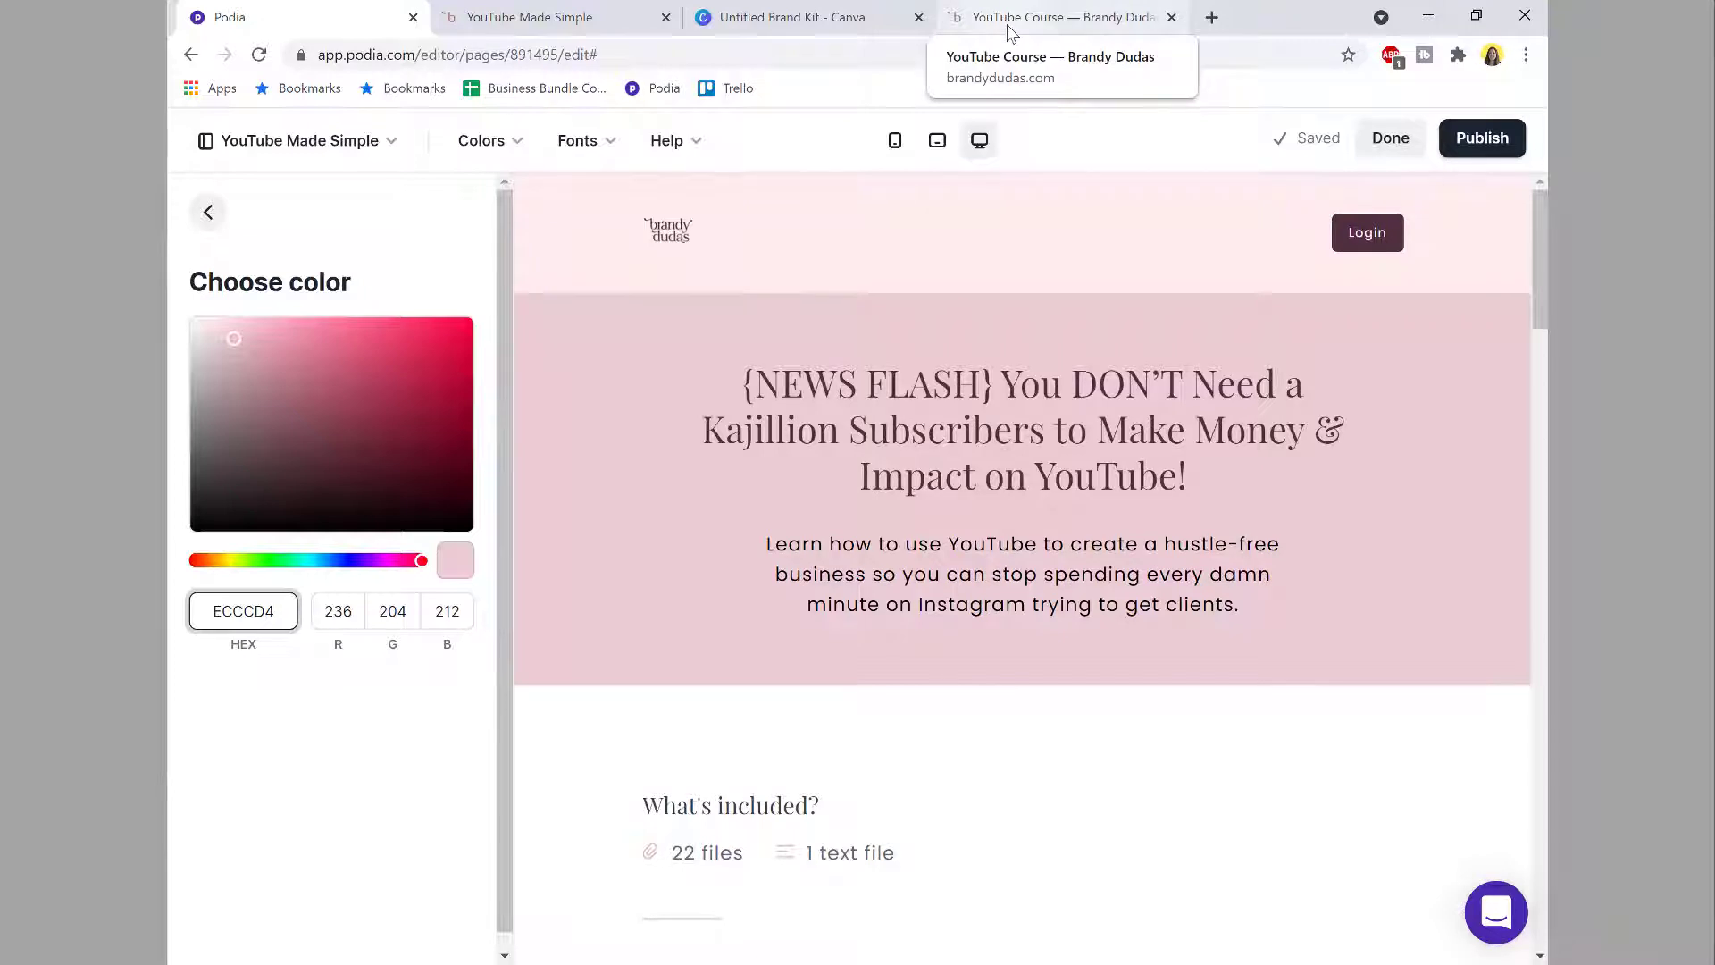
Step: Compare the section's background with the {NEWS FLASH} banner on the YouTube Course page and close the color picker
{"action": "left_click", "coordinate": [1009, 27]}
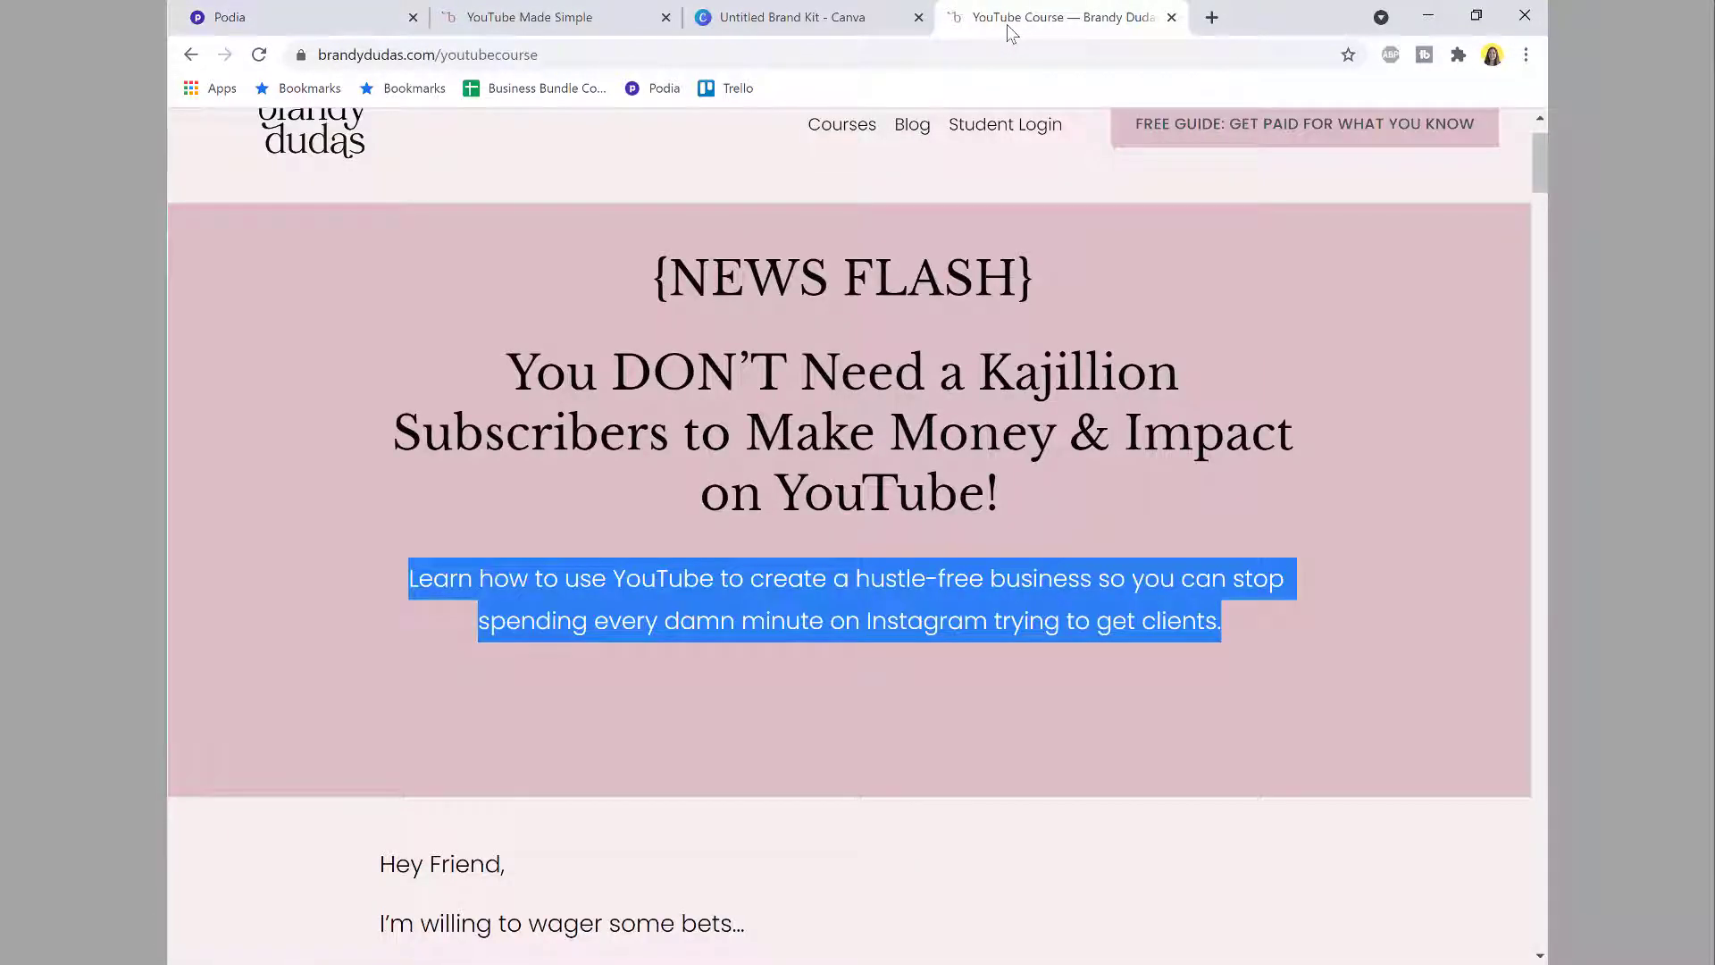
{"action": "left_click", "coordinate": [1264, 547]}
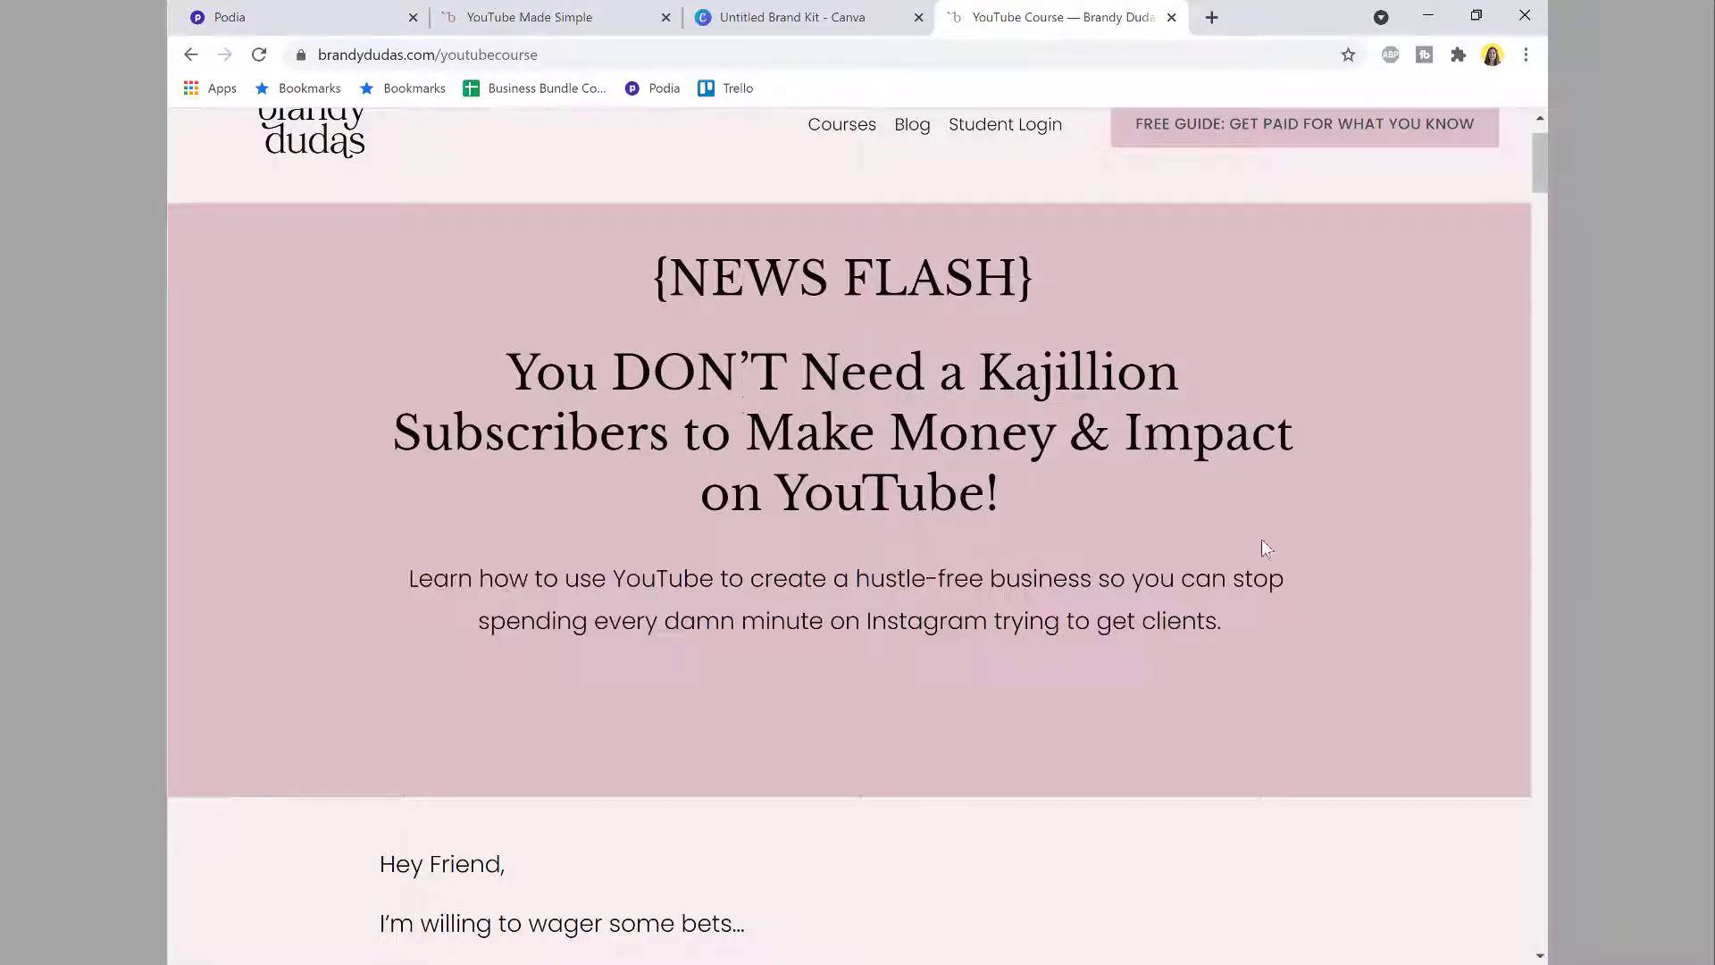
{"action": "left_click", "coordinate": [295, 29]}
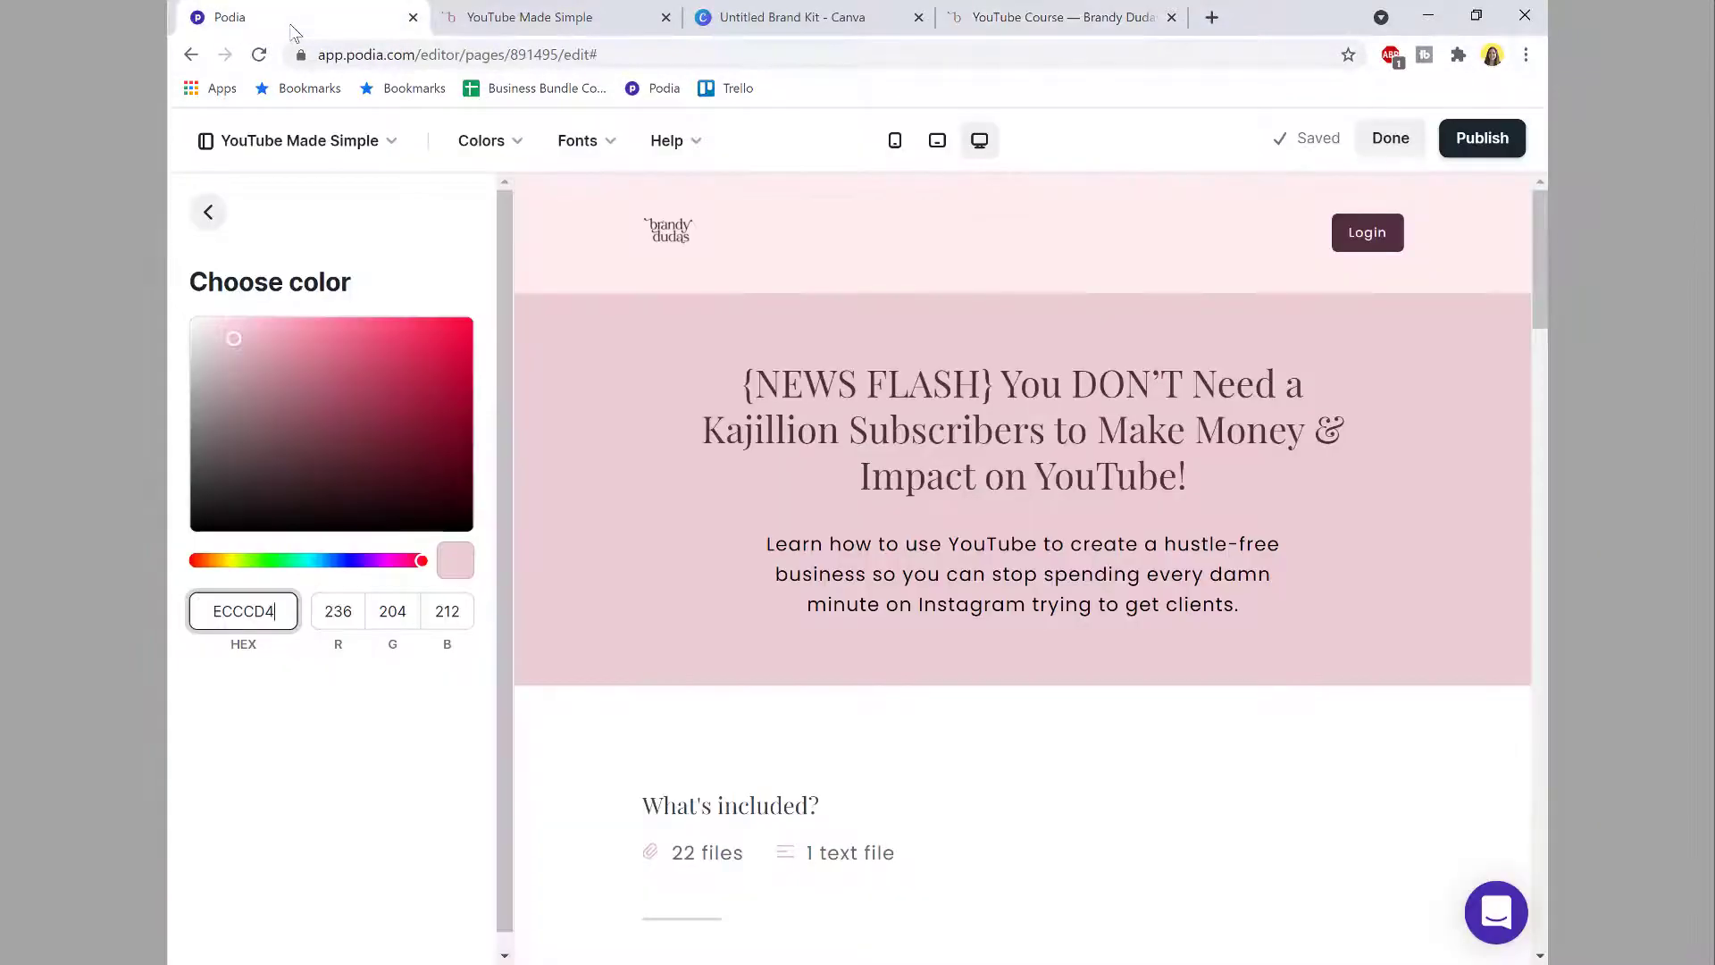
{"action": "left_click", "coordinate": [208, 211]}
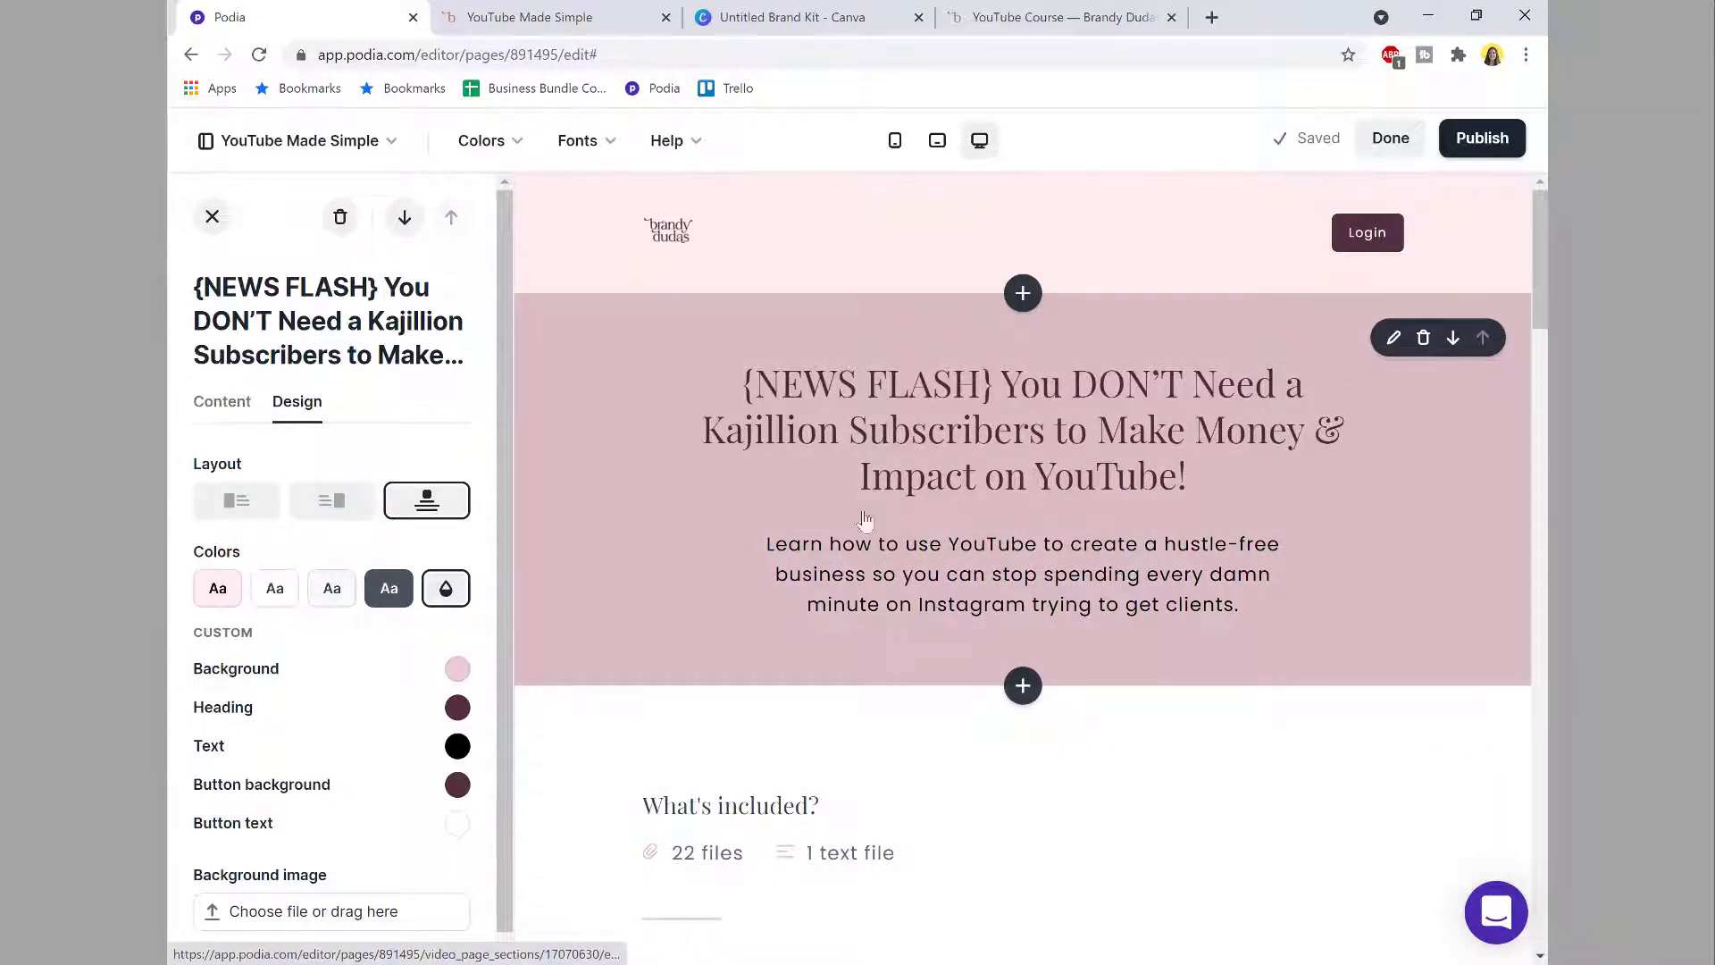
Step: Add the "YT-Three Ways to monetize a youtube video" MP4 as the section's video and the YTthumbnail-monetizevideos1 image as its thumbnail
{"action": "left_click", "coordinate": [232, 413]}
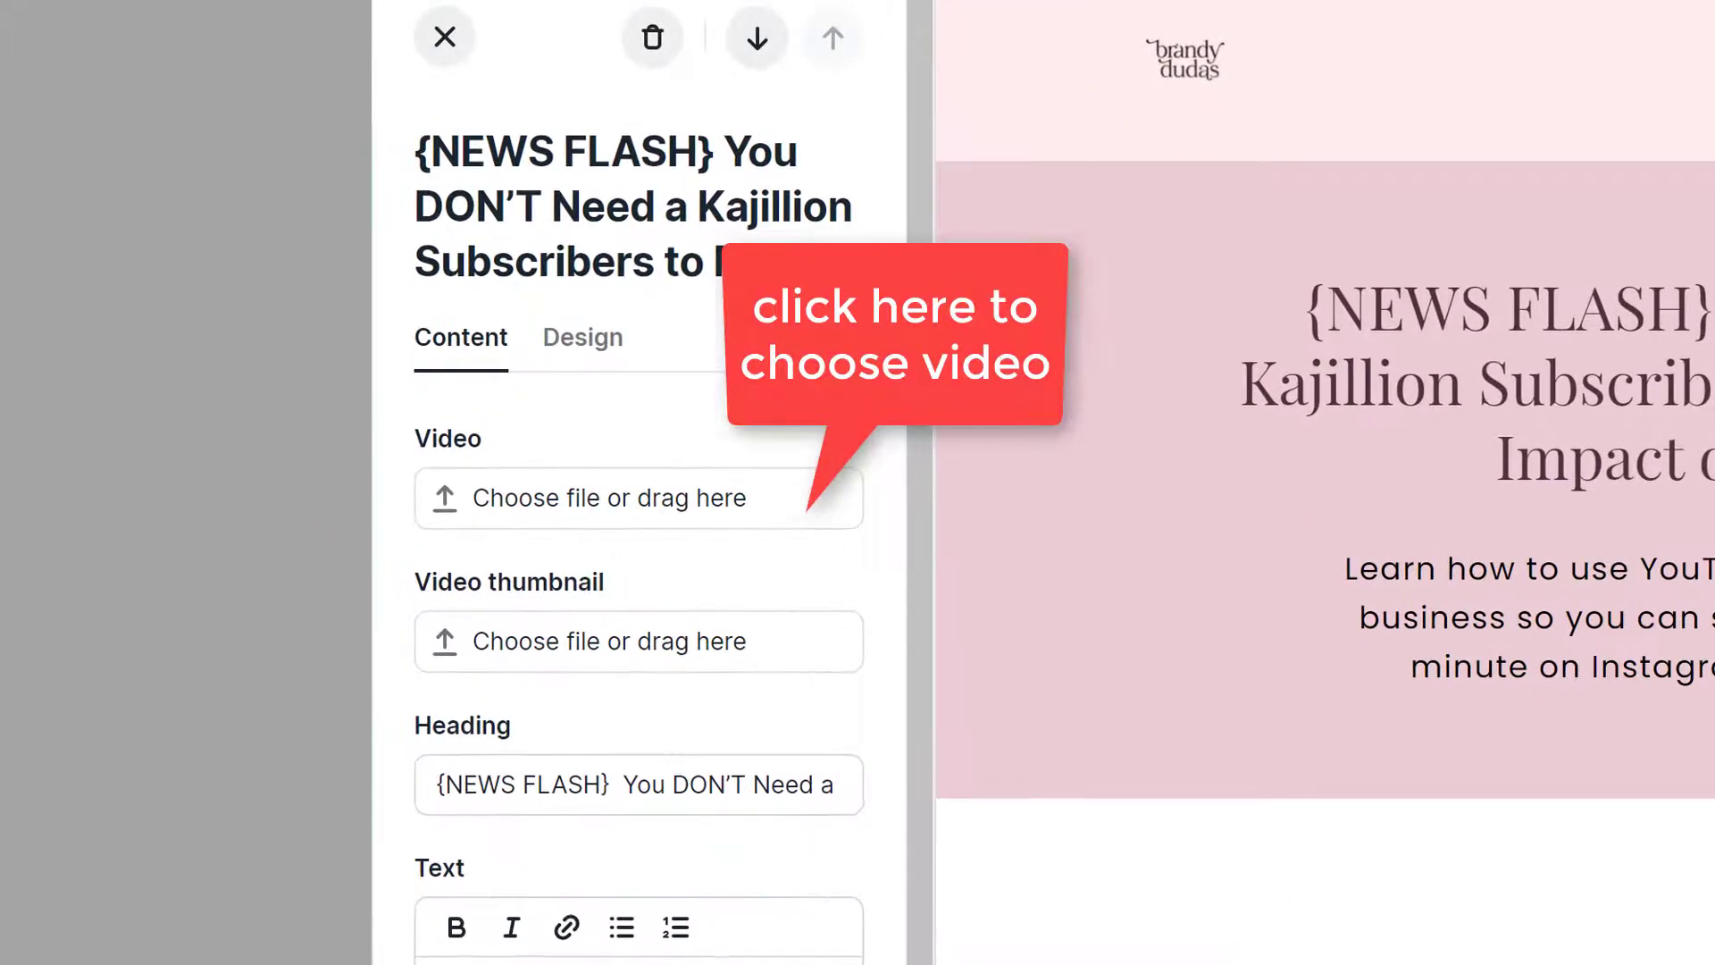
{"action": "left_click", "coordinate": [638, 498]}
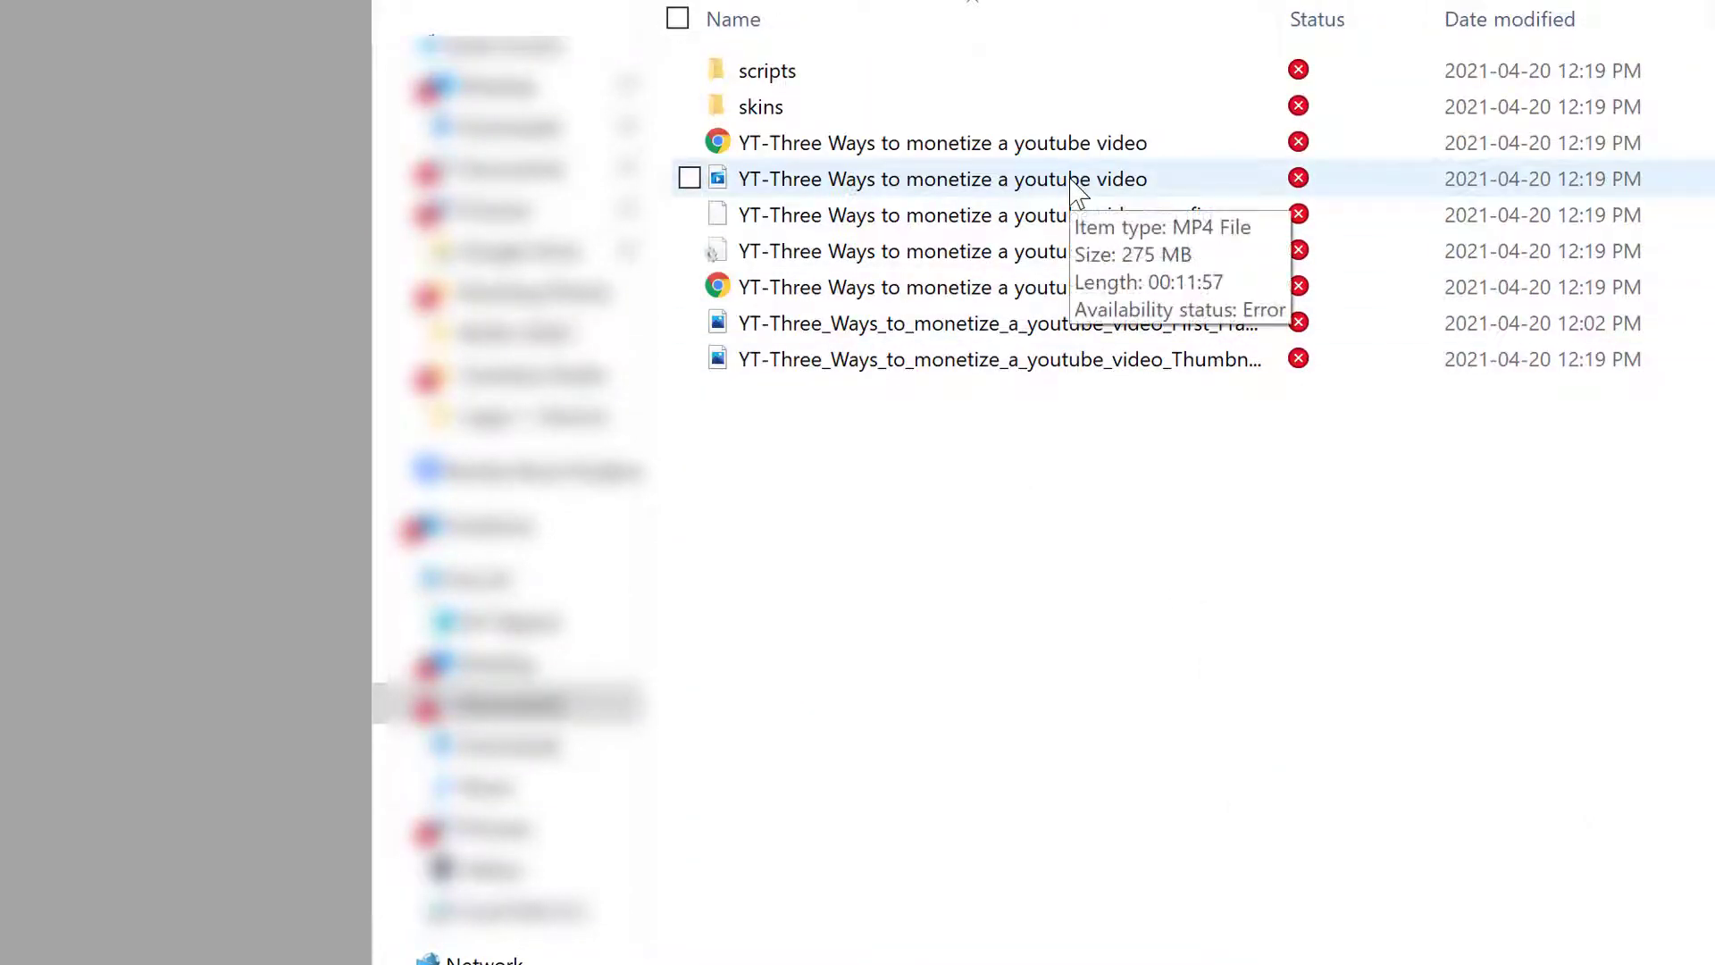
{"action": "left_click_drag", "start_coordinate": [1075, 185], "coordinate": [535, 505]}
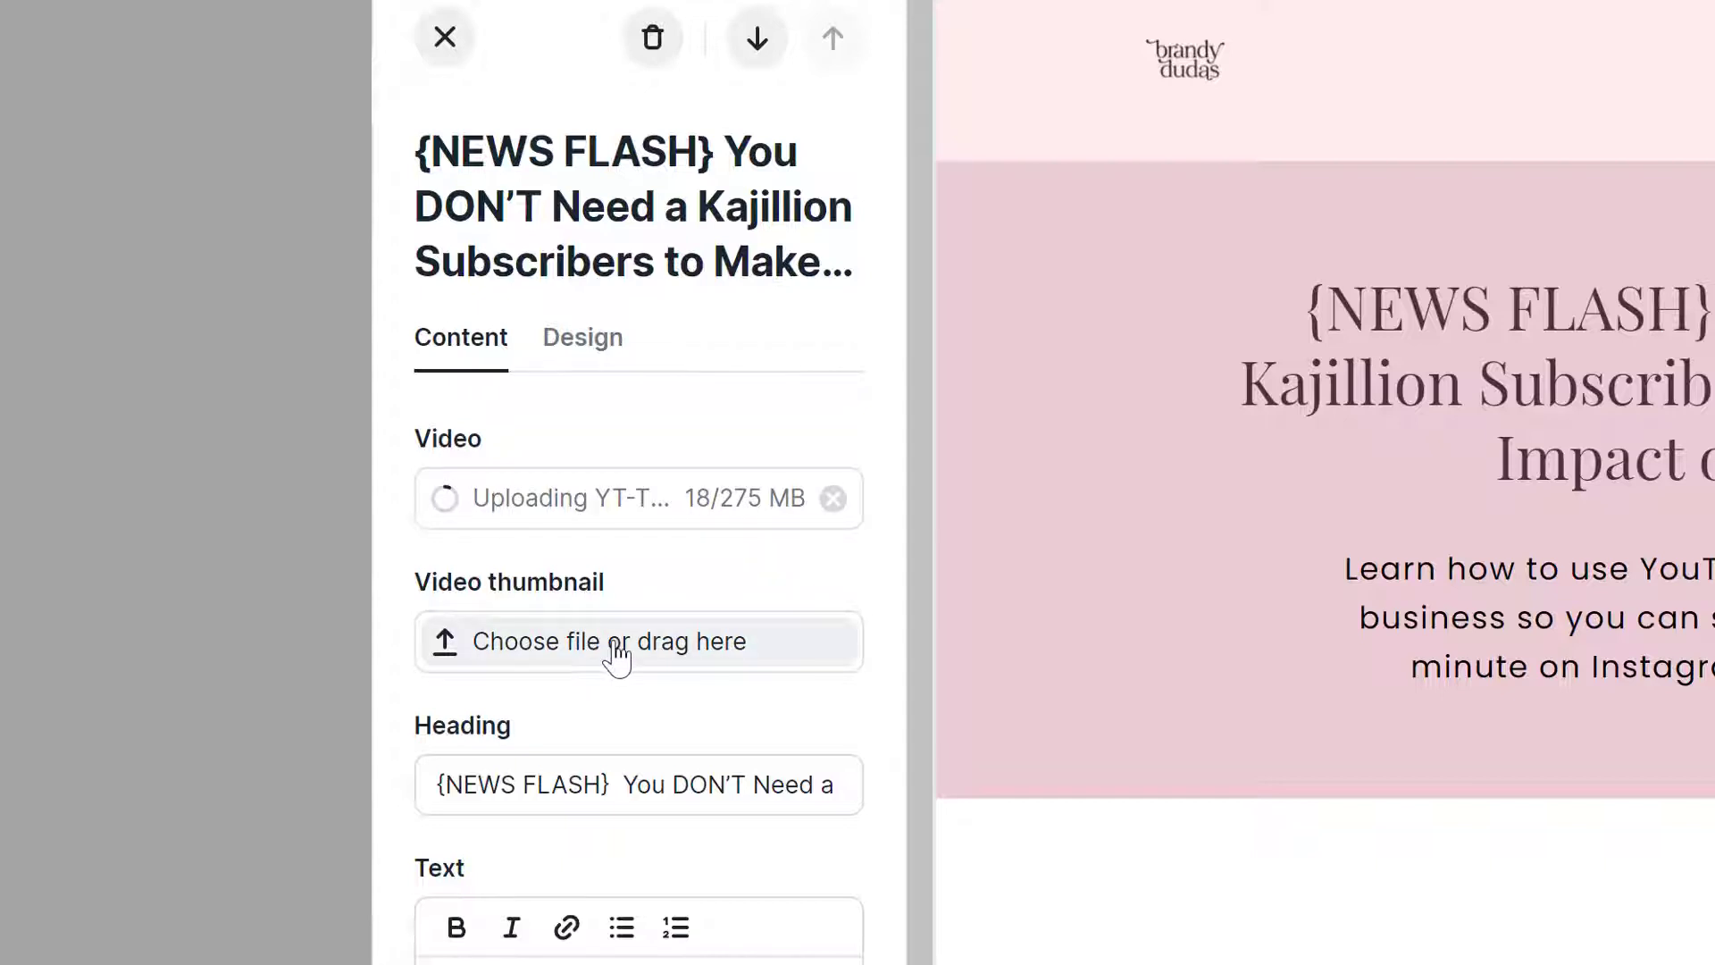
{"action": "left_click", "coordinate": [536, 81]}
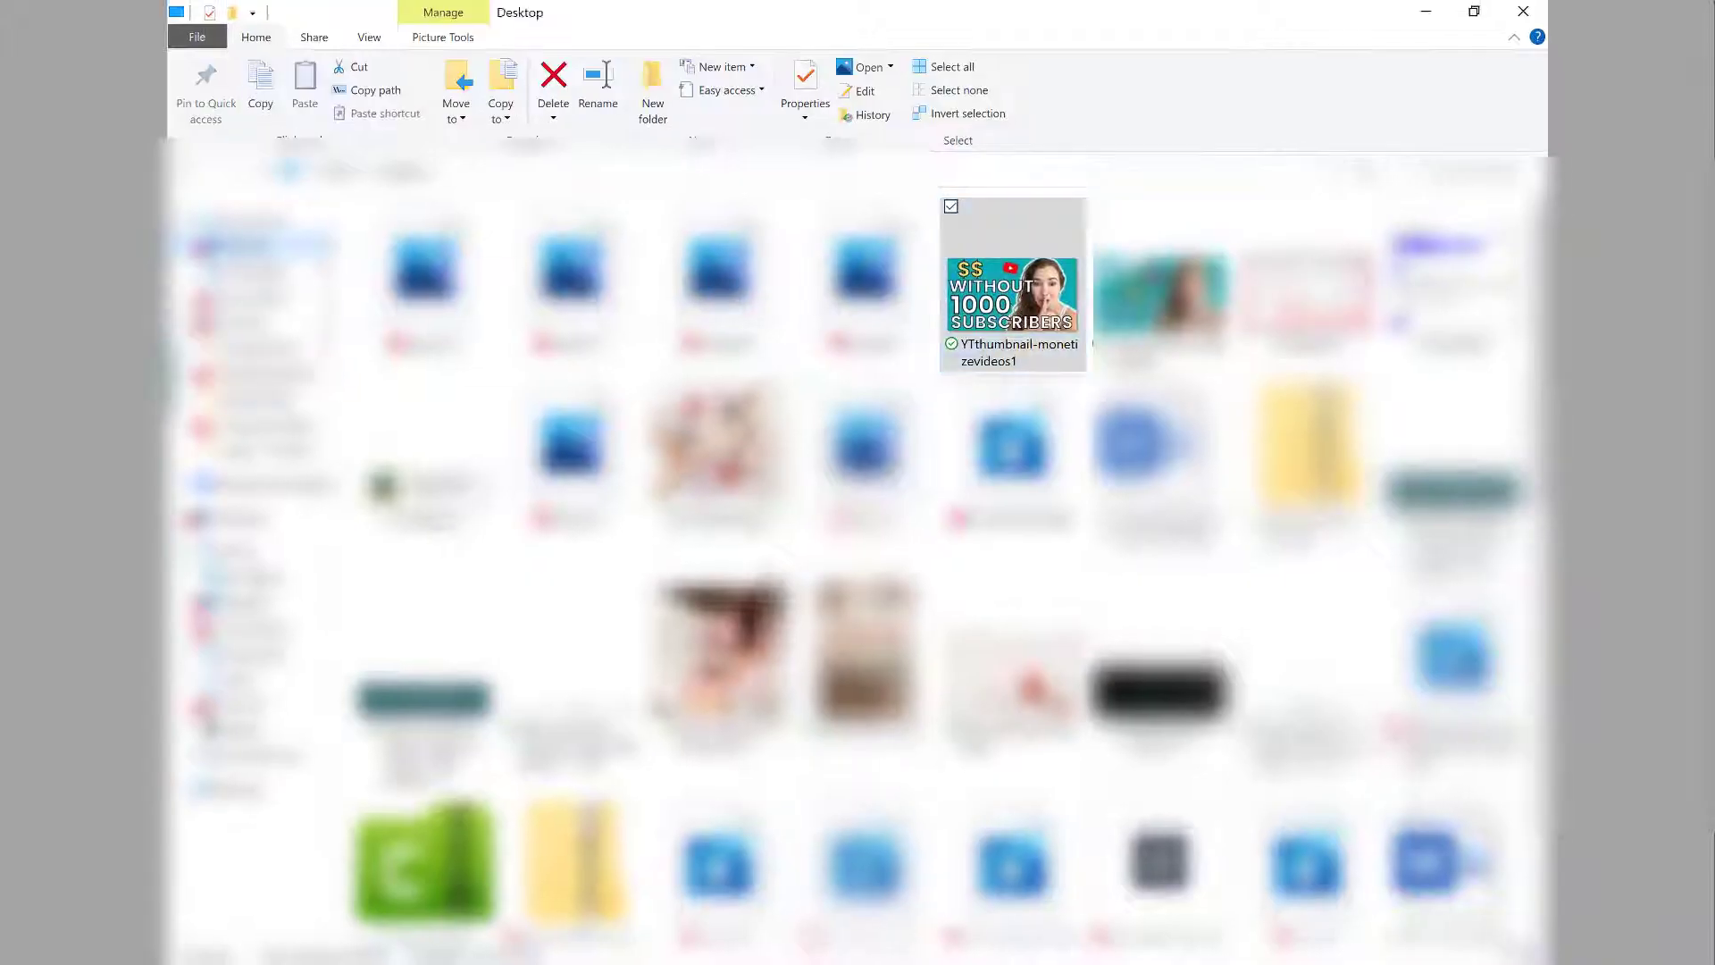
{"action": "left_click_drag", "start_coordinate": [1011, 290], "coordinate": [286, 590]}
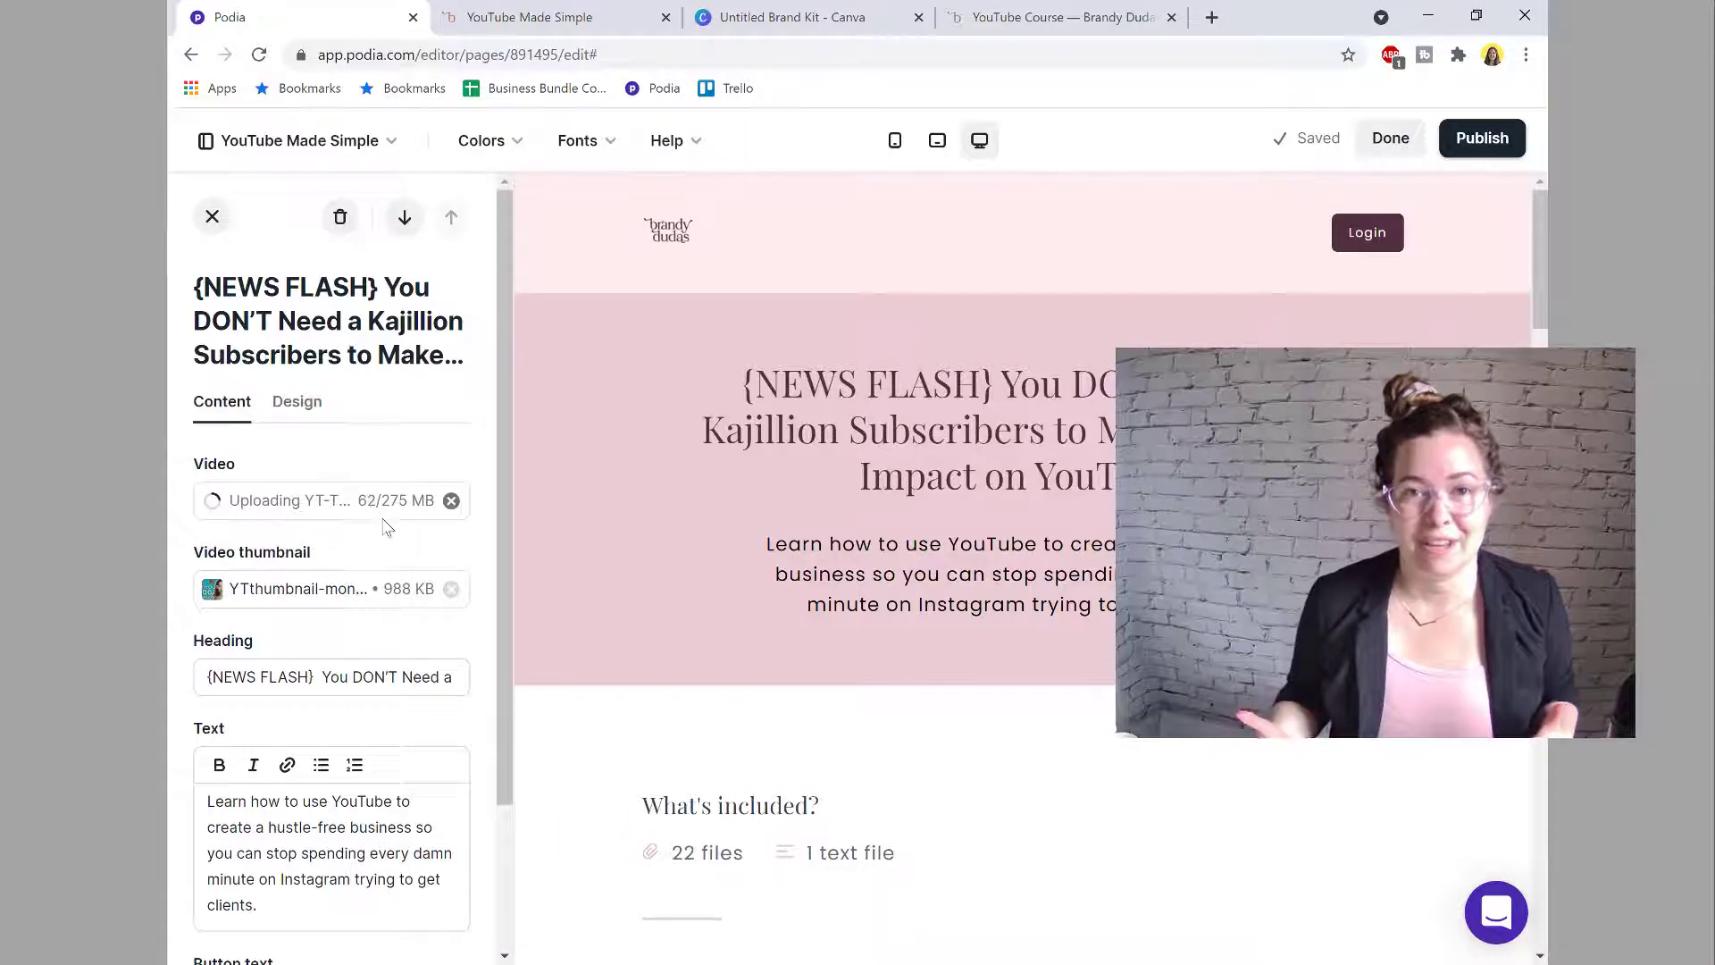
Step: Set the Video section's button text to "Yes! I want to enroll in YouTube Made Simple"
{"action": "scroll", "coordinate": [386, 527], "scroll_direction": "down", "scroll_amount": 3}
{"action": "scroll", "coordinate": [348, 486], "scroll_direction": "up", "scroll_amount": 1}
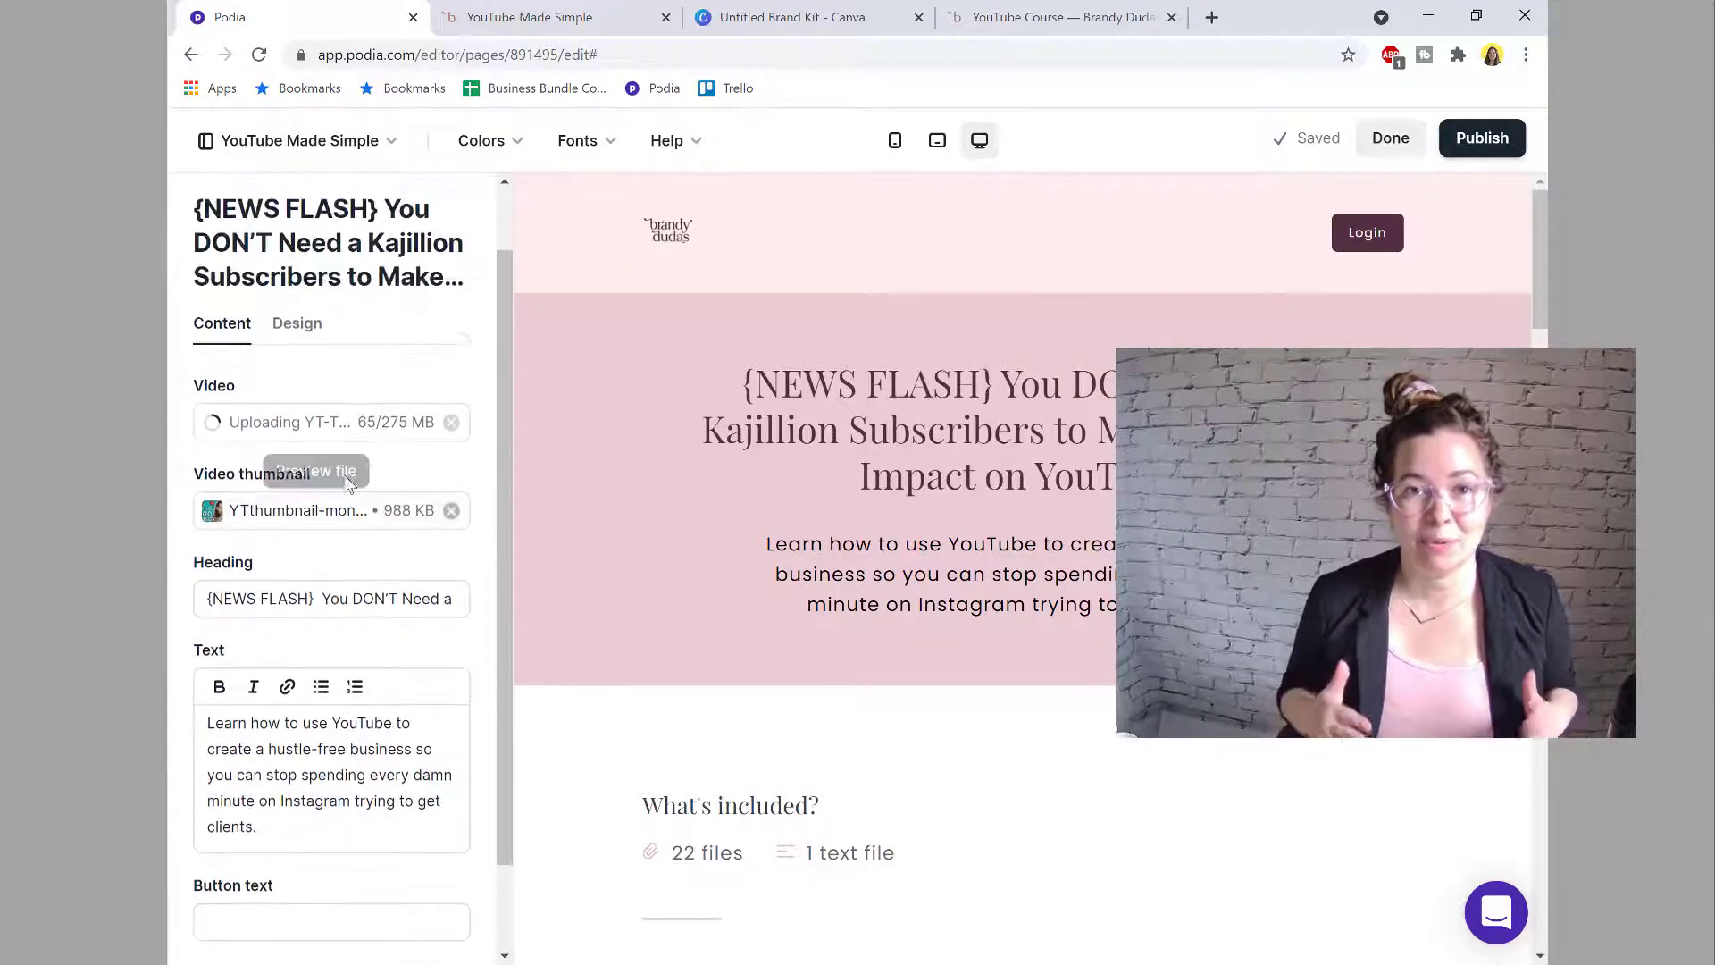
{"action": "scroll", "coordinate": [304, 415], "scroll_direction": "down", "scroll_amount": 2}
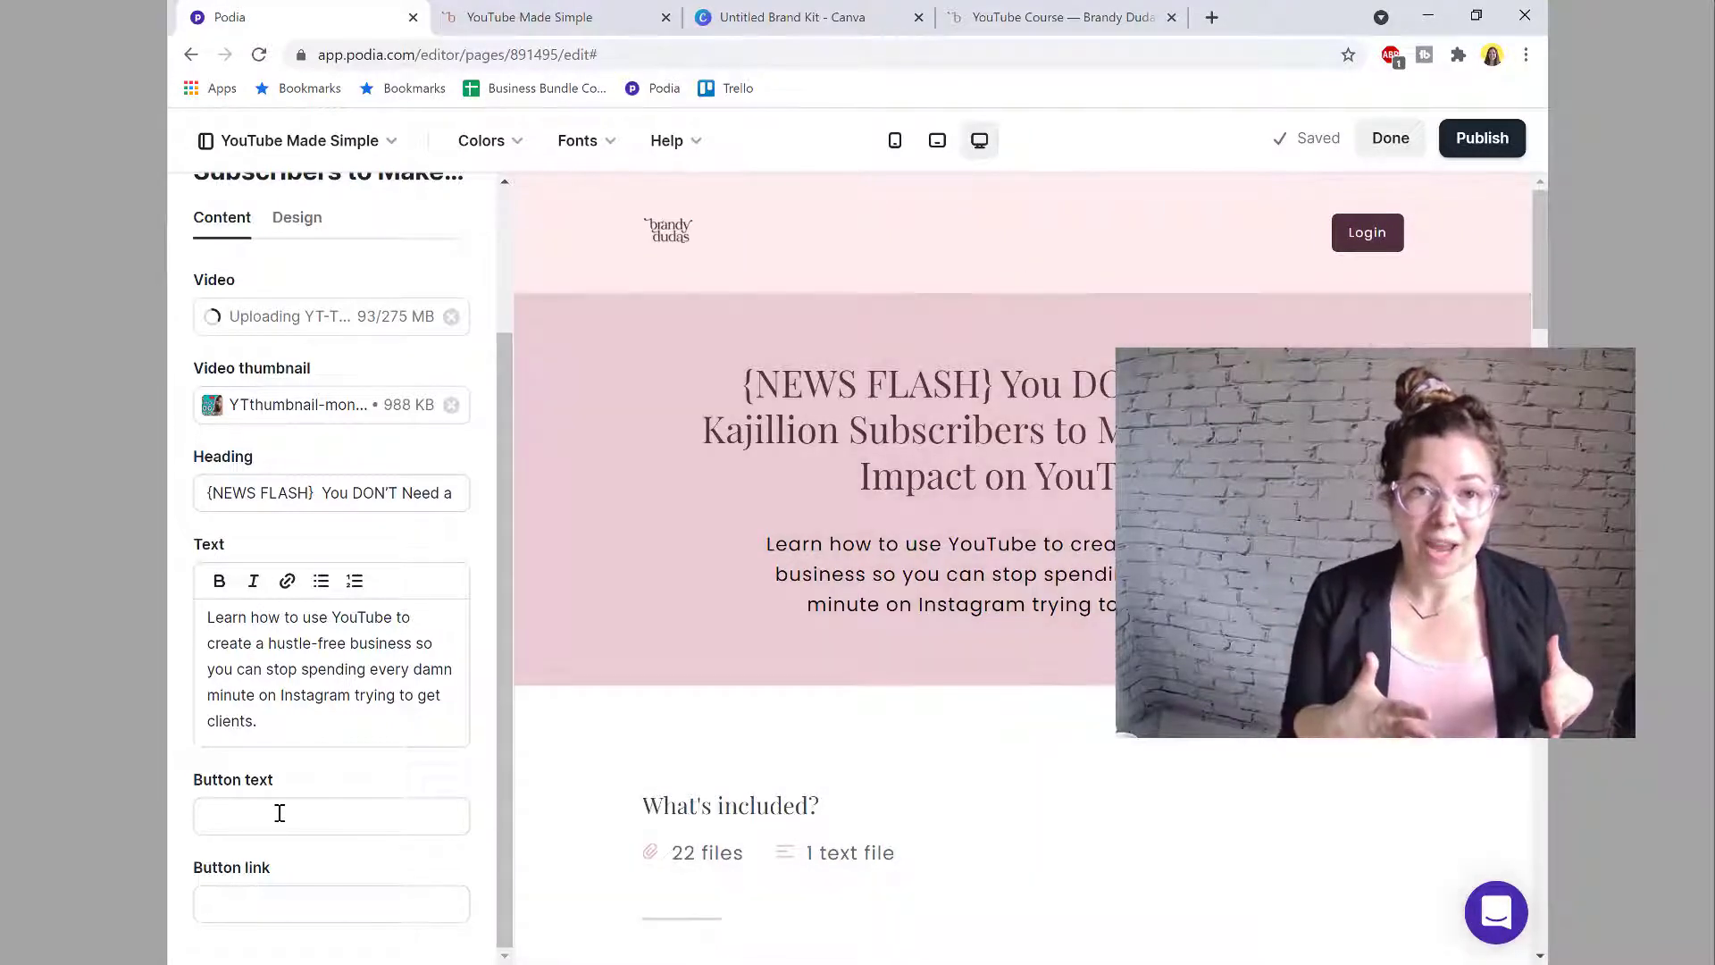
{"action": "left_click", "coordinate": [280, 812]}
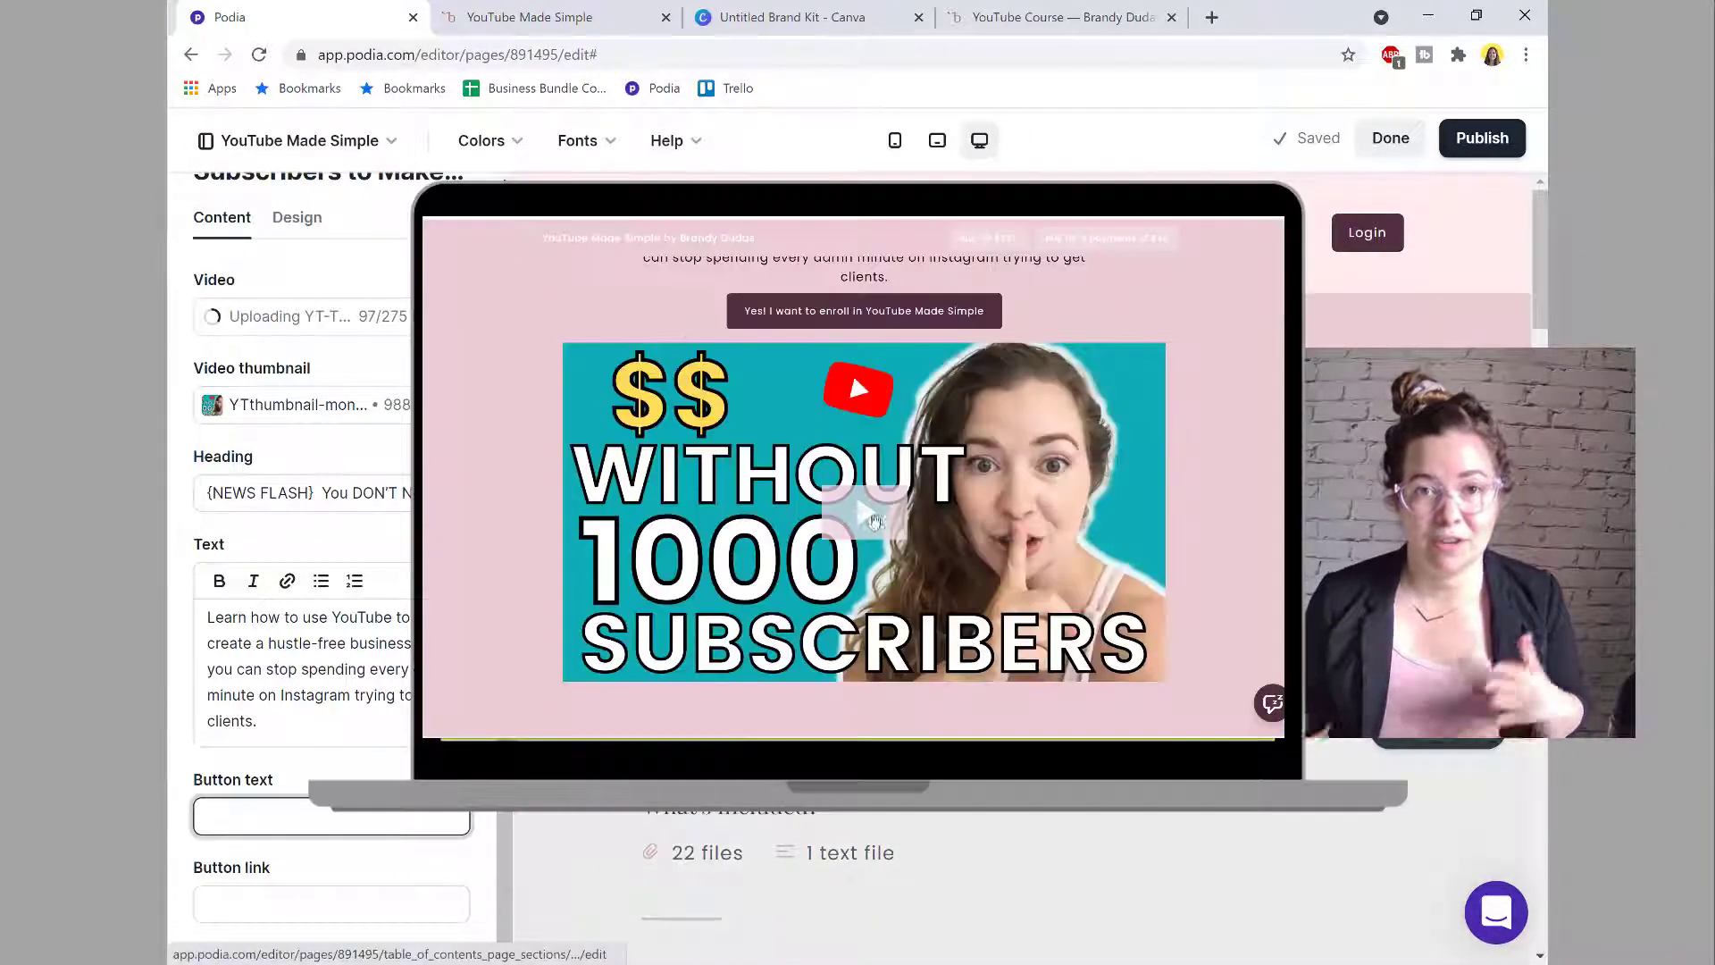
{"action": "type", "text": "Yes"}
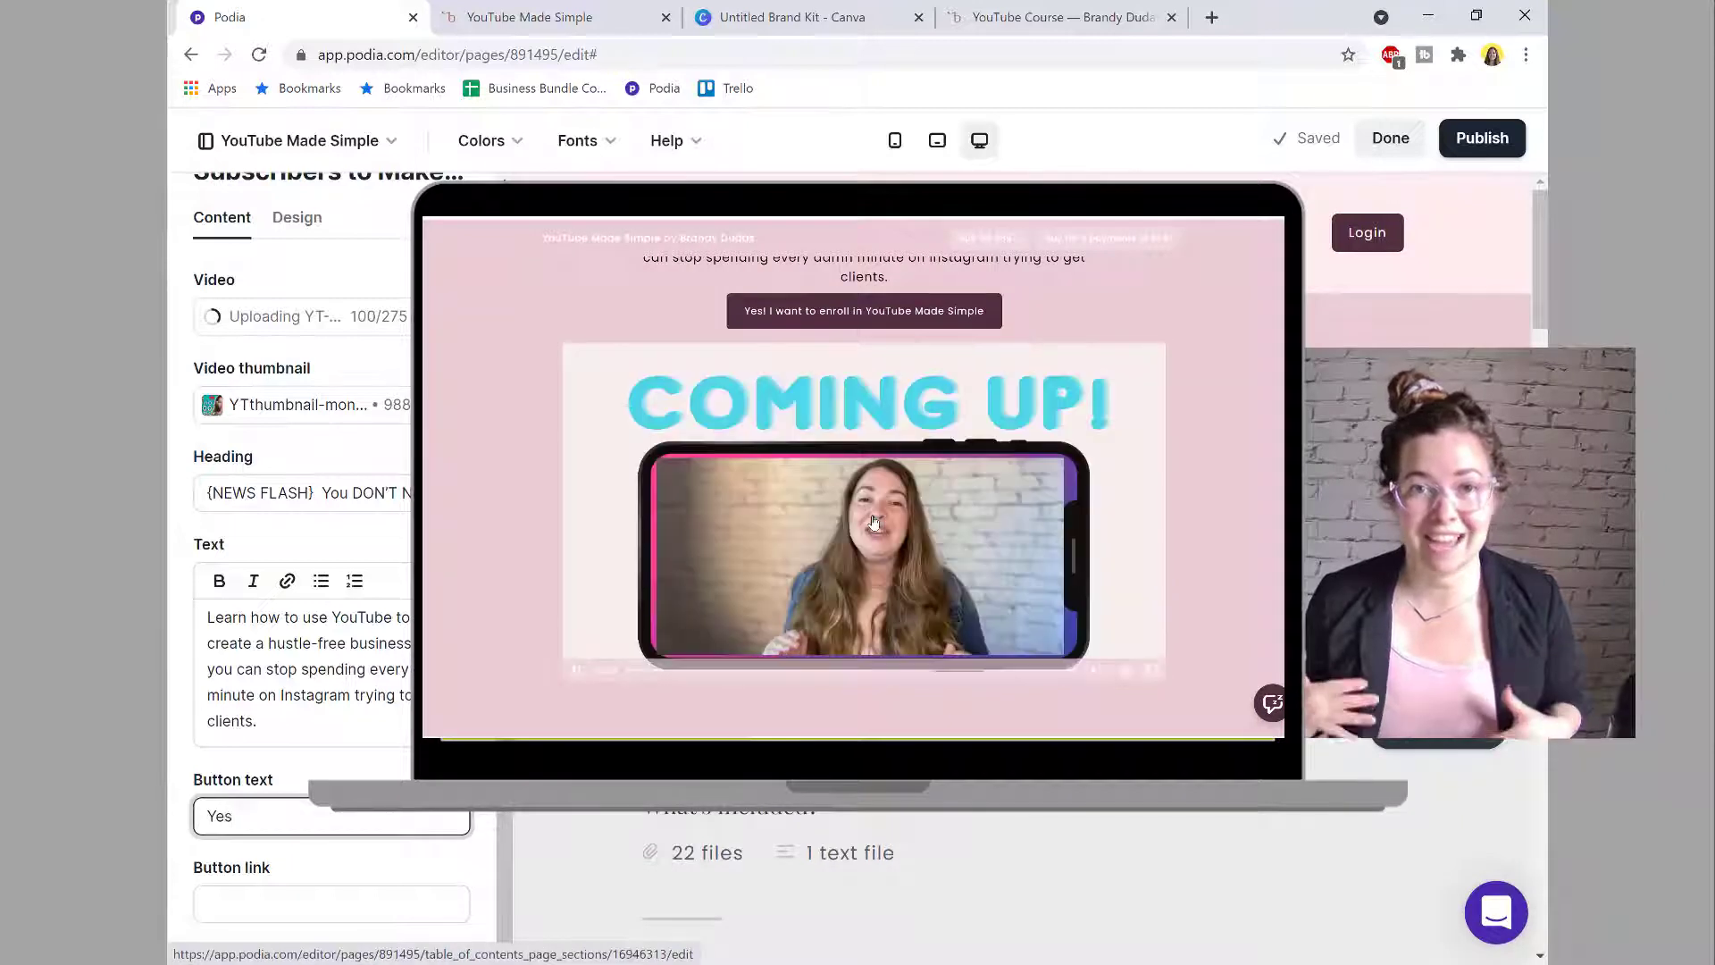
{"action": "type", "text": "! I want"}
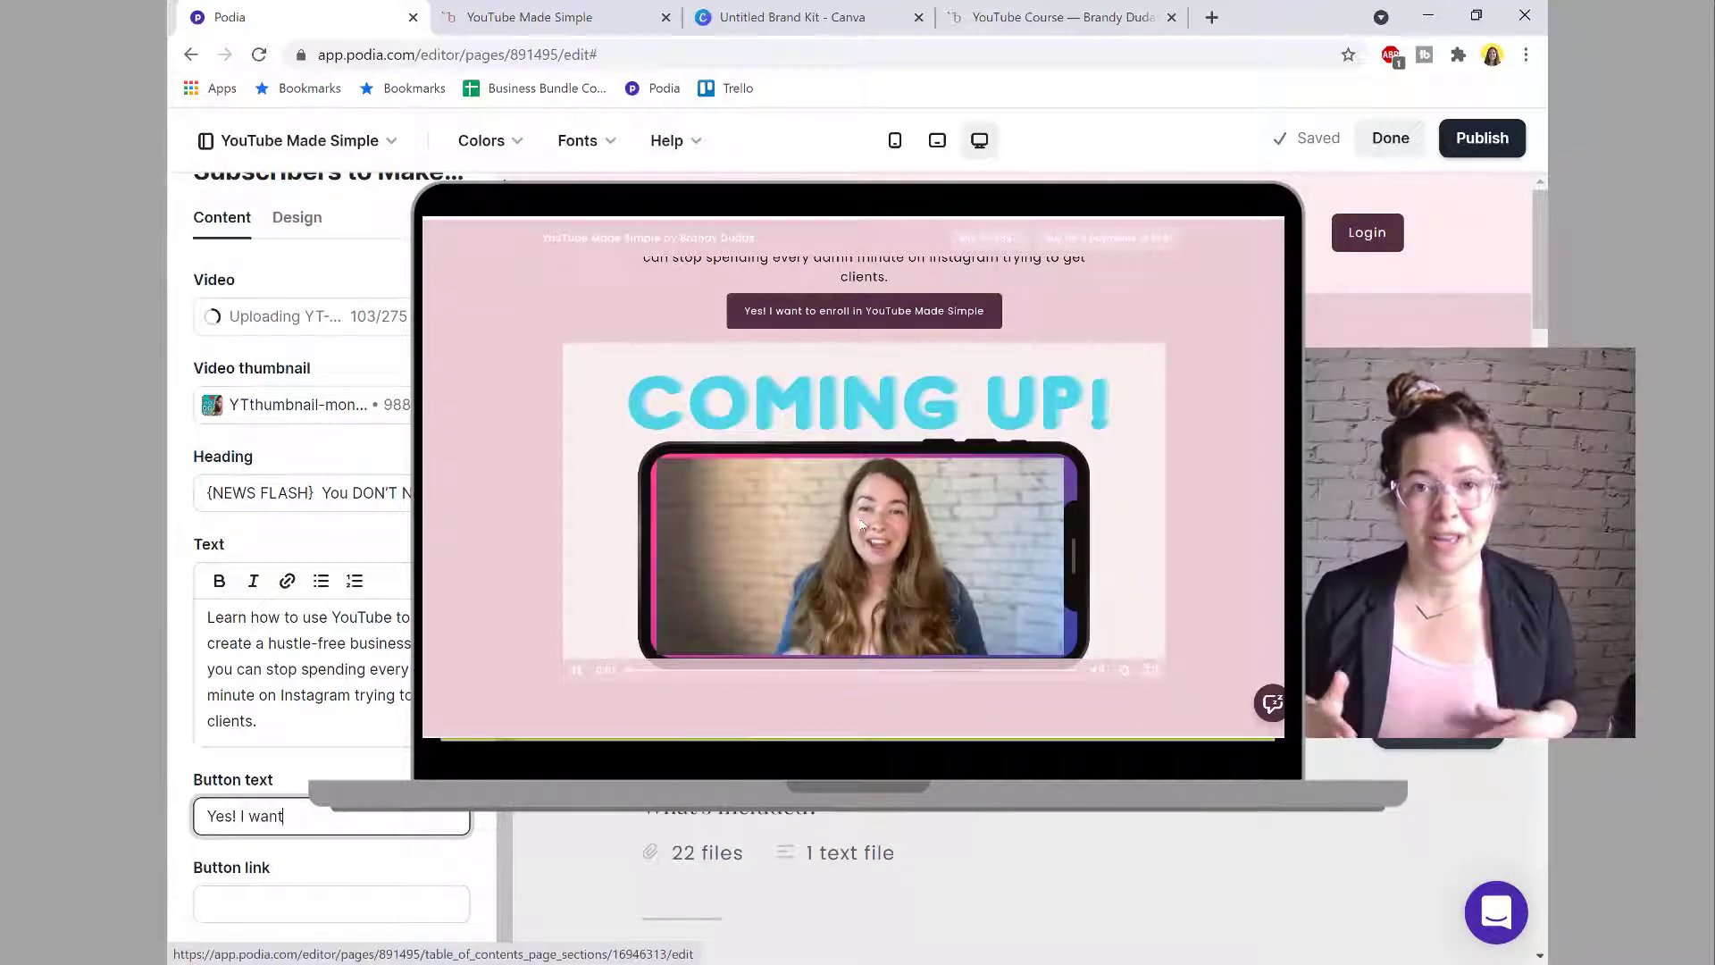
{"action": "type", "text": " to enroll i"}
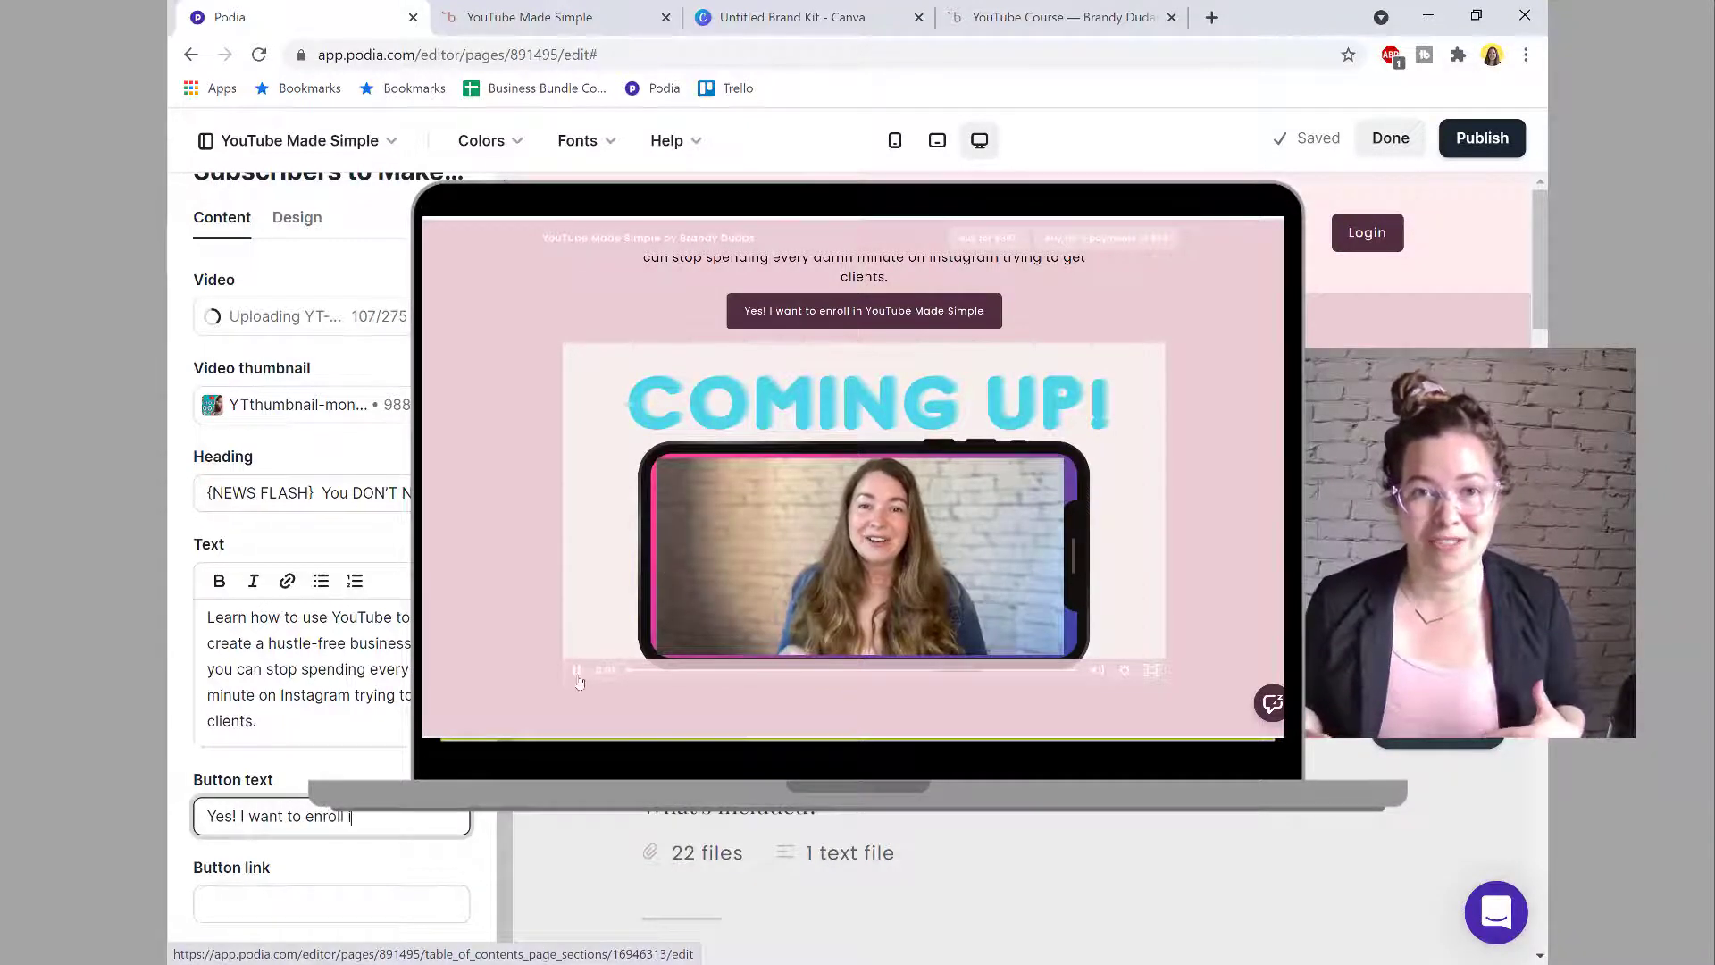
{"action": "type", "text": "n YouTub"}
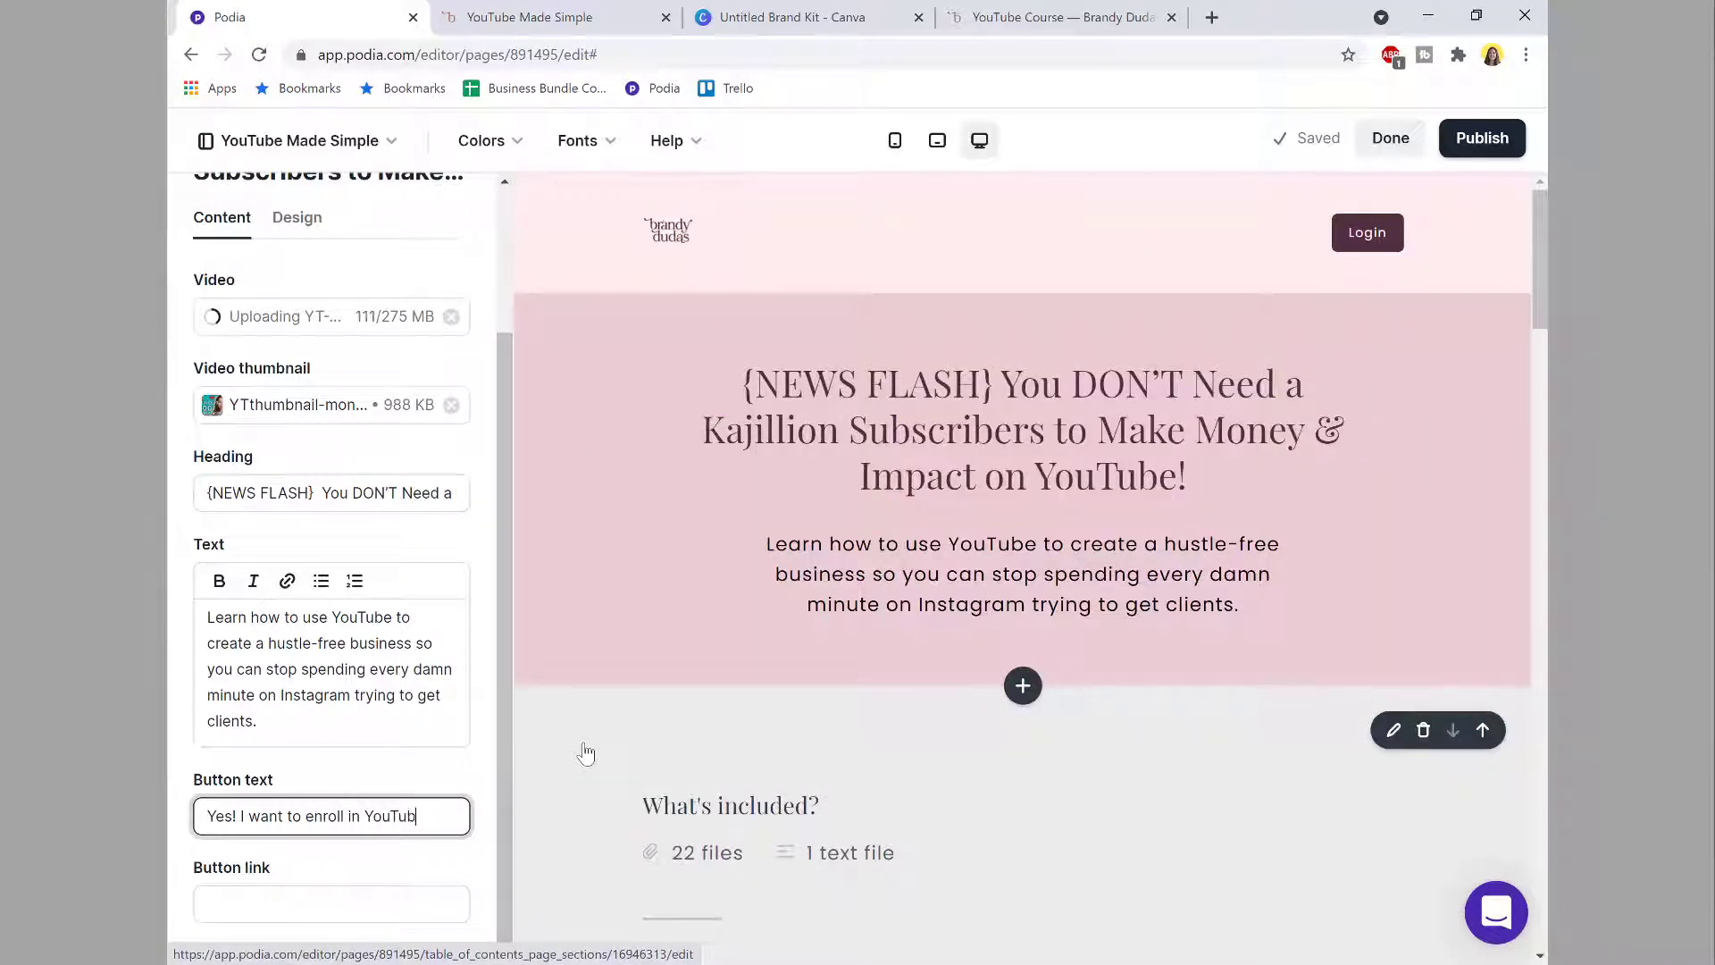
{"action": "type", "text": "e Made Simple"}
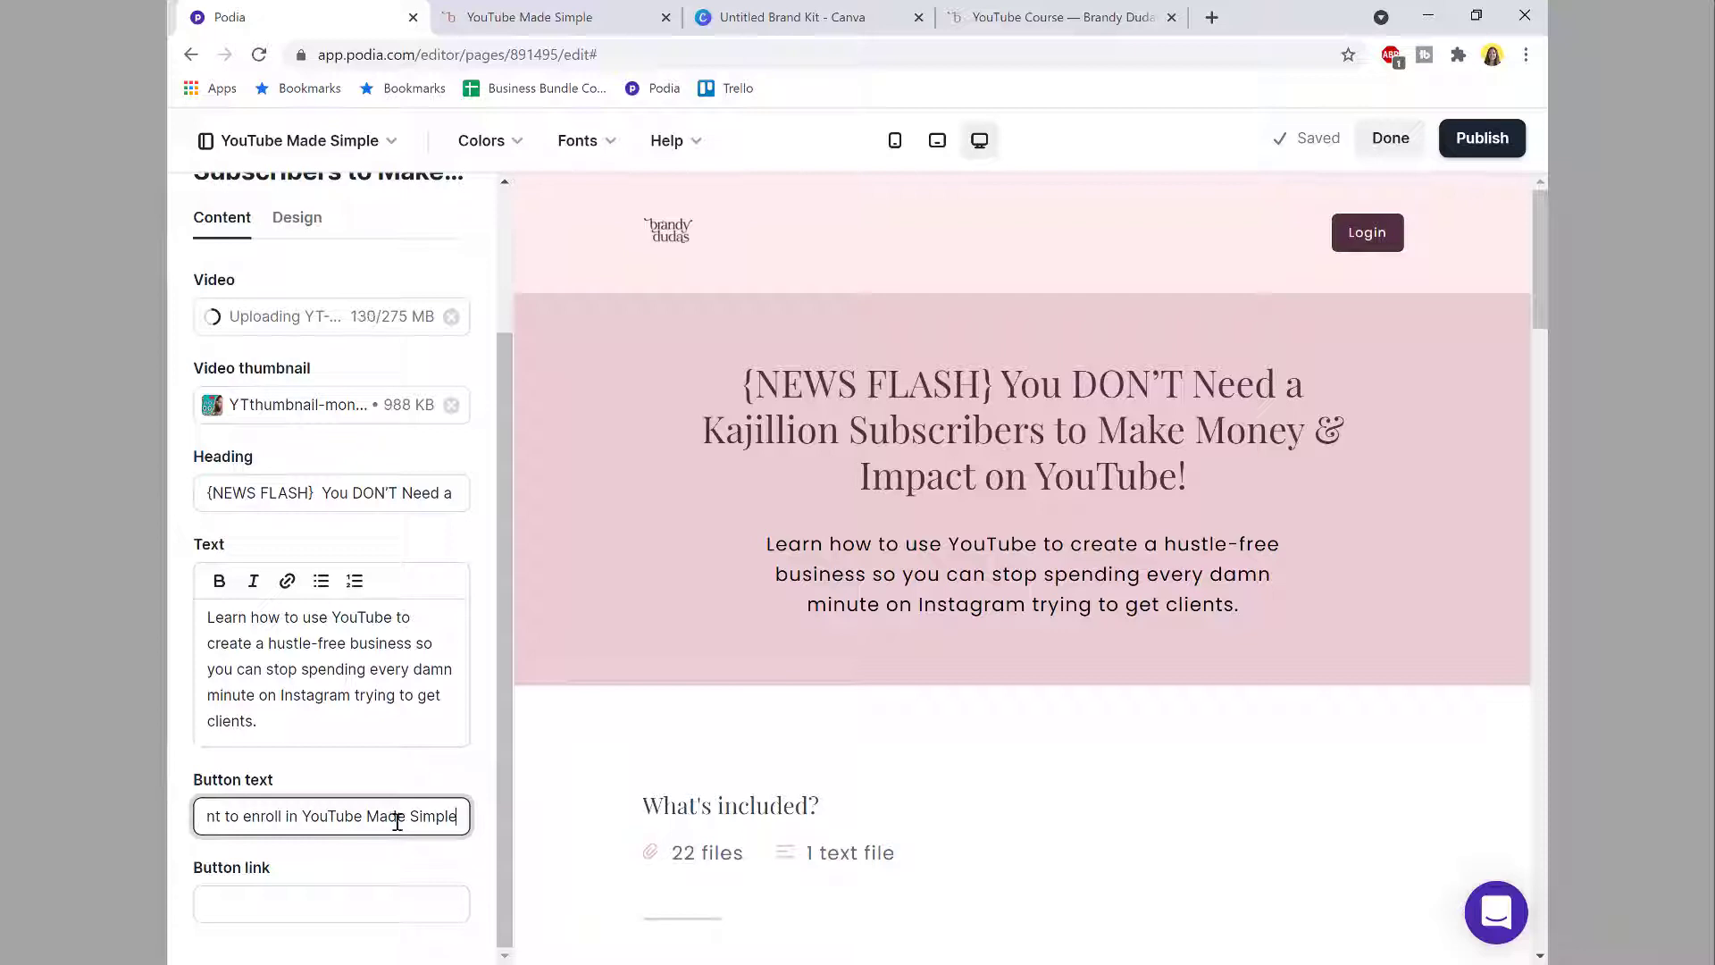
Step: Set the Video section's button link to the youtube-made-simple/buy URL copied from the brand note and close the section's settings
{"action": "key", "text": "alt+Tab"}
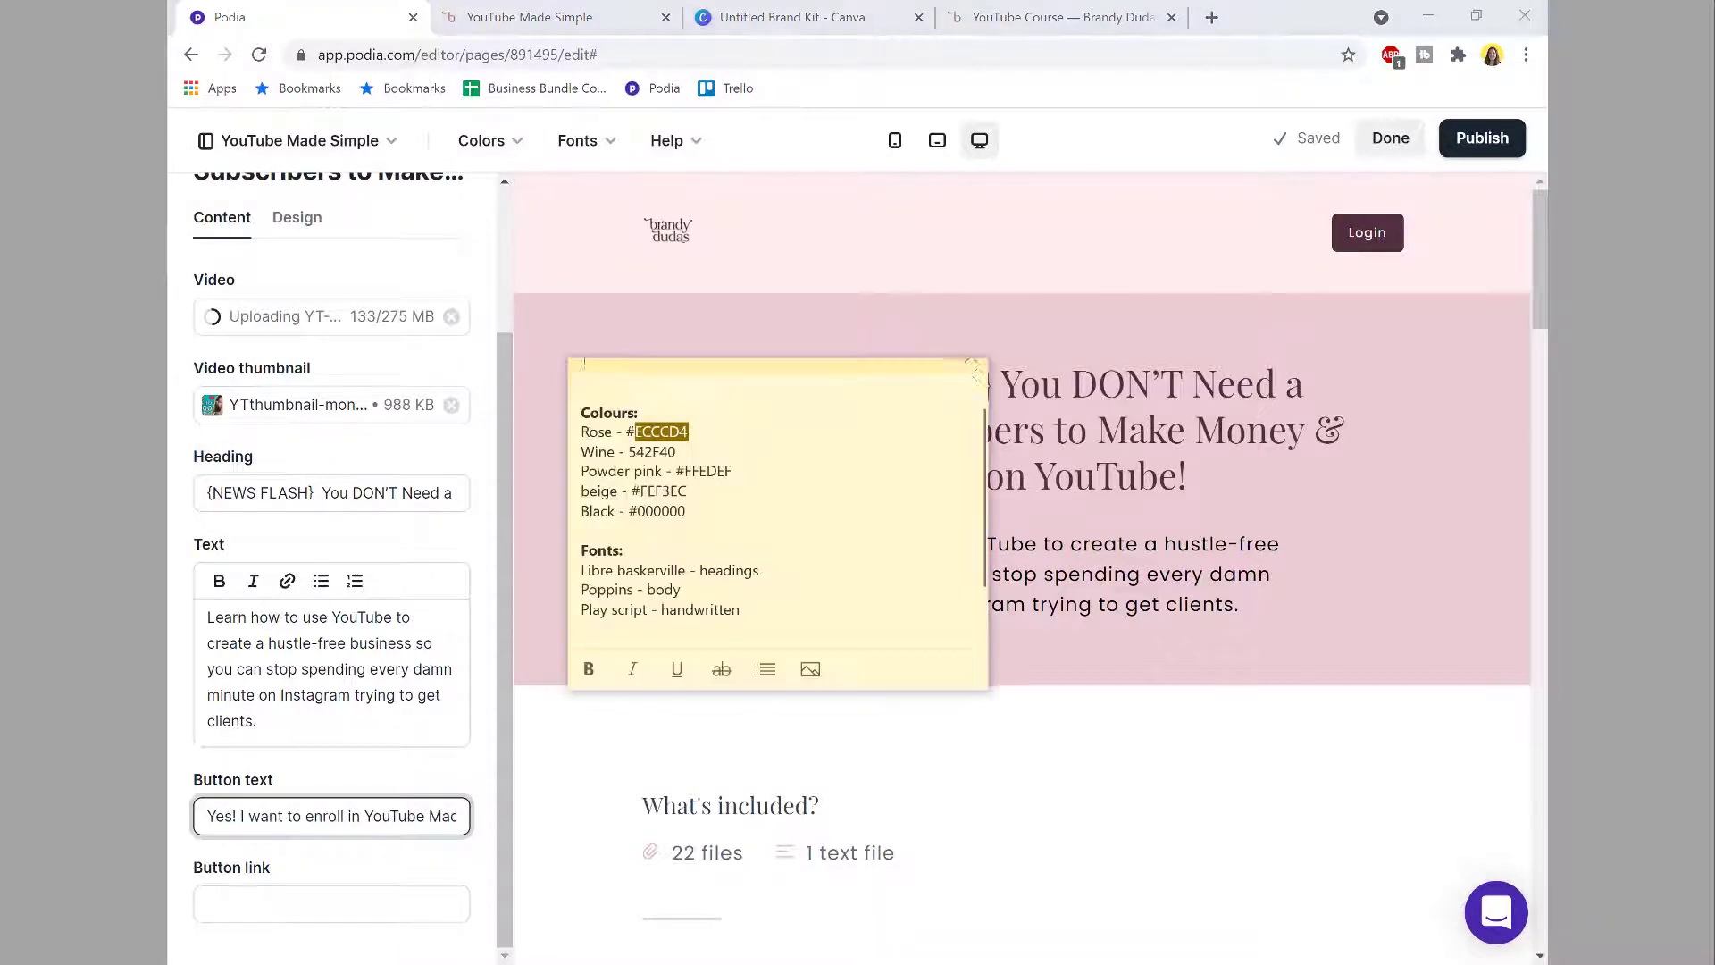
{"action": "scroll", "coordinate": [802, 596], "scroll_direction": "down", "scroll_amount": 2}
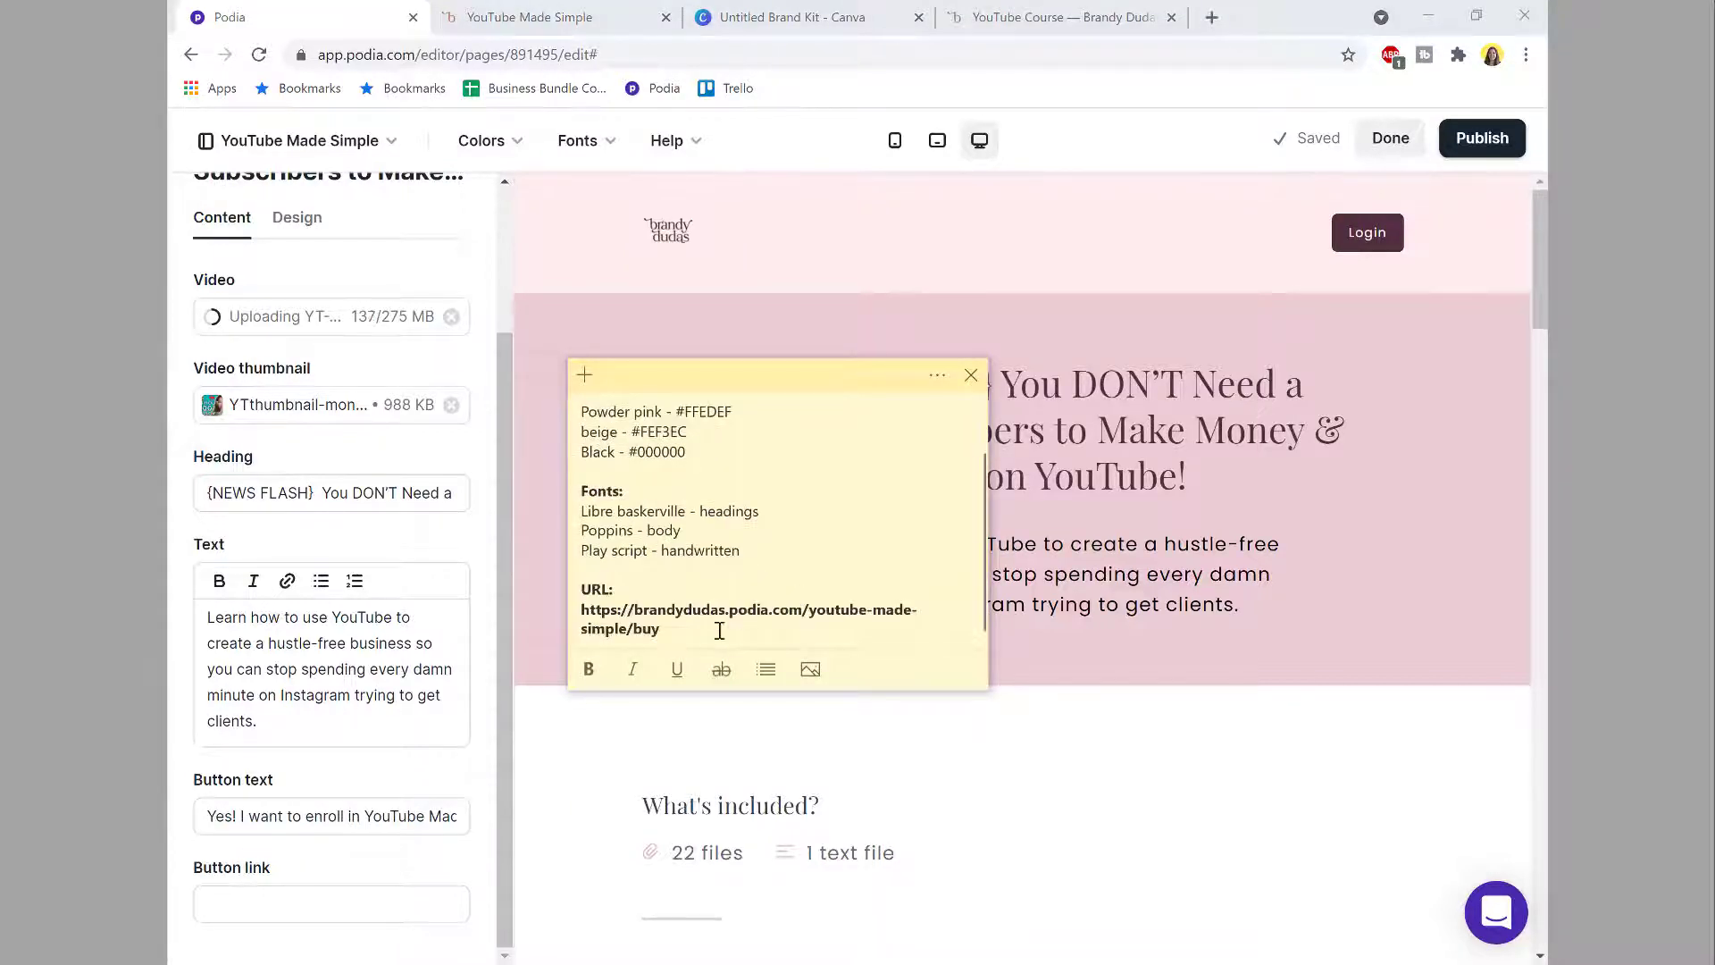
{"action": "left_click", "coordinate": [687, 630]}
{"action": "left_click_drag", "start_coordinate": [673, 630], "coordinate": [575, 607]}
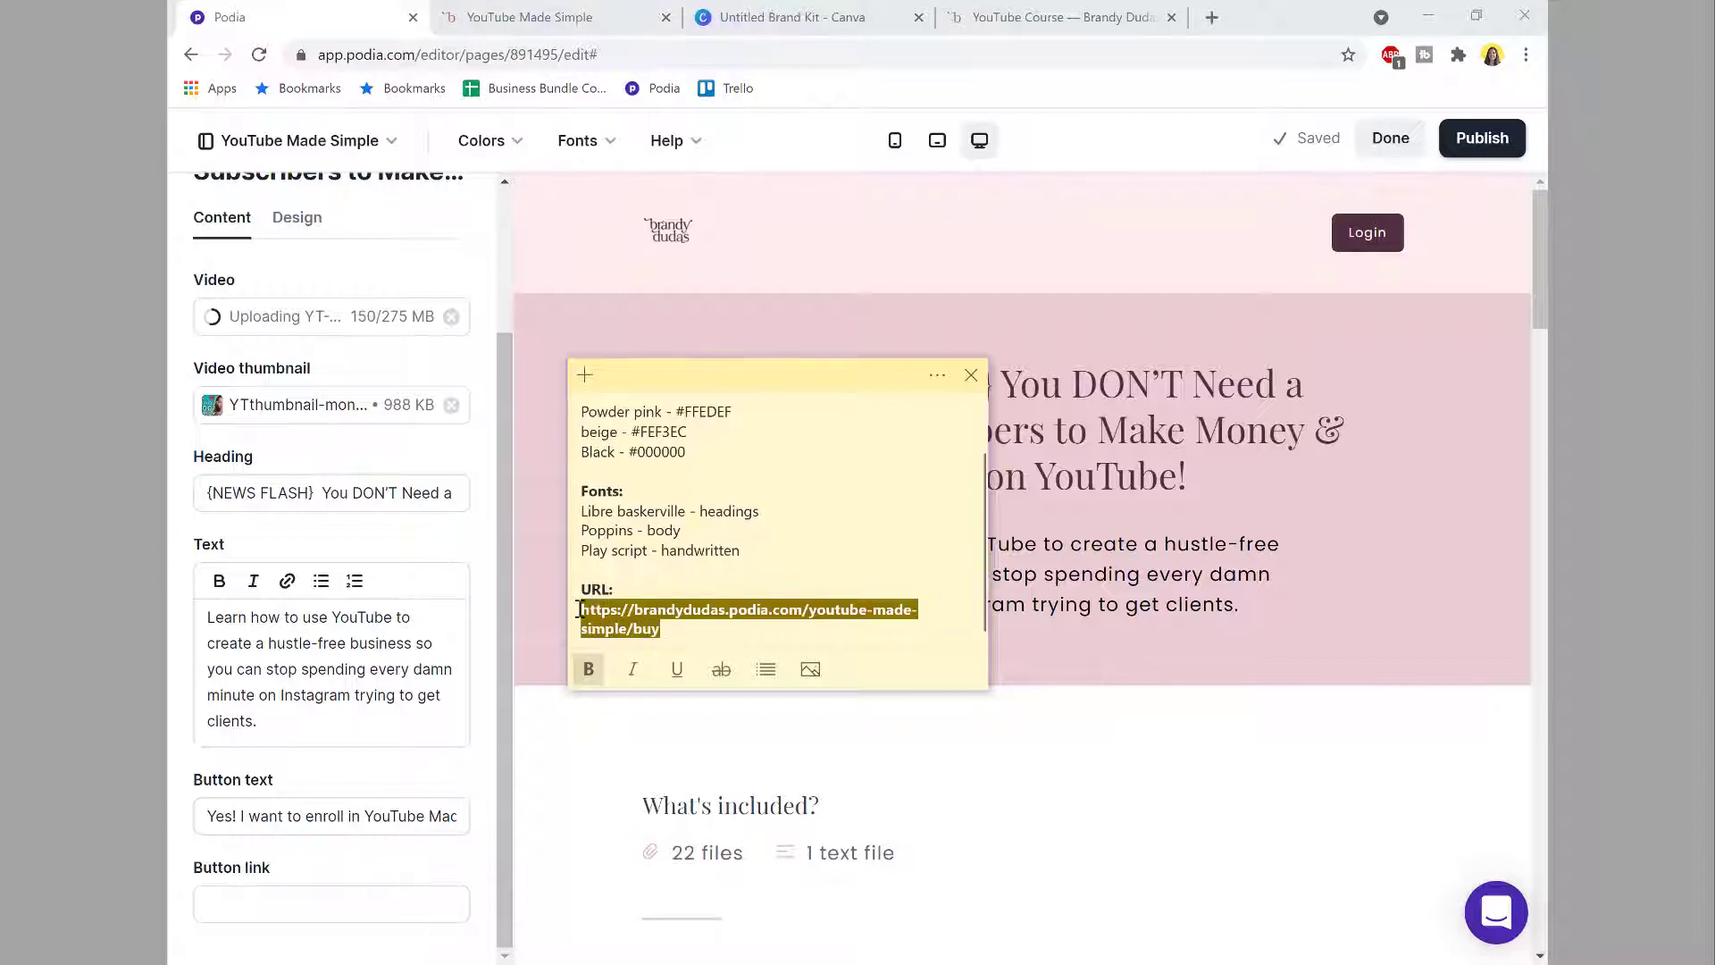
{"action": "key", "text": "ctrl+c"}
{"action": "left_click", "coordinate": [382, 908]}
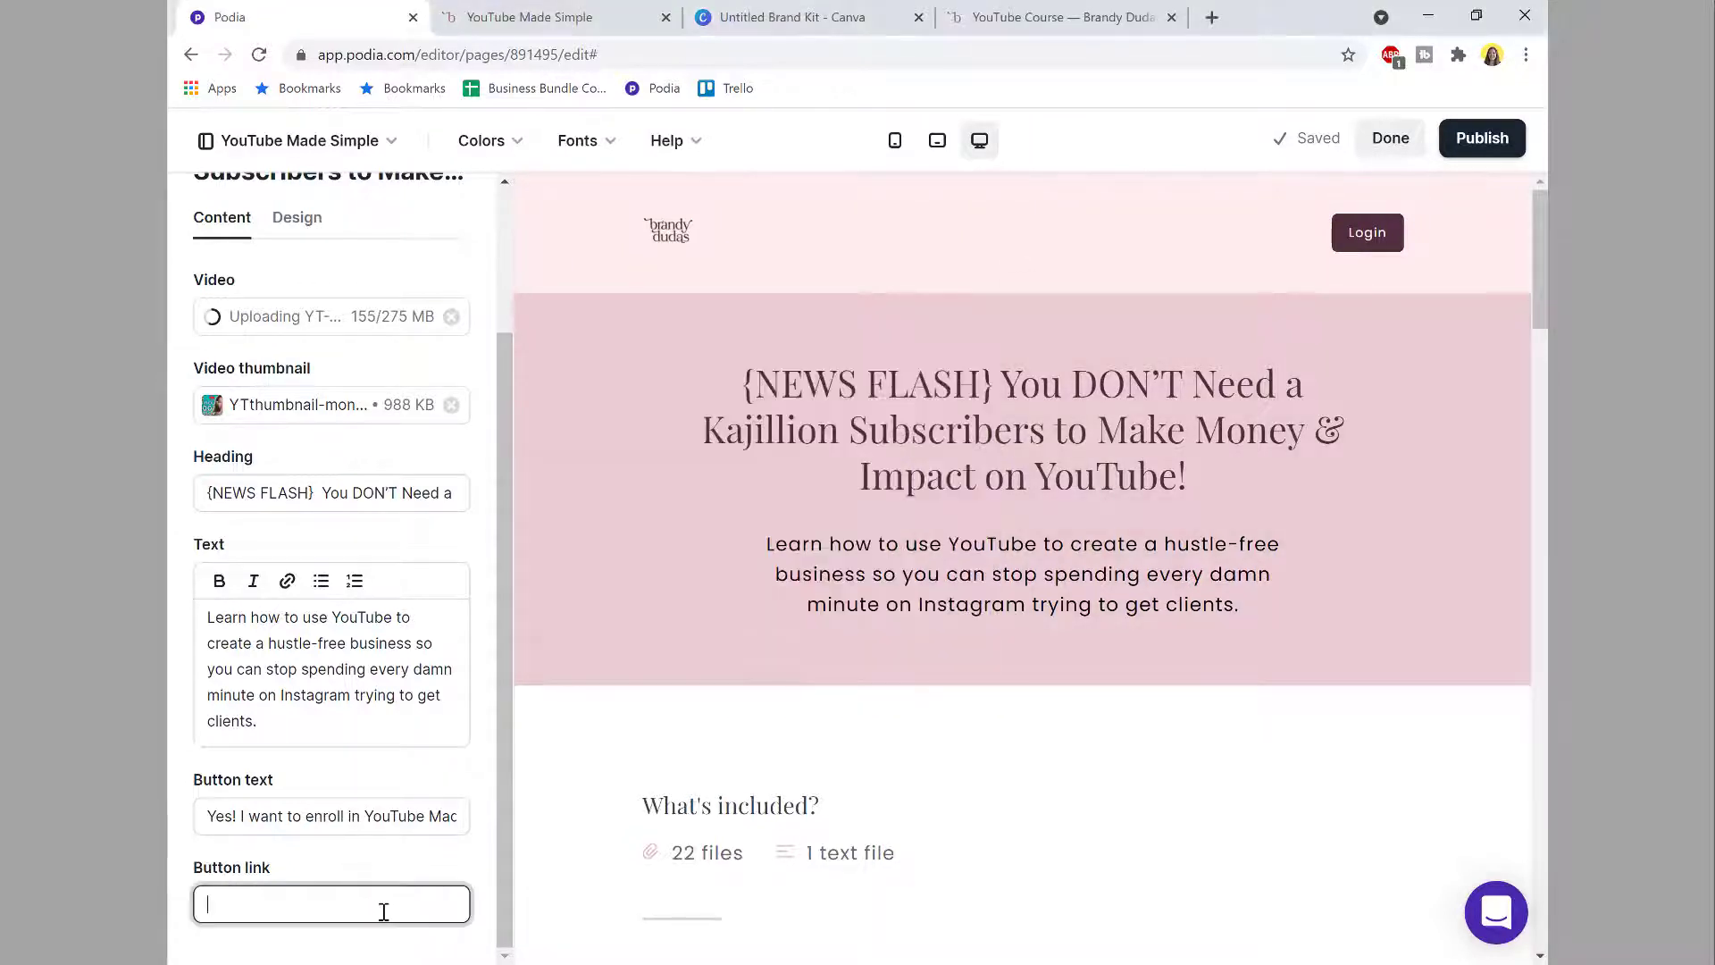
{"action": "key", "text": "ctrl+v"}
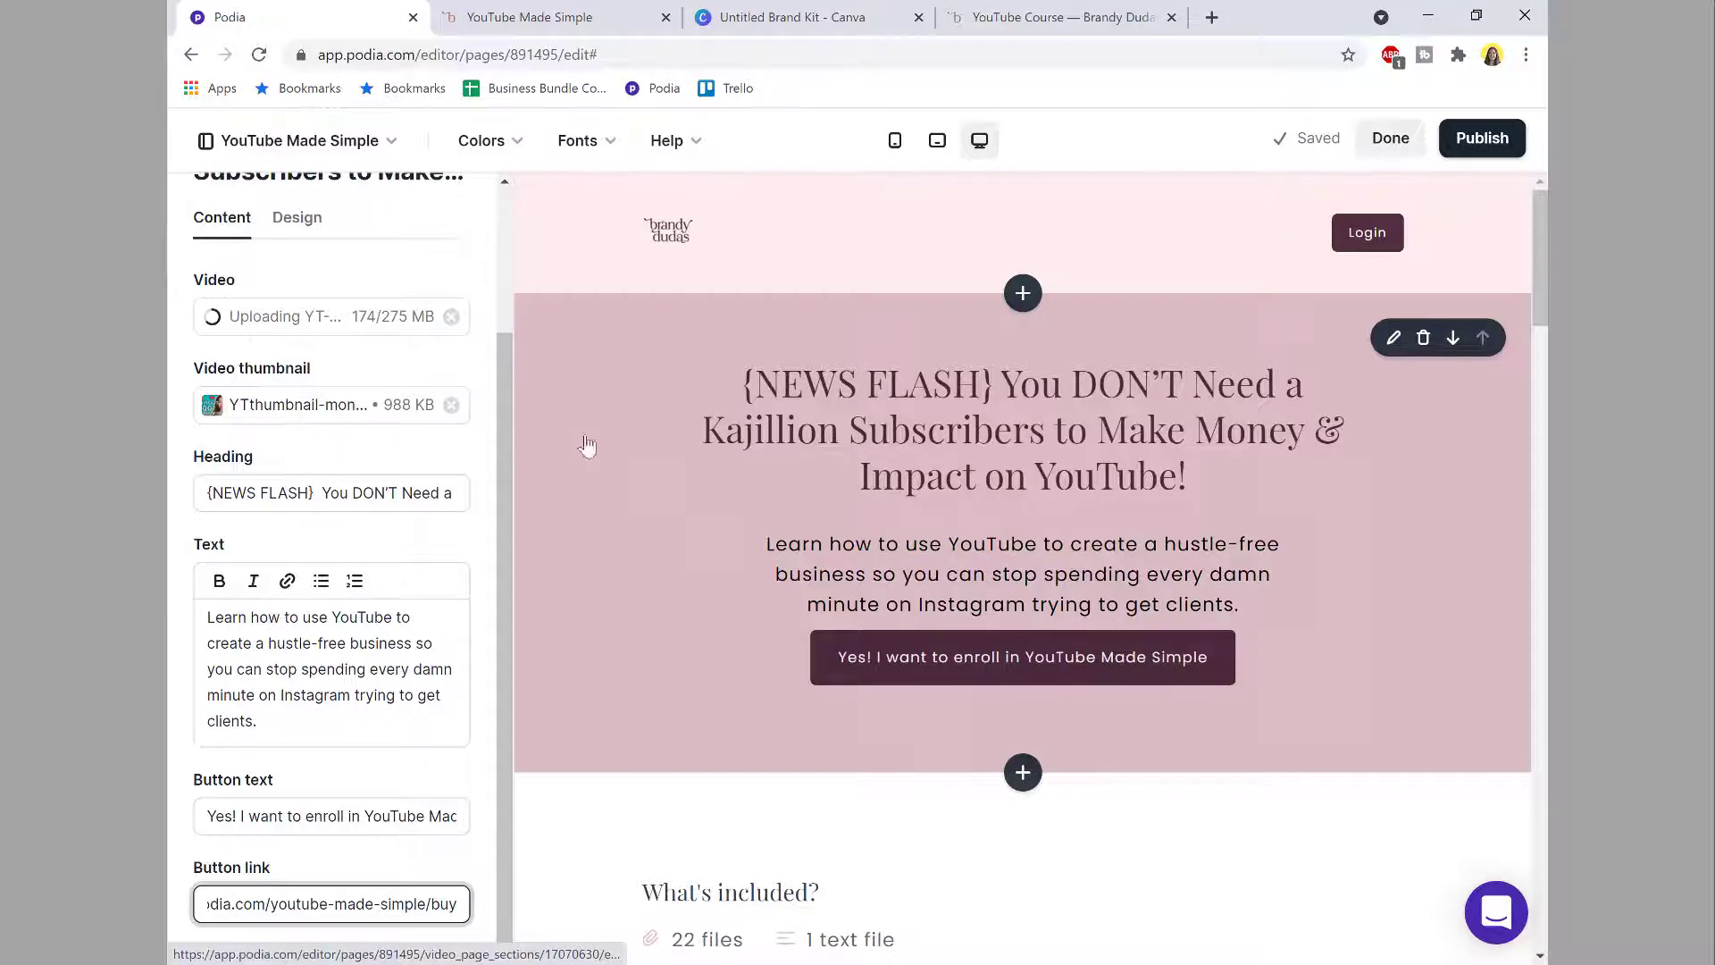
{"action": "scroll", "coordinate": [412, 417], "scroll_direction": "up", "scroll_amount": 2}
{"action": "scroll", "coordinate": [407, 416], "scroll_direction": "up", "scroll_amount": 1}
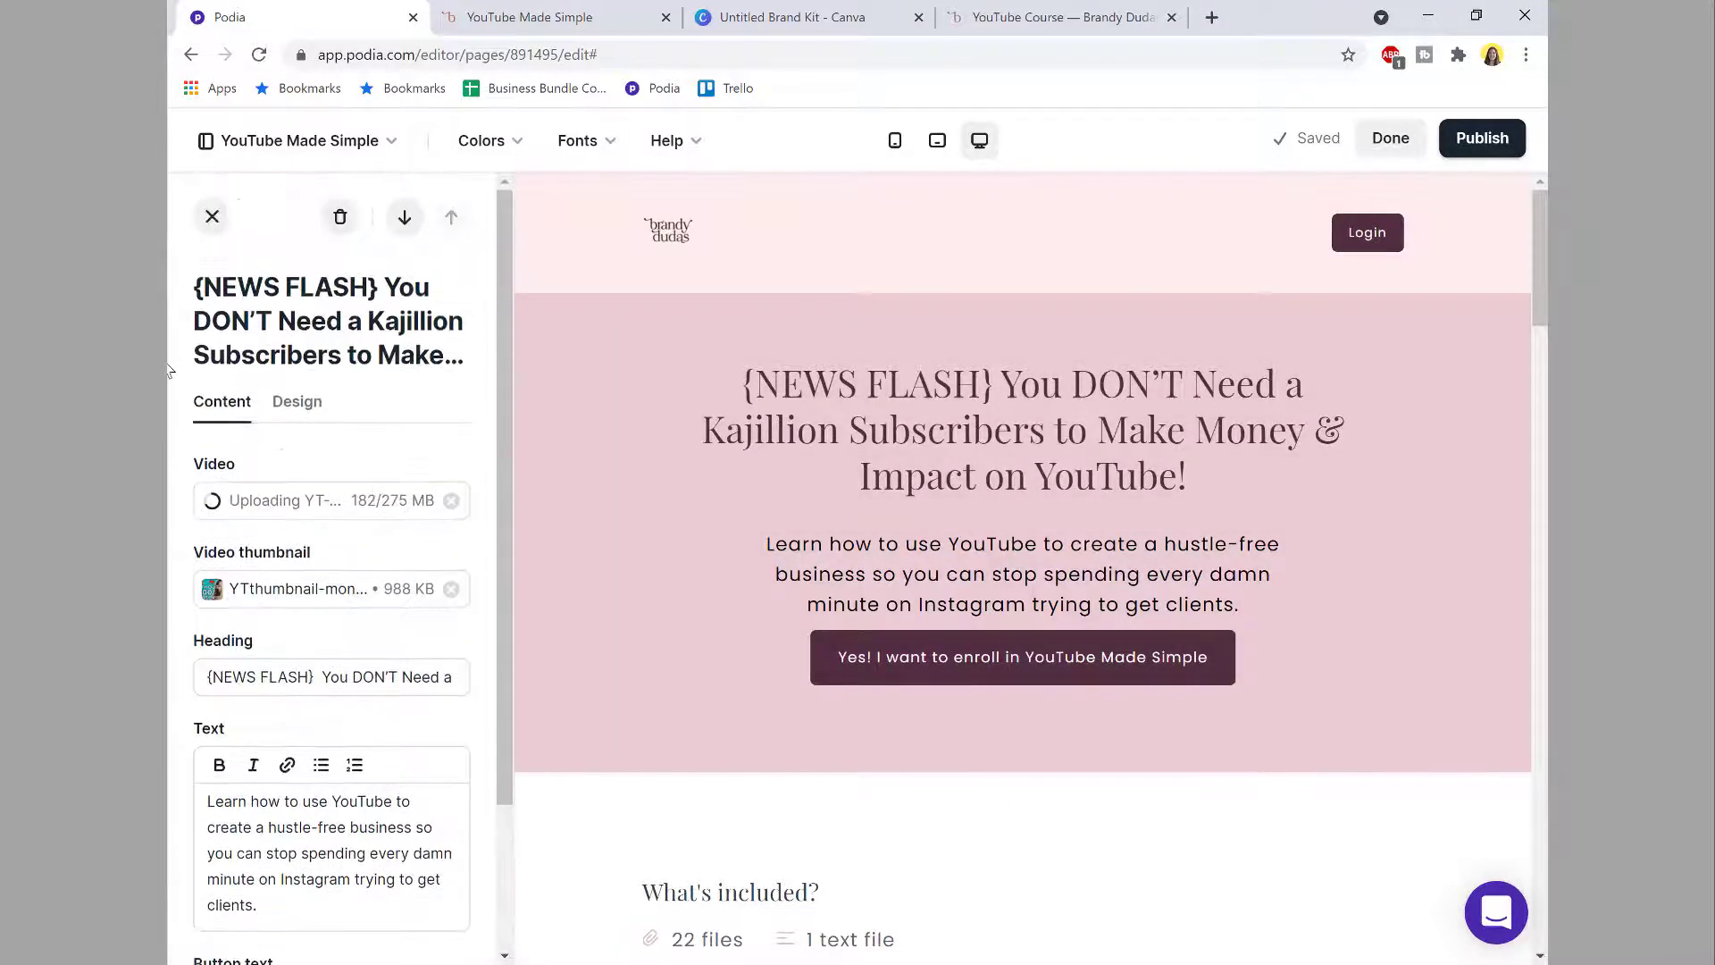
{"action": "left_click", "coordinate": [212, 216]}
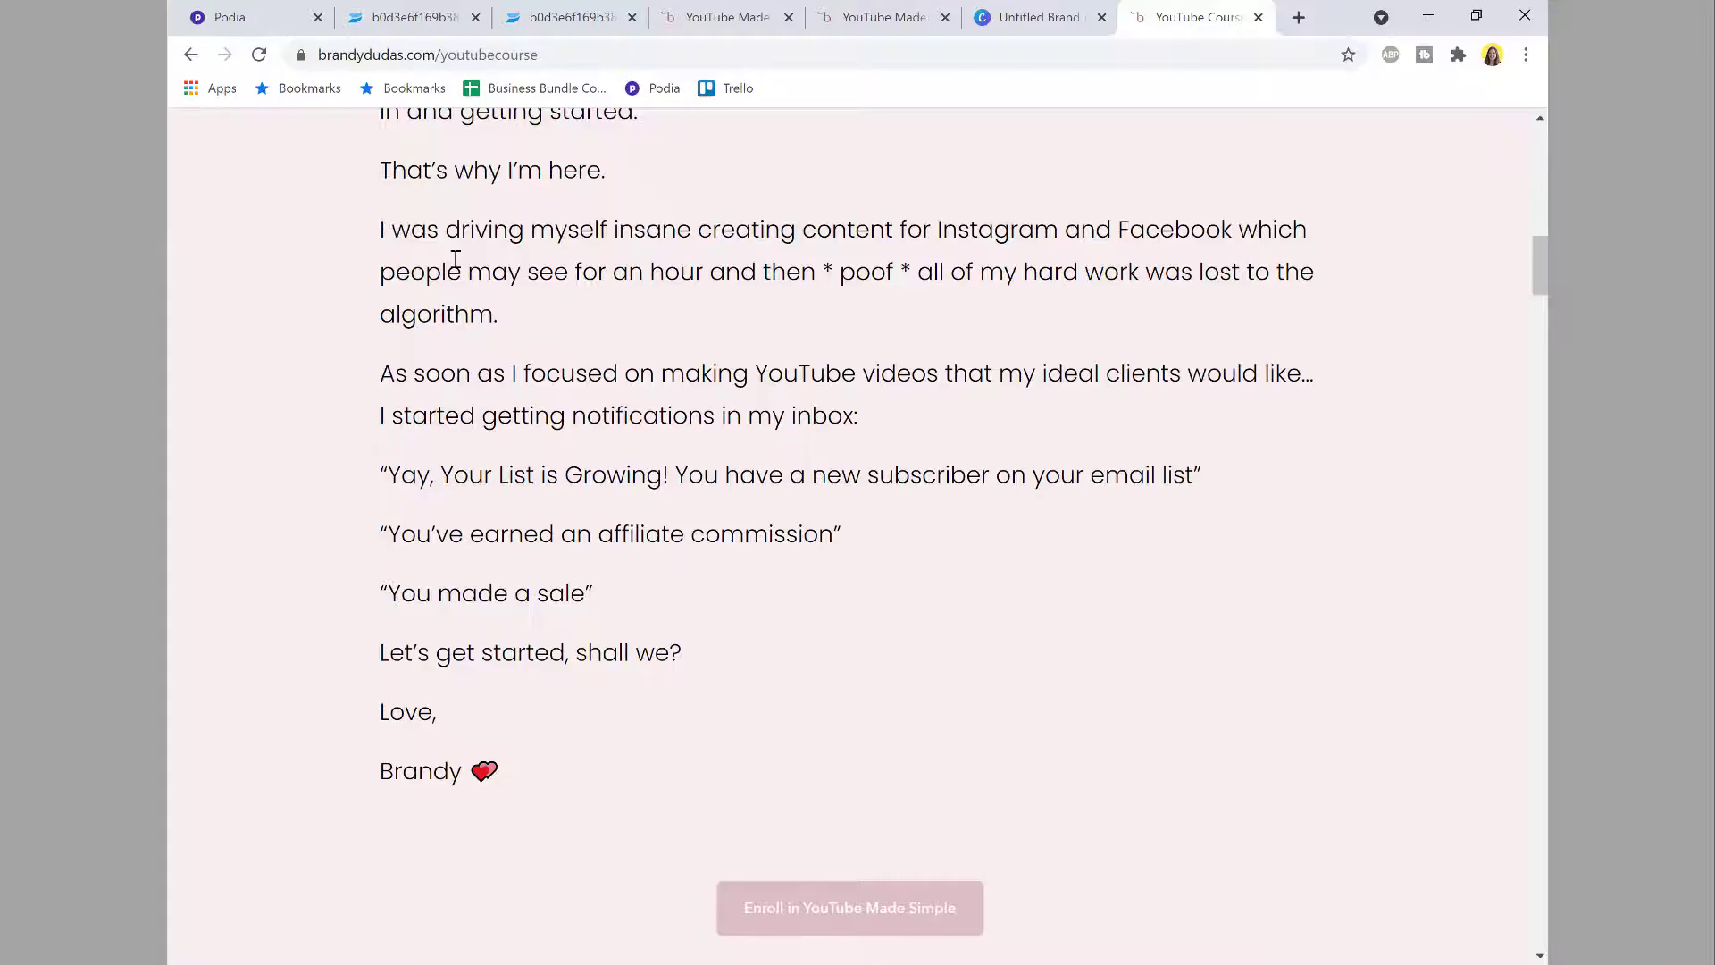
Step: Copy the full letter on the YouTube Course page, from "Hey Friend," through the signature
{"action": "scroll", "coordinate": [454, 258], "scroll_direction": "down", "scroll_amount": 2}
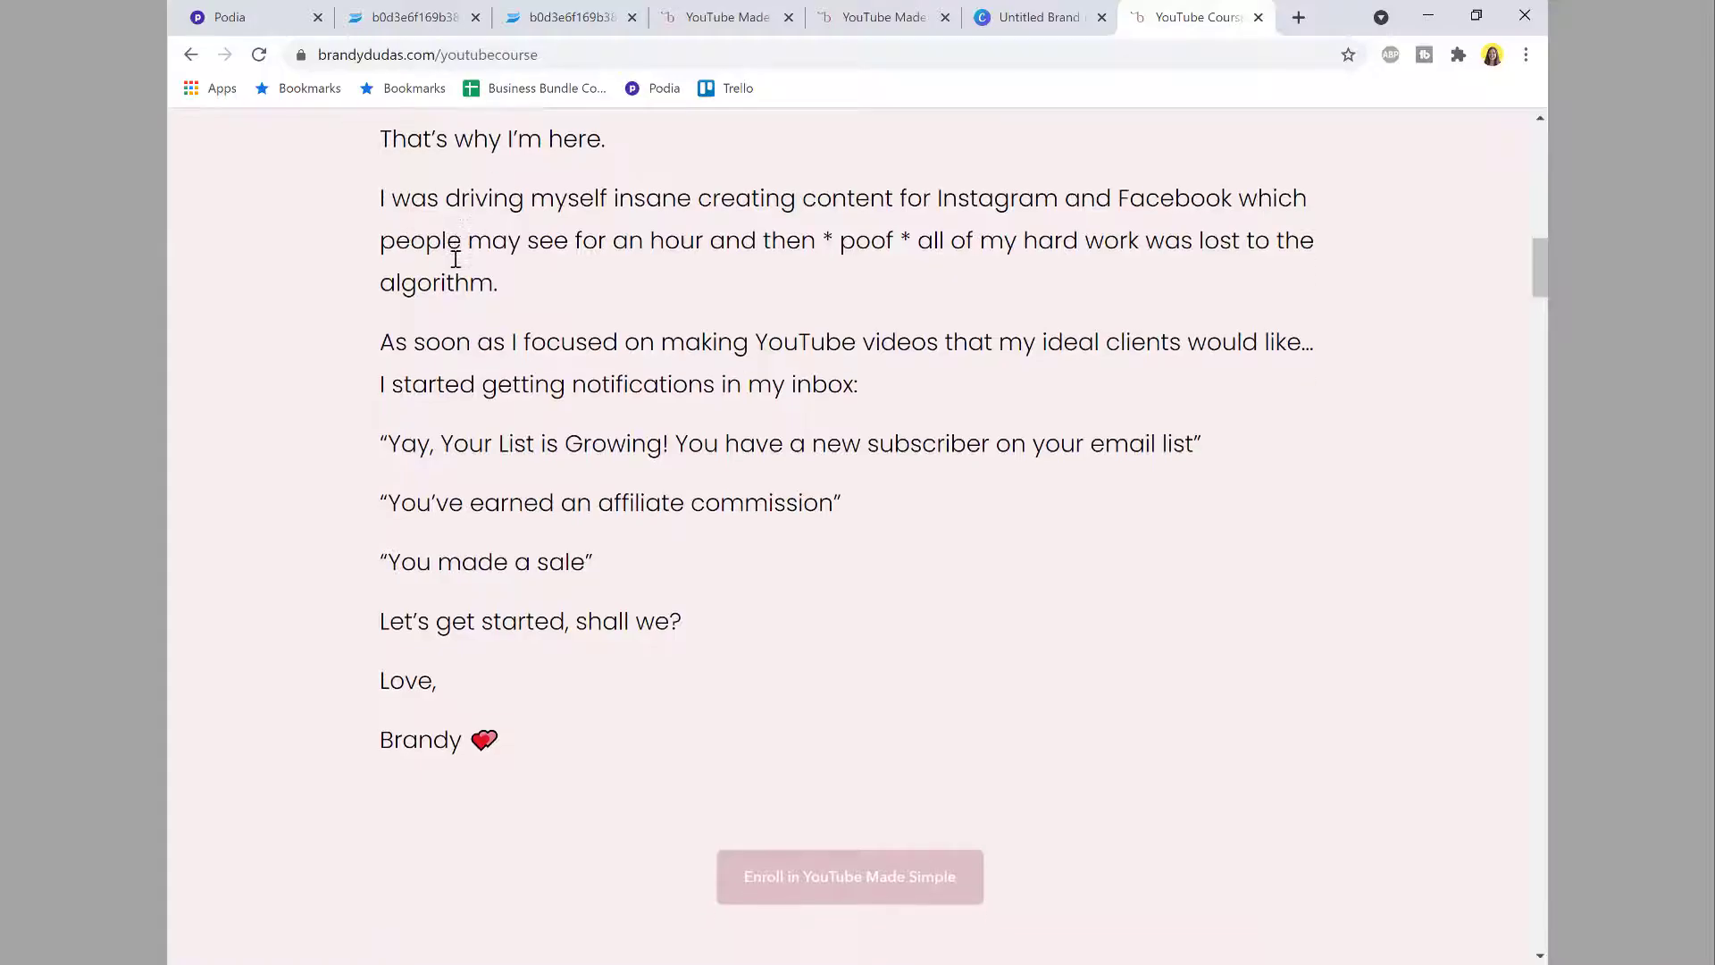
{"action": "scroll", "coordinate": [457, 259], "scroll_direction": "up", "scroll_amount": 2}
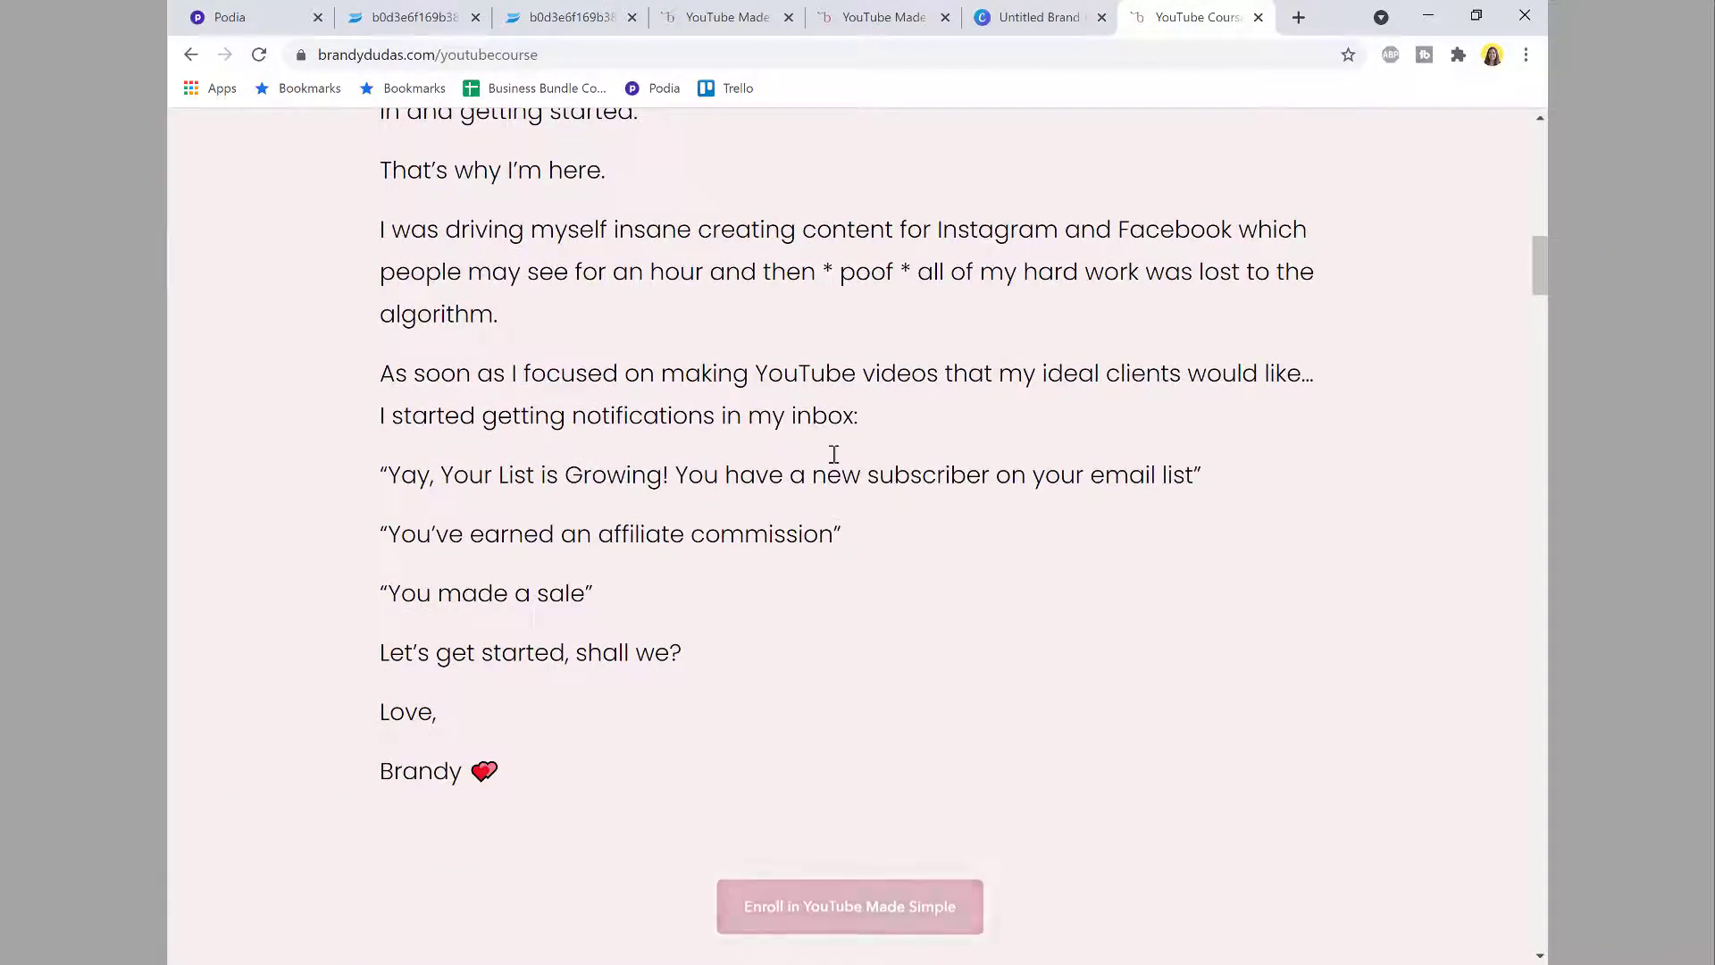
{"action": "scroll", "coordinate": [820, 331], "scroll_direction": "up", "scroll_amount": 3}
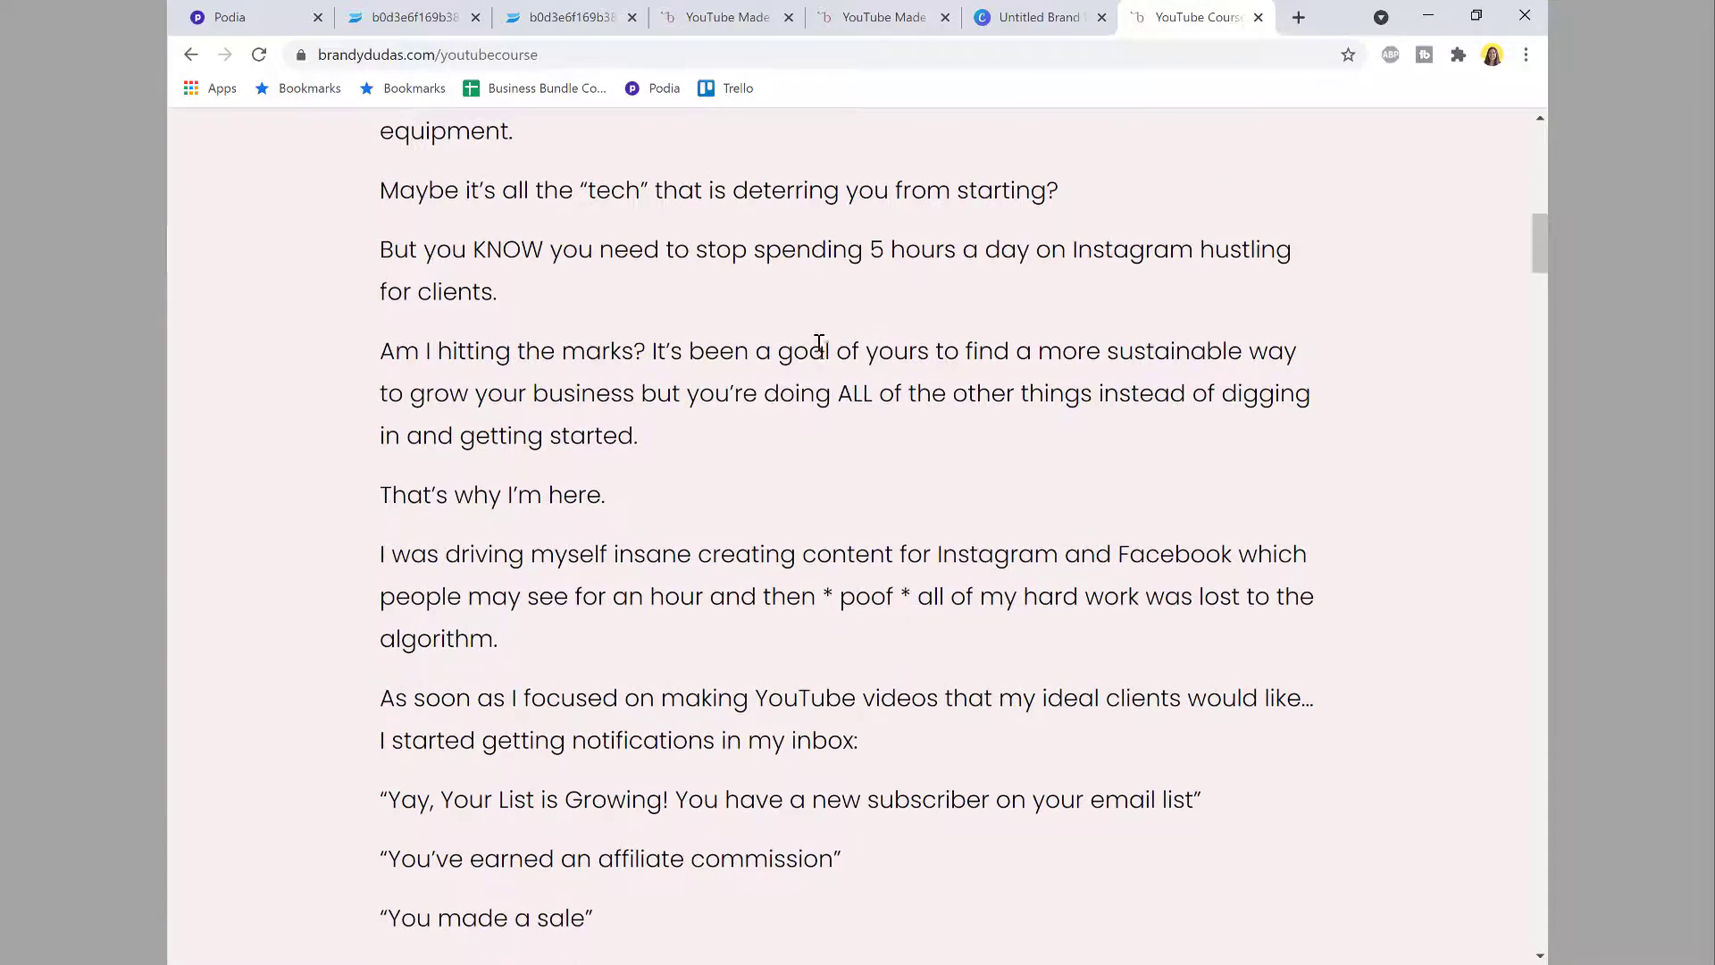
{"action": "scroll", "coordinate": [819, 344], "scroll_direction": "up", "scroll_amount": 6}
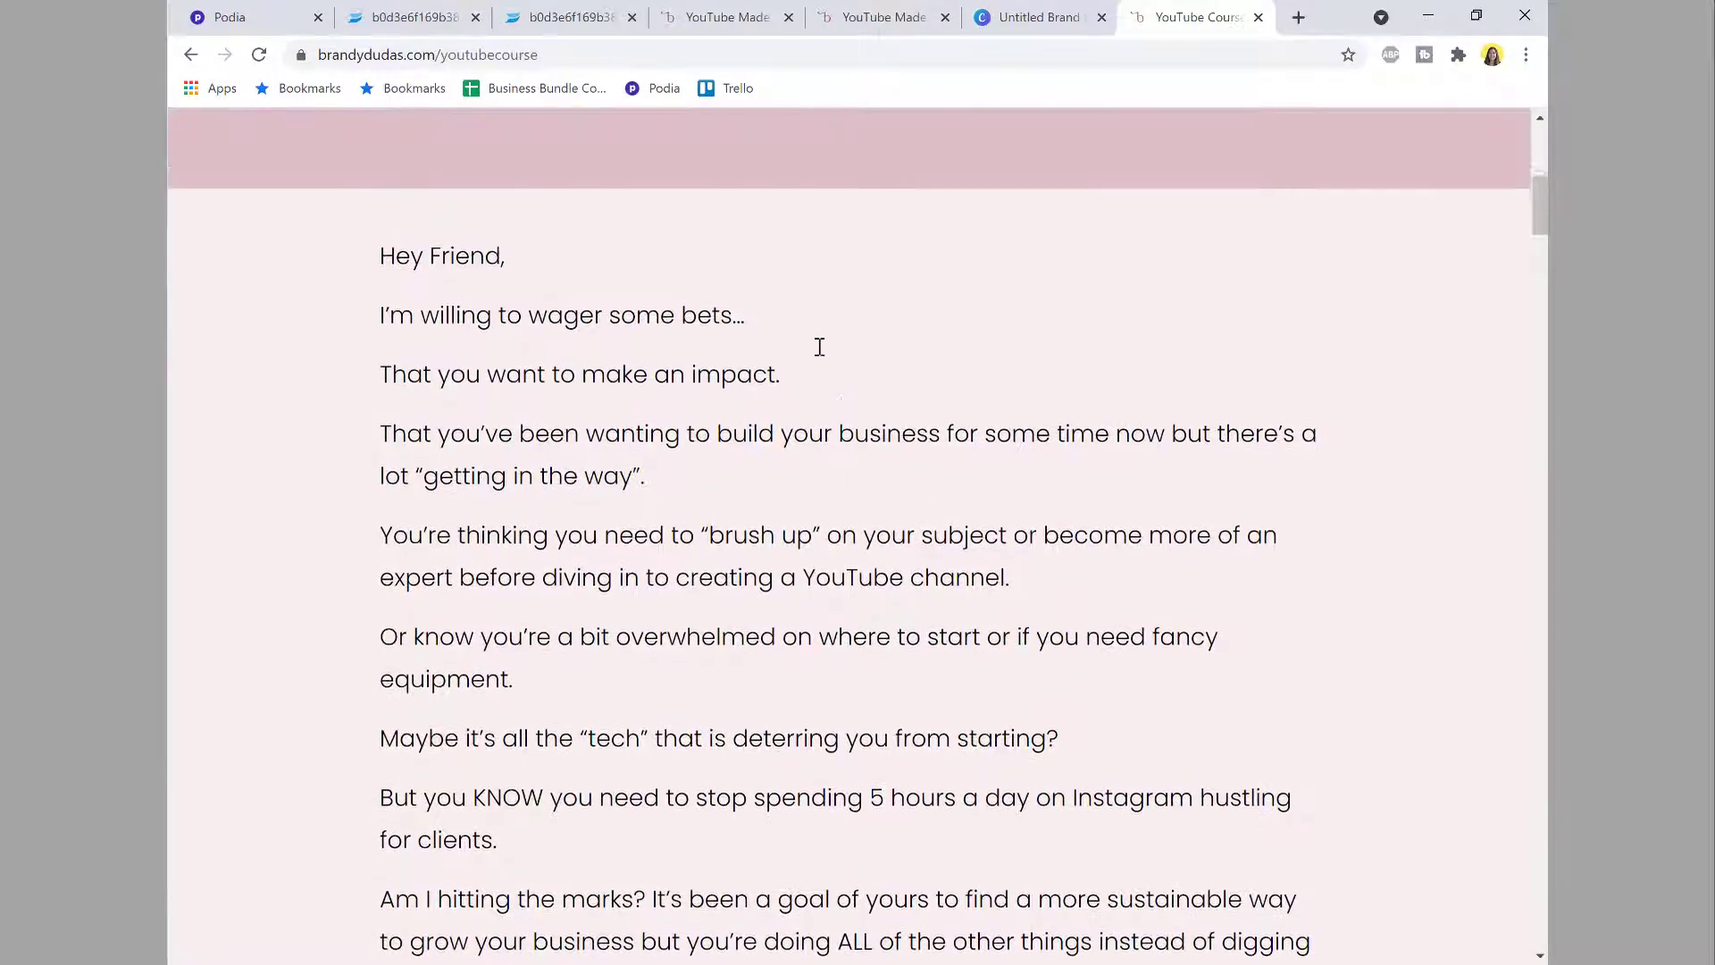
{"action": "scroll", "coordinate": [819, 346], "scroll_direction": "up", "scroll_amount": 1}
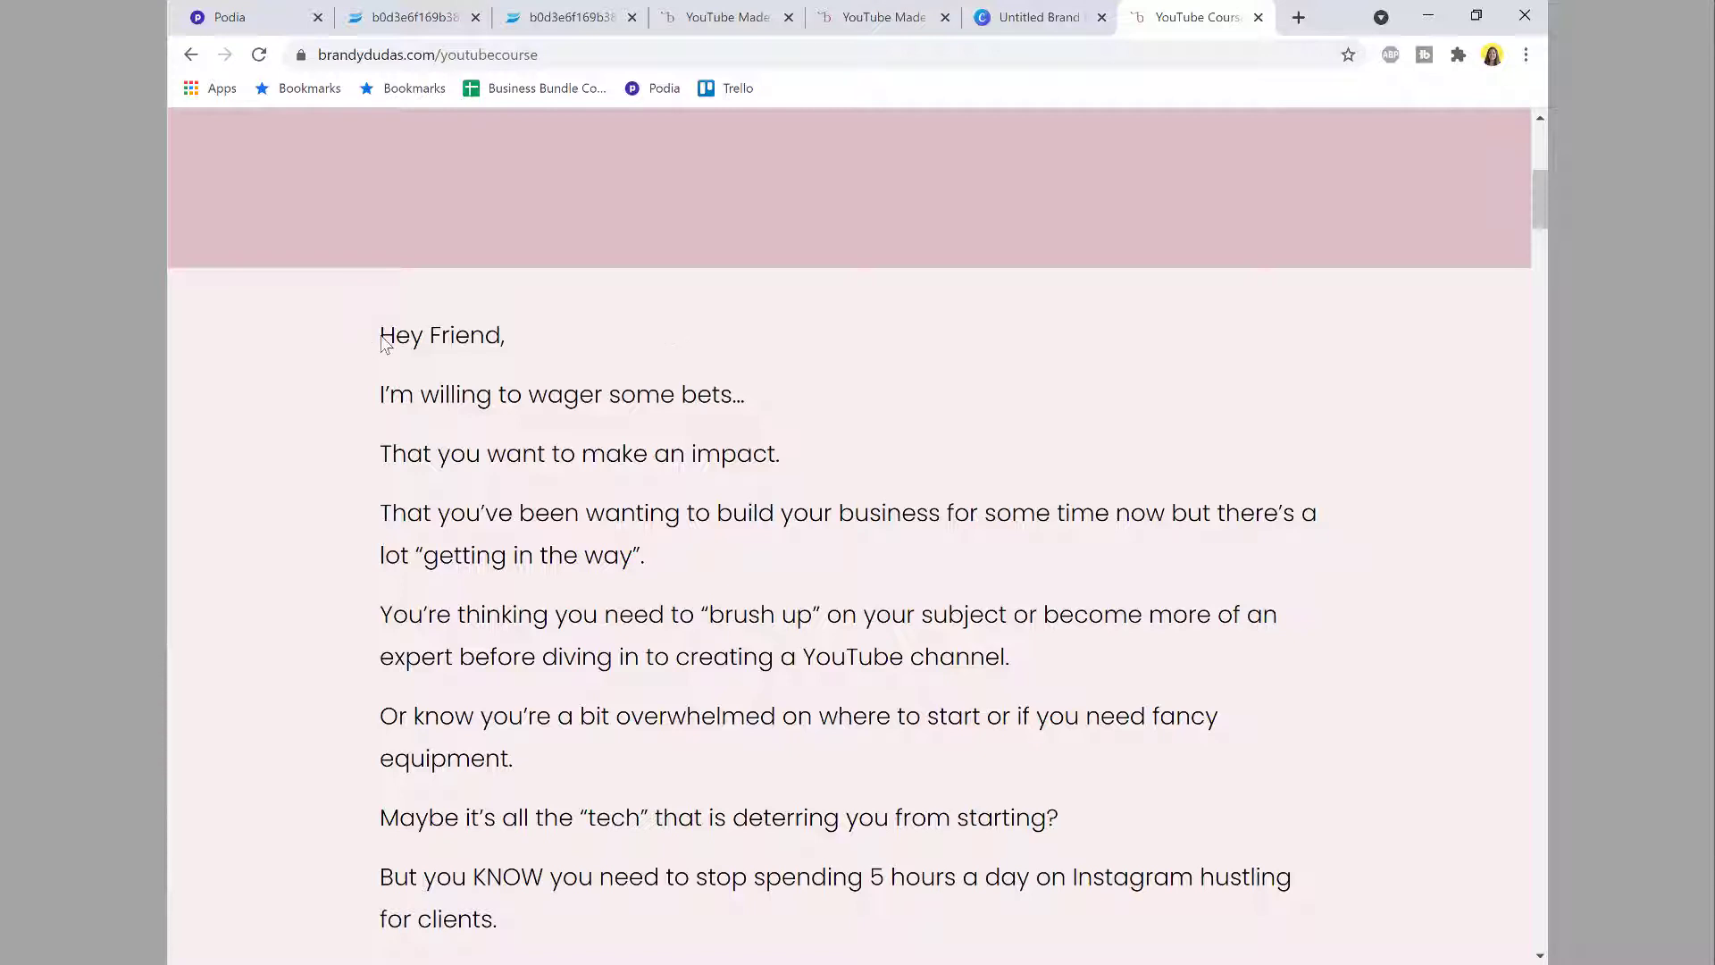
{"action": "left_click_drag", "start_coordinate": [378, 336], "coordinate": [654, 534]}
{"action": "scroll", "coordinate": [654, 534], "scroll_direction": "down", "scroll_amount": 2}
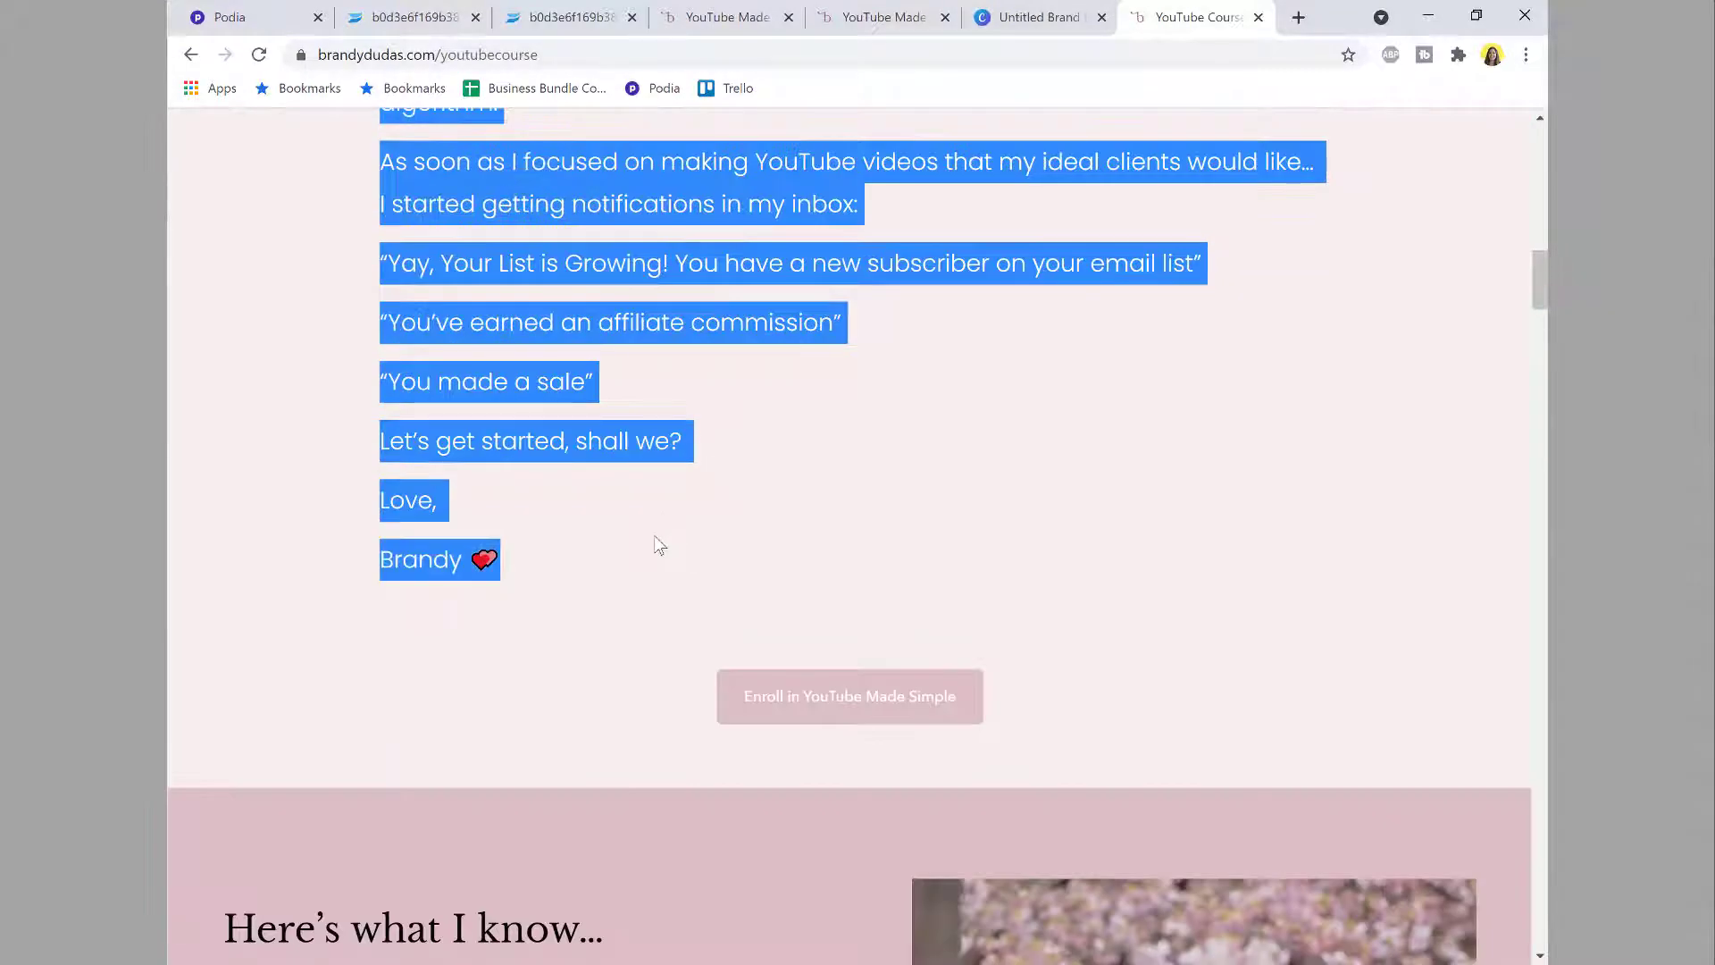
Step: In the Podia editor, add a Text section below the {NEWS FLASH} section and replace its placeholder text with the copied letter
{"action": "left_click", "coordinate": [230, 17]}
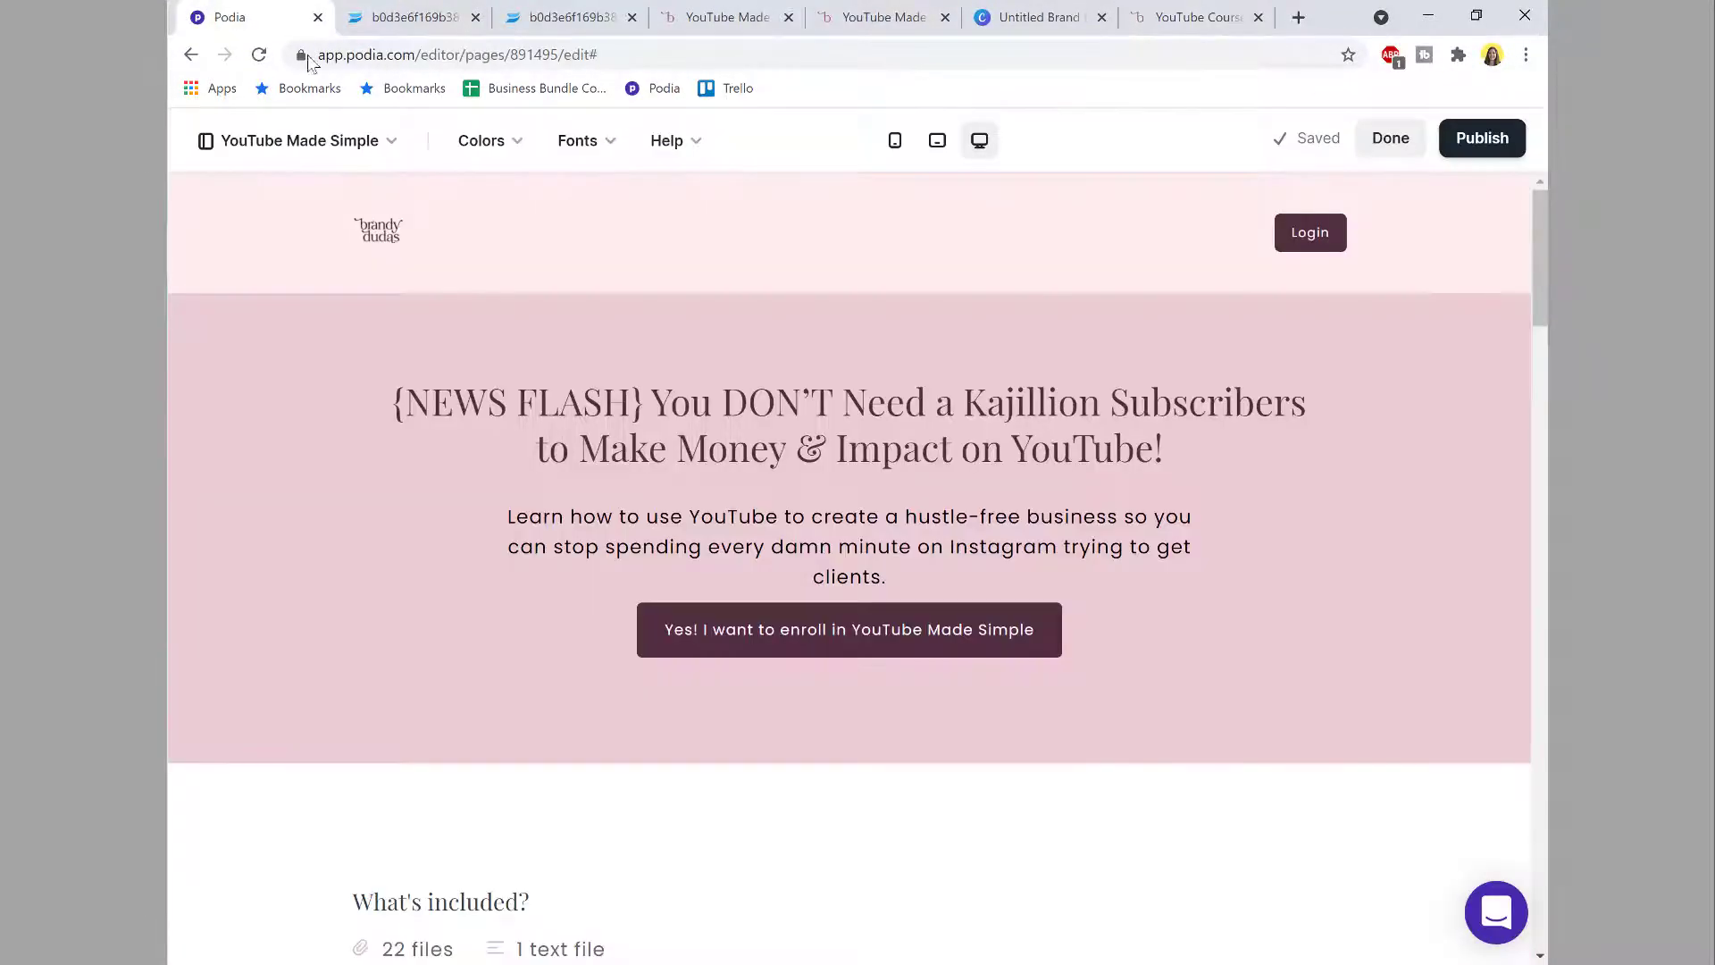
{"action": "scroll", "coordinate": [857, 536], "scroll_direction": "down", "scroll_amount": 2}
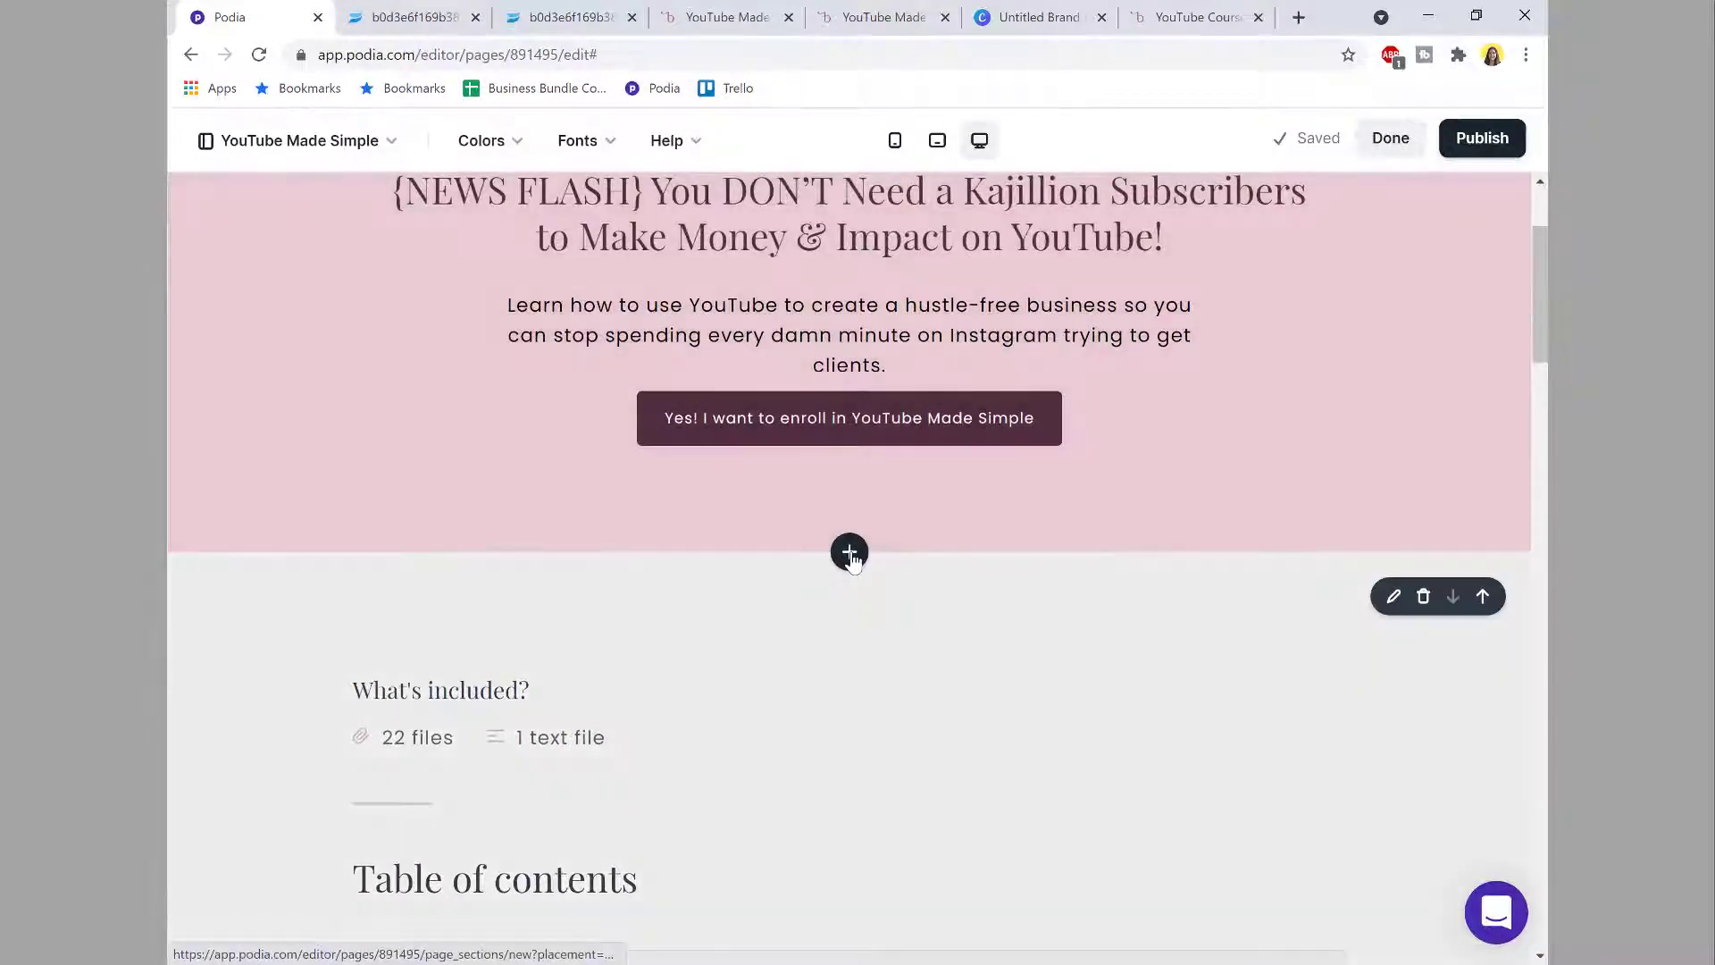
{"action": "left_click", "coordinate": [849, 554]}
{"action": "scroll", "coordinate": [355, 505], "scroll_direction": "down", "scroll_amount": 1}
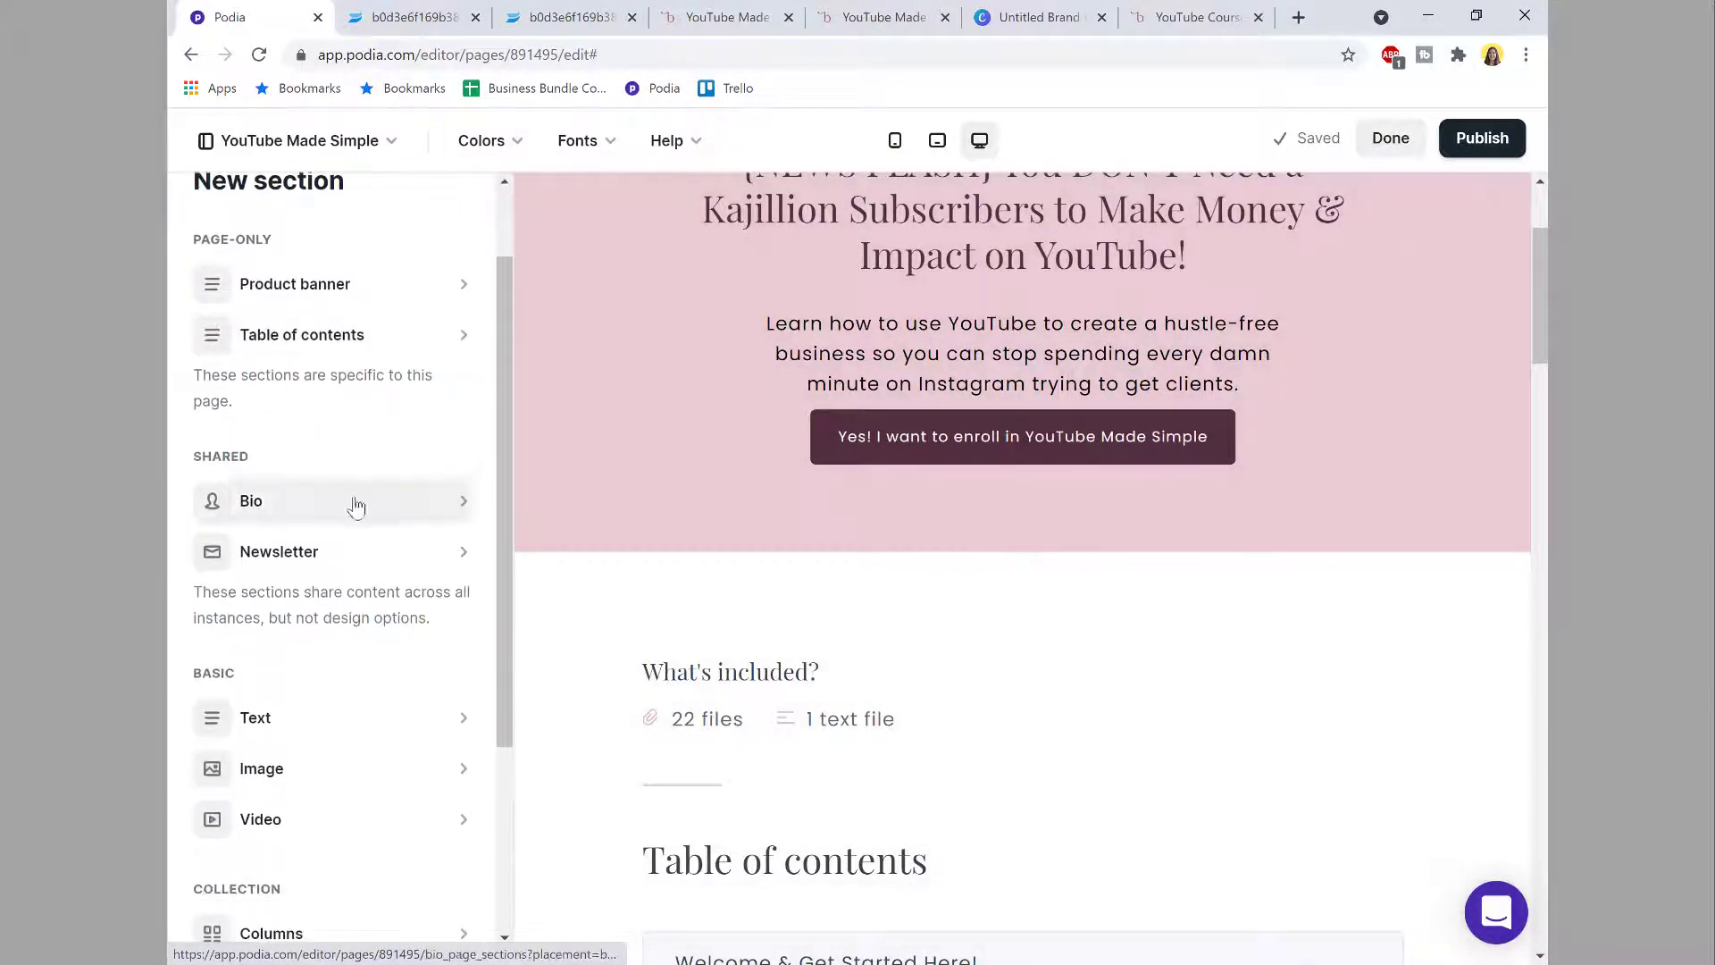
{"action": "left_click", "coordinate": [323, 712]}
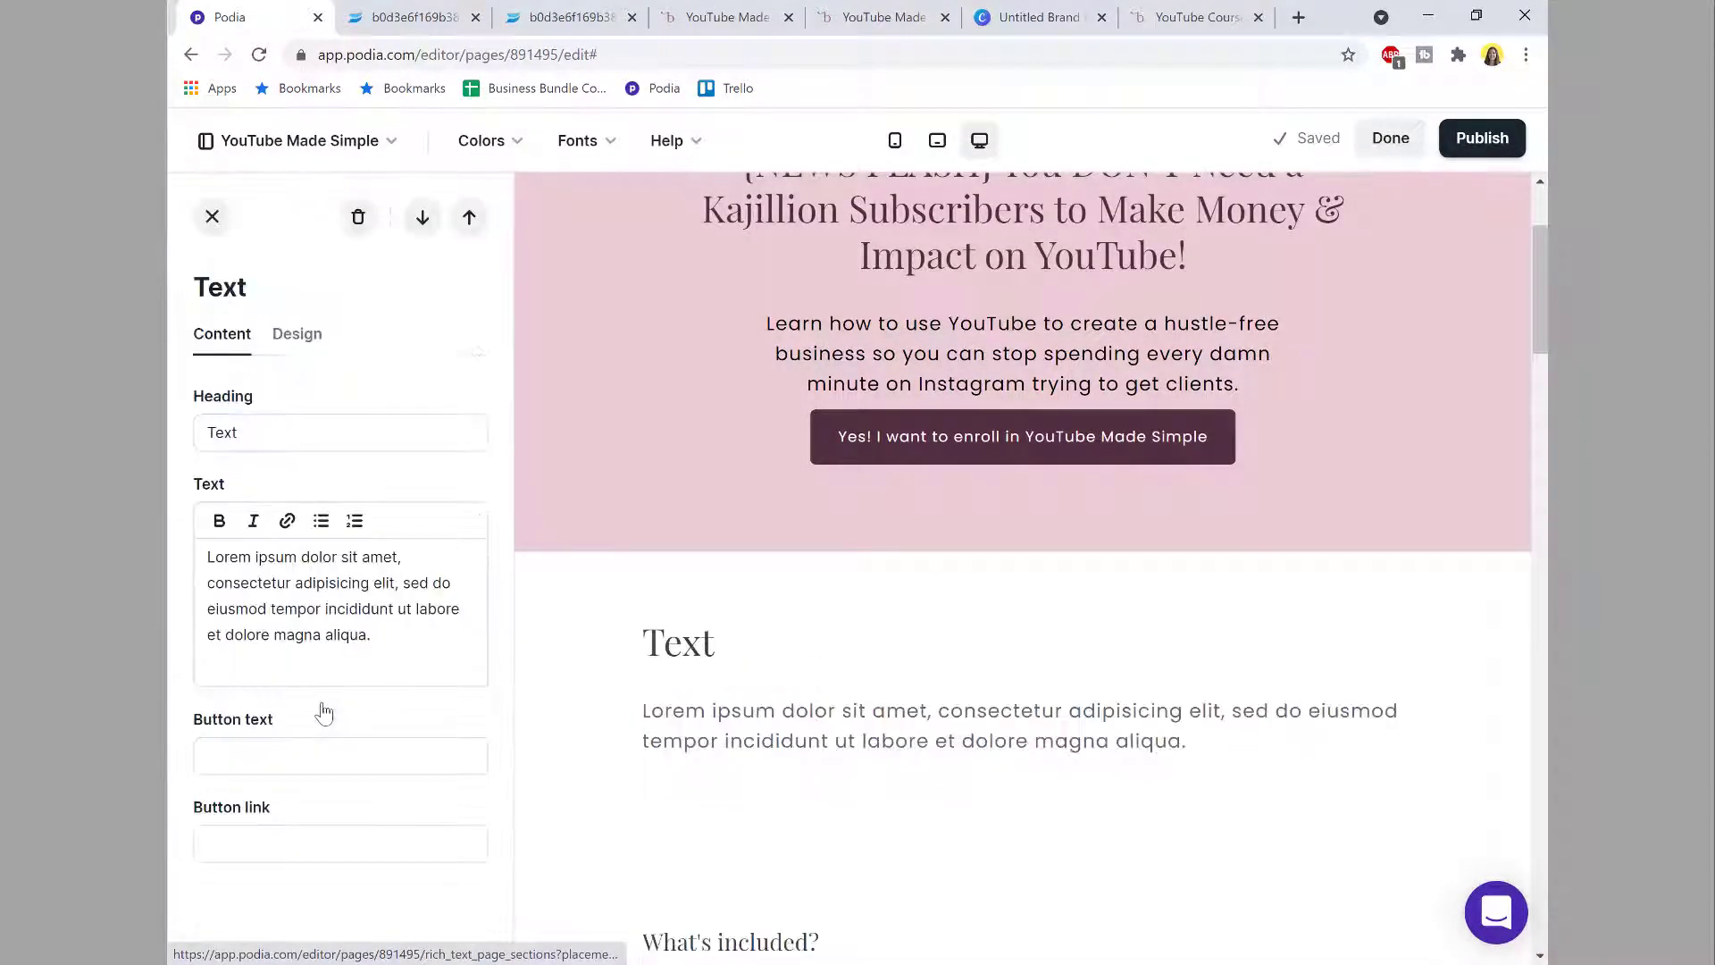
{"action": "left_click_drag", "start_coordinate": [366, 635], "coordinate": [181, 559]}
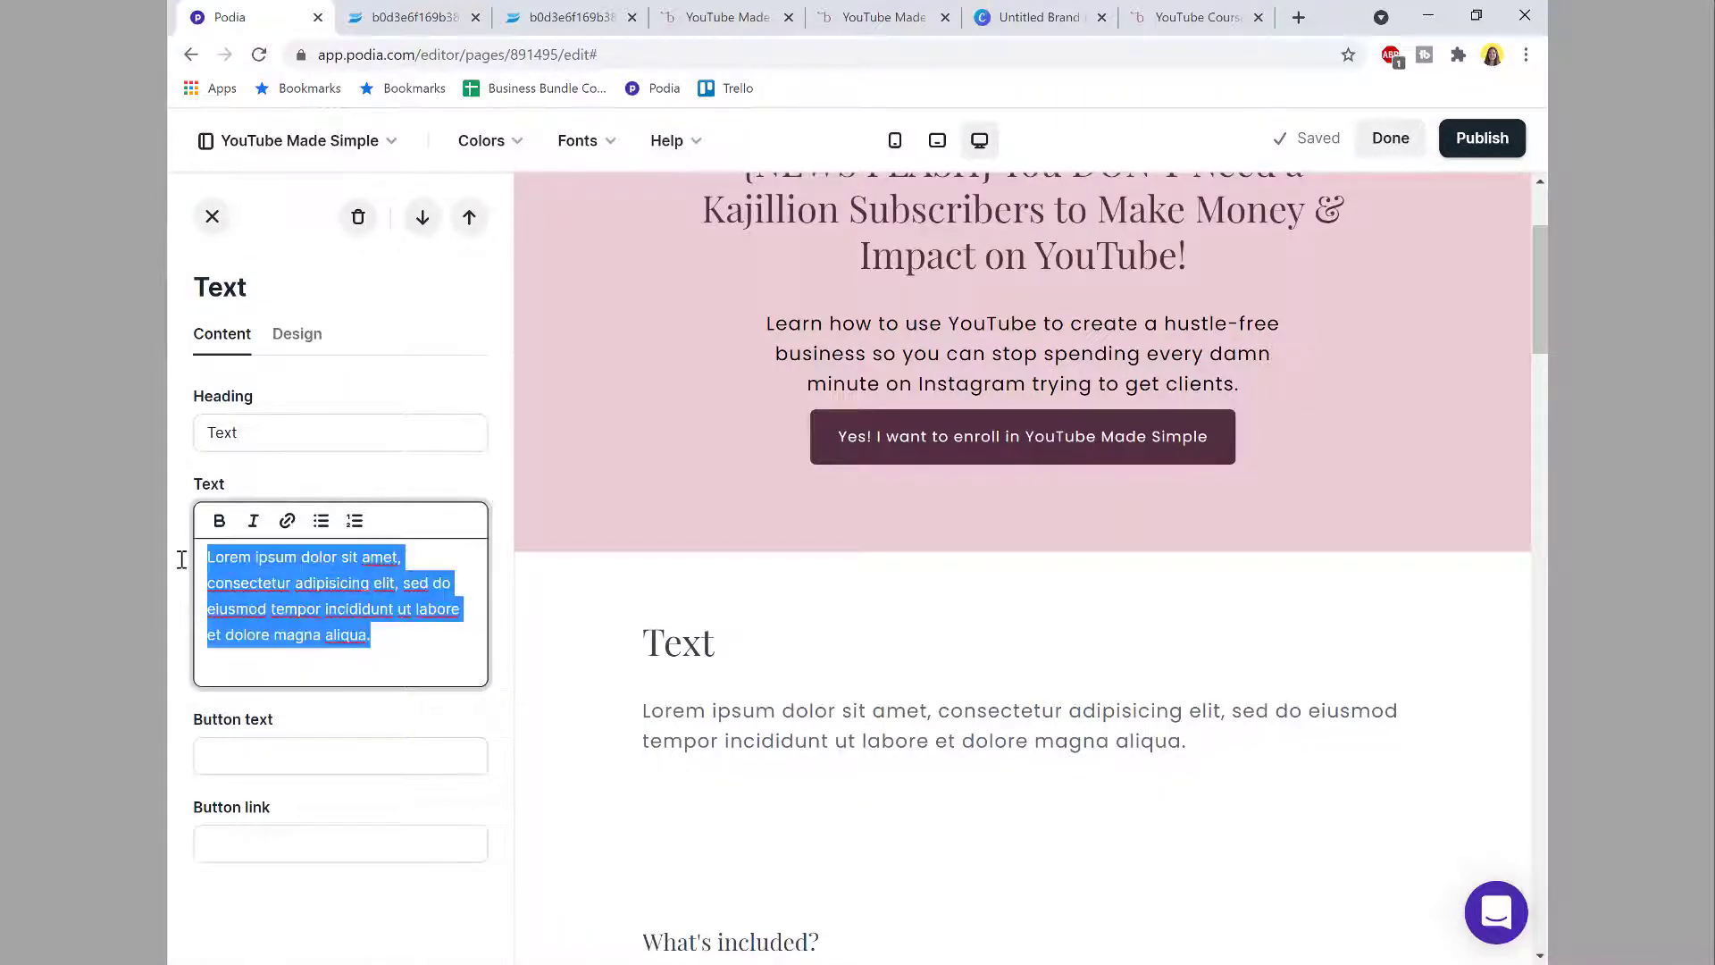
{"action": "key", "text": "ctrl+v"}
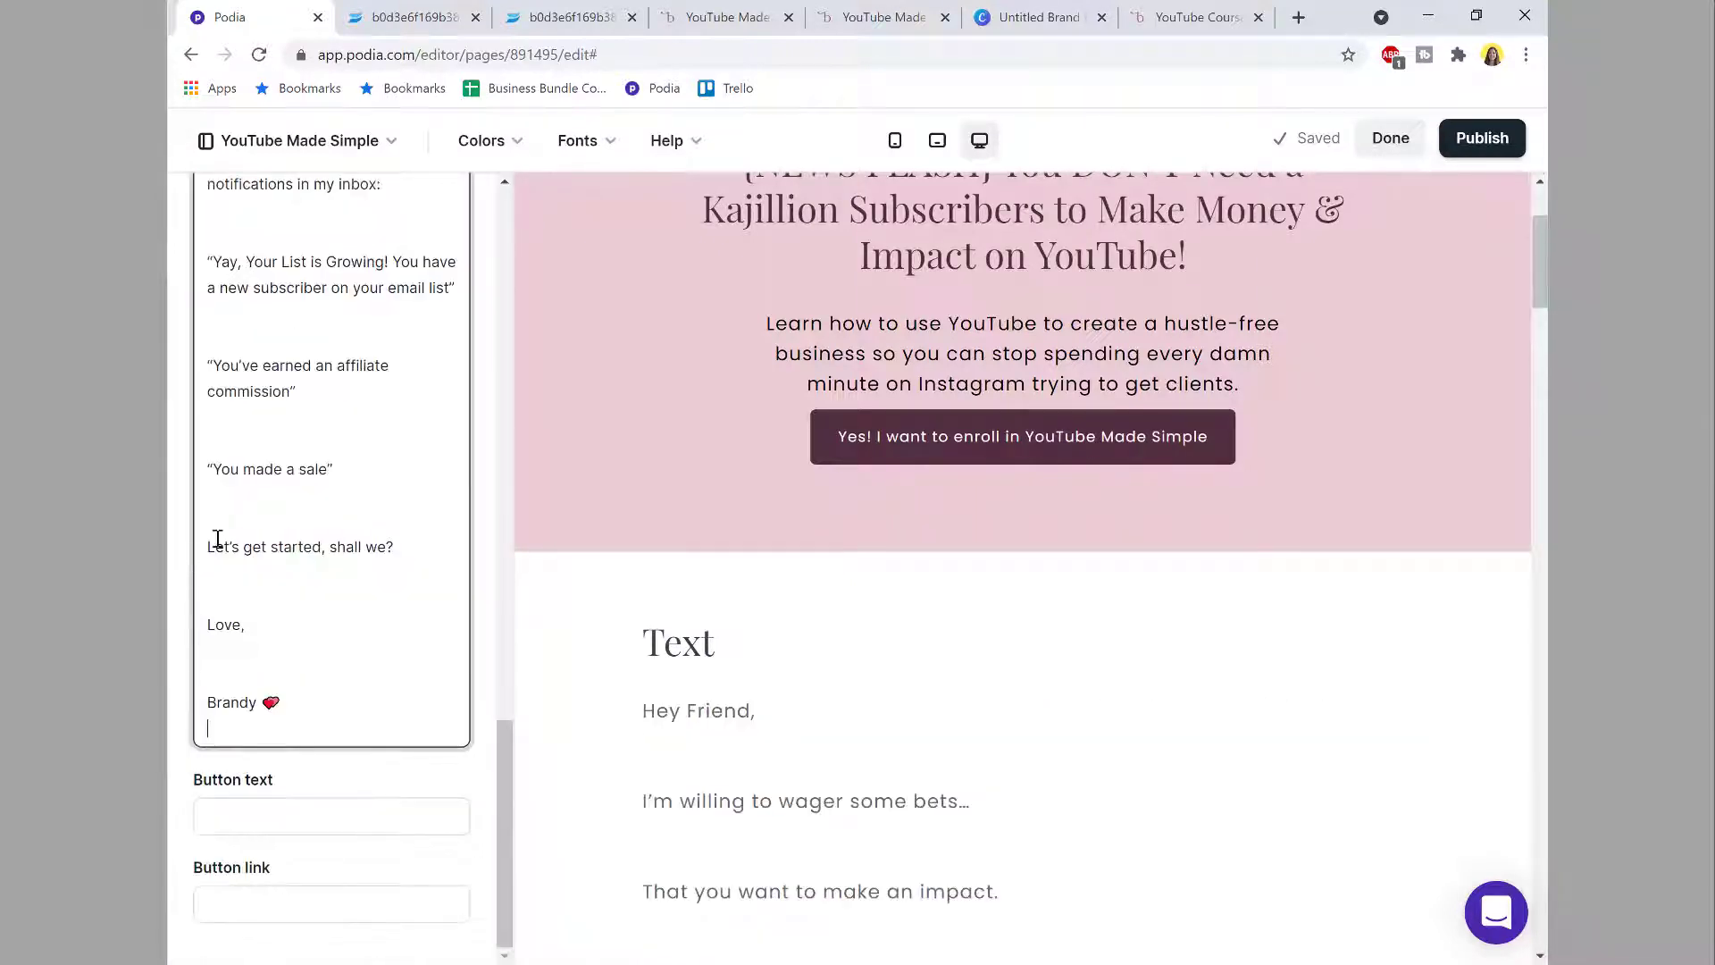
Step: Compare the pasted letter's opening and spacing with the original letter on the YouTube Course page
{"action": "scroll", "coordinate": [219, 538], "scroll_direction": "up", "scroll_amount": 6}
{"action": "scroll", "coordinate": [267, 547], "scroll_direction": "up", "scroll_amount": 10}
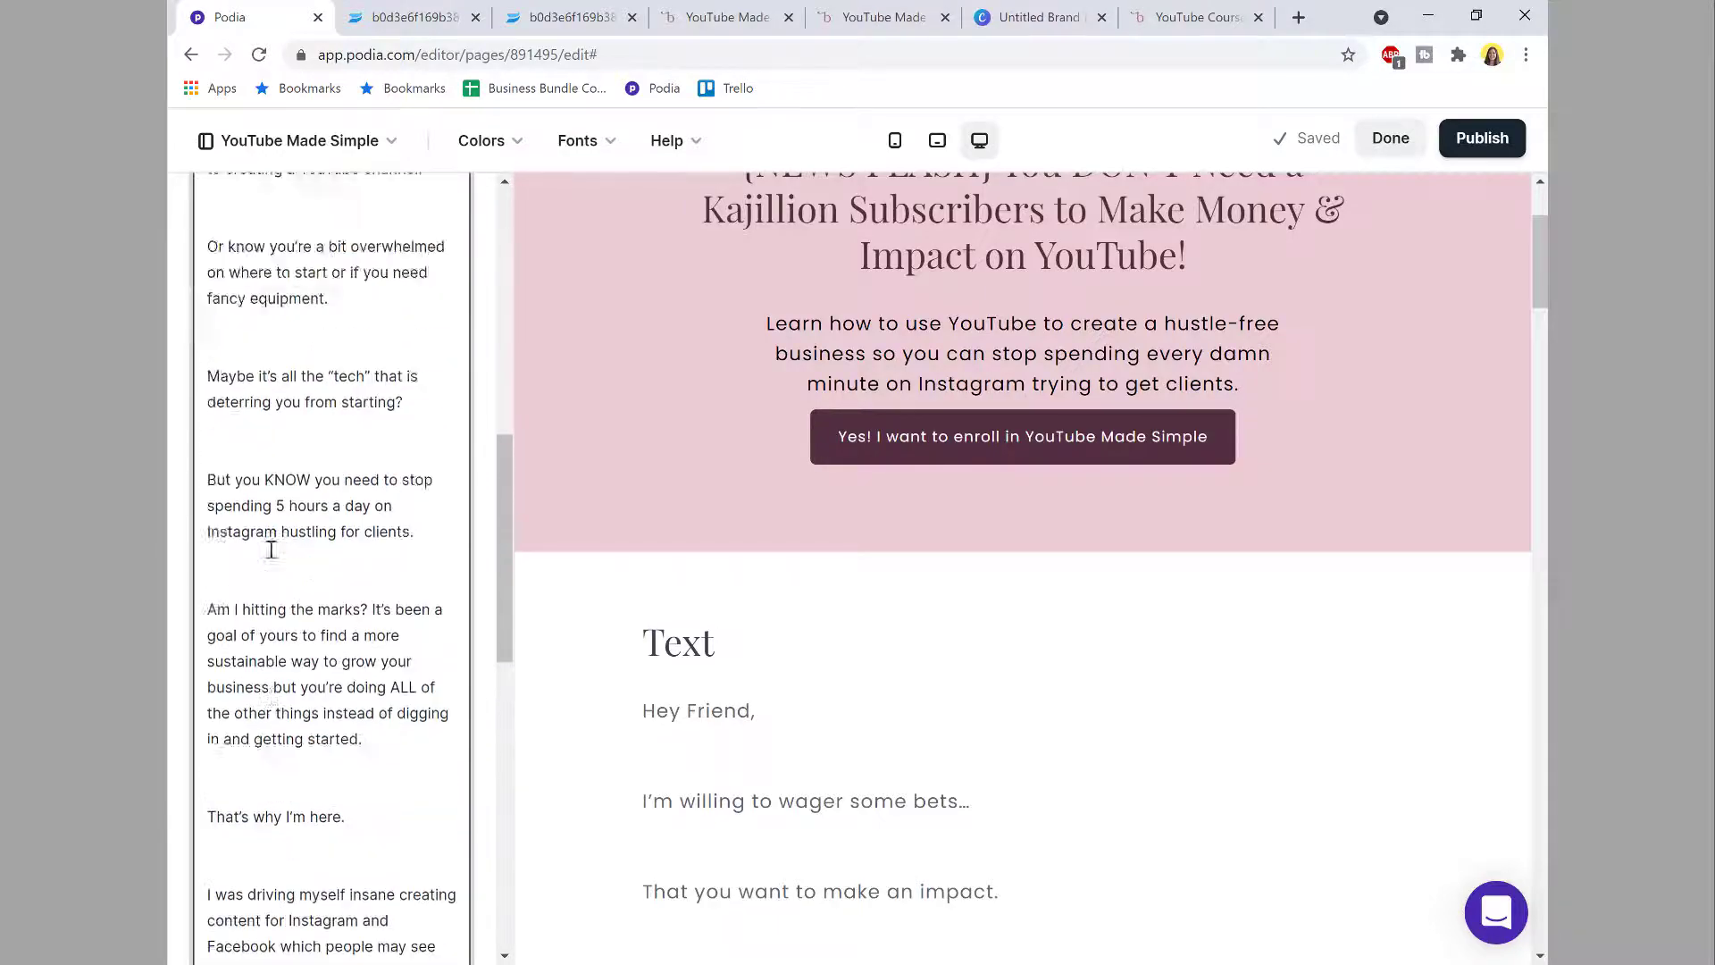
{"action": "left_click", "coordinate": [1188, 17]}
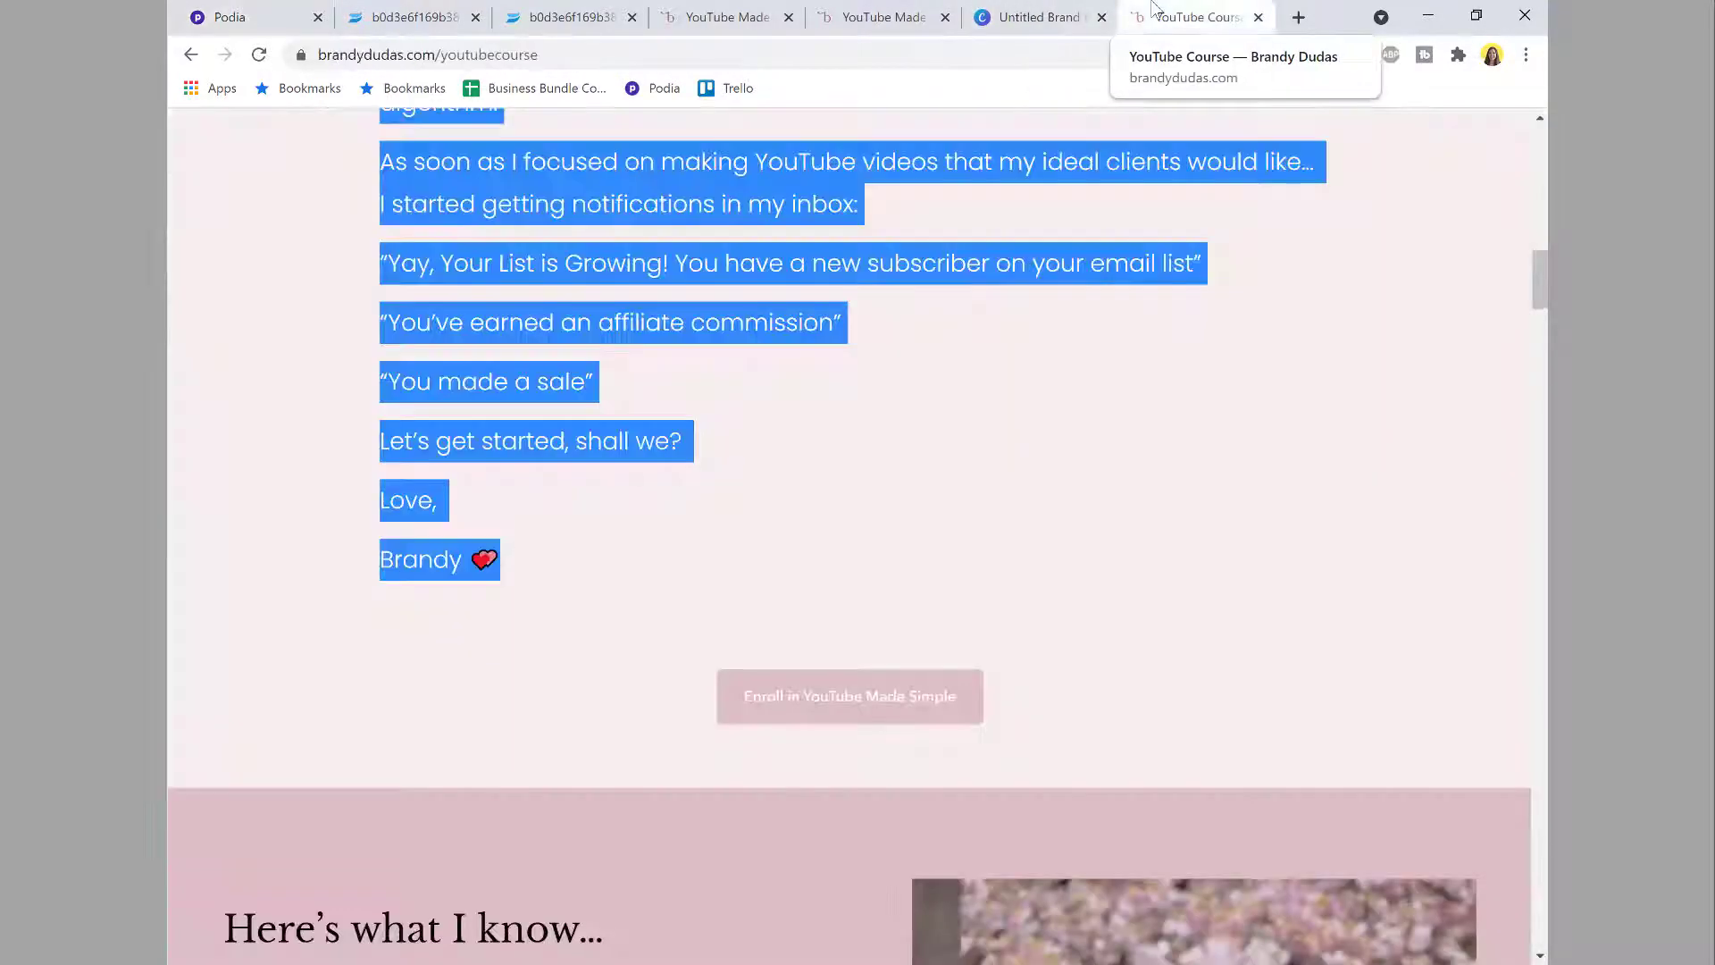
{"action": "scroll", "coordinate": [1210, 359], "scroll_direction": "up", "scroll_amount": 4}
{"action": "scroll", "coordinate": [1210, 360], "scroll_direction": "up", "scroll_amount": 11}
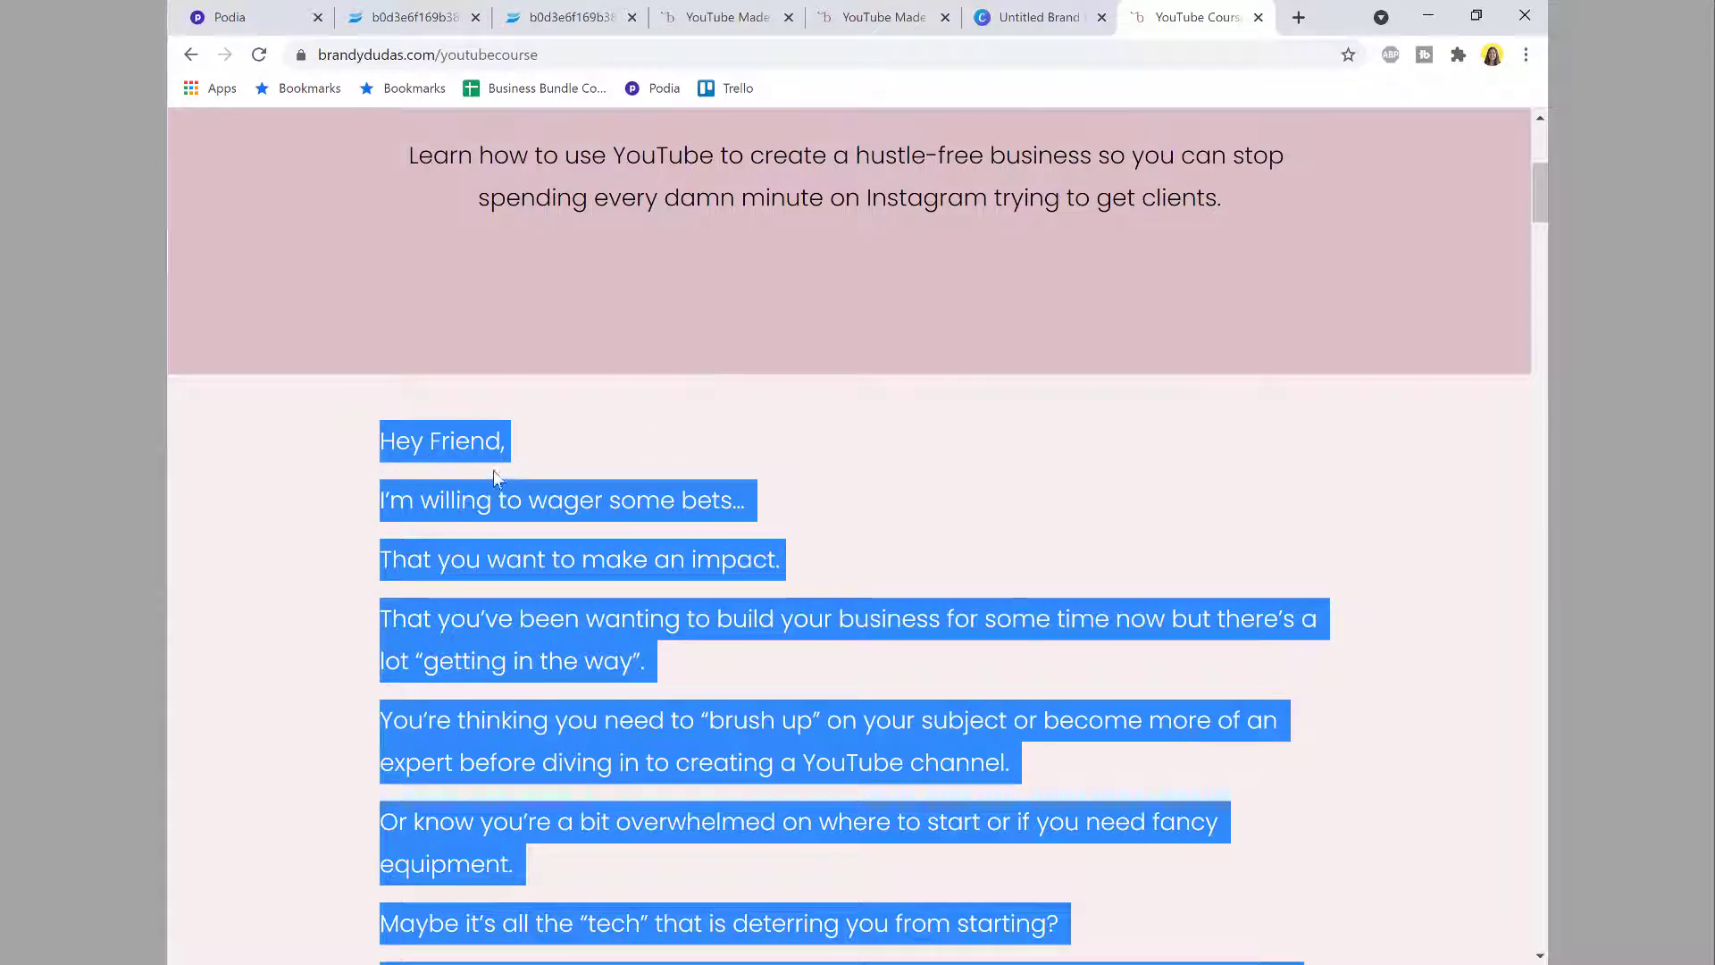
{"action": "left_click", "coordinate": [497, 478]}
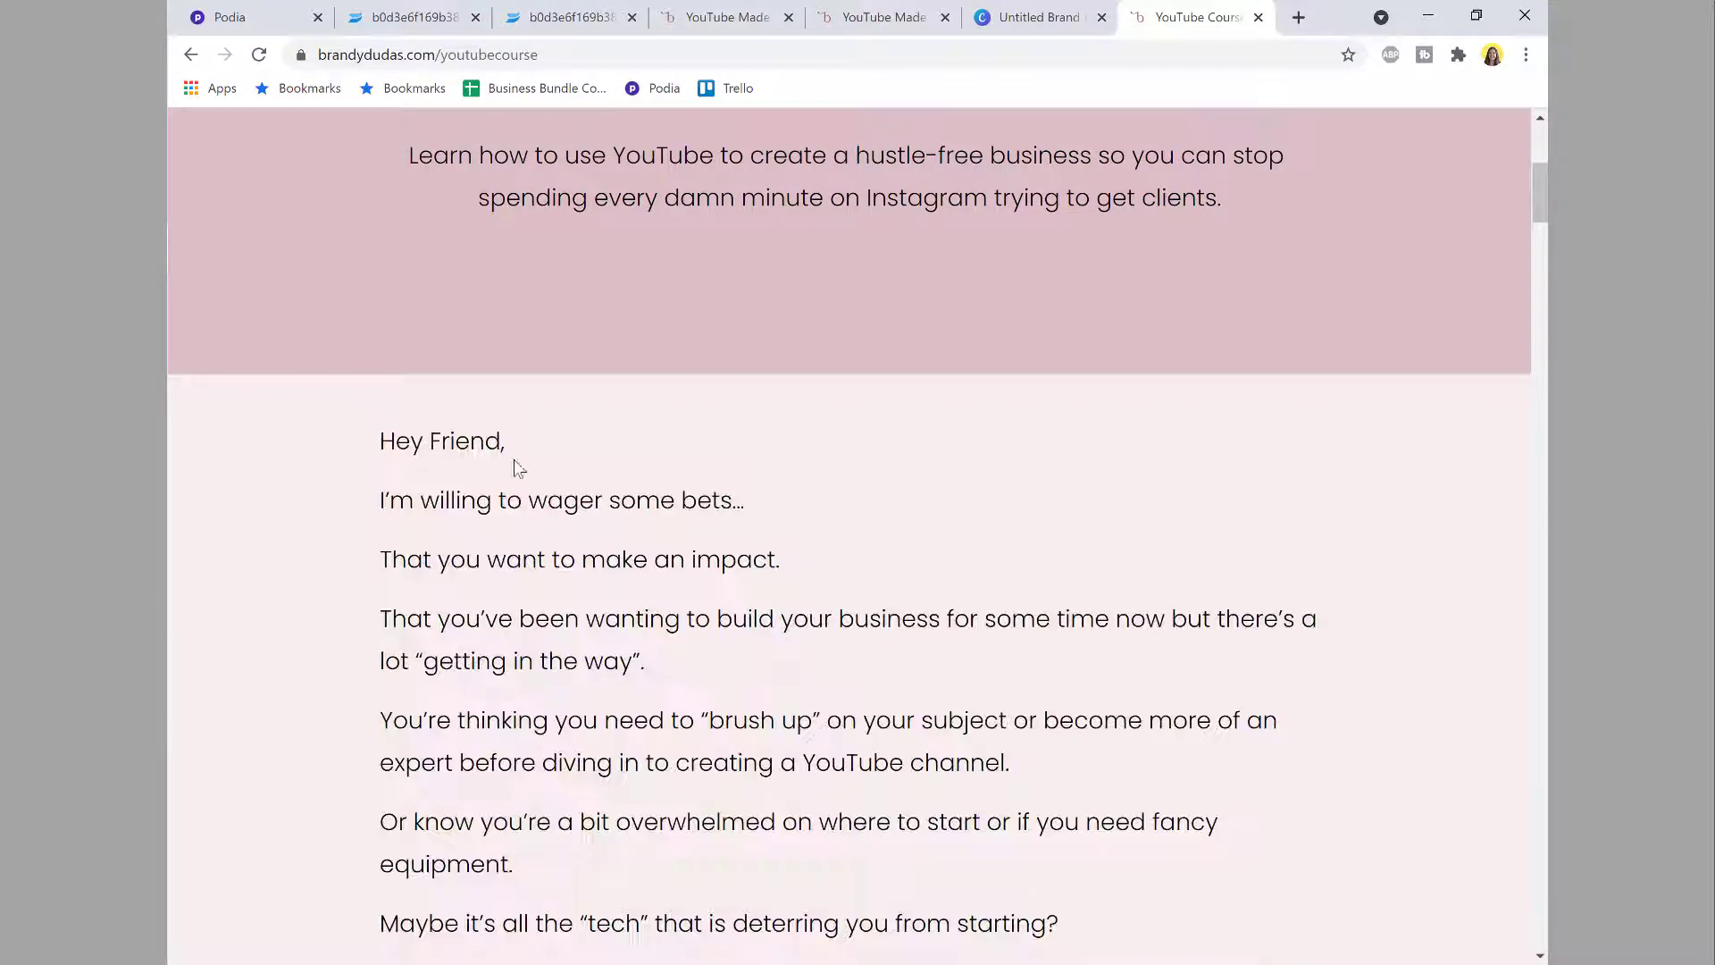
Step: Return to the Podia editor and clear the Text section's default heading
{"action": "left_click", "coordinate": [246, 10]}
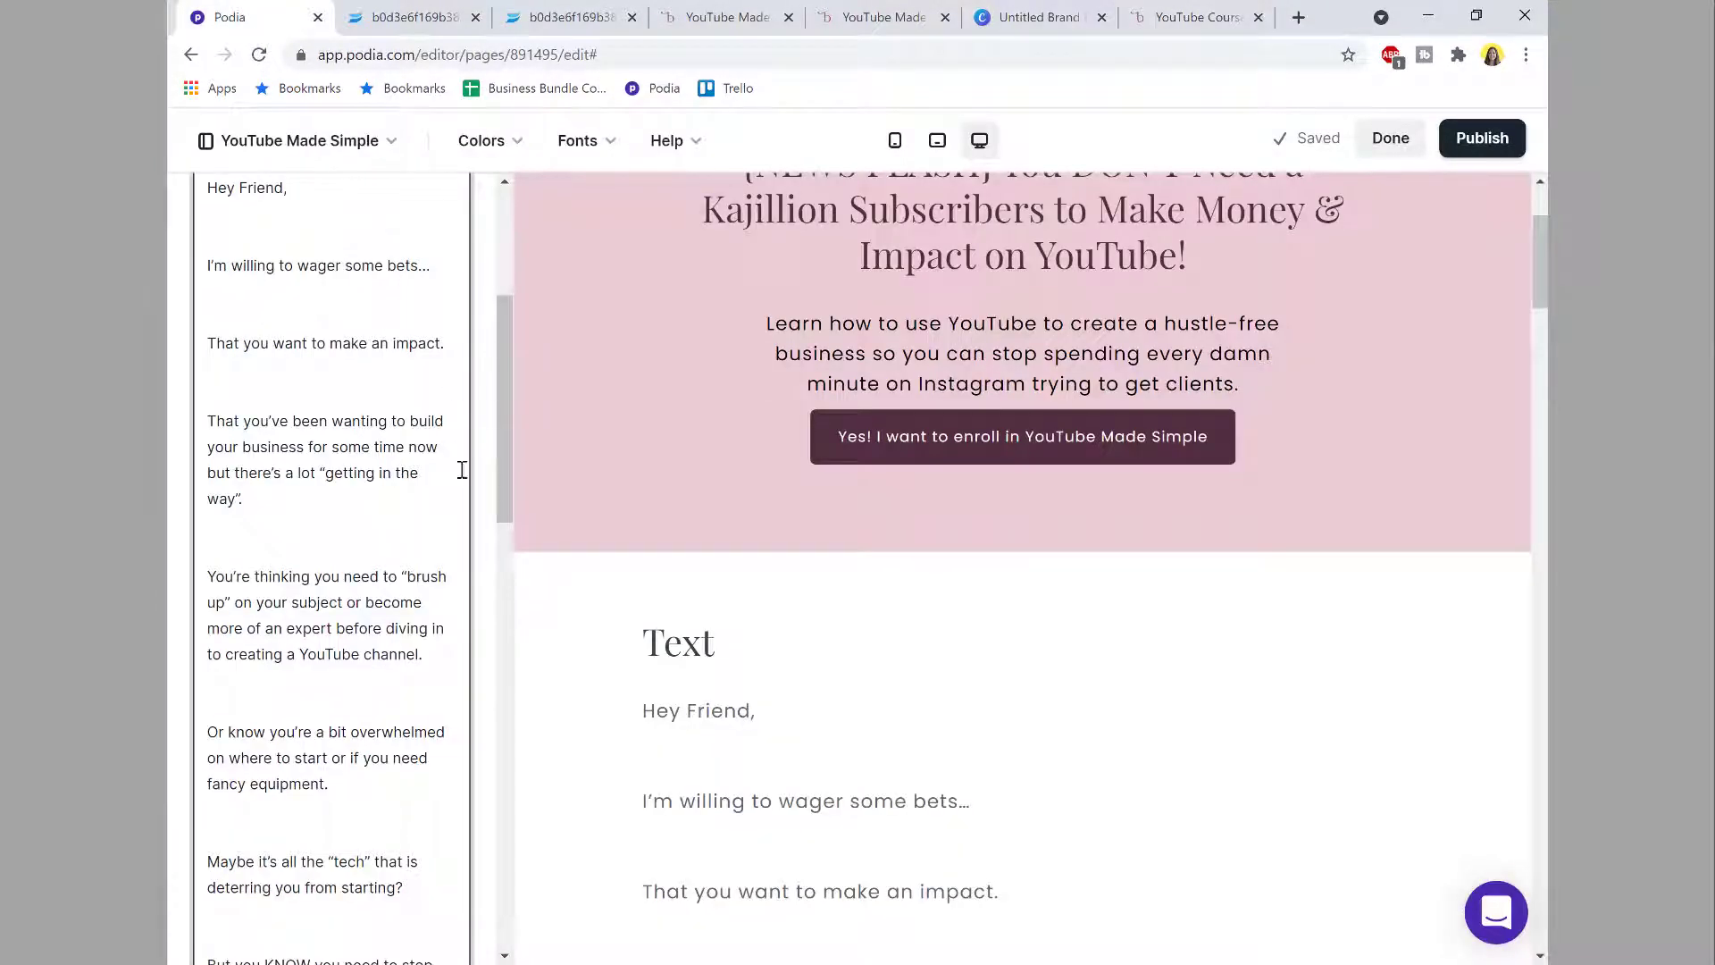
{"action": "scroll", "coordinate": [339, 571], "scroll_direction": "up", "scroll_amount": 4}
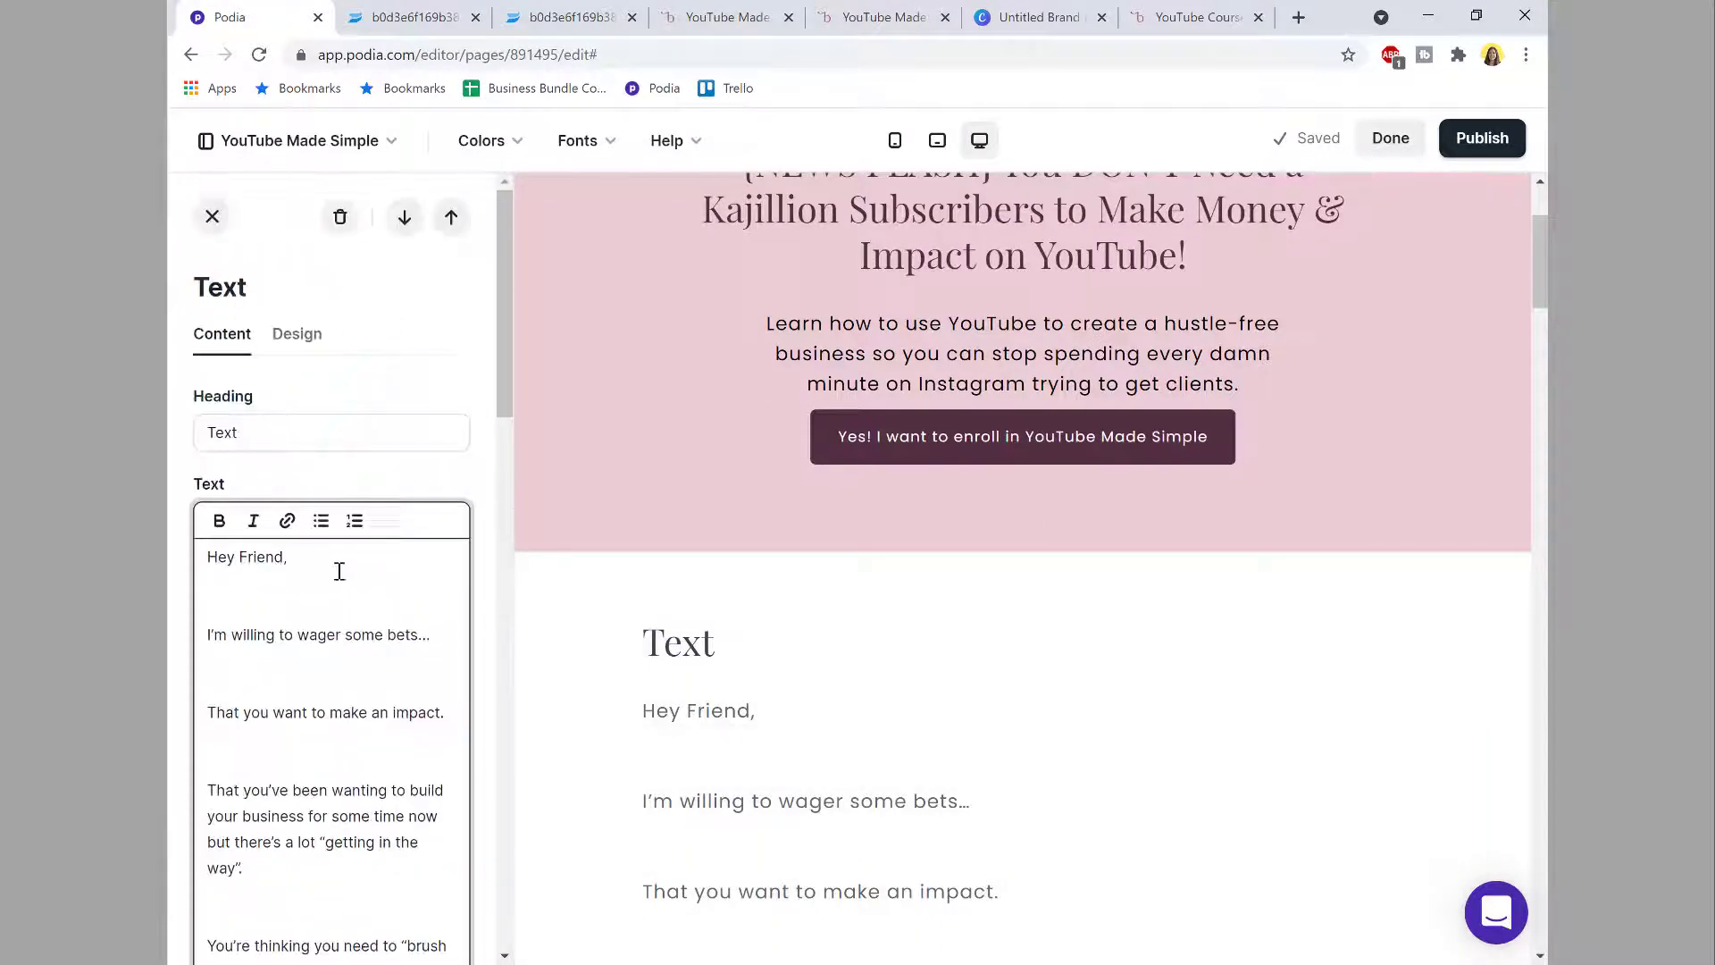
{"action": "double_click", "coordinate": [302, 446]}
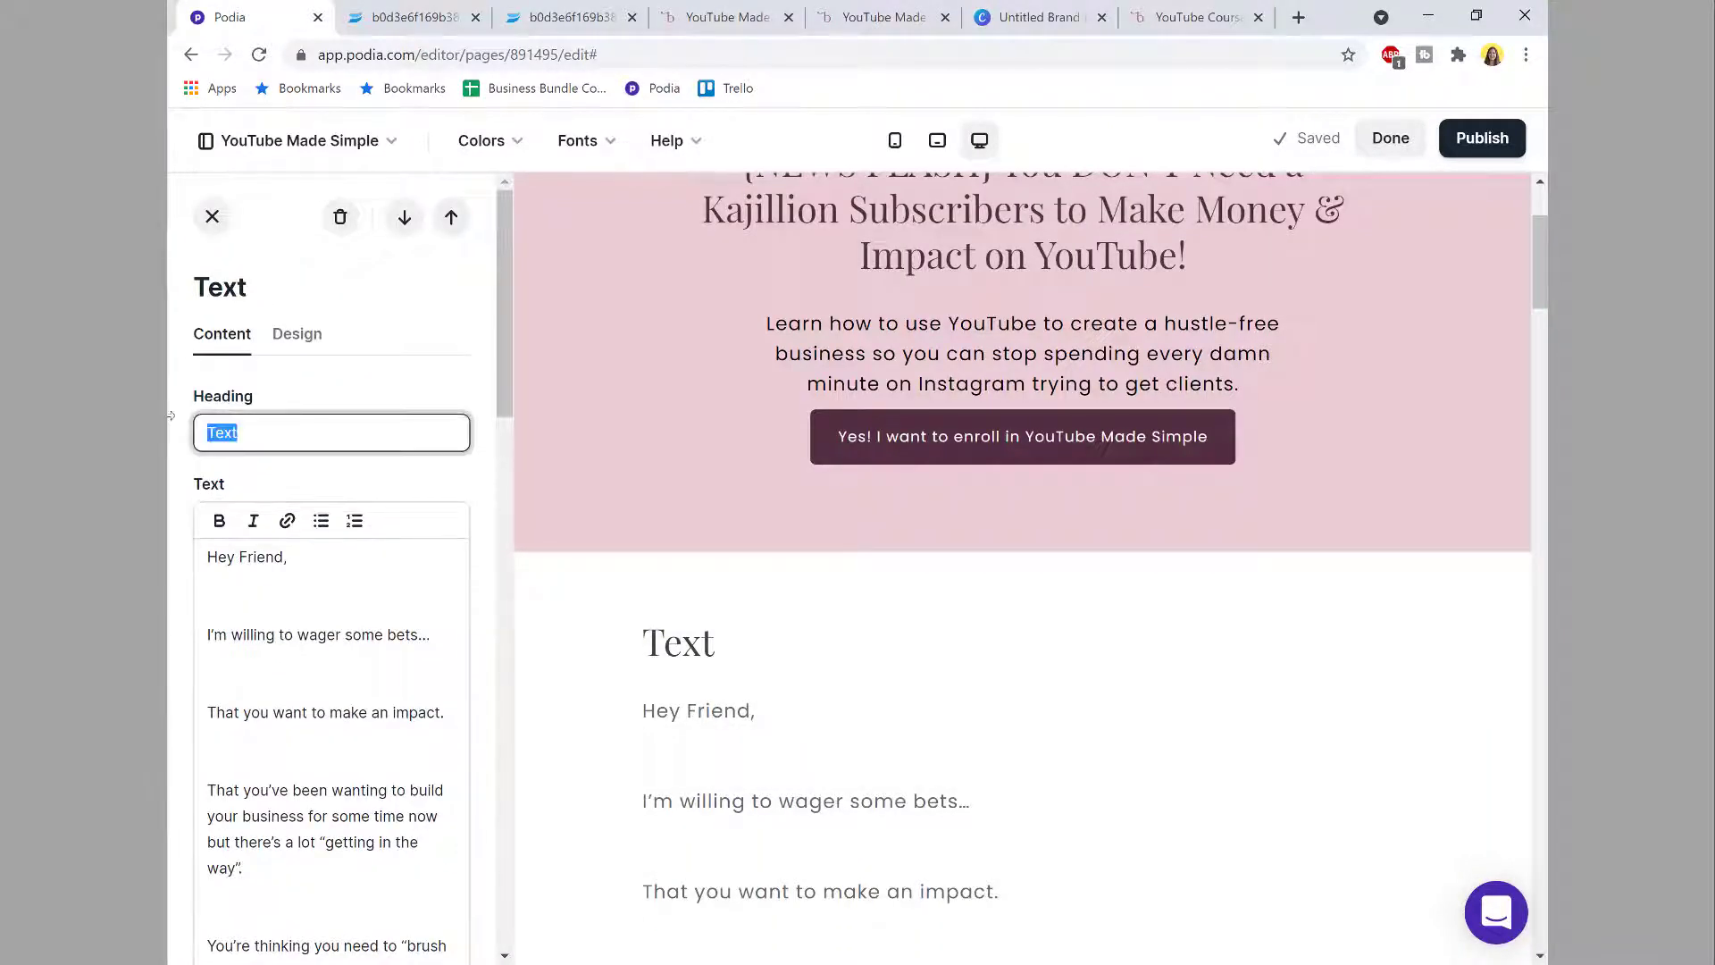
{"action": "key", "text": "BackSpace"}
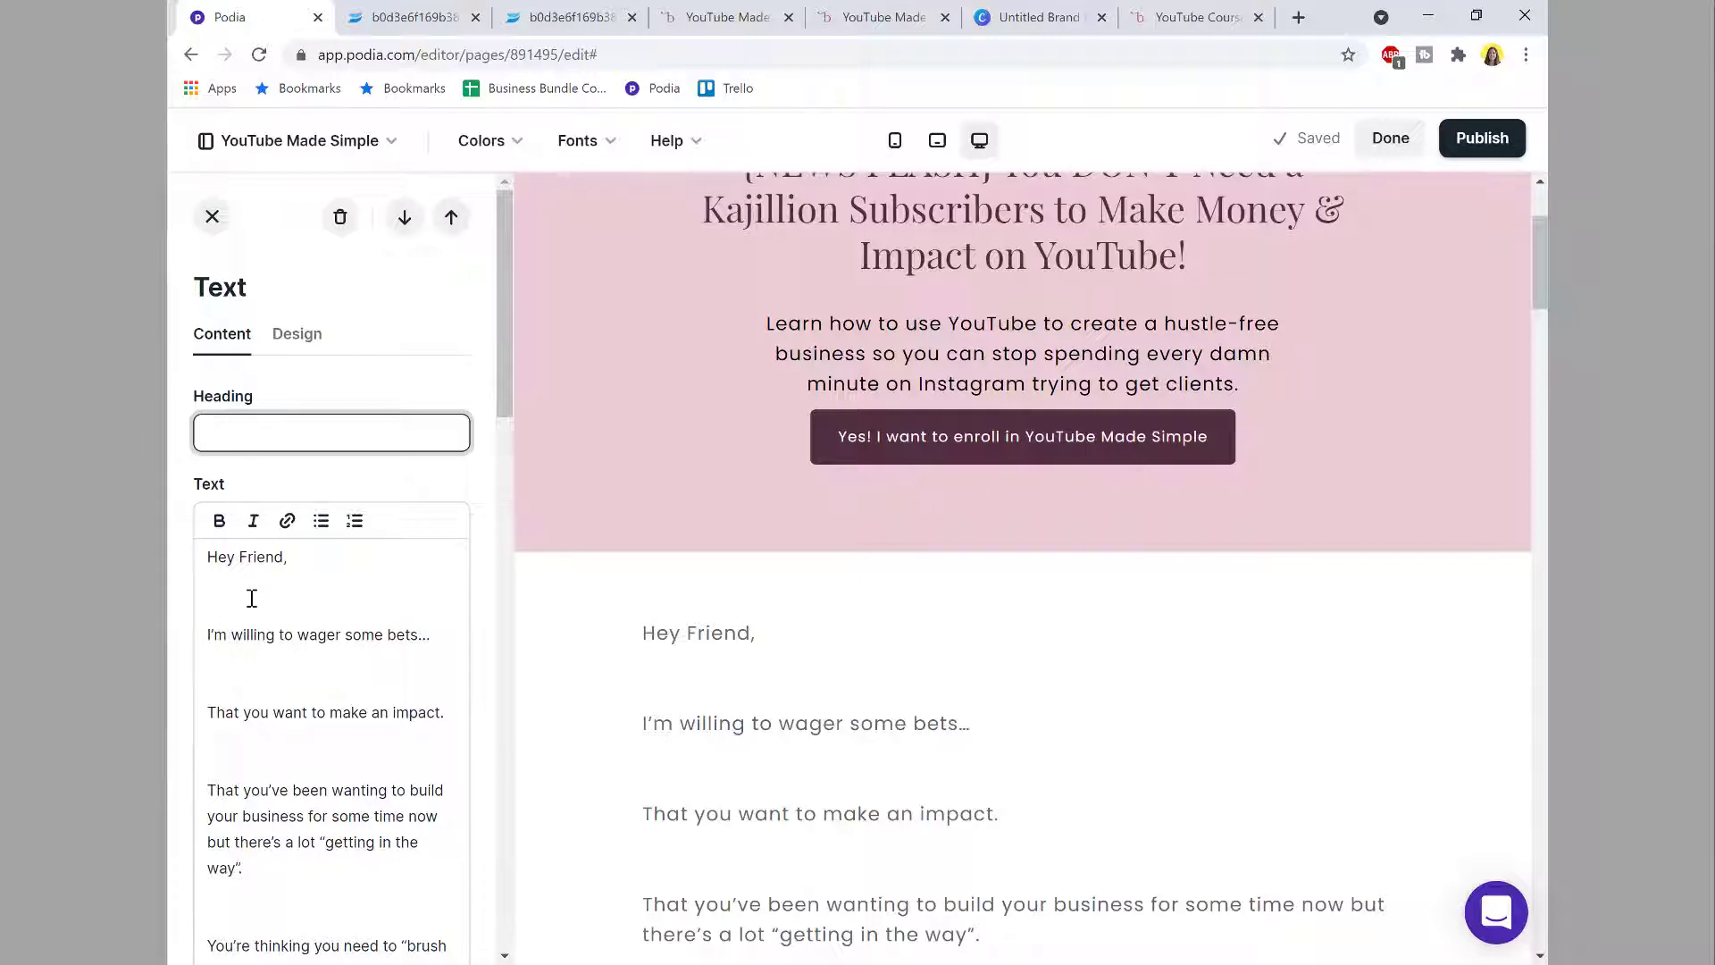
Step: Remove the extra blank lines between the letter's opening paragraphs, from "Hey Friend," to the paragraph ending "creating a YouTube channel."
{"action": "left_click", "coordinate": [289, 585]}
{"action": "key", "text": "Delete"}
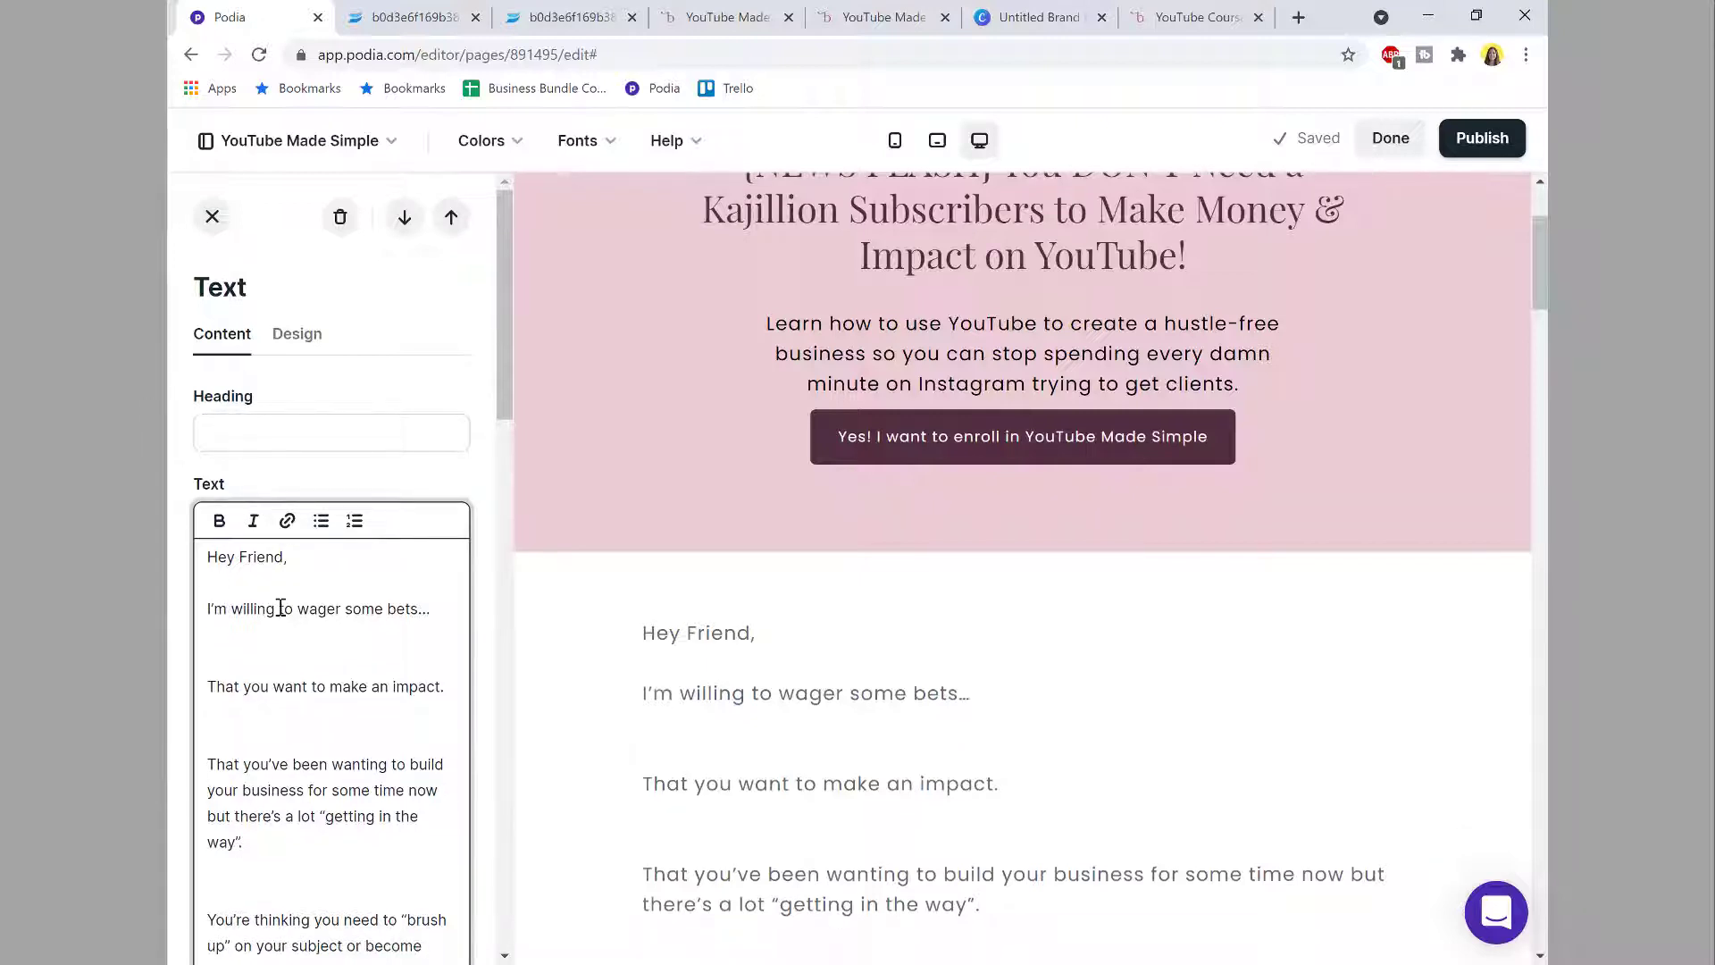
{"action": "key", "text": "BackSpace"}
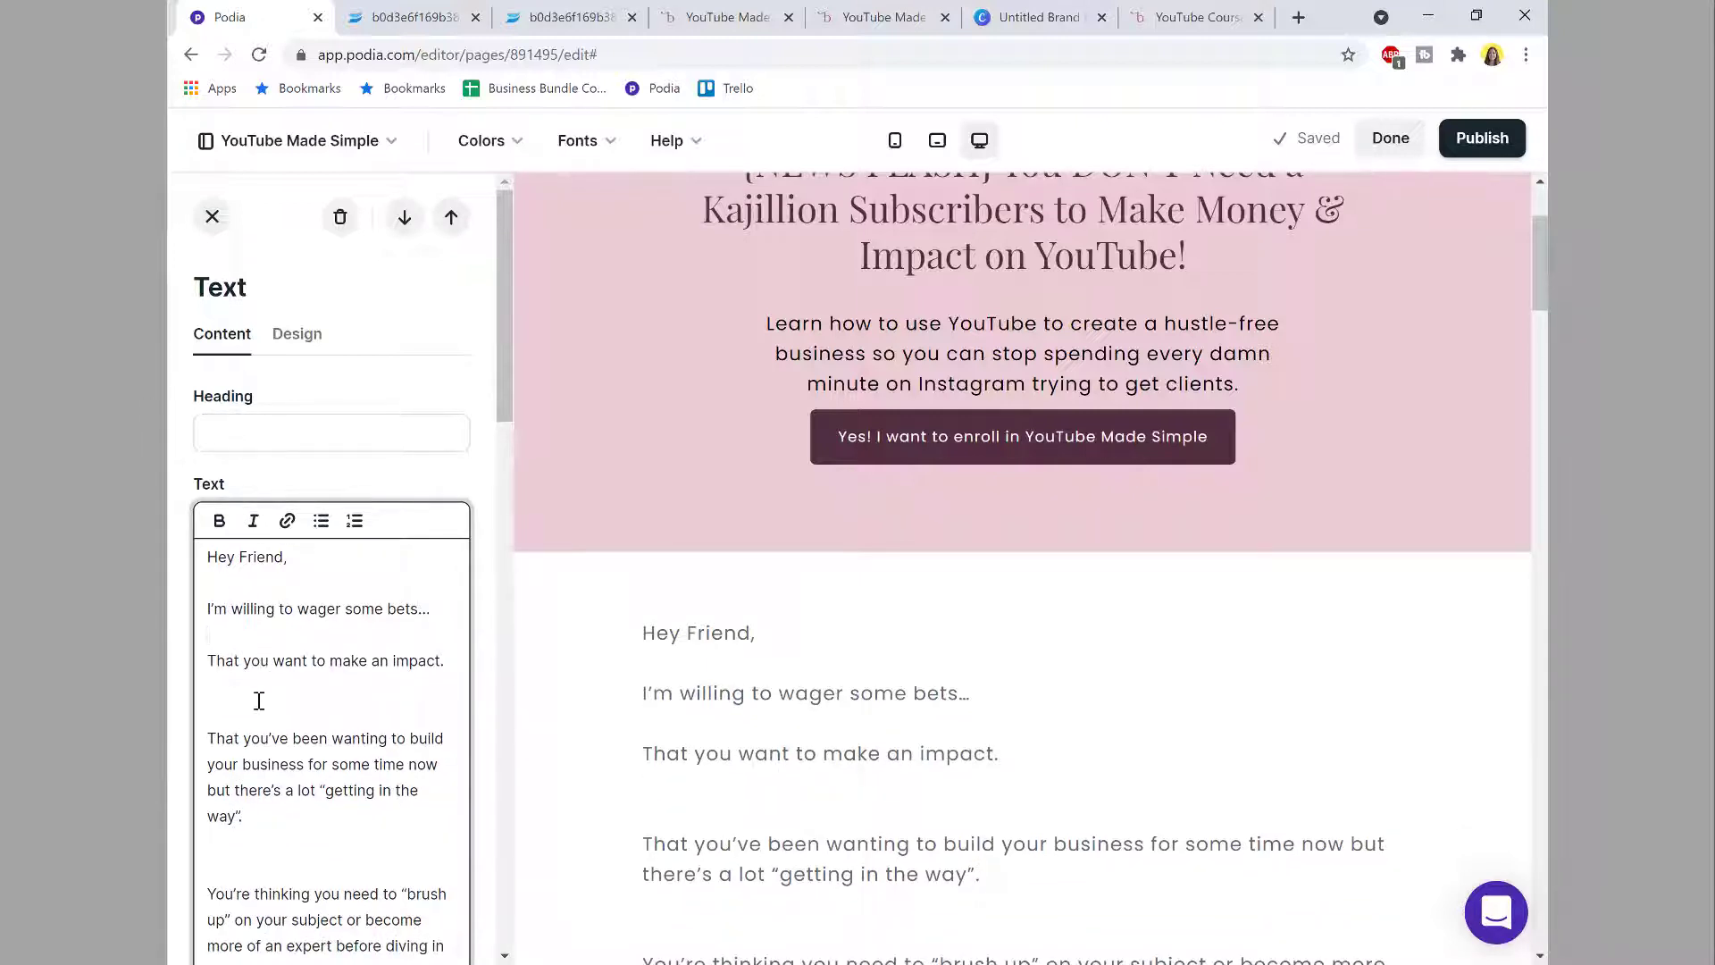
{"action": "key", "text": "BackSpace"}
{"action": "scroll", "coordinate": [267, 732], "scroll_direction": "down", "scroll_amount": 1}
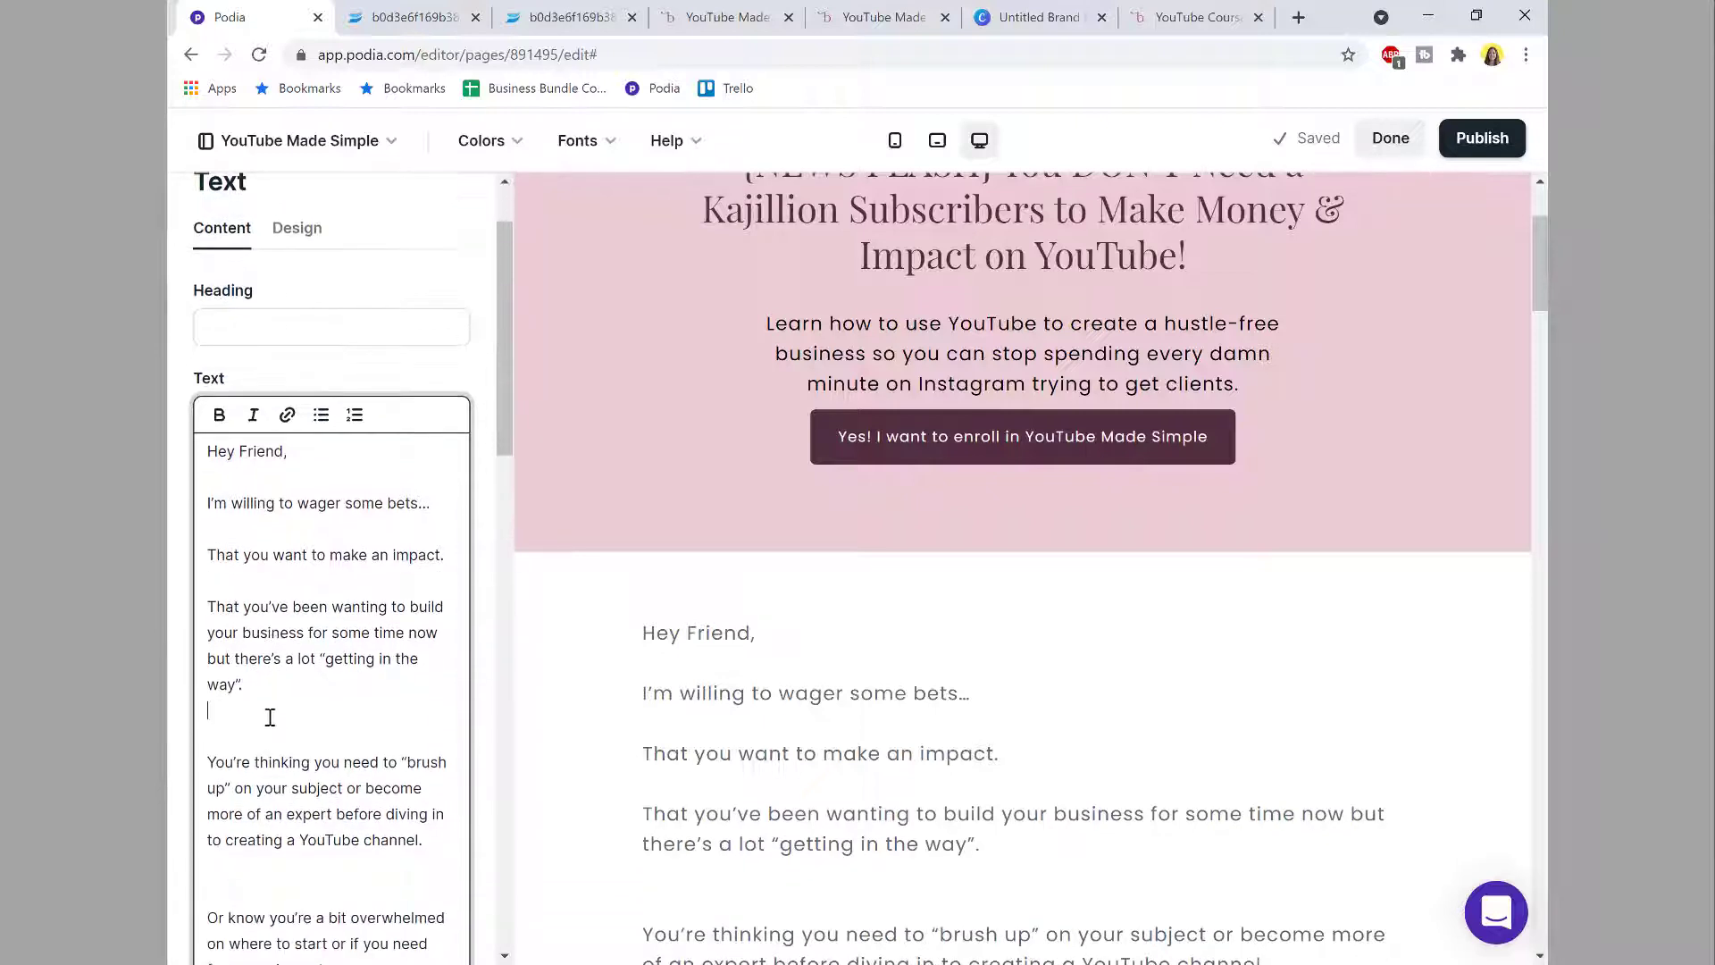
{"action": "left_click", "coordinate": [268, 712]}
{"action": "key", "text": "BackSpace"}
{"action": "scroll", "coordinate": [274, 726], "scroll_direction": "down", "scroll_amount": 1}
{"action": "left_click", "coordinate": [259, 759]}
{"action": "key", "text": "BackSpace"}
Step: Reduce the gaps to one blank line between the paragraphs from "Or know you're a bit overwhelmed" to "That's why I'm here."
{"action": "scroll", "coordinate": [252, 628], "scroll_direction": "down", "scroll_amount": 3}
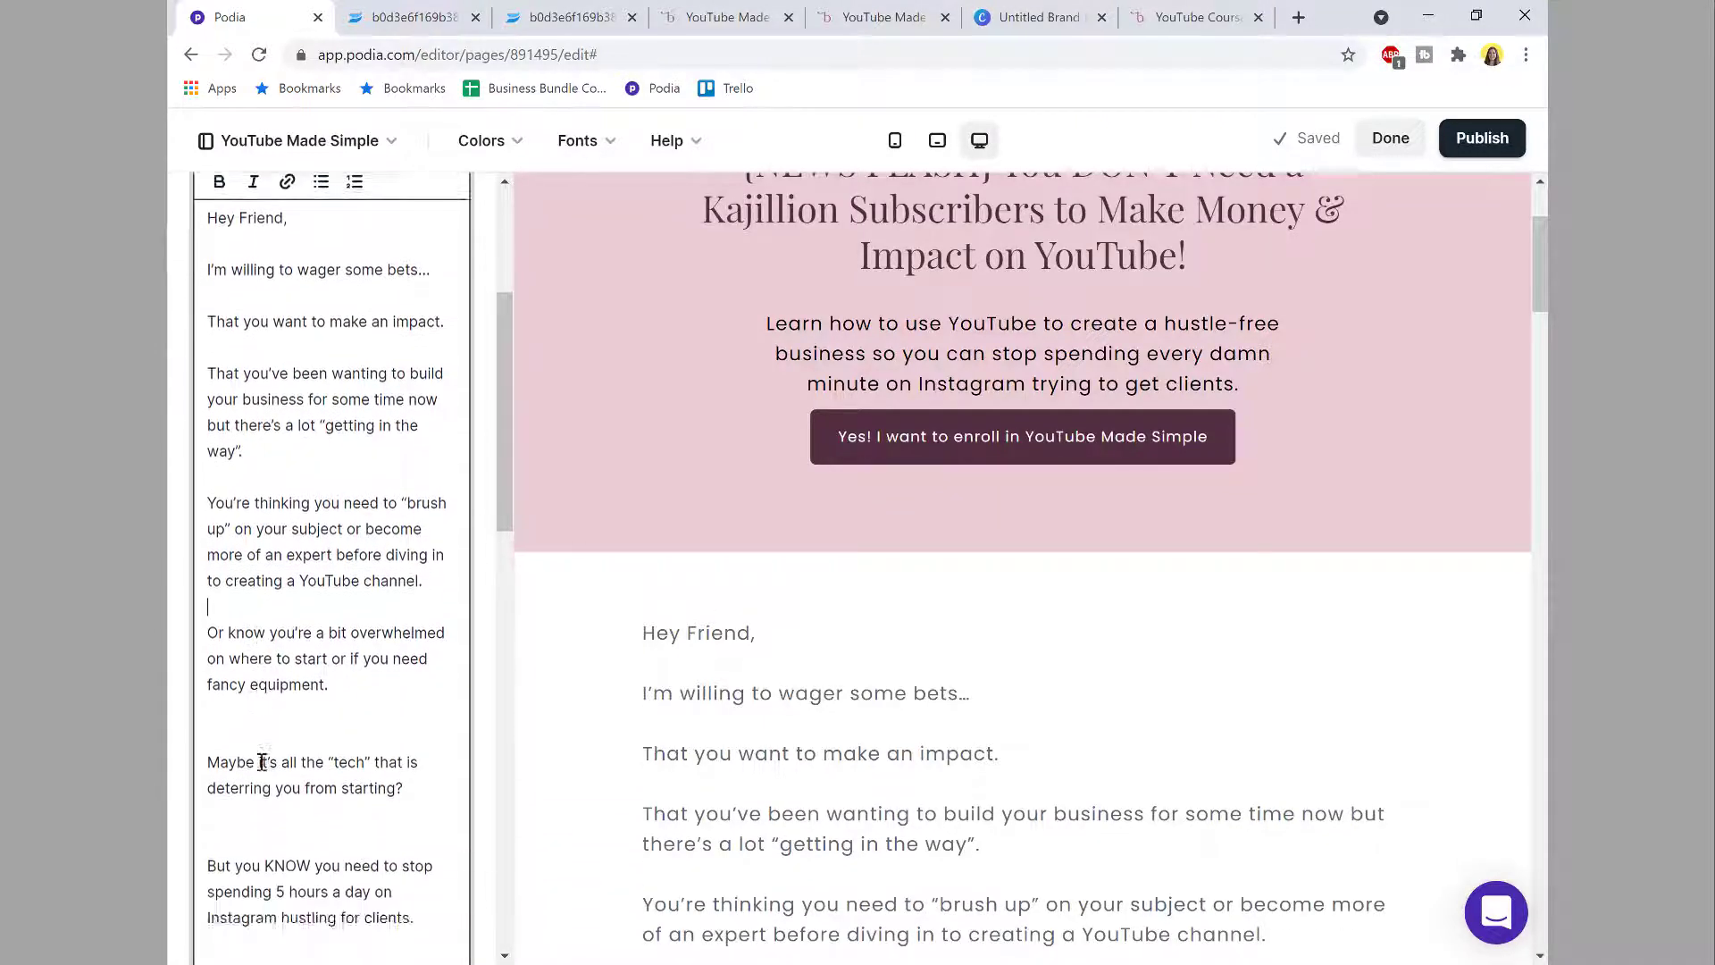
{"action": "left_click", "coordinate": [252, 629]}
{"action": "key", "text": "BackSpace"}
{"action": "left_click", "coordinate": [259, 547]}
{"action": "key", "text": "BackSpace"}
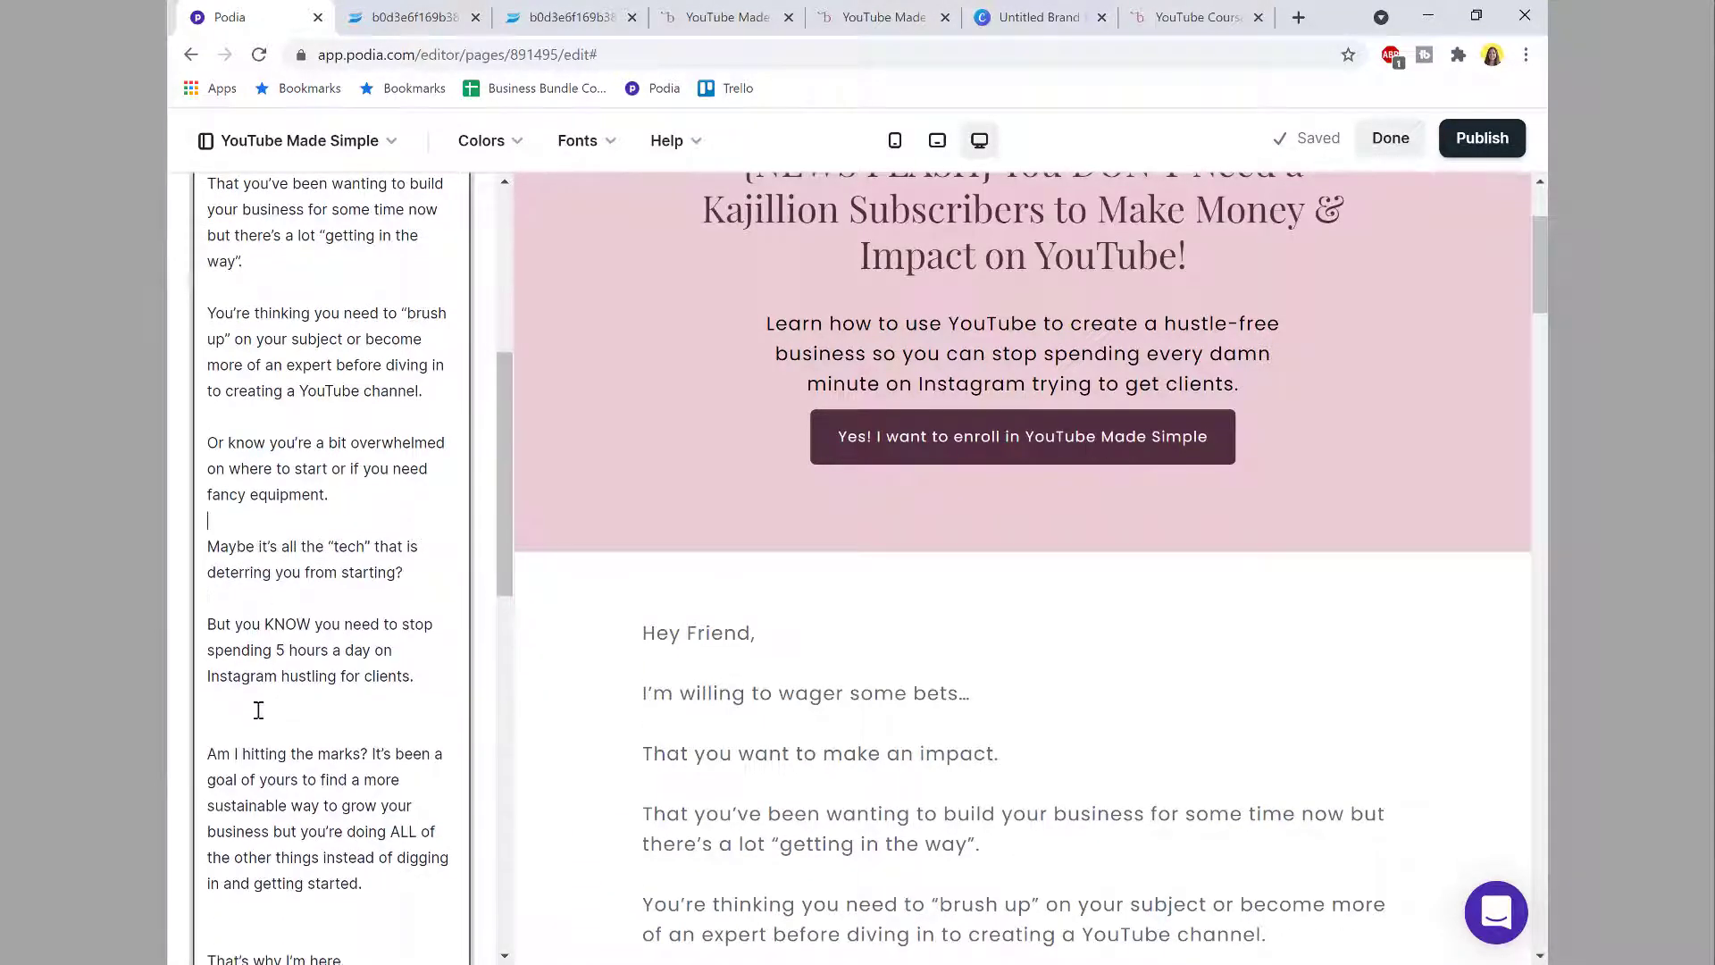
{"action": "left_click", "coordinate": [258, 706]}
{"action": "key", "text": "BackSpace"}
{"action": "scroll", "coordinate": [267, 717], "scroll_direction": "down", "scroll_amount": 2}
{"action": "left_click", "coordinate": [259, 681]}
{"action": "key", "text": "BackSpace"}
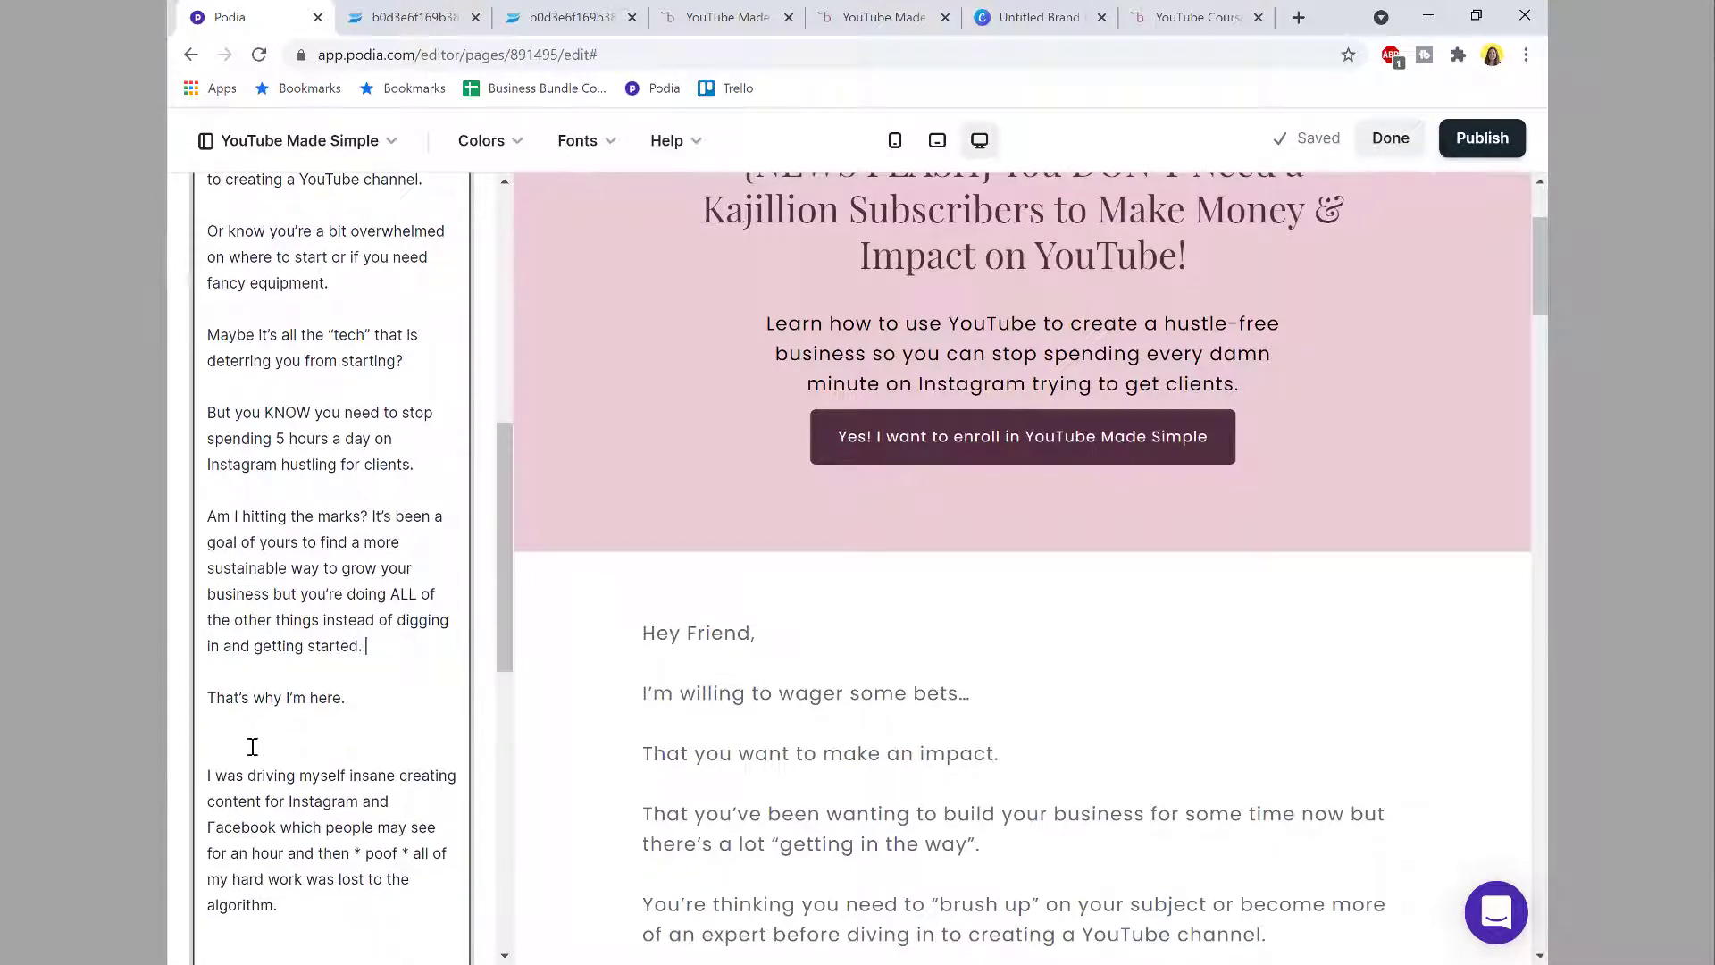
Step: Remove the extra blank lines from "That's why I'm here." to the "Yay, Your List is Growing!" quote
{"action": "left_click", "coordinate": [252, 747]}
{"action": "key", "text": "BackSpace"}
{"action": "scroll", "coordinate": [253, 747], "scroll_direction": "down", "scroll_amount": 2}
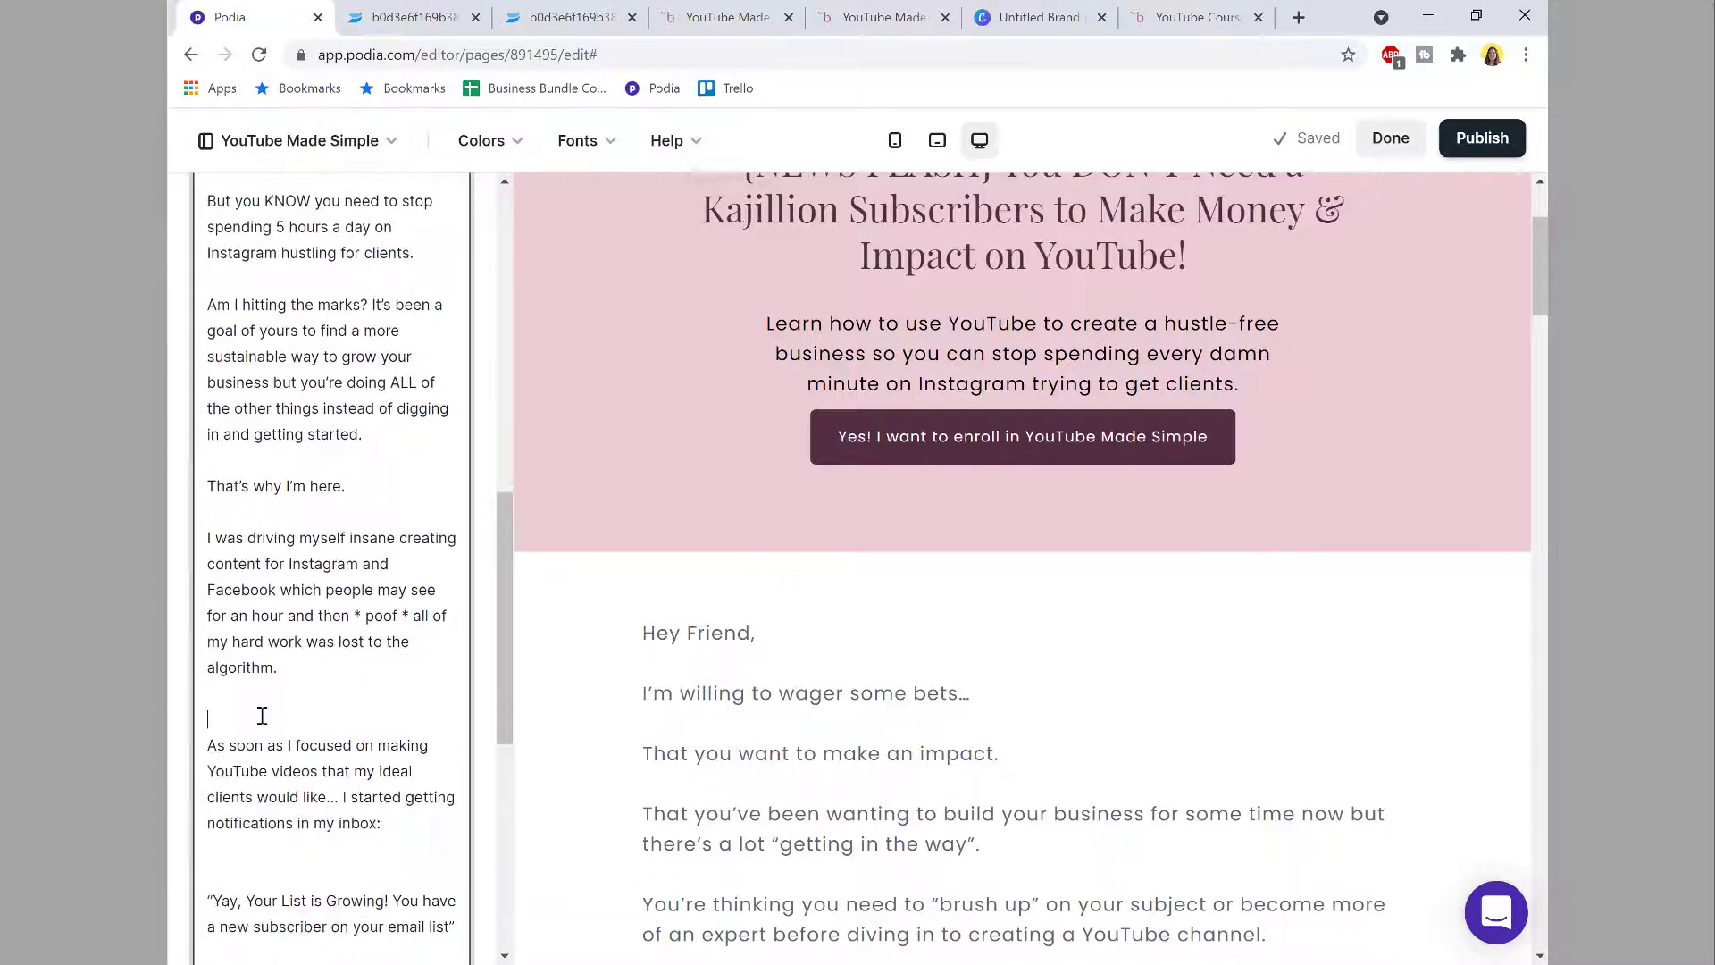
{"action": "key", "text": "BackSpace"}
{"action": "scroll", "coordinate": [260, 715], "scroll_direction": "down", "scroll_amount": 2}
{"action": "left_click_drag", "start_coordinate": [259, 716], "coordinate": [246, 626]}
{"action": "left_click", "coordinate": [249, 620]}
{"action": "key", "text": "BackSpace"}
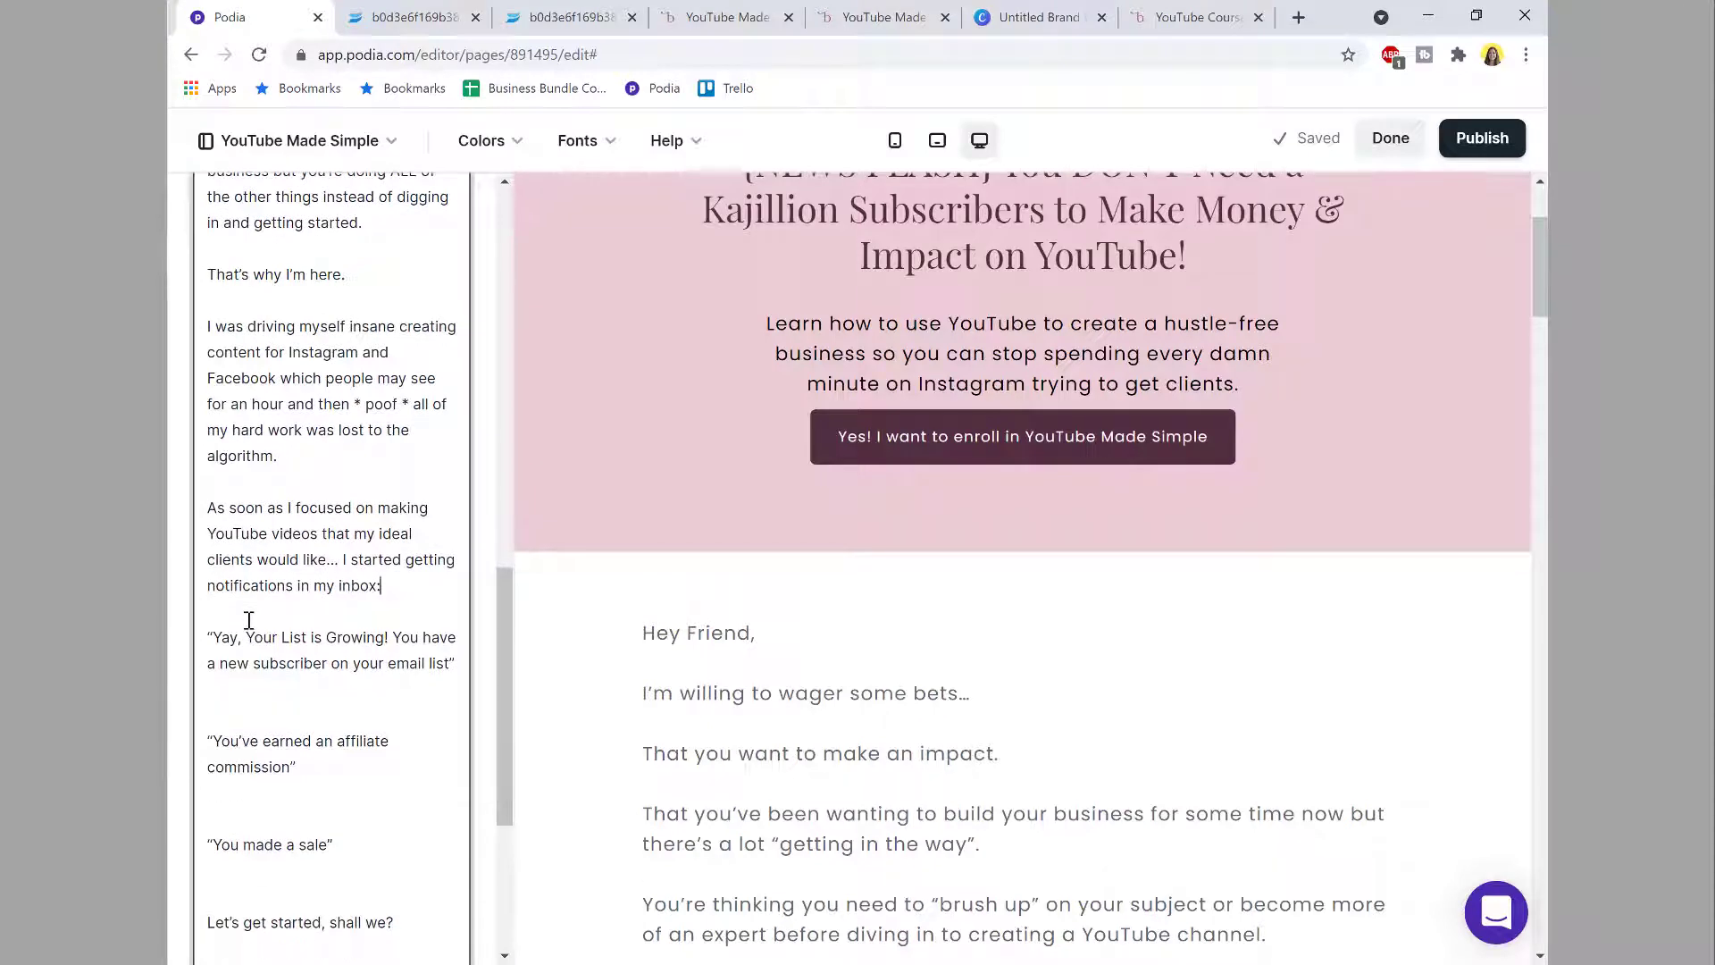
Step: Tighten the spacing from the "Yay, Your List is Growing!" quote to the letter's end, placing the signature directly below "Love,"
{"action": "left_click", "coordinate": [243, 694]}
{"action": "key", "text": "BackSpace"}
{"action": "scroll", "coordinate": [240, 688], "scroll_direction": "down", "scroll_amount": 1}
{"action": "left_click", "coordinate": [239, 661]}
{"action": "key", "text": "BackSpace"}
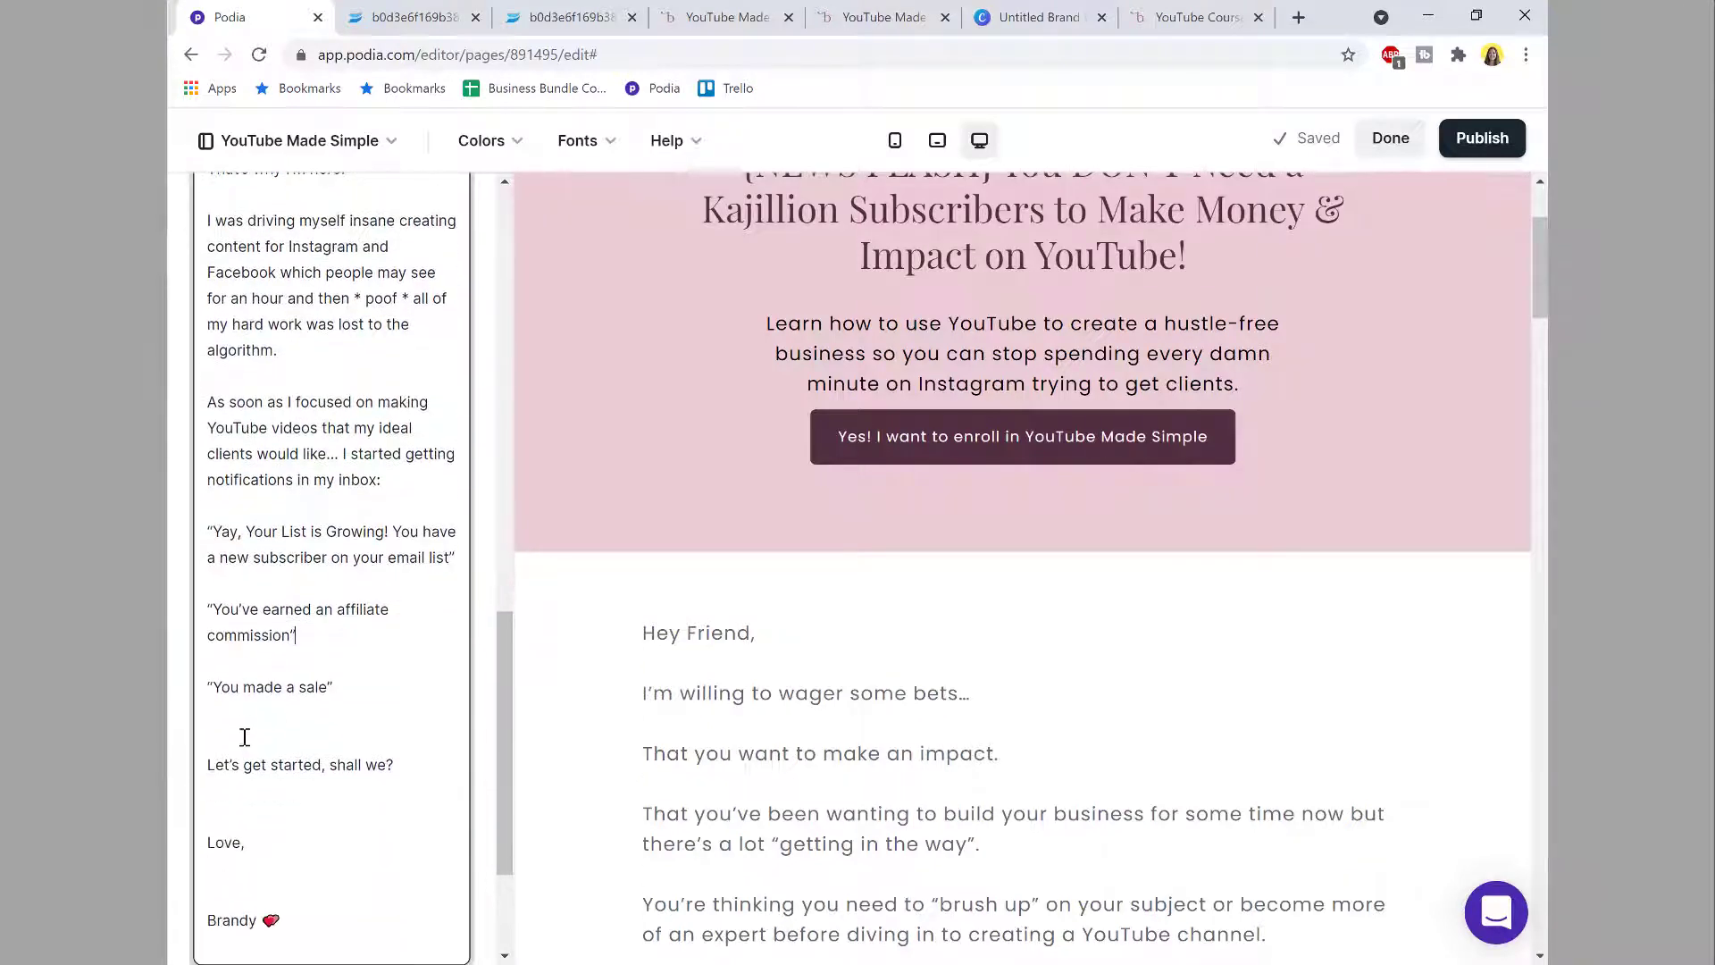
{"action": "key", "text": "BackSpace"}
{"action": "left_click", "coordinate": [241, 766]}
{"action": "key", "text": "BackSpace"}
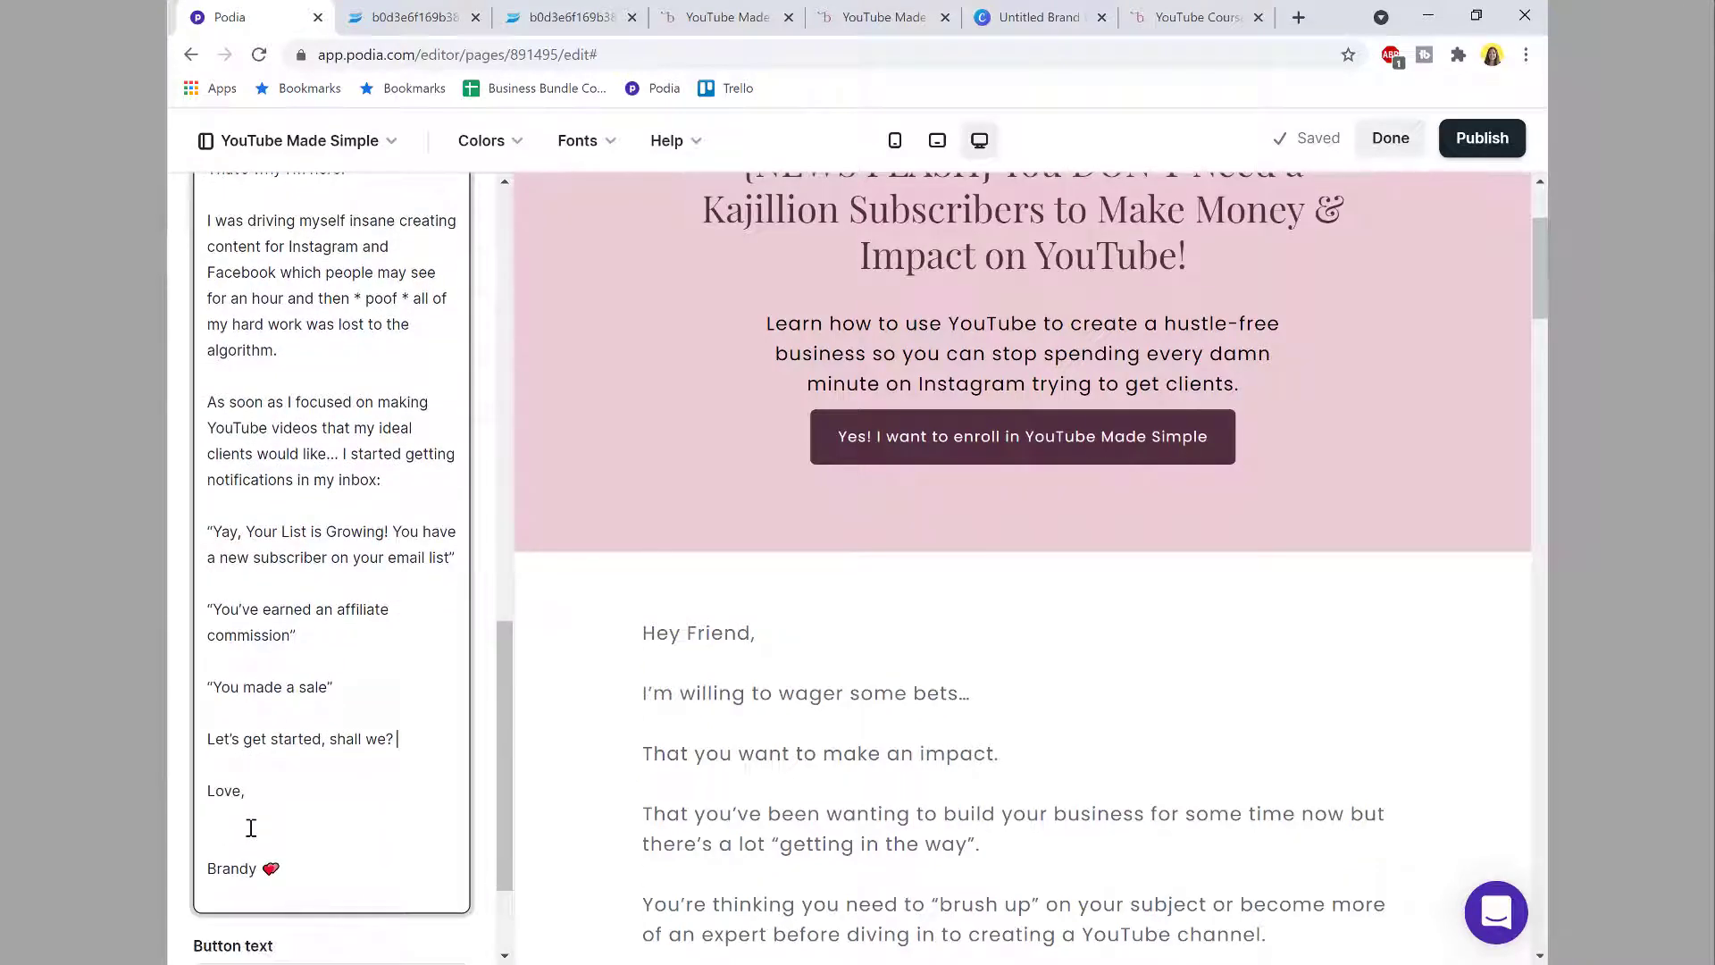
{"action": "left_click", "coordinate": [251, 828]}
{"action": "key", "text": "BackSpace"}
{"action": "key", "text": "BackSpace"}
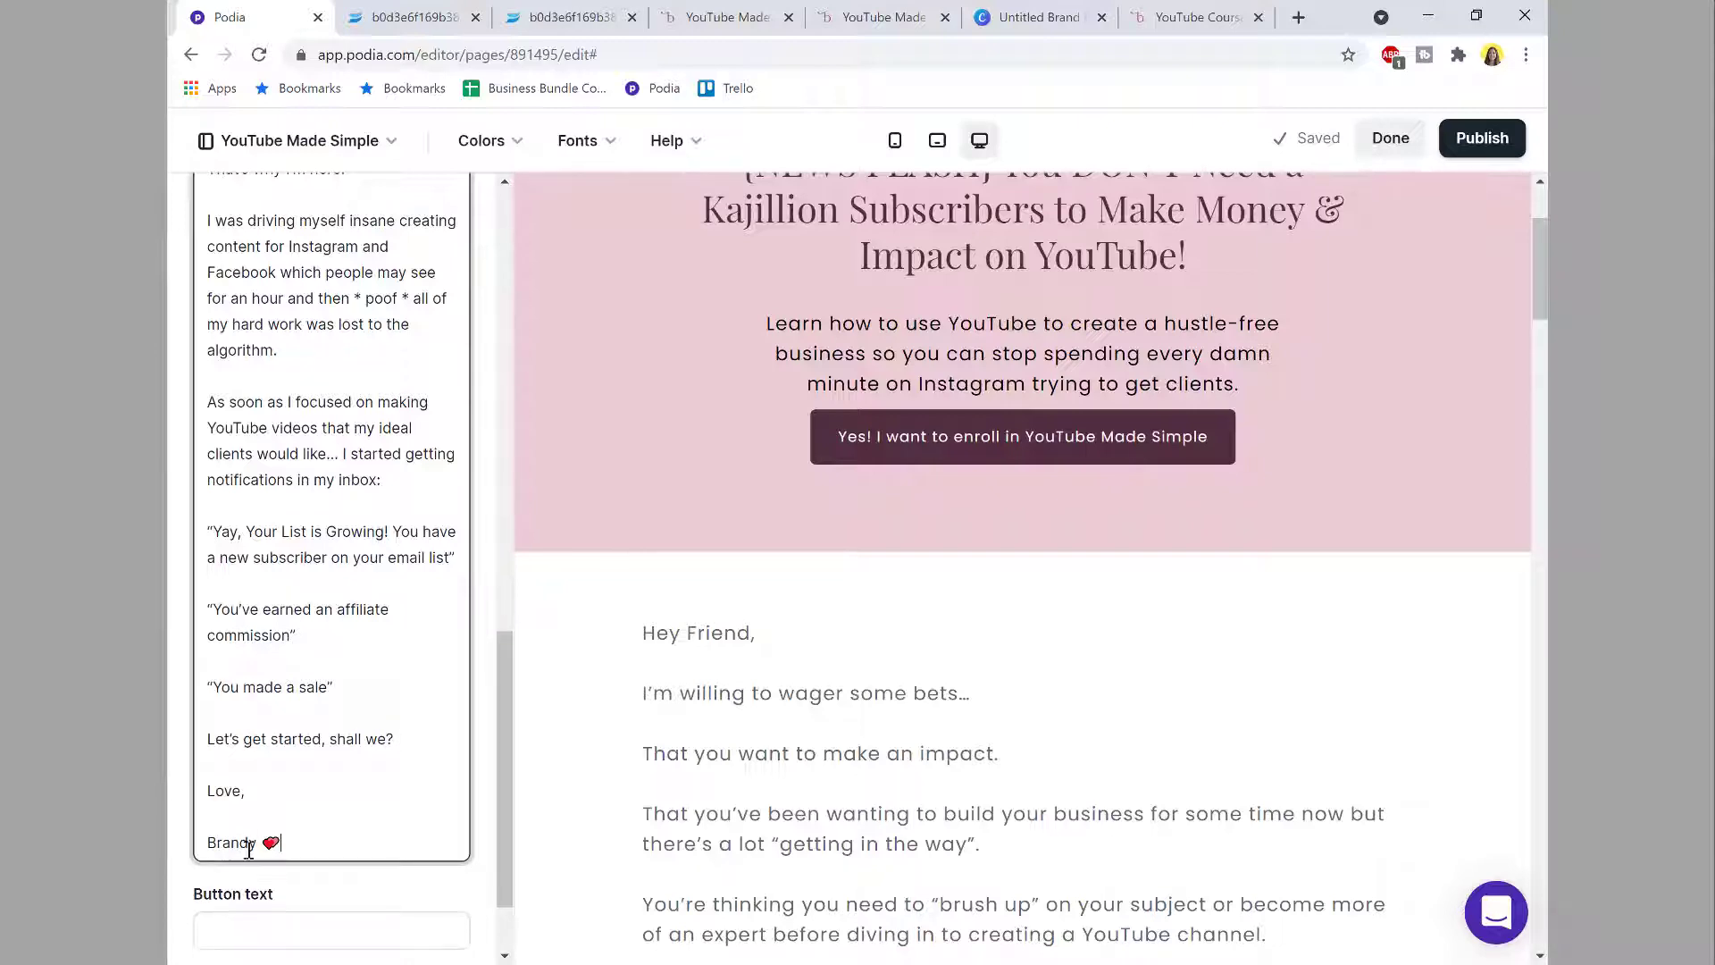
{"action": "left_click", "coordinate": [248, 818]}
{"action": "key", "text": "BackSpace"}
Step: Set the letter section's button text to "Yes! Enroll me in YouTube Made Simple"
{"action": "scroll", "coordinate": [367, 765], "scroll_direction": "down", "scroll_amount": 1}
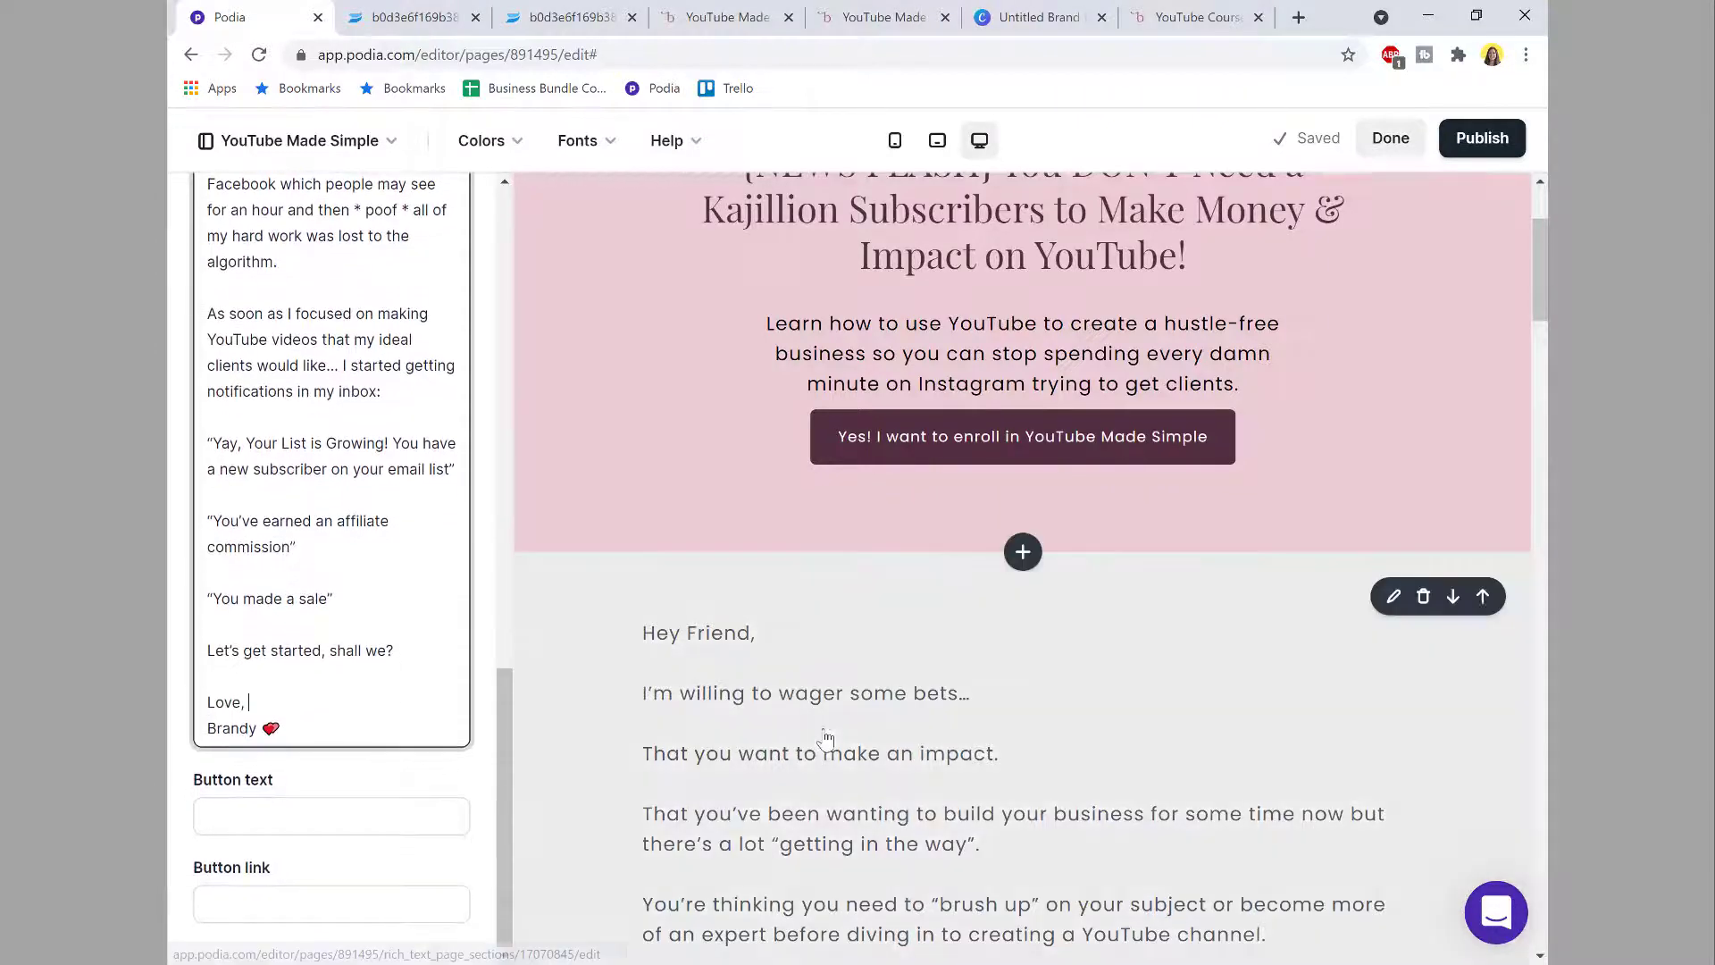
{"action": "scroll", "coordinate": [826, 741], "scroll_direction": "down", "scroll_amount": 10}
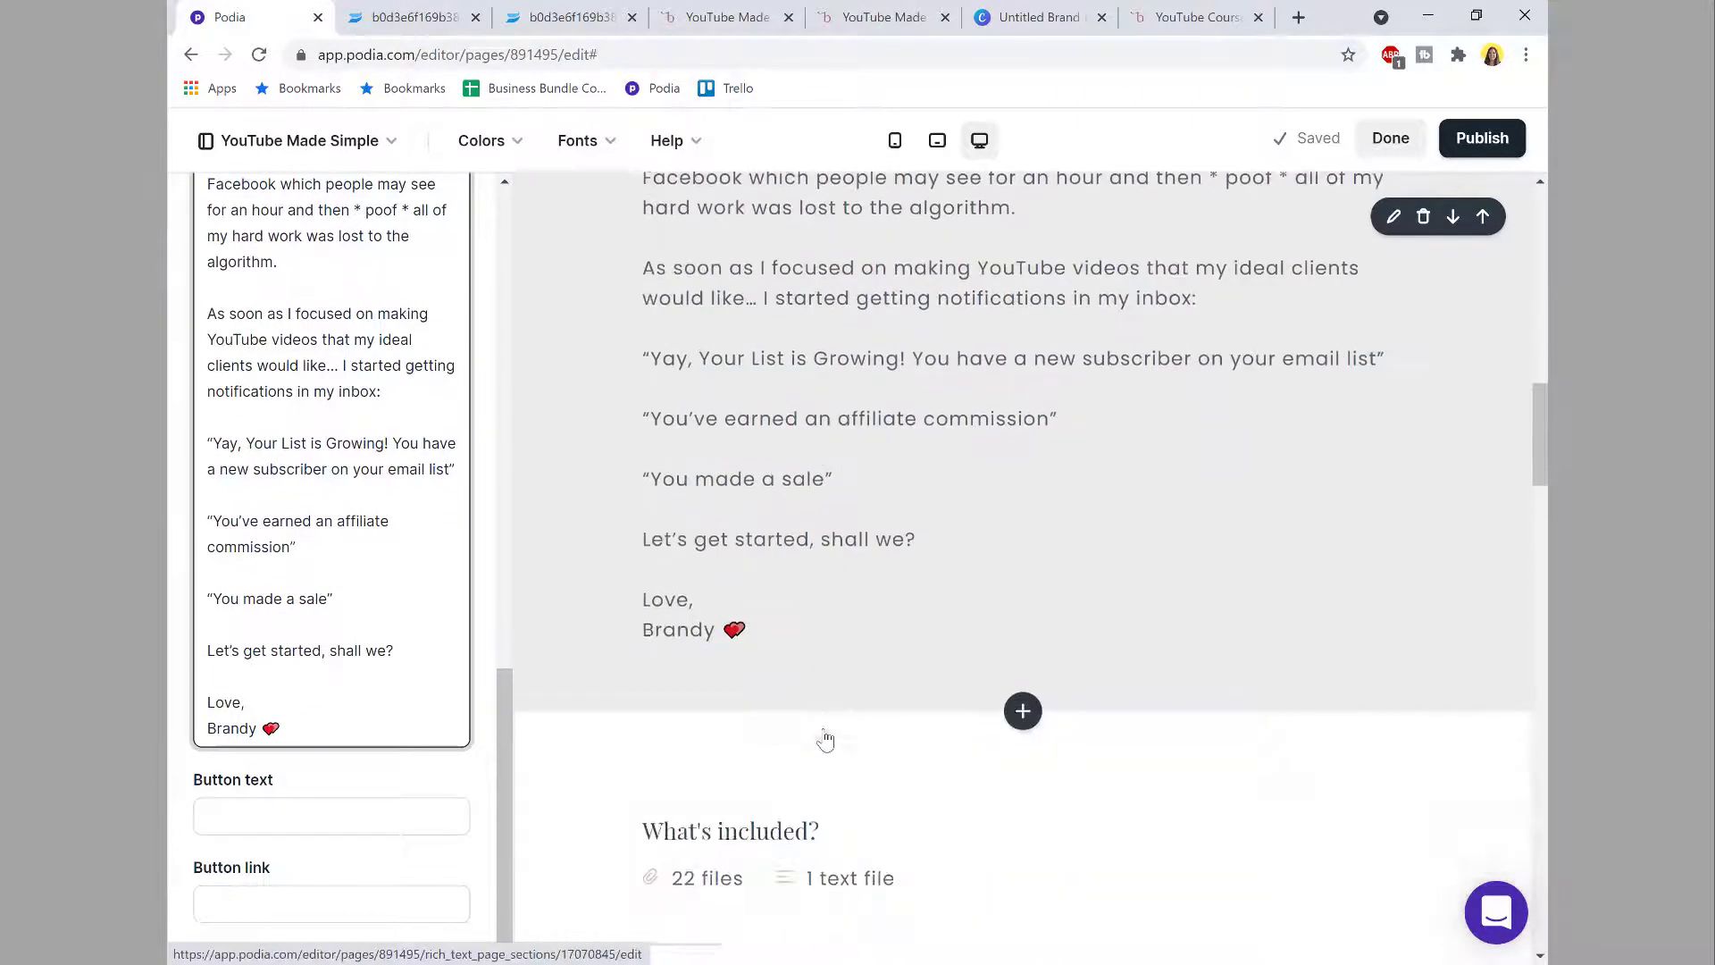
{"action": "scroll", "coordinate": [877, 675], "scroll_direction": "up", "scroll_amount": 3}
{"action": "scroll", "coordinate": [875, 668], "scroll_direction": "up", "scroll_amount": 10}
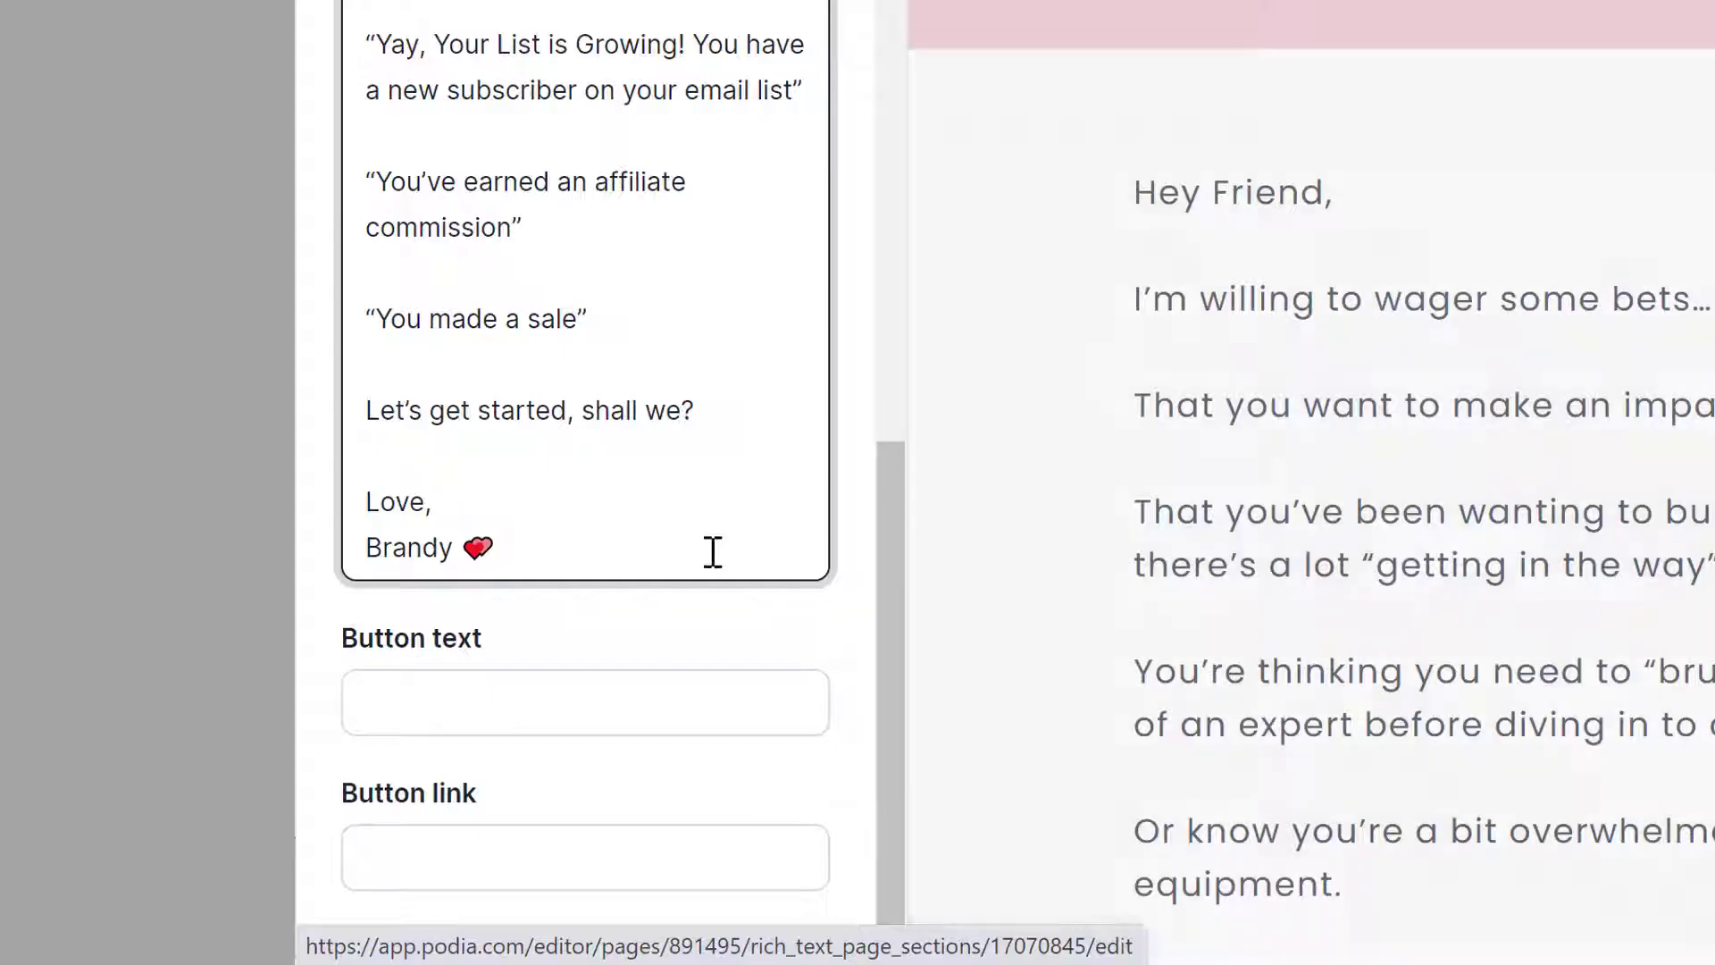
{"action": "left_click", "coordinate": [351, 816]}
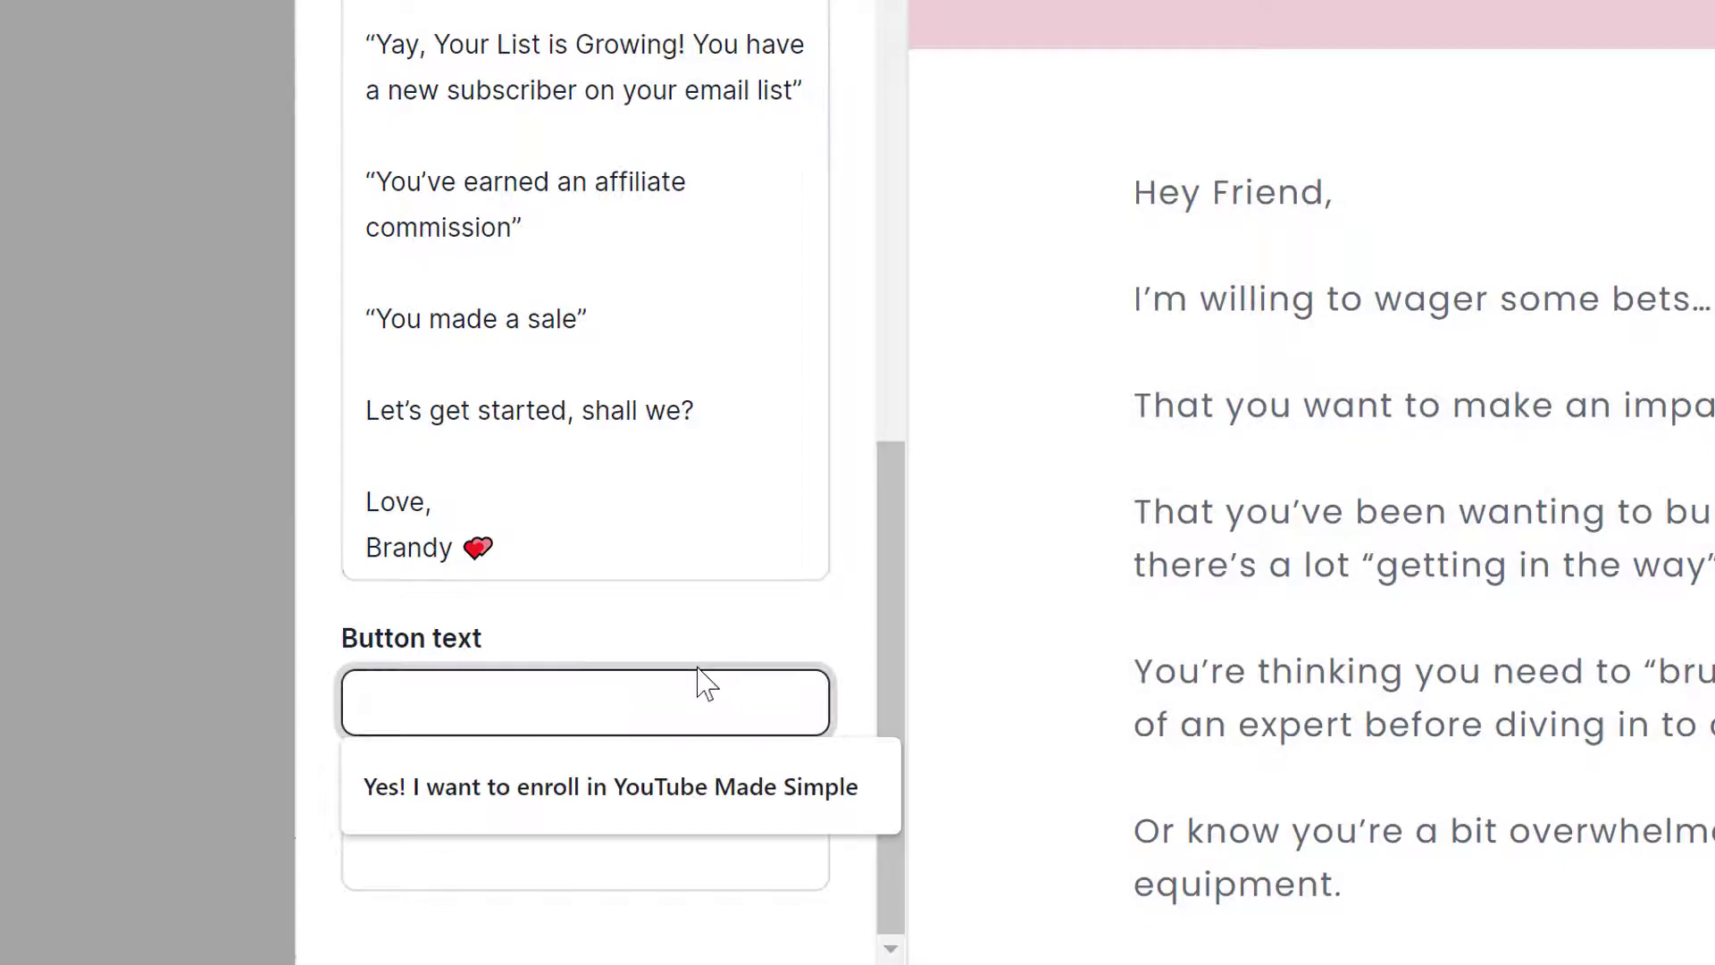
{"action": "type", "text": "Yes! Enro"}
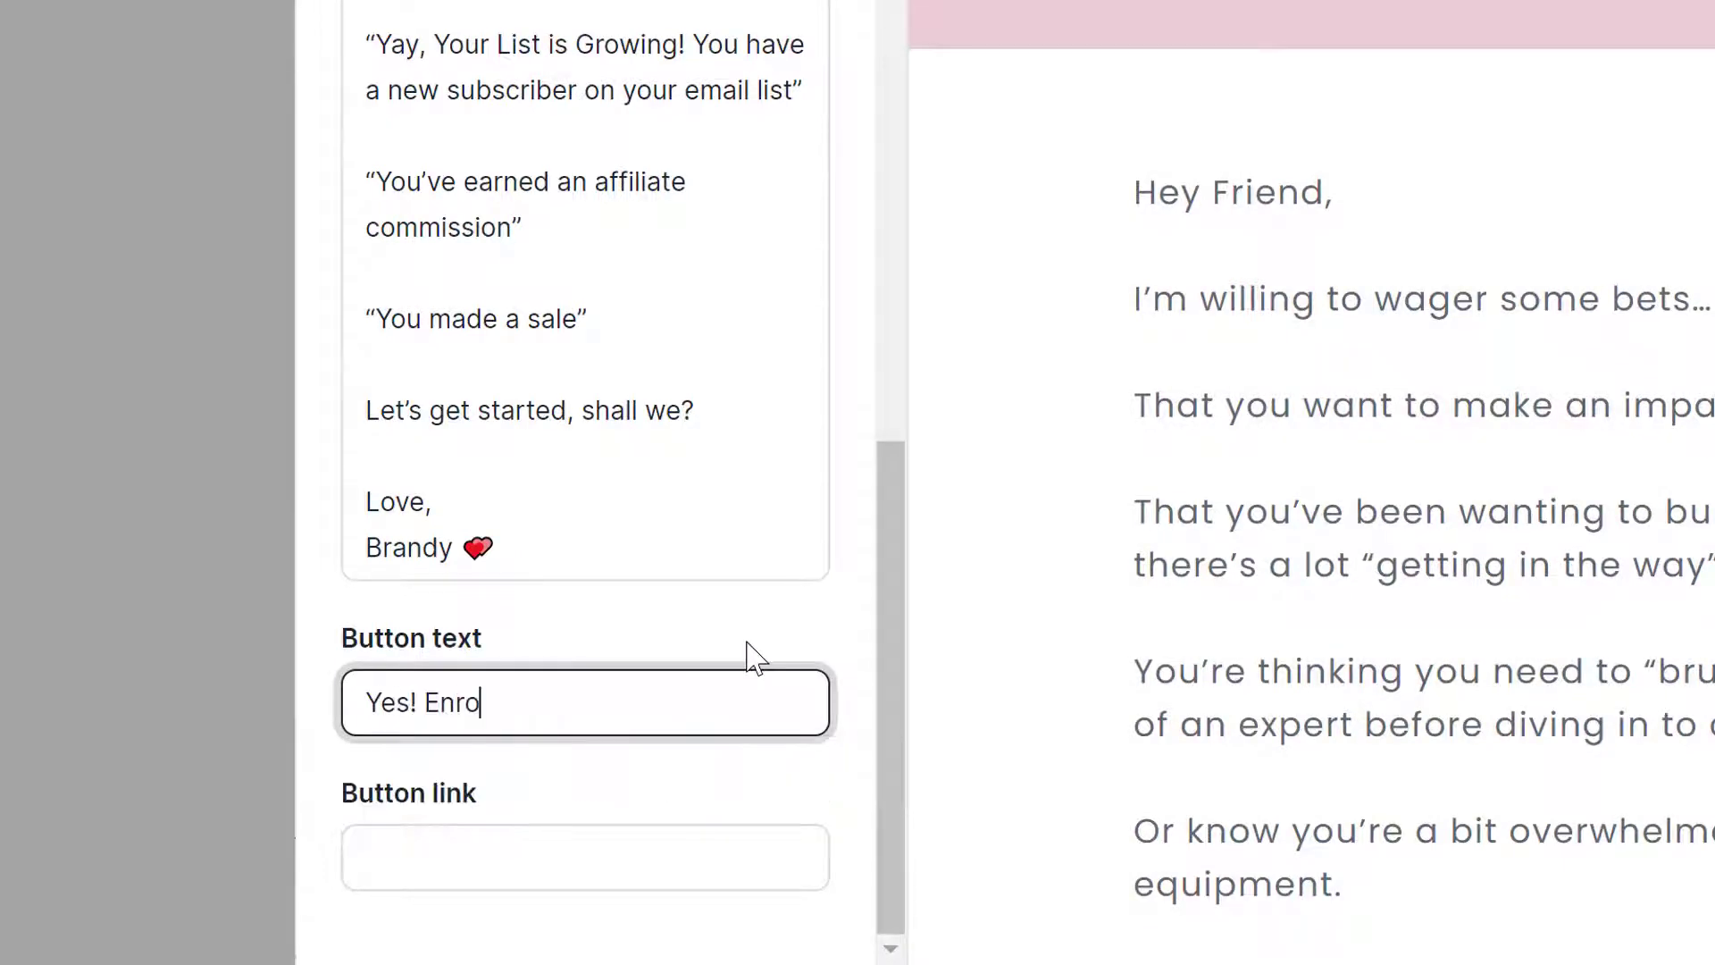
{"action": "type", "text": "ll me in YouTube made Simple"}
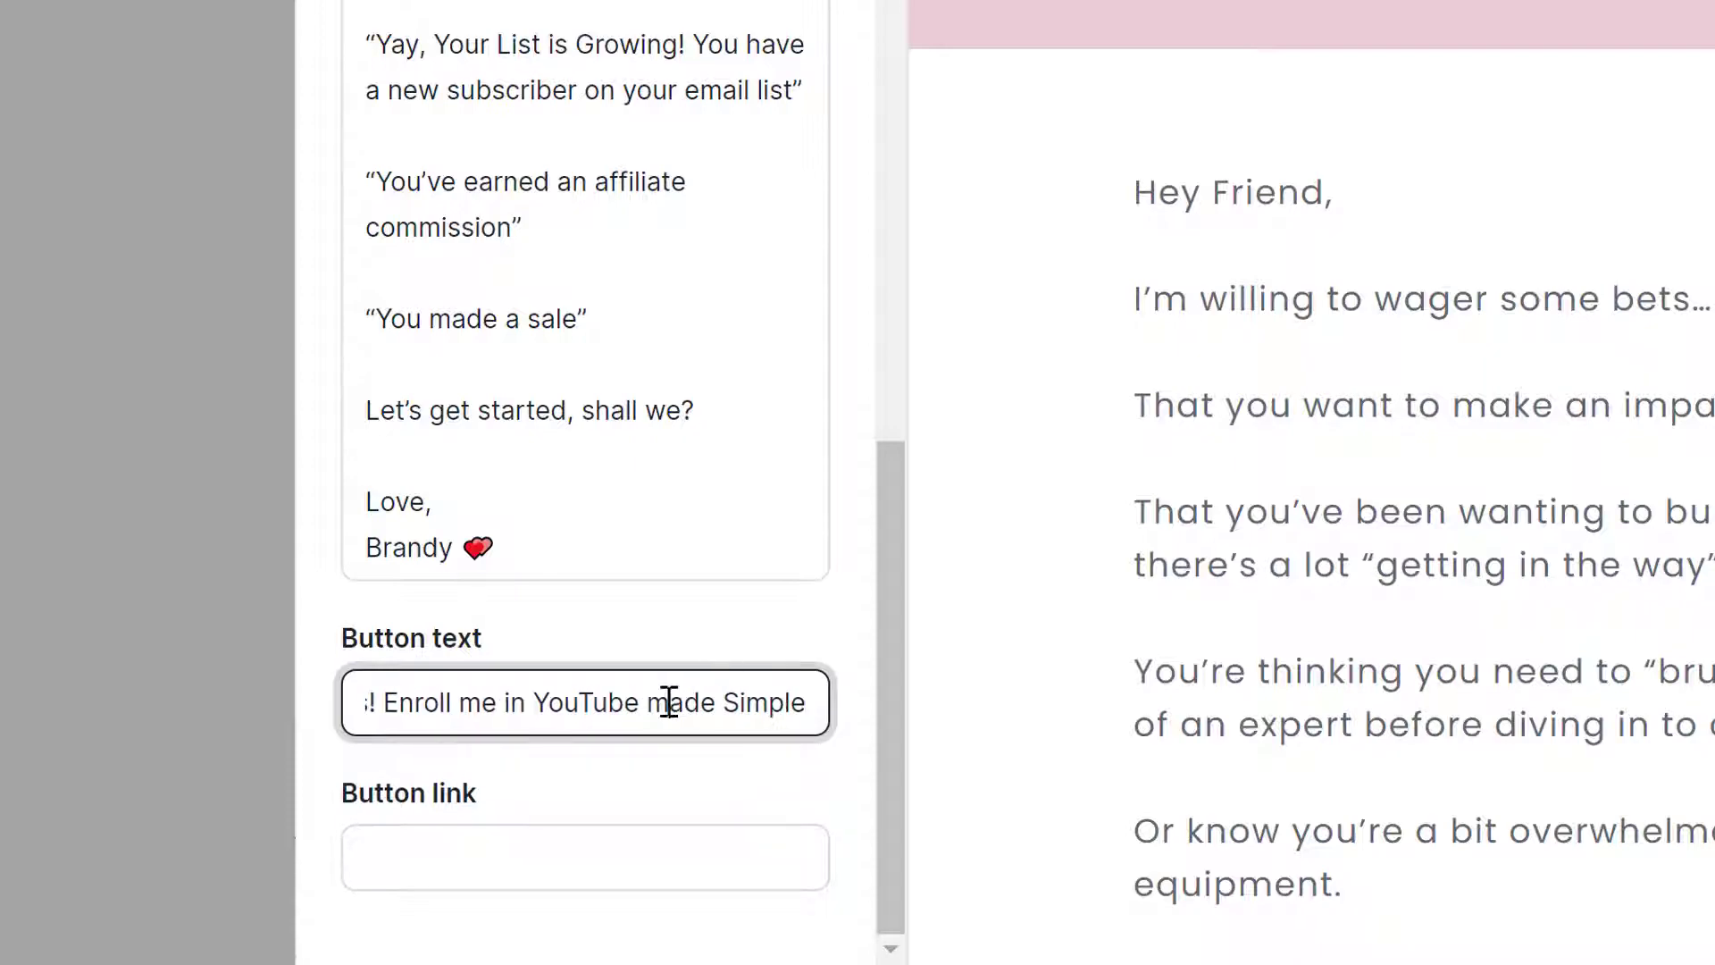
{"action": "left_click_drag", "start_coordinate": [641, 703], "coordinate": [623, 703]}
{"action": "type", "text": "M"}
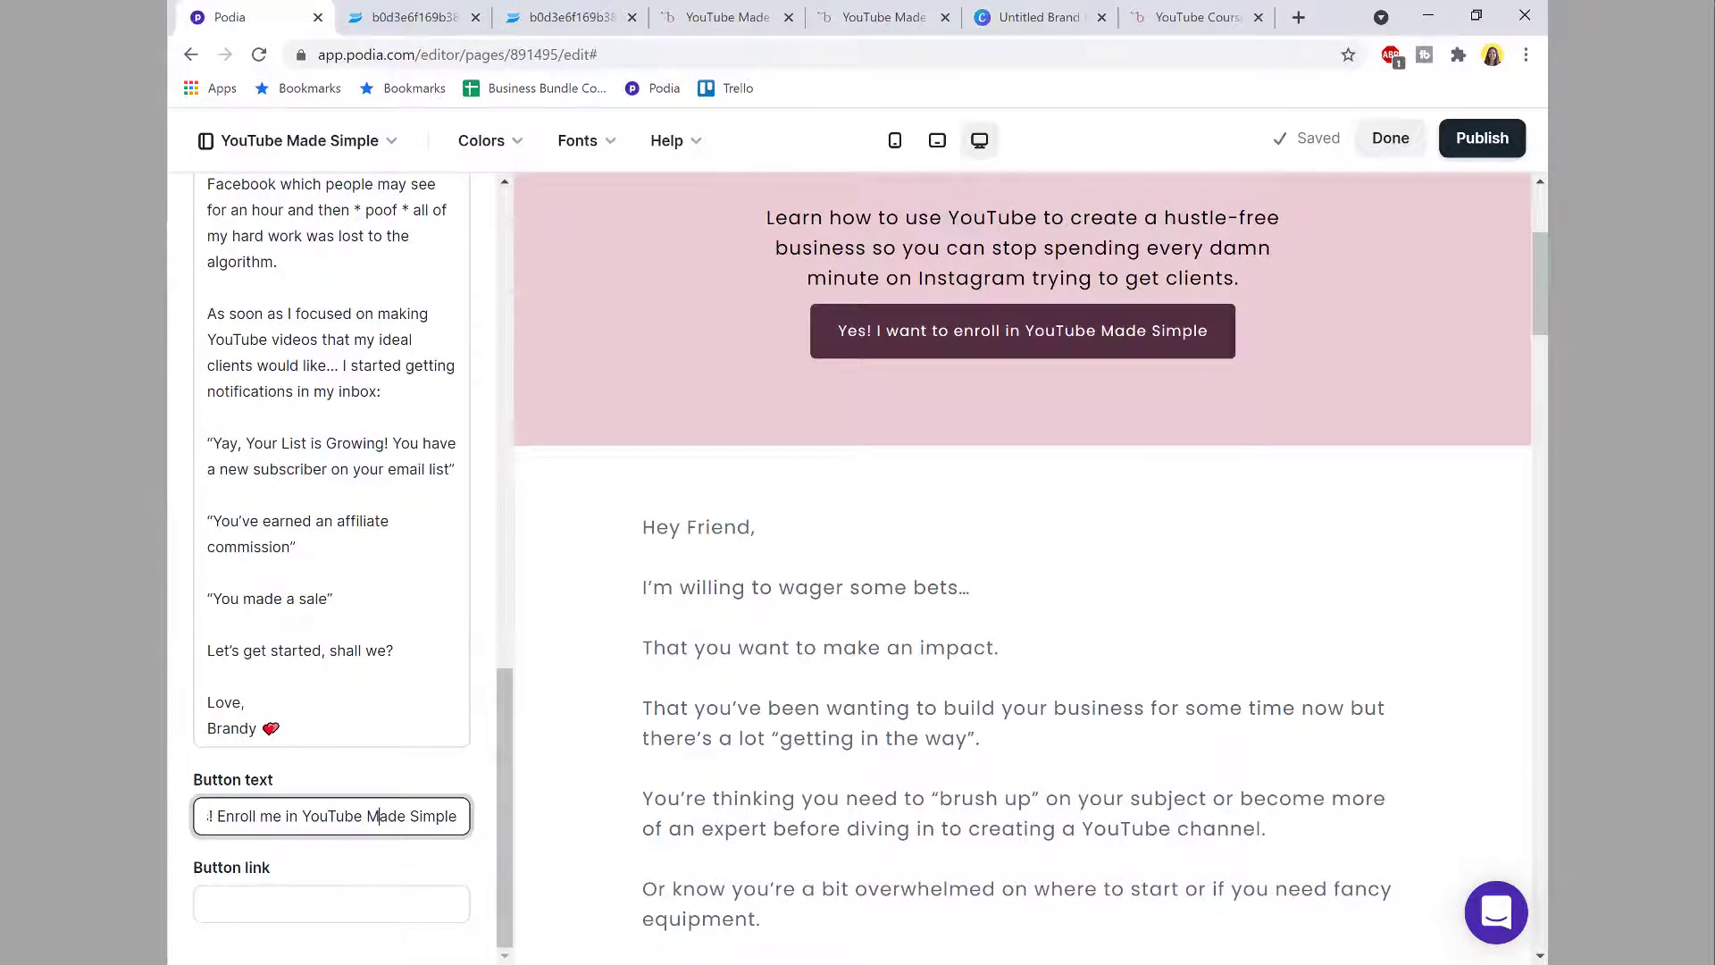
Step: Link the letter's enroll button to the checkout URL from the sticky note, ending in /youtube-made-simple/buy
{"action": "key", "text": "alt+Tab"}
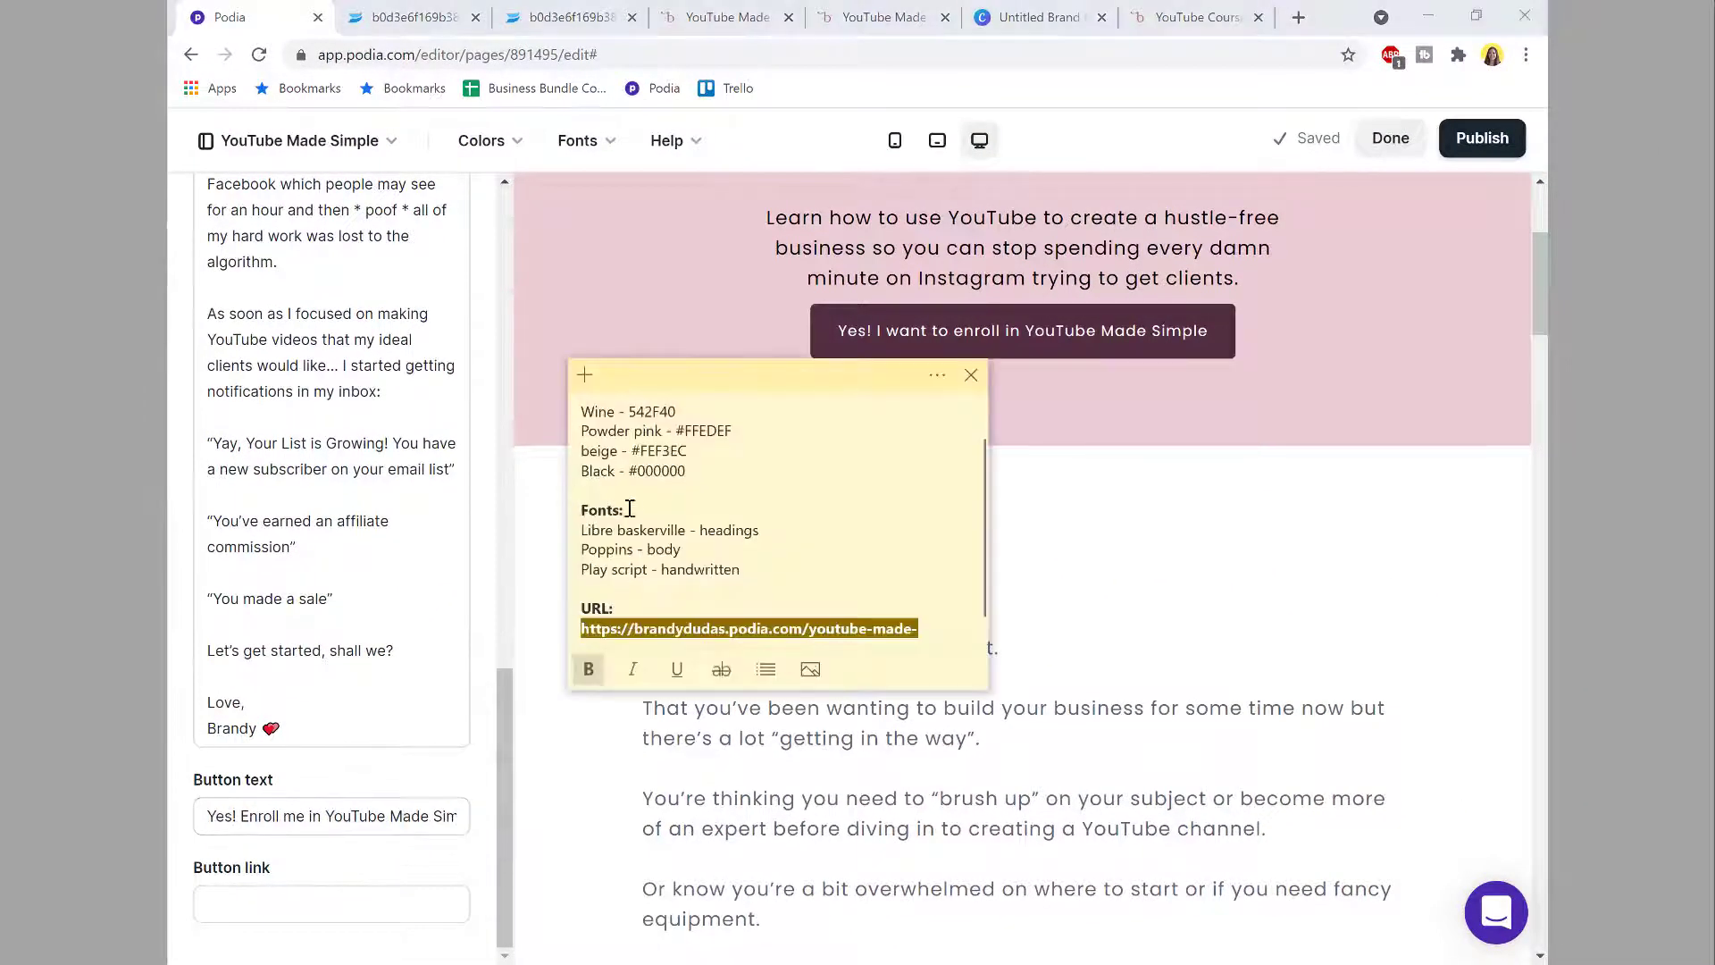
{"action": "scroll", "coordinate": [641, 511], "scroll_direction": "down", "scroll_amount": 1}
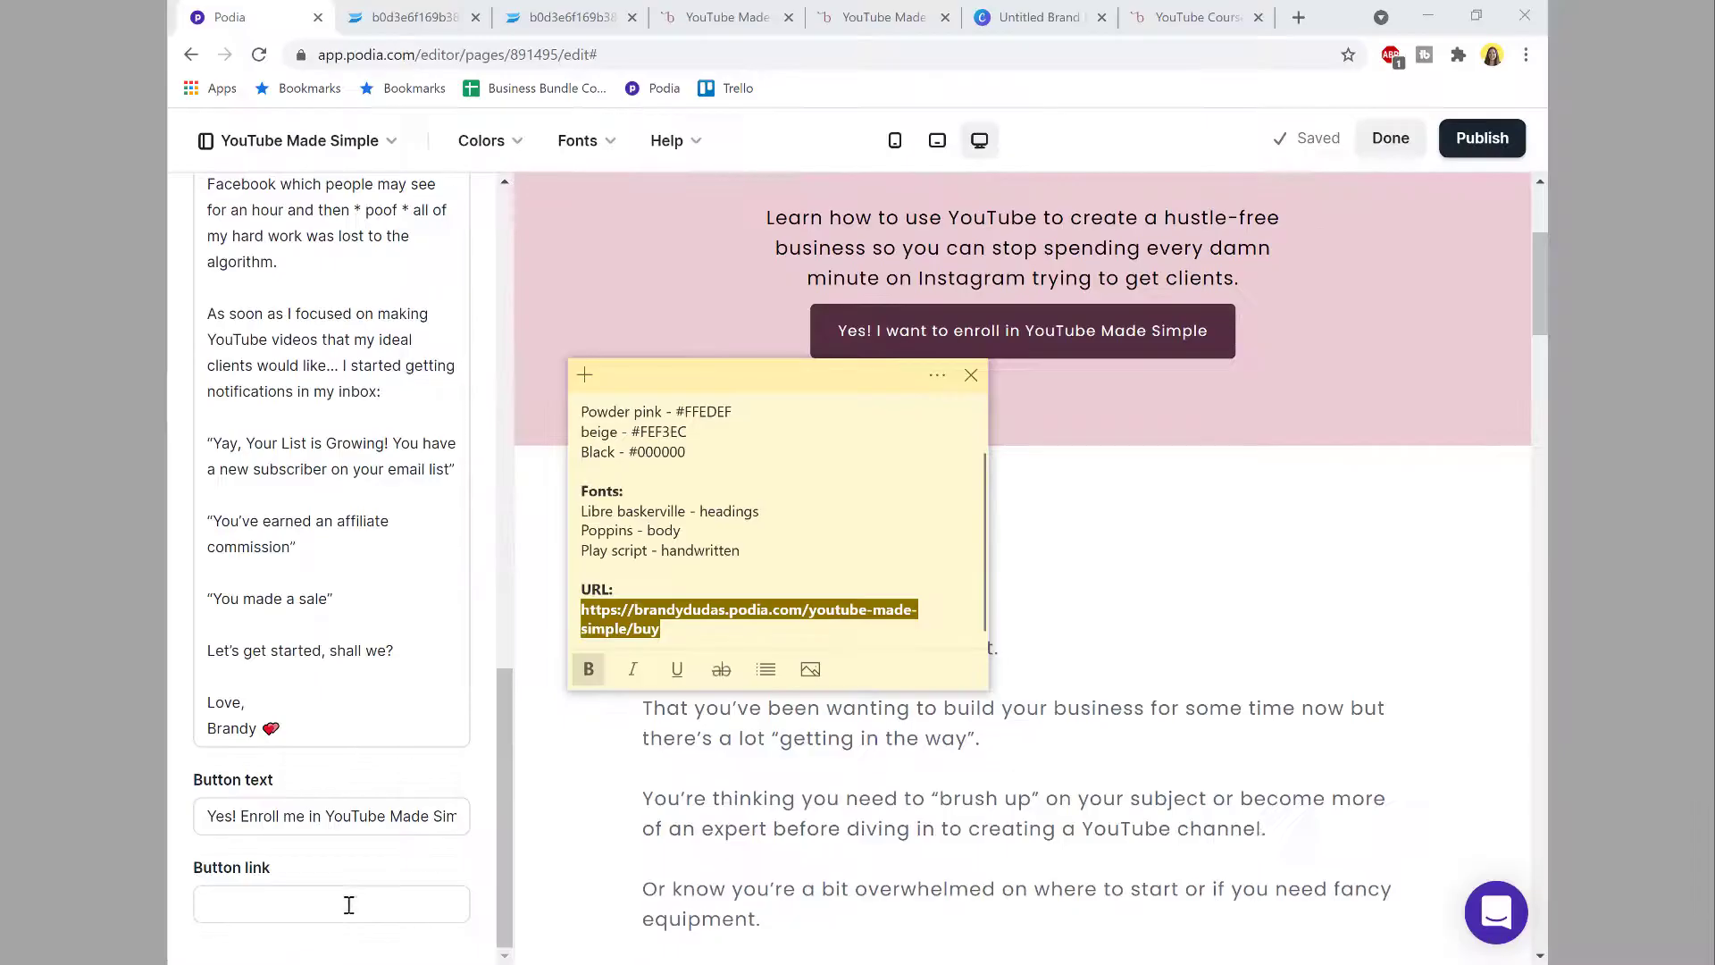
{"action": "left_click", "coordinate": [349, 905]}
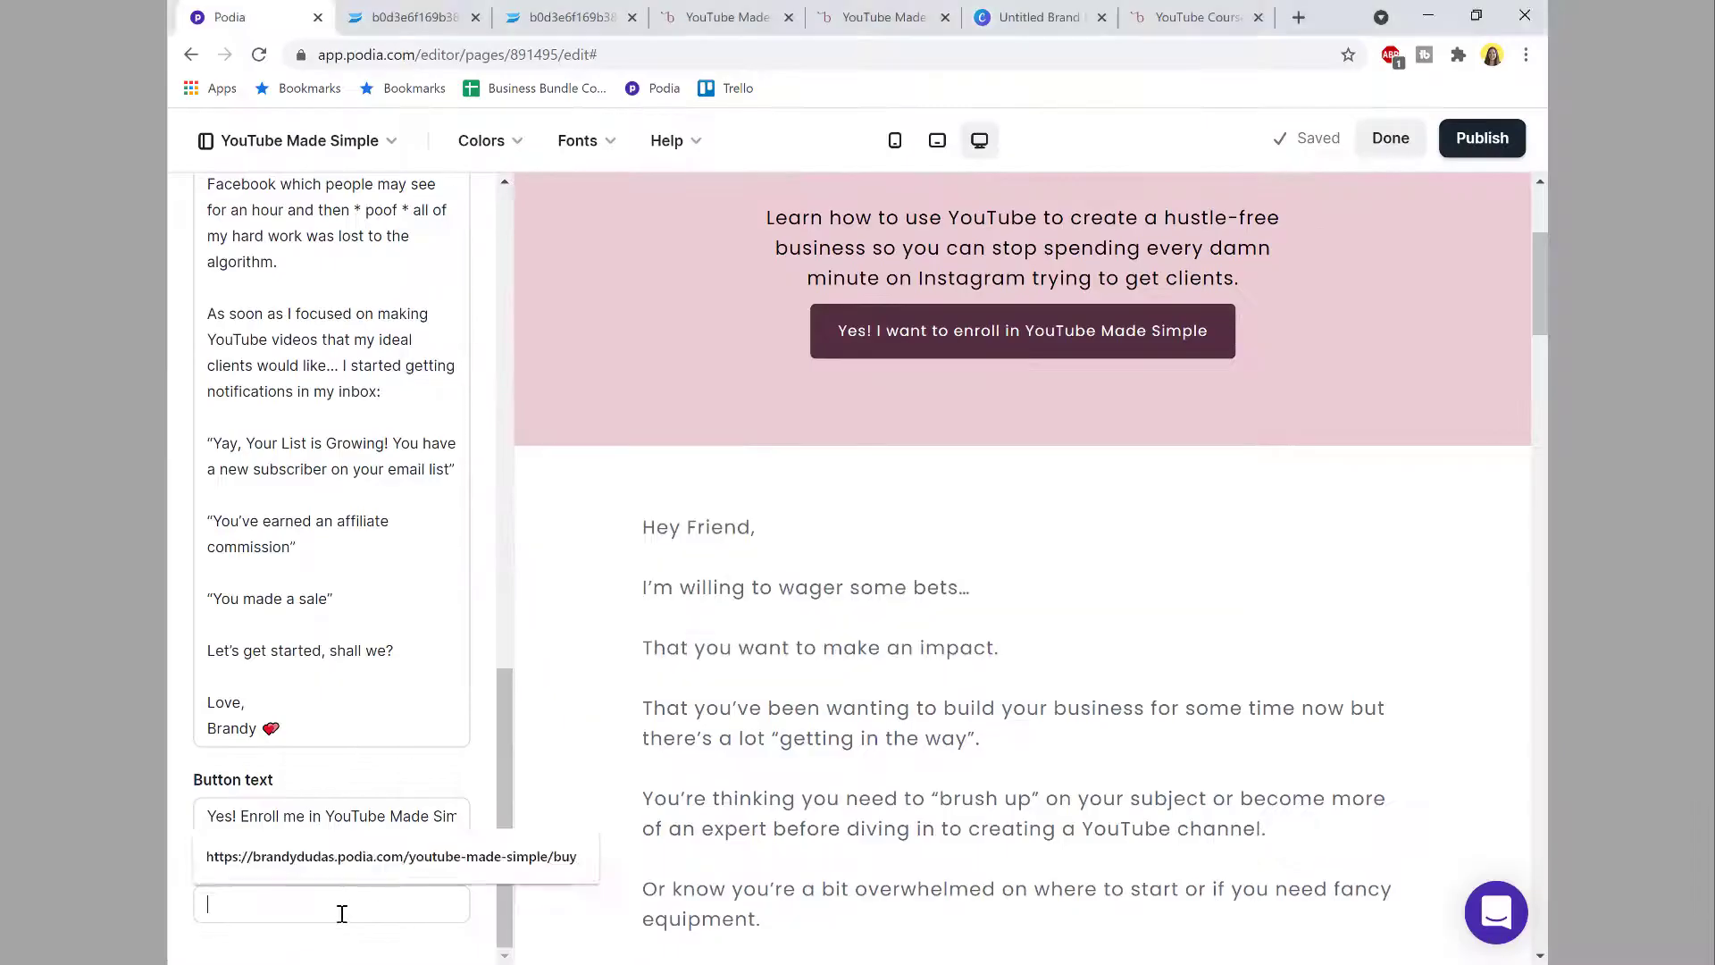
{"action": "type", "text": "https://brandydudas.podia.com/youtube-made-simple/buy"}
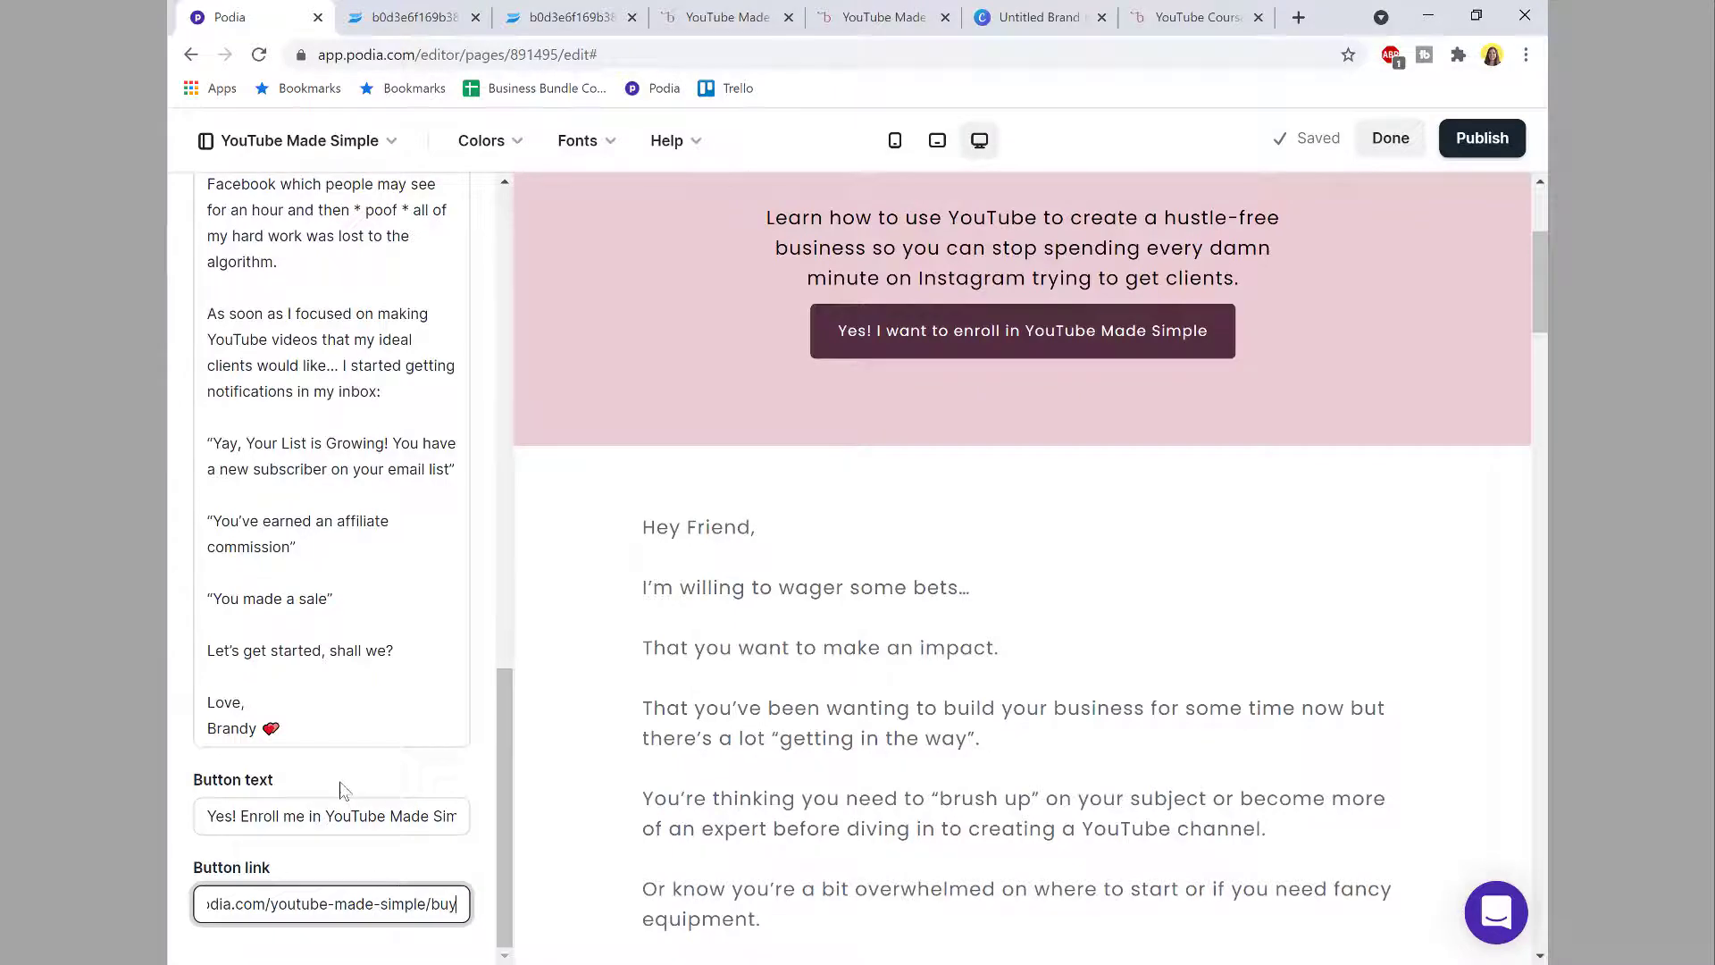
Step: Try the default color theme on the letter's Text section and review the letter and its enroll button
{"action": "scroll", "coordinate": [348, 685], "scroll_direction": "up", "scroll_amount": 8}
{"action": "scroll", "coordinate": [748, 628], "scroll_direction": "down", "scroll_amount": 15}
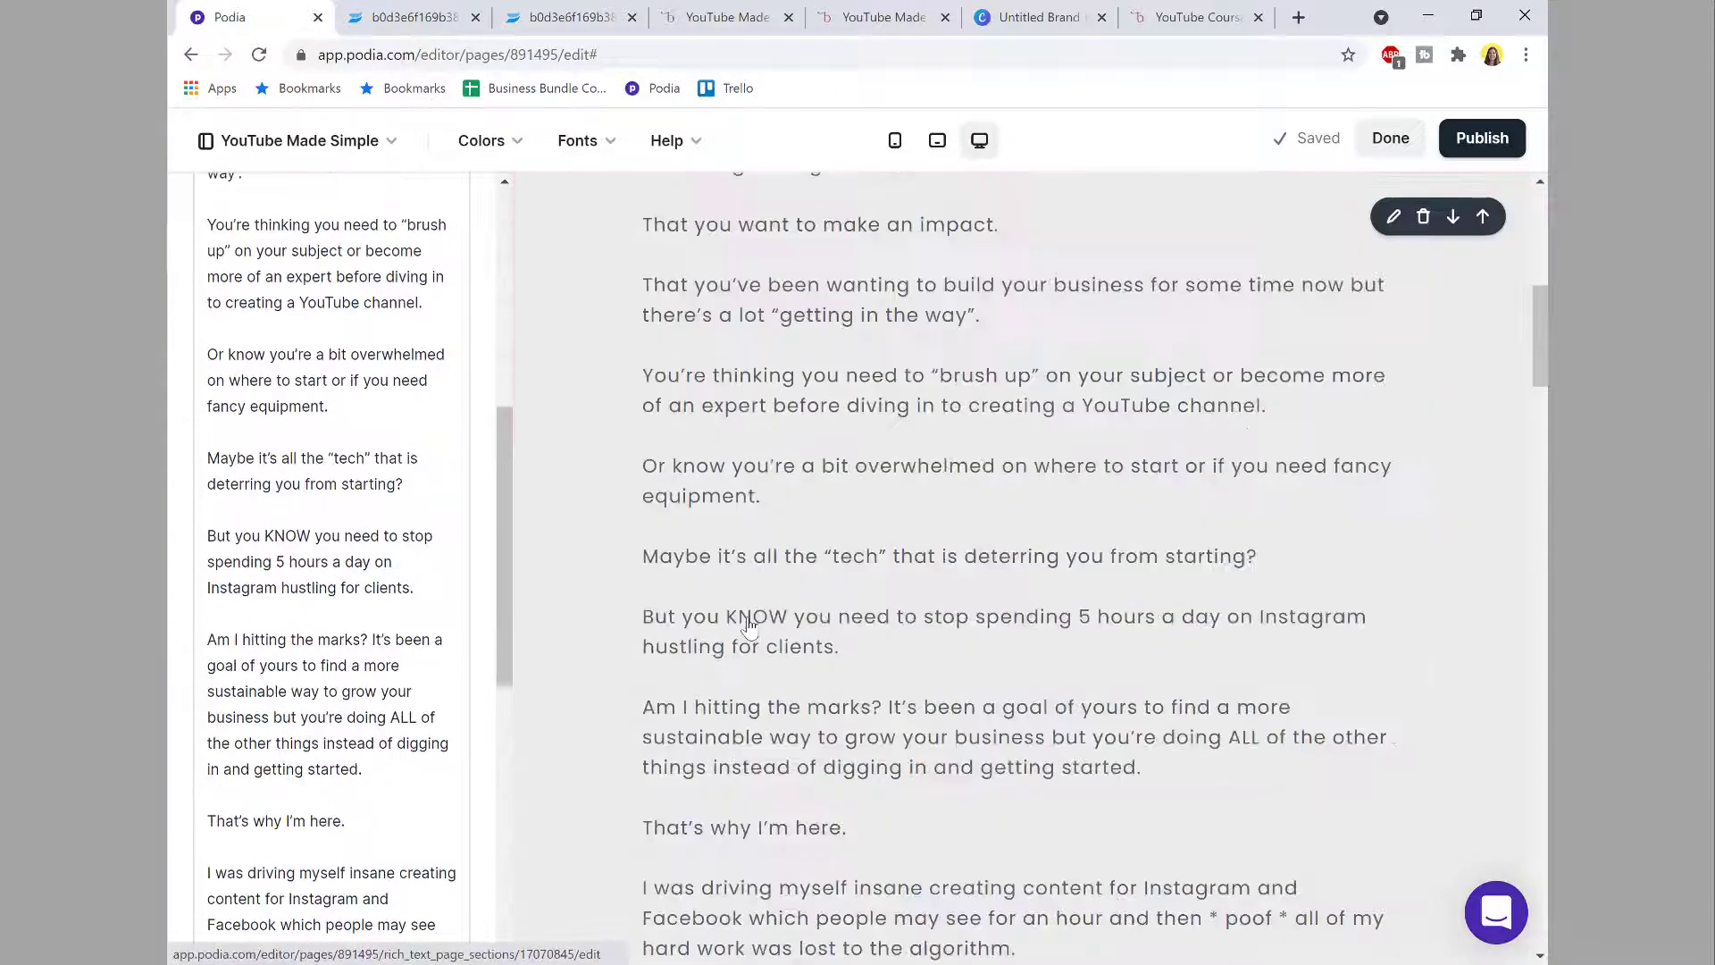
{"action": "scroll", "coordinate": [749, 628], "scroll_direction": "down", "scroll_amount": 2}
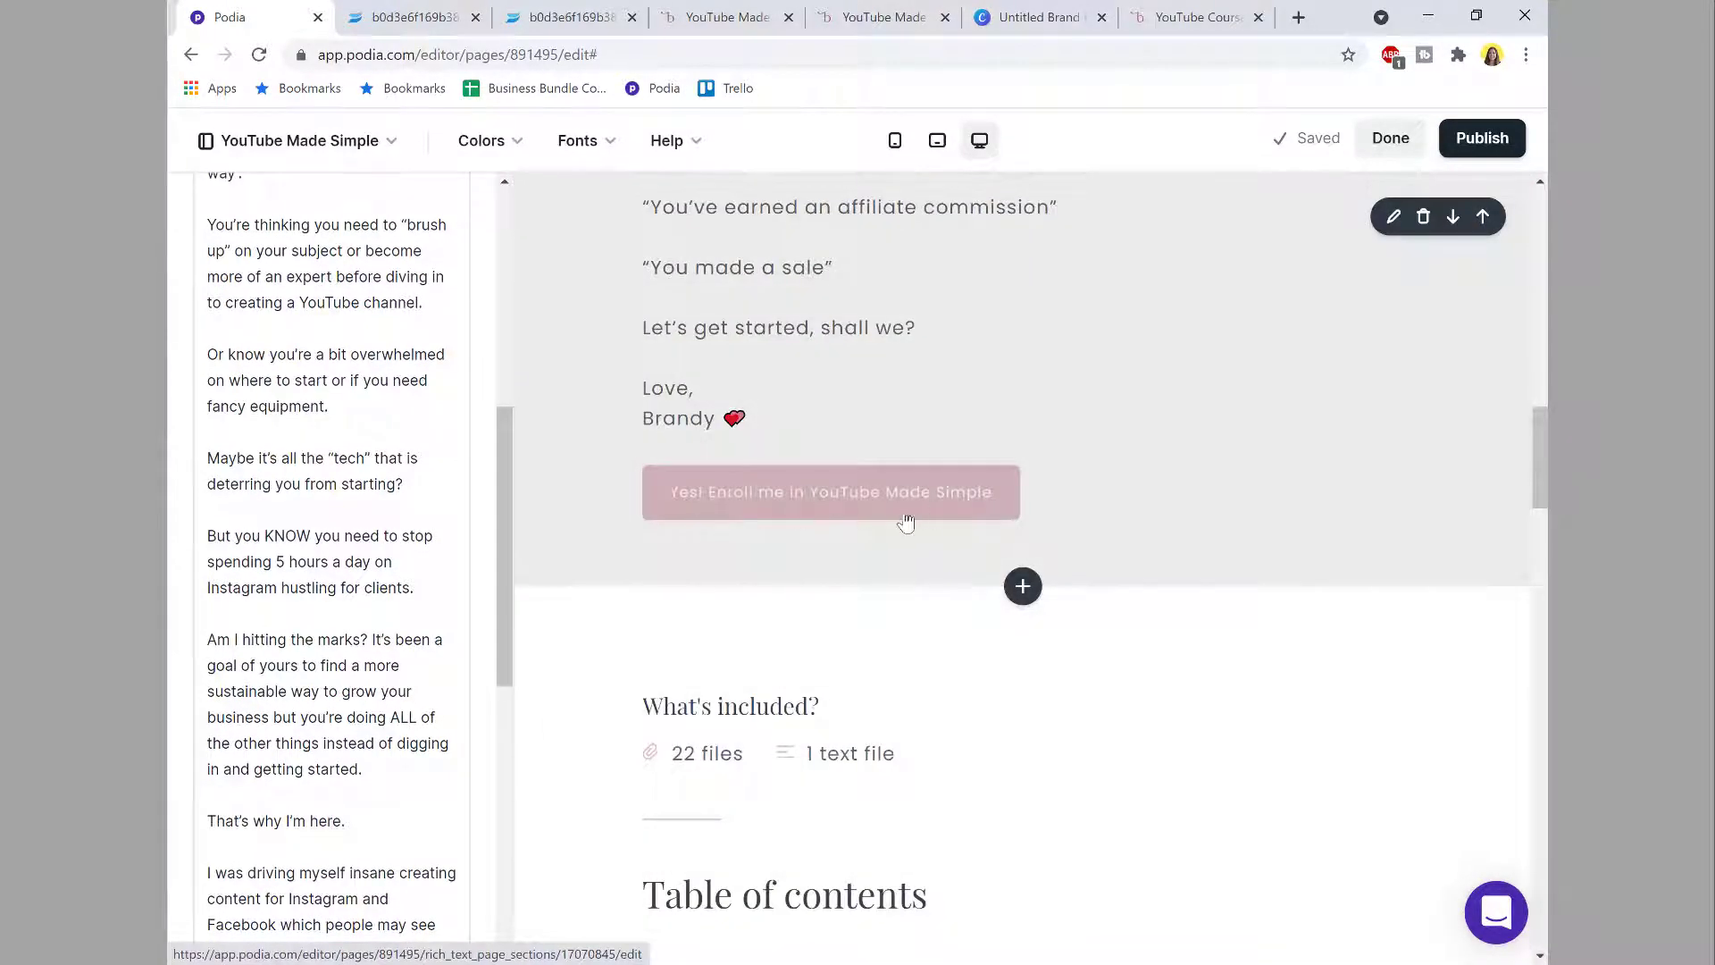
{"action": "scroll", "coordinate": [282, 511], "scroll_direction": "up", "scroll_amount": 7}
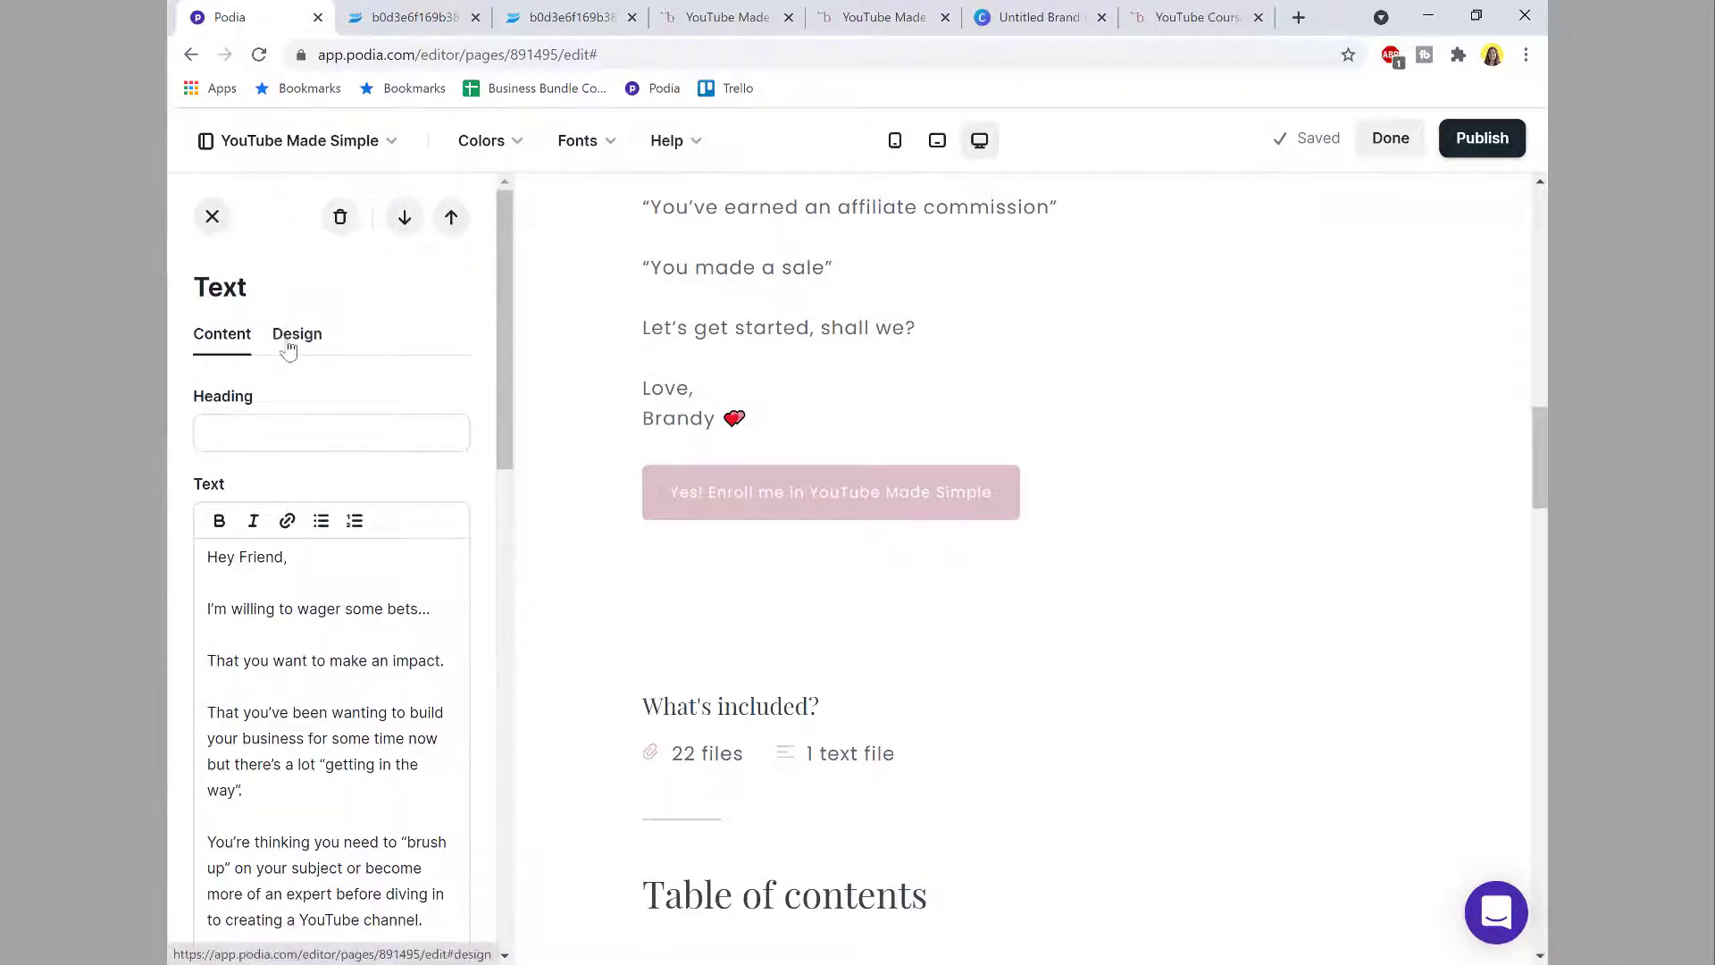
{"action": "left_click", "coordinate": [288, 348]}
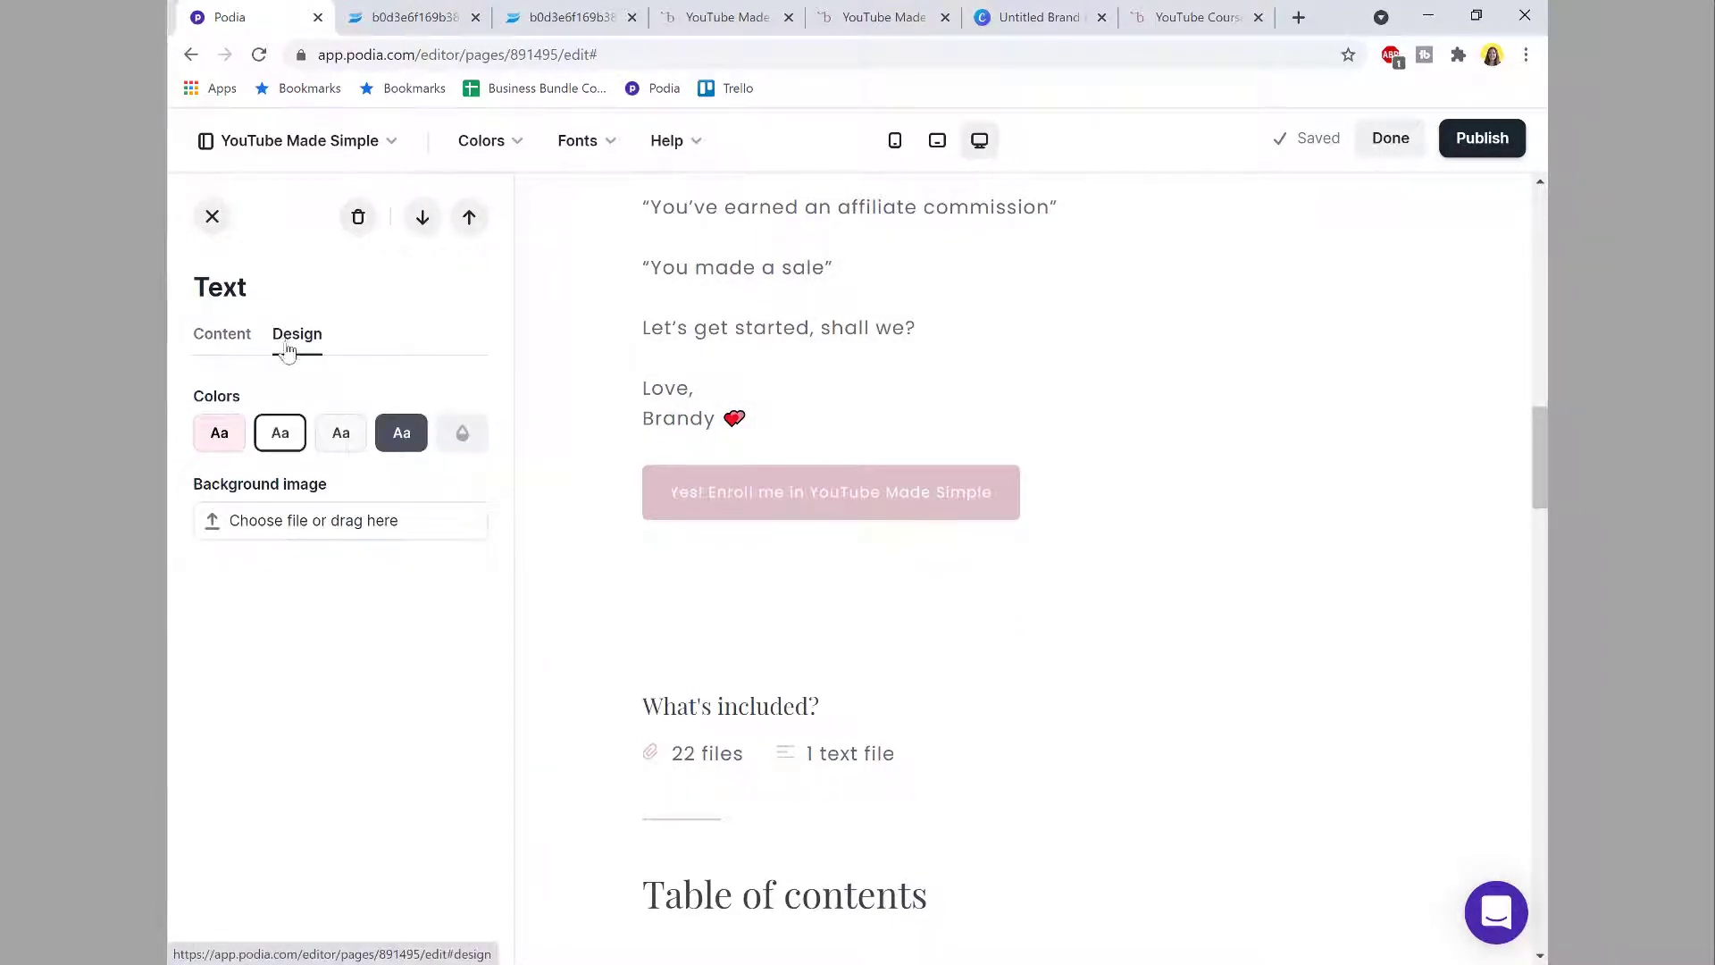
{"action": "left_click", "coordinate": [222, 441]}
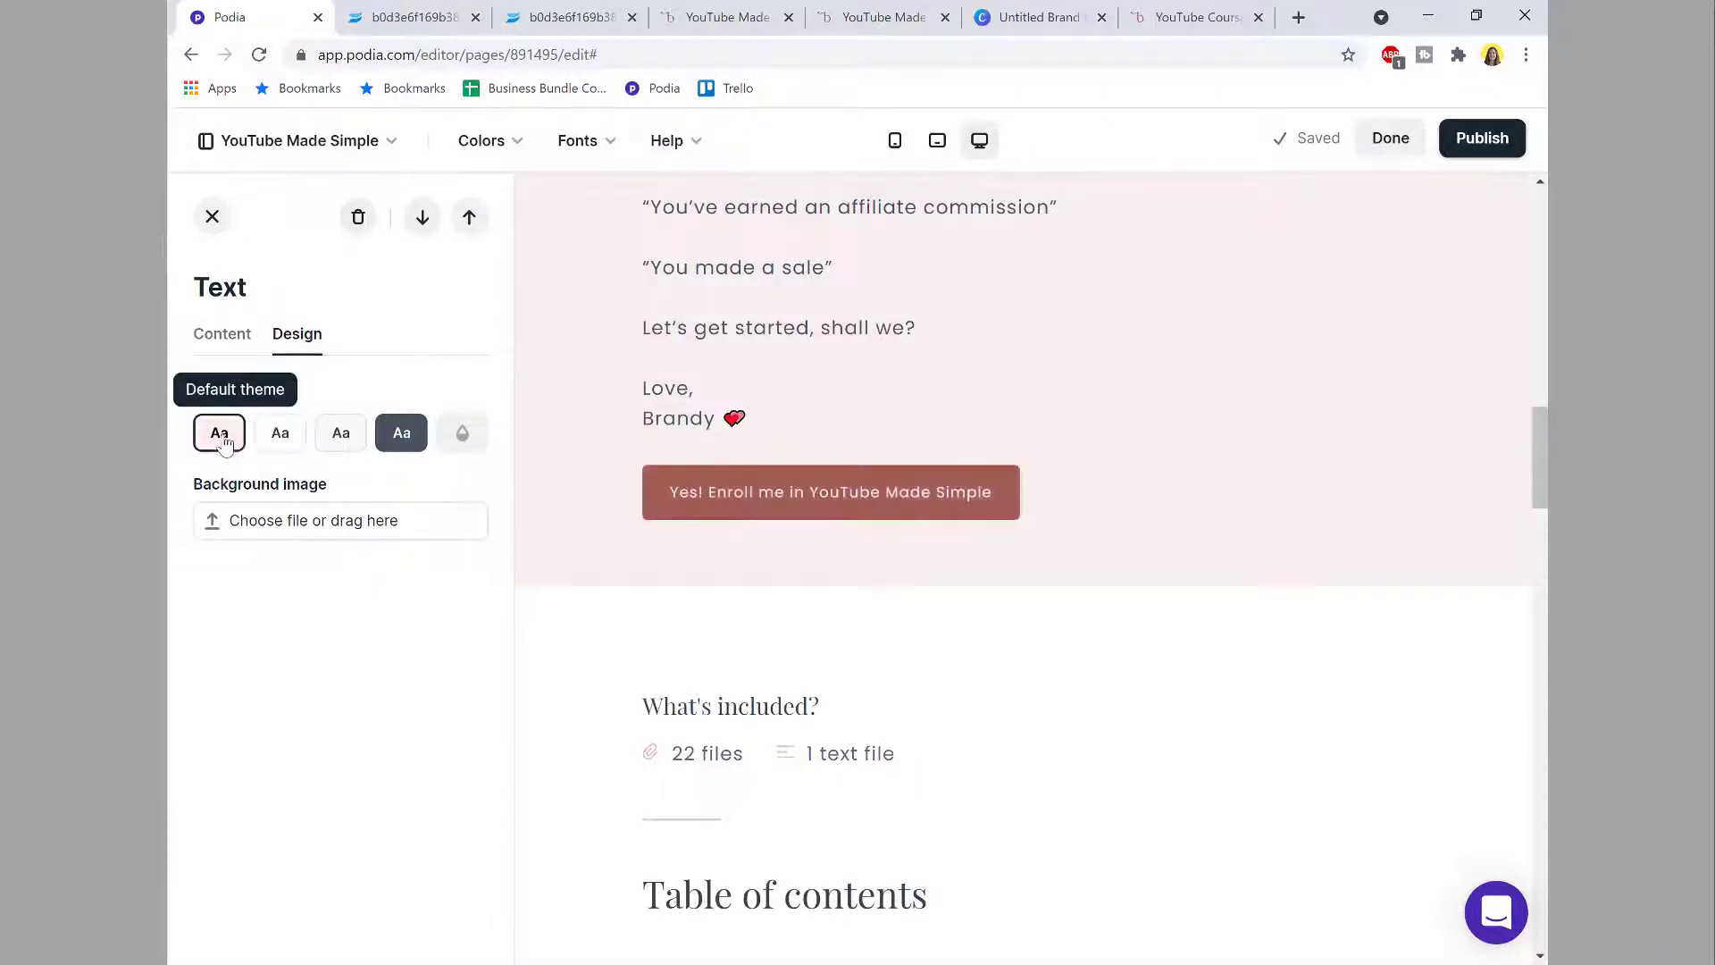
{"action": "scroll", "coordinate": [700, 442], "scroll_direction": "up", "scroll_amount": 10}
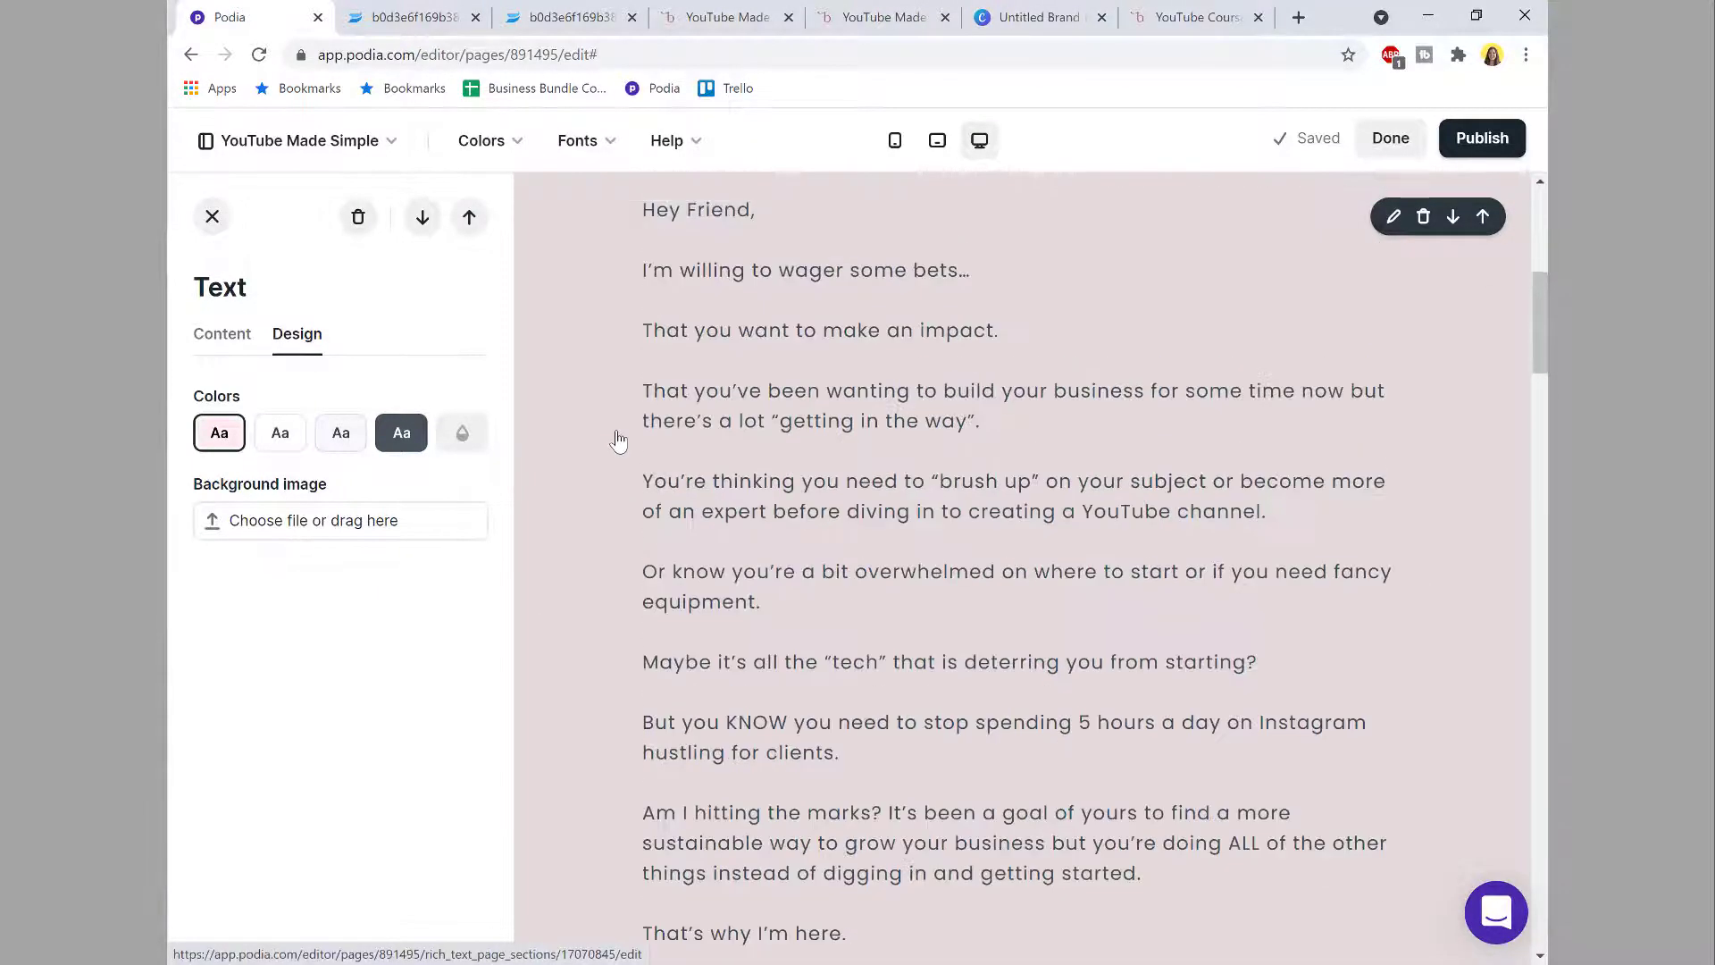
{"action": "scroll", "coordinate": [559, 425], "scroll_direction": "down", "scroll_amount": 12}
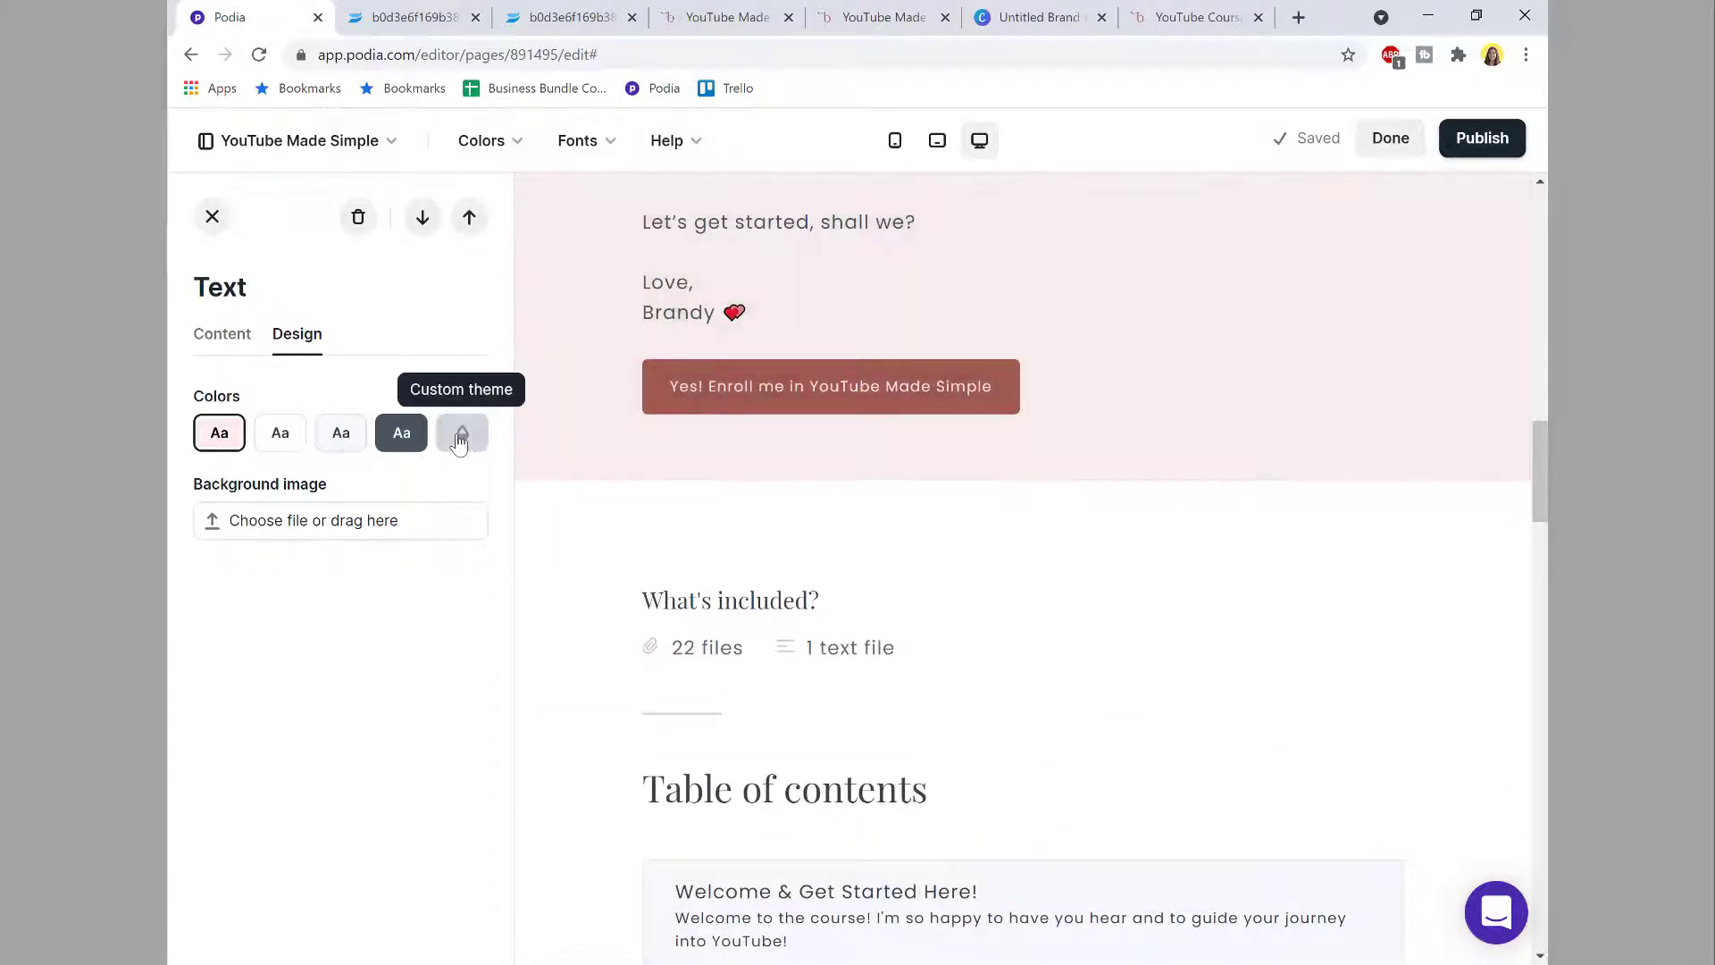
Step: Switch the Text section to the custom color theme and copy the Rose color code ECCCD4 from the sticky note
{"action": "left_click", "coordinate": [459, 438]}
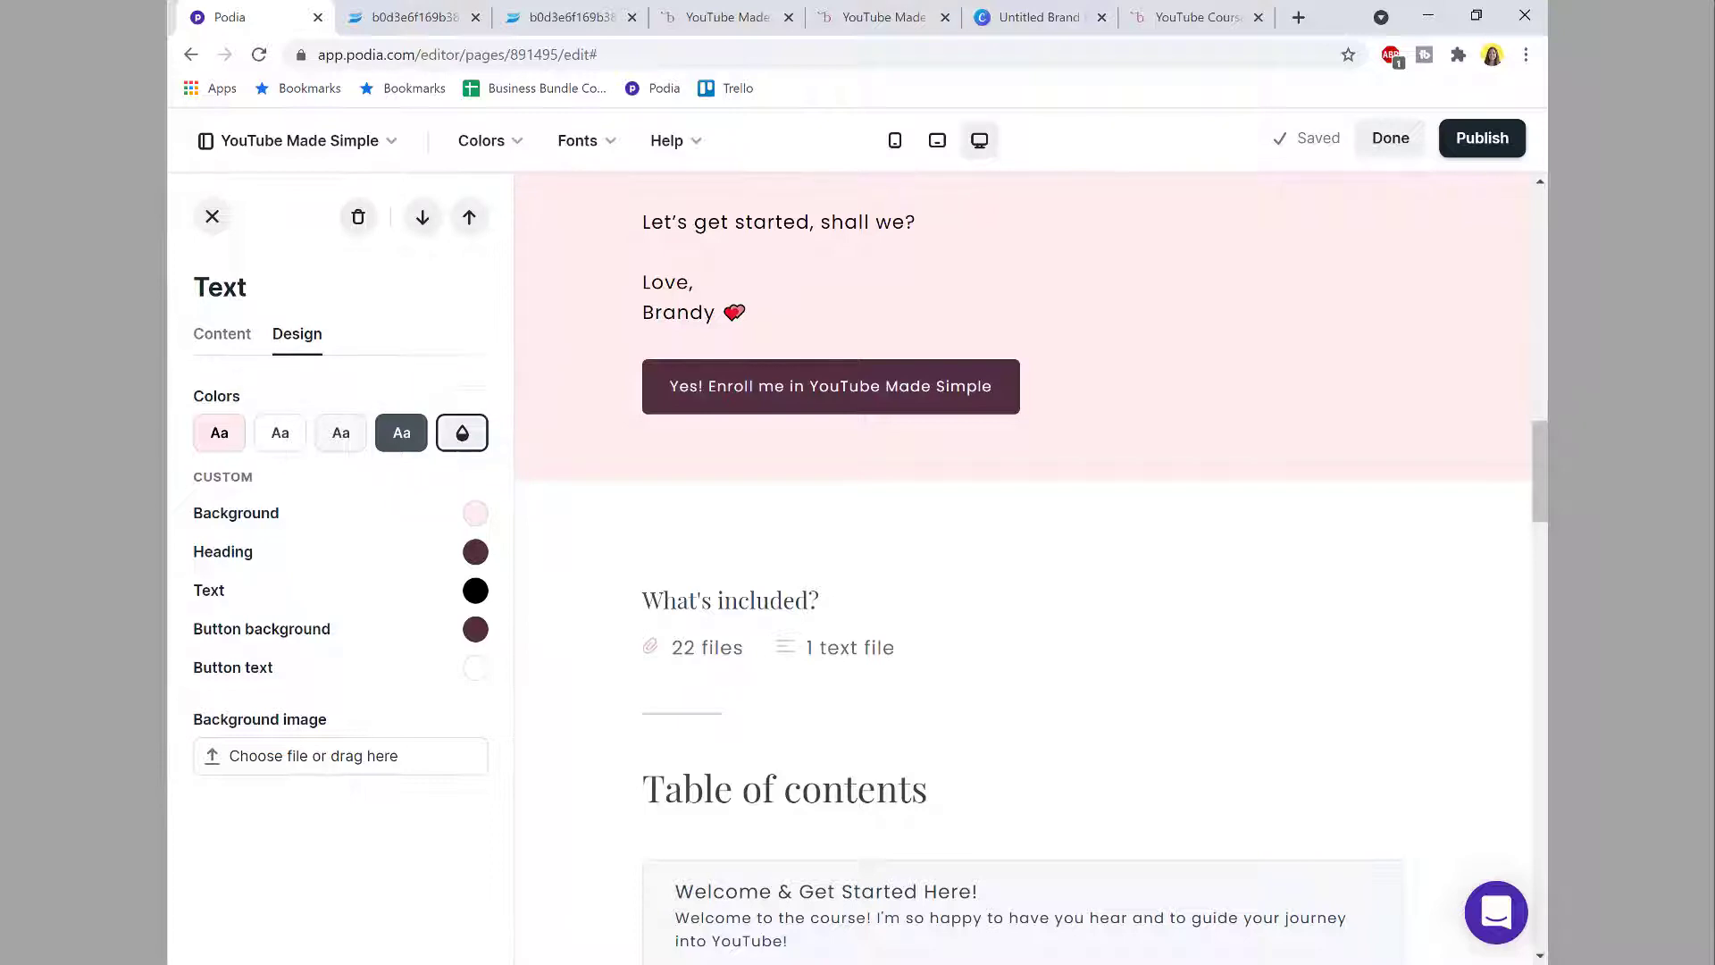
{"action": "left_click", "coordinate": [184, 411]}
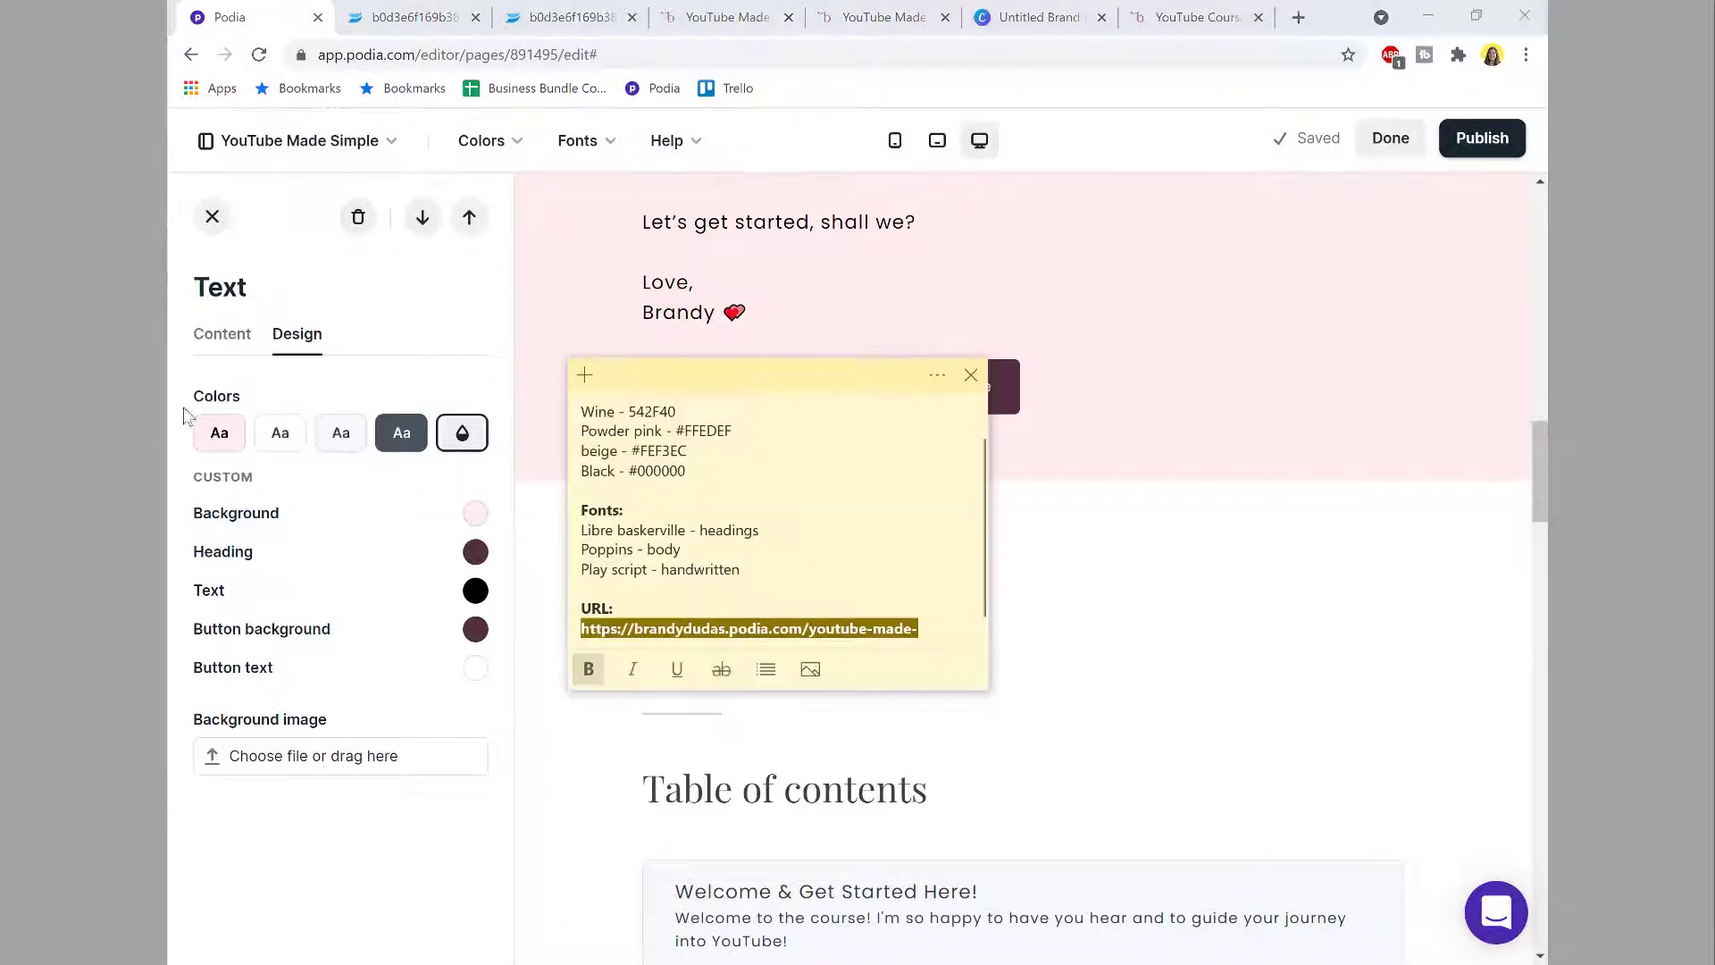
{"action": "left_click", "coordinate": [699, 412]}
{"action": "scroll", "coordinate": [696, 420], "scroll_direction": "up", "scroll_amount": 1}
{"action": "double_click", "coordinate": [639, 432]}
{"action": "key", "text": "ctrl+c"}
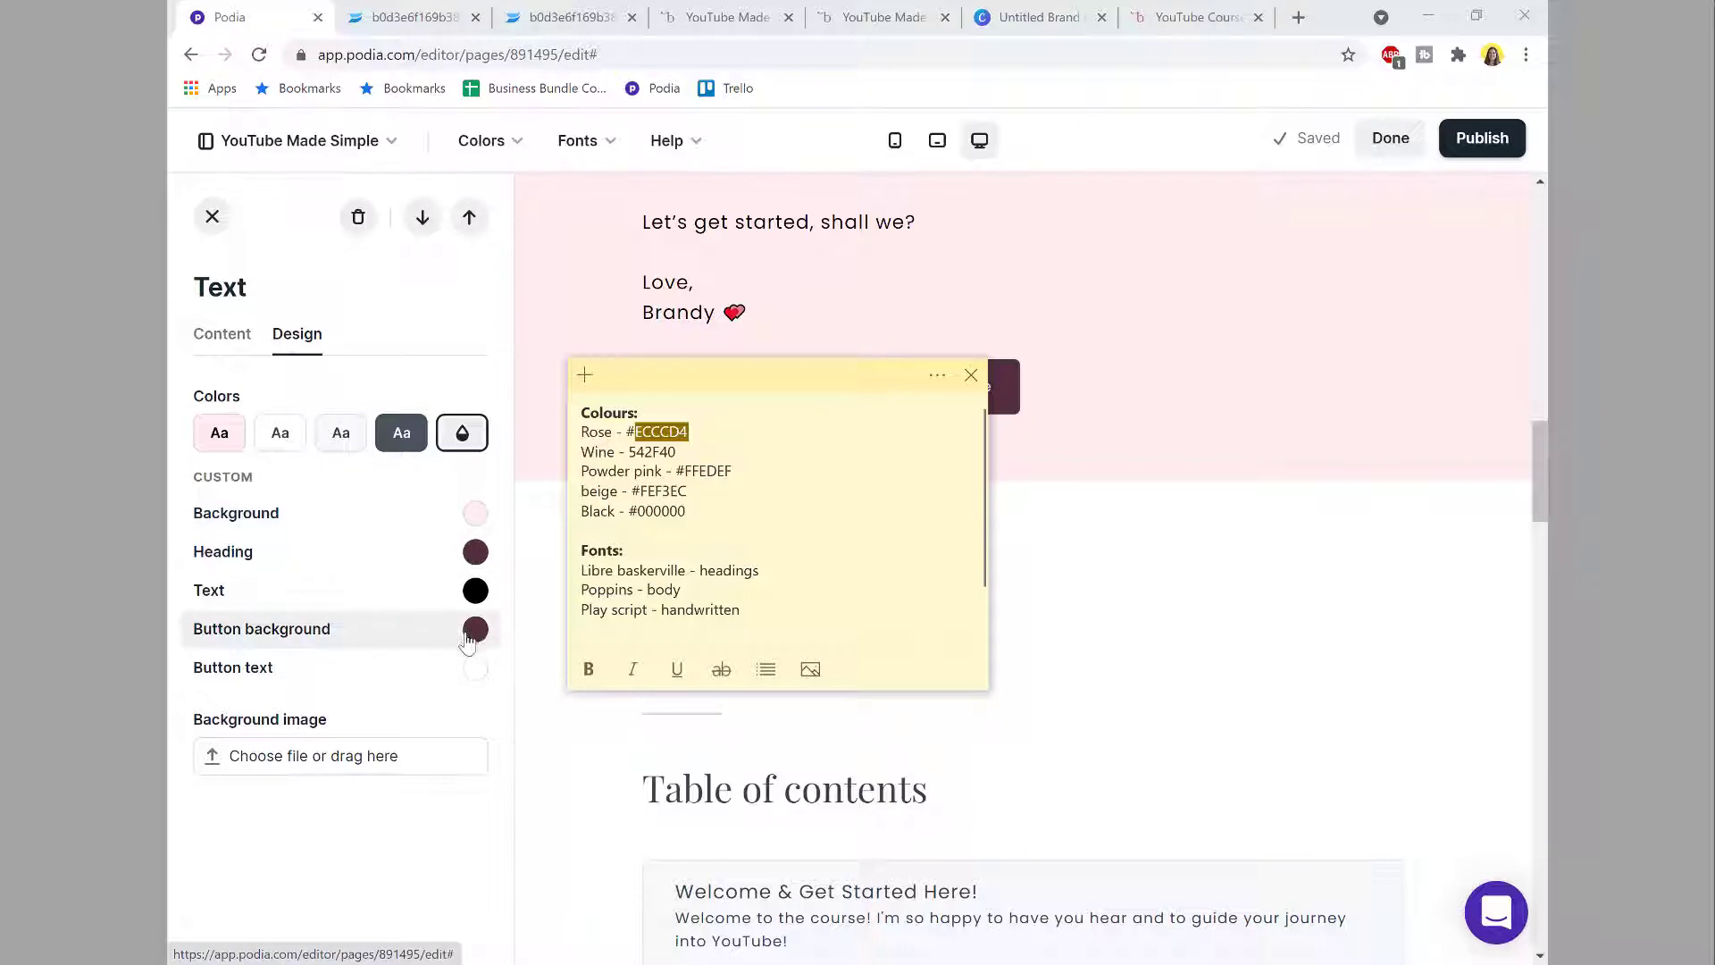
Step: Set the Text section's button background color to ECCCD4
{"action": "left_click", "coordinate": [475, 629]}
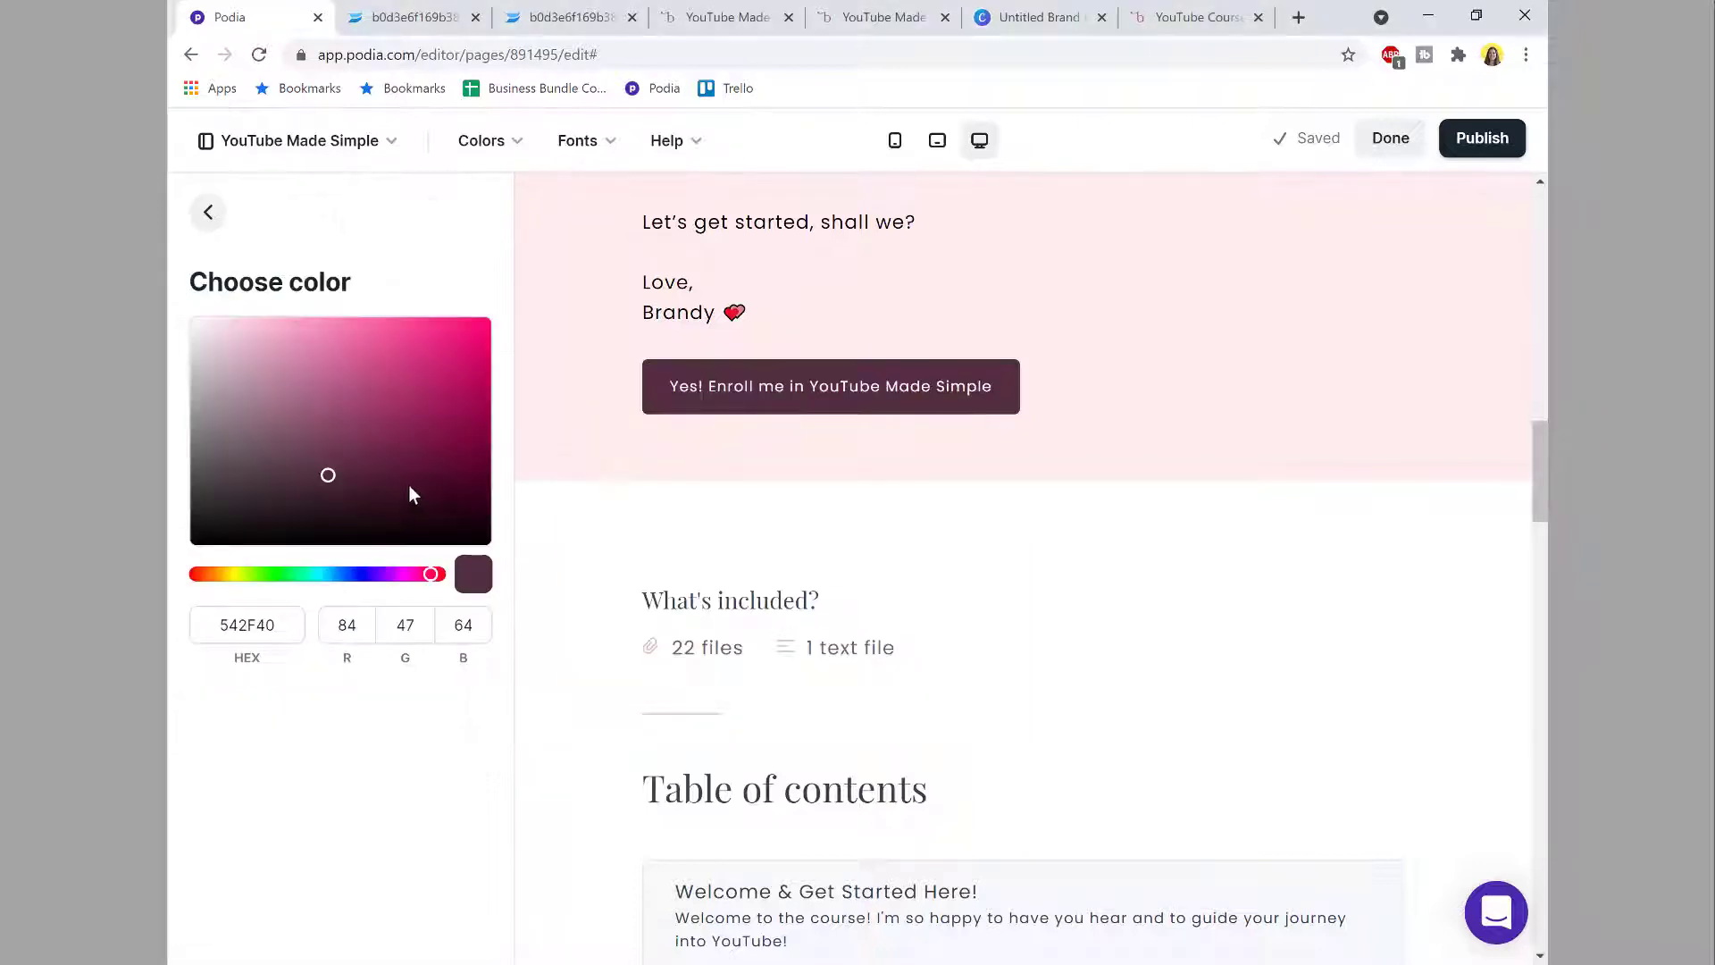
{"action": "left_click", "coordinate": [242, 620]}
{"action": "left_click_drag", "start_coordinate": [283, 620], "coordinate": [191, 620]}
{"action": "key", "text": "ctrl+v"}
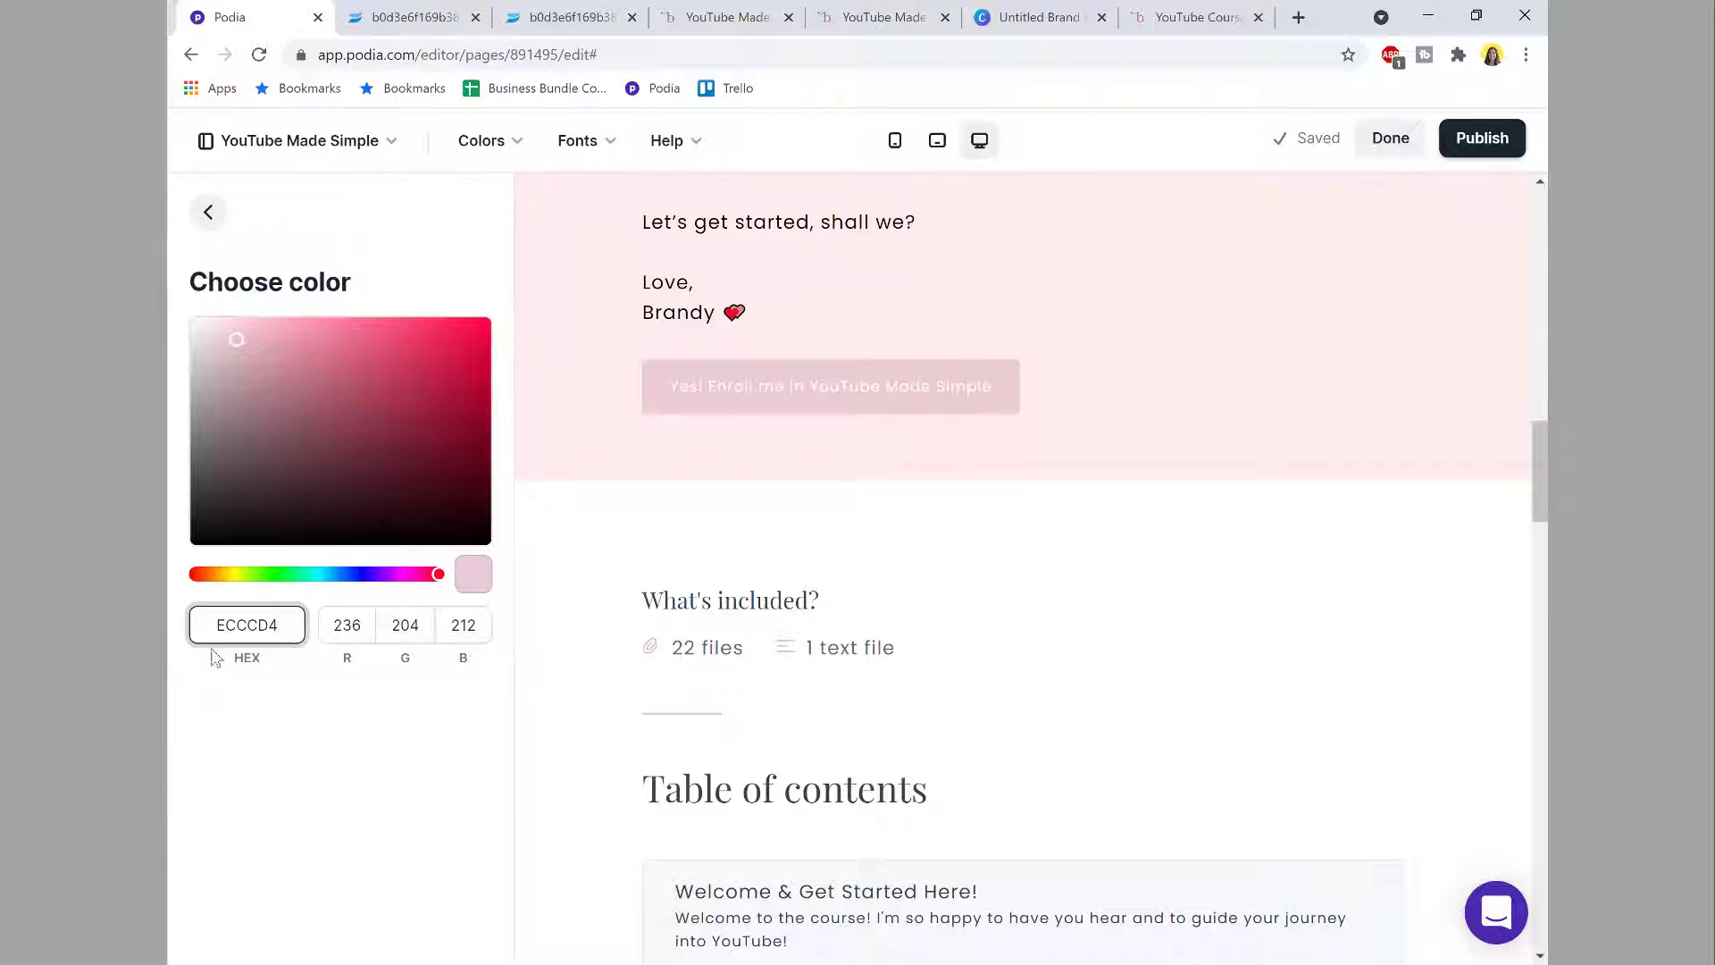
{"action": "left_click", "coordinate": [213, 223]}
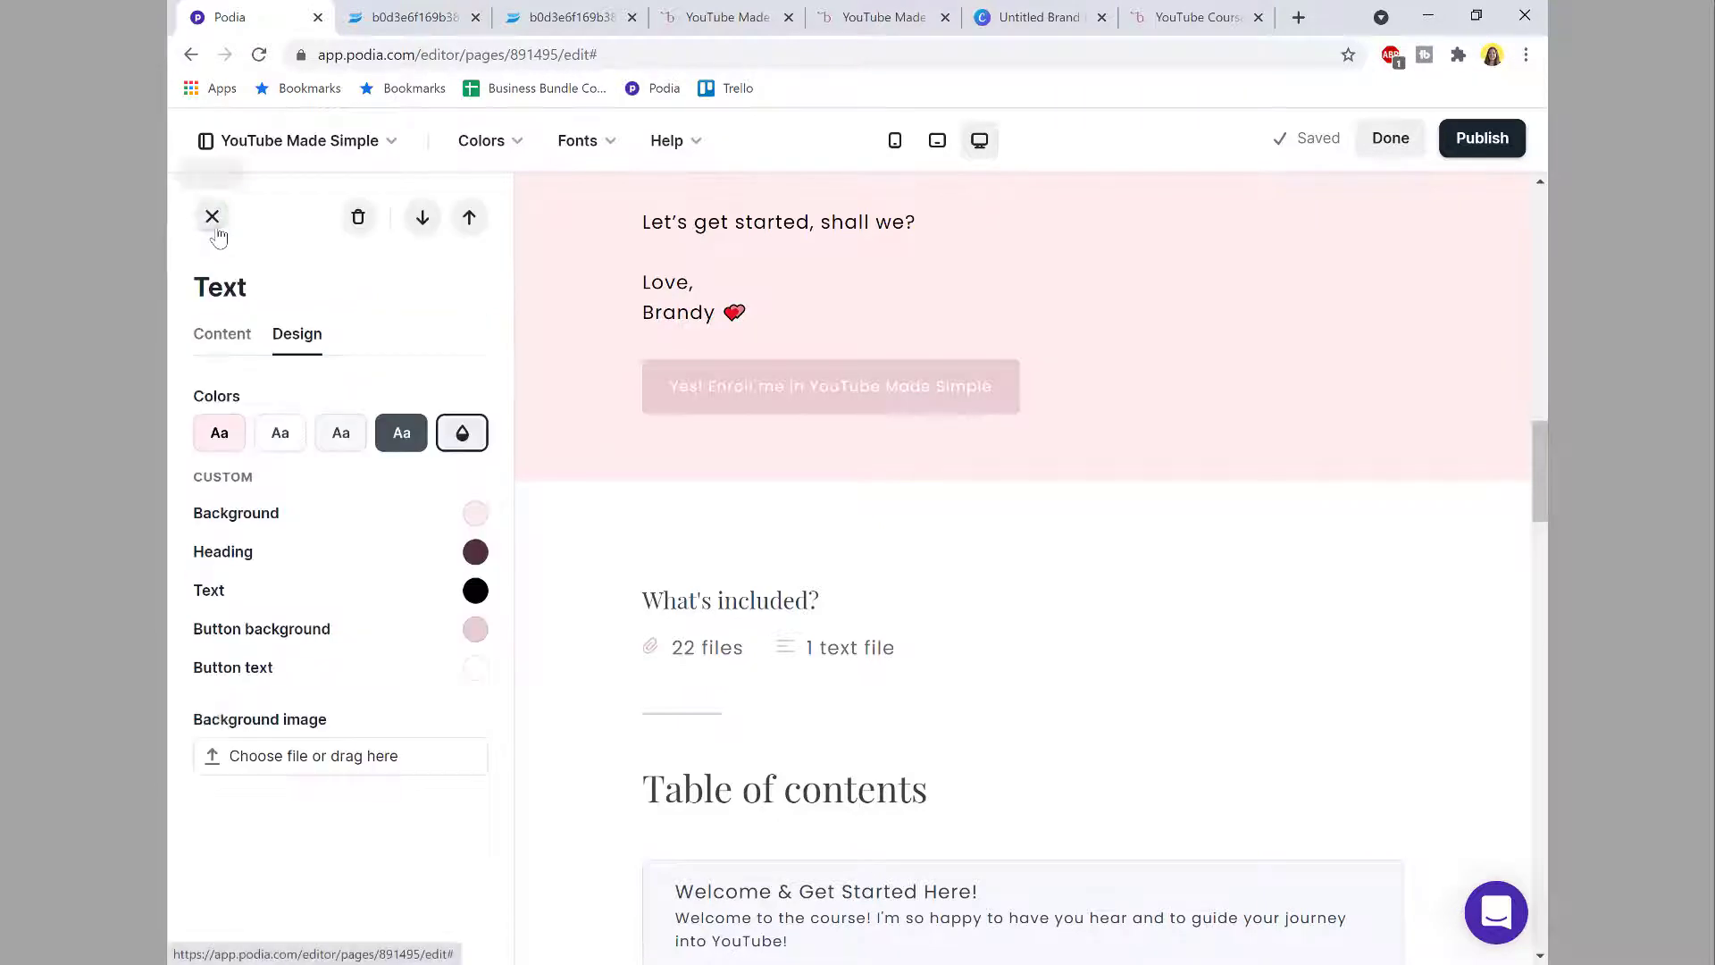
Step: Copy the Wine color code from the sticky note, set the letter section's button background to 542F40 and close the section
{"action": "key", "text": "alt+Tab"}
{"action": "left_click_drag", "start_coordinate": [679, 452], "coordinate": [633, 451]}
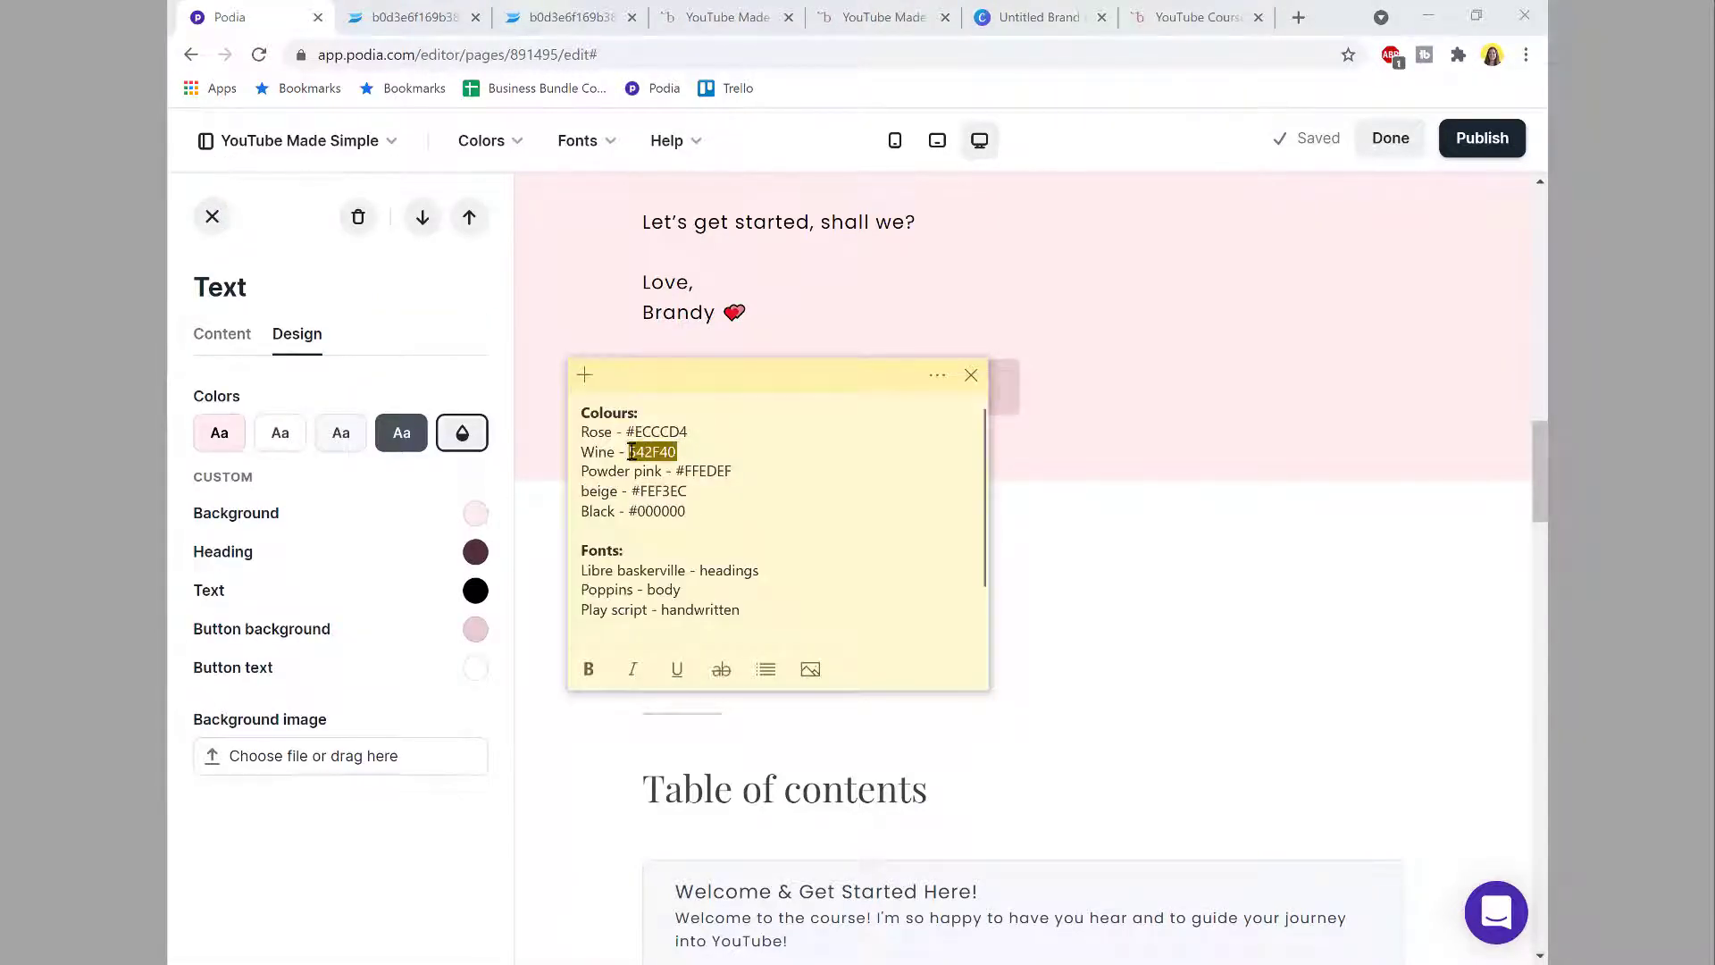
{"action": "left_click", "coordinate": [393, 636]}
{"action": "left_click_drag", "start_coordinate": [284, 625], "coordinate": [194, 614]}
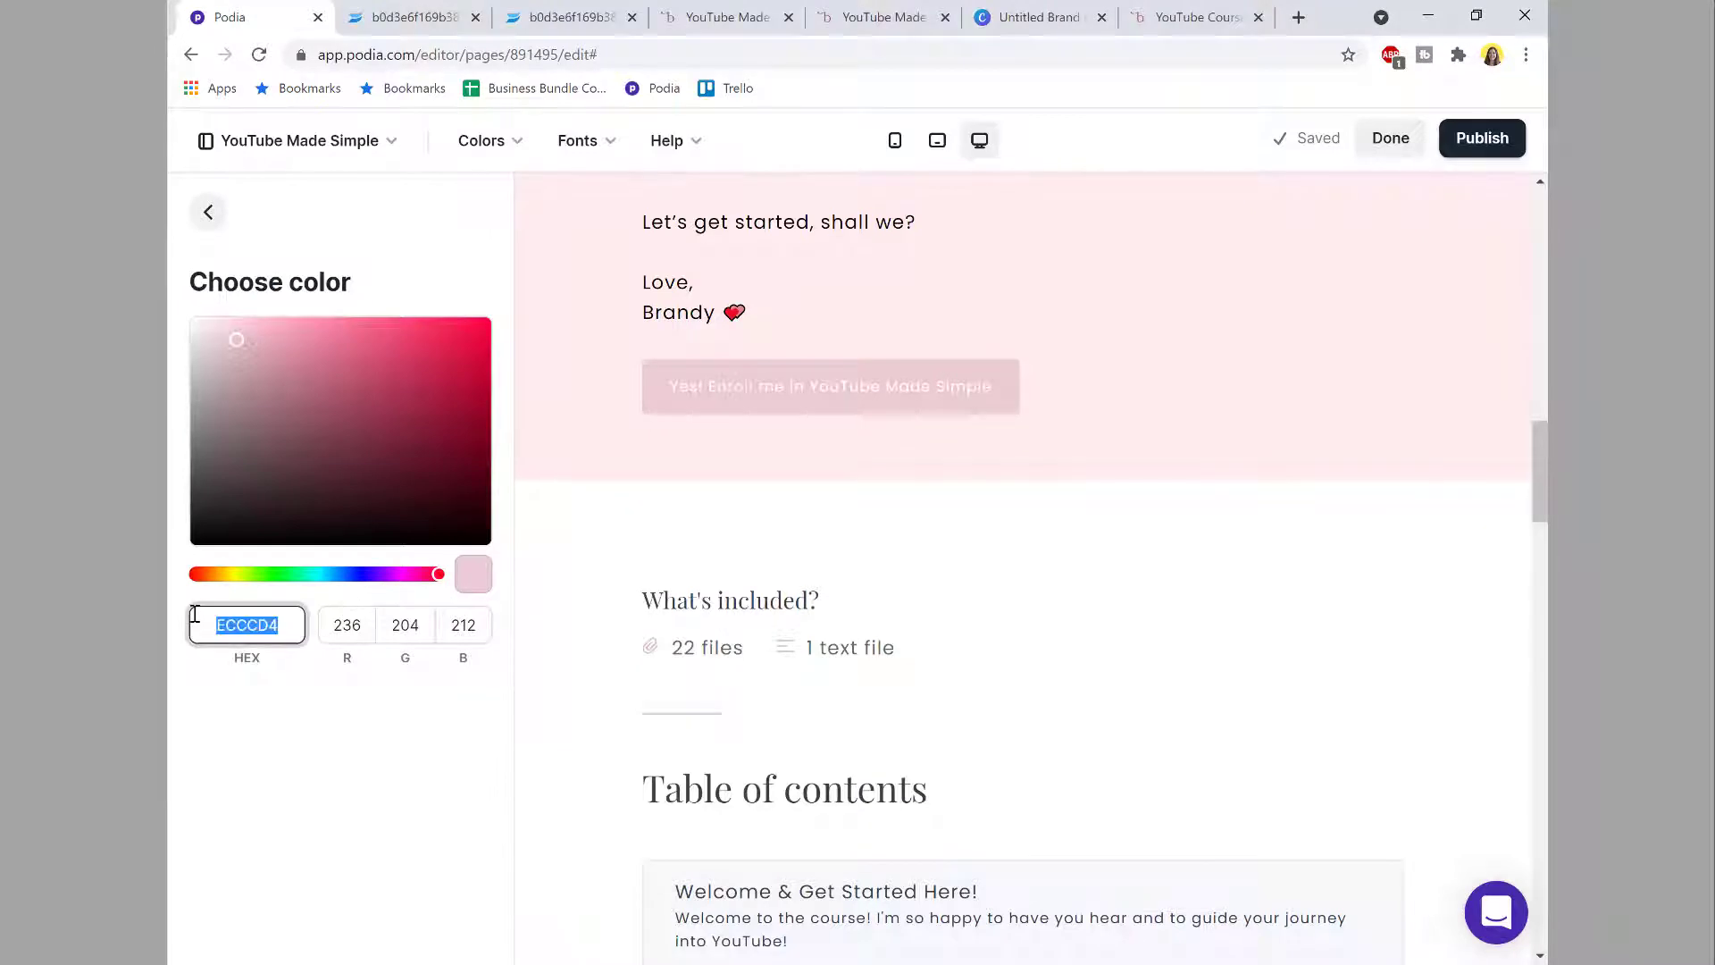
{"action": "type", "text": "542F40"}
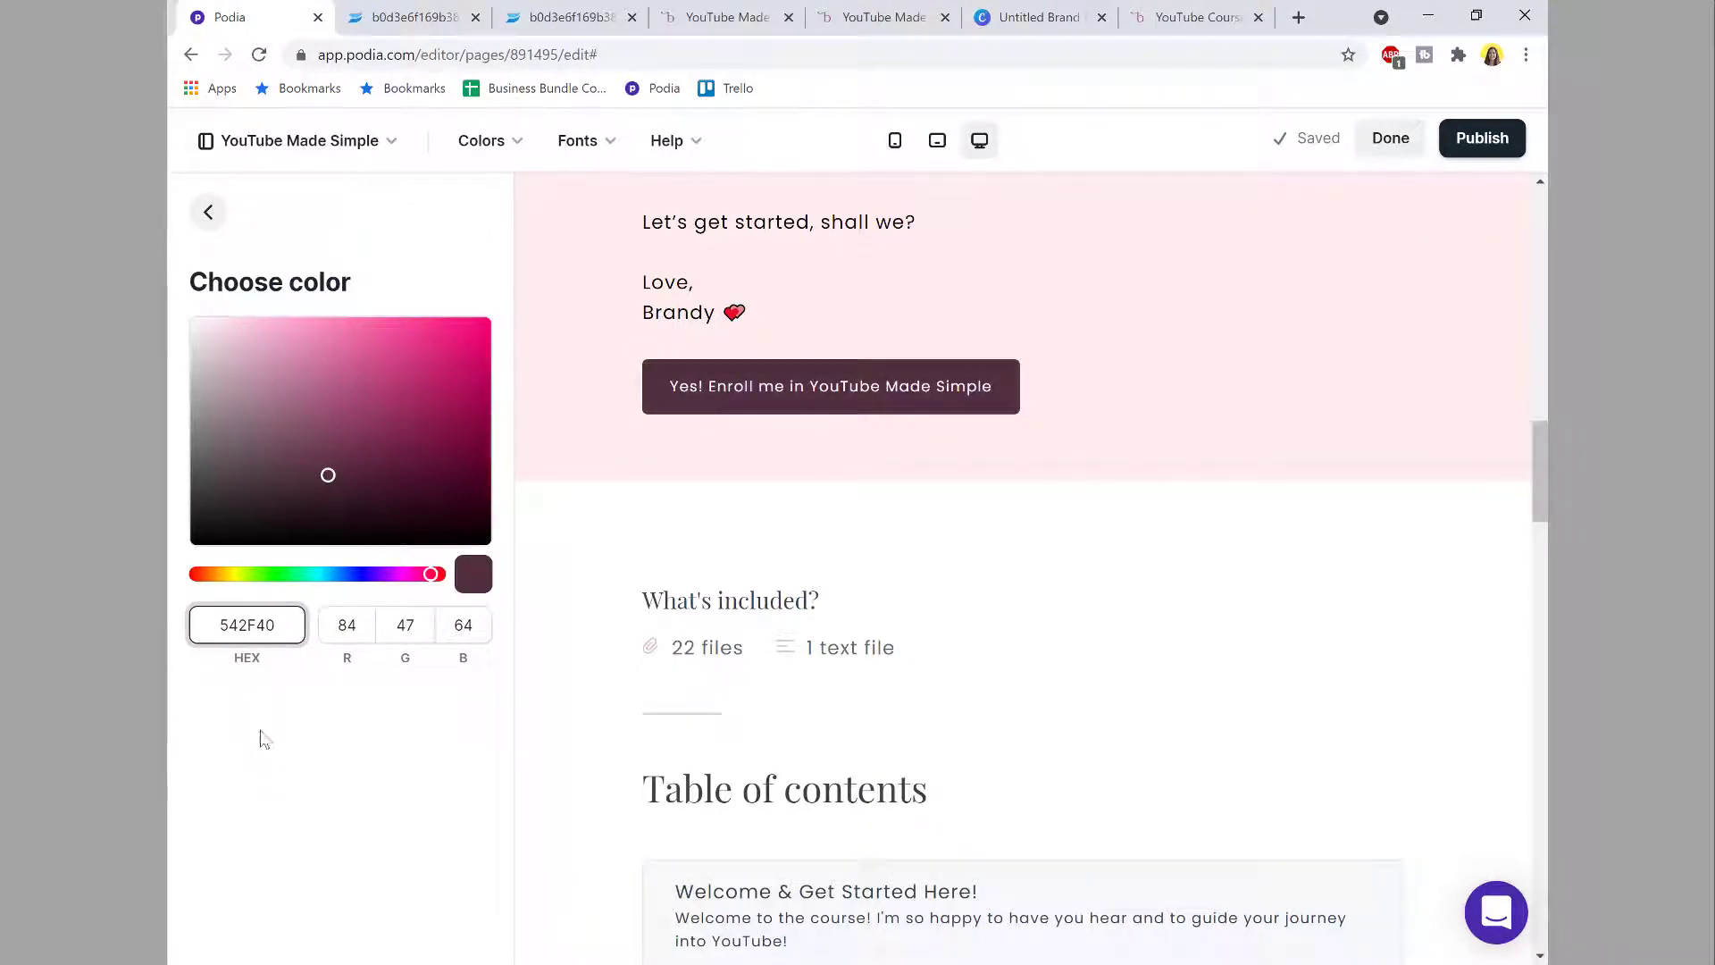
{"action": "scroll", "coordinate": [765, 623], "scroll_direction": "up", "scroll_amount": 2}
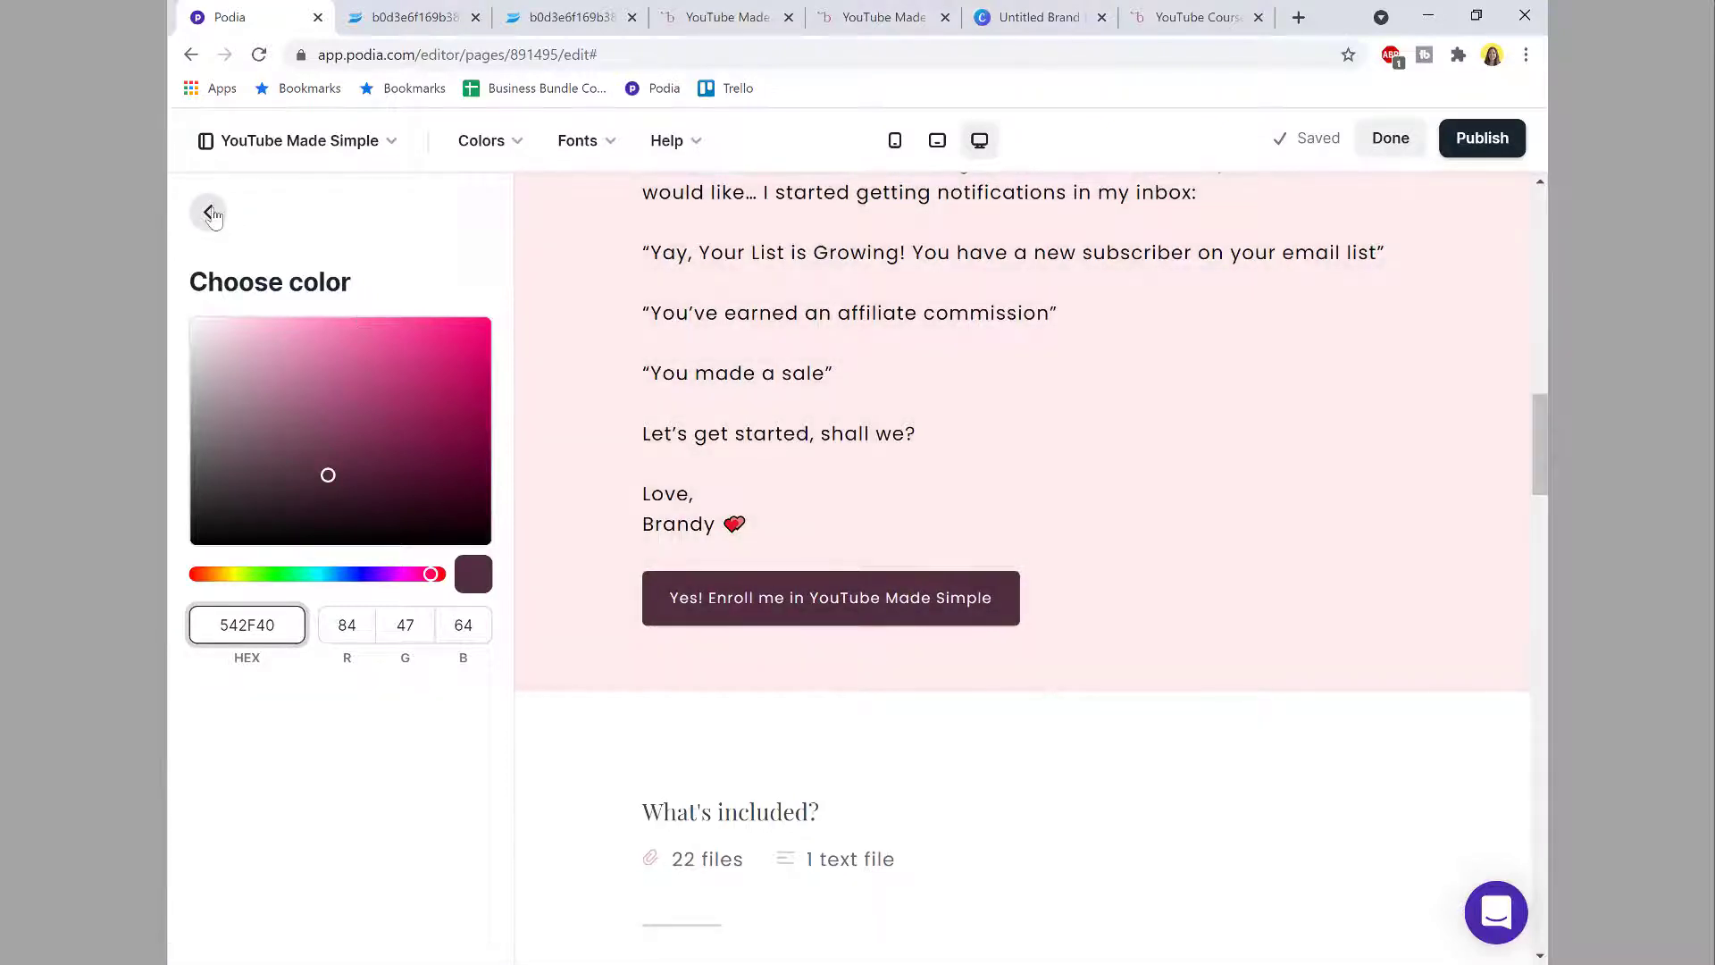
{"action": "left_click", "coordinate": [208, 211]}
{"action": "left_click", "coordinate": [212, 216]}
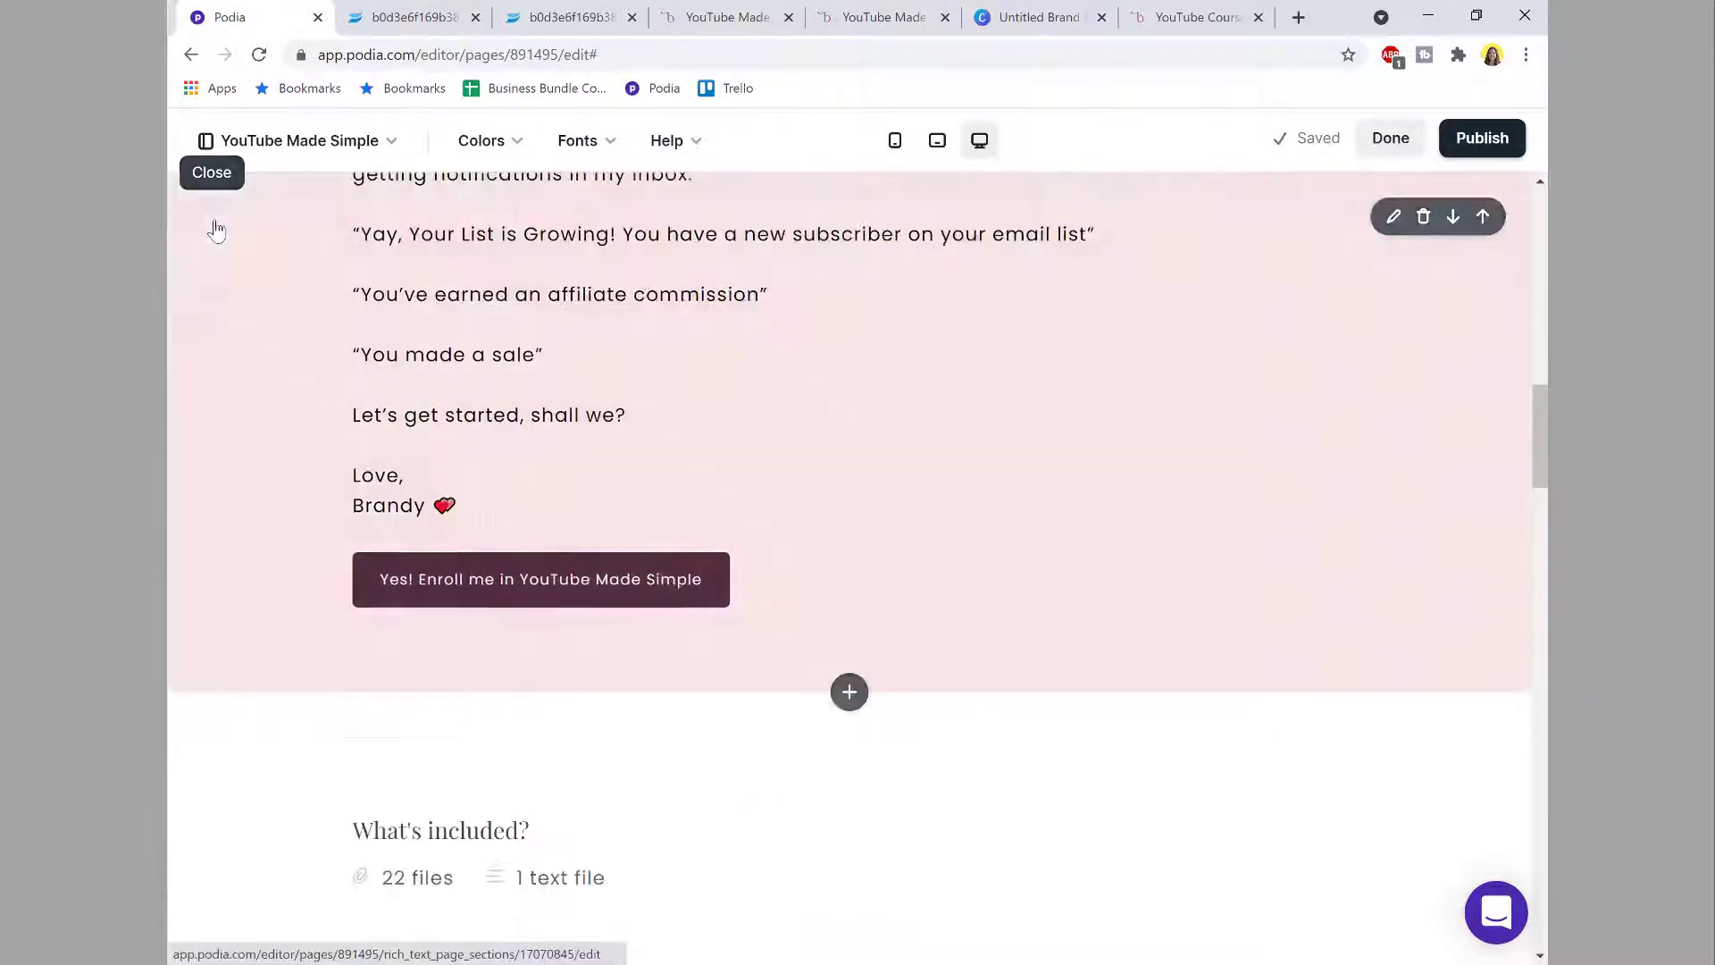
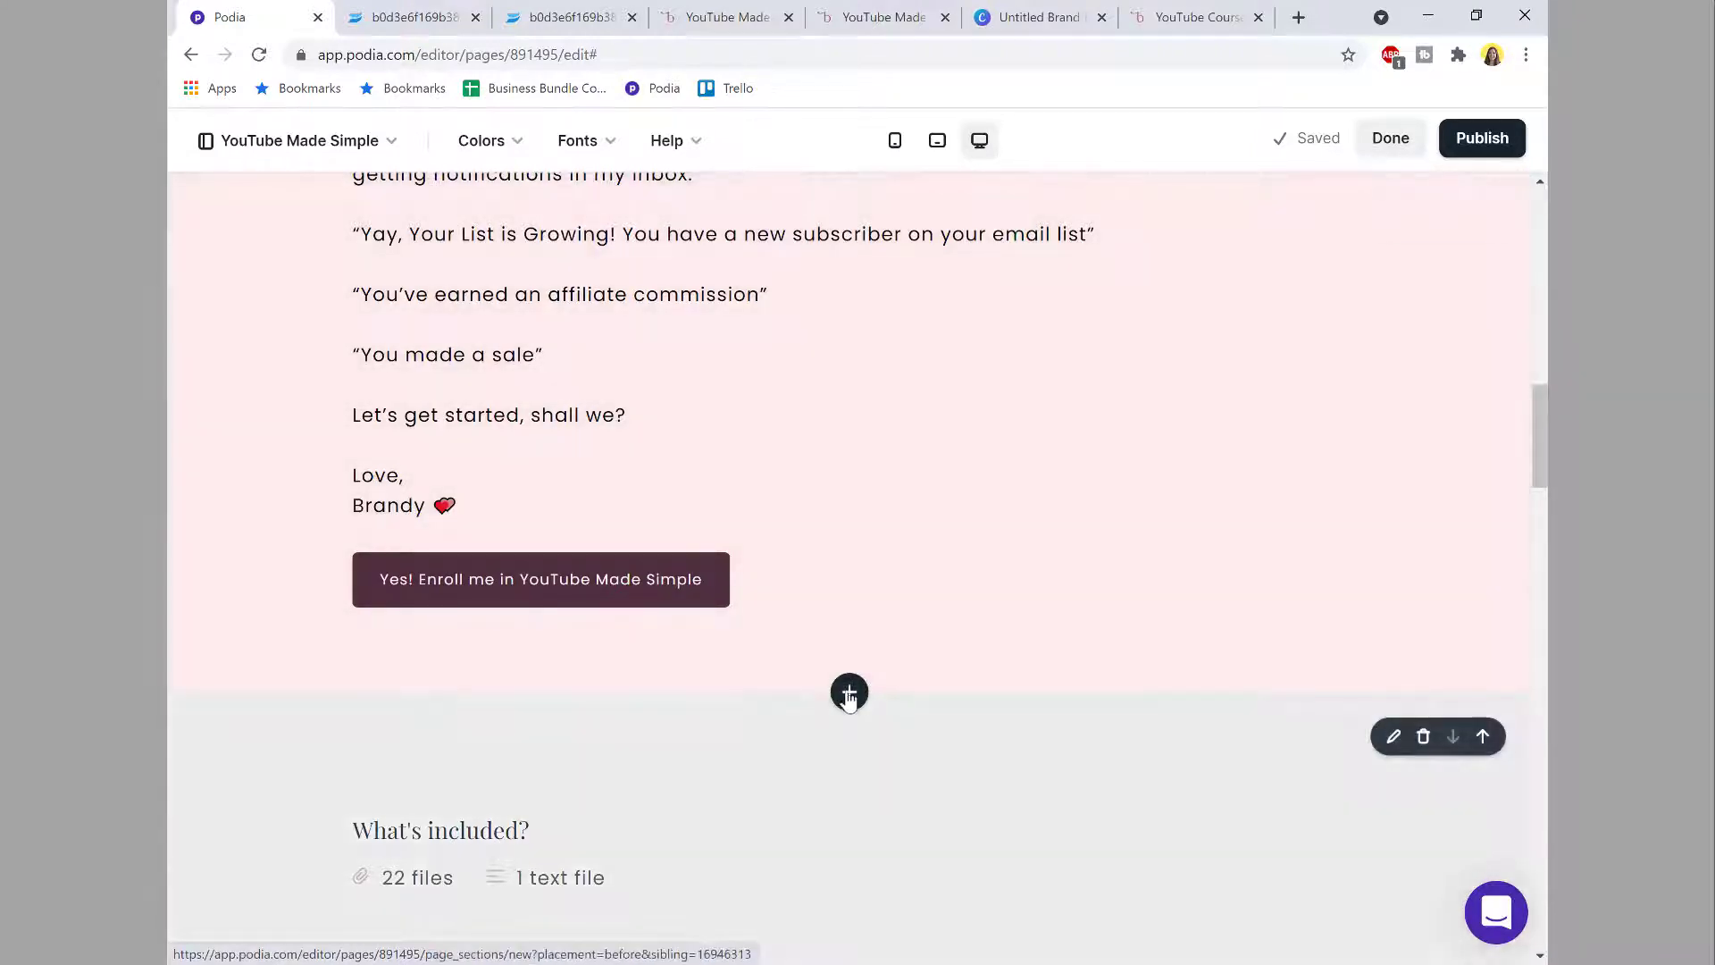
Step: Add an Image section directly below the letter, with the centered layout and the custom color theme
{"action": "left_click", "coordinate": [849, 693]}
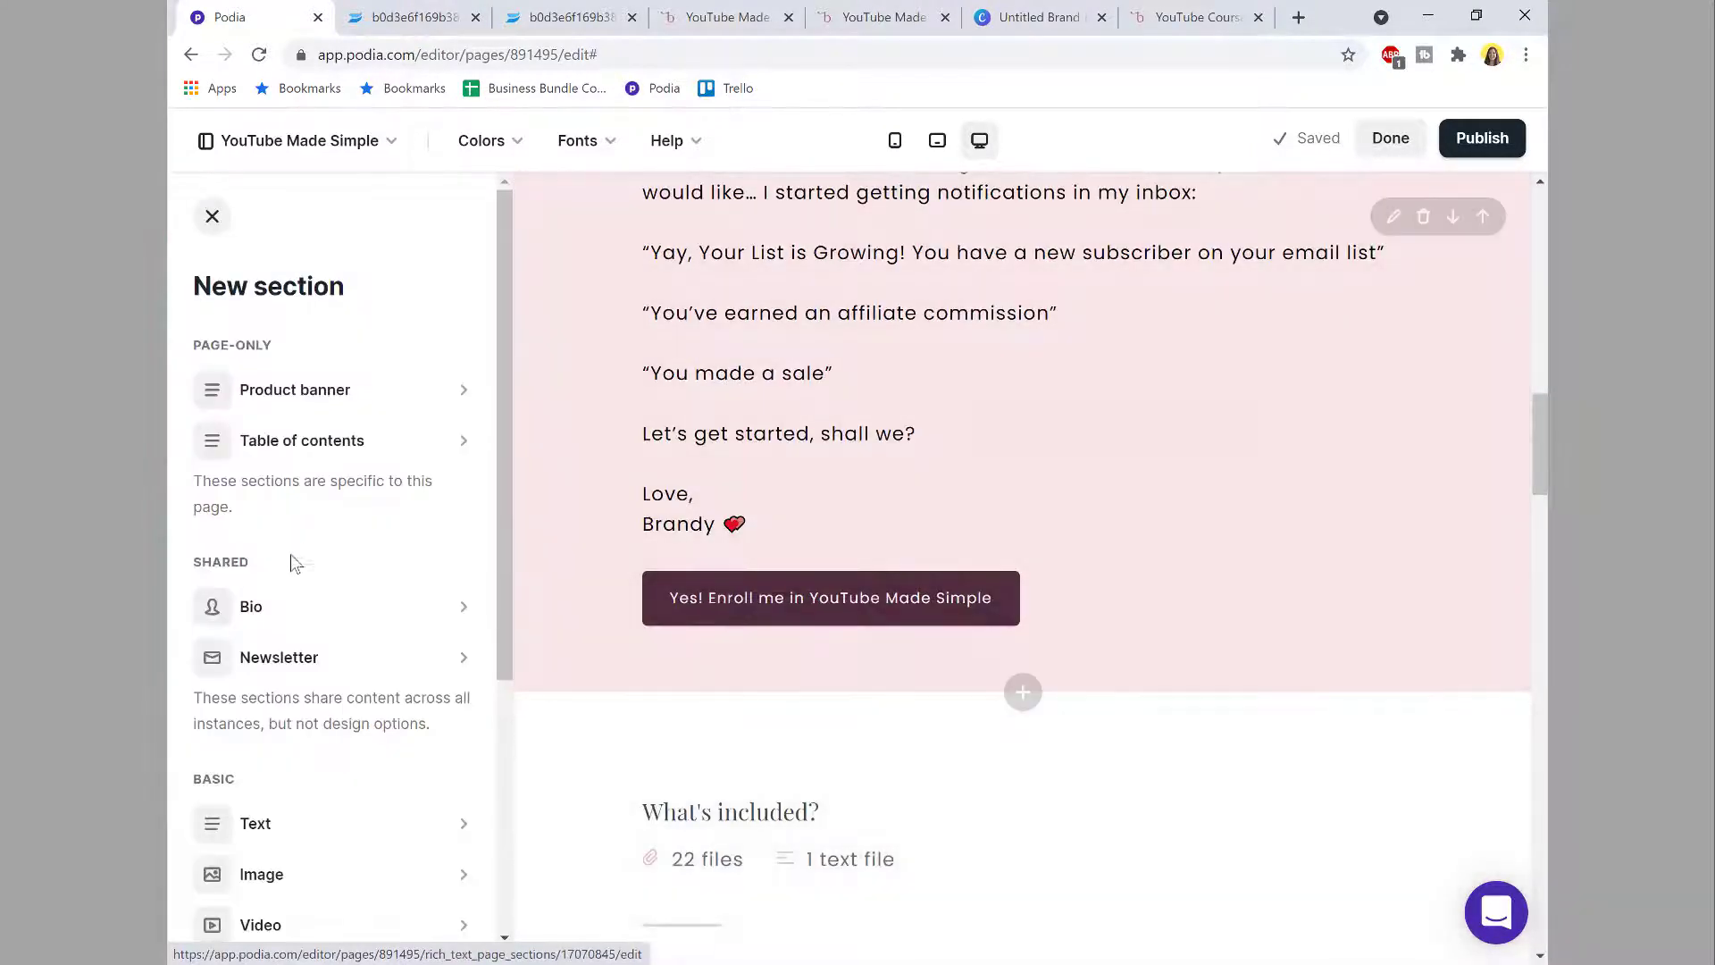
{"action": "scroll", "coordinate": [304, 576], "scroll_direction": "down", "scroll_amount": 3}
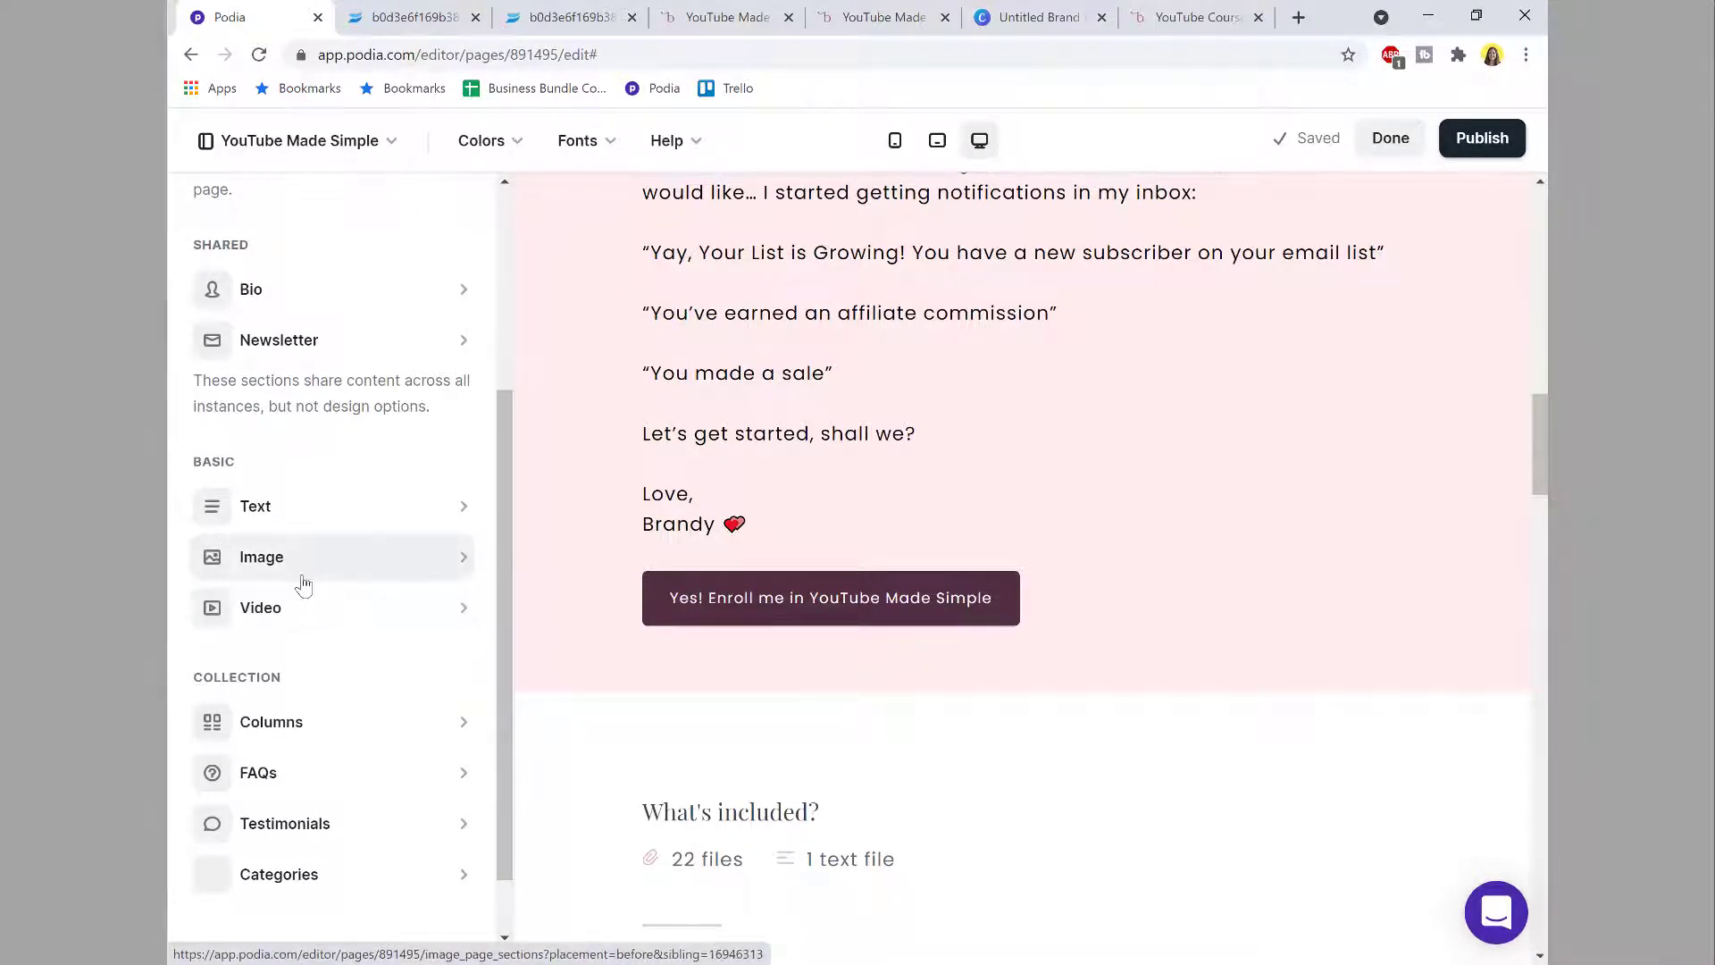
{"action": "left_click", "coordinate": [304, 576]}
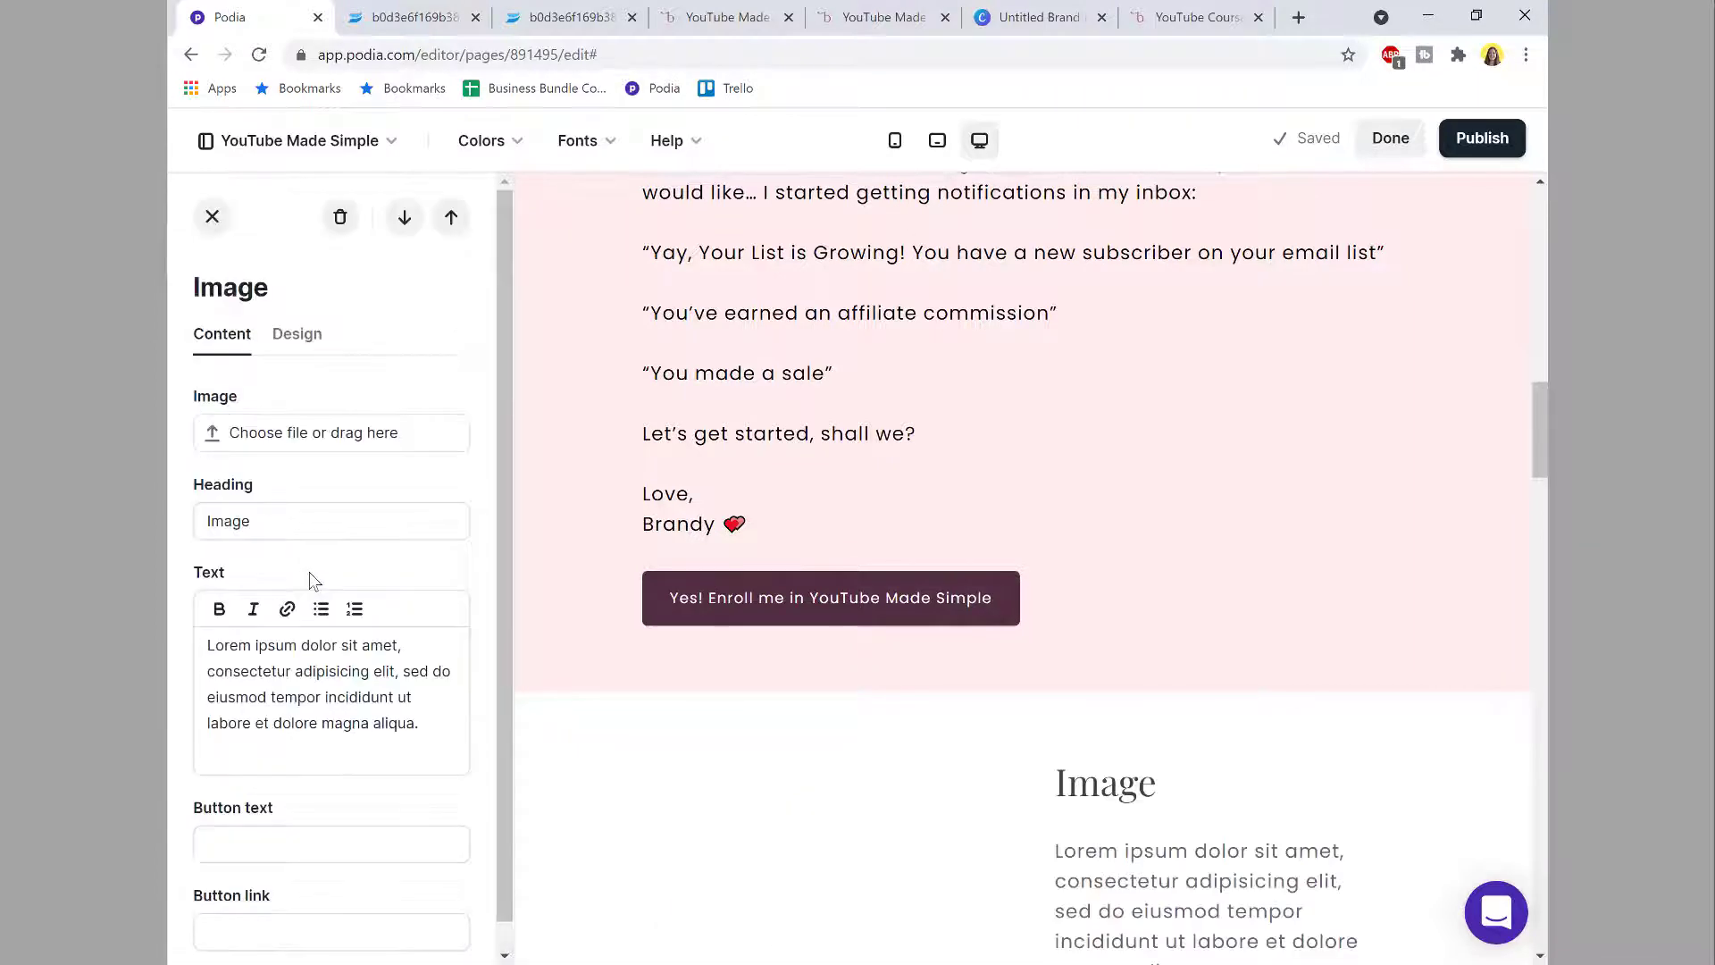
{"action": "scroll", "coordinate": [308, 536], "scroll_direction": "down", "scroll_amount": 1}
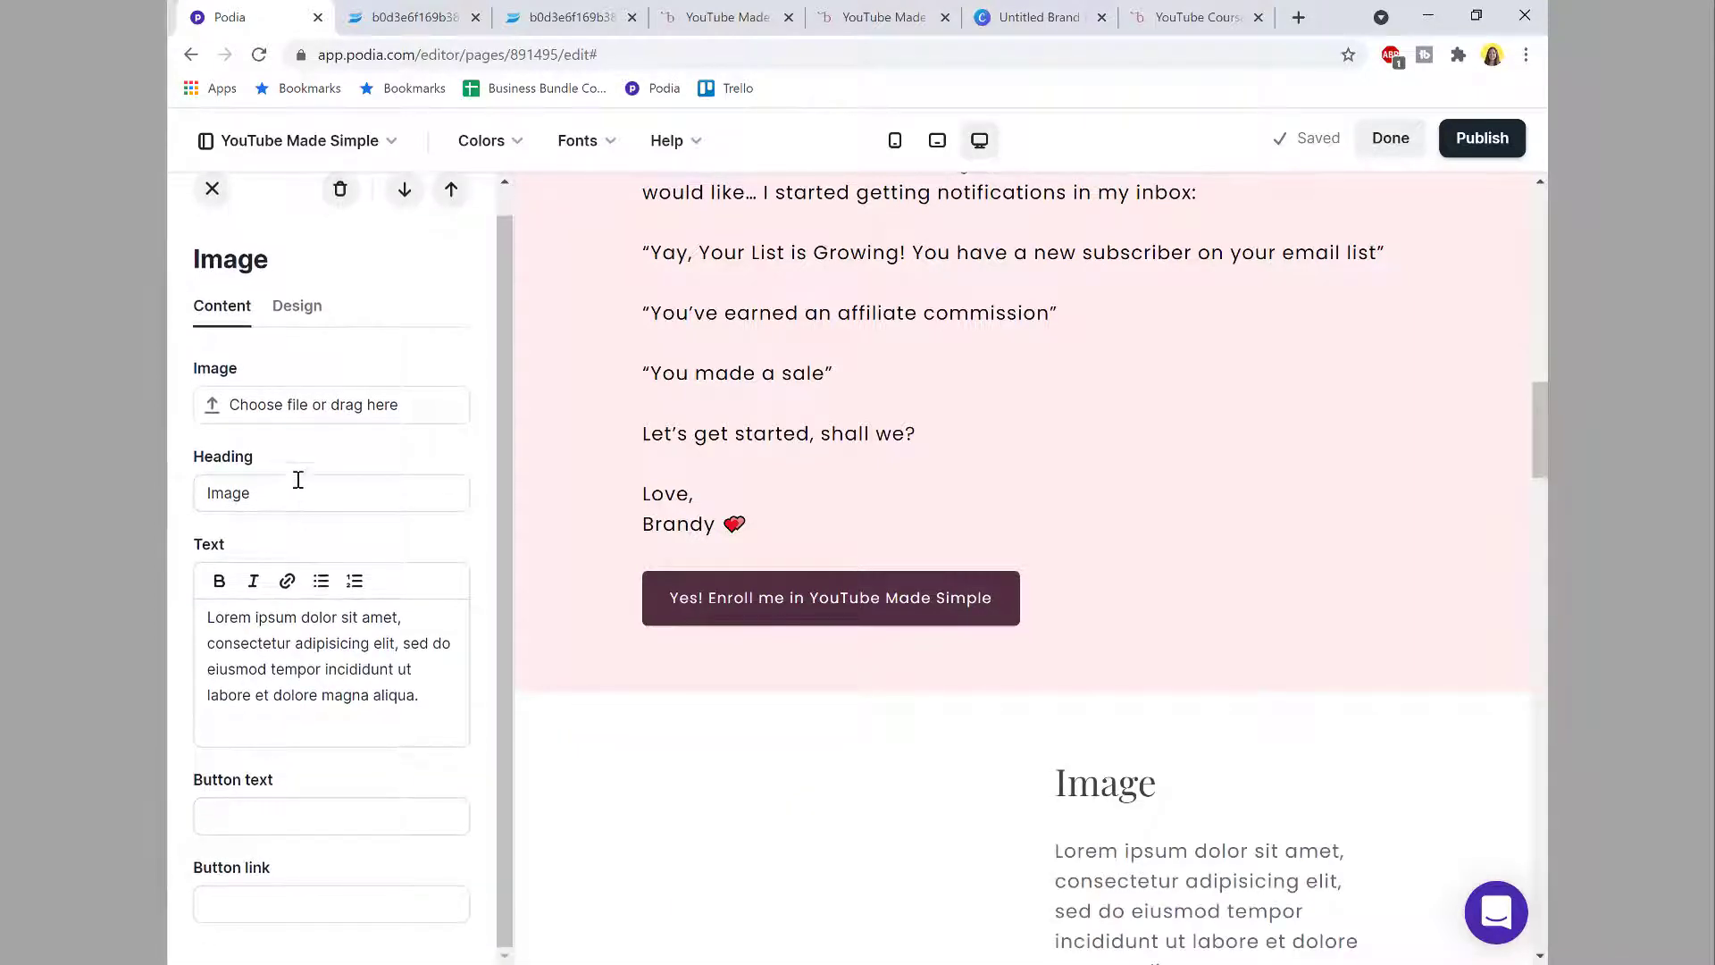
{"action": "left_click", "coordinate": [299, 306]}
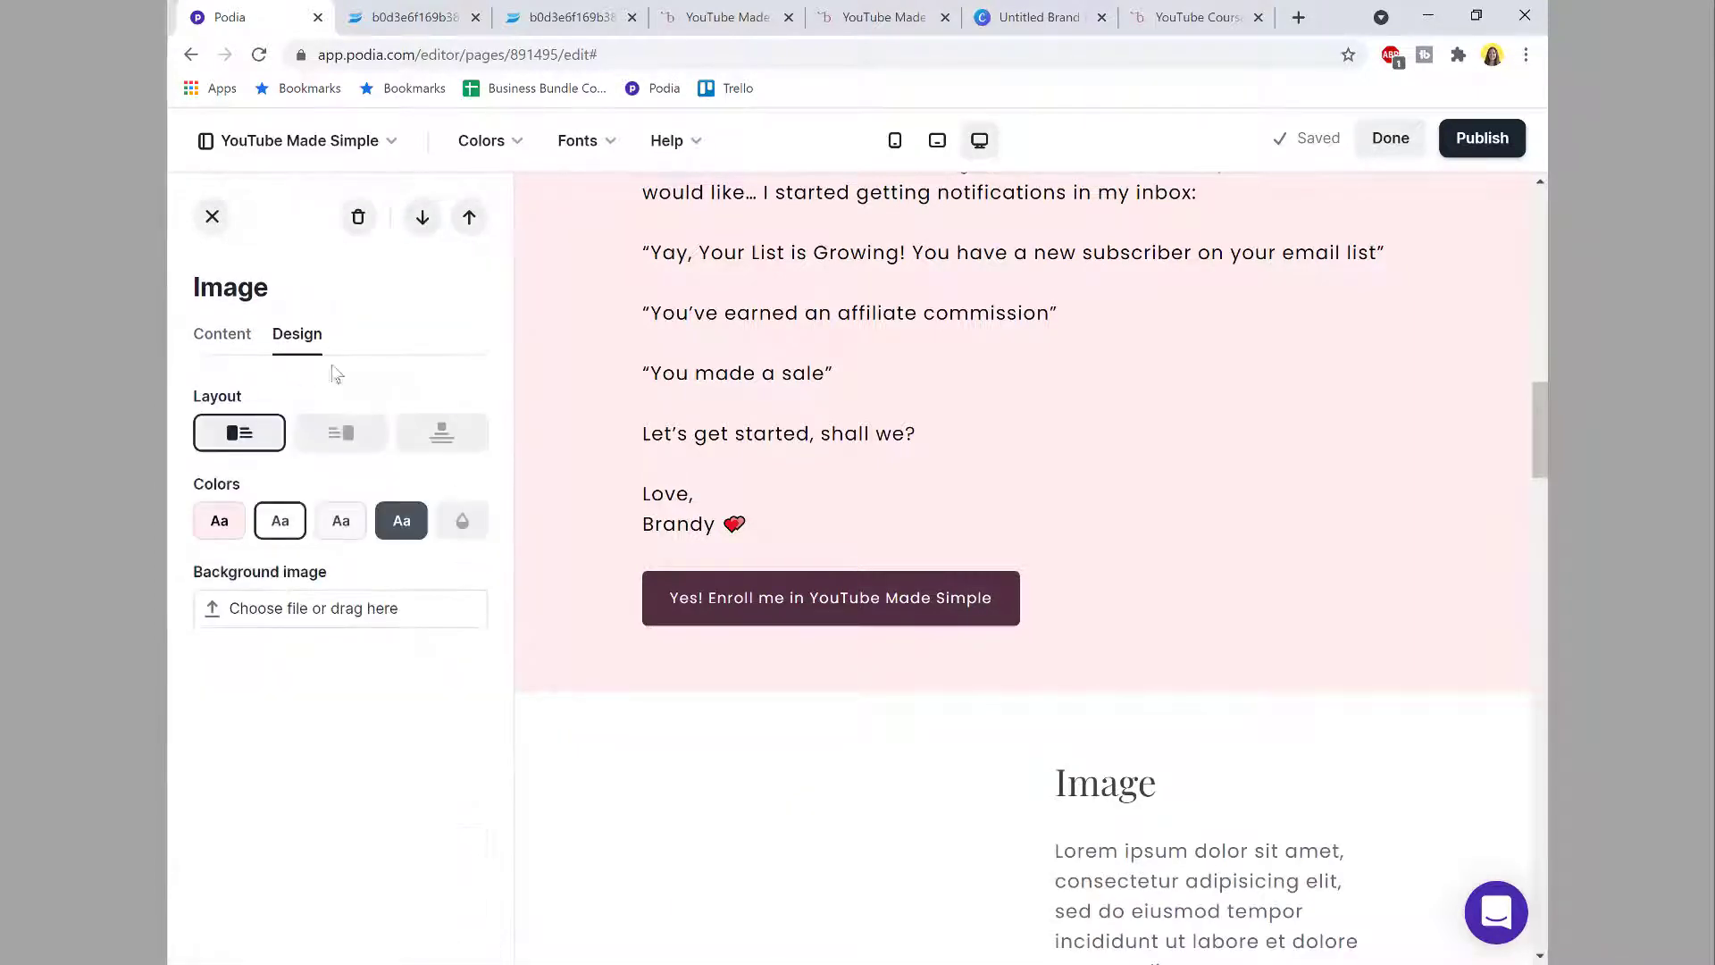
{"action": "left_click", "coordinate": [435, 445]}
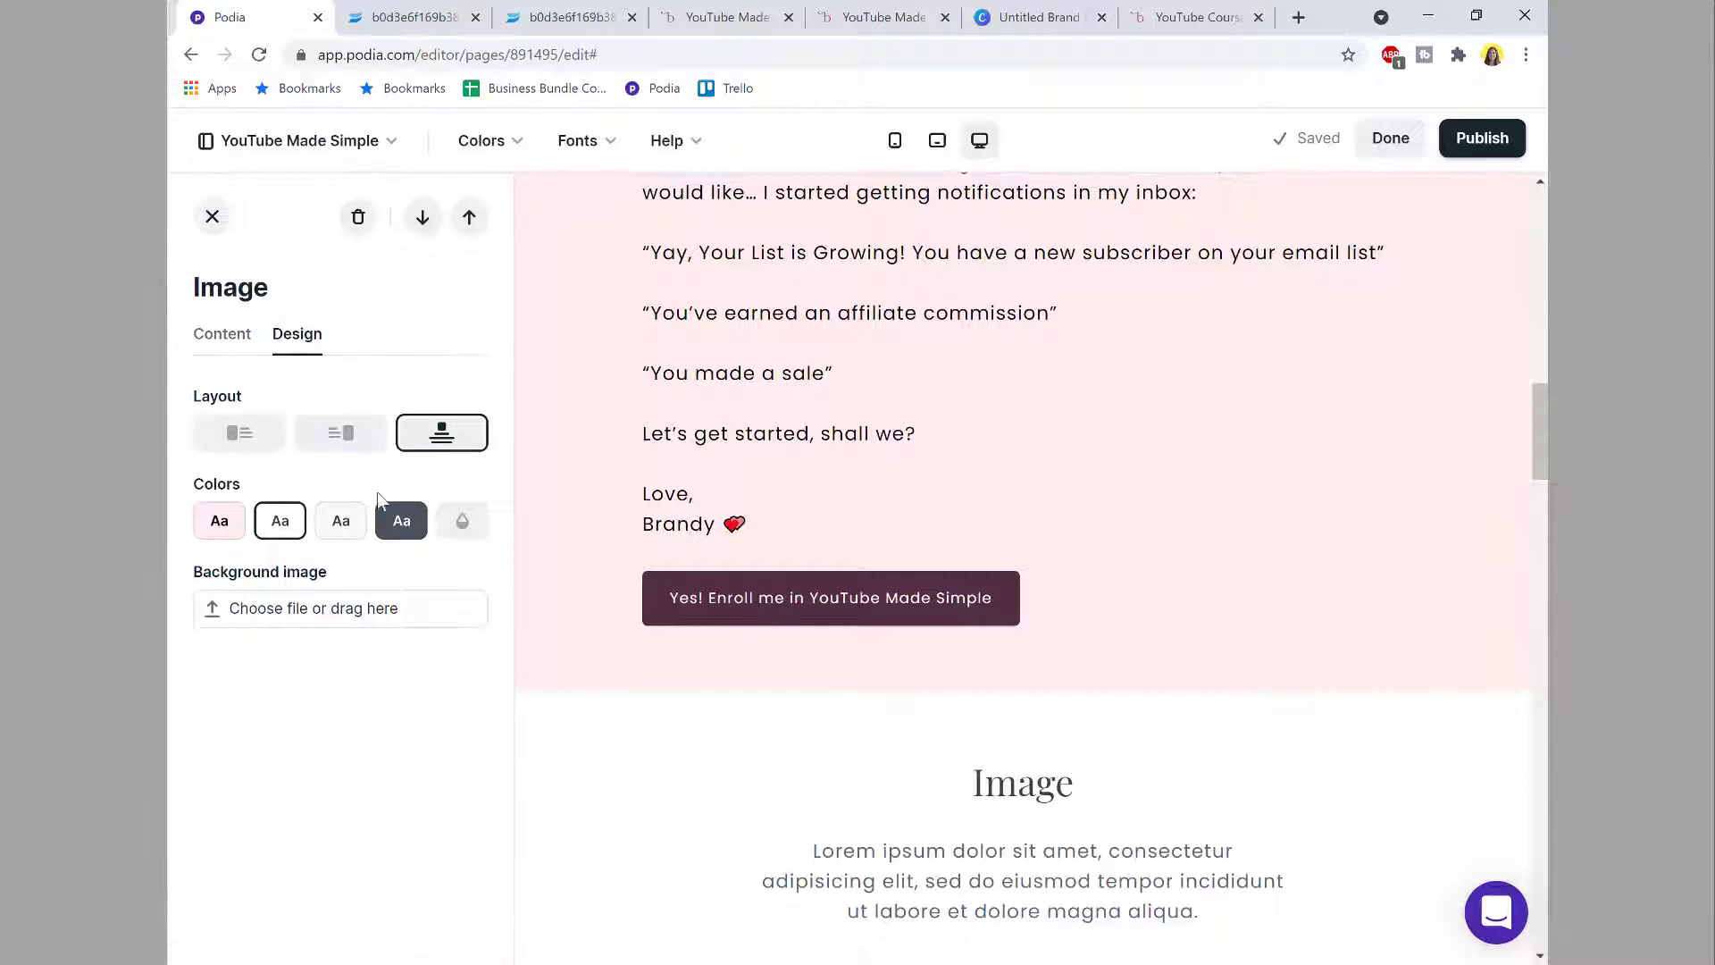
{"action": "left_click", "coordinate": [462, 521]}
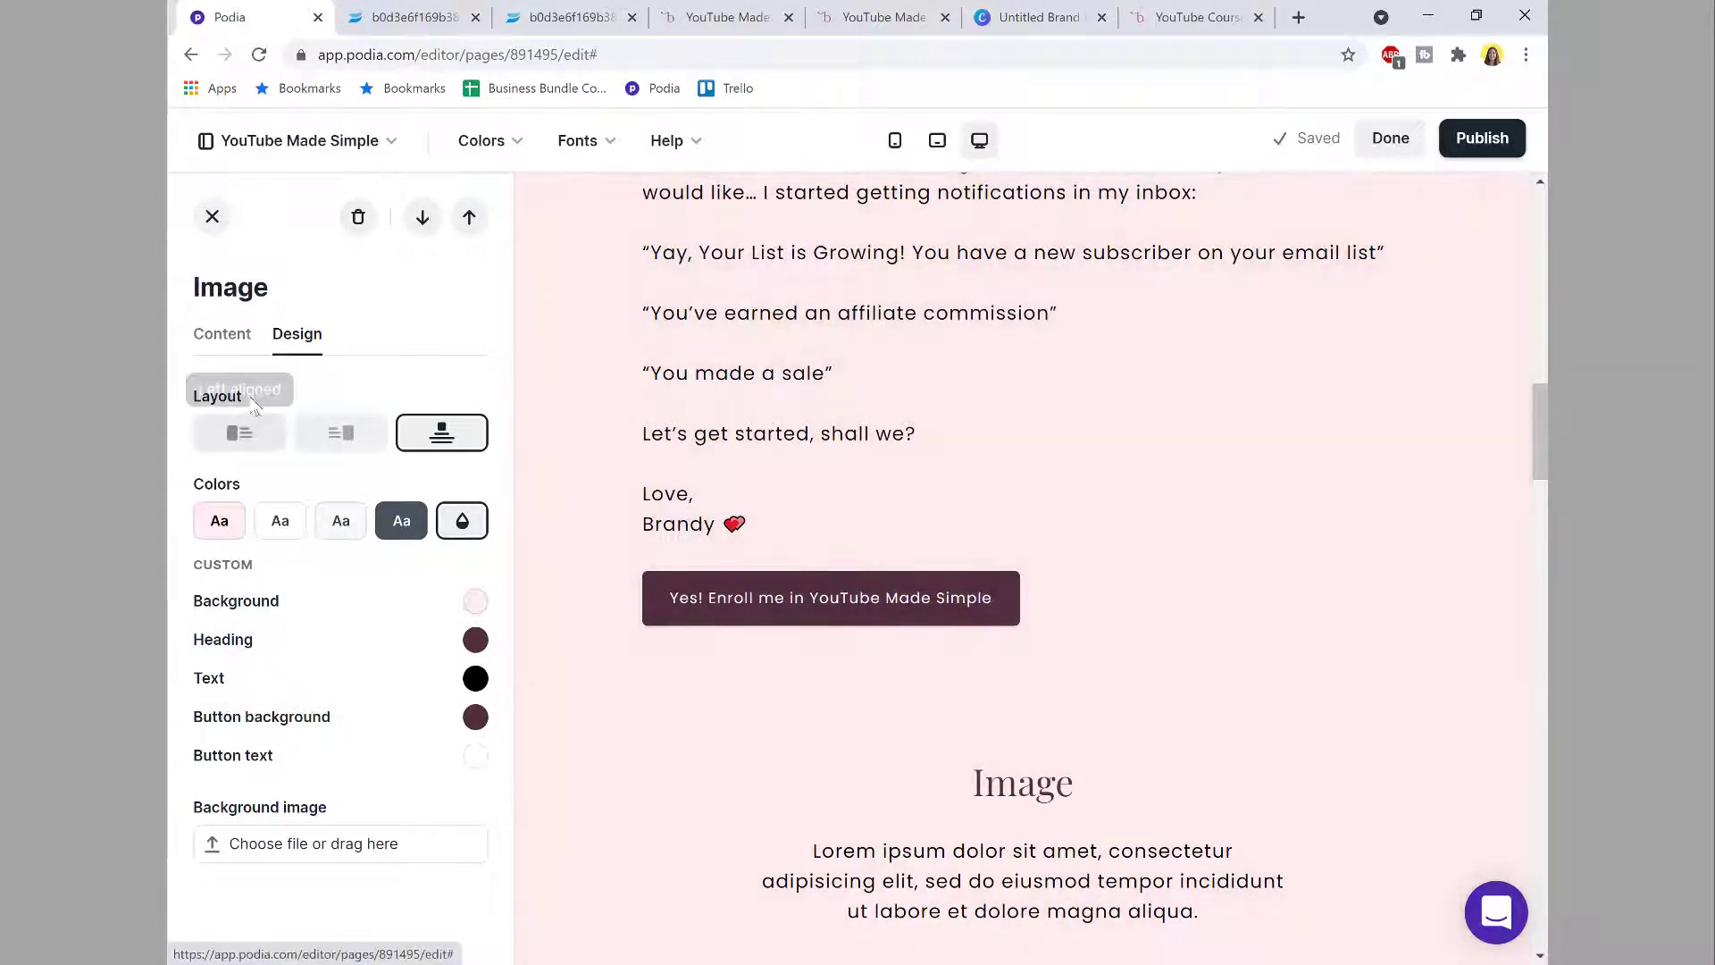
Step: Clear the heading and the placeholder text from the new Image section
{"action": "left_click", "coordinate": [234, 338]}
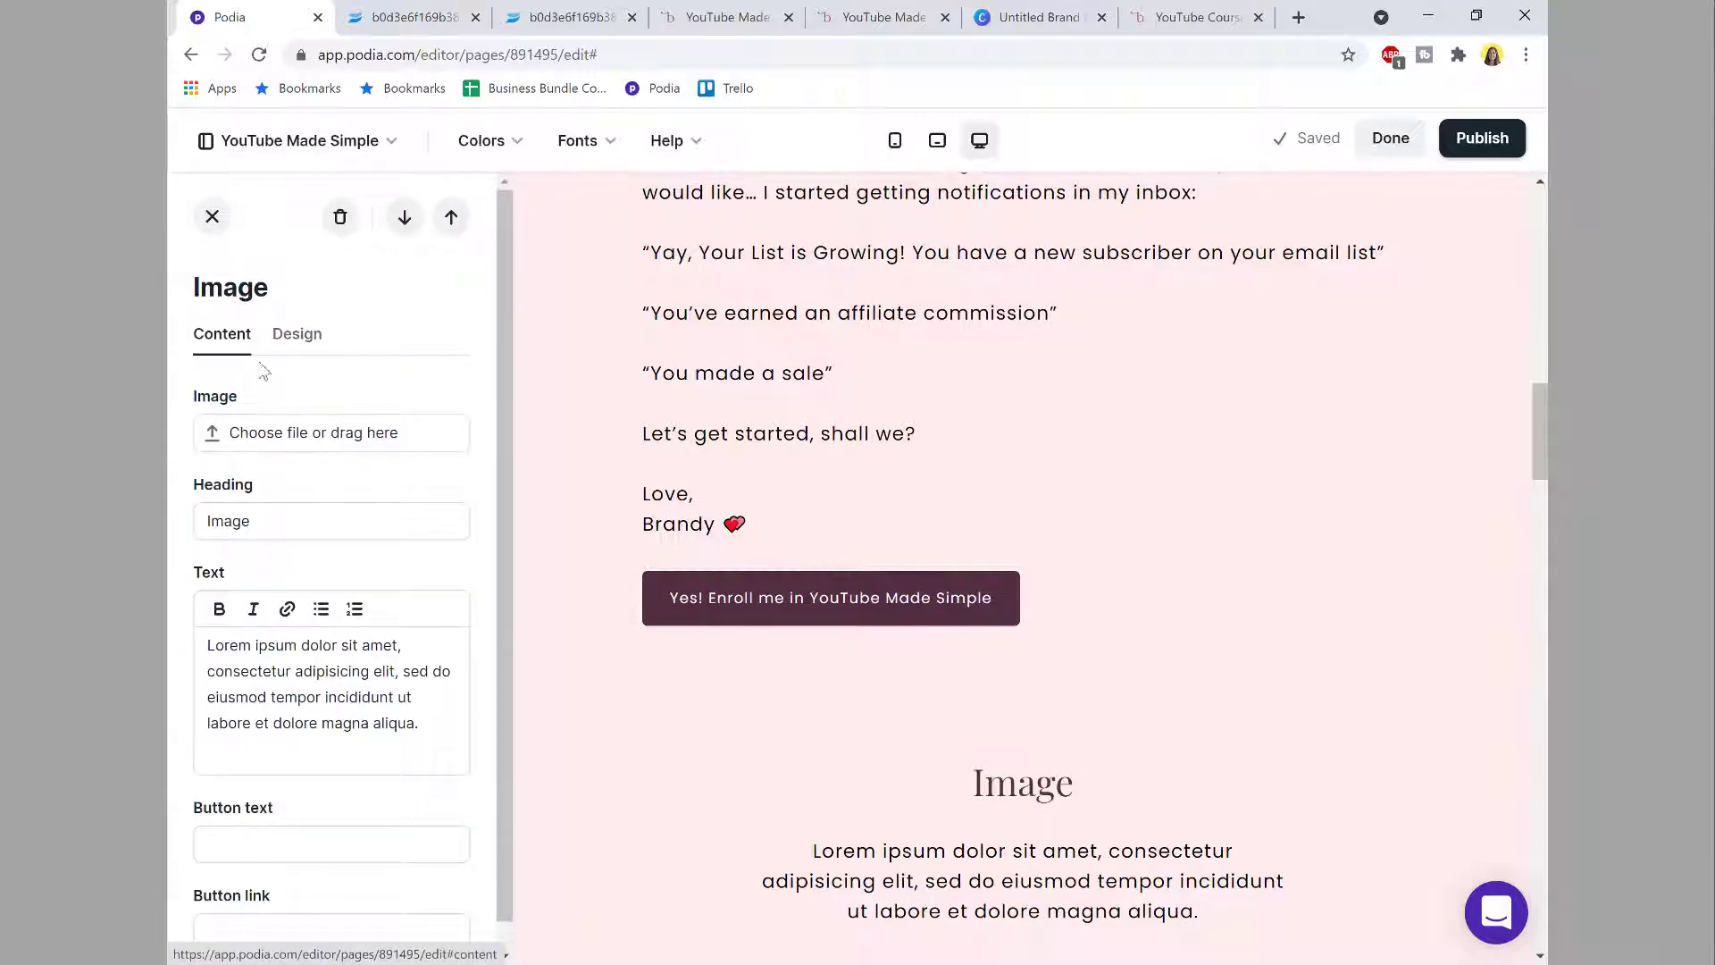
{"action": "left_click_drag", "start_coordinate": [283, 494], "coordinate": [193, 500]}
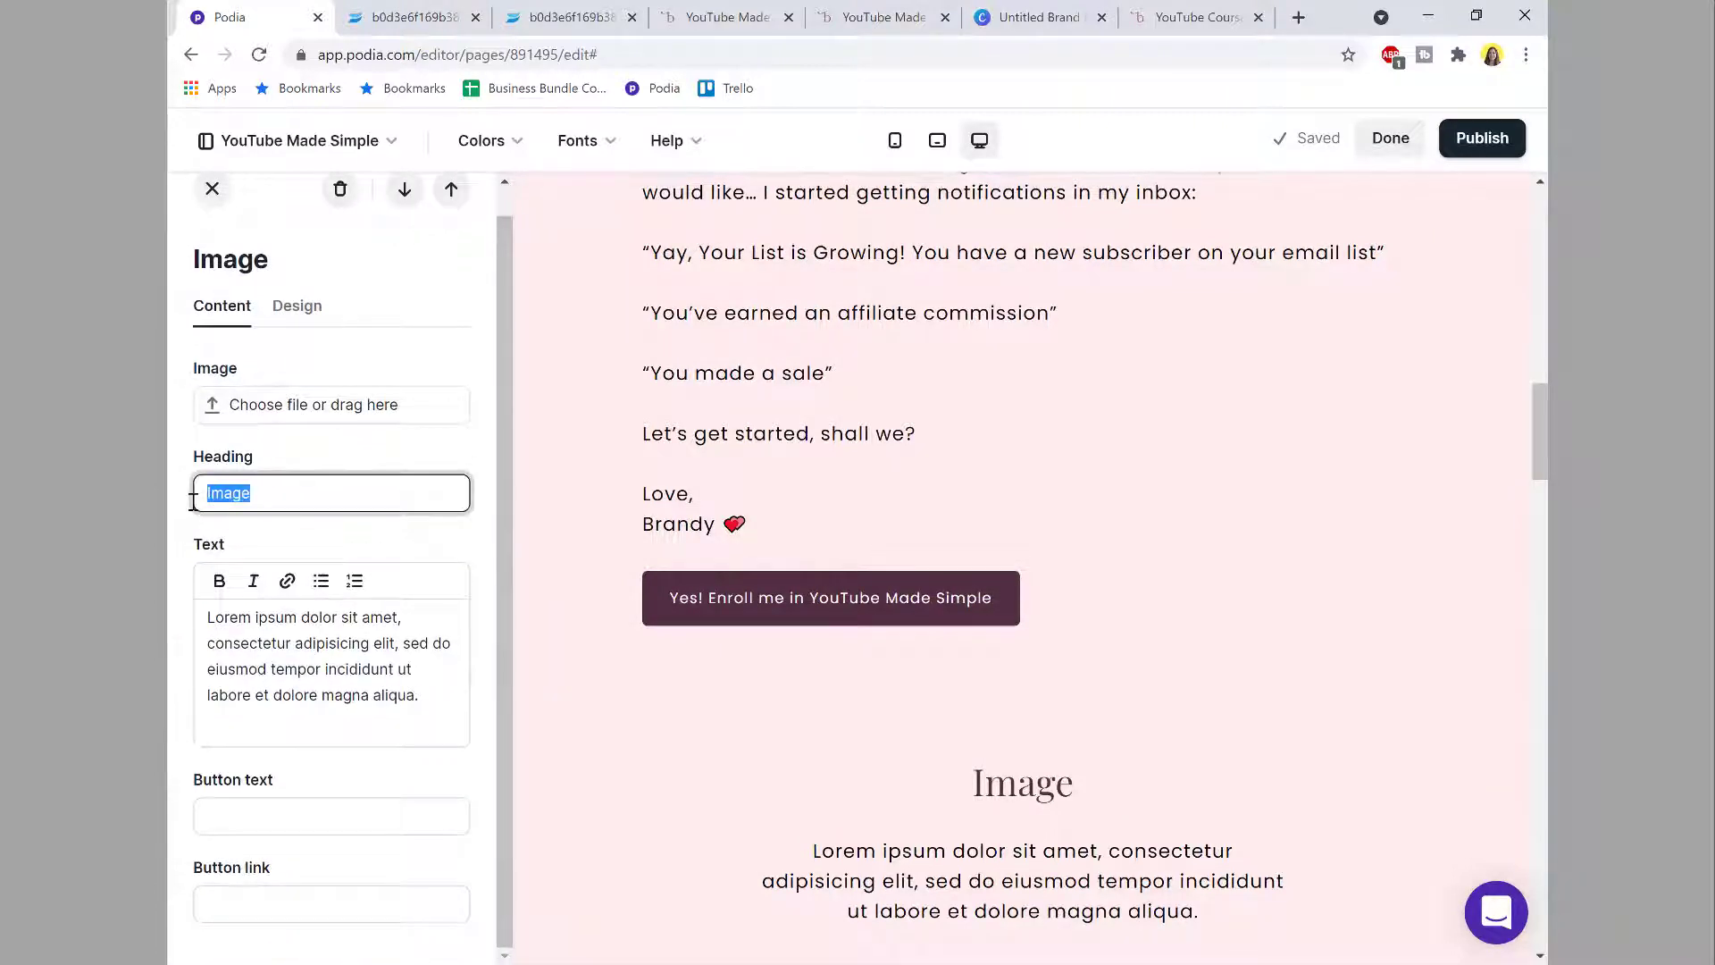
{"action": "key", "text": "BackSpace"}
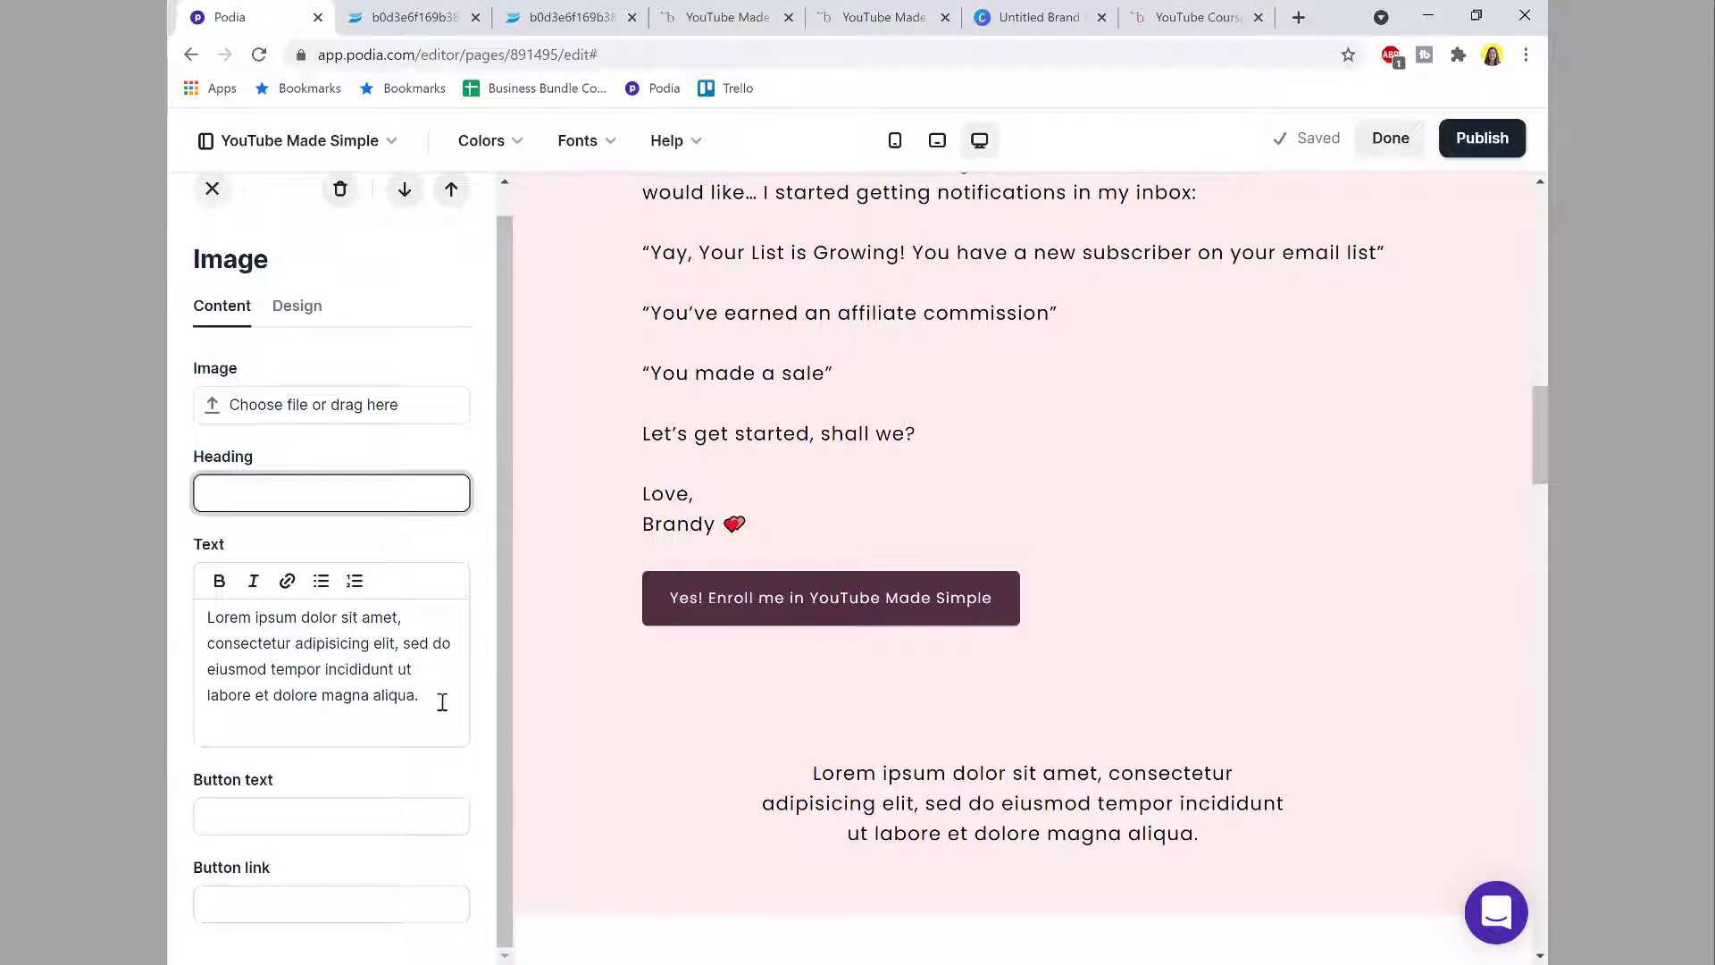
{"action": "left_click_drag", "start_coordinate": [442, 701], "coordinate": [203, 613]}
{"action": "key", "text": "BackSpace"}
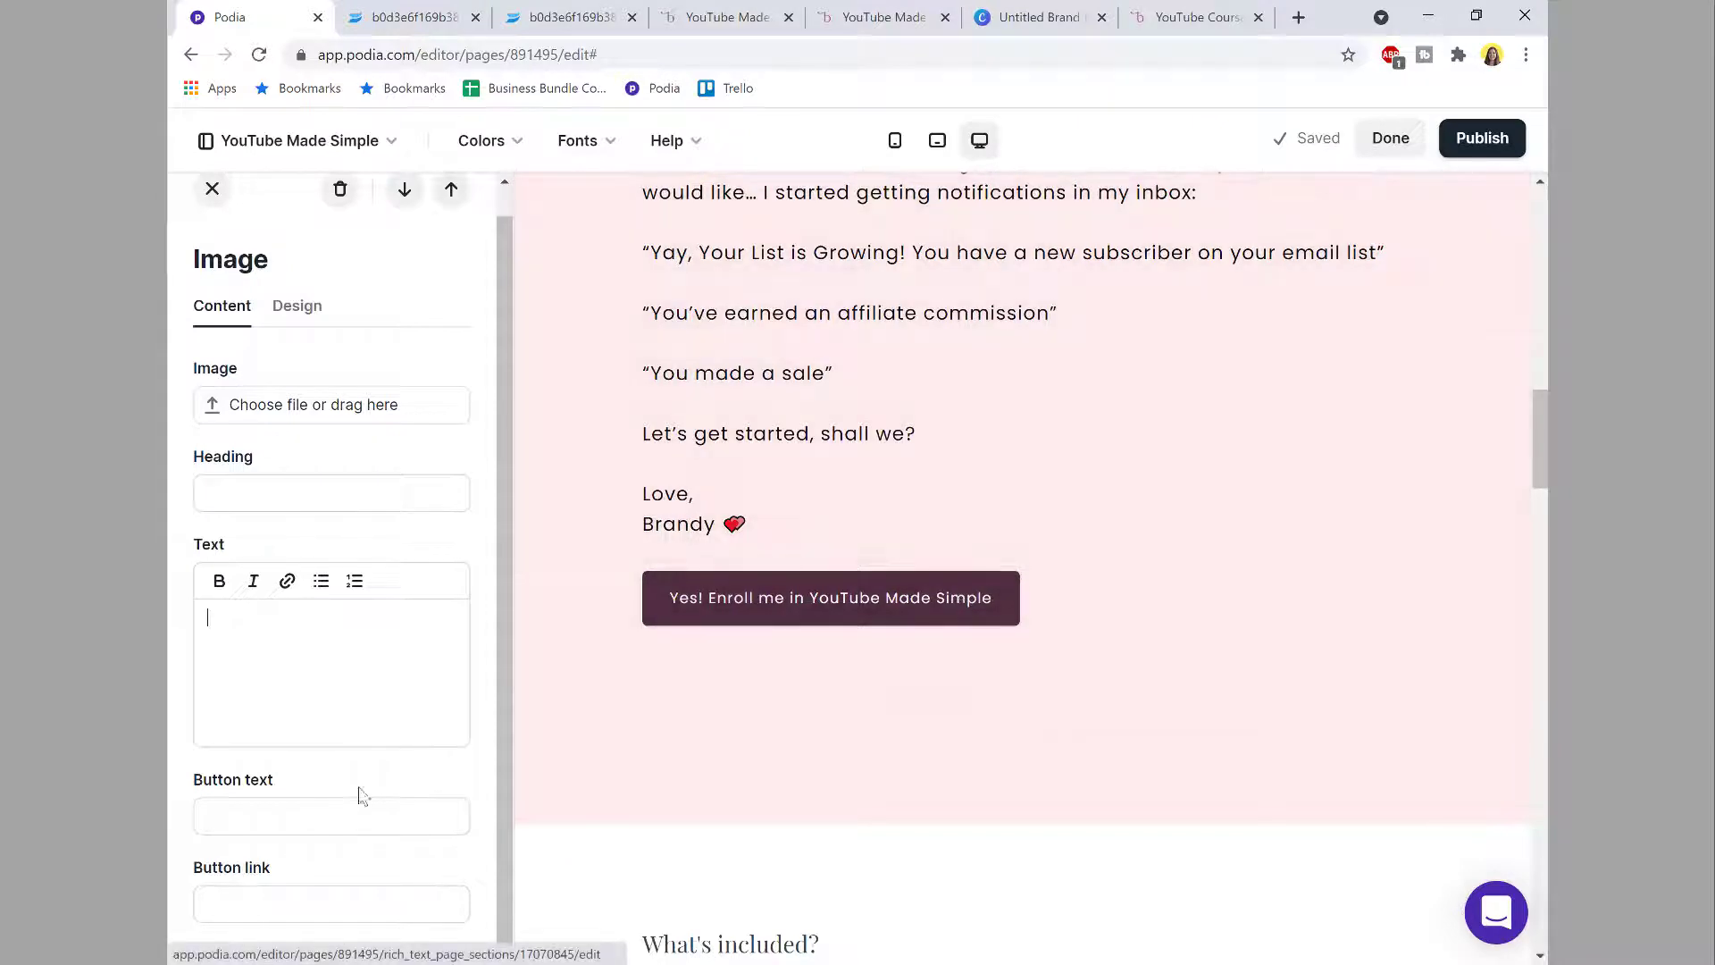
Step: Set the Image section's button text to "Yes! Enroll me in YouTube Made Simple"
{"action": "left_click", "coordinate": [361, 808]}
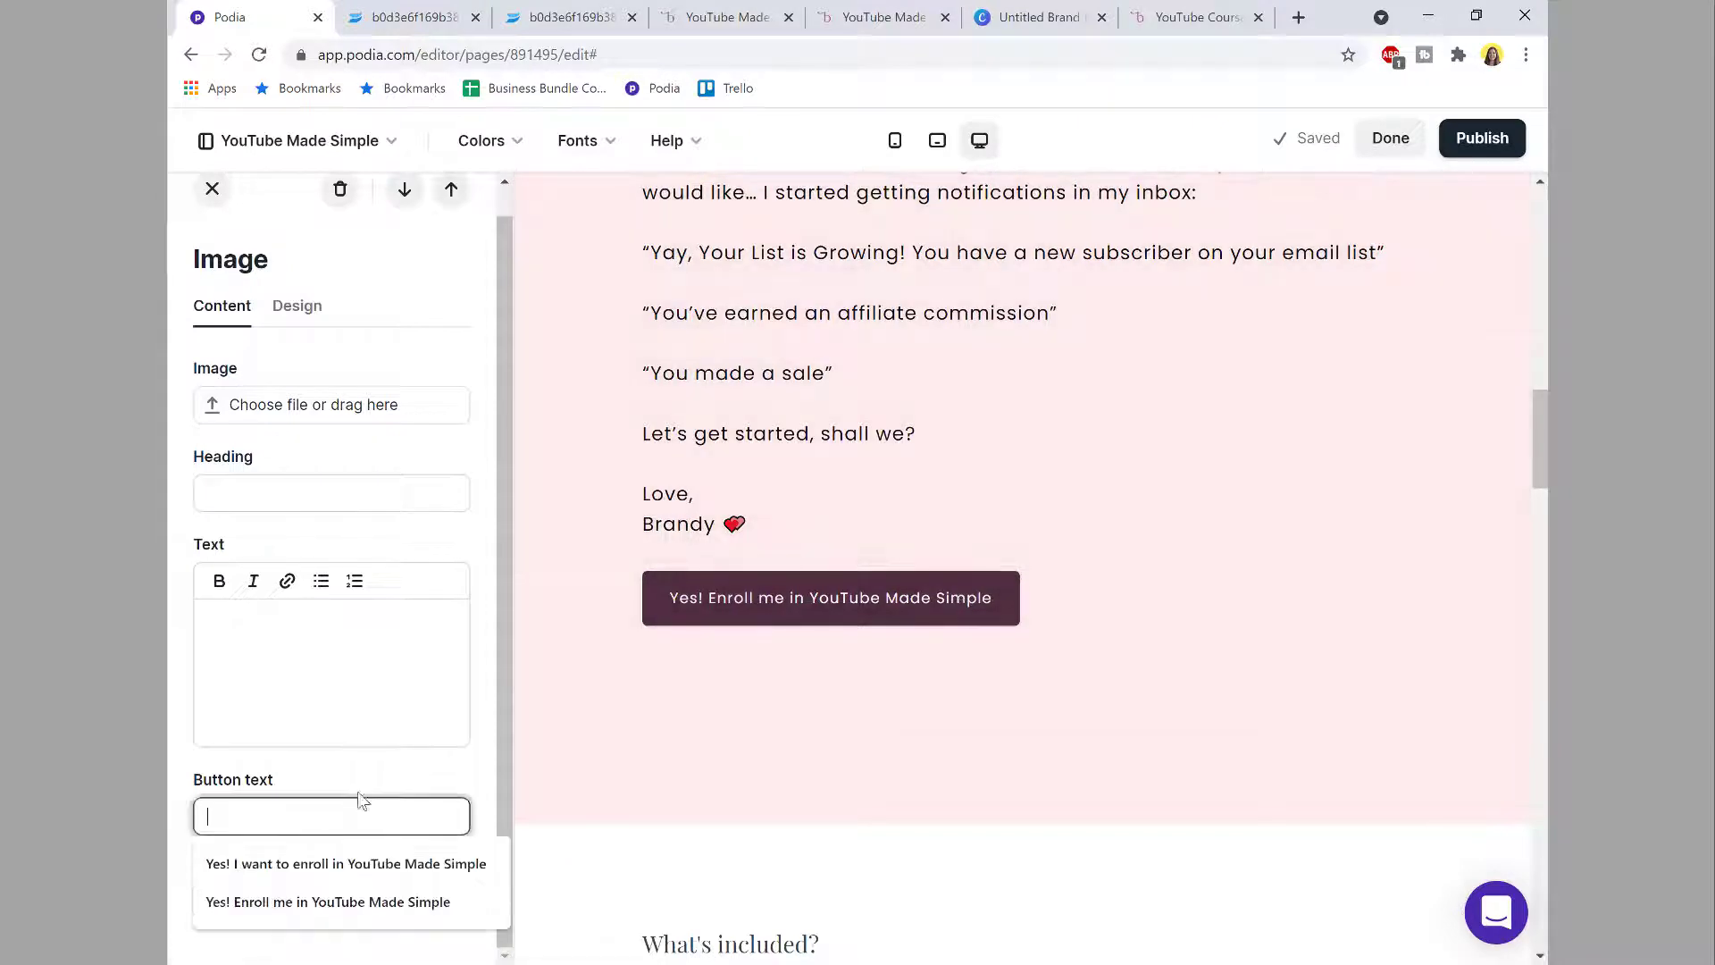
{"action": "type", "text": "Yes"}
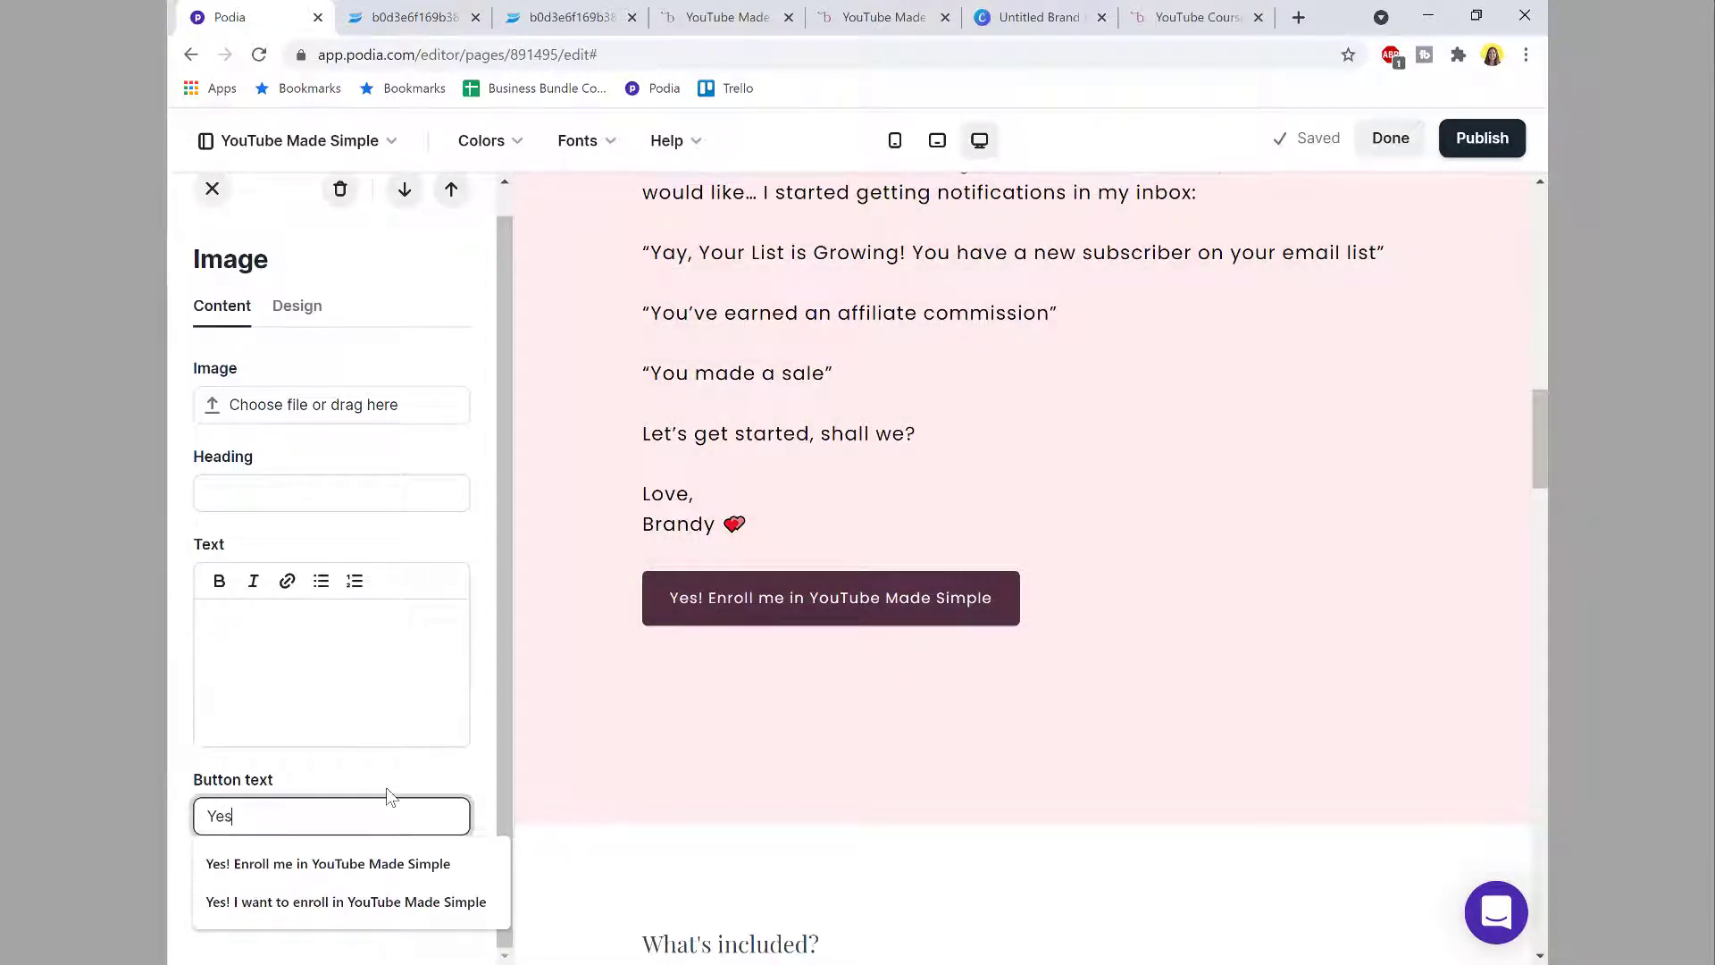
{"action": "type", "text": "! En"}
{"action": "key", "text": "Down"}
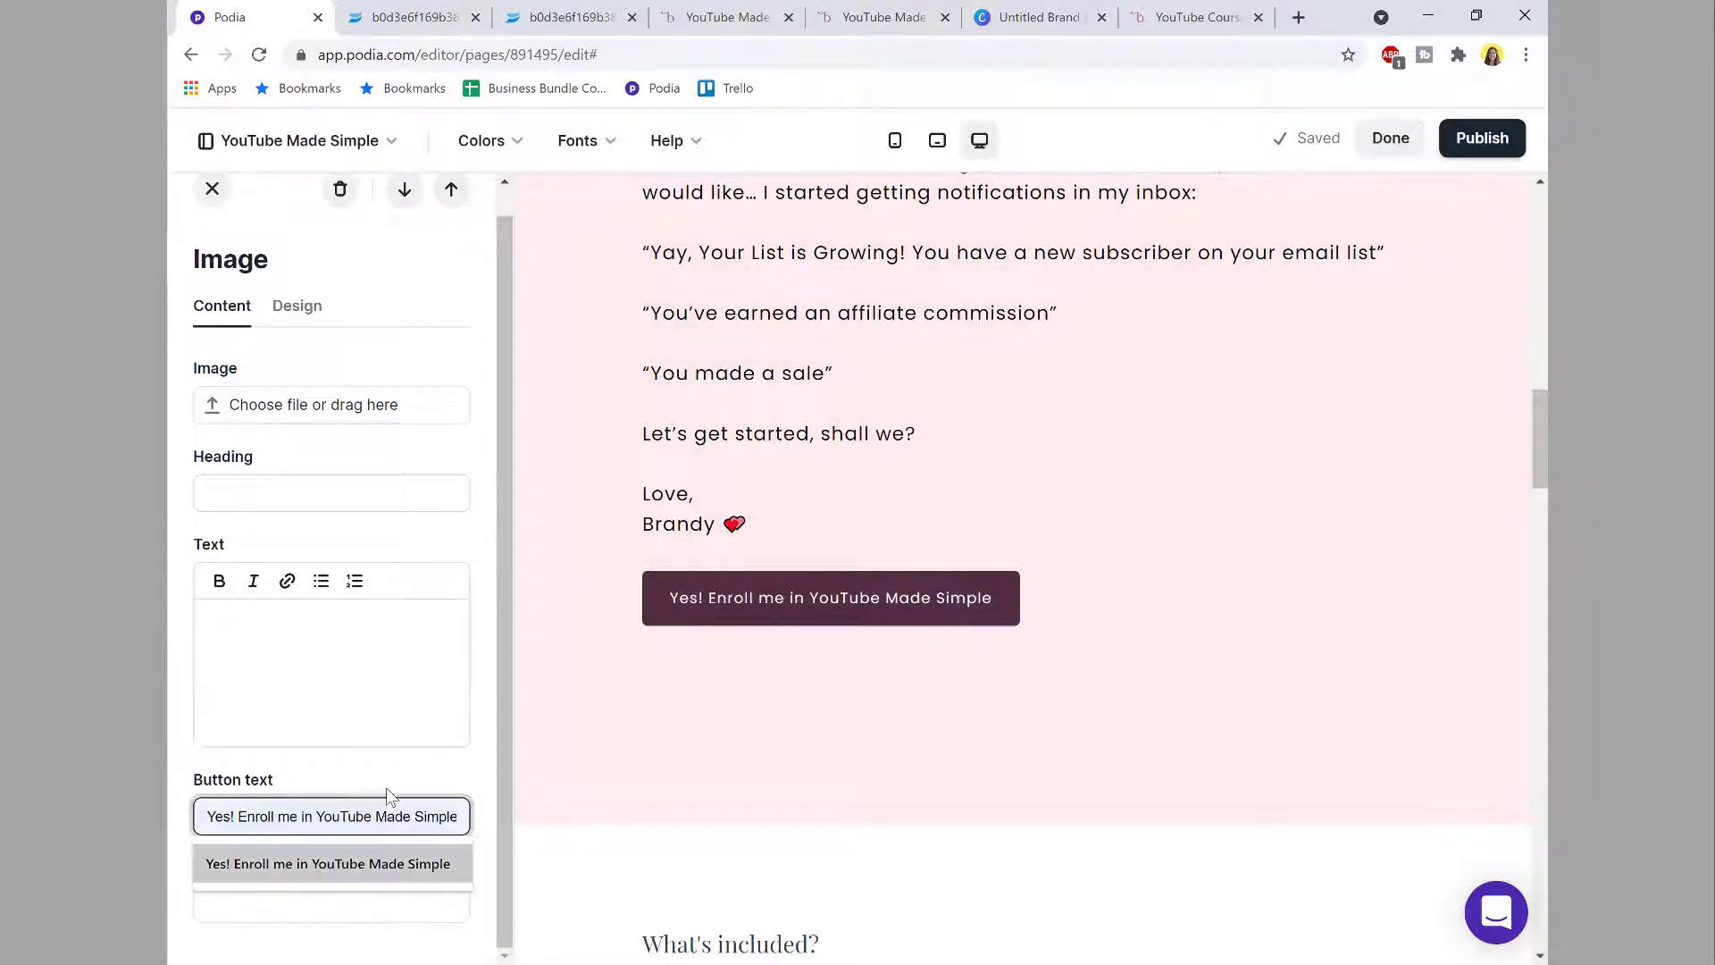
{"action": "key", "text": "Tab"}
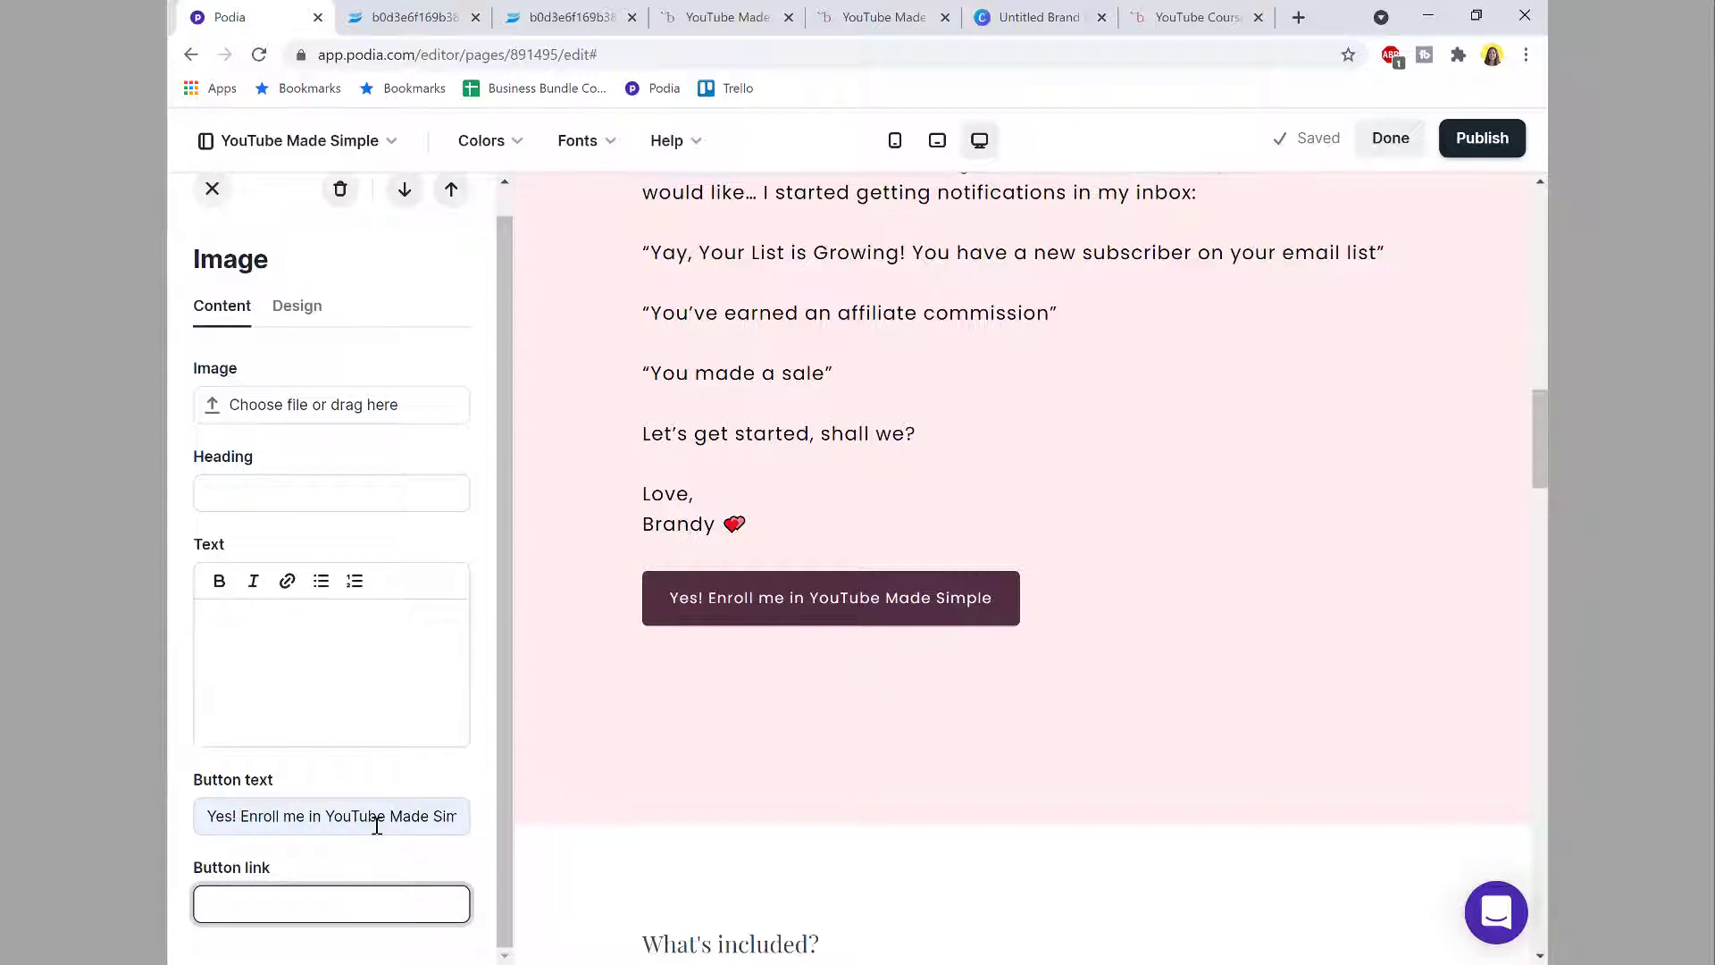
Step: Link the Image section's button to the checkout URL from the sticky note, ending in /youtube-made-simple/buy
{"action": "type", "text": "542F40"}
{"action": "key", "text": "ctrl+z"}
{"action": "key", "text": "alt+Tab"}
{"action": "scroll", "coordinate": [664, 530], "scroll_direction": "down", "scroll_amount": 1}
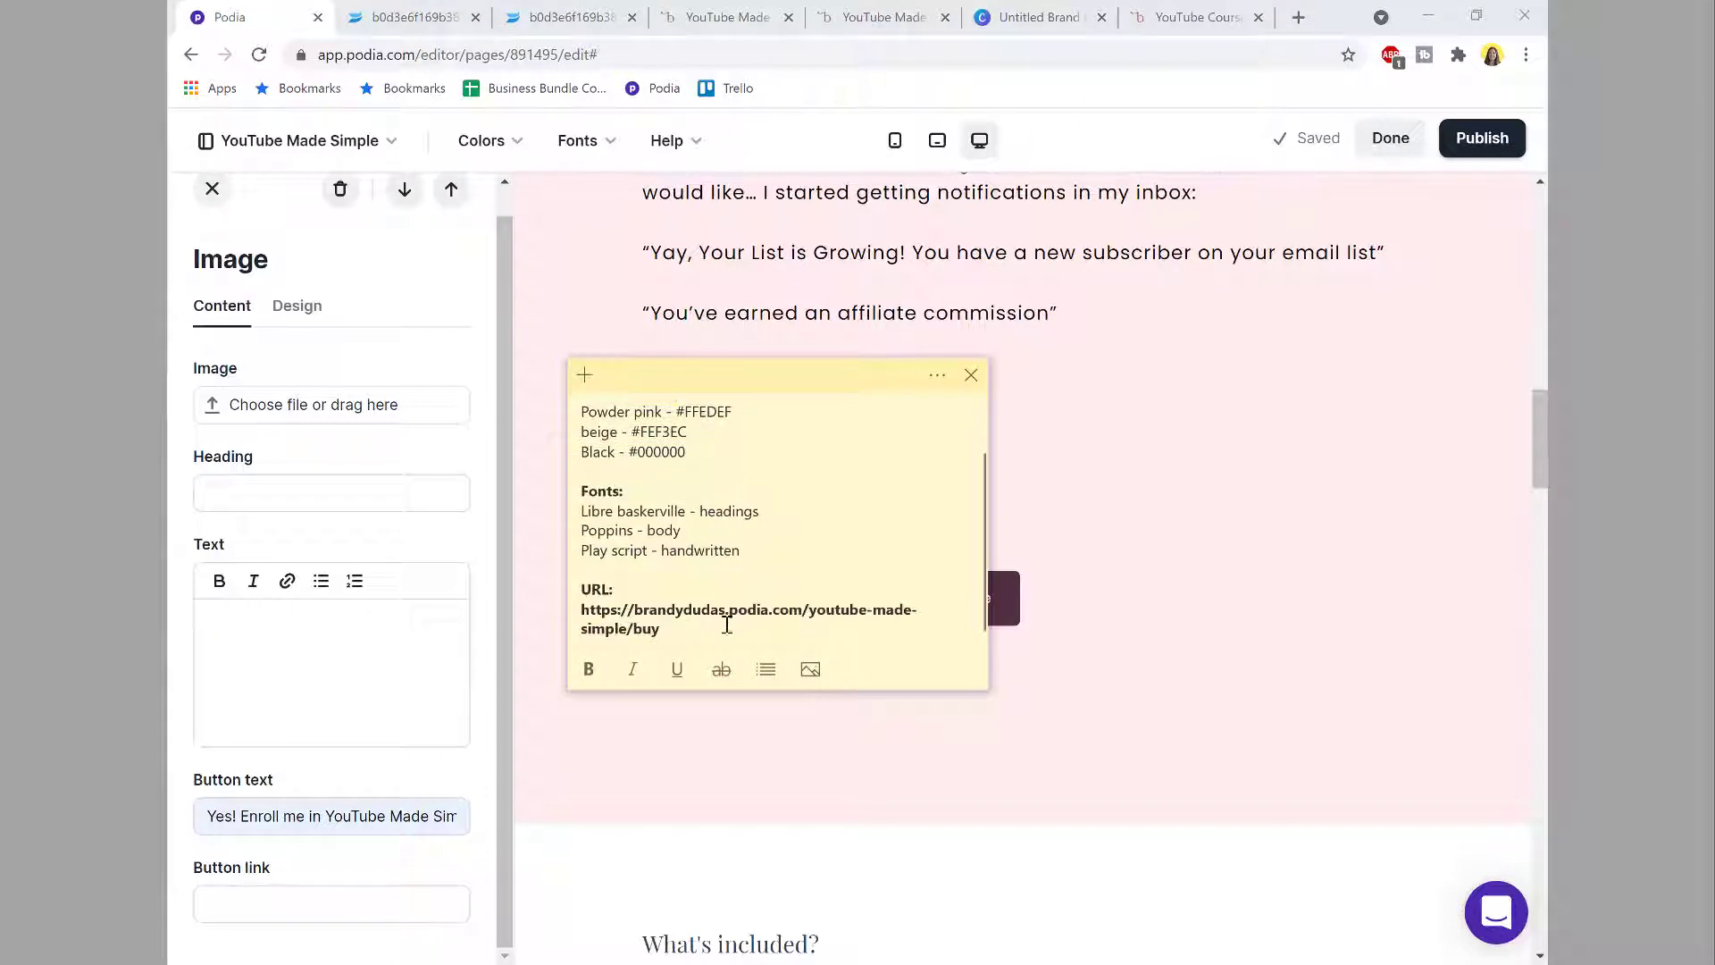
{"action": "left_click_drag", "start_coordinate": [677, 628], "coordinate": [589, 615]}
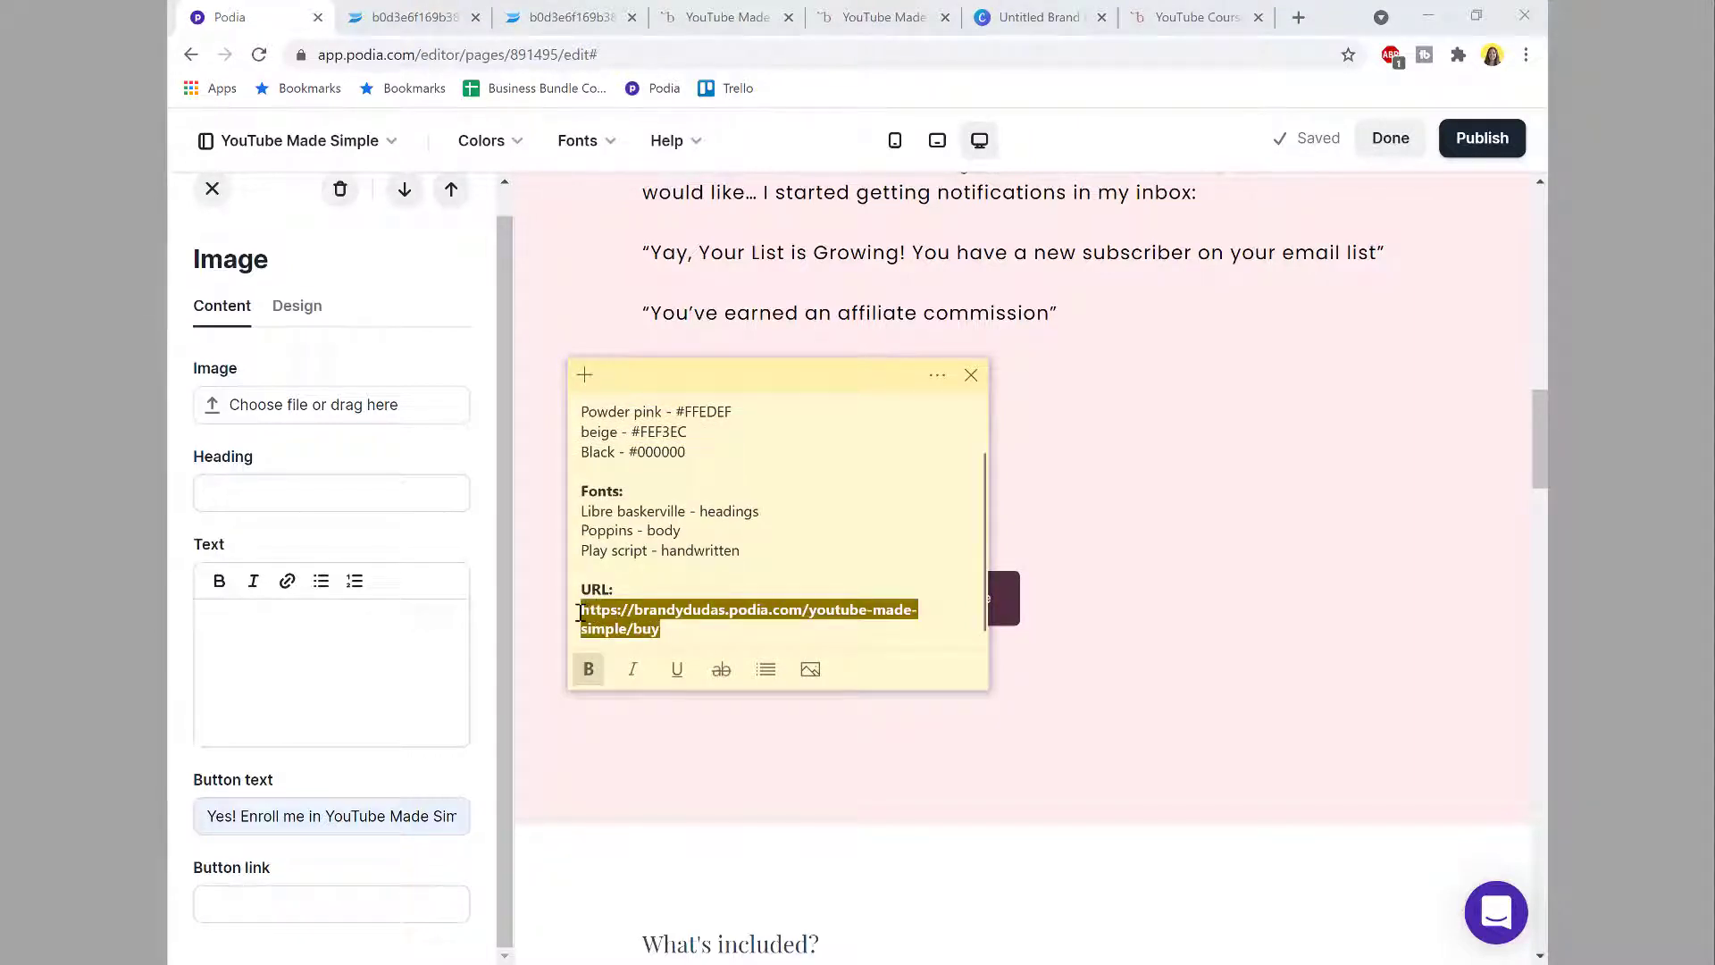
{"action": "left_click", "coordinate": [411, 907]}
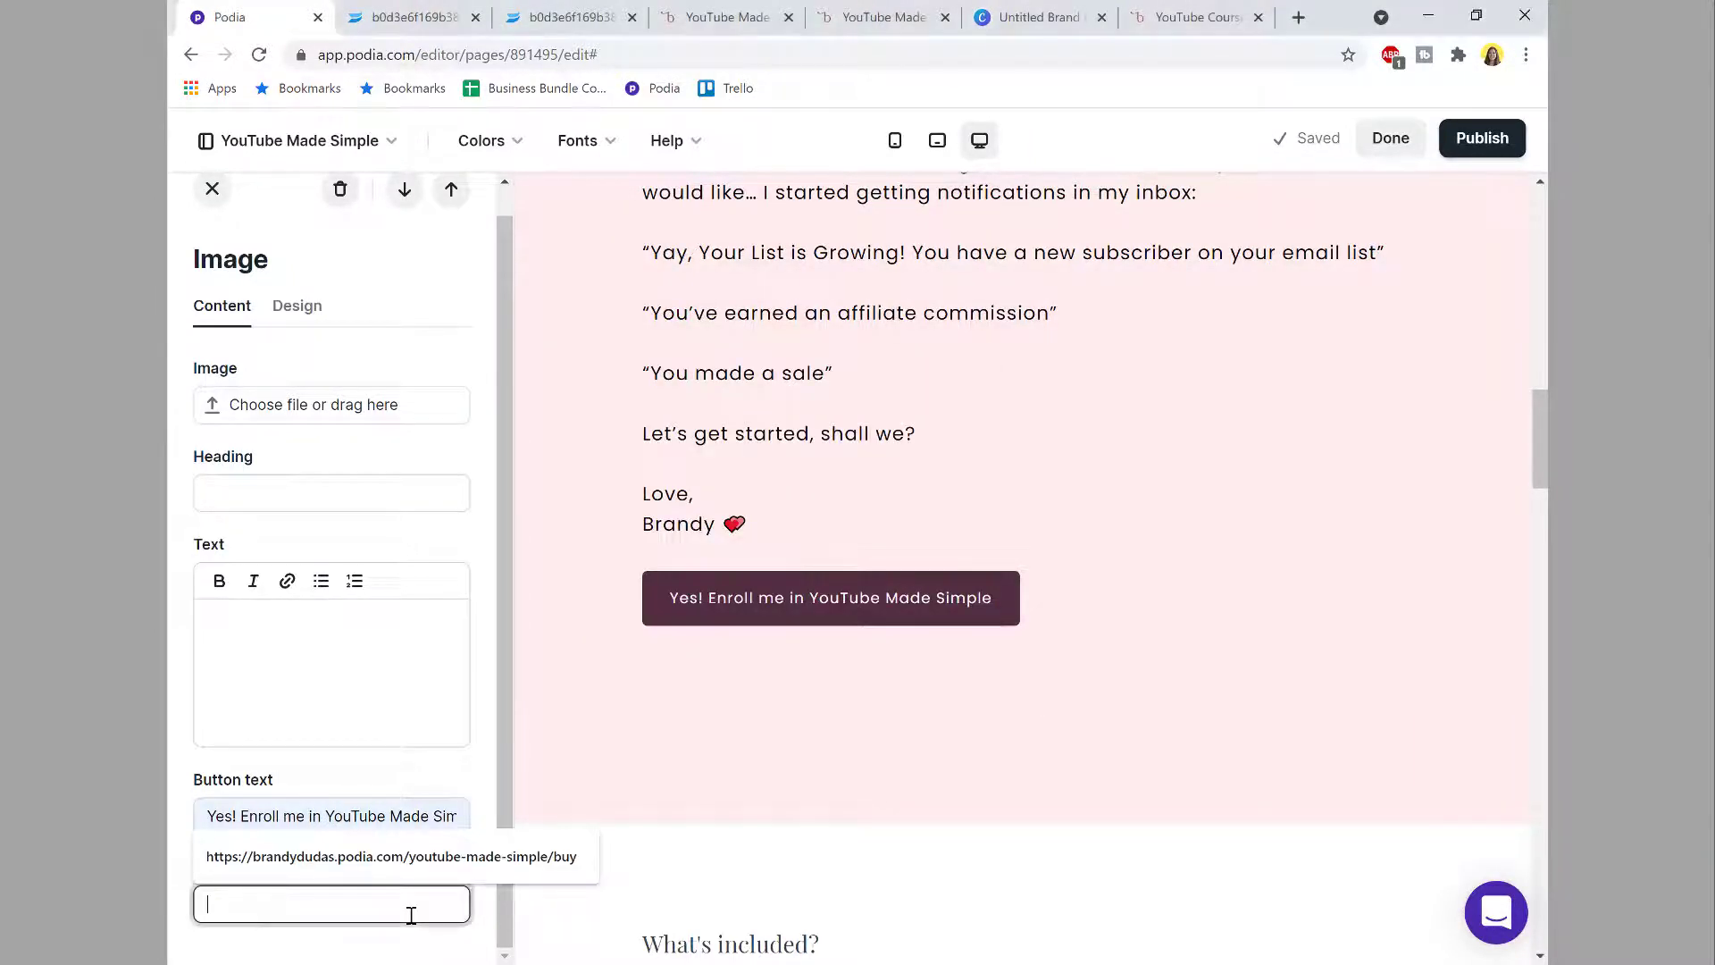
{"action": "type", "text": "https://brandydudas.podia.com/youtube-made-simple/buy"}
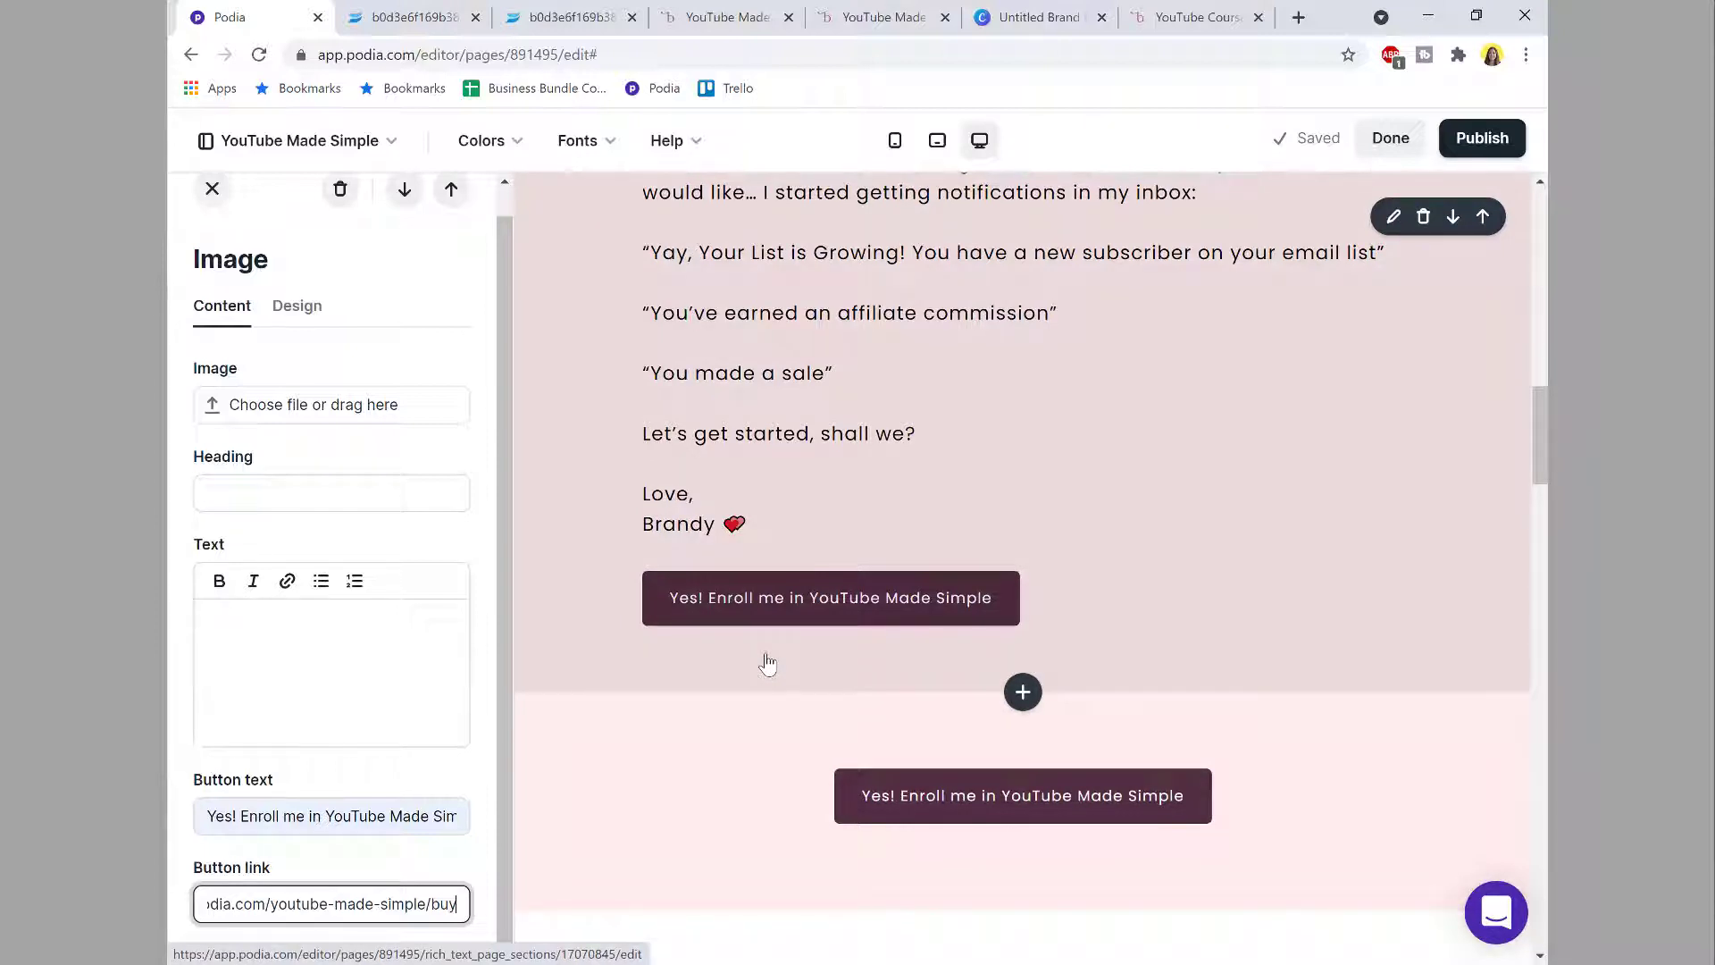
Step: Remove the enroll button from the letter's Text section by clearing its button text and button link
{"action": "left_click", "coordinate": [766, 663]}
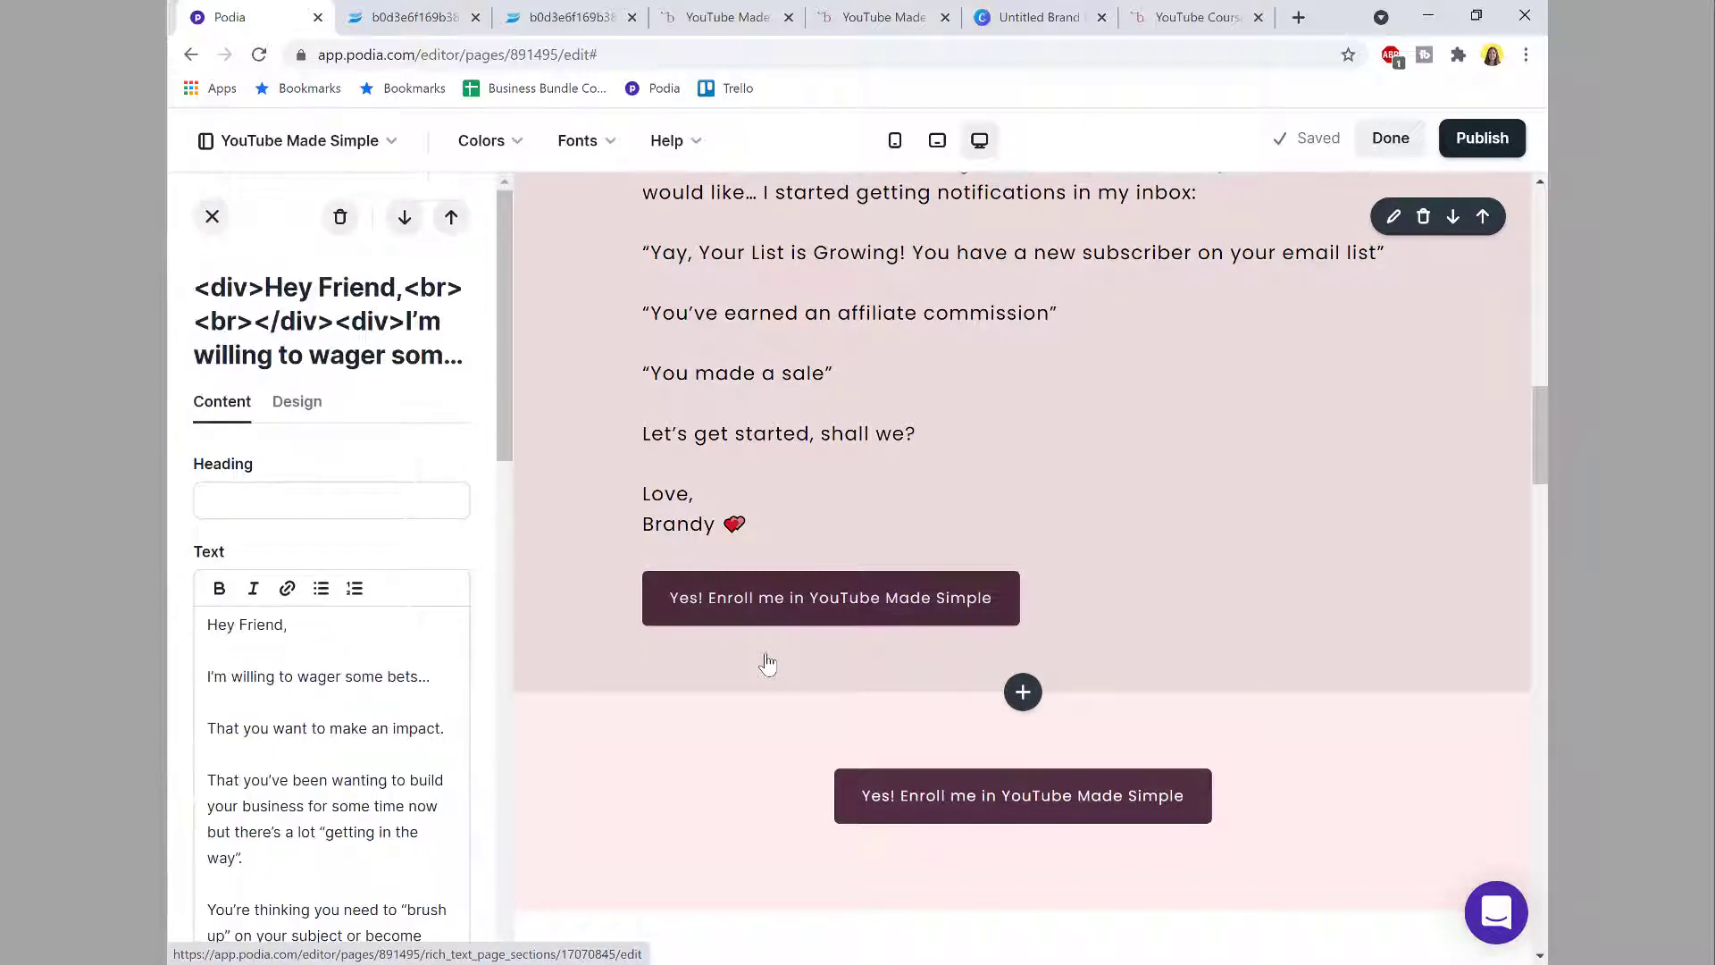
{"action": "scroll", "coordinate": [360, 529], "scroll_direction": "down", "scroll_amount": 10}
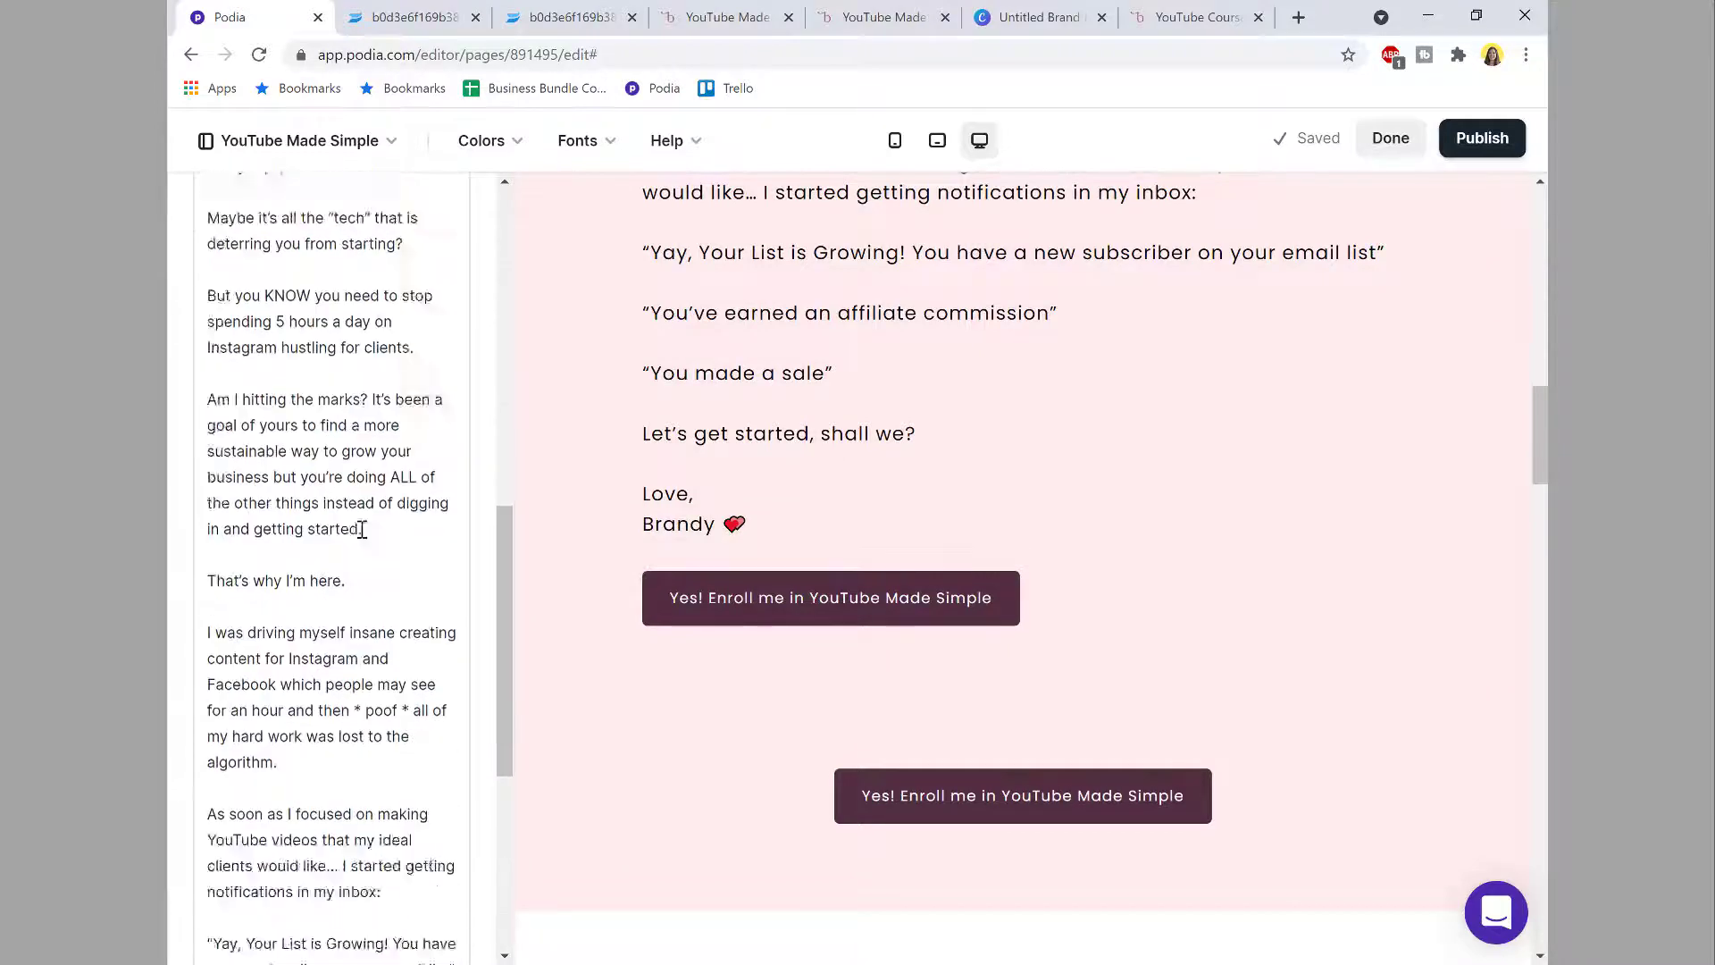
{"action": "scroll", "coordinate": [360, 529], "scroll_direction": "down", "scroll_amount": 5}
{"action": "left_click_drag", "start_coordinate": [209, 818], "coordinate": [554, 826]}
{"action": "key", "text": "BackSpace"}
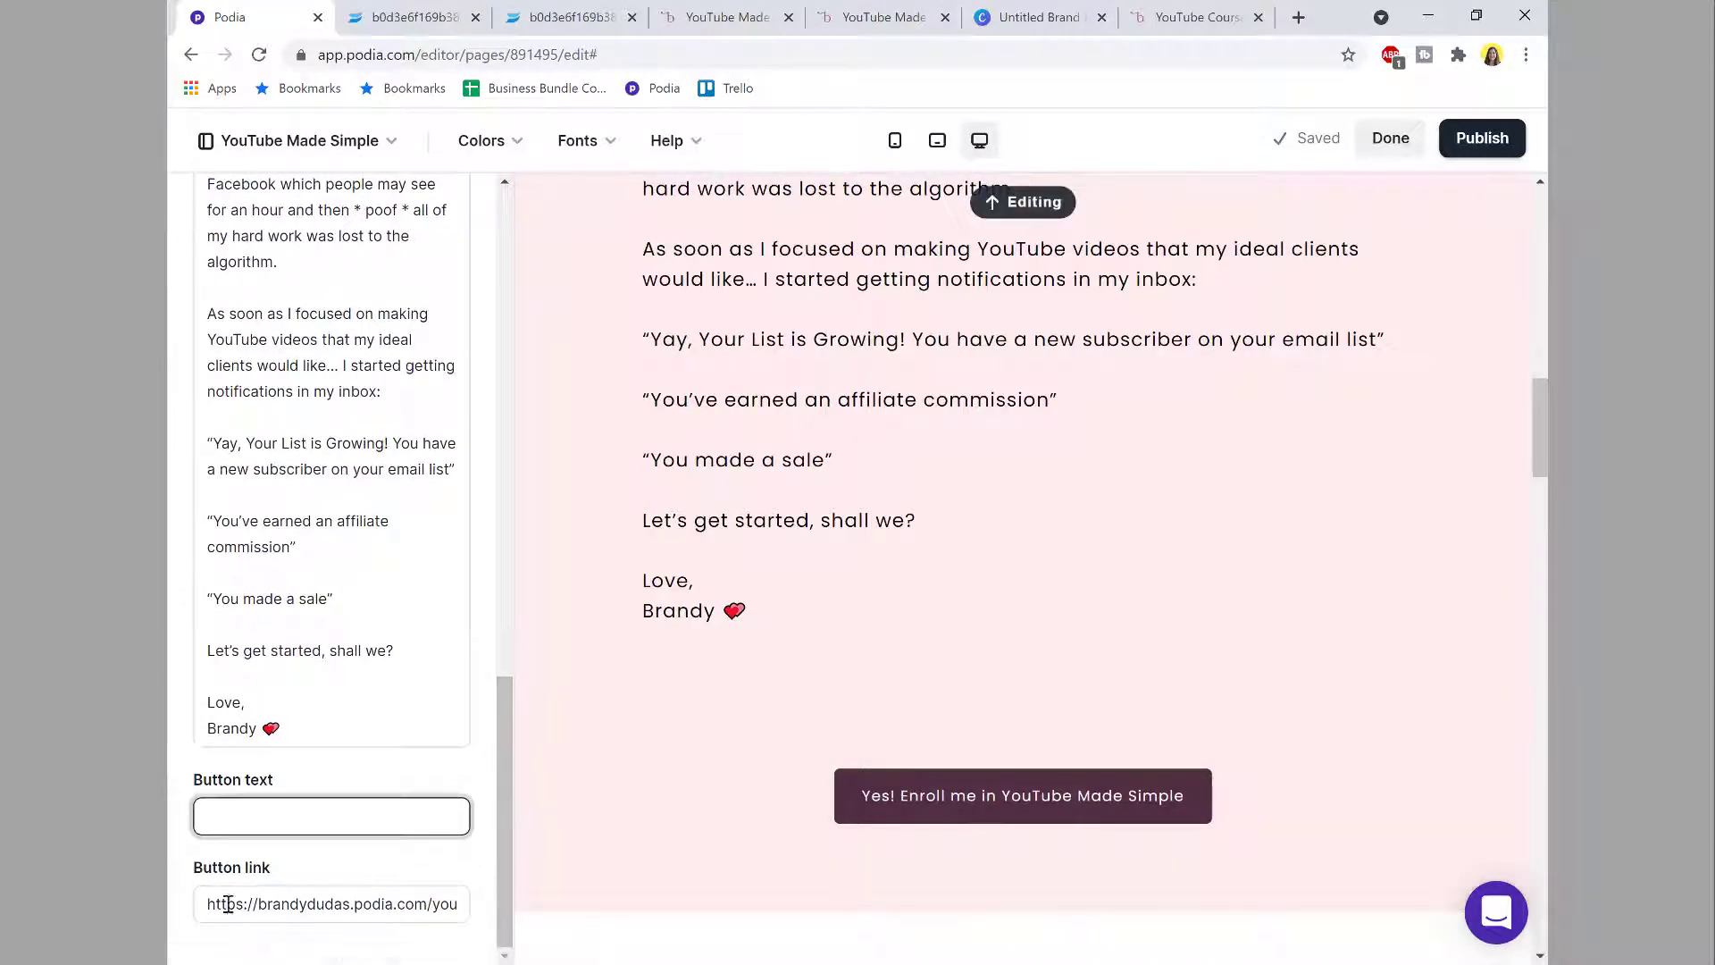
{"action": "triple_click", "coordinate": [249, 903]}
{"action": "key", "text": "BackSpace"}
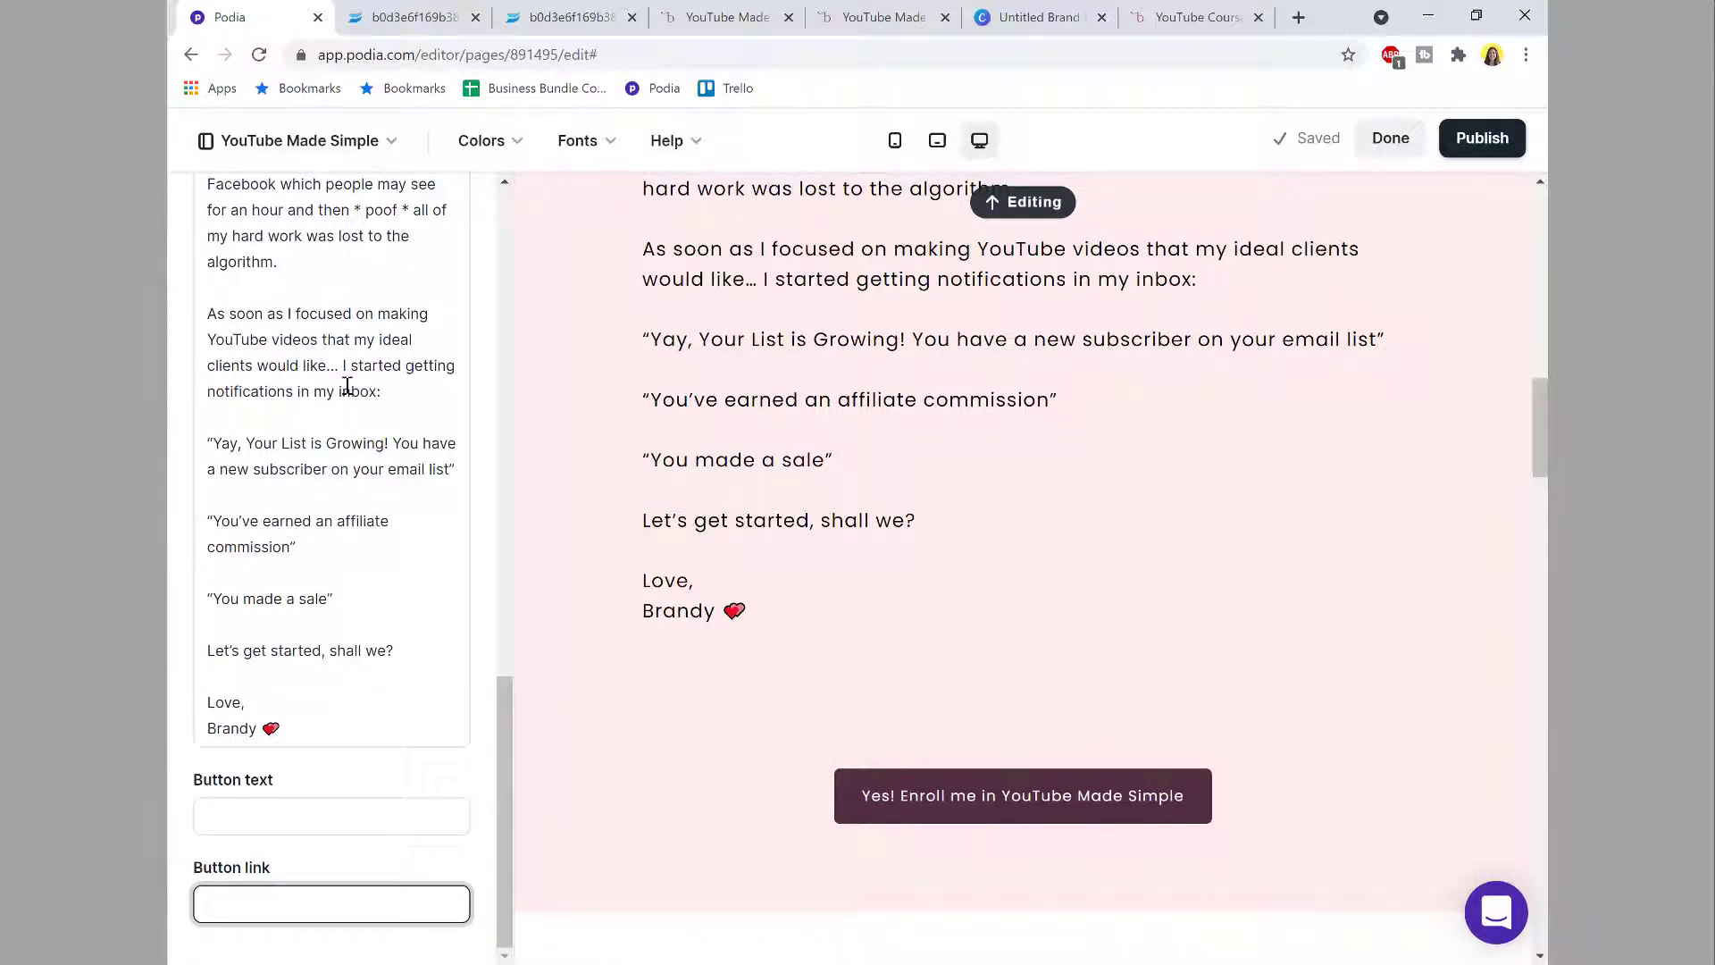
Step: Review the page from the top banner through the letter to the centered enroll button below it
{"action": "scroll", "coordinate": [761, 614], "scroll_direction": "up", "scroll_amount": 5}
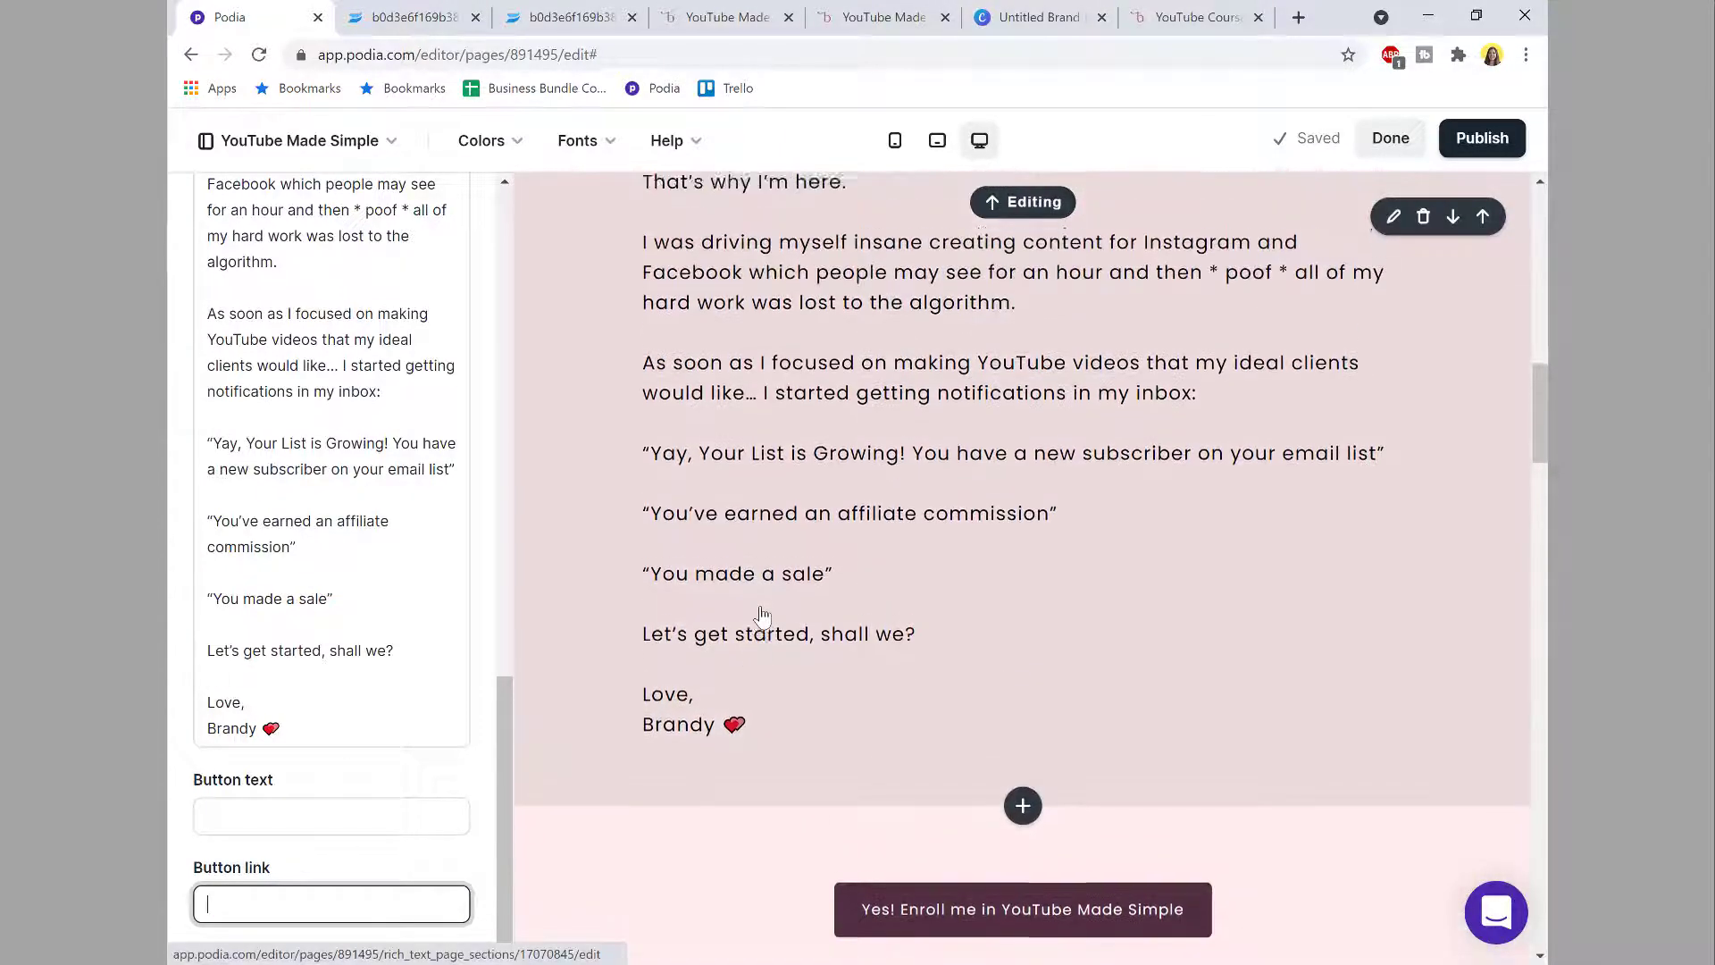
{"action": "scroll", "coordinate": [762, 614], "scroll_direction": "up", "scroll_amount": 10}
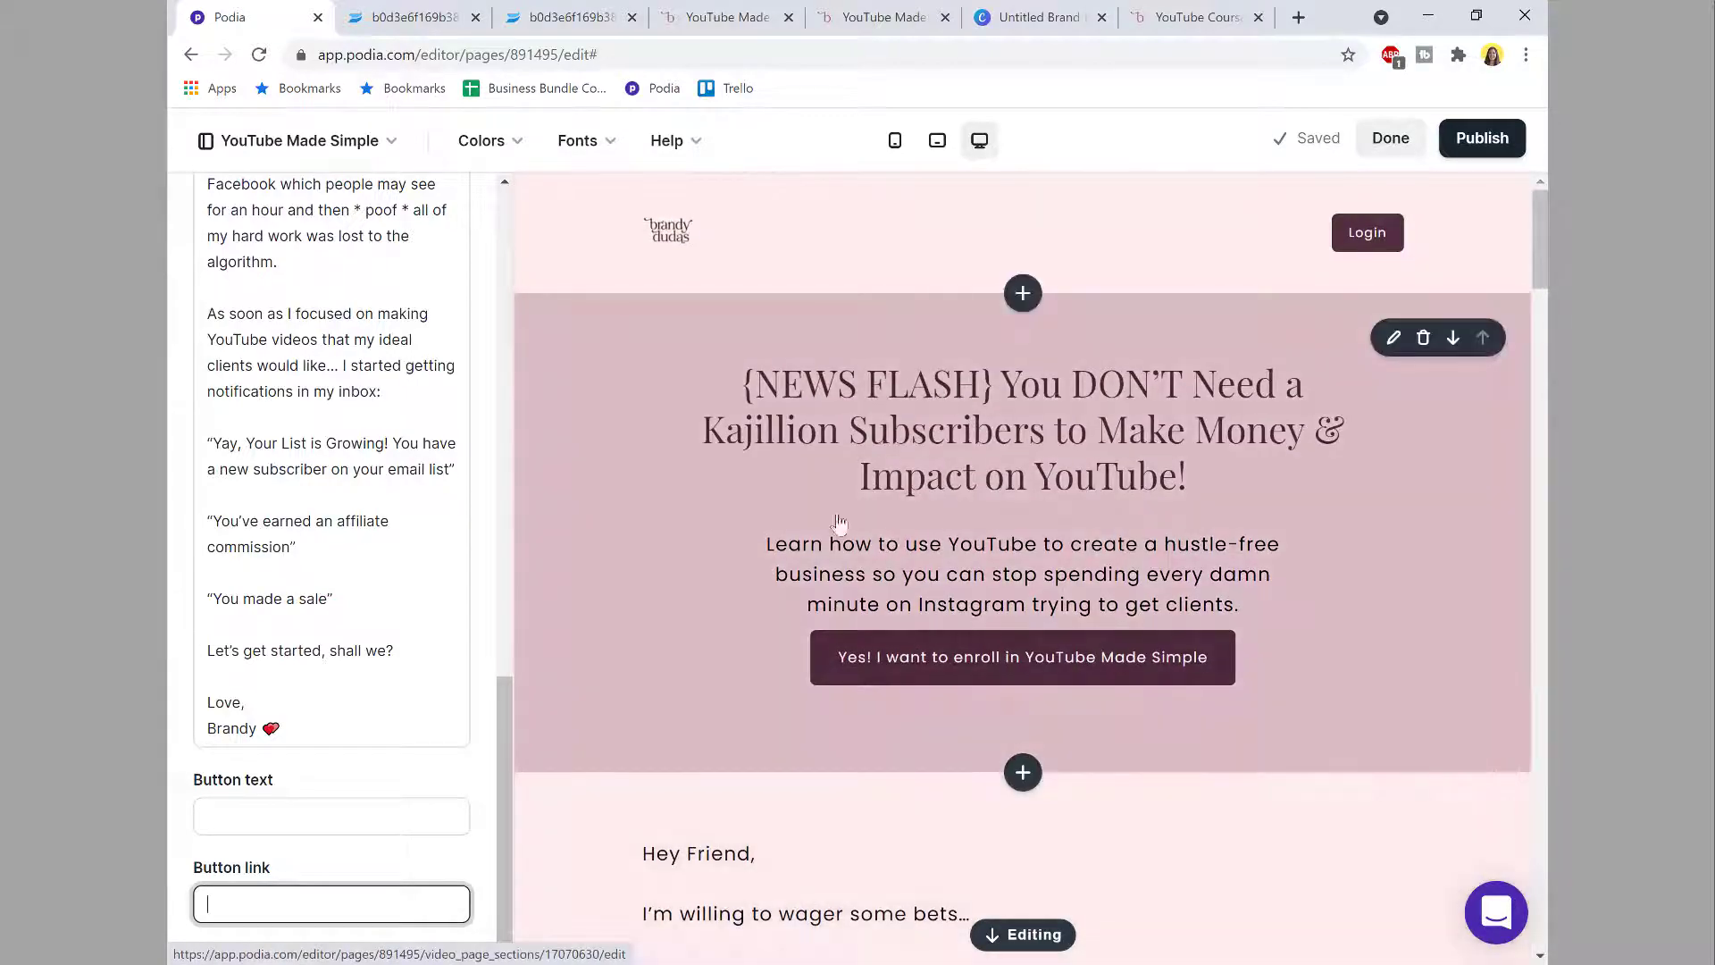
{"action": "scroll", "coordinate": [946, 606], "scroll_direction": "down", "scroll_amount": 15}
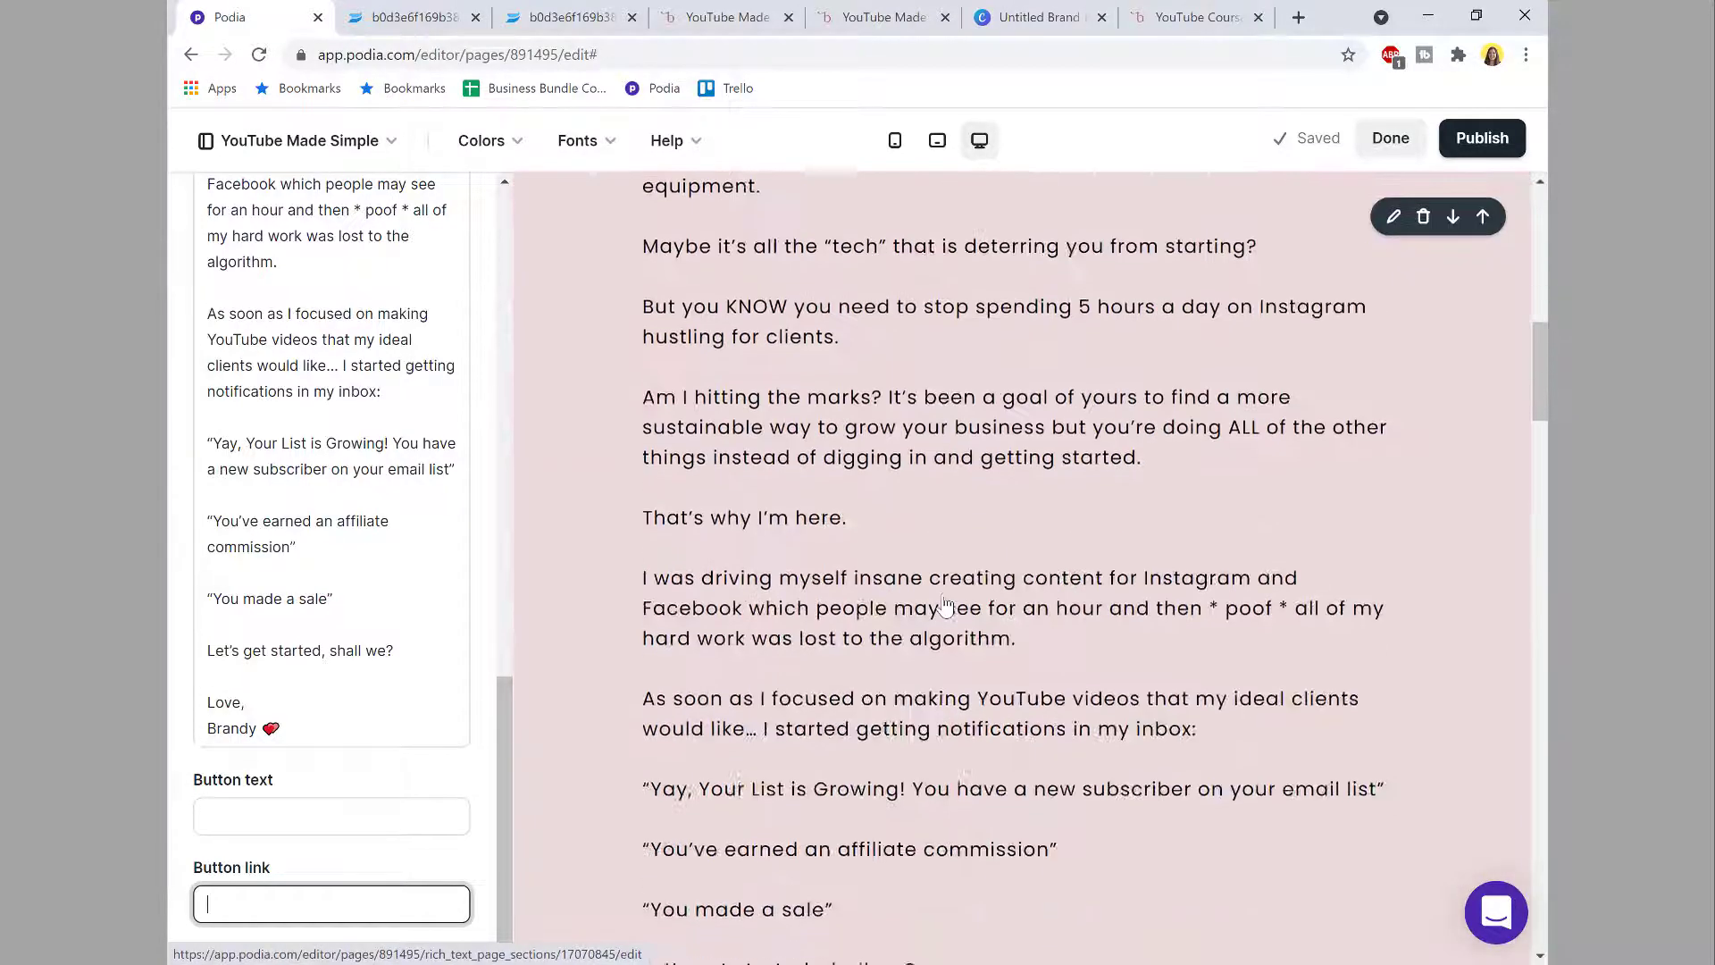
{"action": "scroll", "coordinate": [945, 605], "scroll_direction": "down", "scroll_amount": 5}
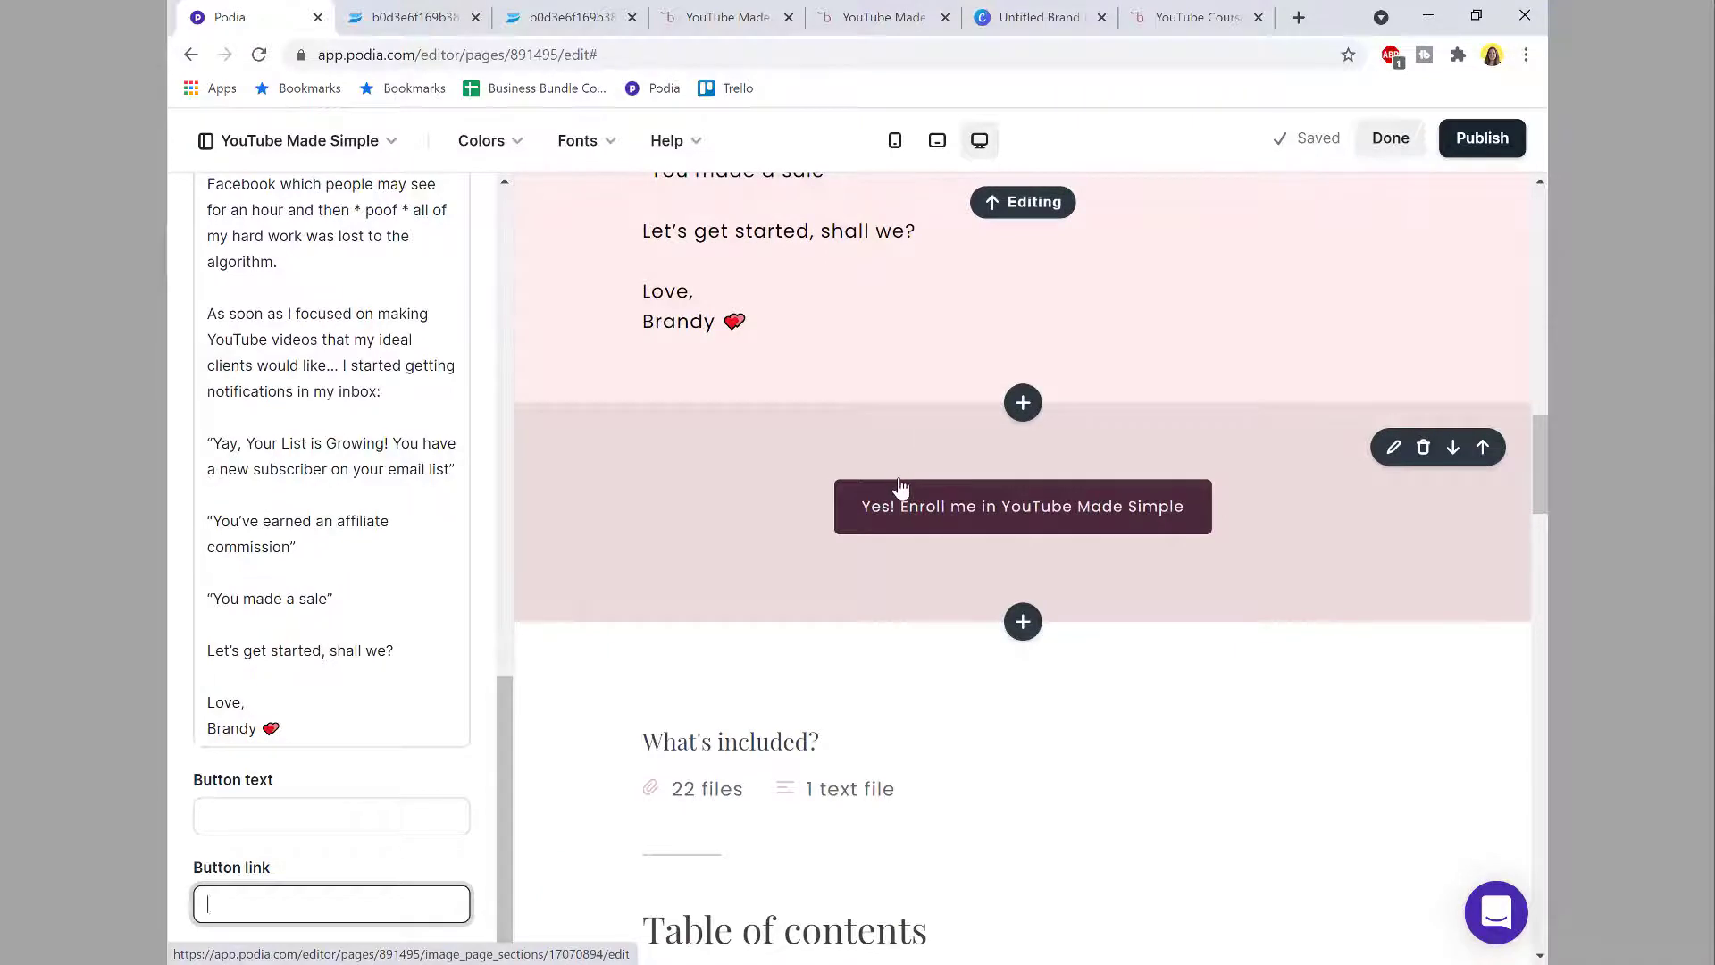
{"action": "scroll", "coordinate": [860, 463], "scroll_direction": "up", "scroll_amount": 1}
{"action": "scroll", "coordinate": [860, 464], "scroll_direction": "up", "scroll_amount": 20}
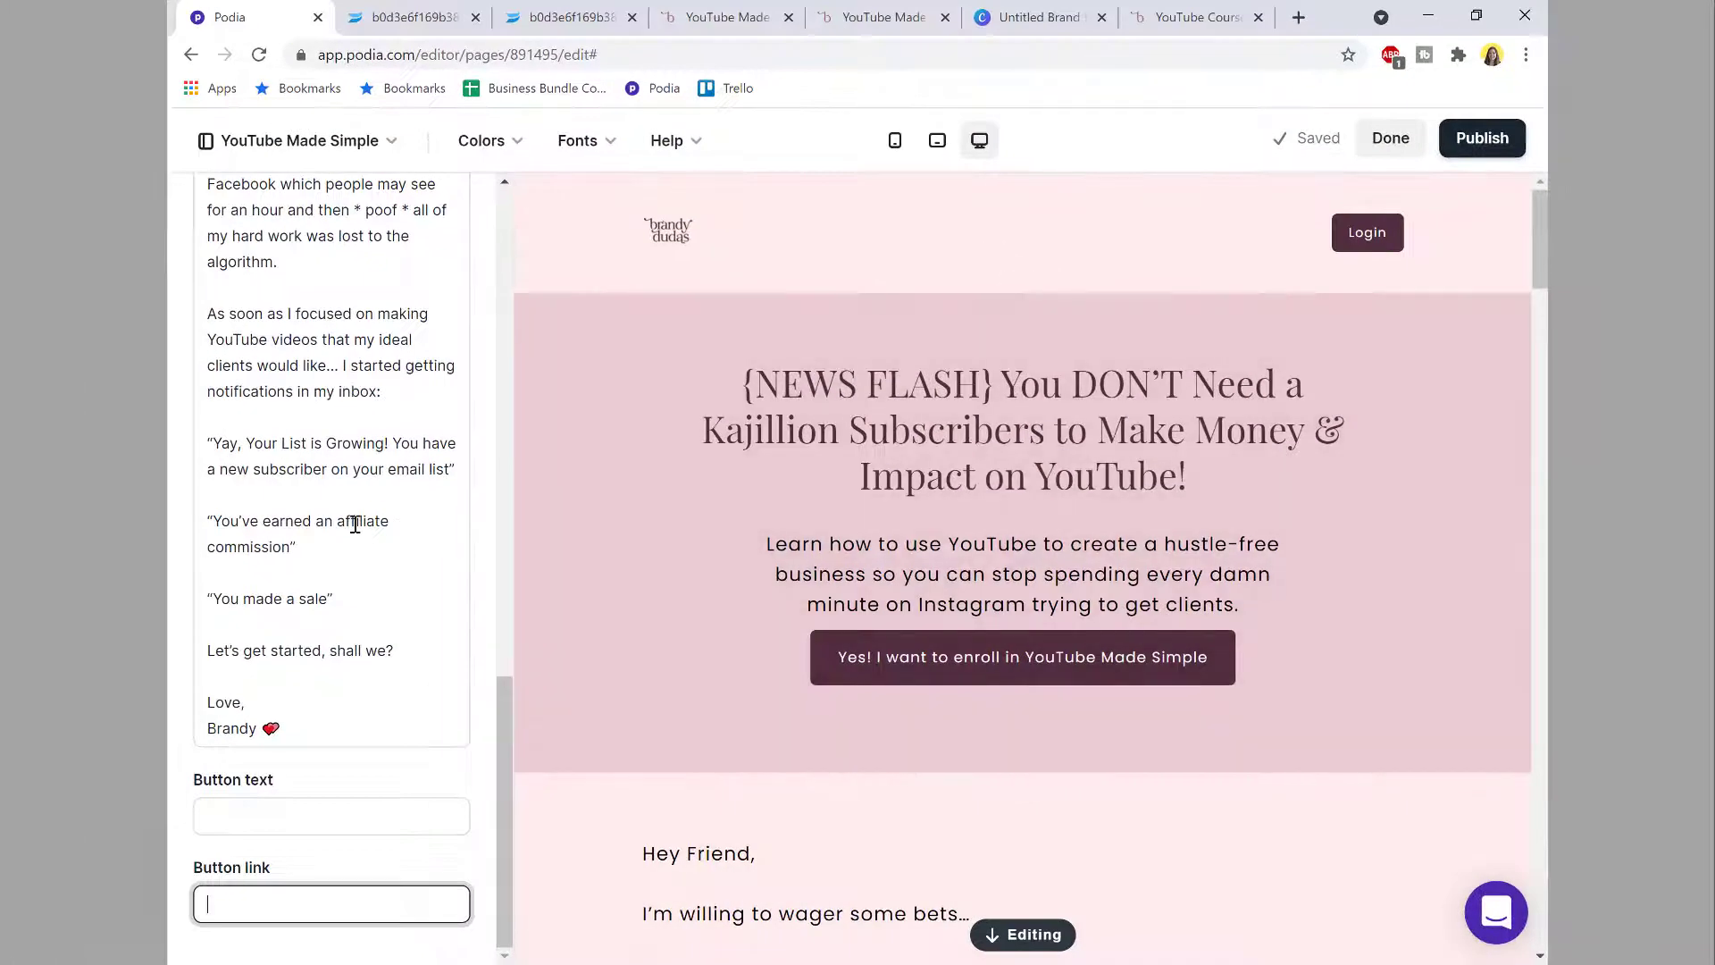
{"action": "scroll", "coordinate": [355, 524], "scroll_direction": "up", "scroll_amount": 5}
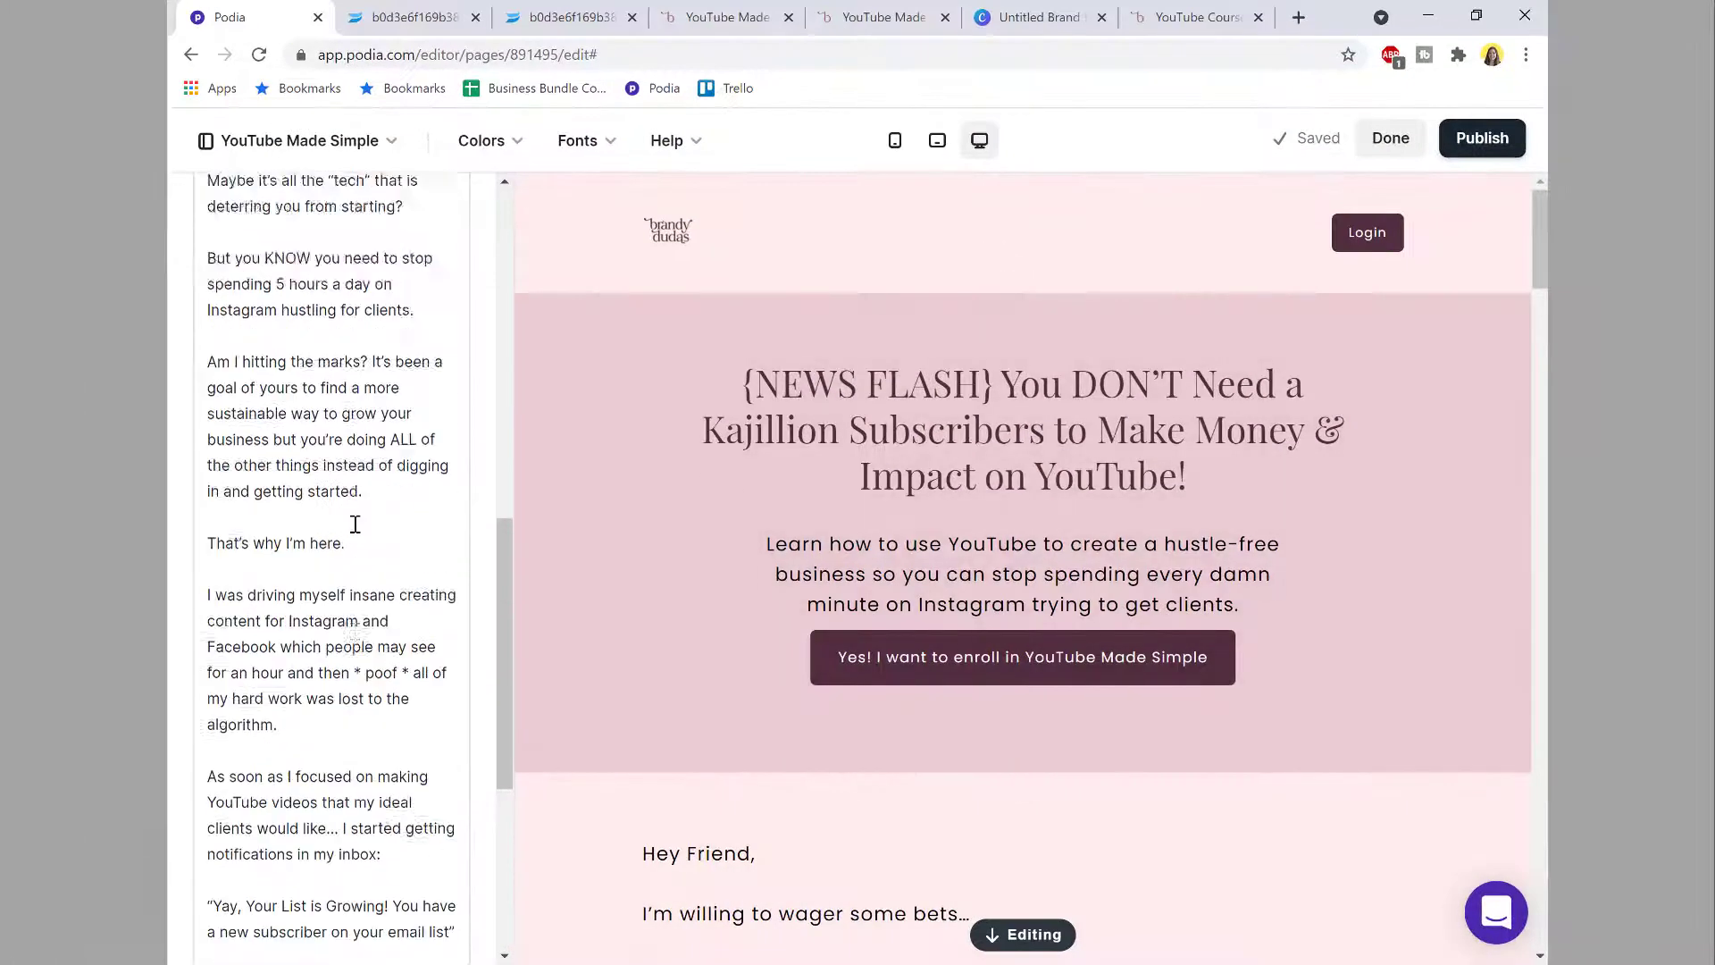
Step: Close the Text section's settings and check the full-width page from the banner down to the enroll button below the letter
{"action": "scroll", "coordinate": [356, 524], "scroll_direction": "up", "scroll_amount": 10}
{"action": "left_click", "coordinate": [220, 223]}
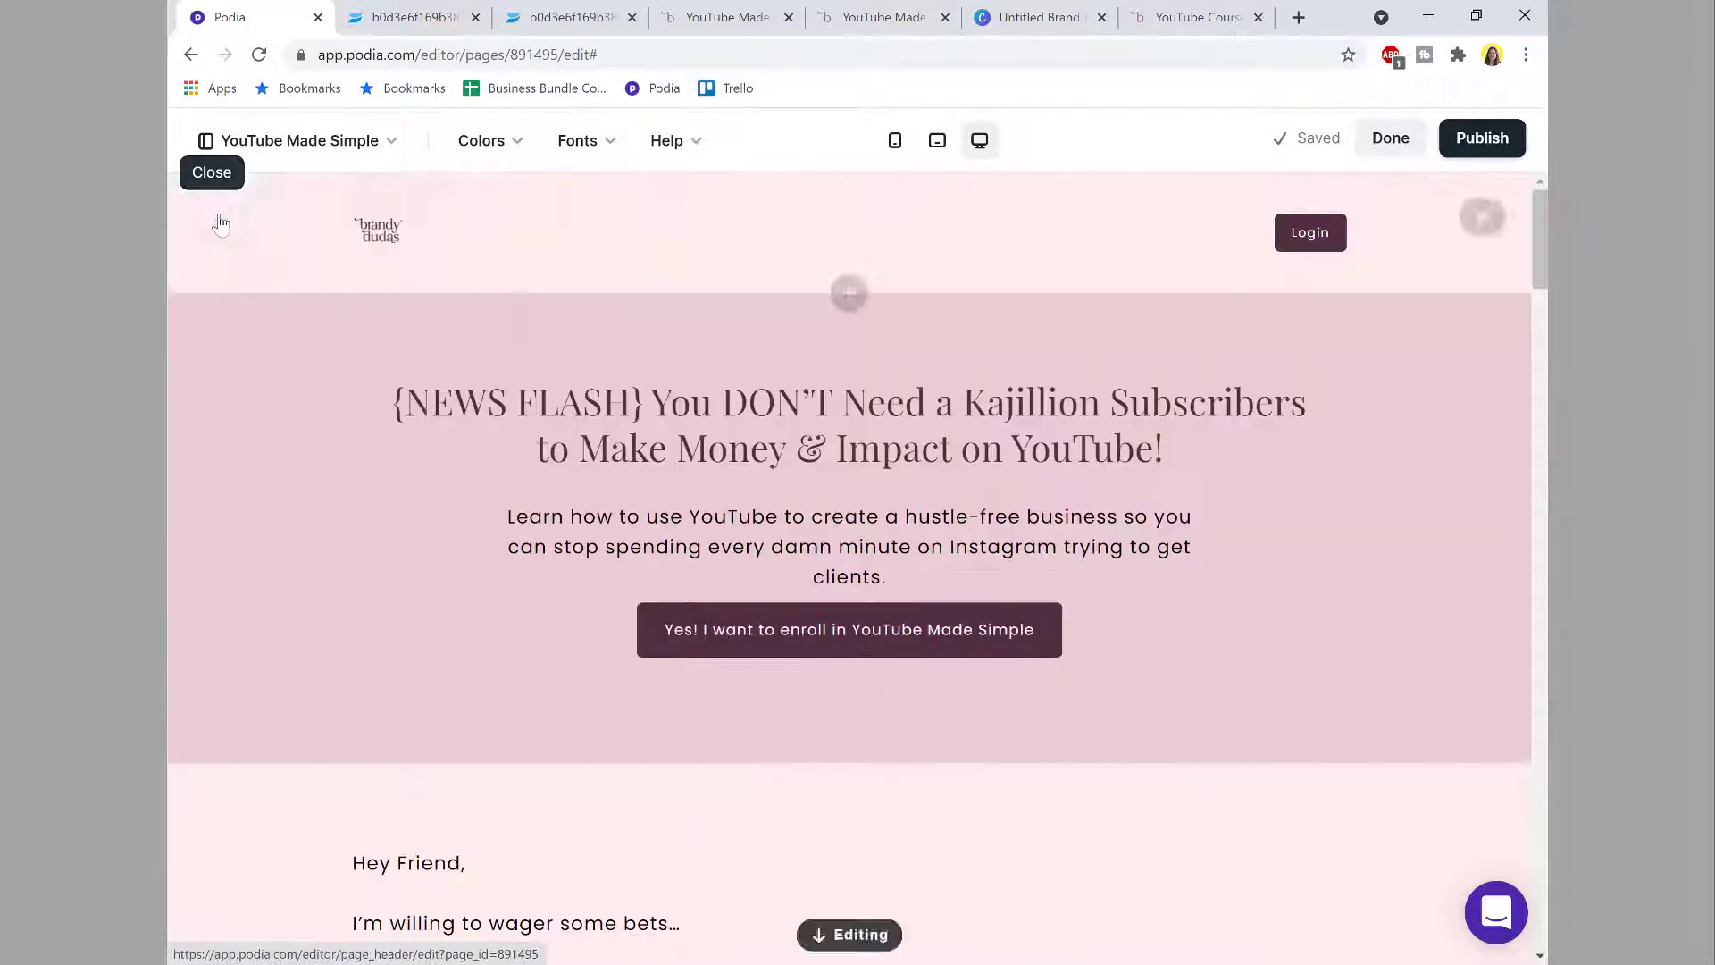
{"action": "scroll", "coordinate": [1027, 348], "scroll_direction": "down", "scroll_amount": 2}
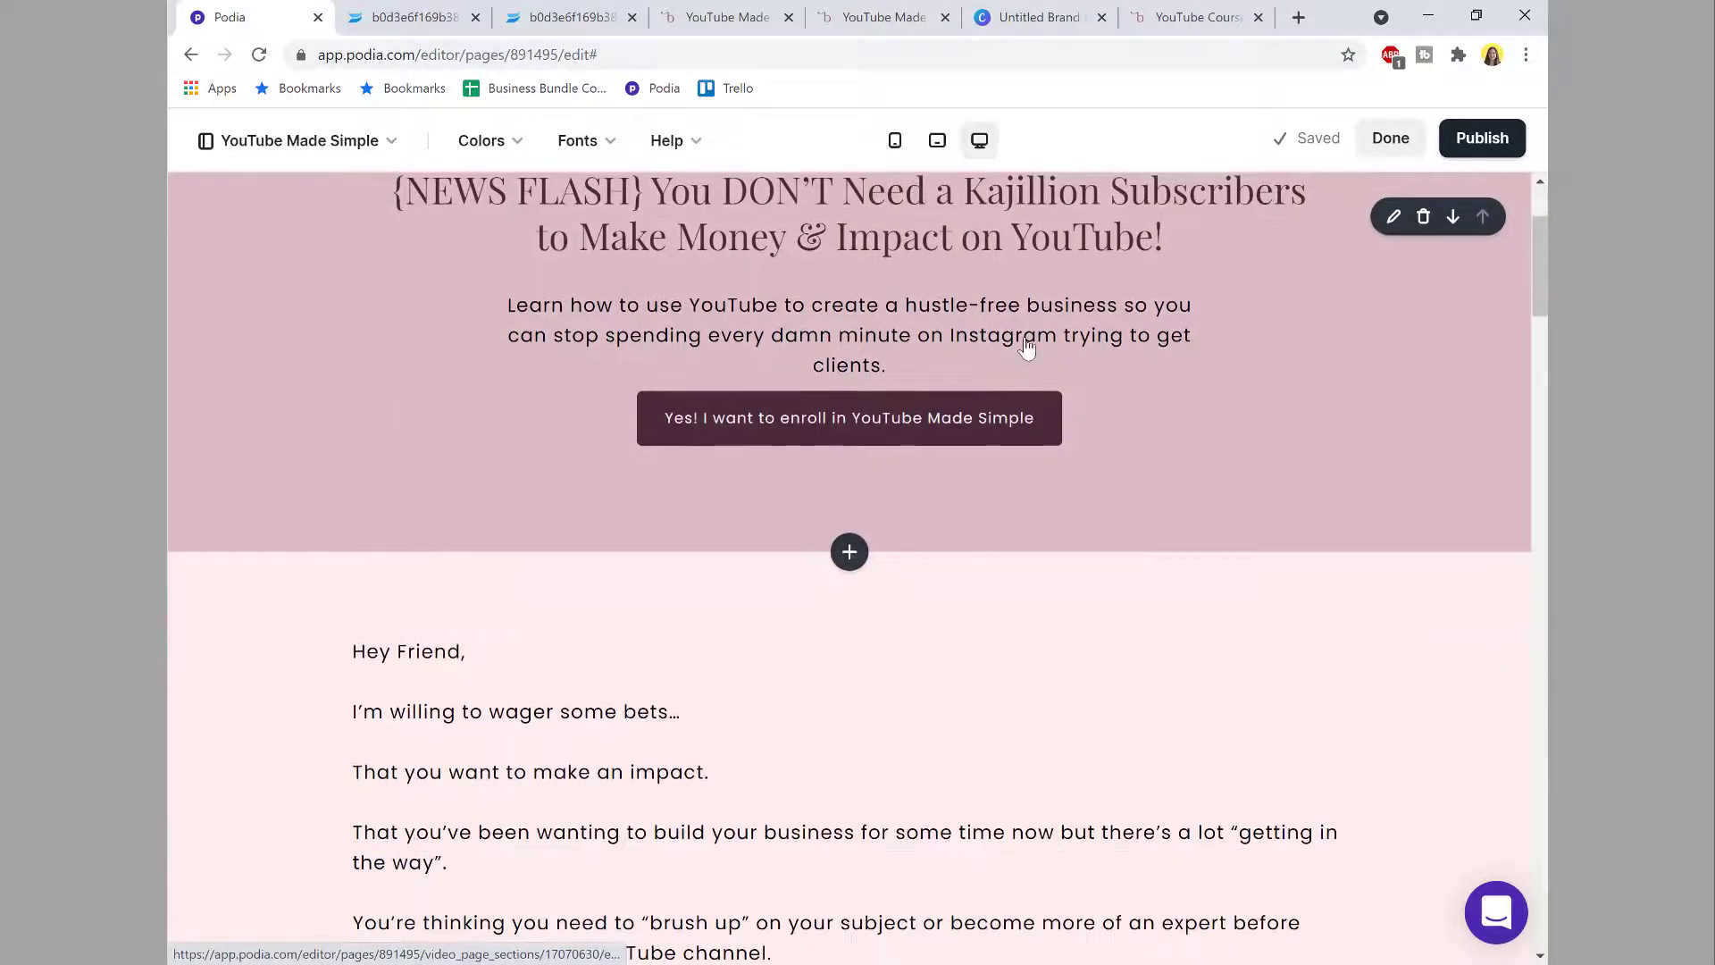
{"action": "scroll", "coordinate": [916, 408], "scroll_direction": "down", "scroll_amount": 3}
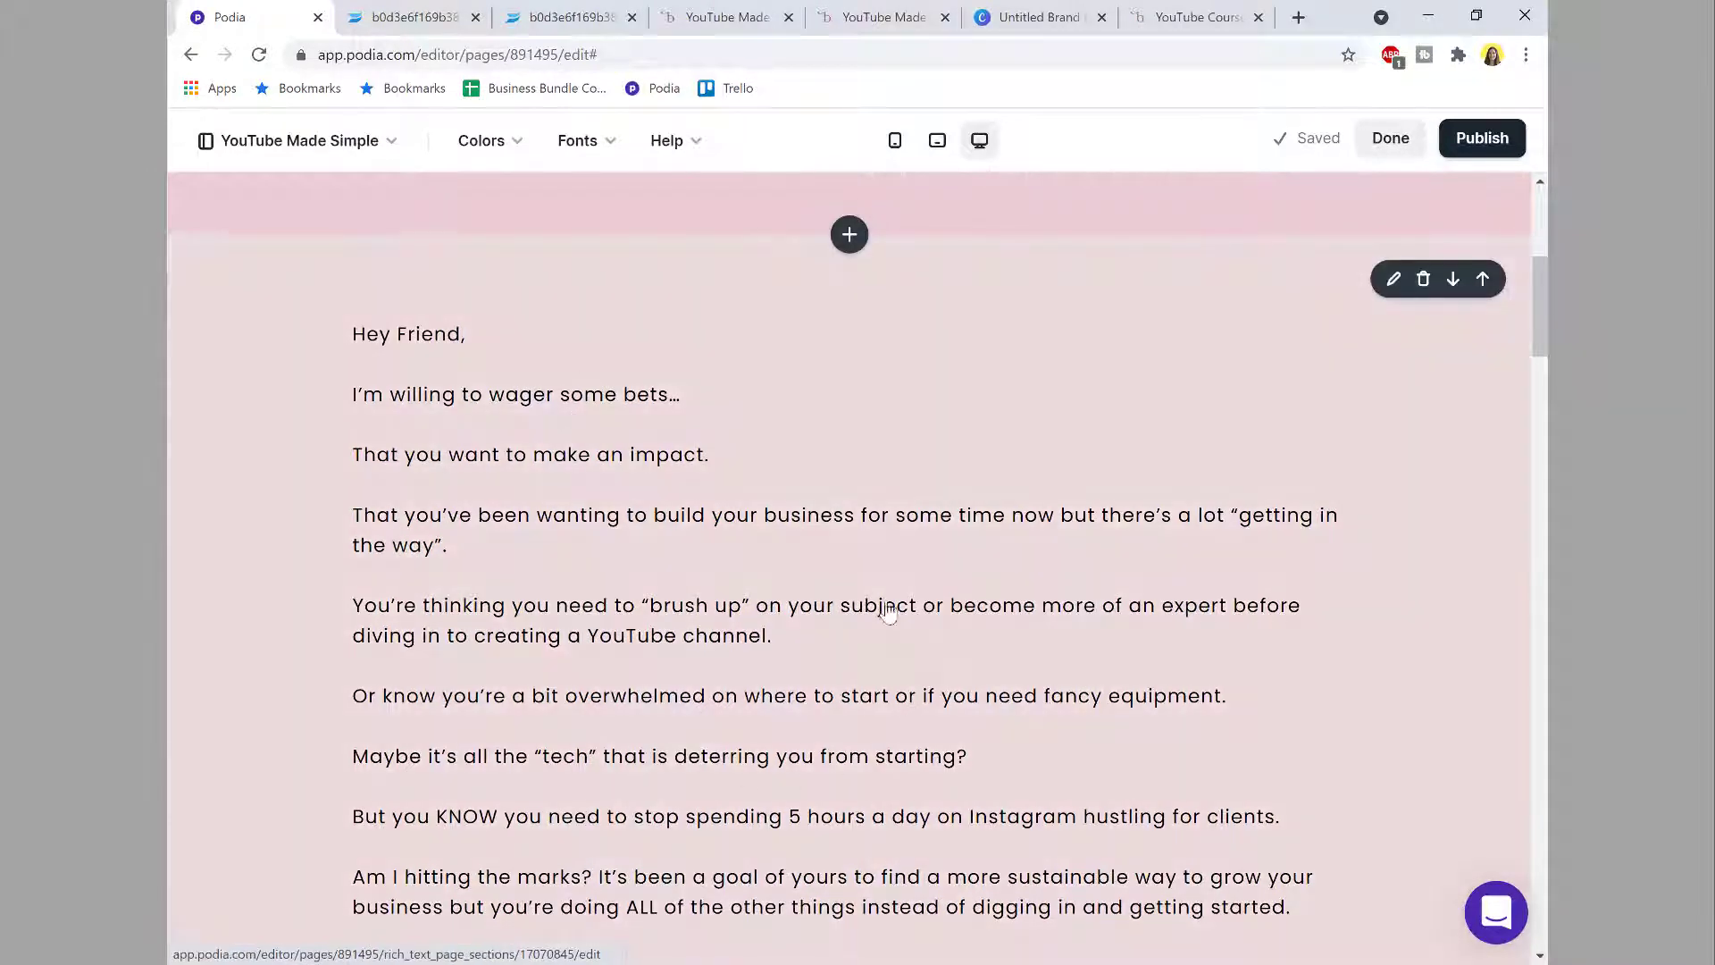
{"action": "scroll", "coordinate": [889, 612], "scroll_direction": "down", "scroll_amount": 11}
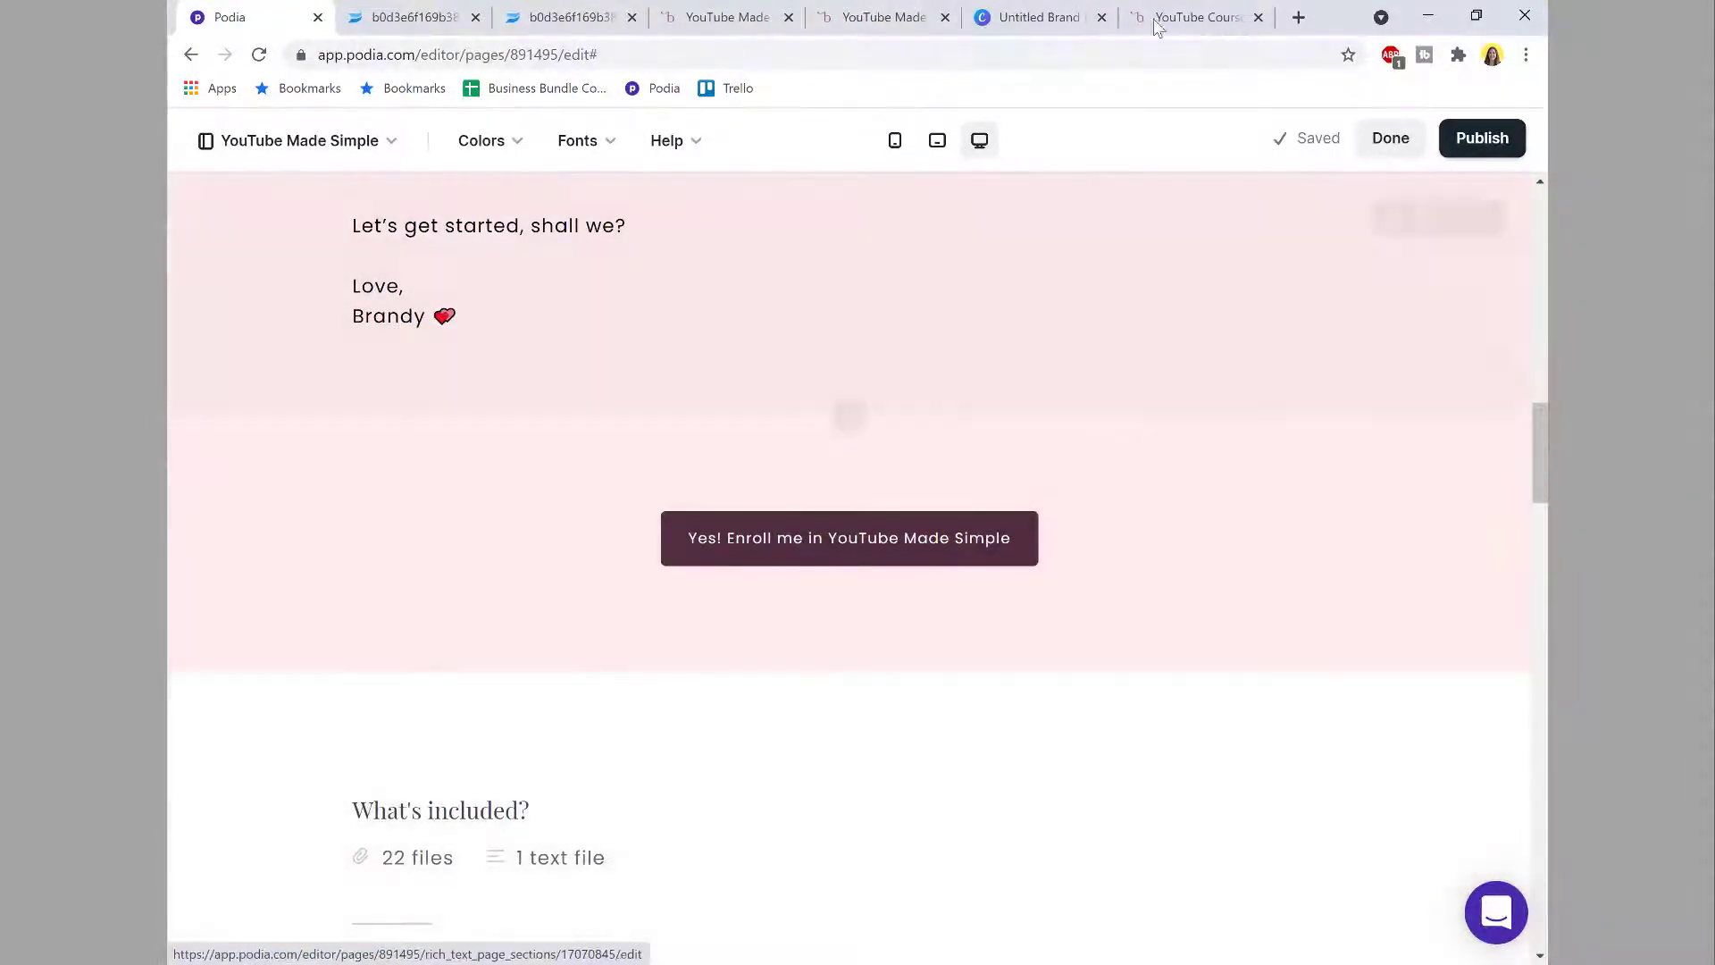
Step: Switch to the YouTube Course page and examine the "Here's what I know…" section's text, bullets and photo layout
{"action": "left_click", "coordinate": [1168, 18]}
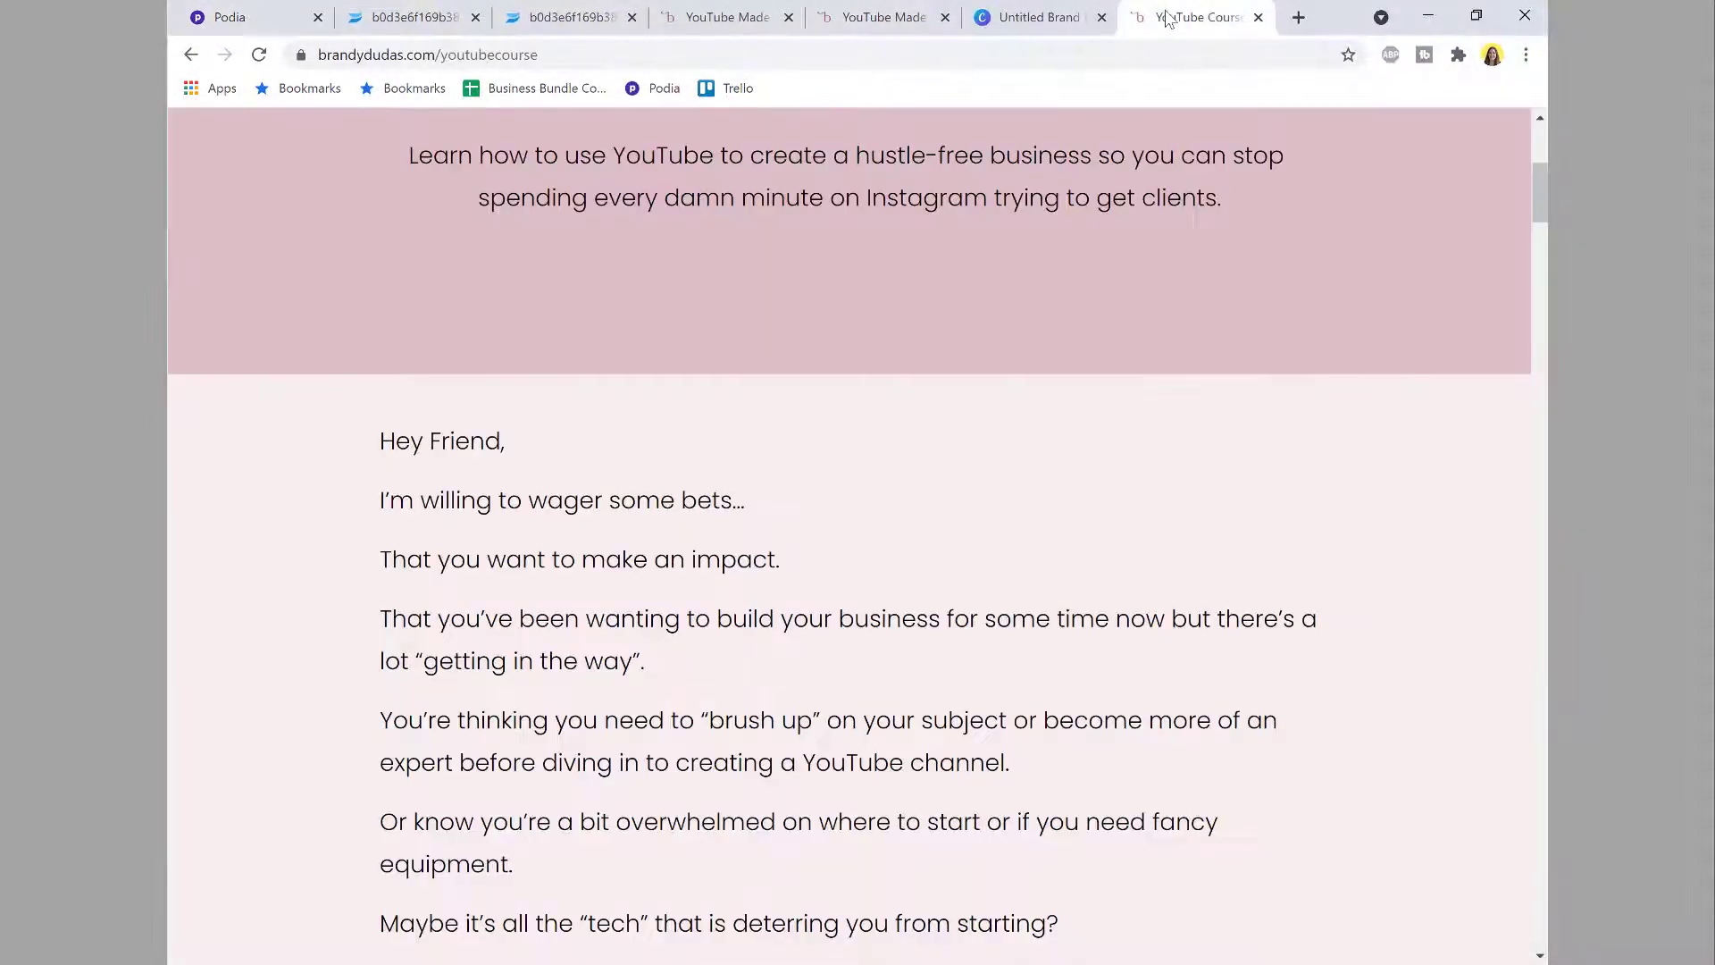
{"action": "scroll", "coordinate": [973, 376], "scroll_direction": "down", "scroll_amount": 15}
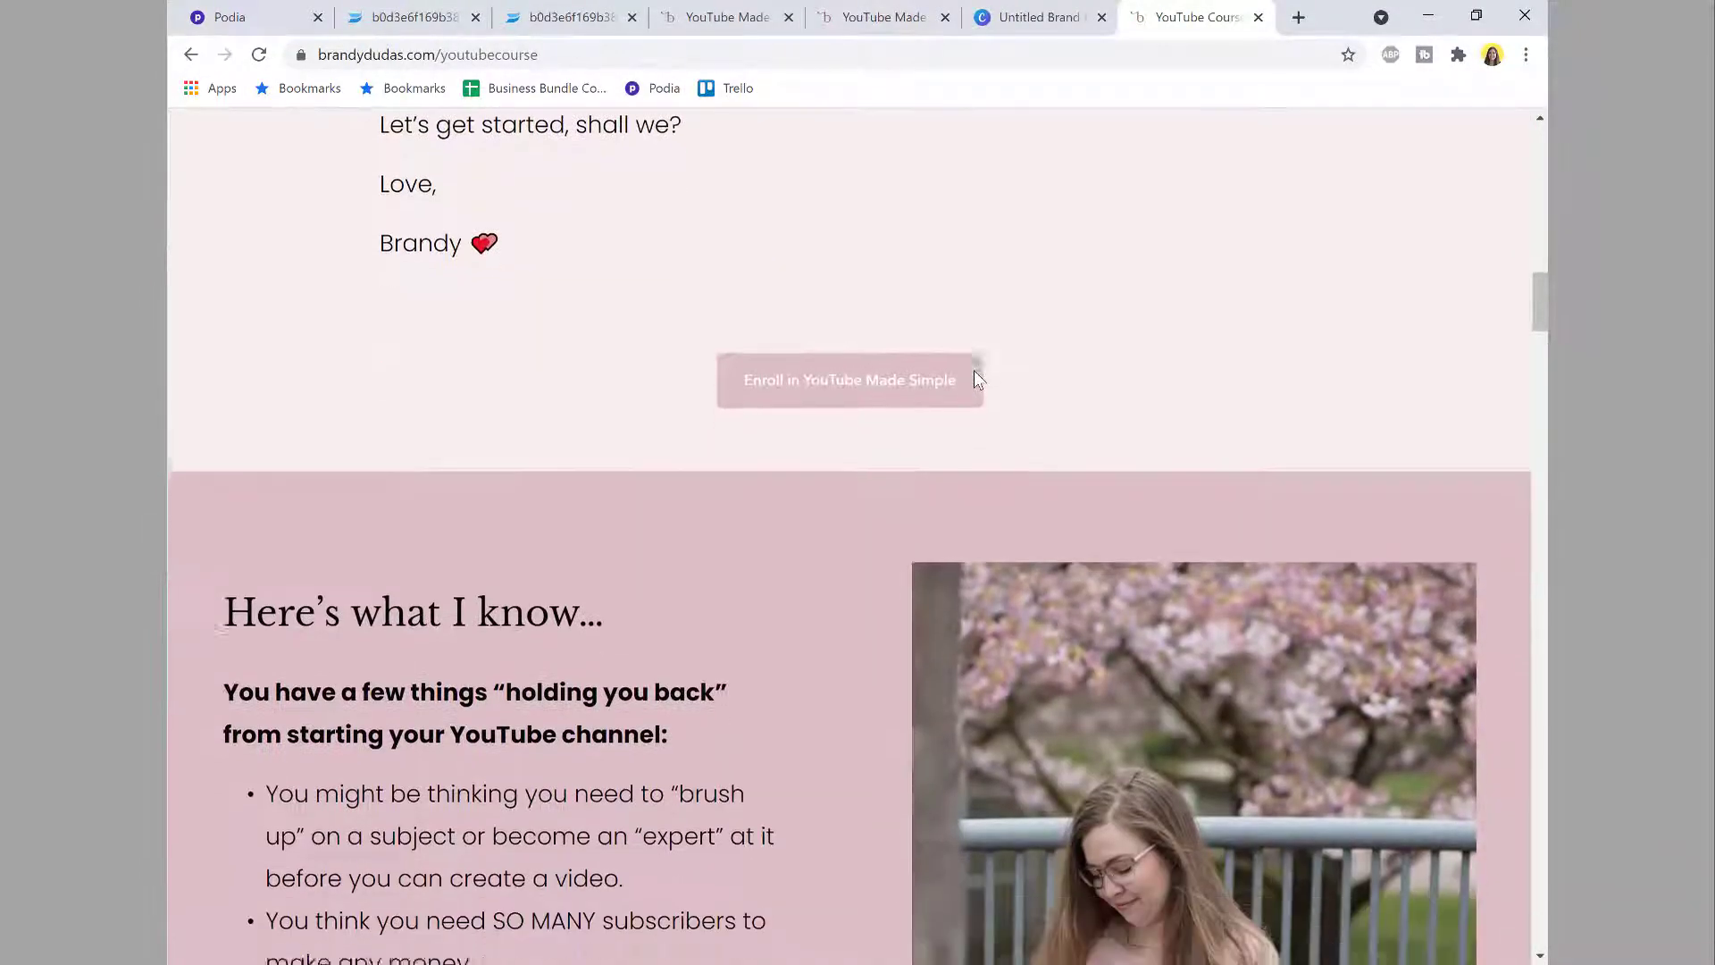
{"action": "scroll", "coordinate": [974, 375], "scroll_direction": "down", "scroll_amount": 3}
{"action": "scroll", "coordinate": [974, 375], "scroll_direction": "up", "scroll_amount": 1}
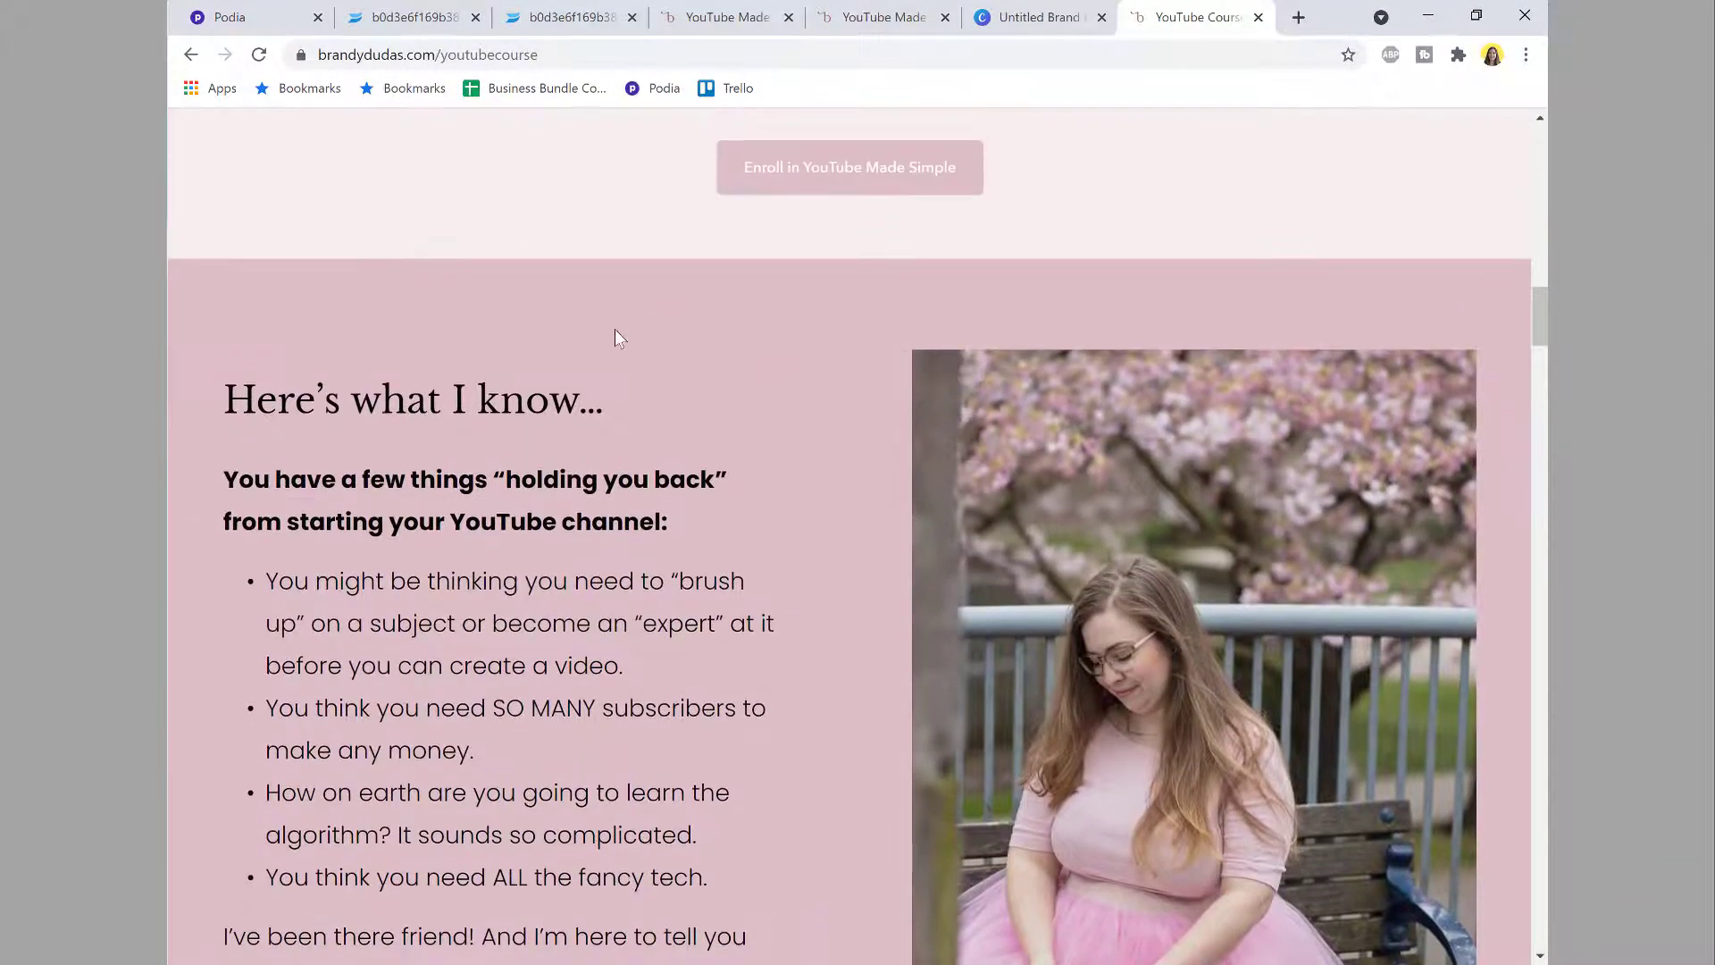
{"action": "scroll", "coordinate": [609, 344], "scroll_direction": "down", "scroll_amount": 8}
{"action": "scroll", "coordinate": [619, 358], "scroll_direction": "up", "scroll_amount": 3}
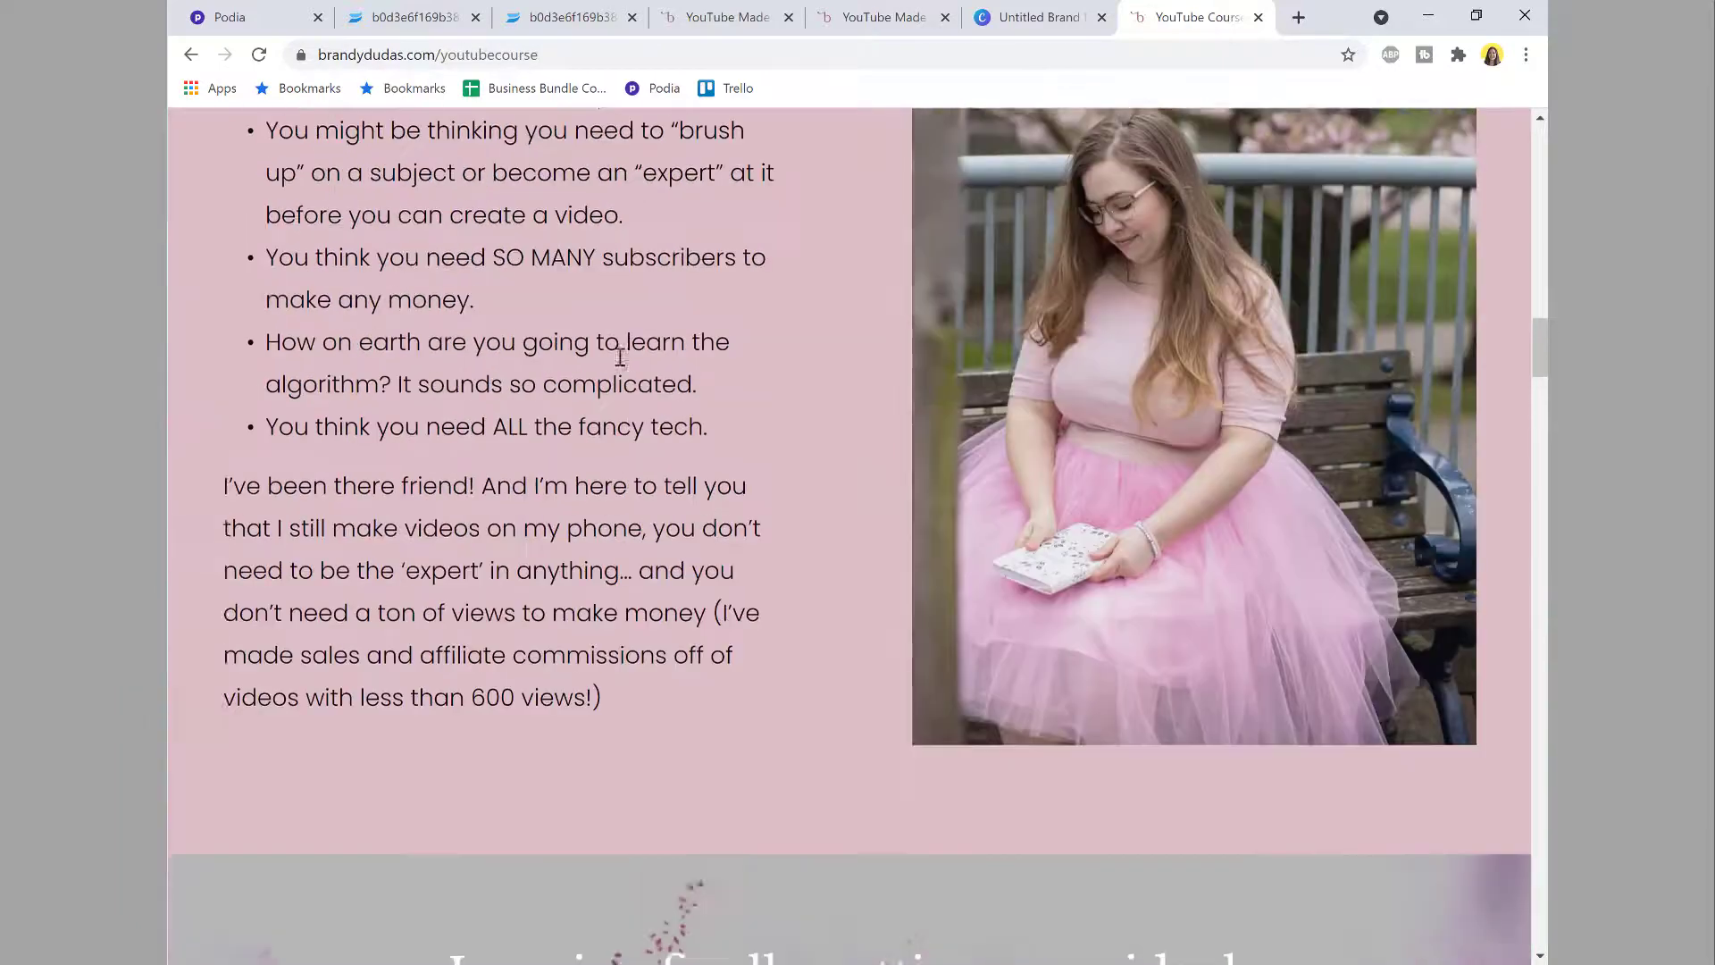
{"action": "scroll", "coordinate": [620, 357], "scroll_direction": "up", "scroll_amount": 2}
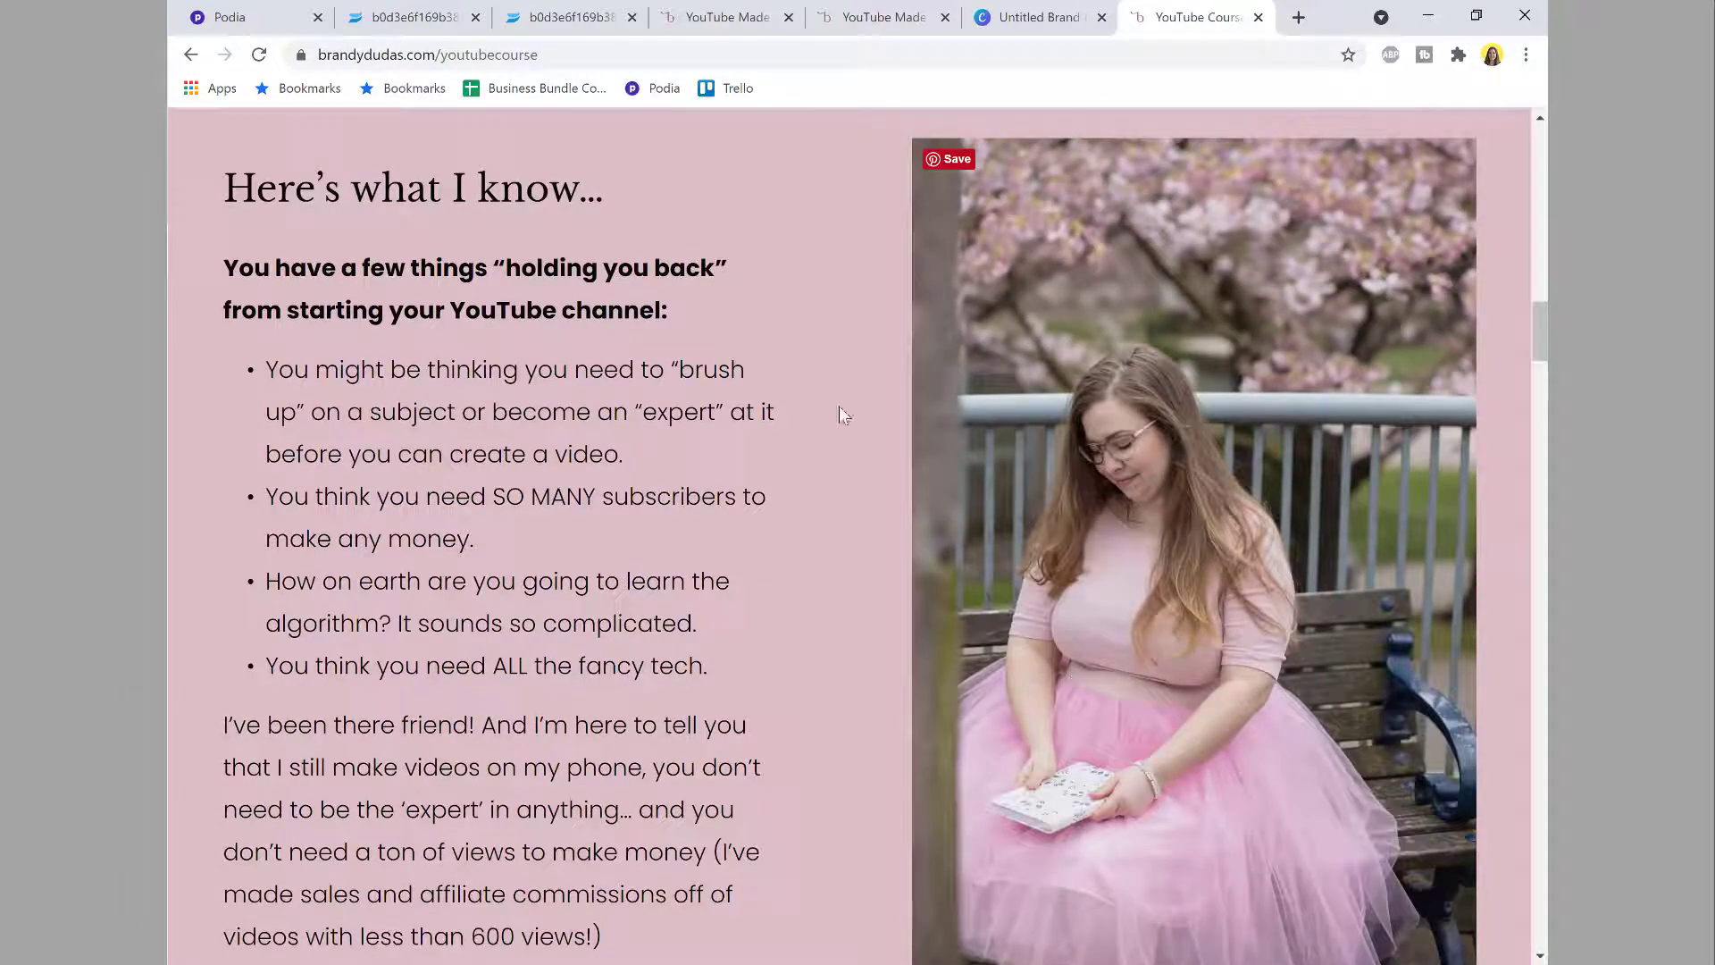
{"action": "scroll", "coordinate": [644, 582], "scroll_direction": "down", "scroll_amount": 3}
{"action": "scroll", "coordinate": [643, 582], "scroll_direction": "up", "scroll_amount": 3}
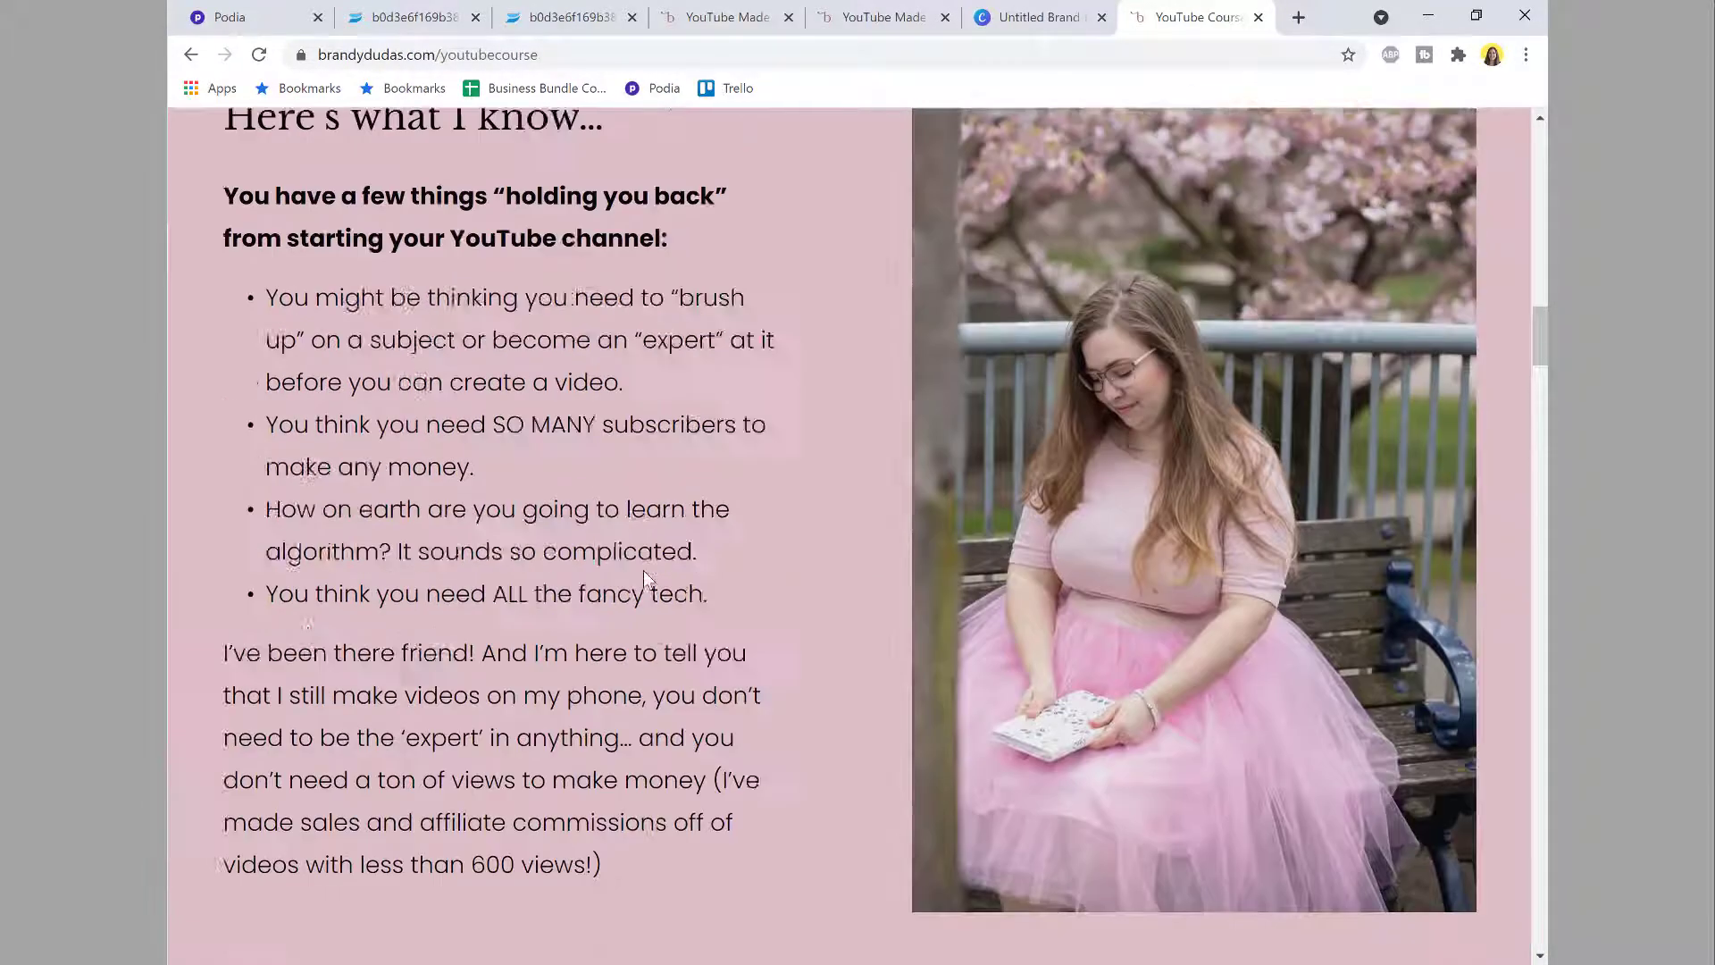
Step: Back in Podia, add an Image section directly below the enroll button and set its layout to text left, image right
{"action": "left_click", "coordinate": [243, 17]}
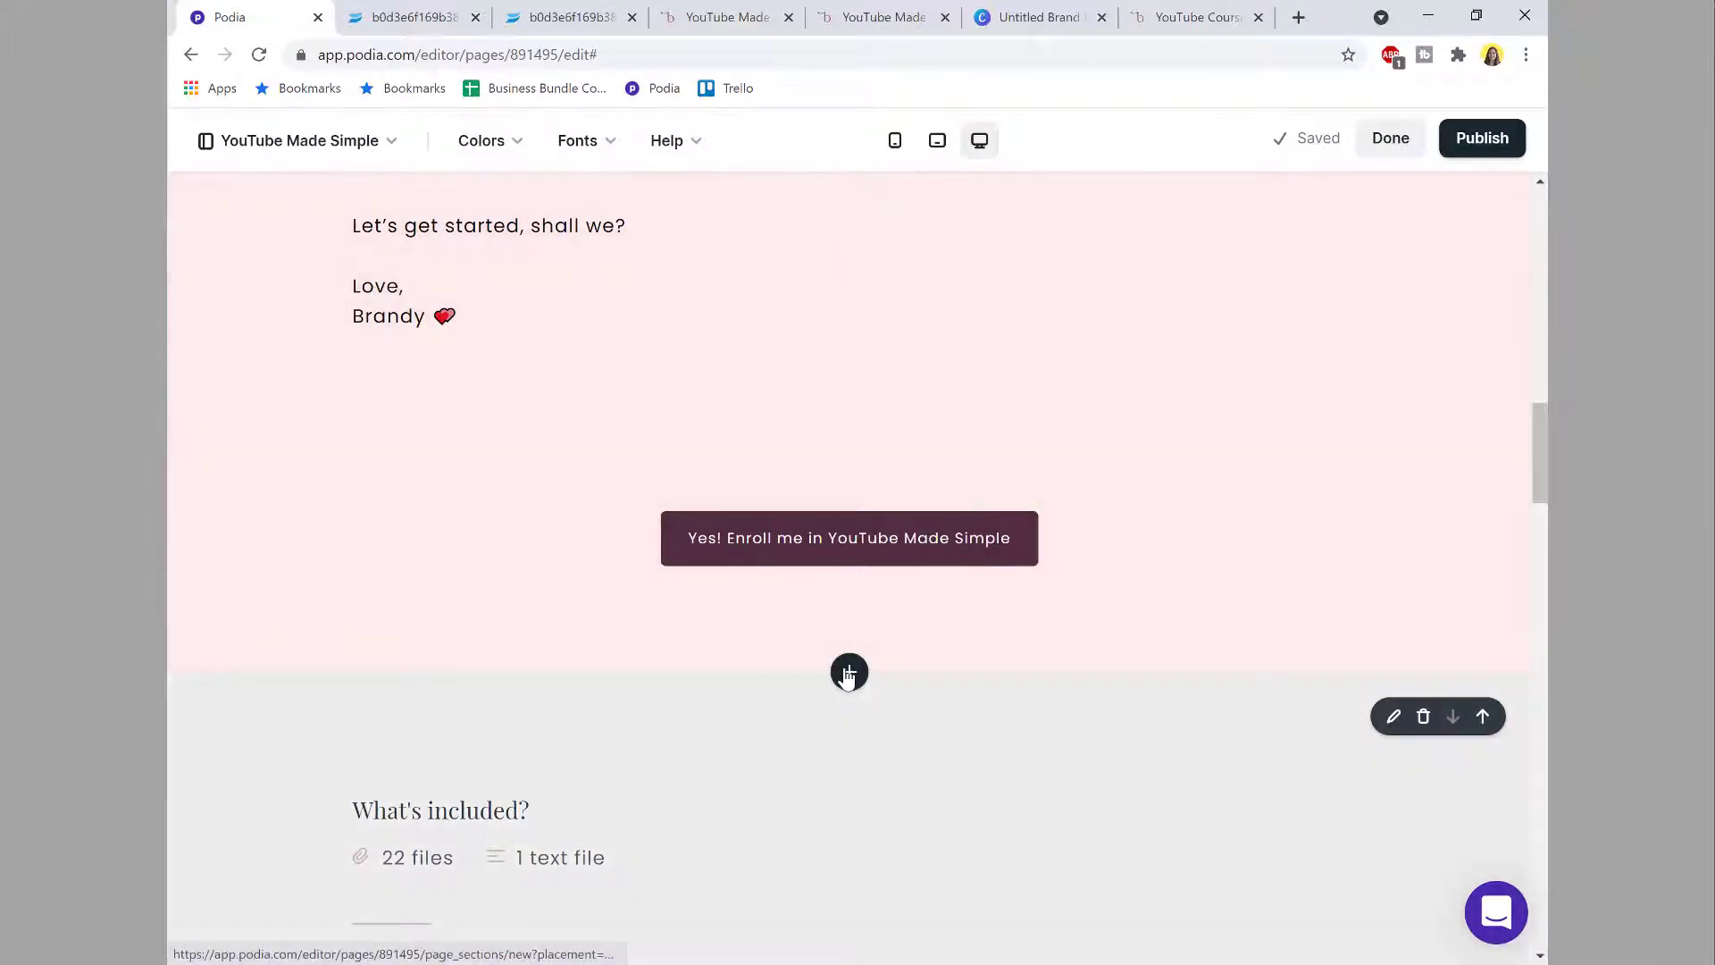
{"action": "left_click", "coordinate": [849, 672]}
{"action": "scroll", "coordinate": [357, 581], "scroll_direction": "down", "scroll_amount": 2}
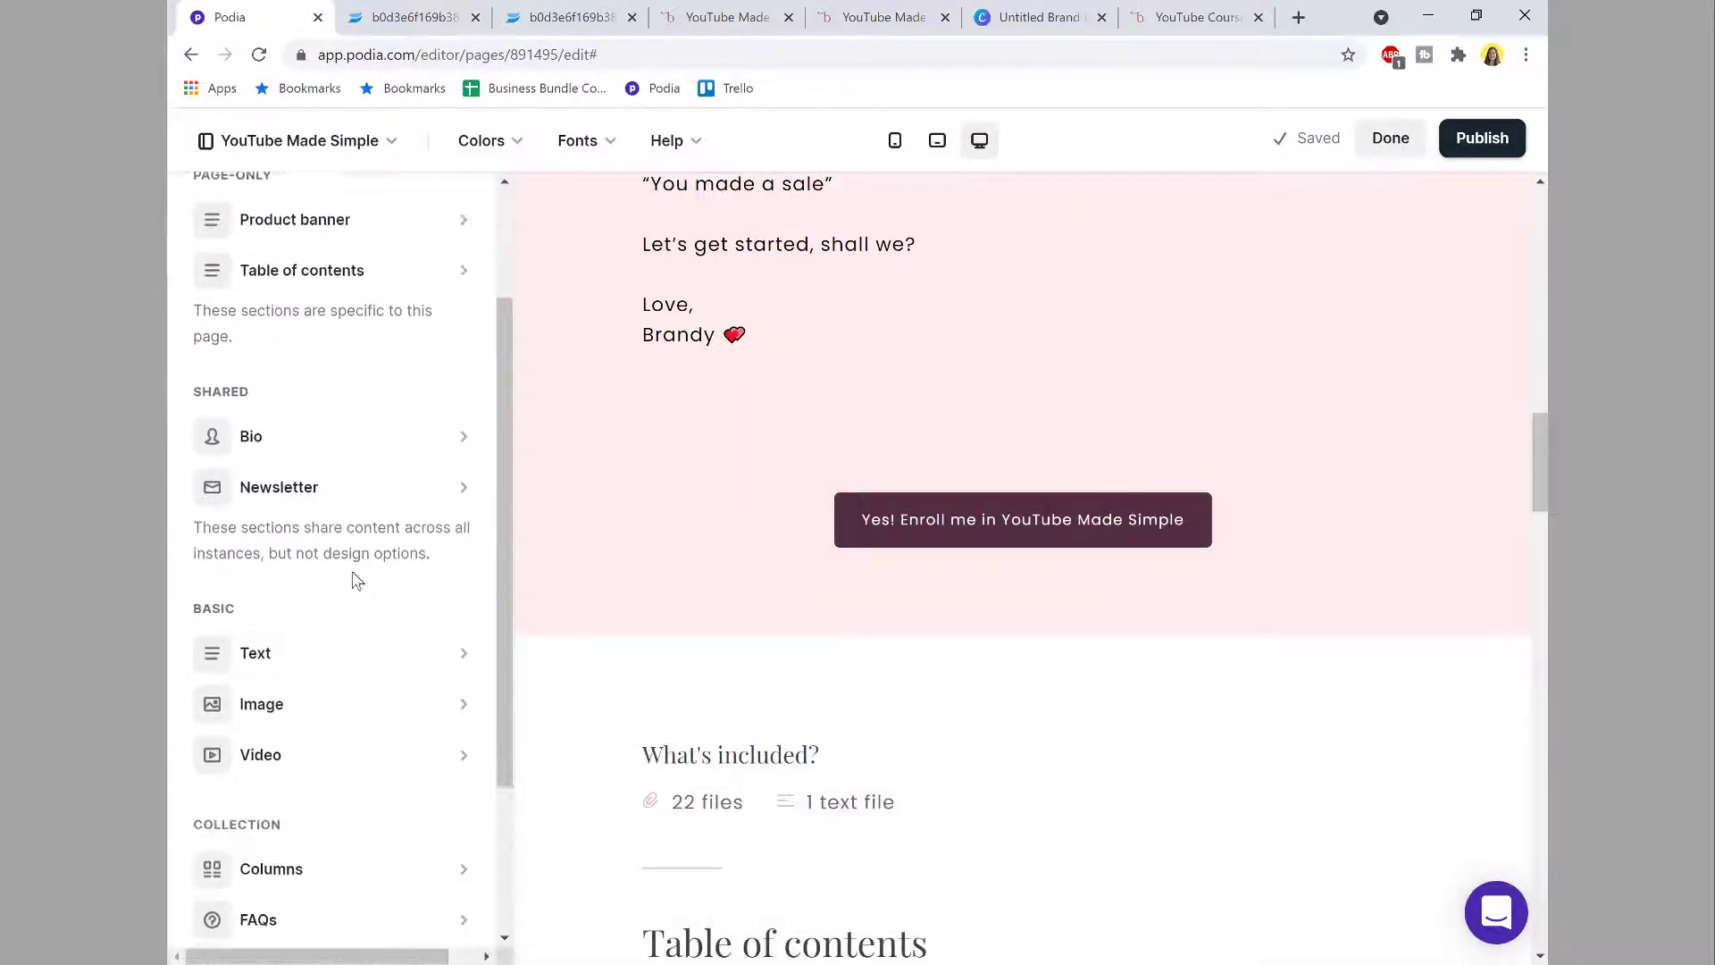
{"action": "left_click", "coordinate": [364, 682]}
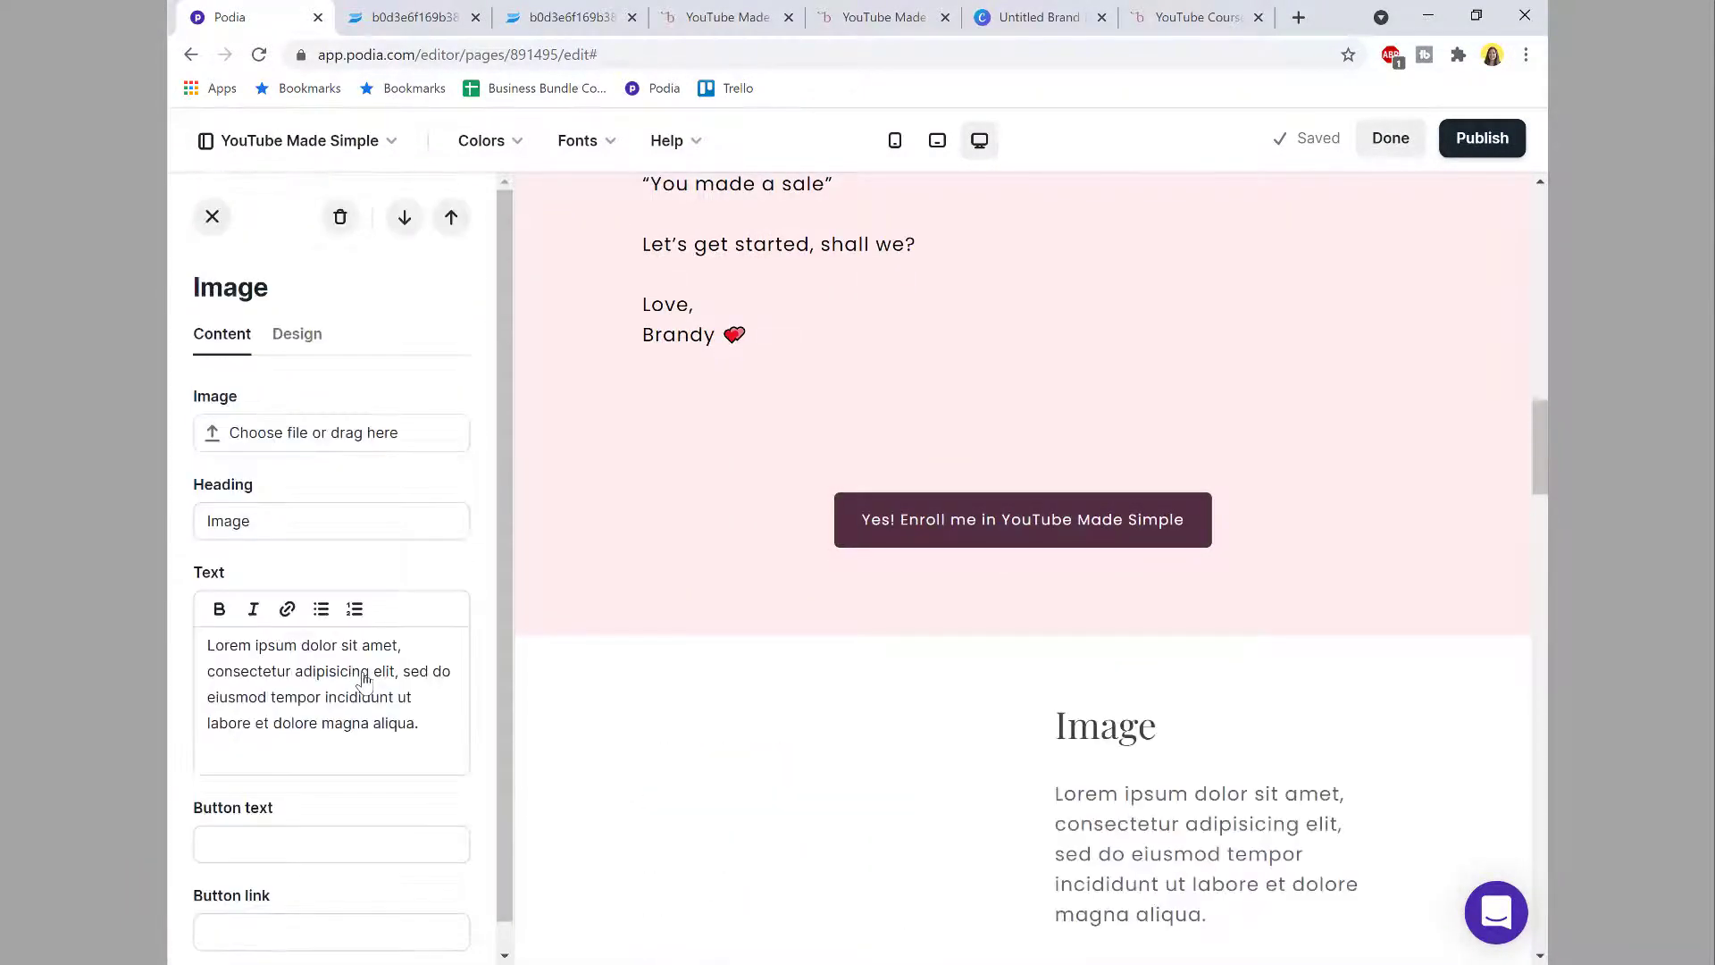
{"action": "left_click", "coordinate": [313, 350]}
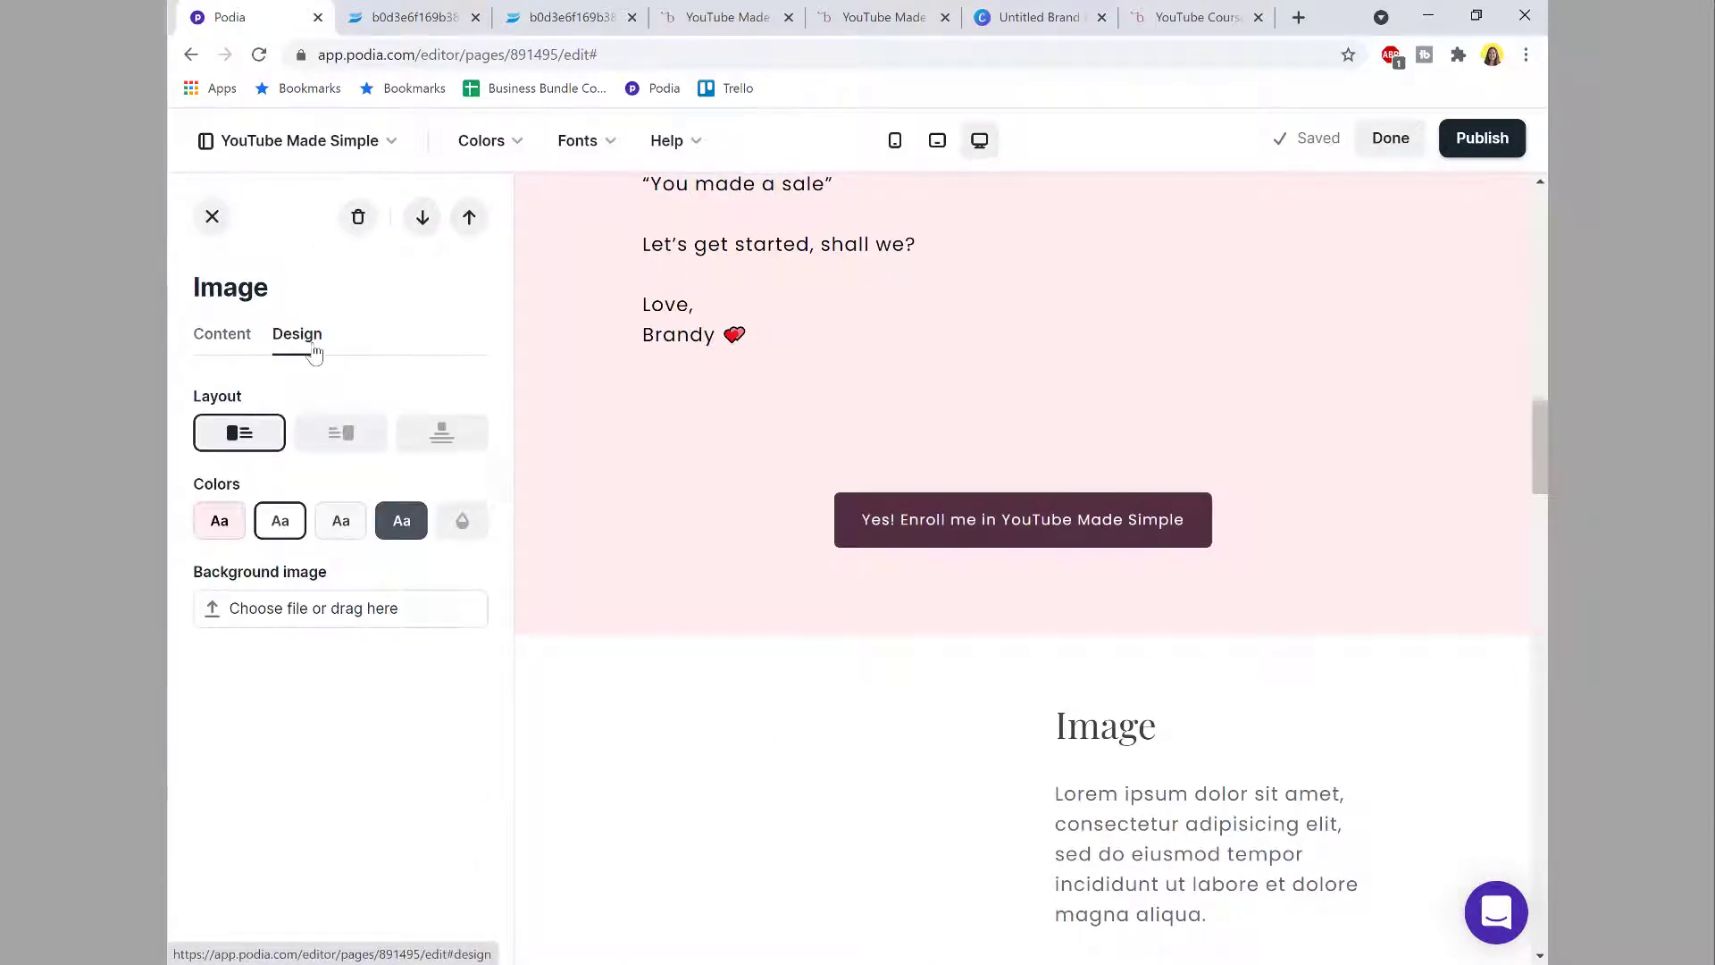
{"action": "left_click", "coordinate": [1157, 25]}
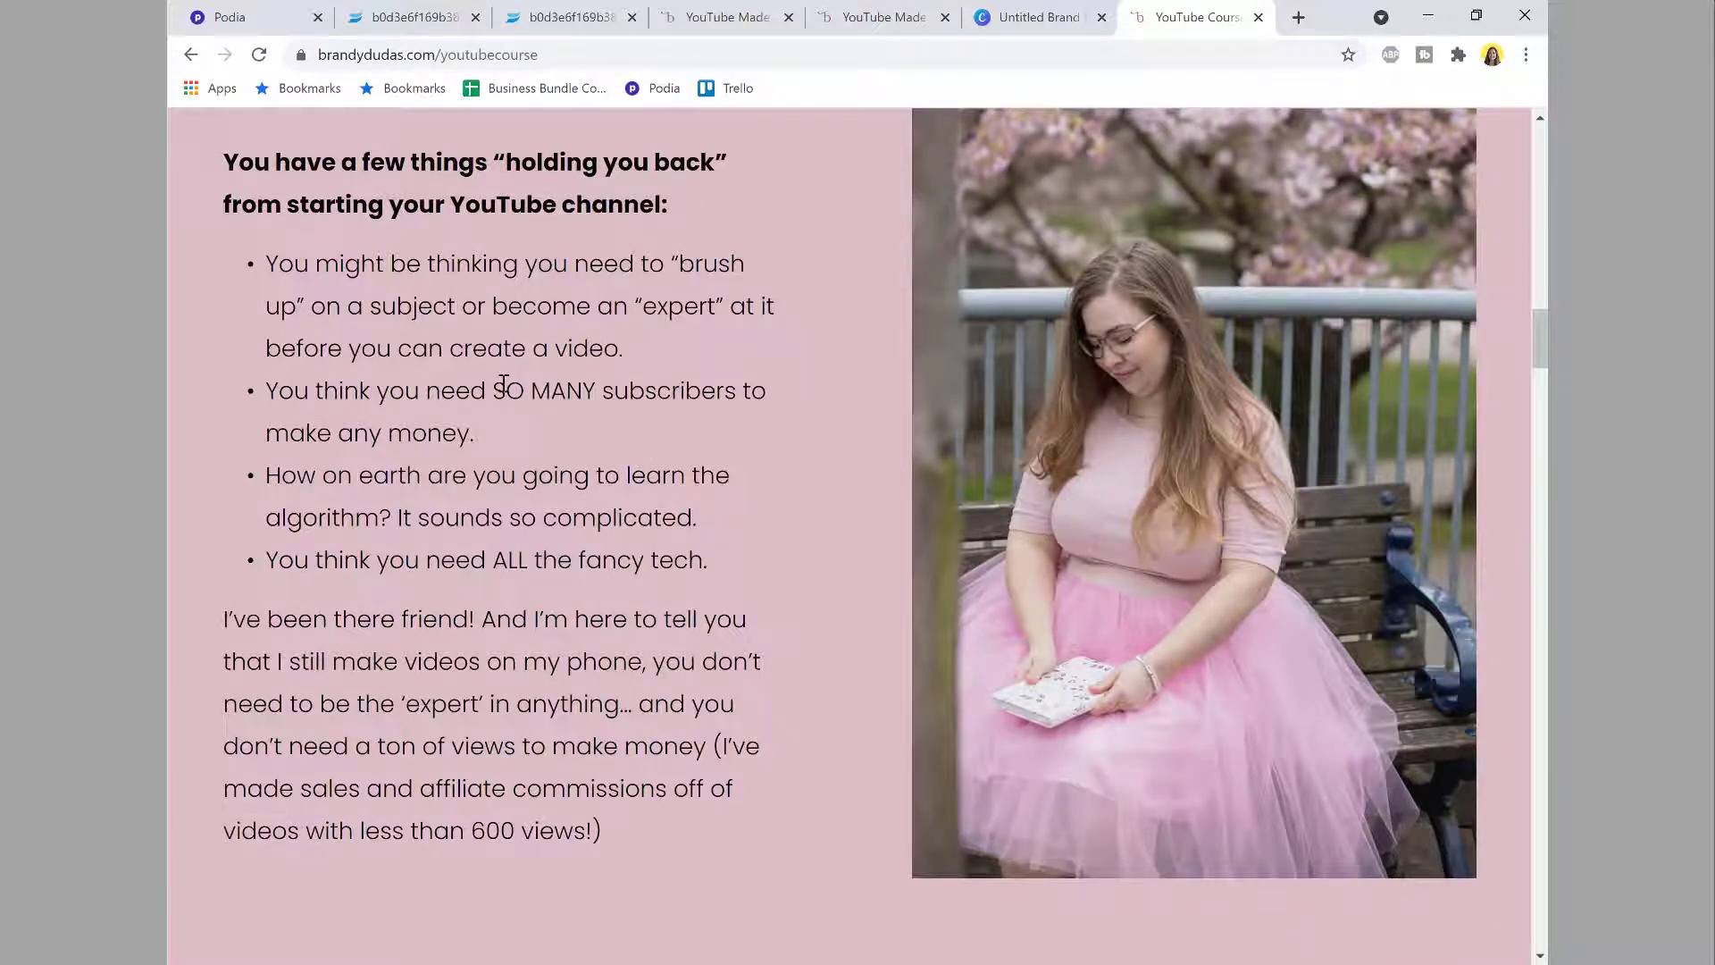
{"action": "left_click", "coordinate": [274, 11]}
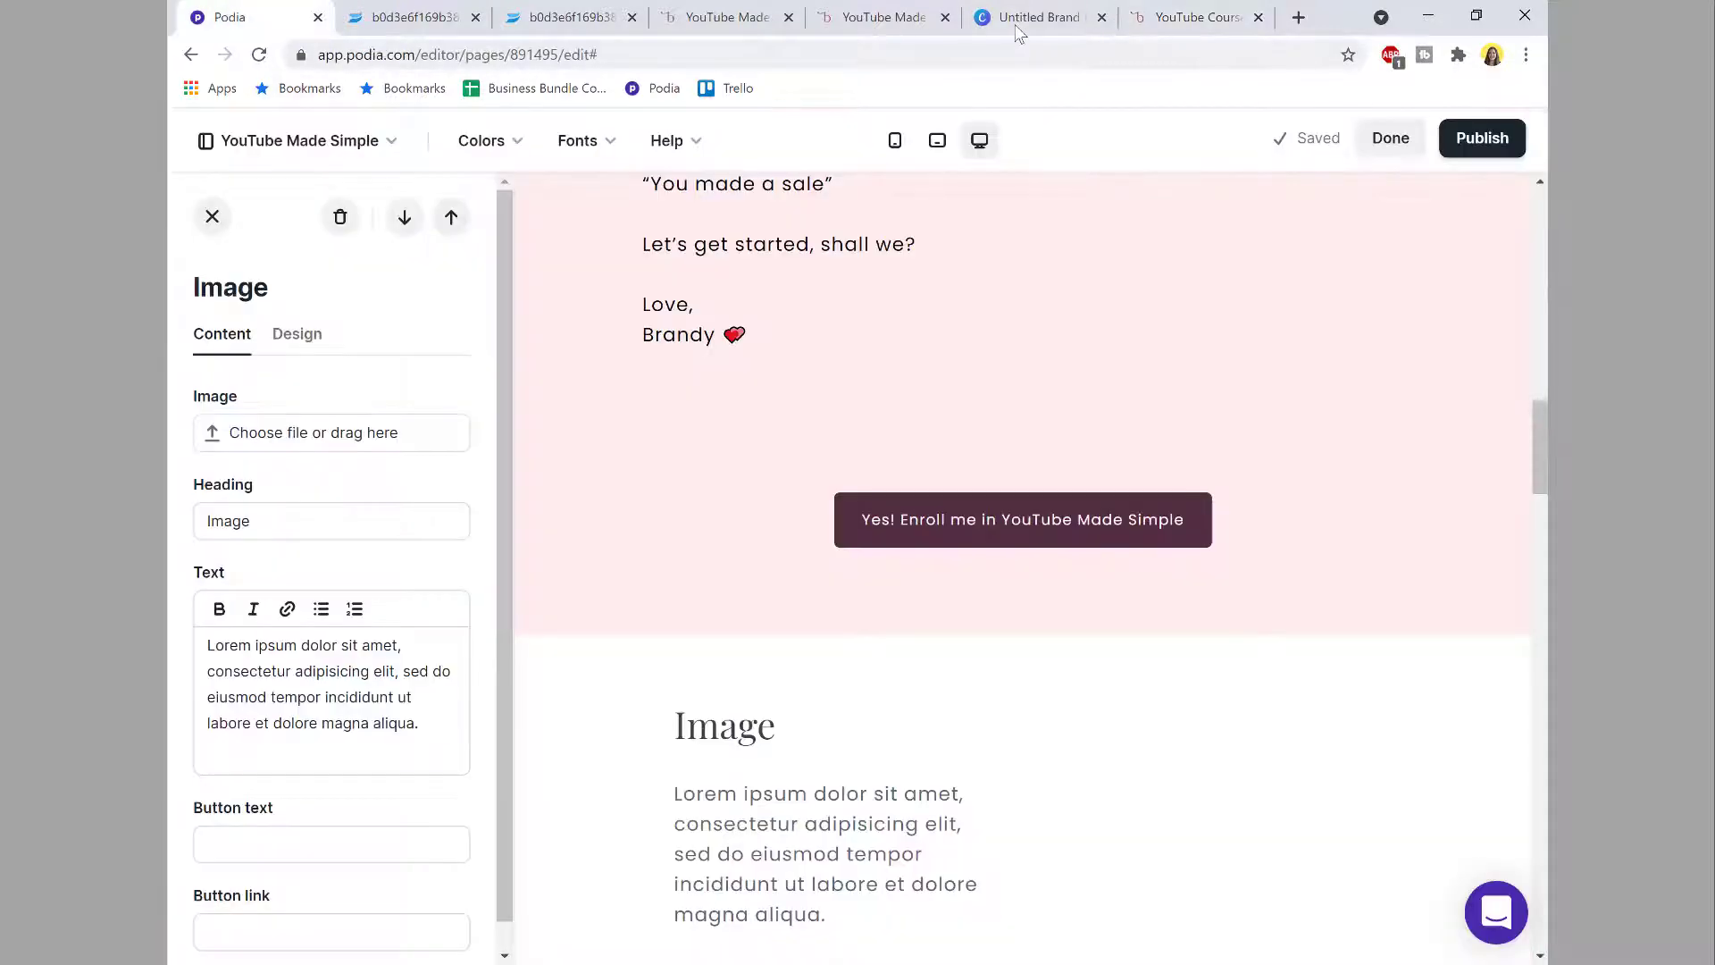
Step: Switch to Canva and open the design with the portrait photo of the woman on a bench from all designs
{"action": "left_click", "coordinate": [1016, 25]}
{"action": "left_click", "coordinate": [259, 291]}
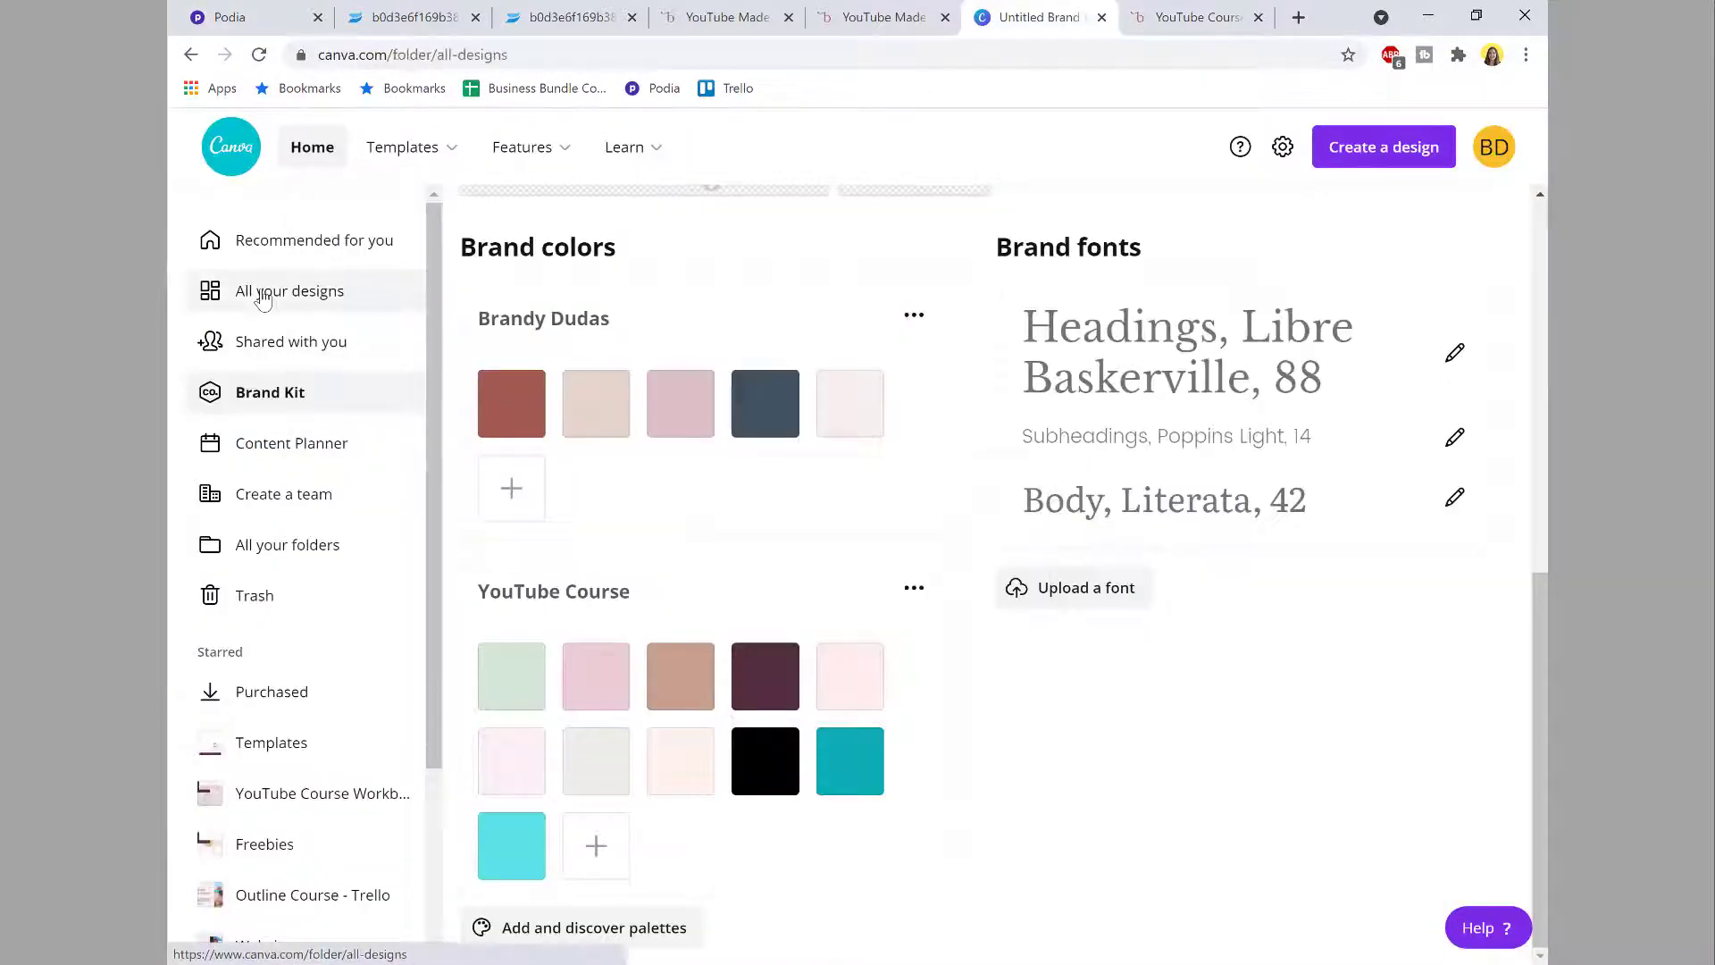
{"action": "scroll", "coordinate": [631, 374], "scroll_direction": "down", "scroll_amount": 1}
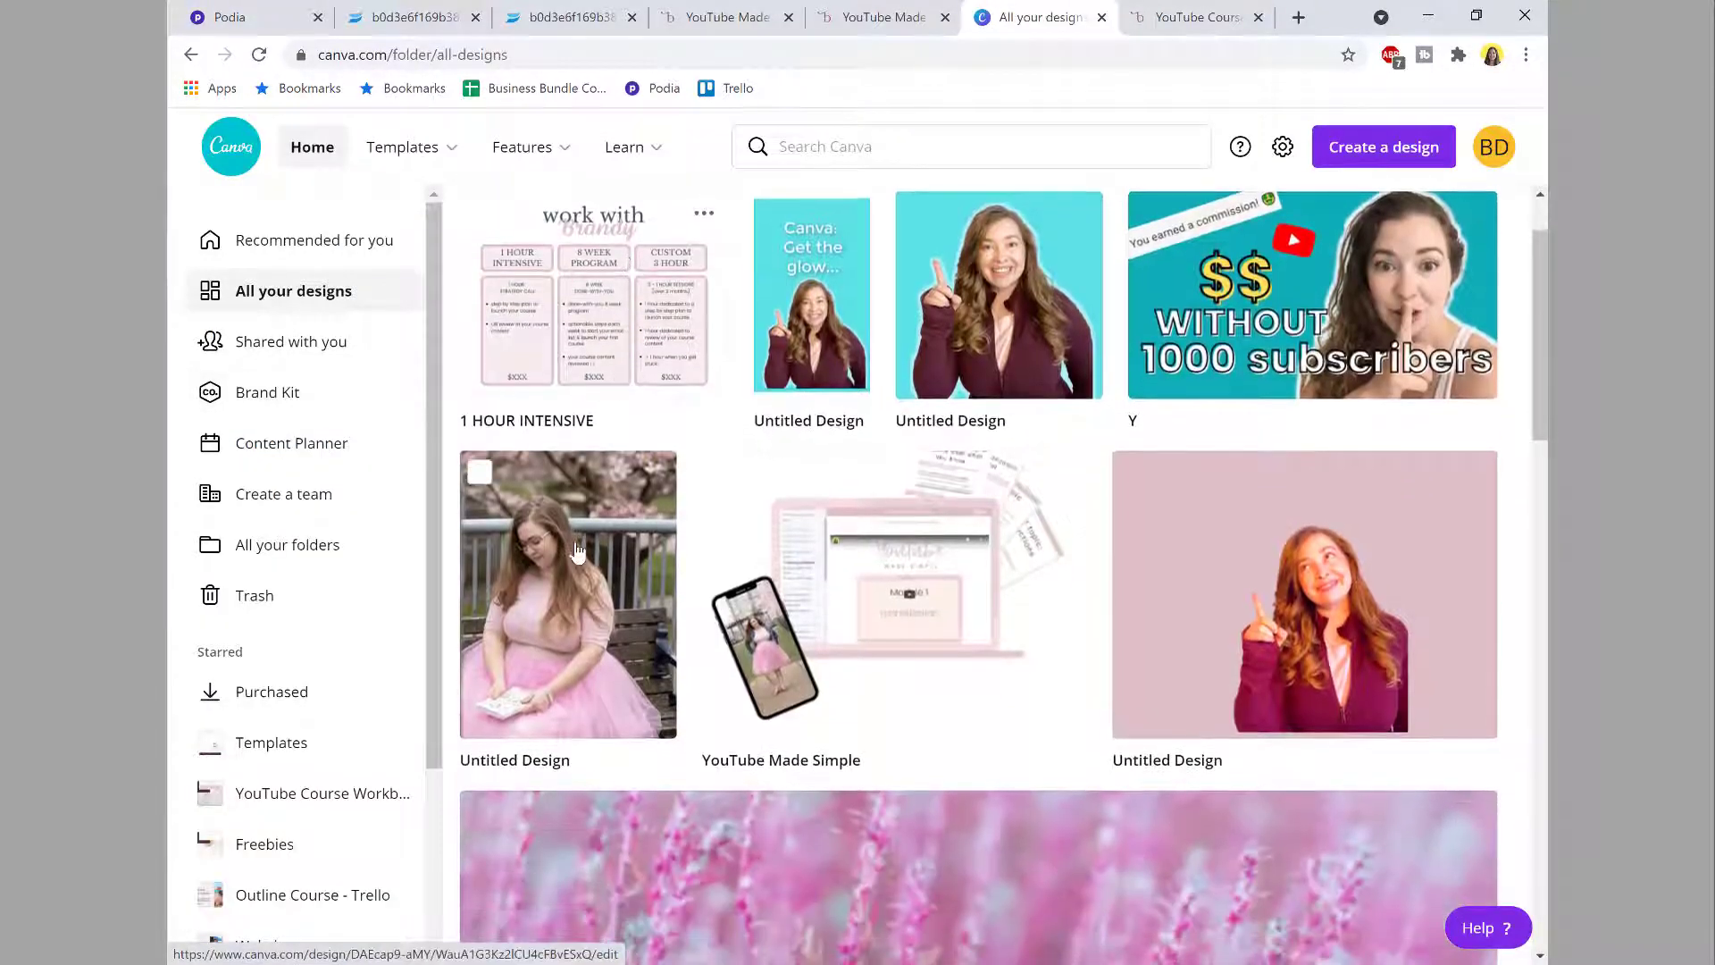
{"action": "left_click", "coordinate": [571, 547]}
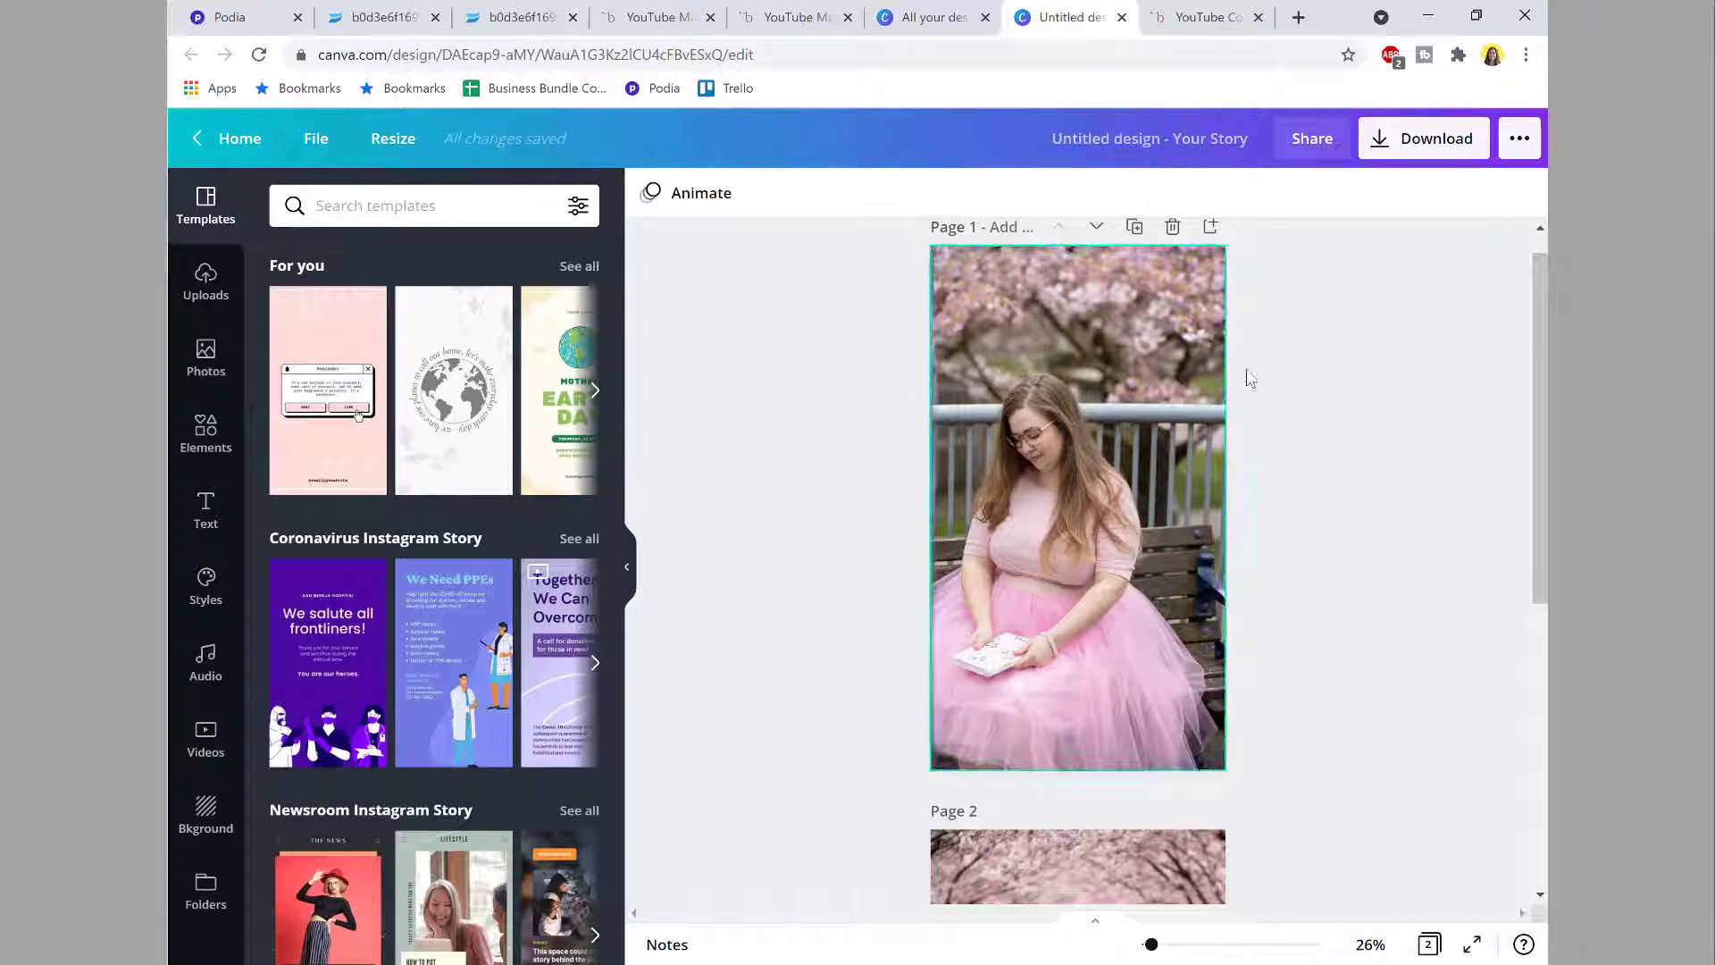
Step: Download only page 1 of the design as a PNG, saved in Downloads as "Youtubemadesimple"
{"action": "left_click", "coordinate": [1405, 141]}
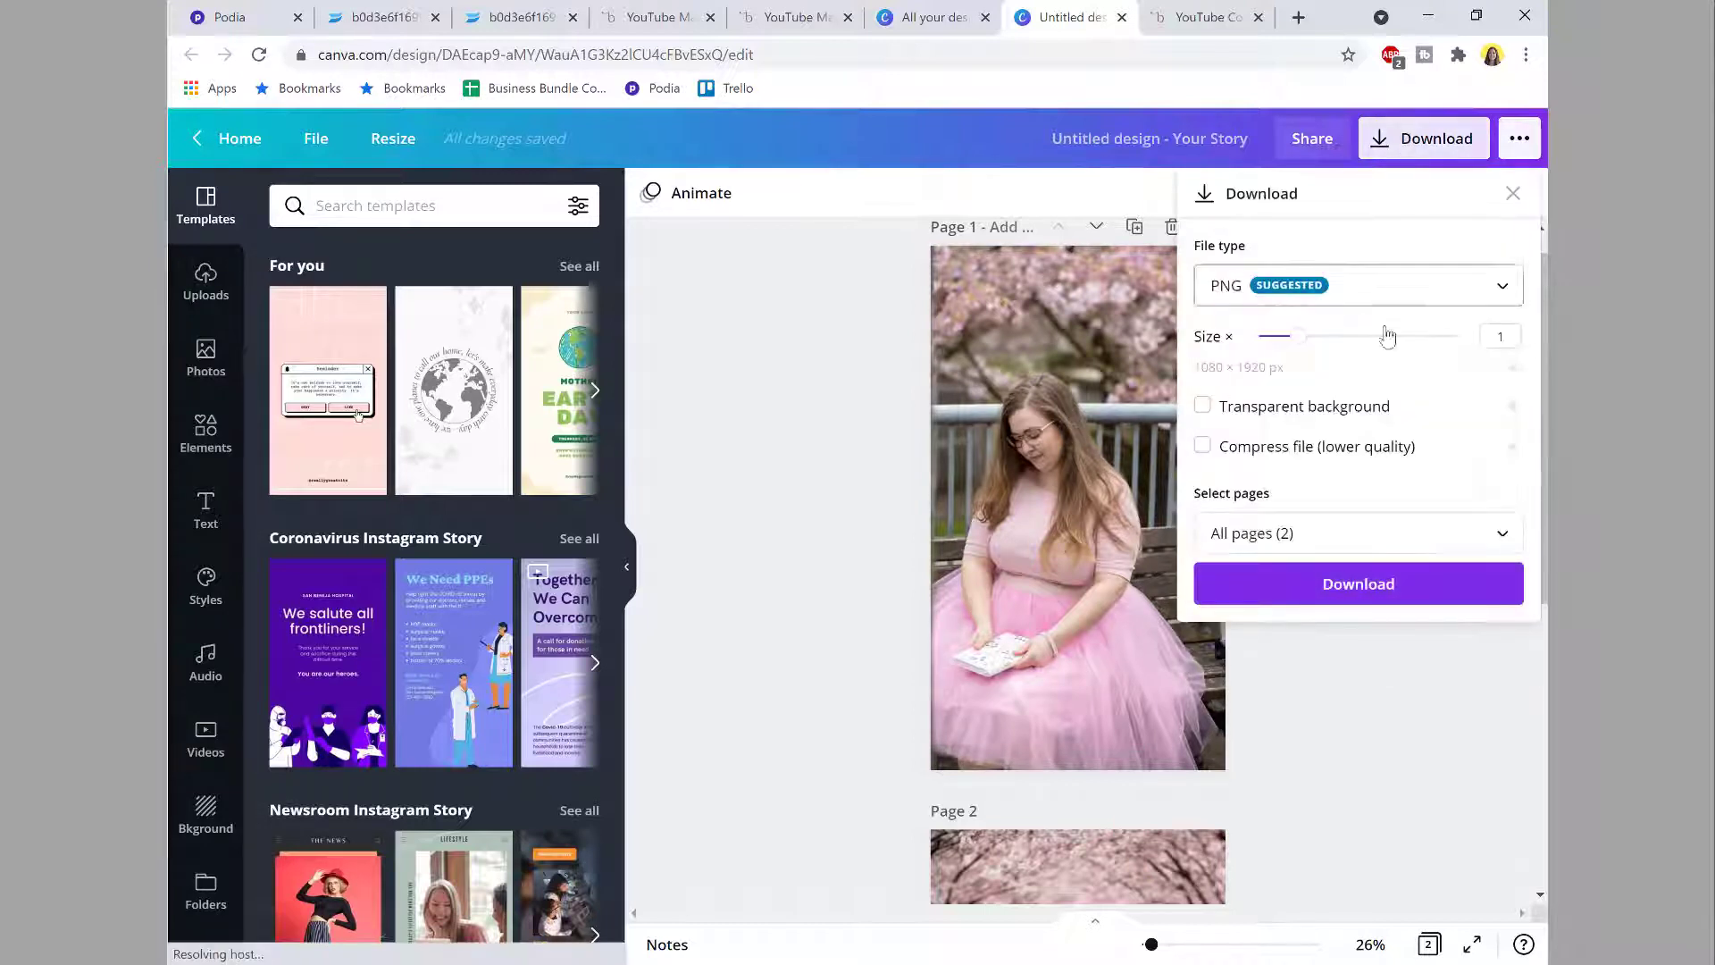
{"action": "left_click", "coordinate": [1326, 533]}
{"action": "left_click", "coordinate": [1305, 655]}
{"action": "left_click", "coordinate": [1358, 787]}
{"action": "left_click", "coordinate": [1321, 593]}
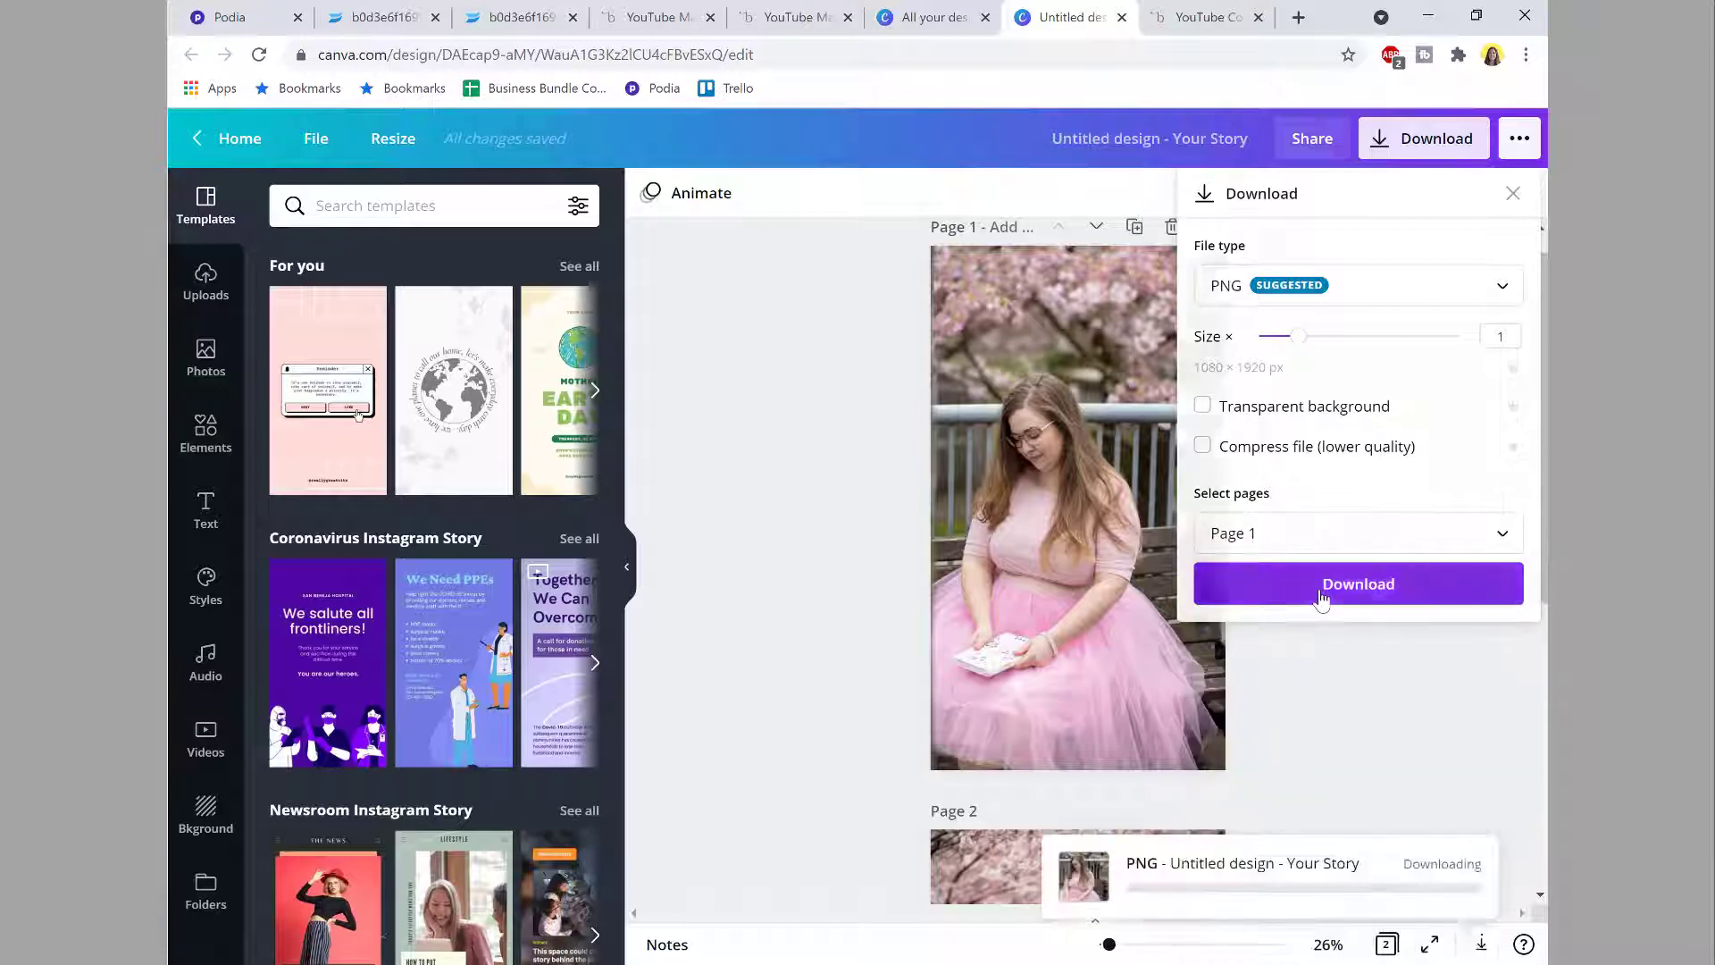
{"action": "type", "text": "Youtubemadesimple"}
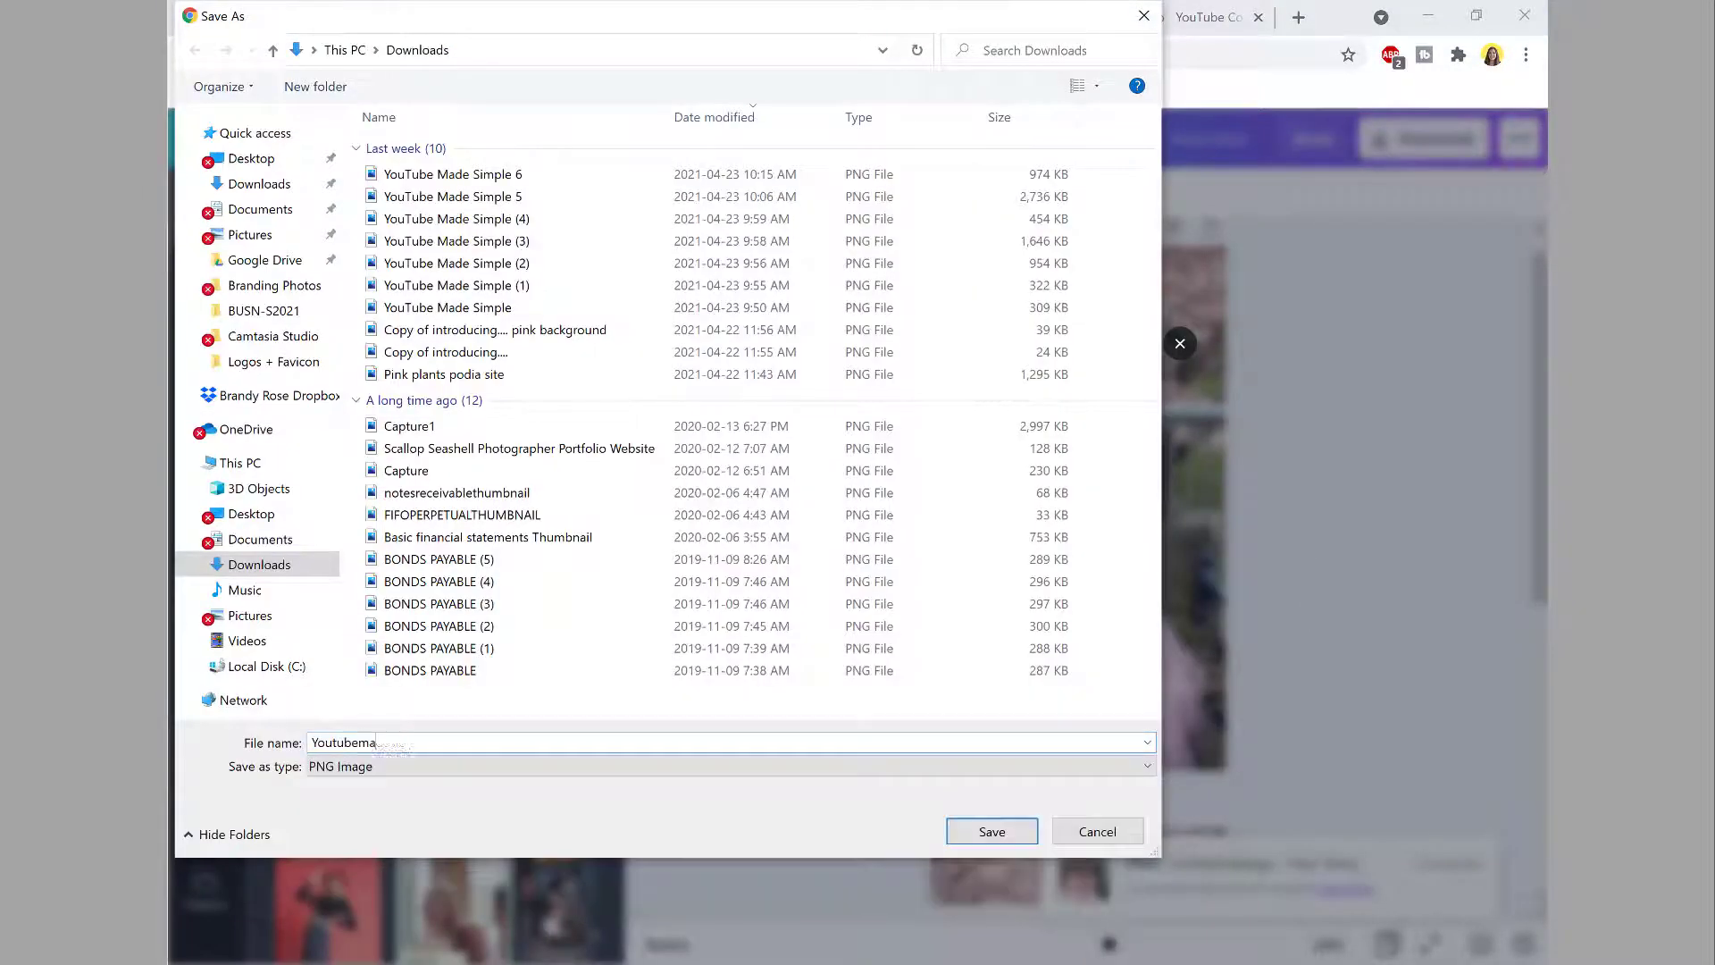
{"action": "key", "text": "Return"}
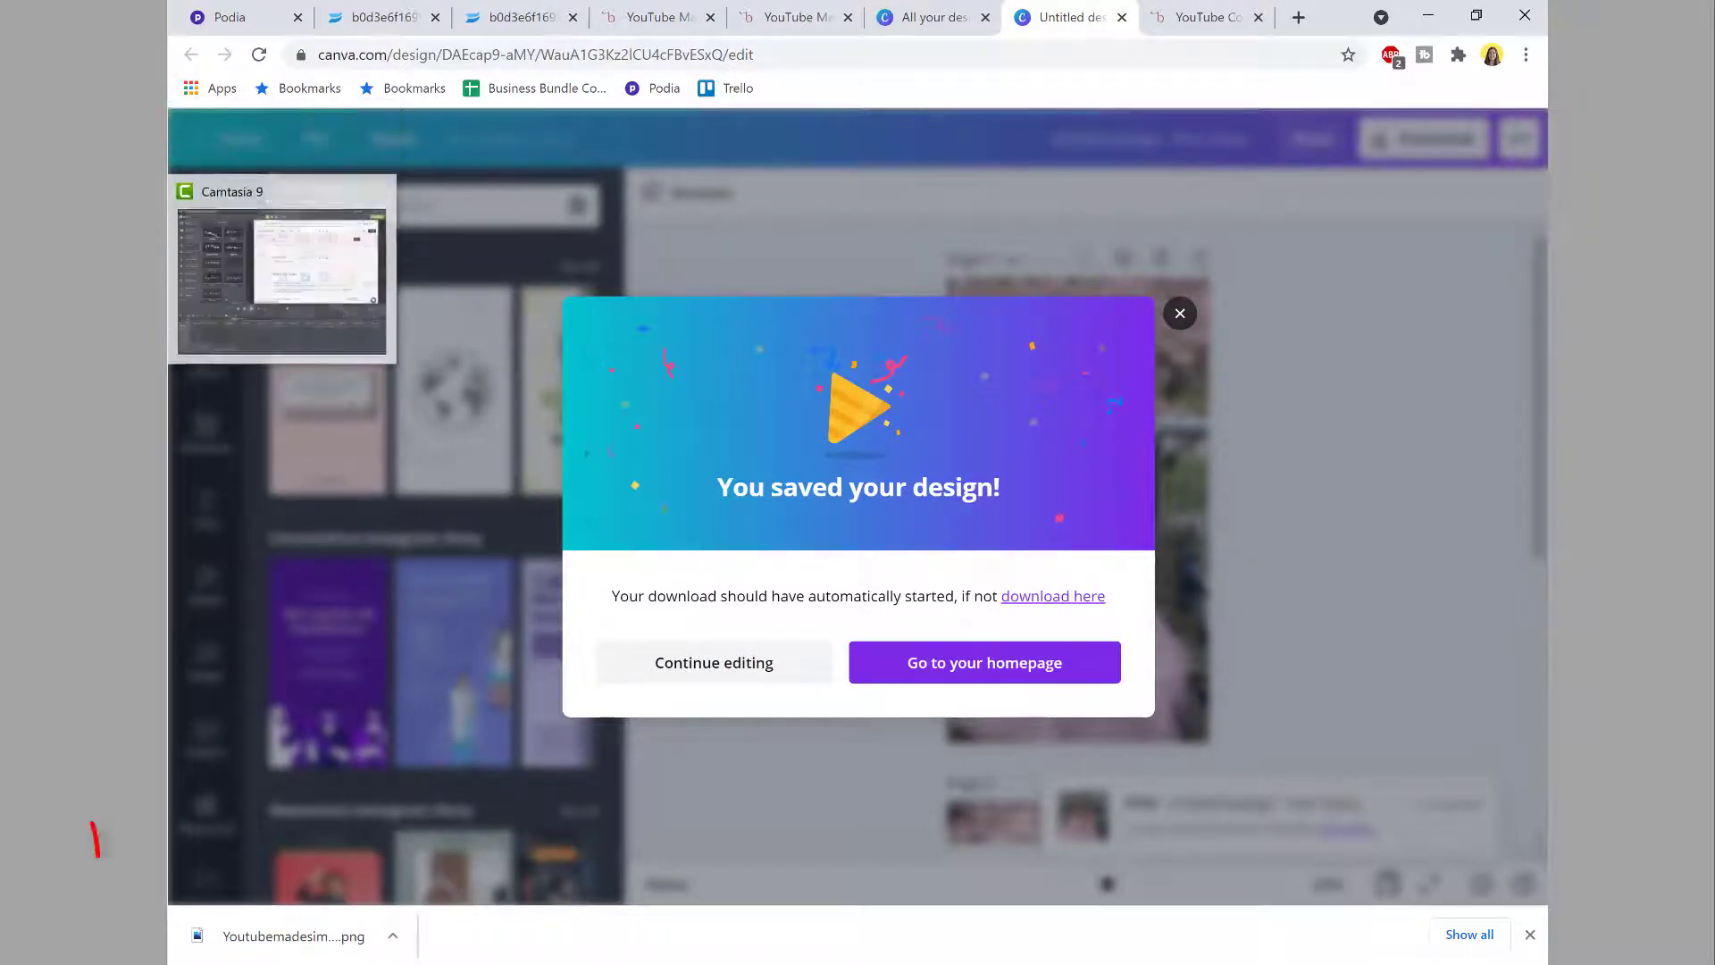
Step: Switch back to Podia and upload the downloaded Youtubemadesimple PNG as the new Image section's picture
{"action": "left_click", "coordinate": [207, 5]}
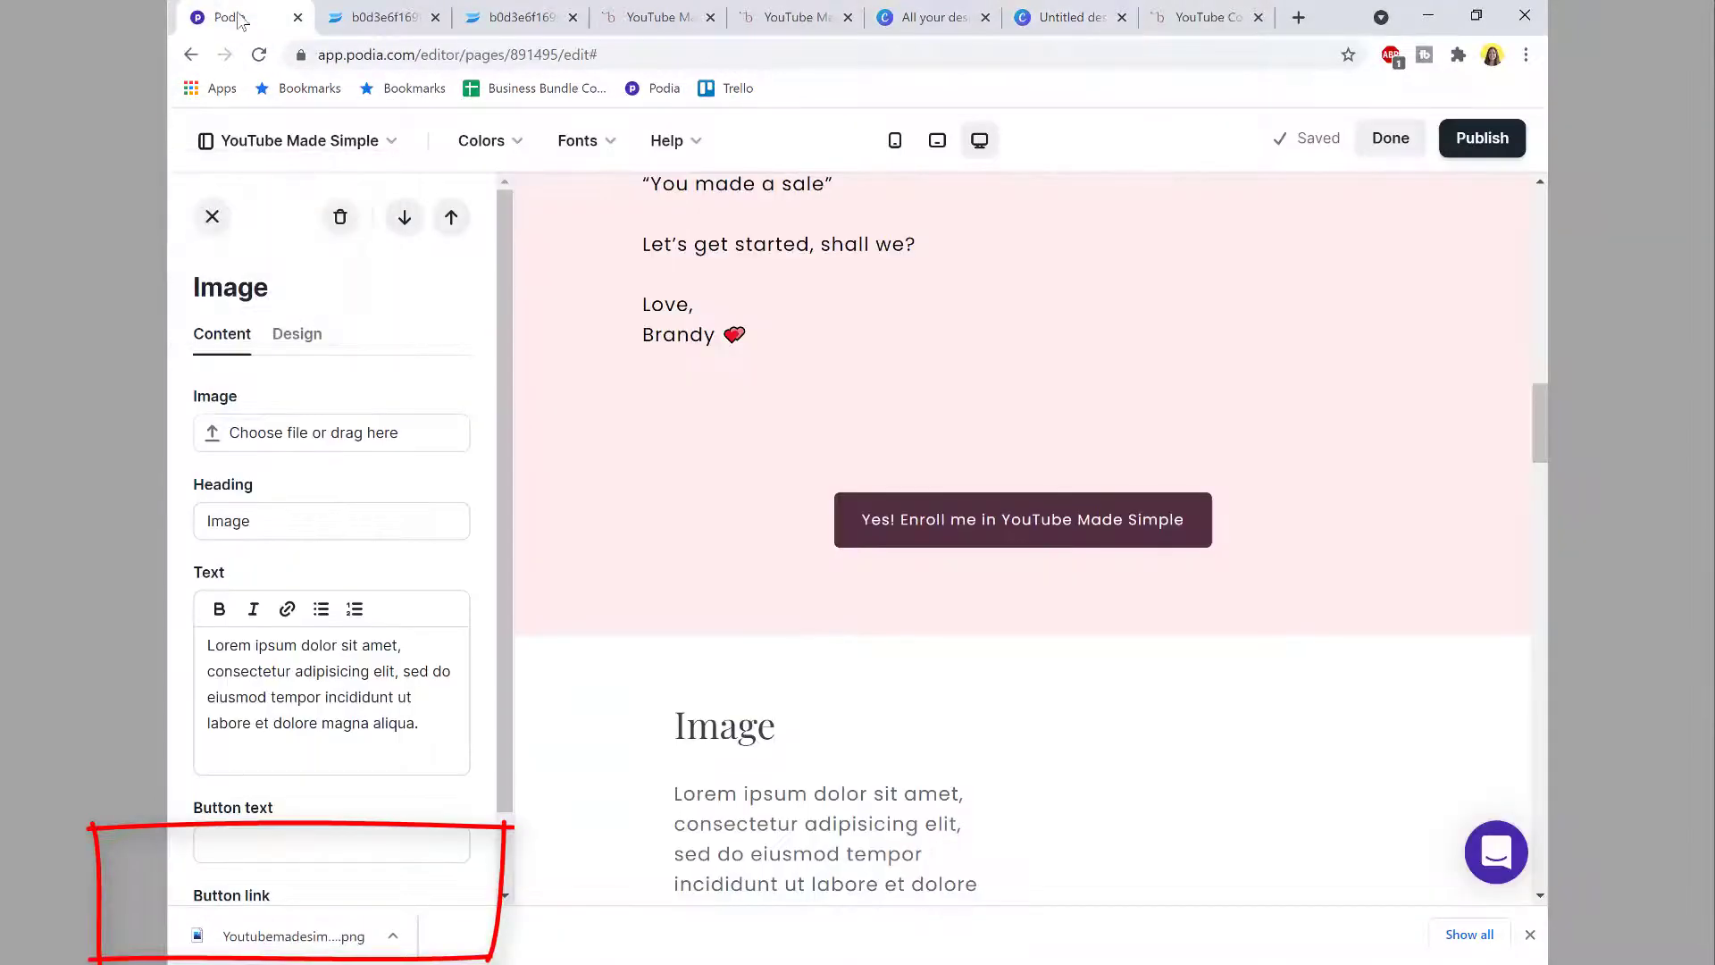
{"action": "left_click_drag", "start_coordinate": [293, 944], "coordinate": [270, 440]}
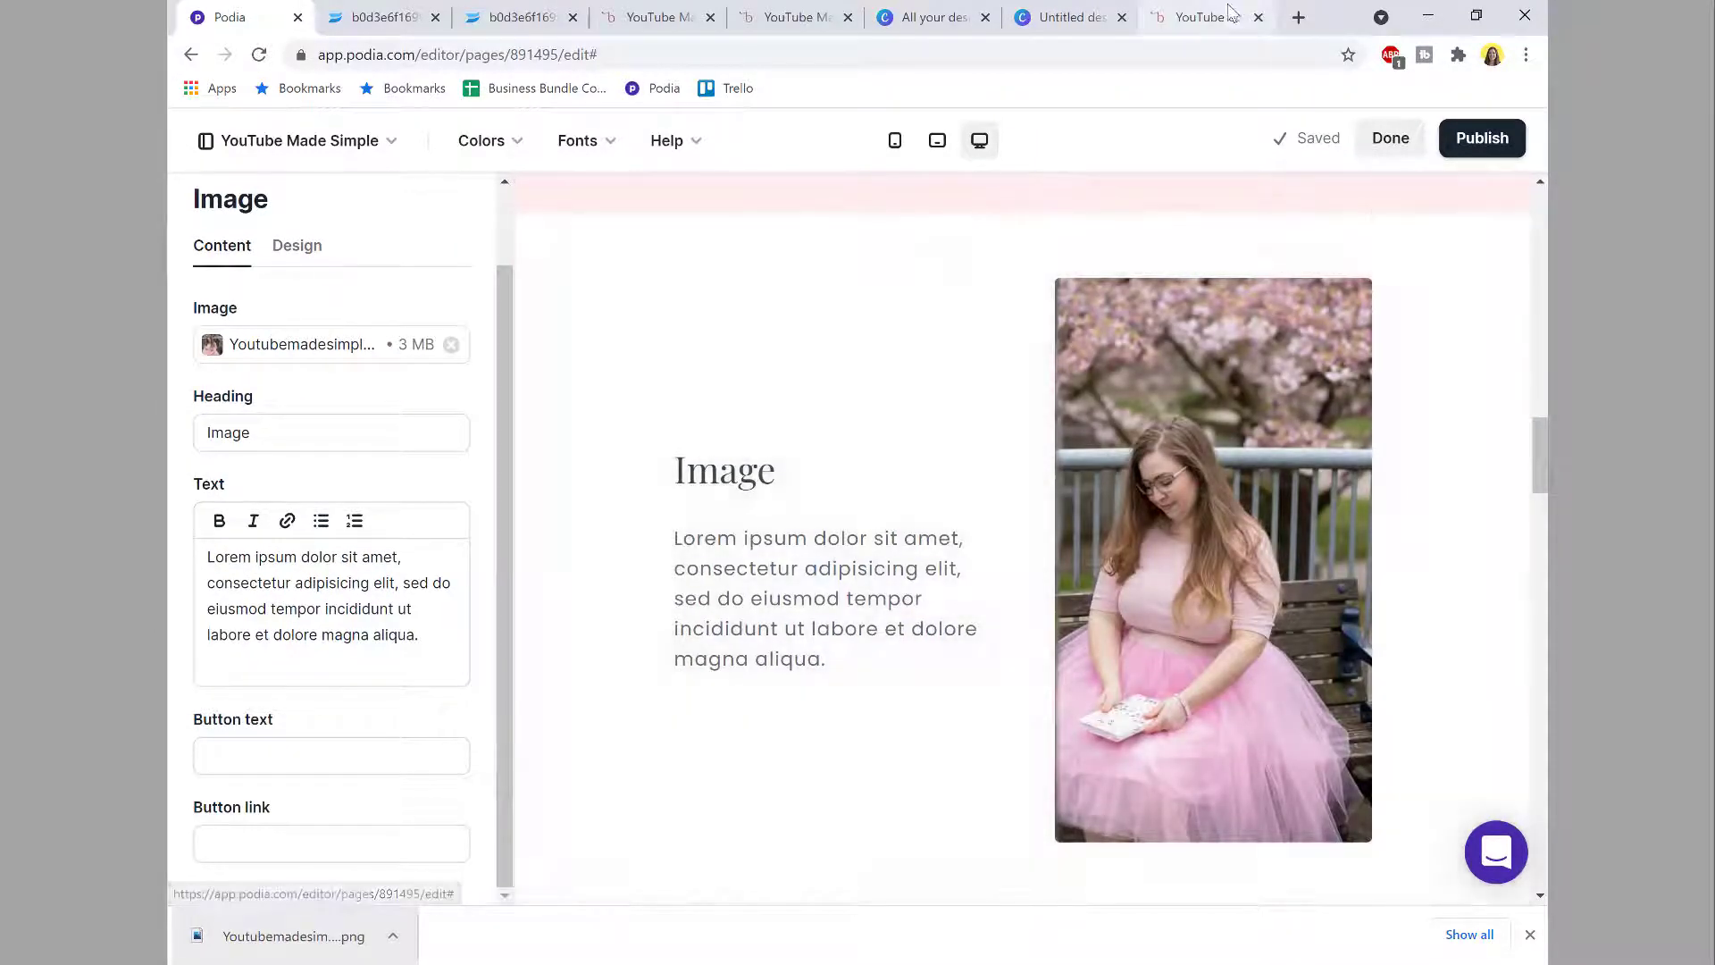
Step: Switch to the YouTube Course page and locate the "Here's what I know…" heading and its text
{"action": "left_click", "coordinate": [1231, 13]}
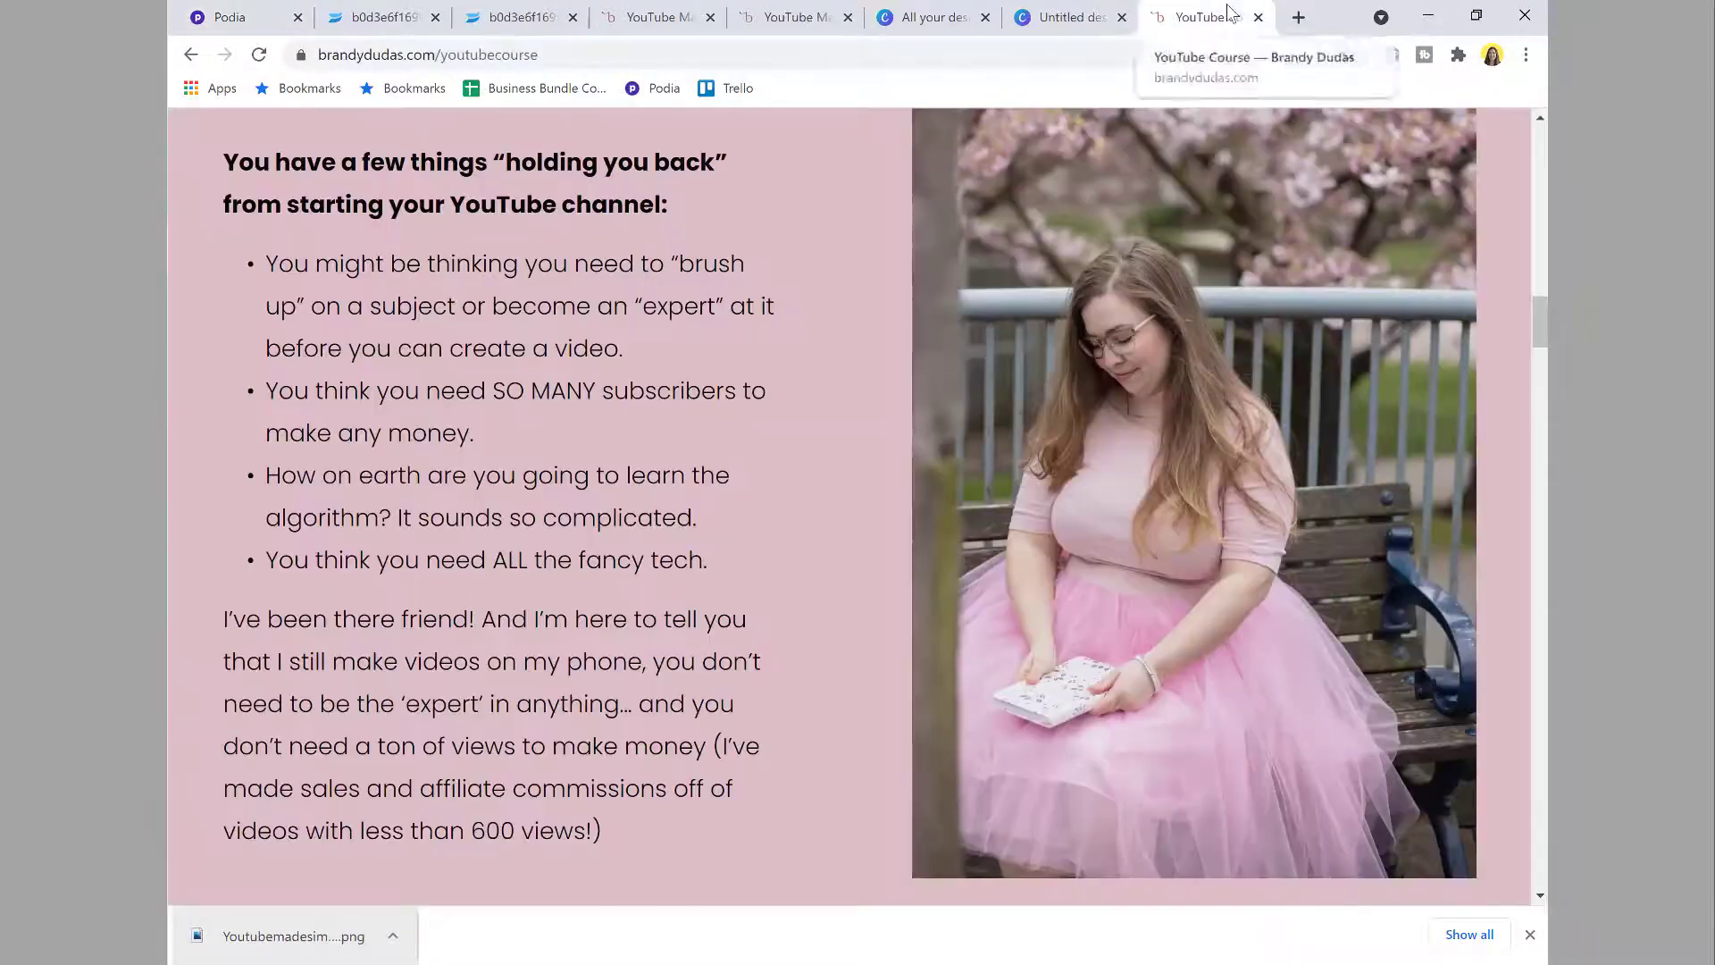
{"action": "scroll", "coordinate": [585, 527], "scroll_direction": "up", "scroll_amount": 2}
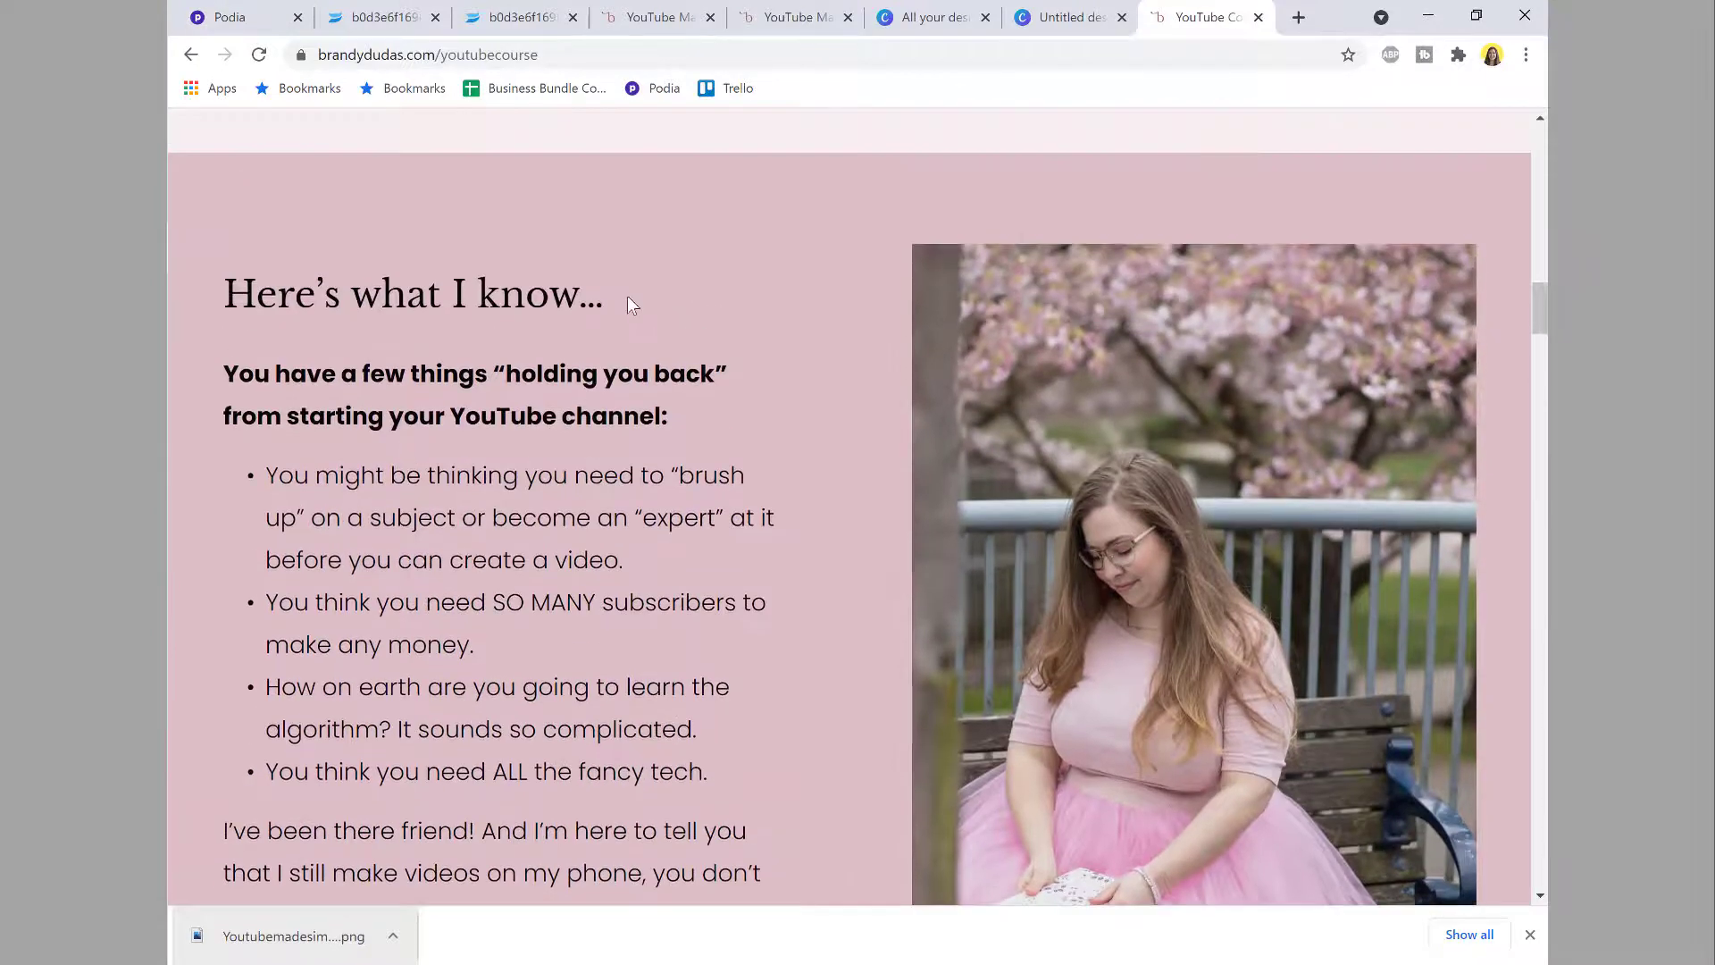
Step: Copy the heading "Here's what I know…" from the existing YouTube course page into the Podia image section's heading
{"action": "left_click_drag", "start_coordinate": [627, 297], "coordinate": [233, 293]}
{"action": "key", "text": "ctrl+c"}
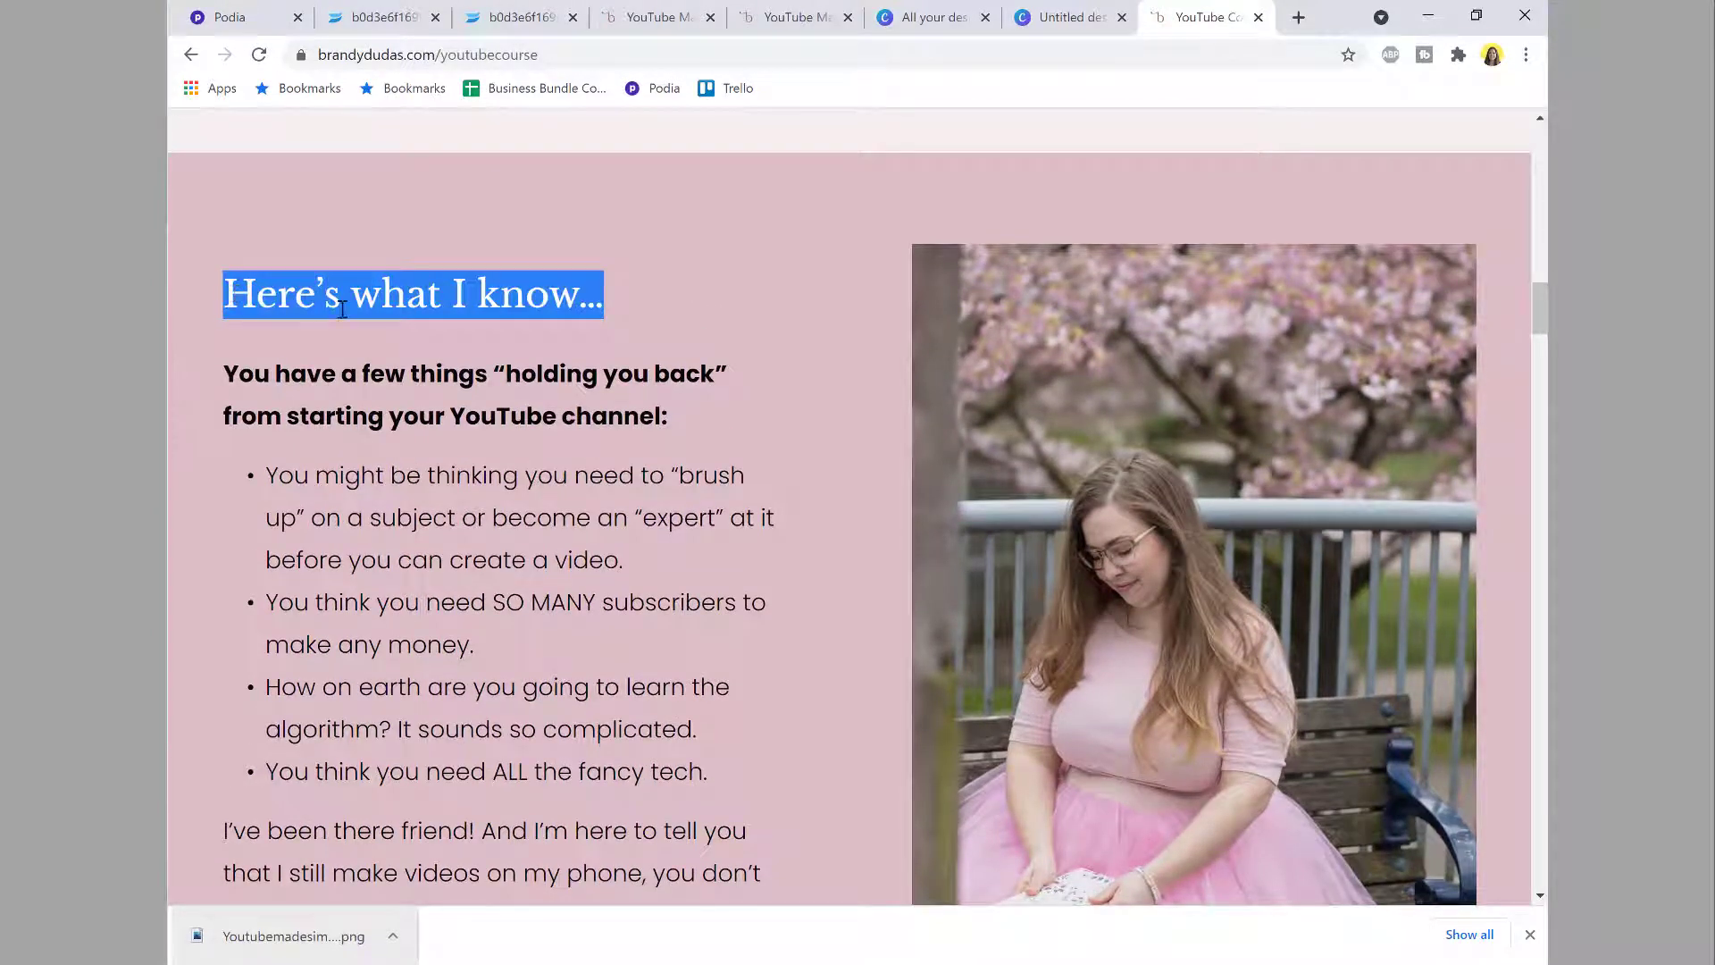
{"action": "left_click", "coordinate": [236, 20]}
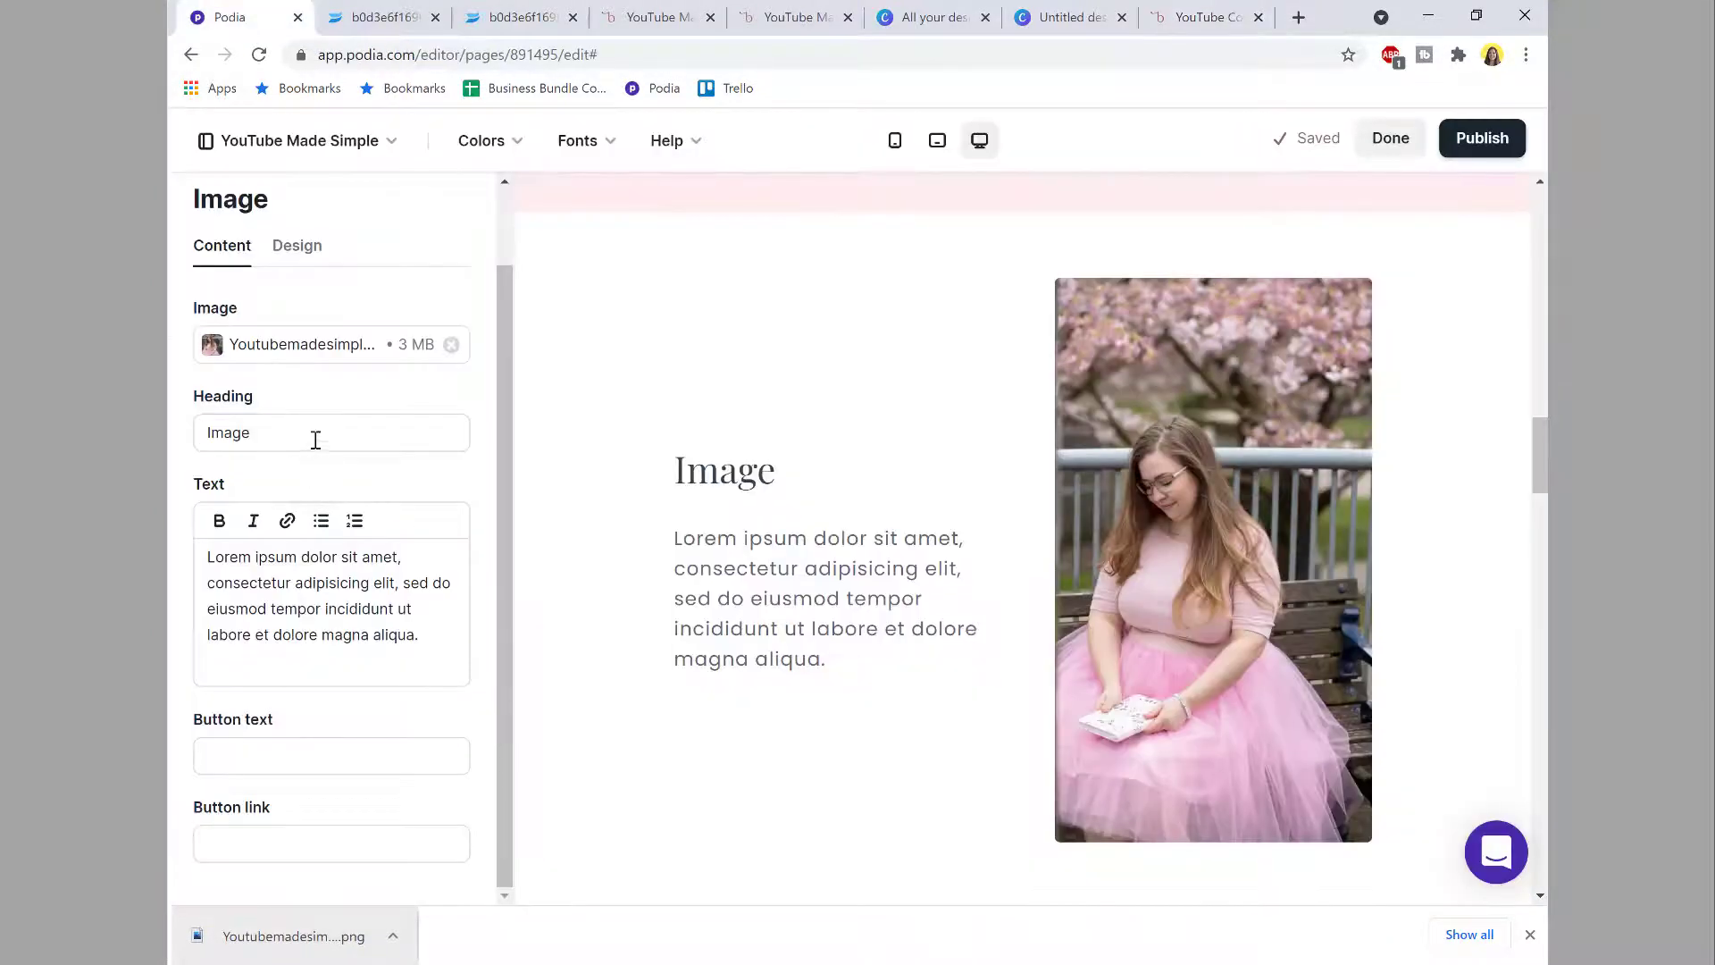
{"action": "left_click_drag", "start_coordinate": [315, 439], "coordinate": [175, 437]}
{"action": "key", "text": "ctrl+v"}
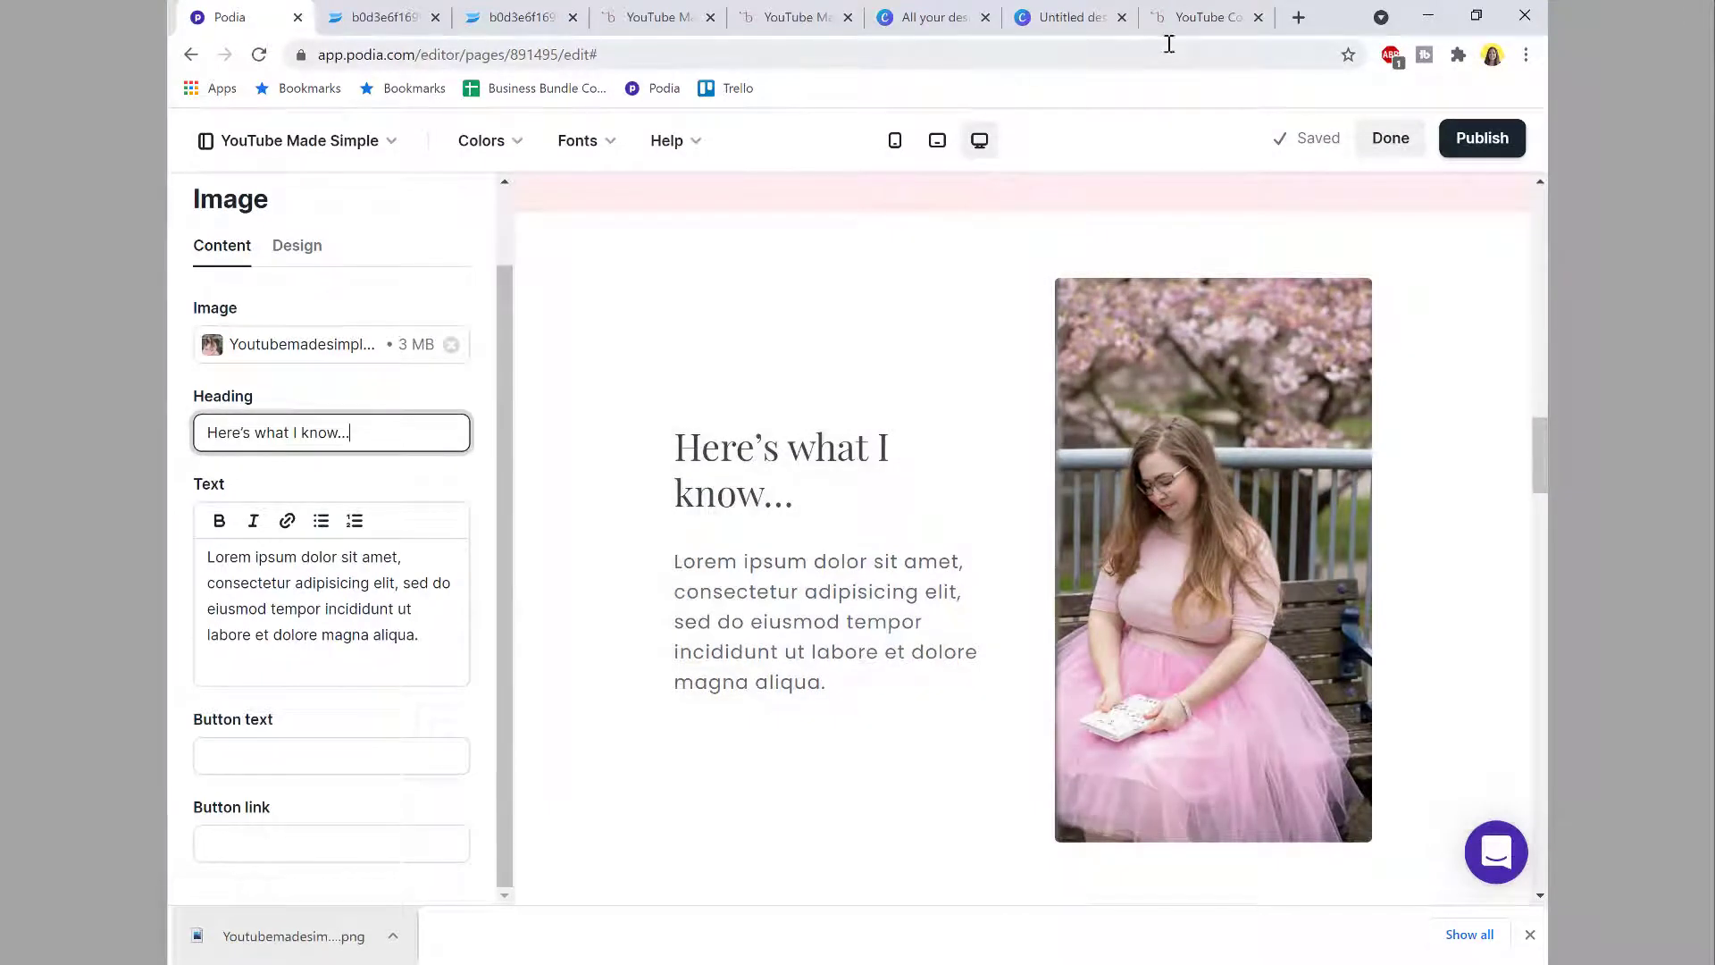
Step: Replace the image section's placeholder text with the "holding you back" copy from the course page, through "less than 600 views!)"
{"action": "left_click", "coordinate": [1166, 27]}
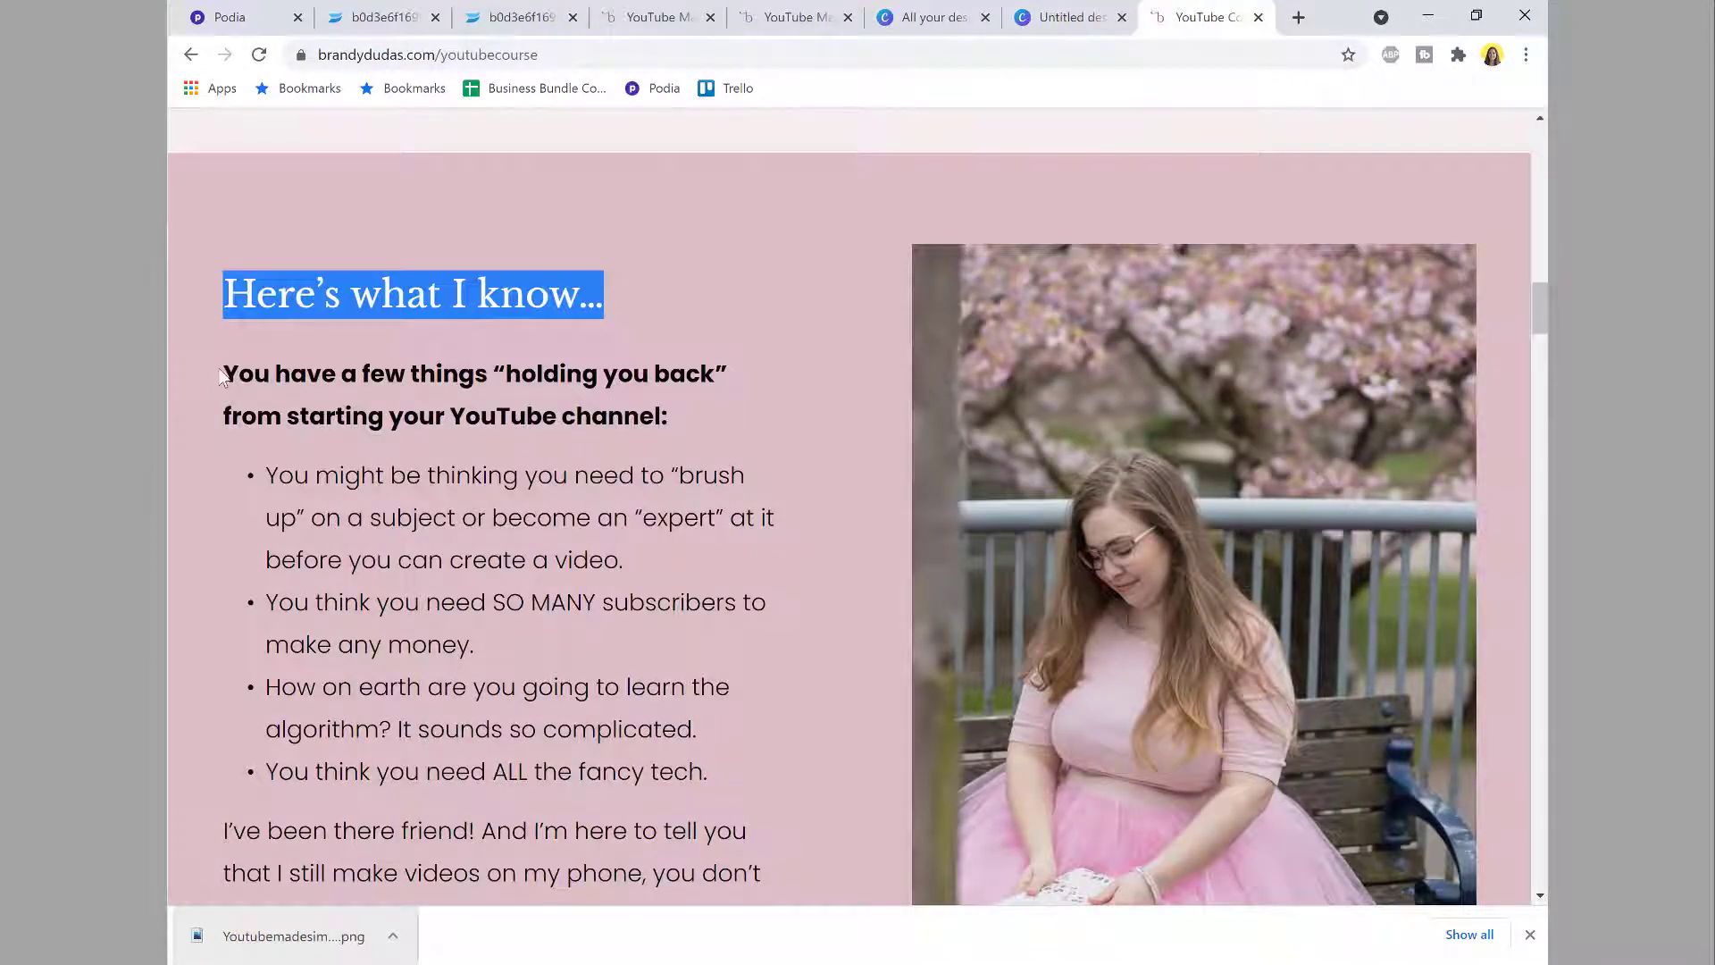
{"action": "left_click_drag", "start_coordinate": [238, 375], "coordinate": [248, 385]}
{"action": "scroll", "coordinate": [297, 447], "scroll_direction": "down", "scroll_amount": 1}
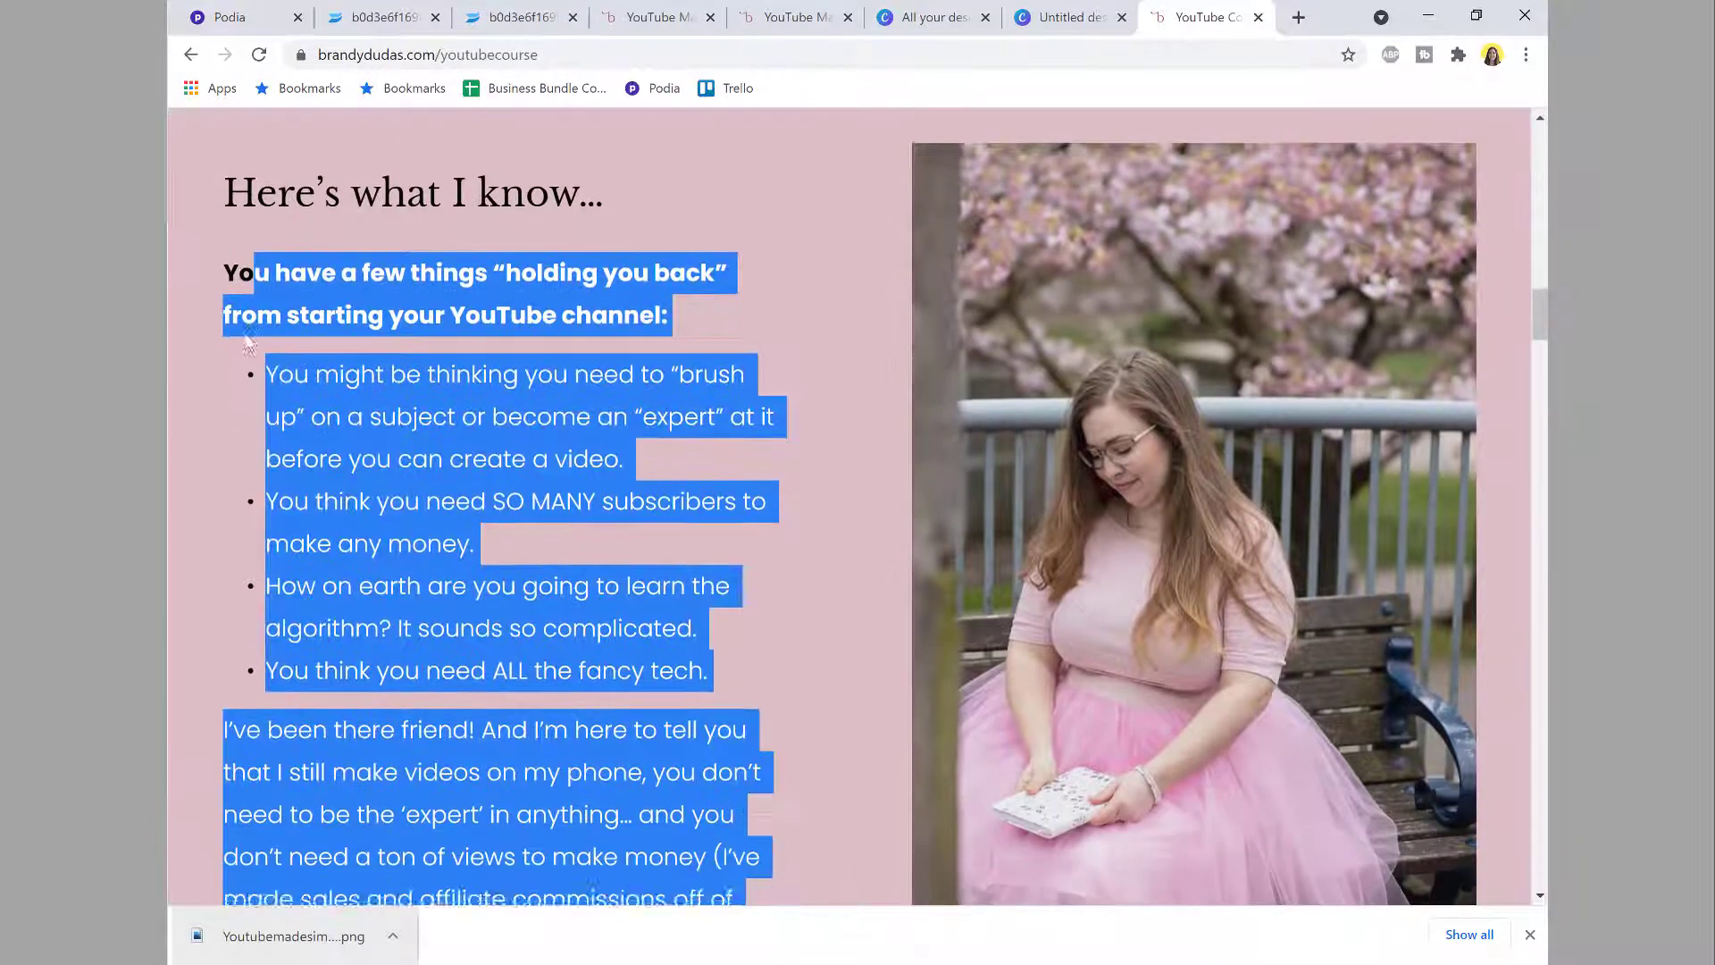
{"action": "left_click", "coordinate": [237, 319]}
{"action": "left_click_drag", "start_coordinate": [225, 269], "coordinate": [613, 531]}
{"action": "scroll", "coordinate": [394, 405], "scroll_direction": "down", "scroll_amount": 5}
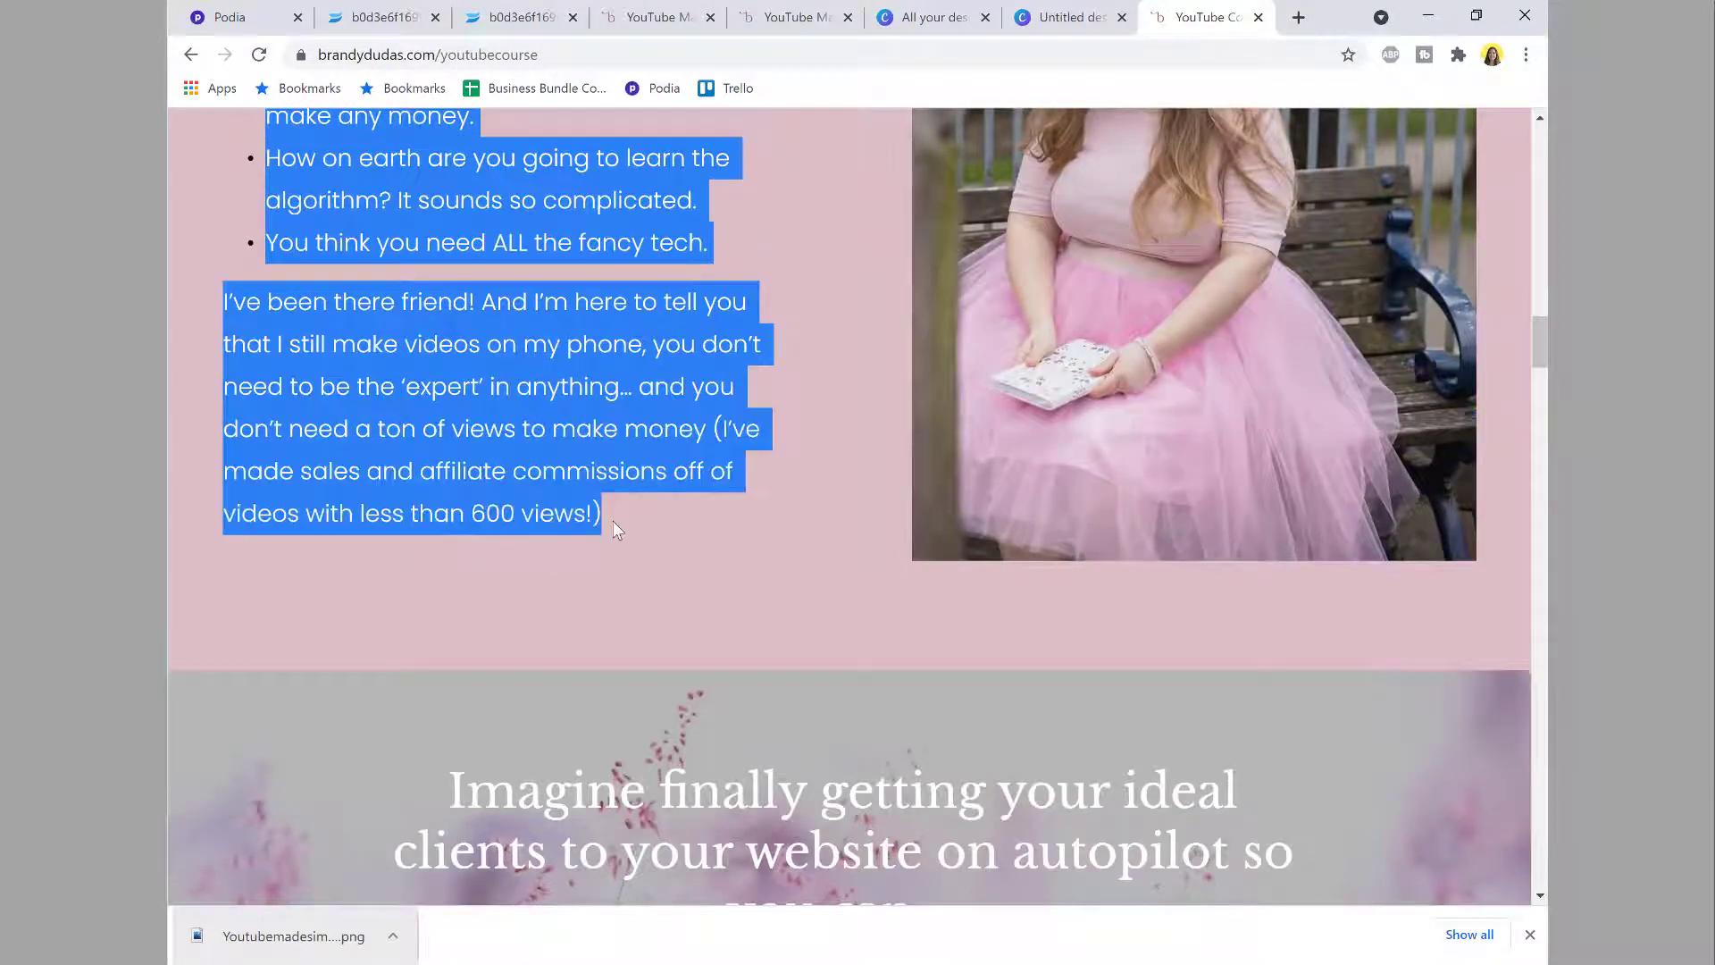
{"action": "left_click", "coordinate": [268, 7]}
{"action": "left_click_drag", "start_coordinate": [394, 641], "coordinate": [169, 550]}
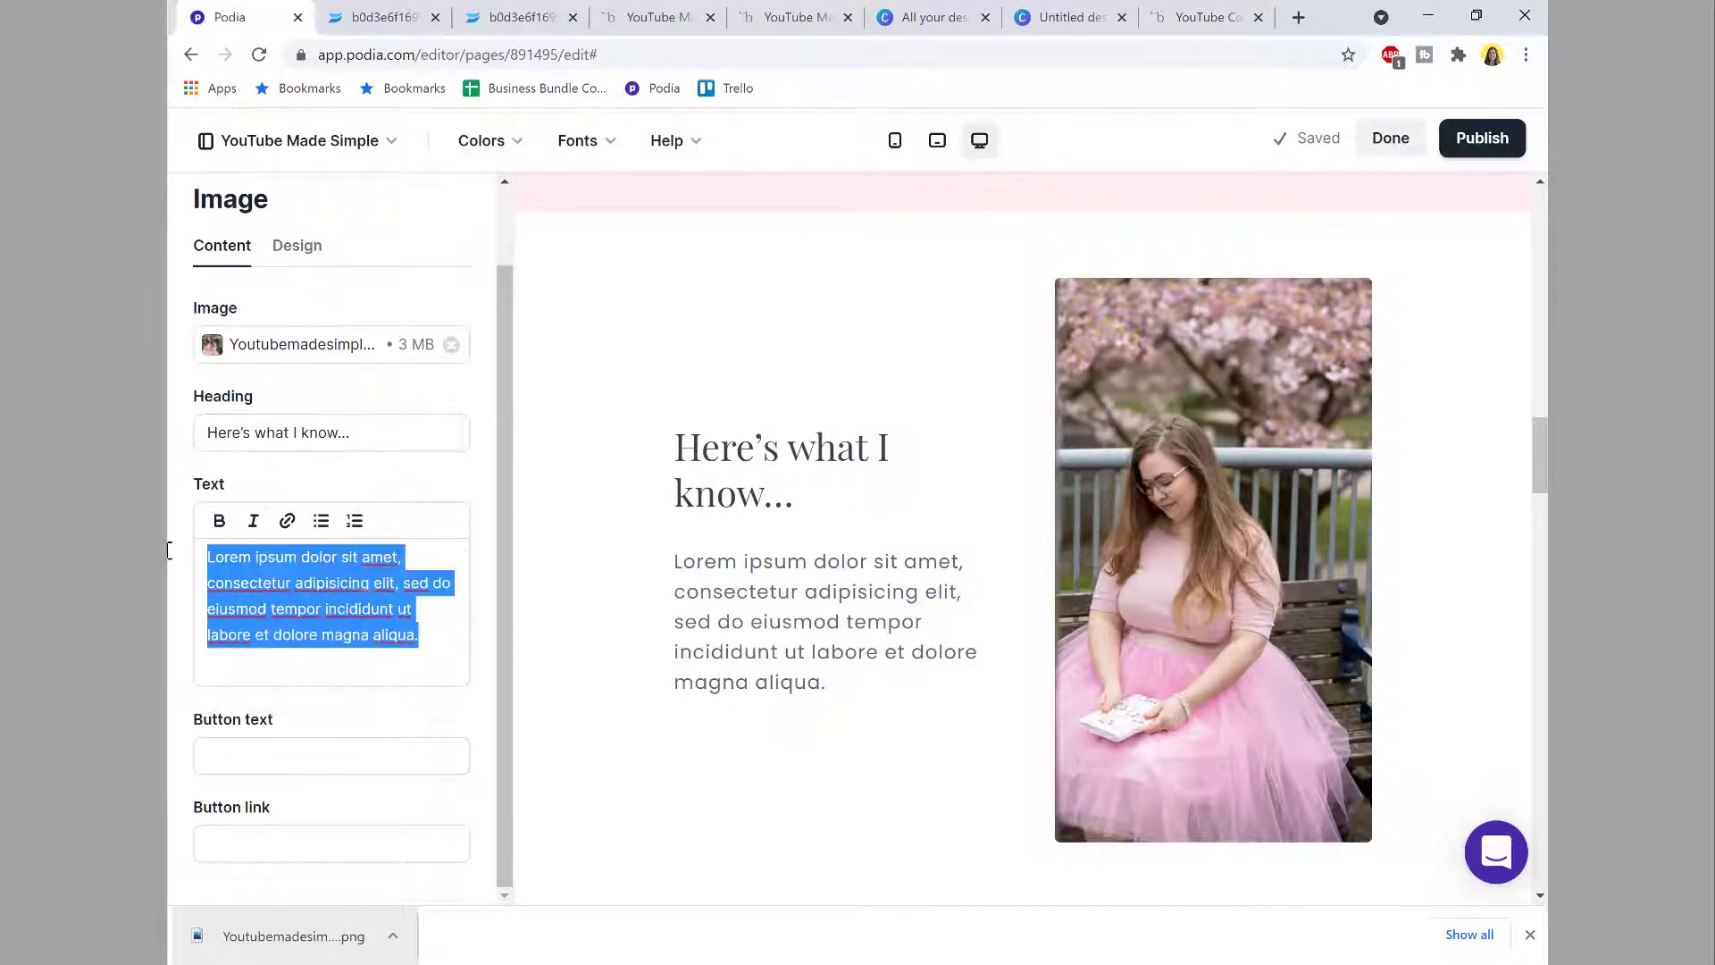
{"action": "key", "text": "ctrl+v"}
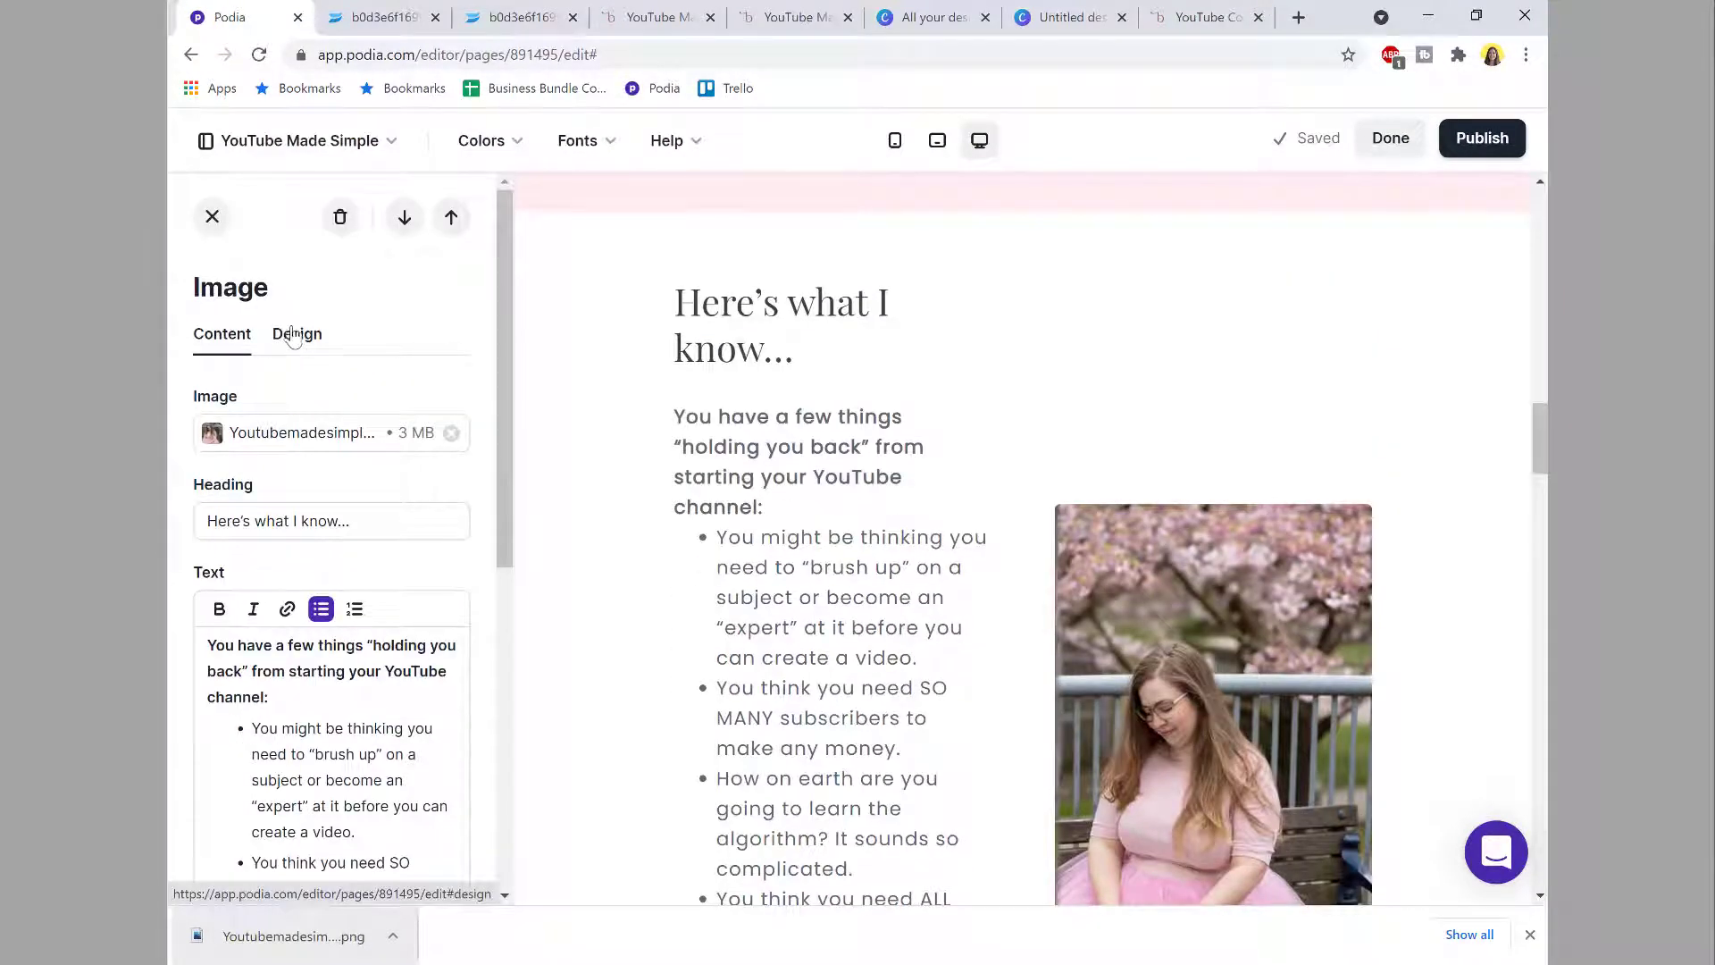
Step: Check the section's colors on the existing course page and apply the custom color theme to the Podia image section
{"action": "left_click", "coordinate": [292, 339]}
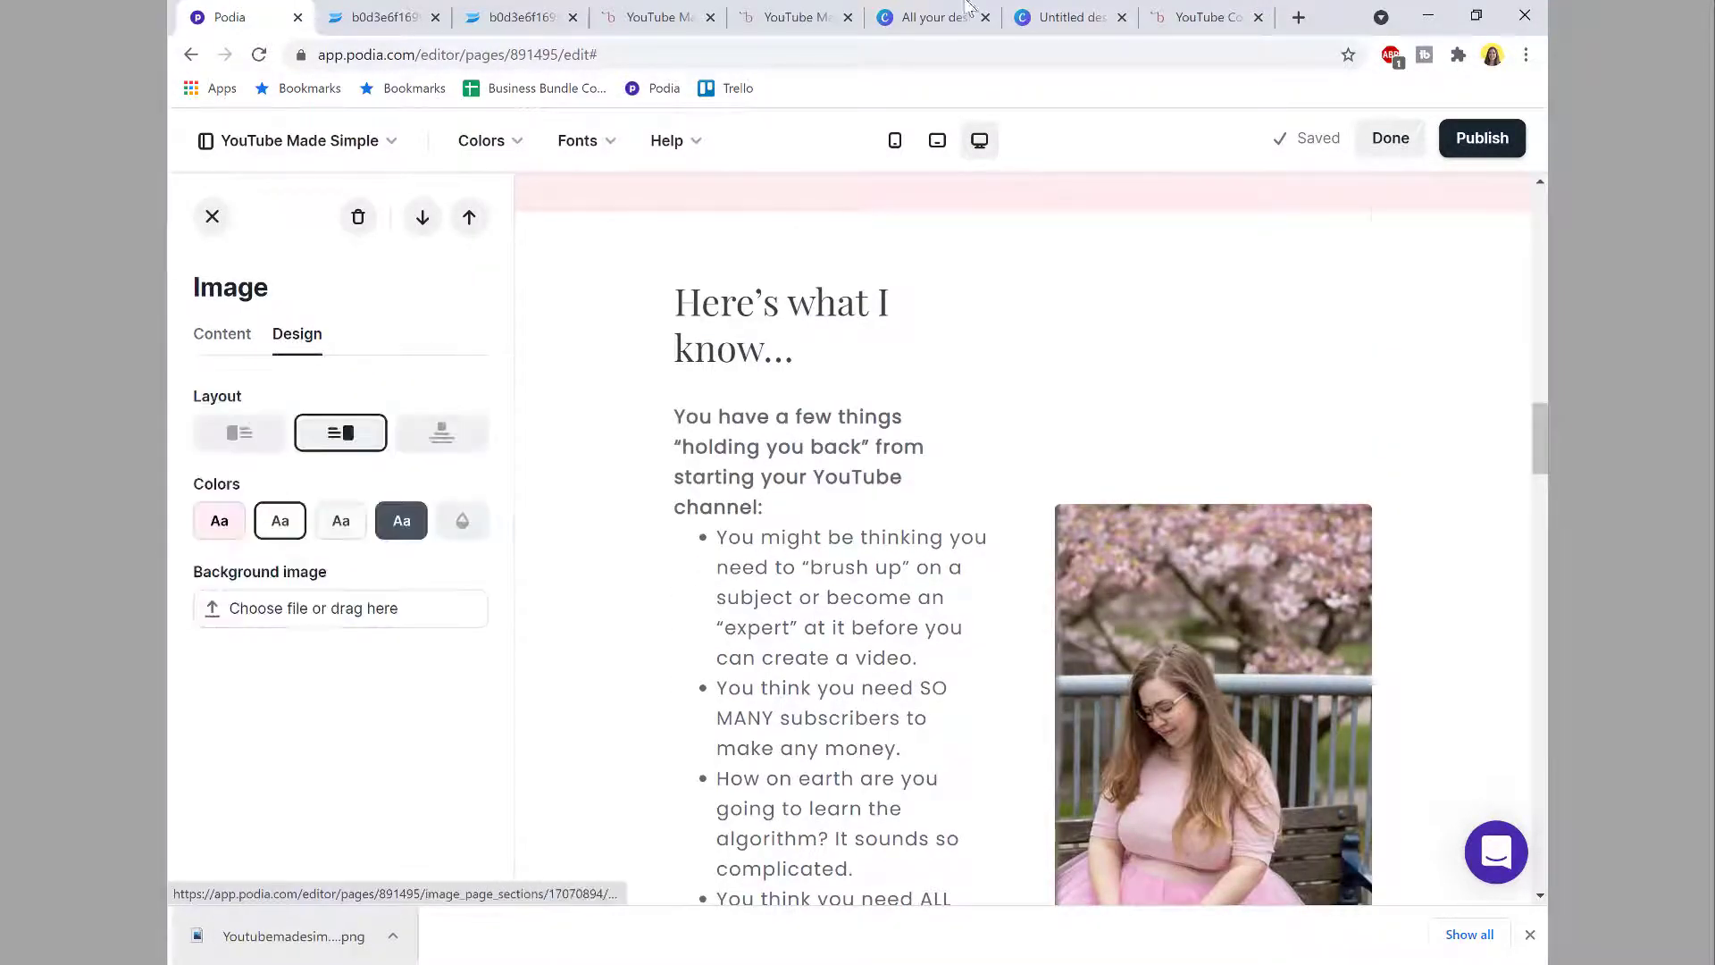
{"action": "left_click", "coordinate": [1201, 17]}
{"action": "scroll", "coordinate": [898, 425], "scroll_direction": "up", "scroll_amount": 6}
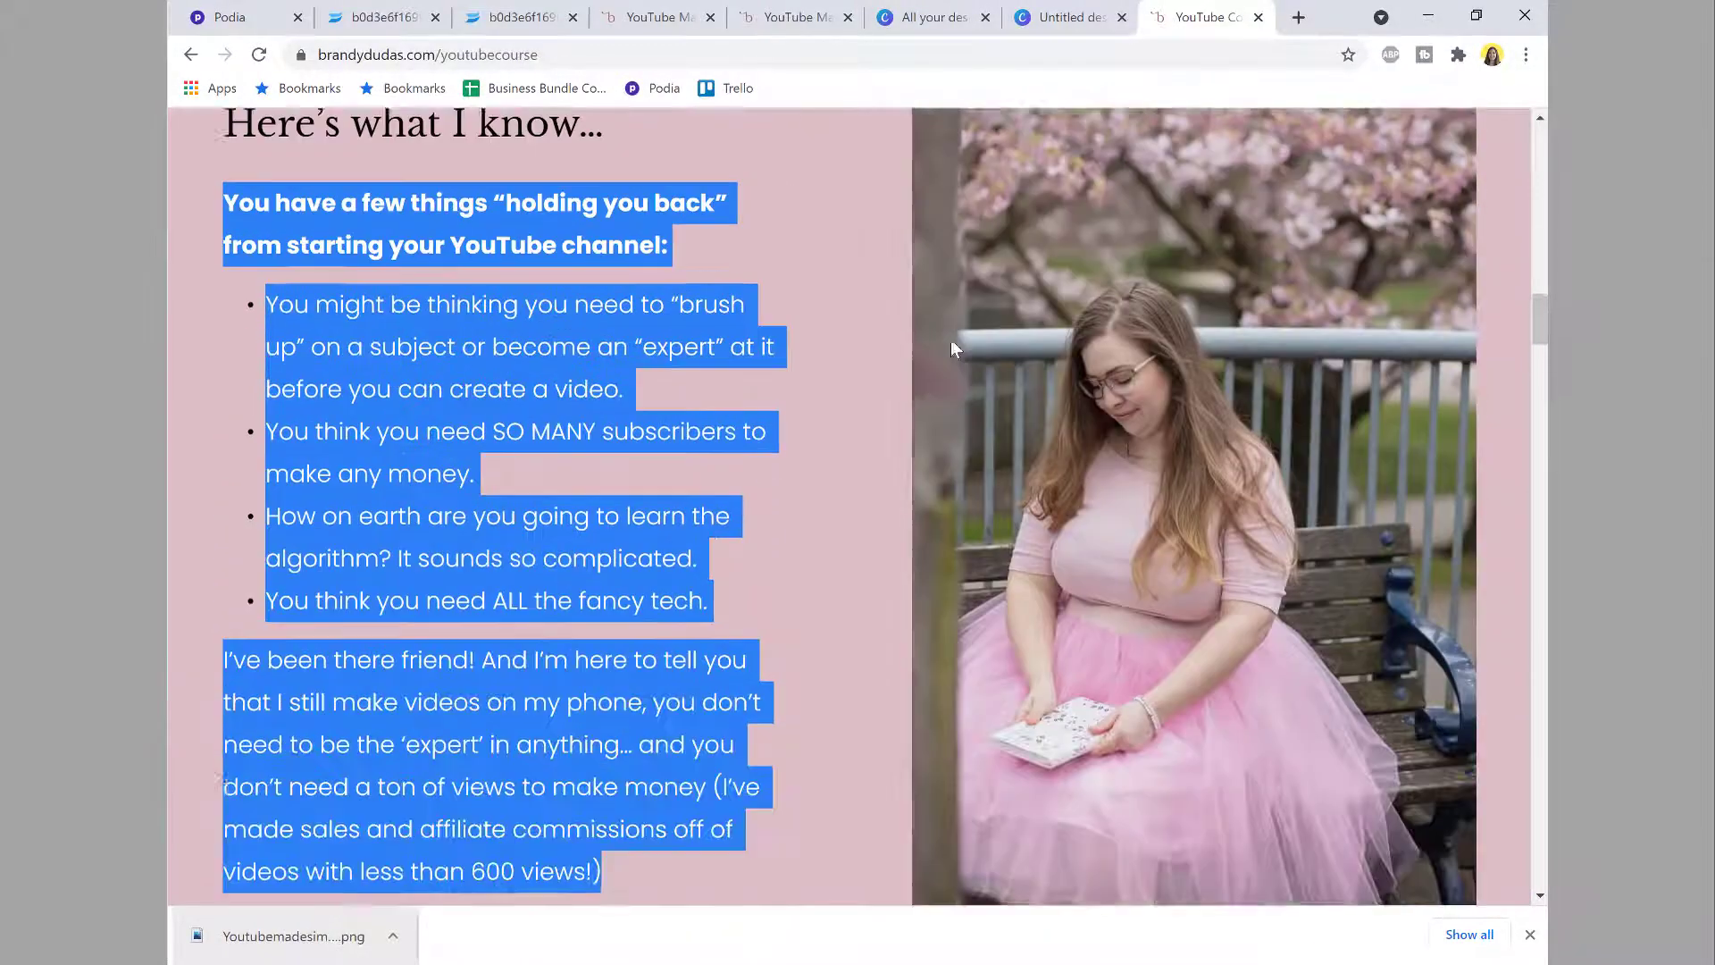
{"action": "left_click", "coordinate": [234, 14]}
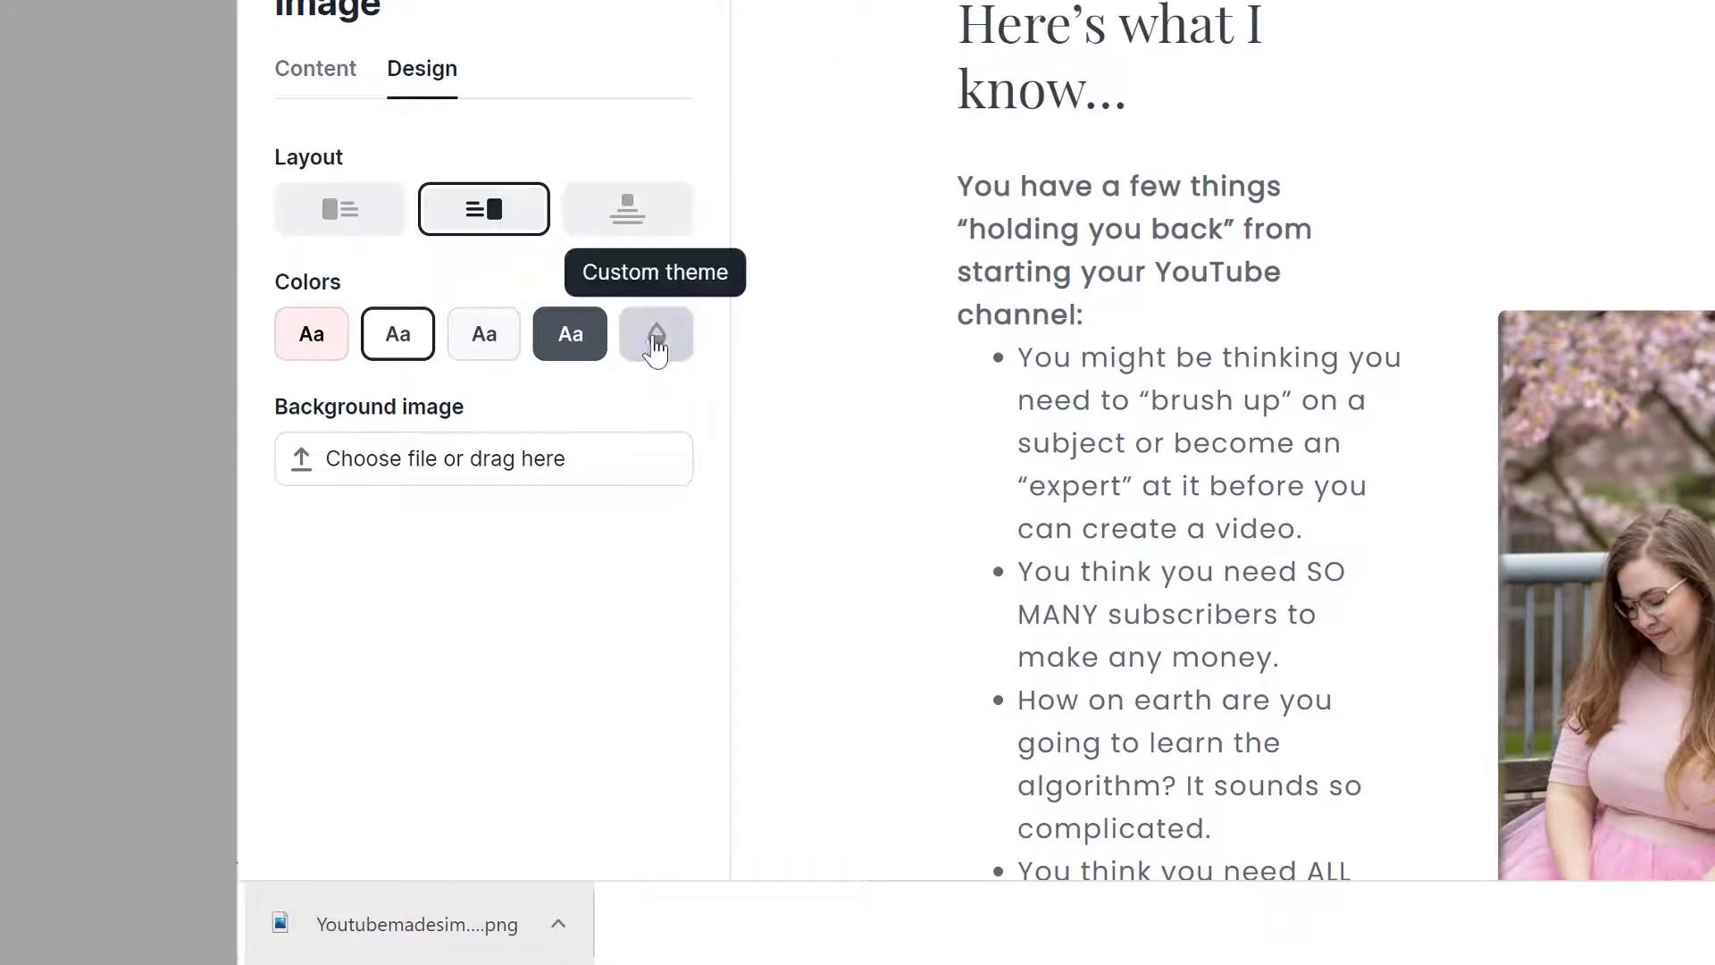
{"action": "left_click", "coordinate": [655, 336]}
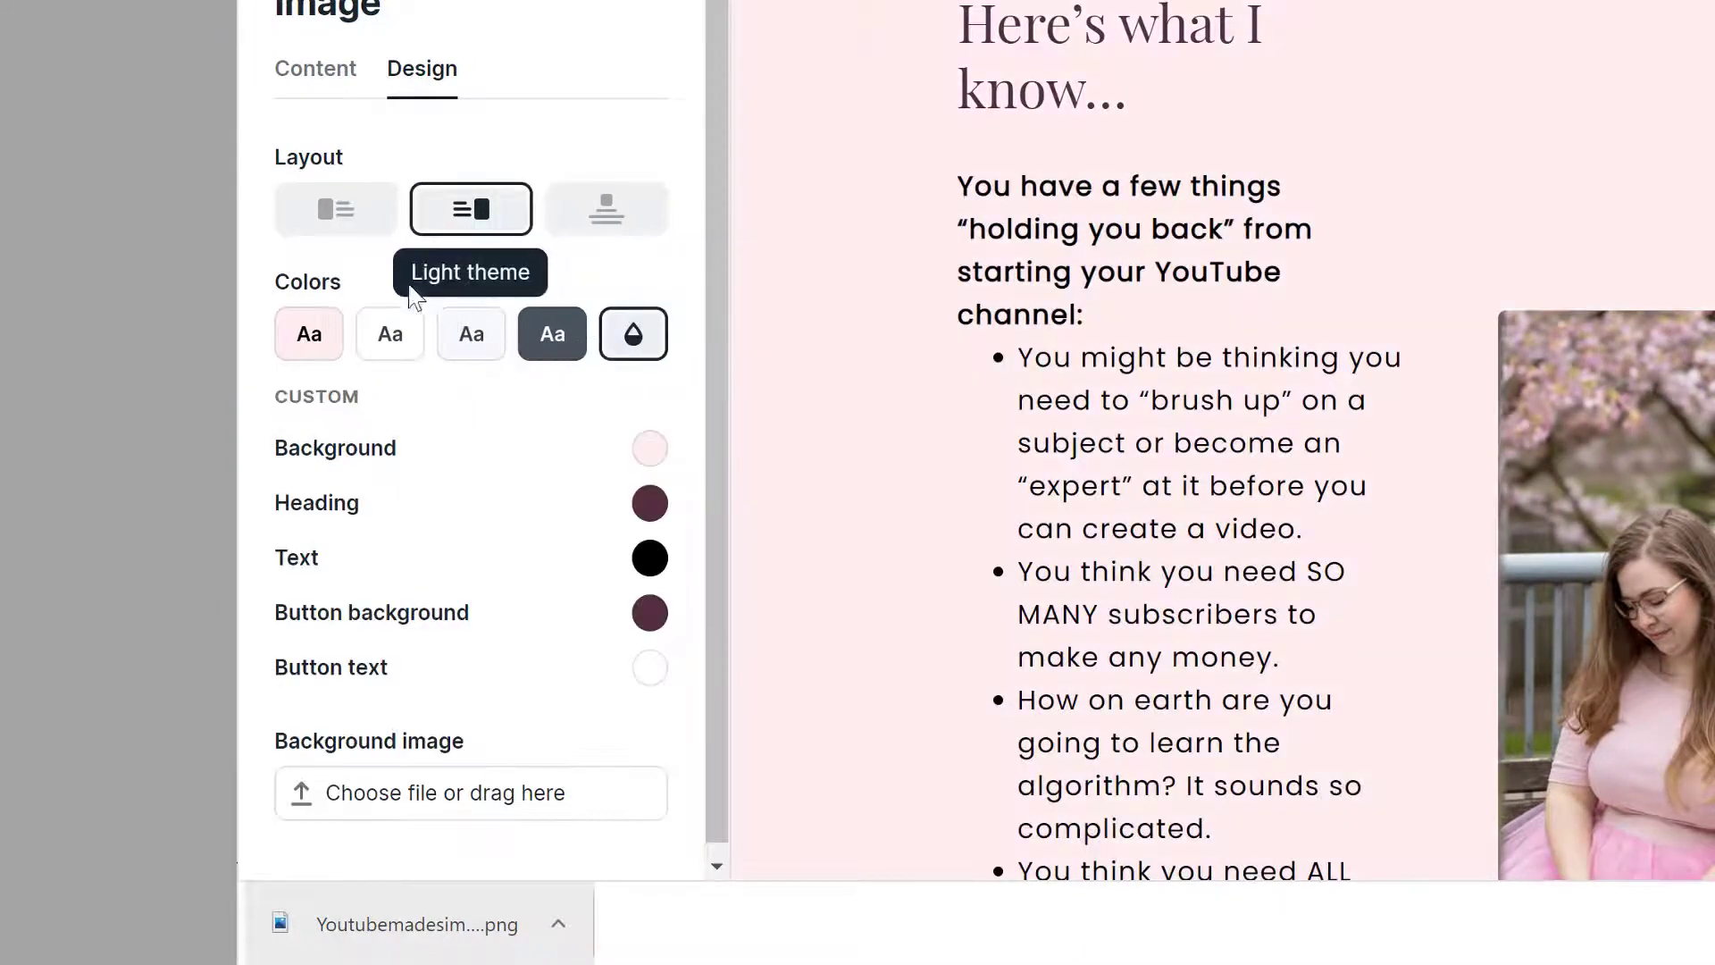
Step: Set the image section's background to the Rose color ECCCD4 from the sticky note and close the section's settings
{"action": "left_click", "coordinate": [118, 214]}
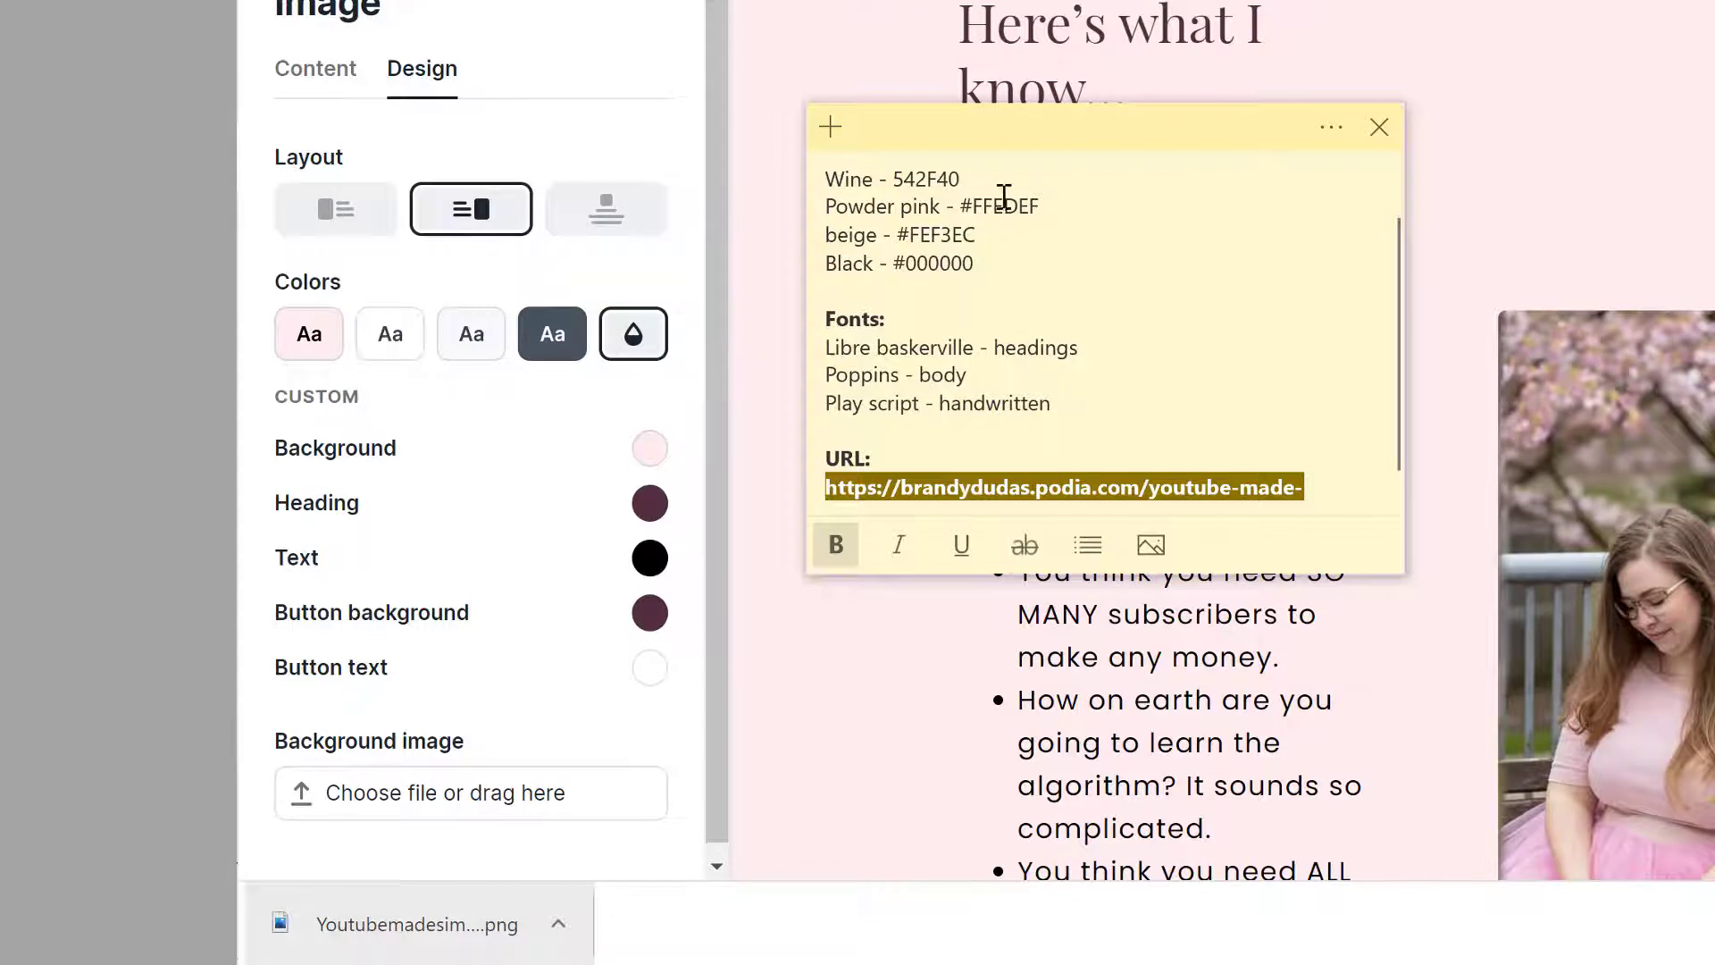
{"action": "scroll", "coordinate": [1036, 198], "scroll_direction": "up", "scroll_amount": 1}
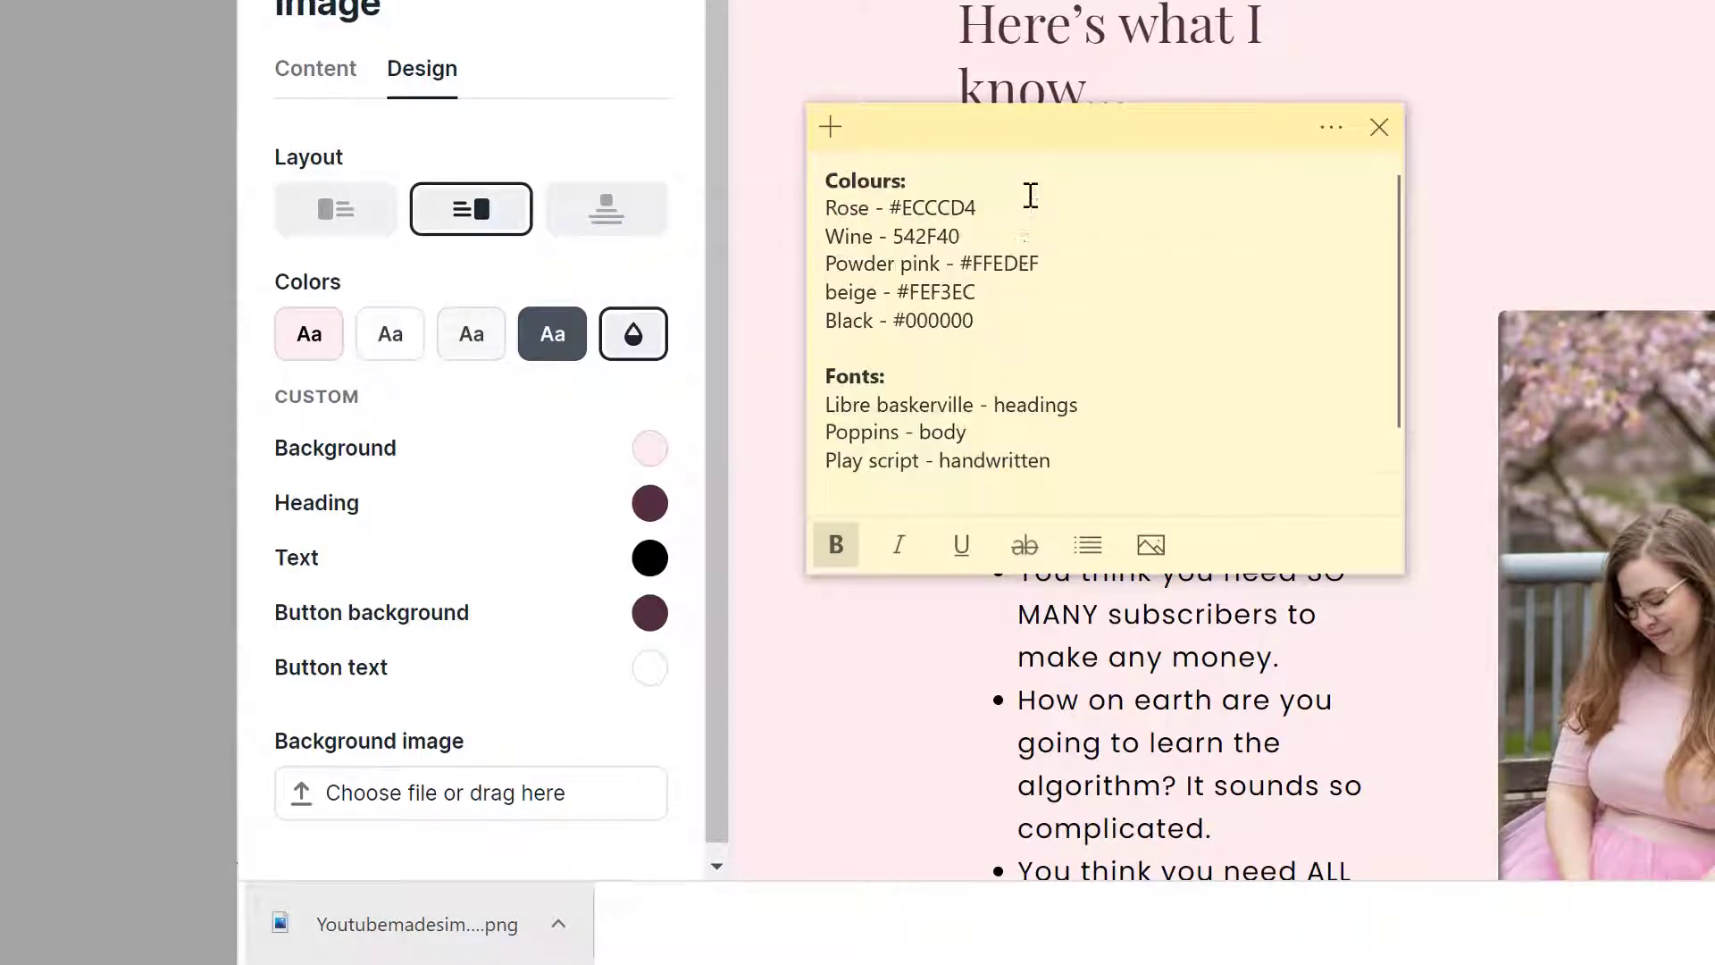
{"action": "left_click_drag", "start_coordinate": [1002, 215], "coordinate": [904, 209]}
{"action": "key", "text": "ctrl+c"}
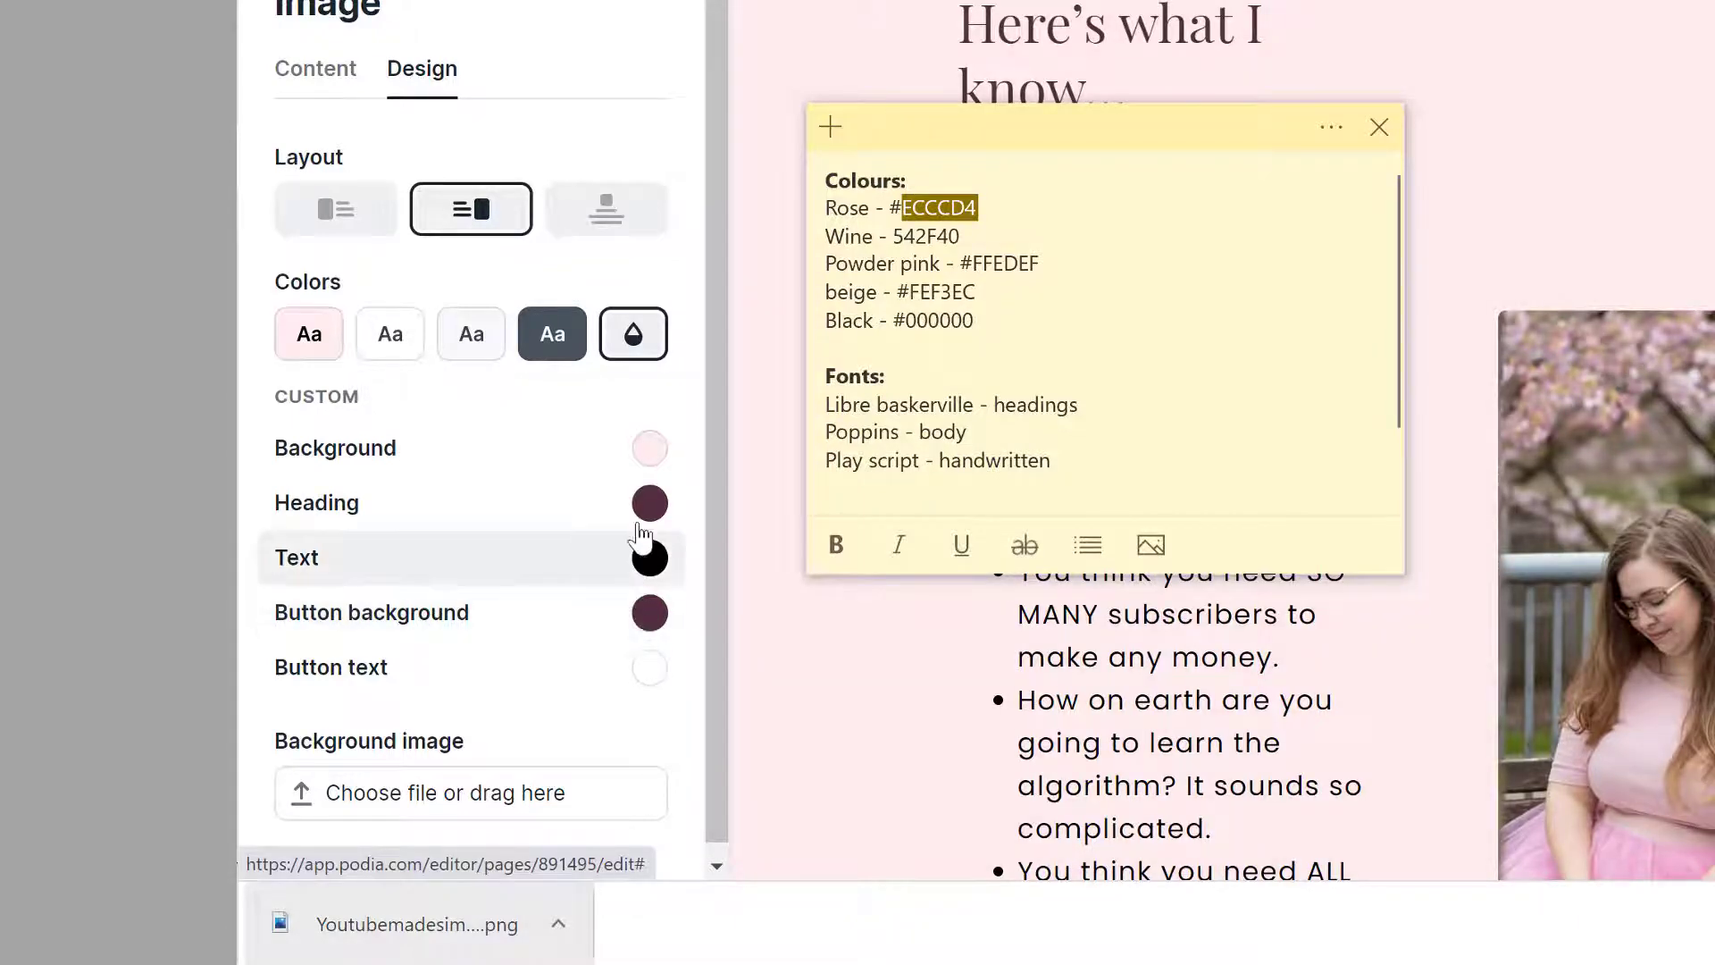
{"action": "left_click", "coordinate": [649, 448]}
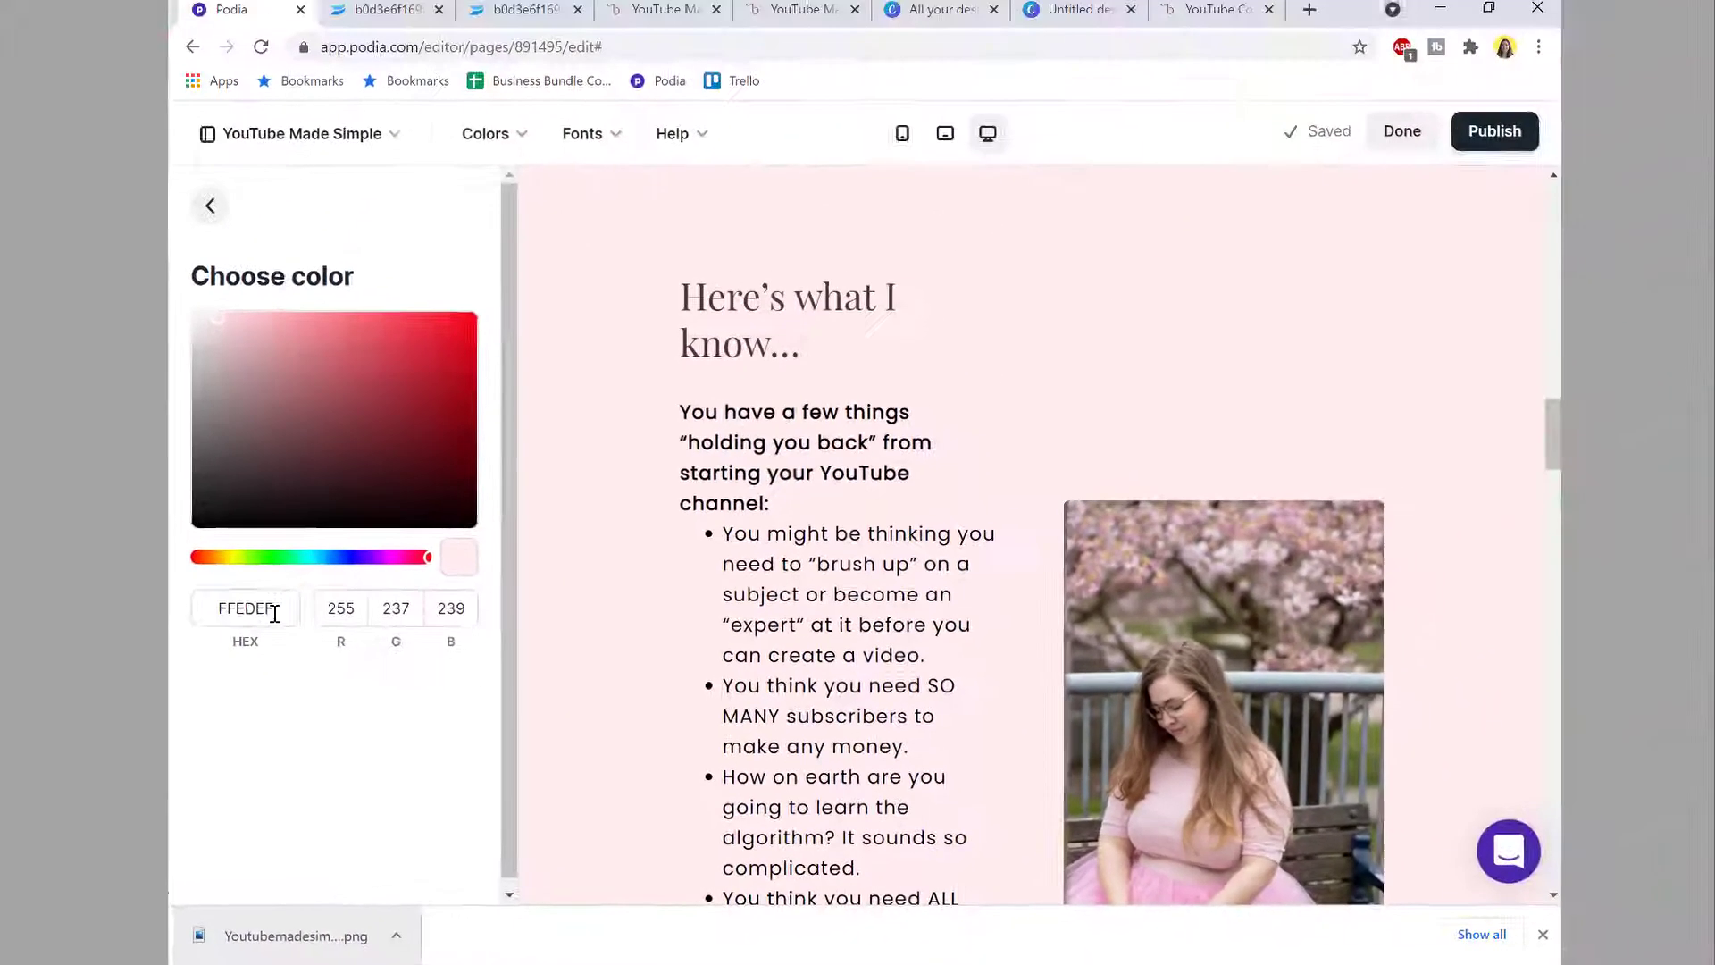
{"action": "left_click", "coordinate": [275, 613]}
{"action": "key", "text": "ctrl+v"}
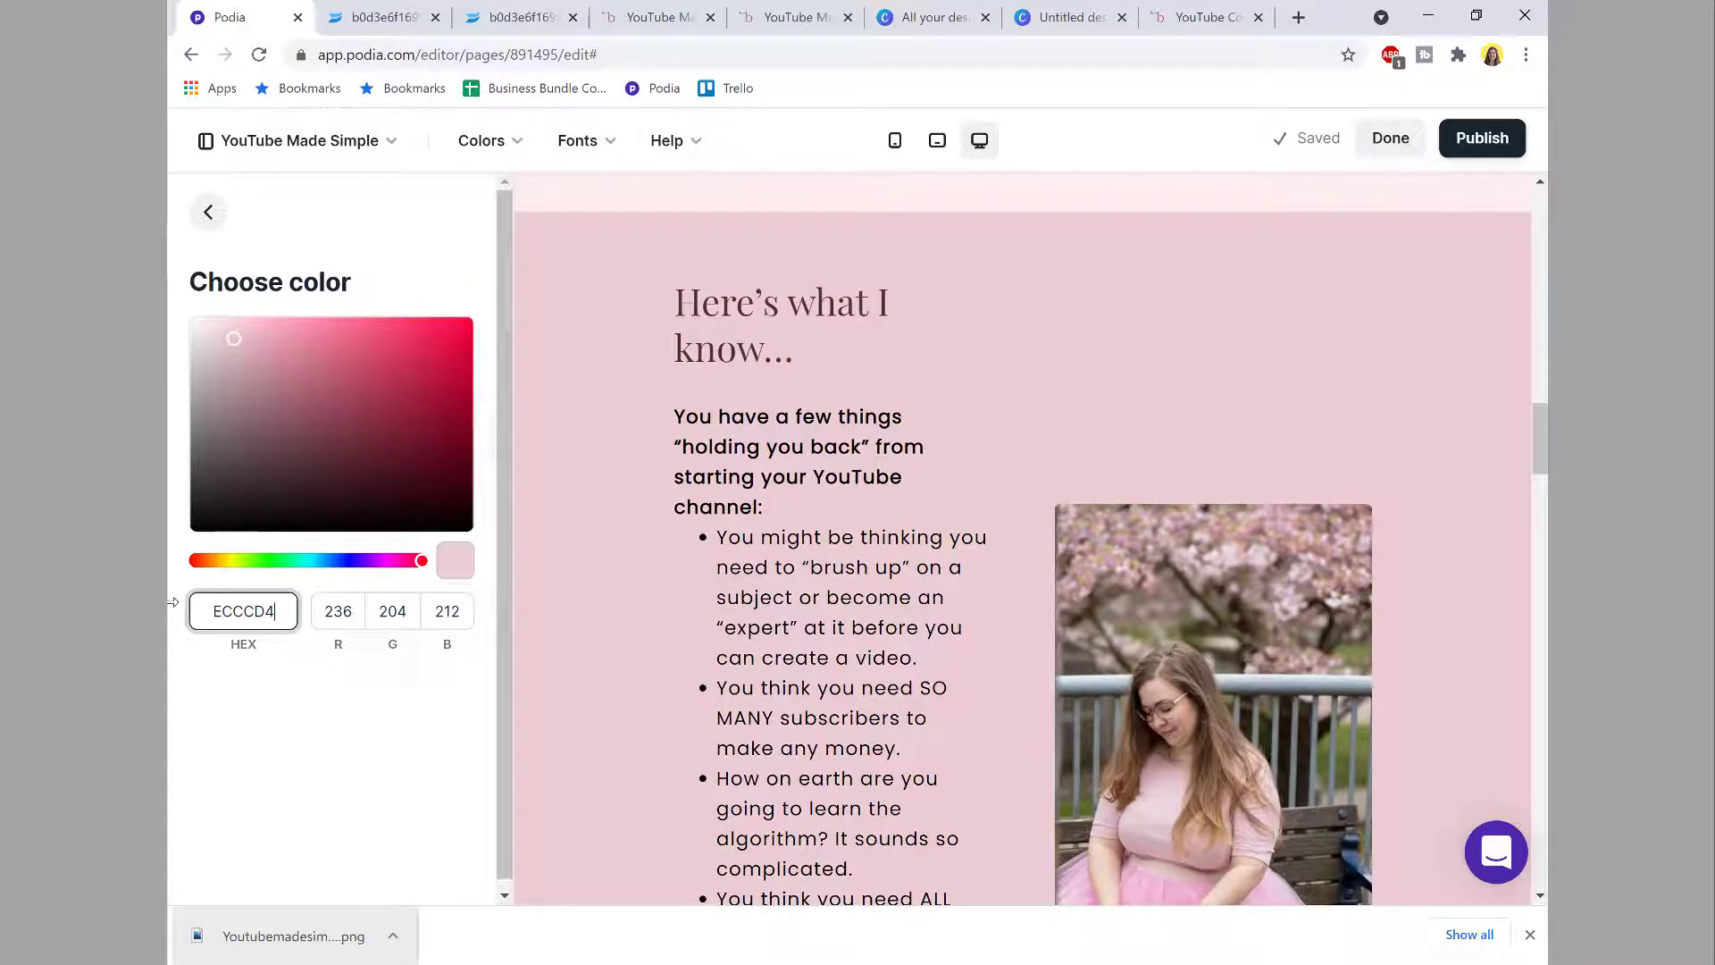
{"action": "scroll", "coordinate": [715, 581], "scroll_direction": "down", "scroll_amount": 5}
{"action": "scroll", "coordinate": [715, 580], "scroll_direction": "up", "scroll_amount": 7}
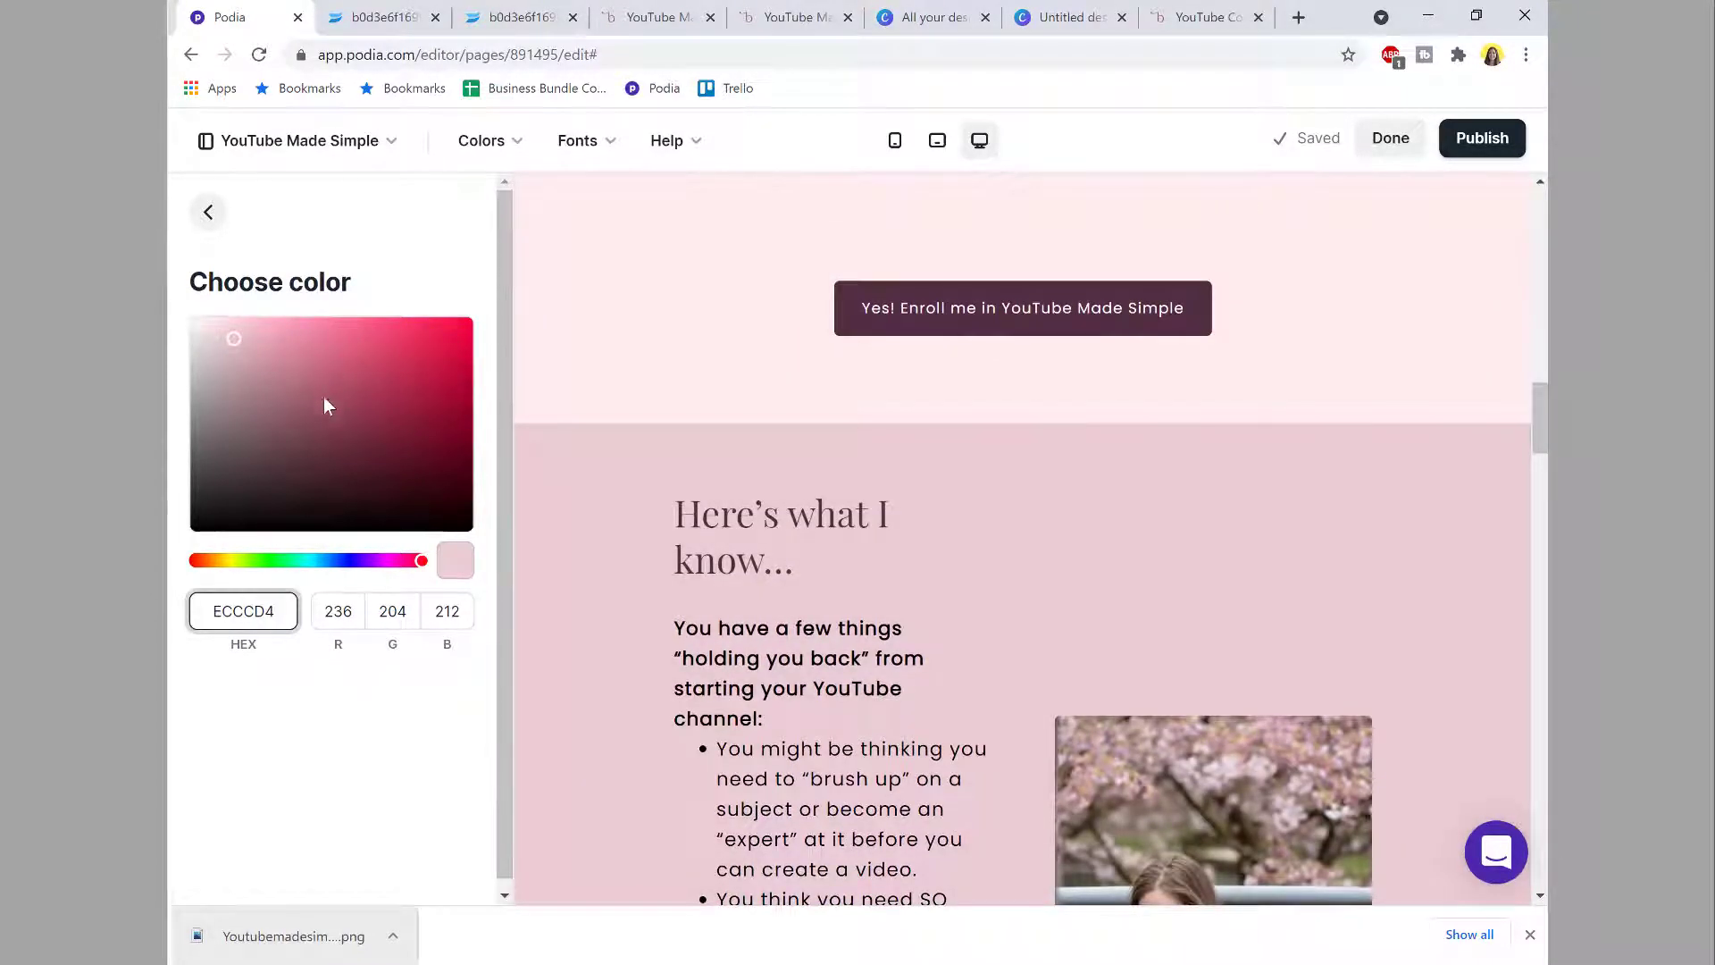
{"action": "left_click", "coordinate": [213, 213]}
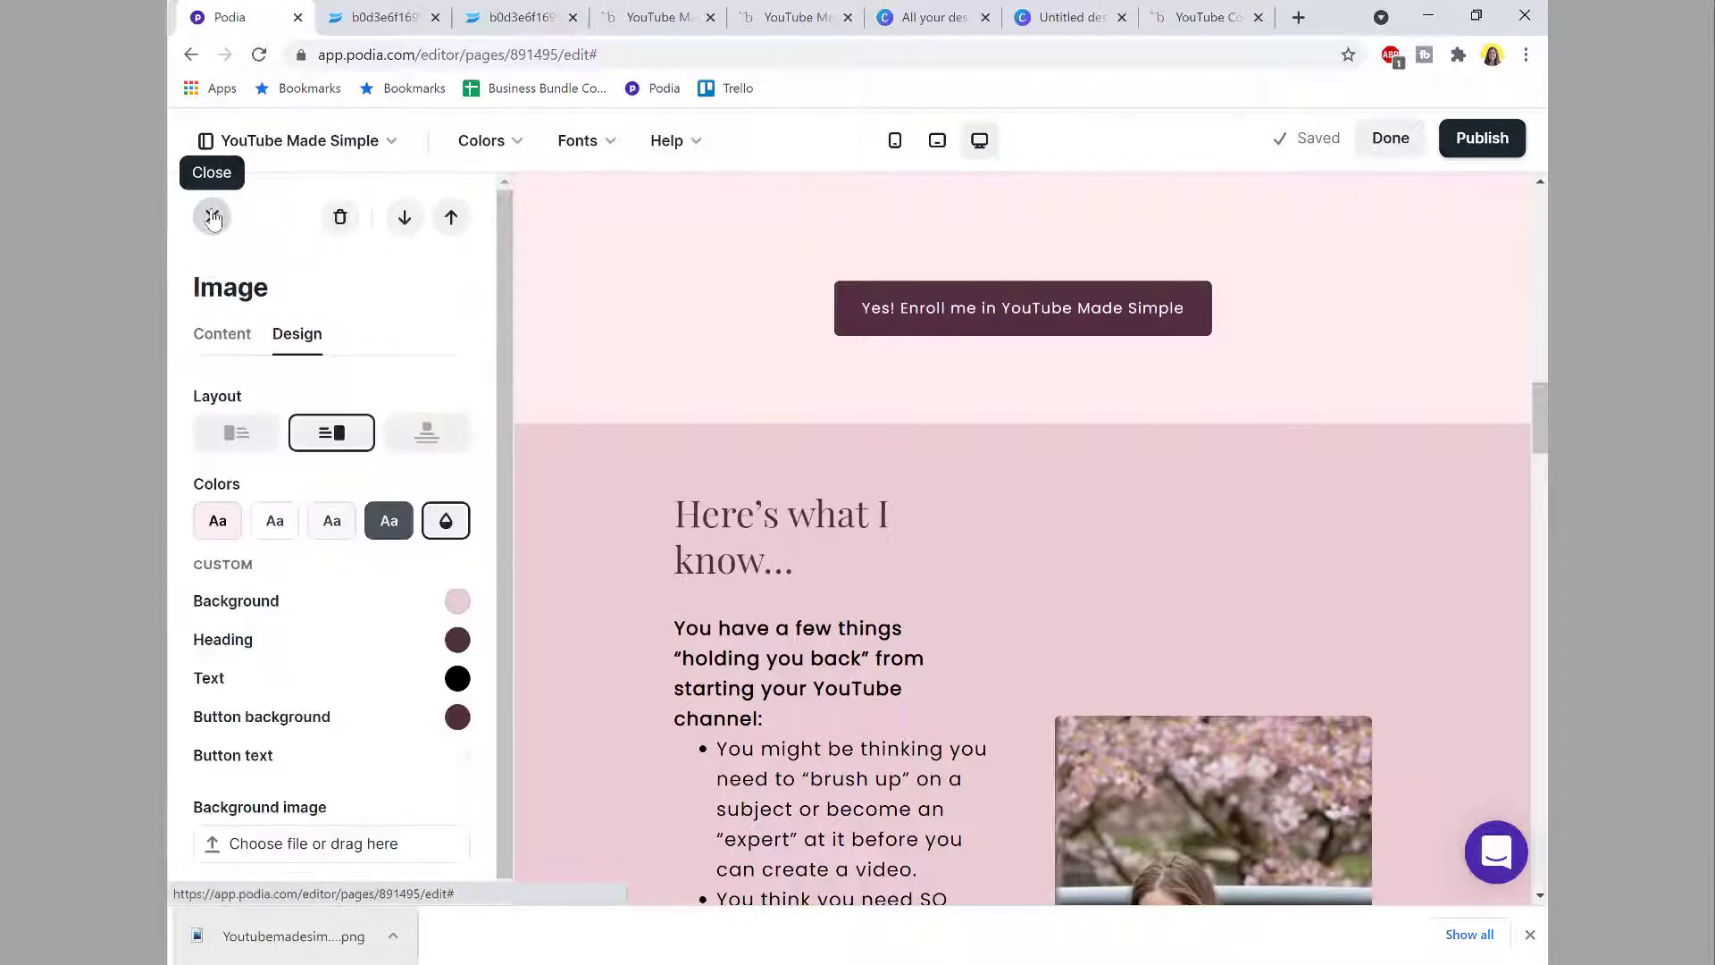
{"action": "left_click", "coordinate": [212, 214]}
Step: Review the next block on the course page and add a new Image section below "Here's what I know…" in Podia
{"action": "scroll", "coordinate": [482, 357], "scroll_direction": "down", "scroll_amount": 9}
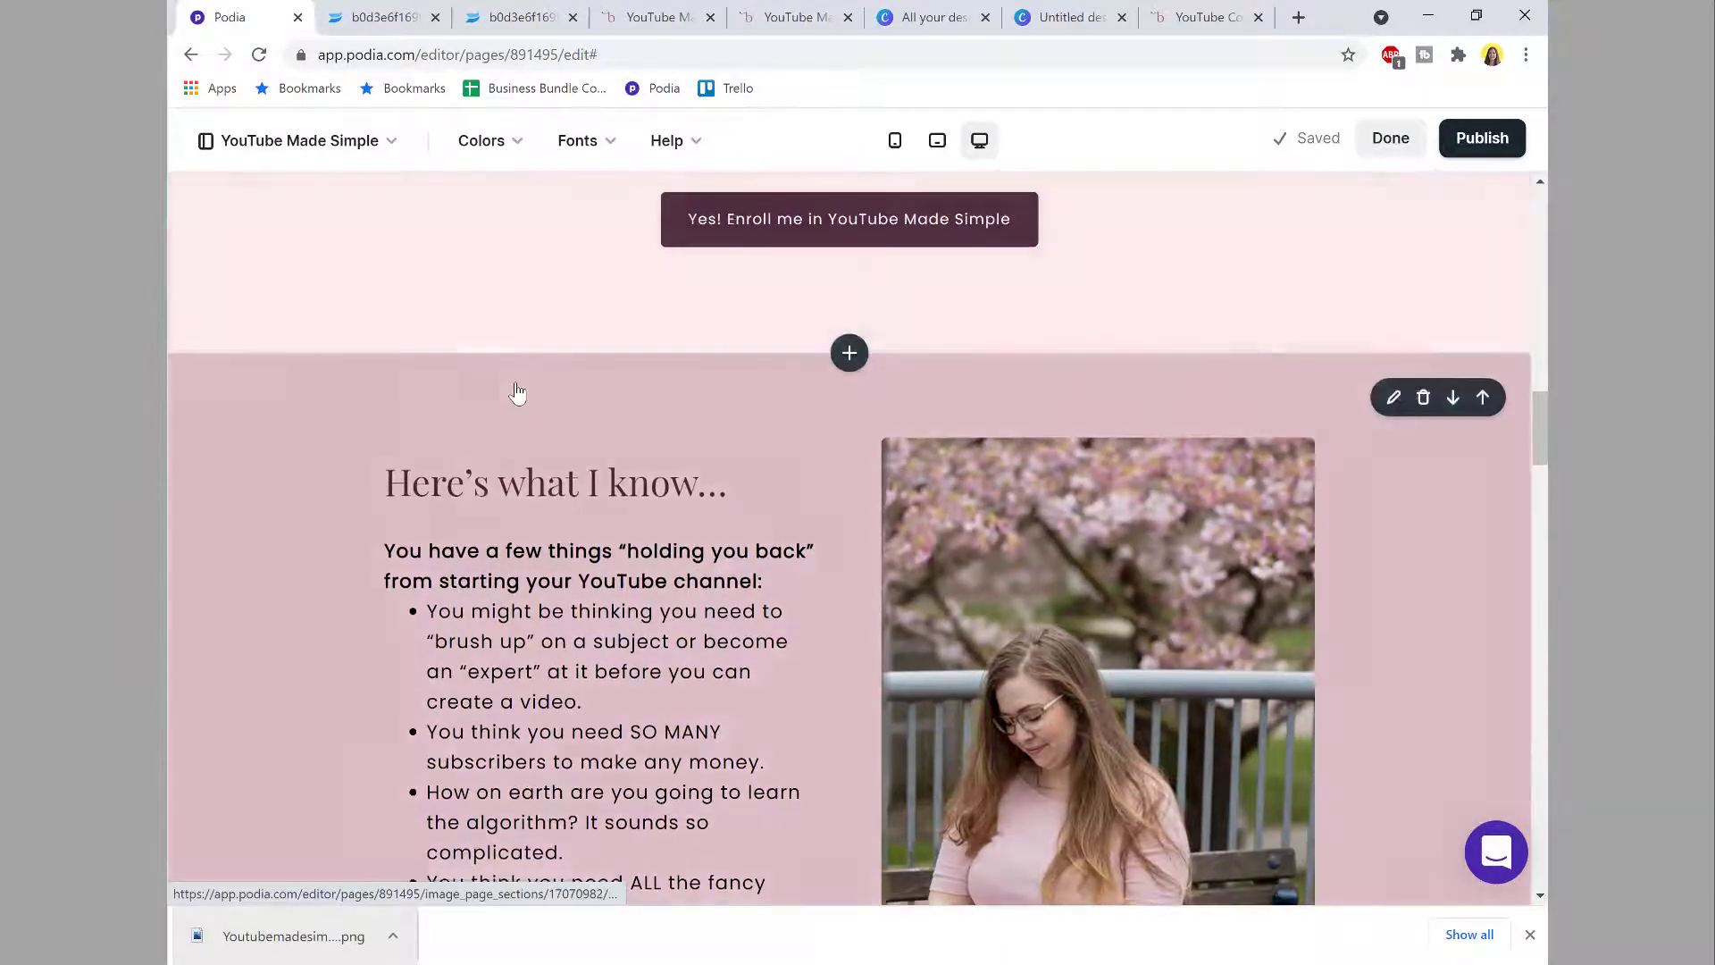
{"action": "scroll", "coordinate": [536, 375], "scroll_direction": "up", "scroll_amount": 3}
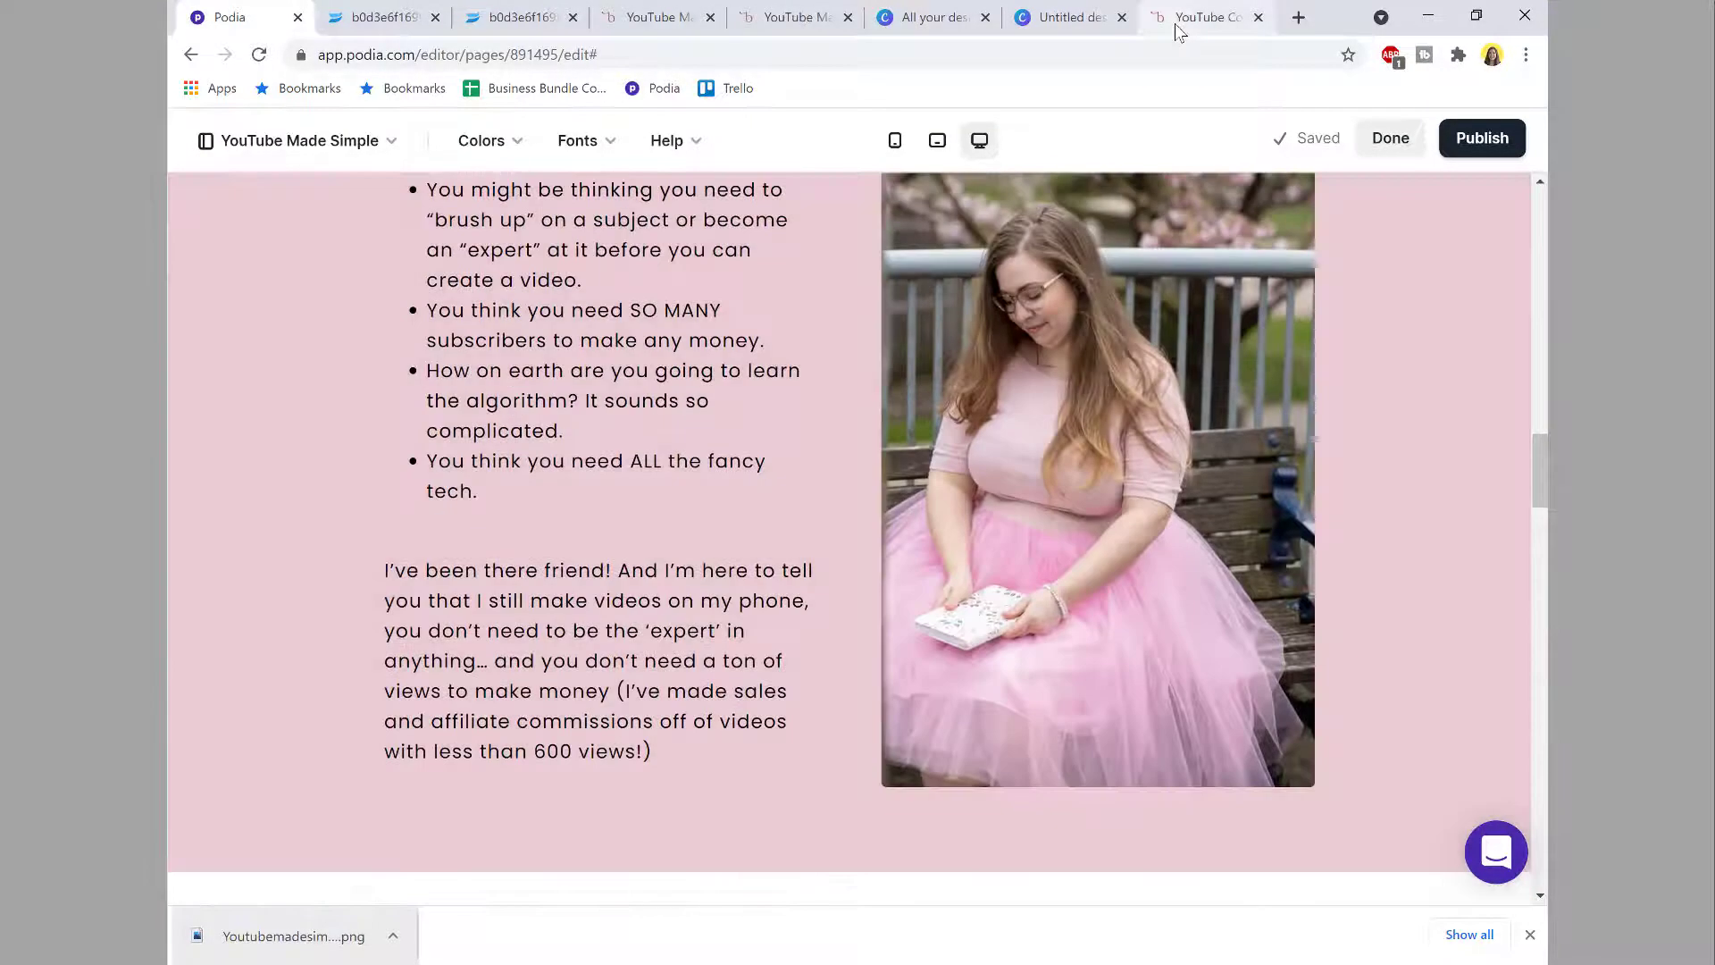
{"action": "left_click", "coordinate": [1197, 17]}
{"action": "scroll", "coordinate": [931, 368], "scroll_direction": "down", "scroll_amount": 3}
{"action": "scroll", "coordinate": [930, 368], "scroll_direction": "down", "scroll_amount": 8}
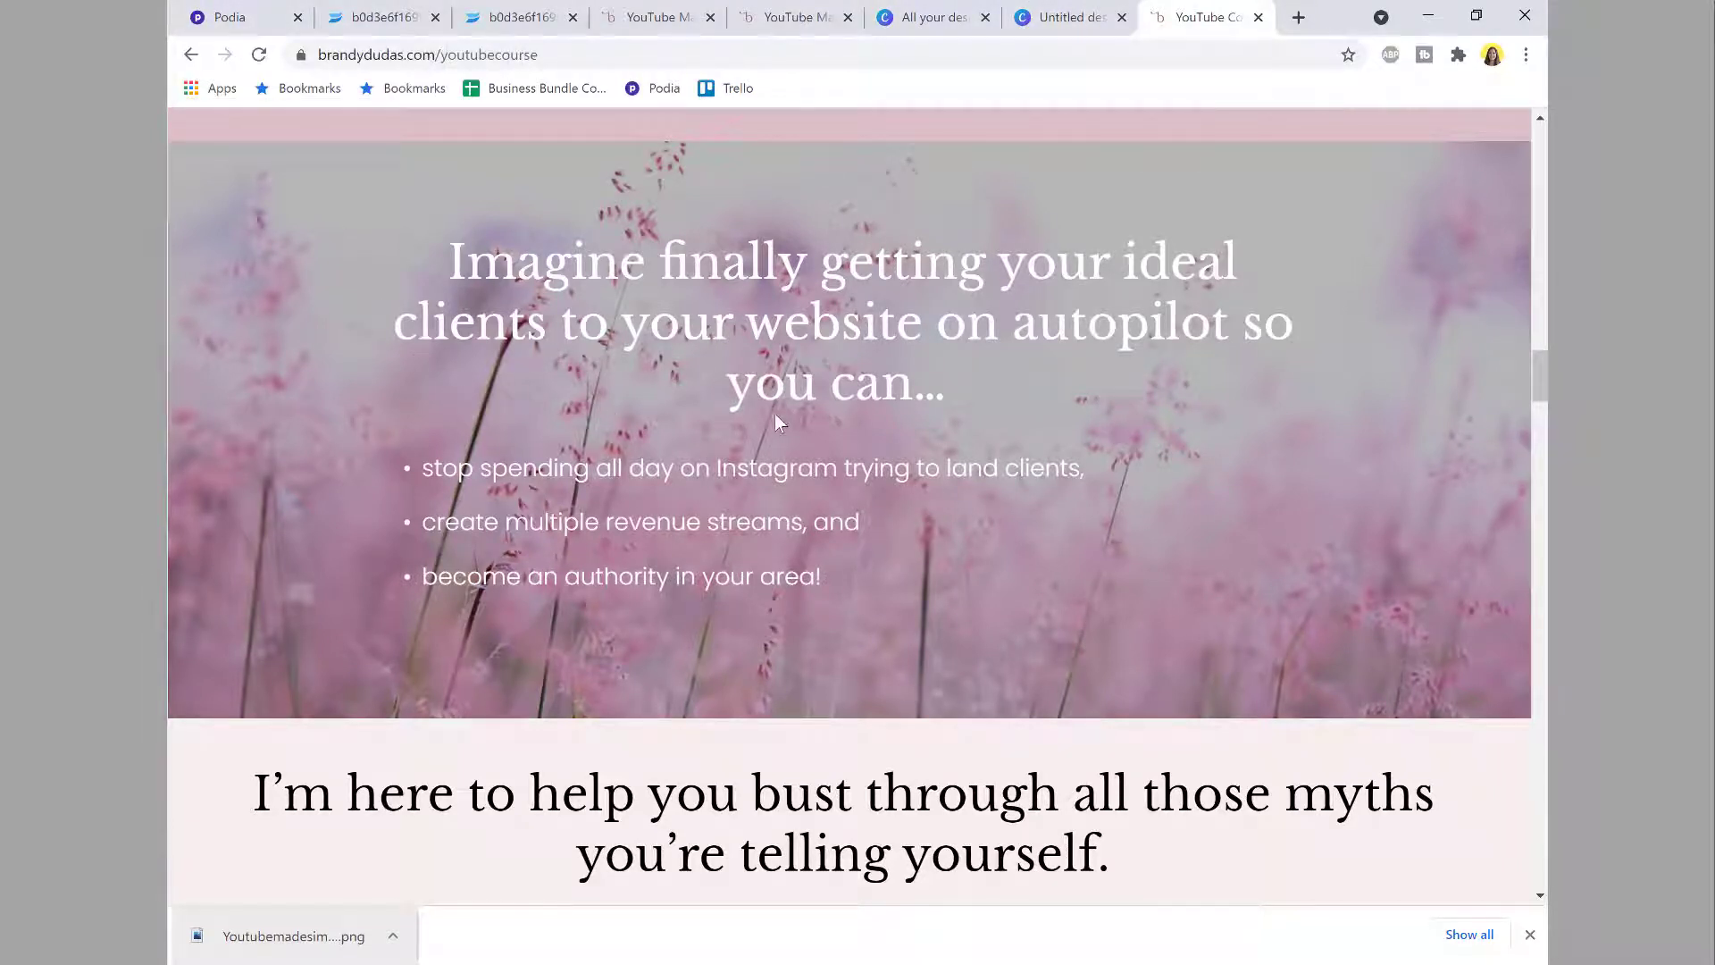
{"action": "left_click", "coordinate": [256, 10]}
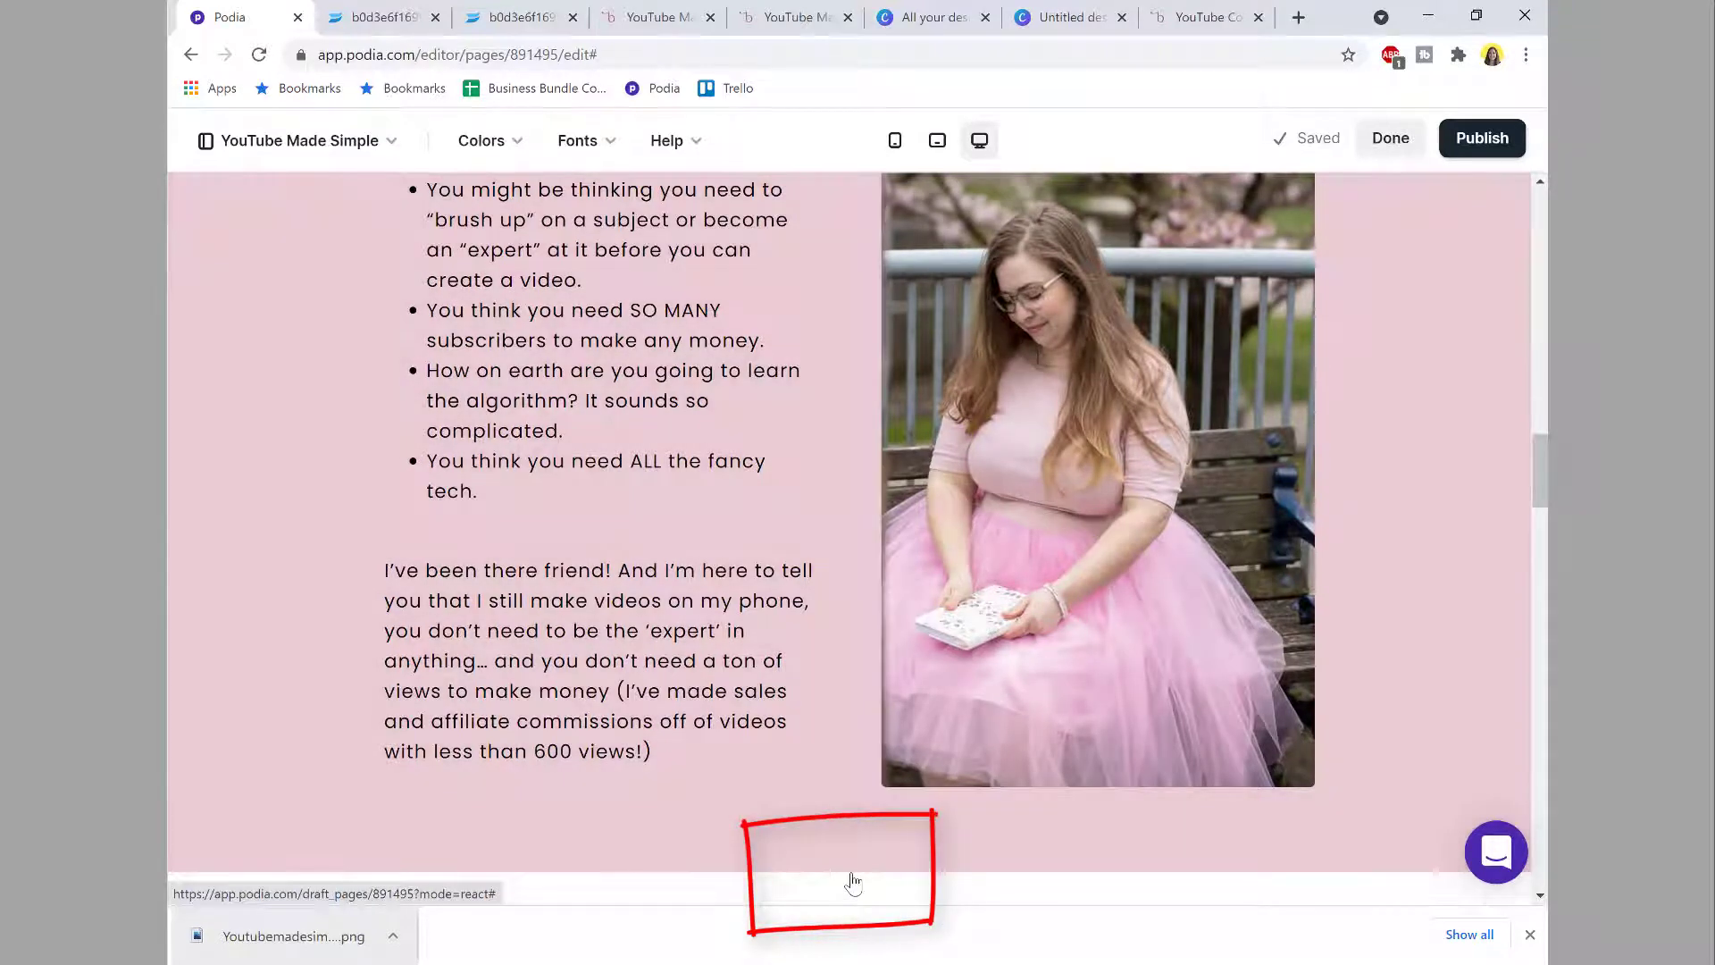
{"action": "left_click", "coordinate": [852, 882]}
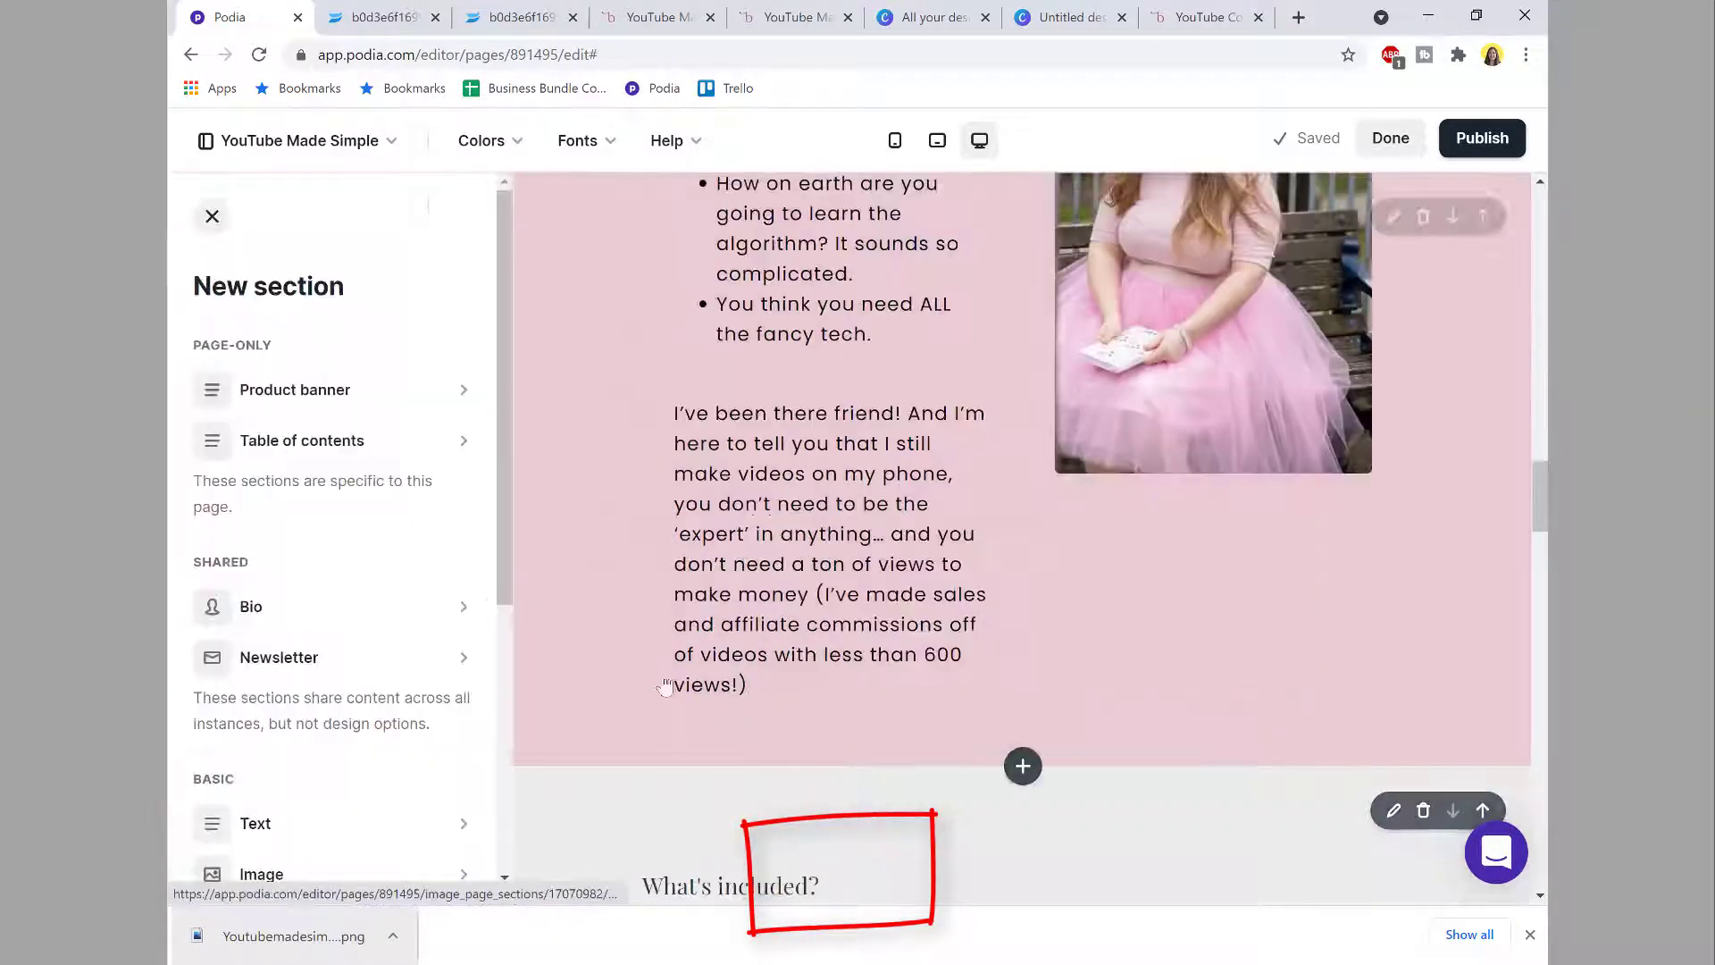
{"action": "scroll", "coordinate": [299, 447], "scroll_direction": "down", "scroll_amount": 4}
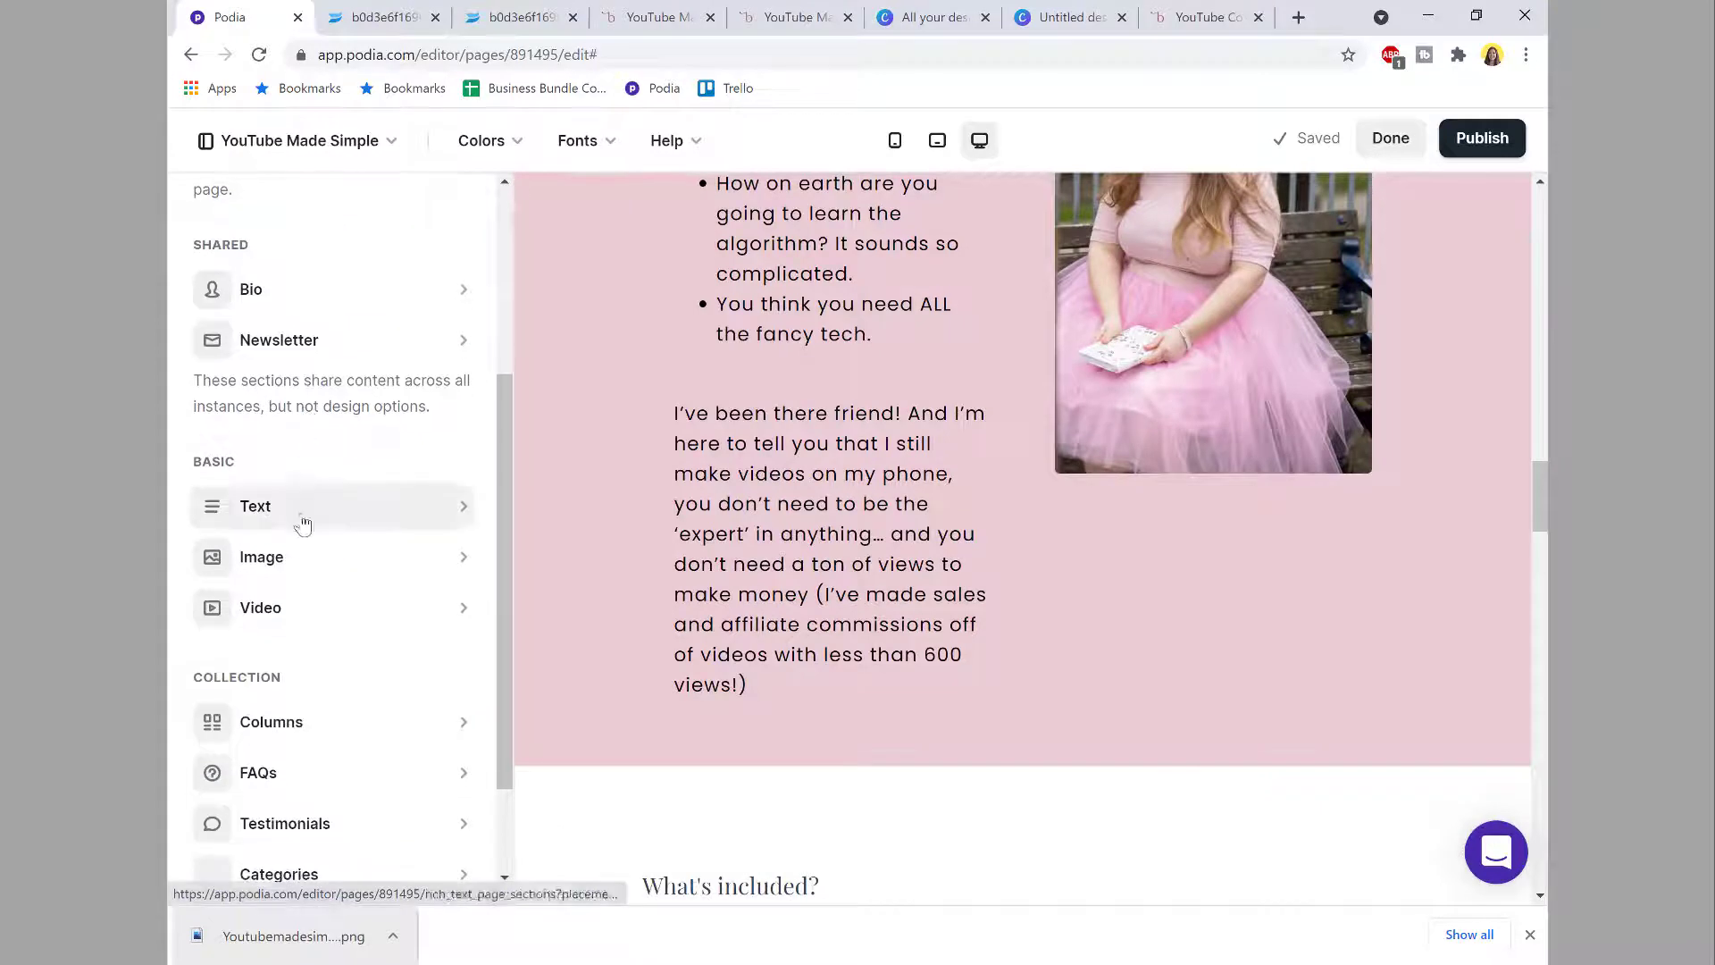
{"action": "left_click", "coordinate": [303, 560]}
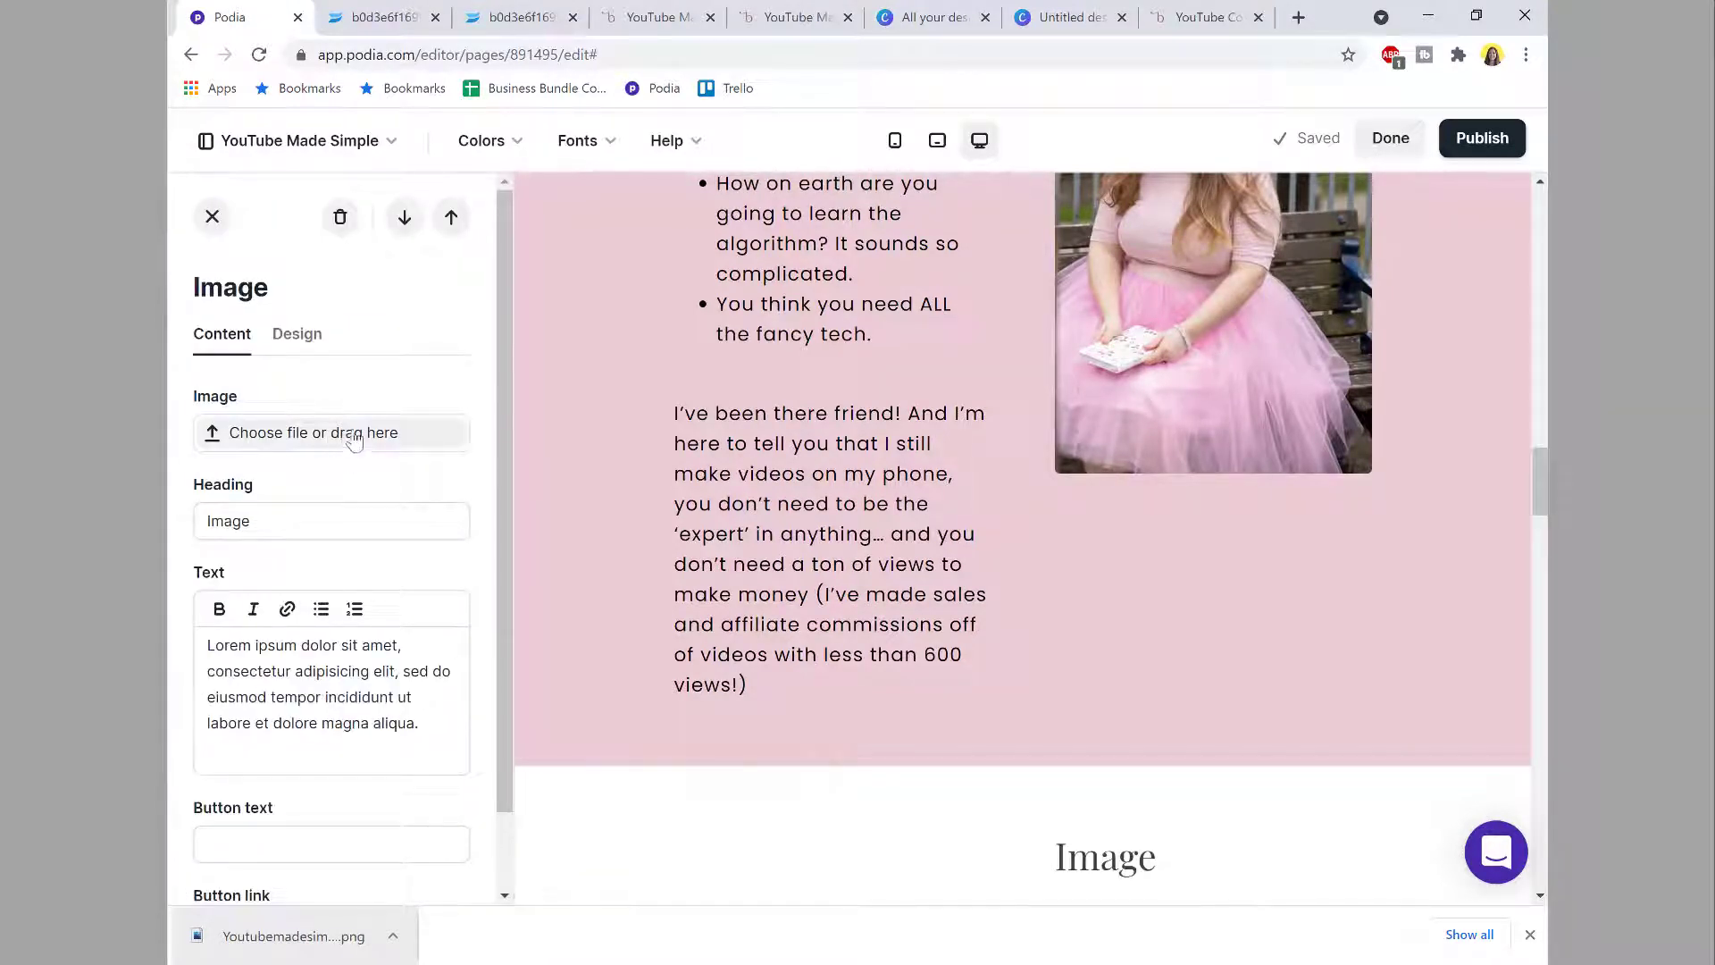
Step: Copy "Imagine finally getting your ideal clients to your website on autopilot so you can…" from the course page into the new section's heading
{"action": "left_click", "coordinate": [1201, 17]}
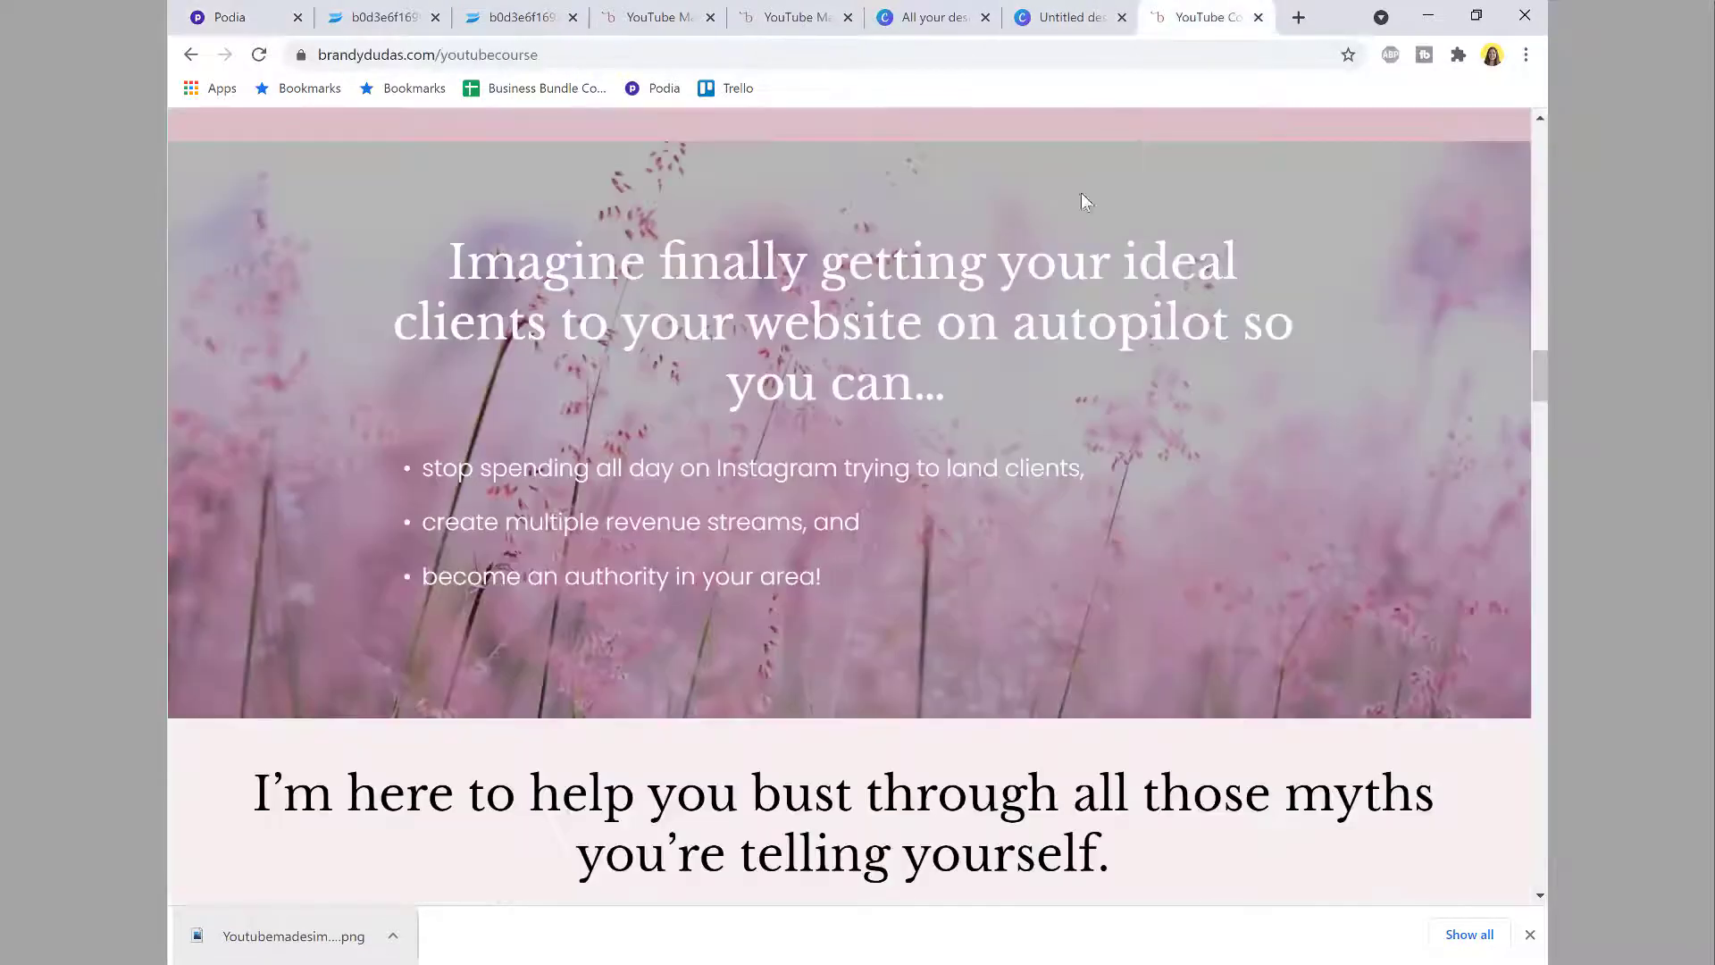
{"action": "left_click_drag", "start_coordinate": [959, 384], "coordinate": [344, 267]}
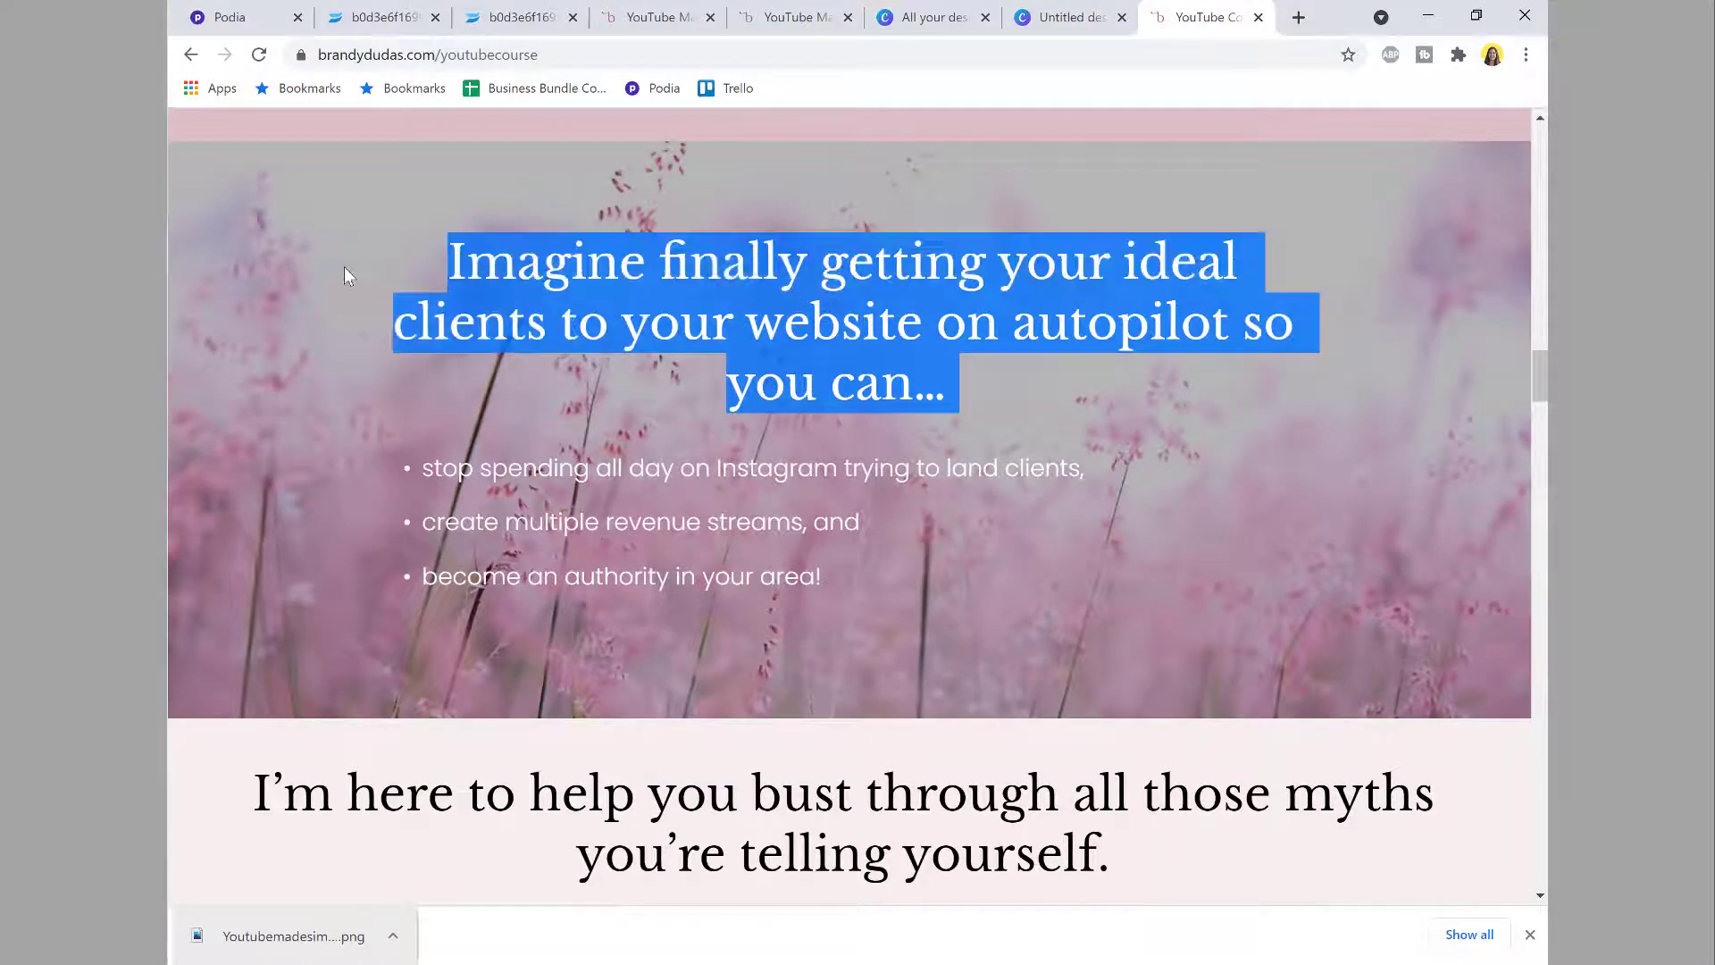
{"action": "left_click", "coordinate": [269, 22]}
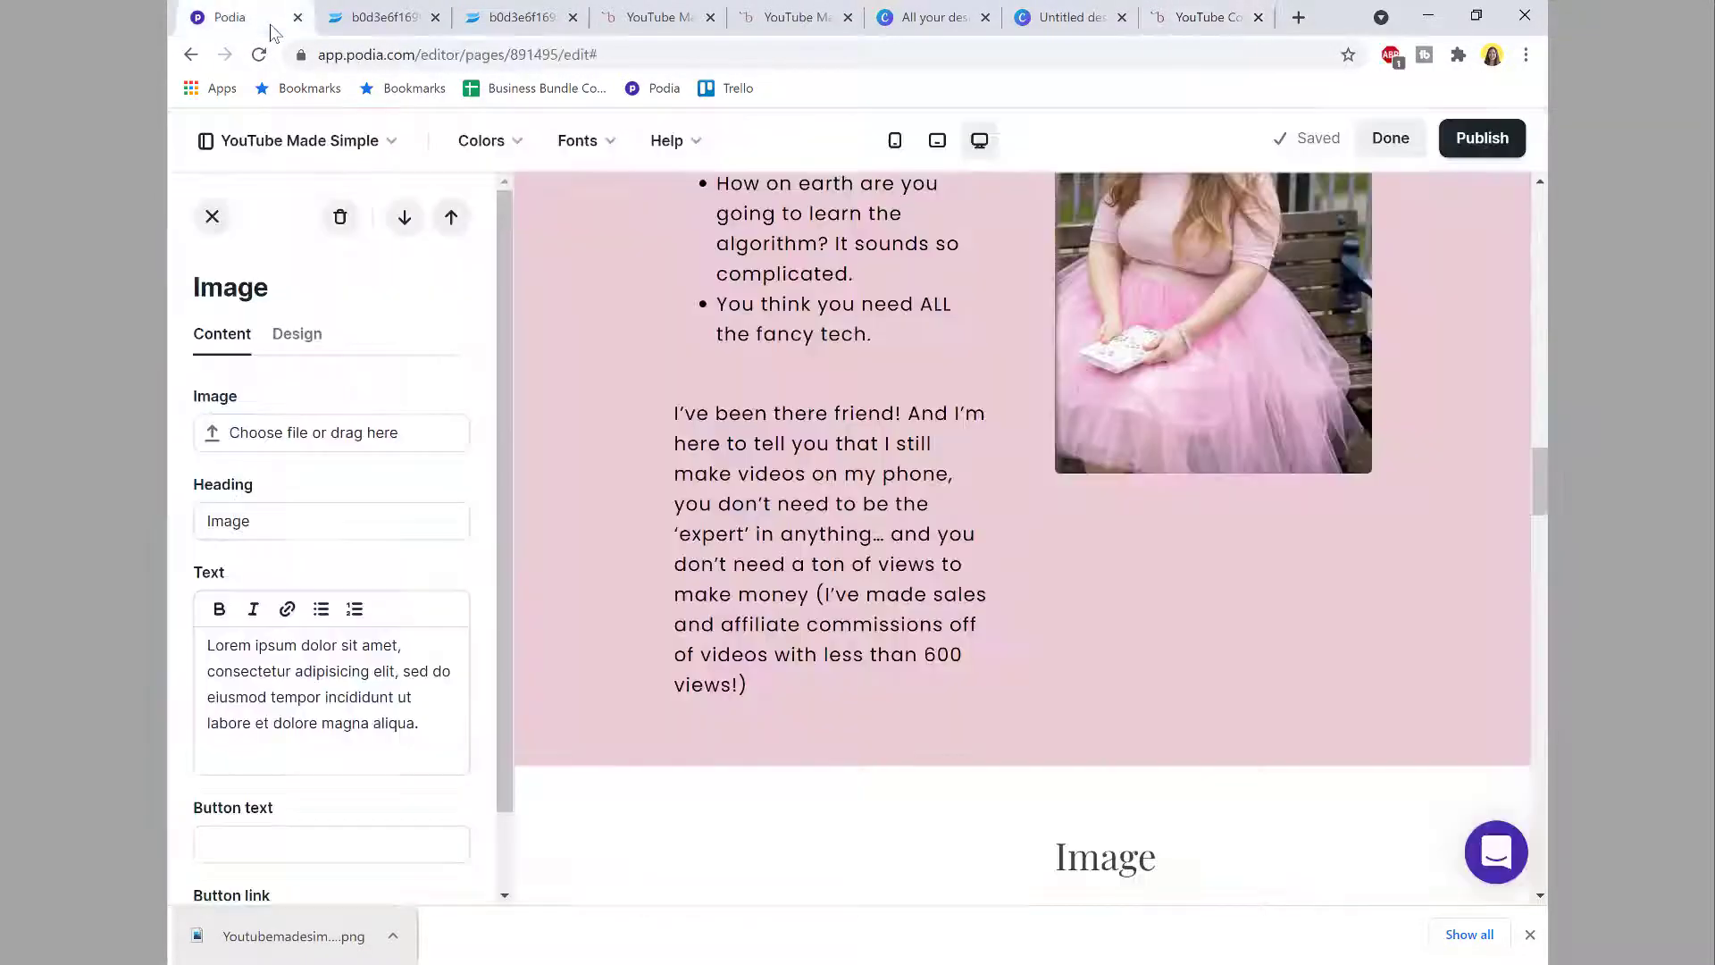
{"action": "left_click", "coordinate": [300, 515]}
{"action": "double_click", "coordinate": [208, 521]}
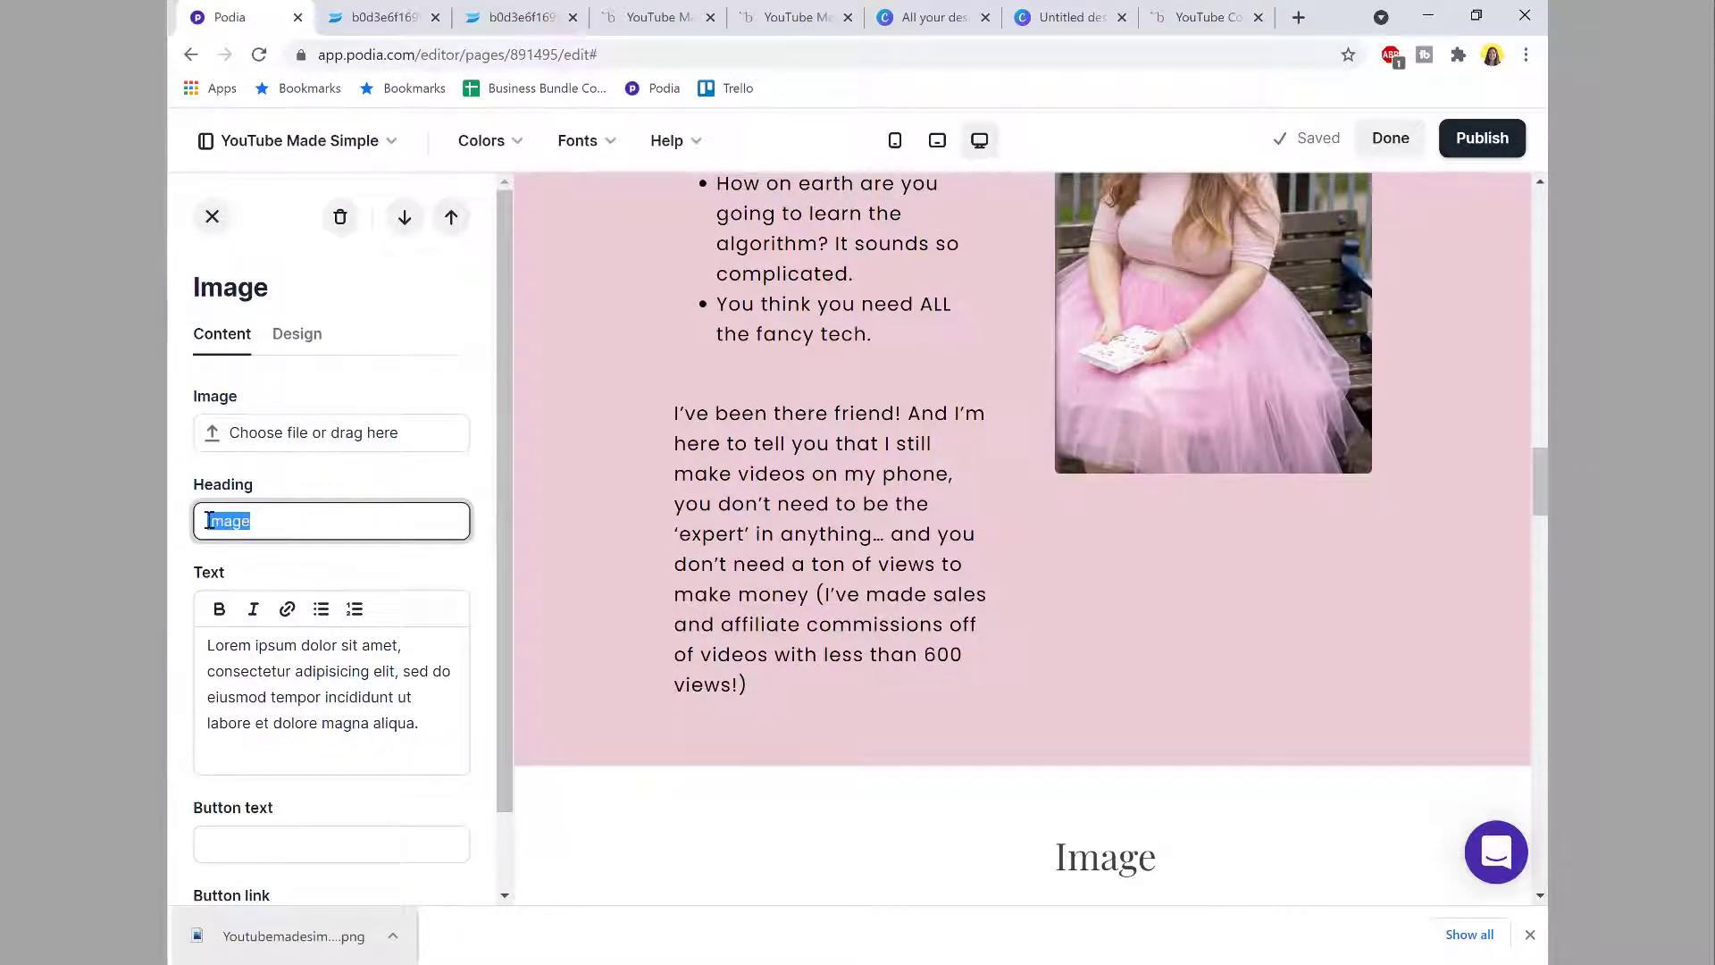
{"action": "key", "text": "ctrl+v"}
{"action": "scroll", "coordinate": [734, 592], "scroll_direction": "down", "scroll_amount": 6}
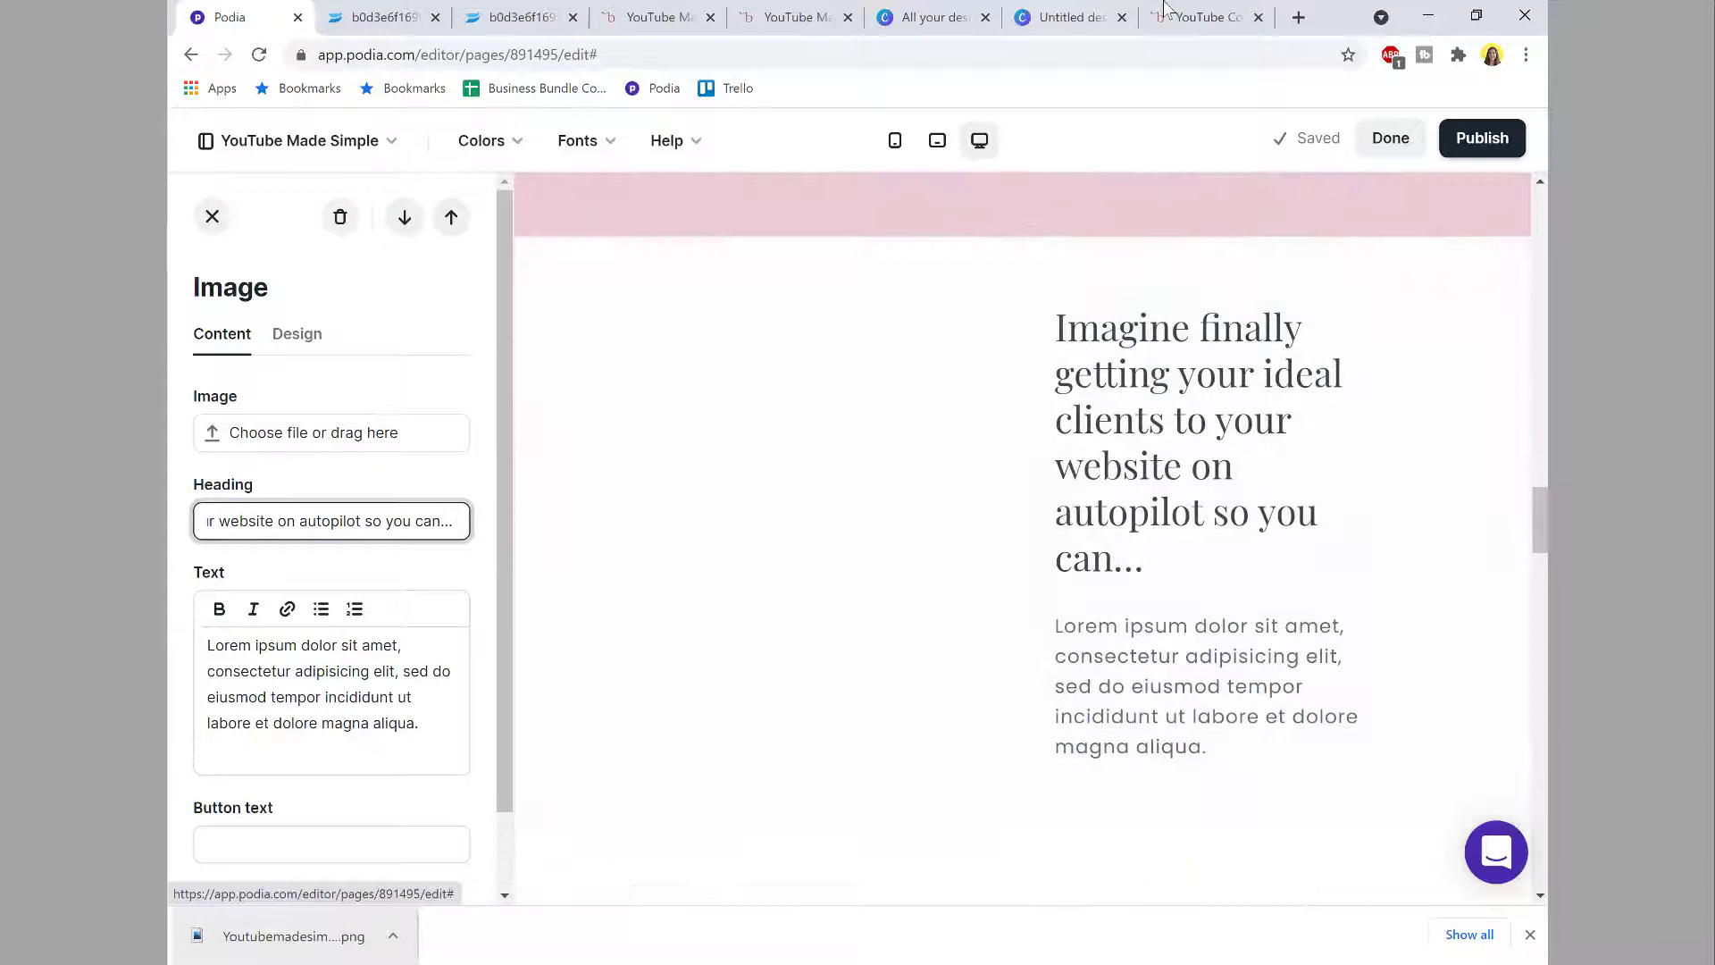
Step: Replace the new section's placeholder text with the three bullets from "stop spending all day on Instagram" to "become an authority in your area!"
{"action": "left_click", "coordinate": [1165, 9]}
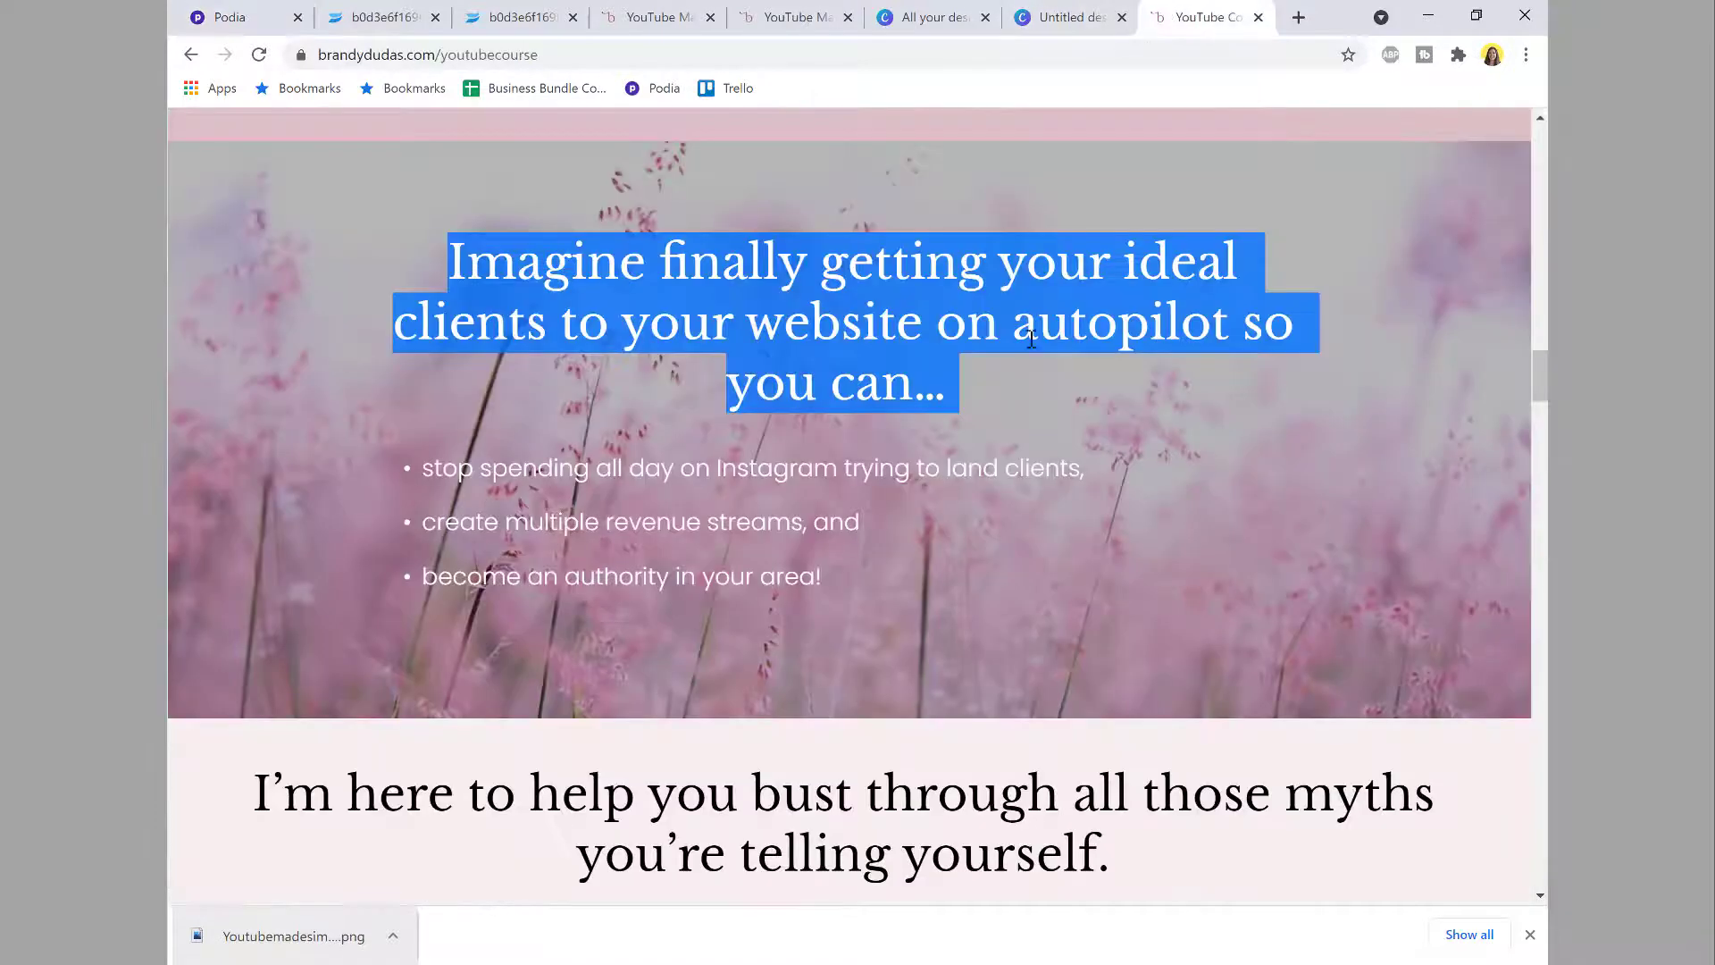
{"action": "left_click_drag", "start_coordinate": [829, 591], "coordinate": [413, 474]}
{"action": "key", "text": "ctrl+c"}
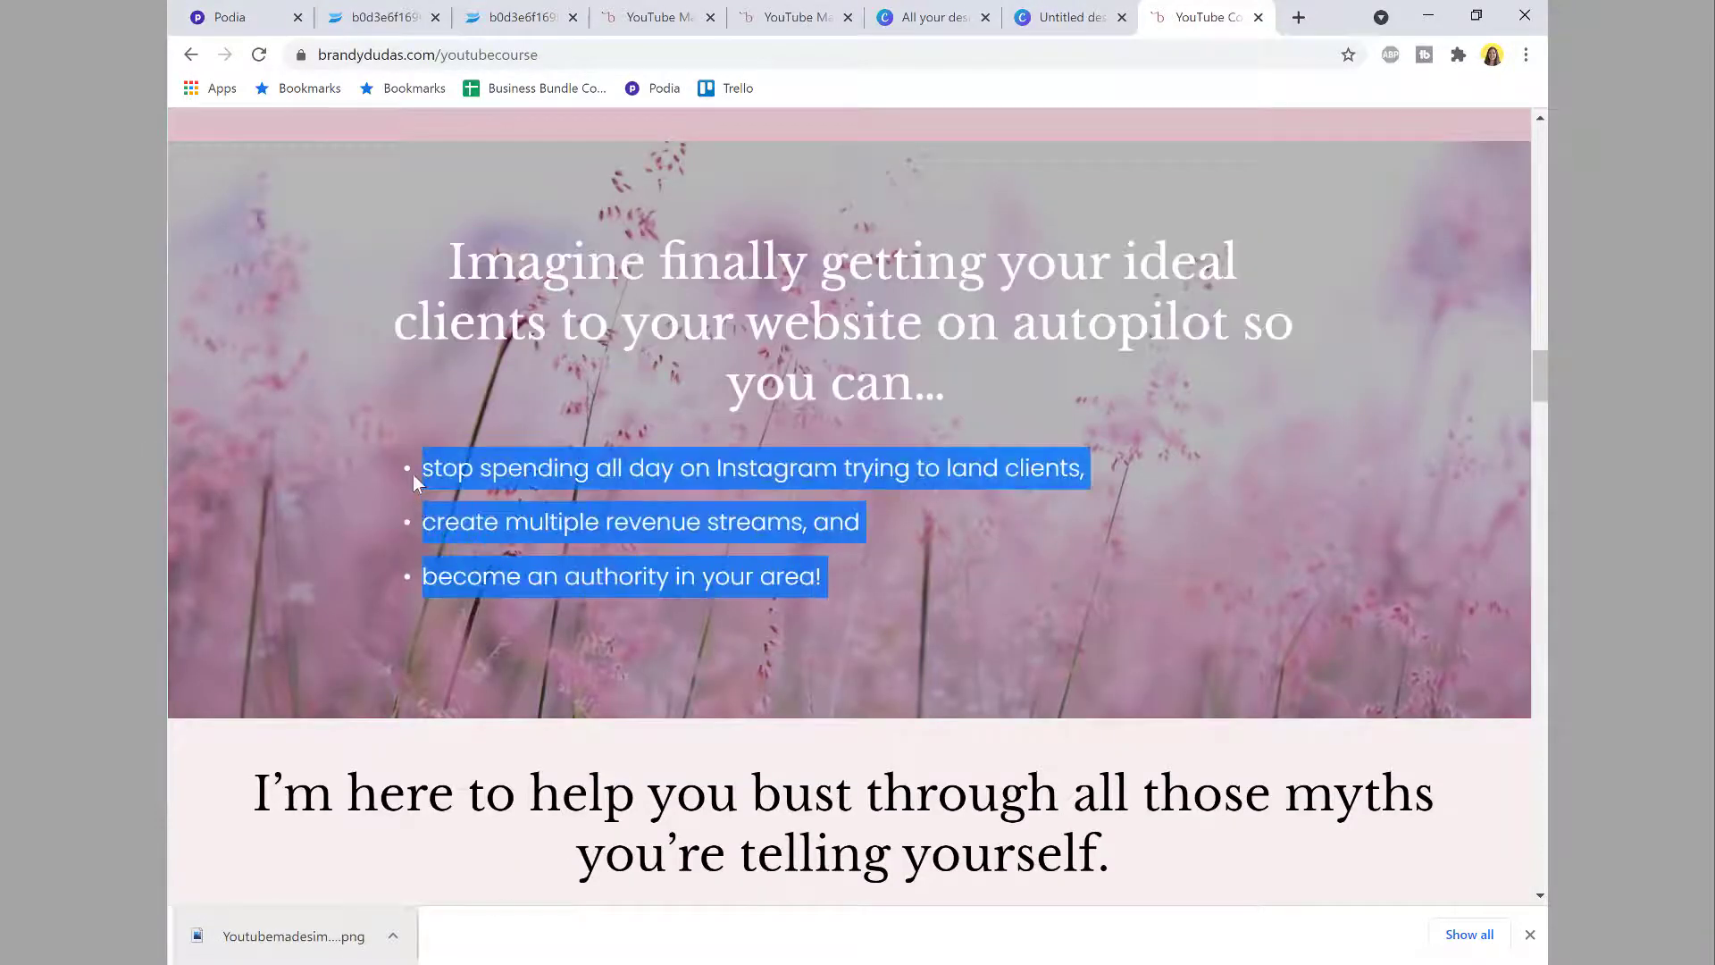
{"action": "left_click", "coordinate": [230, 17]}
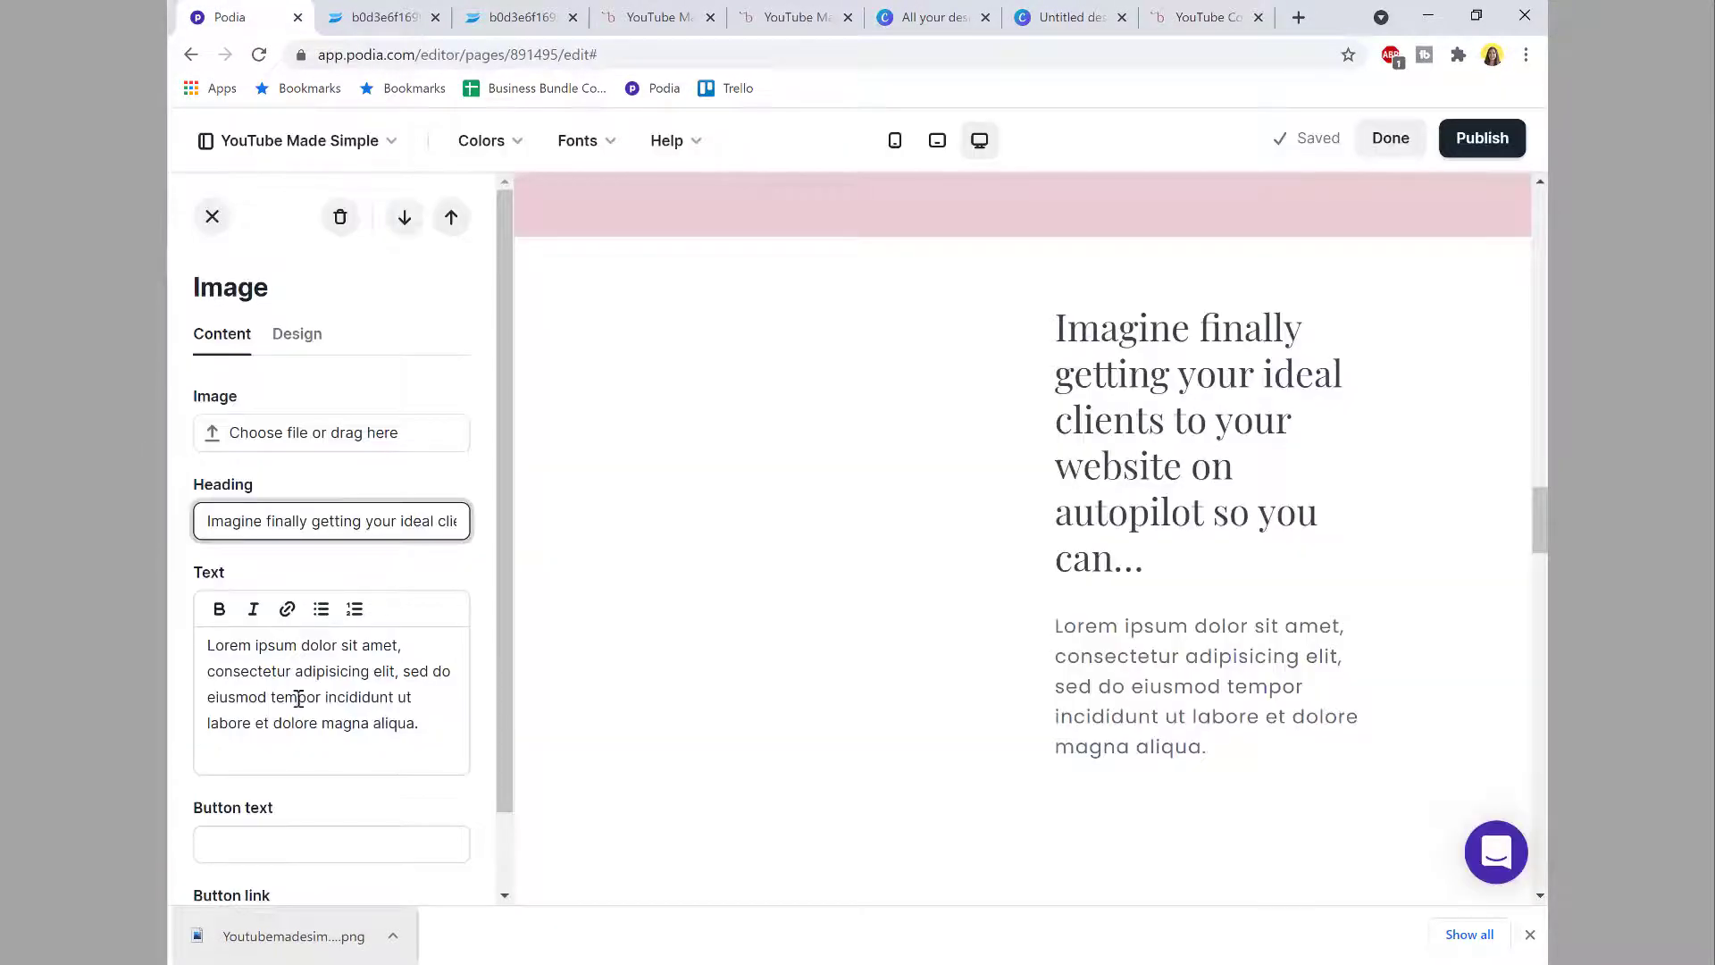
{"action": "left_click_drag", "start_coordinate": [405, 736], "coordinate": [169, 643]}
{"action": "key", "text": "ctrl+v"}
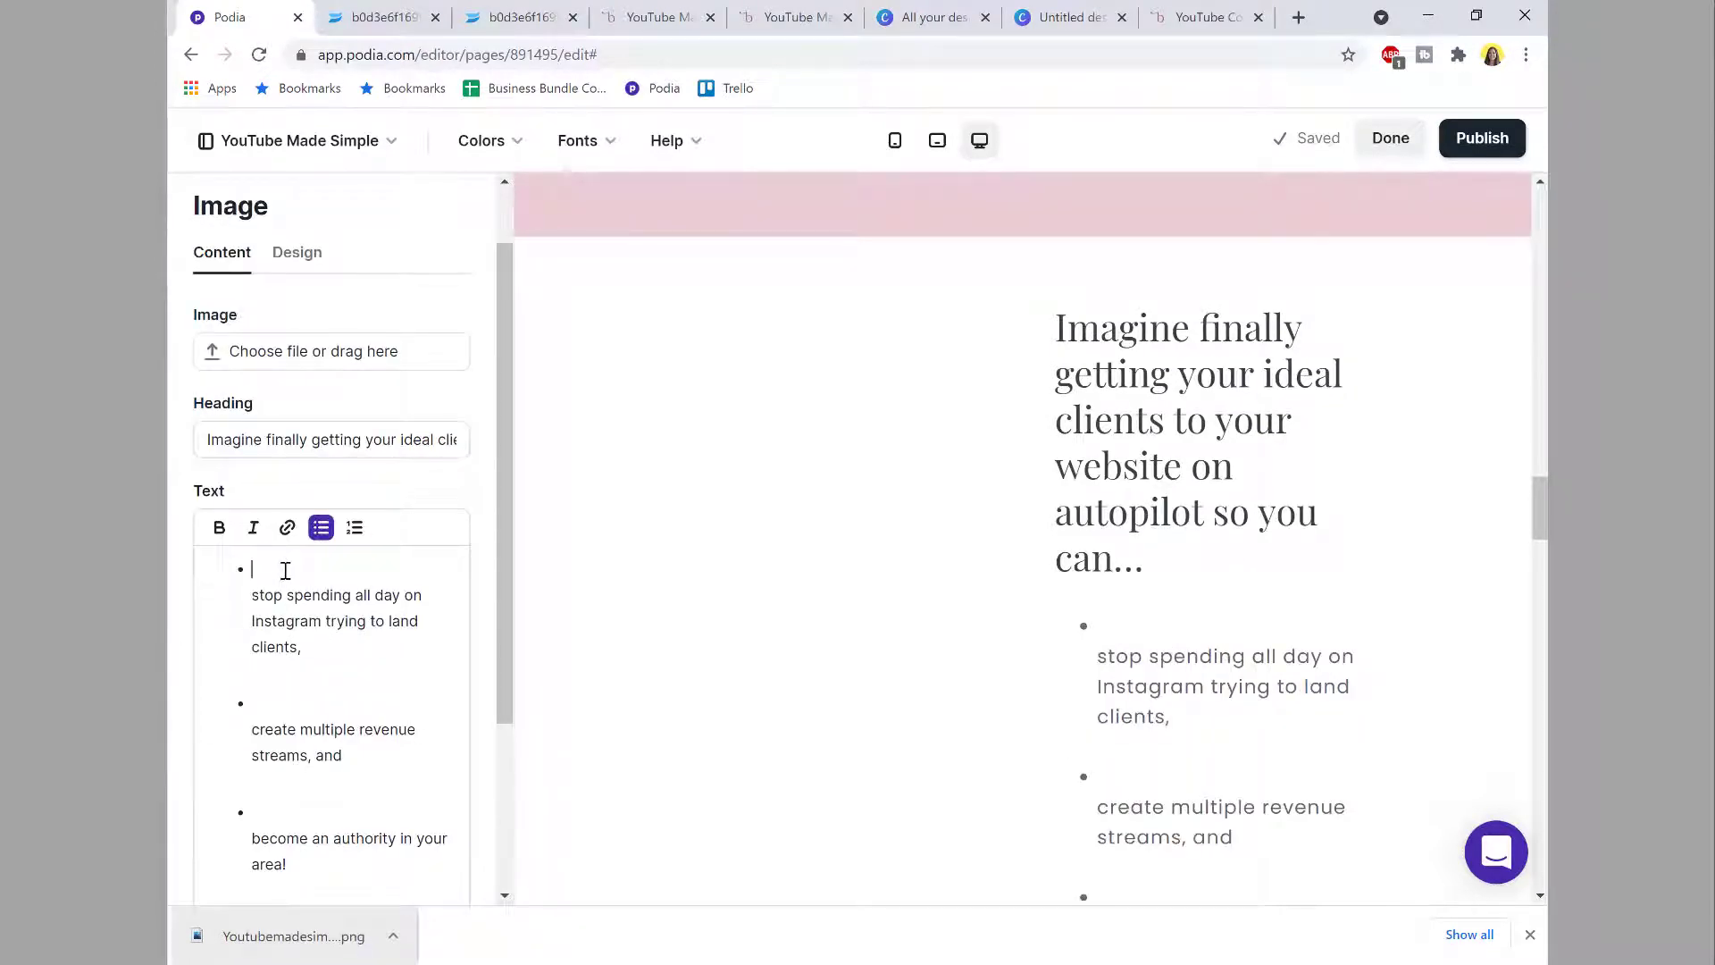
Step: Remove the line break at the start of each of the three bullets in the section's text
{"action": "key", "text": "Delete"}
{"action": "left_click", "coordinate": [278, 679]}
{"action": "key", "text": "Delete"}
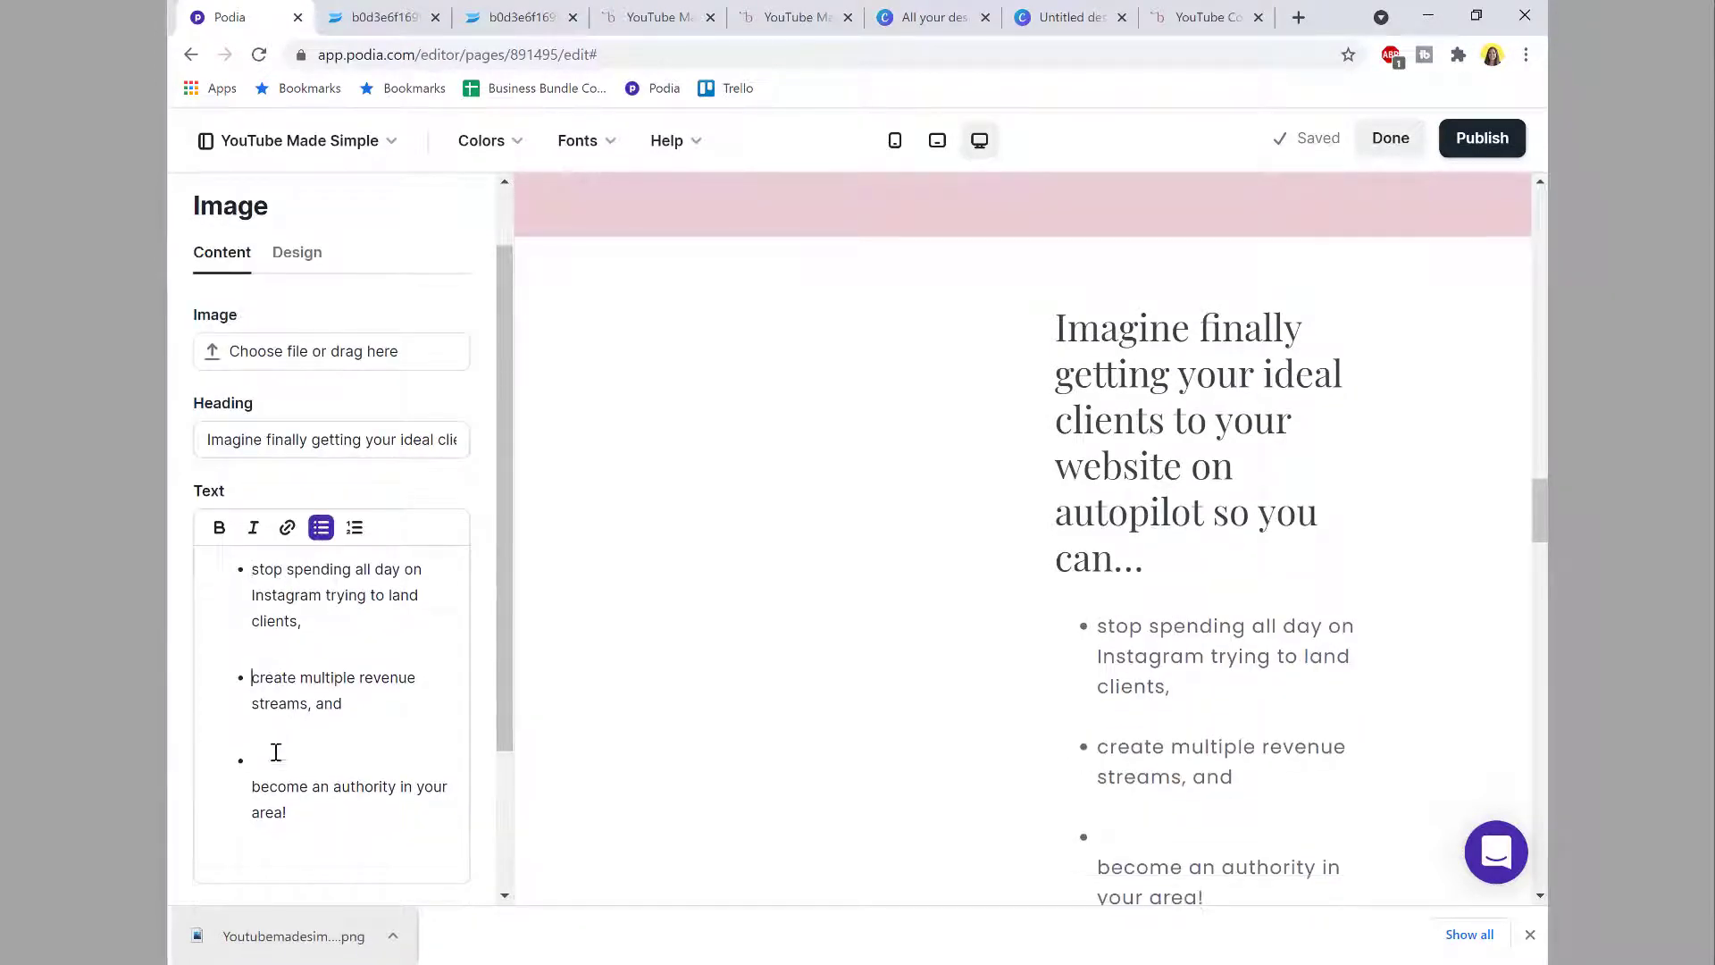
{"action": "left_click", "coordinate": [277, 756]}
{"action": "key", "text": "Delete"}
Step: Delete the blank lines between the three bullets and reapply the bulleted list format to the lines that lose it
{"action": "scroll", "coordinate": [296, 735], "scroll_direction": "down", "scroll_amount": 2}
{"action": "left_click", "coordinate": [310, 651]}
{"action": "key", "text": "BackSpace"}
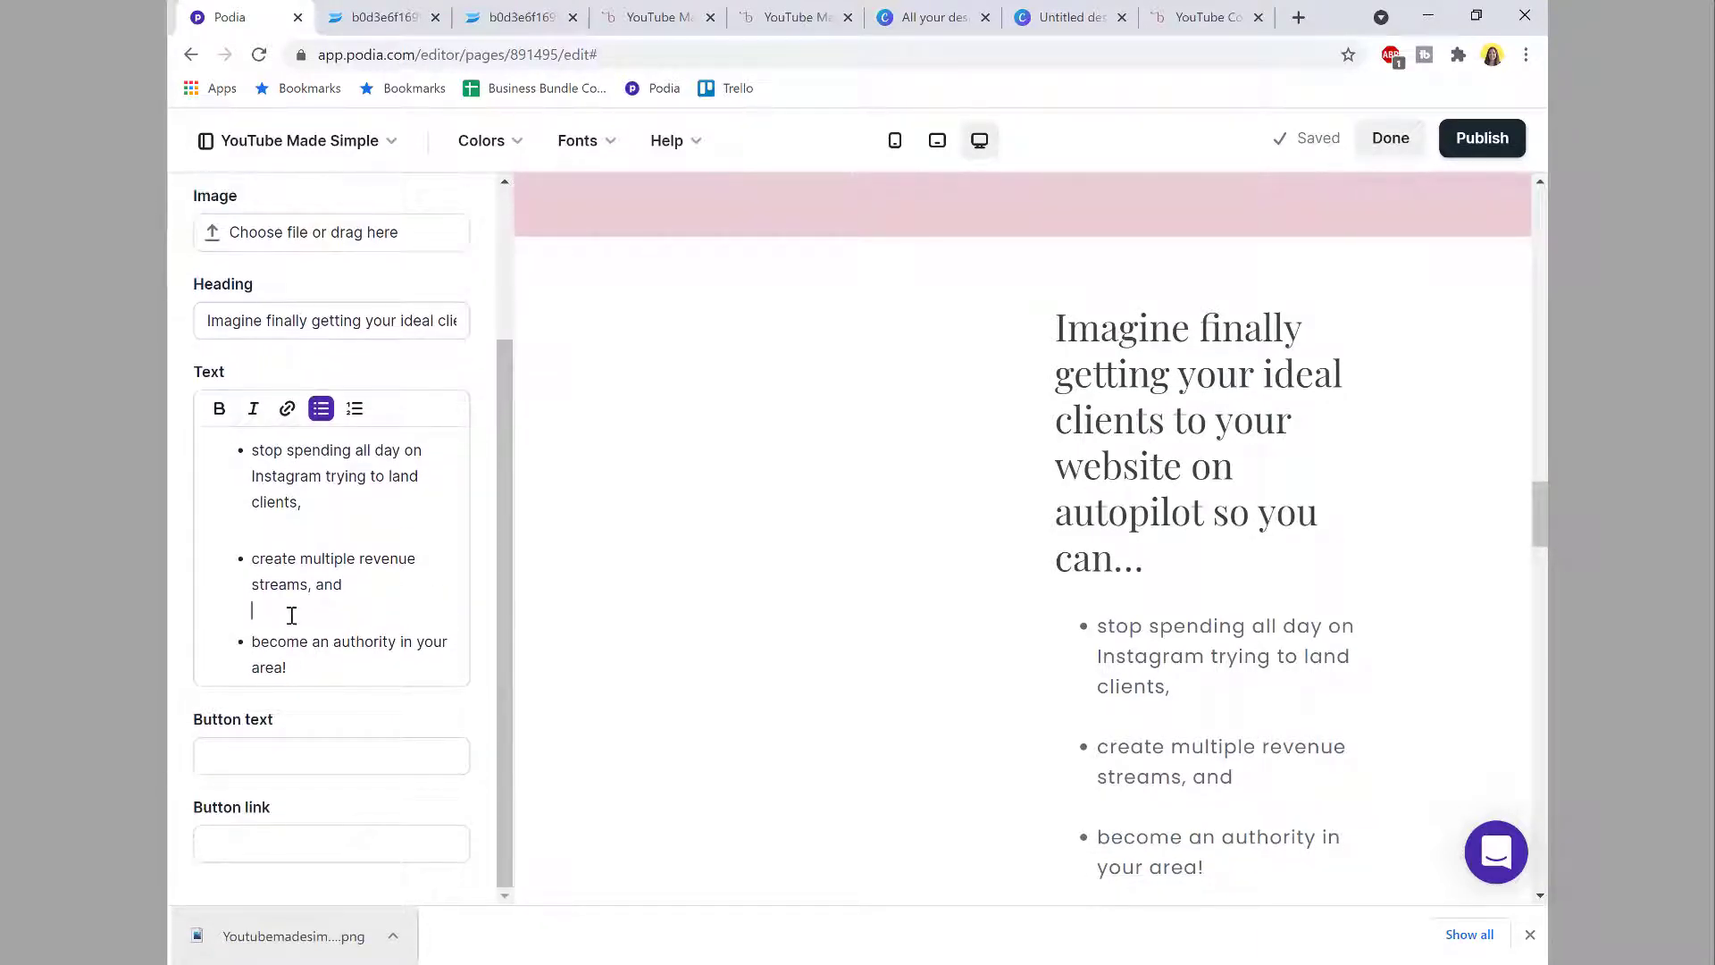
{"action": "left_click", "coordinate": [291, 616]}
{"action": "key", "text": "Delete"}
{"action": "left_click", "coordinate": [321, 440]}
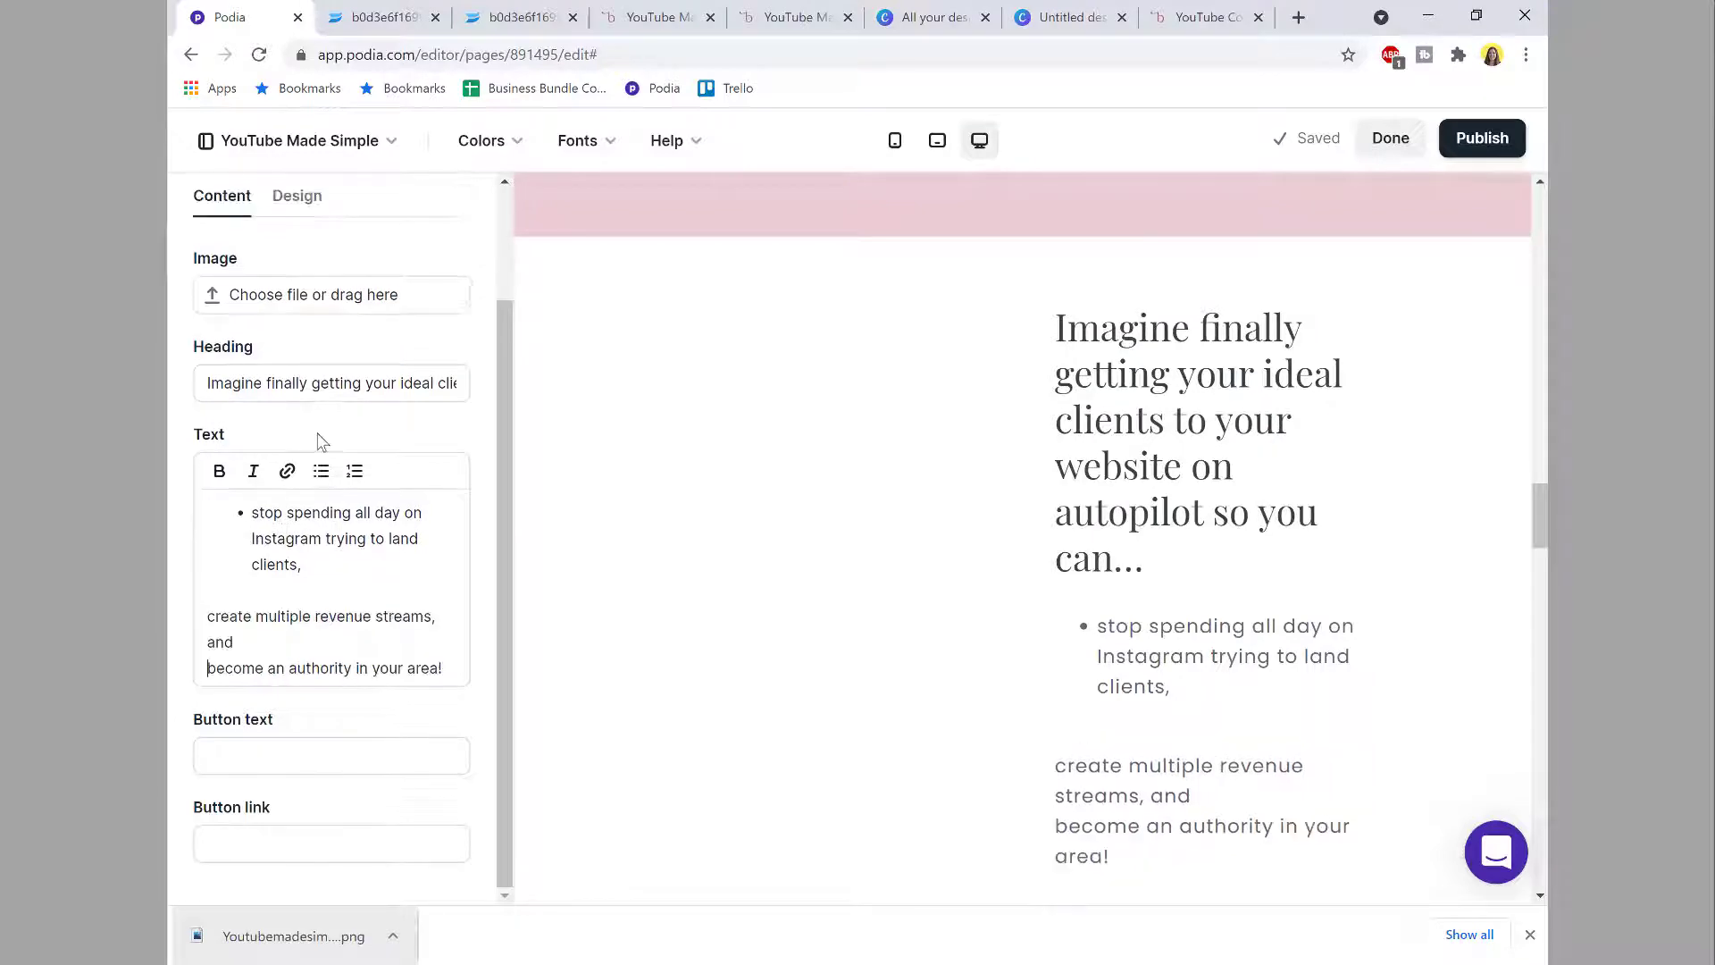
{"action": "left_click", "coordinate": [320, 472]}
{"action": "left_click", "coordinate": [302, 637]}
{"action": "left_click", "coordinate": [321, 481]}
{"action": "left_click", "coordinate": [306, 592]}
{"action": "key", "text": "BackSpace"}
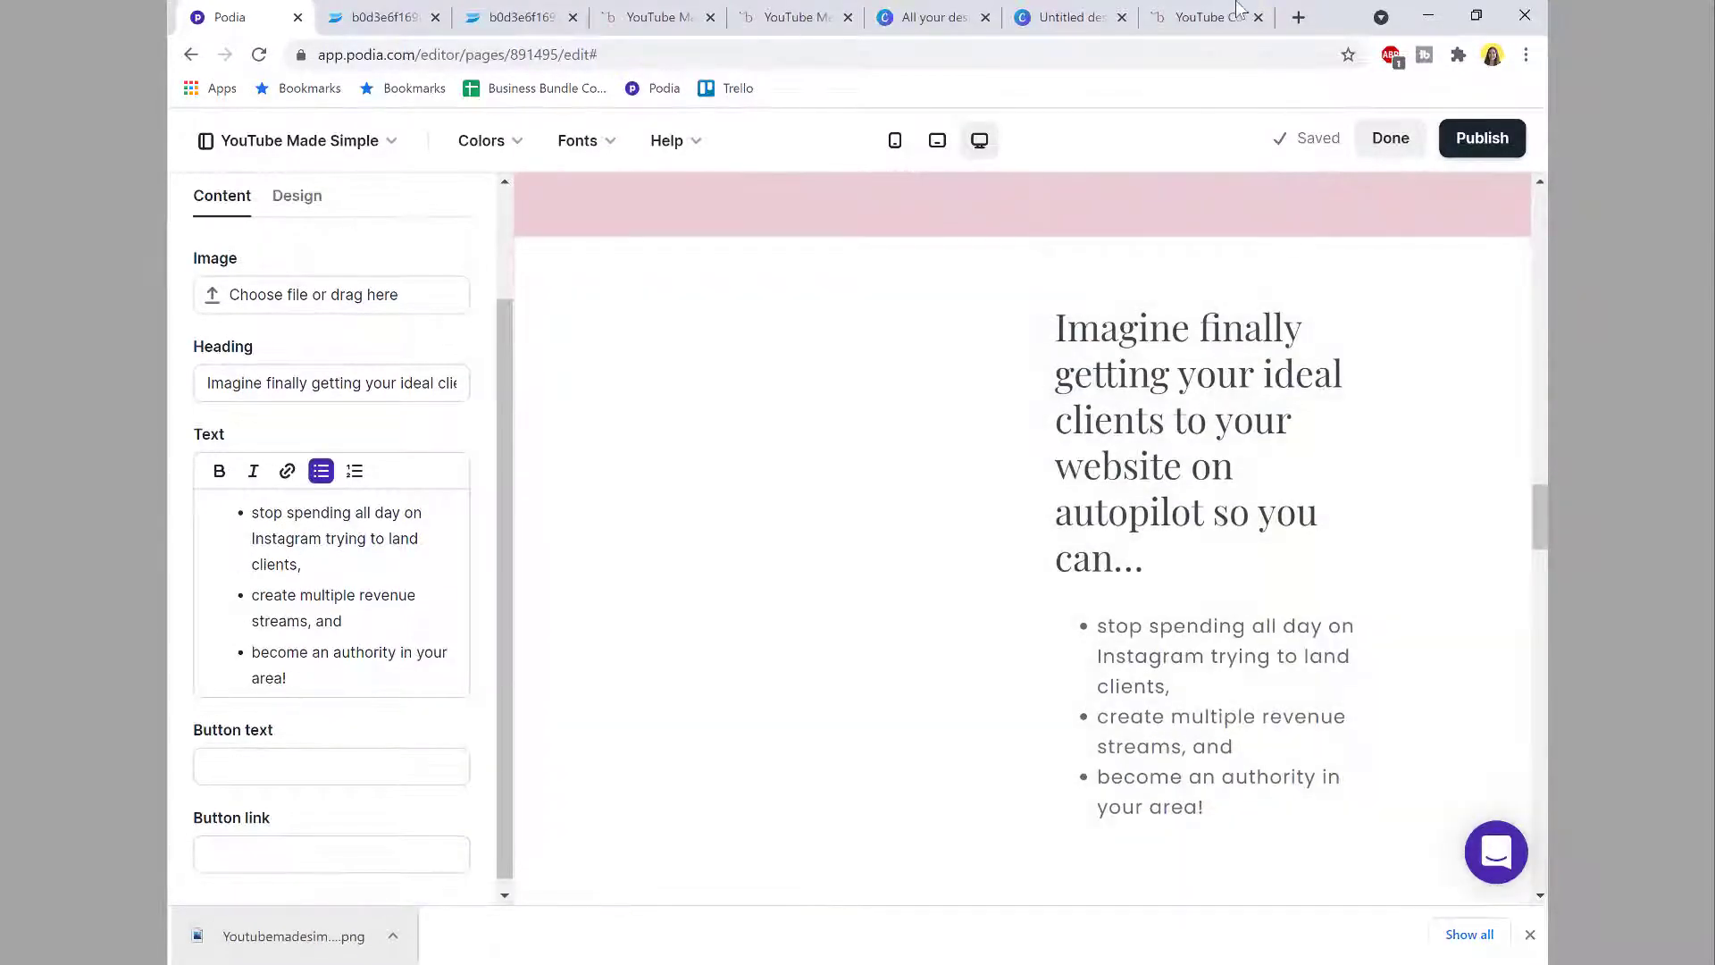
Step: Check the matching block on the course page and set the Image section's layout to the centered, stacked option in Podia
{"action": "left_click", "coordinate": [1237, 6]}
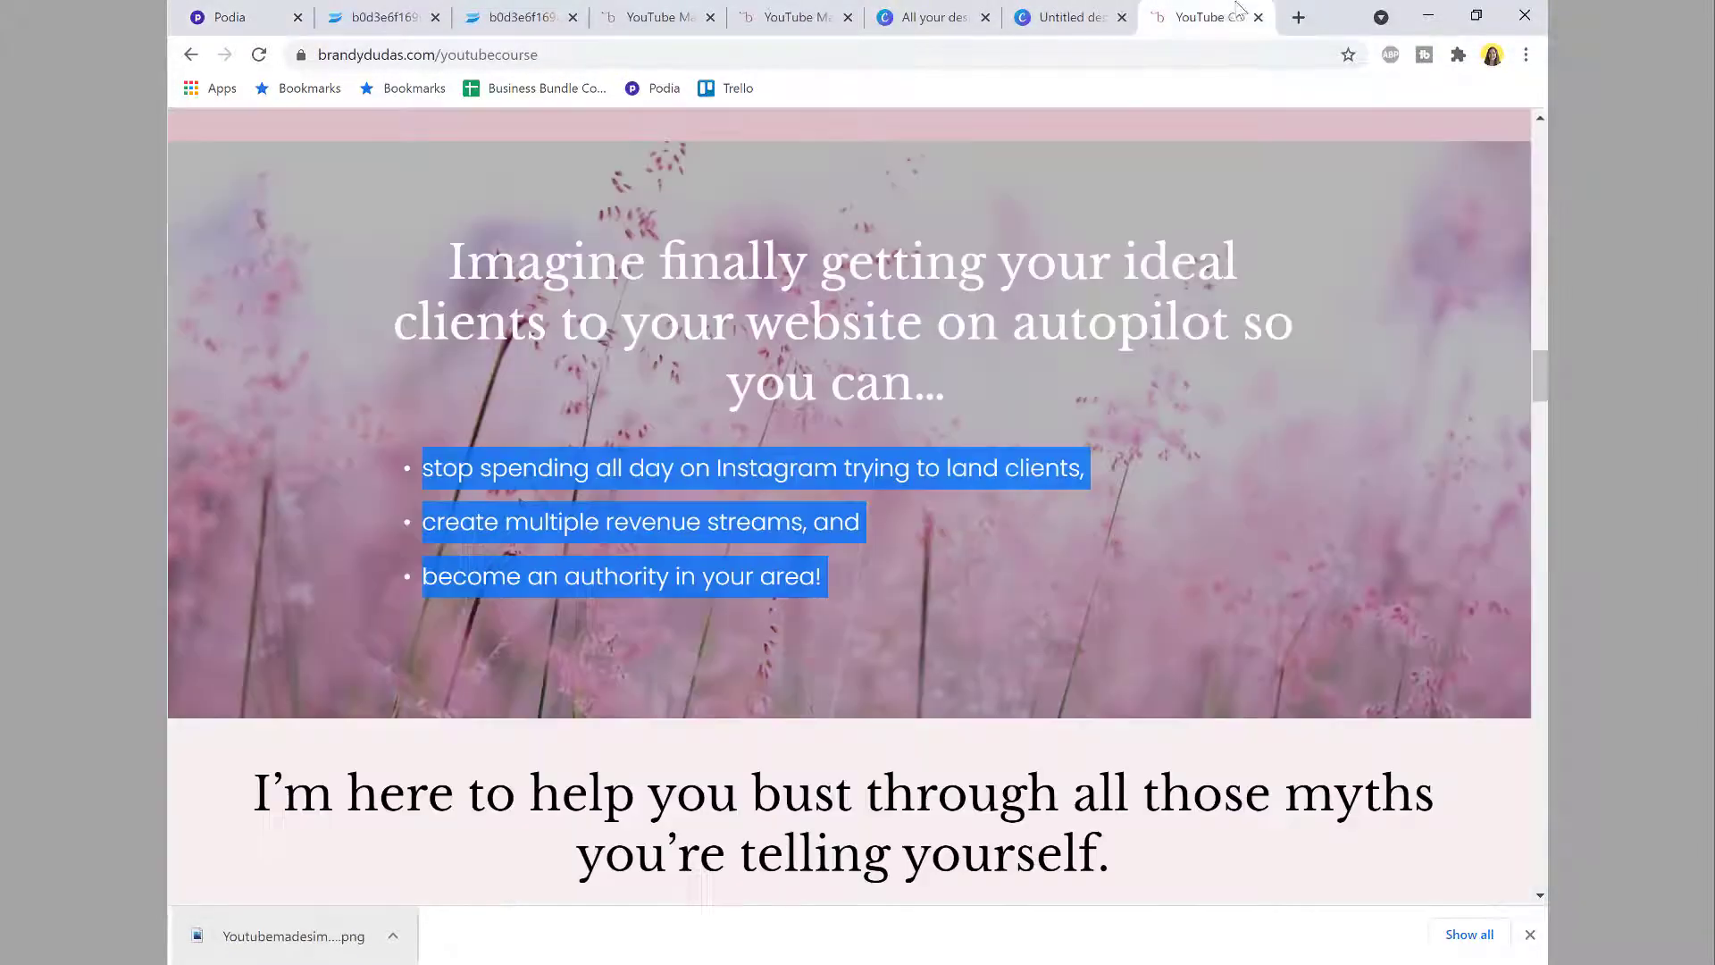
{"action": "left_click", "coordinate": [230, 17]}
{"action": "left_click", "coordinate": [299, 198]}
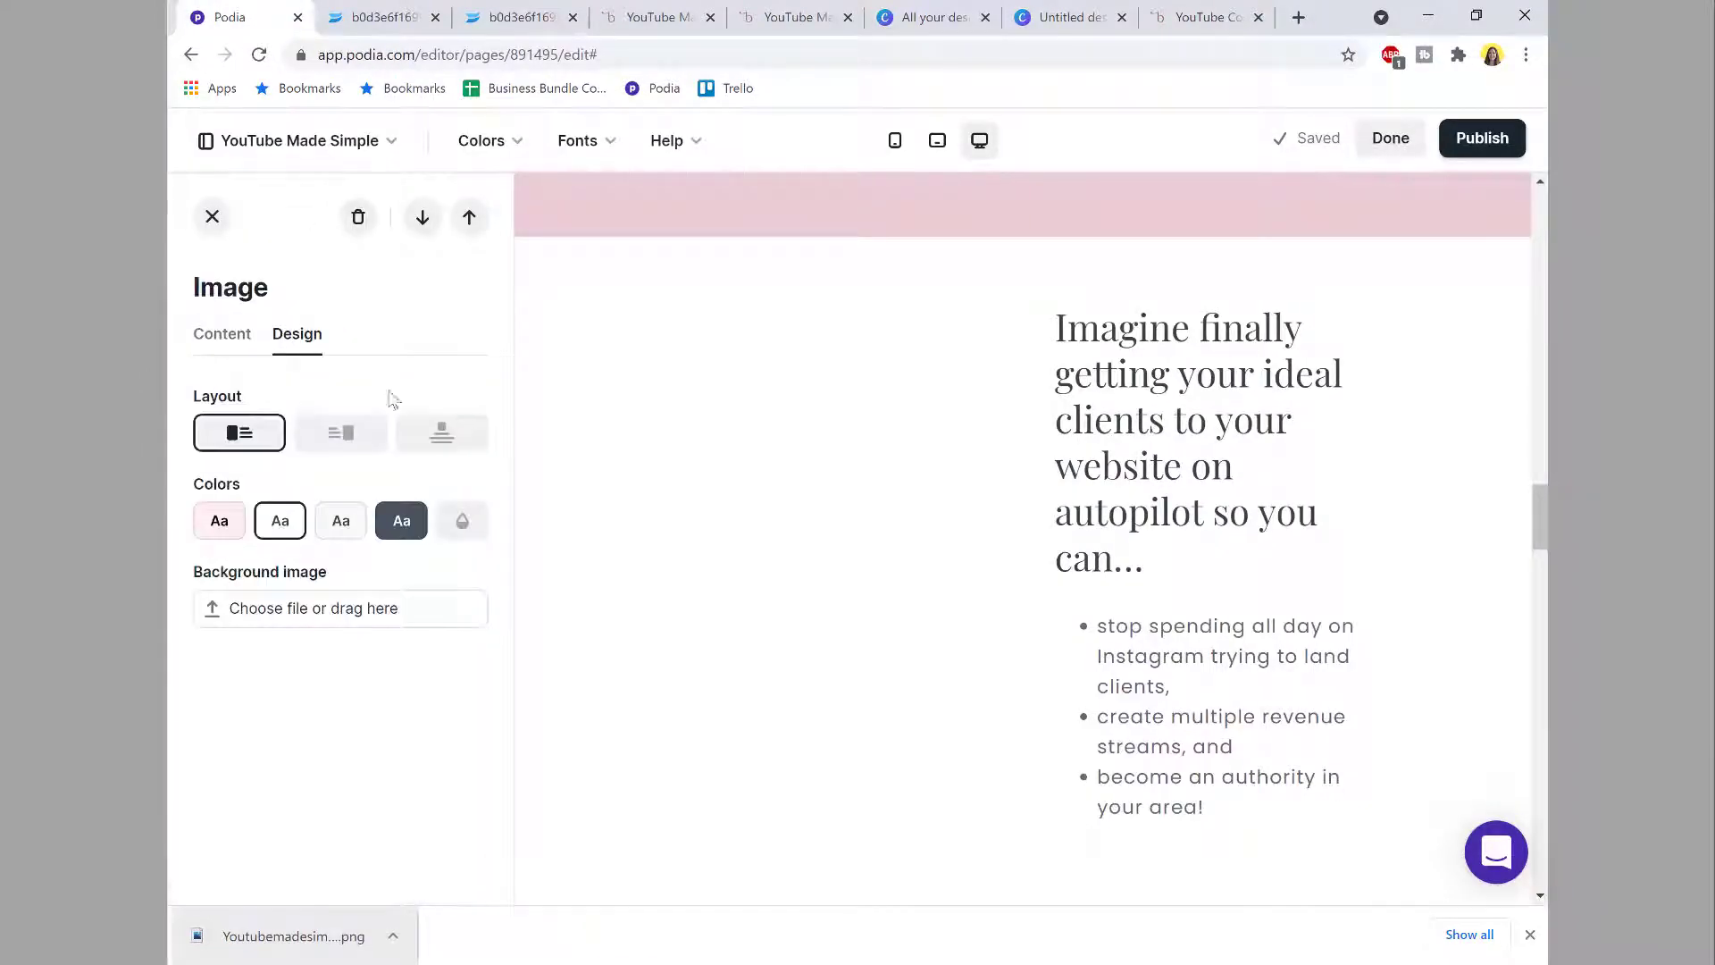
{"action": "left_click", "coordinate": [430, 437]}
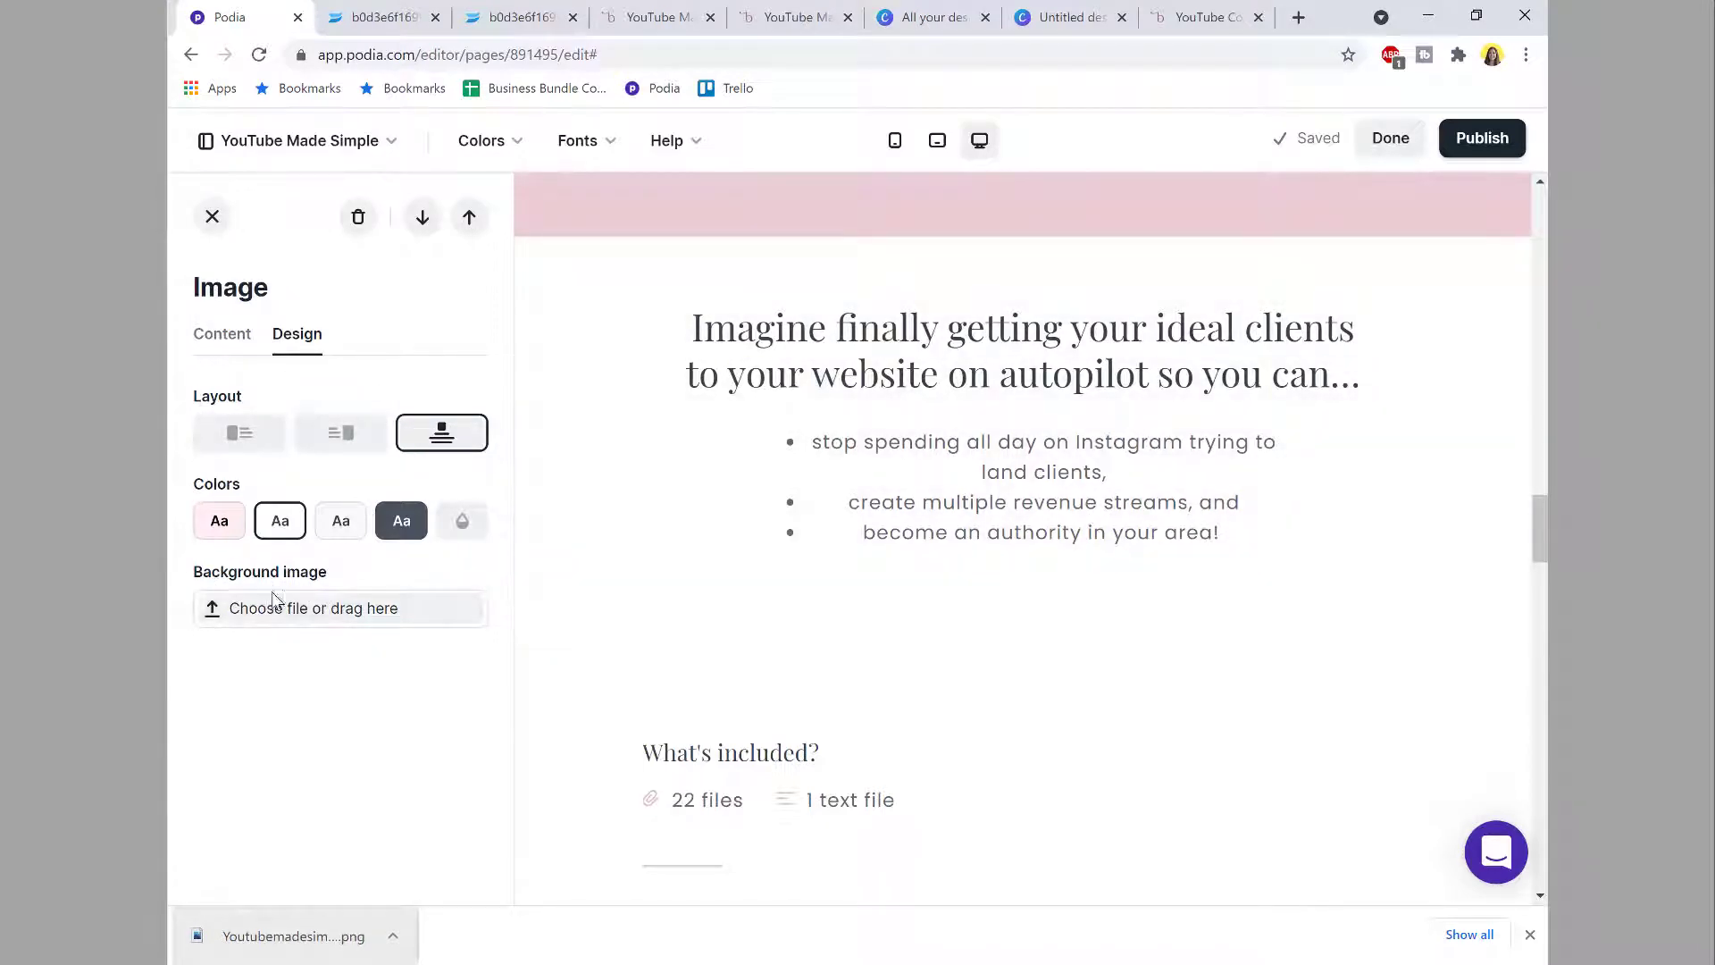
Step: Switch to Canva and create a new blank Website design
{"action": "left_click", "coordinate": [922, 26]}
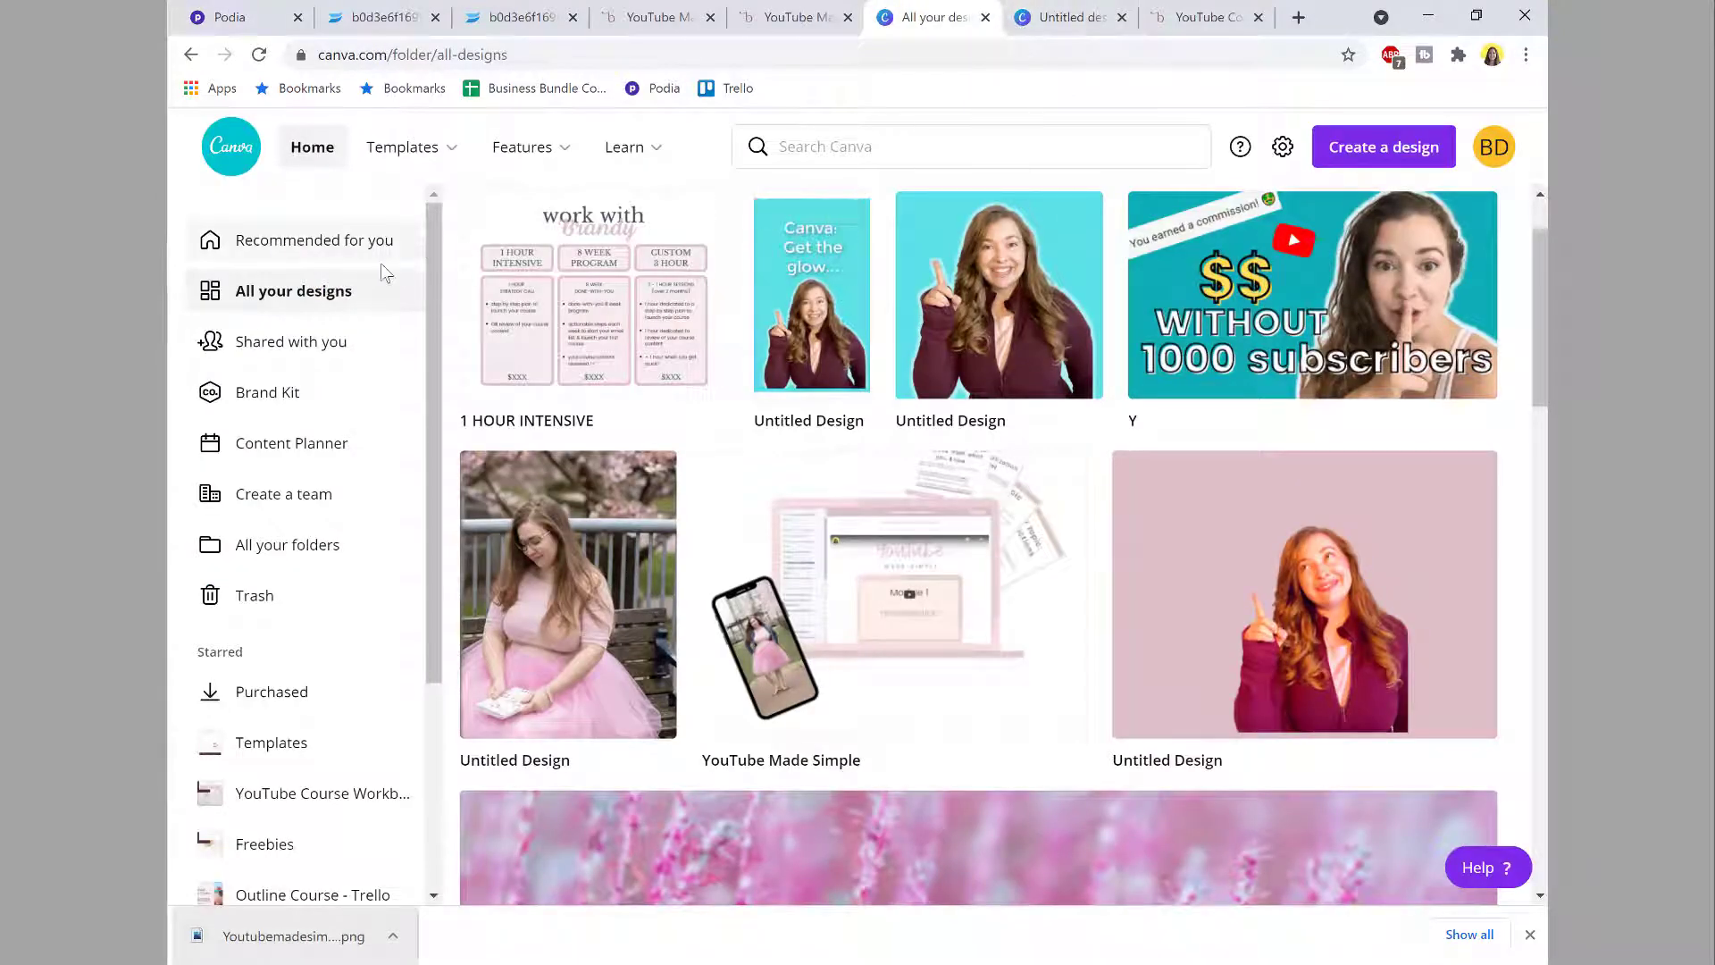
{"action": "left_click", "coordinate": [1400, 150]}
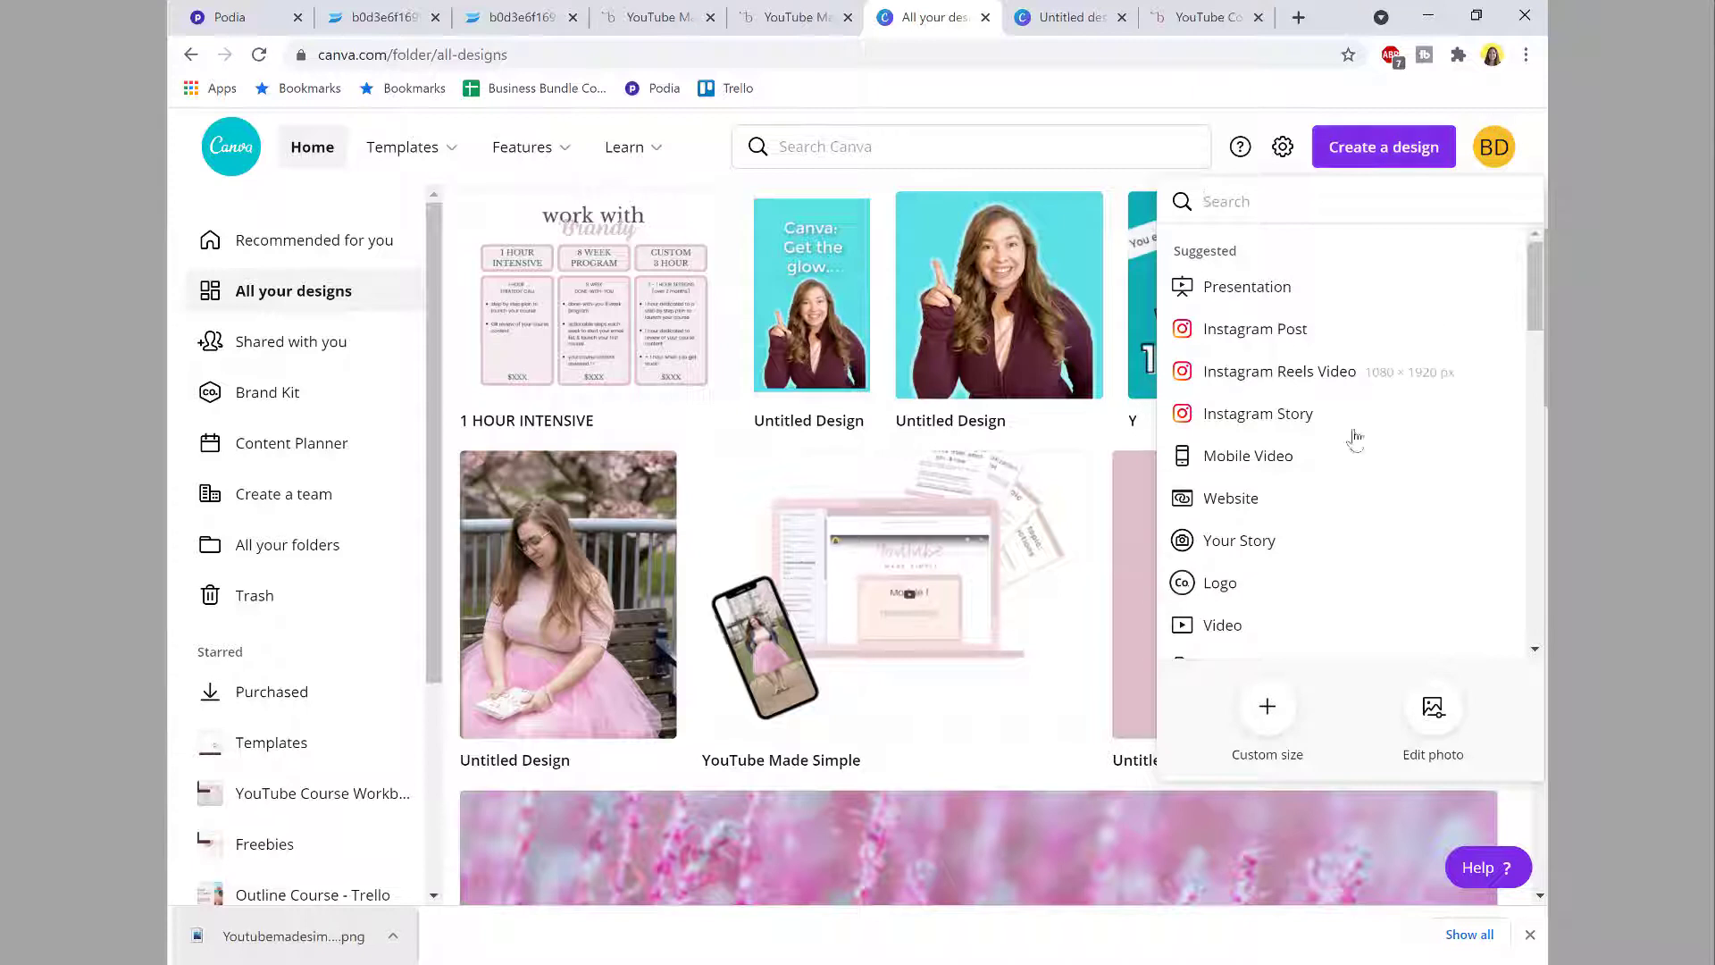
{"action": "left_click", "coordinate": [1227, 500]}
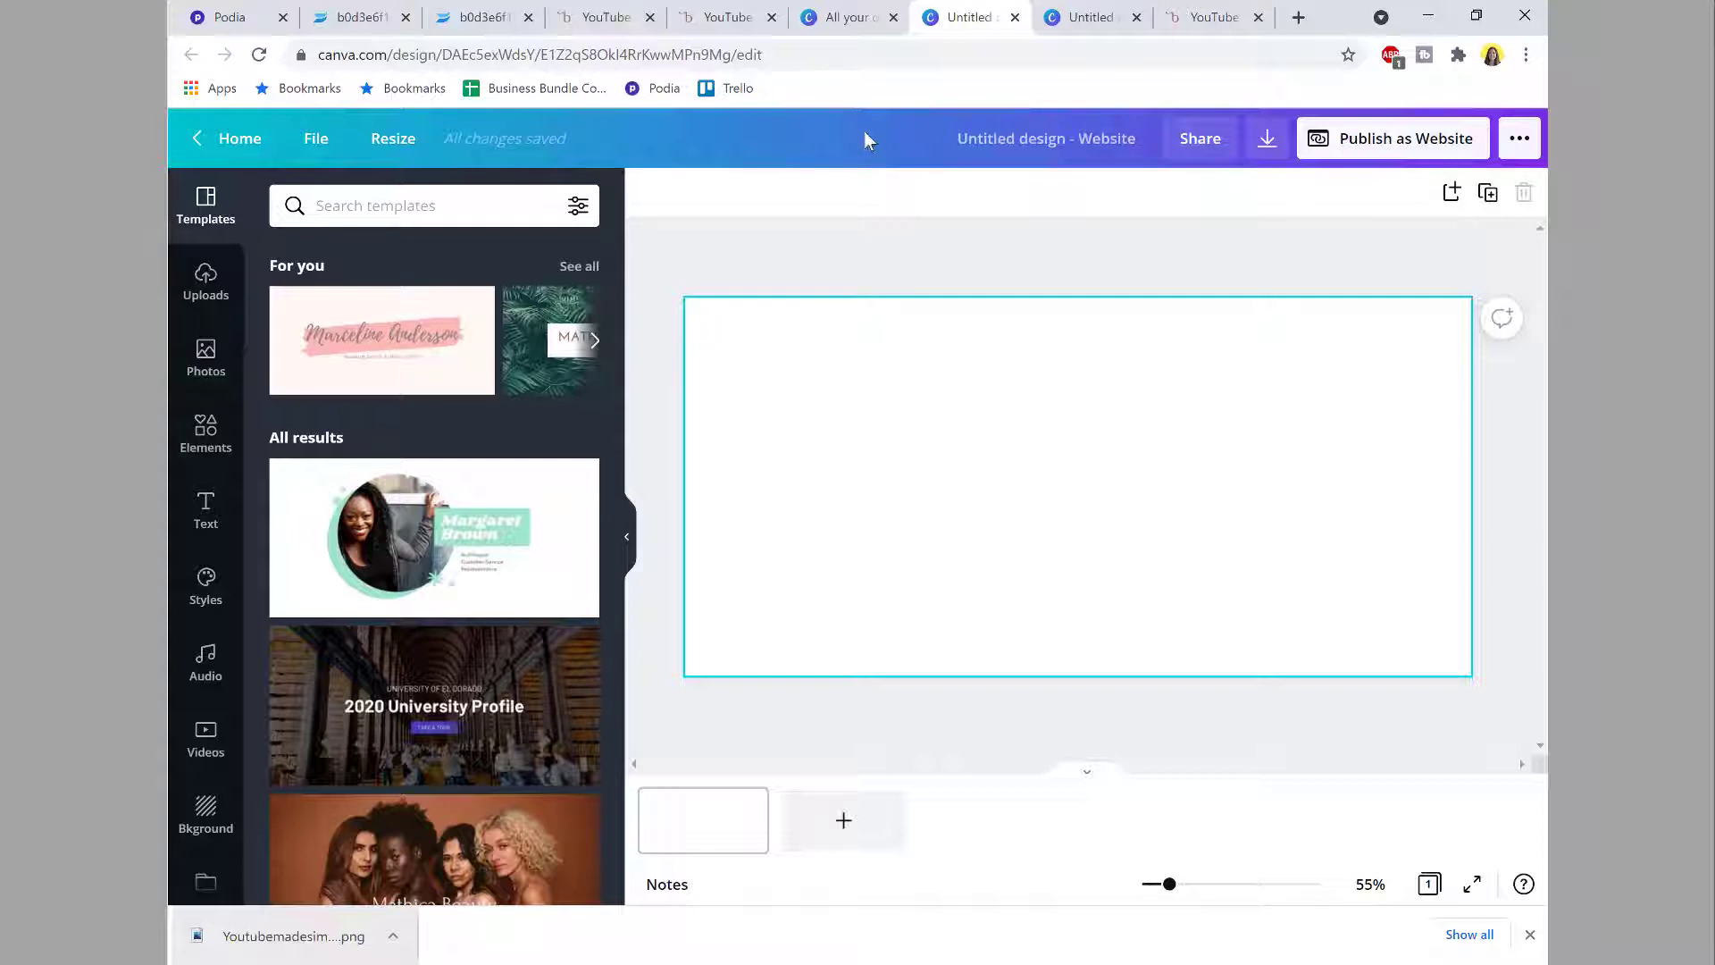
{"action": "left_click", "coordinate": [844, 17]}
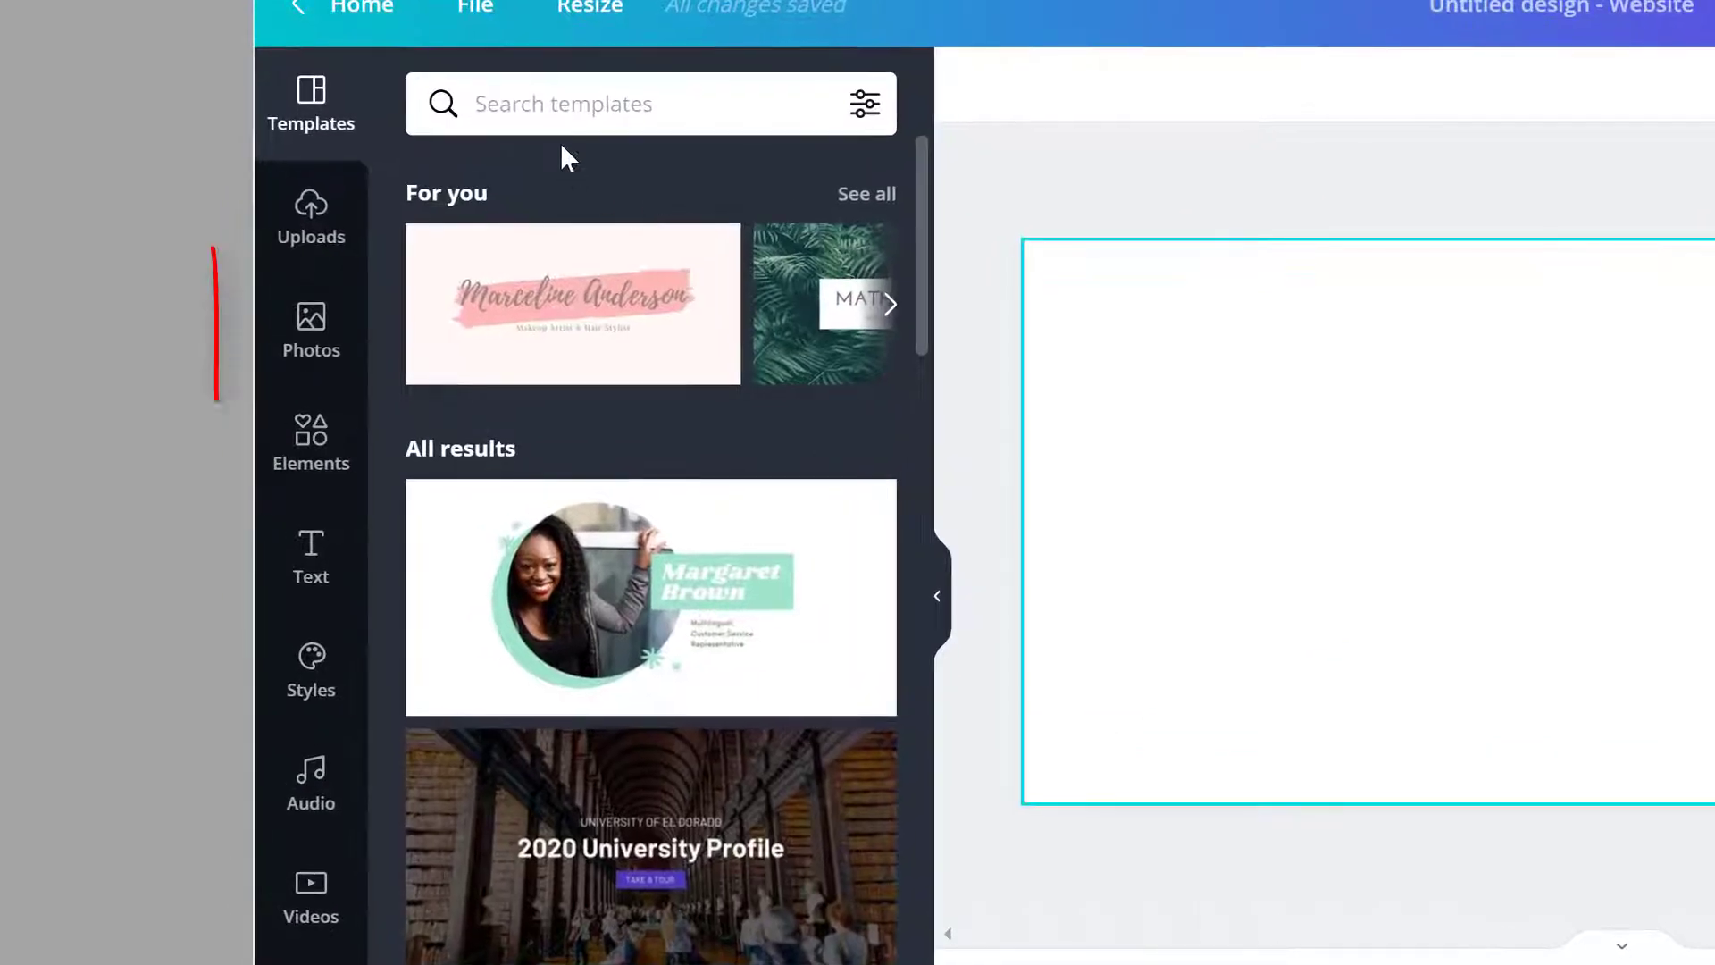
Step: Search Canva's photo library for "pink flowers"
{"action": "left_click", "coordinate": [332, 339]}
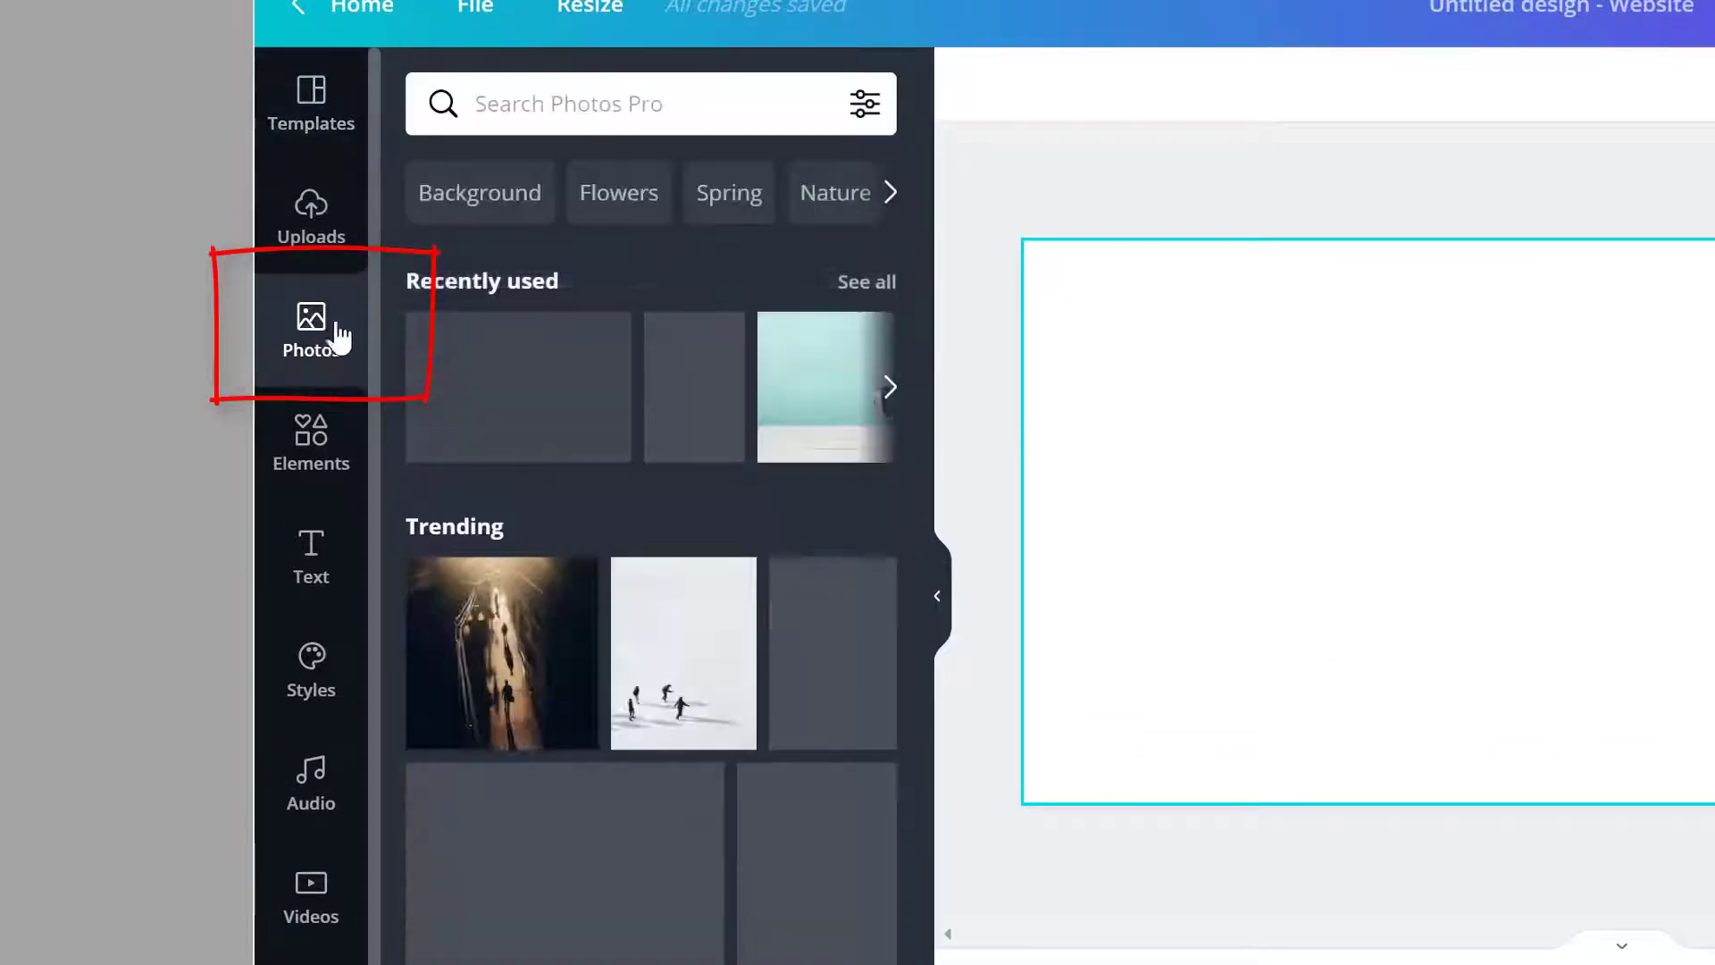
{"action": "left_click", "coordinate": [523, 105]}
{"action": "type", "text": "p"}
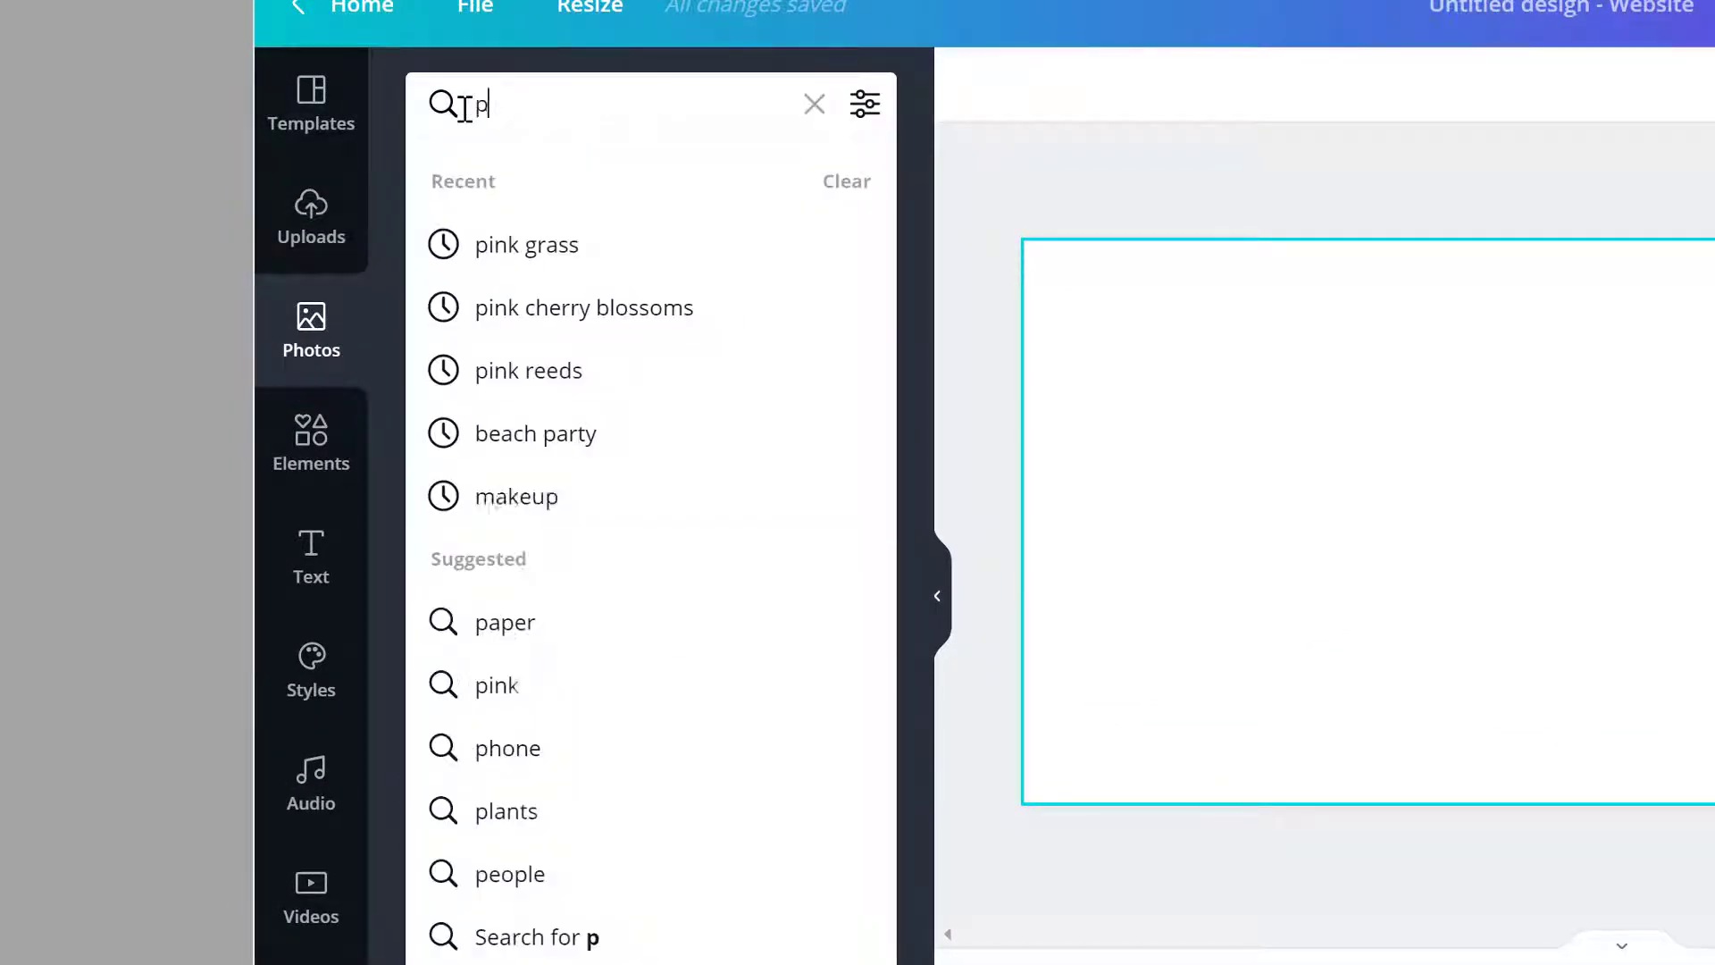
{"action": "type", "text": "ink fl"}
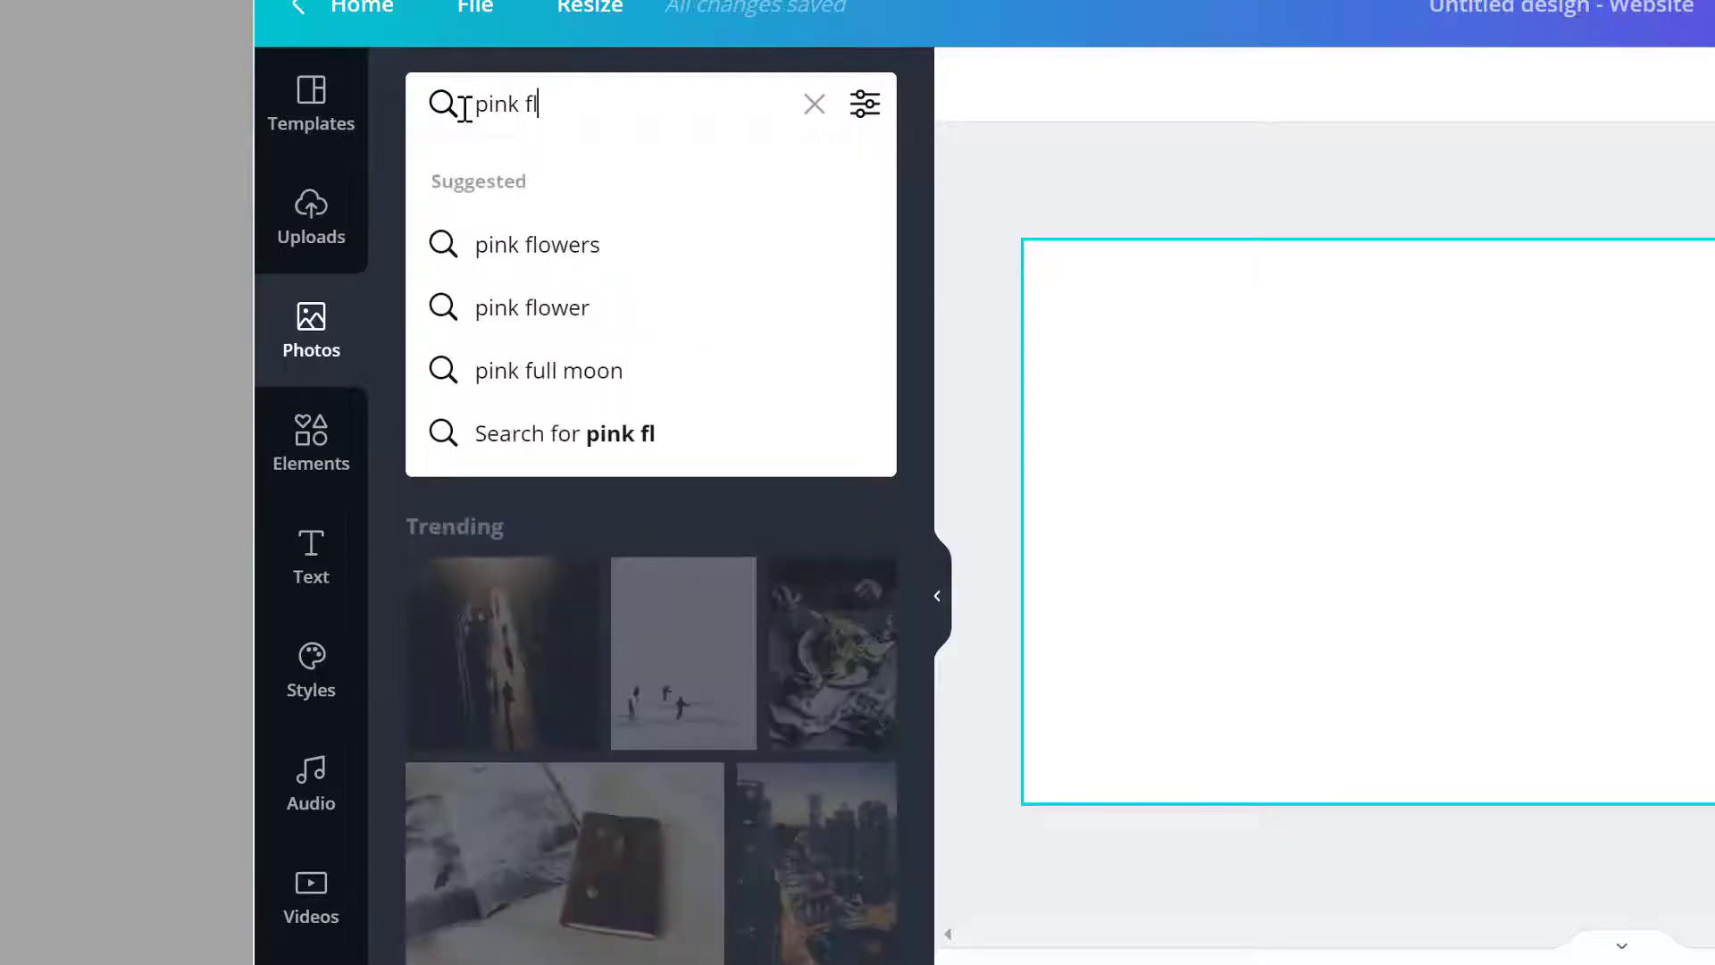
{"action": "type", "text": "owers"}
{"action": "key", "text": "Return"}
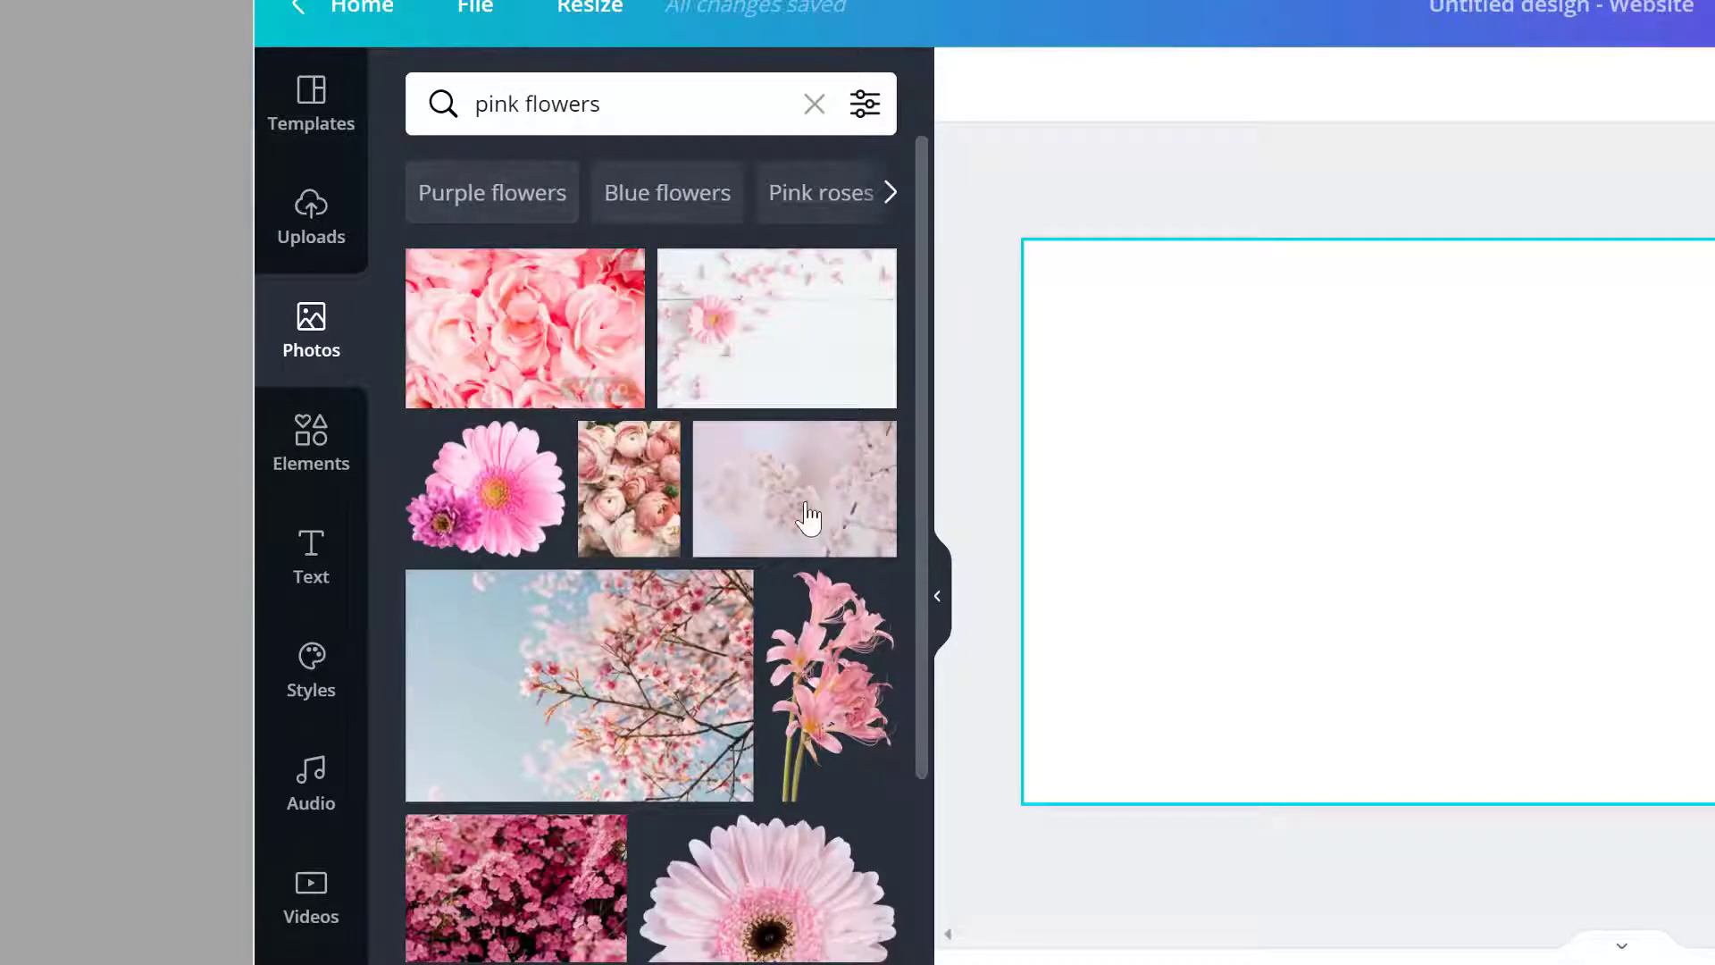
Step: Find the free photo of a pink grass meadow in the results and add it to the blank page
{"action": "scroll", "coordinate": [734, 511], "scroll_direction": "down", "scroll_amount": 9}
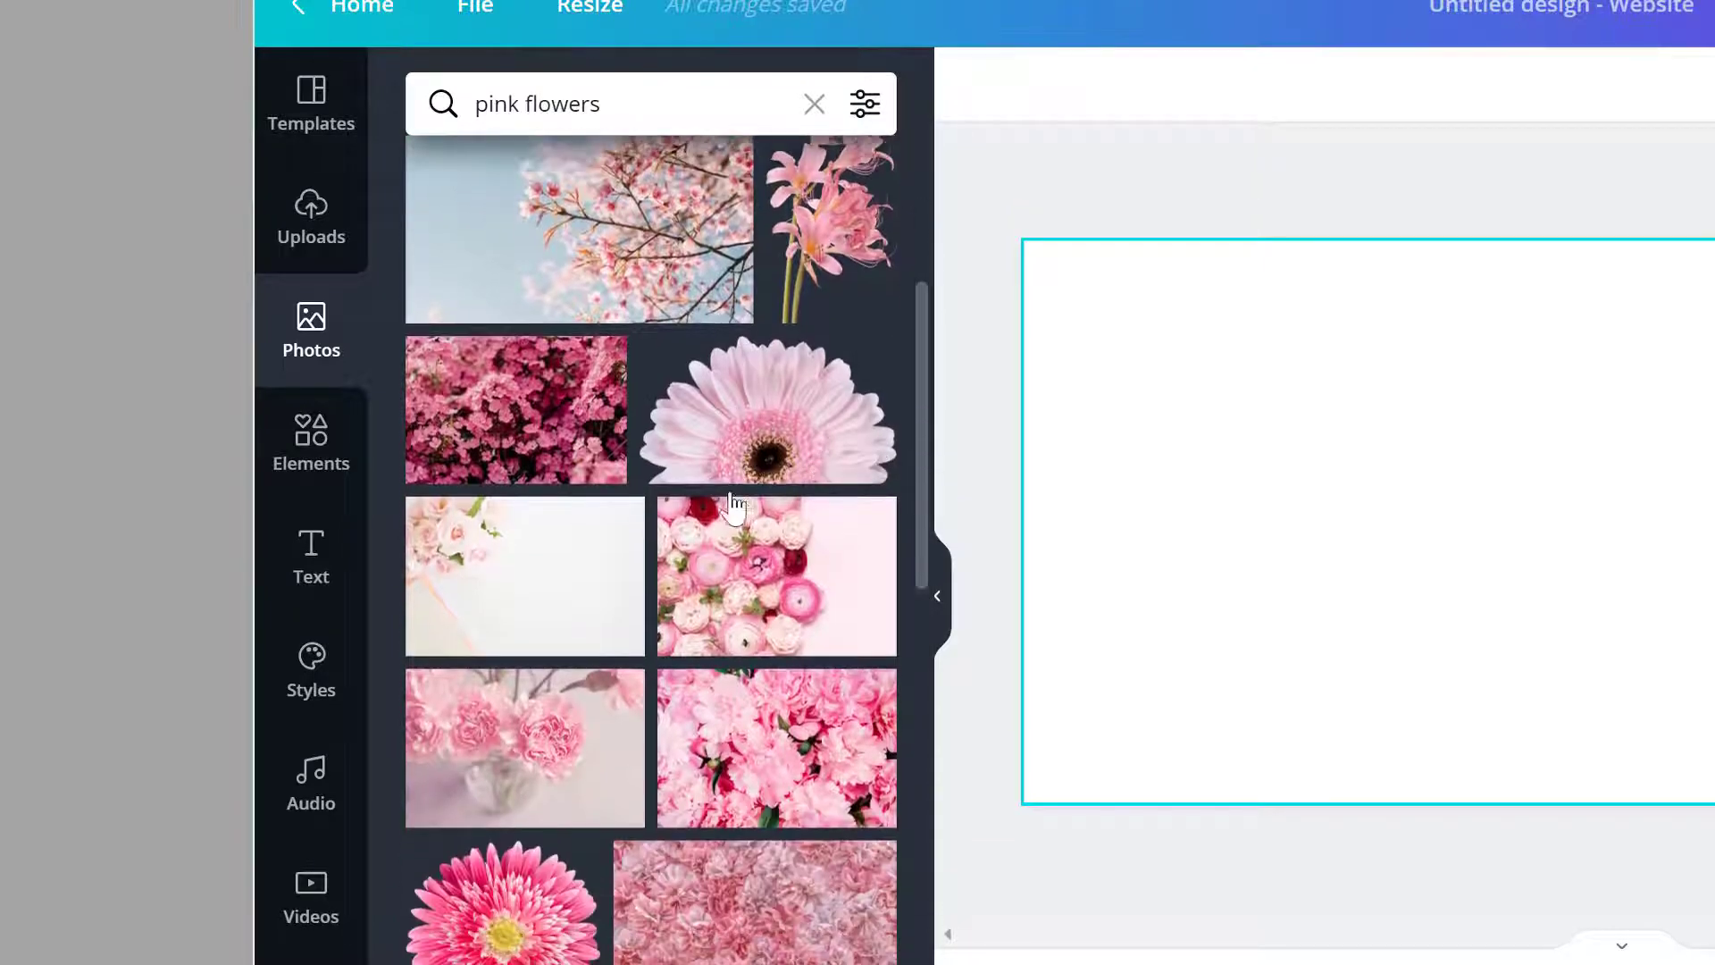
{"action": "scroll", "coordinate": [734, 502], "scroll_direction": "down", "scroll_amount": 9}
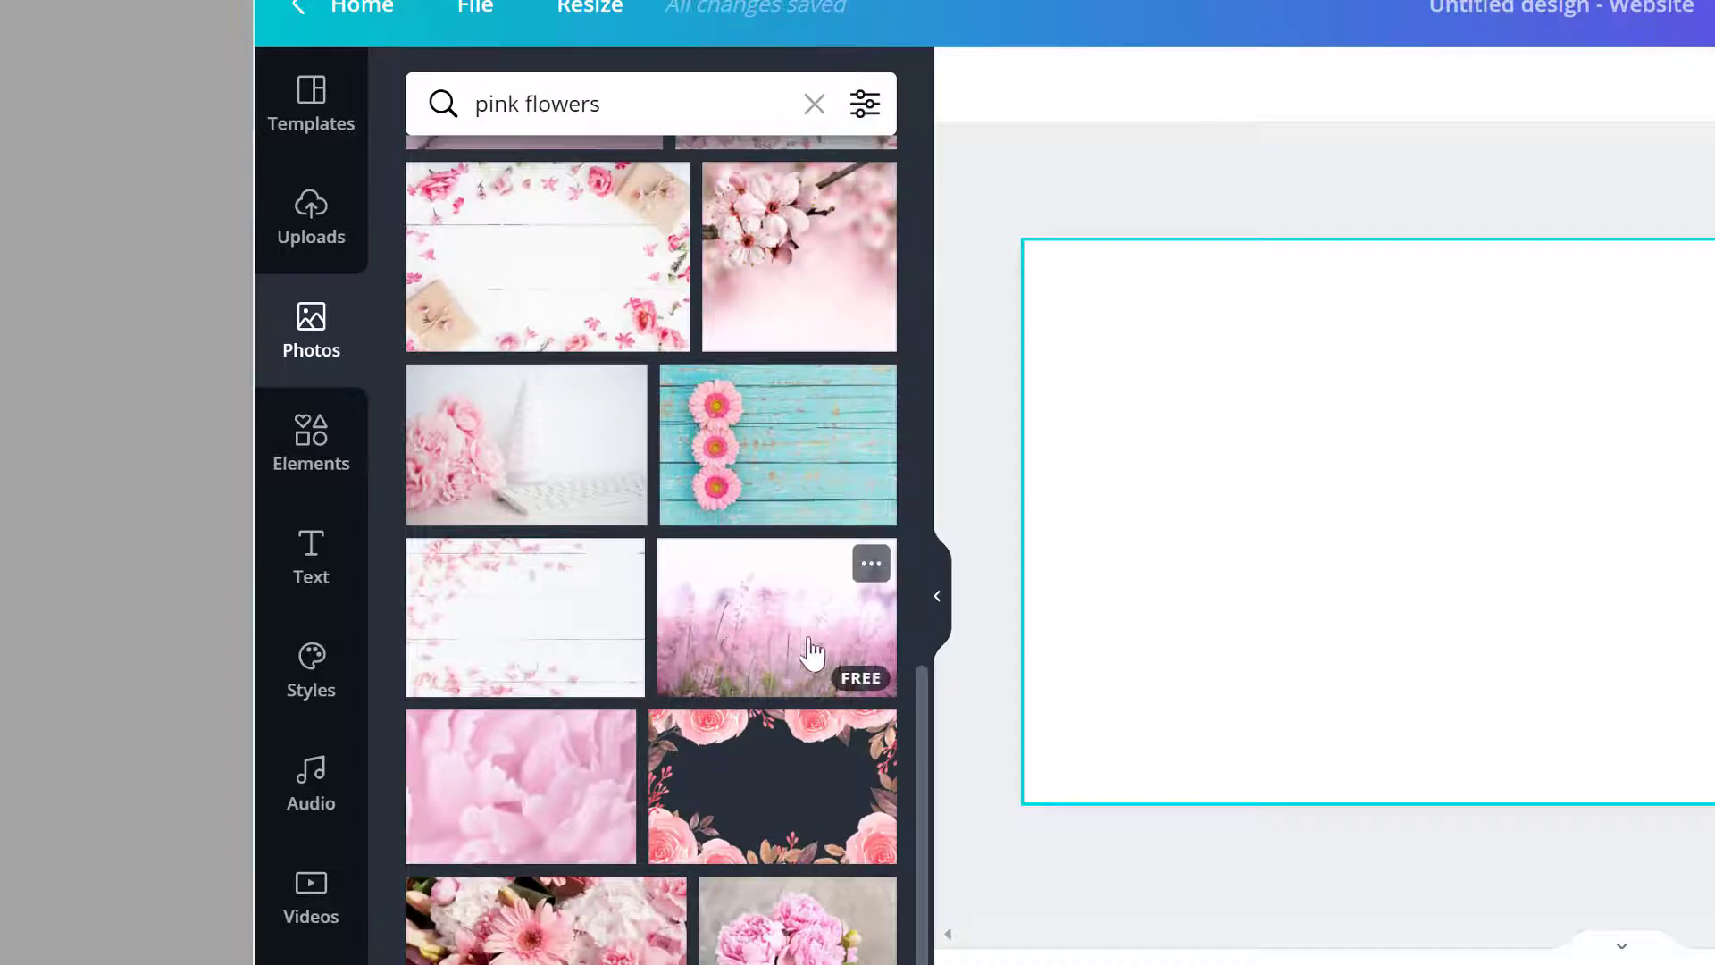
{"action": "scroll", "coordinate": [755, 634], "scroll_direction": "down", "scroll_amount": 4}
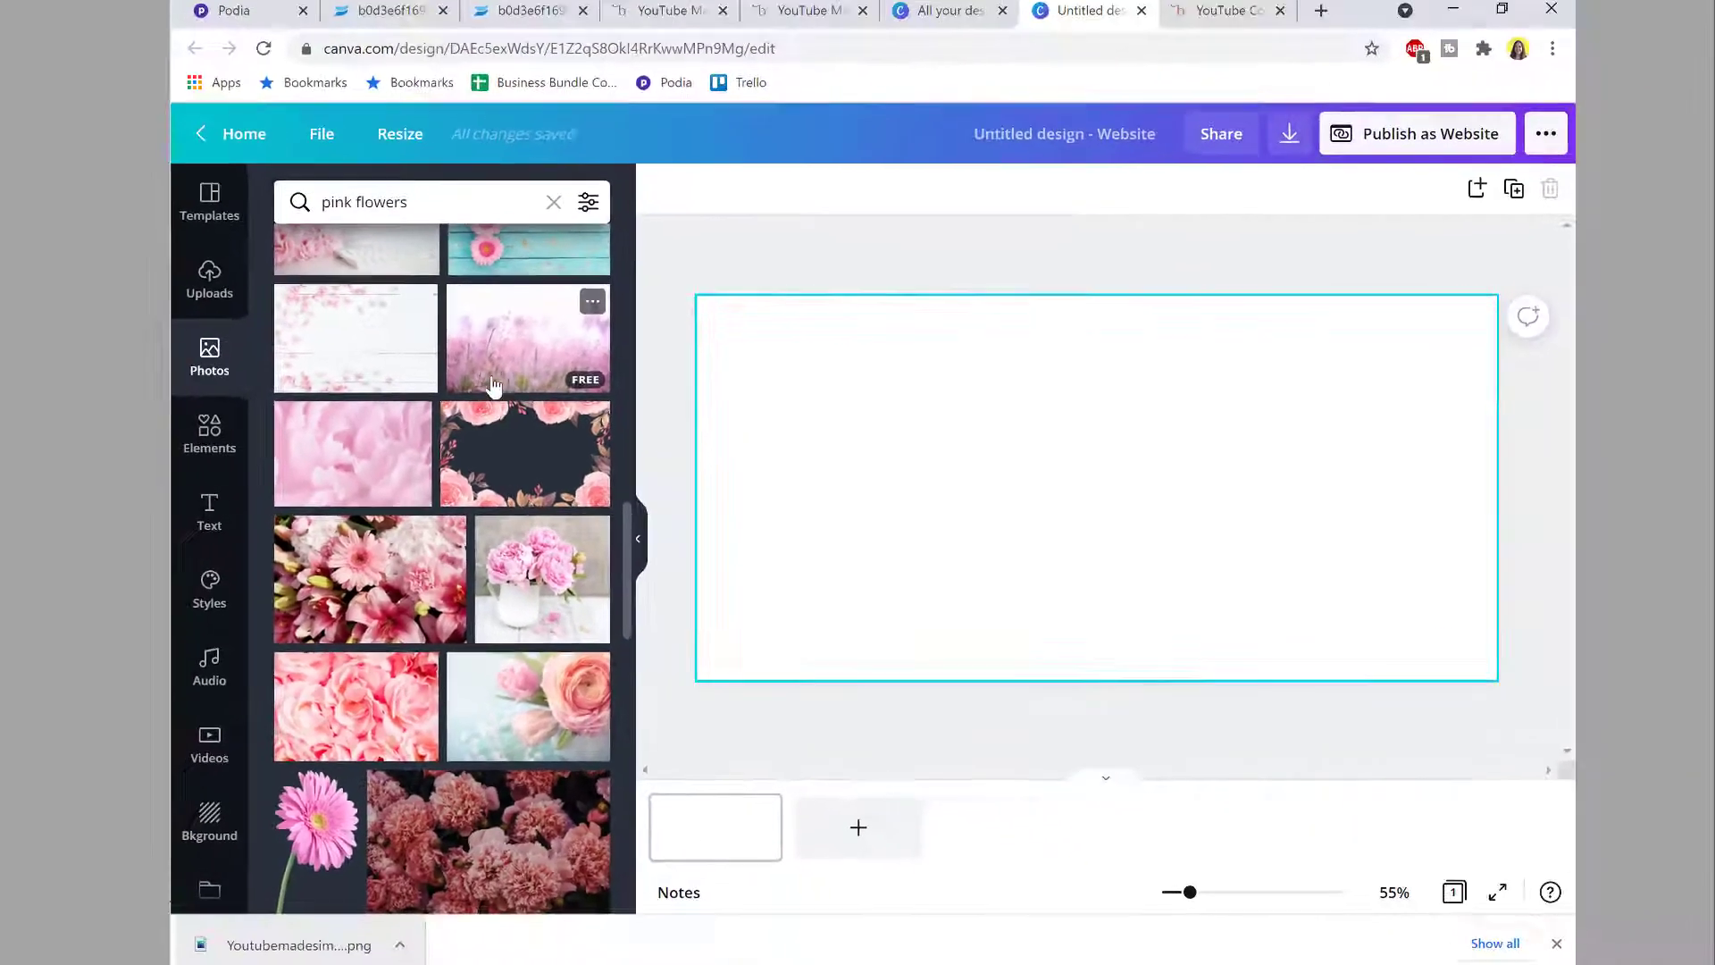
{"action": "scroll", "coordinate": [557, 319], "scroll_direction": "up", "scroll_amount": 5}
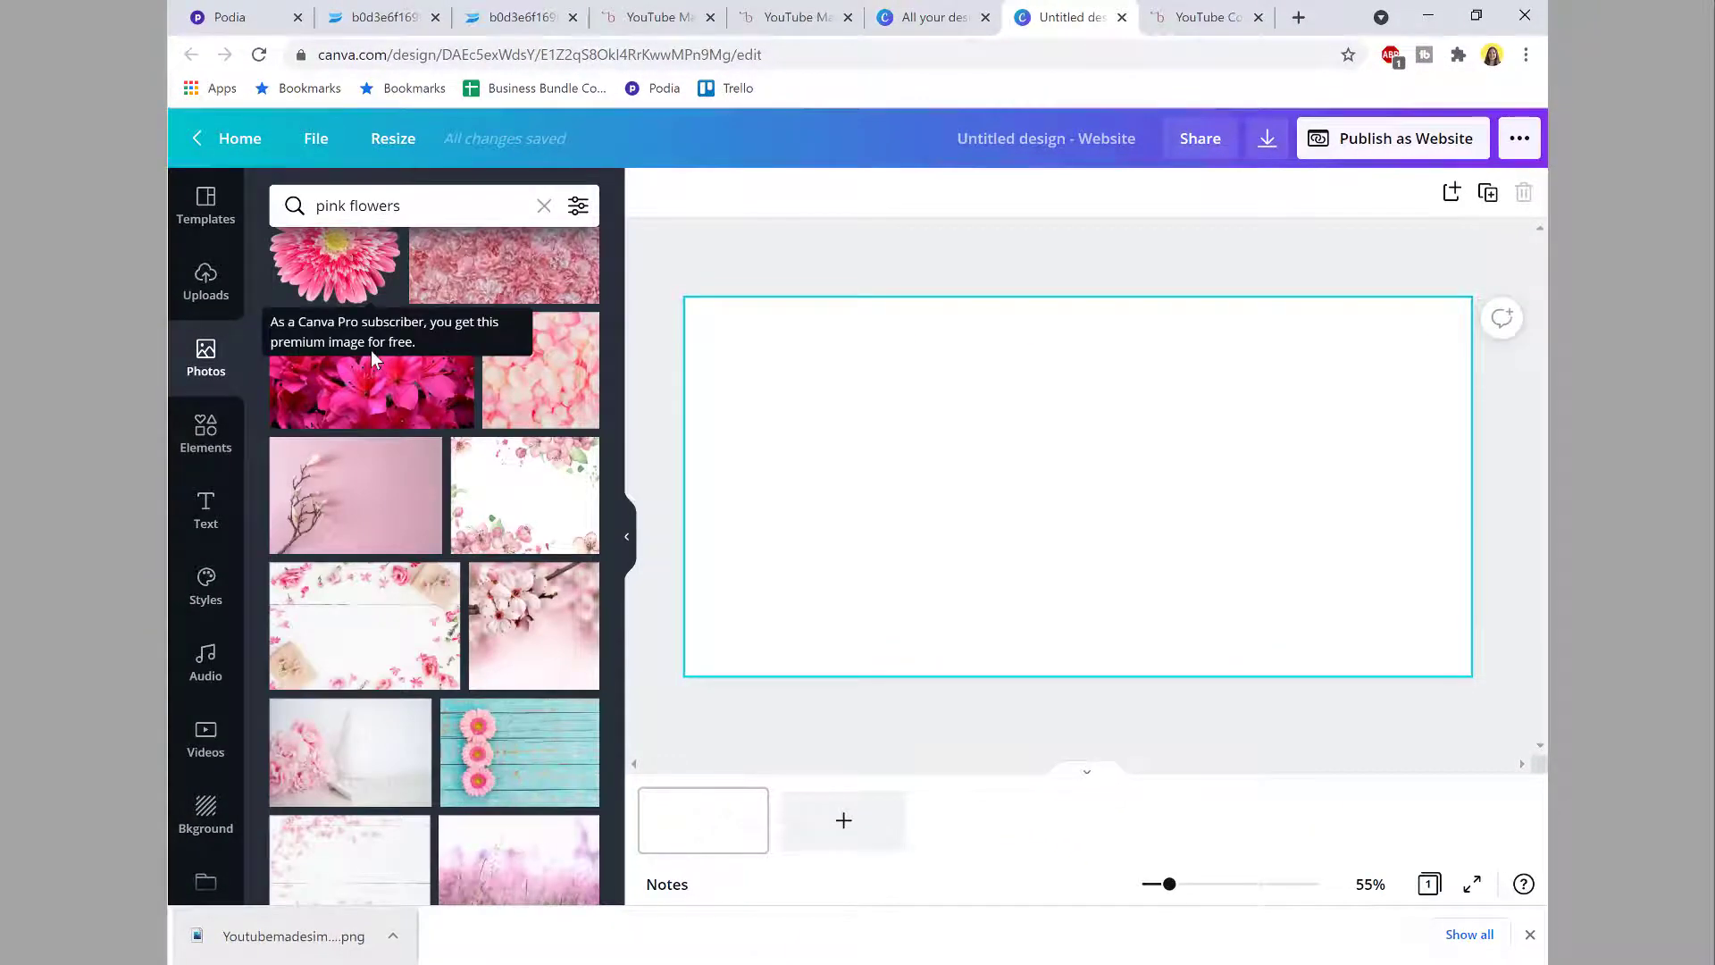
{"action": "scroll", "coordinate": [494, 659], "scroll_direction": "down", "scroll_amount": 3}
{"action": "left_click", "coordinate": [494, 659]}
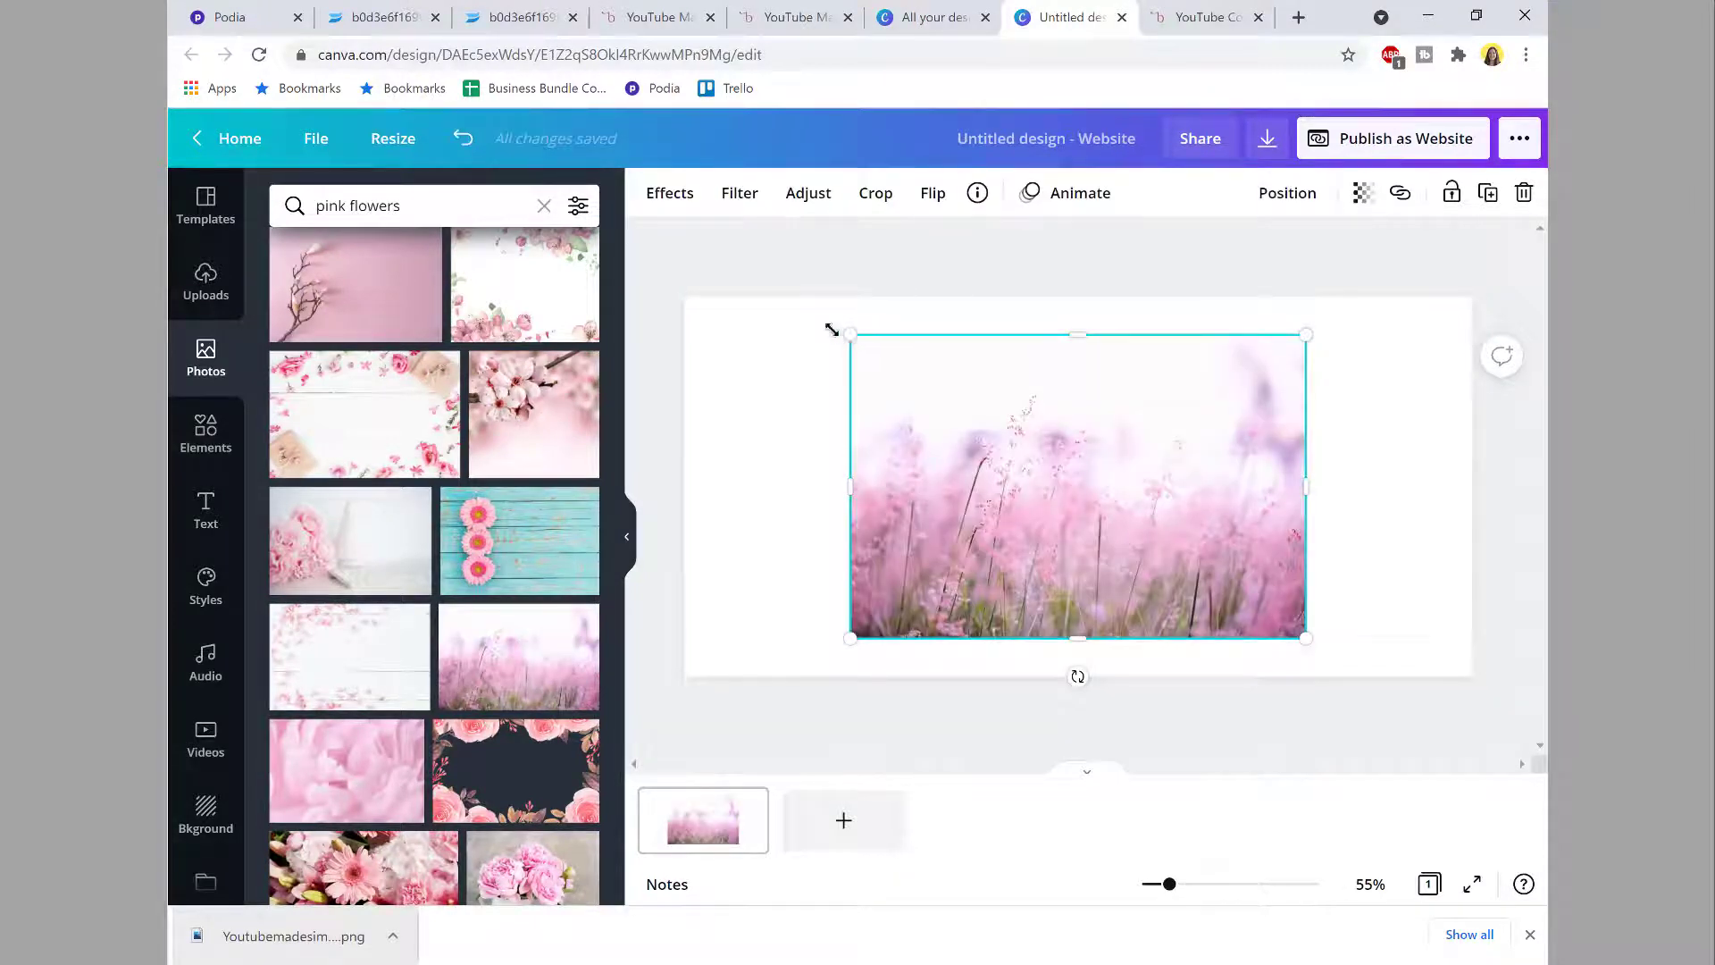
Step: Enlarge the meadow photo until it covers the whole page and shift it up to the page's lower edge
{"action": "left_click_drag", "start_coordinate": [849, 334], "coordinate": [565, 229]}
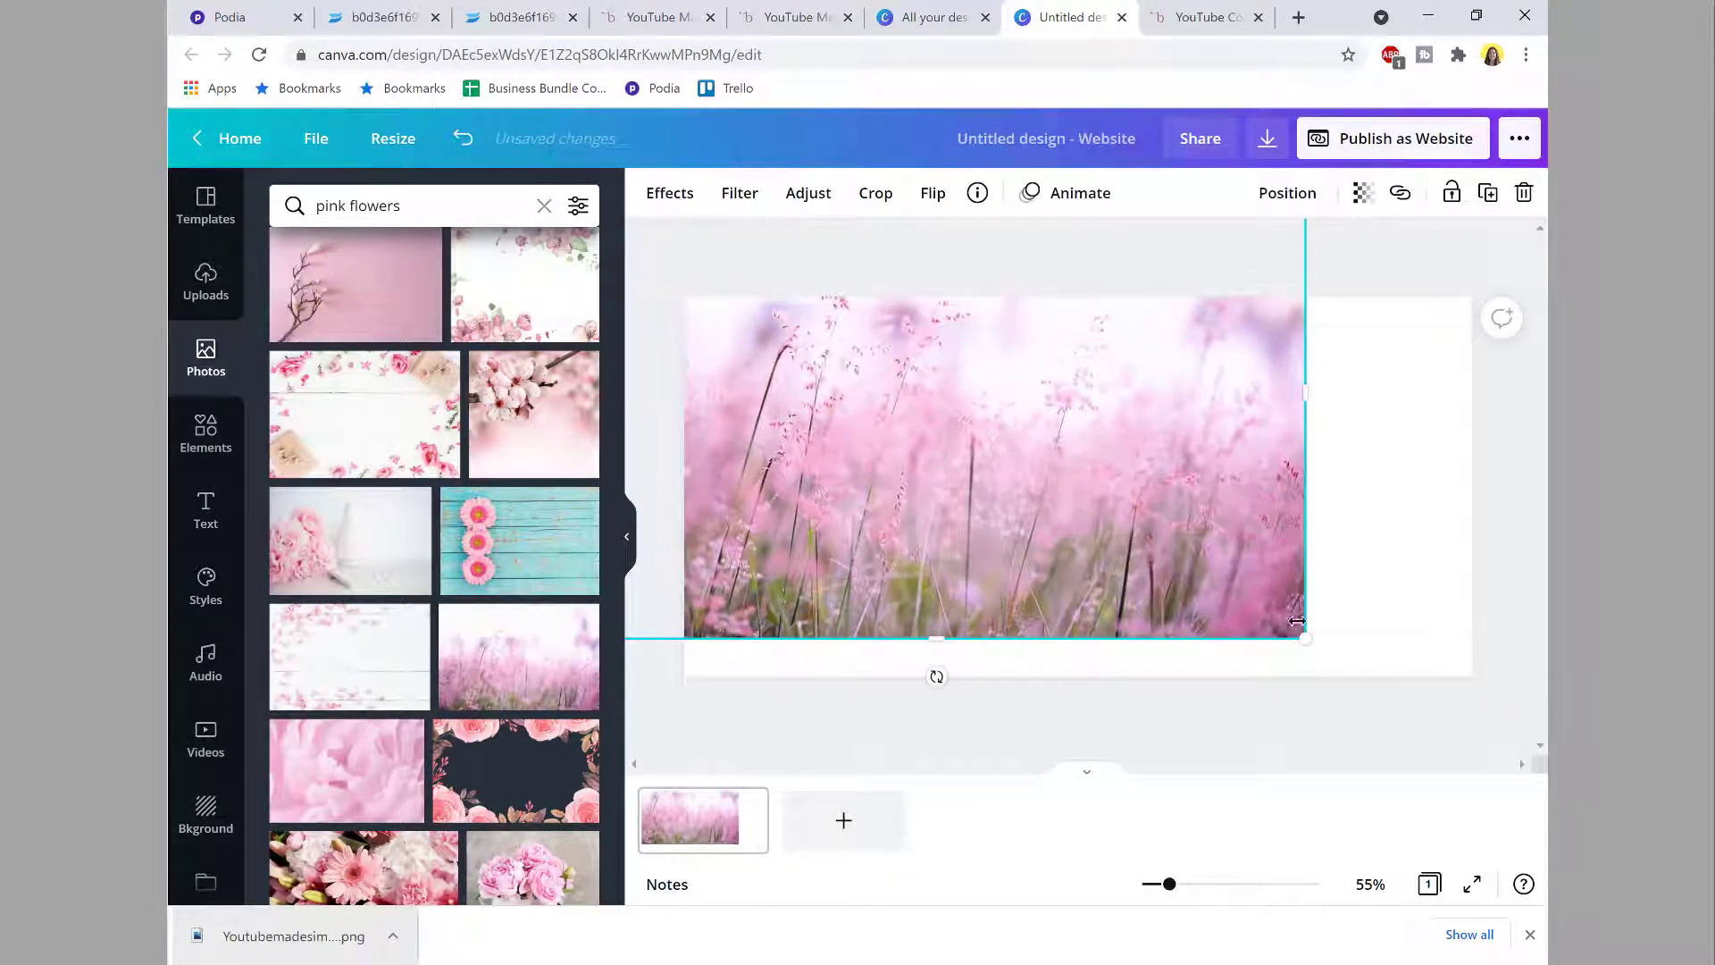
{"action": "left_click_drag", "start_coordinate": [1297, 621], "coordinate": [1464, 672]}
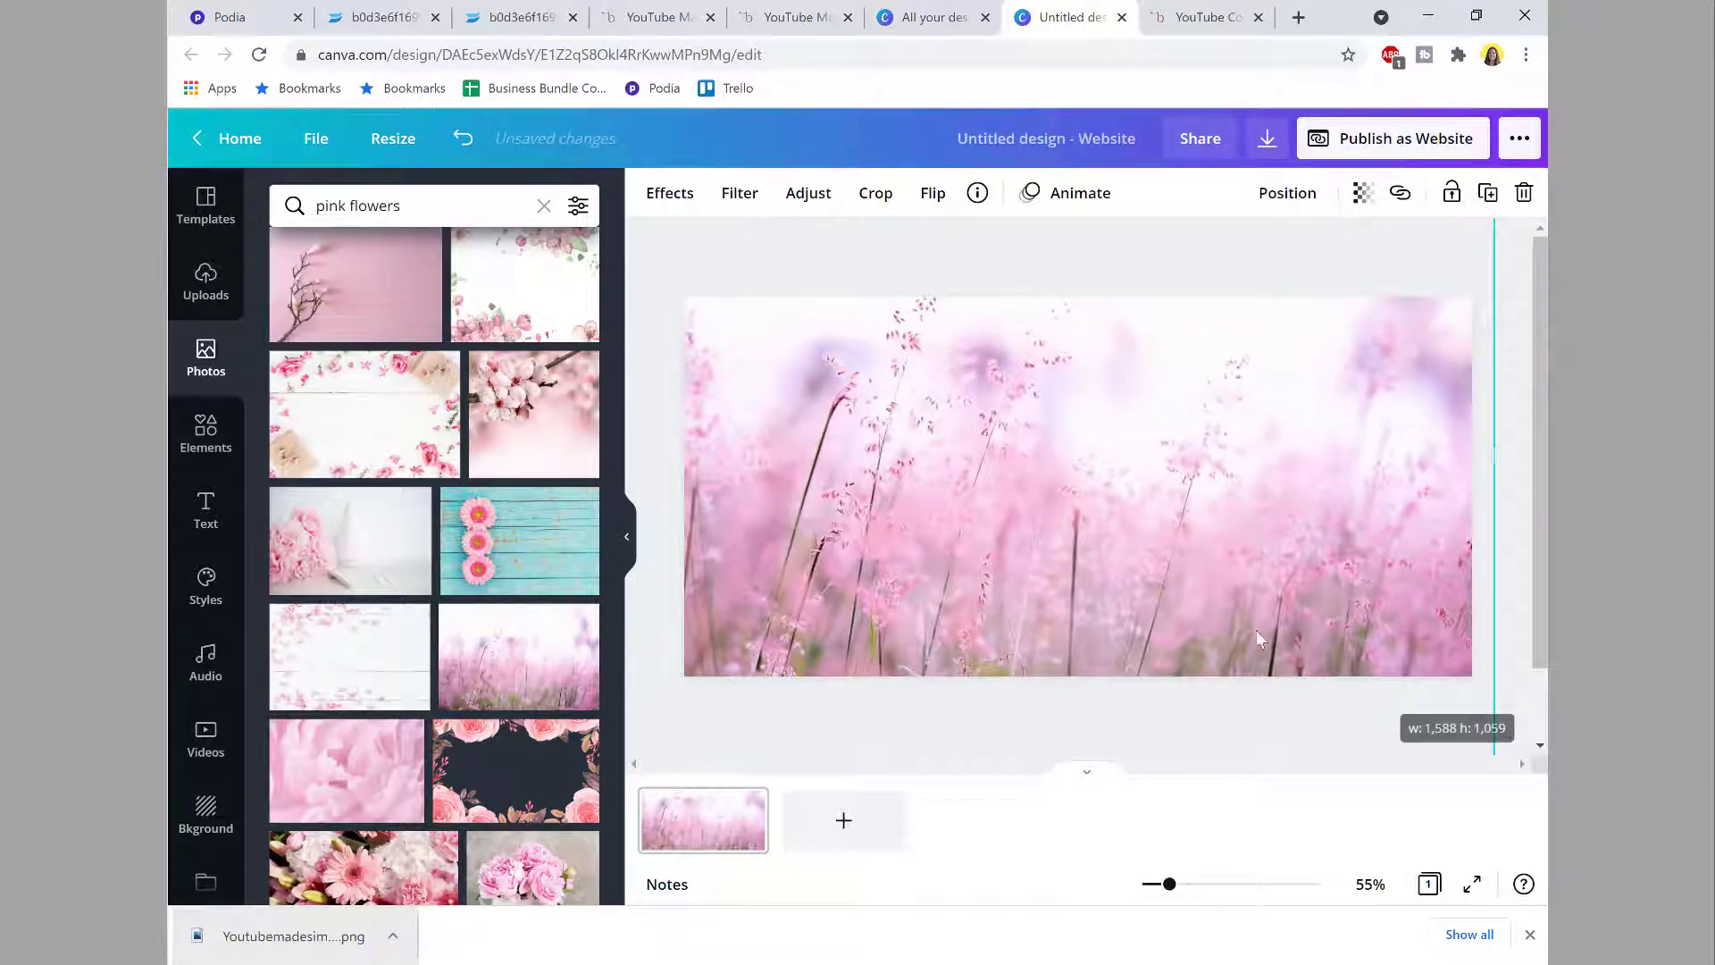
{"action": "left_click_drag", "start_coordinate": [1181, 622], "coordinate": [1184, 534]}
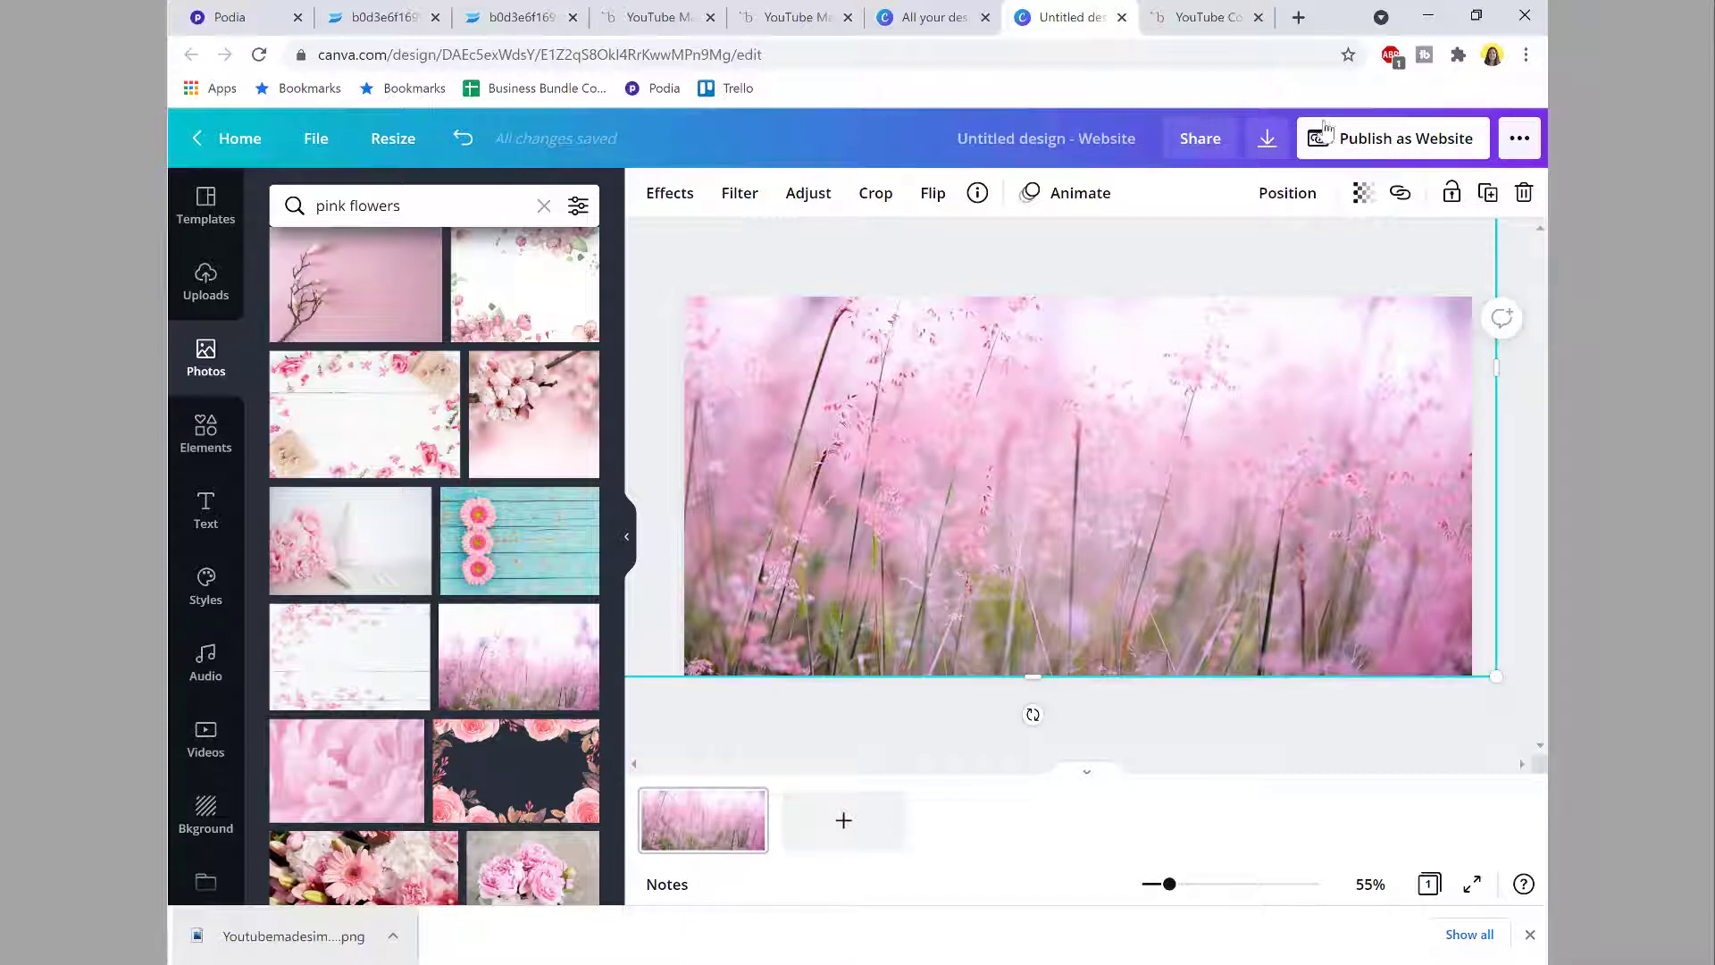
Step: Download the design as a PNG and save it in Downloads as Youtubemadesimple2
{"action": "left_click", "coordinate": [1267, 140]}
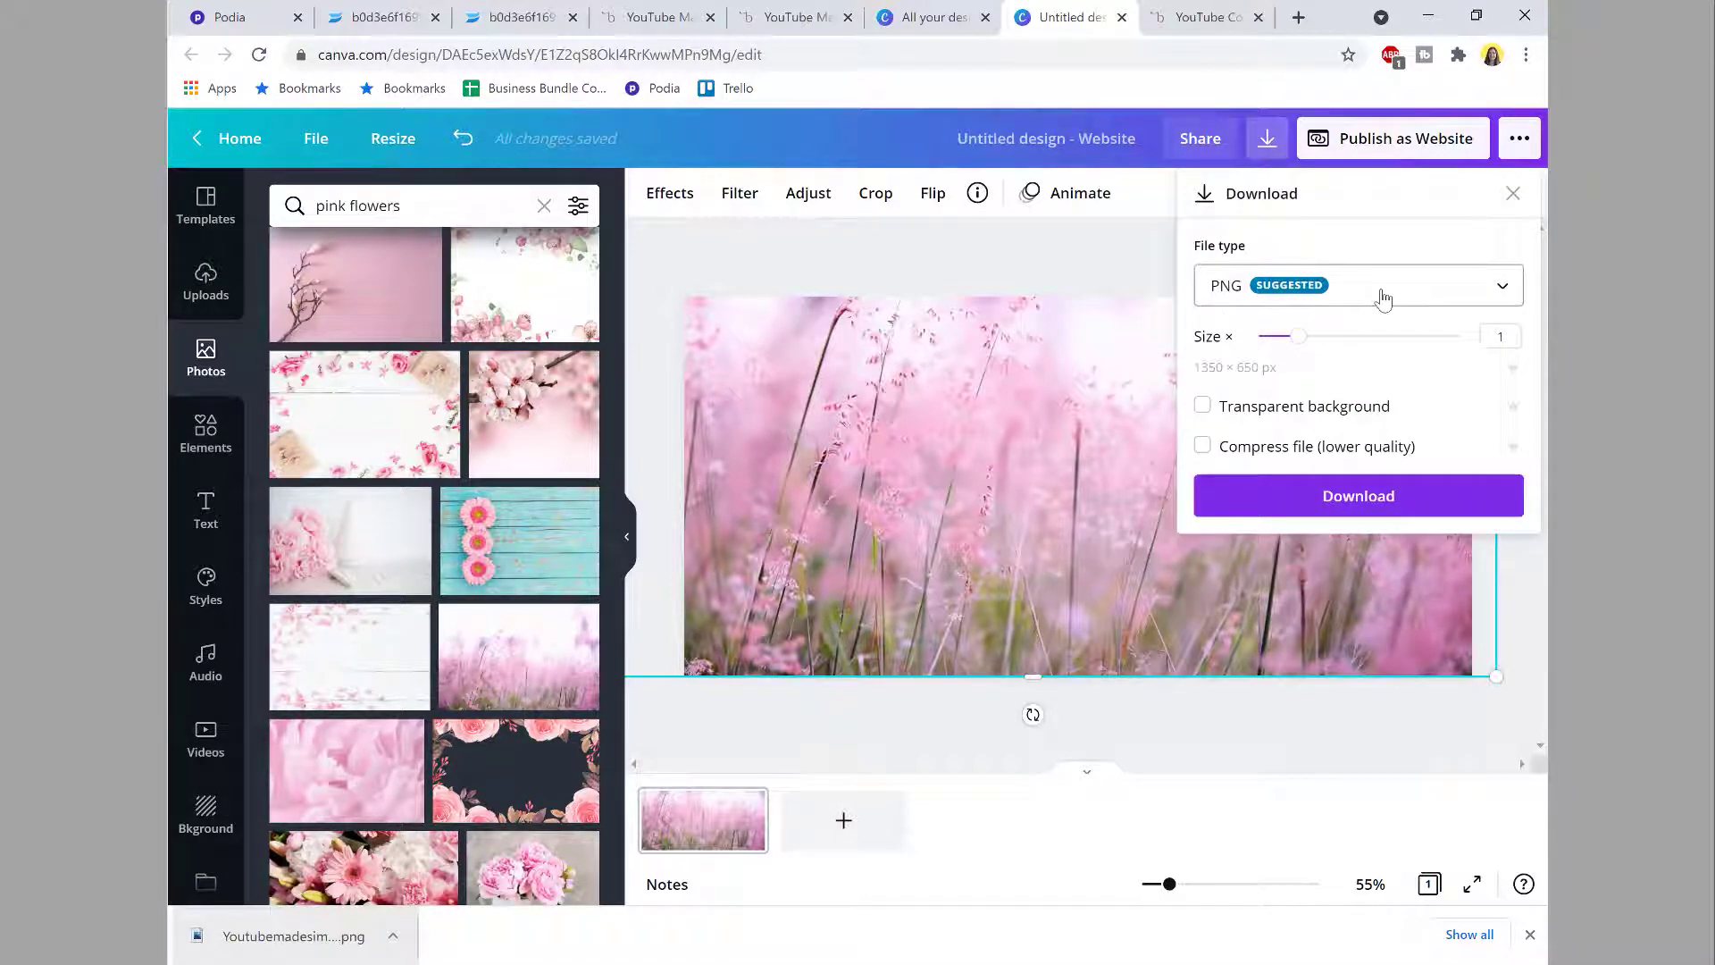
{"action": "left_click", "coordinate": [1353, 497]}
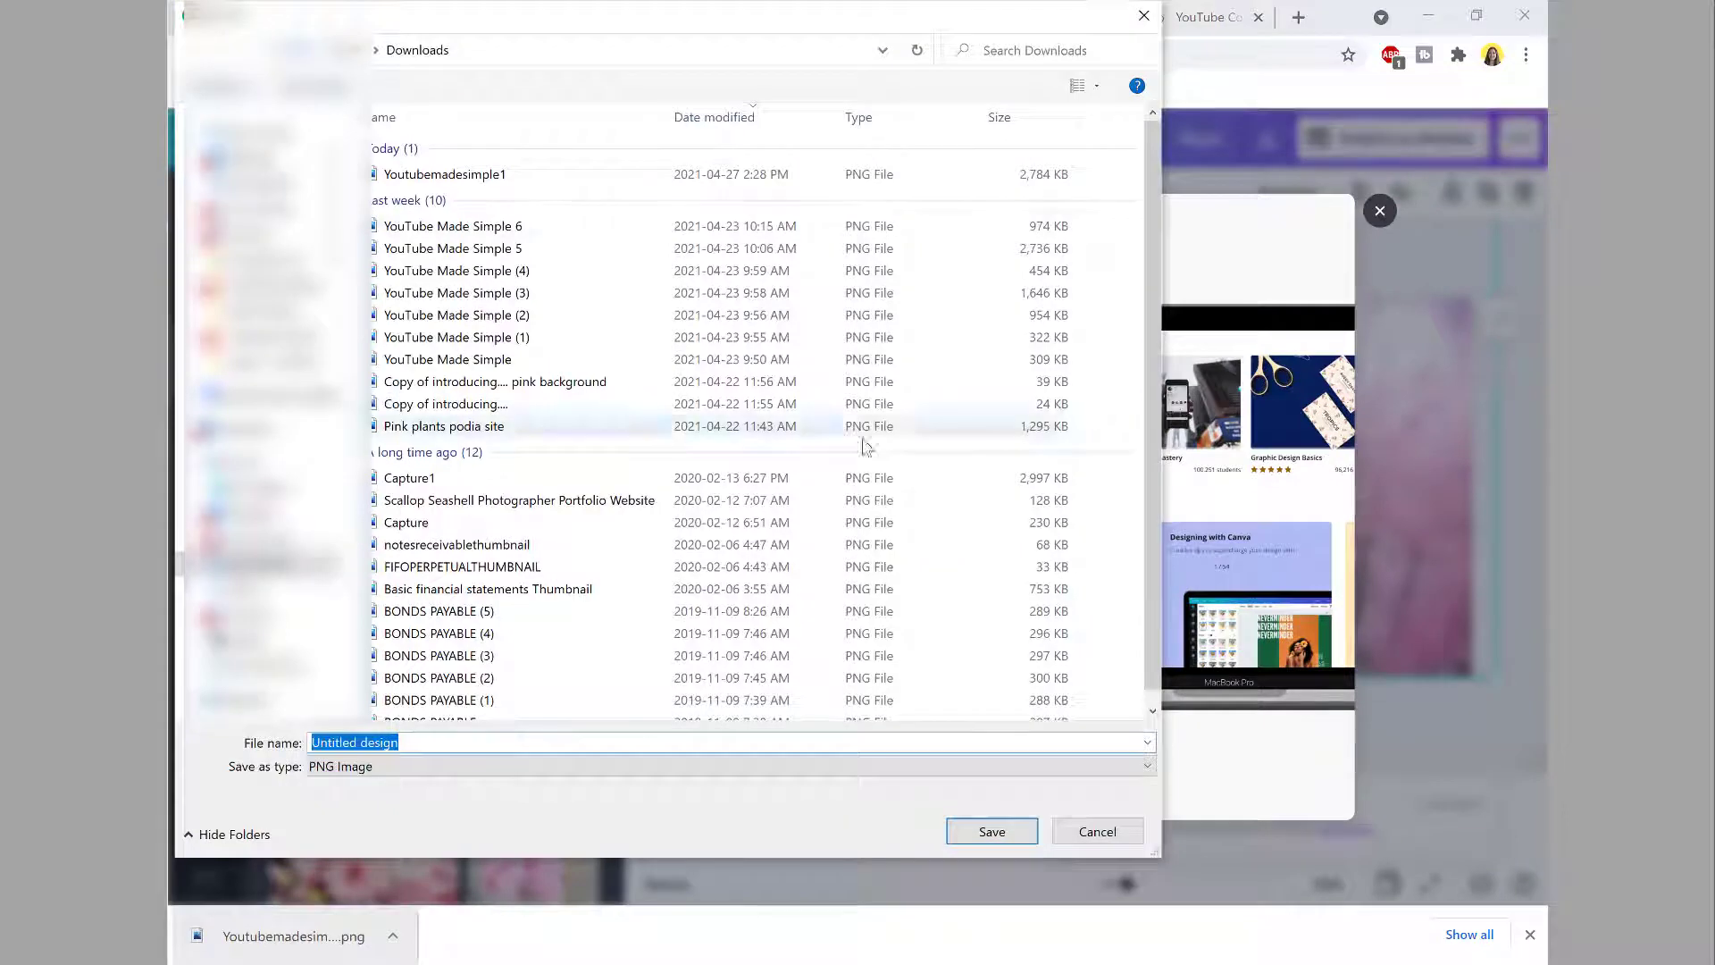
{"action": "left_click", "coordinate": [384, 174]}
{"action": "left_click", "coordinate": [443, 742]}
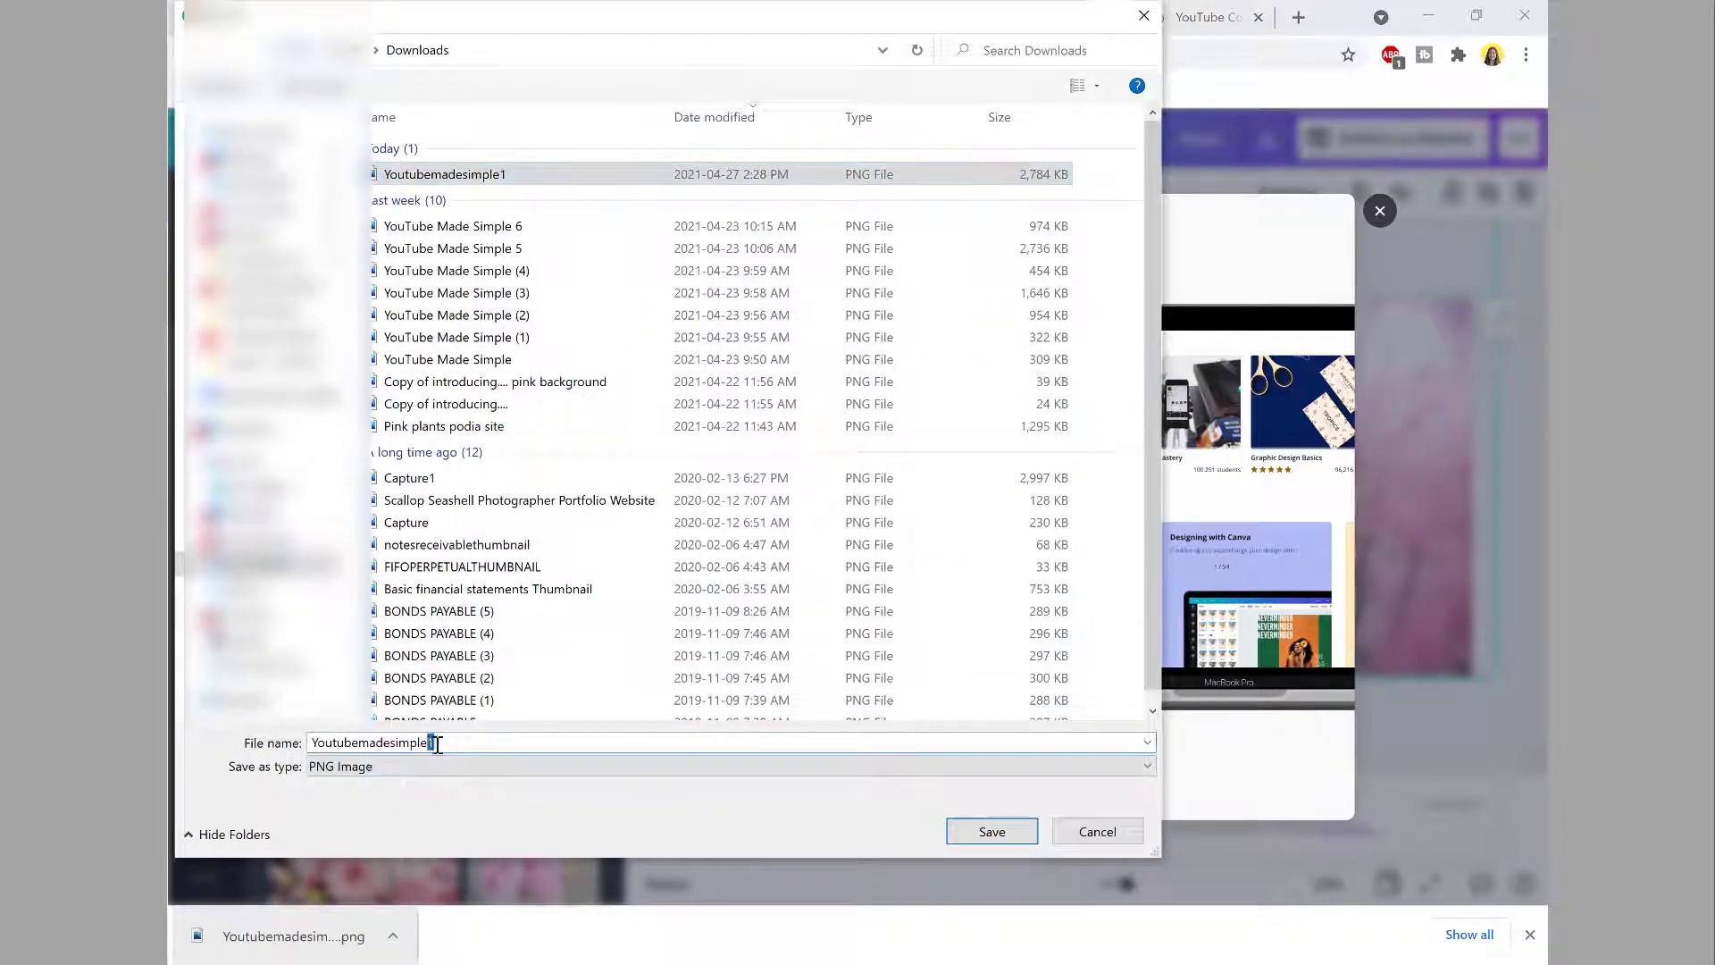
{"action": "type", "text": "2"}
{"action": "left_click", "coordinate": [984, 834]}
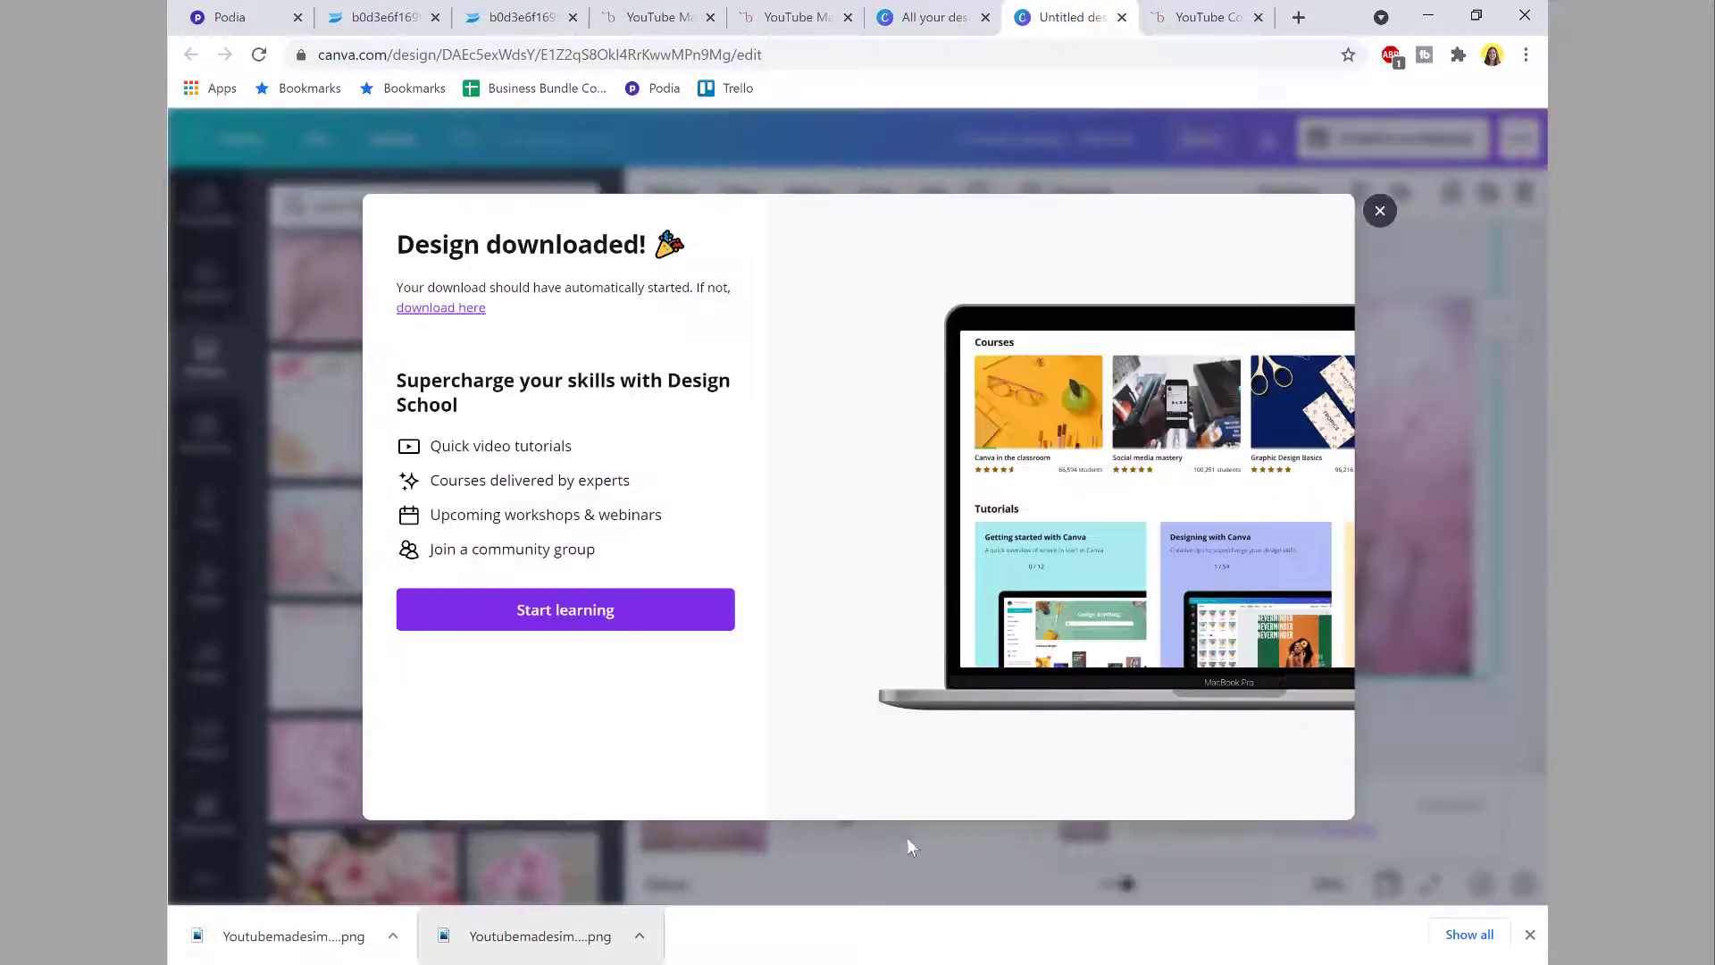
Step: Switch to Podia and add Youtubemadesimple2.png as the Image section's background image
{"action": "left_click", "coordinate": [228, 17]}
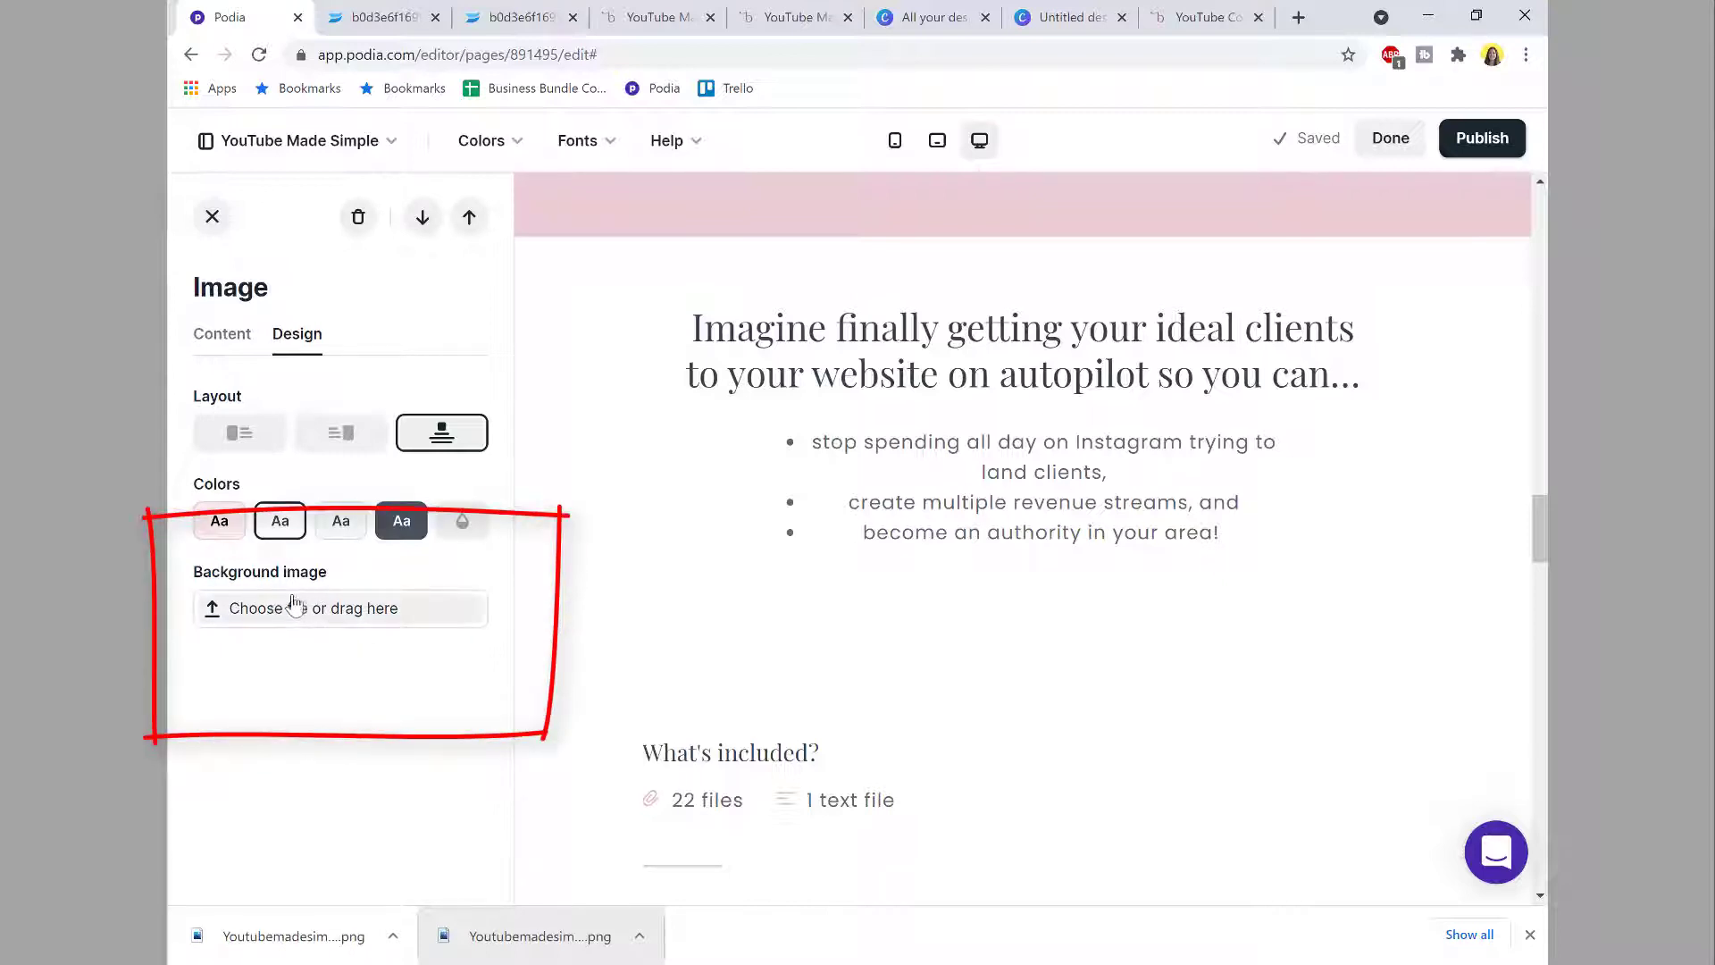
{"action": "left_click_drag", "start_coordinate": [280, 931], "coordinate": [327, 616]}
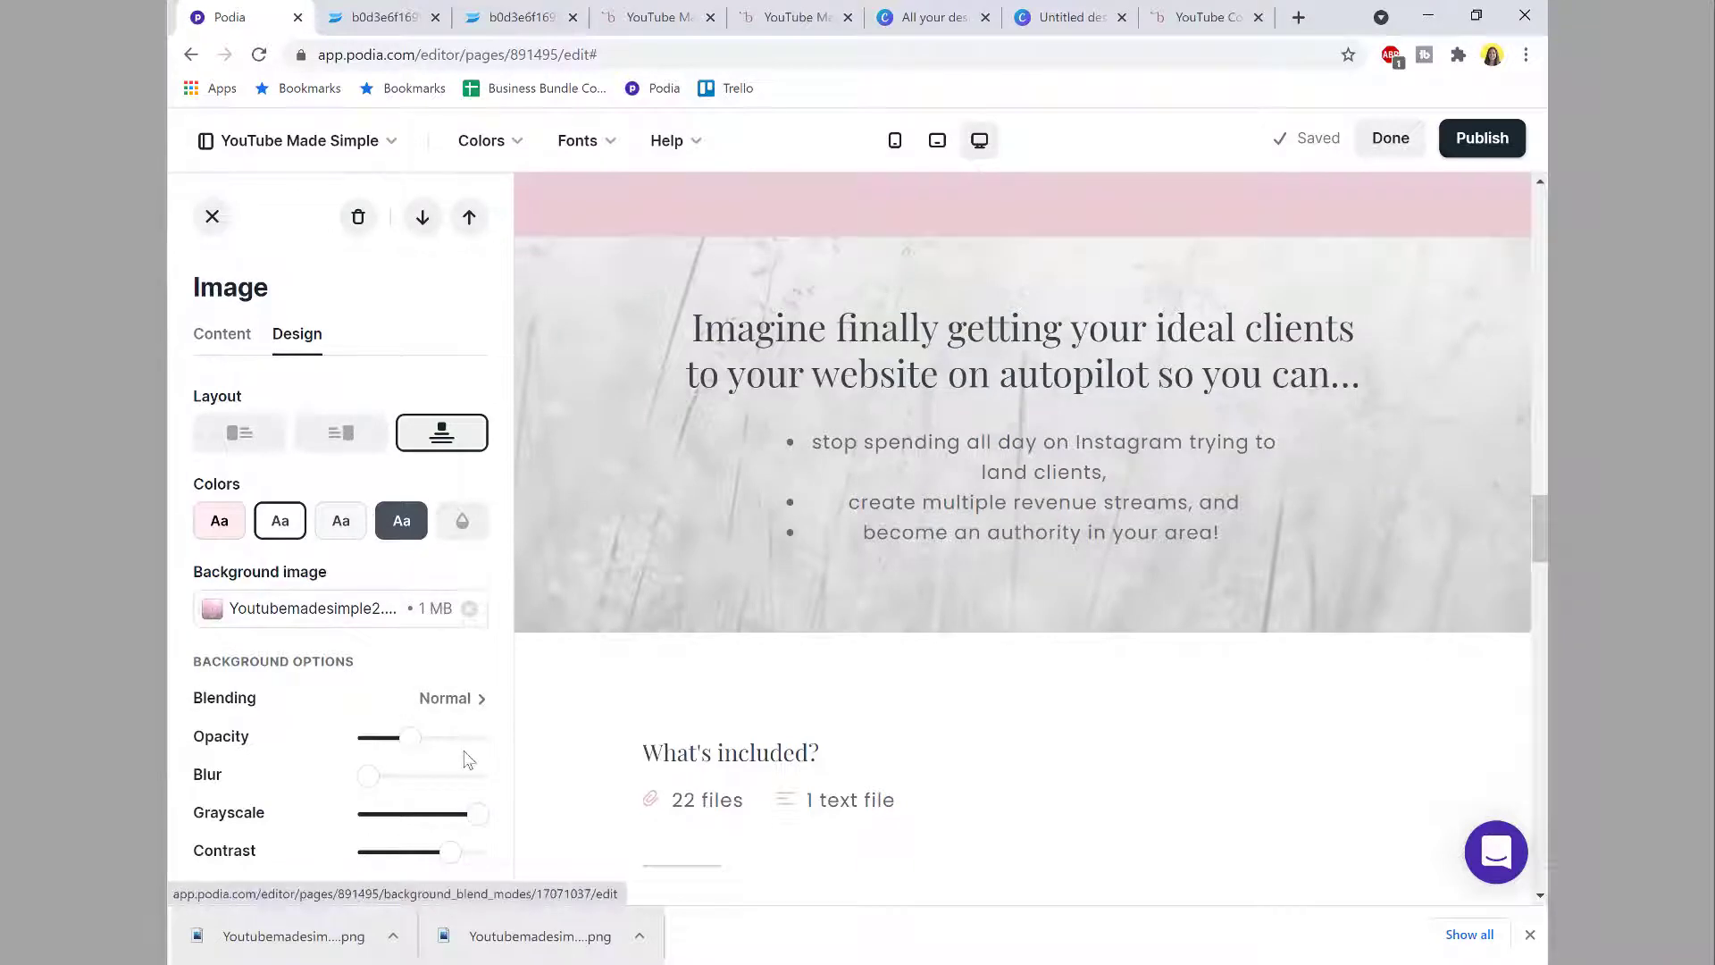
Step: Adjust the background image to resemble the course page: remove the grayscale, raise contrast and opacity to nearly maximum, and add a slight blur
{"action": "left_click", "coordinate": [1201, 17]}
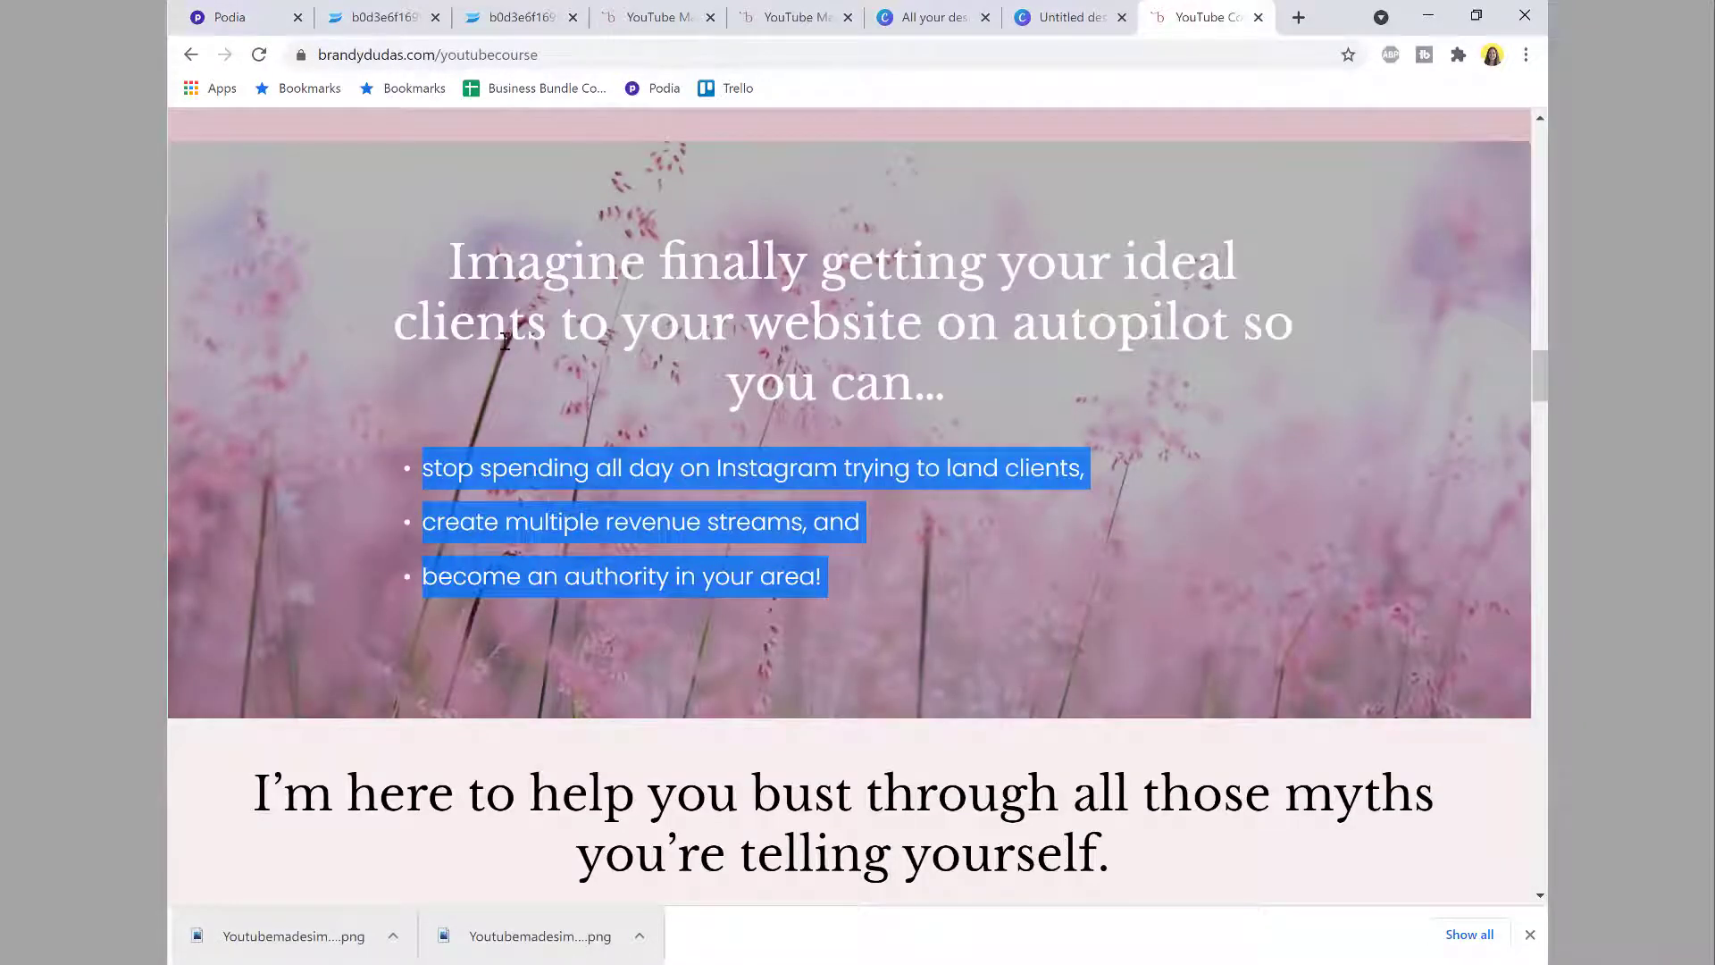
{"action": "left_click", "coordinate": [223, 17]}
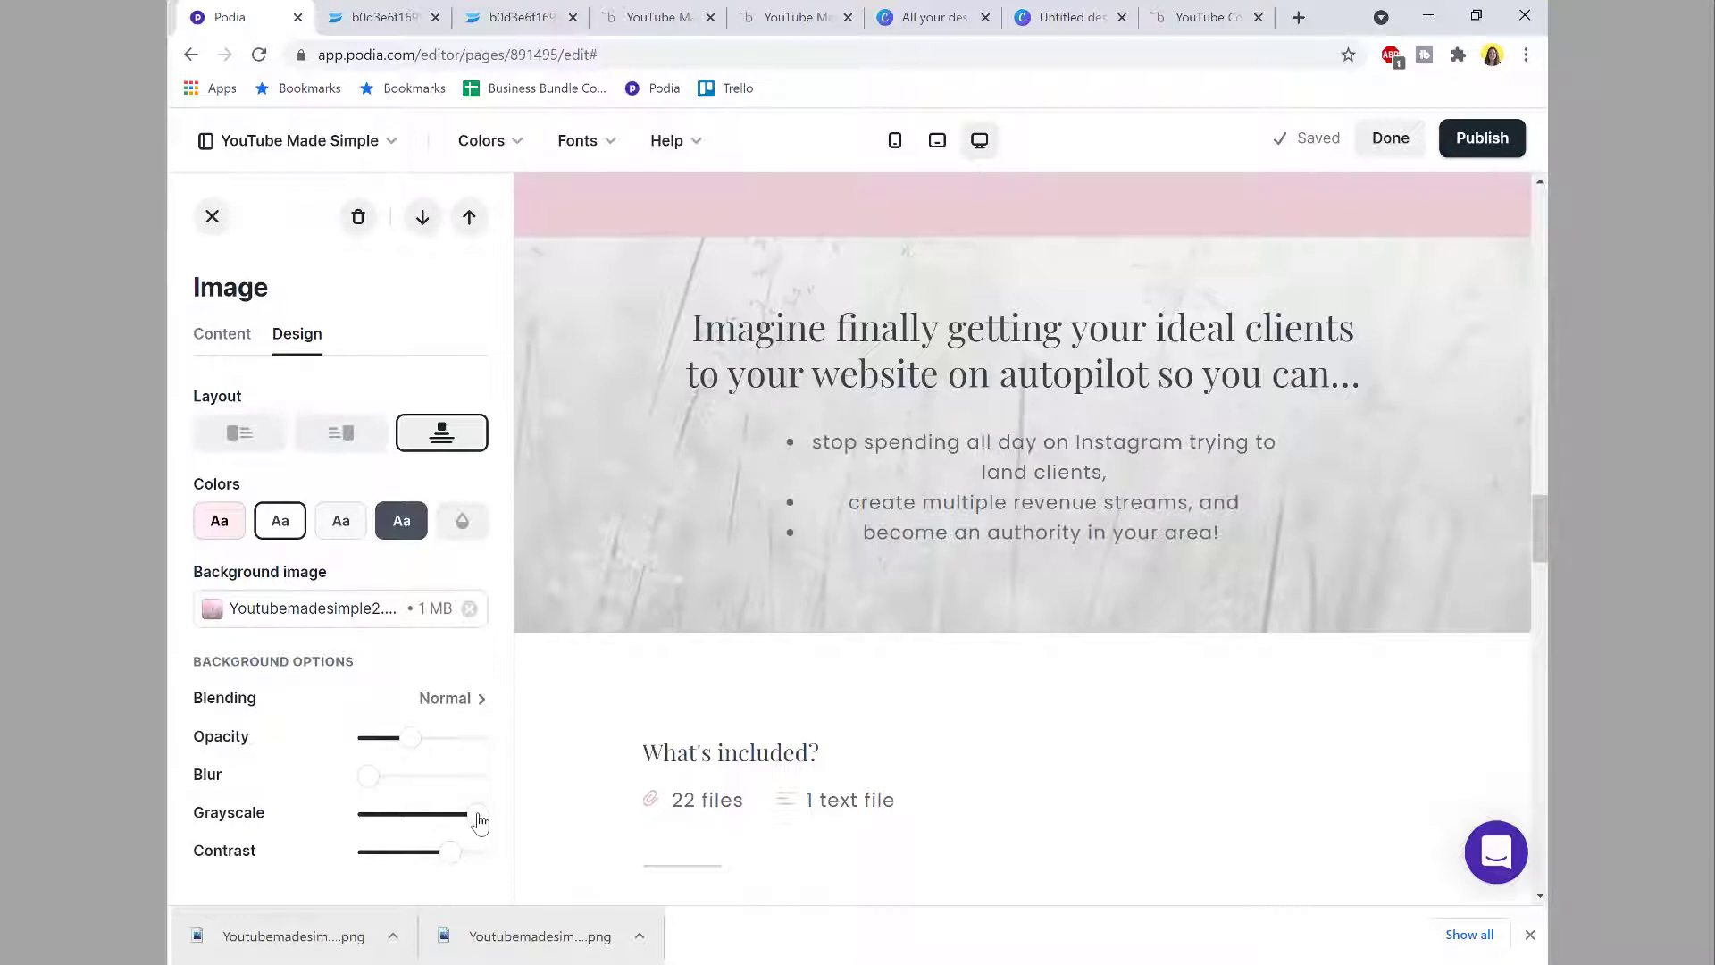
{"action": "left_click_drag", "start_coordinate": [477, 817], "coordinate": [323, 818]}
{"action": "mouse_move", "coordinate": [452, 853]}
{"action": "left_mouse_down"}
{"action": "mouse_move", "coordinate": [479, 853]}
{"action": "mouse_move", "coordinate": [375, 848]}
{"action": "mouse_move", "coordinate": [474, 859]}
{"action": "left_mouse_up"}
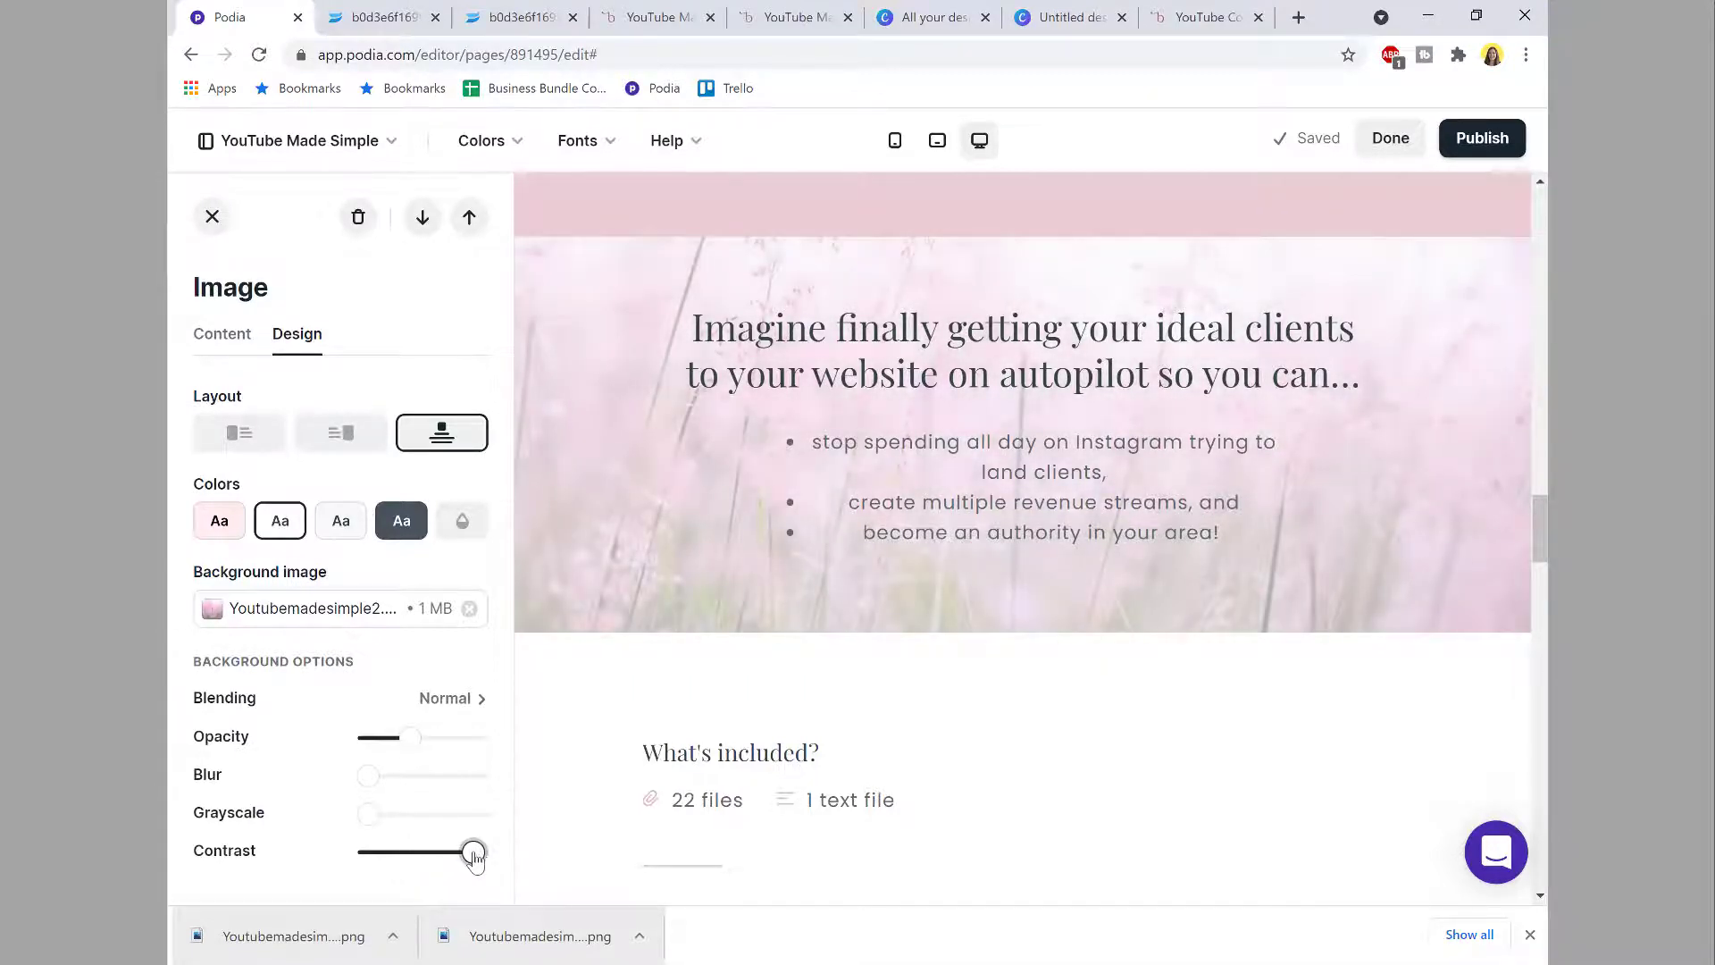
{"action": "left_click", "coordinate": [411, 742]}
{"action": "left_click_drag", "start_coordinate": [411, 750], "coordinate": [467, 741]}
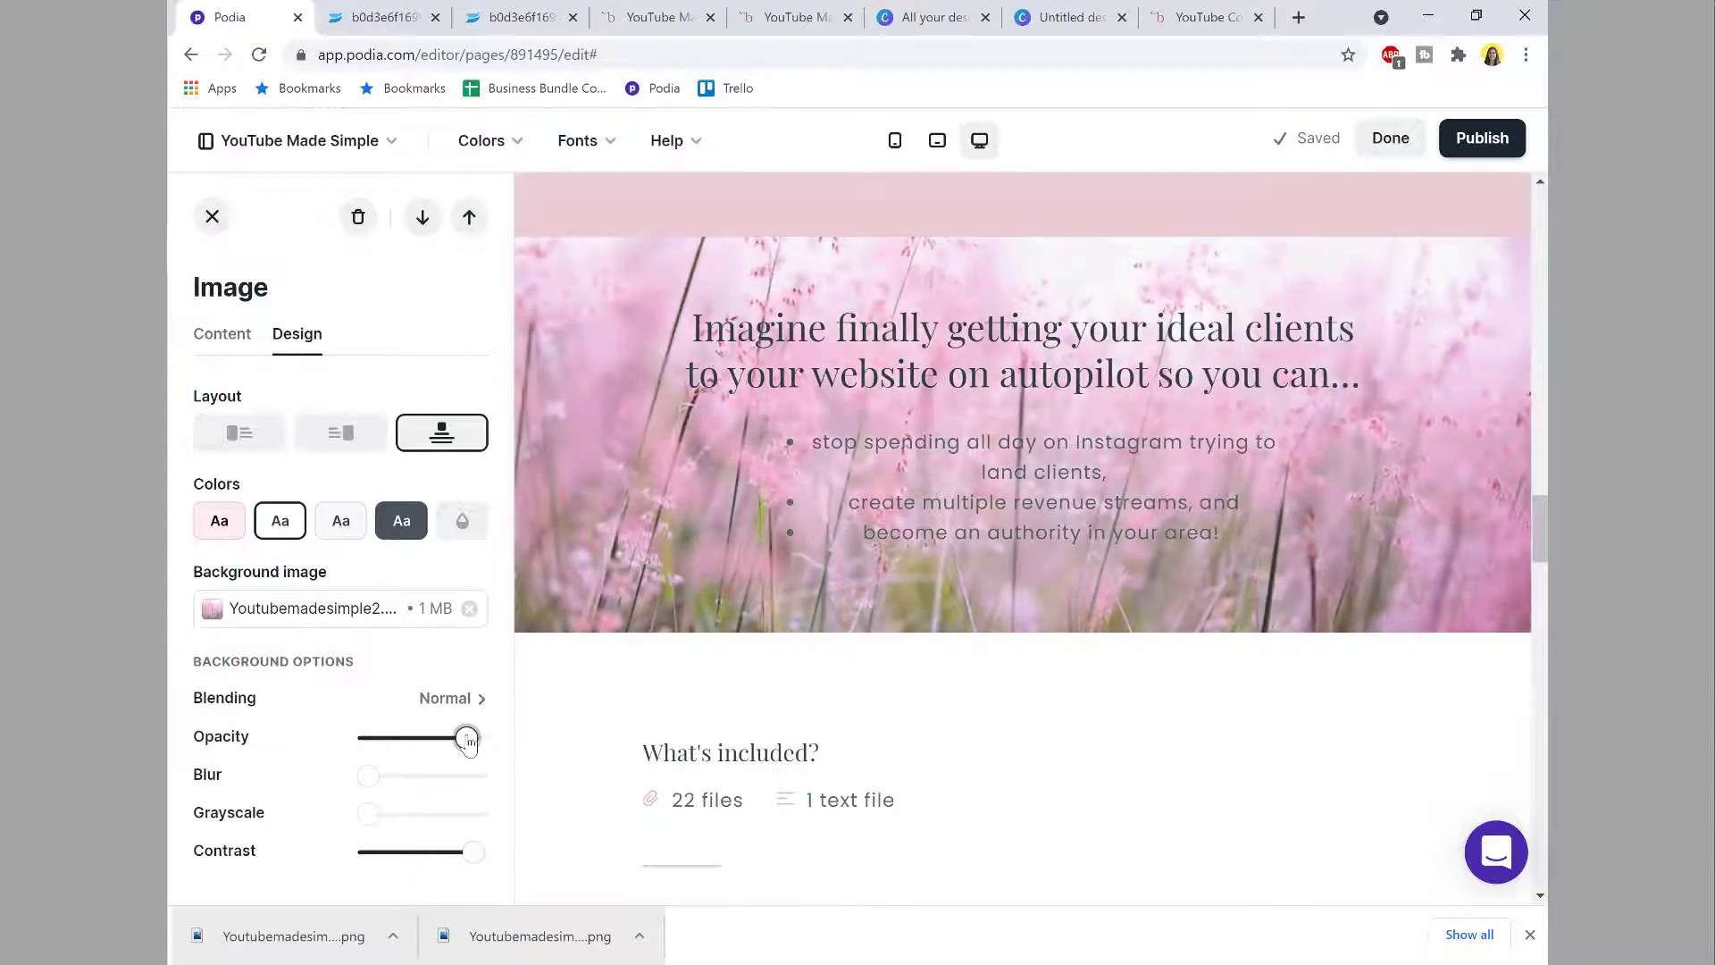
{"action": "left_click_drag", "start_coordinate": [368, 776], "coordinate": [374, 782]}
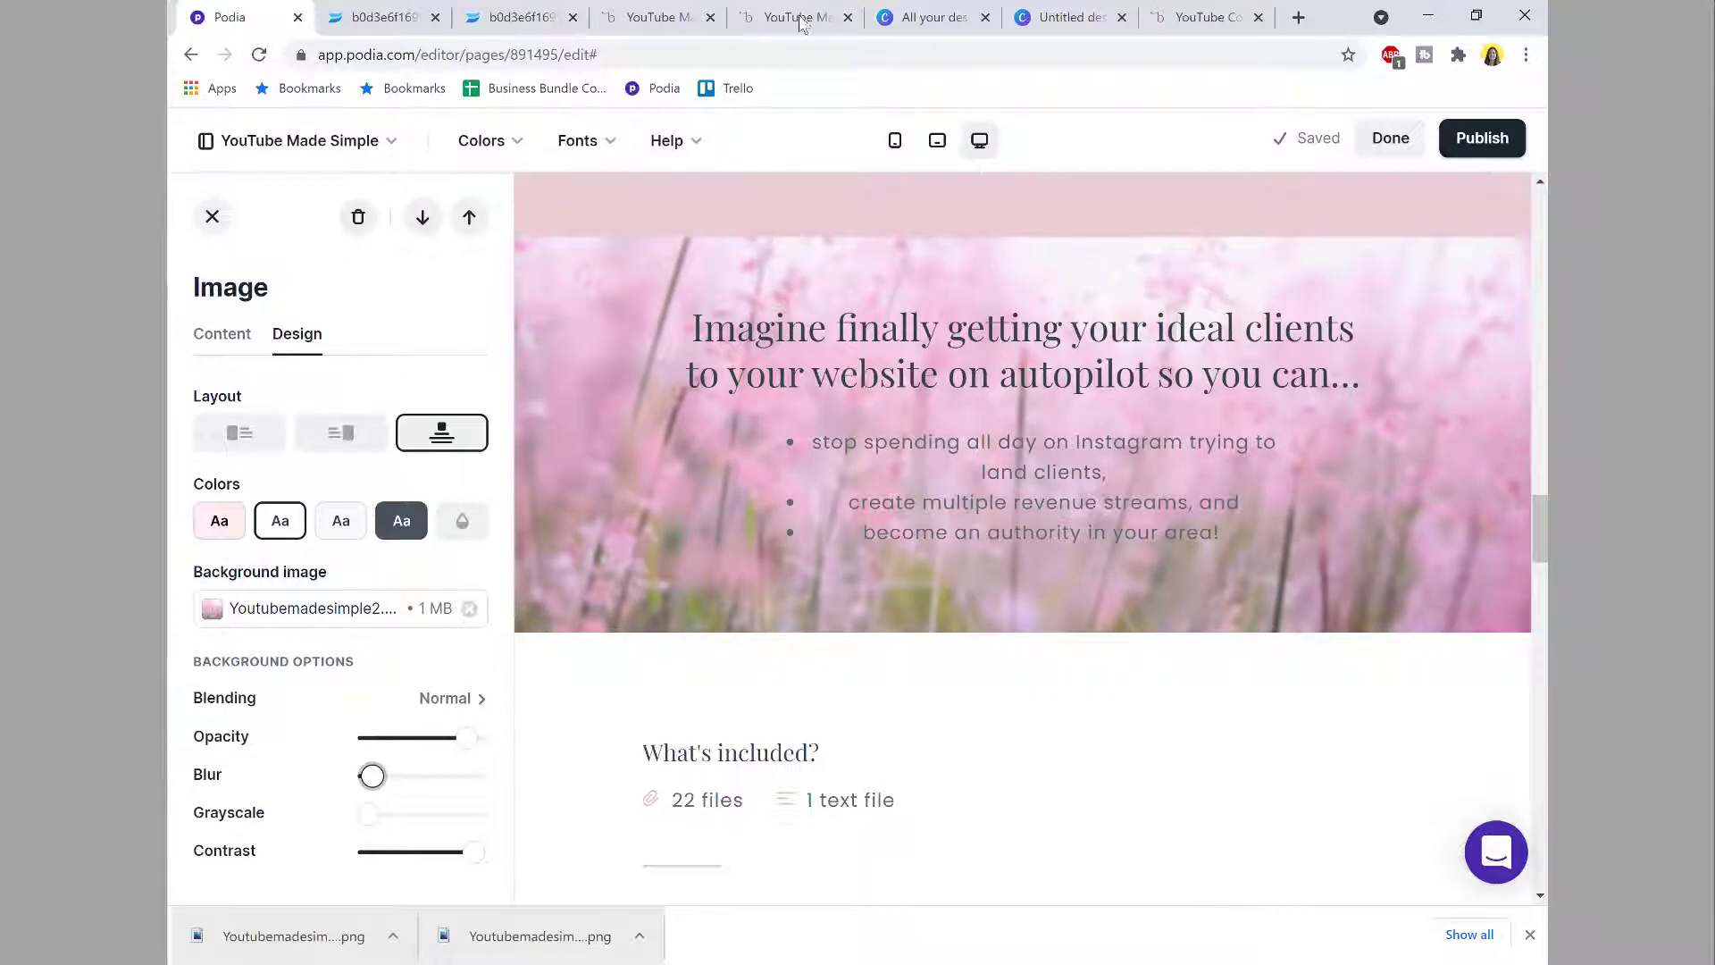
Step: Compare the background with the flower section on the course page, and add a slight grayscale to the Image section's background in Podia
{"action": "left_click", "coordinate": [1181, 17]}
{"action": "left_click", "coordinate": [592, 275]}
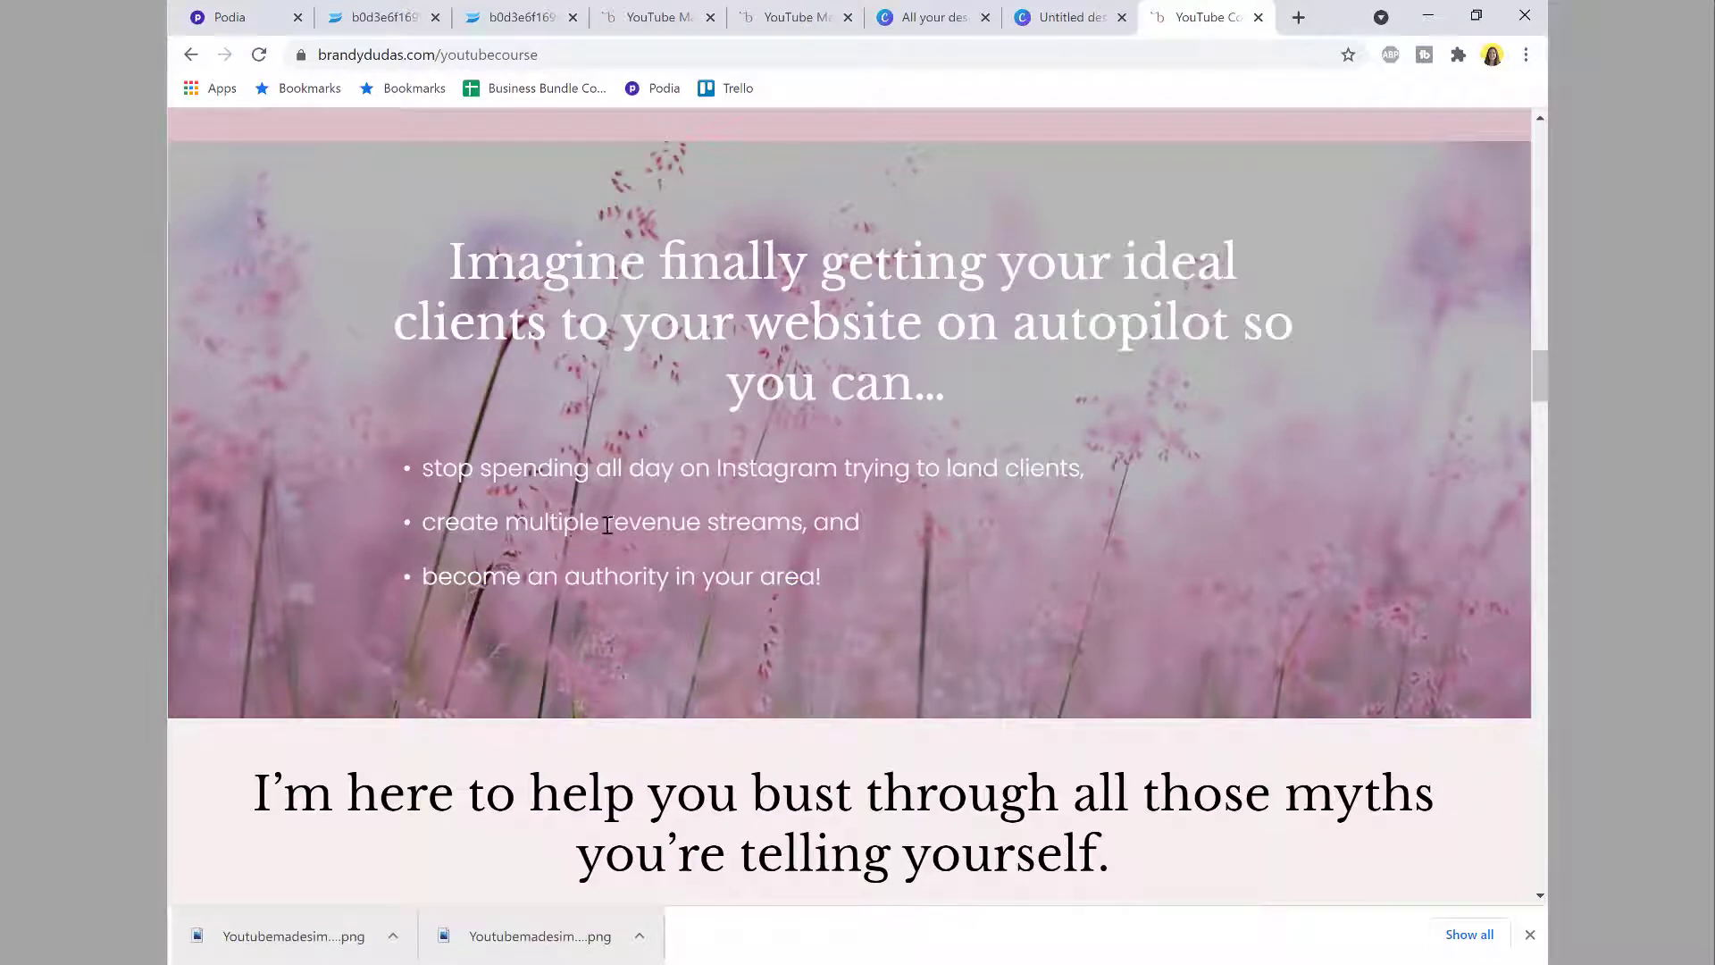
{"action": "left_click", "coordinate": [254, 11]}
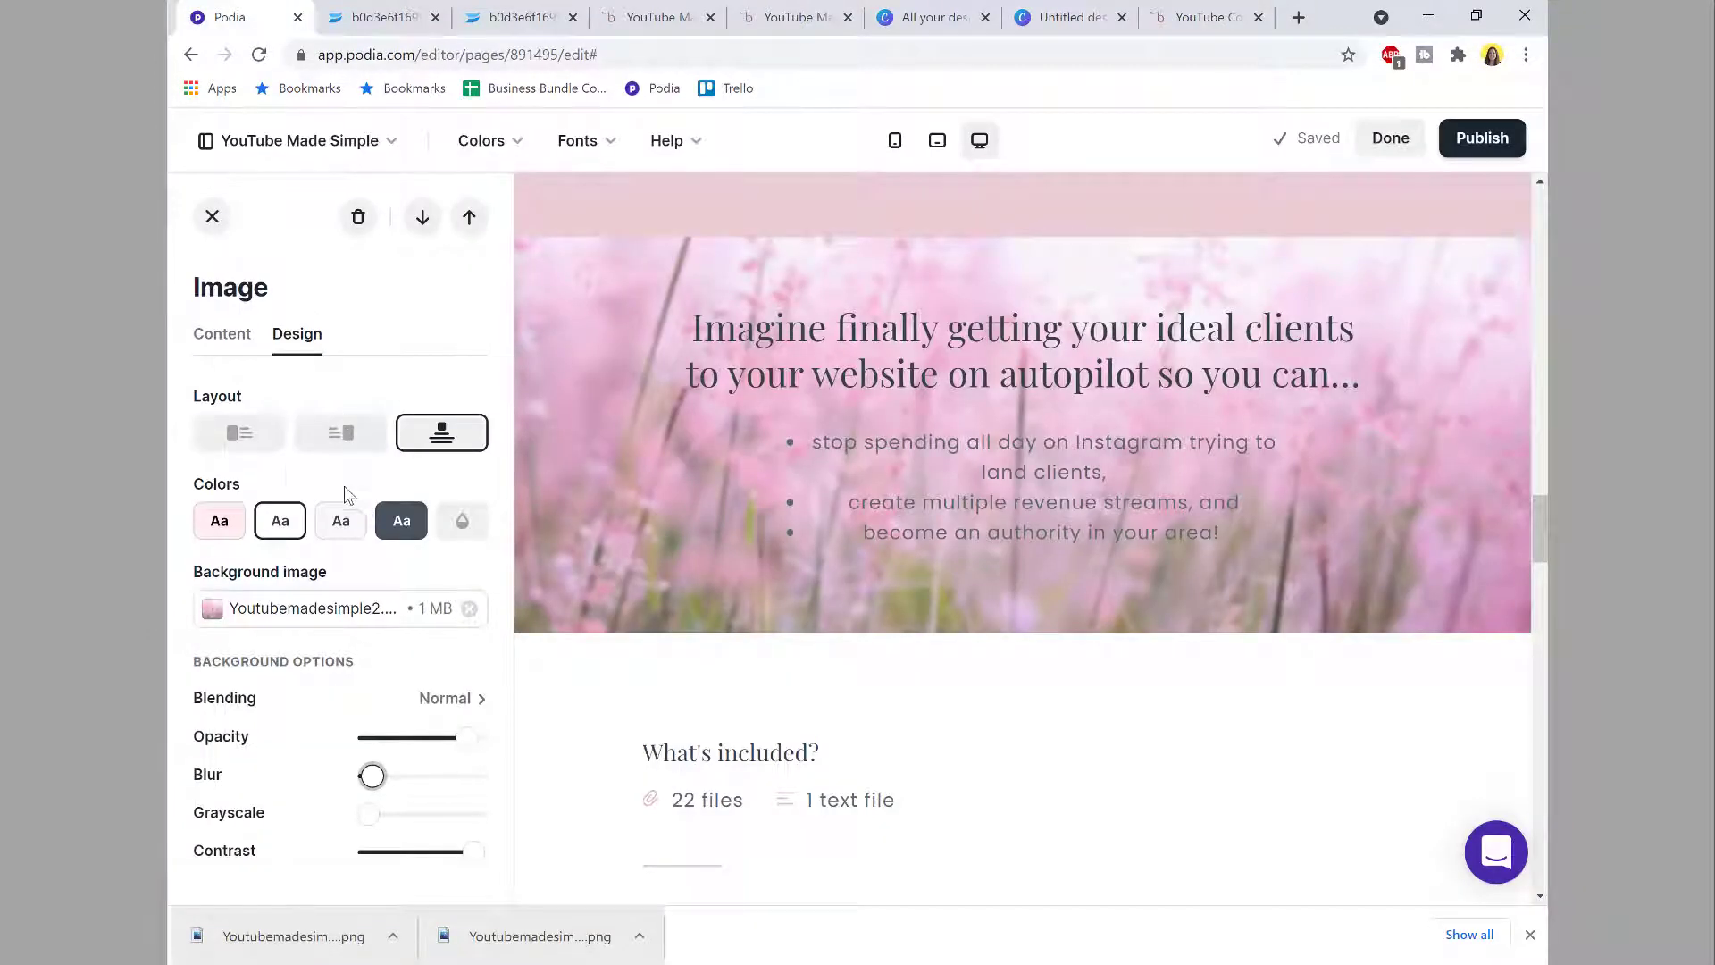
{"action": "left_click_drag", "start_coordinate": [375, 818], "coordinate": [395, 822]}
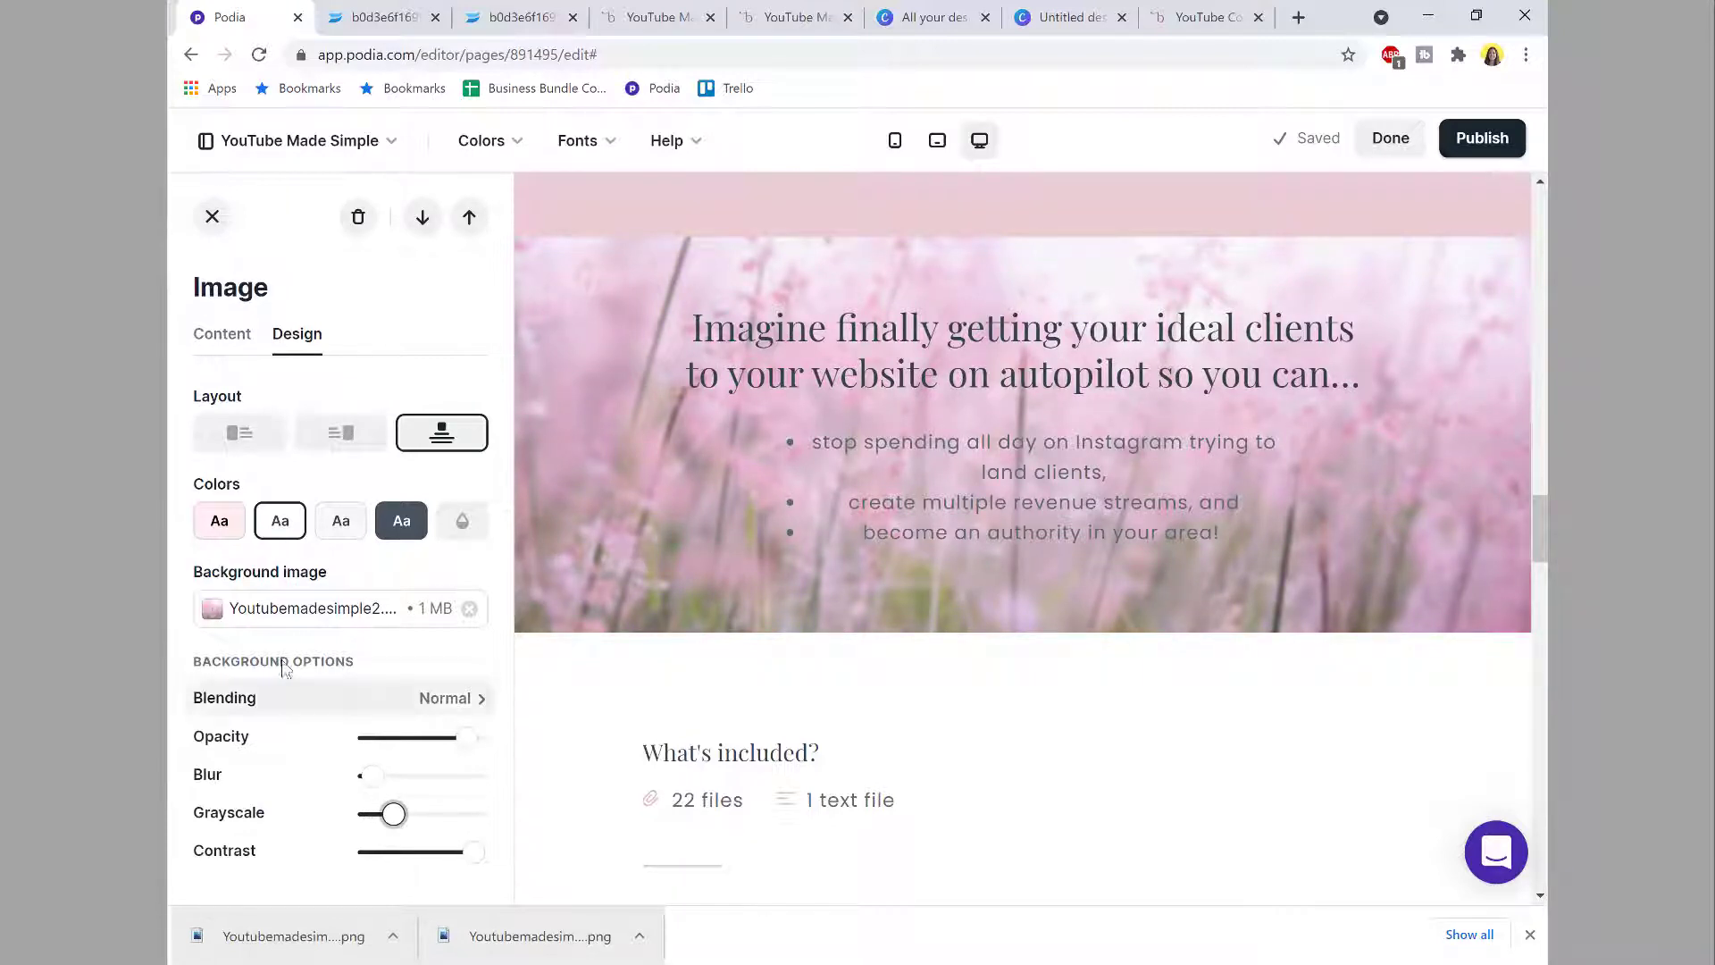
Step: Switch the Image section to custom colors and set its text color to white (FFFFFF)
{"action": "left_click", "coordinate": [467, 532]}
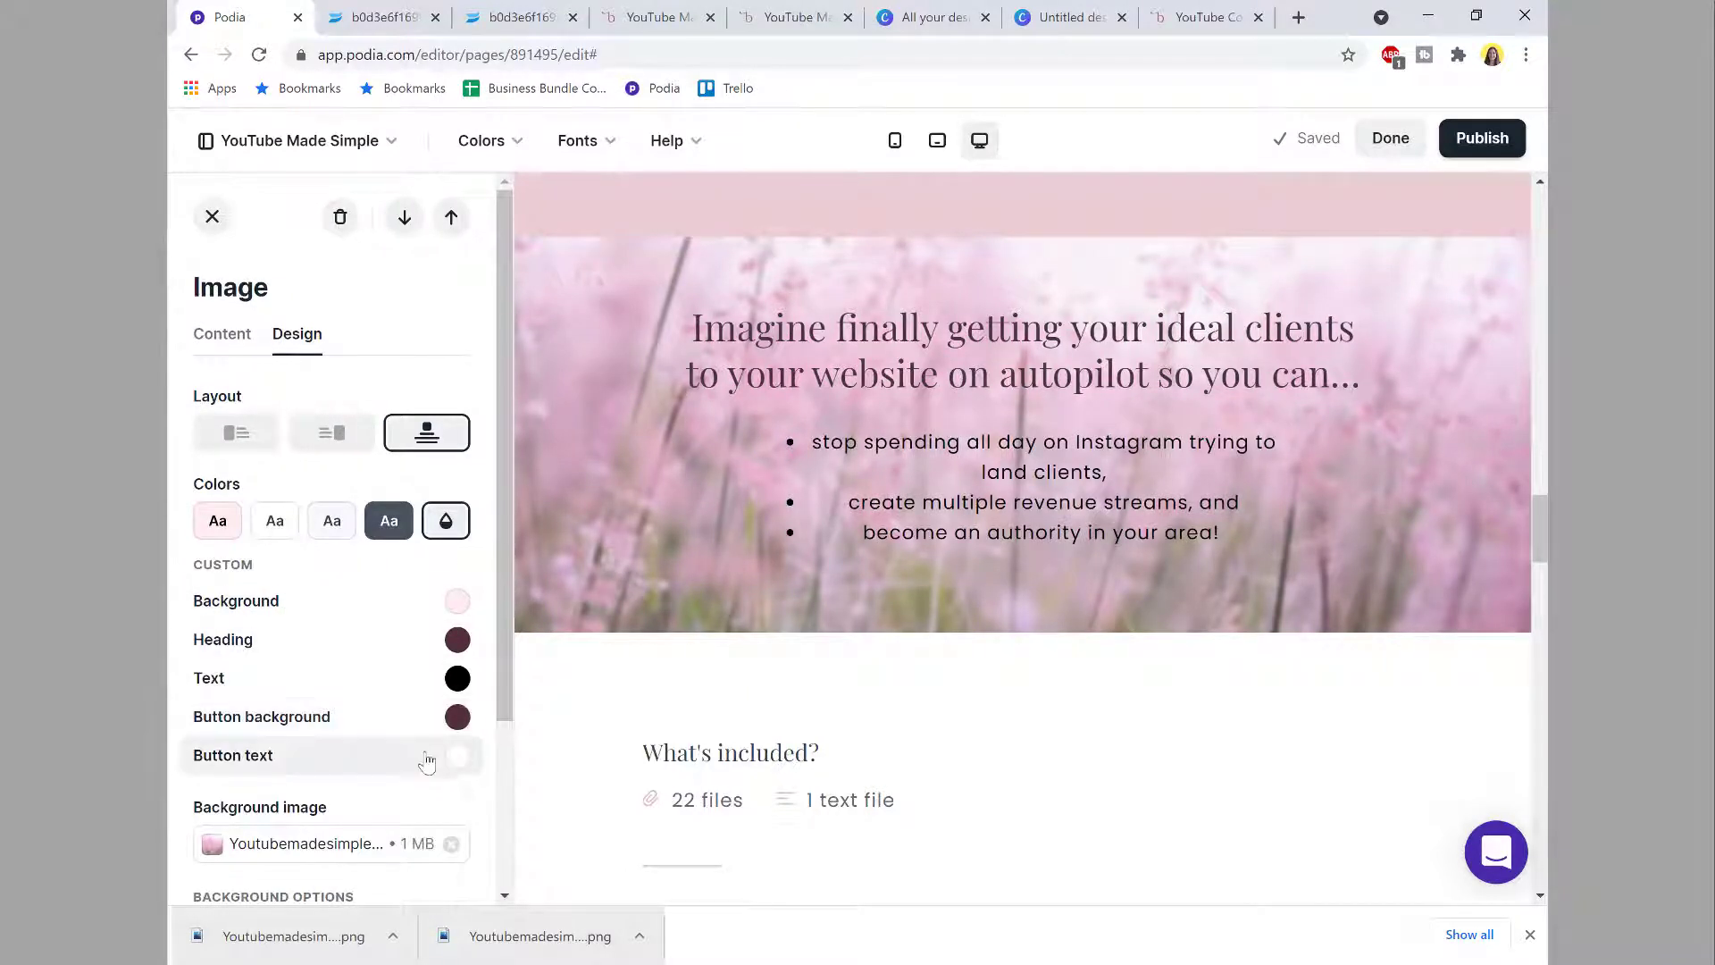
{"action": "left_click", "coordinate": [368, 694]}
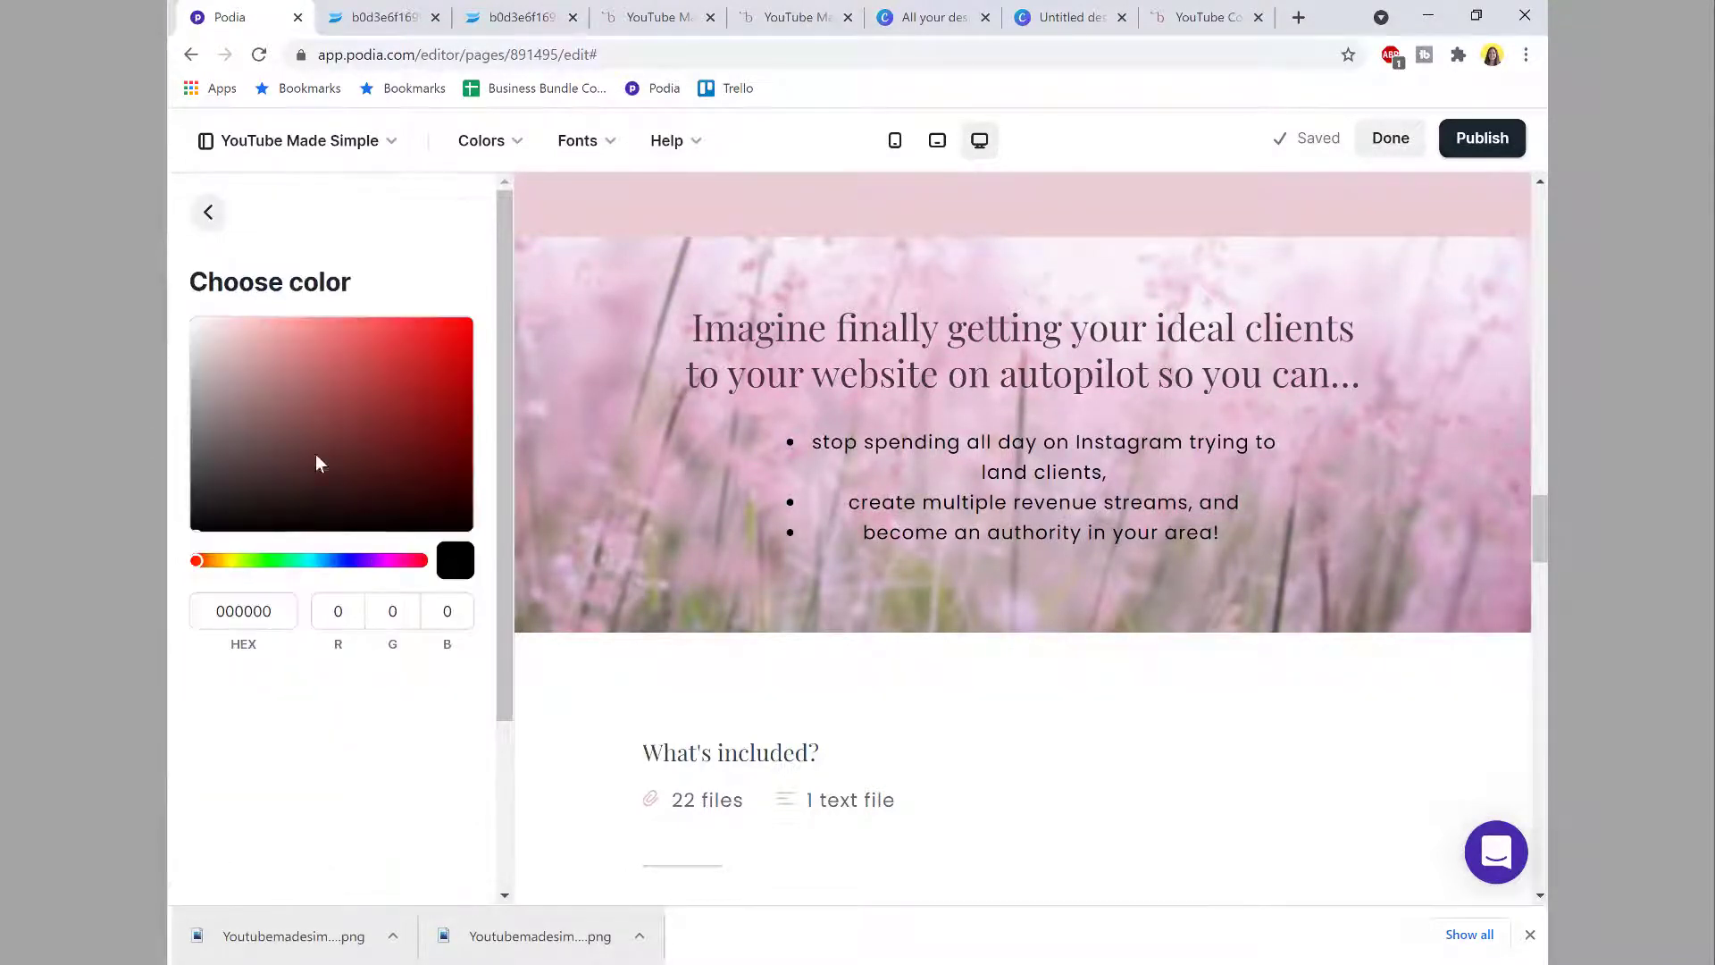
{"action": "left_click", "coordinate": [199, 333]}
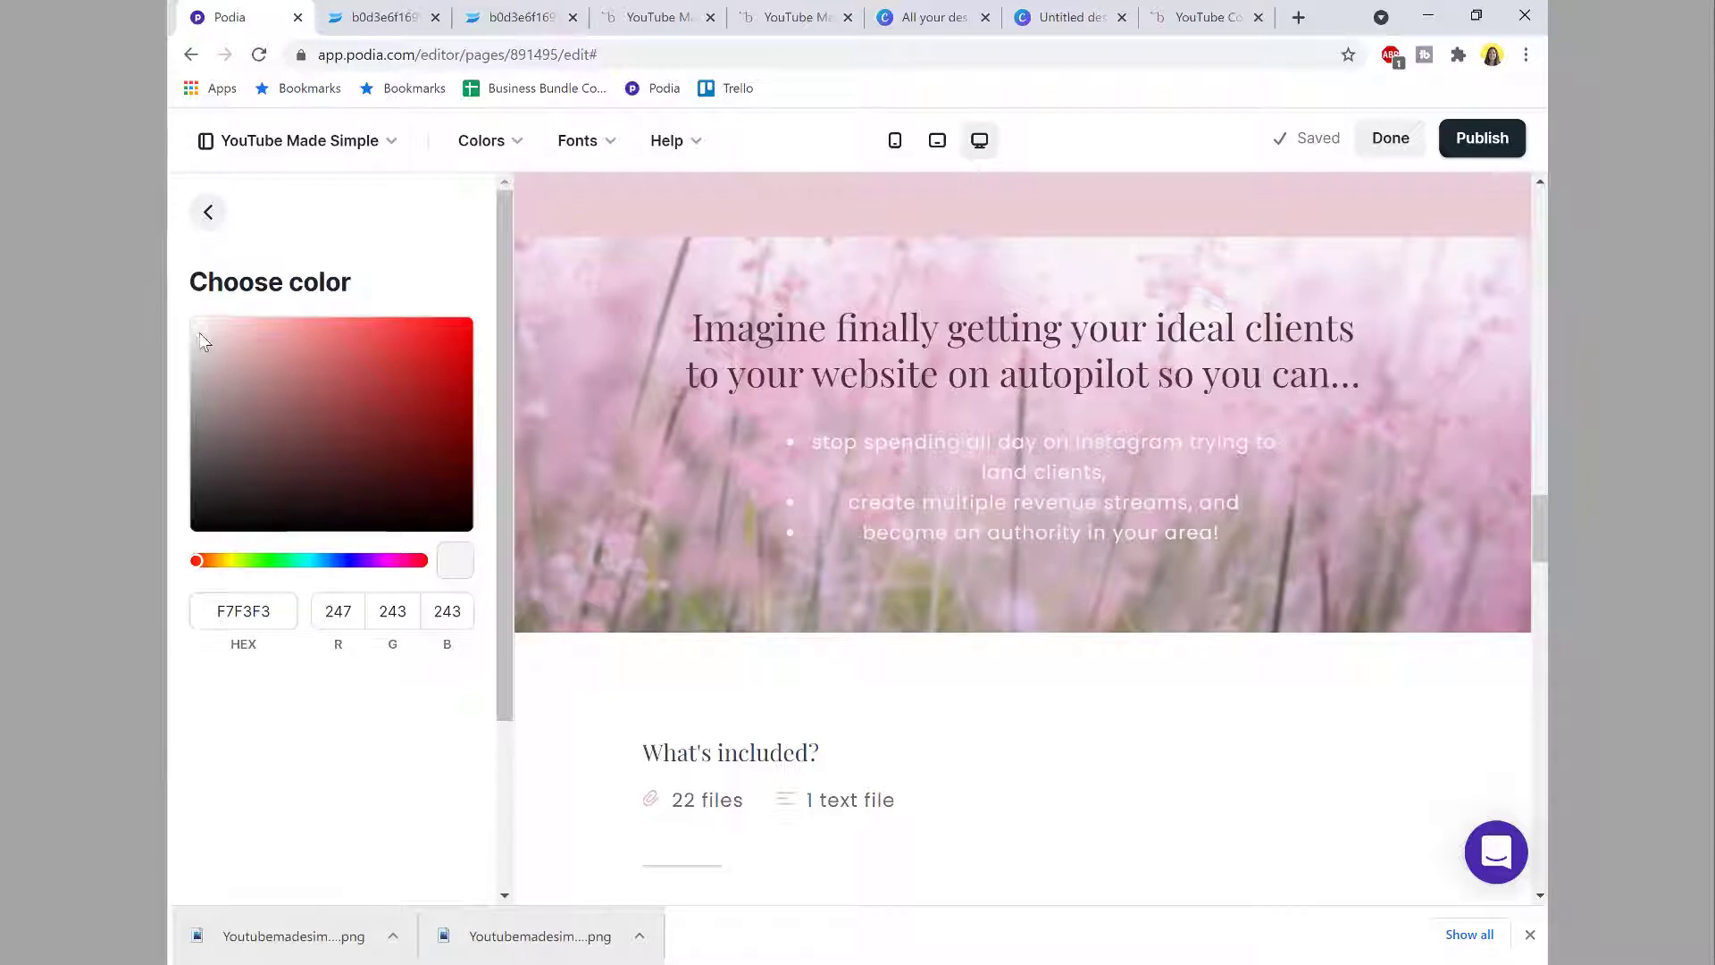
{"action": "left_click_drag", "start_coordinate": [201, 339], "coordinate": [169, 302]}
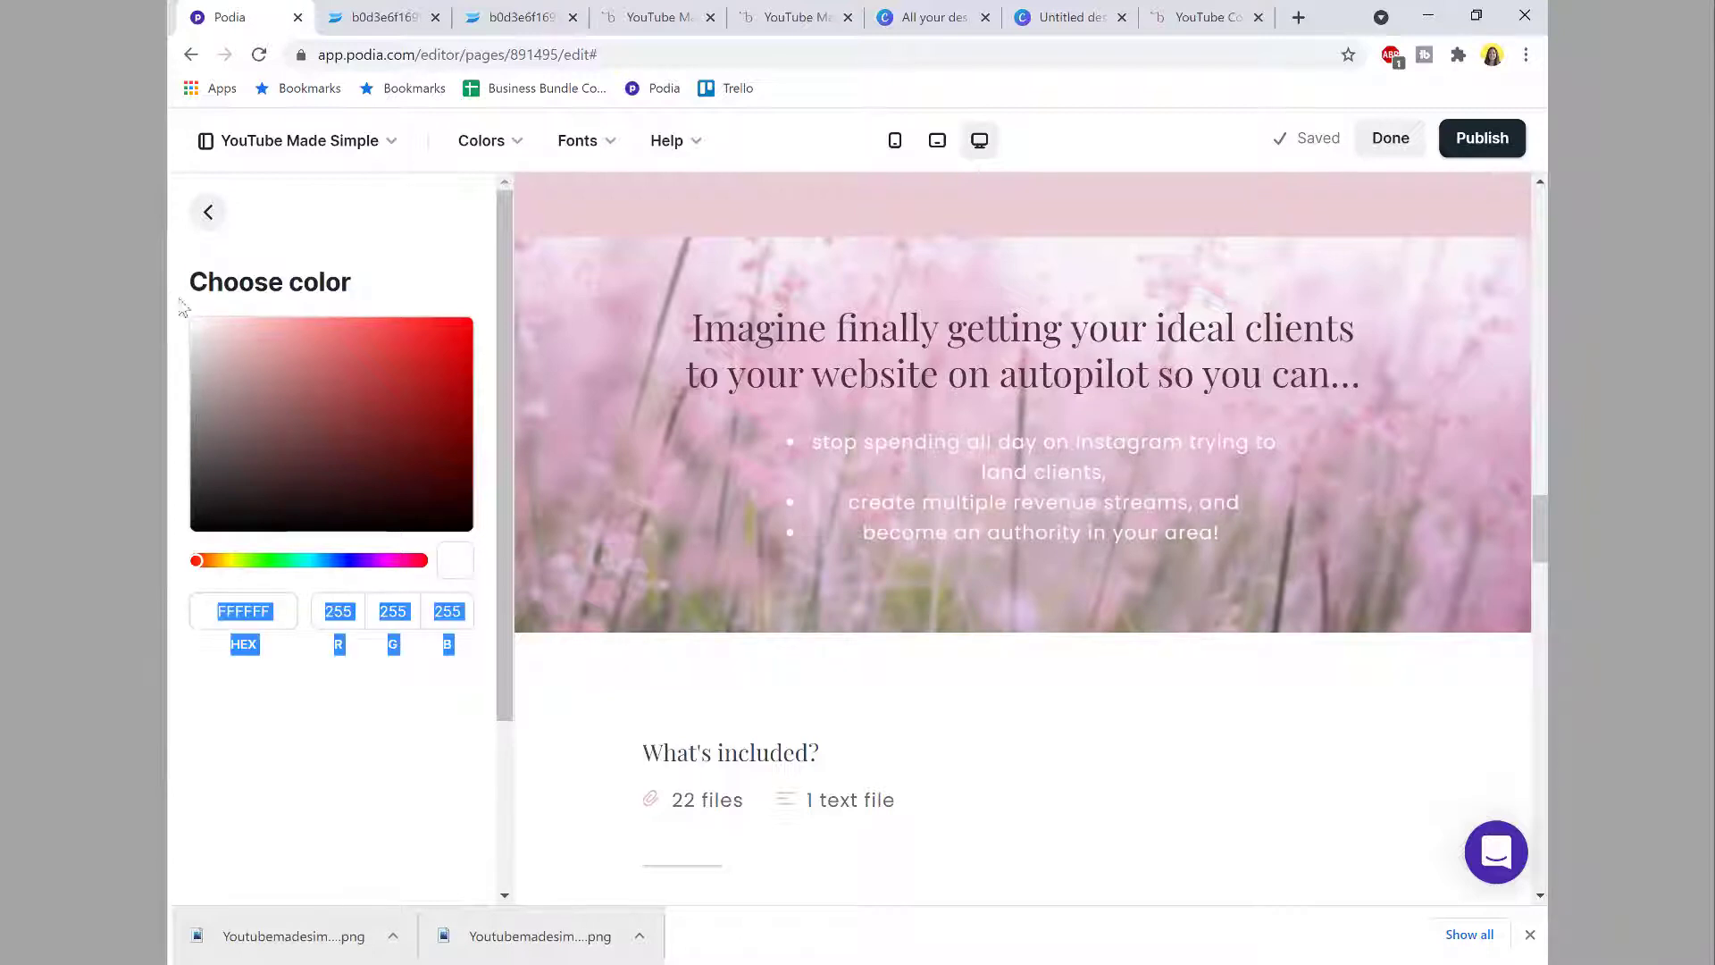
{"action": "left_click", "coordinate": [277, 755]}
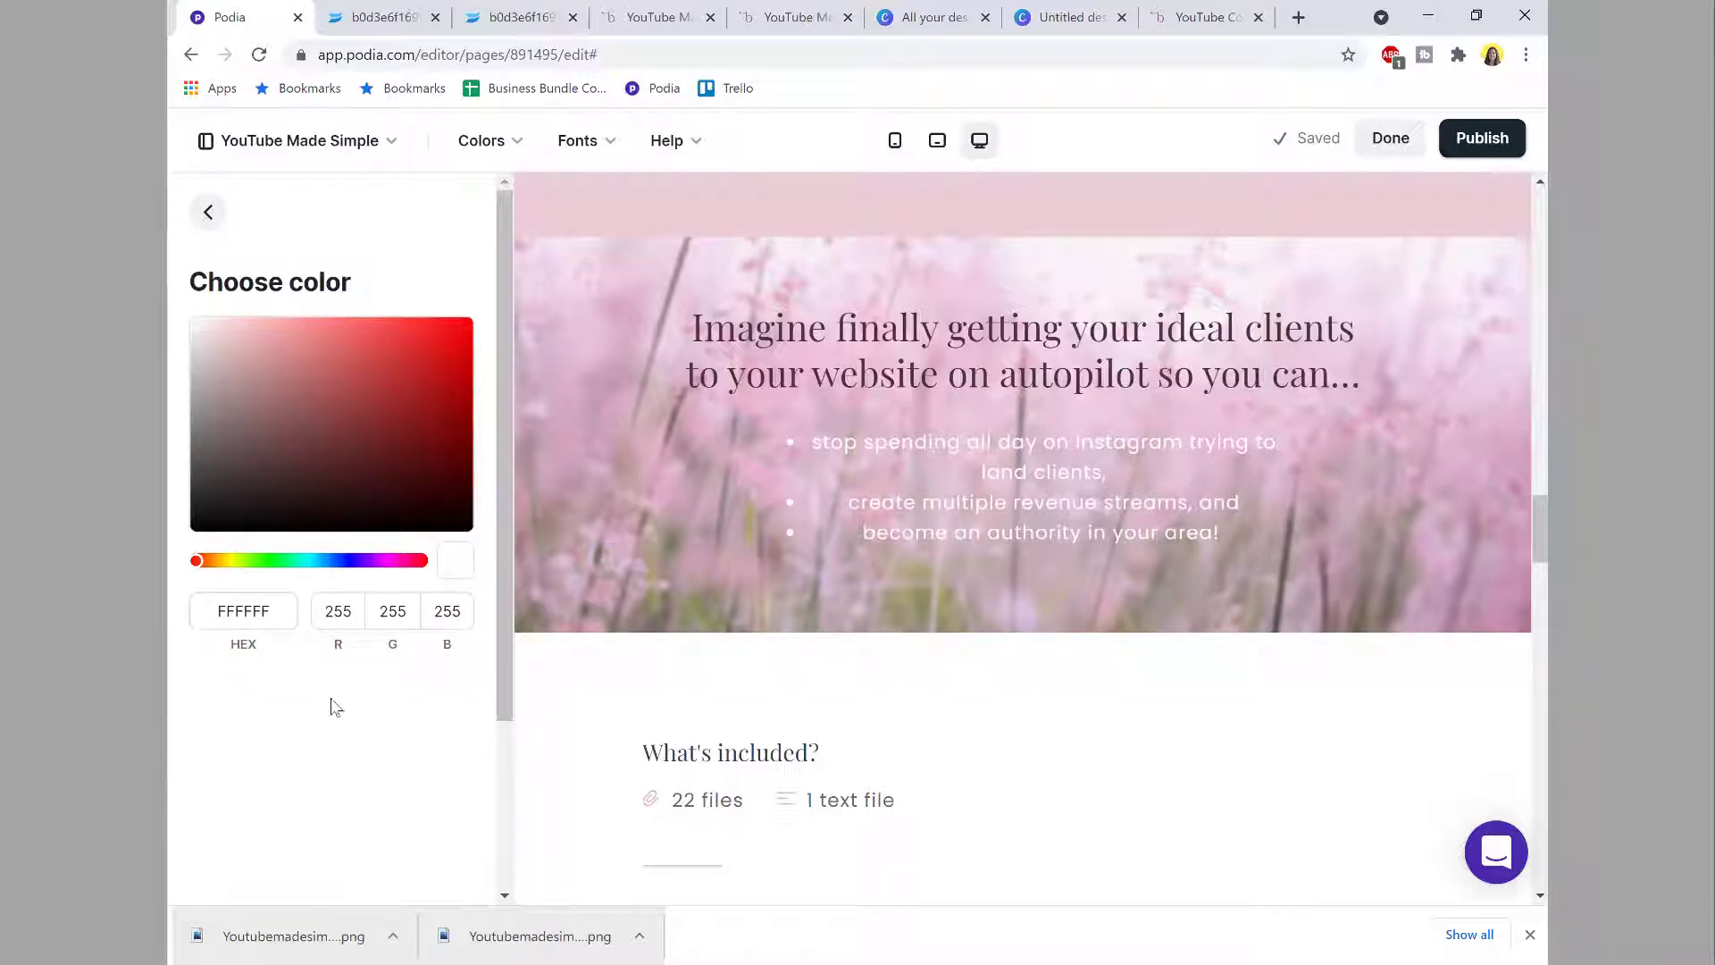
{"action": "left_click", "coordinate": [208, 212]}
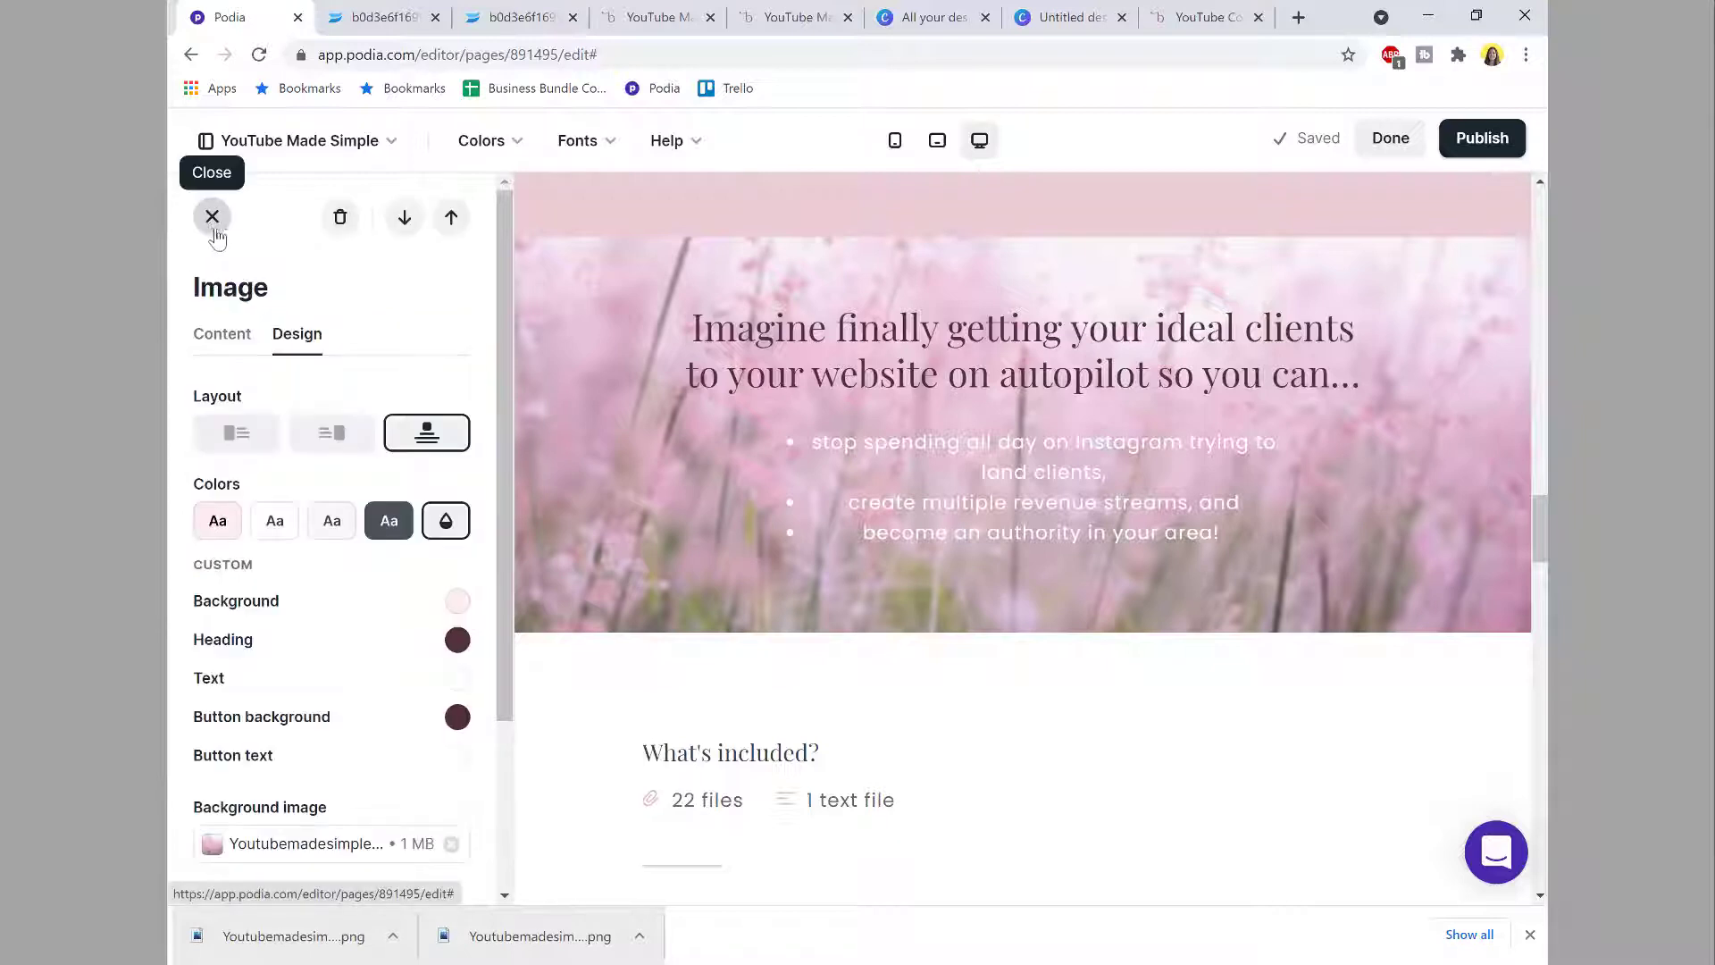
Step: Set the Image section's custom heading color to white (FFFFFF)
{"action": "left_click", "coordinate": [458, 640]}
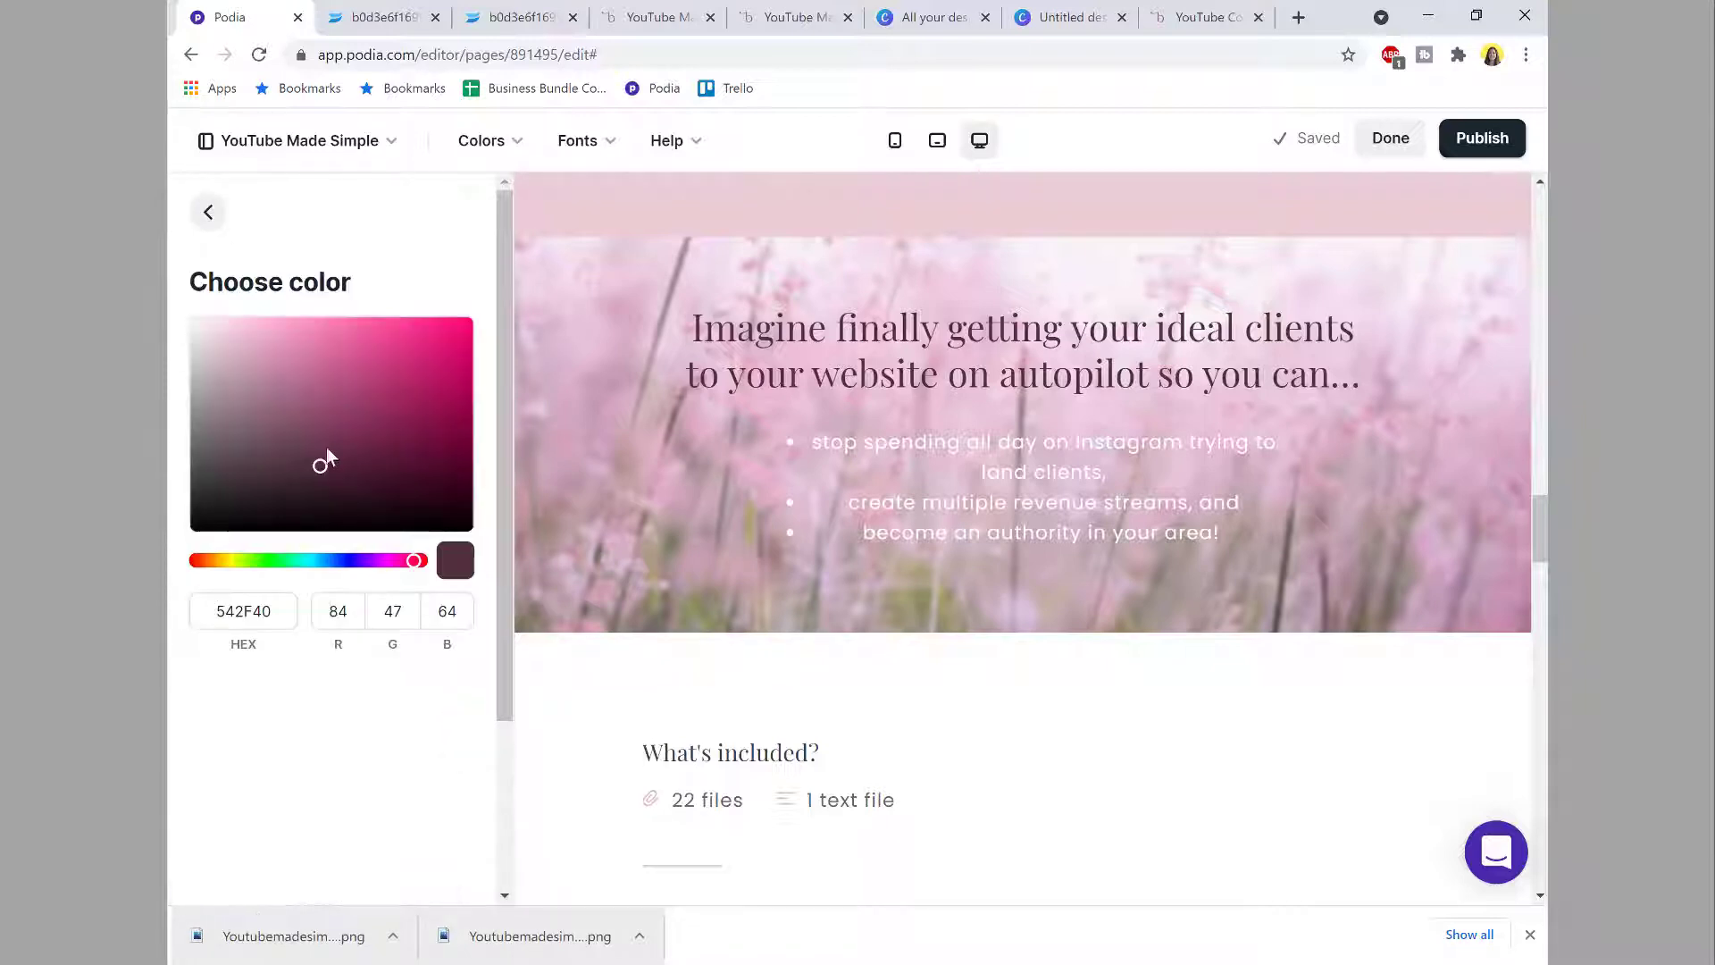
{"action": "mouse_move", "coordinate": [321, 479]}
{"action": "left_mouse_down"}
{"action": "mouse_move", "coordinate": [252, 355]}
{"action": "mouse_move", "coordinate": [170, 308]}
{"action": "left_mouse_up"}
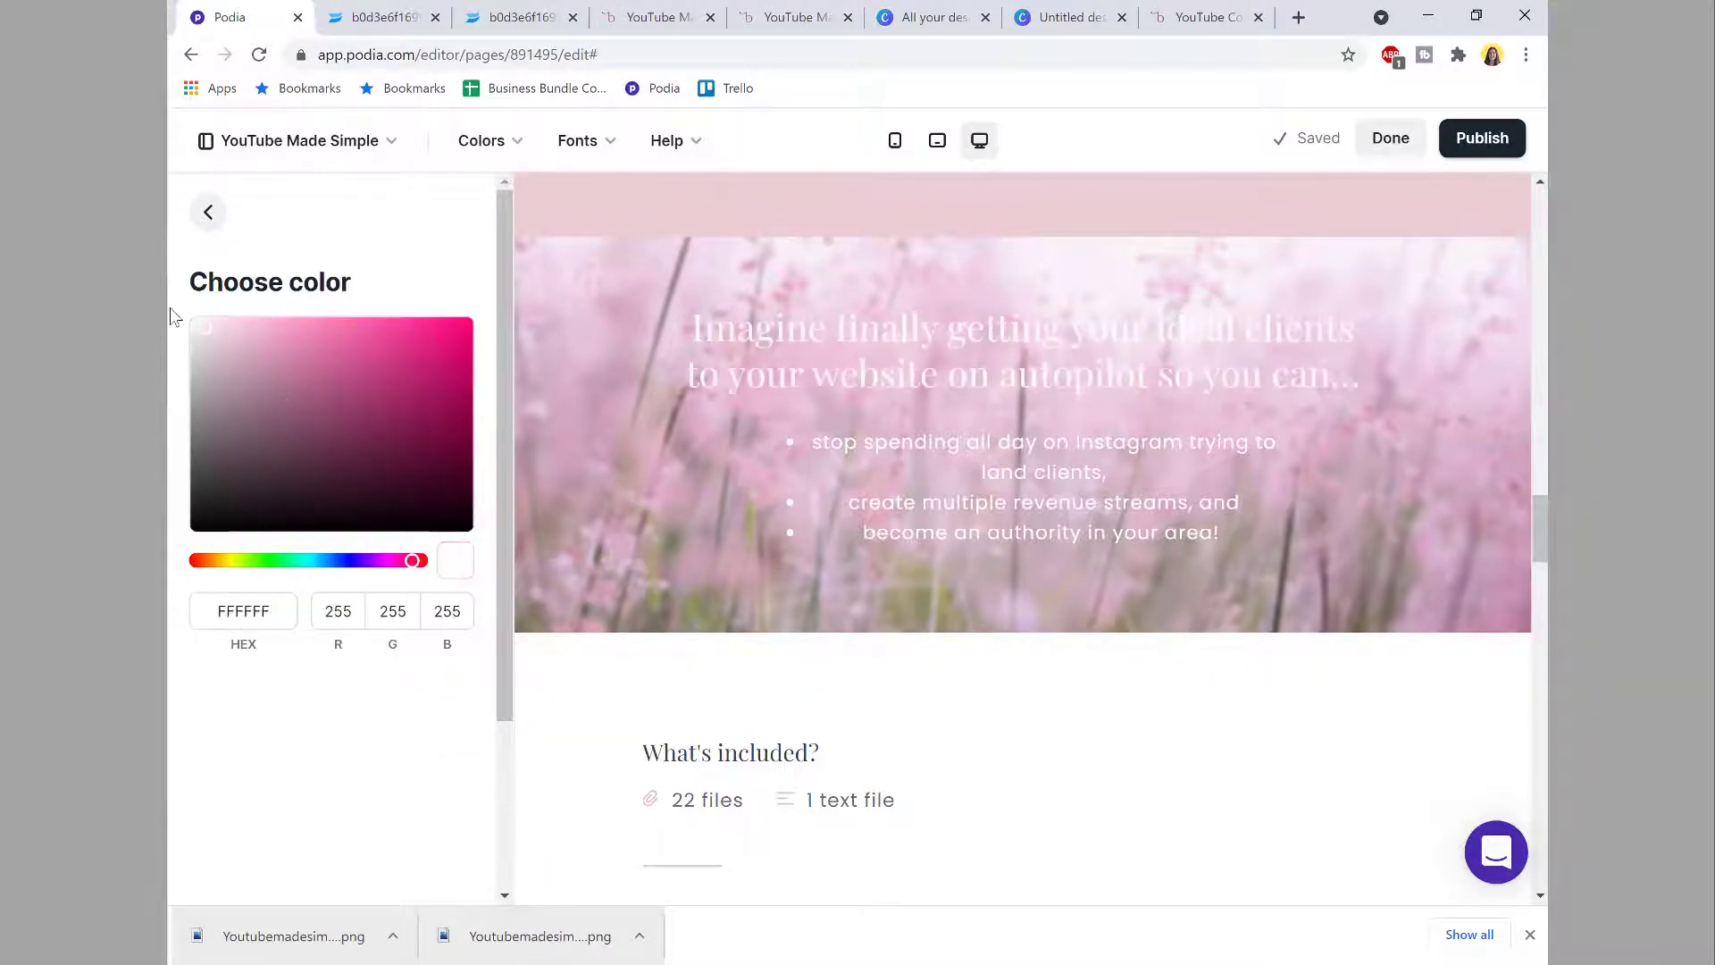
{"action": "left_click", "coordinate": [208, 212]}
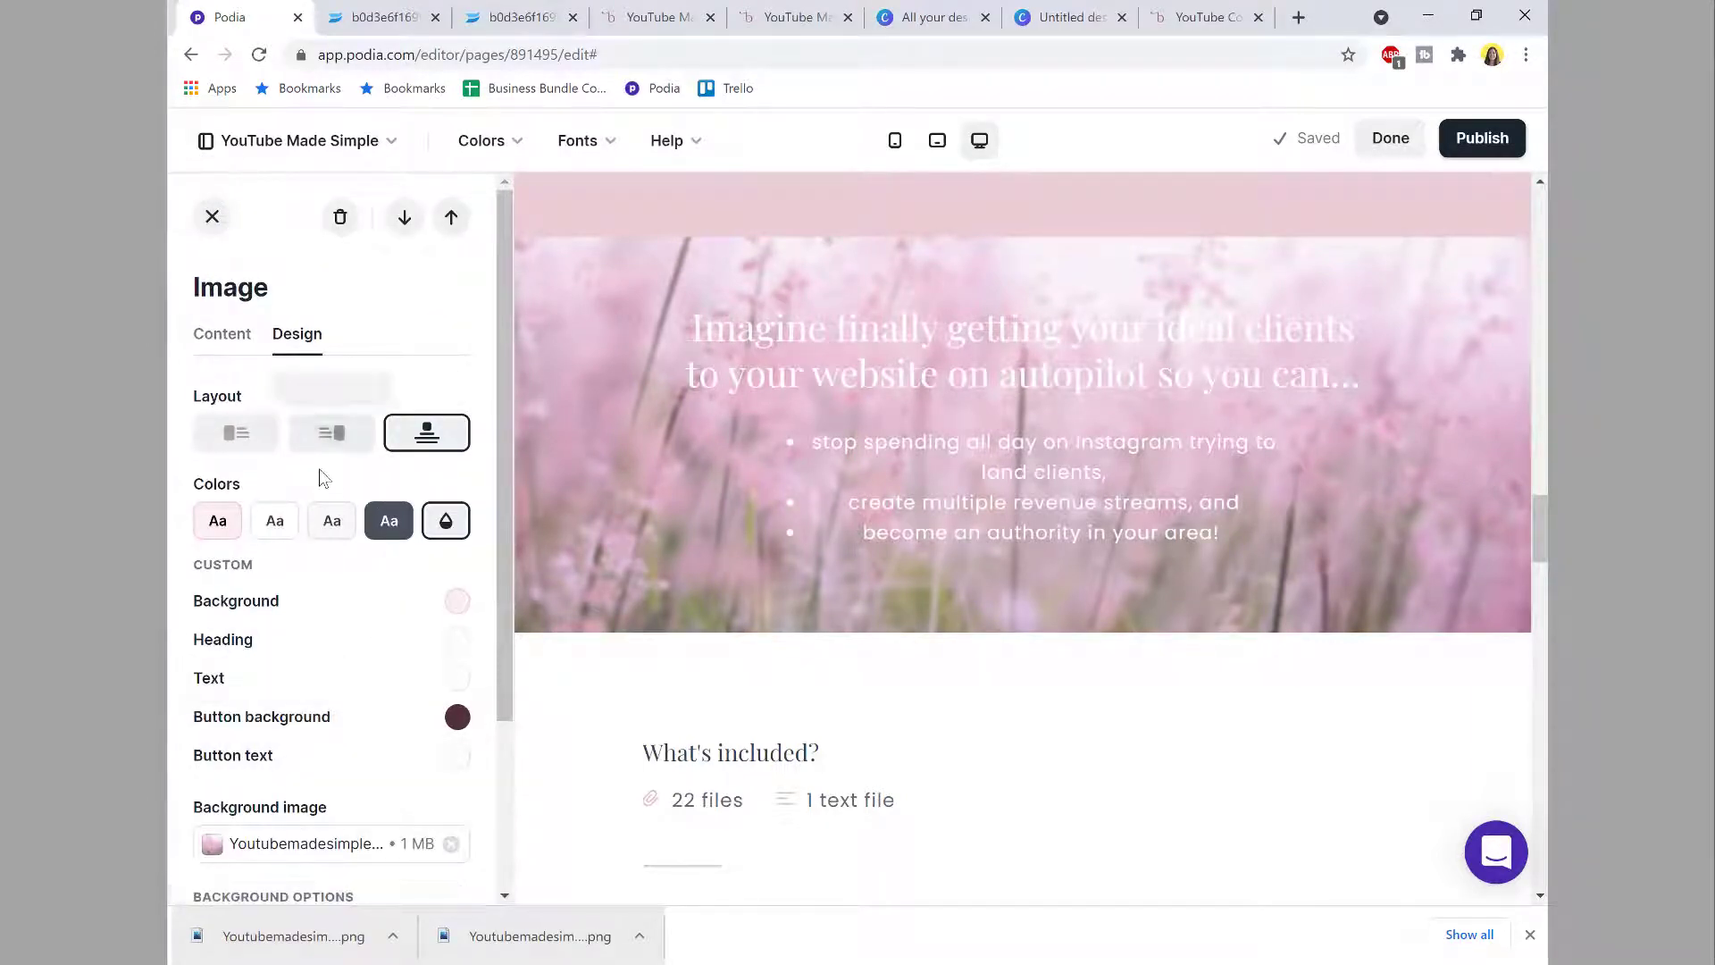
Step: Raise the background image's opacity to maximum, remove its grayscale, increase the blur slightly, and close the section's settings
{"action": "scroll", "coordinate": [299, 384], "scroll_direction": "down", "scroll_amount": 3}
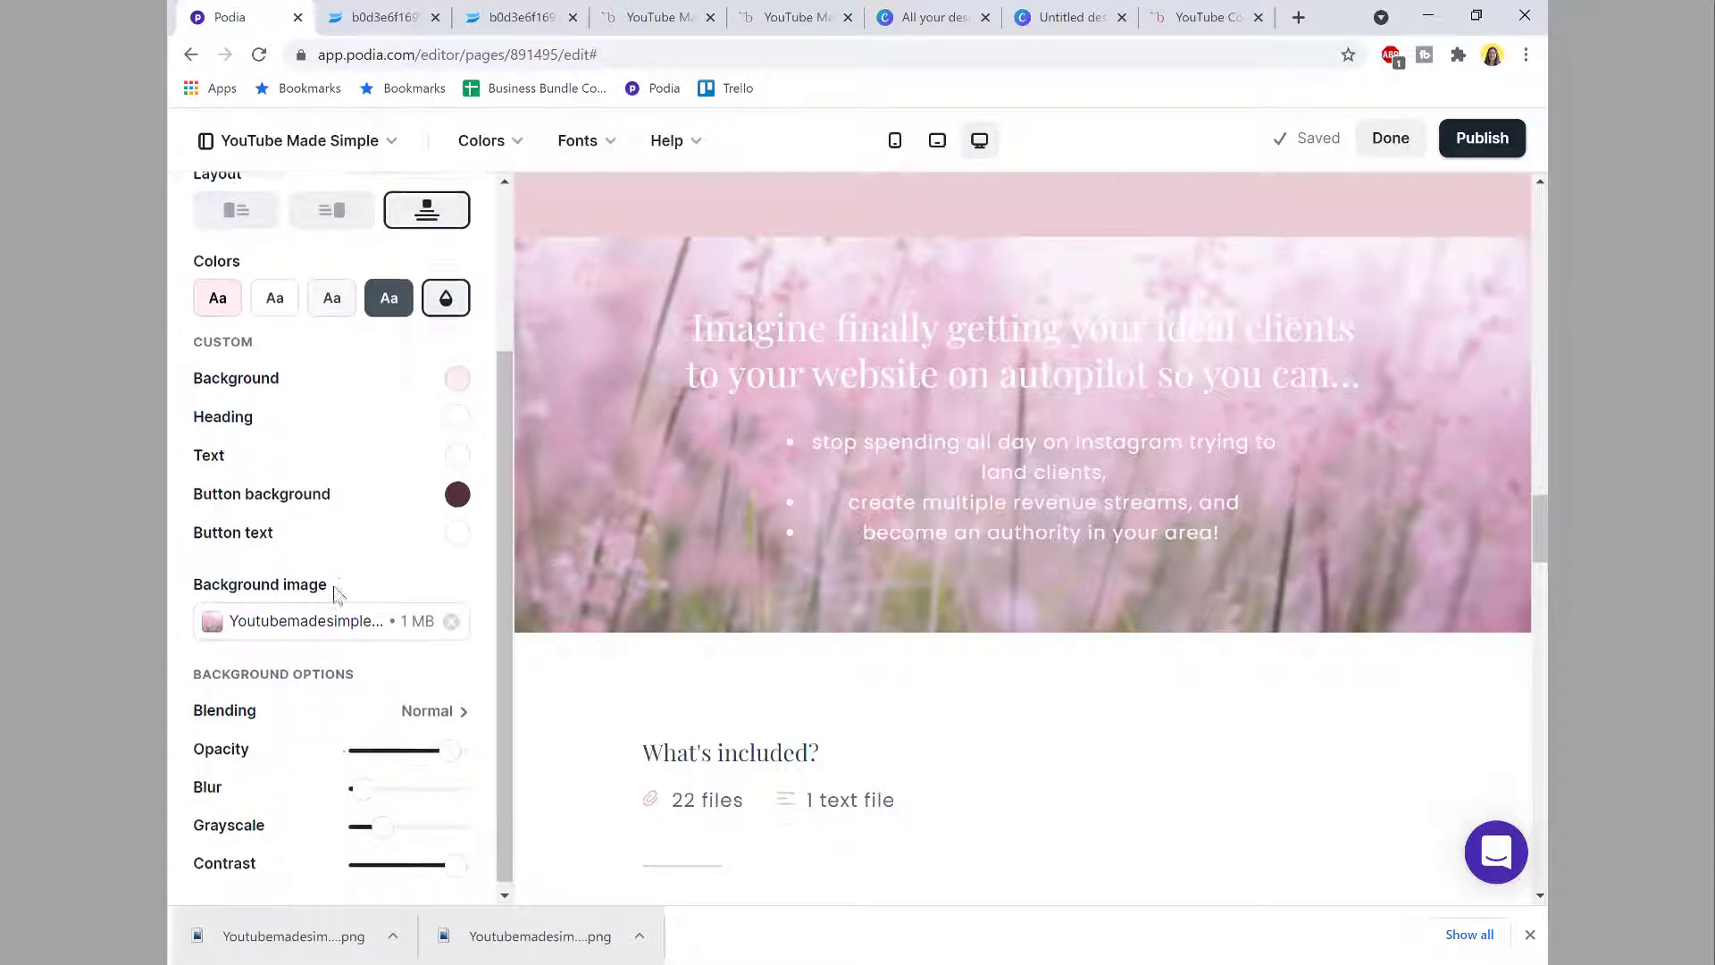
{"action": "left_click_drag", "start_coordinate": [451, 749], "coordinate": [471, 754]}
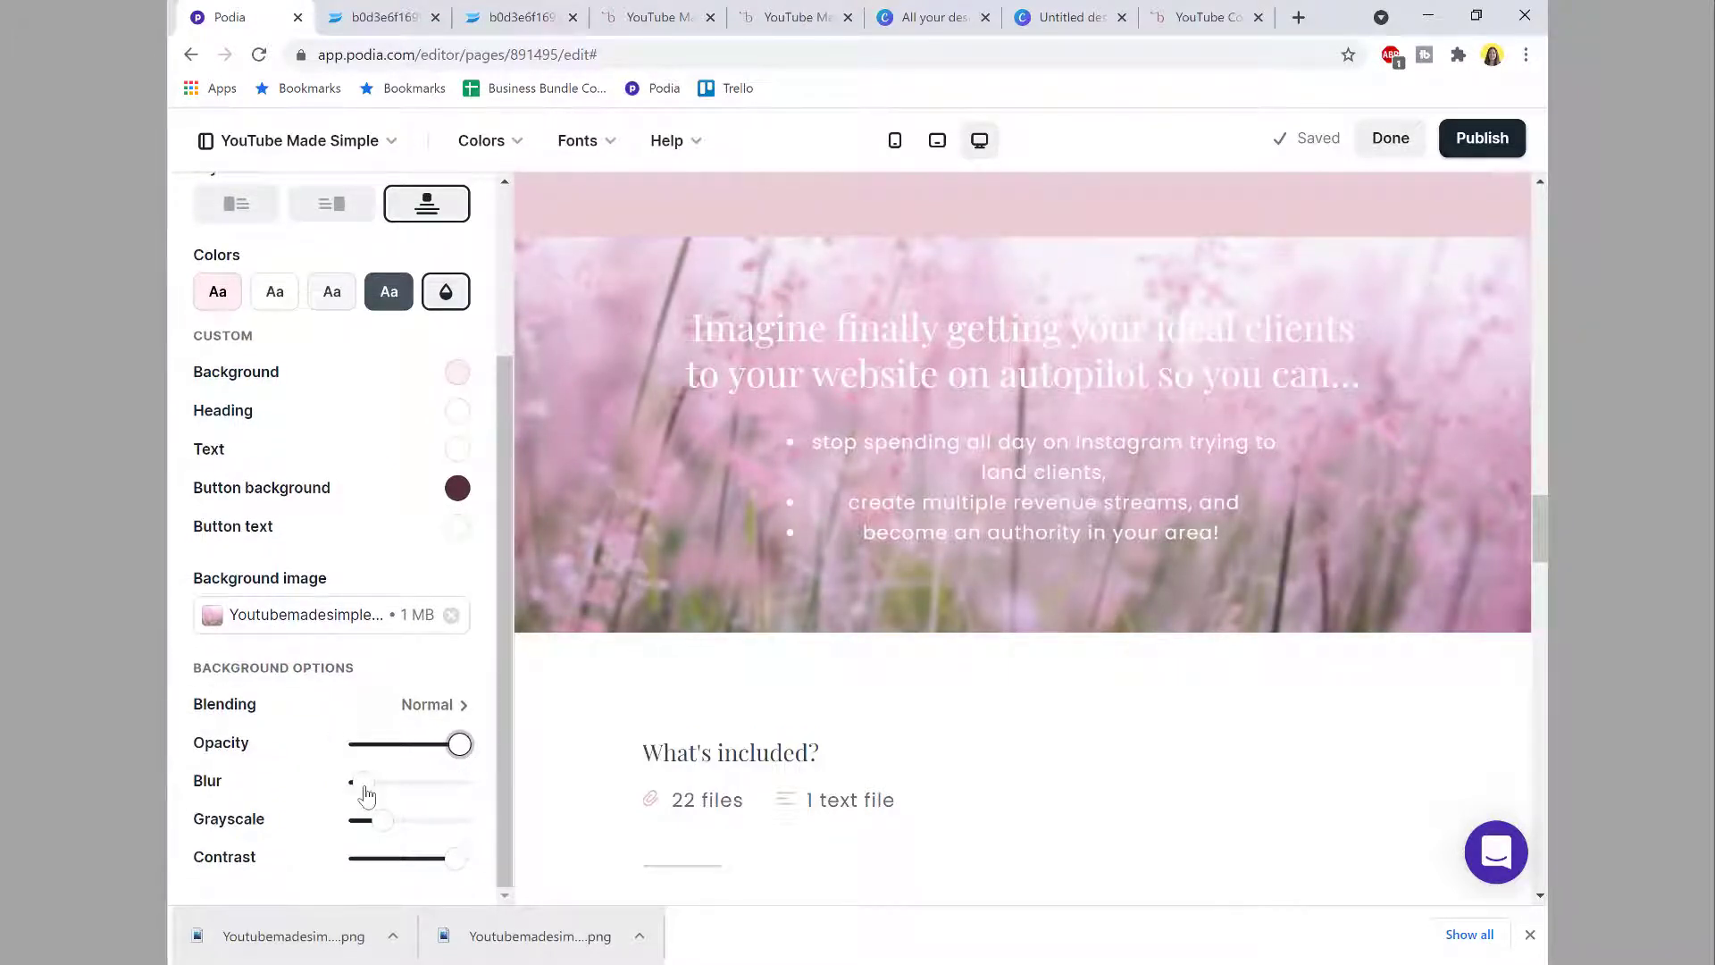
{"action": "left_click_drag", "start_coordinate": [386, 826], "coordinate": [368, 790]}
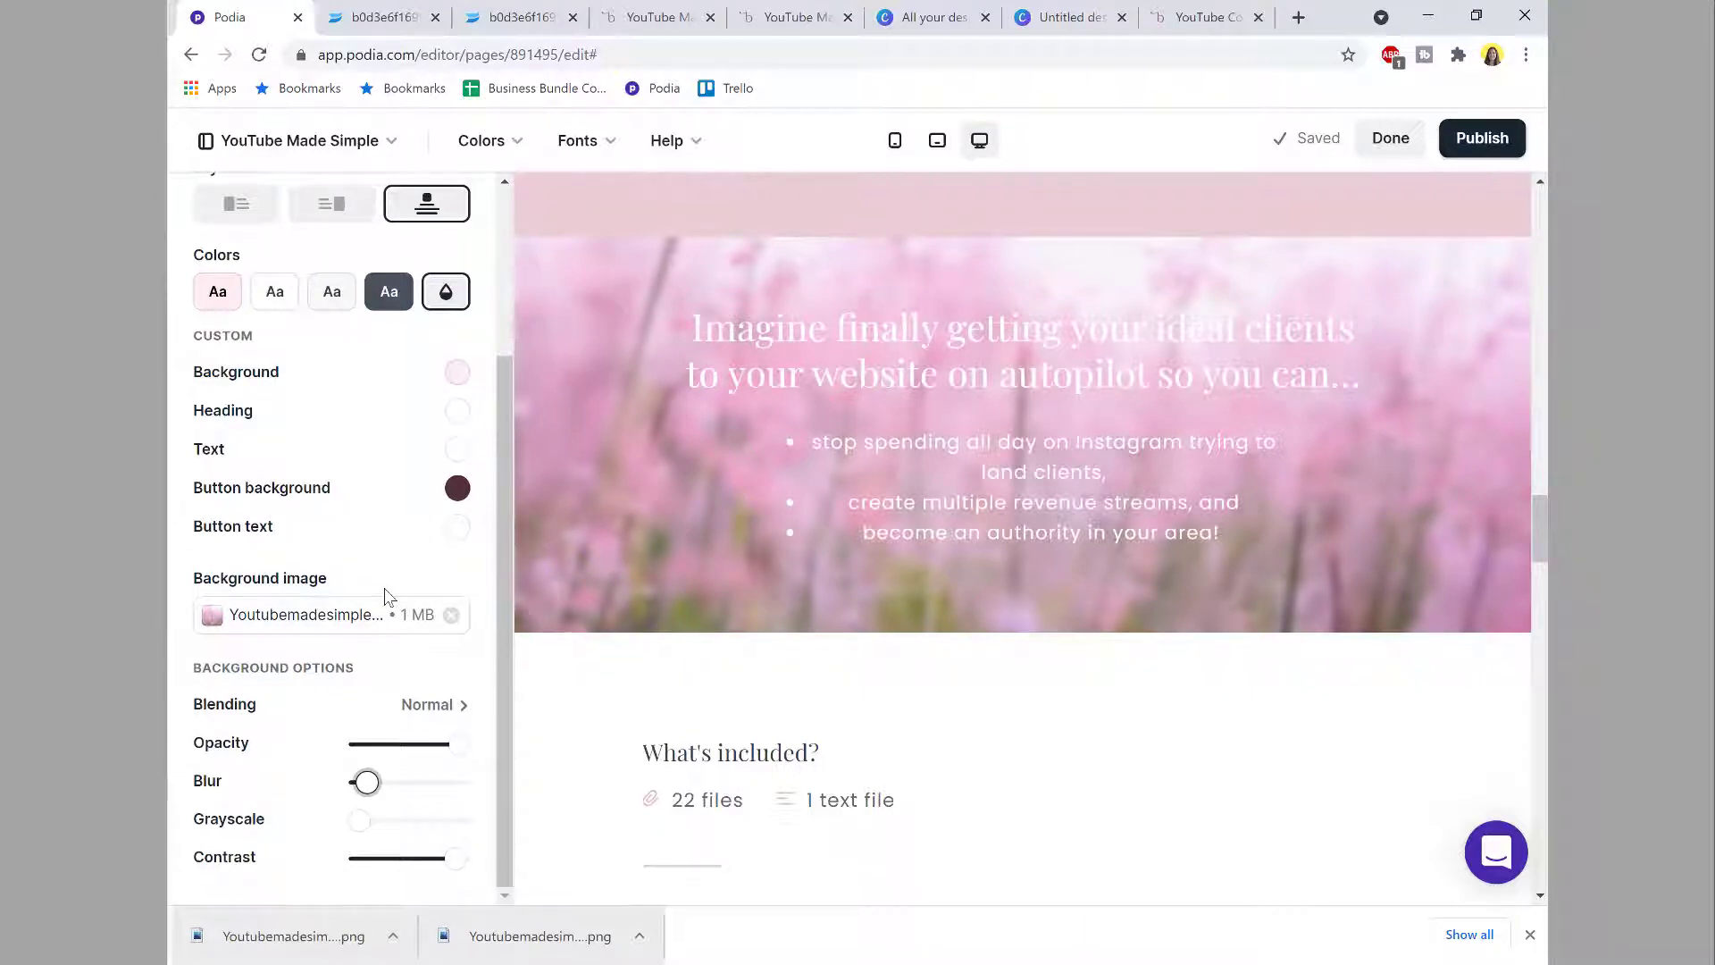
{"action": "scroll", "coordinate": [318, 330], "scroll_direction": "up", "scroll_amount": 3}
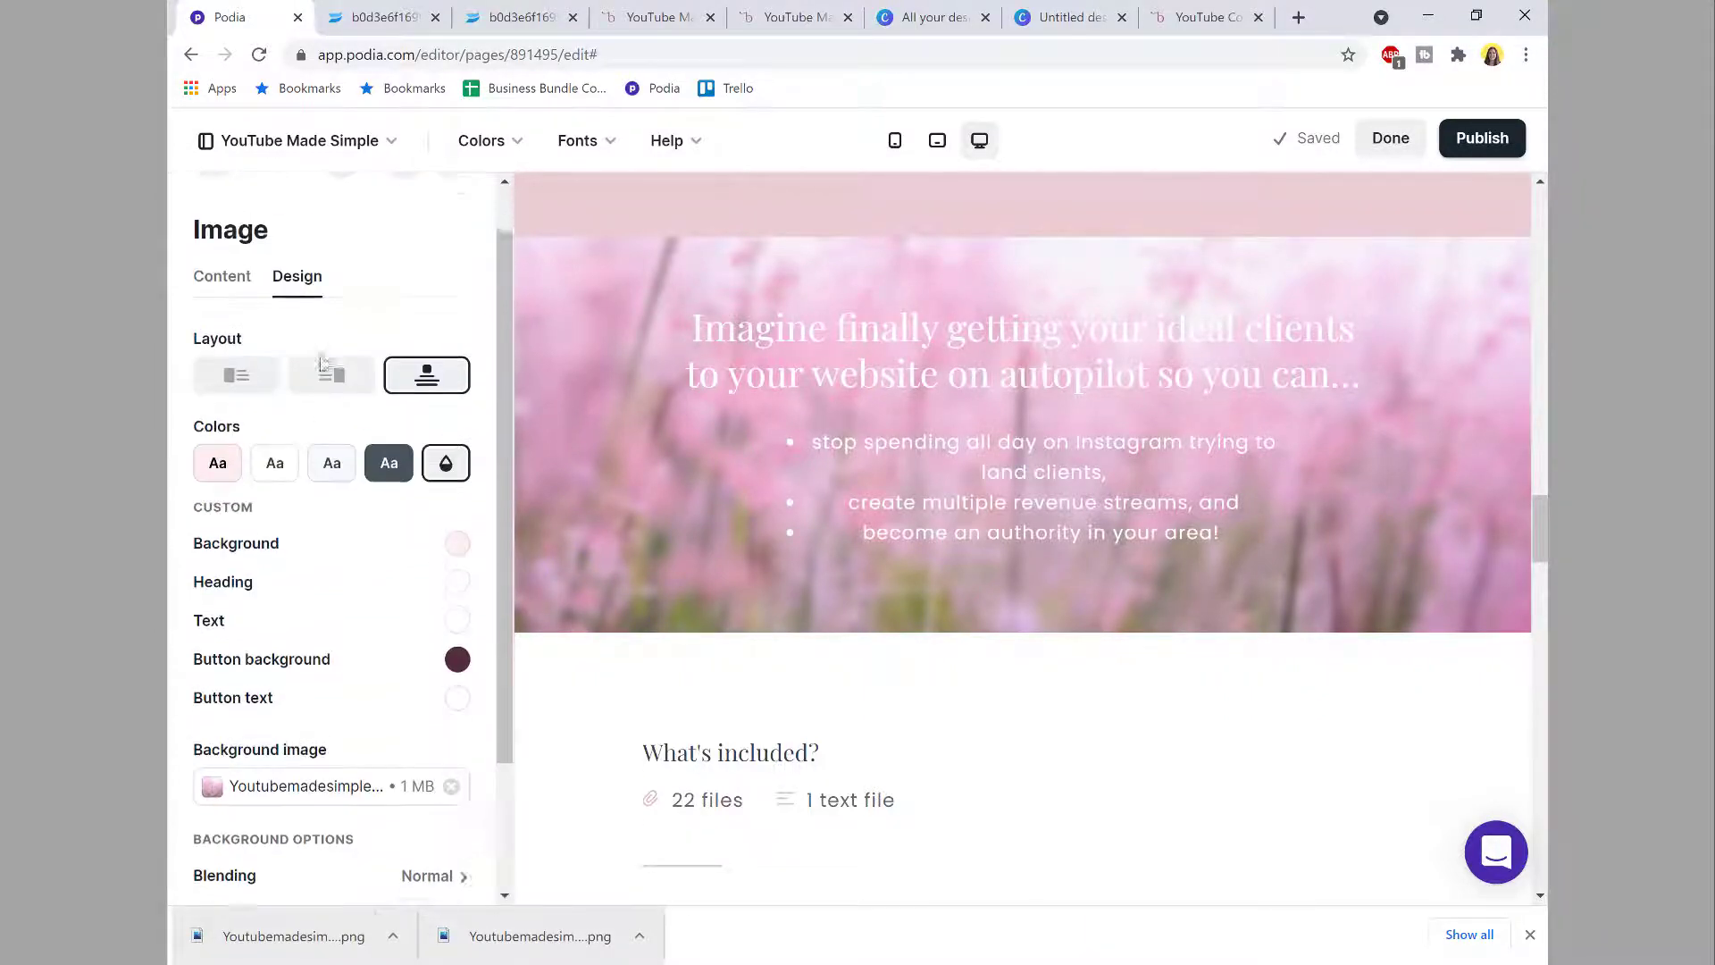
{"action": "left_click", "coordinate": [212, 217]}
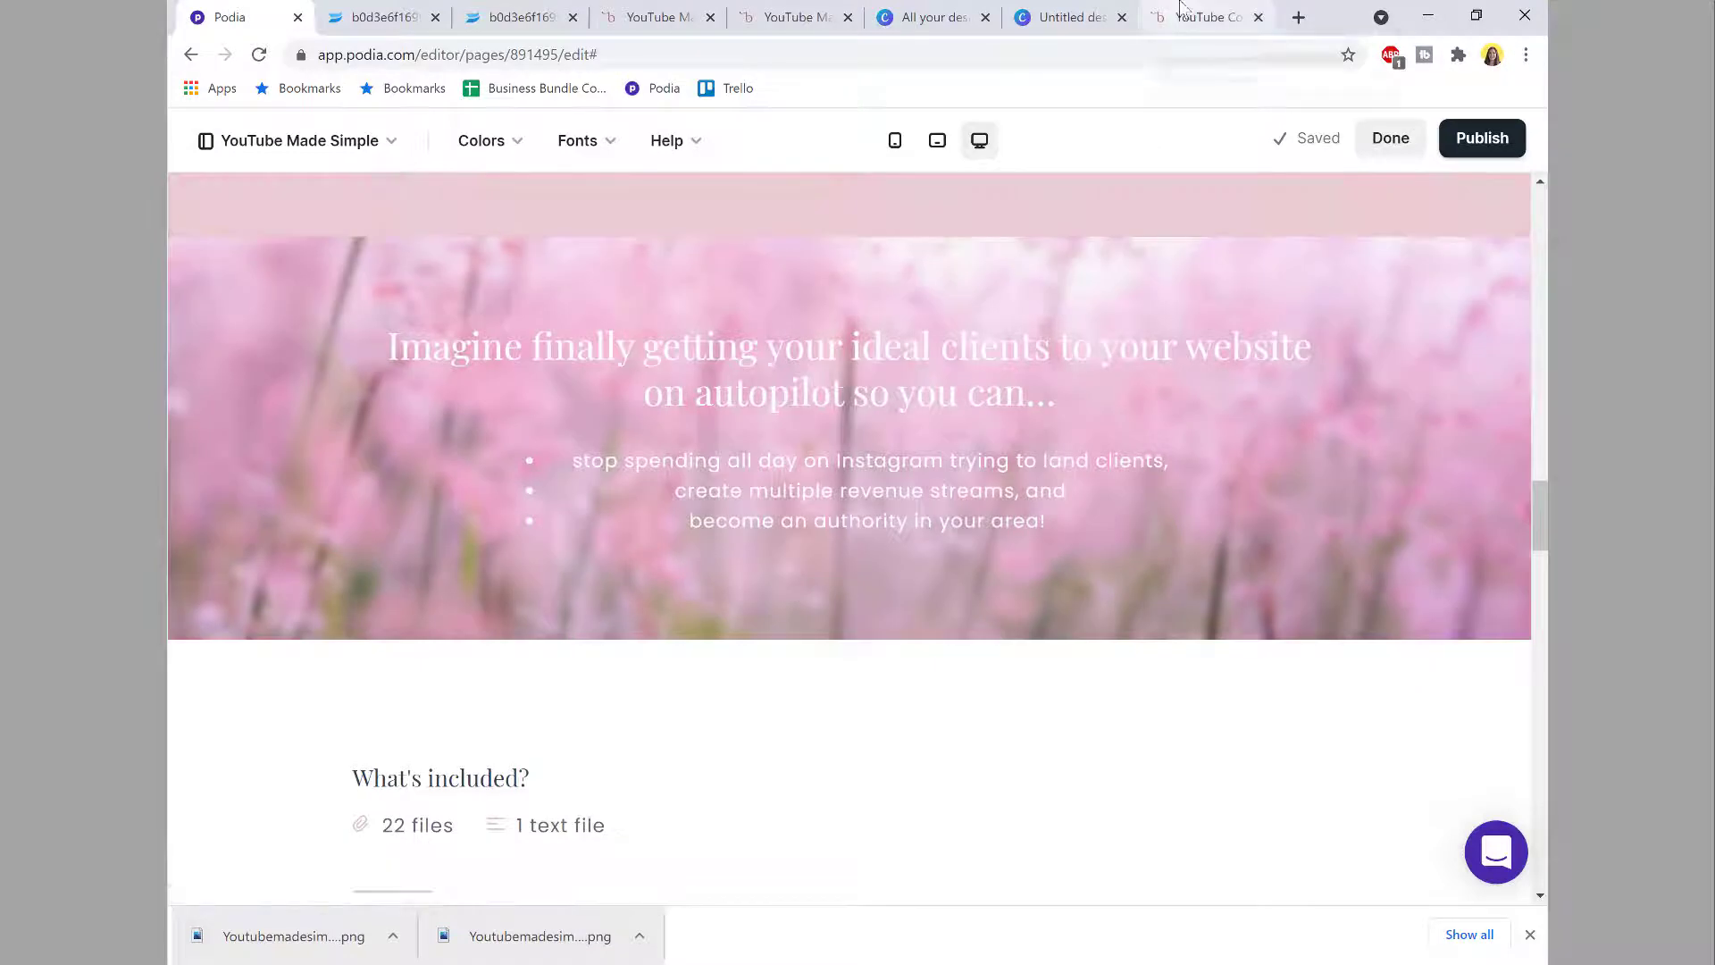
Step: Switch to the course page and copy the heading "I'm here to help you bust through all those myths you're telling yourself."
{"action": "left_click", "coordinate": [1196, 17]}
{"action": "scroll", "coordinate": [1002, 398], "scroll_direction": "down", "scroll_amount": 5}
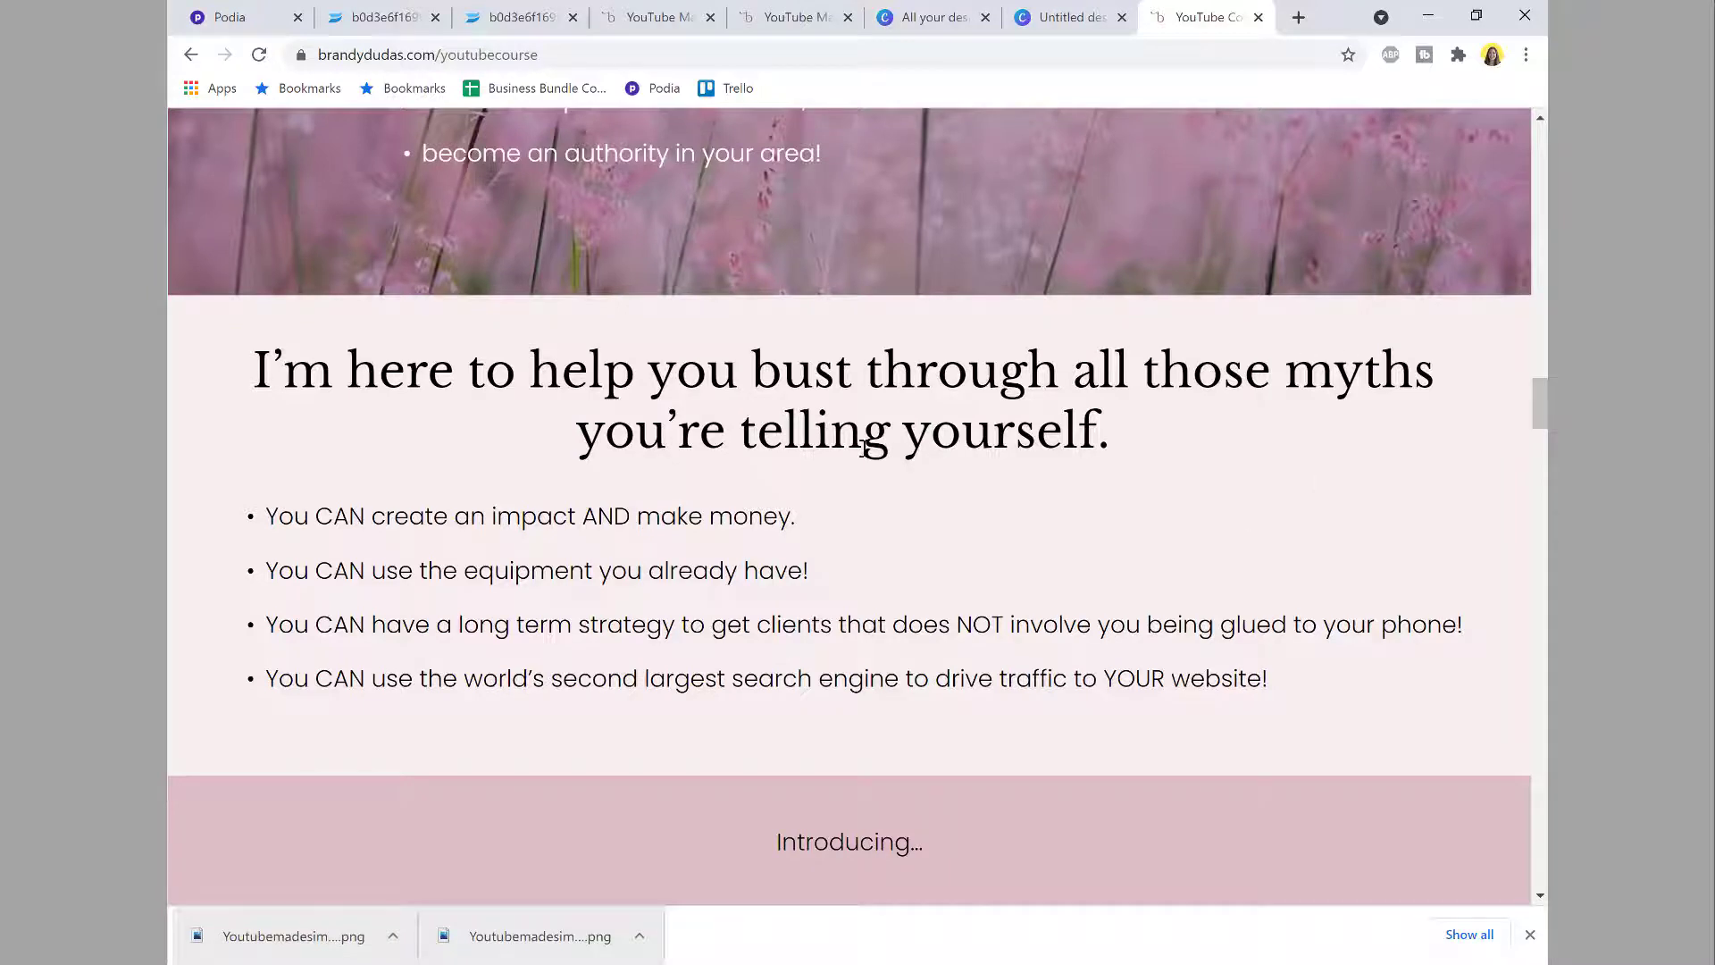
{"action": "left_click_drag", "start_coordinate": [1116, 424], "coordinate": [203, 358]}
{"action": "key", "text": "ctrl+c"}
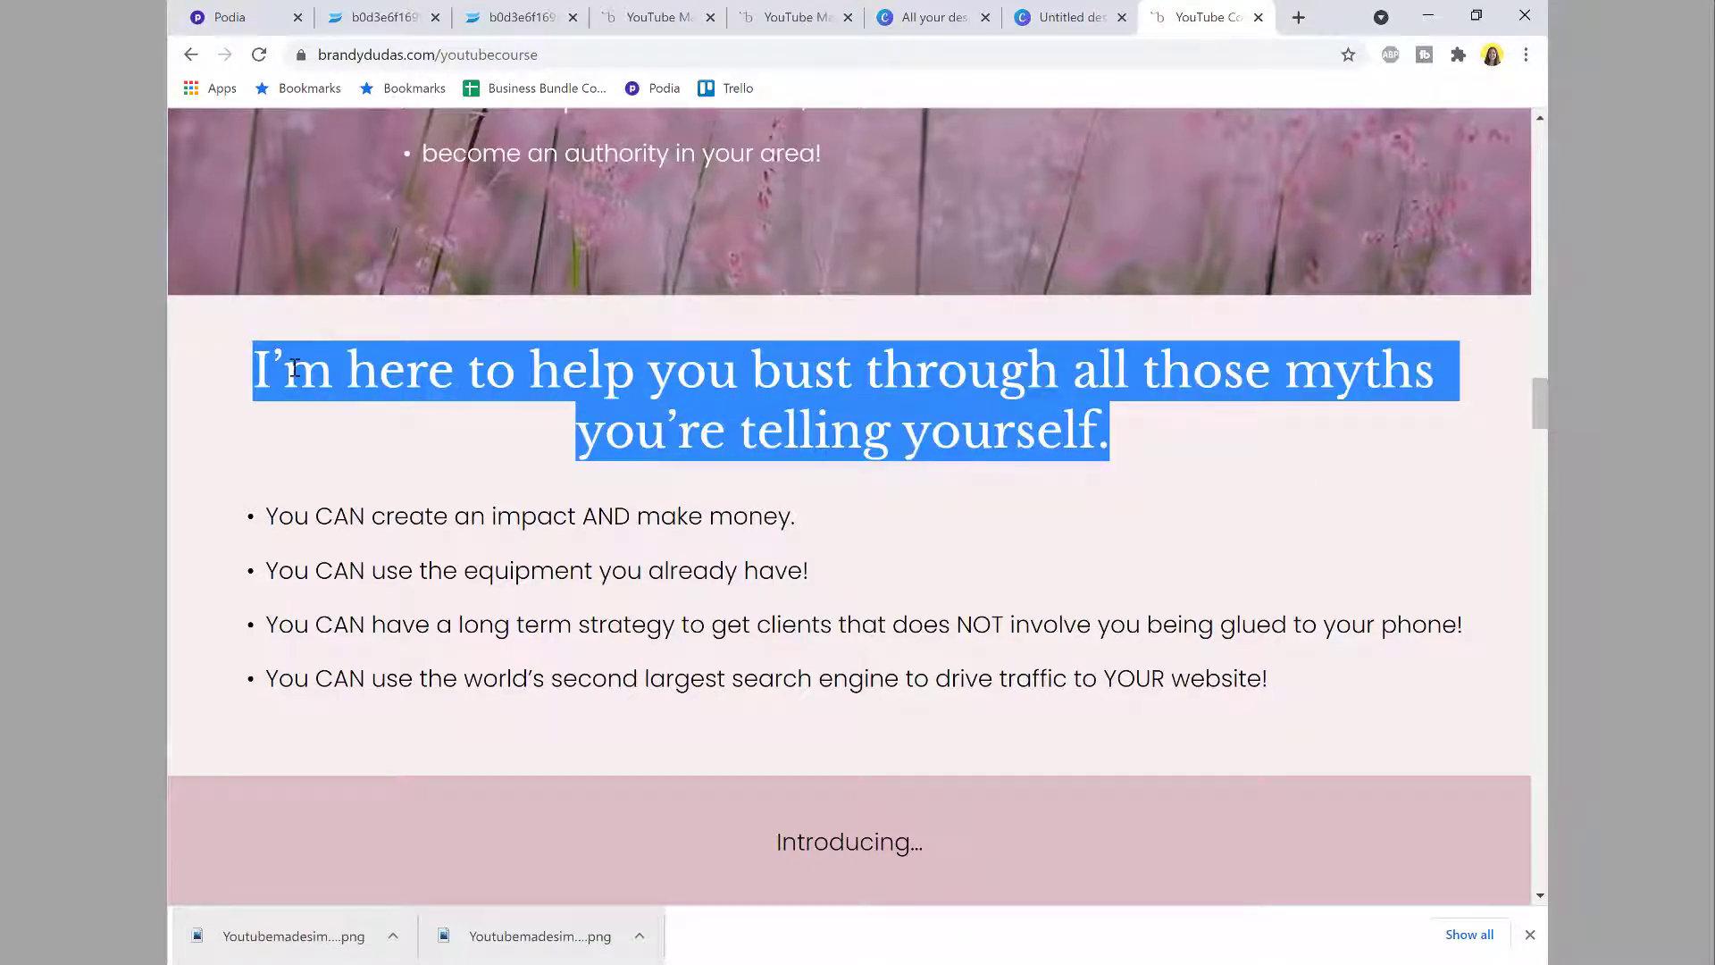
Step: Switch to Podia and add an Image section directly below the flower-background section
{"action": "left_click", "coordinate": [264, 12]}
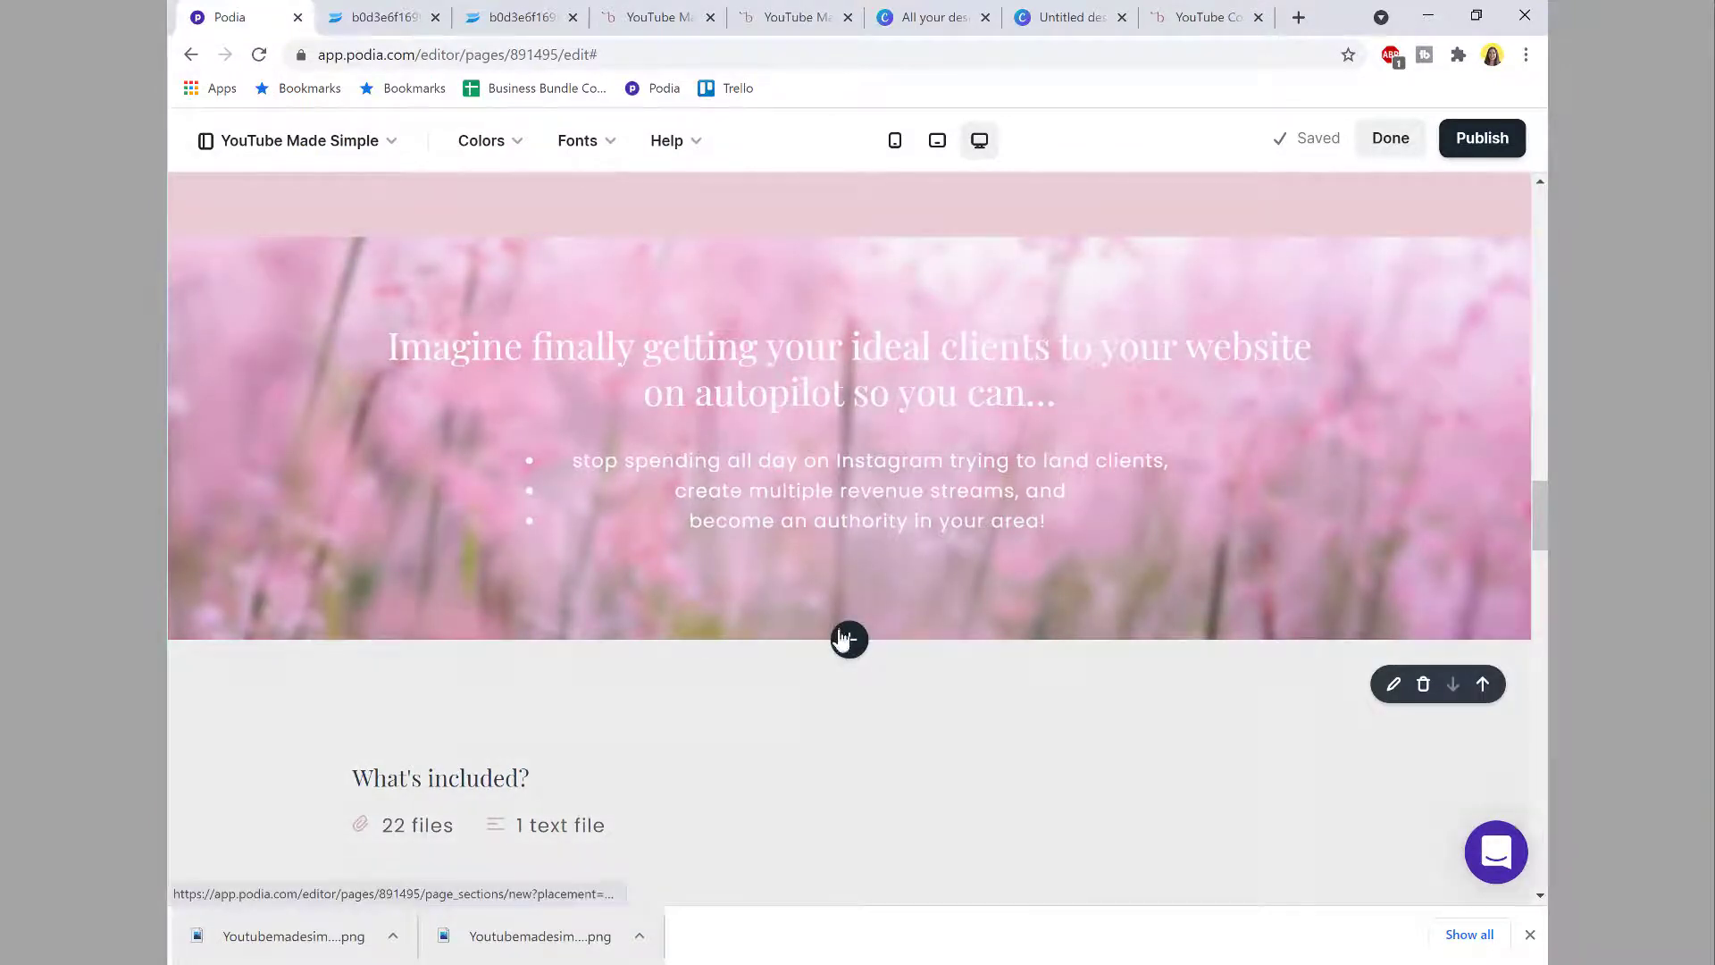
{"action": "left_click", "coordinate": [843, 638]}
{"action": "scroll", "coordinate": [341, 716], "scroll_direction": "down", "scroll_amount": 1}
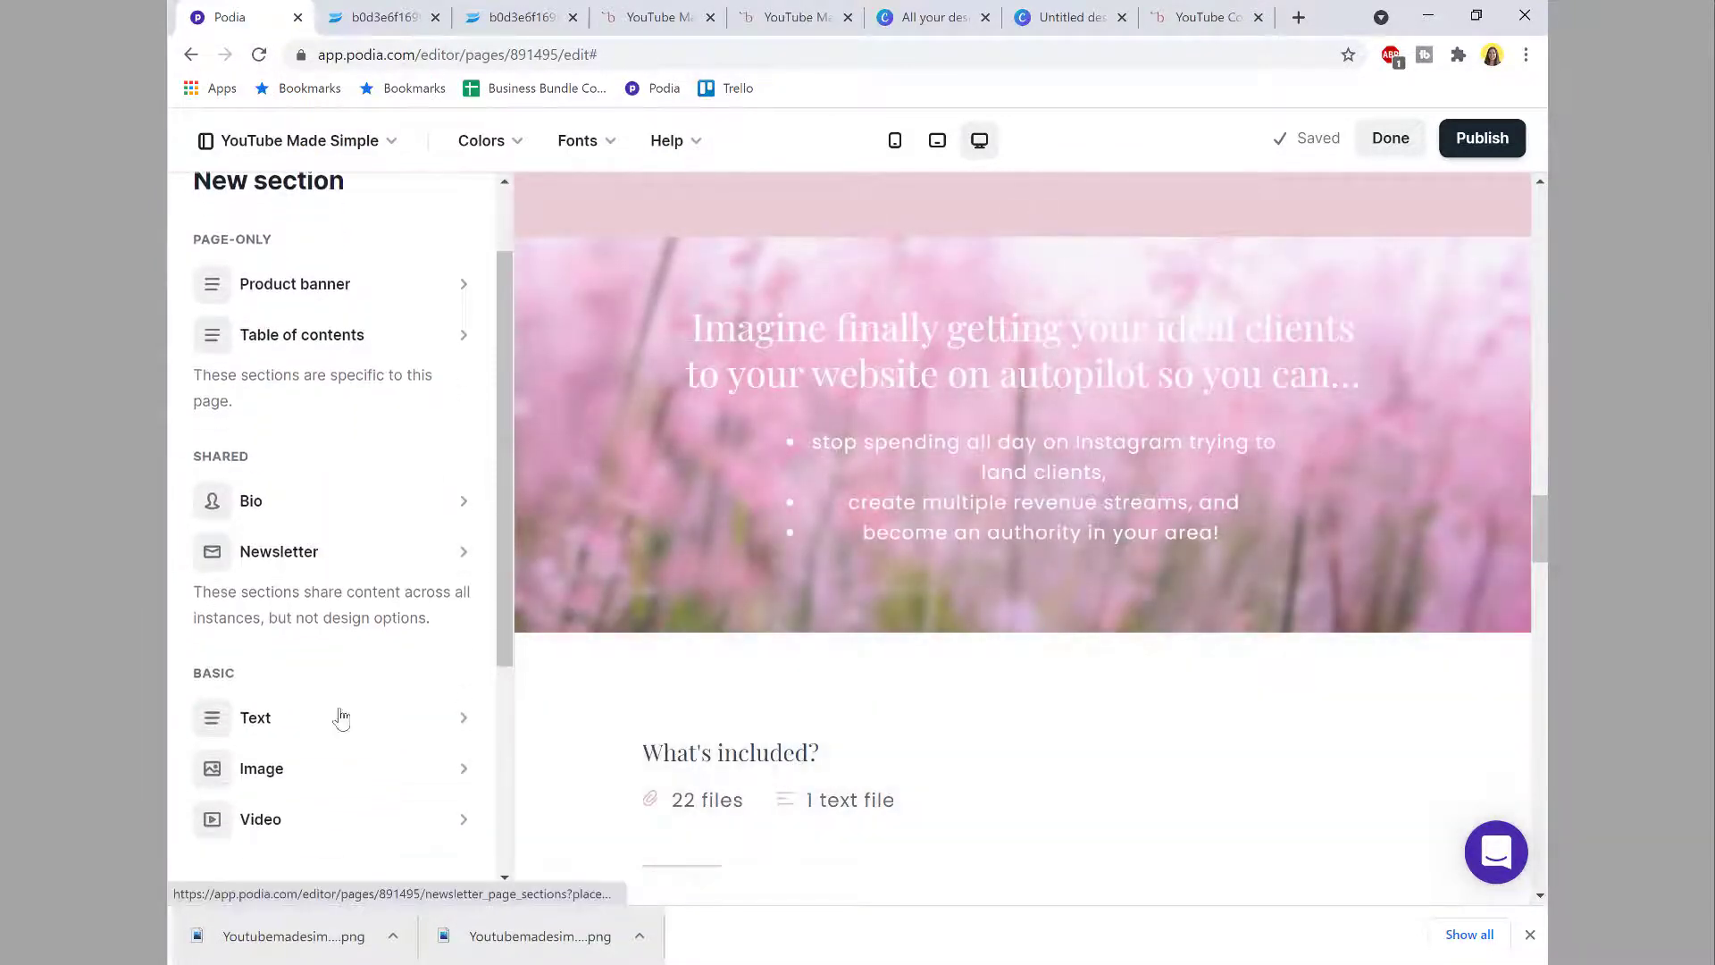
{"action": "left_click", "coordinate": [323, 769]}
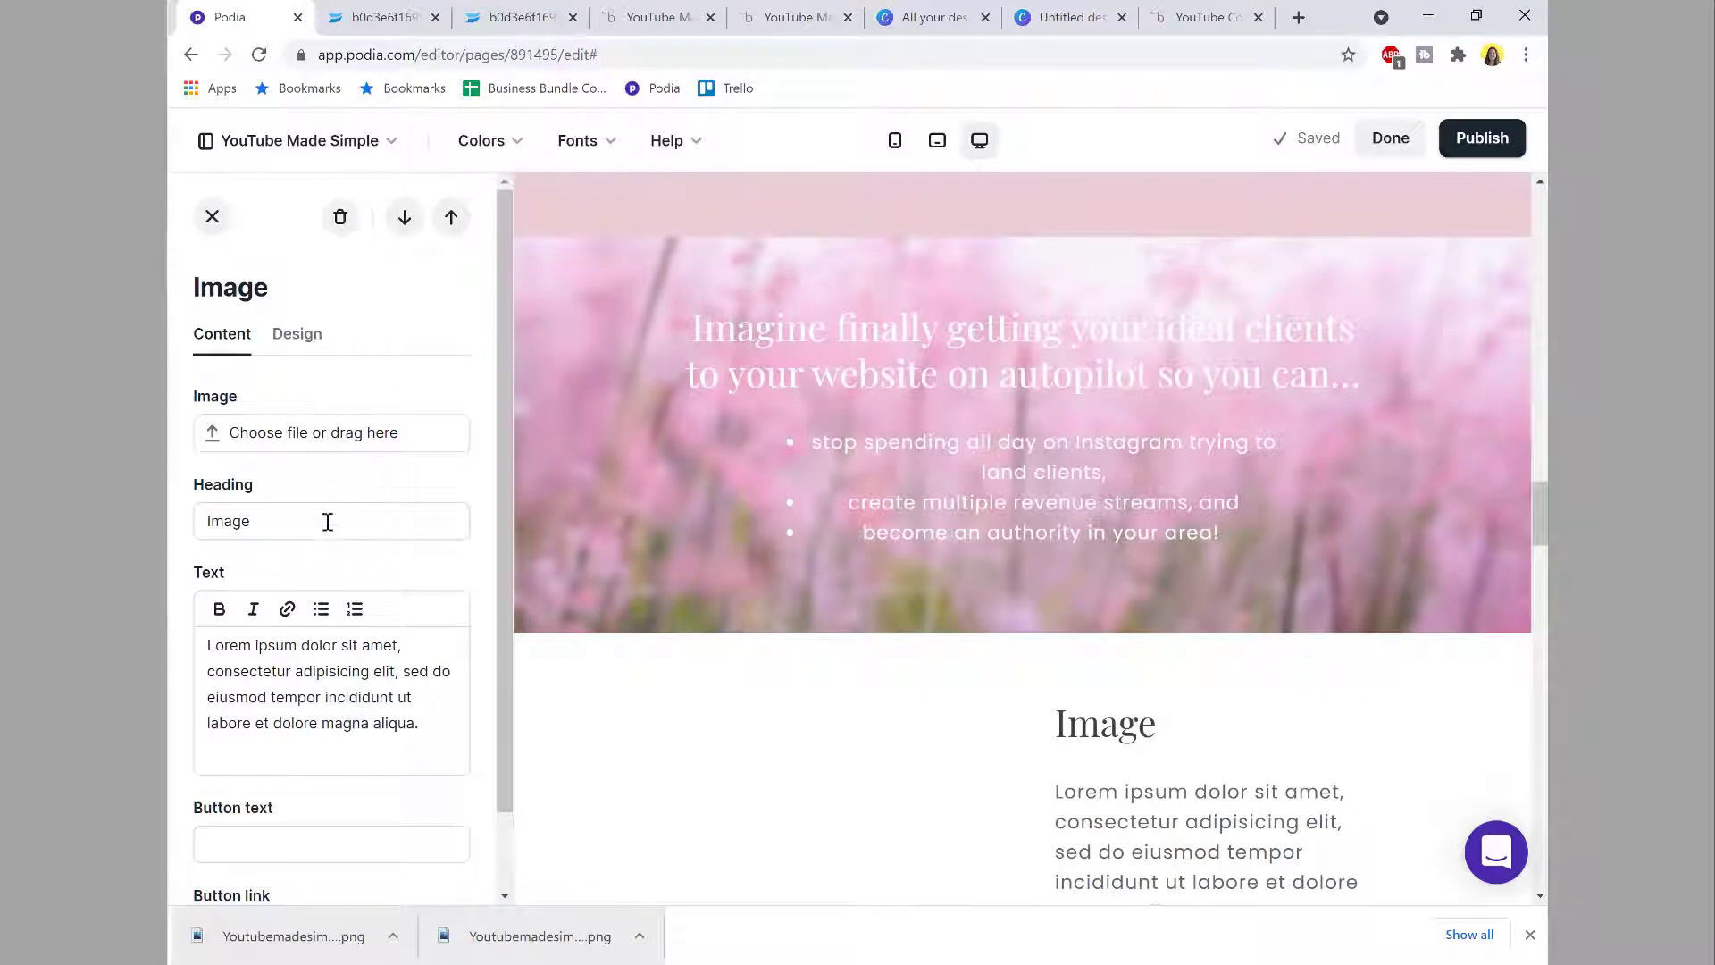
Step: Replace the new Image section's heading with the copied myths heading and delete its placeholder body text
{"action": "left_click_drag", "start_coordinate": [328, 523], "coordinate": [175, 518]}
{"action": "key", "text": "ctrl+v"}
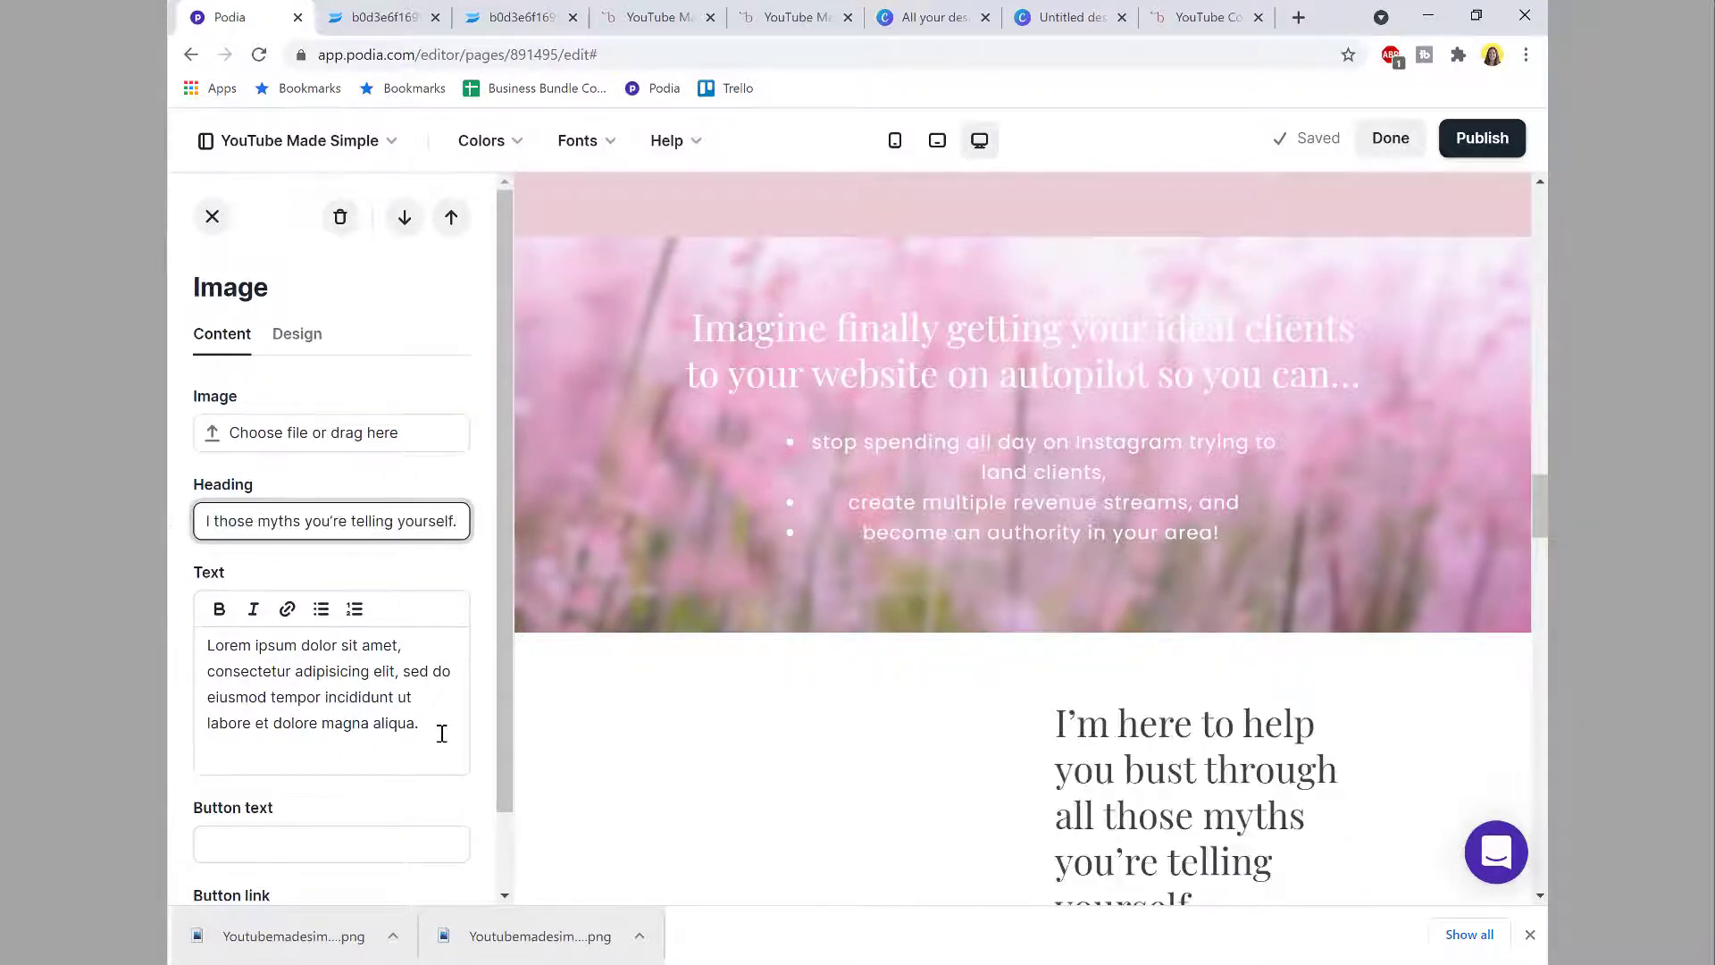
{"action": "left_click_drag", "start_coordinate": [441, 732], "coordinate": [206, 640]}
{"action": "key", "text": "BackSpace"}
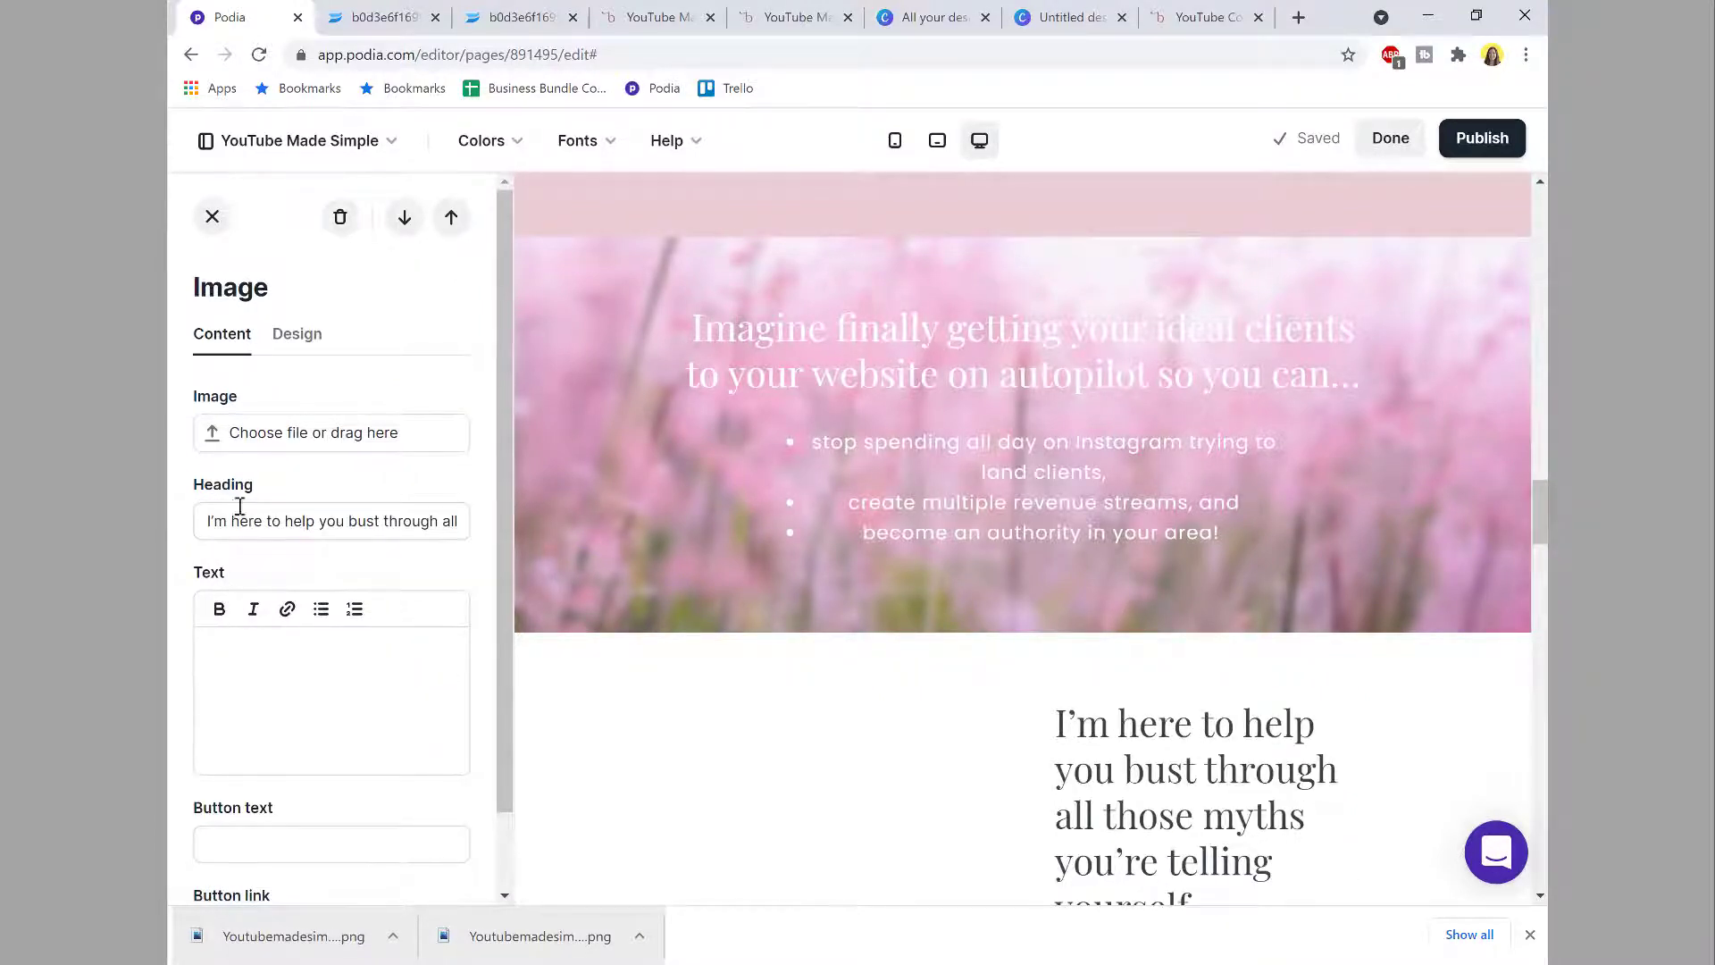
Step: Give the myths heading section the centered layout and the pale pink color scheme to match the course page
{"action": "left_click", "coordinate": [297, 334]}
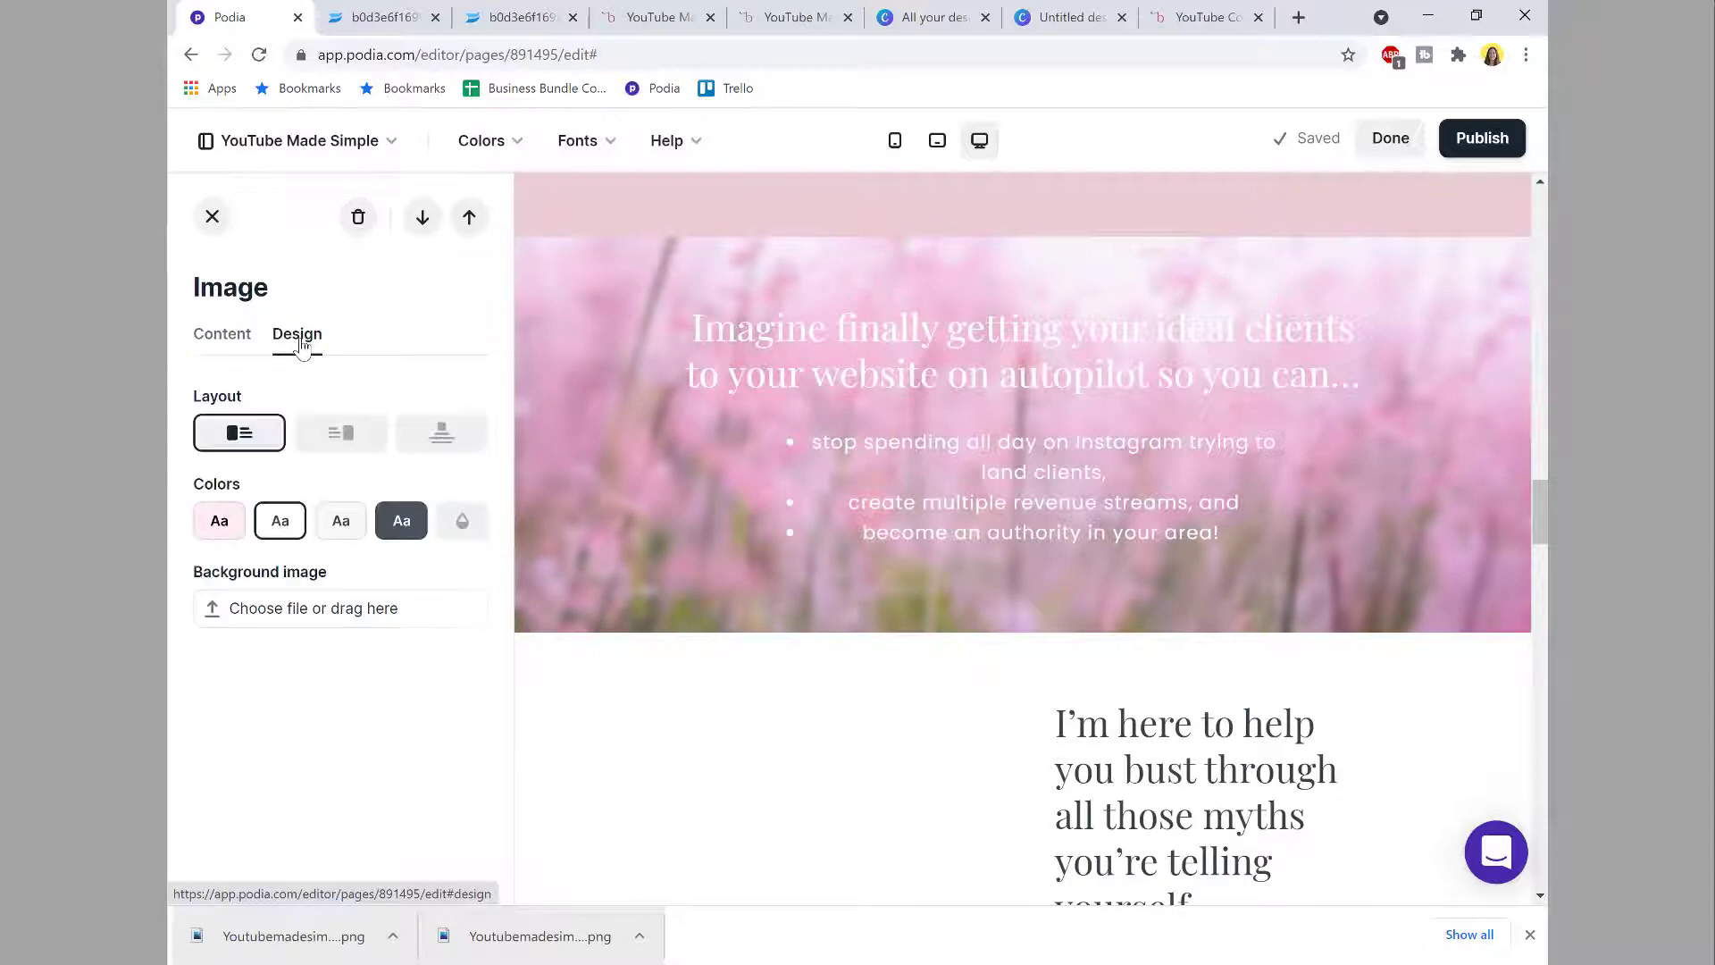
{"action": "left_click", "coordinate": [443, 445]}
{"action": "scroll", "coordinate": [631, 720], "scroll_direction": "down", "scroll_amount": 1}
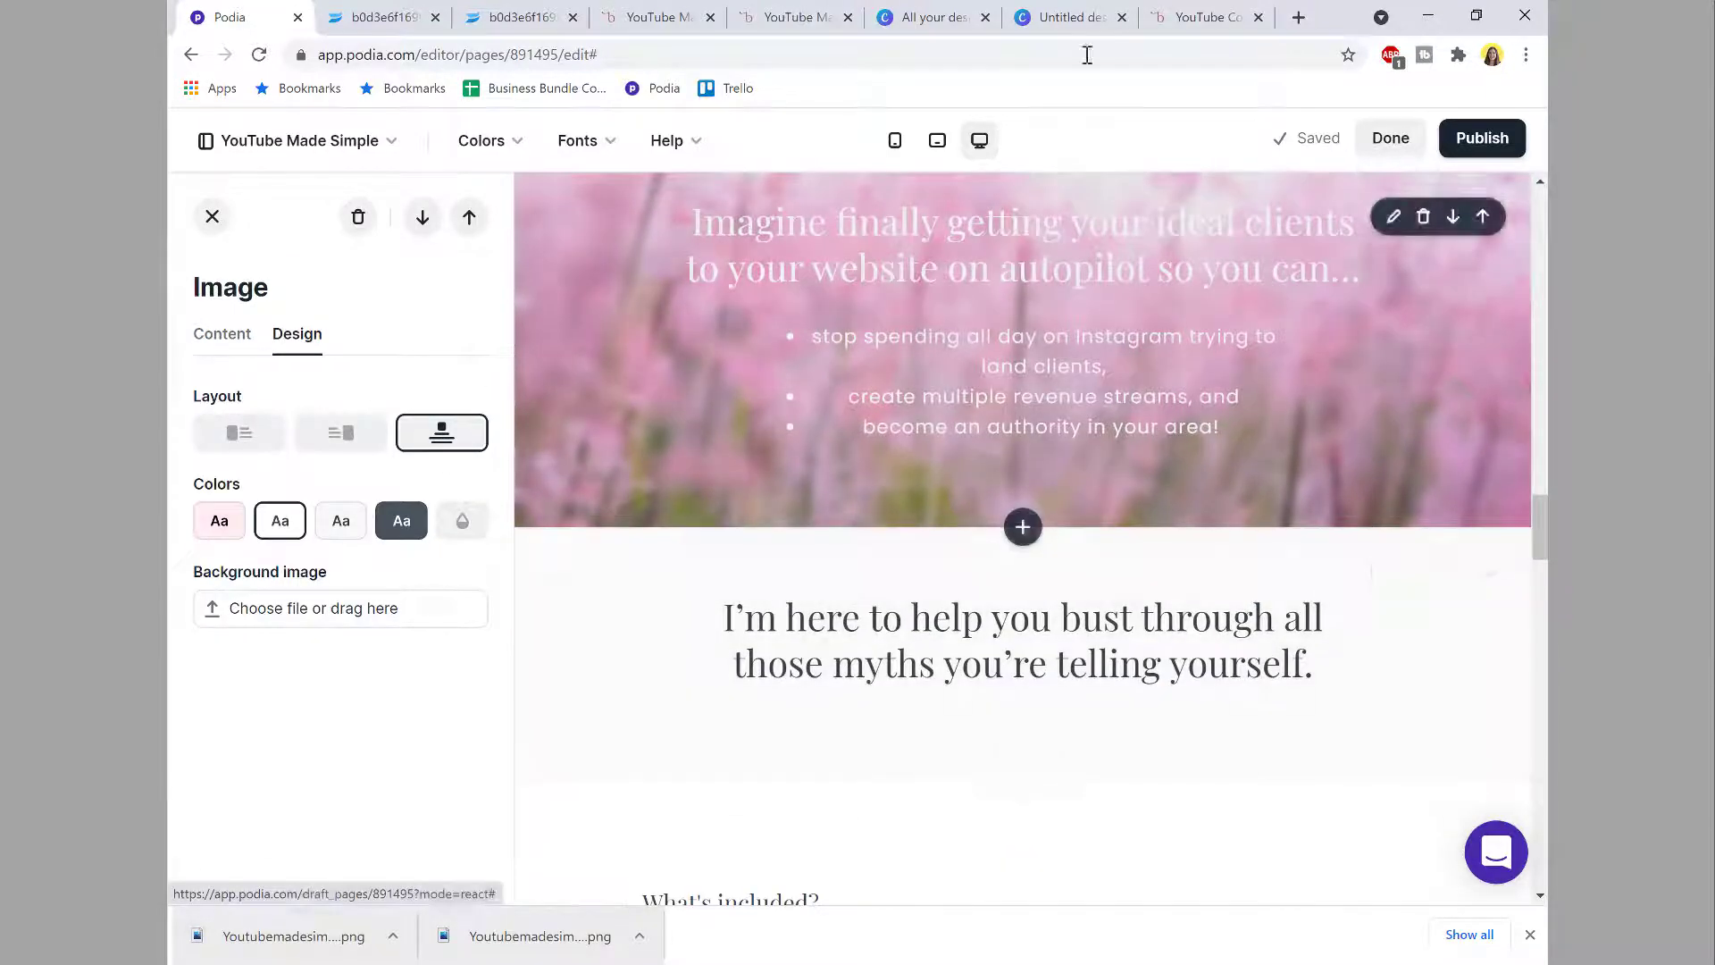
{"action": "left_click", "coordinate": [1201, 17]}
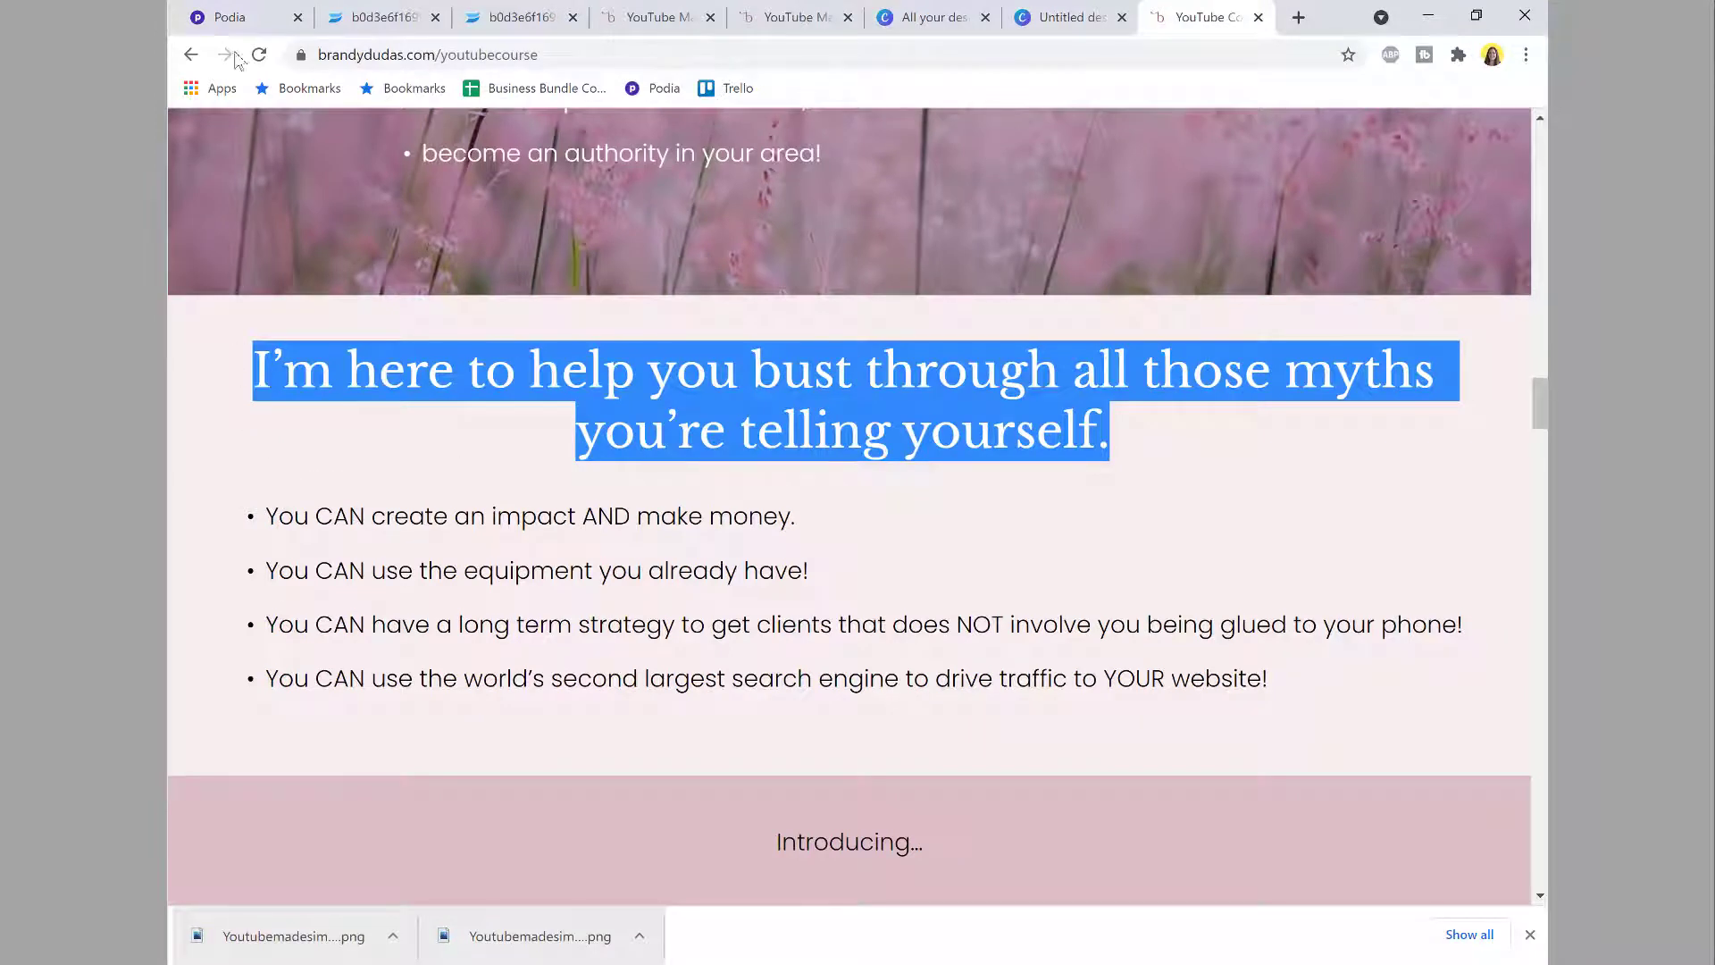
{"action": "left_click", "coordinate": [240, 20]}
{"action": "left_click", "coordinate": [237, 533]}
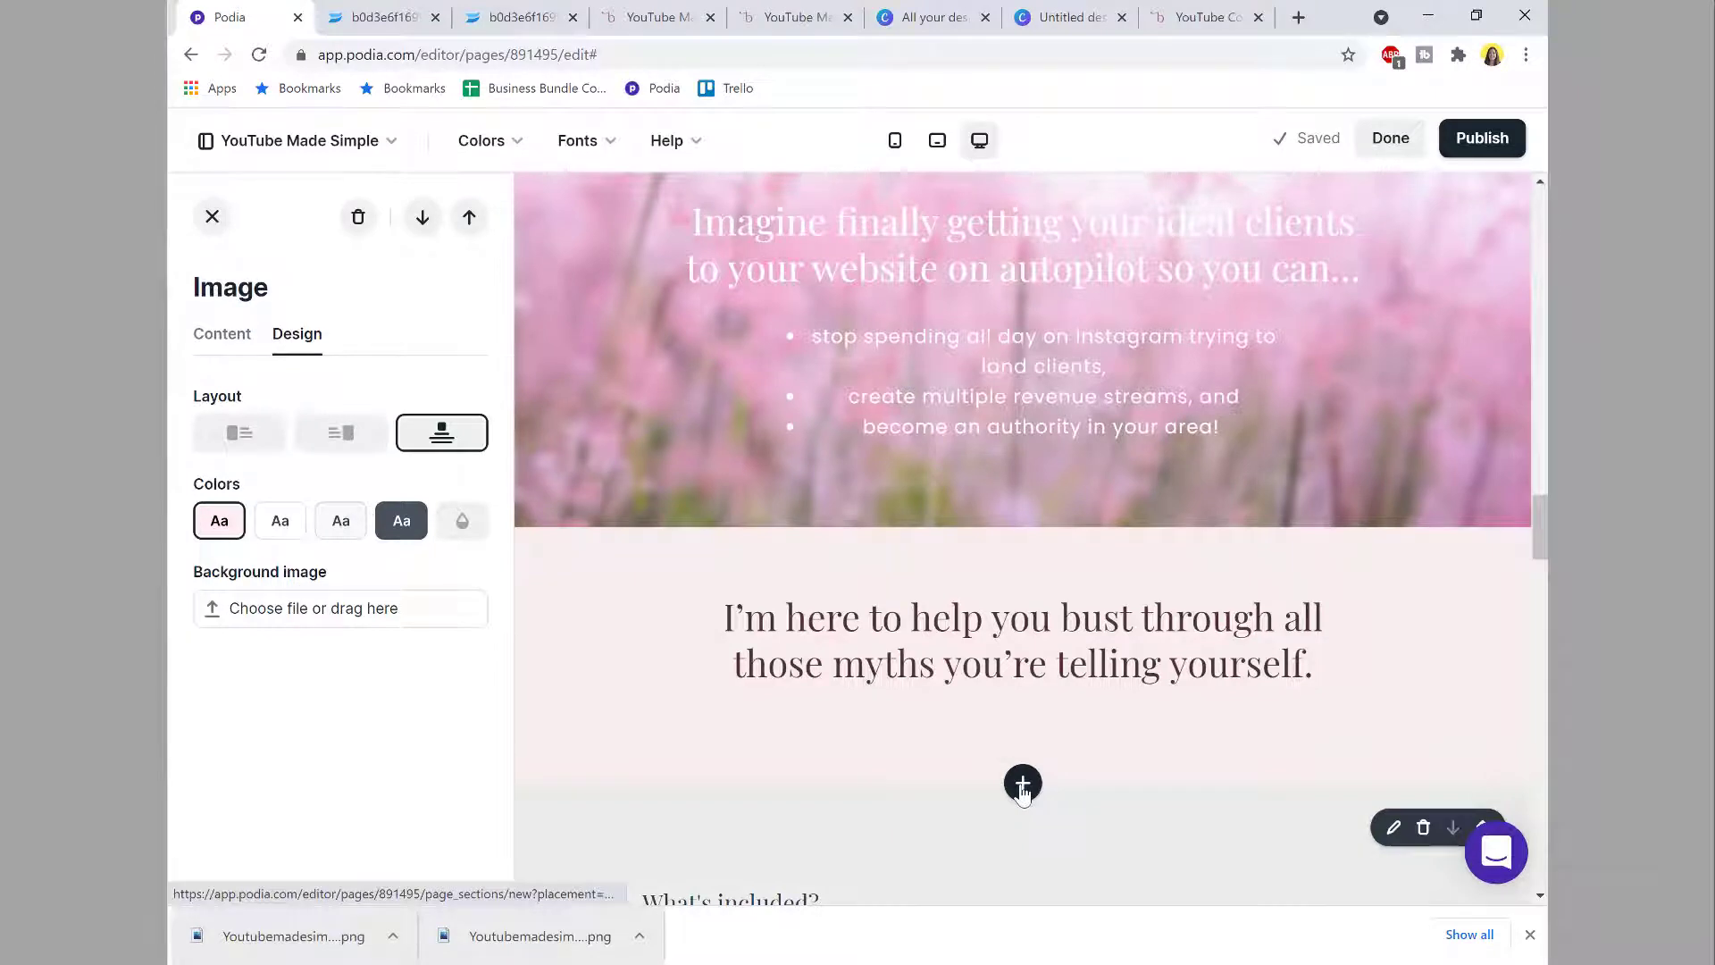
Step: Add a Text section directly below the pink myths heading section
{"action": "left_click", "coordinate": [1022, 783]}
{"action": "scroll", "coordinate": [317, 636], "scroll_direction": "down", "scroll_amount": 2}
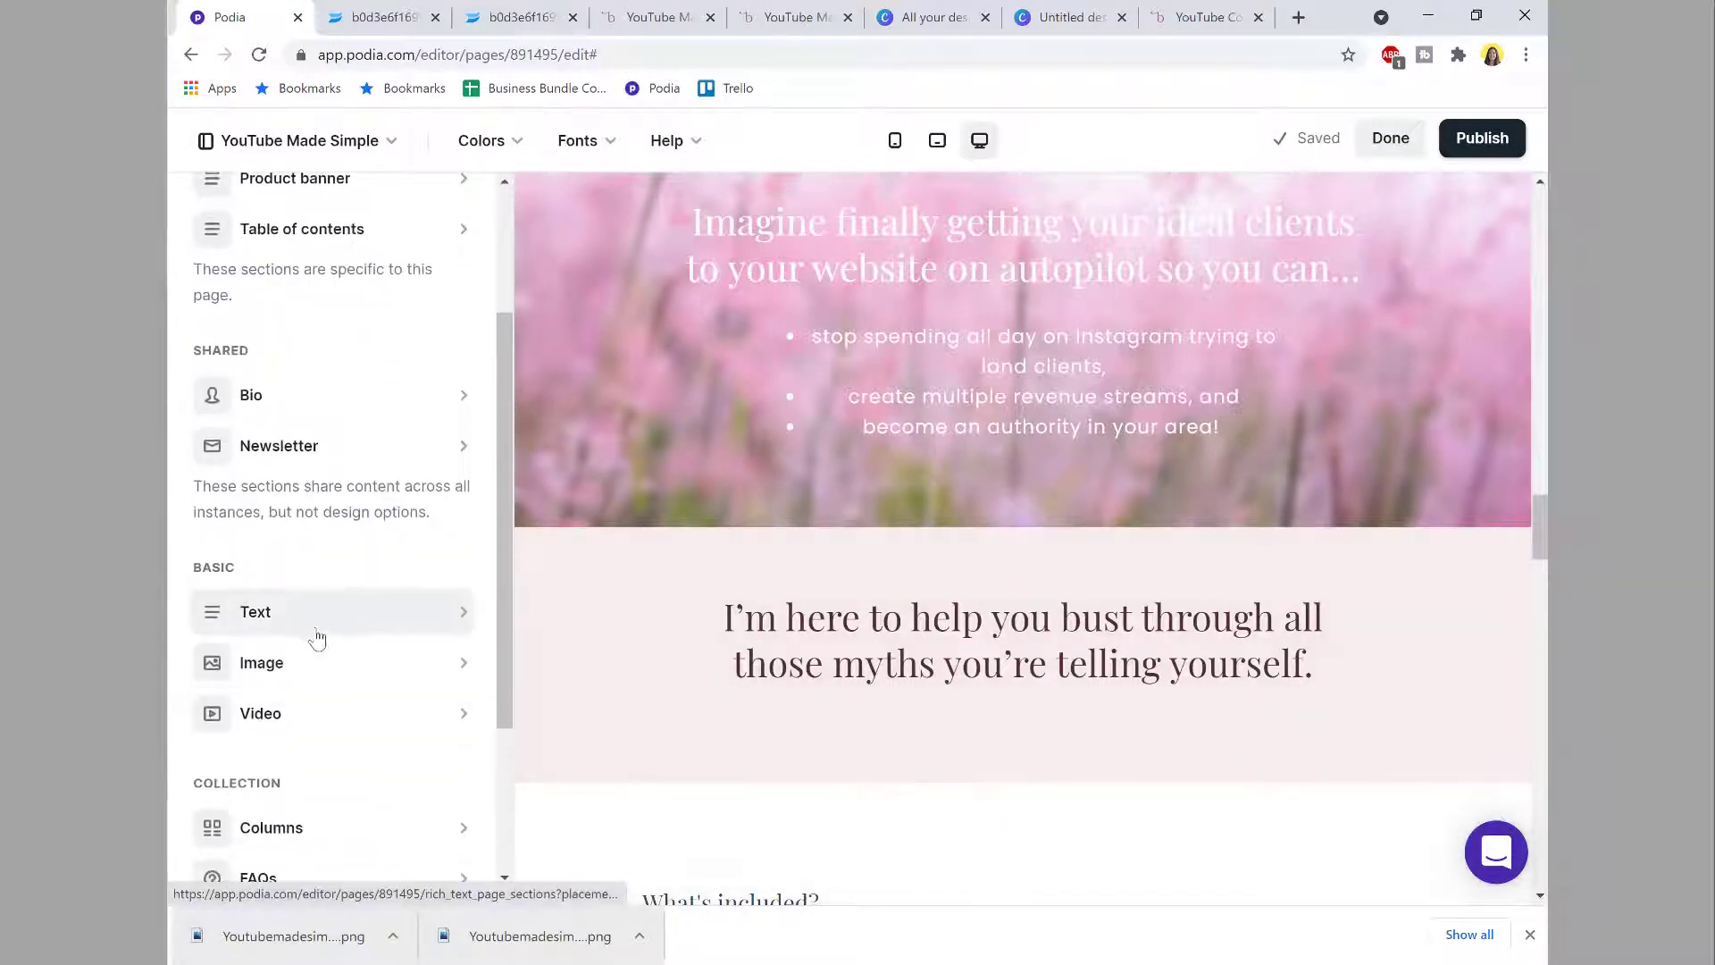
{"action": "left_click", "coordinate": [317, 633]}
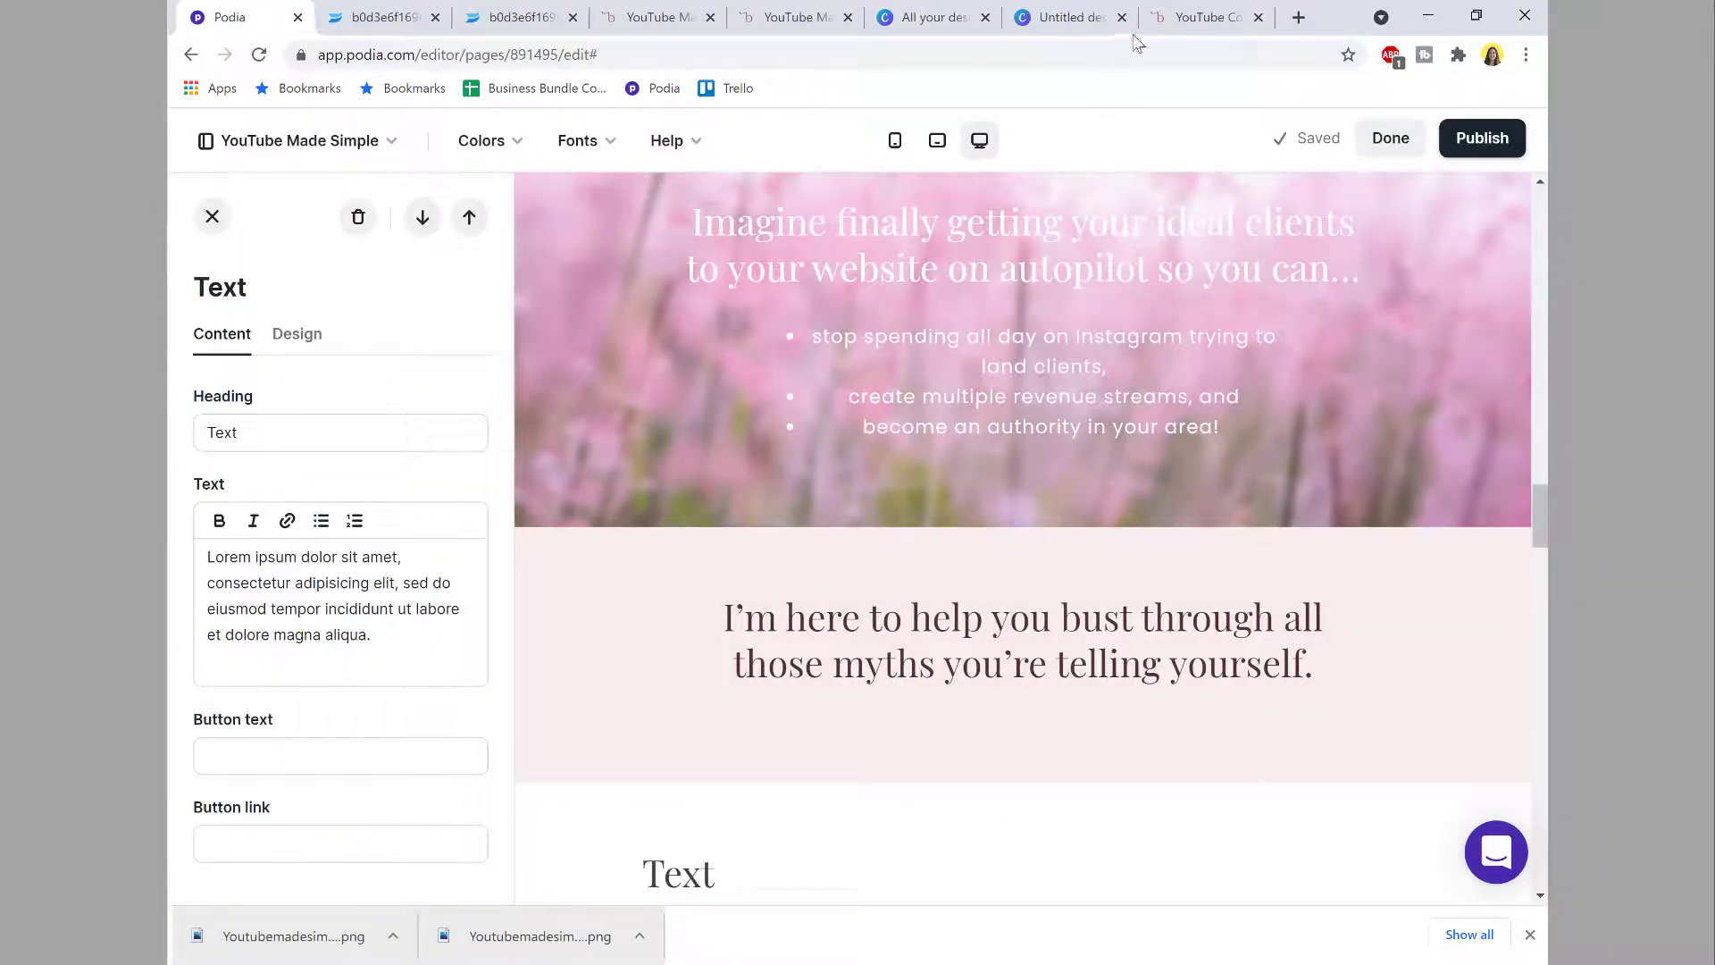
Step: Copy the four "You CAN" bullet points from the course page and paste them over the Text section's placeholder body in Podia
{"action": "left_click", "coordinate": [1173, 27]}
{"action": "left_click_drag", "start_coordinate": [1282, 703], "coordinate": [266, 517]}
{"action": "key", "text": "ctrl+c"}
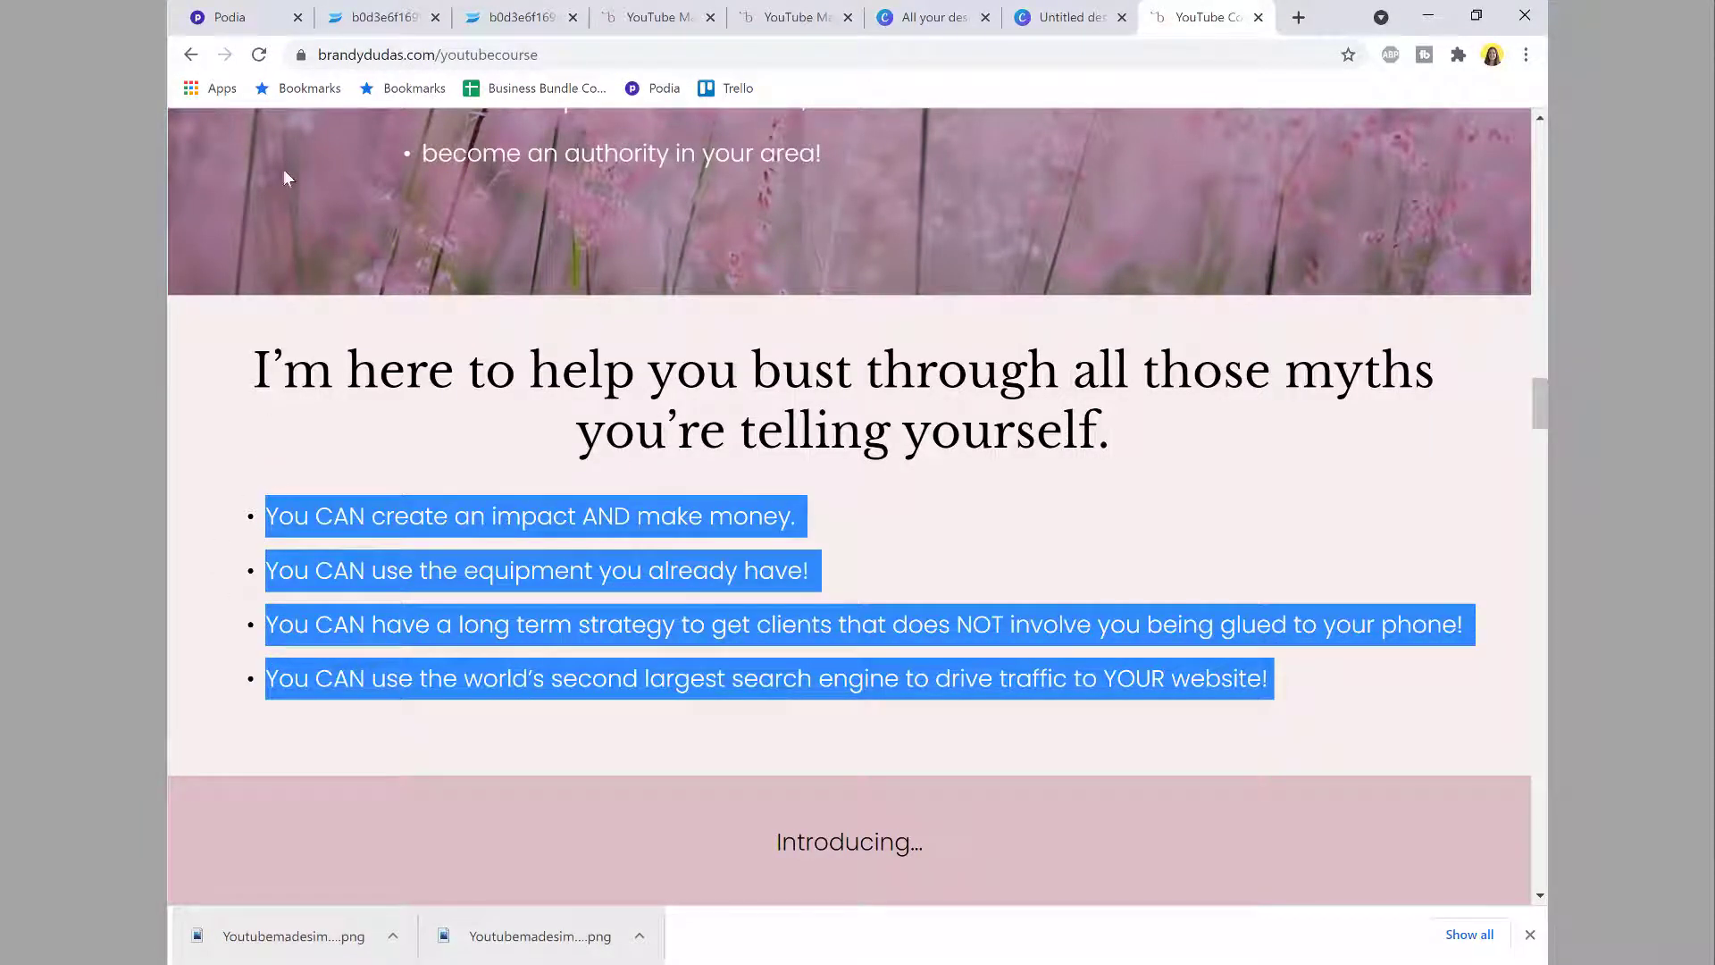
{"action": "left_click", "coordinate": [229, 17]}
{"action": "key", "text": "ctrl+a"}
{"action": "key", "text": "ctrl+v"}
Step: Remove the line break before each pasted bullet's wording so the text starts beside its bullet marker
{"action": "scroll", "coordinate": [183, 561], "scroll_direction": "up", "scroll_amount": 2}
{"action": "left_click", "coordinate": [288, 407]}
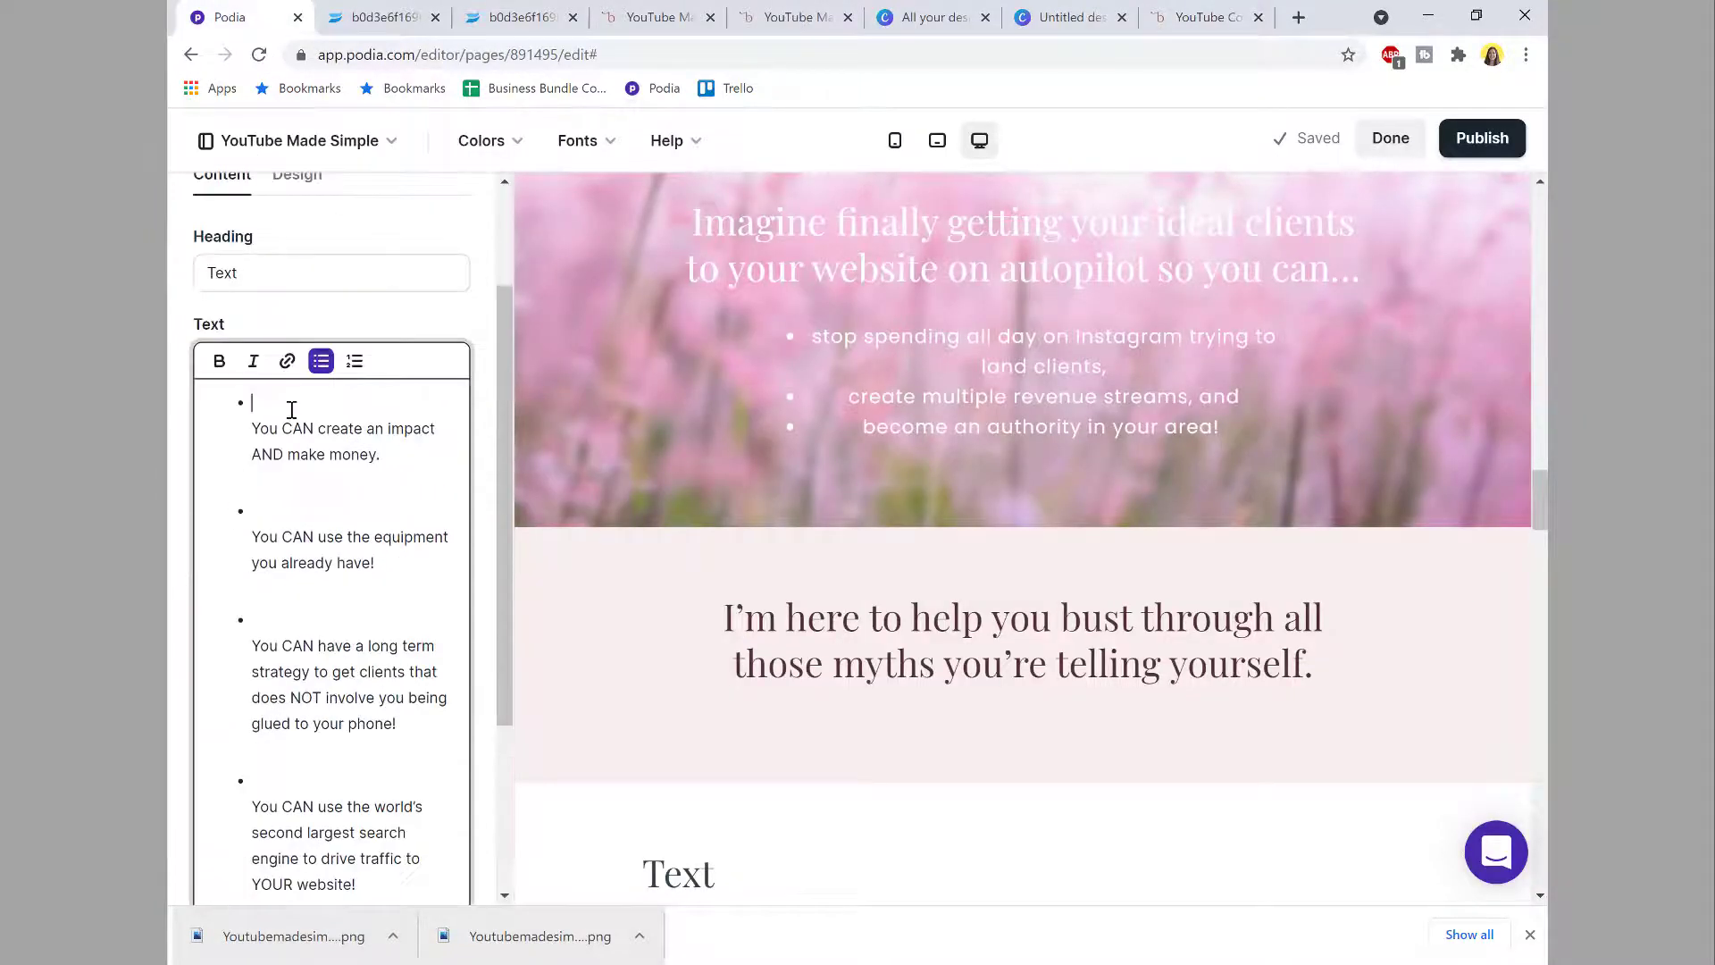
{"action": "key", "text": "Delete"}
{"action": "left_click", "coordinate": [275, 486]}
{"action": "key", "text": "Delete"}
{"action": "left_click", "coordinate": [273, 569]}
{"action": "key", "text": "Delete"}
{"action": "left_click", "coordinate": [272, 703]}
{"action": "scroll", "coordinate": [760, 710], "scroll_direction": "down", "scroll_amount": 5}
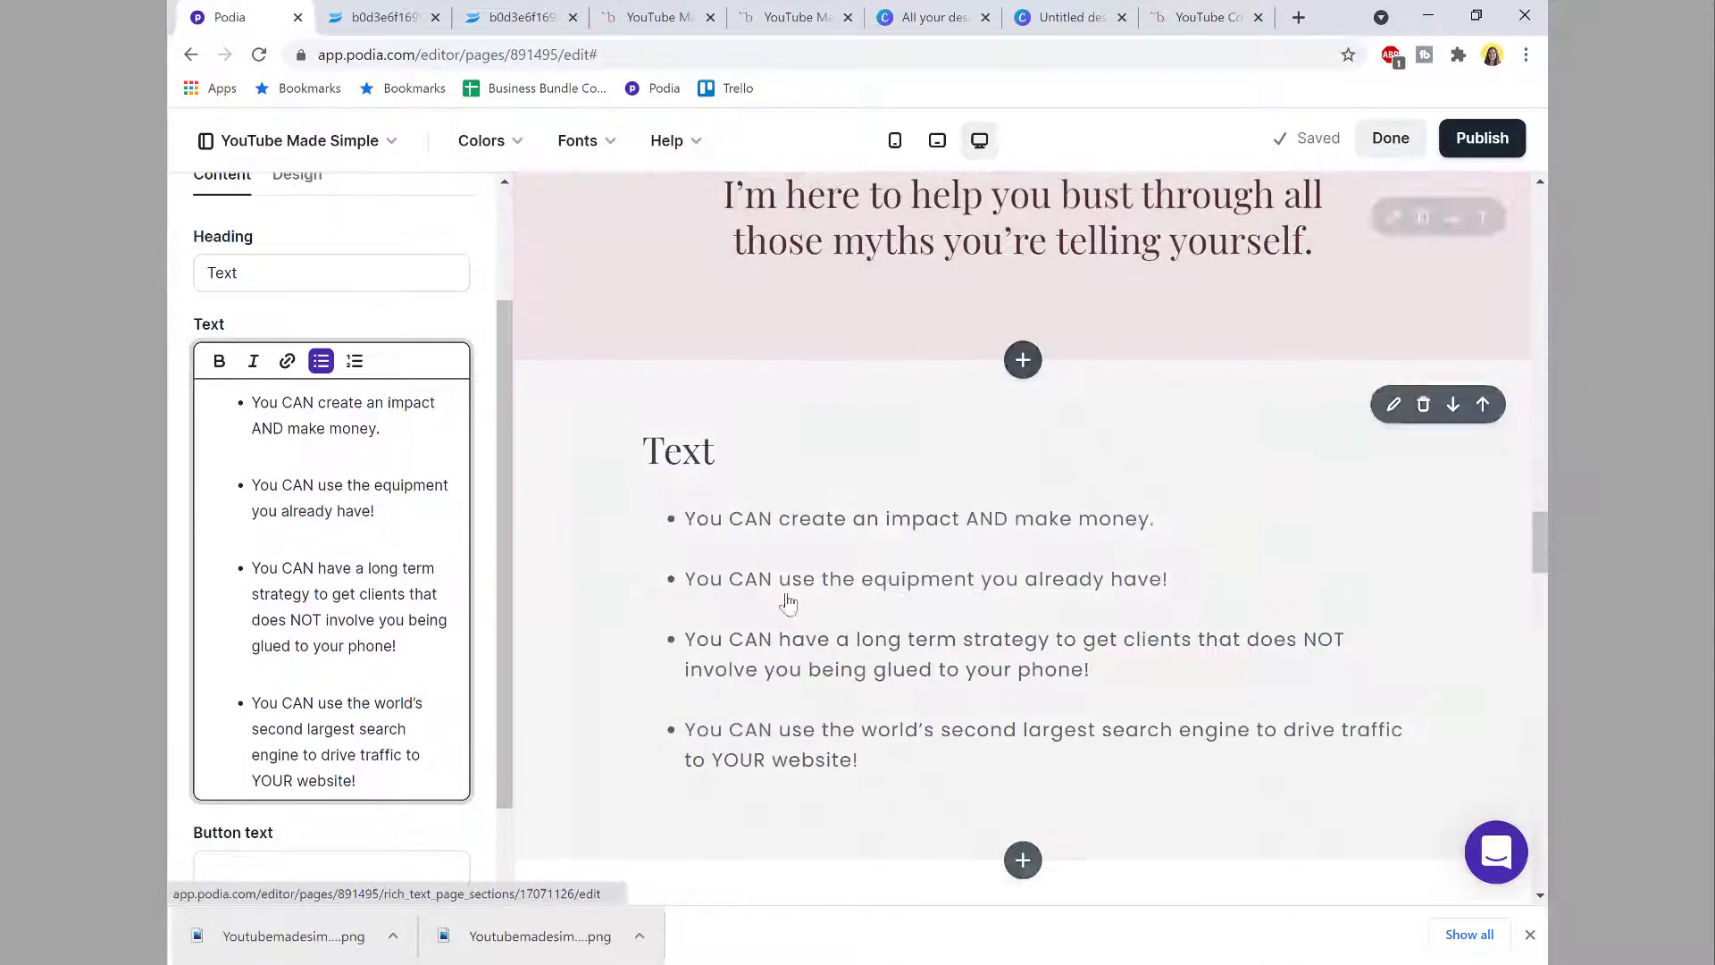
Step: Delete the blank lines between the four "You CAN" bullet points
{"action": "left_click", "coordinate": [294, 453]}
{"action": "key", "text": "BackSpace"}
{"action": "left_click", "coordinate": [293, 512]}
{"action": "key", "text": "BackSpace"}
{"action": "left_click", "coordinate": [289, 621]}
{"action": "key", "text": "BackSpace"}
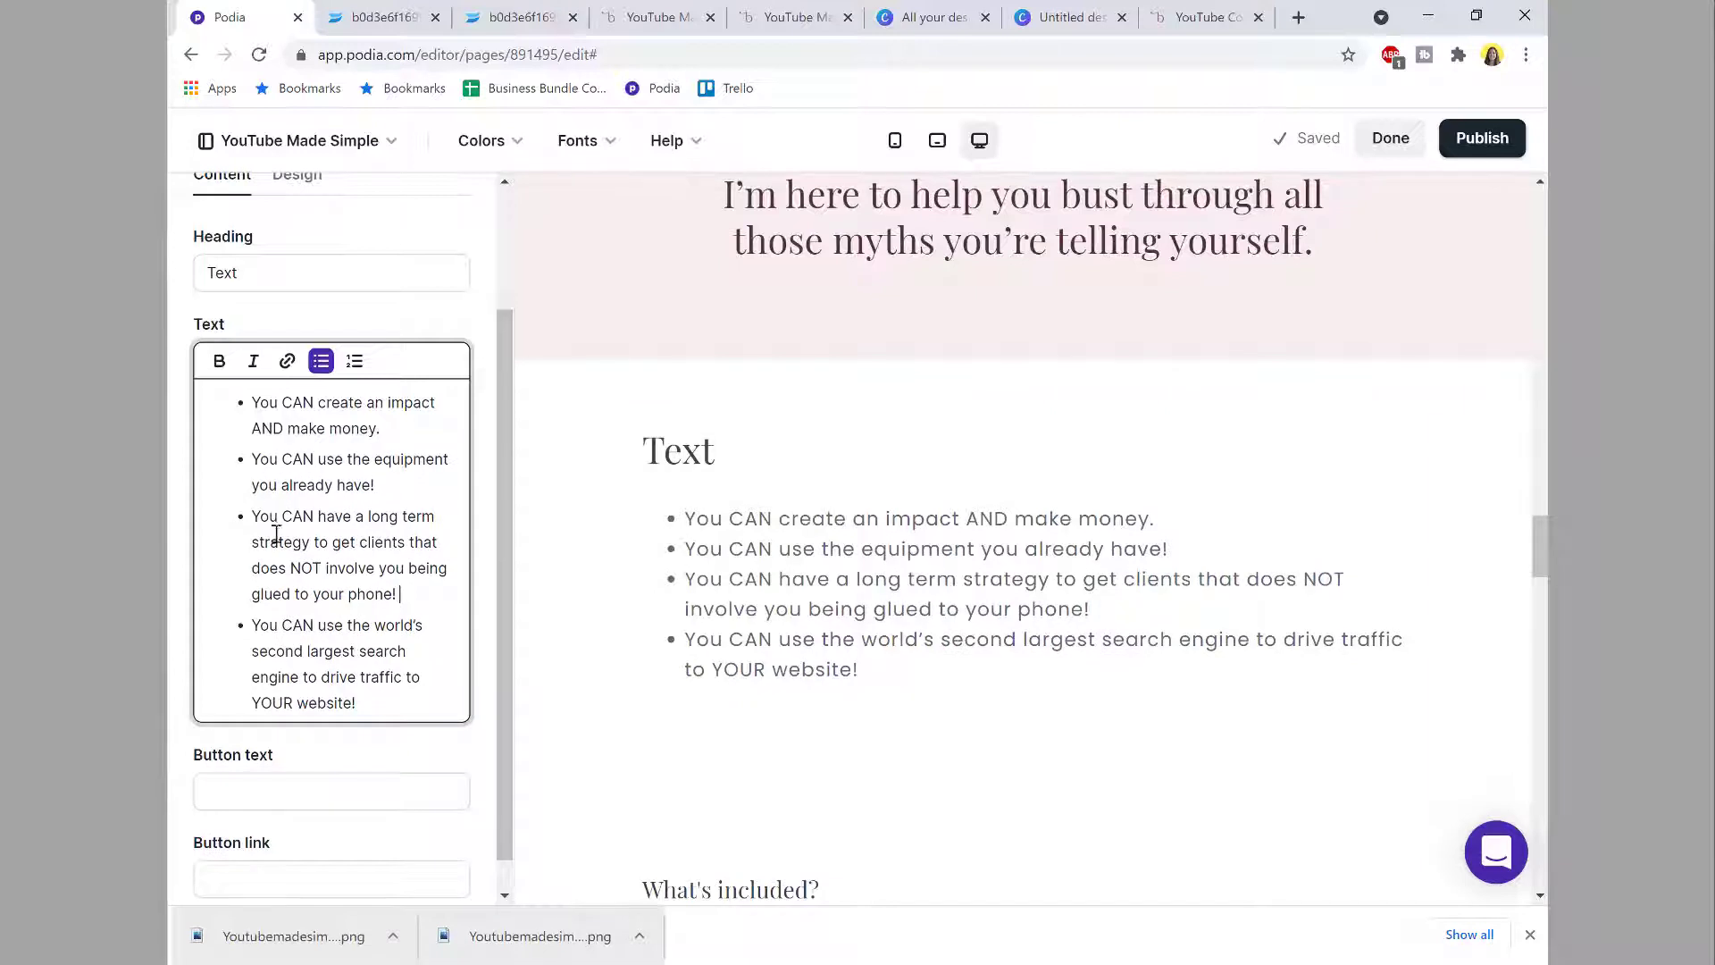
Step: Insert a blank line after each of the first three "You CAN" bullet points in the Text section
{"action": "double_click", "coordinate": [260, 271]}
{"action": "left_click", "coordinate": [379, 433]}
{"action": "key", "text": "Return"}
{"action": "key", "text": "Return"}
{"action": "left_click", "coordinate": [380, 516]}
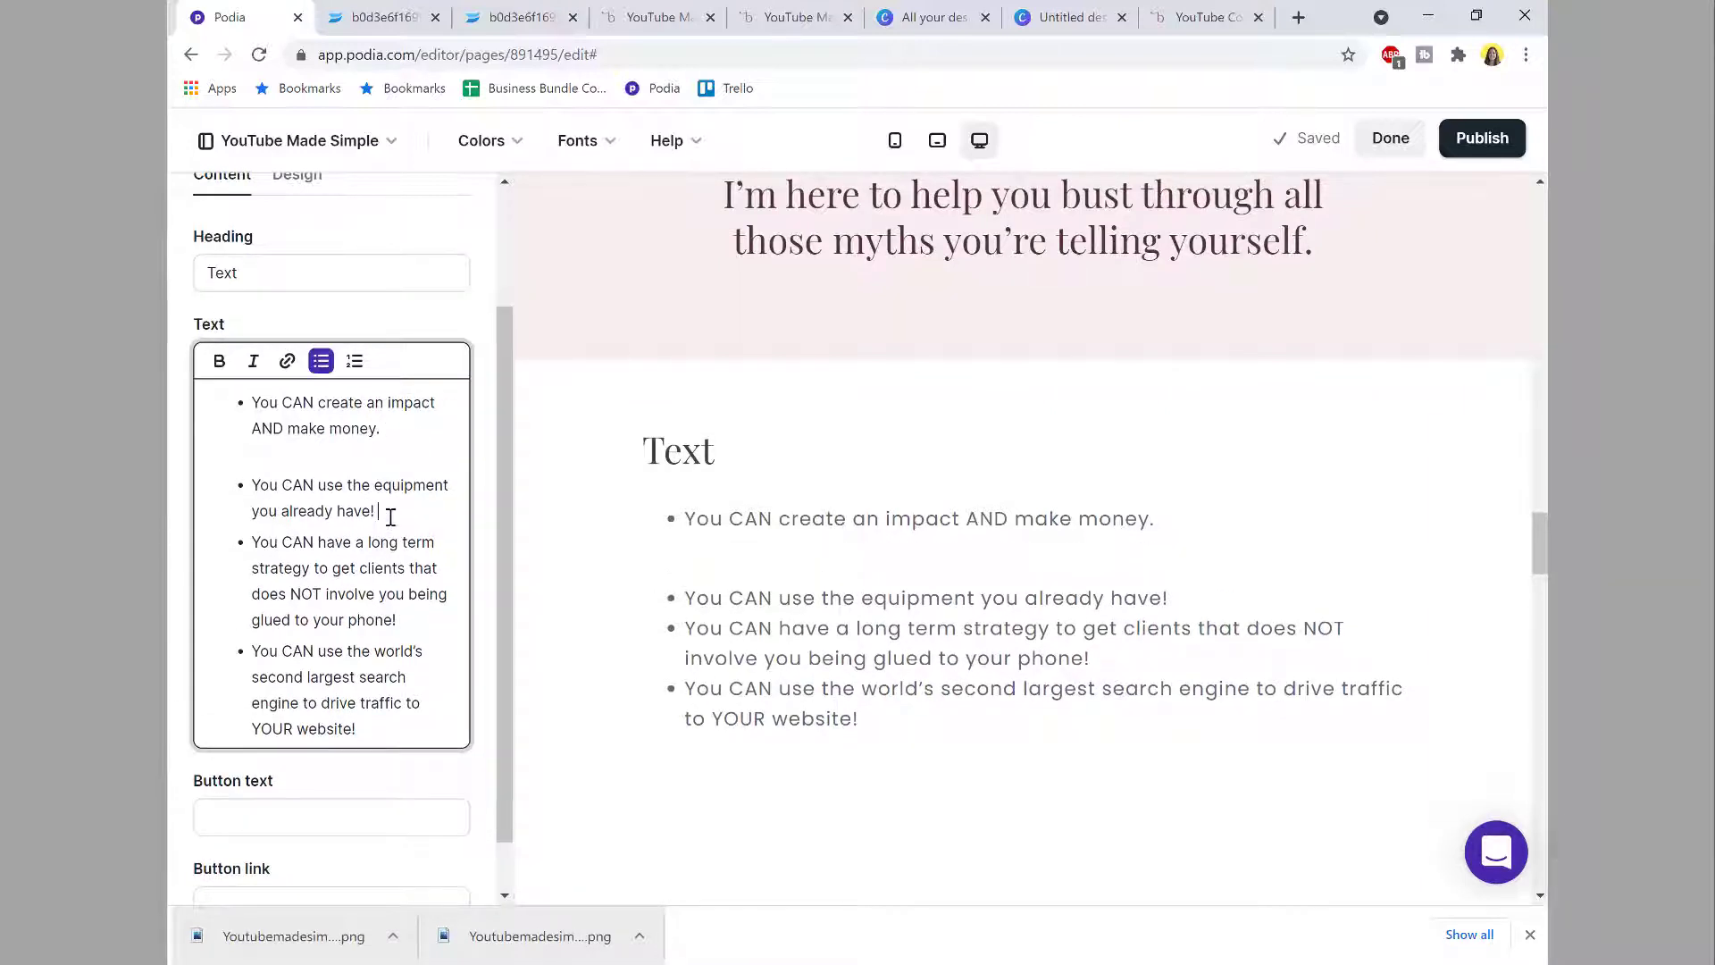
{"action": "key", "text": "Return"}
{"action": "key", "text": "Return"}
{"action": "left_click", "coordinate": [409, 647]}
{"action": "key", "text": "Return"}
{"action": "key", "text": "Return"}
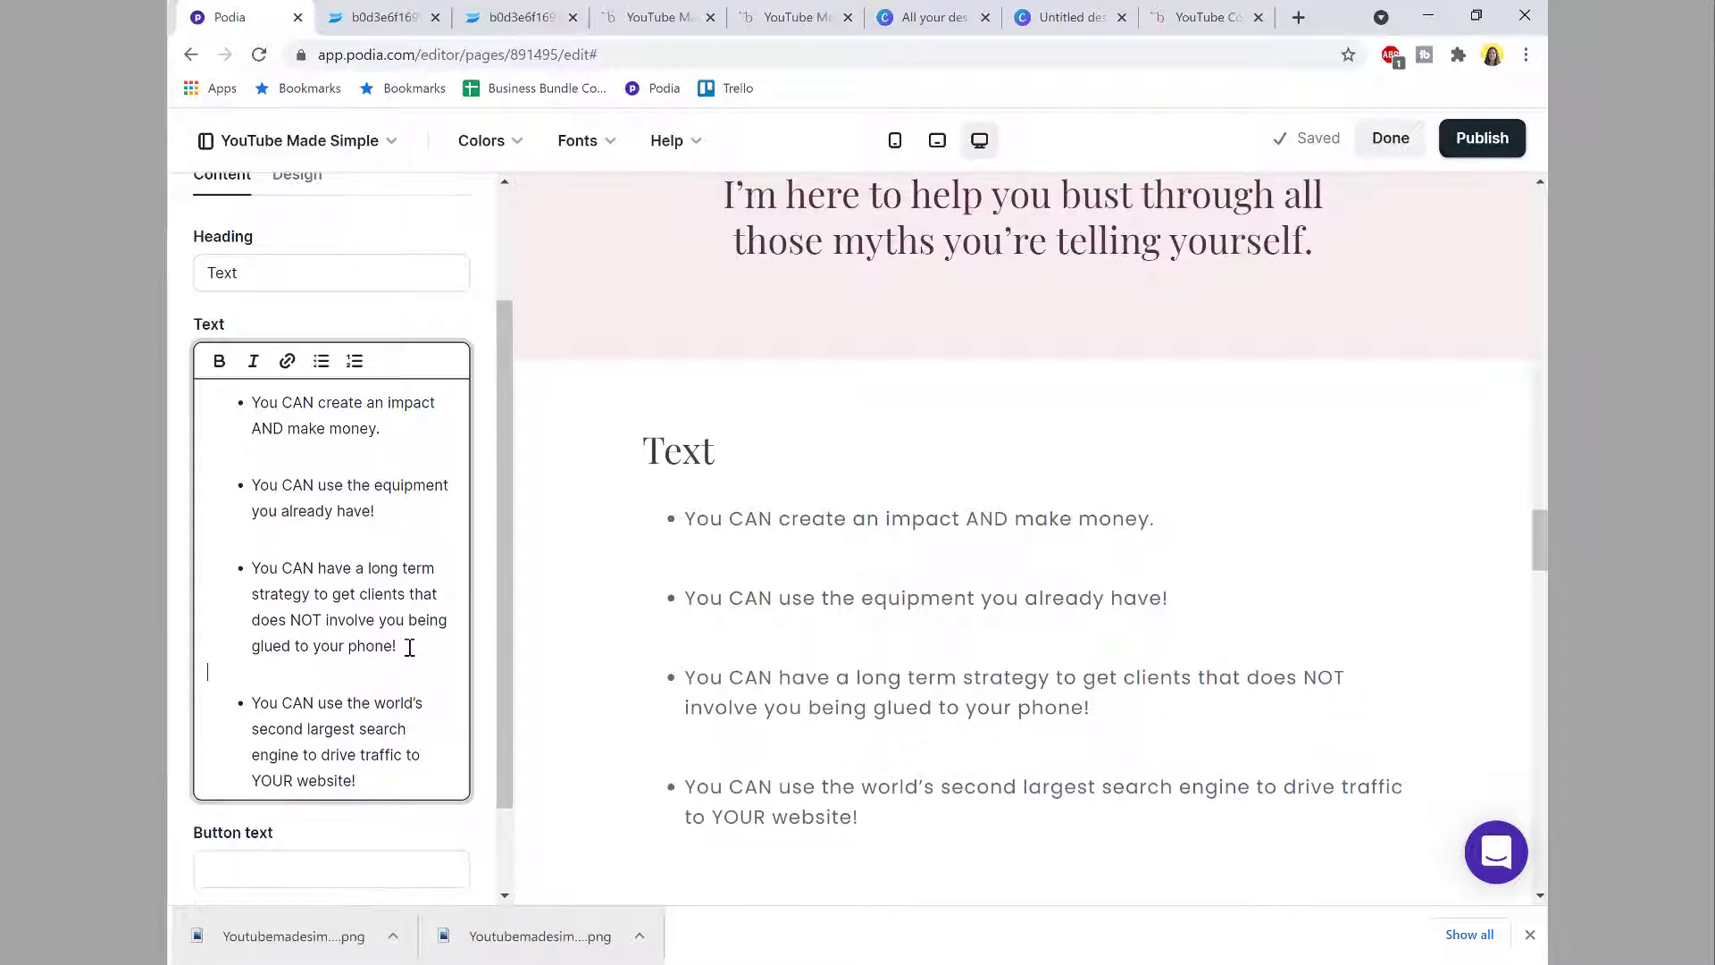
Step: Clear the Text section's placeholder heading and apply the light pink color scheme to match the myths heading section above
{"action": "left_click_drag", "start_coordinate": [238, 273], "coordinate": [187, 275]}
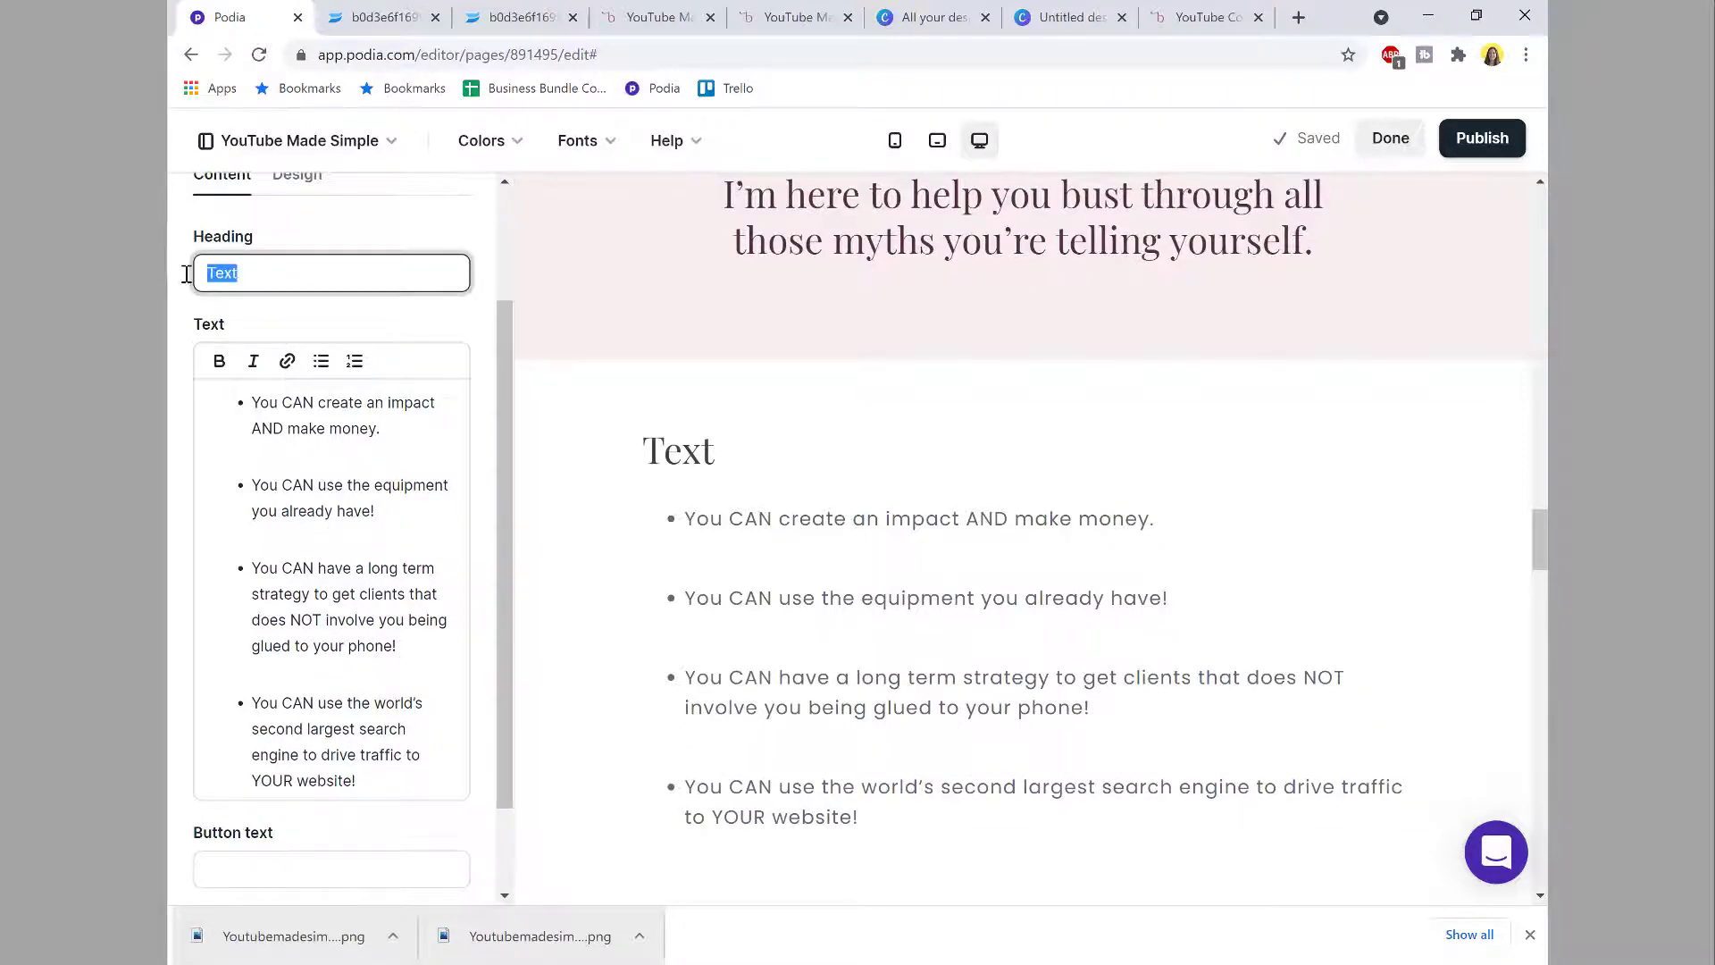
{"action": "key", "text": "BackSpace"}
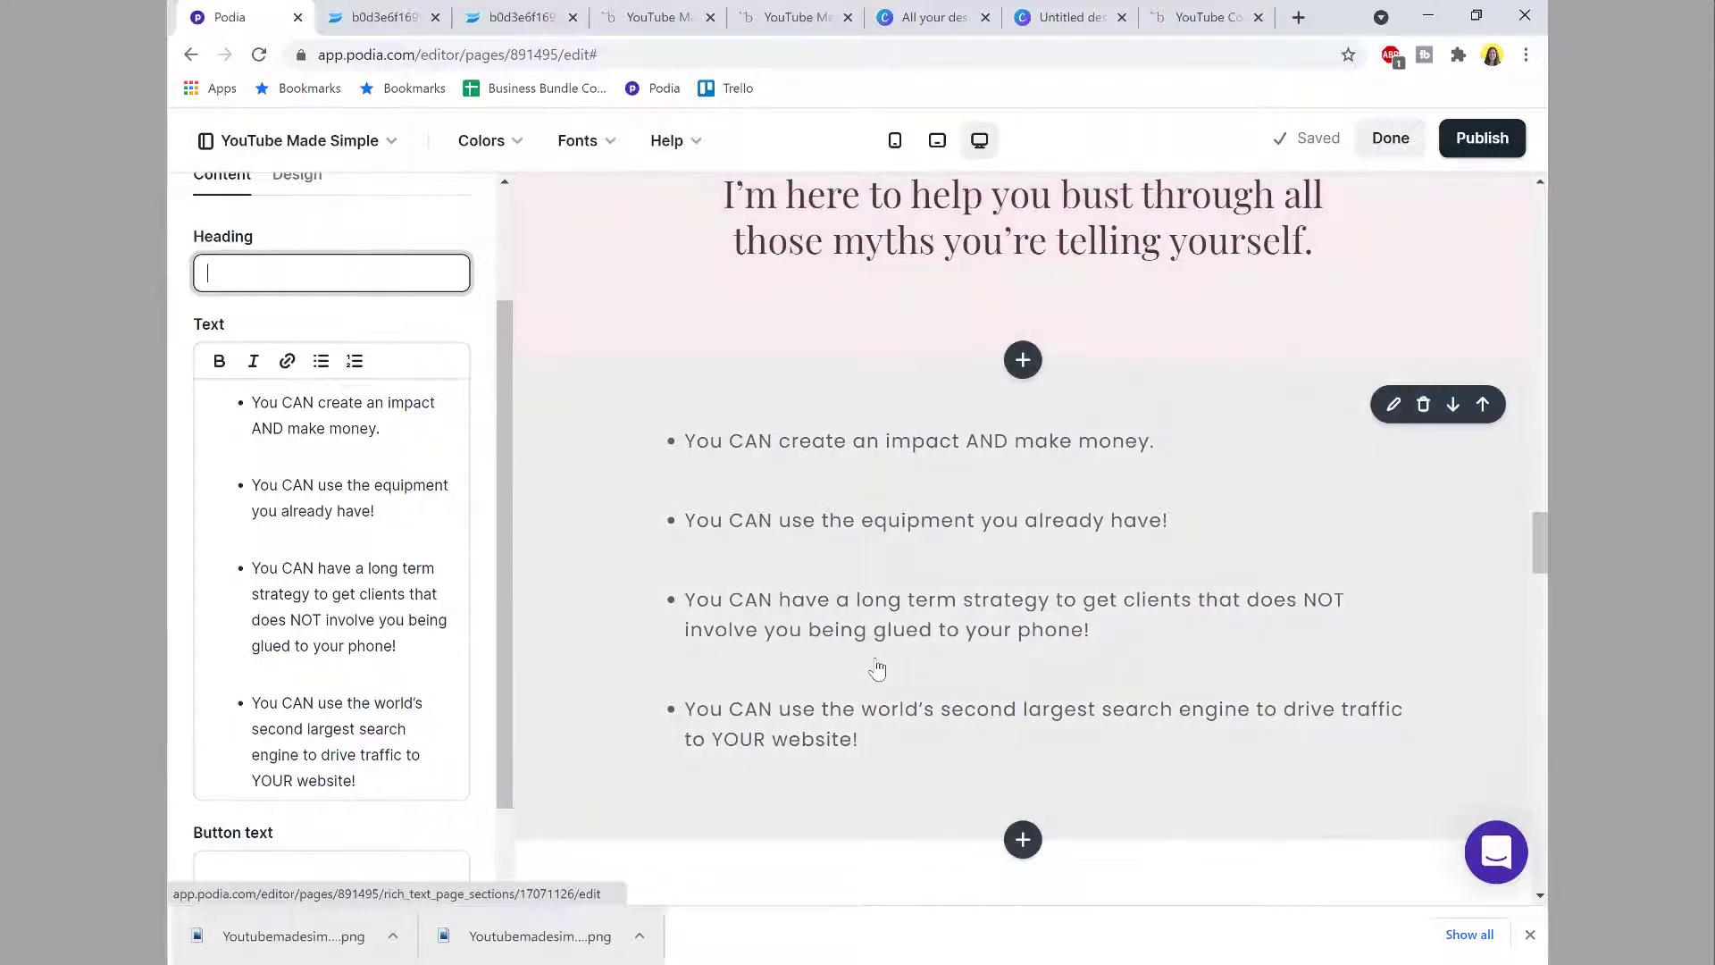
{"action": "left_click", "coordinate": [877, 668]}
{"action": "left_click", "coordinate": [299, 335]}
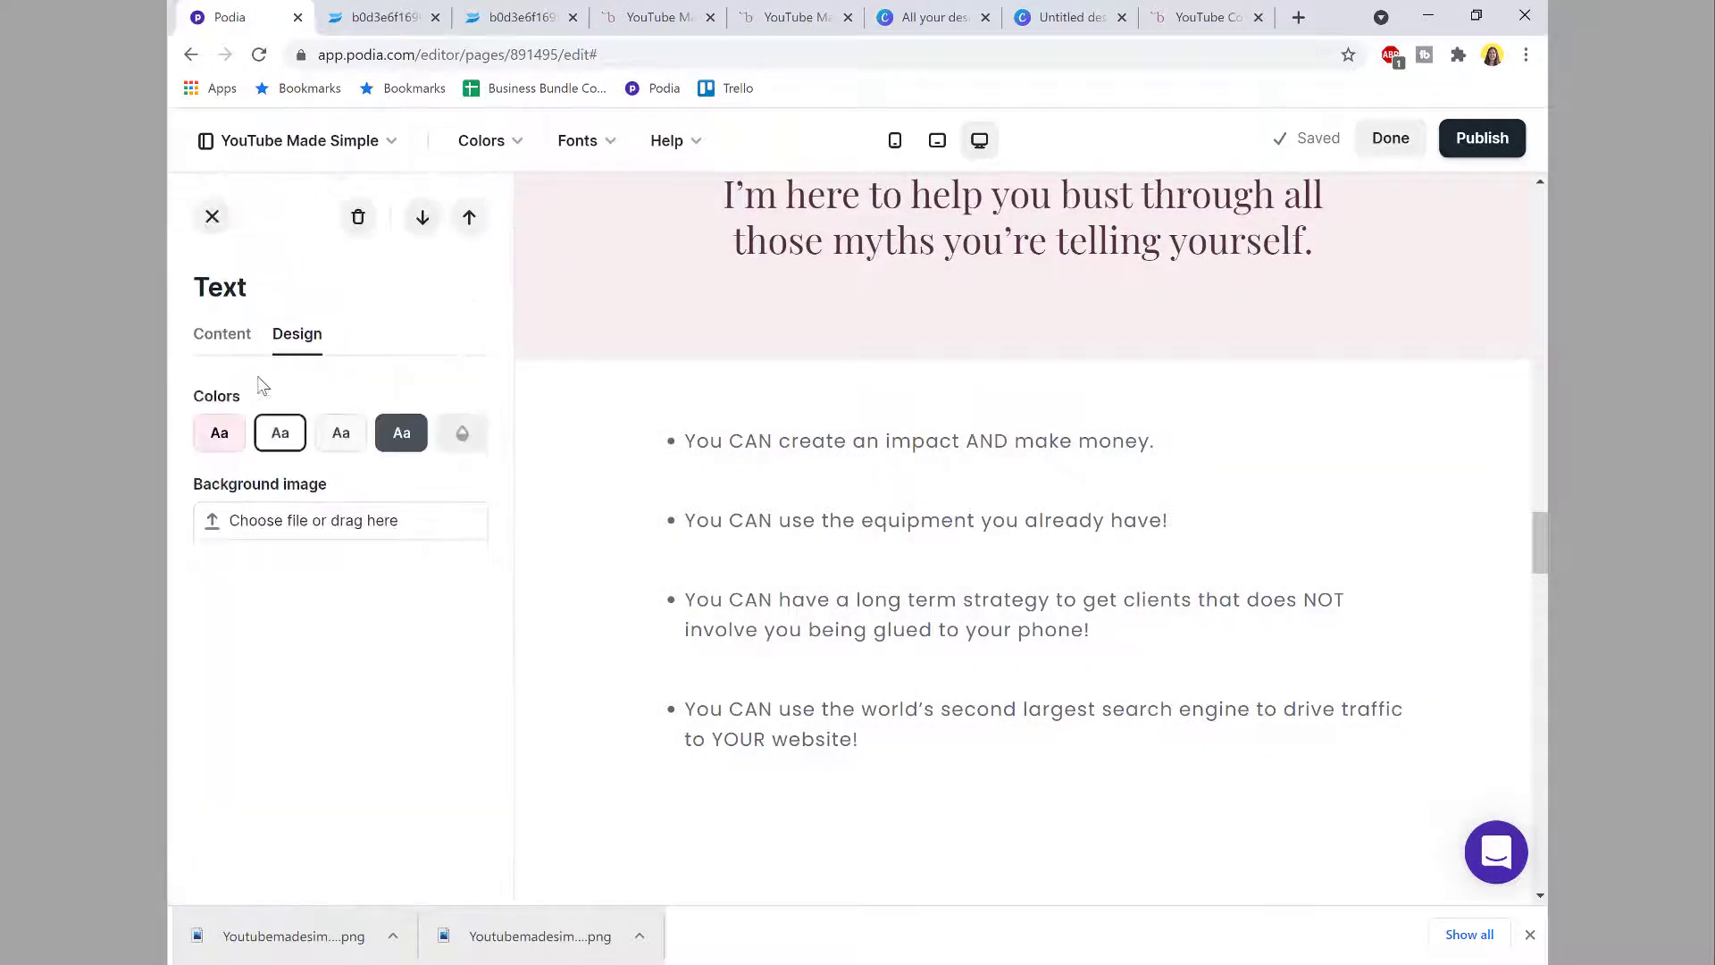
{"action": "left_click", "coordinate": [219, 435]}
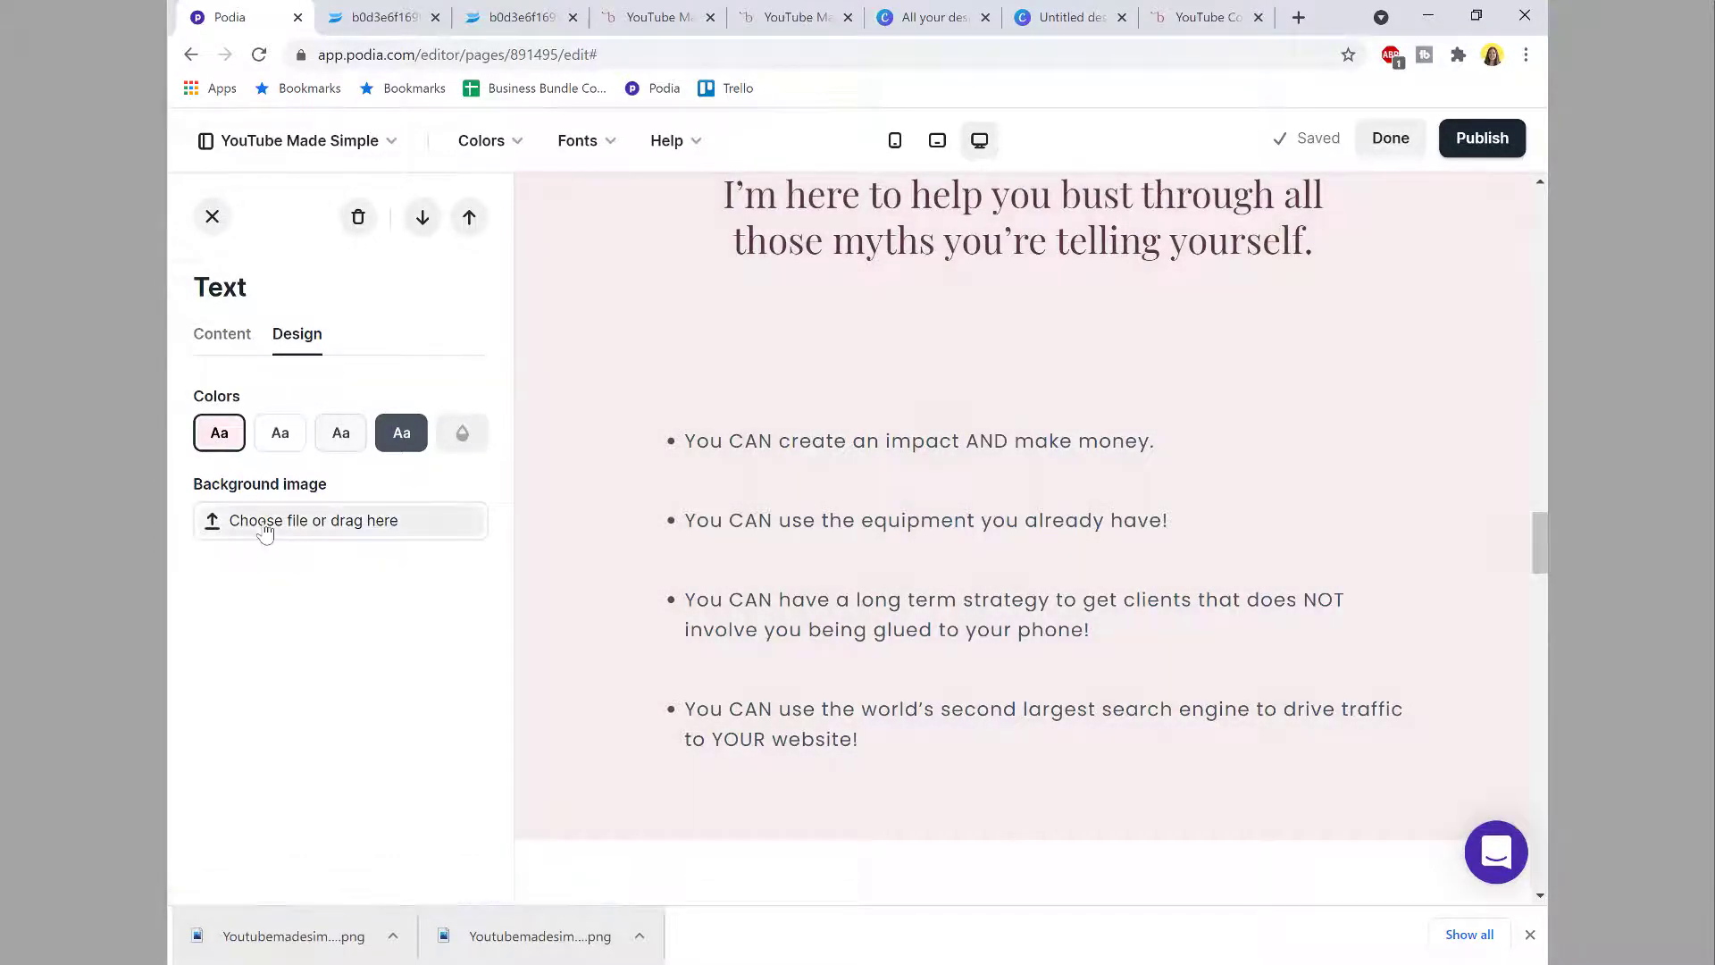
{"action": "left_click", "coordinate": [212, 217]}
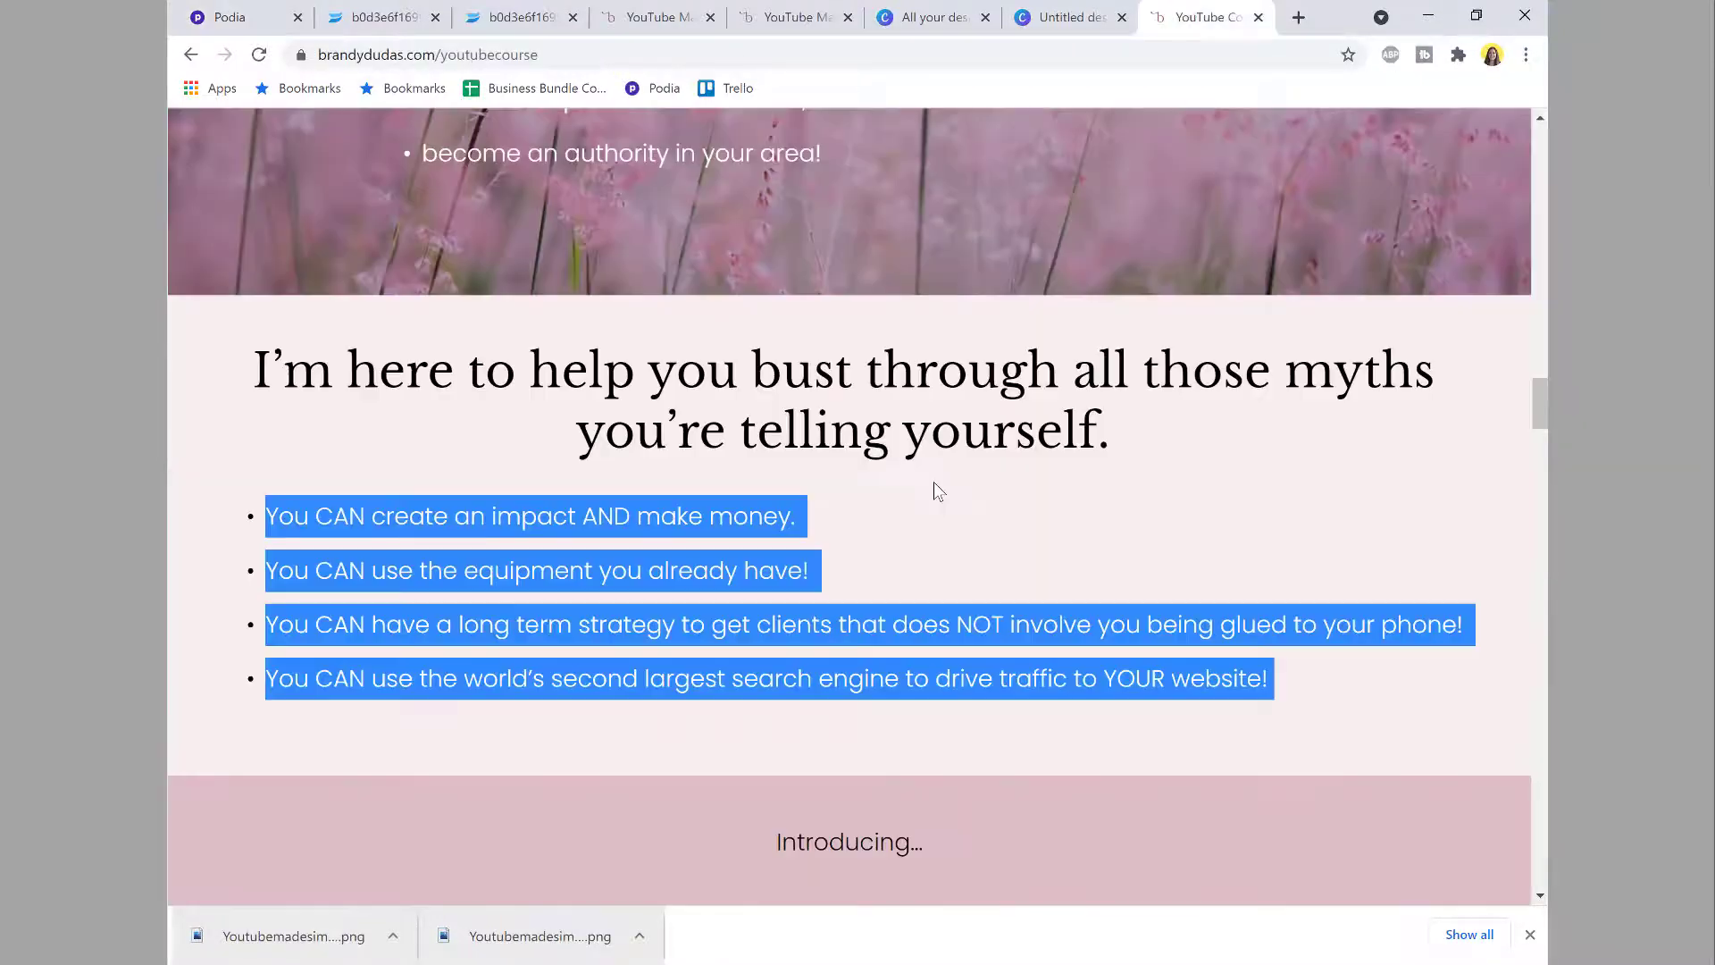
Step: Review the original course page's flower banner and myths sections to compare their layout and background colors
{"action": "scroll", "coordinate": [934, 483], "scroll_direction": "down", "scroll_amount": 2}
{"action": "scroll", "coordinate": [934, 483], "scroll_direction": "down", "scroll_amount": 3}
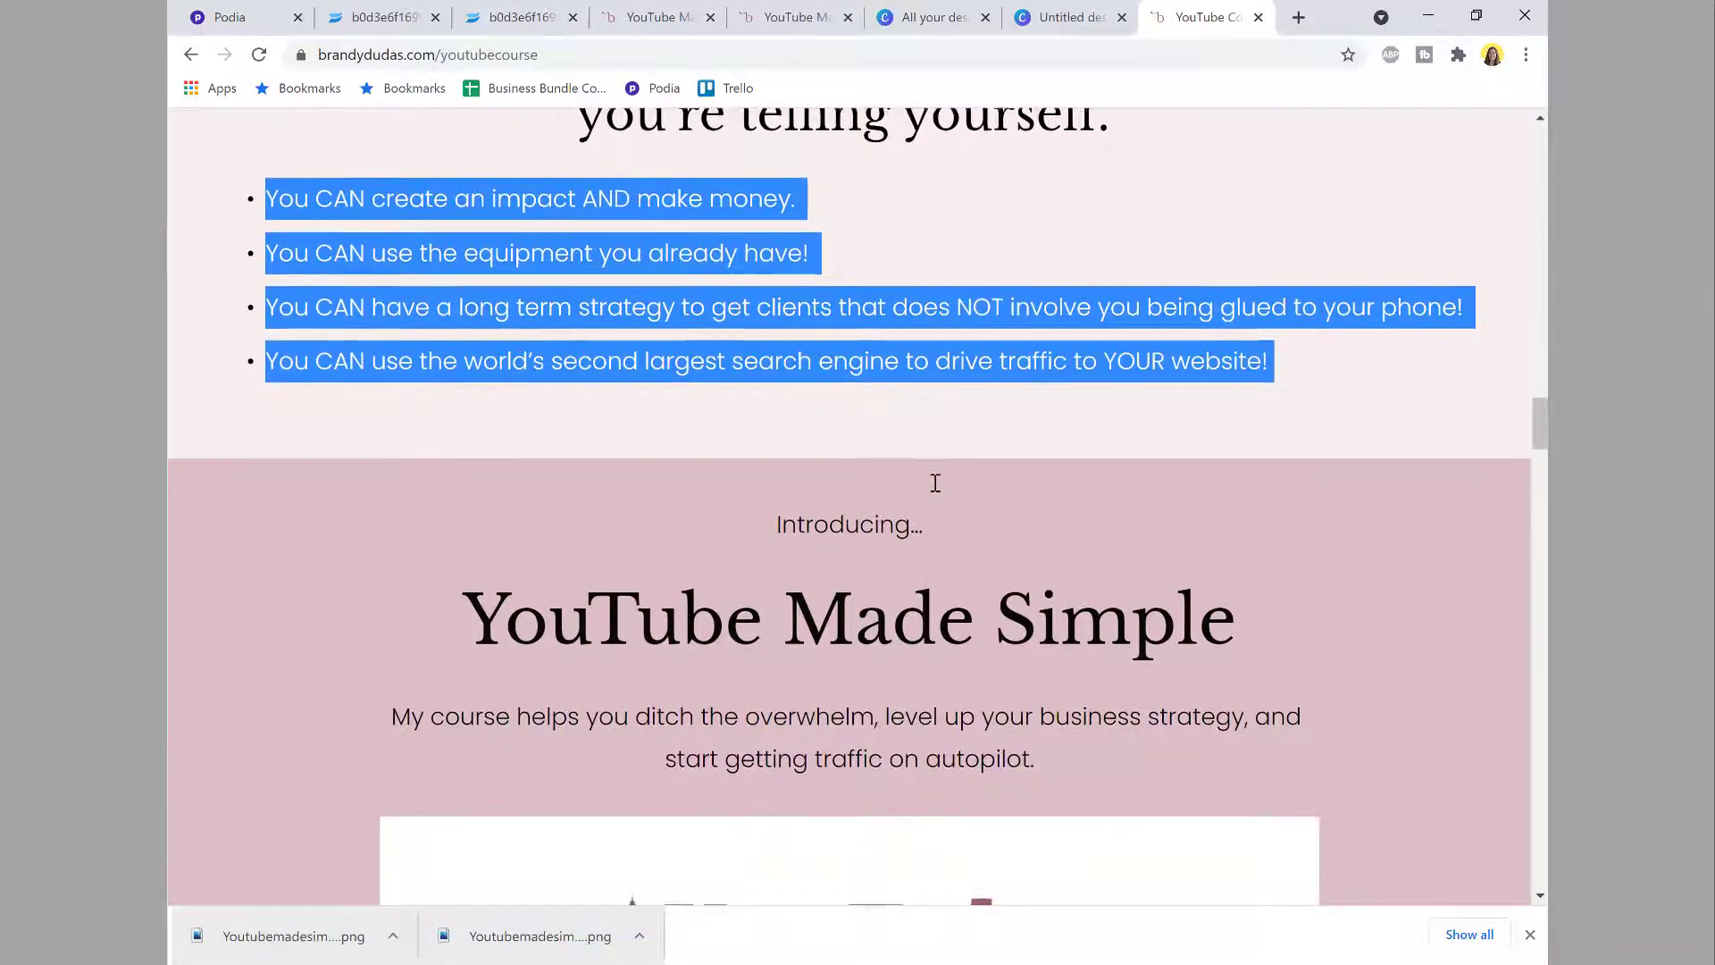
{"action": "scroll", "coordinate": [932, 487], "scroll_direction": "up", "scroll_amount": 5}
{"action": "scroll", "coordinate": [934, 496], "scroll_direction": "up", "scroll_amount": 18}
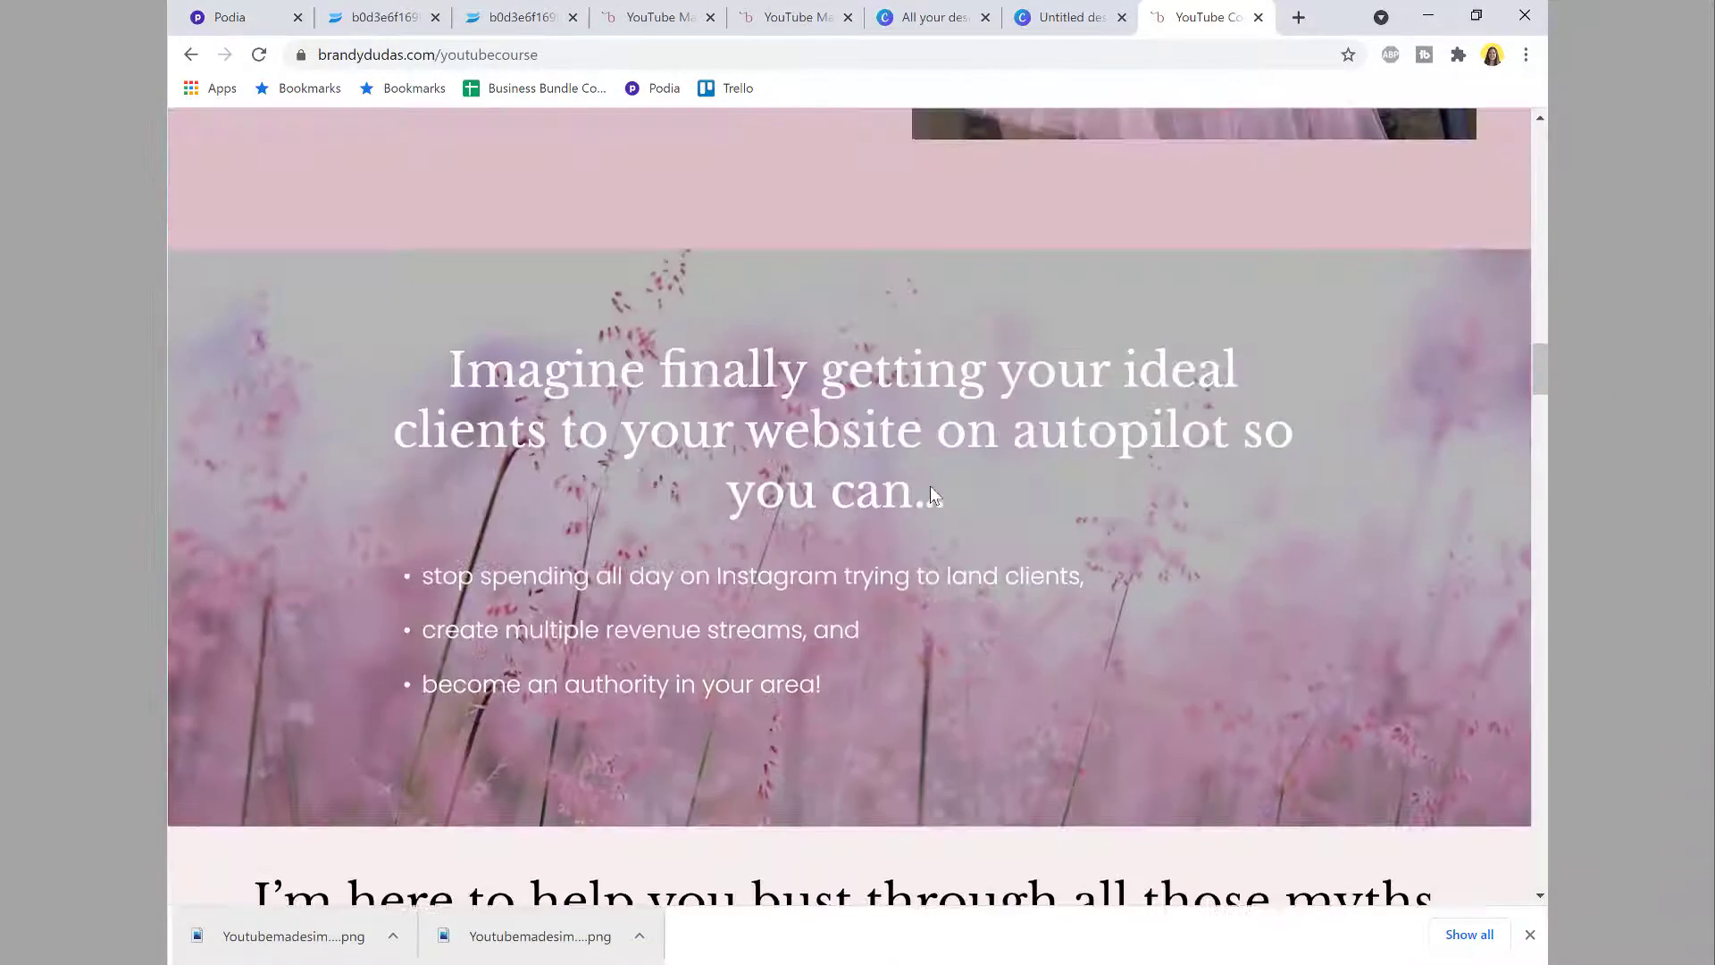
{"action": "scroll", "coordinate": [914, 354], "scroll_direction": "down", "scroll_amount": 10}
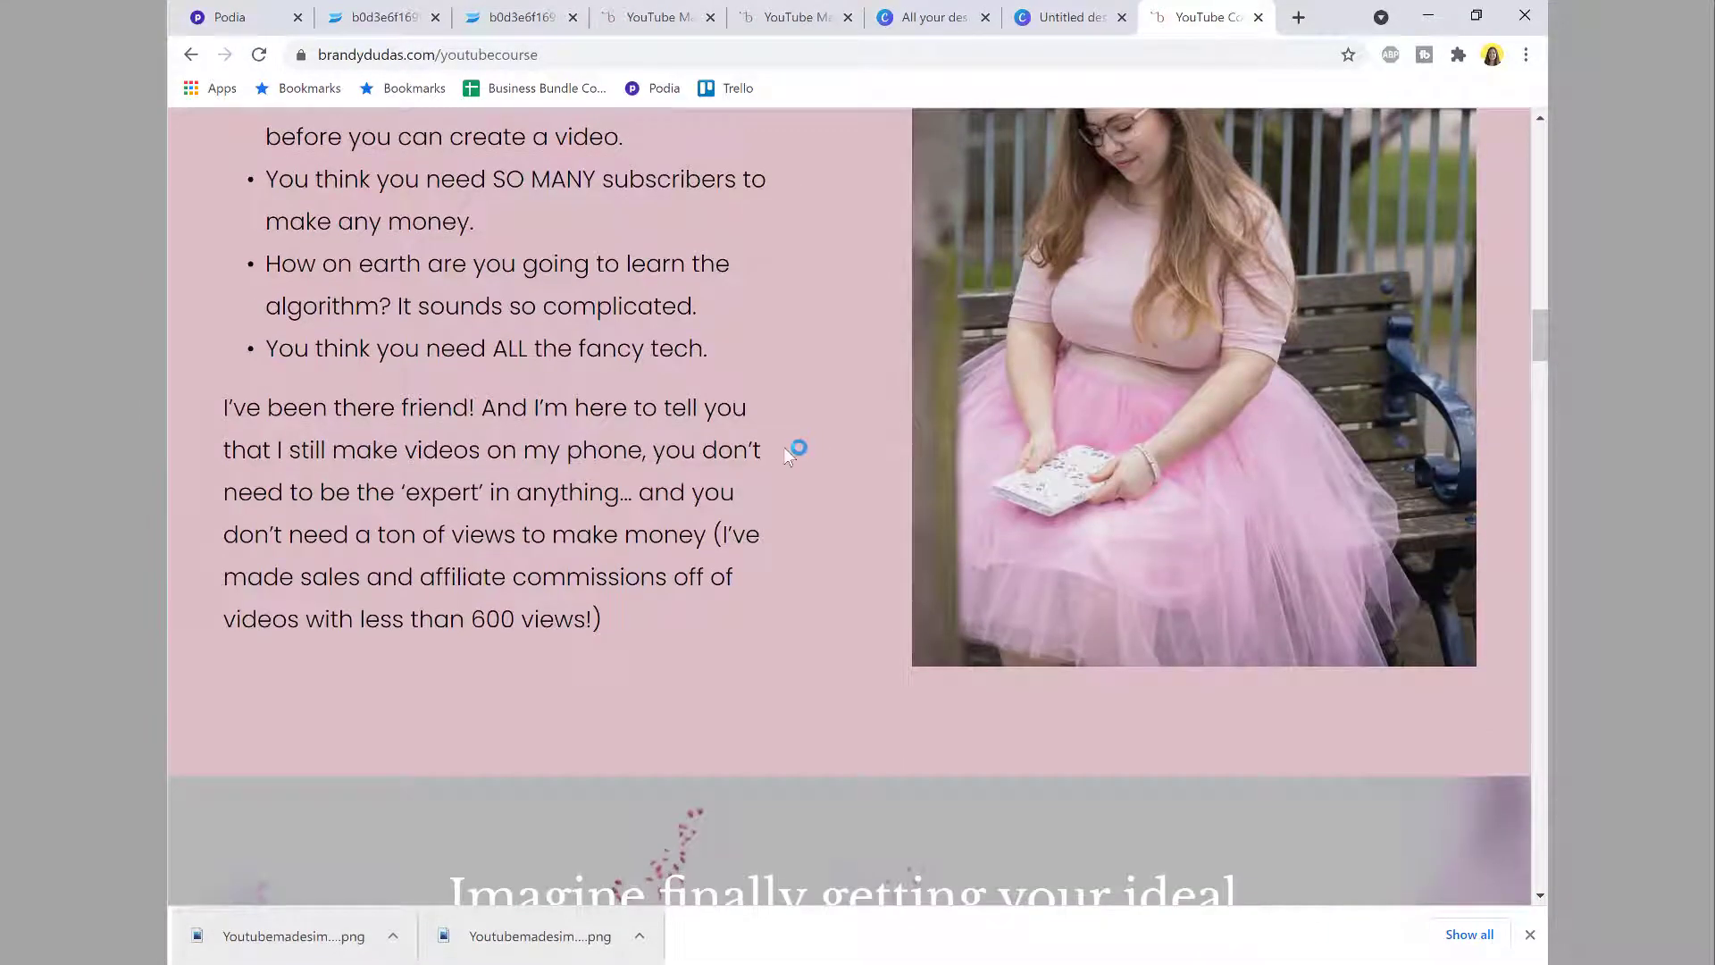
{"action": "scroll", "coordinate": [785, 454], "scroll_direction": "down", "scroll_amount": 7}
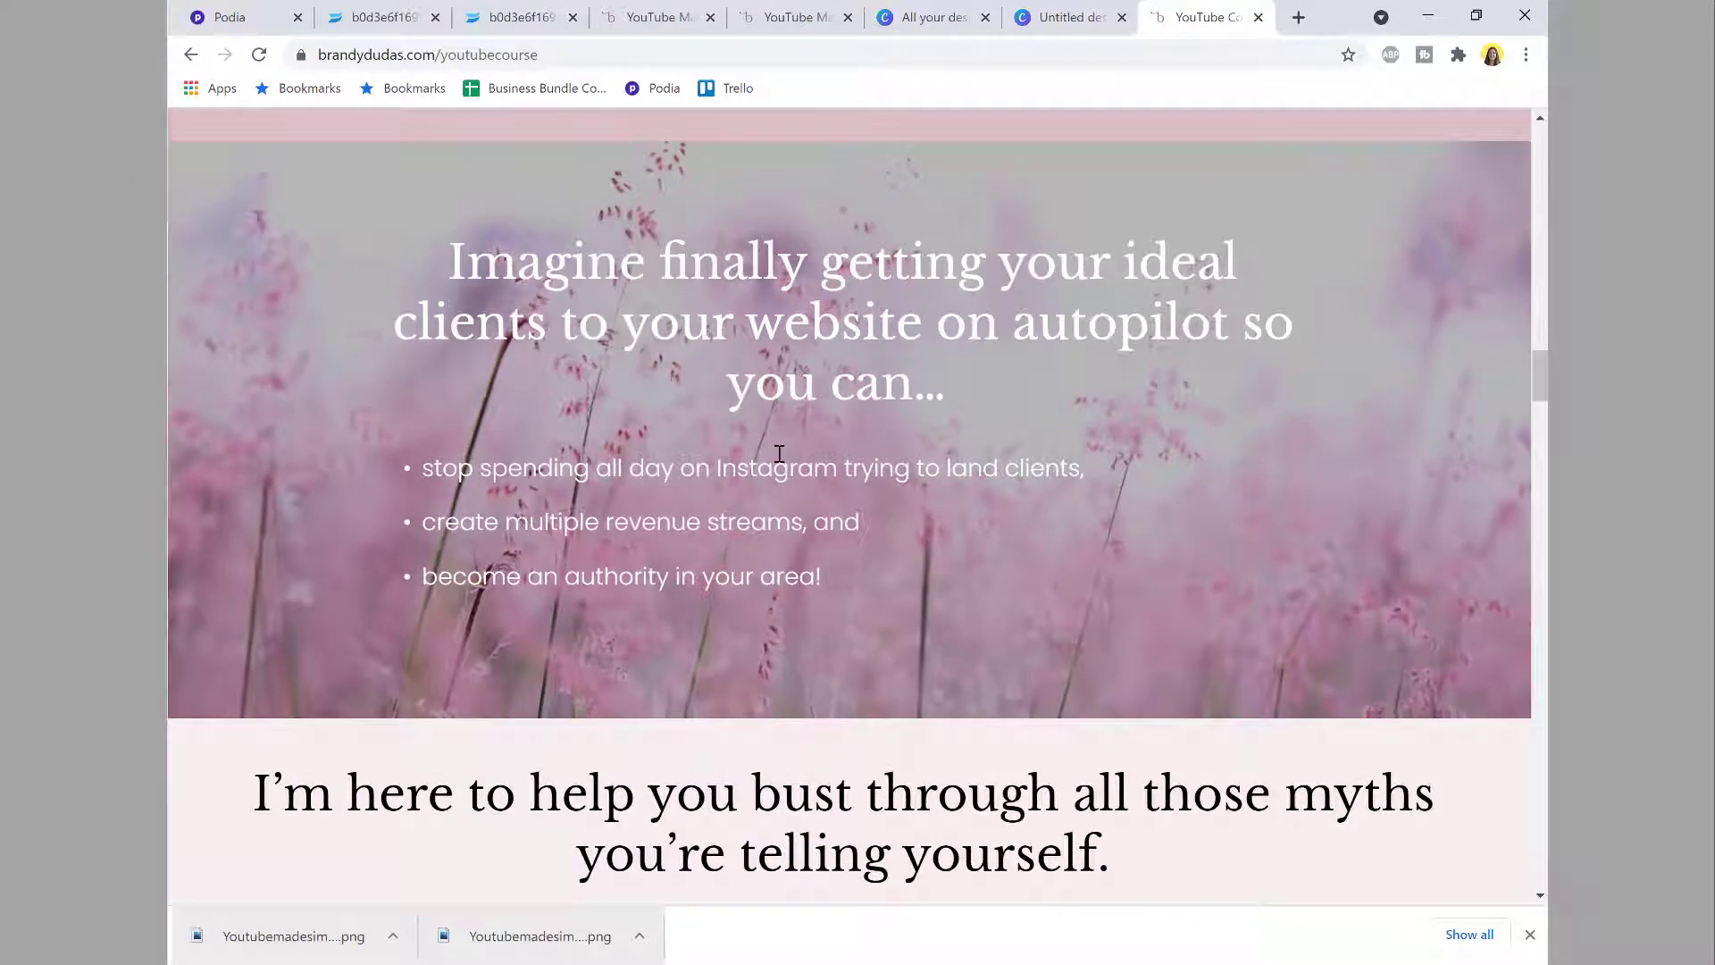
{"action": "scroll", "coordinate": [779, 454], "scroll_direction": "down", "scroll_amount": 7}
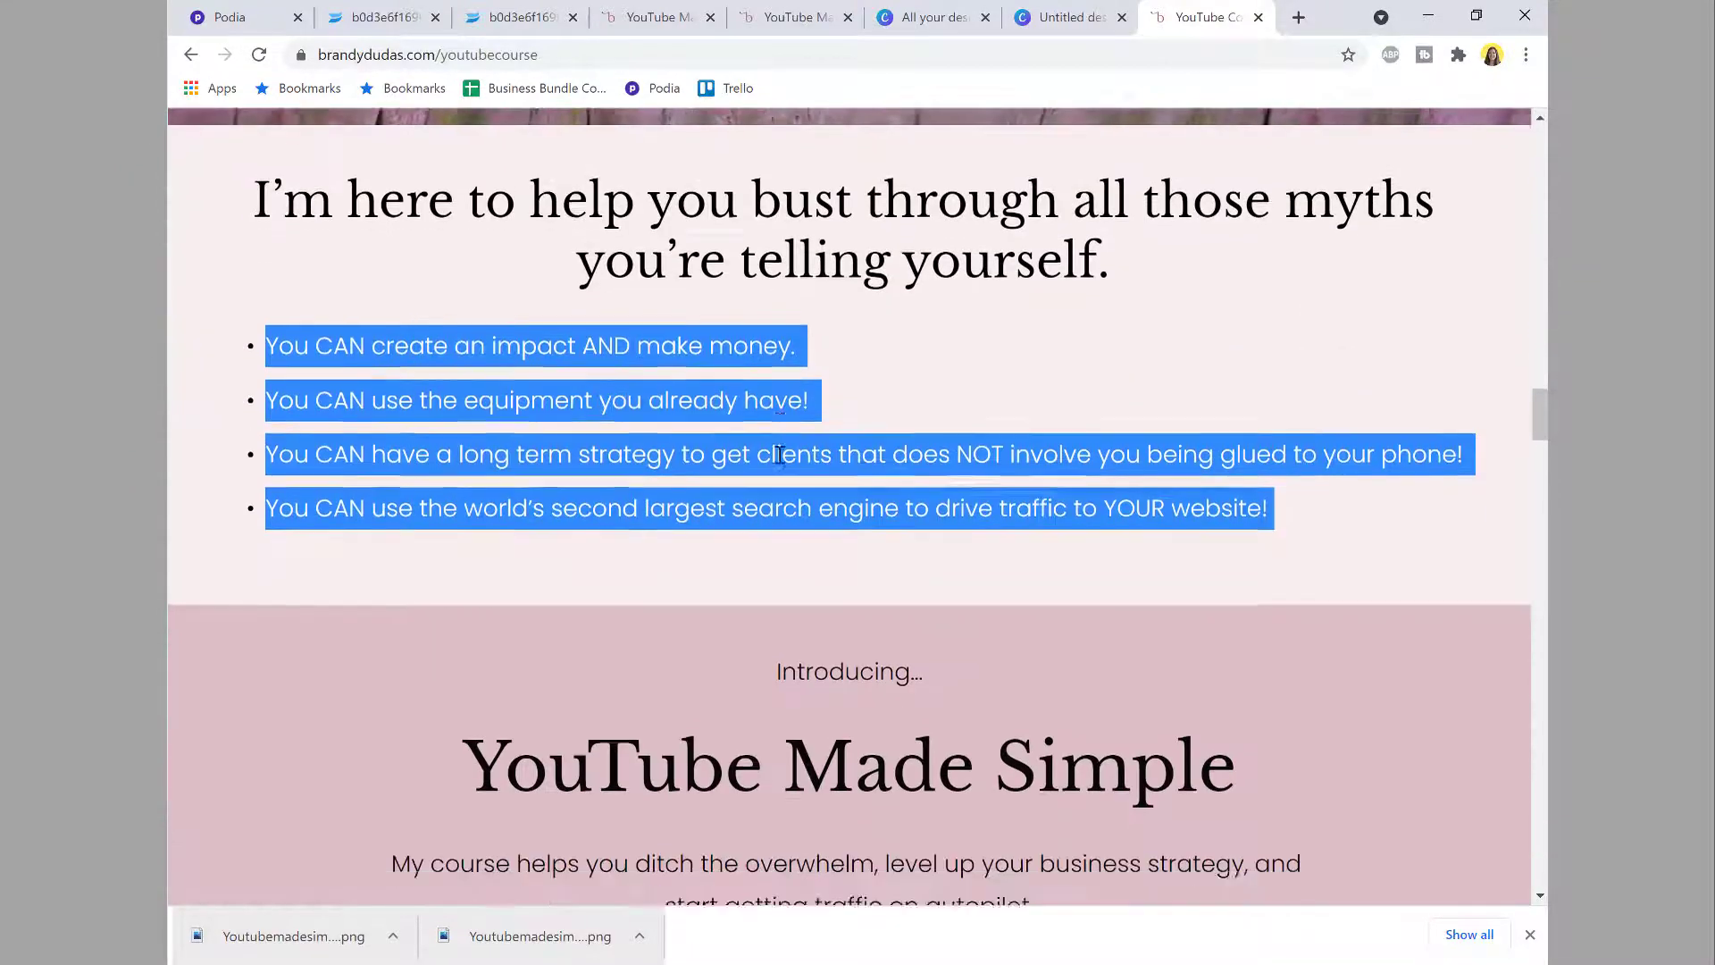
{"action": "scroll", "coordinate": [778, 453], "scroll_direction": "down", "scroll_amount": 2}
{"action": "scroll", "coordinate": [781, 459], "scroll_direction": "down", "scroll_amount": 1}
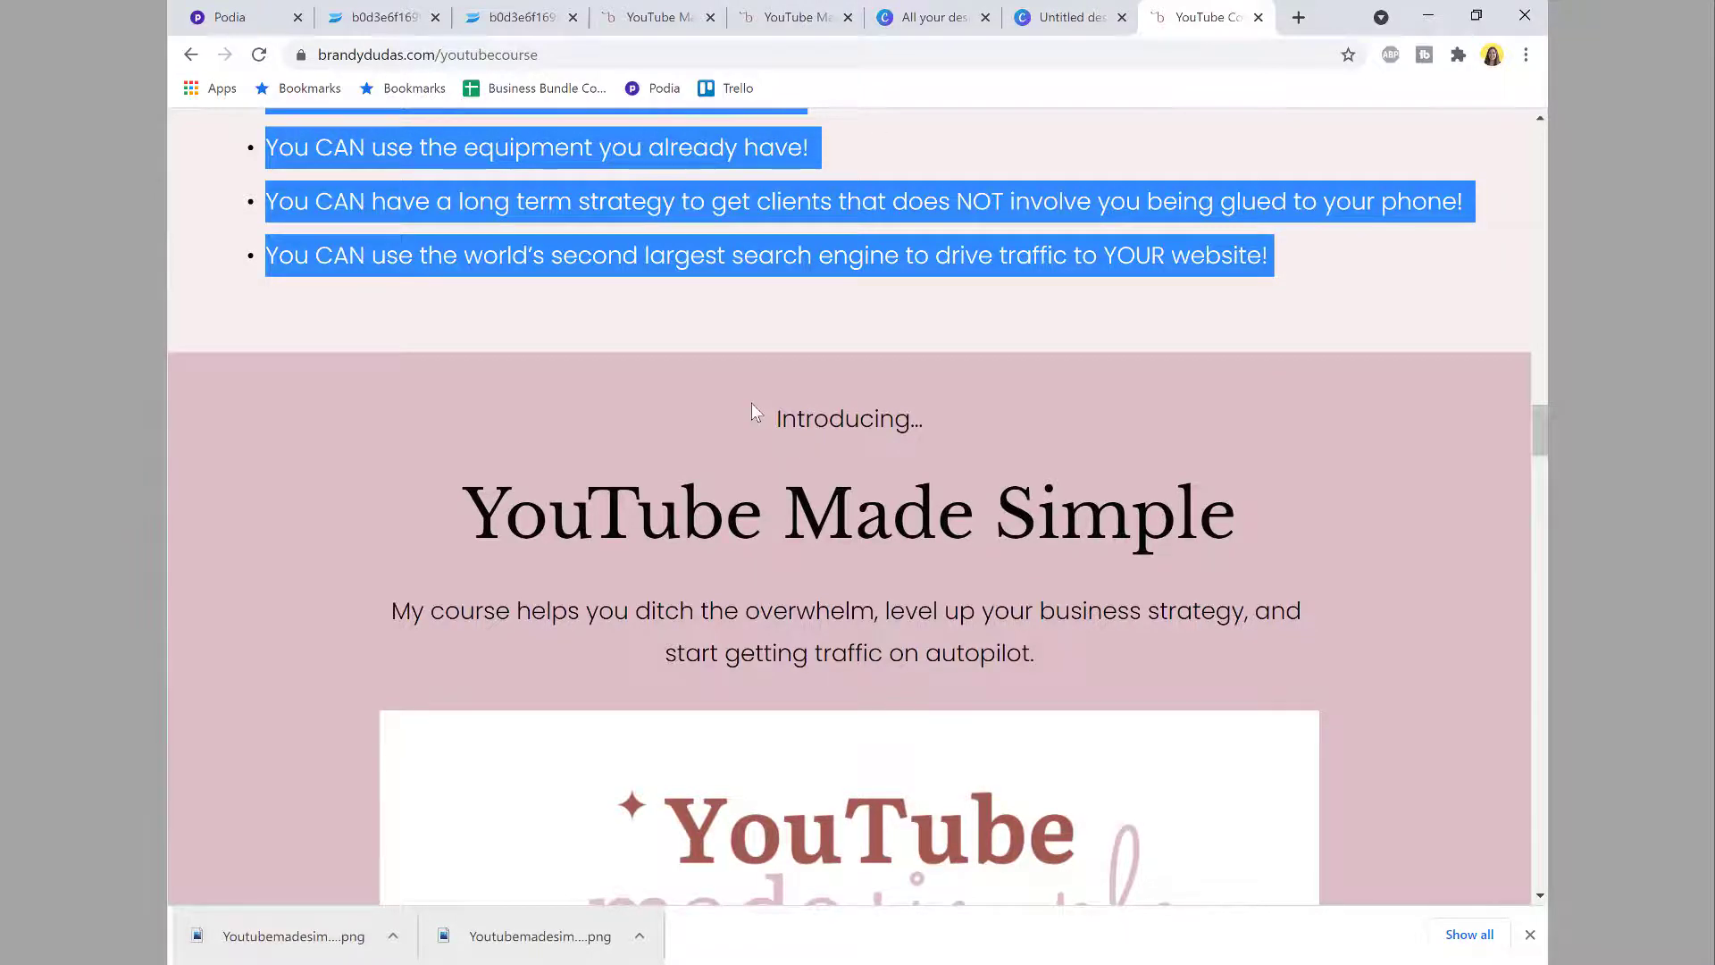
Step: Examine the "Introducing... YouTube Made Simple" section on the course page, including its intro text and product mockup graphic
{"action": "scroll", "coordinate": [842, 679], "scroll_direction": "down", "scroll_amount": 2}
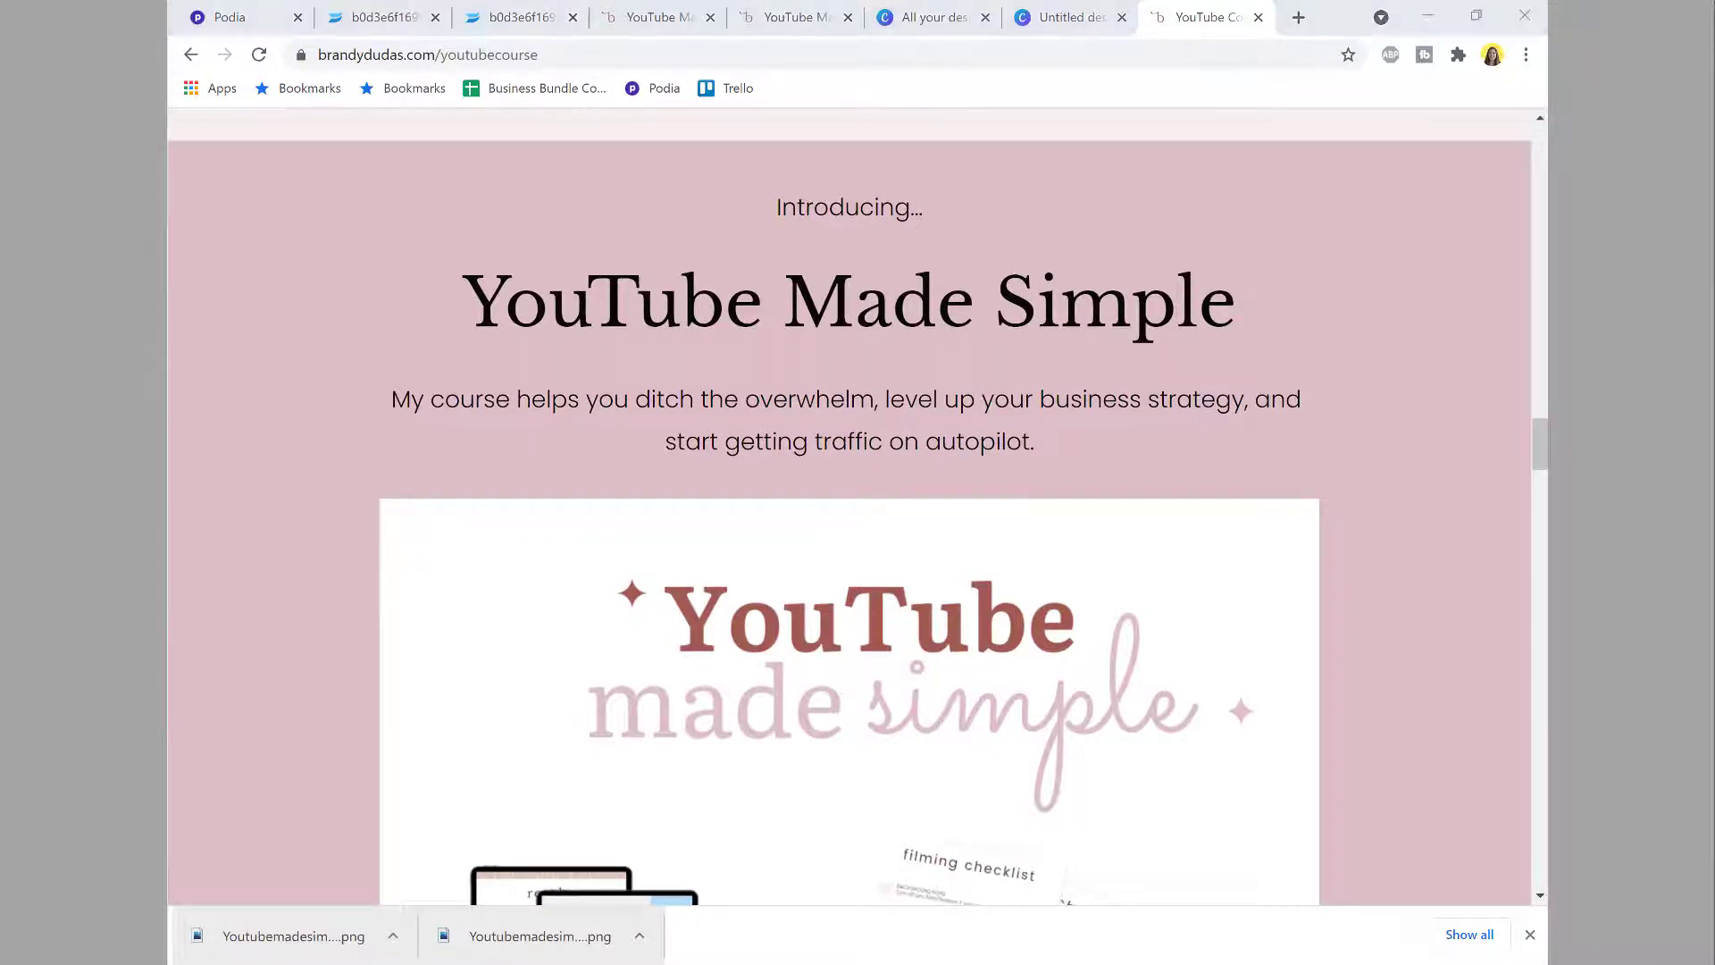
{"action": "mouse_move", "coordinate": [144, 395]}
{"action": "scroll", "coordinate": [848, 431], "scroll_direction": "down", "scroll_amount": 4}
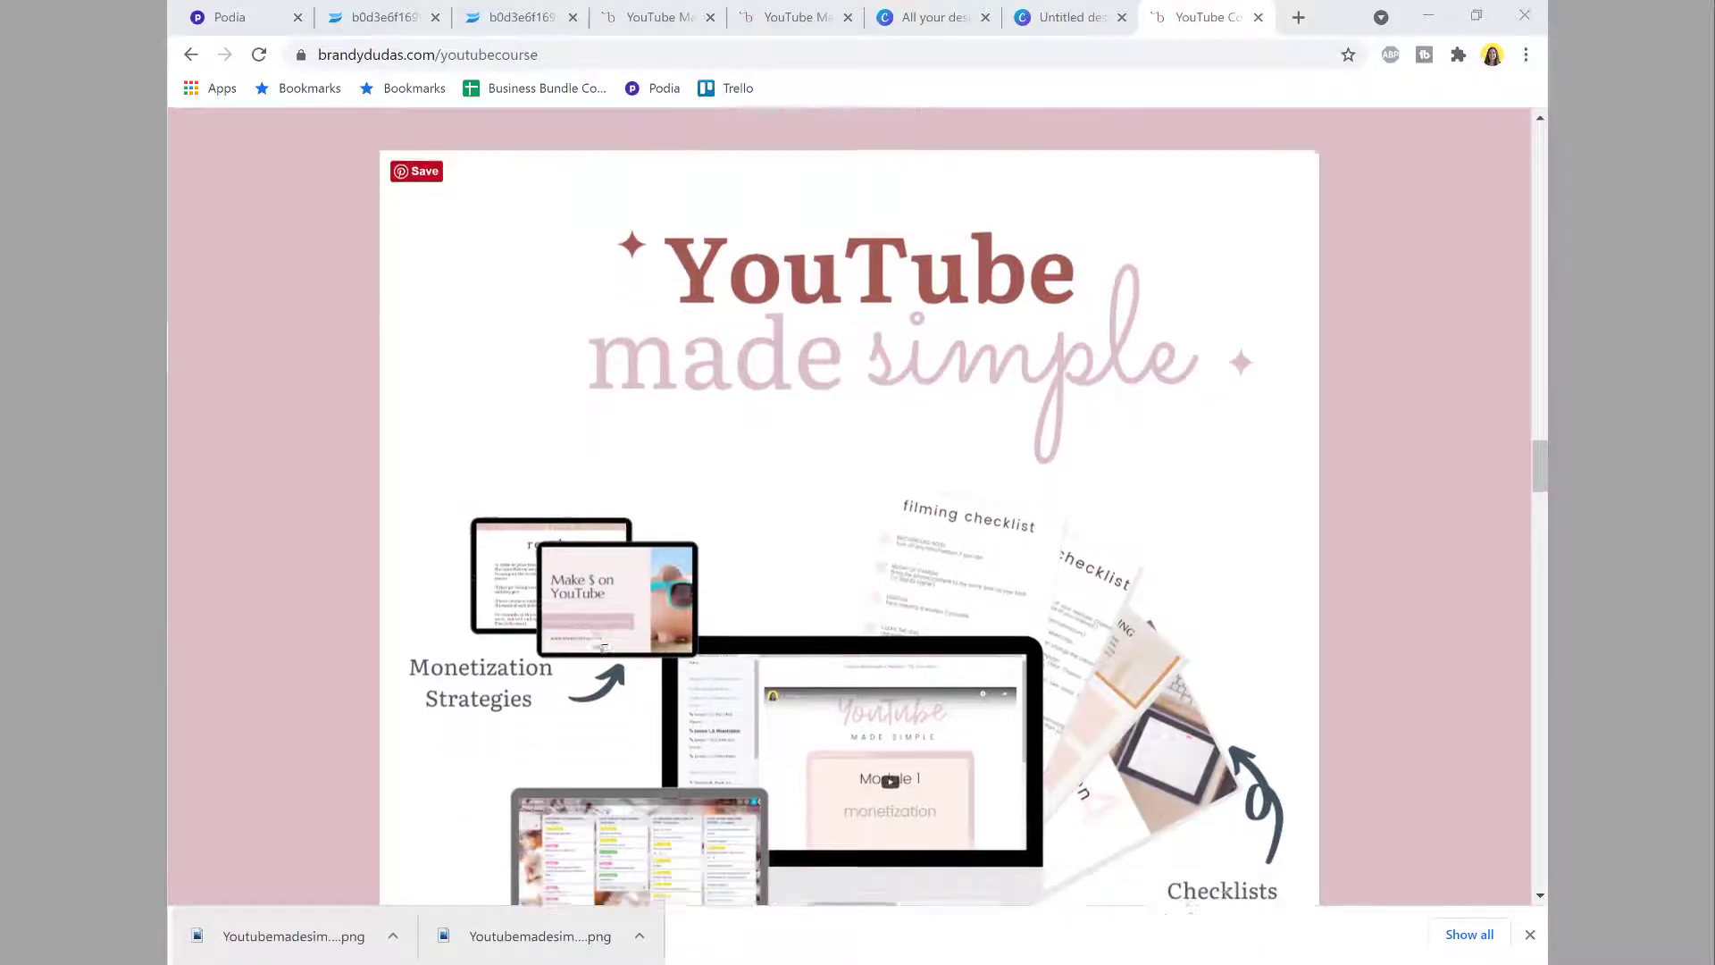
{"action": "scroll", "coordinate": [604, 647], "scroll_direction": "down", "scroll_amount": 2}
{"action": "scroll", "coordinate": [773, 651], "scroll_direction": "down", "scroll_amount": 2}
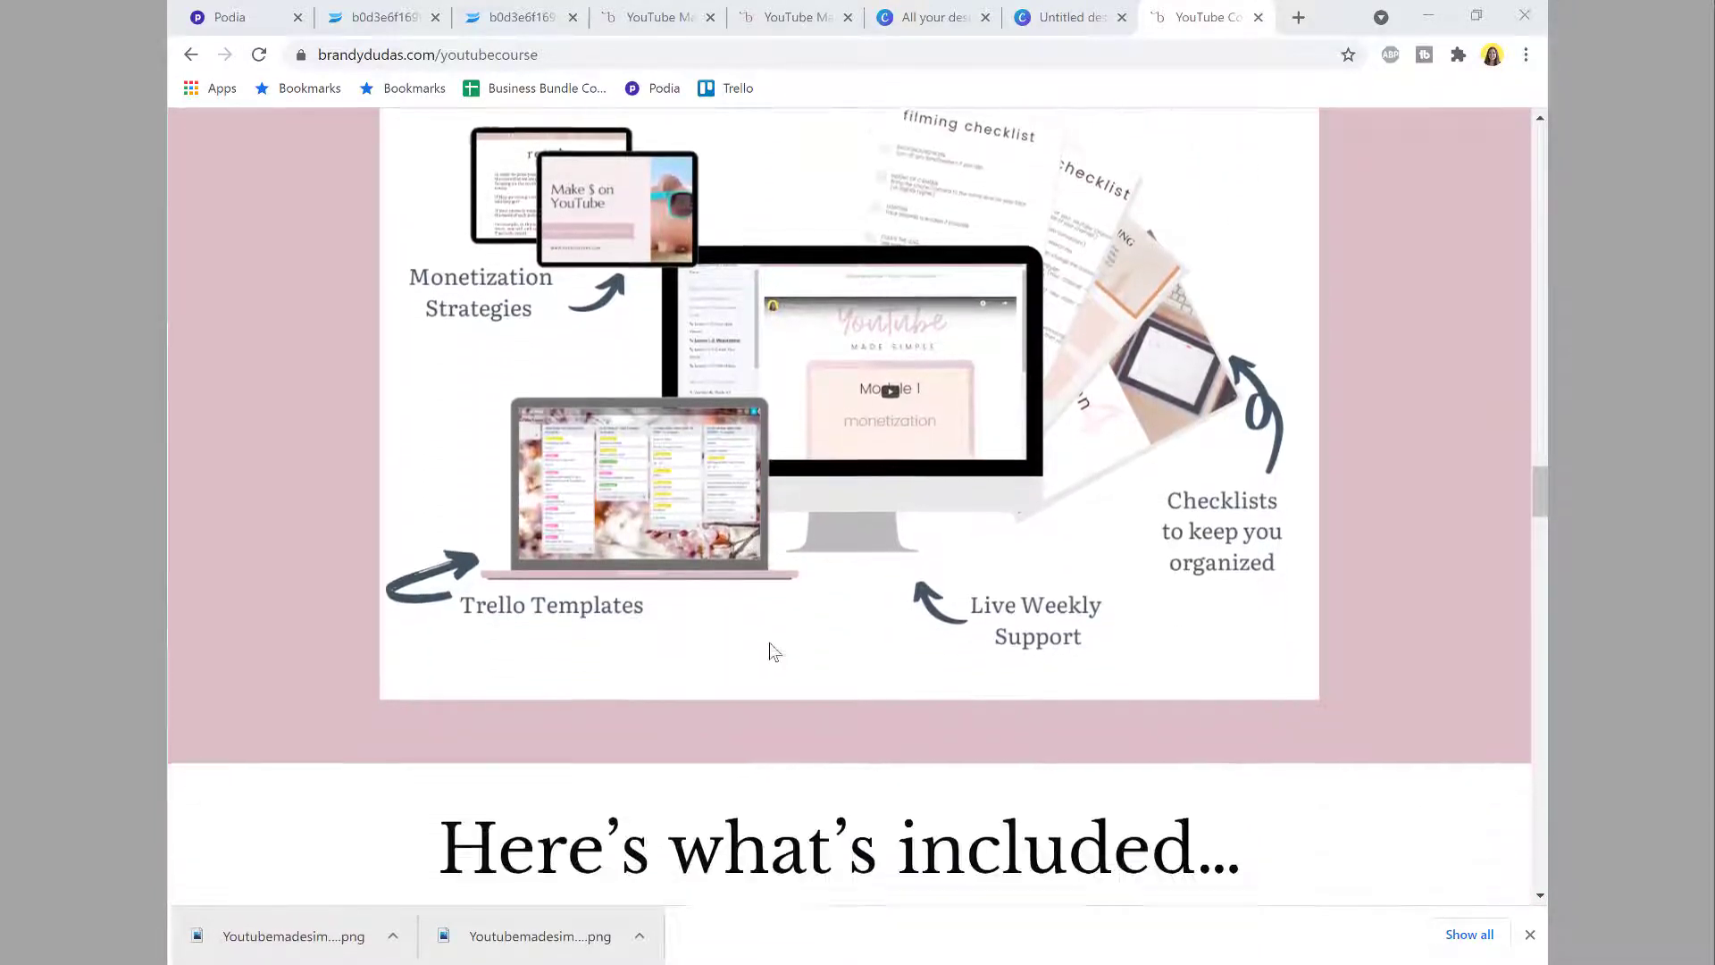
{"action": "scroll", "coordinate": [773, 650], "scroll_direction": "up", "scroll_amount": 5}
{"action": "scroll", "coordinate": [687, 706], "scroll_direction": "down", "scroll_amount": 2}
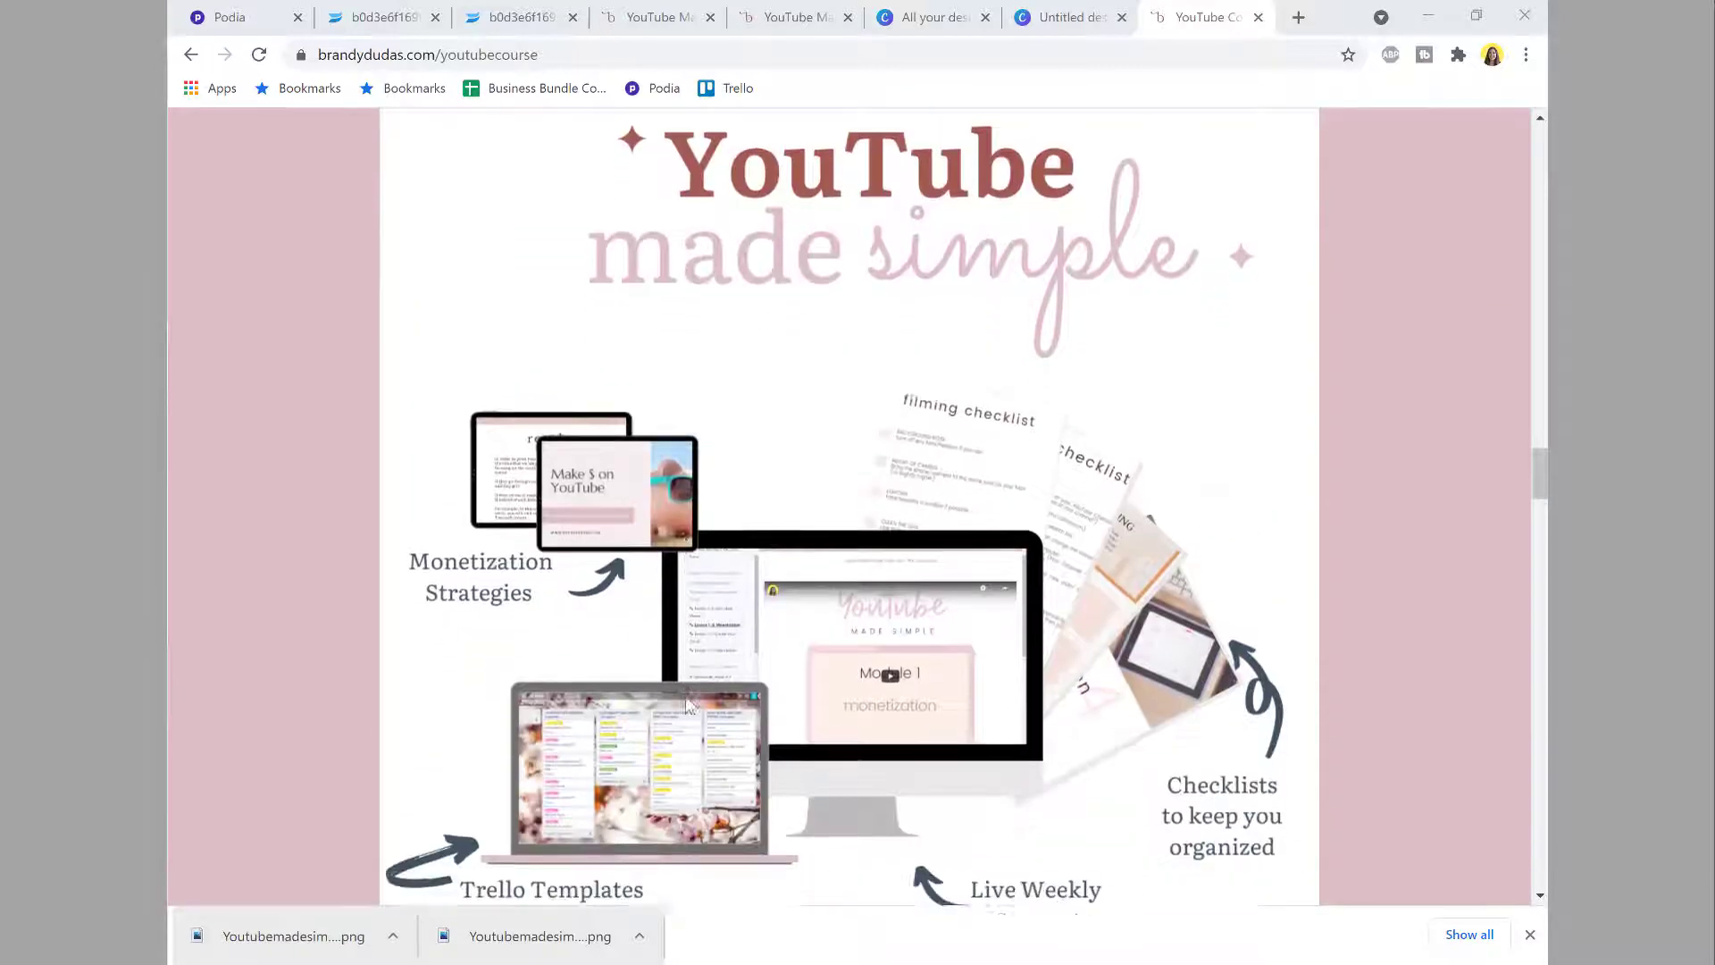
{"action": "scroll", "coordinate": [688, 706], "scroll_direction": "down", "scroll_amount": 3}
{"action": "scroll", "coordinate": [688, 701], "scroll_direction": "up", "scroll_amount": 8}
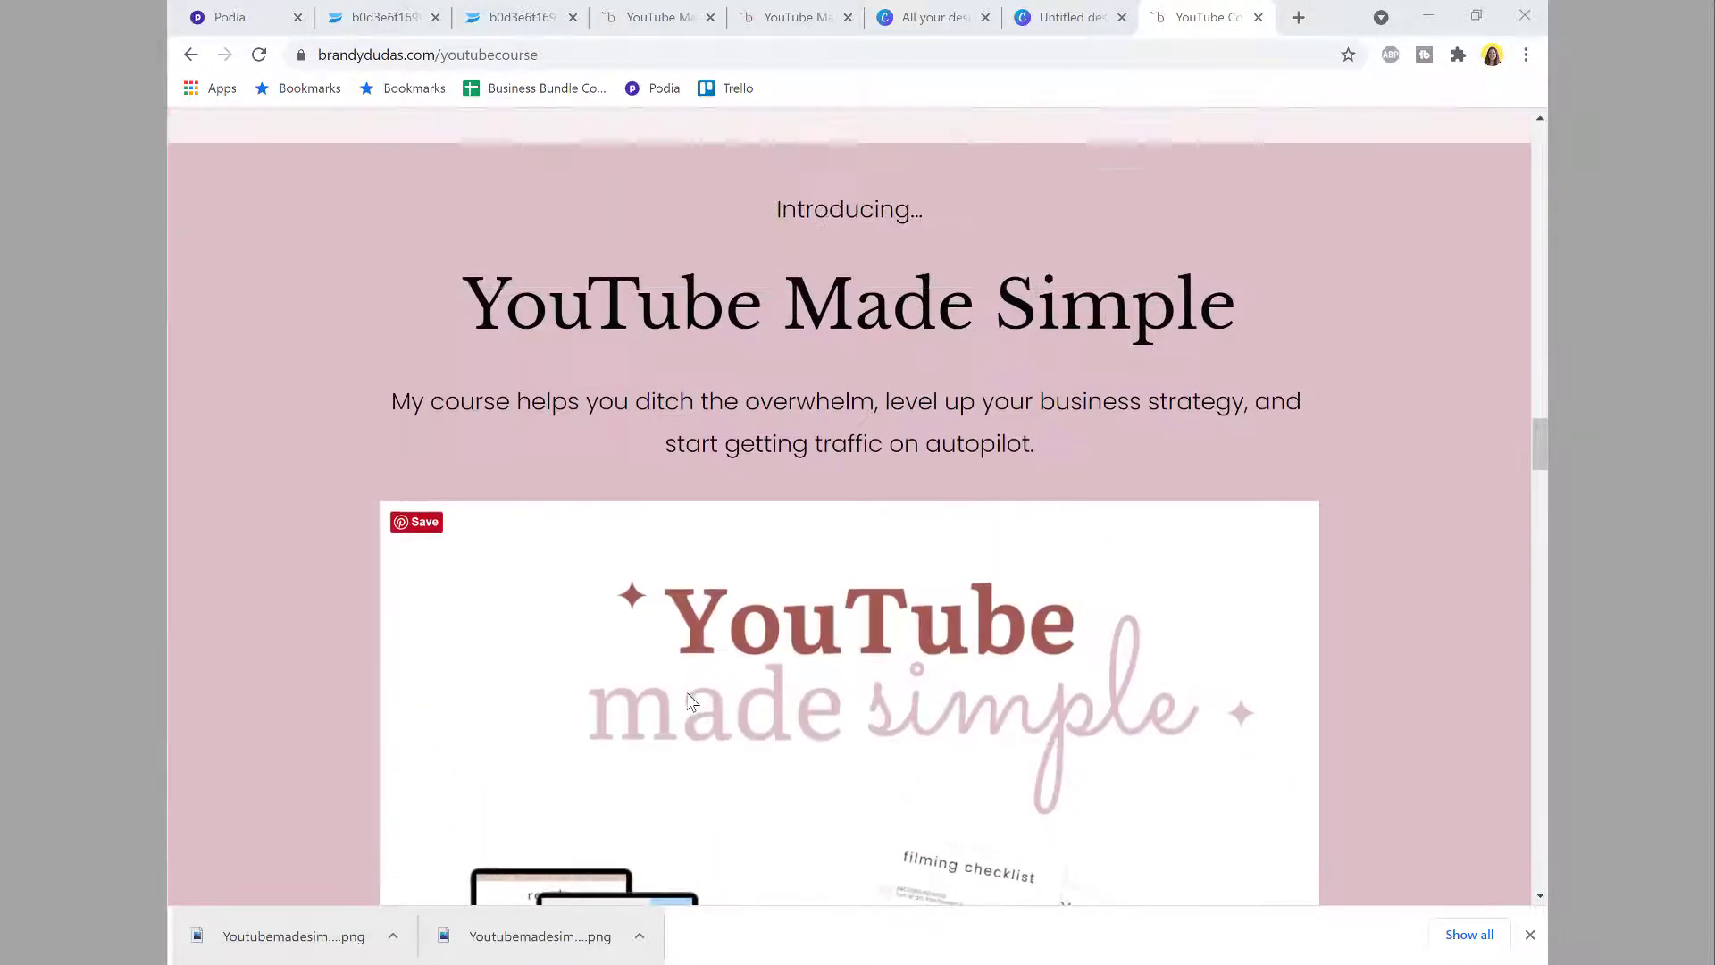
{"action": "scroll", "coordinate": [690, 701], "scroll_direction": "up", "scroll_amount": 1}
{"action": "scroll", "coordinate": [688, 696], "scroll_direction": "down", "scroll_amount": 1}
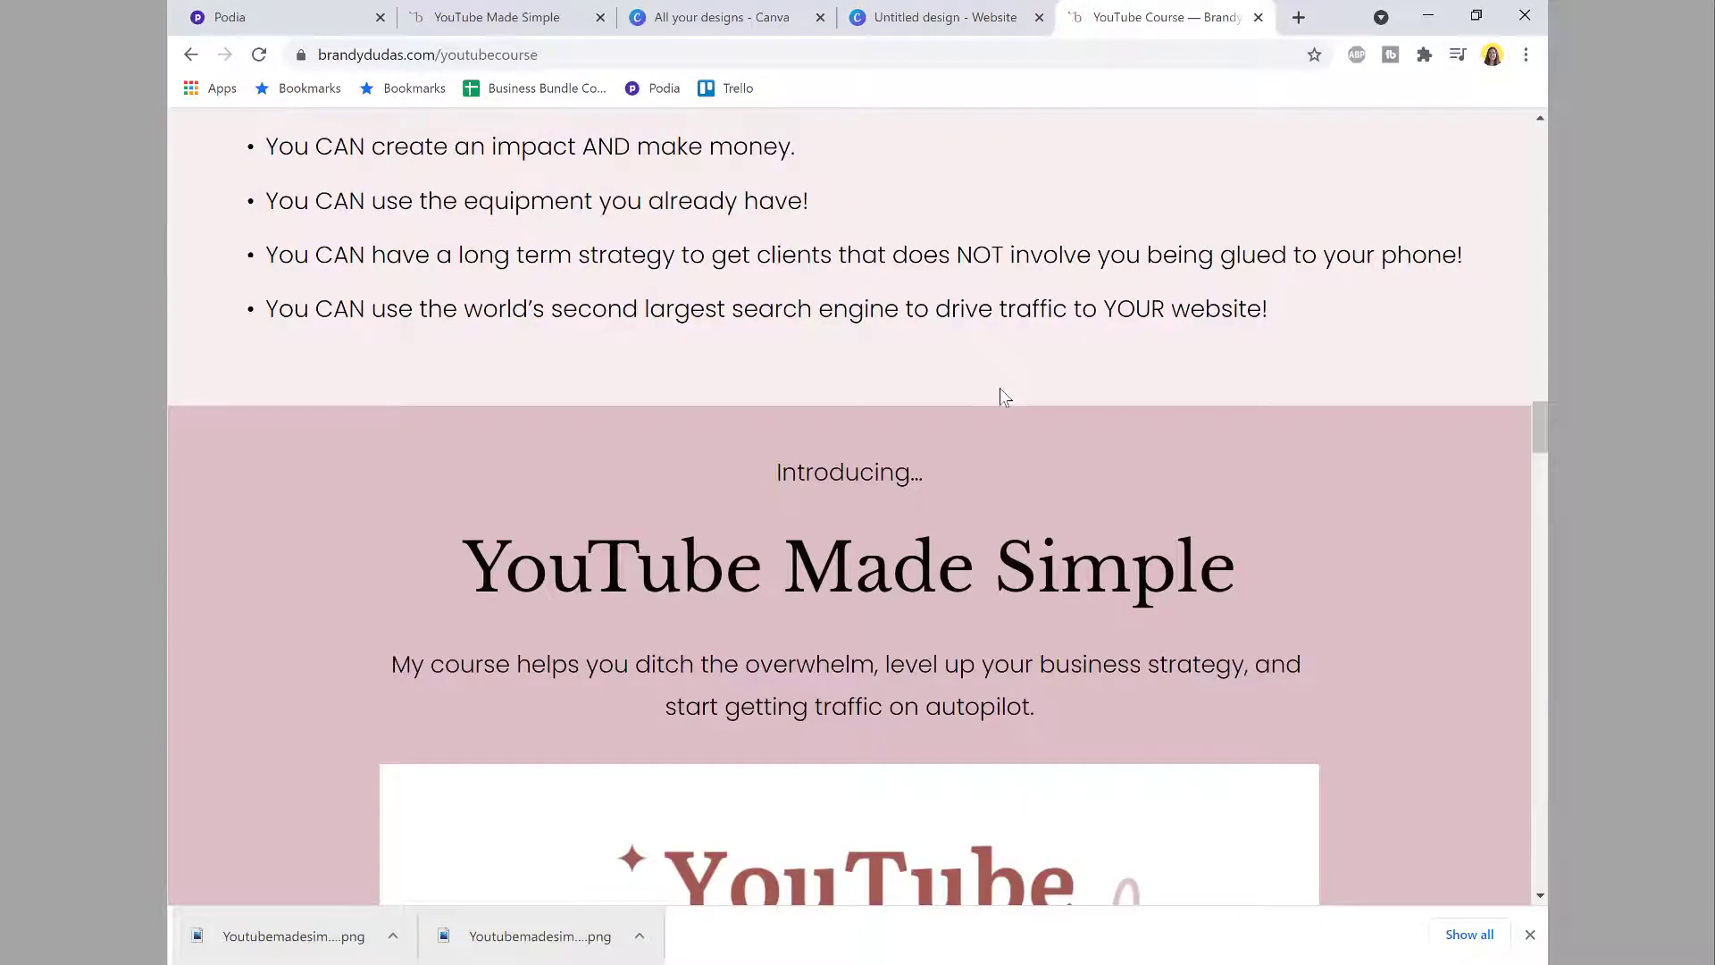
{"action": "scroll", "coordinate": [999, 388], "scroll_direction": "down", "scroll_amount": 3}
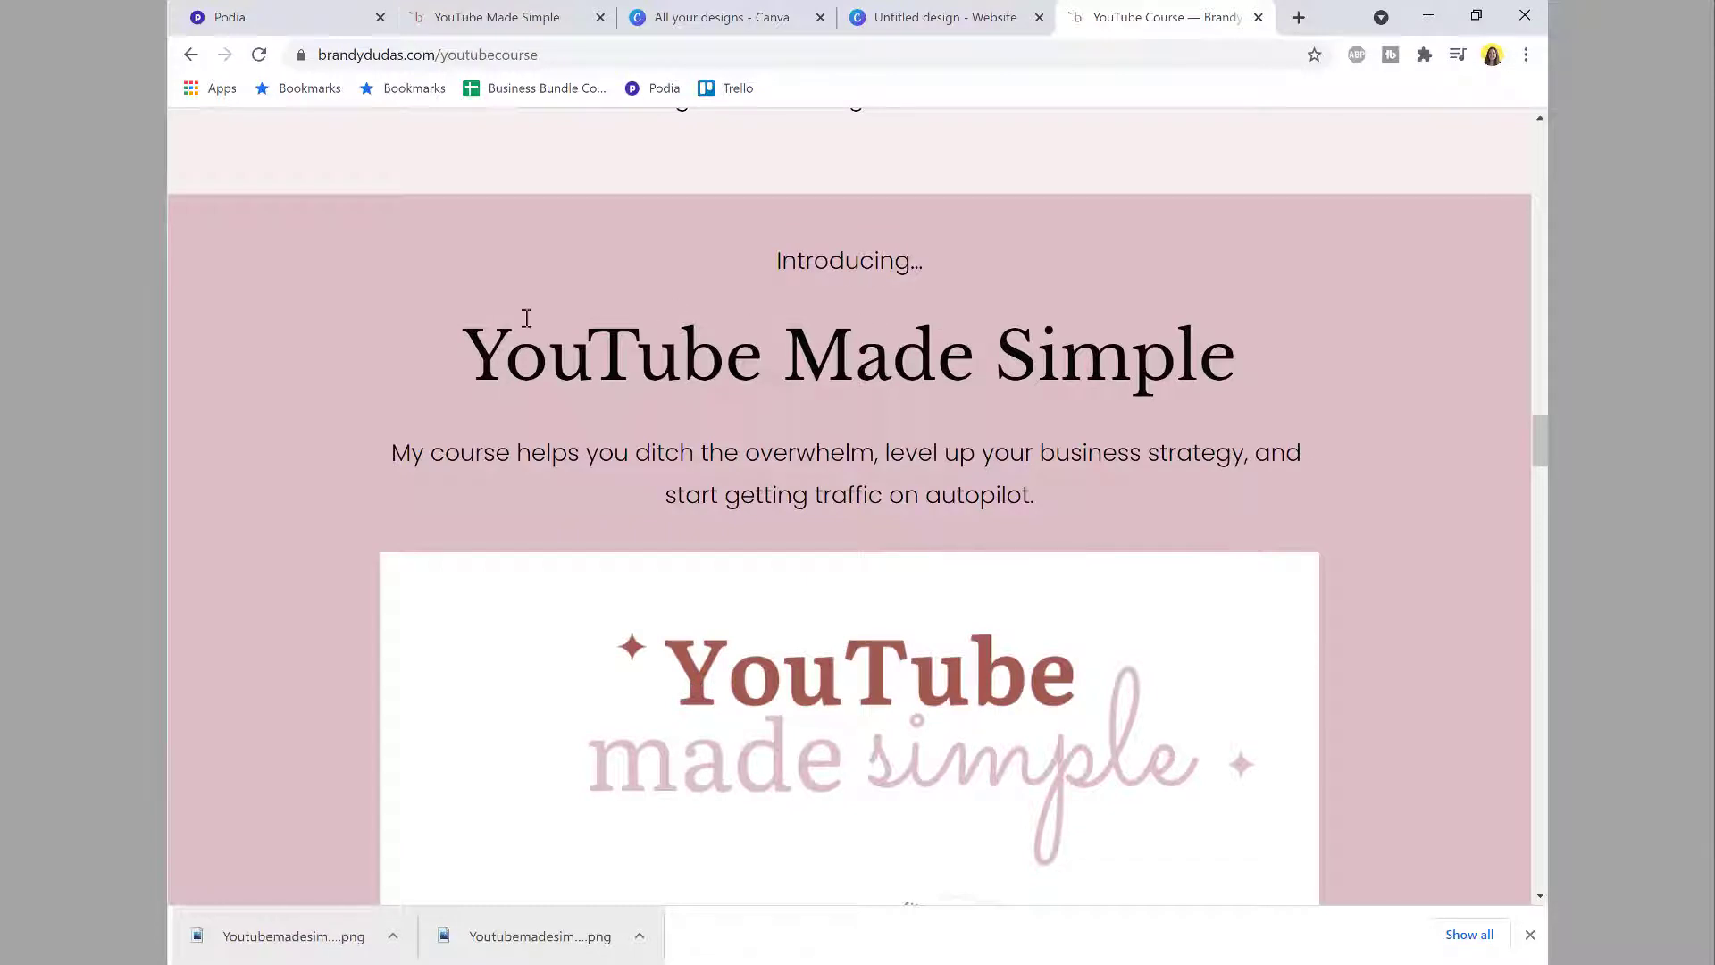
{"action": "scroll", "coordinate": [849, 522], "scroll_direction": "down", "scroll_amount": 2}
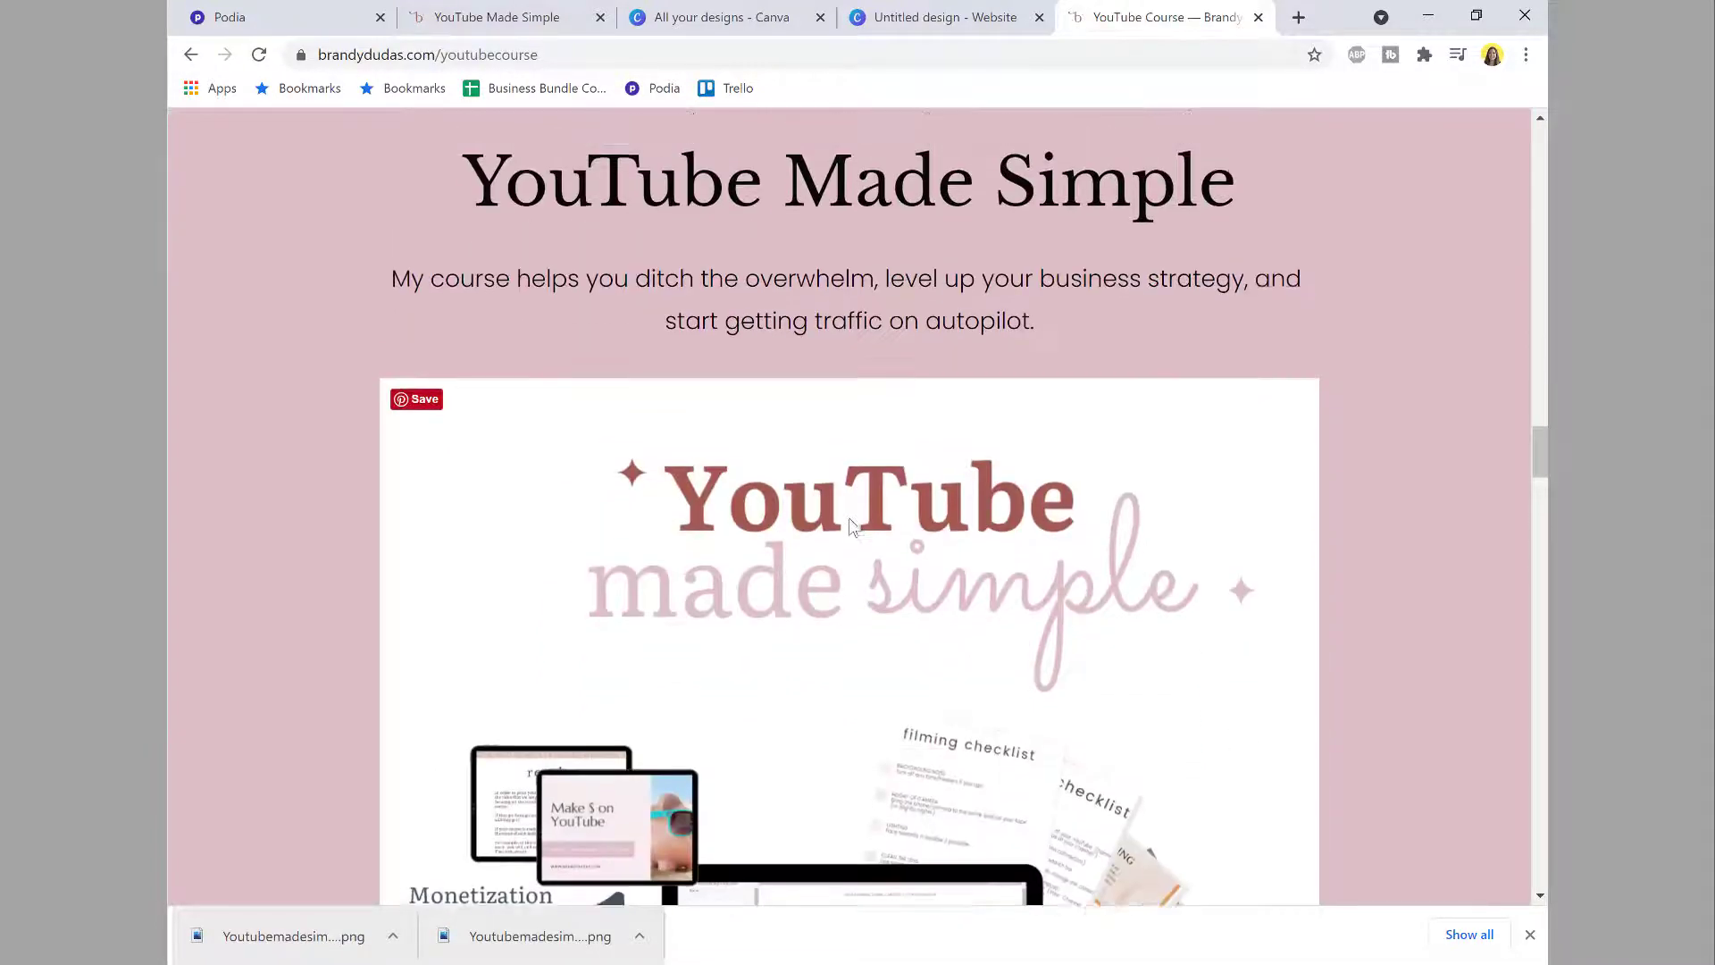
{"action": "scroll", "coordinate": [821, 239], "scroll_direction": "up", "scroll_amount": 2}
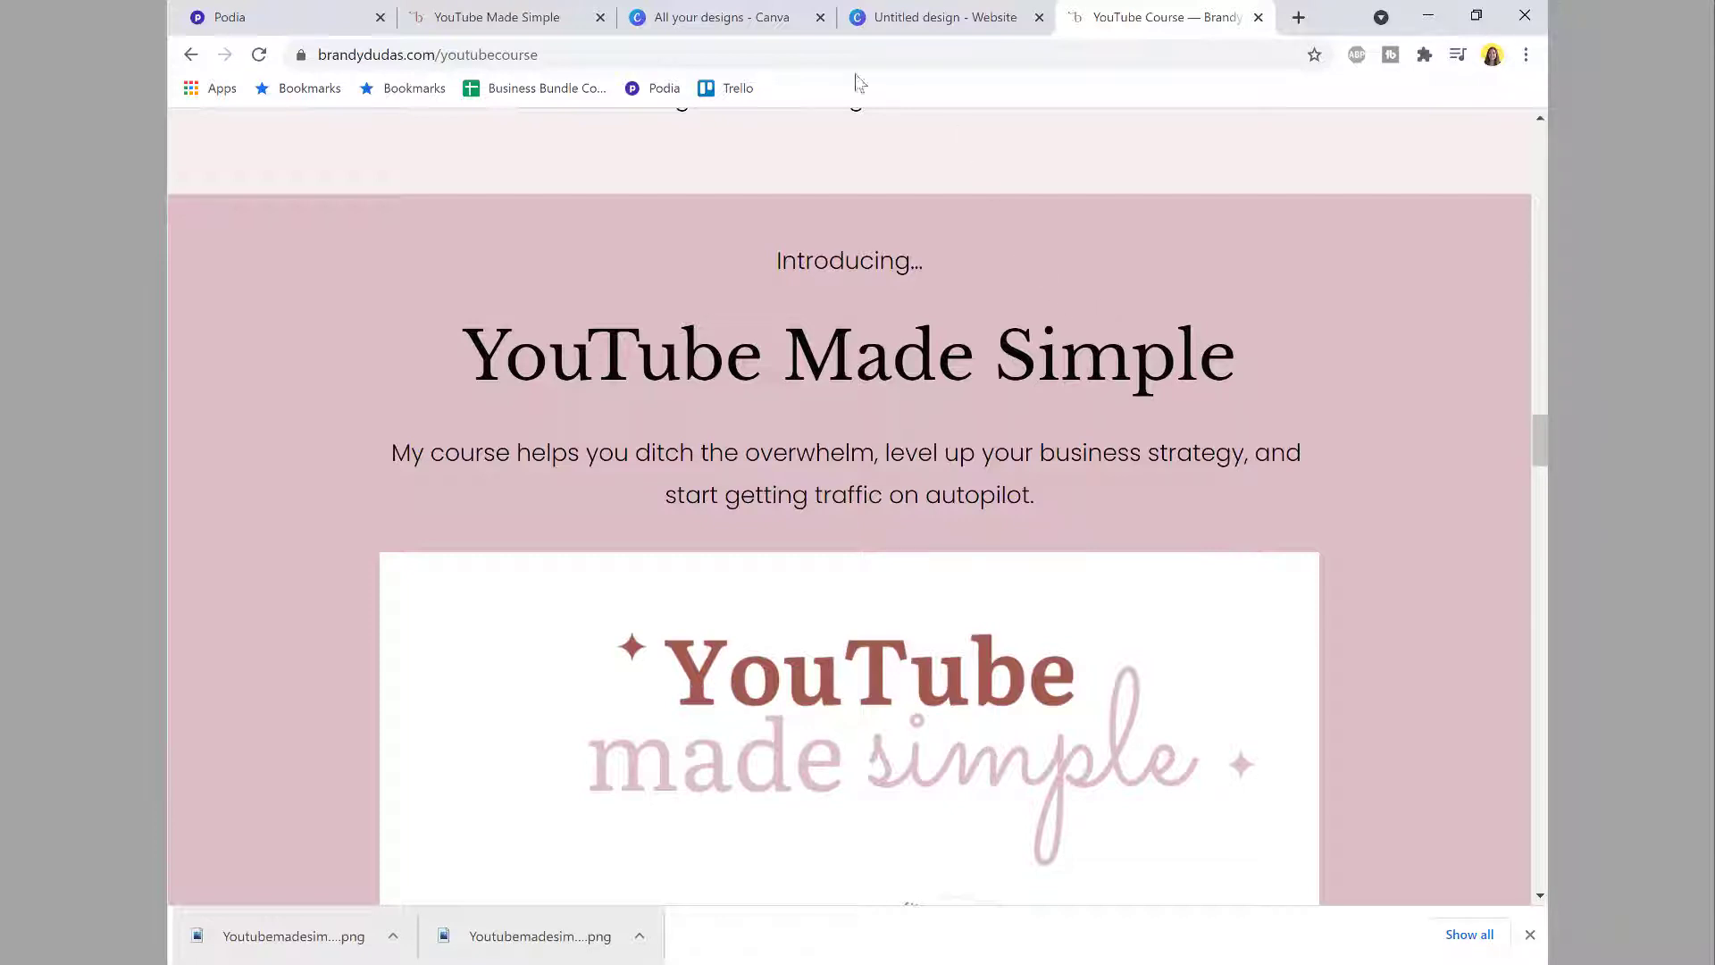
Step: Switch to the pink flower website design in Canva, dismiss the download message, and check the design's custom dimensions
{"action": "left_click", "coordinate": [746, 17]}
{"action": "left_click", "coordinate": [887, 21]}
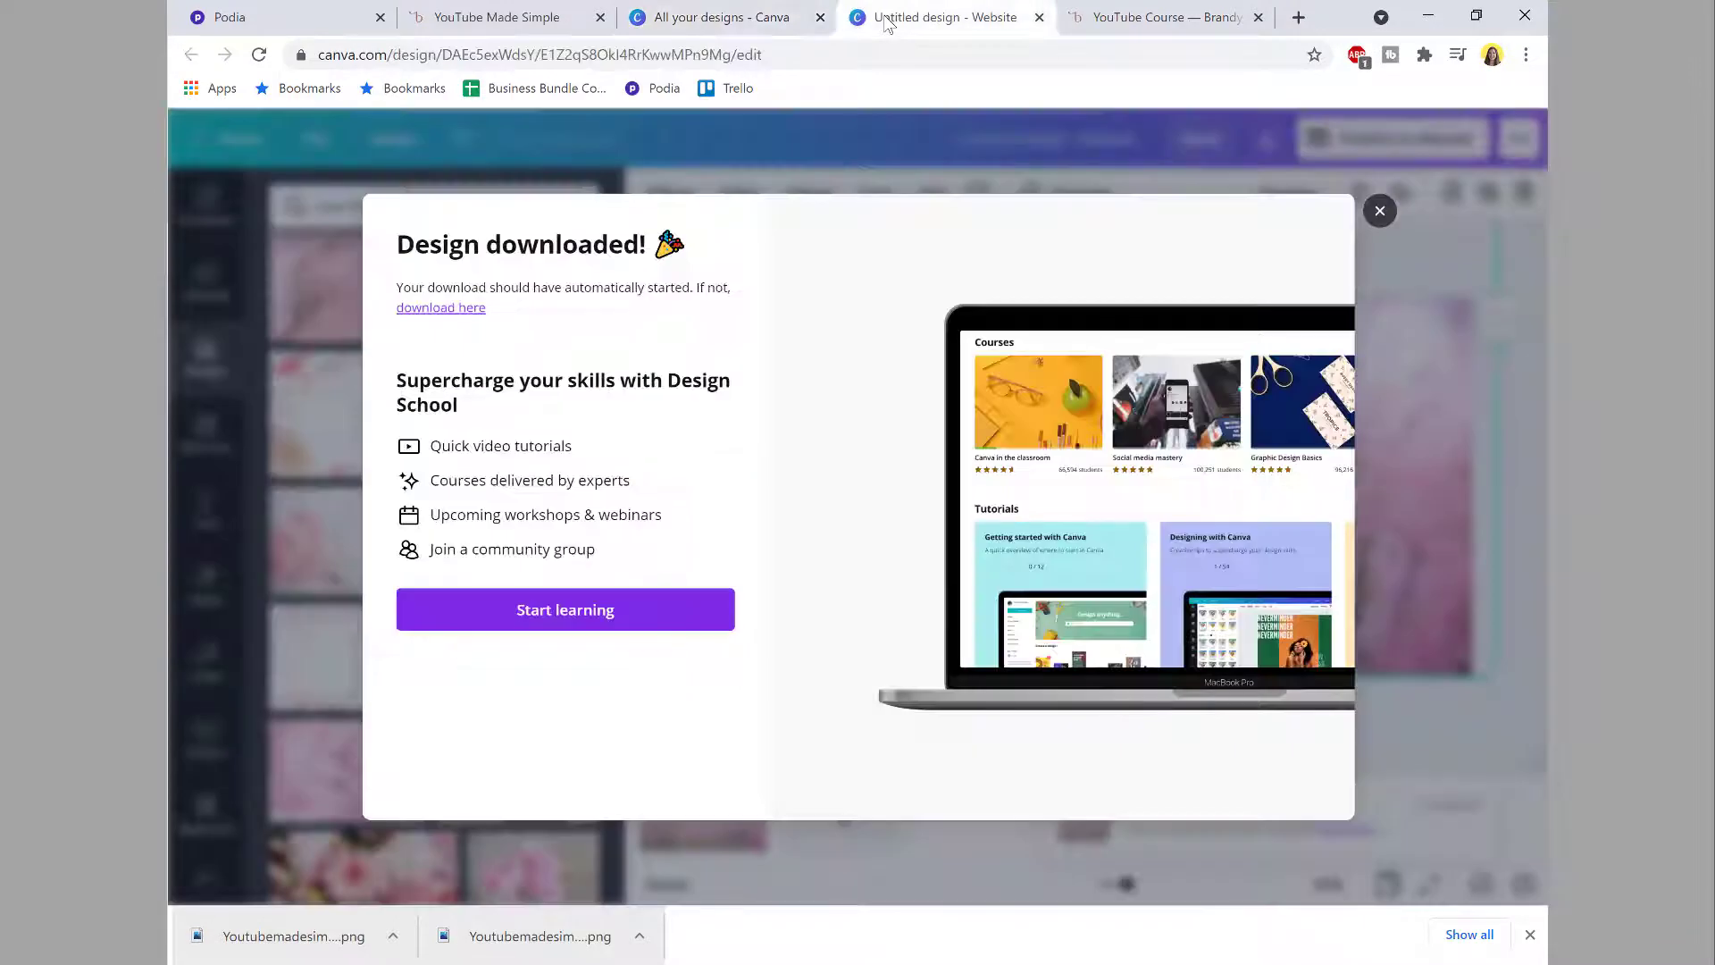
{"action": "left_click", "coordinate": [1388, 219]}
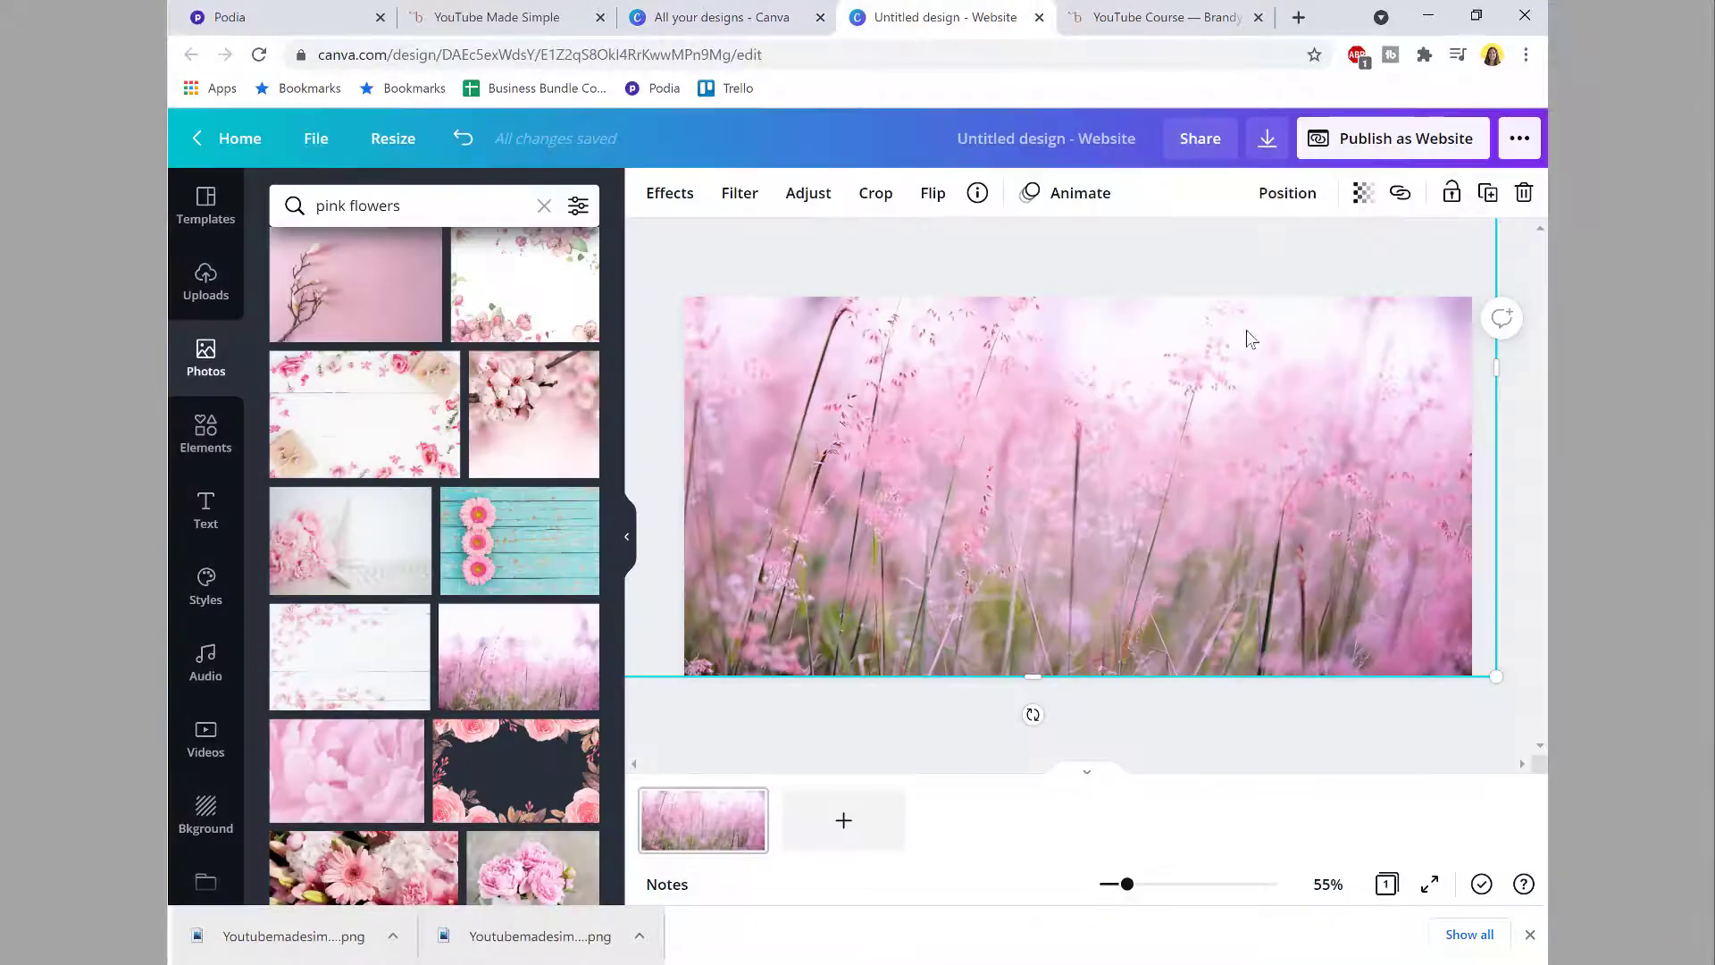
{"action": "left_click", "coordinate": [1161, 17]}
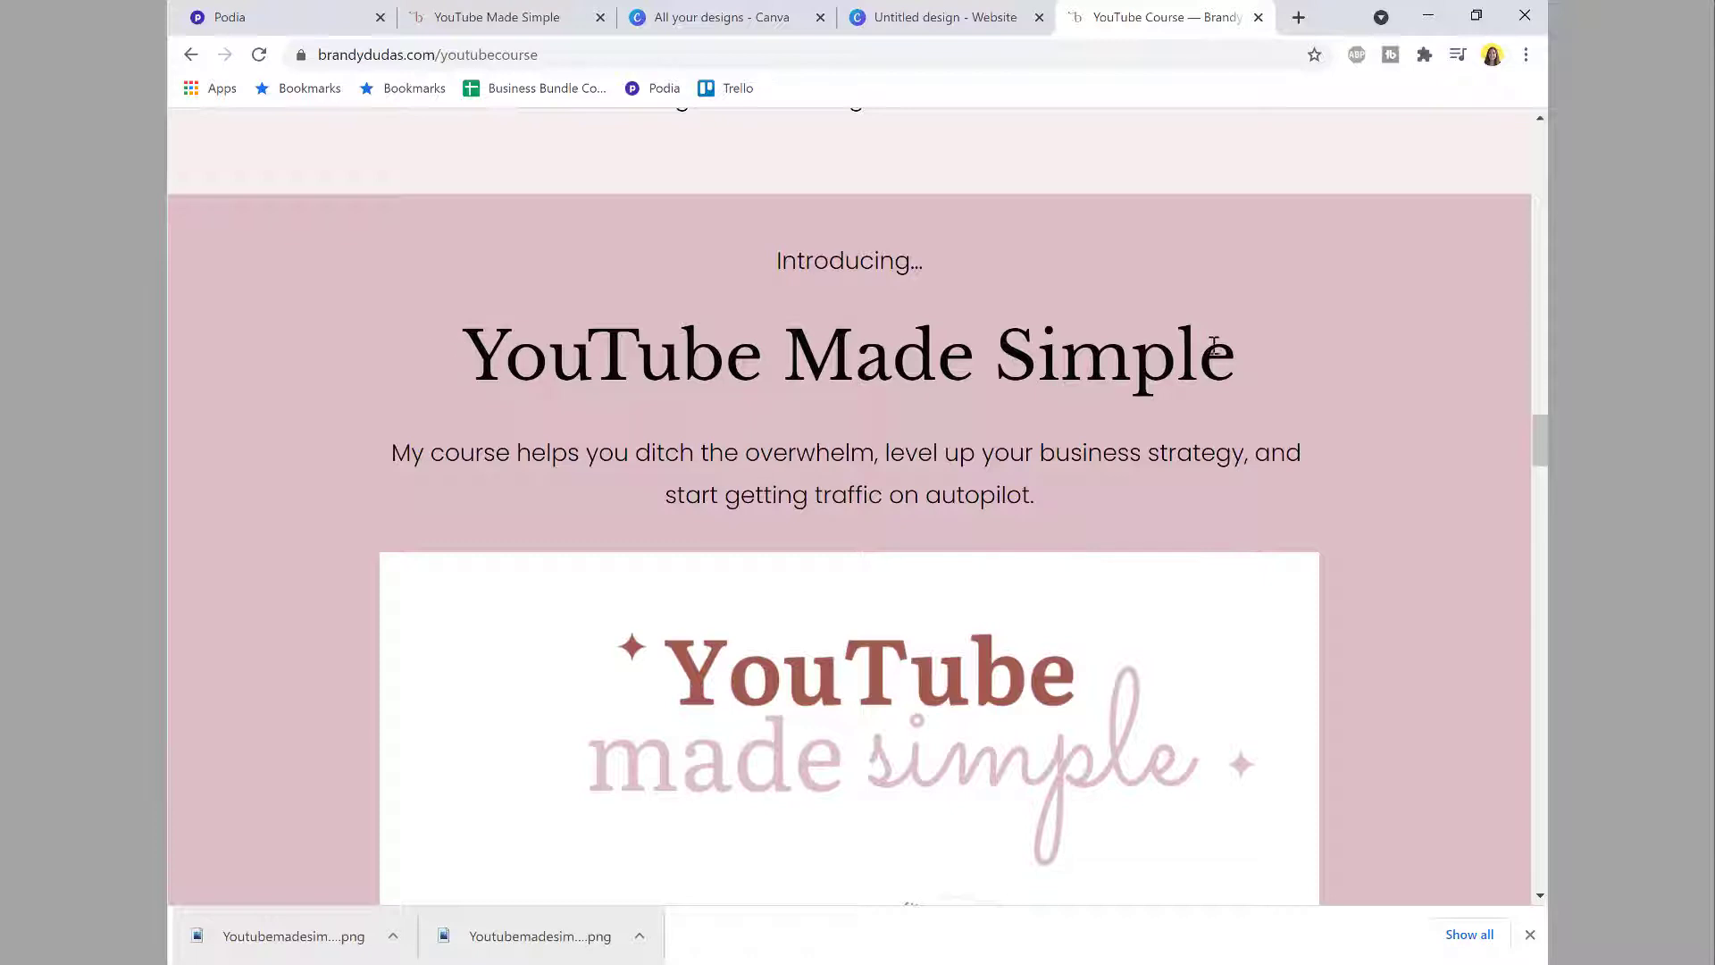
{"action": "left_click", "coordinate": [947, 20]}
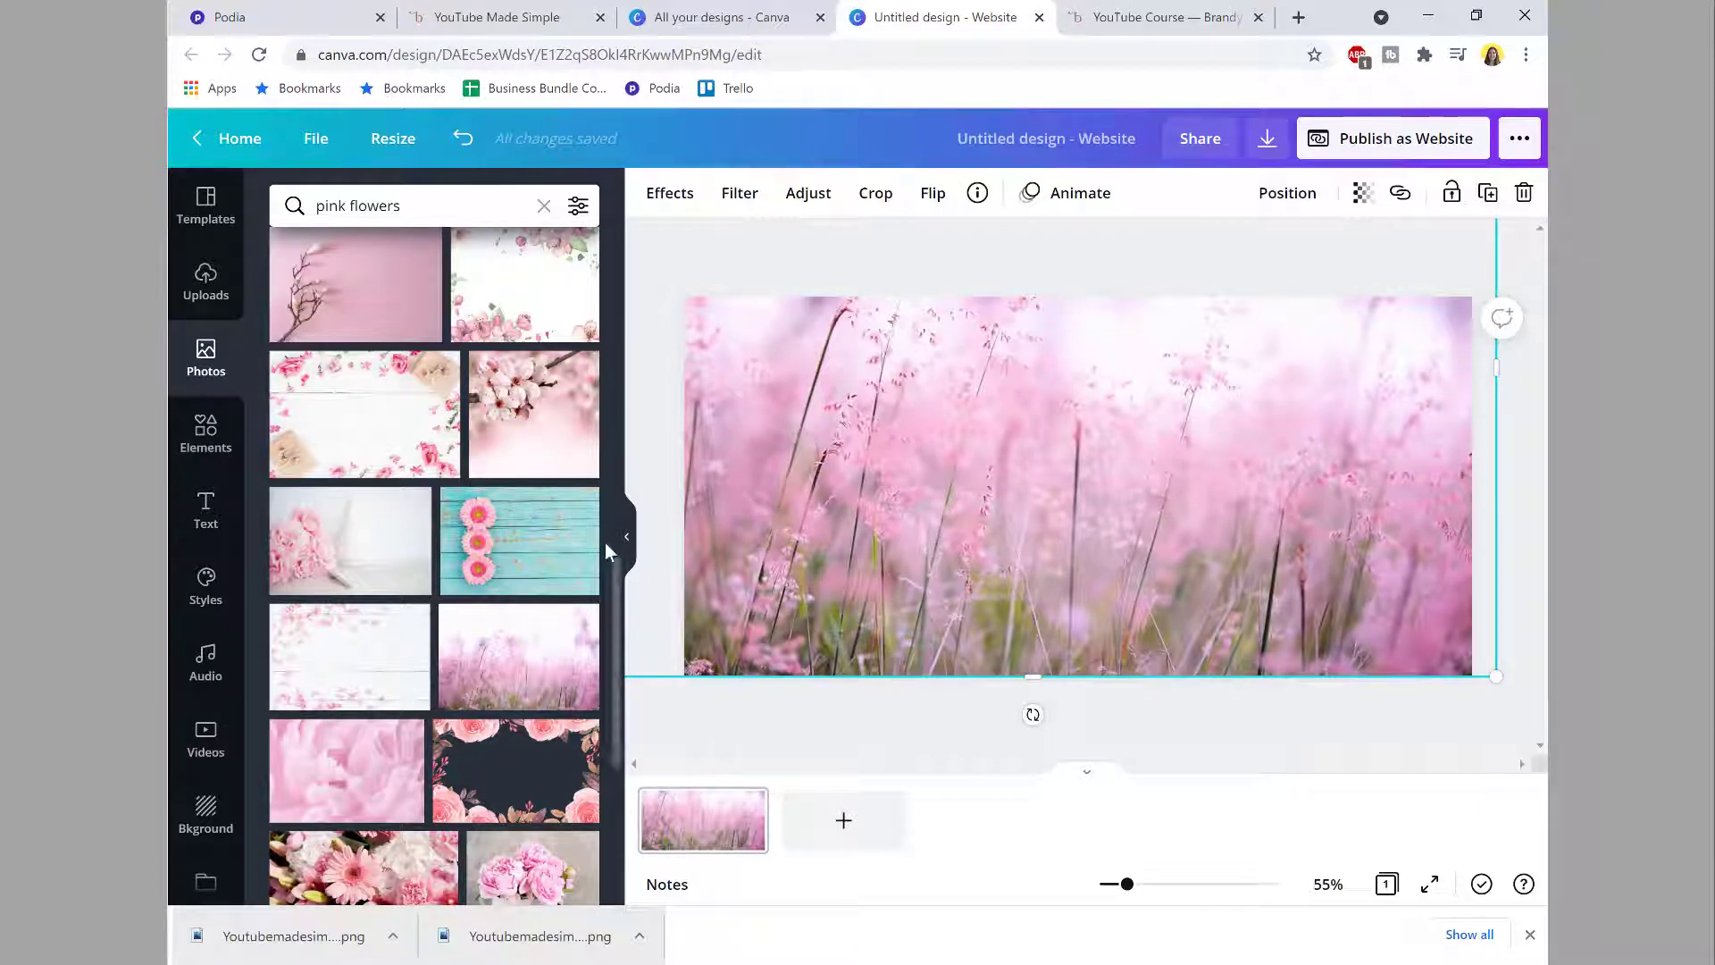
{"action": "left_click", "coordinate": [627, 536]}
{"action": "left_click", "coordinate": [417, 154]}
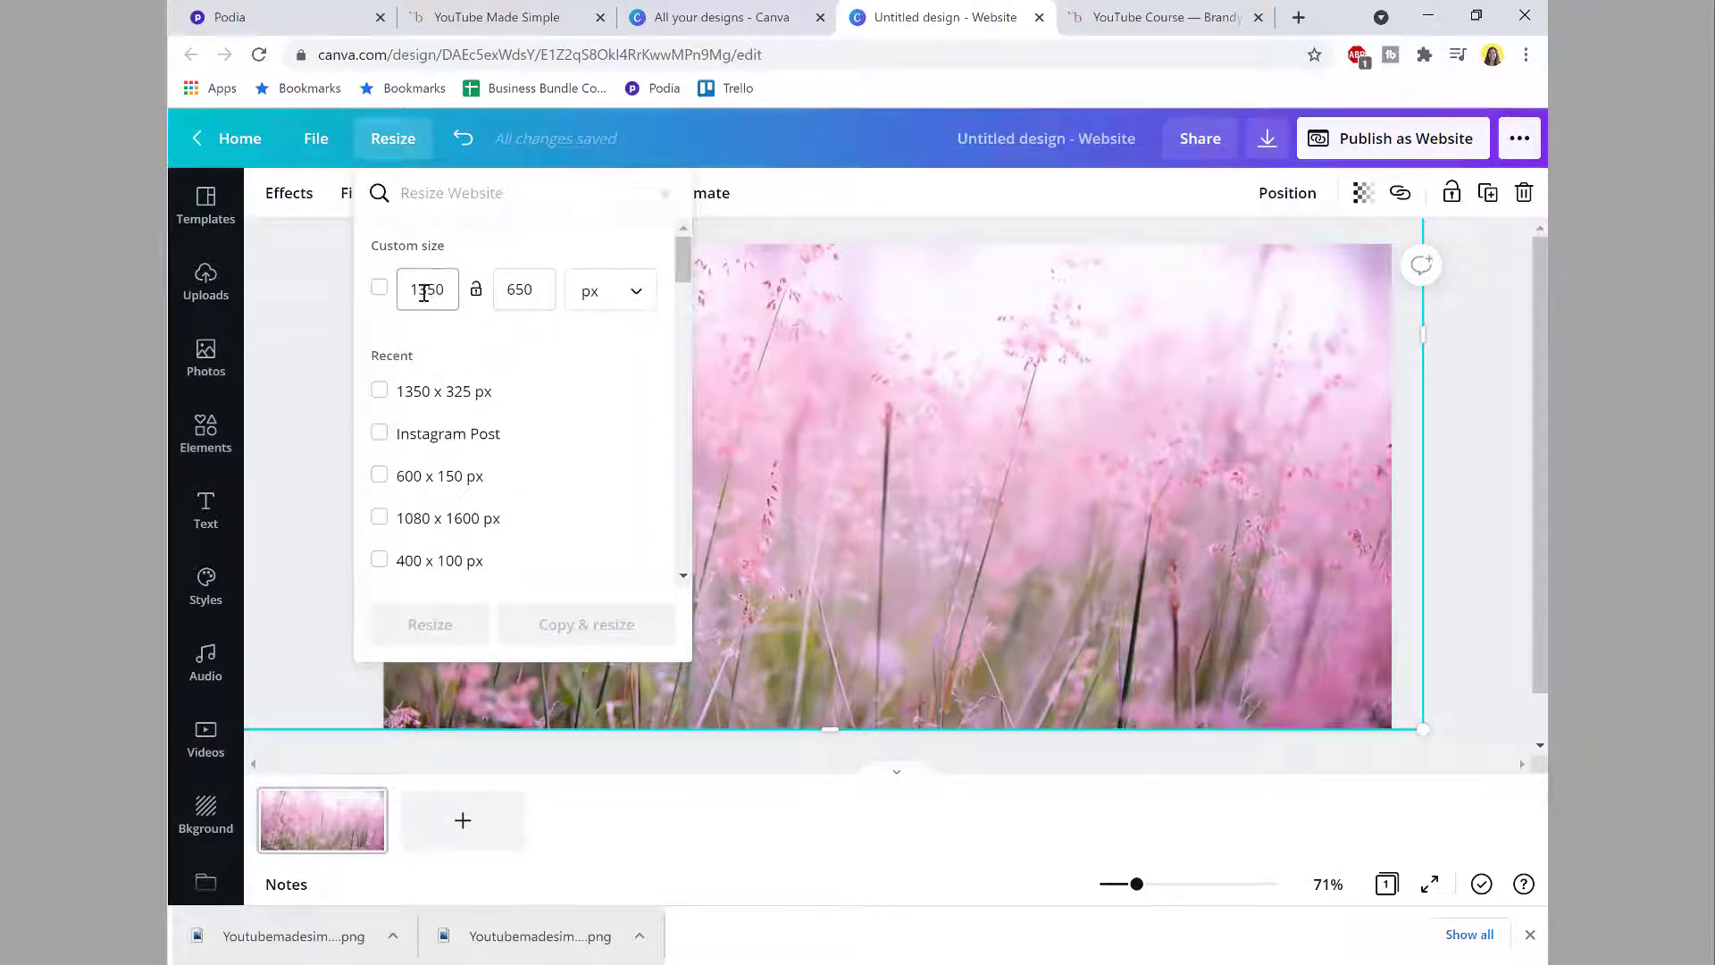
{"action": "left_click", "coordinate": [514, 289]}
{"action": "left_click", "coordinate": [452, 289]}
{"action": "left_click", "coordinate": [518, 291]}
Step: Create a new blank Canva design with a custom size of 1350 x 325 px
{"action": "left_click", "coordinate": [697, 27]}
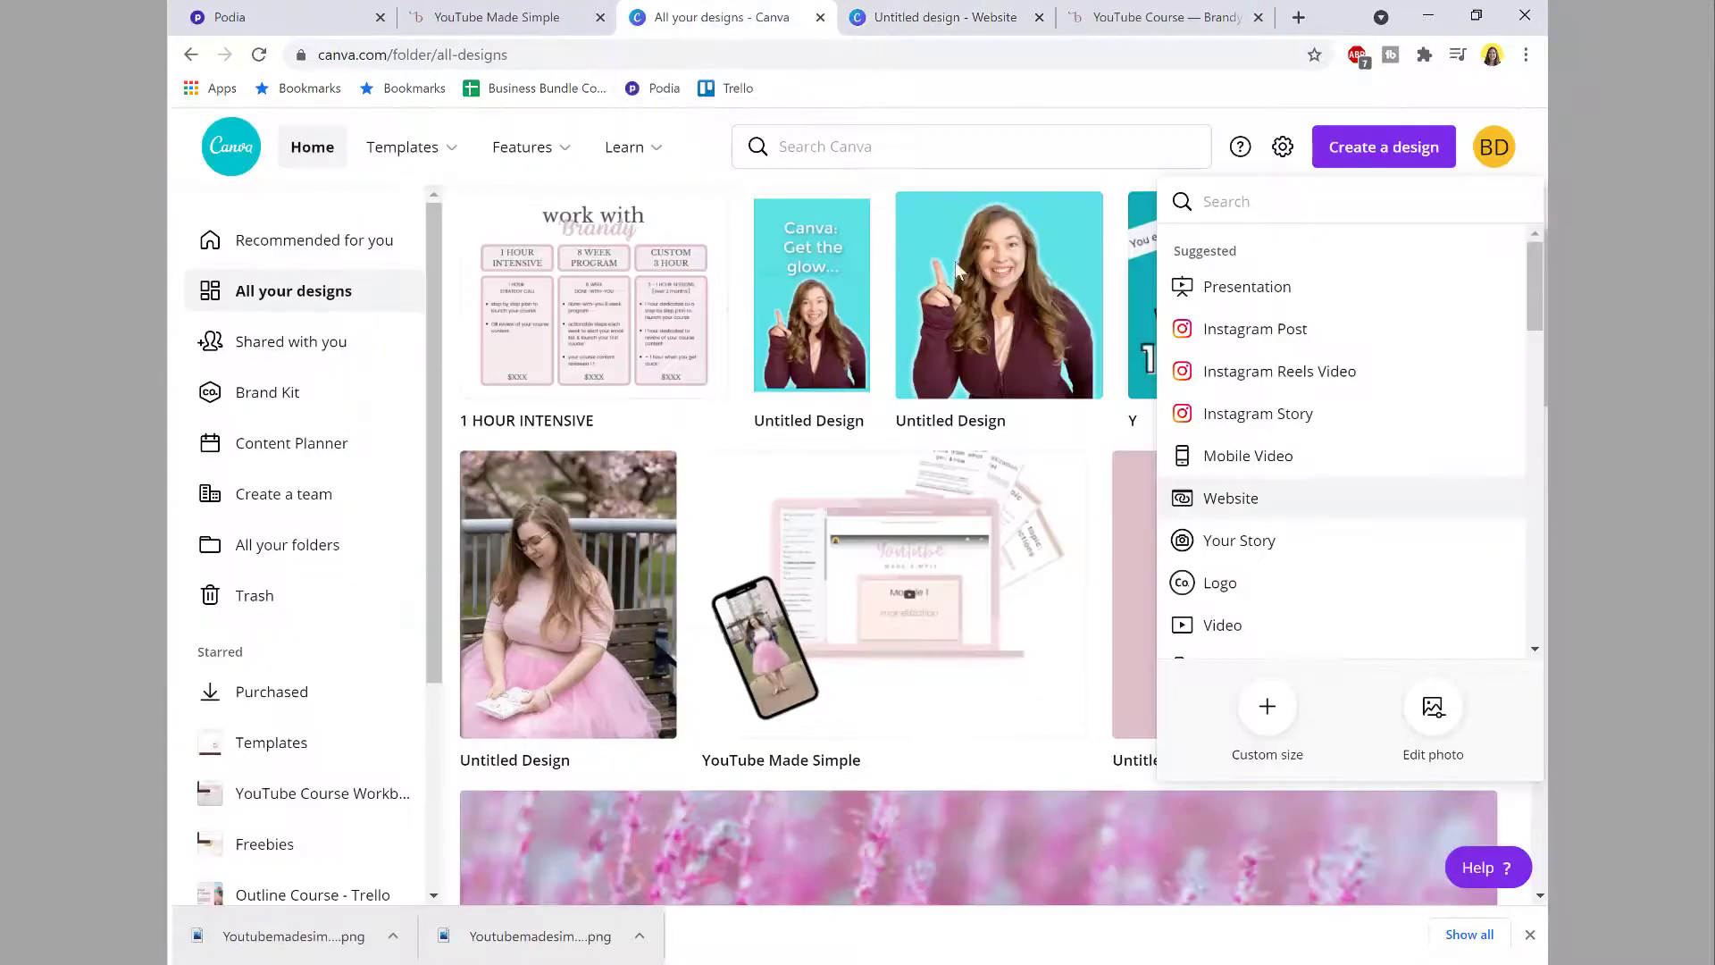
{"action": "left_click", "coordinate": [1368, 153]}
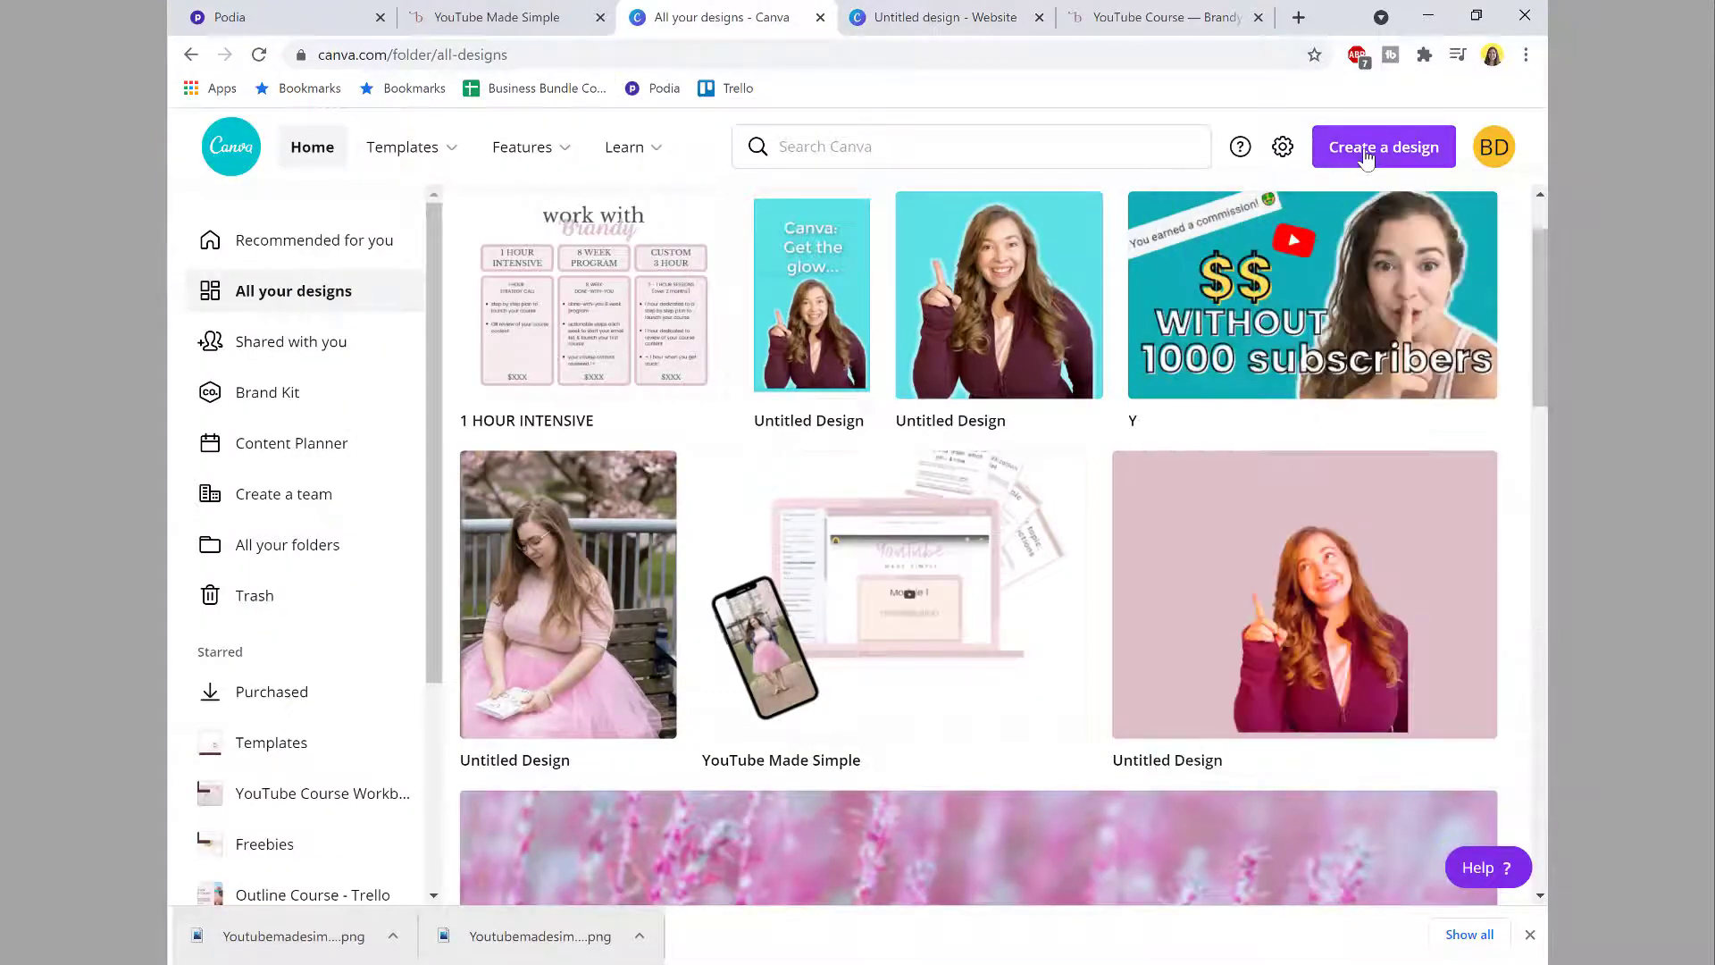
{"action": "left_click", "coordinate": [1361, 157]}
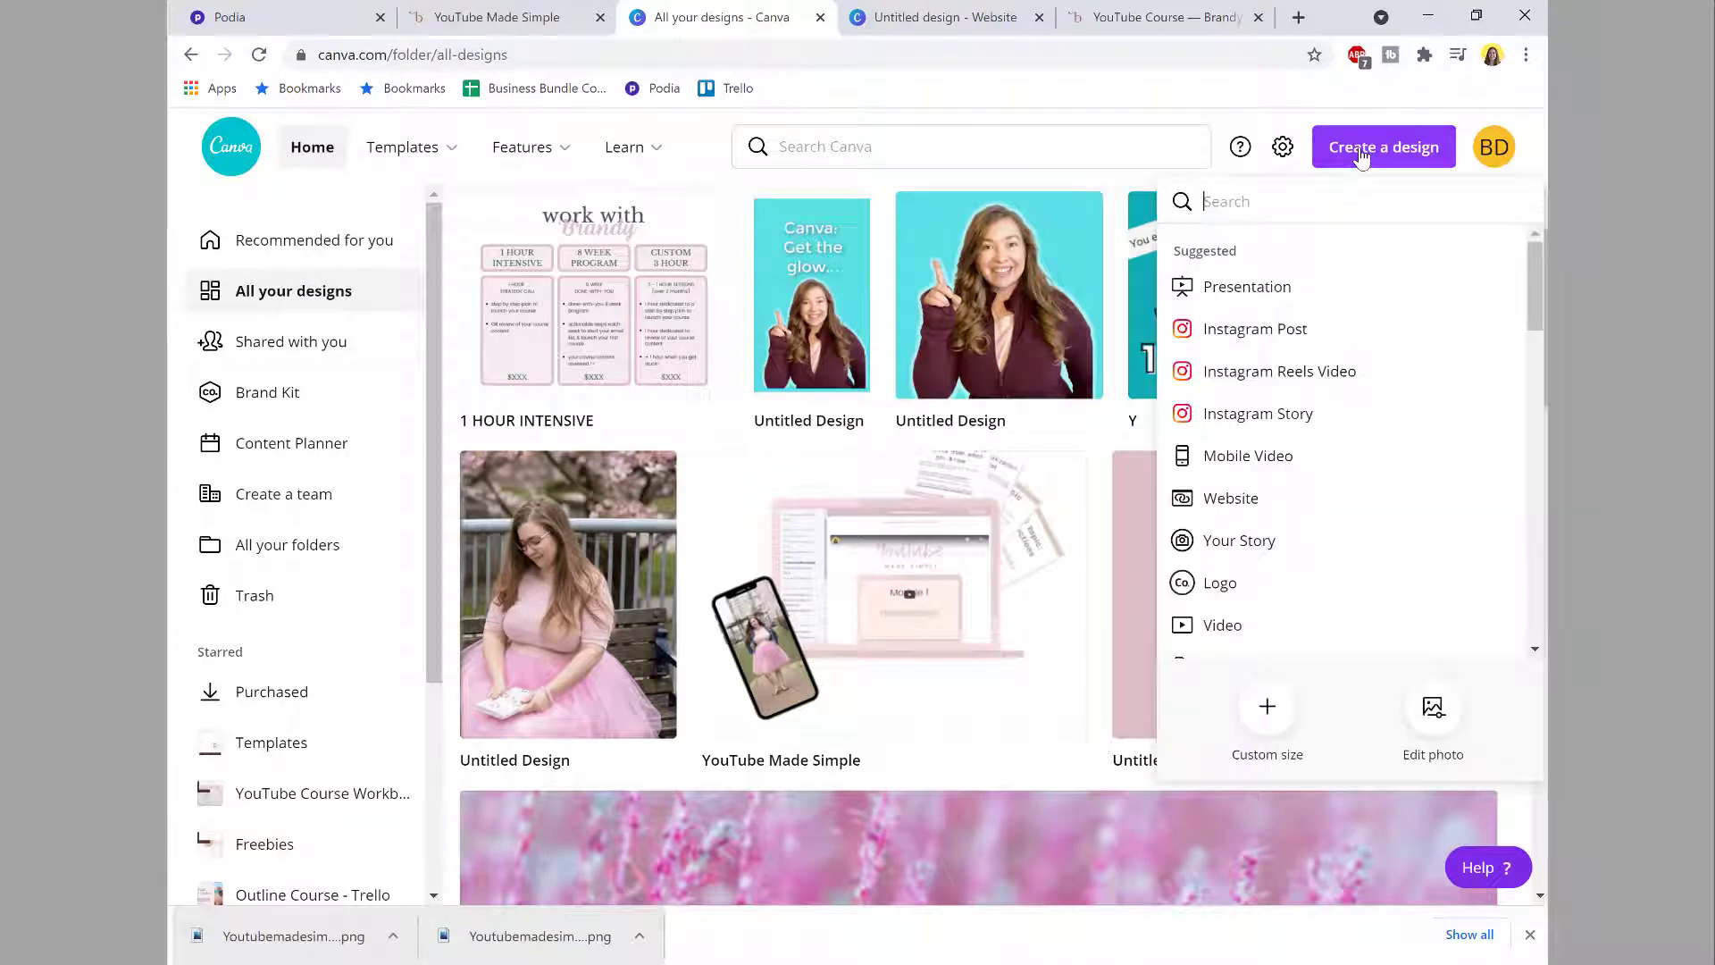
{"action": "left_click", "coordinate": [1275, 712]}
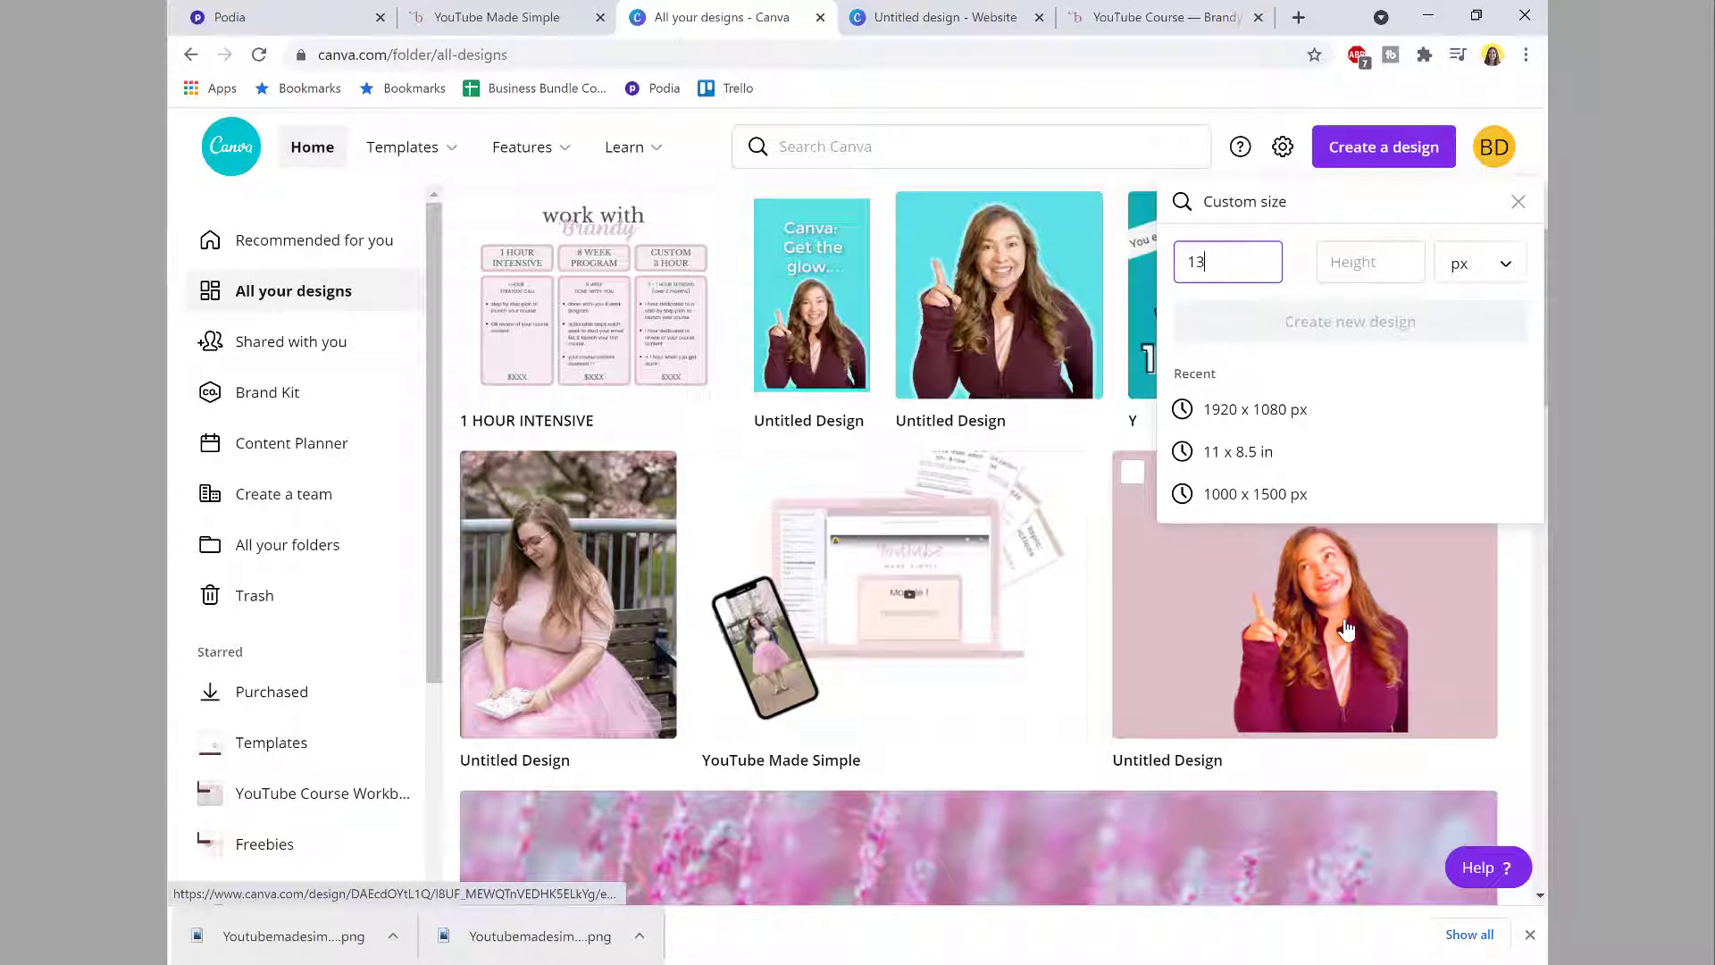
{"action": "type", "text": "1350"}
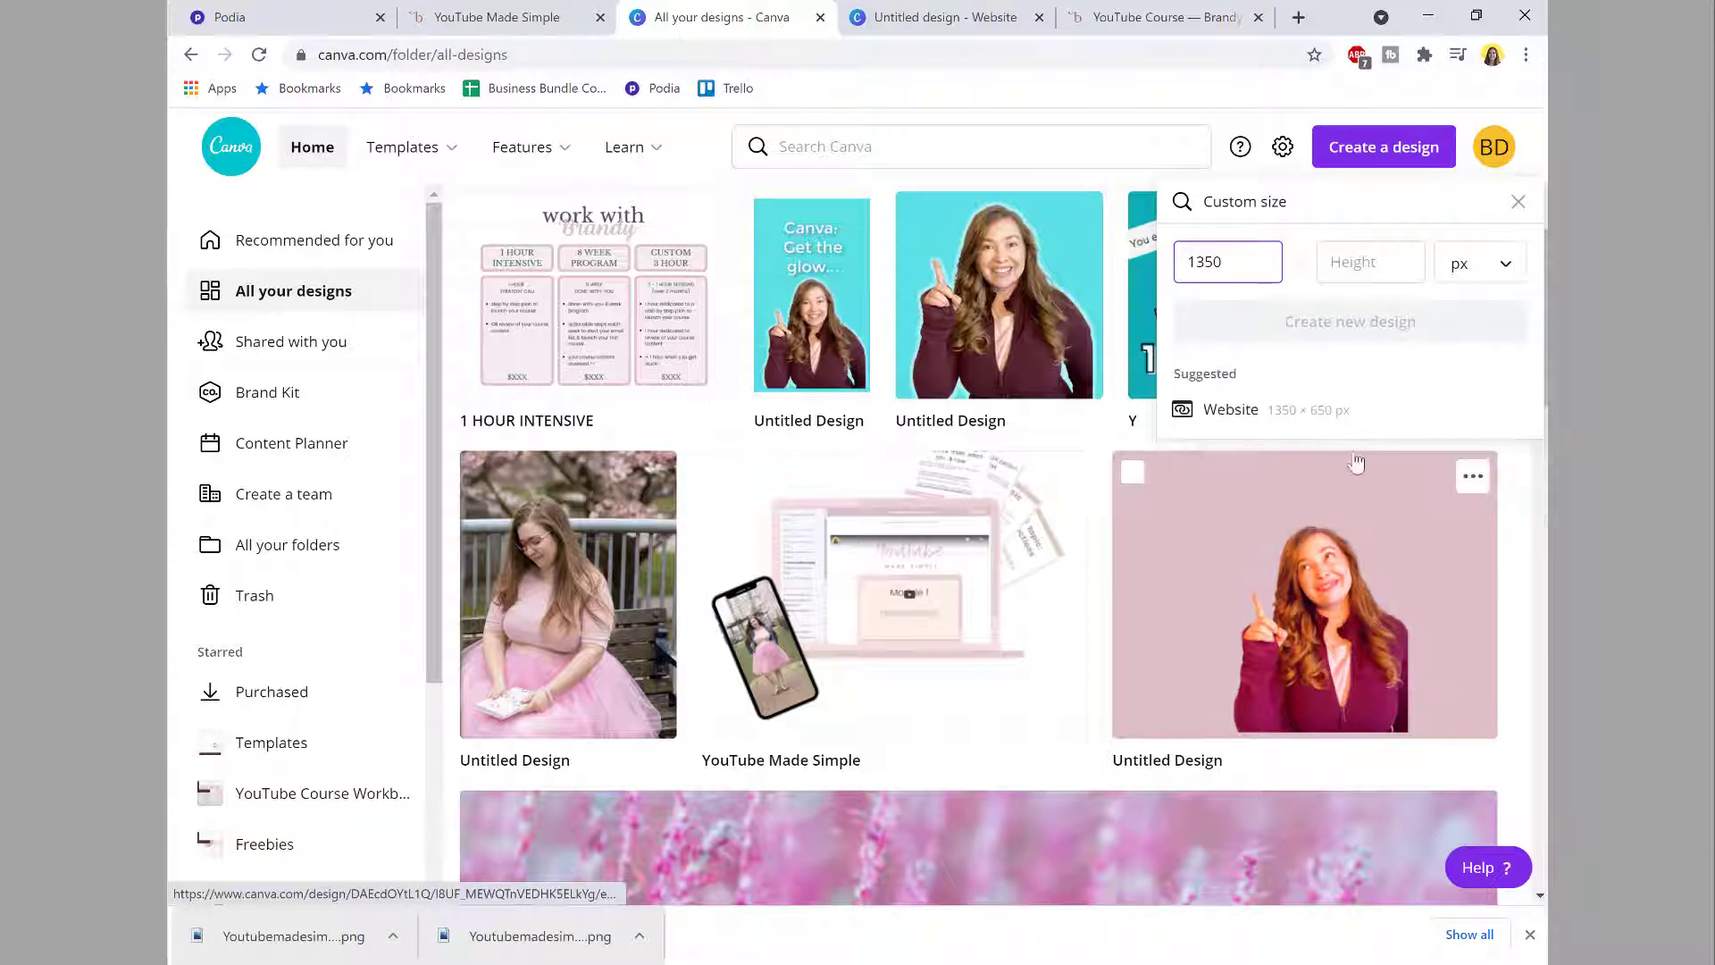
{"action": "left_click", "coordinate": [1353, 260]}
{"action": "type", "text": "3"}
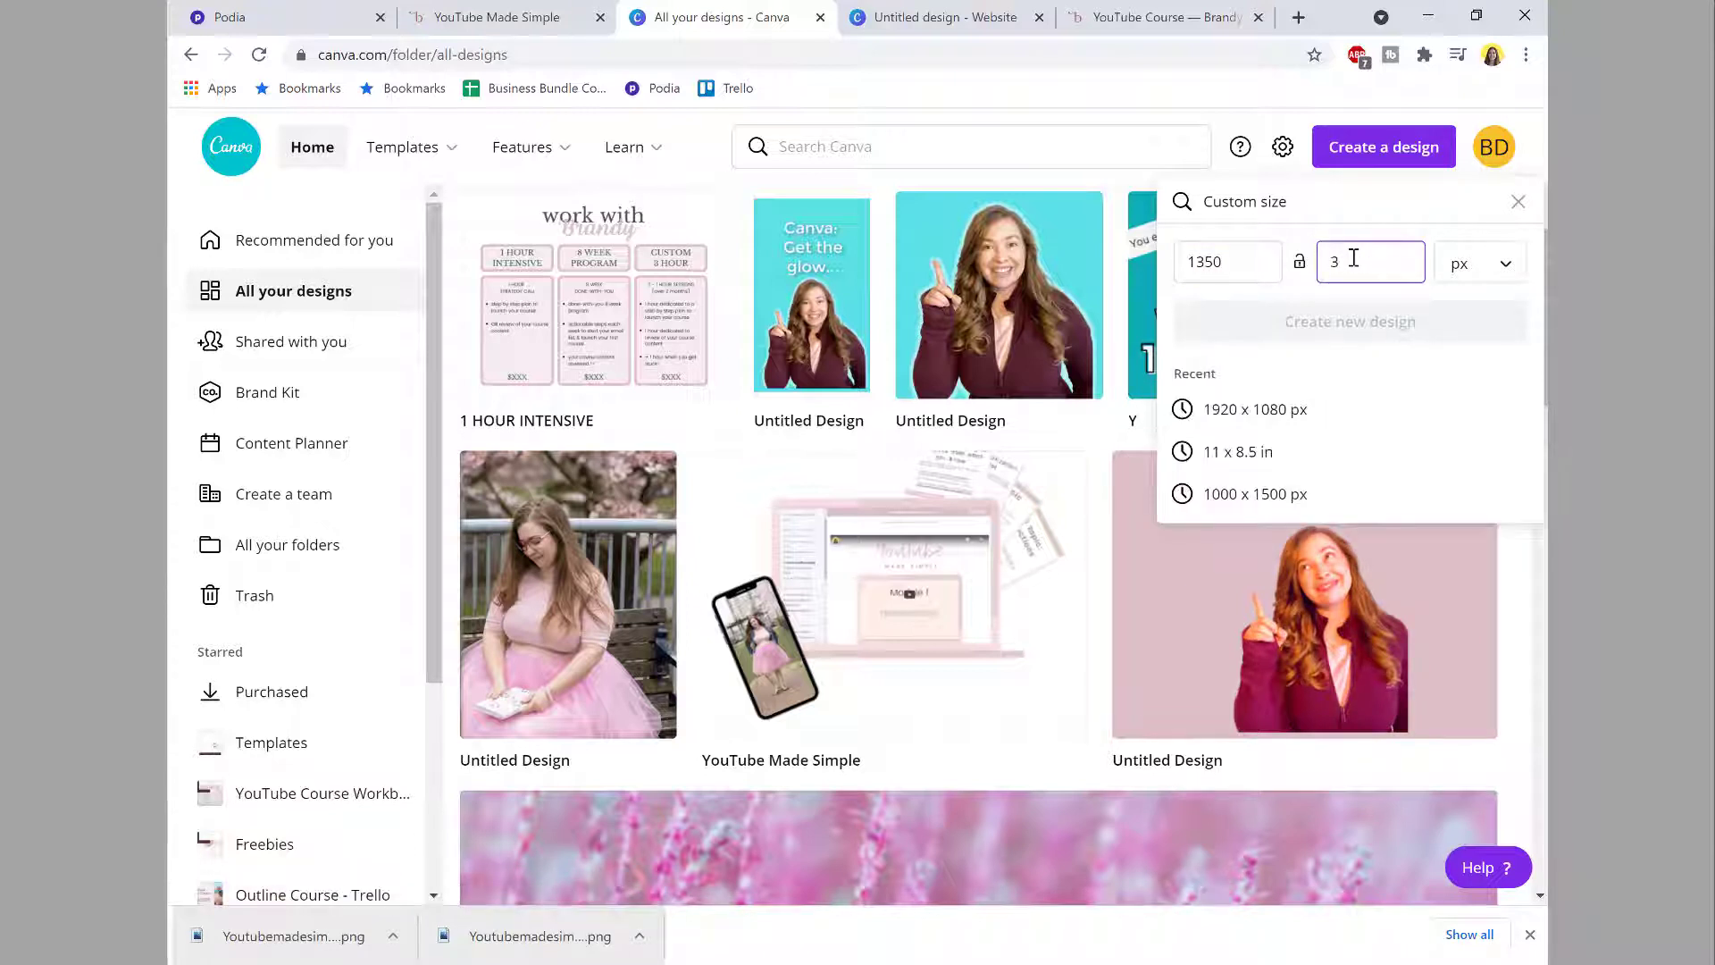
{"action": "type", "text": "25"}
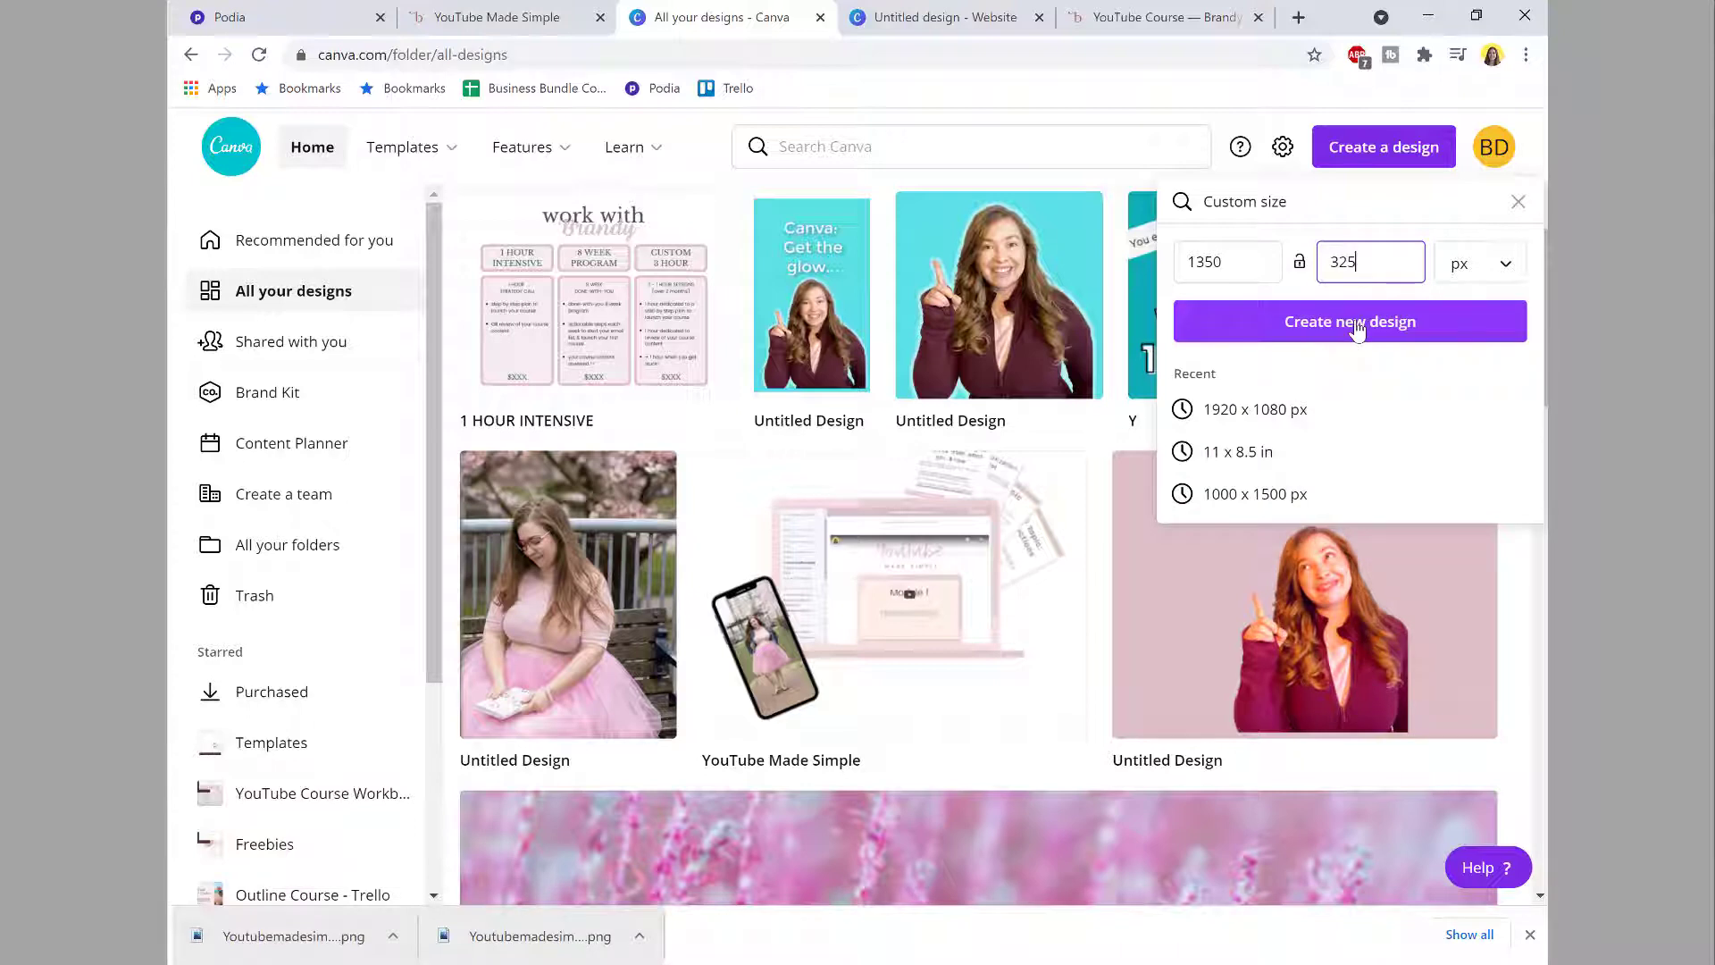
{"action": "left_click", "coordinate": [1355, 324]}
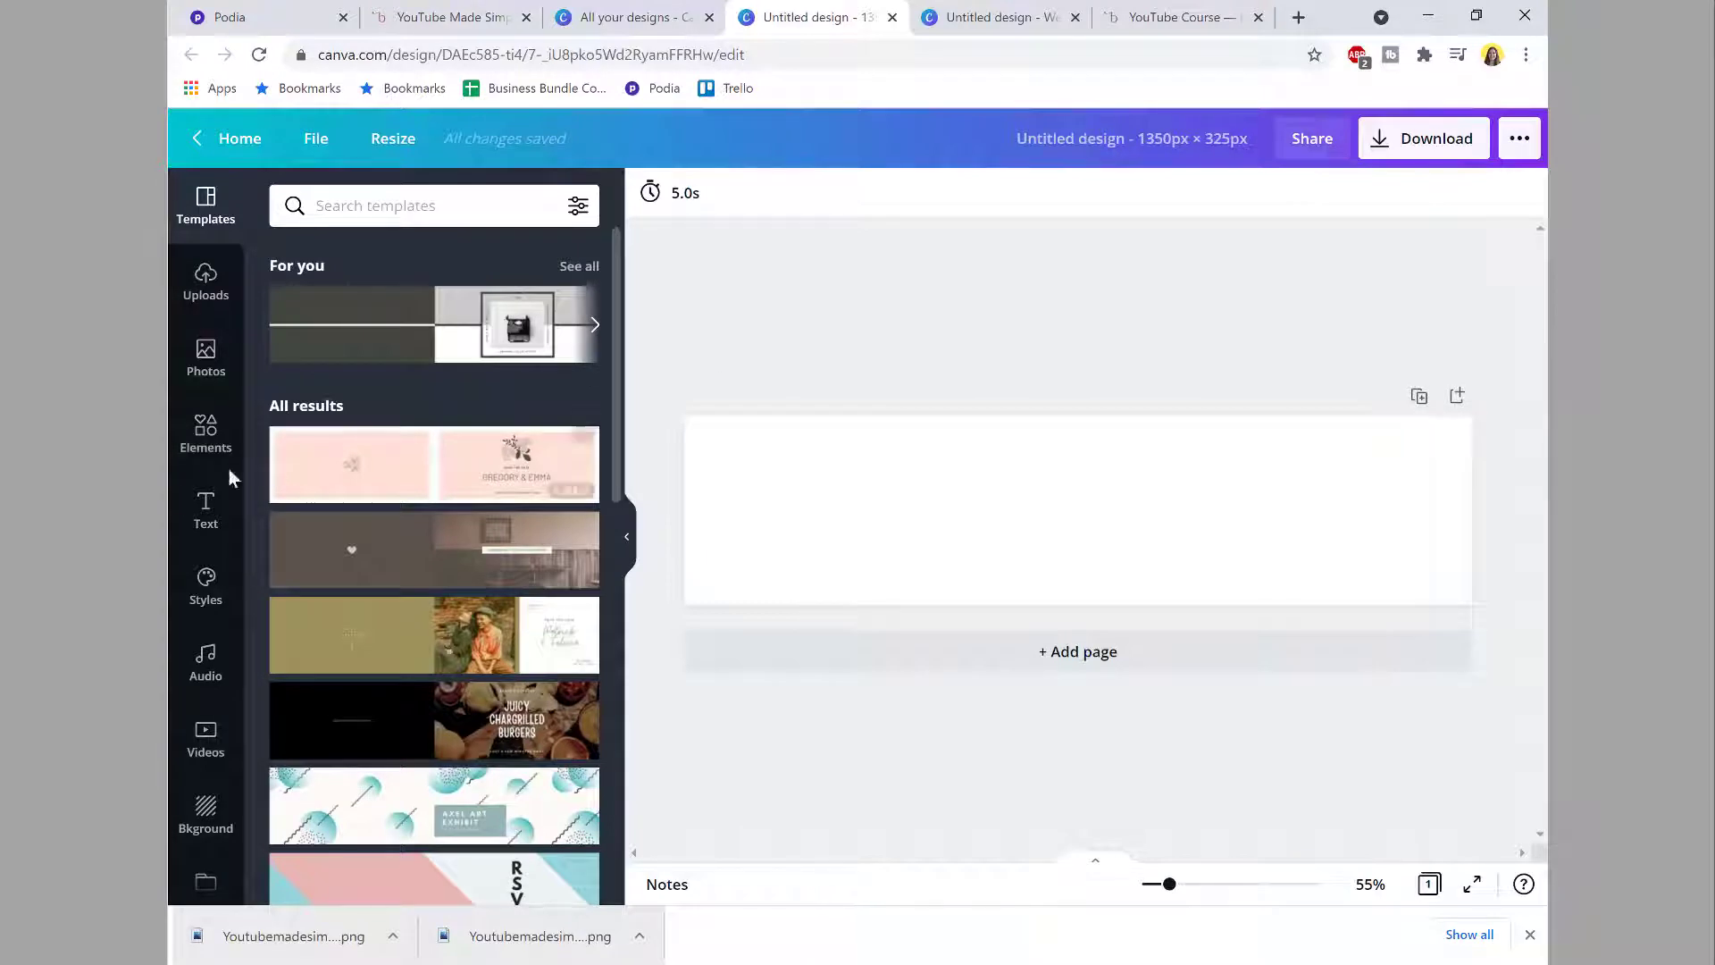
Step: Add a subheading text box to the blank banner and set its font to Poppins Medium
{"action": "left_click", "coordinate": [205, 511]}
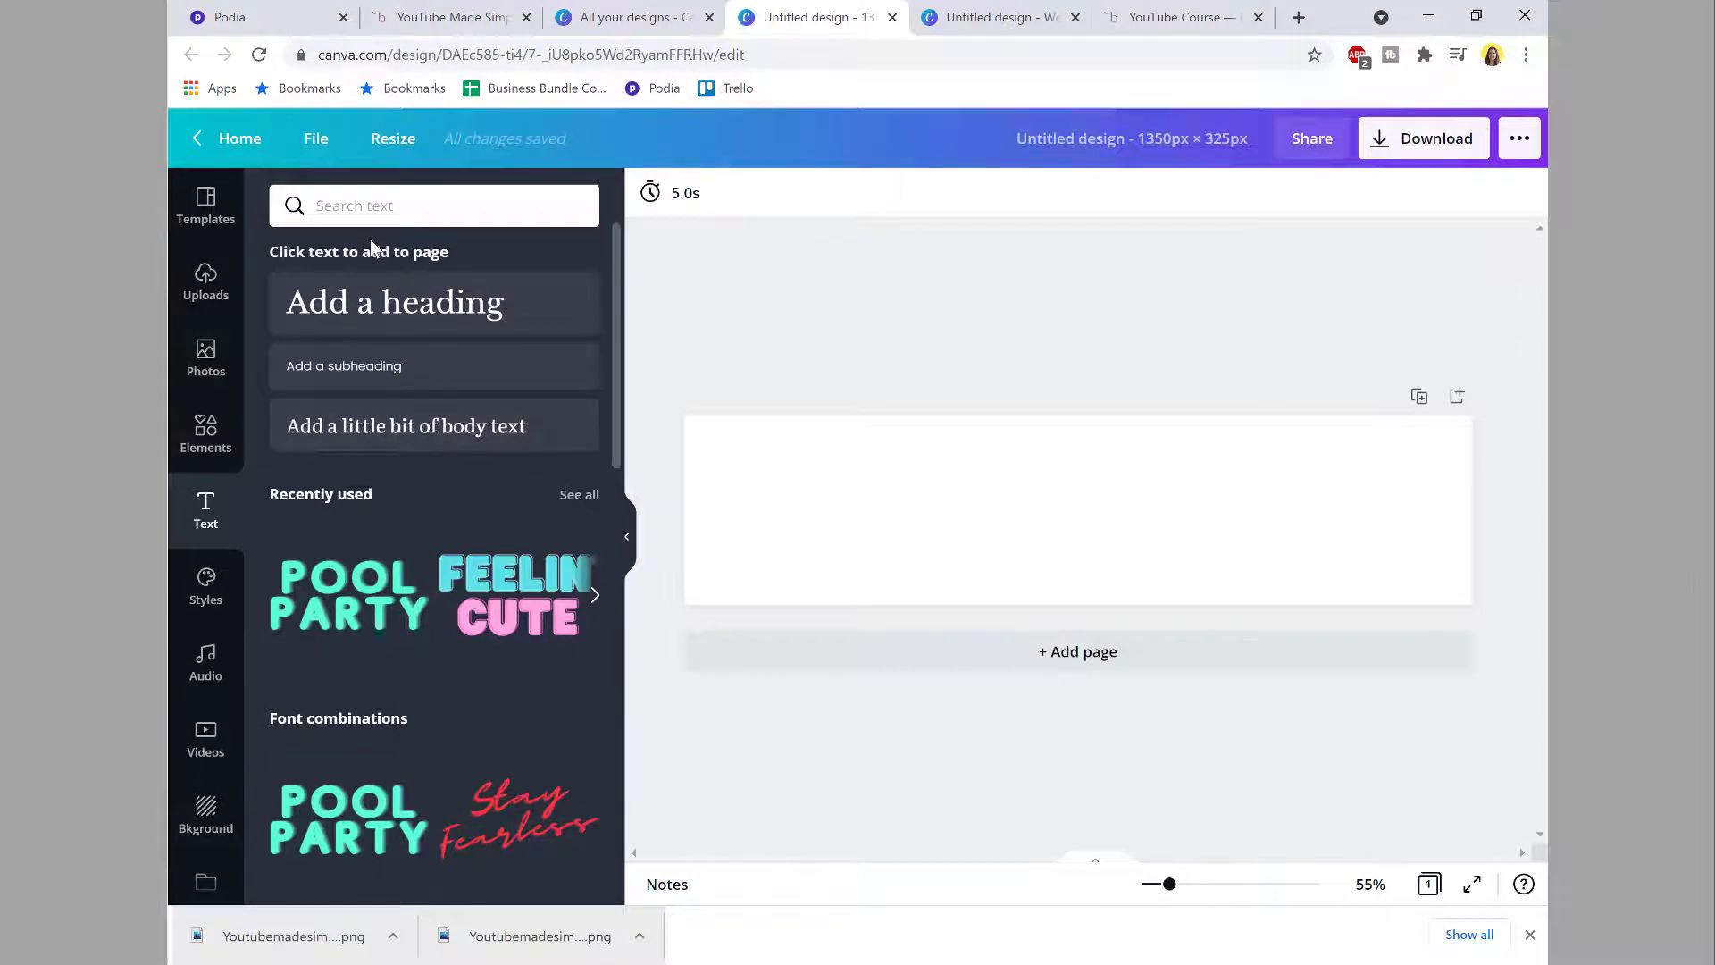
{"action": "left_click", "coordinate": [382, 363]}
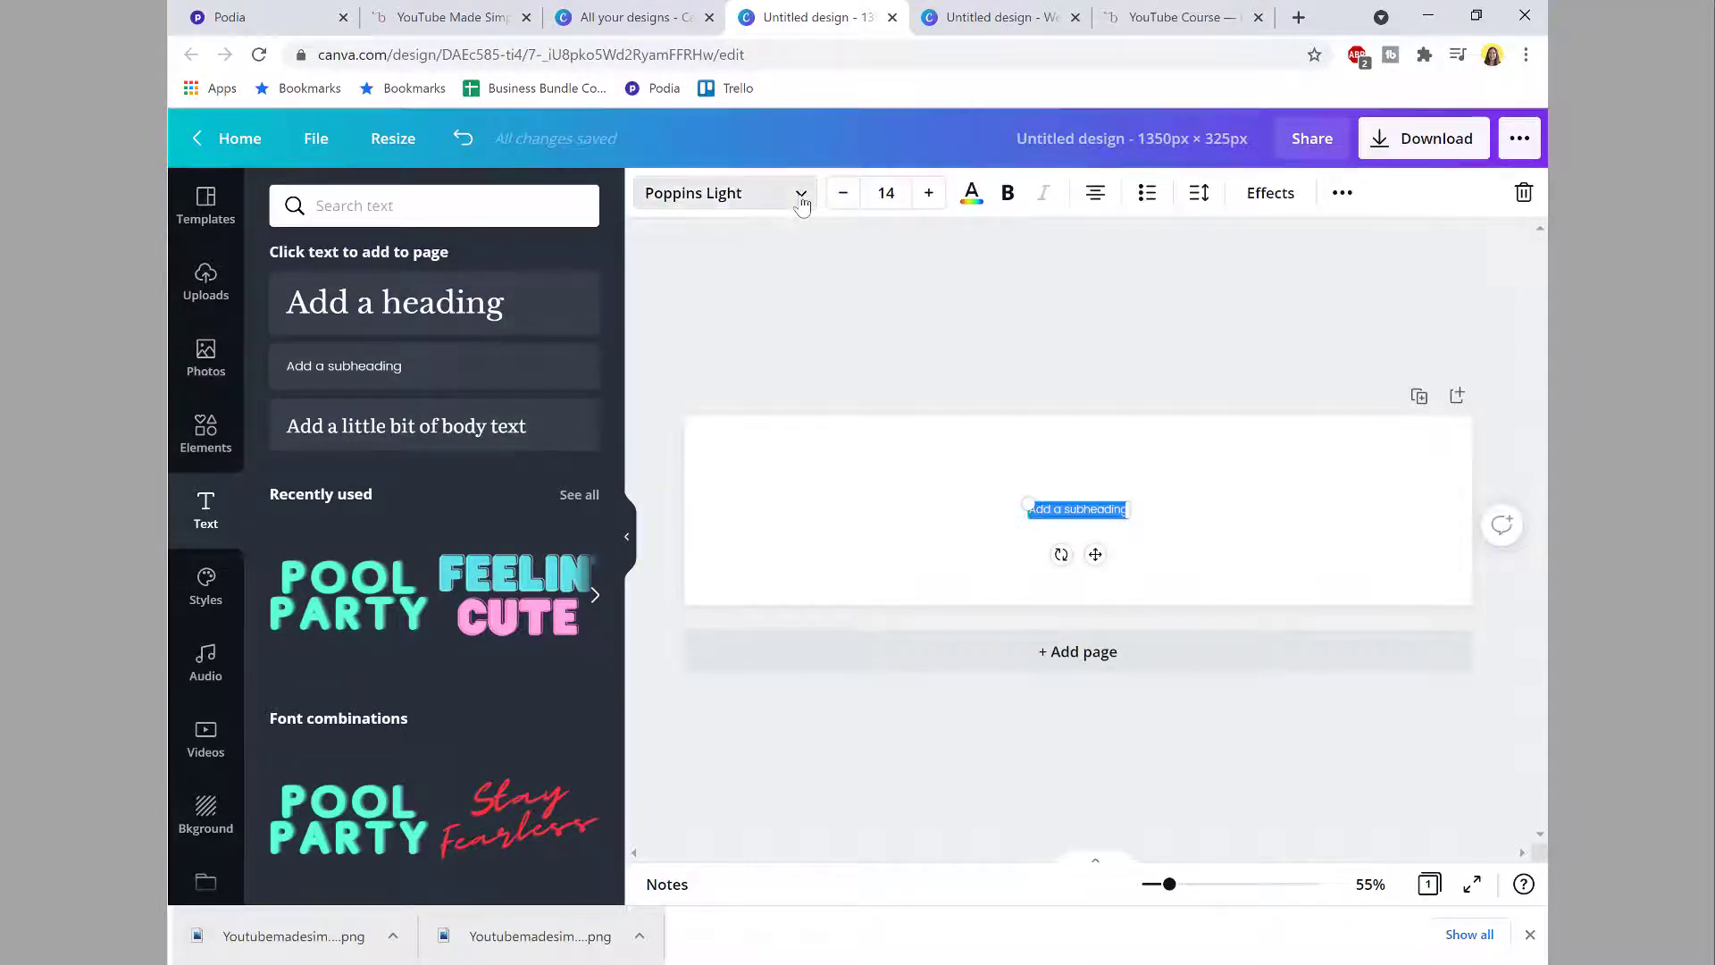
{"action": "left_click", "coordinate": [800, 198]}
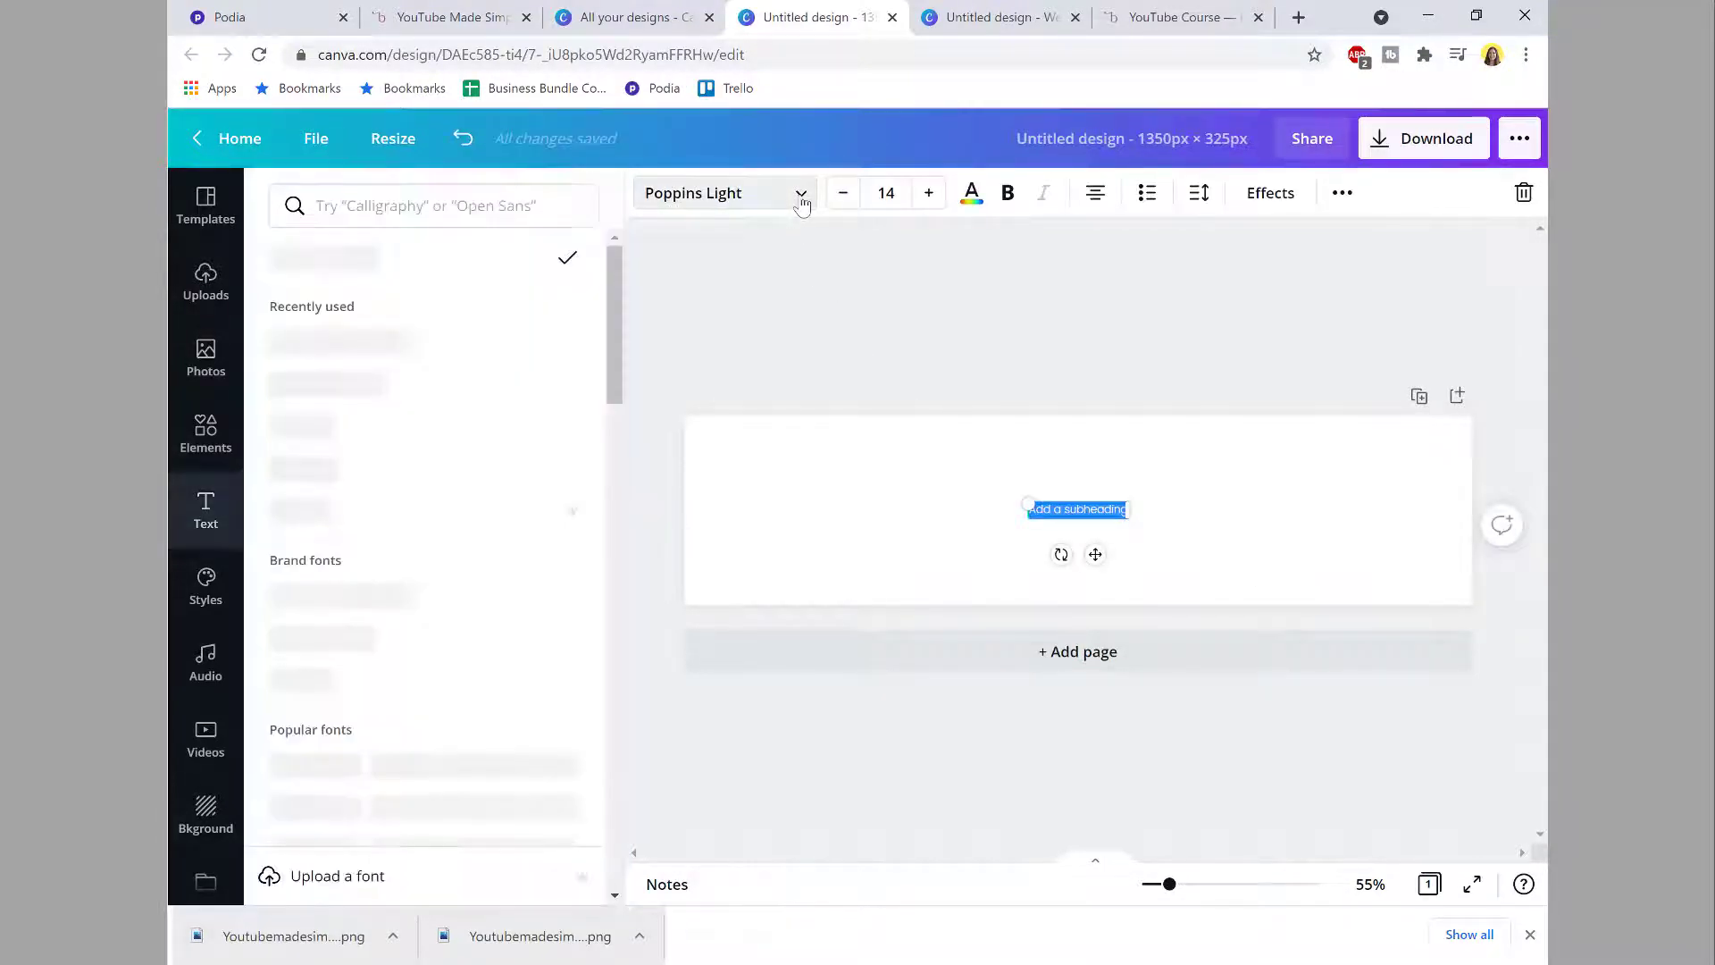
{"action": "left_click", "coordinate": [554, 207]}
{"action": "type", "text": "poppins"}
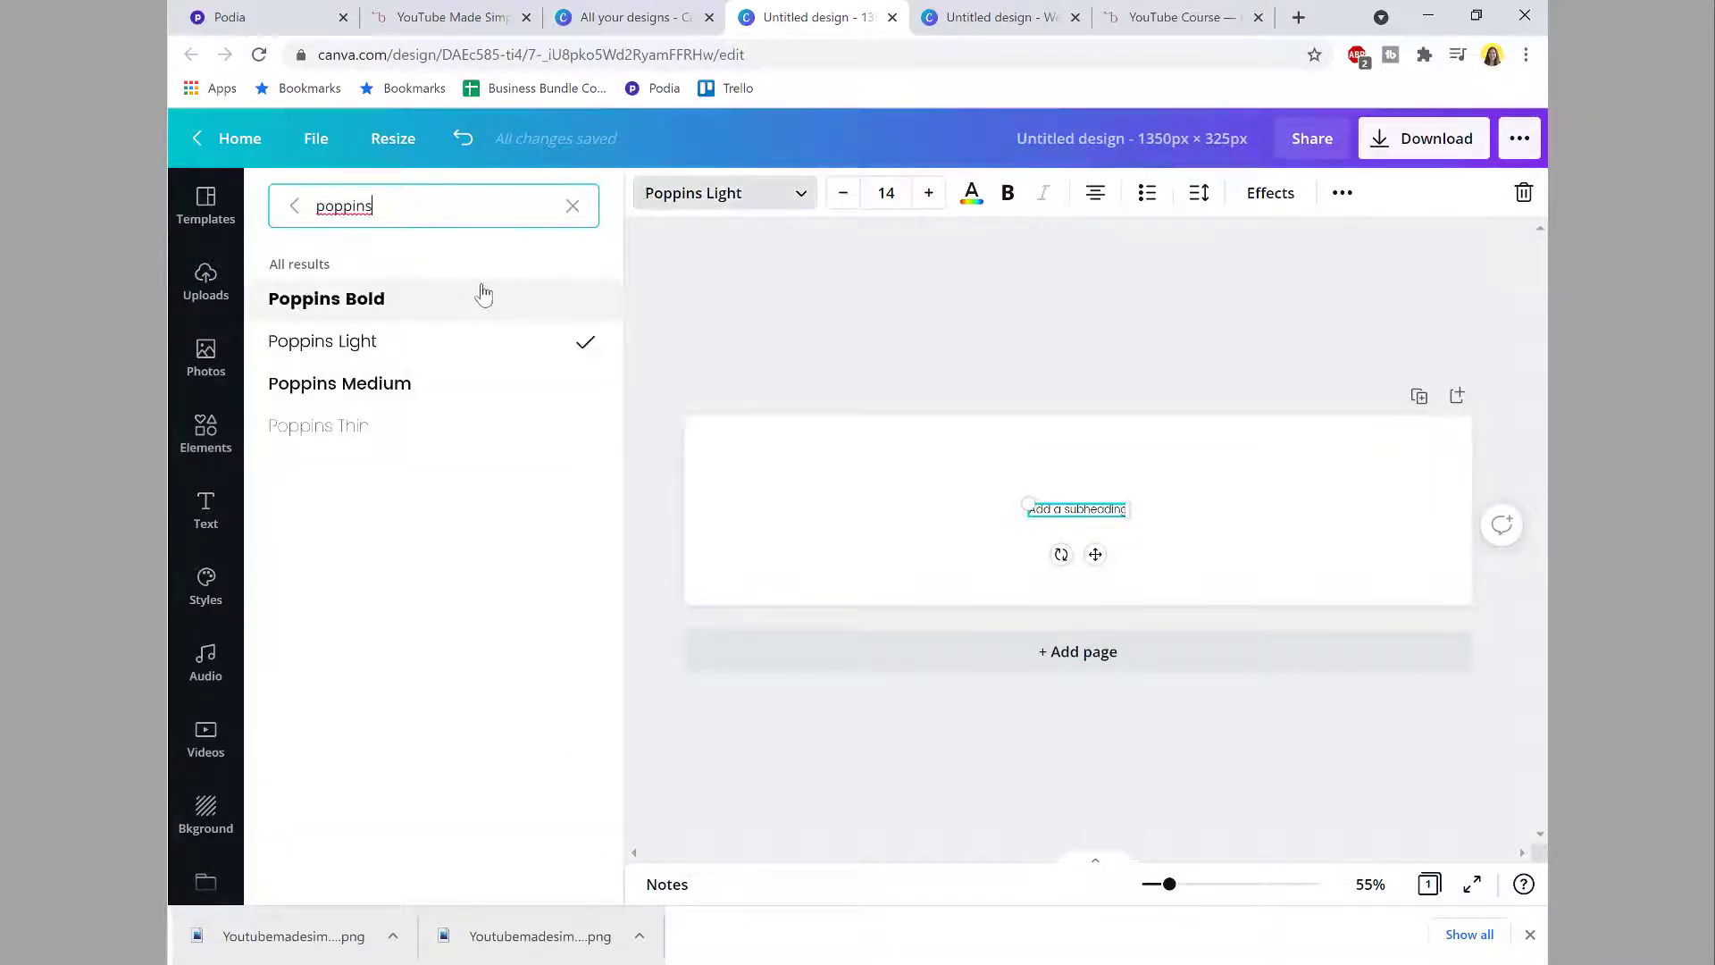
{"action": "left_click", "coordinate": [449, 393]}
Step: Enlarge the subheading to about size 29.7 and replace its text with "introducing..."
{"action": "left_click_drag", "start_coordinate": [1025, 505], "coordinate": [911, 482]}
{"action": "double_click", "coordinate": [944, 498]}
{"action": "triple_click", "coordinate": [945, 499]}
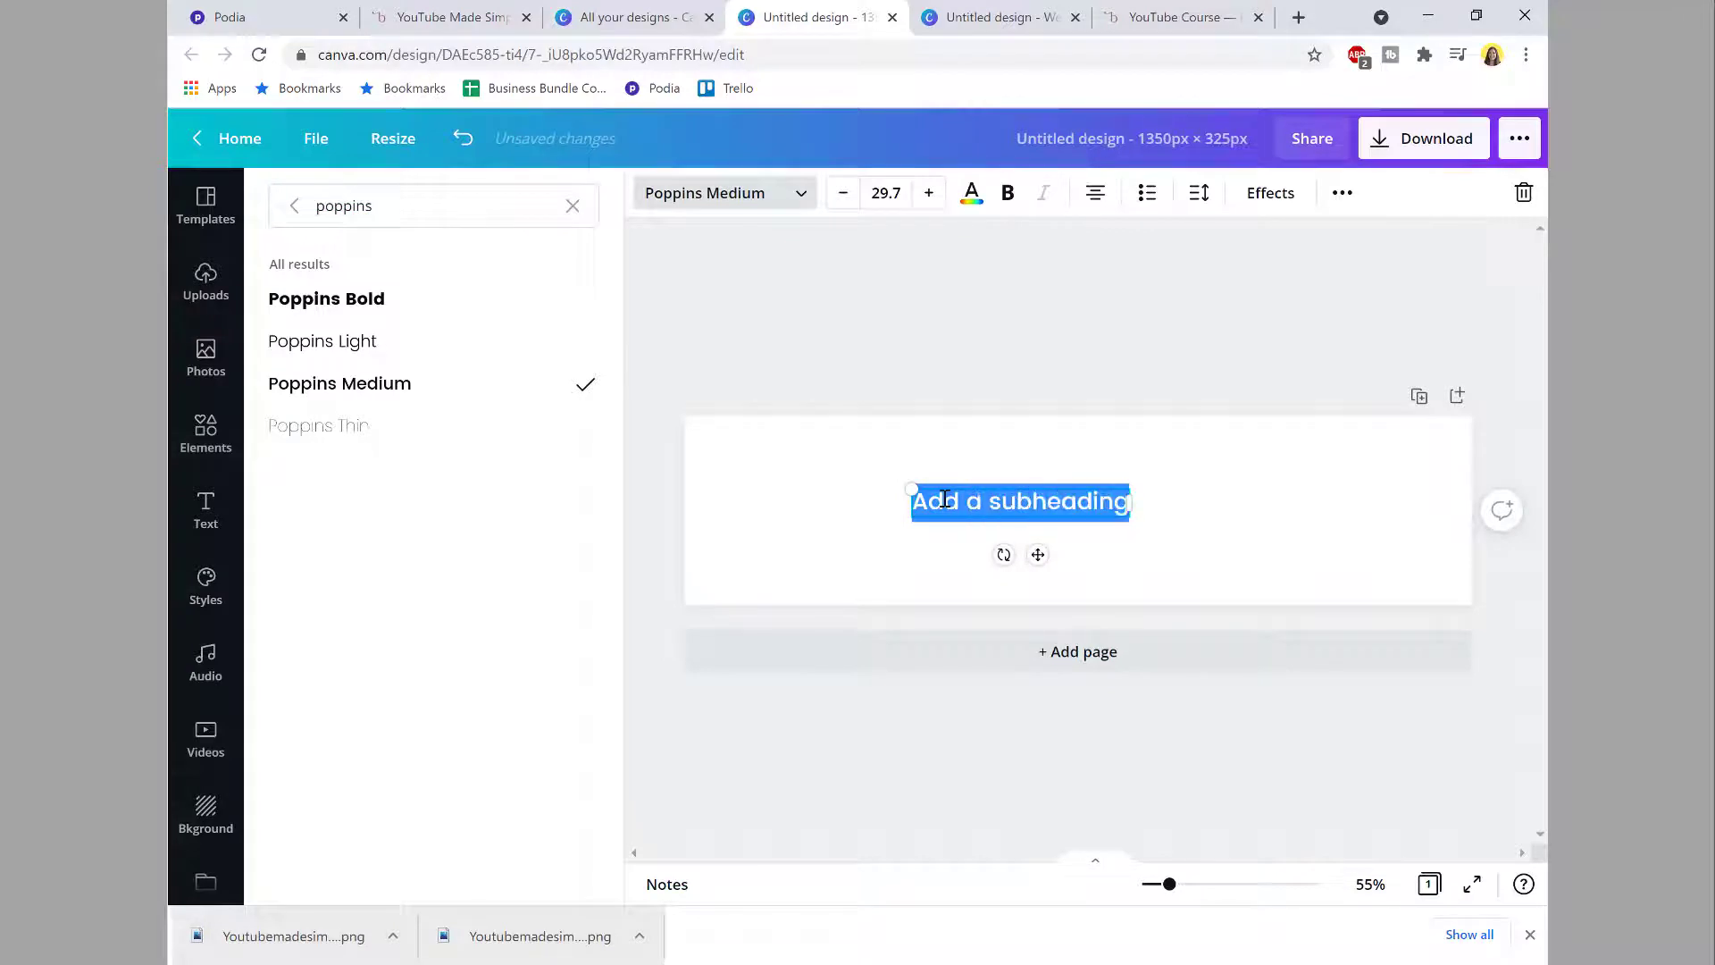
{"action": "type", "text": "Introdu"}
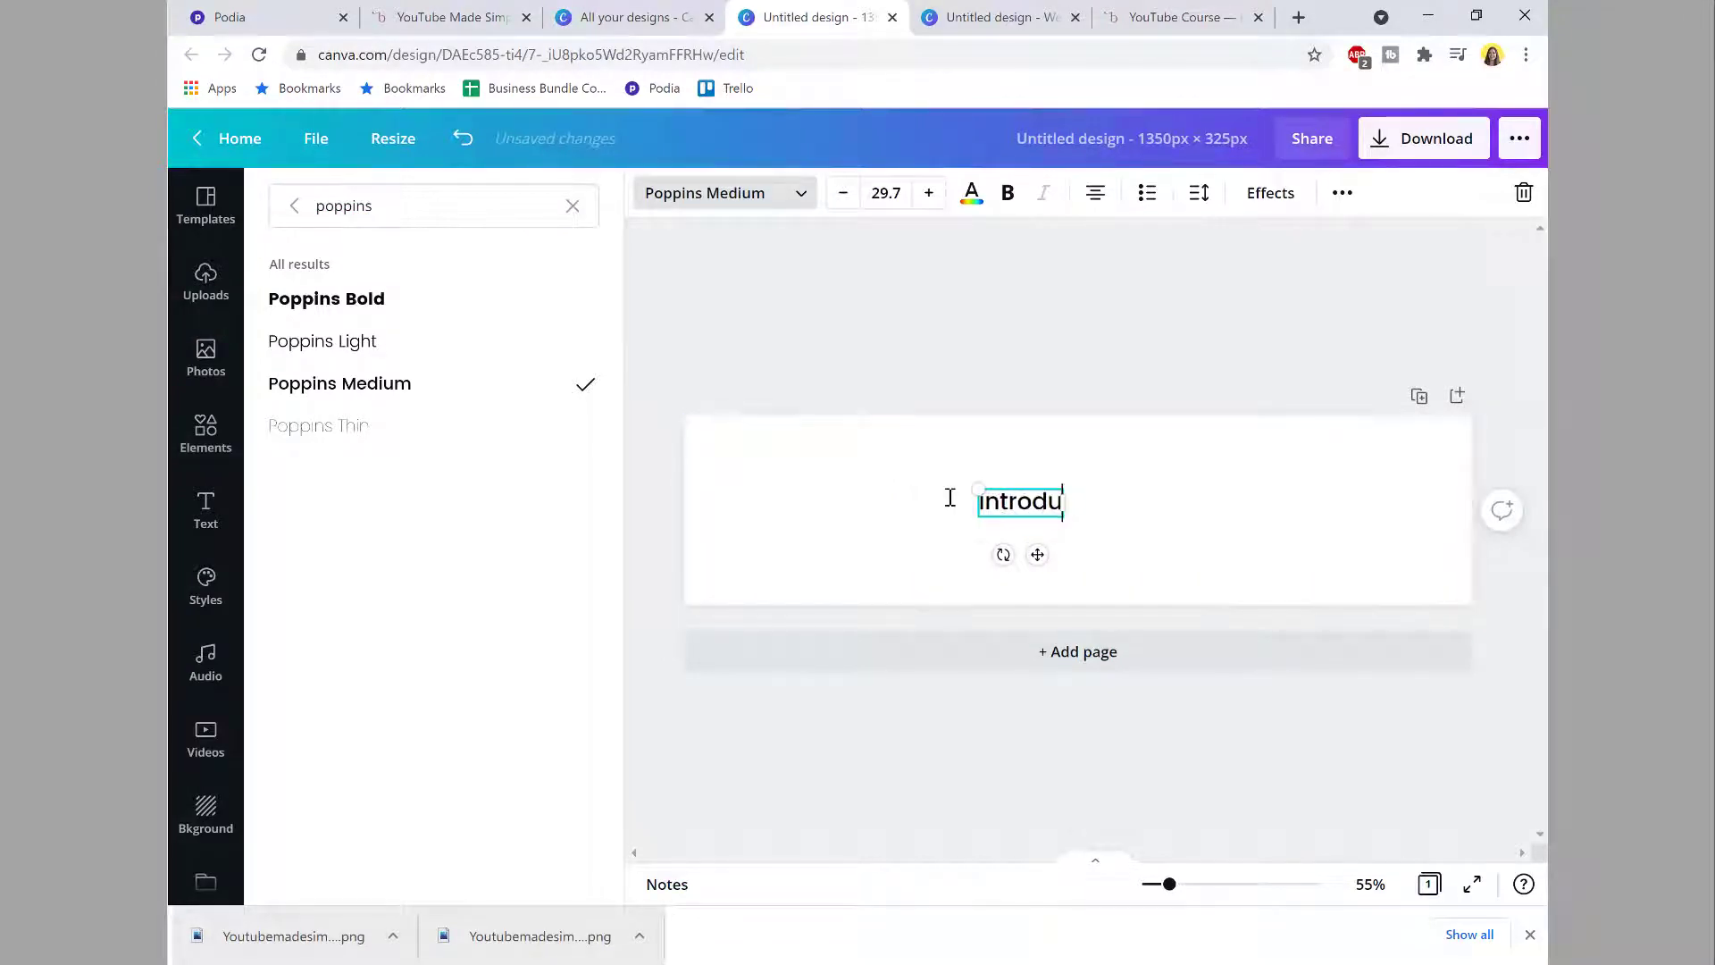
{"action": "type", "text": "cing..."}
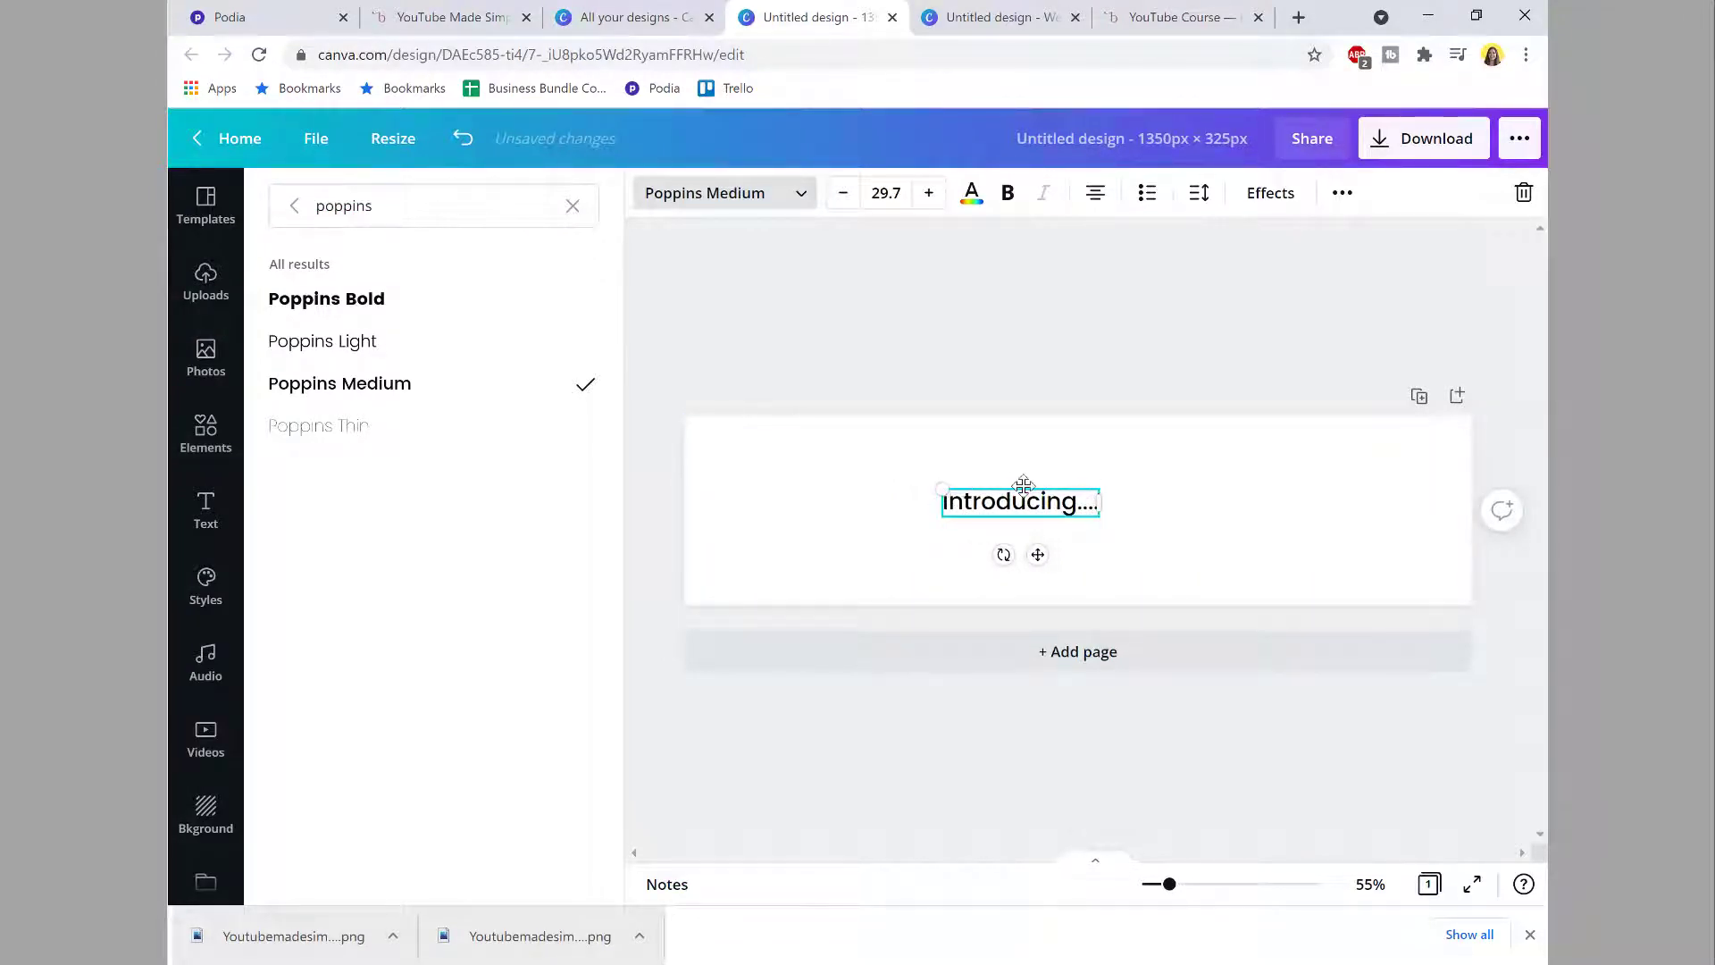
{"action": "key", "text": "BackSpace"}
{"action": "left_click", "coordinate": [1016, 499]}
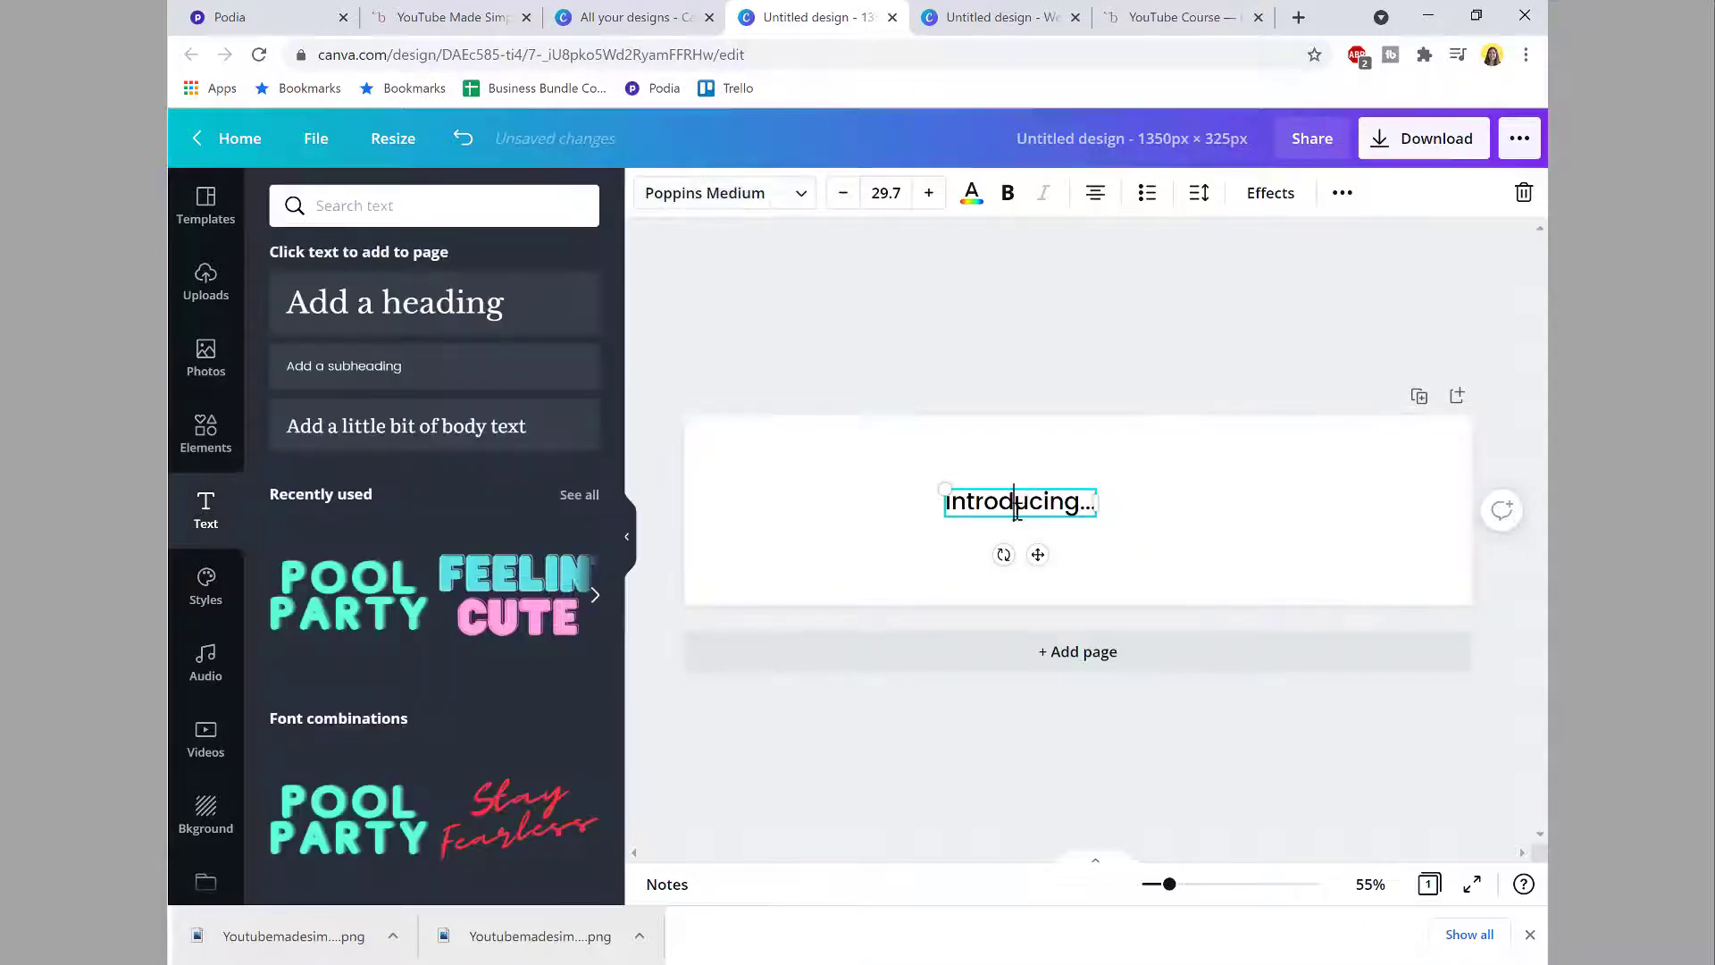
Step: Move the "introducing..." text to the horizontal centre near the banner's upper edge
{"action": "left_click", "coordinate": [928, 551]}
{"action": "left_click_drag", "start_coordinate": [987, 507], "coordinate": [1052, 453]}
{"action": "left_click", "coordinate": [987, 500]}
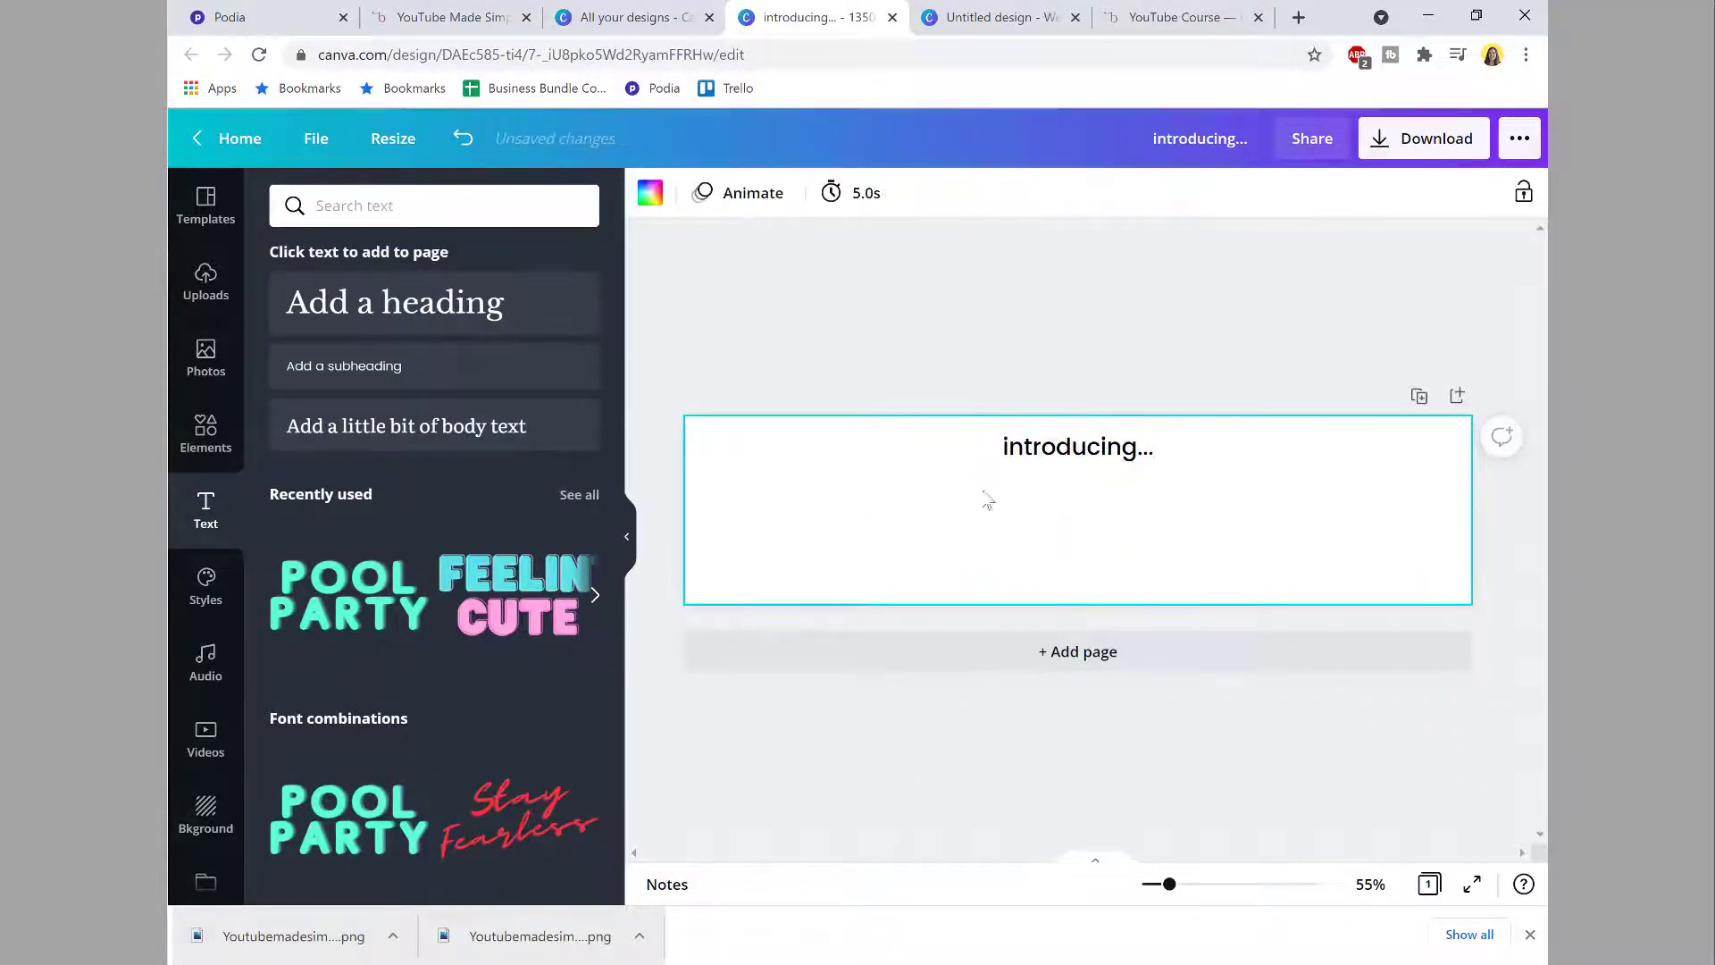
Step: Duplicate the "introducing..." text below the original and enlarge the copy to about size 50
{"action": "left_click", "coordinate": [1050, 443]}
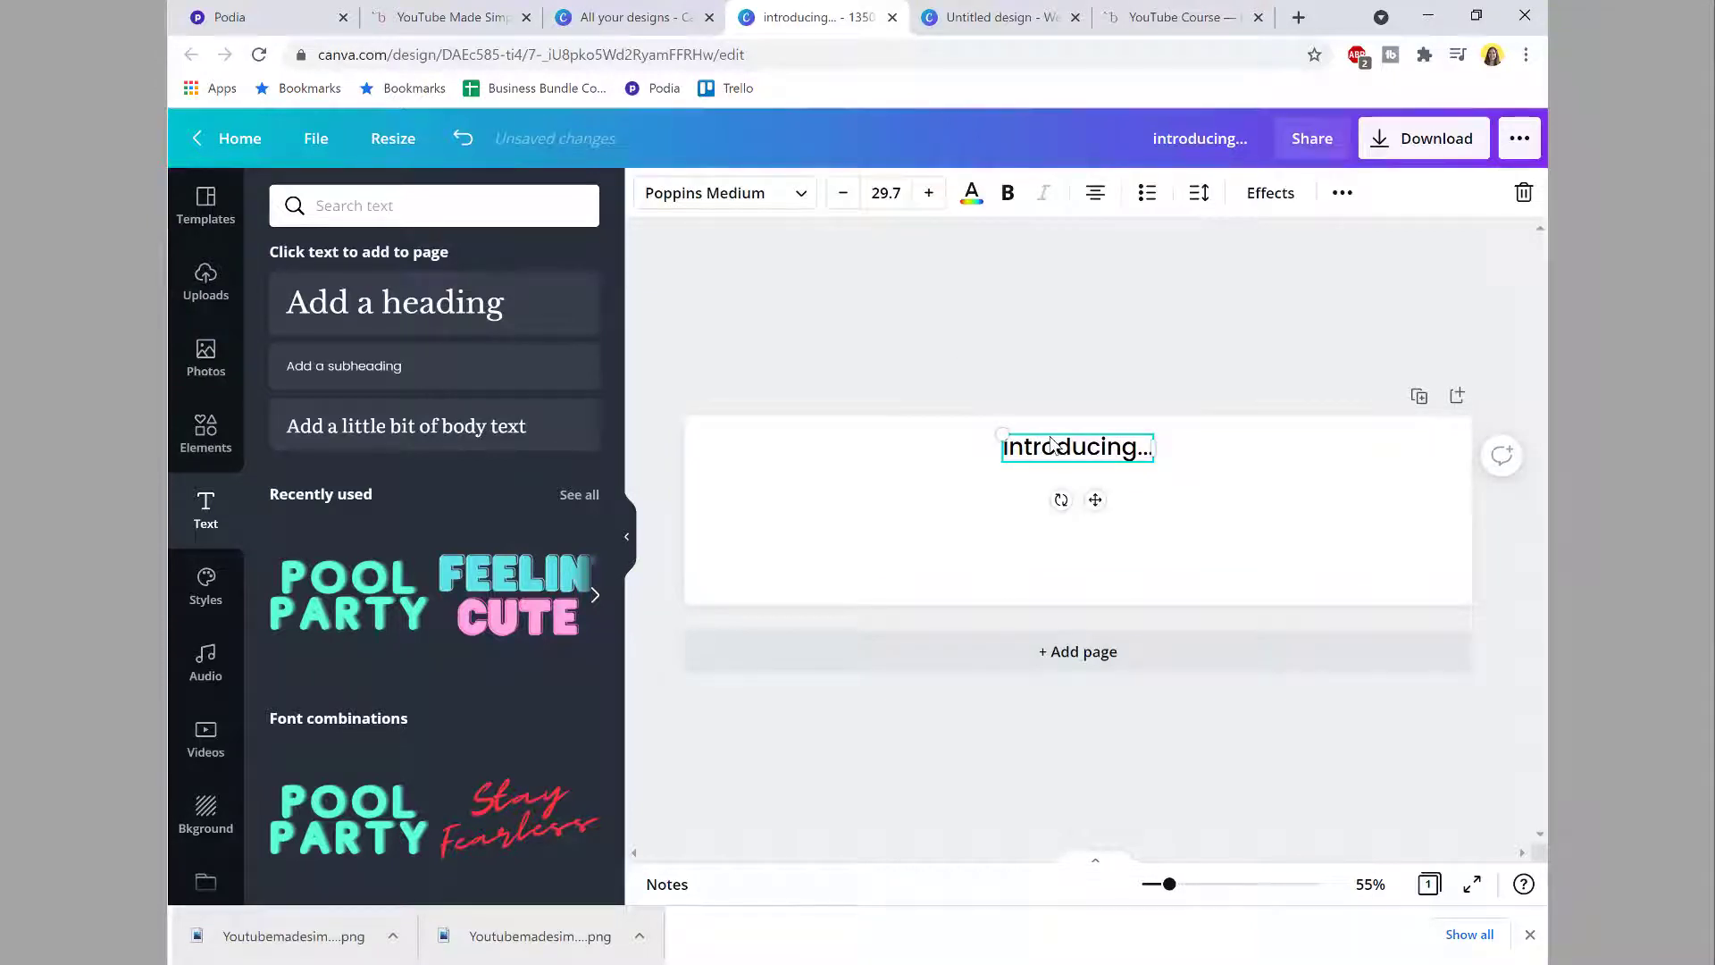
{"action": "left_click", "coordinate": [1013, 506]}
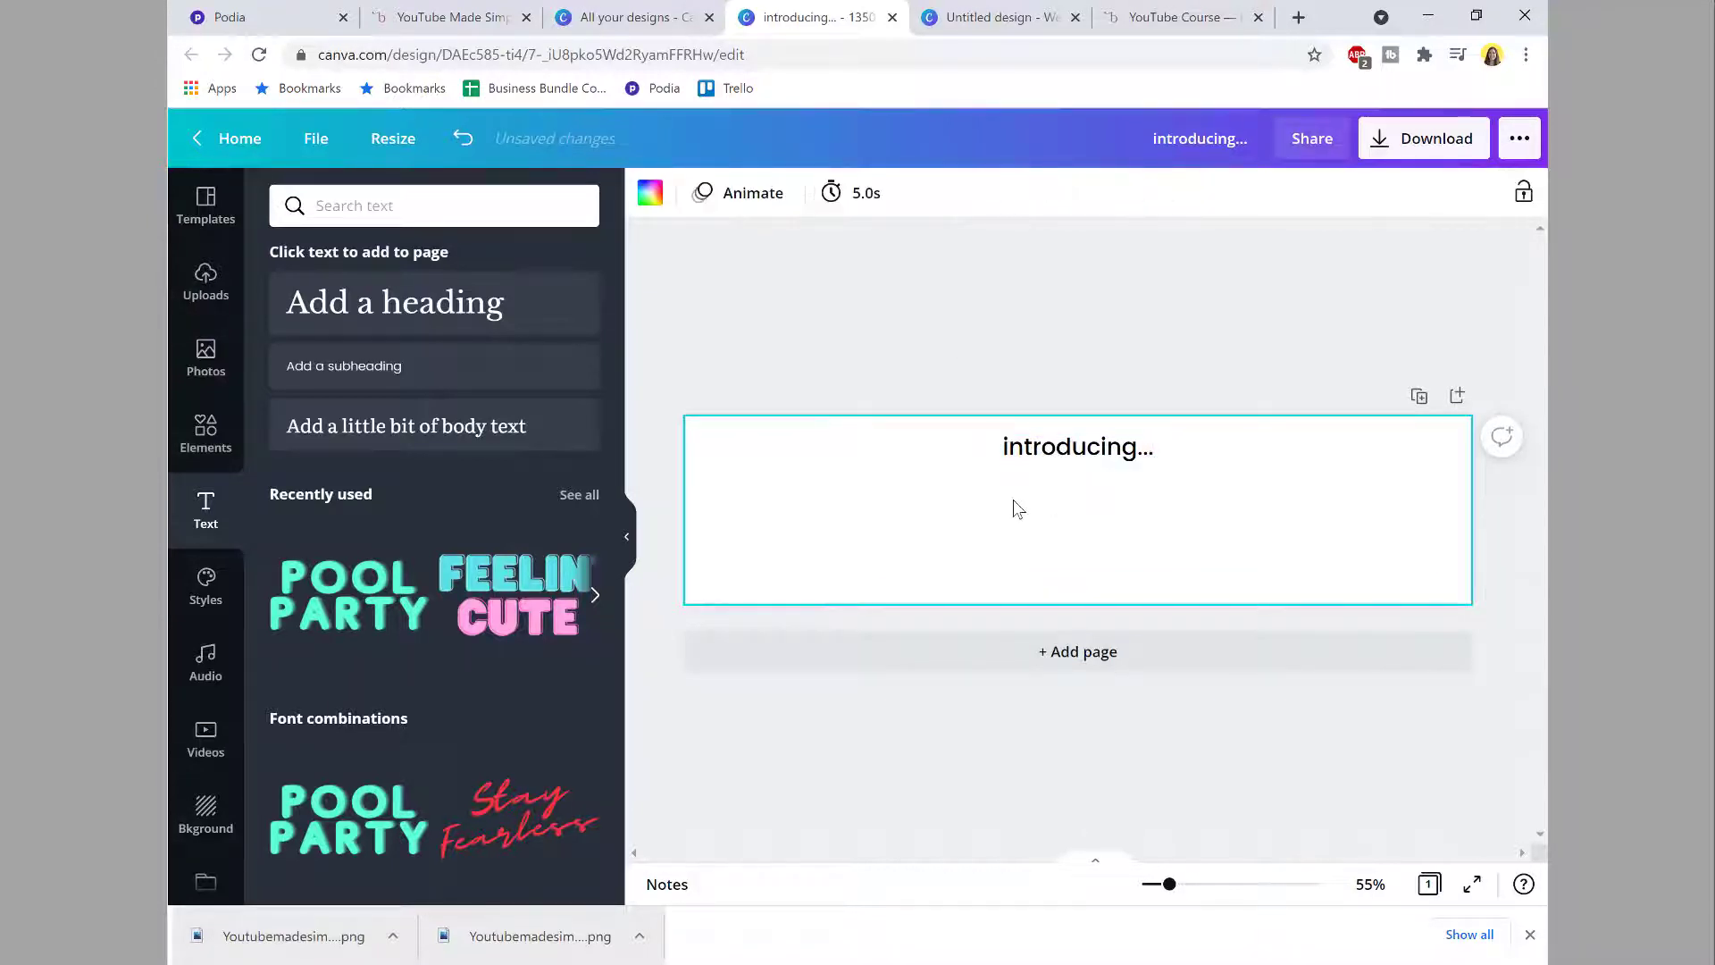
{"action": "type", "text": "introducing..."}
{"action": "left_click_drag", "start_coordinate": [1047, 465], "coordinate": [897, 491]}
Step: Replace the larger copy's text with "YouTube Made Simple", without the trailing dots
{"action": "double_click", "coordinate": [1000, 516]}
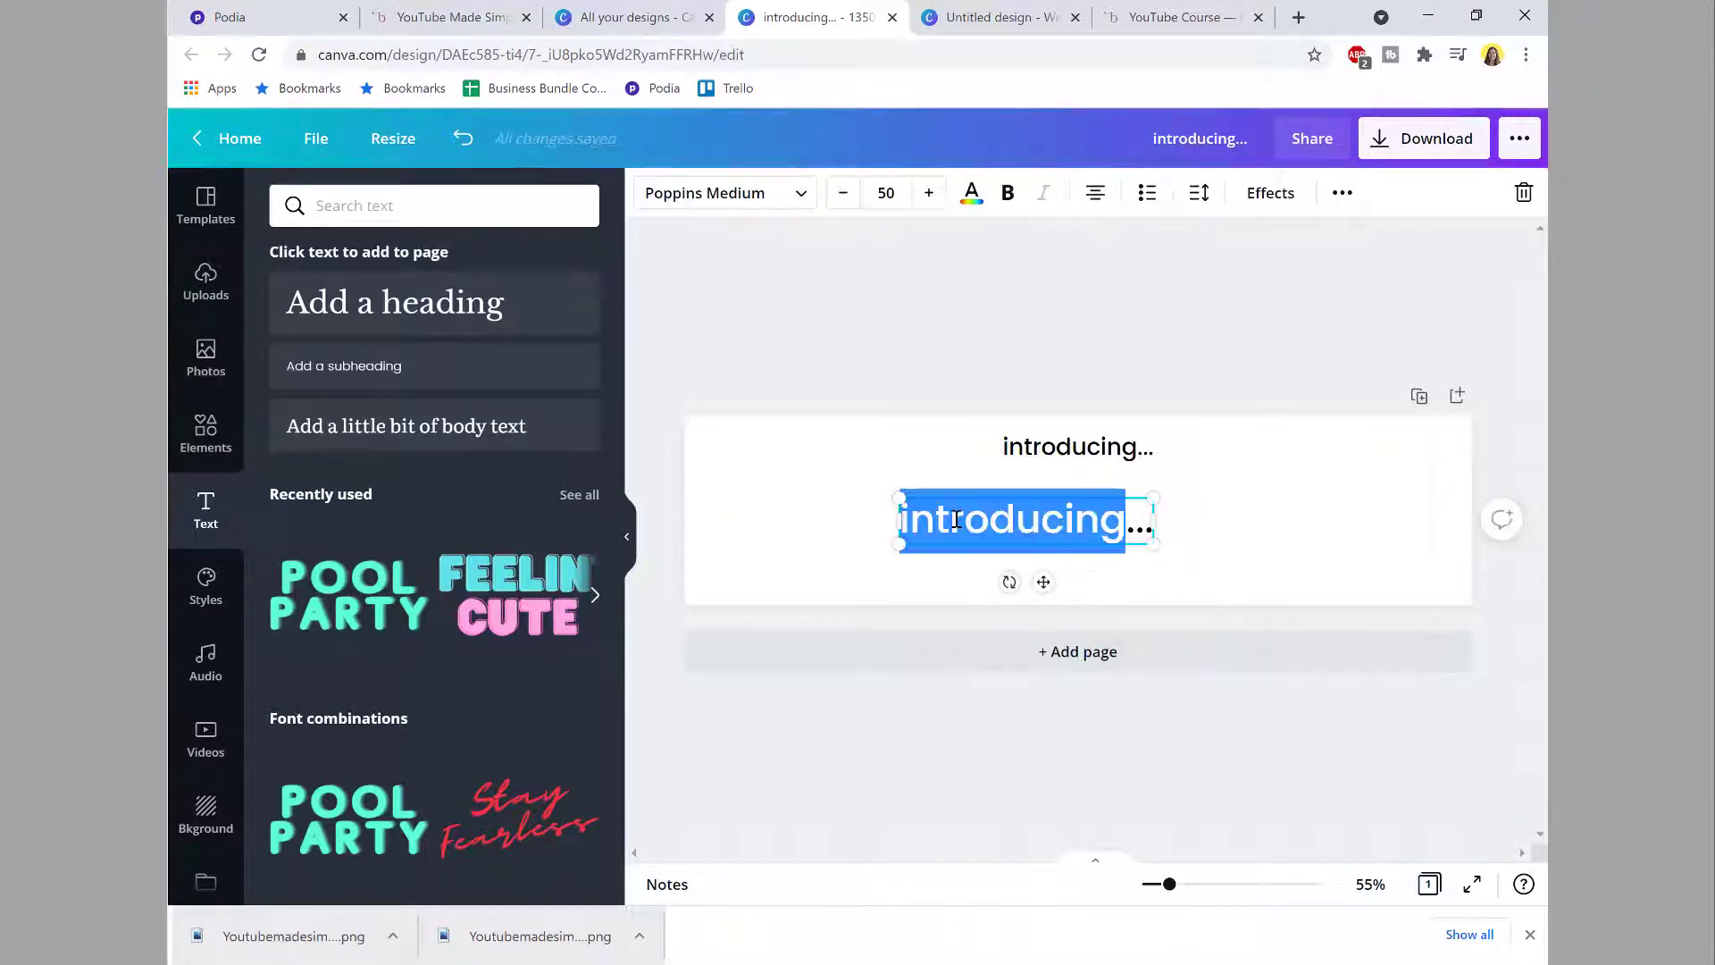
{"action": "type", "text": "YouTube Mad"}
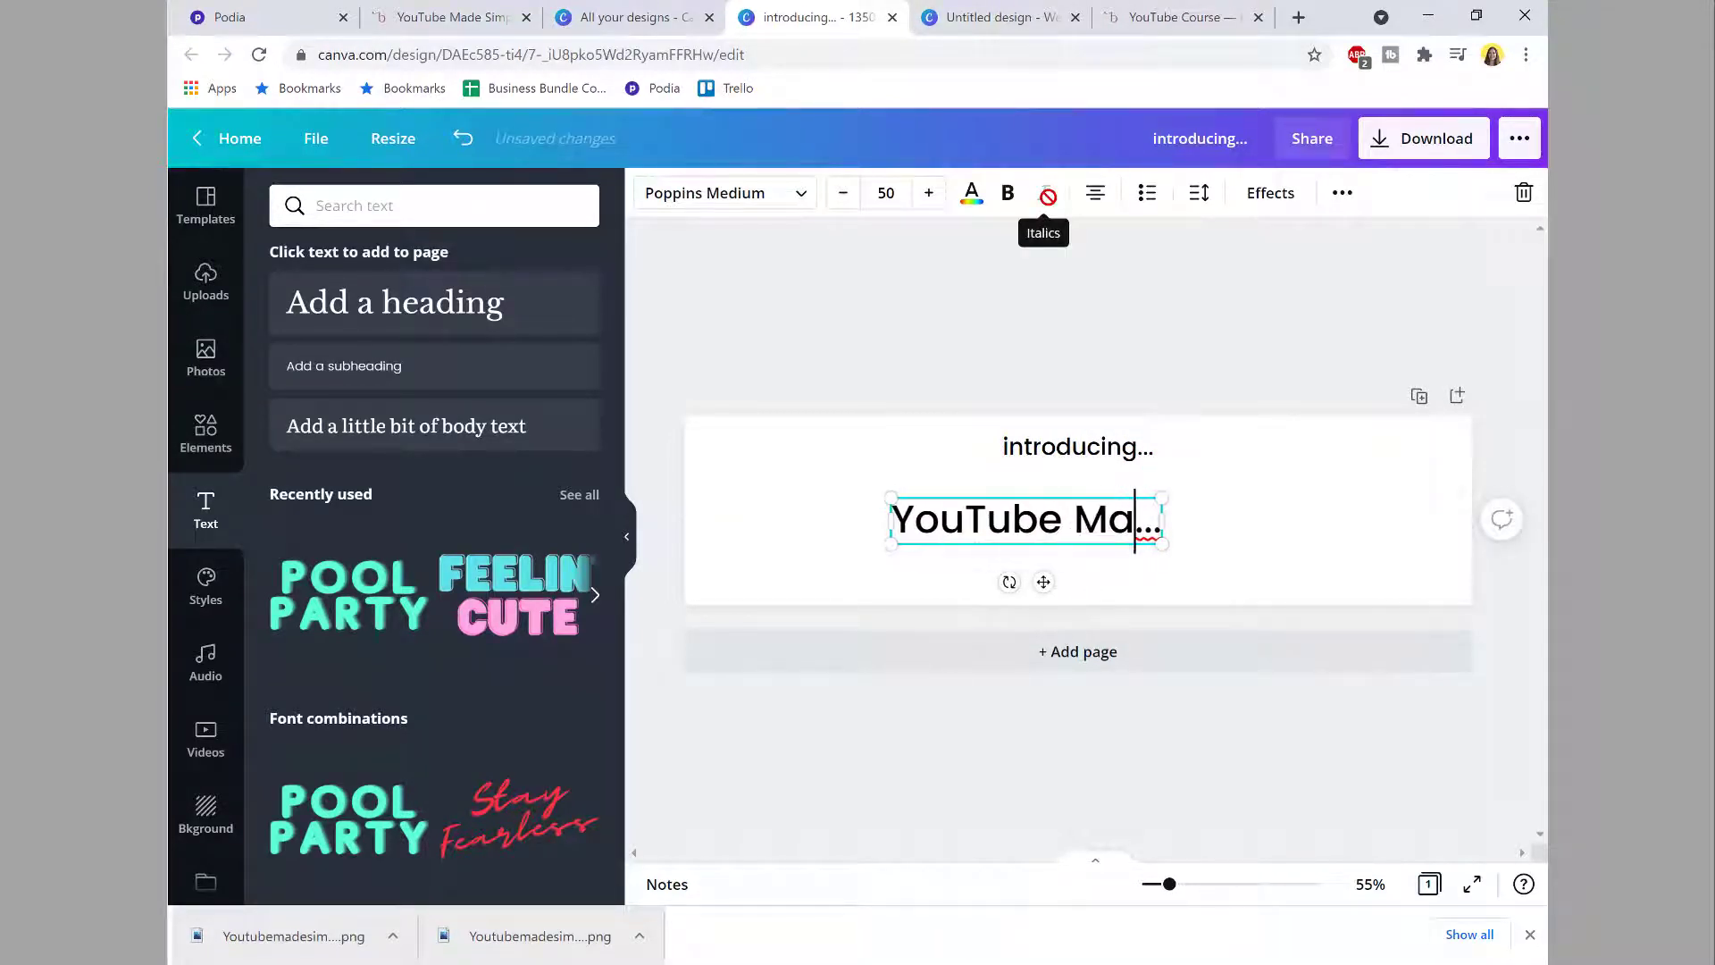
{"action": "type", "text": "e Simple"}
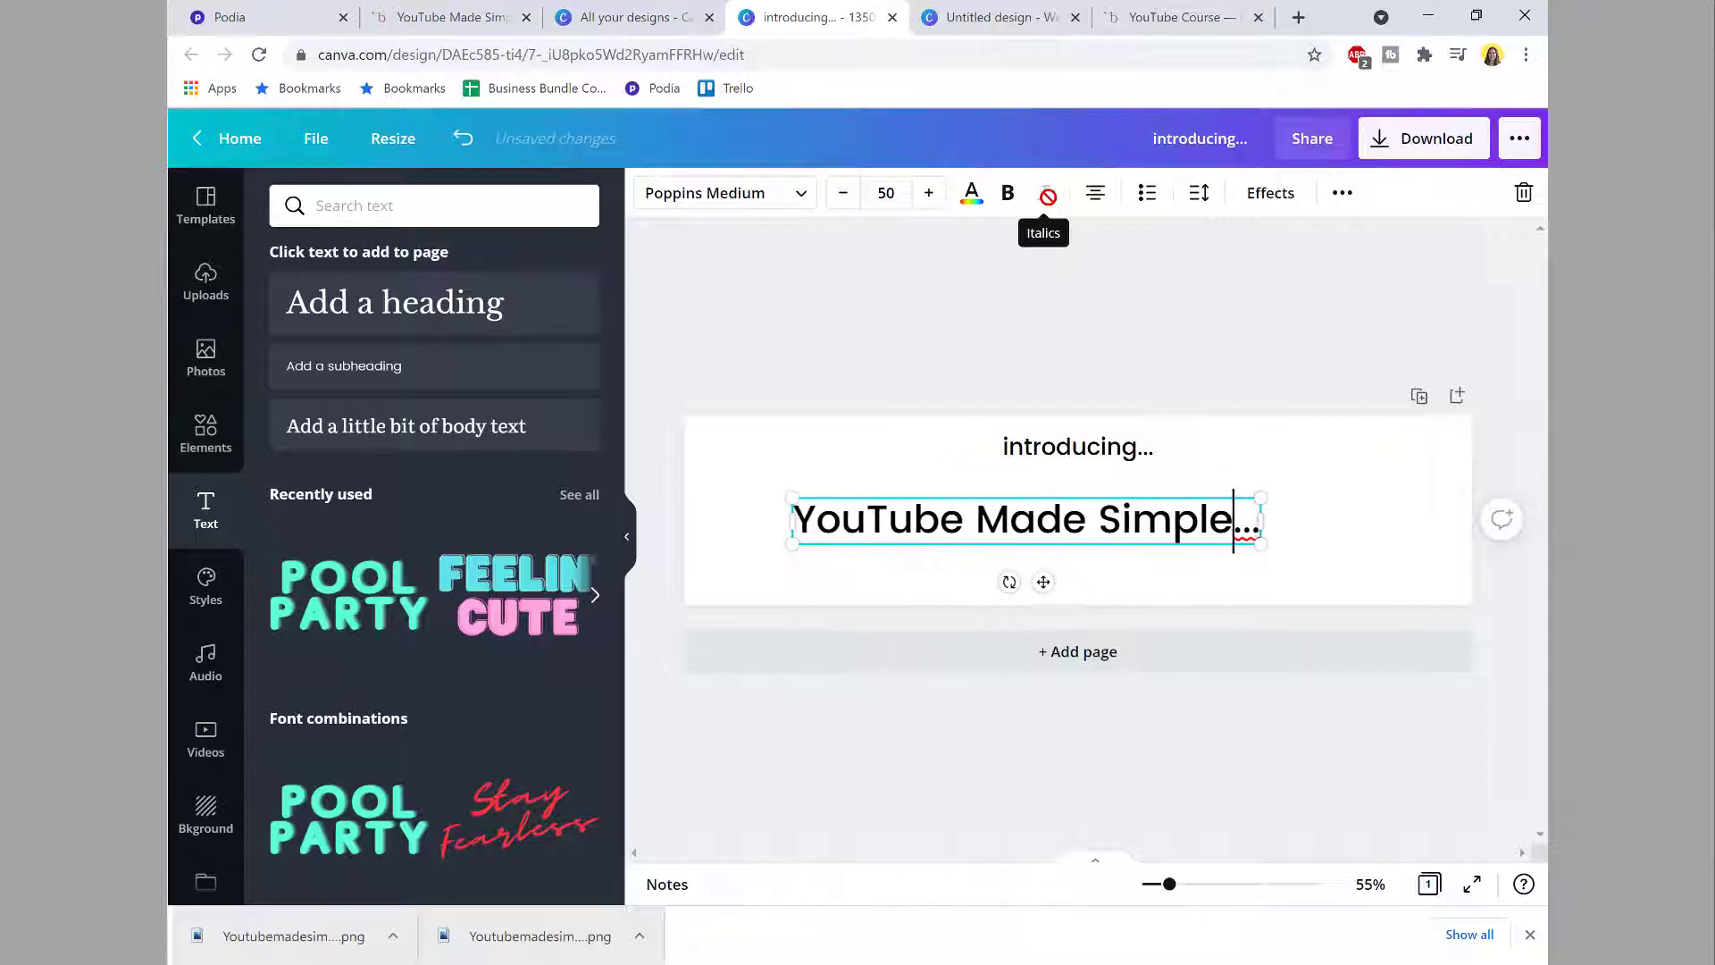
{"action": "key", "text": "Delete"}
{"action": "key", "text": "Delete"}
{"action": "key", "text": "Delete"}
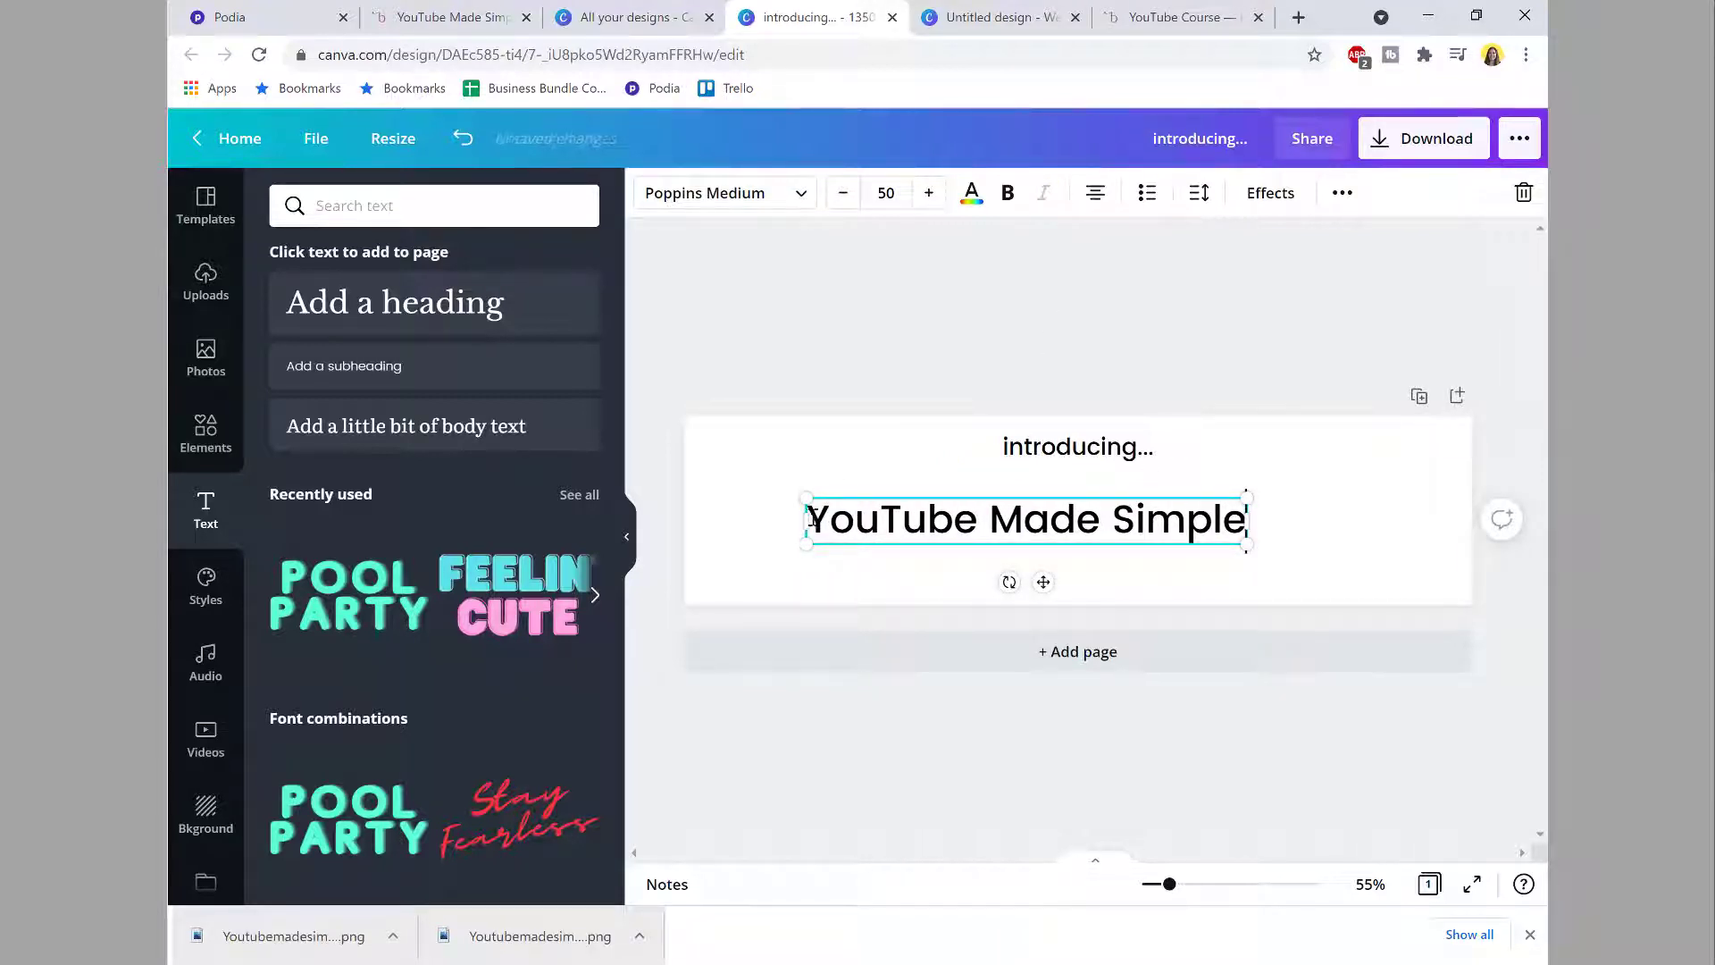
Step: Search the fonts for "script" and change the "YouTube Made Simple" title to Playlist Script
{"action": "left_click_drag", "start_coordinate": [809, 518], "coordinate": [1249, 519]}
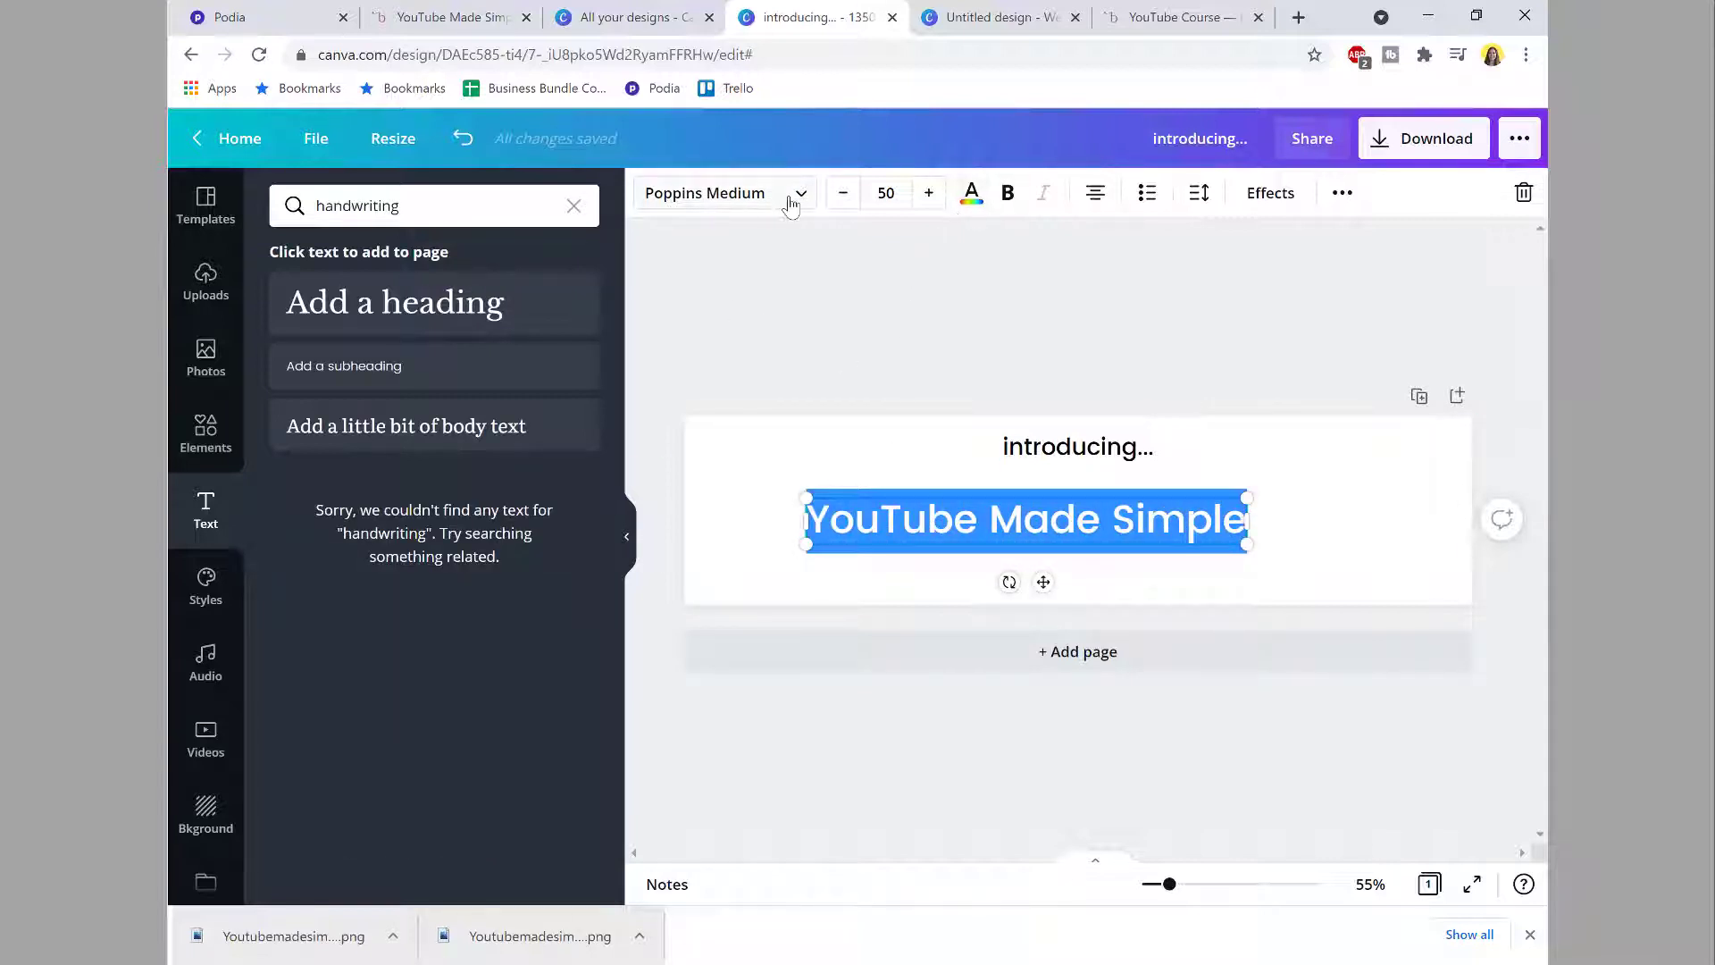
{"action": "left_click", "coordinate": [790, 204]}
{"action": "left_click", "coordinate": [572, 207]}
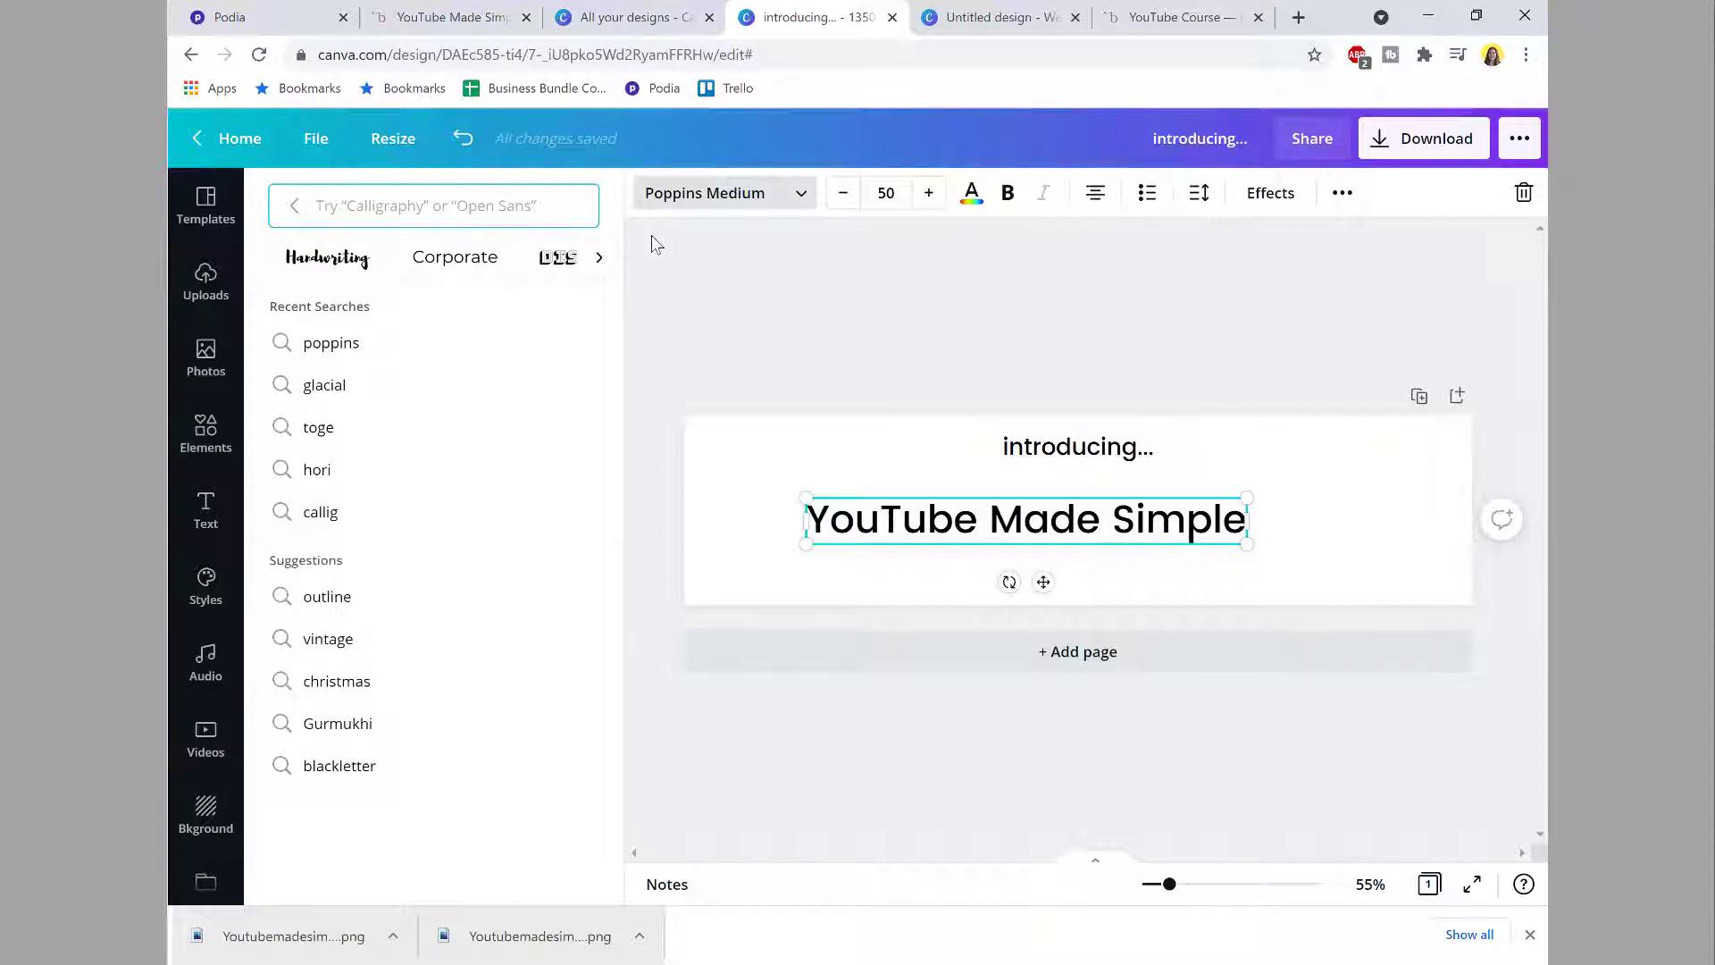
{"action": "type", "text": "scri"}
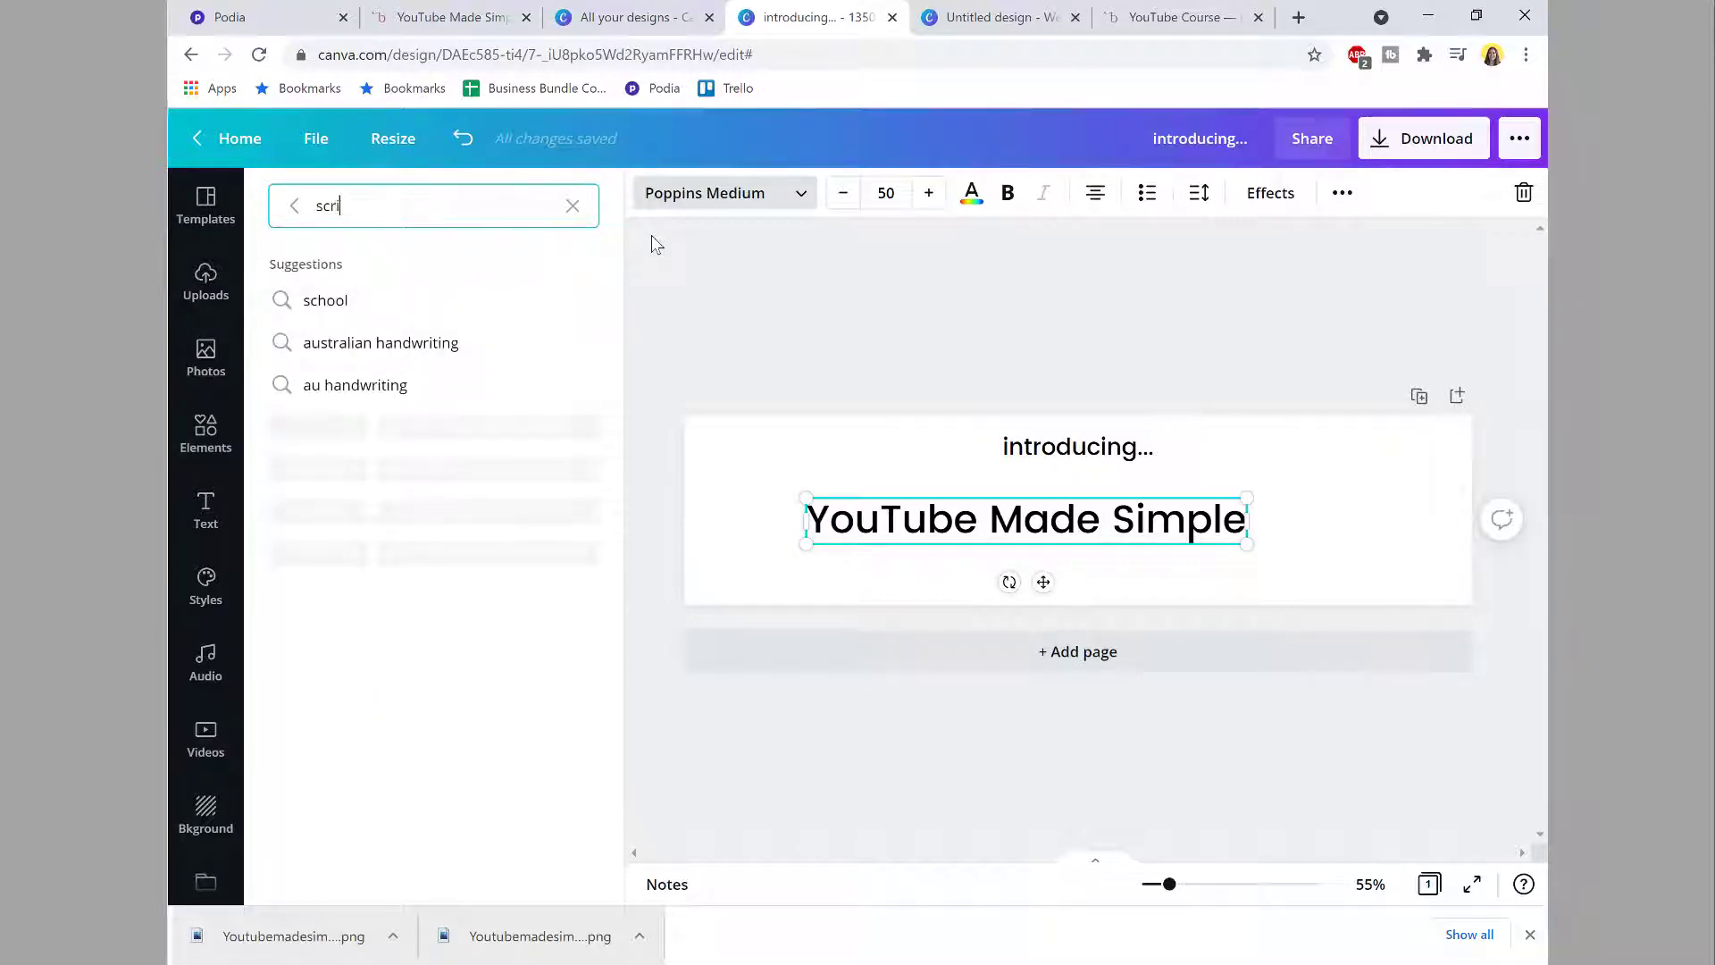
{"action": "type", "text": "pt"}
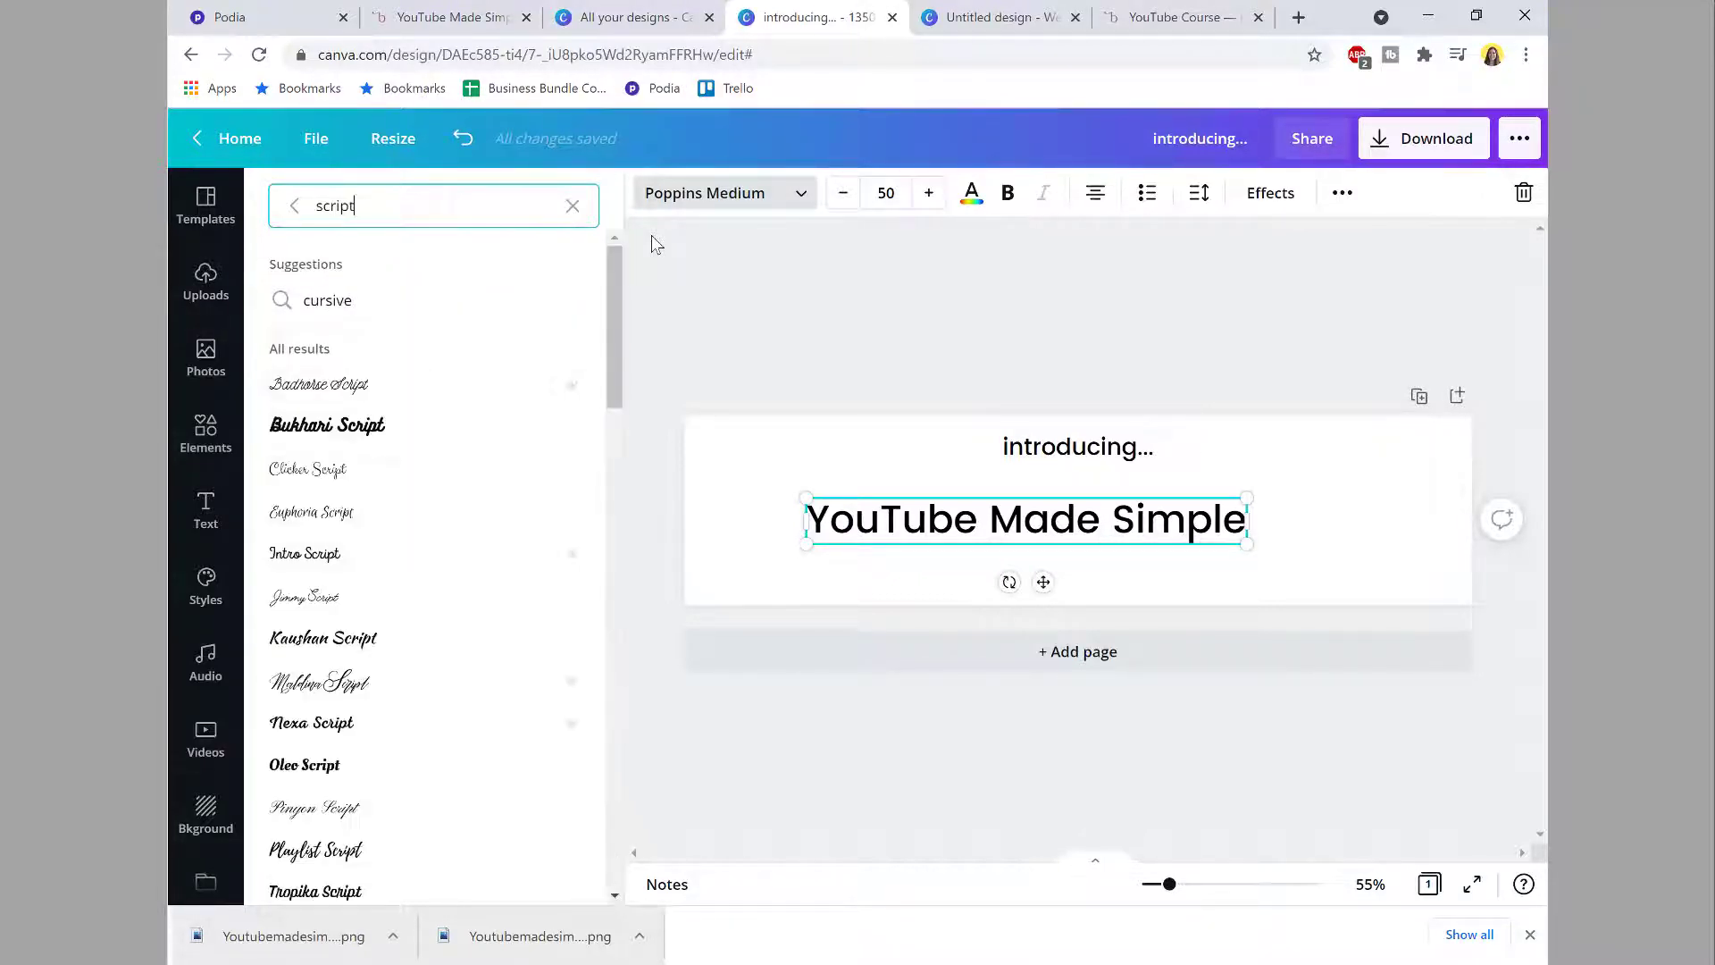
{"action": "scroll", "coordinate": [502, 383], "scroll_direction": "down", "scroll_amount": 5}
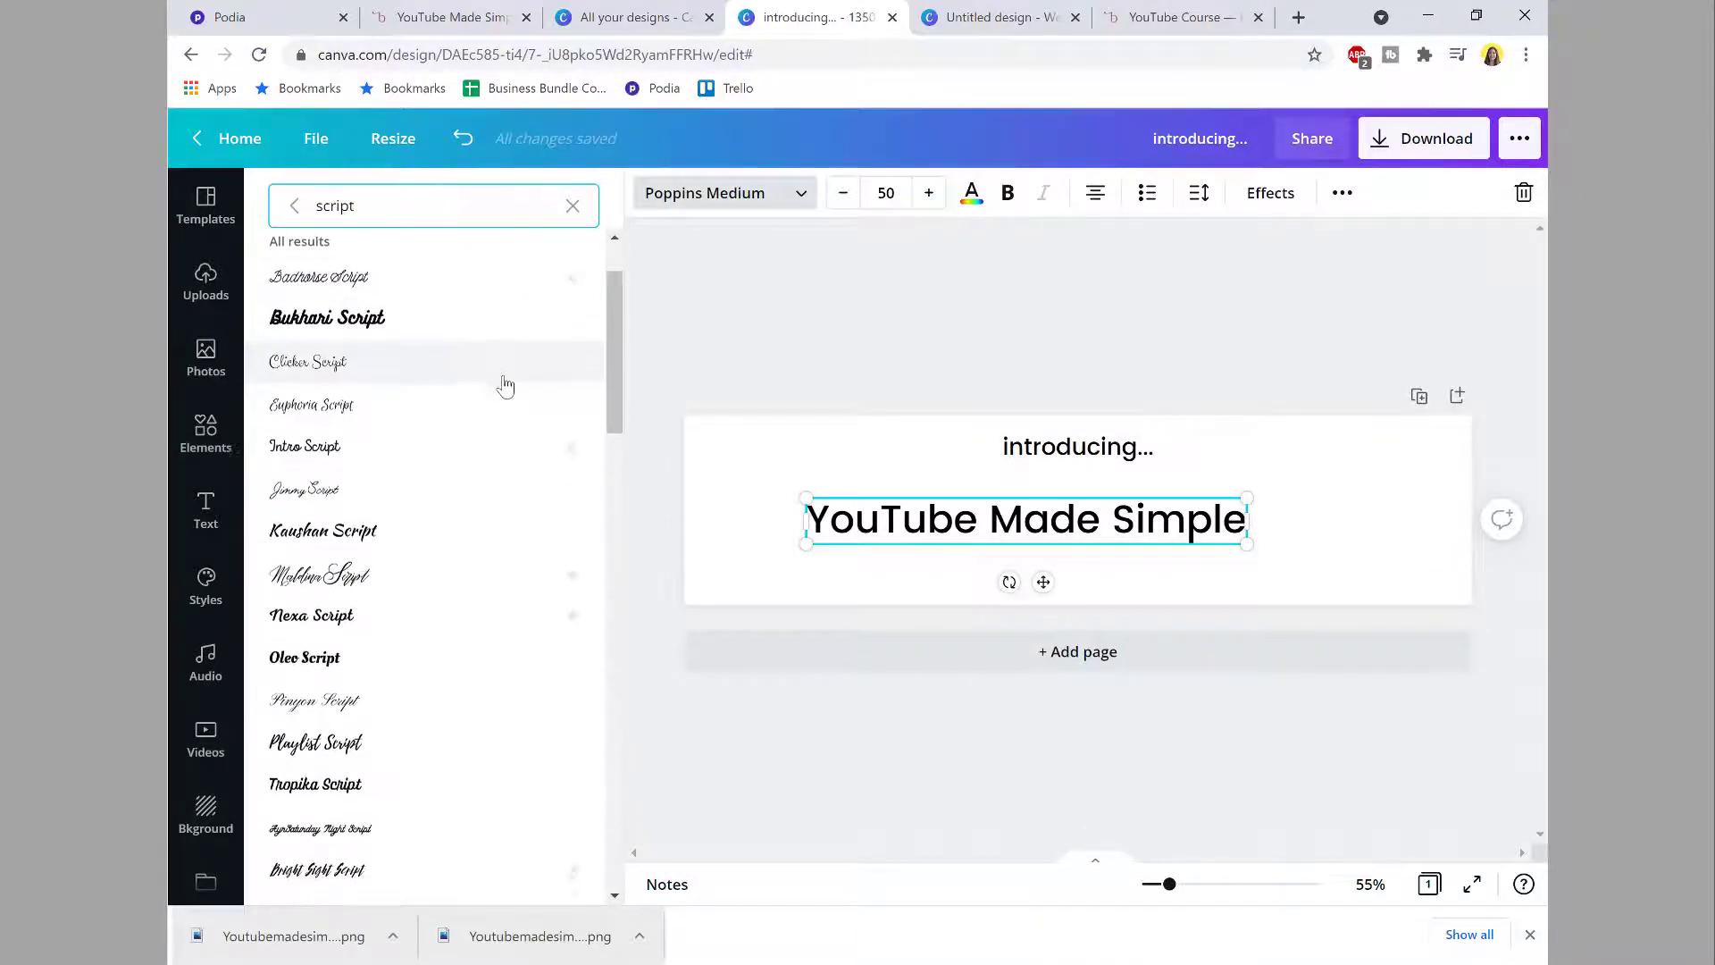
{"action": "left_click", "coordinate": [471, 428]}
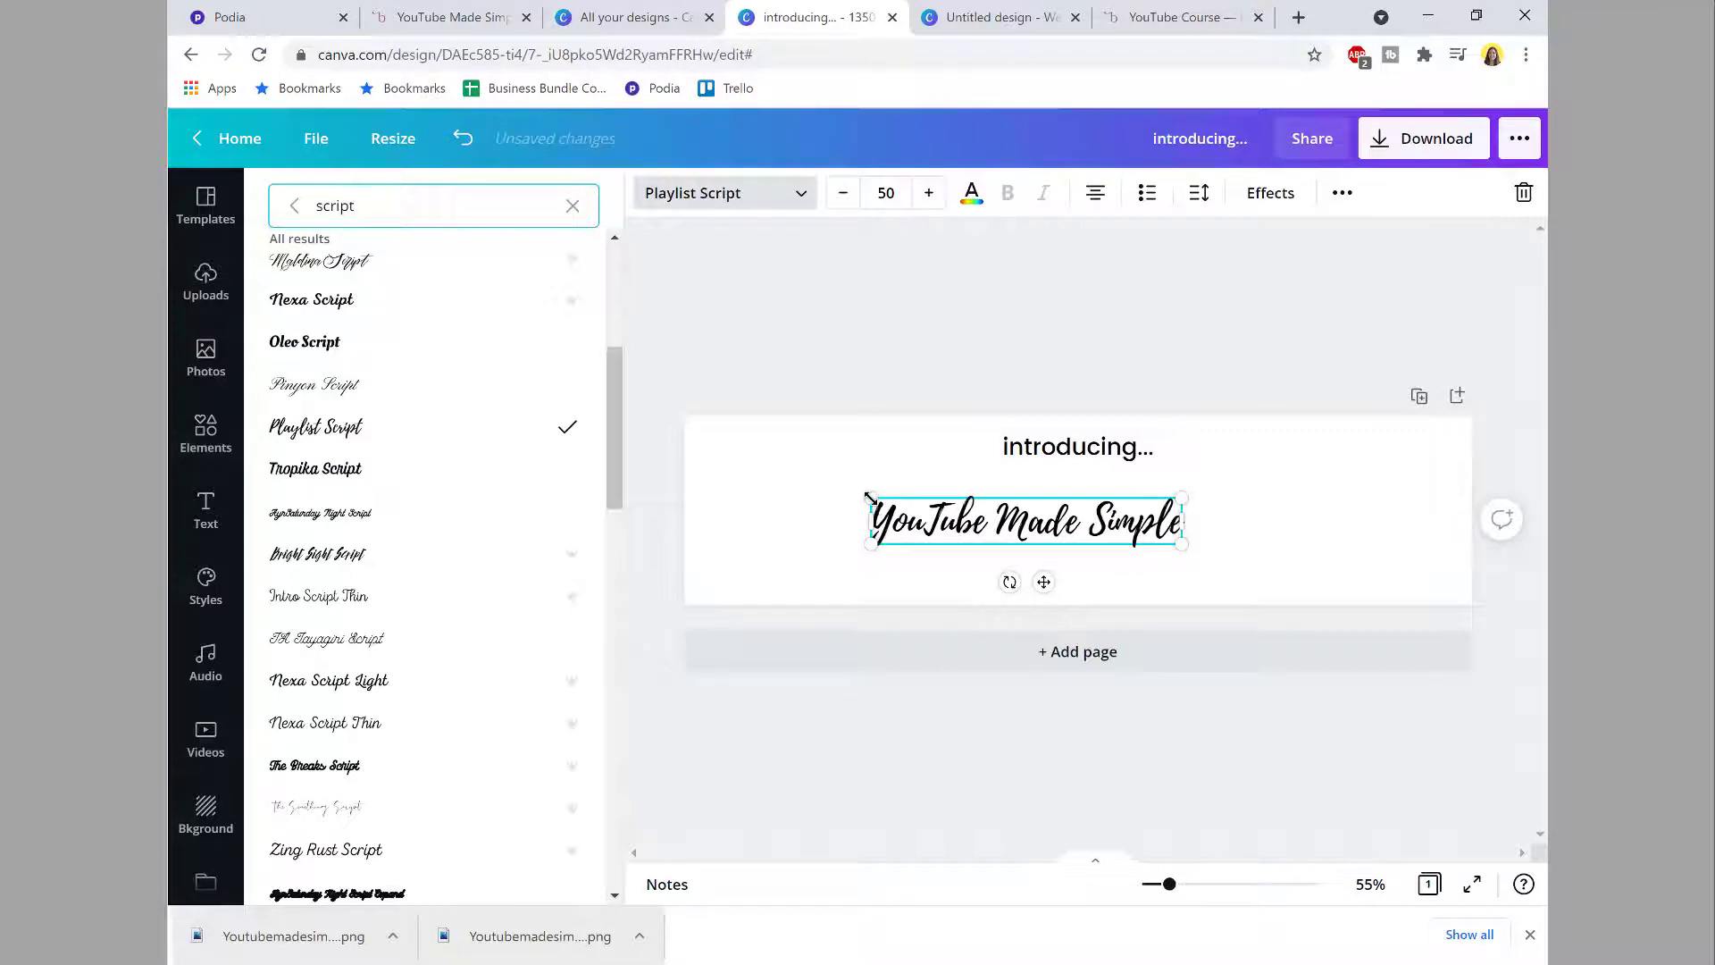
Step: Enlarge the "YouTube Made Simple" title to about size 119 and centre it beneath "introducing..." so it nearly spans the banner width
{"action": "left_click_drag", "start_coordinate": [870, 496], "coordinate": [643, 464]}
{"action": "left_click", "coordinate": [826, 497]}
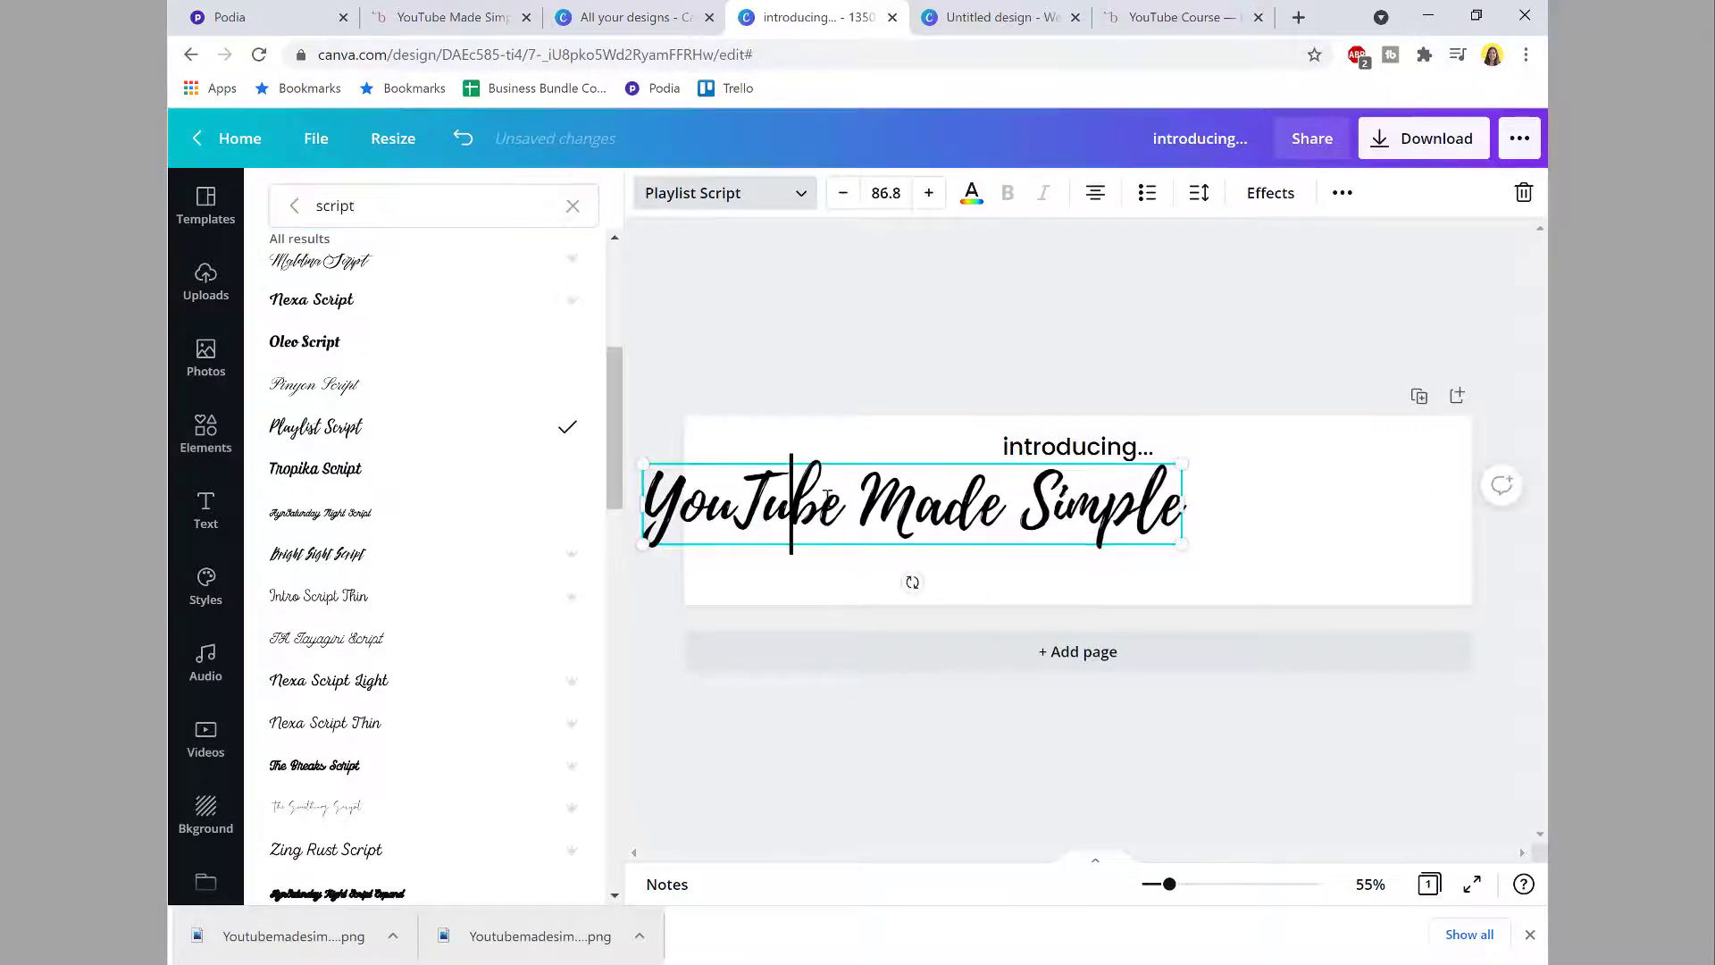
{"action": "left_click", "coordinate": [1015, 516]}
{"action": "left_click", "coordinate": [1016, 570]}
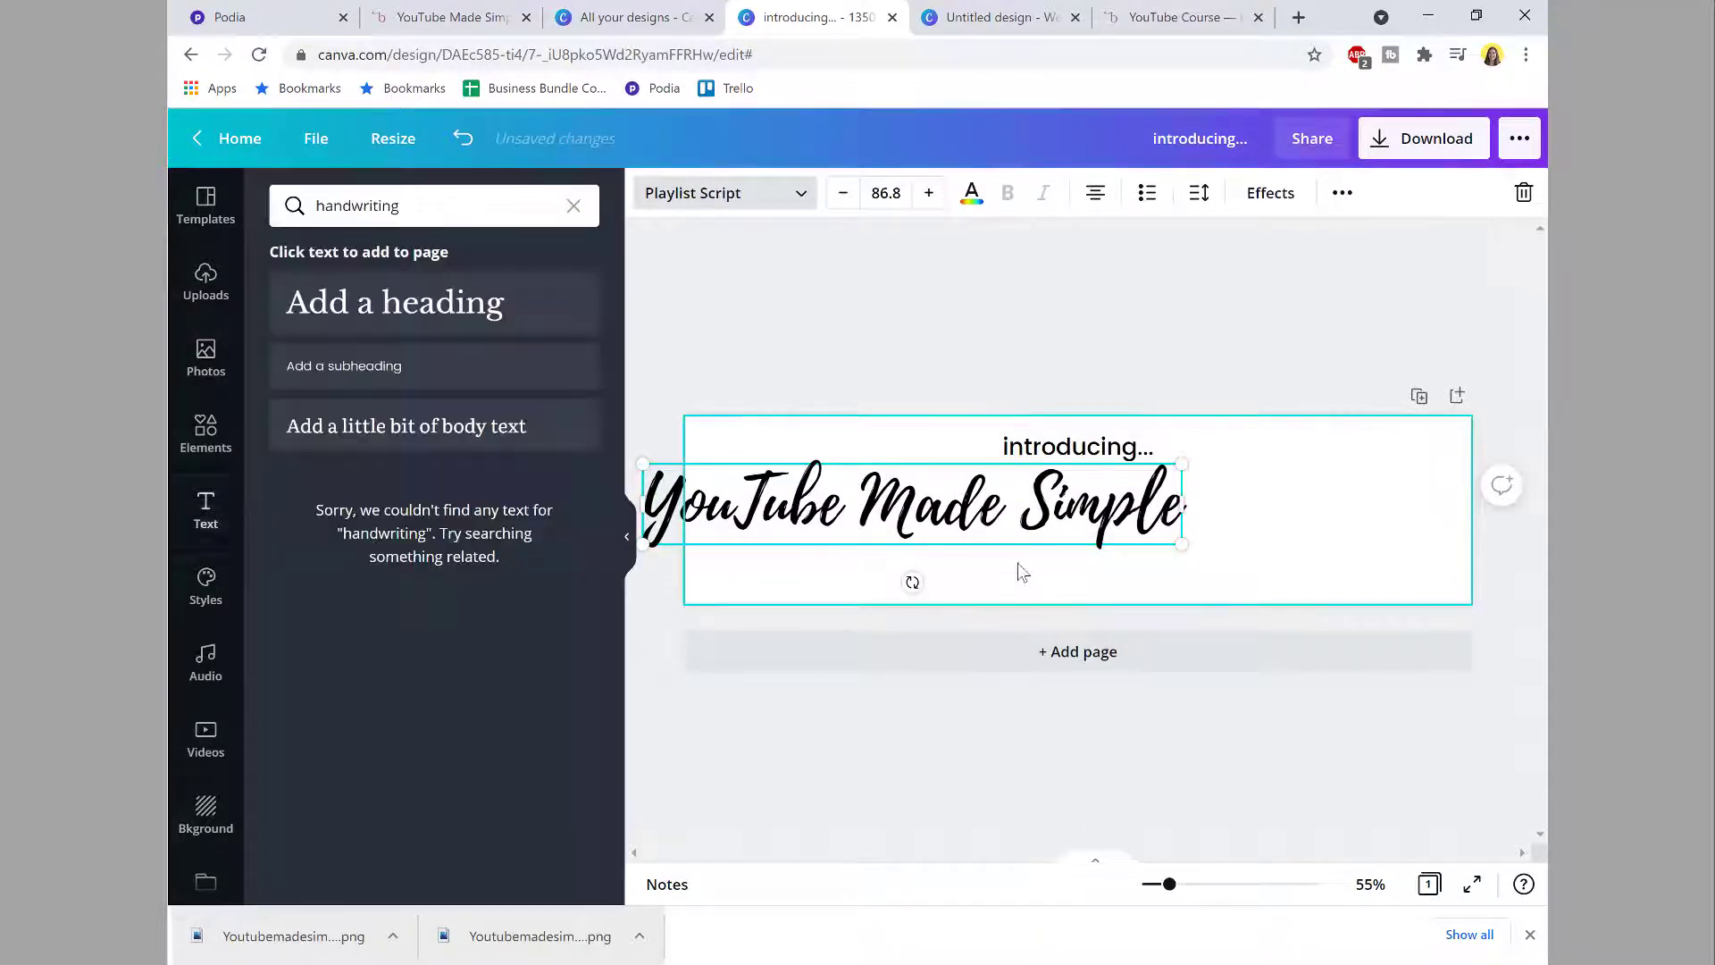
{"action": "left_click", "coordinate": [936, 474]}
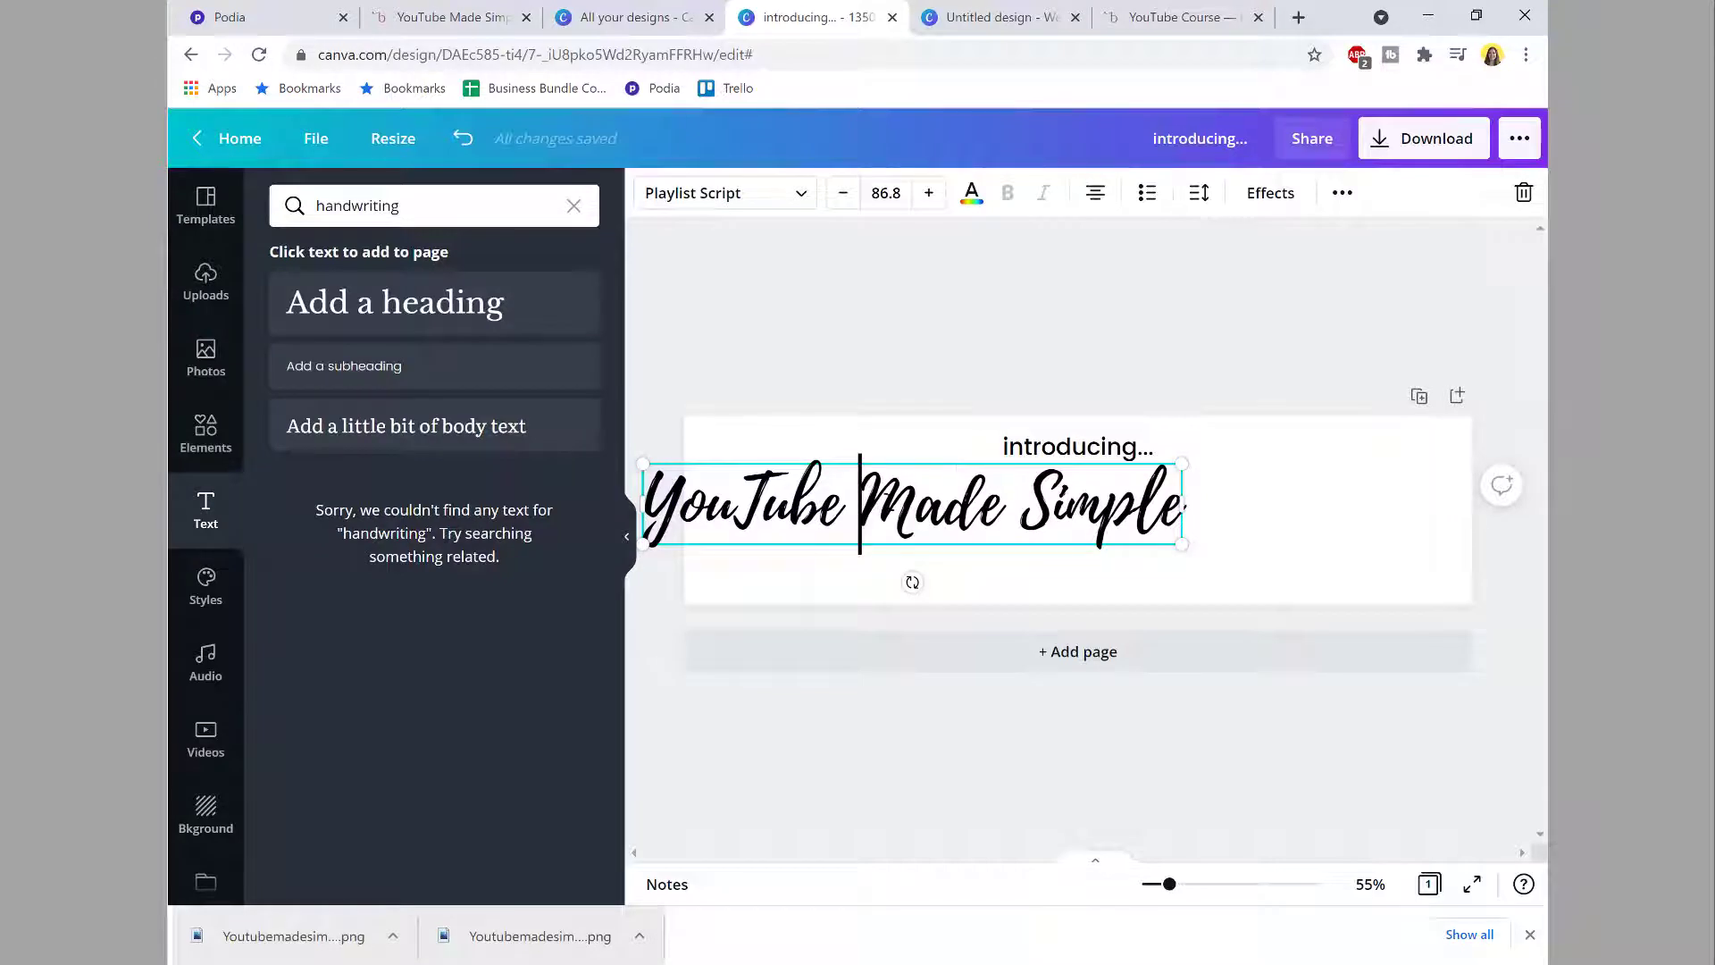
{"action": "left_click_drag", "start_coordinate": [887, 494], "coordinate": [909, 508]}
{"action": "left_click", "coordinate": [1341, 540]}
{"action": "left_click_drag", "start_coordinate": [1167, 539], "coordinate": [1334, 569]}
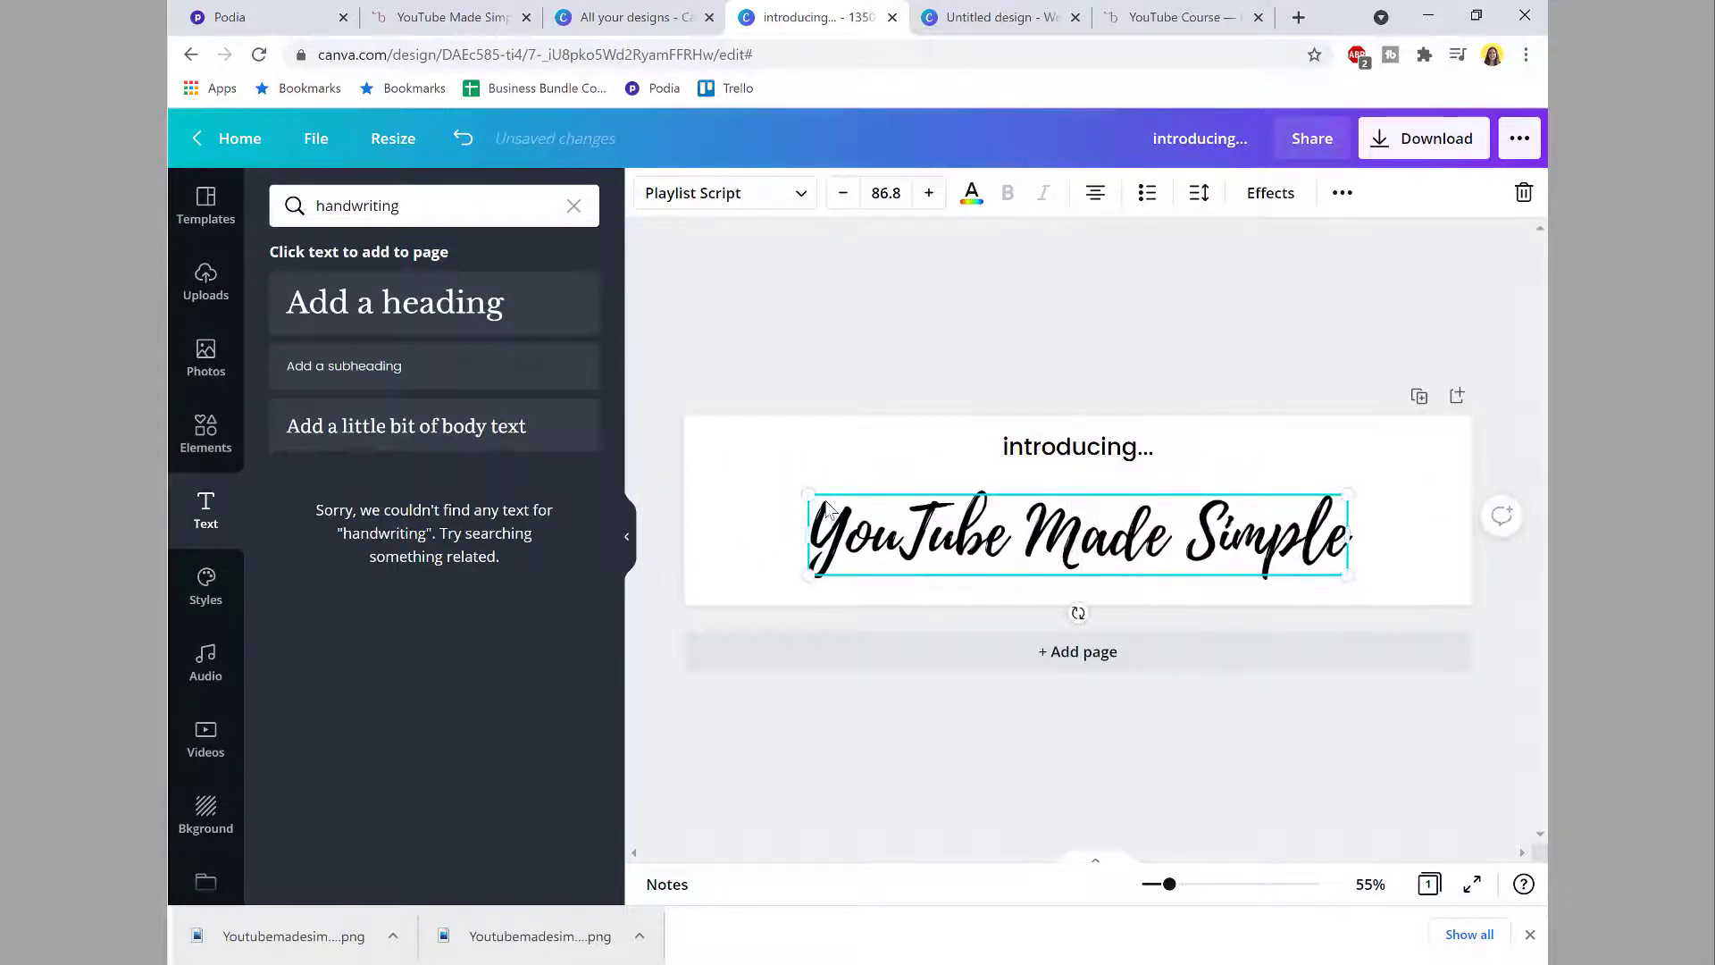
{"action": "left_click_drag", "start_coordinate": [809, 494], "coordinate": [628, 470]}
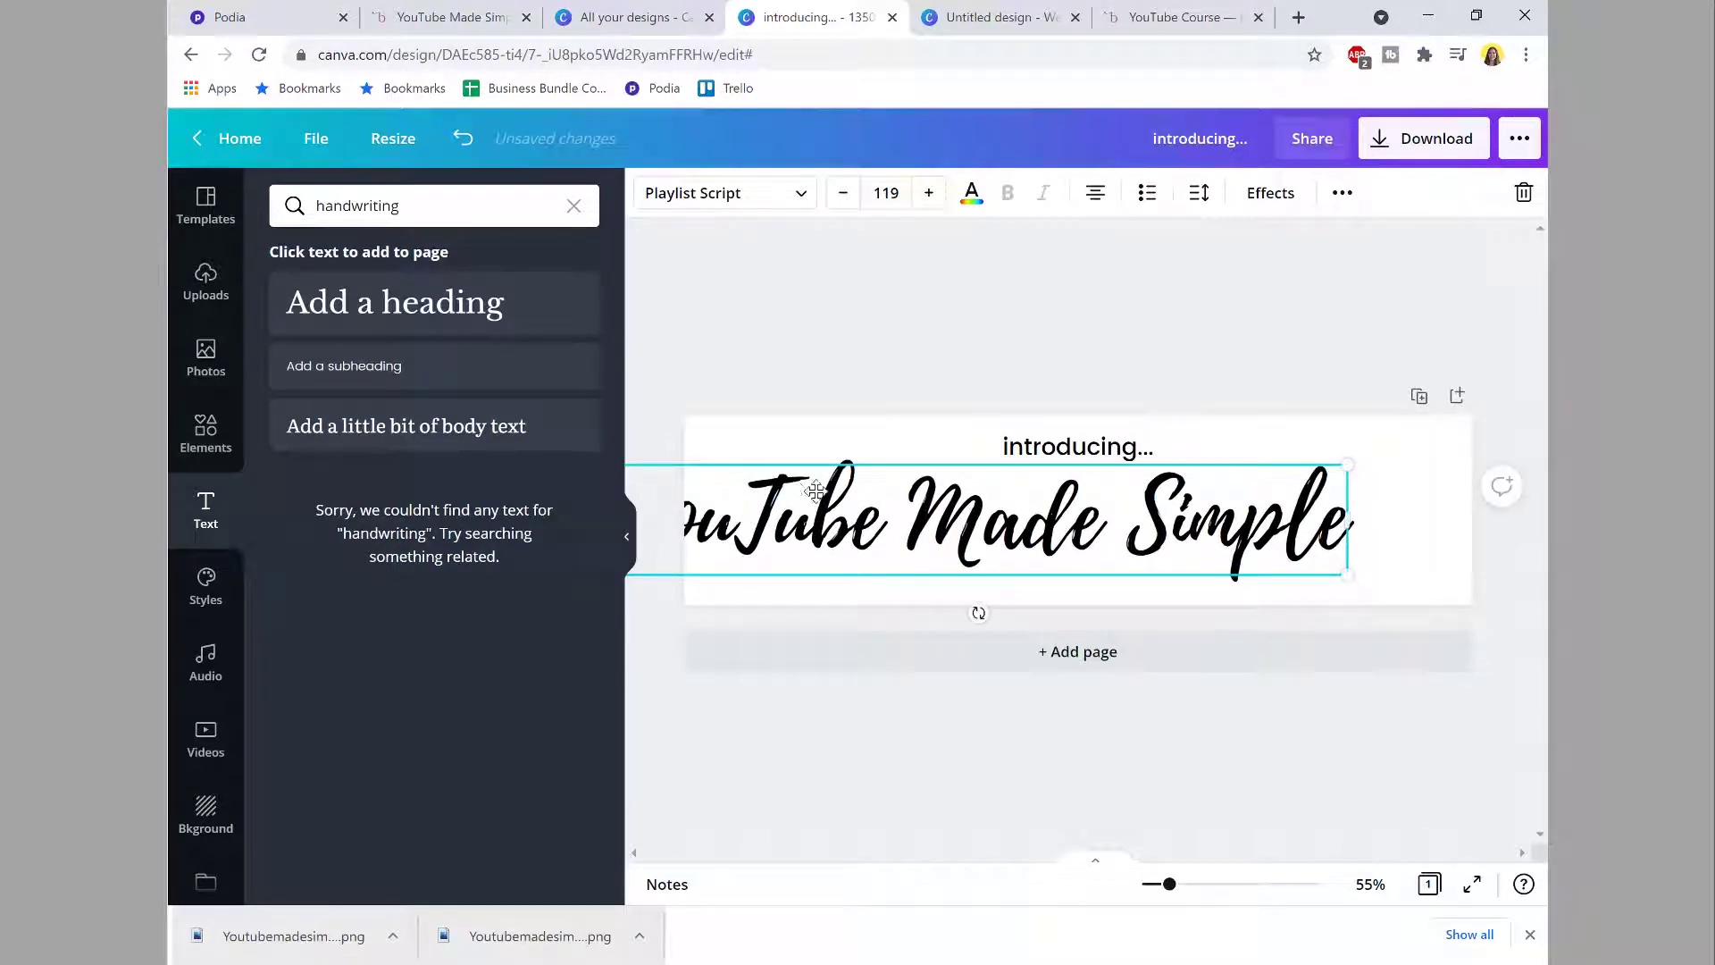
{"action": "left_click_drag", "start_coordinate": [986, 517], "coordinate": [1022, 554]}
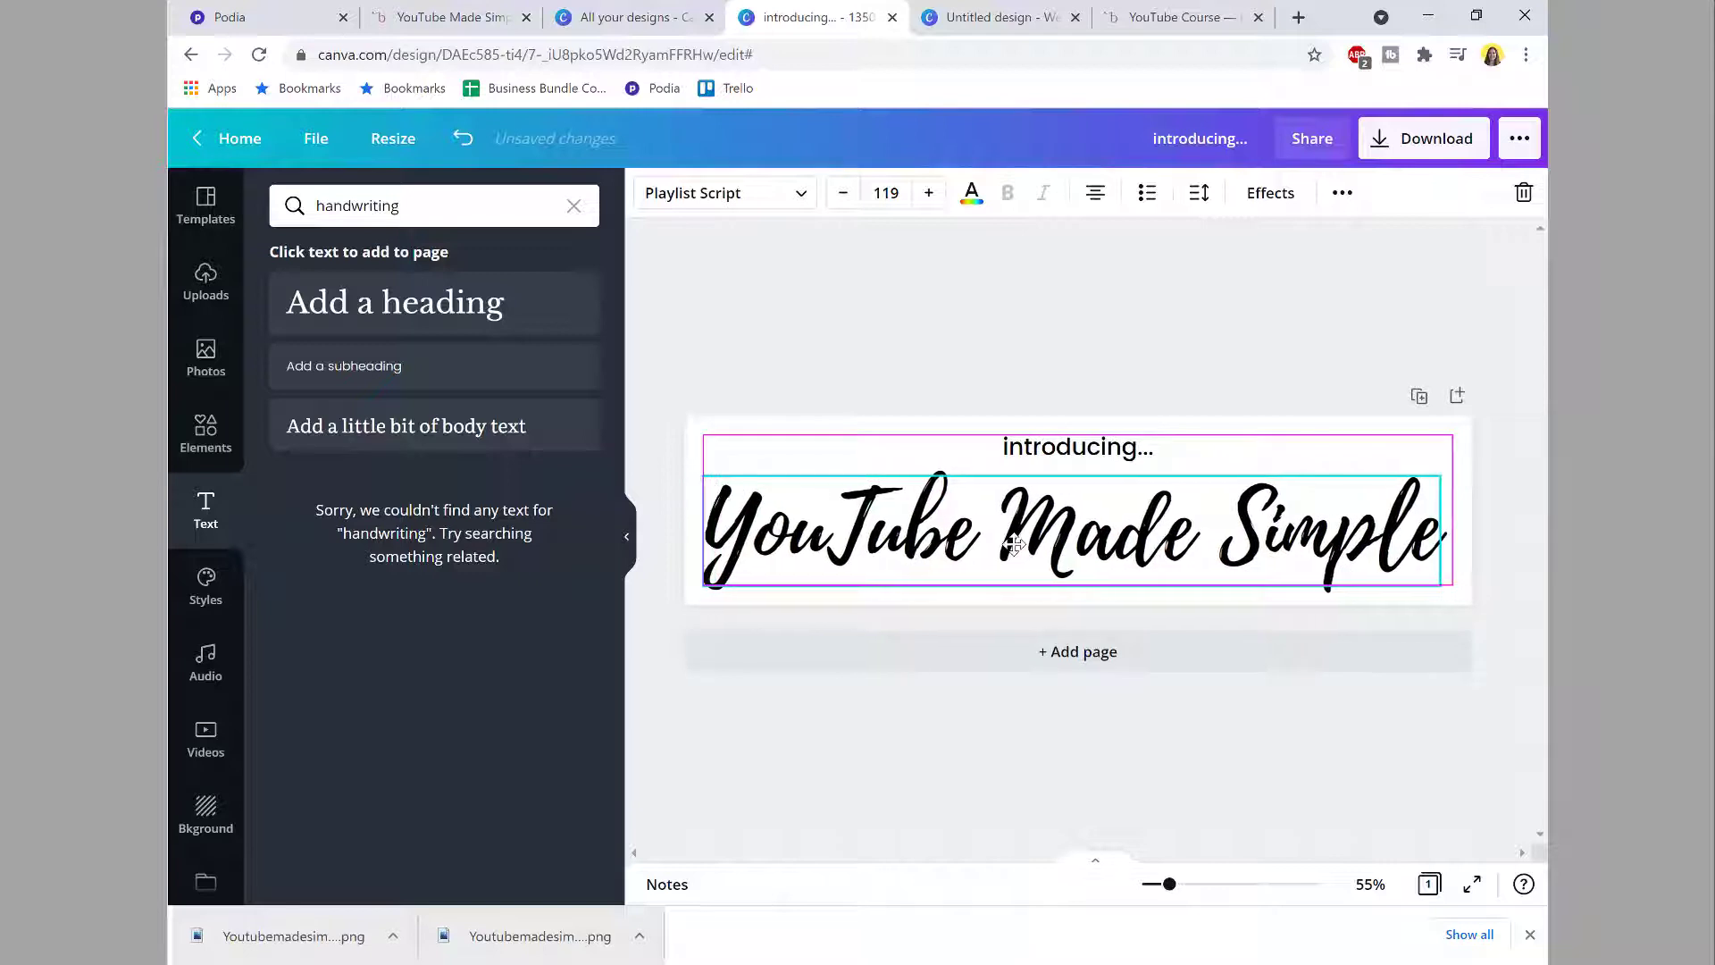
{"action": "left_click", "coordinate": [976, 349]}
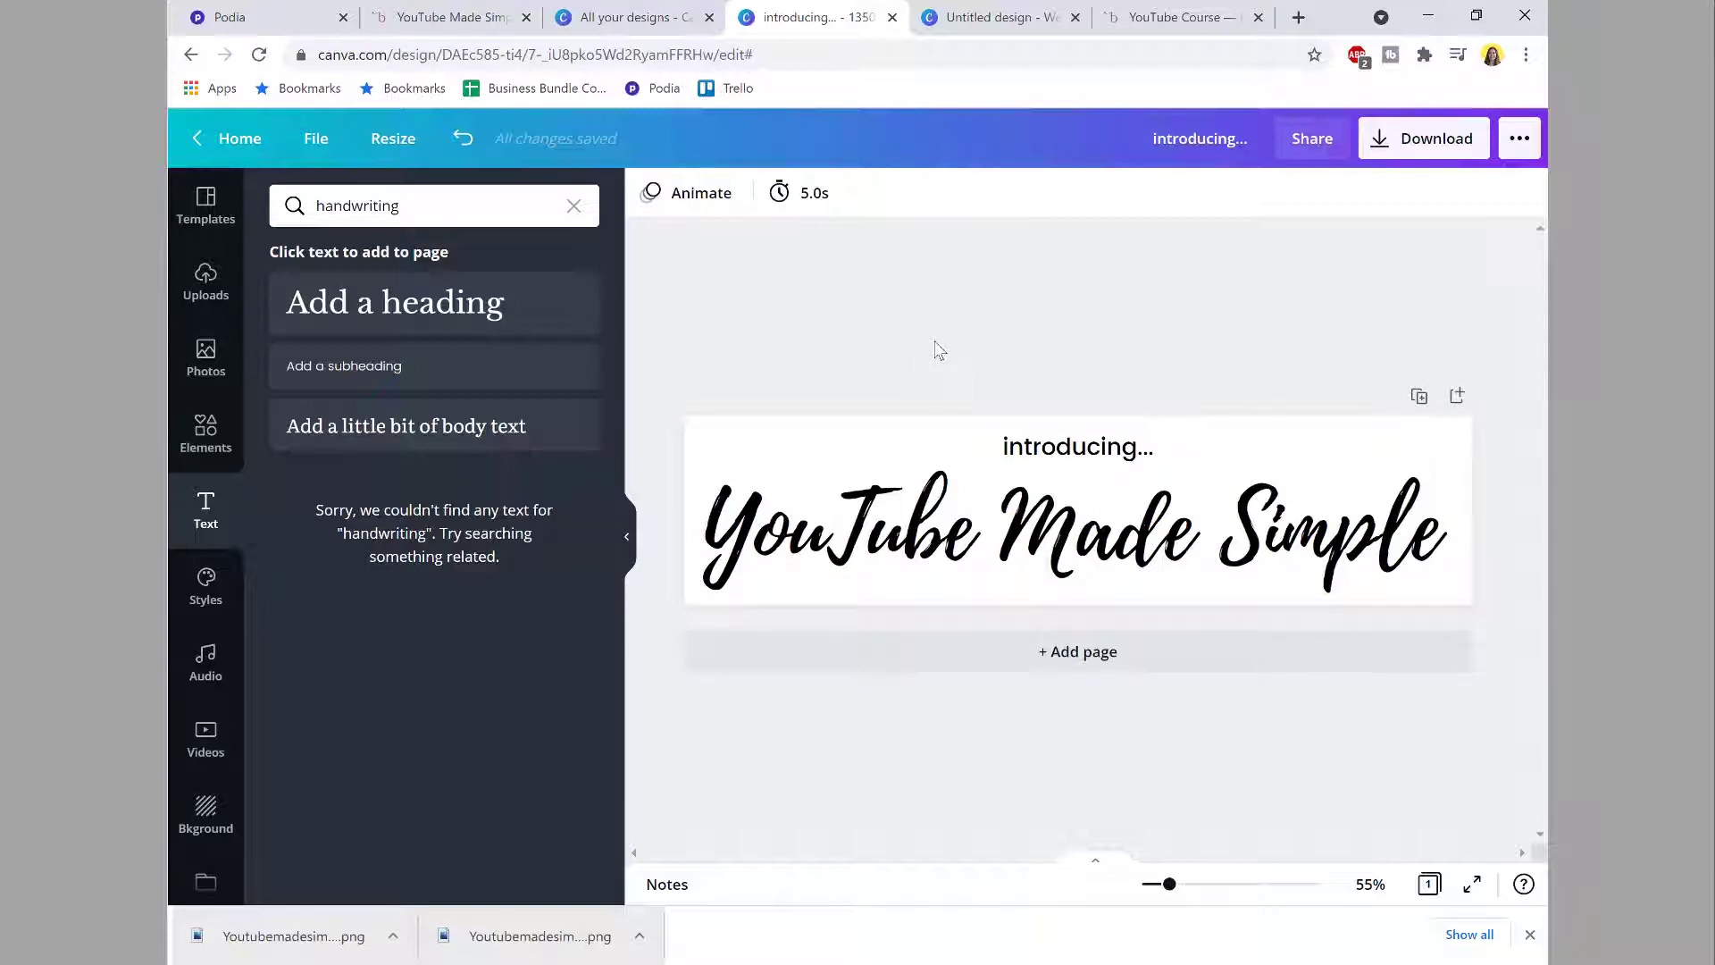
Step: Download the banner as a PNG with a transparent background and save it as Youtubemadesimple3
{"action": "left_click", "coordinate": [1435, 141]}
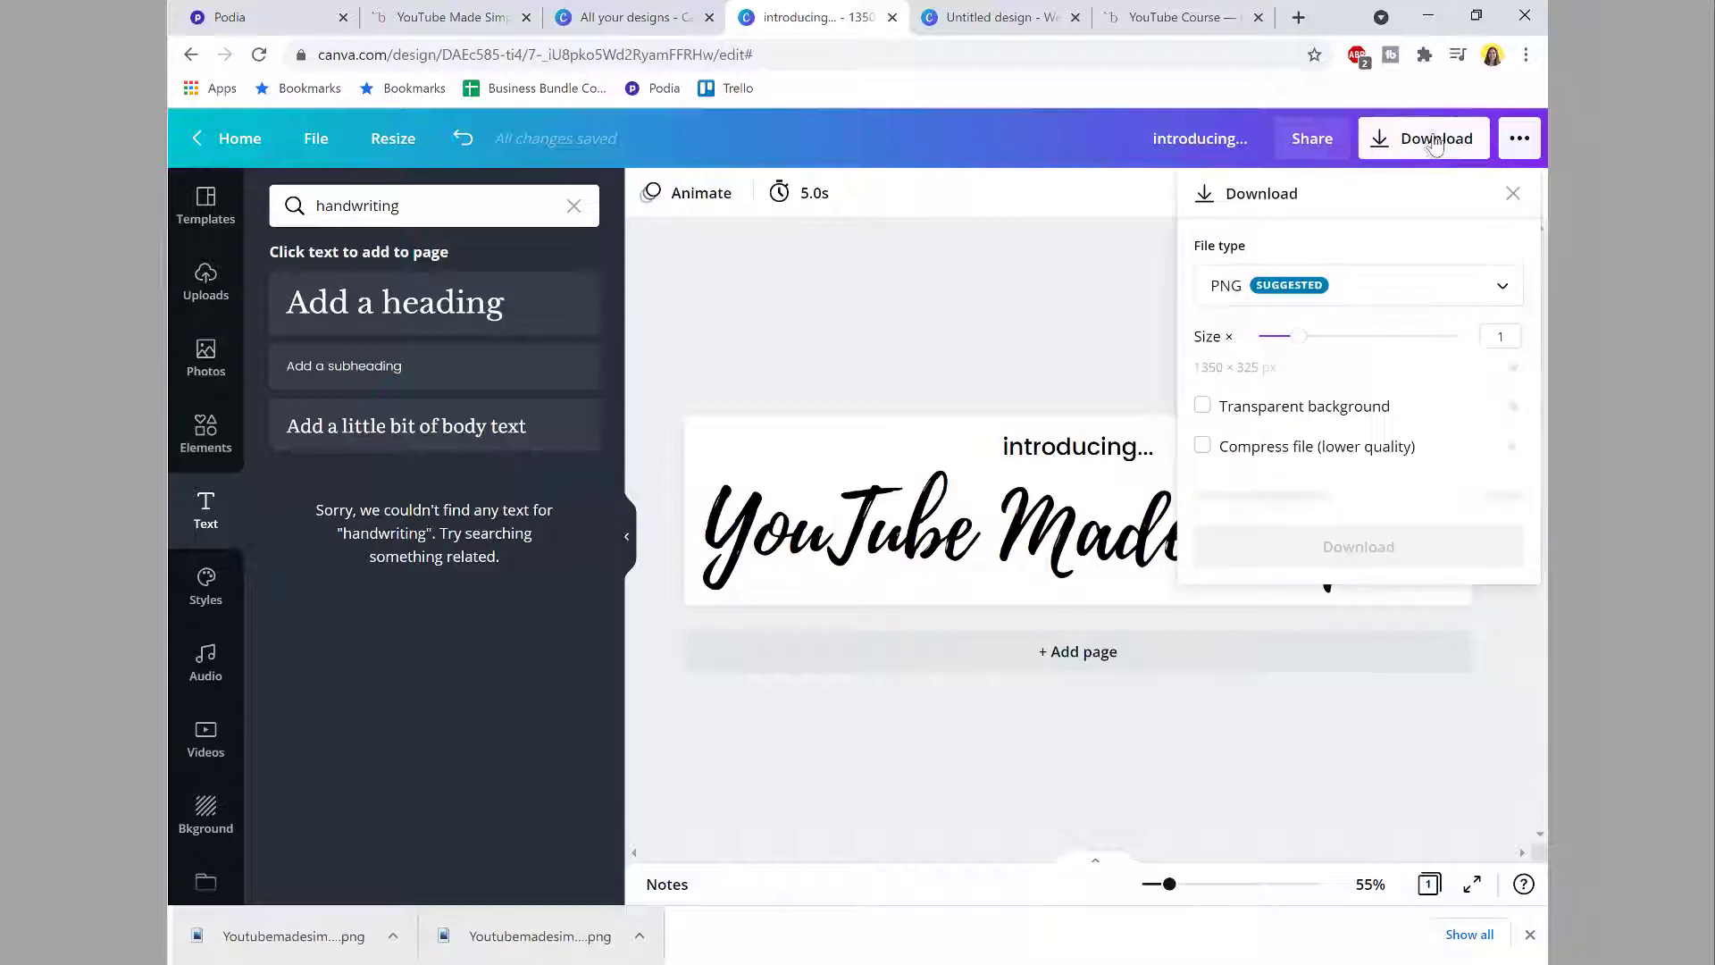
{"action": "left_click", "coordinate": [1240, 410]}
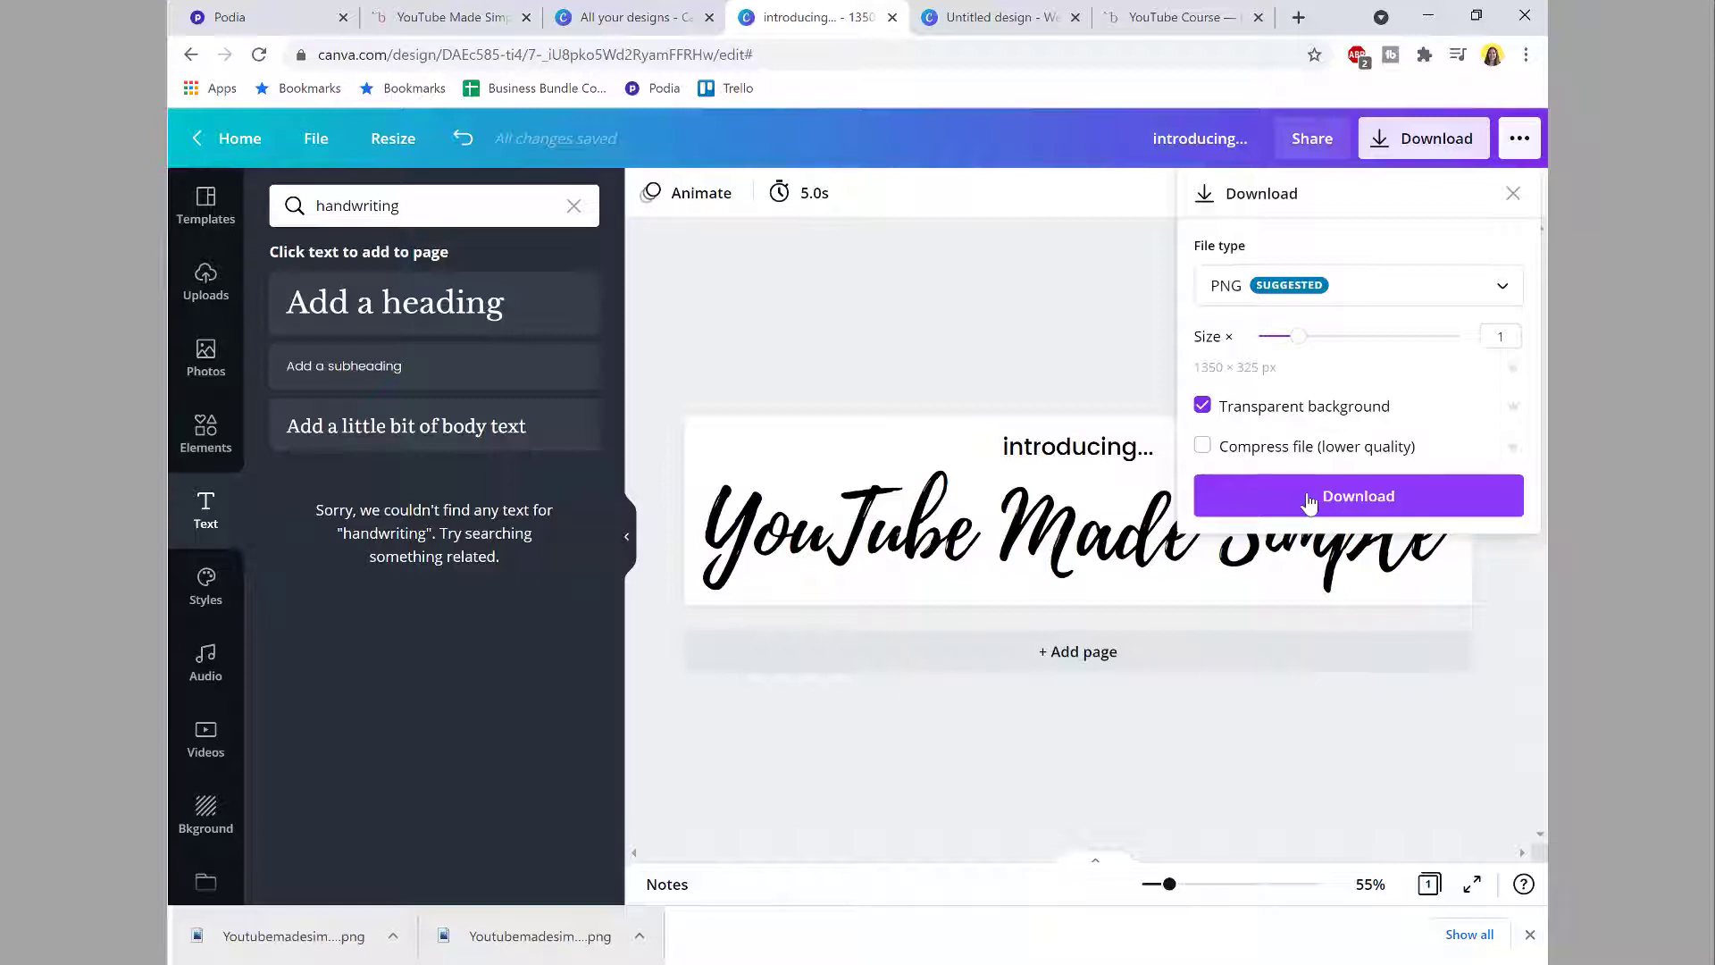
{"action": "left_click", "coordinate": [1354, 503]}
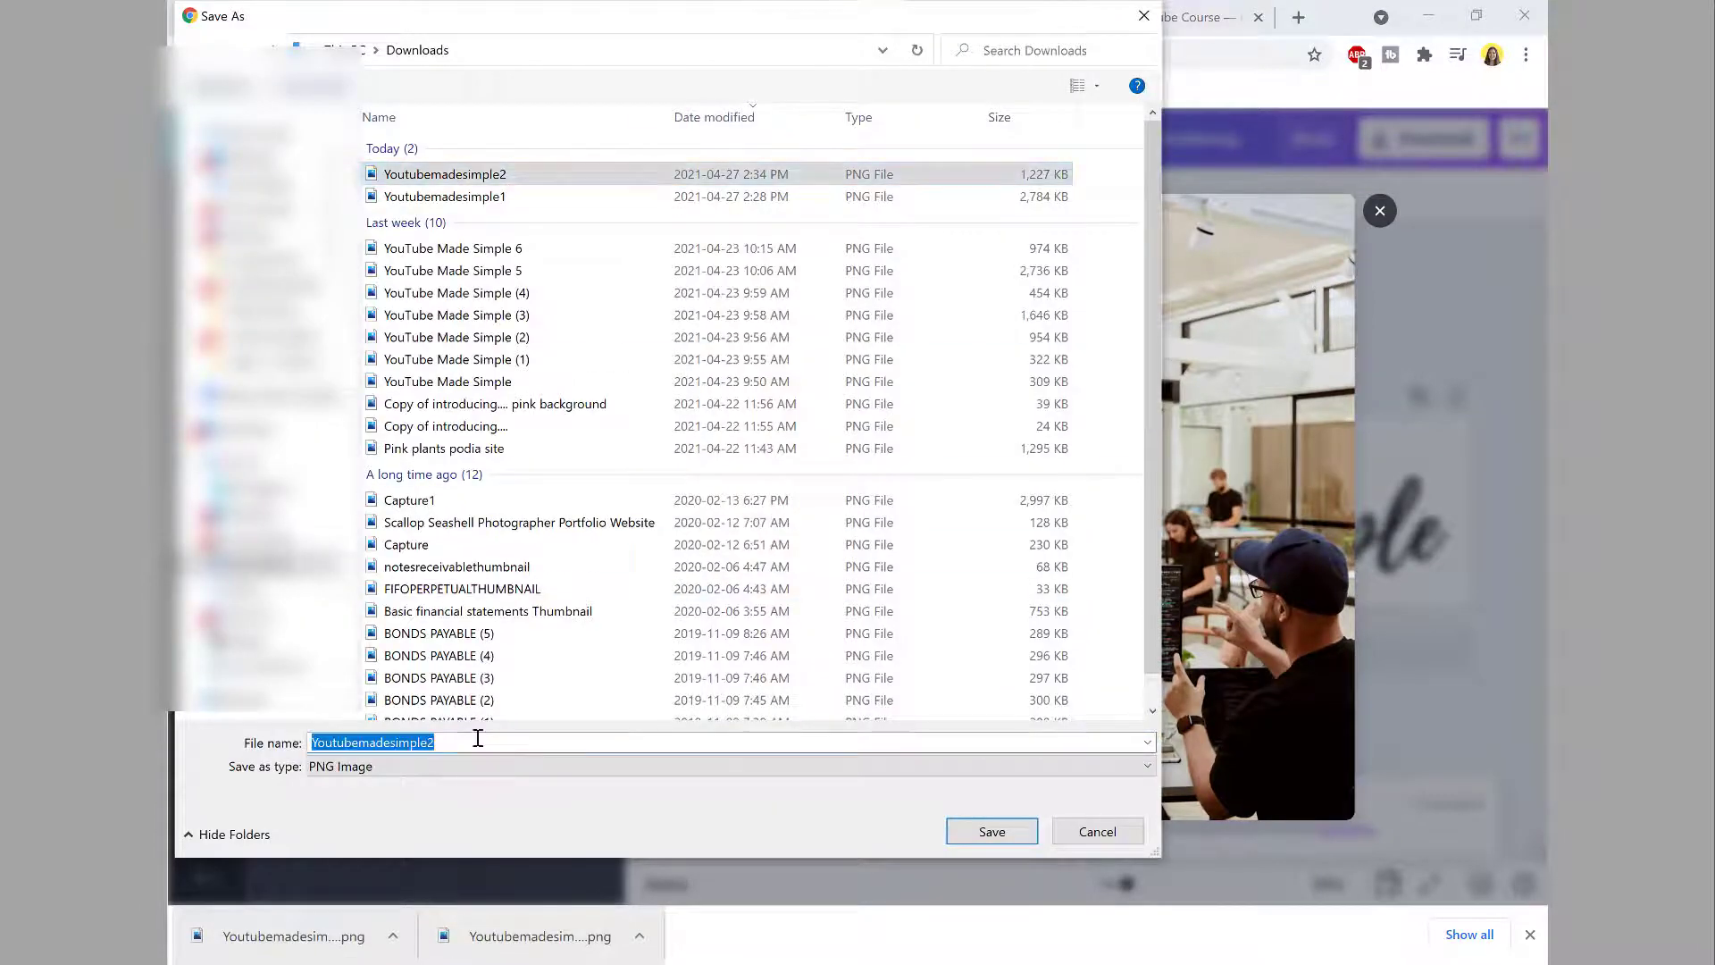
{"action": "left_click", "coordinate": [478, 738]}
{"action": "key", "text": "BackSpace"}
{"action": "type", "text": "3"}
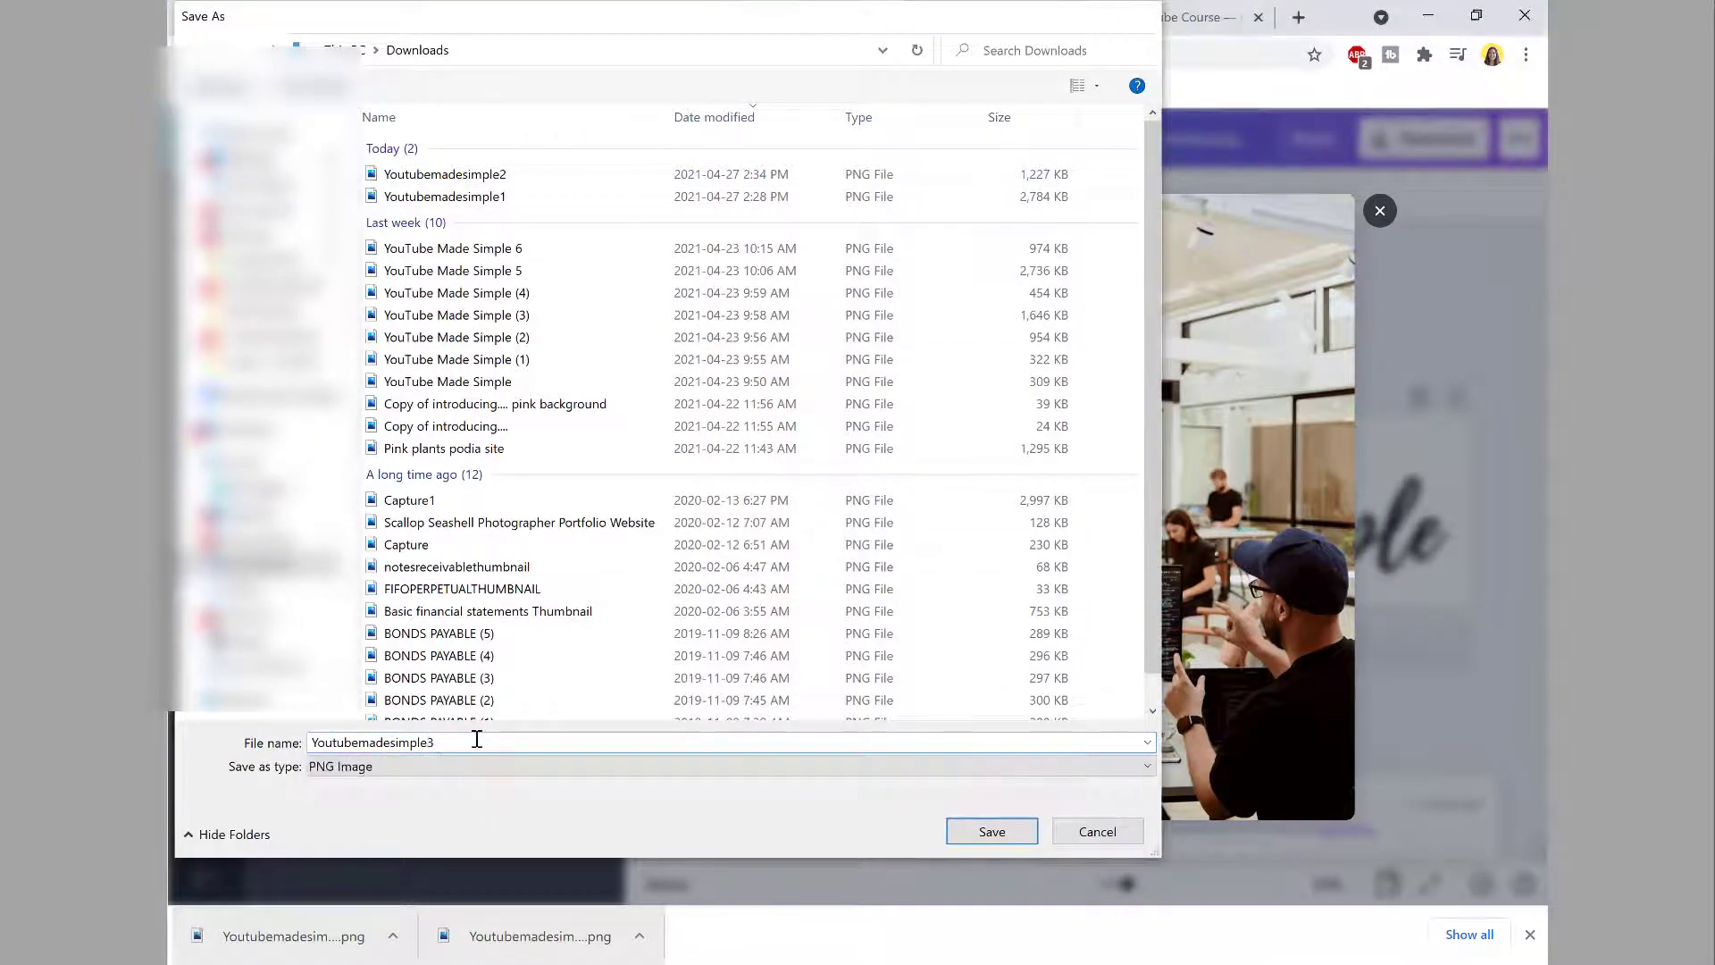
{"action": "key", "text": "Return"}
Step: Return to the Podia page editor, add an Image section above "What's included?" and upload the Youtubemadesimple3 banner into it
{"action": "left_click", "coordinate": [264, 12]}
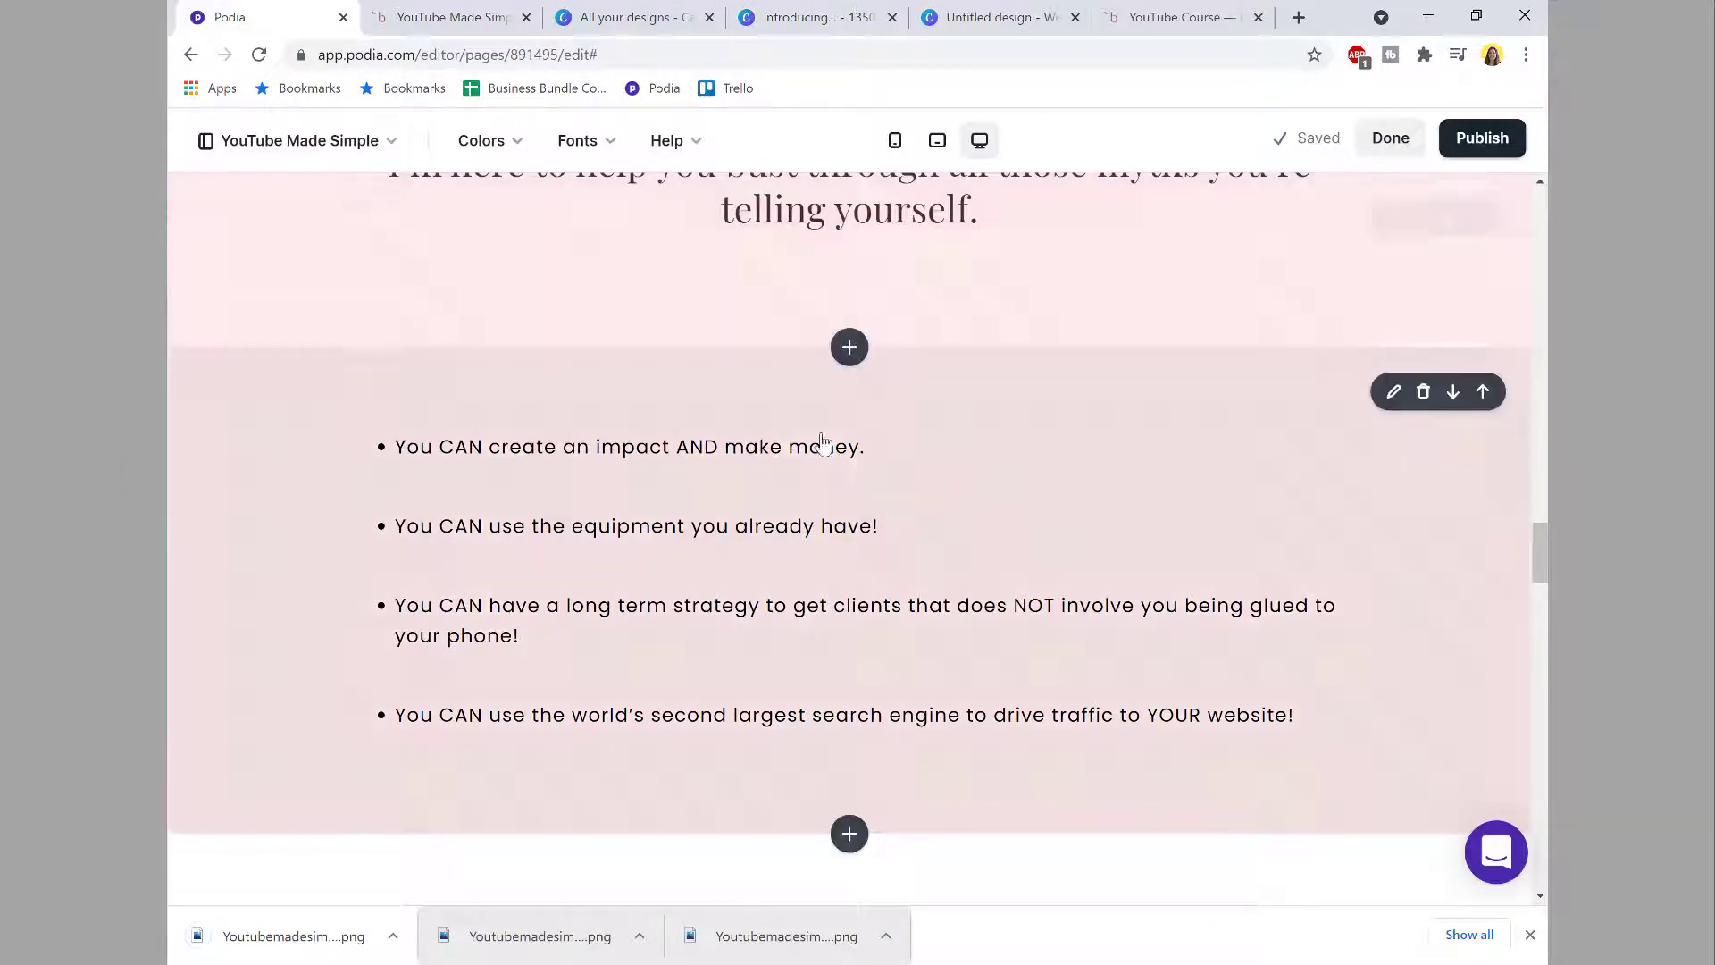
{"action": "scroll", "coordinate": [847, 451], "scroll_direction": "down", "scroll_amount": 2}
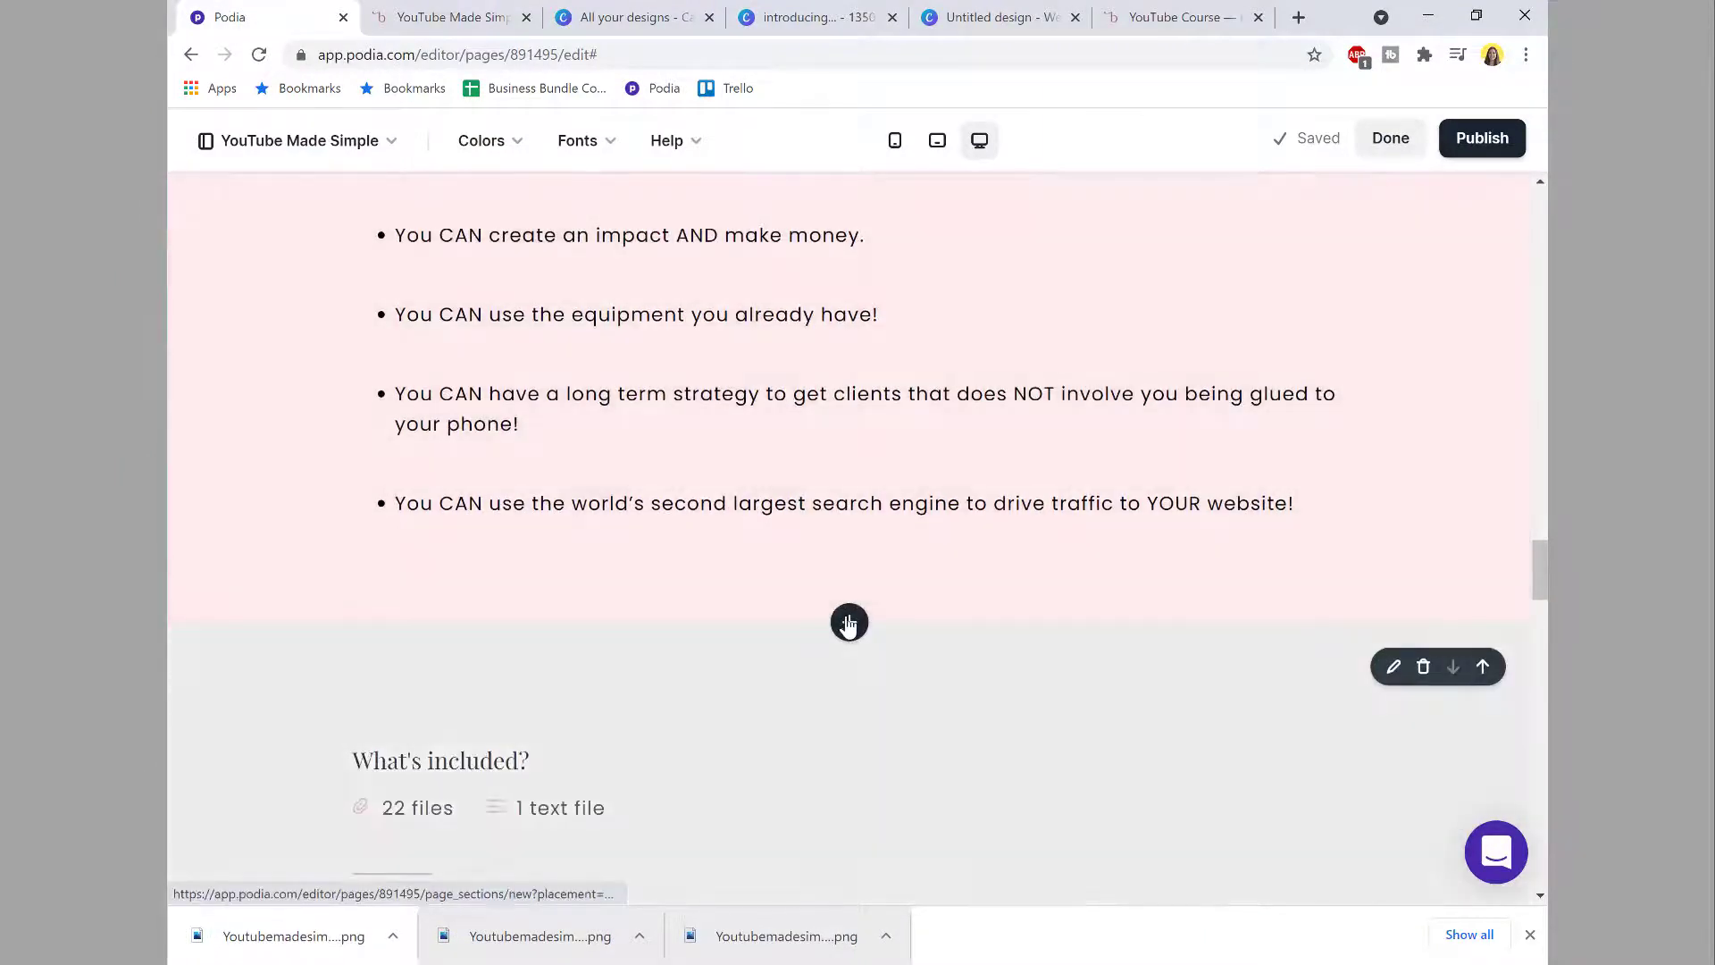
{"action": "left_click", "coordinate": [848, 622]}
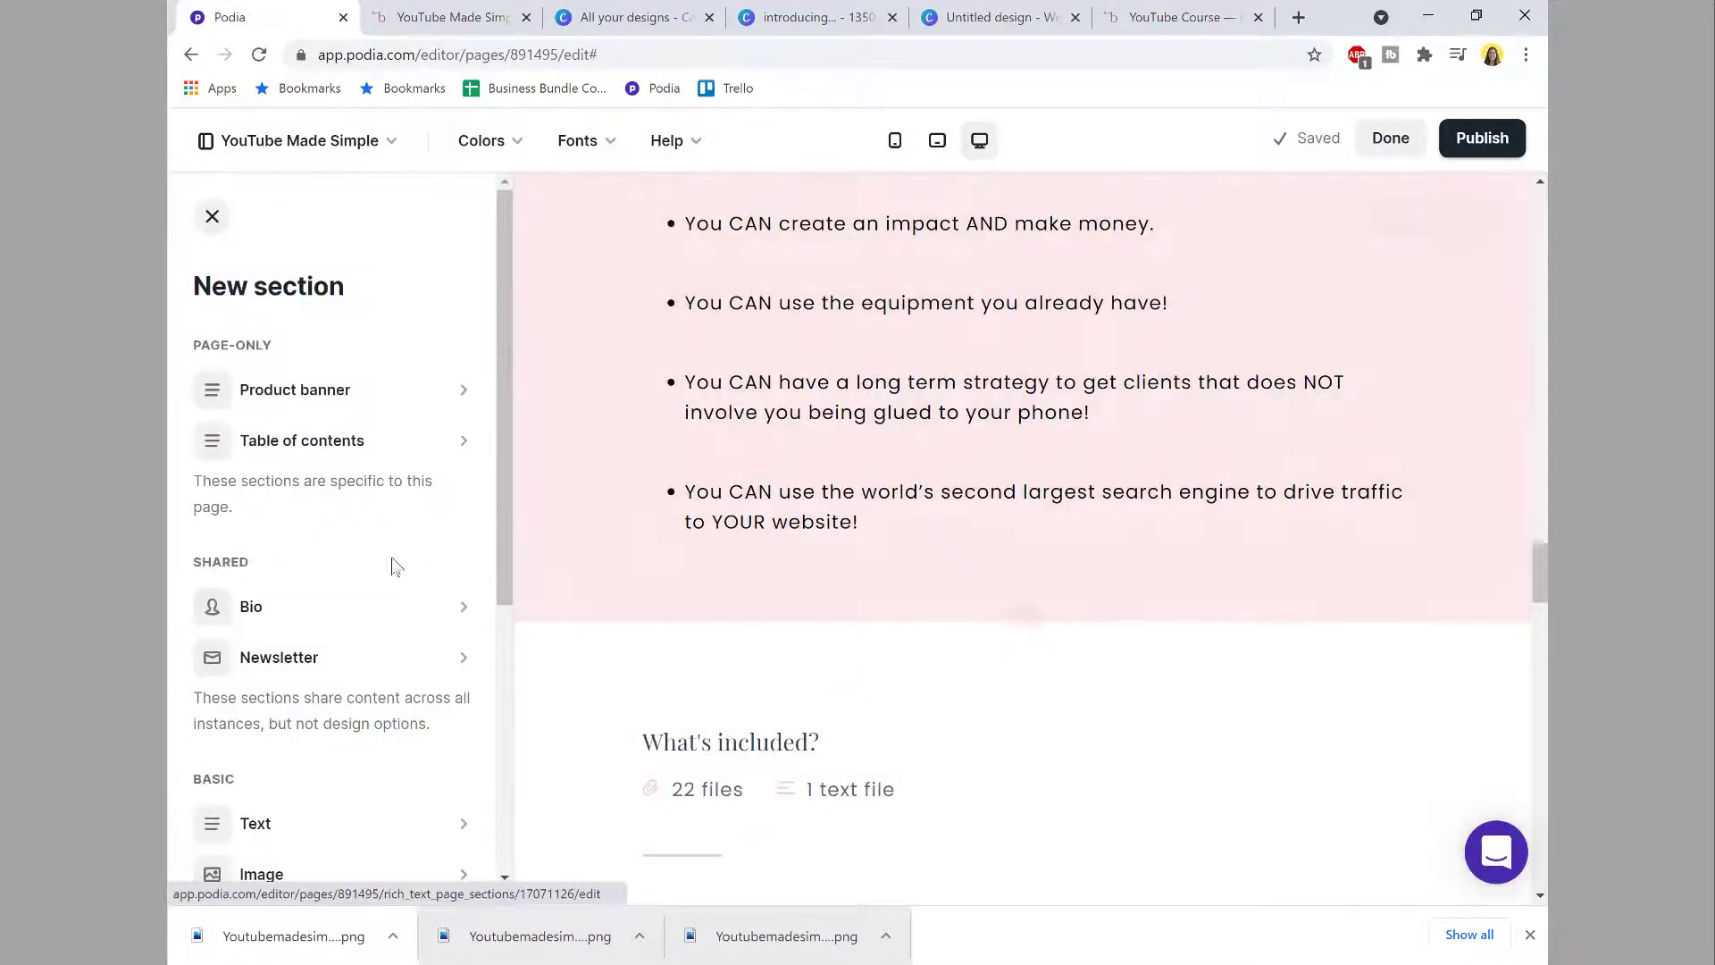
{"action": "scroll", "coordinate": [393, 566], "scroll_direction": "down", "scroll_amount": 5}
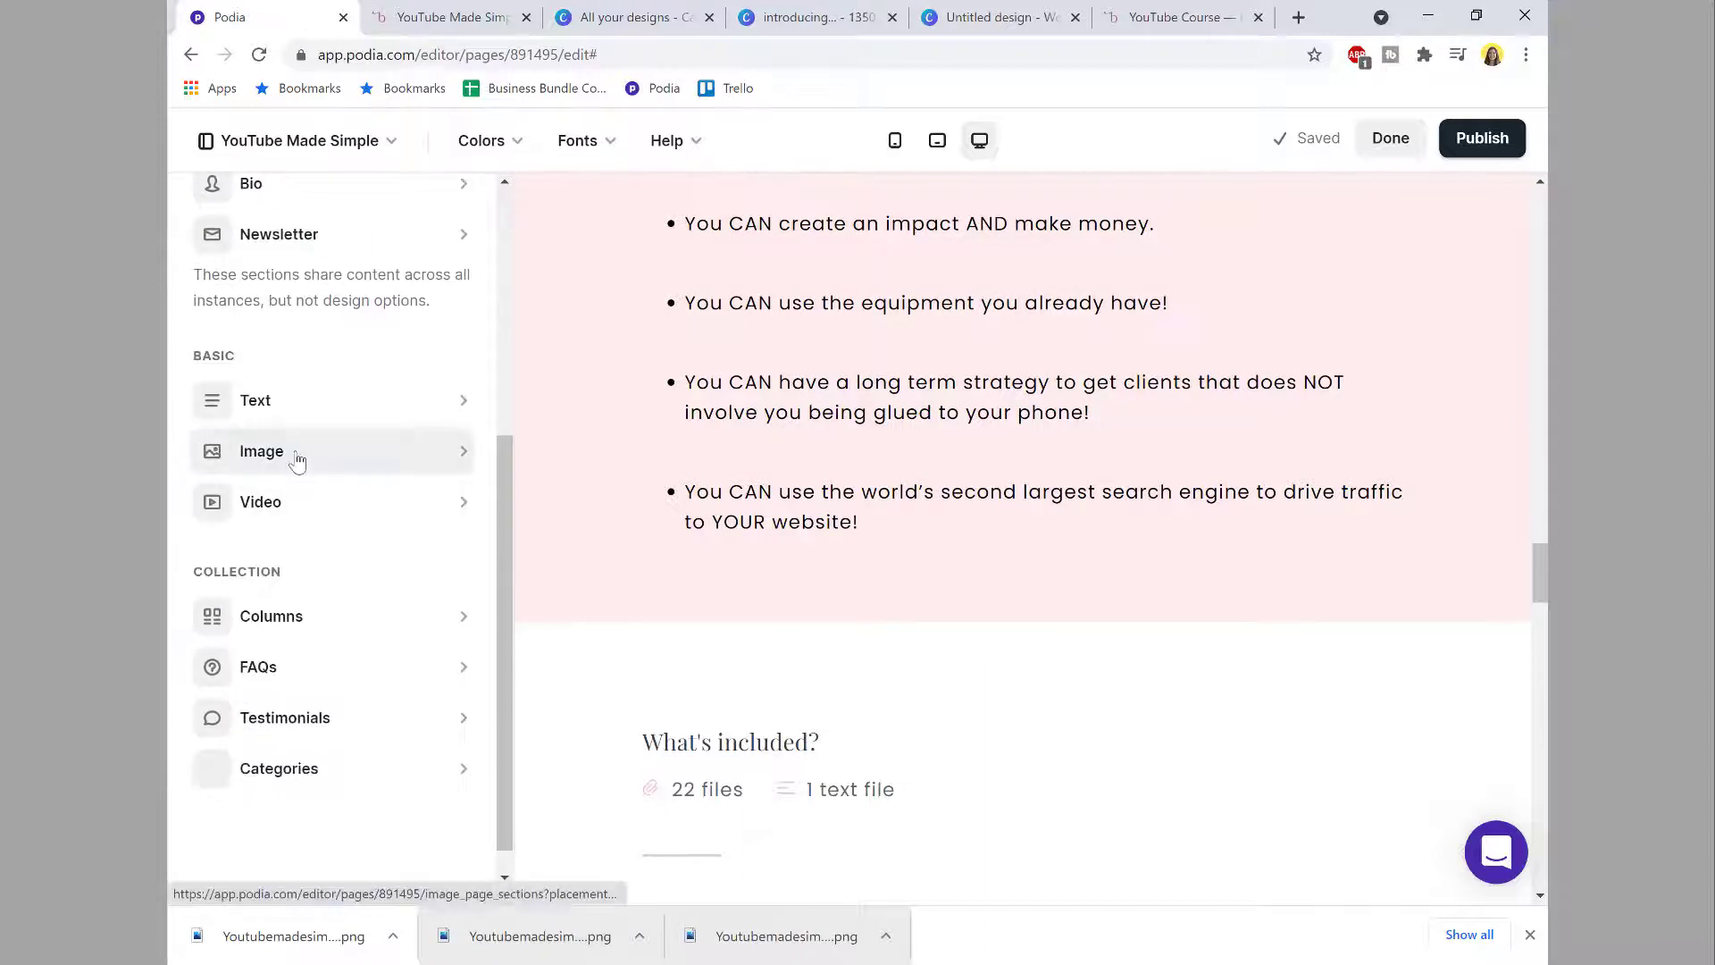
{"action": "left_click", "coordinate": [297, 460]}
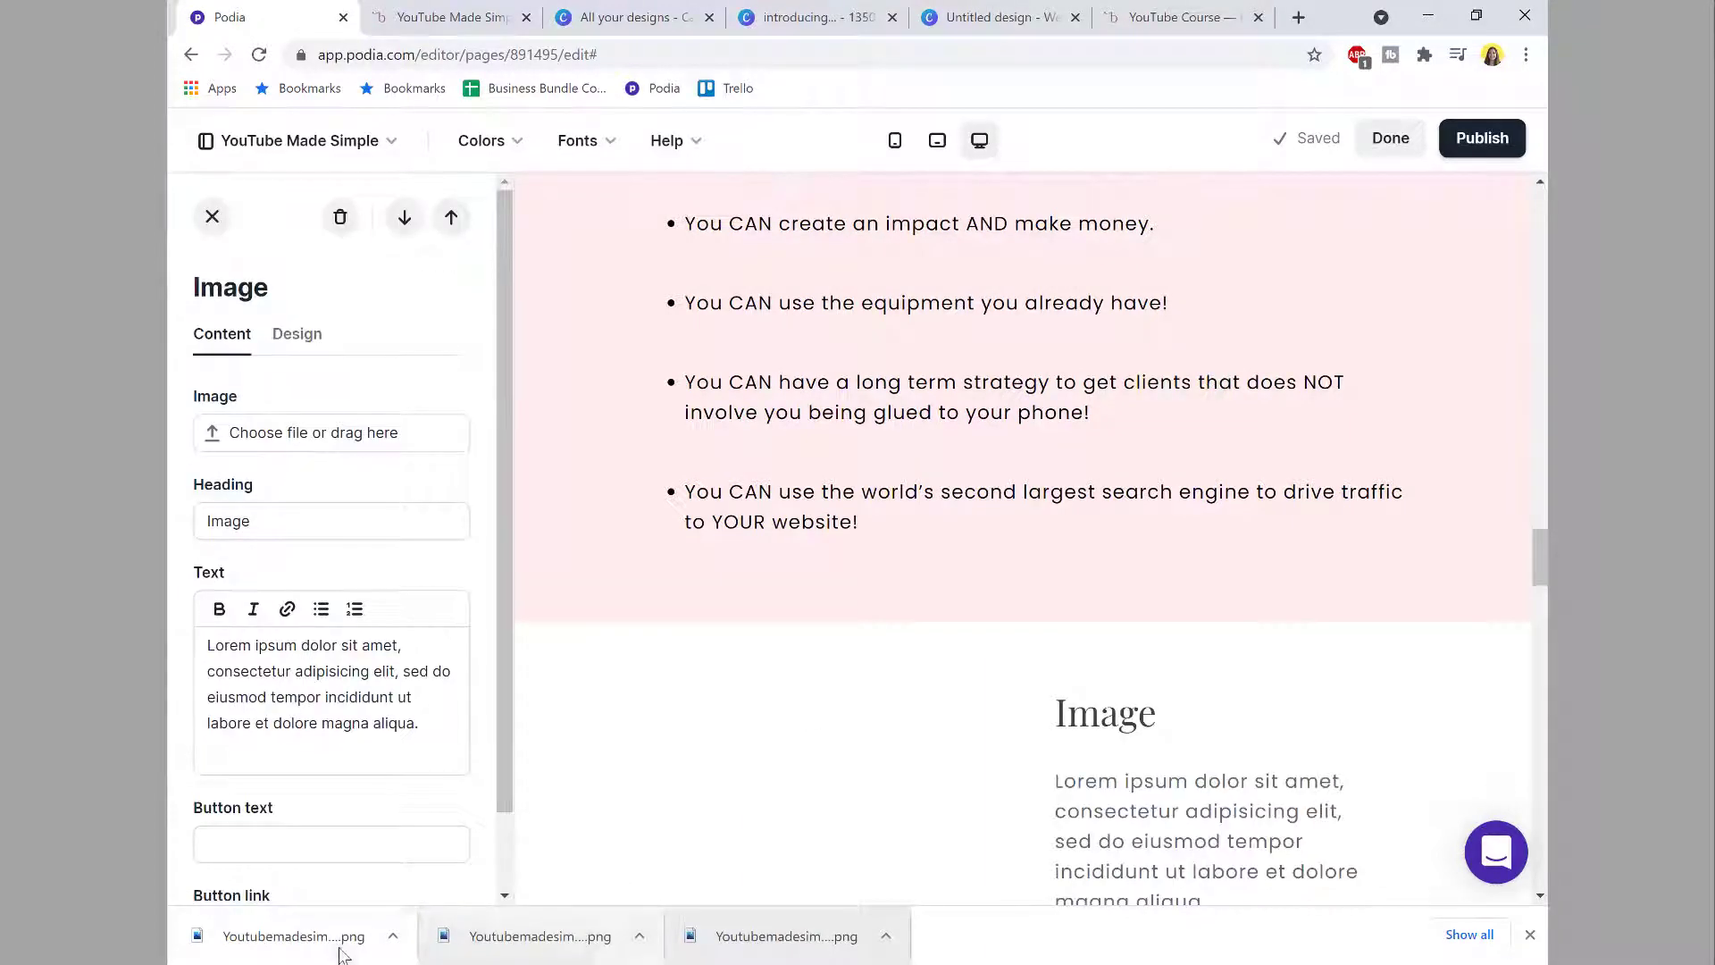
{"action": "left_click_drag", "start_coordinate": [345, 937], "coordinate": [317, 433]}
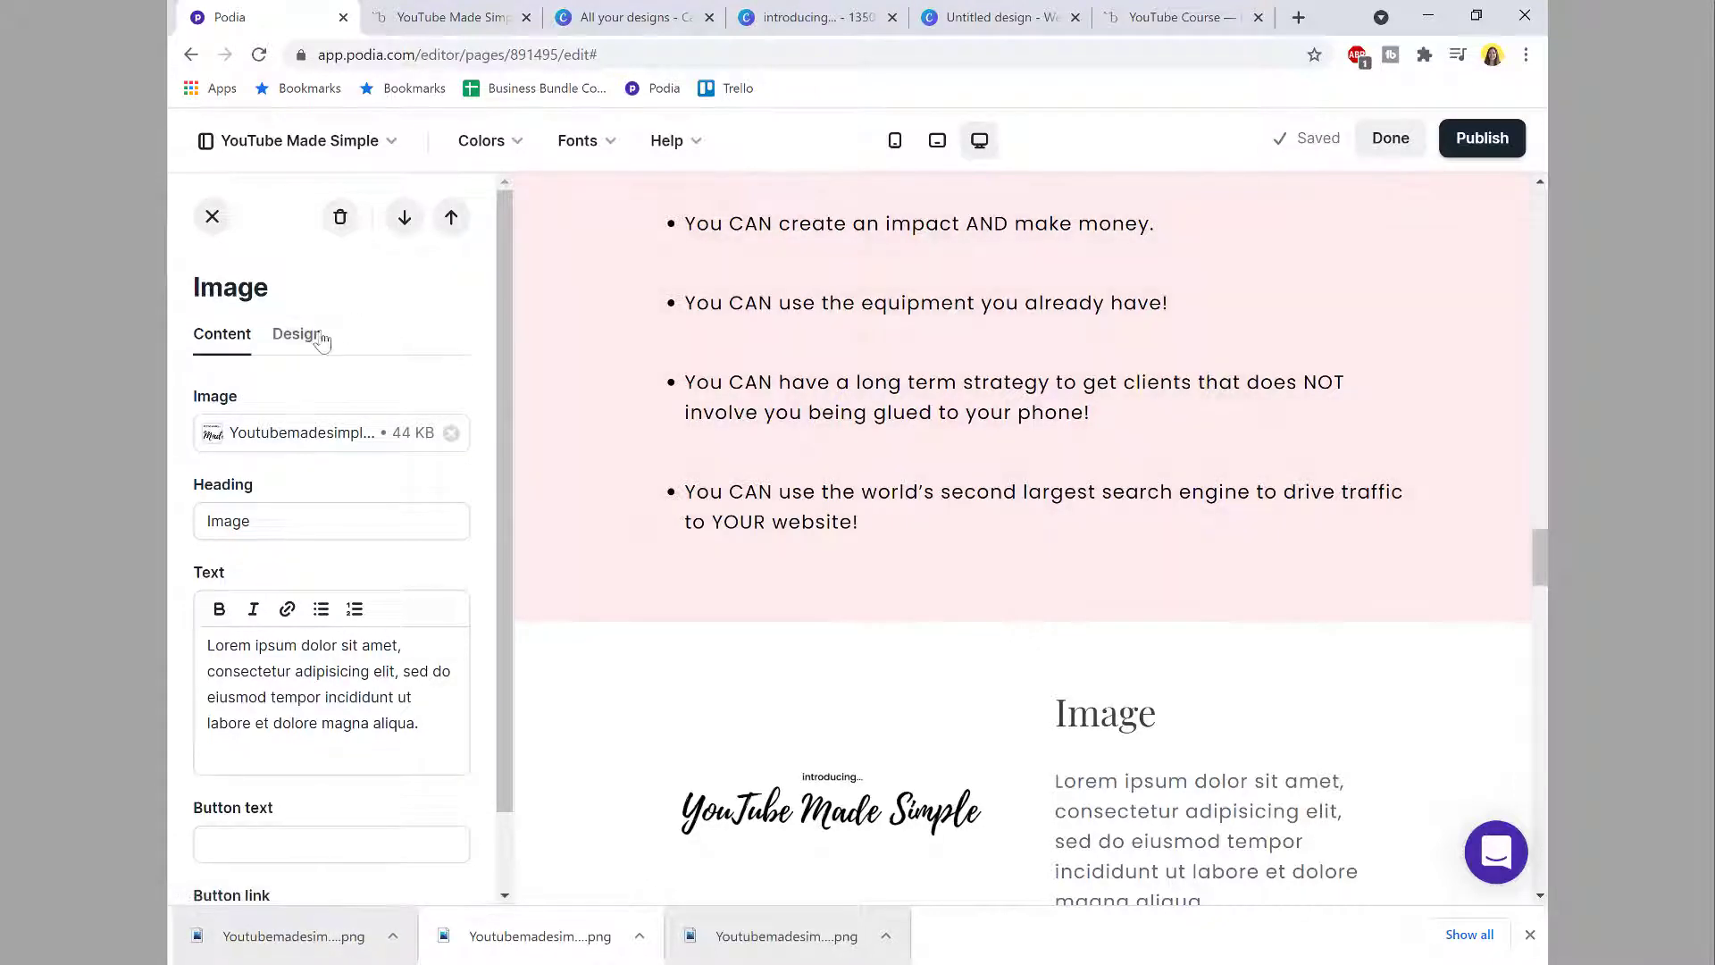
Step: Use the centred layout for the new image section and clear its placeholder heading and text
{"action": "left_click", "coordinate": [292, 333]}
{"action": "left_click", "coordinate": [416, 442]}
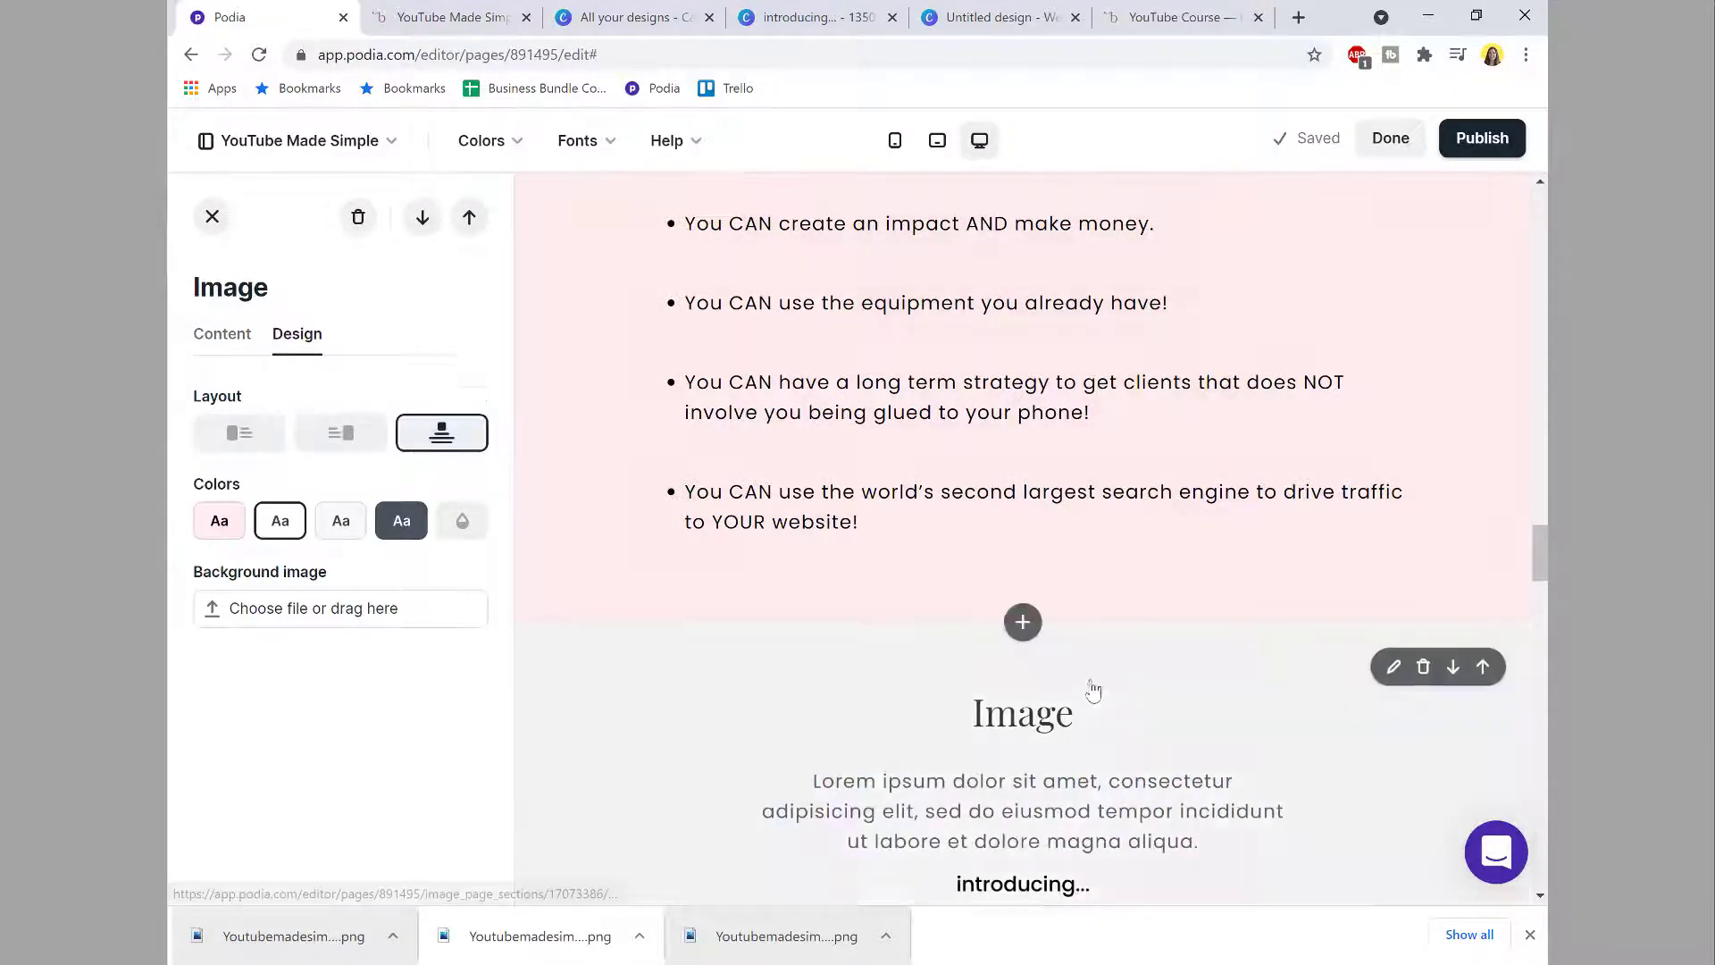
{"action": "scroll", "coordinate": [1090, 689], "scroll_direction": "down", "scroll_amount": 2}
{"action": "left_click", "coordinate": [219, 349]}
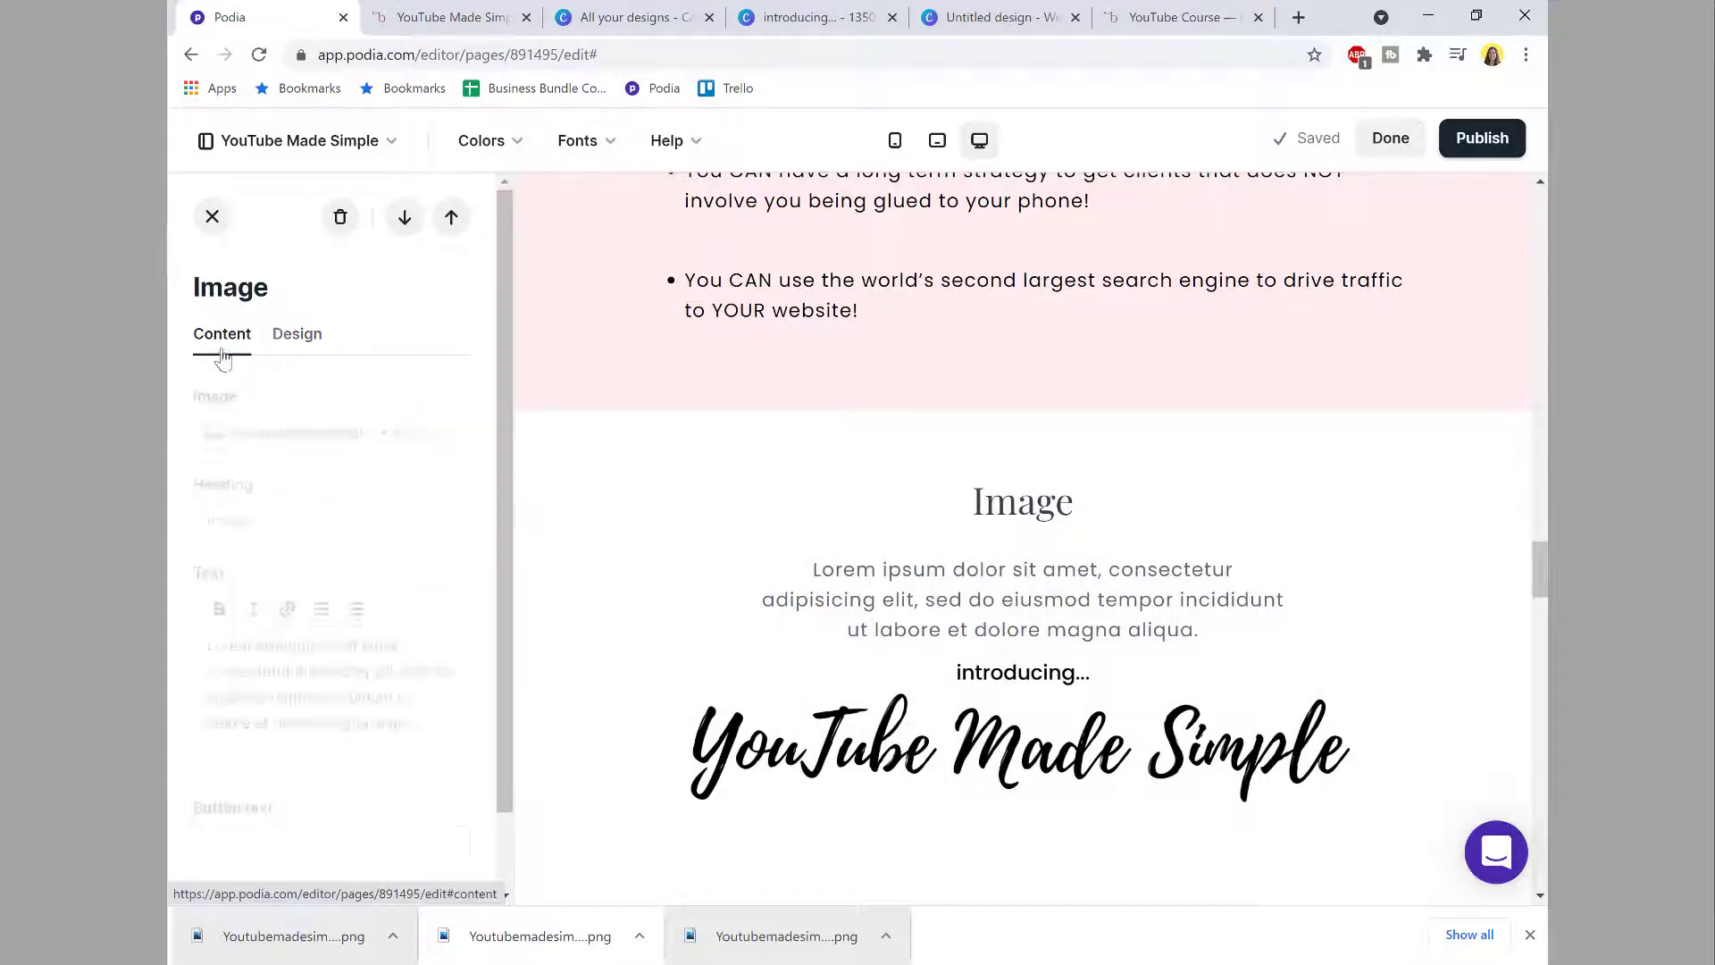
{"action": "left_click_drag", "start_coordinate": [268, 521], "coordinate": [176, 515]}
{"action": "key", "text": "BackSpace"}
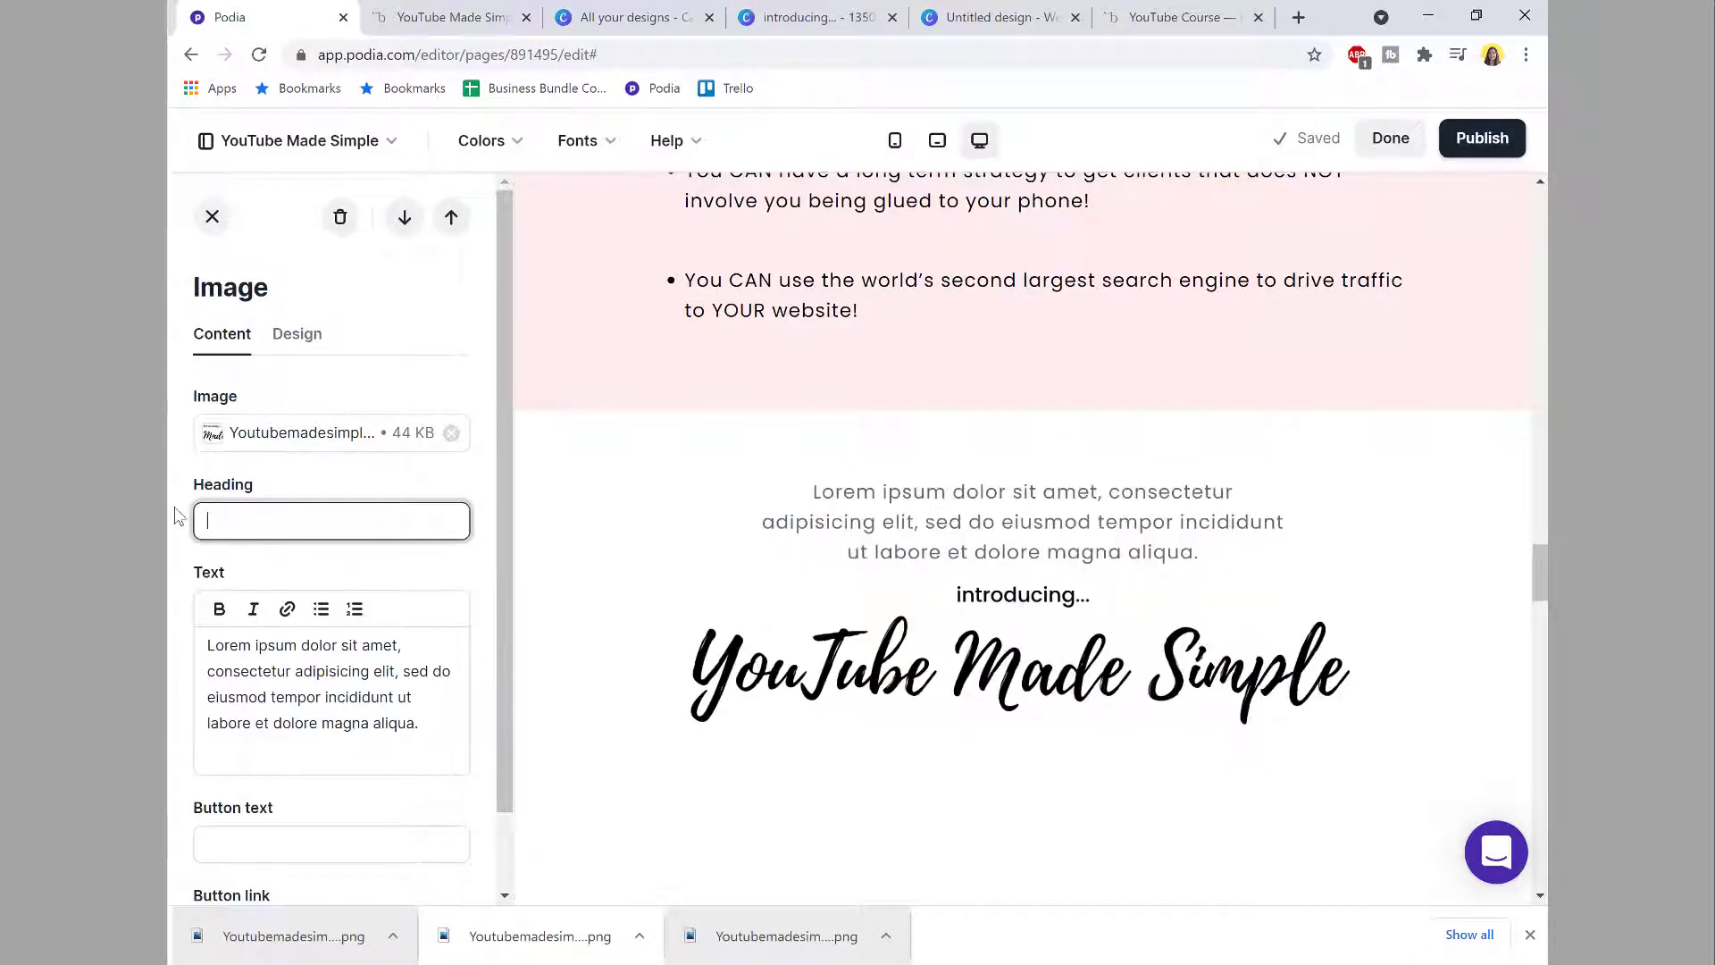
{"action": "left_click_drag", "start_coordinate": [411, 757], "coordinate": [204, 641]}
{"action": "key", "text": "BackSpace"}
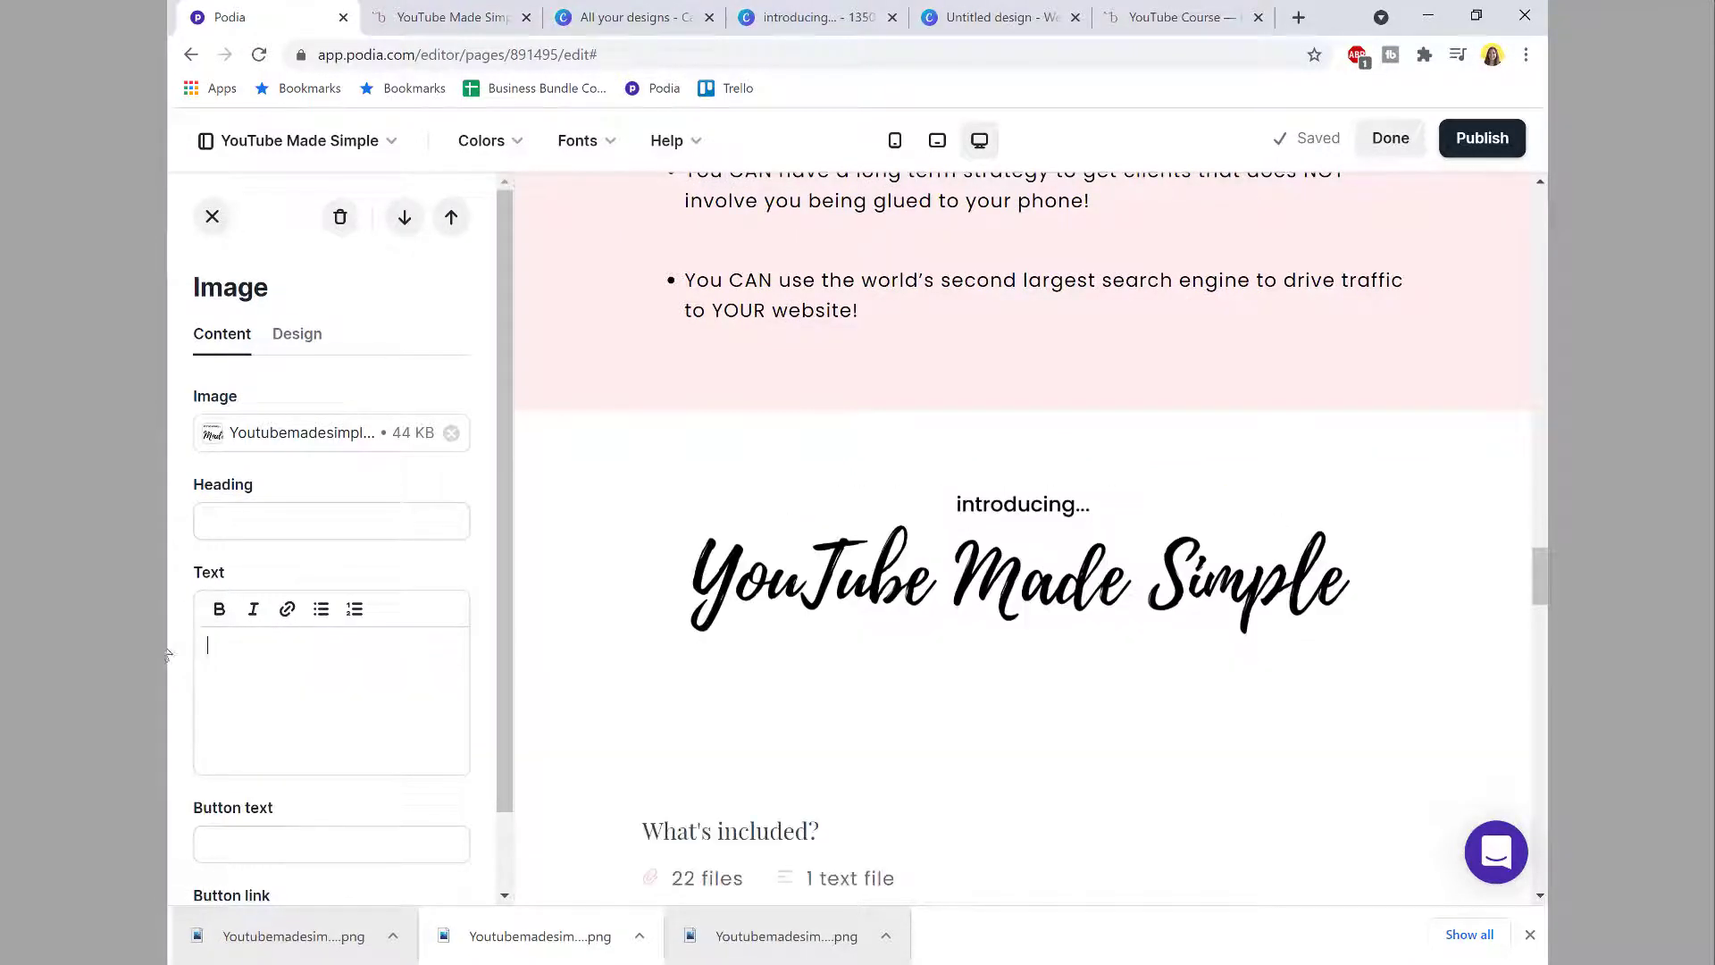
Step: Apply the default pink theme to the image section and switch it to custom colors
{"action": "left_click", "coordinate": [314, 344]}
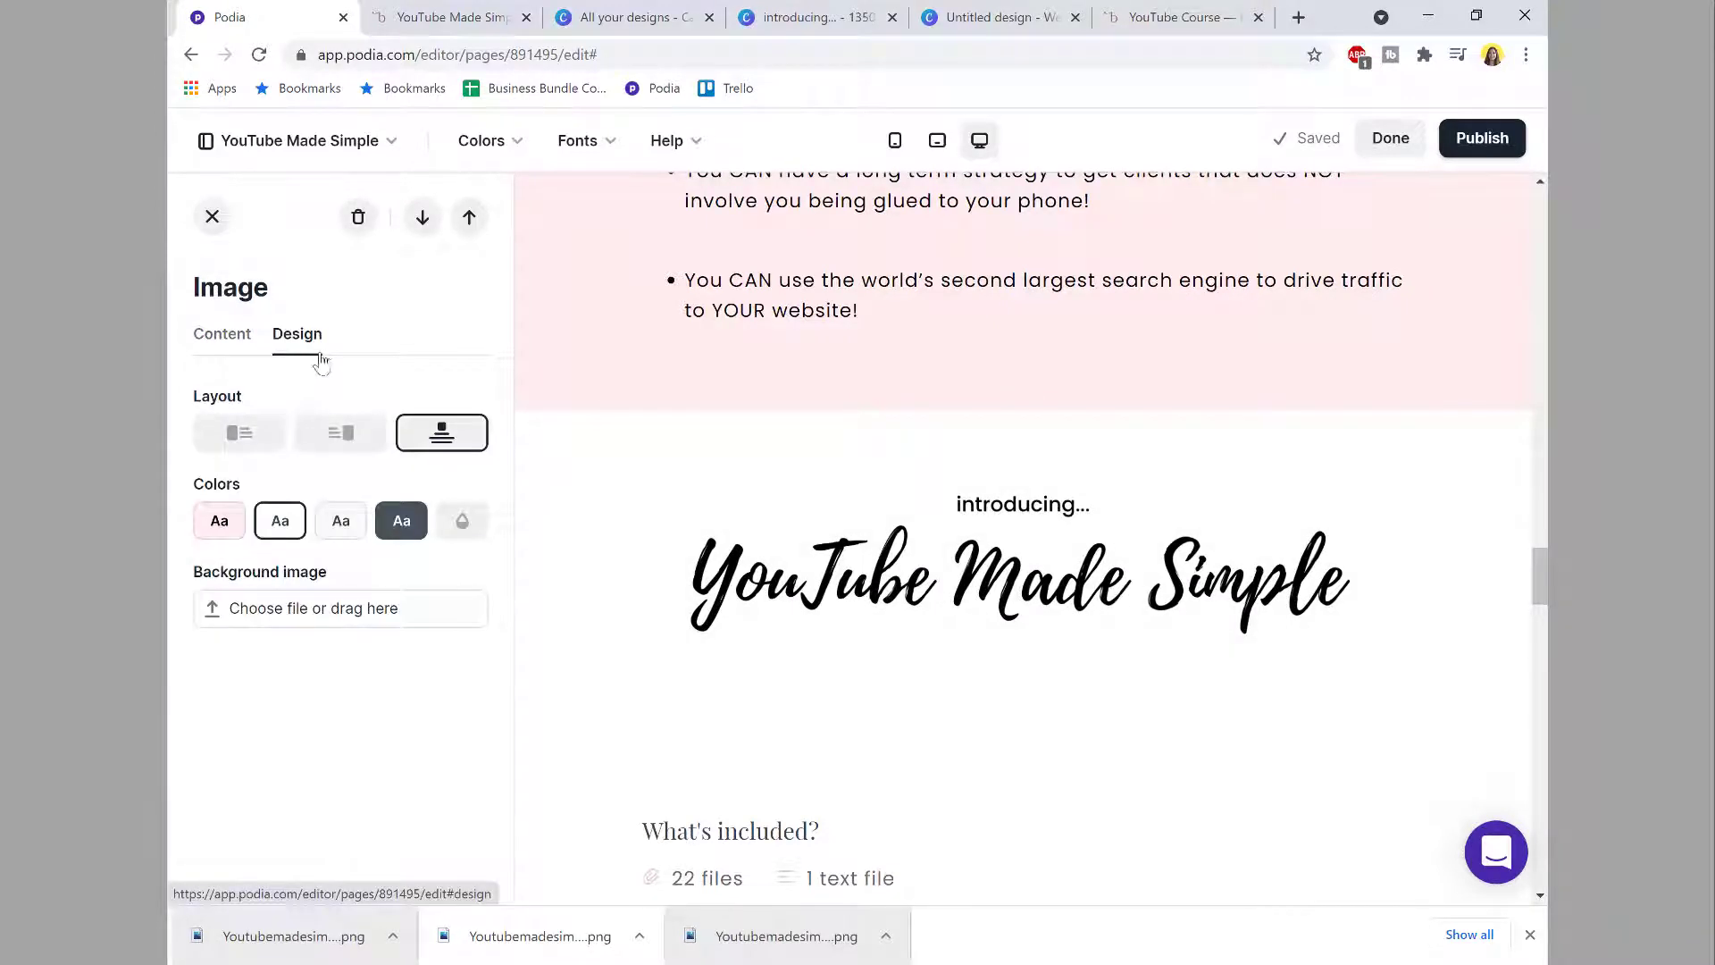
{"action": "left_click", "coordinate": [216, 523]}
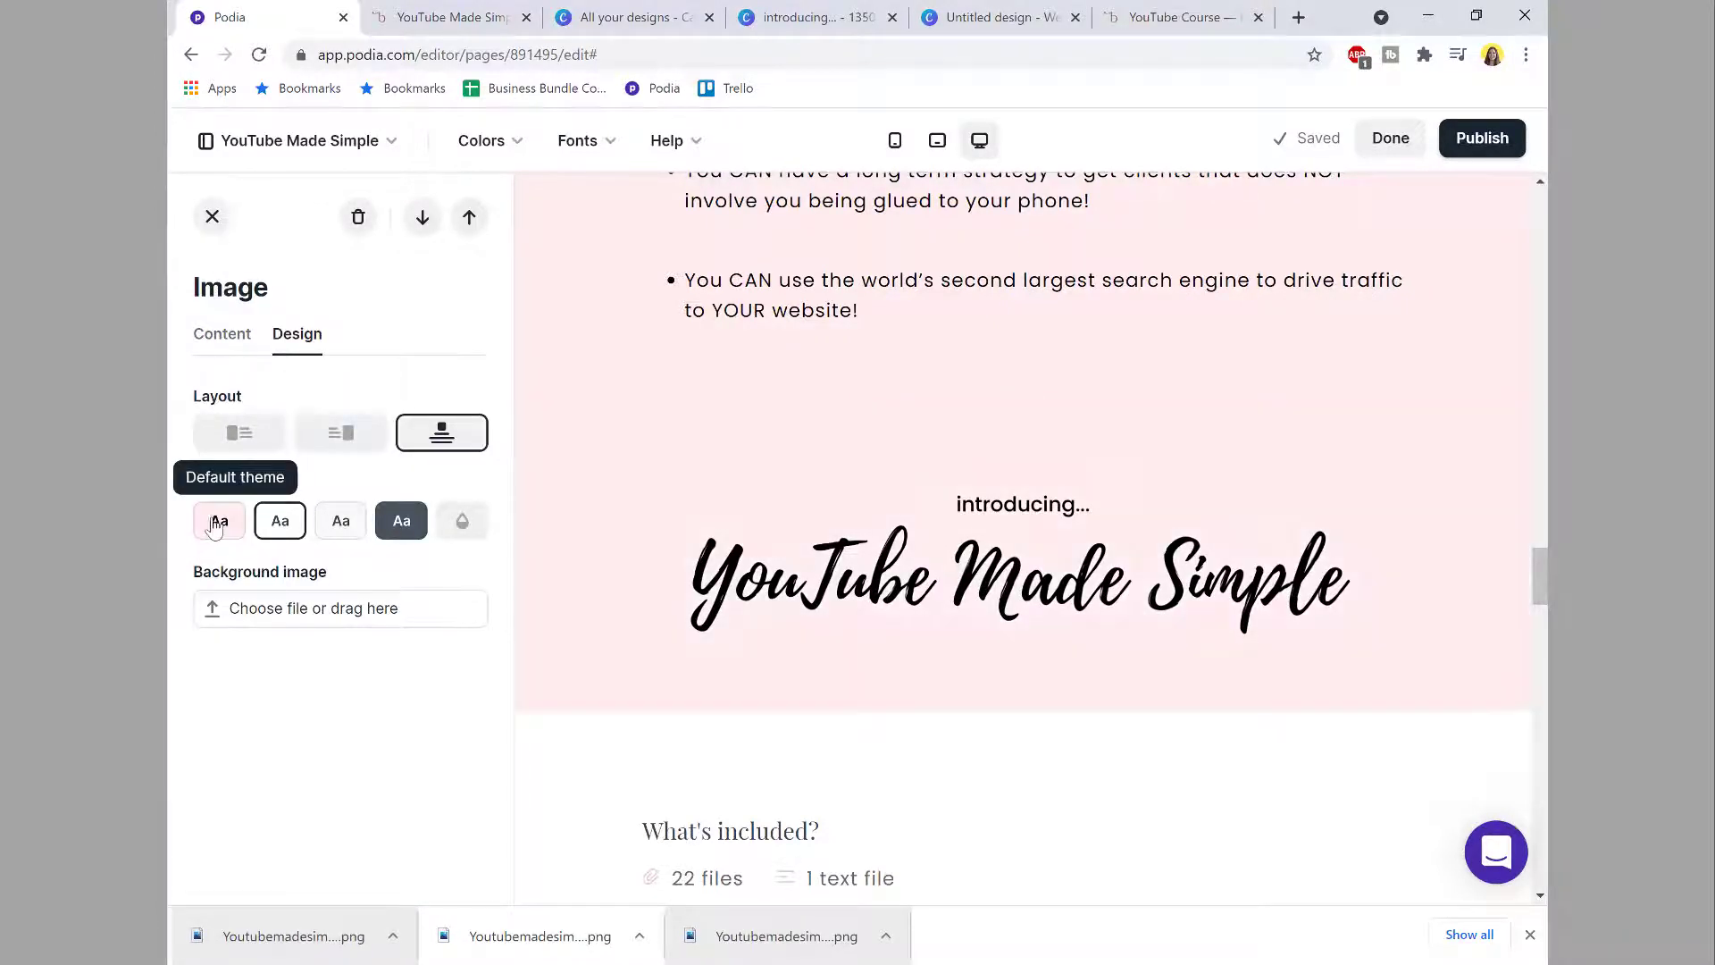
{"action": "left_click", "coordinate": [462, 521]}
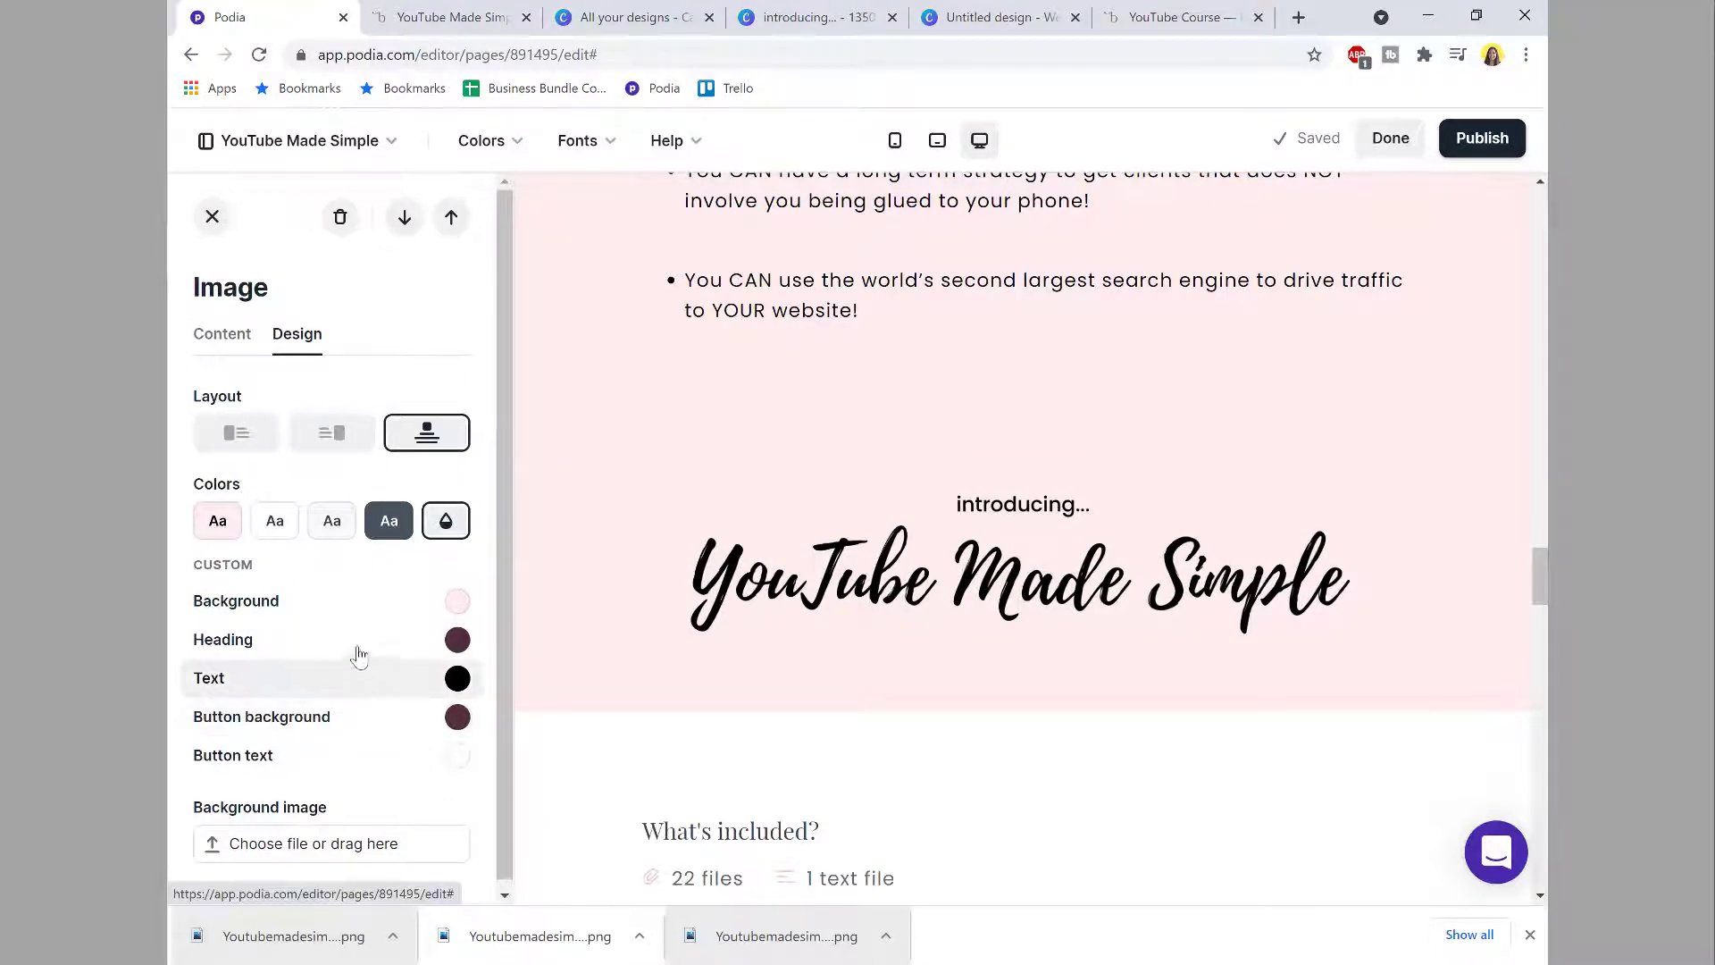
Step: Try darker shades for the image section's custom background and pick CAB5B8
{"action": "left_click", "coordinate": [356, 602]}
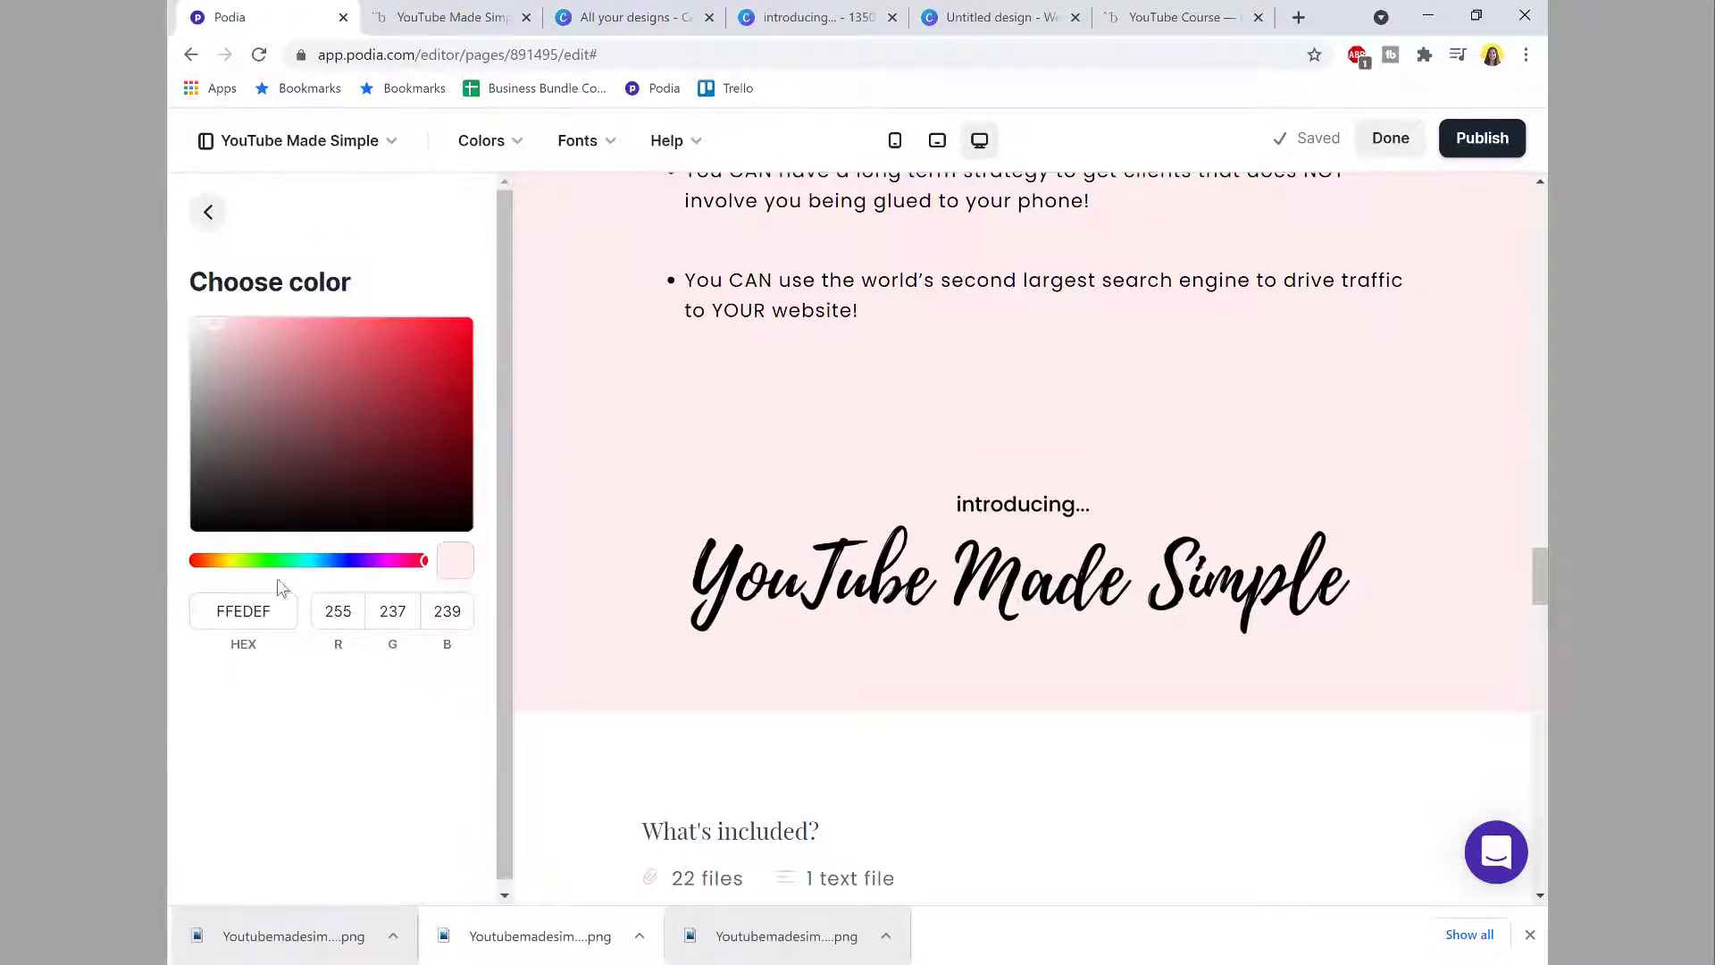
{"action": "mouse_move", "coordinate": [343, 395]}
{"action": "left_mouse_down"}
{"action": "mouse_move", "coordinate": [266, 477]}
{"action": "mouse_move", "coordinate": [350, 445]}
{"action": "mouse_move", "coordinate": [377, 360]}
{"action": "mouse_move", "coordinate": [313, 350]}
{"action": "left_mouse_up"}
{"action": "left_click", "coordinate": [365, 488]}
{"action": "left_click", "coordinate": [257, 506]}
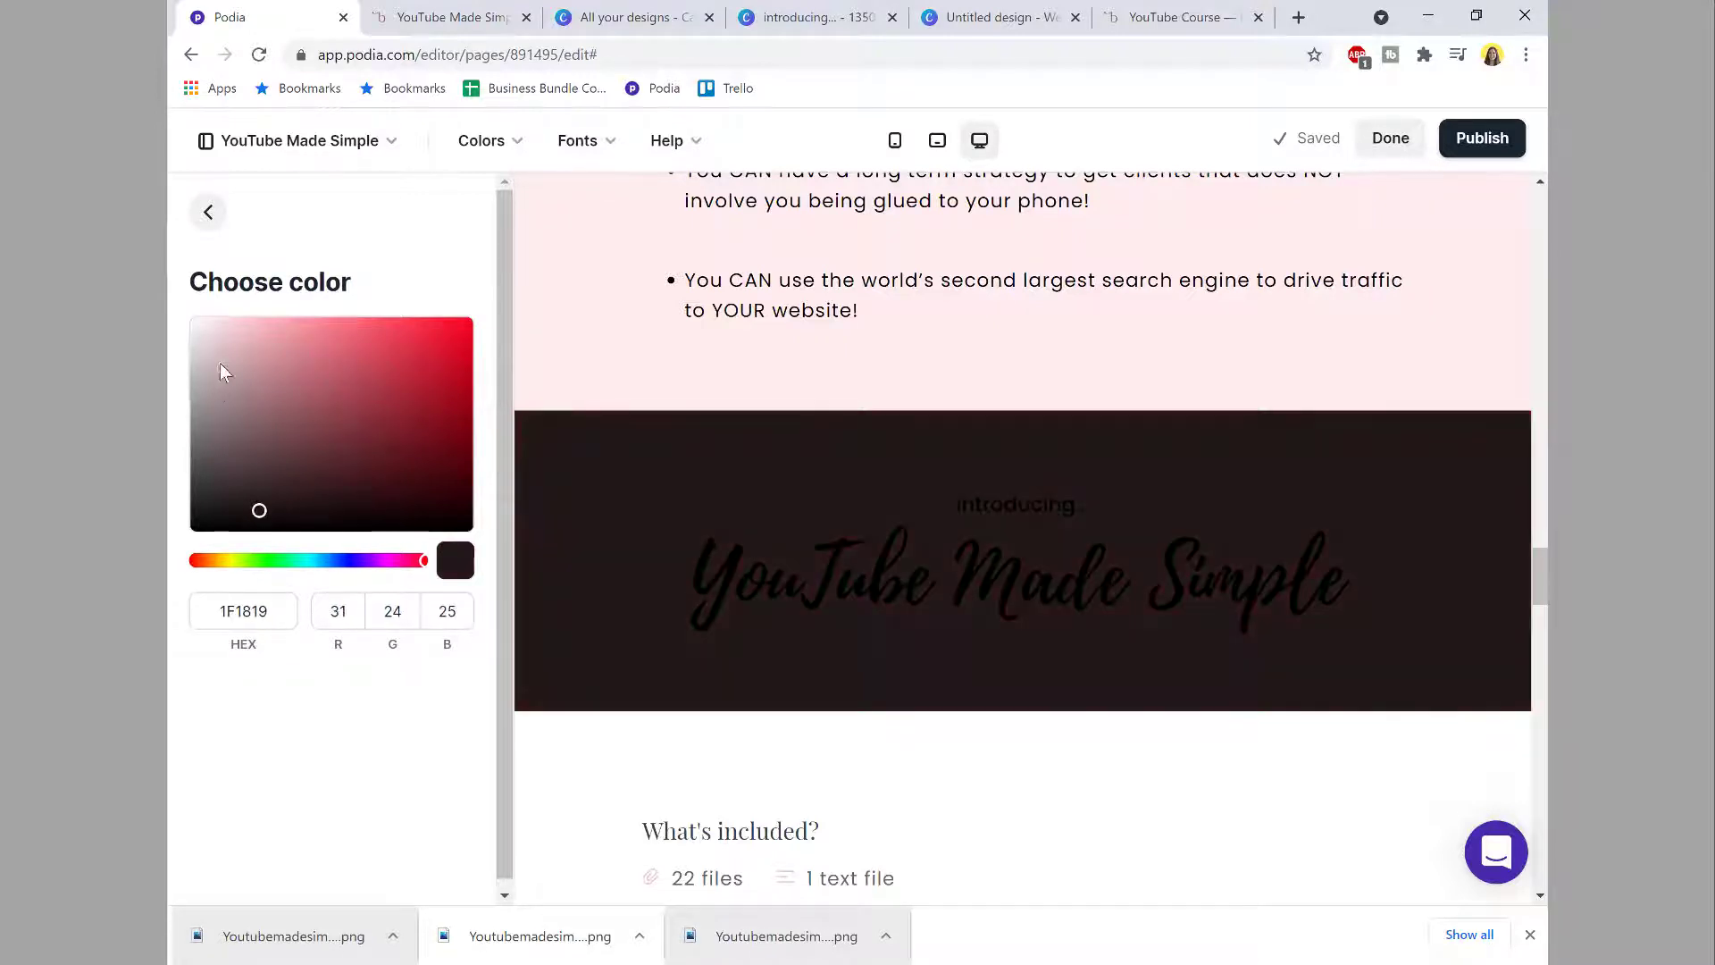
{"action": "left_click", "coordinate": [224, 367]}
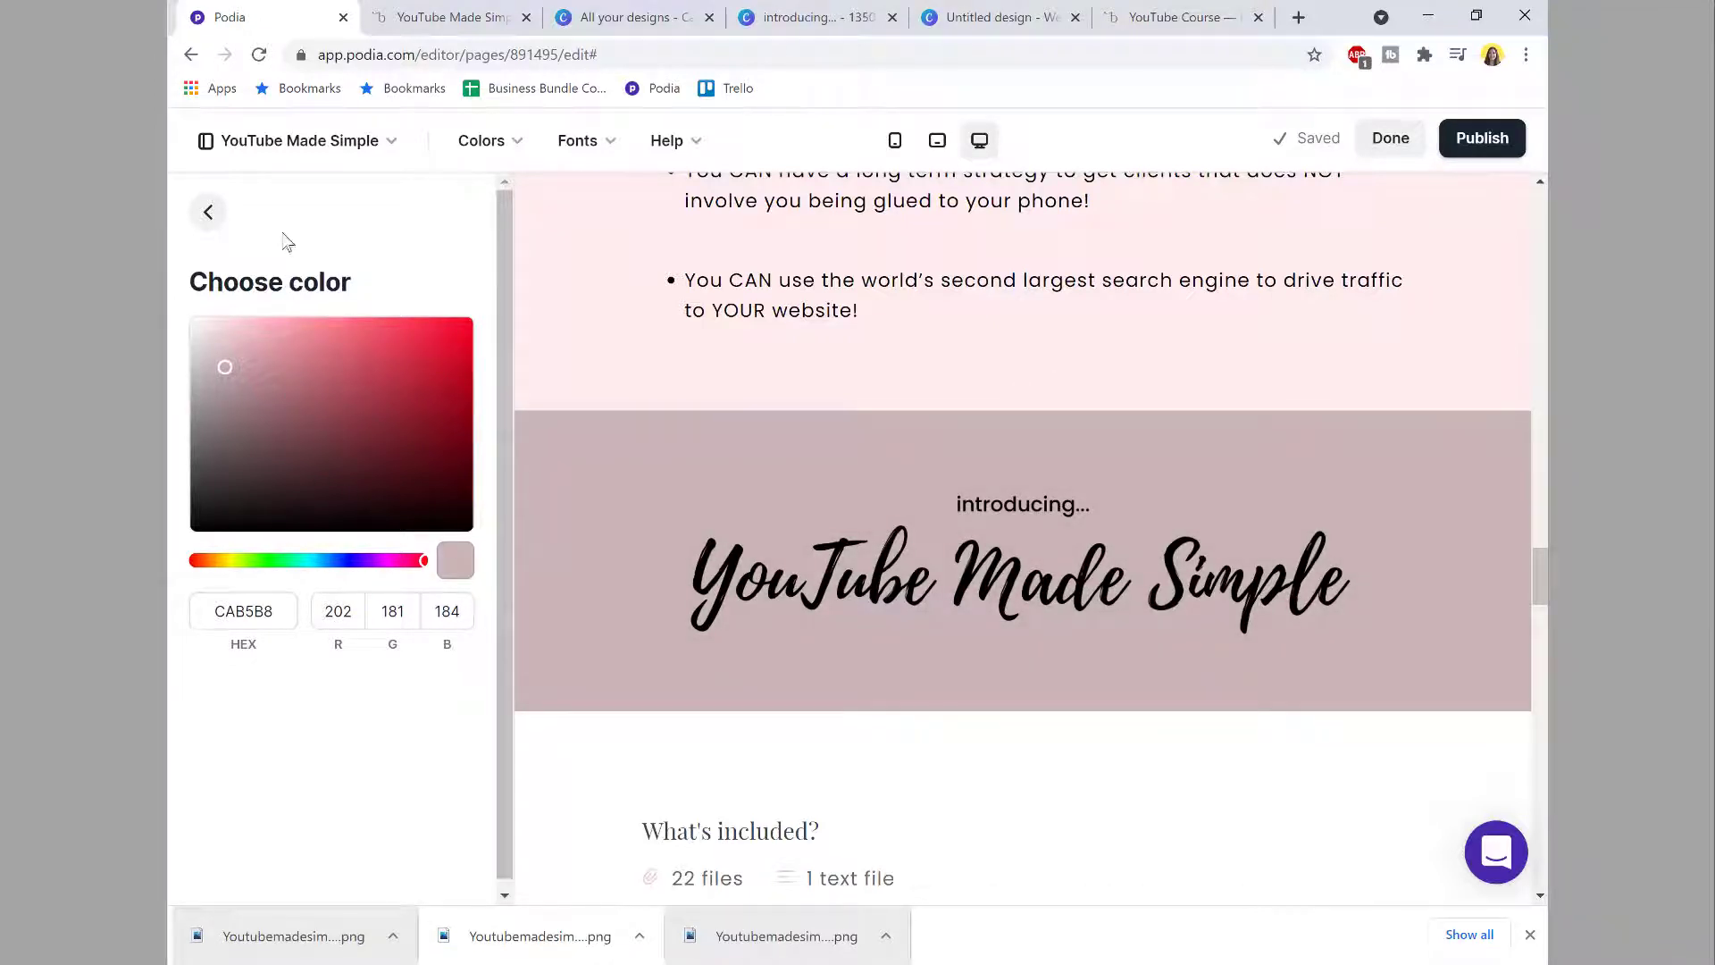
{"action": "left_click", "coordinate": [209, 216]}
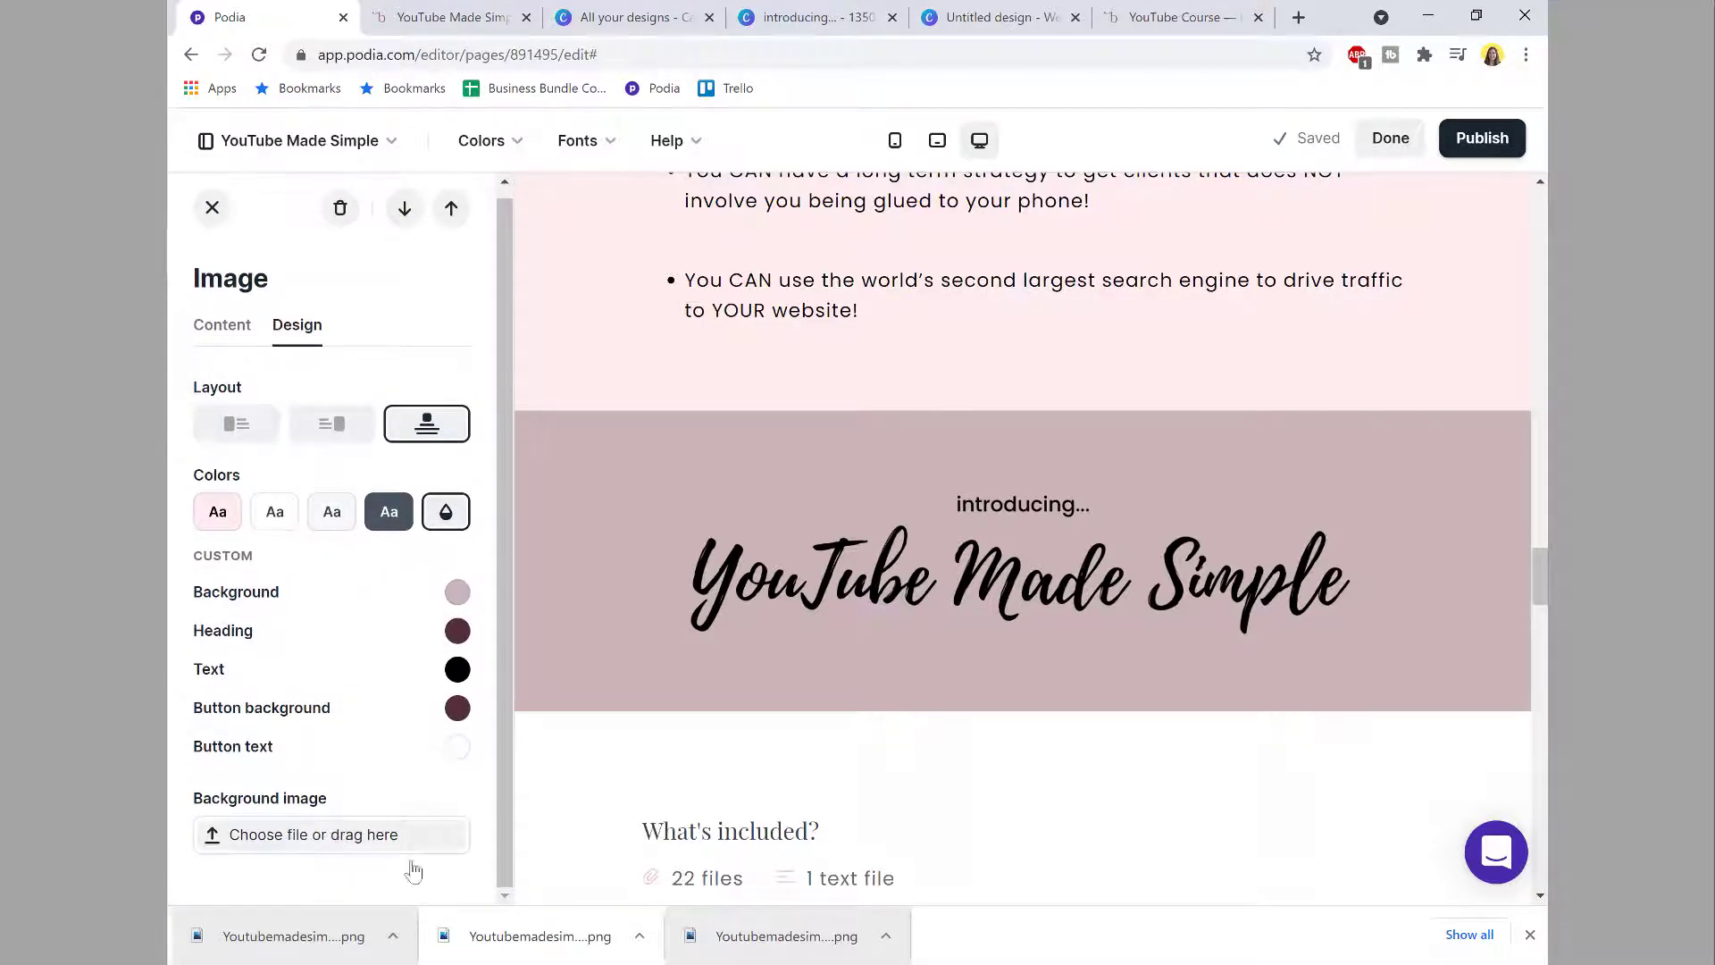
Step: Try the downloaded portrait photo as the image section's background image and remove it again
{"action": "left_click_drag", "start_coordinate": [786, 936], "coordinate": [384, 835]}
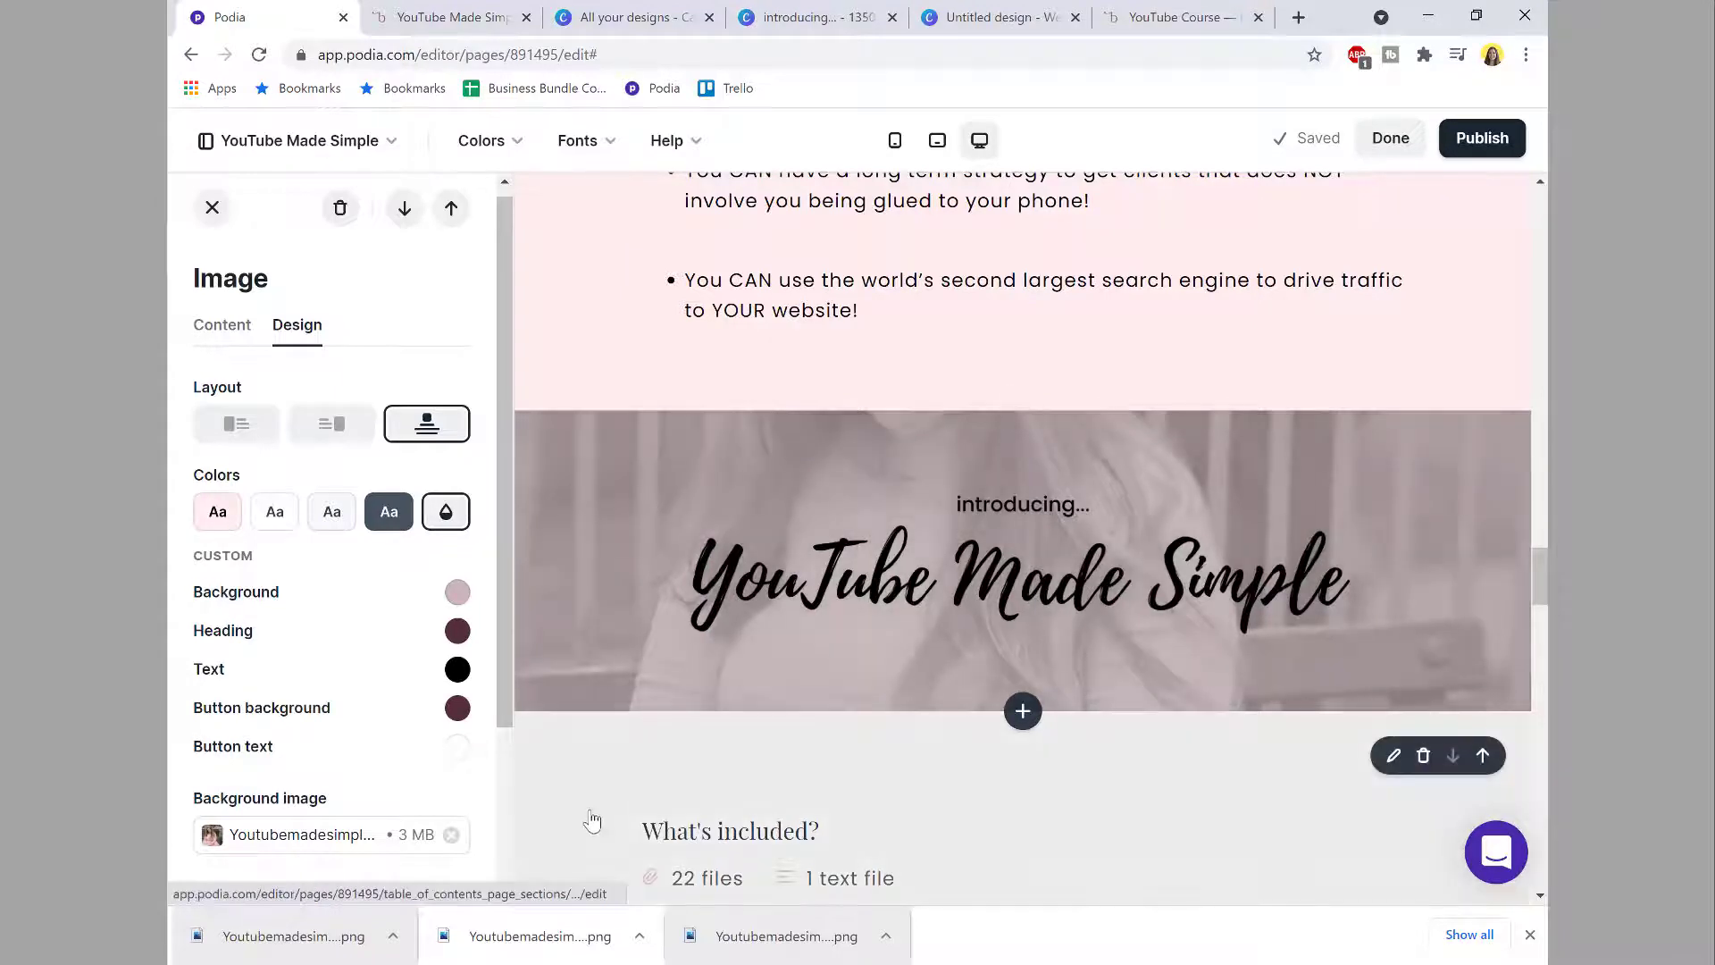
{"action": "left_click", "coordinate": [451, 835]}
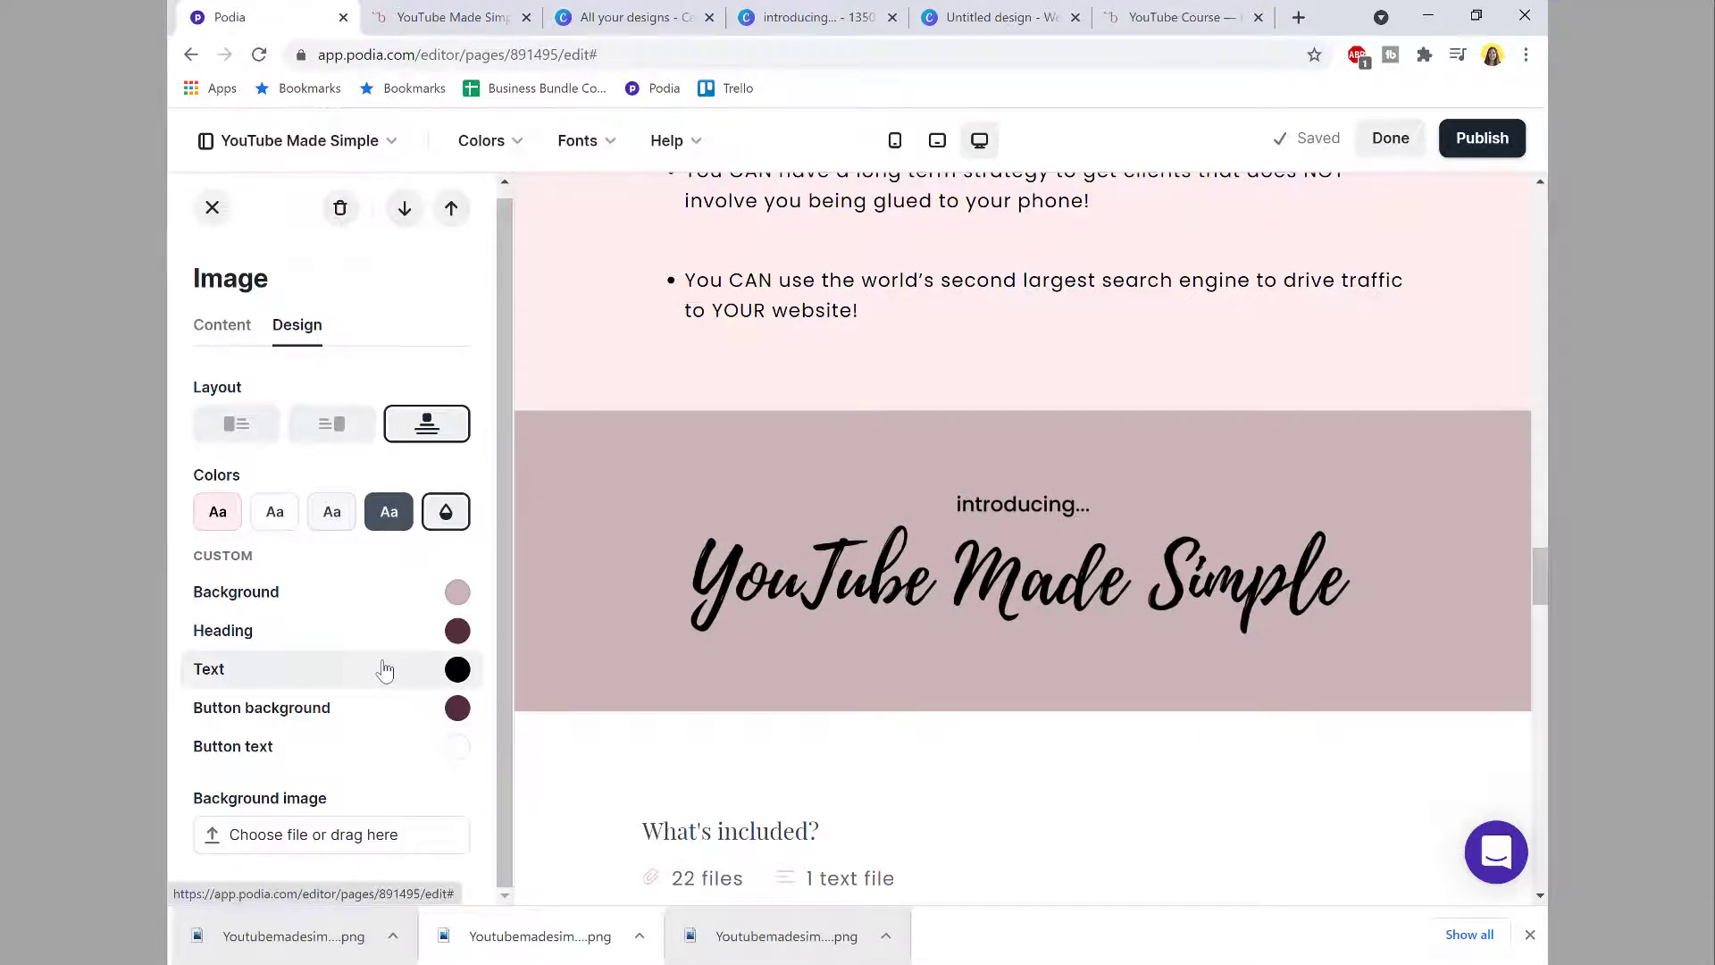
Step: Compare with the "Introducing" section of the existing sales page and set the image section's background to the rose colour ECCCD4 from the colour notes
{"action": "left_click", "coordinate": [1112, 16]}
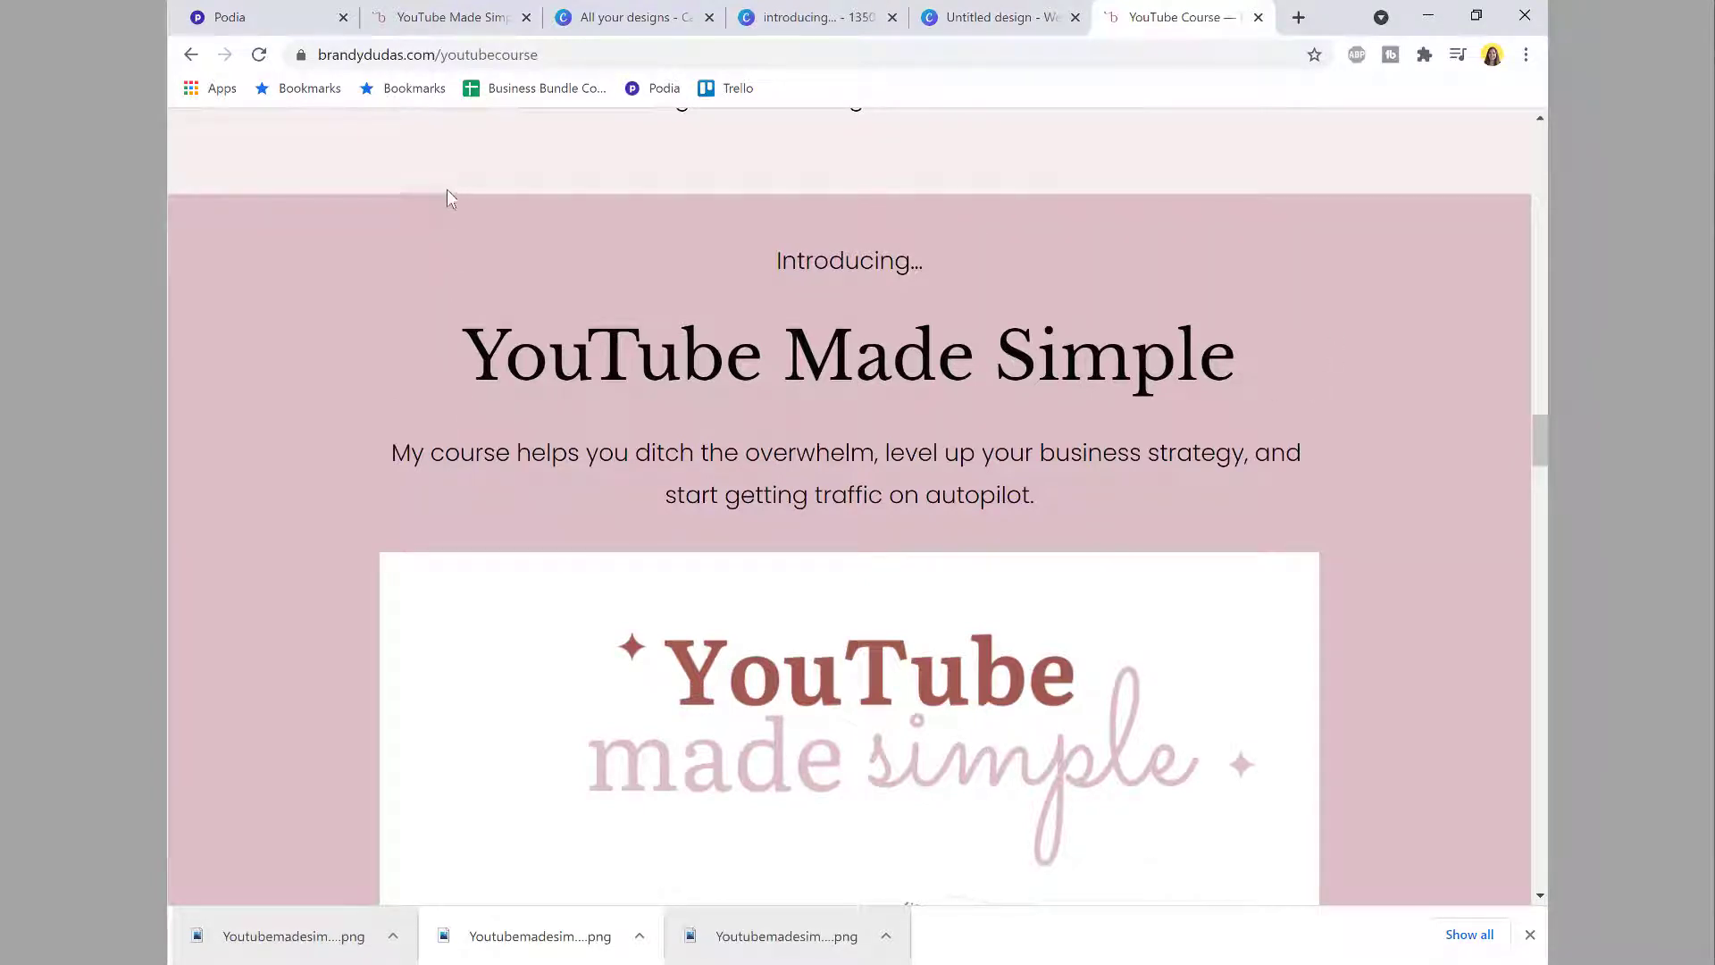
{"action": "left_click", "coordinate": [295, 11]}
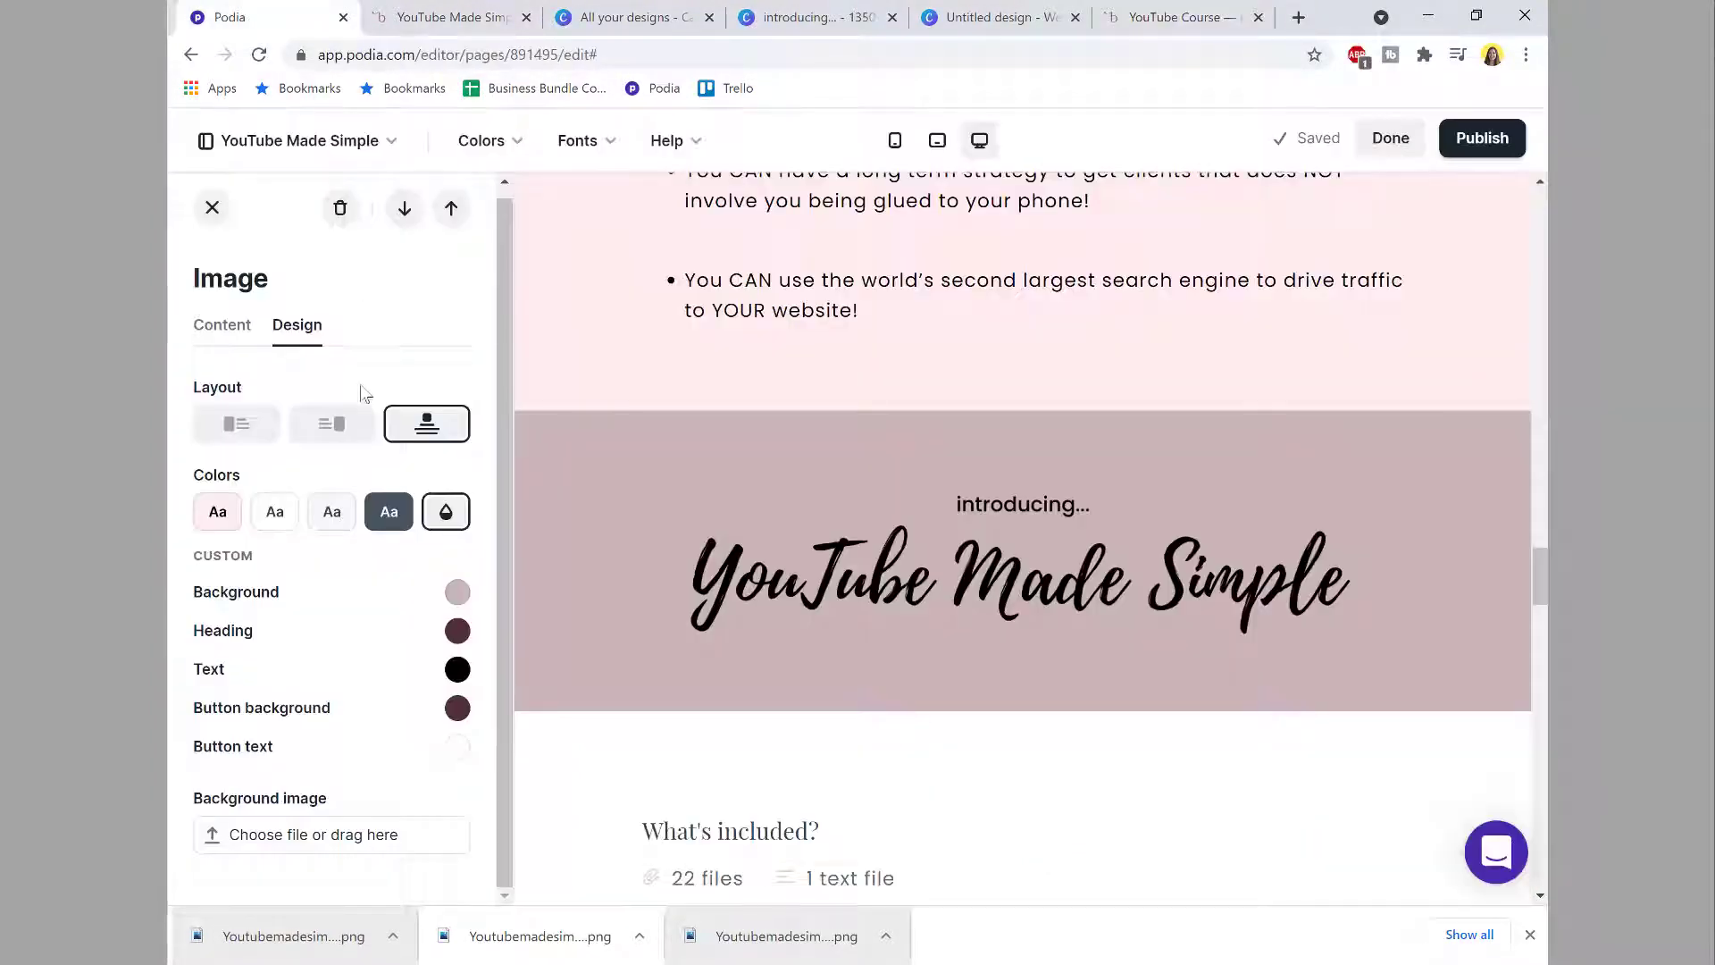
{"action": "left_click", "coordinate": [456, 591]}
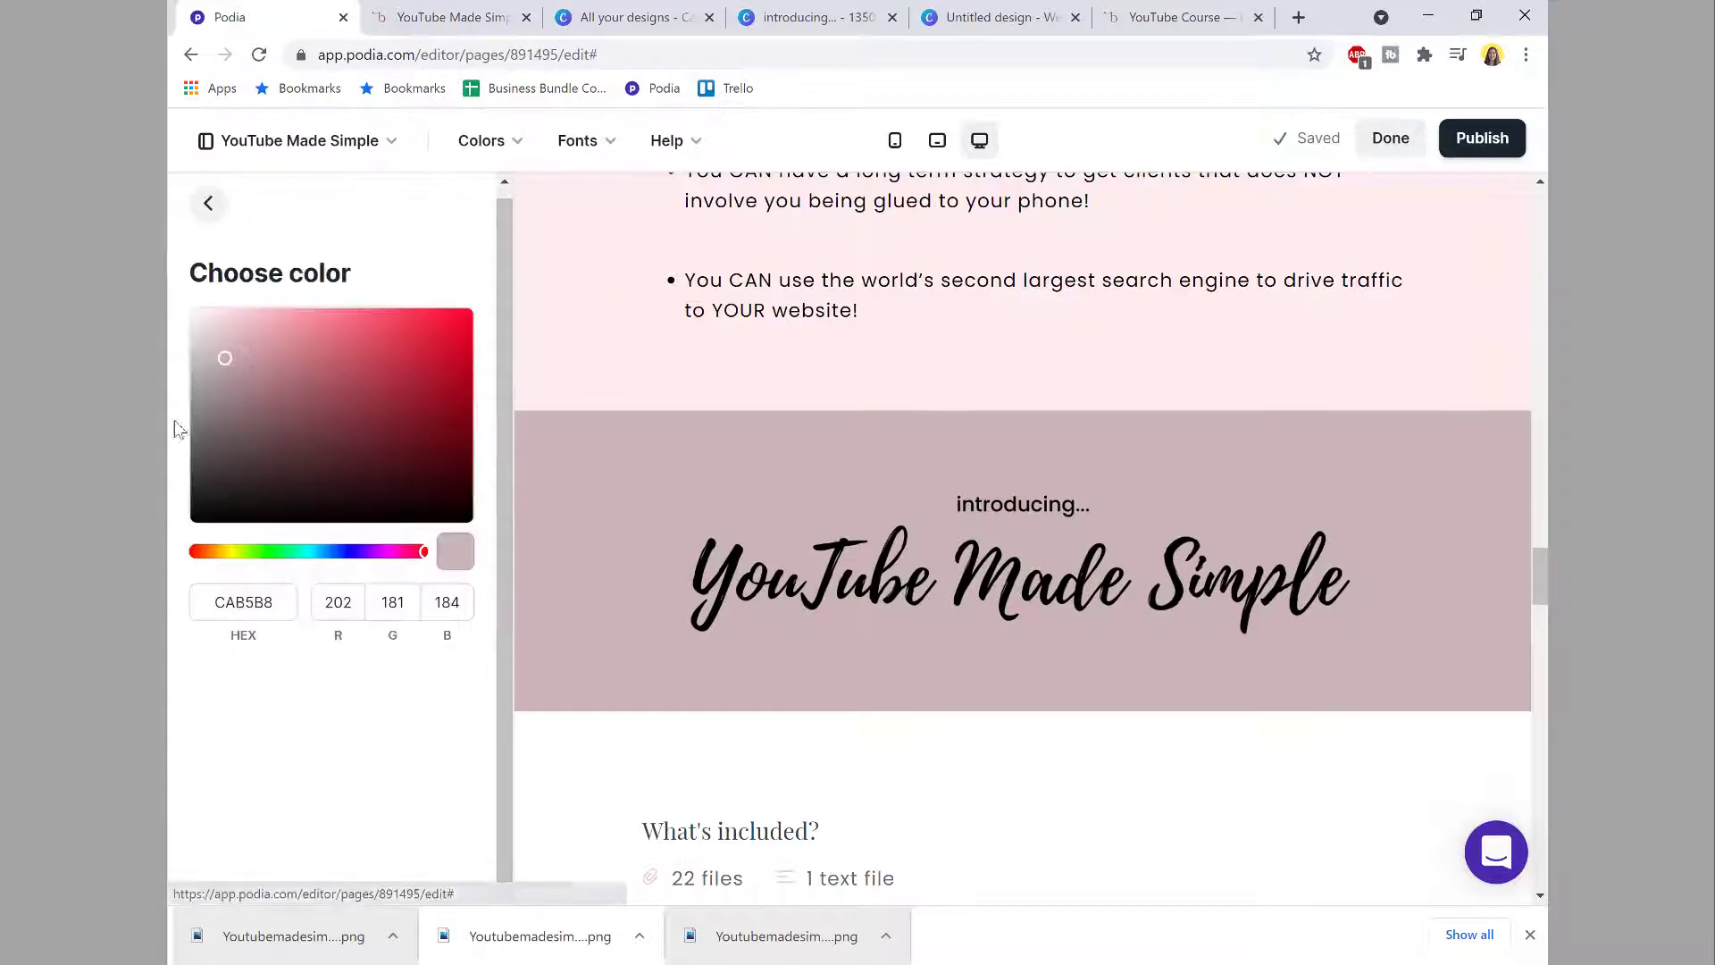
{"action": "key", "text": "alt+Tab"}
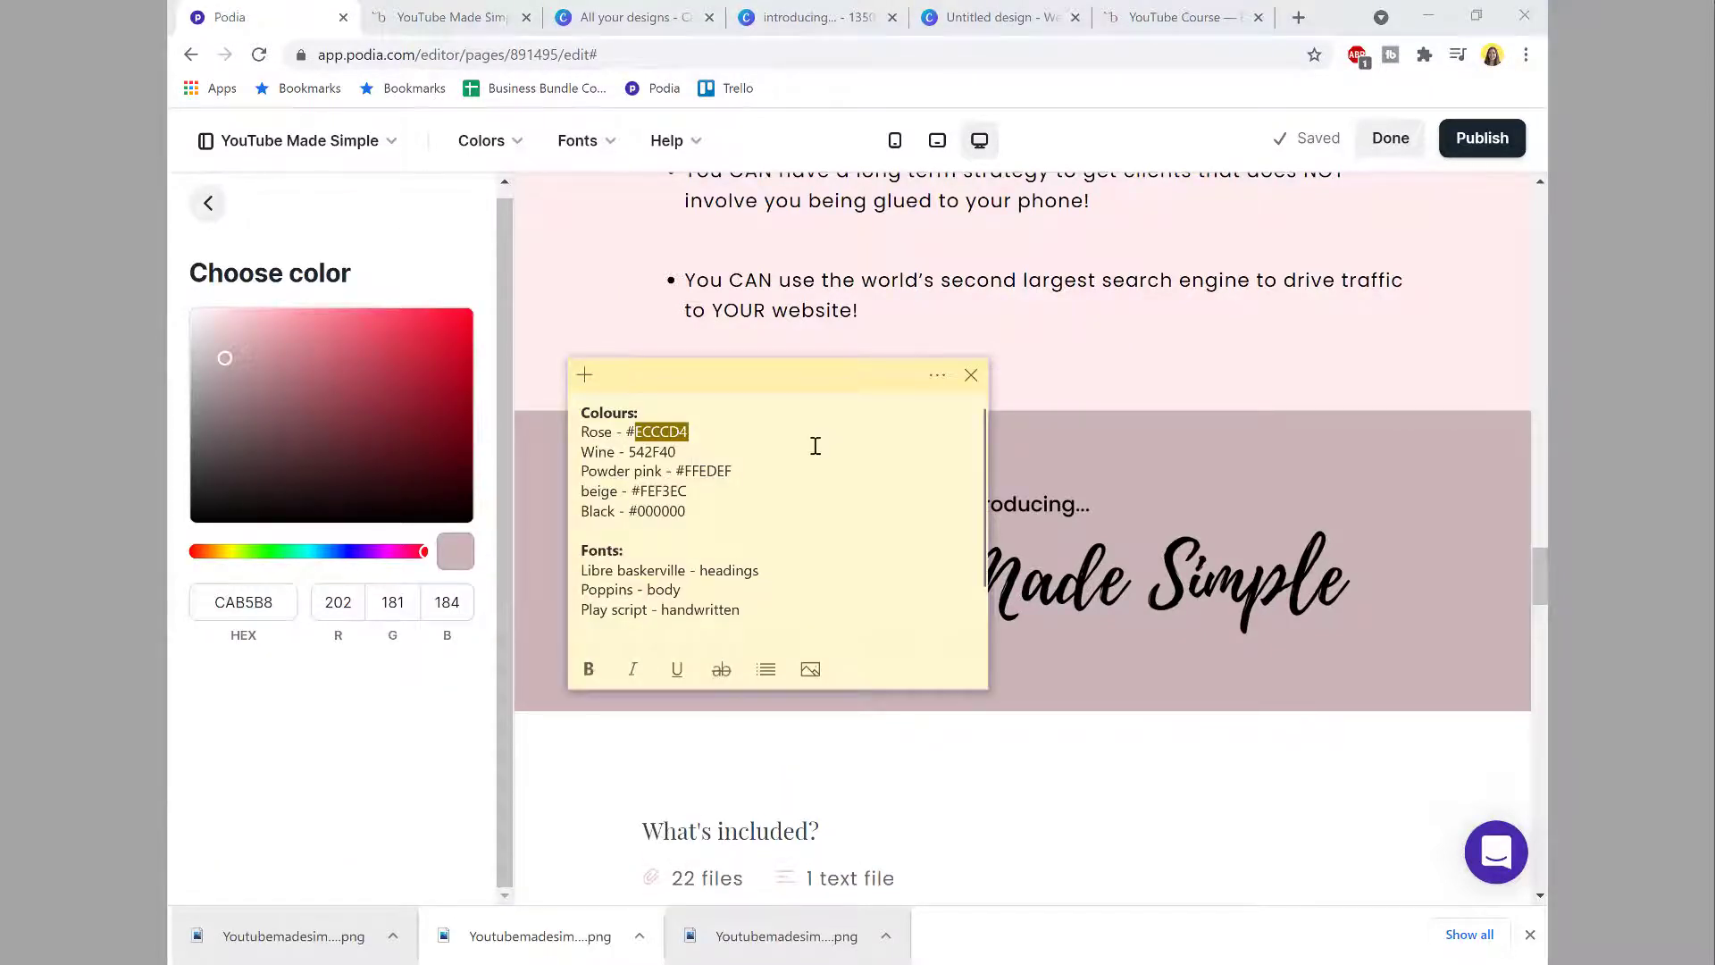
{"action": "left_click", "coordinate": [259, 601]}
{"action": "double_click", "coordinate": [259, 601]}
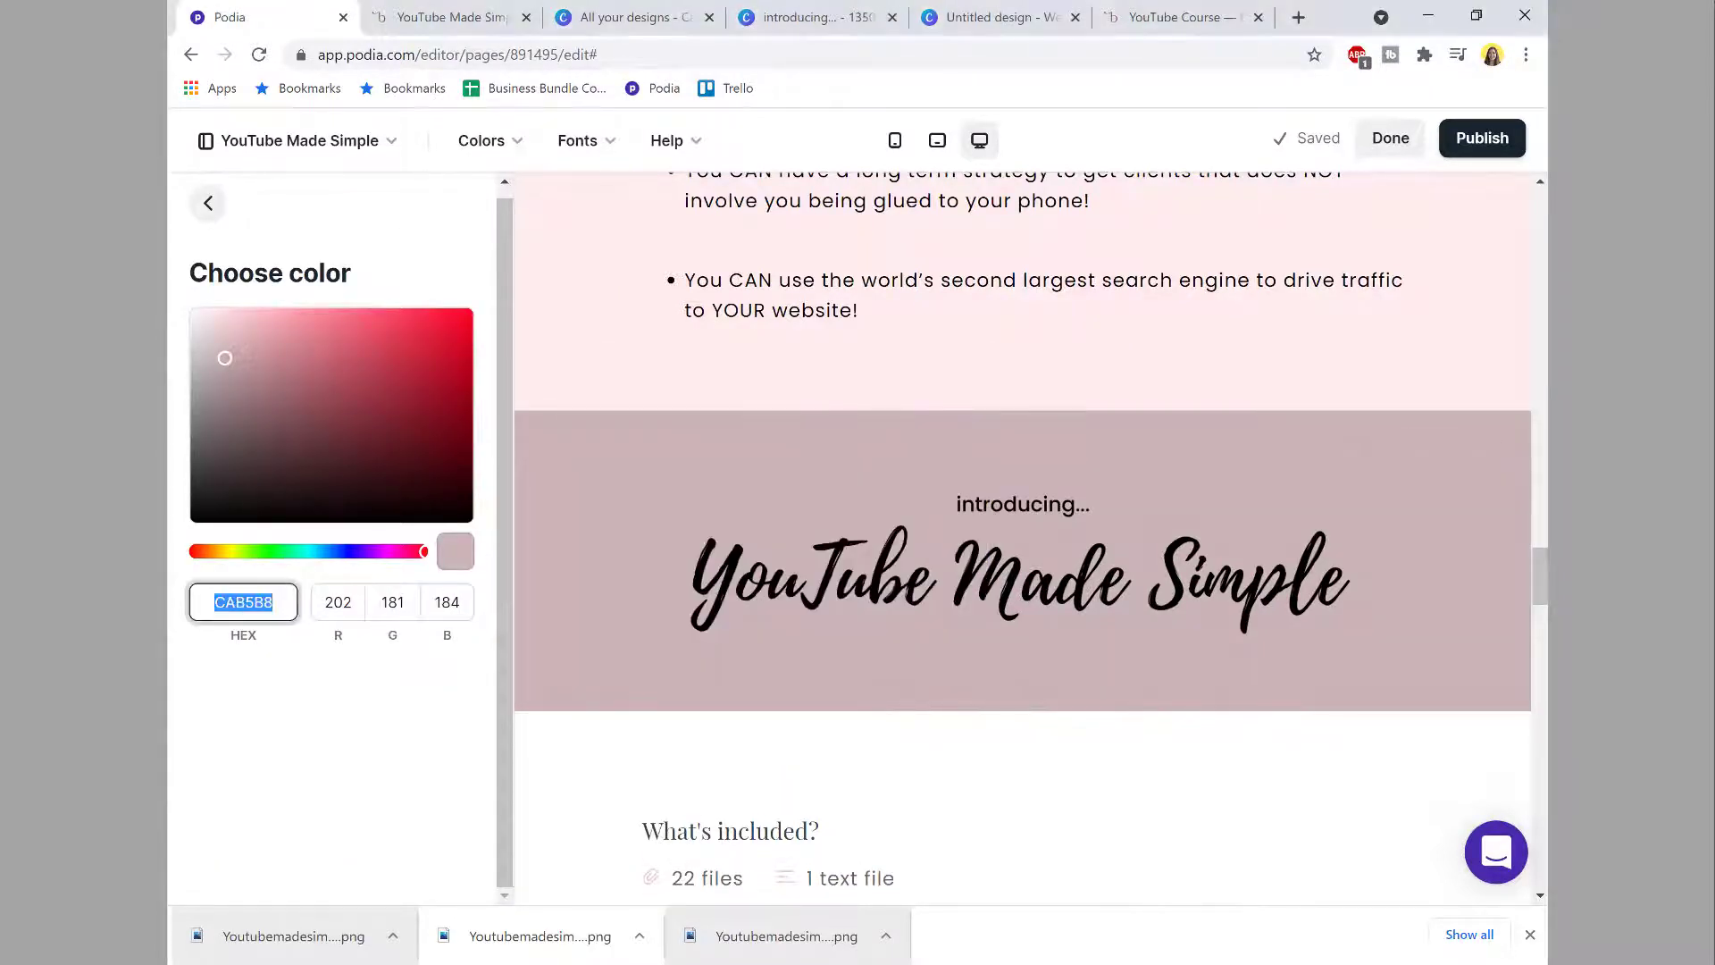
{"action": "type", "text": "ECCCD4"}
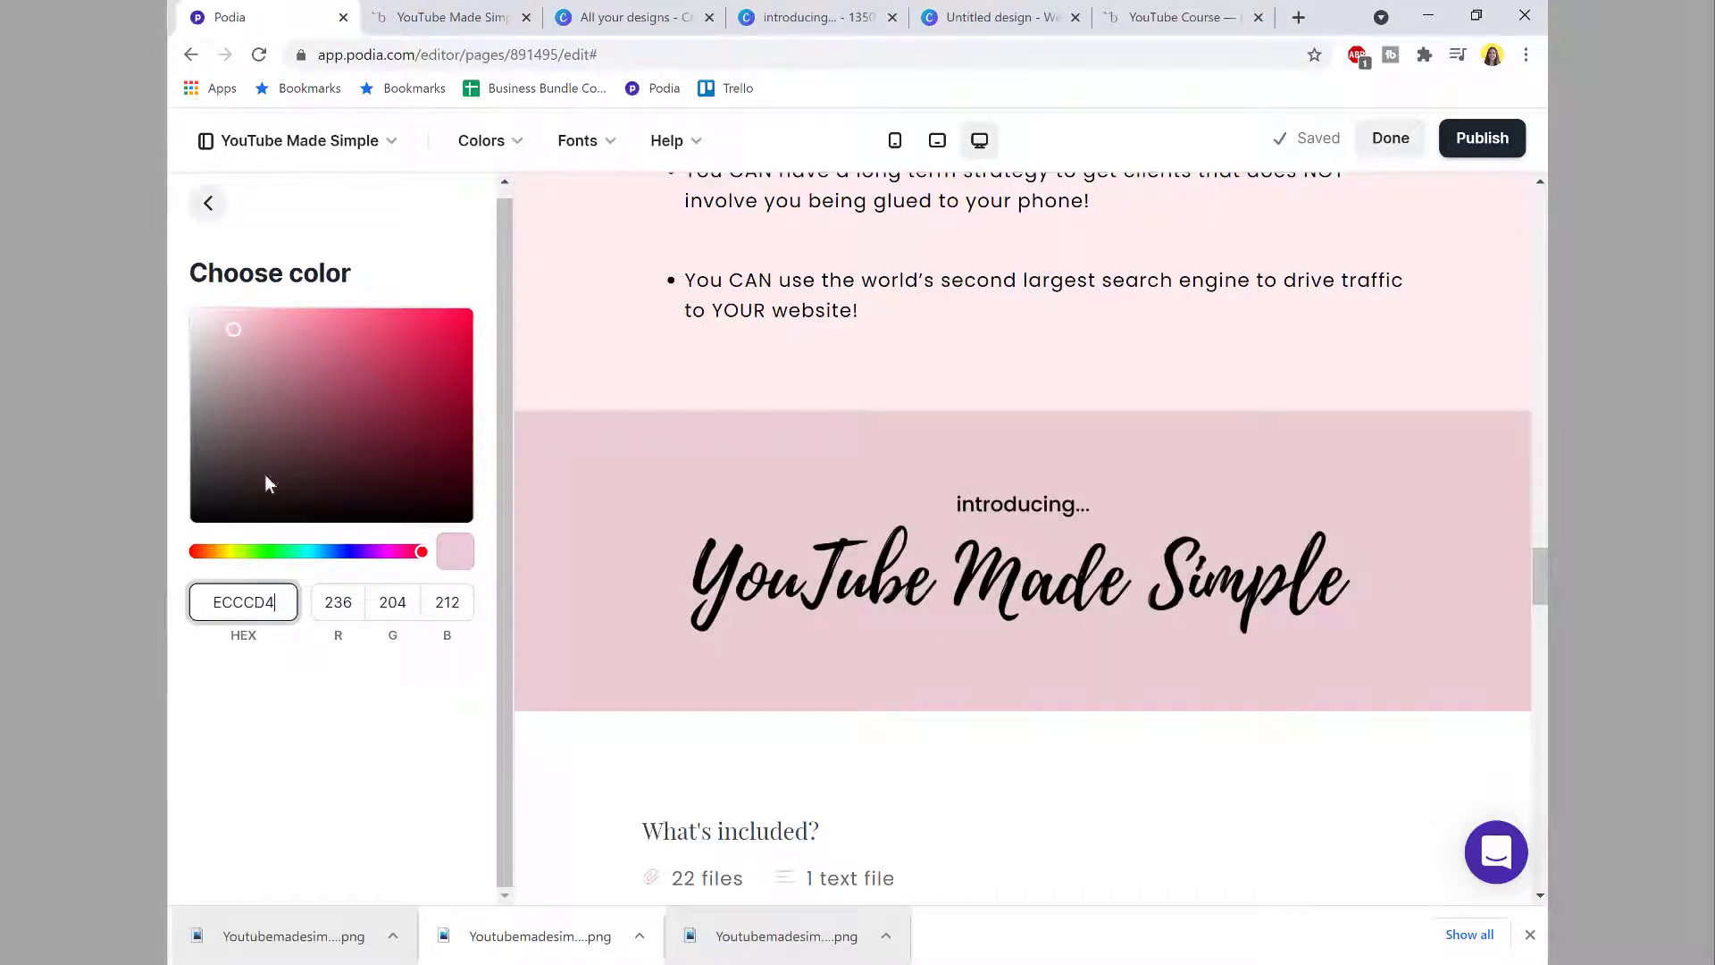
{"action": "left_click", "coordinate": [209, 204]}
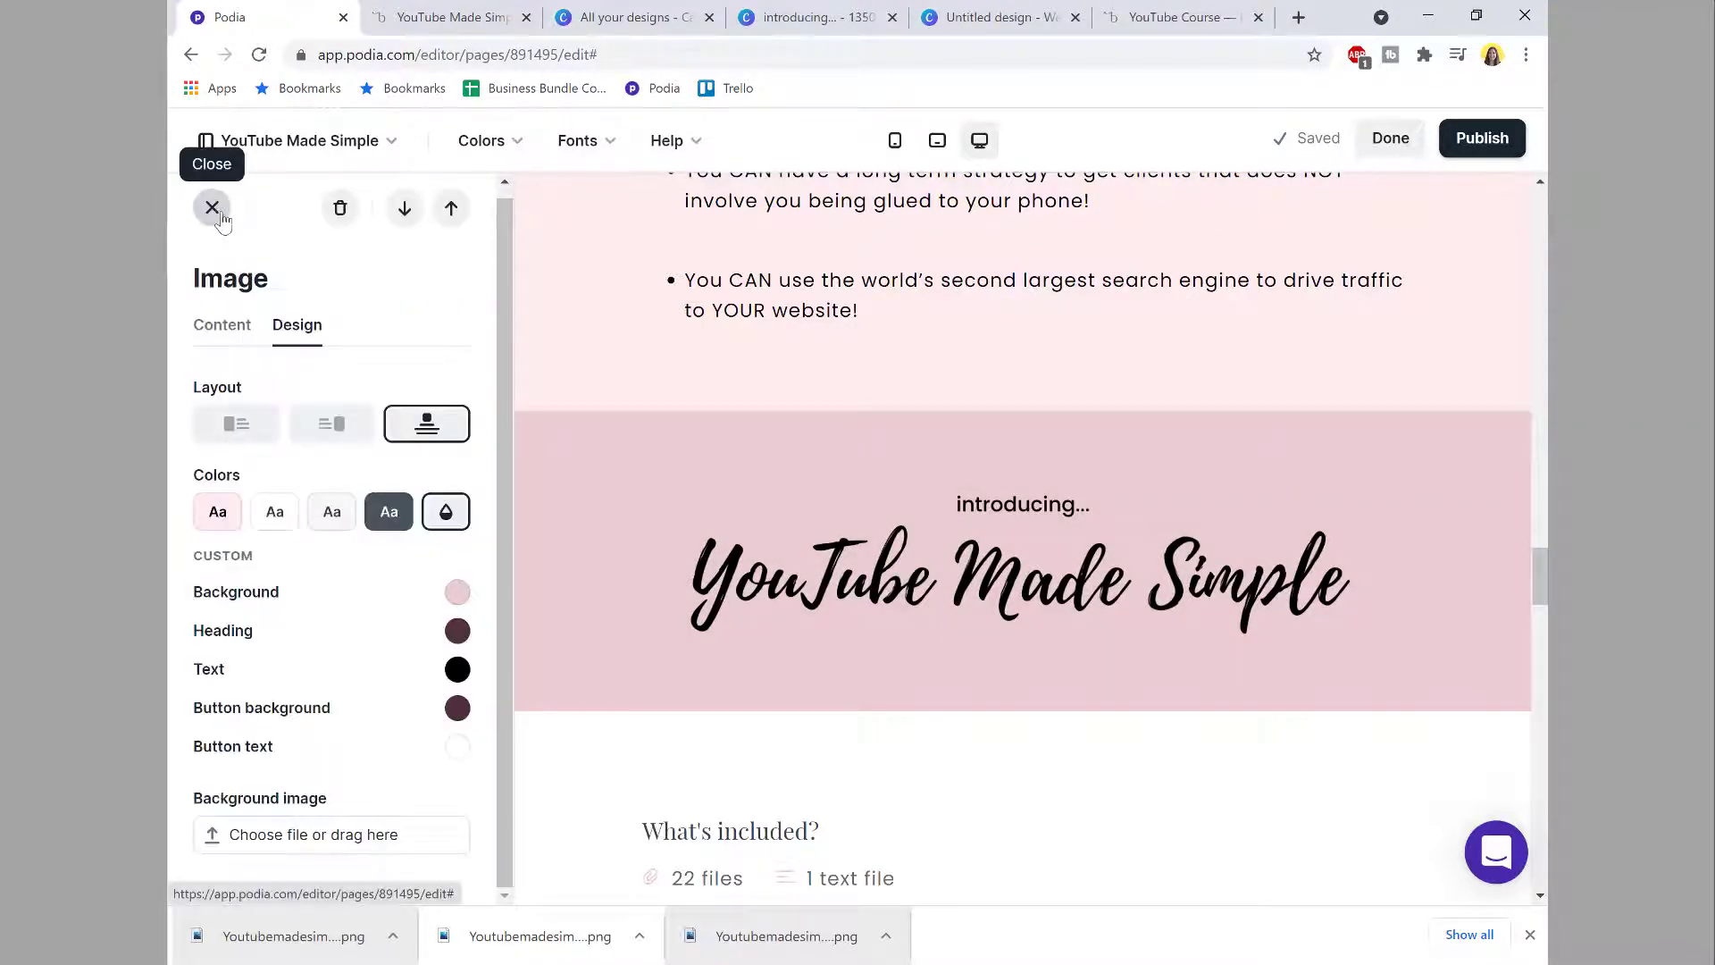
Step: Switch to the "introducing..." banner design in Canva and set its background colour to ECCCD4
{"action": "left_click", "coordinate": [773, 9]}
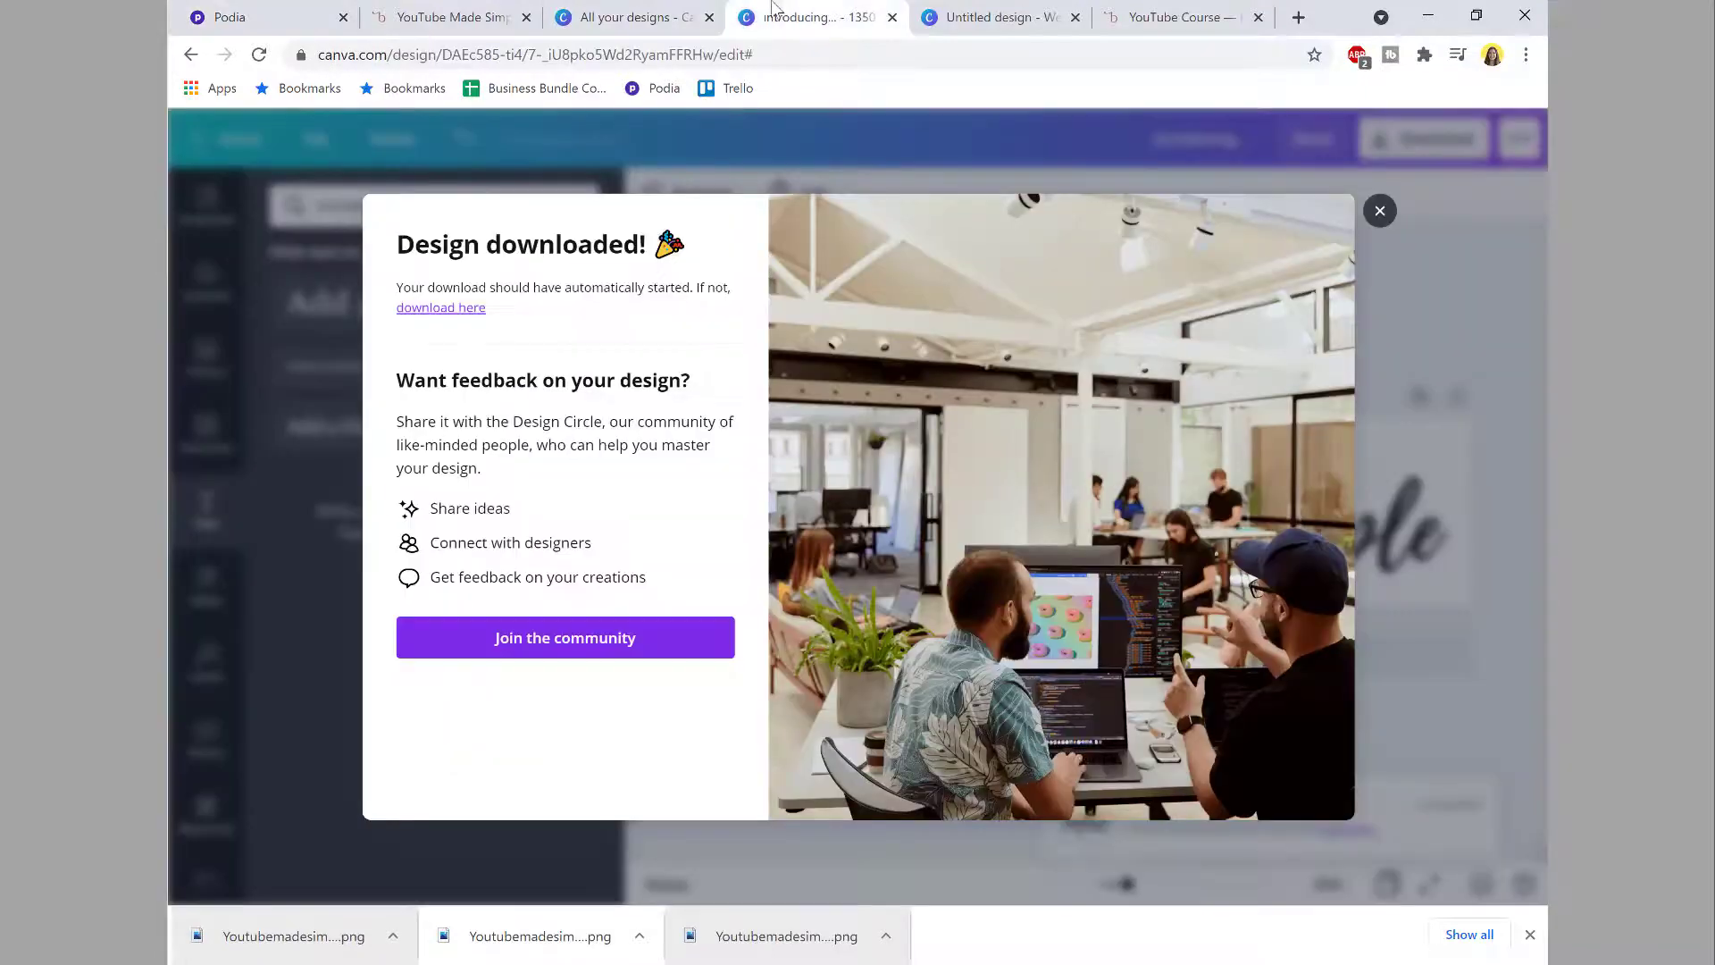
{"action": "left_click", "coordinate": [688, 10]}
{"action": "left_click", "coordinate": [991, 17]}
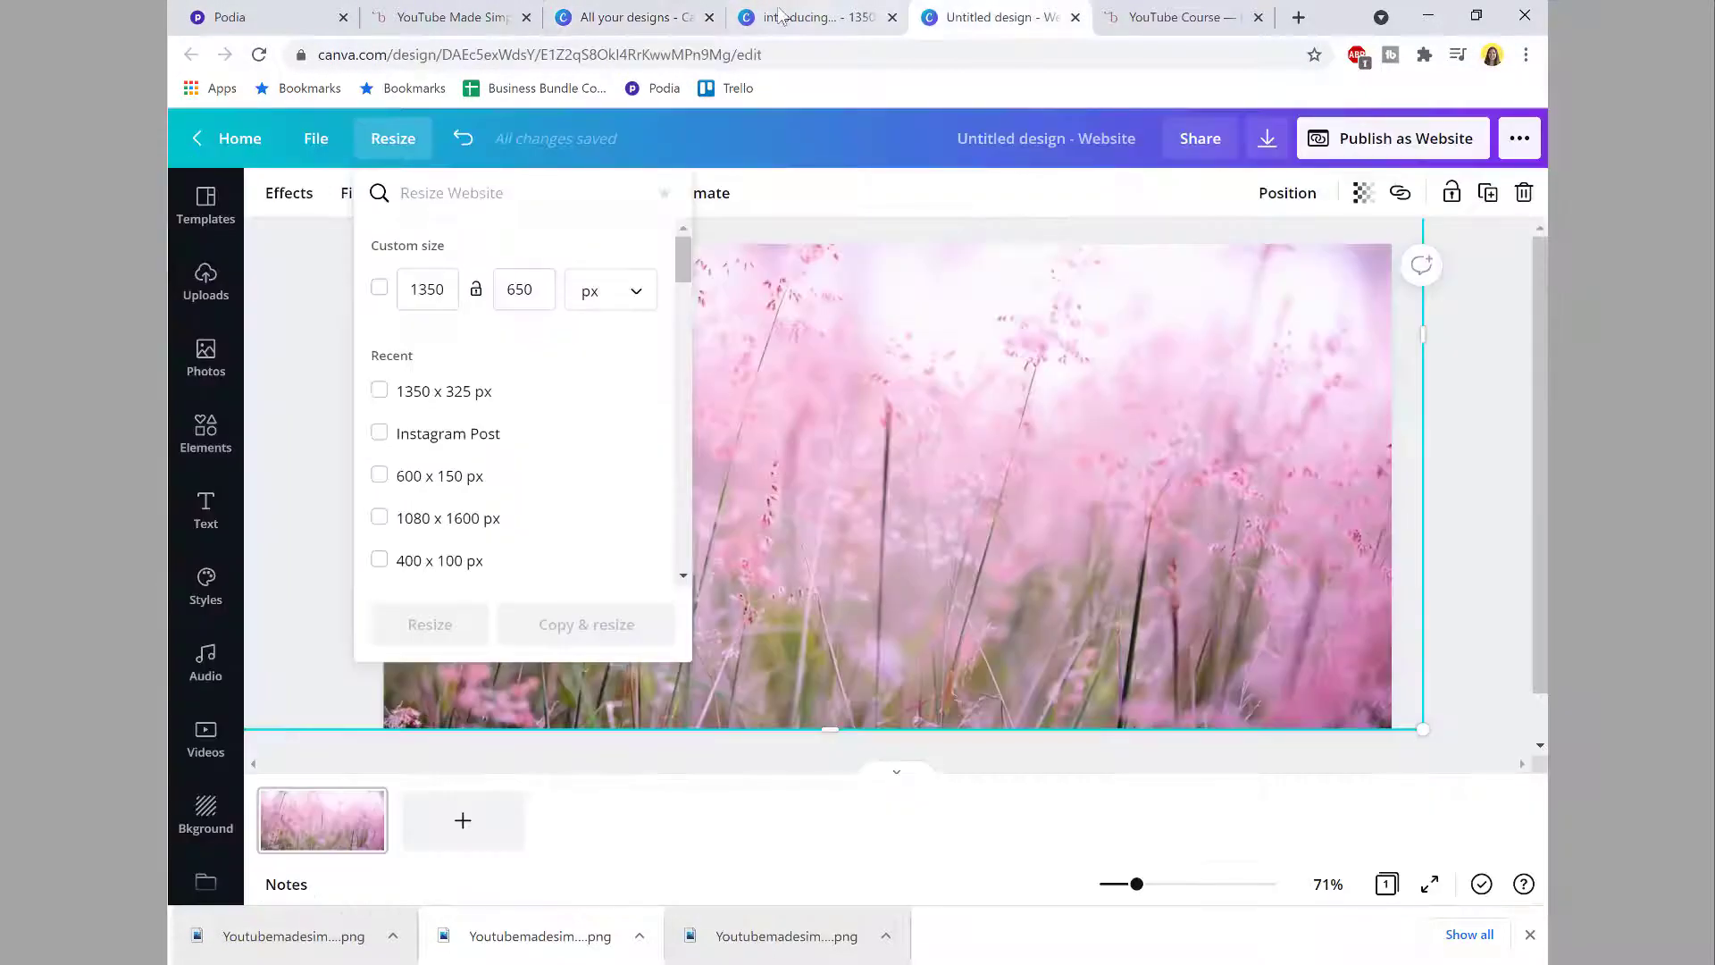
{"action": "left_click", "coordinate": [808, 17]}
{"action": "left_click", "coordinate": [1379, 211]}
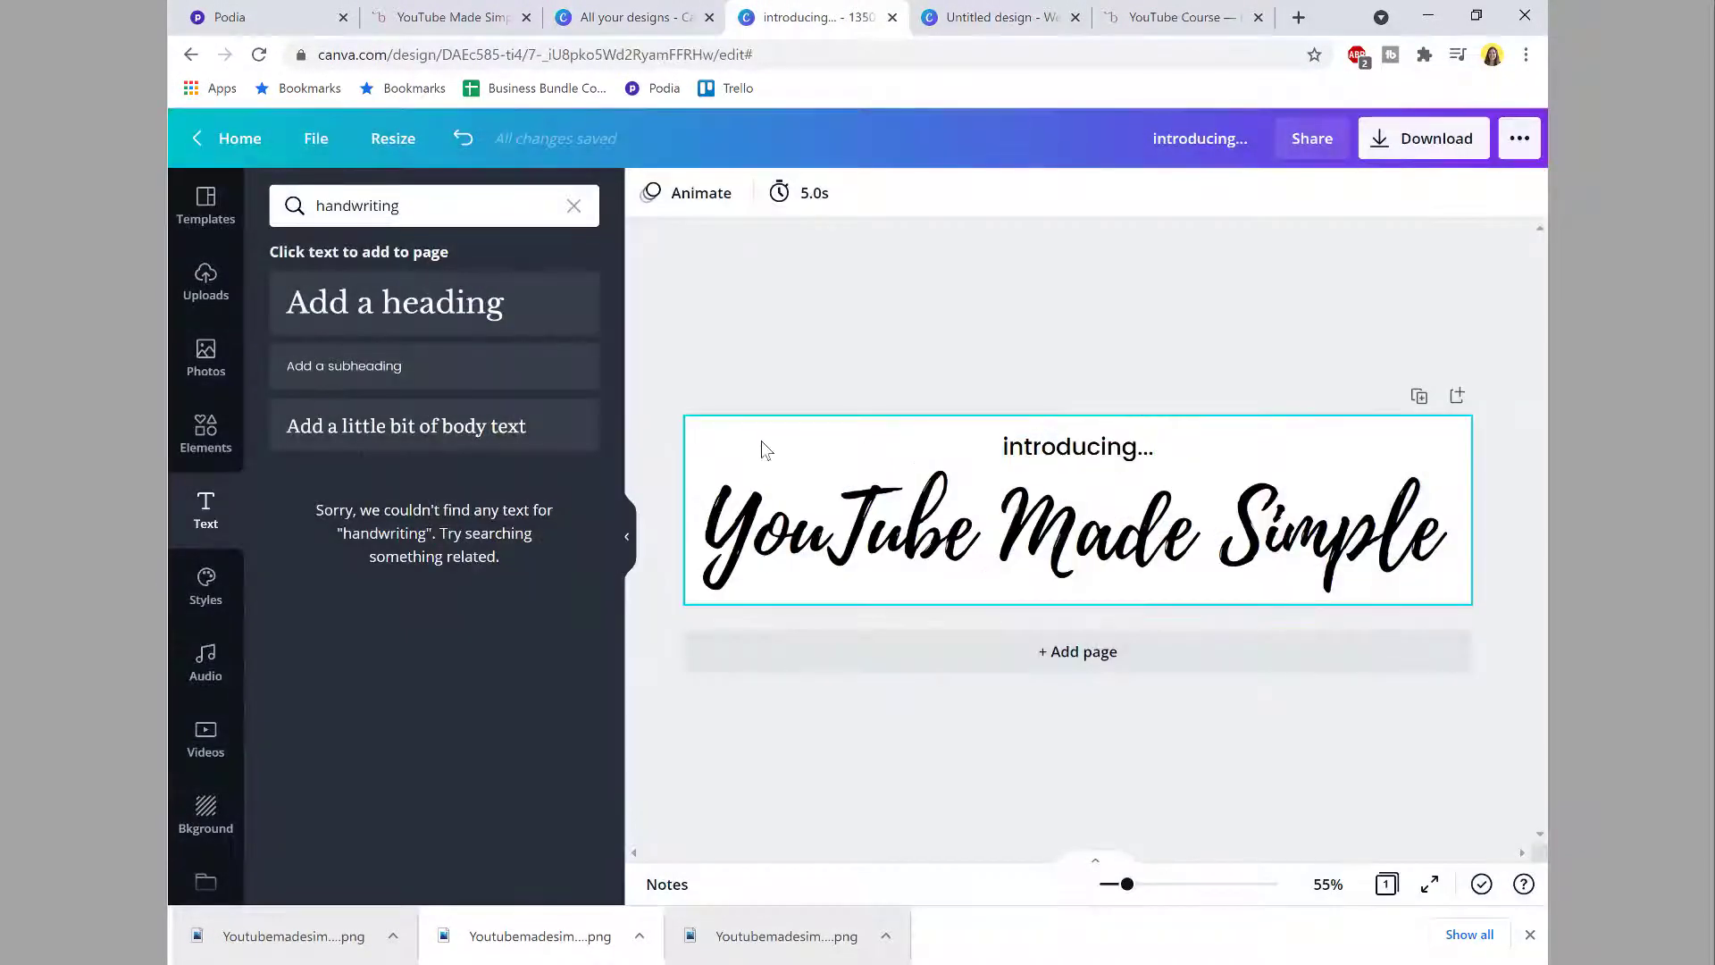
{"action": "left_click", "coordinate": [650, 193]}
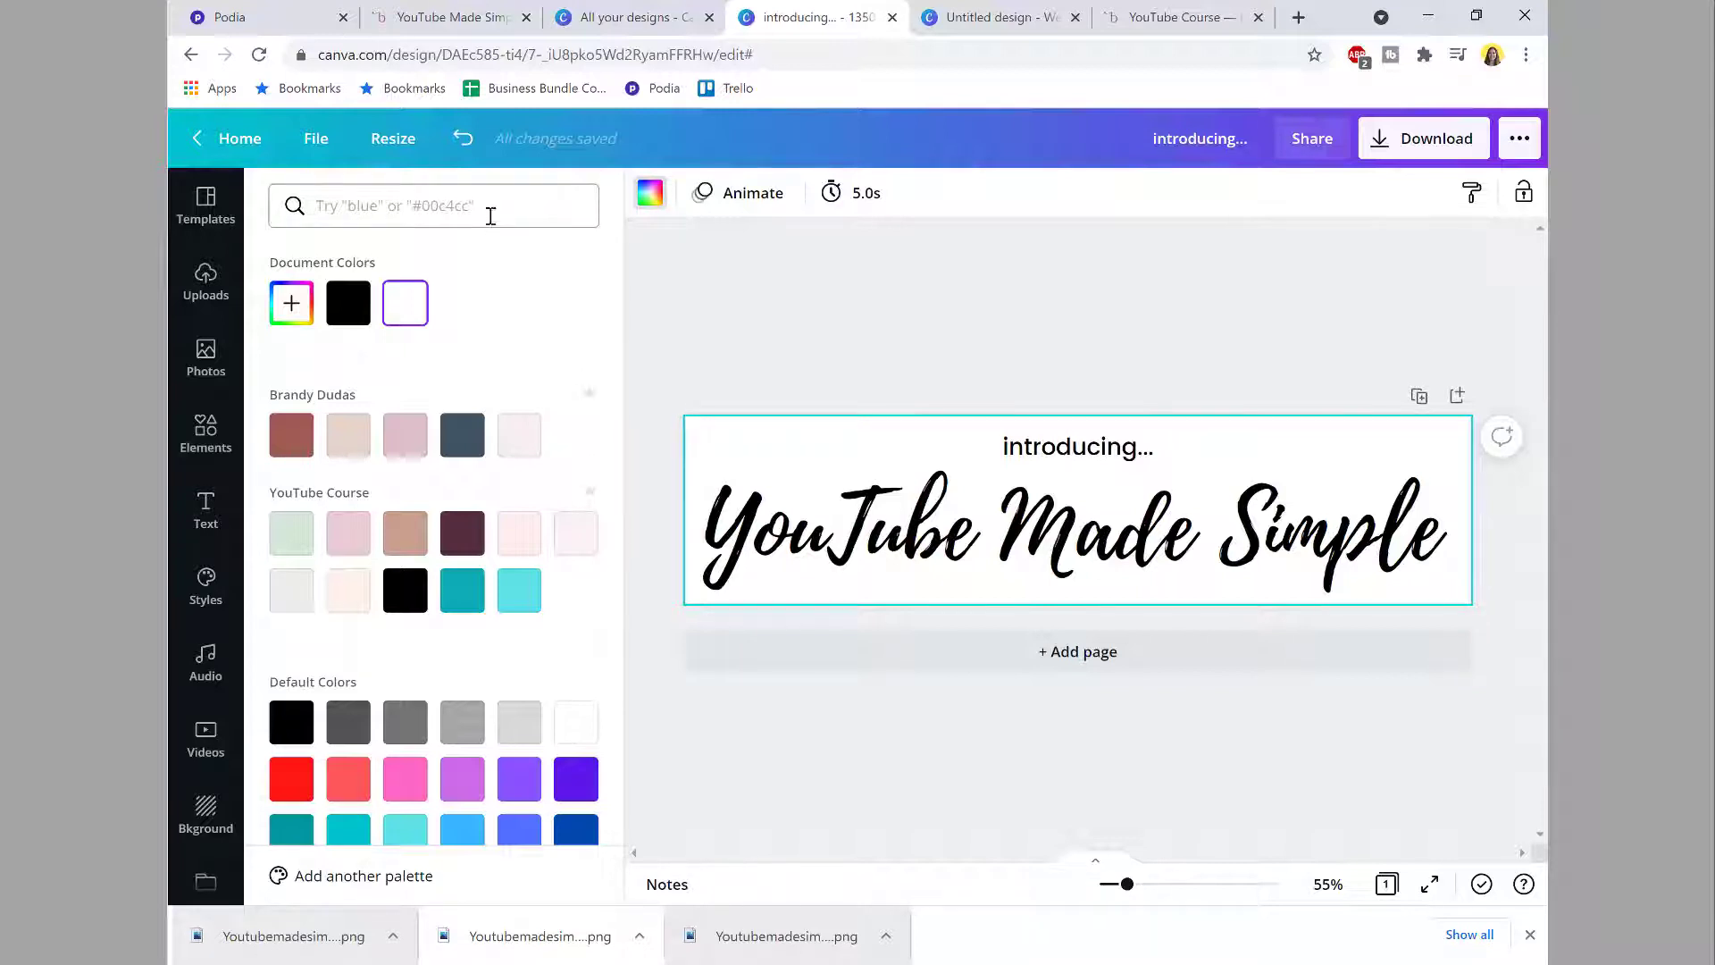
{"action": "left_click", "coordinate": [649, 195]}
{"action": "left_click", "coordinate": [650, 195]}
{"action": "type", "text": "ECCCD4"}
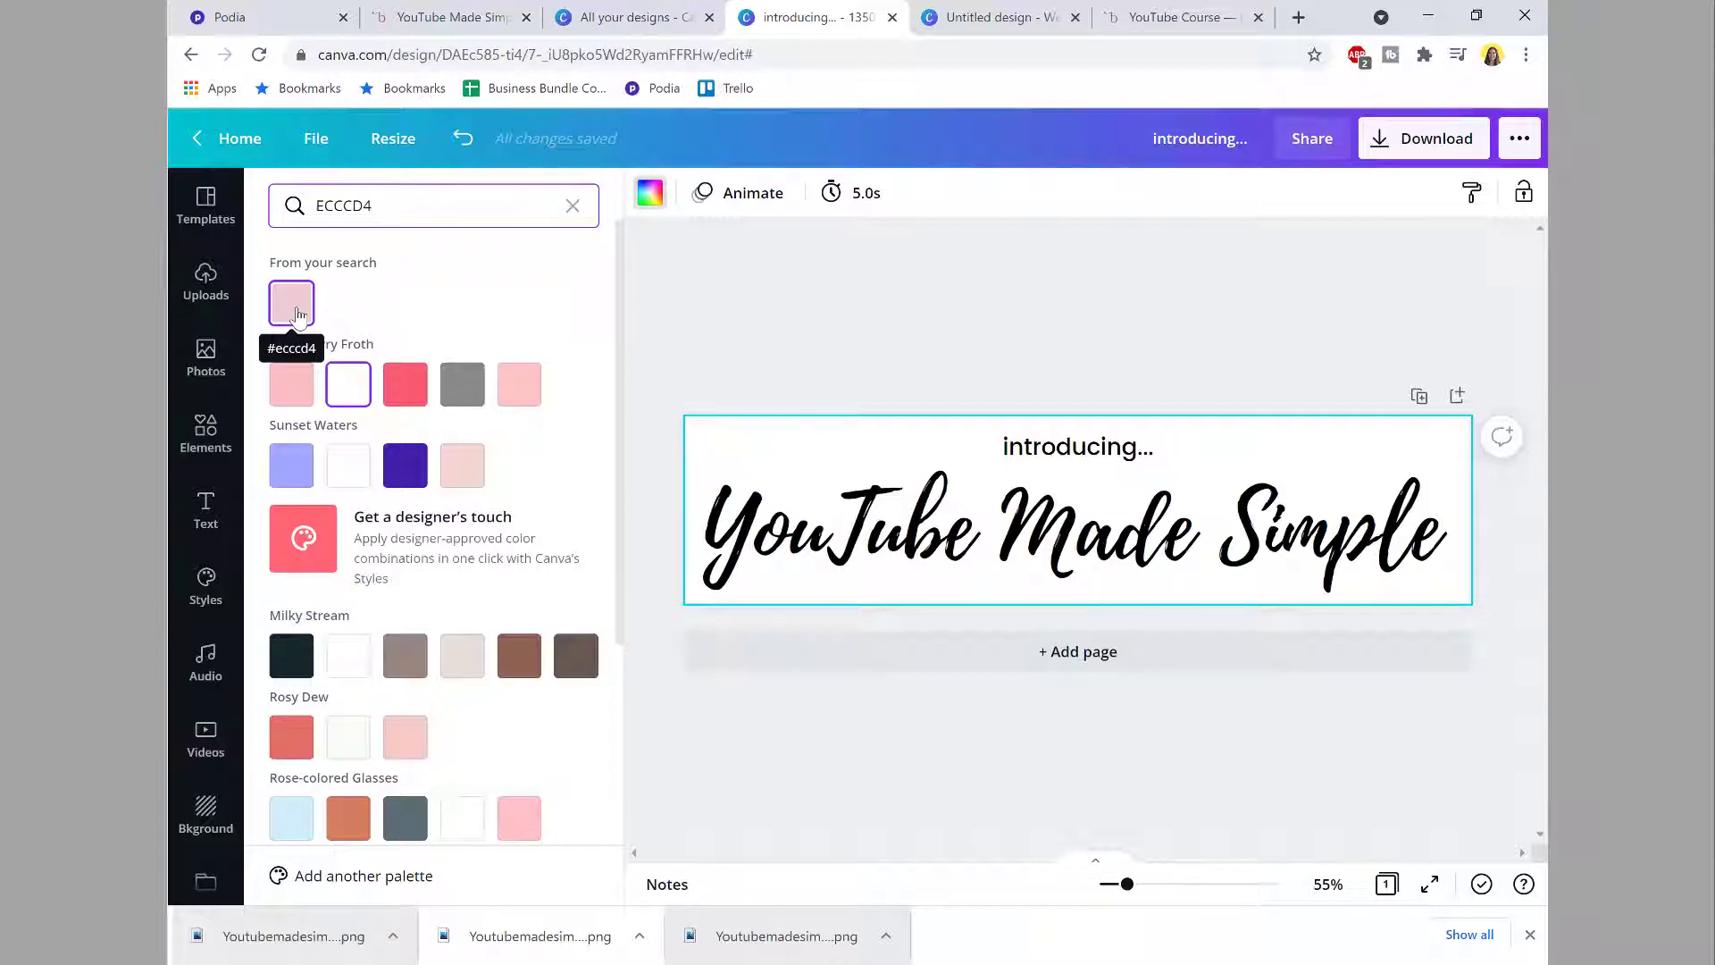
{"action": "left_click", "coordinate": [295, 308]}
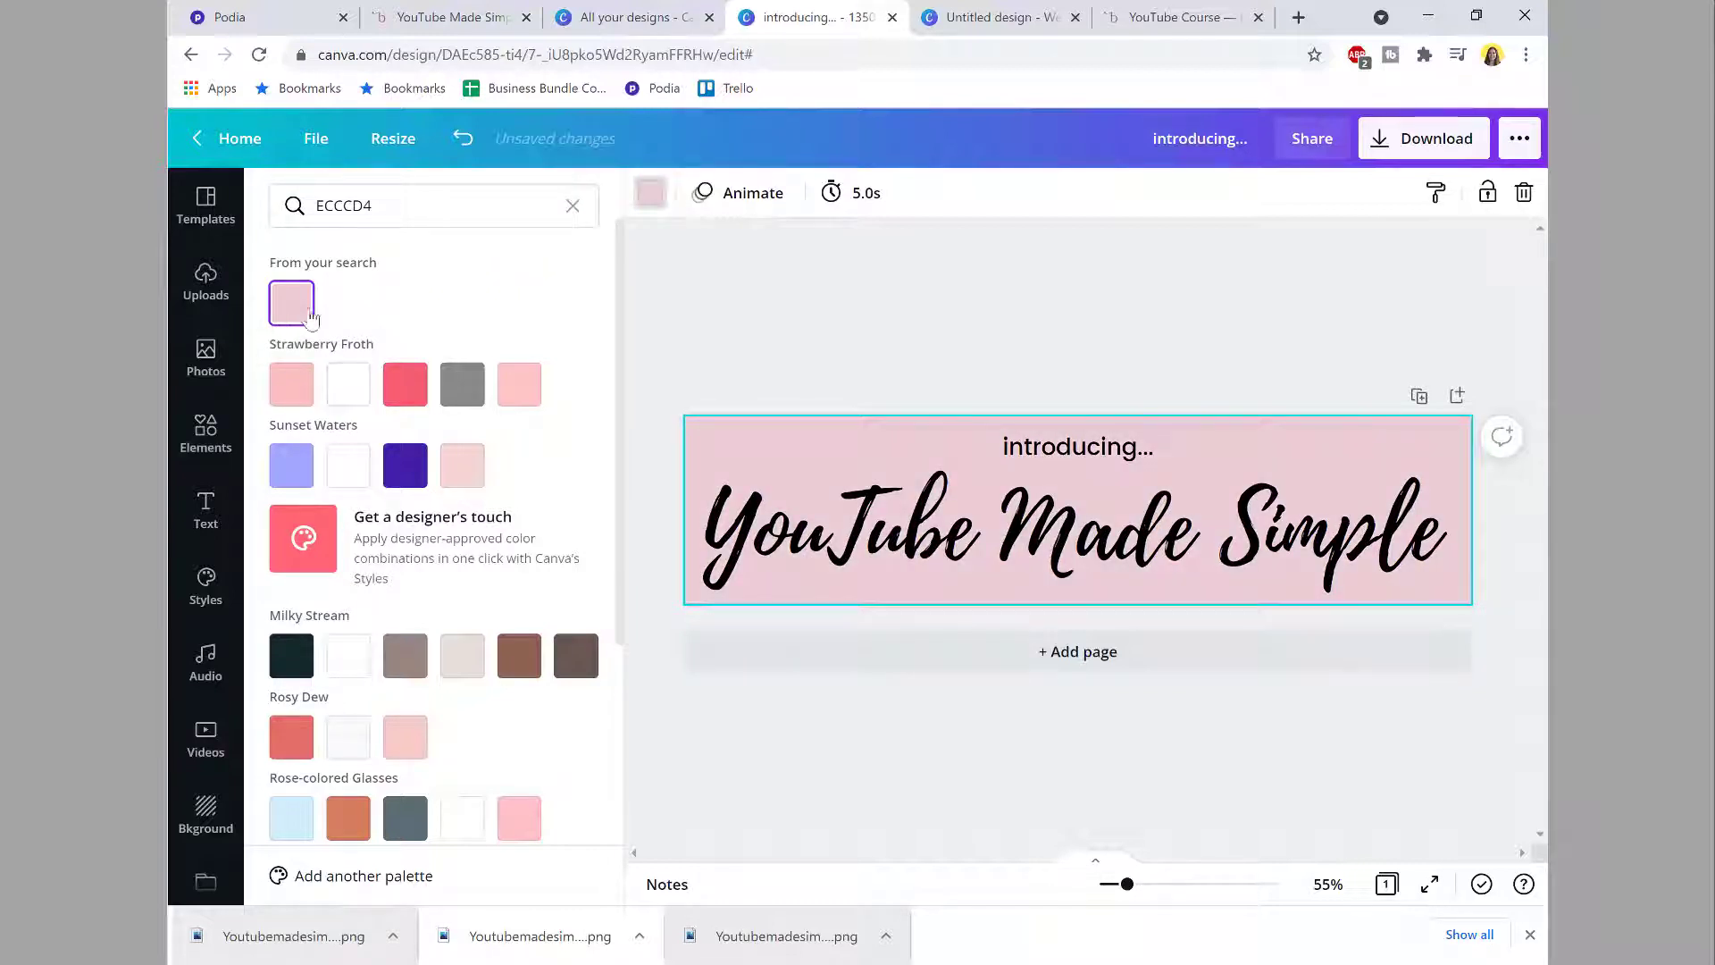
{"action": "left_click", "coordinate": [1154, 300]}
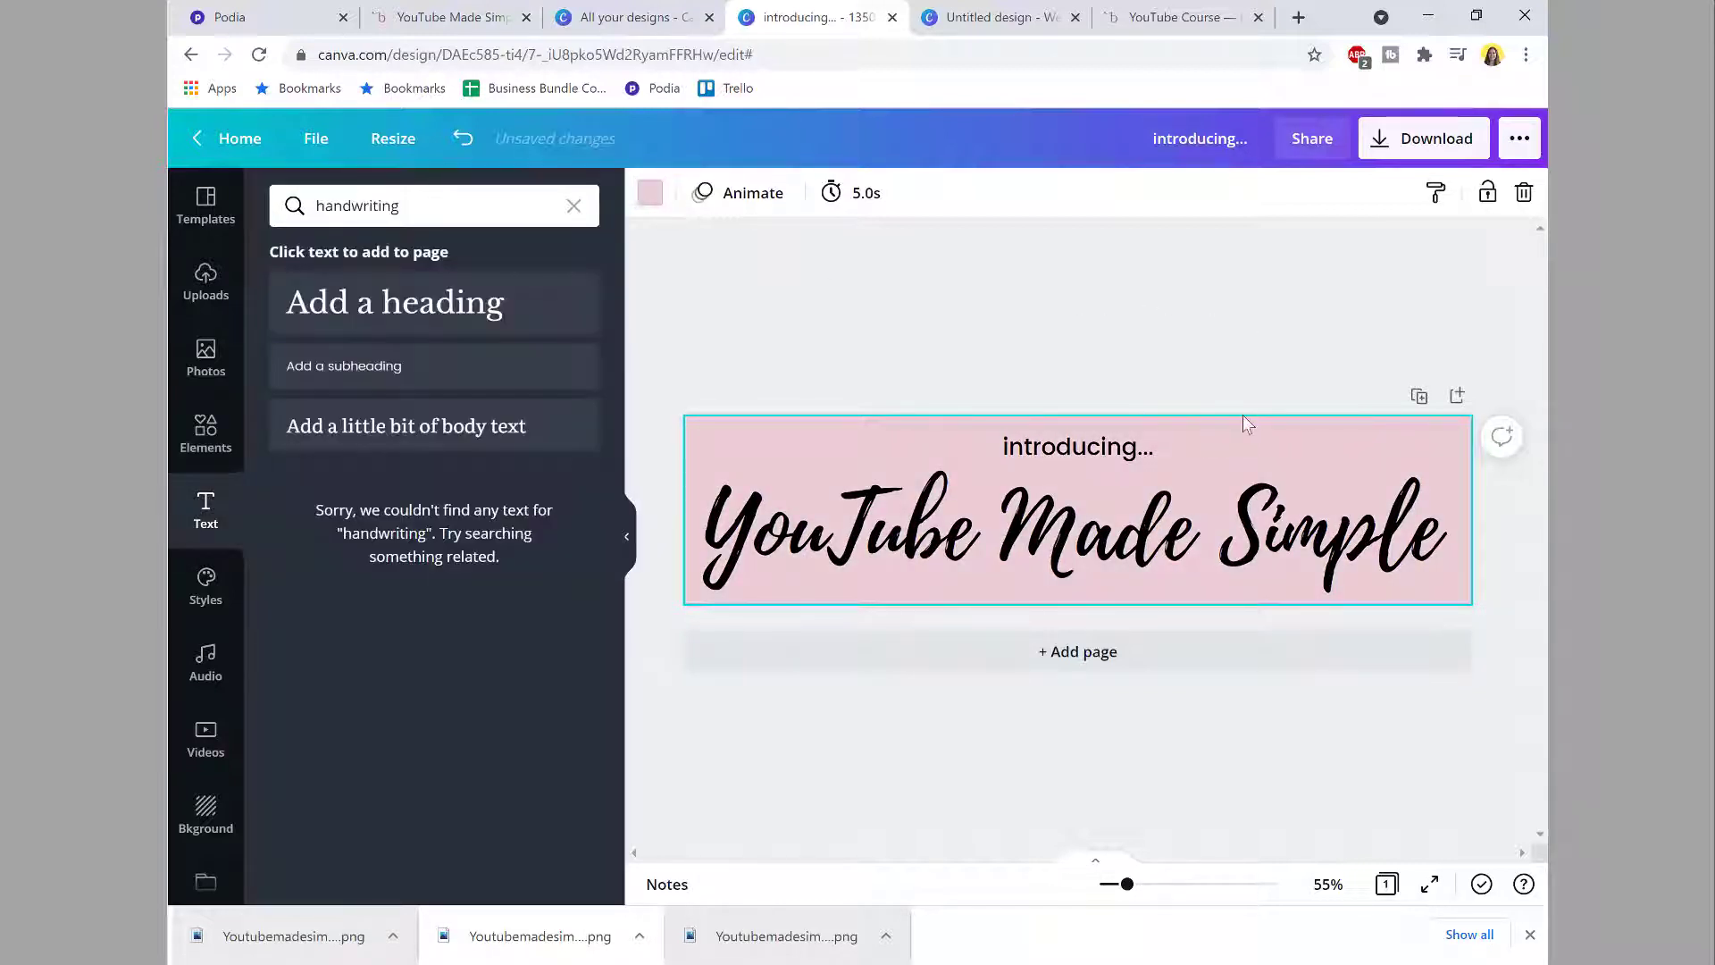
Step: Download the recoloured banner as a PNG, saving it in Downloads under a name based on Youtubemadesimple3
{"action": "left_click", "coordinate": [1460, 156]}
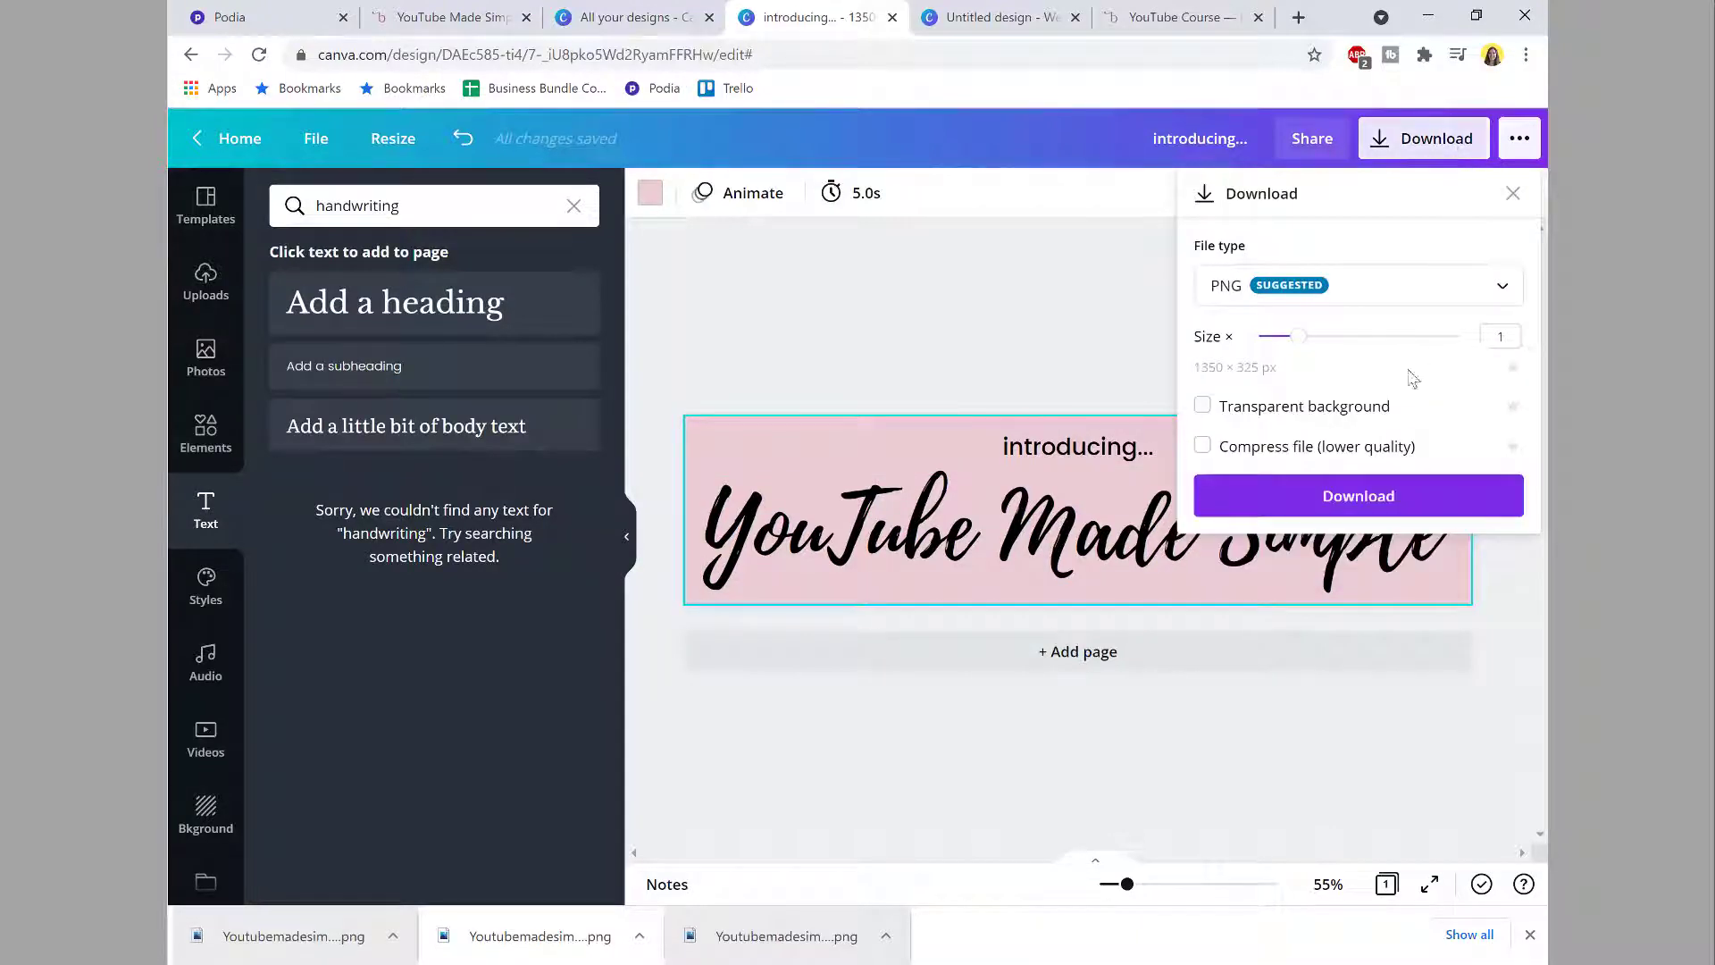
{"action": "left_click", "coordinate": [1366, 497]}
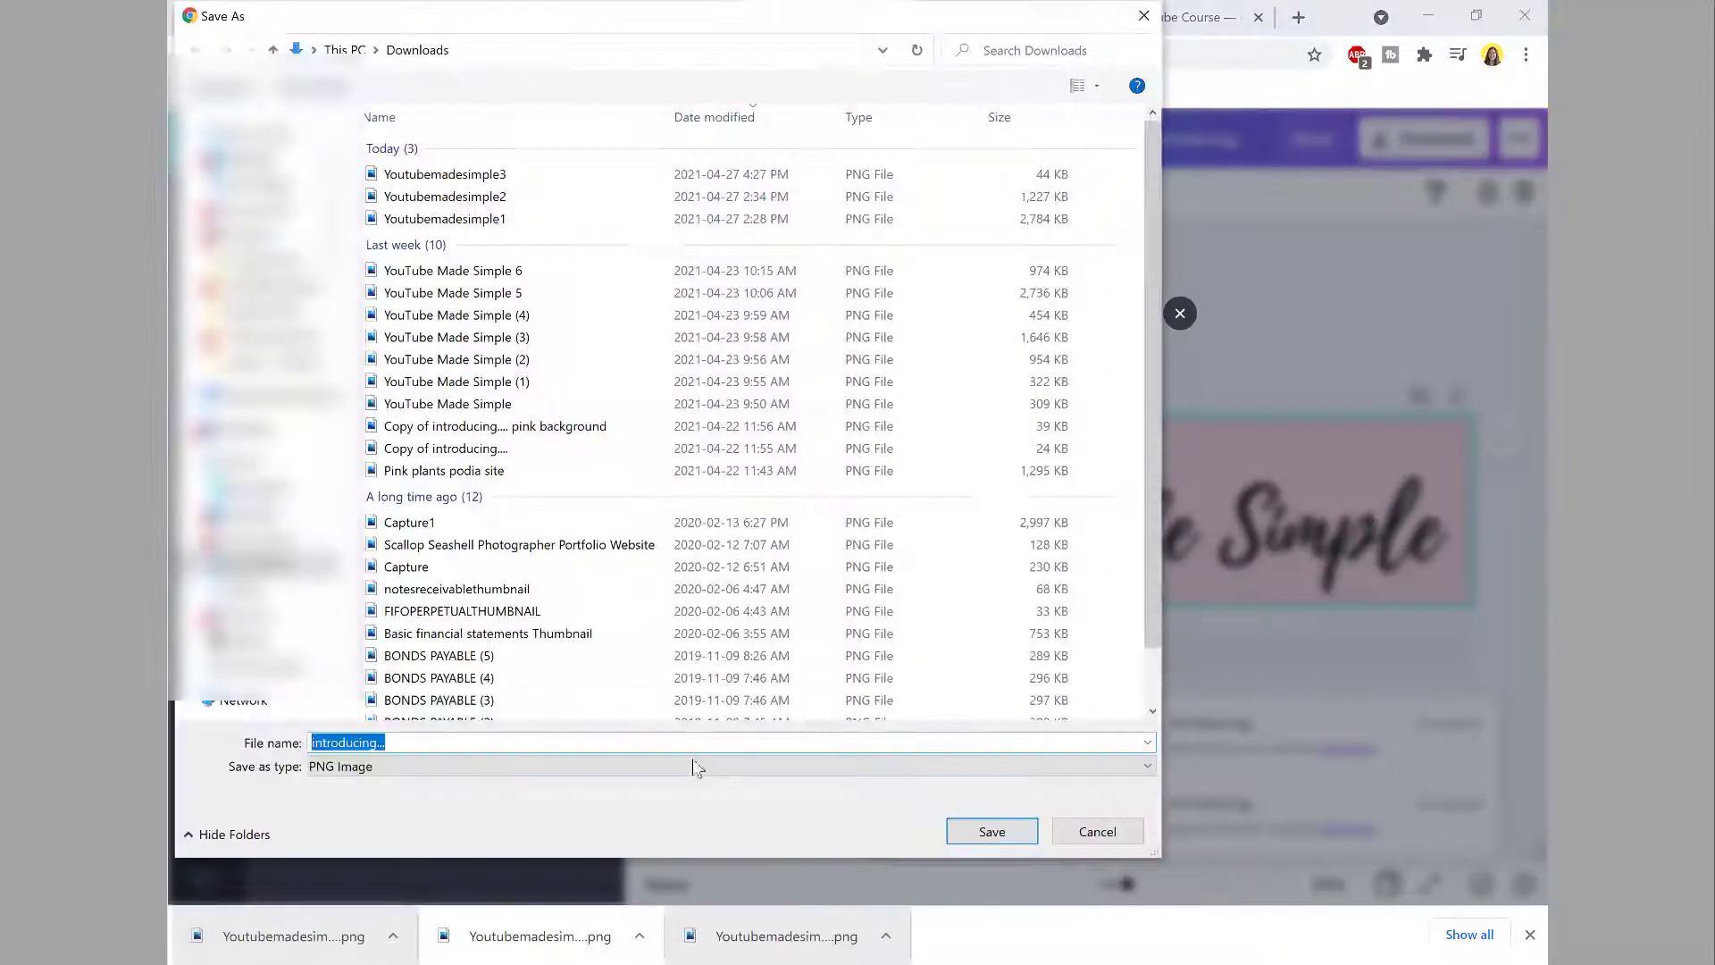
{"action": "left_click", "coordinate": [464, 175]}
{"action": "left_click", "coordinate": [437, 742]}
{"action": "left_click", "coordinate": [452, 741]}
{"action": "key", "text": "Return"}
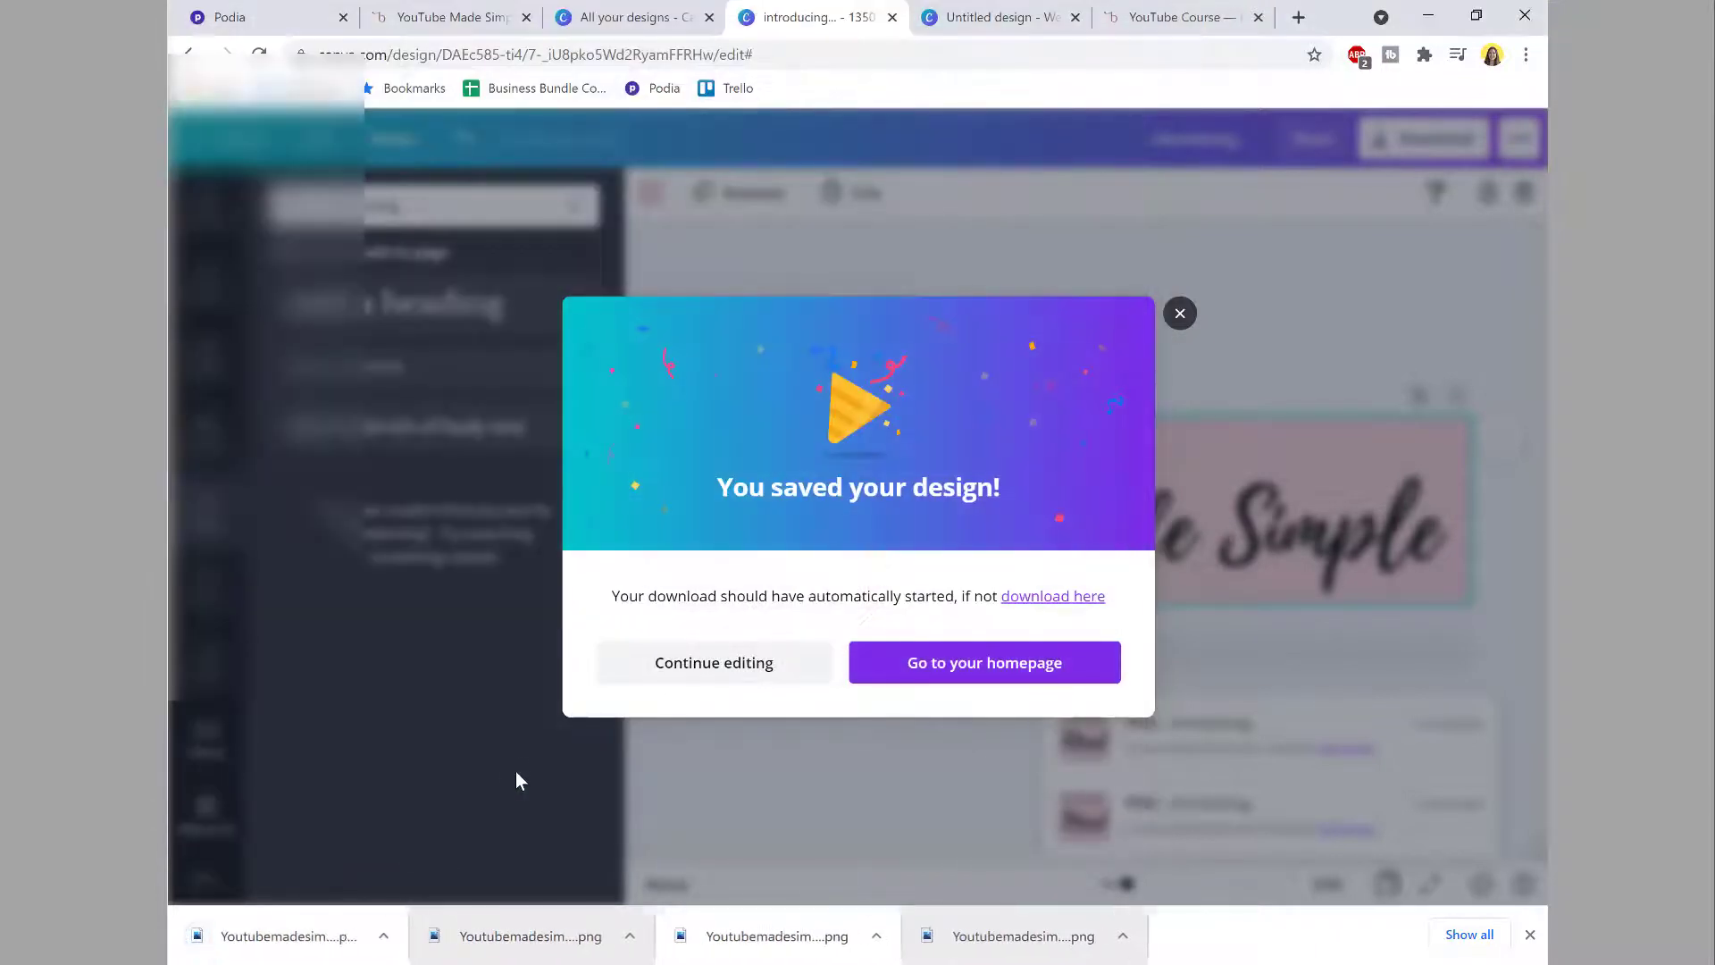
Step: Switch to Podia and replace the image section's picture with the newly downloaded pink banner
{"action": "left_click", "coordinate": [272, 13]}
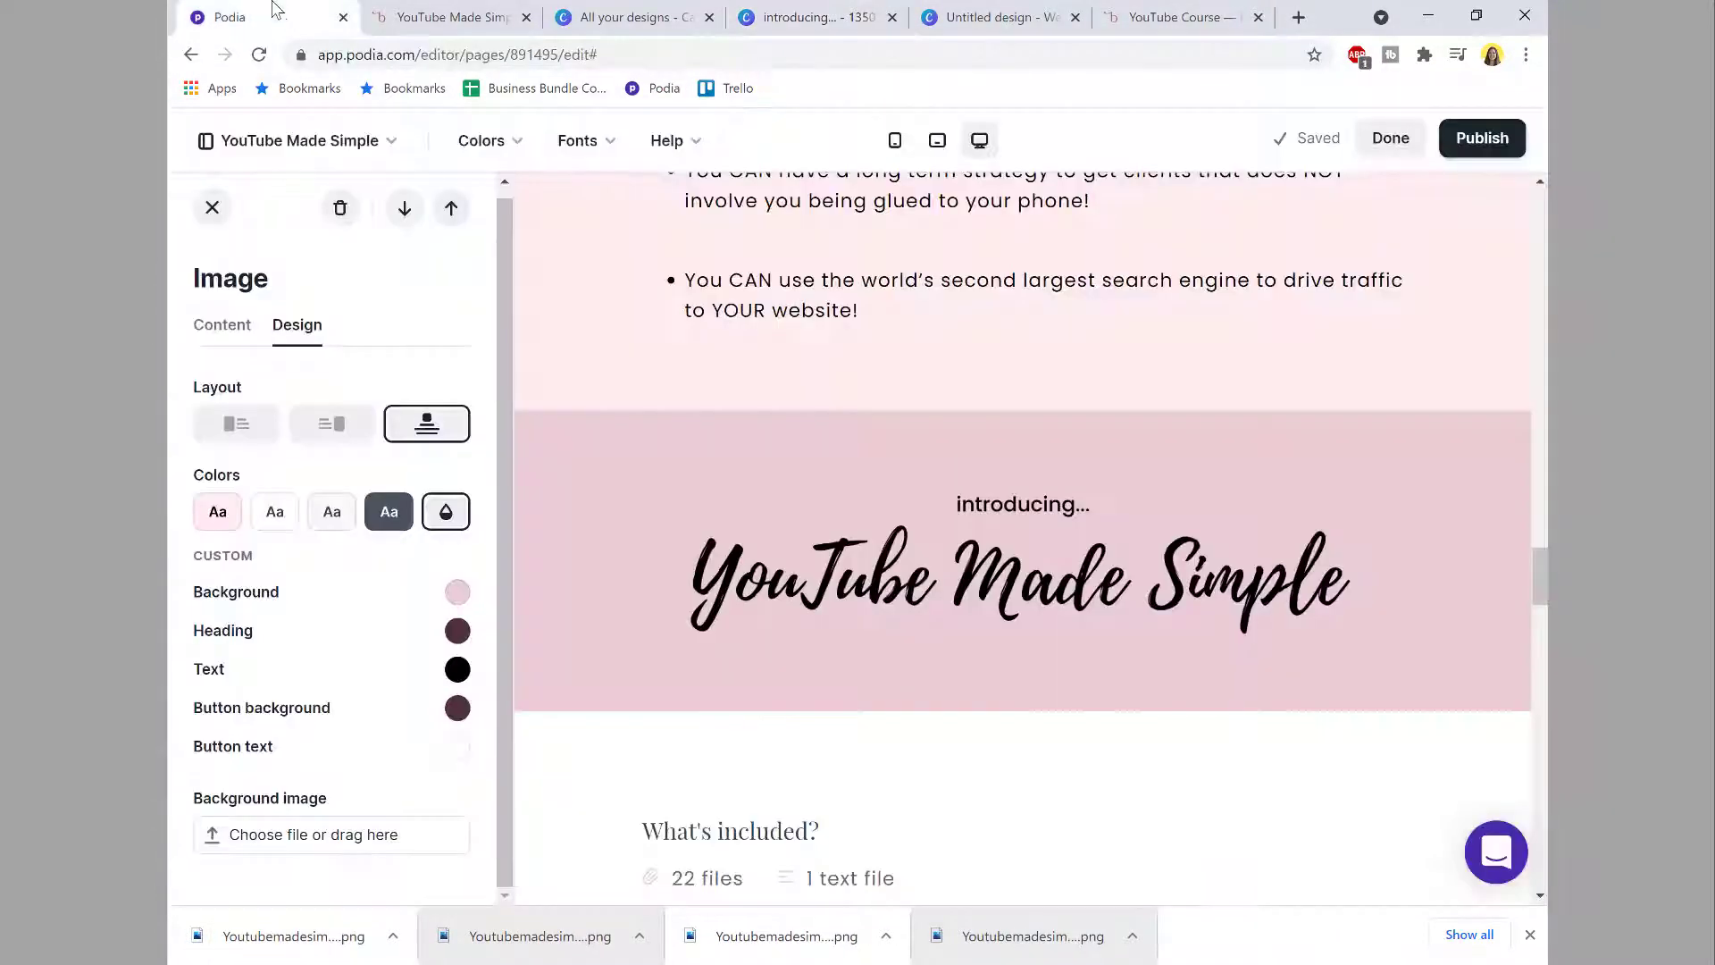
{"action": "left_click", "coordinate": [224, 325]}
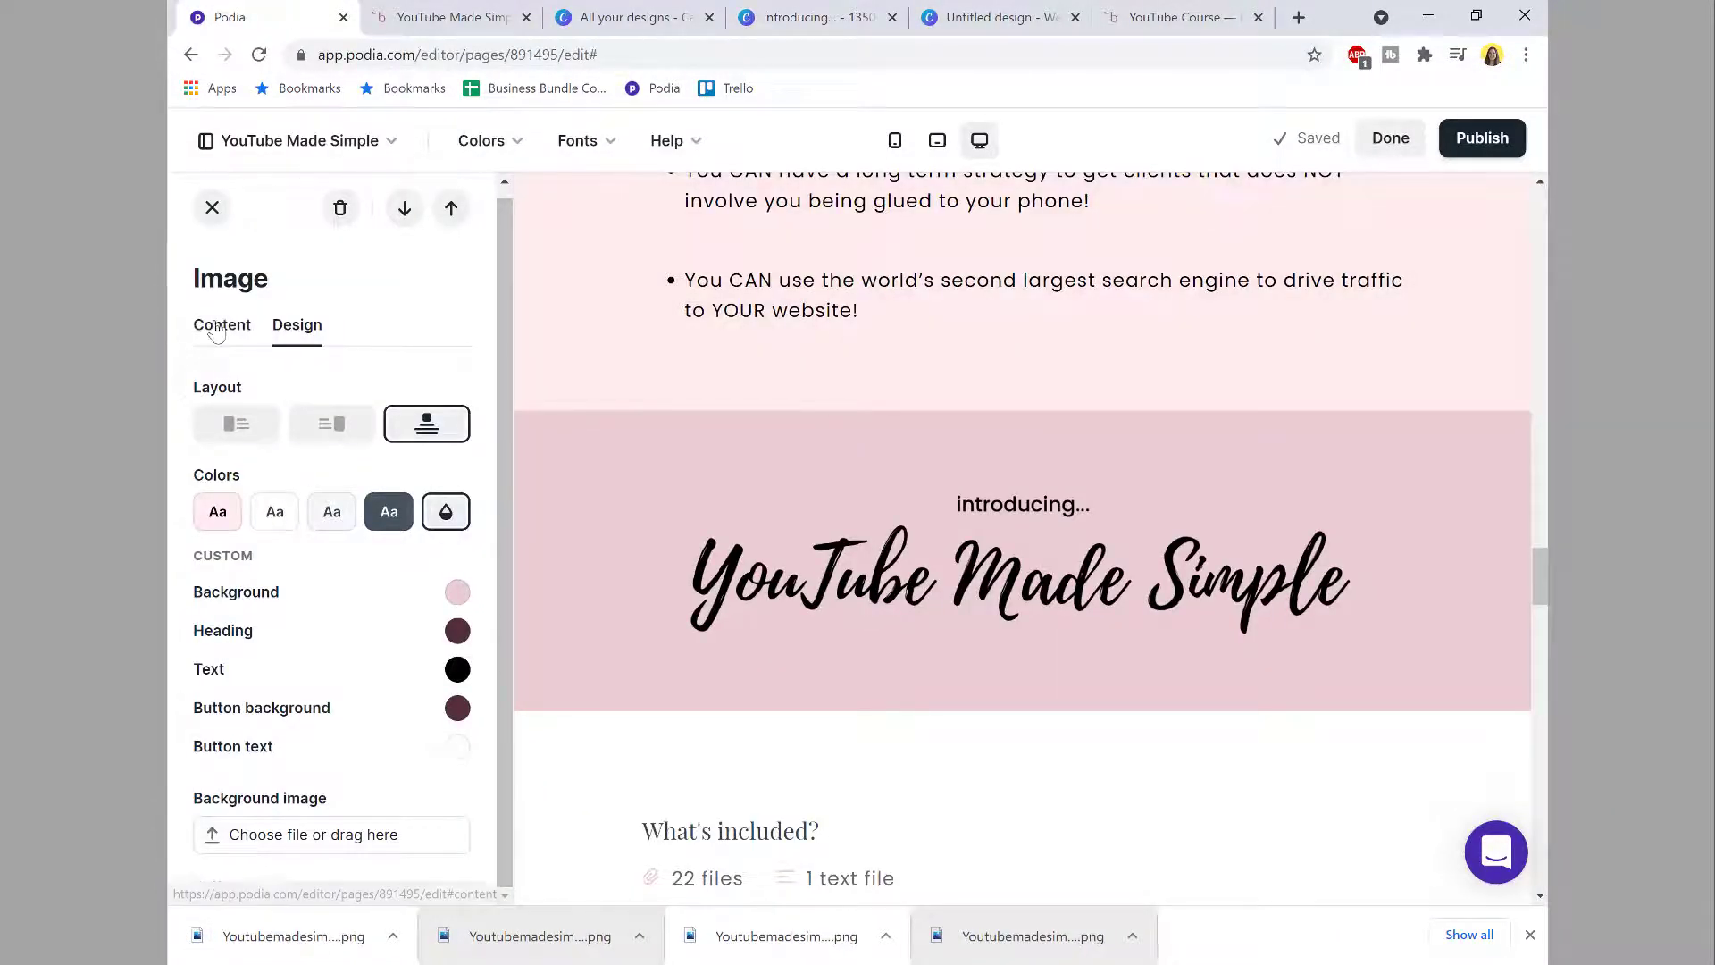
{"action": "left_click", "coordinate": [451, 423]}
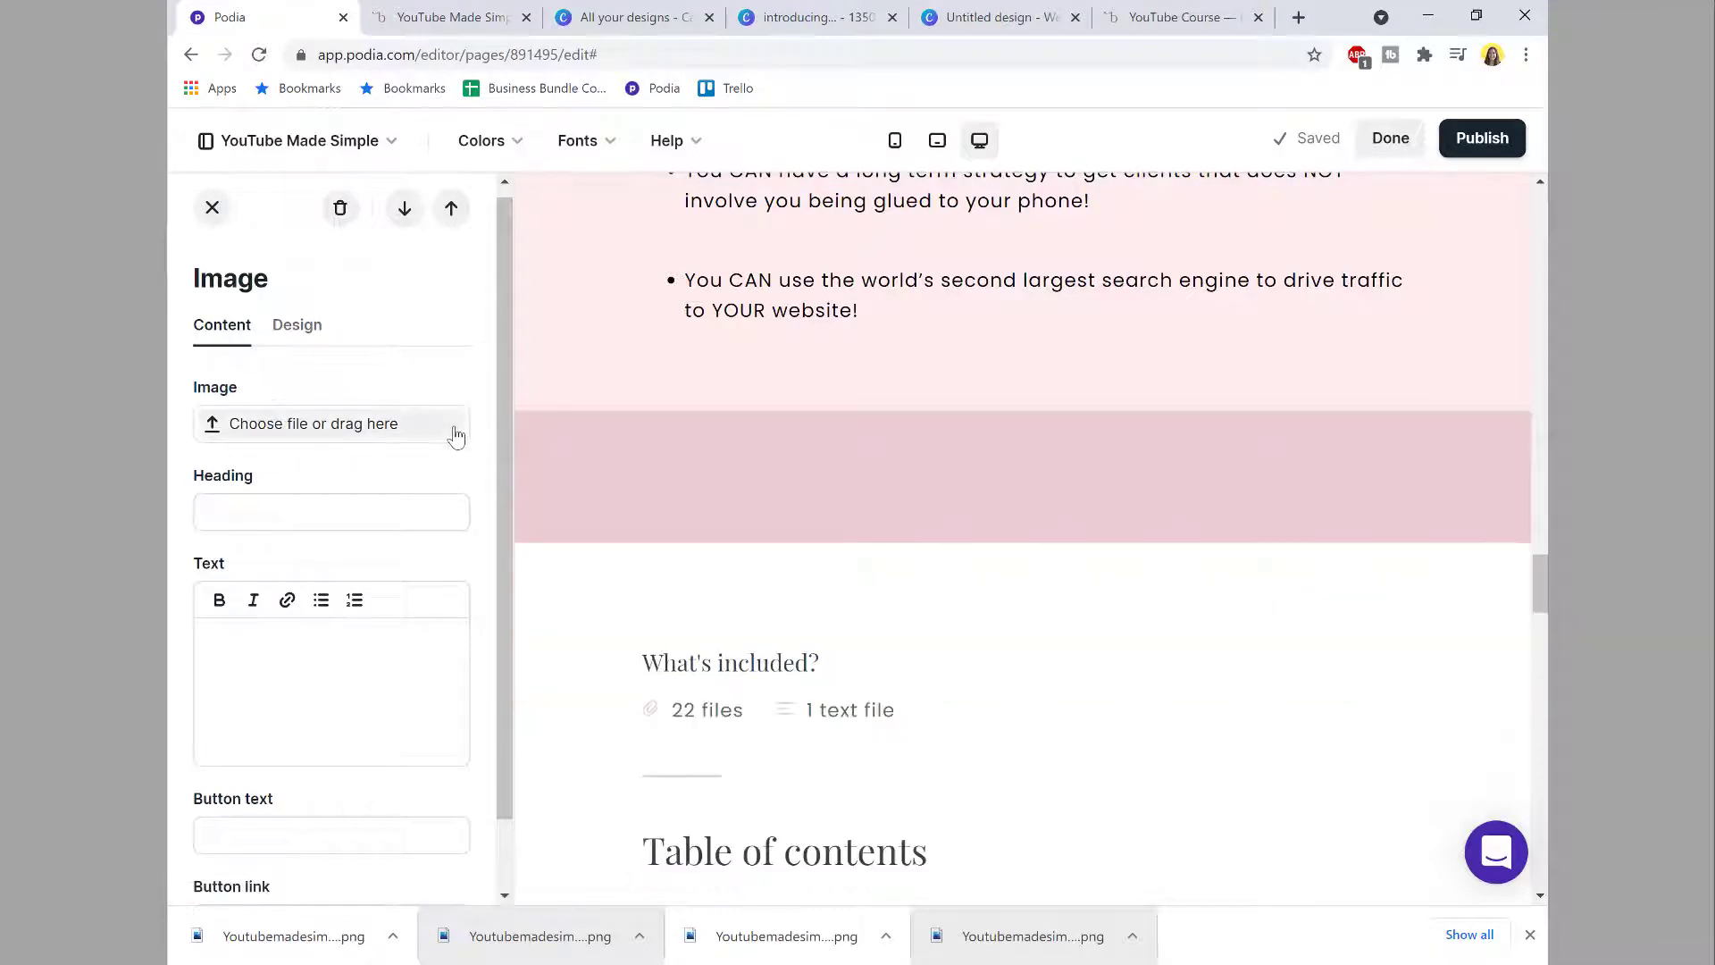
{"action": "left_click_drag", "start_coordinate": [333, 929], "coordinate": [330, 419]}
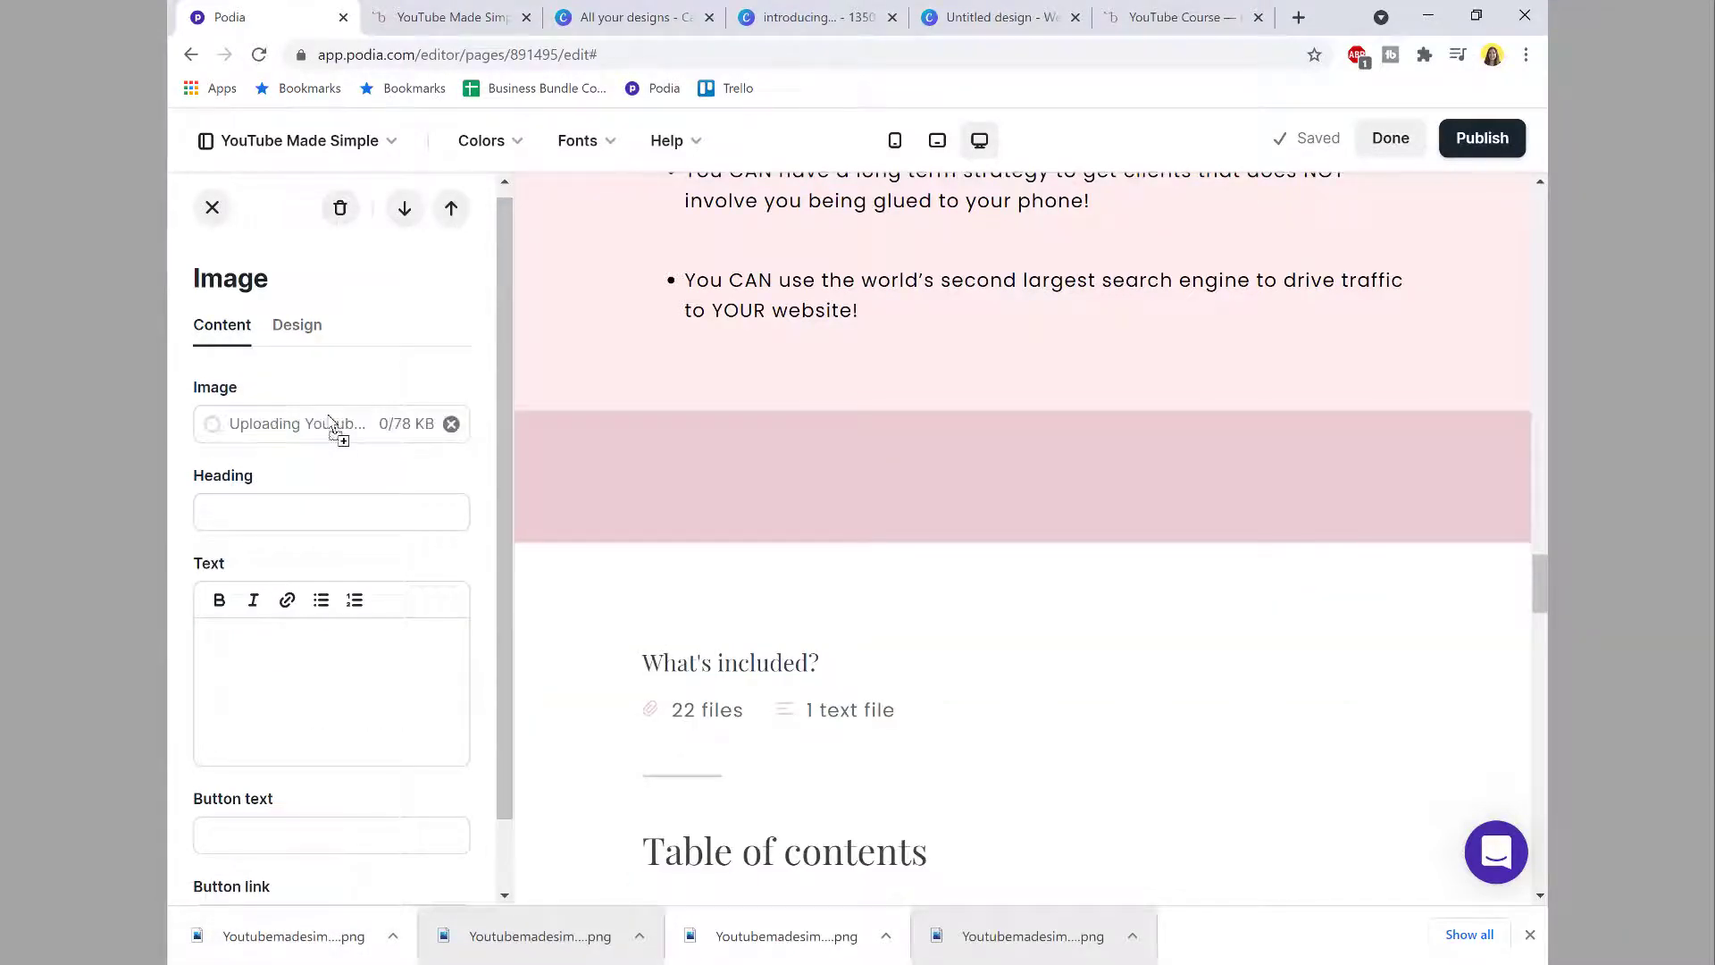
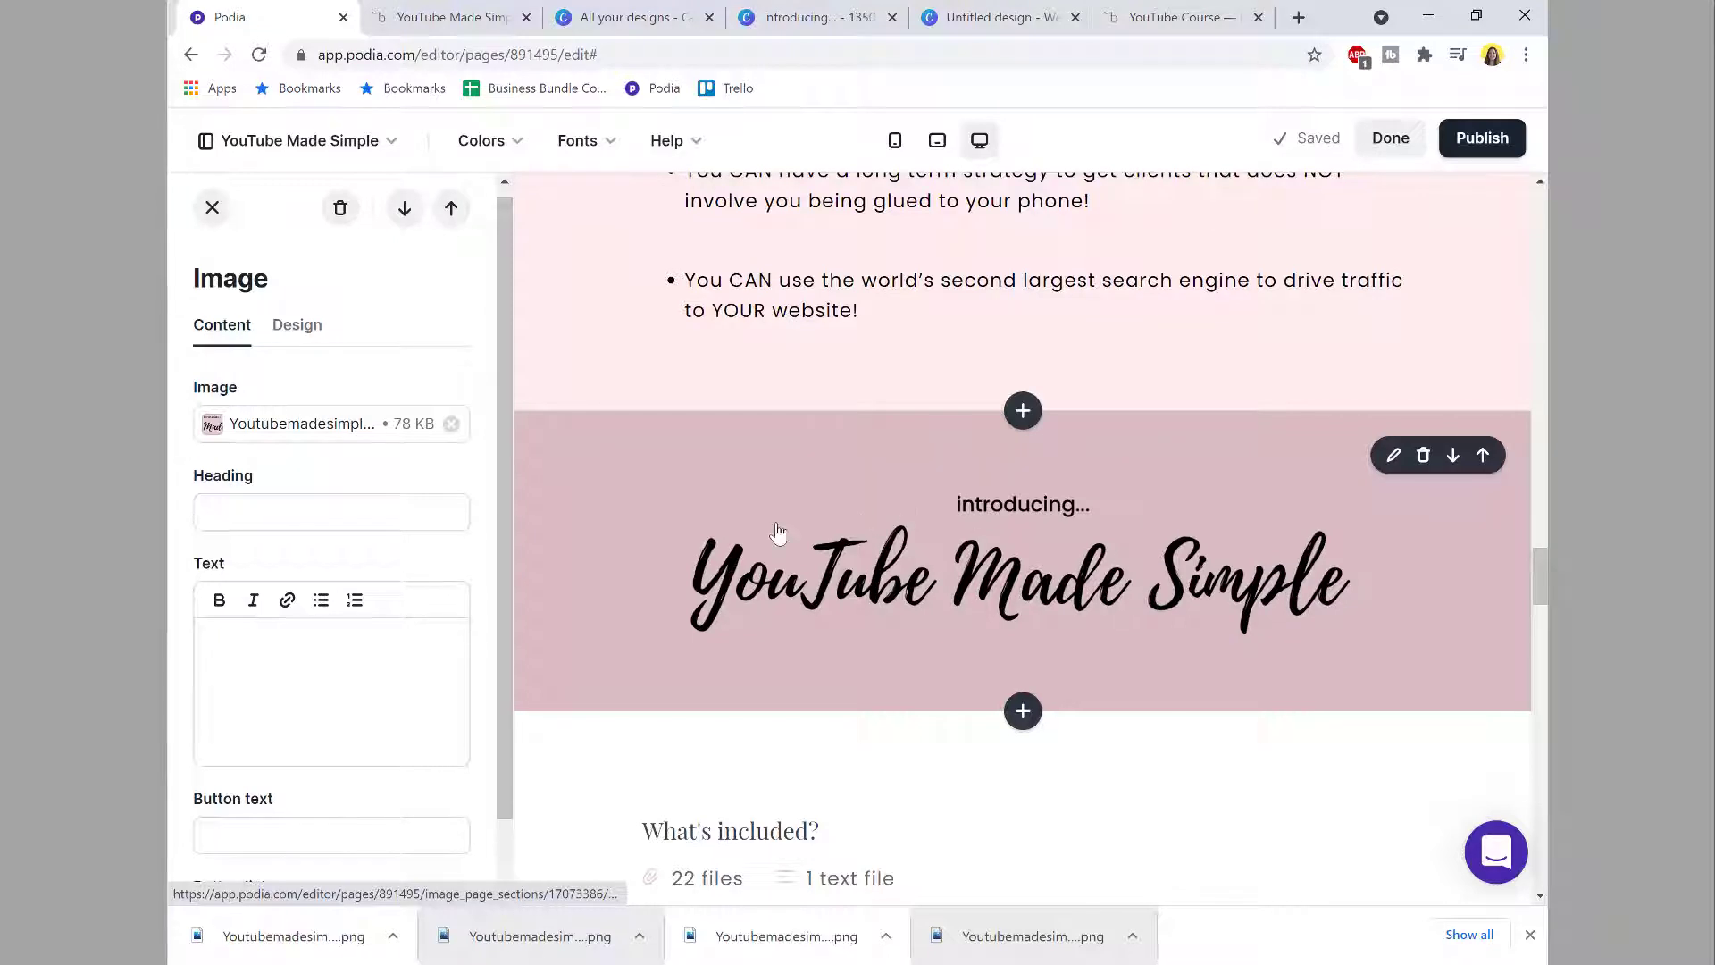
{"action": "left_click", "coordinate": [212, 207]}
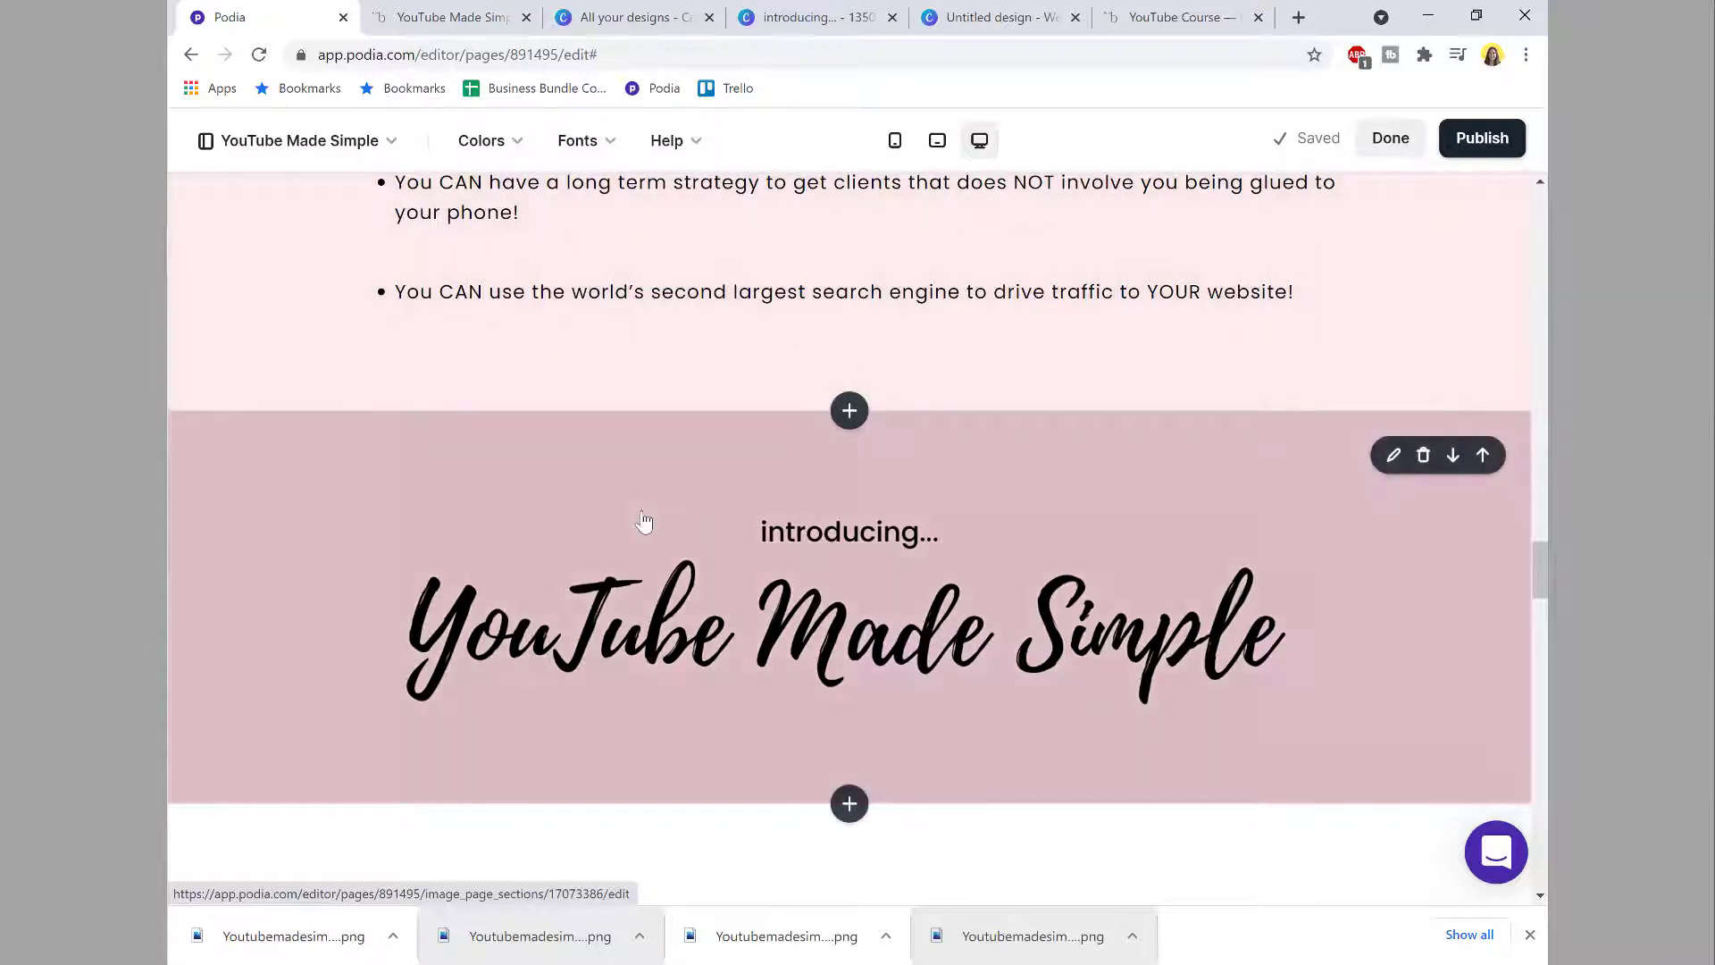
Step: Try F7BFCF and the dark shade 312226 as the banner section's background and restore ECCCD4
{"action": "left_click", "coordinate": [616, 514]}
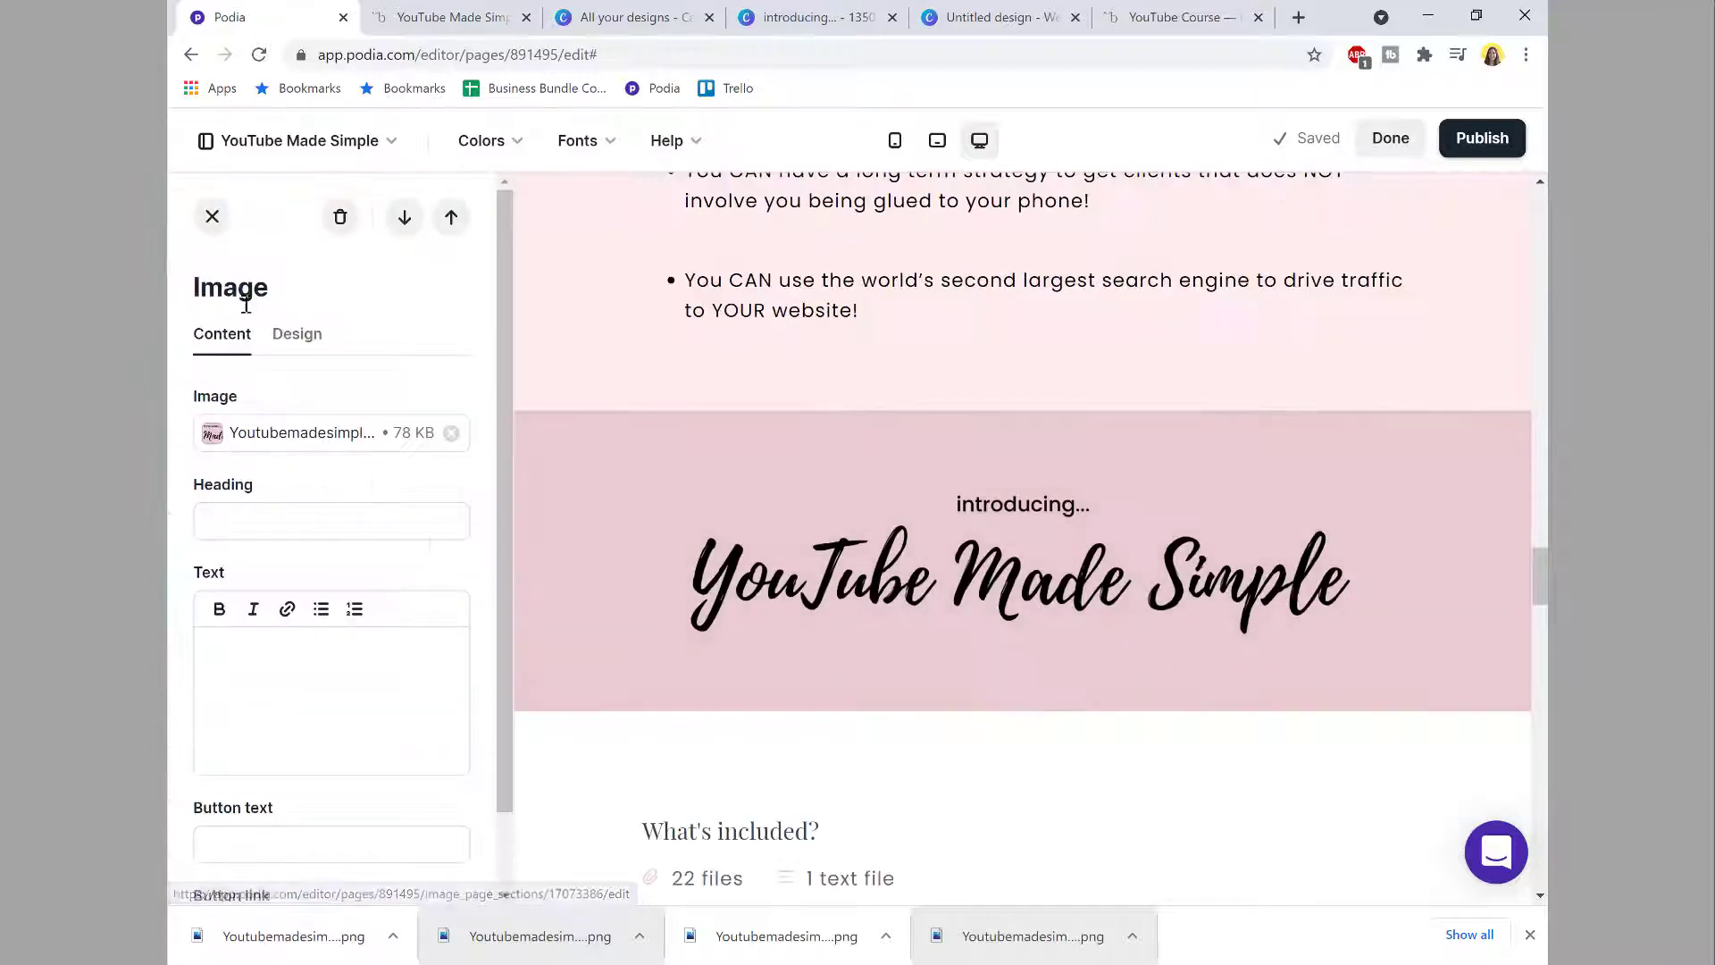
{"action": "left_click", "coordinate": [284, 340]}
{"action": "left_click", "coordinate": [347, 605]}
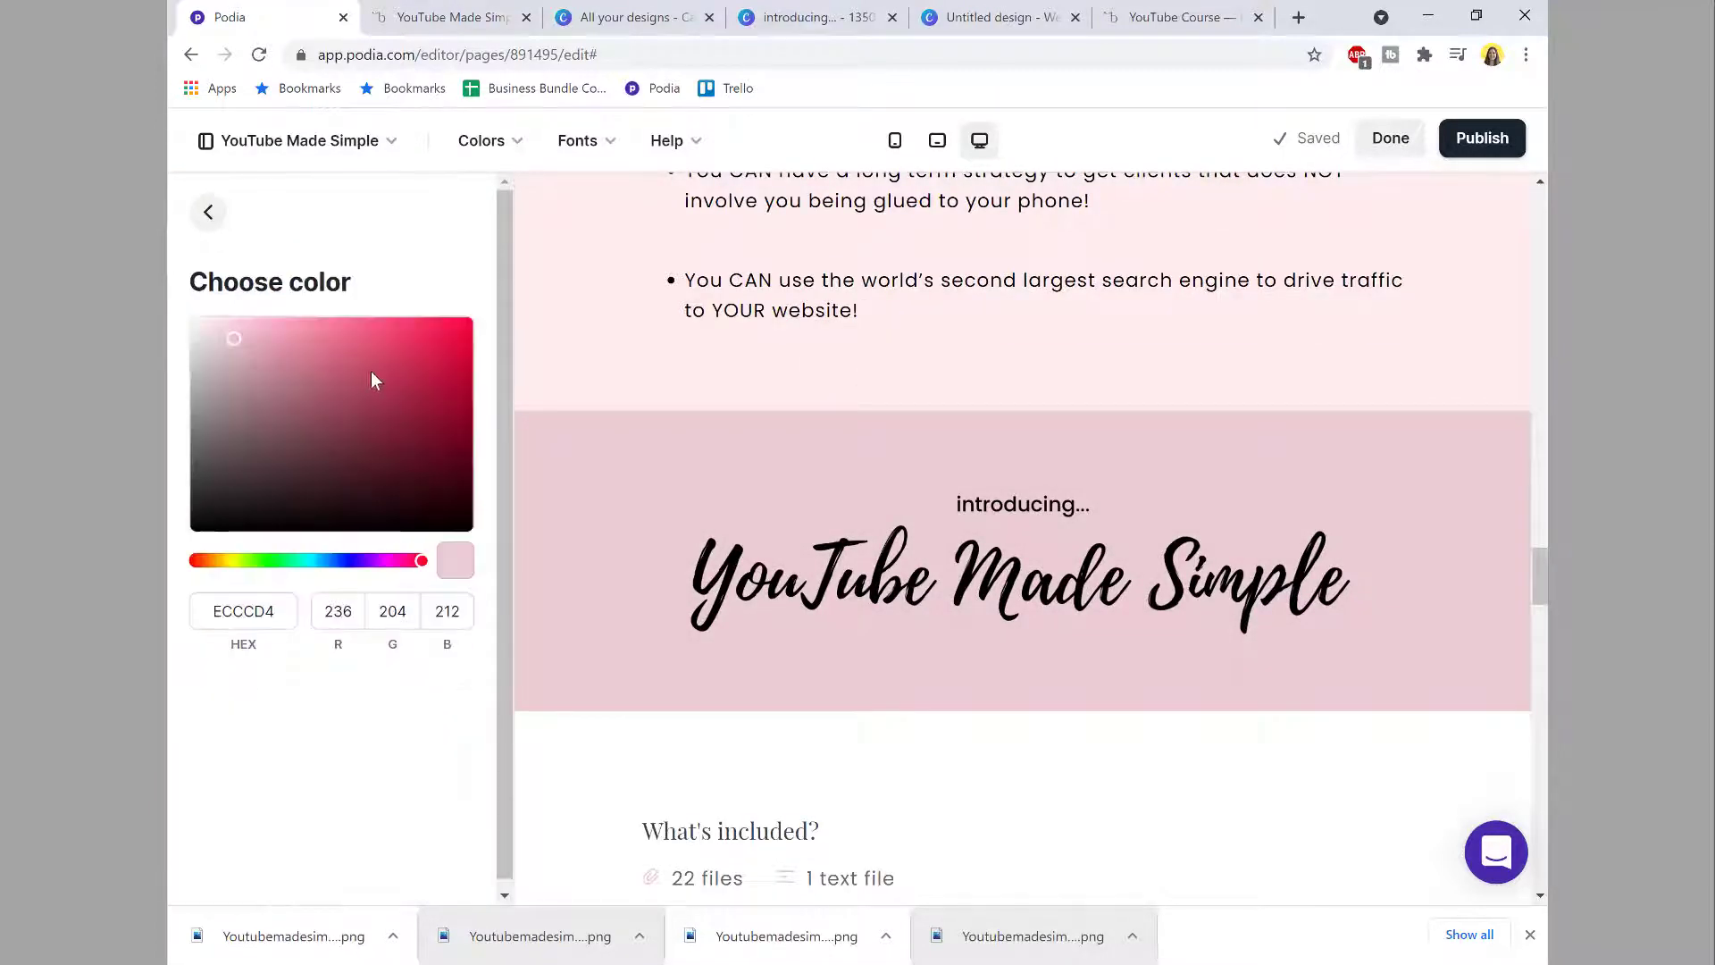
{"action": "left_click", "coordinate": [361, 401]}
{"action": "left_click", "coordinate": [241, 452]}
{"action": "left_click", "coordinate": [257, 325]}
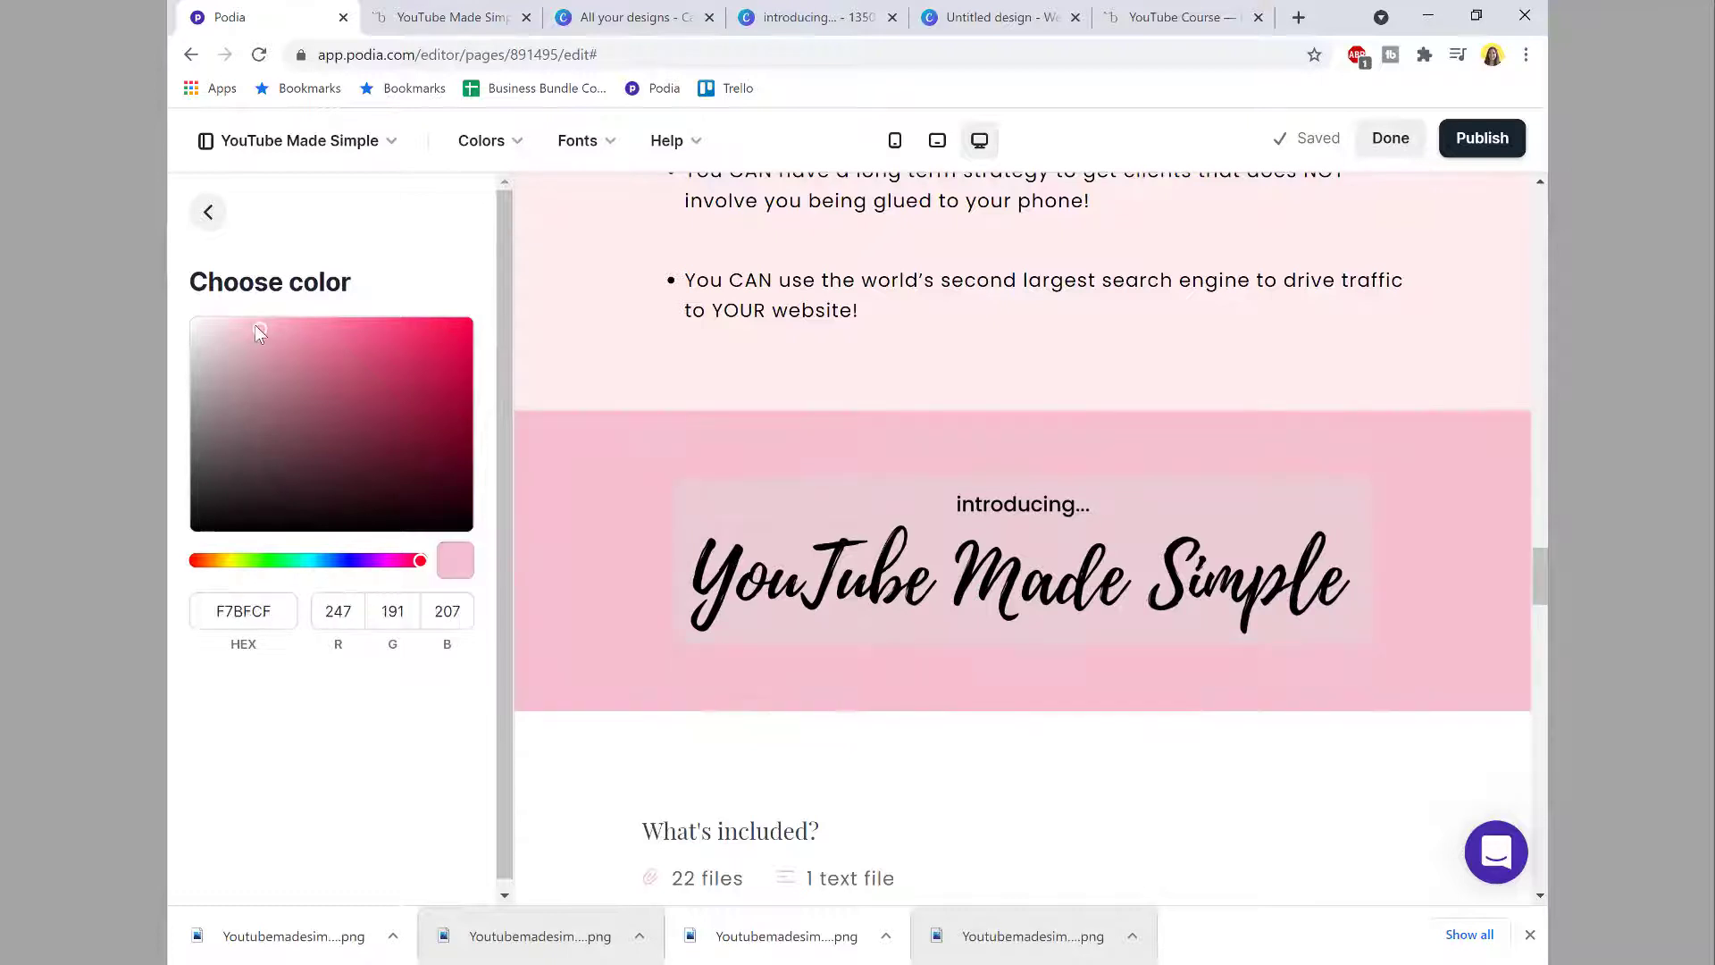
{"action": "left_click", "coordinate": [355, 327]}
{"action": "left_click", "coordinate": [361, 483]}
{"action": "left_click", "coordinate": [281, 496]}
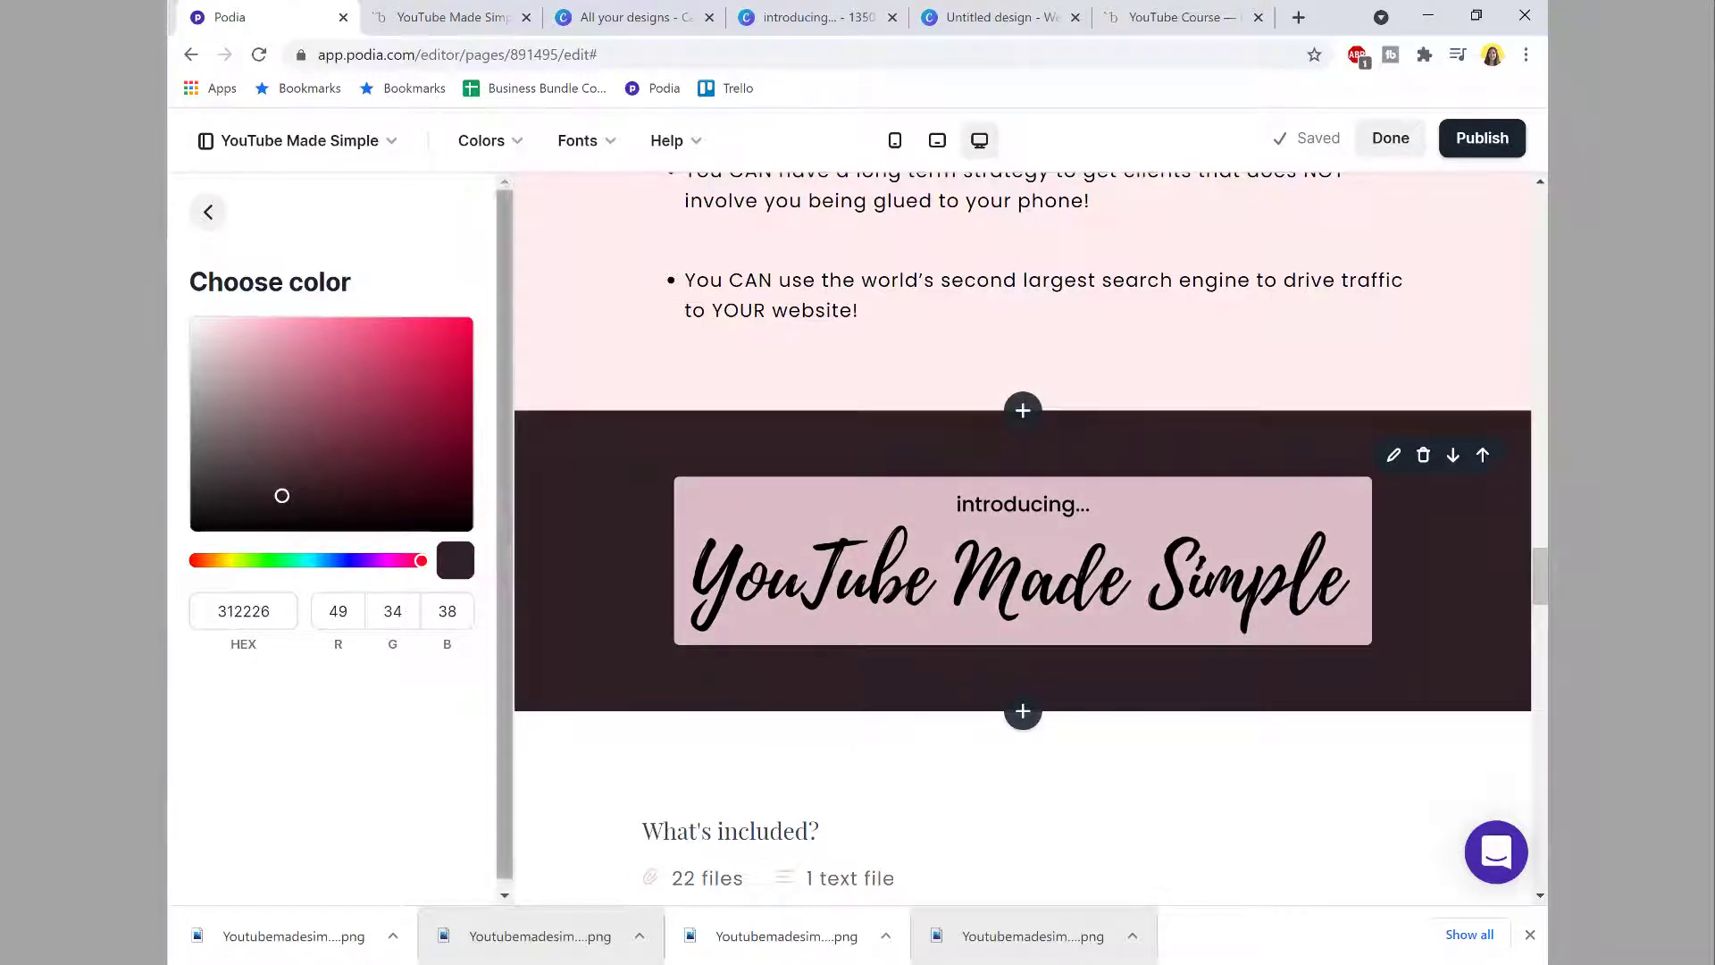
{"action": "left_click", "coordinate": [211, 217]}
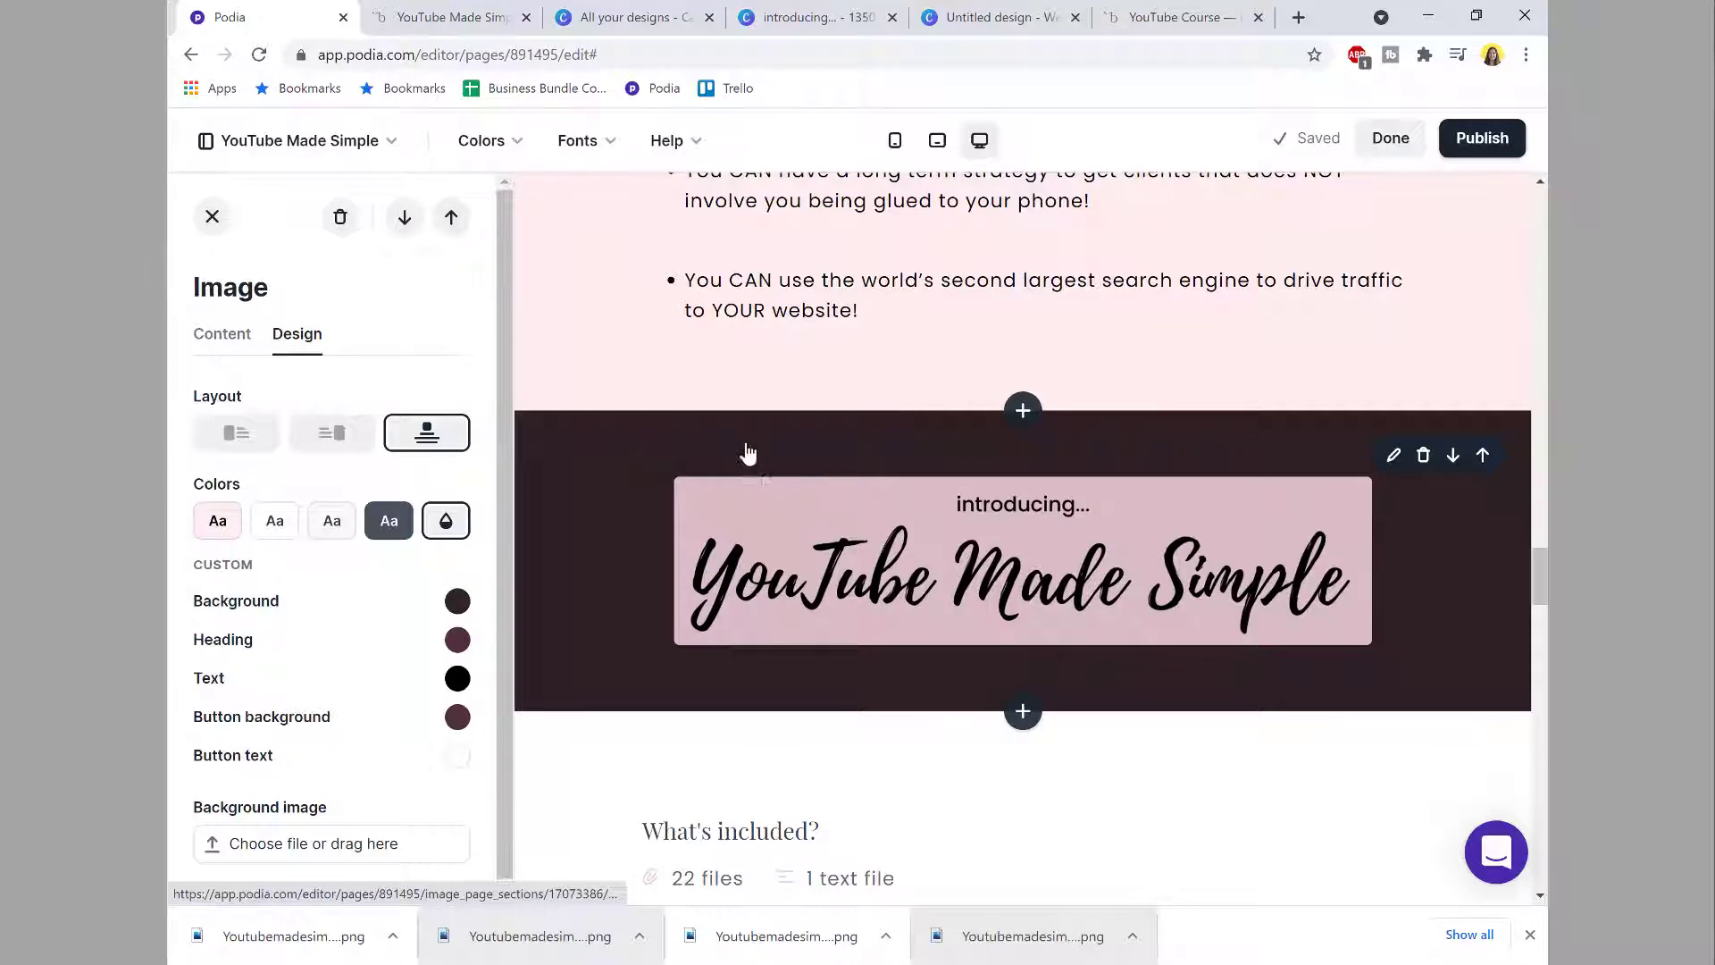
{"action": "left_click", "coordinate": [456, 601]}
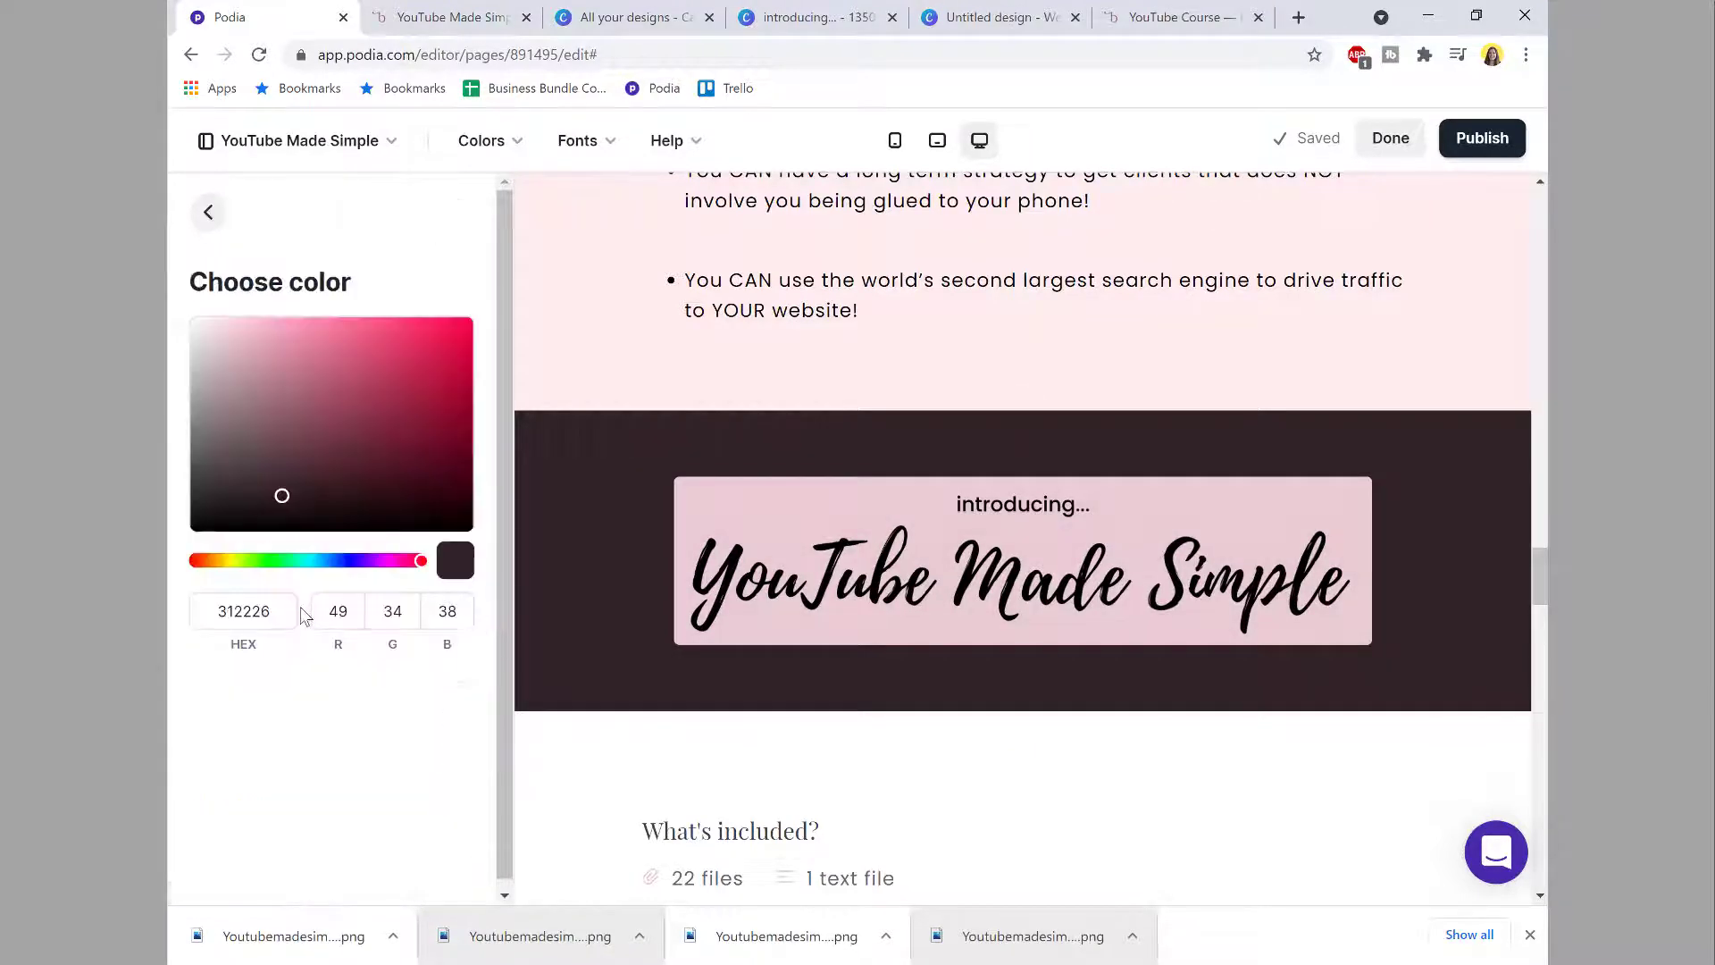
{"action": "left_click", "coordinate": [217, 603]}
{"action": "key", "text": "ctrl+a"}
{"action": "type", "text": "ECCCD4"}
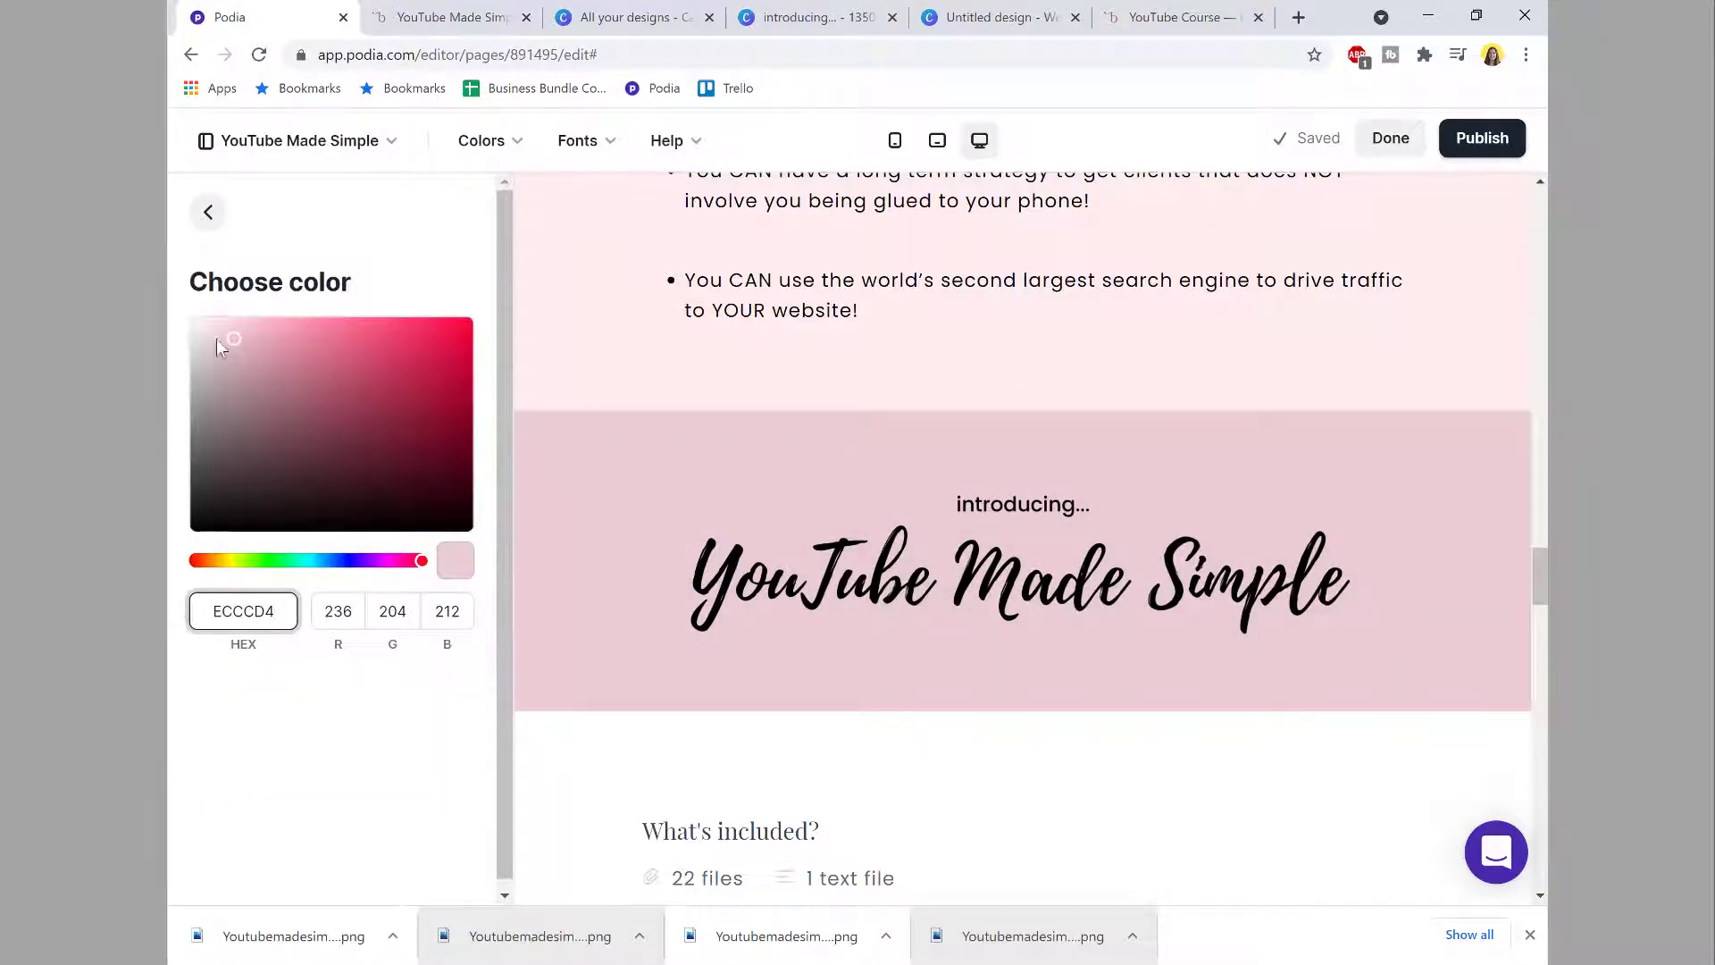
Step: Review the "Introducing" section's tagline and course mockup image on the existing sales page
{"action": "left_click", "coordinate": [1112, 12]}
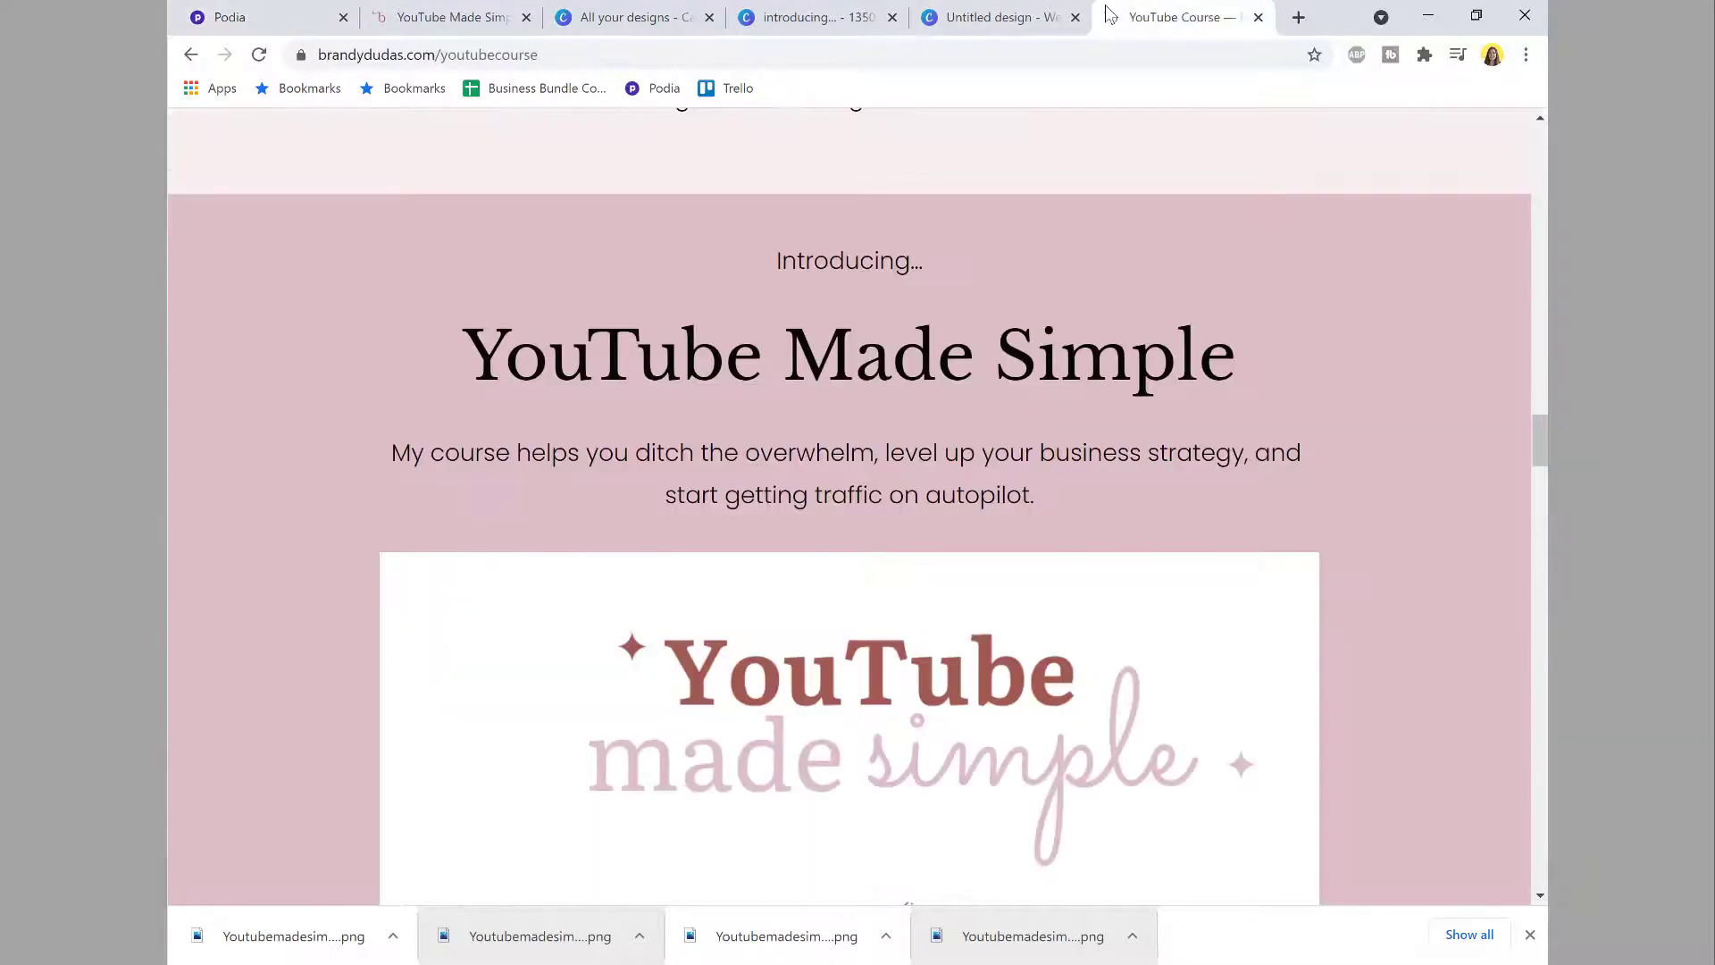
{"action": "scroll", "coordinate": [1214, 220], "scroll_direction": "down", "scroll_amount": 2}
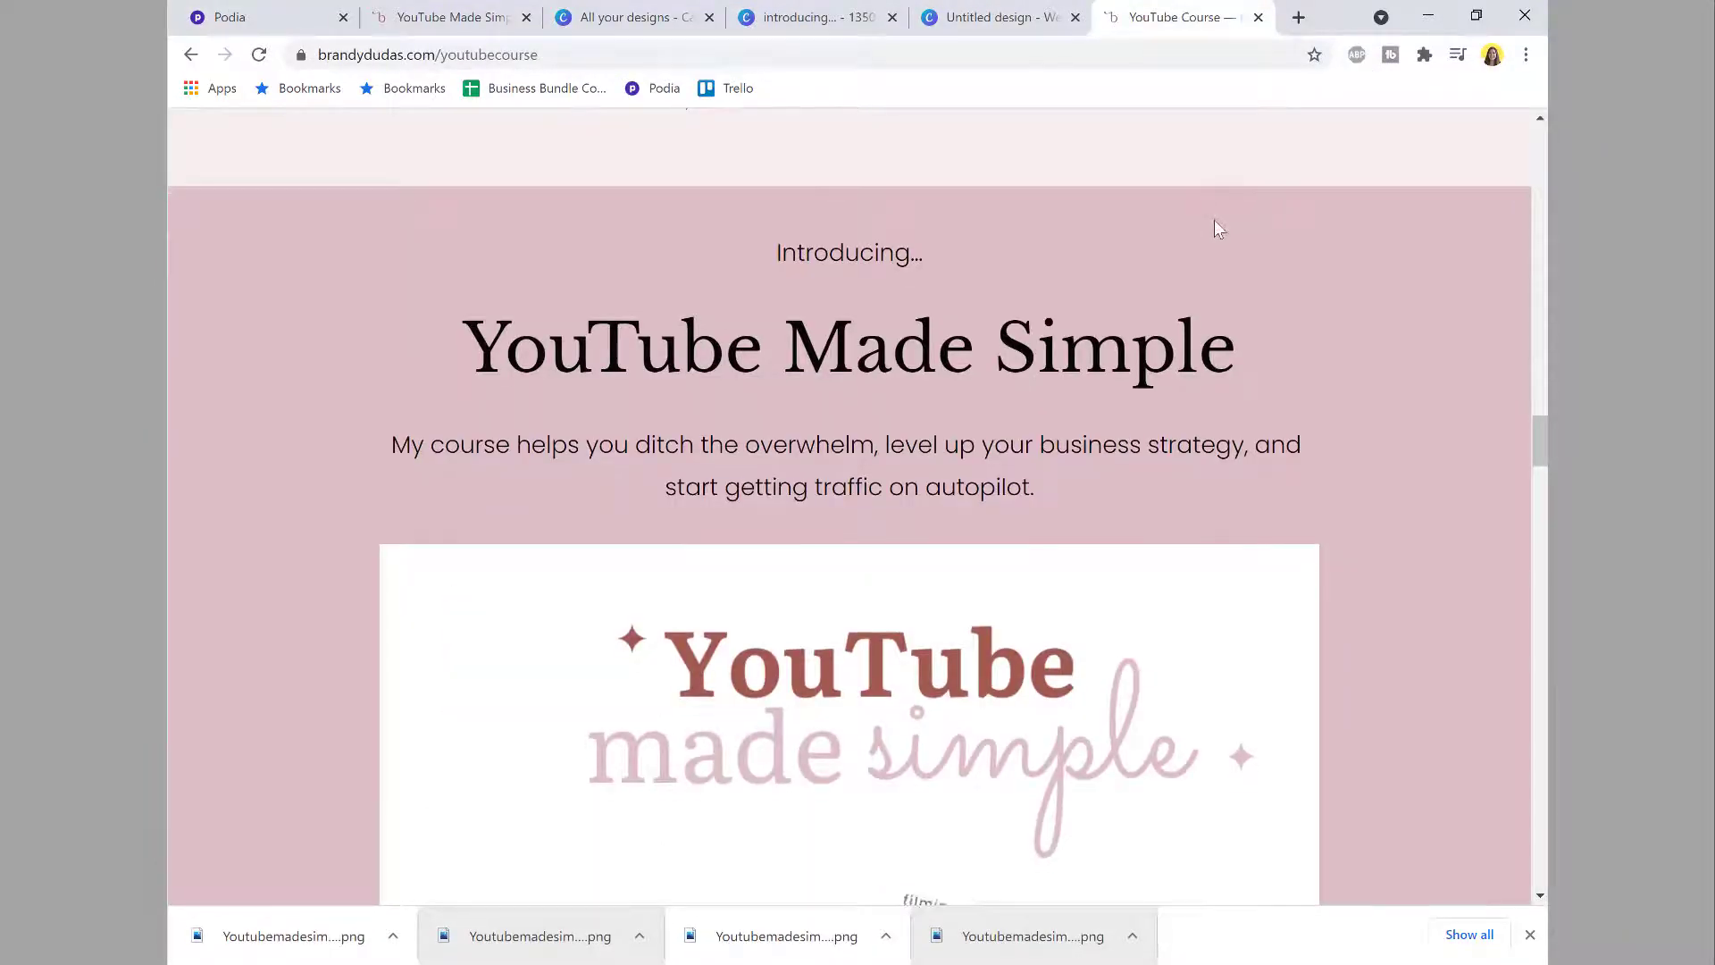
{"action": "scroll", "coordinate": [1027, 180], "scroll_direction": "up", "scroll_amount": 1}
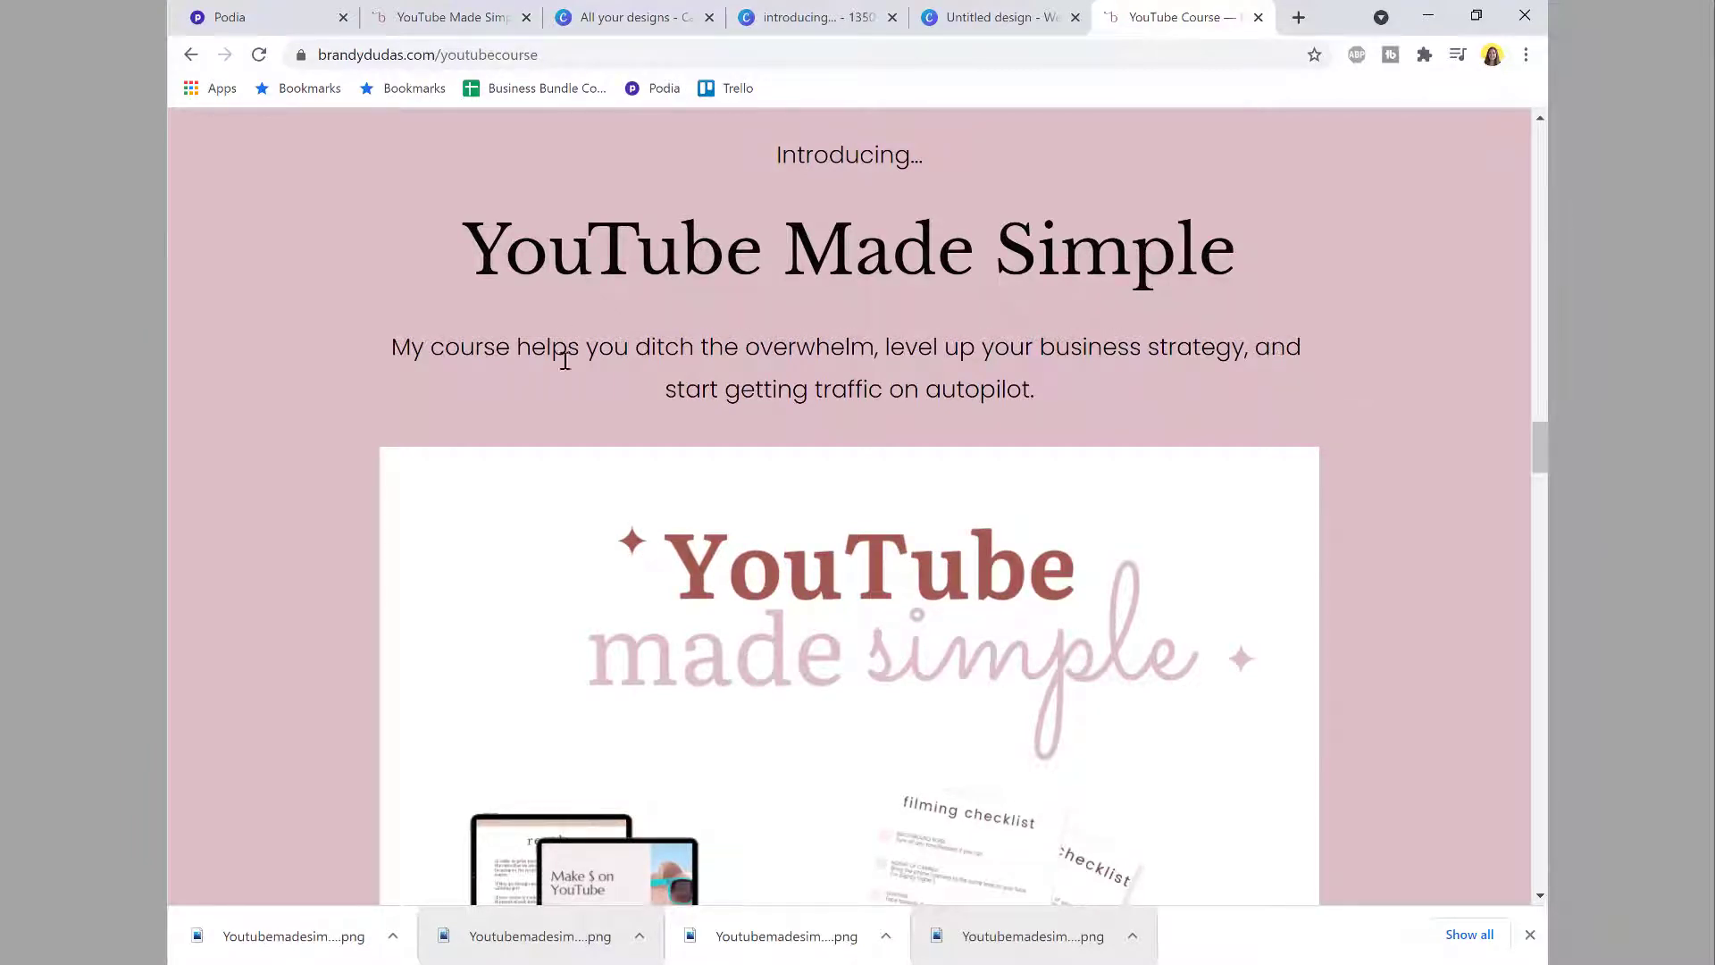
{"action": "scroll", "coordinate": [929, 471], "scroll_direction": "down", "scroll_amount": 2}
{"action": "scroll", "coordinate": [536, 545], "scroll_direction": "down", "scroll_amount": 2}
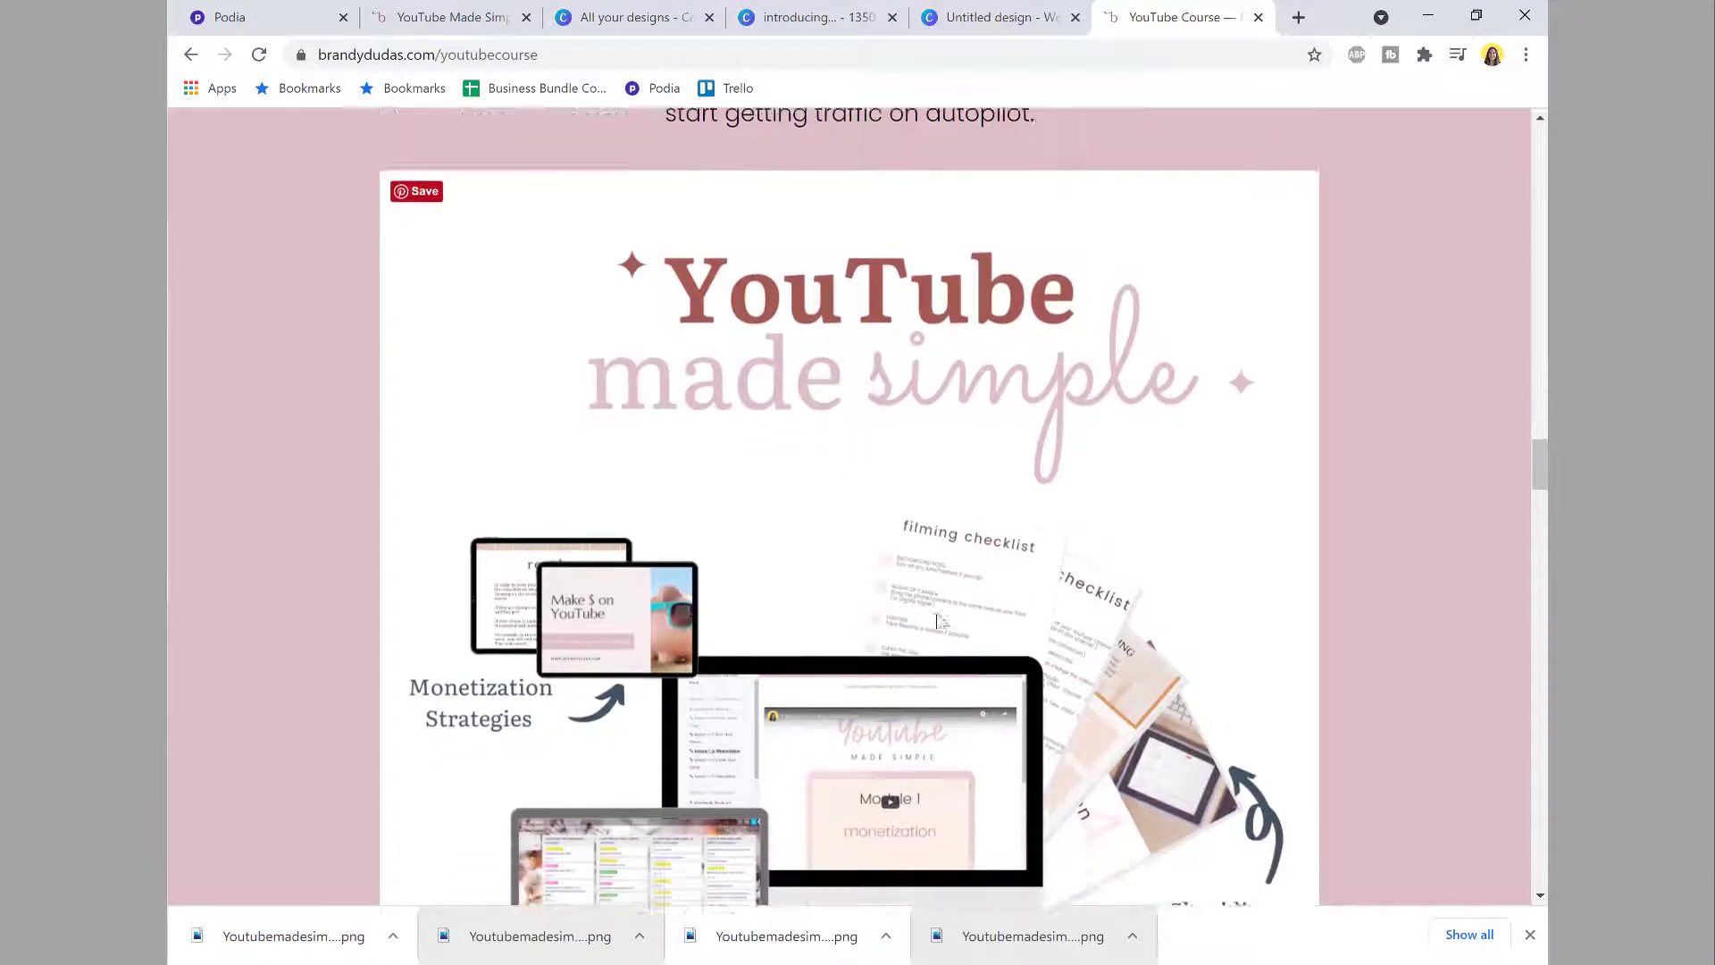
{"action": "scroll", "coordinate": [689, 464], "scroll_direction": "up", "scroll_amount": 1}
{"action": "scroll", "coordinate": [463, 227], "scroll_direction": "up", "scroll_amount": 2}
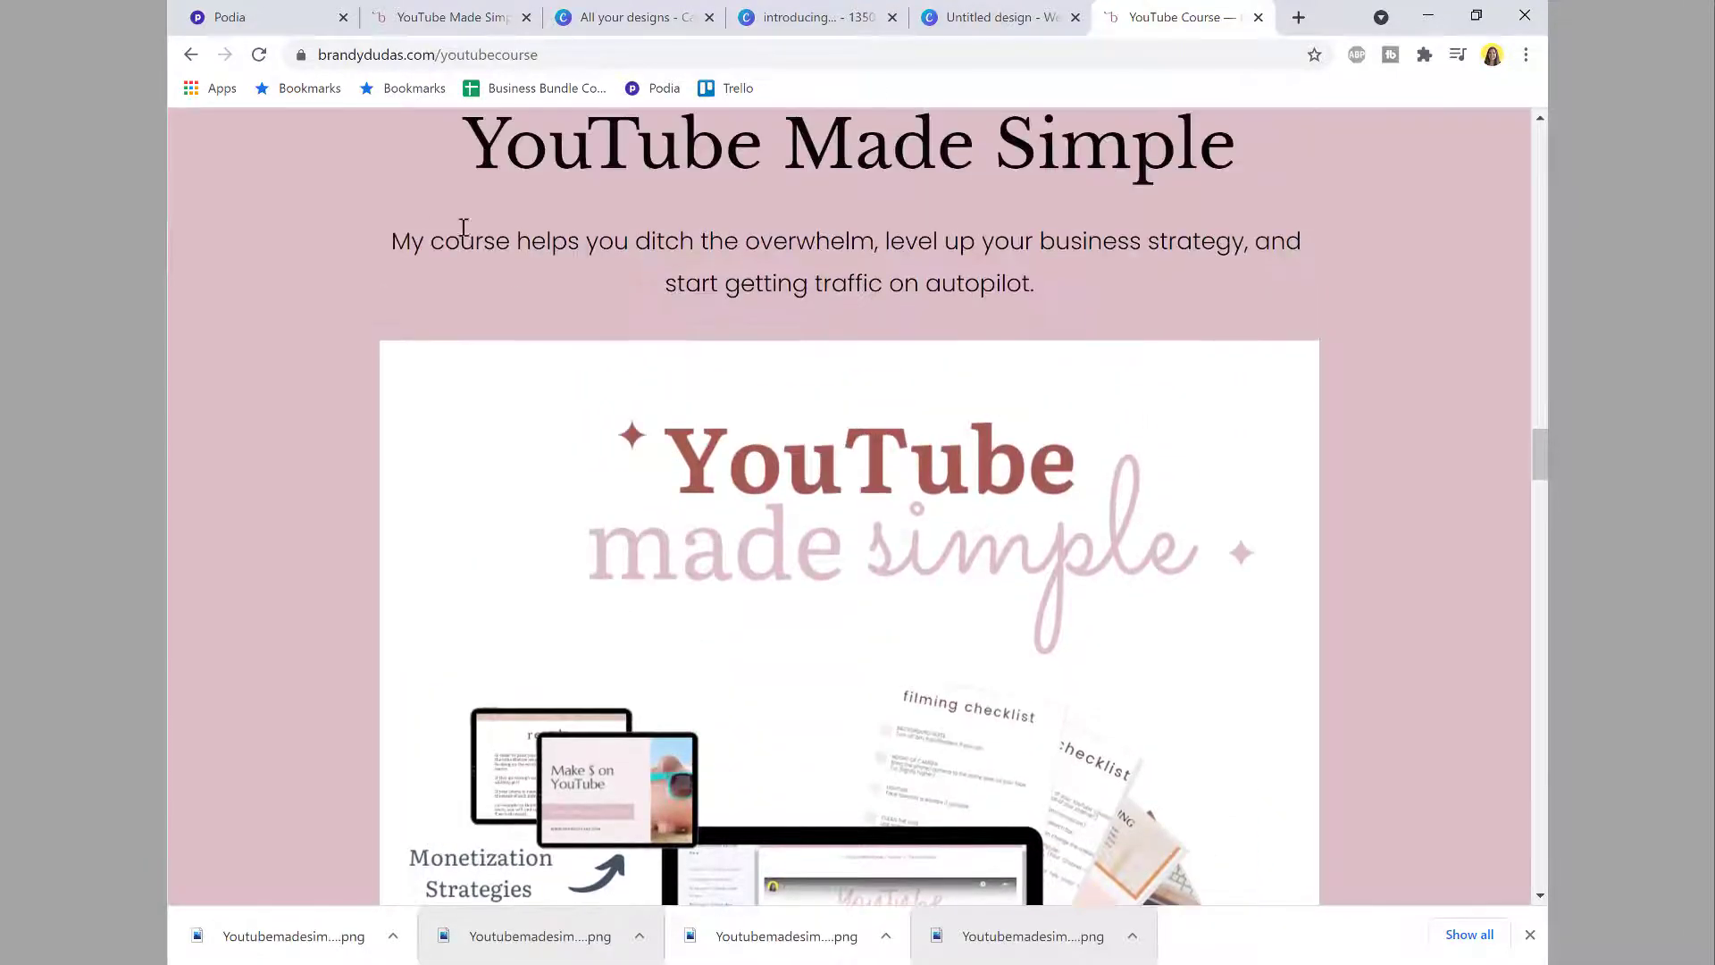
Step: Return to Podia and add a new image section directly below the introducing banner
{"action": "left_click", "coordinate": [268, 17]}
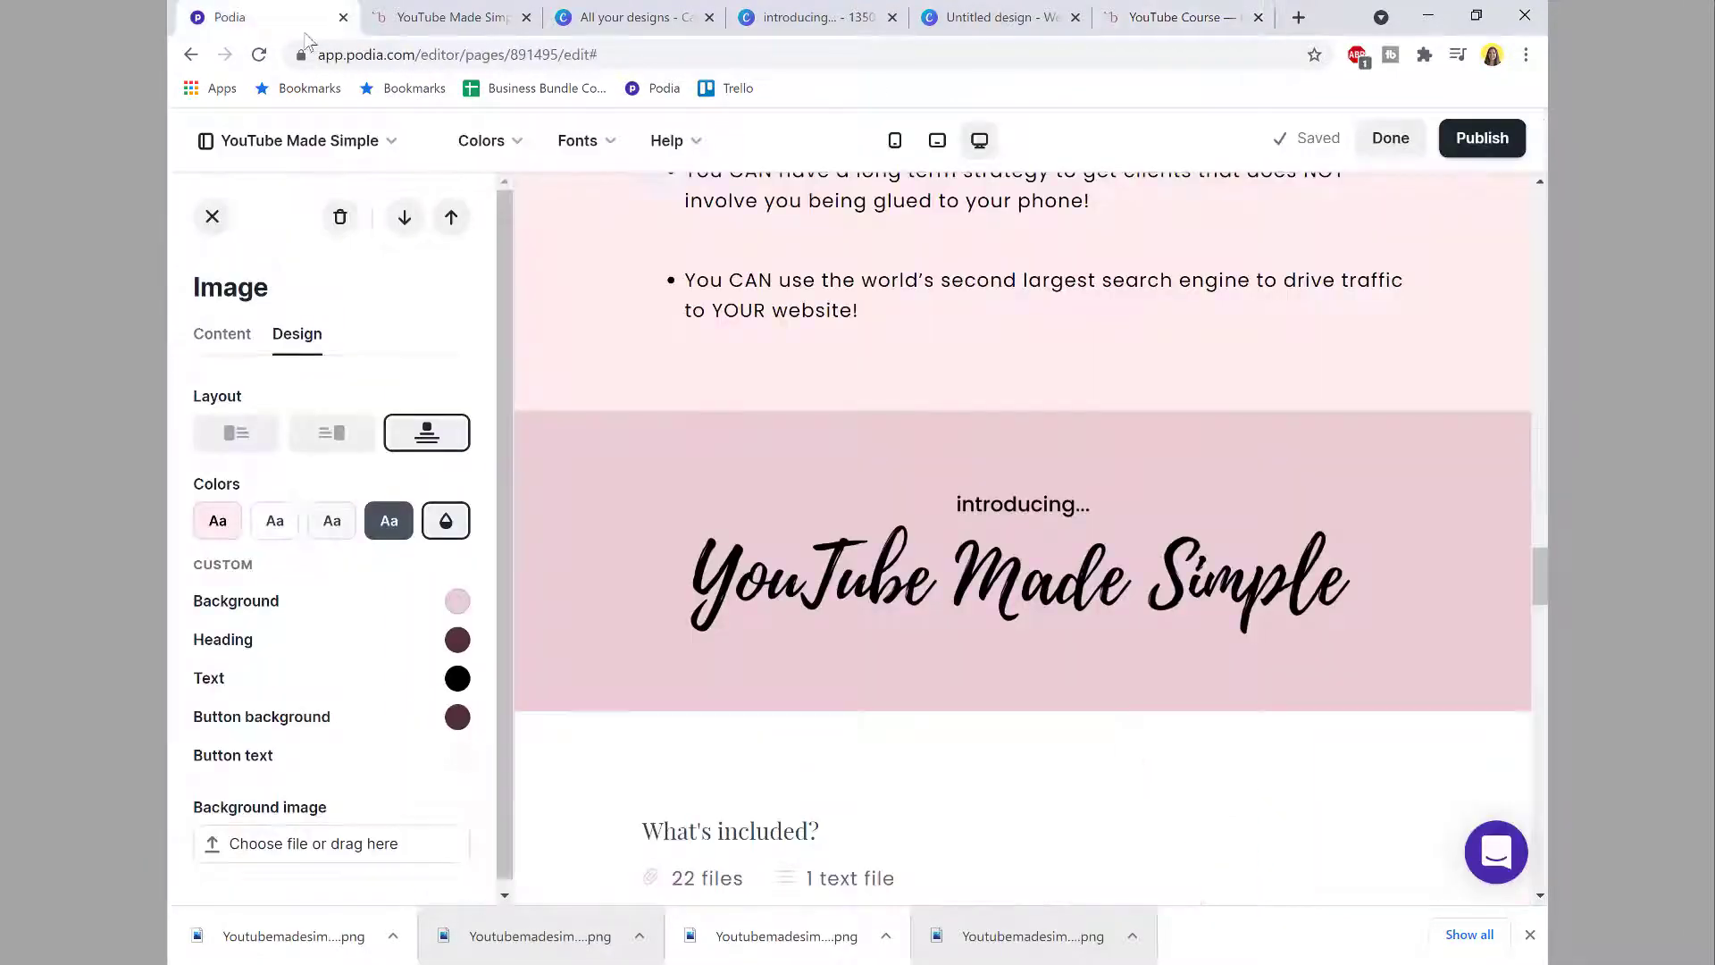
{"action": "left_click", "coordinate": [212, 216]}
{"action": "scroll", "coordinate": [482, 466], "scroll_direction": "down", "scroll_amount": 3}
{"action": "left_click", "coordinate": [299, 554]}
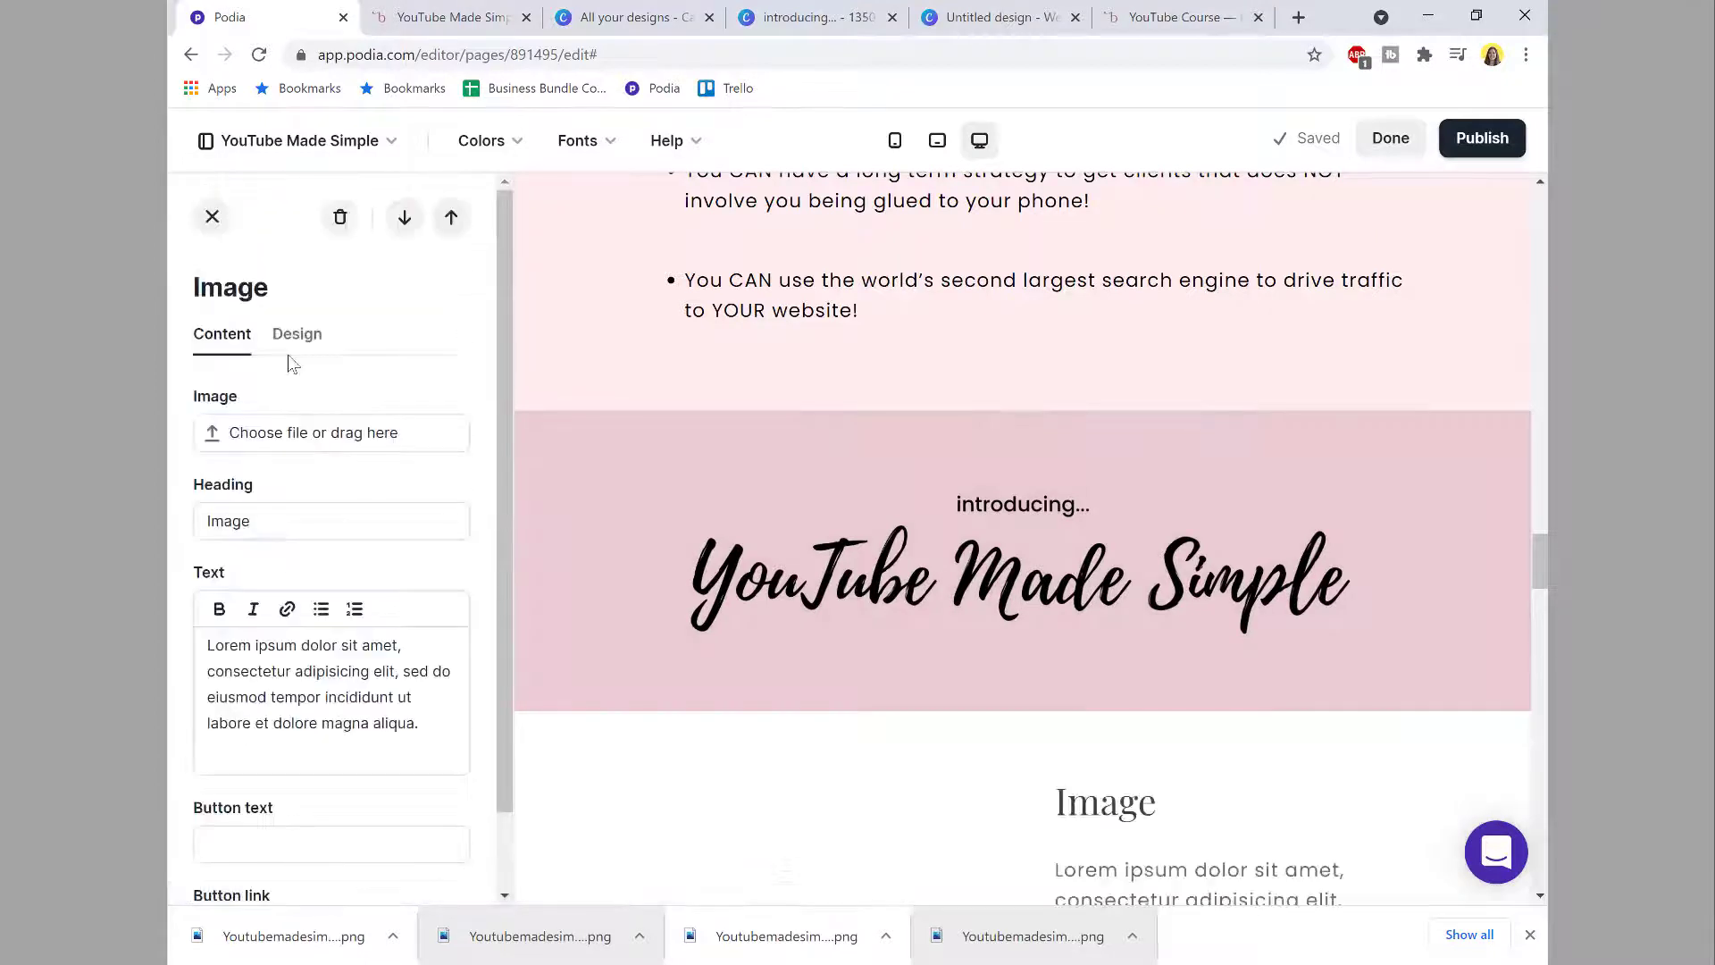
Step: Replace the new section's placeholder text with the "My course helps you ditch the overwhelm" tagline from the existing sales page
{"action": "left_click", "coordinate": [1148, 17]}
{"action": "left_click_drag", "start_coordinate": [1054, 300], "coordinate": [367, 254]}
{"action": "key", "text": "ctrl+c"}
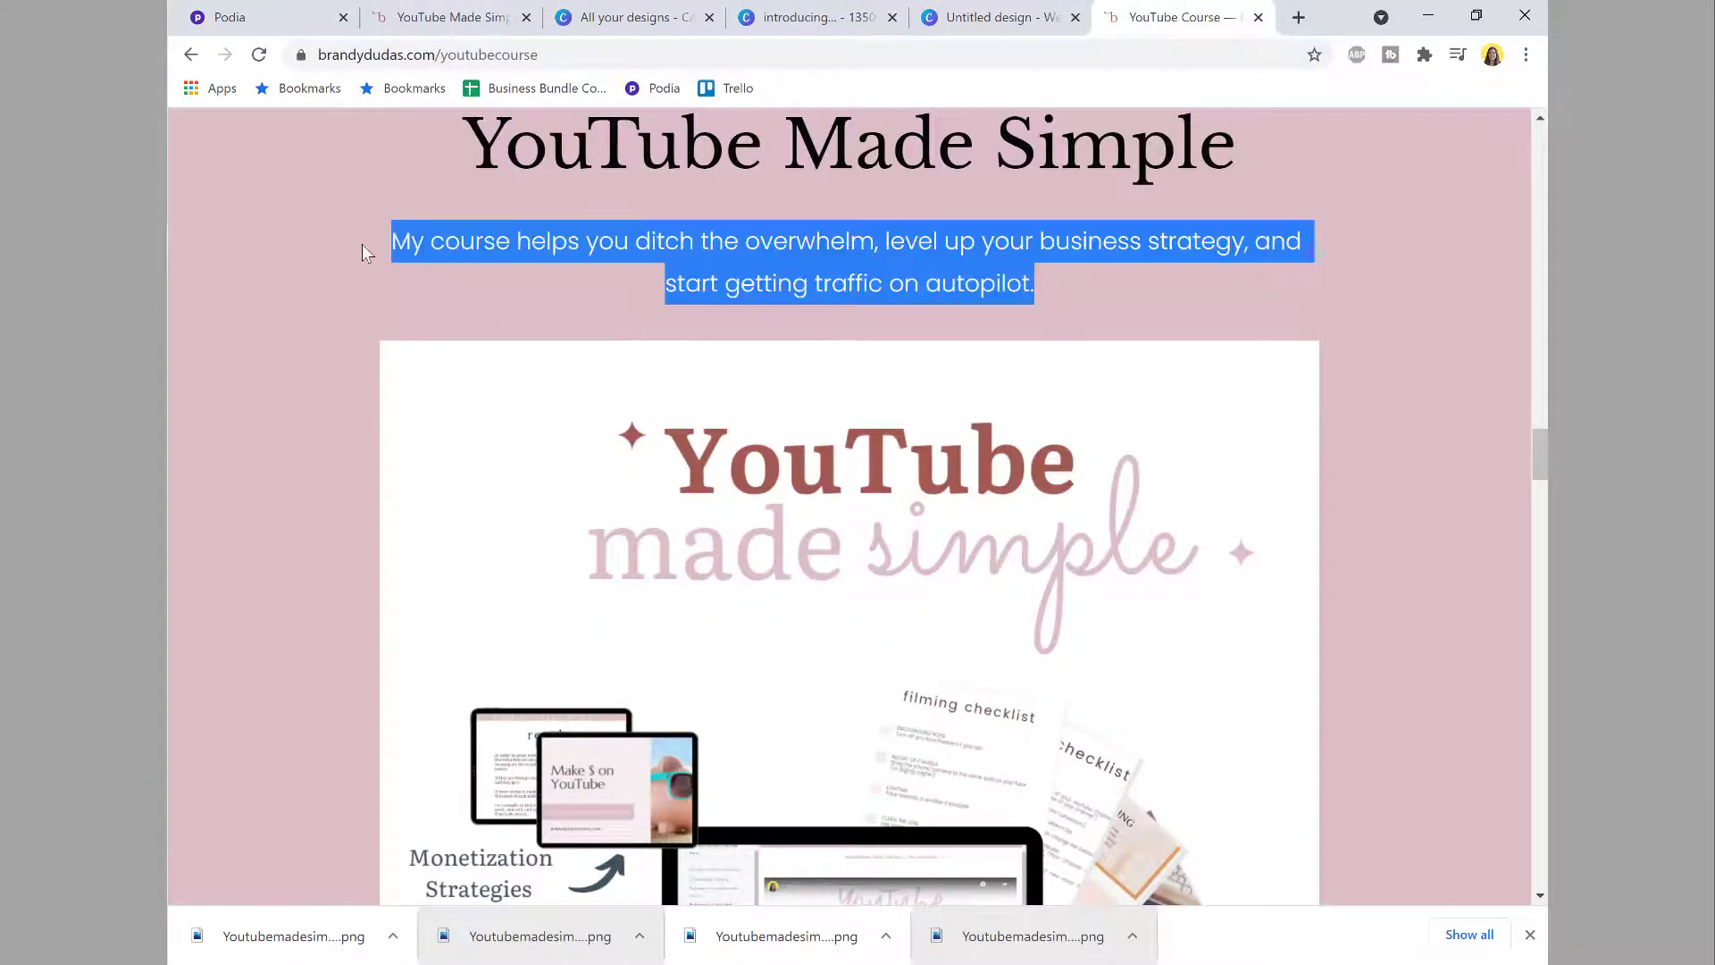
{"action": "left_click", "coordinate": [304, 17]}
{"action": "left_click_drag", "start_coordinate": [420, 723], "coordinate": [176, 629]}
{"action": "key", "text": "ctrl+v"}
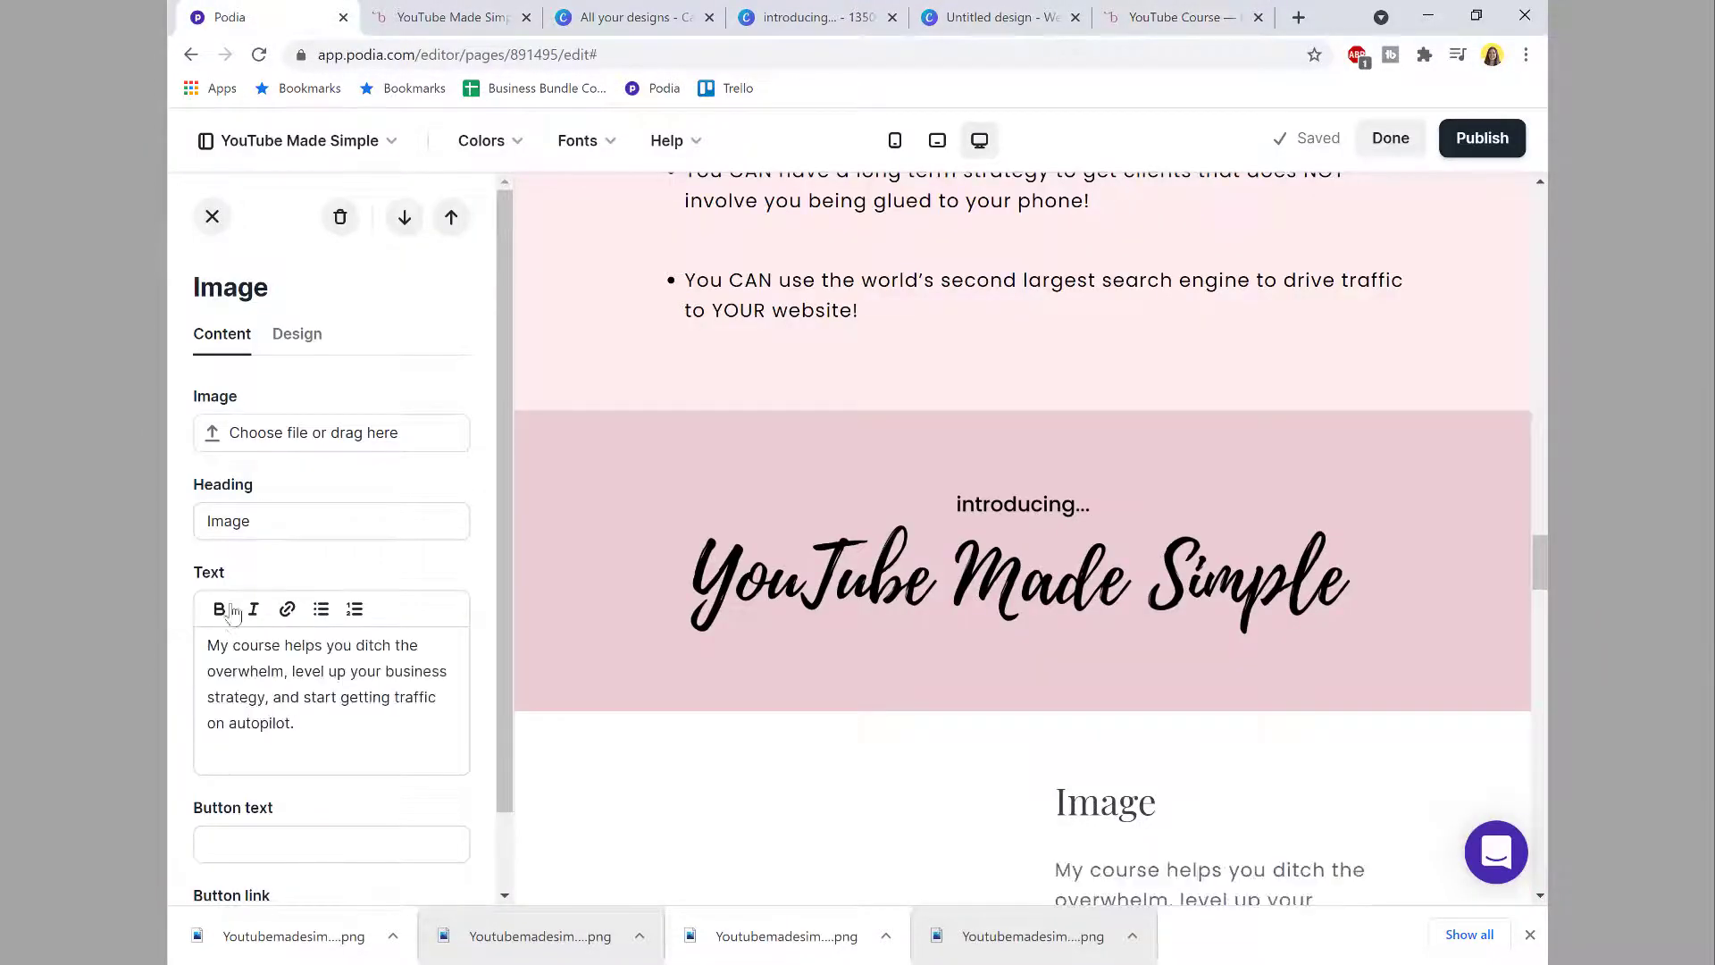
Step: Clear the new section's heading and set its layout to Centered
{"action": "left_click_drag", "start_coordinate": [268, 527], "coordinate": [180, 510]}
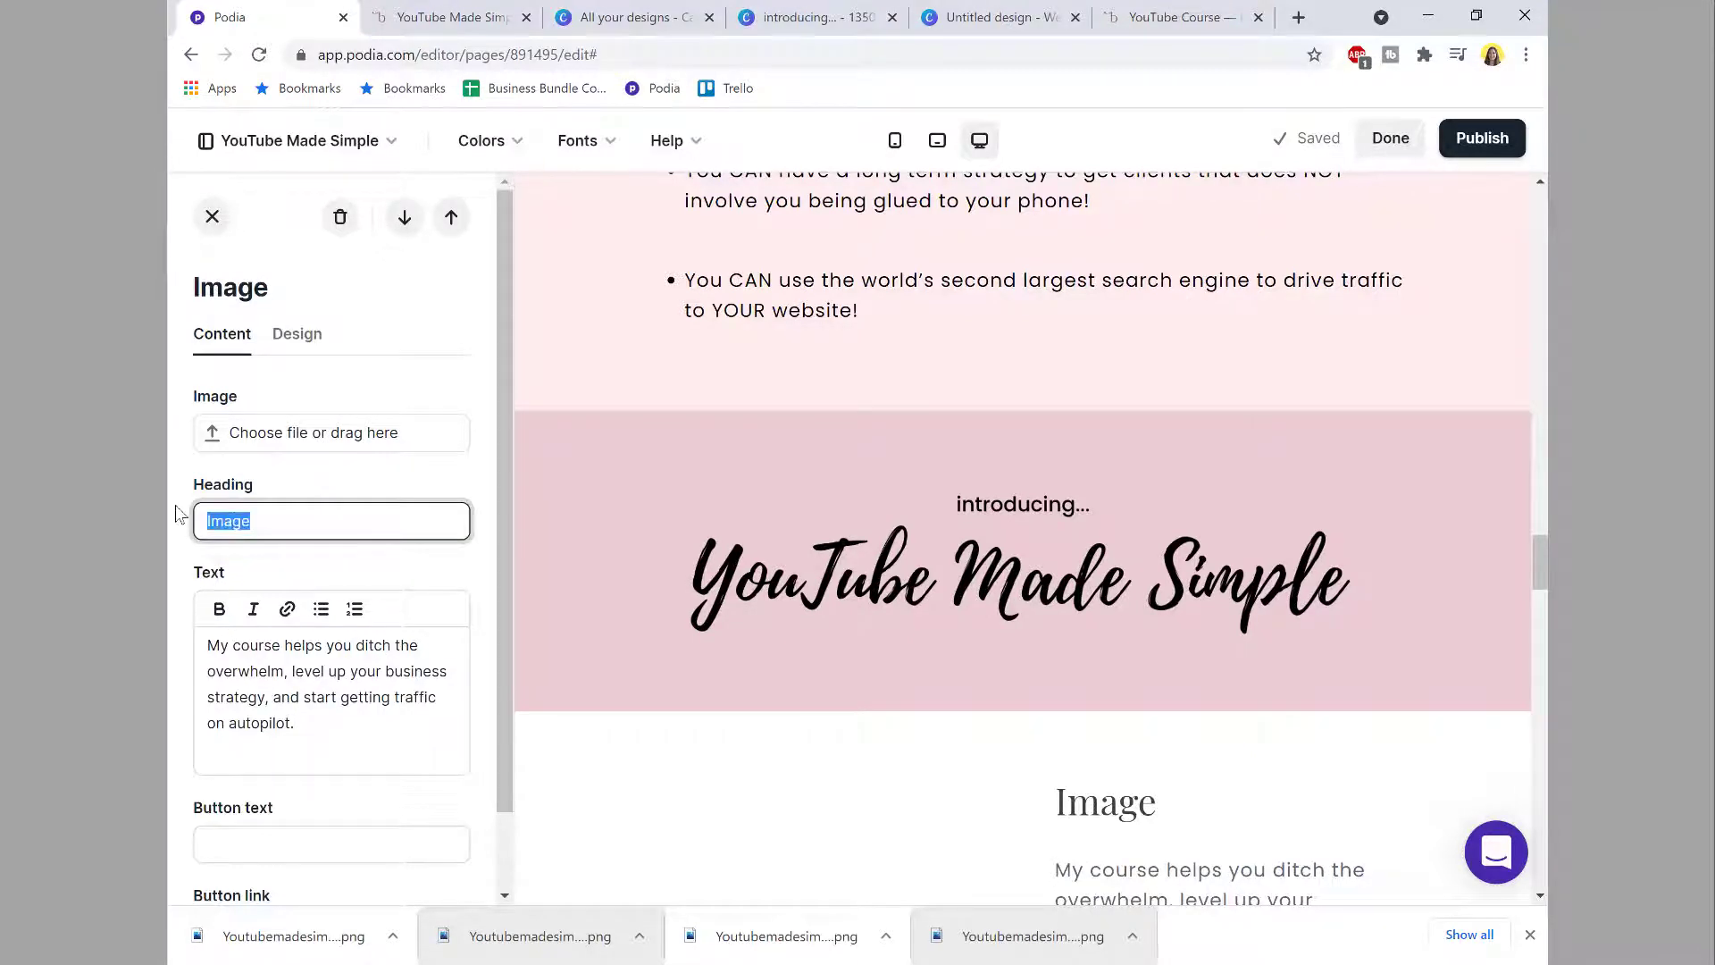
{"action": "scroll", "coordinate": [665, 565], "scroll_direction": "down", "scroll_amount": 3}
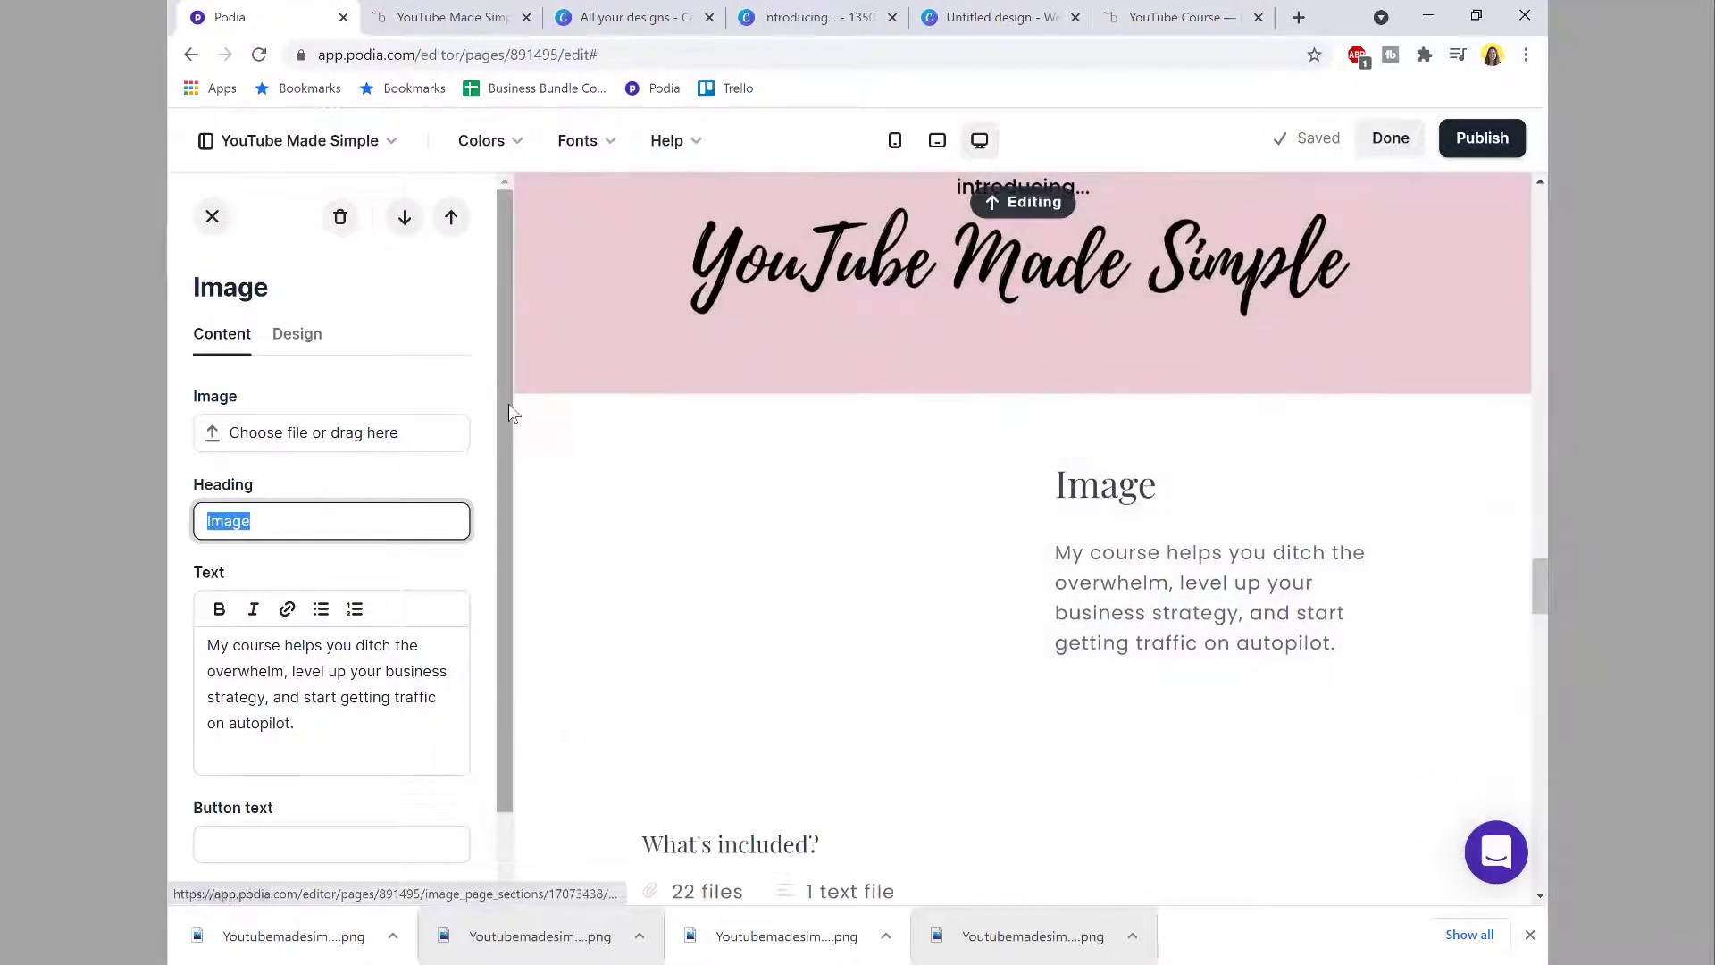
{"action": "key", "text": "BackSpace"}
{"action": "left_click", "coordinate": [296, 335]}
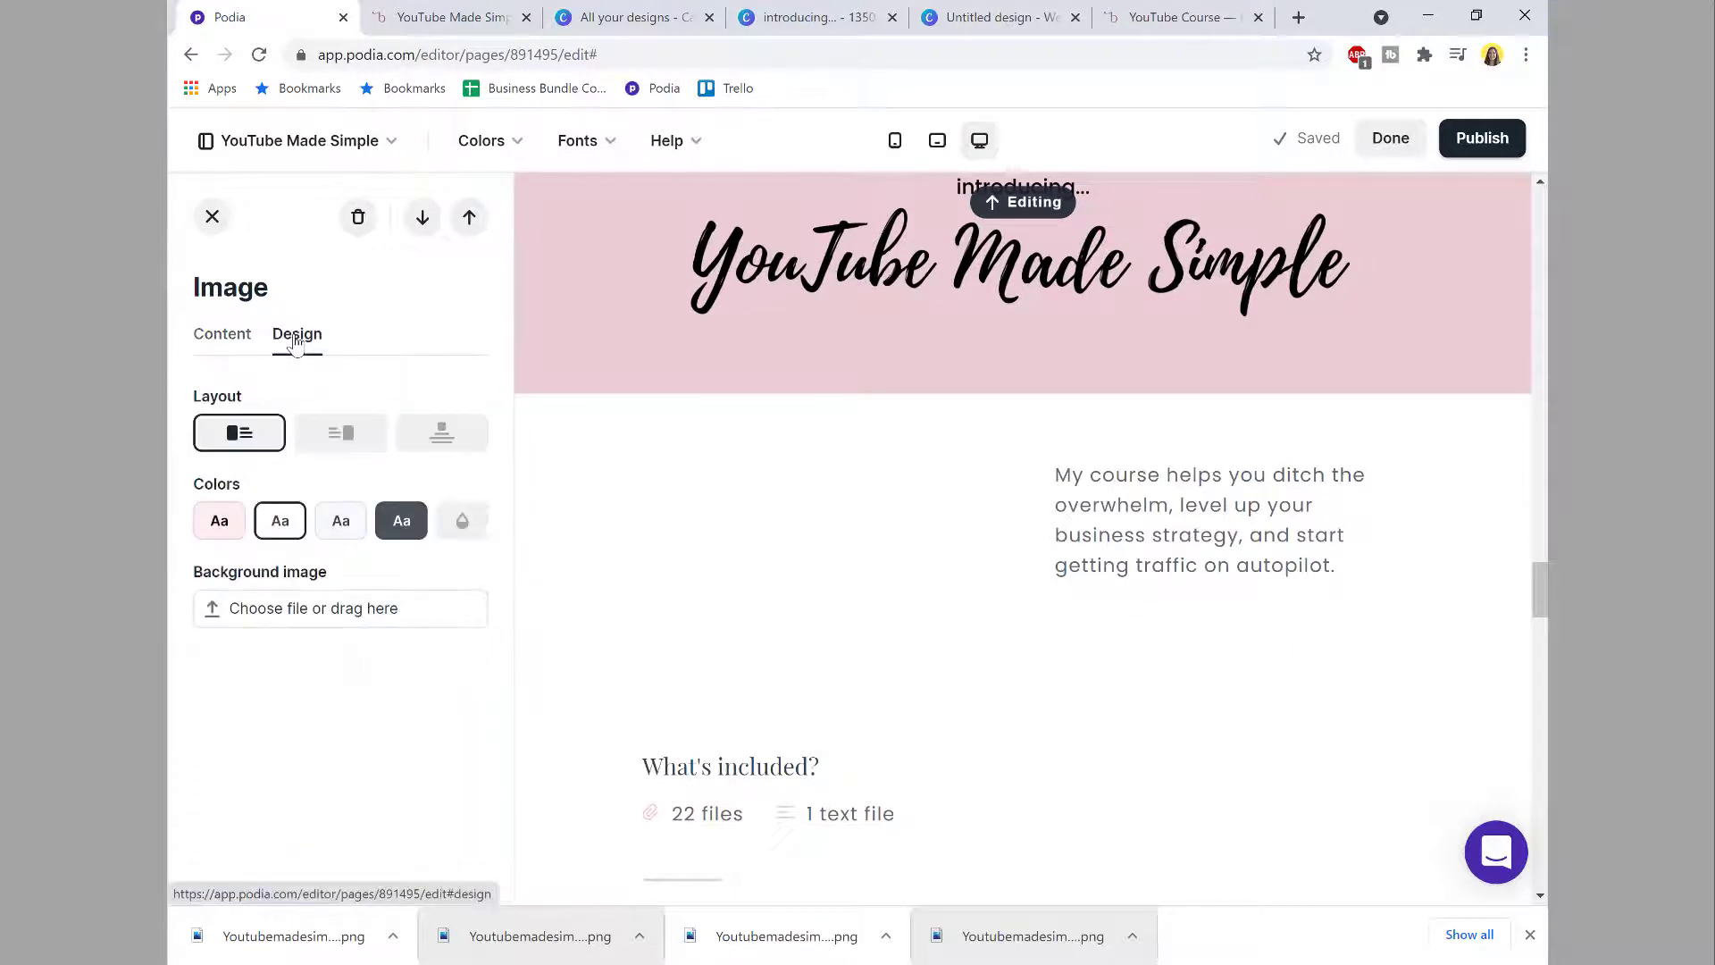
{"action": "left_click", "coordinate": [406, 436]}
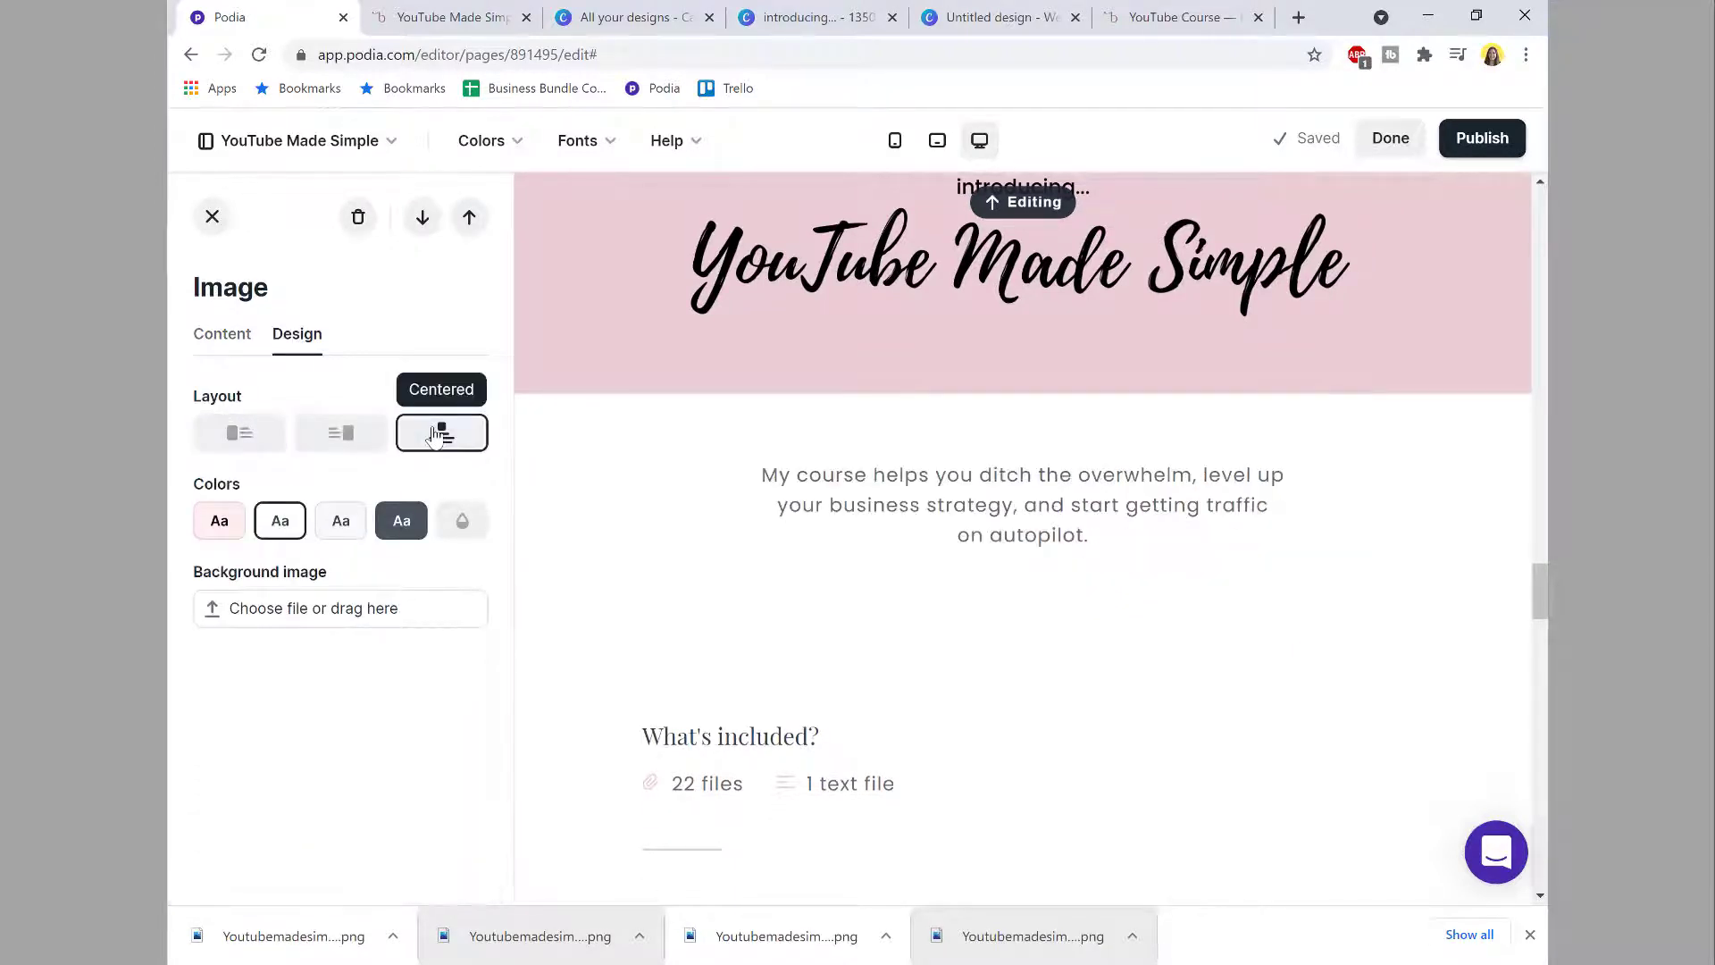
{"action": "left_click", "coordinate": [231, 353]}
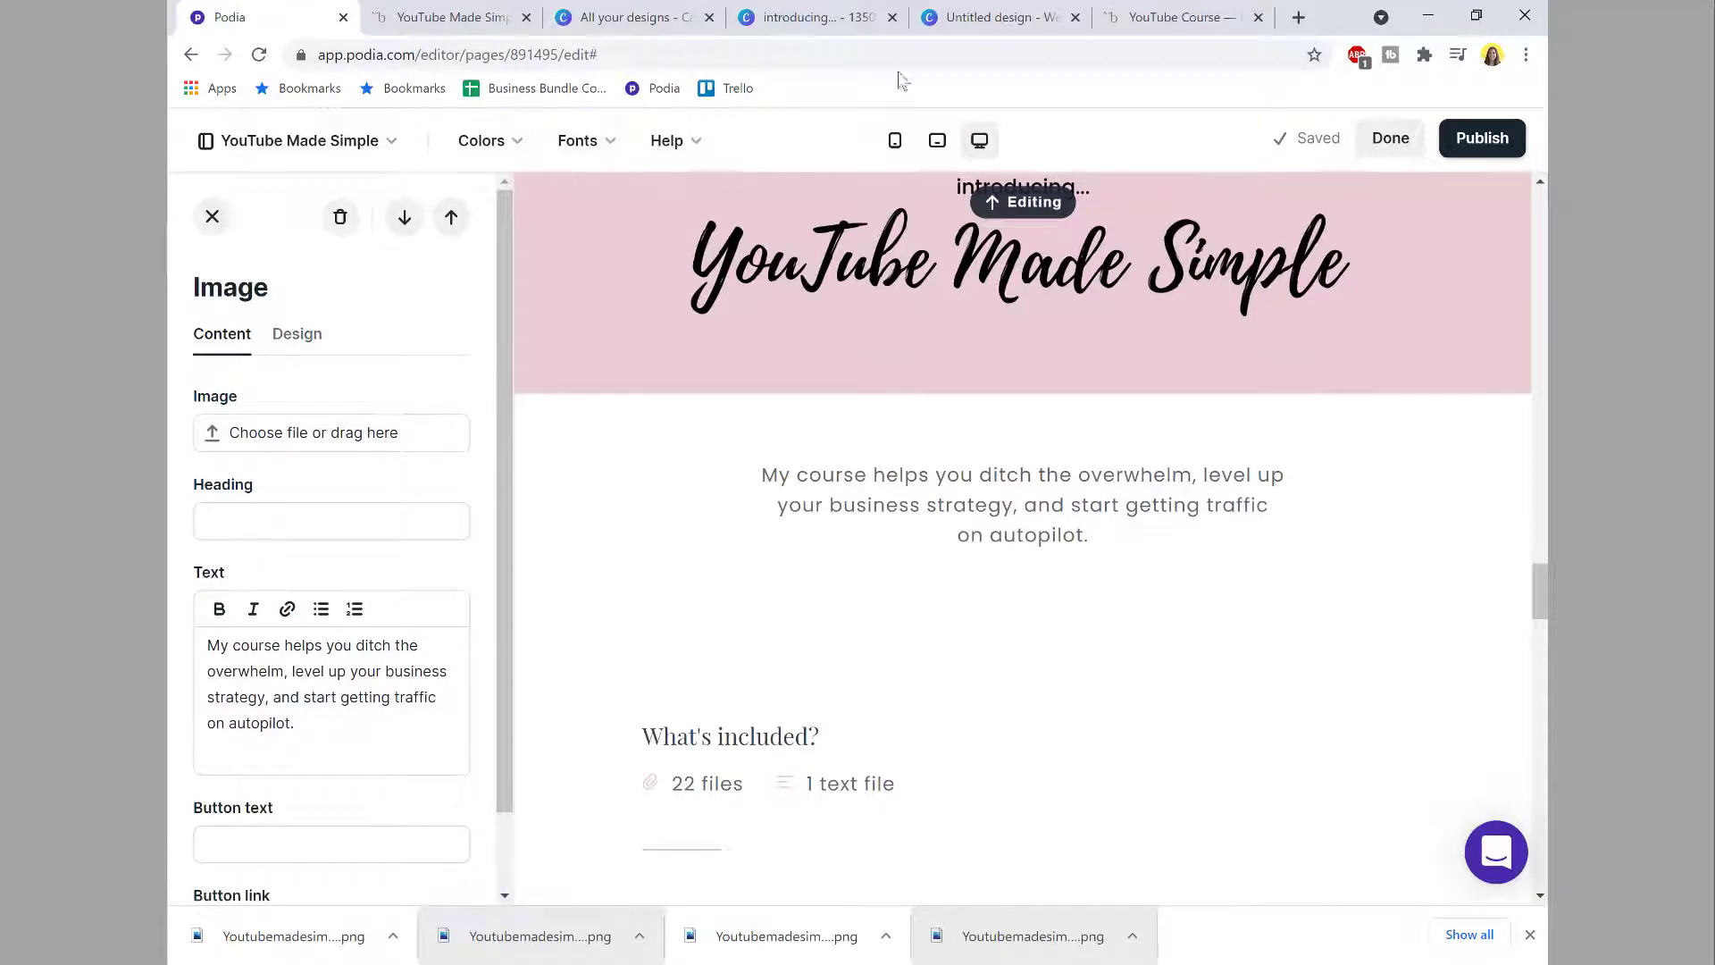
Step: Look at the course mockup image on the existing sales page and check the new section's background and image upload options
{"action": "left_click", "coordinate": [1152, 14]}
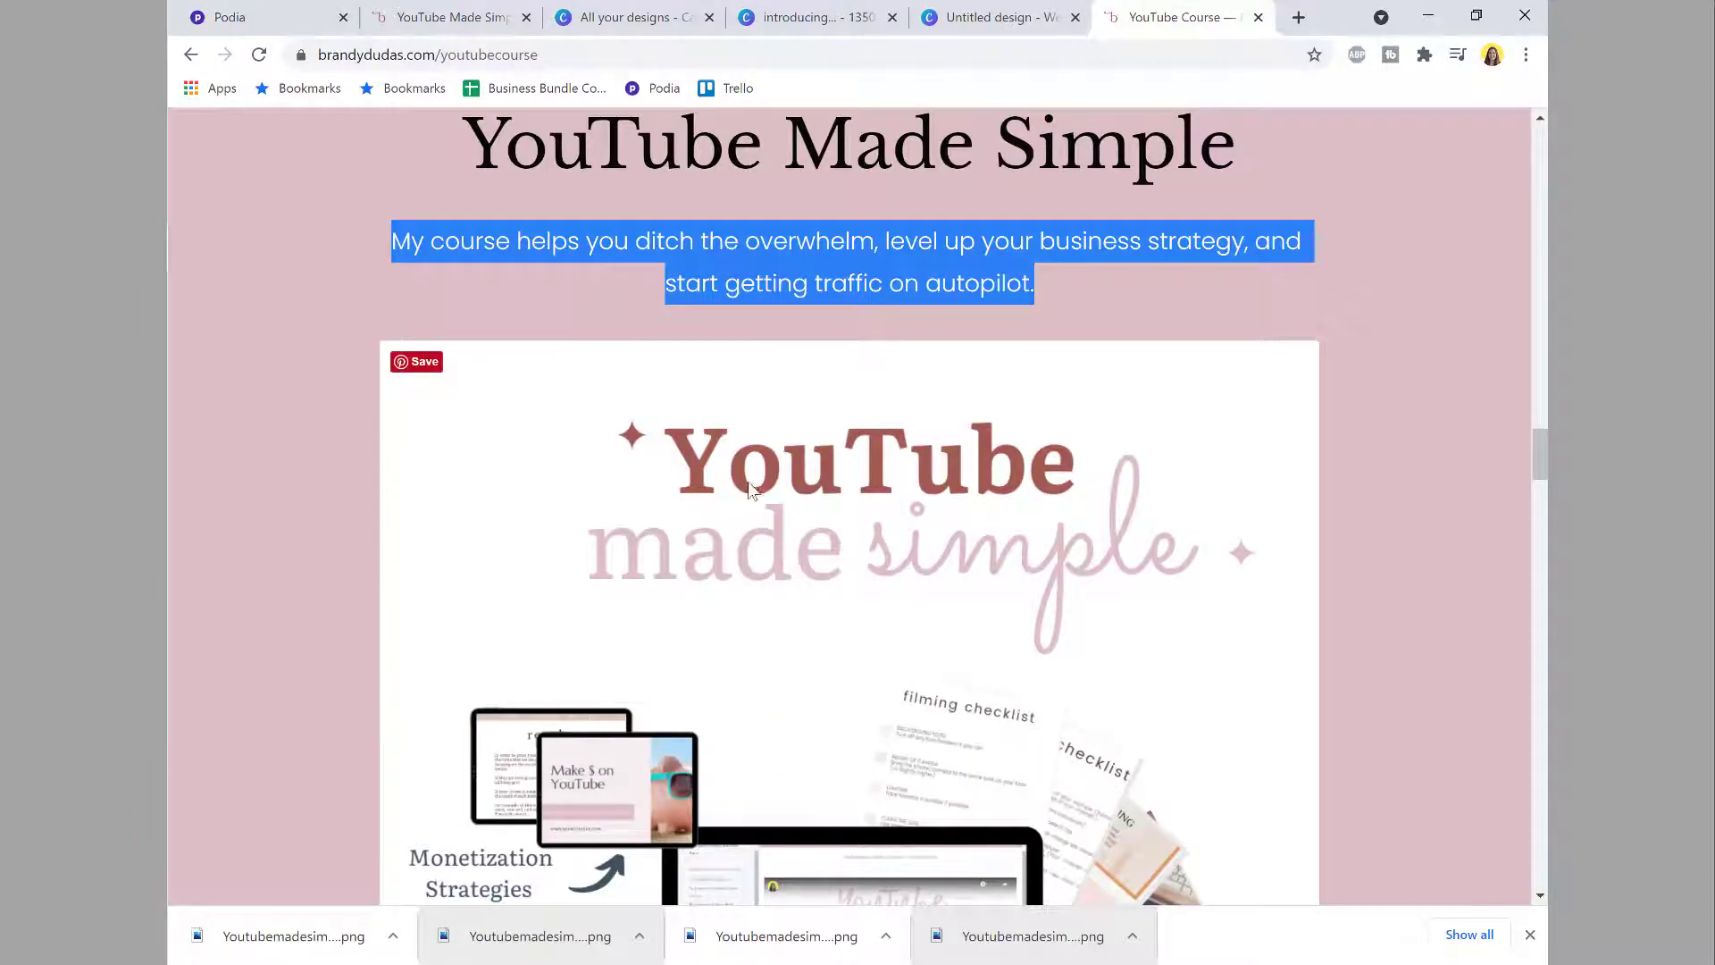
{"action": "scroll", "coordinate": [748, 489], "scroll_direction": "down", "scroll_amount": 3}
{"action": "left_click", "coordinate": [248, 28]}
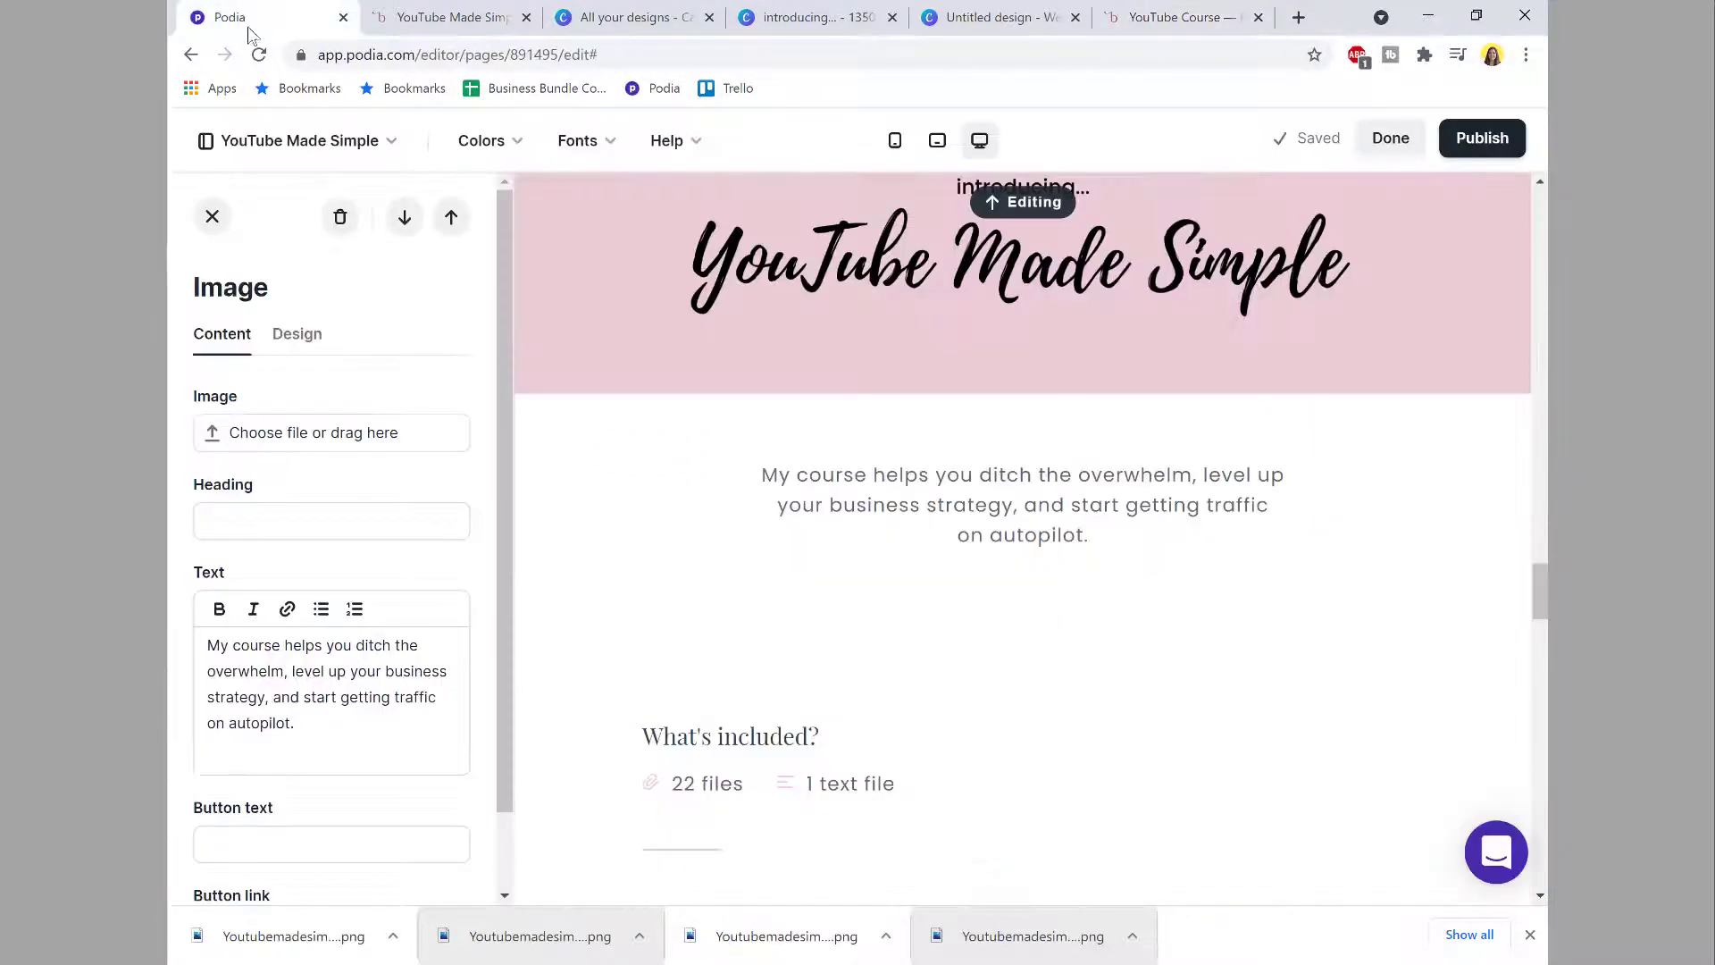
{"action": "left_click", "coordinate": [289, 341]}
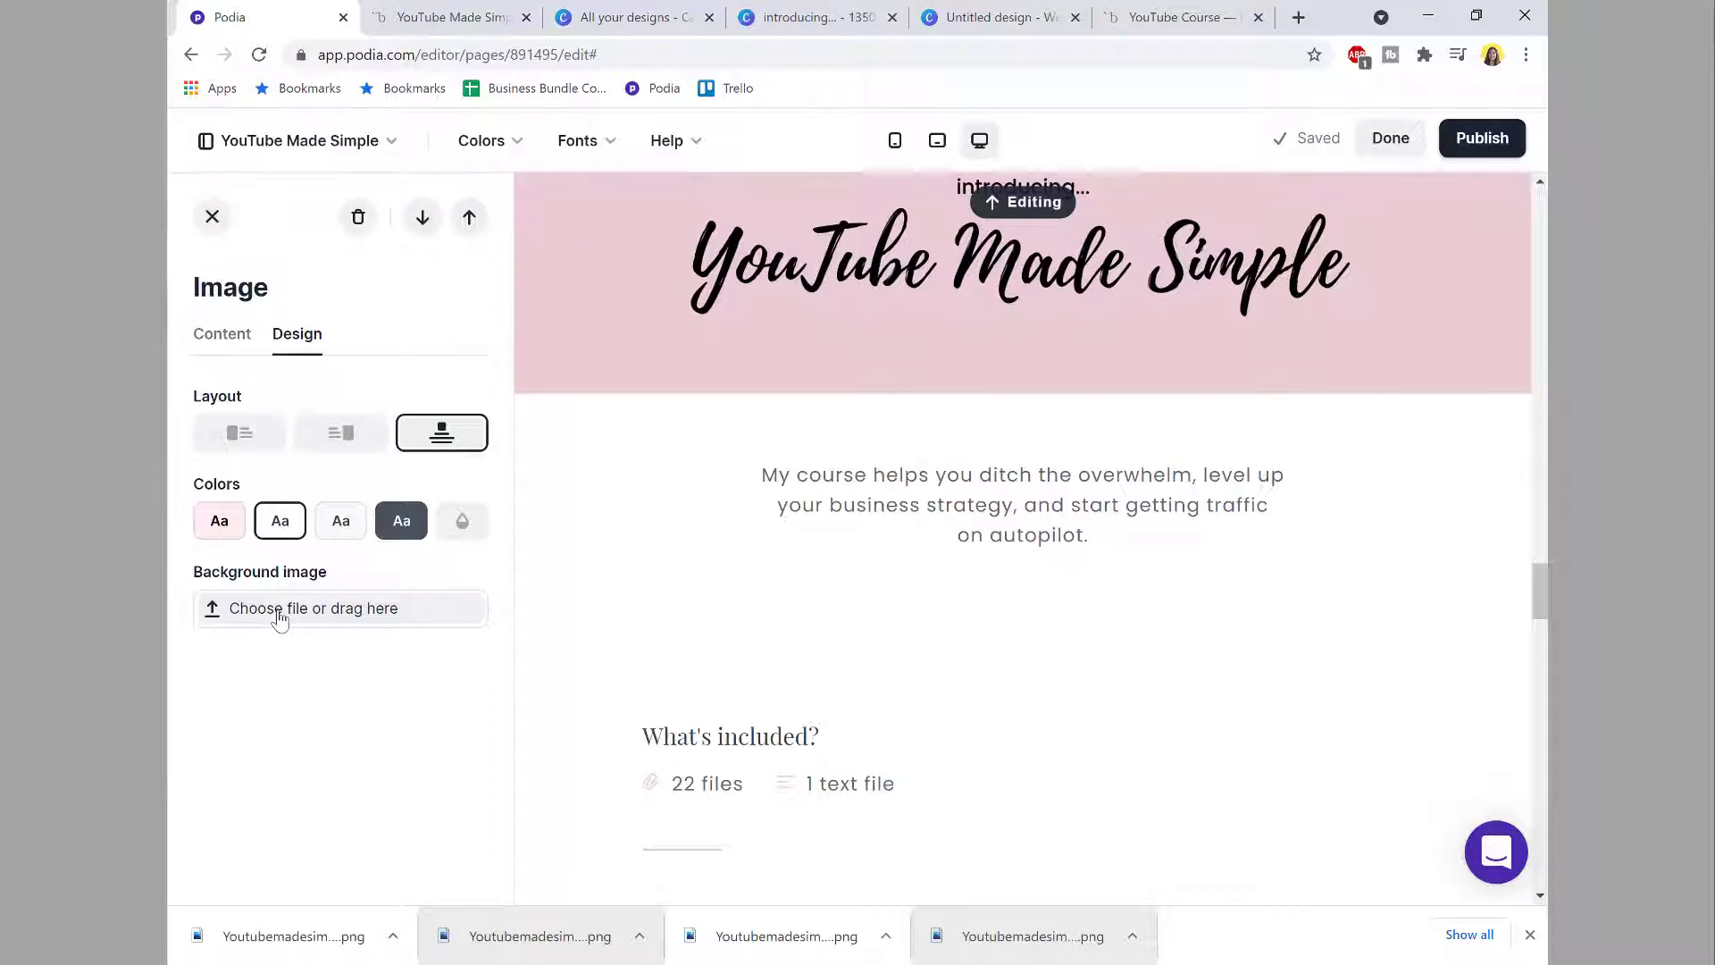
{"action": "left_click", "coordinate": [243, 354]}
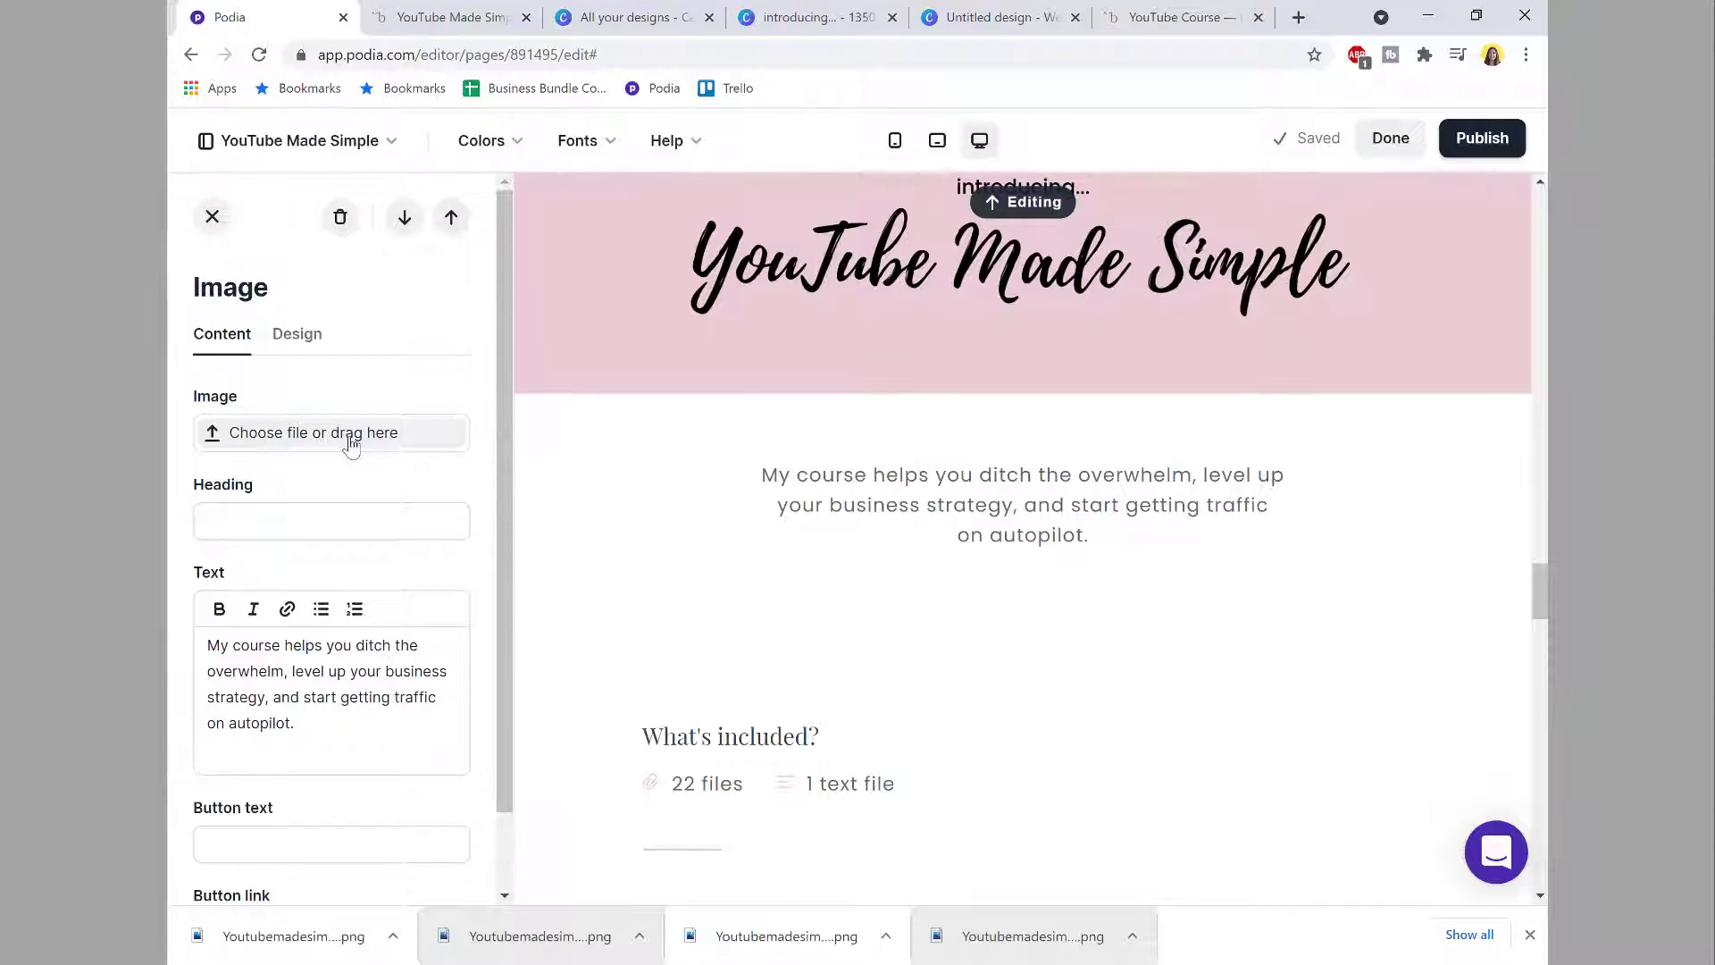
Step: Switch to Canva and open the existing YouTube Made Simple design with the course mockups from all designs
{"action": "left_click", "coordinate": [999, 17]}
{"action": "left_click", "coordinate": [827, 13]}
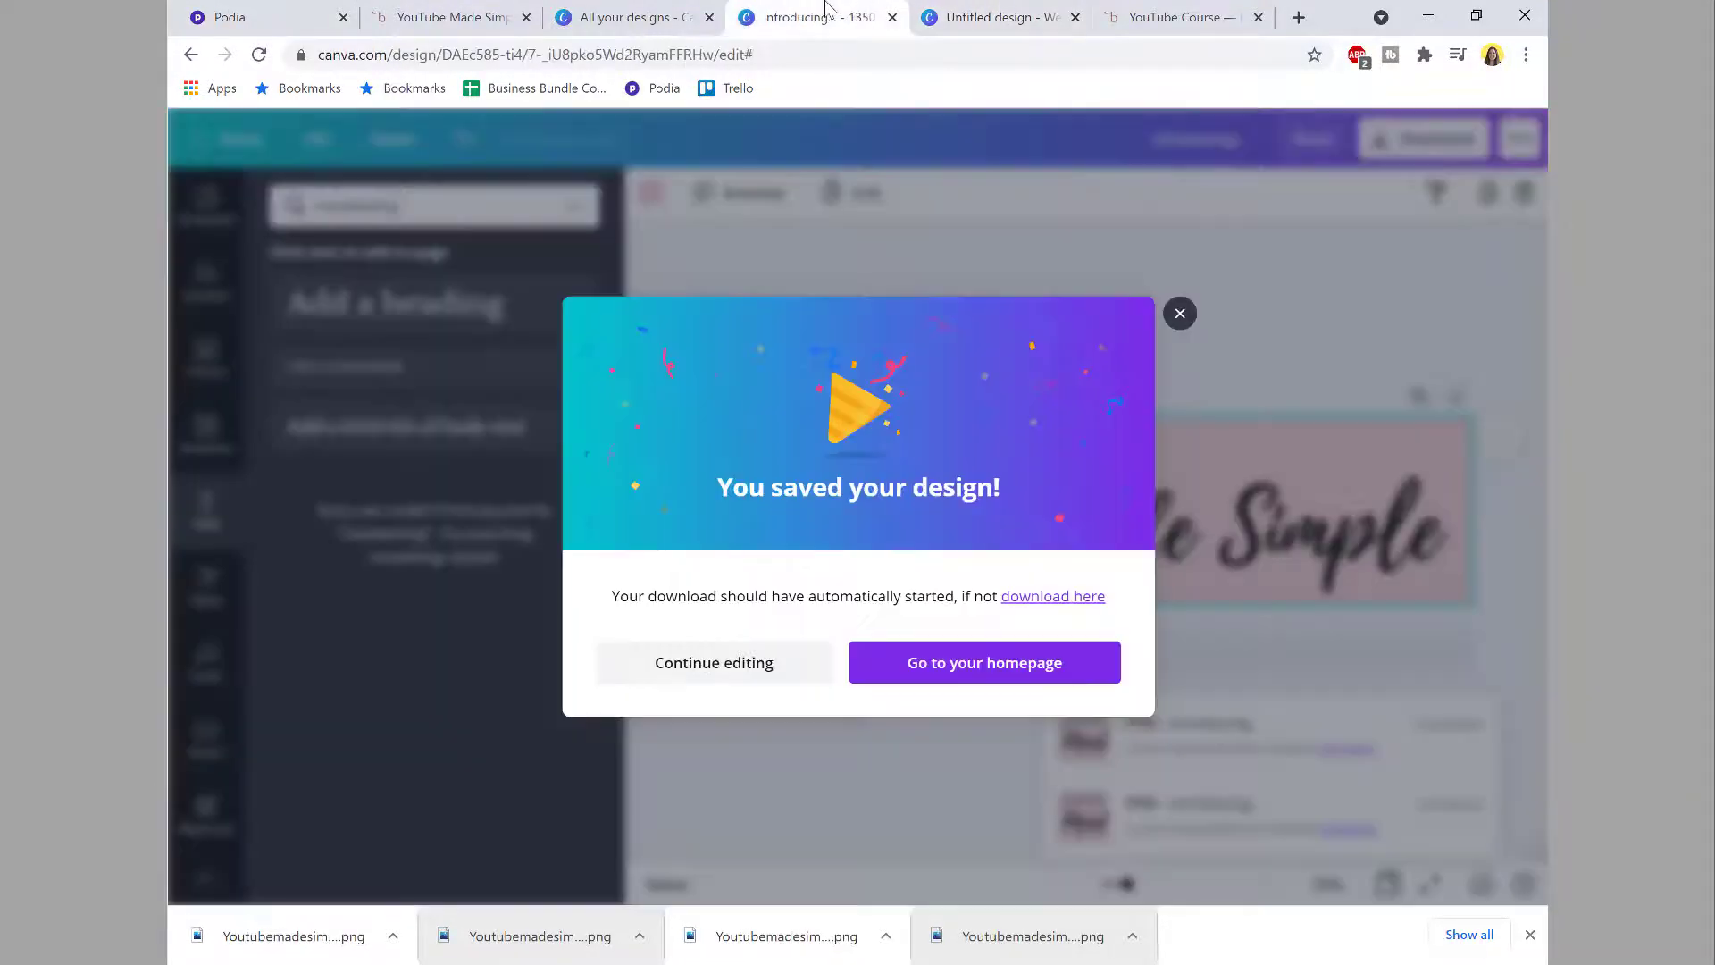
{"action": "left_click", "coordinate": [1183, 320]}
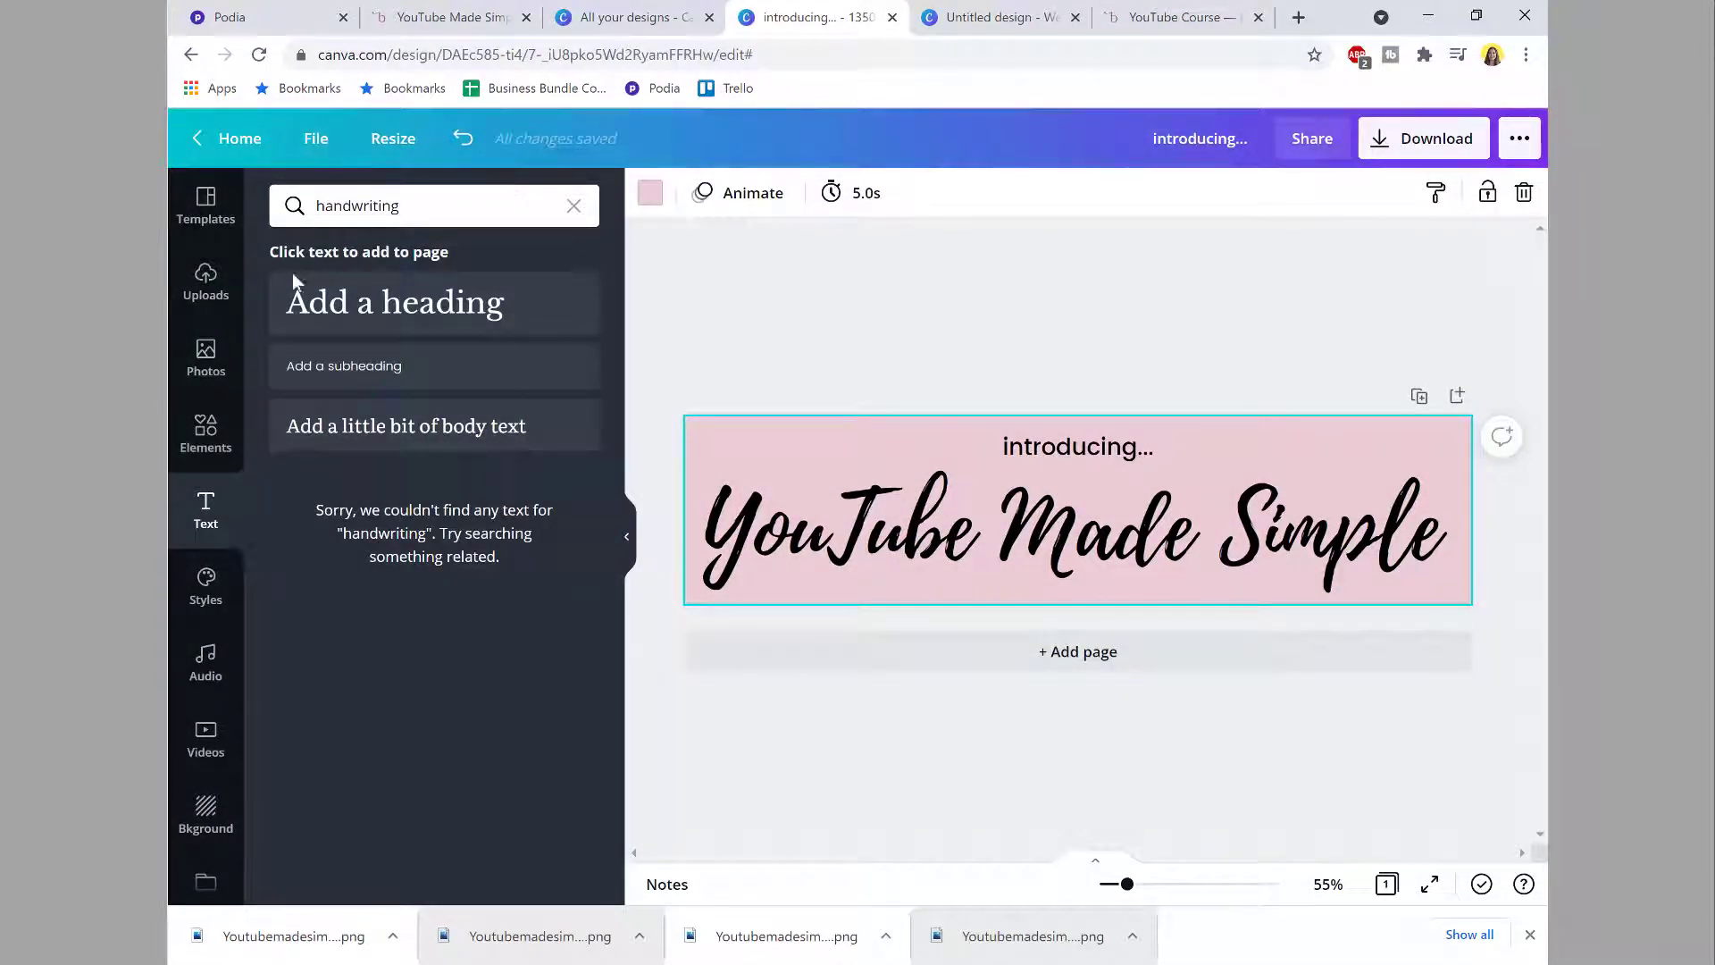
{"action": "left_click", "coordinate": [626, 17]}
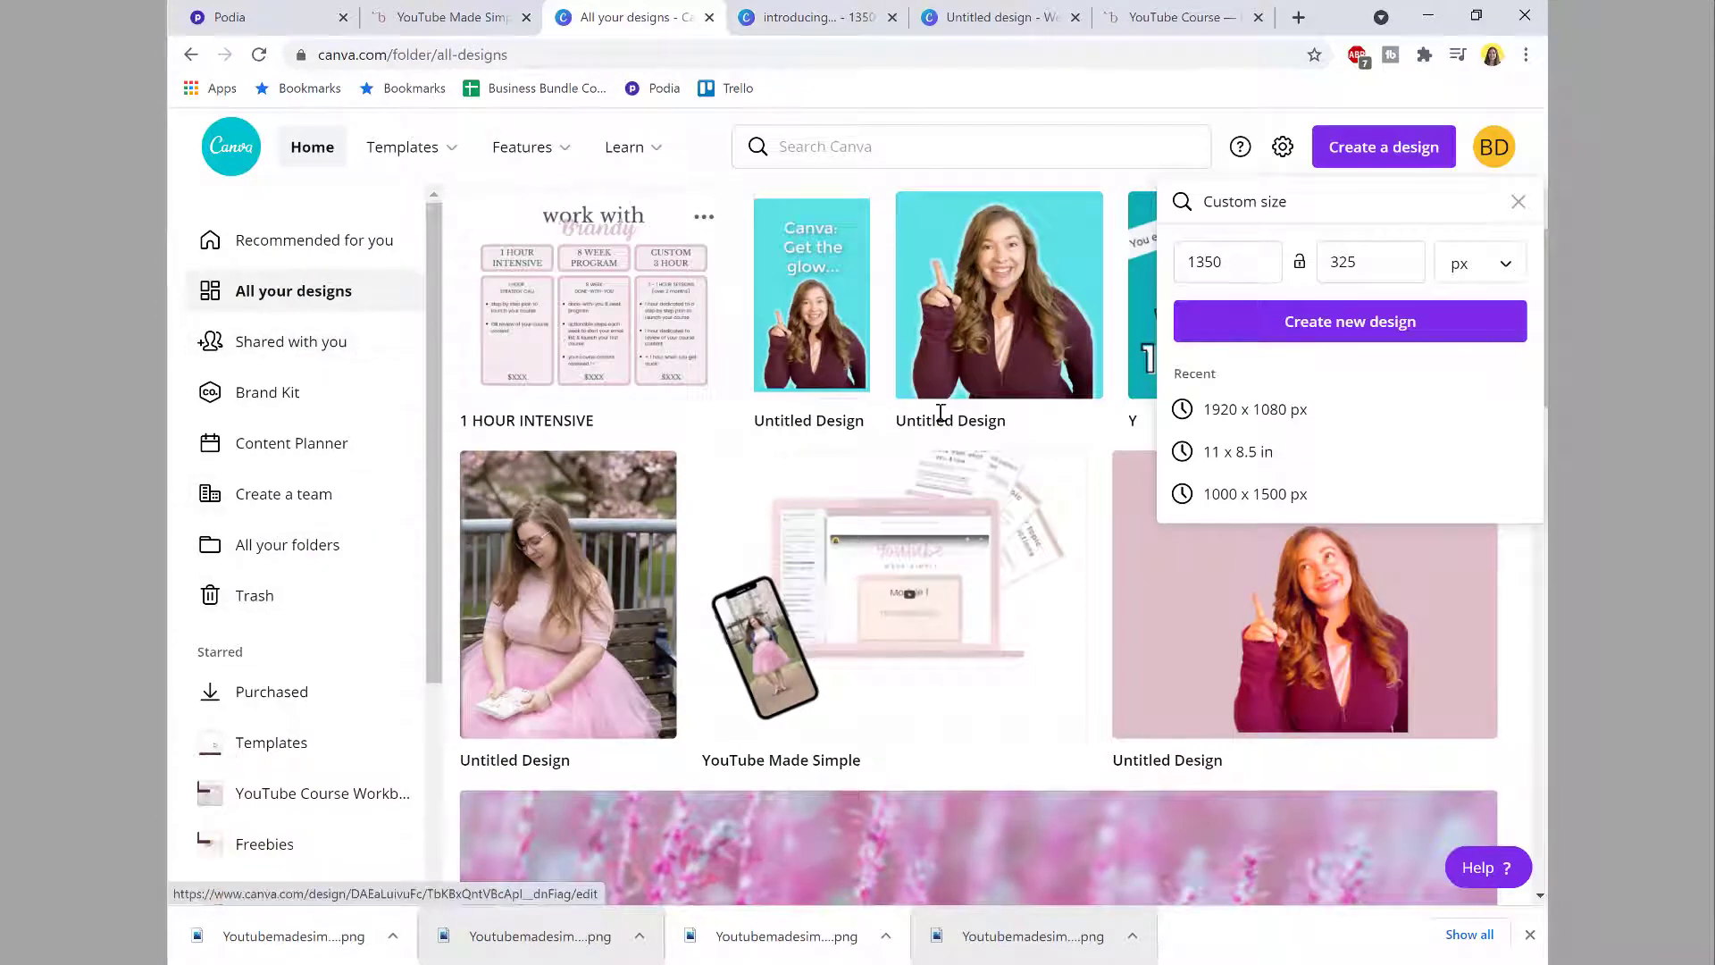
{"action": "left_click", "coordinate": [909, 579]}
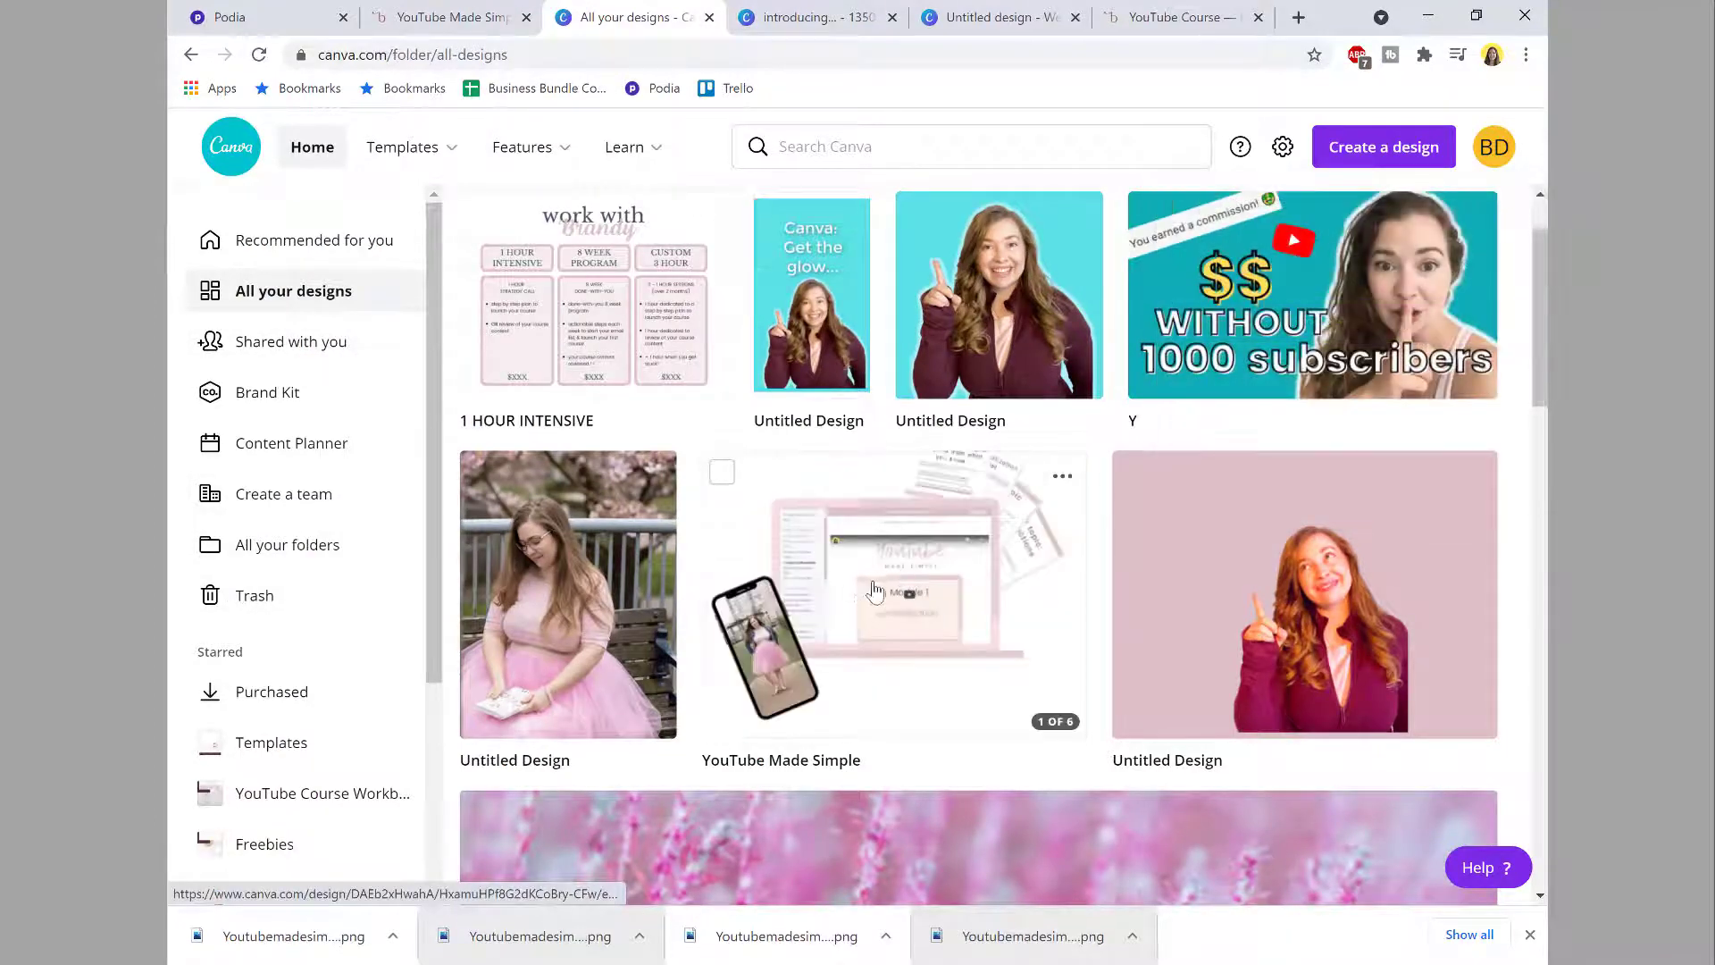
{"action": "left_click", "coordinate": [877, 589]}
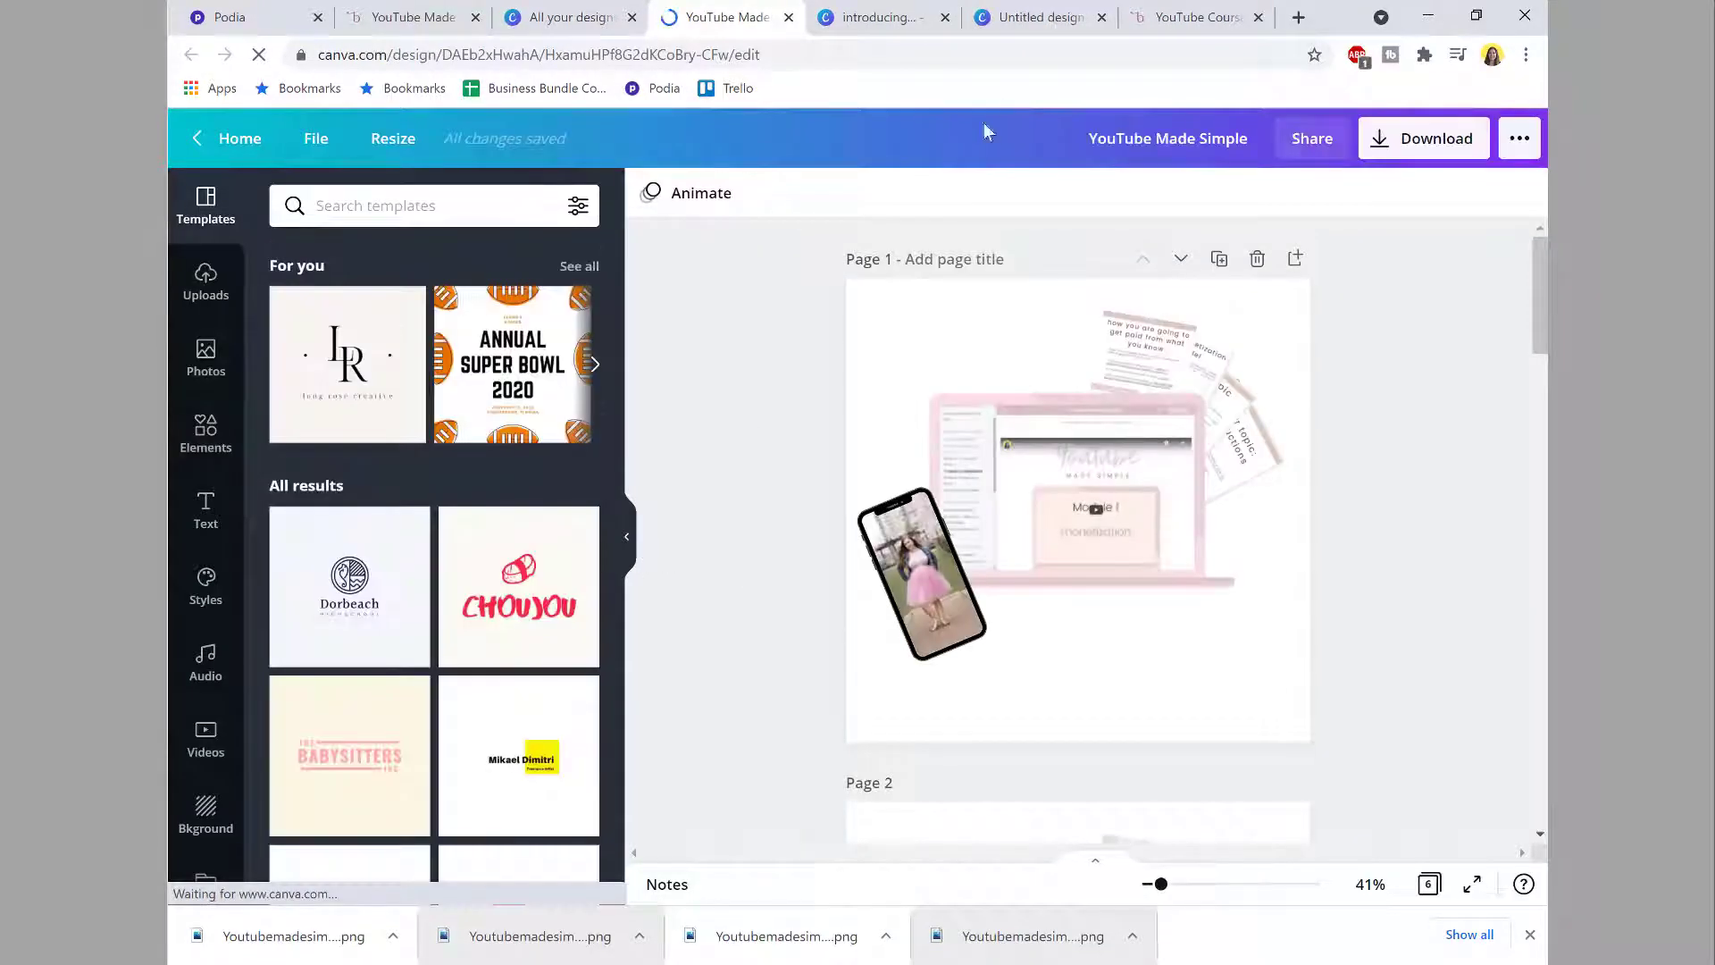
Step: Download only page 4 of the design, the pink YouTube made simple course mockup, as a PNG
{"action": "scroll", "coordinate": [1306, 539], "scroll_direction": "down", "scroll_amount": 3}
{"action": "scroll", "coordinate": [1309, 541], "scroll_direction": "down", "scroll_amount": 15}
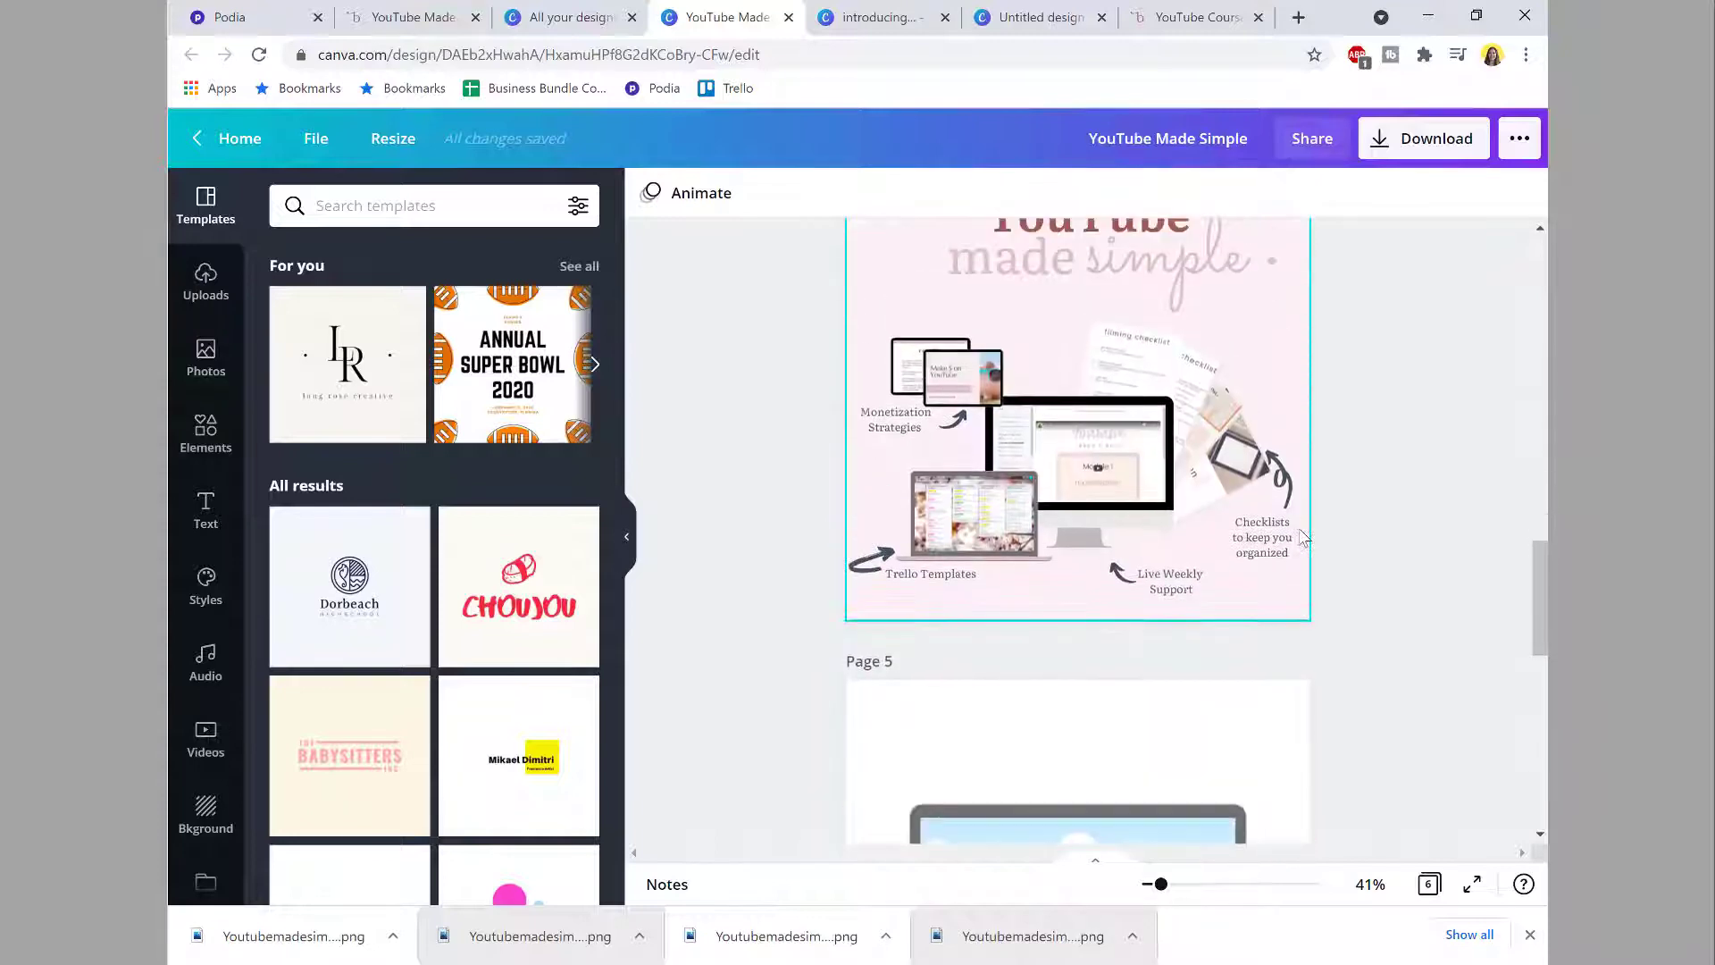
{"action": "scroll", "coordinate": [1304, 536], "scroll_direction": "up", "scroll_amount": 3}
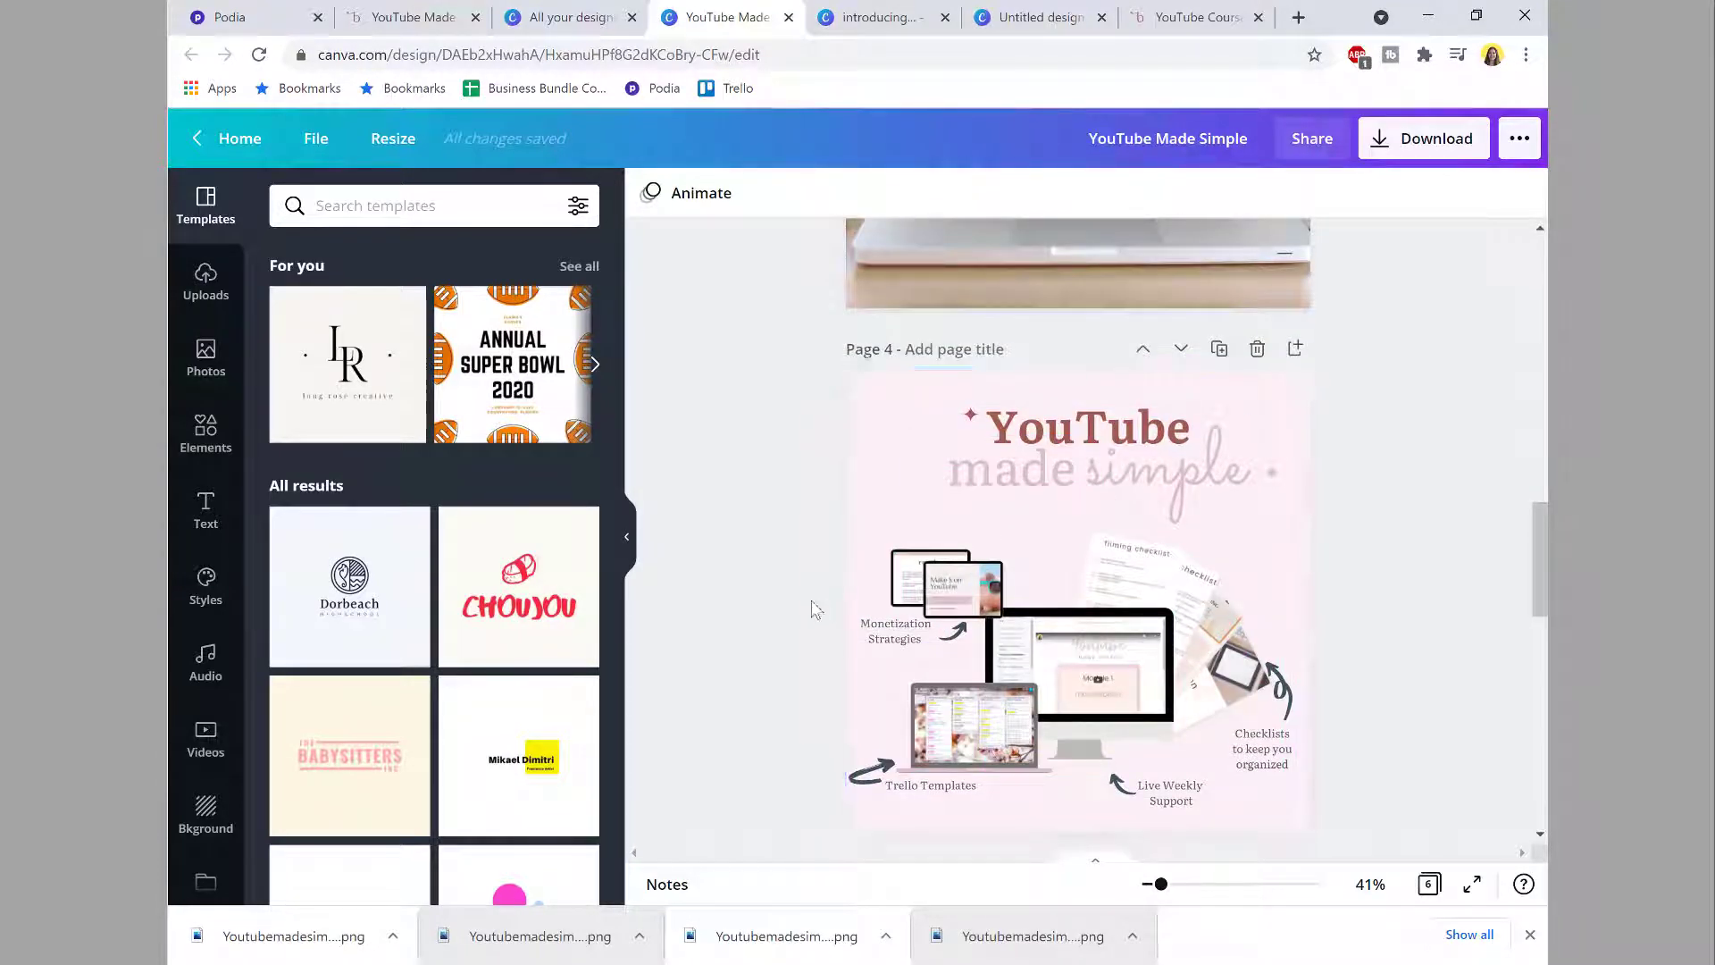
{"action": "scroll", "coordinate": [812, 607], "scroll_direction": "down", "scroll_amount": 1}
{"action": "scroll", "coordinate": [812, 609], "scroll_direction": "down", "scroll_amount": 4}
{"action": "scroll", "coordinate": [813, 609], "scroll_direction": "up", "scroll_amount": 5}
{"action": "left_click", "coordinate": [1408, 157]}
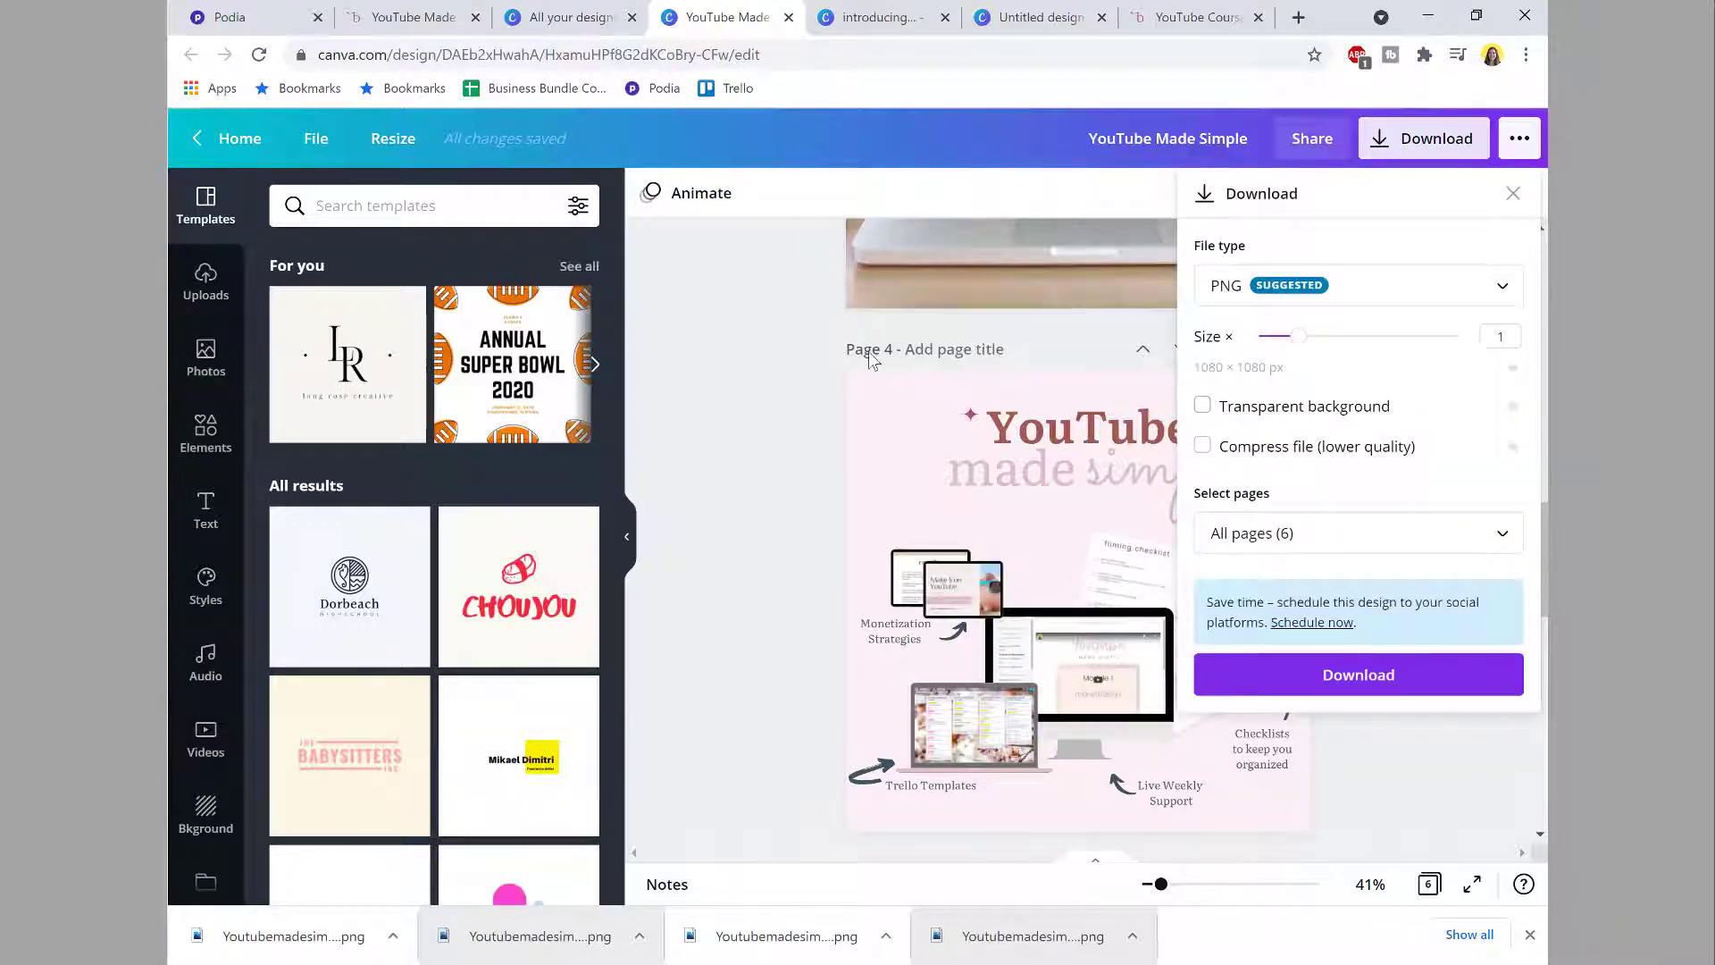
{"action": "left_click", "coordinate": [1286, 533]}
{"action": "scroll", "coordinate": [1279, 361], "scroll_direction": "down", "scroll_amount": 1}
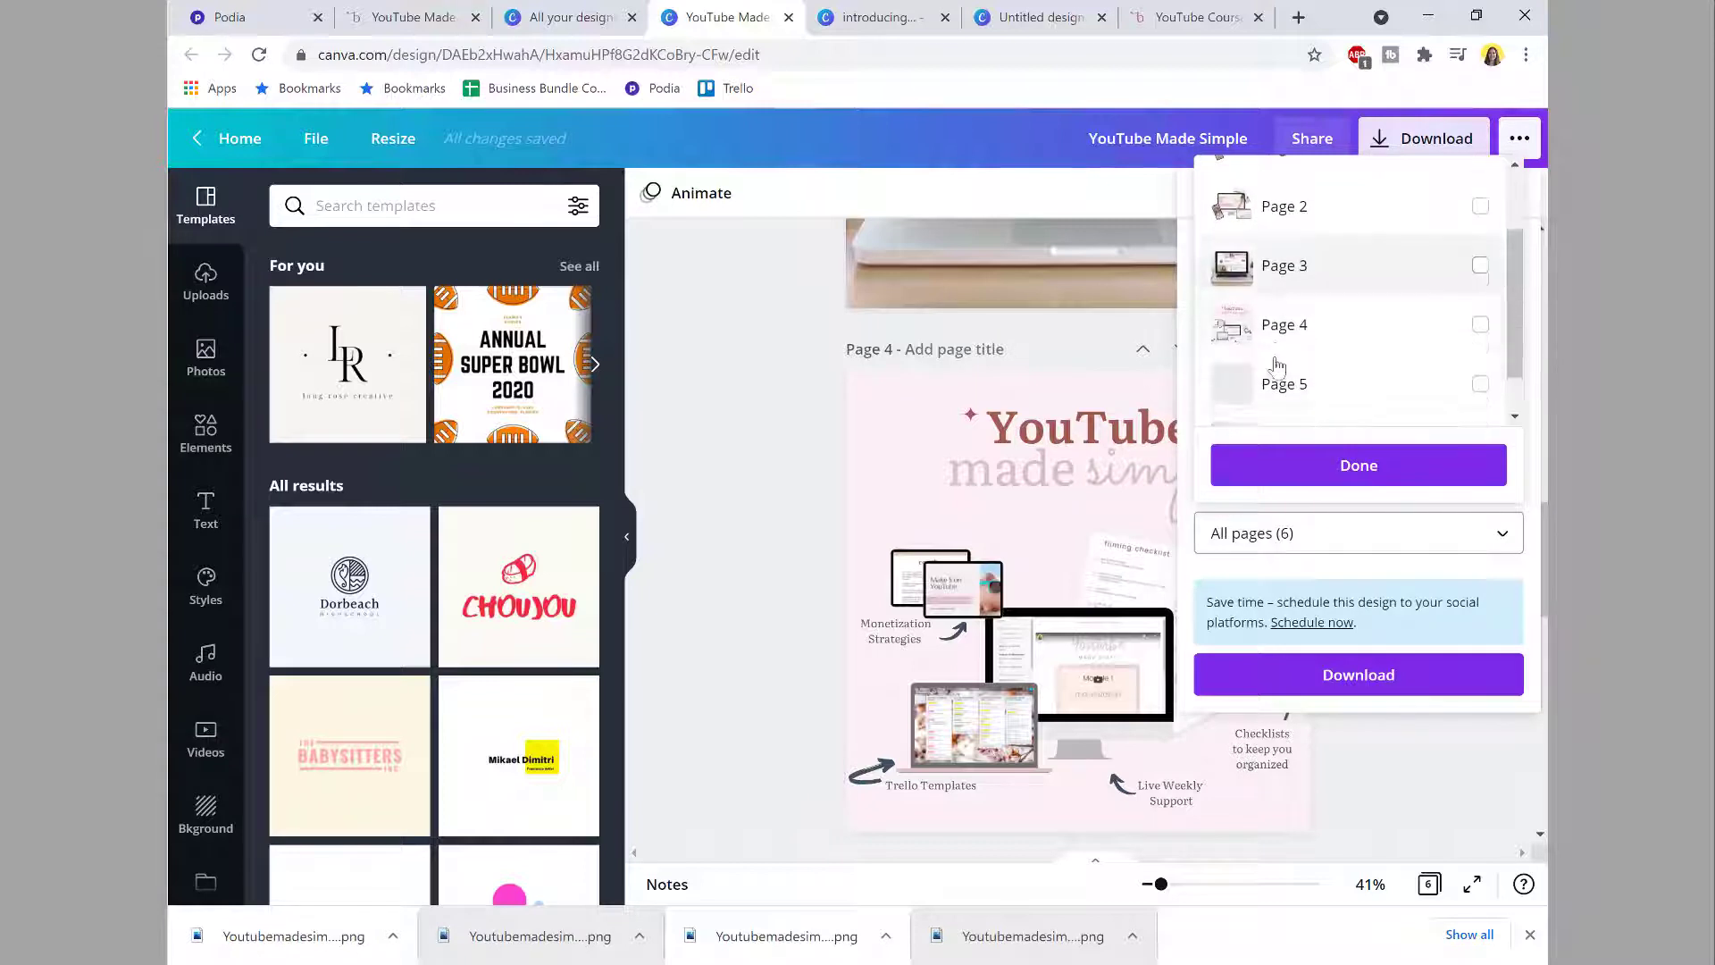
{"action": "left_click", "coordinate": [1273, 323]}
{"action": "left_click", "coordinate": [1303, 469]}
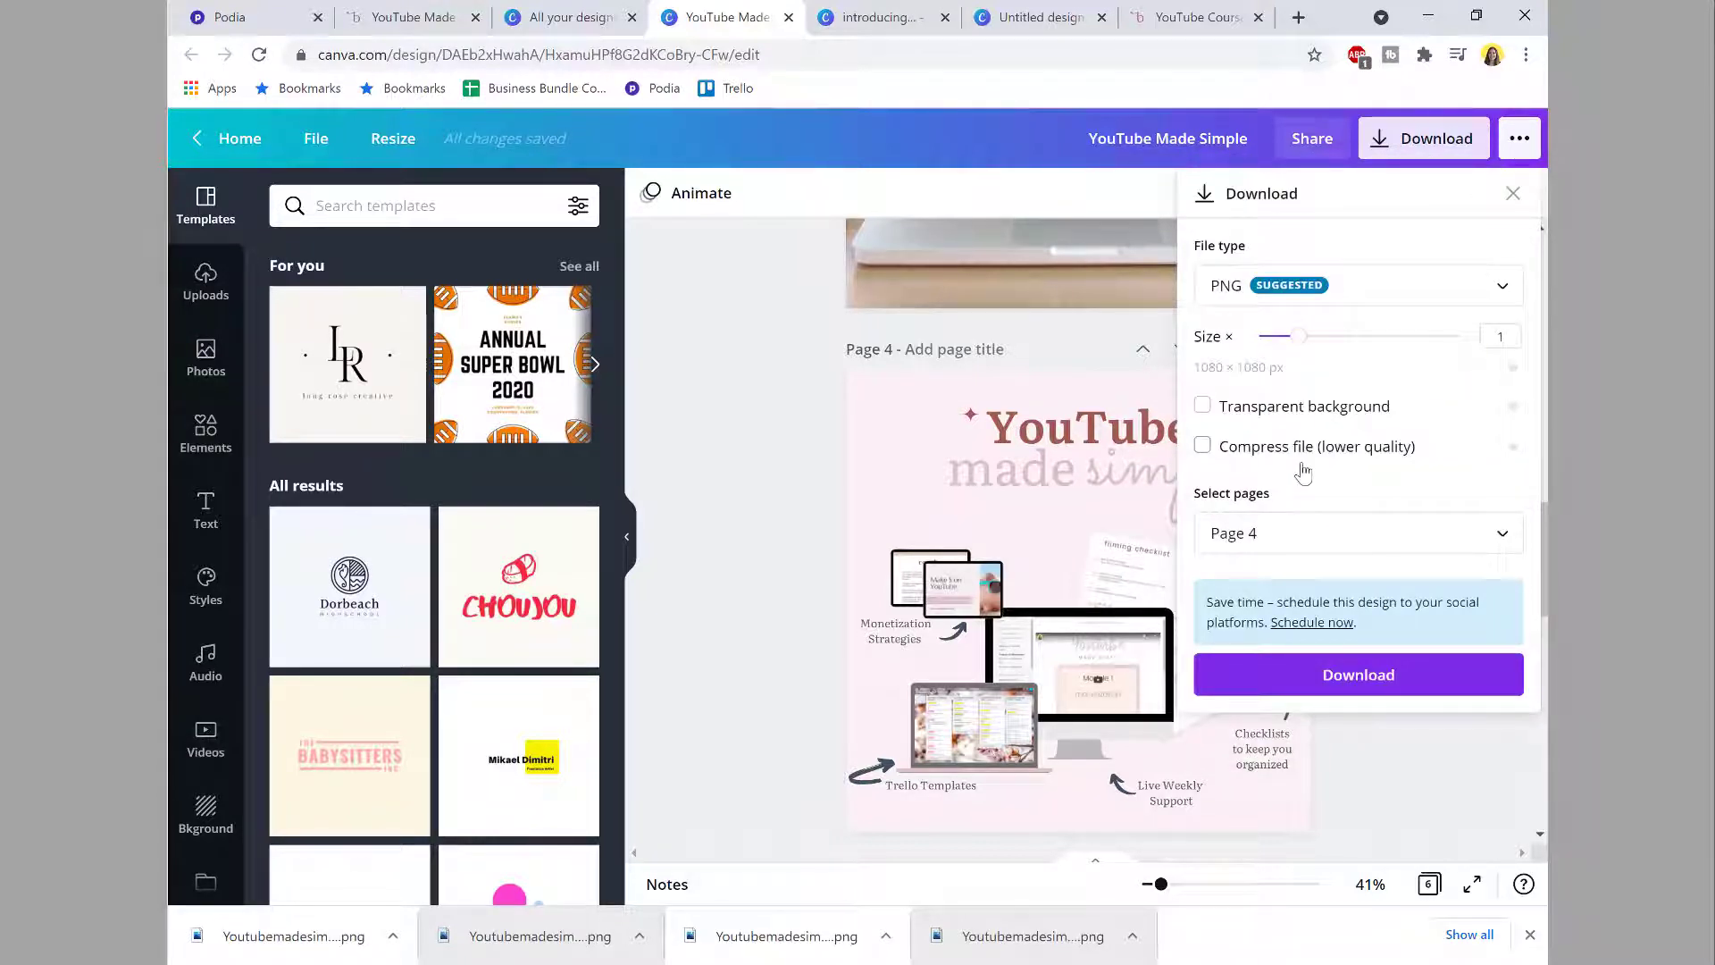
{"action": "left_click", "coordinate": [1327, 677]}
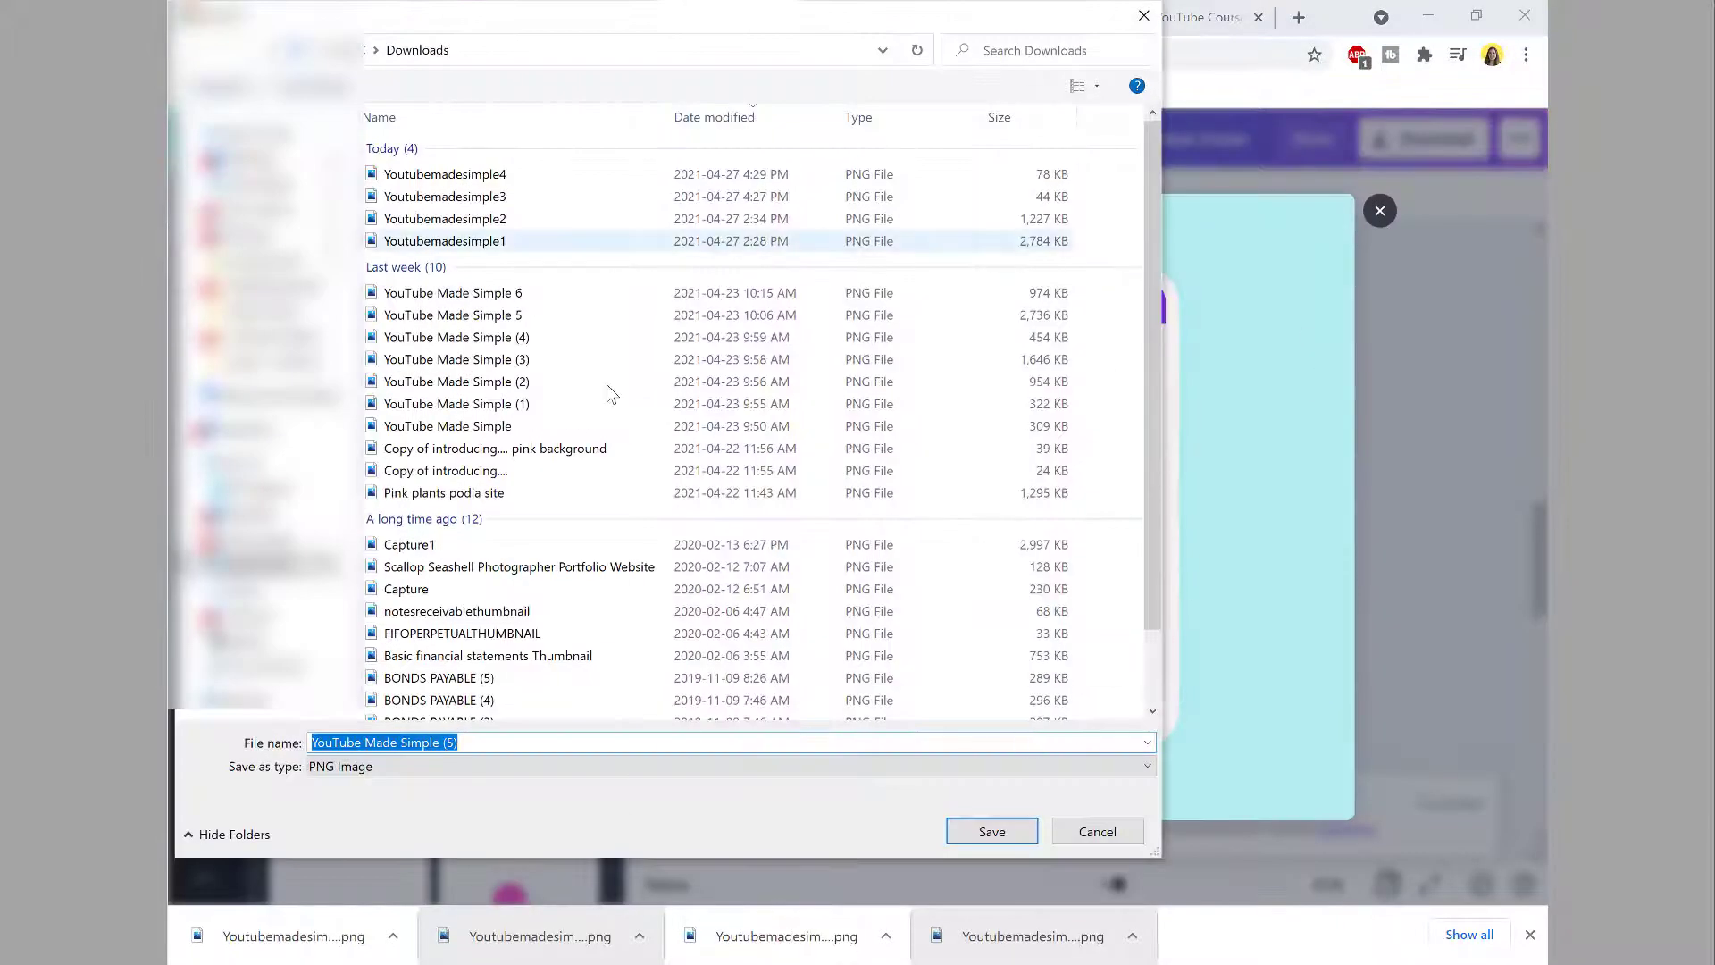
Step: Save the downloaded image in the Downloads folder as Youtubemadesimple5
{"action": "left_click", "coordinate": [541, 175]}
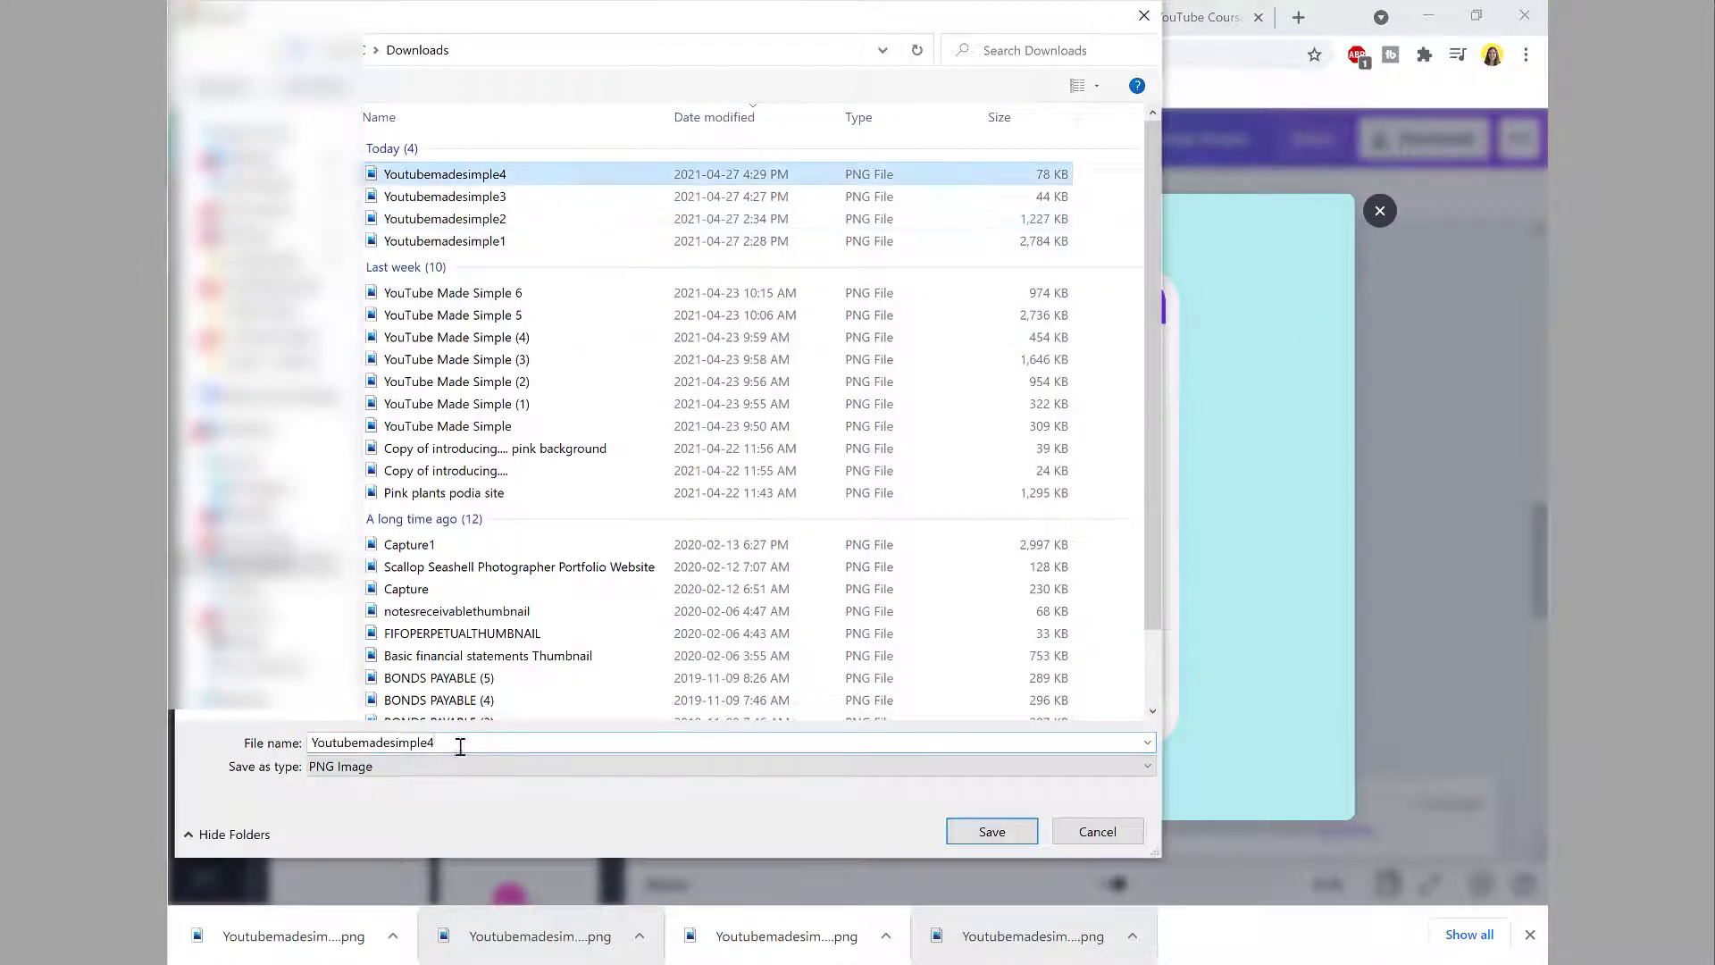
{"action": "left_click", "coordinate": [460, 747]}
{"action": "key", "text": "BackSpace"}
{"action": "type", "text": "5"}
{"action": "key", "text": "Return"}
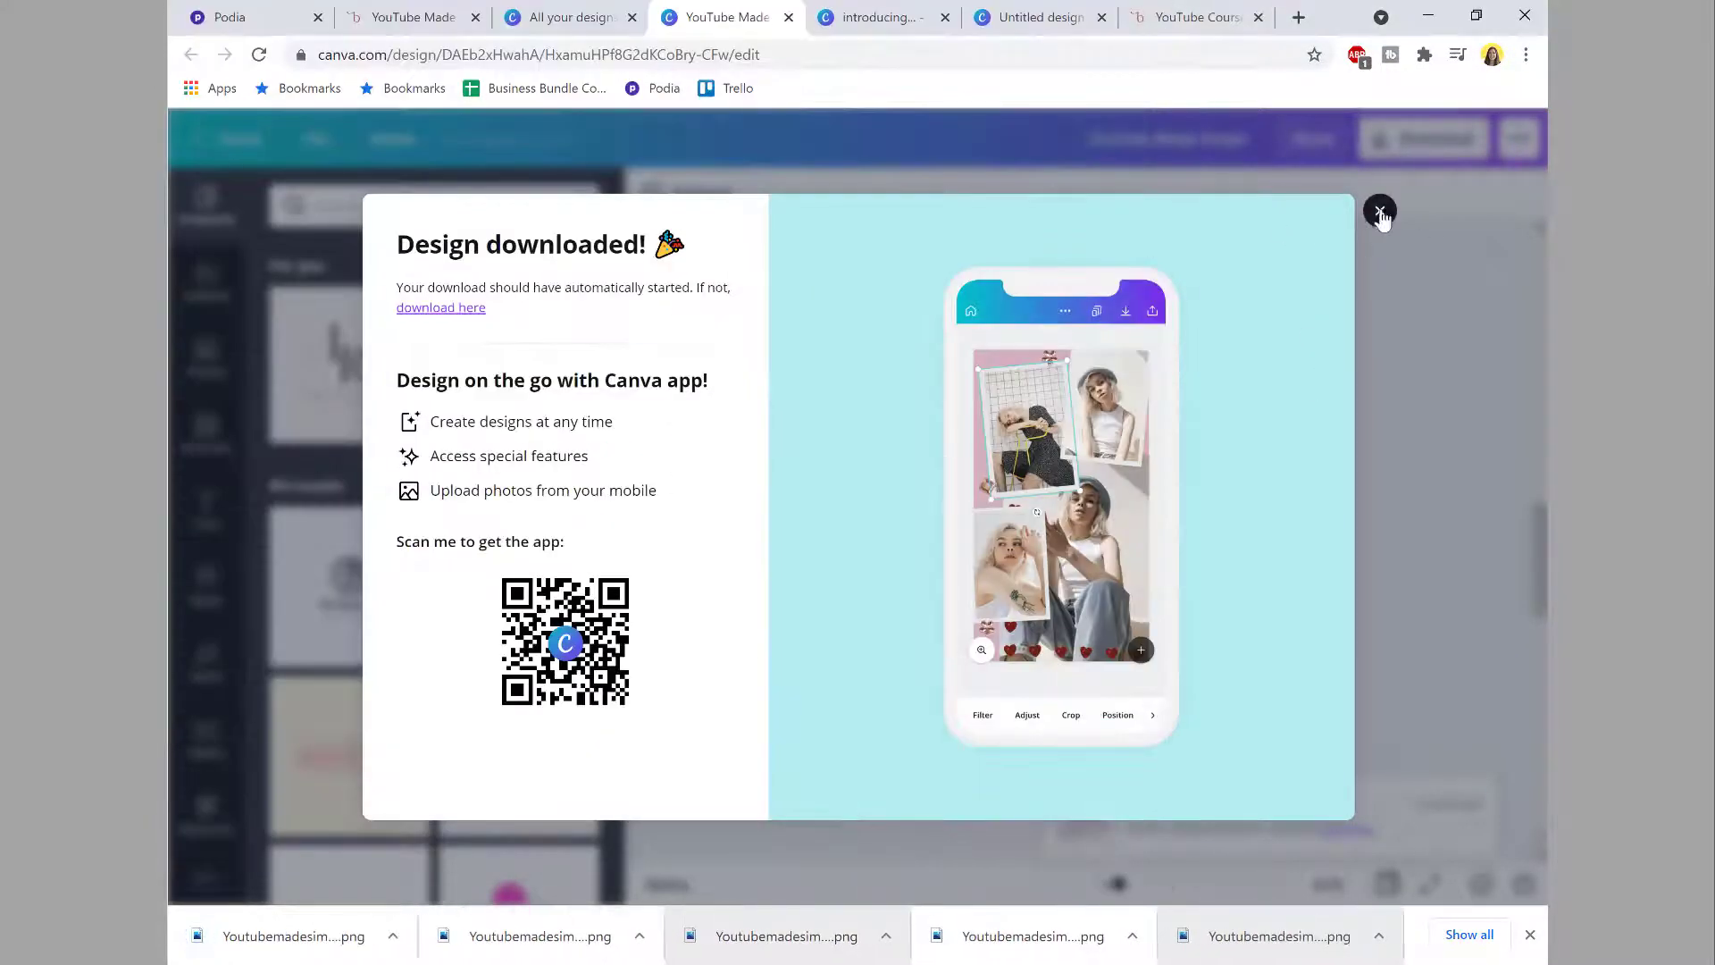
Step: Return to Podia and upload the newly downloaded course mockup as the image of the tagline section
{"action": "left_click", "coordinate": [562, 16]}
{"action": "left_click", "coordinate": [272, 17]}
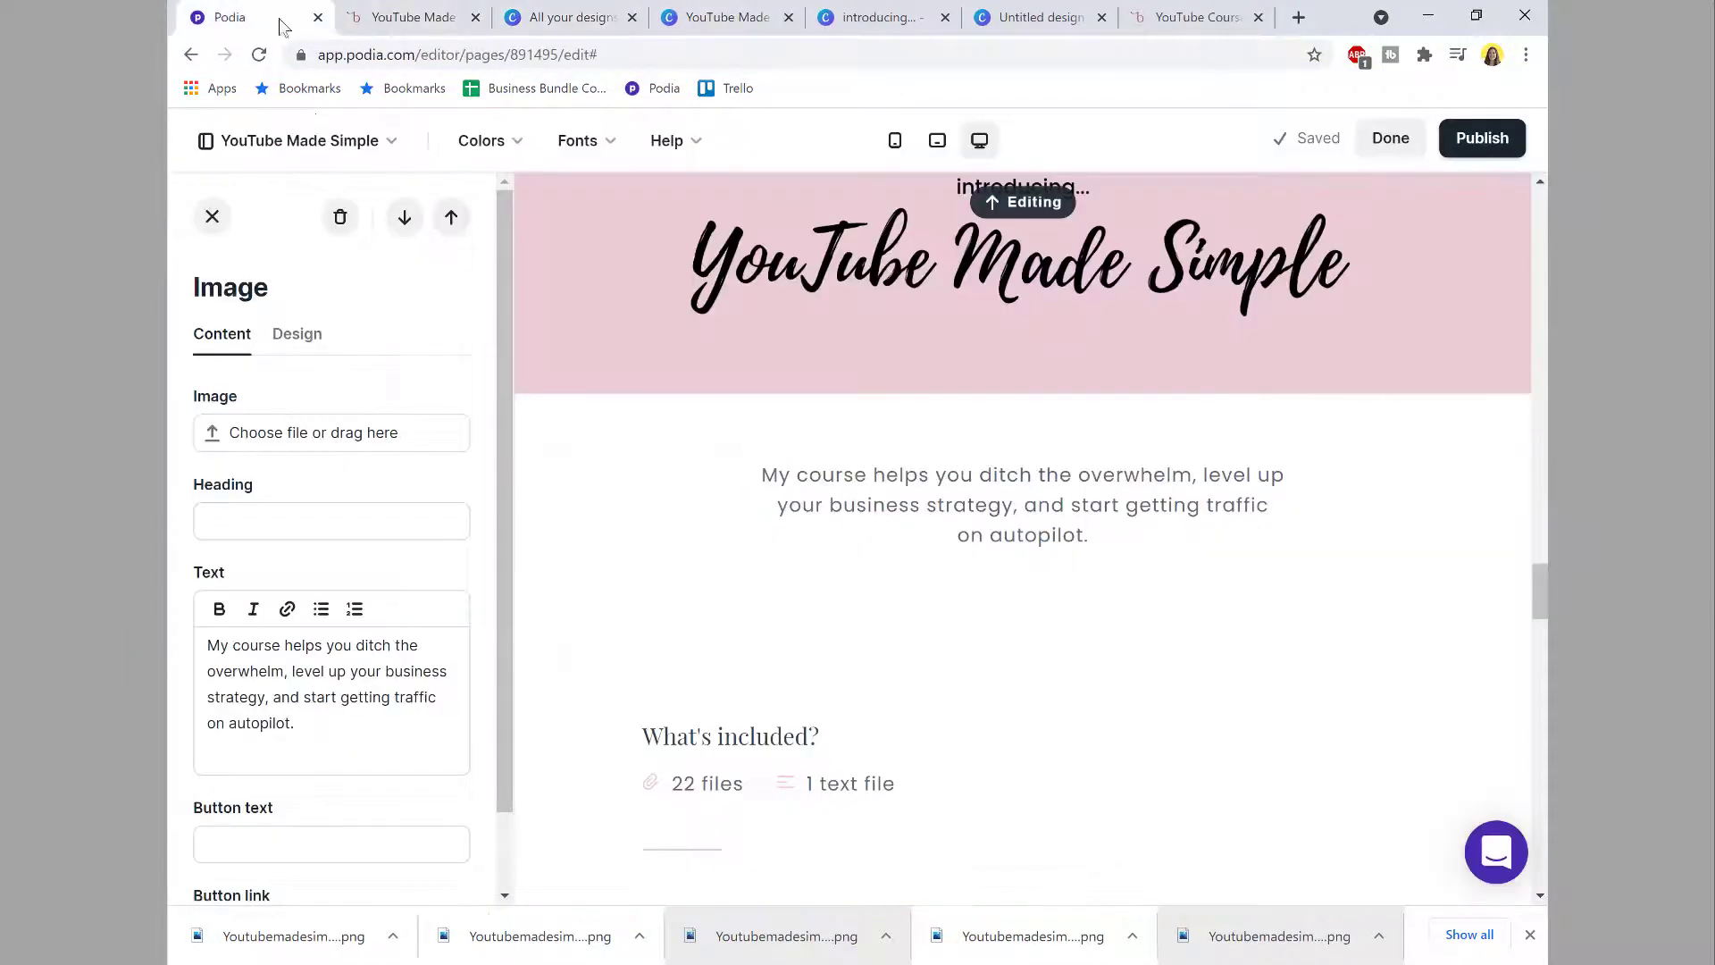
{"action": "left_click_drag", "start_coordinate": [318, 920], "coordinate": [319, 437]}
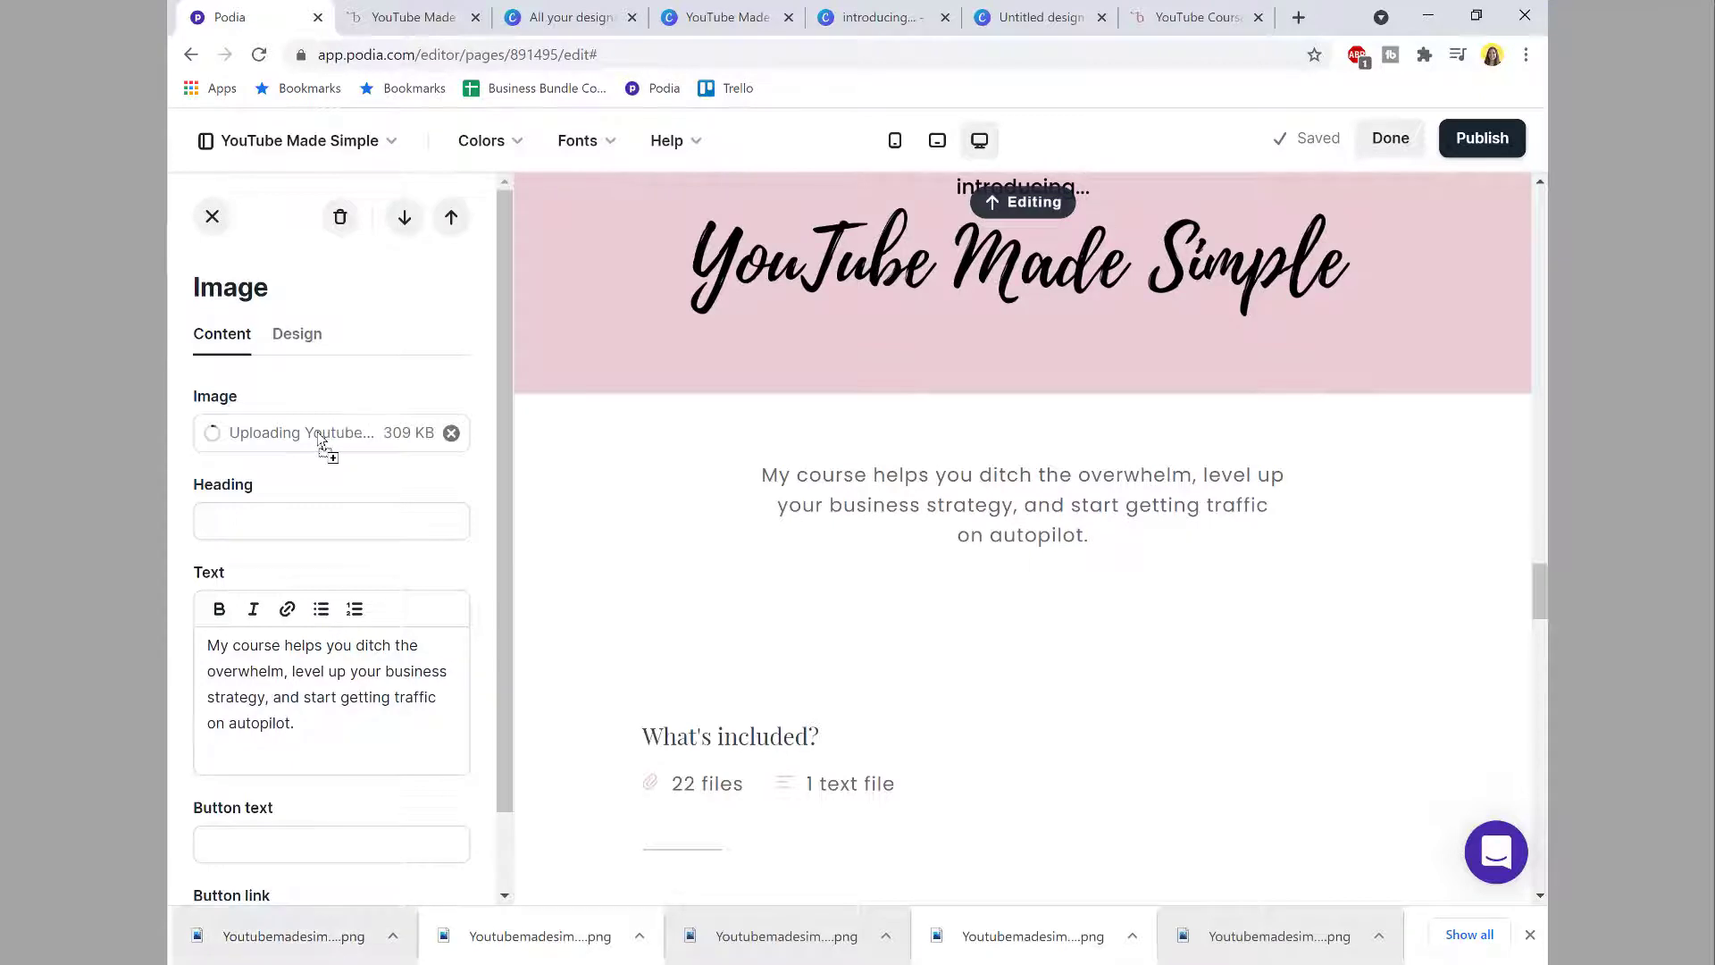
{"action": "scroll", "coordinate": [801, 554], "scroll_direction": "down", "scroll_amount": 5}
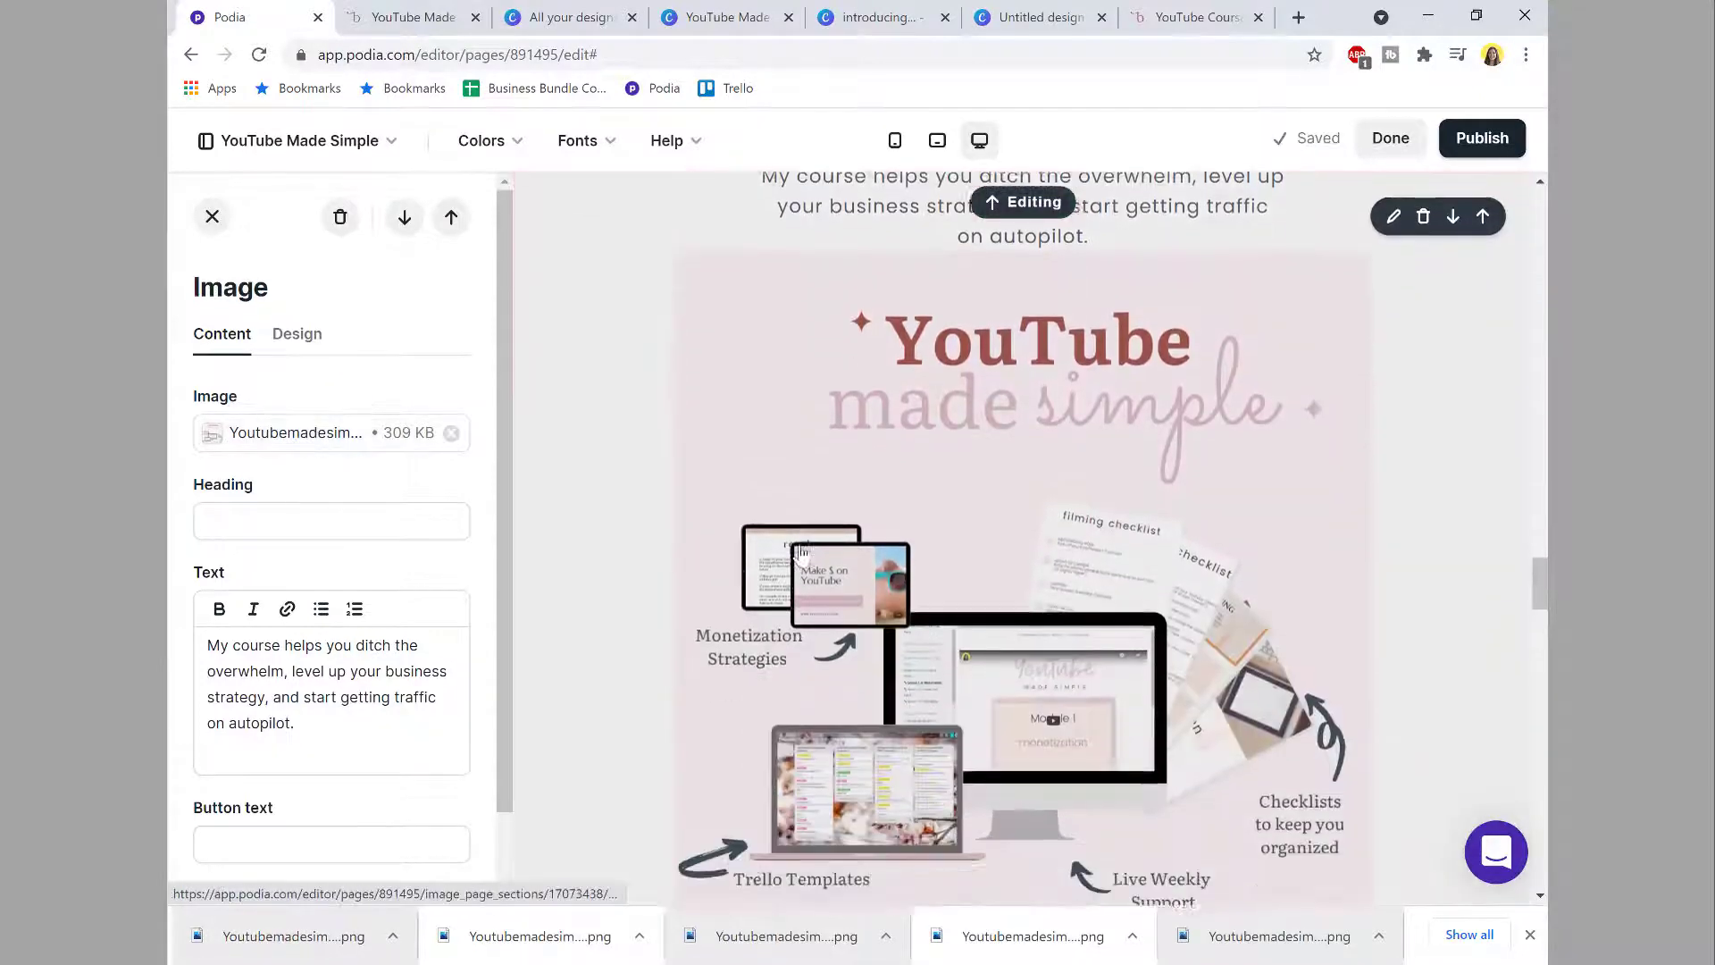
Step: Switch the tagline section to the custom color theme and set its background to the rose color ECCCD4
{"action": "scroll", "coordinate": [706, 545], "scroll_direction": "up", "scroll_amount": 7}
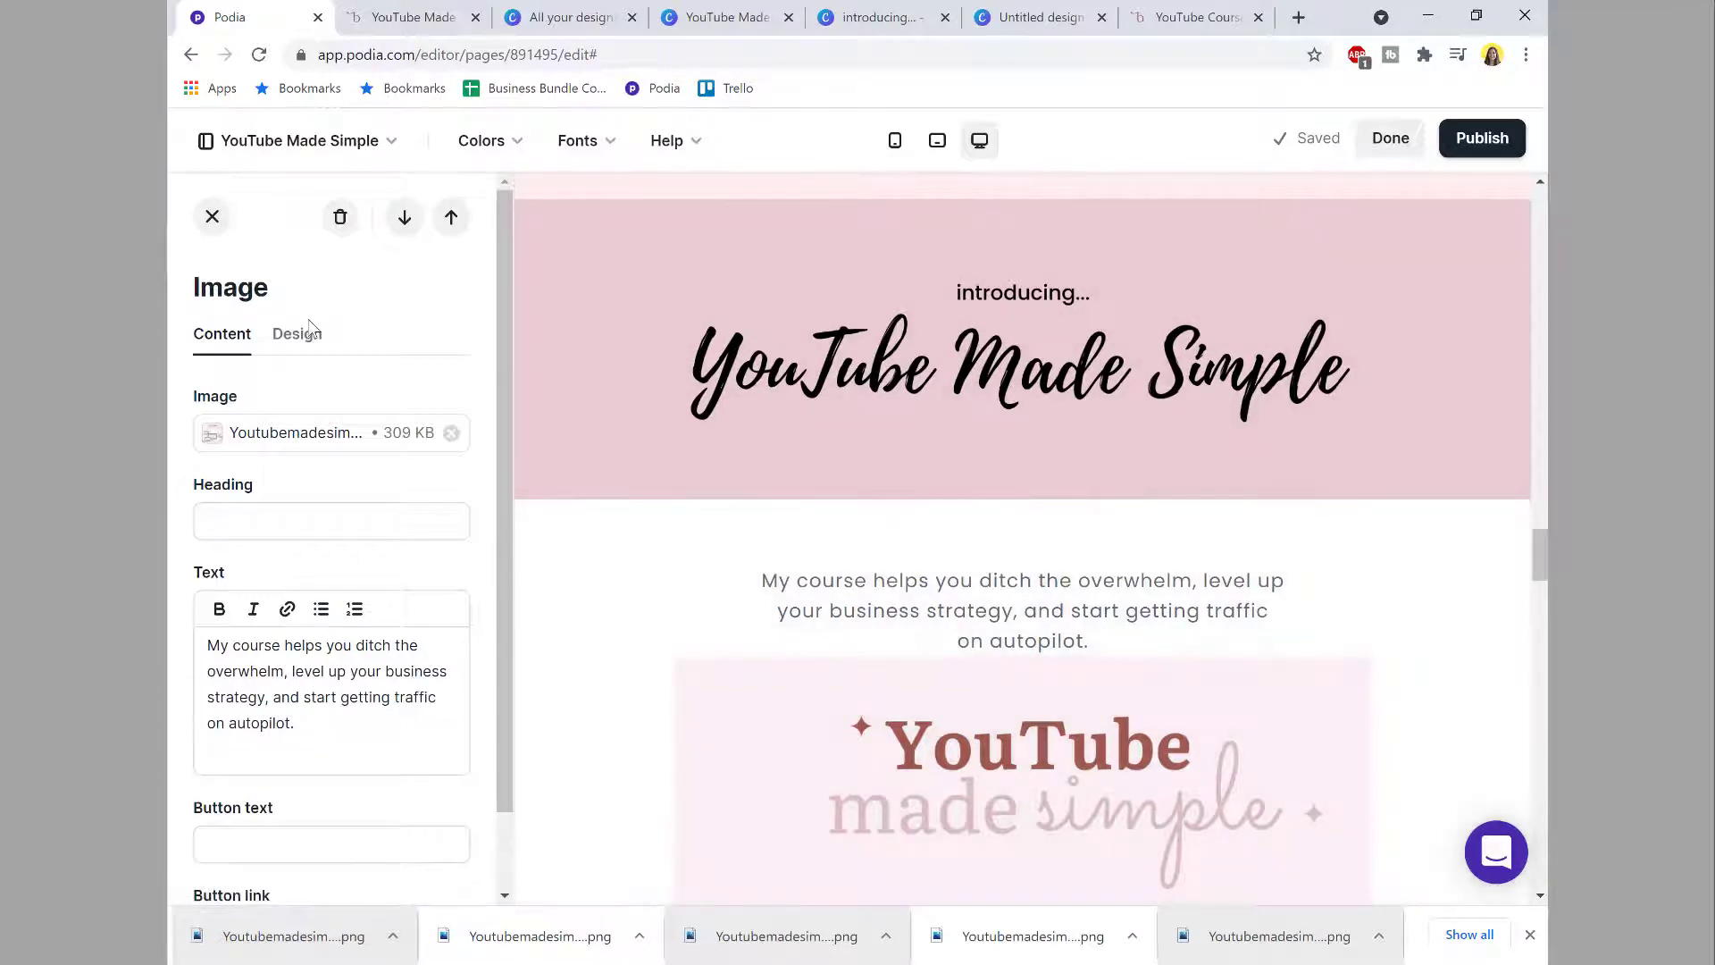
{"action": "left_click", "coordinate": [297, 334]}
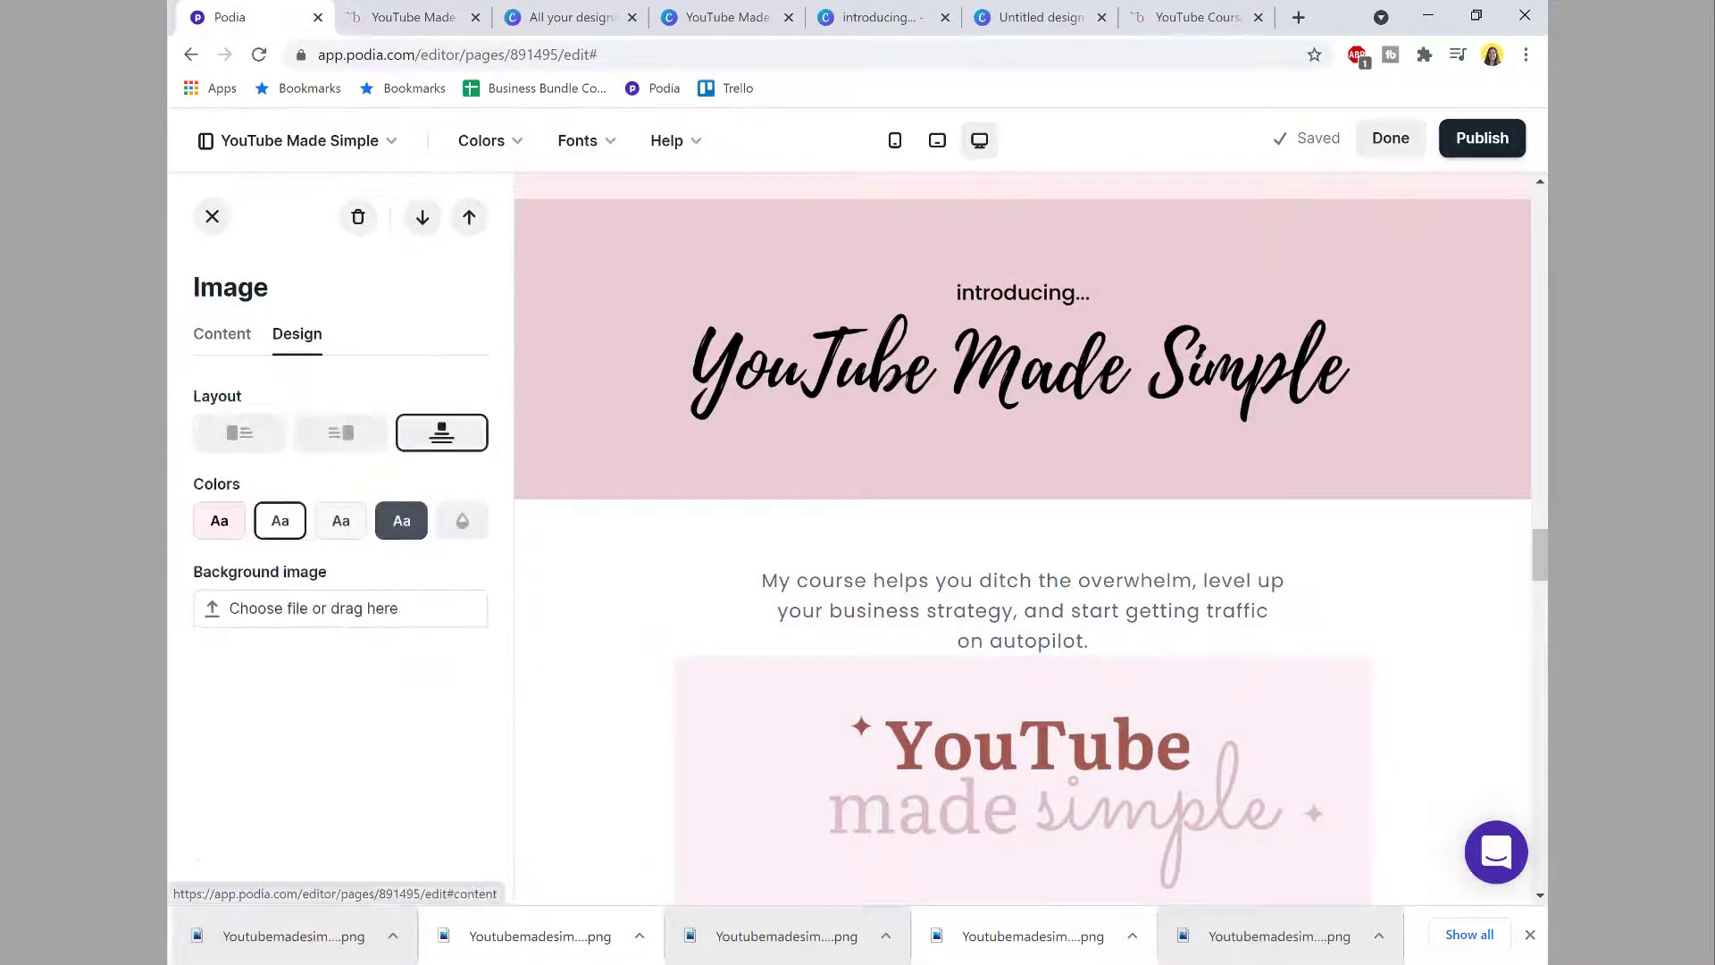
{"action": "key", "text": "alt+Tab"}
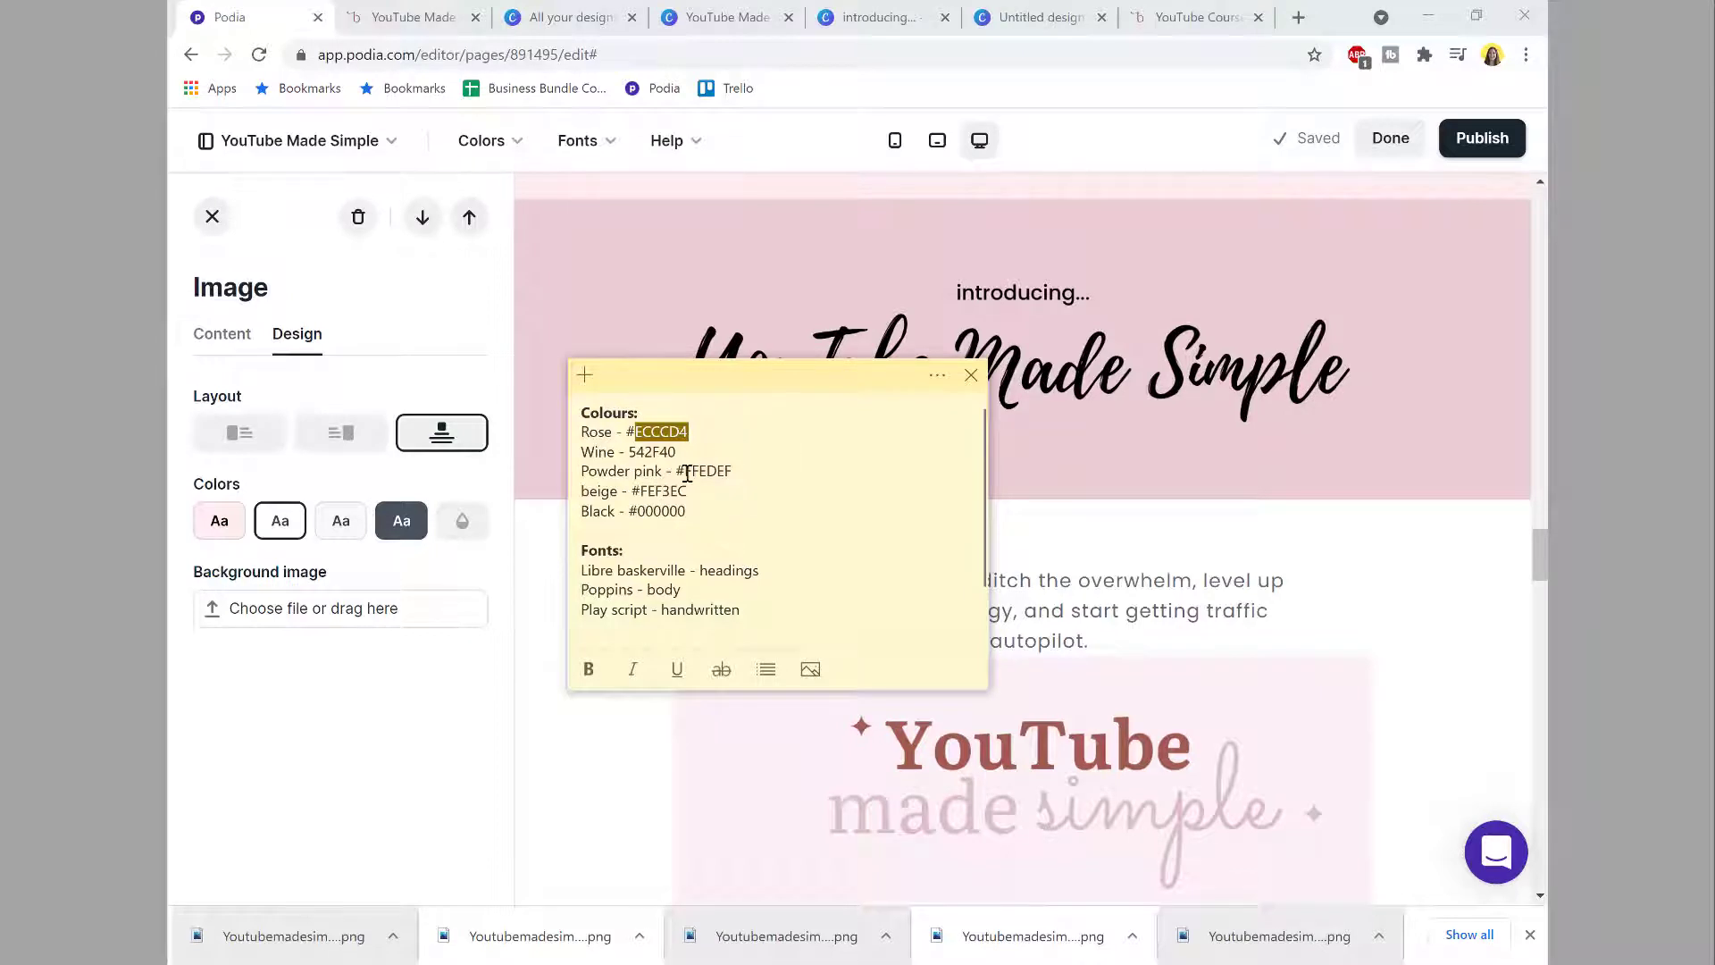
{"action": "left_click", "coordinate": [461, 522]}
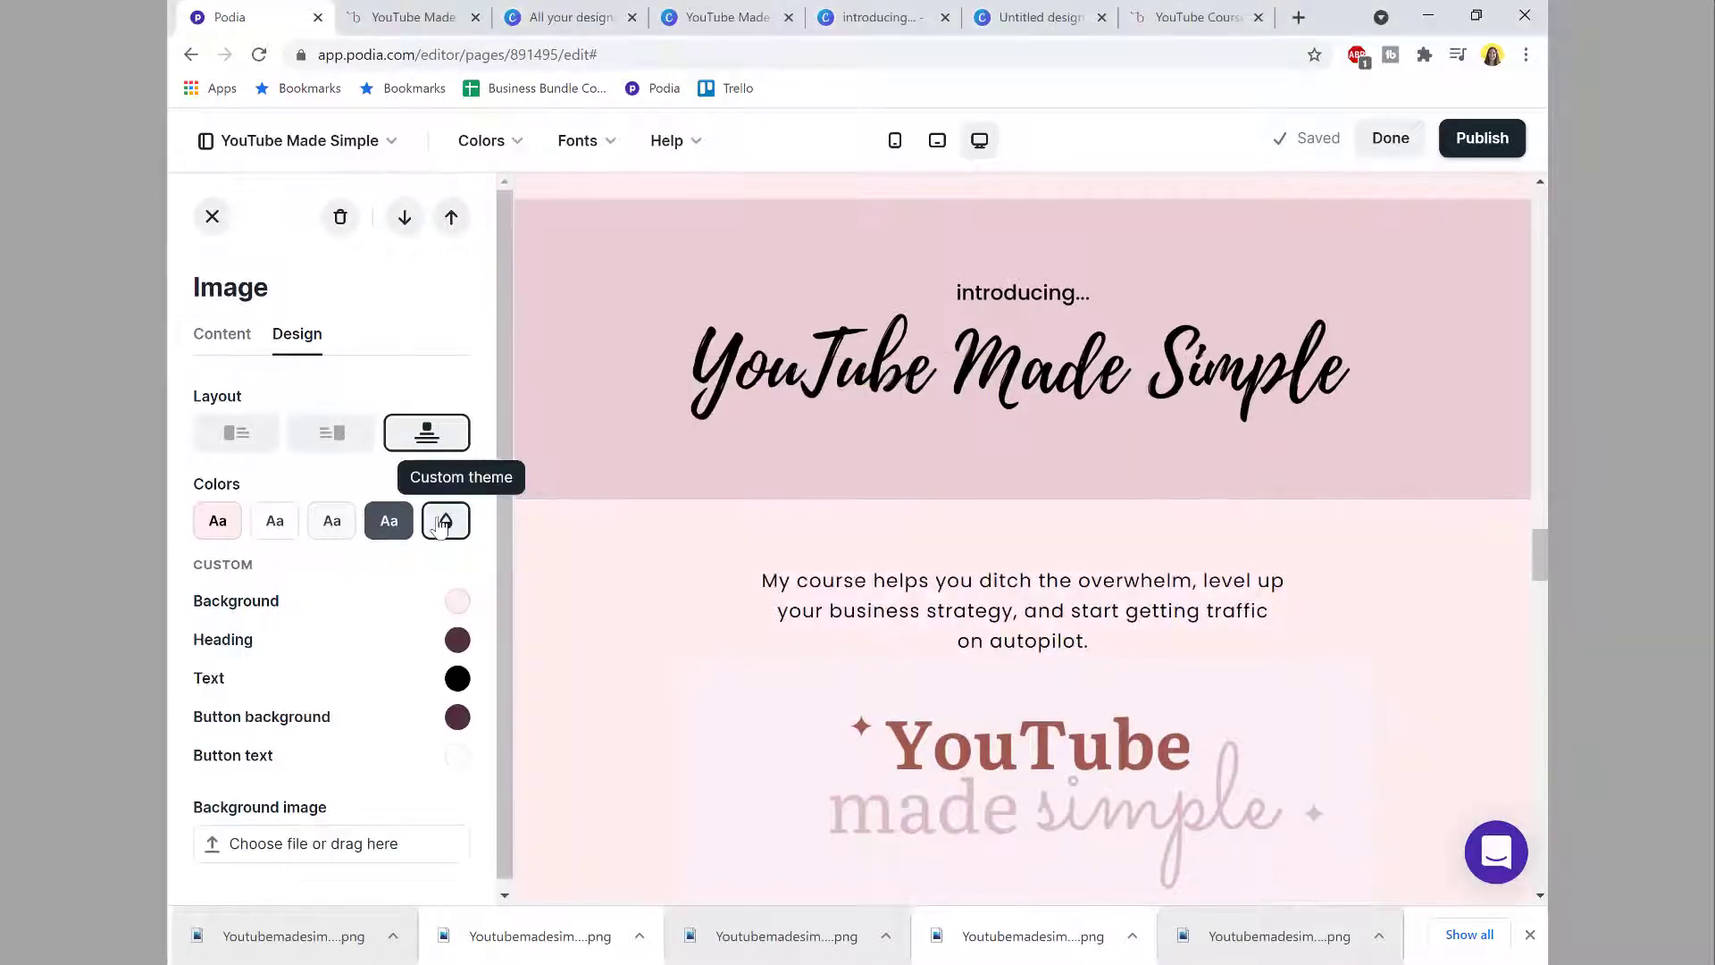
{"action": "left_click", "coordinate": [456, 601]}
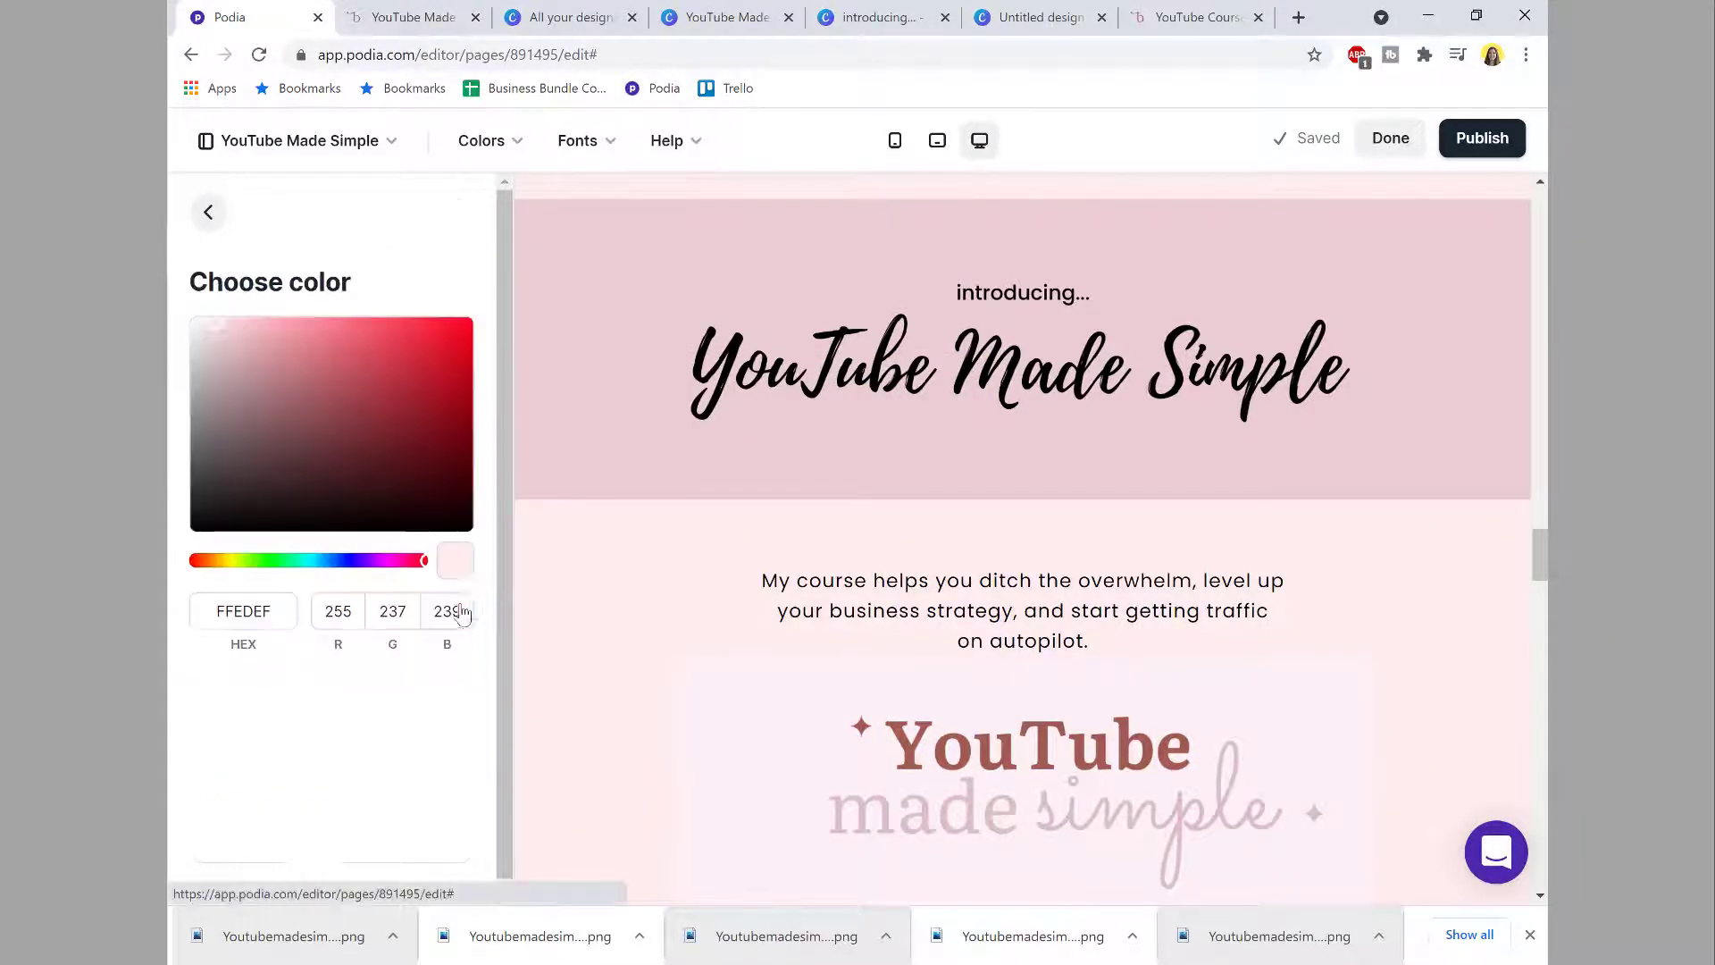
{"action": "left_click_drag", "start_coordinate": [295, 610], "coordinate": [174, 606]}
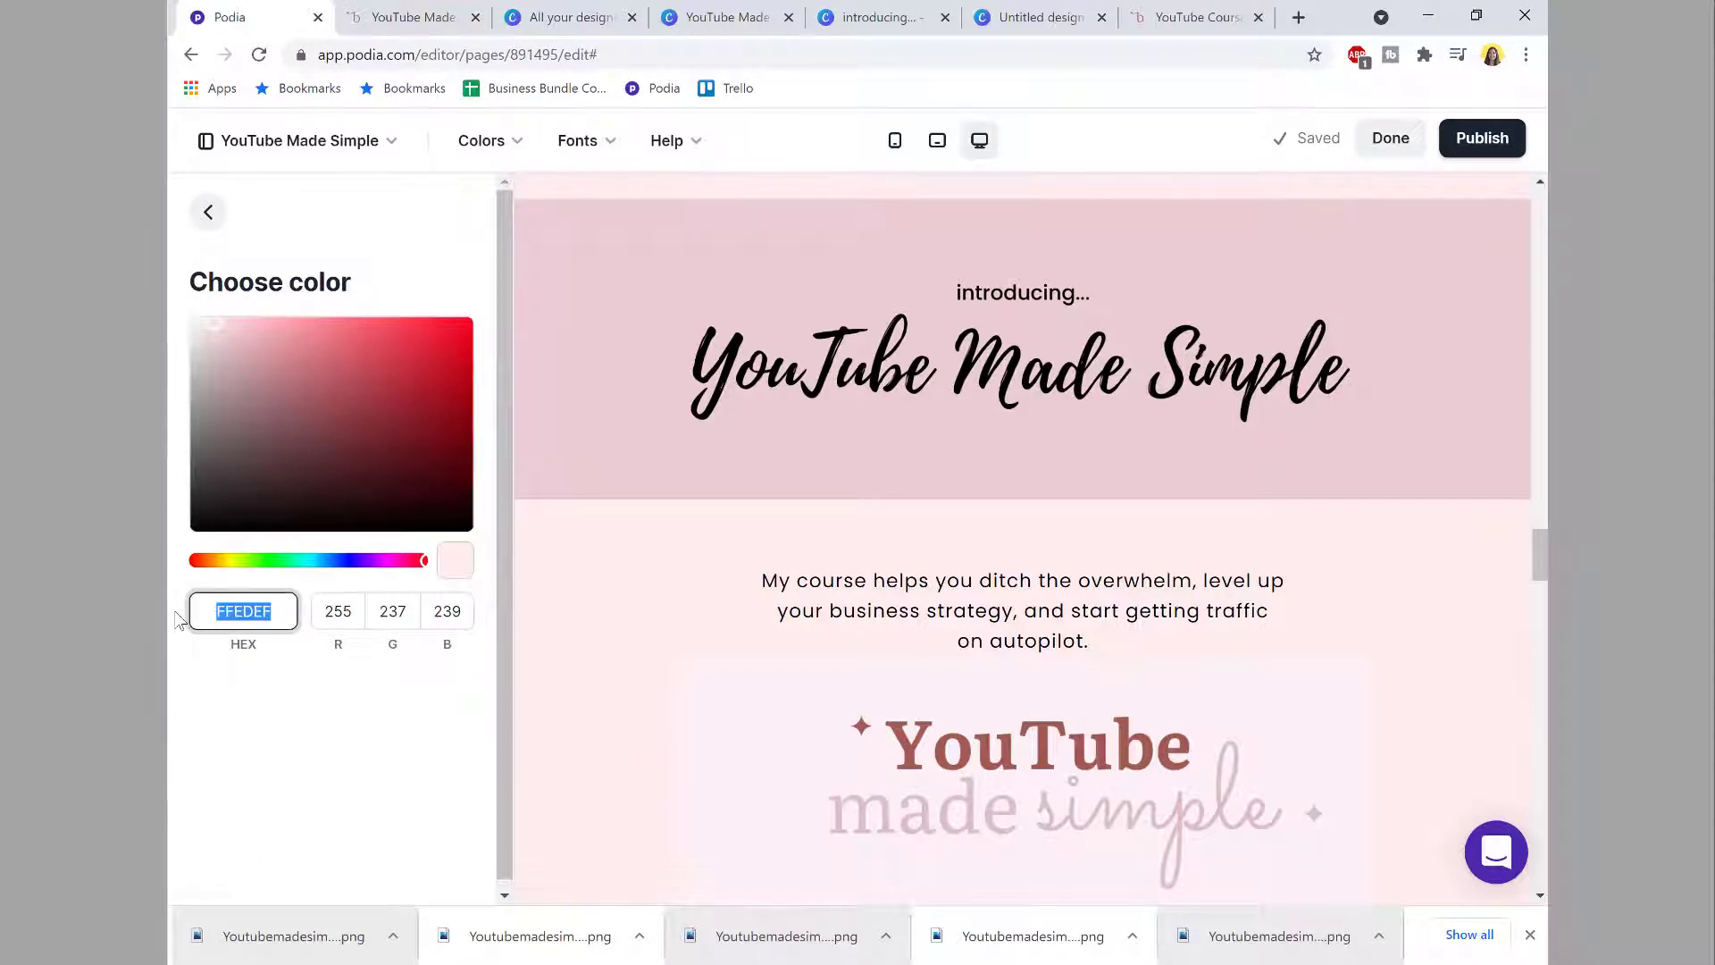
{"action": "type", "text": "ECCCD4"}
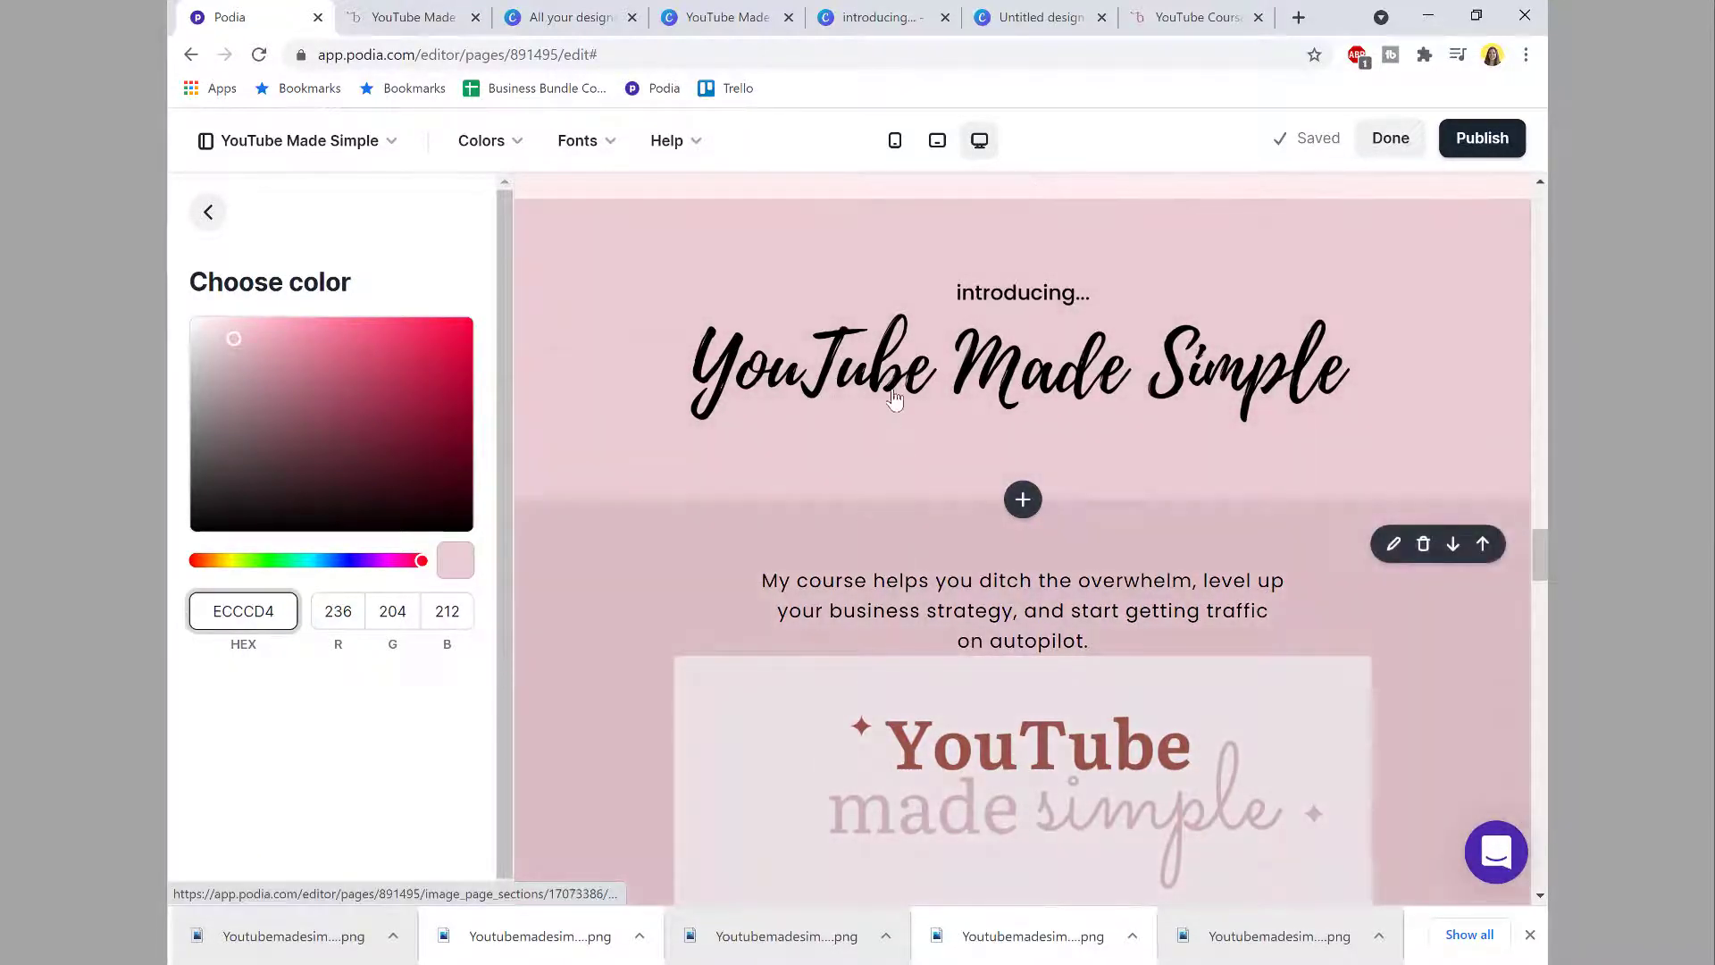
Step: Examine the "Here's what's included" heading and the Mod 1 and Mod 2 blocks on the existing sales page
{"action": "left_click", "coordinate": [1195, 18]}
{"action": "scroll", "coordinate": [1030, 372], "scroll_direction": "down", "scroll_amount": 5}
{"action": "scroll", "coordinate": [1030, 372], "scroll_direction": "up", "scroll_amount": 3}
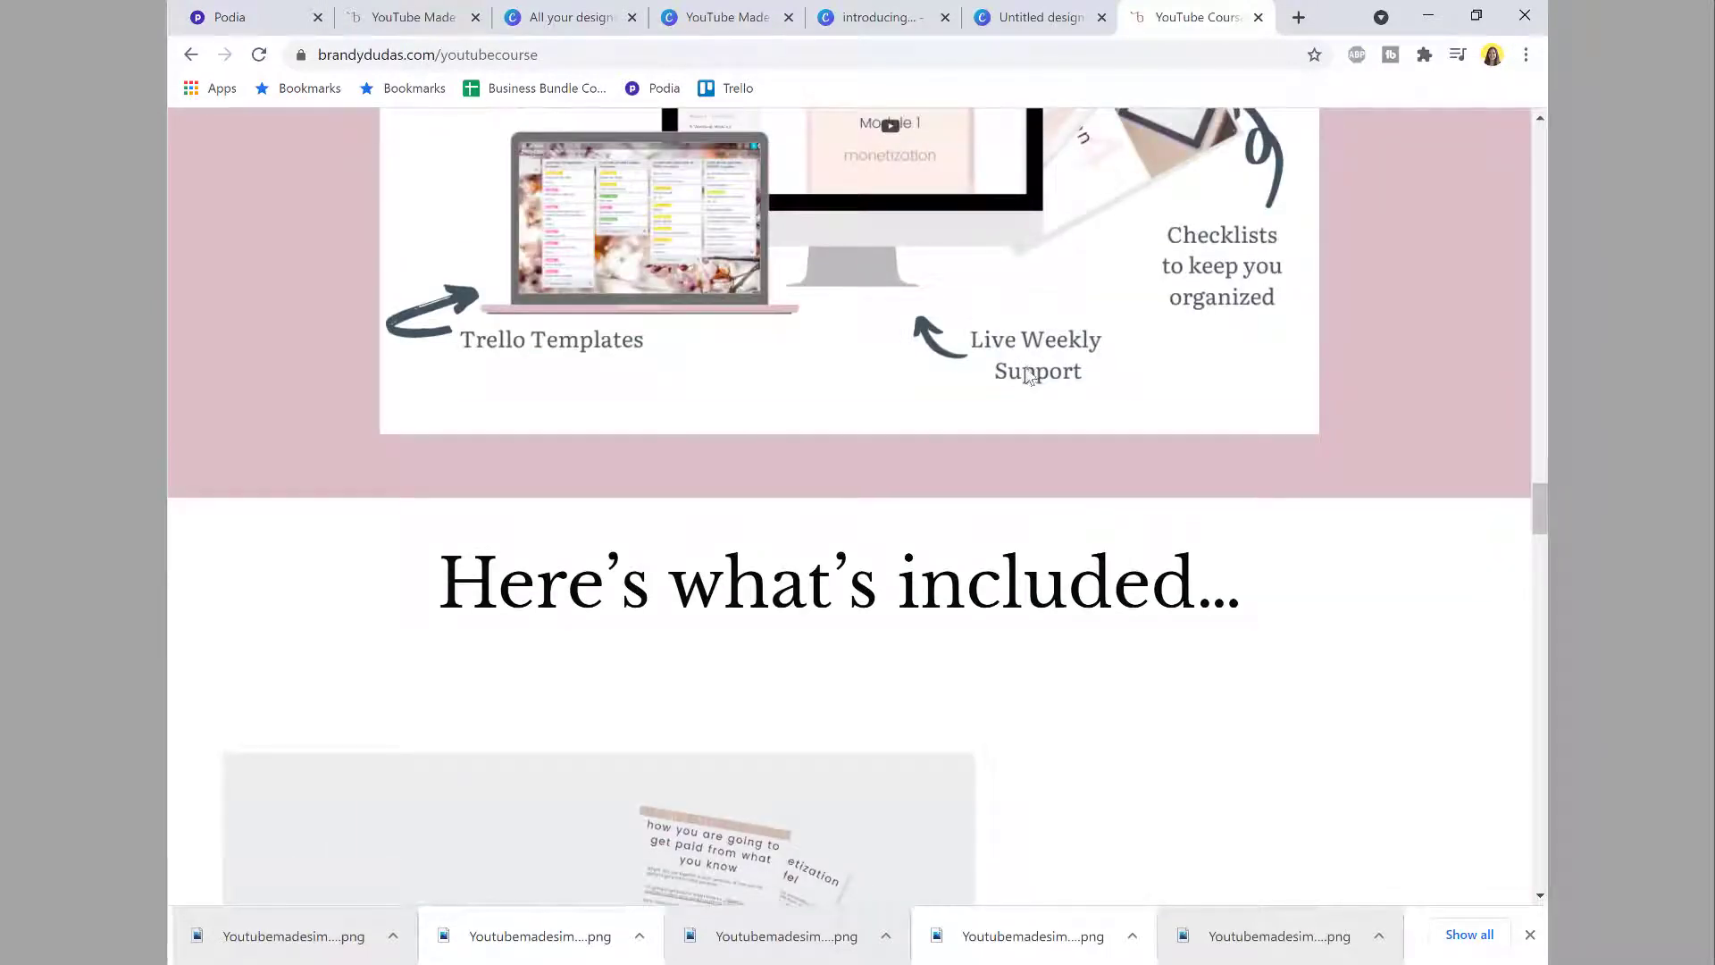
{"action": "scroll", "coordinate": [681, 383], "scroll_direction": "down", "scroll_amount": 2}
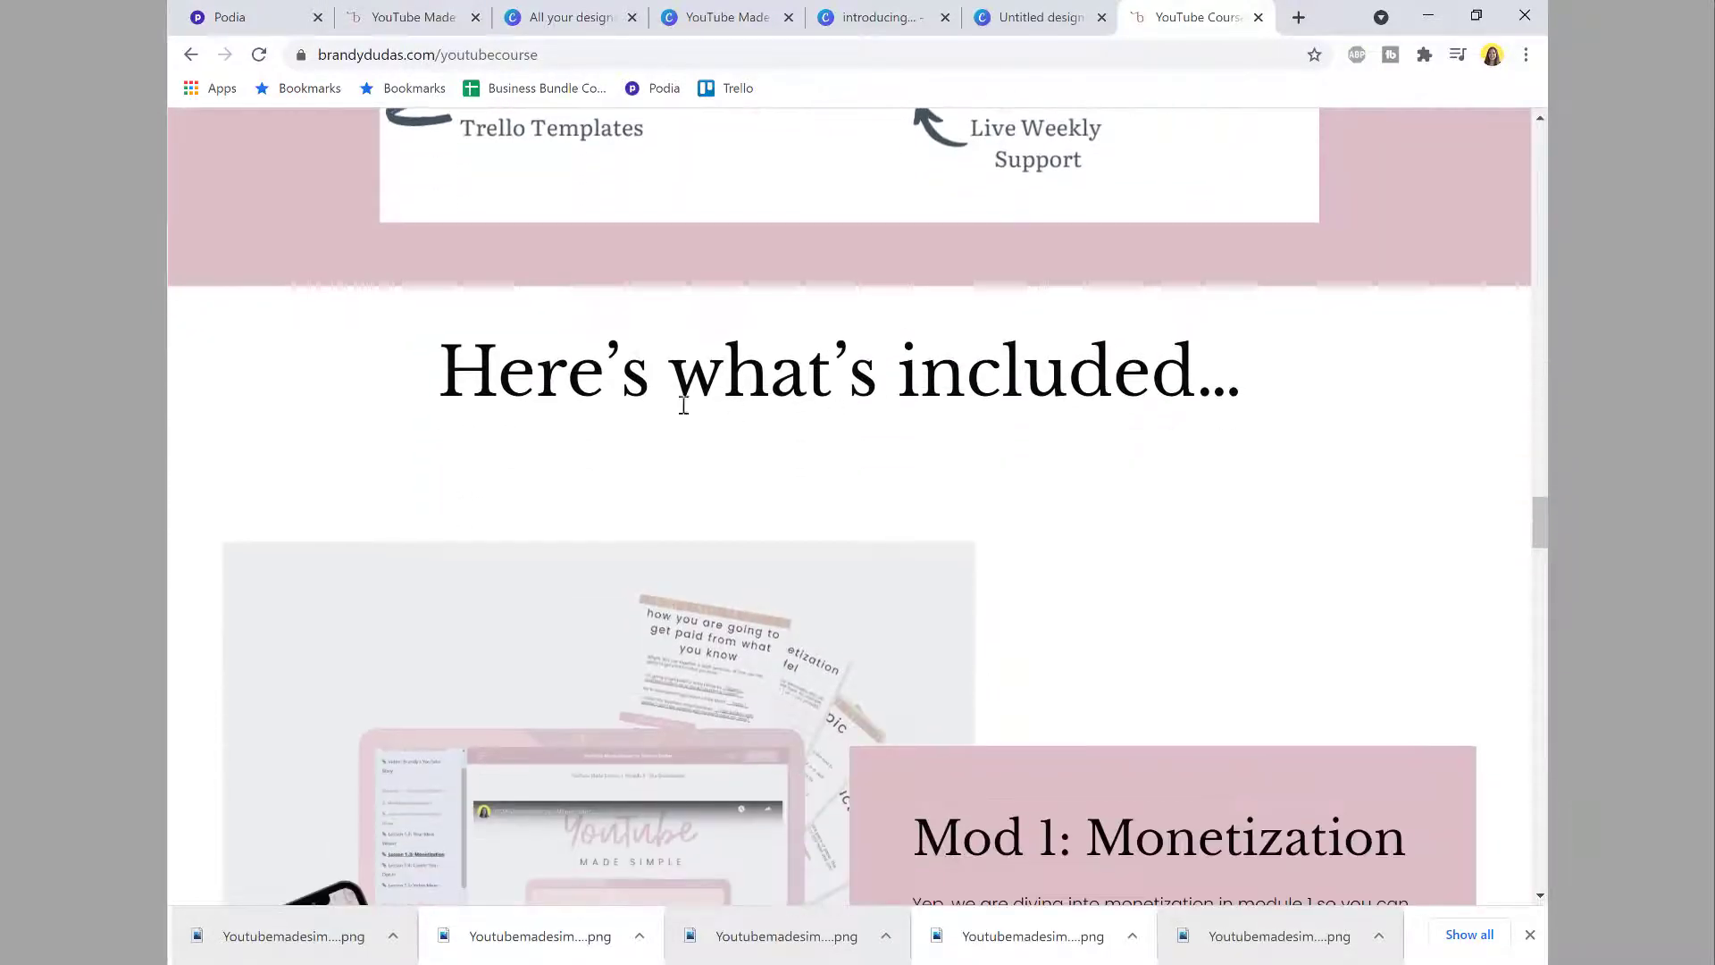
{"action": "scroll", "coordinate": [1200, 432], "scroll_direction": "down", "scroll_amount": 2}
{"action": "scroll", "coordinate": [1199, 431], "scroll_direction": "down", "scroll_amount": 2}
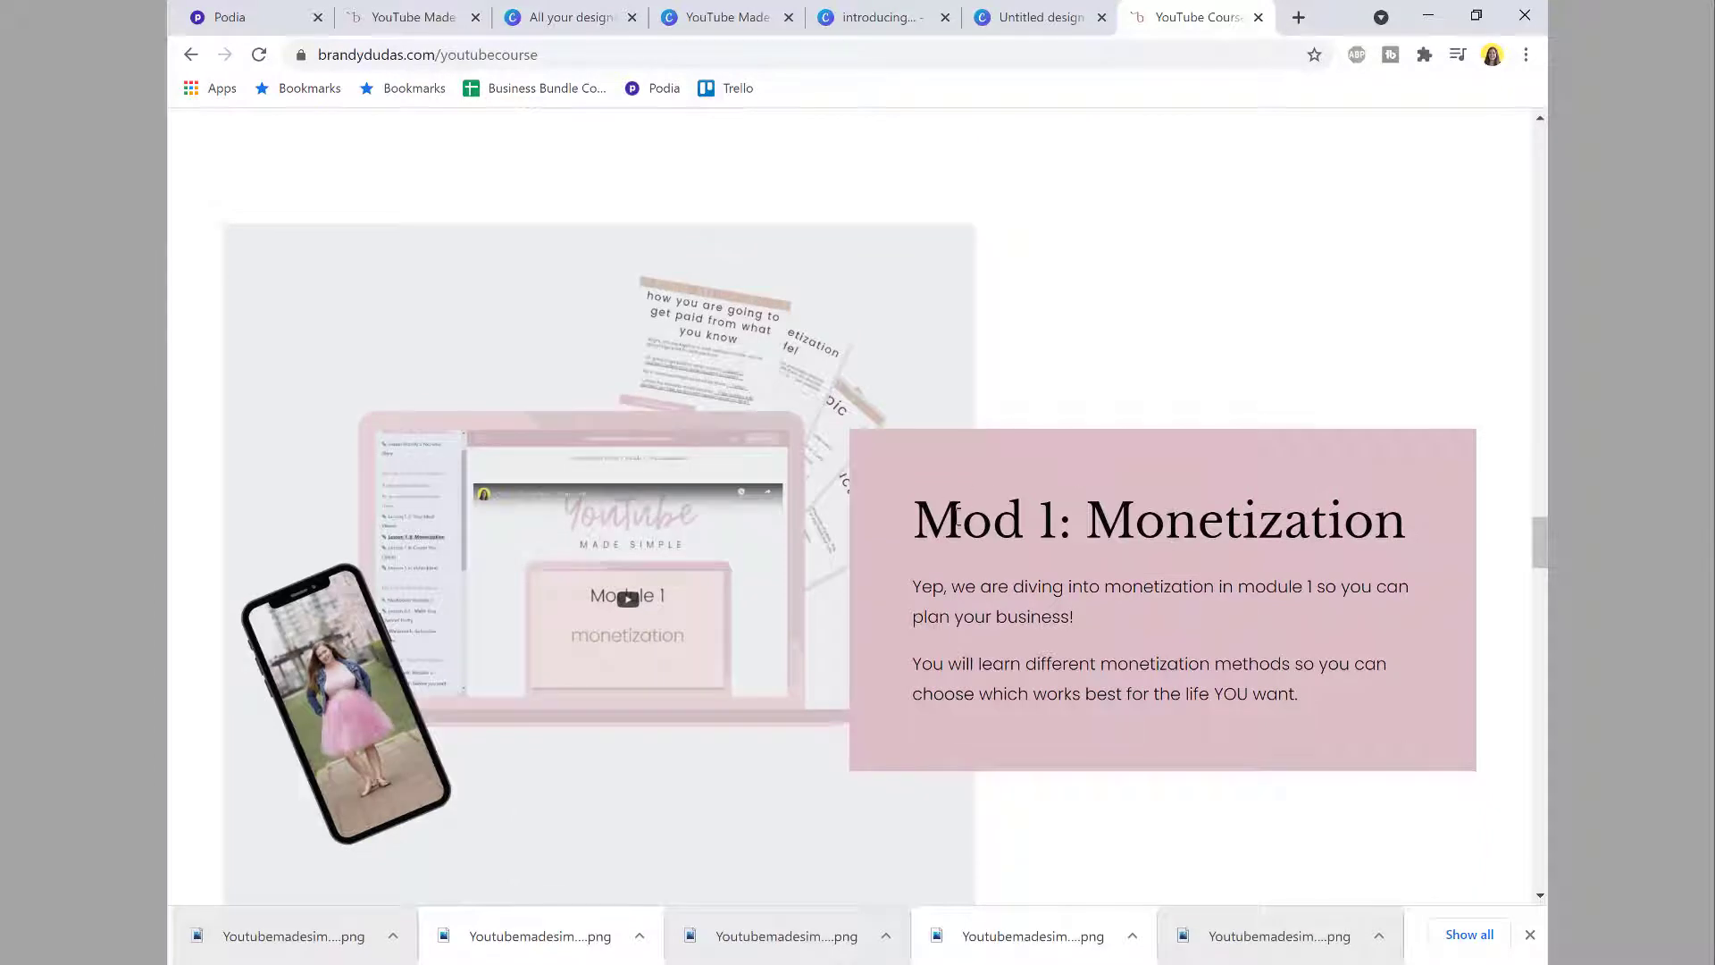
{"action": "scroll", "coordinate": [1100, 523], "scroll_direction": "down", "scroll_amount": 6}
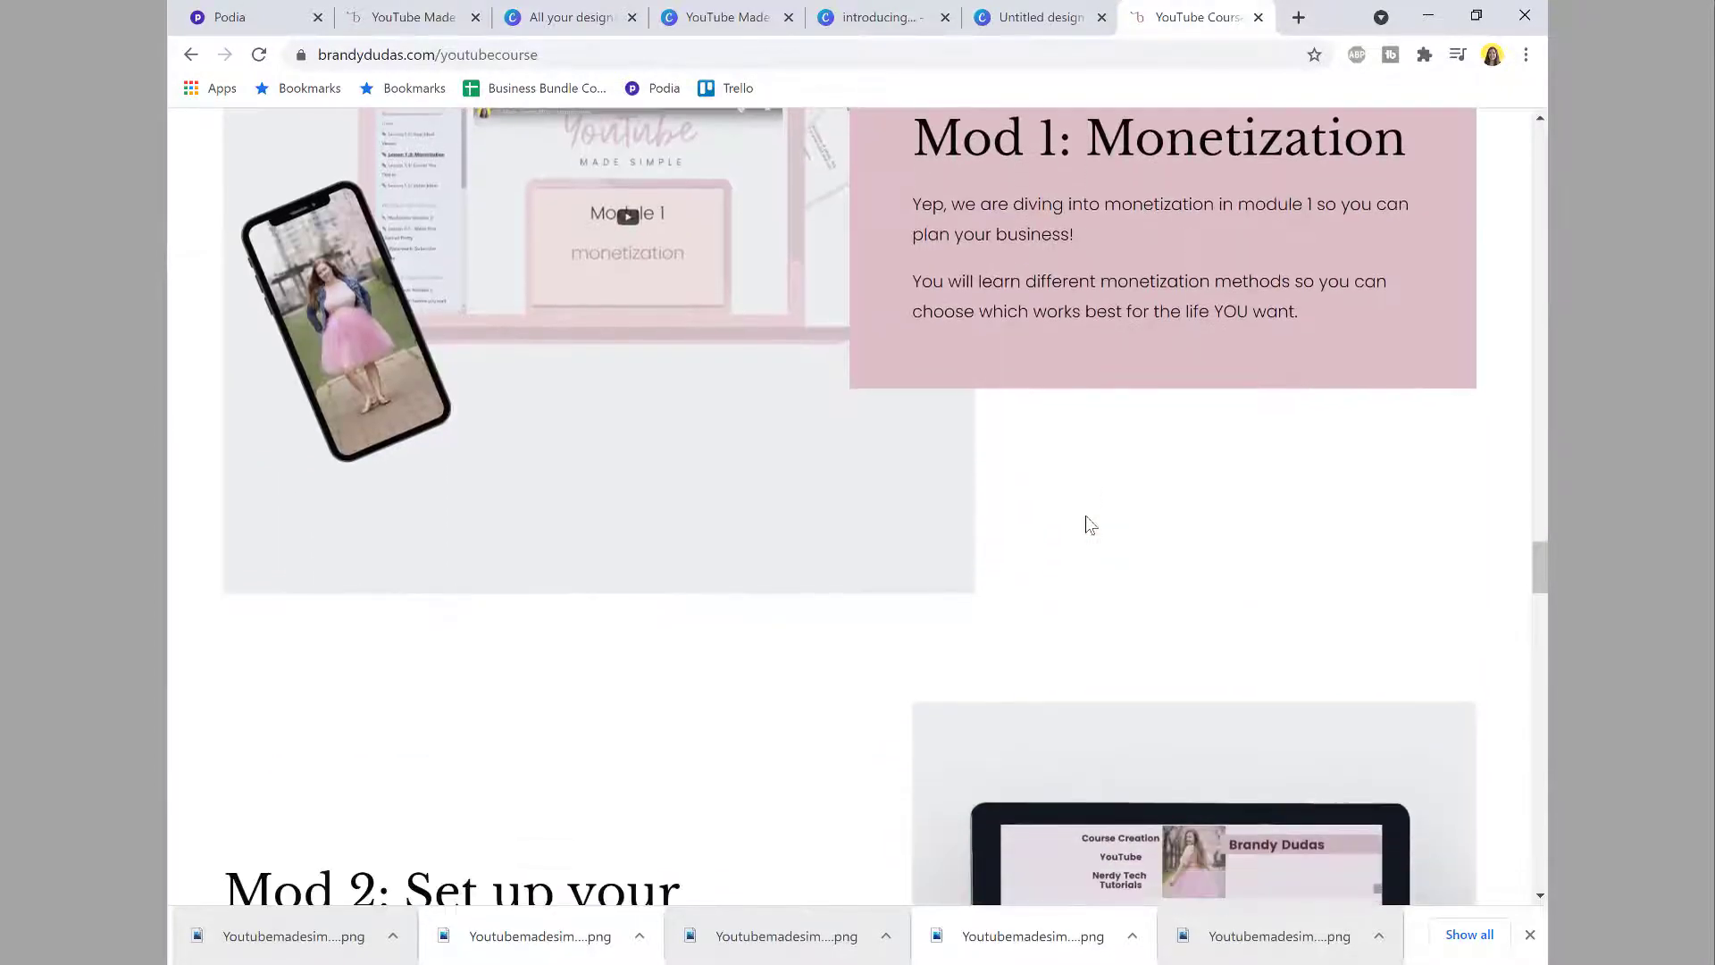
{"action": "scroll", "coordinate": [1090, 525], "scroll_direction": "up", "scroll_amount": 2}
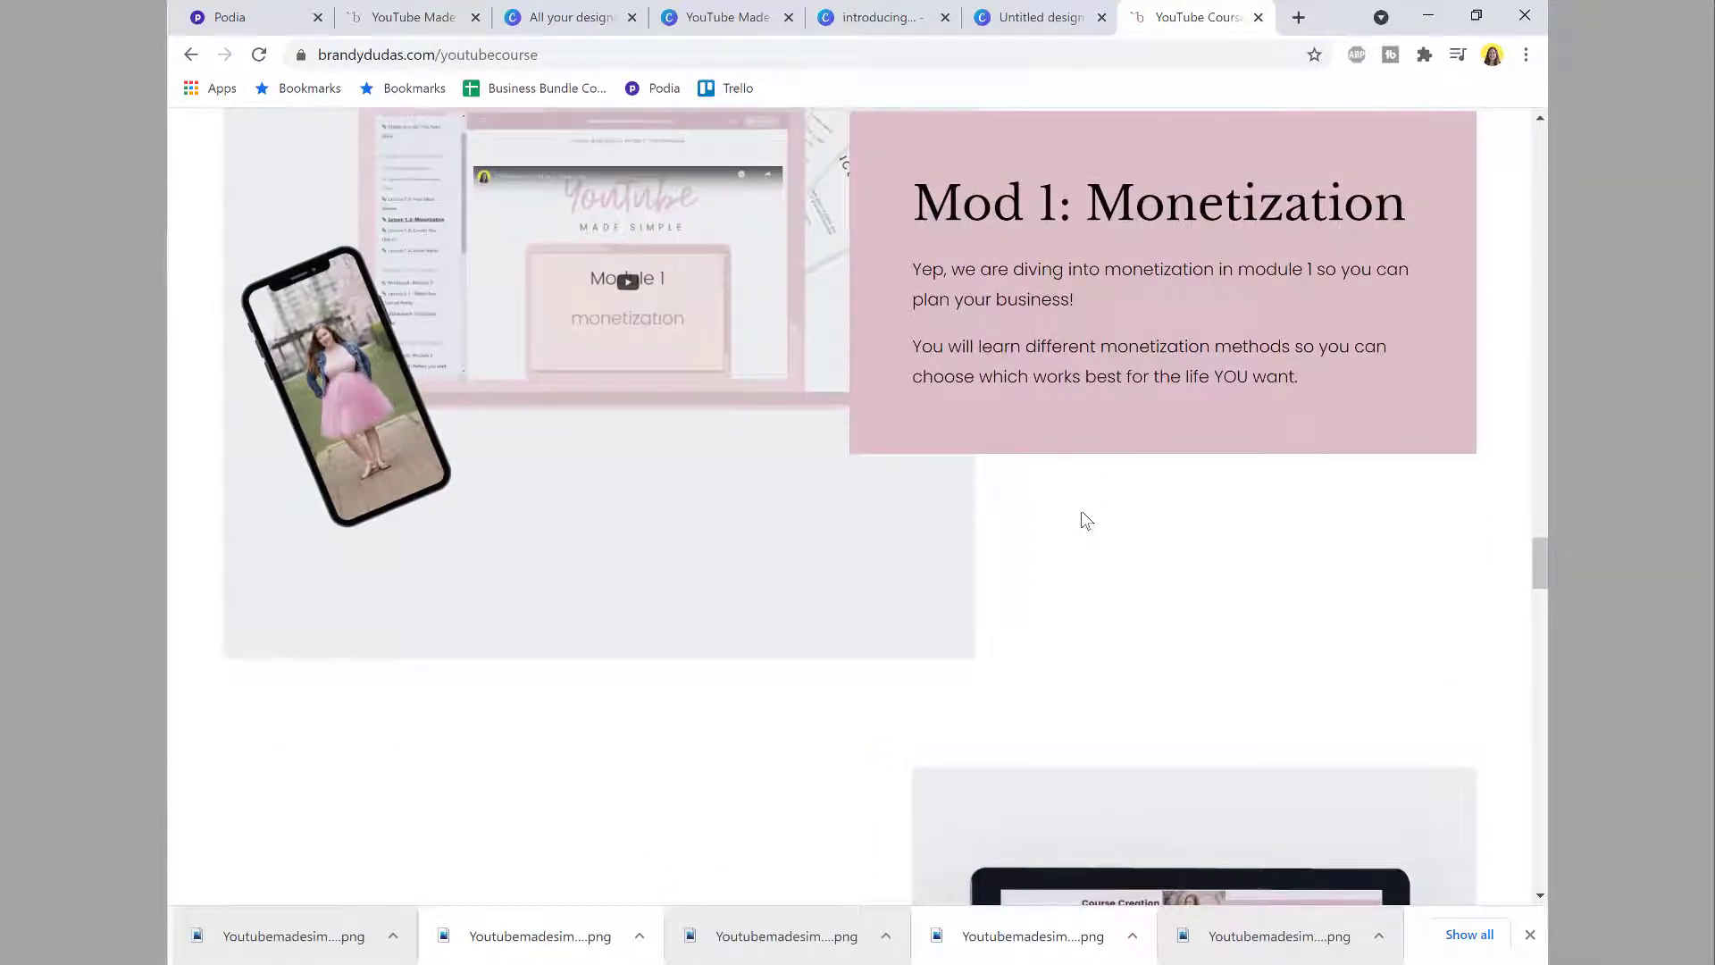
Step: Review the table of contents modules on the Podia page and compare them with the existing page's Mod 1 block
{"action": "left_click", "coordinate": [230, 17]}
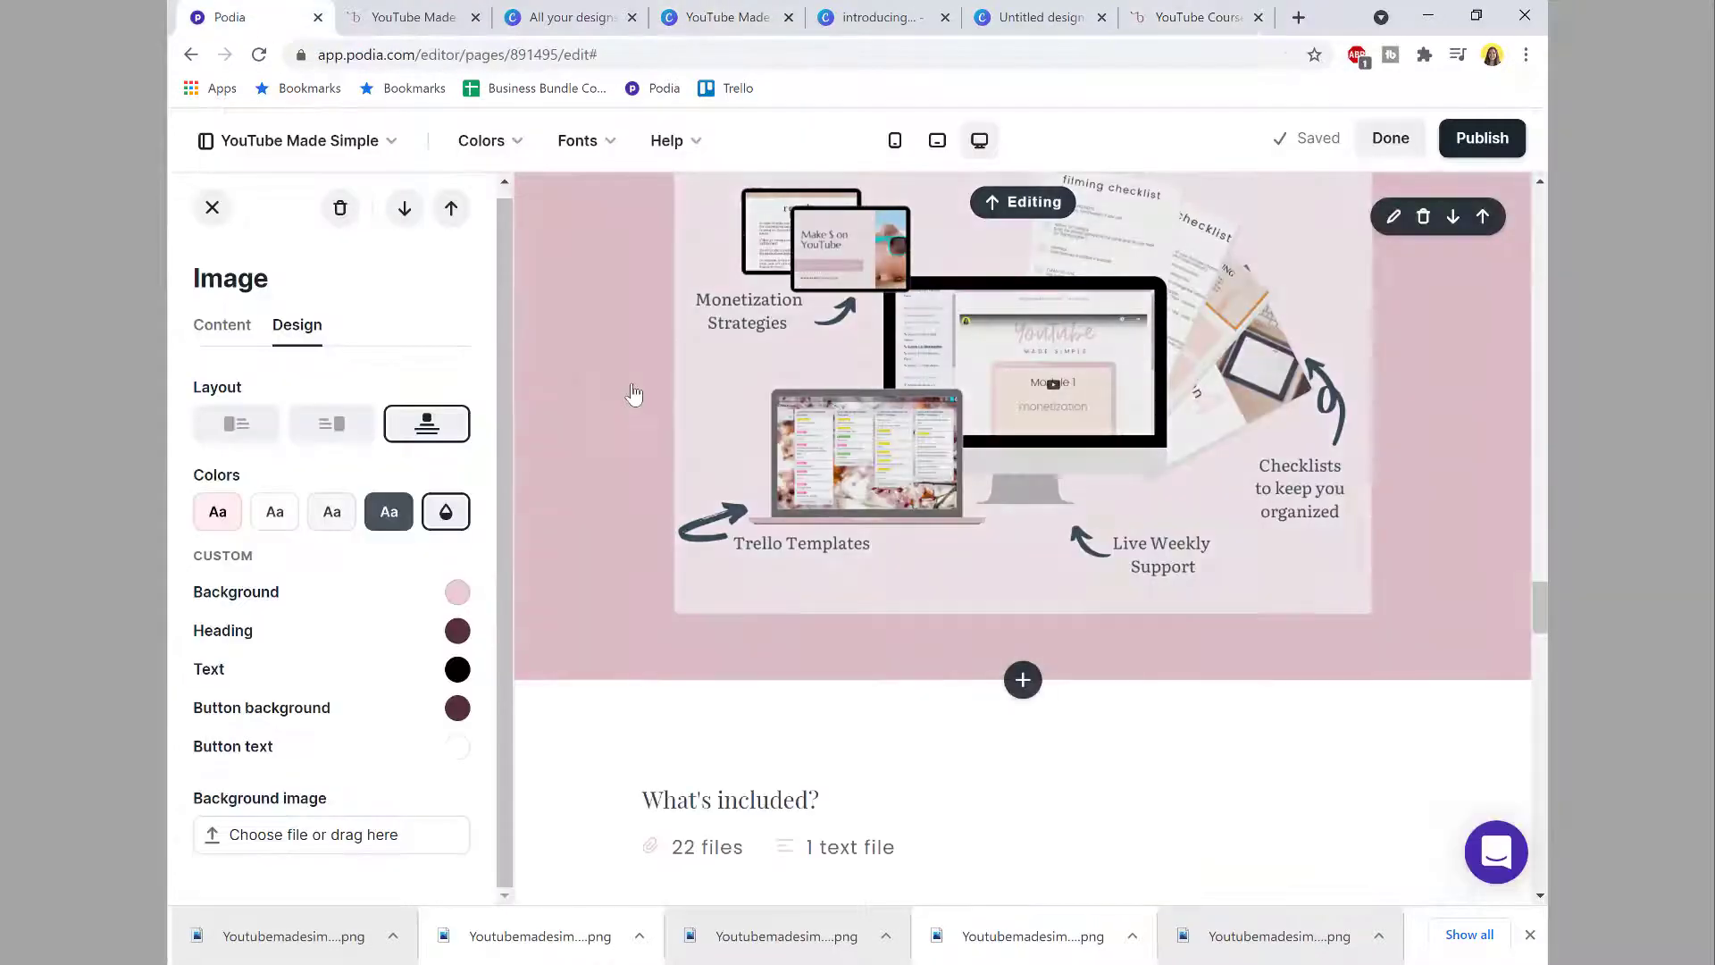
{"action": "scroll", "coordinate": [634, 393], "scroll_direction": "down", "scroll_amount": 3}
{"action": "scroll", "coordinate": [633, 393], "scroll_direction": "down", "scroll_amount": 4}
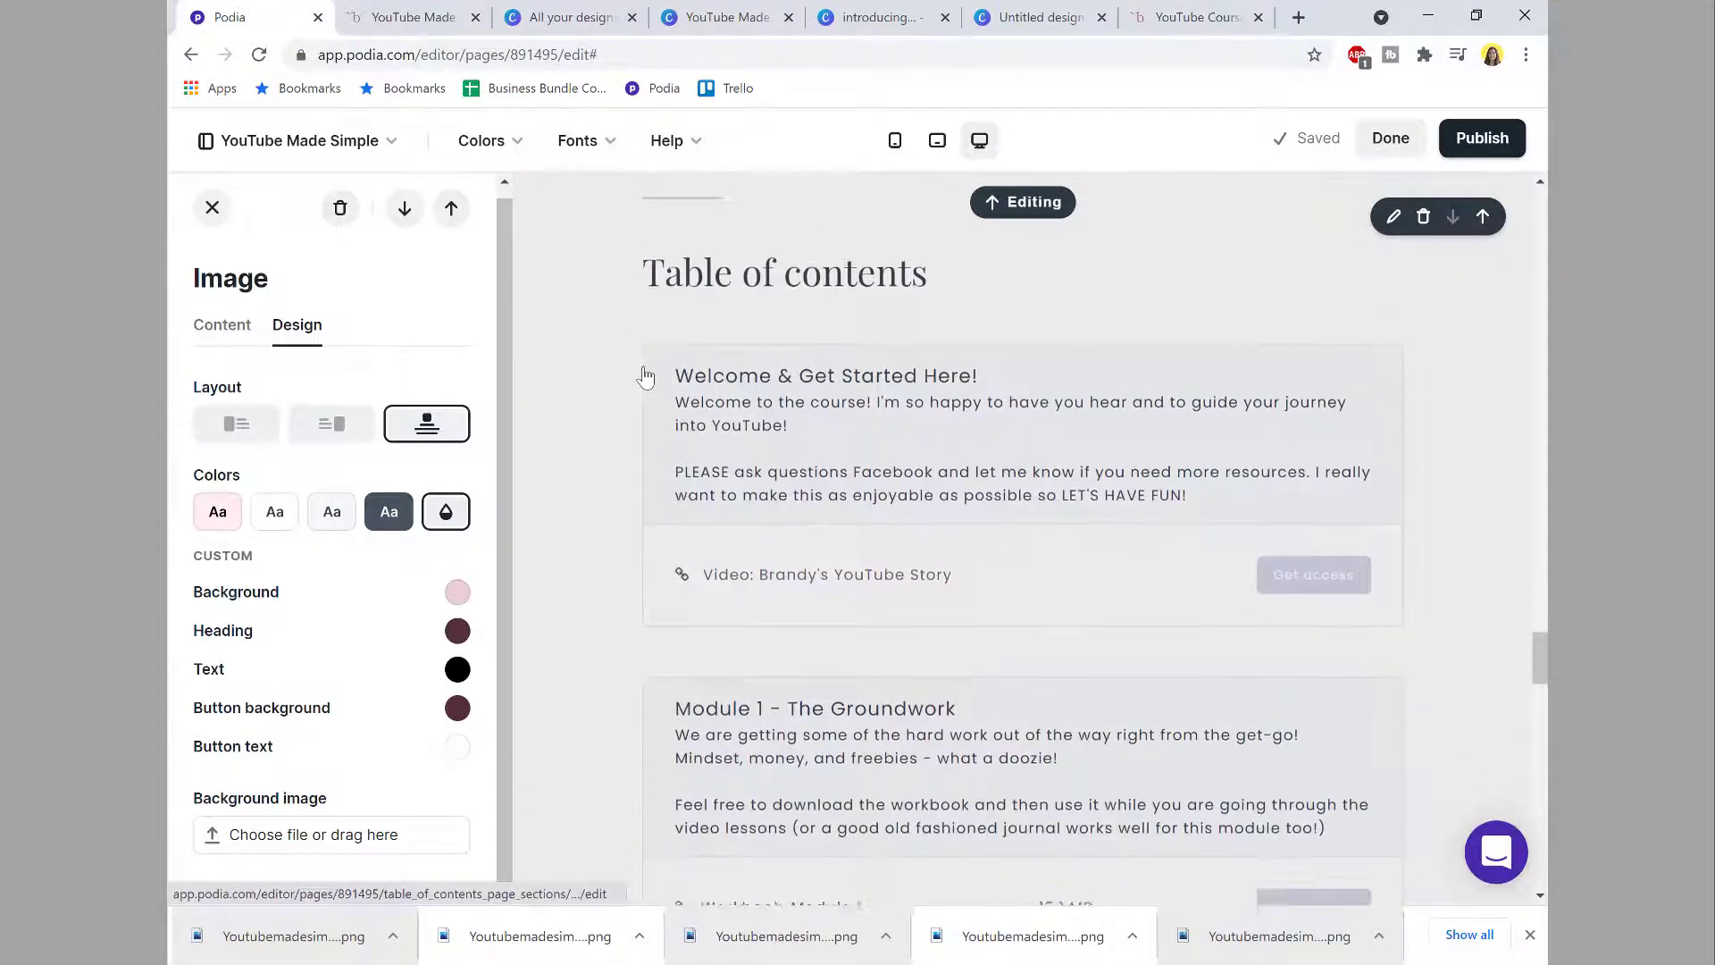
{"action": "scroll", "coordinate": [644, 376], "scroll_direction": "up", "scroll_amount": 1}
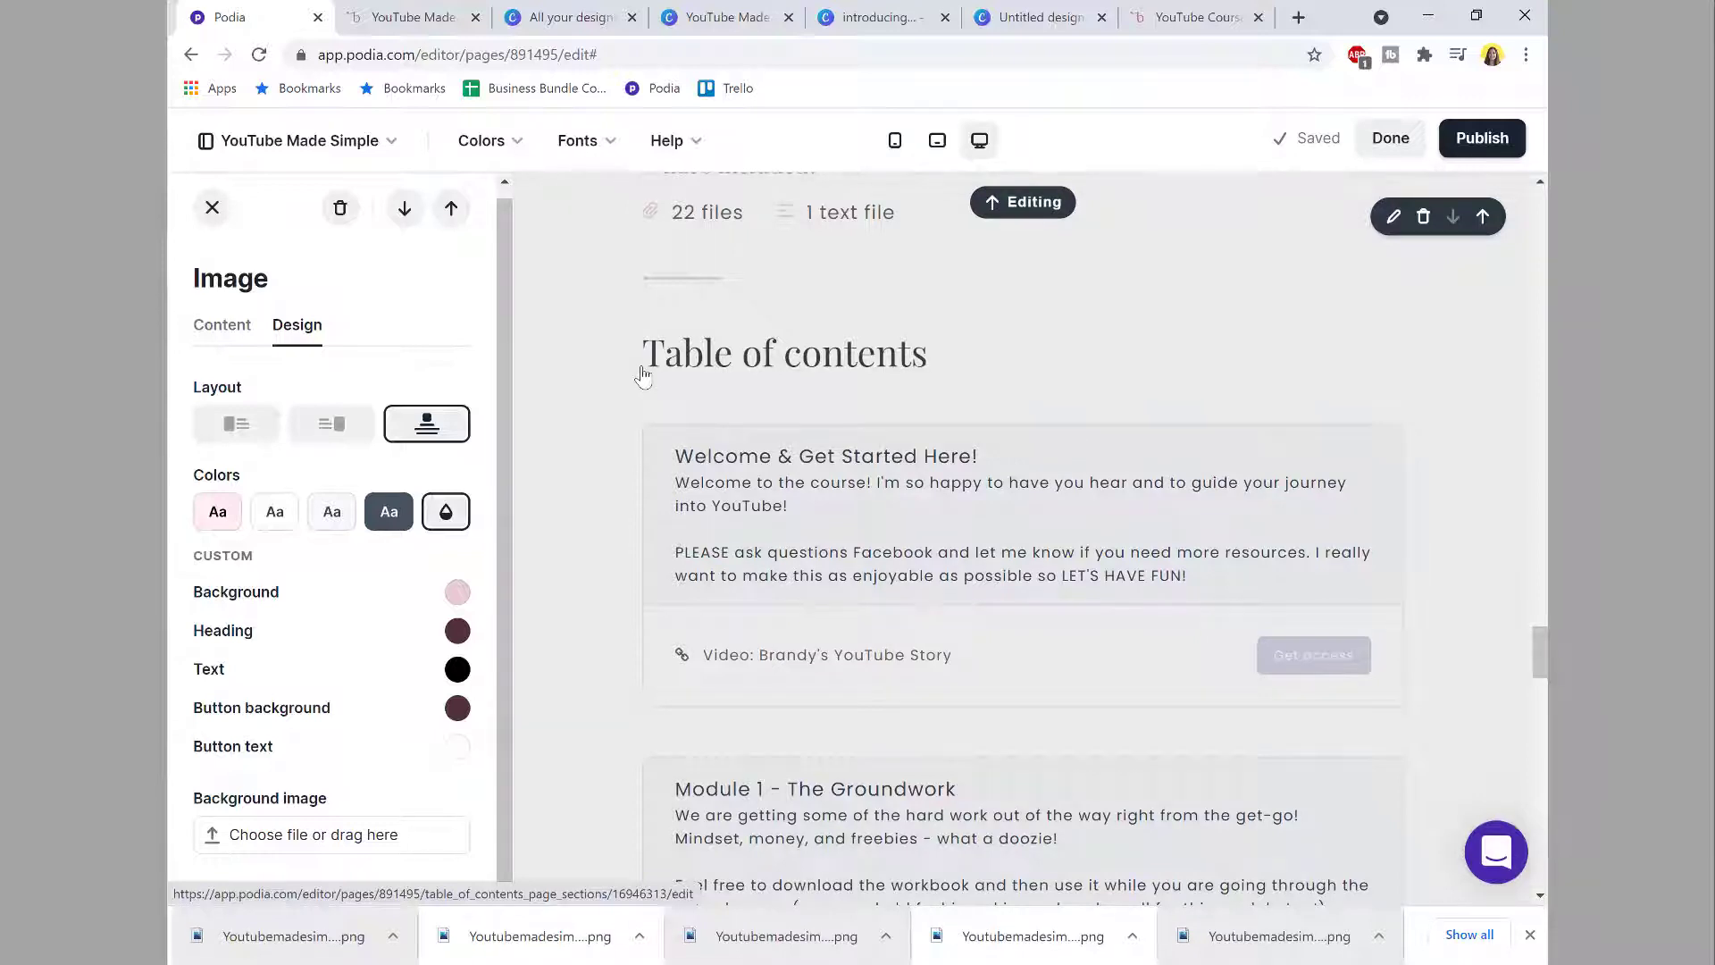
{"action": "scroll", "coordinate": [643, 376], "scroll_direction": "down", "scroll_amount": 6}
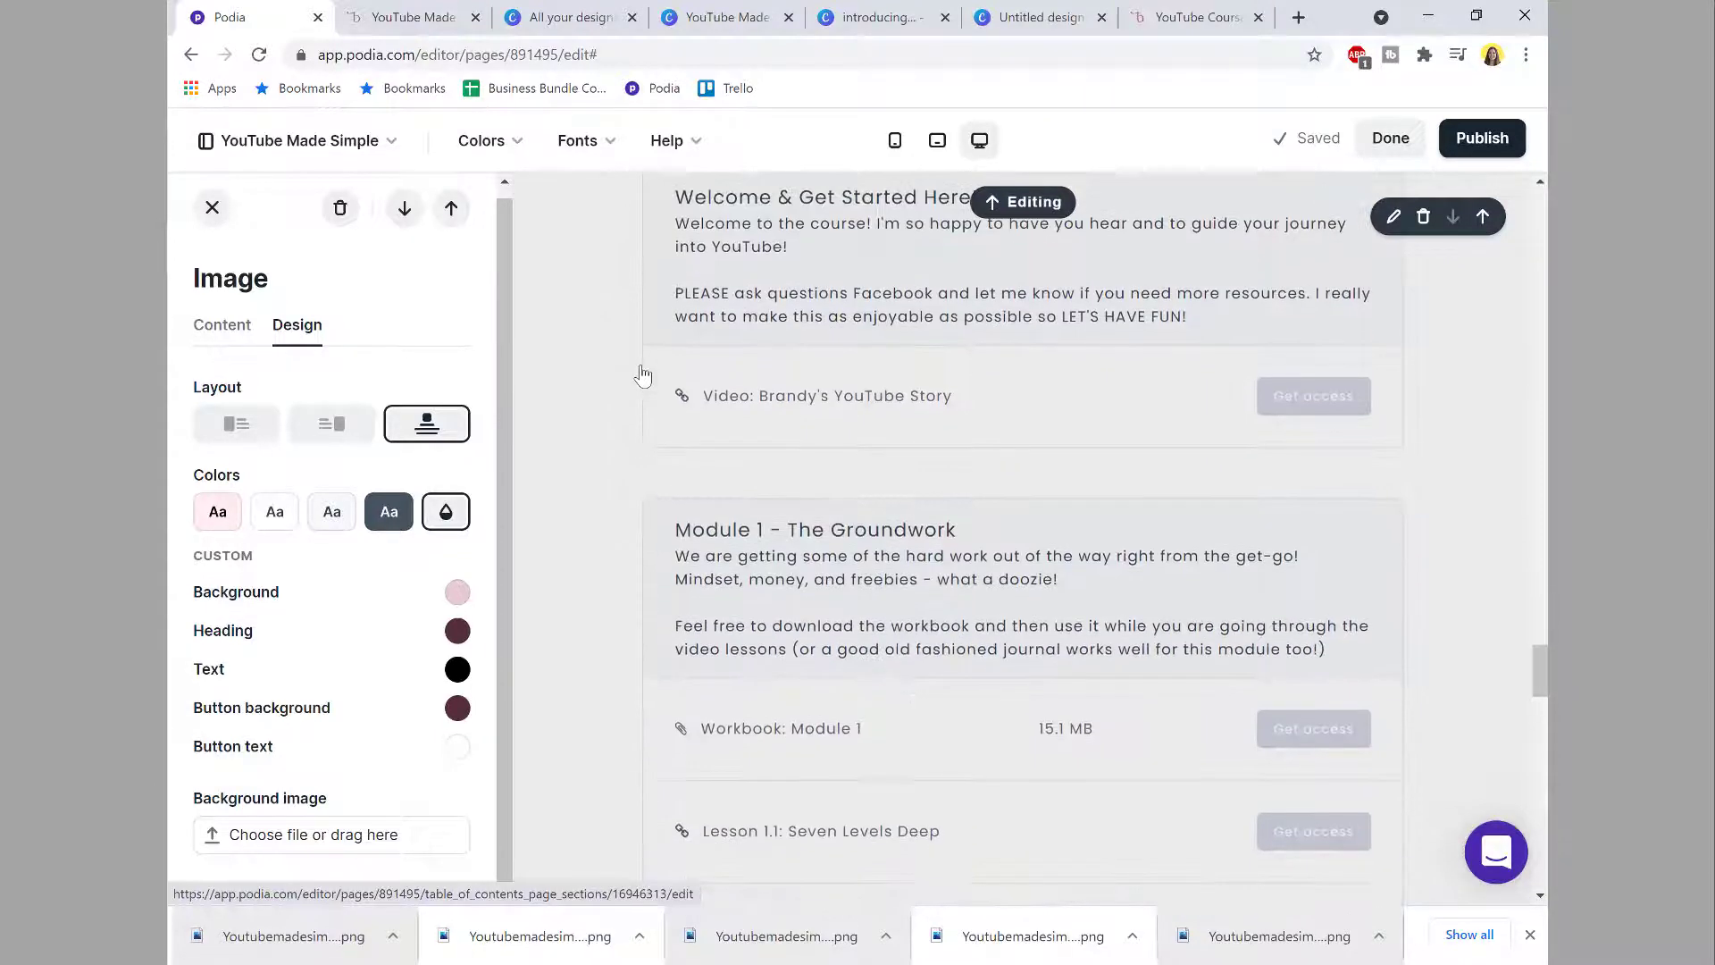
{"action": "scroll", "coordinate": [643, 375], "scroll_direction": "down", "scroll_amount": 2}
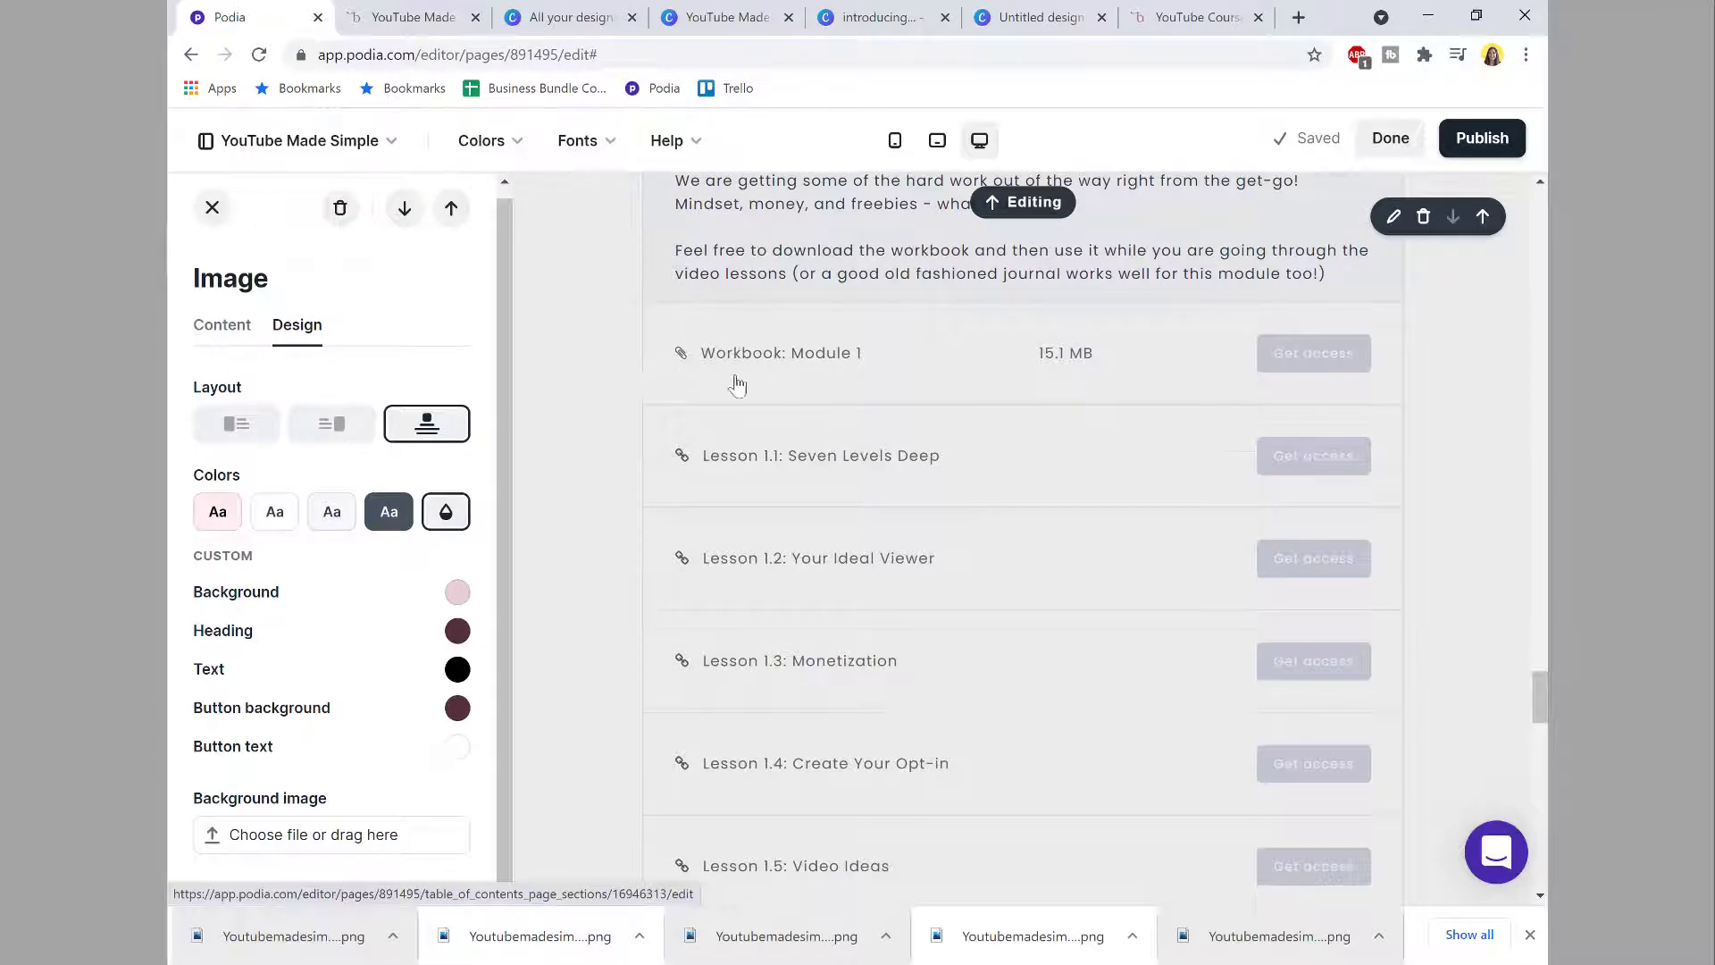
{"action": "scroll", "coordinate": [732, 494], "scroll_direction": "down", "scroll_amount": 5}
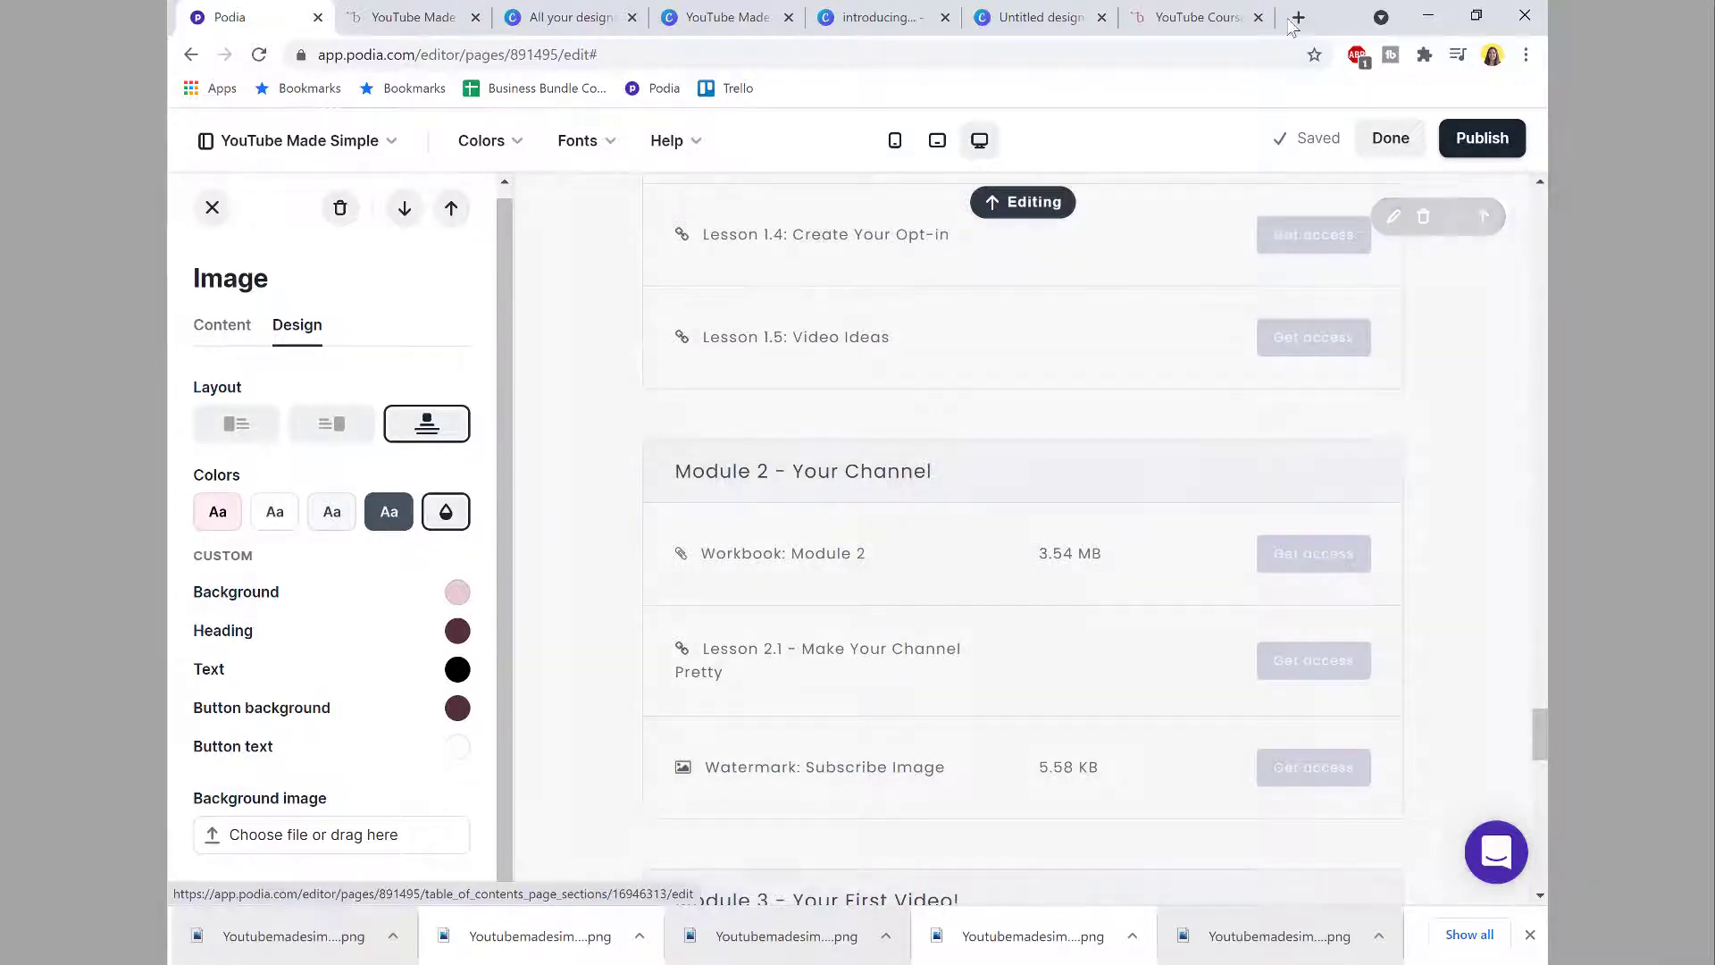
{"action": "left_click", "coordinate": [1236, 10]}
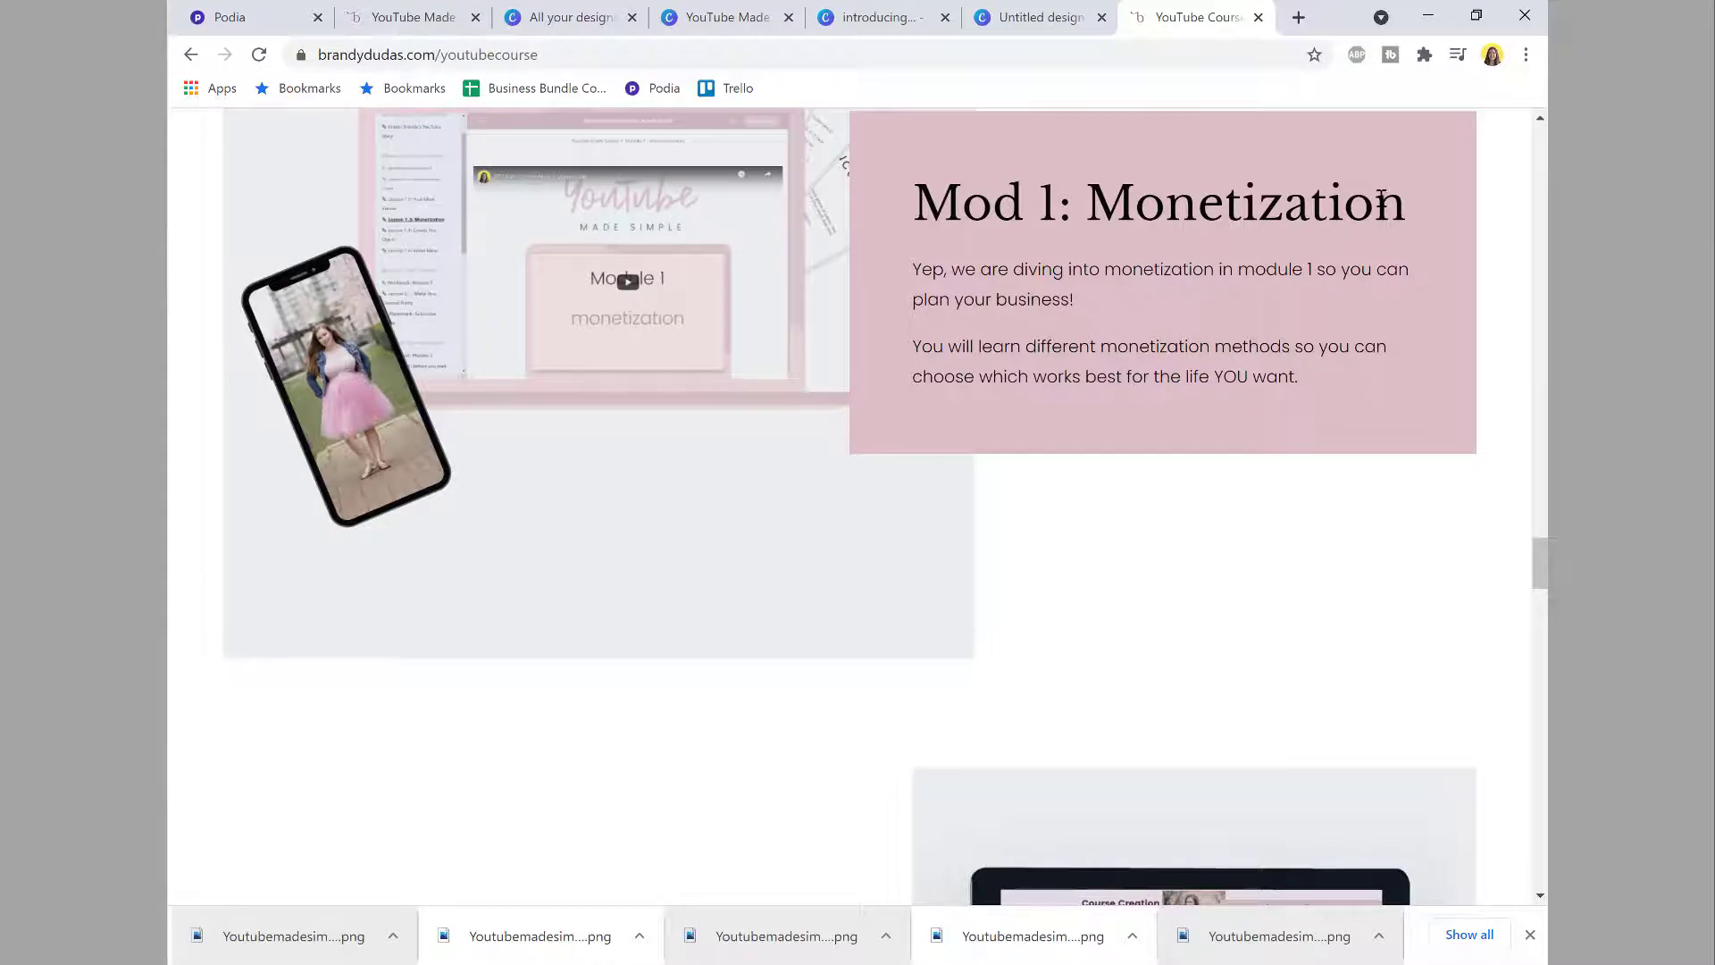
Step: Examine the Mod 2, Mod 3 and Mod 4 blocks on the existing sales page and return to the "Here's what's included" heading
{"action": "scroll", "coordinate": [1380, 198], "scroll_direction": "down", "scroll_amount": 6}
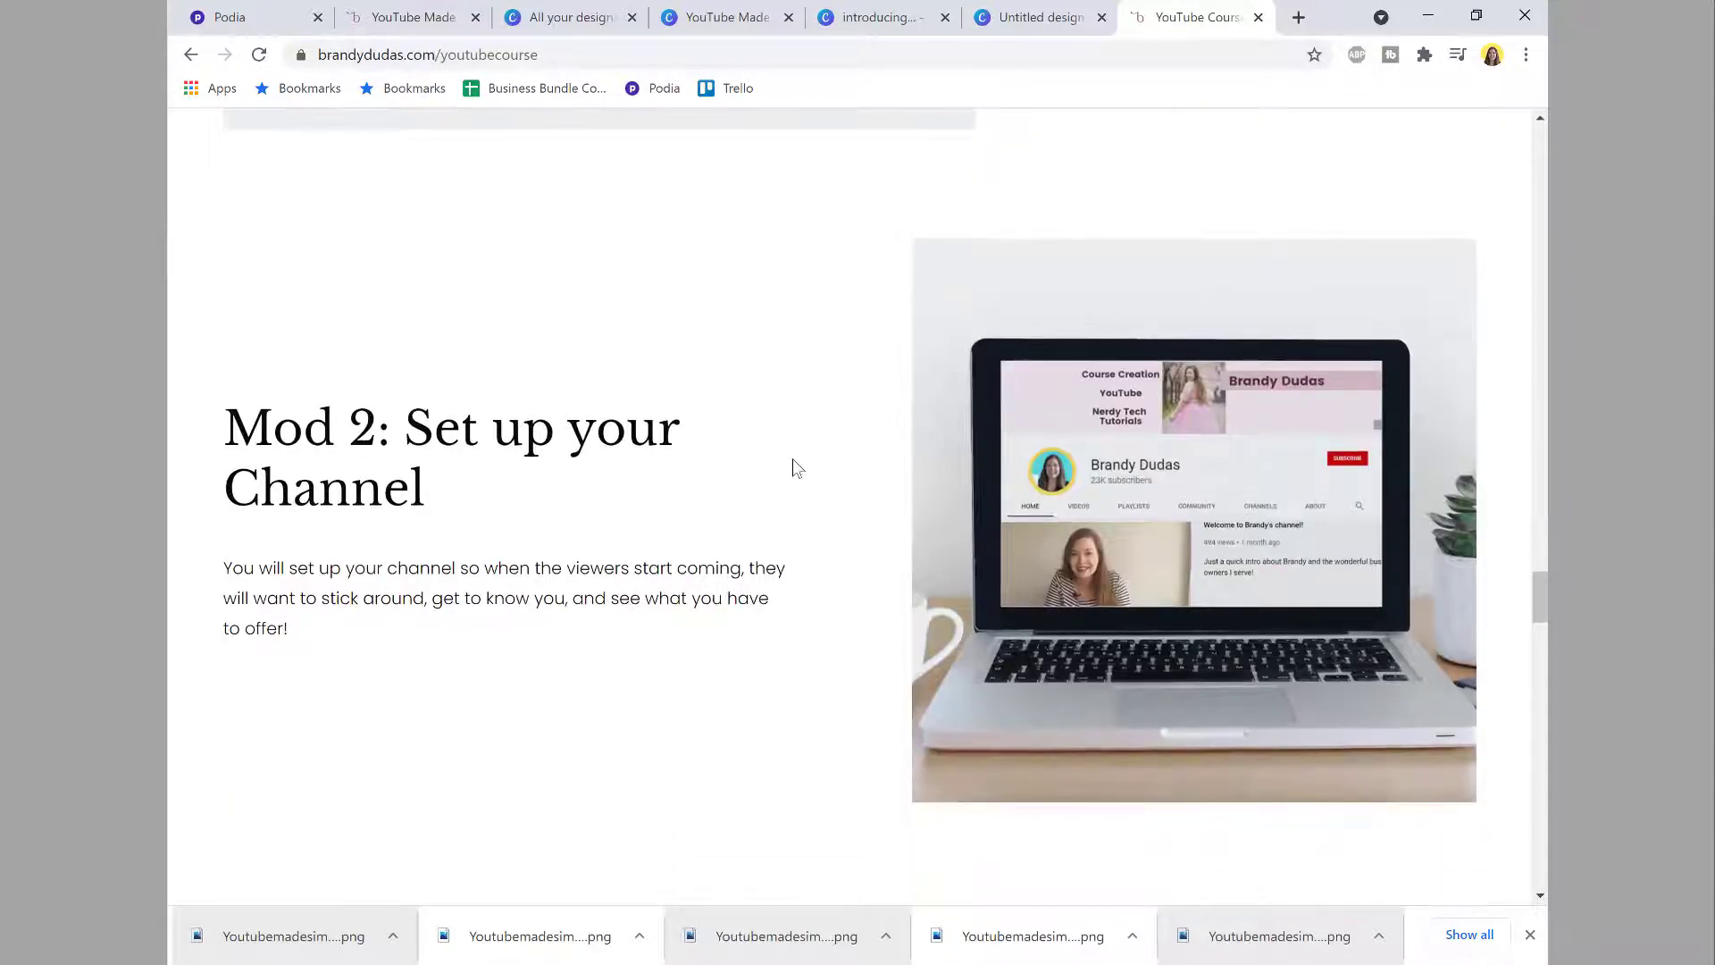
{"action": "scroll", "coordinate": [791, 459], "scroll_direction": "down", "scroll_amount": 7}
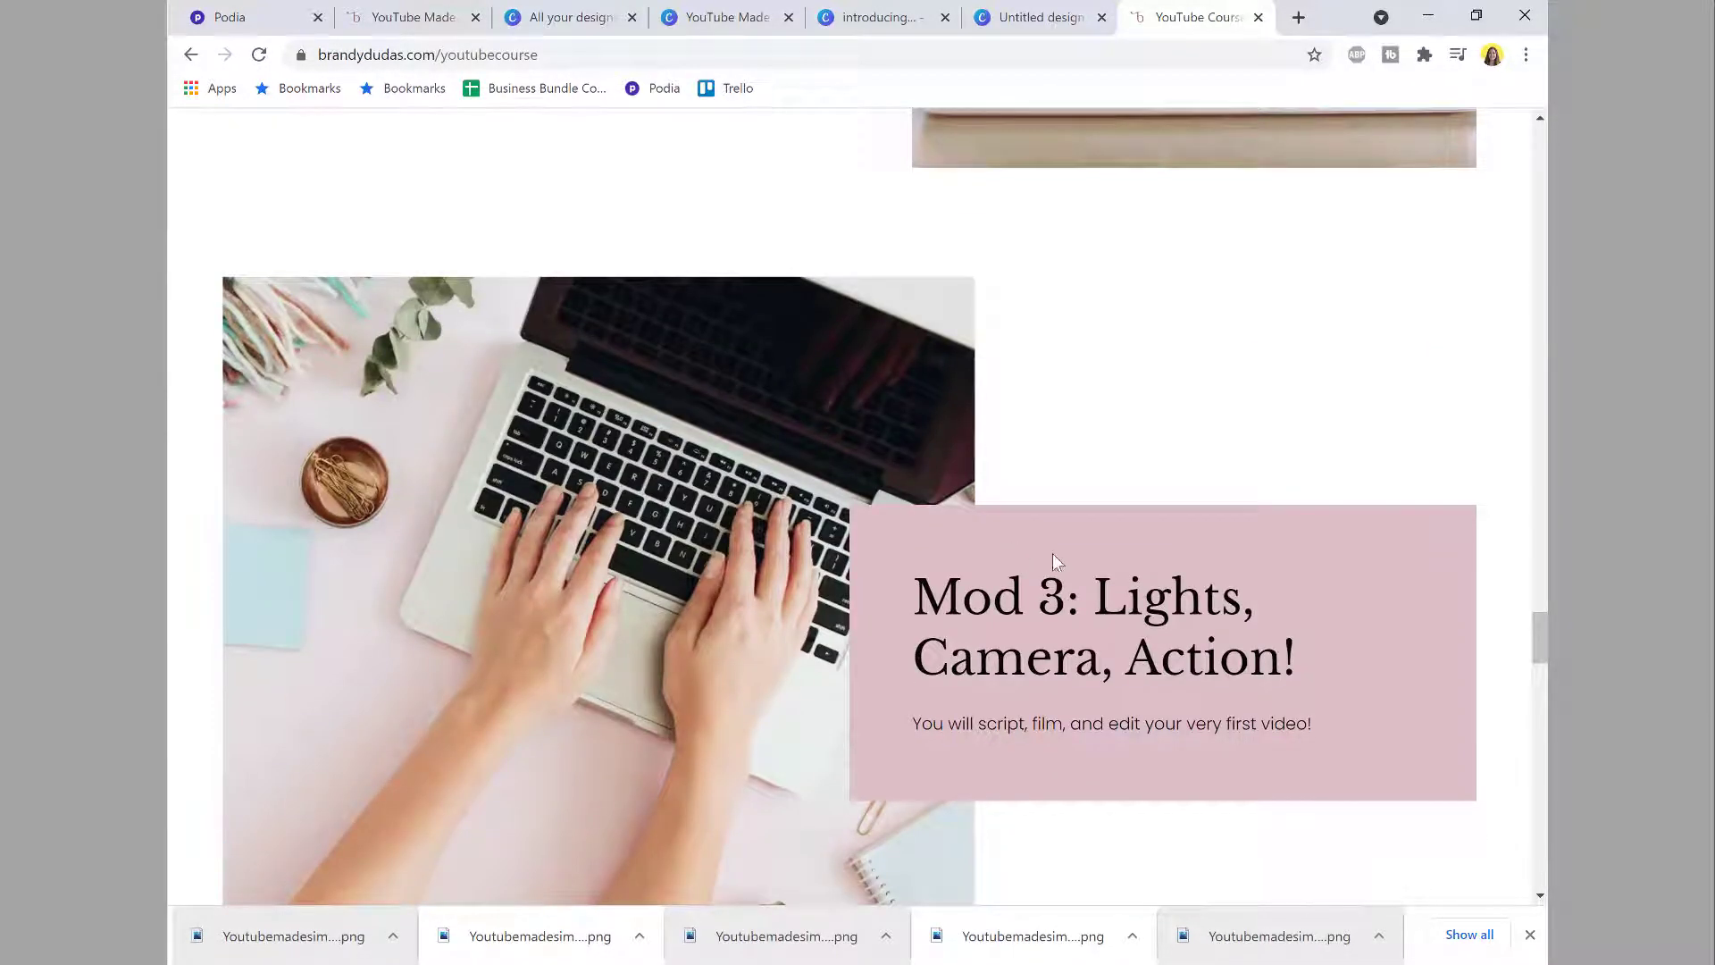
{"action": "scroll", "coordinate": [1082, 583], "scroll_direction": "down", "scroll_amount": 7}
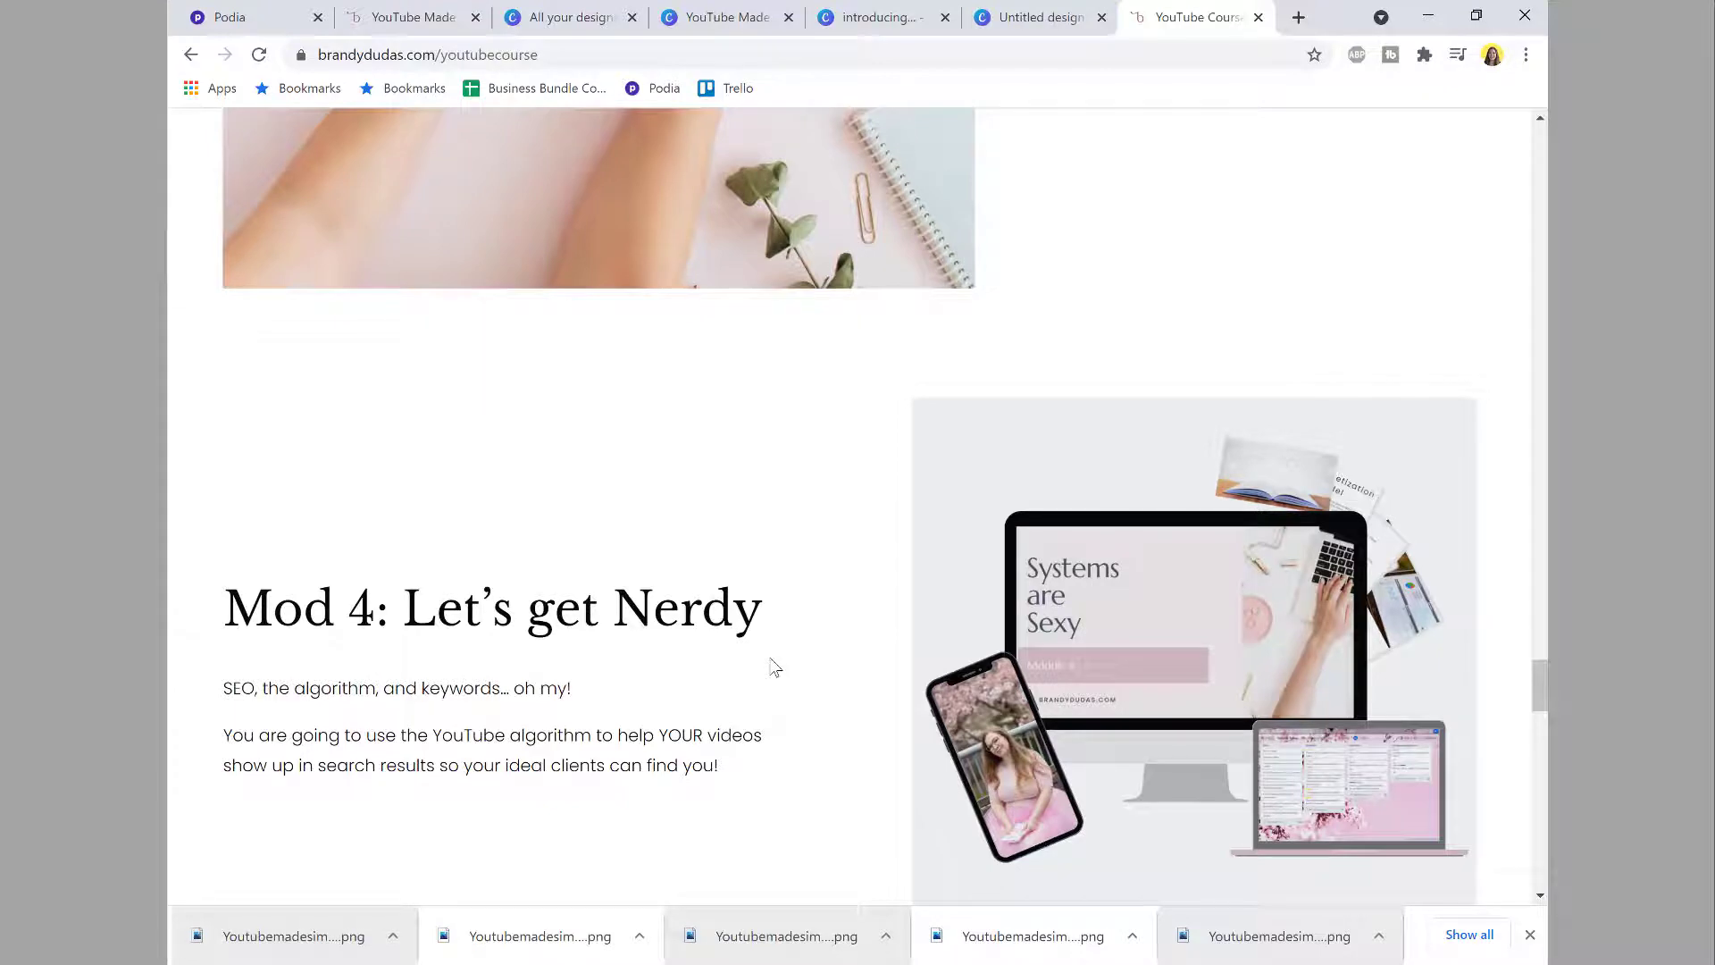
{"action": "scroll", "coordinate": [773, 666], "scroll_direction": "up", "scroll_amount": 20}
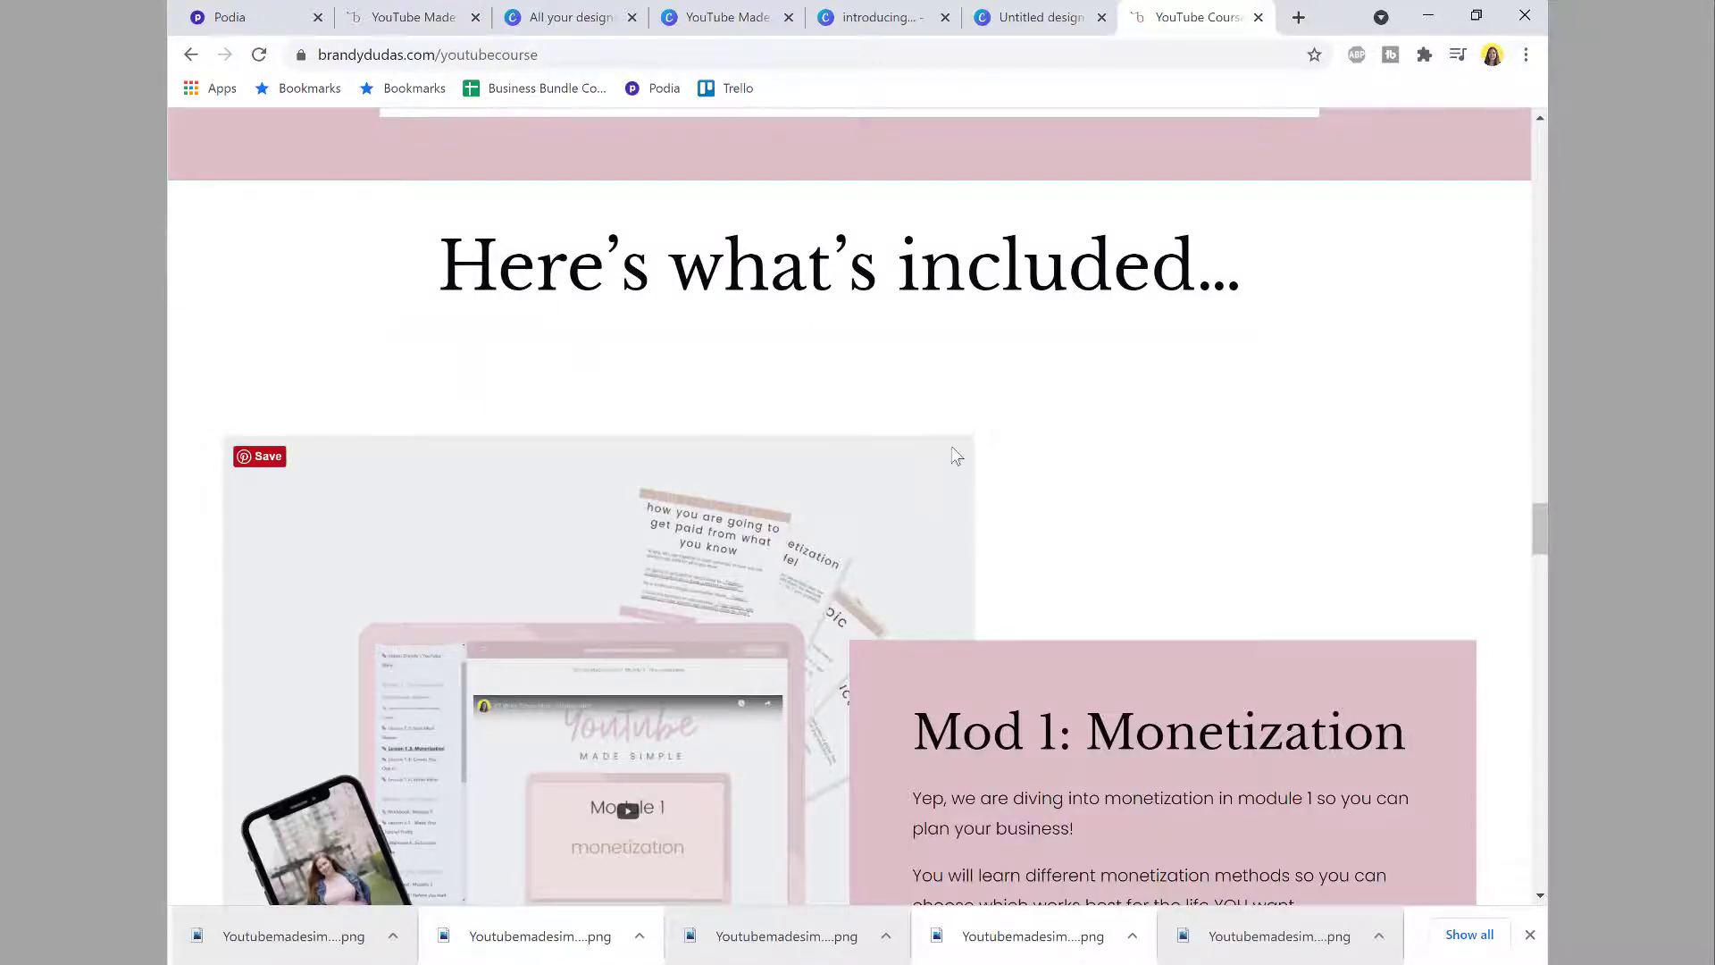
{"action": "scroll", "coordinate": [1002, 386], "scroll_direction": "down", "scroll_amount": 2}
{"action": "scroll", "coordinate": [1225, 587], "scroll_direction": "down", "scroll_amount": 2}
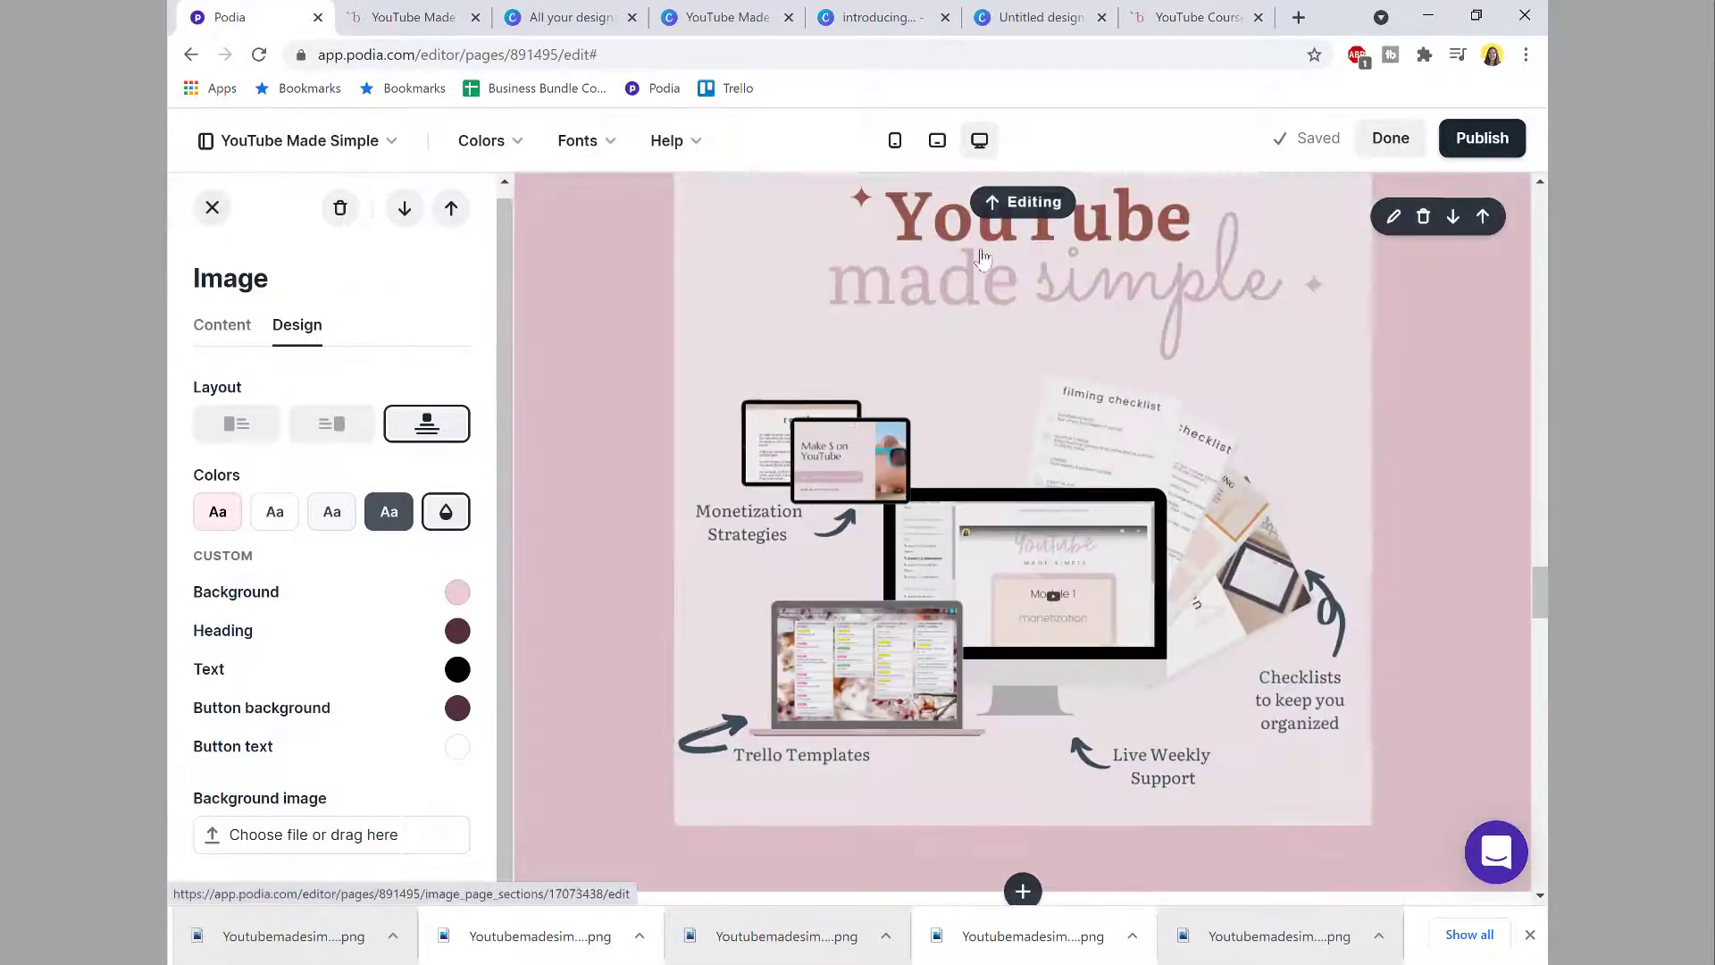
Step: In Podia, add a new Image section directly below the course mockup section
{"action": "scroll", "coordinate": [987, 746], "scroll_direction": "down", "scroll_amount": 2}
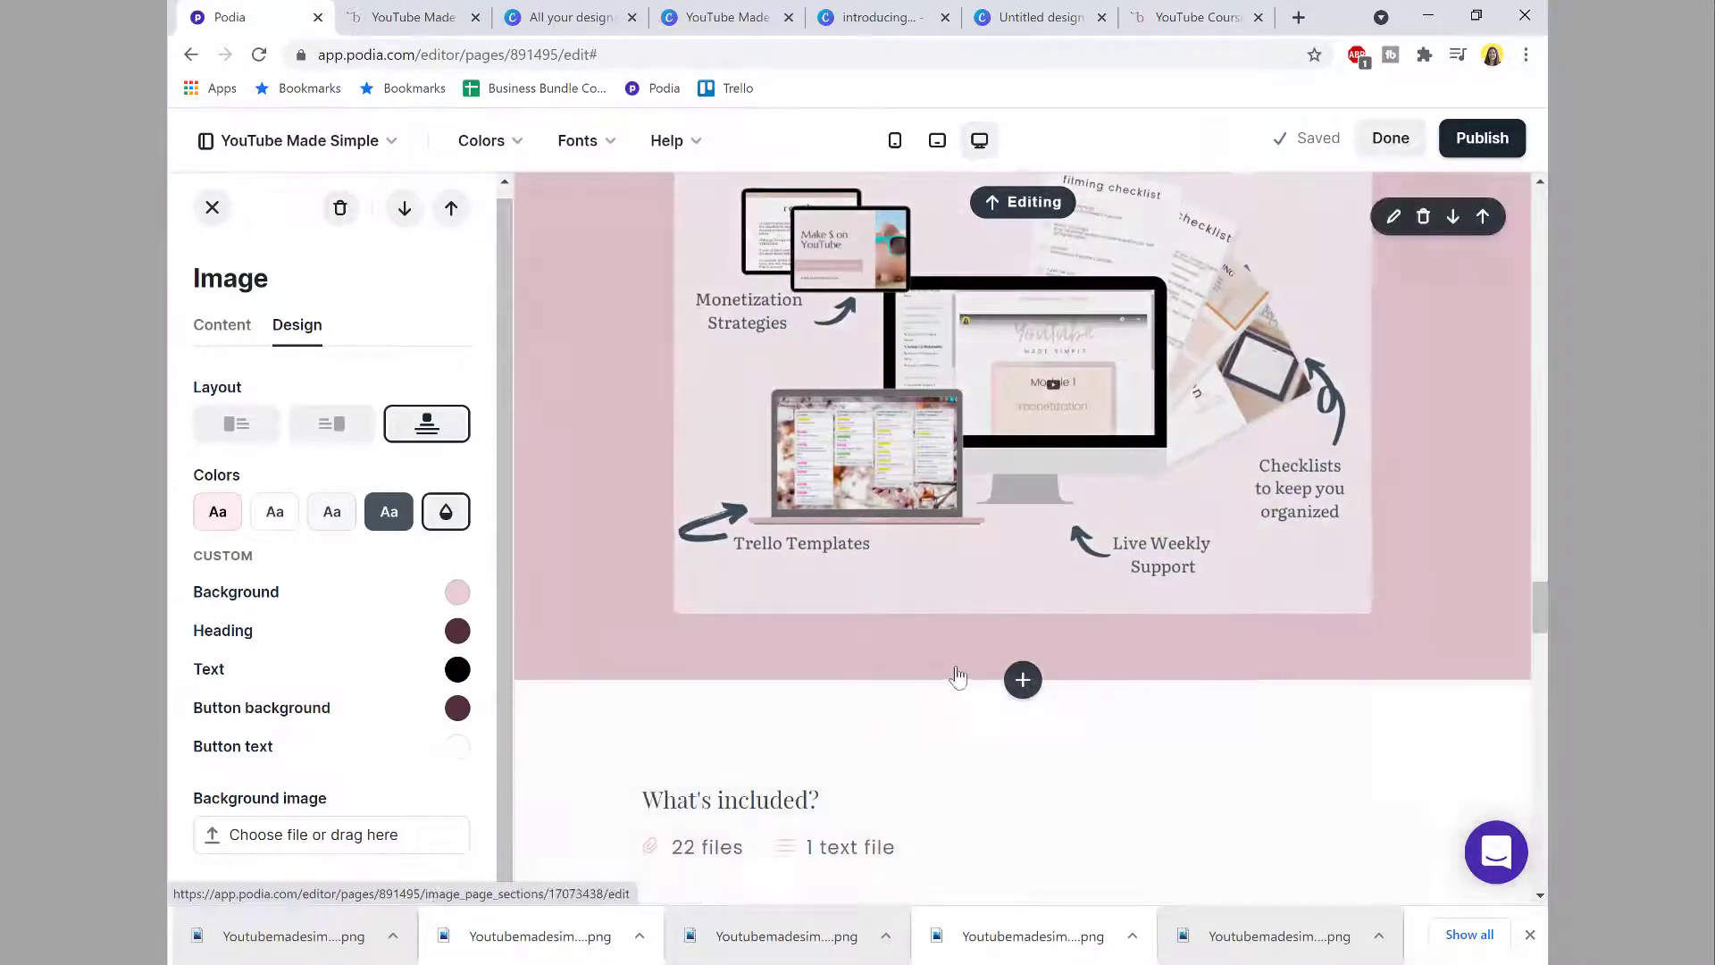
{"action": "left_click", "coordinate": [1022, 679]}
{"action": "scroll", "coordinate": [264, 714], "scroll_direction": "down", "scroll_amount": 1}
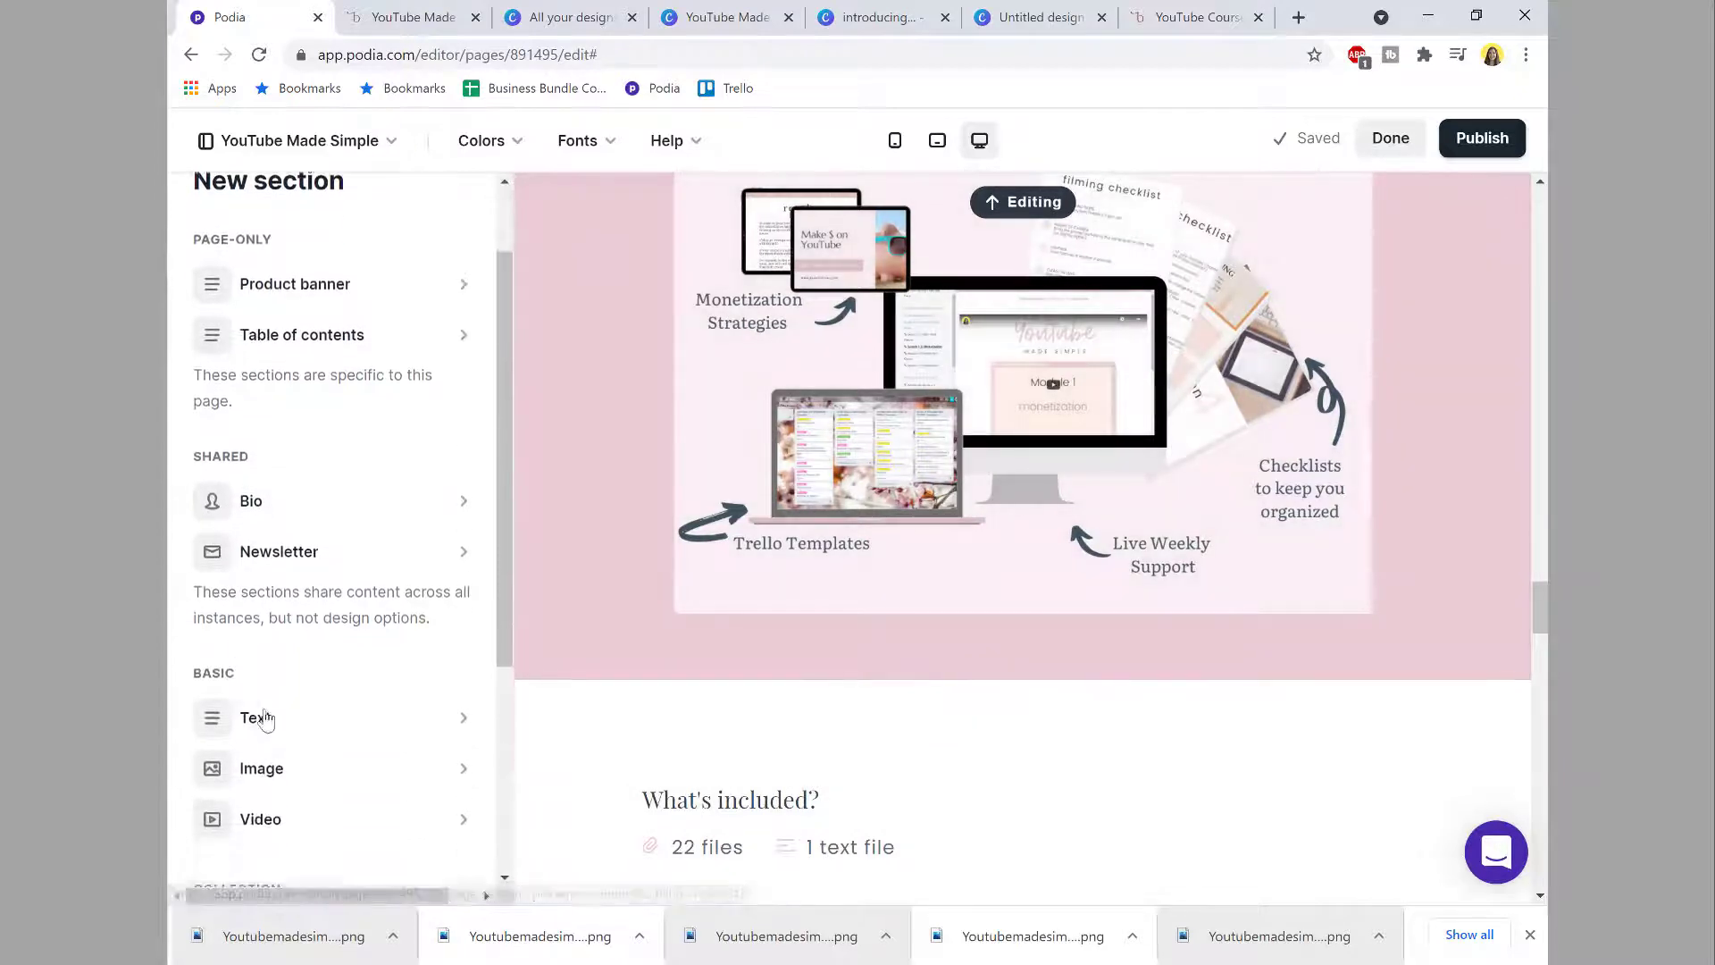
{"action": "left_click", "coordinate": [268, 770]}
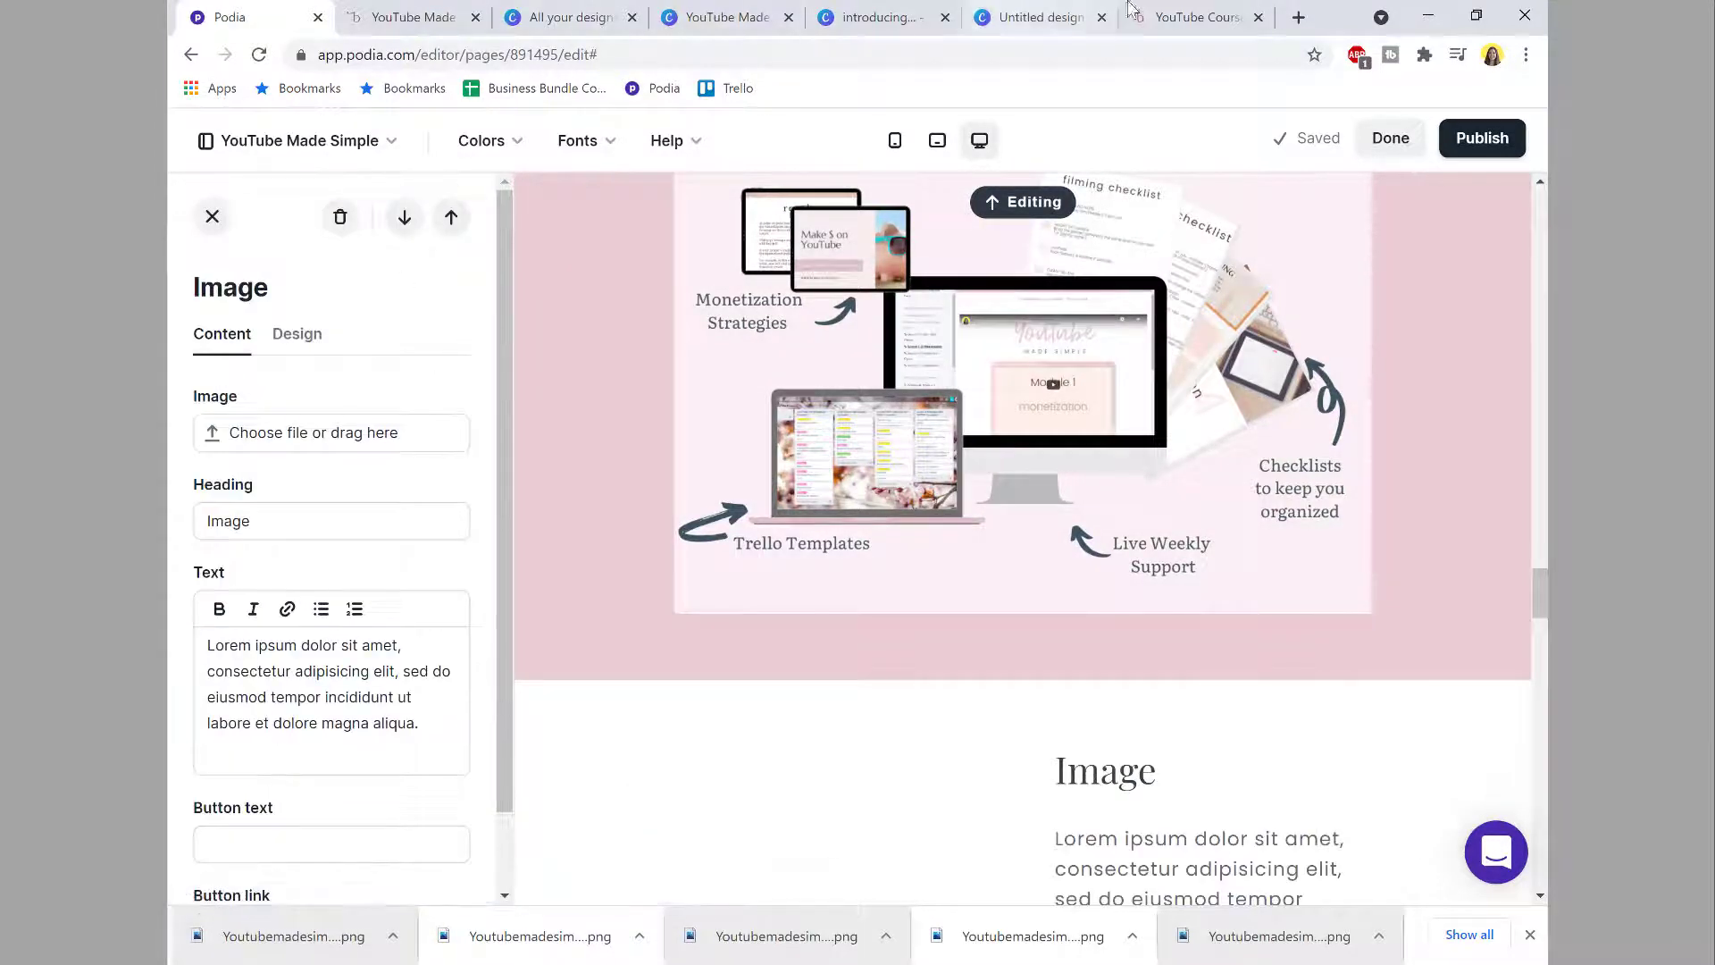
Step: Set the new section's heading to "Here's What's Included..." and remove its placeholder body text
{"action": "left_click", "coordinate": [1147, 20]}
{"action": "key", "text": "ctrl+1"}
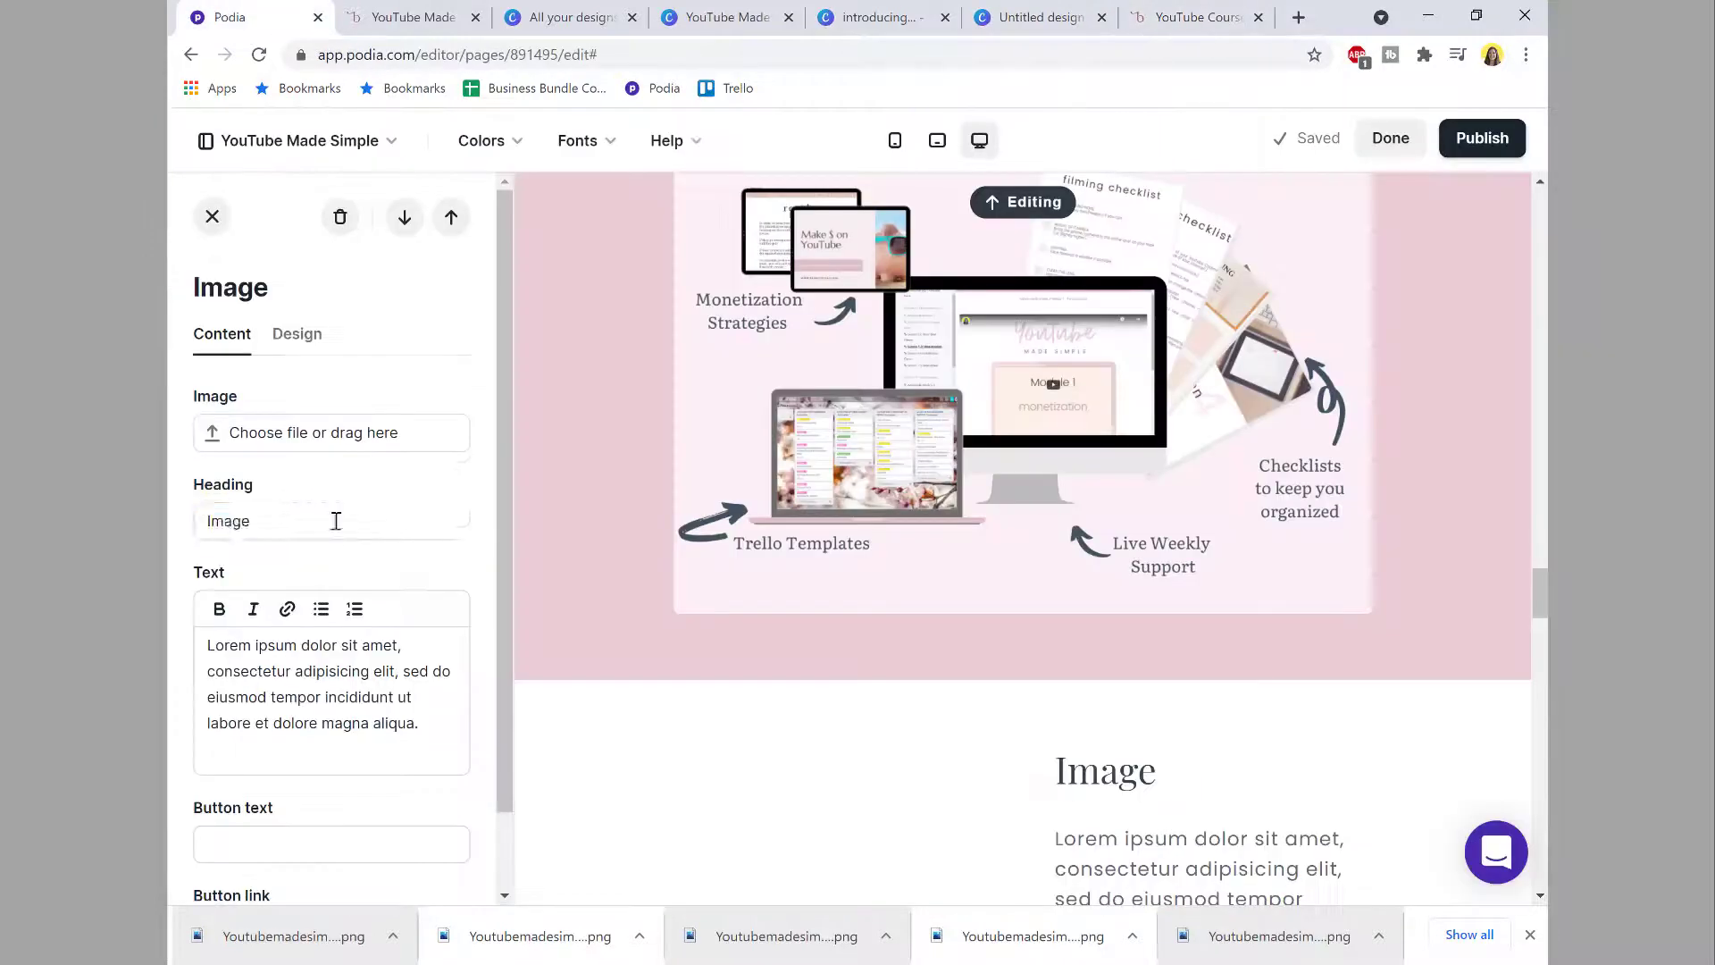
{"action": "triple_click", "coordinate": [333, 520]}
{"action": "type", "text": "Here's What's Included..."}
{"action": "left_click_drag", "start_coordinate": [420, 723], "coordinate": [195, 639]}
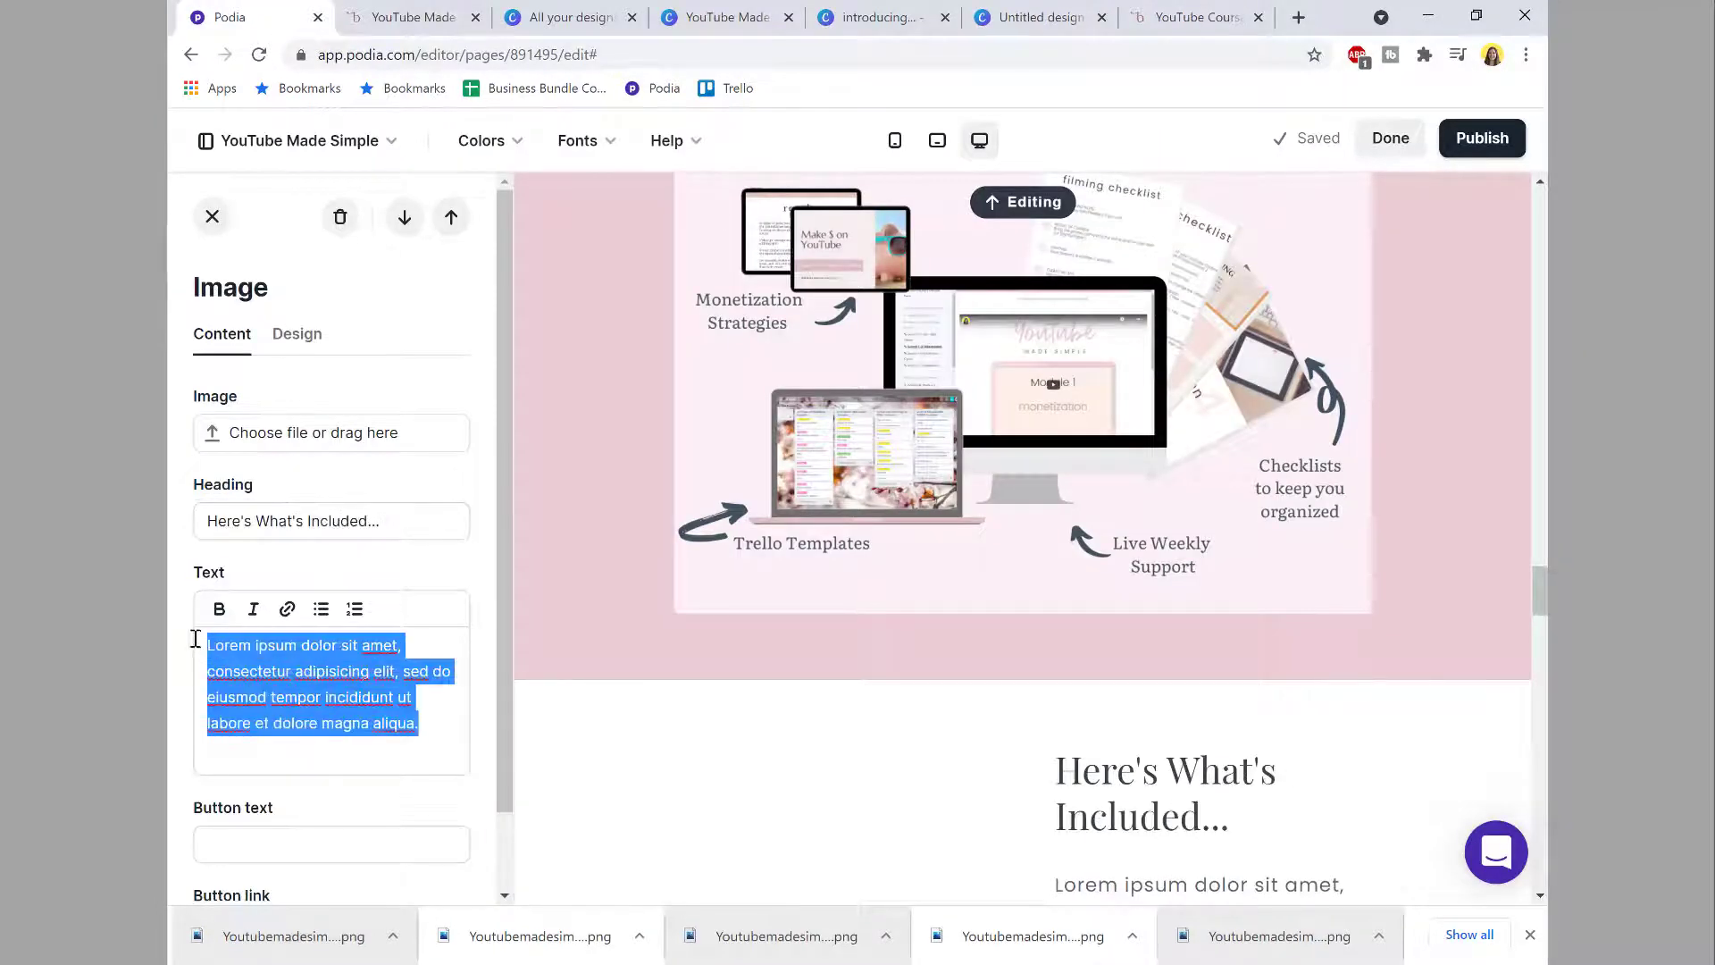
{"action": "key", "text": "BackSpace"}
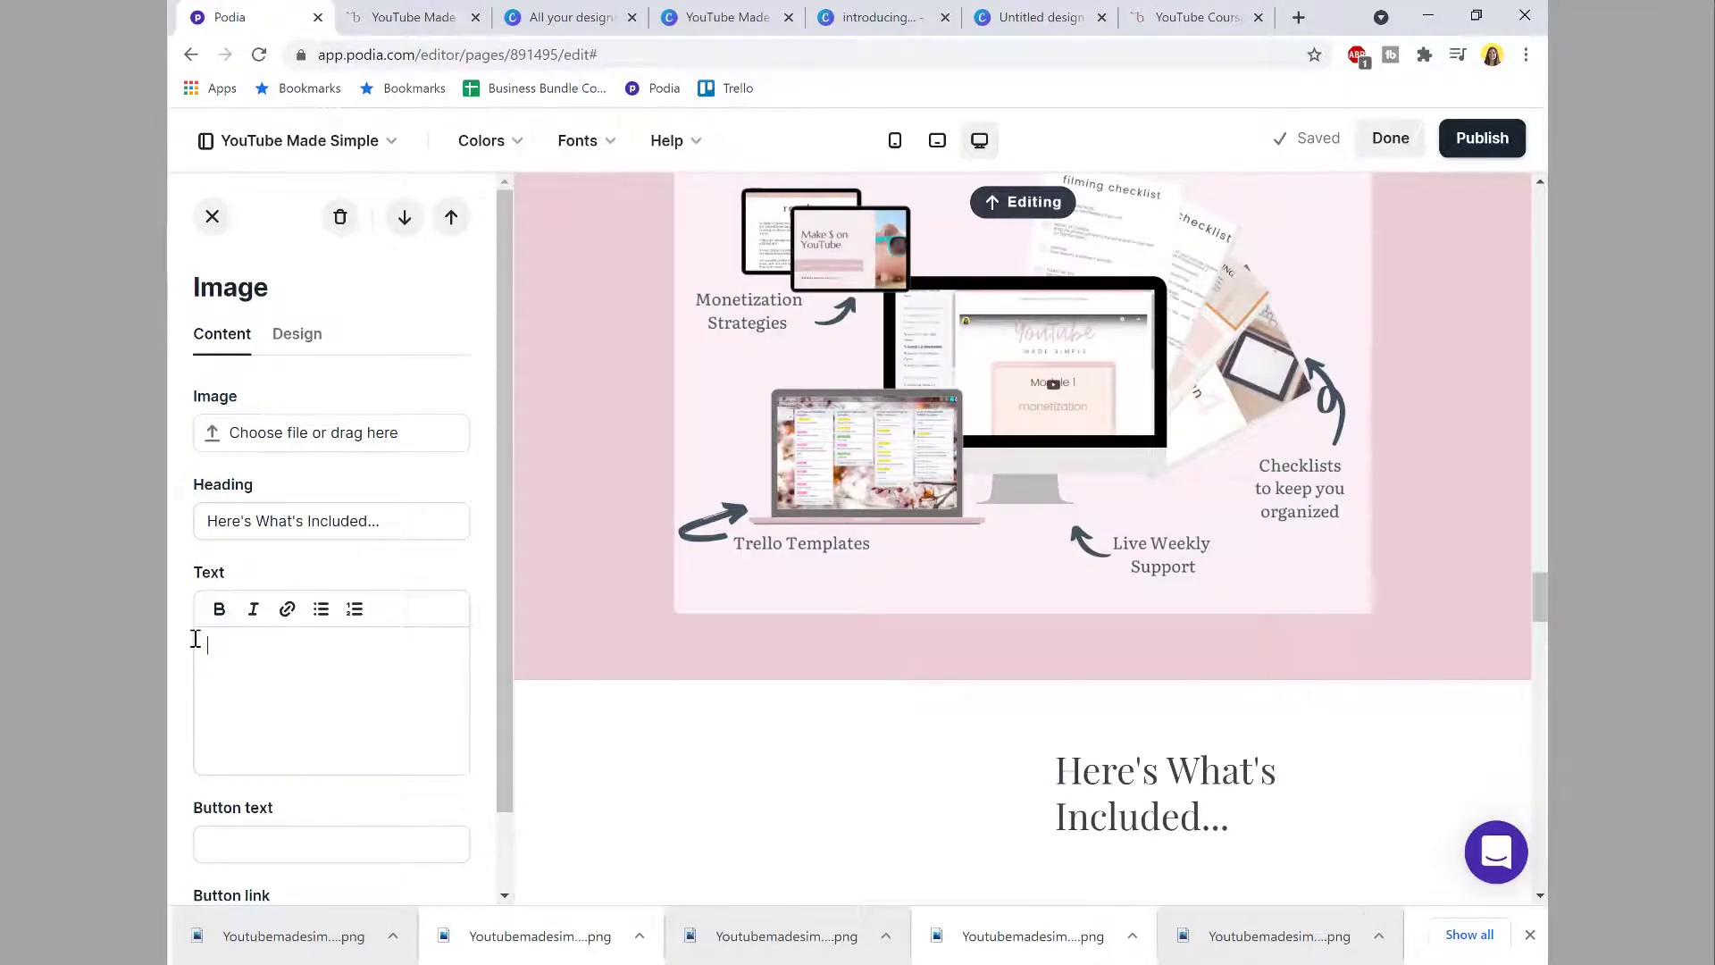
Step: Give the "Here's What's Included..." section the centered layout and the custom color theme with a white background
{"action": "left_click", "coordinate": [297, 337]}
{"action": "left_click", "coordinate": [440, 435]}
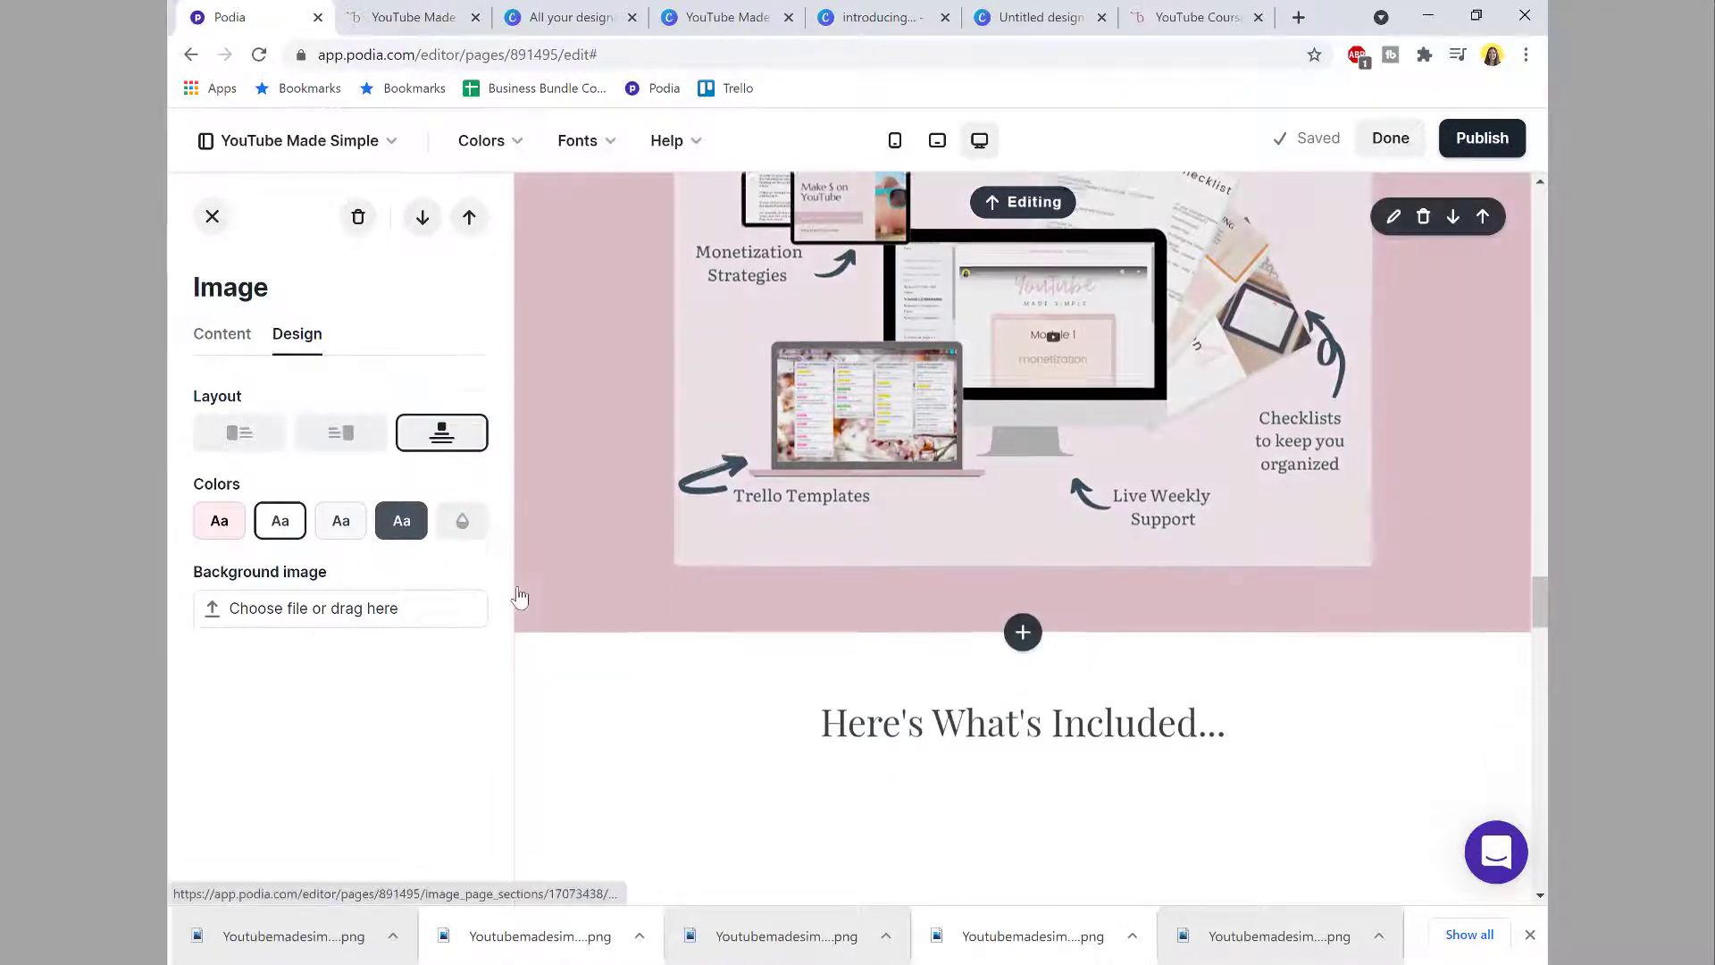
{"action": "left_click", "coordinate": [461, 531]}
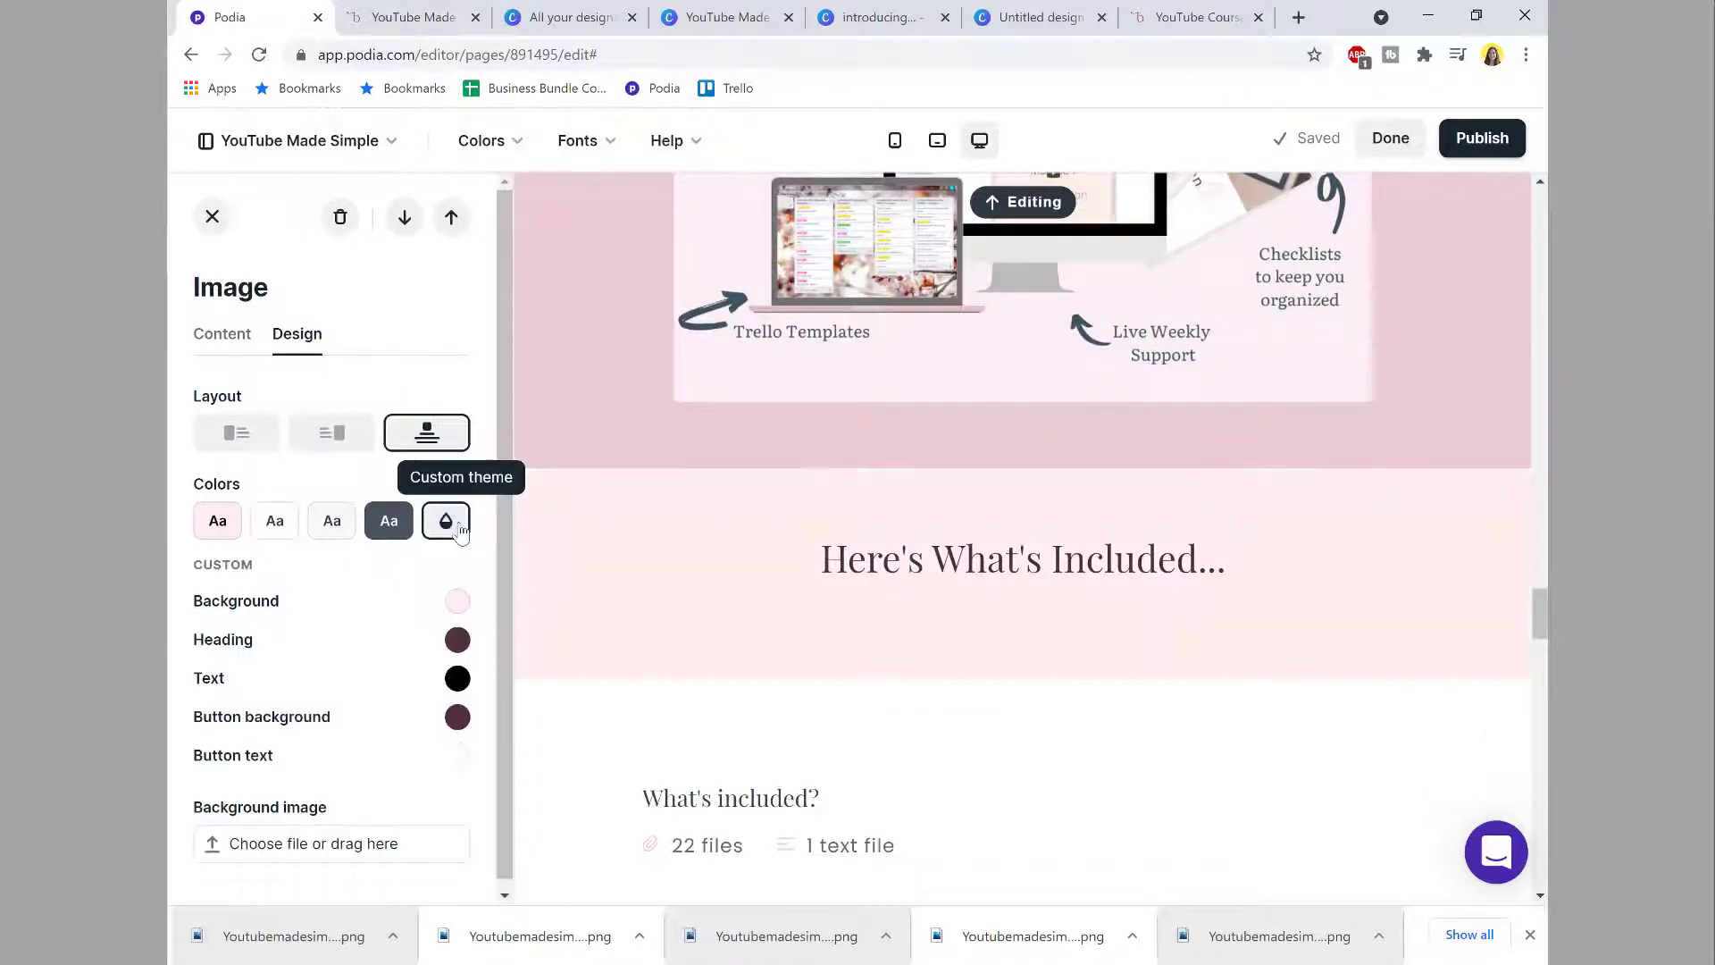
{"action": "left_click", "coordinate": [286, 534]}
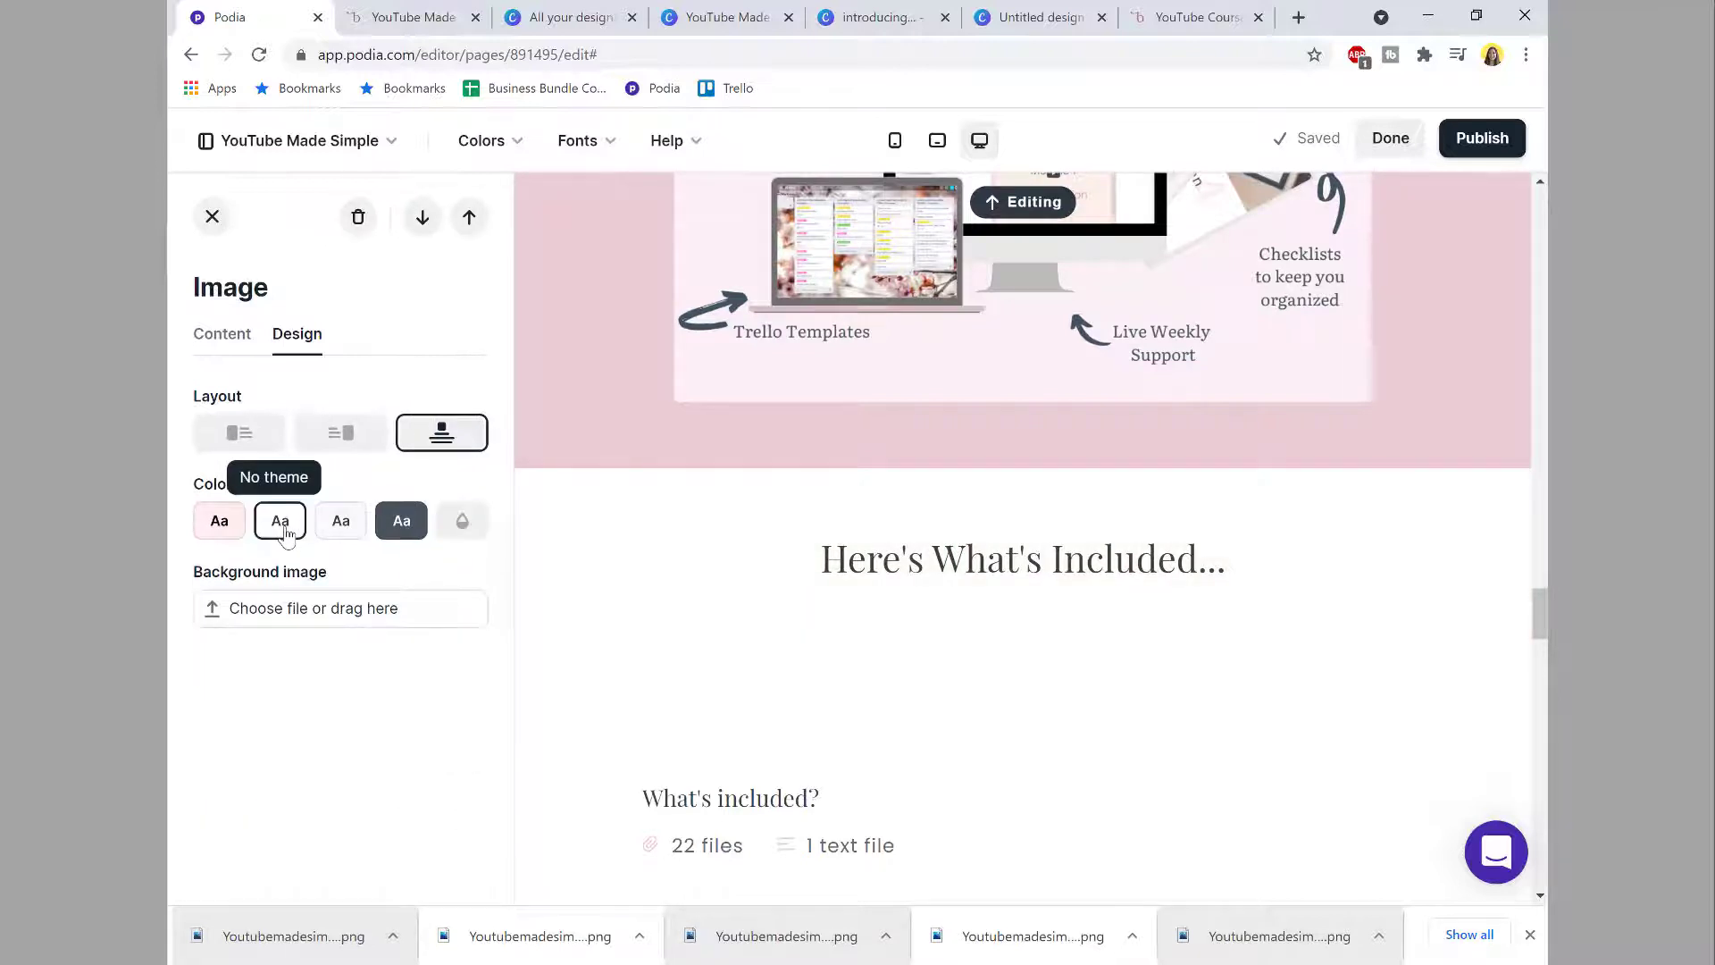
{"action": "left_click", "coordinate": [461, 522]}
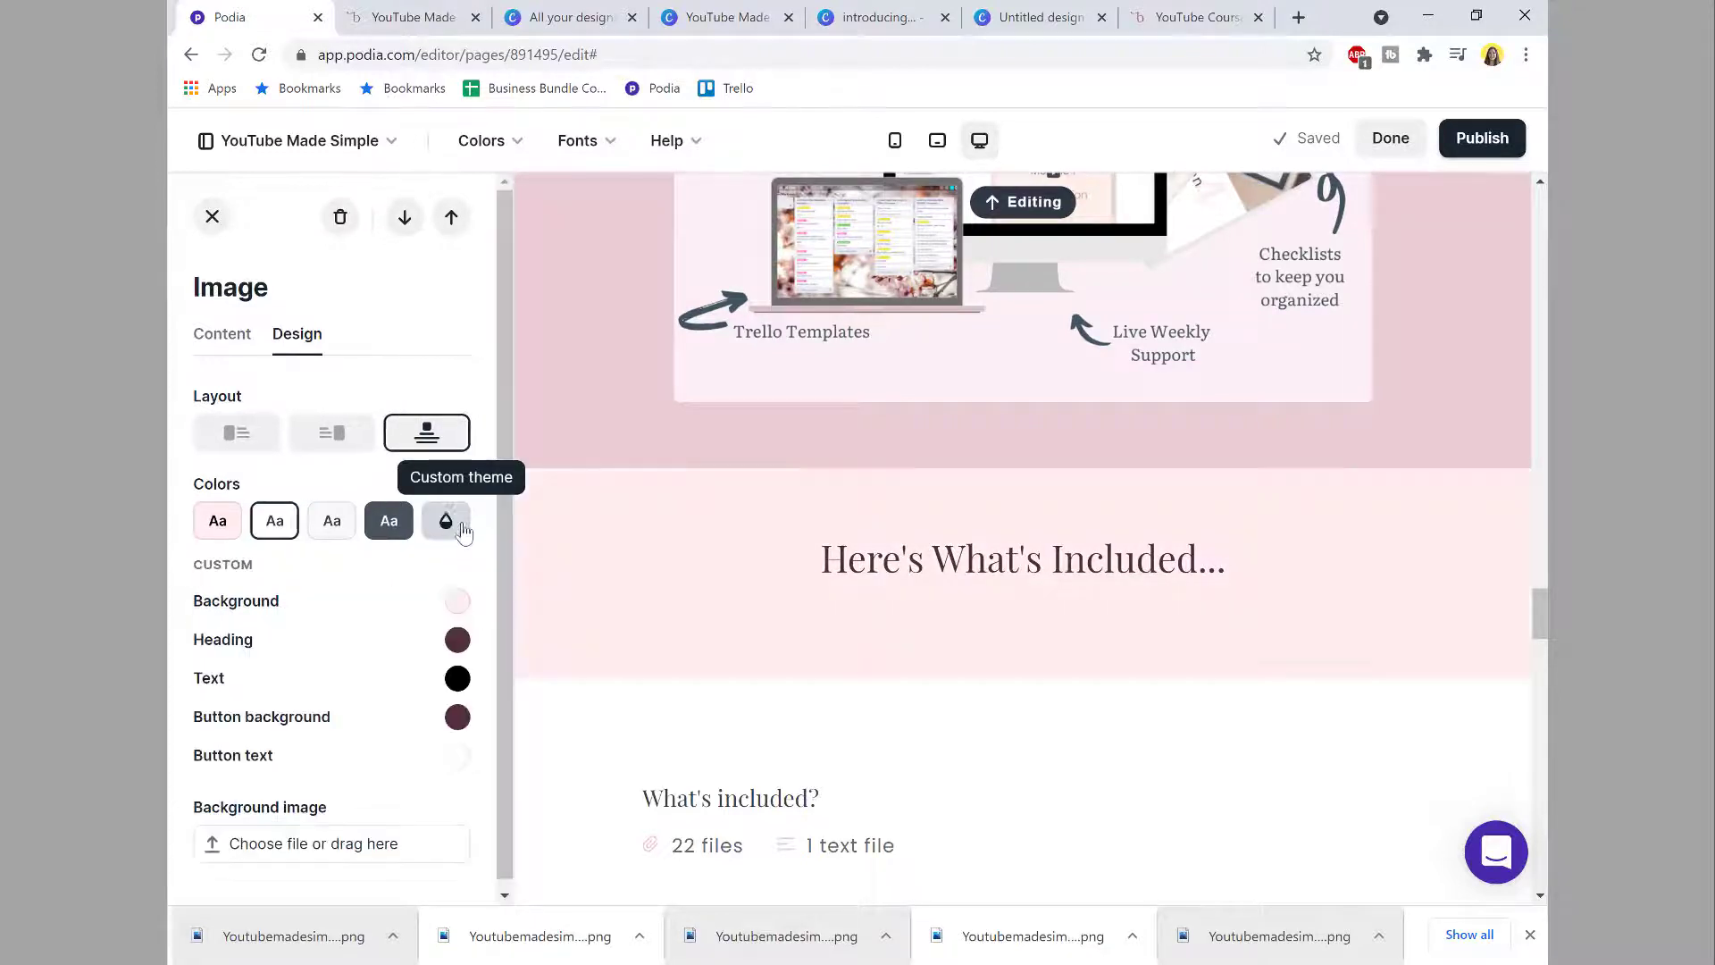
{"action": "left_click", "coordinate": [457, 603]}
{"action": "left_click_drag", "start_coordinate": [225, 331], "coordinate": [188, 322]}
{"action": "left_click", "coordinate": [210, 214]}
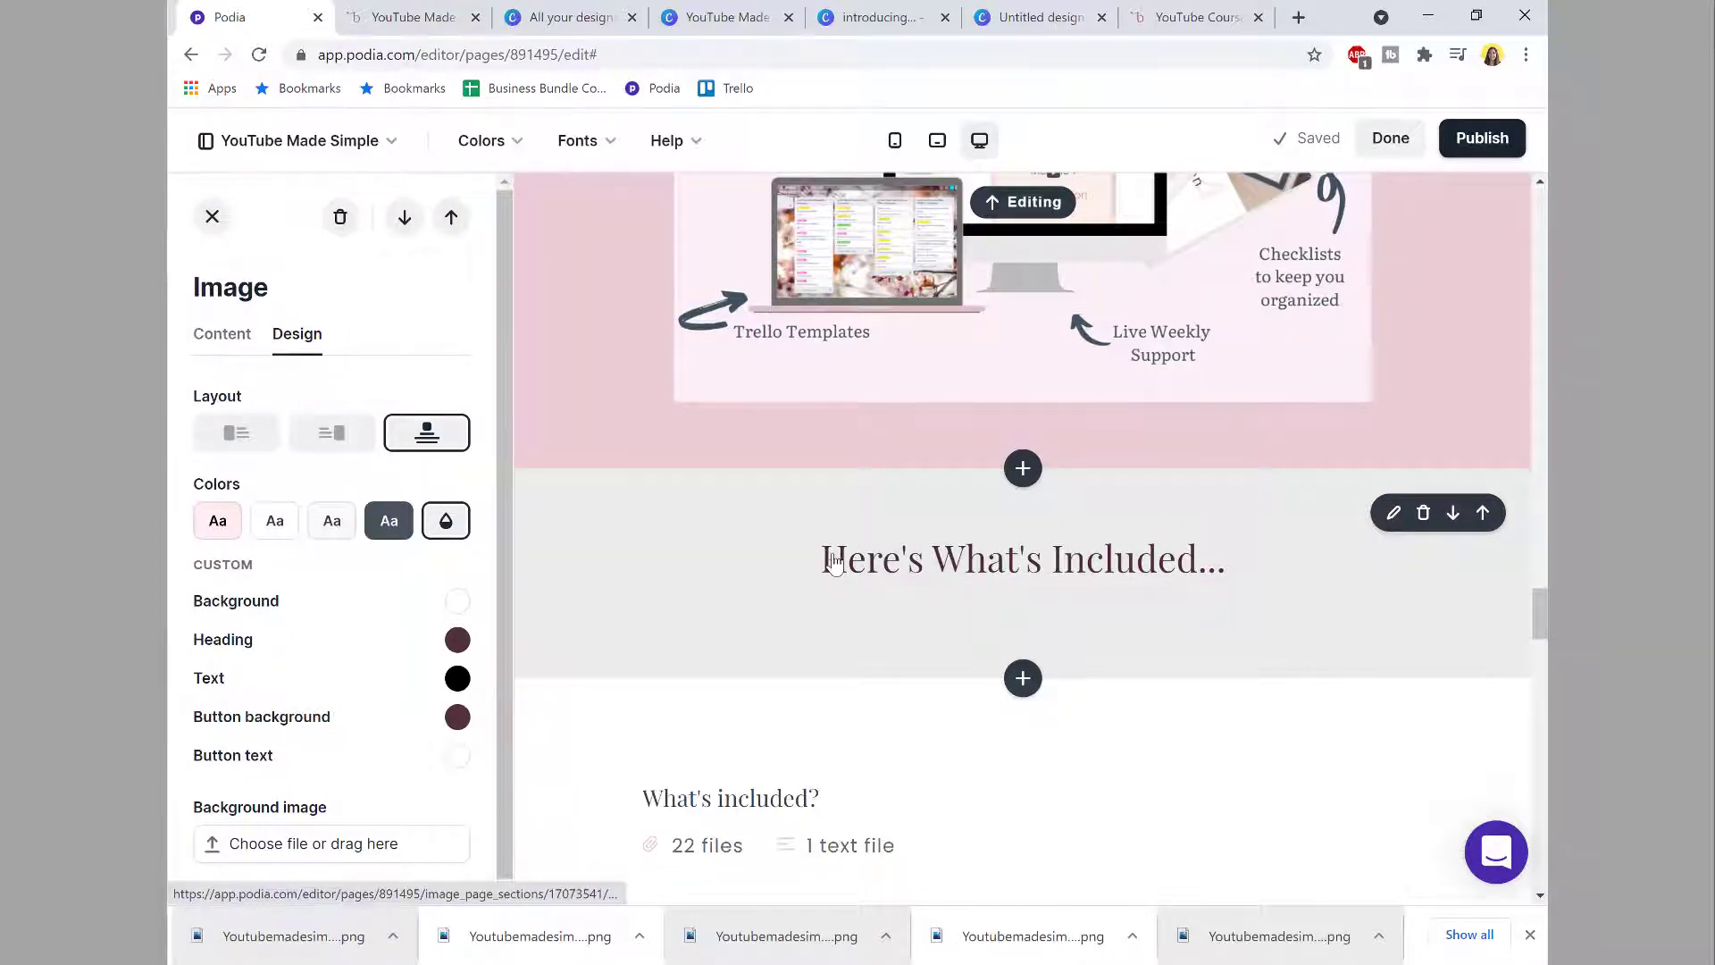
Step: Check the Mod 1 block on the existing page, and add another Image section below "Here's What's Included..." in Podia, opened for editing
{"action": "left_click", "coordinate": [1219, 17]}
{"action": "scroll", "coordinate": [635, 457], "scroll_direction": "down", "scroll_amount": 5}
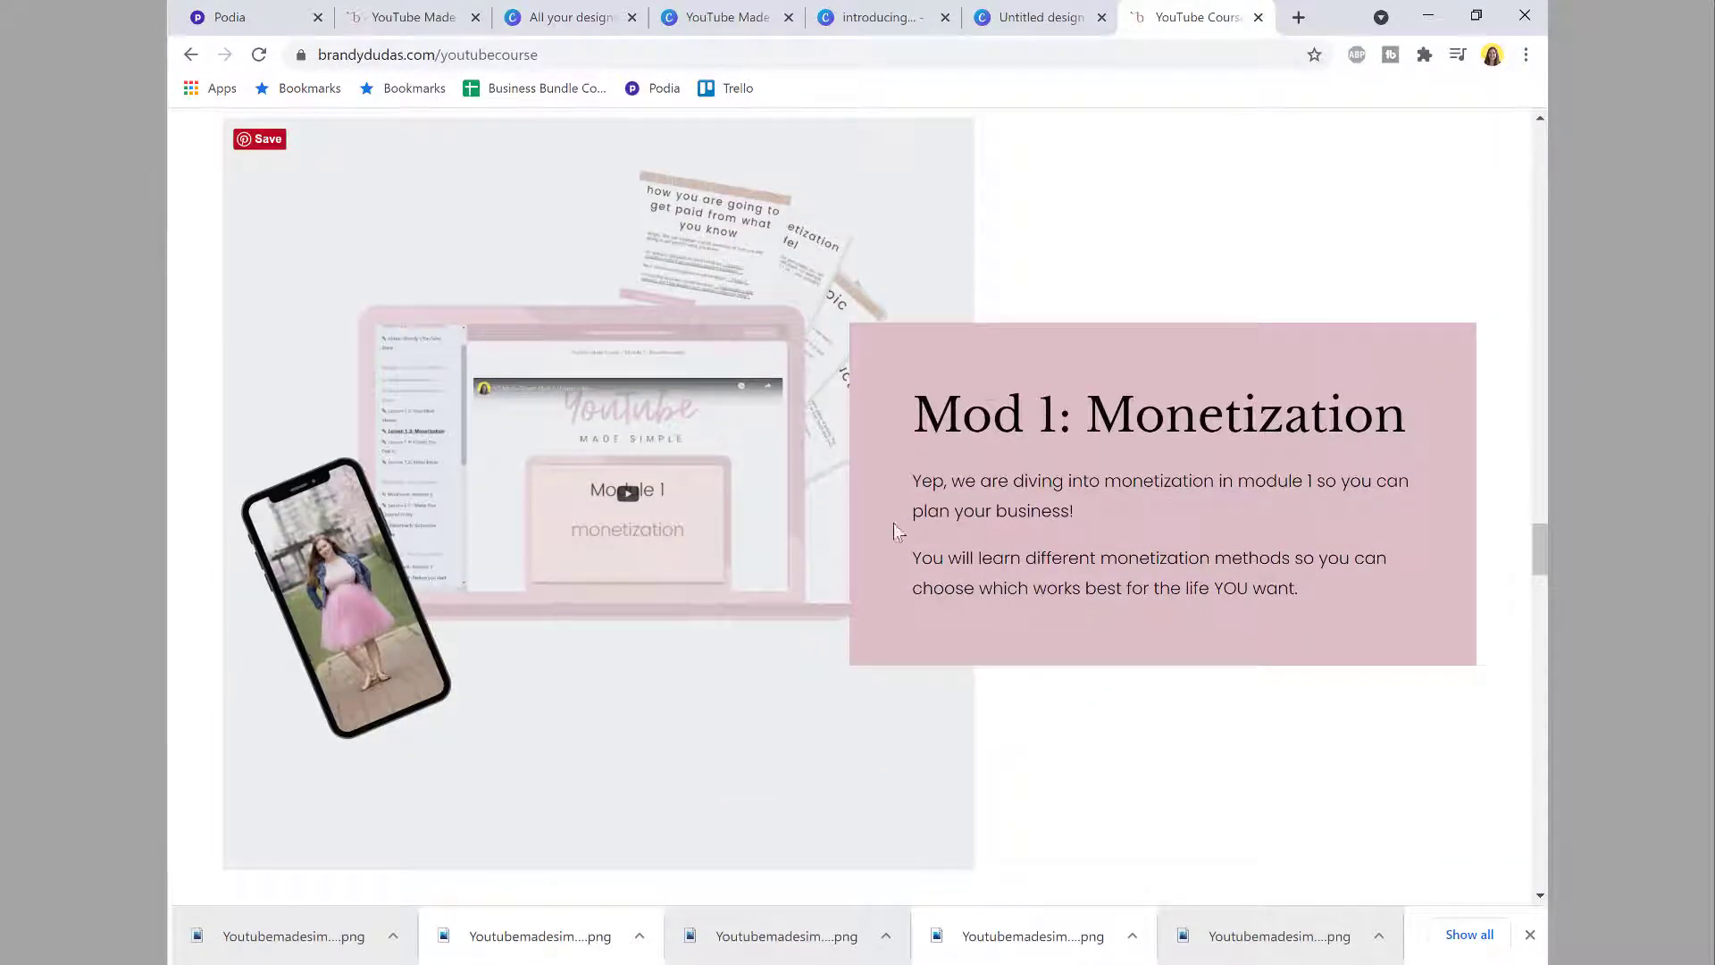
{"action": "left_click", "coordinate": [231, 17]}
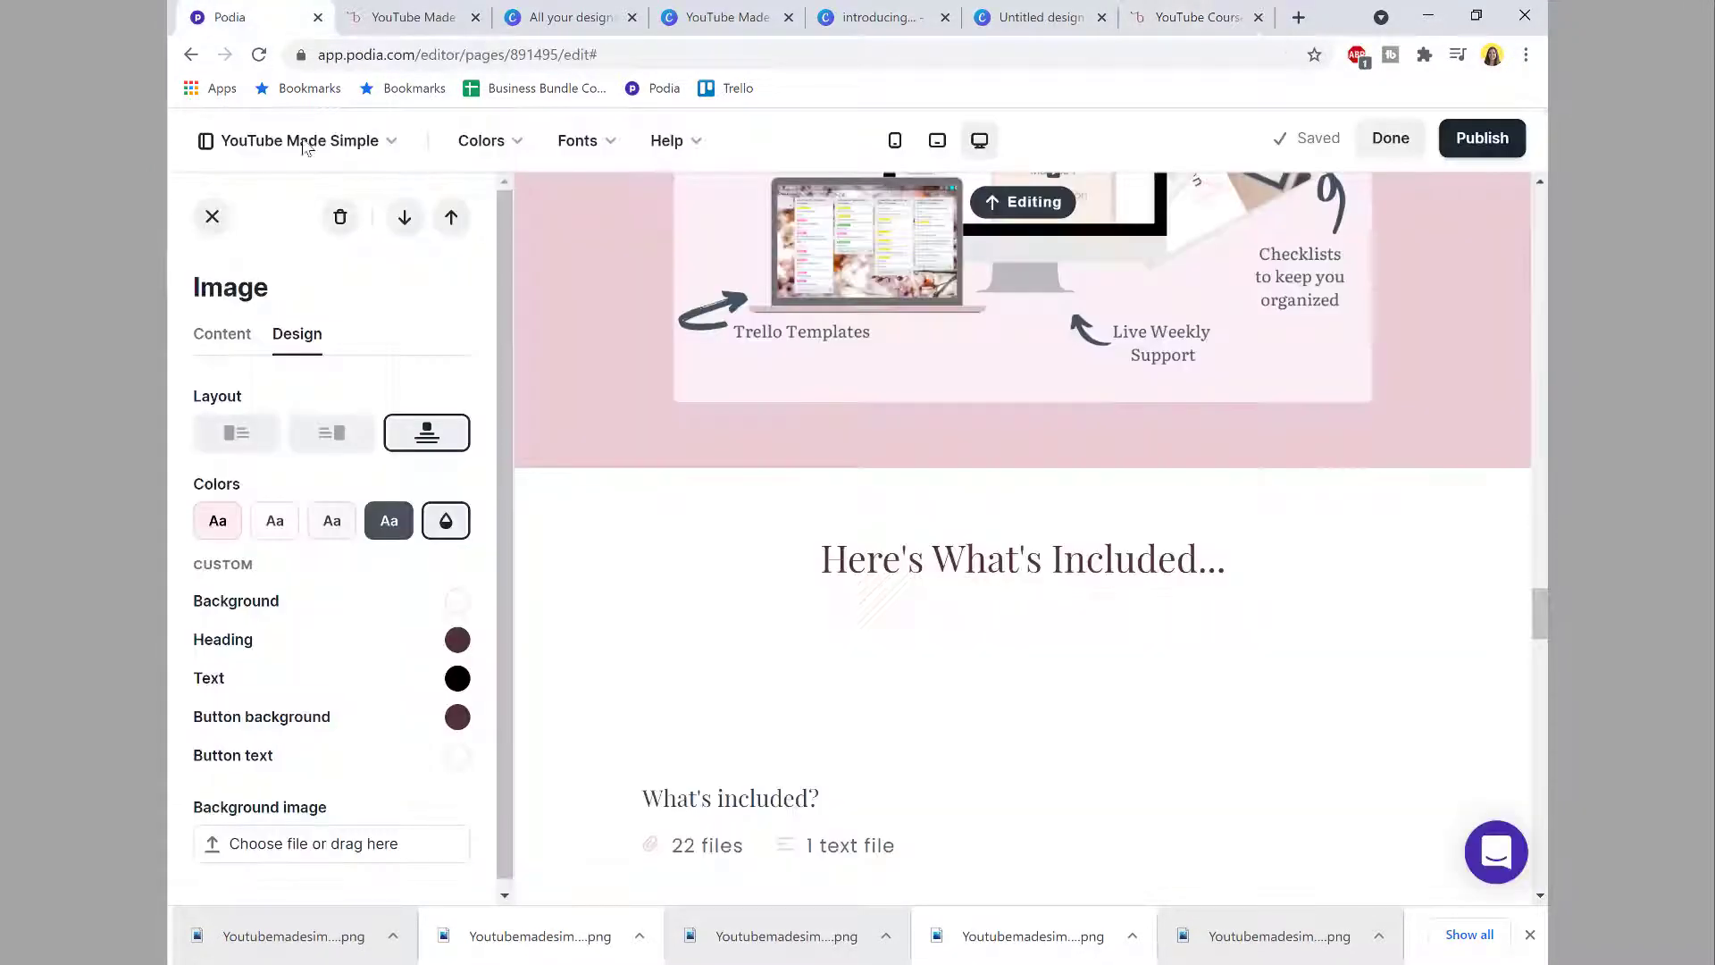
{"action": "left_click", "coordinate": [1020, 673]}
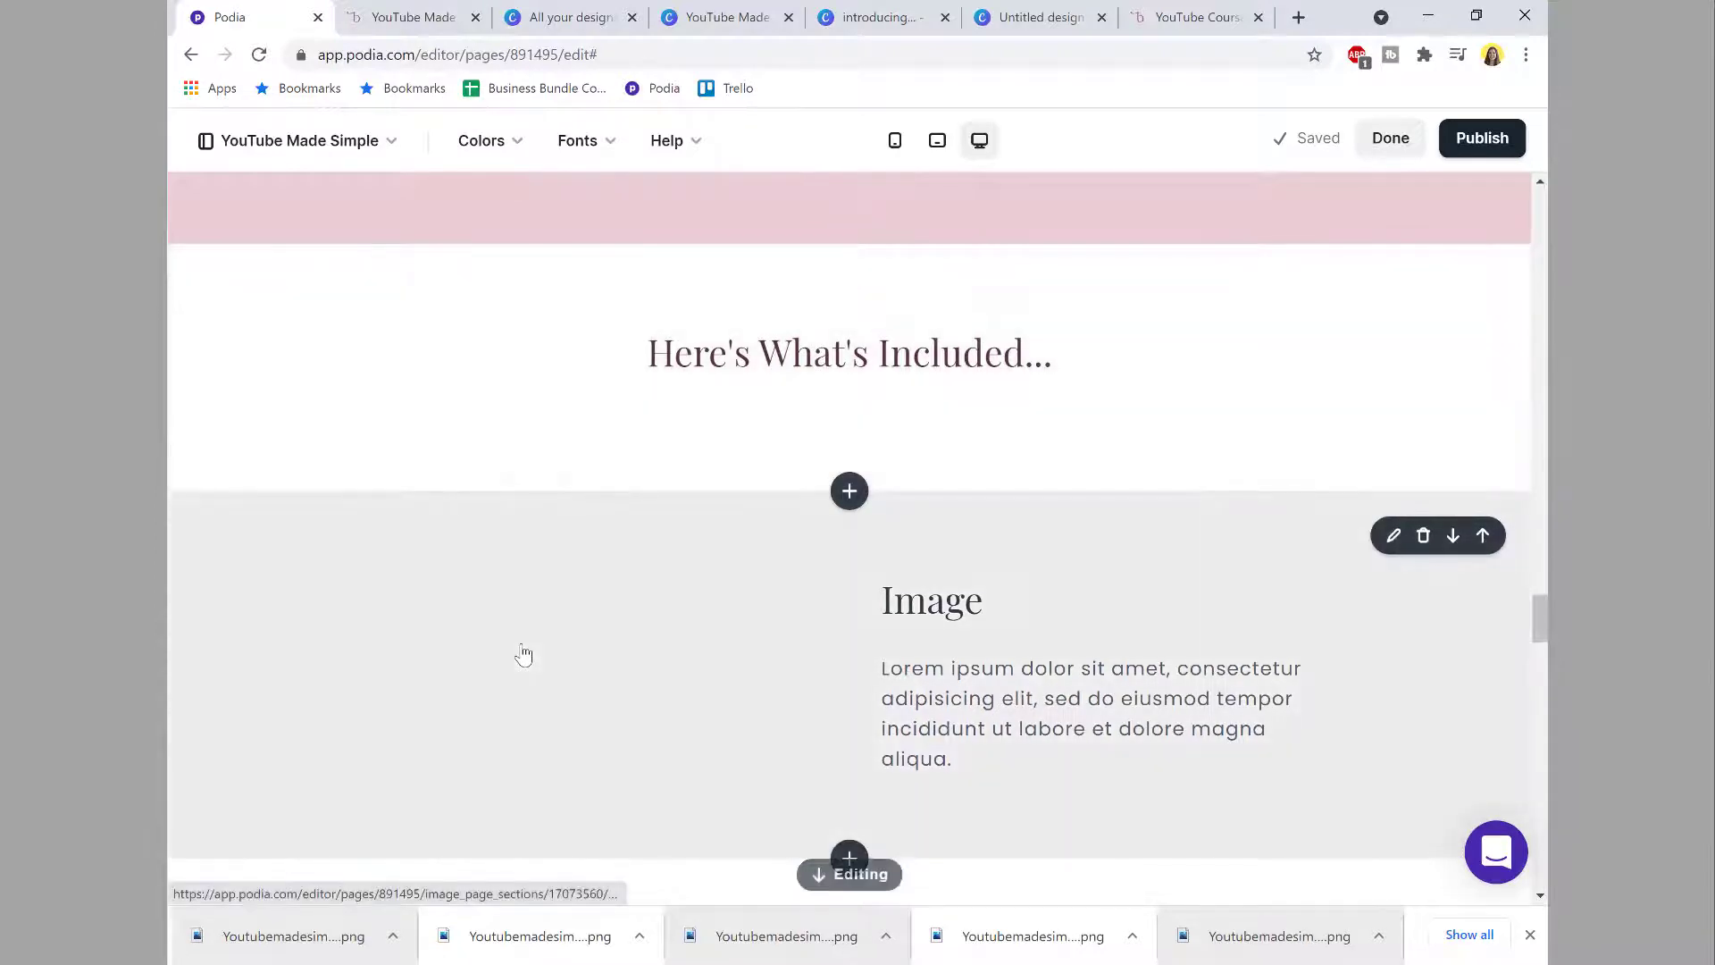
{"action": "left_click", "coordinate": [524, 654]}
Step: Copy the heading "Mod 1: Monetization" from the existing sales page into the new image section's heading
{"action": "left_click", "coordinate": [1196, 17]}
{"action": "left_click_drag", "start_coordinate": [1407, 521], "coordinate": [913, 518]}
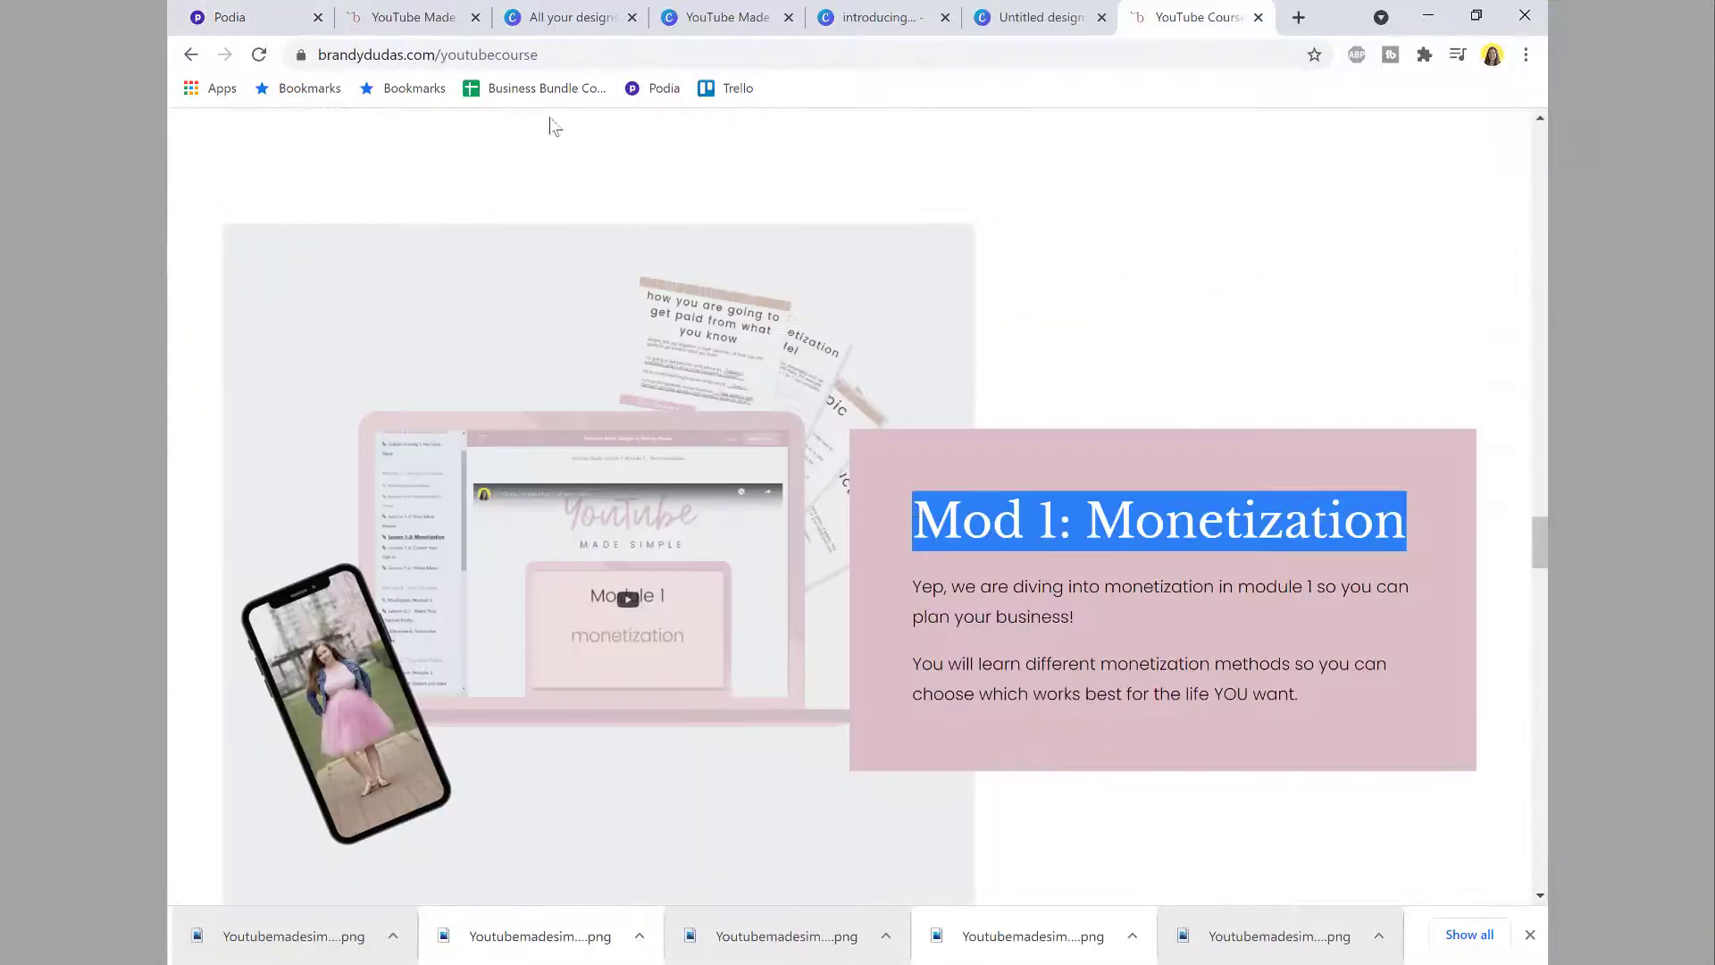
{"action": "key", "text": "ctrl+c"}
{"action": "left_click", "coordinate": [270, 13]}
{"action": "left_click_drag", "start_coordinate": [268, 521], "coordinate": [182, 489]}
{"action": "key", "text": "ctrl+v"}
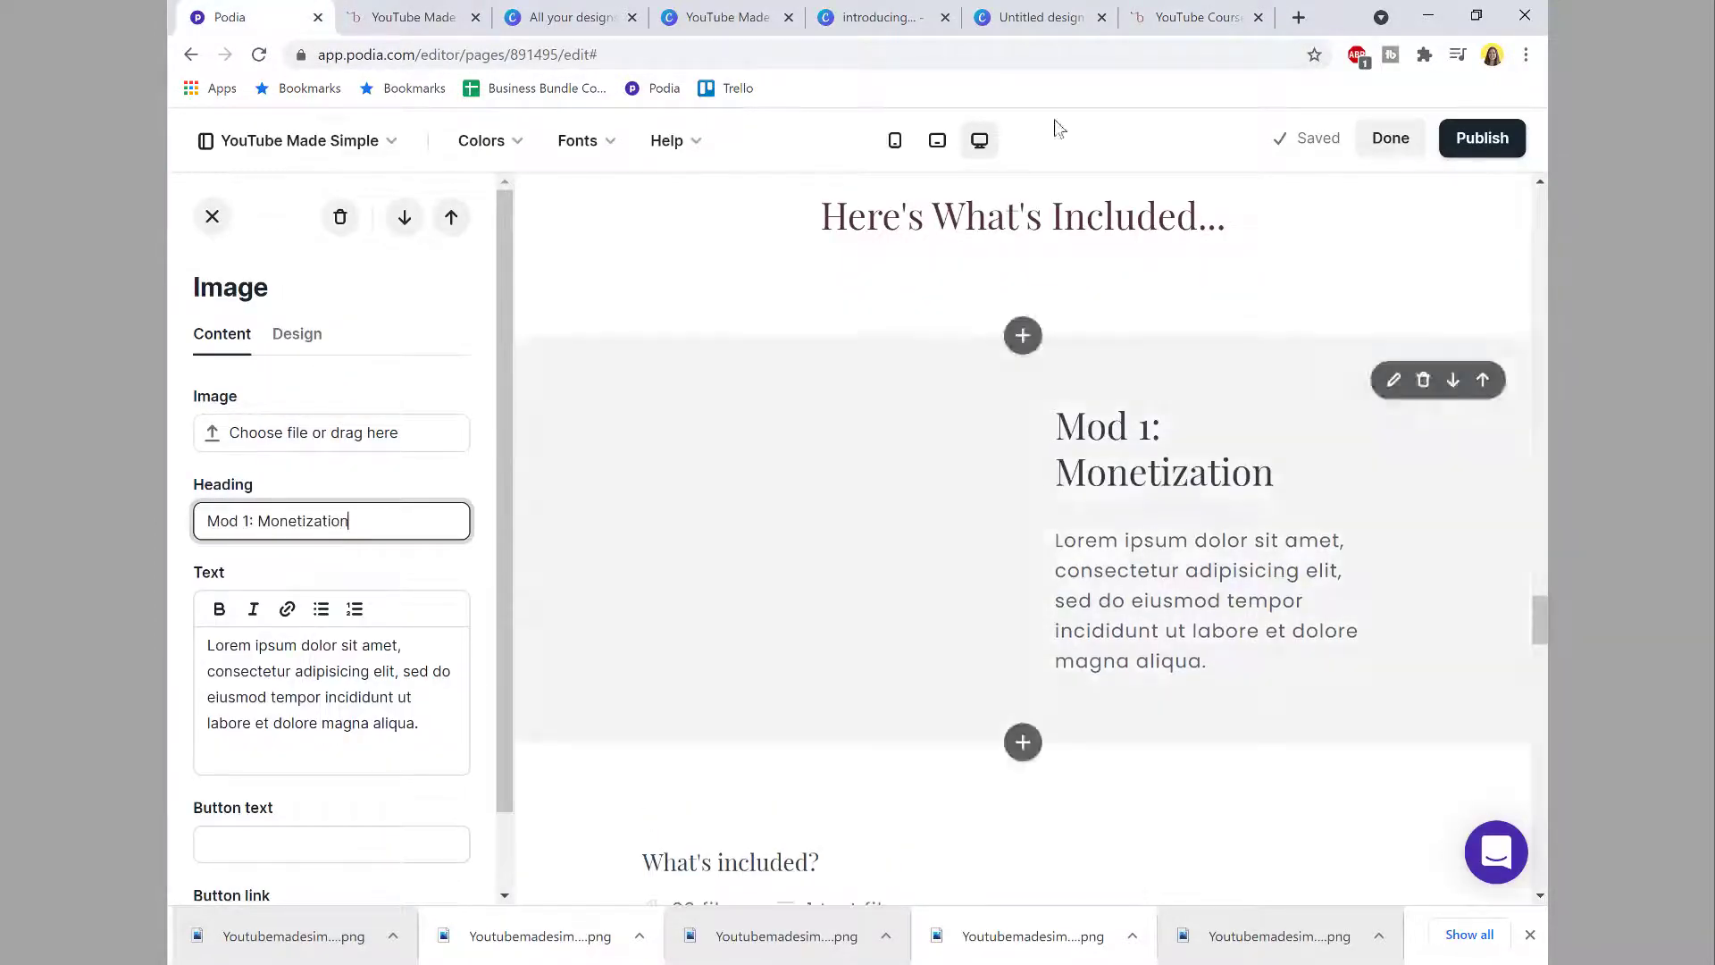
Step: Replace the Mod 1 section's placeholder text with the existing page's two Mod 1 paragraphs and remove the extra blank line between them
{"action": "left_click", "coordinate": [1200, 17]}
{"action": "left_click_drag", "start_coordinate": [1373, 715], "coordinate": [892, 596]}
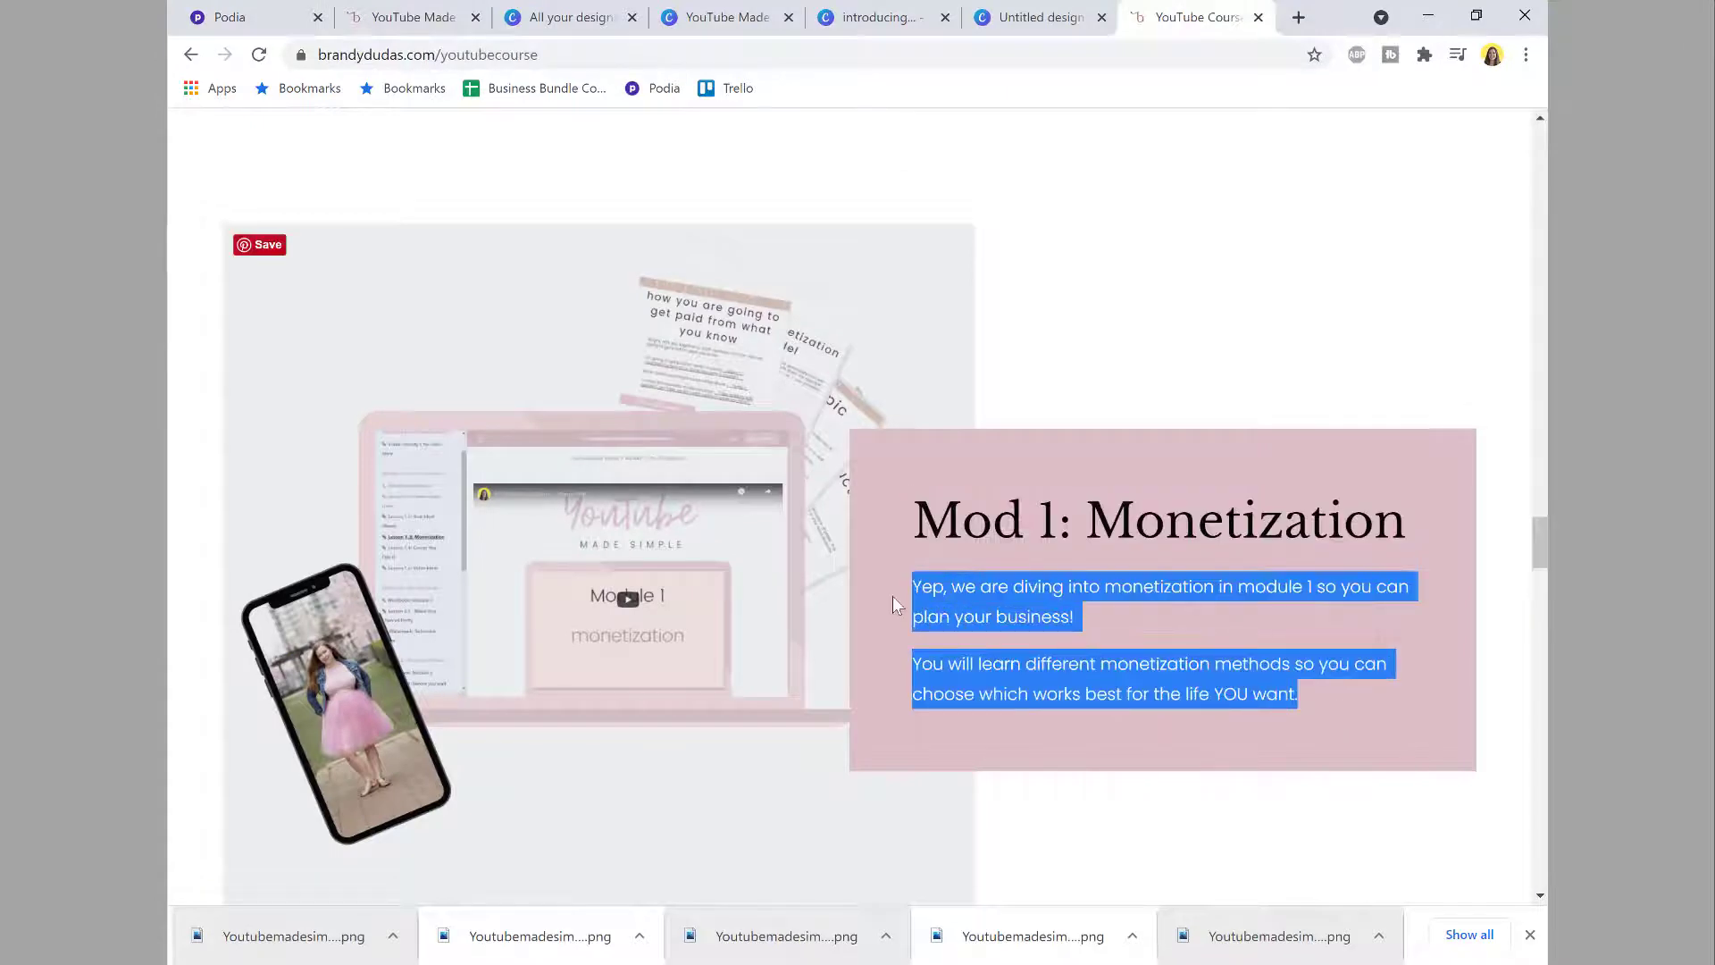
{"action": "key", "text": "ctrl+c"}
{"action": "left_click", "coordinate": [234, 17]}
{"action": "left_click_drag", "start_coordinate": [438, 740], "coordinate": [195, 651]}
{"action": "key", "text": "ctrl+v"}
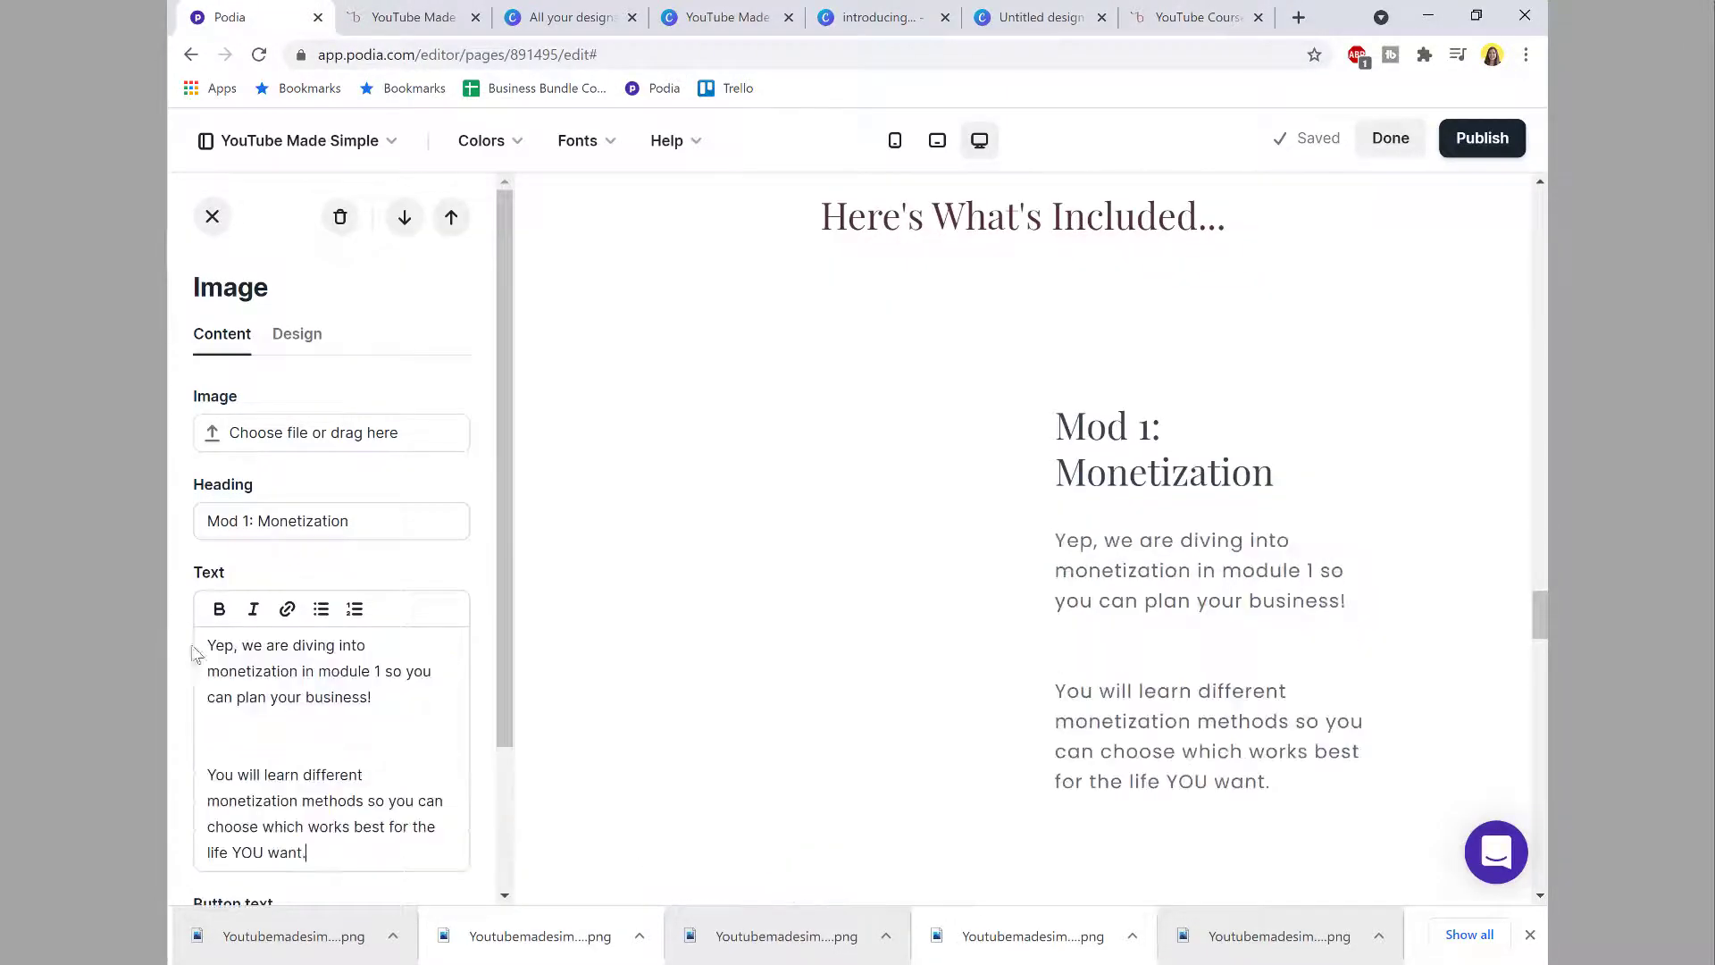
{"action": "left_click", "coordinate": [251, 720]}
{"action": "key", "text": "BackSpace"}
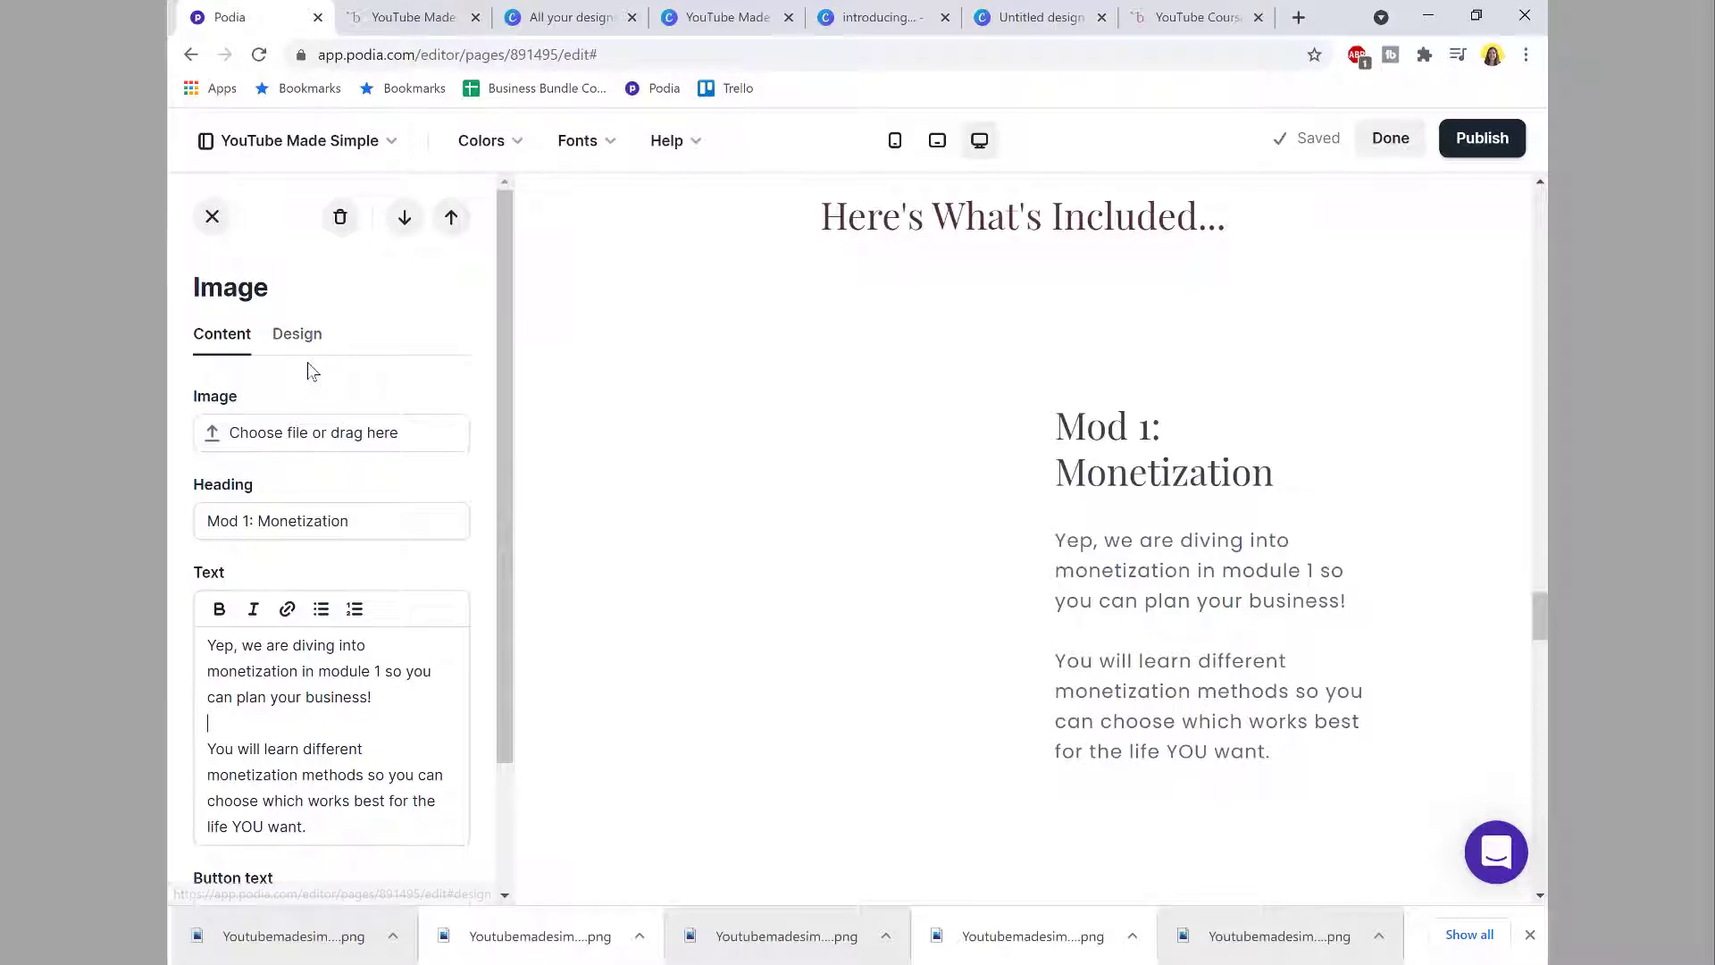
Step: Switch to the YouTube Made Simple design in Canva and download only page 1, the Module 1 mockup, as a PNG into Downloads
{"action": "left_click", "coordinate": [1248, 12]}
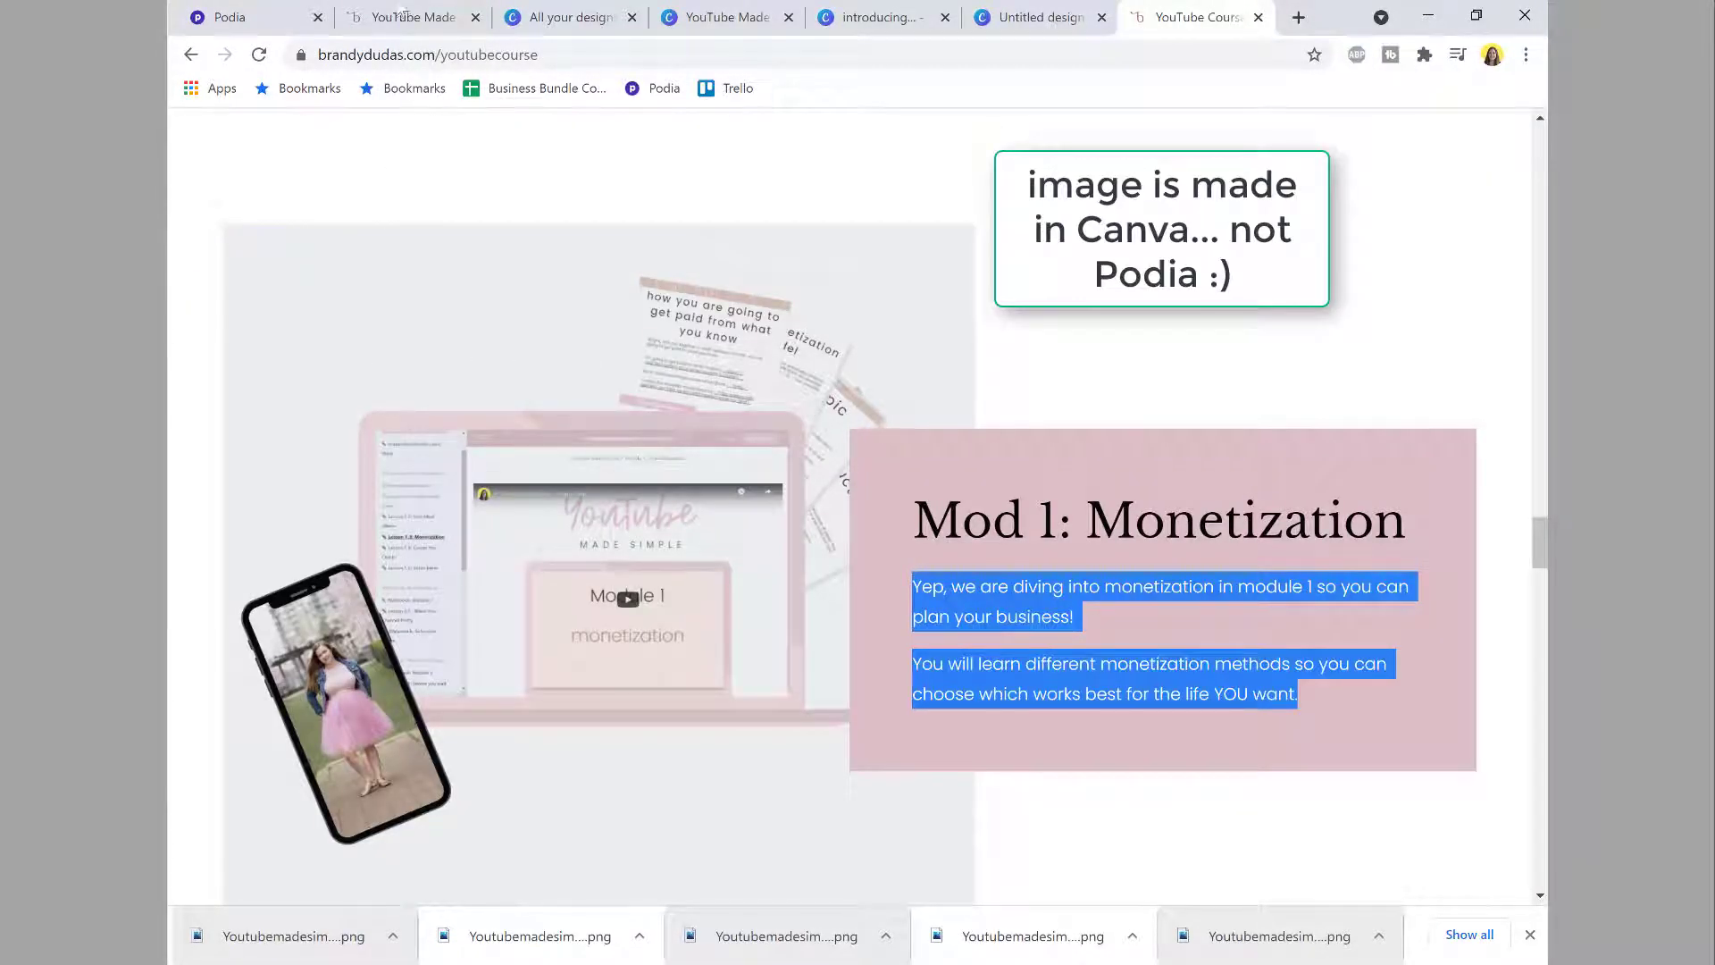
{"action": "left_click", "coordinate": [724, 17]}
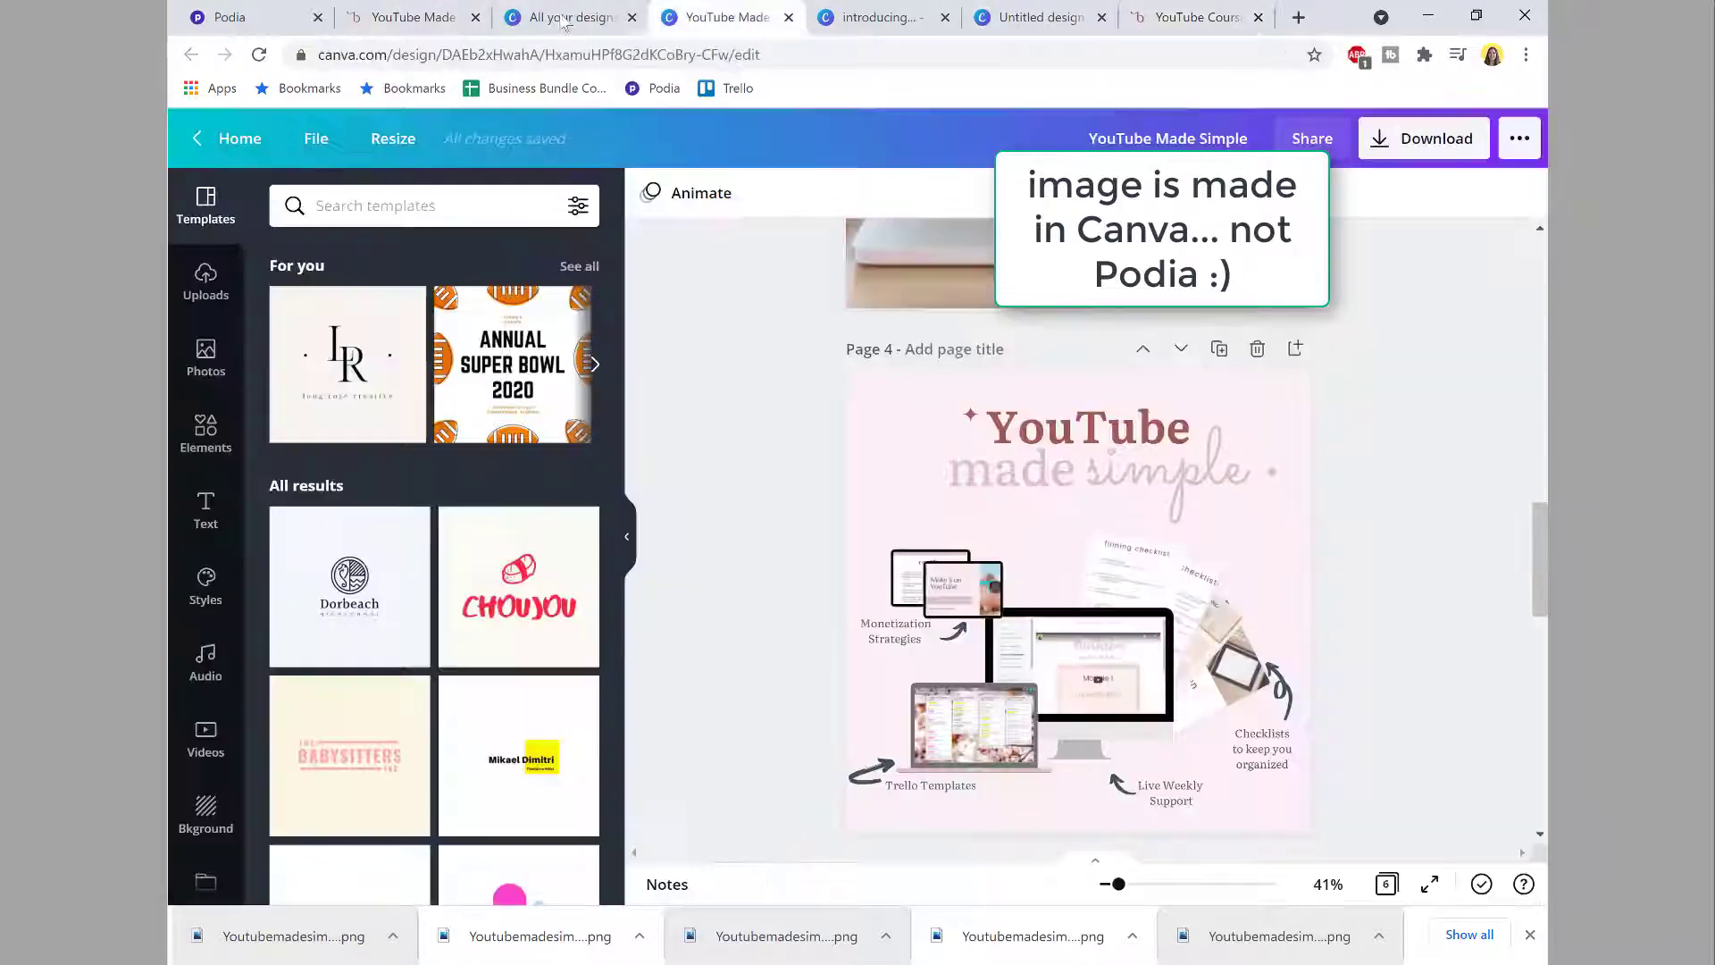
{"action": "scroll", "coordinate": [793, 517], "scroll_direction": "up", "scroll_amount": 10}
{"action": "left_click", "coordinate": [1423, 137]}
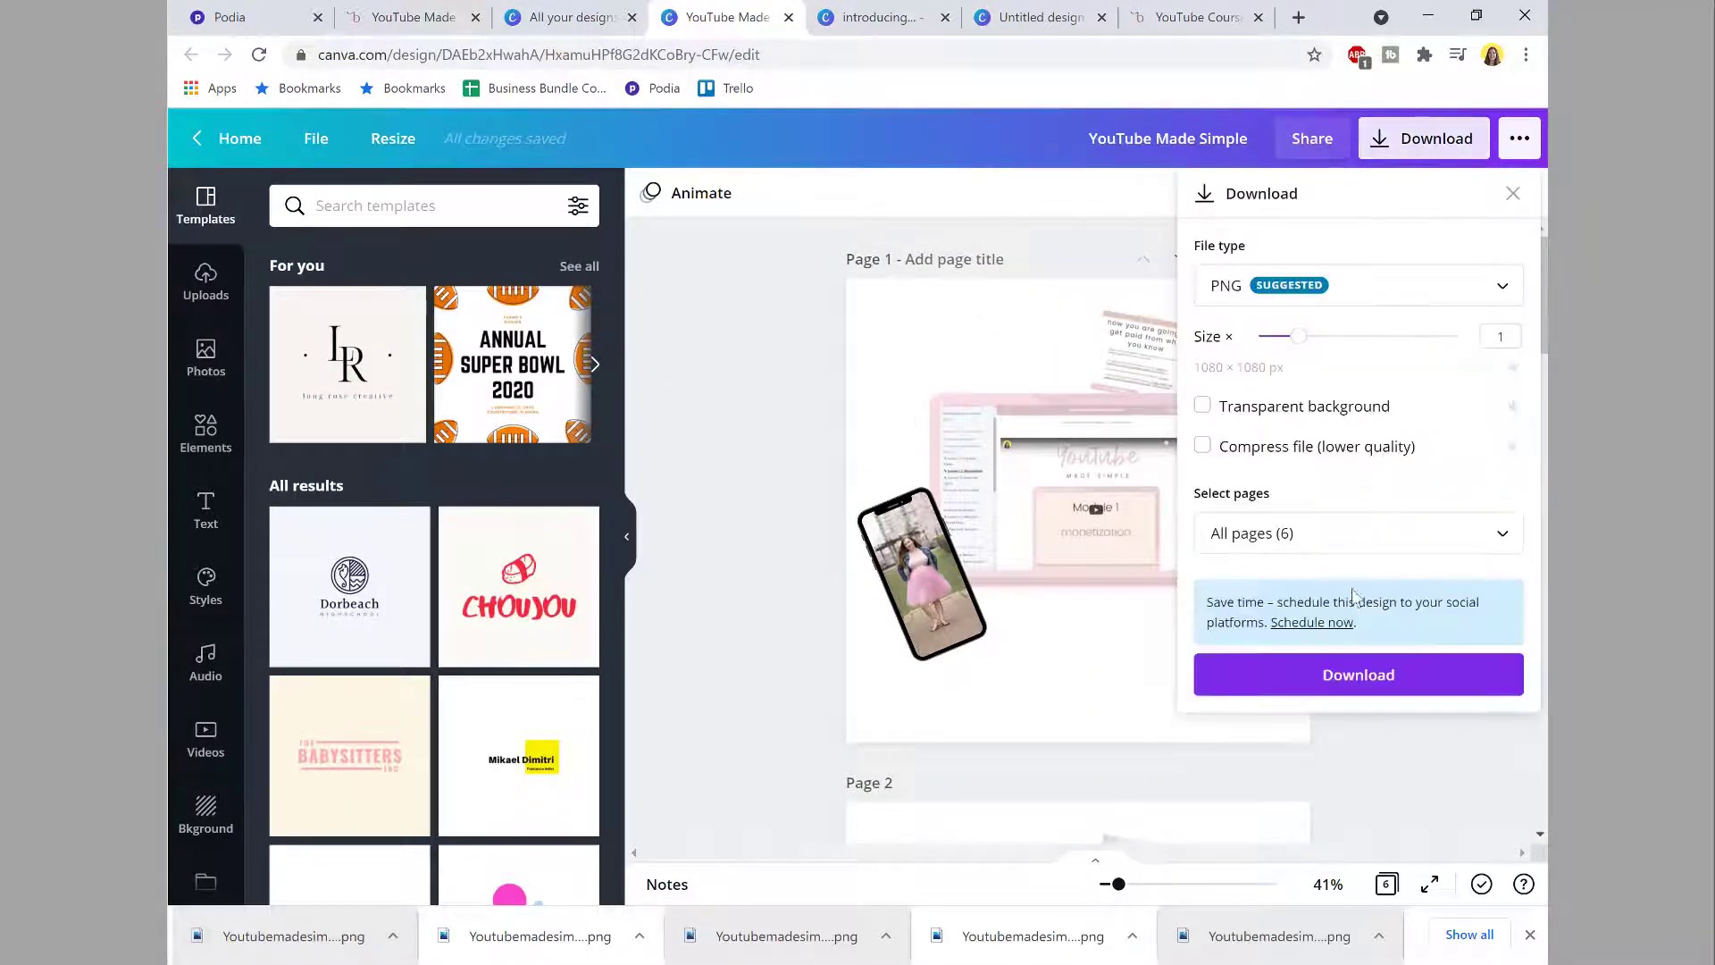
{"action": "left_click", "coordinate": [1323, 533]}
{"action": "left_click", "coordinate": [1290, 253]}
{"action": "left_click", "coordinate": [1344, 487]}
{"action": "left_click", "coordinate": [1219, 671]}
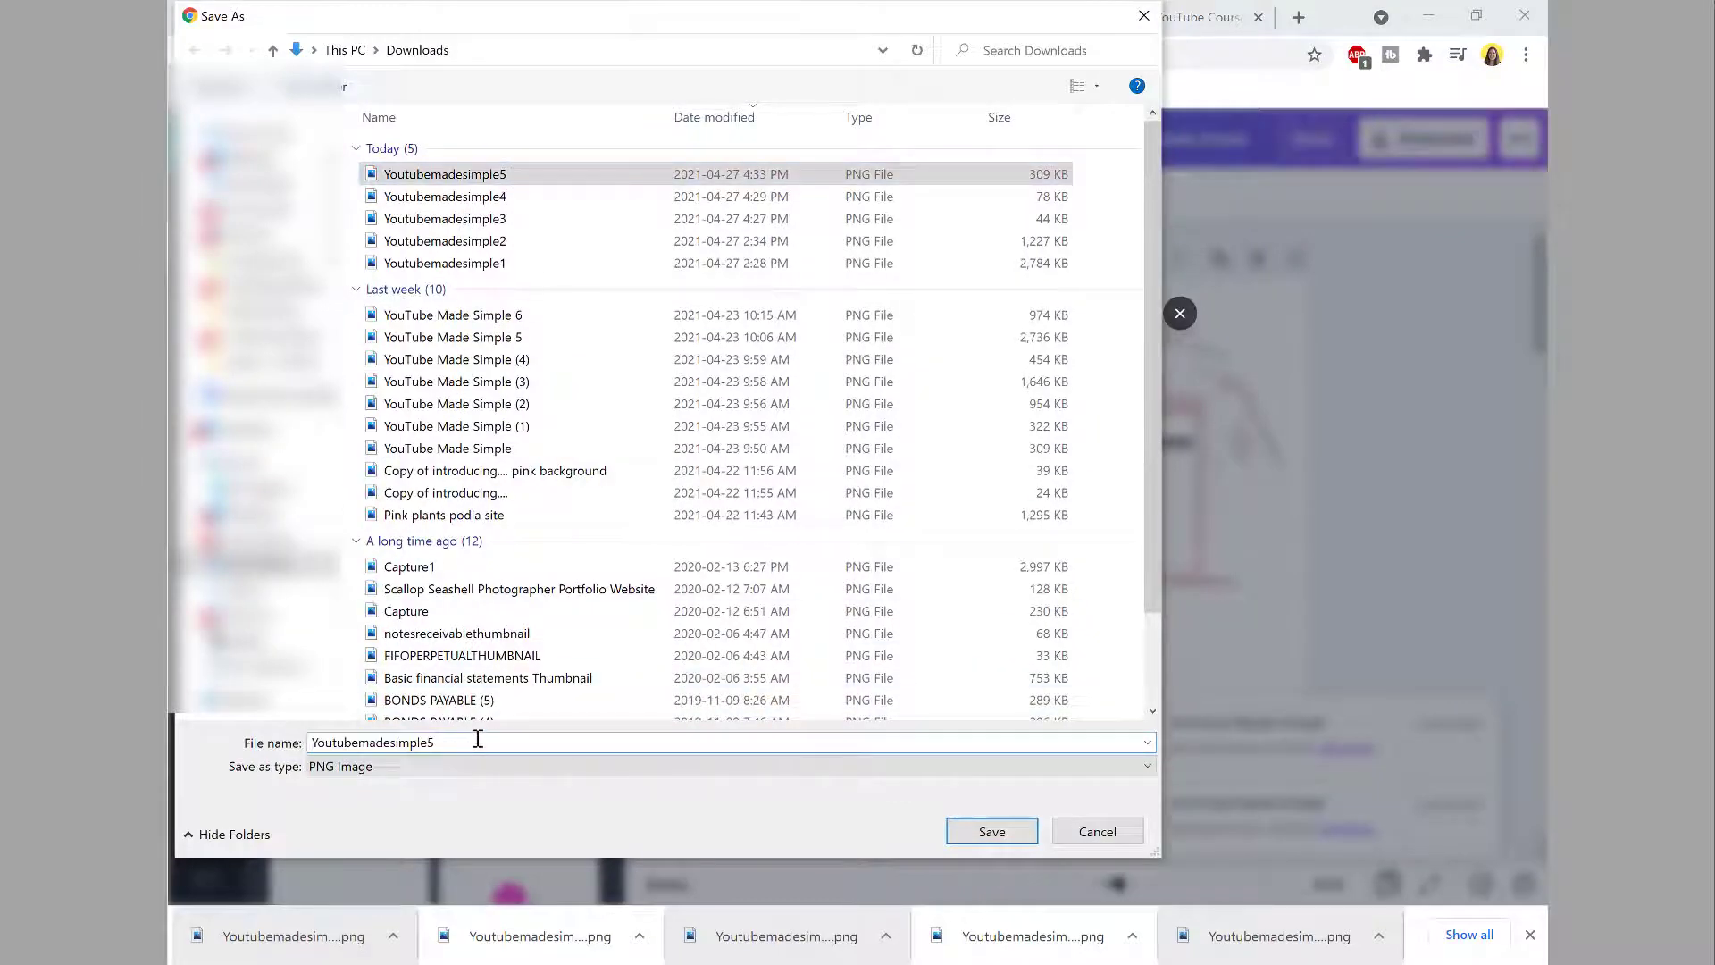
{"action": "left_click", "coordinate": [478, 741]}
{"action": "key", "text": "Return"}
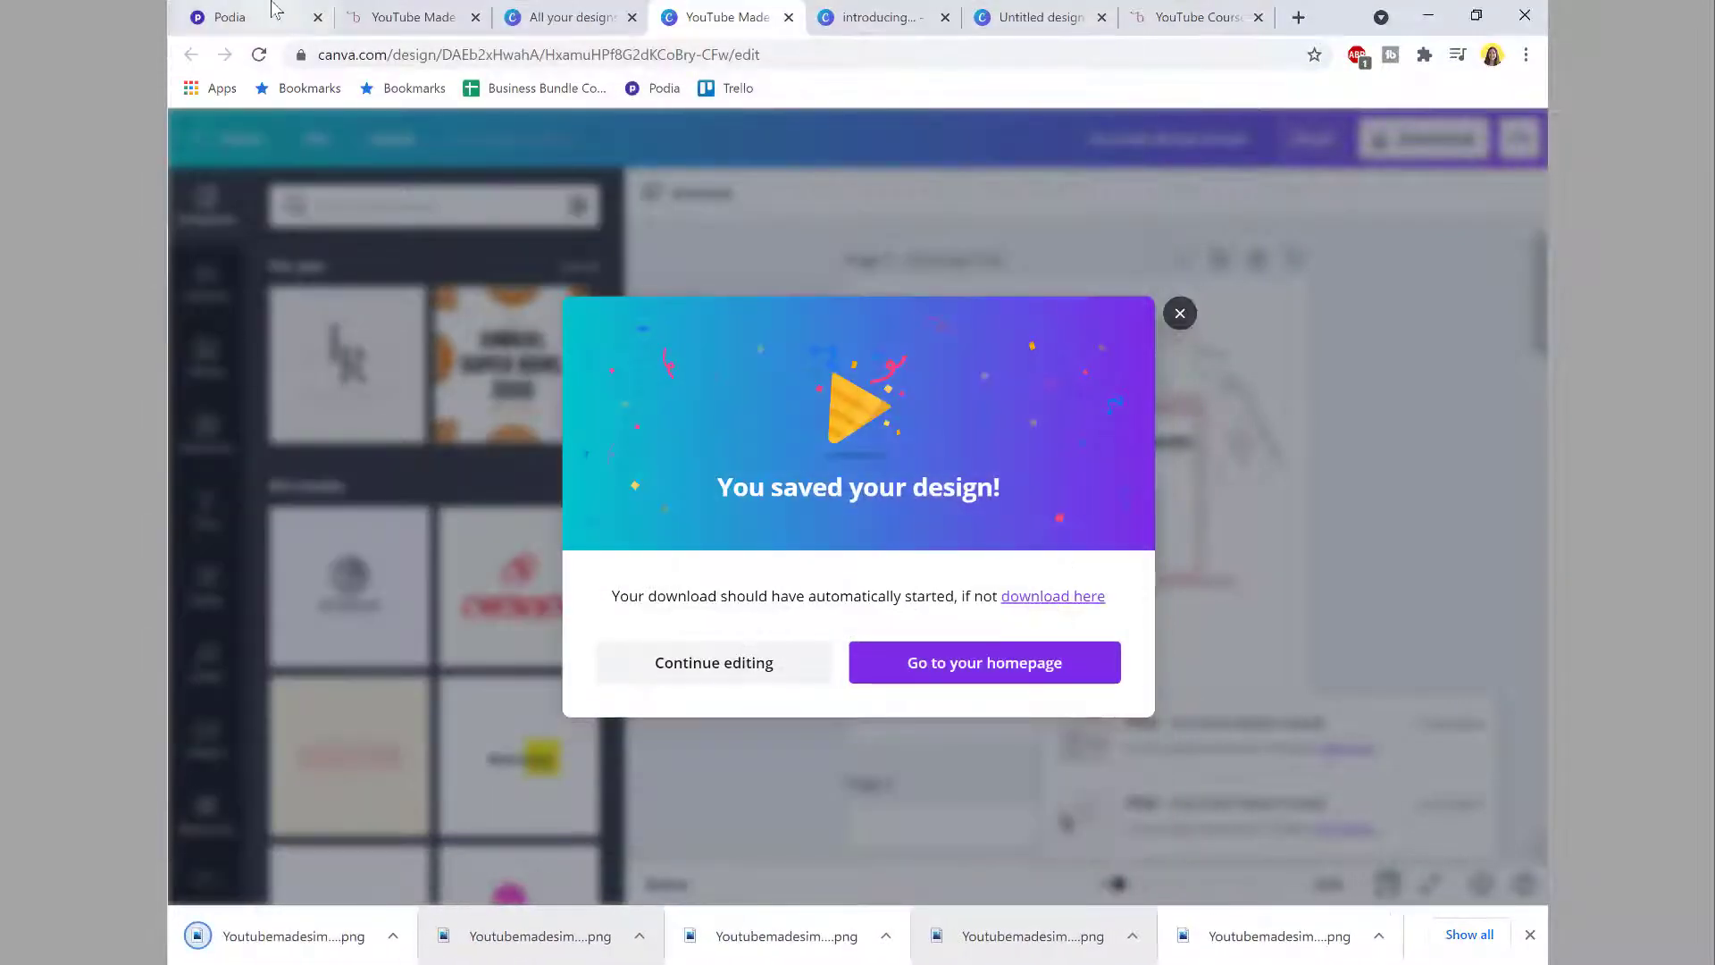
Step: Return to Podia and upload the newly downloaded Module 1 mockup as the image of the Mod 1 section
{"action": "left_click", "coordinate": [273, 10]}
{"action": "left_click_drag", "start_coordinate": [280, 783], "coordinate": [322, 434]}
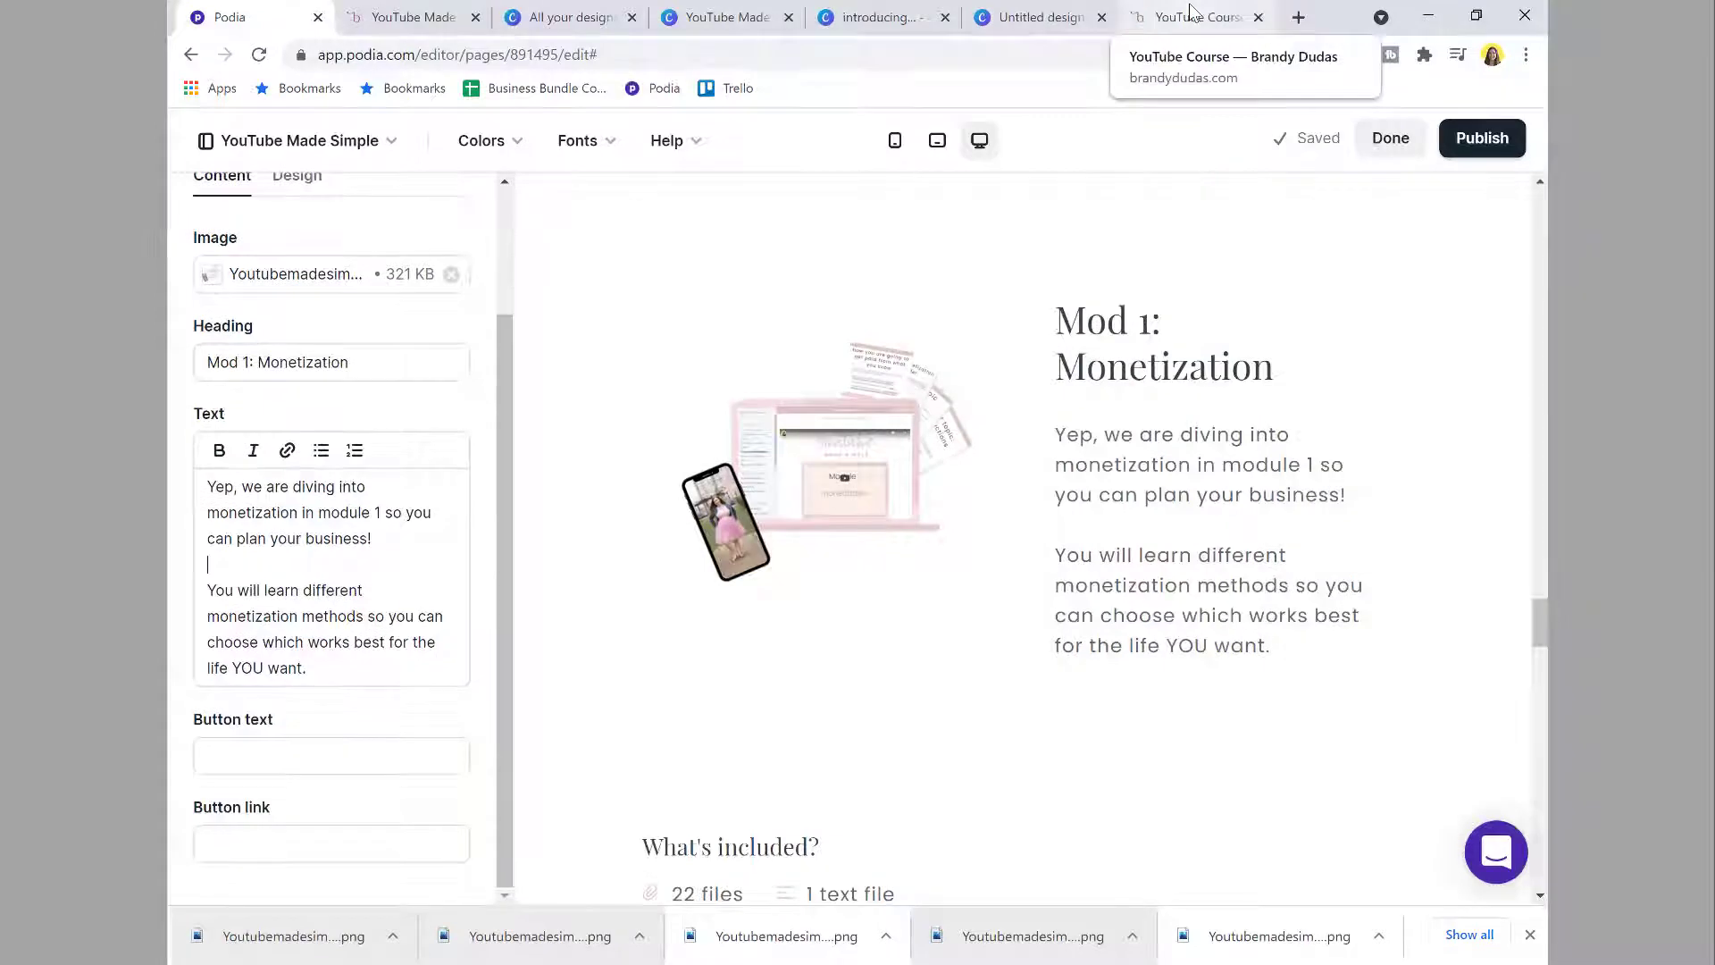
Step: Check the Mod 2 block on the existing page, and add a new Image section below the Mod 1 section in Podia
{"action": "left_click", "coordinate": [1190, 12]}
{"action": "scroll", "coordinate": [1021, 437], "scroll_direction": "down", "scroll_amount": 10}
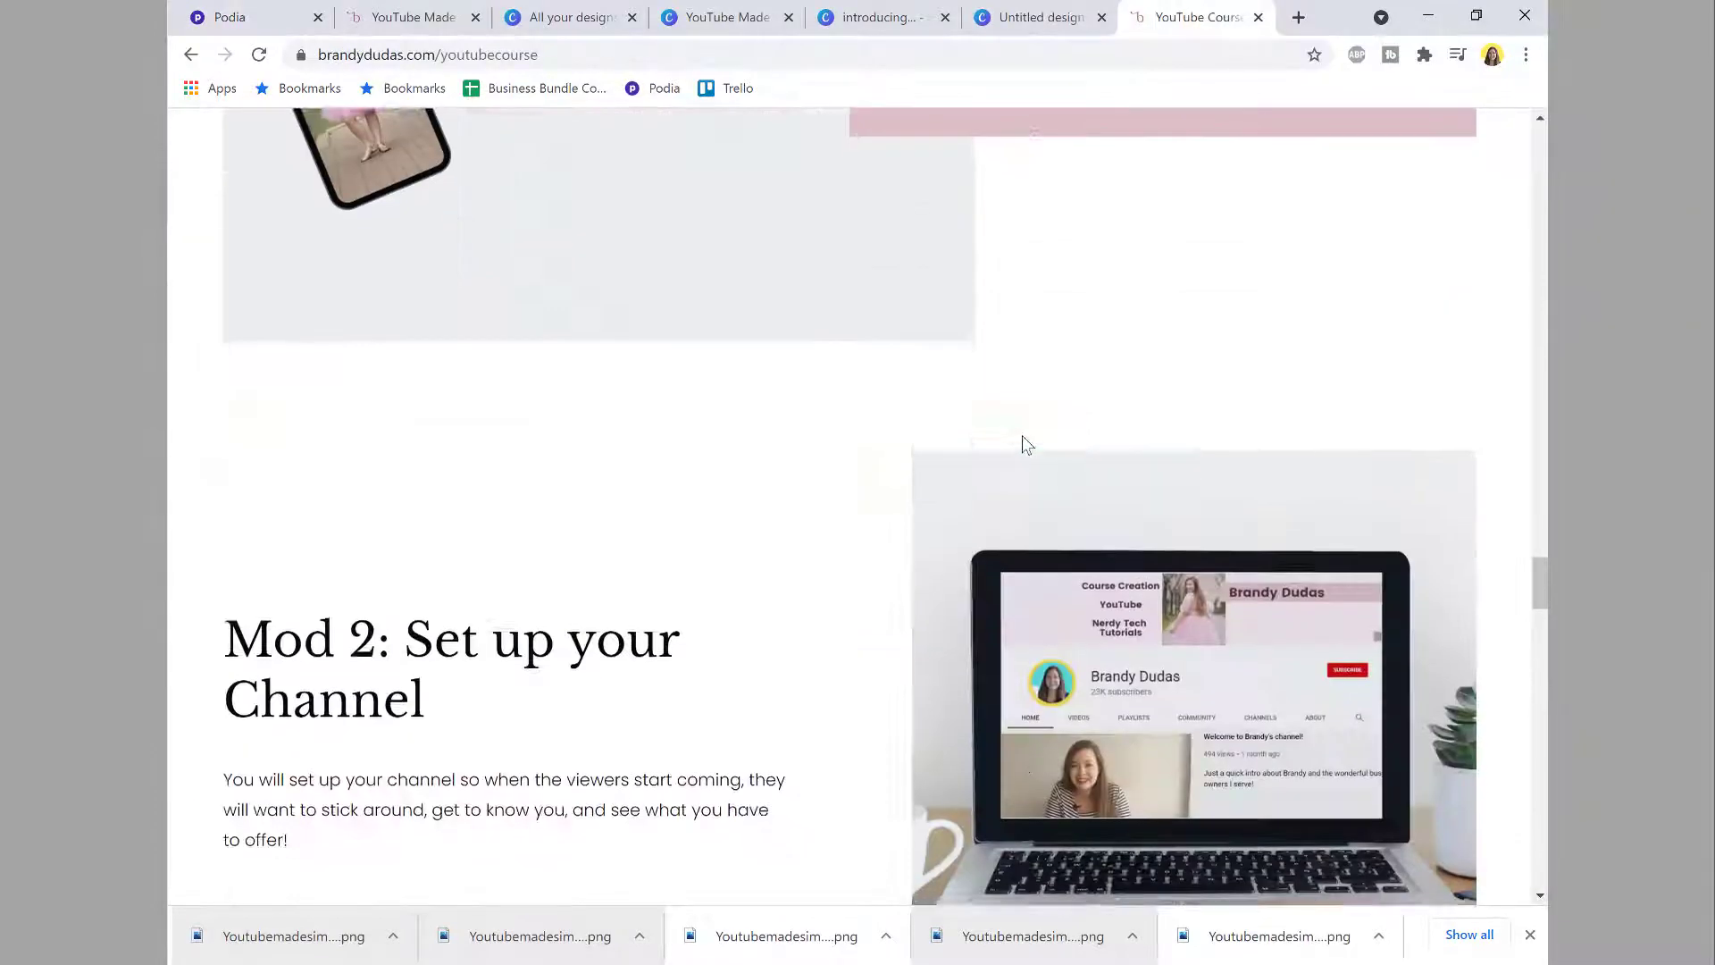
{"action": "left_click", "coordinate": [271, 18]}
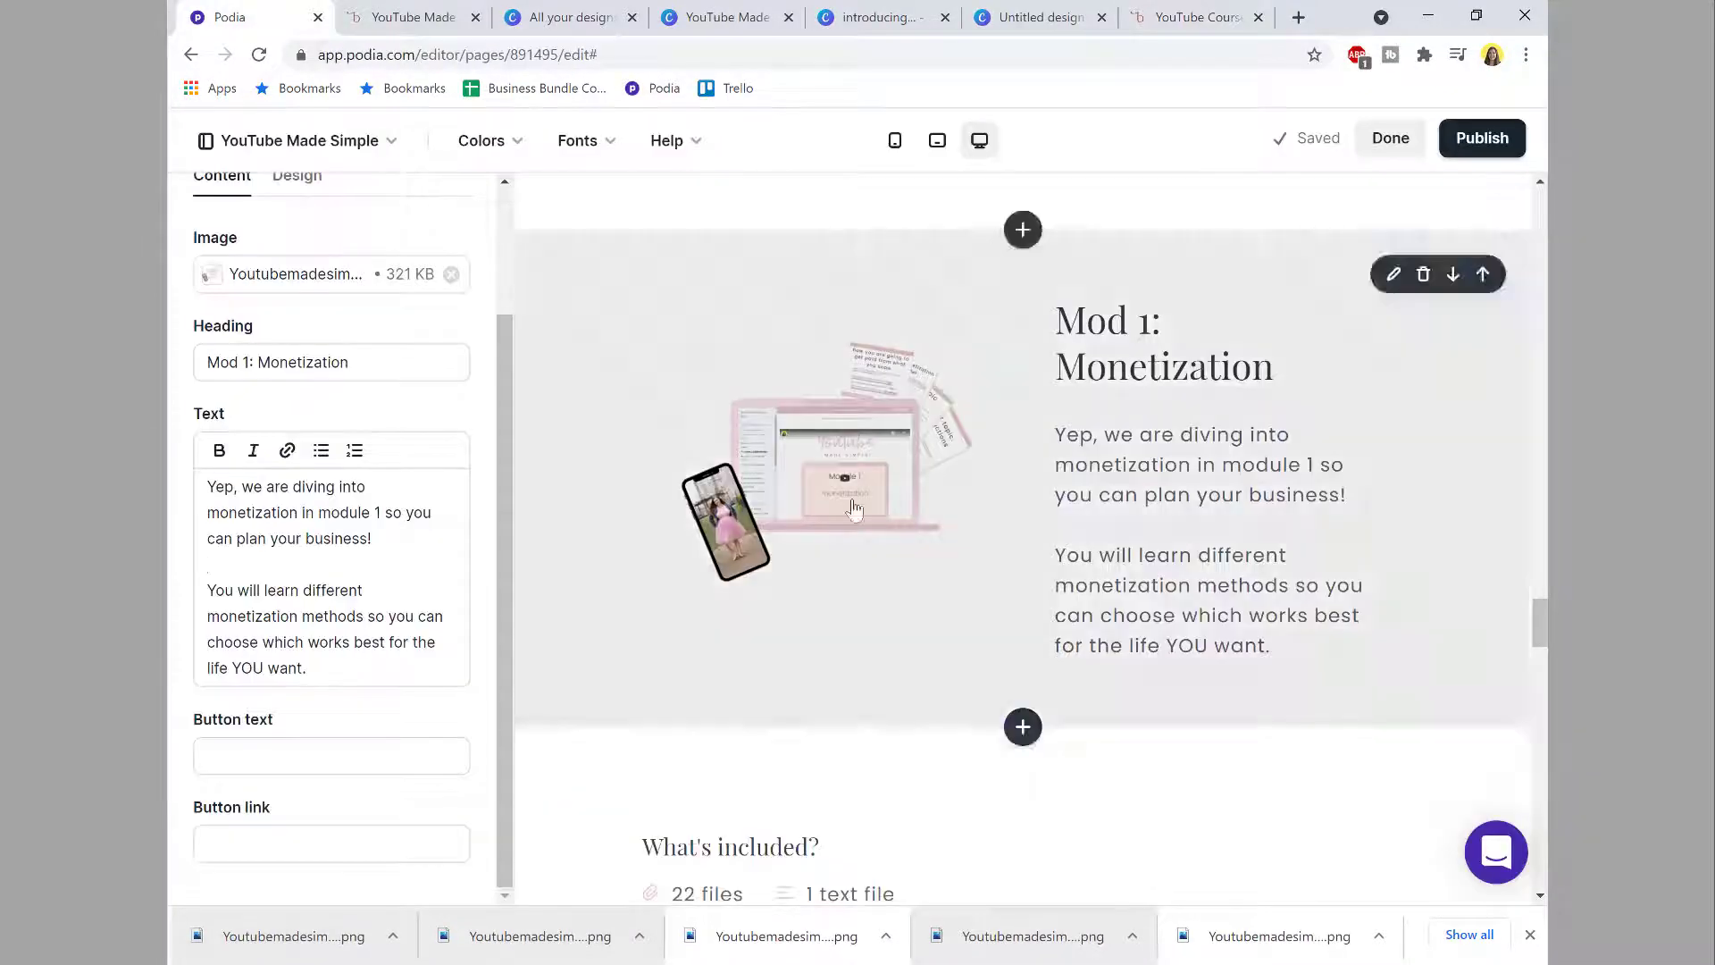
{"action": "left_click", "coordinate": [1021, 726]}
{"action": "scroll", "coordinate": [266, 536], "scroll_direction": "down", "scroll_amount": 3}
{"action": "left_click", "coordinate": [276, 568]}
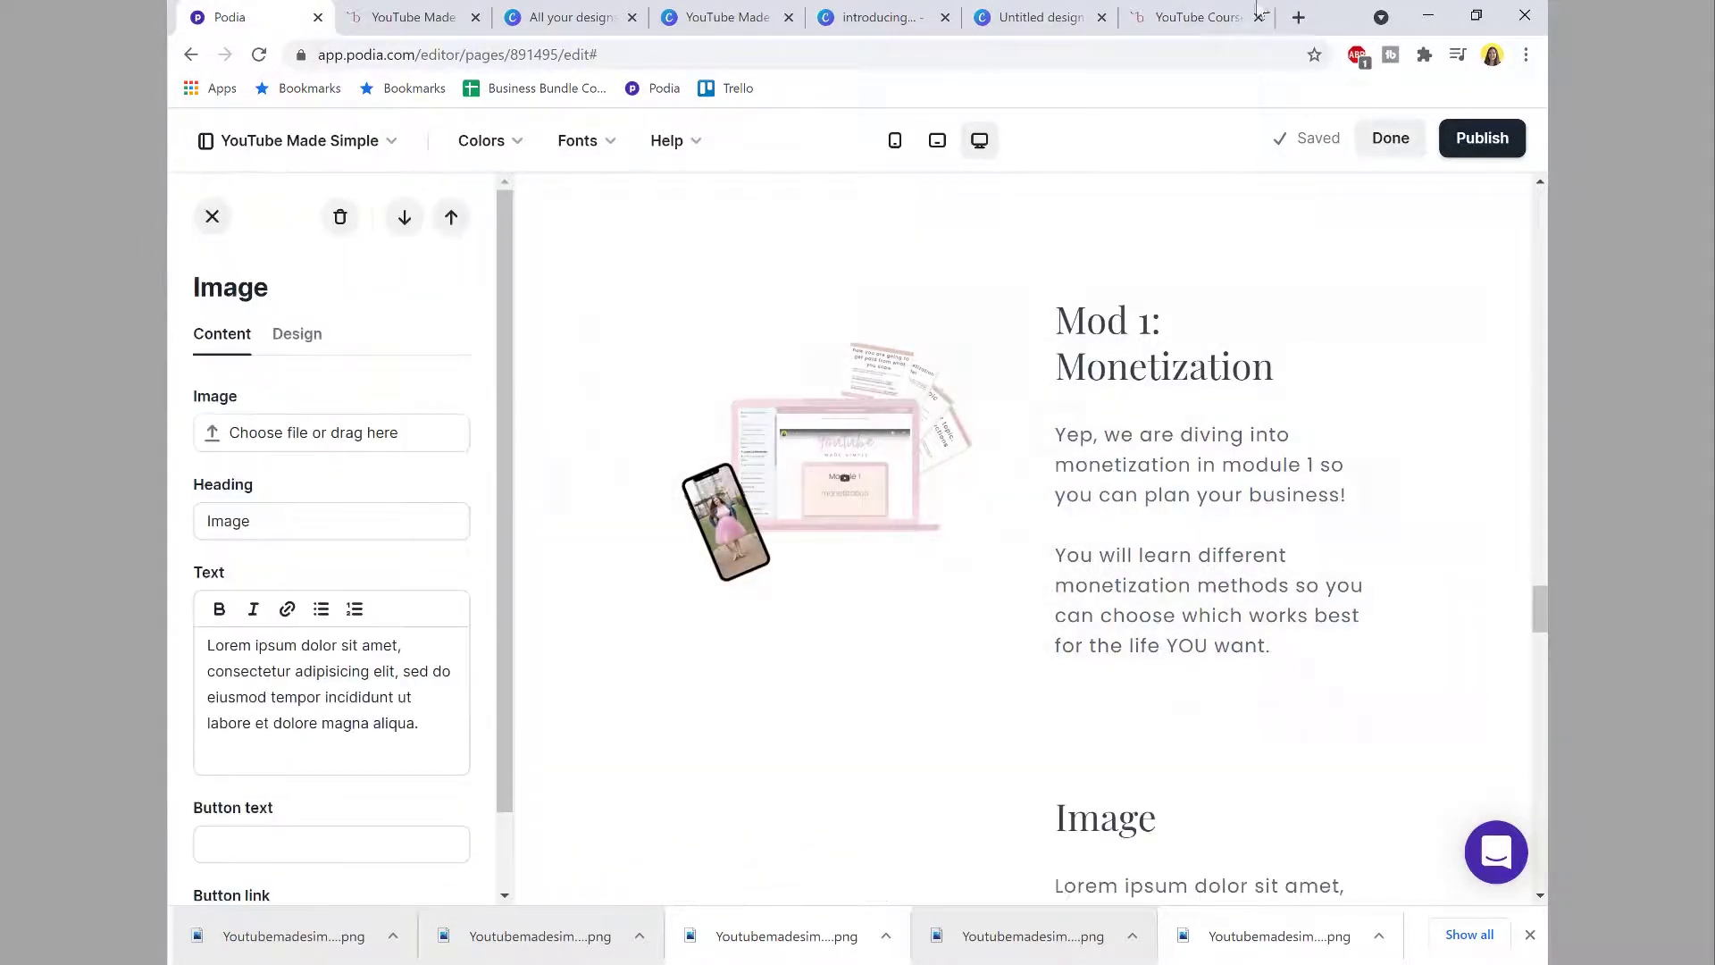
Step: Copy the heading "Mod 2: Set up your Channel" from the existing sales page into the newest image section's heading
{"action": "left_click", "coordinate": [1196, 16]}
{"action": "left_click_drag", "start_coordinate": [429, 386], "coordinate": [227, 324]}
{"action": "key", "text": "ctrl+c"}
{"action": "left_click", "coordinate": [233, 18]}
{"action": "left_click_drag", "start_coordinate": [259, 521], "coordinate": [207, 518]}
{"action": "key", "text": "ctrl+v"}
Step: Replace the Mod 2 section's placeholder text with the Mod 2 paragraph copied from the existing sales page
{"action": "left_click", "coordinate": [1192, 16]}
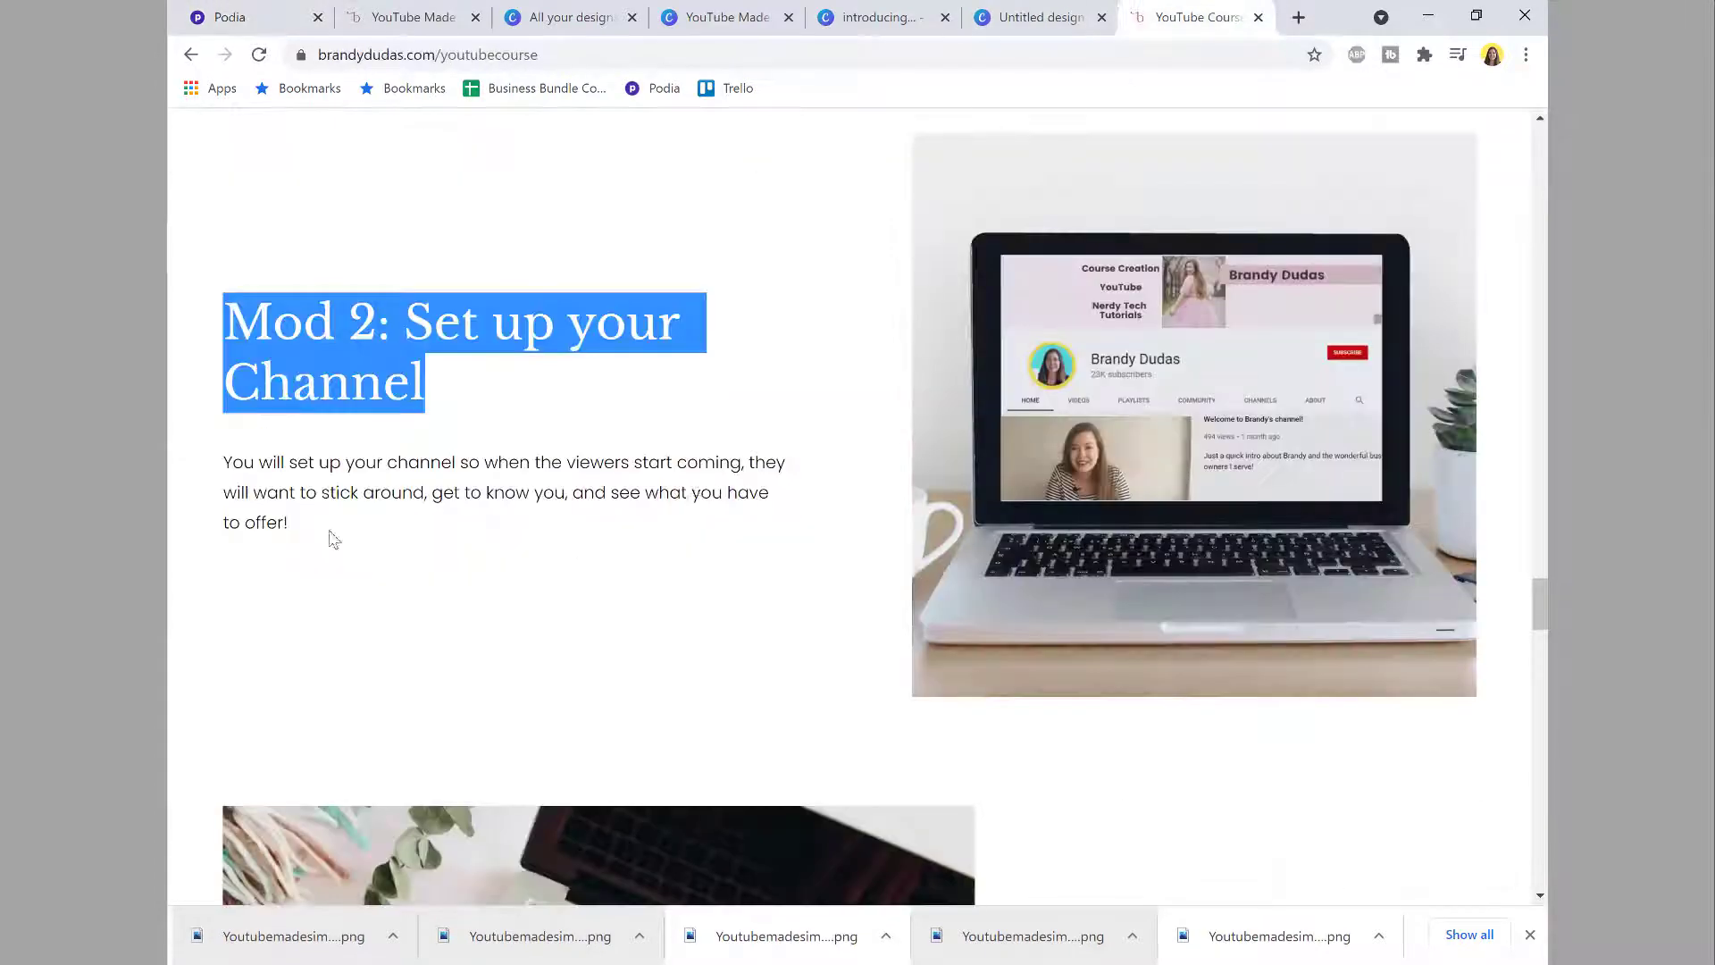
{"action": "left_click_drag", "start_coordinate": [333, 538], "coordinate": [223, 459]}
{"action": "key", "text": "ctrl+c"}
{"action": "left_click", "coordinate": [251, 20]}
{"action": "left_click_drag", "start_coordinate": [420, 726], "coordinate": [207, 643]}
{"action": "key", "text": "ctrl+v"}
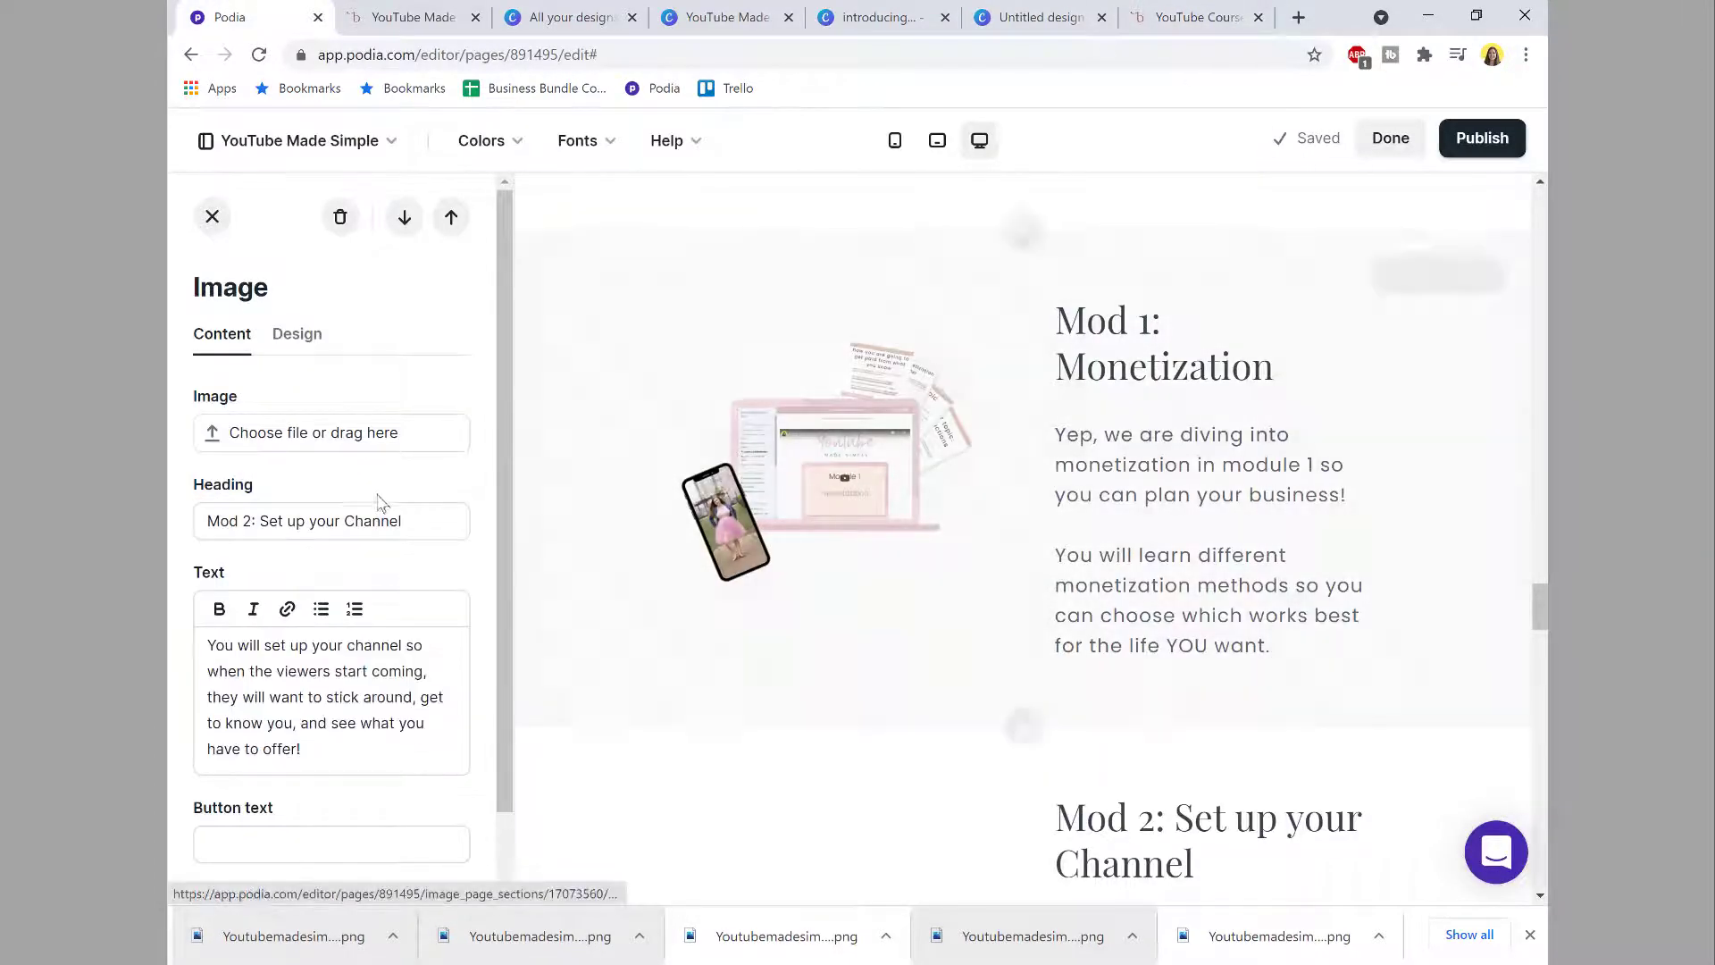
Step: Change the Mod 2 section's layout so its text is on the left and the image on the right
{"action": "scroll", "coordinate": [377, 503], "scroll_direction": "down", "scroll_amount": 1}
{"action": "scroll", "coordinate": [727, 548], "scroll_direction": "down", "scroll_amount": 6}
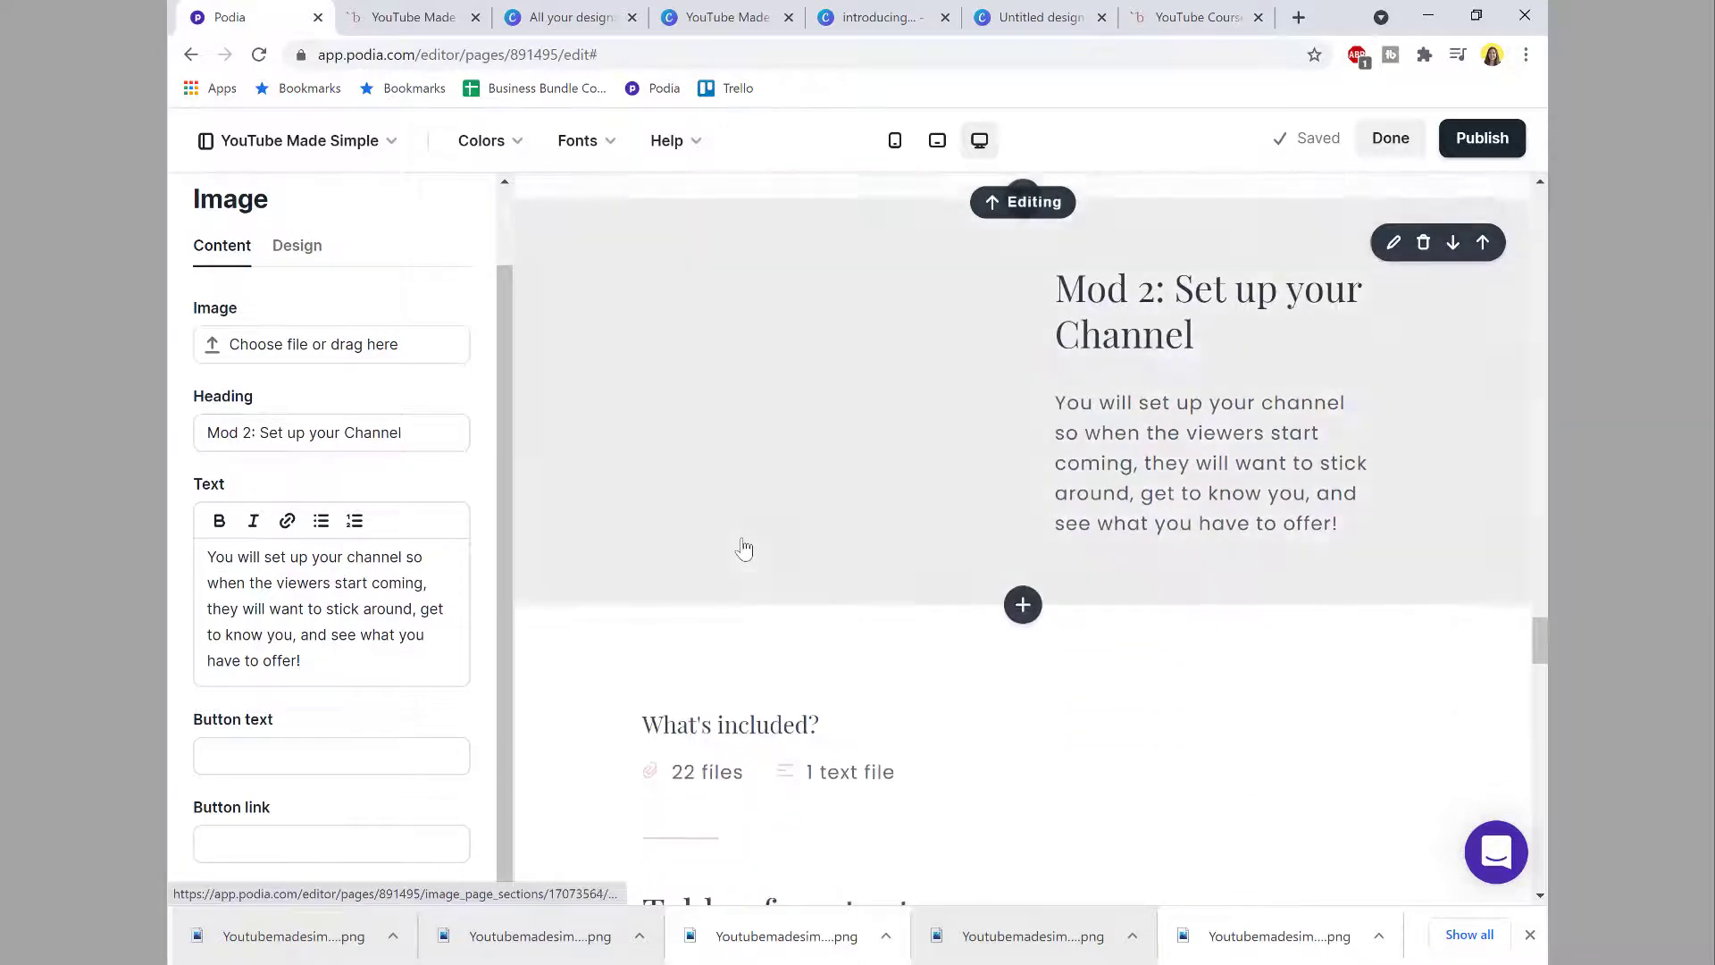
{"action": "scroll", "coordinate": [744, 548], "scroll_direction": "up", "scroll_amount": 4}
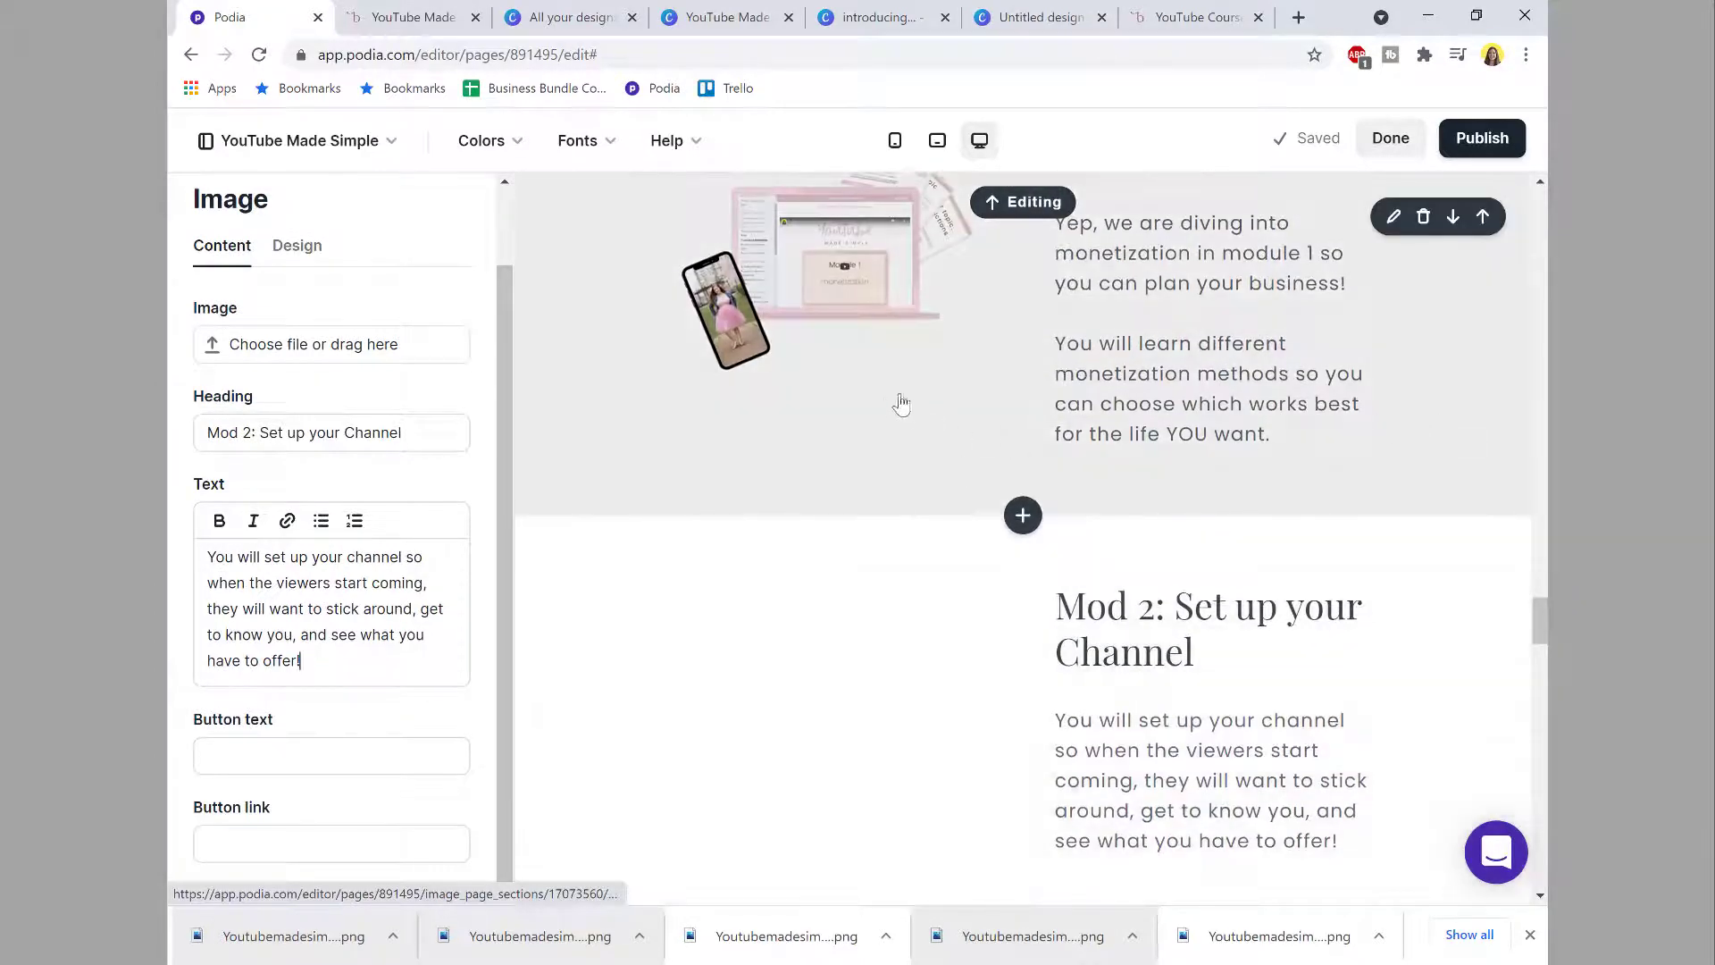
{"action": "scroll", "coordinate": [1183, 342], "scroll_direction": "up", "scroll_amount": 1}
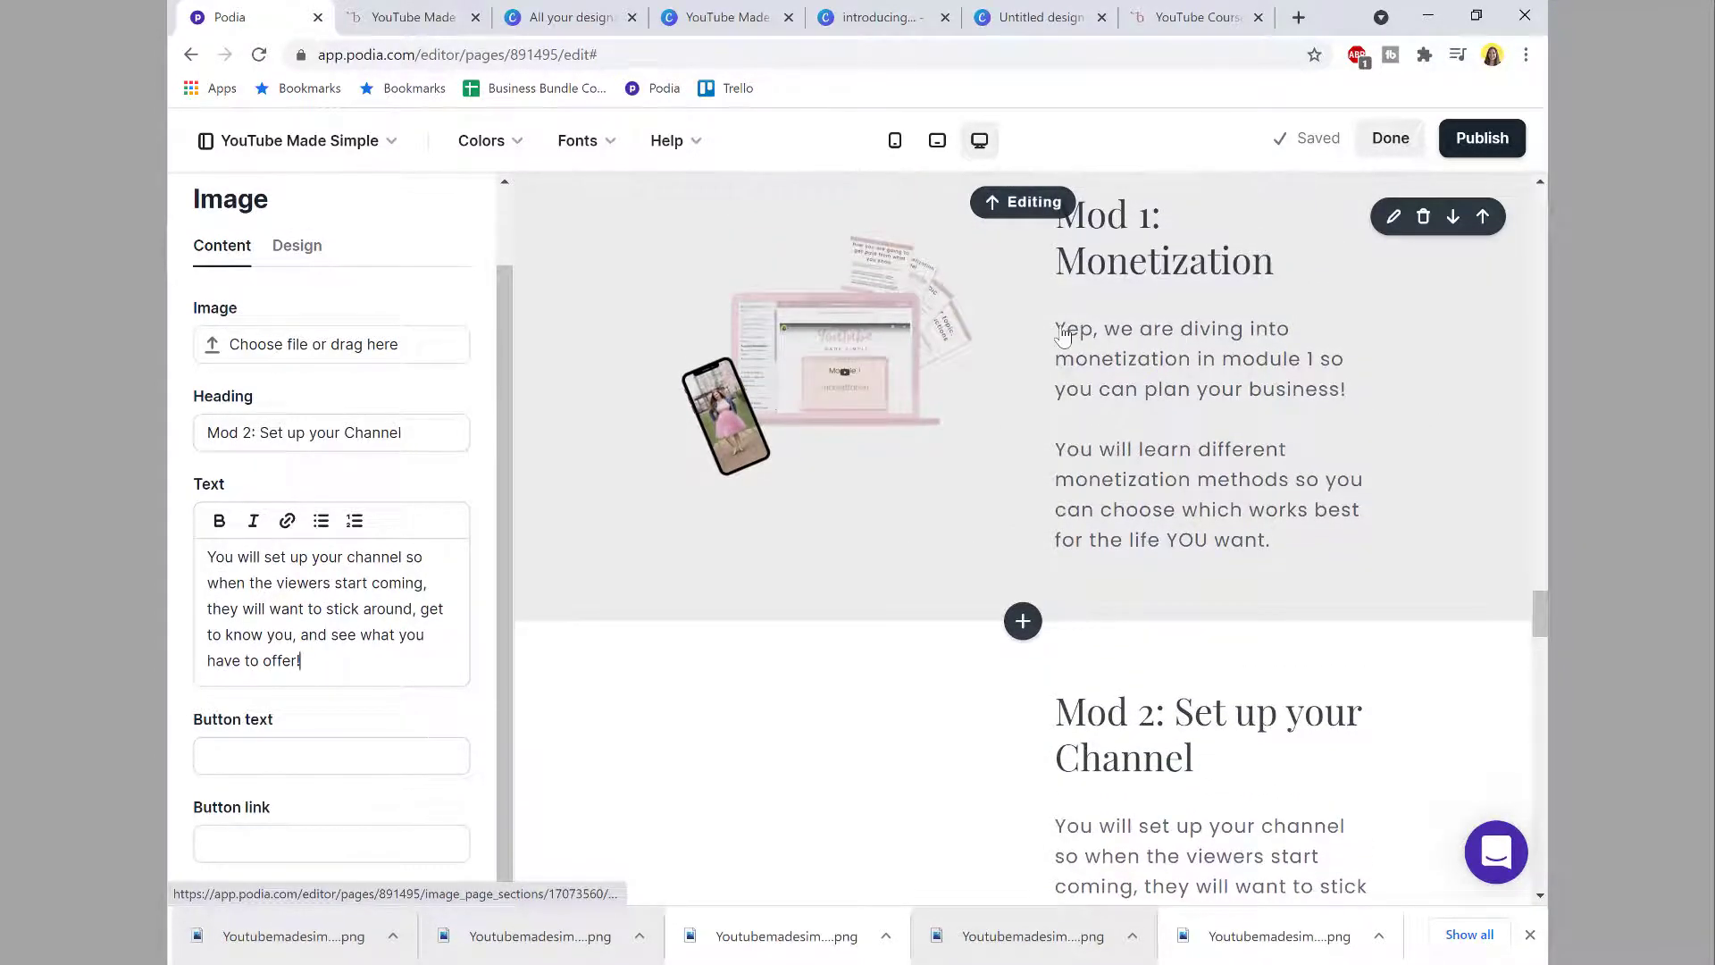
{"action": "scroll", "coordinate": [780, 362], "scroll_direction": "down", "scroll_amount": 4}
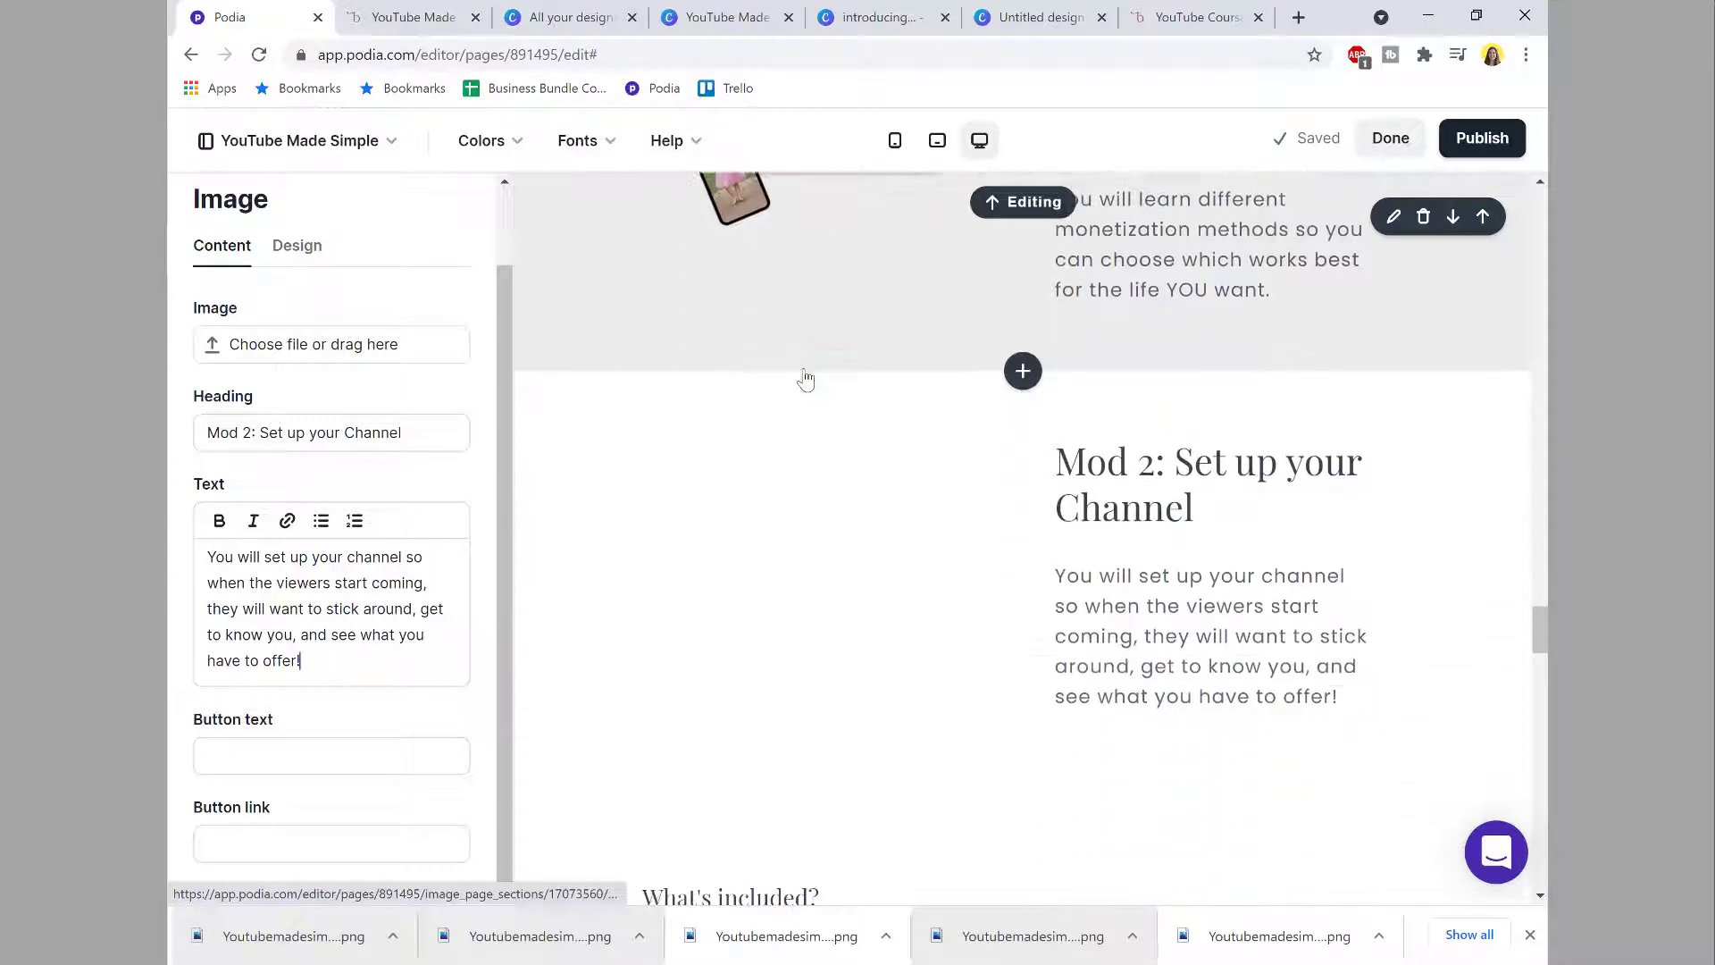
{"action": "left_click", "coordinate": [296, 245]}
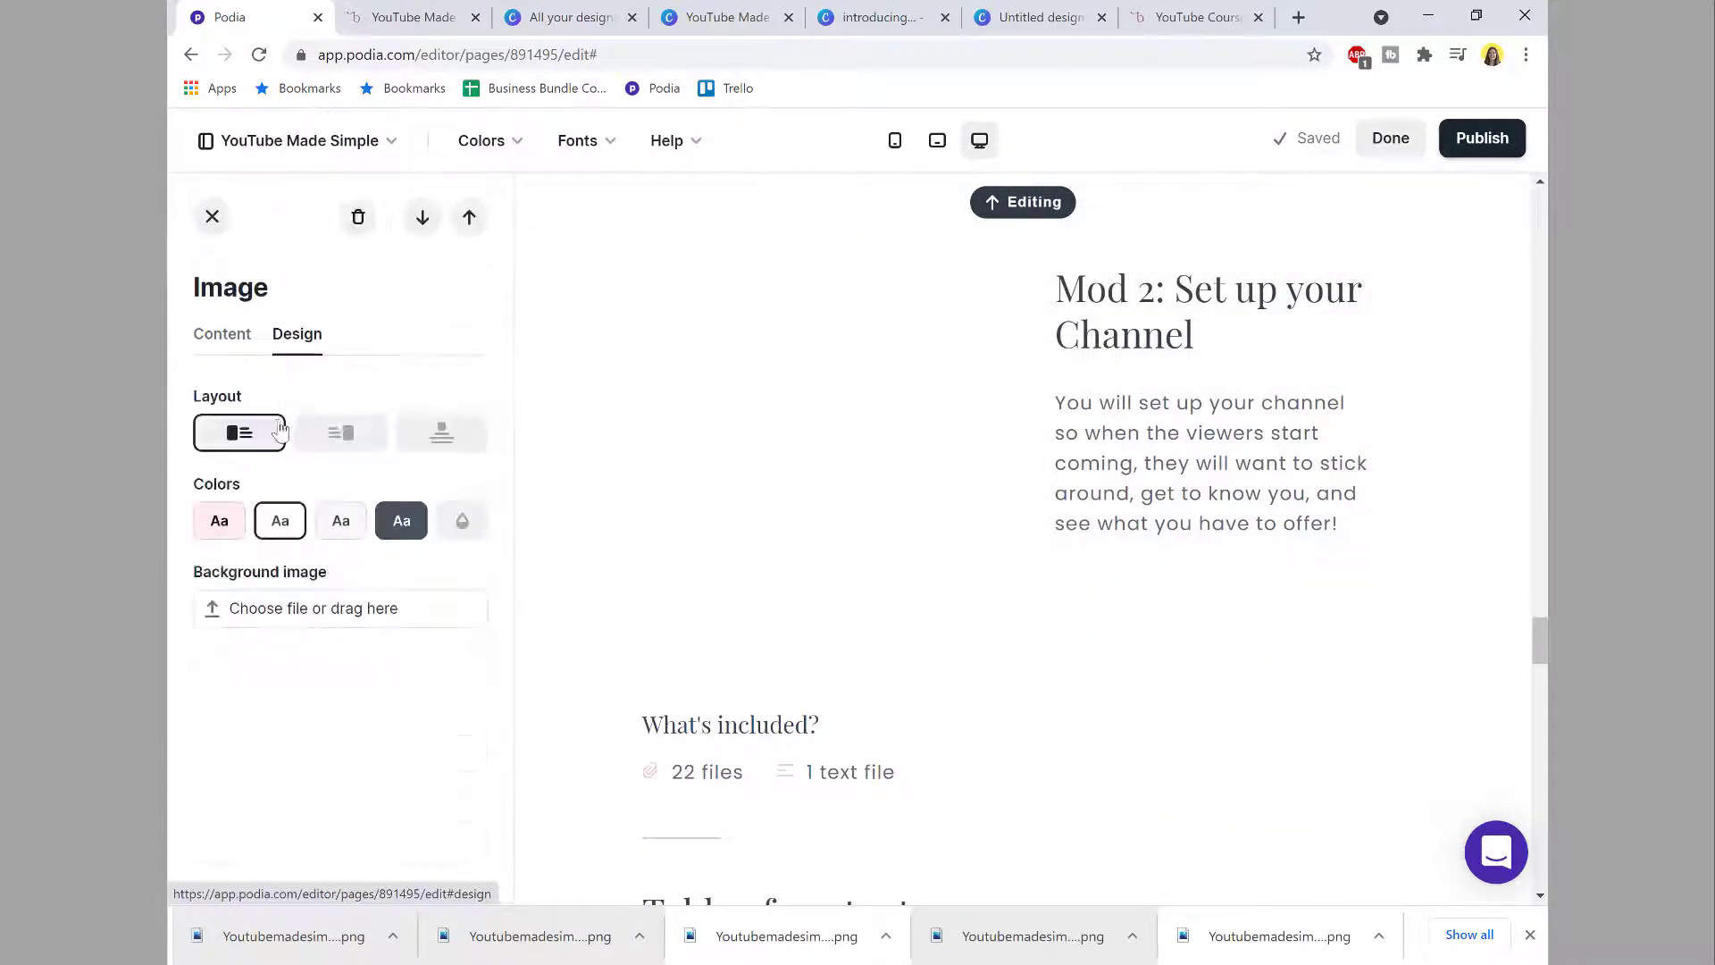
{"action": "left_click", "coordinate": [360, 436]}
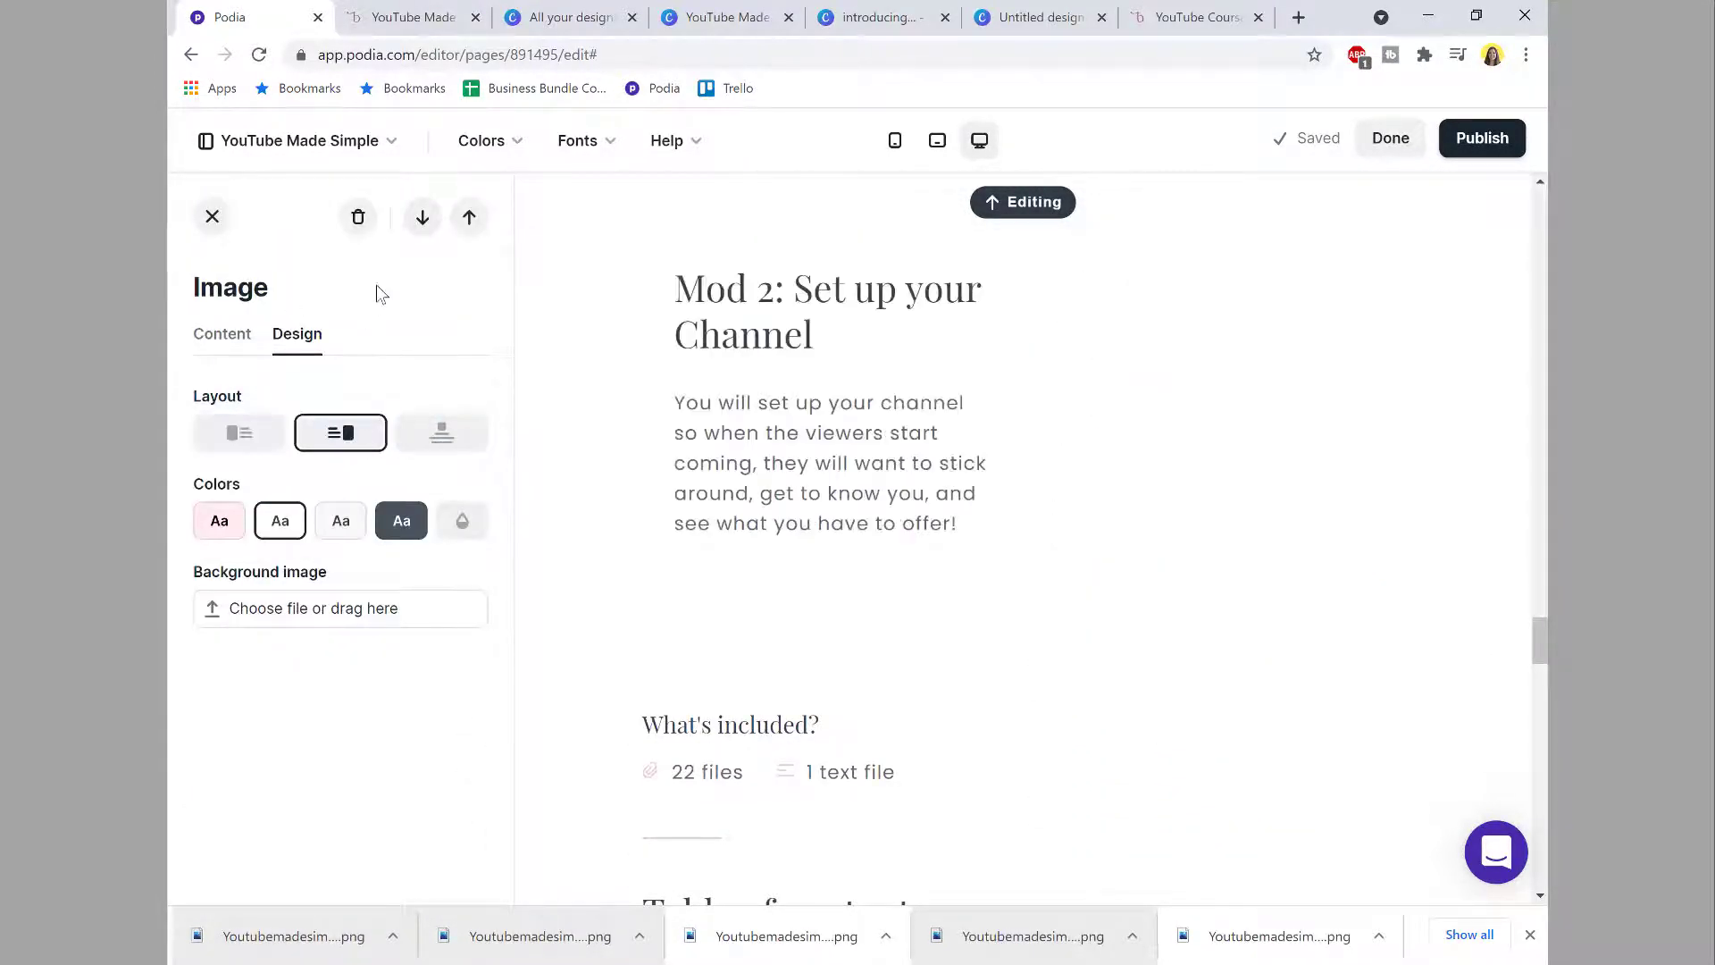
Step: Close the "Untitled design" and "introducing..." Canva designs
{"action": "left_click", "coordinate": [1049, 18]}
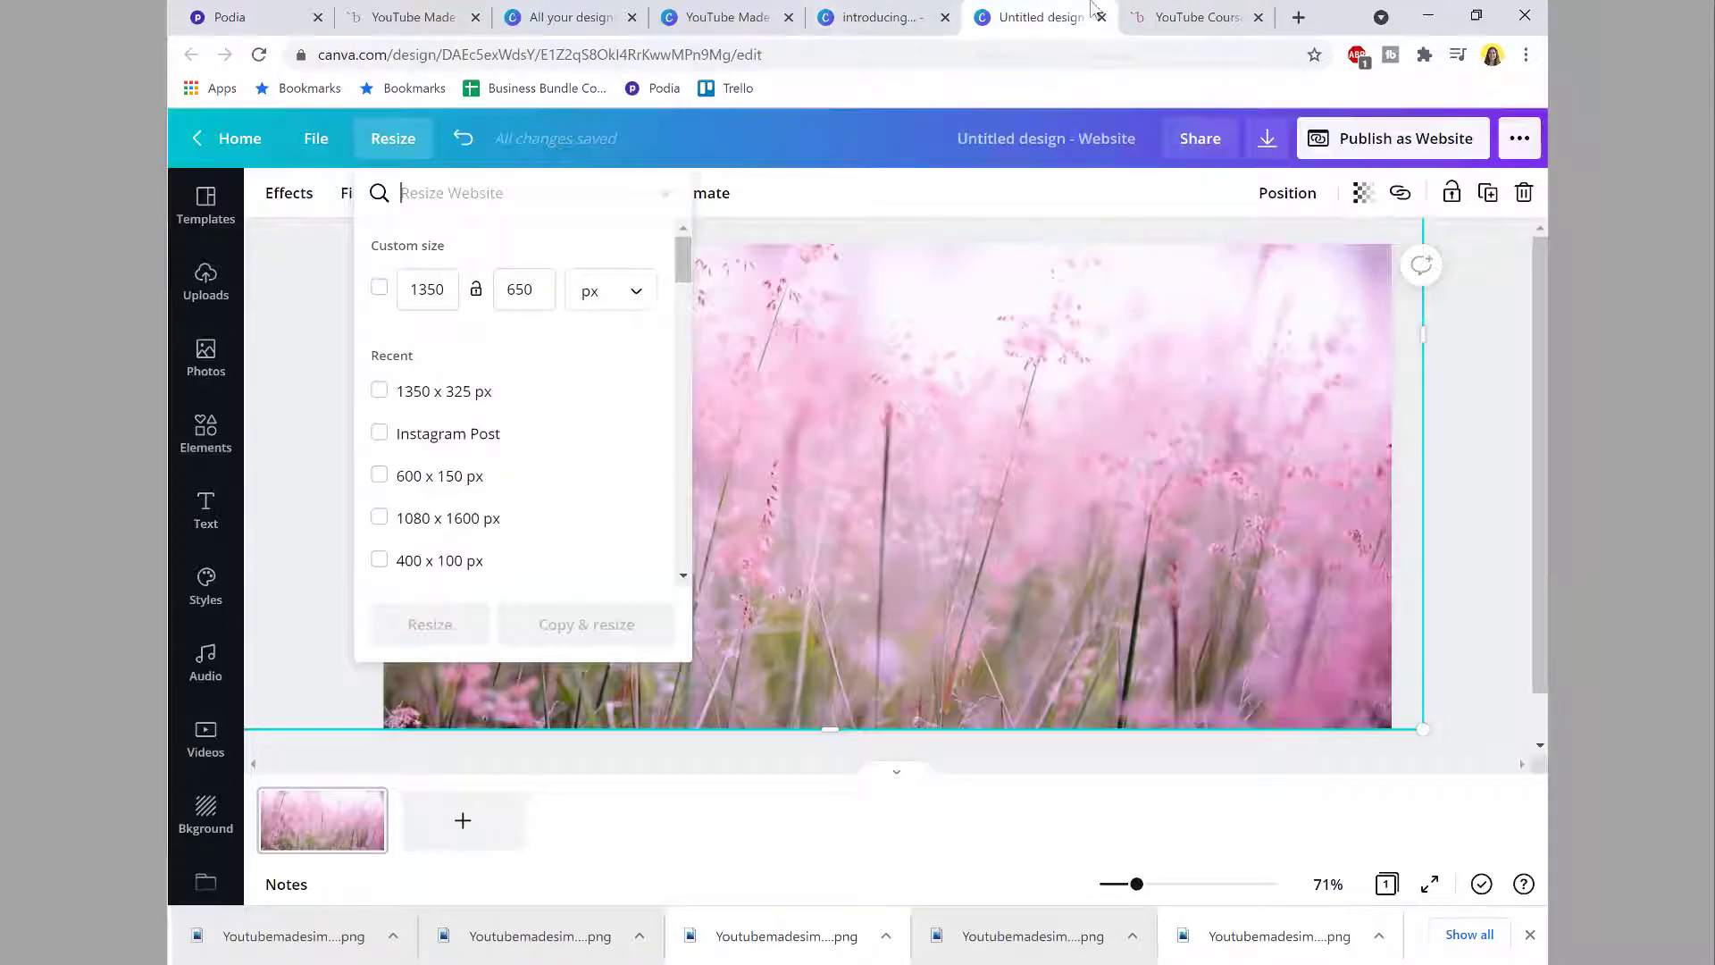
{"action": "left_click", "coordinate": [1099, 18]}
{"action": "left_click", "coordinate": [930, 20]}
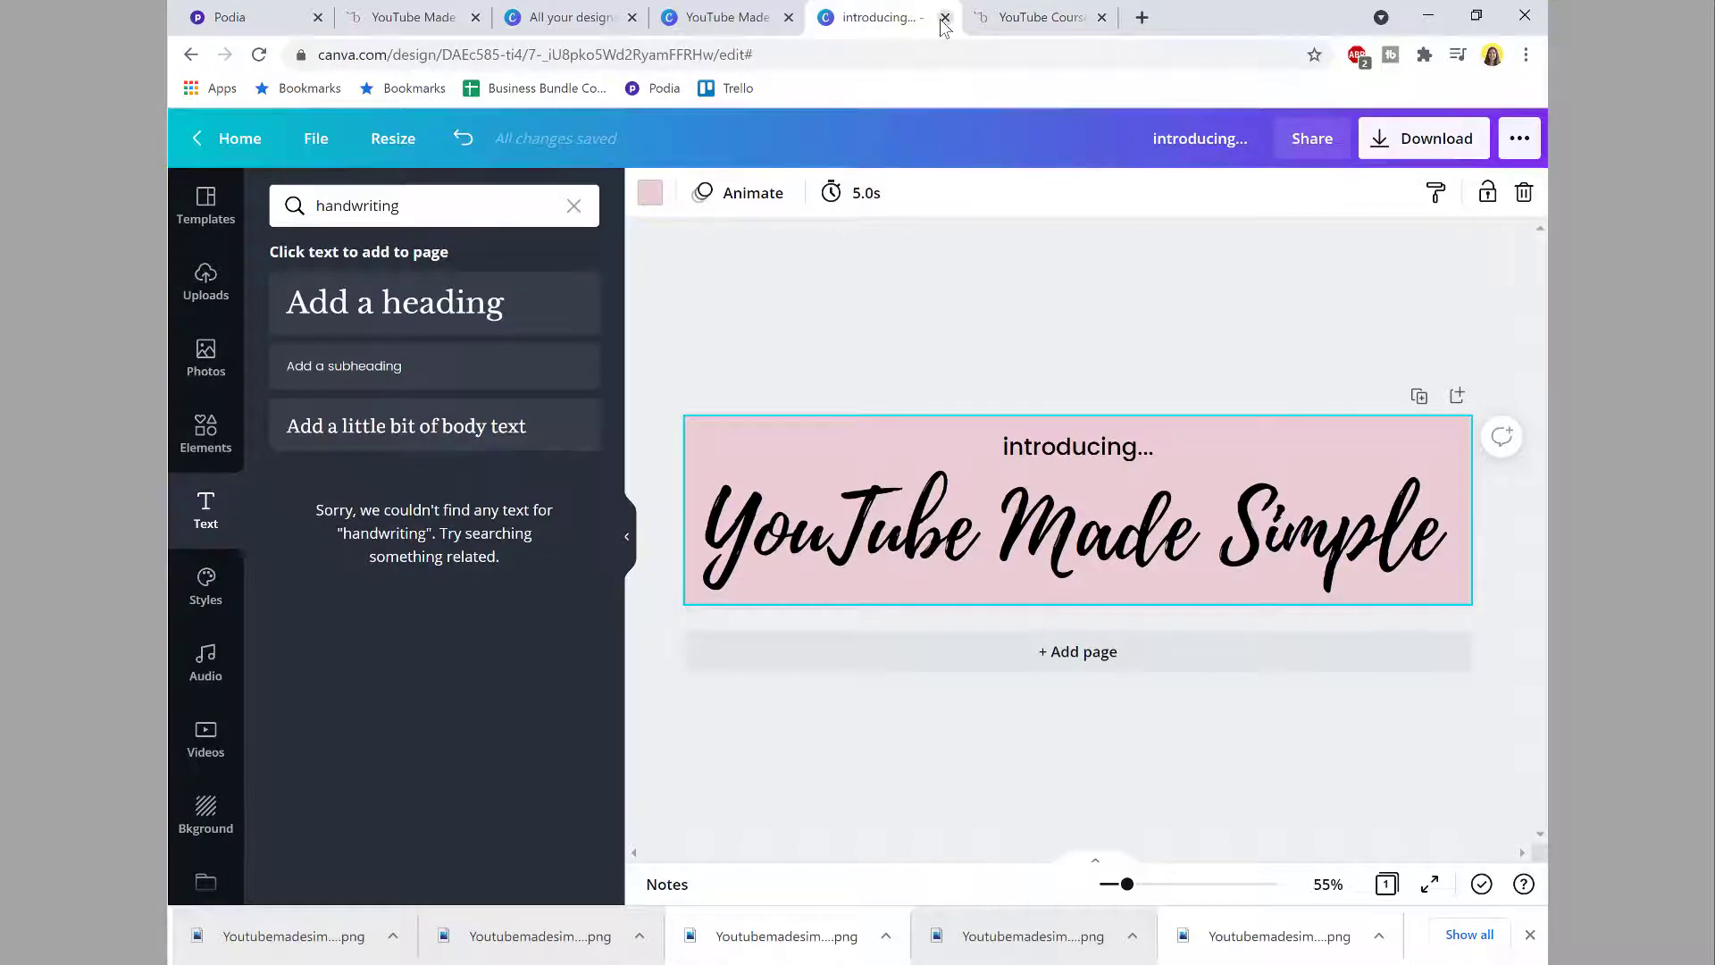
{"action": "left_click", "coordinate": [945, 18]}
Step: Switch to the YouTube Made Simple design in Canva and locate the laptop mockup matching the existing page's Mod 2 image
{"action": "left_click", "coordinate": [734, 18]}
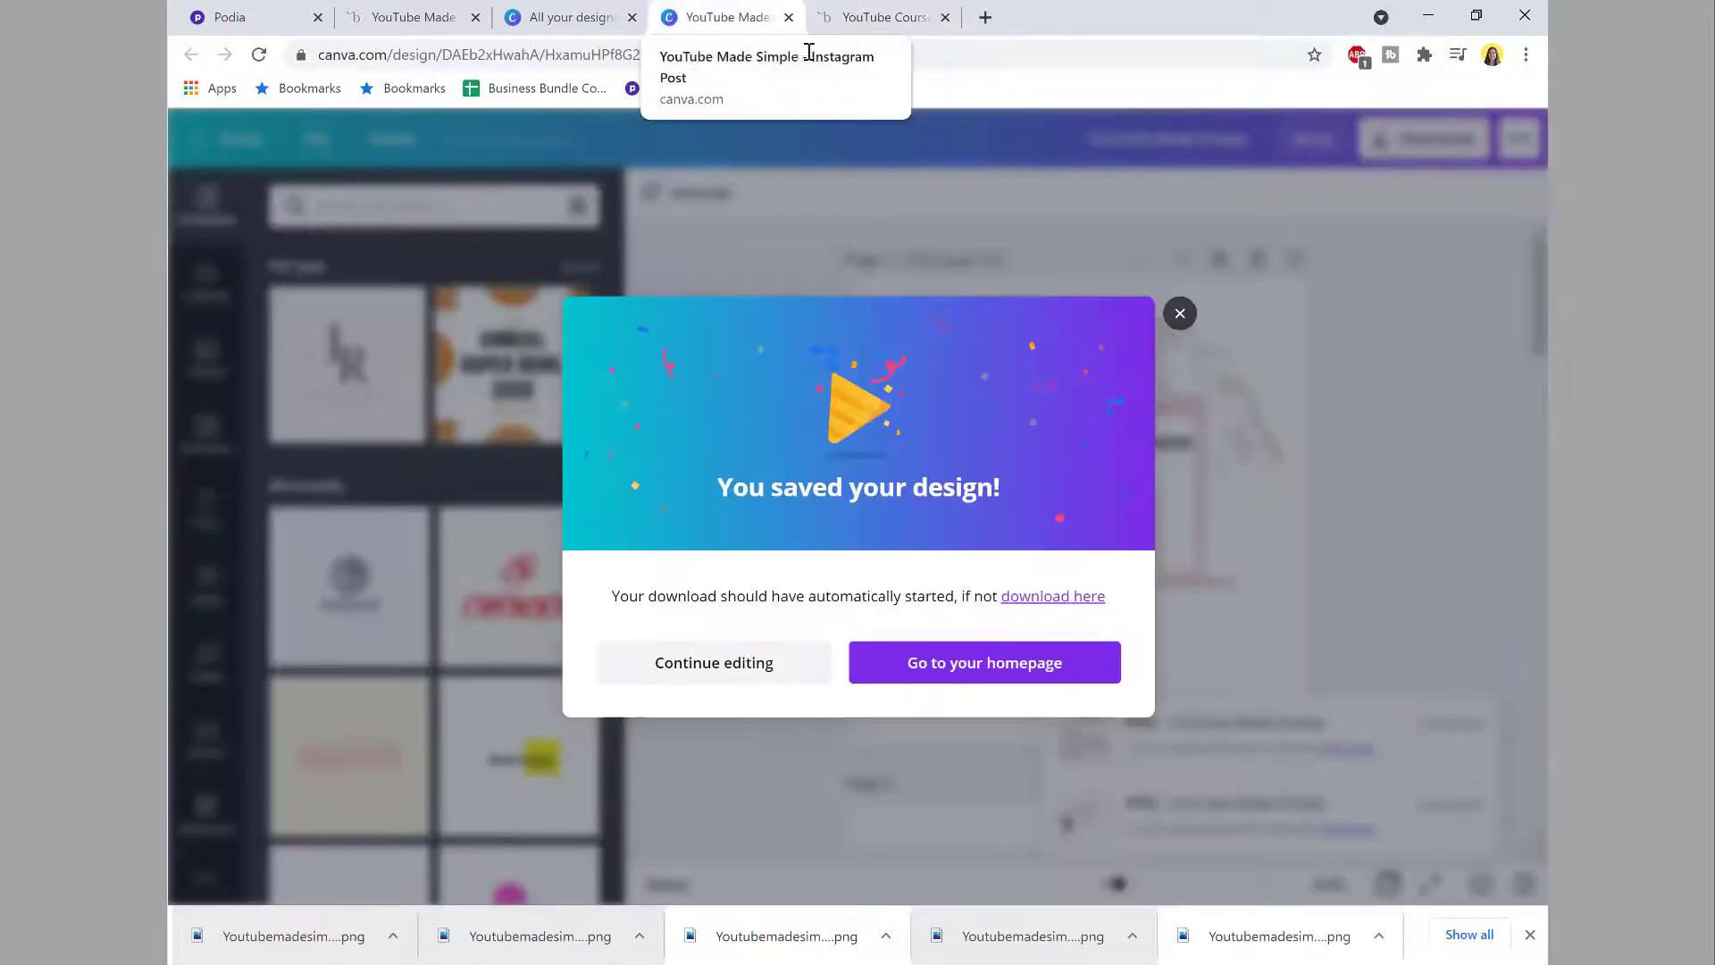
{"action": "left_click", "coordinate": [1181, 313]}
{"action": "scroll", "coordinate": [1237, 408], "scroll_direction": "down", "scroll_amount": 5}
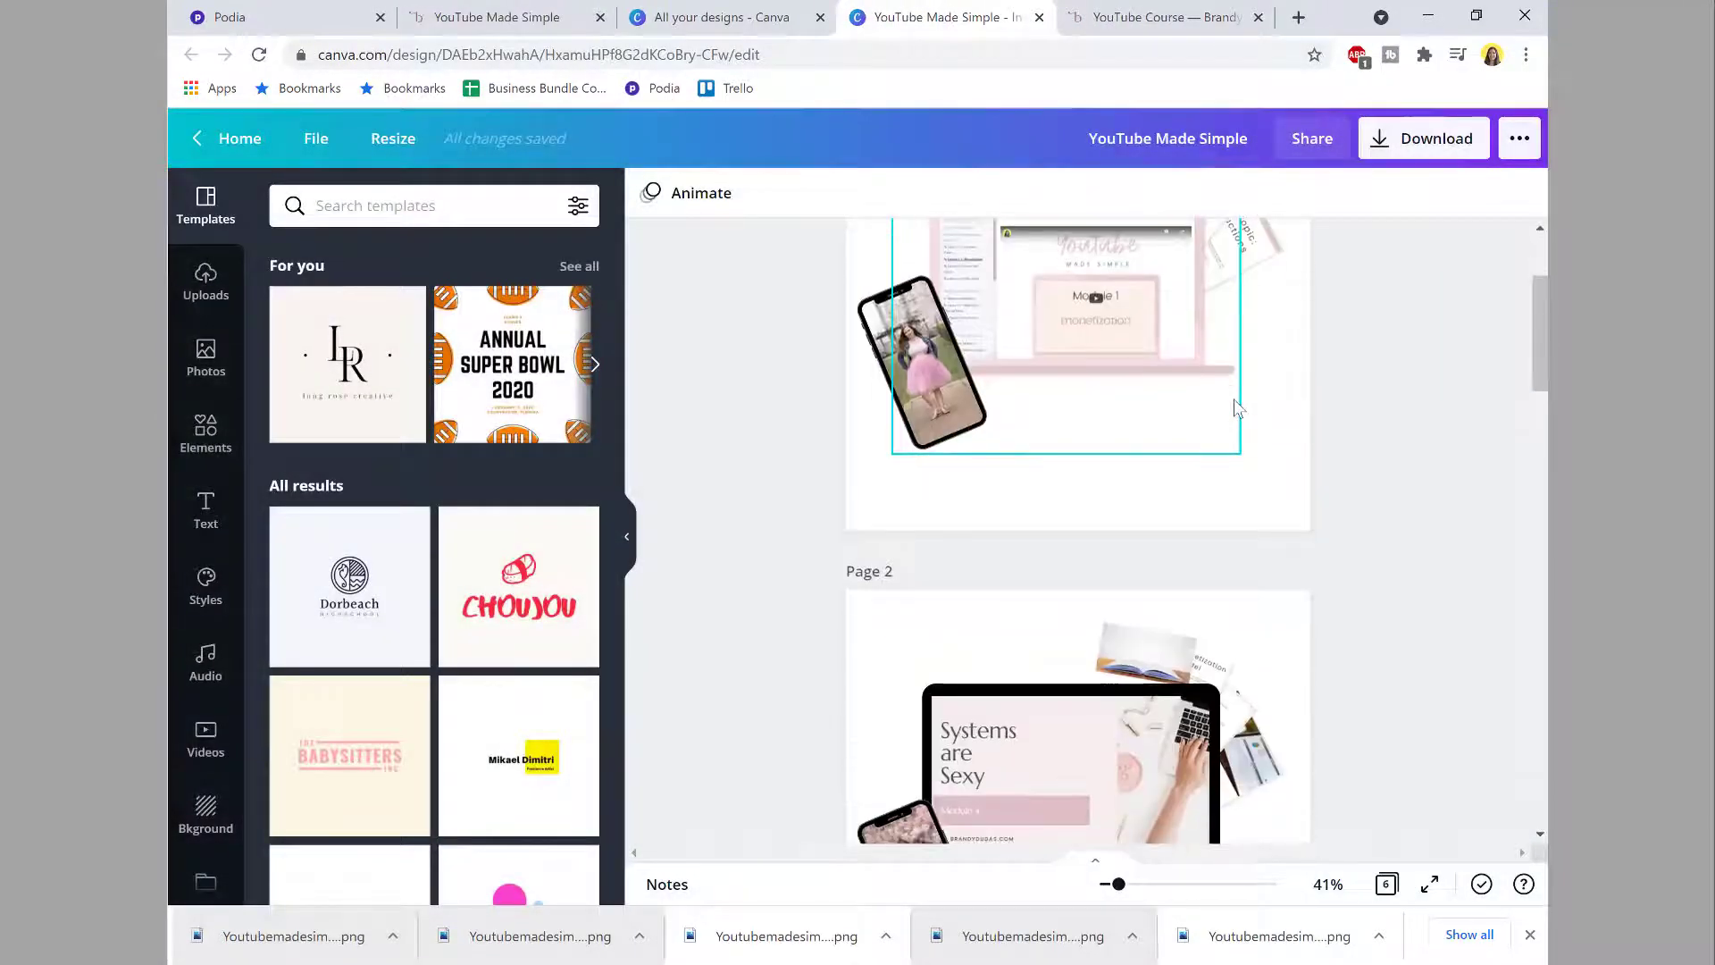
{"action": "scroll", "coordinate": [1070, 338], "scroll_direction": "down", "scroll_amount": 3}
{"action": "scroll", "coordinate": [1163, 374], "scroll_direction": "down", "scroll_amount": 7}
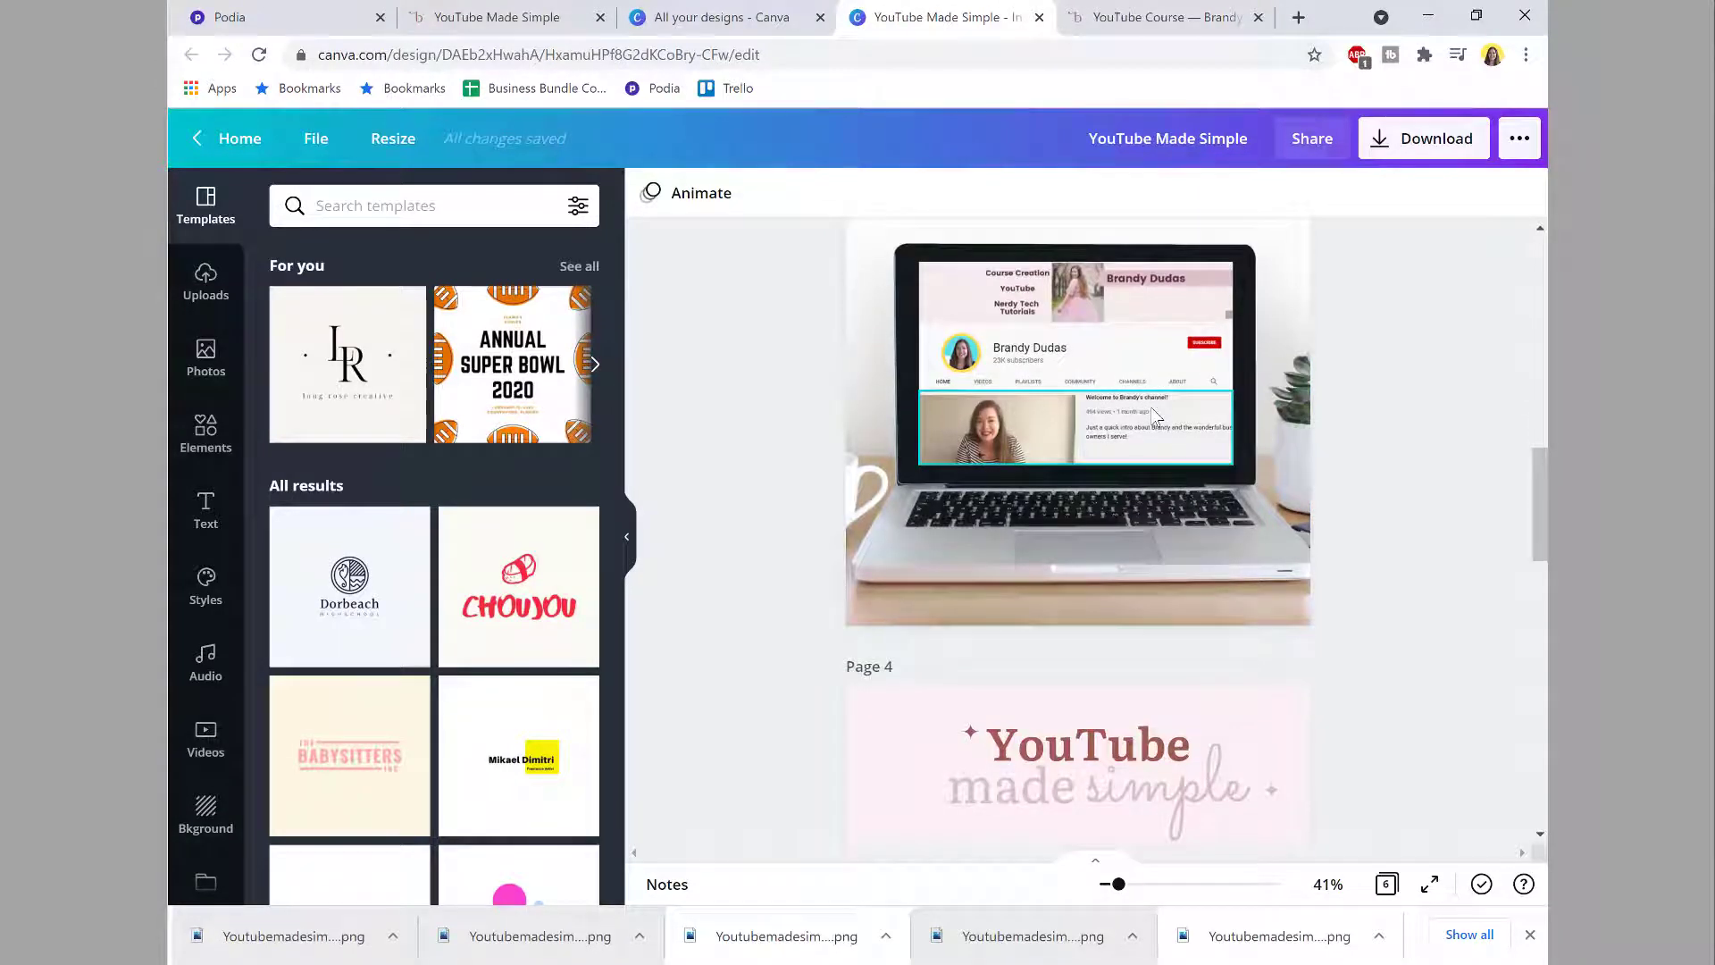
{"action": "left_click", "coordinate": [1168, 28]}
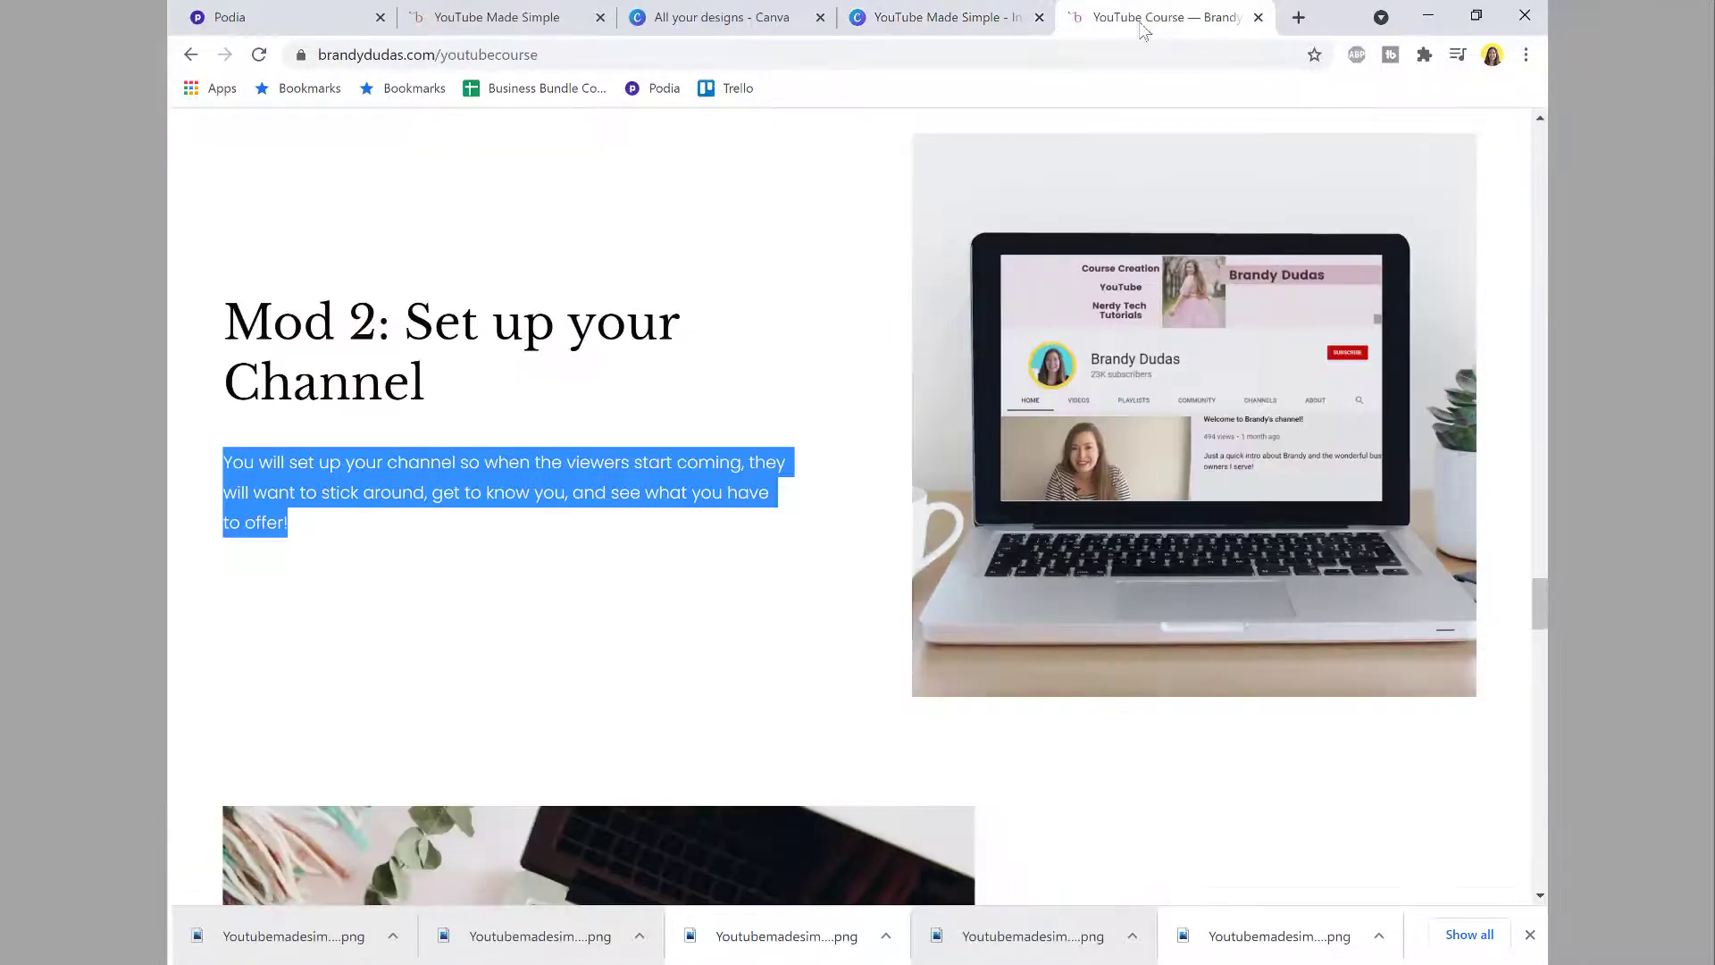
{"action": "left_click", "coordinate": [868, 18]}
{"action": "scroll", "coordinate": [1182, 408], "scroll_direction": "up", "scroll_amount": 1}
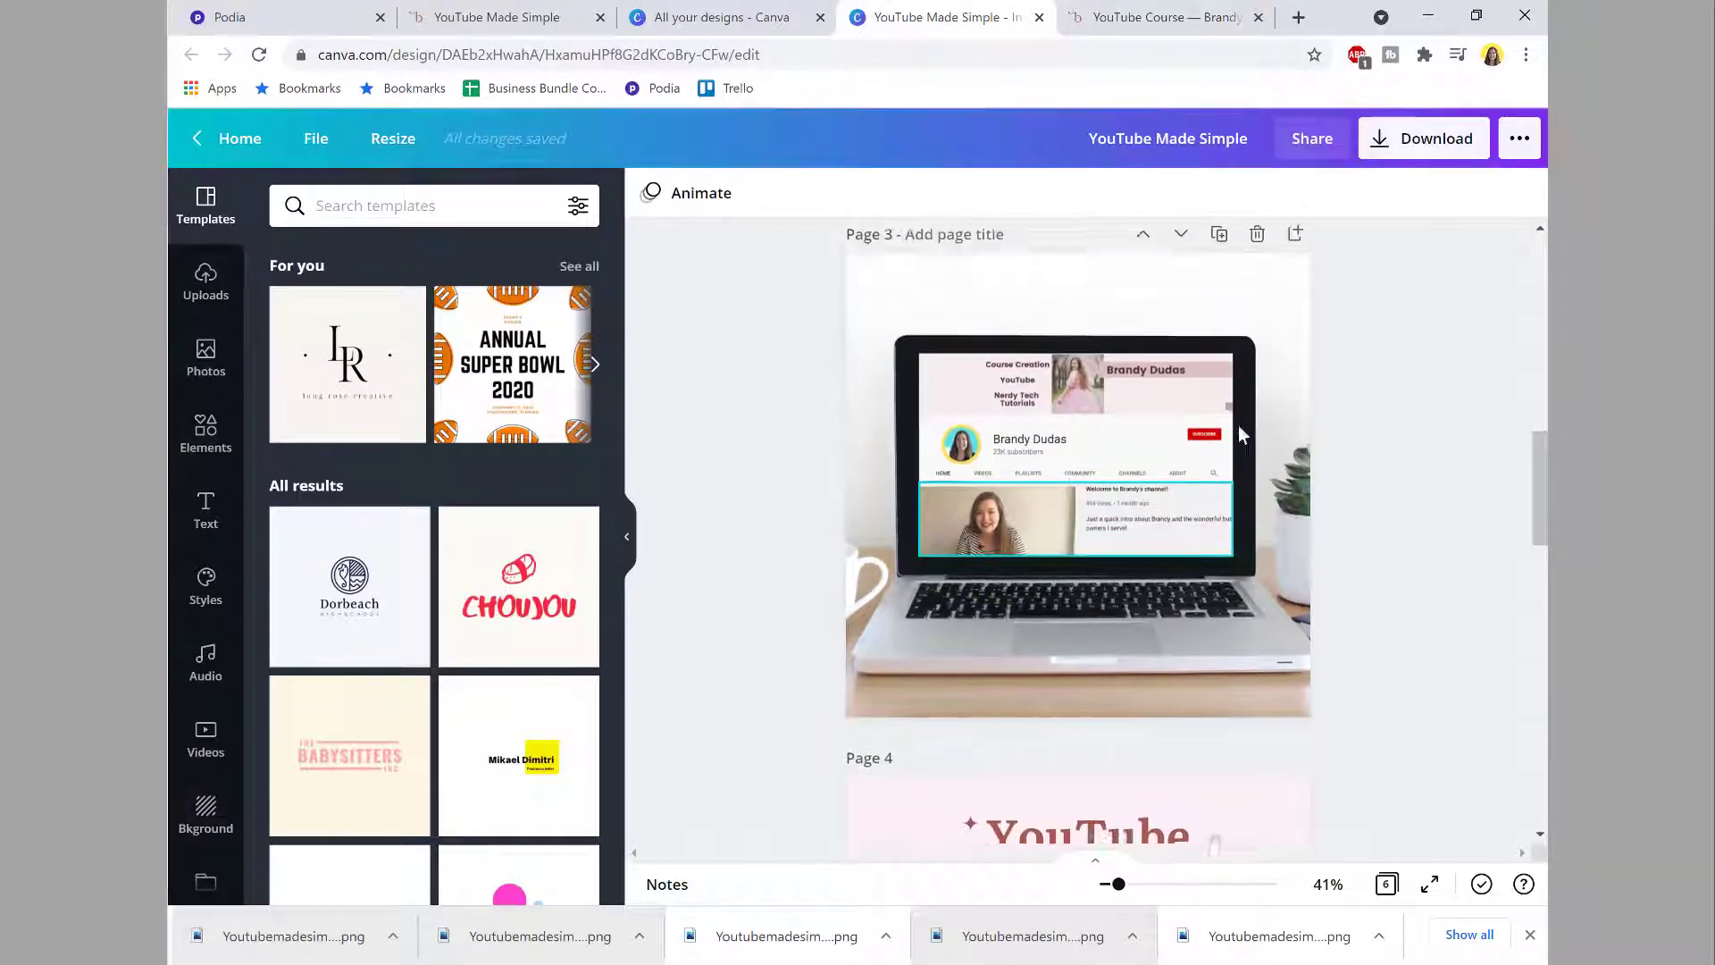
Step: Download only page 3 of the Canva design as a PNG named Youtubemadesimple7
{"action": "left_click", "coordinate": [1412, 143]}
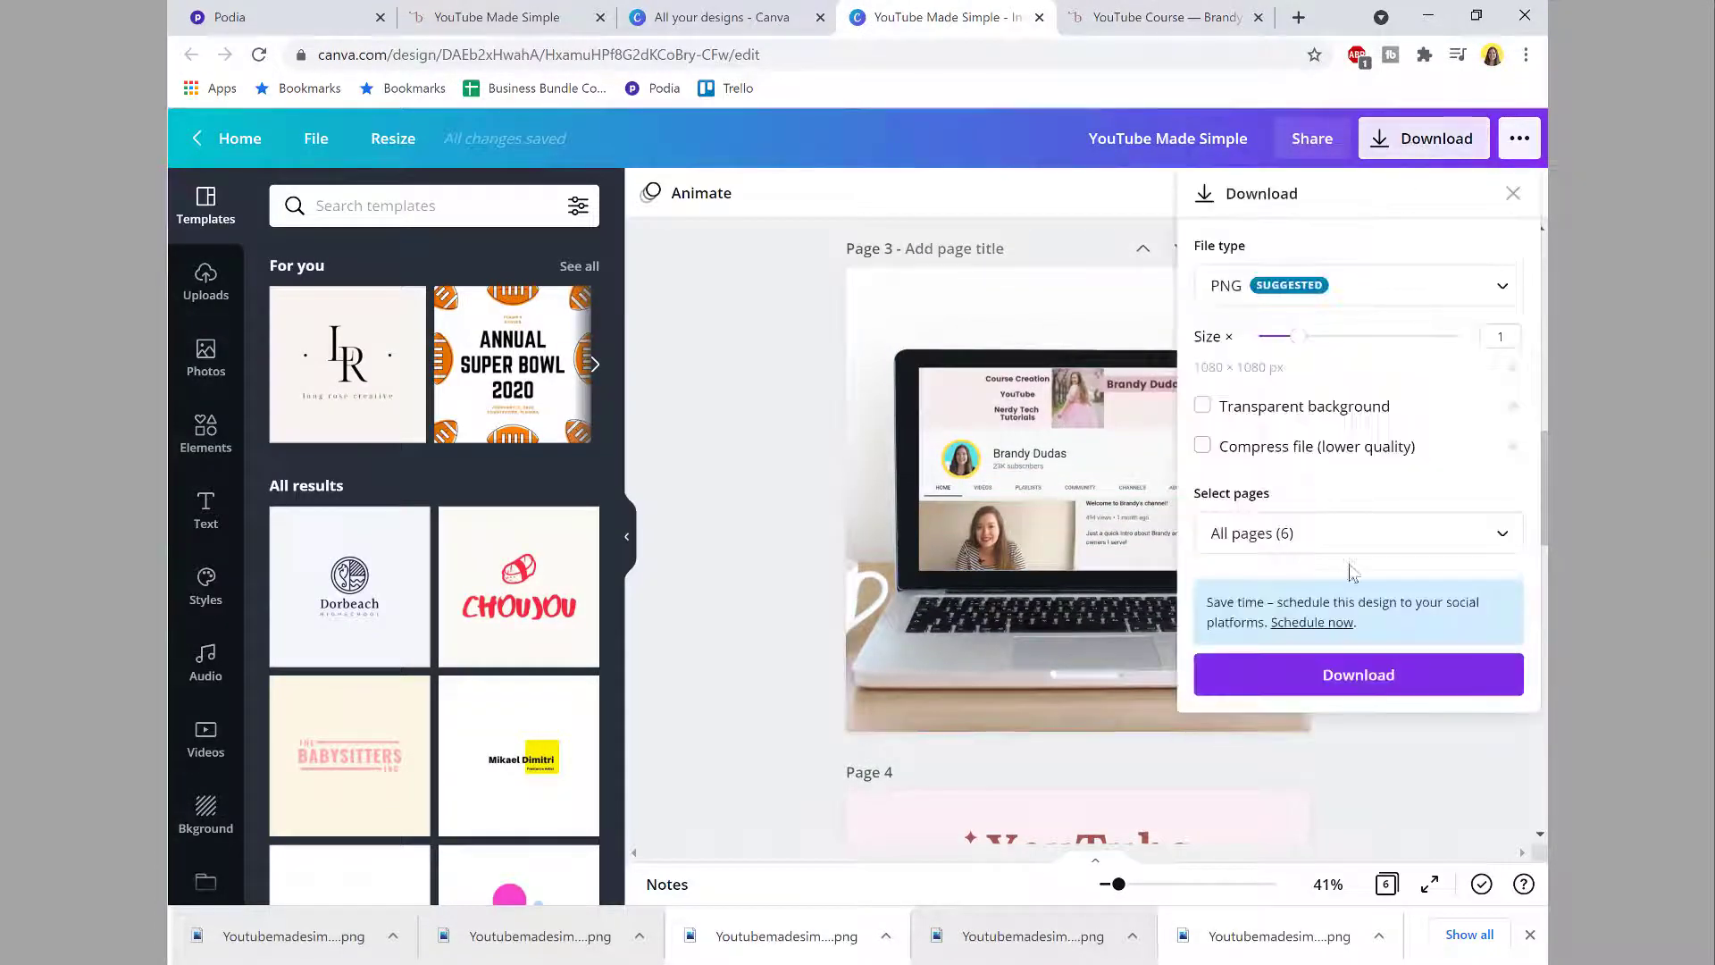
{"action": "left_click", "coordinate": [1359, 532]}
{"action": "left_click", "coordinate": [1474, 372]}
{"action": "left_click", "coordinate": [1358, 464]}
{"action": "left_click", "coordinate": [1260, 673]}
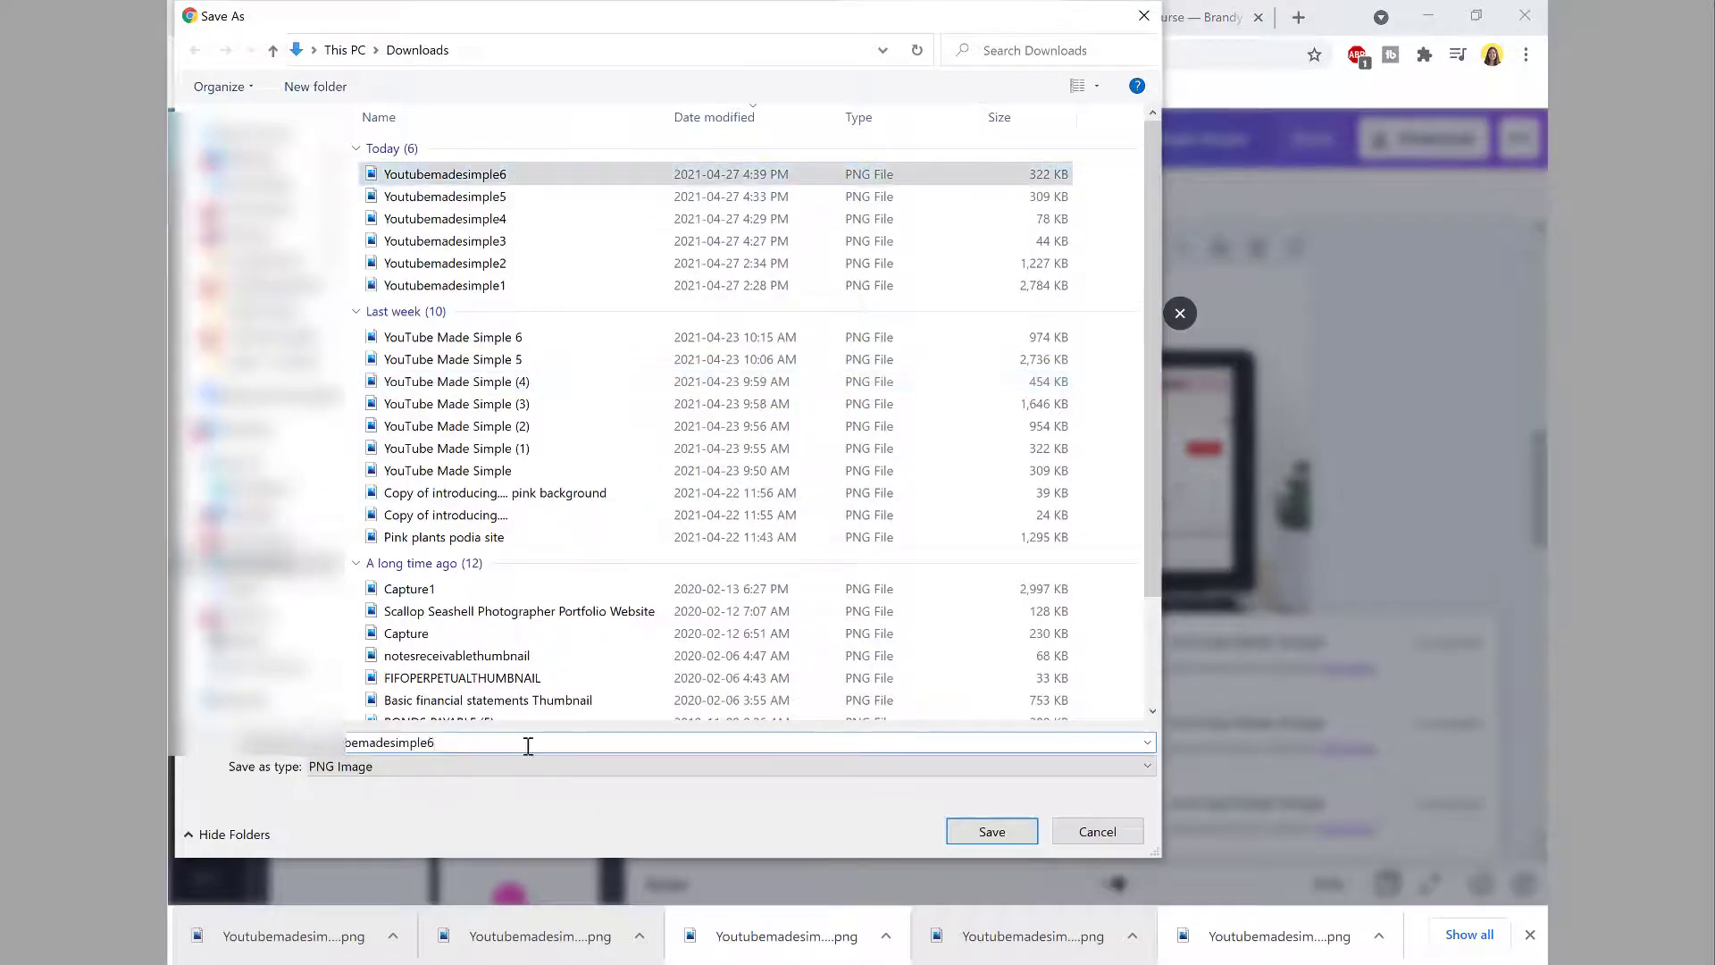
{"action": "key", "text": "BackSpace"}
{"action": "type", "text": "7"}
{"action": "key", "text": "Return"}
Step: Return to Podia, upload the newly downloaded laptop mockup as the Mod 2 section's image, and check the module sections
{"action": "left_click", "coordinate": [288, 11]}
{"action": "left_click_drag", "start_coordinate": [285, 935], "coordinate": [284, 520]}
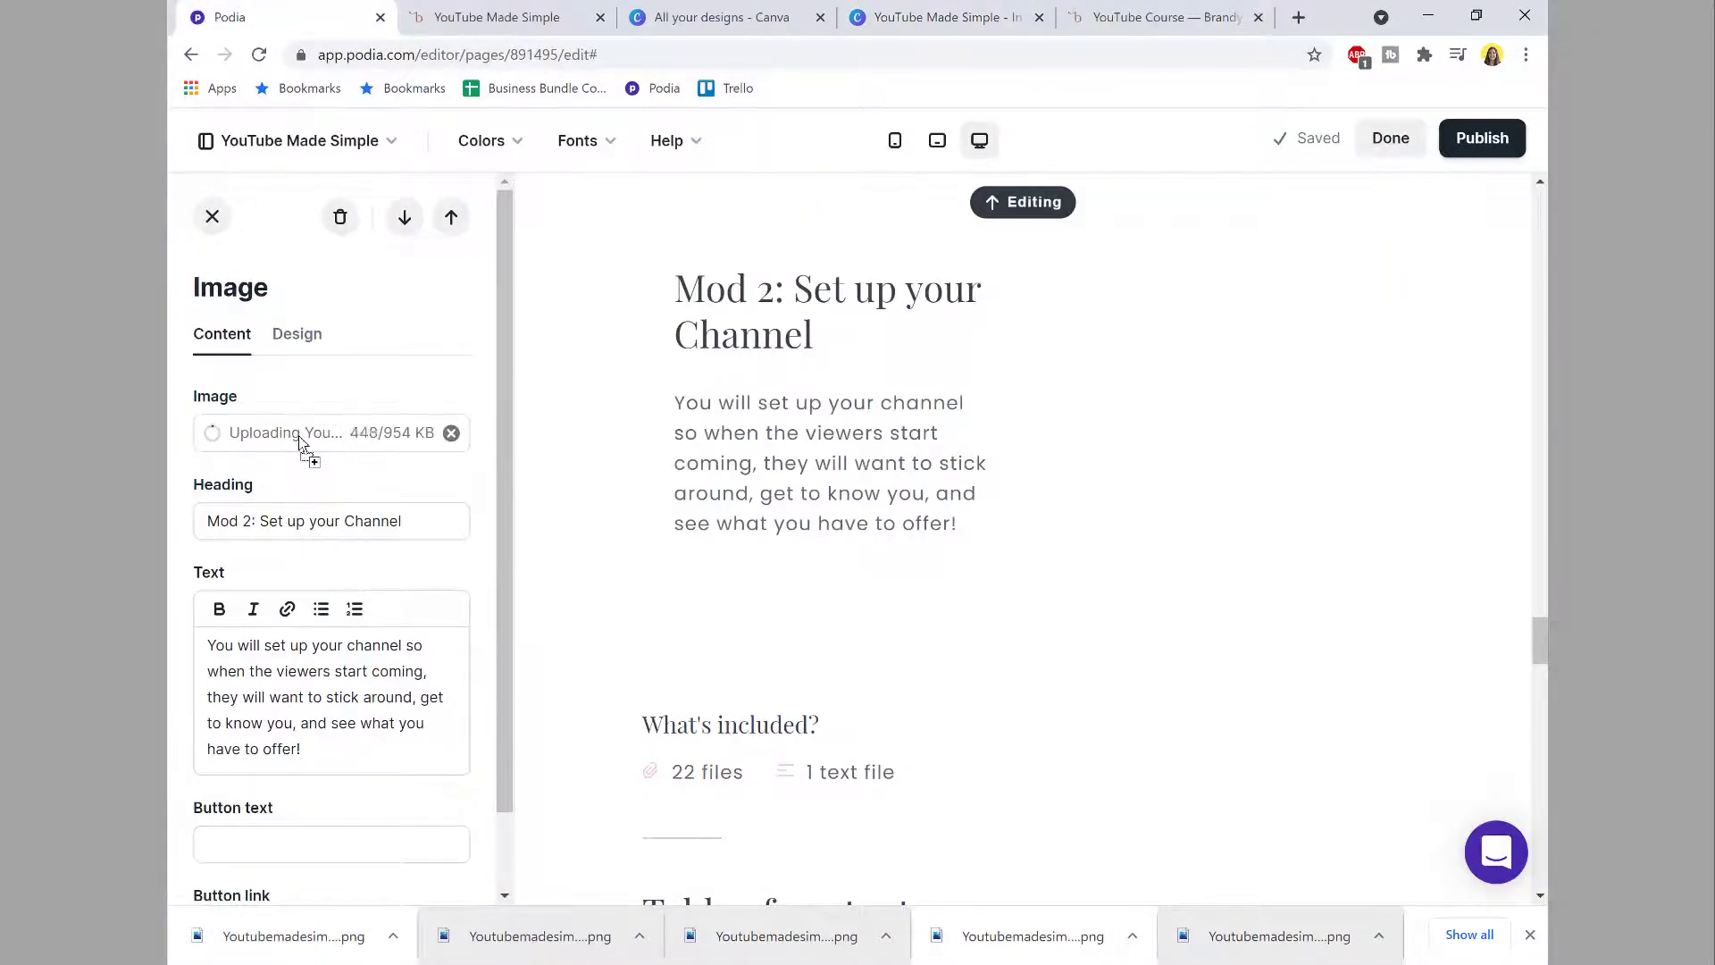
{"action": "scroll", "coordinate": [1072, 527], "scroll_direction": "up", "scroll_amount": 6}
{"action": "scroll", "coordinate": [1162, 522], "scroll_direction": "down", "scroll_amount": 3}
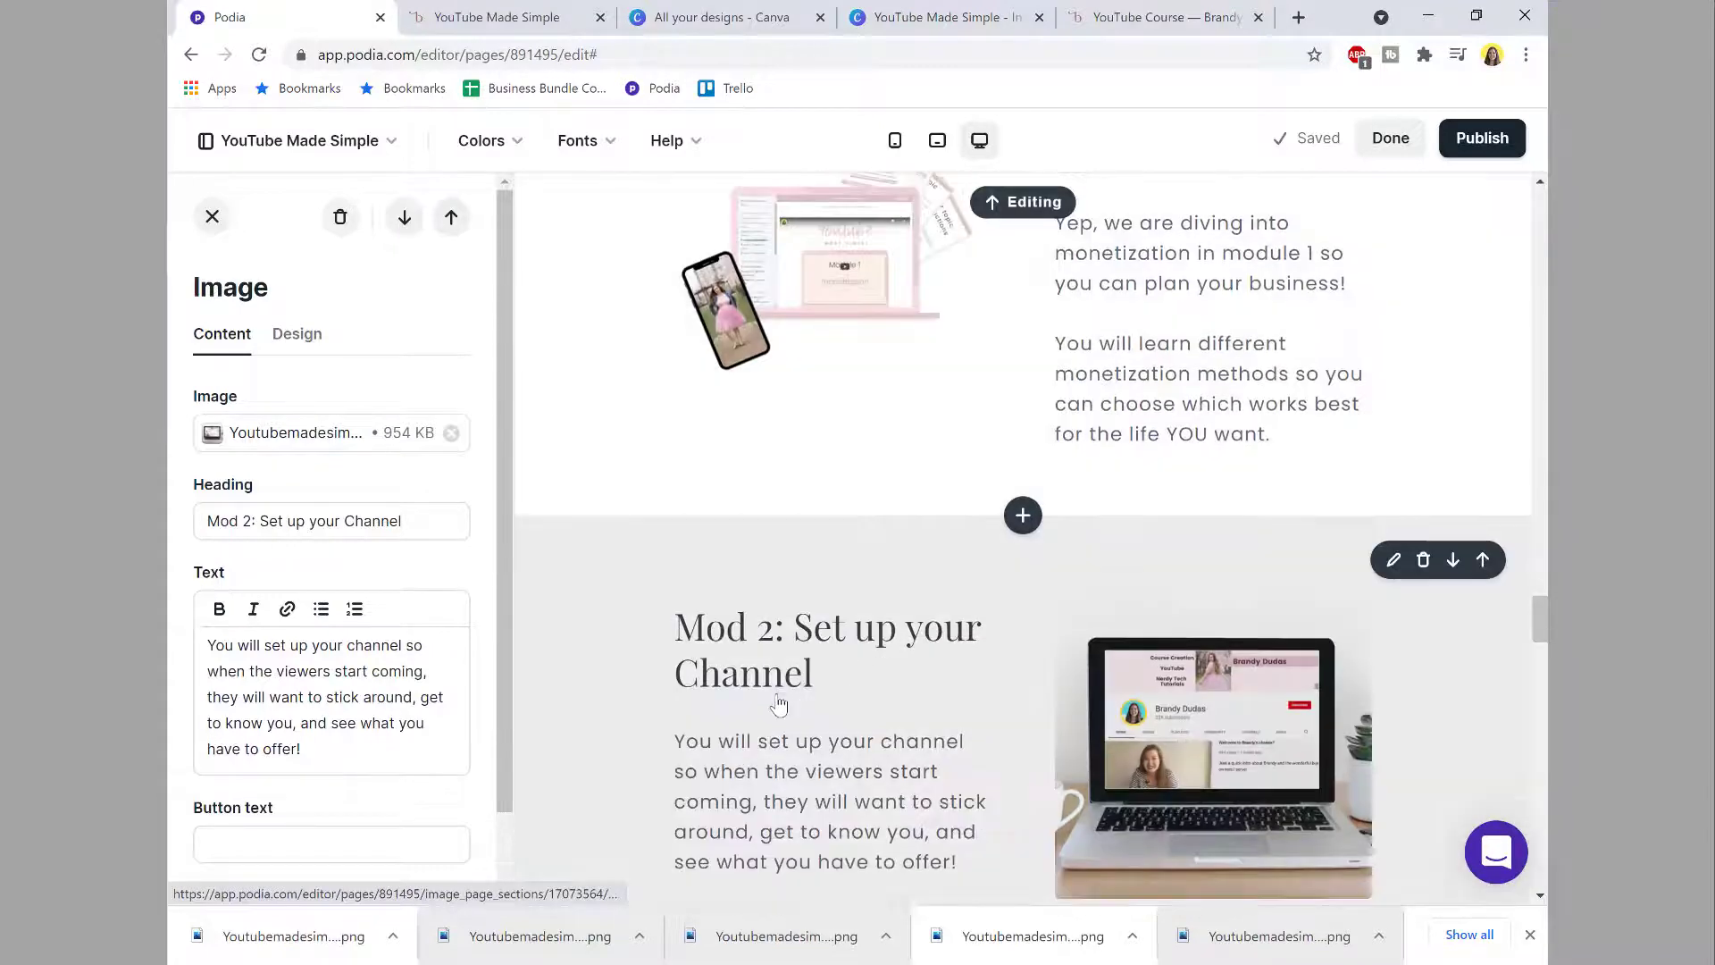
{"action": "scroll", "coordinate": [777, 704], "scroll_direction": "down", "scroll_amount": 3}
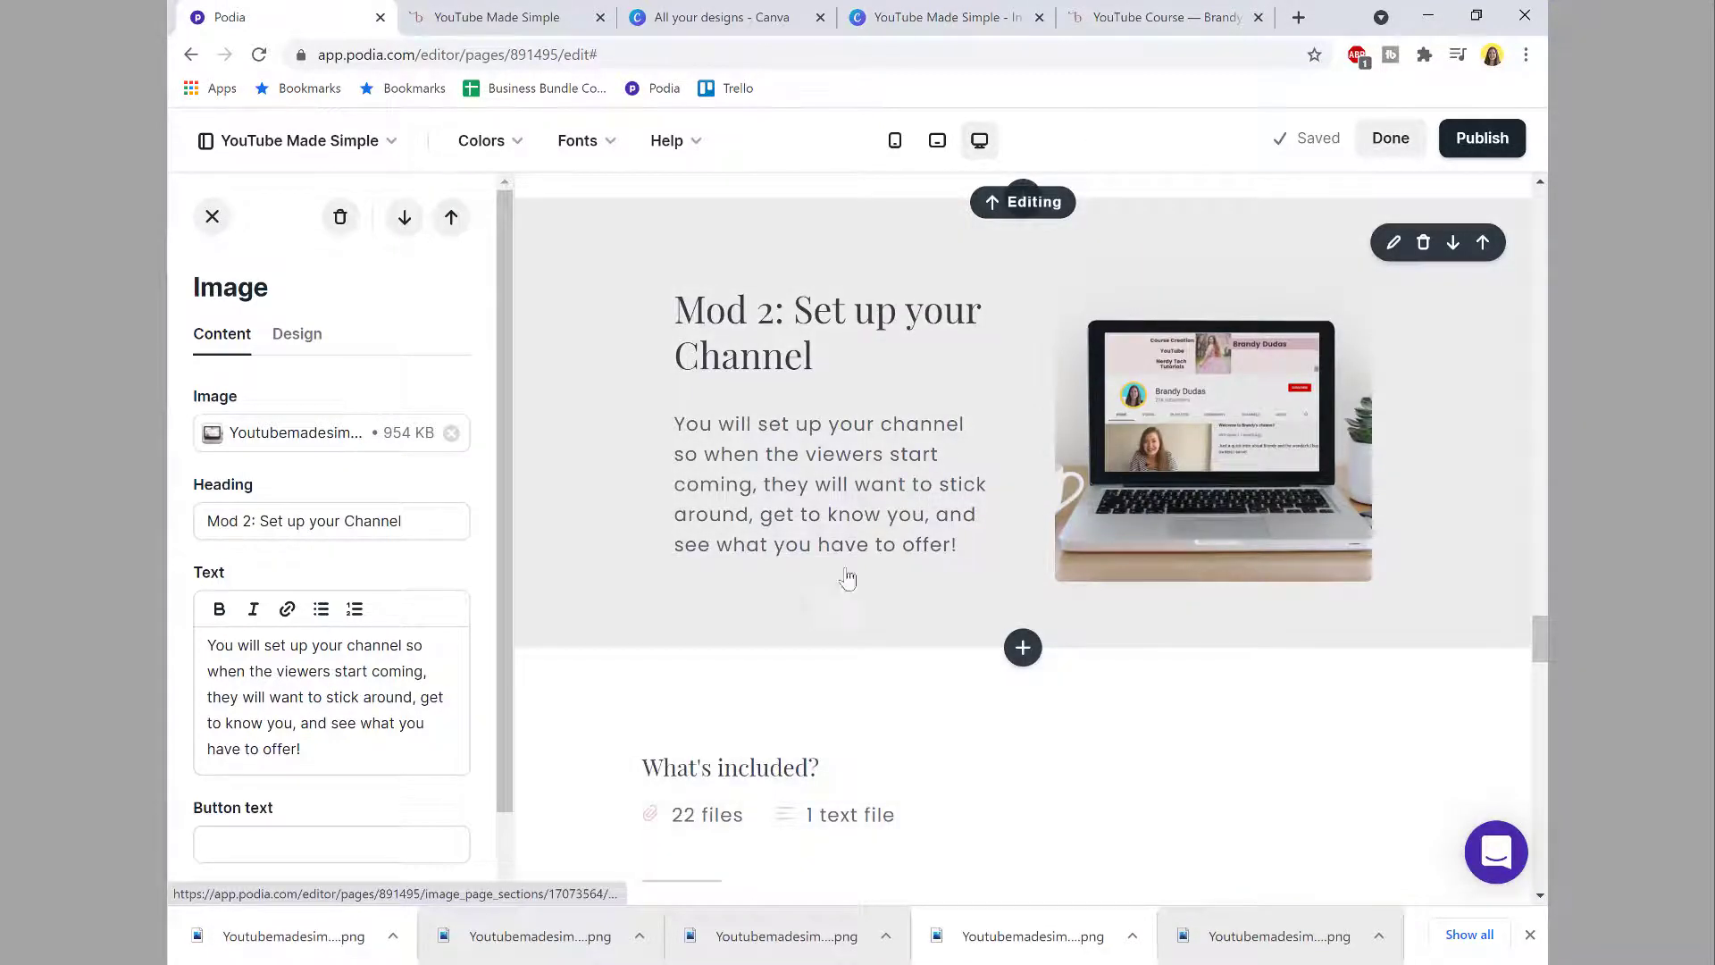
Step: Switch to the existing sales page and select the heading "Mod 3: Lights, Camera, Action!" for copying
{"action": "left_click", "coordinate": [1161, 18]}
{"action": "scroll", "coordinate": [952, 491], "scroll_direction": "down", "scroll_amount": 7}
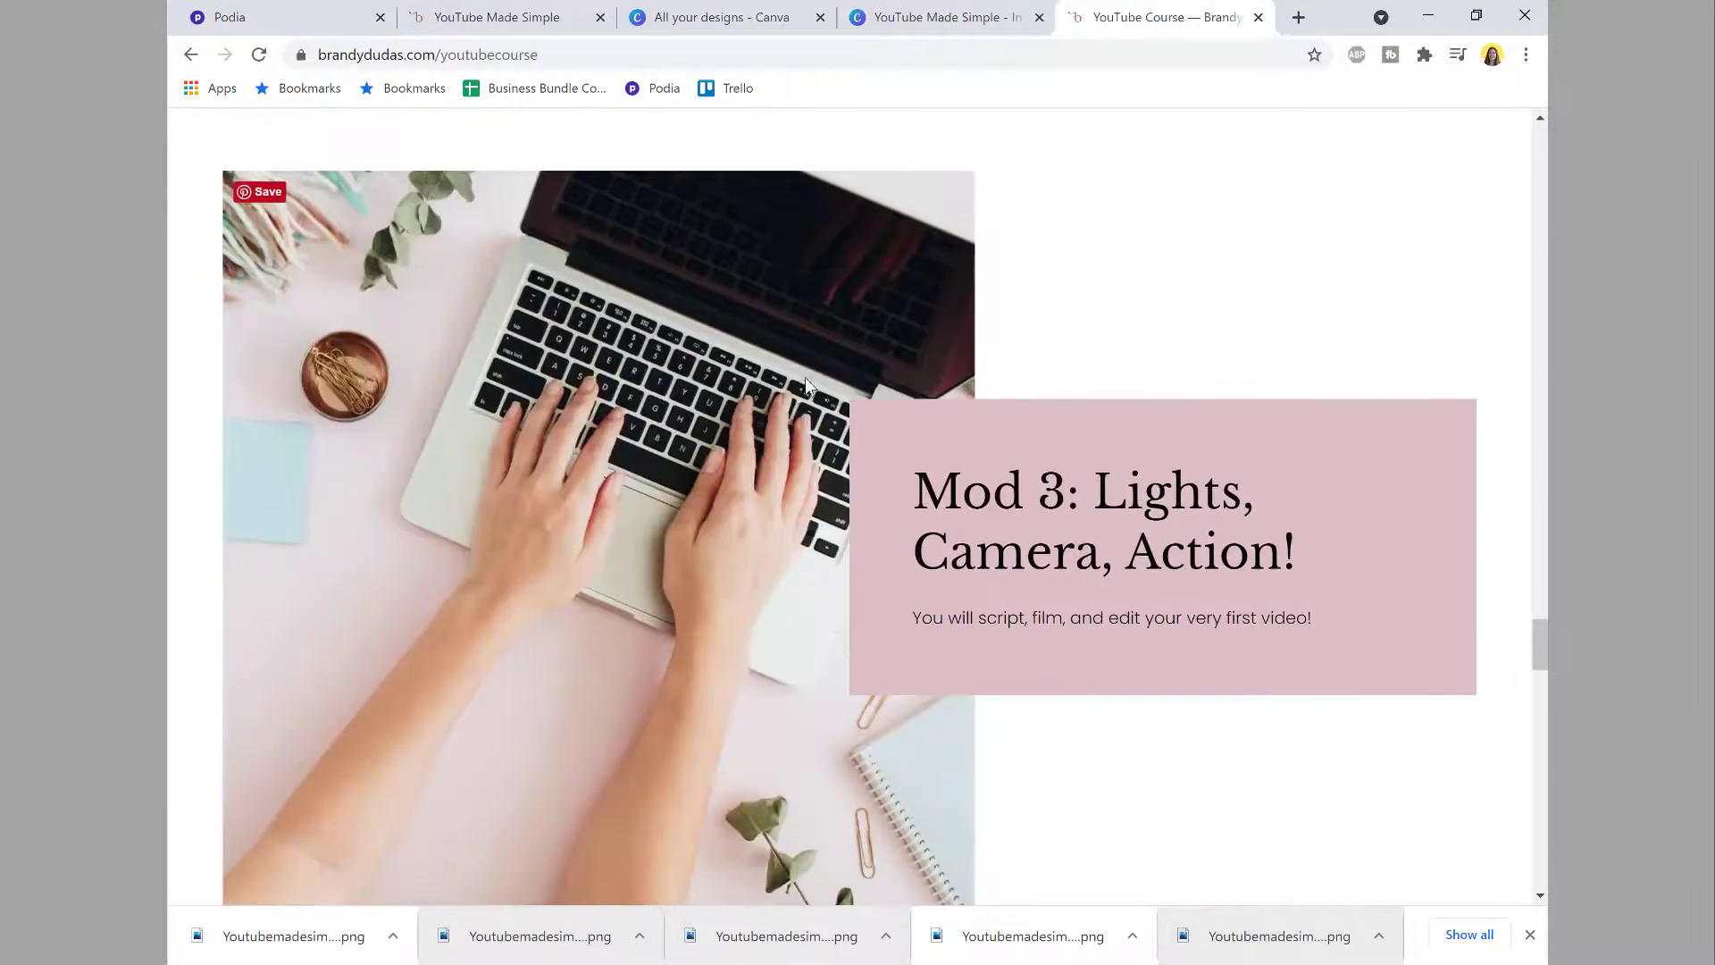
{"action": "scroll", "coordinate": [675, 538], "scroll_direction": "down", "scroll_amount": 3}
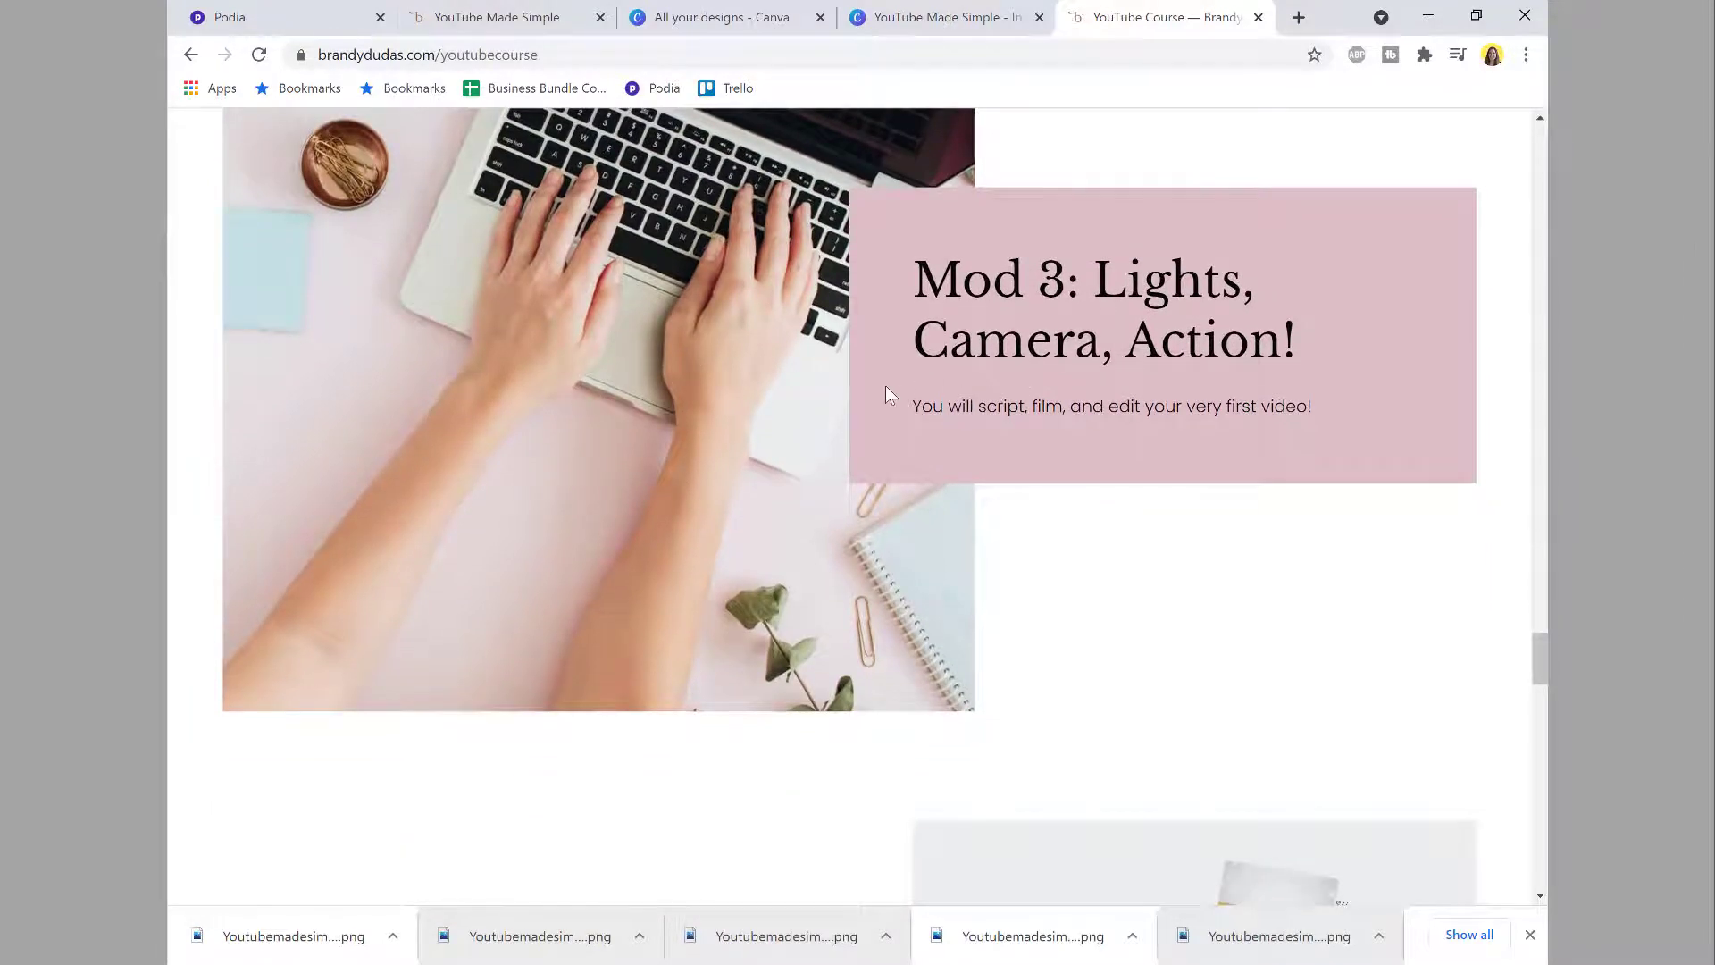
{"action": "scroll", "coordinate": [1122, 418], "scroll_direction": "up", "scroll_amount": 1}
{"action": "left_click_drag", "start_coordinate": [1309, 459], "coordinate": [919, 391]}
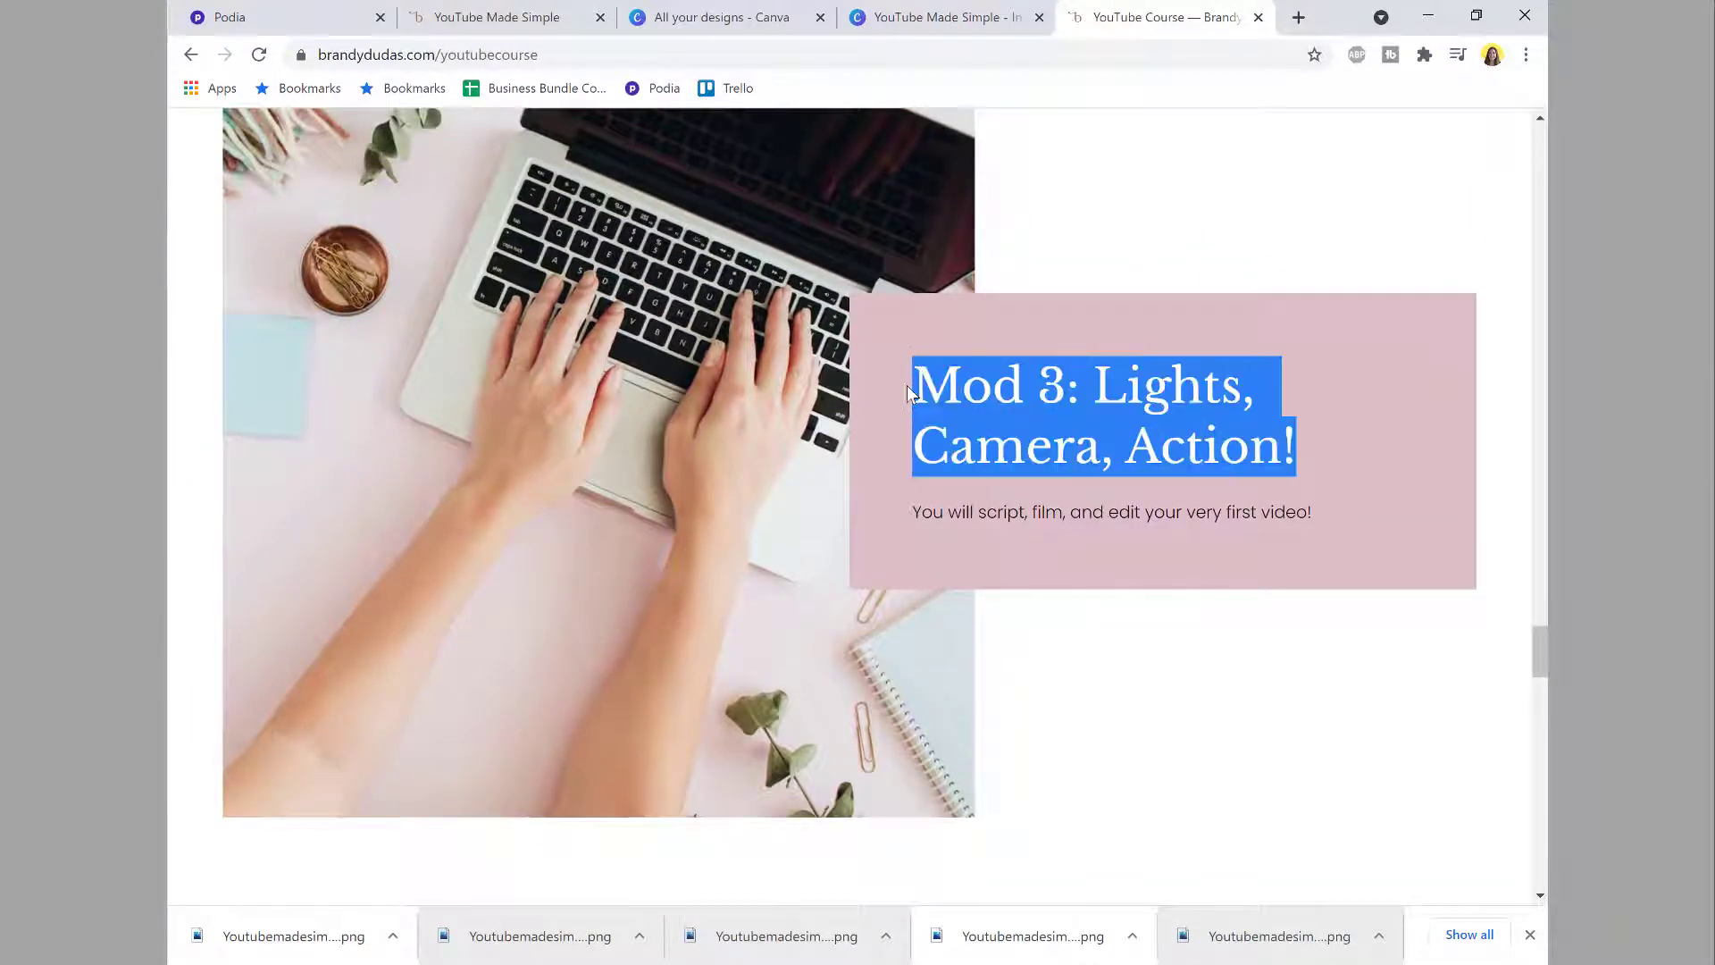
Step: Add an Image section below the Mod 2 section in Podia, and set its heading to "Mod 3: Lights, Camera, Action!"
{"action": "left_click", "coordinate": [332, 19]}
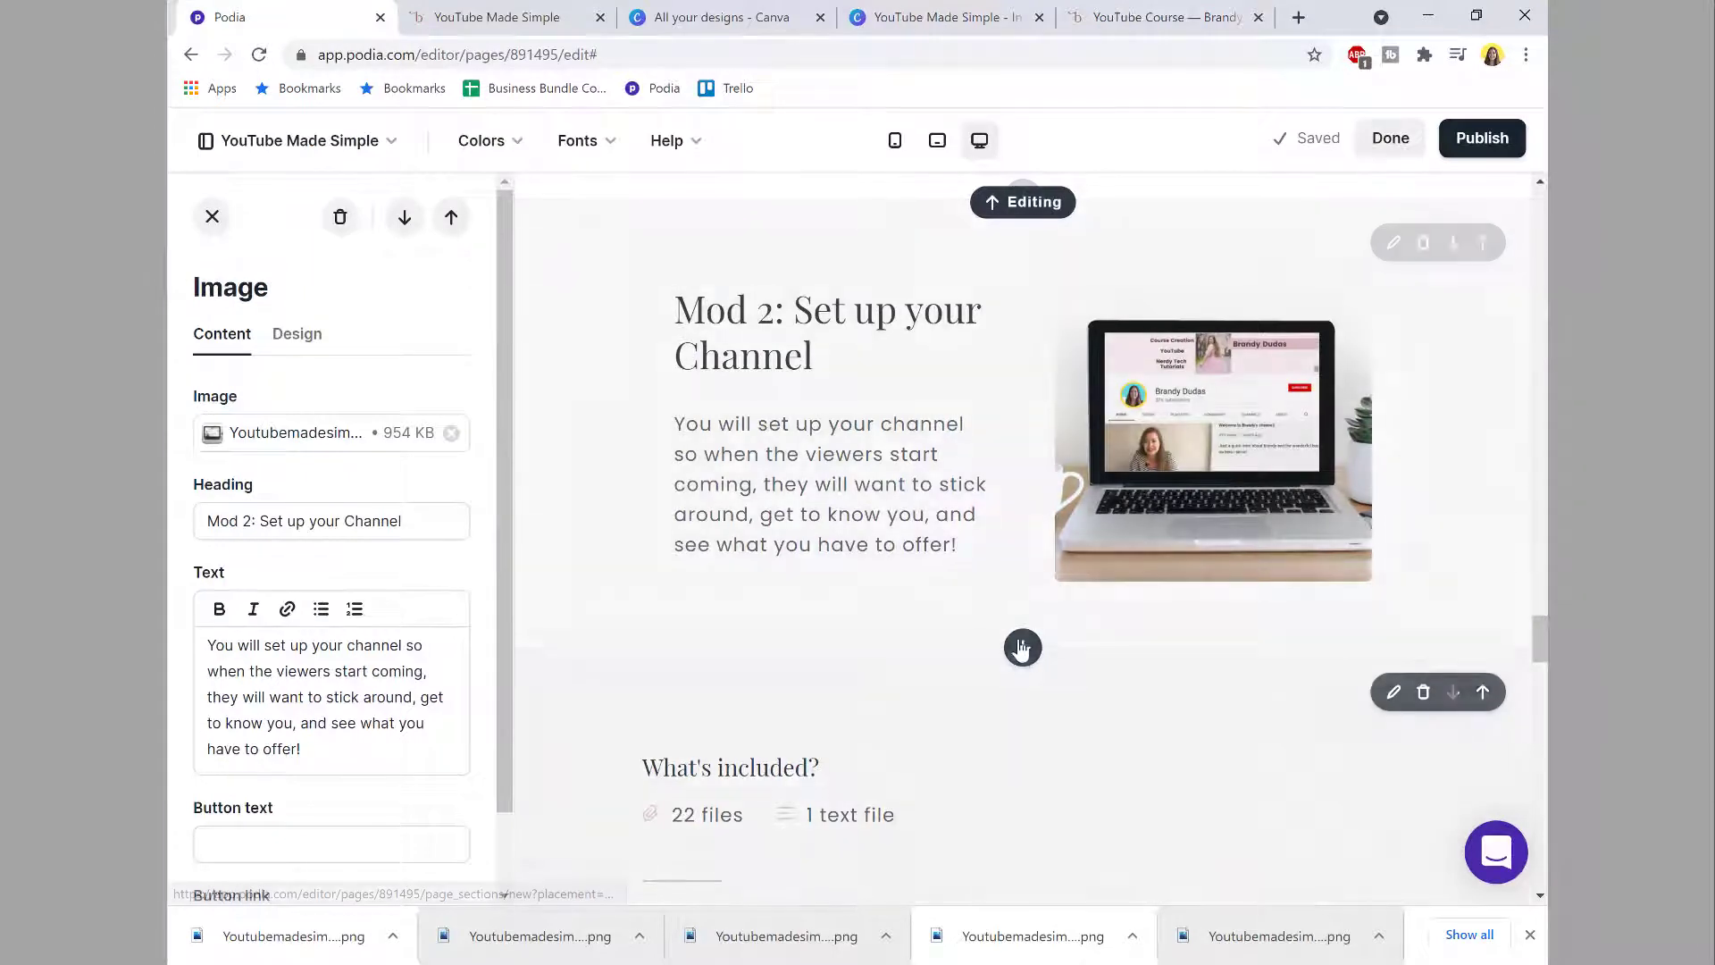
{"action": "left_click", "coordinate": [1023, 650]}
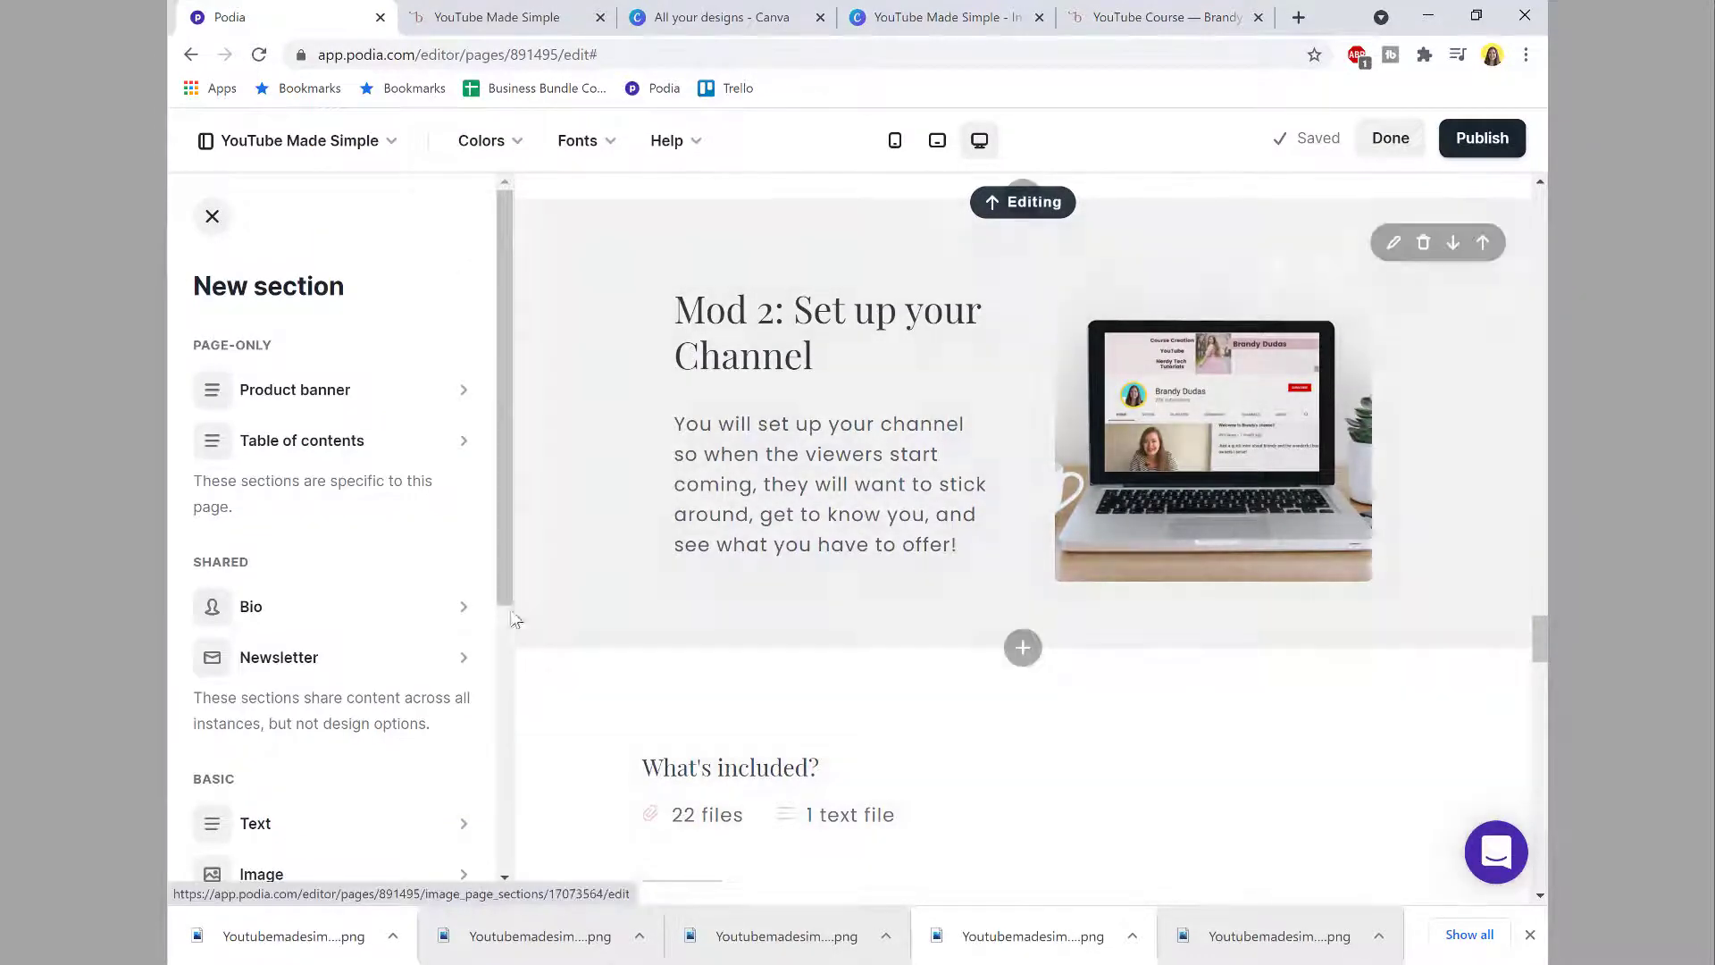
{"action": "scroll", "coordinate": [429, 616], "scroll_direction": "down", "scroll_amount": 4}
{"action": "left_click", "coordinate": [310, 575]}
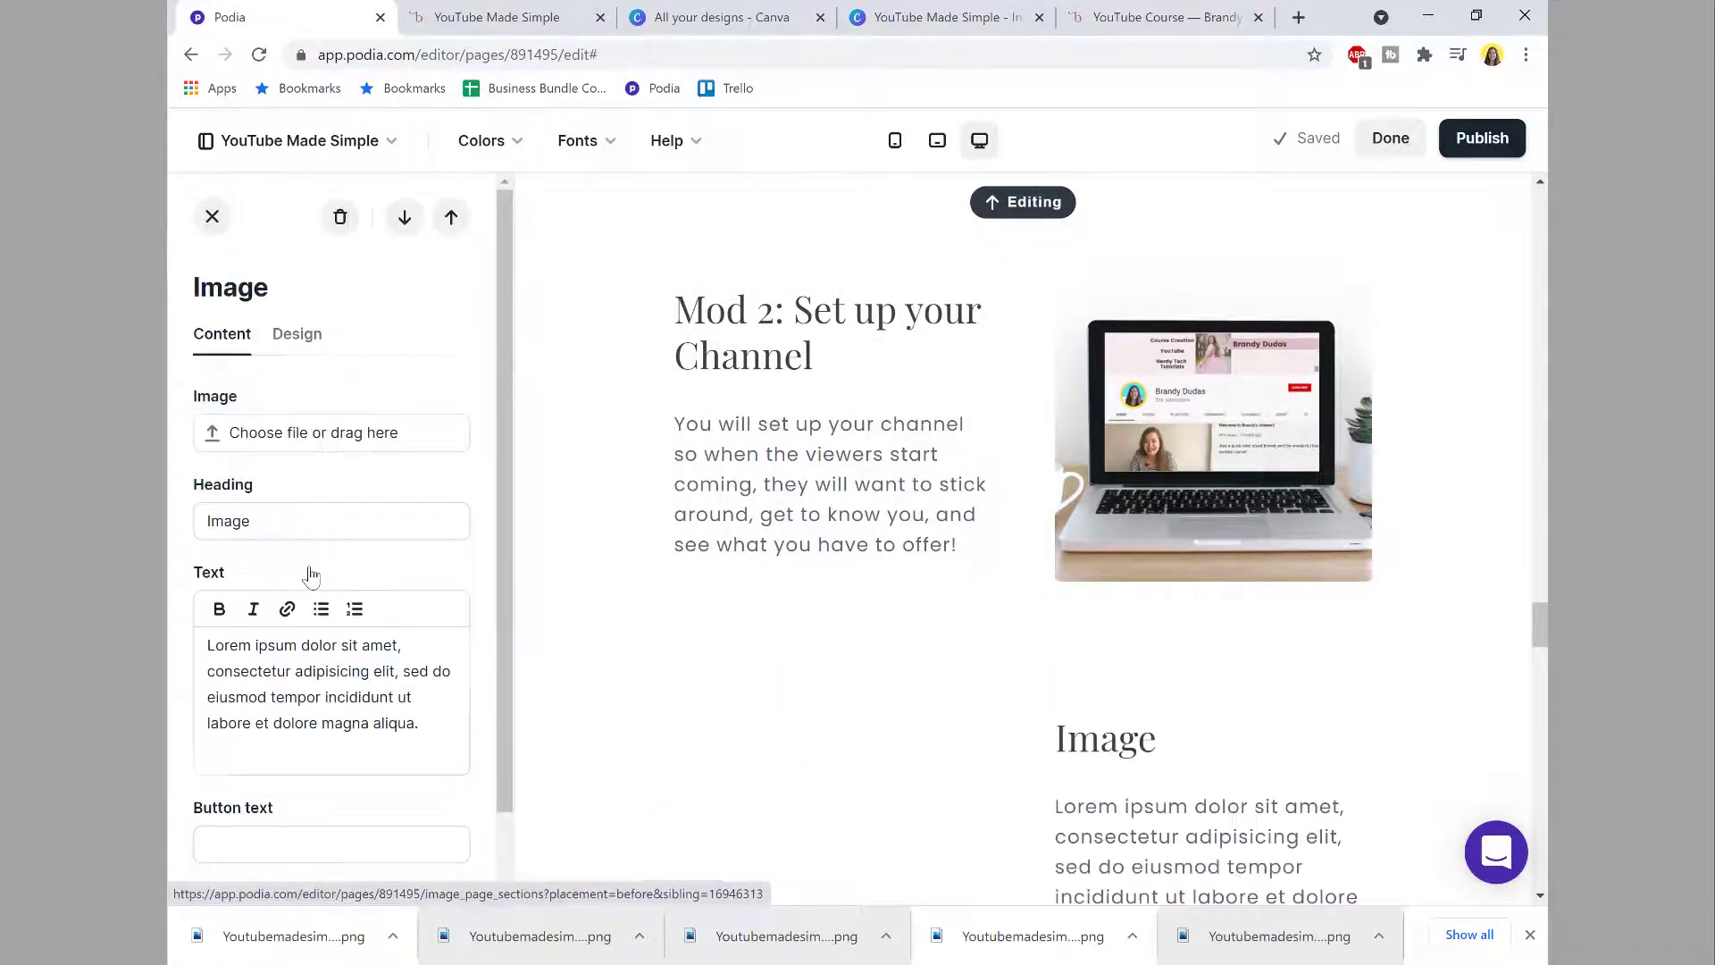
{"action": "left_click_drag", "start_coordinate": [305, 518], "coordinate": [198, 520]}
{"action": "type", "text": "Mod 3: Lights, Camera, Action!"}
Step: Return to the Mod 3 block on the existing sales page
{"action": "left_click", "coordinate": [1129, 17]}
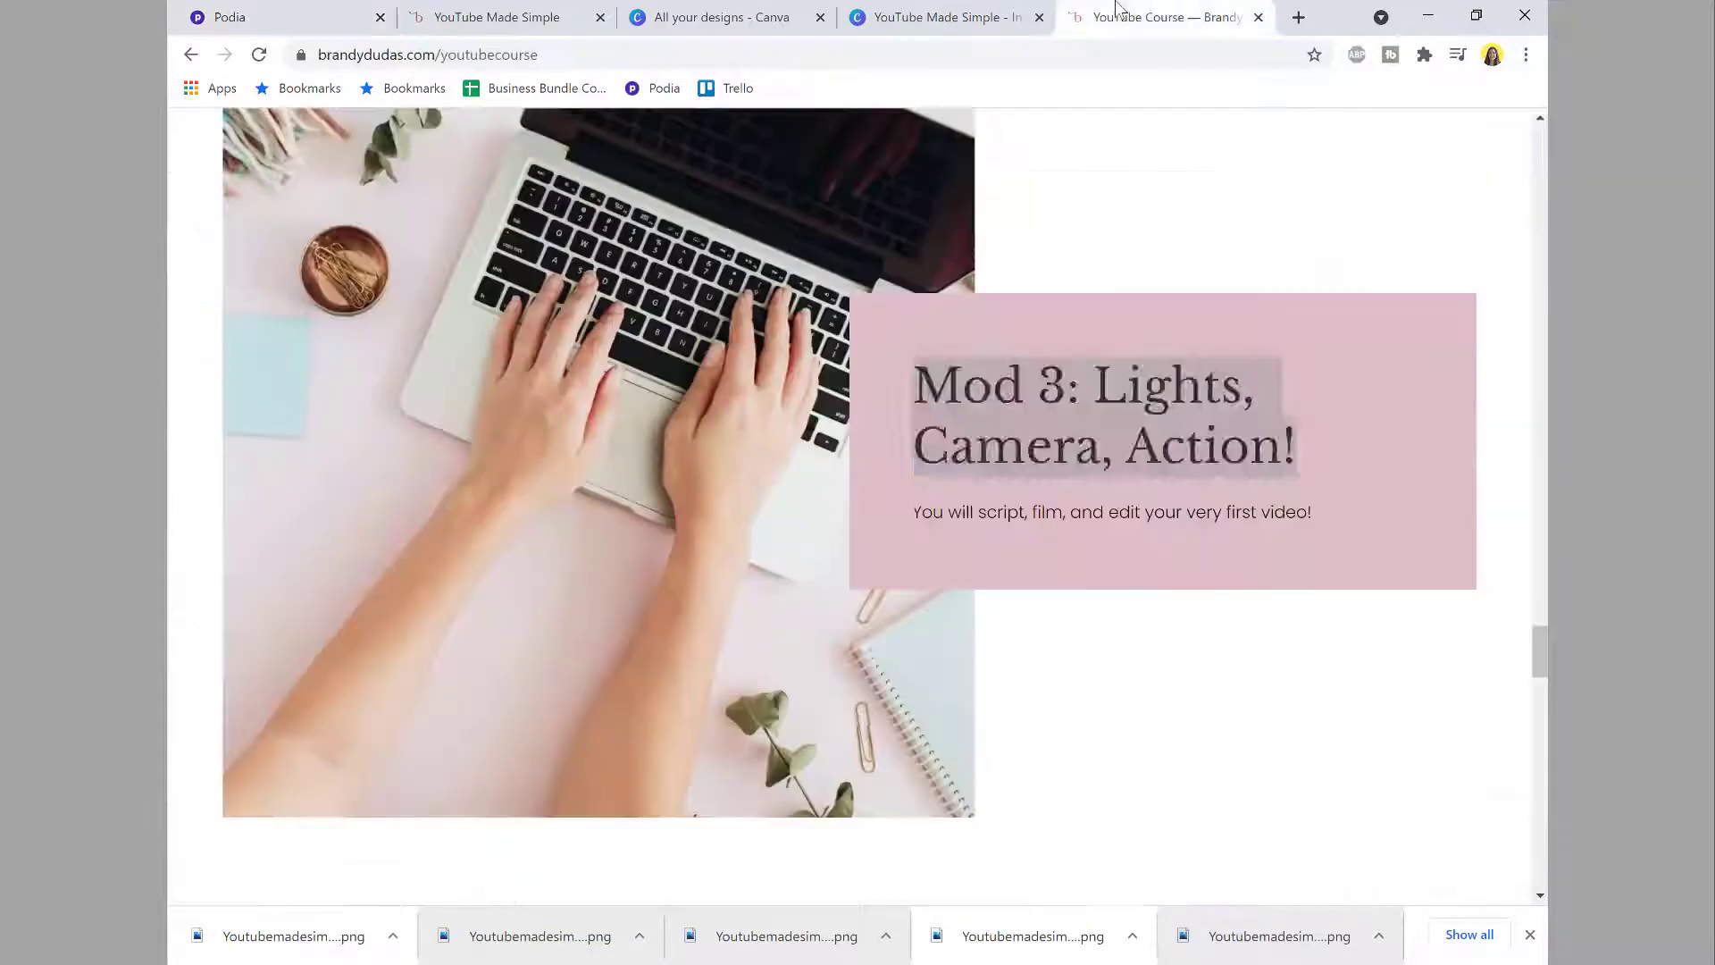
Step: Replace the Mod 3 section's placeholder text with "You will script, film, and edit your very first video!" from the existing sales page
{"action": "left_click_drag", "start_coordinate": [1316, 512], "coordinate": [1242, 515]}
{"action": "left_click", "coordinate": [332, 22]}
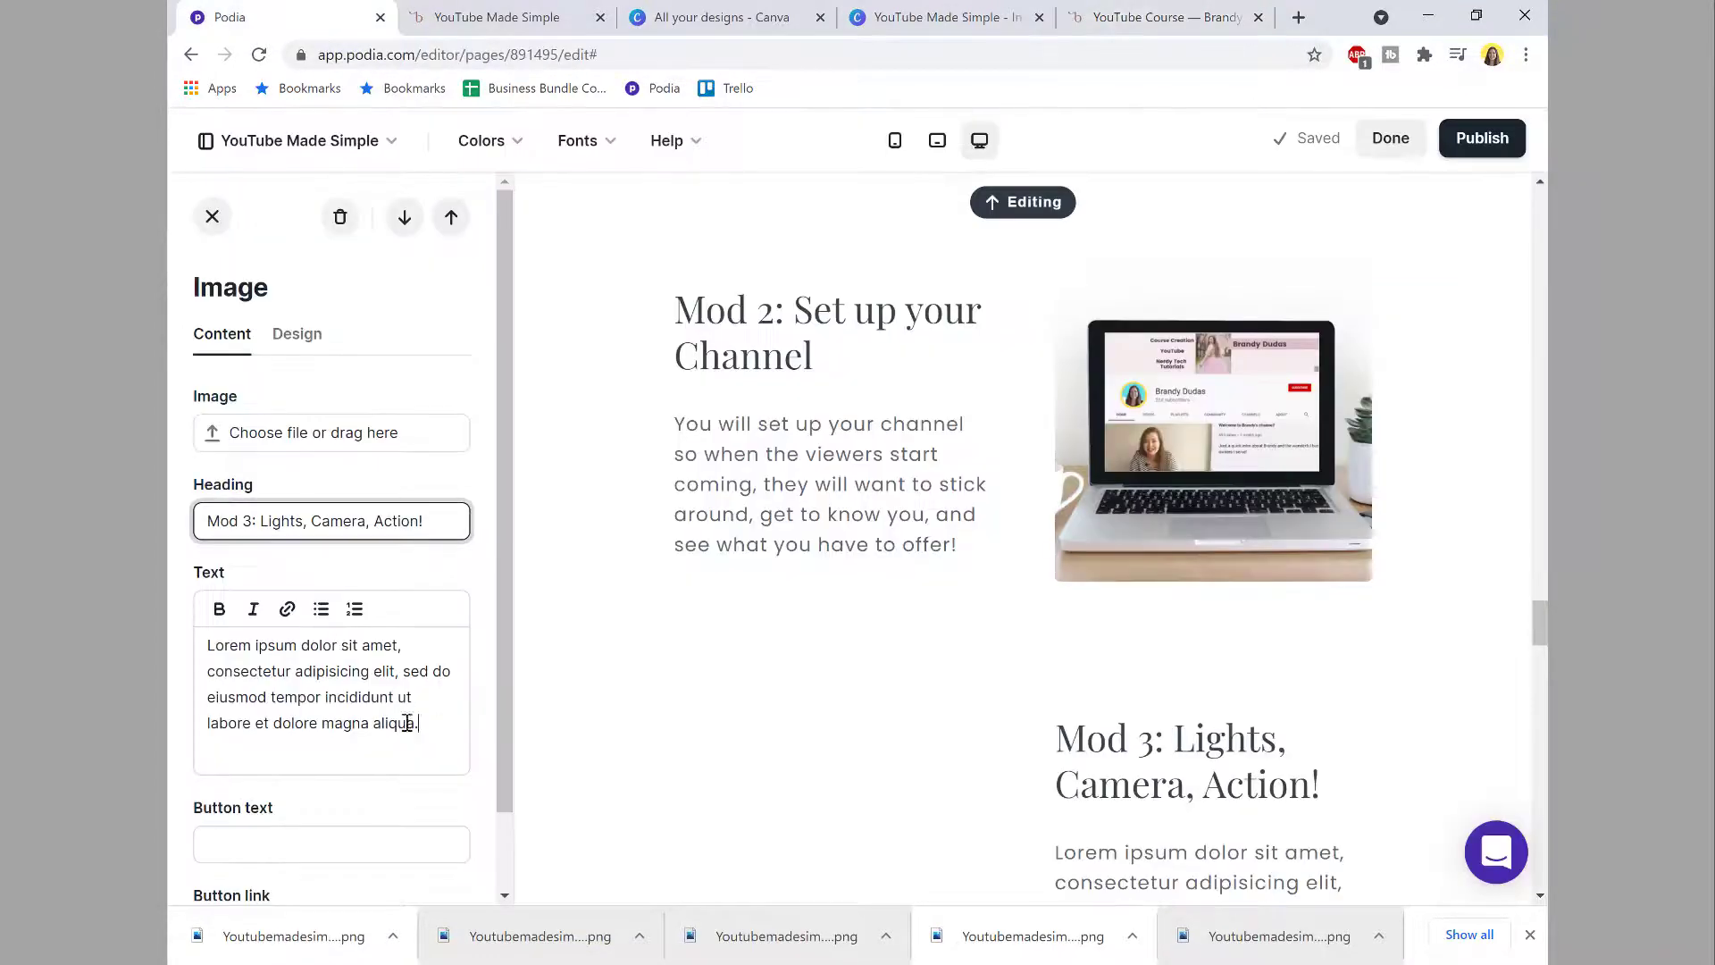
{"action": "left_click", "coordinate": [409, 718]}
{"action": "key", "text": "ctrl+a"}
{"action": "type", "text": "You will script, film, and edit your very first video!"}
Step: Switch to the Canva design and set up a PNG download of only page 6, the hands-on-laptop photo
{"action": "left_click", "coordinate": [1129, 16]}
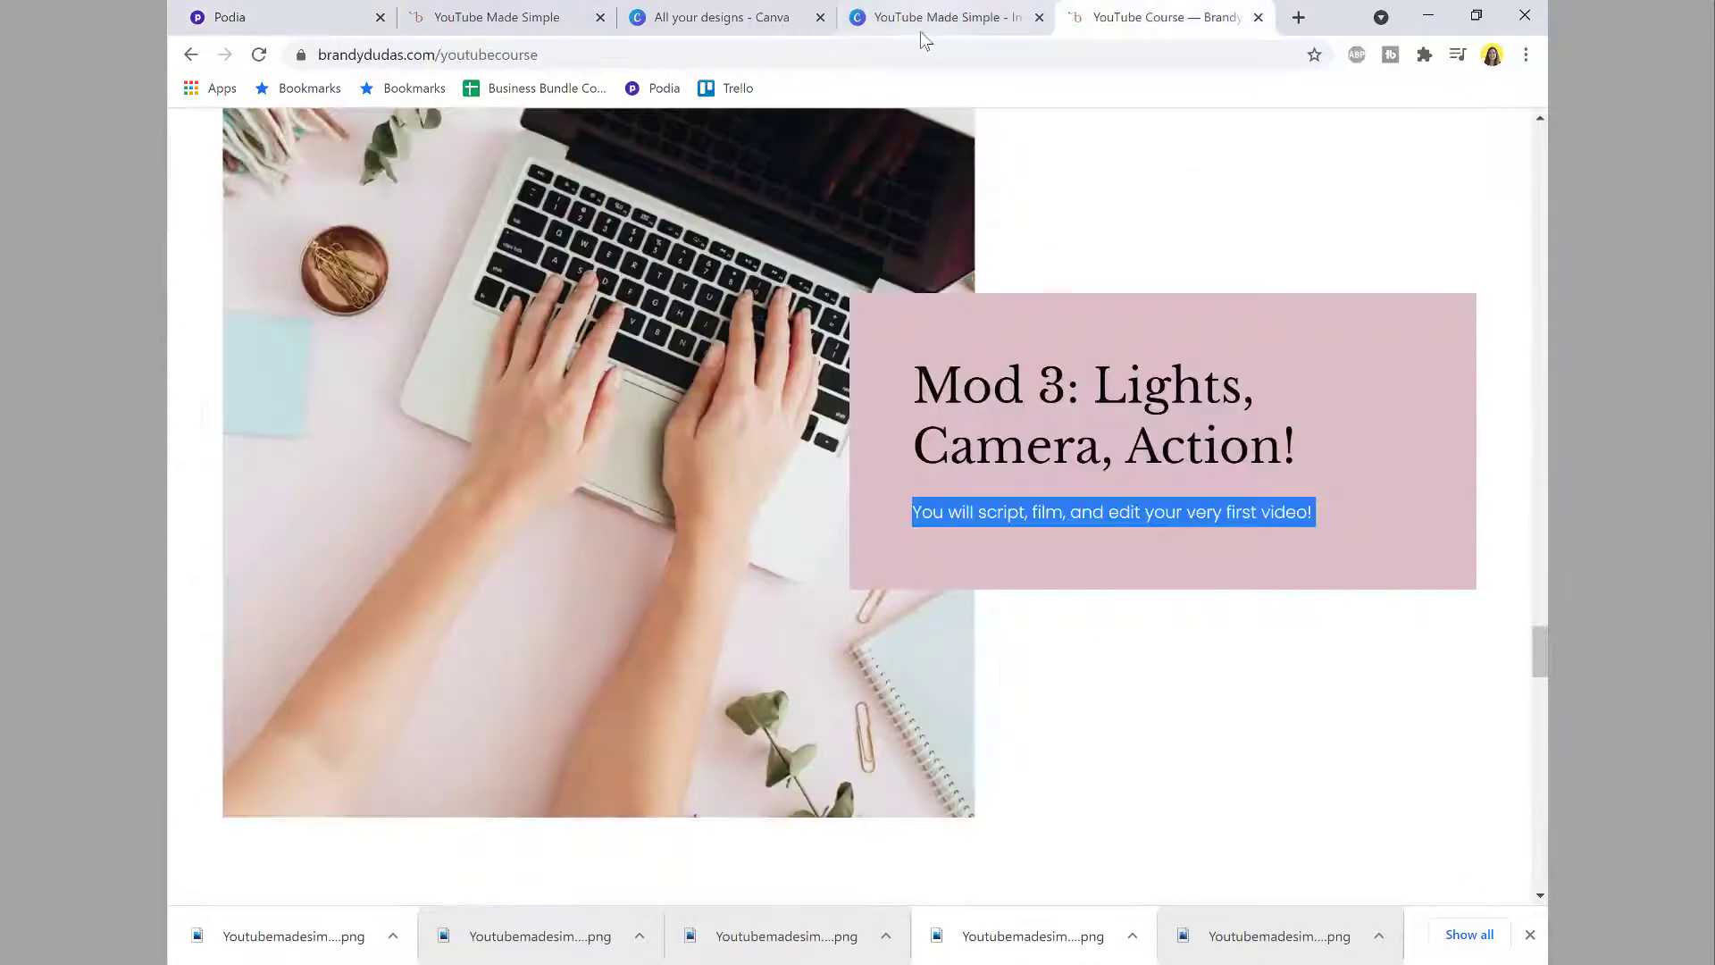
{"action": "left_click", "coordinate": [933, 18]}
{"action": "left_click", "coordinate": [1175, 308]}
{"action": "scroll", "coordinate": [1160, 395], "scroll_direction": "down", "scroll_amount": 10}
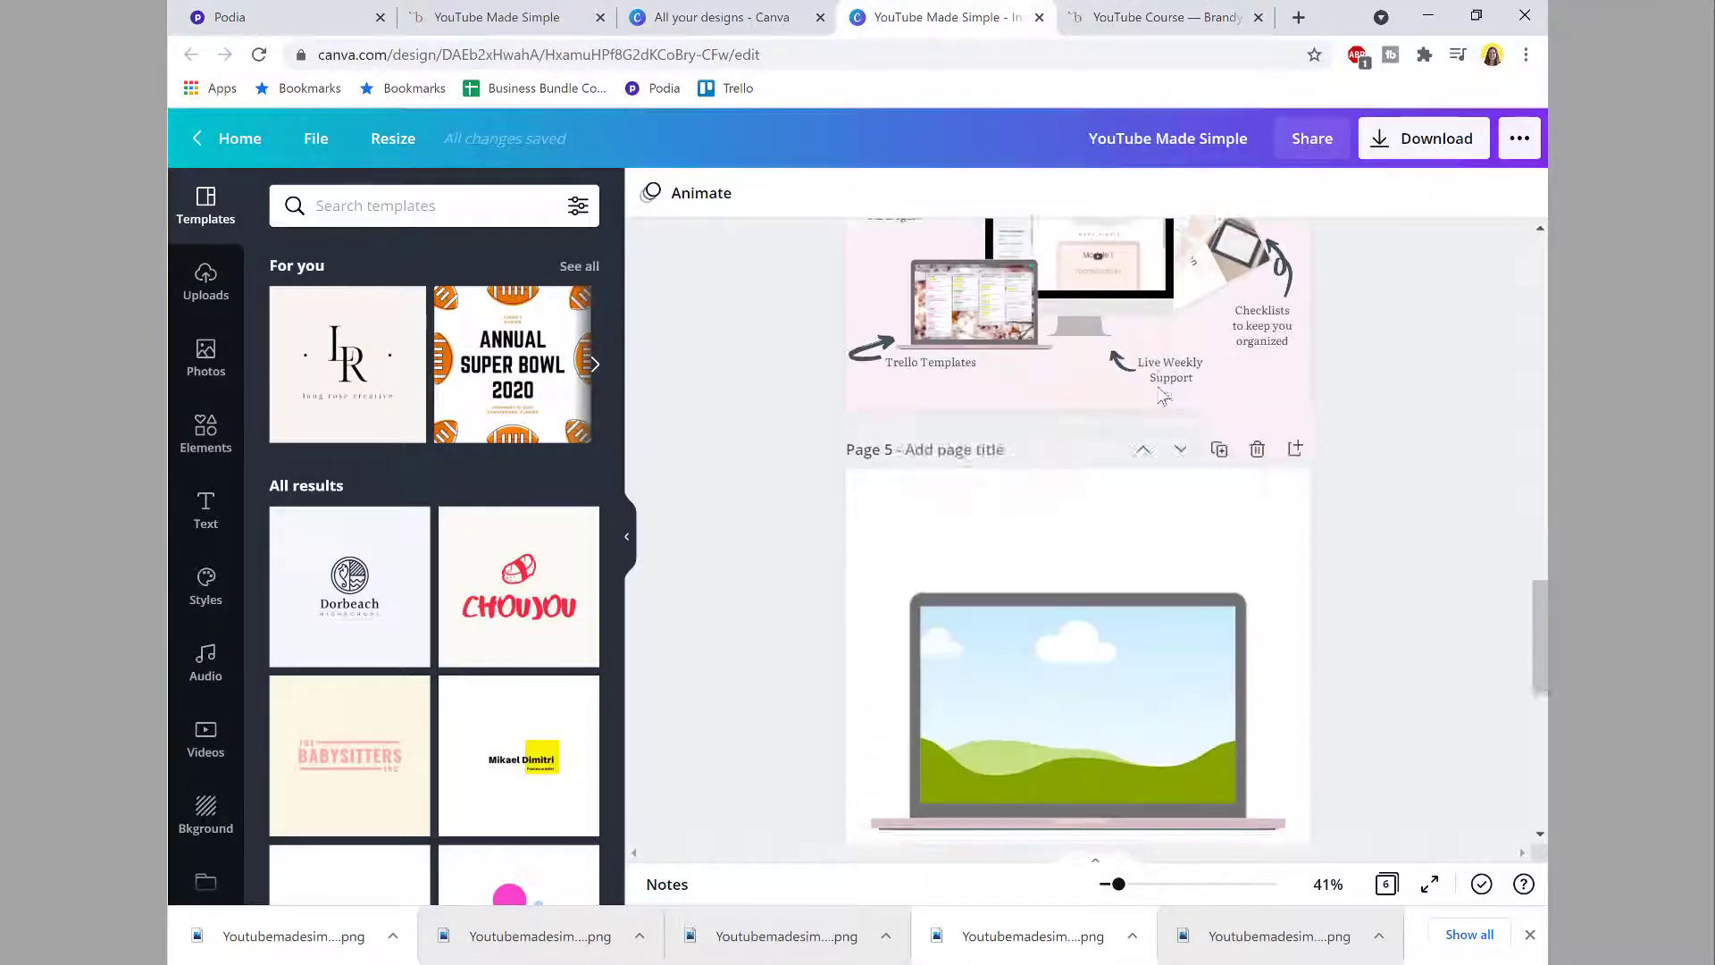
{"action": "left_click", "coordinate": [1381, 147]}
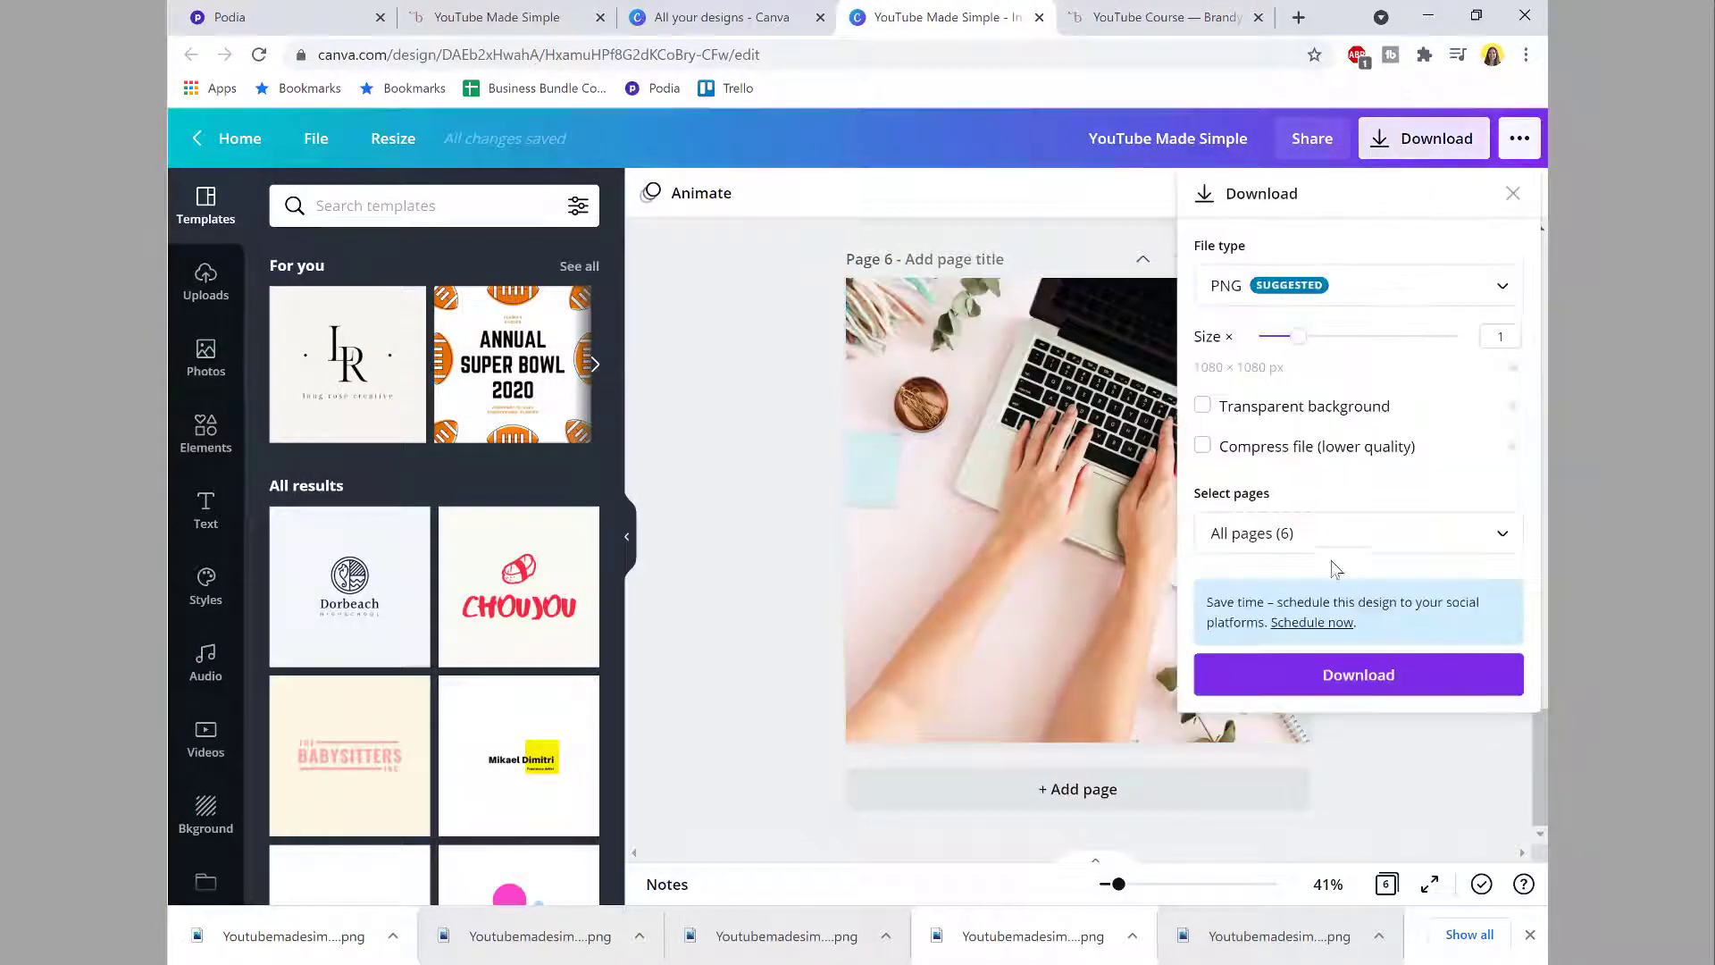
{"action": "left_click", "coordinate": [1284, 533]}
{"action": "scroll", "coordinate": [1287, 387], "scroll_direction": "down", "scroll_amount": 2}
{"action": "left_click", "coordinate": [1286, 387]}
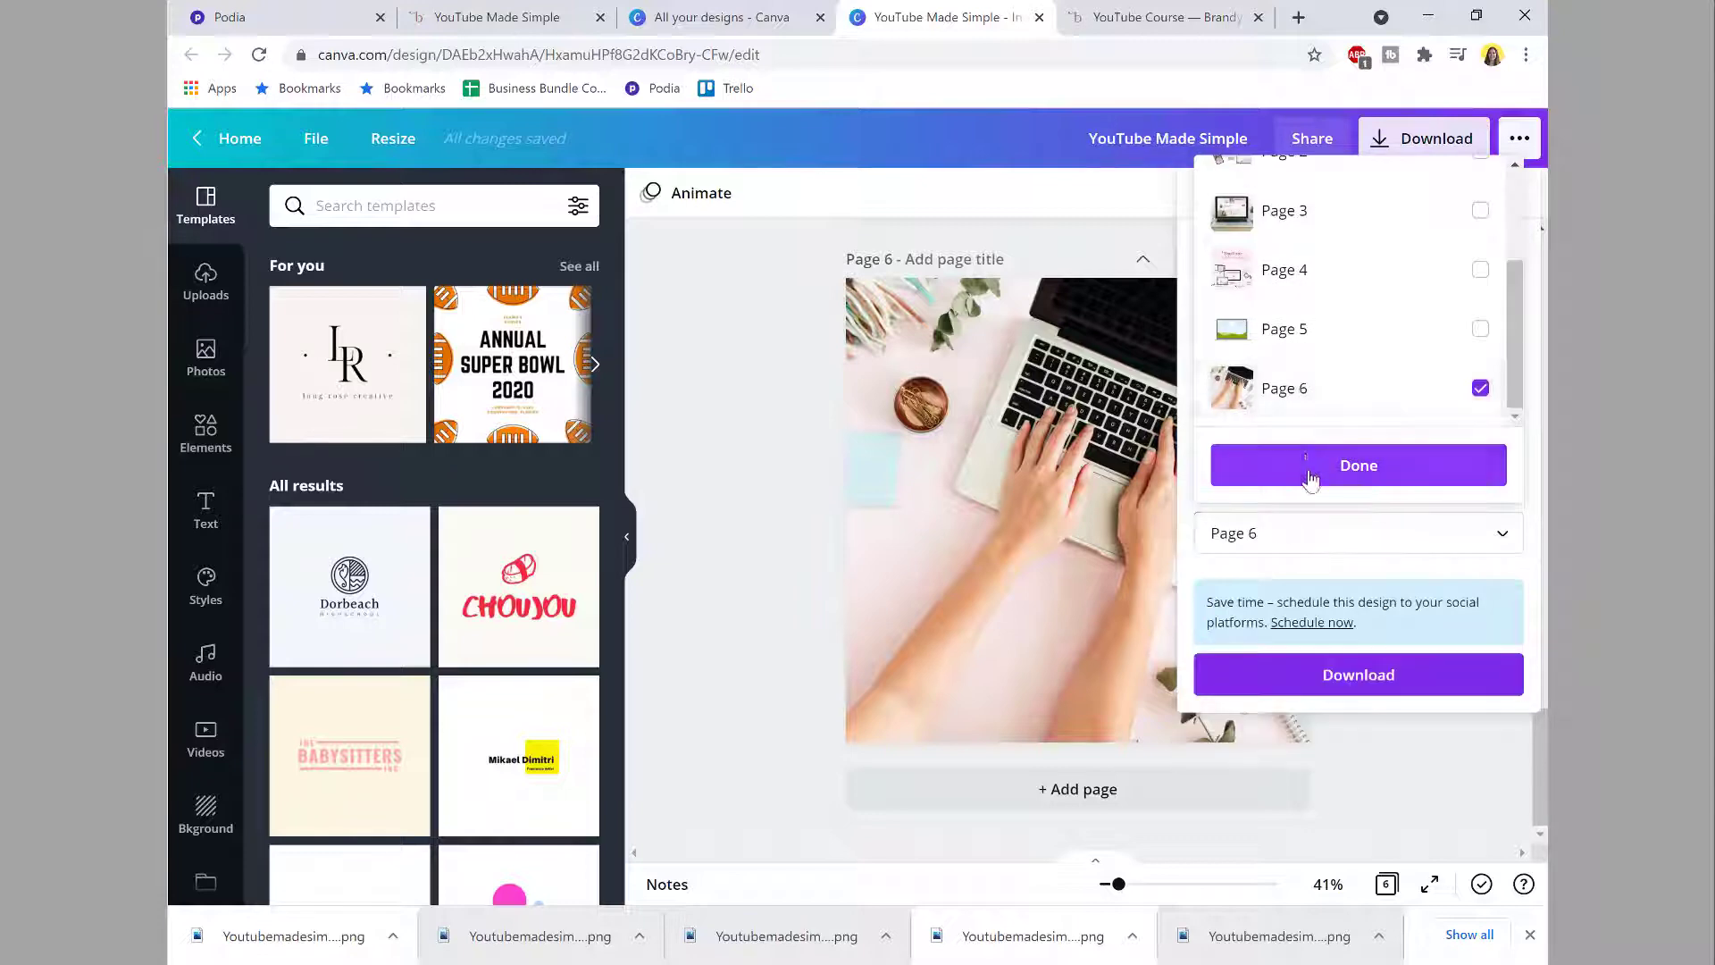
{"action": "left_click", "coordinate": [1355, 464]}
Step: Download the page as Youtubemadesimple8 and place it as the image of the Mod 3 section in Podia
{"action": "left_click", "coordinate": [1340, 676]}
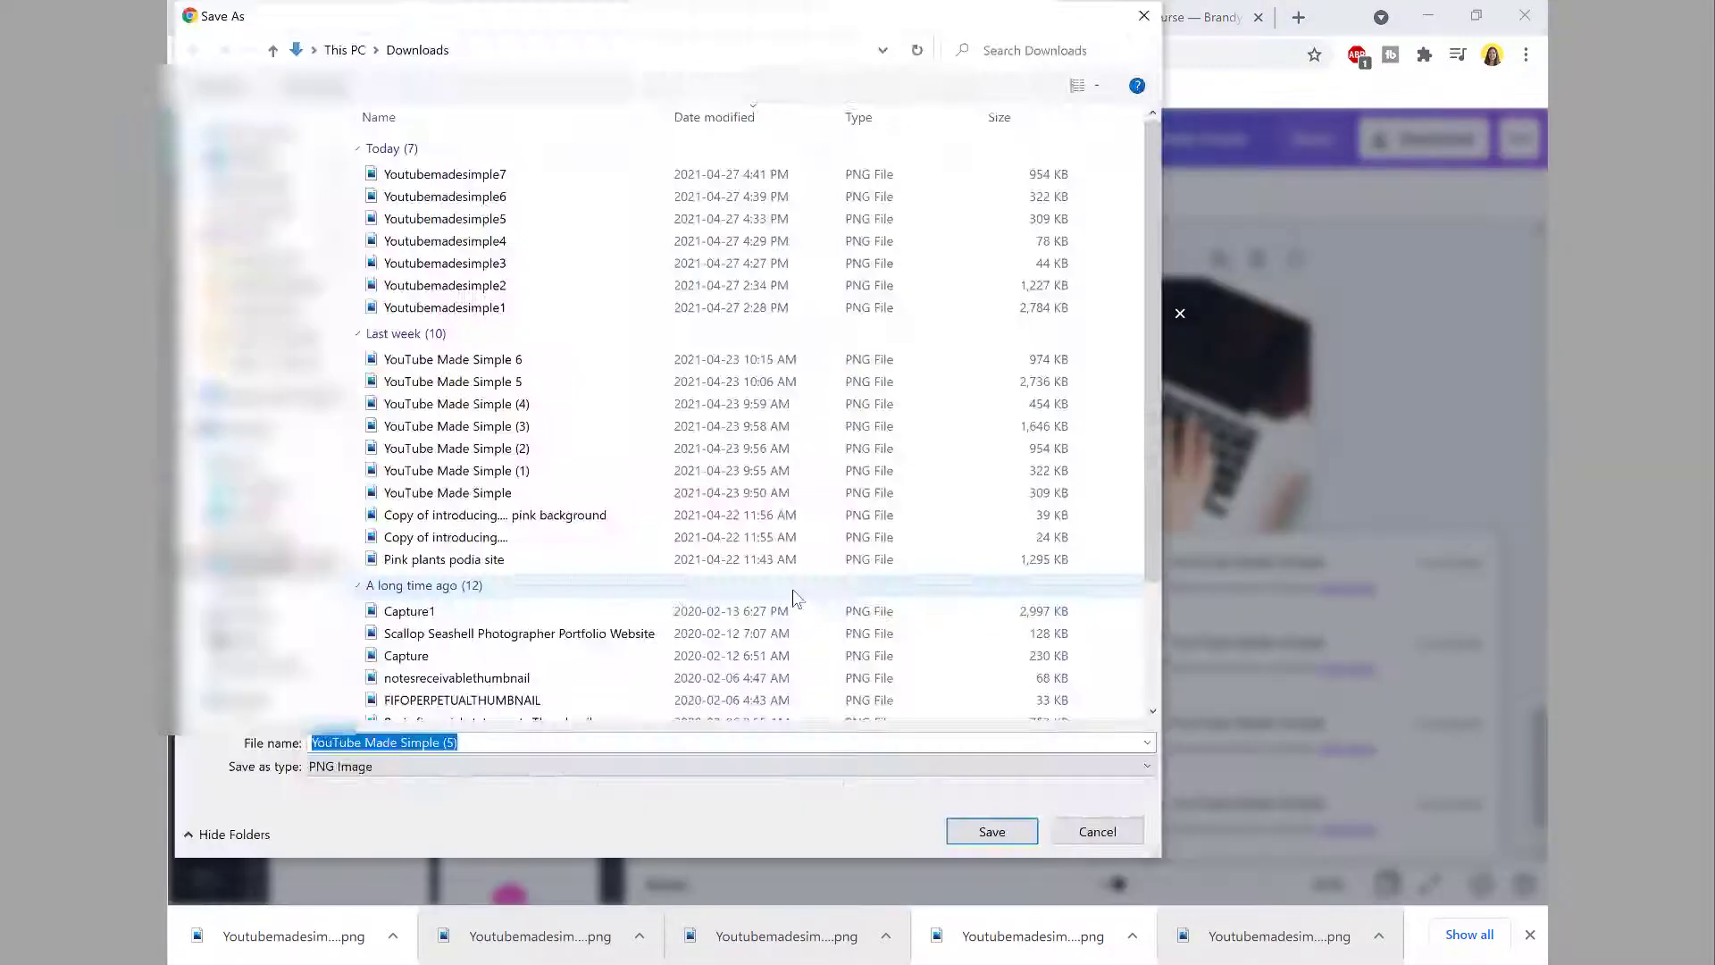
{"action": "left_click", "coordinate": [482, 175]}
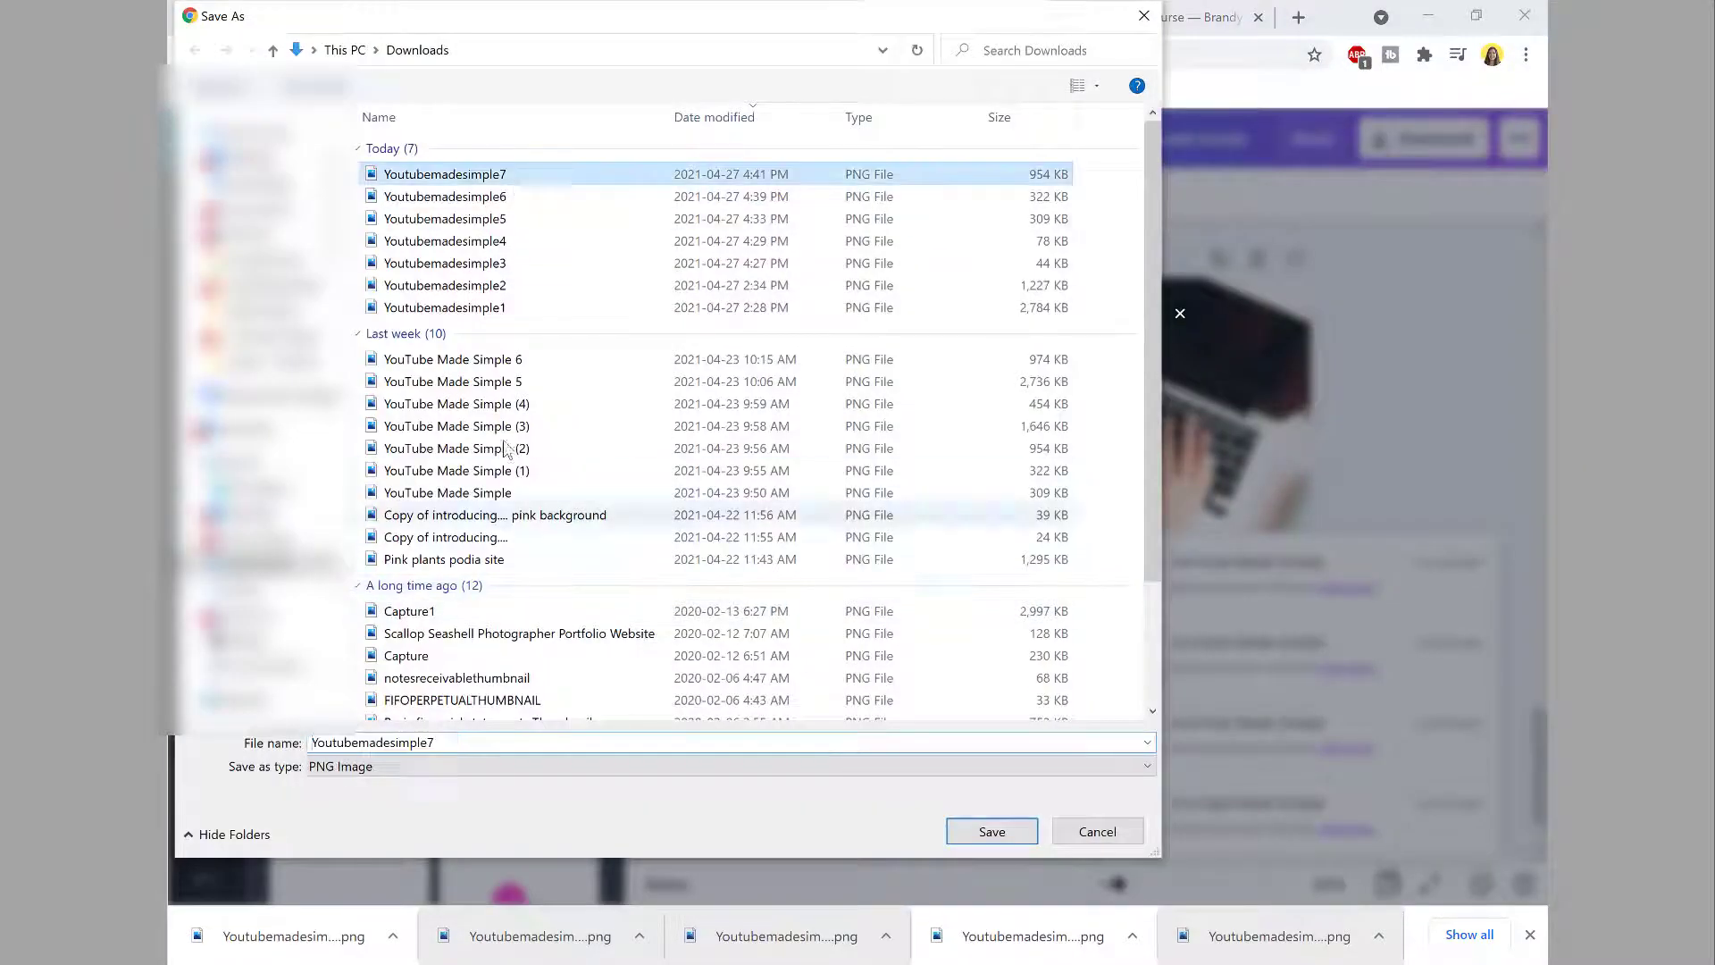
{"action": "key", "text": "BackSpace"}
{"action": "type", "text": "8"}
{"action": "key", "text": "Return"}
{"action": "left_click", "coordinate": [344, 24]}
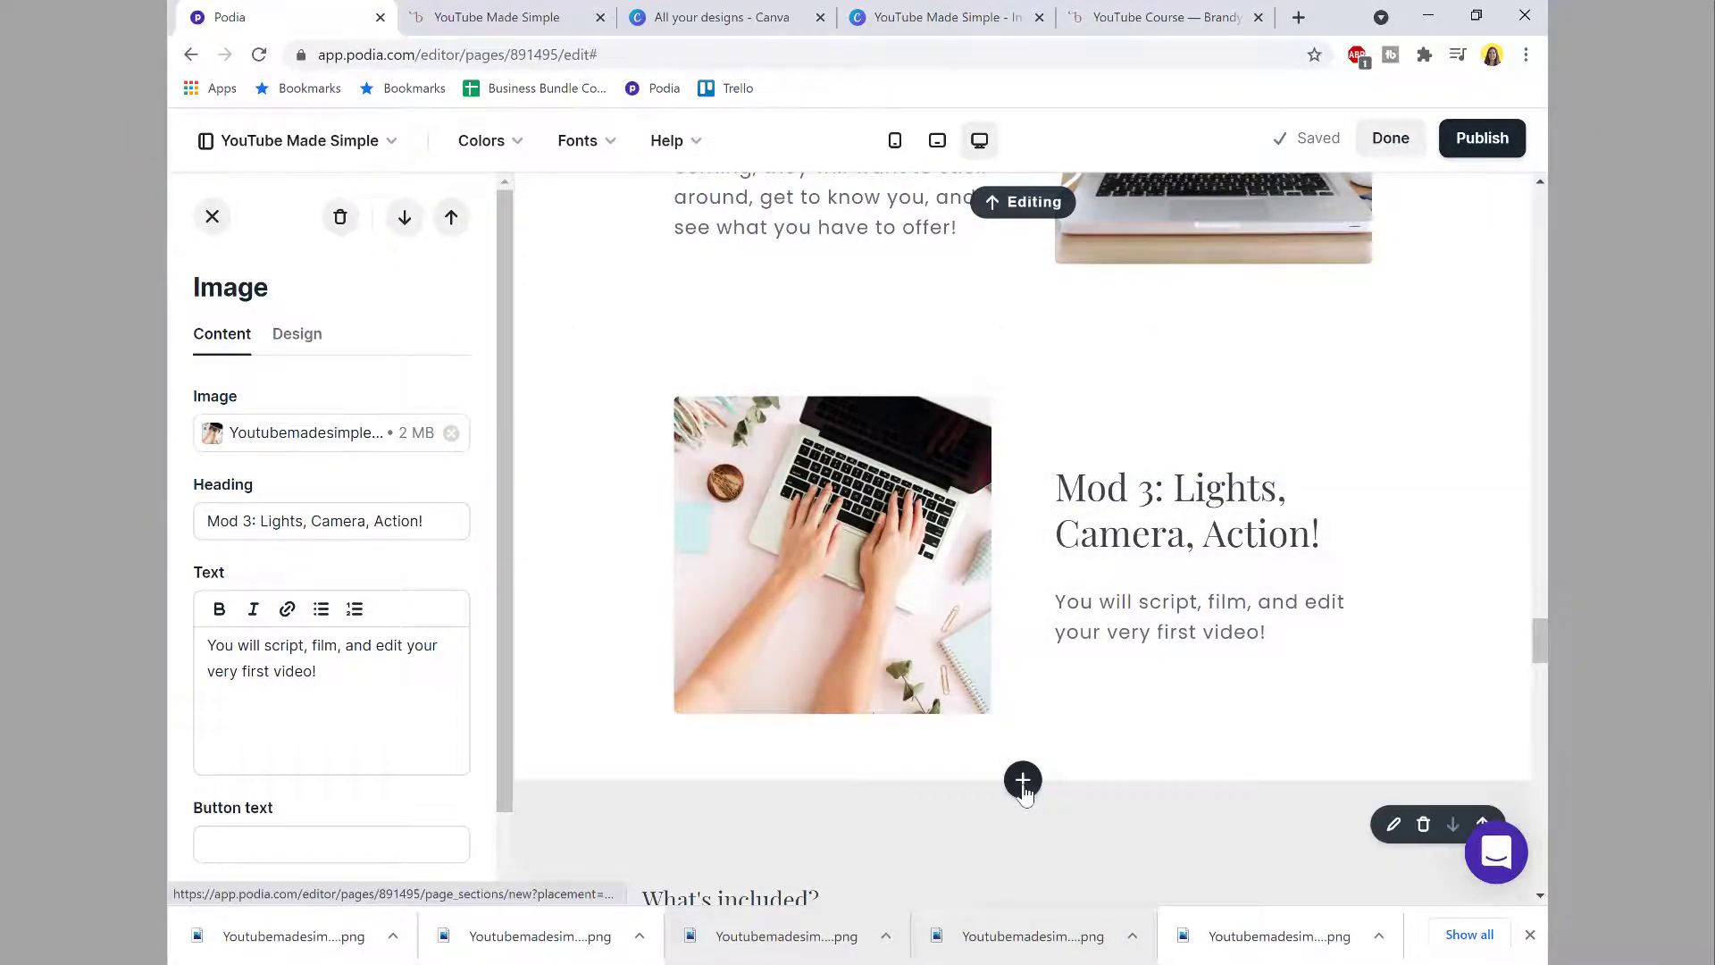
Step: Add a new Image section below Mod 3 and give it the right-aligned layout
{"action": "left_click", "coordinate": [1022, 780]}
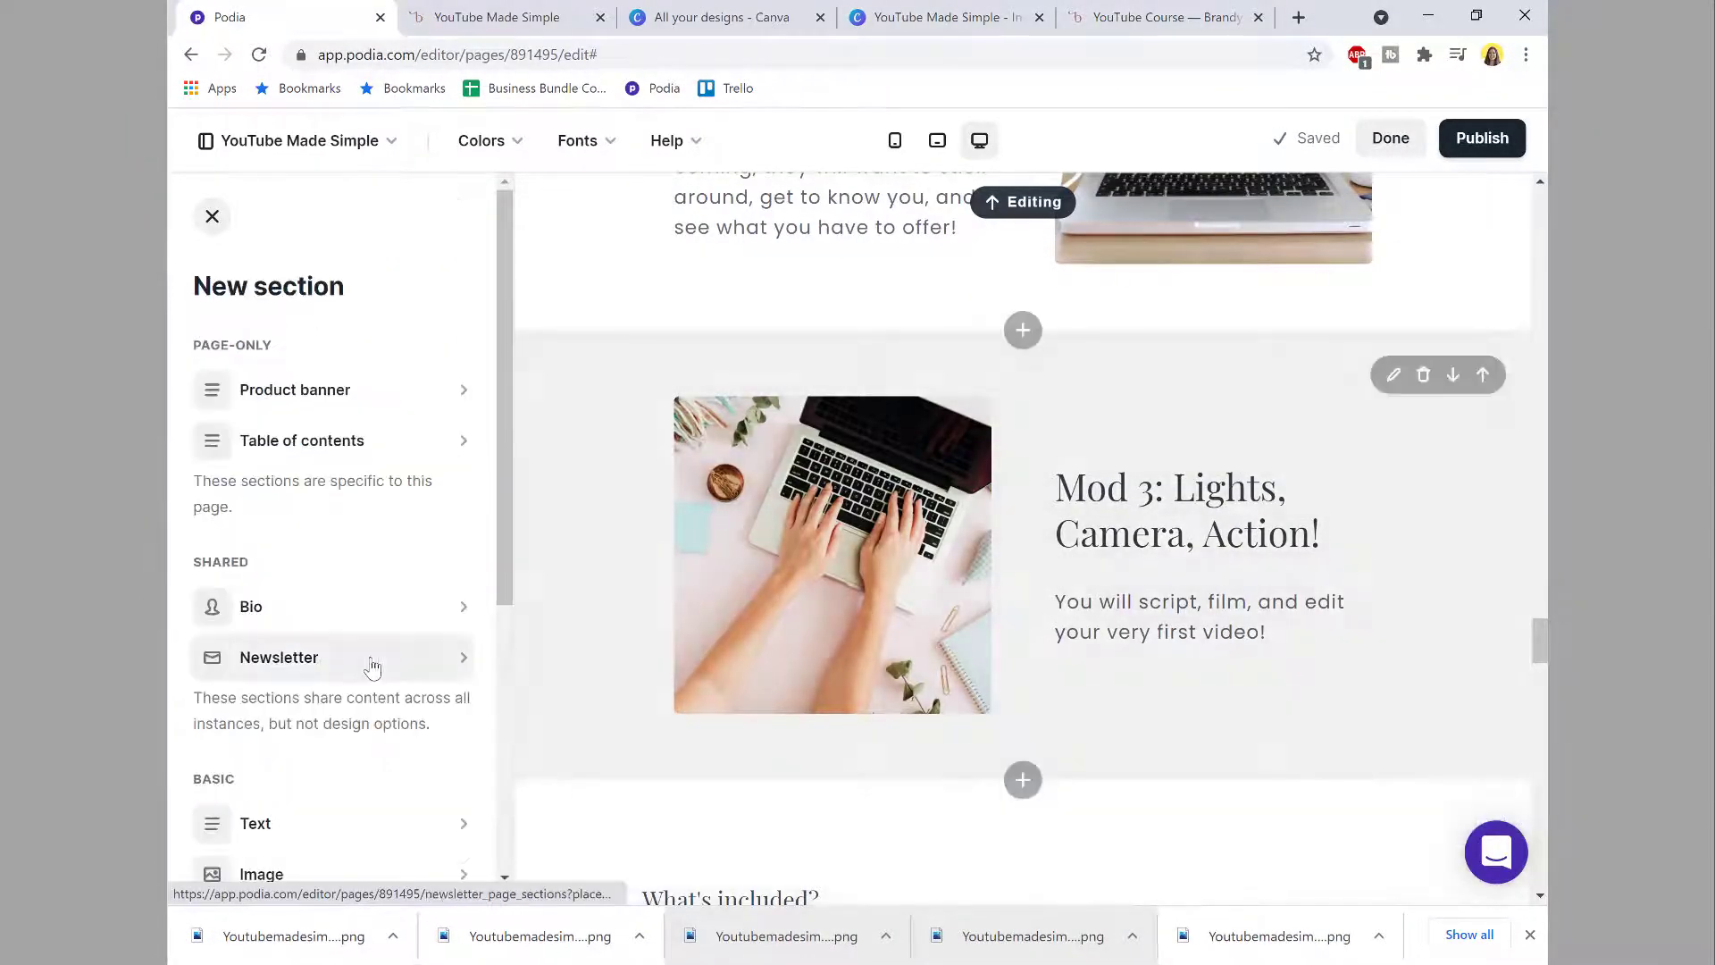
{"action": "scroll", "coordinate": [330, 643], "scroll_direction": "down", "scroll_amount": 3}
{"action": "left_click", "coordinate": [314, 572]}
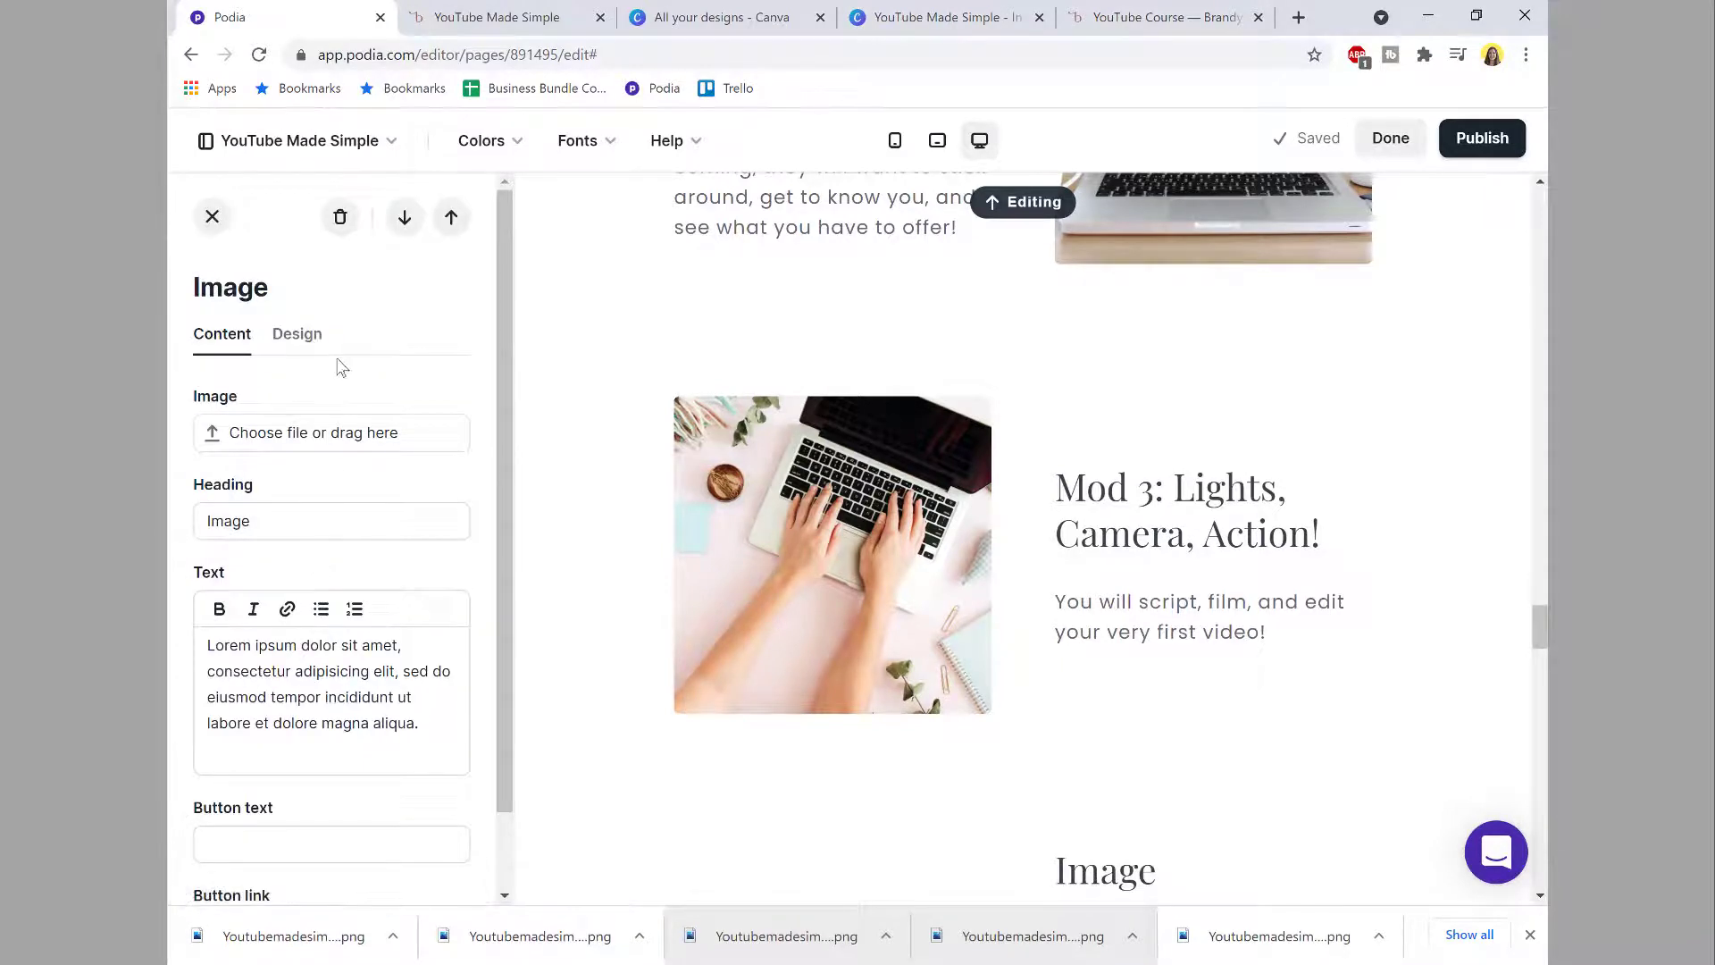
{"action": "left_click", "coordinate": [302, 337]}
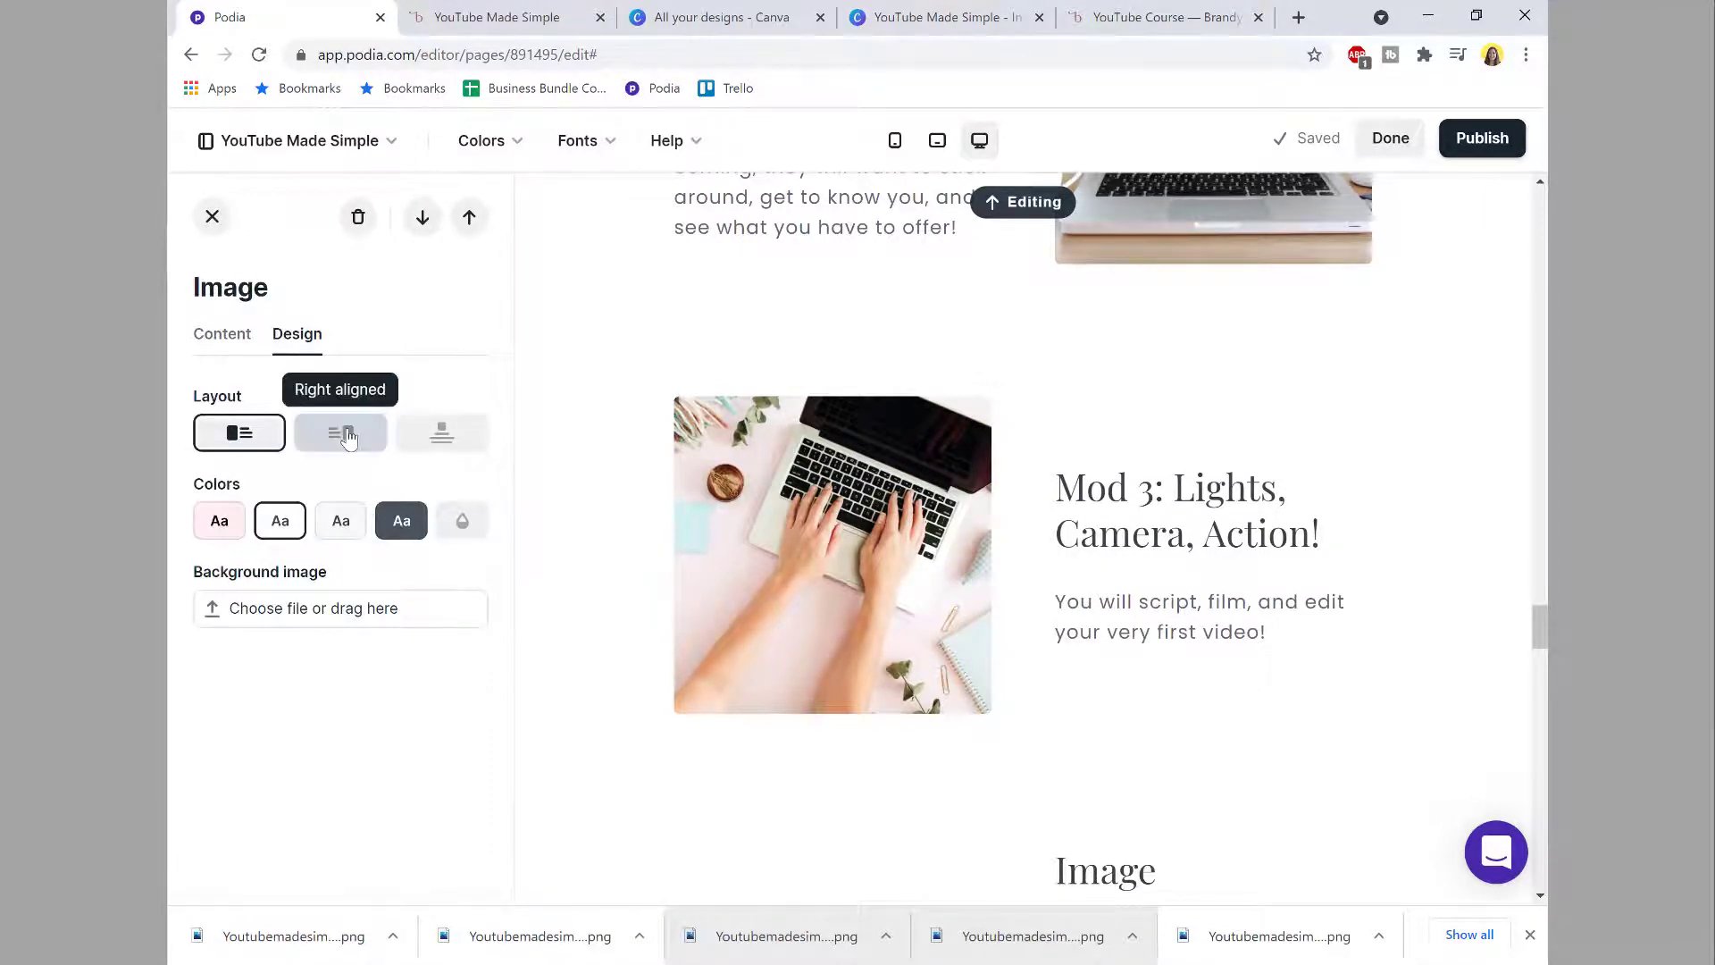
Step: Copy the heading "Mod 4: Let's get Nerdy" from the existing sales page into the new image section
{"action": "left_click", "coordinate": [1156, 11]}
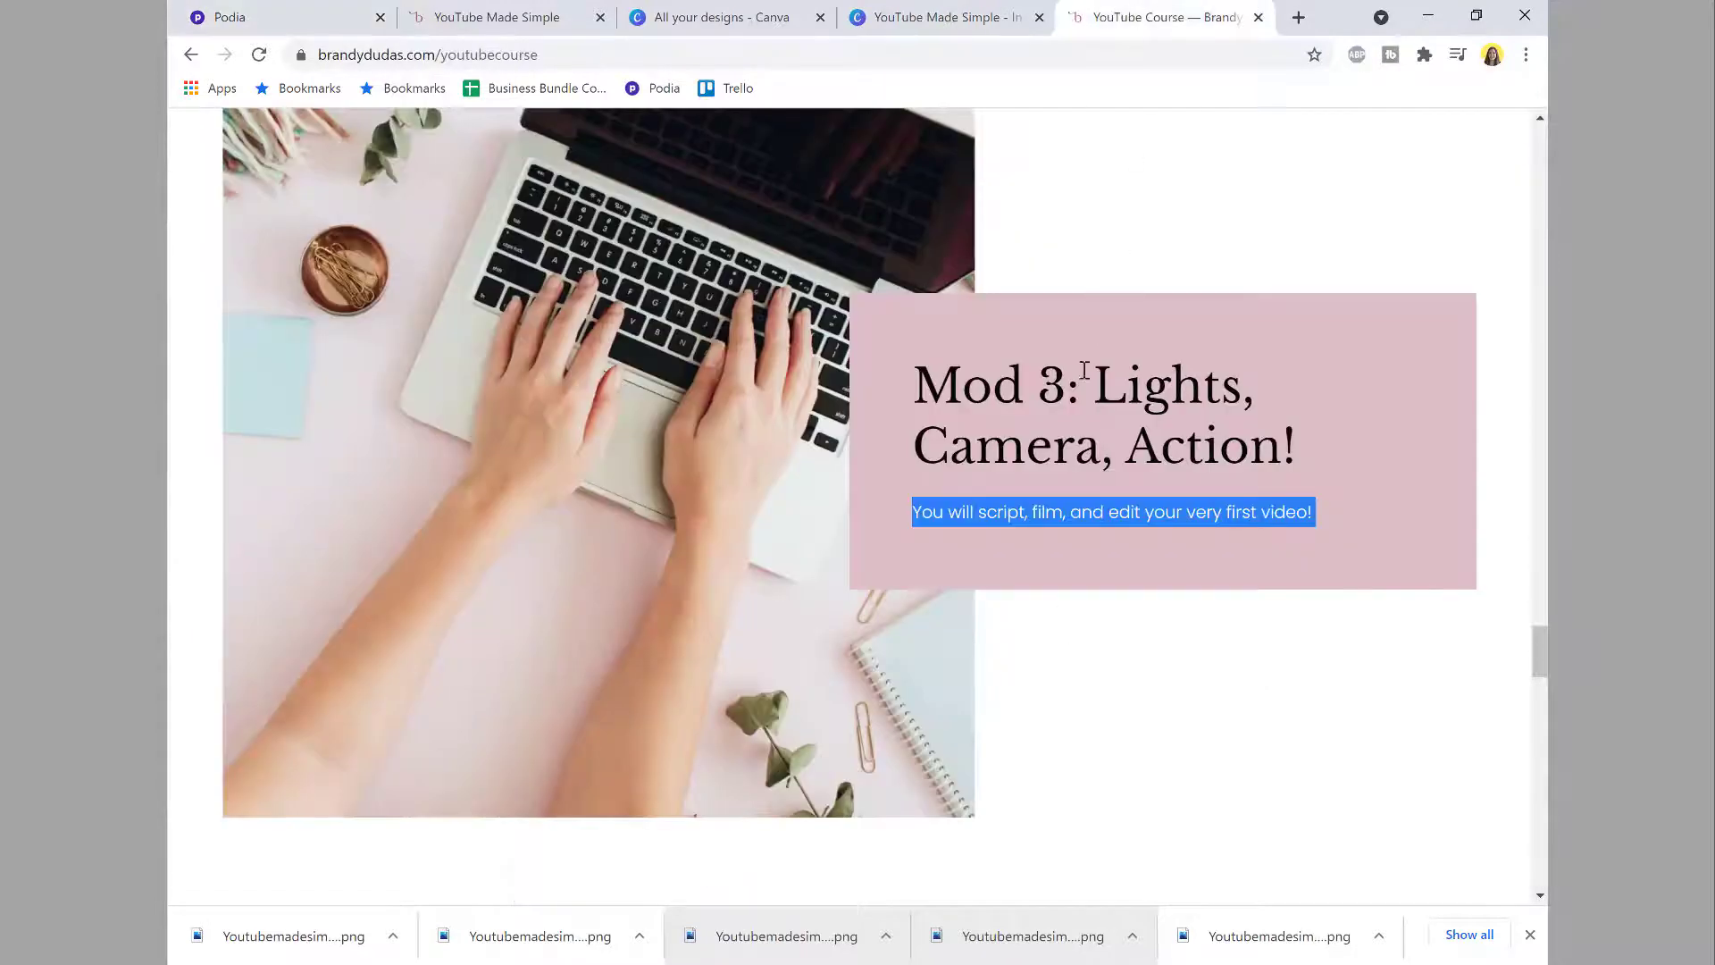
{"action": "scroll", "coordinate": [1065, 550], "scroll_direction": "down", "scroll_amount": 6}
{"action": "left_click_drag", "start_coordinate": [766, 404], "coordinate": [323, 393]}
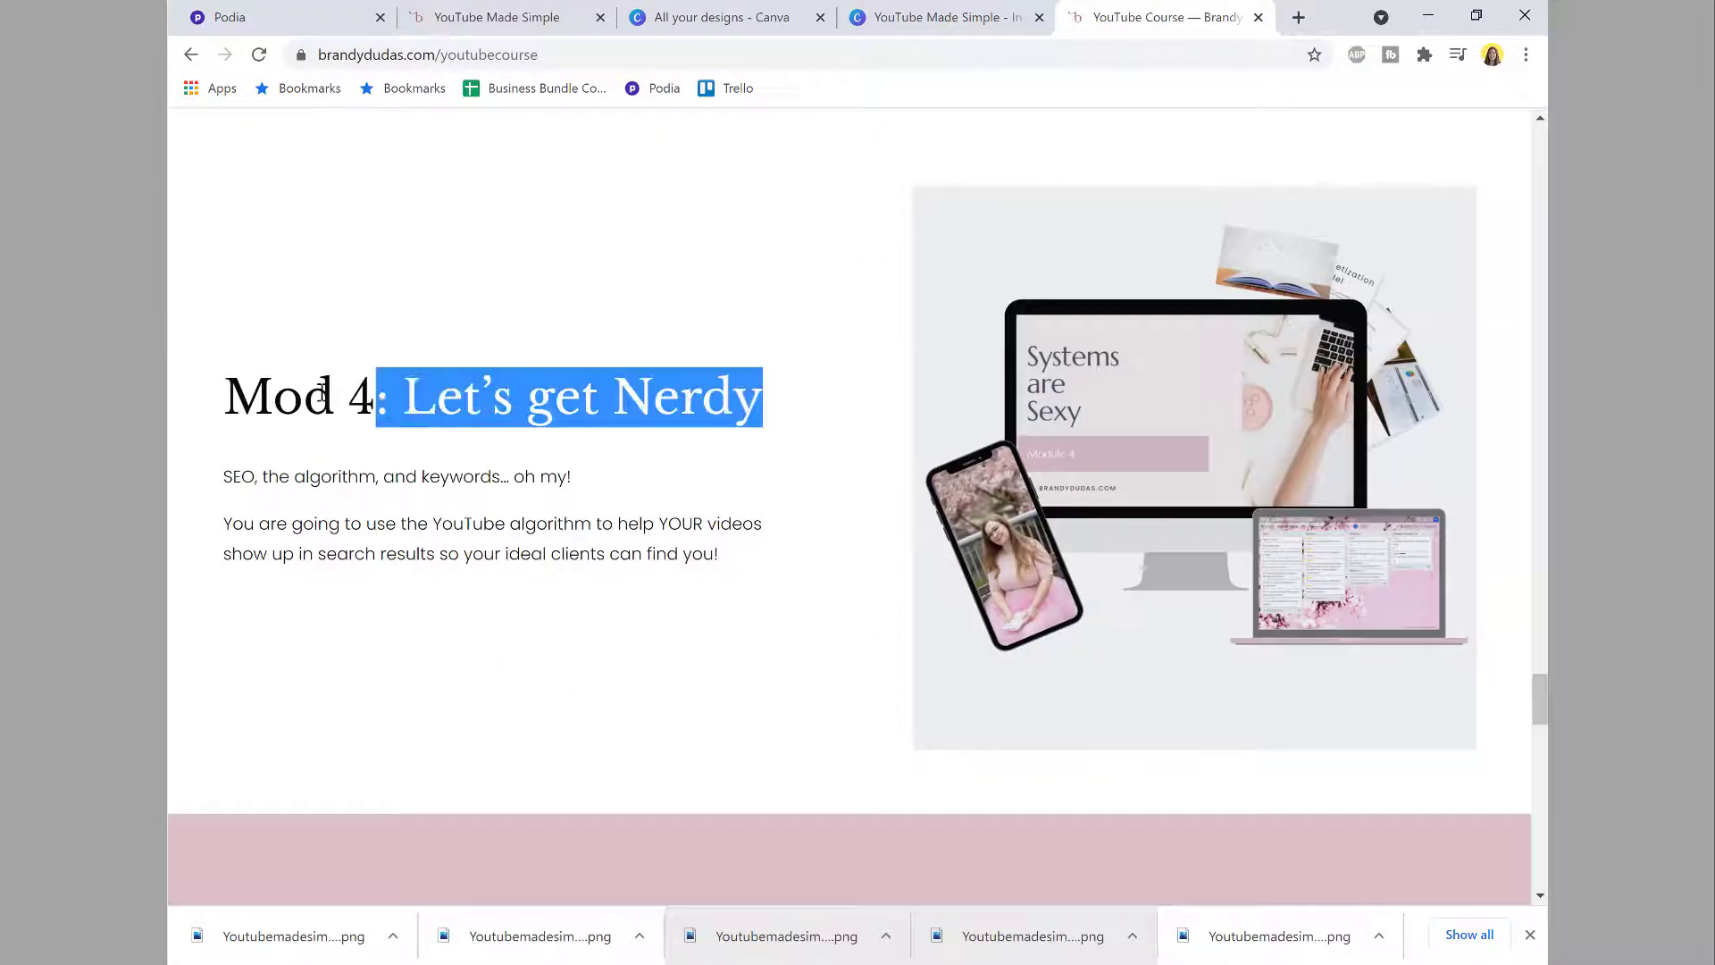
{"action": "left_click", "coordinate": [283, 12]}
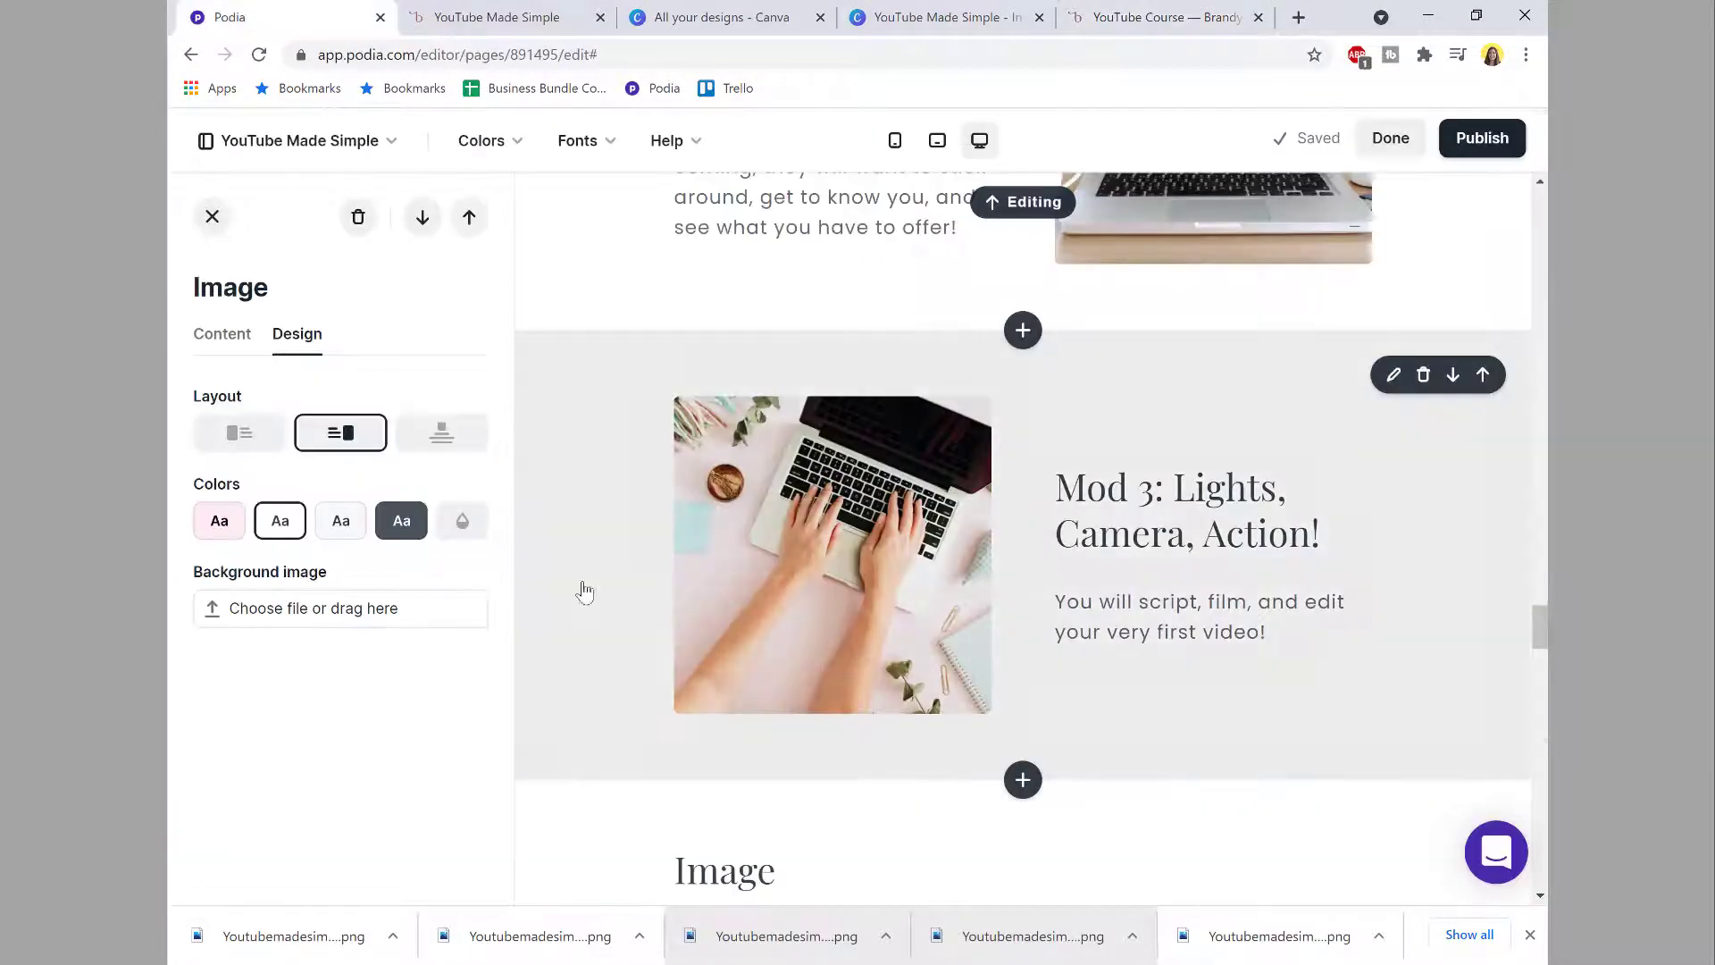
{"action": "left_click", "coordinate": [215, 336]}
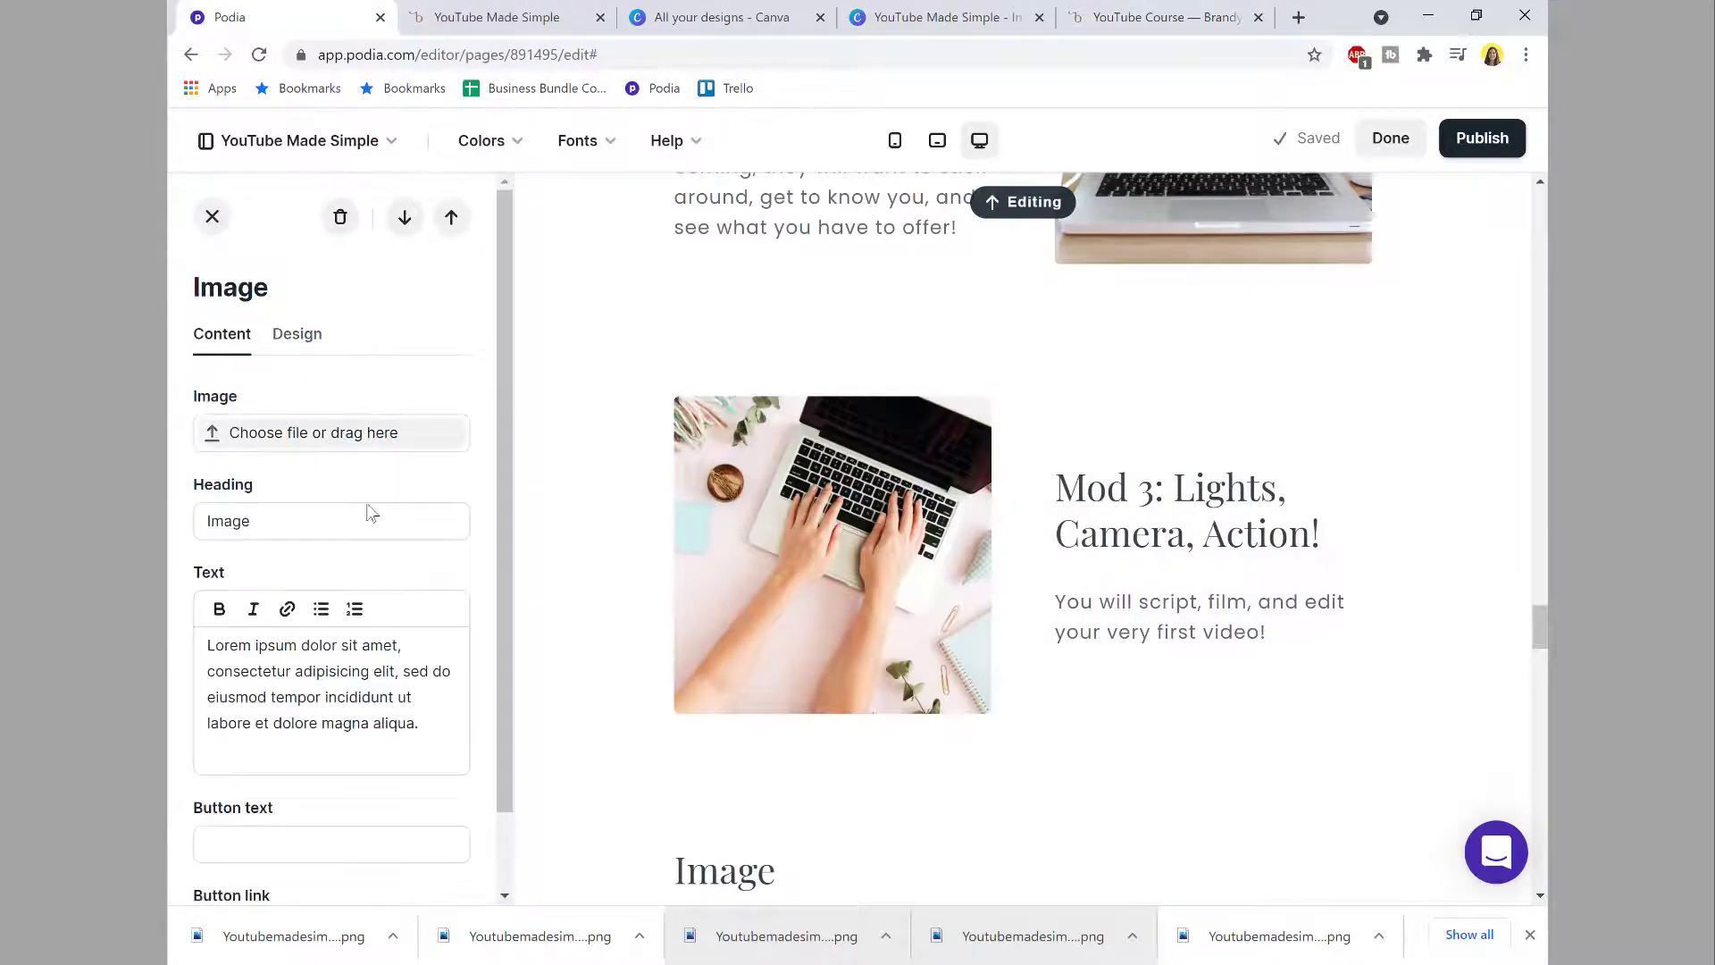
Step: Replace the Mod 4 placeholder text with the sales page's two paragraphs about SEO, keywords and the YouTube algorithm
{"action": "left_click", "coordinate": [1108, 9]}
{"action": "mouse_move", "coordinate": [722, 554]}
{"action": "left_mouse_down"}
{"action": "mouse_move", "coordinate": [227, 453]}
{"action": "mouse_move", "coordinate": [721, 554]}
{"action": "left_mouse_up"}
{"action": "key", "text": "ctrl+c"}
{"action": "left_click", "coordinate": [225, 474]}
{"action": "left_click", "coordinate": [276, 7]}
{"action": "left_click_drag", "start_coordinate": [420, 725], "coordinate": [207, 645]}
{"action": "key", "text": "ctrl+v"}
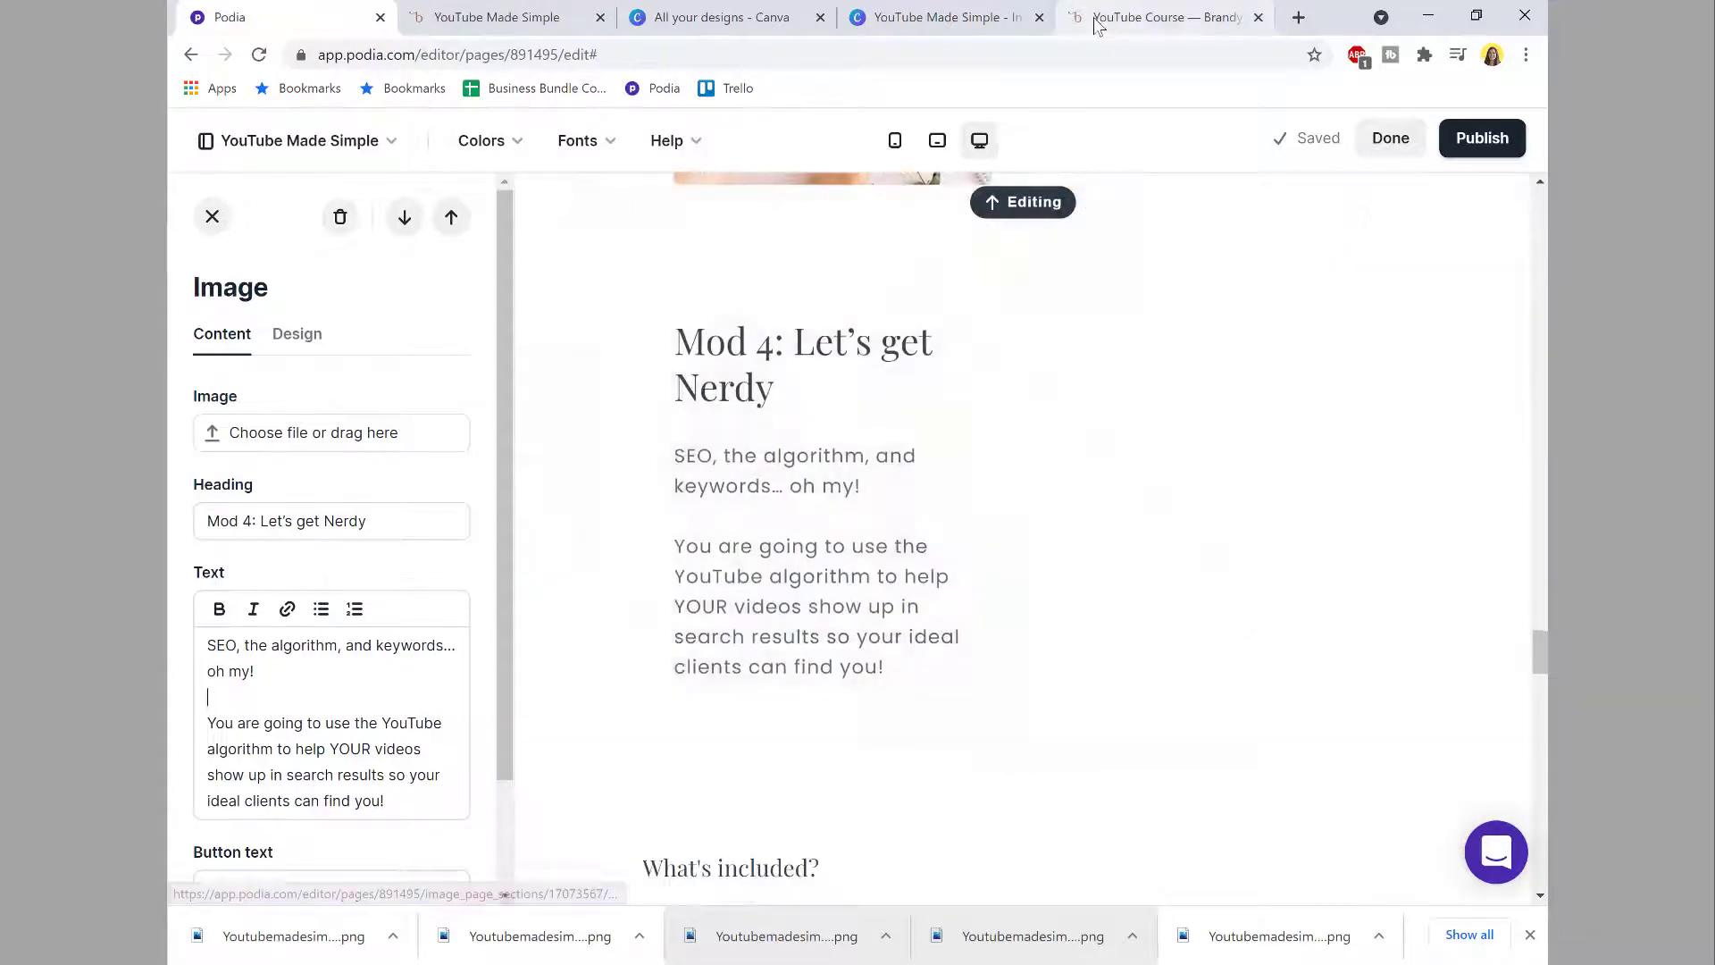
Step: Switch to the Canva design and set up a PNG download of only page 2, the "Systems are Sexy" mockup
{"action": "left_click", "coordinate": [1095, 22]}
{"action": "left_click", "coordinate": [945, 16]}
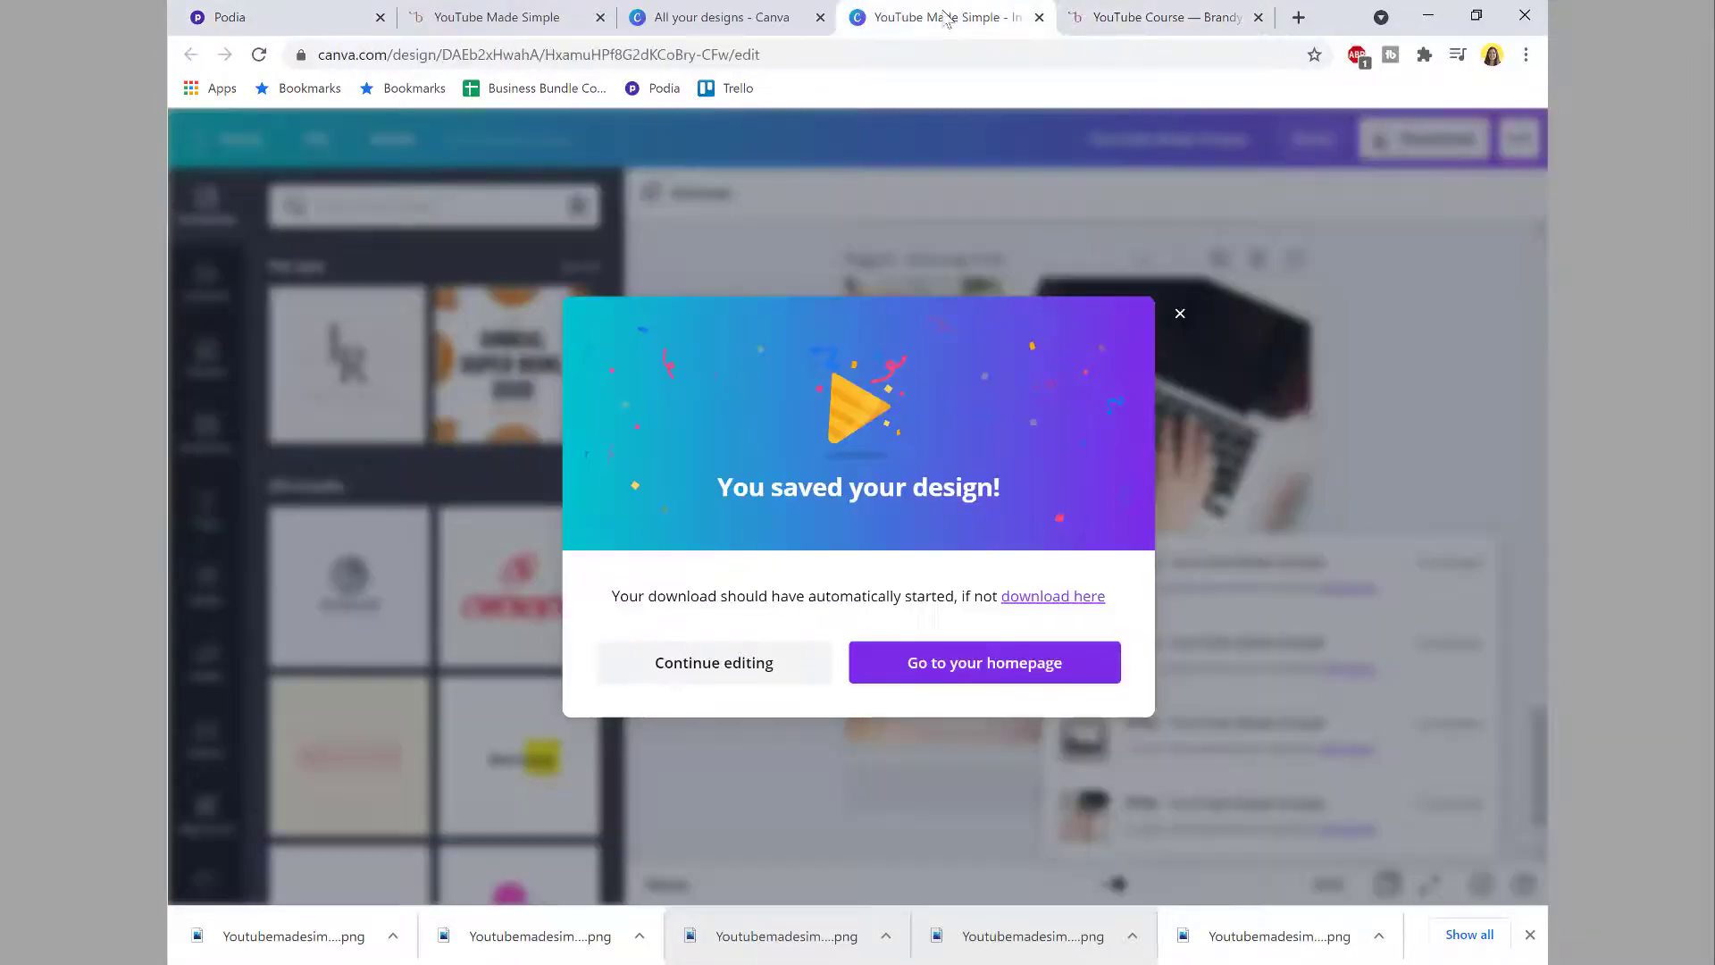
{"action": "left_click", "coordinate": [1180, 313]}
{"action": "scroll", "coordinate": [1199, 368], "scroll_direction": "down", "scroll_amount": 5}
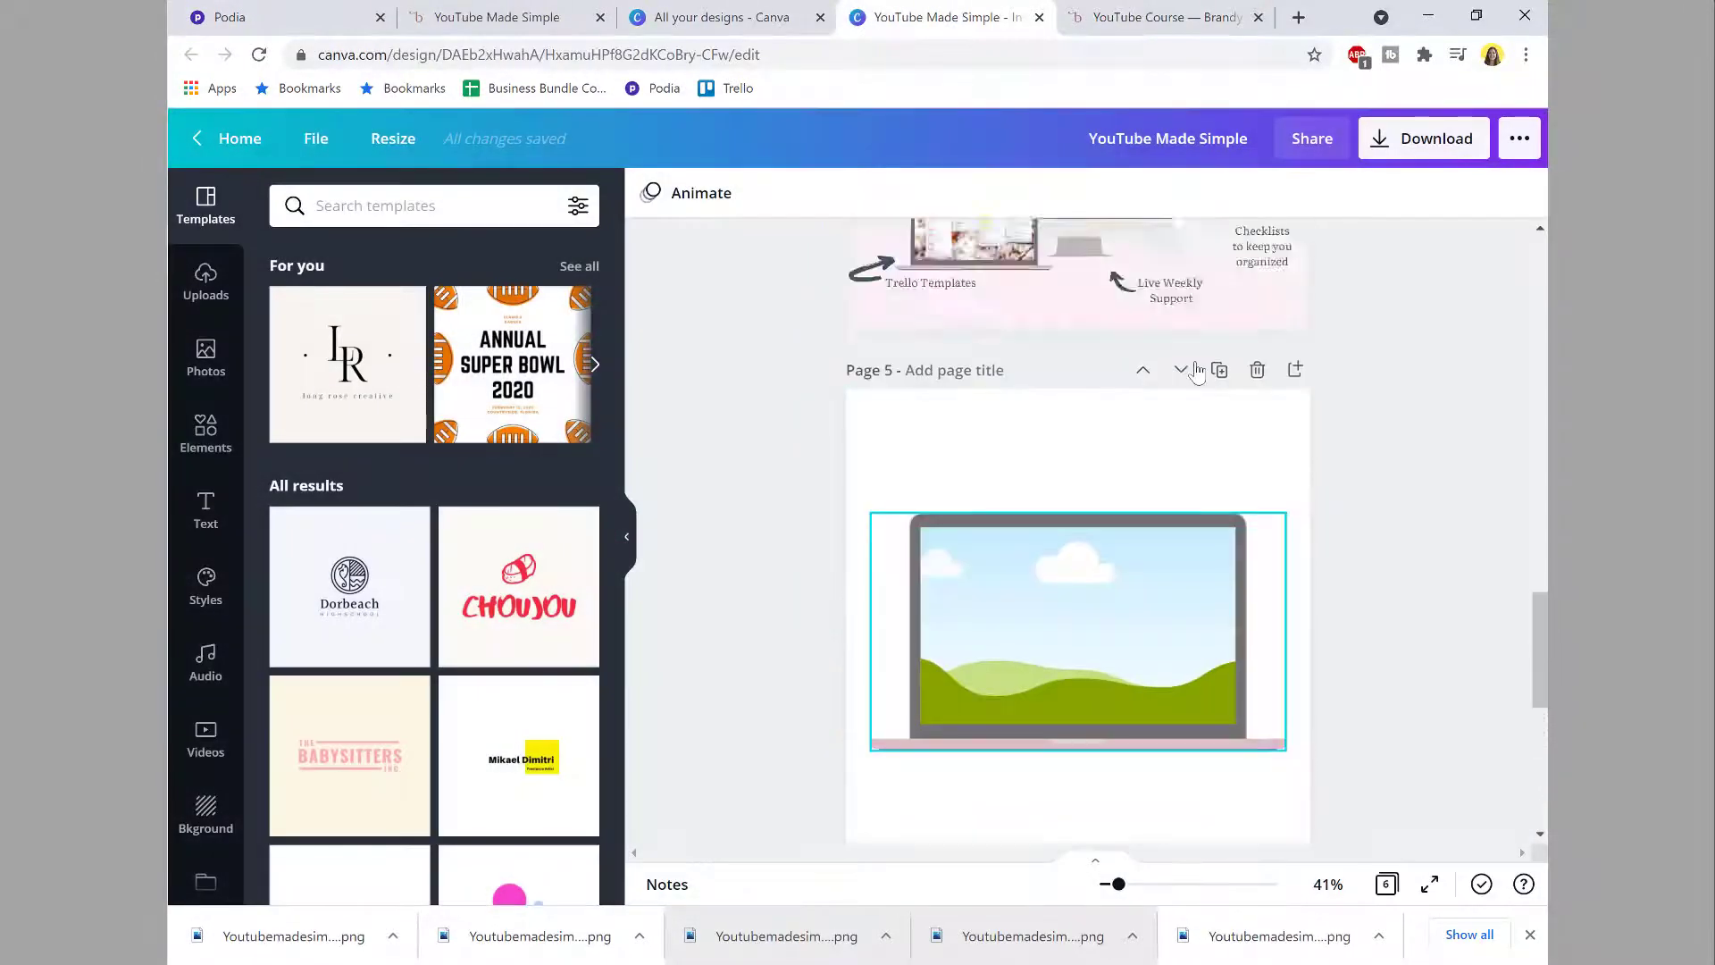
{"action": "scroll", "coordinate": [1201, 377], "scroll_direction": "up", "scroll_amount": 5}
{"action": "scroll", "coordinate": [1389, 230], "scroll_direction": "down", "scroll_amount": 1}
{"action": "left_click", "coordinate": [1422, 139]}
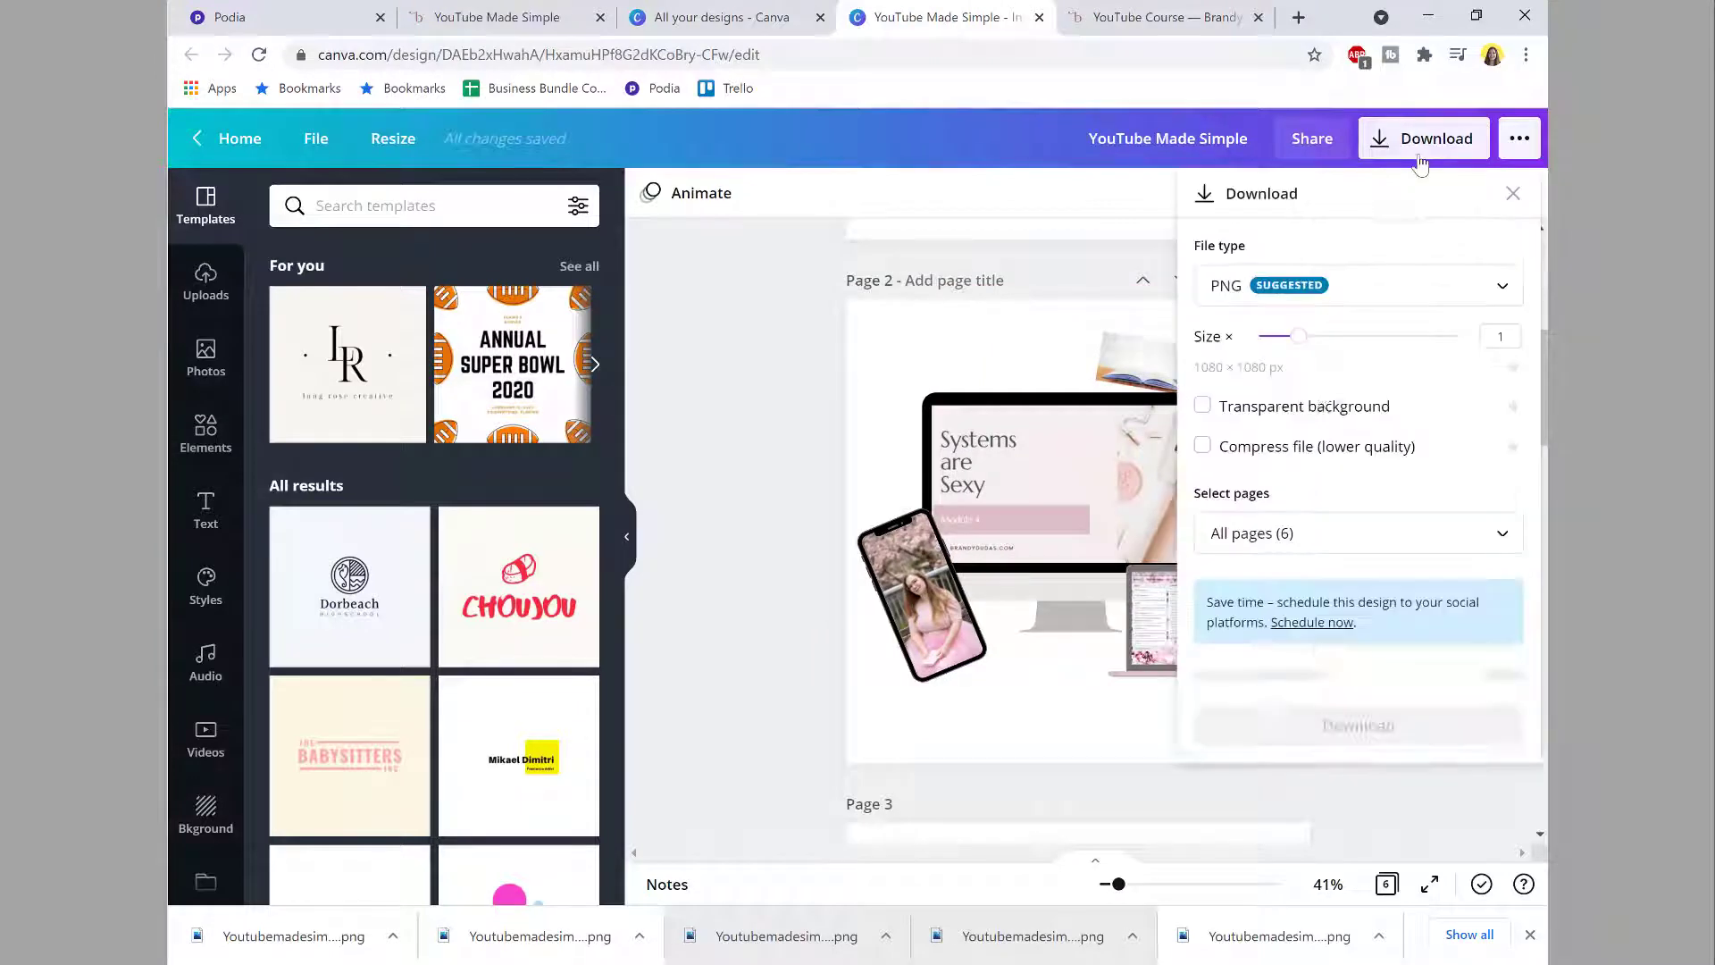
{"action": "left_click", "coordinate": [1302, 534]}
{"action": "left_click", "coordinate": [1477, 312]}
{"action": "left_click", "coordinate": [1358, 463]}
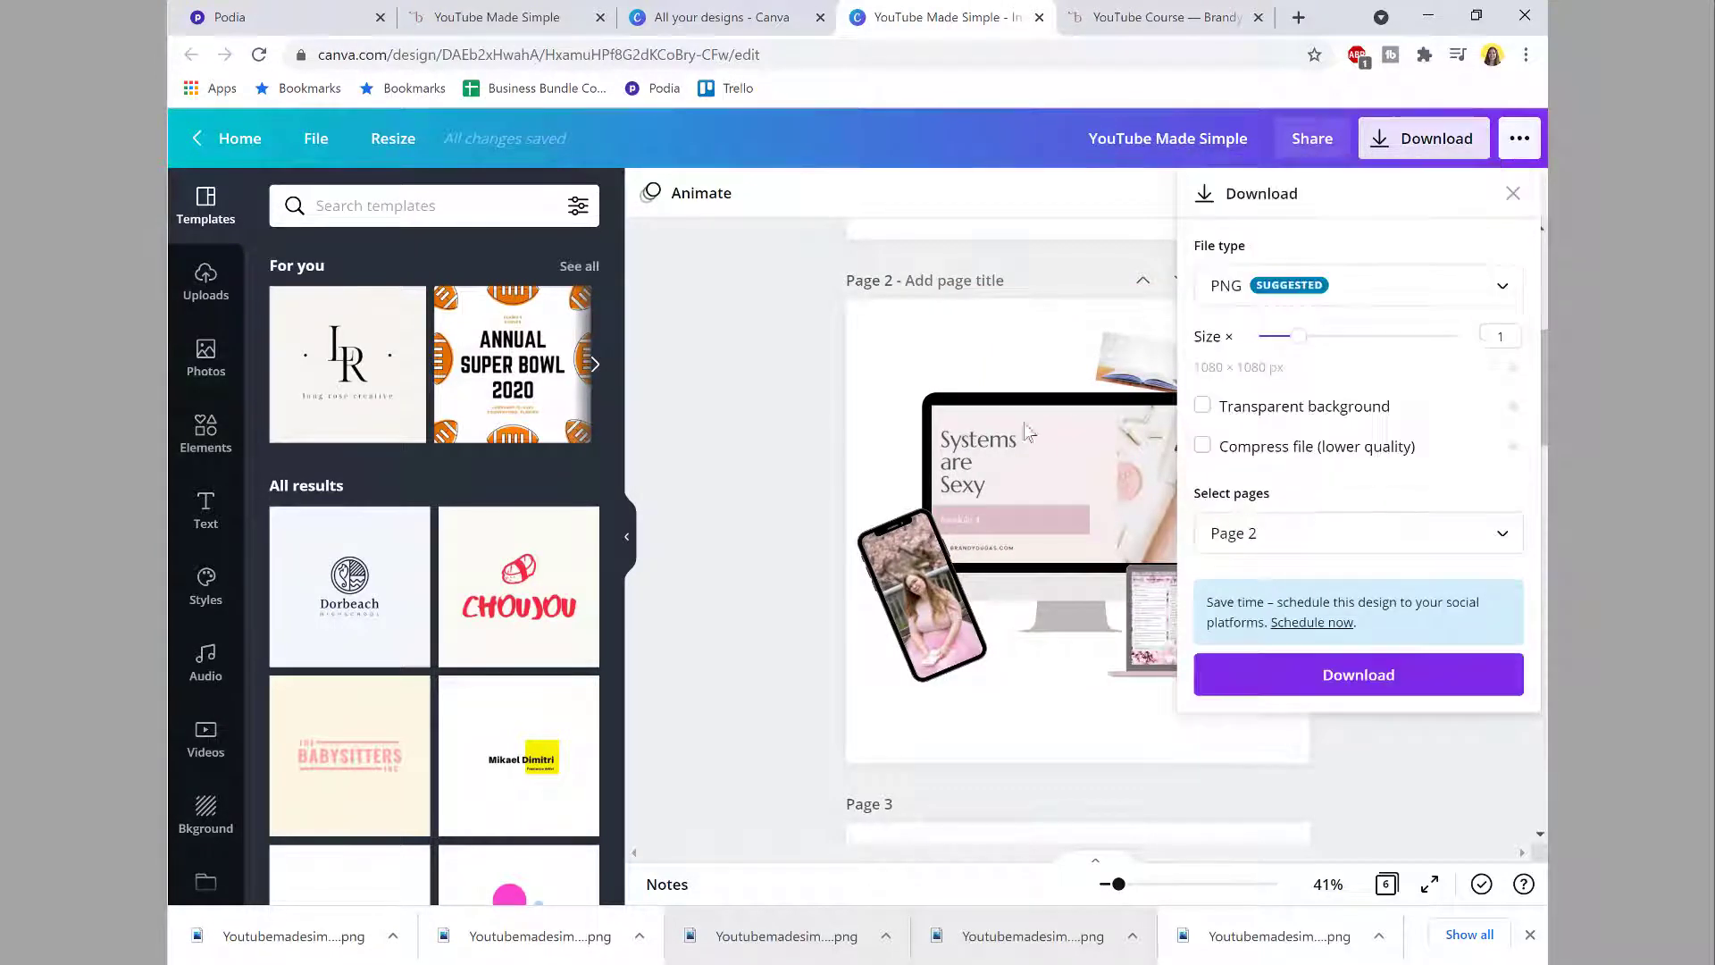
Step: Download the mockup page as a PNG and place it as the image of the Mod 4 section in Podia
{"action": "left_click", "coordinate": [1292, 679]}
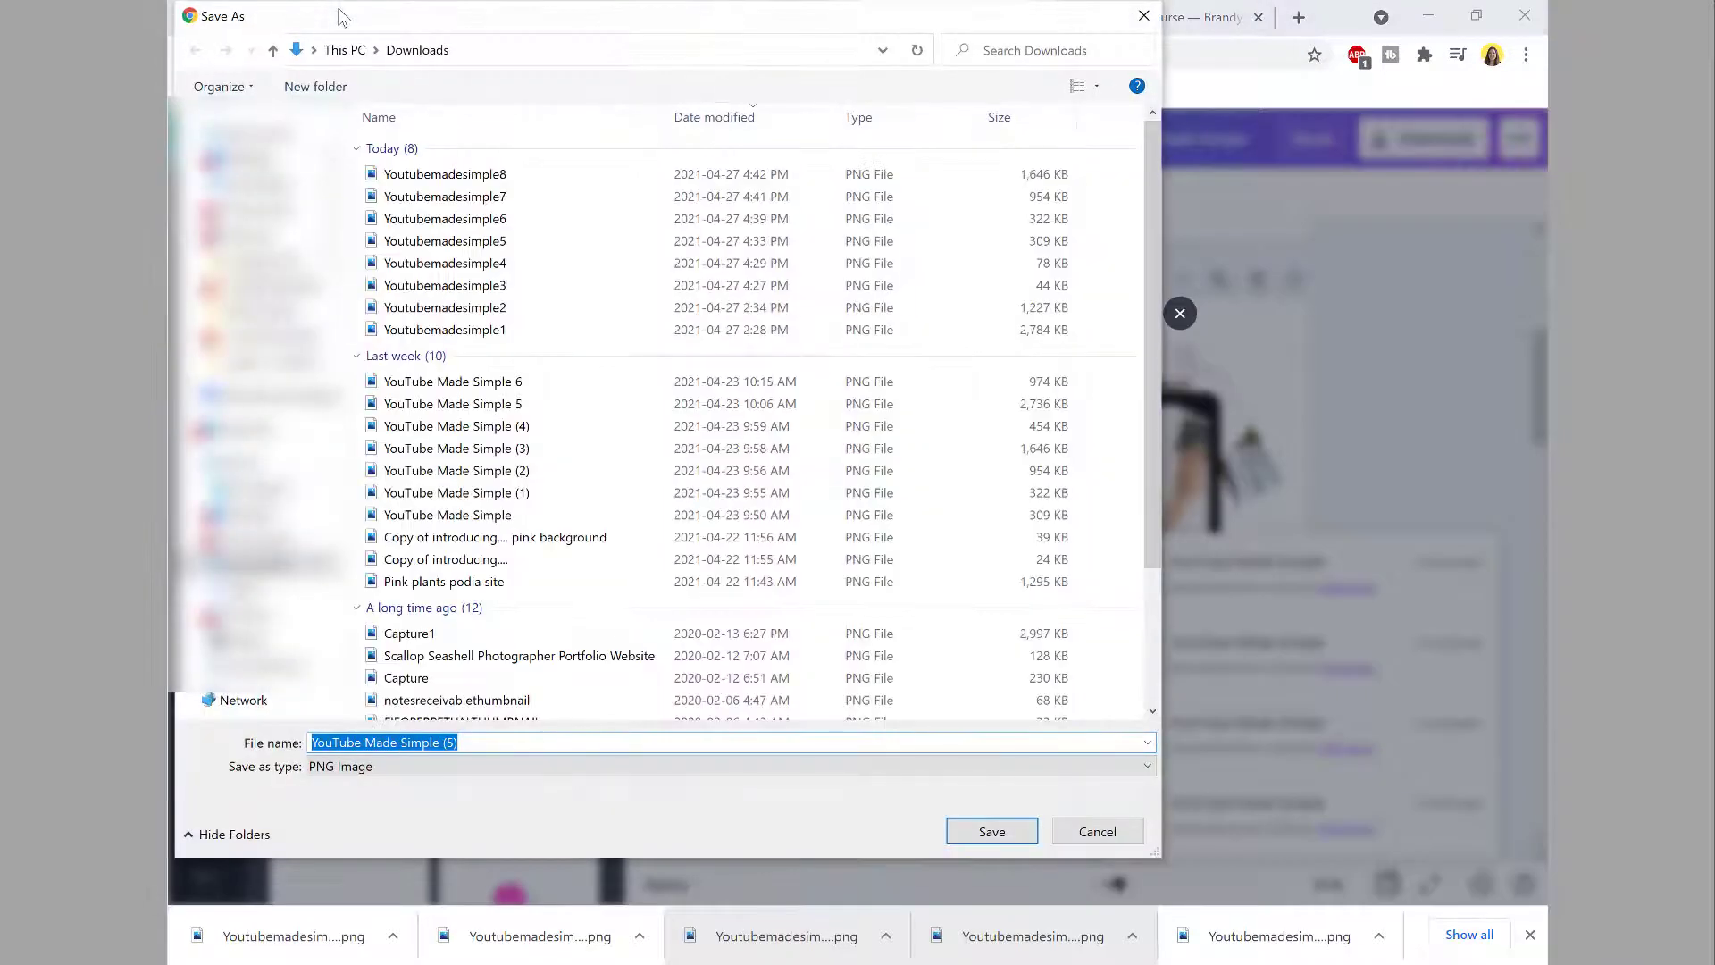
{"action": "left_click", "coordinate": [500, 174]}
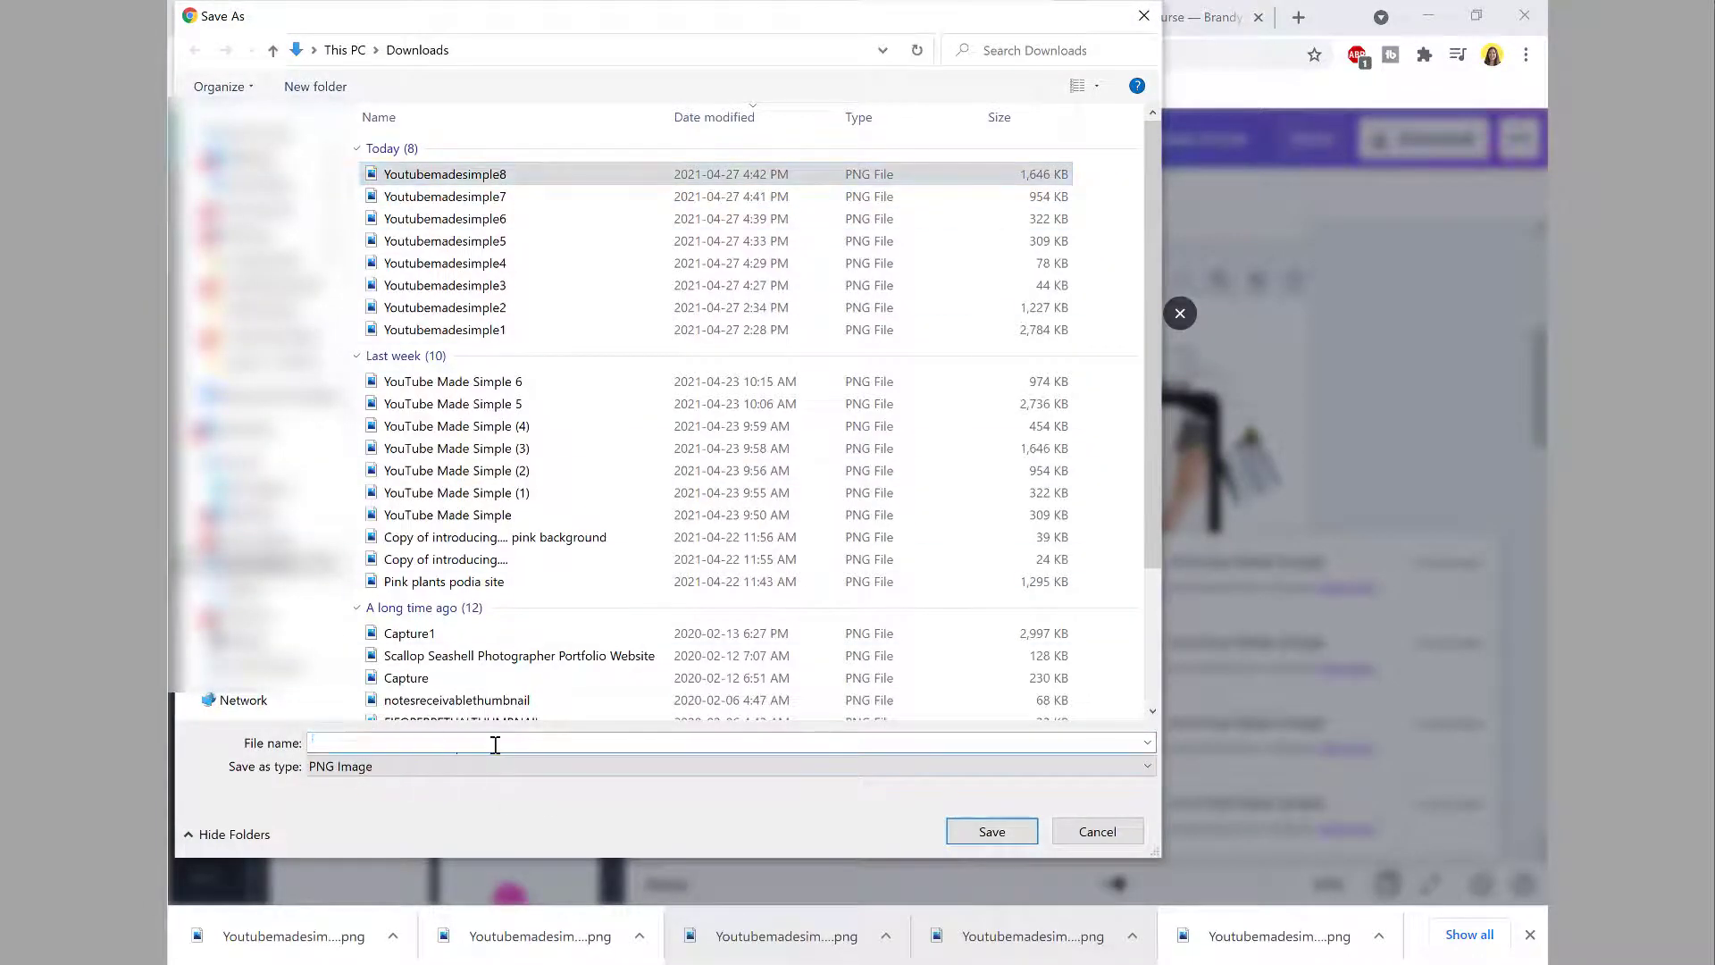
{"action": "key", "text": "Return"}
{"action": "left_click", "coordinate": [295, 19]}
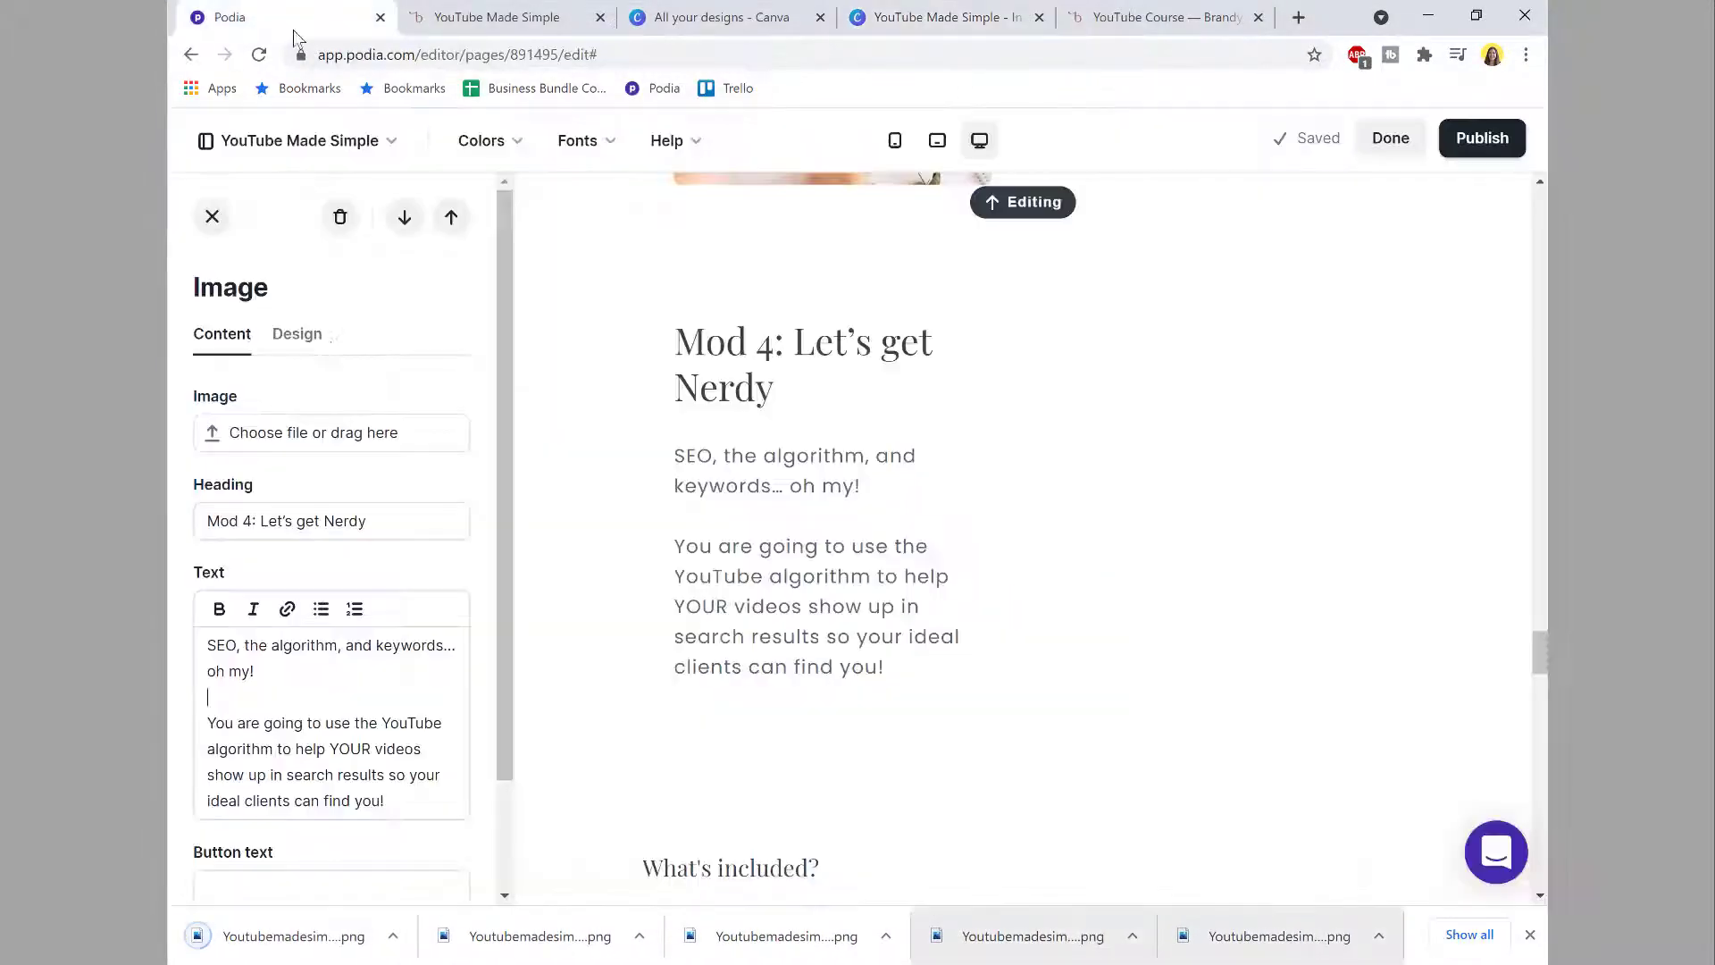
{"action": "left_click_drag", "start_coordinate": [295, 935], "coordinate": [308, 461]}
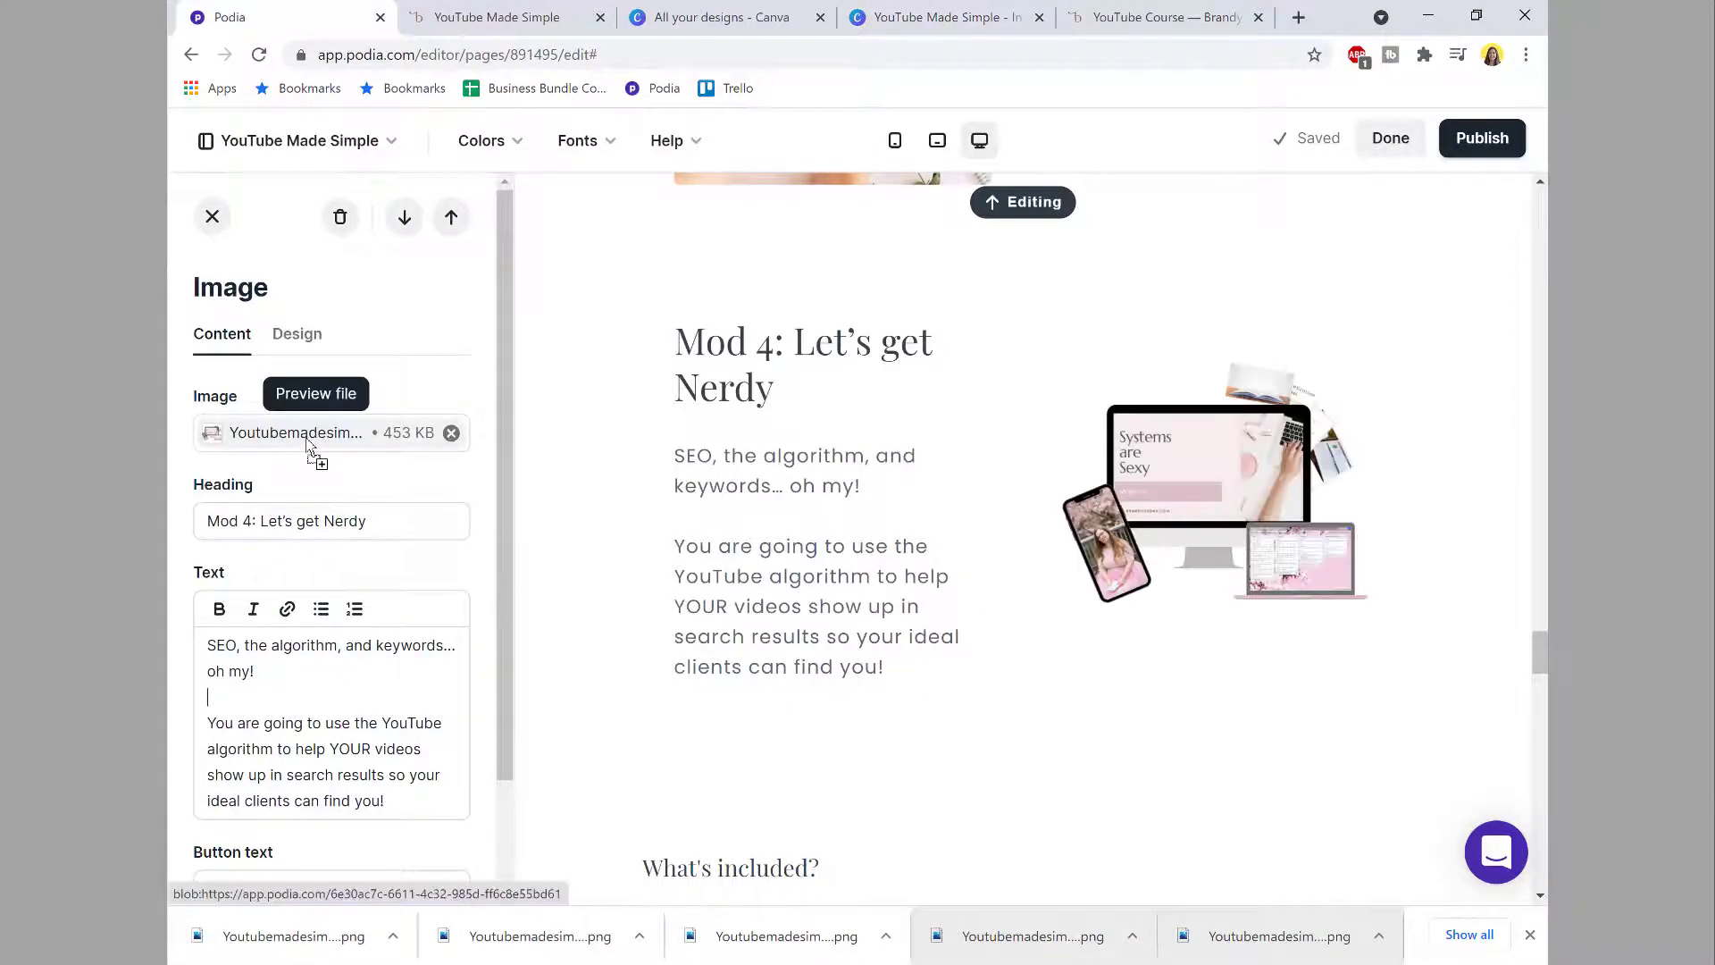
Step: Apply the light pink colour theme to the "Here's What's Included..." section
{"action": "scroll", "coordinate": [681, 540], "scroll_direction": "up", "scroll_amount": 10}
{"action": "scroll", "coordinate": [682, 540], "scroll_direction": "up", "scroll_amount": 5}
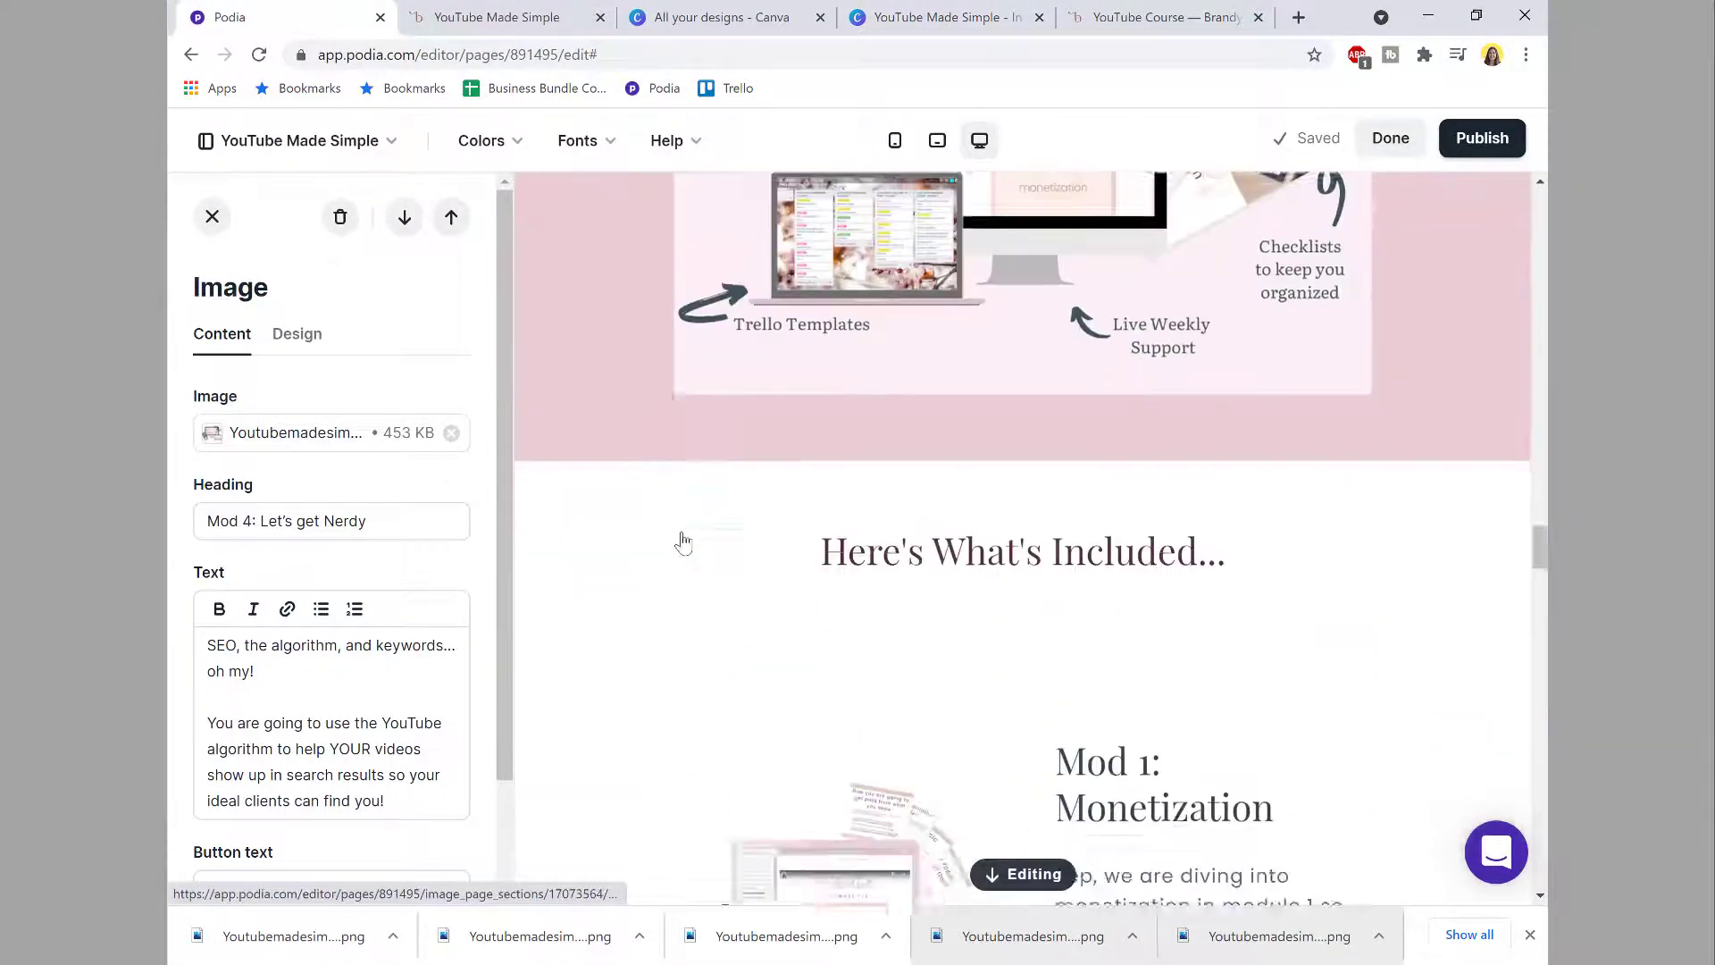
{"action": "scroll", "coordinate": [681, 540], "scroll_direction": "down", "scroll_amount": 15}
{"action": "scroll", "coordinate": [681, 540], "scroll_direction": "up", "scroll_amount": 5}
{"action": "scroll", "coordinate": [682, 541], "scroll_direction": "up", "scroll_amount": 6}
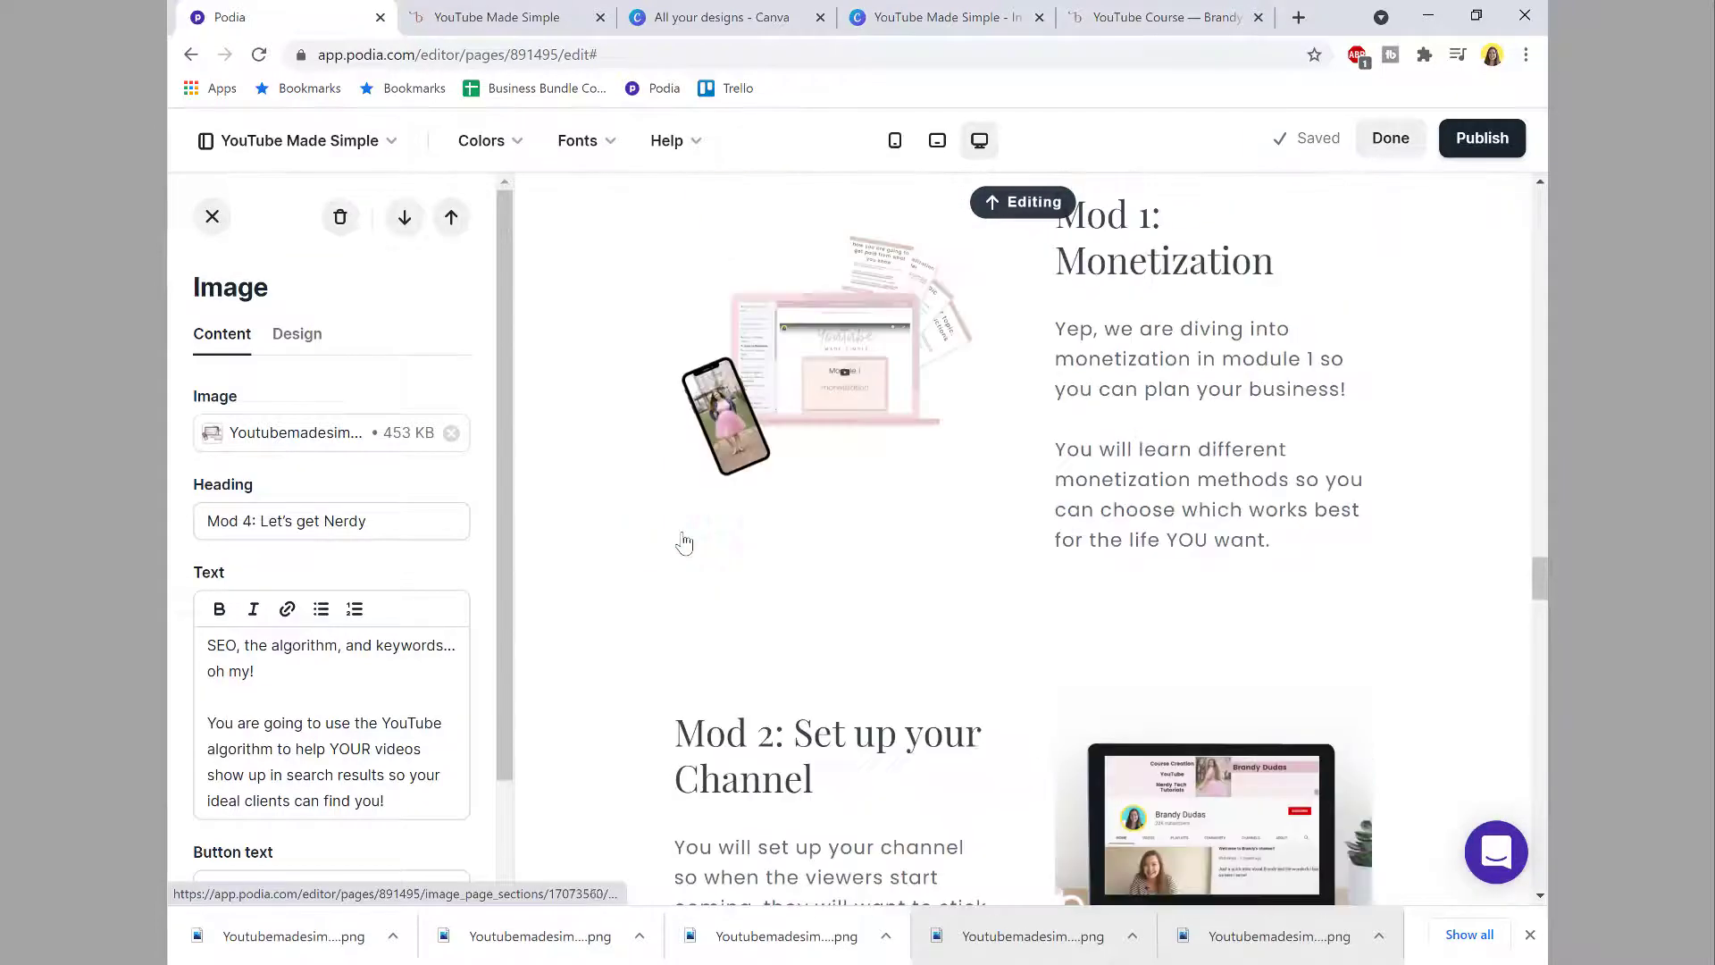
{"action": "left_click", "coordinate": [673, 491]}
{"action": "left_click", "coordinate": [303, 367]}
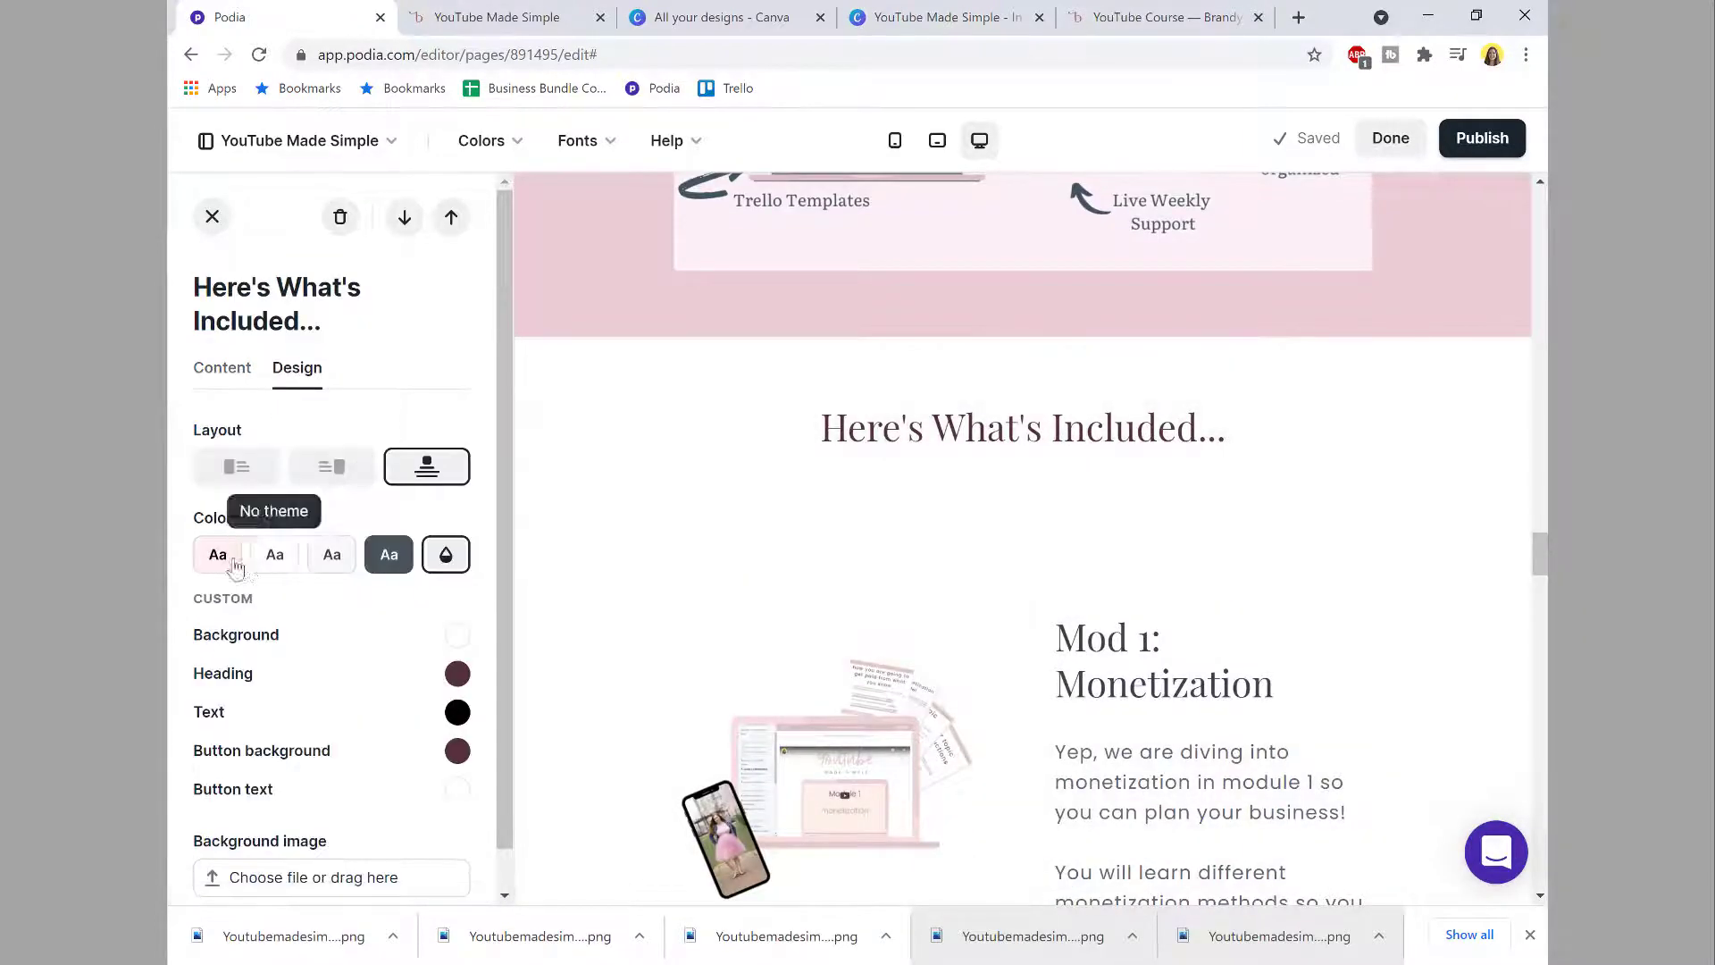
{"action": "left_click", "coordinate": [219, 554]}
Step: Apply the light pink colour theme to the "Mod 1: Monetization" section
{"action": "left_click", "coordinate": [658, 600]}
{"action": "left_click", "coordinate": [295, 333]}
{"action": "left_click", "coordinate": [219, 521]}
Step: Apply the light pink colour theme to the "Mod 2: Set up your Channel" section
{"action": "scroll", "coordinate": [652, 612], "scroll_direction": "down", "scroll_amount": 6}
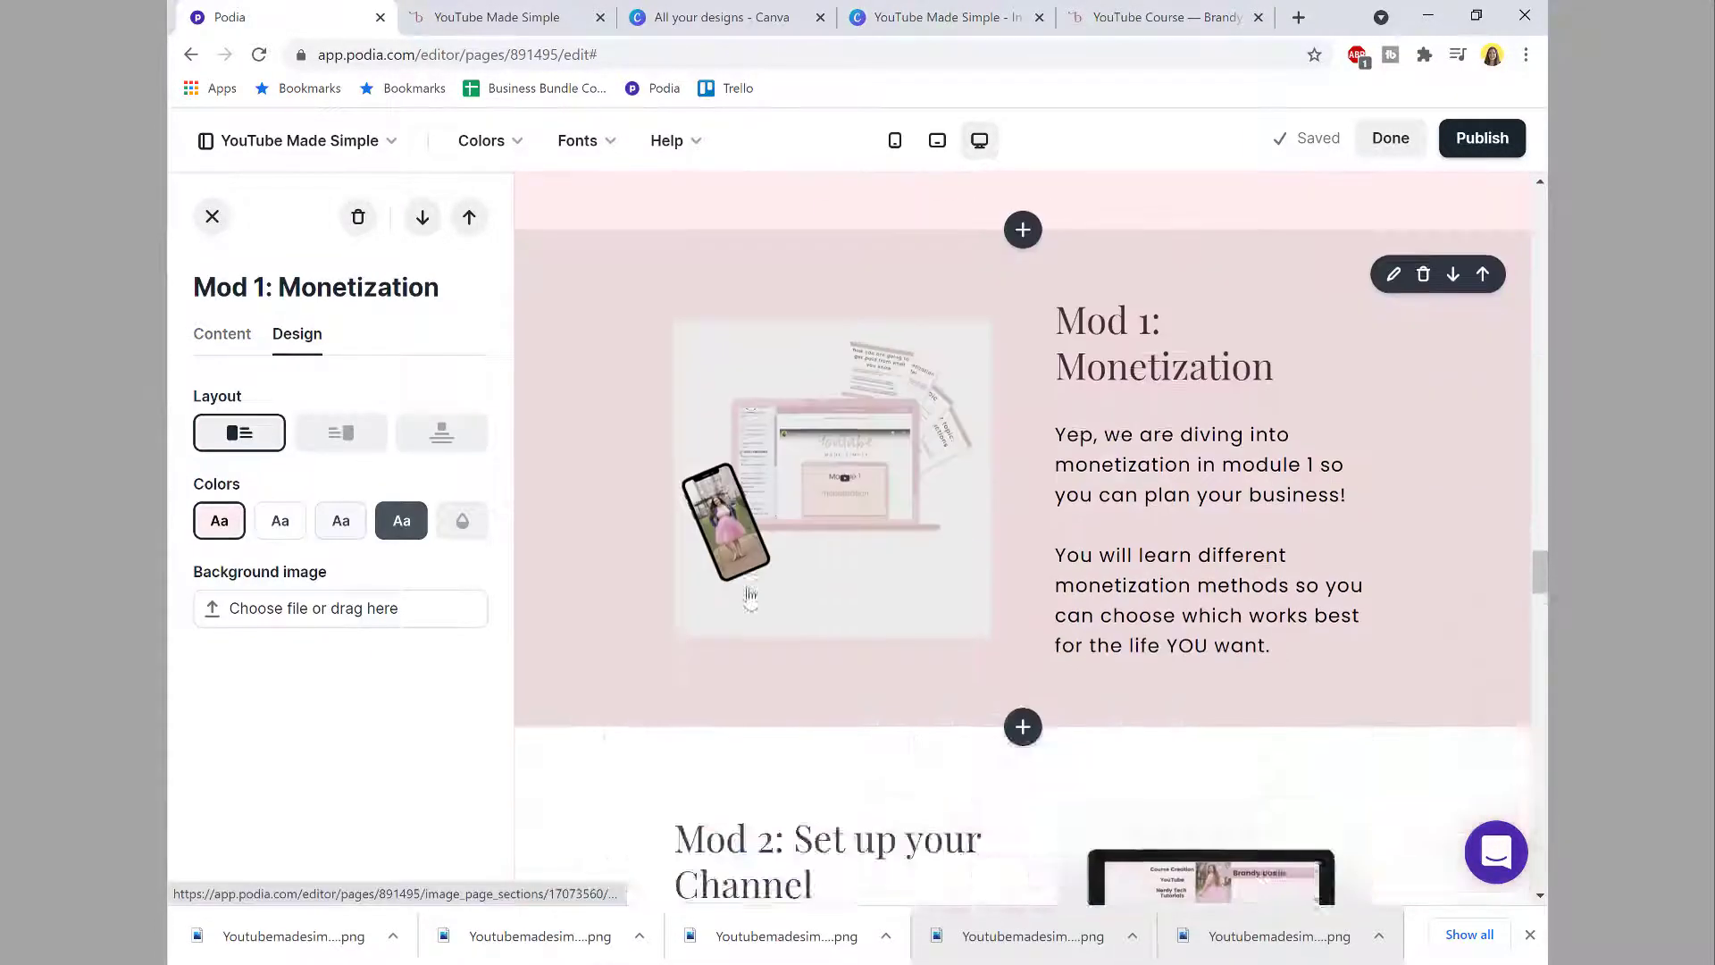
{"action": "left_click", "coordinate": [572, 609]}
{"action": "scroll", "coordinate": [902, 431], "scroll_direction": "up", "scroll_amount": 7}
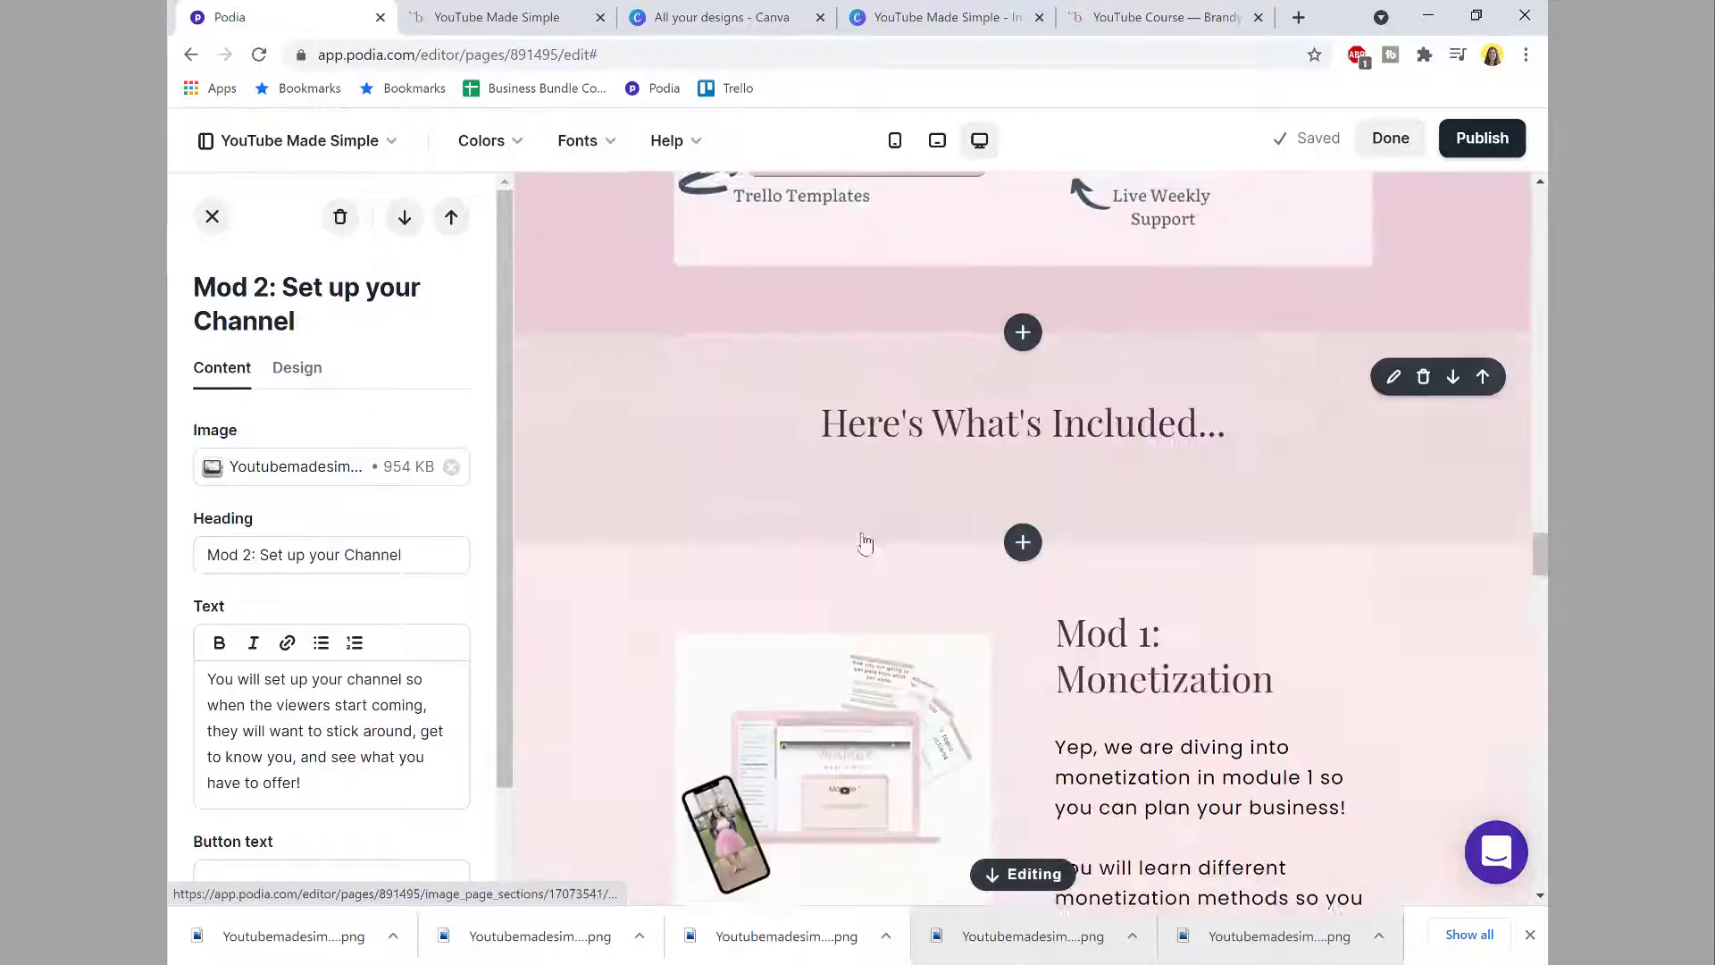
{"action": "scroll", "coordinate": [1034, 682], "scroll_direction": "down", "scroll_amount": 9}
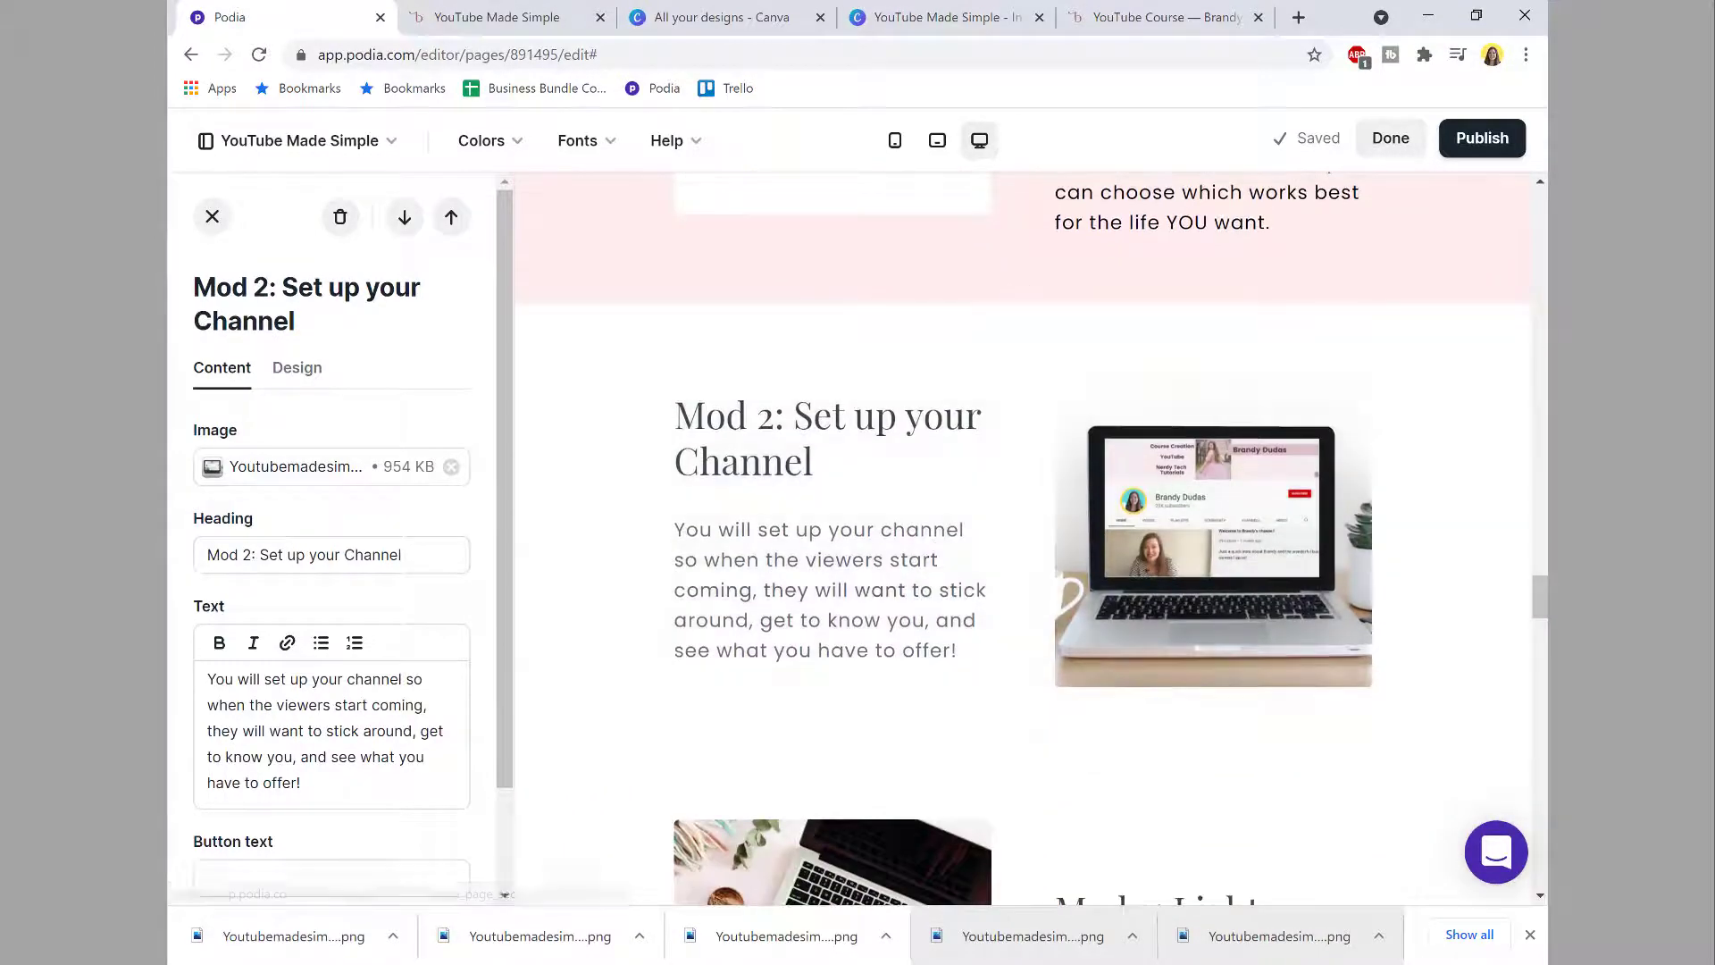
{"action": "left_click", "coordinate": [298, 367]}
{"action": "left_click", "coordinate": [218, 554]}
Step: Apply the light pink colour theme to the "Mod 3: Lights, Camera, Action!" section
{"action": "scroll", "coordinate": [844, 474], "scroll_direction": "down", "scroll_amount": 5}
{"action": "left_click", "coordinate": [844, 474]}
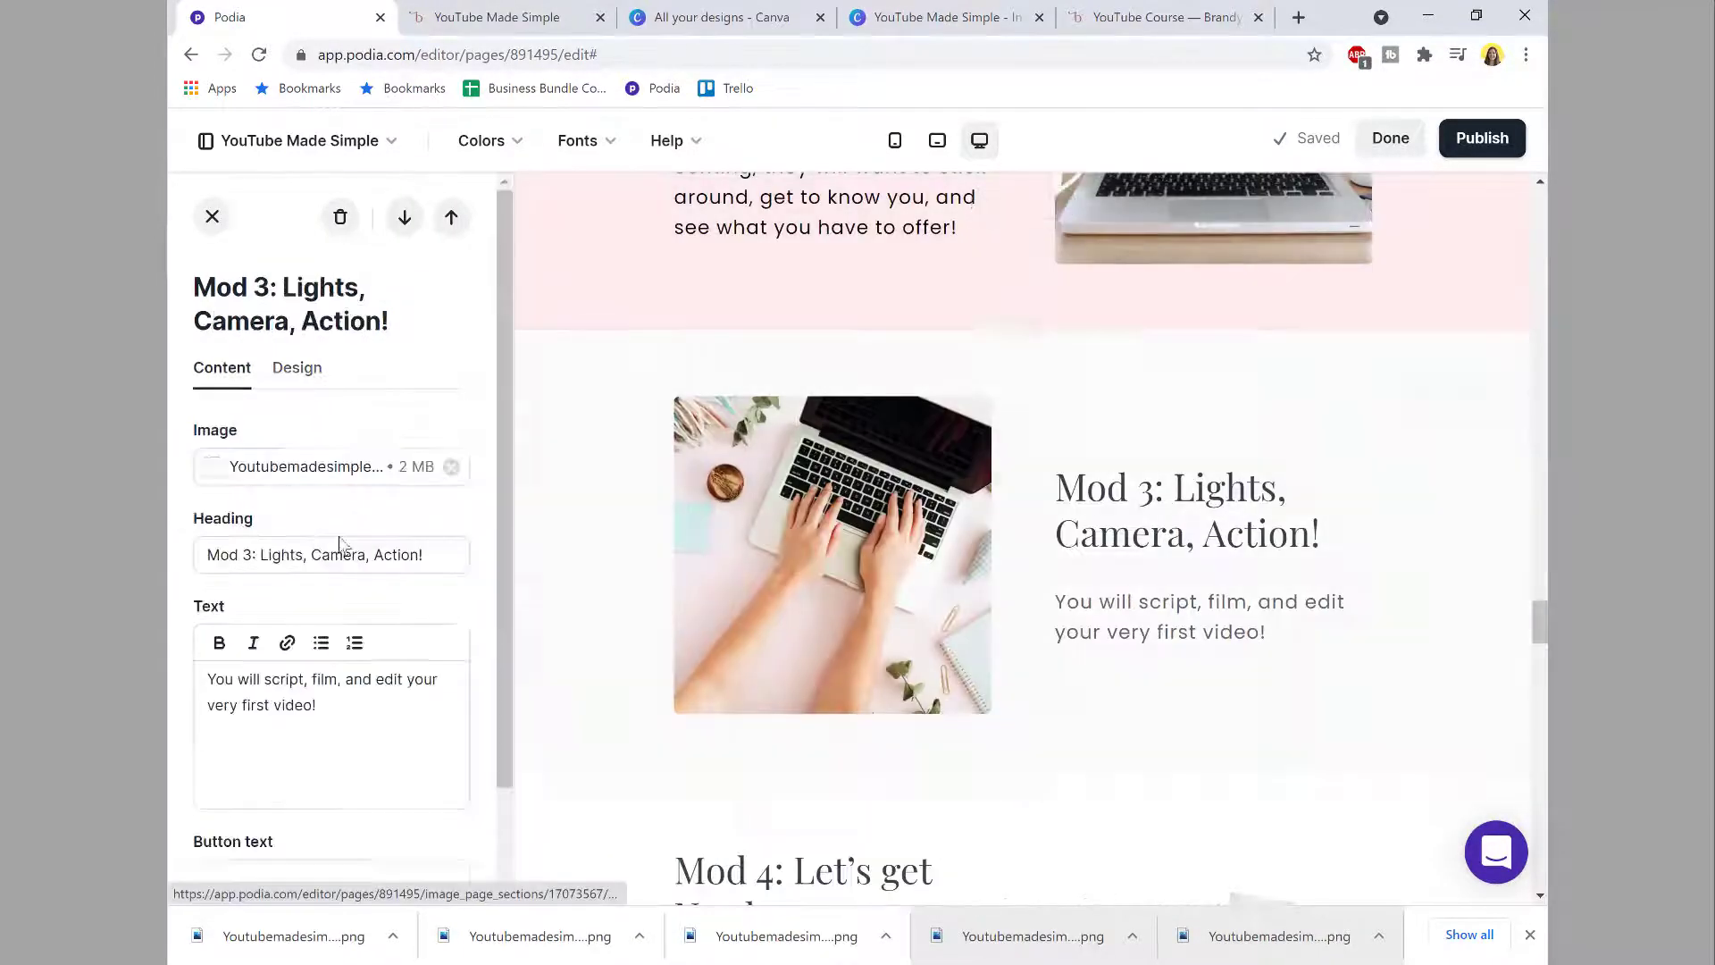
{"action": "left_click", "coordinate": [297, 367]}
{"action": "left_click", "coordinate": [219, 555]}
Step: Apply the light pink colour theme to the "Mod 4: Let's get Nerdy" section
{"action": "scroll", "coordinate": [668, 612], "scroll_direction": "down", "scroll_amount": 5}
{"action": "left_click", "coordinate": [668, 611]}
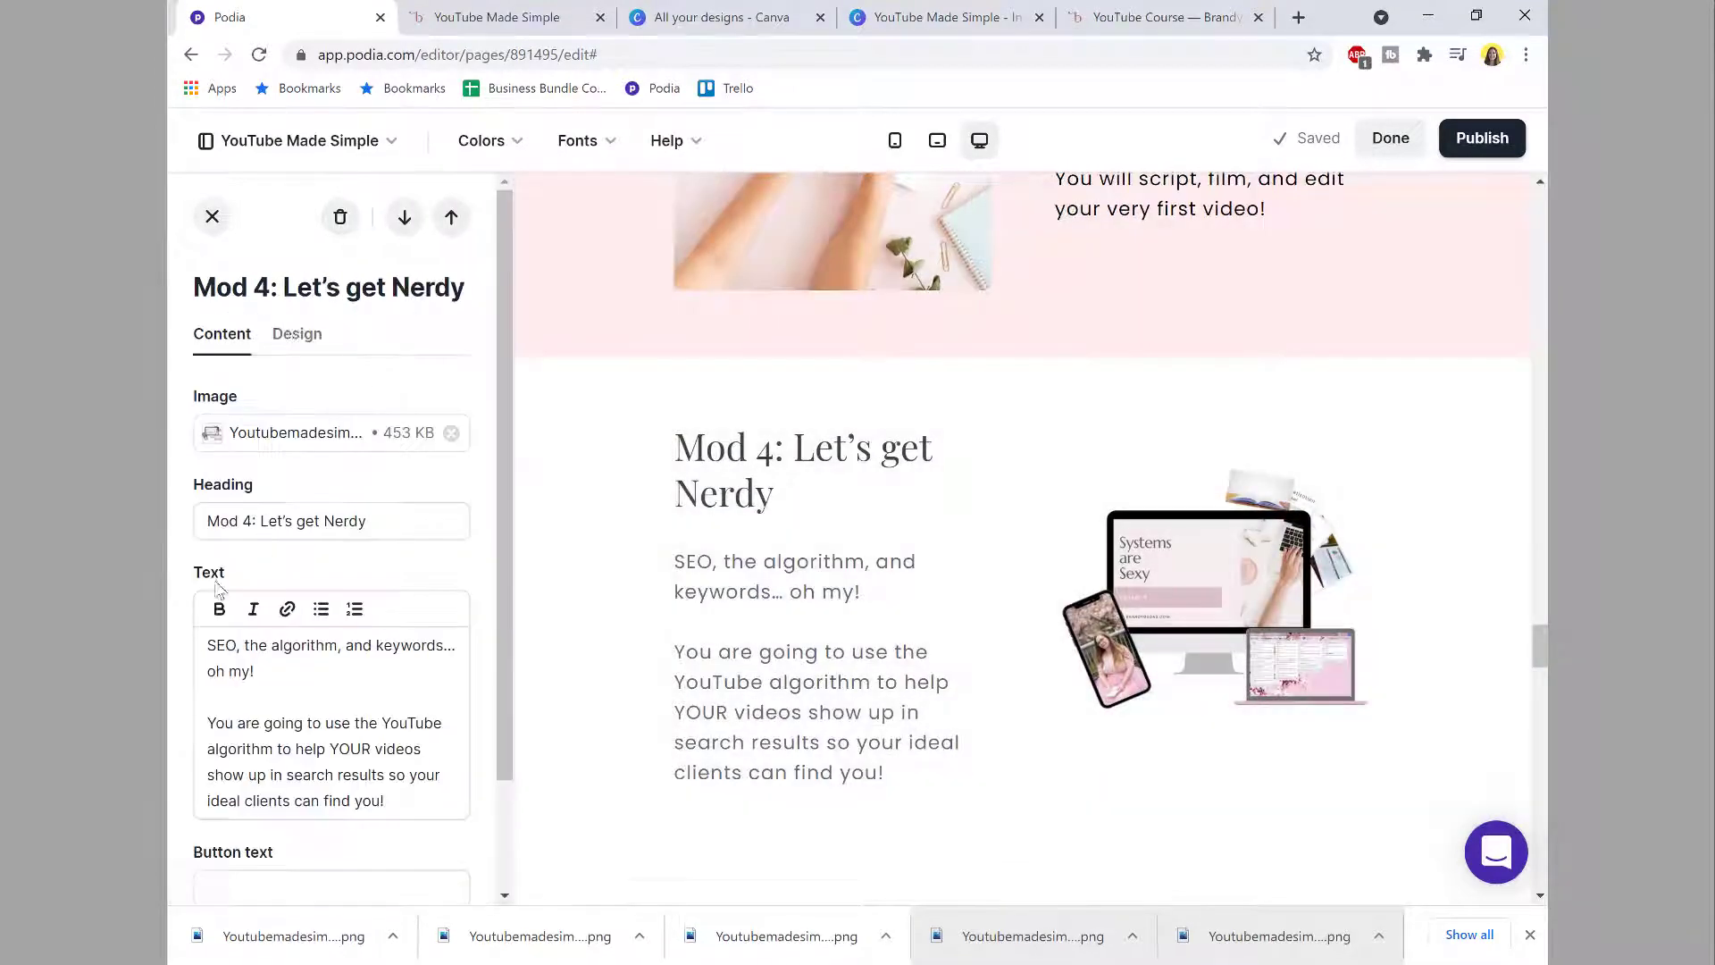
{"action": "left_click", "coordinate": [298, 335]}
{"action": "left_click", "coordinate": [219, 520]}
Step: Copy the heading "Are you ready to get off of social media and onto a search engine to build your audience?" from the existing sales page
{"action": "scroll", "coordinate": [715, 581], "scroll_direction": "down", "scroll_amount": 4}
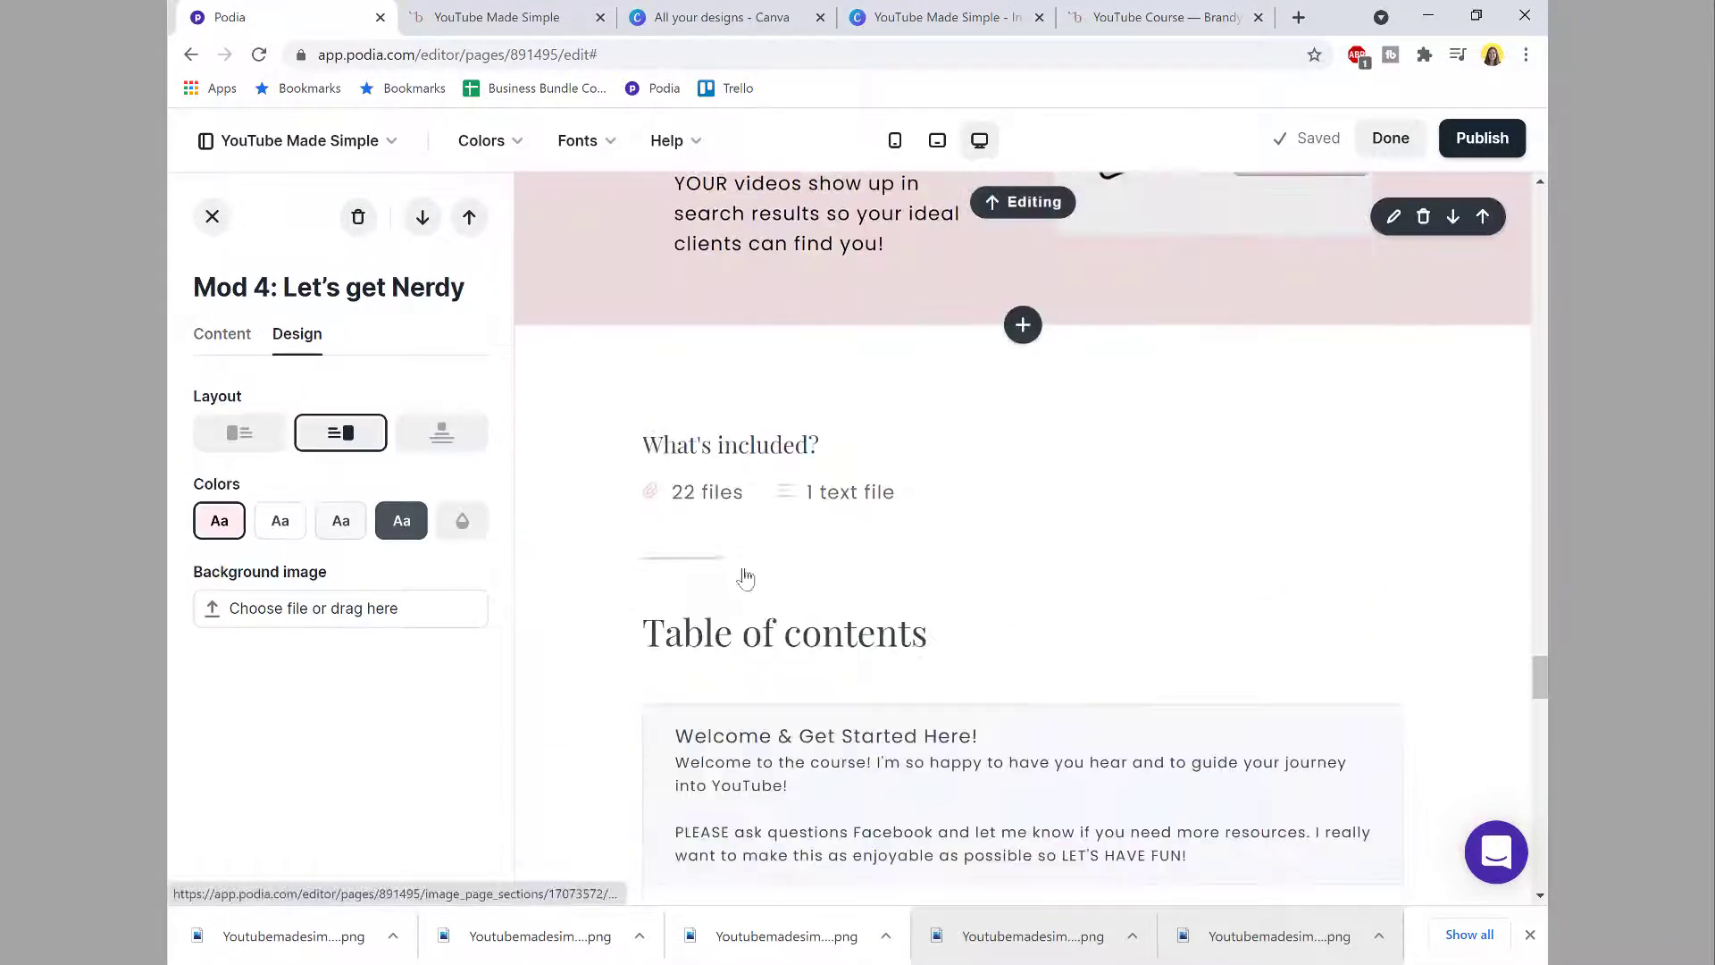
{"action": "left_click", "coordinate": [1170, 17]}
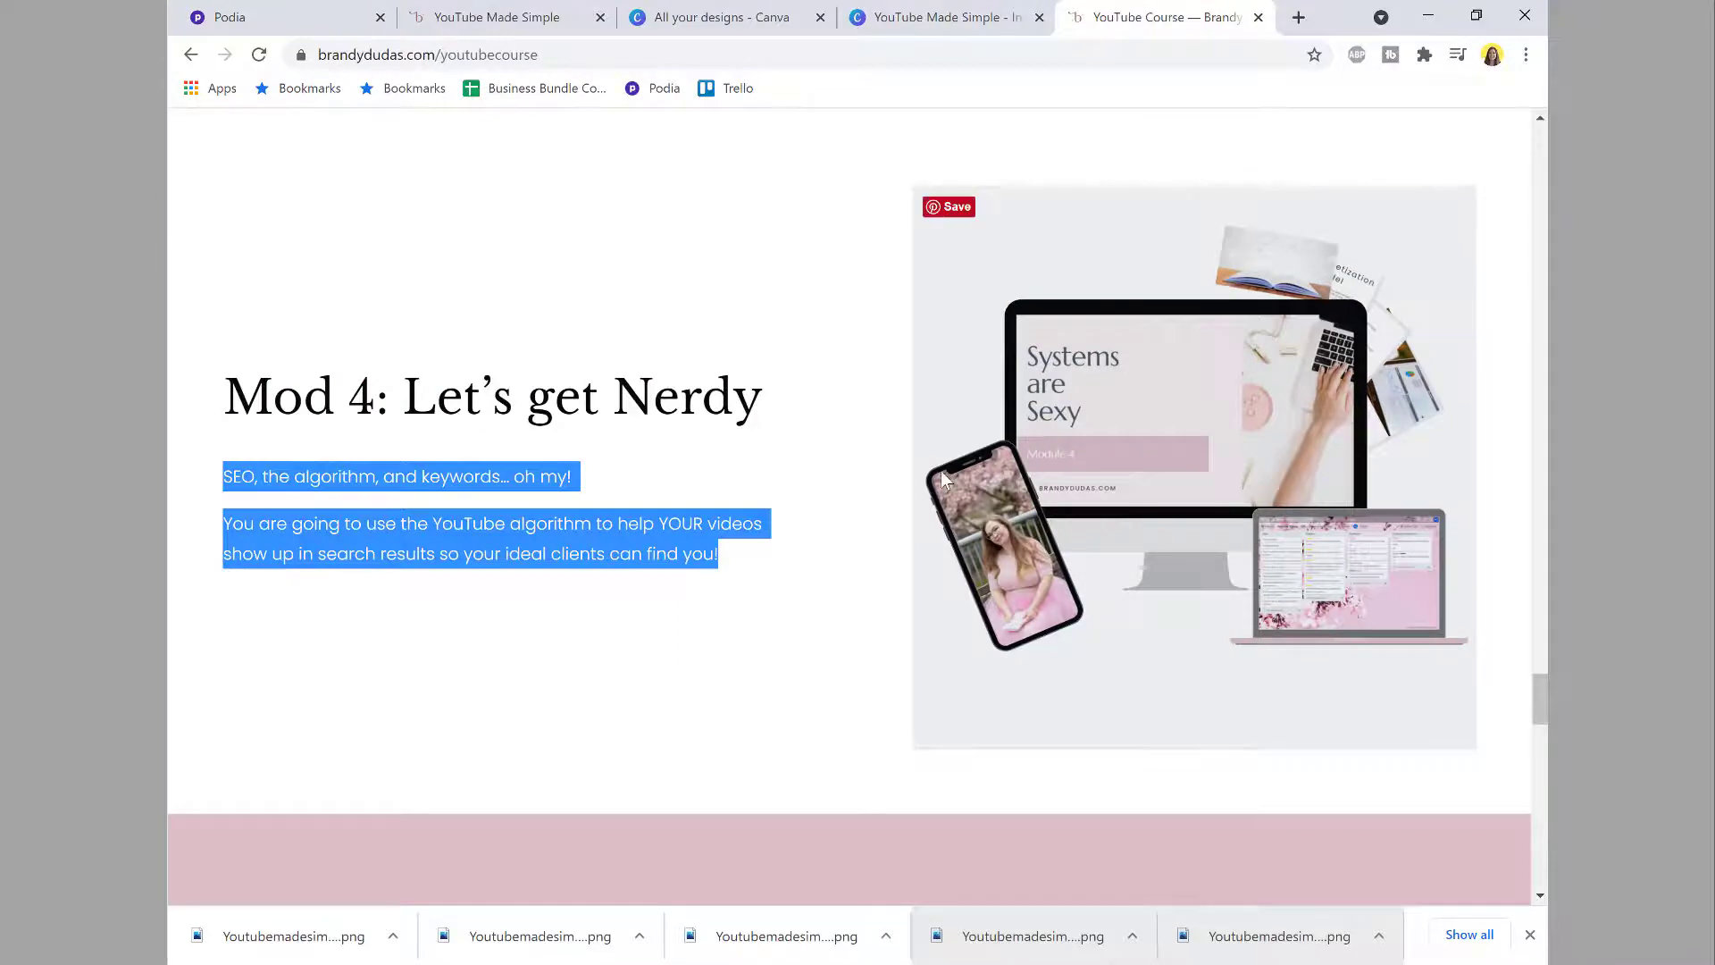
{"action": "scroll", "coordinate": [940, 470], "scroll_direction": "down", "scroll_amount": 7}
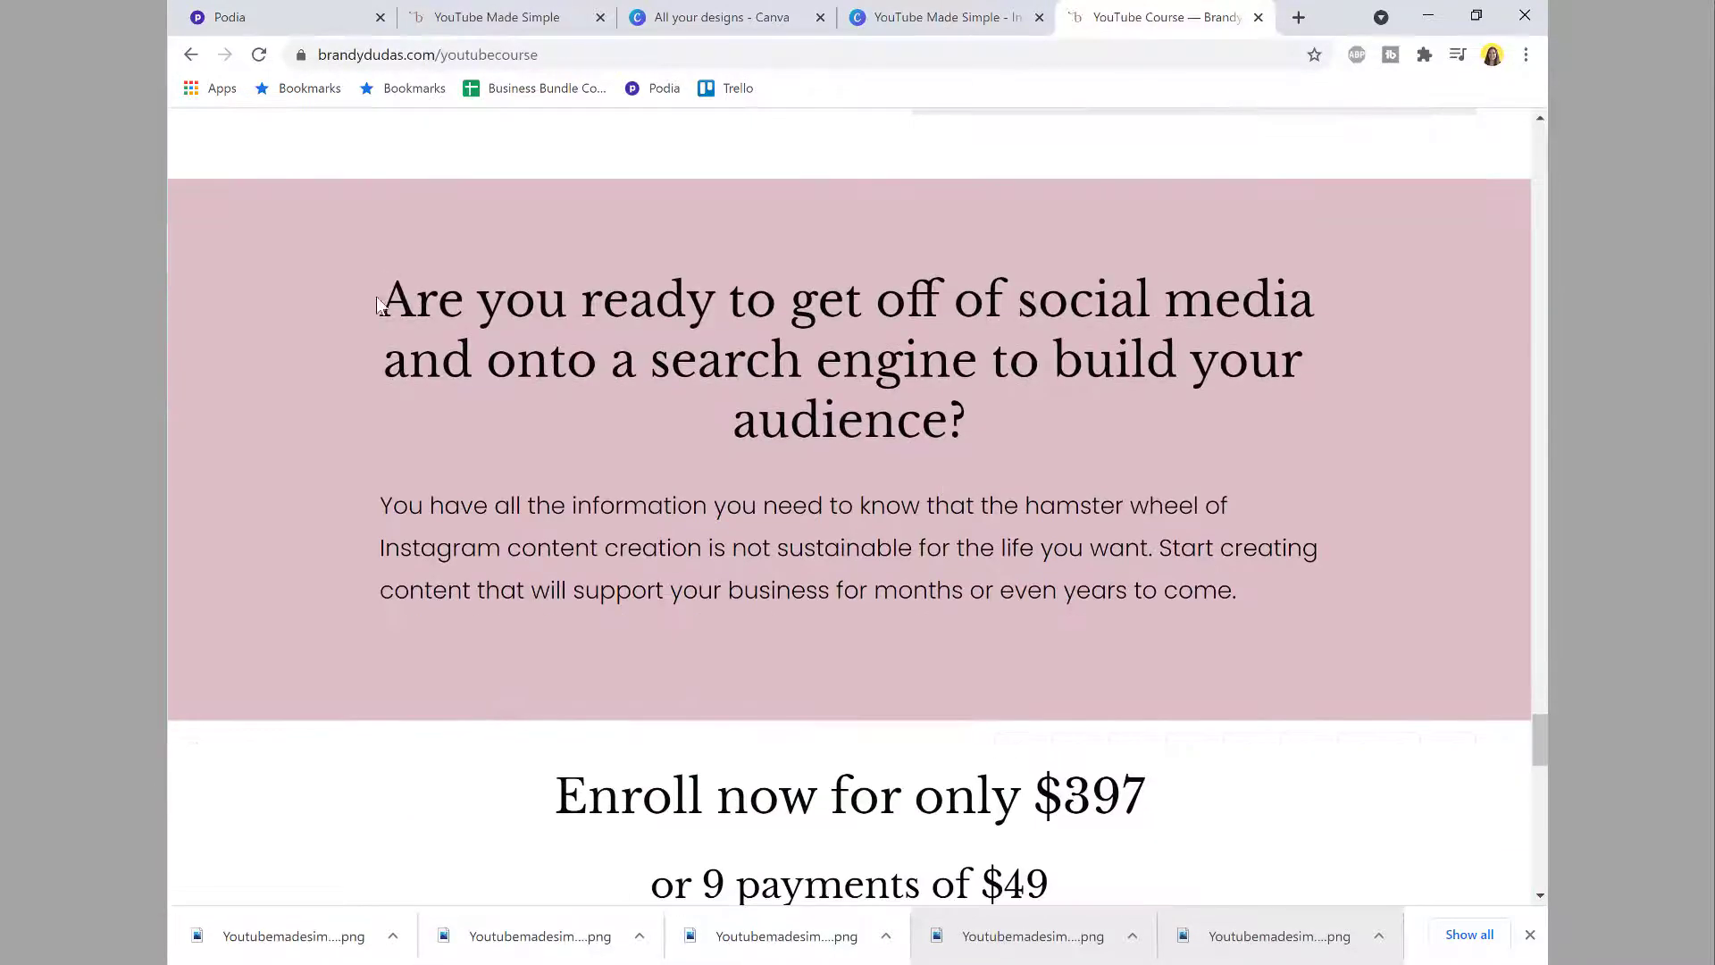
{"action": "left_click_drag", "start_coordinate": [740, 343], "coordinate": [1016, 437]}
{"action": "key", "text": "ctrl+c"}
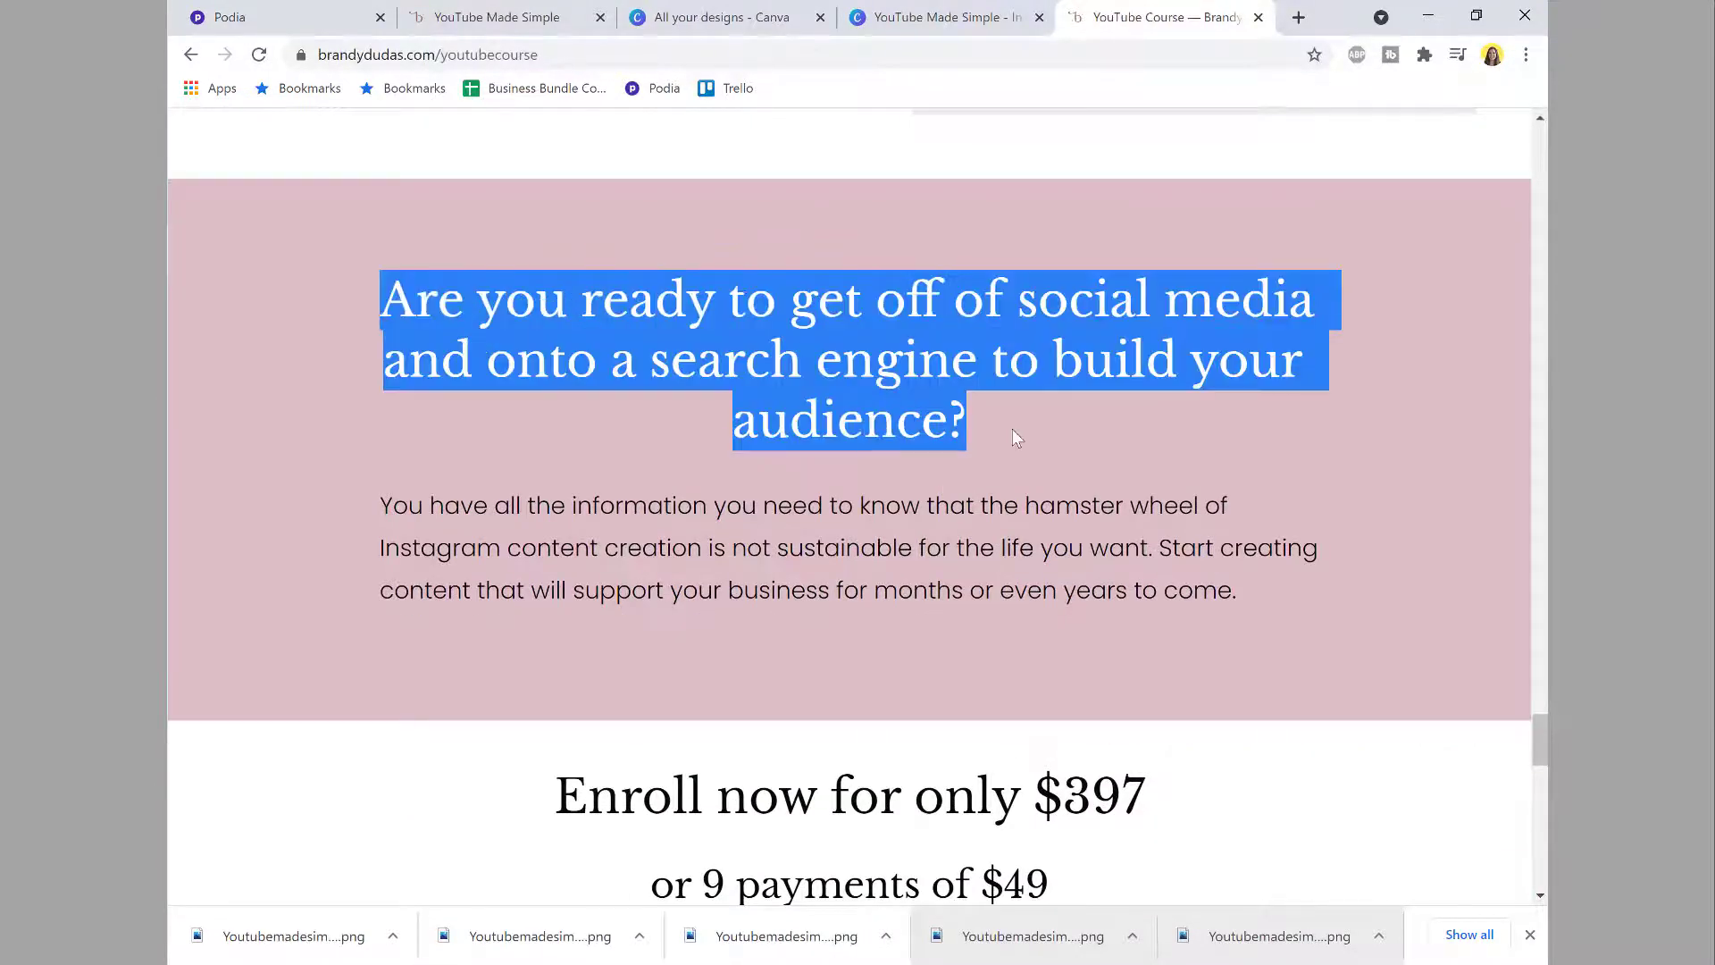
Step: Add an Image section below Mod 4 in Podia and replace its heading with the copied "Are you ready to get off of social media..." question
{"action": "left_click", "coordinate": [348, 13]}
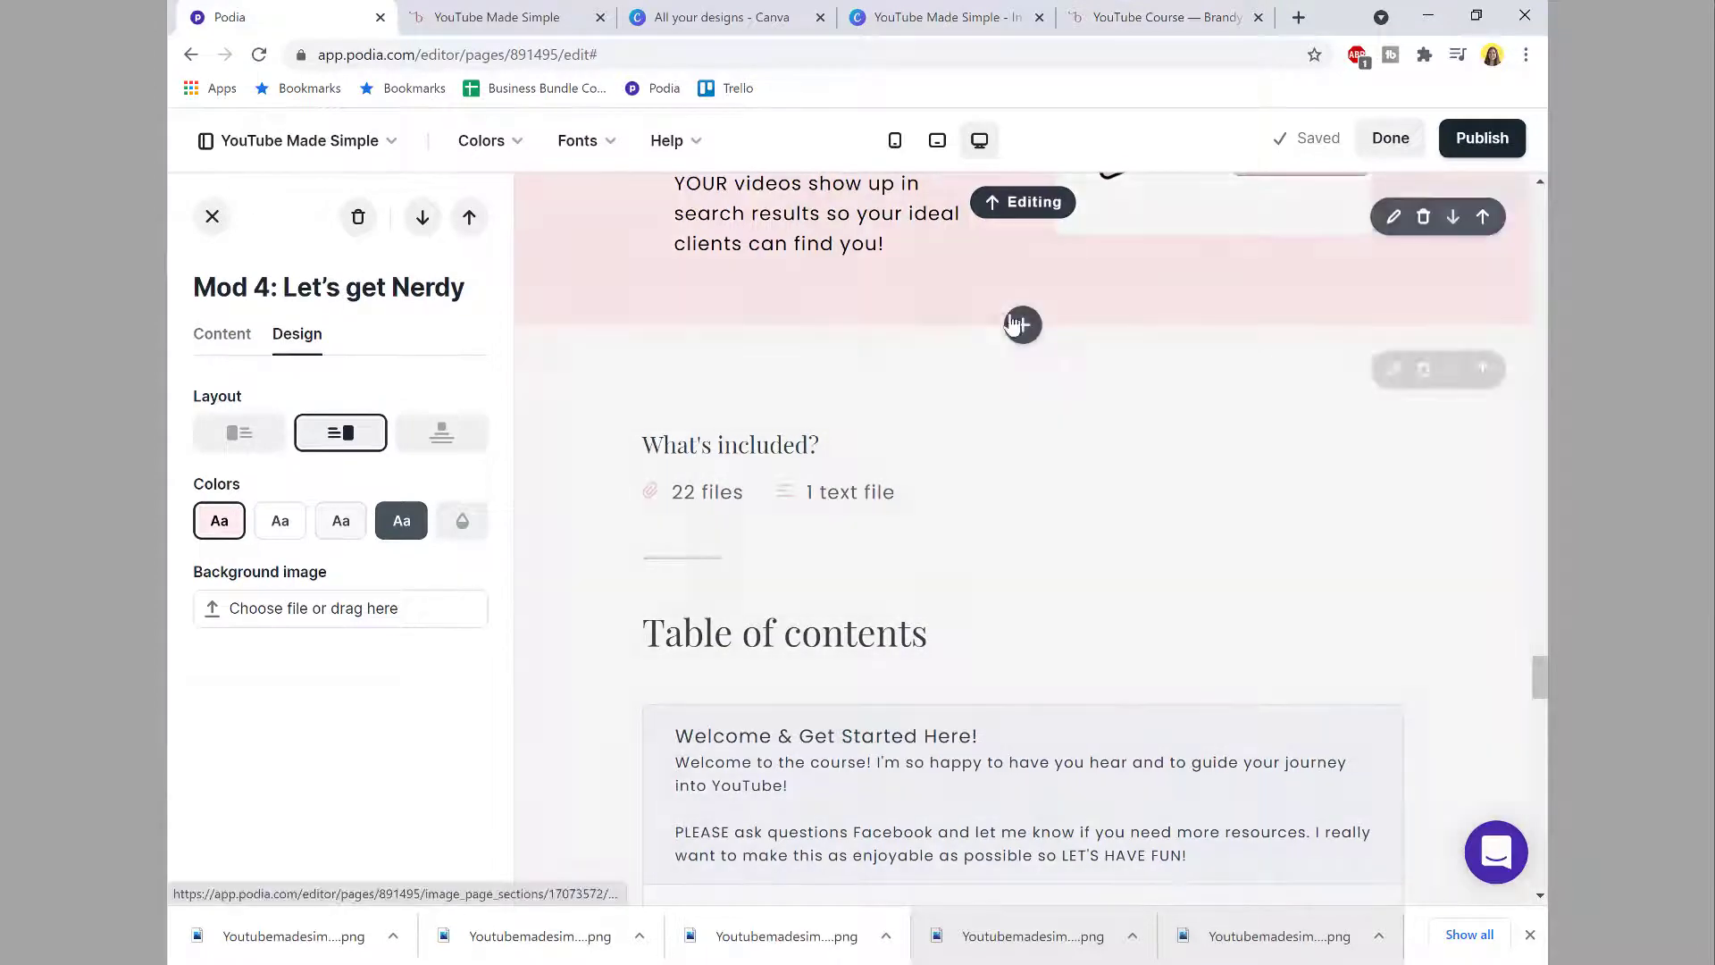
{"action": "left_click", "coordinate": [1022, 325]}
{"action": "scroll", "coordinate": [384, 586], "scroll_direction": "down", "scroll_amount": 3}
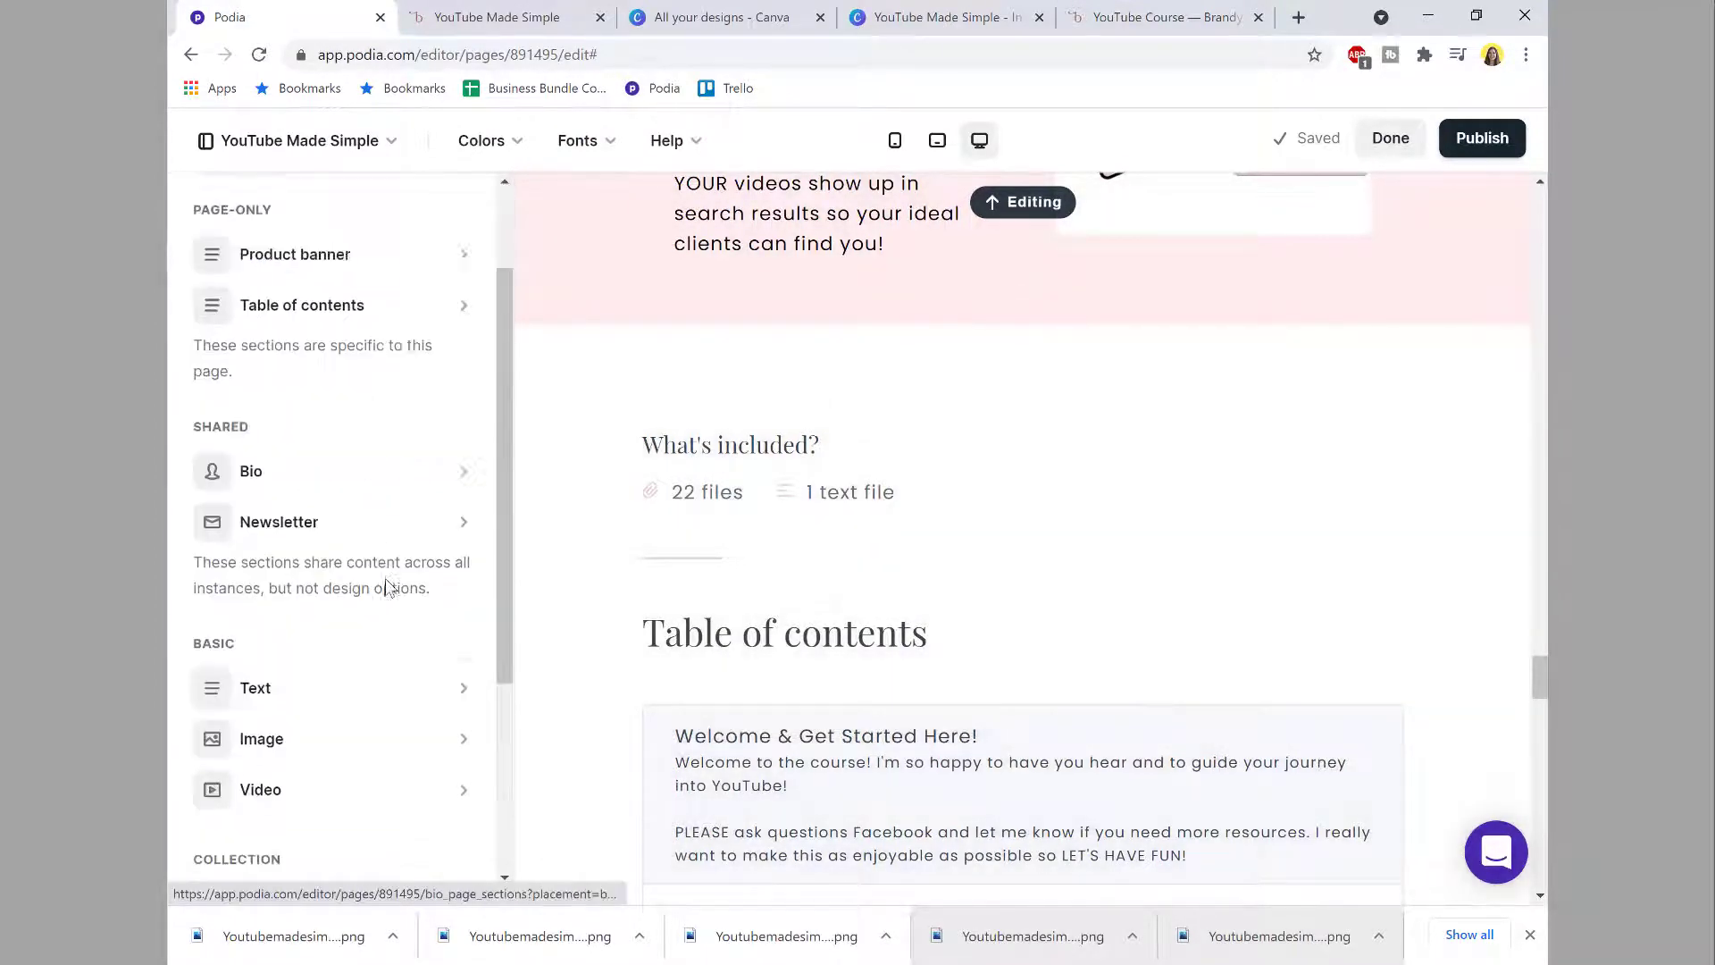
{"action": "left_click", "coordinate": [332, 669]}
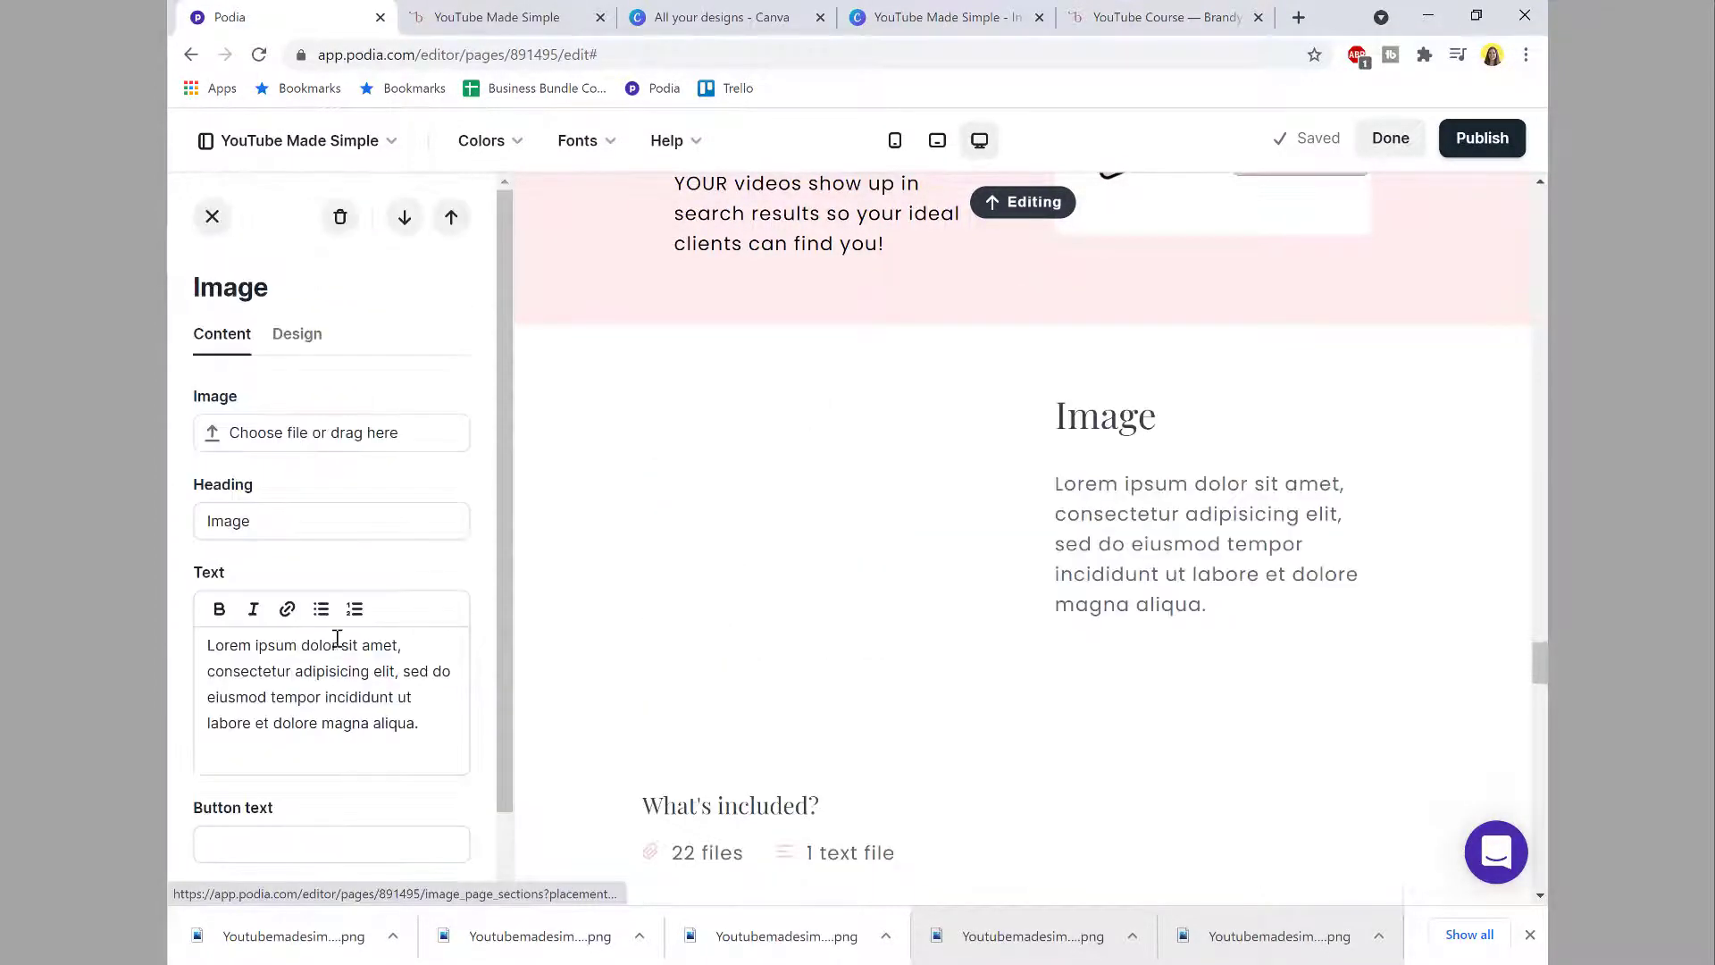
{"action": "key", "text": "ctrl+v"}
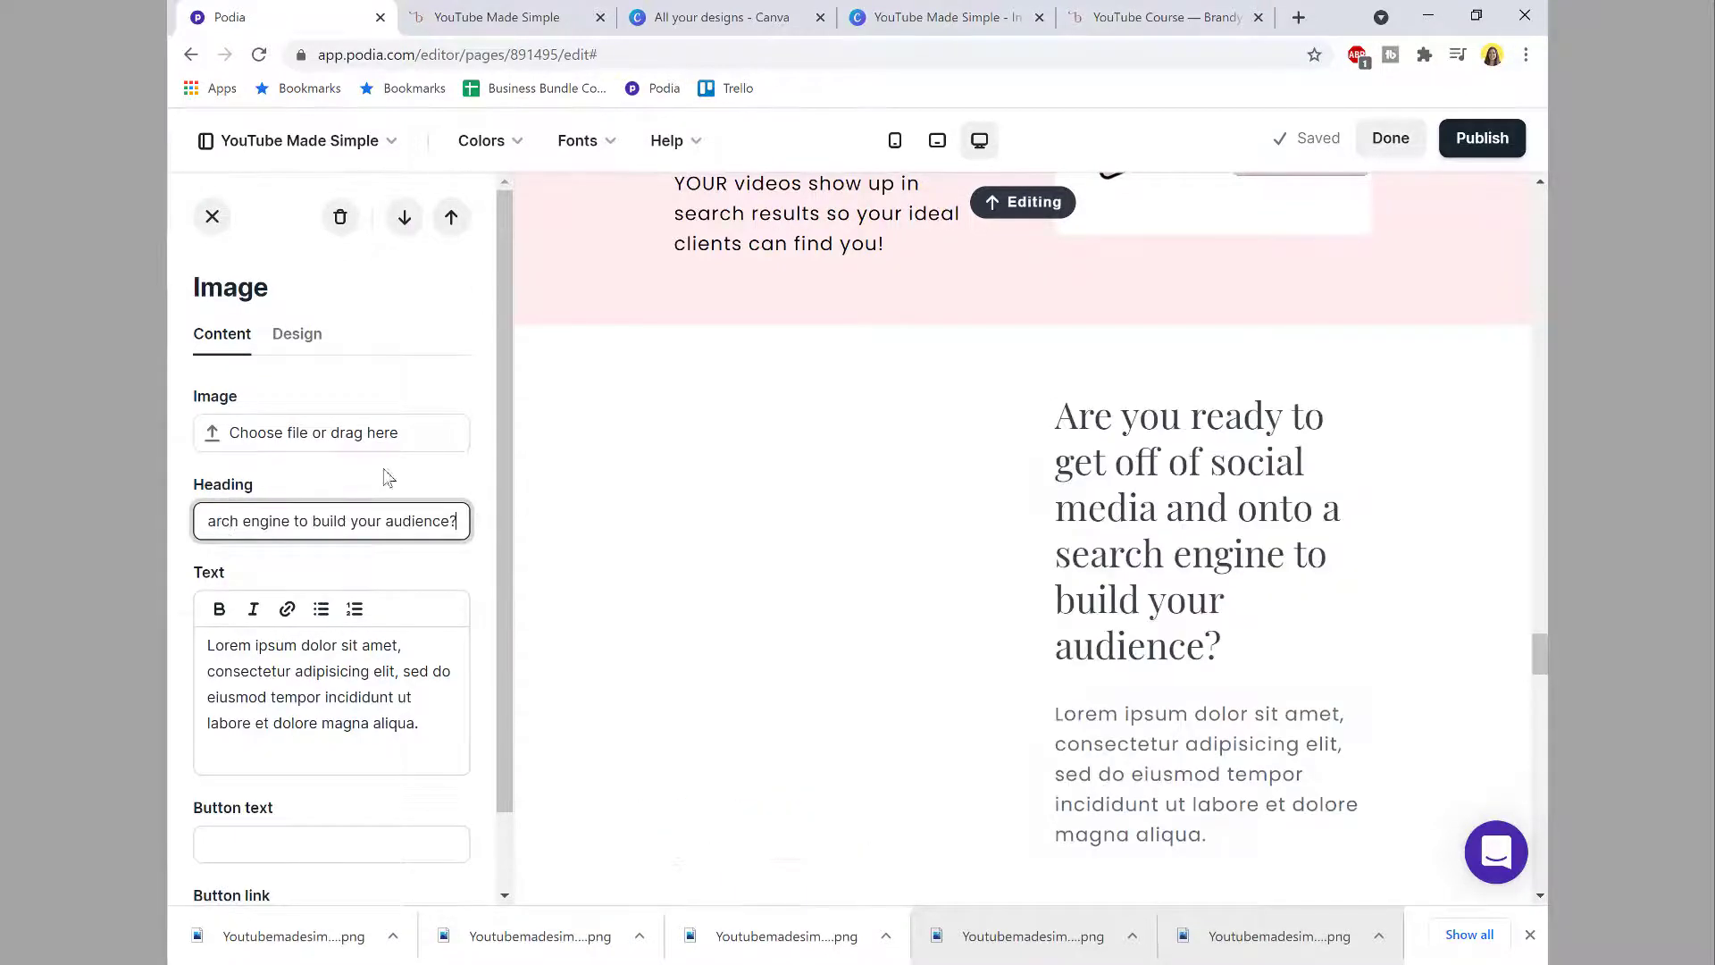
Step: Replace the new section's placeholder text with the existing page's paragraph starting "You have all the information you need to know"
{"action": "left_click", "coordinate": [1103, 20]}
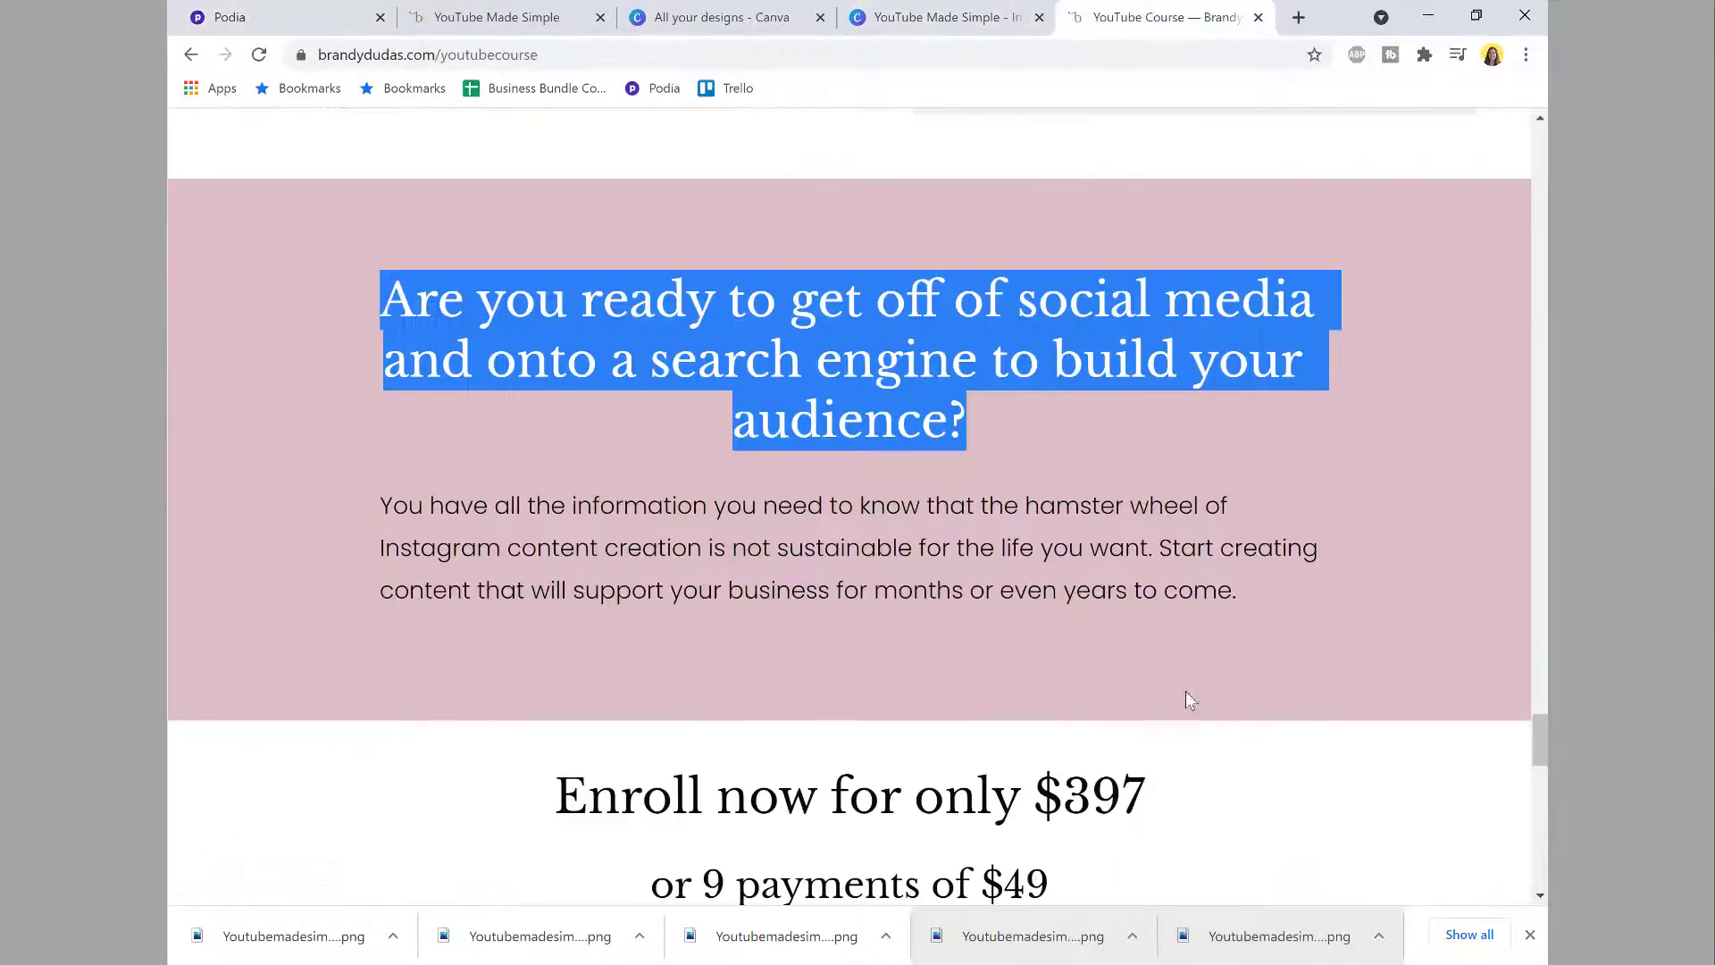
{"action": "left_click_drag", "start_coordinate": [1272, 596], "coordinate": [309, 518]}
{"action": "key", "text": "ctrl+c"}
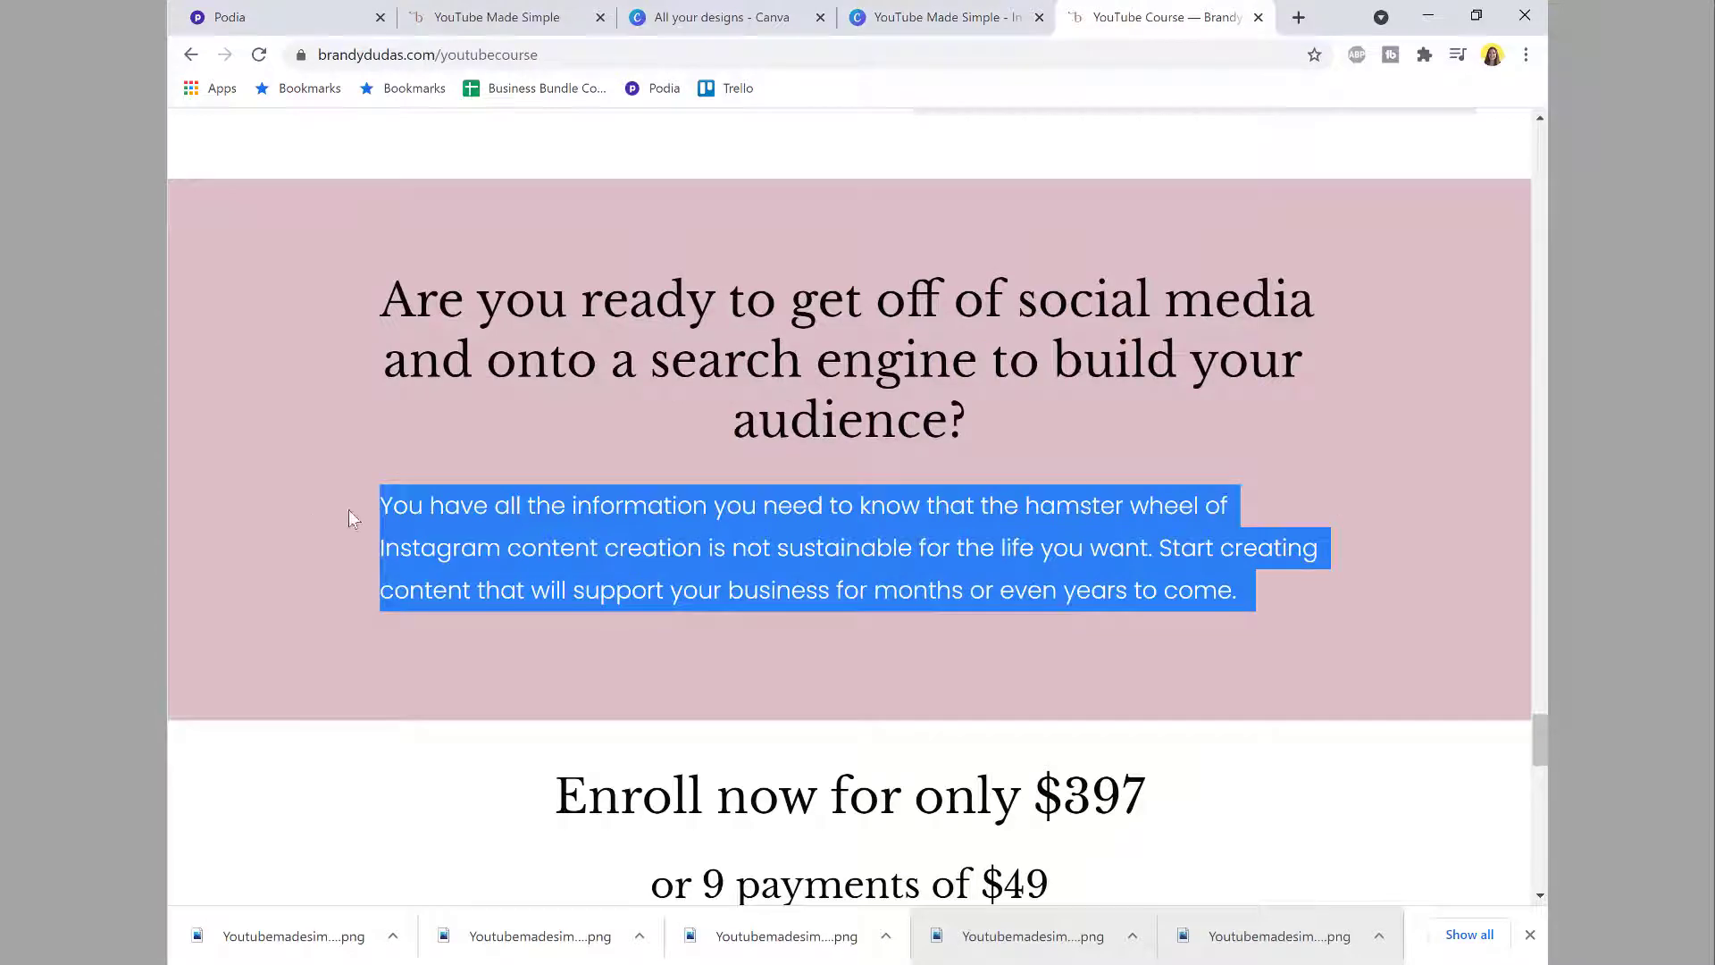
{"action": "left_click", "coordinate": [341, 13]}
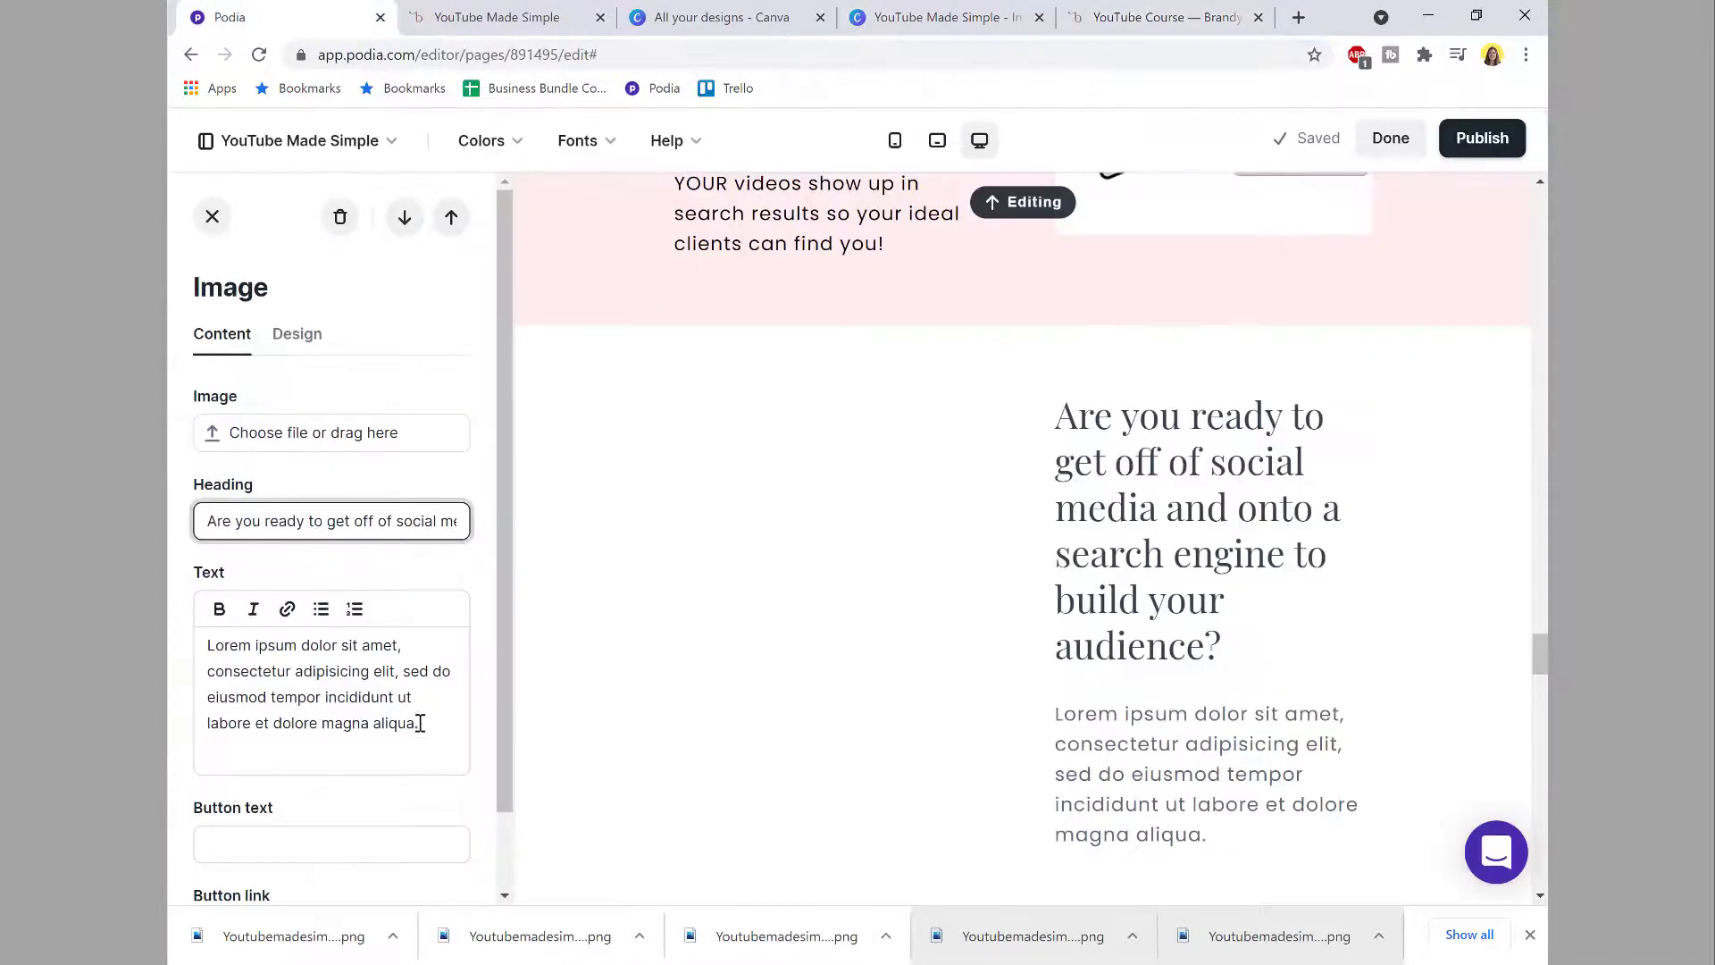
{"action": "left_click_drag", "start_coordinate": [420, 724], "coordinate": [199, 620]}
{"action": "key", "text": "ctrl+v"}
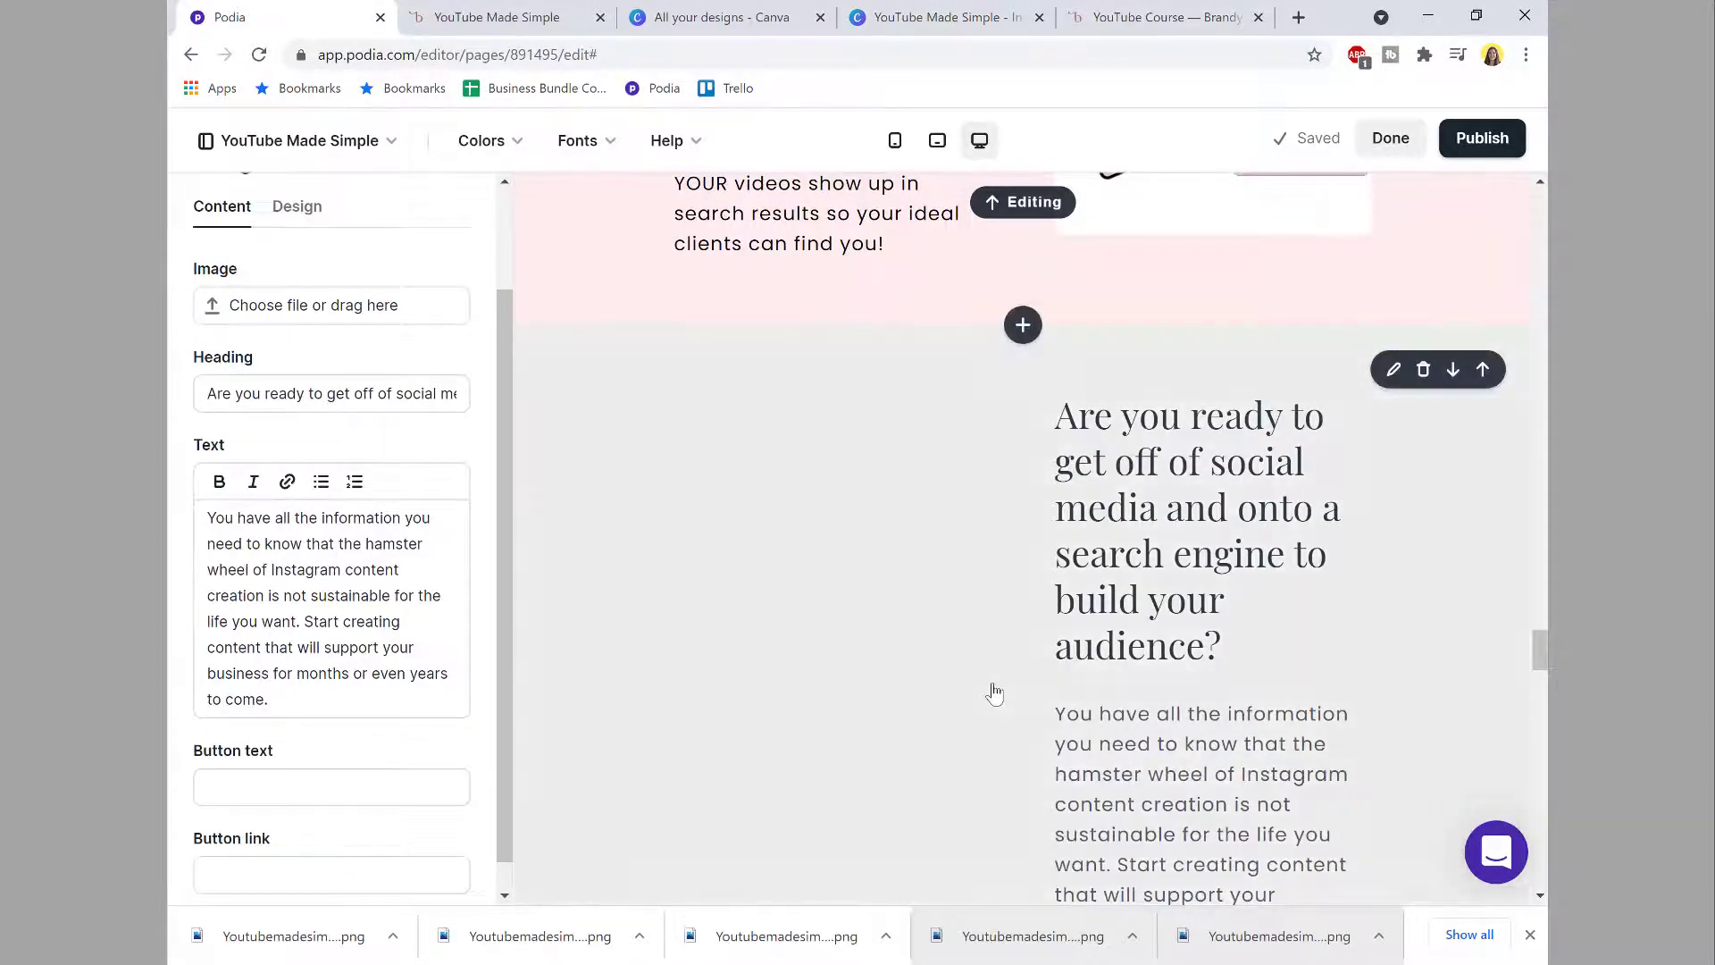
Step: Switch the "Are you ready to get off of social media" section to the centered layout
{"action": "scroll", "coordinate": [973, 666], "scroll_direction": "down", "scroll_amount": 5}
{"action": "left_click", "coordinate": [325, 212]}
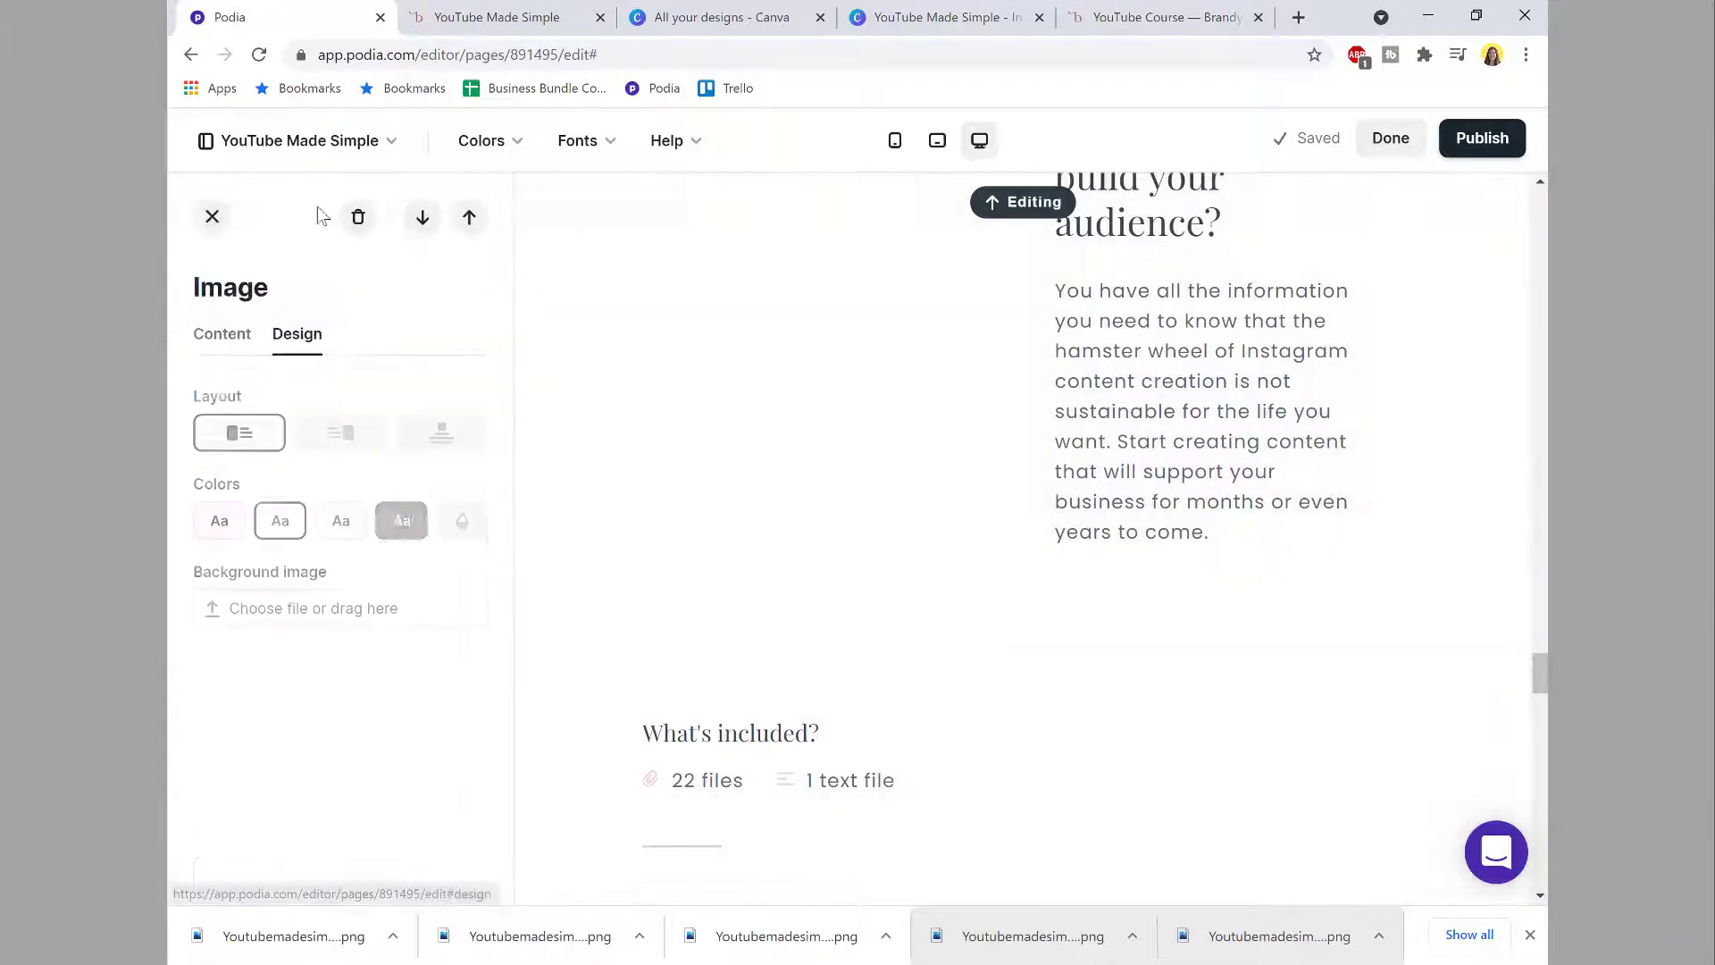
{"action": "left_click", "coordinate": [439, 435]}
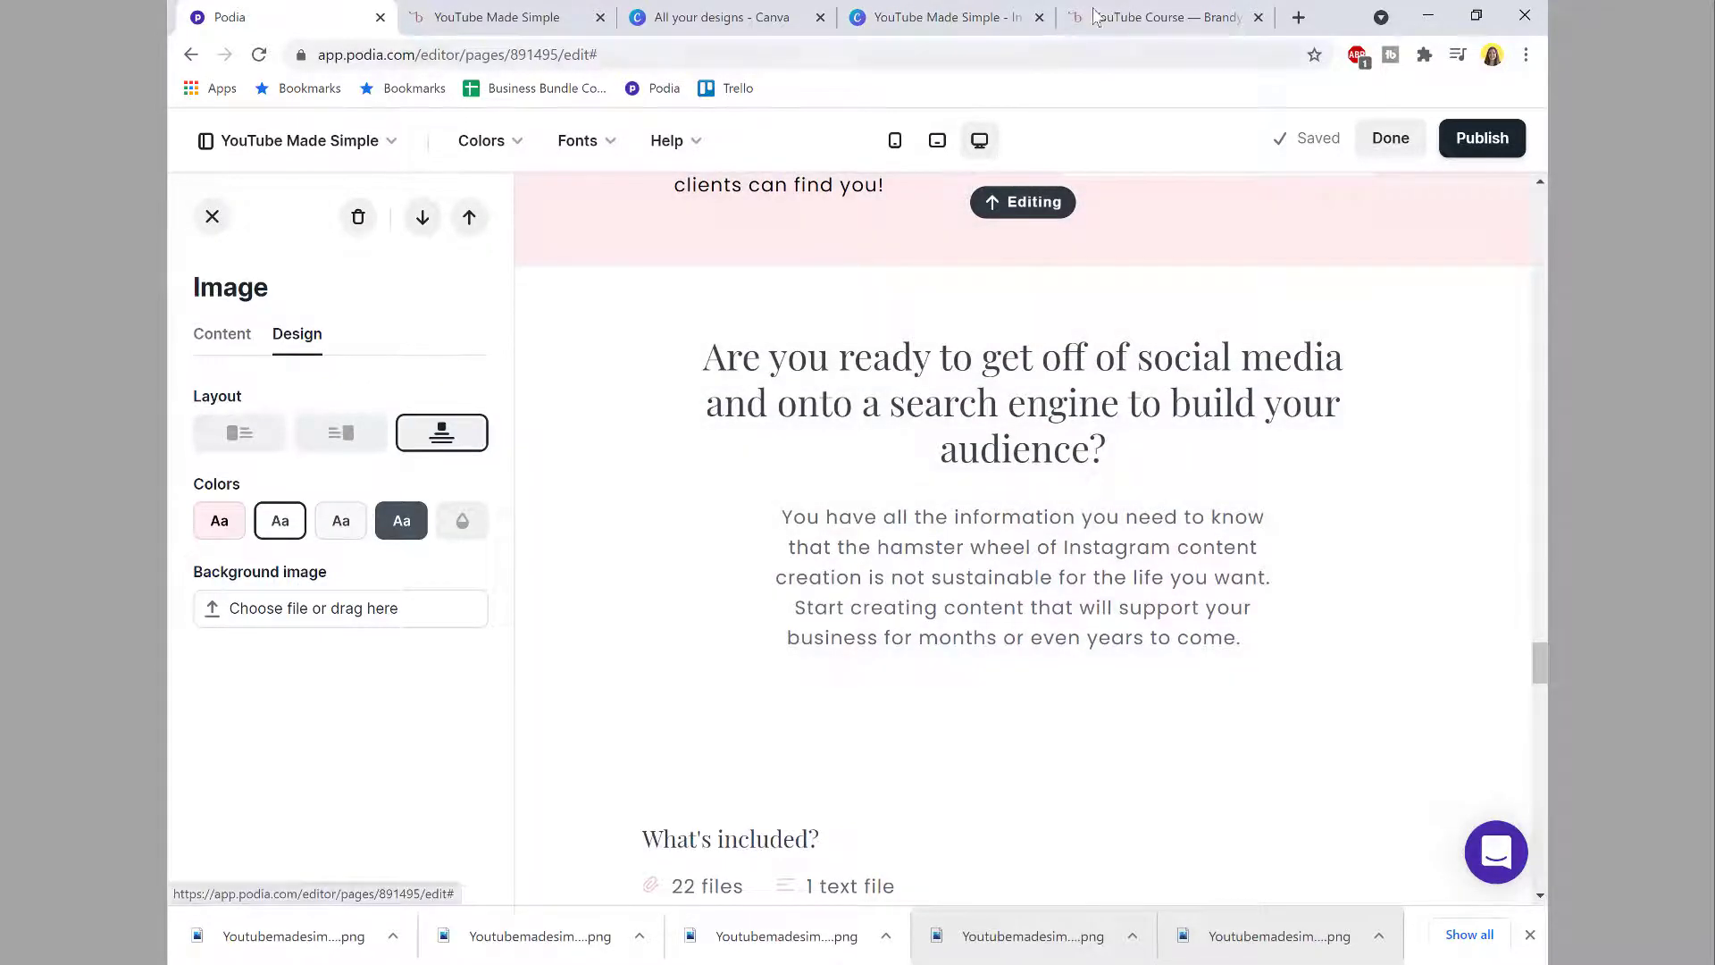
Step: Give the "Are you ready to get off of social media" section a custom theme with background colour ECCCD4, then close its settings
{"action": "left_click", "coordinate": [1096, 17]}
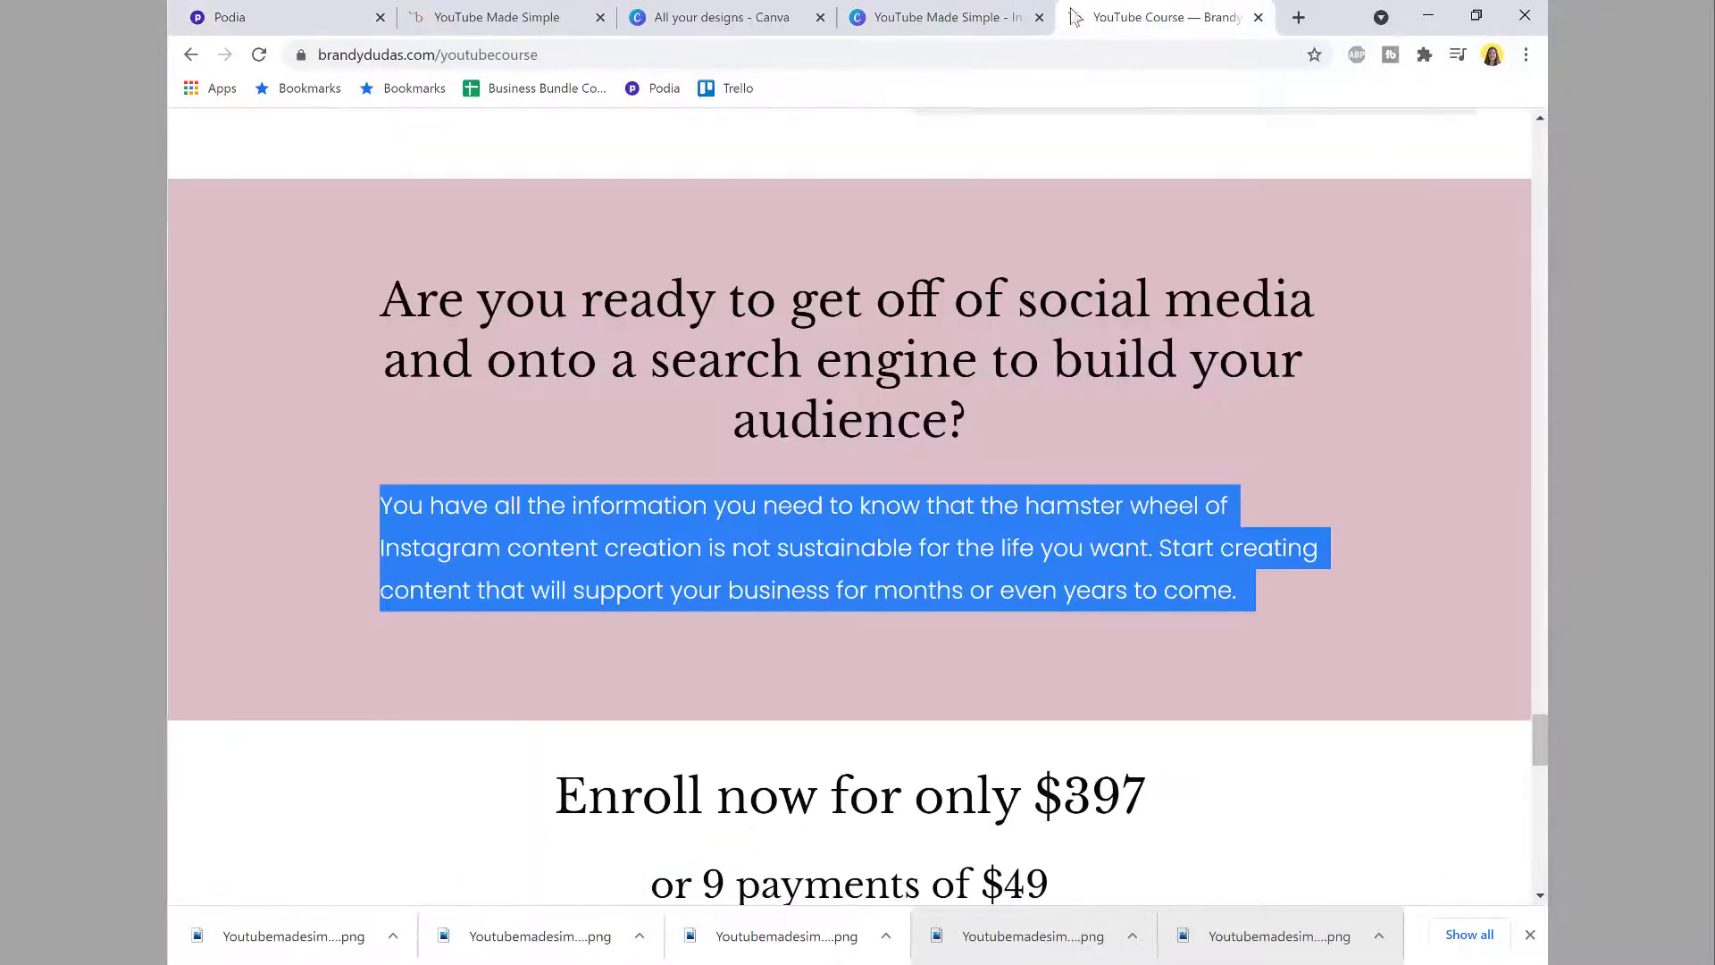
{"action": "left_click", "coordinate": [261, 17]}
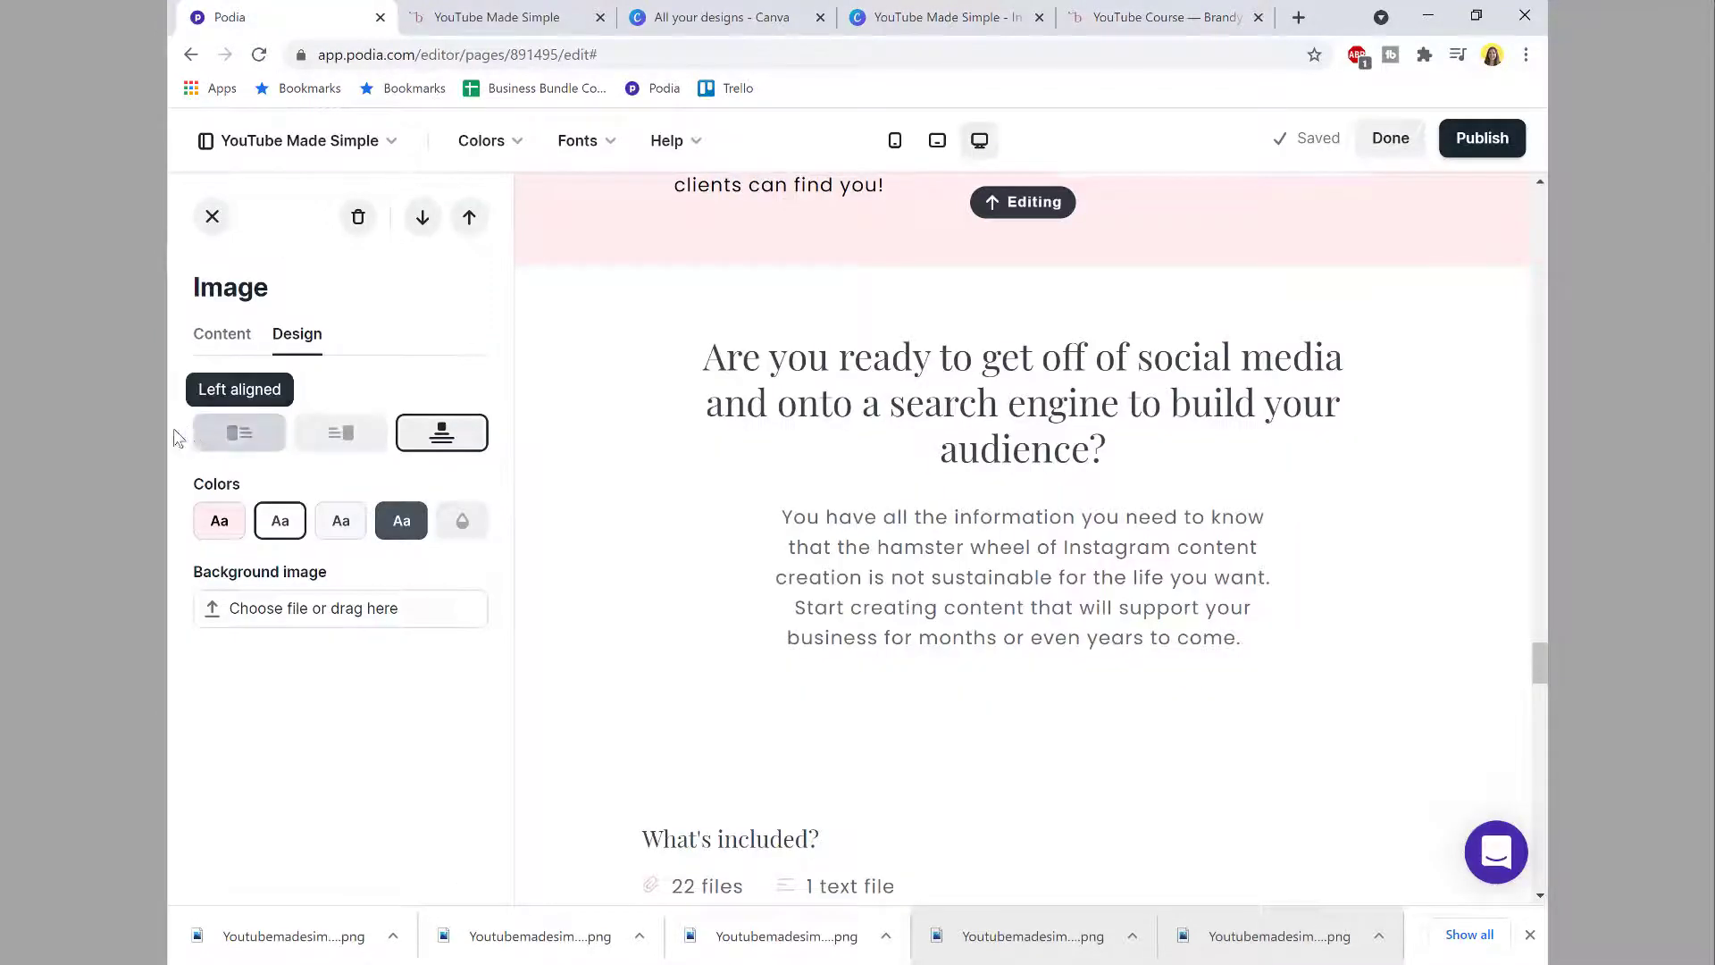
{"action": "key", "text": "alt+Tab"}
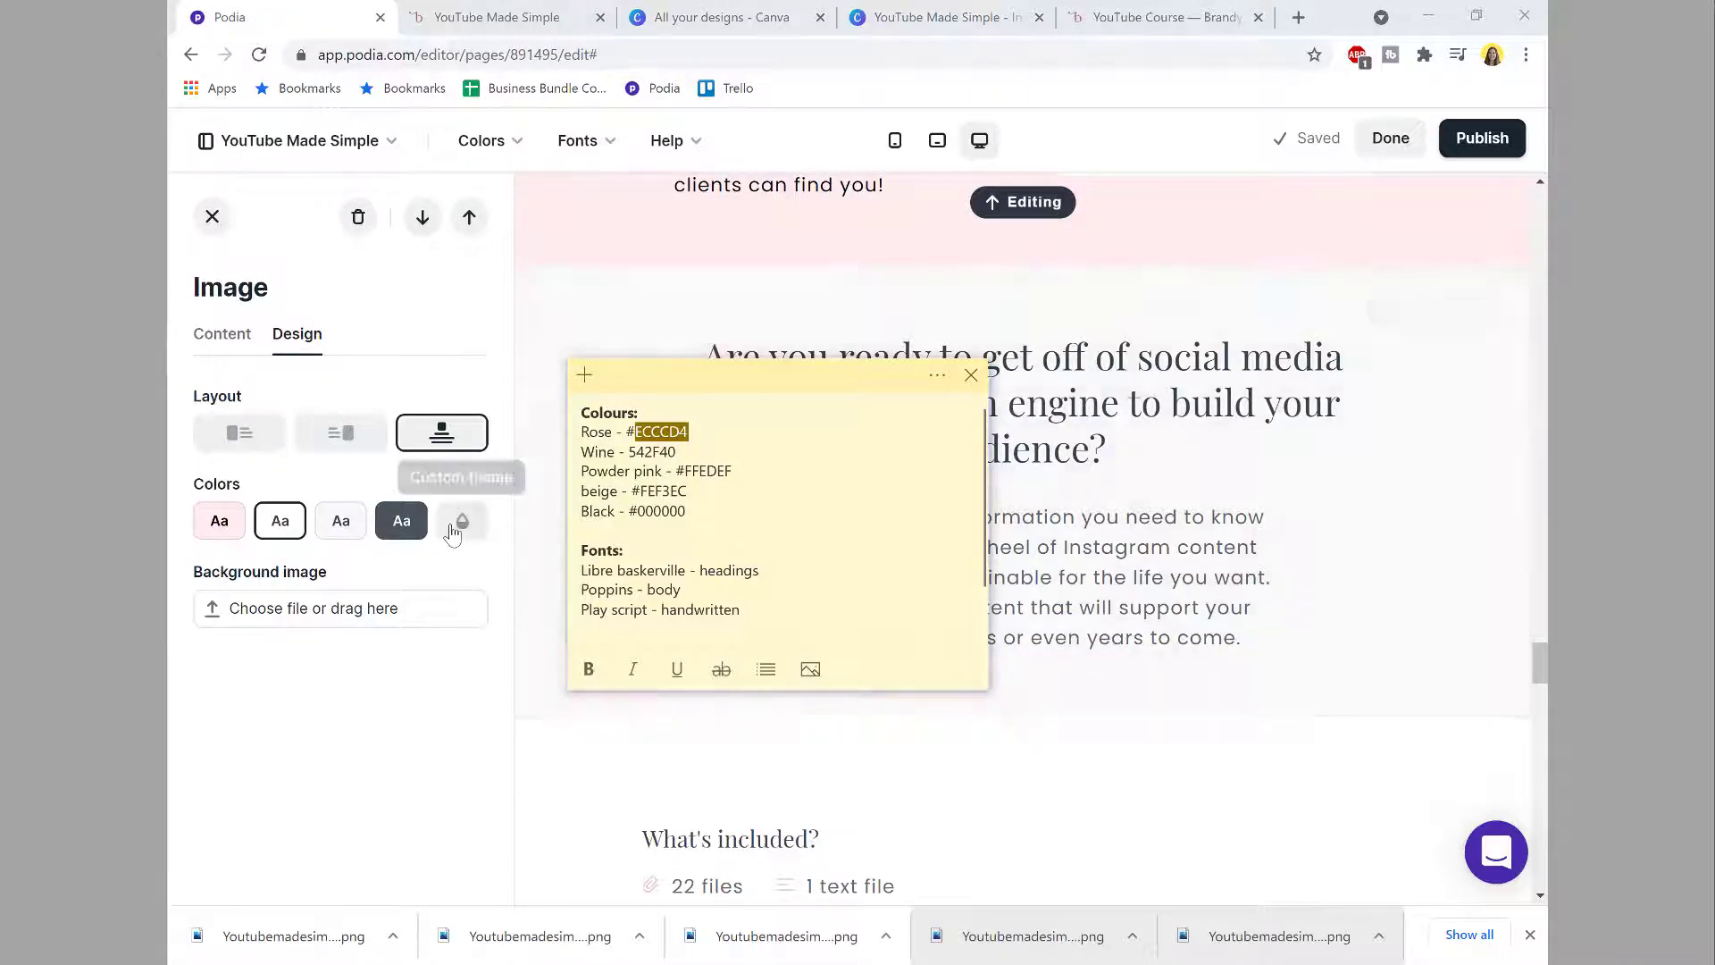
{"action": "left_click", "coordinate": [461, 520]}
{"action": "left_click", "coordinate": [435, 614]}
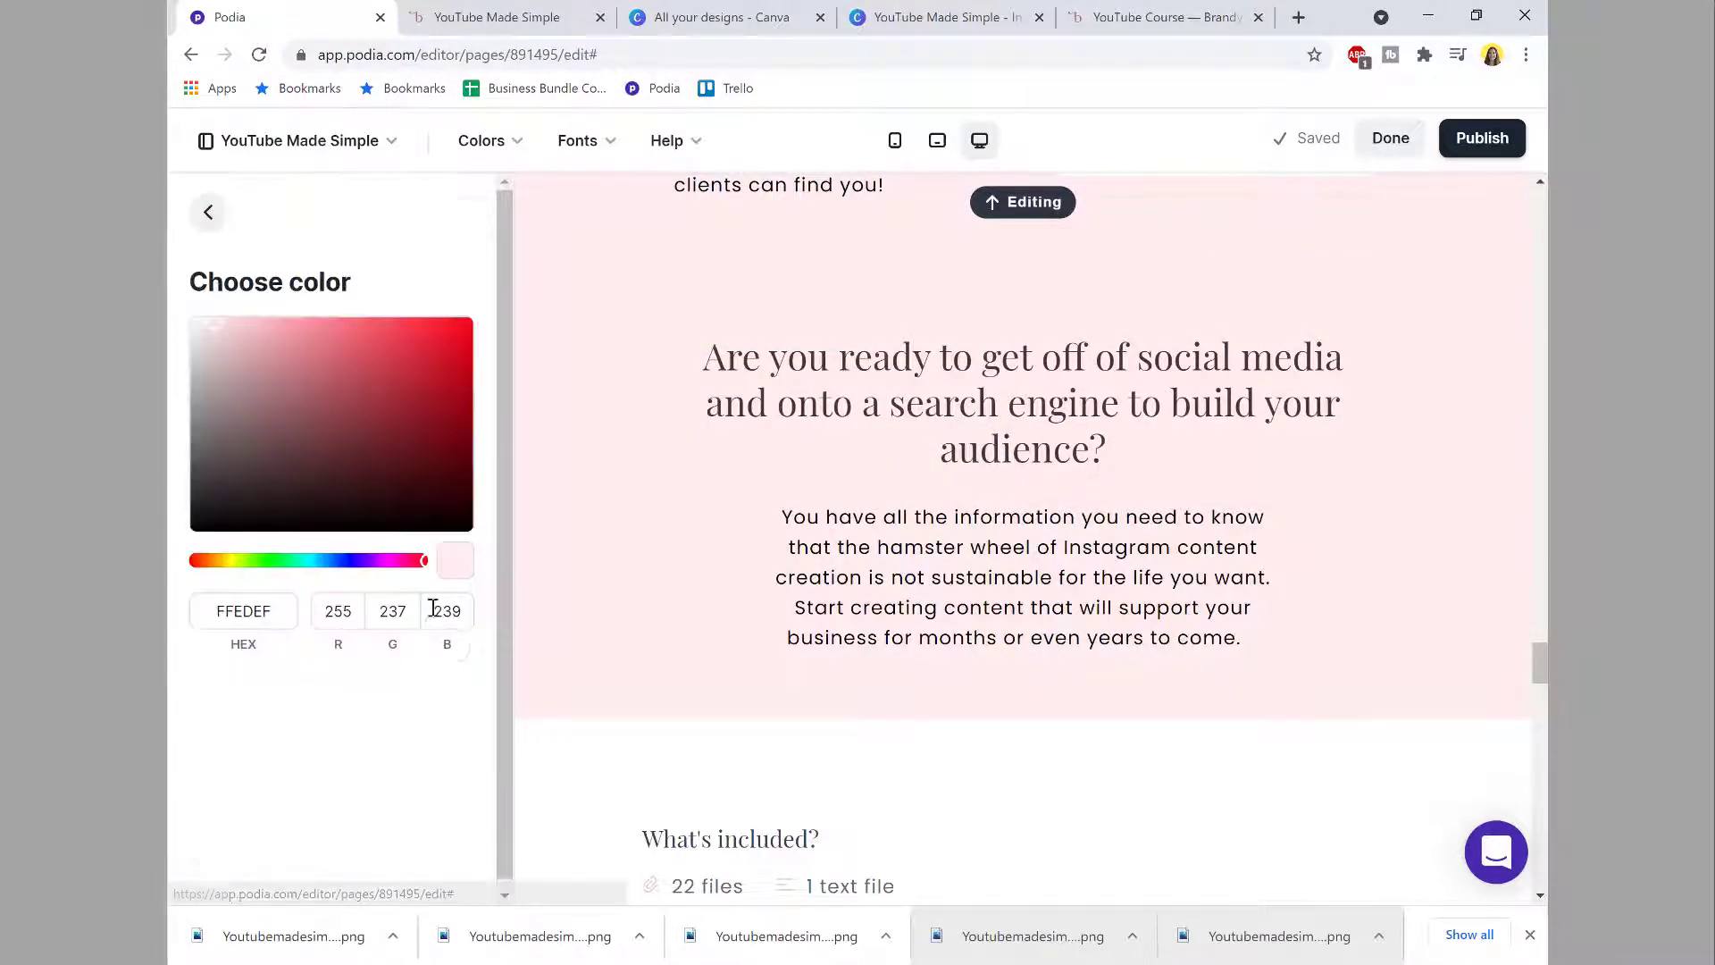
{"action": "type", "text": "ECCCD4"}
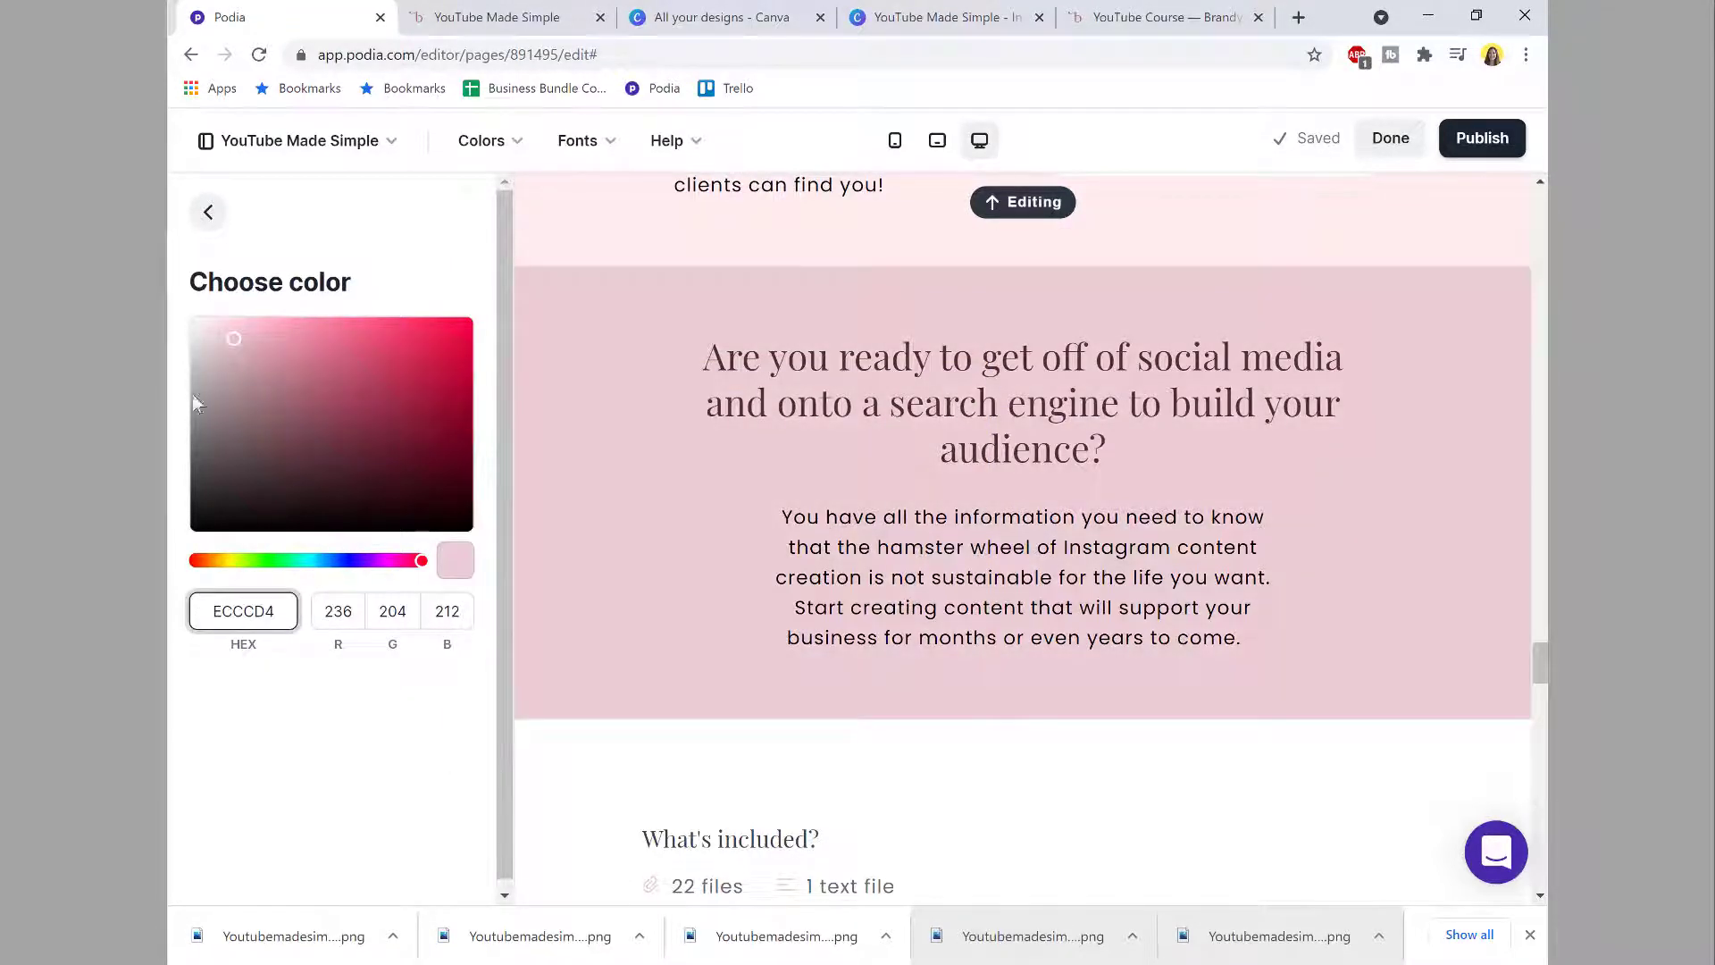
{"action": "left_click", "coordinate": [208, 216]}
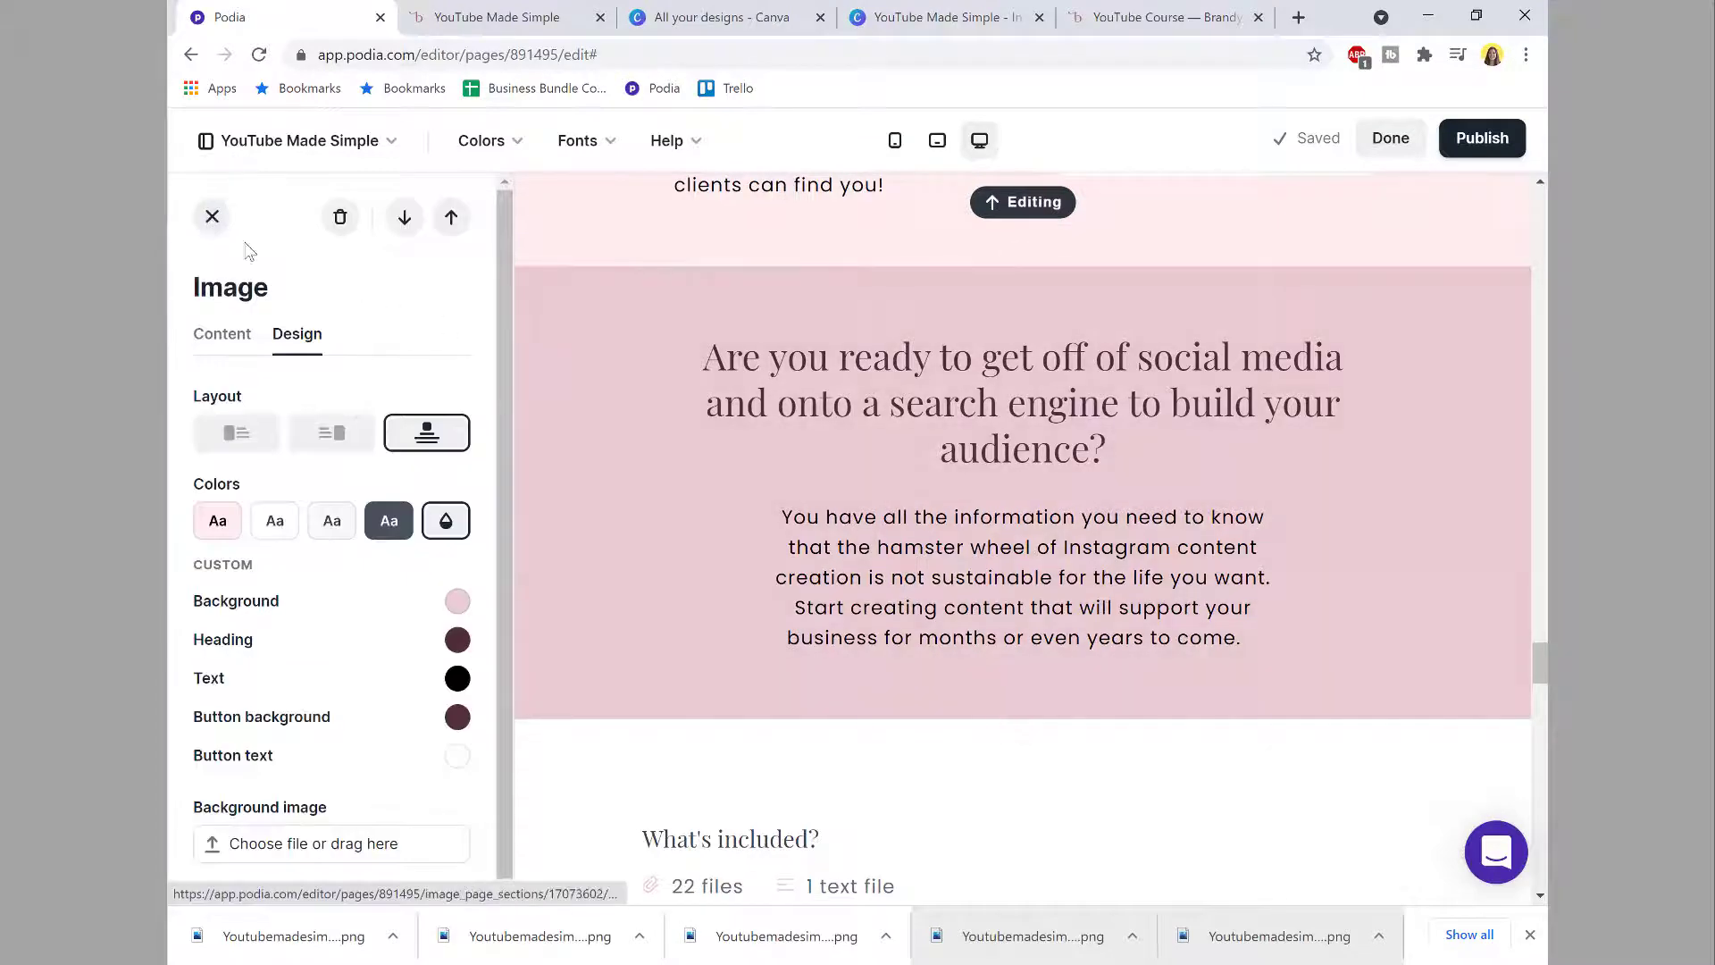
{"action": "left_click", "coordinate": [212, 216]}
Step: Review the rebuilt page from "Here's What's Included..." through the four modules to the rose-coloured question section
{"action": "scroll", "coordinate": [559, 509], "scroll_direction": "up", "scroll_amount": 10}
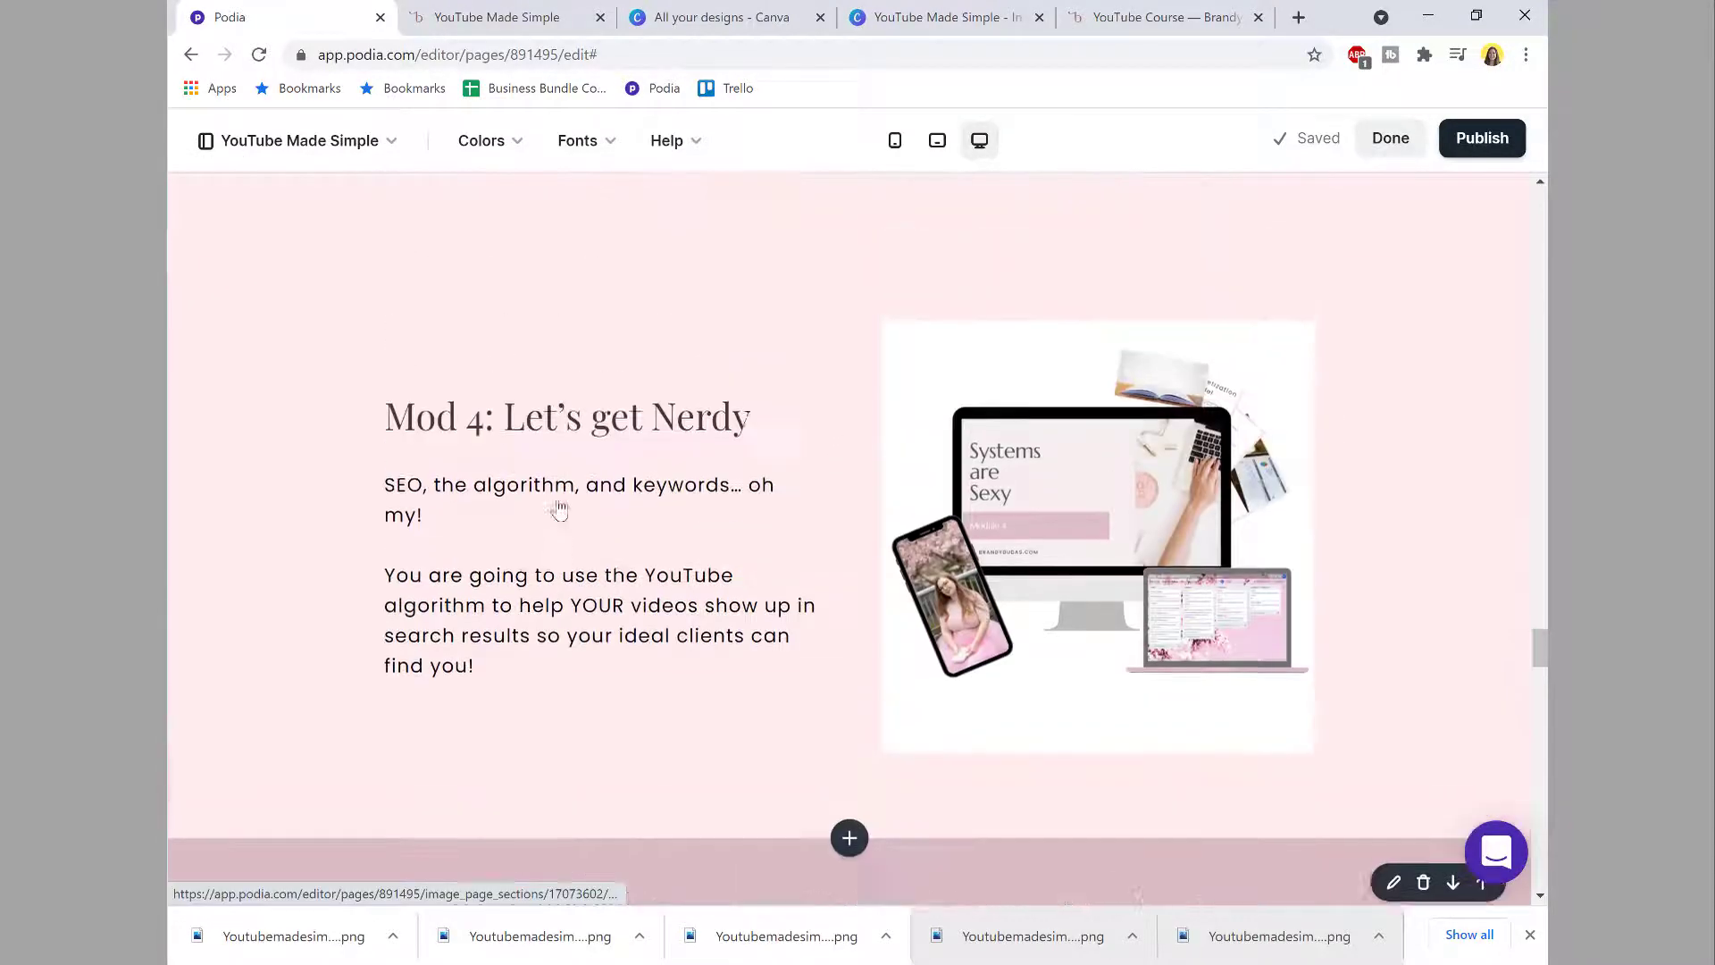
{"action": "scroll", "coordinate": [557, 509], "scroll_direction": "up", "scroll_amount": 15}
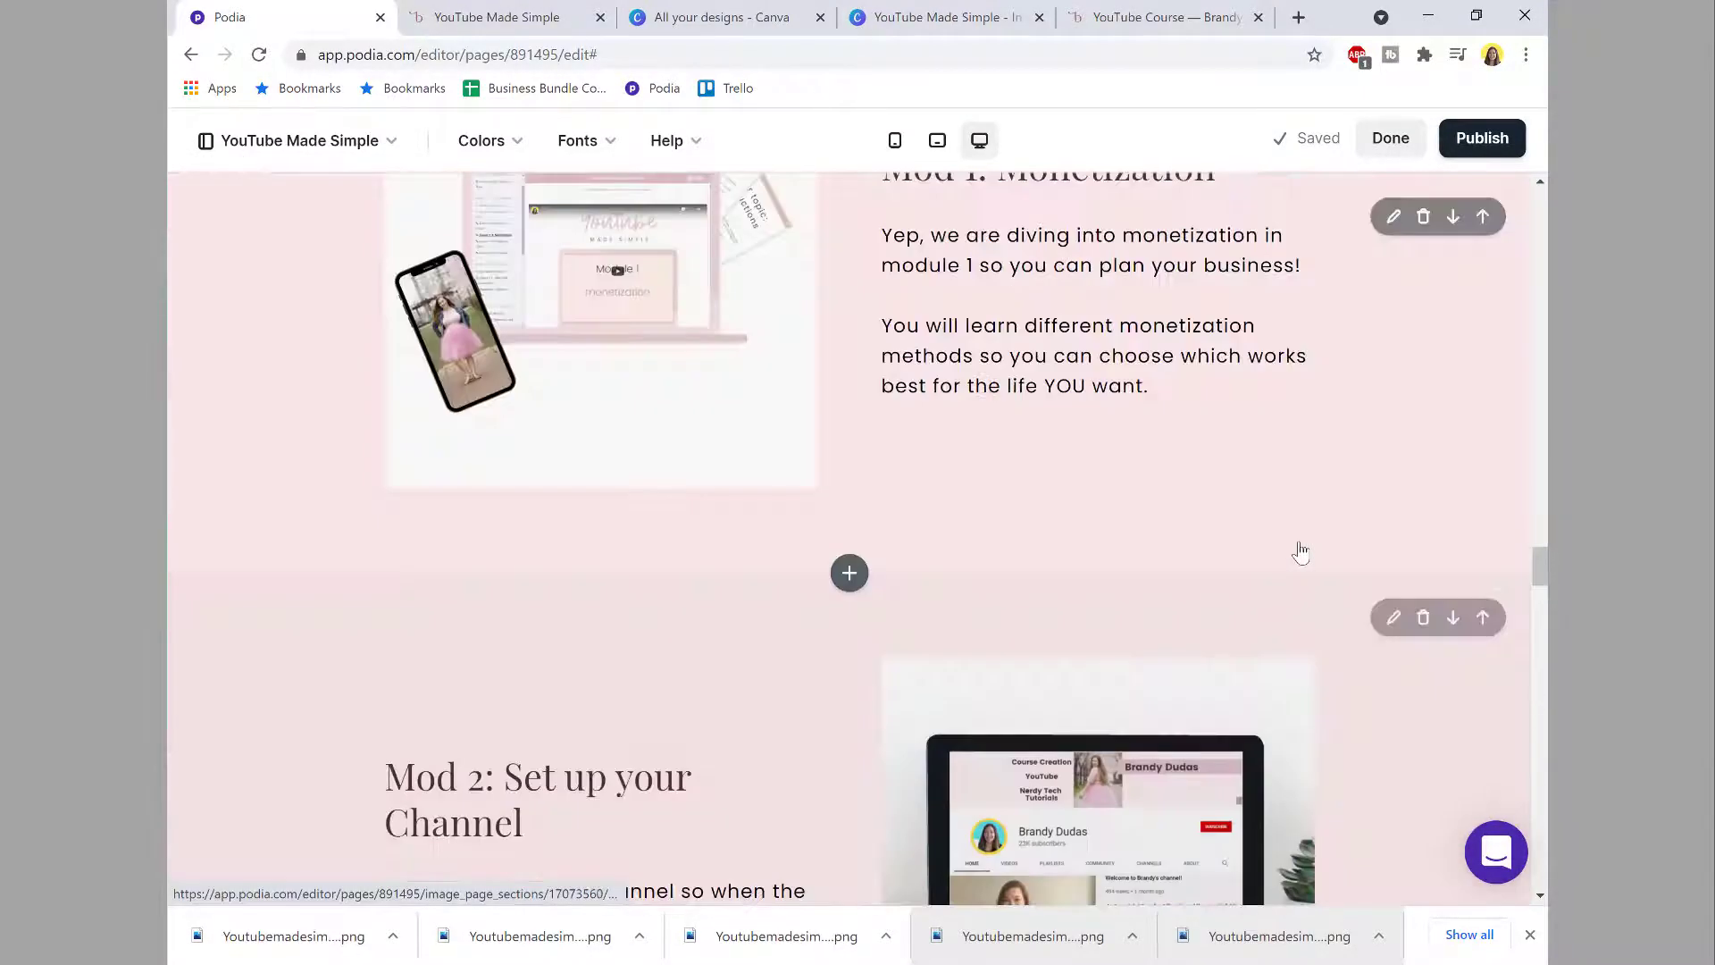
{"action": "scroll", "coordinate": [1301, 549], "scroll_direction": "up", "scroll_amount": 5}
{"action": "scroll", "coordinate": [1313, 563], "scroll_direction": "down", "scroll_amount": 8}
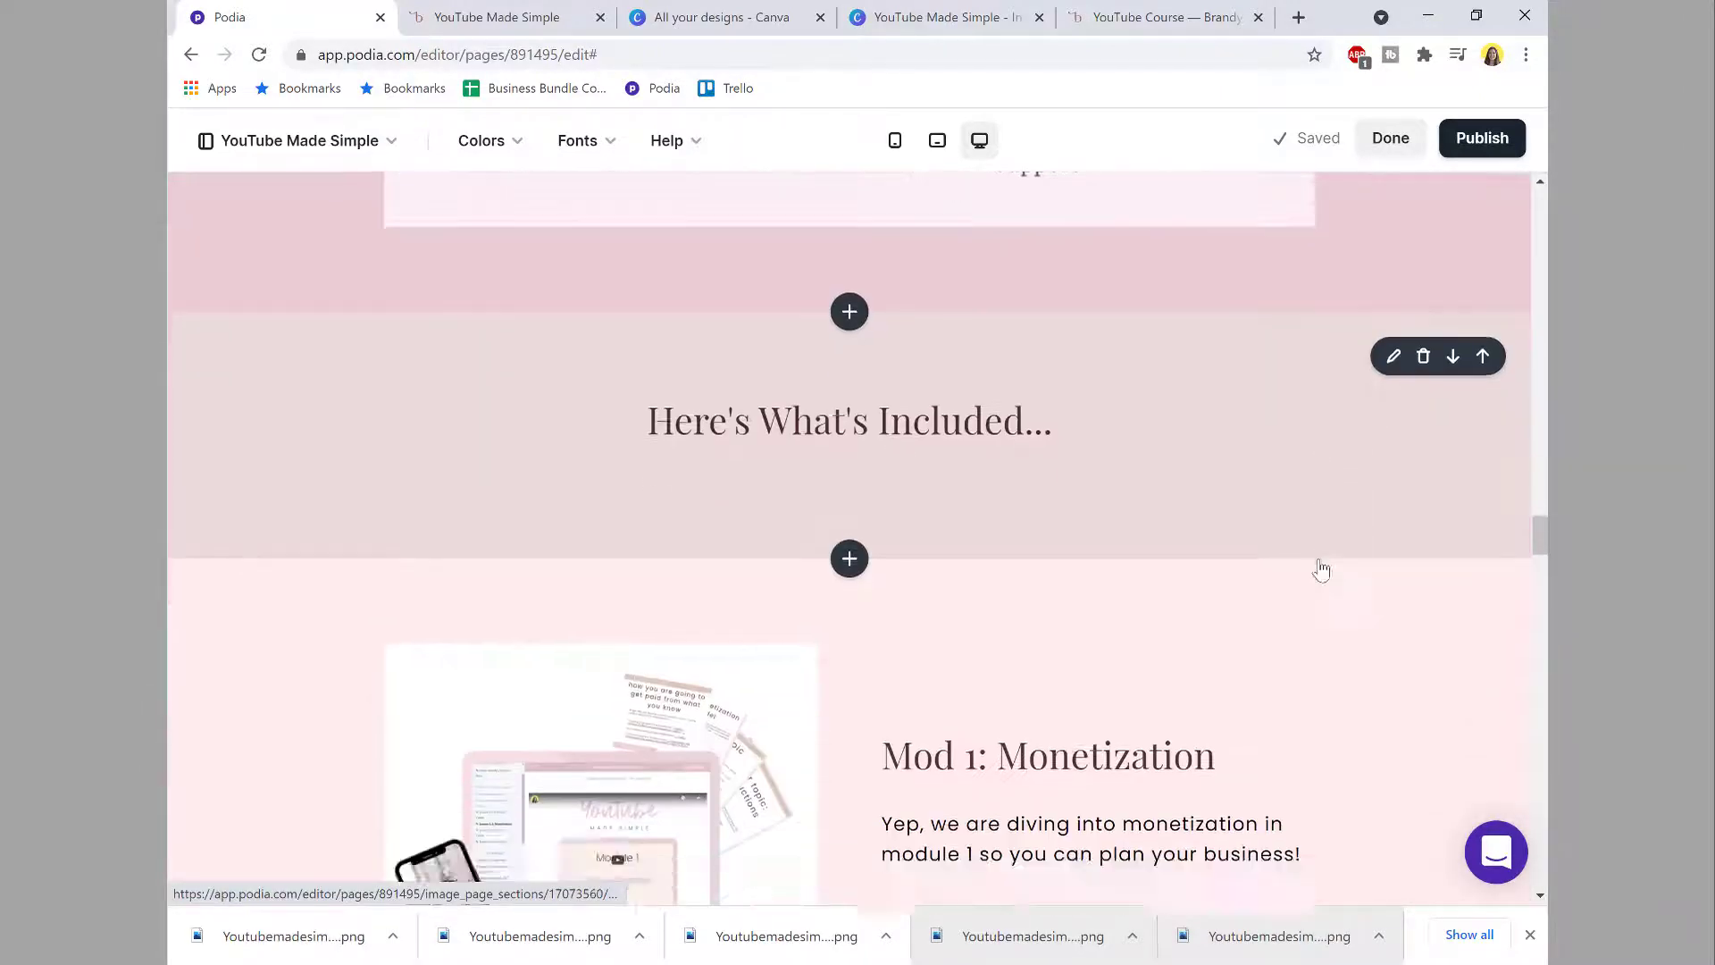
{"action": "scroll", "coordinate": [1320, 574], "scroll_direction": "down", "scroll_amount": 20}
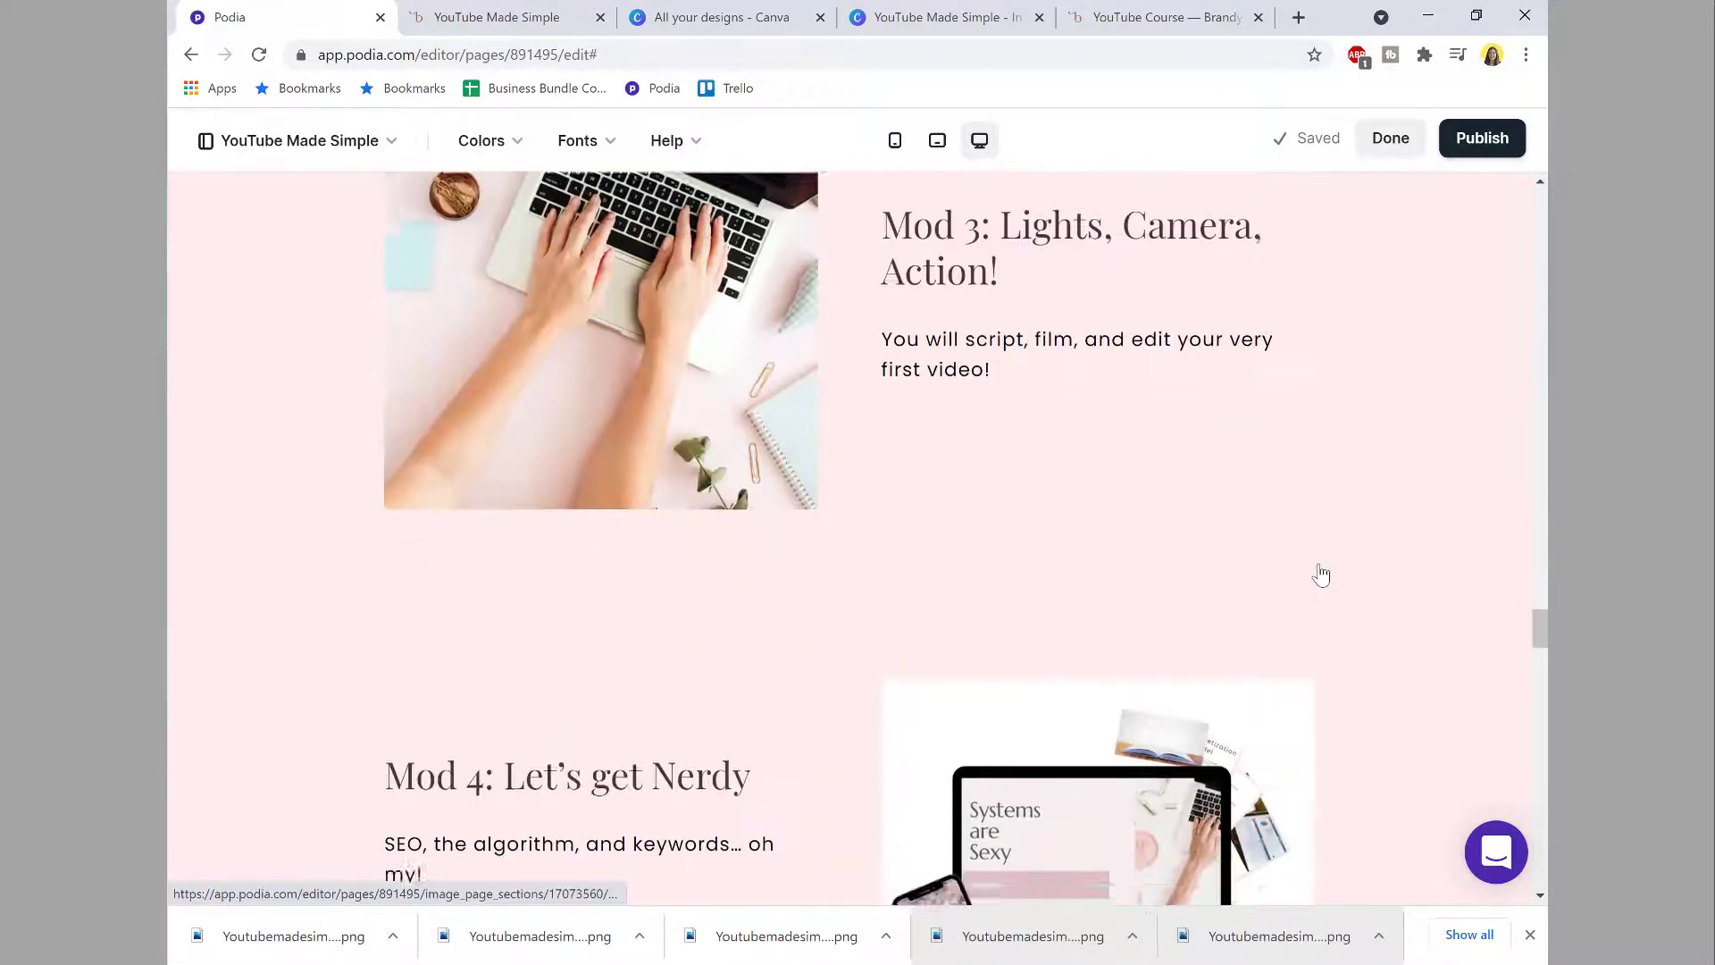
{"action": "scroll", "coordinate": [1321, 575], "scroll_direction": "down", "scroll_amount": 3}
{"action": "scroll", "coordinate": [1161, 604], "scroll_direction": "down", "scroll_amount": 3}
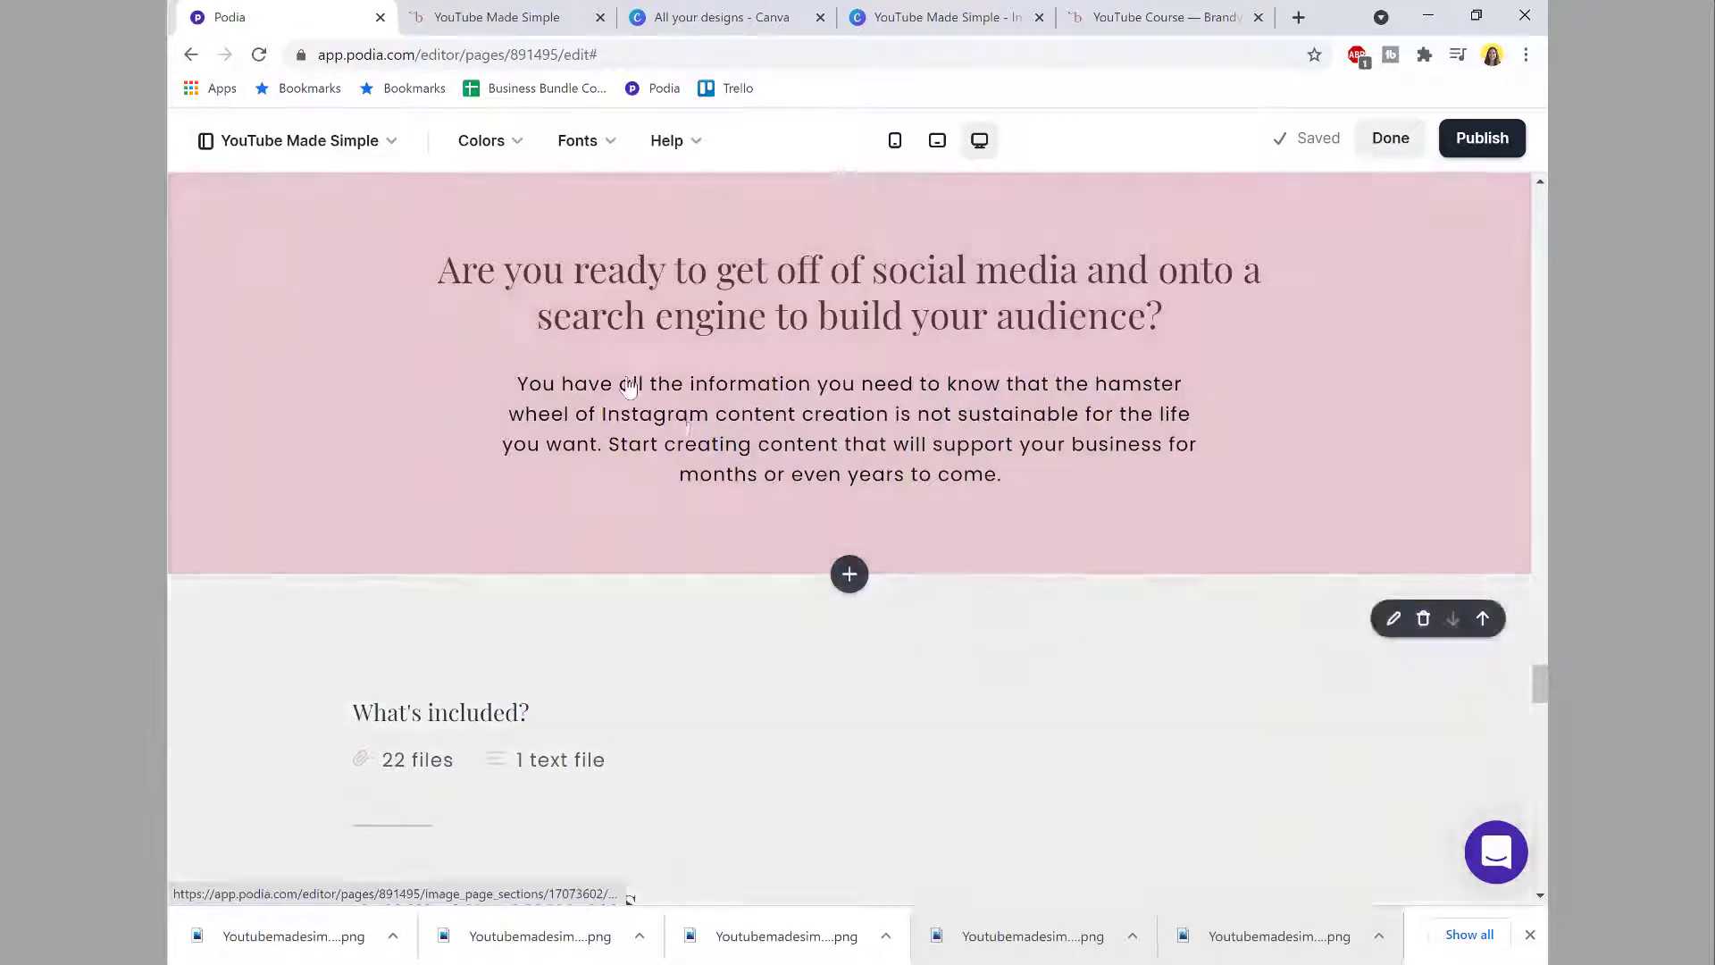
Step: Copy the "Enroll now for only $397 or 9 payments of $49" text from the existing sales page
{"action": "left_click", "coordinate": [1173, 15]}
{"action": "scroll", "coordinate": [1067, 380], "scroll_direction": "down", "scroll_amount": 5}
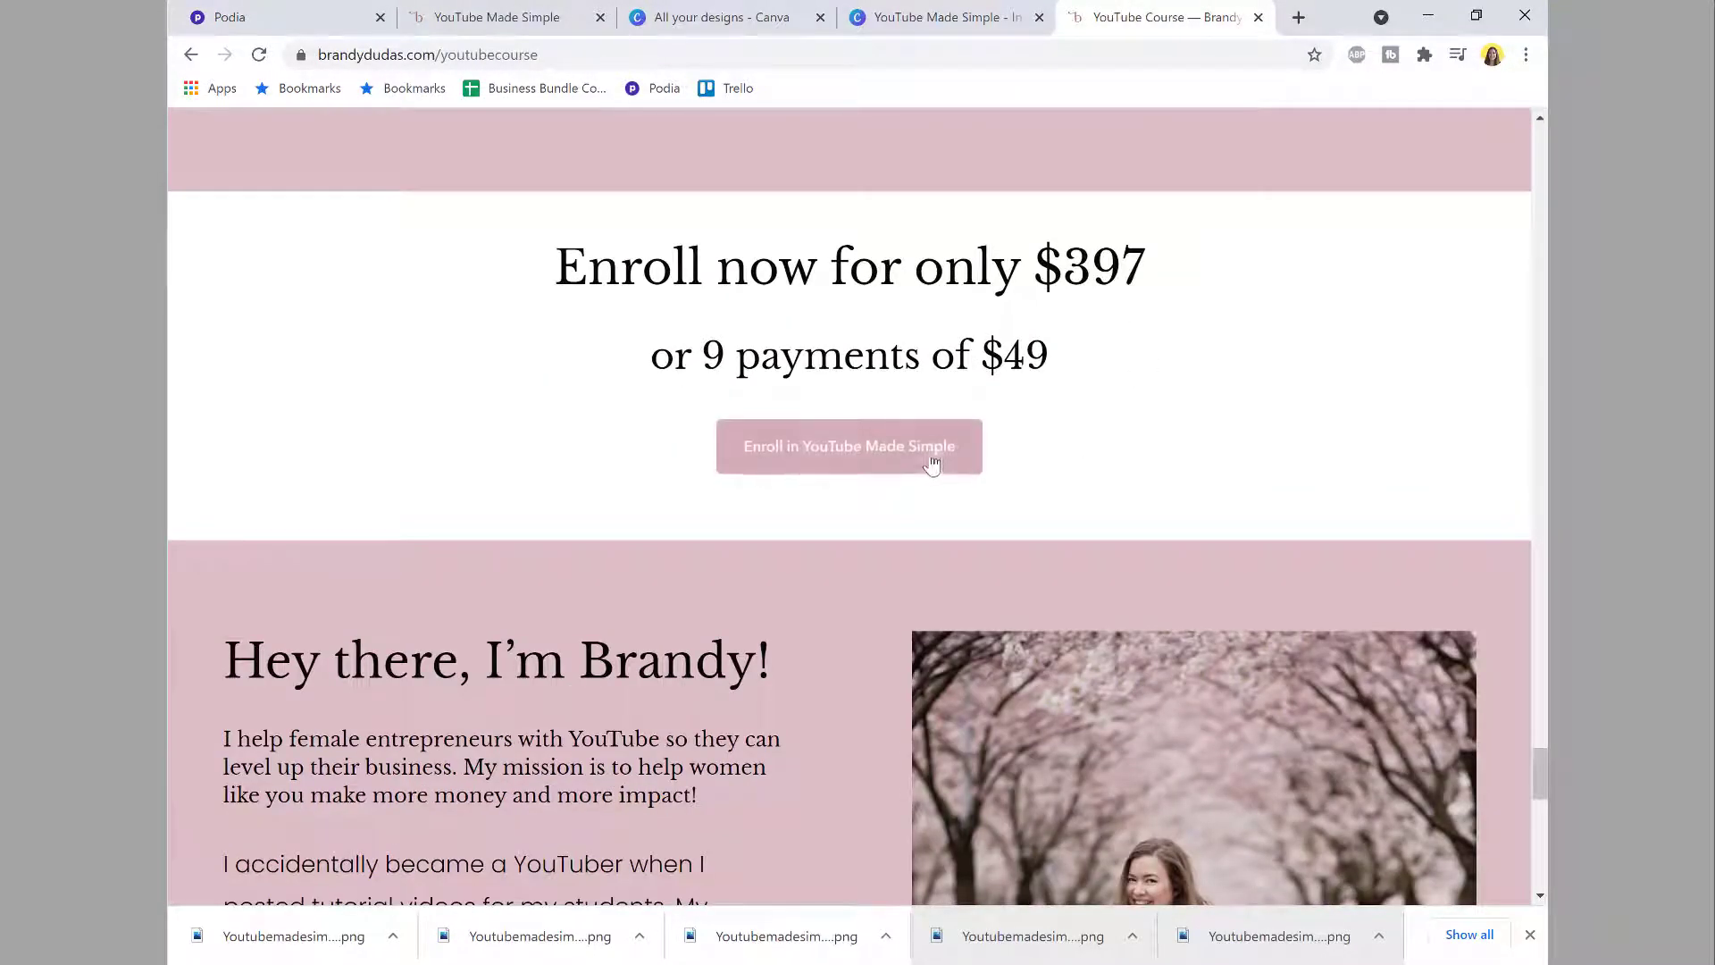
{"action": "scroll", "coordinate": [1497, 539], "scroll_direction": "up", "scroll_amount": 3}
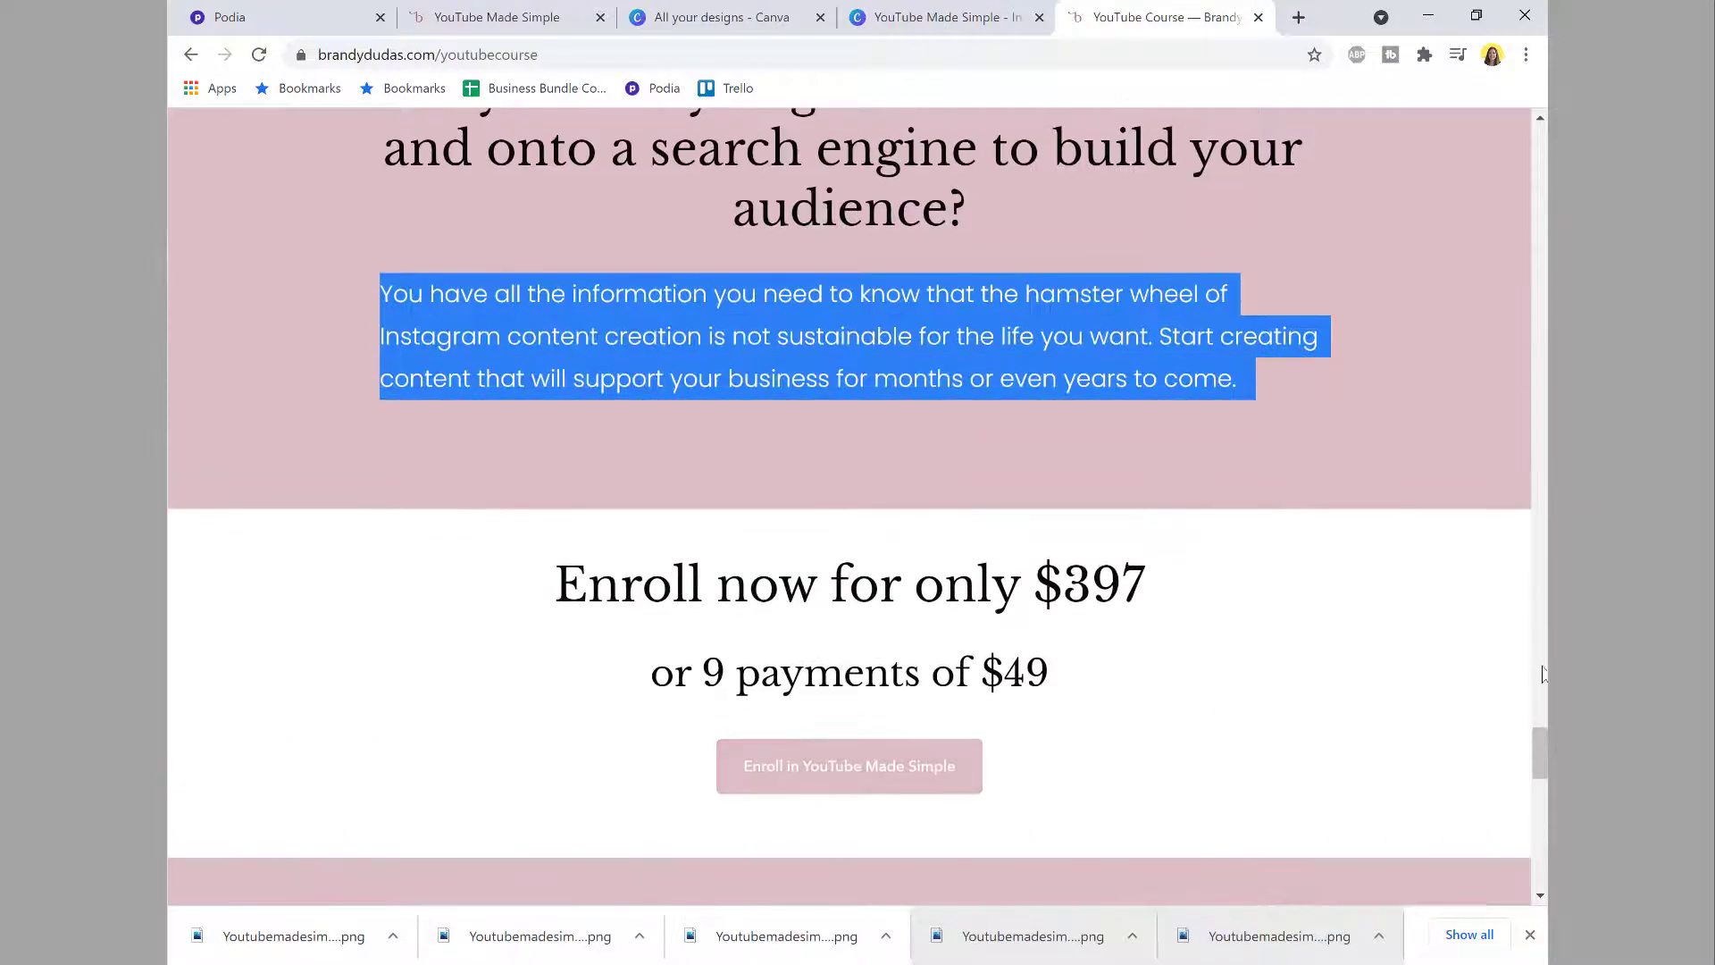
{"action": "left_click_drag", "start_coordinate": [1539, 753], "coordinate": [1539, 152]}
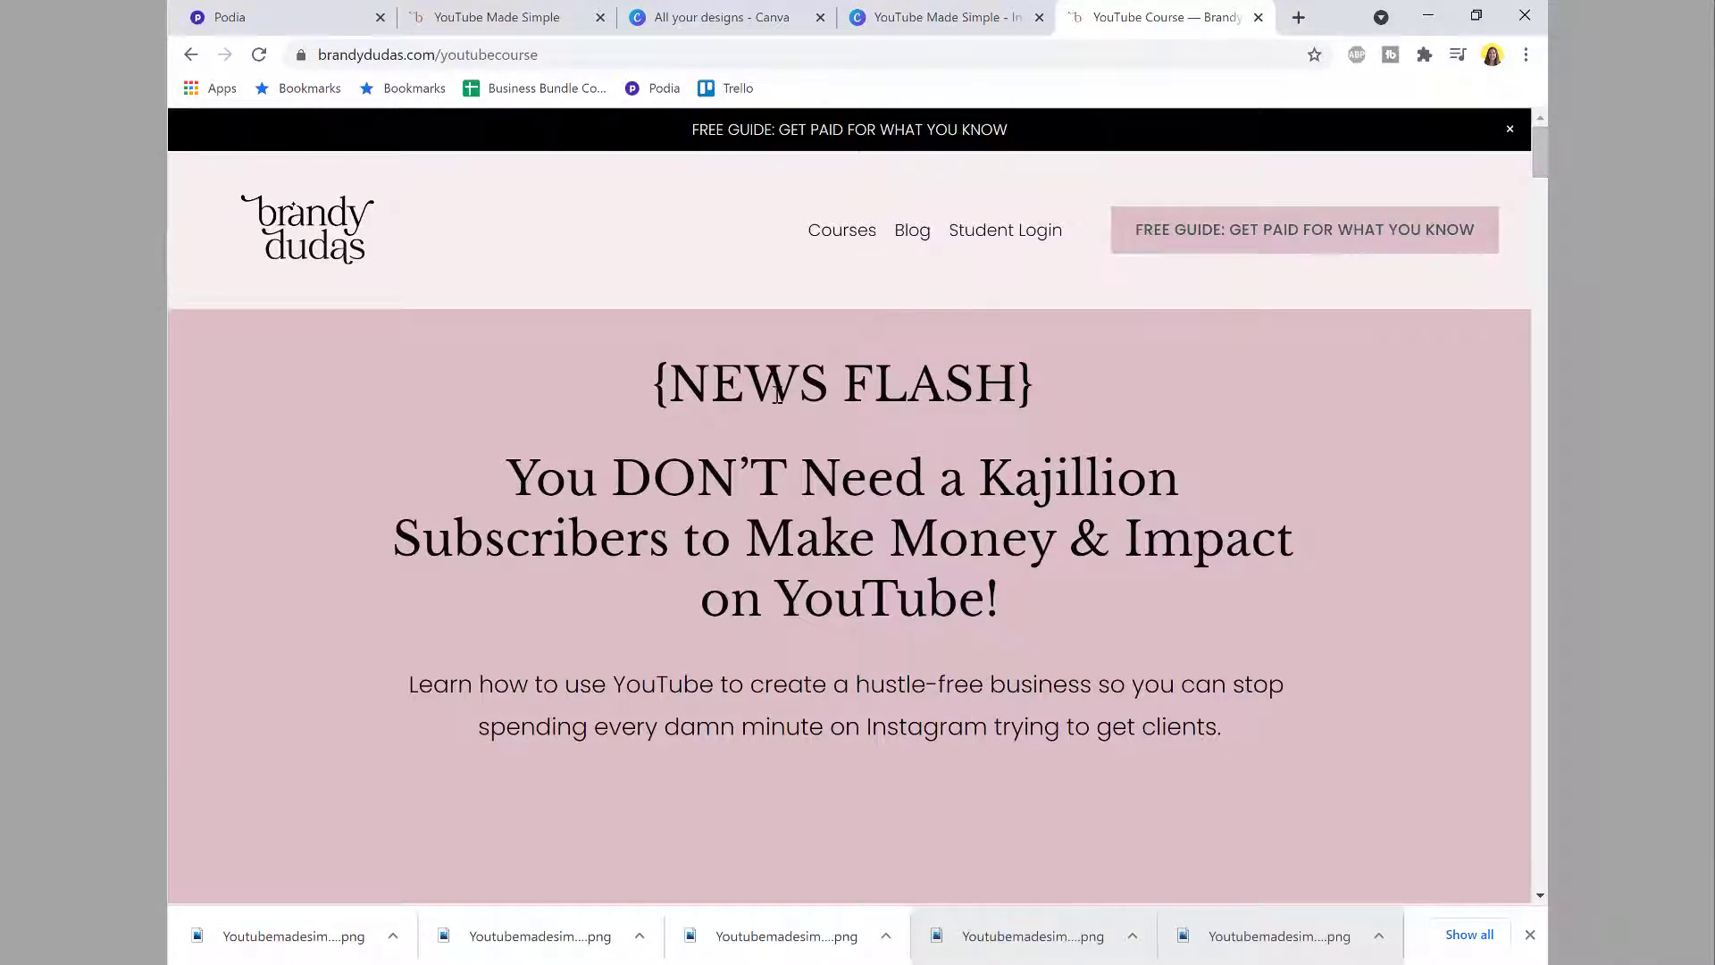
{"action": "left_click_drag", "start_coordinate": [1538, 156], "coordinate": [1538, 765]}
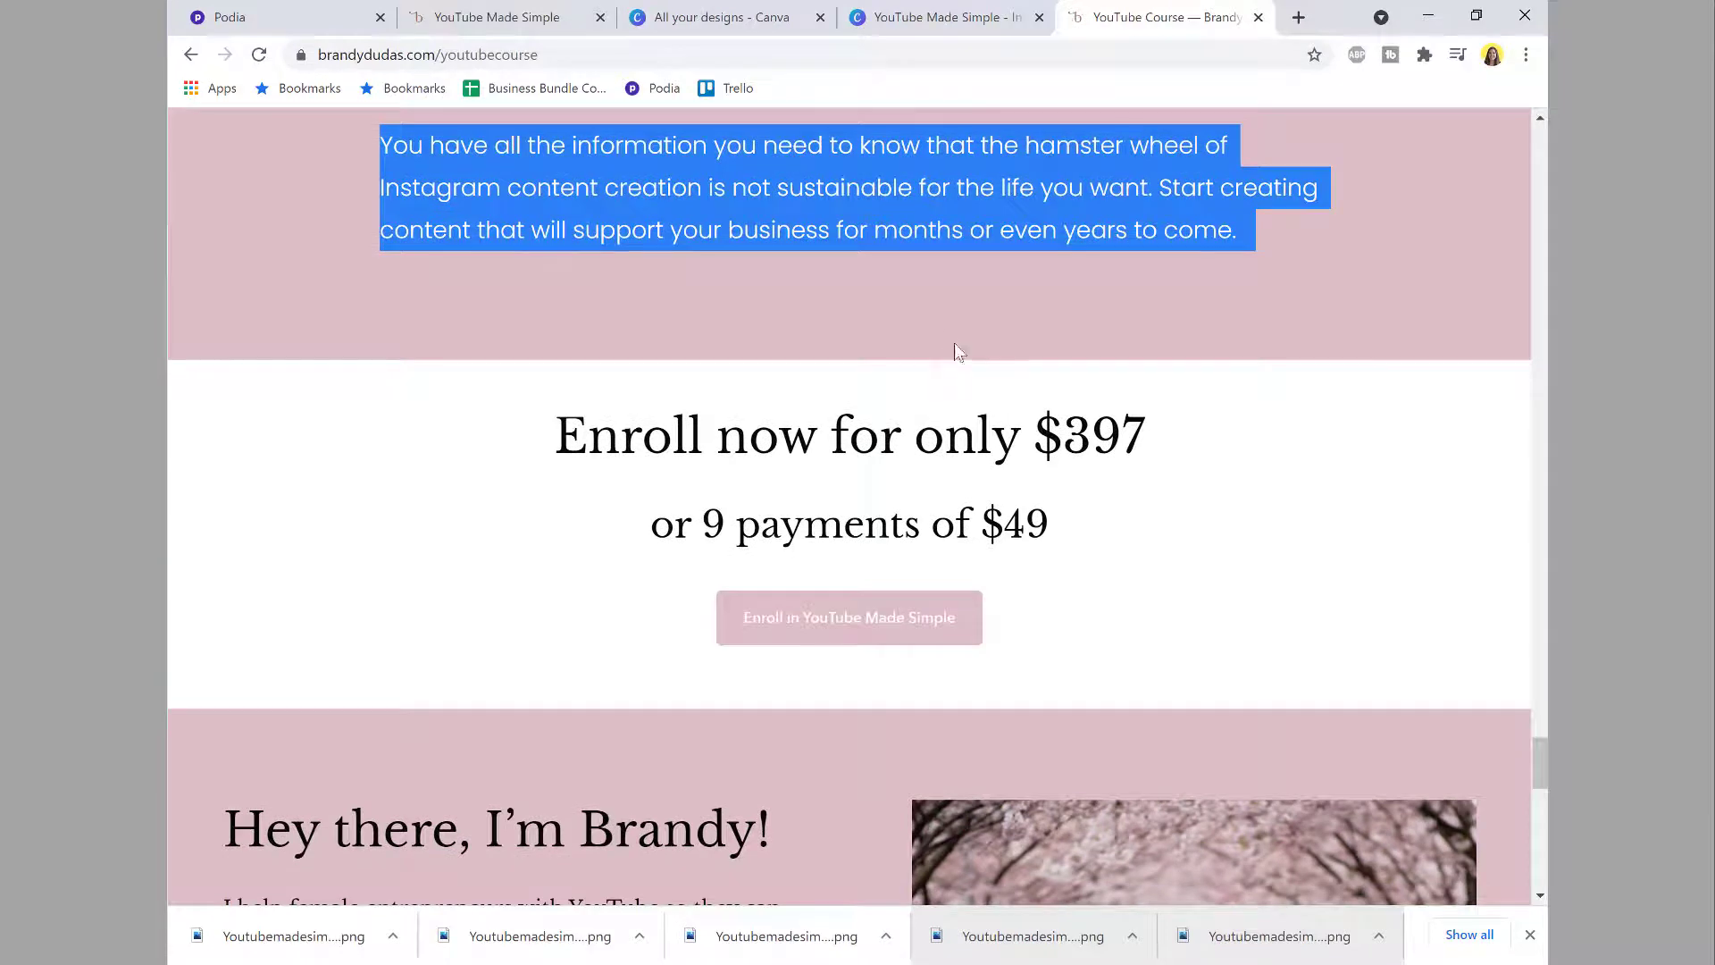
{"action": "scroll", "coordinate": [945, 330], "scroll_direction": "up", "scroll_amount": 2}
{"action": "scroll", "coordinate": [971, 511], "scroll_direction": "down", "scroll_amount": 2}
{"action": "left_click_drag", "start_coordinate": [1060, 528], "coordinate": [543, 432]}
{"action": "key", "text": "ctrl+c"}
Step: Add another Image section in Podia between the rose-coloured question section and "What's included?"
{"action": "left_click", "coordinate": [318, 15]}
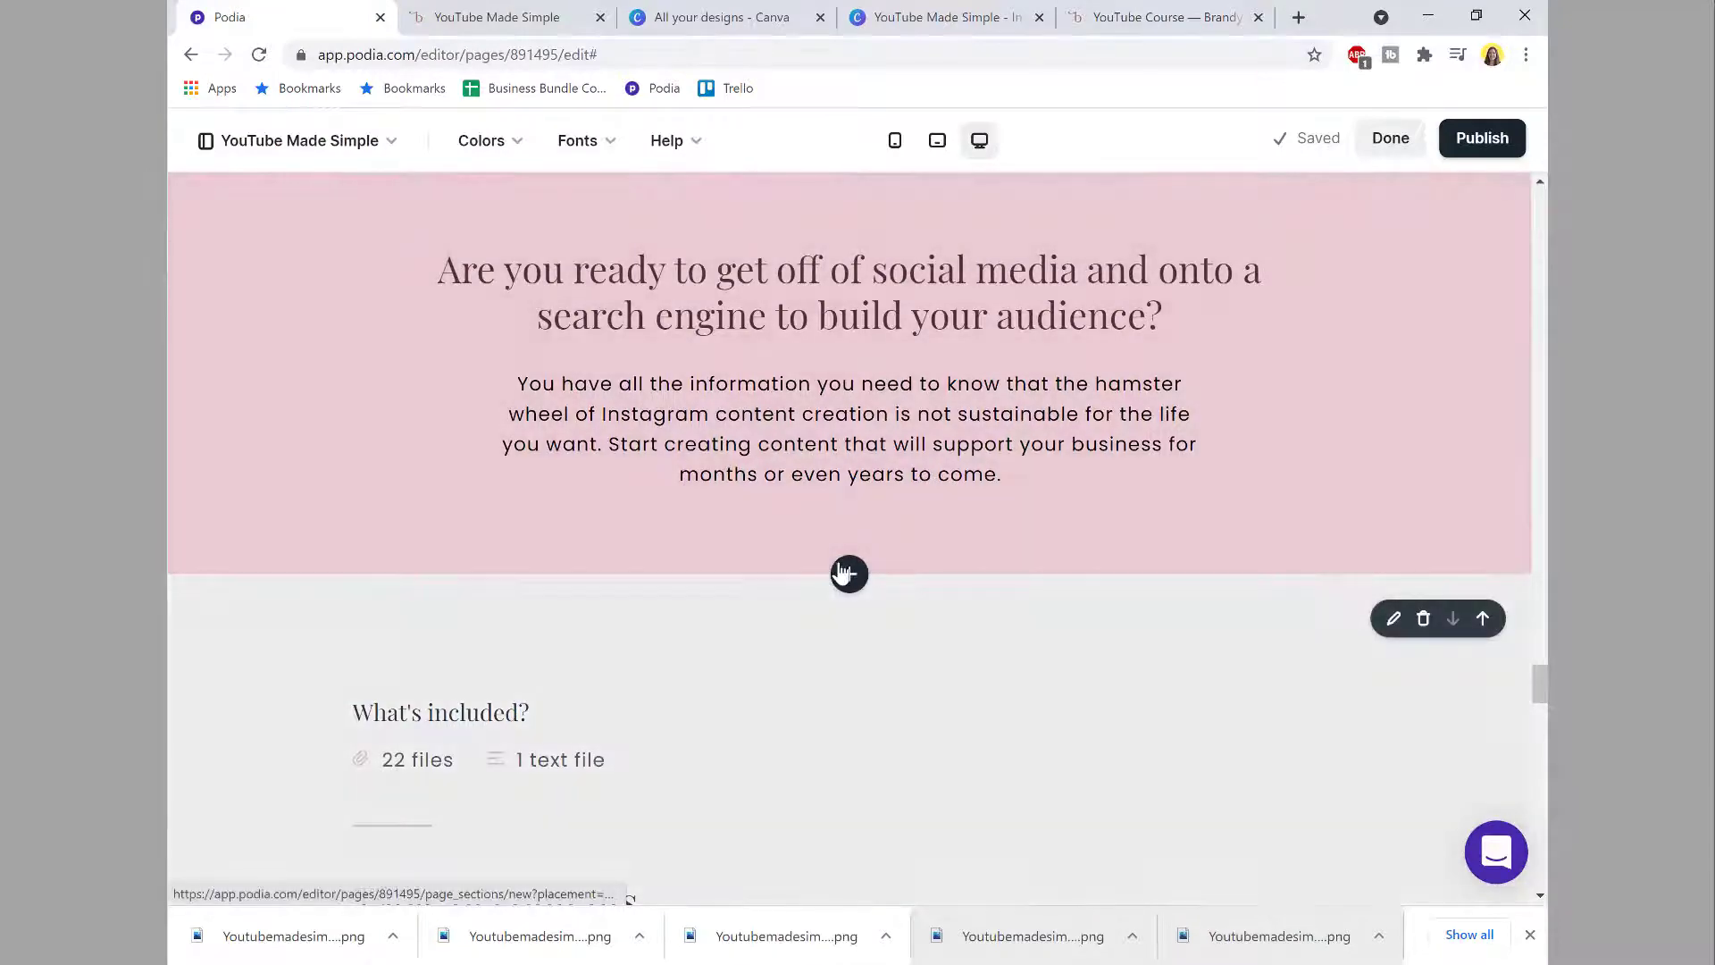
{"action": "left_click", "coordinate": [844, 572]}
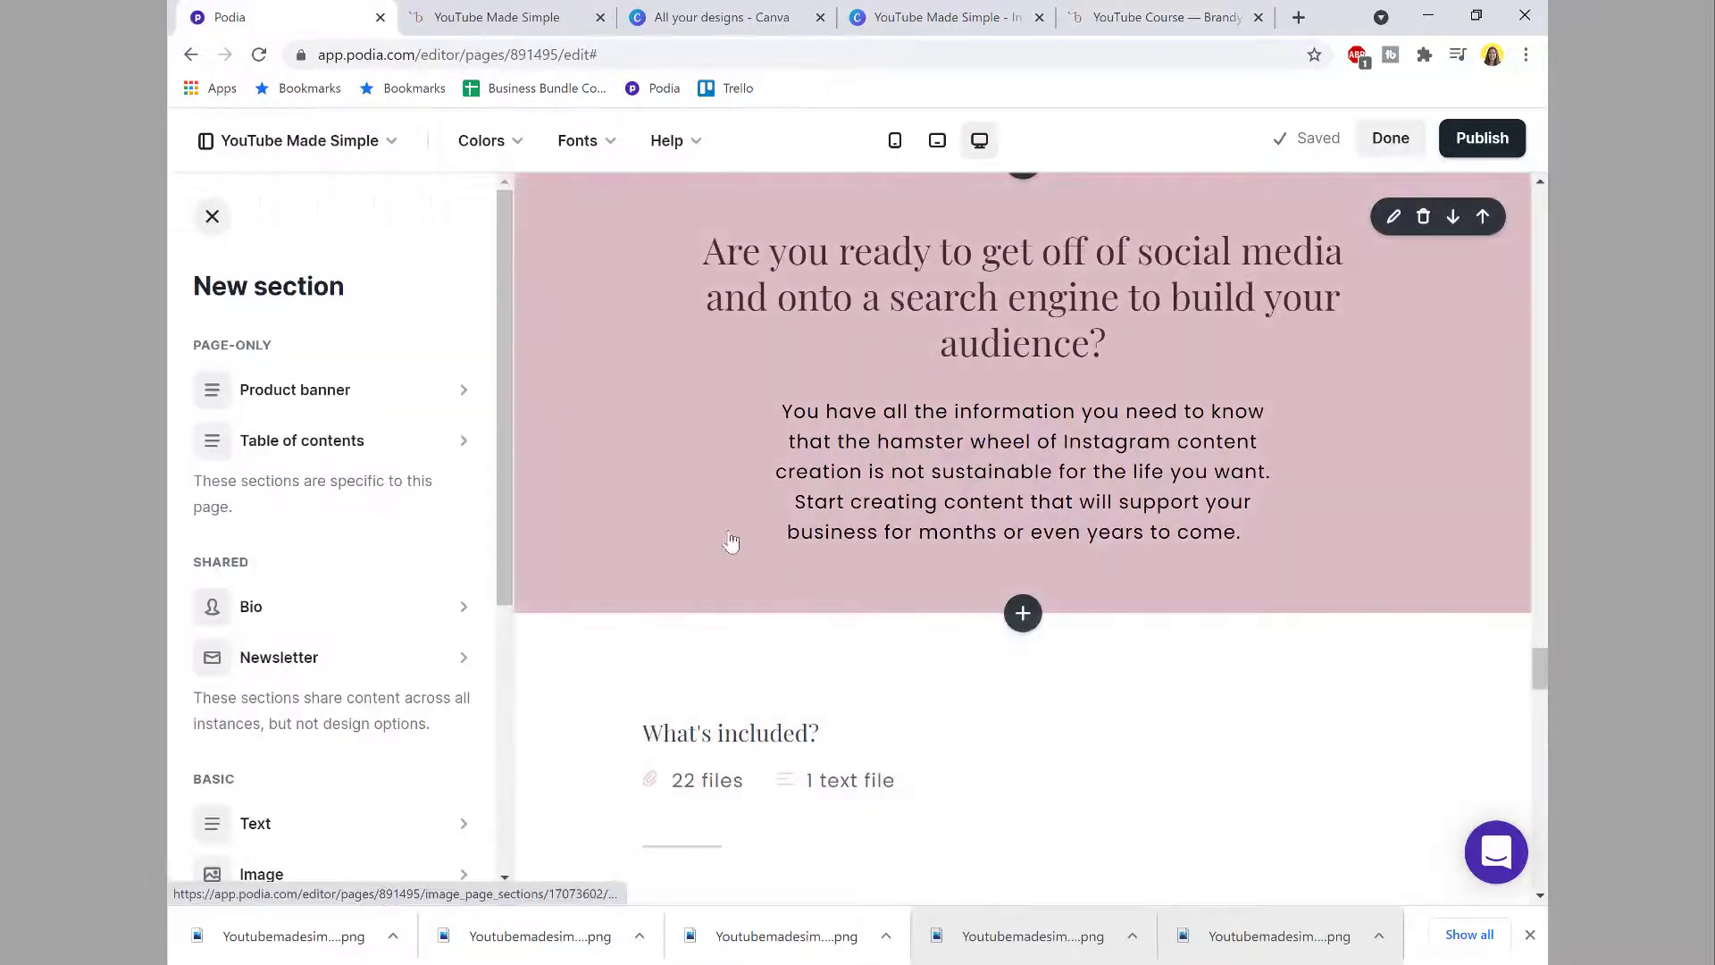
{"action": "scroll", "coordinate": [366, 616], "scroll_direction": "down", "scroll_amount": 2}
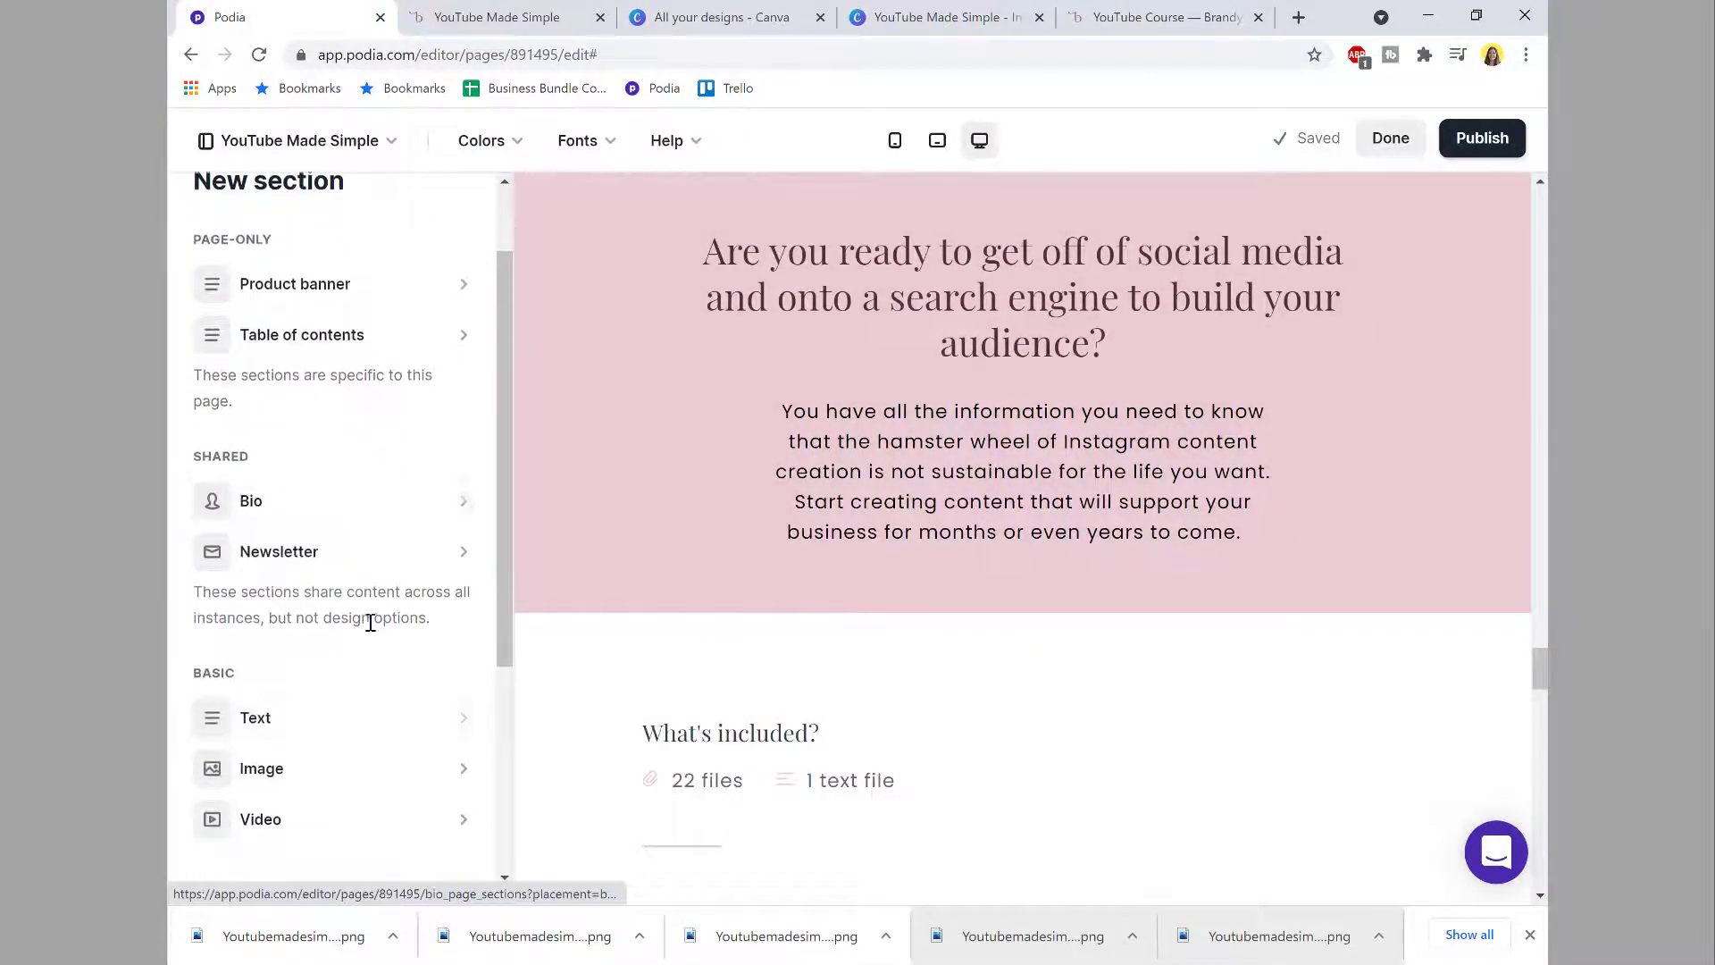
{"action": "left_click", "coordinate": [334, 771]}
{"action": "scroll", "coordinate": [1060, 619], "scroll_direction": "down", "scroll_amount": 3}
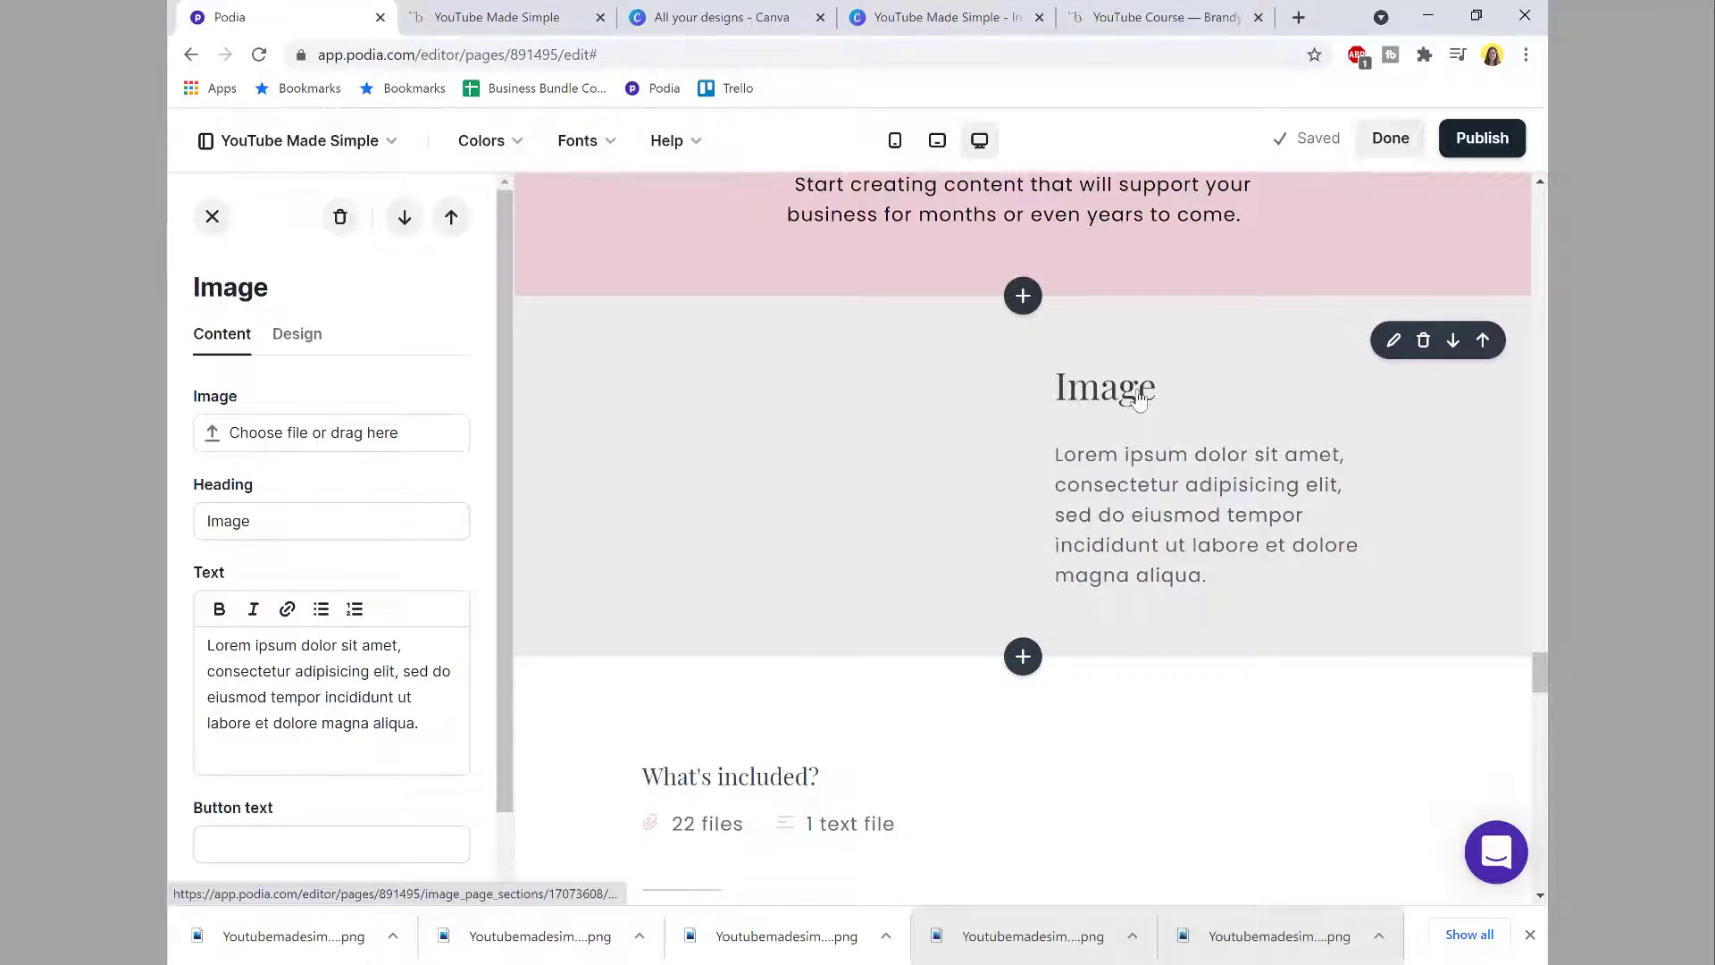
Step: Set the new section's heading to "Enroll now for only $397 or 9 payments of $49" and delete its placeholder body text
{"action": "triple_click", "coordinate": [322, 514]}
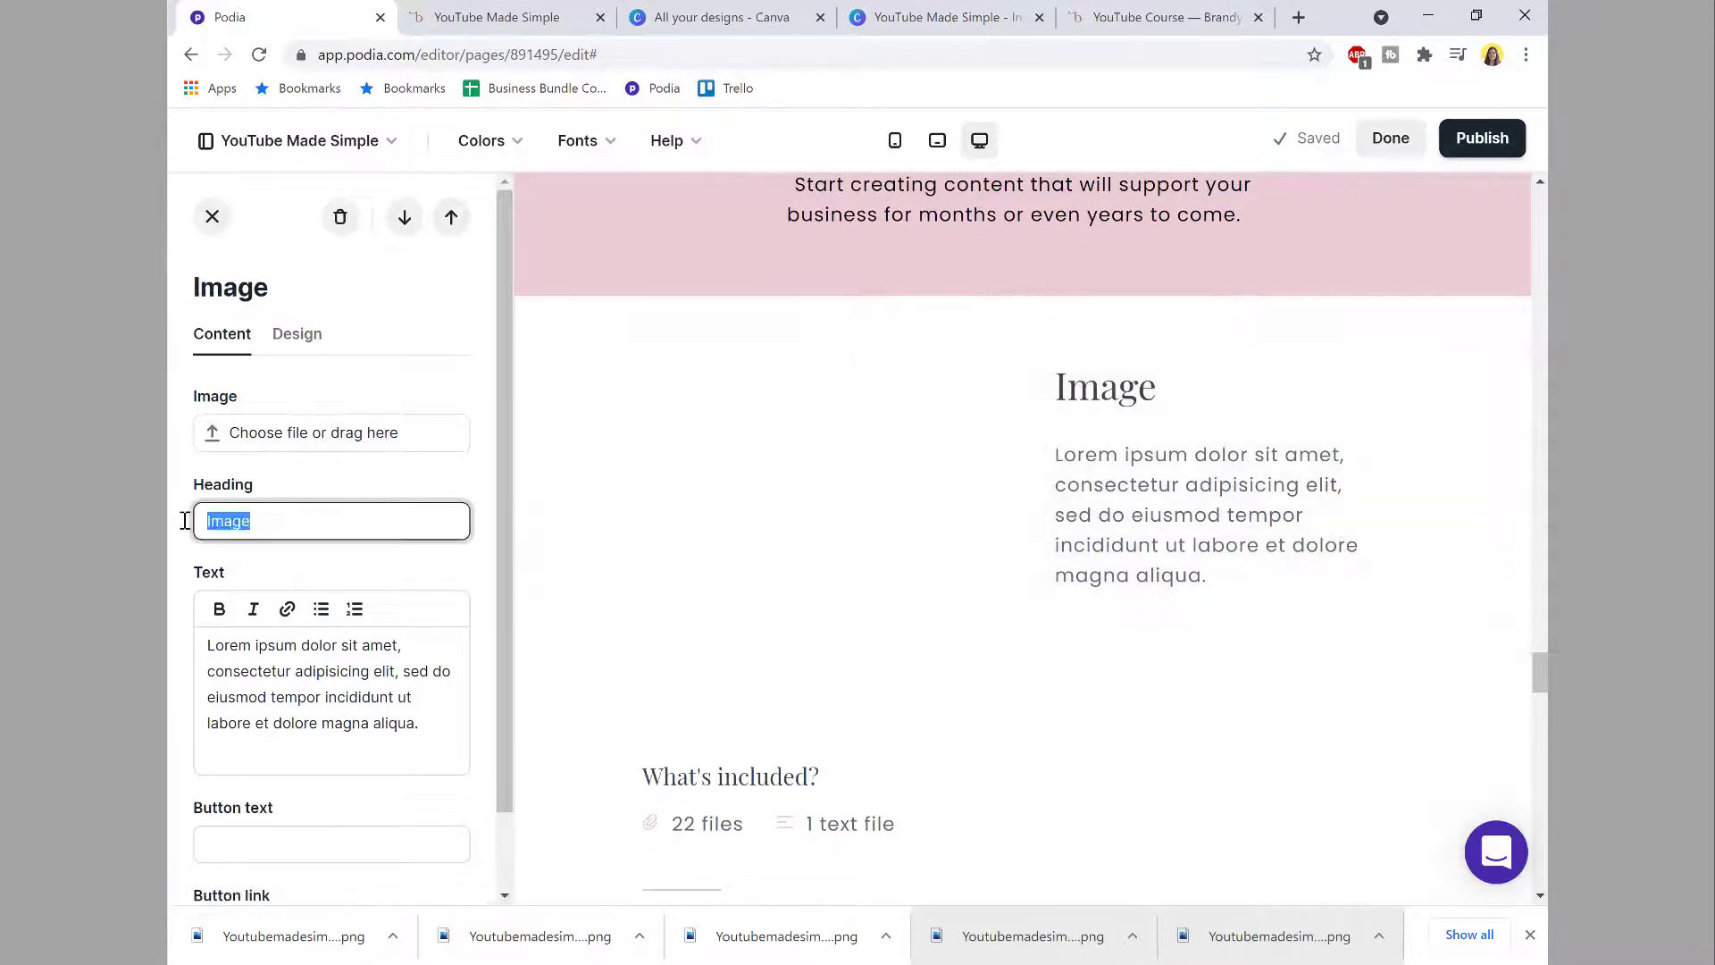
{"action": "key", "text": "ctrl+v"}
{"action": "left_click_drag", "start_coordinate": [415, 737], "coordinate": [192, 636]}
{"action": "key", "text": "BackSpace"}
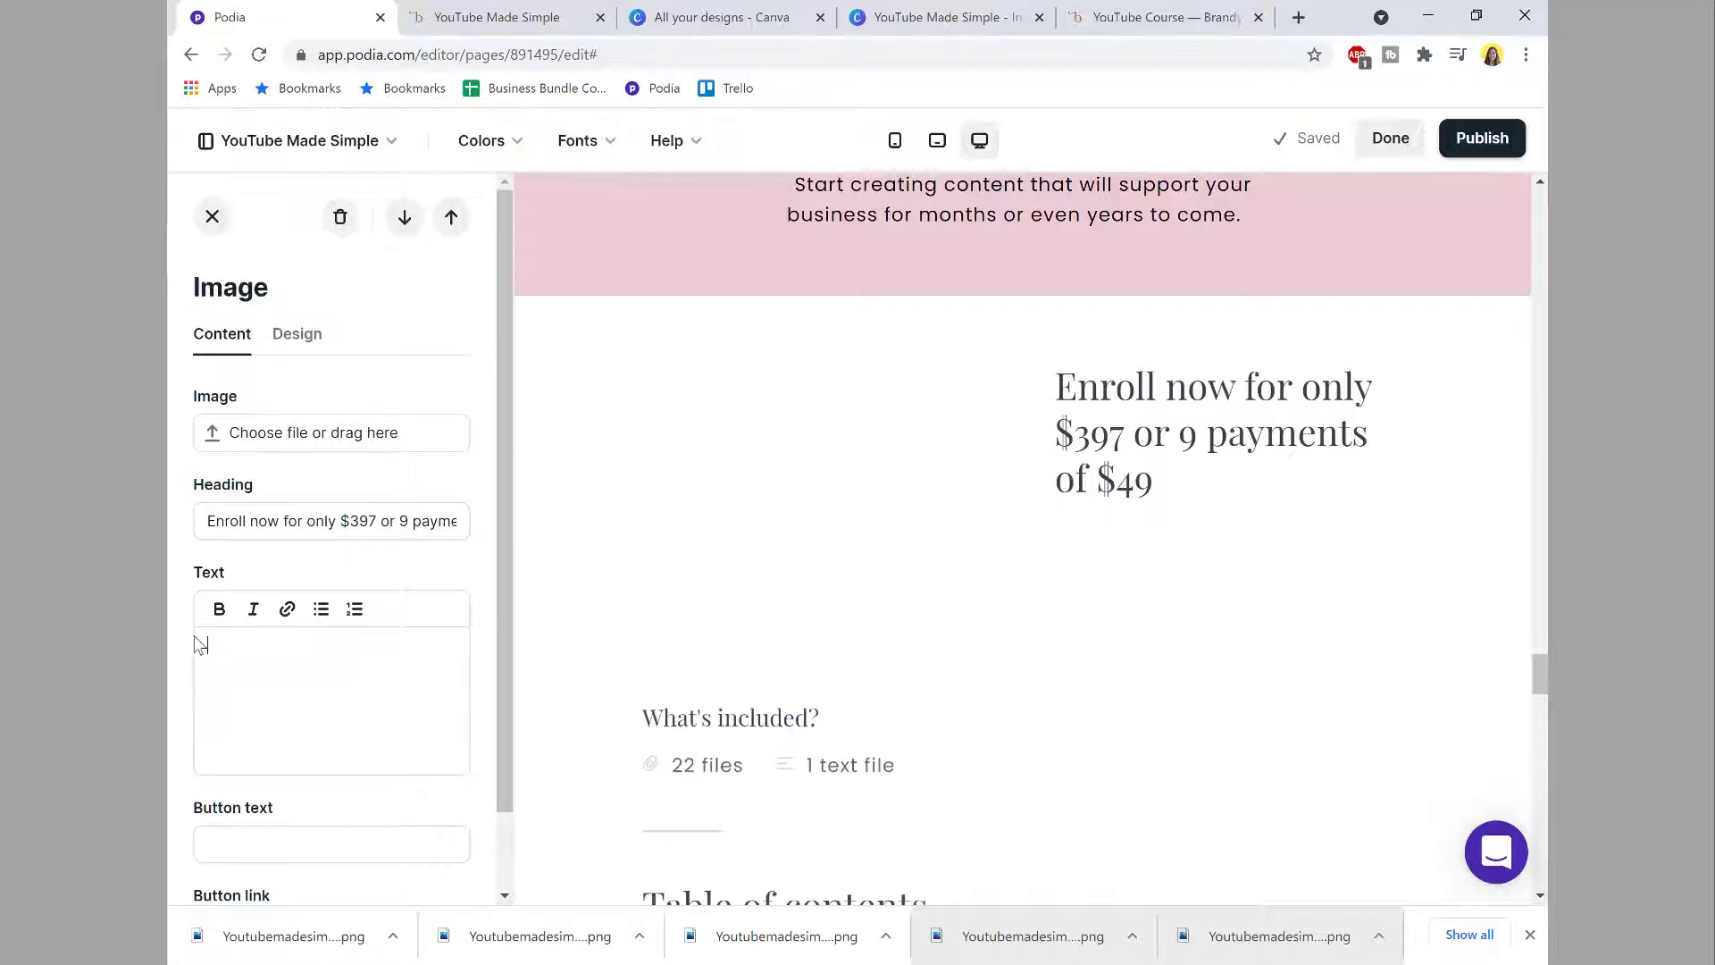
Step: Change the layout of the "Enroll now" section to the centred, stacked arrangement
{"action": "left_click", "coordinate": [298, 337]}
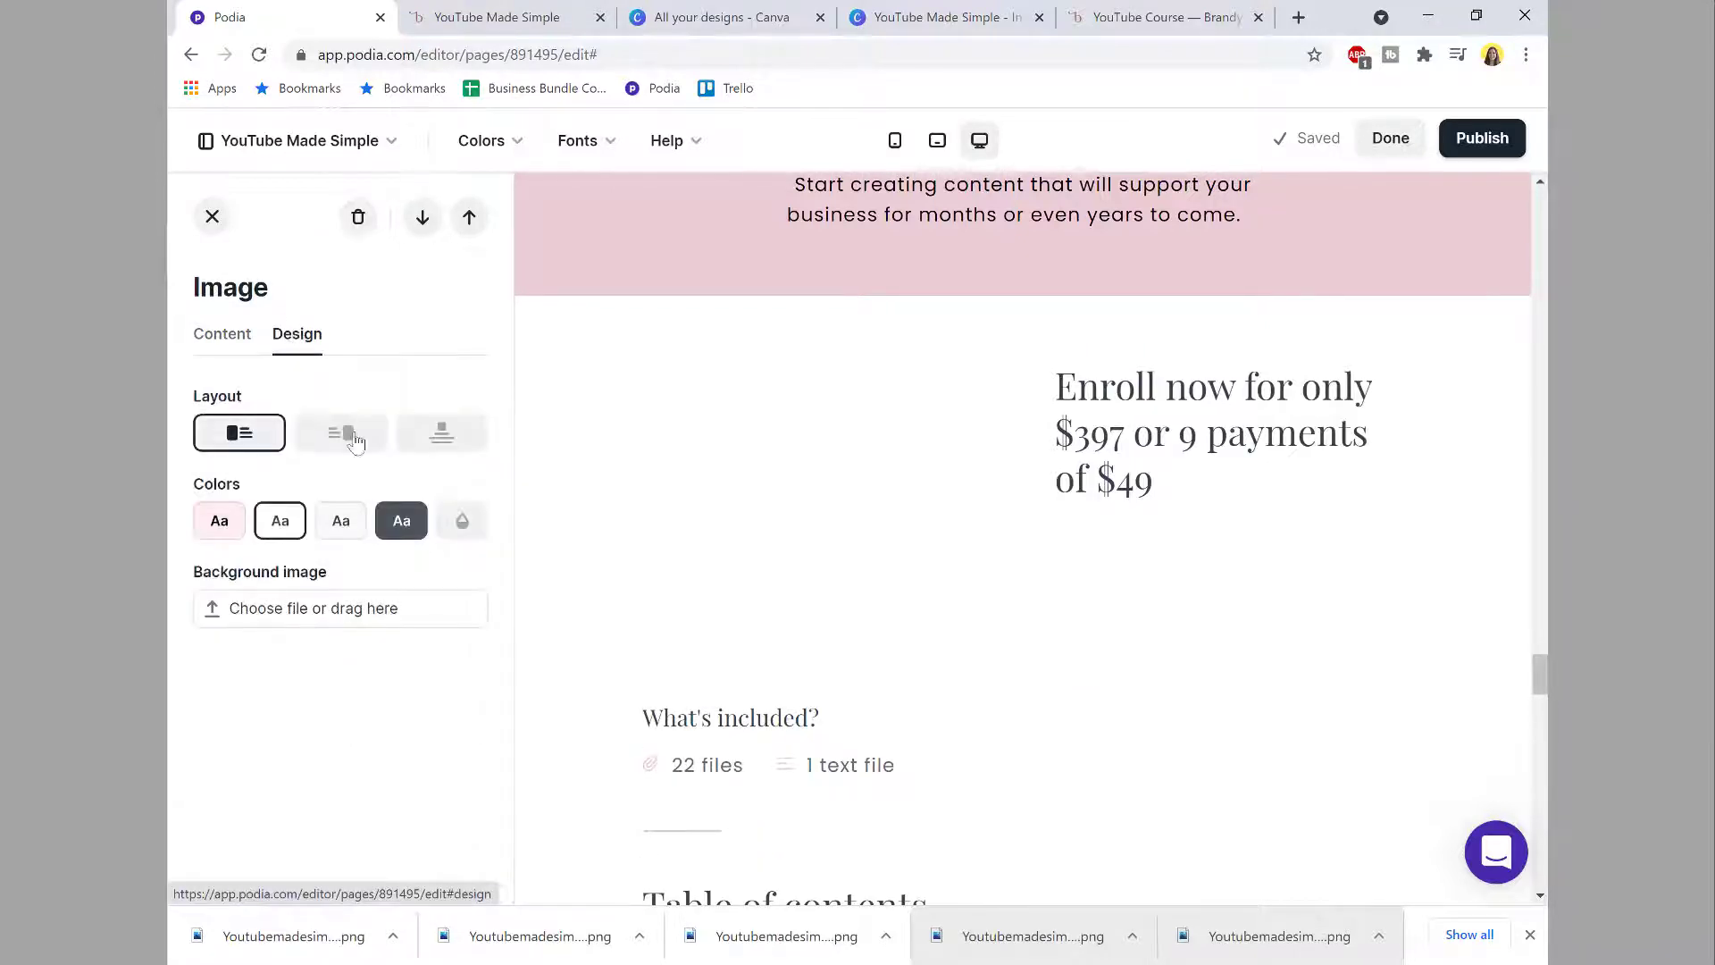
{"action": "left_click", "coordinate": [248, 347]}
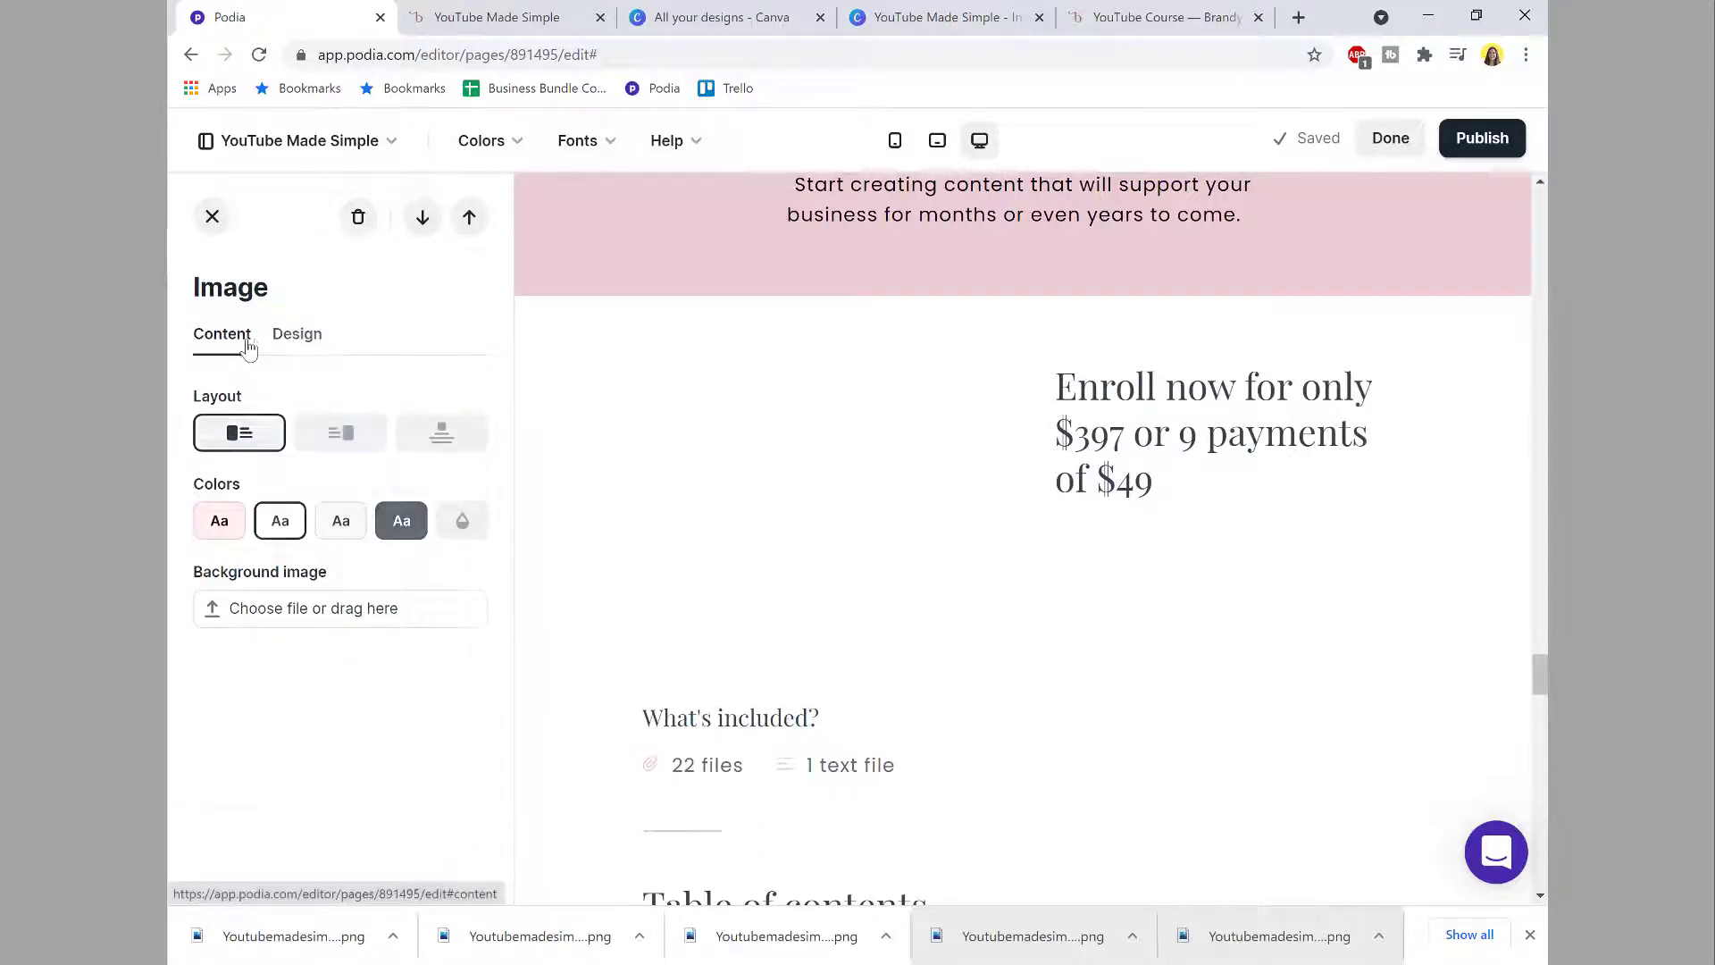
{"action": "left_click", "coordinate": [299, 339]}
{"action": "left_click", "coordinate": [420, 441]}
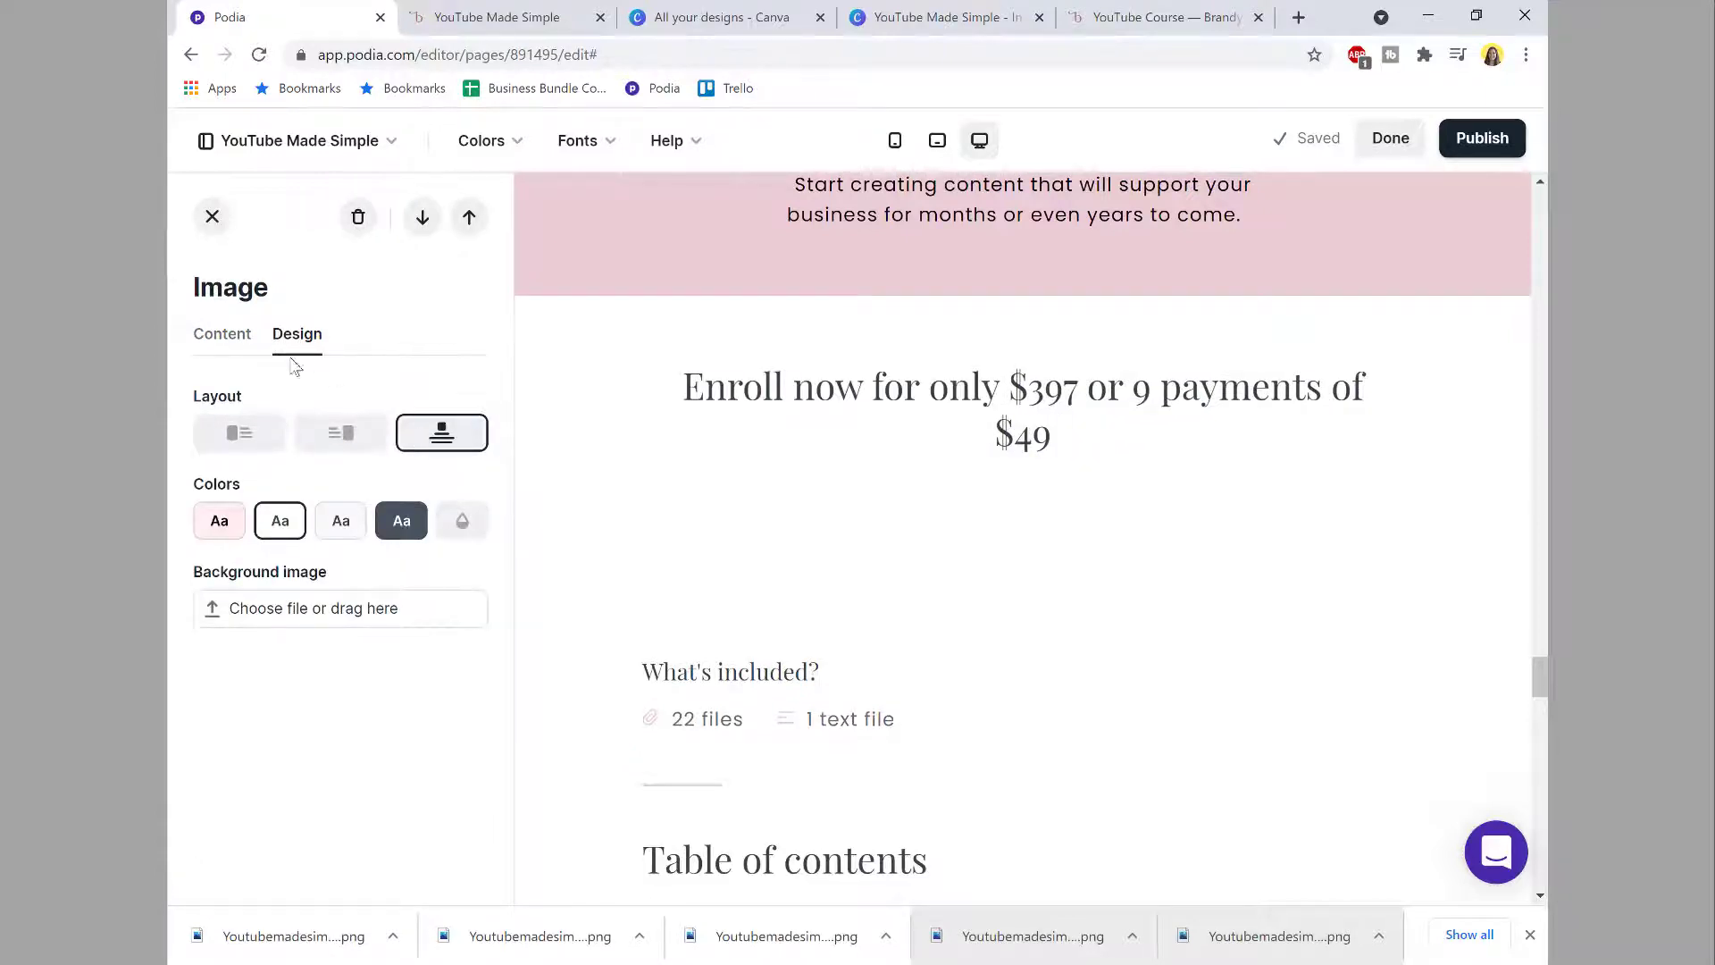
Step: Set the section's button text to "Yes! I'm ready to use YouTube for my business", checking the existing sales page for reference
{"action": "left_click", "coordinate": [232, 344]}
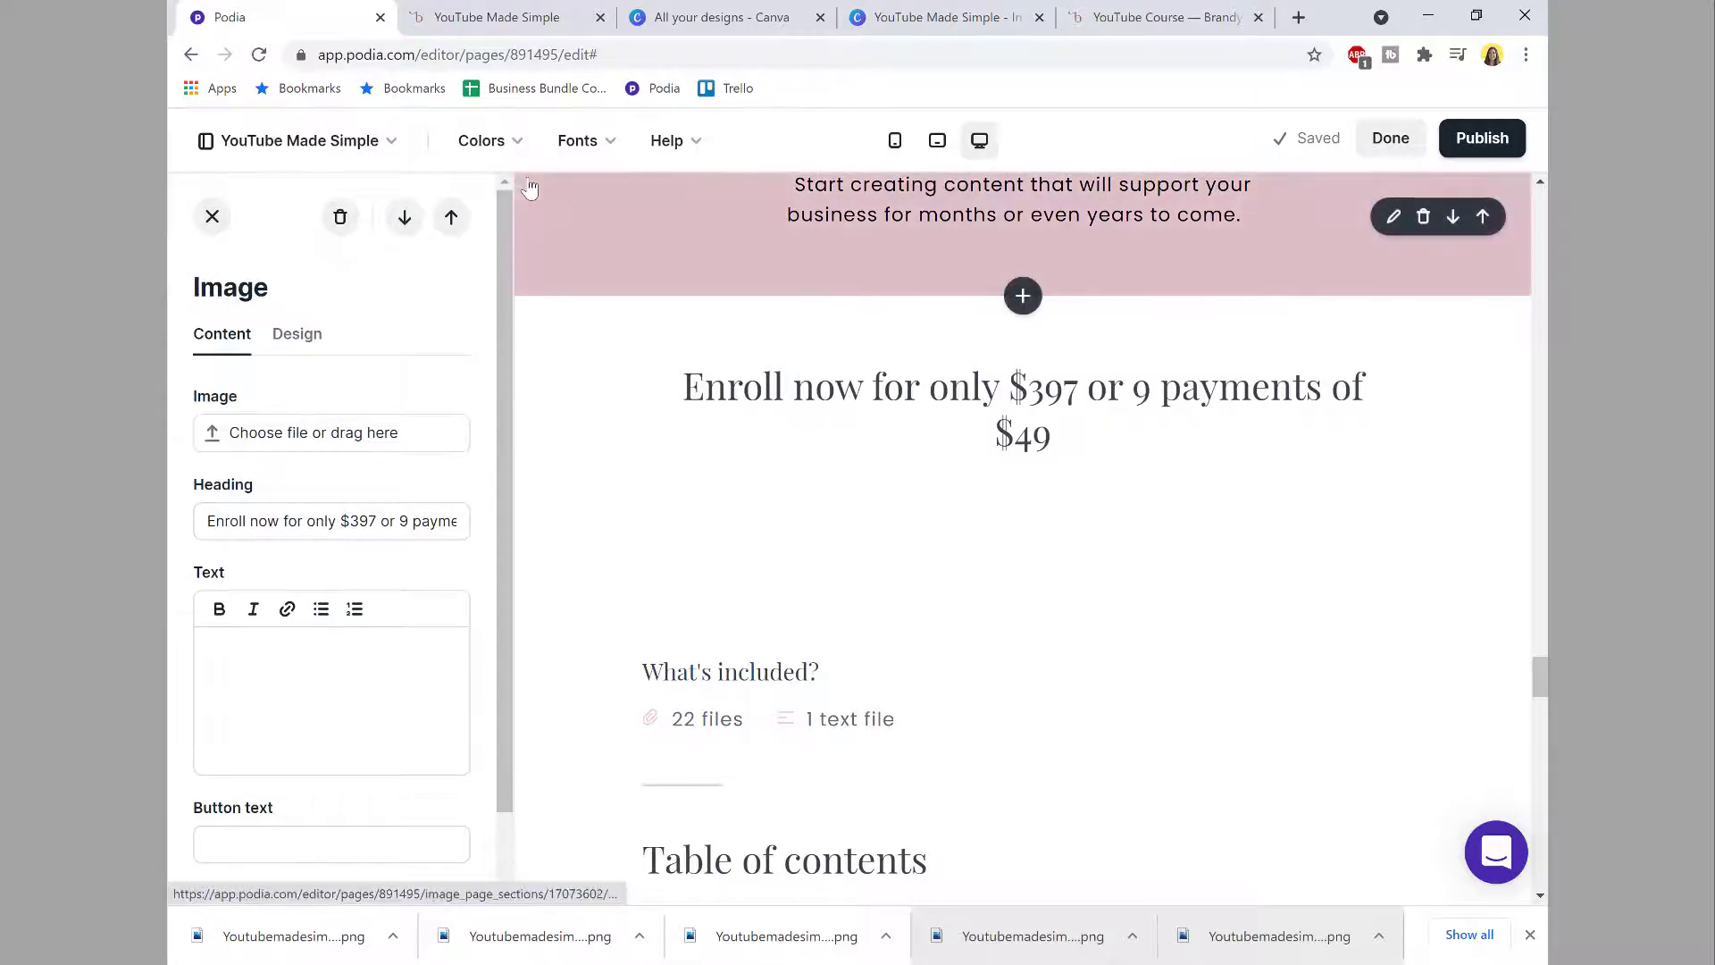
{"action": "scroll", "coordinate": [420, 382], "scroll_direction": "down", "scroll_amount": 1}
{"action": "left_click", "coordinate": [1128, 27]}
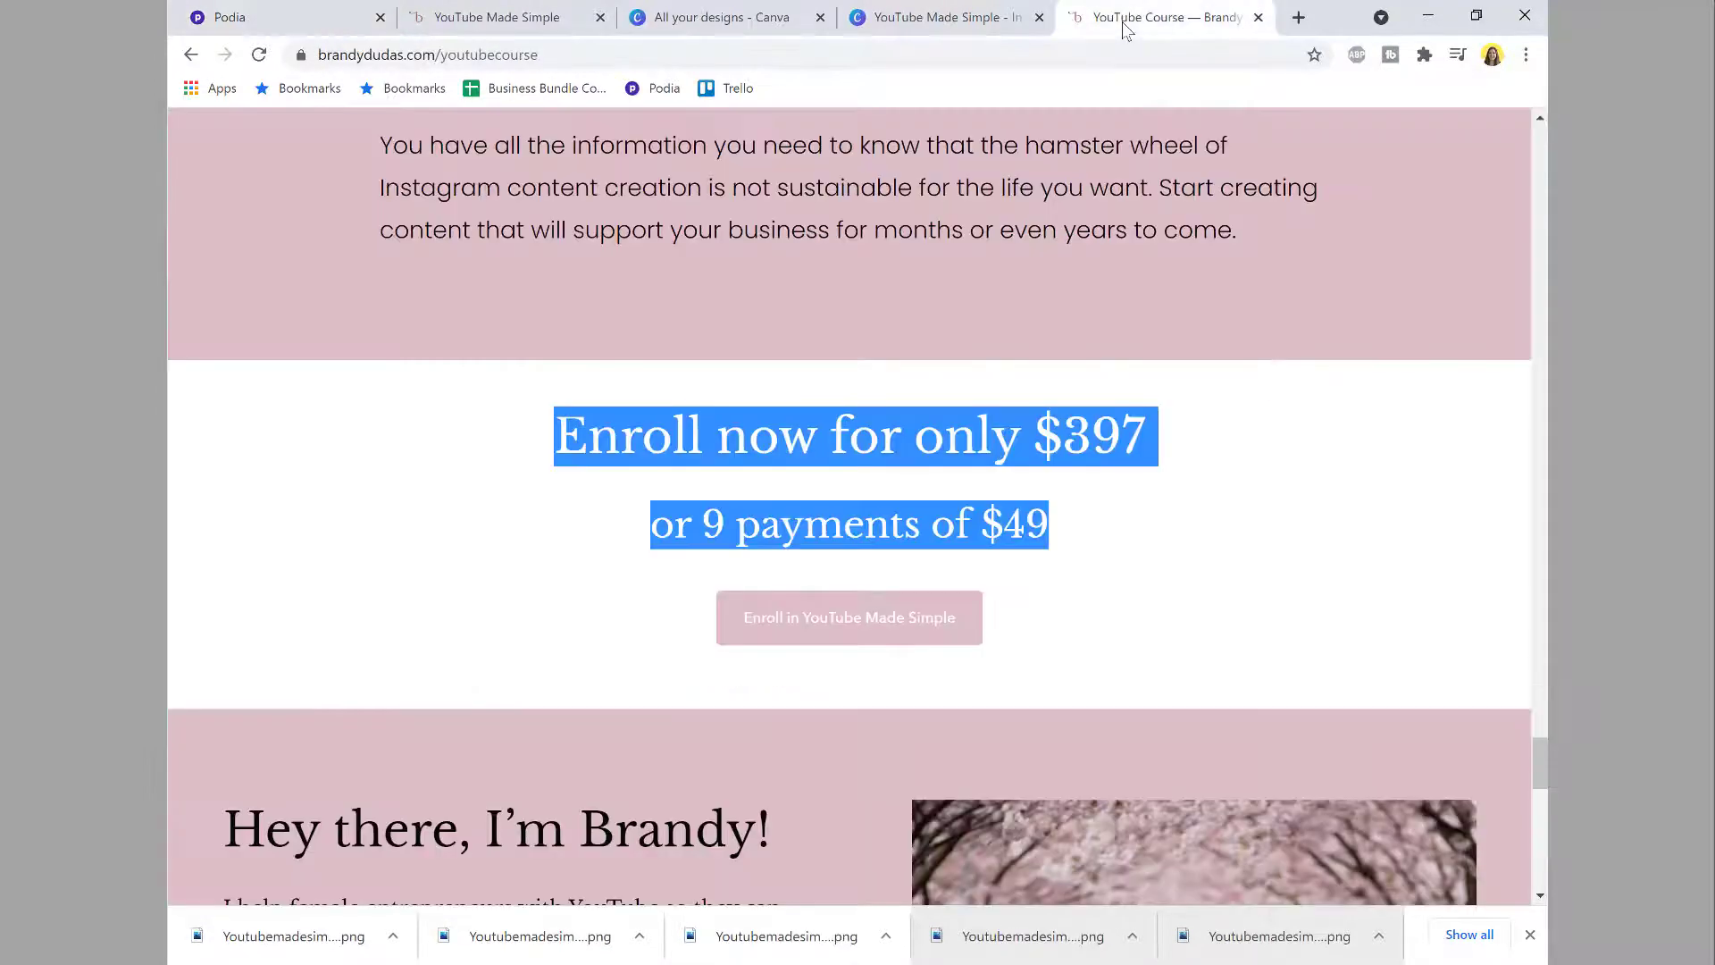
{"action": "left_click", "coordinate": [390, 8]}
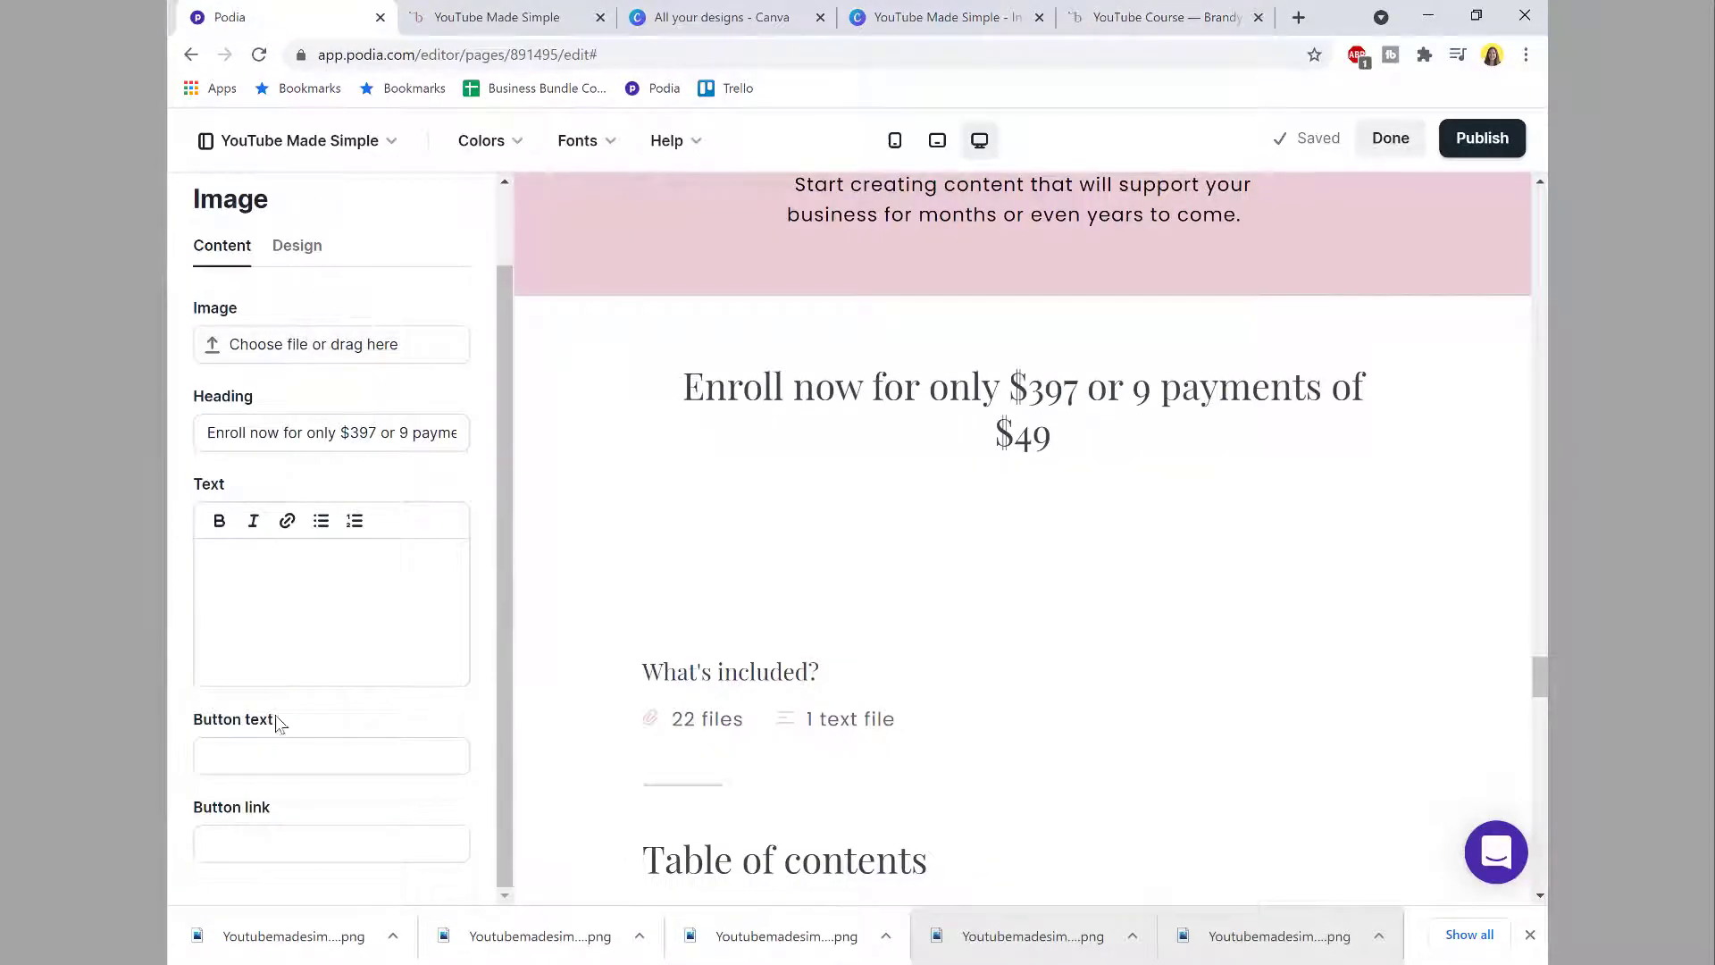
{"action": "left_click", "coordinate": [276, 758]}
{"action": "type", "text": "Yes! I'm ready to use YouTu"}
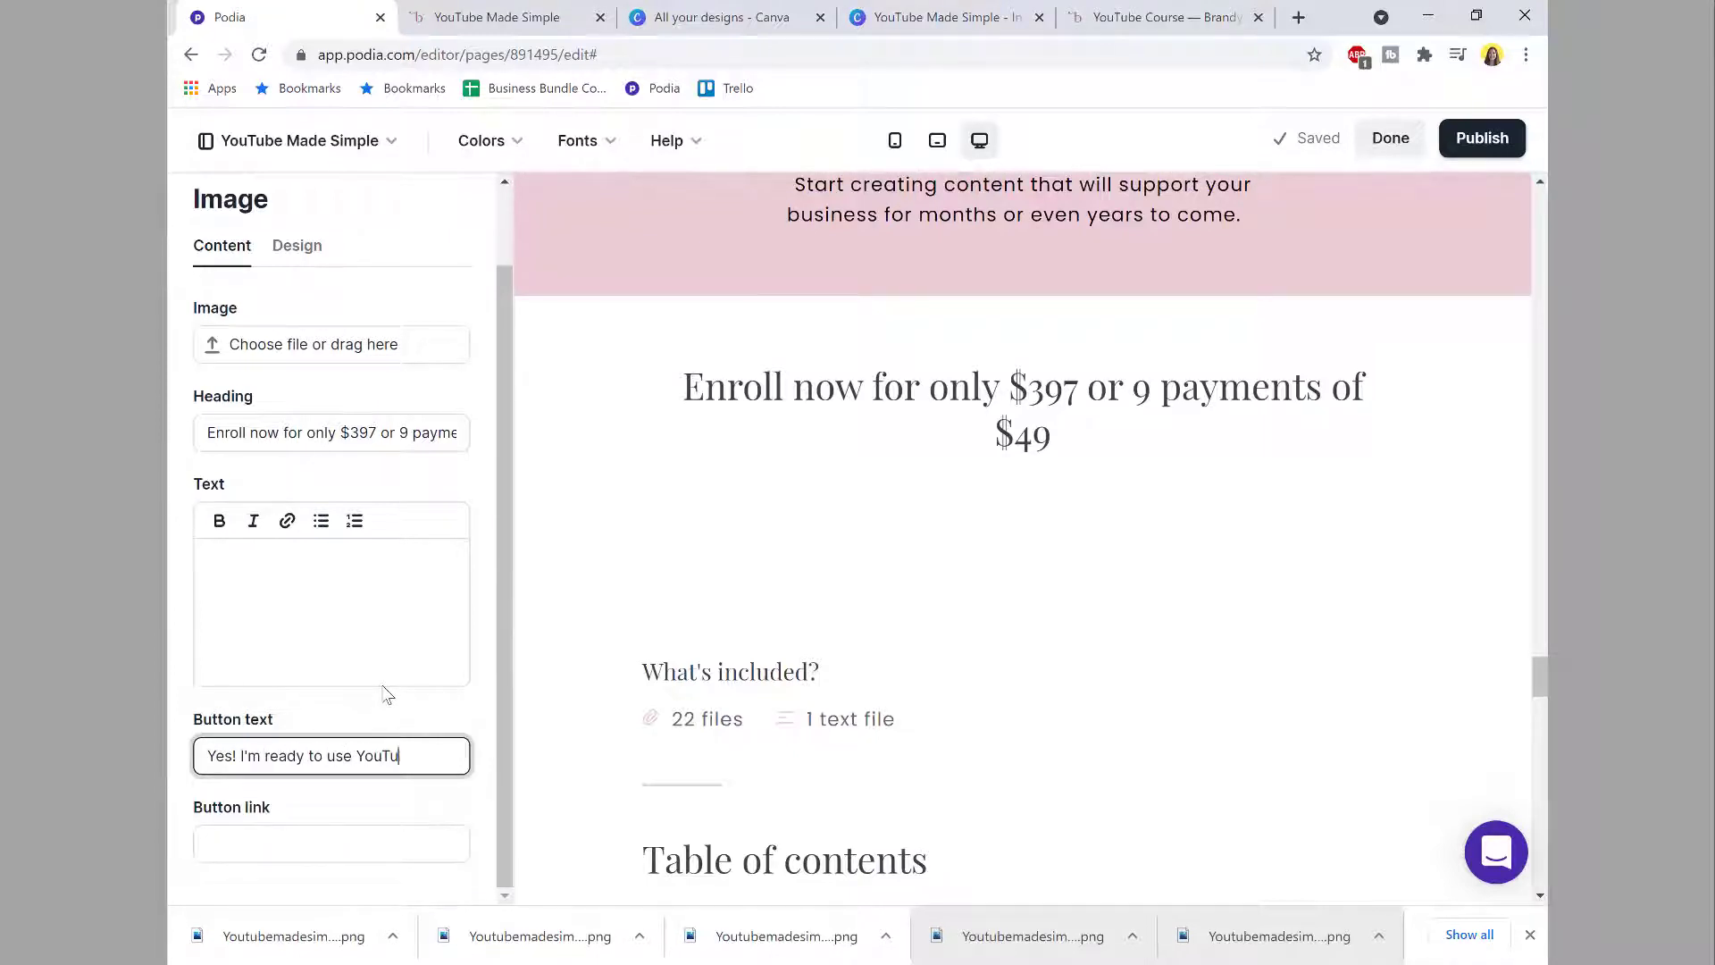
{"action": "type", "text": "be for my business"}
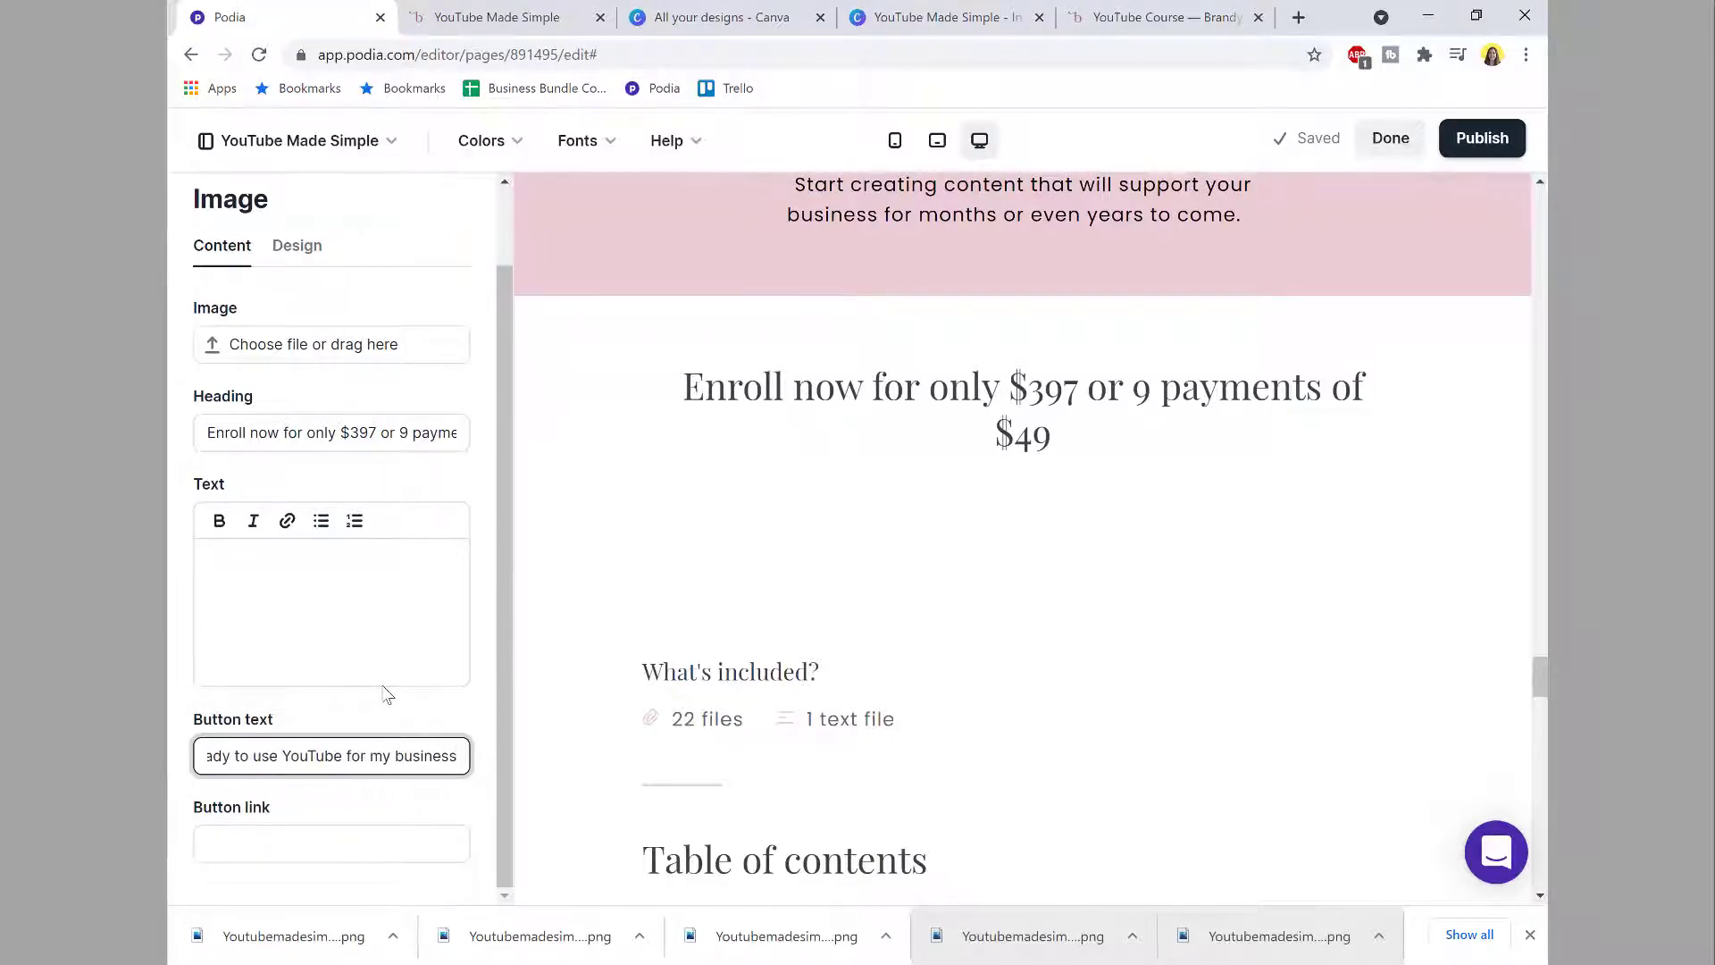
Step: Copy the course checkout URL ending in "youtube-made-simple/buy" from the sticky note and use it as the section's button link
{"action": "key", "text": "alt+Tab"}
{"action": "scroll", "coordinate": [749, 624], "scroll_direction": "down", "scroll_amount": 1}
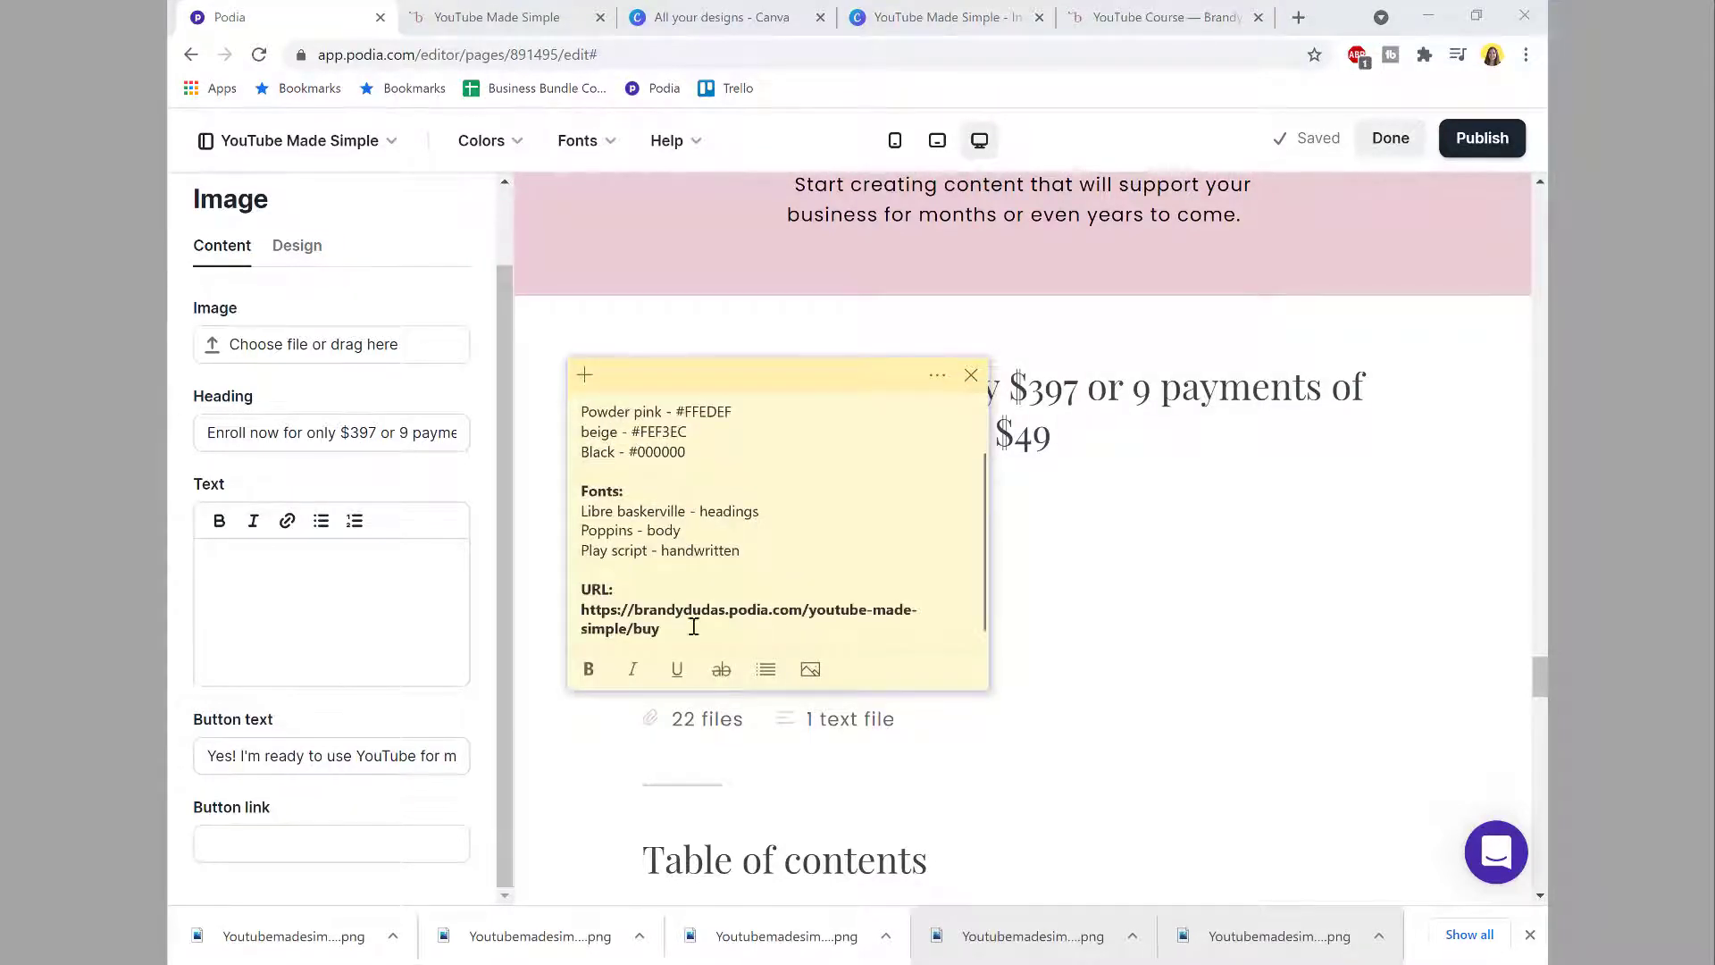
{"action": "left_click_drag", "start_coordinate": [660, 630], "coordinate": [582, 612]}
{"action": "key", "text": "ctrl+c"}
{"action": "left_click", "coordinate": [390, 846]}
{"action": "key", "text": "ctrl+v"}
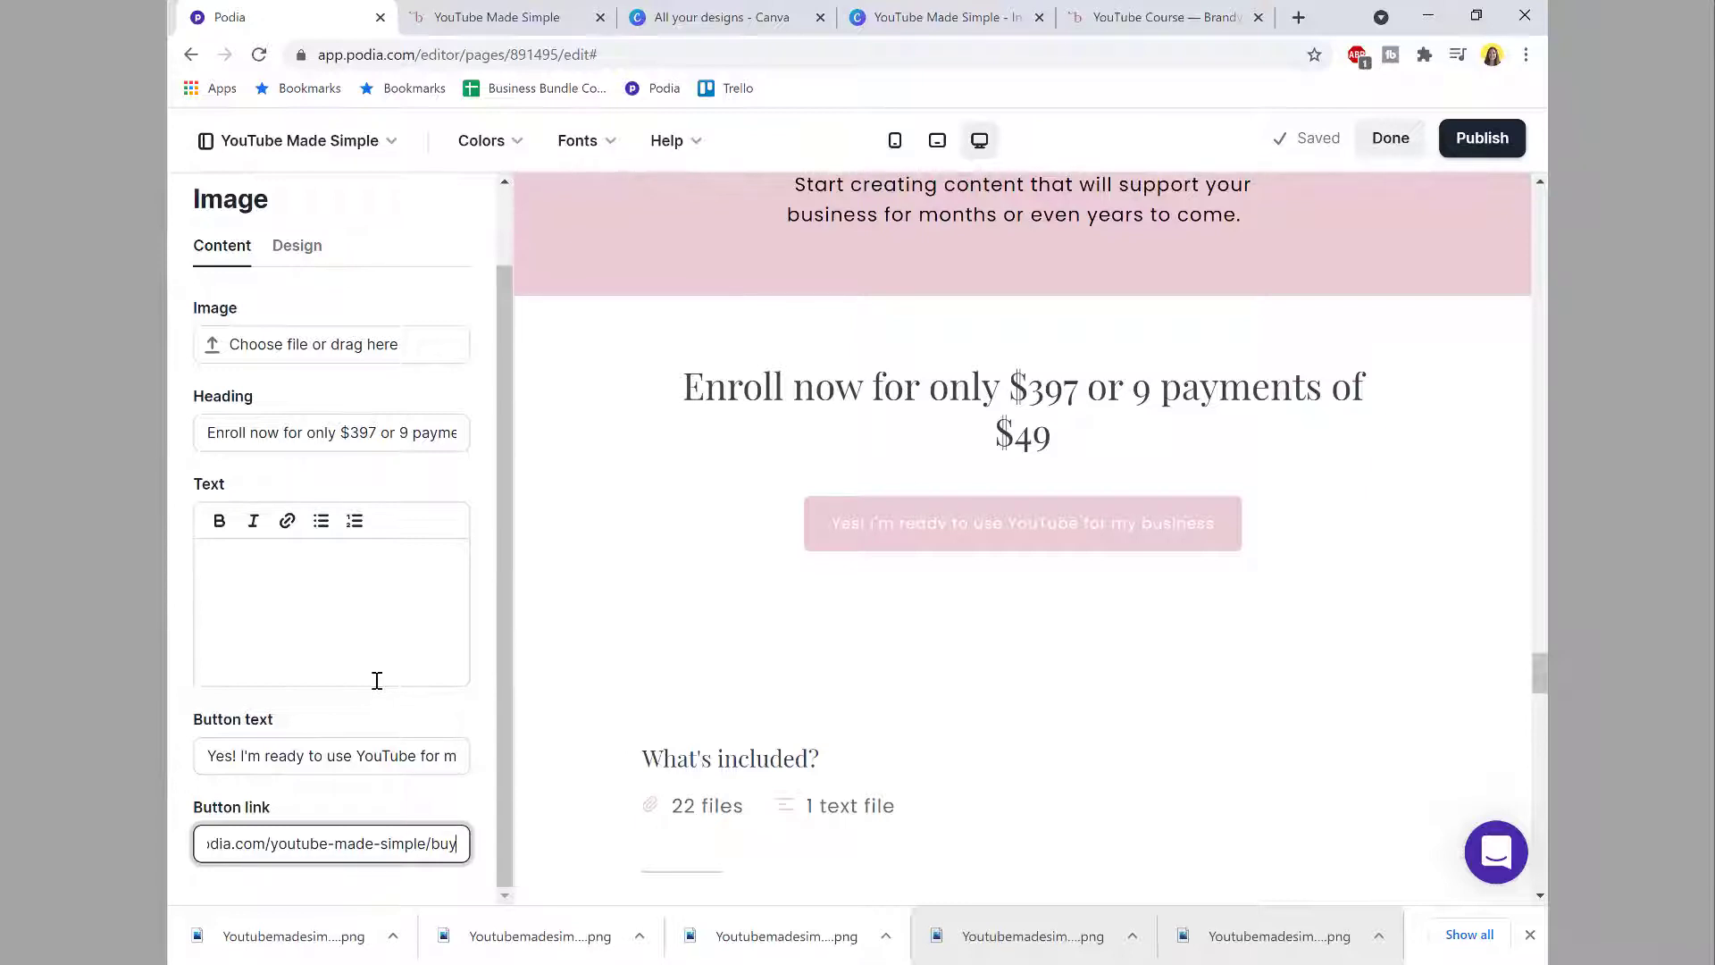
{"action": "scroll", "coordinate": [214, 268], "scroll_direction": "up", "scroll_amount": 2}
{"action": "left_click", "coordinate": [210, 215]}
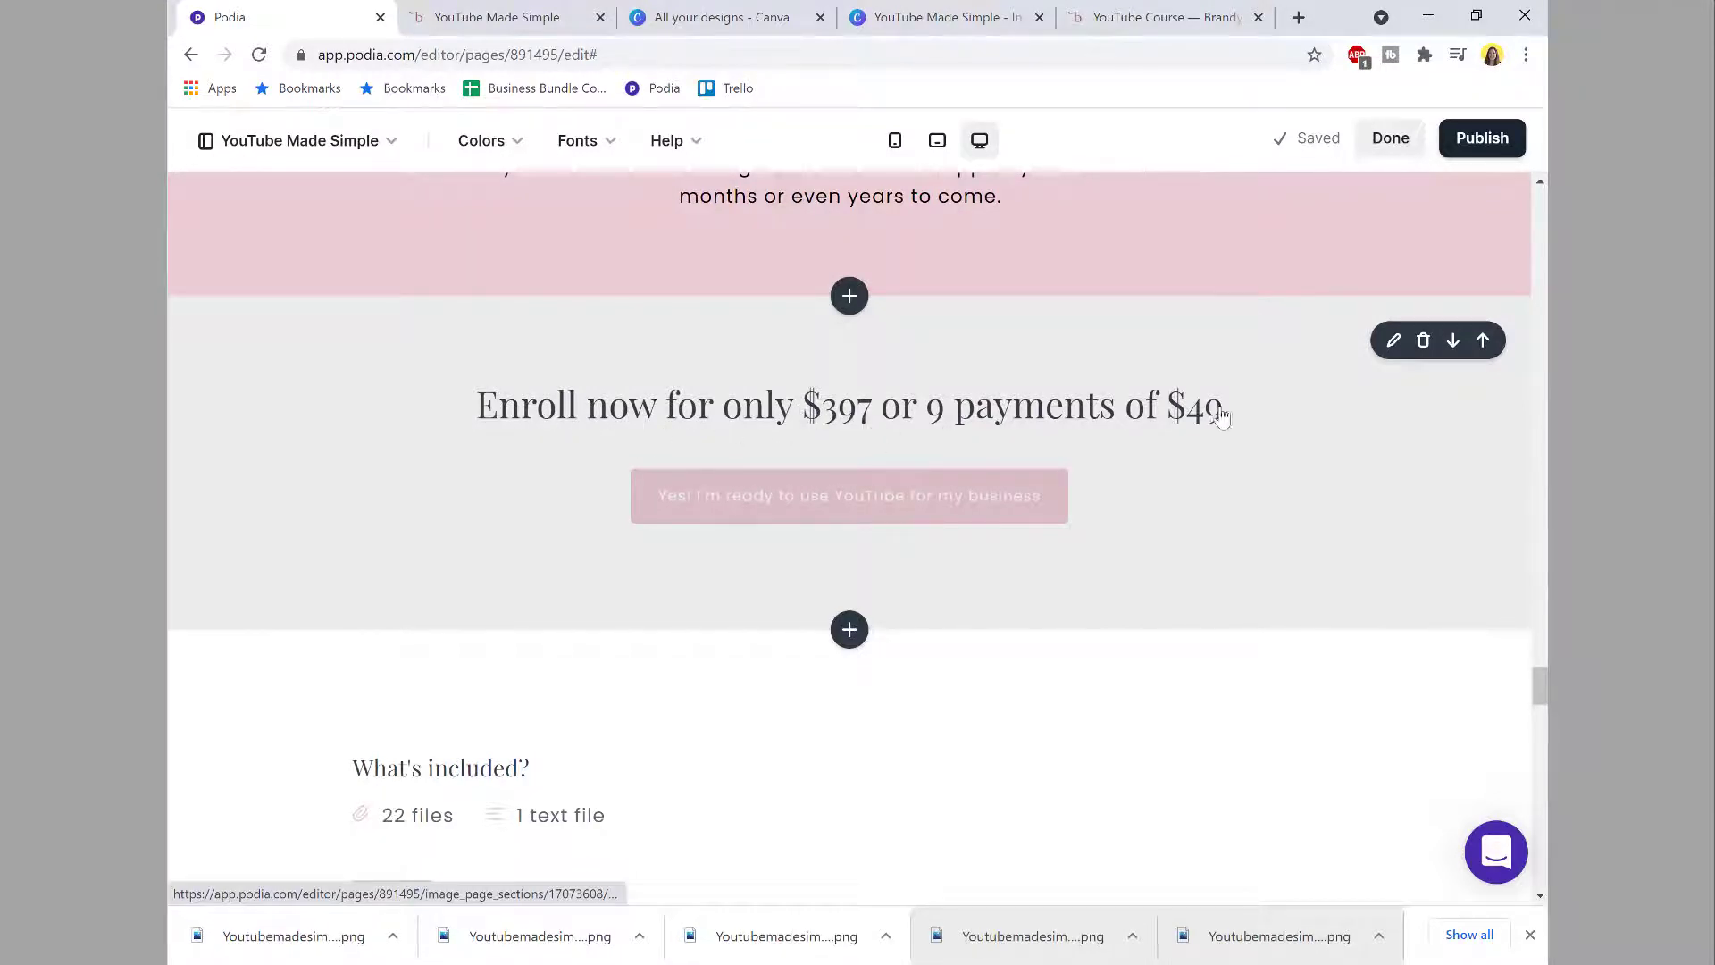
Step: Shorten the section heading to "Enroll now for only $397" and move "or 9 payments of $49" into the body text
{"action": "left_click", "coordinate": [879, 411]}
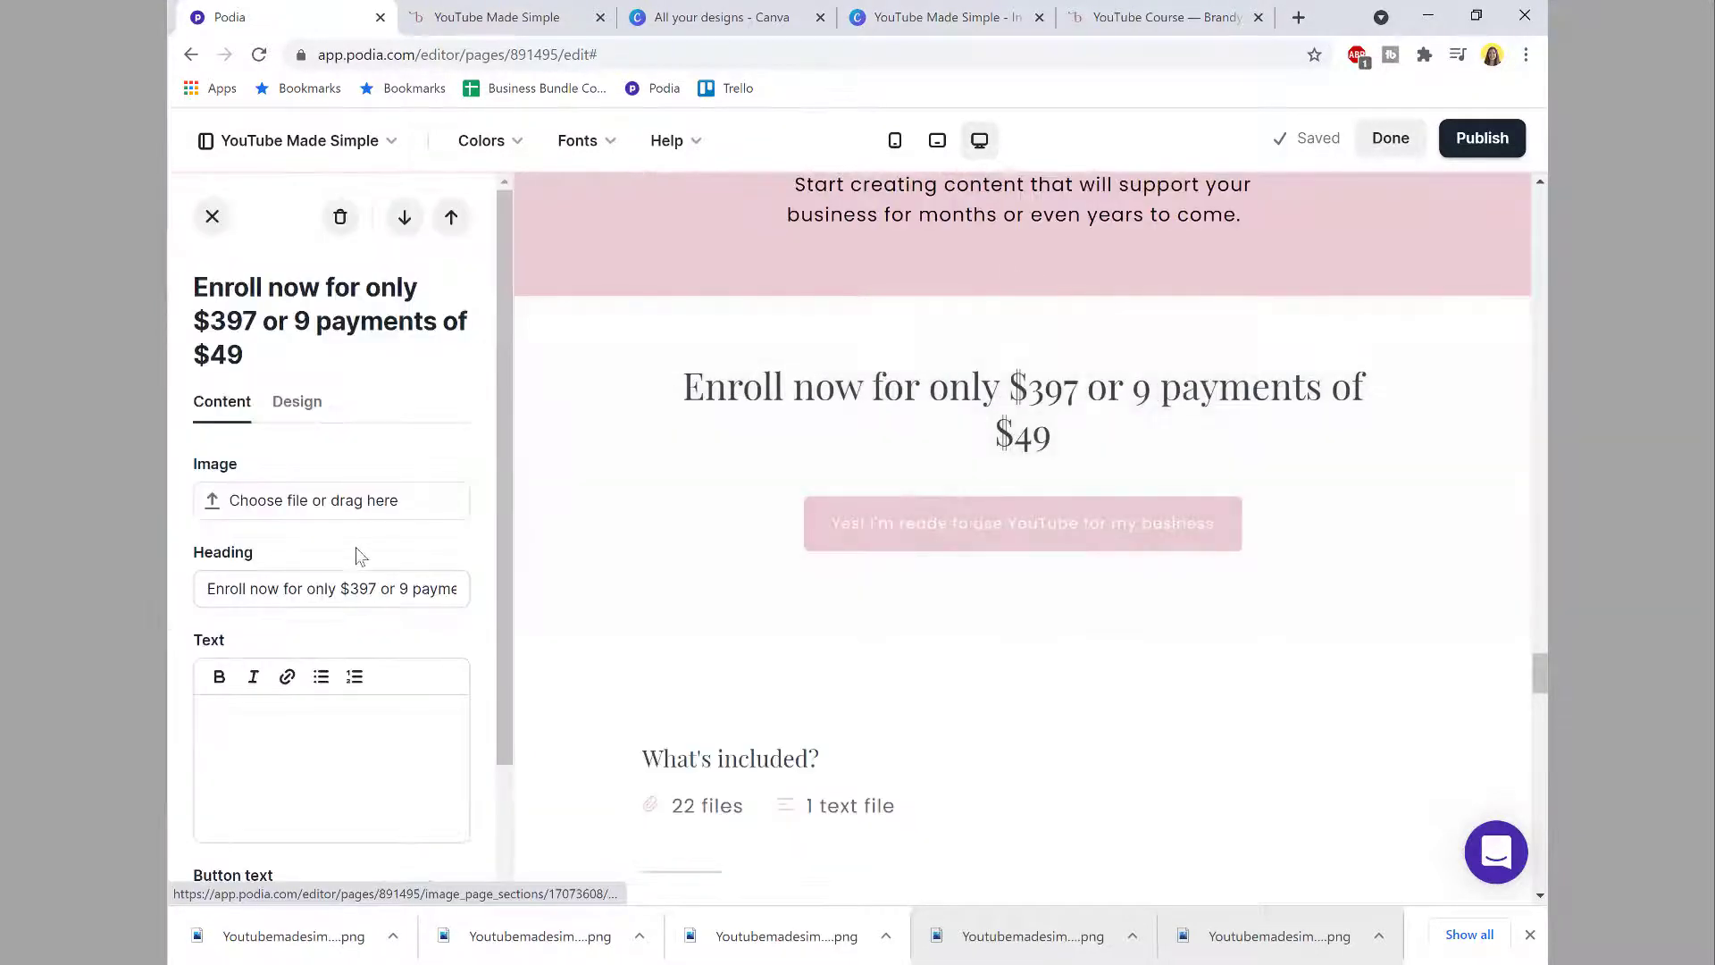
{"action": "left_click_drag", "start_coordinate": [382, 590], "coordinate": [532, 620]}
{"action": "key", "text": "ctrl+c"}
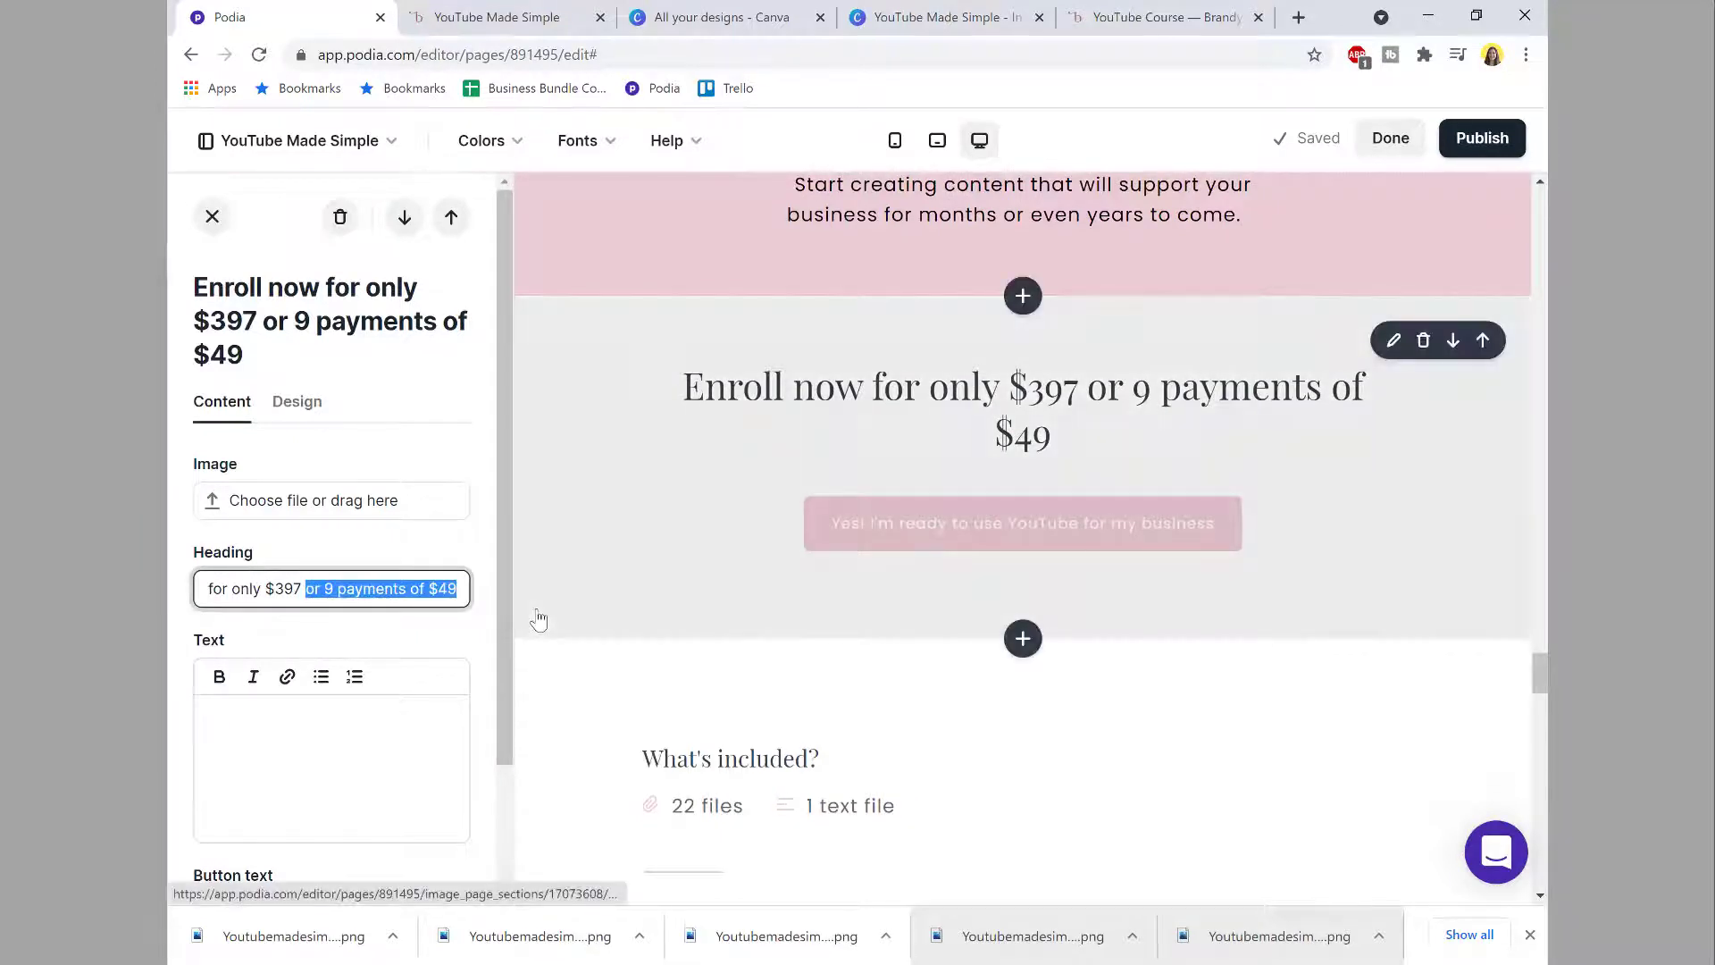
{"action": "key", "text": "BackSpace"}
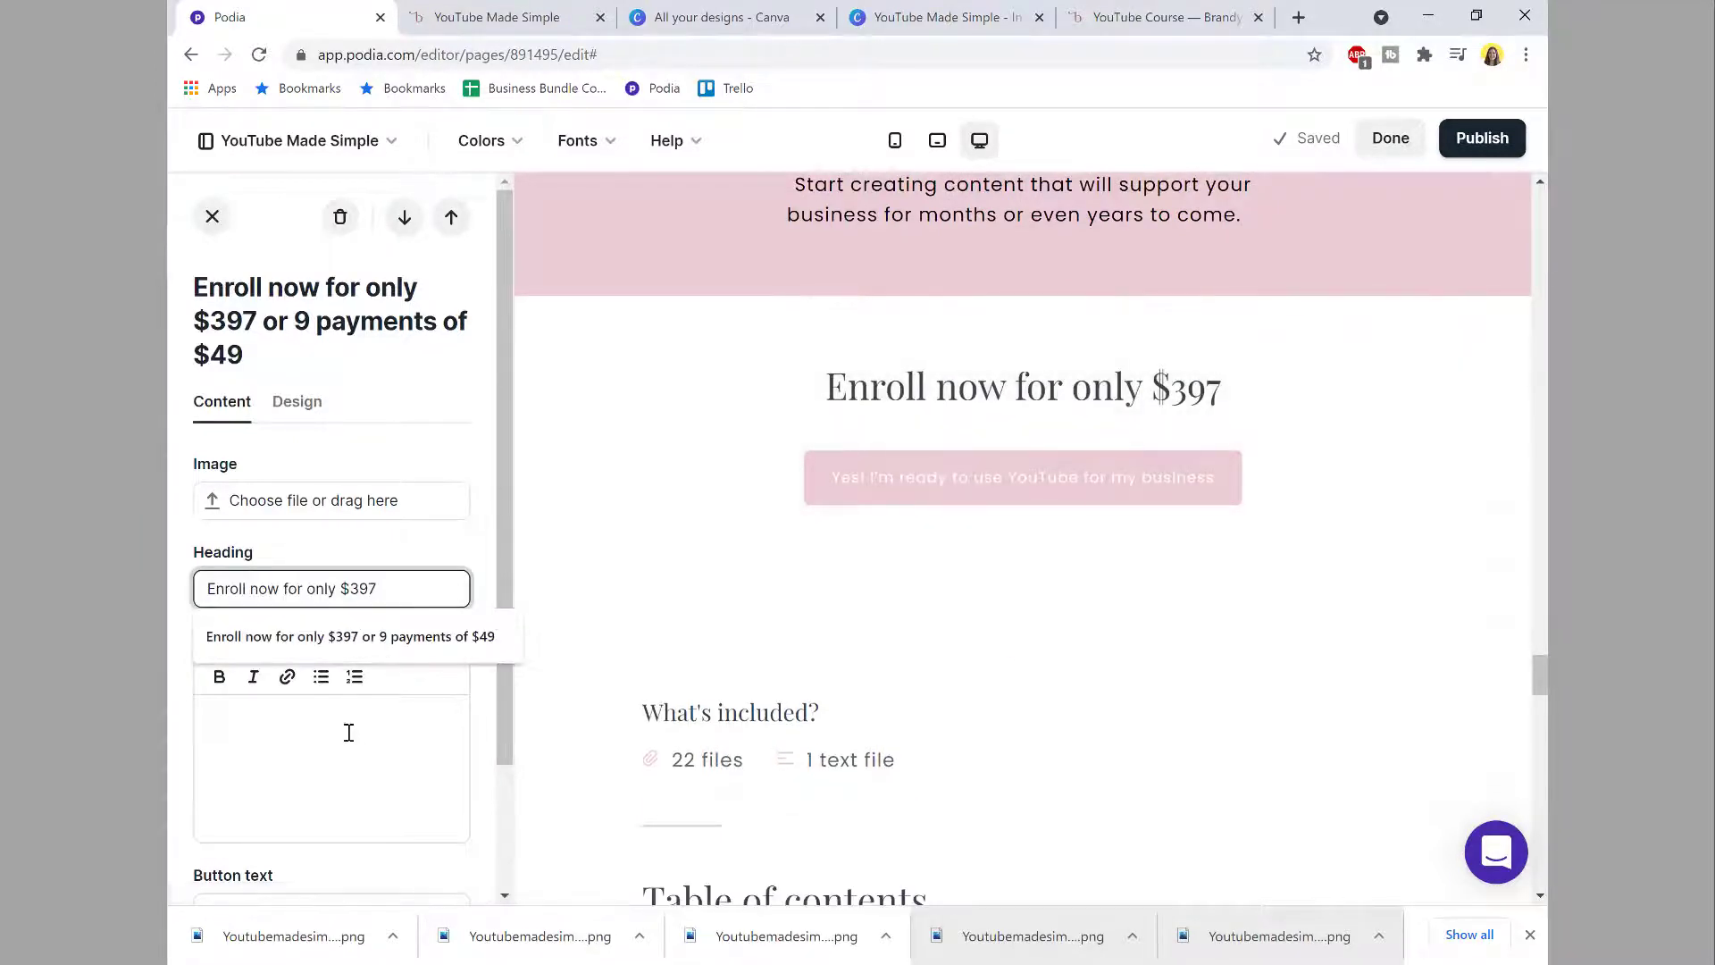
{"action": "left_click", "coordinate": [347, 748]}
{"action": "key", "text": "ctrl+v"}
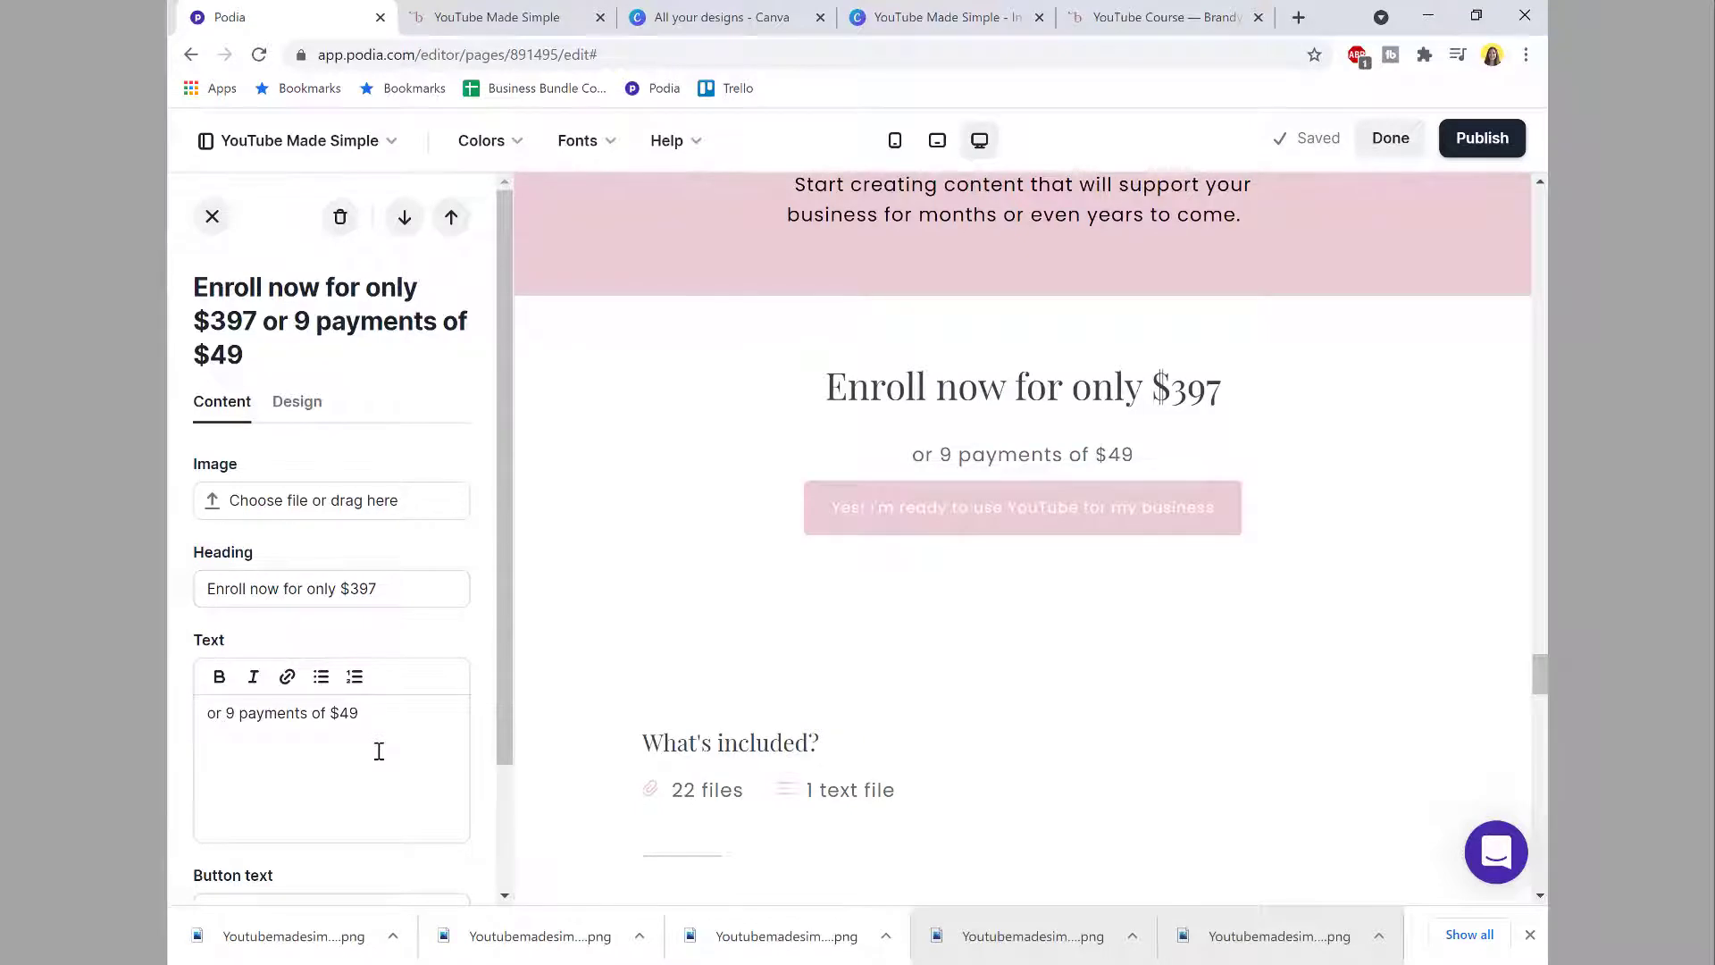
{"action": "left_click", "coordinate": [212, 216]}
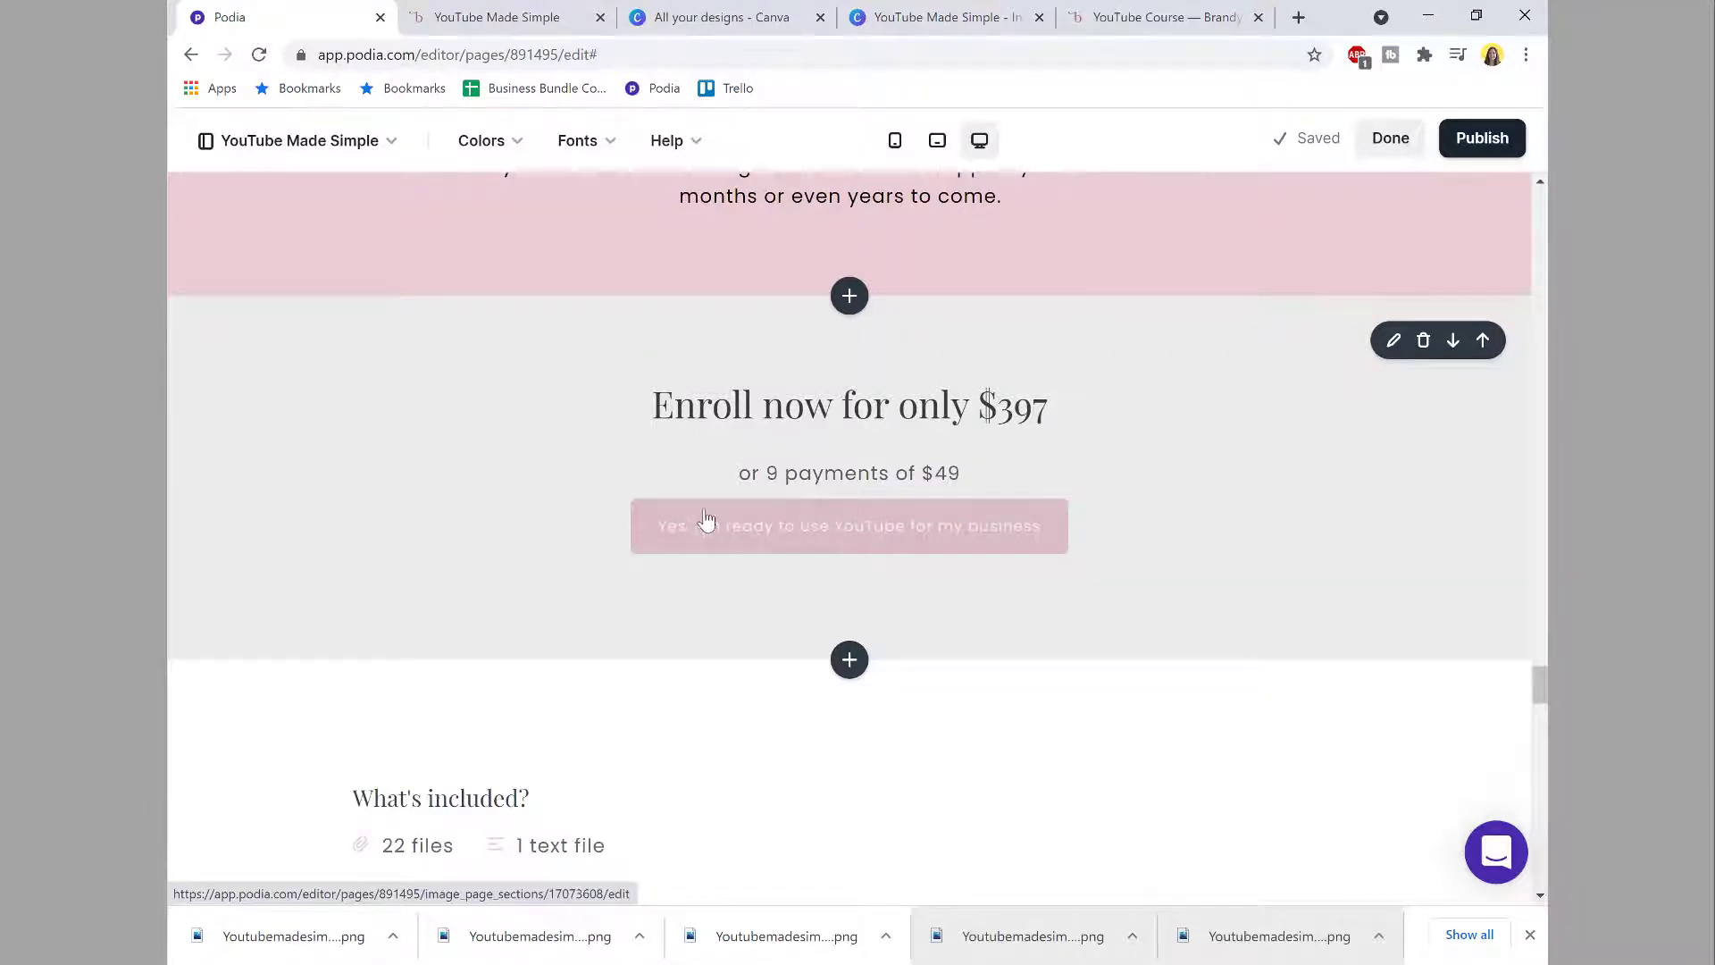
Step: Apply the custom colour scheme with wine button and heading to the "Enroll now" section and set its background to white
{"action": "key", "text": "alt+Tab"}
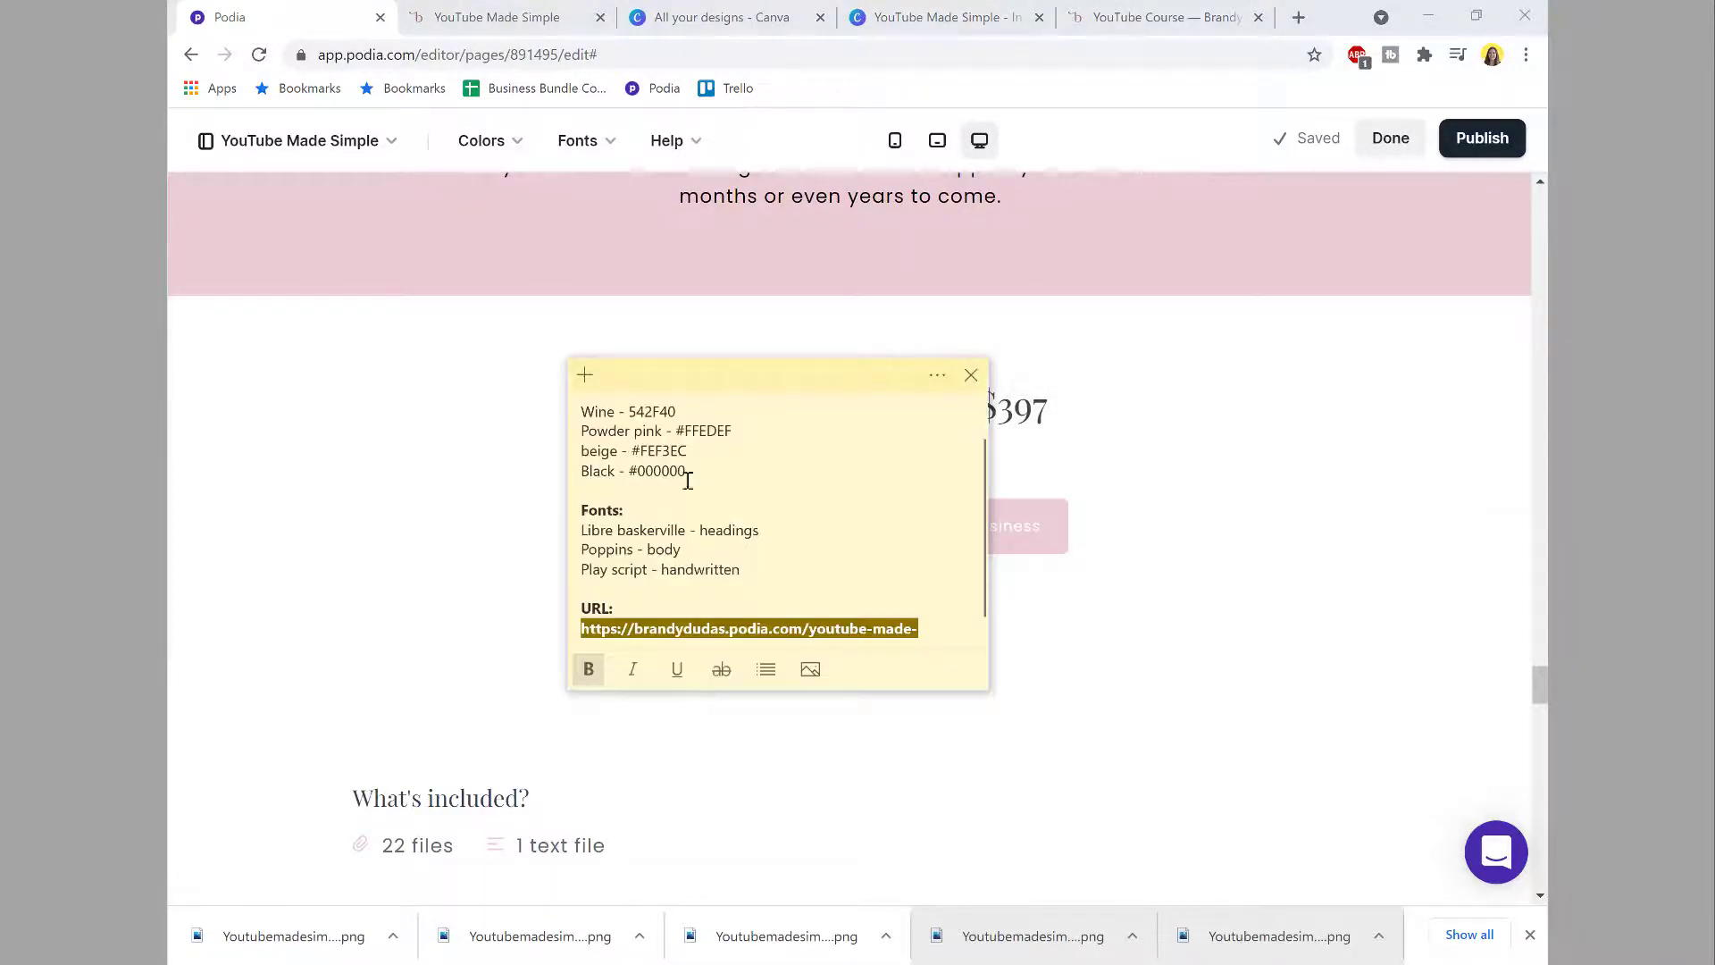
{"action": "left_click_drag", "start_coordinate": [677, 411], "coordinate": [632, 411]}
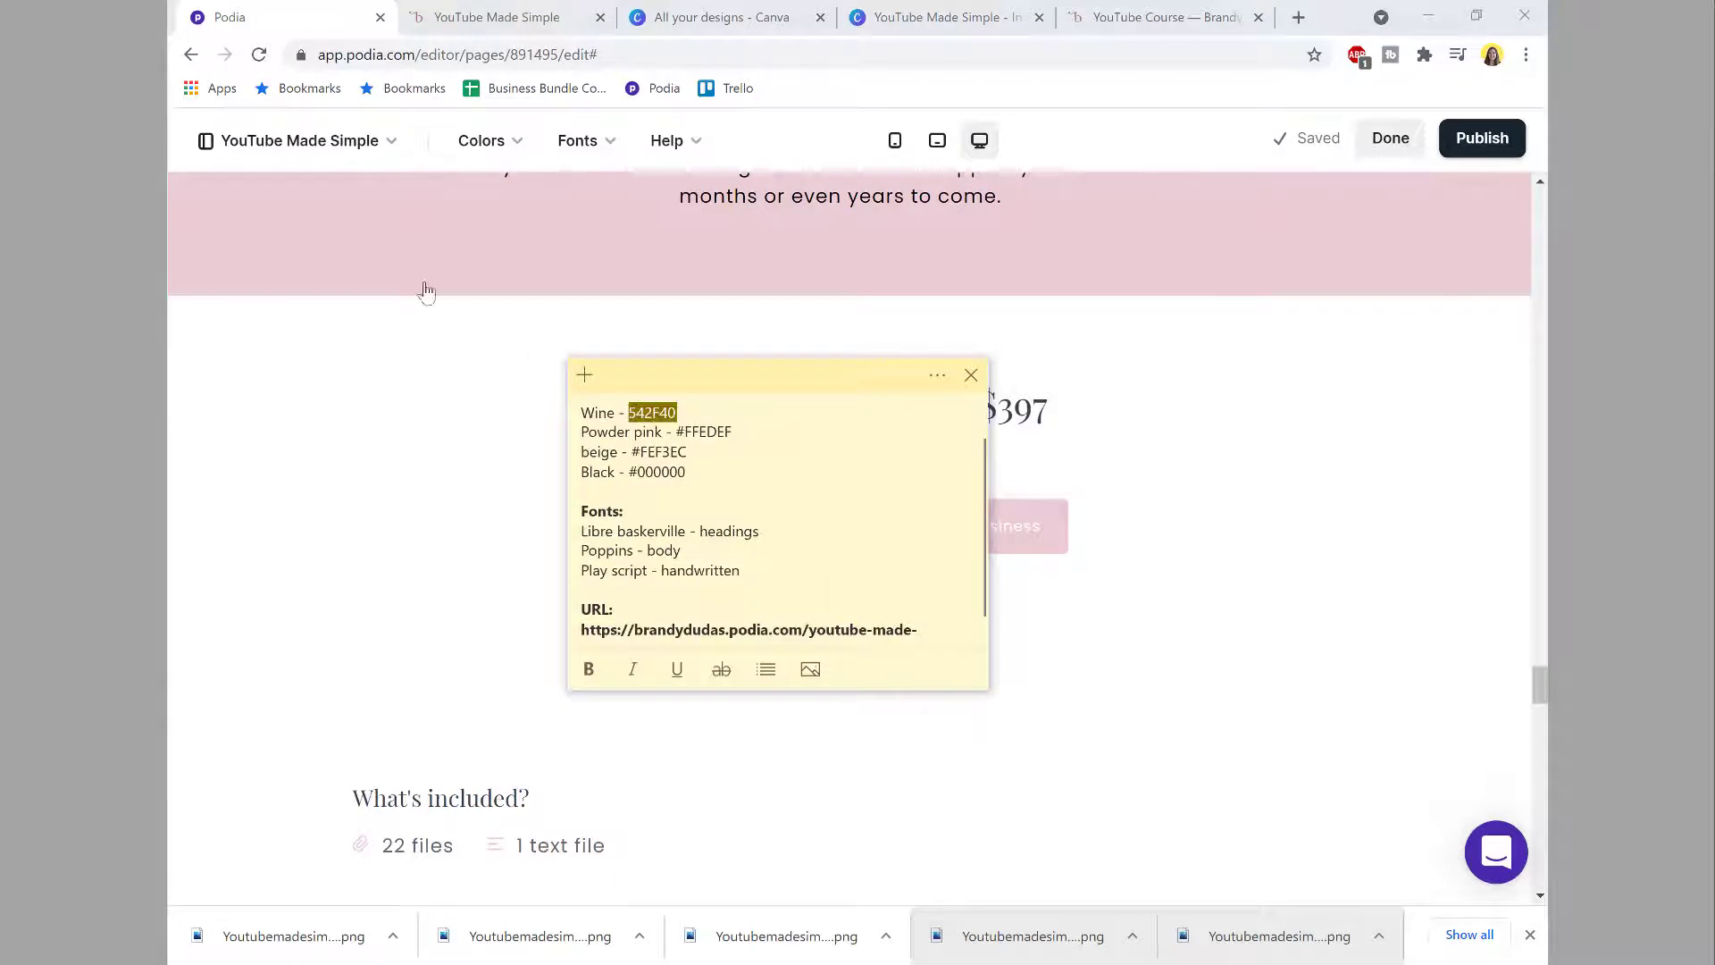
{"action": "left_click", "coordinate": [356, 348]}
{"action": "left_click", "coordinate": [300, 334]}
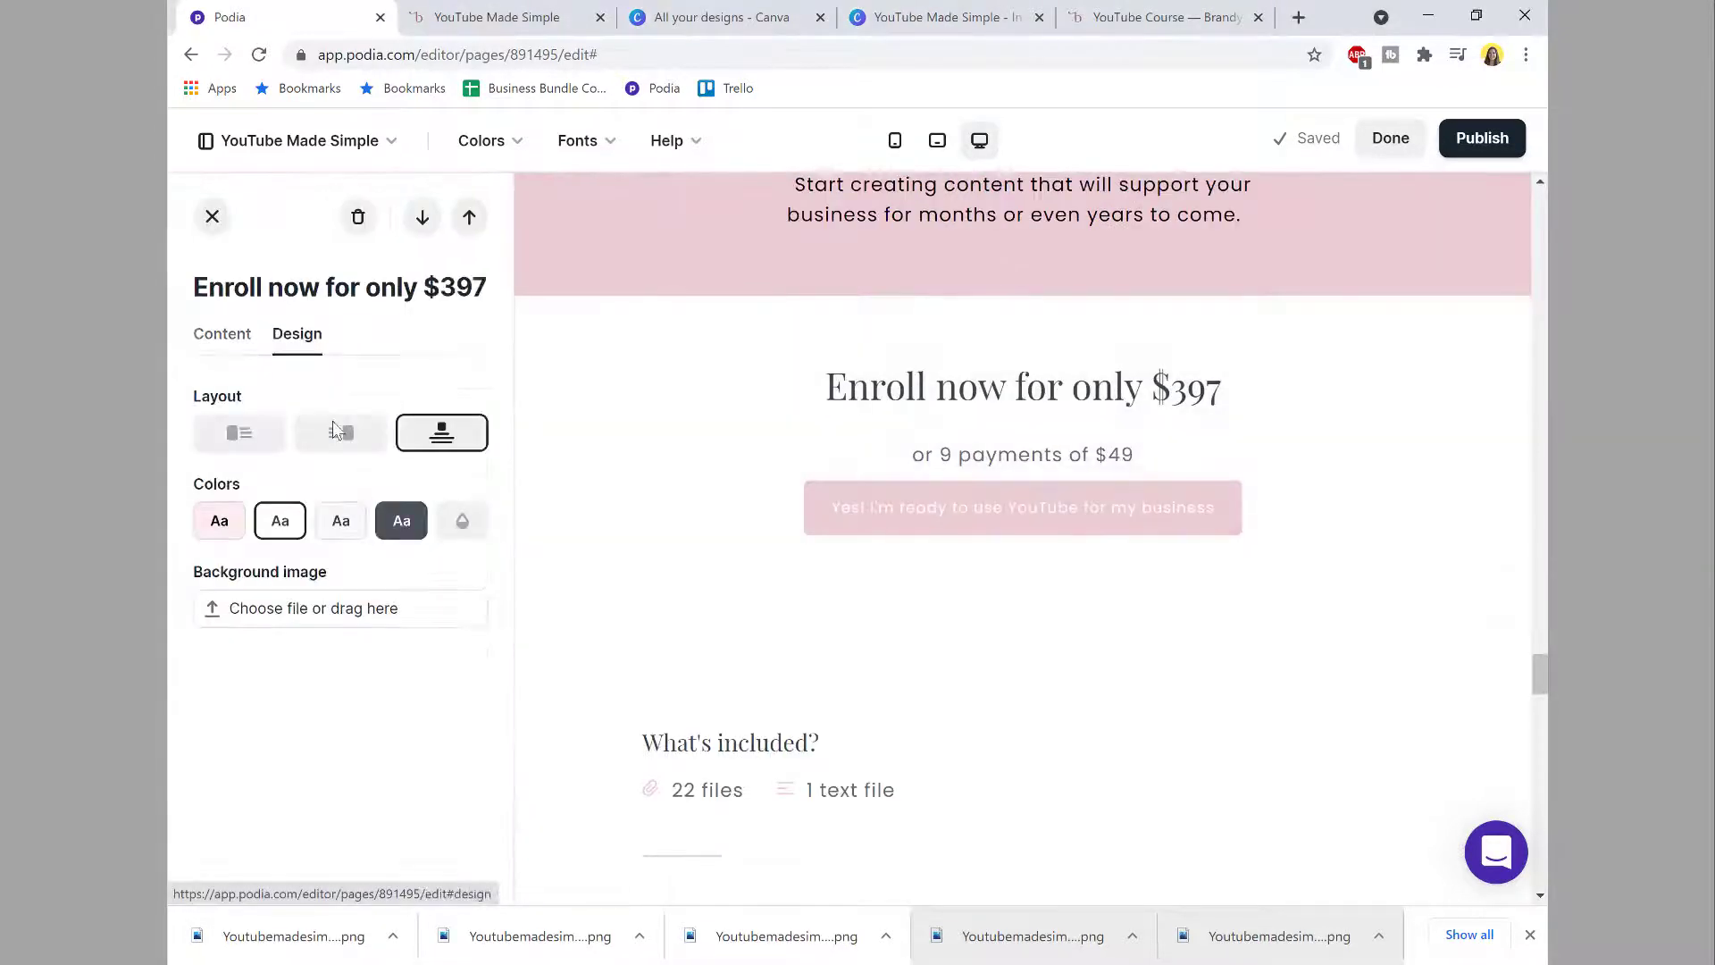
{"action": "left_click", "coordinate": [456, 527]}
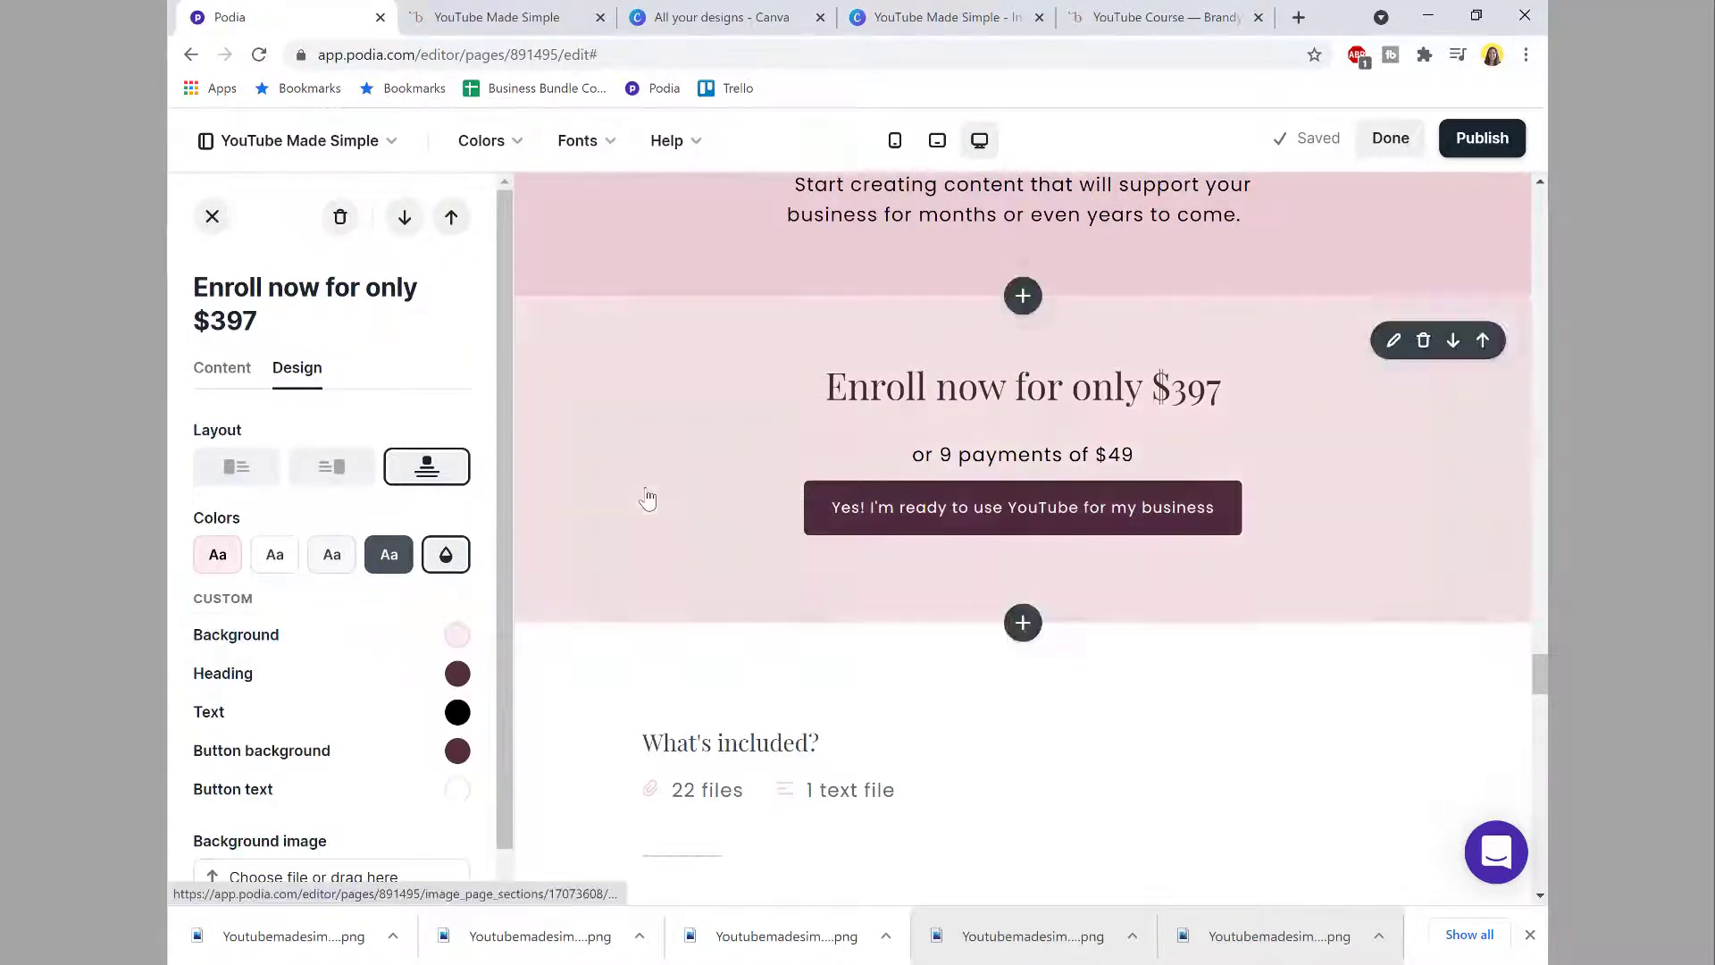
{"action": "left_click", "coordinate": [451, 636]}
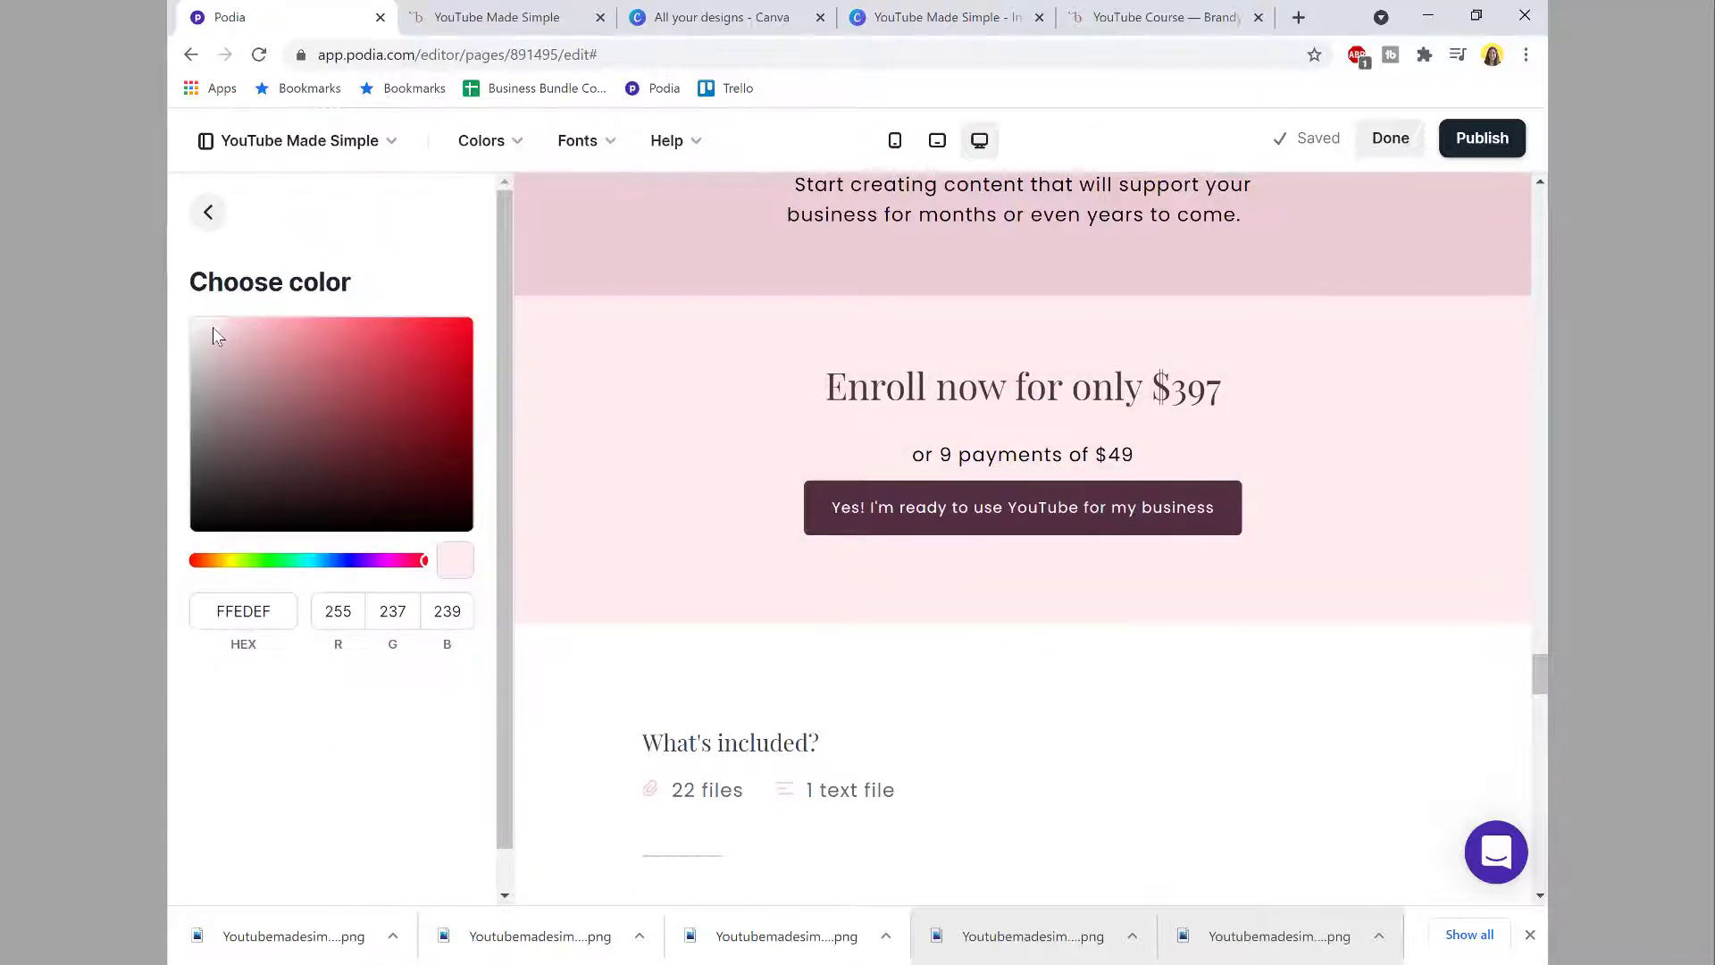
{"action": "left_click_drag", "start_coordinate": [212, 333], "coordinate": [168, 306]}
{"action": "left_click", "coordinate": [204, 214]}
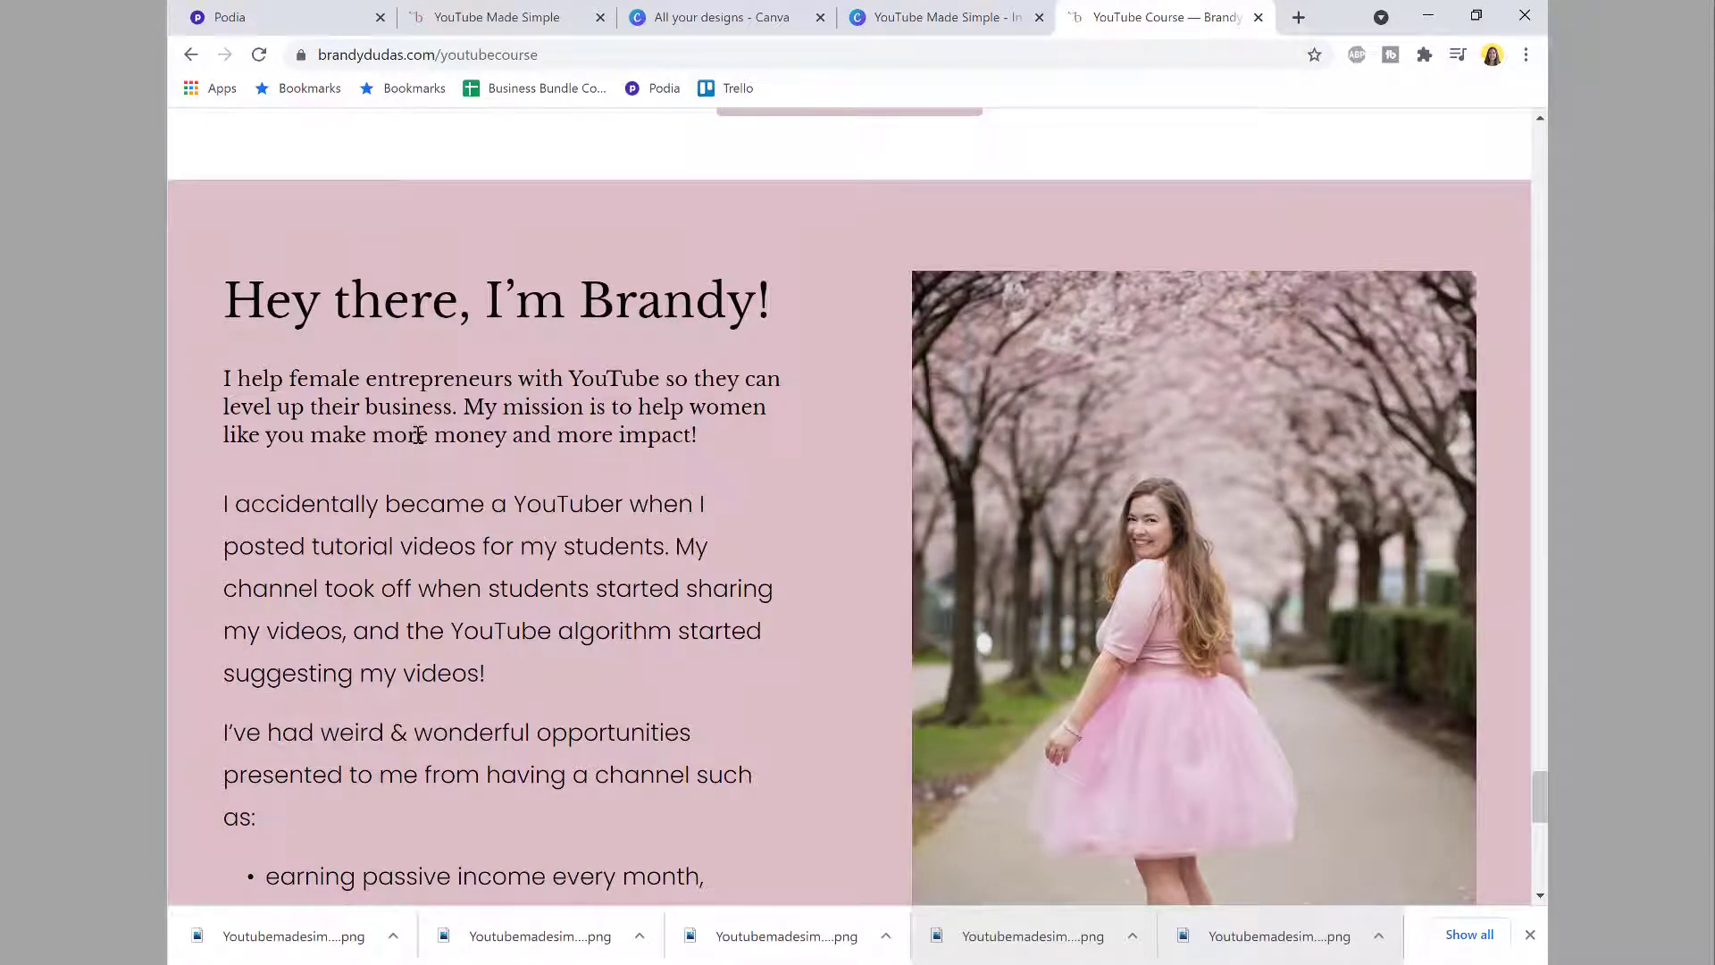
Step: Add a Bio section between the "Enroll now" section and "What's included?" and look over its content settings
{"action": "left_click", "coordinate": [351, 17]}
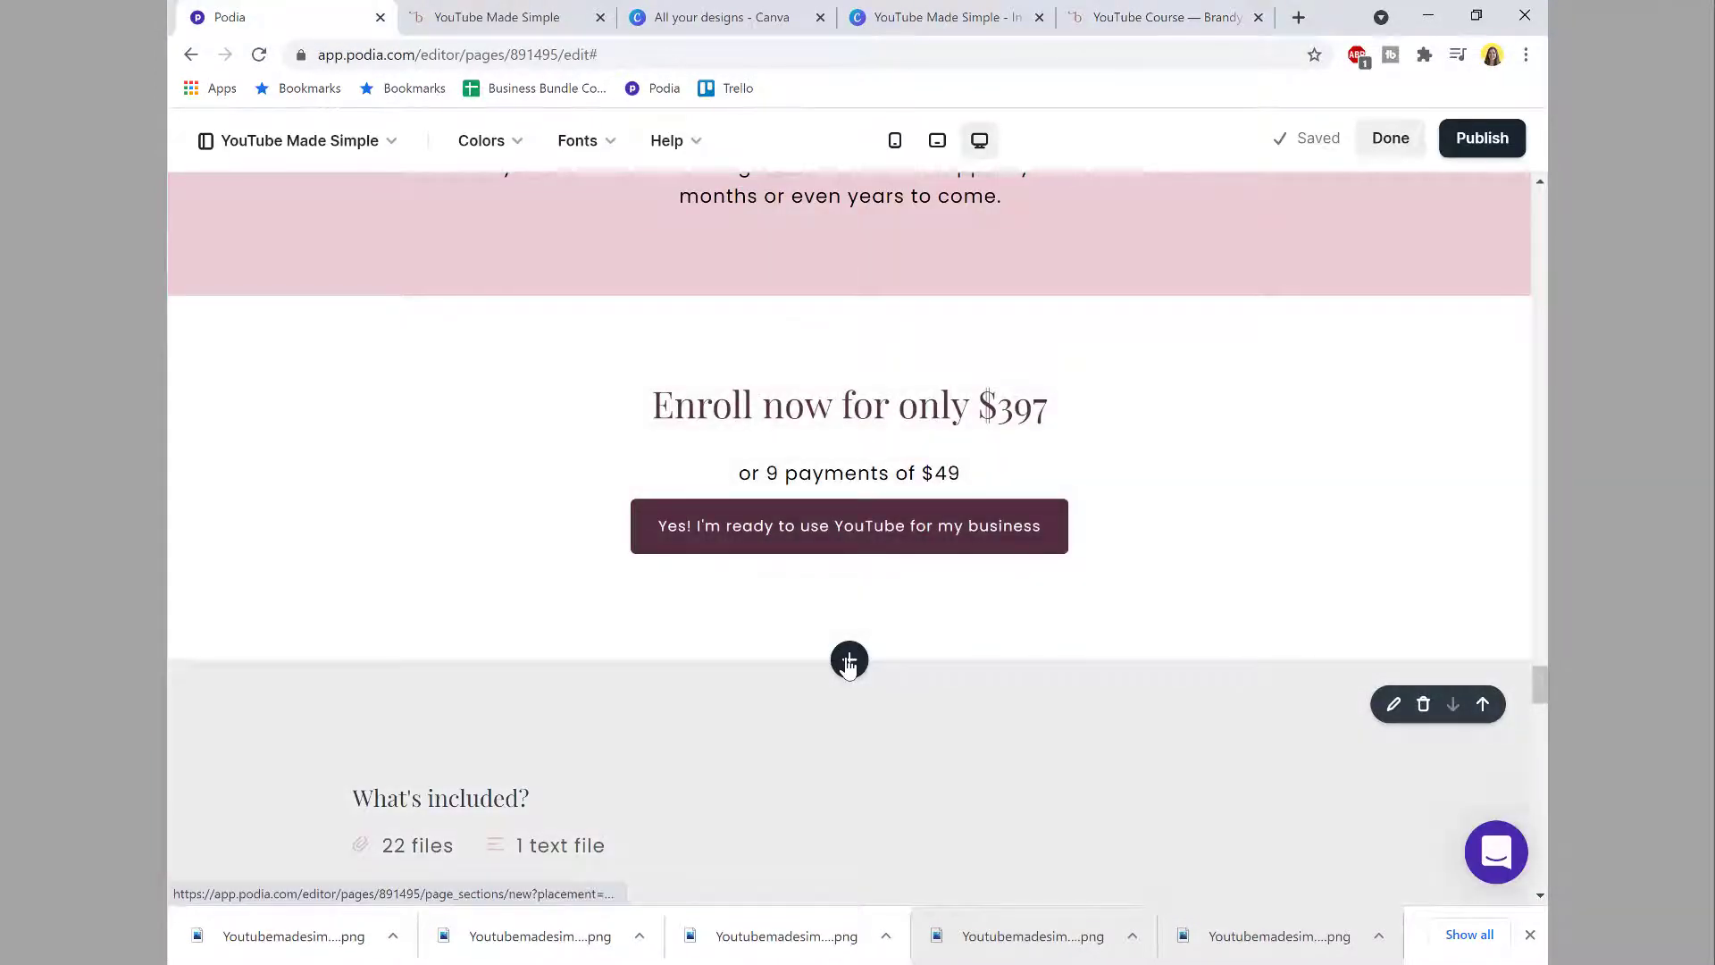
{"action": "left_click", "coordinate": [849, 661]}
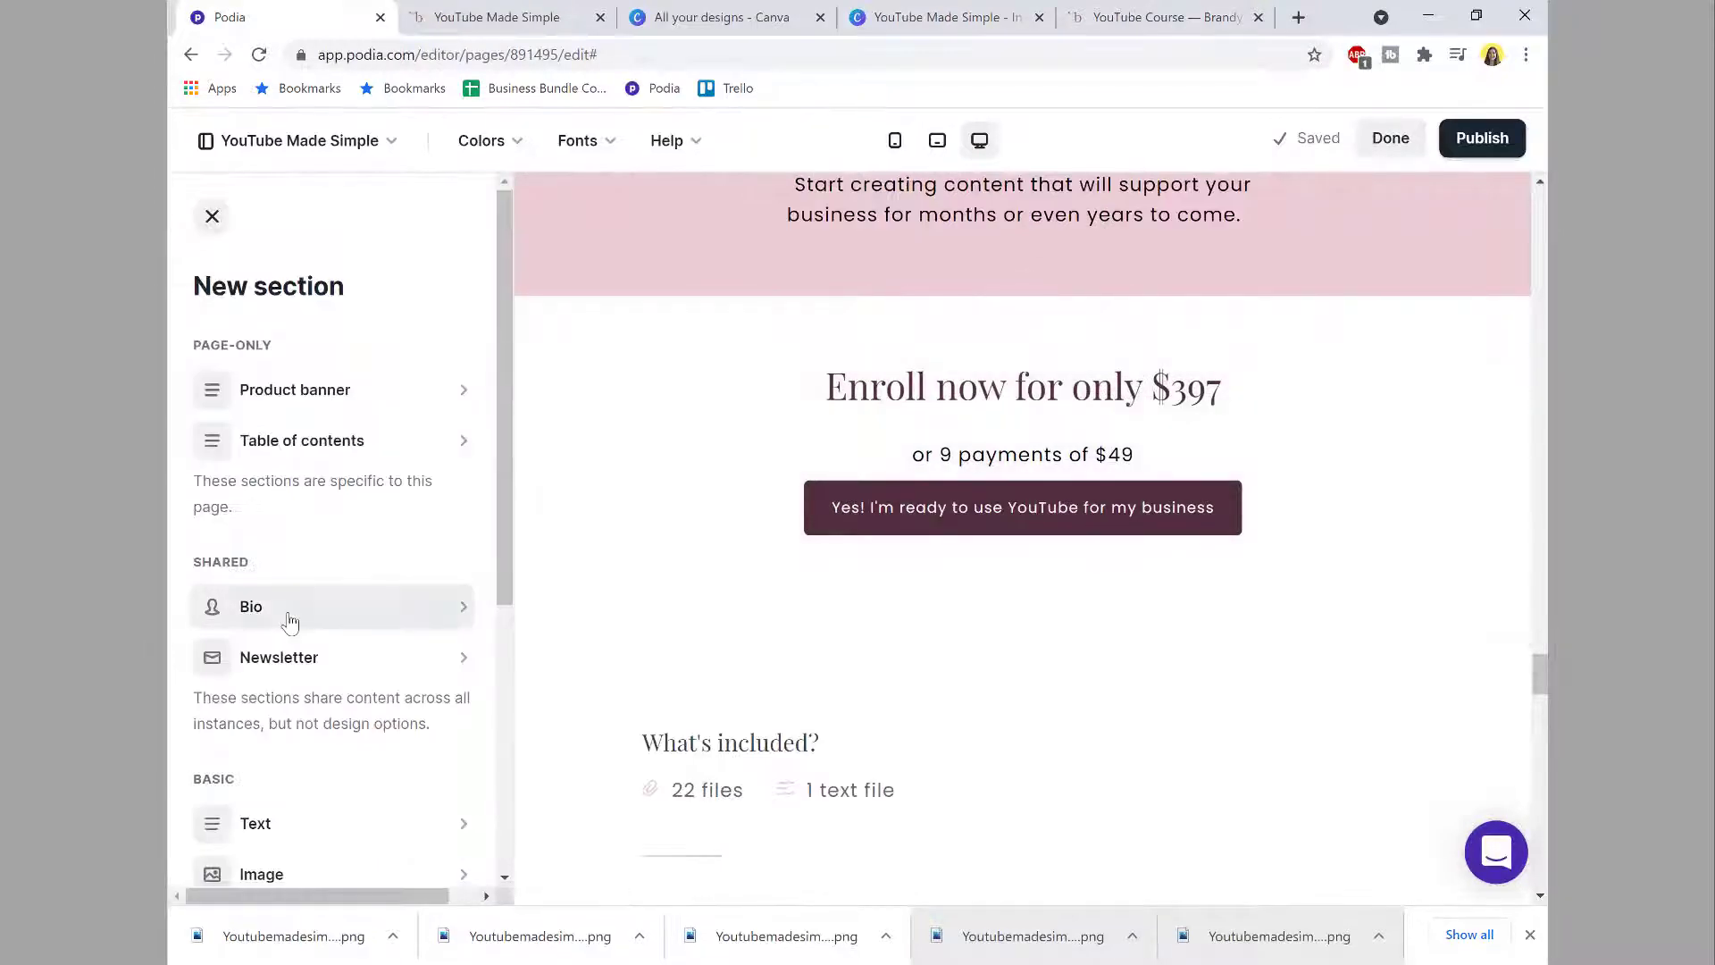
{"action": "left_click", "coordinate": [289, 621]}
{"action": "scroll", "coordinate": [633, 641], "scroll_direction": "down", "scroll_amount": 2}
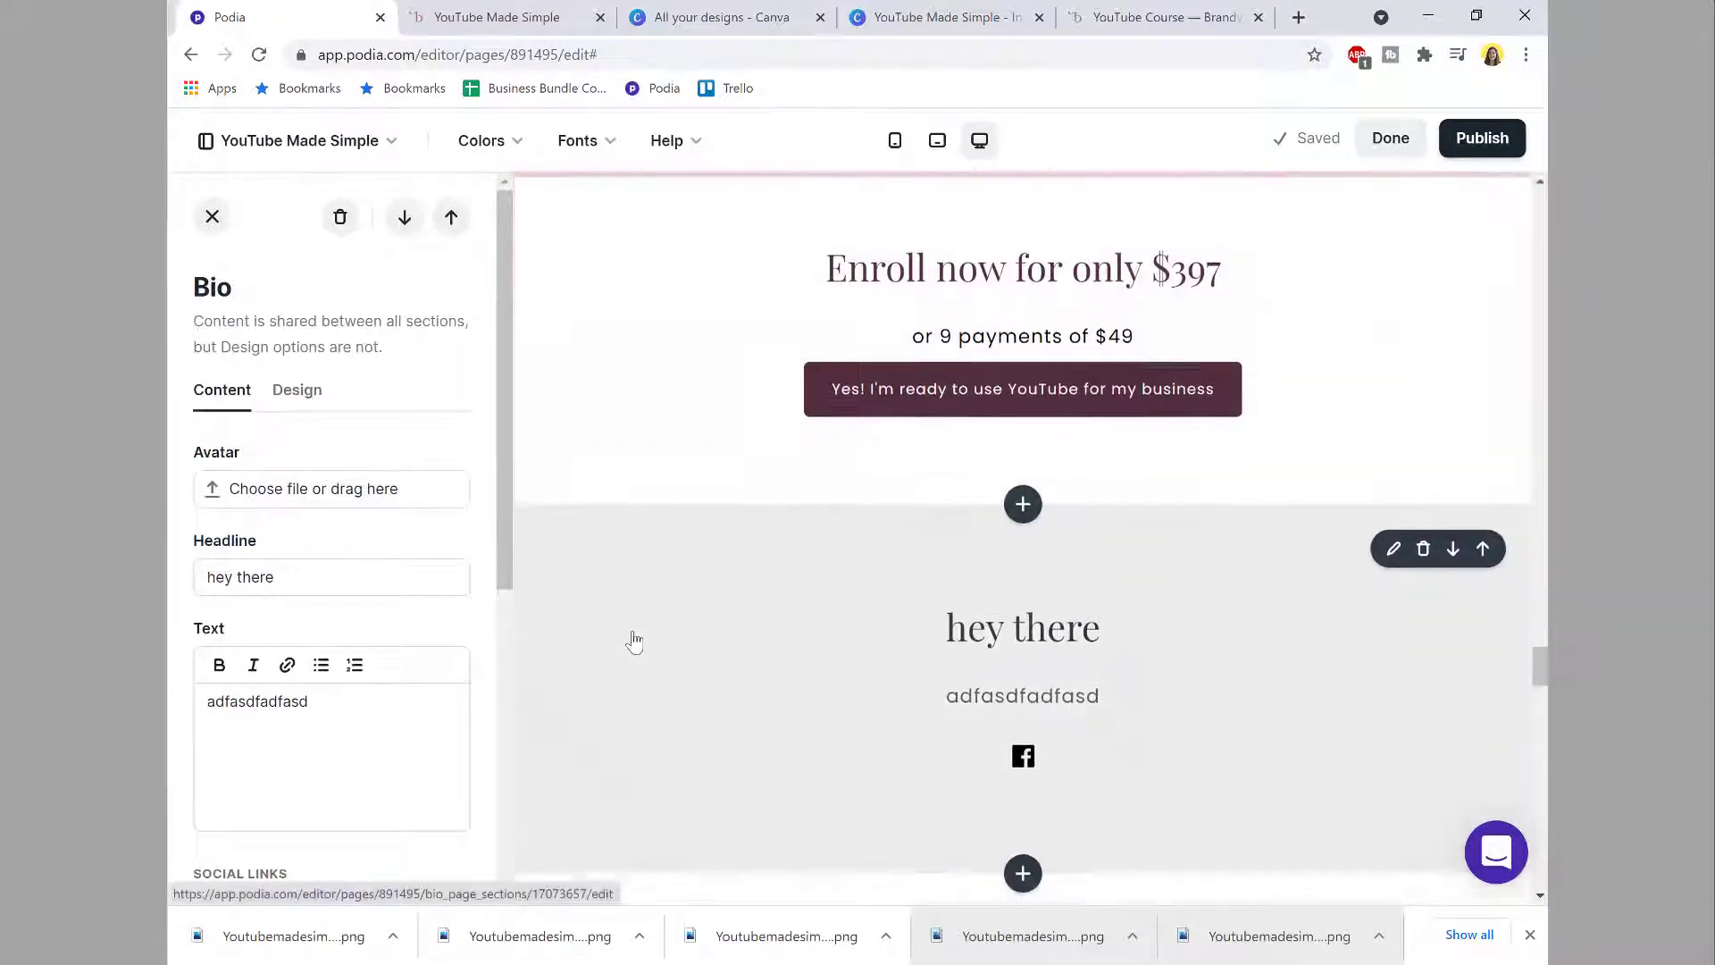
{"action": "scroll", "coordinate": [634, 641], "scroll_direction": "down", "scroll_amount": 2}
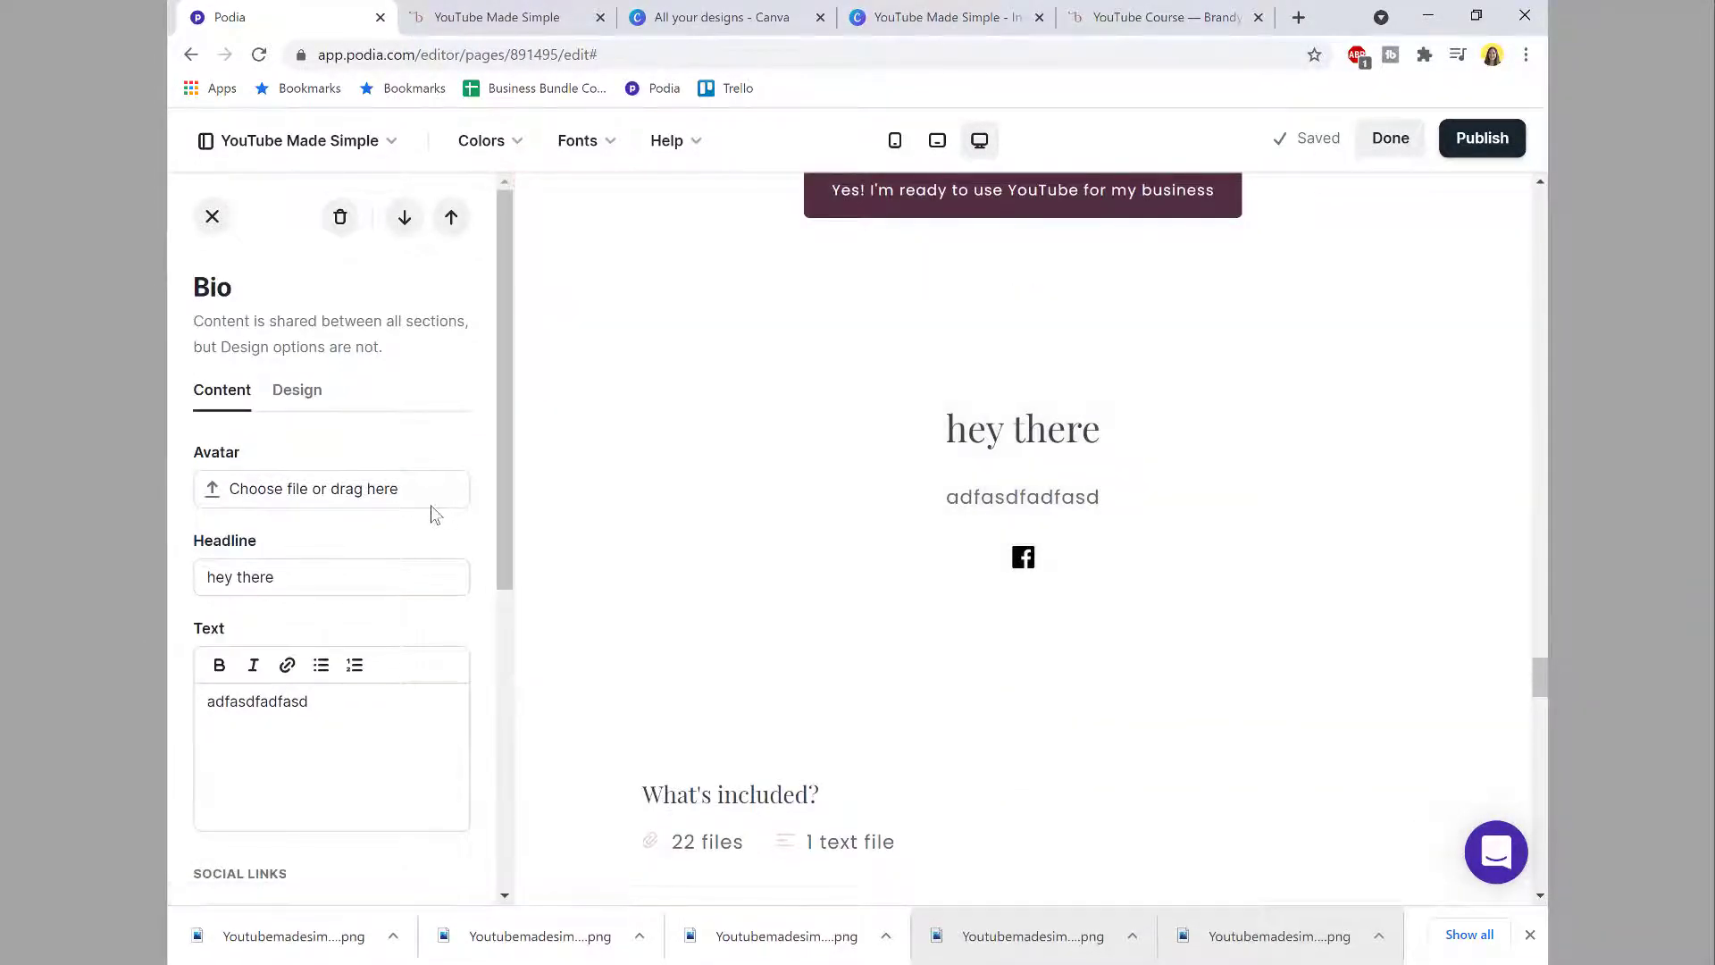
{"action": "scroll", "coordinate": [433, 513], "scroll_direction": "down", "scroll_amount": 2}
{"action": "scroll", "coordinate": [432, 514], "scroll_direction": "up", "scroll_amount": 2}
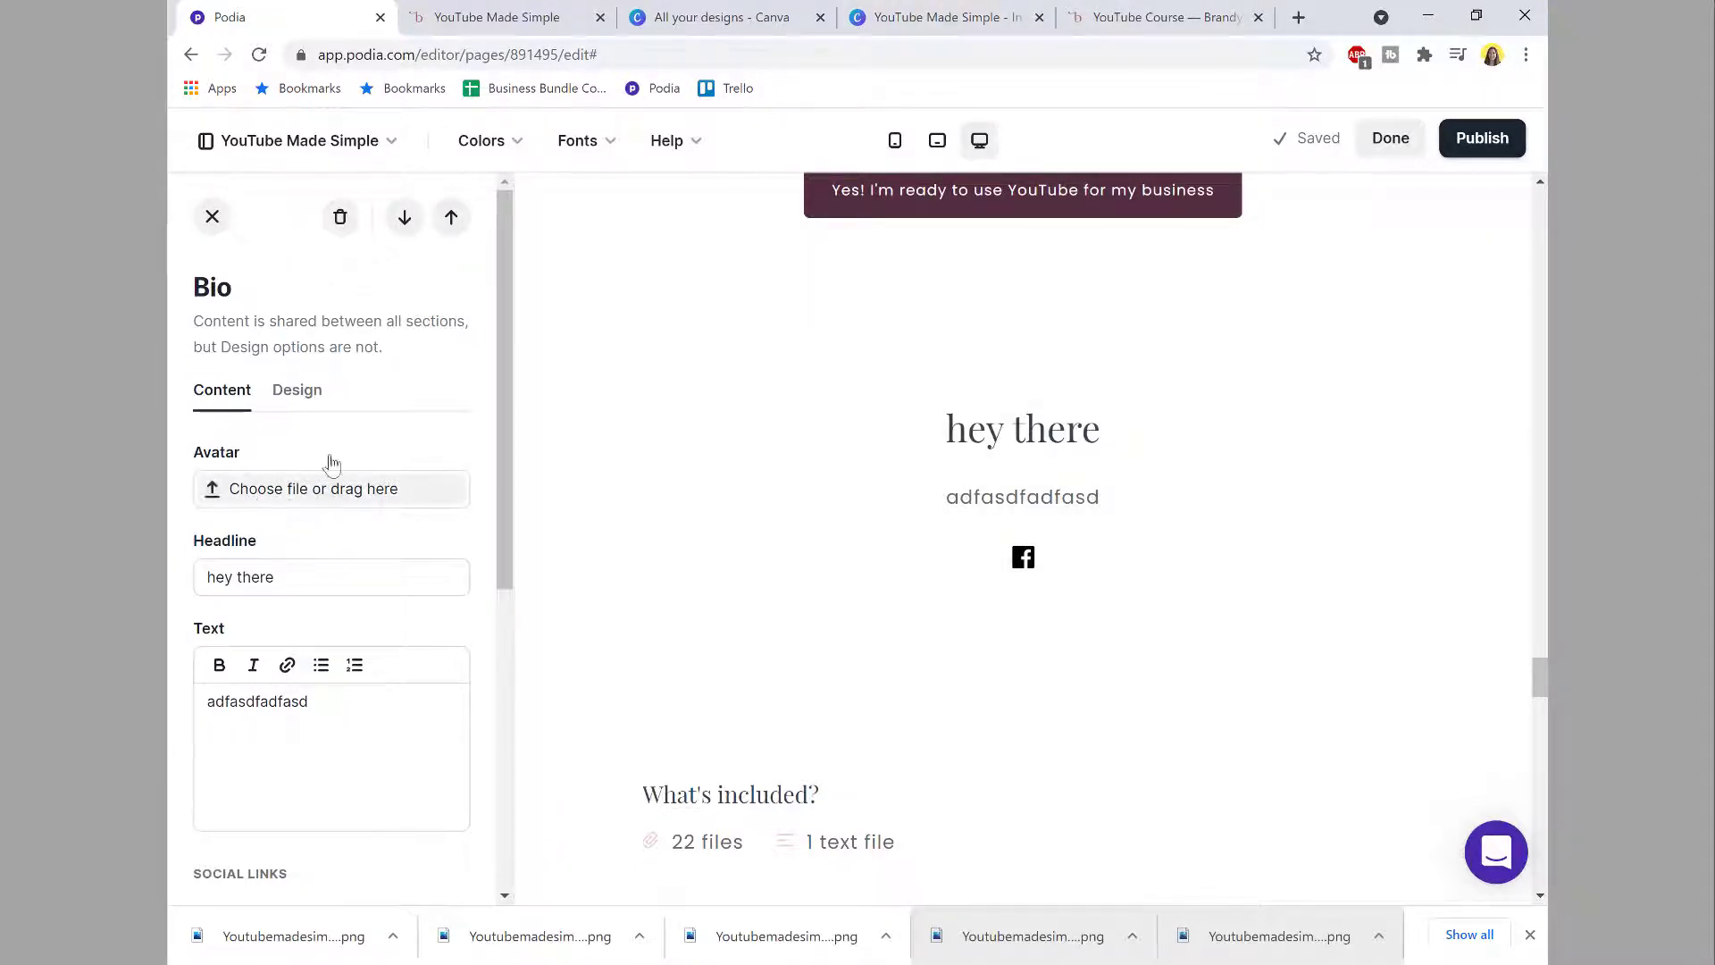
Step: Switch to Canva, dismiss the download confirmation, and open the untitled story design containing the pink-dress portraits
{"action": "left_click", "coordinate": [920, 18]}
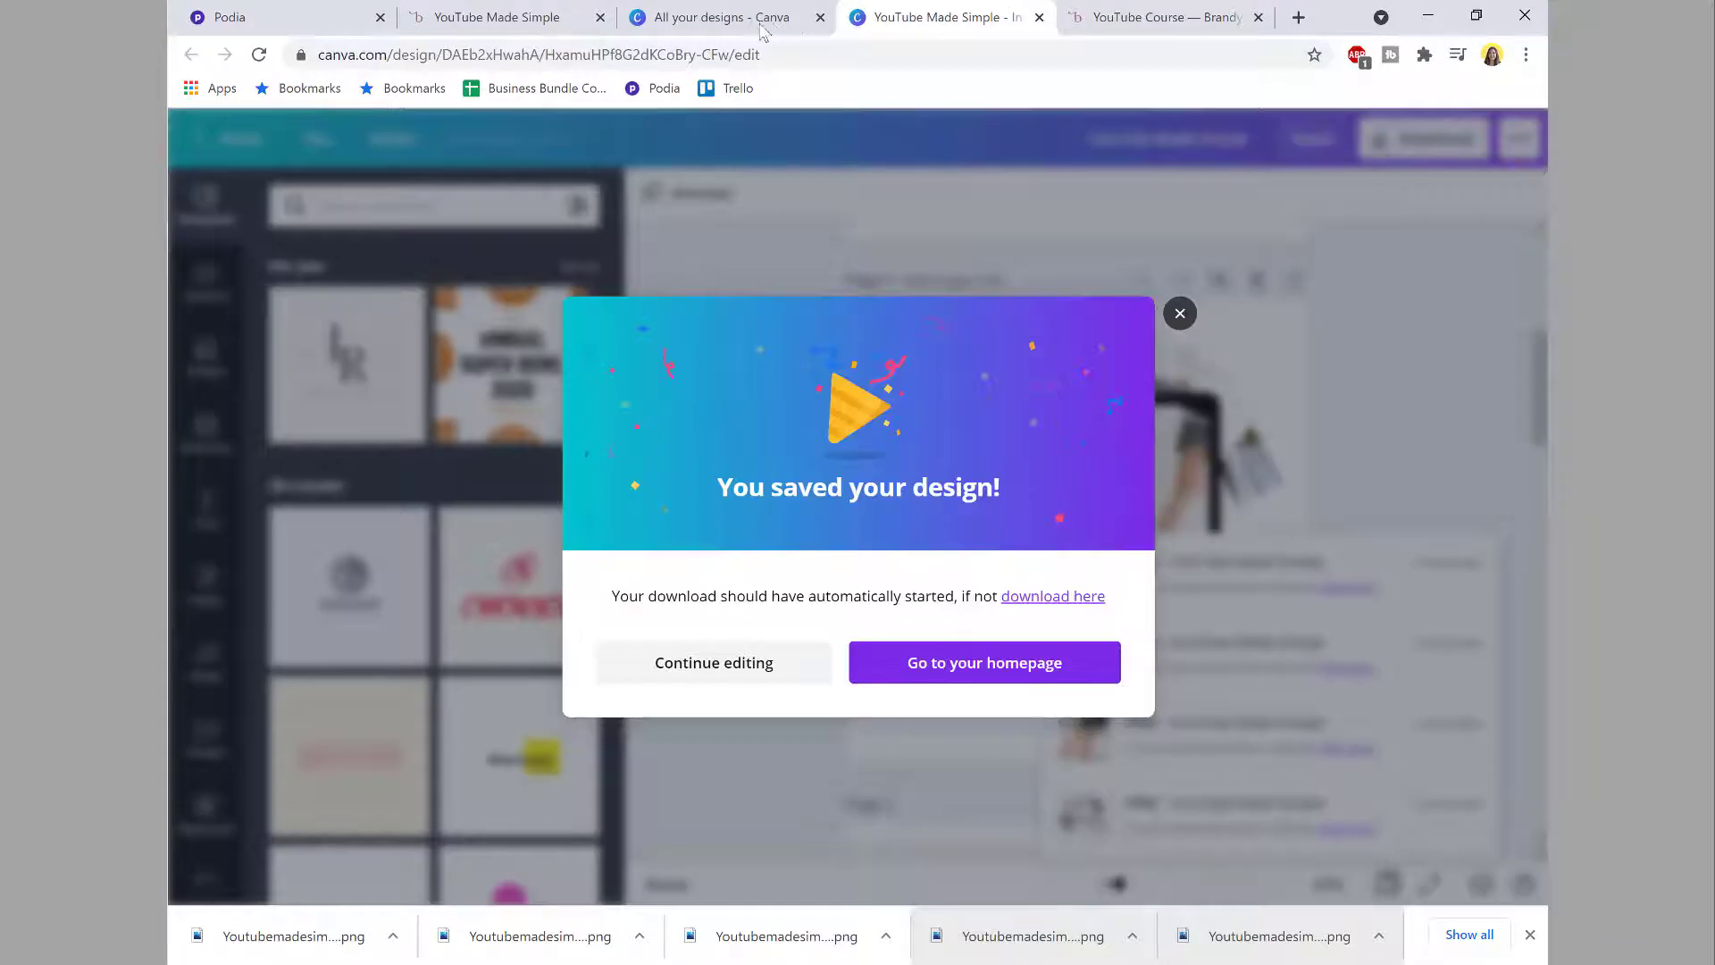
{"action": "left_click", "coordinate": [1186, 320]}
{"action": "left_click", "coordinate": [752, 18]}
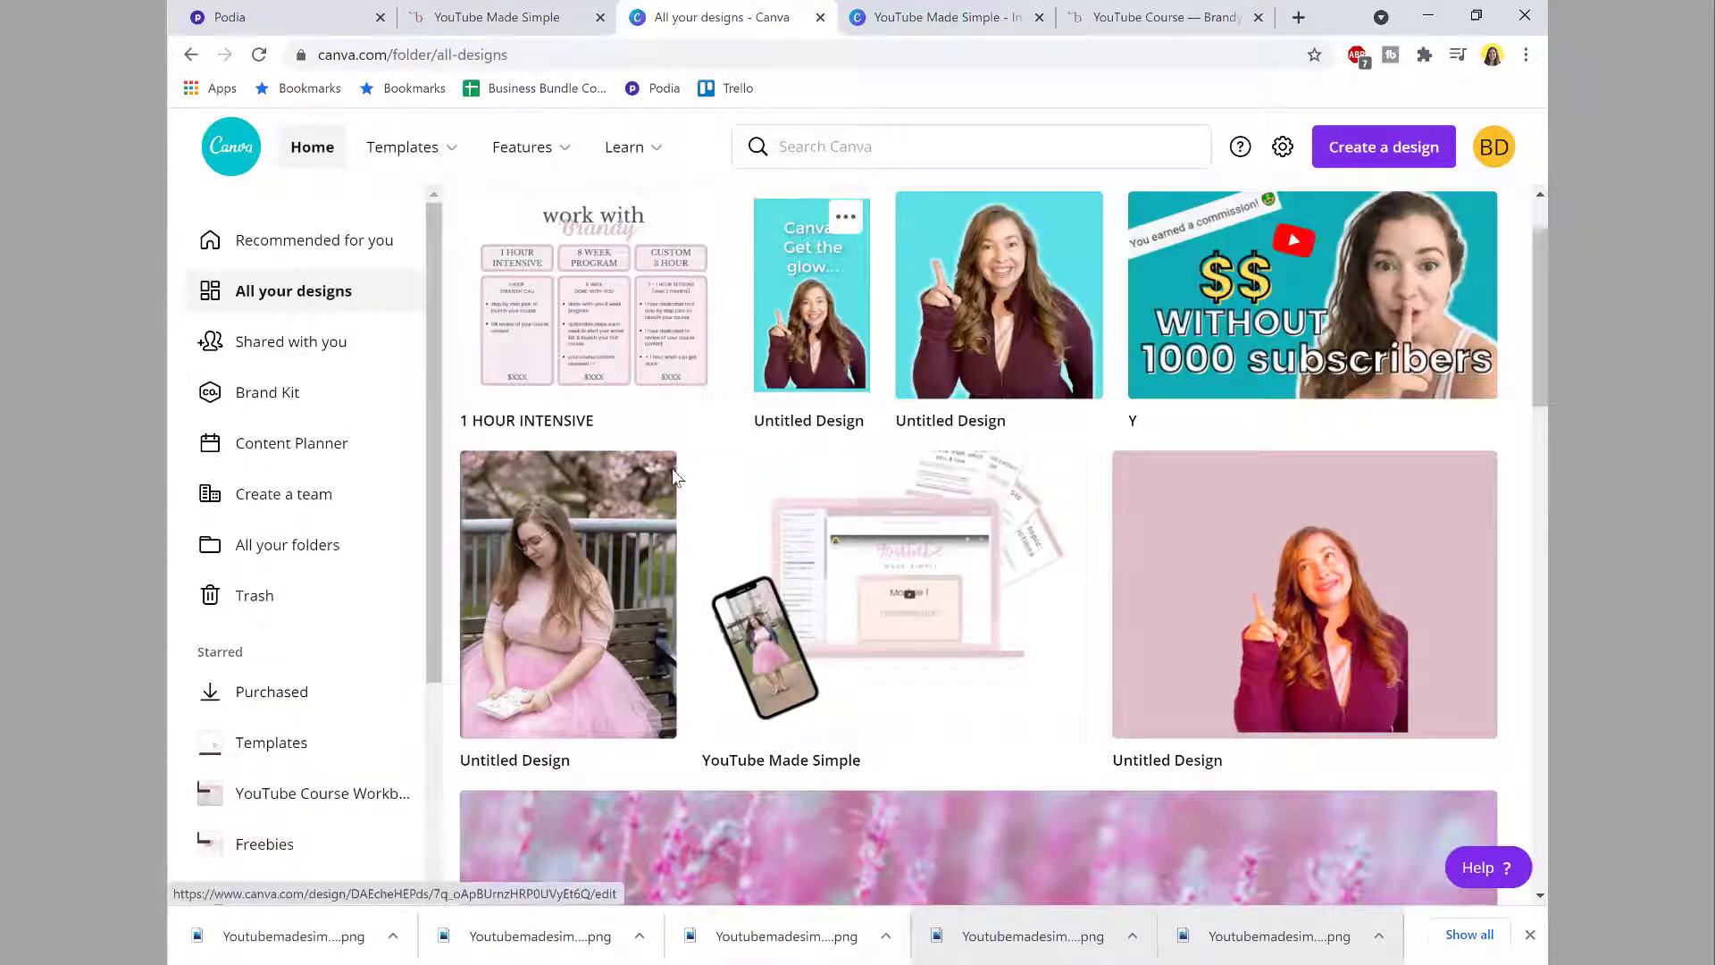
{"action": "left_click", "coordinate": [634, 531]}
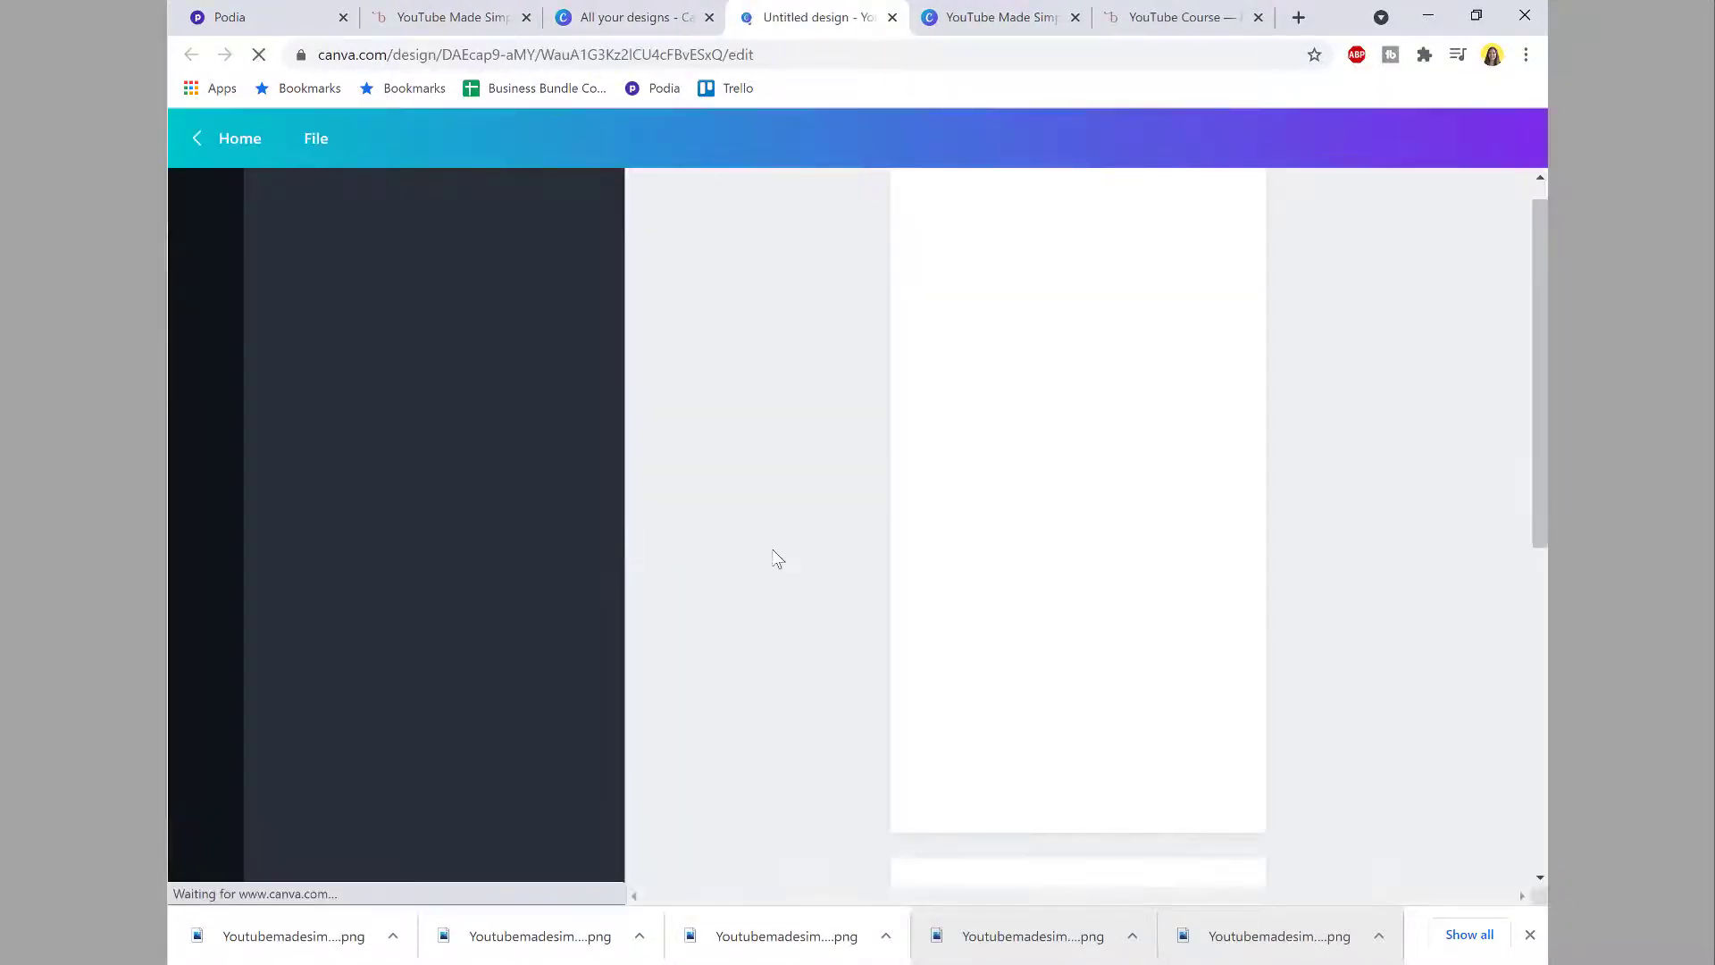
{"action": "scroll", "coordinate": [773, 550], "scroll_direction": "down", "scroll_amount": 5}
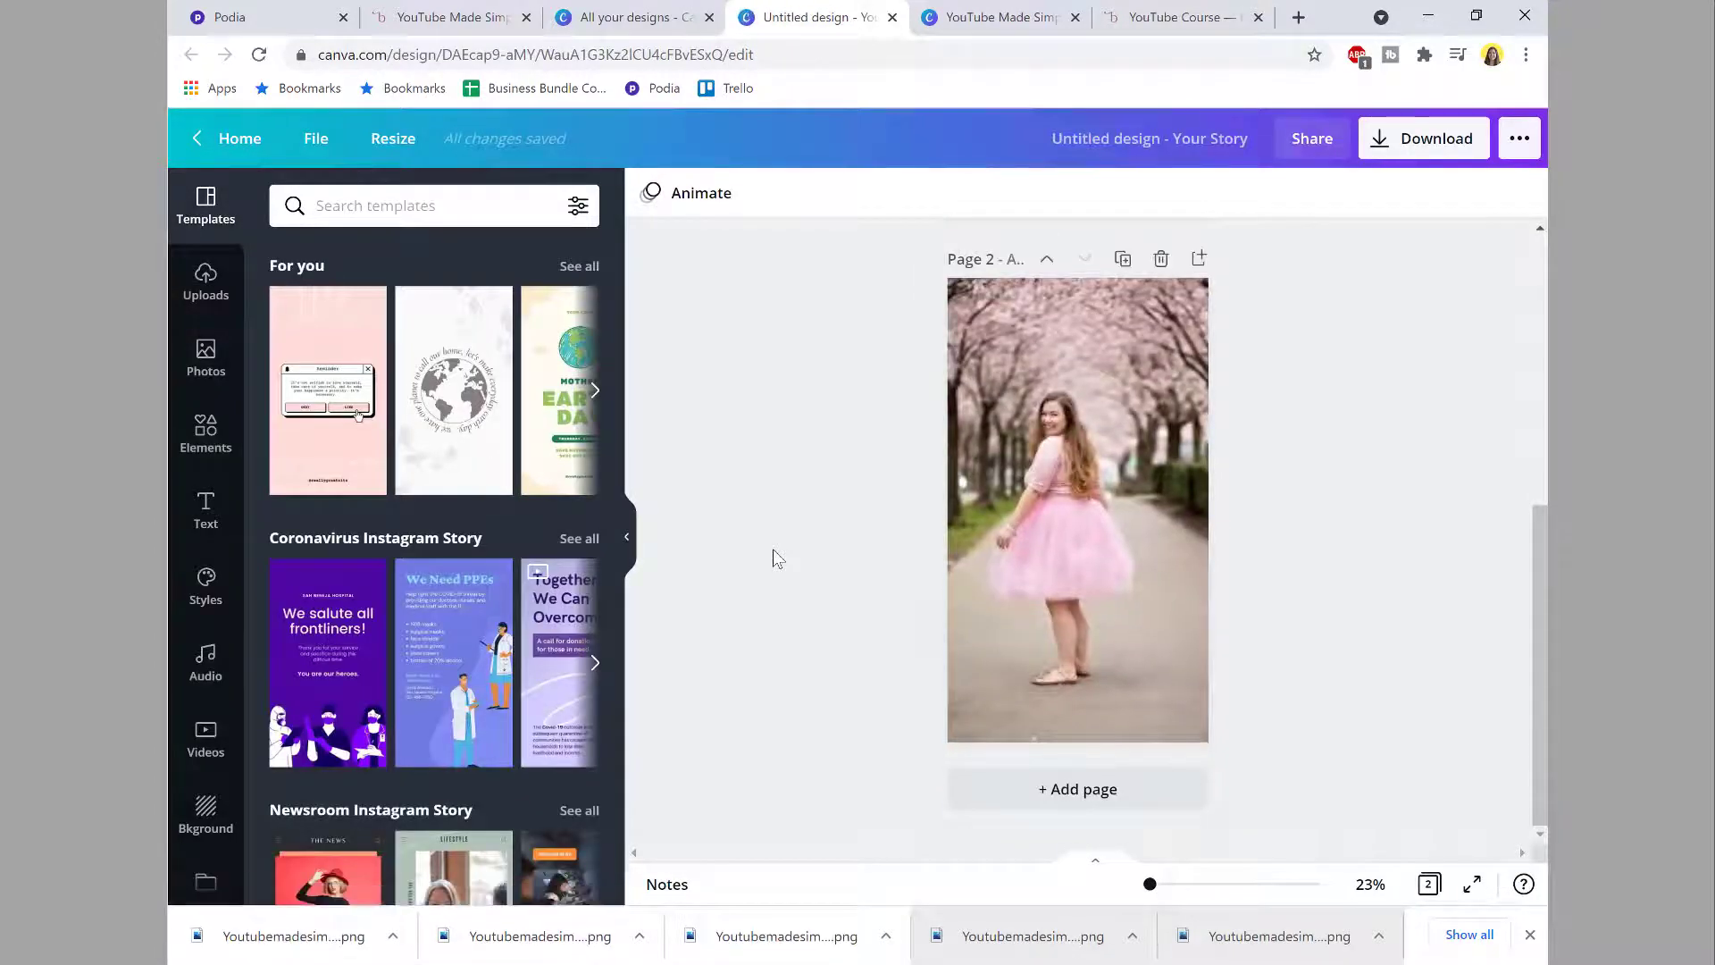
Step: Add a third page to the story design and fill it with the uploaded portrait of the pink dress seen from behind
{"action": "left_click", "coordinate": [1030, 790]}
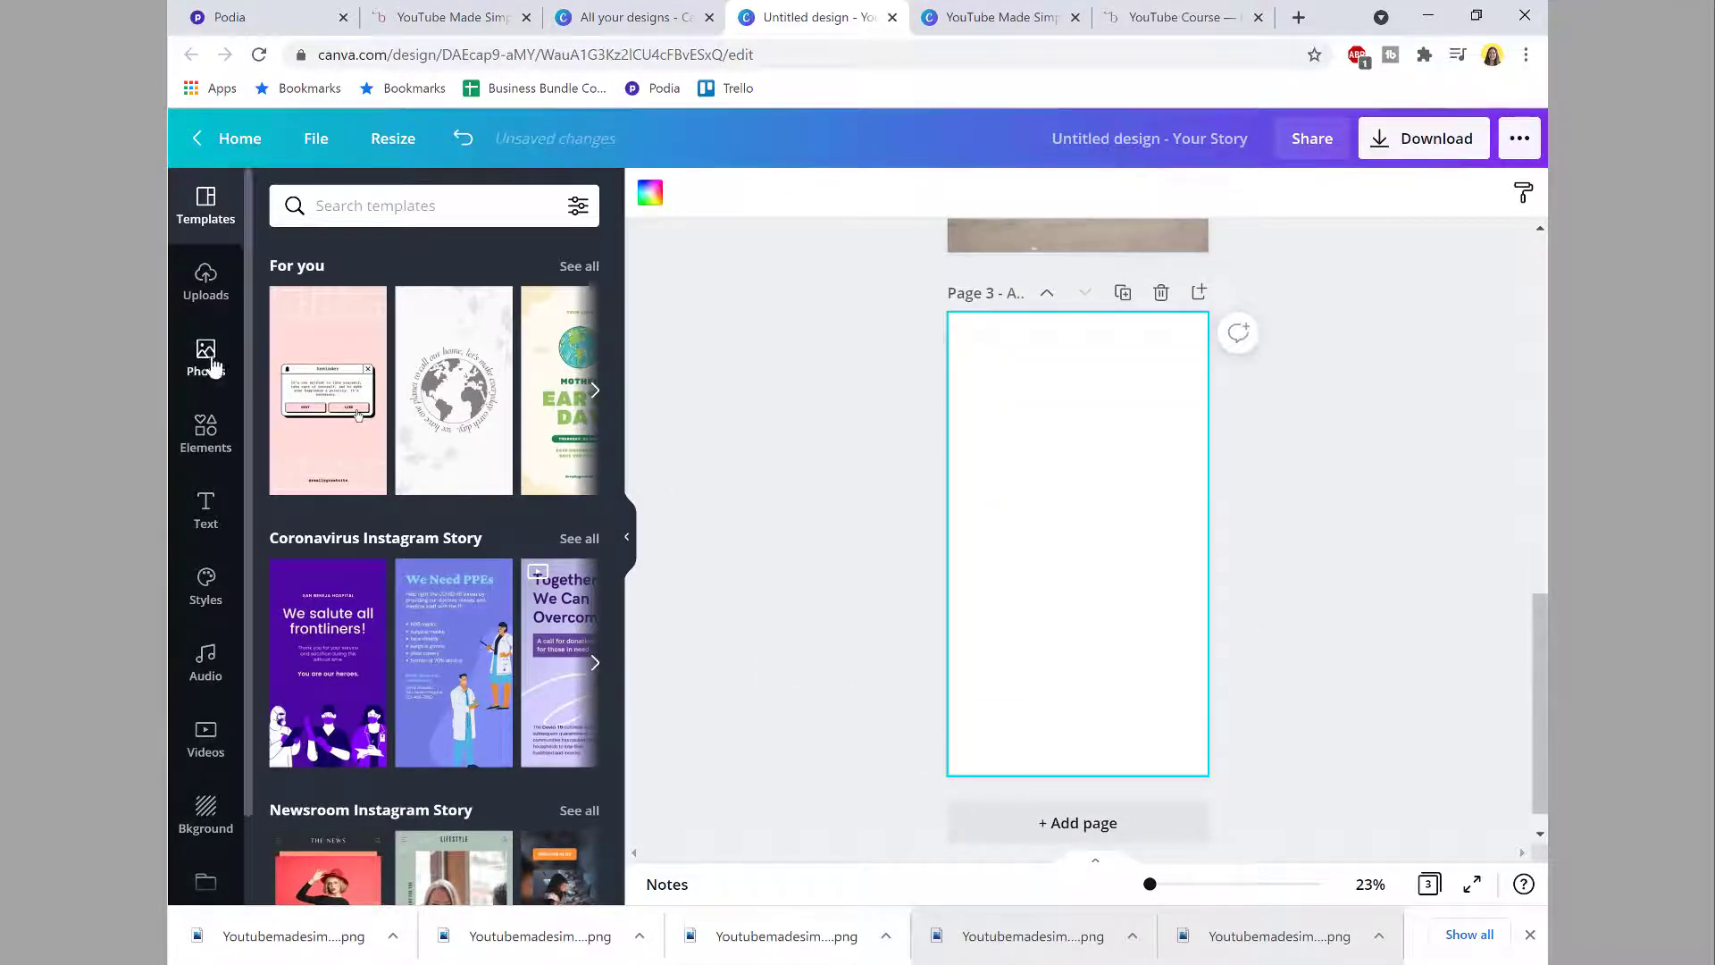
{"action": "left_click", "coordinate": [205, 278]}
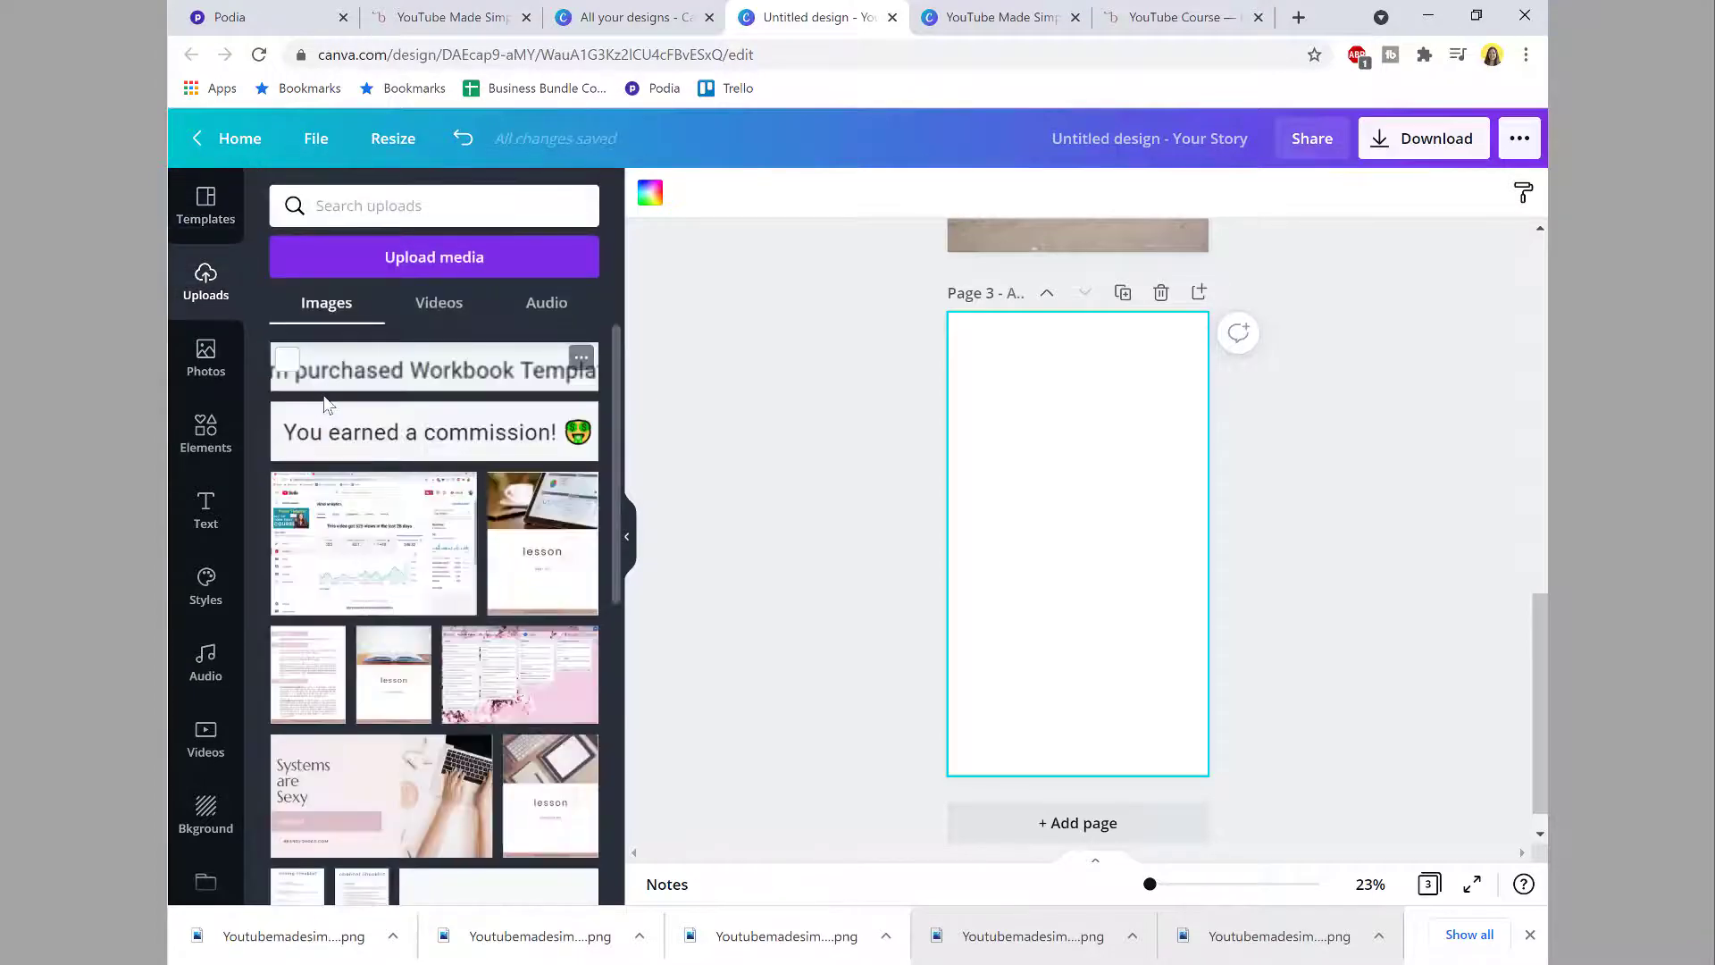
{"action": "scroll", "coordinate": [327, 406], "scroll_direction": "down", "scroll_amount": 15}
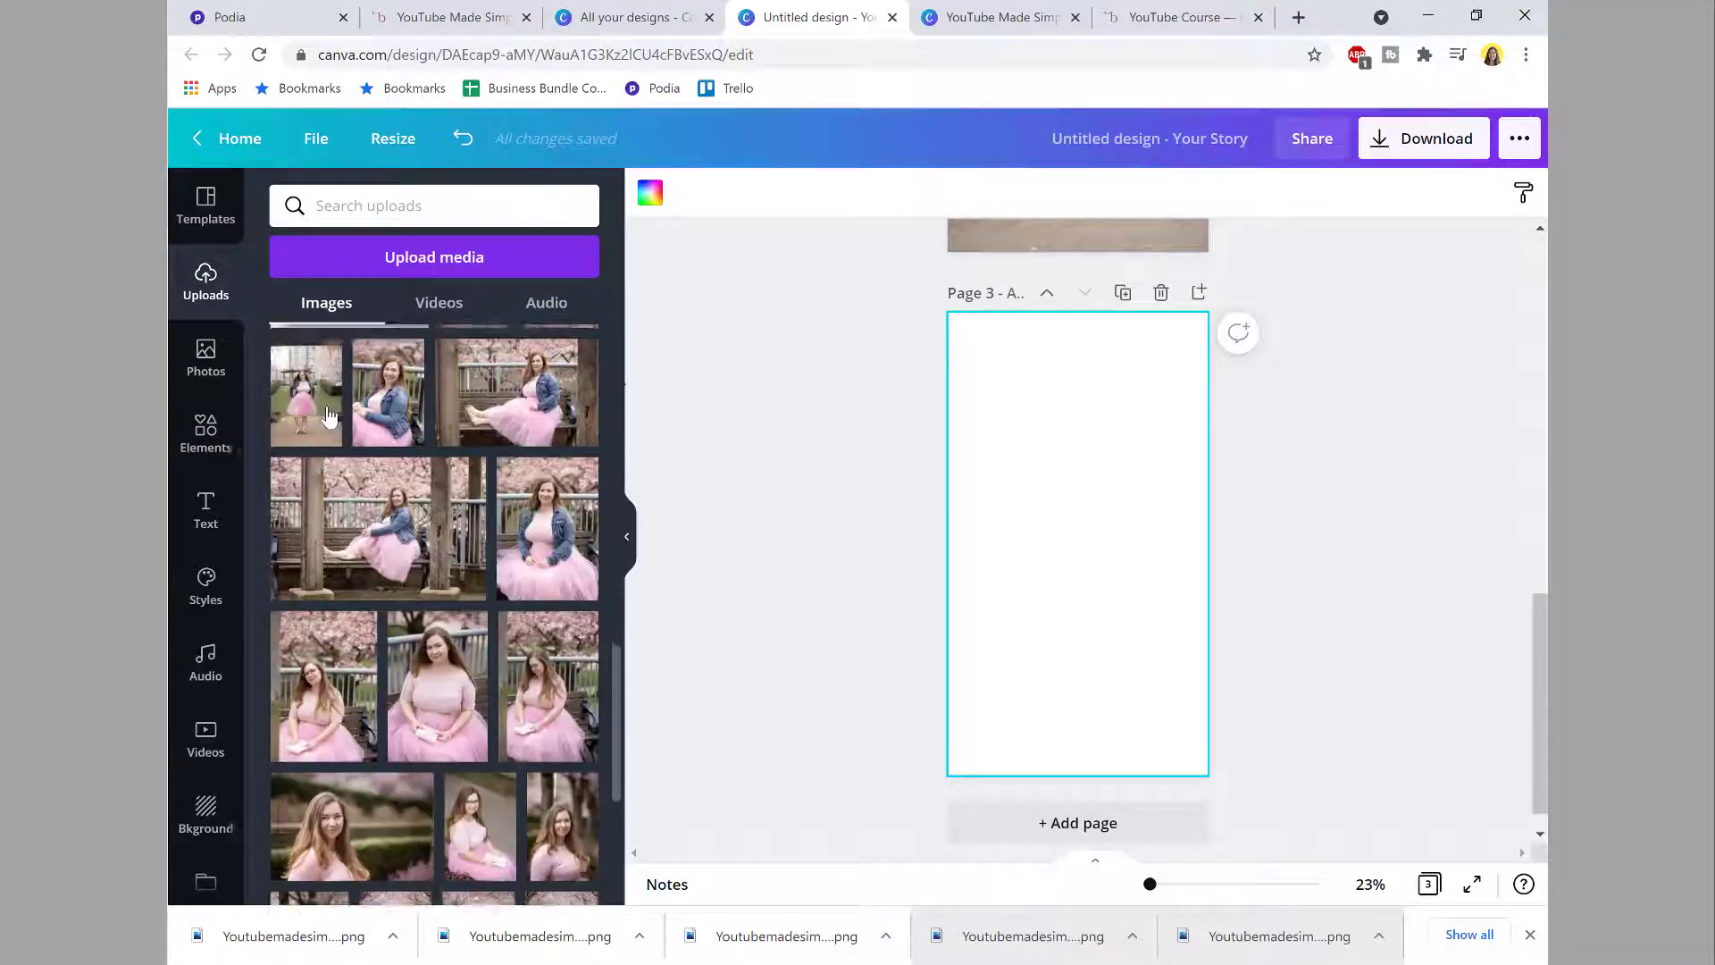
{"action": "scroll", "coordinate": [327, 412], "scroll_direction": "down", "scroll_amount": 4}
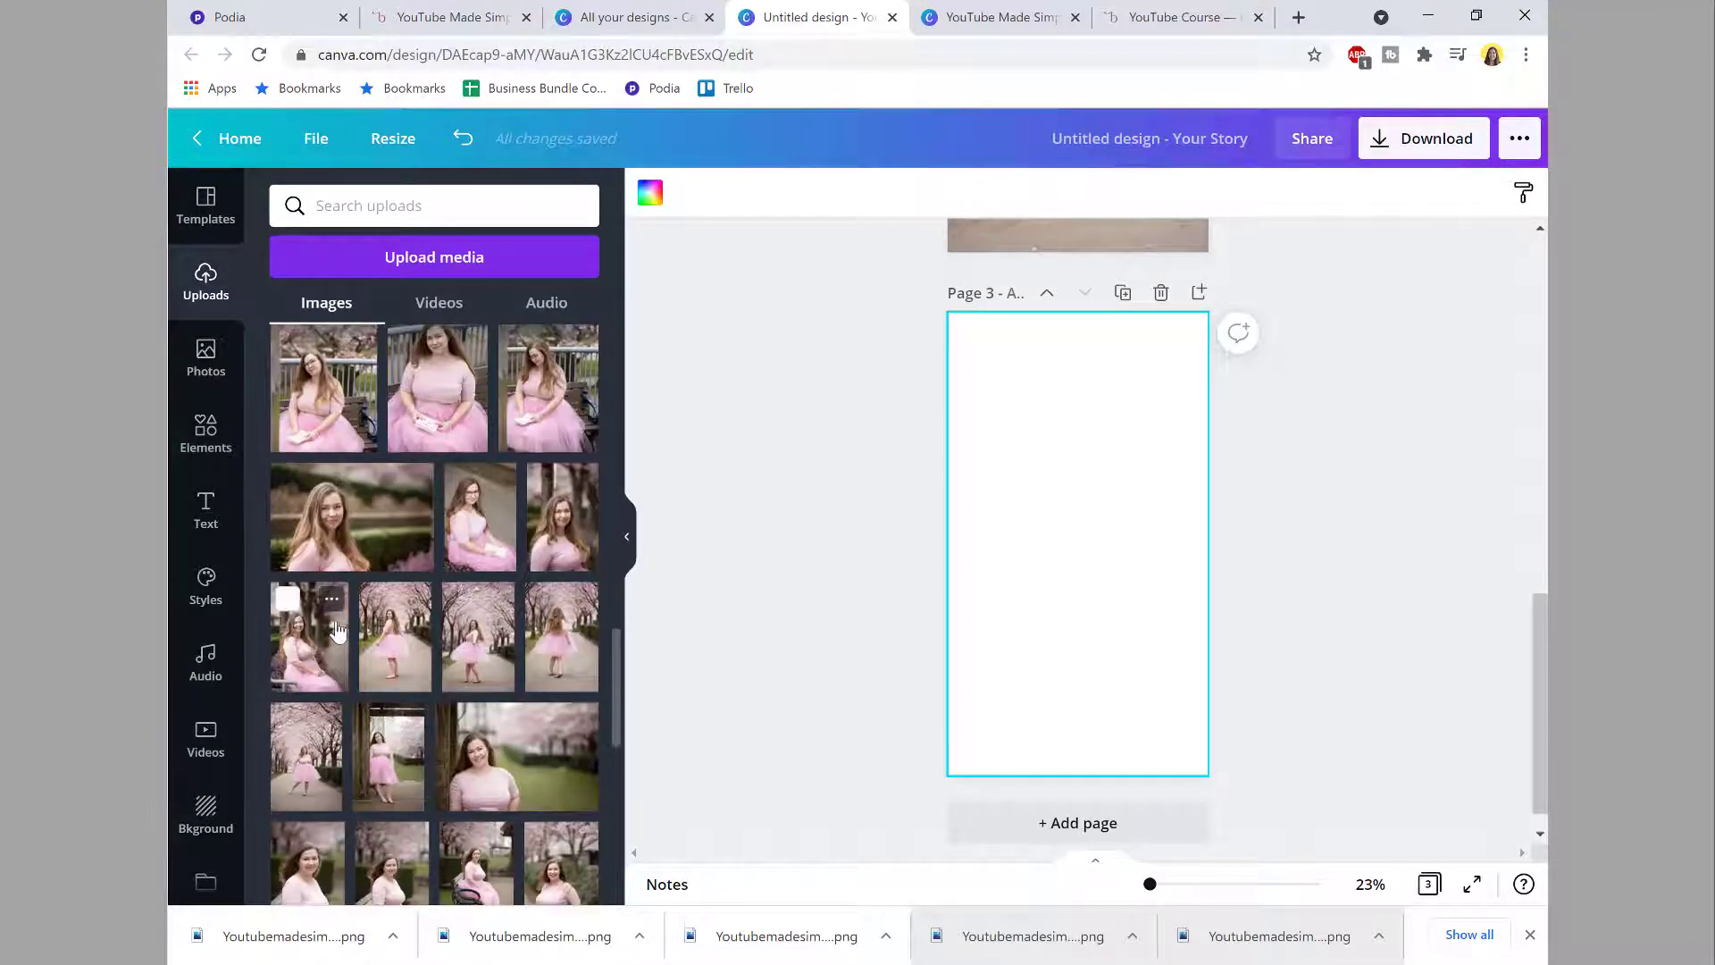
{"action": "left_click_drag", "start_coordinate": [549, 642], "coordinate": [954, 480]}
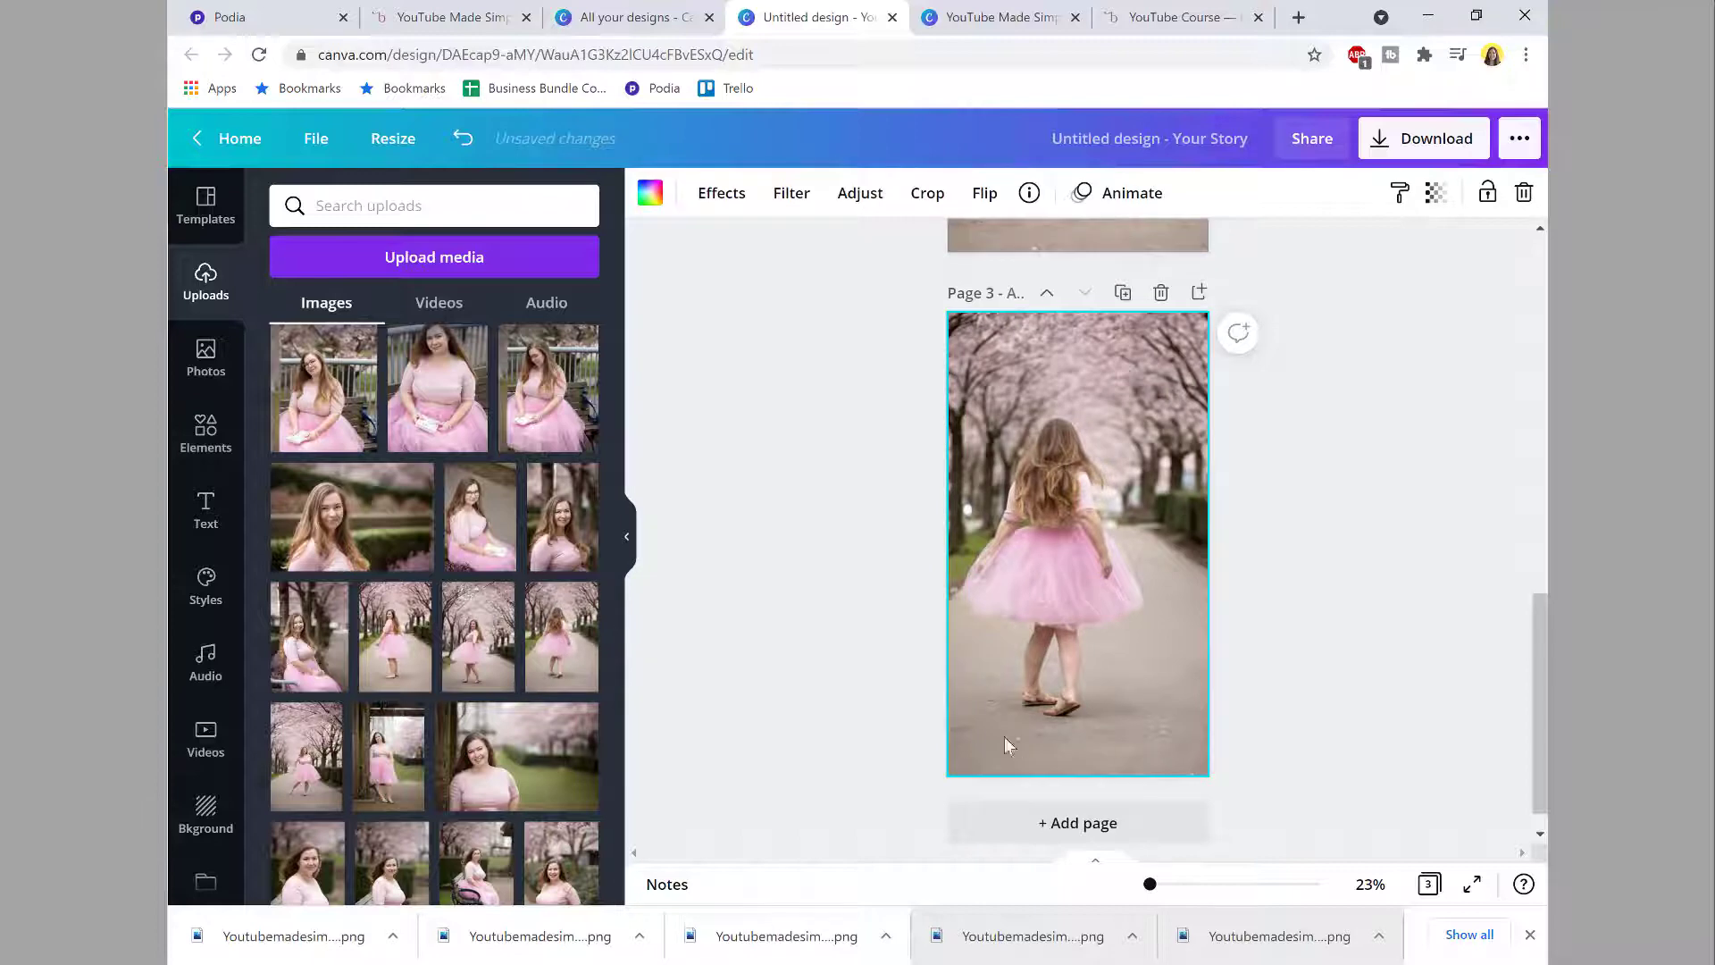
Step: Download only page 2, the standing pink-dress portrait, as a PNG named Youtubemadesimple10
{"action": "left_click", "coordinate": [1417, 157]}
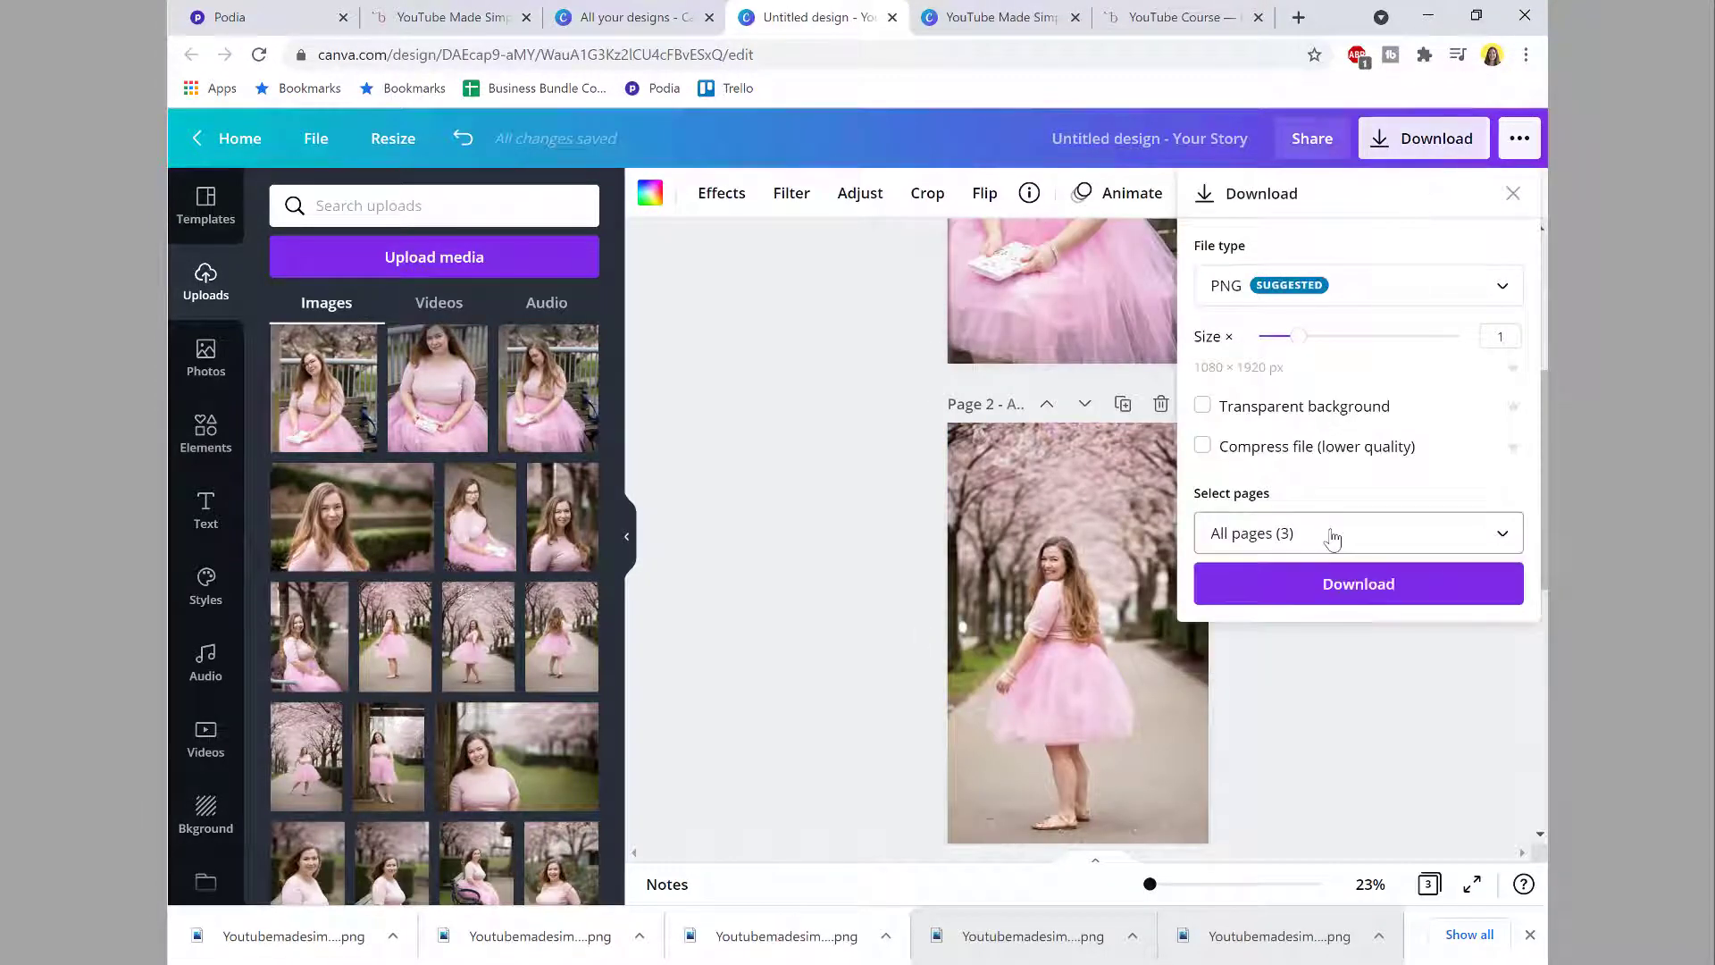
{"action": "left_click", "coordinate": [1328, 536]}
{"action": "left_click", "coordinate": [1298, 708]}
{"action": "left_click", "coordinate": [1355, 845]}
{"action": "left_click", "coordinate": [1310, 589]}
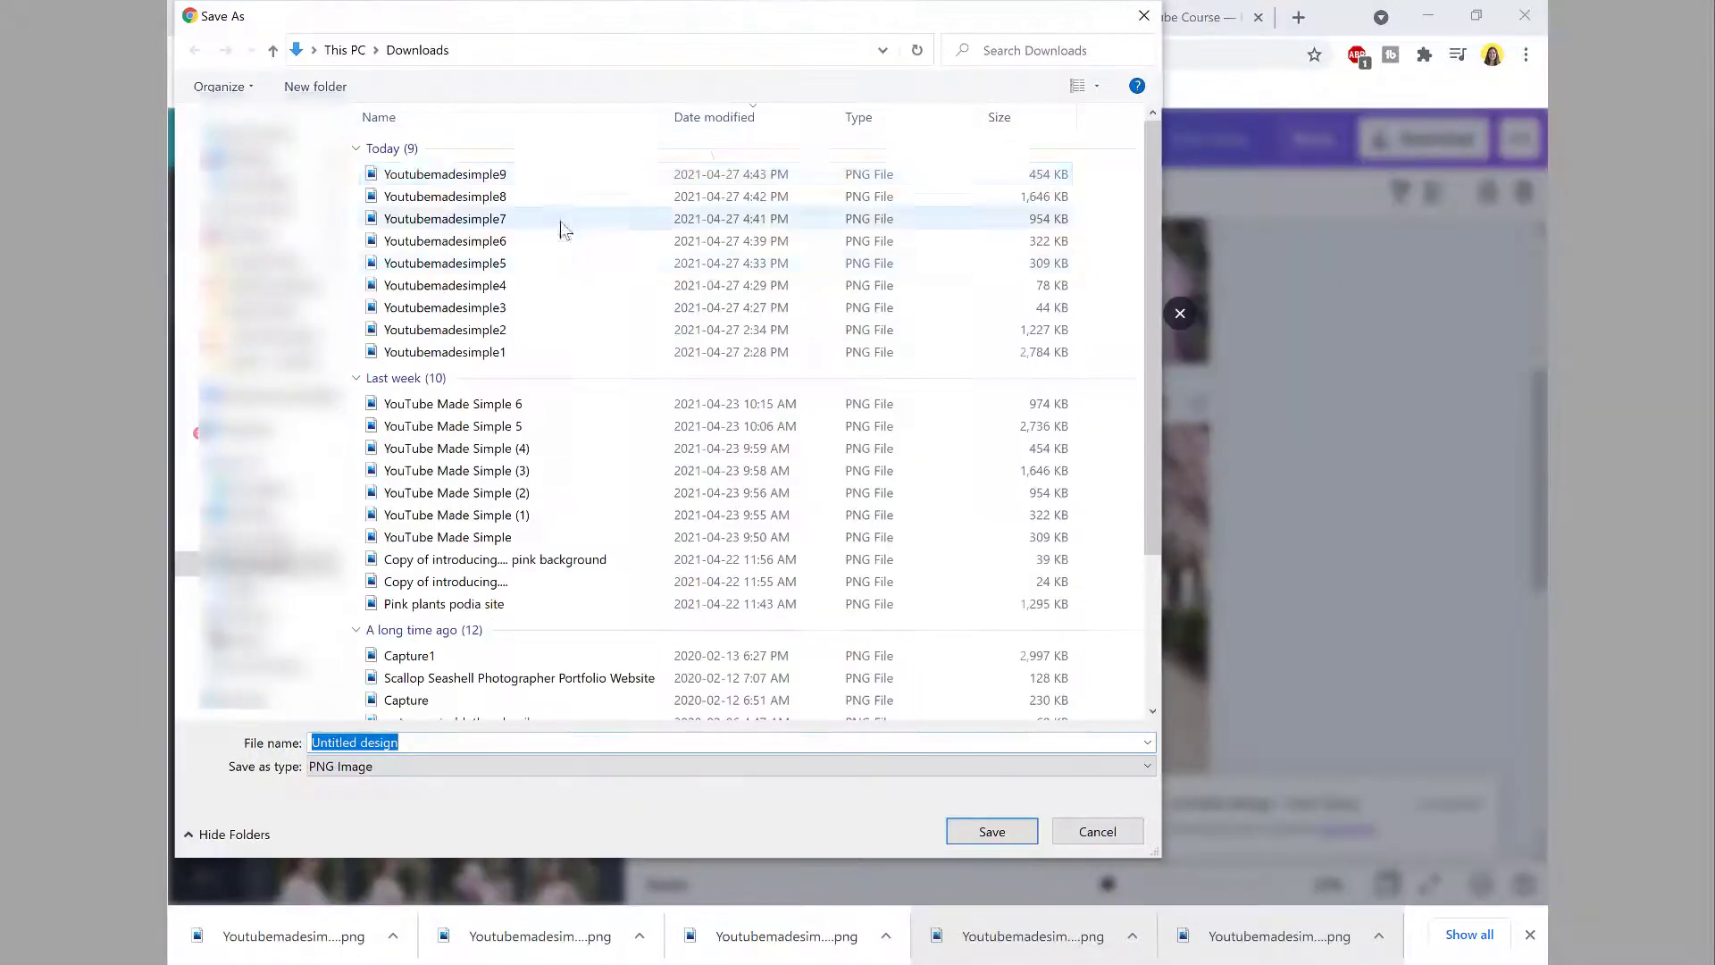
{"action": "left_click", "coordinate": [549, 179]}
{"action": "left_click", "coordinate": [443, 743]}
{"action": "key", "text": "BackSpace"}
{"action": "type", "text": "10"}
{"action": "key", "text": "Return"}
Step: Switch to Podia, upload Youtubemadesimple10 as the Bio avatar, and replace the headline with the greeting copied from the existing sales page
{"action": "key", "text": "ctrl+1"}
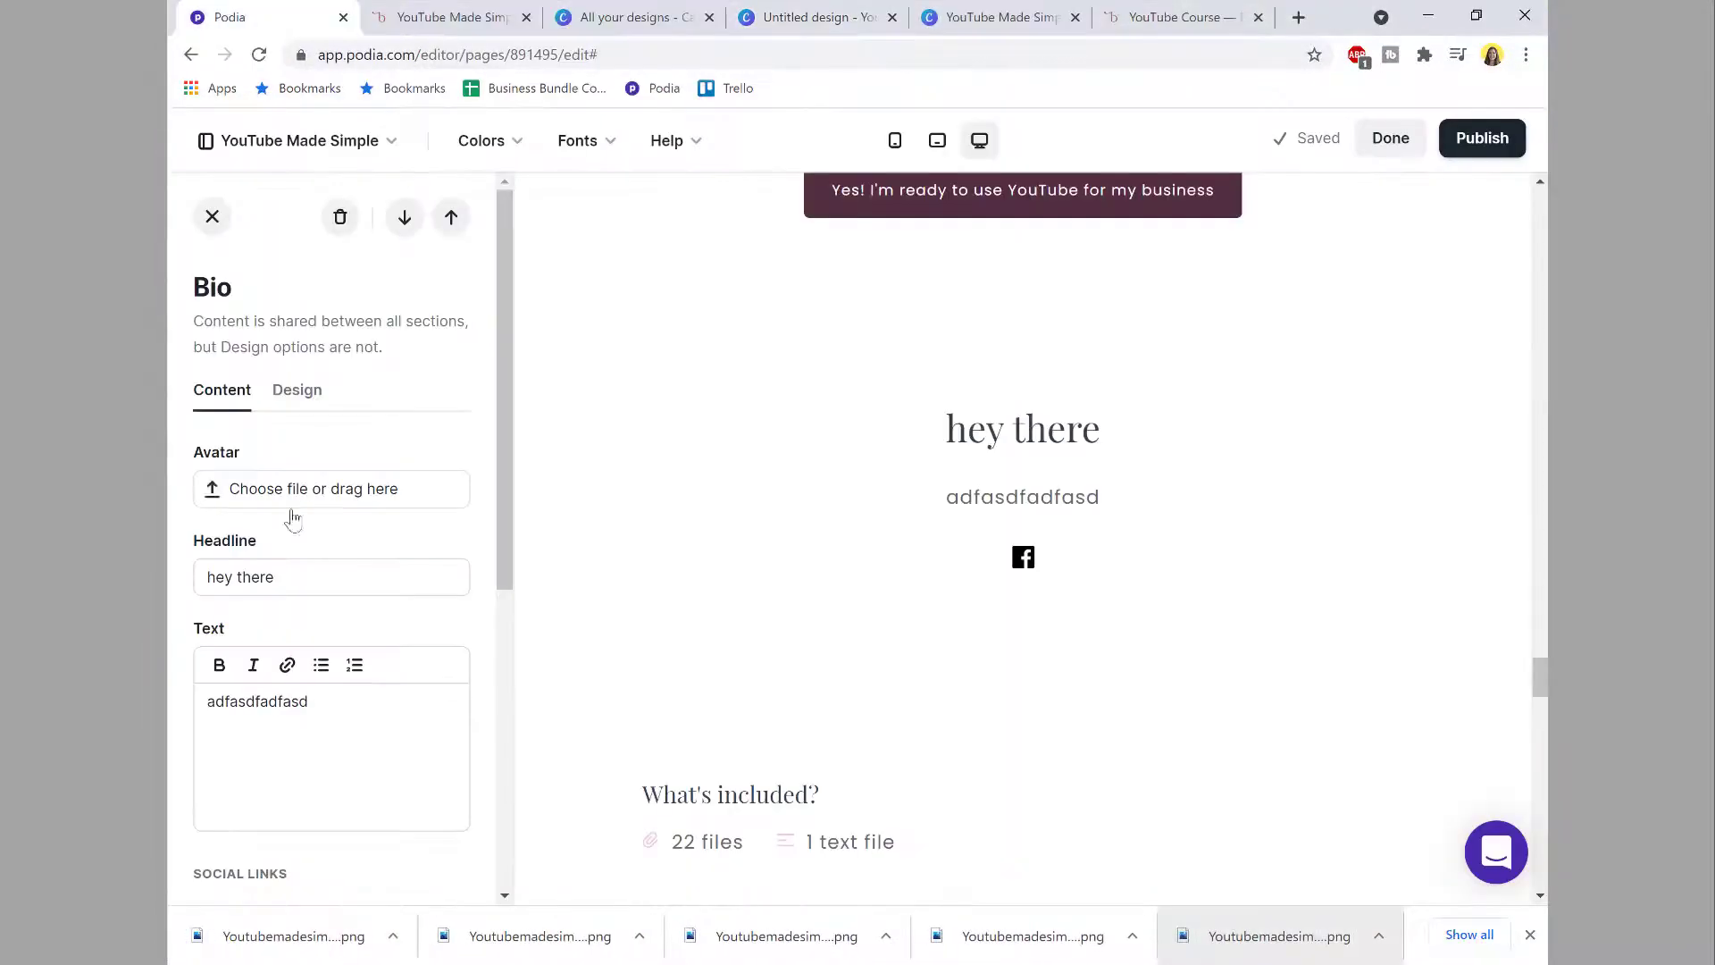
{"action": "left_click_drag", "start_coordinate": [286, 935], "coordinate": [286, 504]}
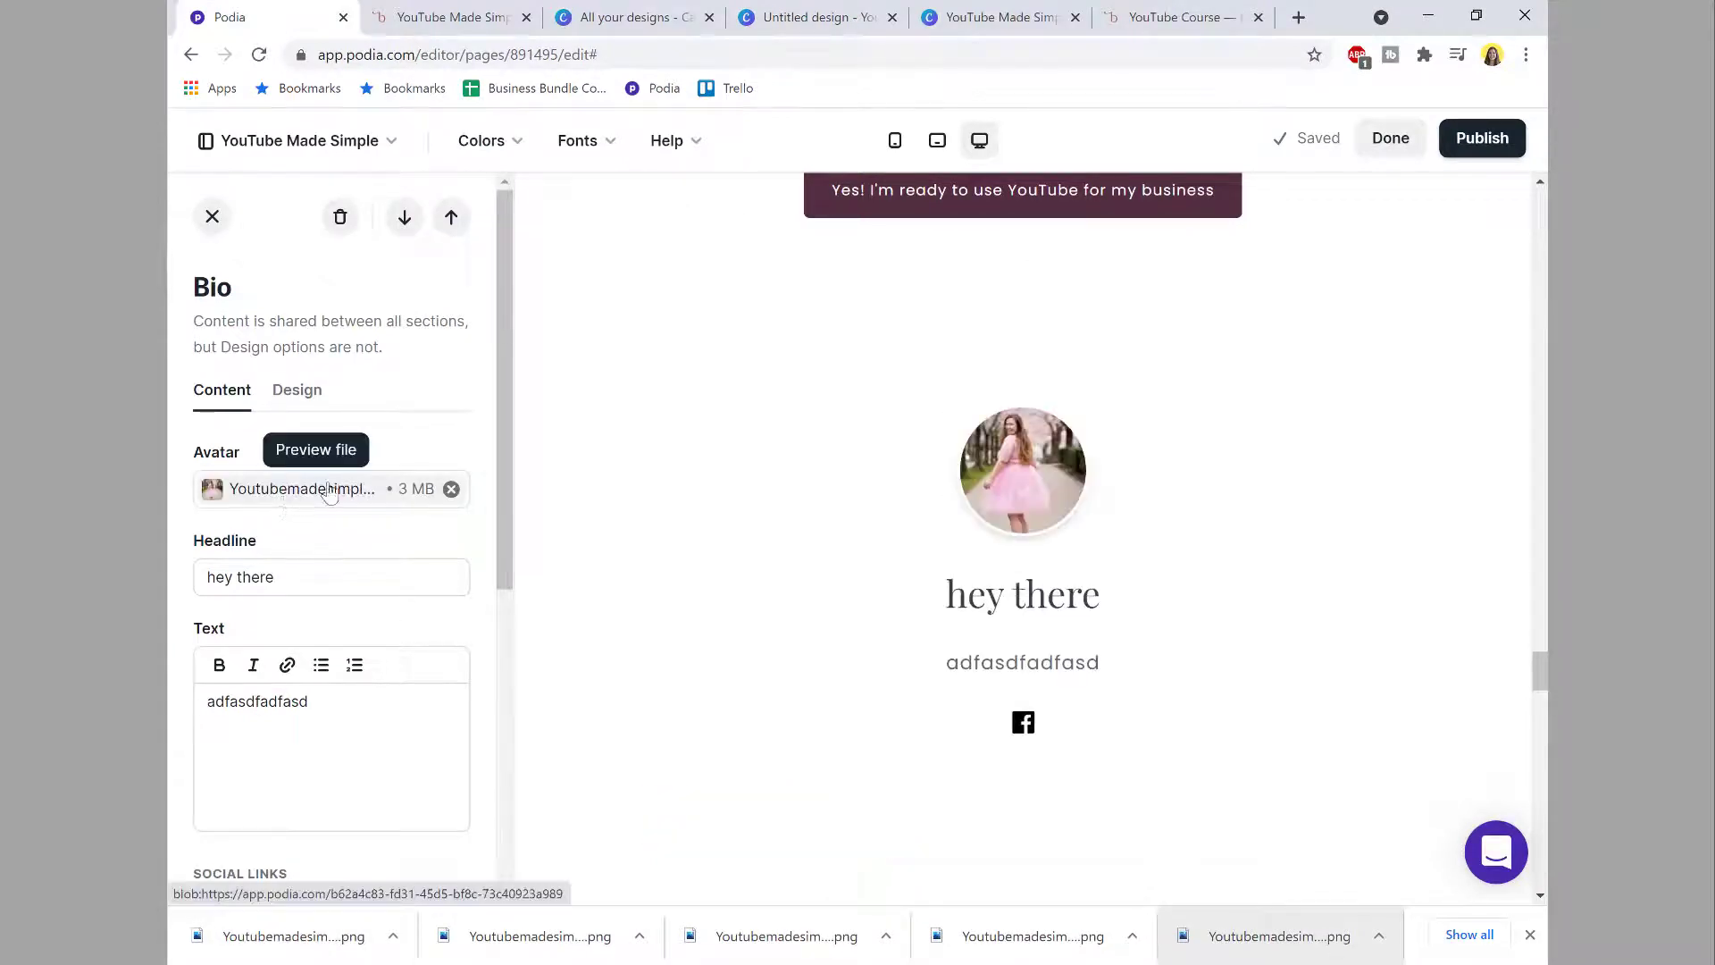
{"action": "left_click", "coordinate": [1133, 20]}
{"action": "left_click_drag", "start_coordinate": [778, 303], "coordinate": [234, 297]}
{"action": "key", "text": "ctrl+c"}
{"action": "left_click", "coordinate": [262, 31]}
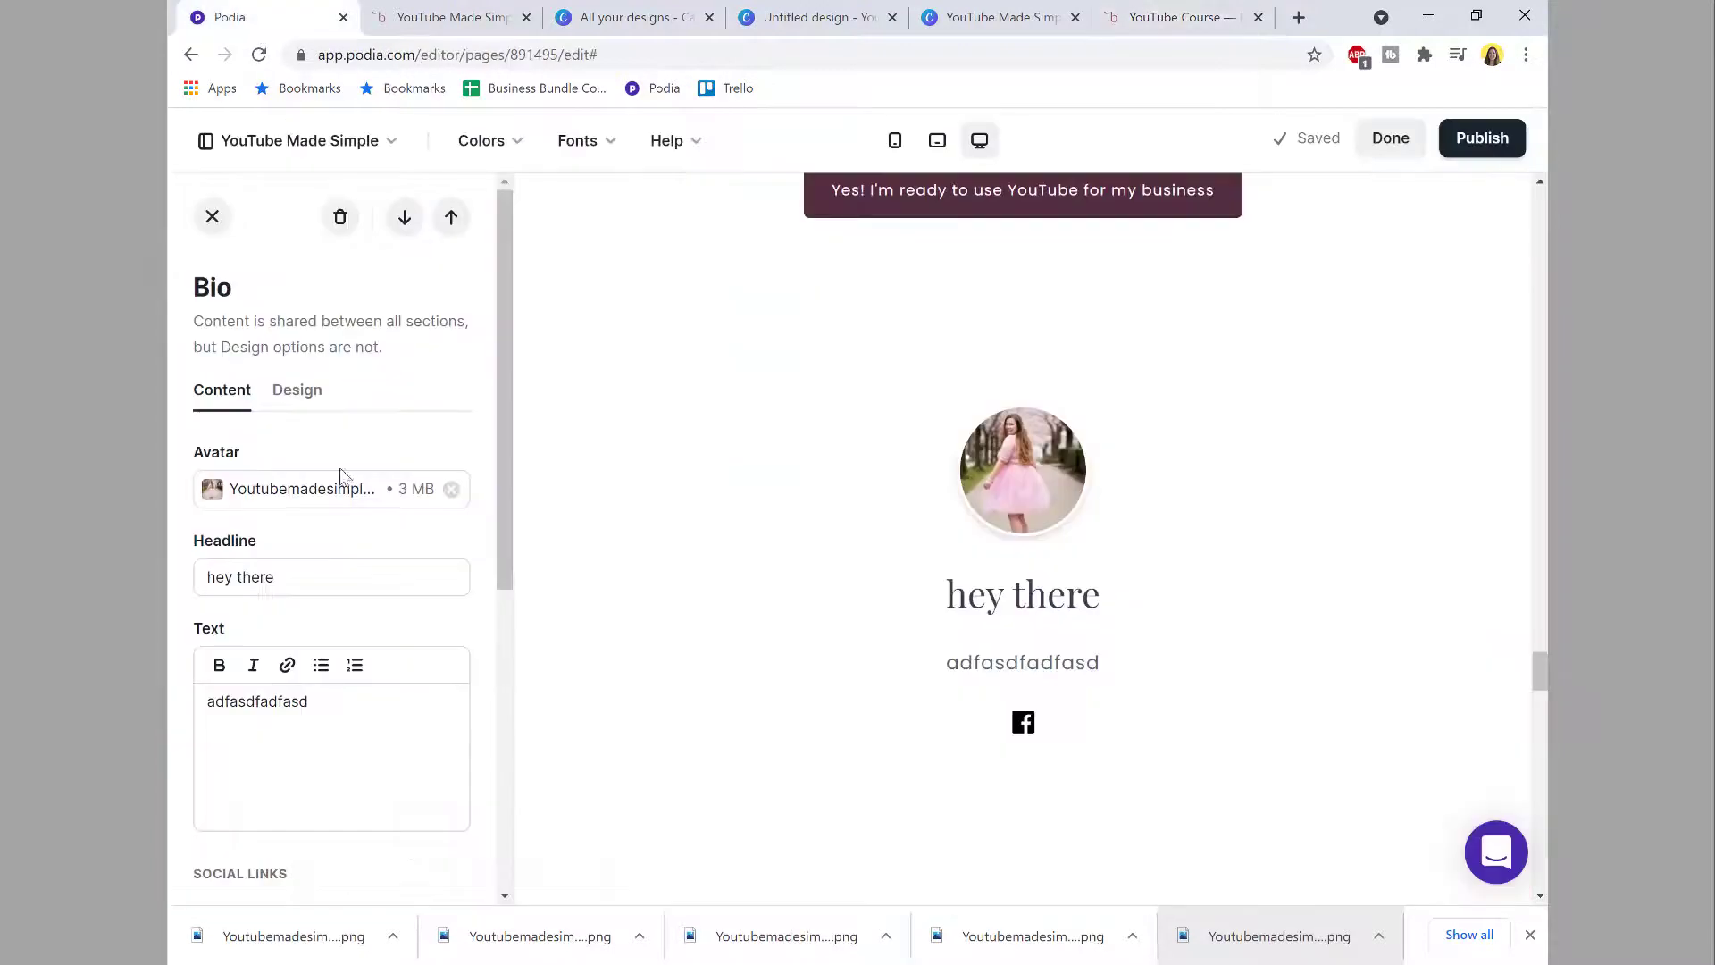
{"action": "left_click_drag", "start_coordinate": [310, 581], "coordinate": [186, 571]}
{"action": "key", "text": "ctrl+v"}
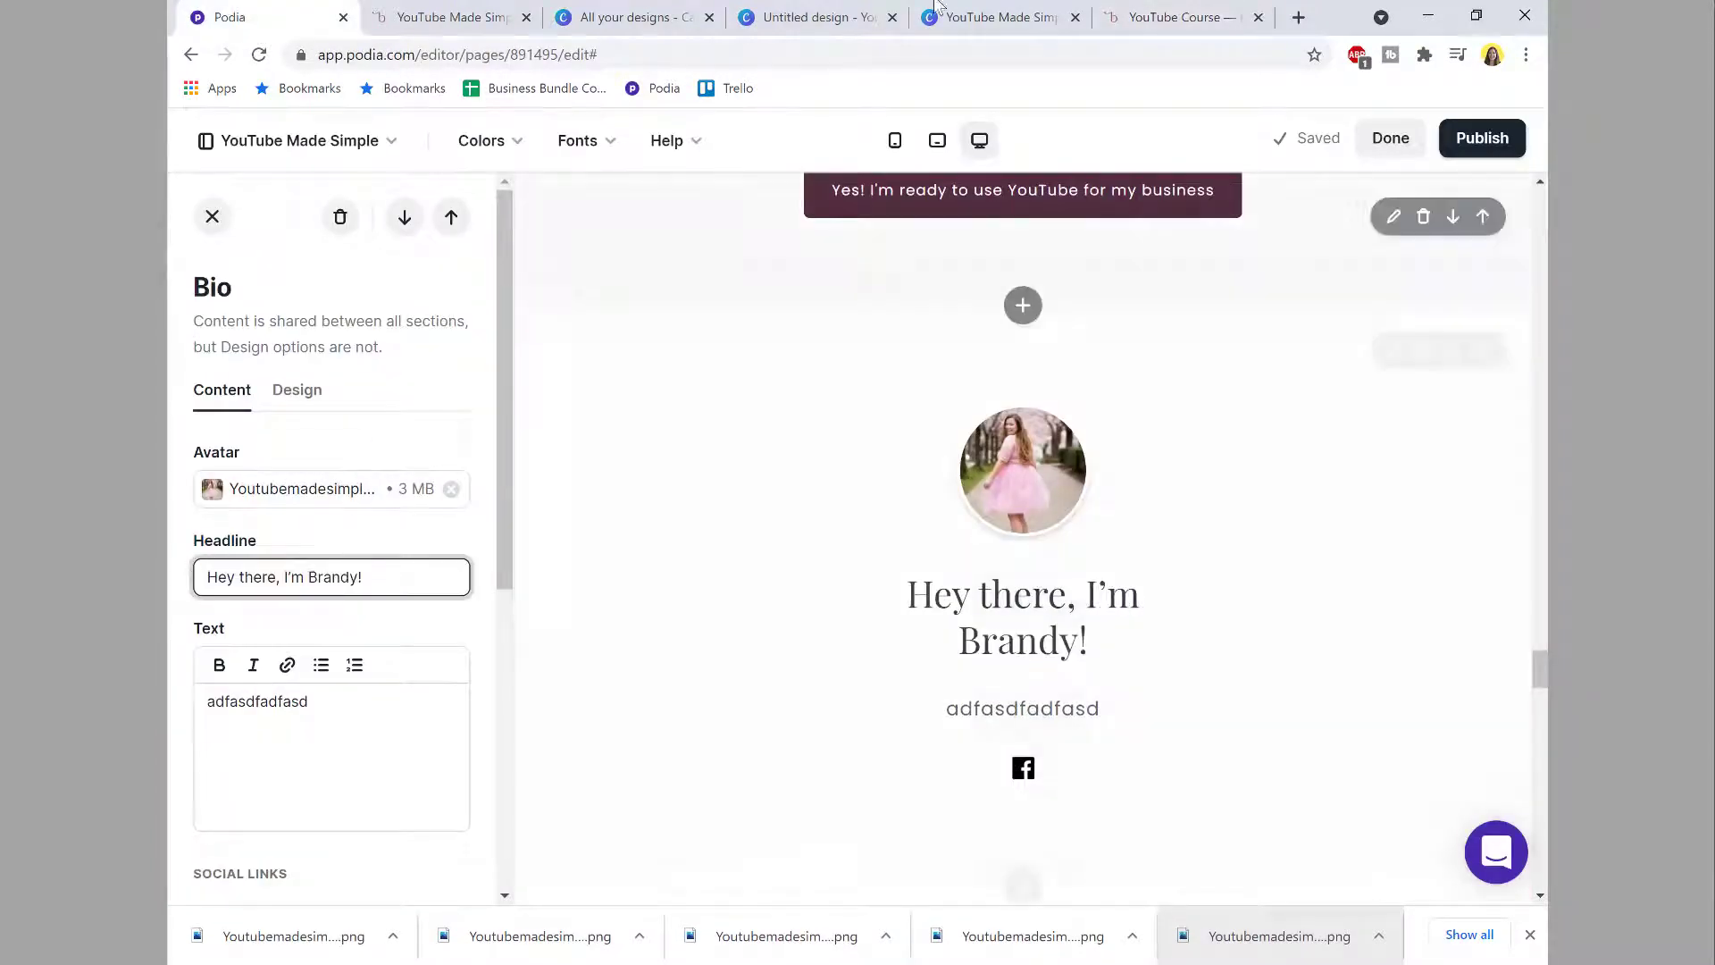
Step: Copy the full bio paragraphs and bullet list from the existing sales page and replace the Bio section's placeholder text with them
{"action": "left_click", "coordinate": [1161, 17]}
{"action": "scroll", "coordinate": [230, 276], "scroll_direction": "down", "scroll_amount": 1}
{"action": "left_click_drag", "start_coordinate": [224, 256], "coordinate": [654, 532]}
{"action": "scroll", "coordinate": [652, 479], "scroll_direction": "down", "scroll_amount": 8}
{"action": "key", "text": "ctrl+c"}
{"action": "left_click", "coordinate": [241, 17]}
{"action": "scroll", "coordinate": [269, 594], "scroll_direction": "down", "scroll_amount": 1}
{"action": "key", "text": "ctrl+a"}
{"action": "key", "text": "ctrl+v"}
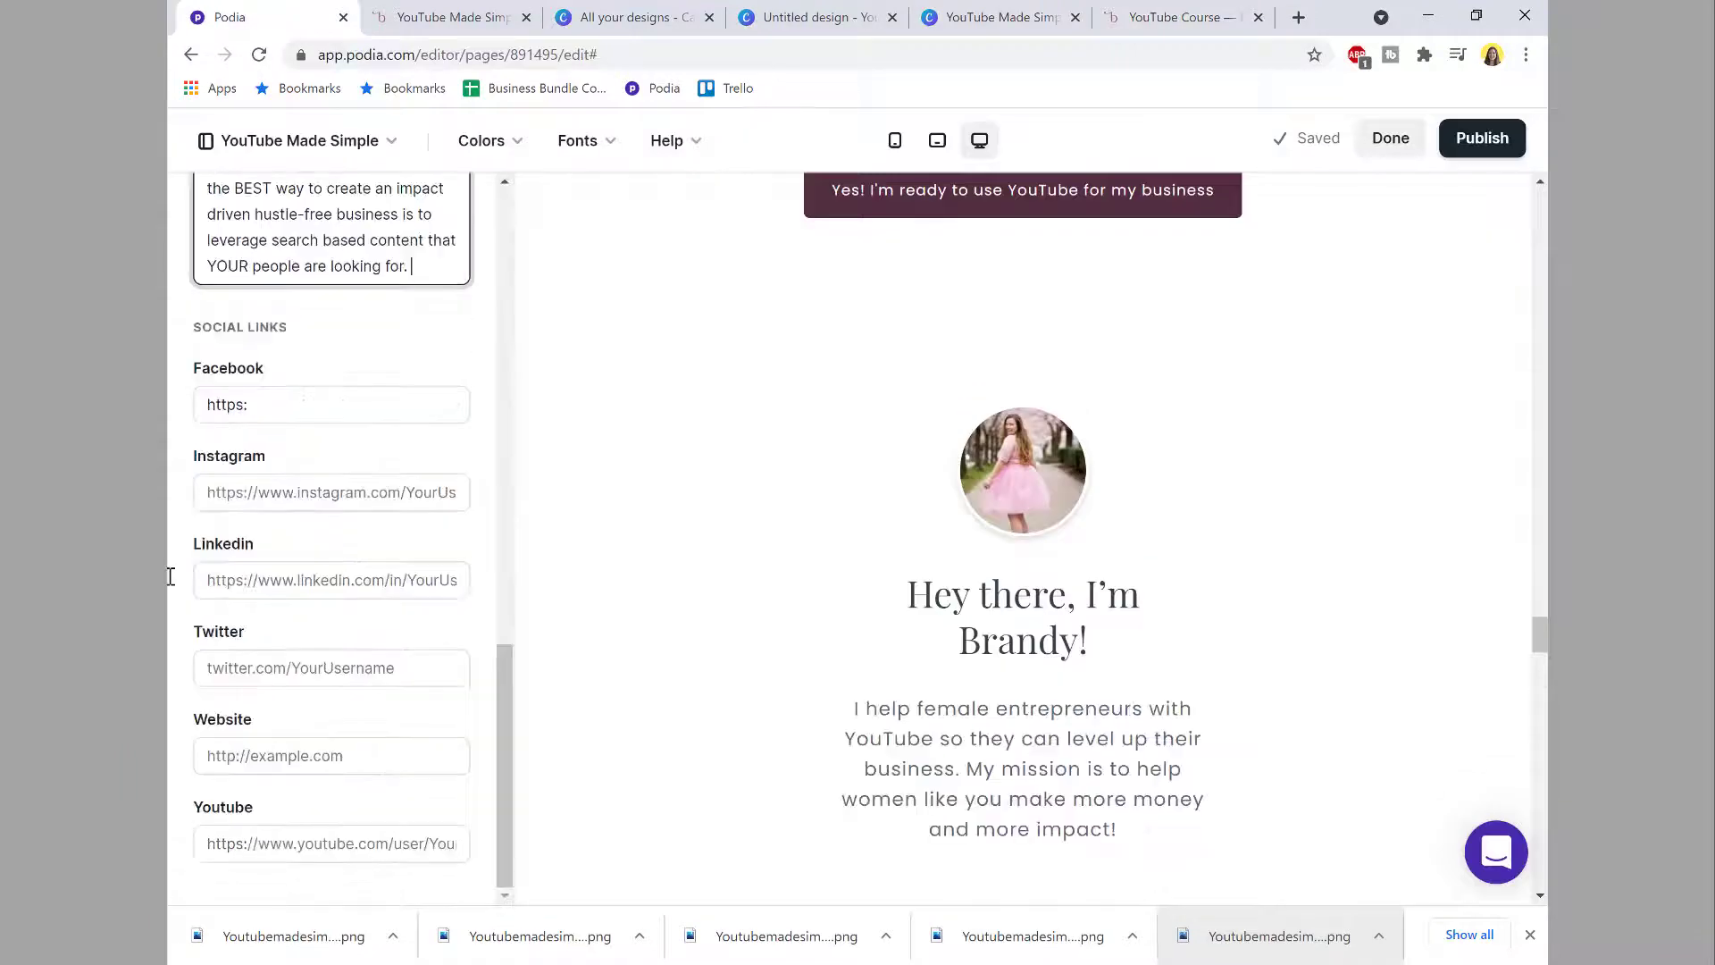
Step: Clear the Facebook entry from the Bio's social links and remove the extra blank lines between the bio paragraphs
{"action": "scroll", "coordinate": [356, 260], "scroll_direction": "up", "scroll_amount": 5}
{"action": "scroll", "coordinate": [909, 548], "scroll_direction": "down", "scroll_amount": 8}
{"action": "scroll", "coordinate": [908, 551], "scroll_direction": "down", "scroll_amount": 3}
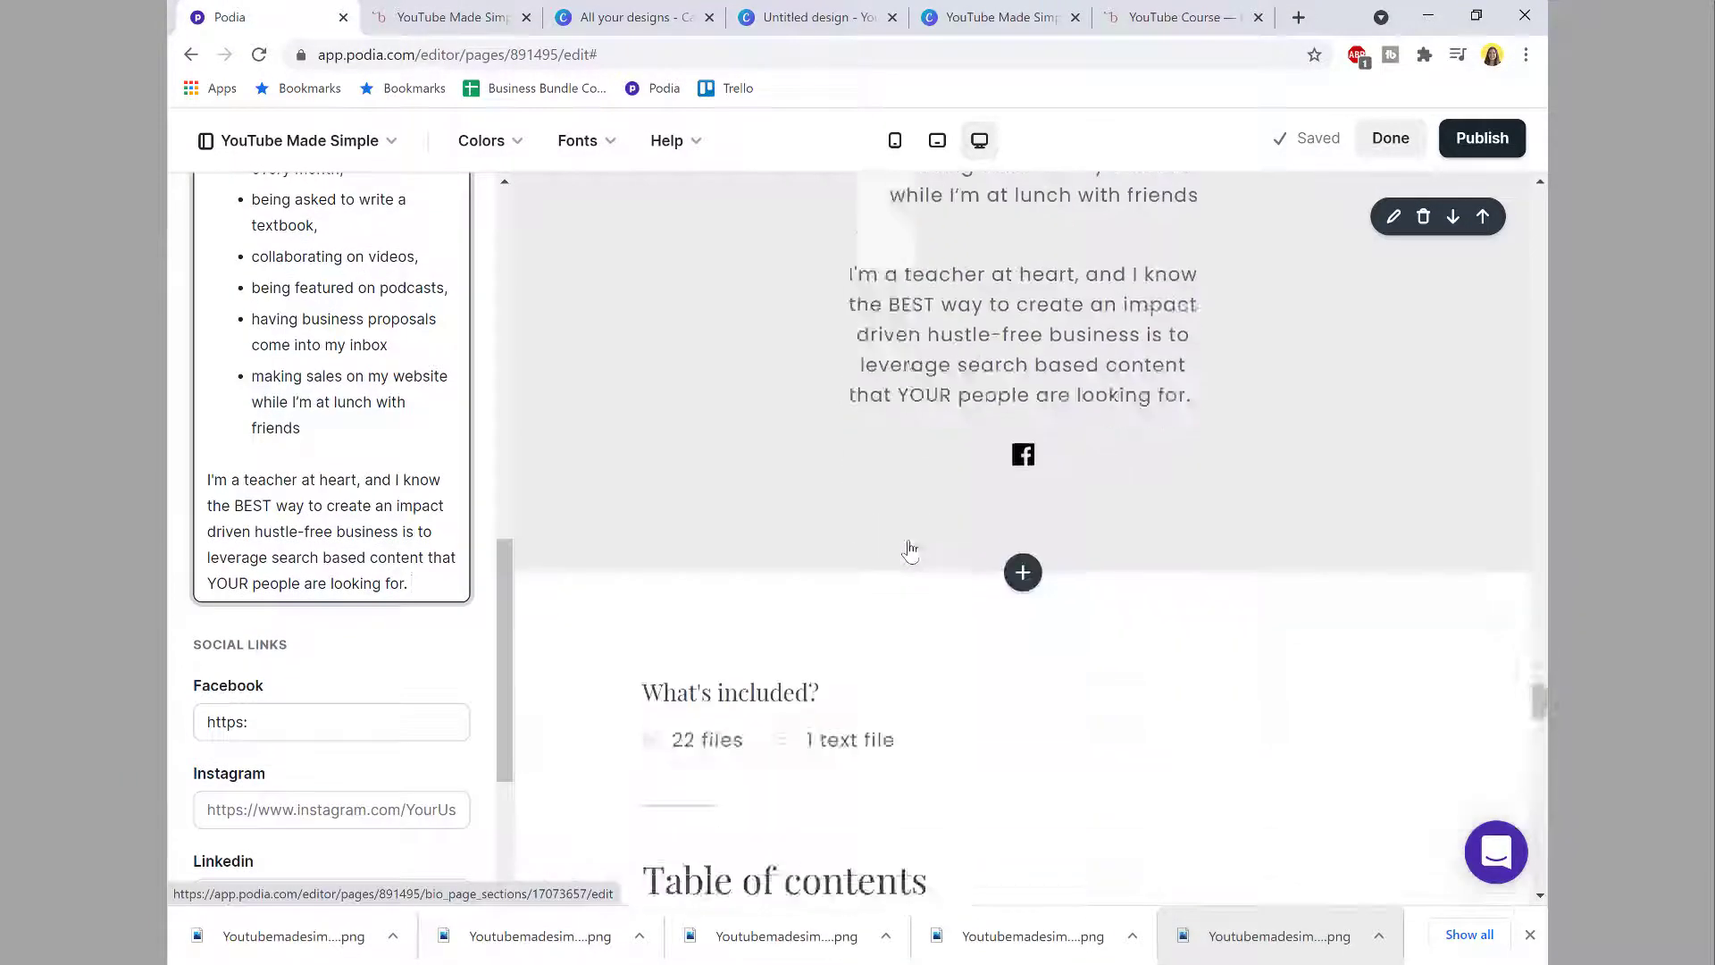
{"action": "scroll", "coordinate": [907, 551], "scroll_direction": "up", "scroll_amount": 10}
{"action": "scroll", "coordinate": [388, 528], "scroll_direction": "up", "scroll_amount": 8}
{"action": "scroll", "coordinate": [387, 528], "scroll_direction": "down", "scroll_amount": 10}
{"action": "scroll", "coordinate": [387, 528], "scroll_direction": "down", "scroll_amount": 2}
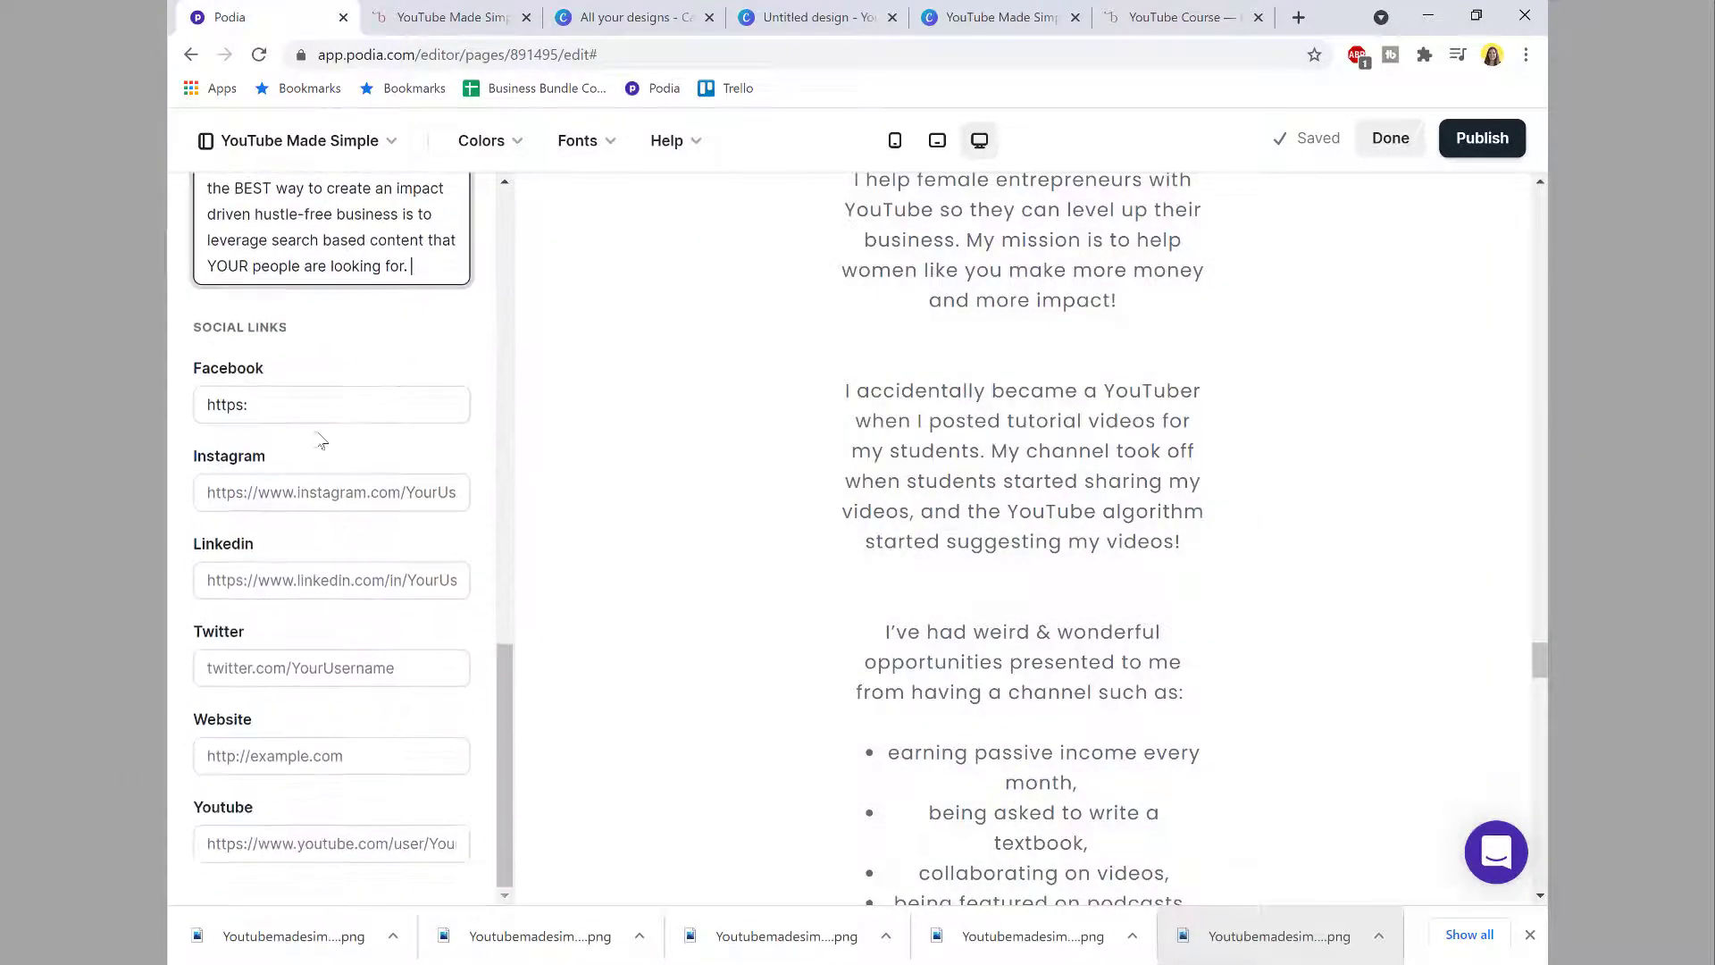
{"action": "left_click_drag", "start_coordinate": [277, 407], "coordinate": [171, 404]}
{"action": "key", "text": "BackSpace"}
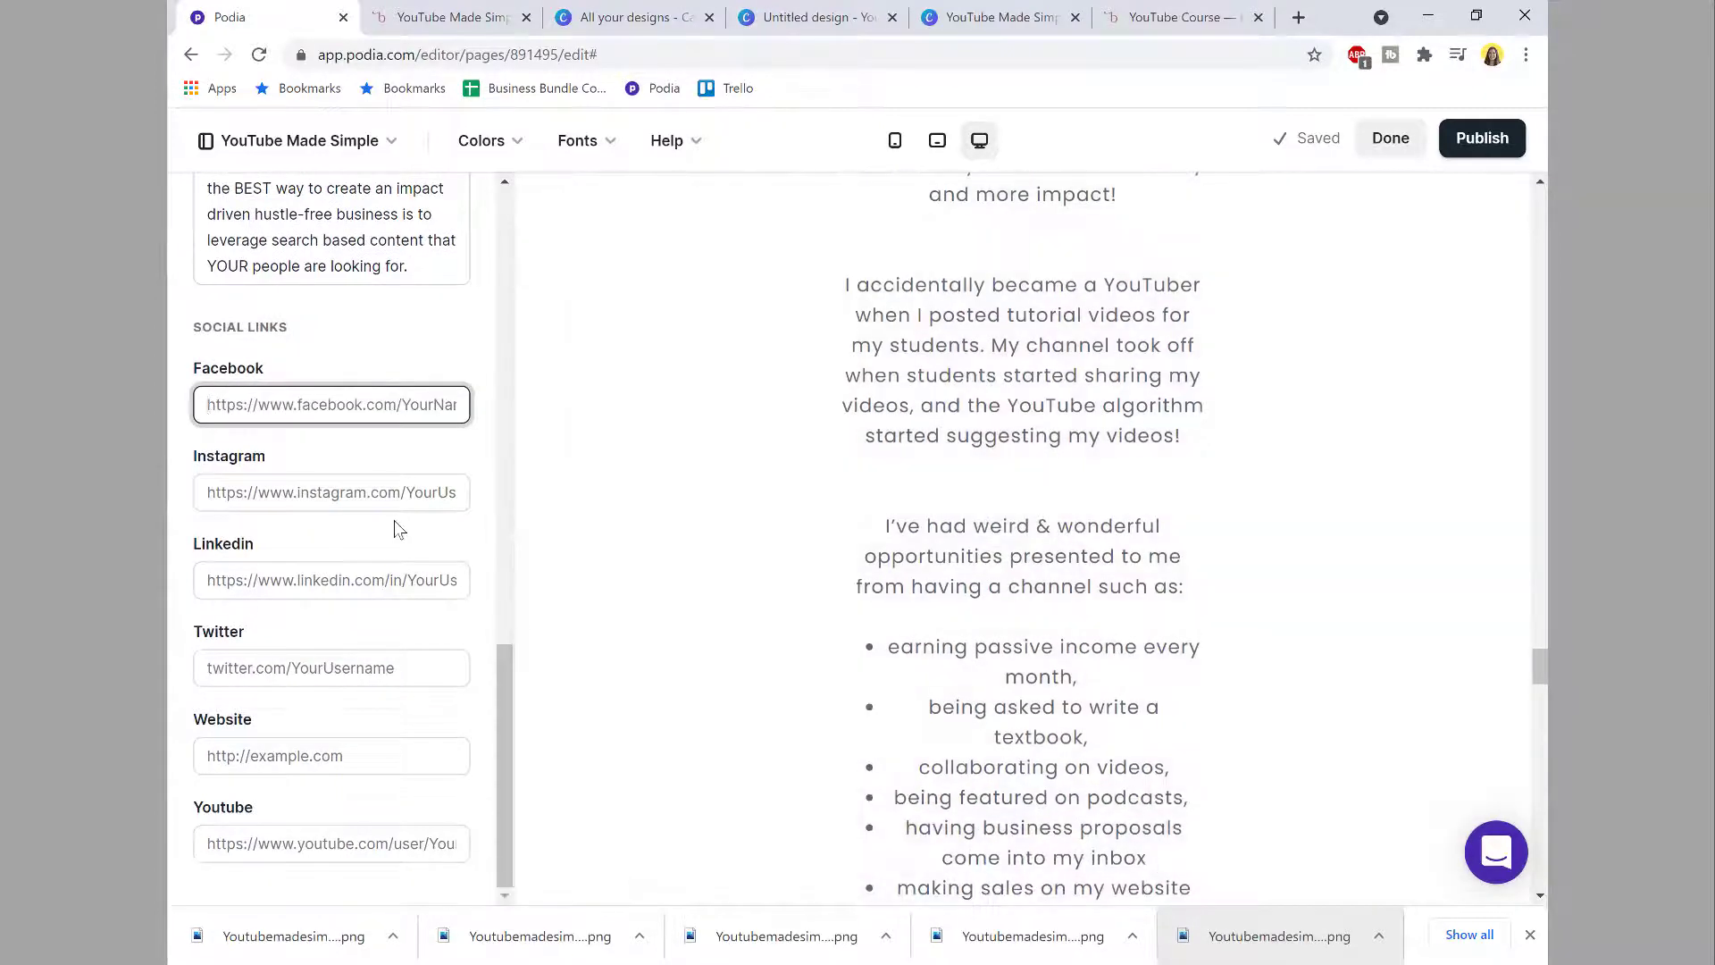
{"action": "scroll", "coordinate": [402, 528], "scroll_direction": "up", "scroll_amount": 12}
{"action": "left_click", "coordinate": [298, 286]}
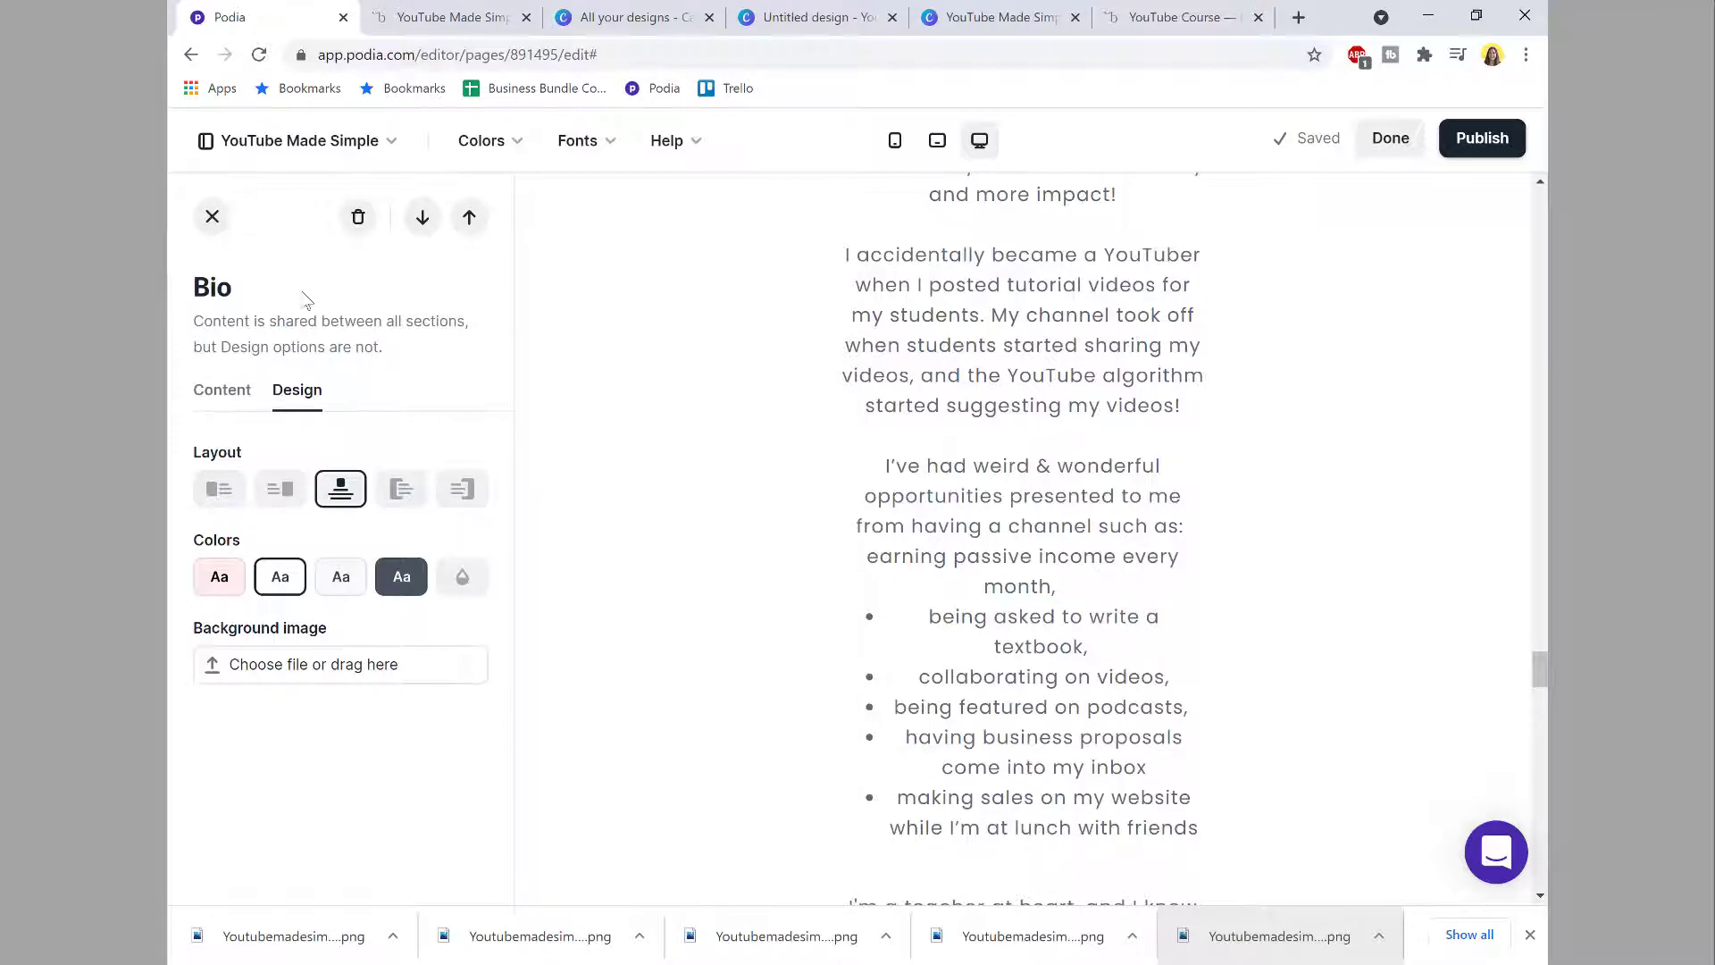
Step: Try the minimal layout with the portrait left of the text on the Bio section and preview it at full width
{"action": "left_click", "coordinate": [220, 488]}
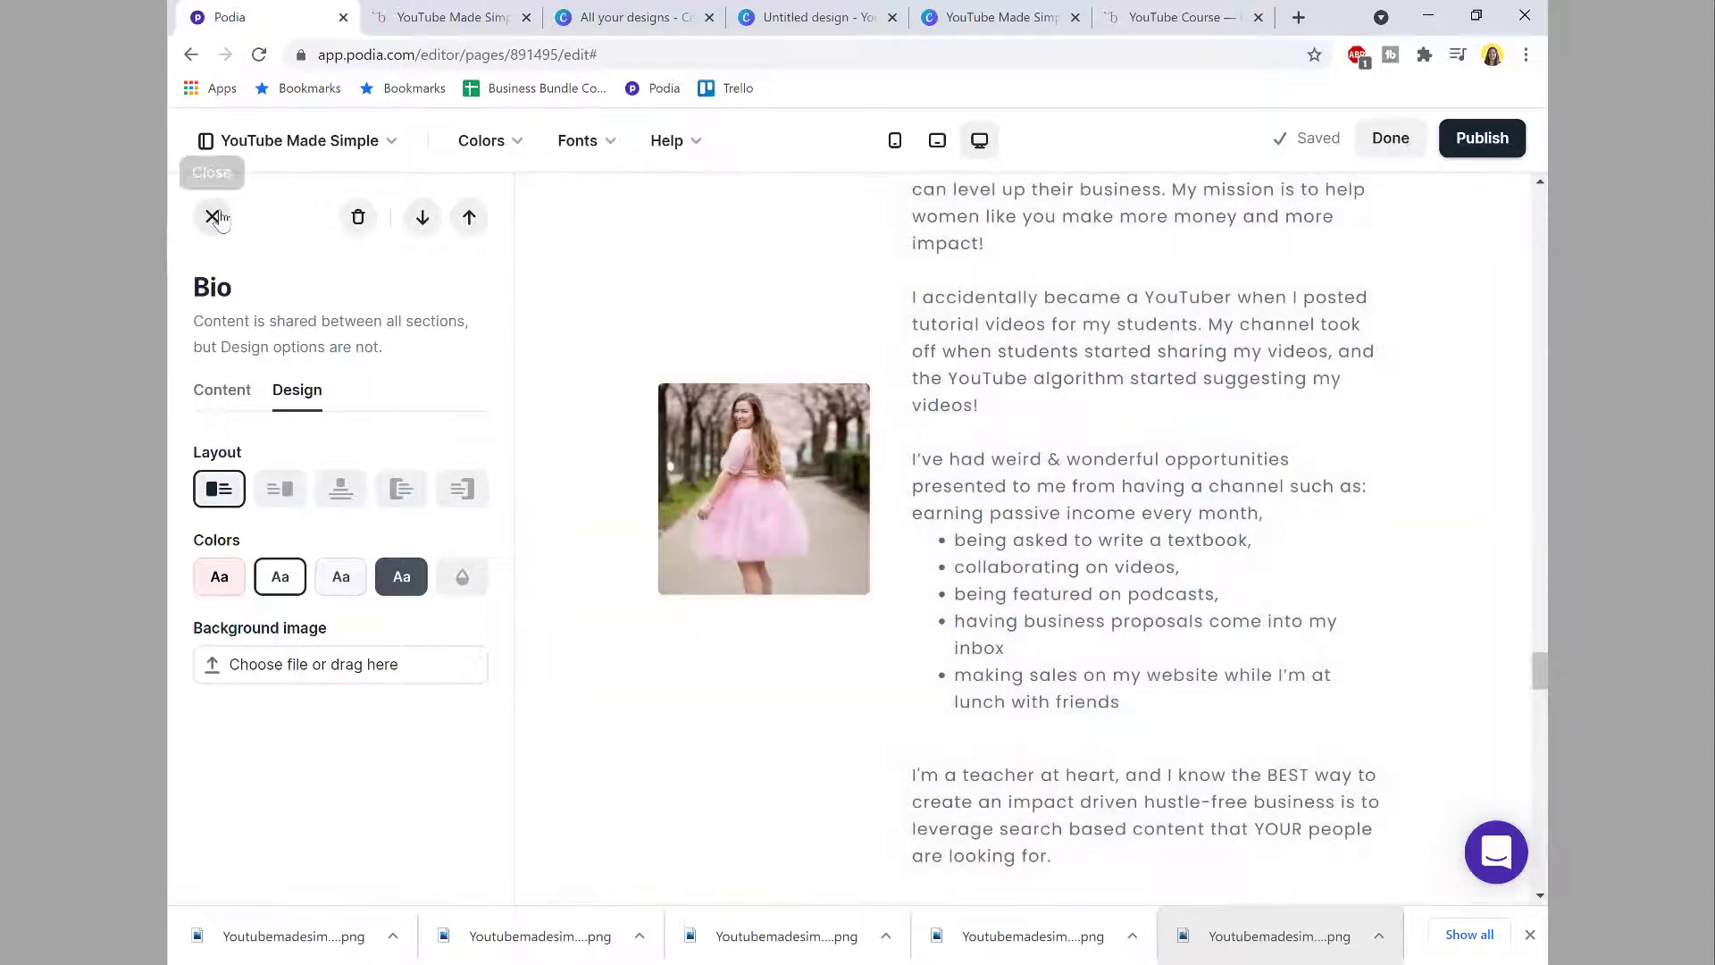
{"action": "left_click", "coordinate": [212, 216]}
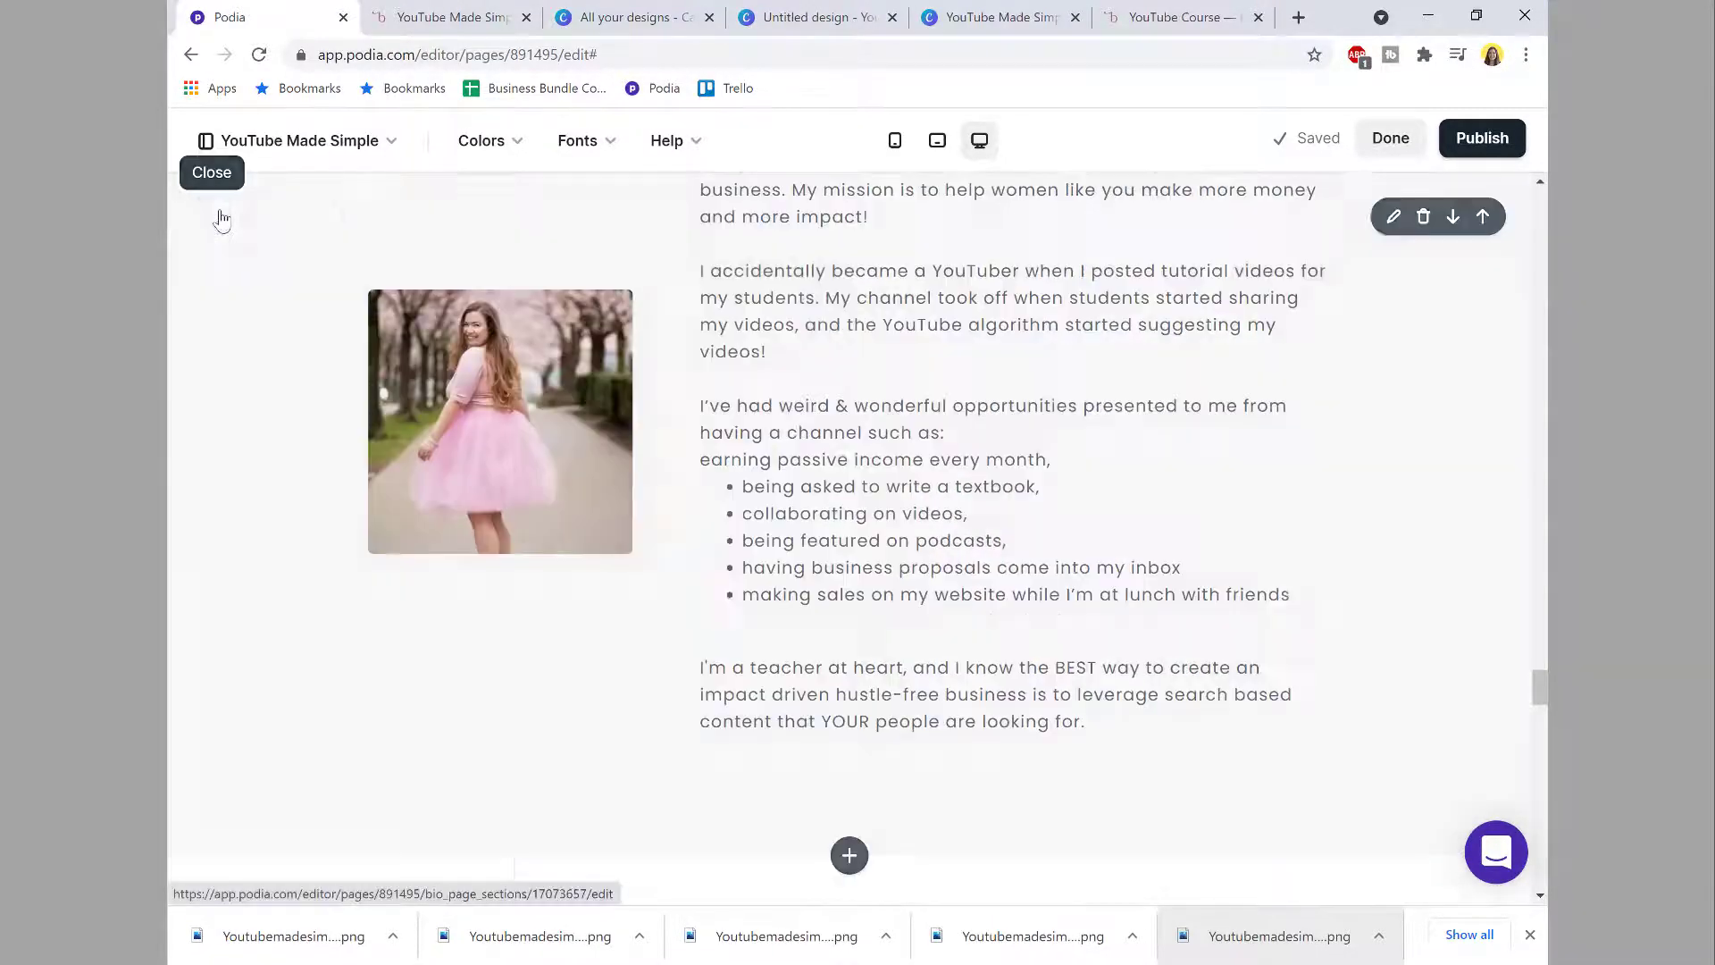
{"action": "scroll", "coordinate": [511, 497], "scroll_direction": "up", "scroll_amount": 4}
{"action": "scroll", "coordinate": [509, 490], "scroll_direction": "down", "scroll_amount": 3}
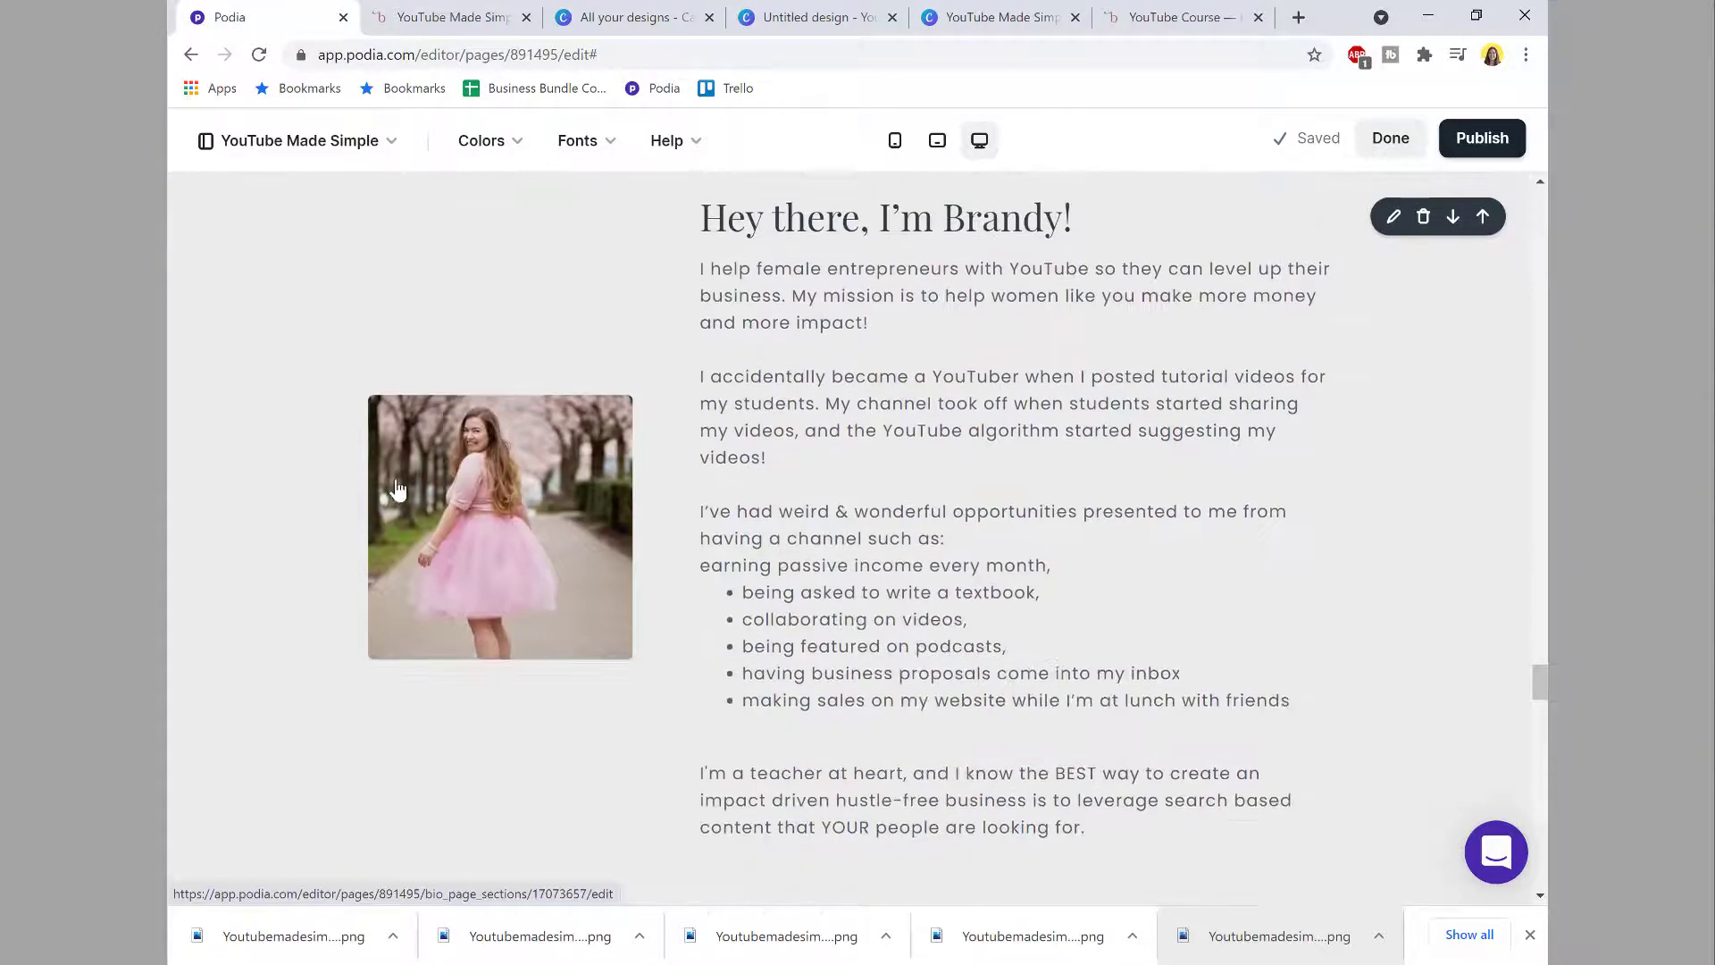
Step: Compare the other Bio layouts and apply the modern one with the tall portrait to the left of the text
{"action": "left_click", "coordinate": [564, 324]}
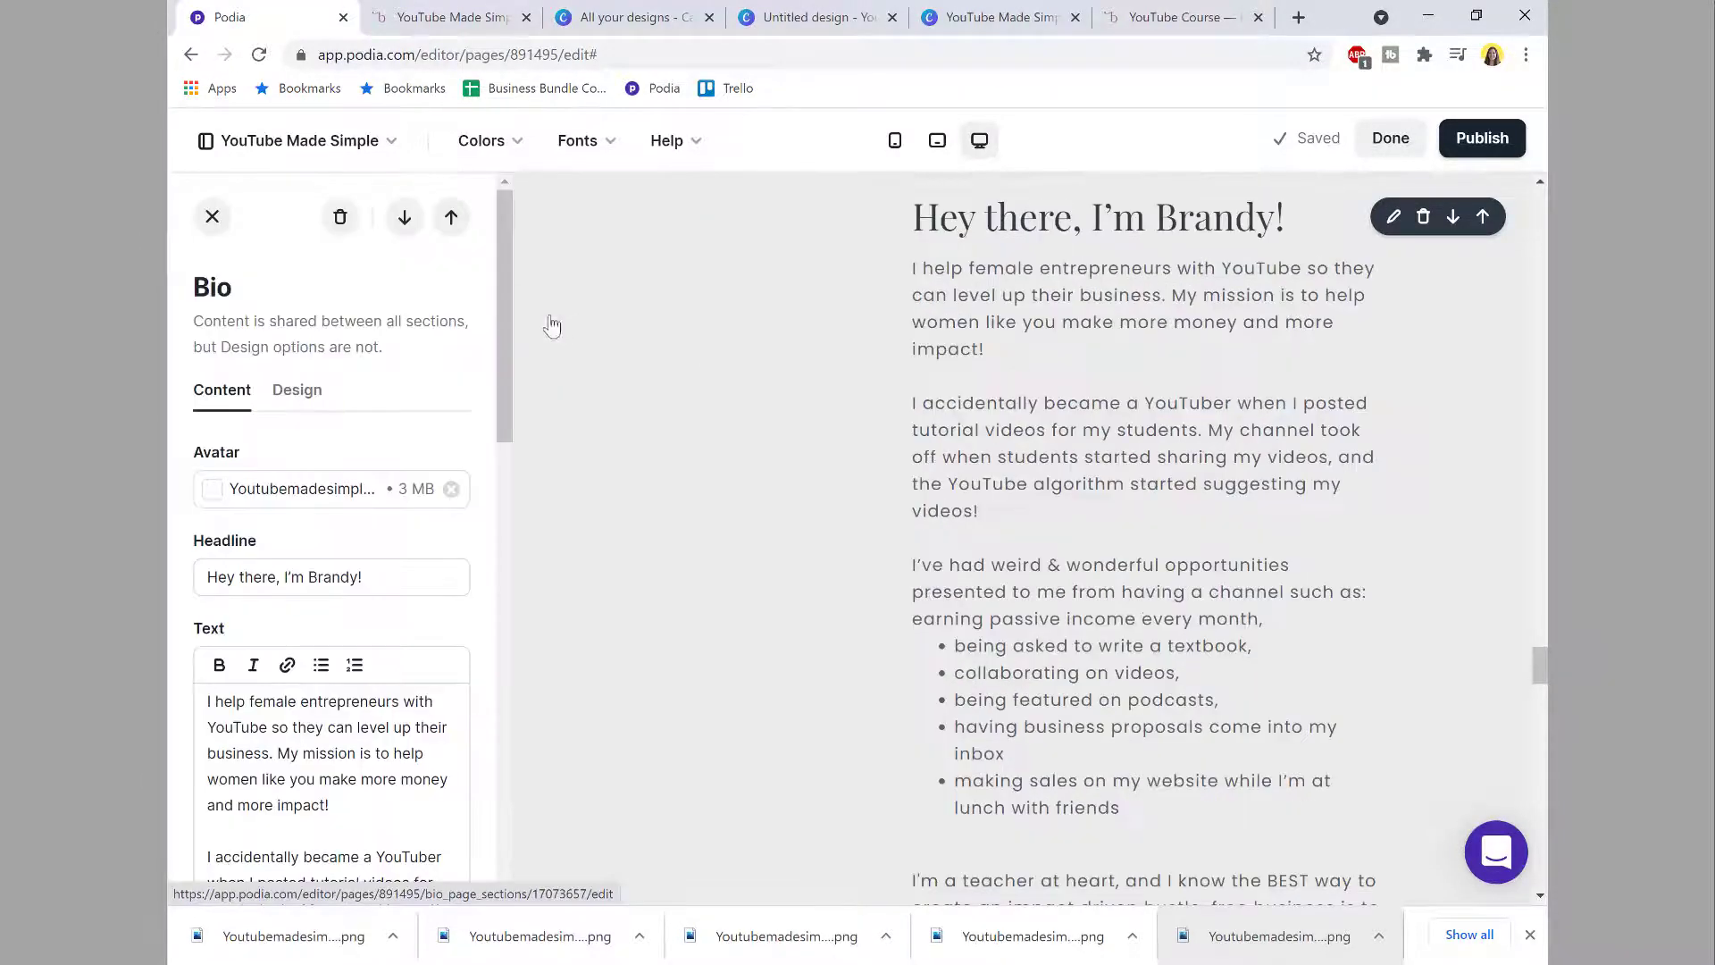
{"action": "left_click", "coordinate": [294, 391]}
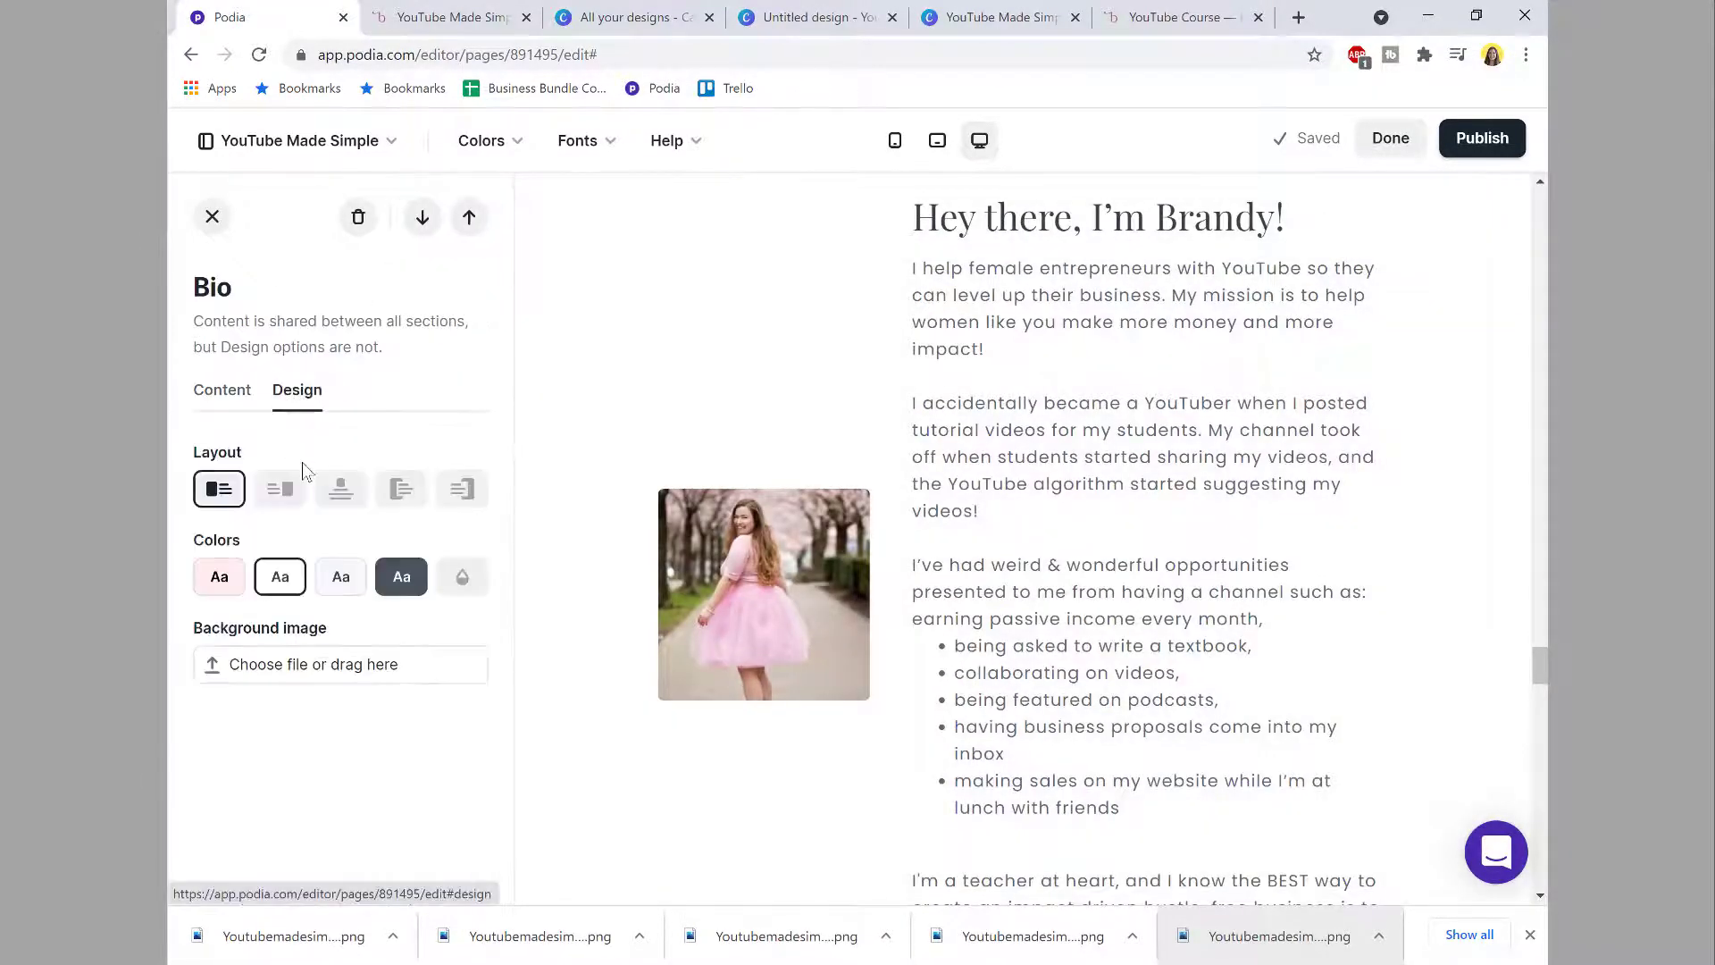
{"action": "left_click", "coordinate": [296, 493]}
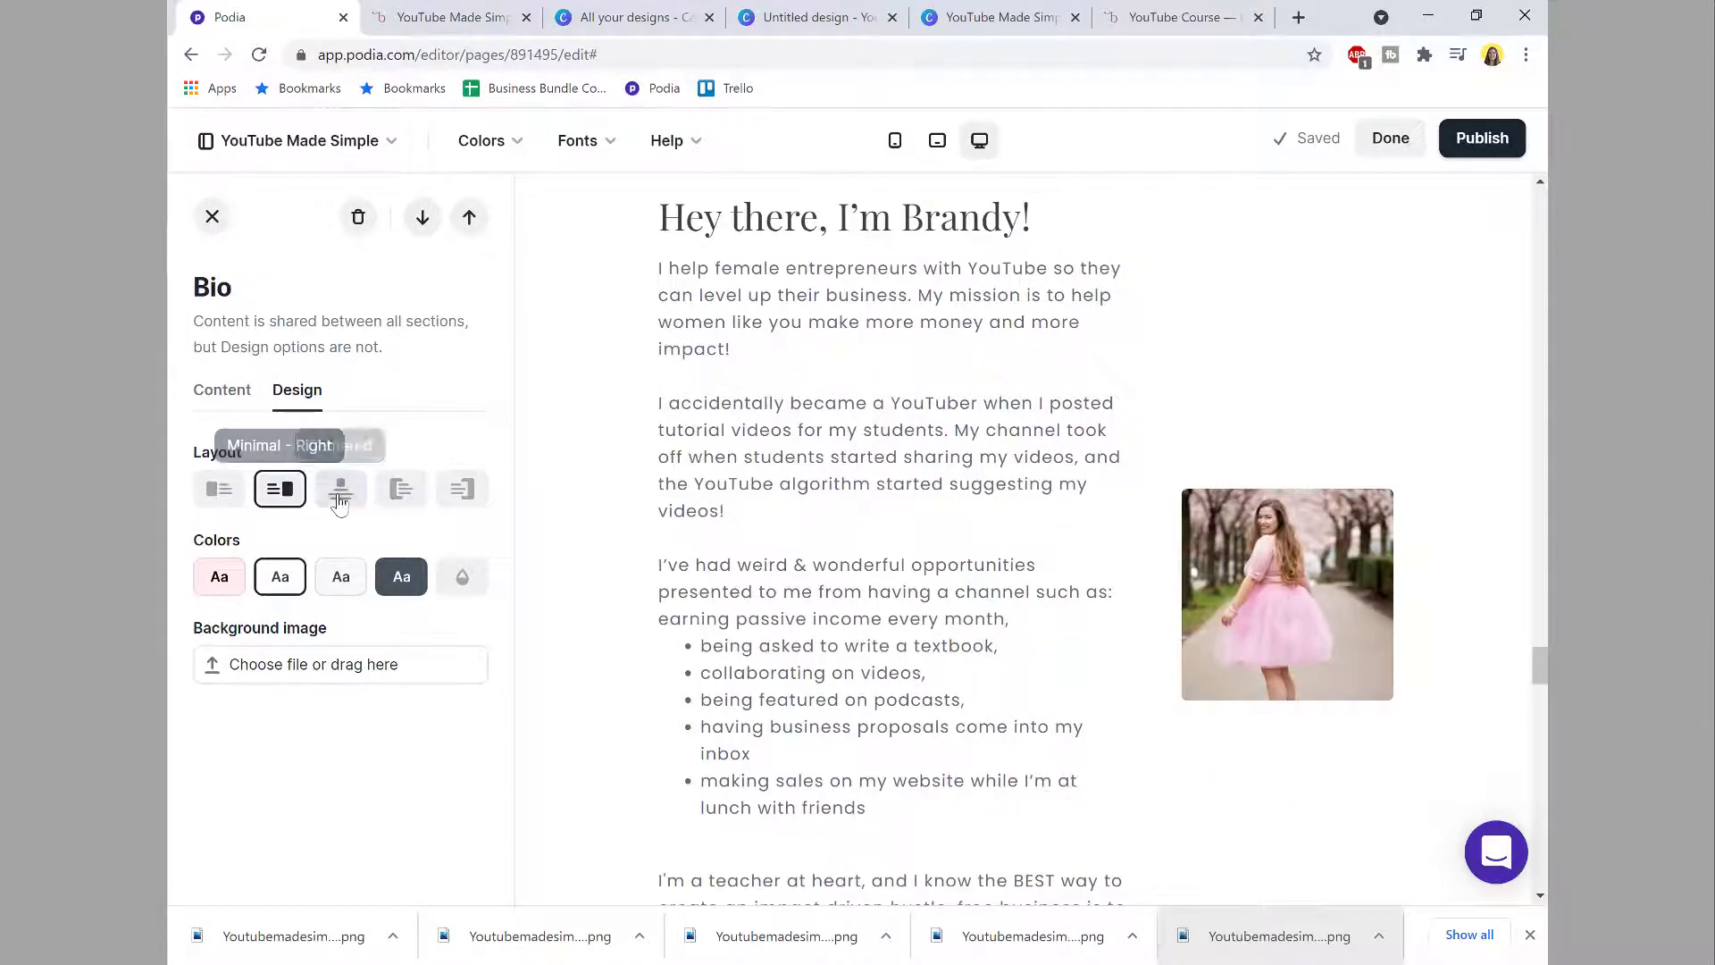
{"action": "left_click", "coordinate": [339, 493]}
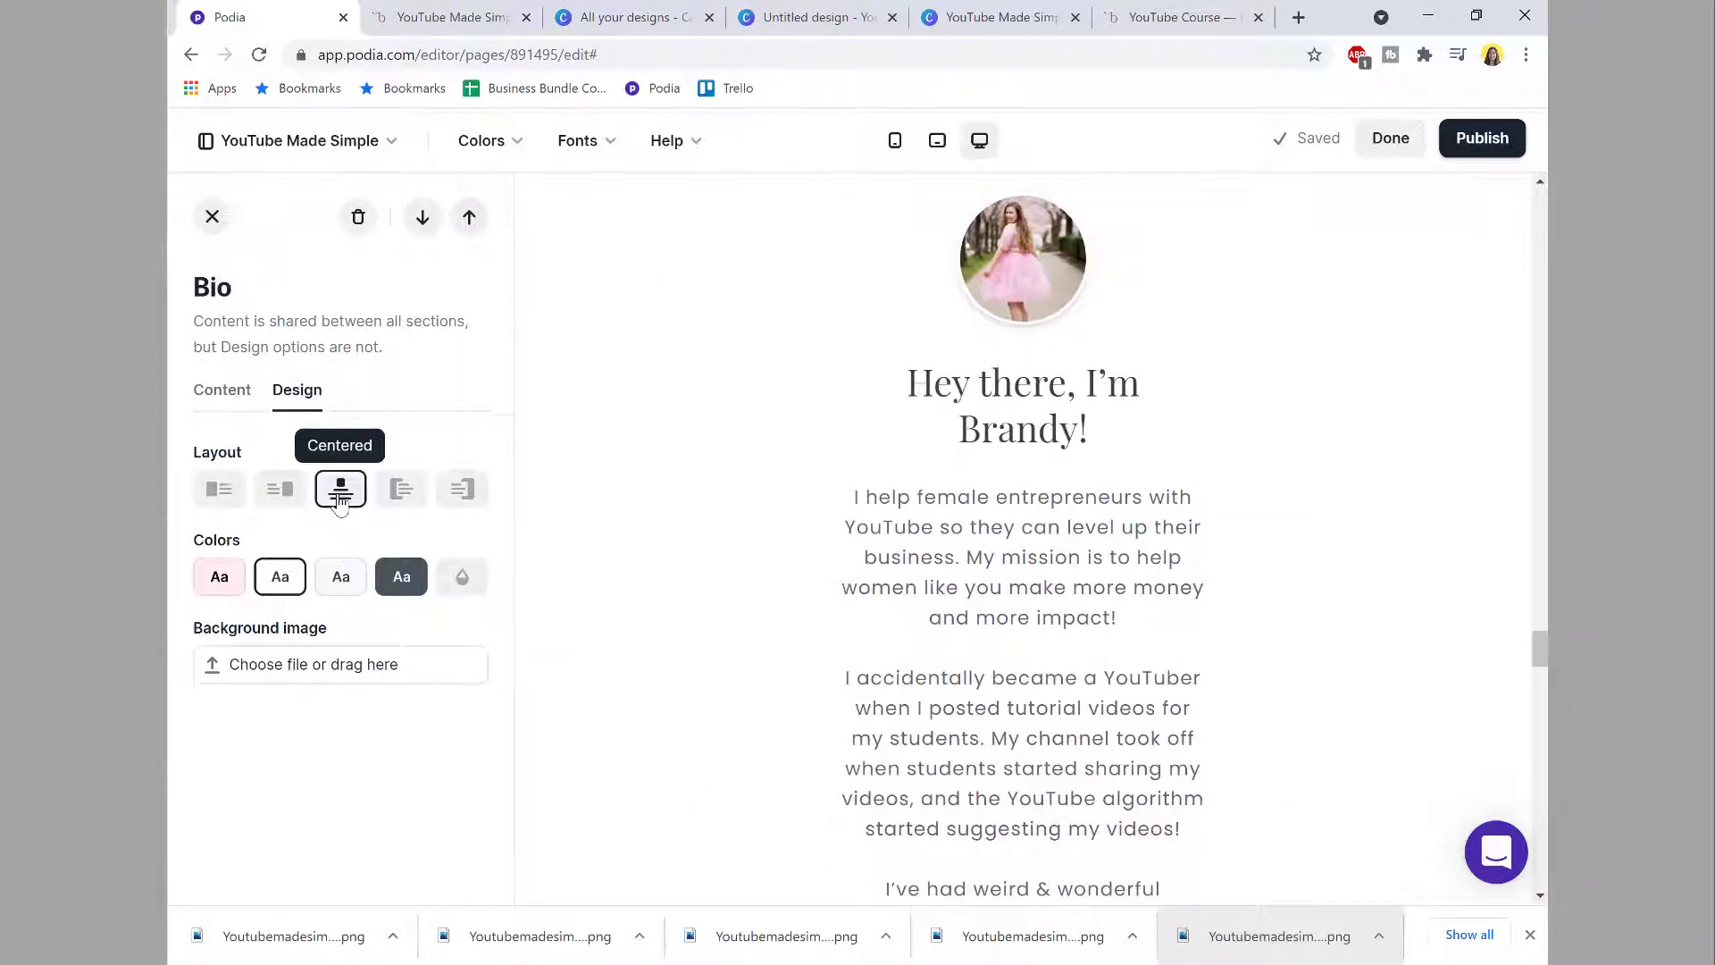
{"action": "left_click", "coordinate": [404, 494]}
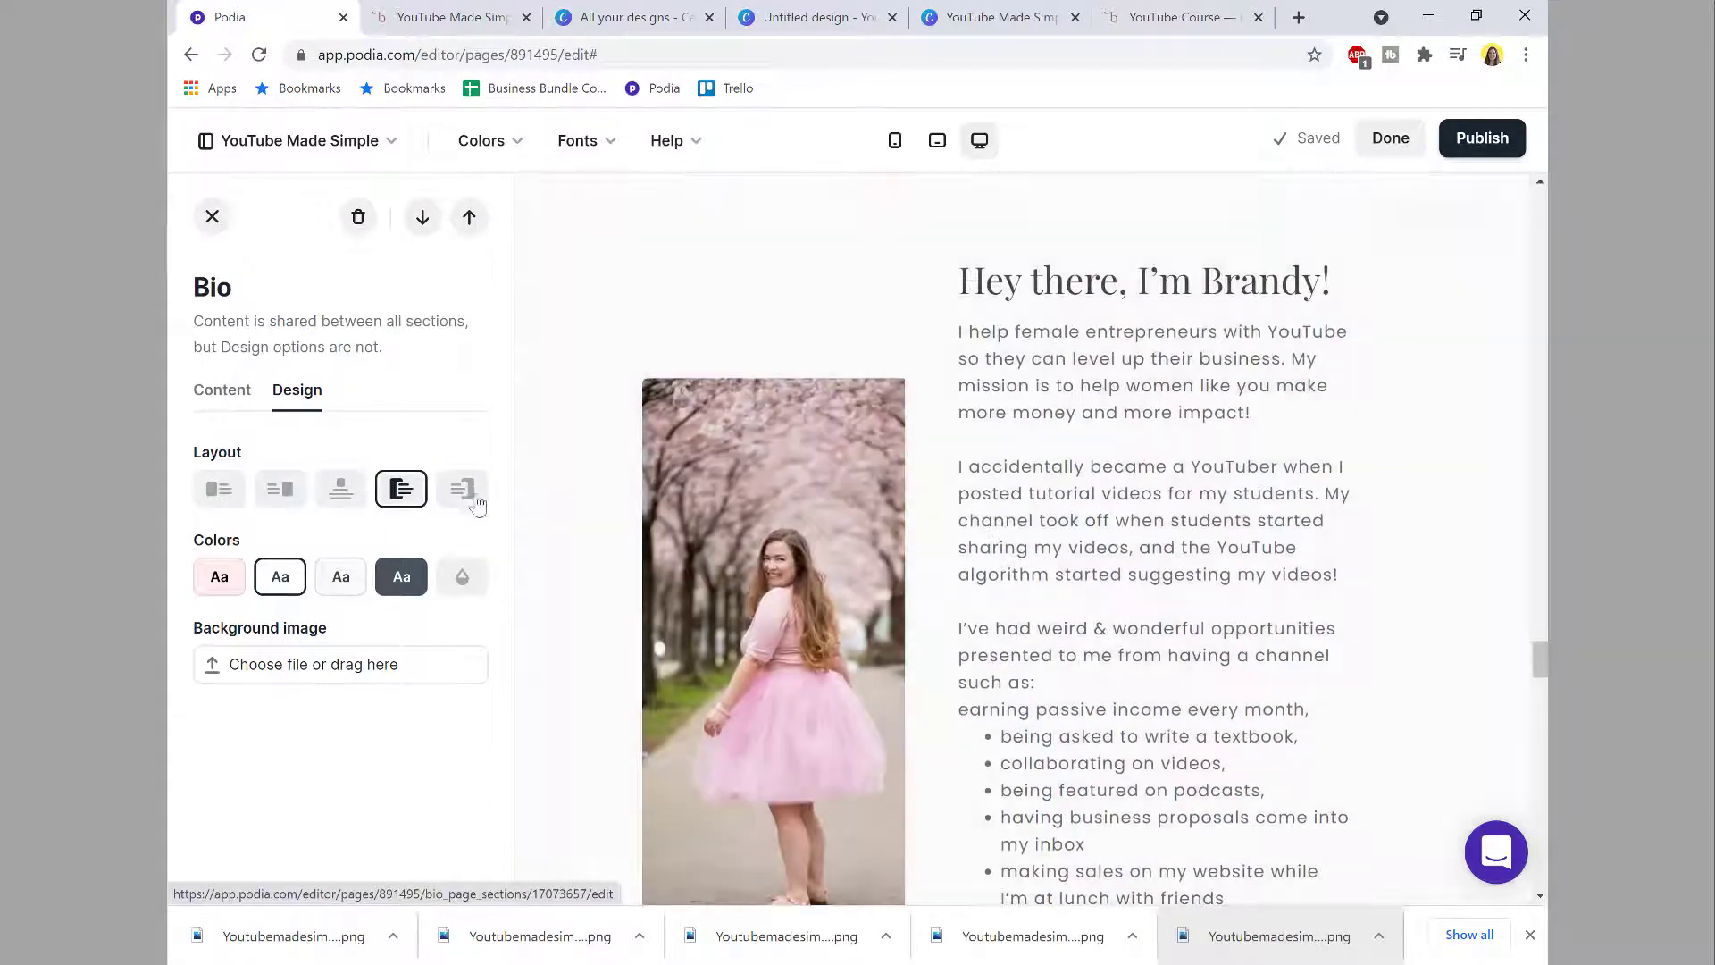
{"action": "left_click", "coordinate": [476, 500]}
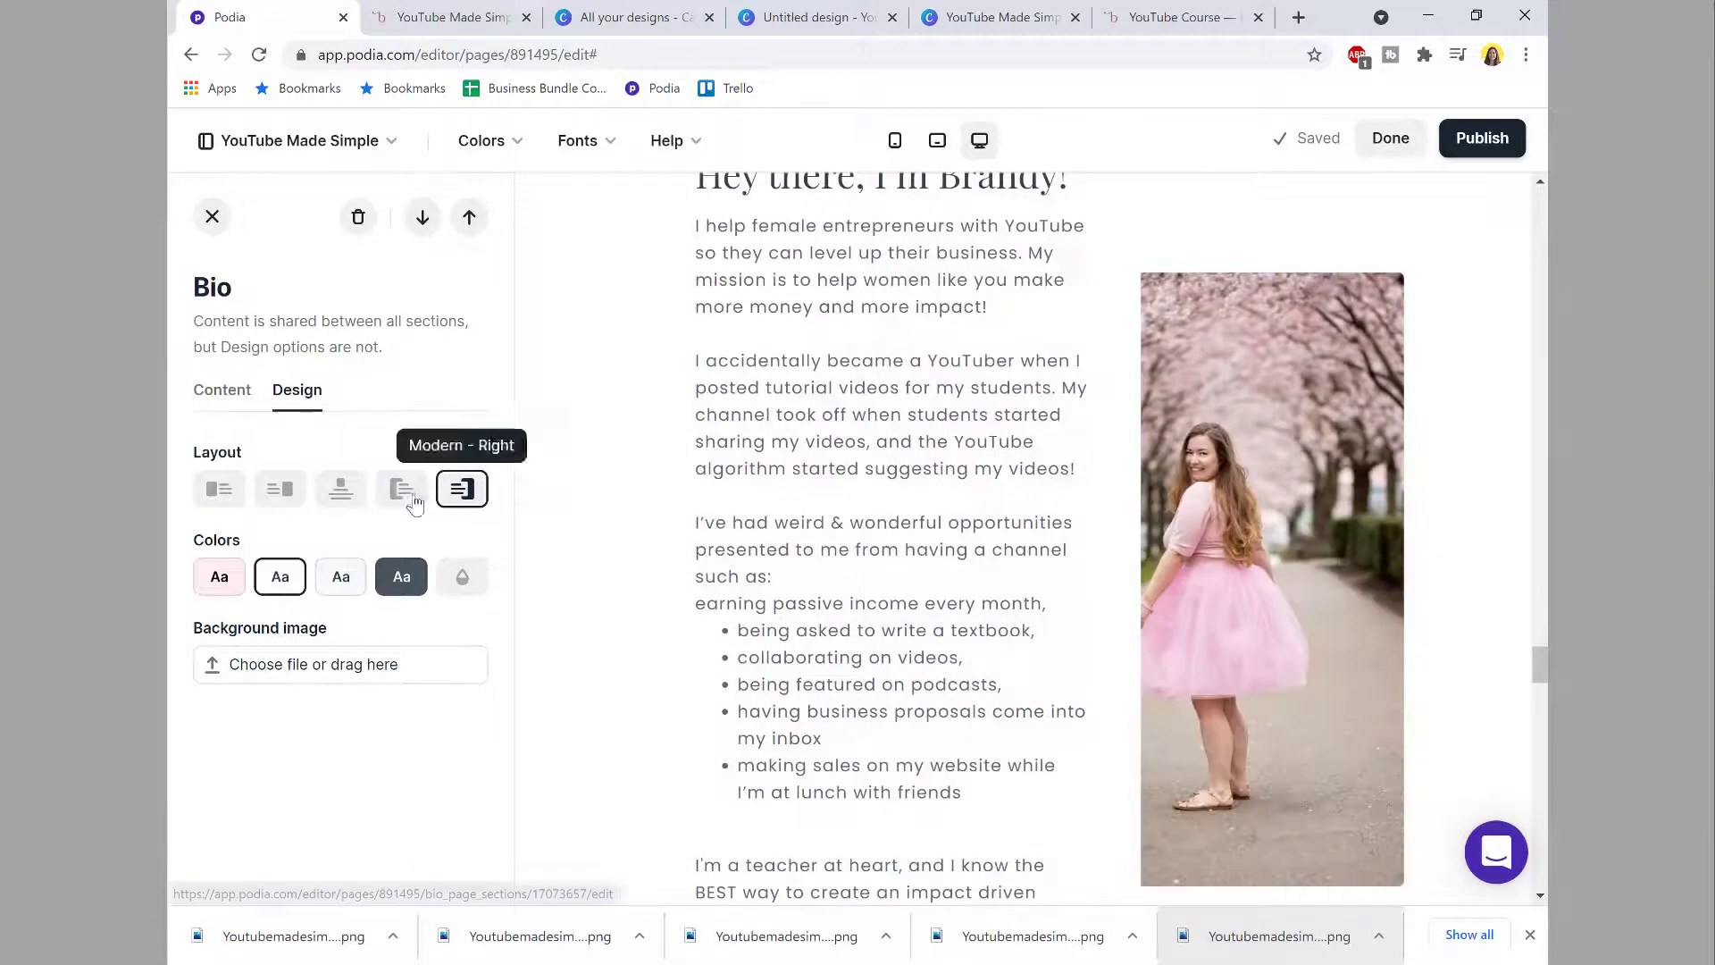
{"action": "left_click", "coordinate": [406, 493]}
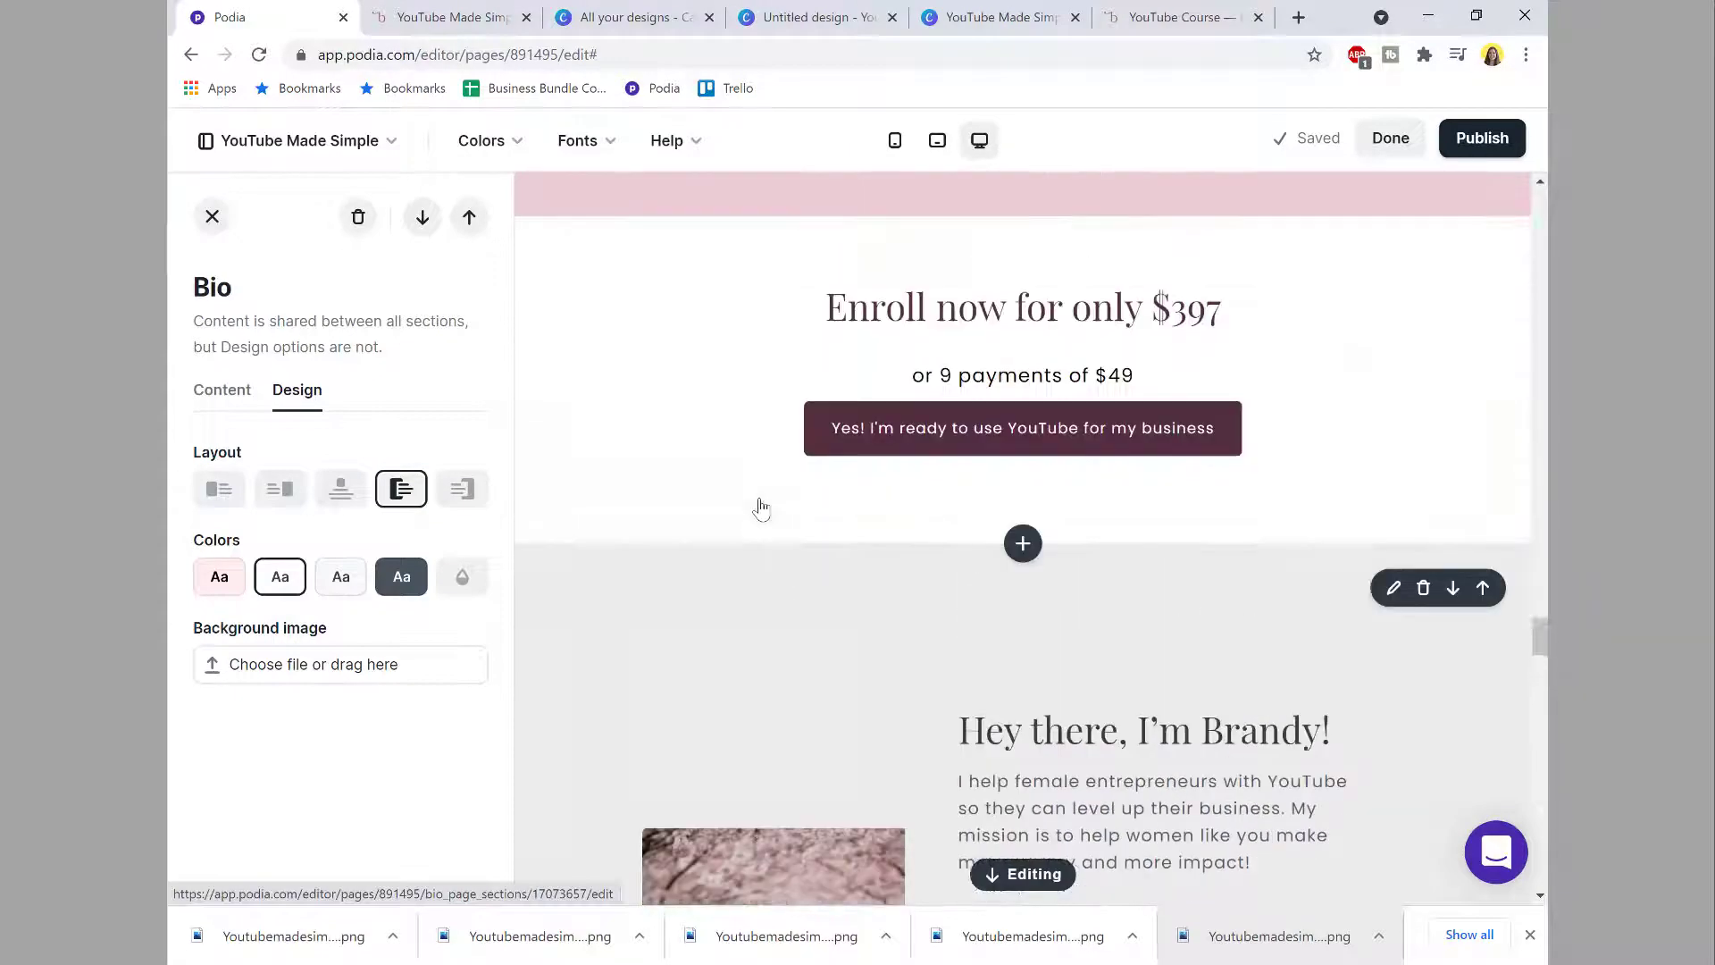
{"action": "scroll", "coordinate": [761, 507], "scroll_direction": "down", "scroll_amount": 6}
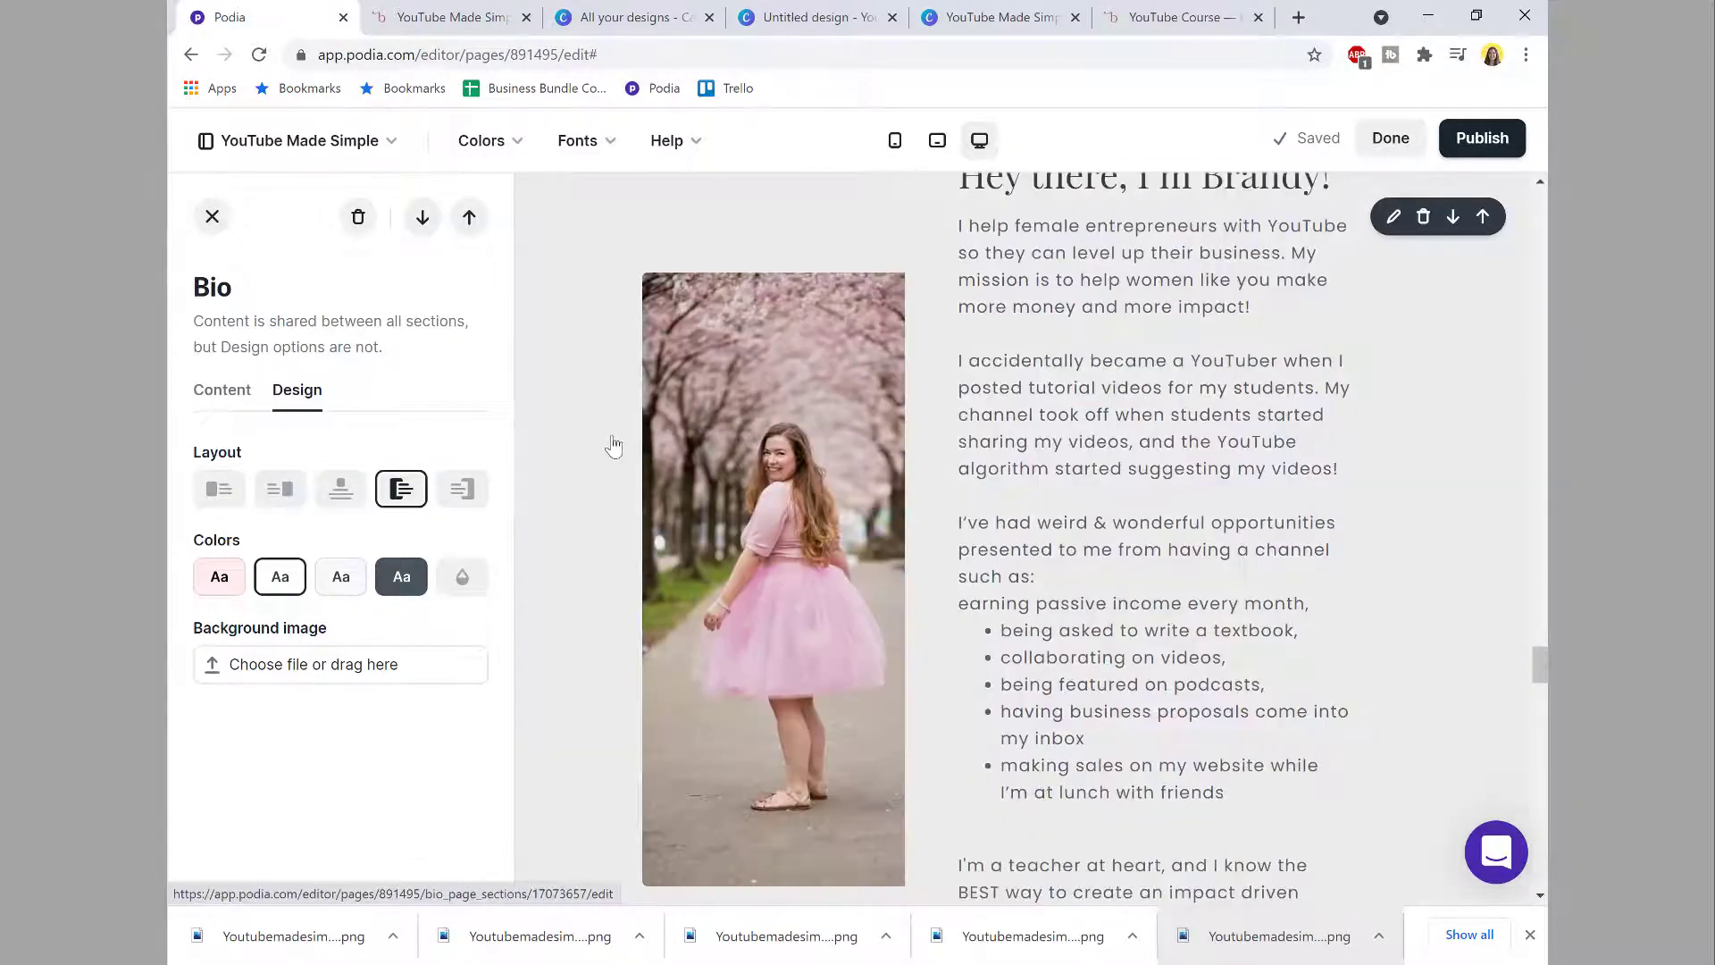
Step: Apply the light pink colour scheme to the Bio section and check it against the neighbouring sections
{"action": "left_click", "coordinate": [613, 446]}
{"action": "left_click", "coordinate": [295, 395]}
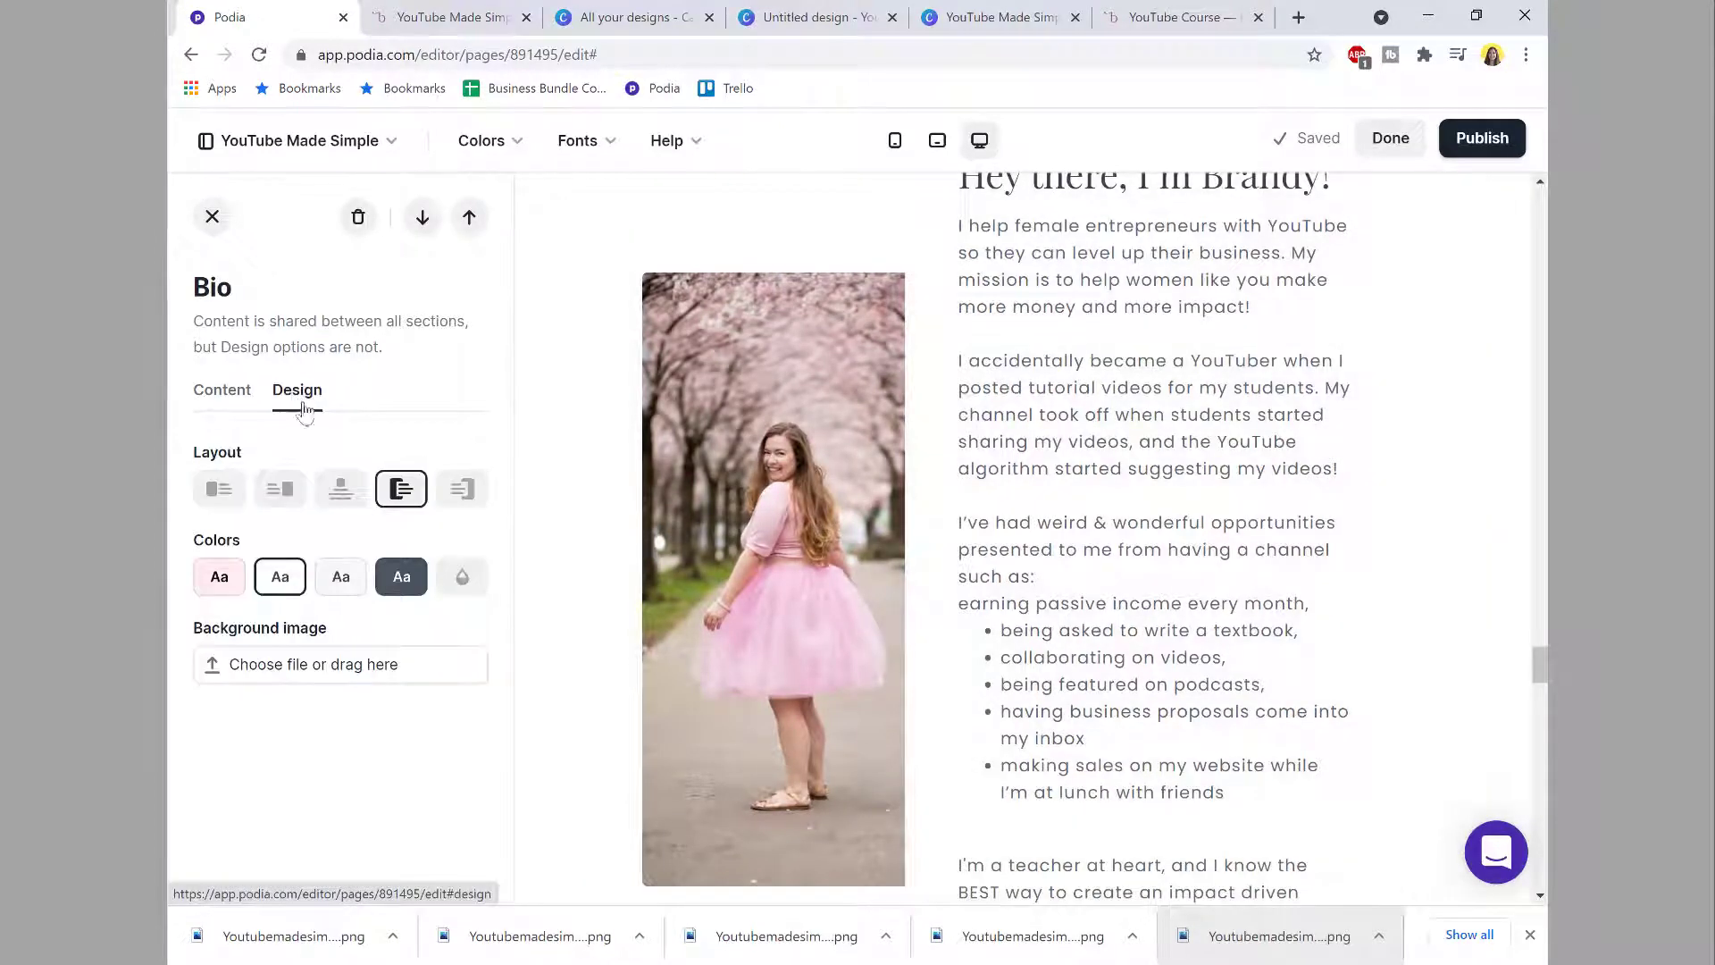
{"action": "left_click", "coordinate": [219, 579]}
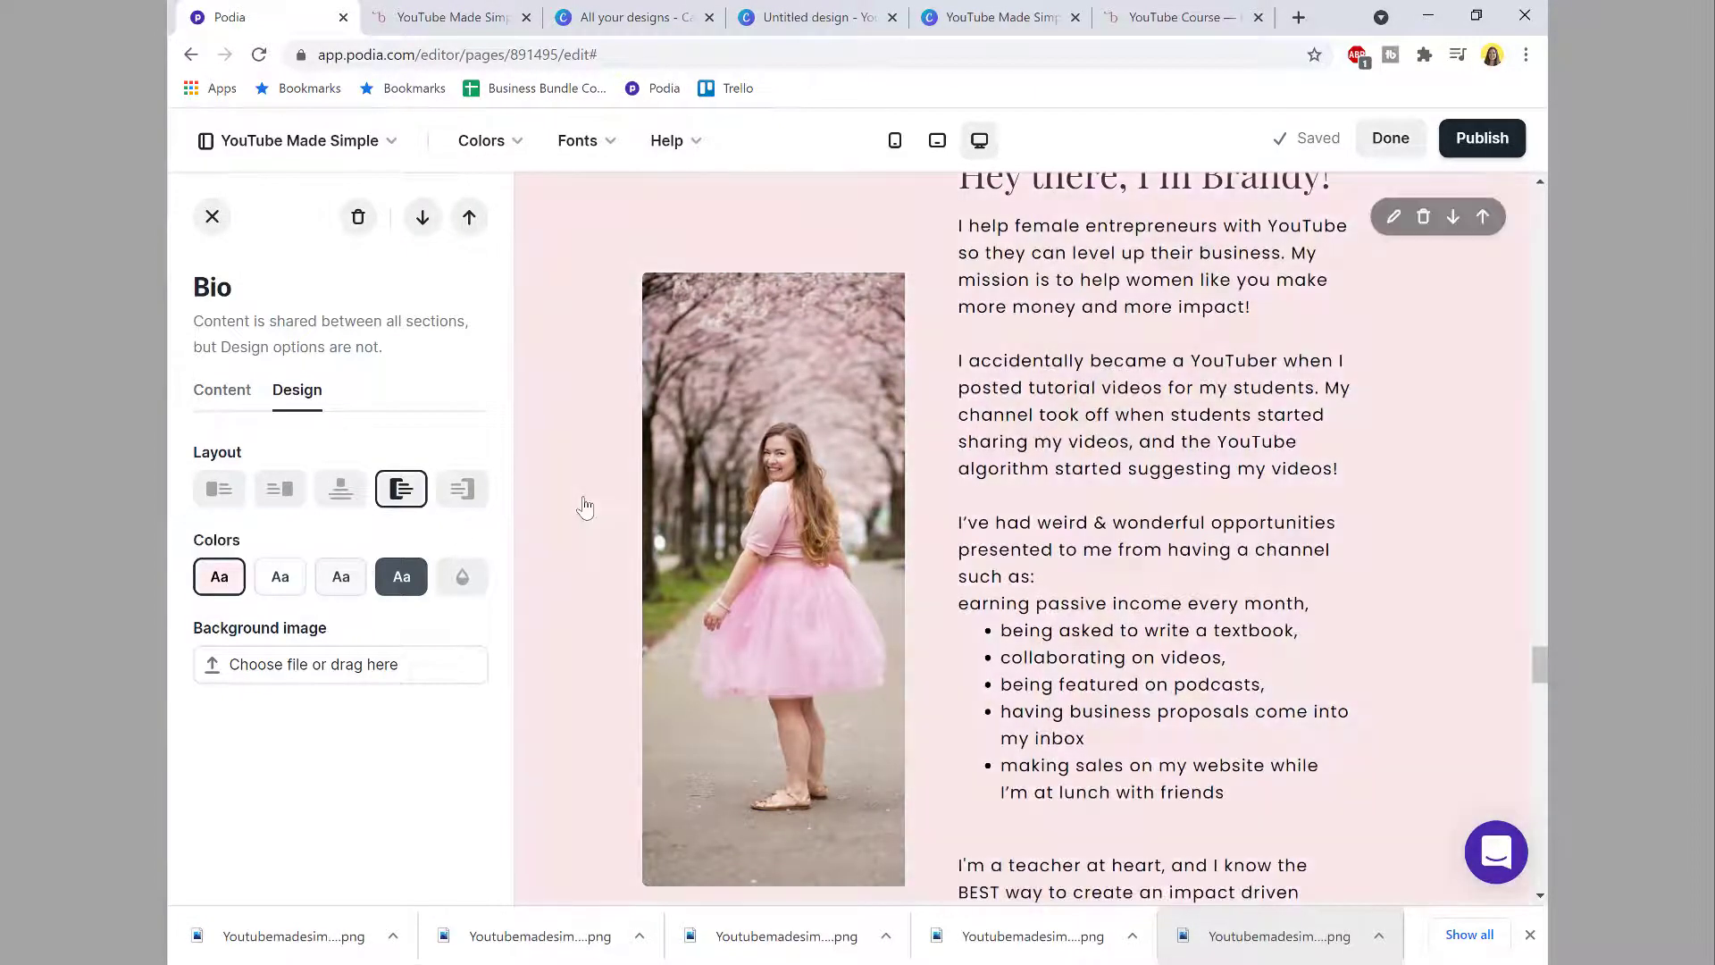
{"action": "scroll", "coordinate": [585, 508], "scroll_direction": "down", "scroll_amount": 5}
{"action": "scroll", "coordinate": [580, 507], "scroll_direction": "up", "scroll_amount": 9}
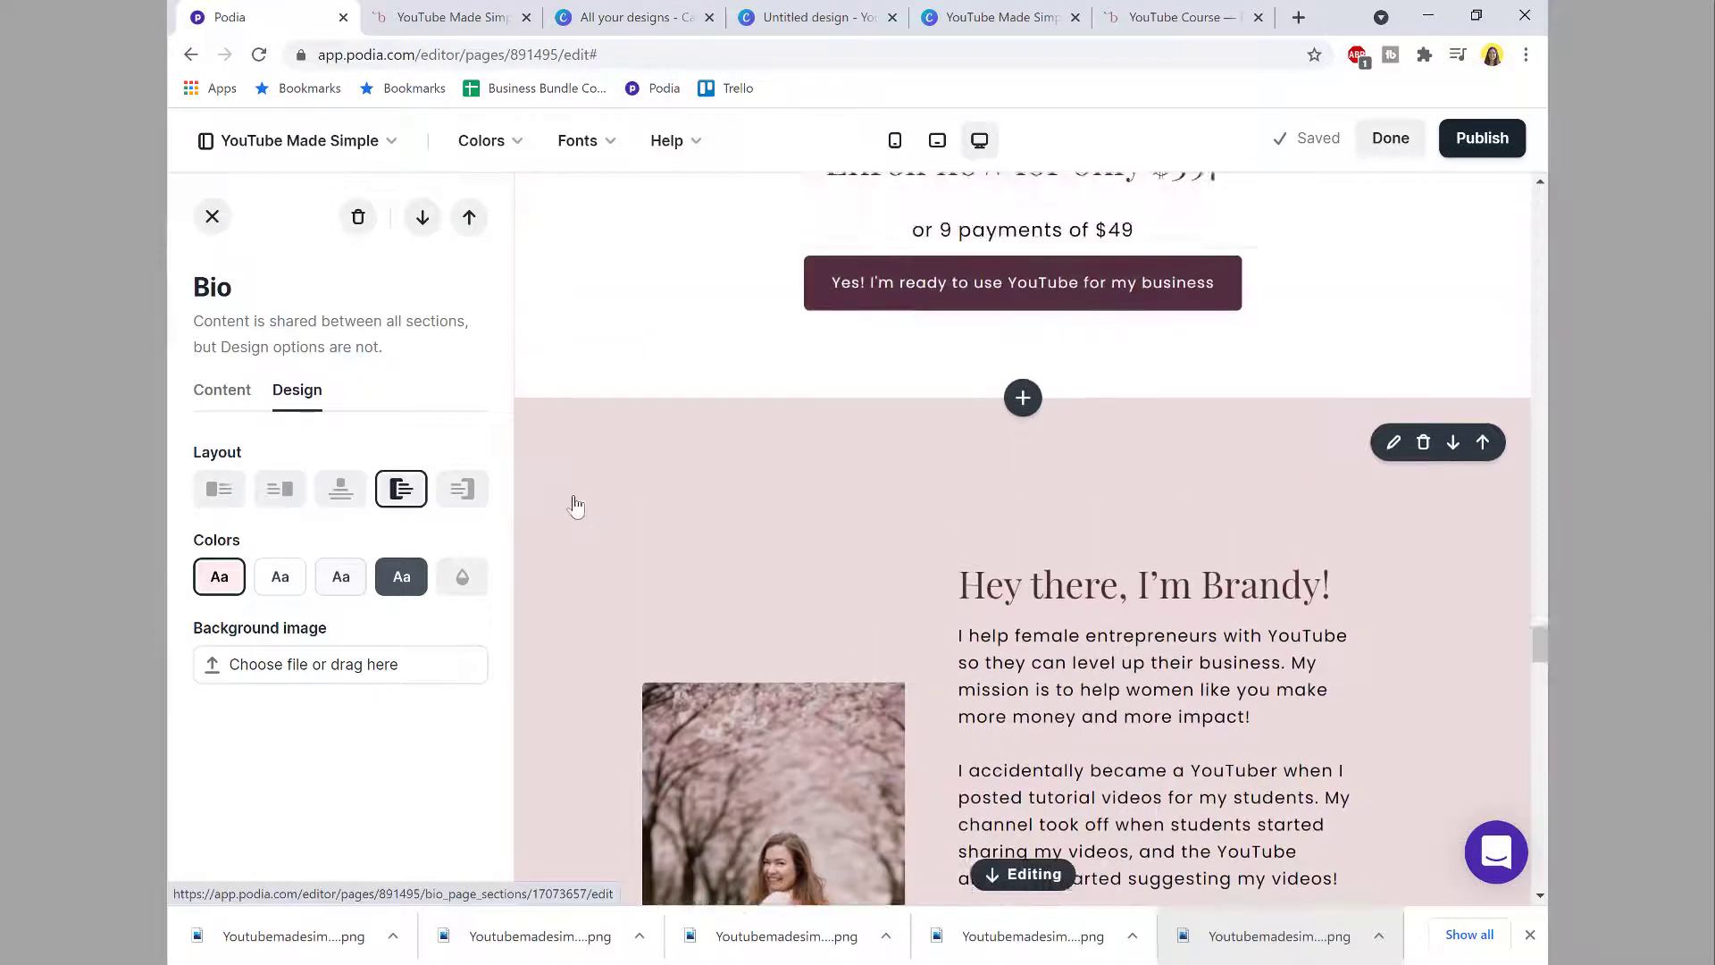
{"action": "scroll", "coordinate": [576, 507], "scroll_direction": "down", "scroll_amount": 6}
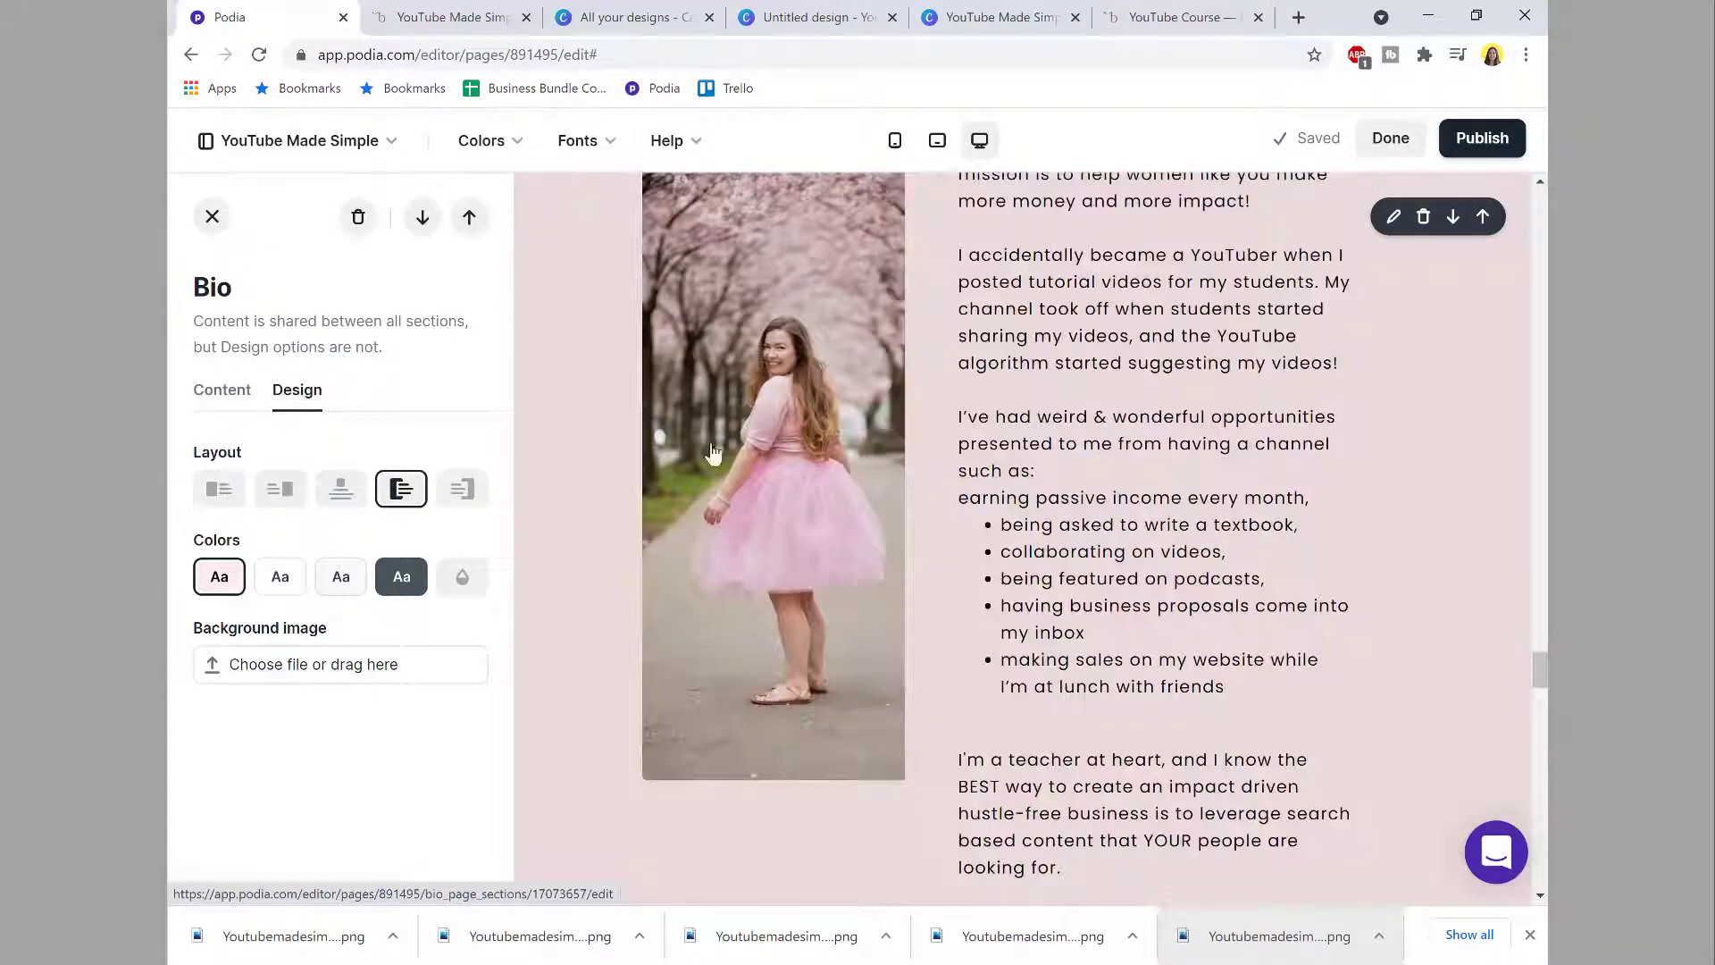
{"action": "scroll", "coordinate": [565, 464], "scroll_direction": "down", "scroll_amount": 3}
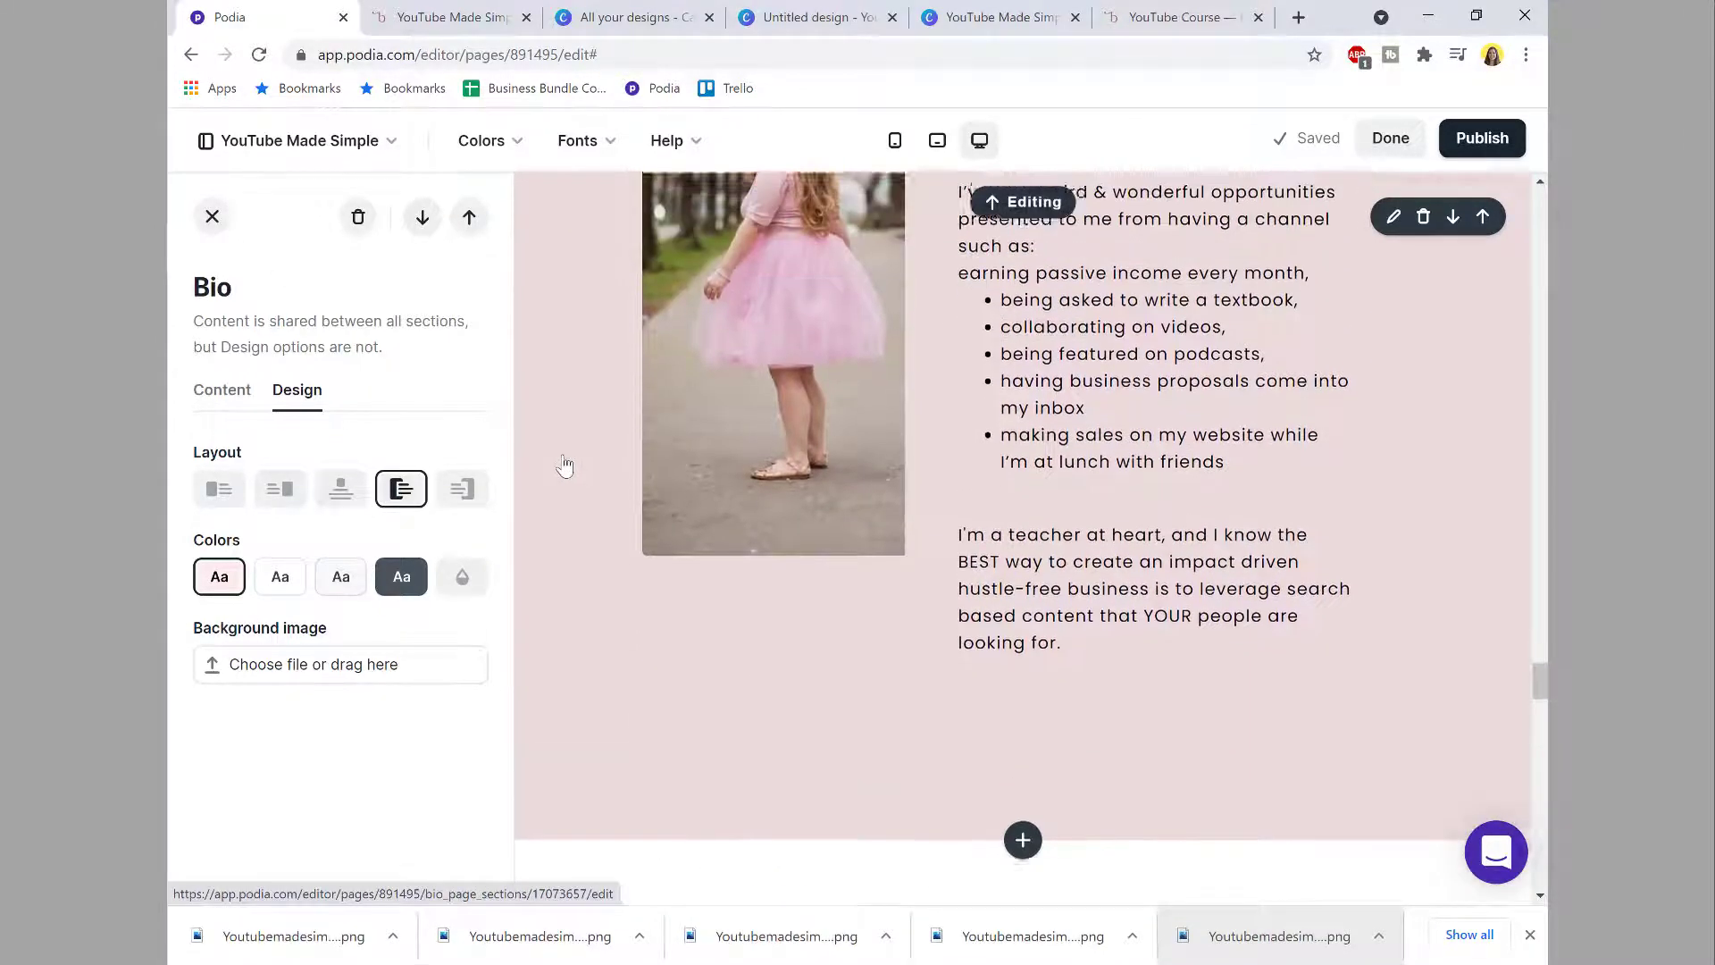
{"action": "left_click", "coordinate": [811, 465]}
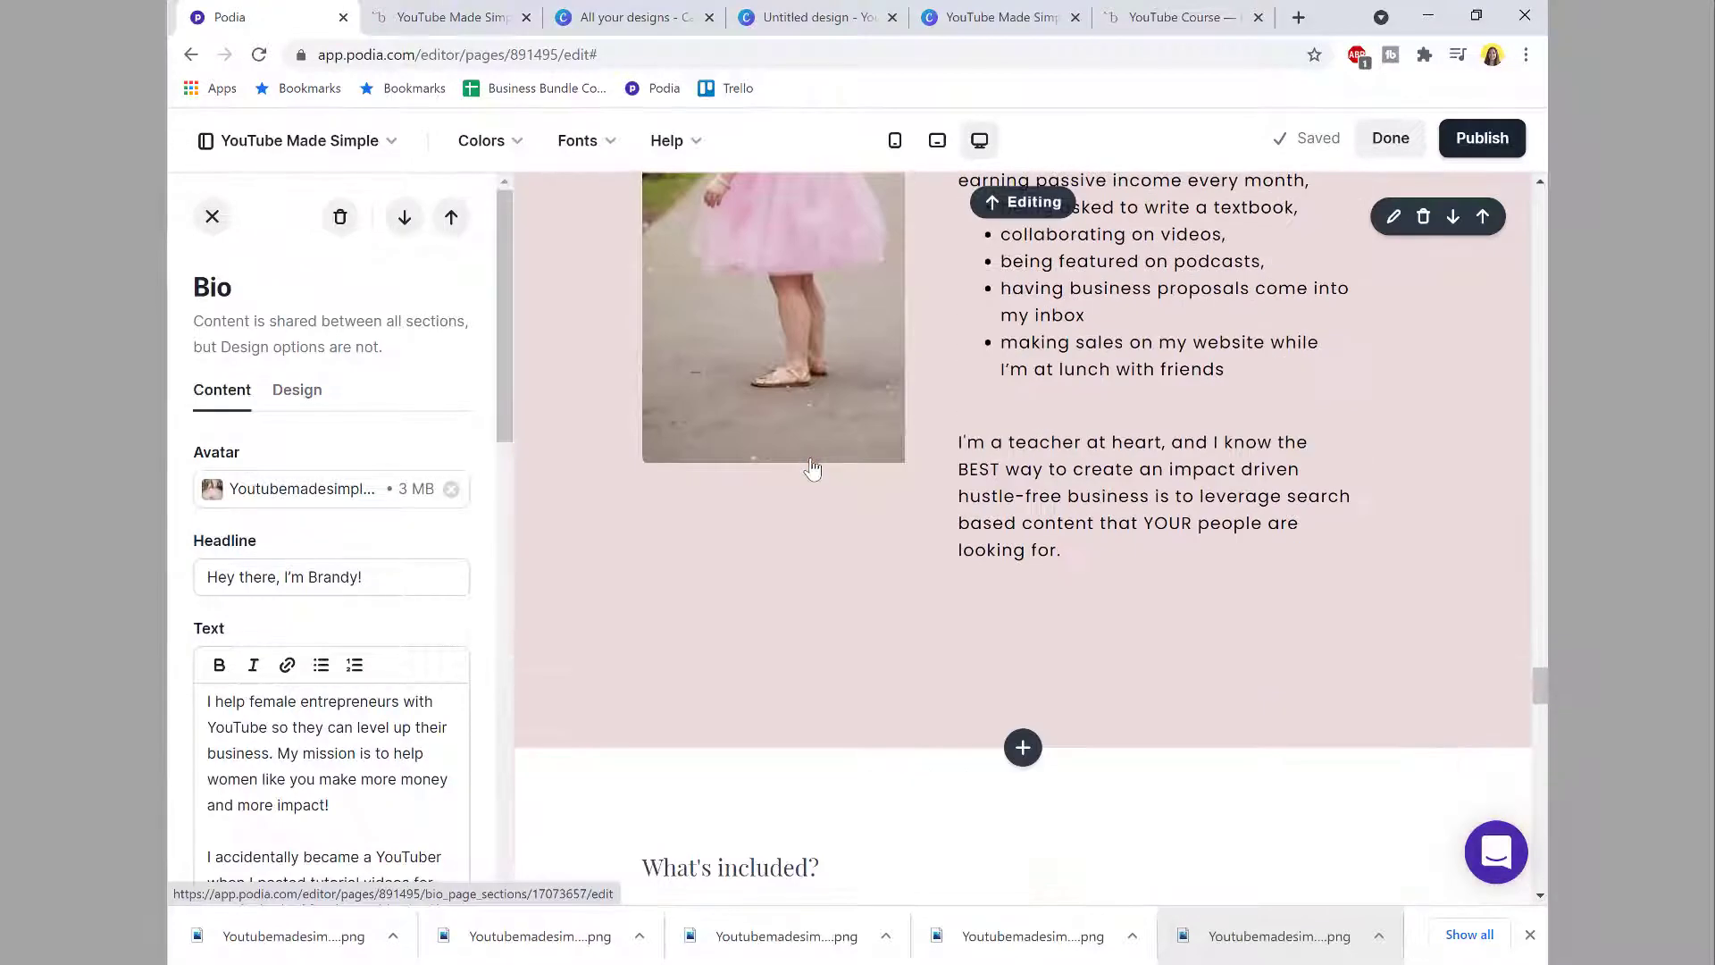
{"action": "scroll", "coordinate": [811, 469], "scroll_direction": "up", "scroll_amount": 3}
{"action": "scroll", "coordinate": [812, 469], "scroll_direction": "down", "scroll_amount": 3}
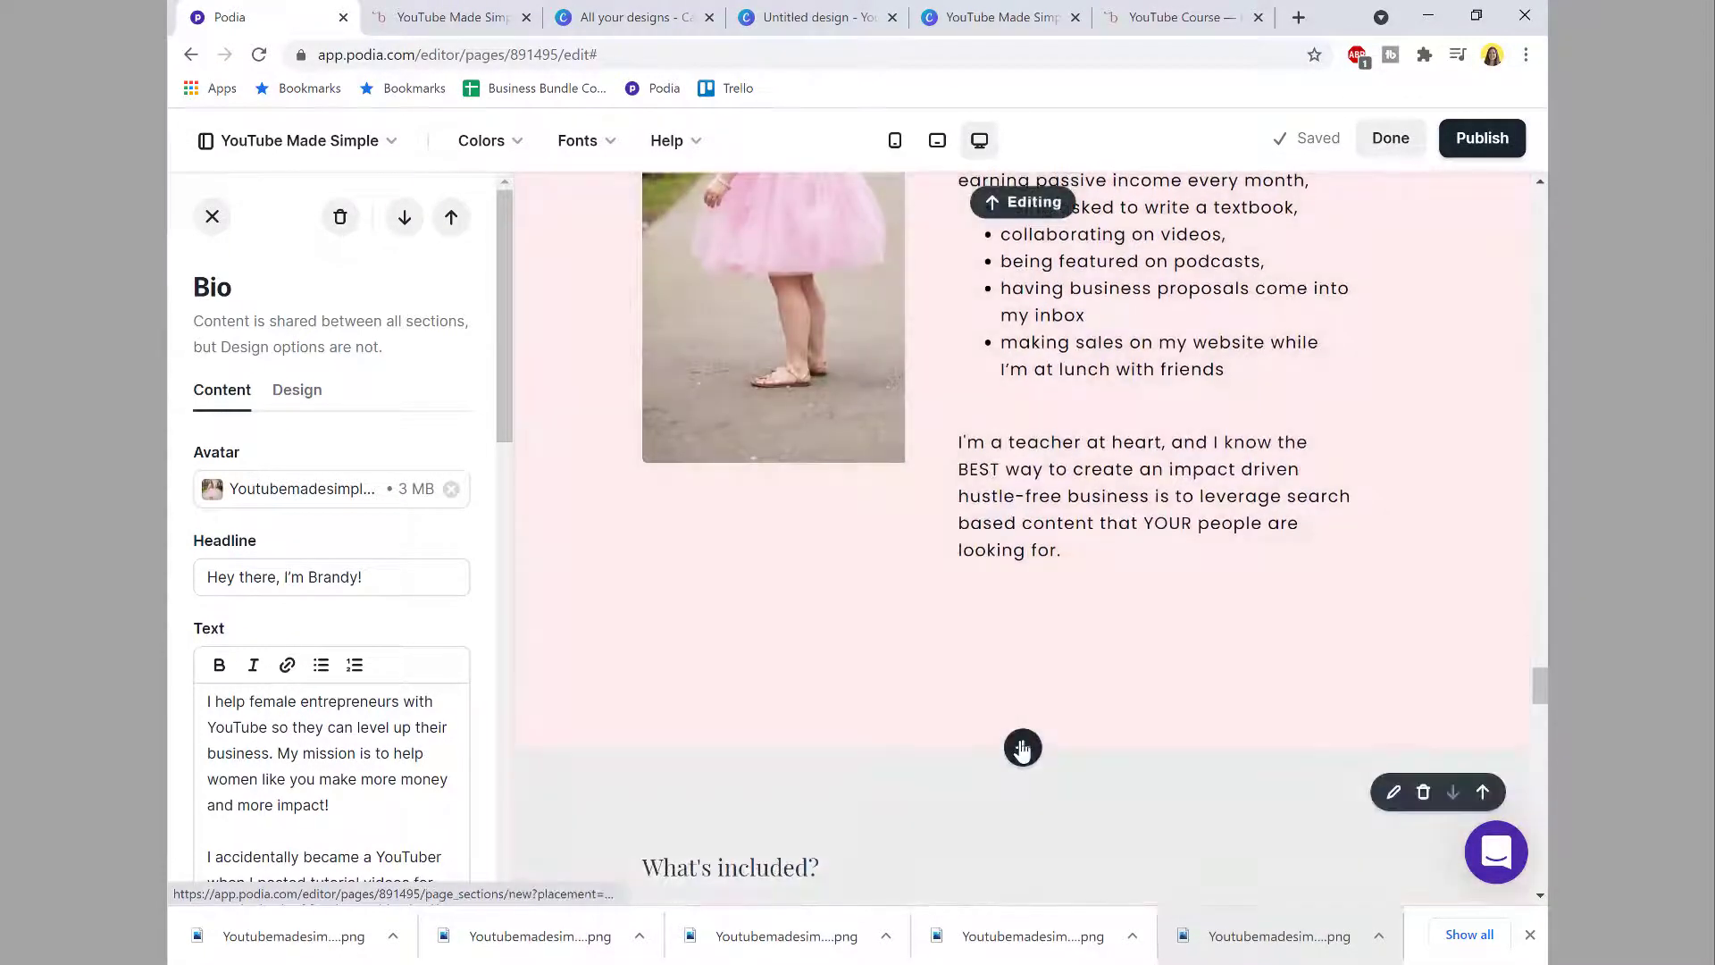
Step: Add an Image section between the Bio and "What's included?" sections and give it the centred layout
{"action": "left_click", "coordinate": [1022, 747]}
{"action": "scroll", "coordinate": [394, 486], "scroll_direction": "down", "scroll_amount": 3}
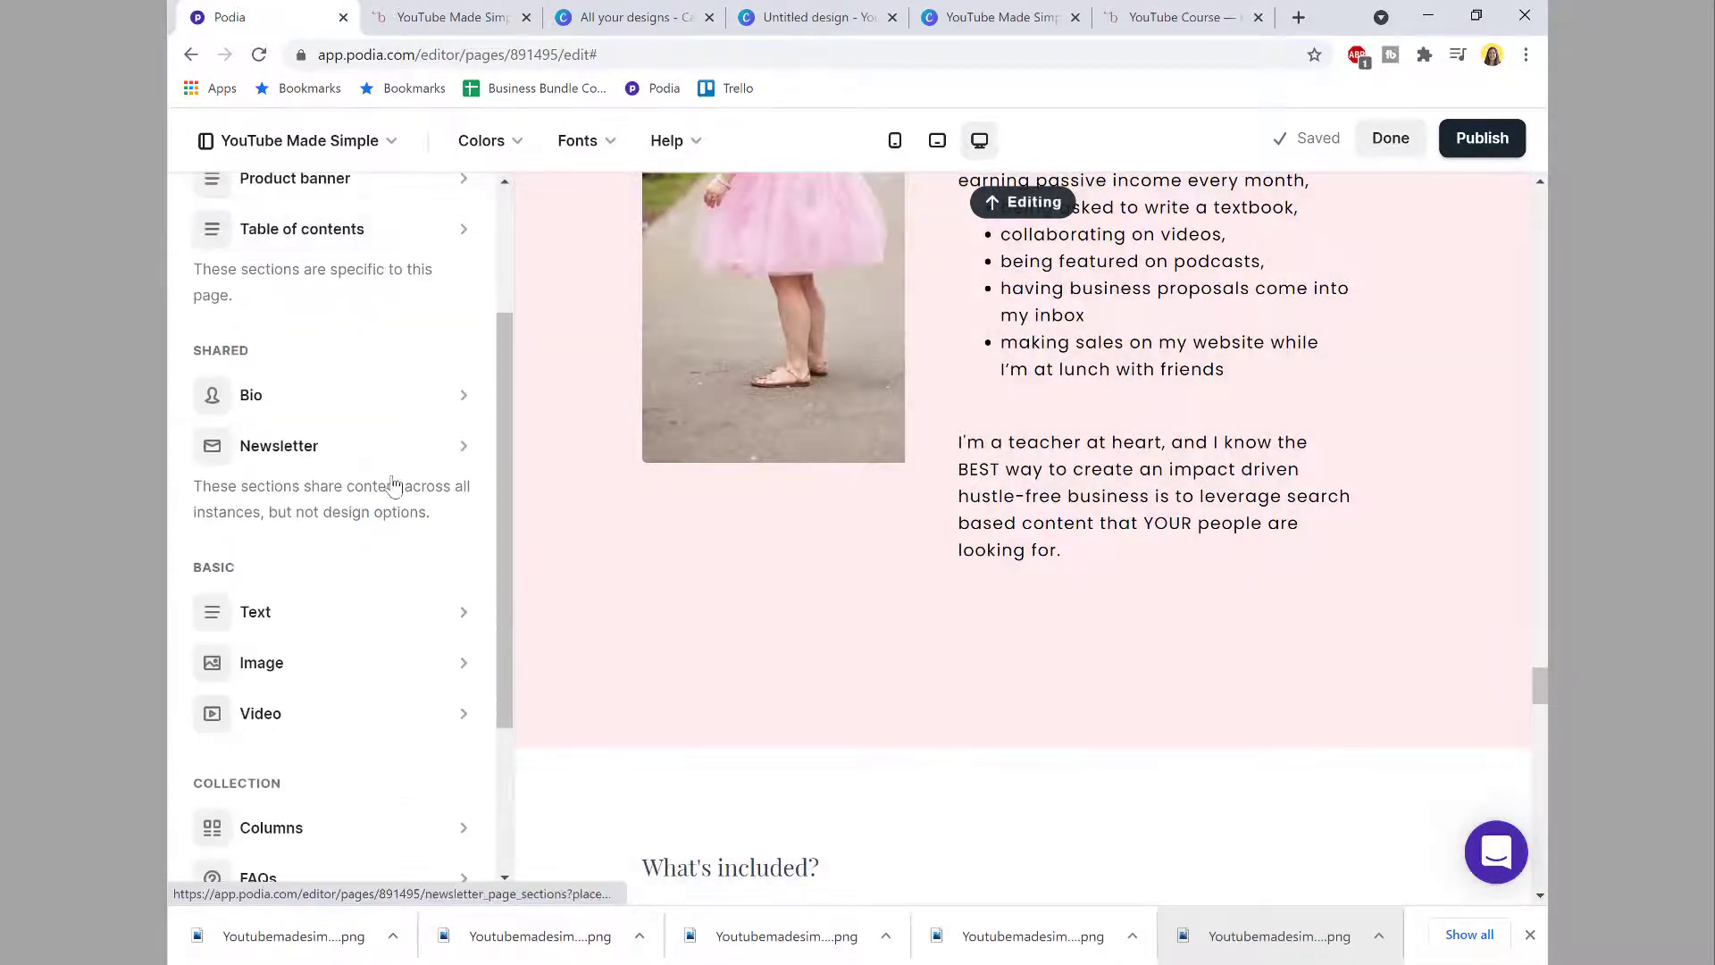
{"action": "left_click", "coordinate": [306, 659]}
{"action": "left_click", "coordinate": [322, 342]}
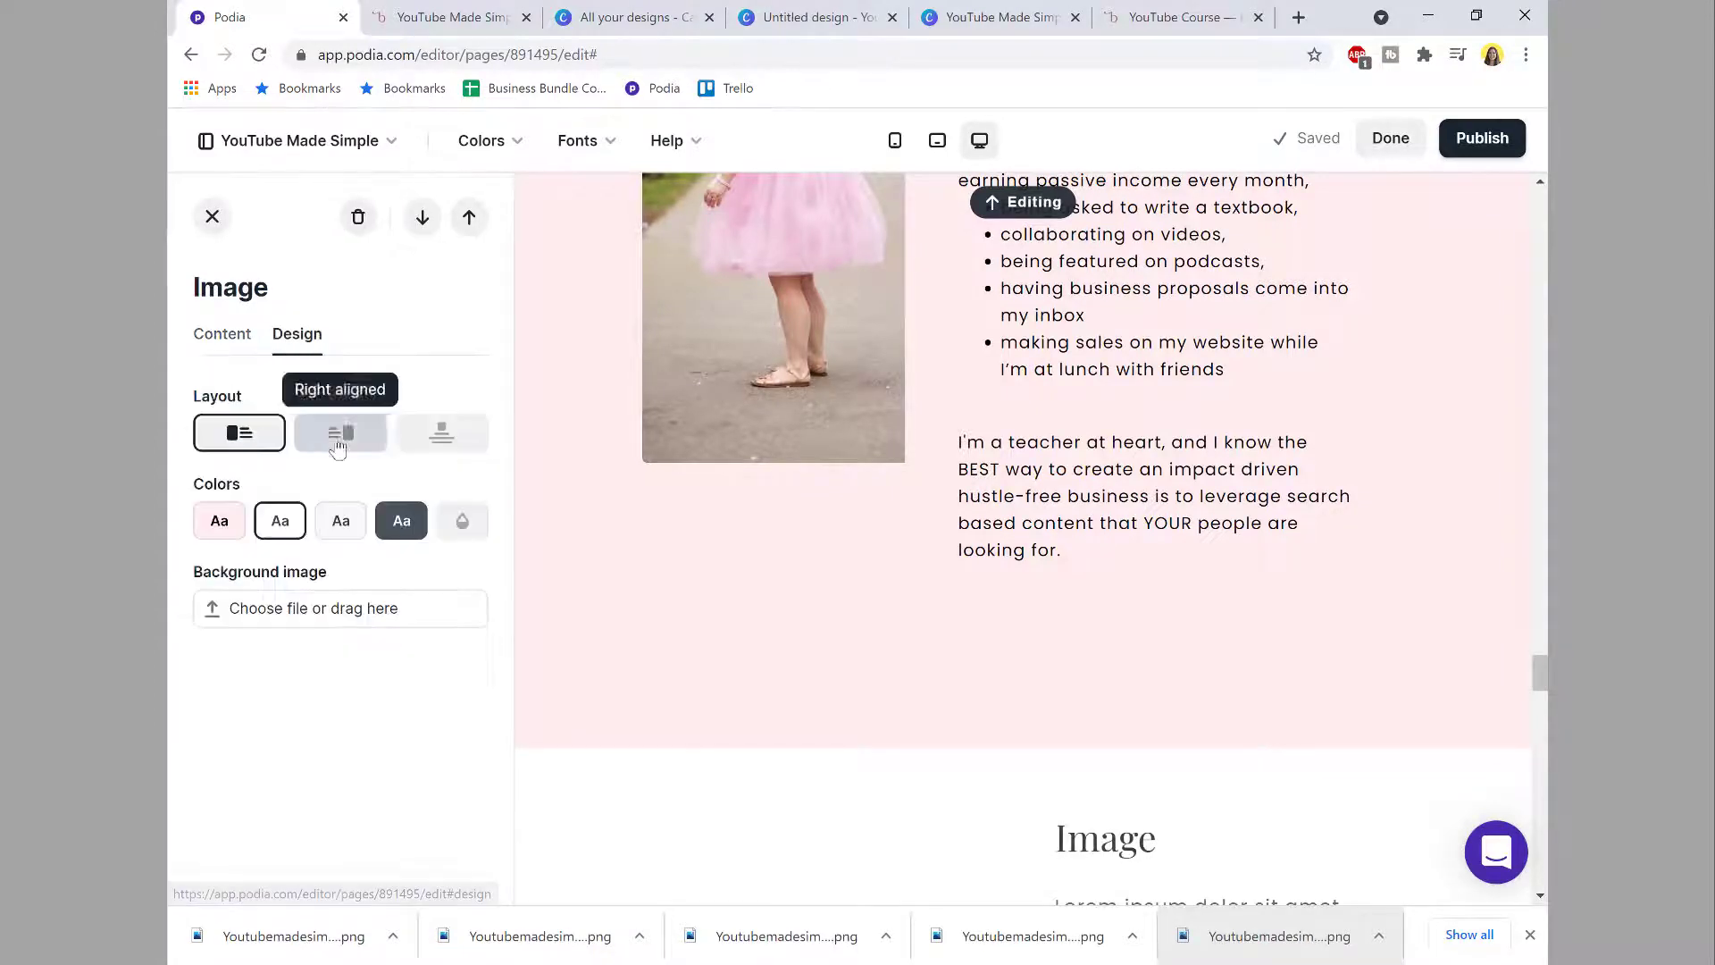
{"action": "left_click", "coordinate": [444, 429]}
Step: Clear the placeholder heading and body text from the new Image section
{"action": "left_click", "coordinate": [225, 336]}
{"action": "left_click", "coordinate": [271, 432]}
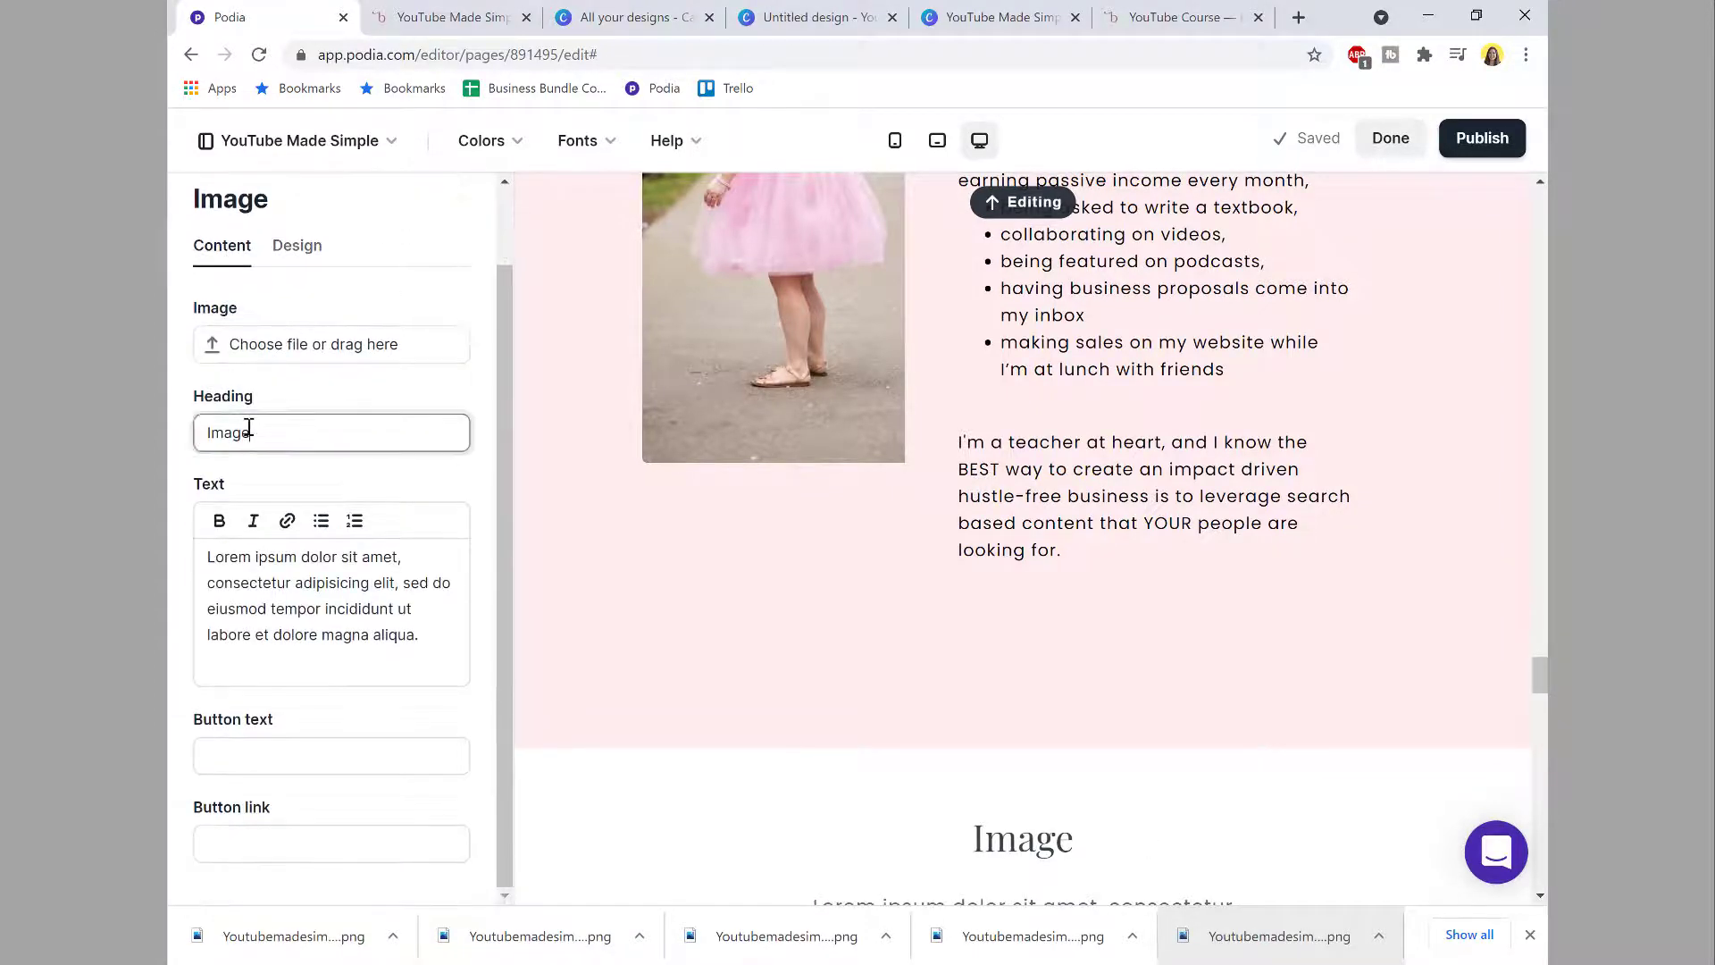
{"action": "double_click", "coordinate": [271, 432]}
{"action": "key", "text": "BackSpace"}
{"action": "left_click_drag", "start_coordinate": [408, 635], "coordinate": [170, 563]}
{"action": "key", "text": "BackSpace"}
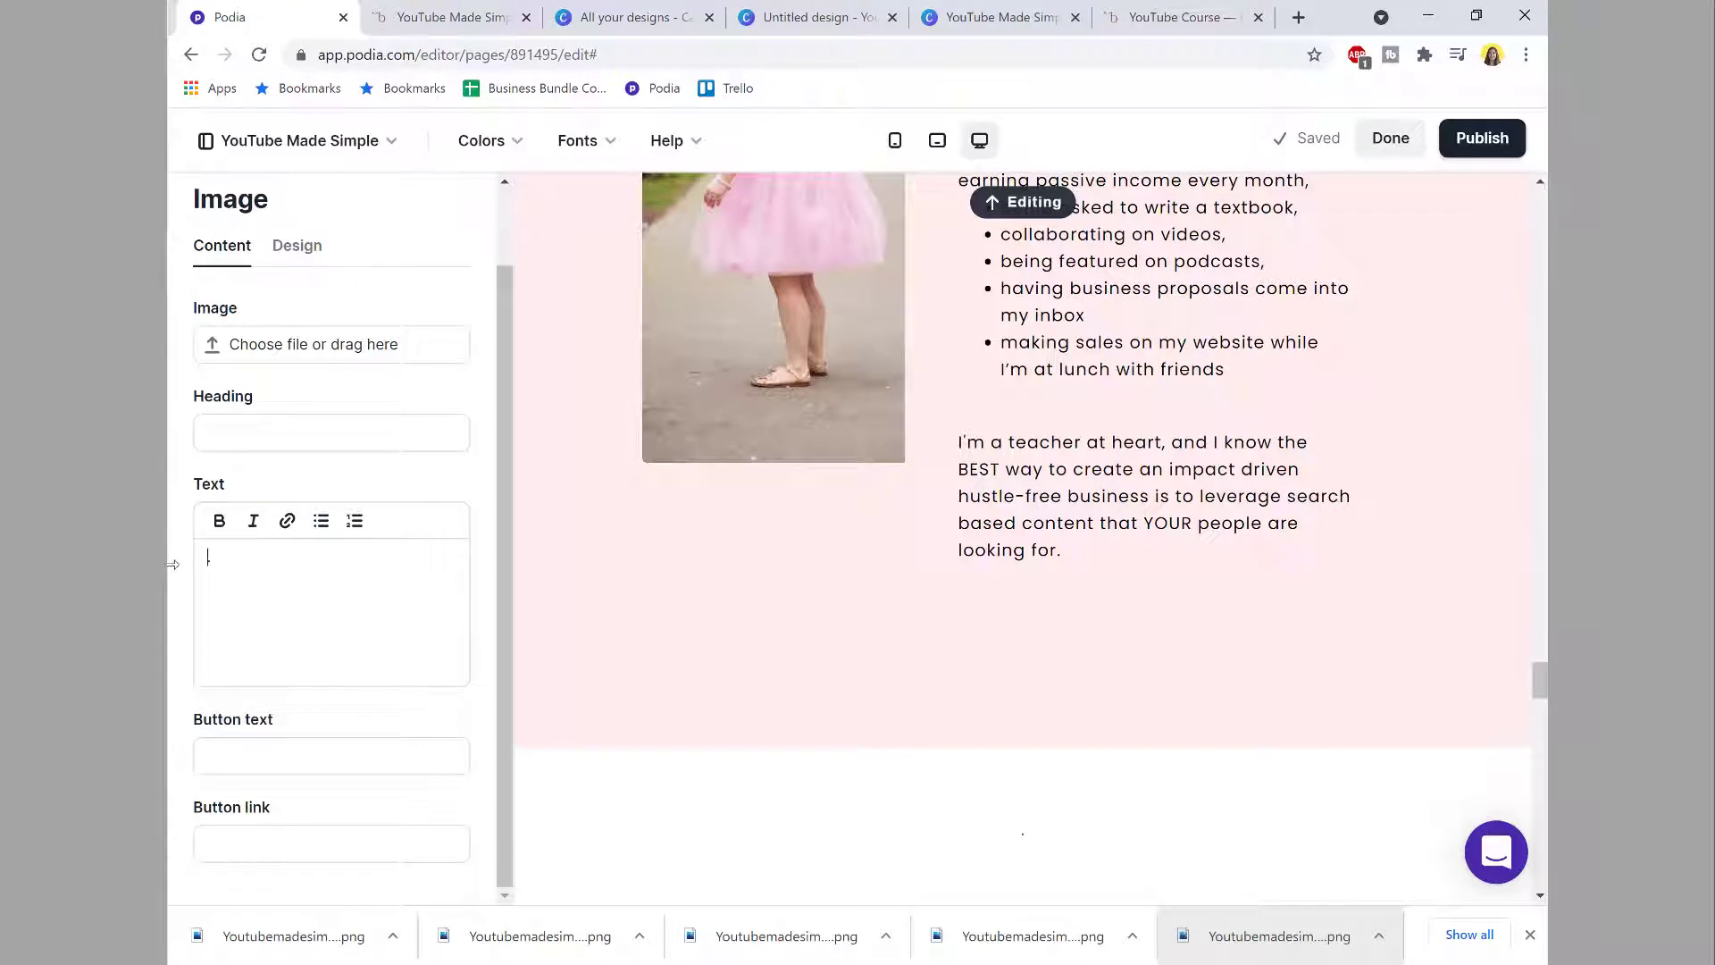
Step: Set the Image section's button text to "Yes, I want to enroll now!"
{"action": "left_click", "coordinate": [273, 759]}
{"action": "type", "text": "Yes, I want to en"}
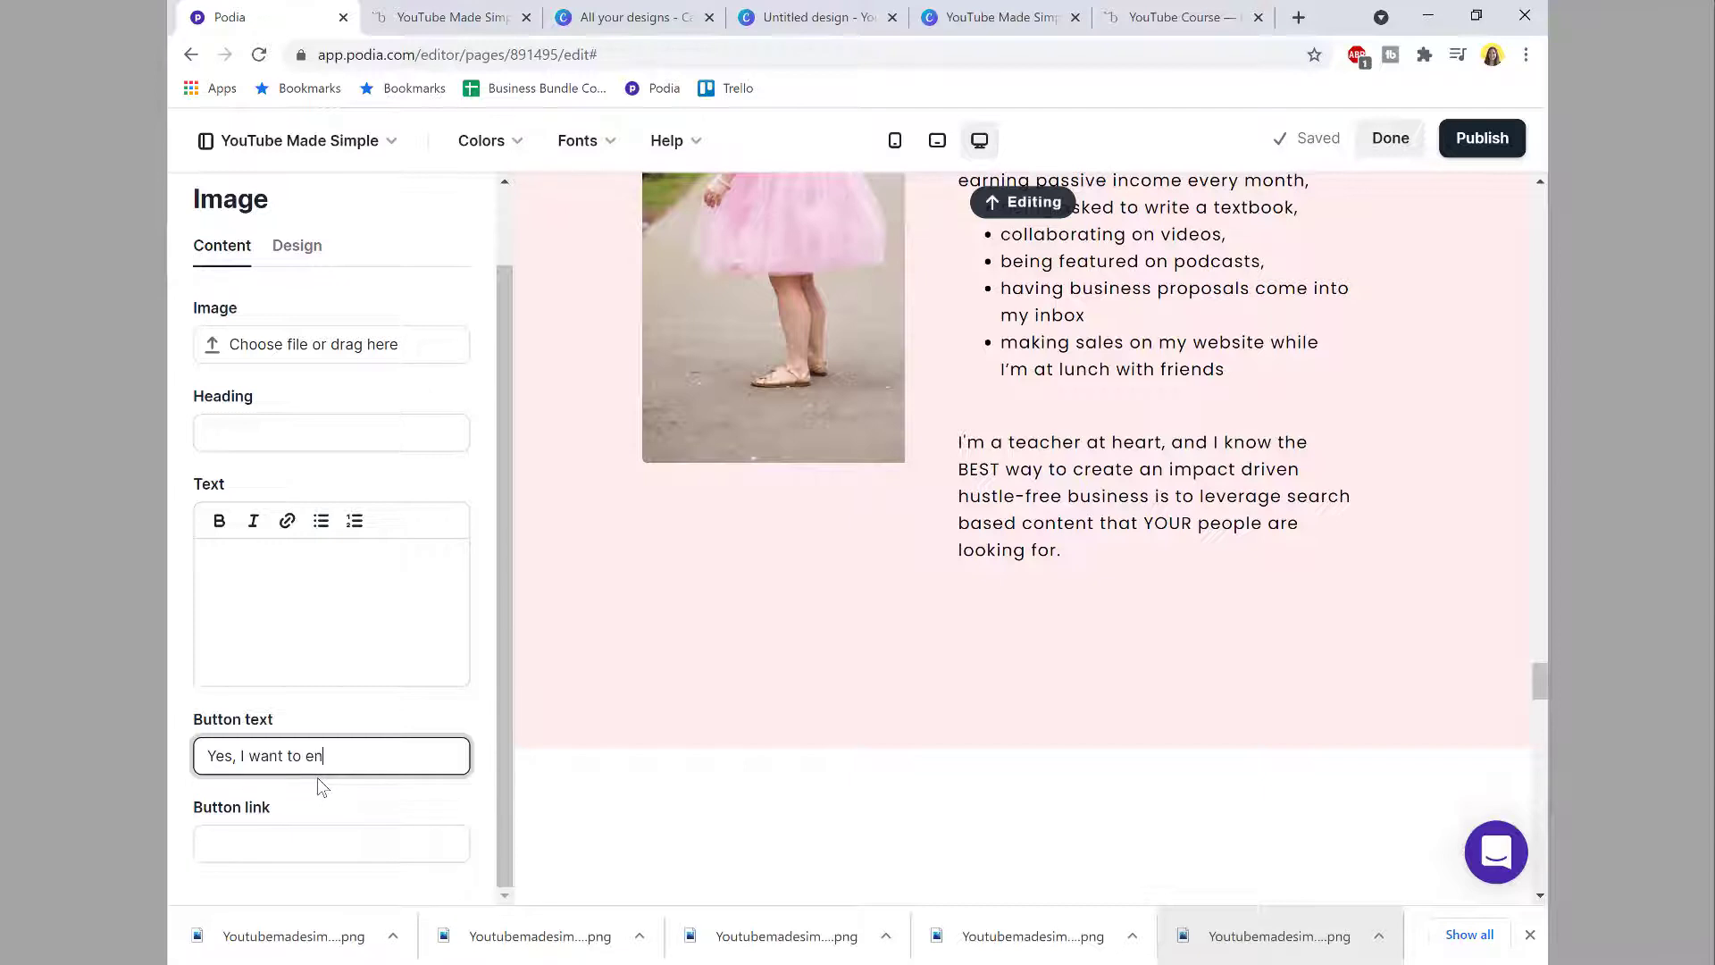
{"action": "type", "text": "roll now!"}
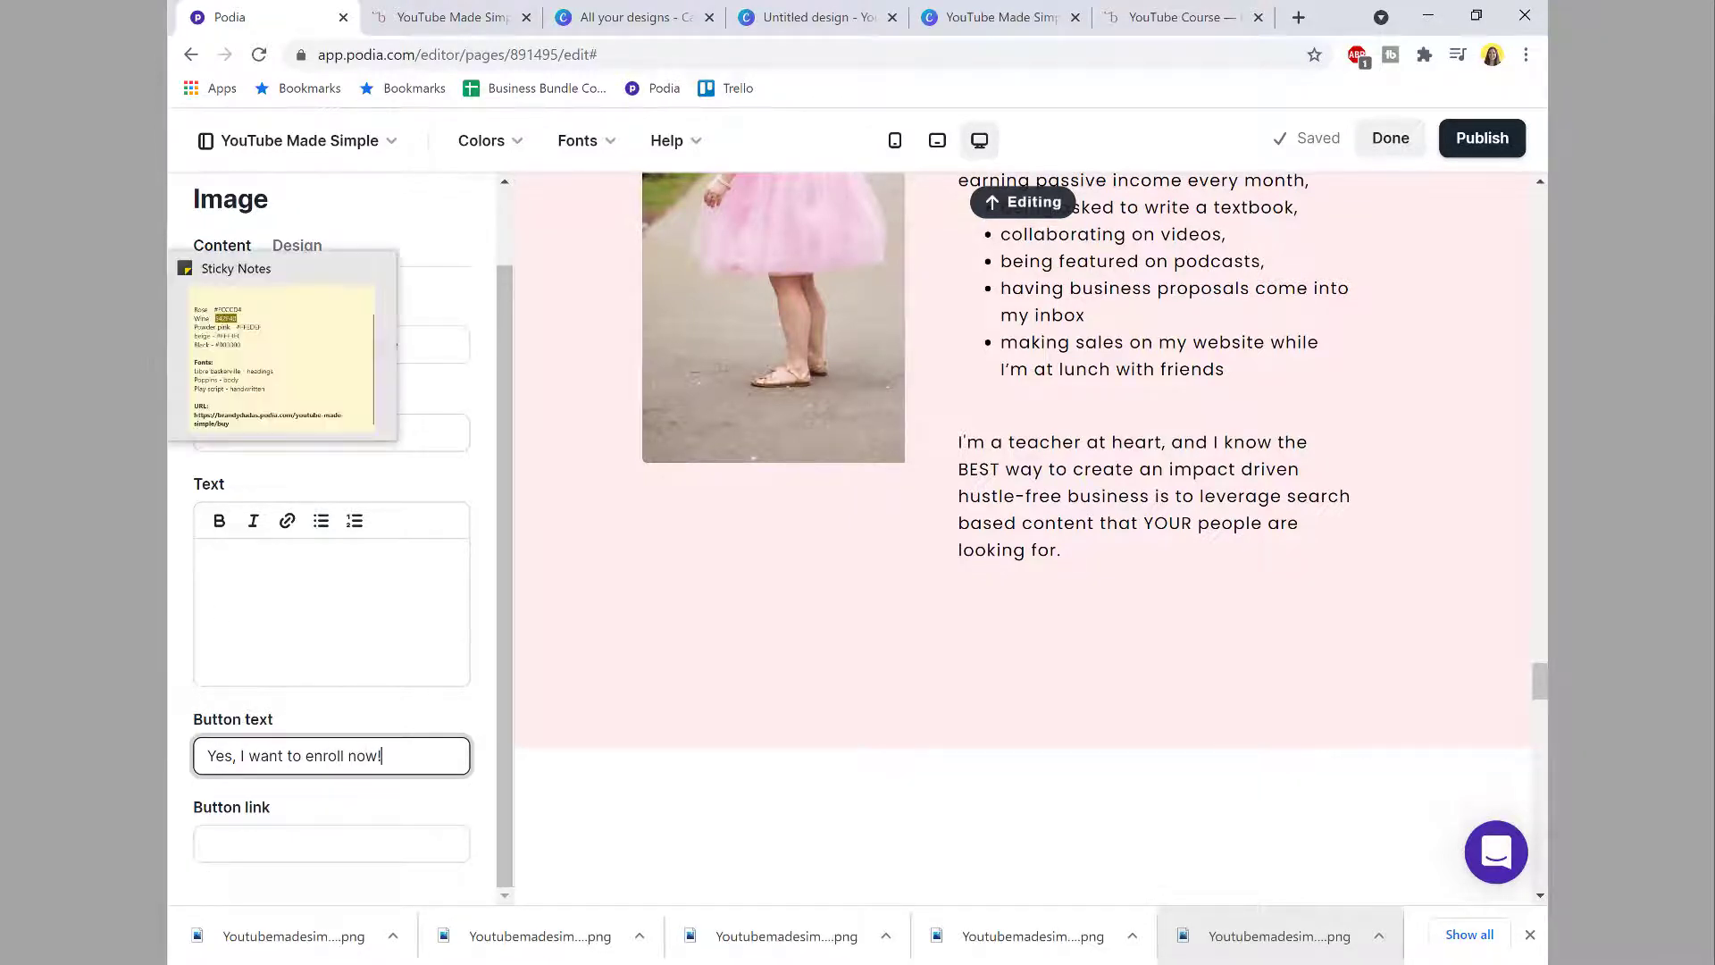
Step: Copy the course's buy-page URL from the Sticky Notes note and enter it as the button link in Podia
{"action": "left_click", "coordinate": [282, 357]}
{"action": "scroll", "coordinate": [735, 584], "scroll_direction": "down", "scroll_amount": 1}
{"action": "left_click_drag", "start_coordinate": [685, 630], "coordinate": [558, 607]}
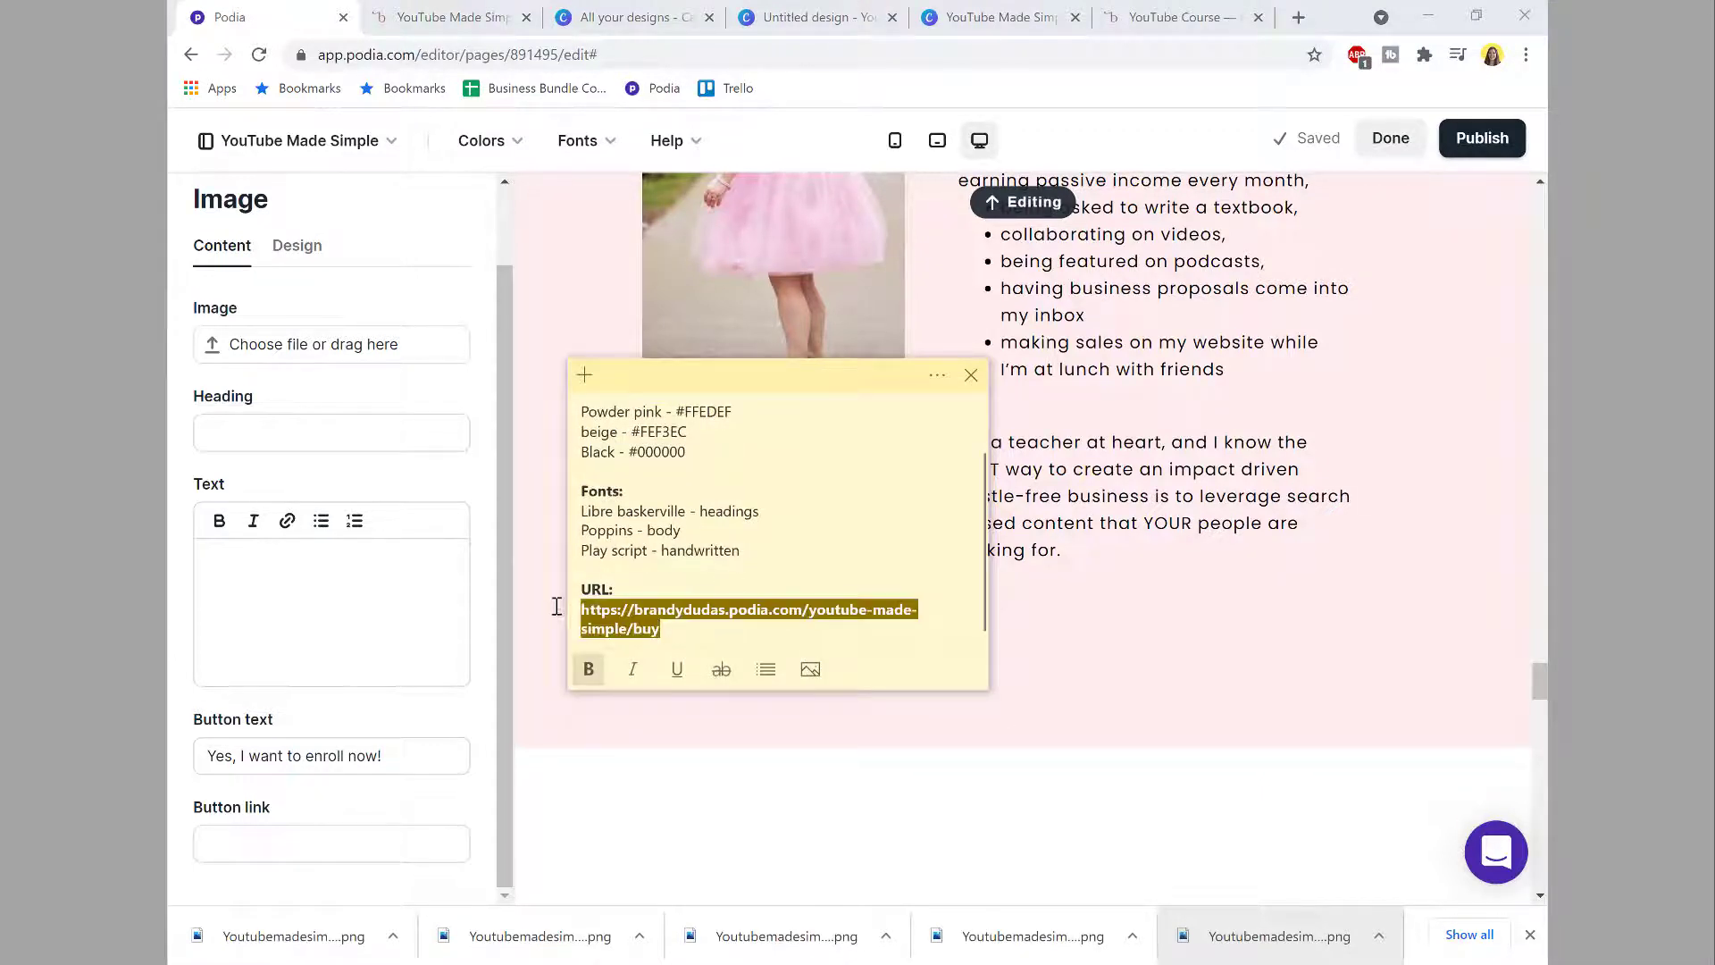
{"action": "key", "text": "ctrl+c"}
{"action": "left_click", "coordinate": [357, 843]}
{"action": "key", "text": "ctrl+v"}
{"action": "scroll", "coordinate": [681, 792], "scroll_direction": "down", "scroll_amount": 2}
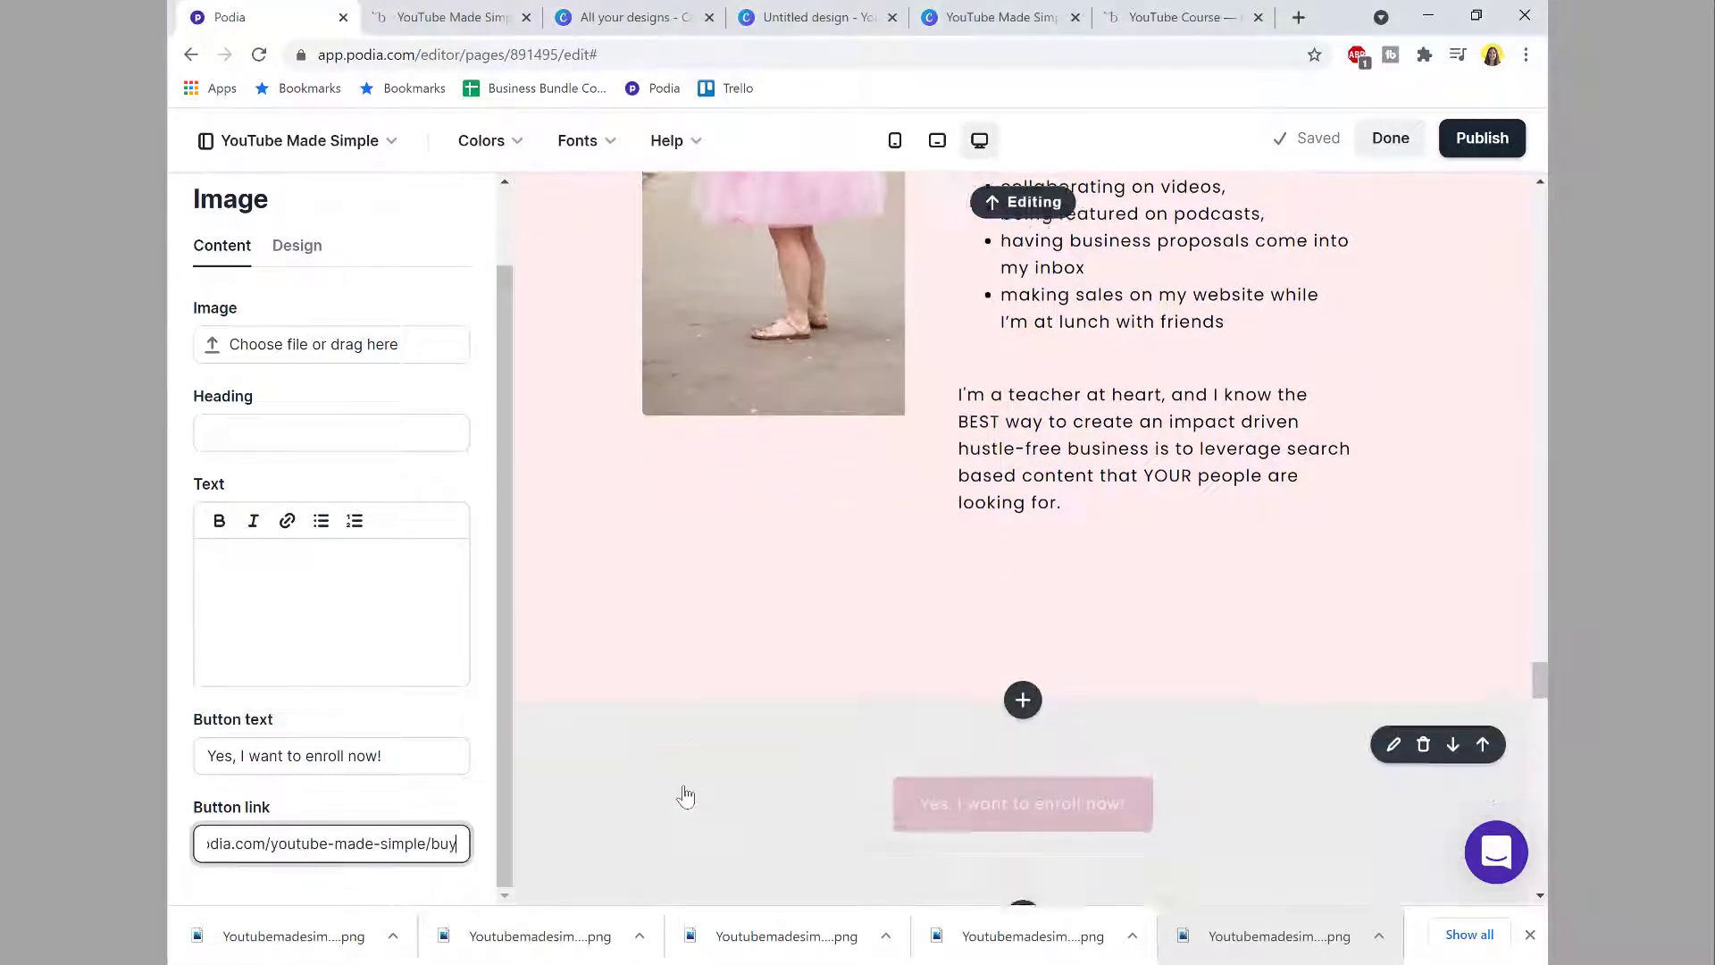
Step: Apply the light pink colour scheme to the enroll button section and check how it blends with the Bio above
{"action": "left_click", "coordinate": [296, 253]}
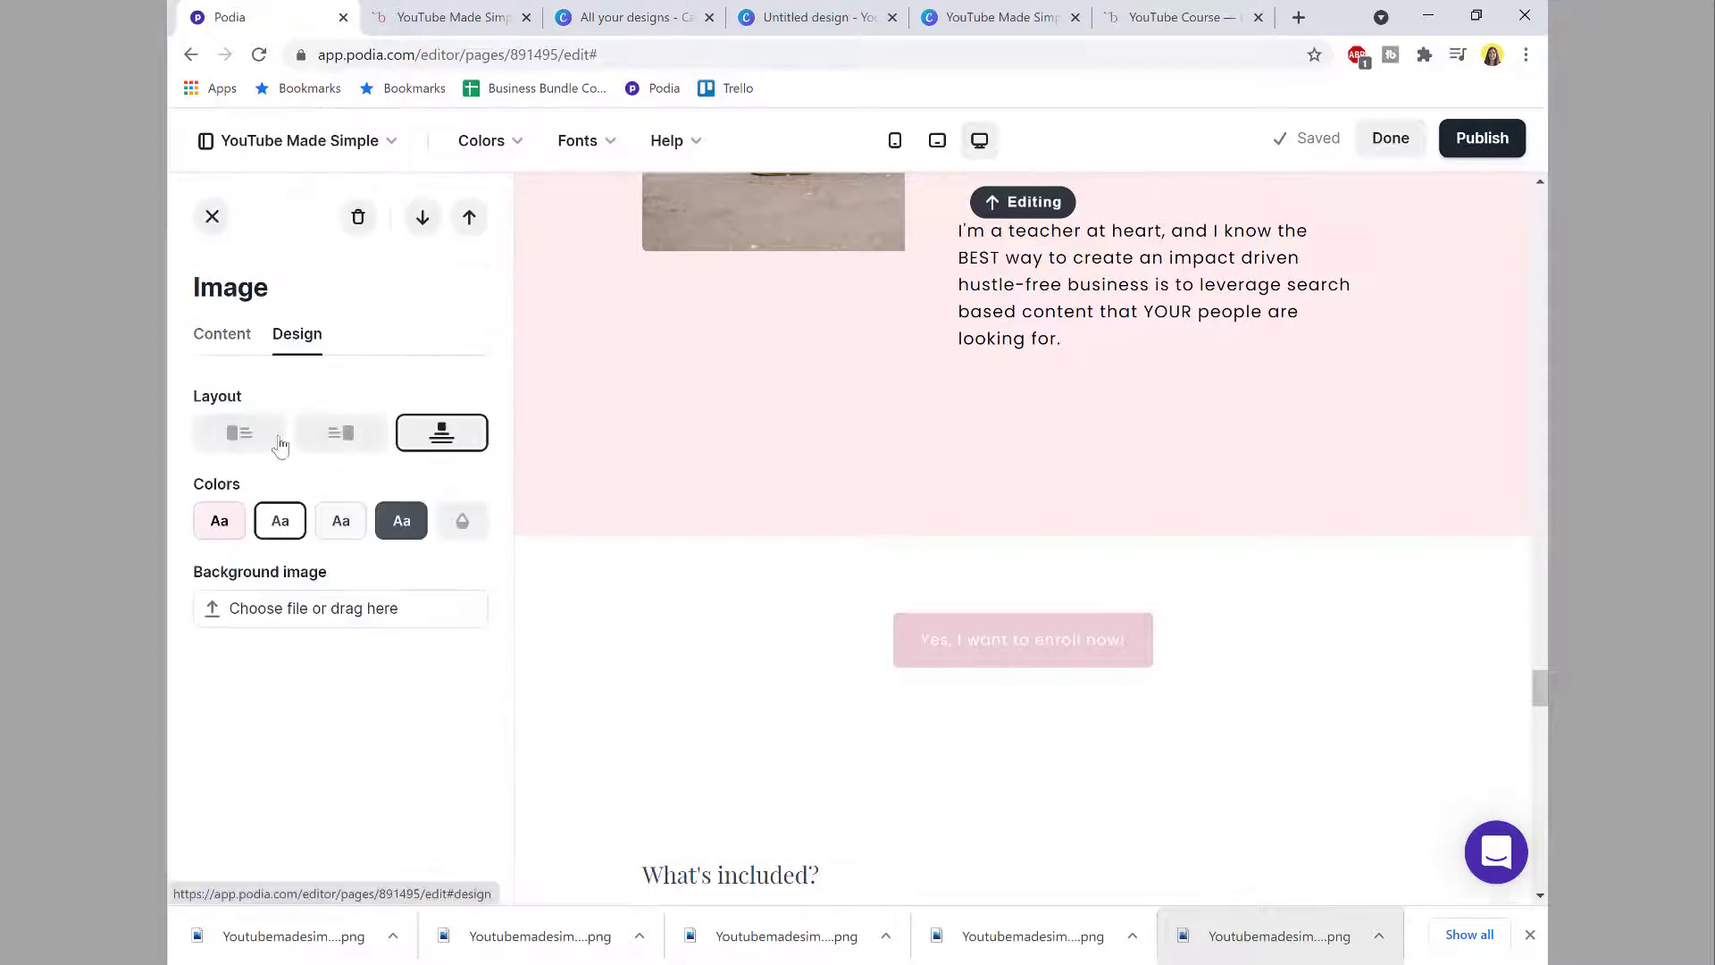
{"action": "left_click", "coordinate": [223, 523]}
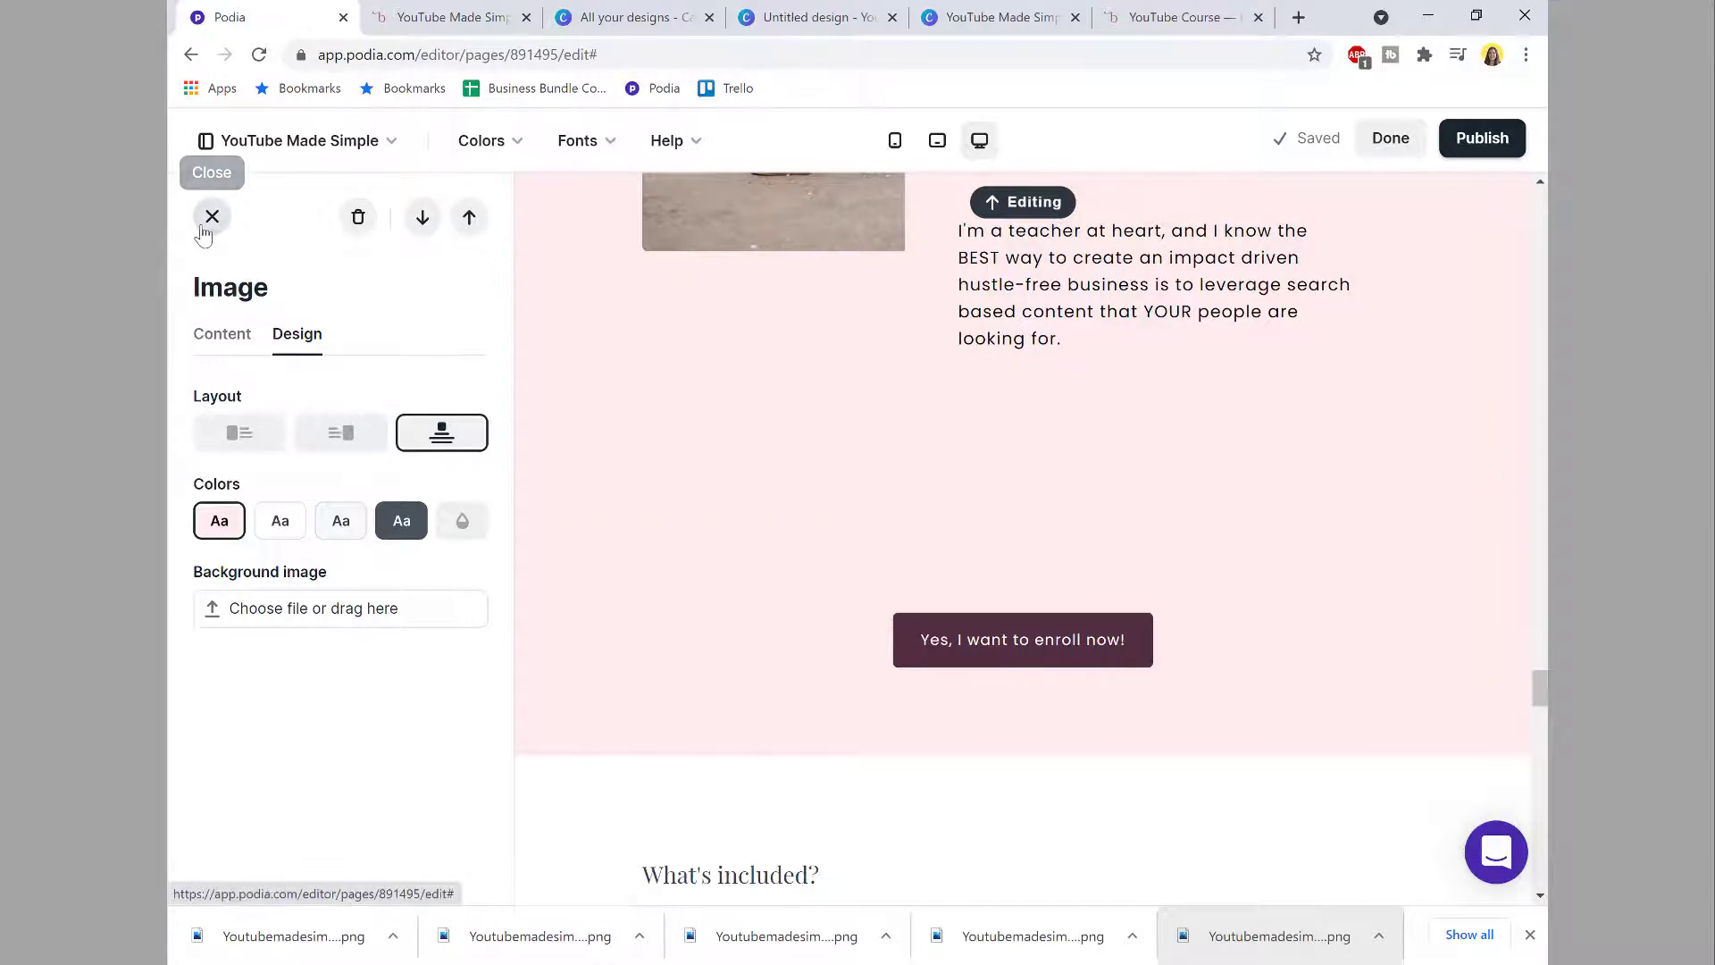
{"action": "left_click", "coordinate": [212, 217]}
{"action": "scroll", "coordinate": [345, 393], "scroll_direction": "up", "scroll_amount": 10}
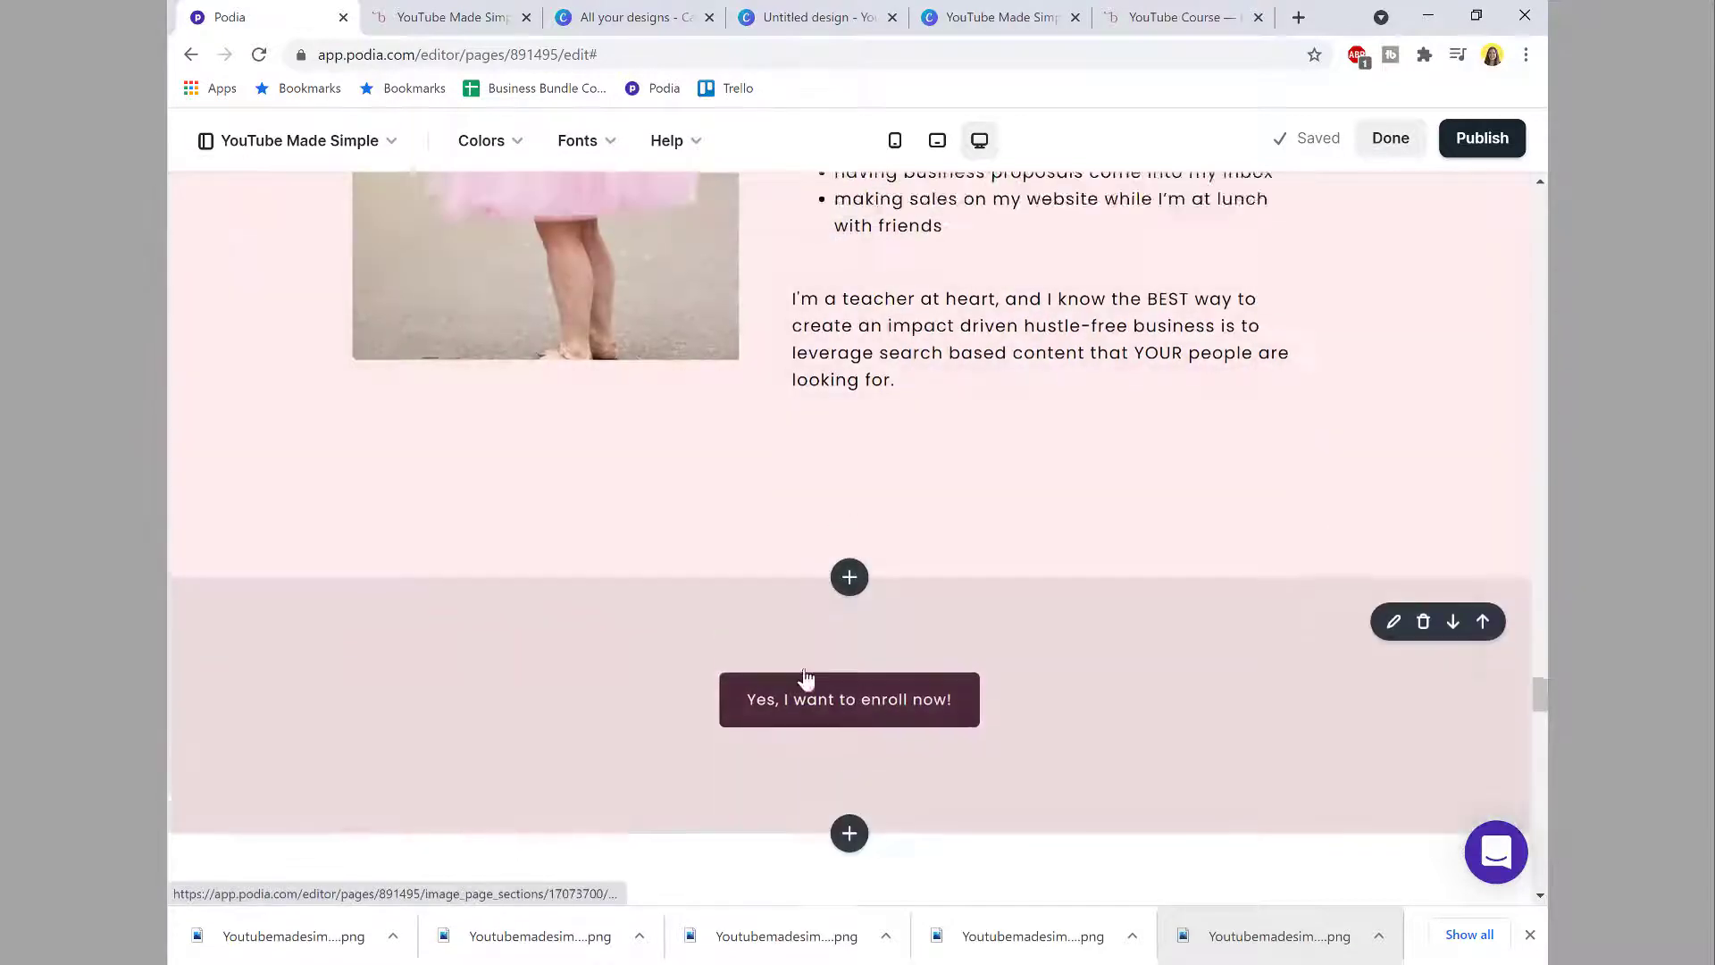
{"action": "scroll", "coordinate": [814, 695], "scroll_direction": "down", "scroll_amount": 2}
{"action": "scroll", "coordinate": [815, 695], "scroll_direction": "down", "scroll_amount": 10}
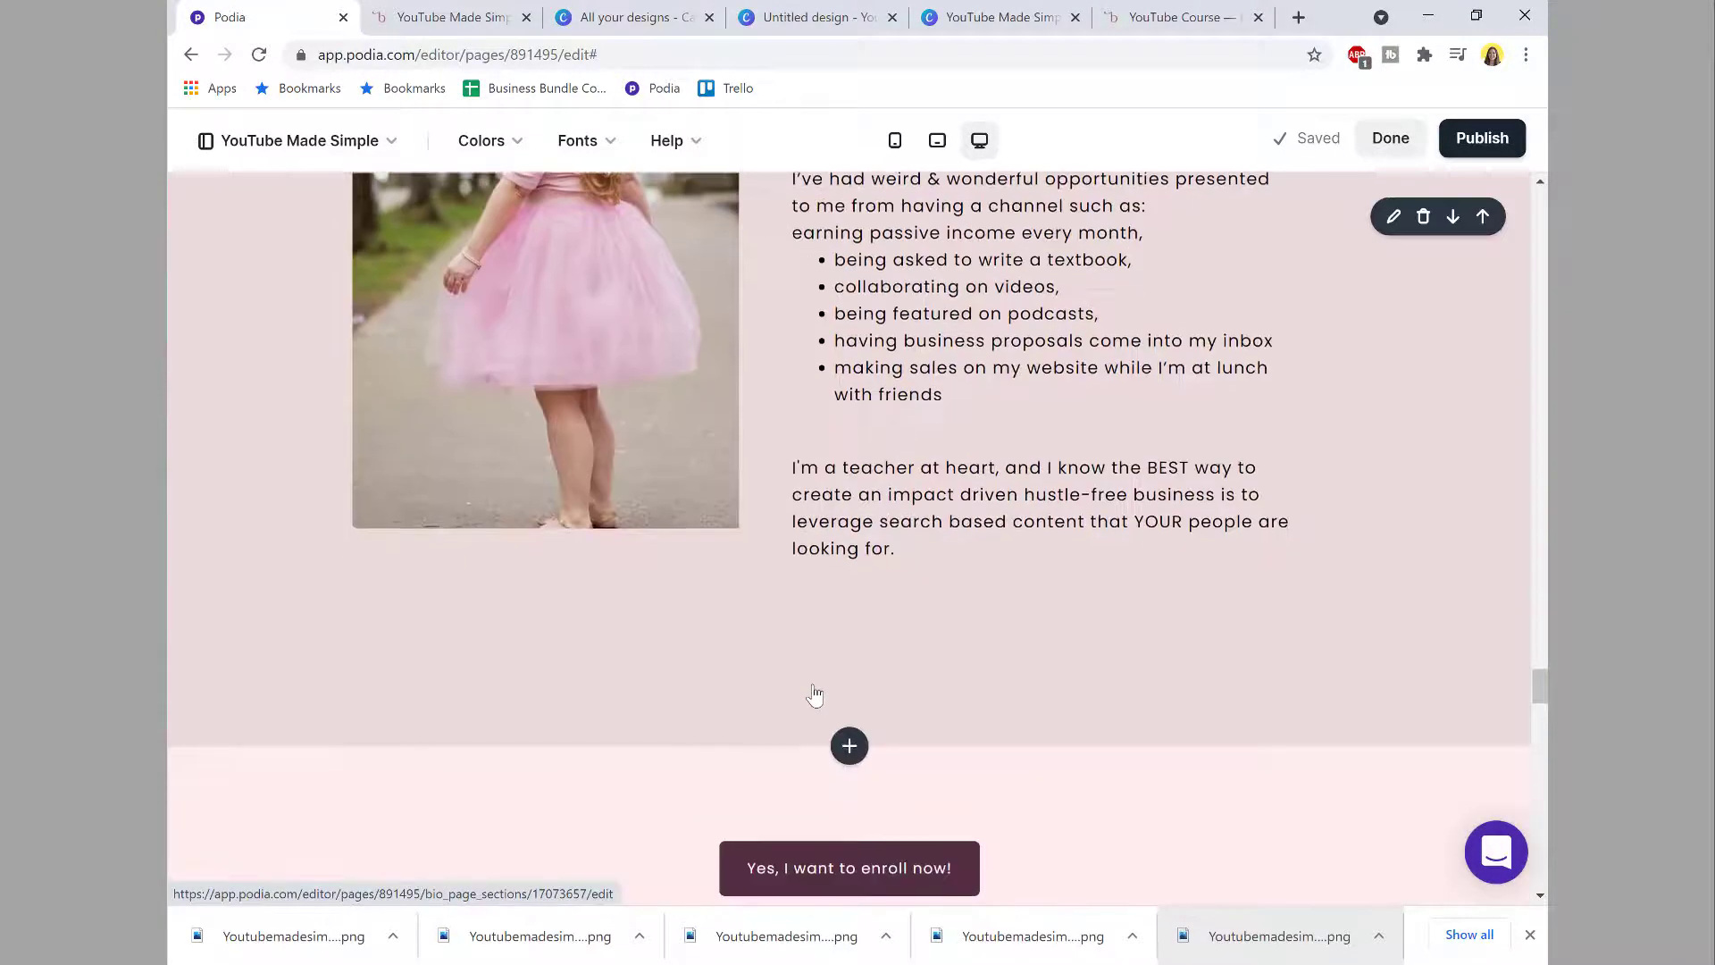
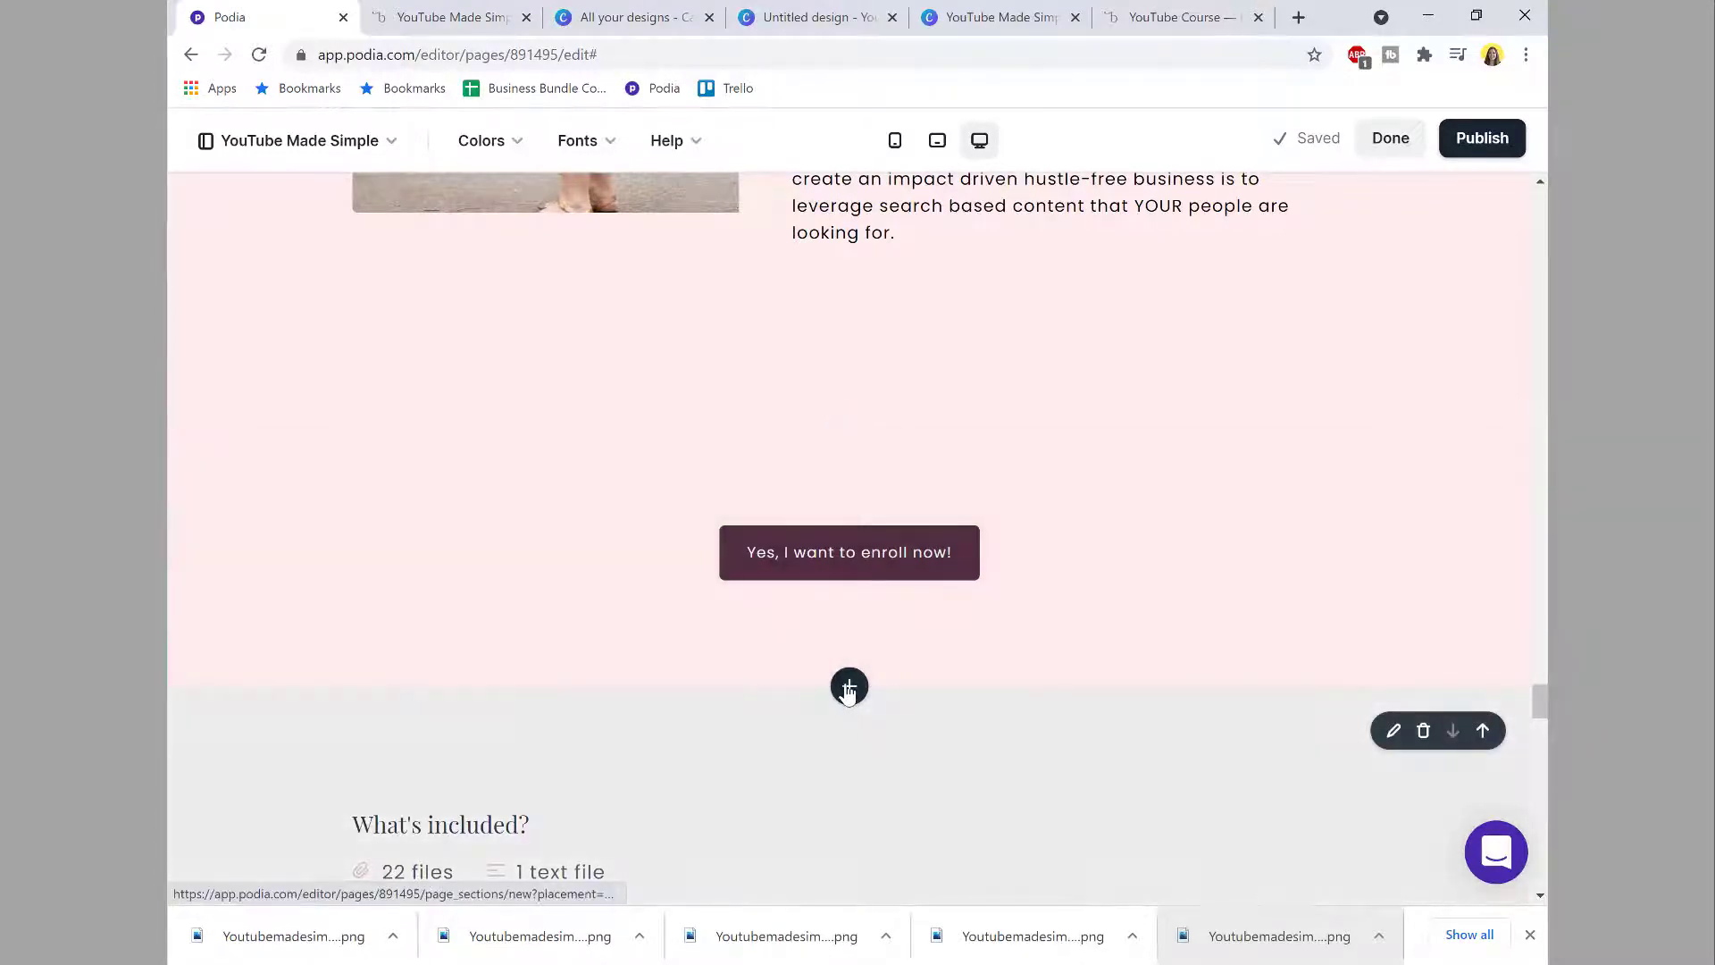
Step: Add a Testimonials section below the enroll button and set its heading to "What they are saying..."
{"action": "left_click", "coordinate": [849, 688]}
{"action": "scroll", "coordinate": [387, 632], "scroll_direction": "down", "scroll_amount": 5}
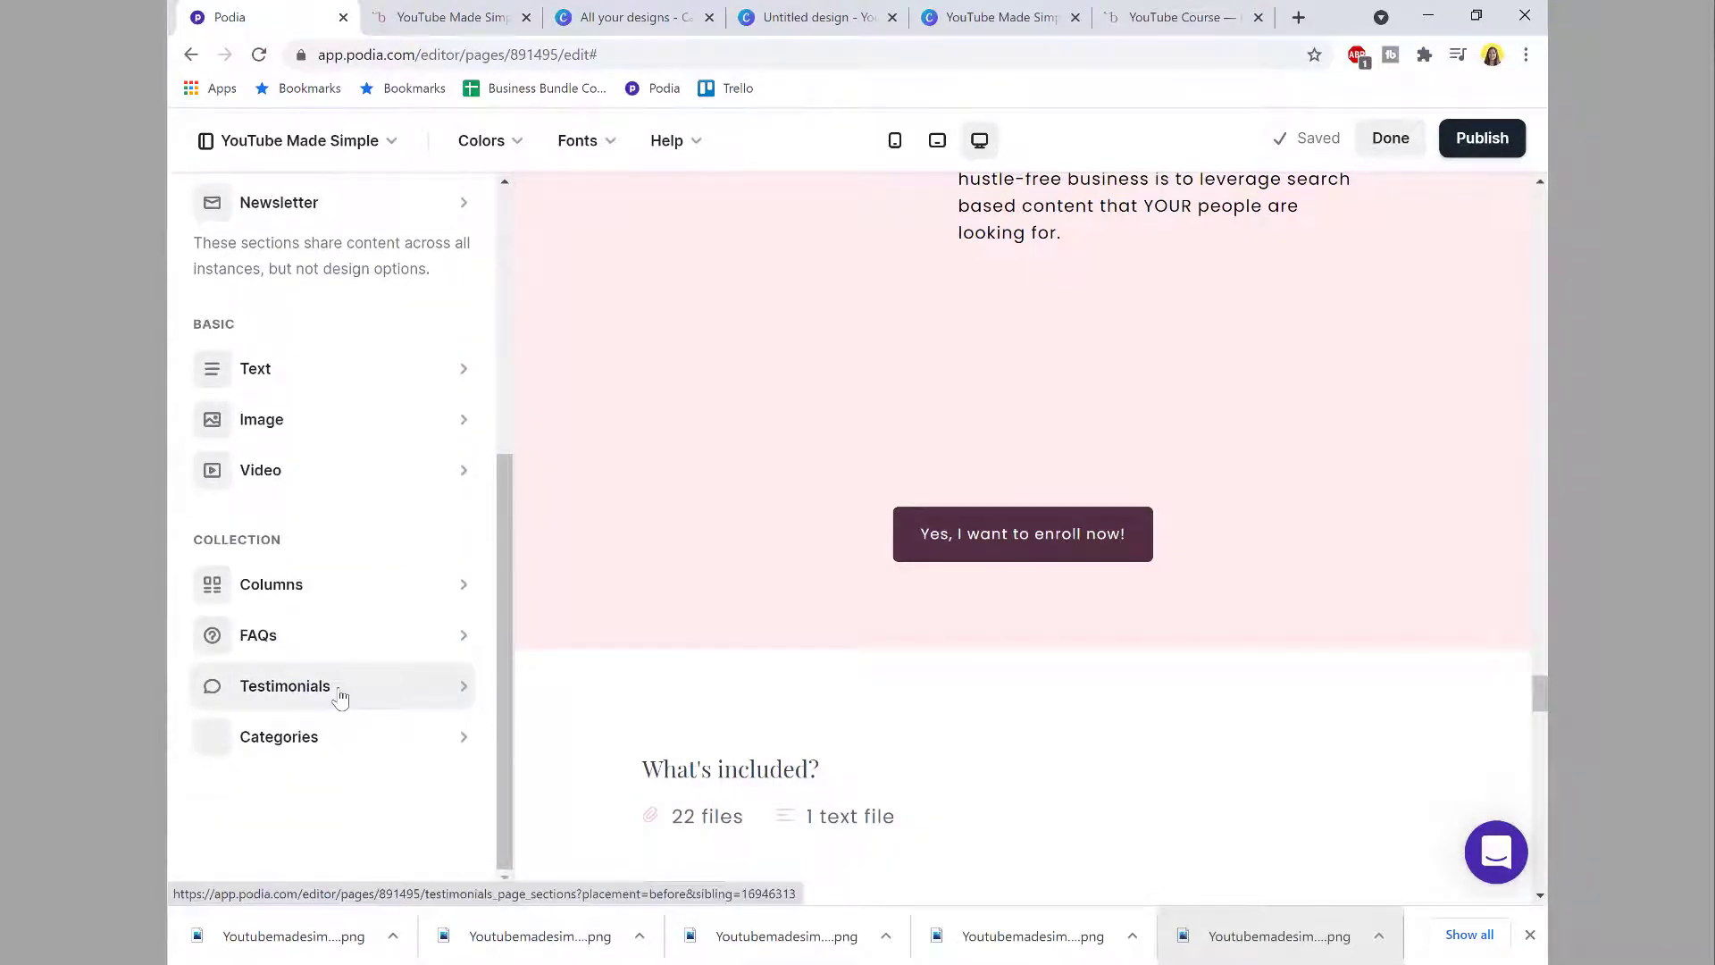
{"action": "left_click", "coordinate": [340, 697]}
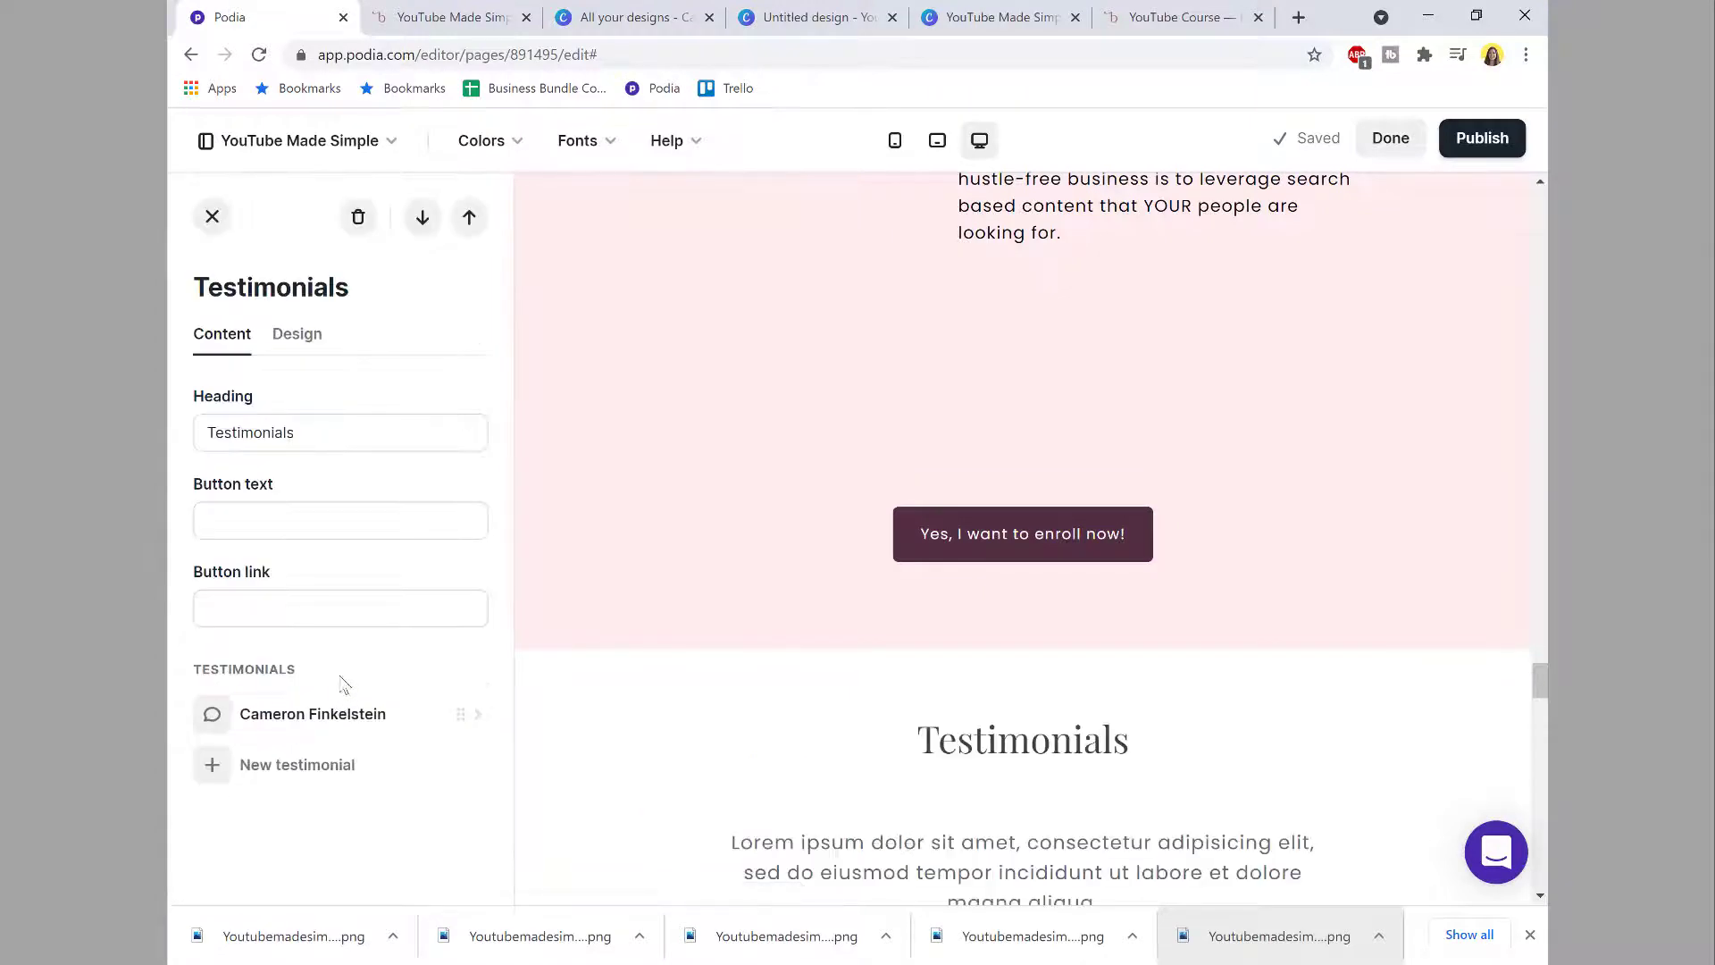
{"action": "double_click", "coordinate": [310, 432]}
{"action": "type", "text": "What they are sayin"}
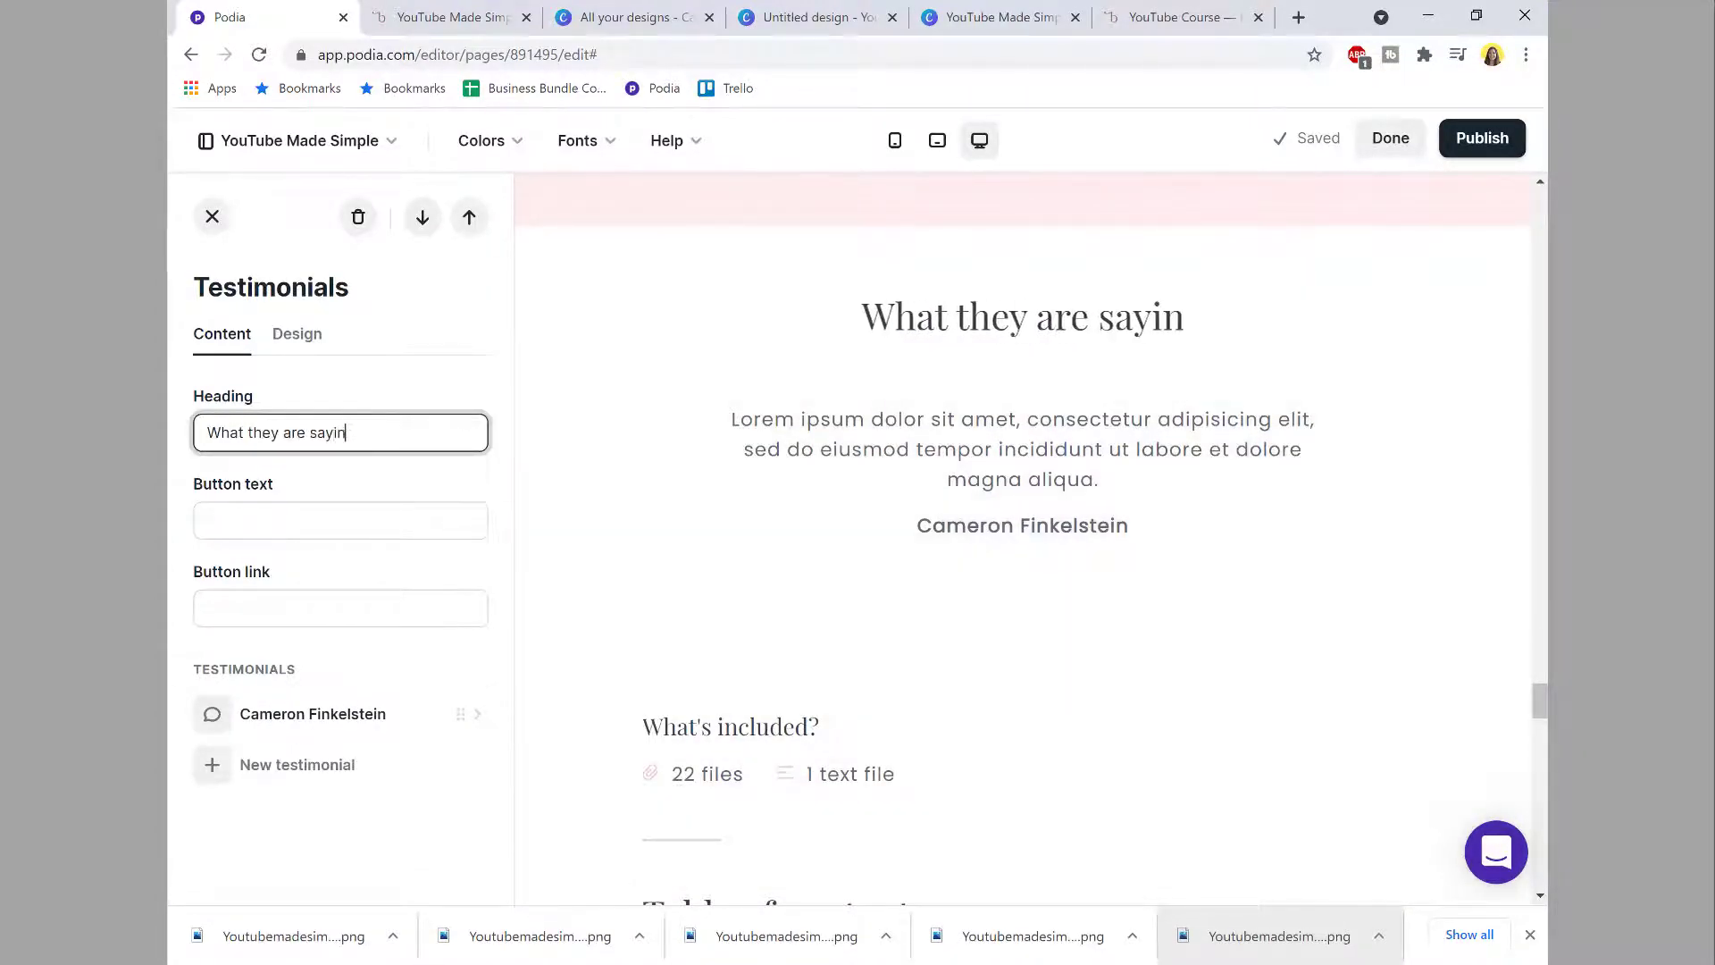
{"action": "type", "text": "g..."}
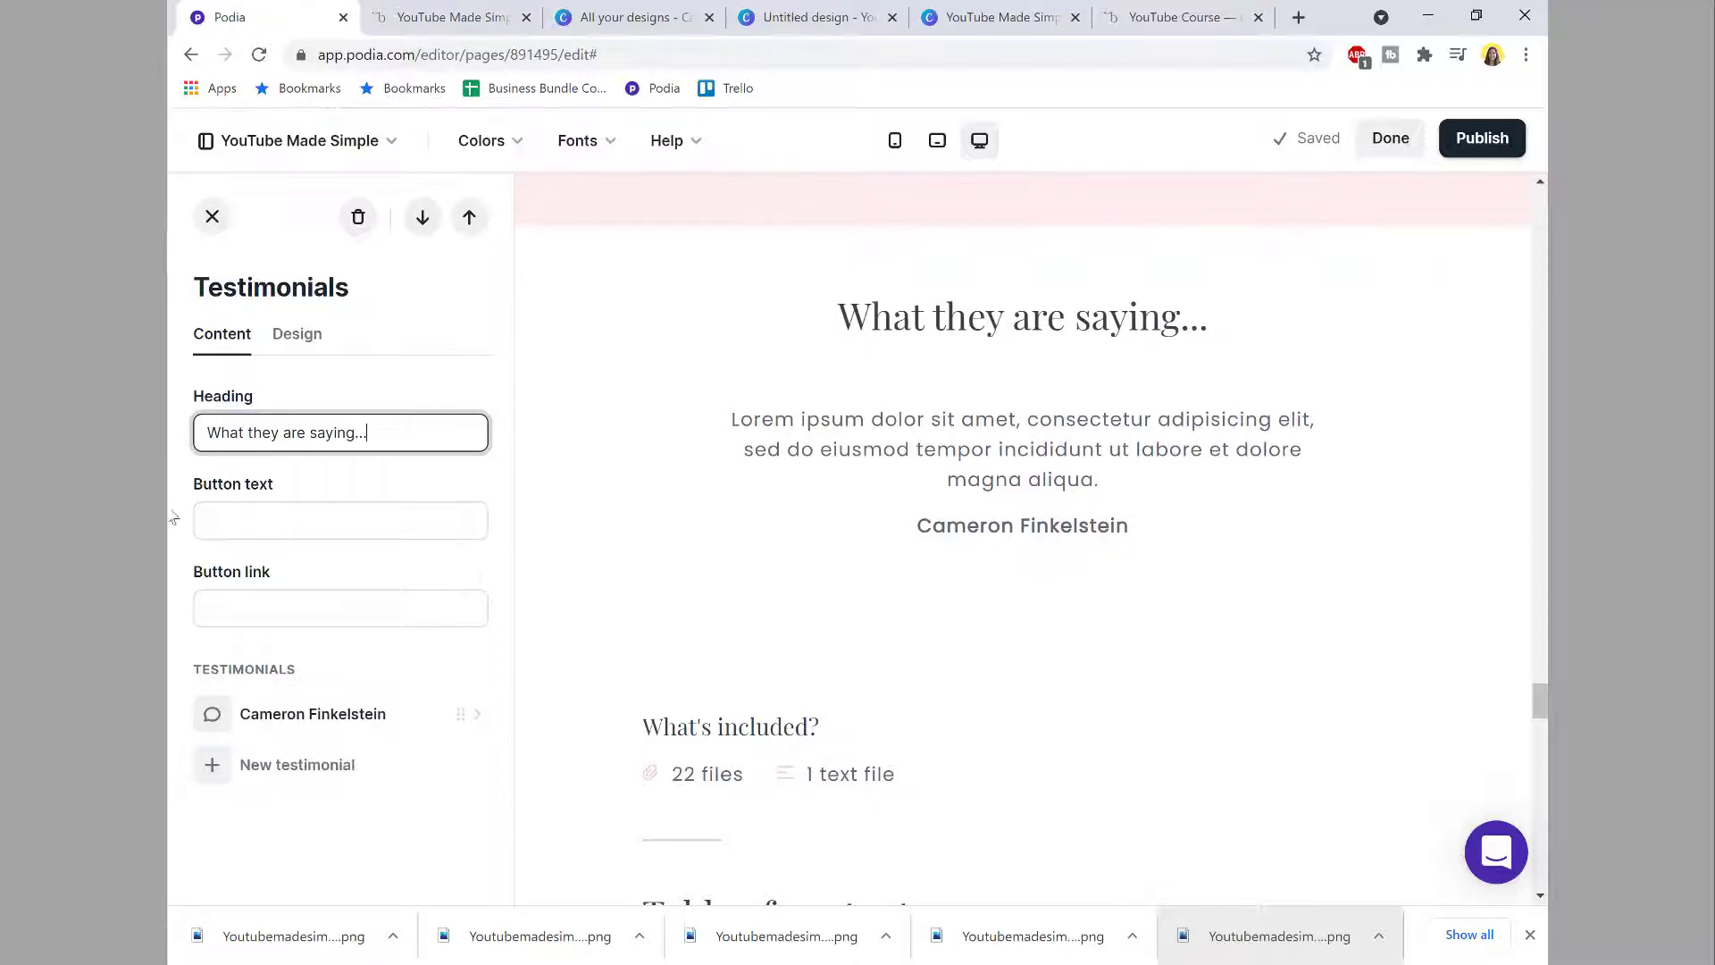
Step: Replace the first testimonial's text with "This is the best course ever!!" and upload the downloaded pink-dress portrait as its photo
{"action": "left_click", "coordinate": [293, 716]}
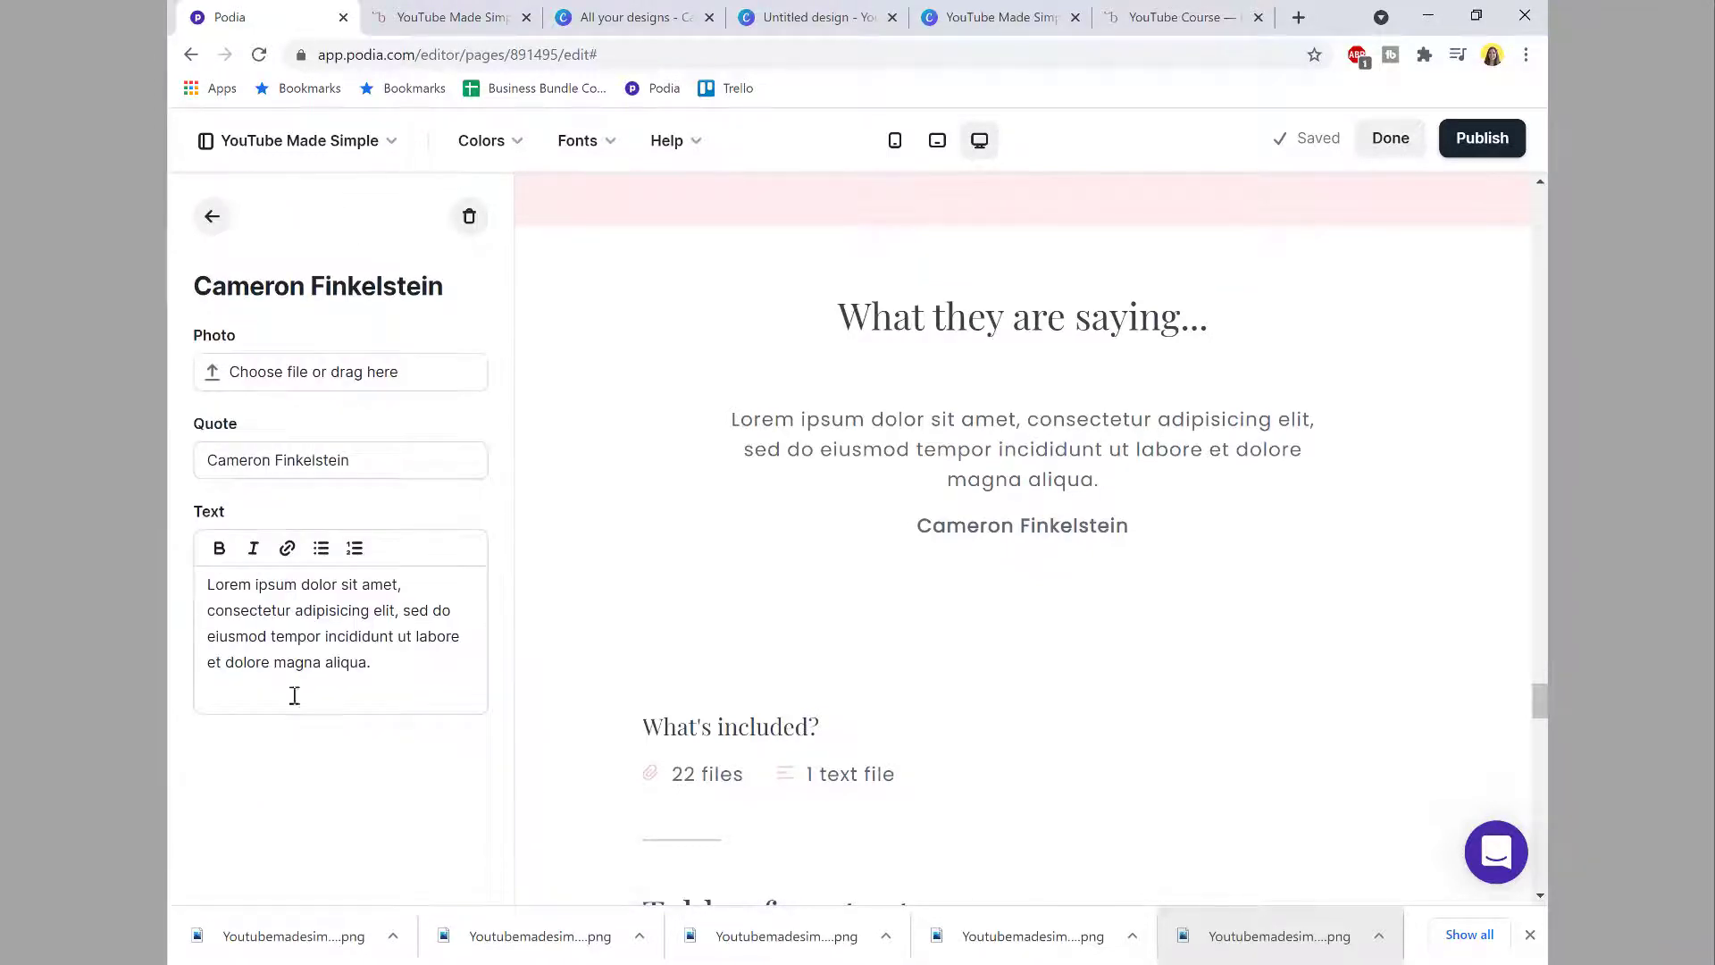
{"action": "left_click_drag", "start_coordinate": [364, 467], "coordinate": [214, 462]}
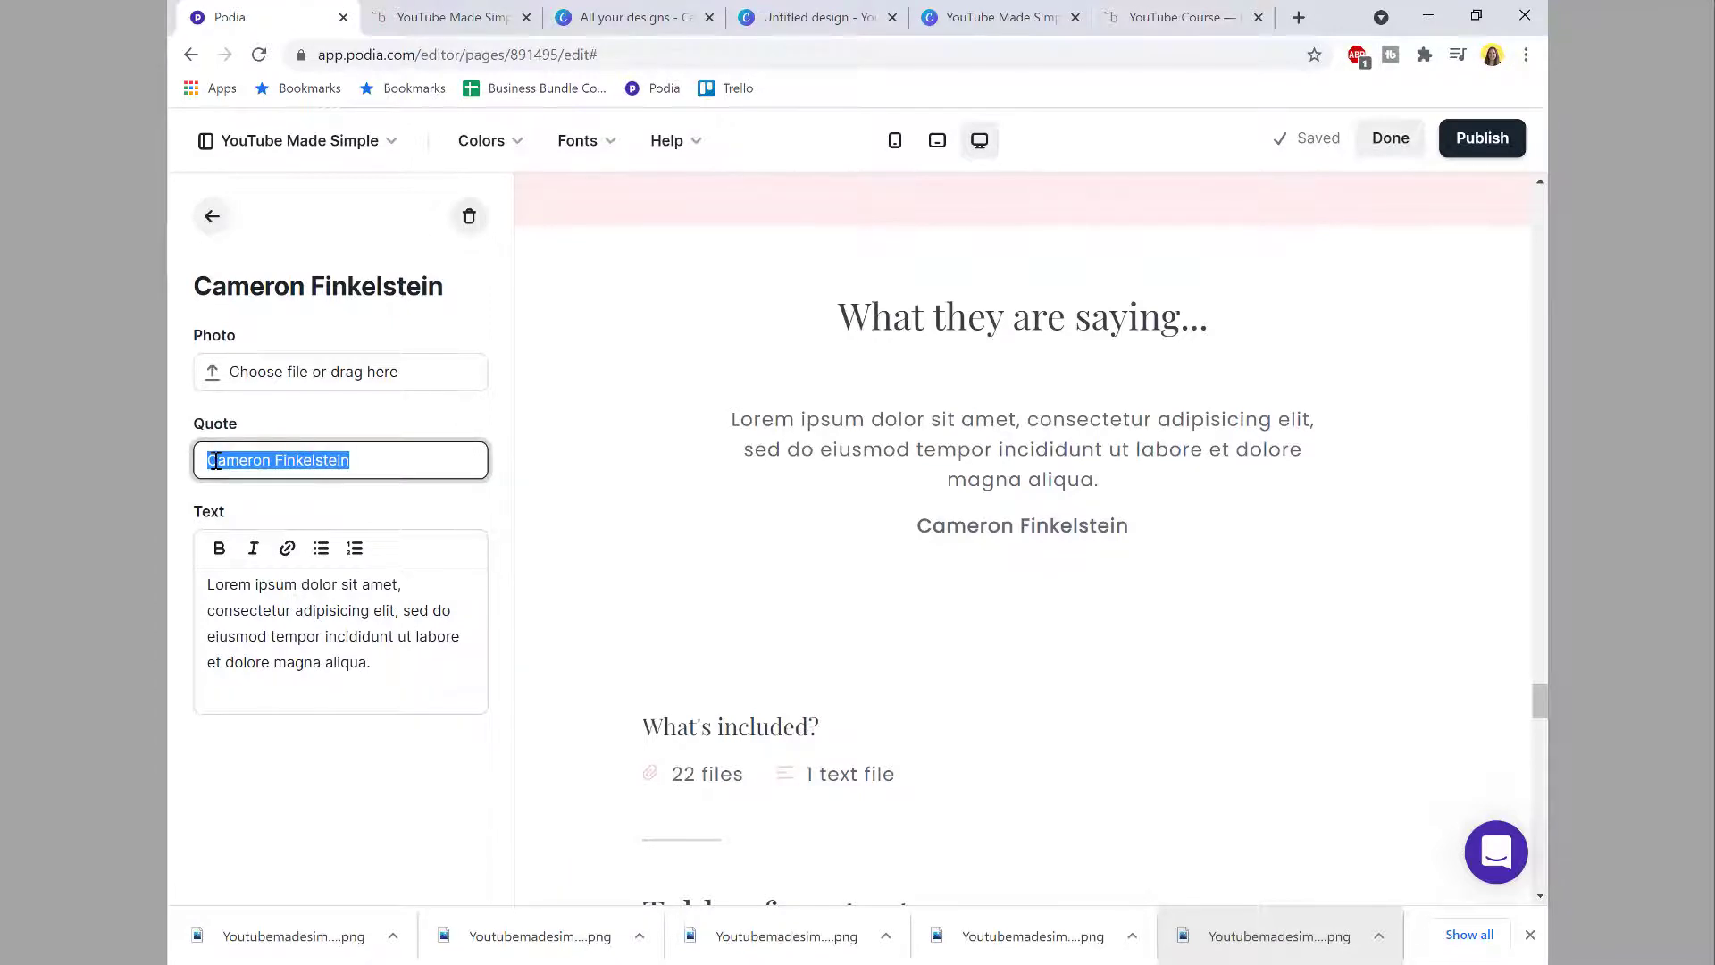
{"action": "triple_click", "coordinate": [394, 669]}
{"action": "type", "text": "This is the best course ever!!"}
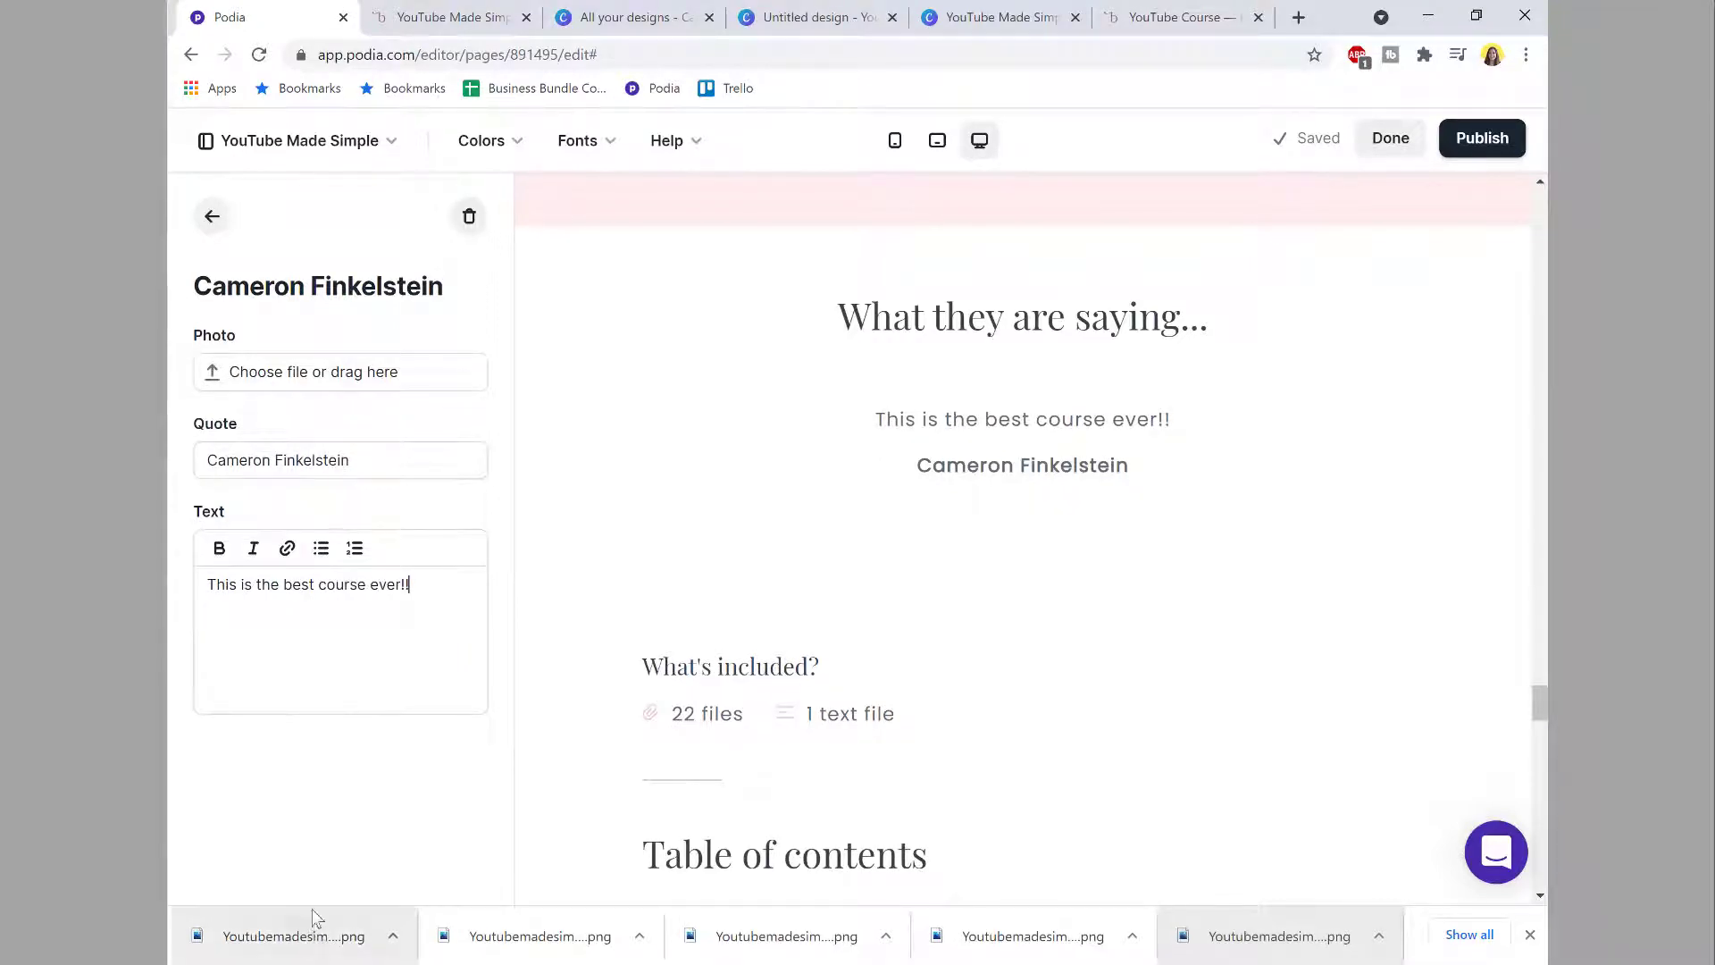
{"action": "left_click_drag", "start_coordinate": [286, 936], "coordinate": [314, 370]}
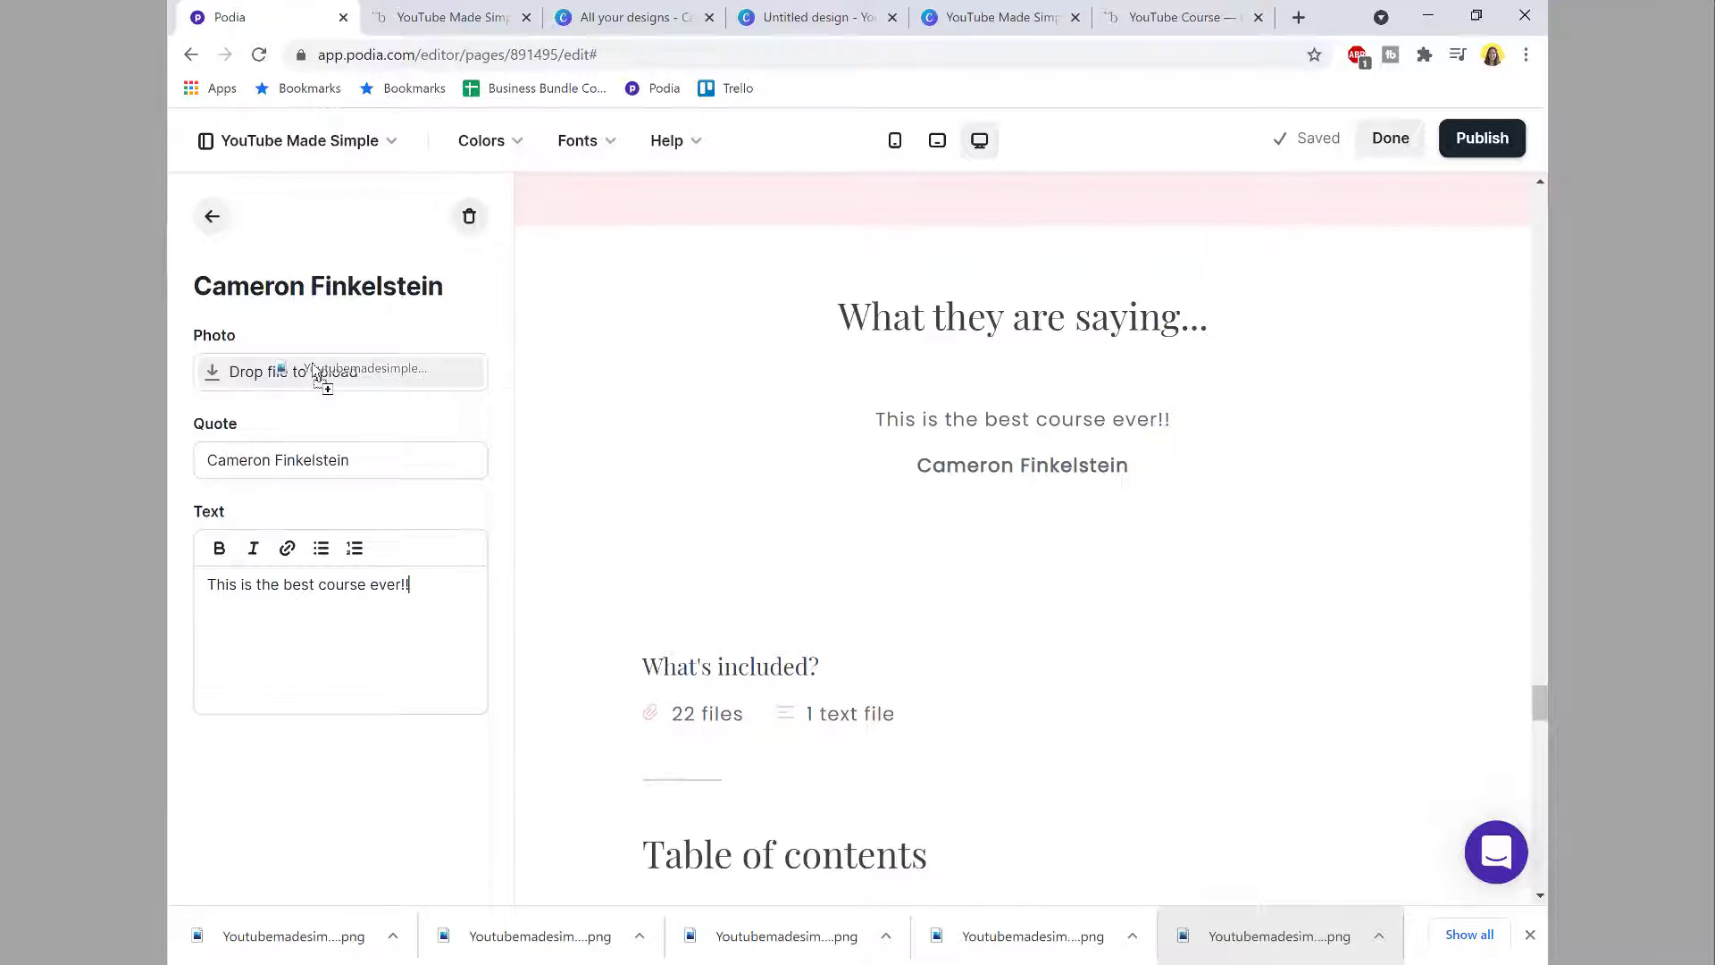
{"action": "left_click_drag", "start_coordinate": [315, 369], "coordinate": [314, 368]}
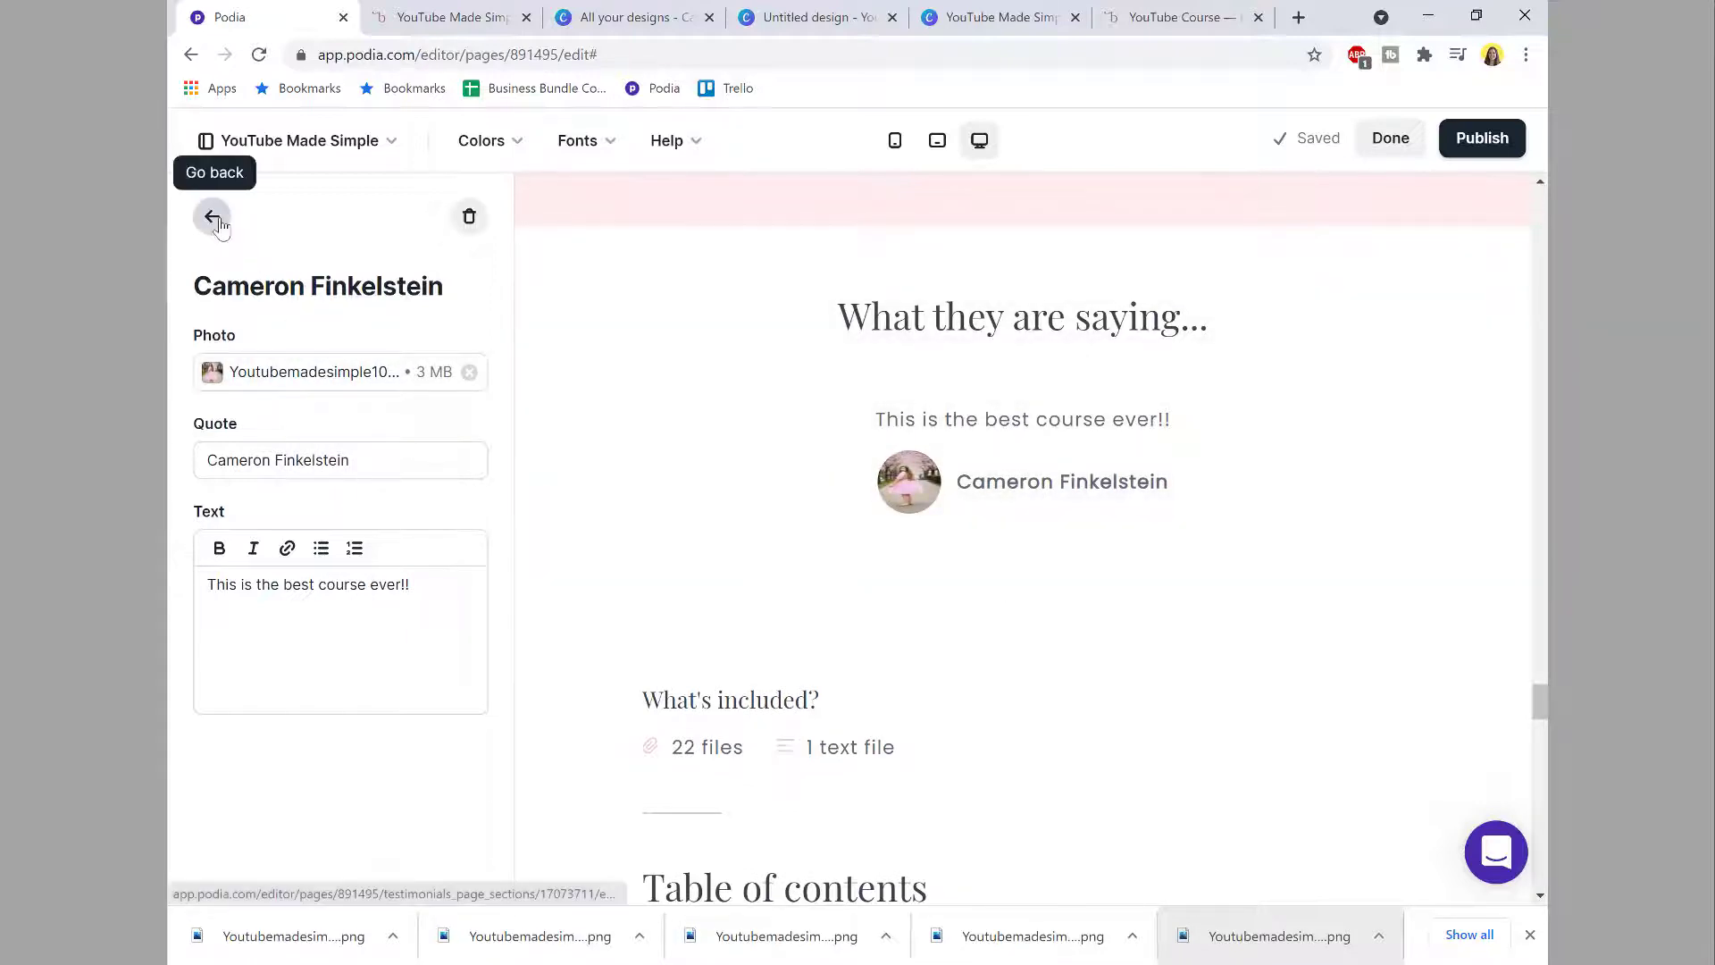
{"action": "left_click", "coordinate": [217, 220]}
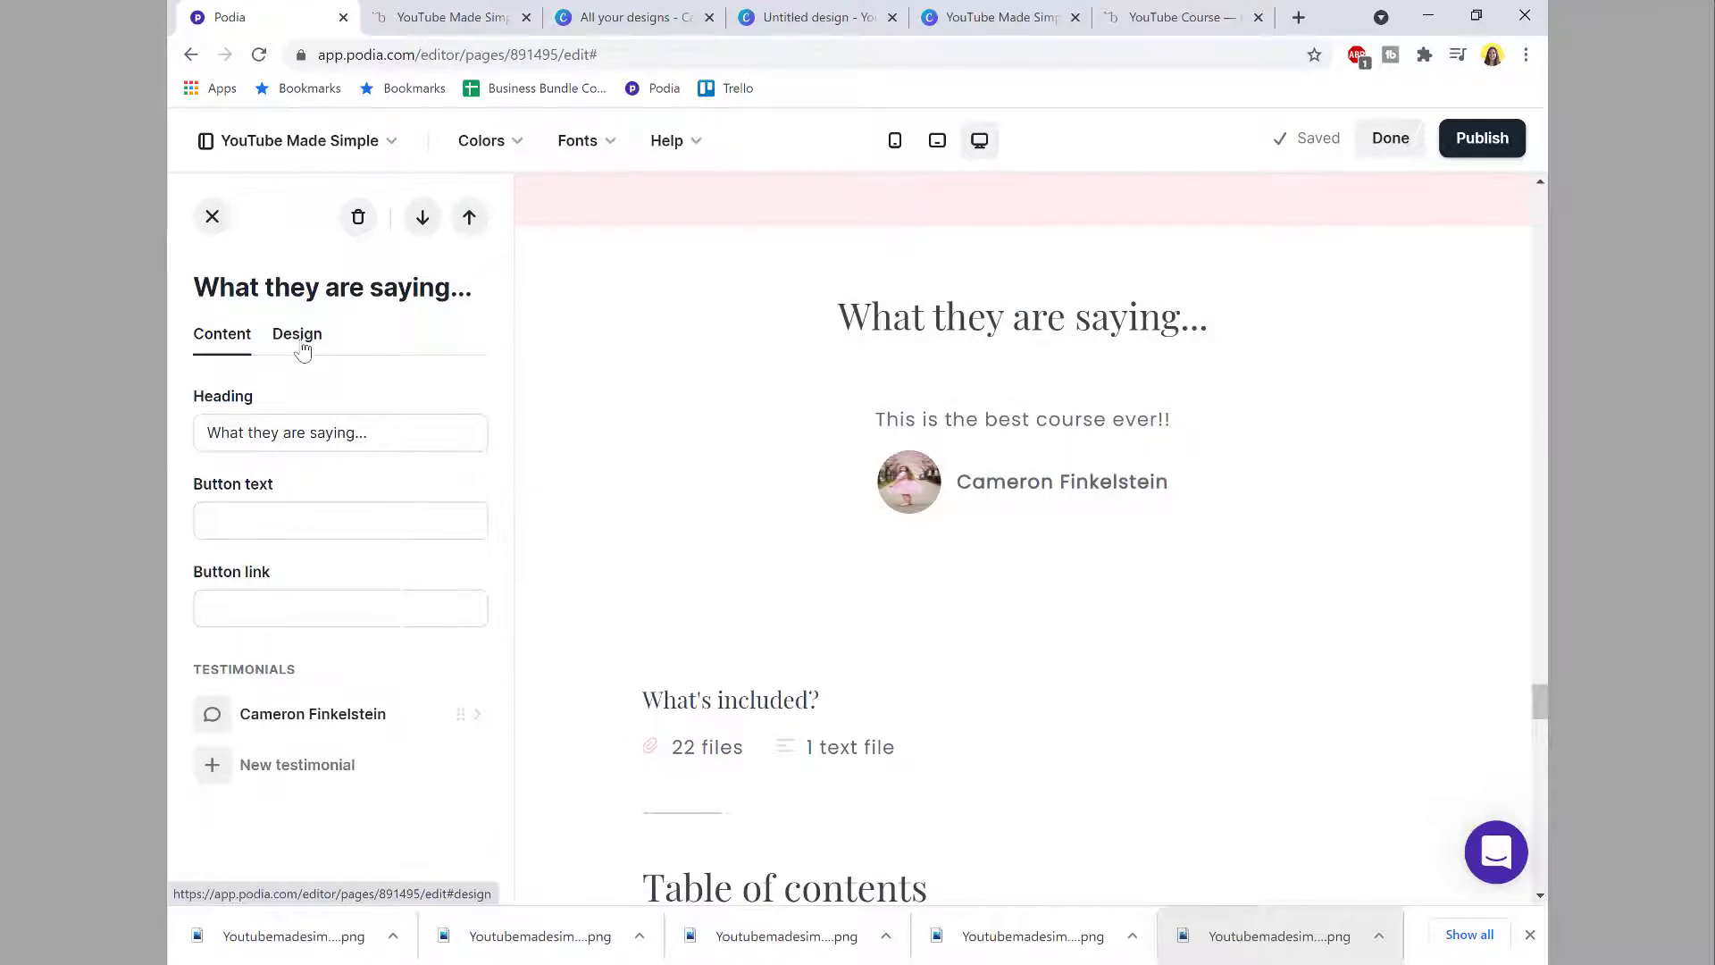
Step: Add a second testimonial with the downloaded device mockup image as its photo and return to the section's content settings
{"action": "left_click", "coordinate": [261, 770]}
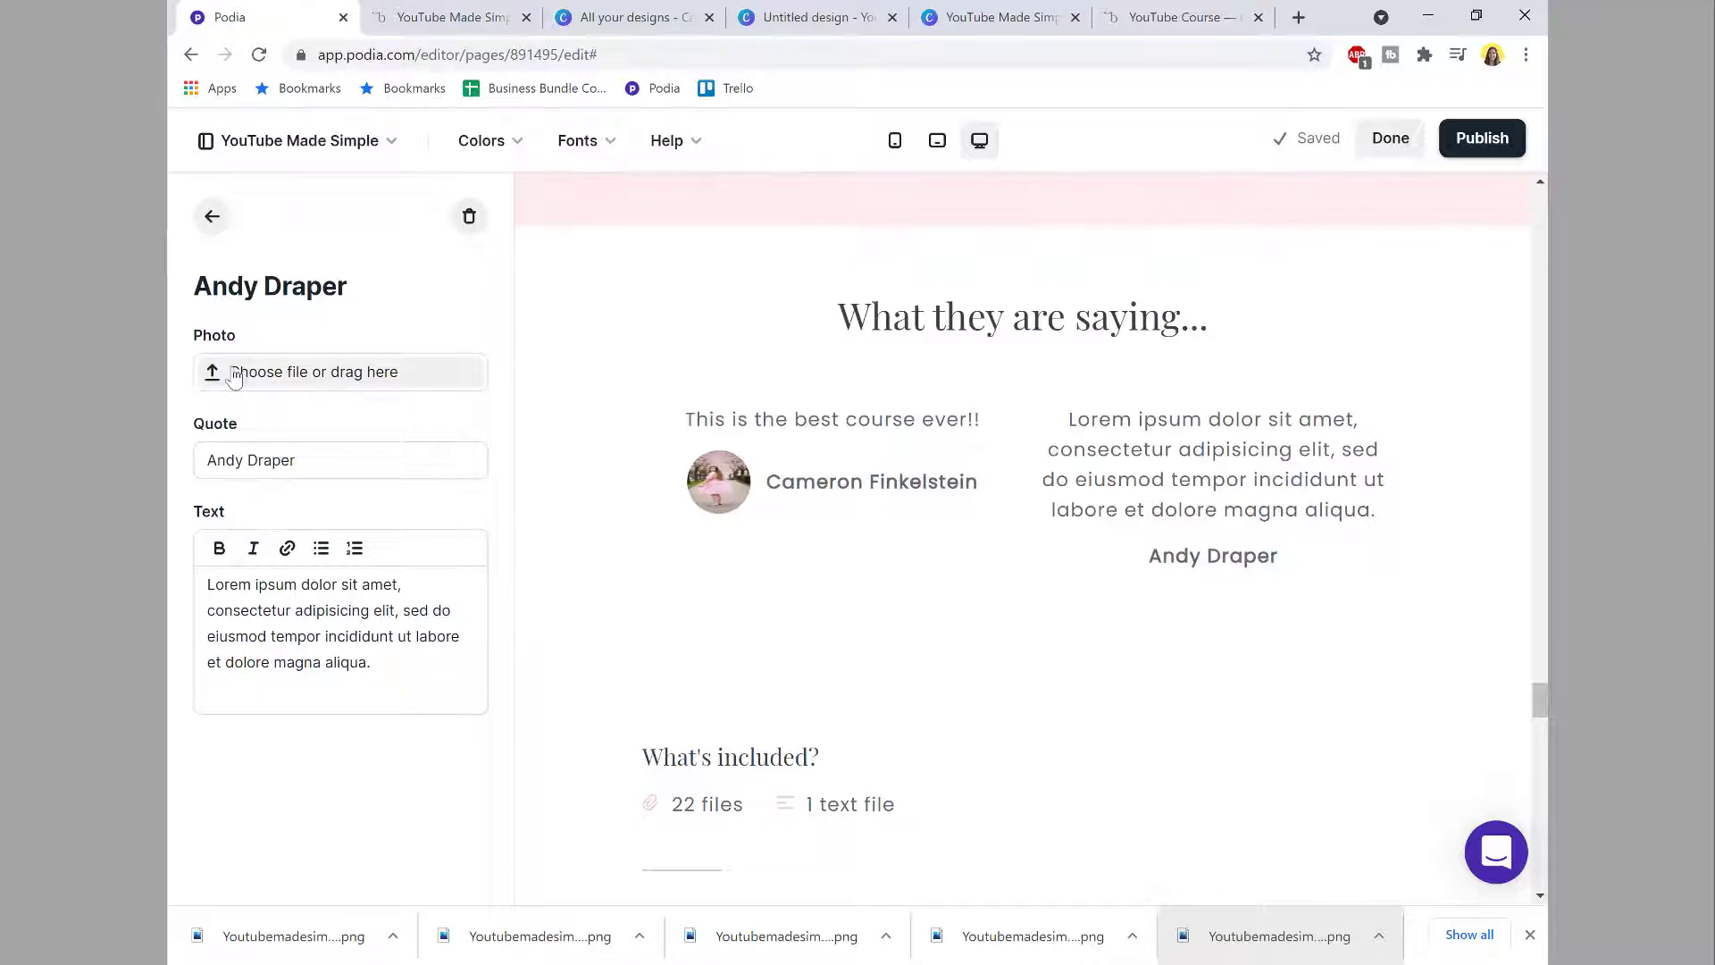
{"action": "left_click_drag", "start_coordinate": [492, 935], "coordinate": [259, 373]}
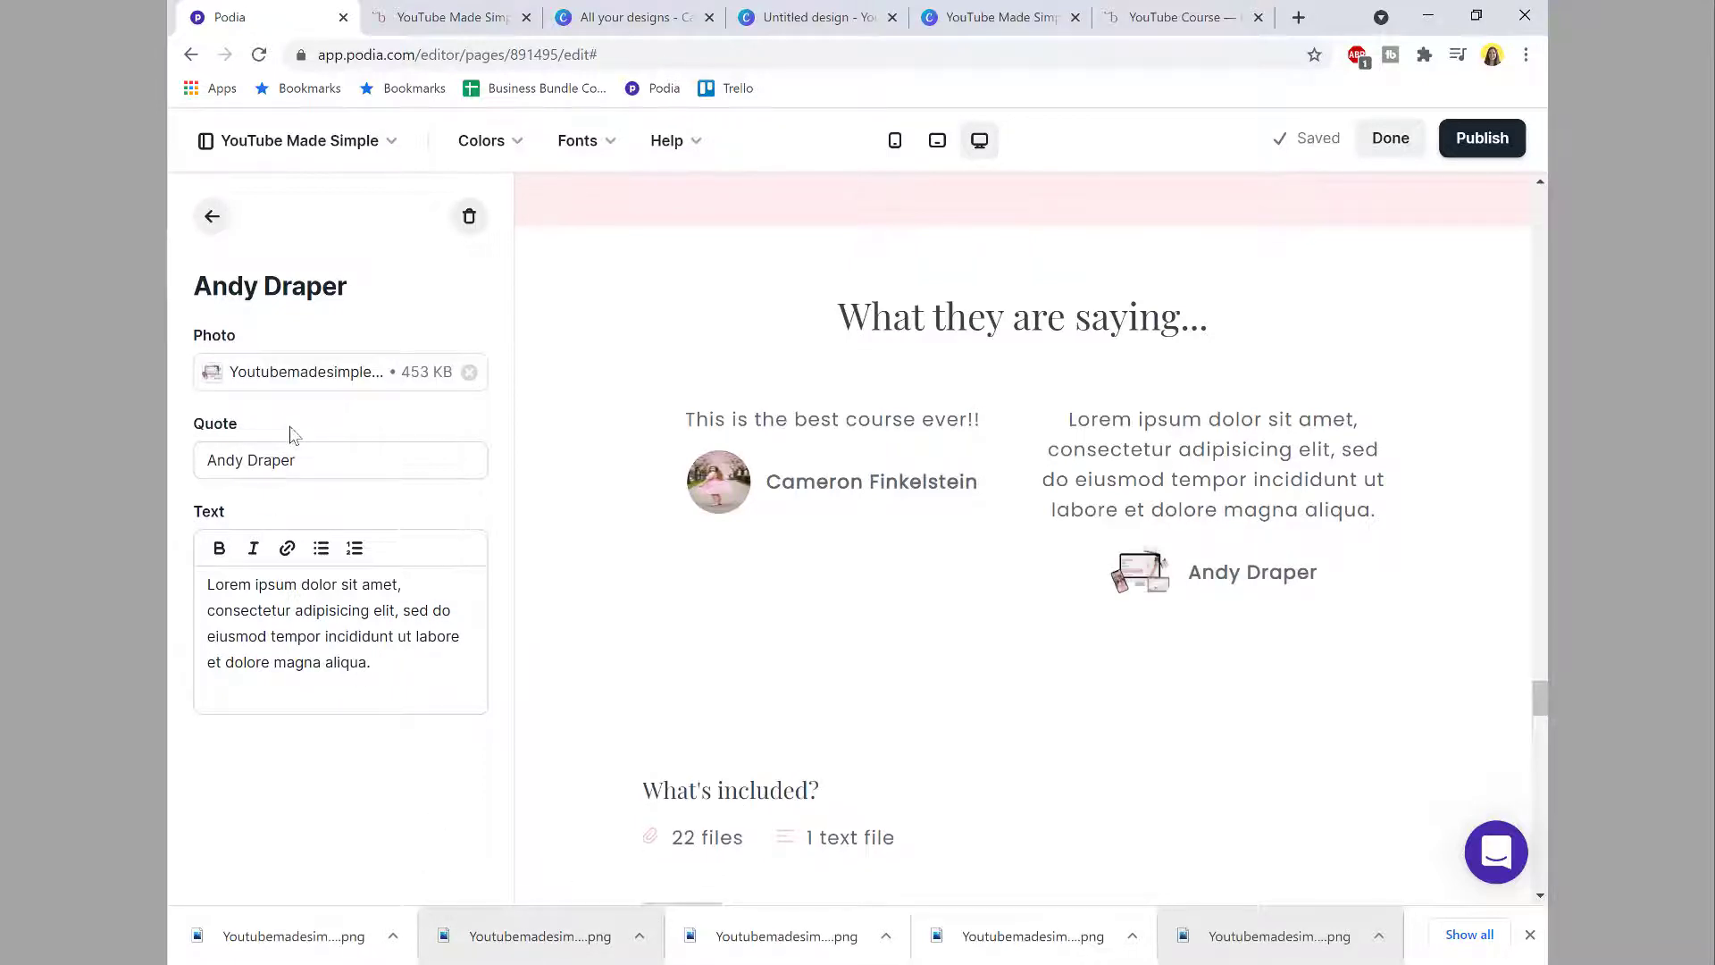
{"action": "left_click", "coordinate": [212, 216]}
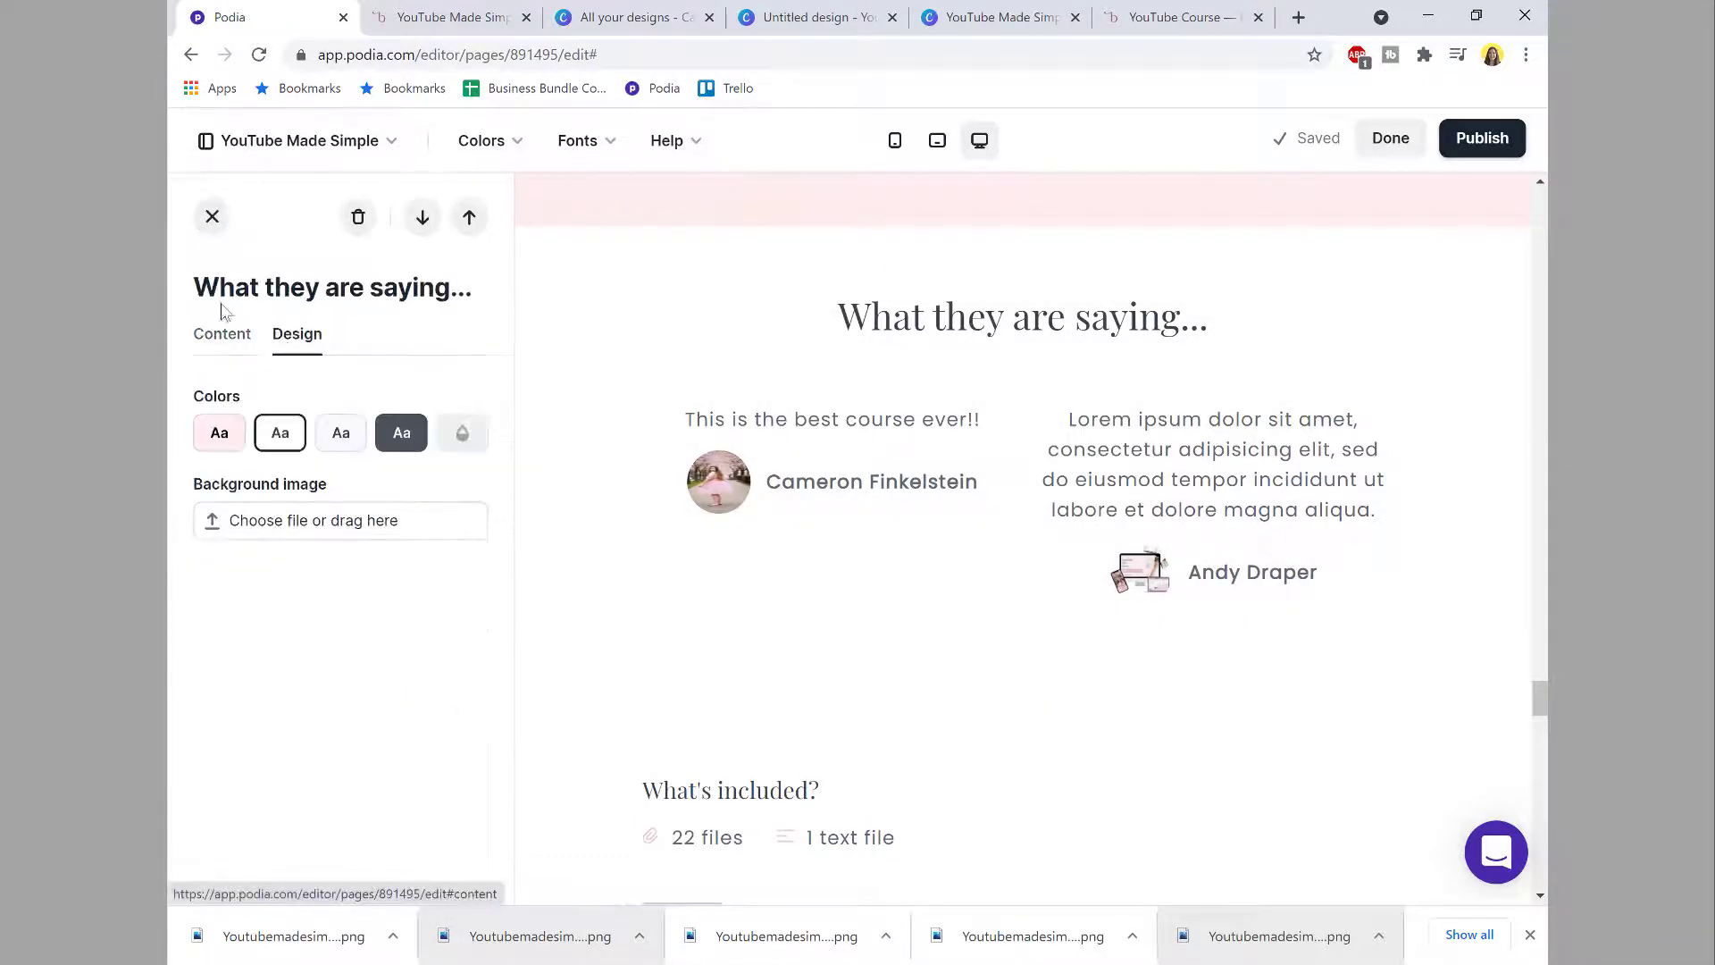
{"action": "left_click", "coordinate": [219, 338]}
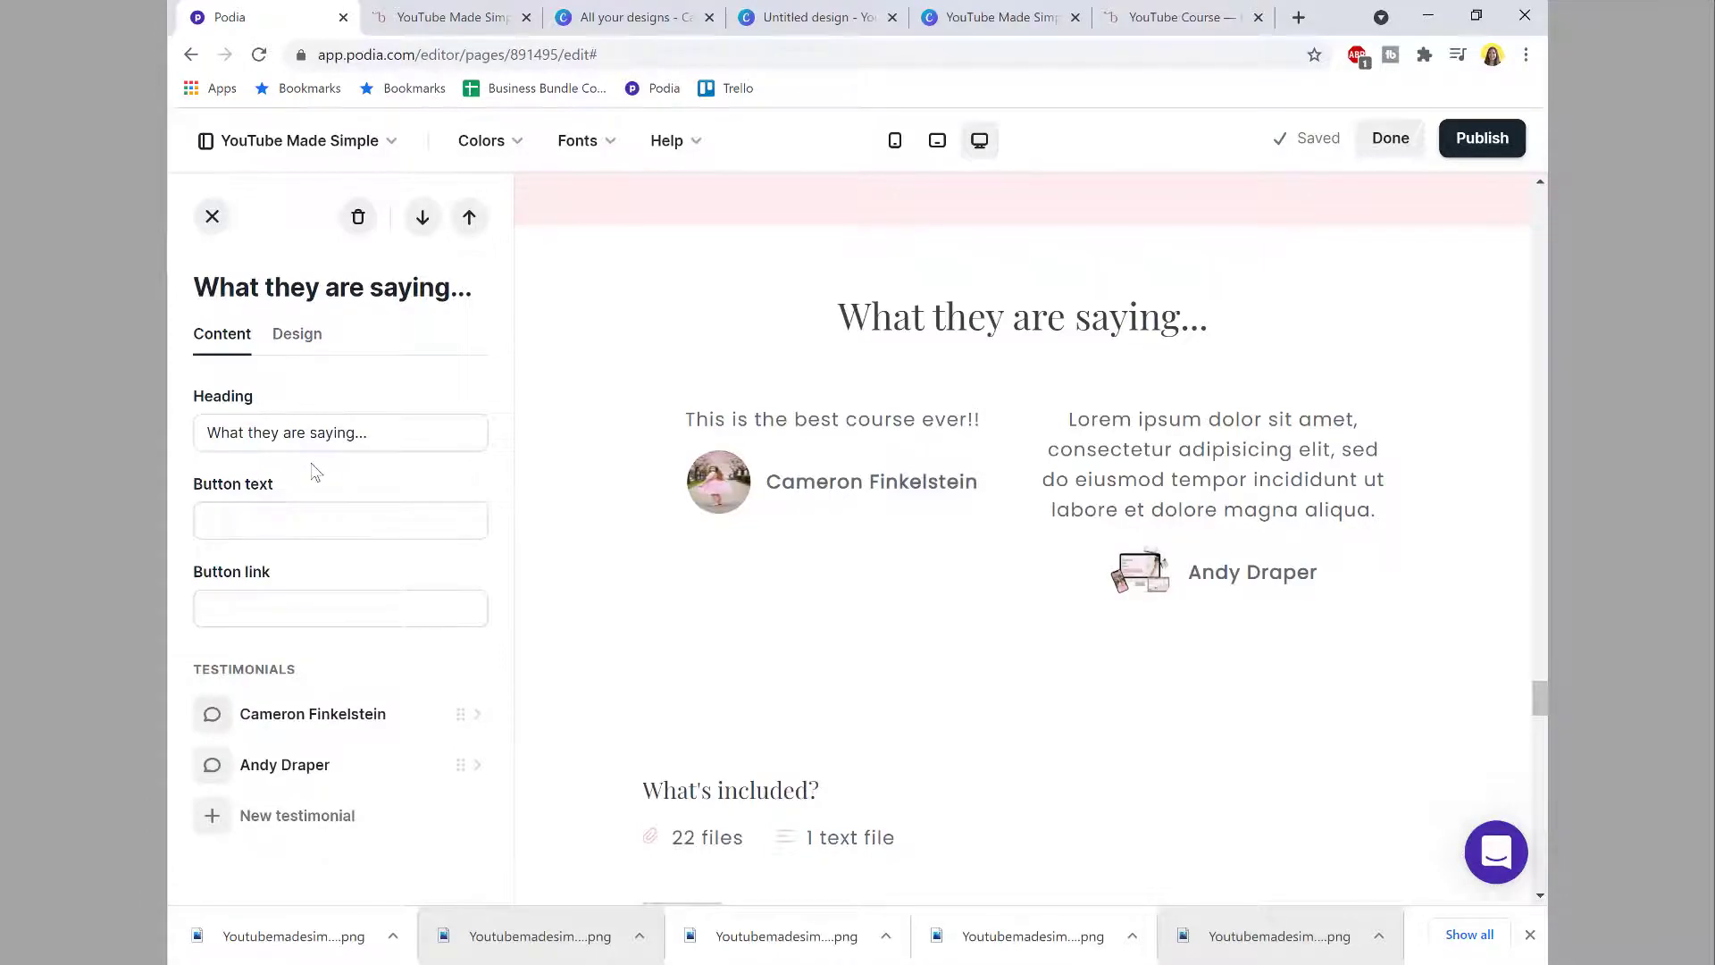
Step: Review the page's earlier sections, from the "introducing..." banner through the modules and bio back to the testimonials
{"action": "scroll", "coordinate": [956, 617], "scroll_direction": "up", "scroll_amount": 7}
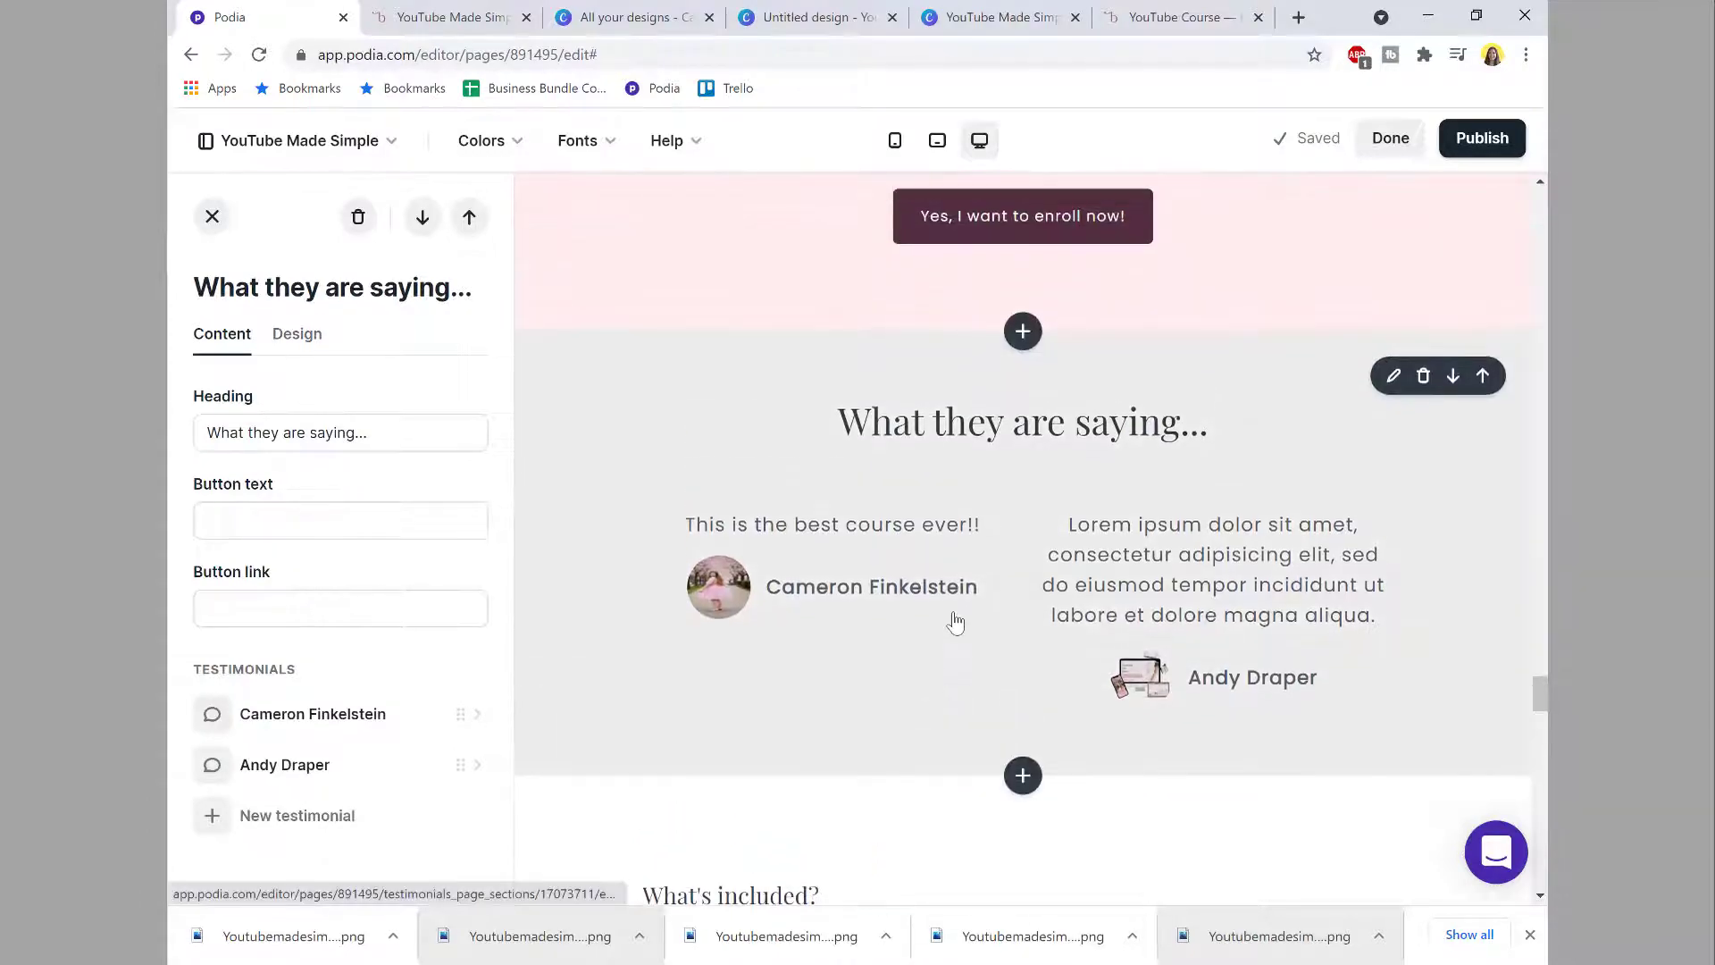
{"action": "scroll", "coordinate": [954, 625], "scroll_direction": "up", "scroll_amount": 15}
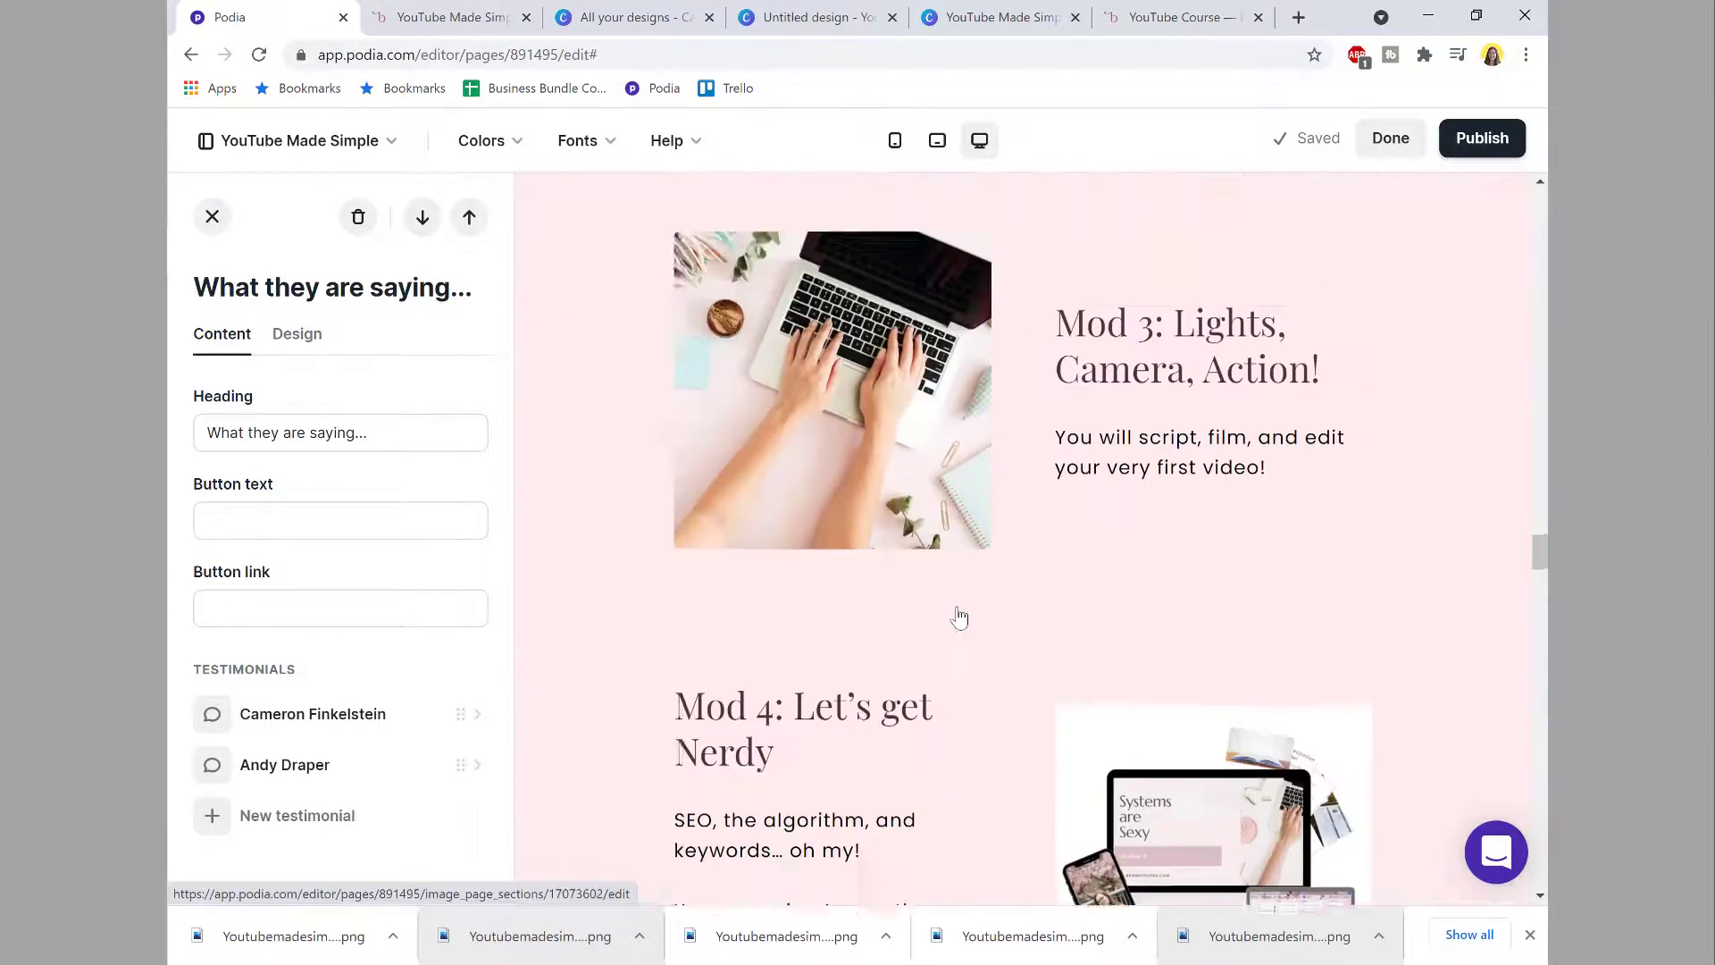
{"action": "scroll", "coordinate": [950, 601], "scroll_direction": "up", "scroll_amount": 15}
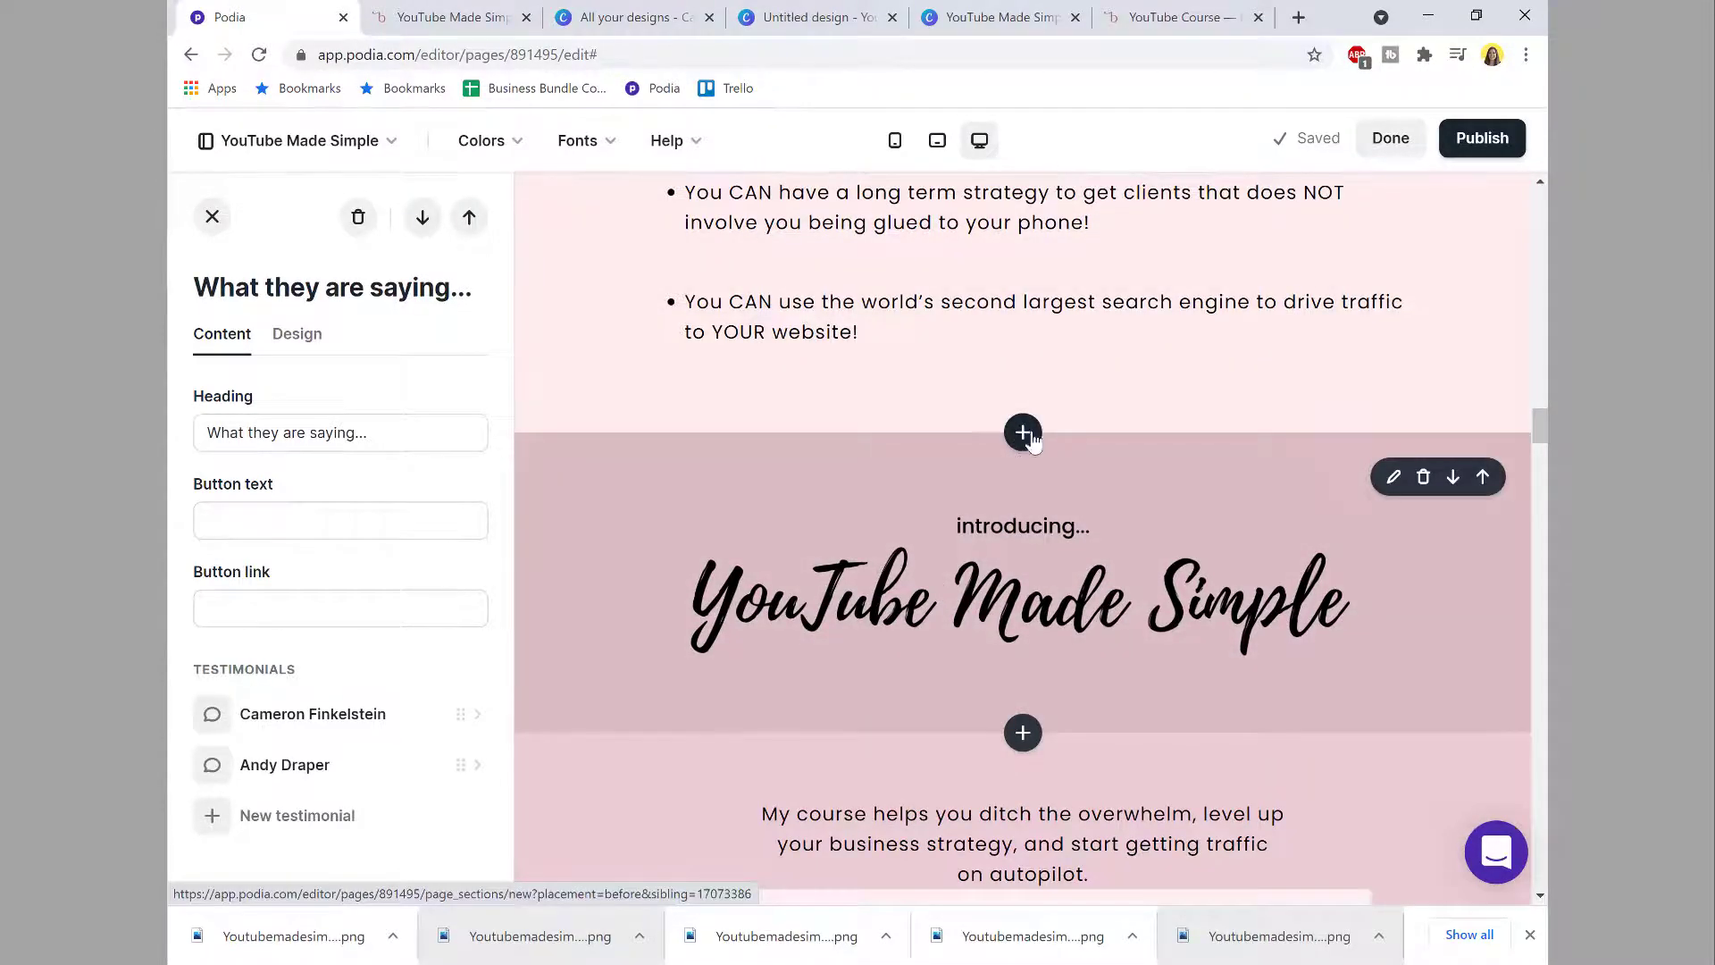
{"action": "scroll", "coordinate": [1009, 460], "scroll_direction": "down", "scroll_amount": 20}
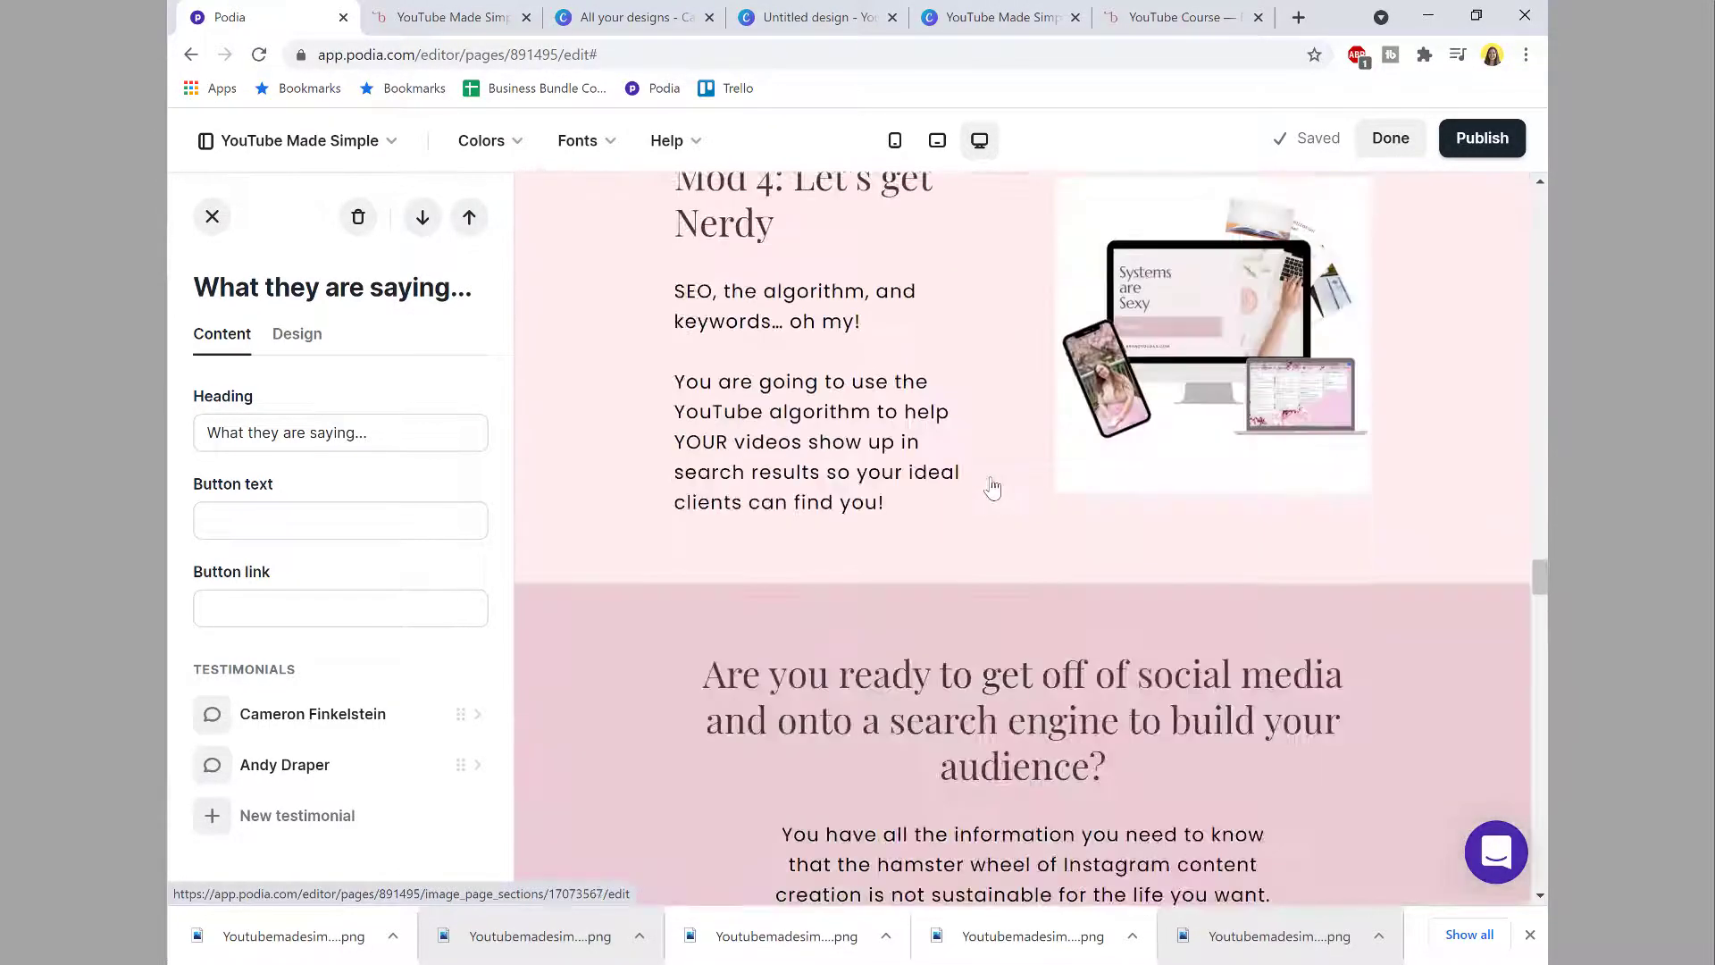
{"action": "scroll", "coordinate": [991, 487], "scroll_direction": "down", "scroll_amount": 10}
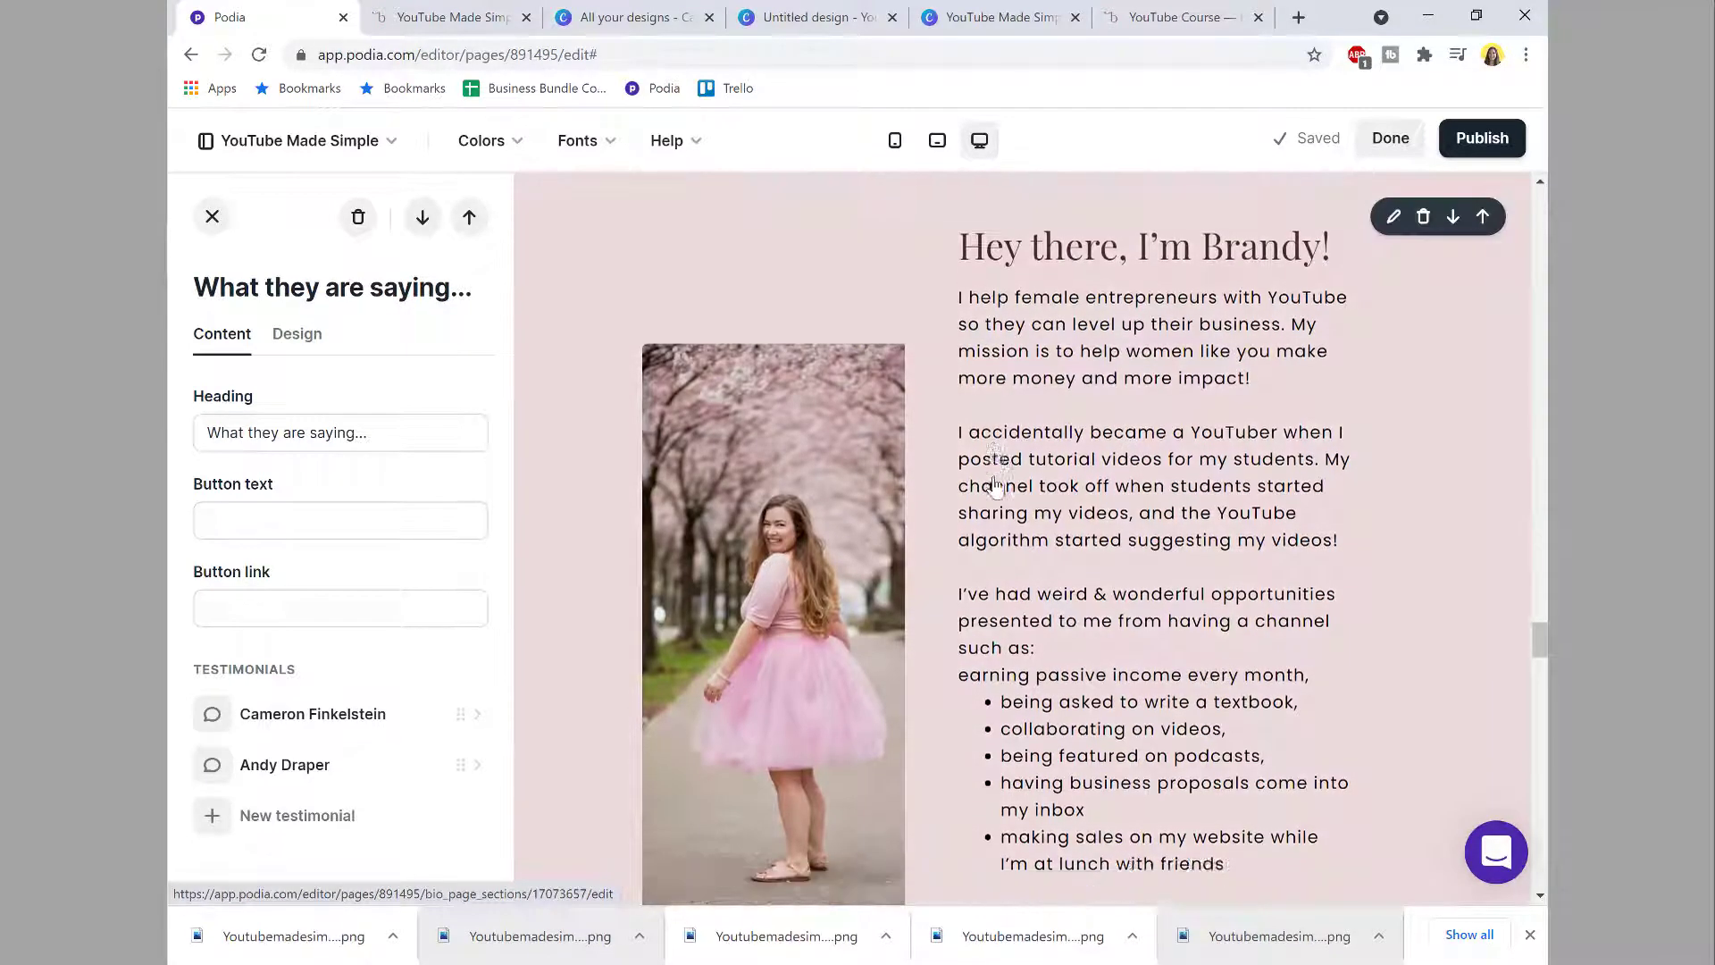
{"action": "scroll", "coordinate": [996, 485], "scroll_direction": "down", "scroll_amount": 3}
{"action": "scroll", "coordinate": [995, 484], "scroll_direction": "down", "scroll_amount": 10}
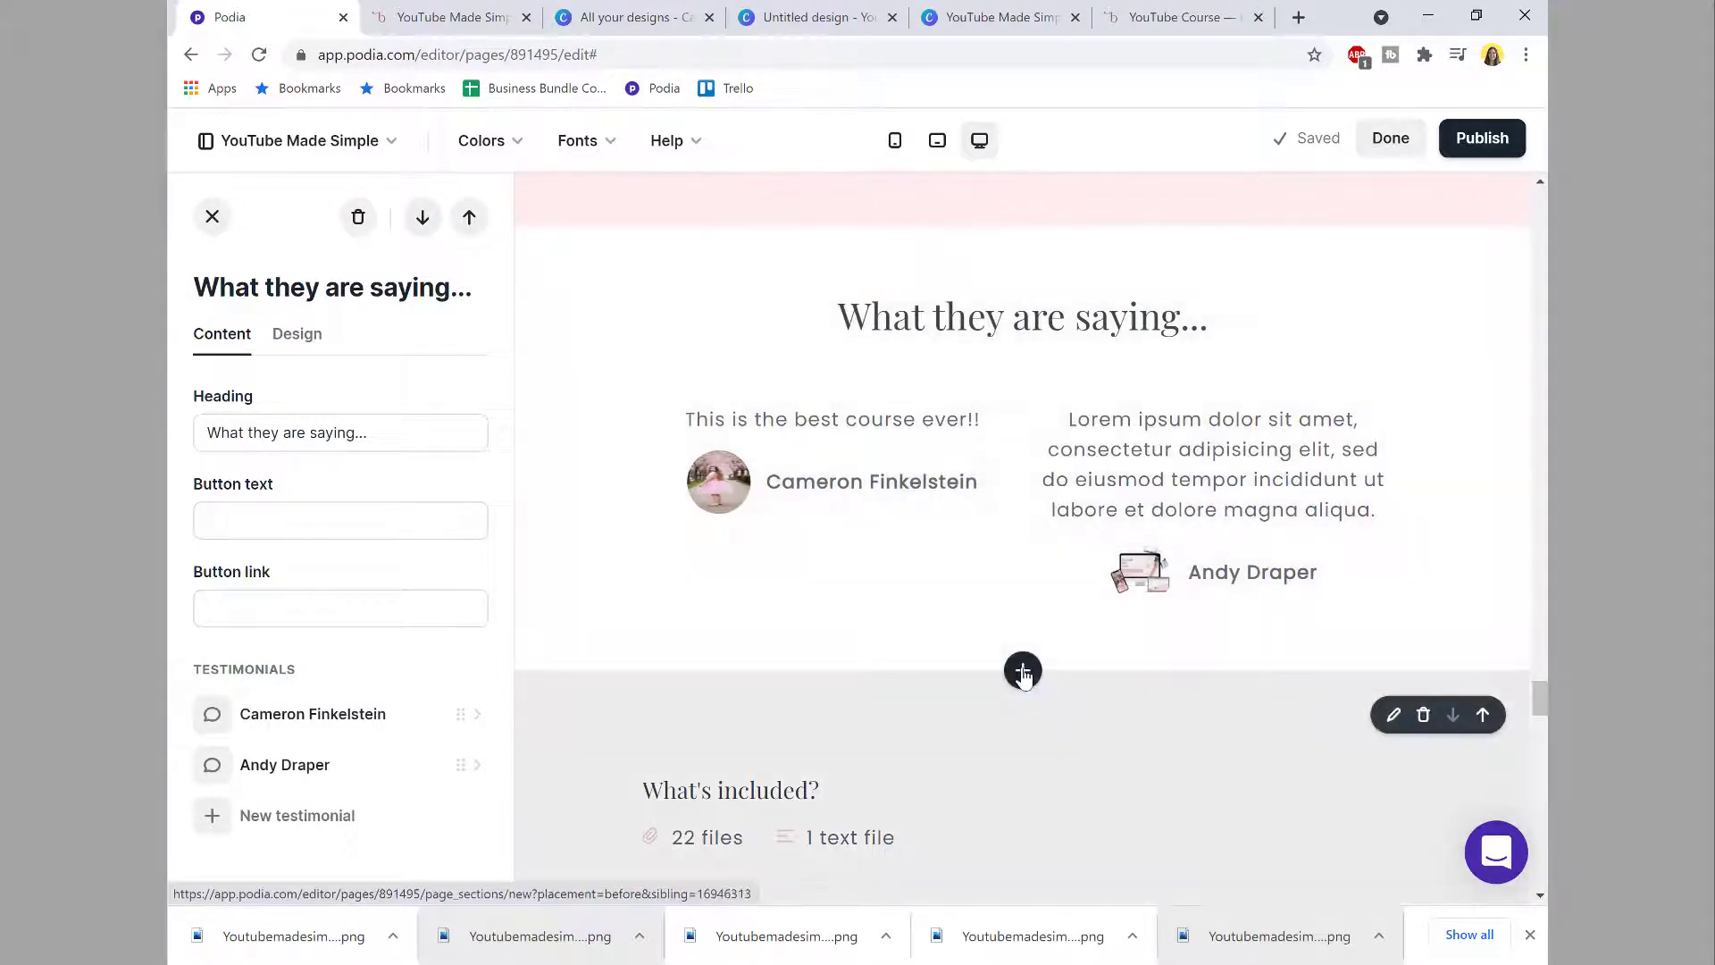
Step: Add an FAQs section between the testimonials and "What's included?" sections
{"action": "left_click", "coordinate": [1023, 672]}
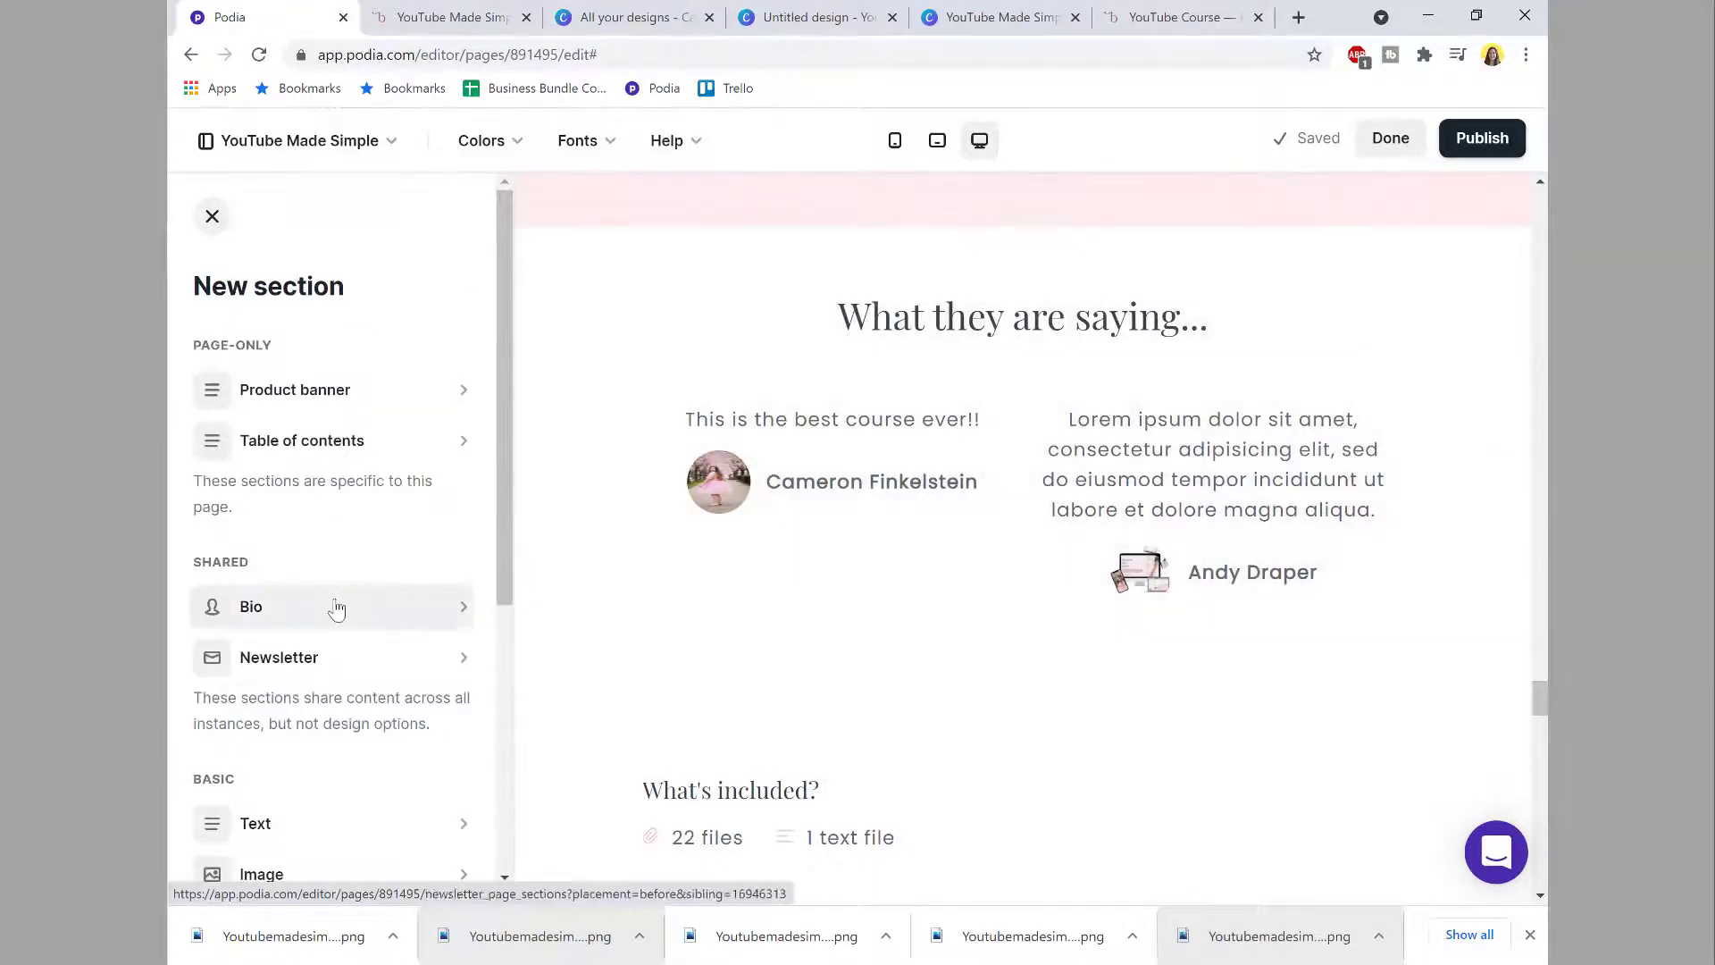
{"action": "scroll", "coordinate": [335, 607], "scroll_direction": "down", "scroll_amount": 5}
{"action": "left_click", "coordinate": [320, 634]}
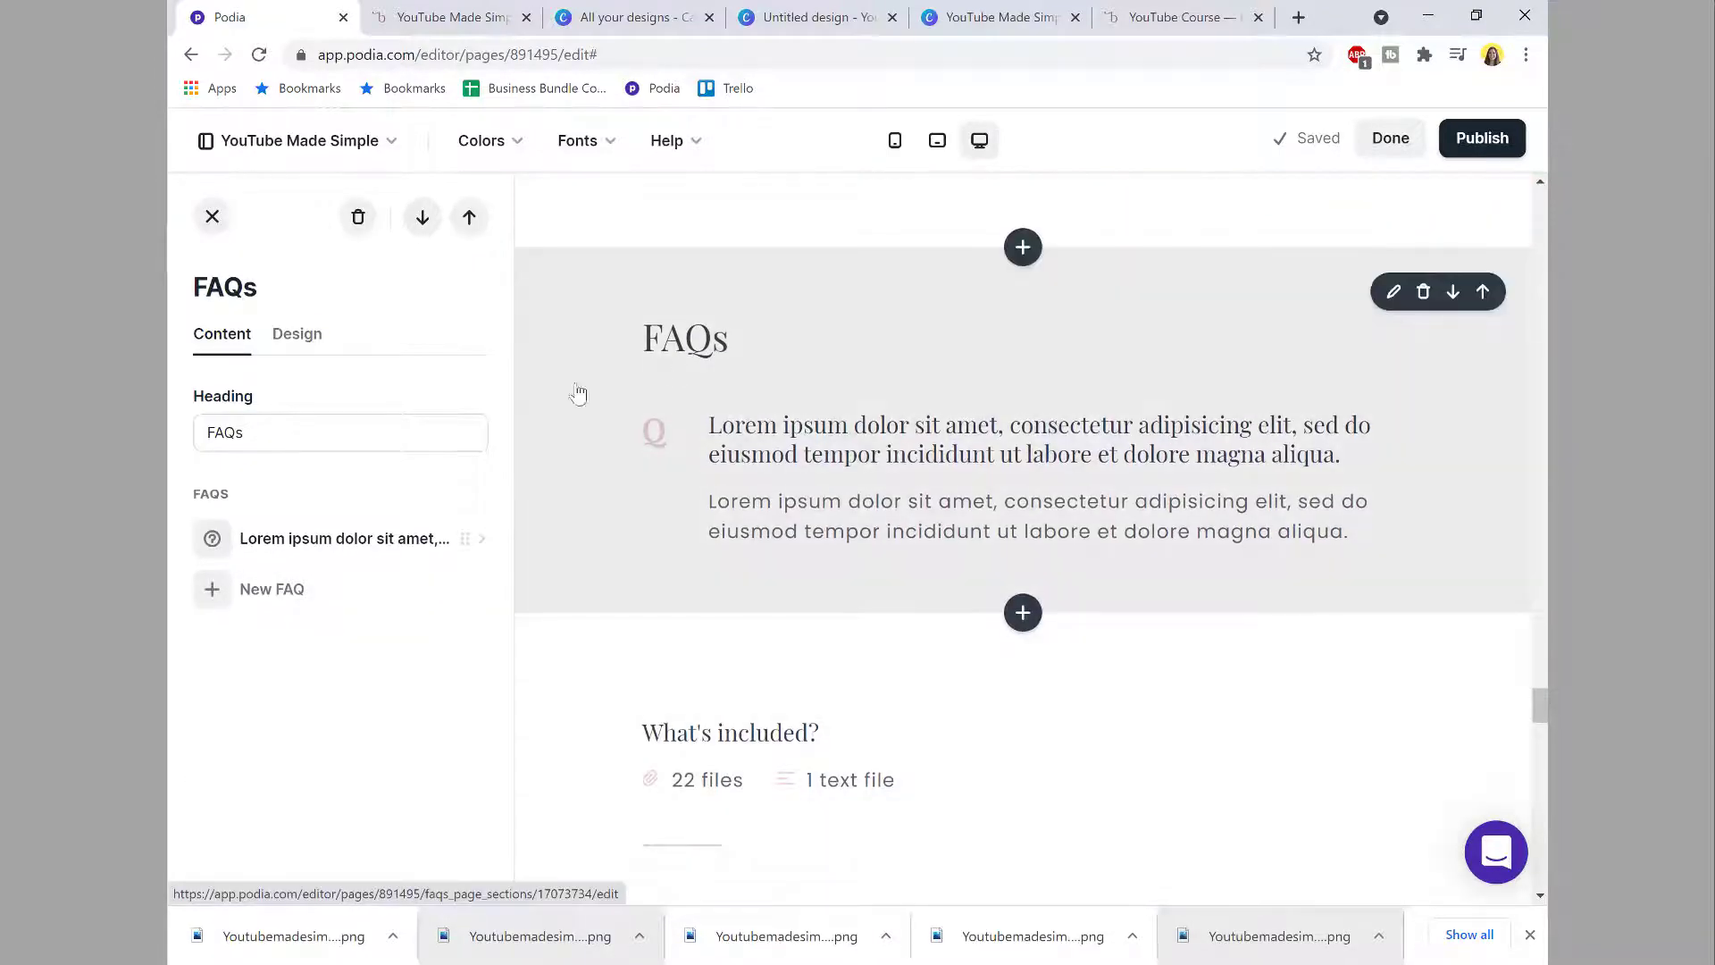
Step: Fill the first FAQ with "Do I need fancy equipment to start a YouTube Channel?!" and "Put down your credit card and step away from the Amazon app!"
{"action": "left_click", "coordinate": [302, 538]}
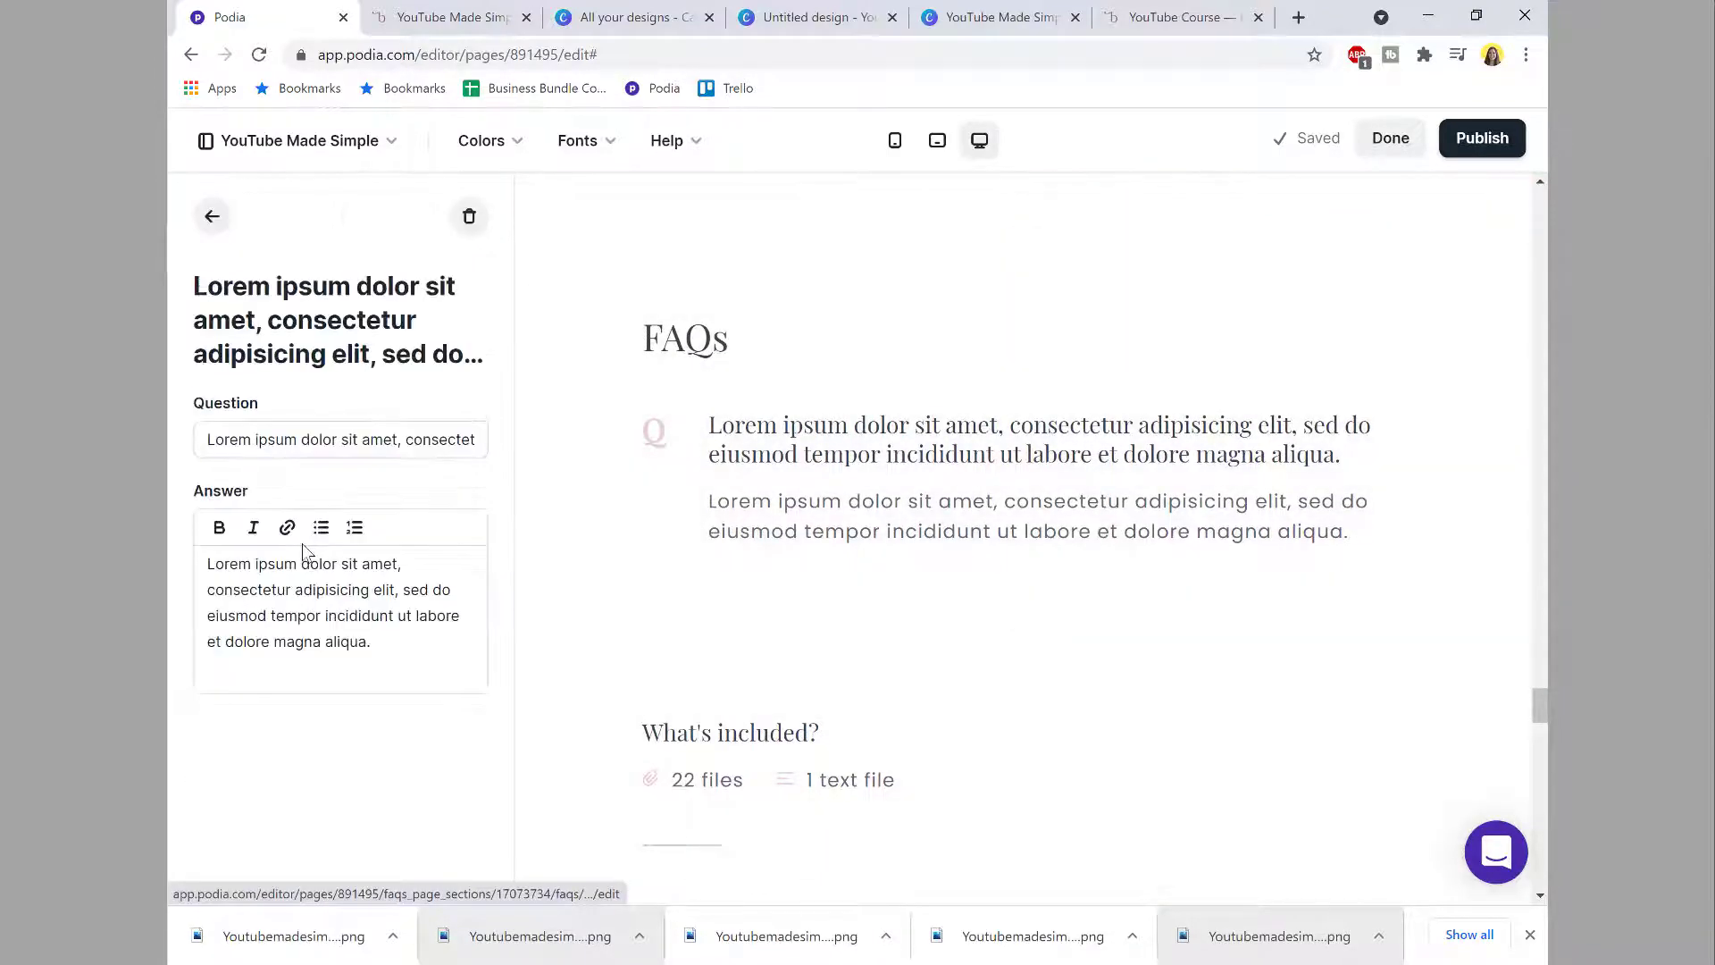
{"action": "left_click_drag", "start_coordinate": [207, 437], "coordinate": [497, 434]}
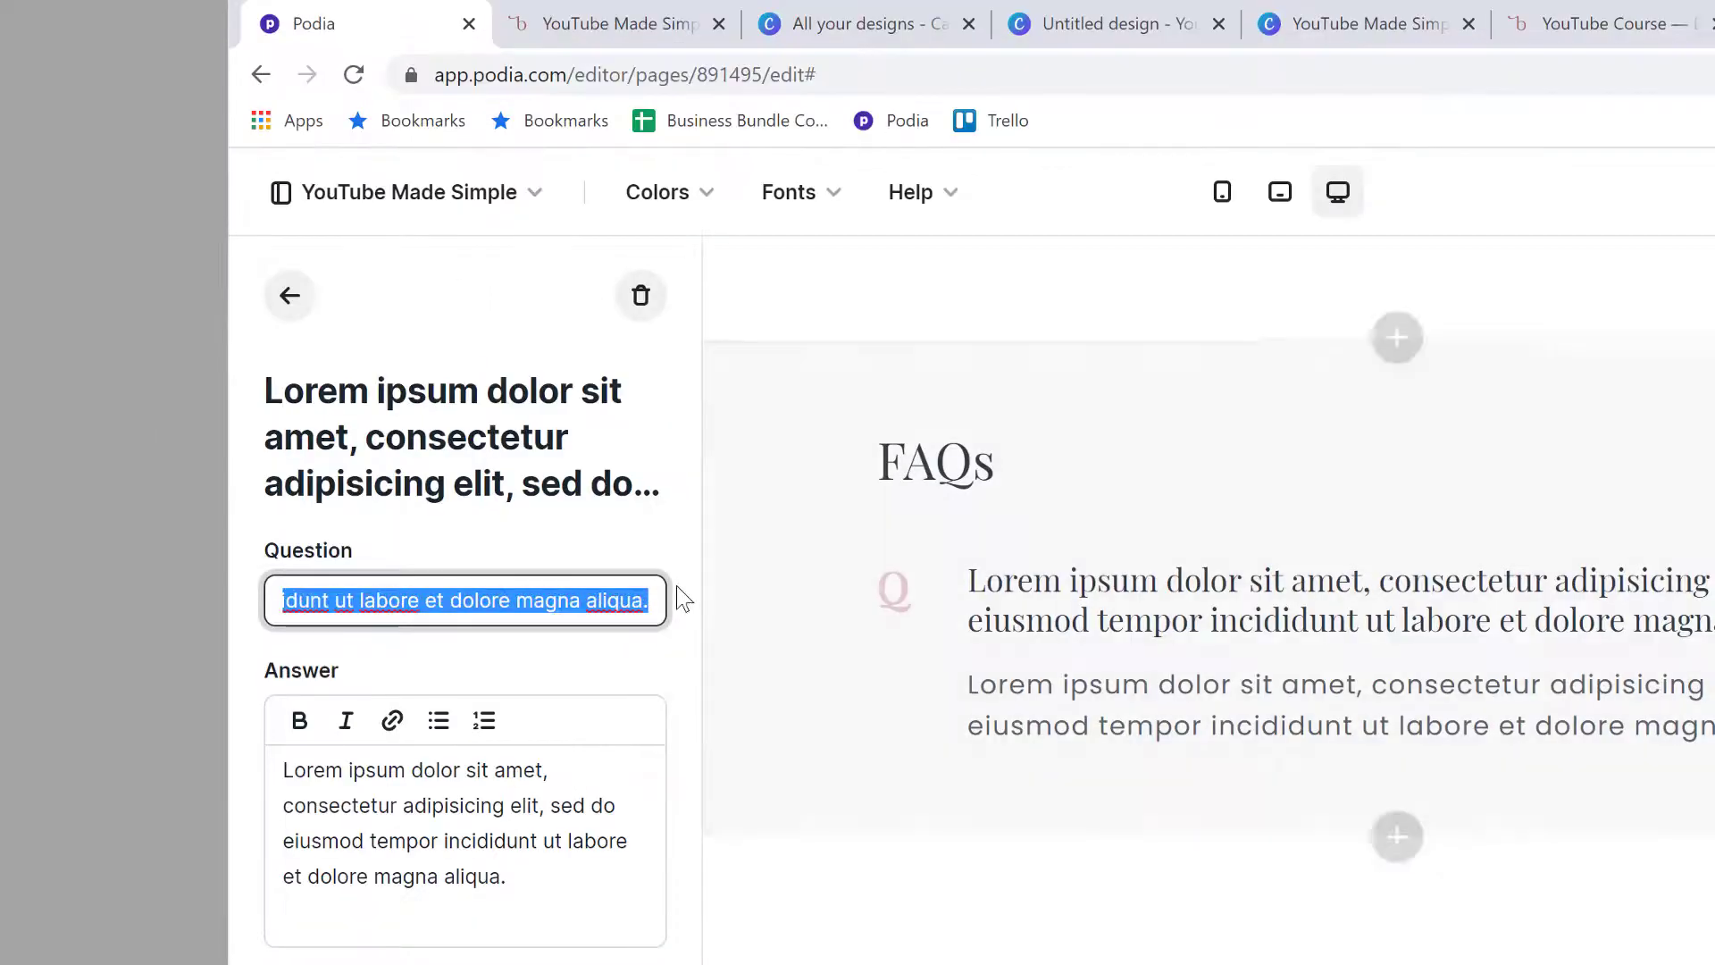
{"action": "type", "text": "Do I need fancy equipment"}
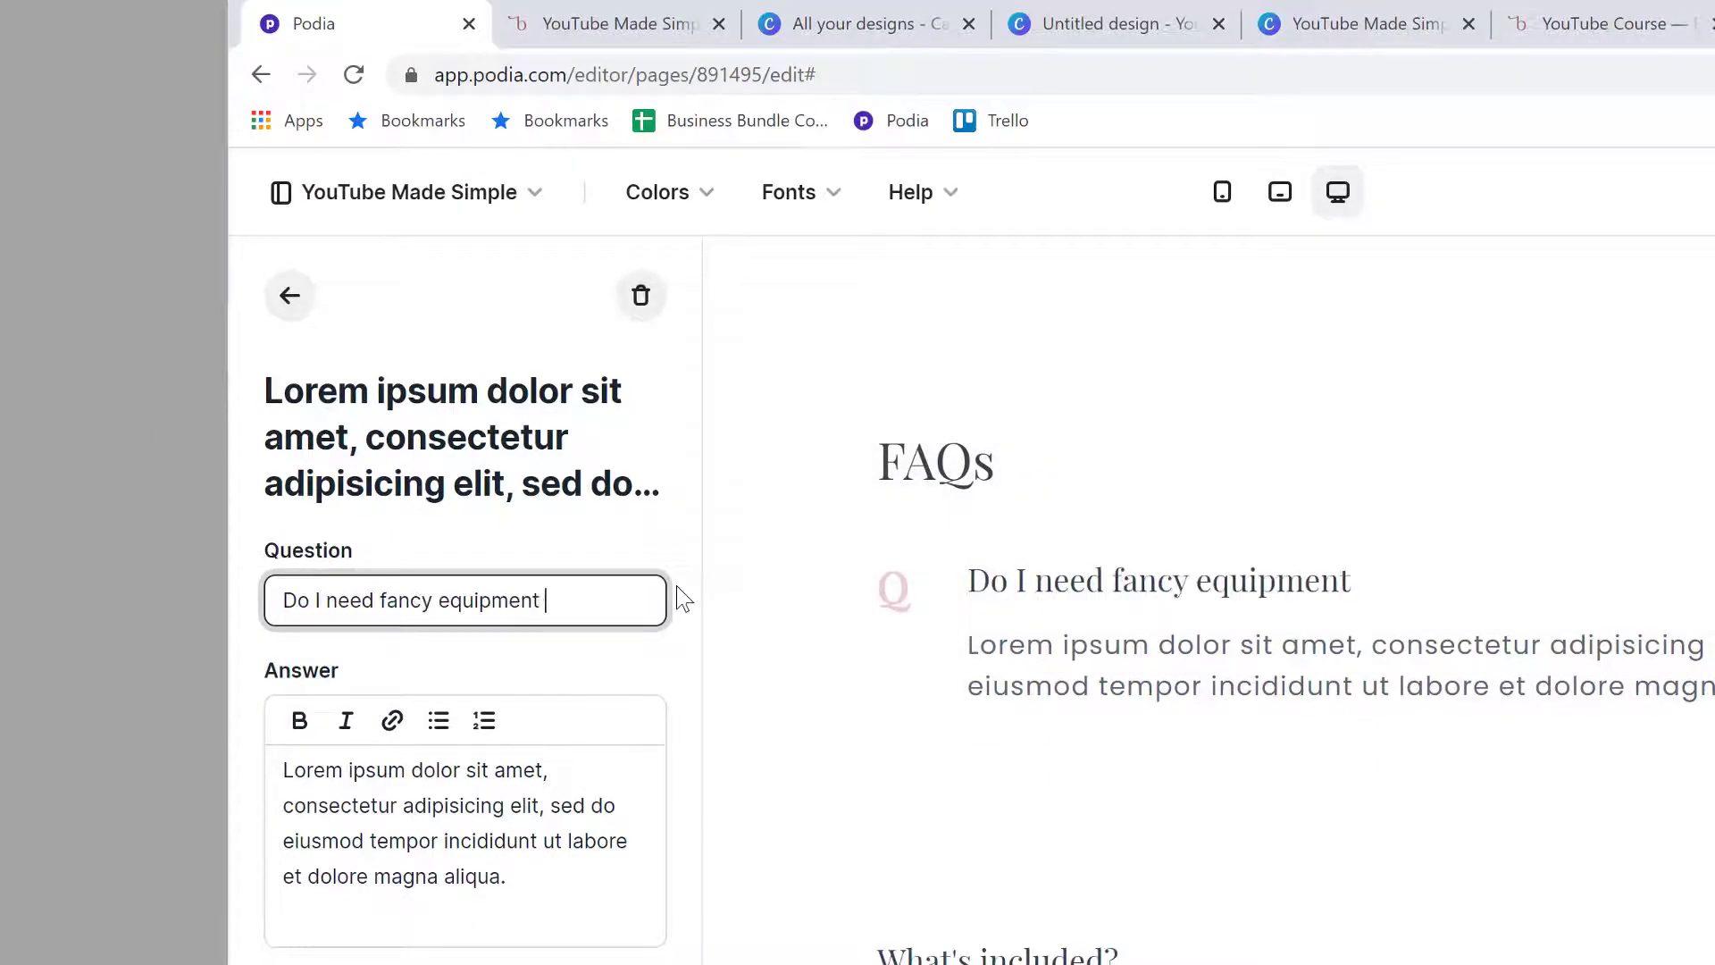
{"action": "type", "text": " a YouTube"}
{"action": "type", "text": "Channel?!"}
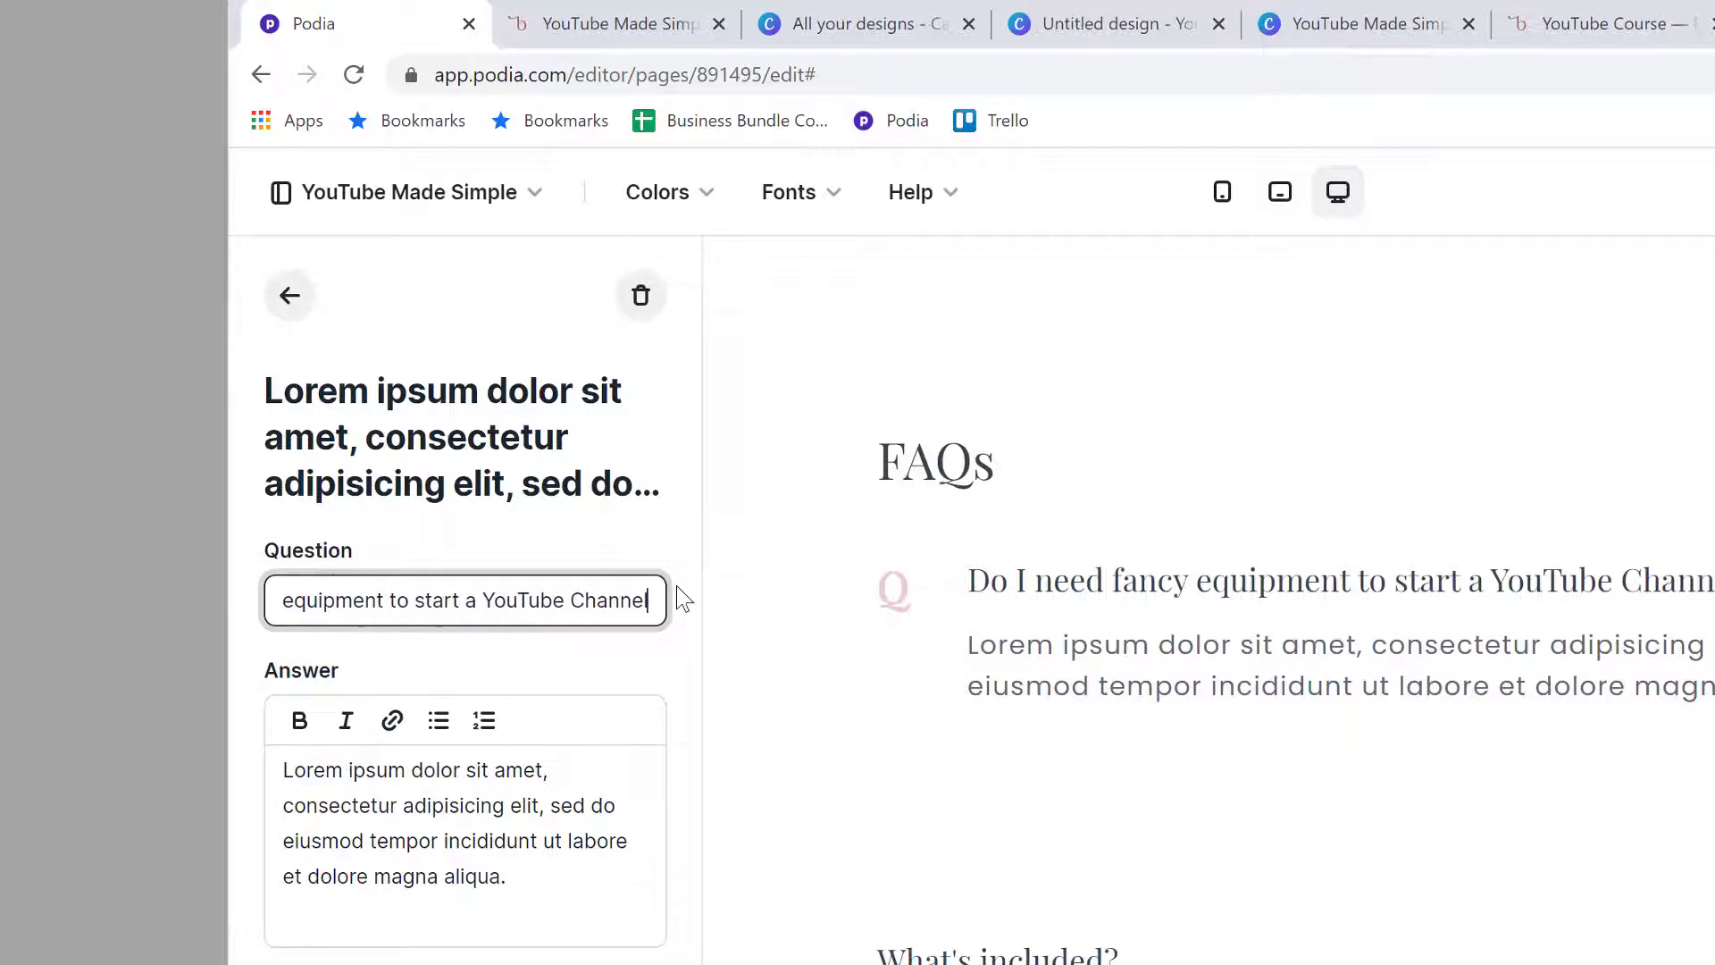
{"action": "triple_click", "coordinate": [619, 855]}
{"action": "type", "text": "St"}
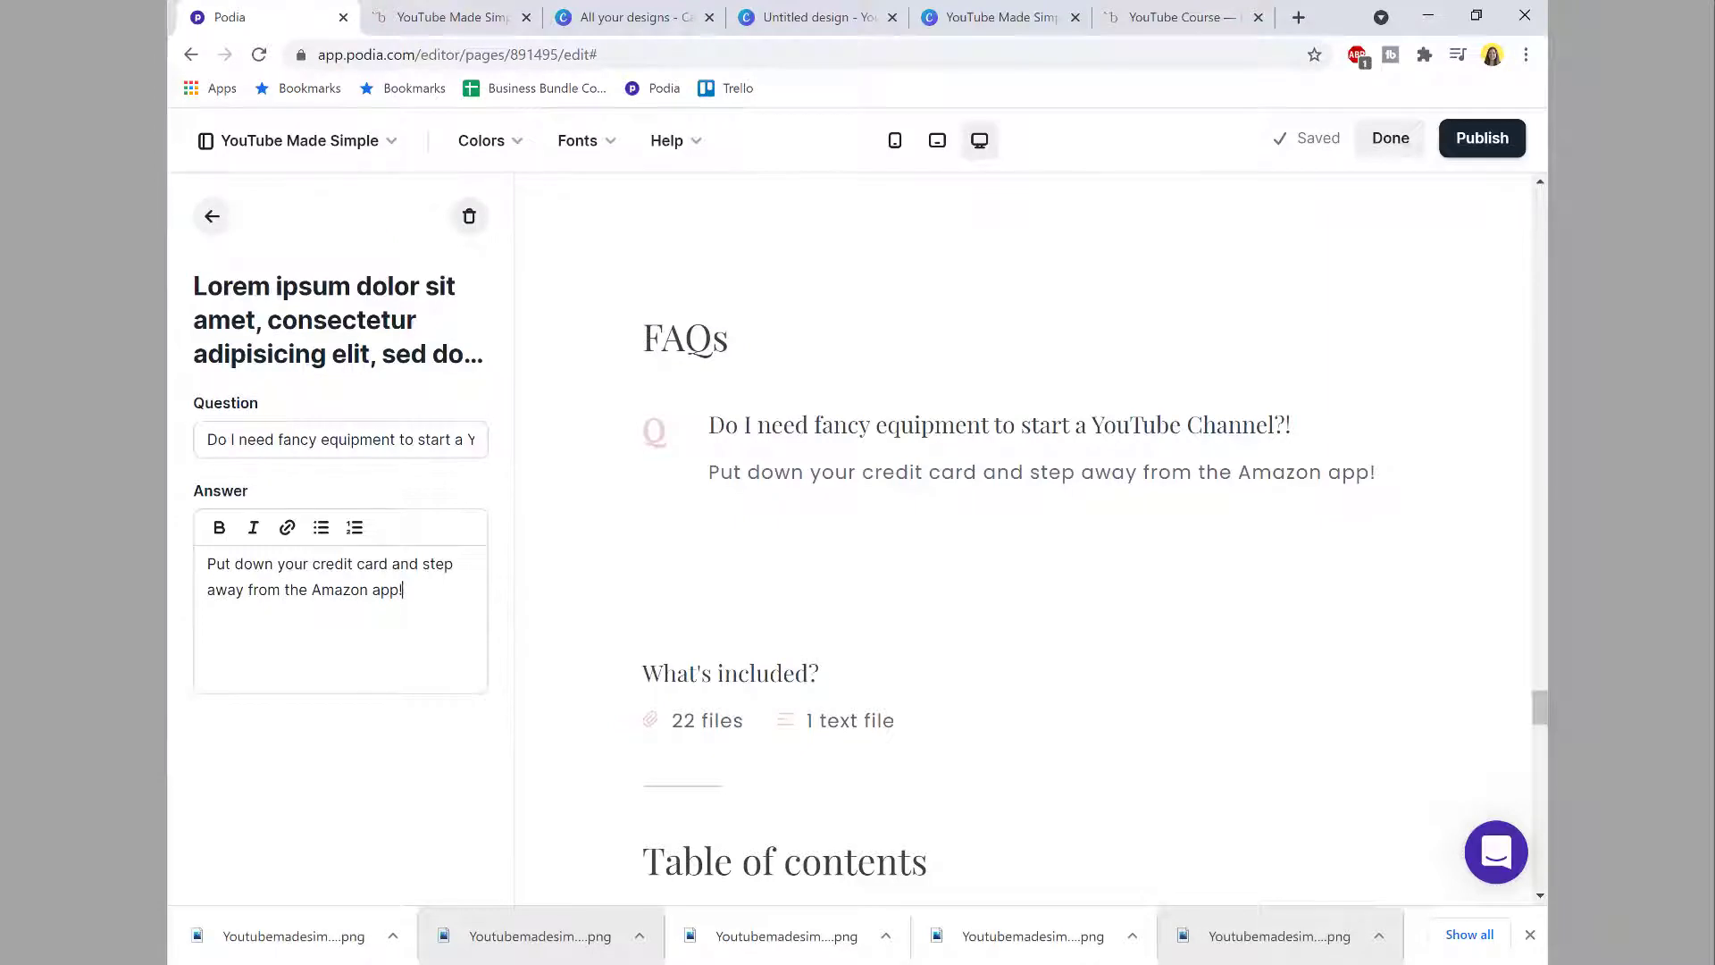
Step: Add two more FAQs with their placeholder text and return to the FAQs section's content settings
{"action": "left_click", "coordinate": [212, 218]}
{"action": "left_click", "coordinate": [277, 606]}
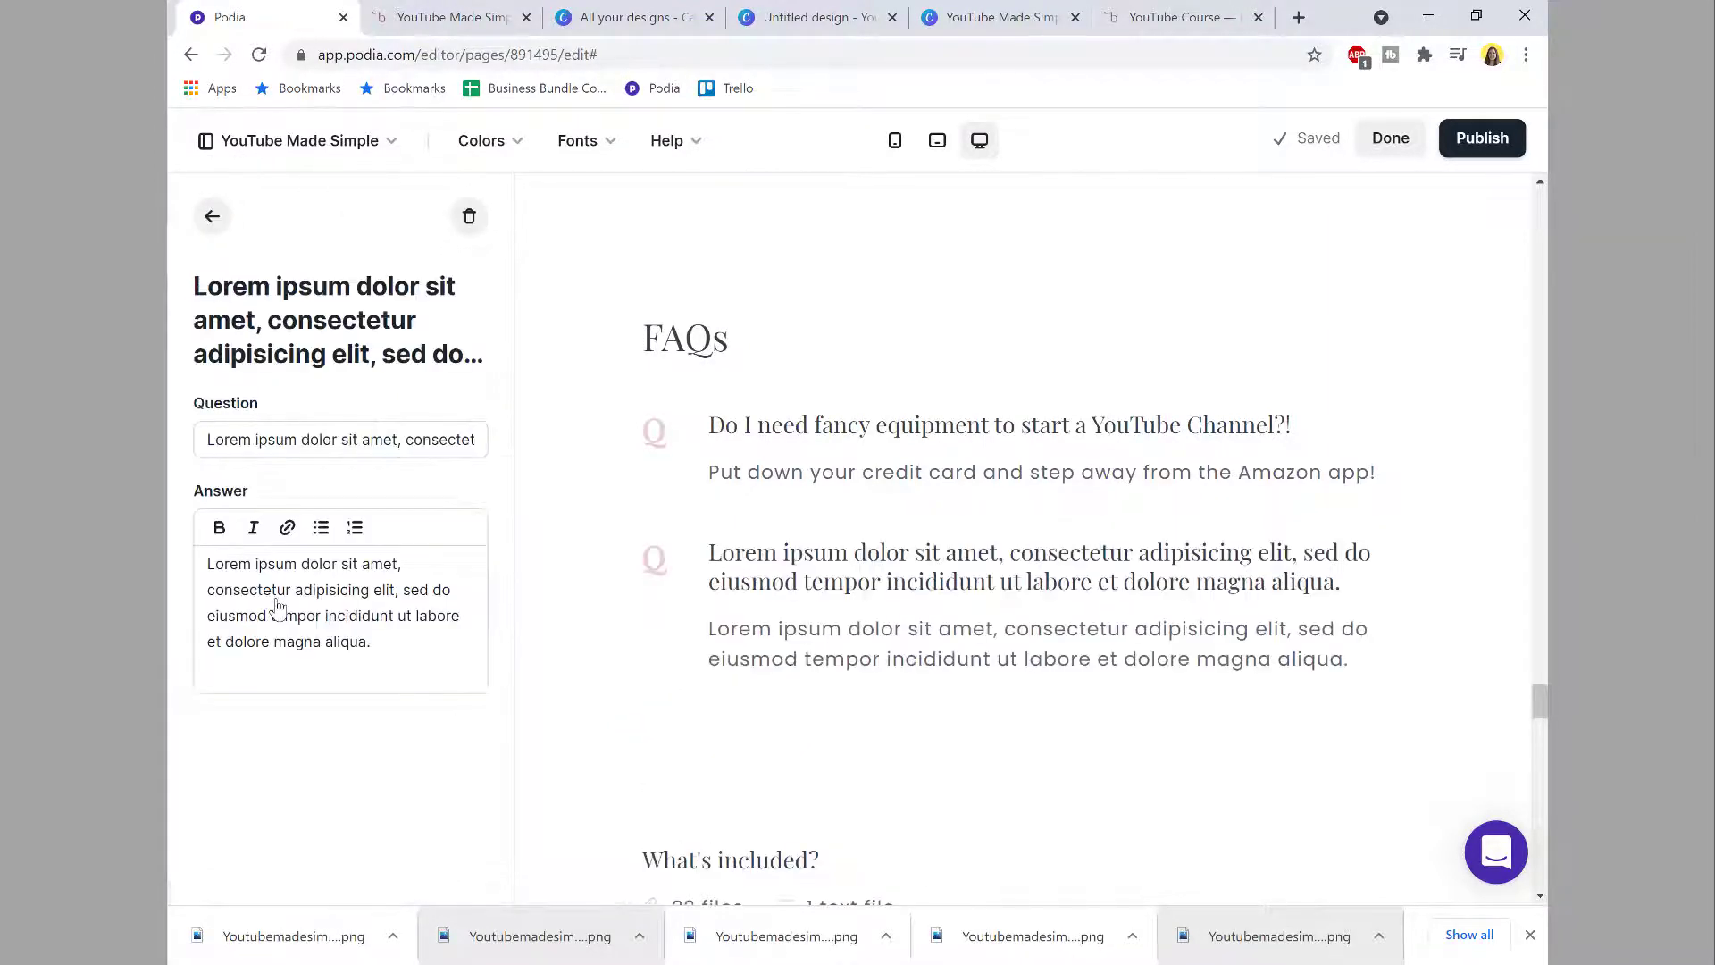
{"action": "left_click", "coordinate": [212, 216]}
{"action": "left_click", "coordinate": [241, 641]}
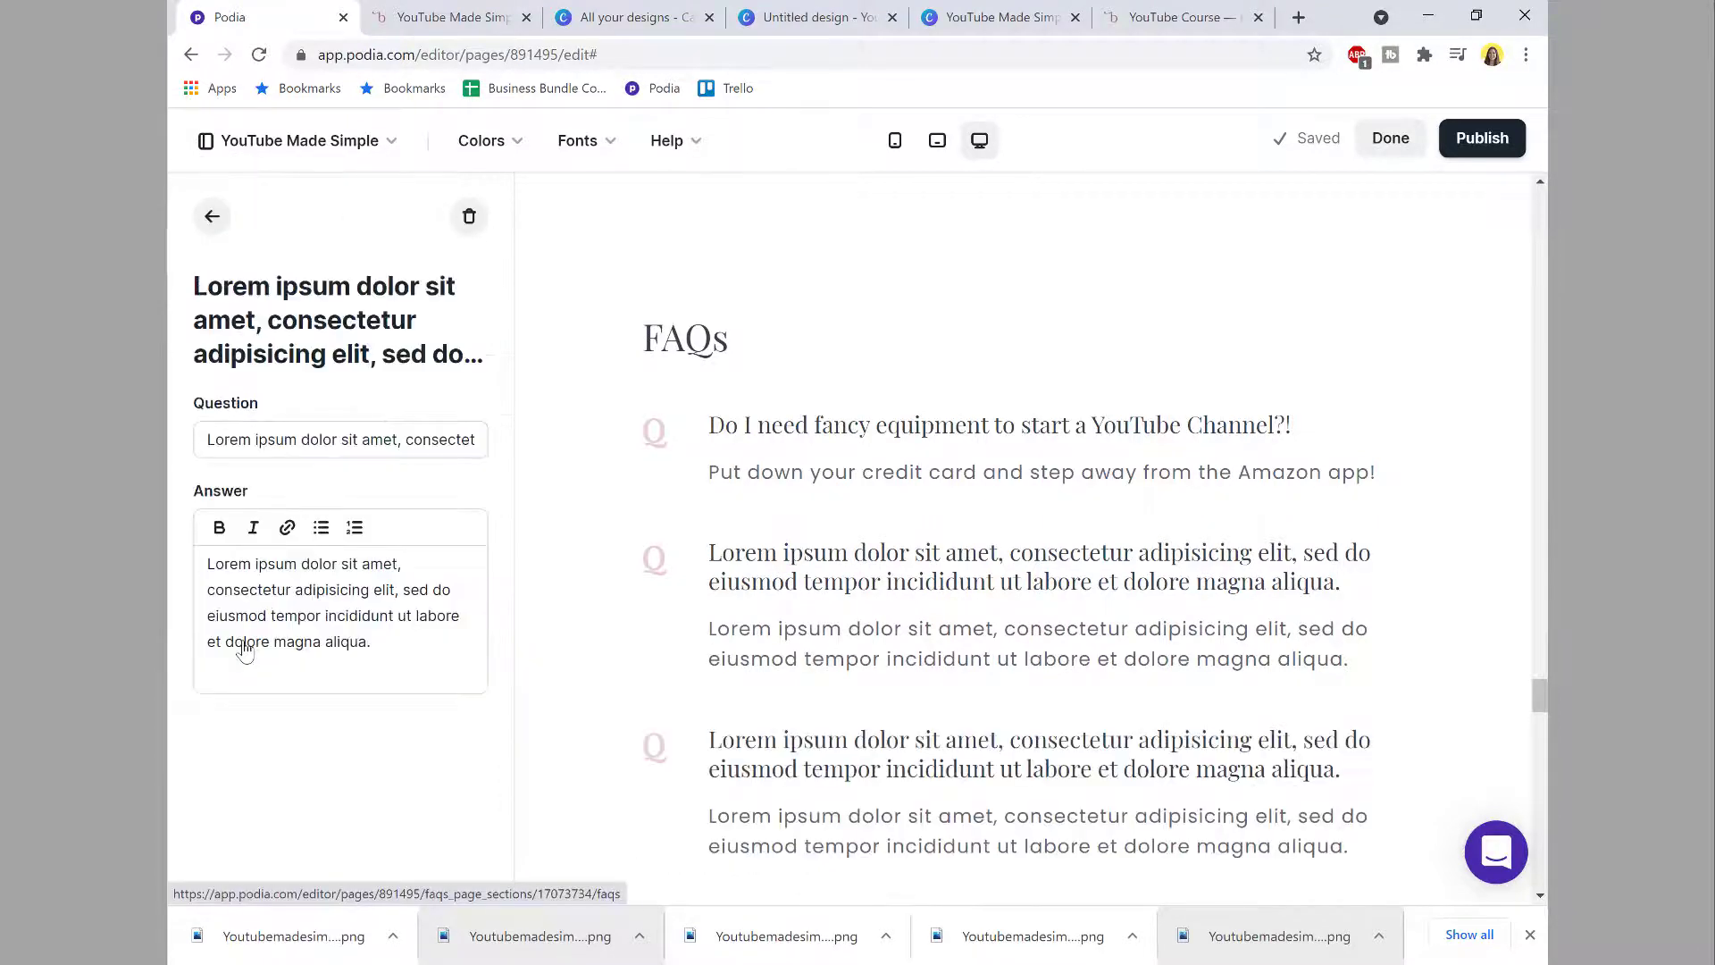
{"action": "left_click", "coordinate": [212, 216]}
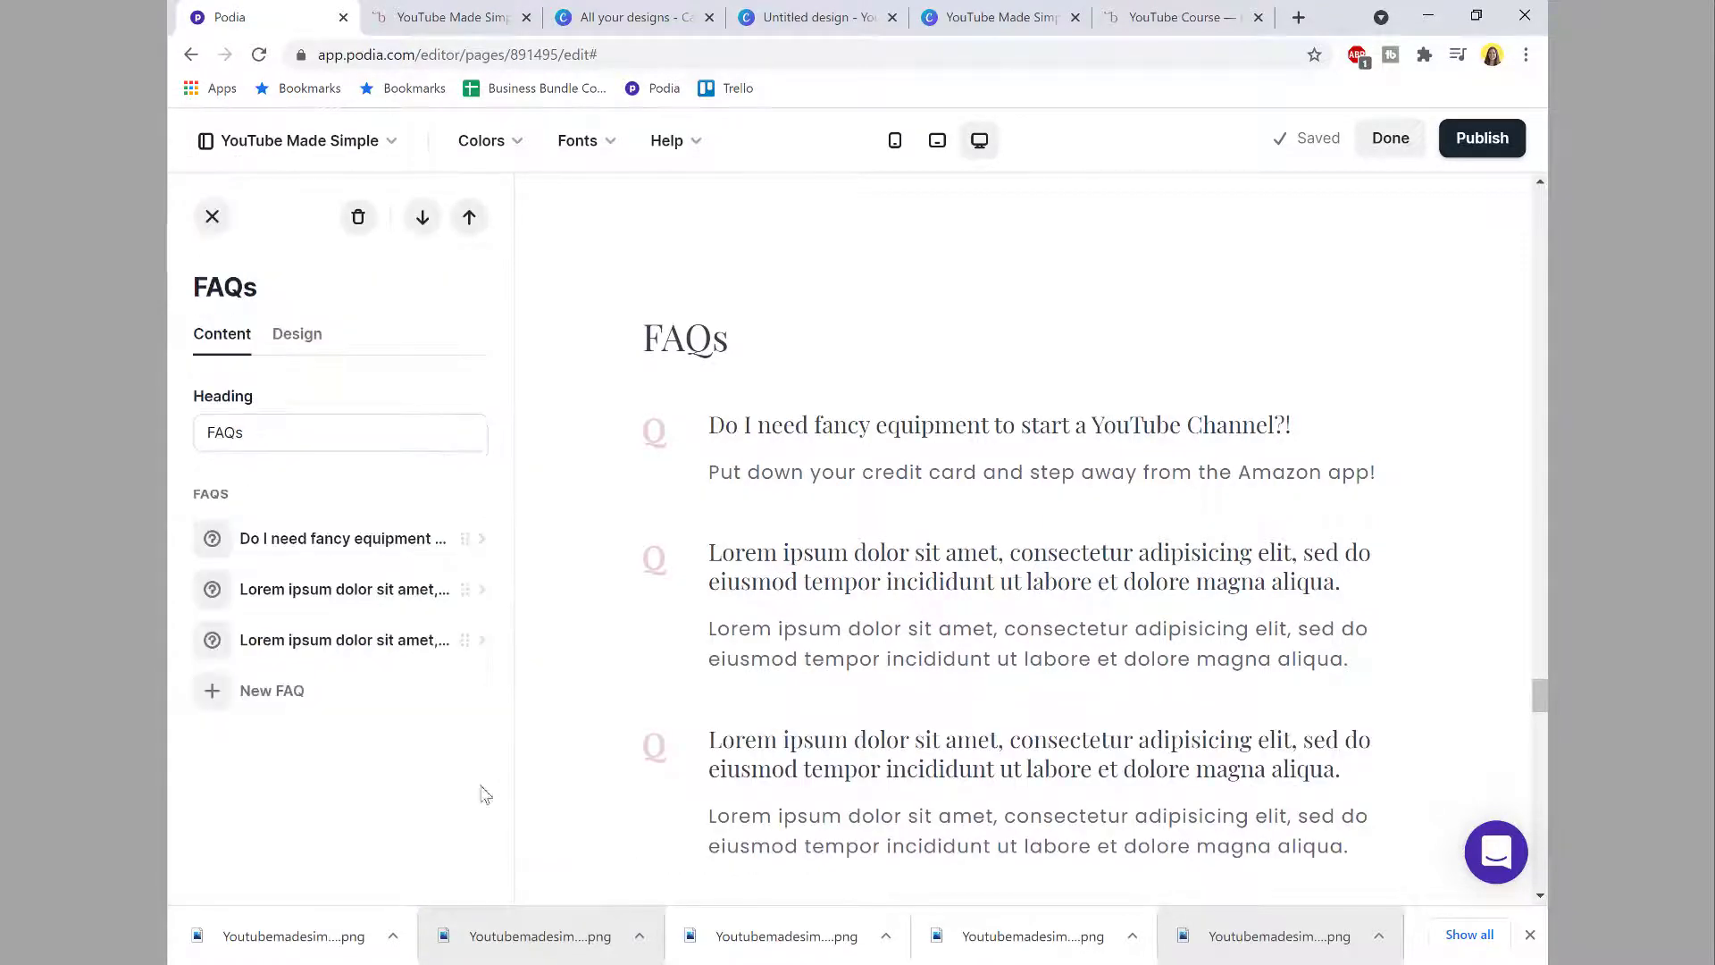
{"action": "scroll", "coordinate": [780, 671], "scroll_direction": "down", "scroll_amount": 2}
{"action": "scroll", "coordinate": [779, 677], "scroll_direction": "up", "scroll_amount": 2}
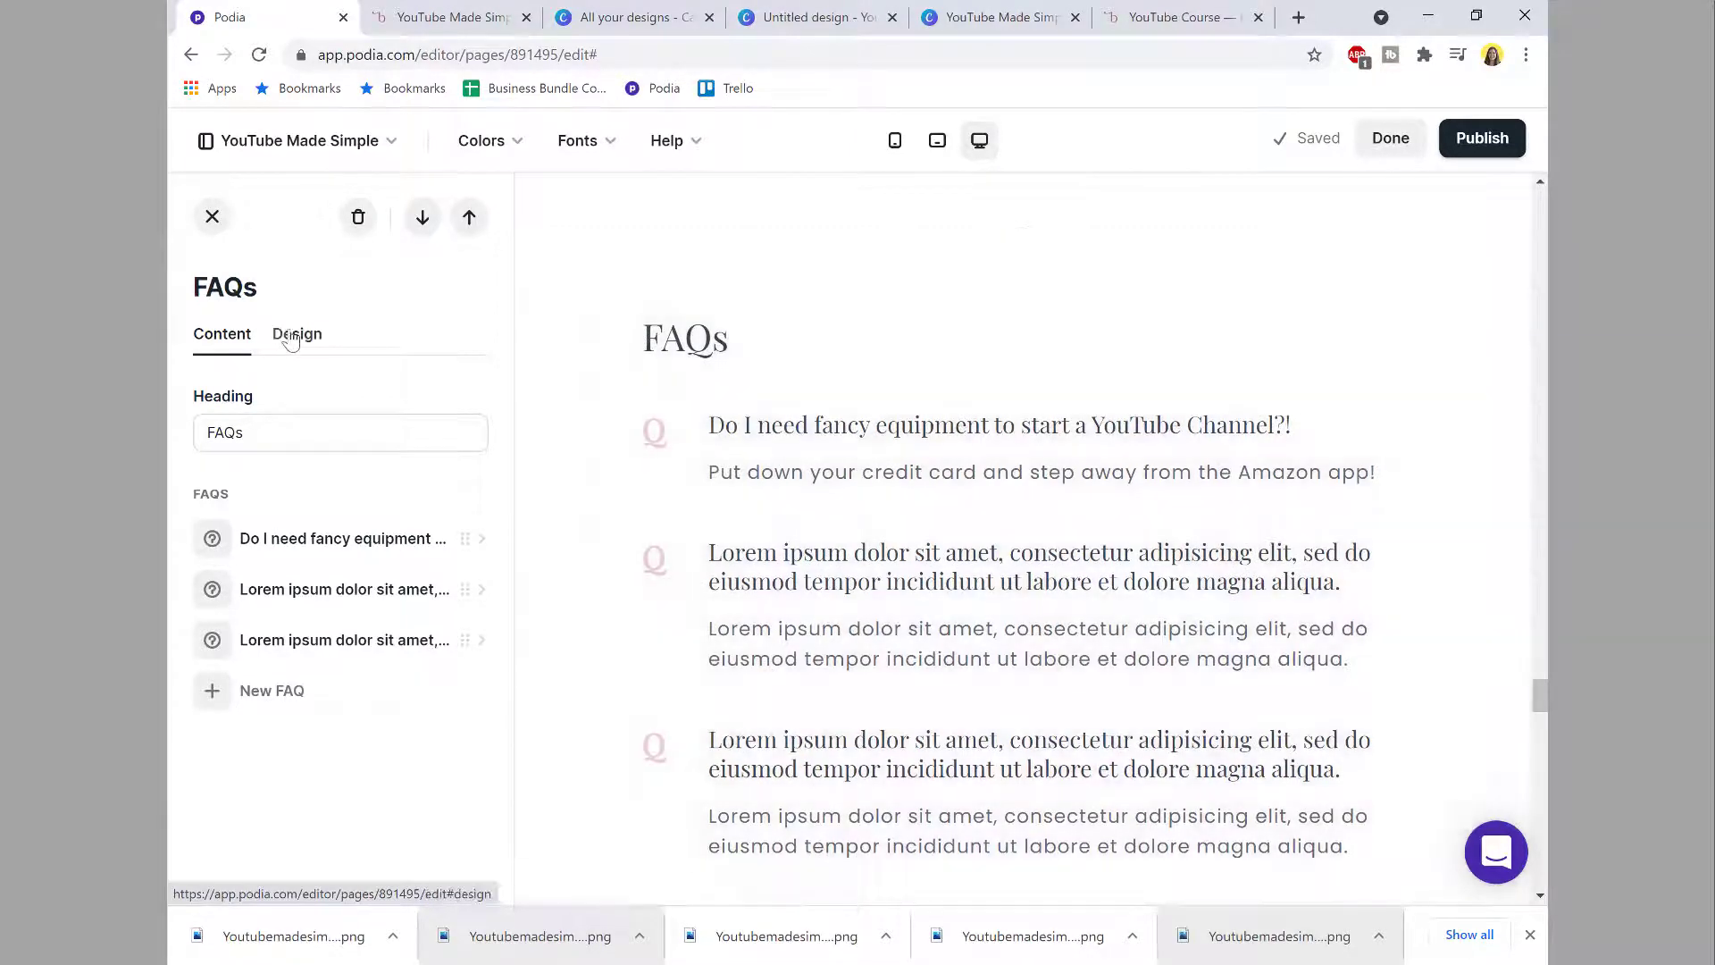
Step: Apply the pink Default theme to the FAQs section and close its settings
{"action": "left_click", "coordinate": [297, 333]}
{"action": "left_click", "coordinate": [225, 437]}
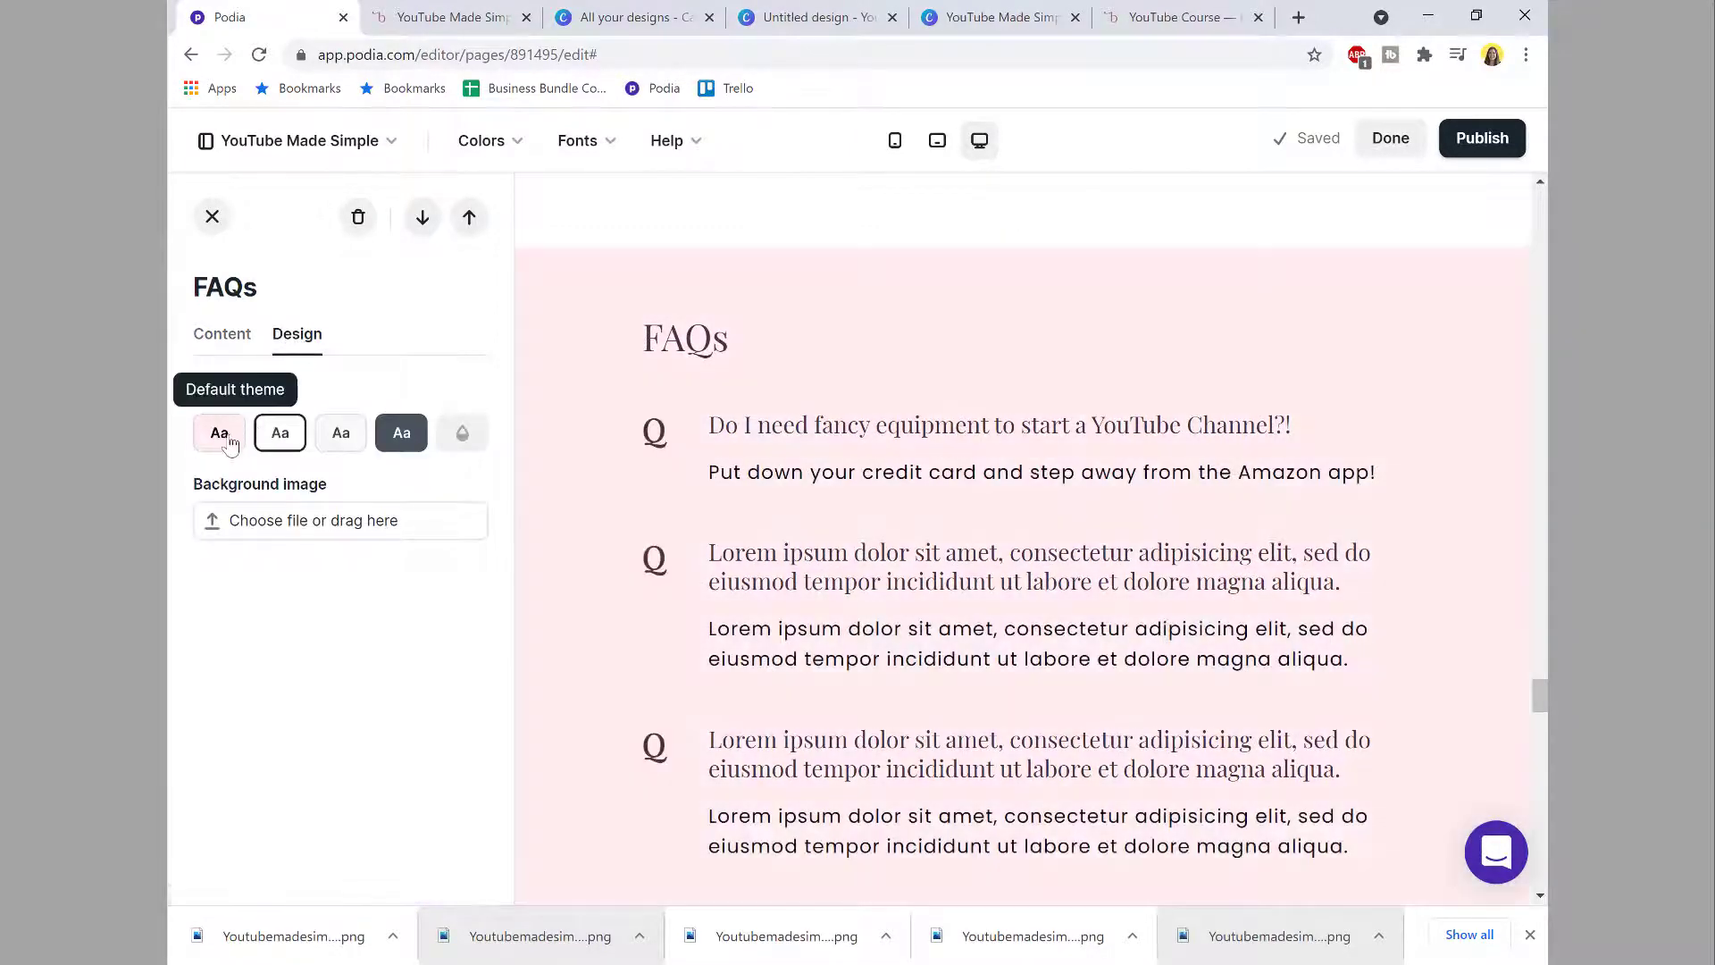
{"action": "left_click", "coordinate": [280, 436]}
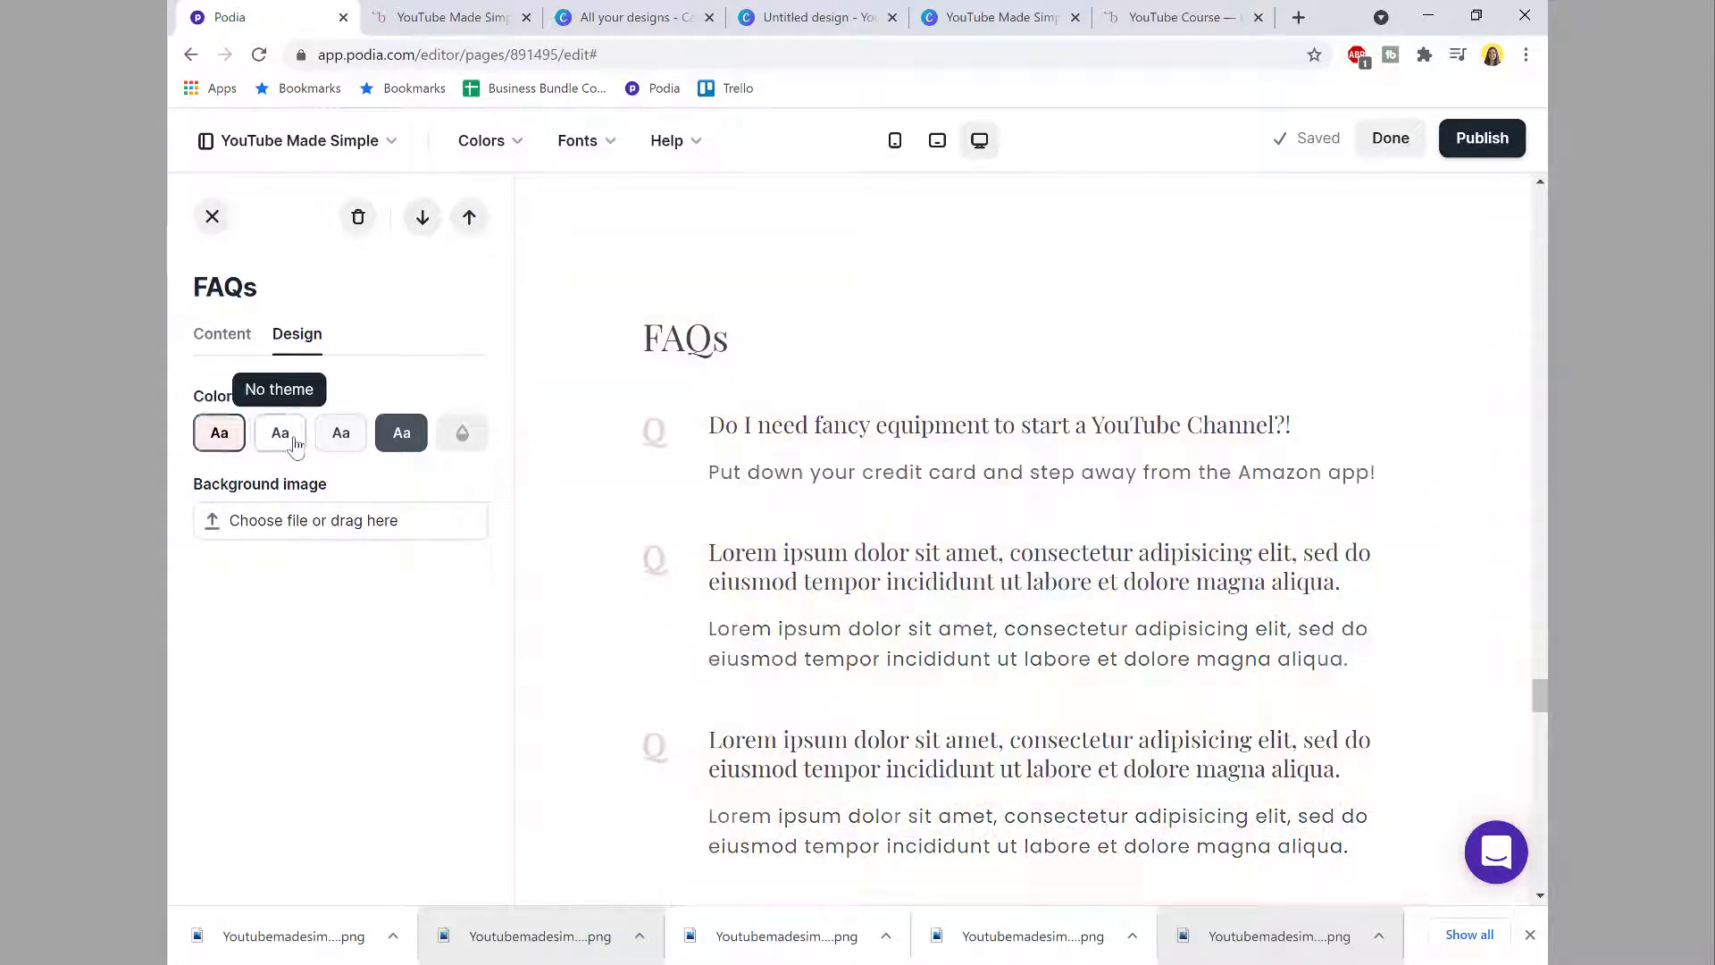
{"action": "left_click", "coordinate": [214, 437]}
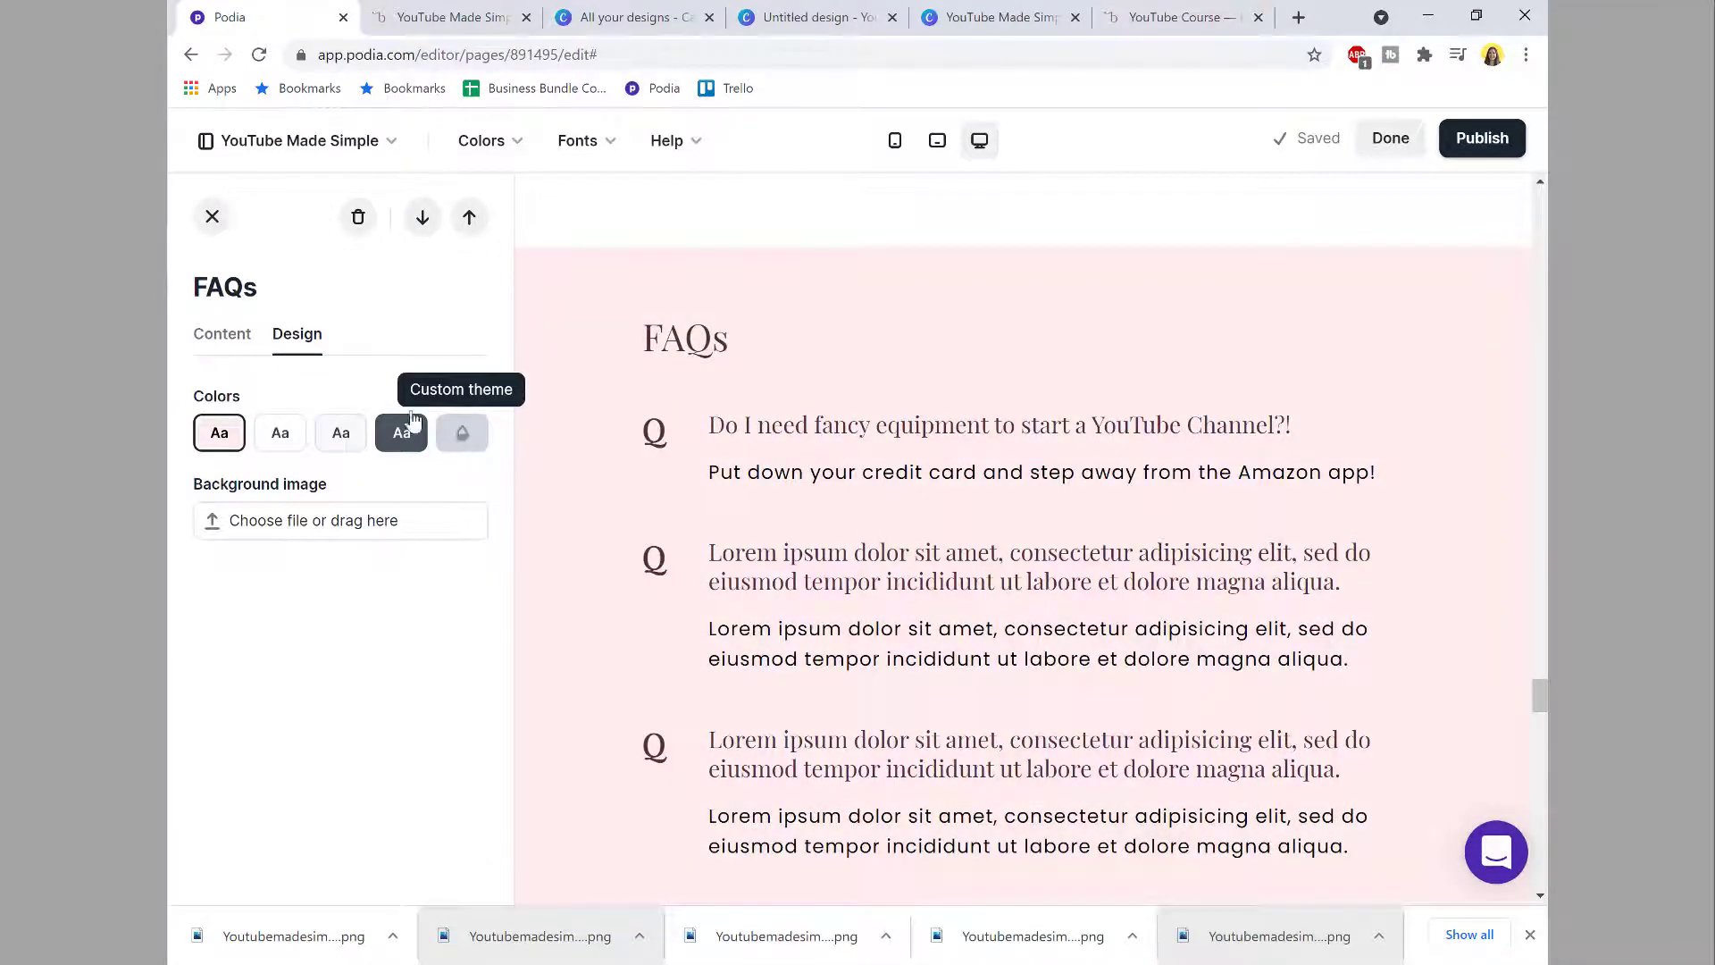
{"action": "left_click", "coordinate": [221, 335]}
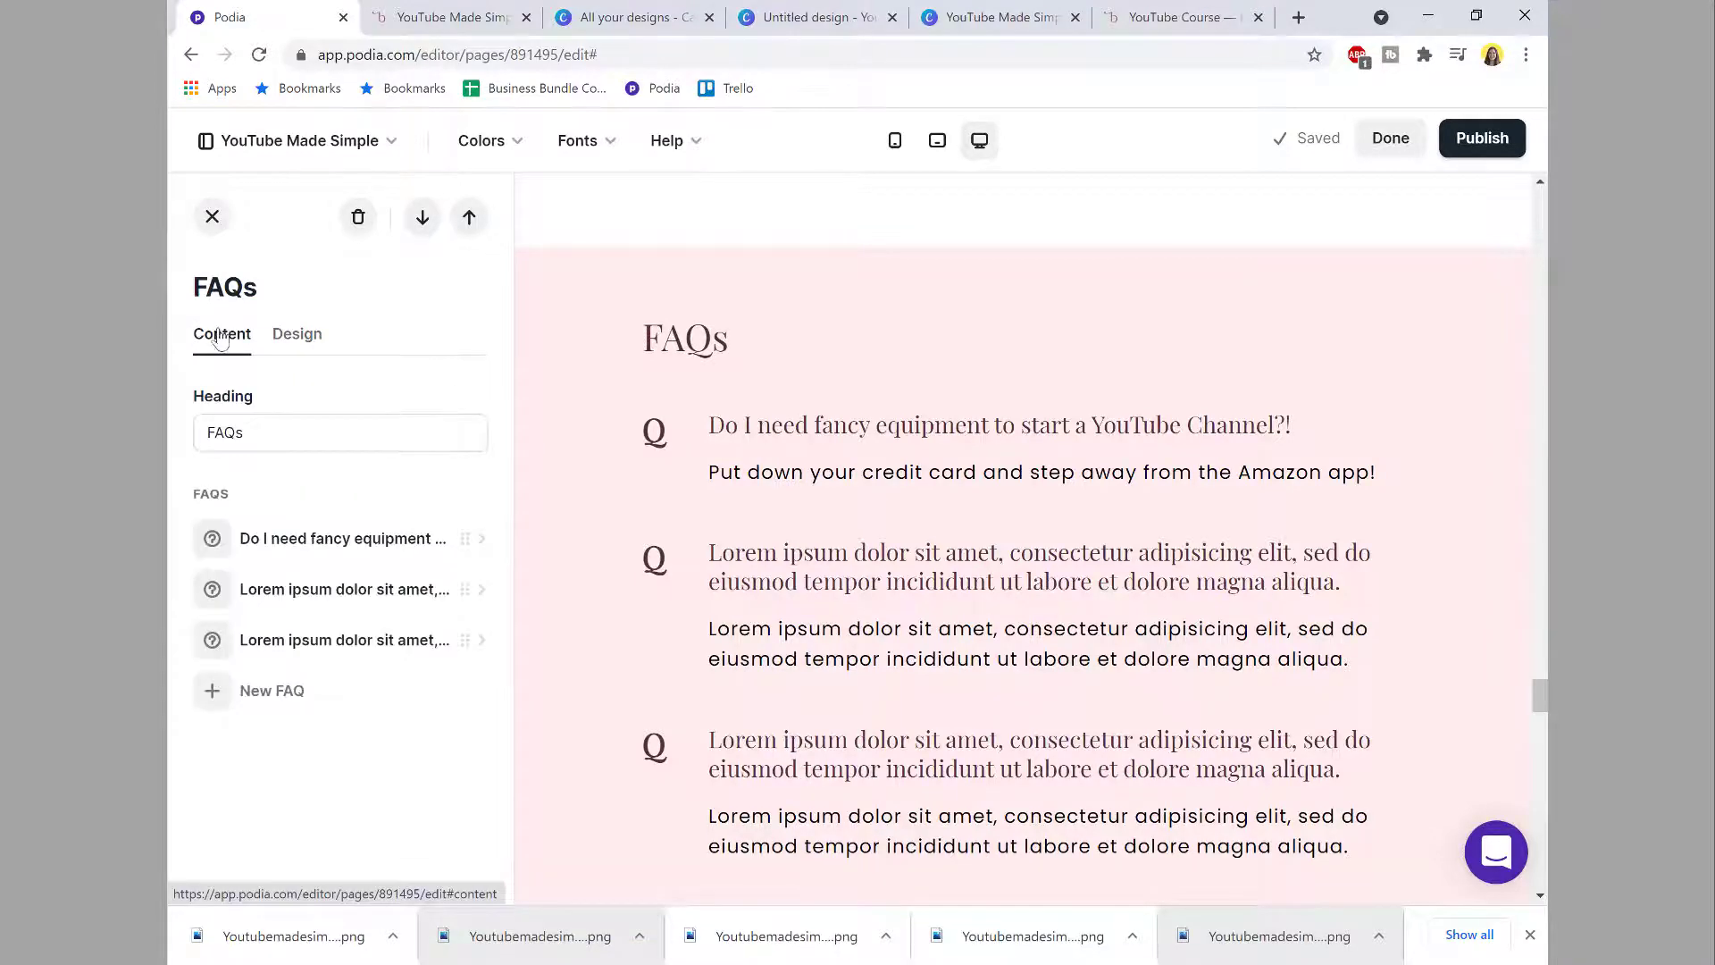
{"action": "left_click", "coordinate": [212, 216]}
Step: Delete the Table of contents section that follows the FAQs
{"action": "scroll", "coordinate": [945, 547], "scroll_direction": "down", "scroll_amount": 10}
{"action": "scroll", "coordinate": [942, 552], "scroll_direction": "up", "scroll_amount": 1}
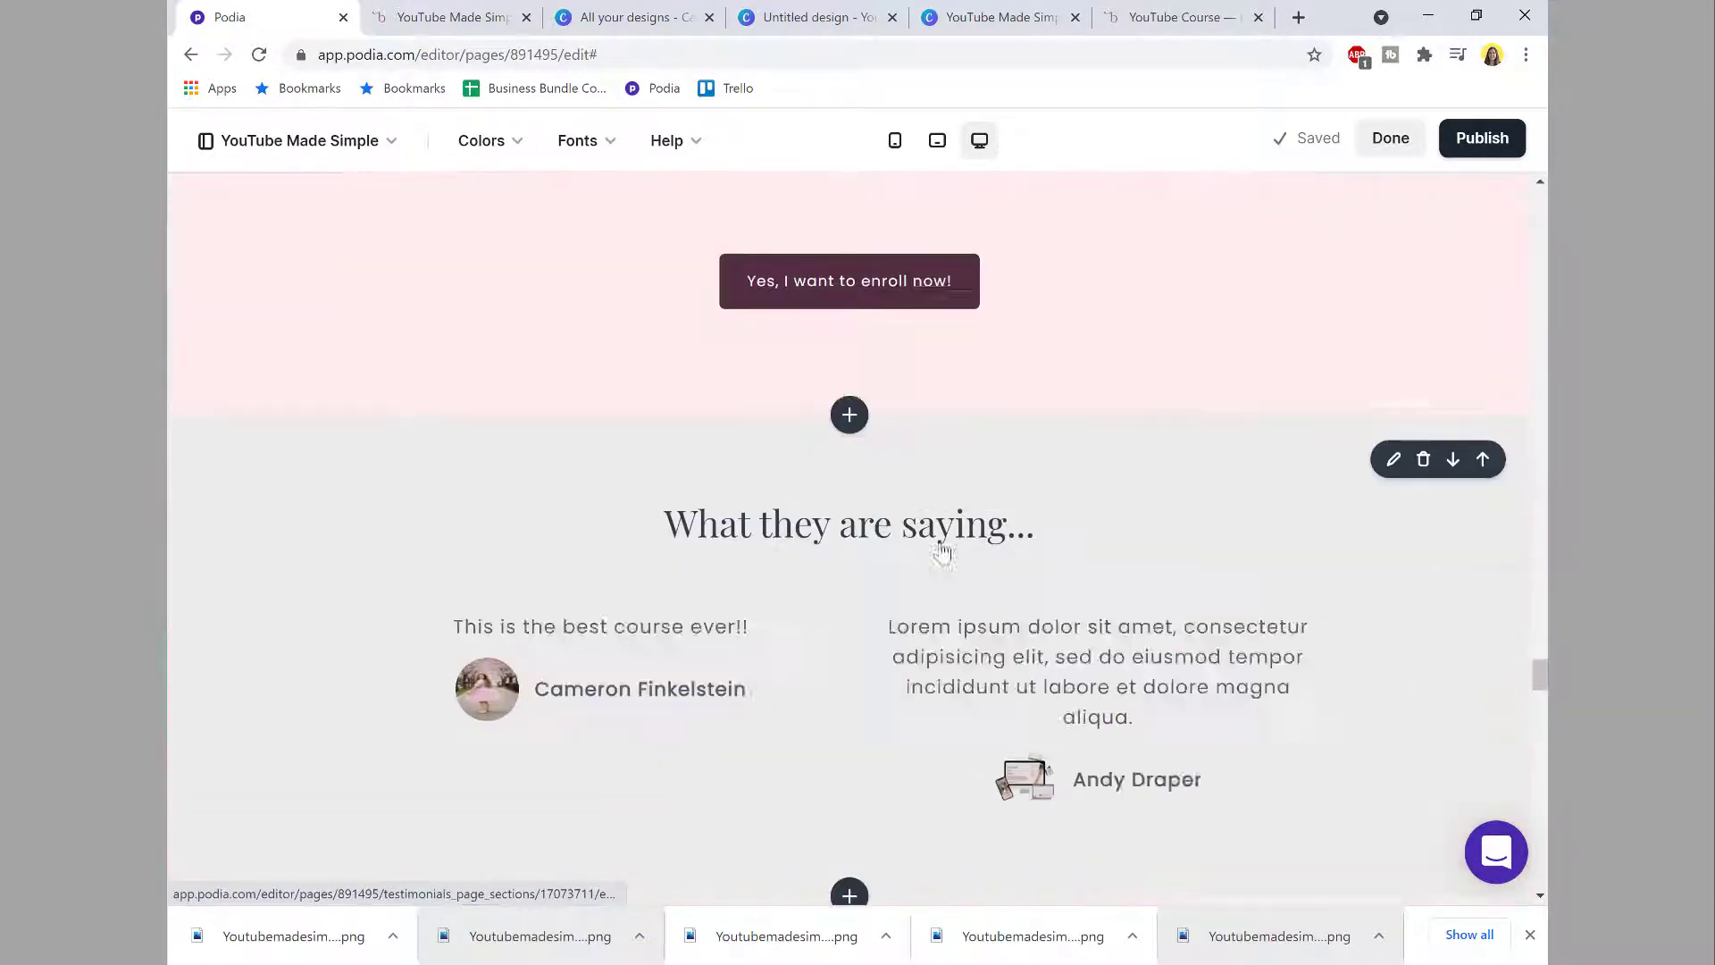
{"action": "scroll", "coordinate": [942, 552], "scroll_direction": "down", "scroll_amount": 15}
{"action": "scroll", "coordinate": [917, 567], "scroll_direction": "up", "scroll_amount": 15}
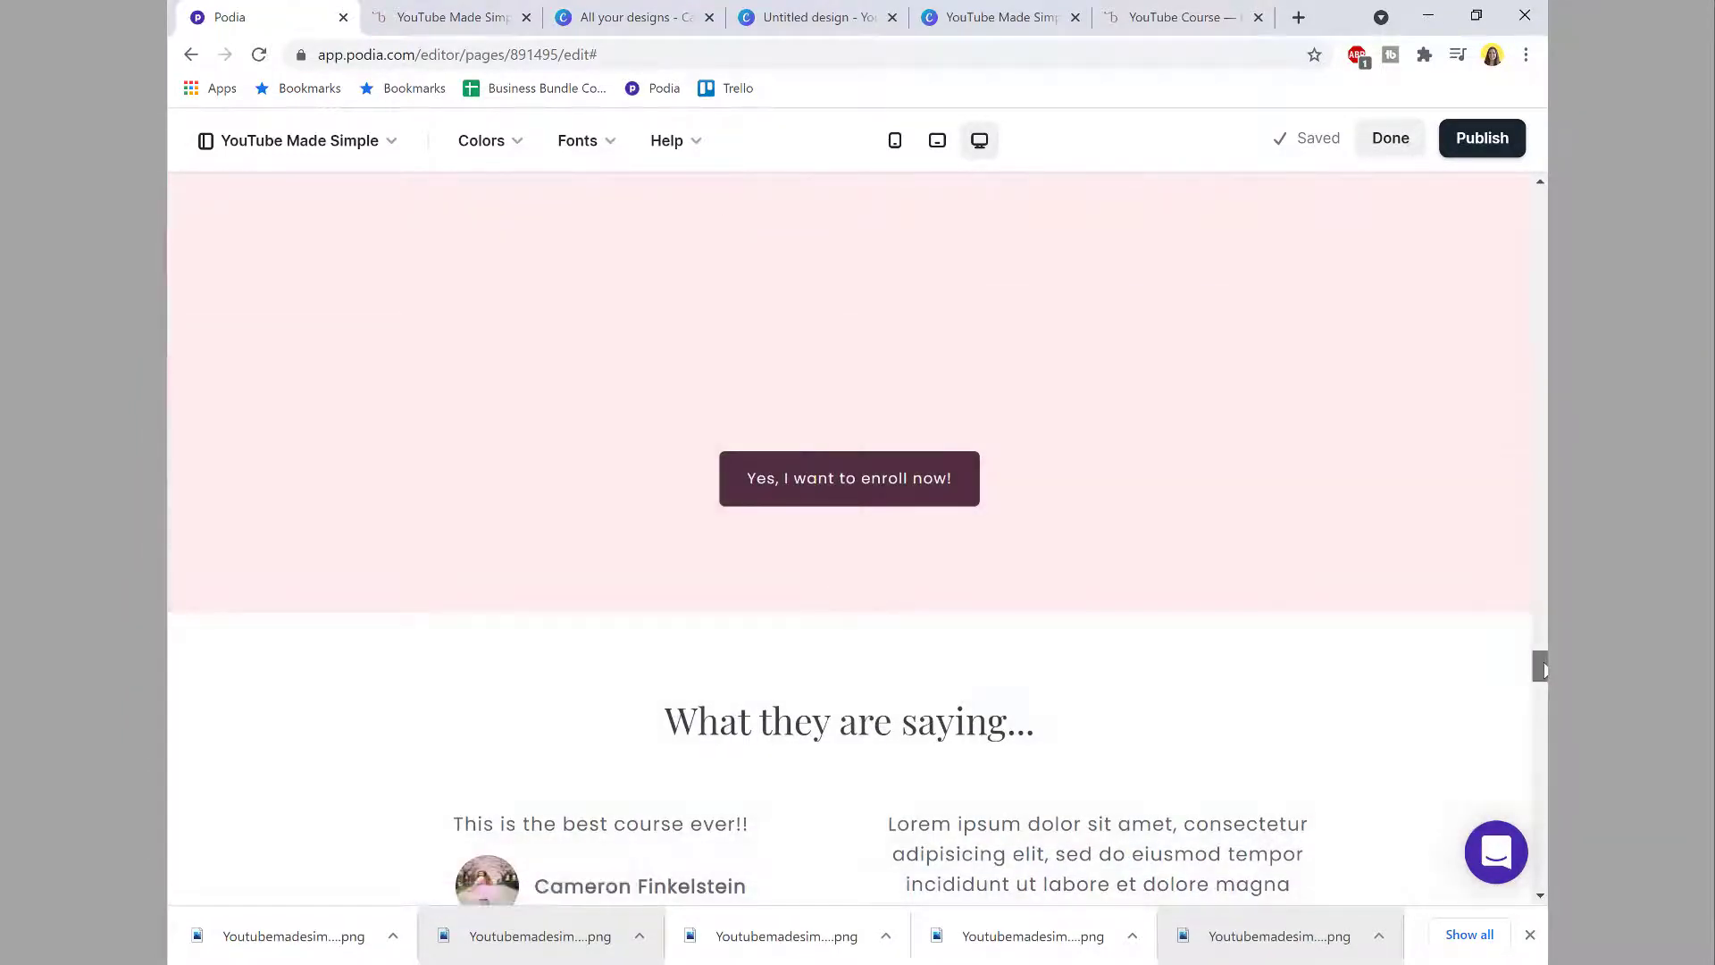
{"action": "mouse_move", "coordinate": [1540, 668]}
{"action": "left_mouse_down"}
{"action": "mouse_move", "coordinate": [1540, 742]}
{"action": "mouse_move", "coordinate": [1536, 702]}
{"action": "left_mouse_up"}
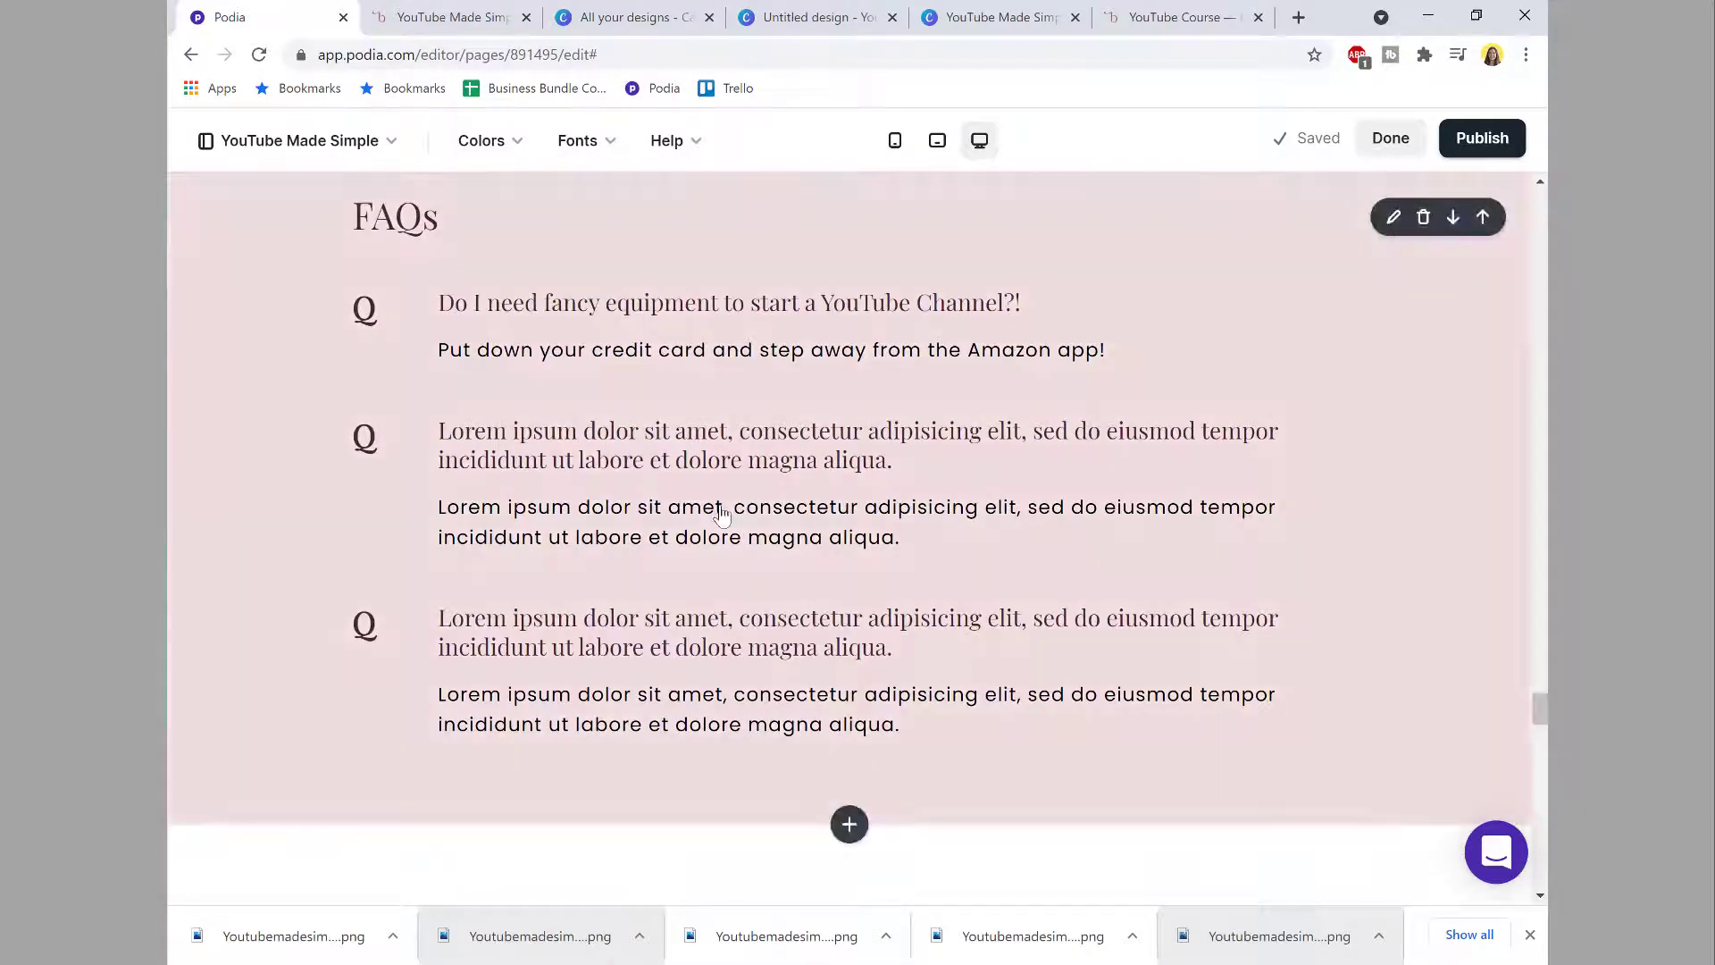
{"action": "scroll", "coordinate": [764, 643], "scroll_direction": "down", "scroll_amount": 3}
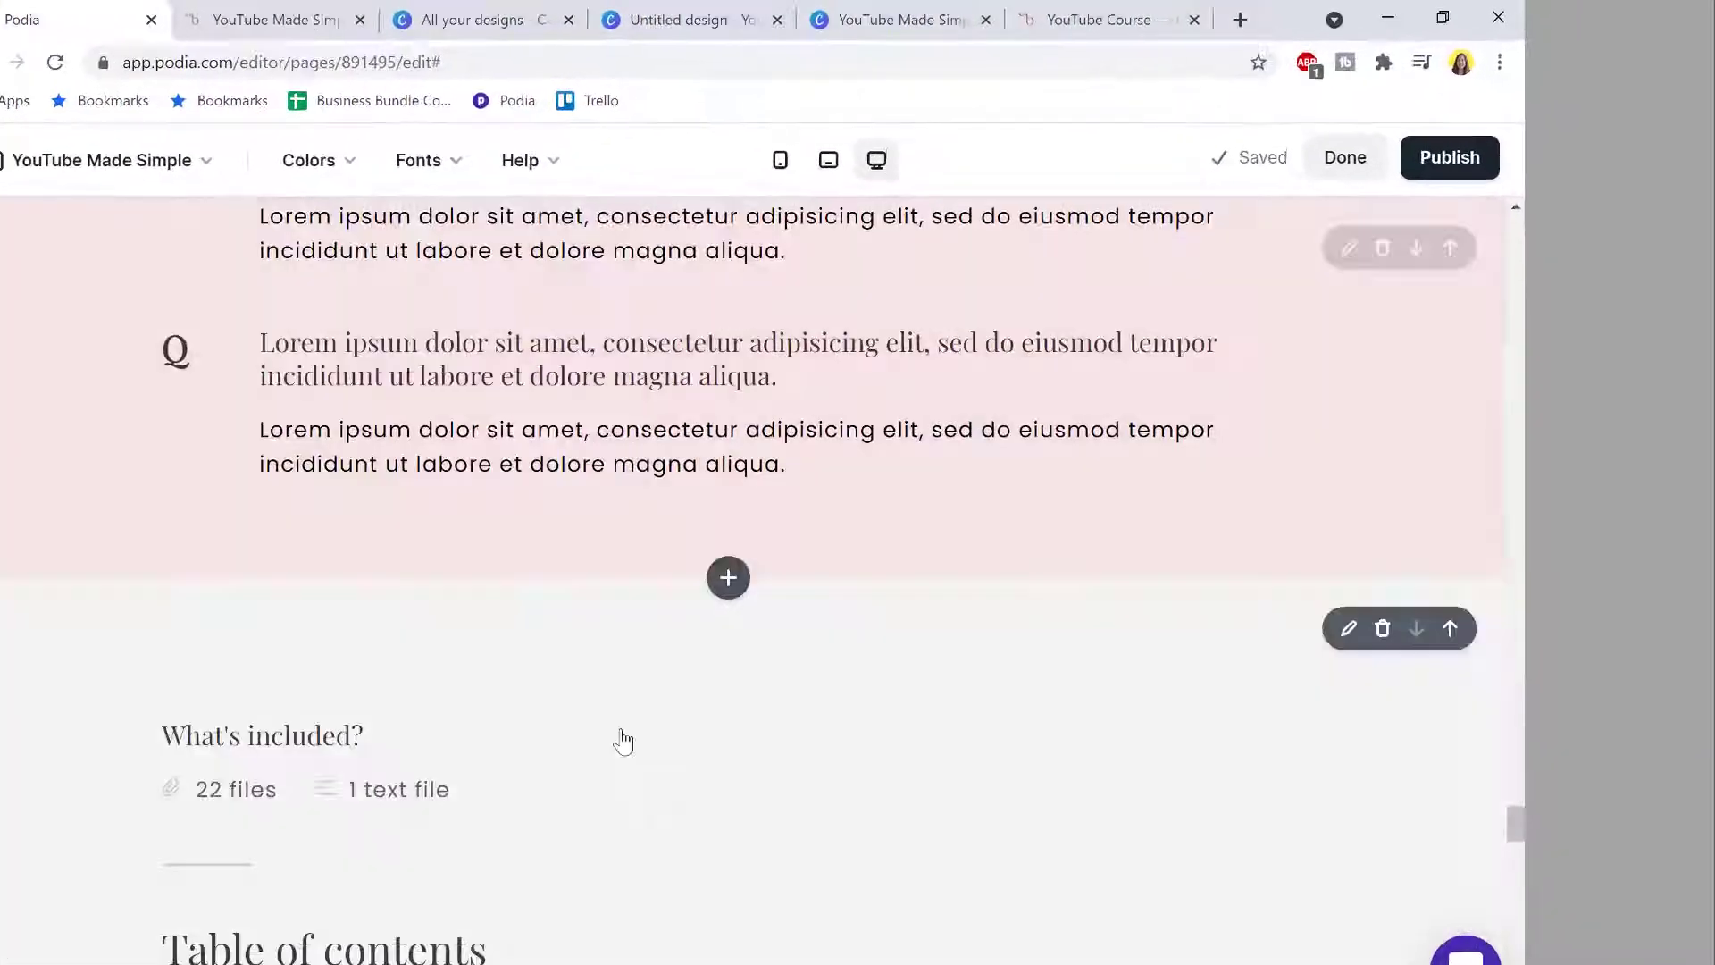
{"action": "left_click", "coordinate": [428, 789]}
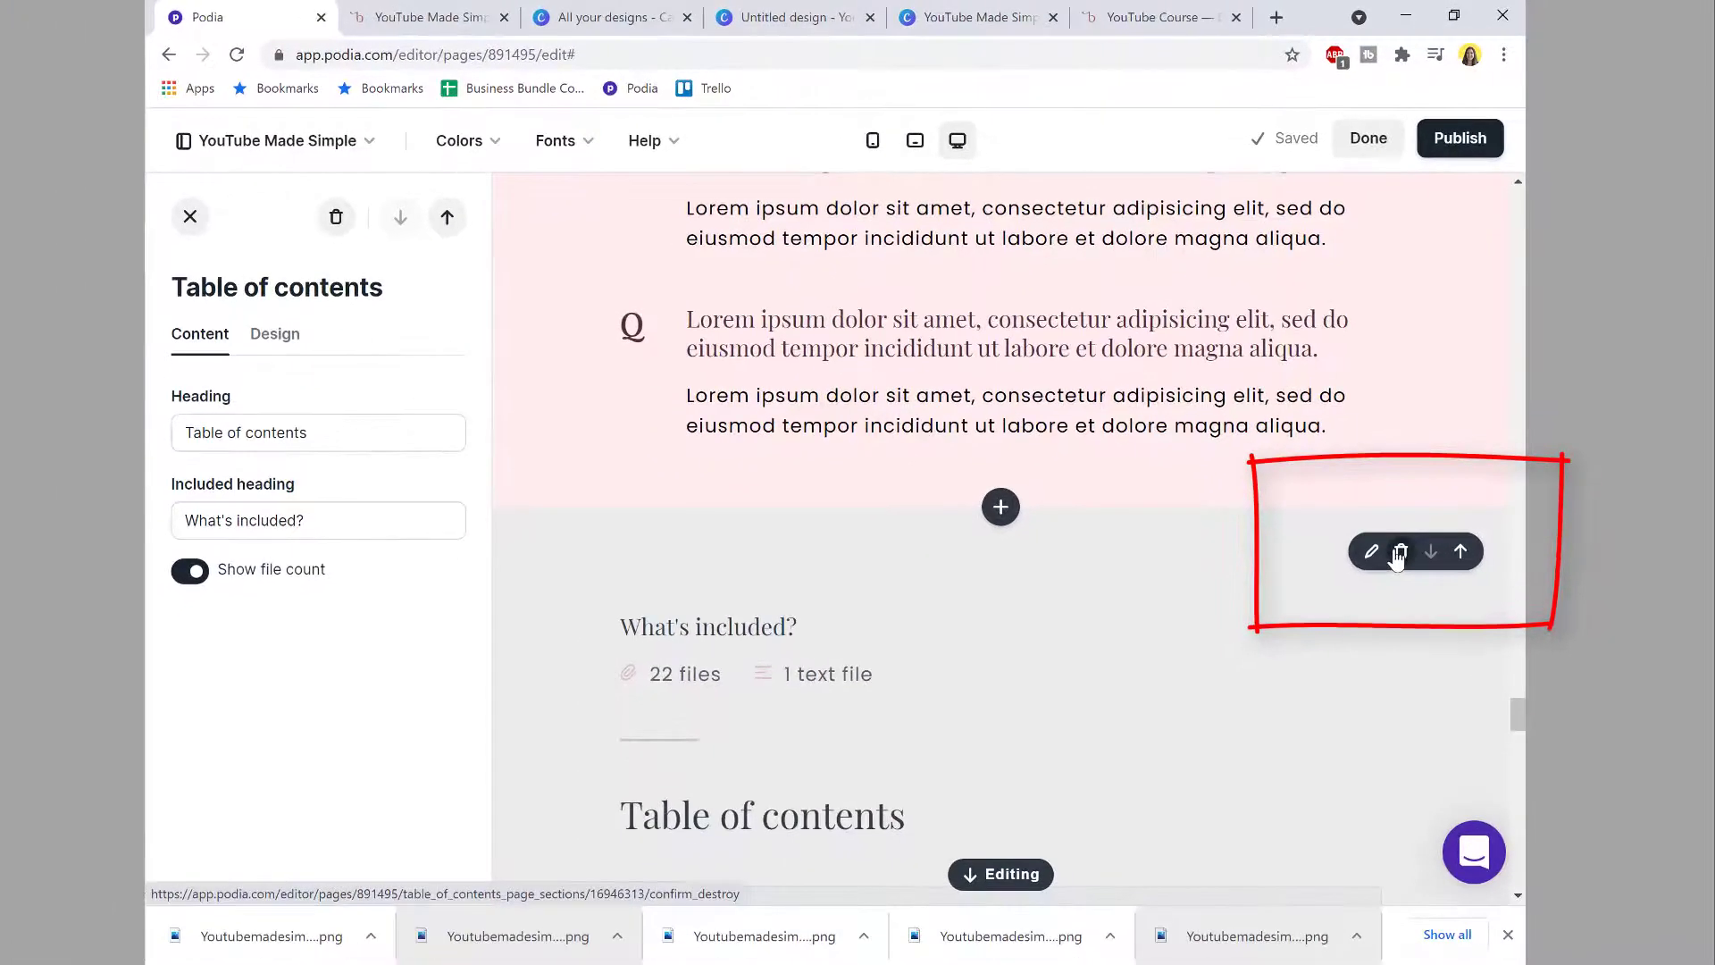
{"action": "left_click", "coordinate": [1399, 552]}
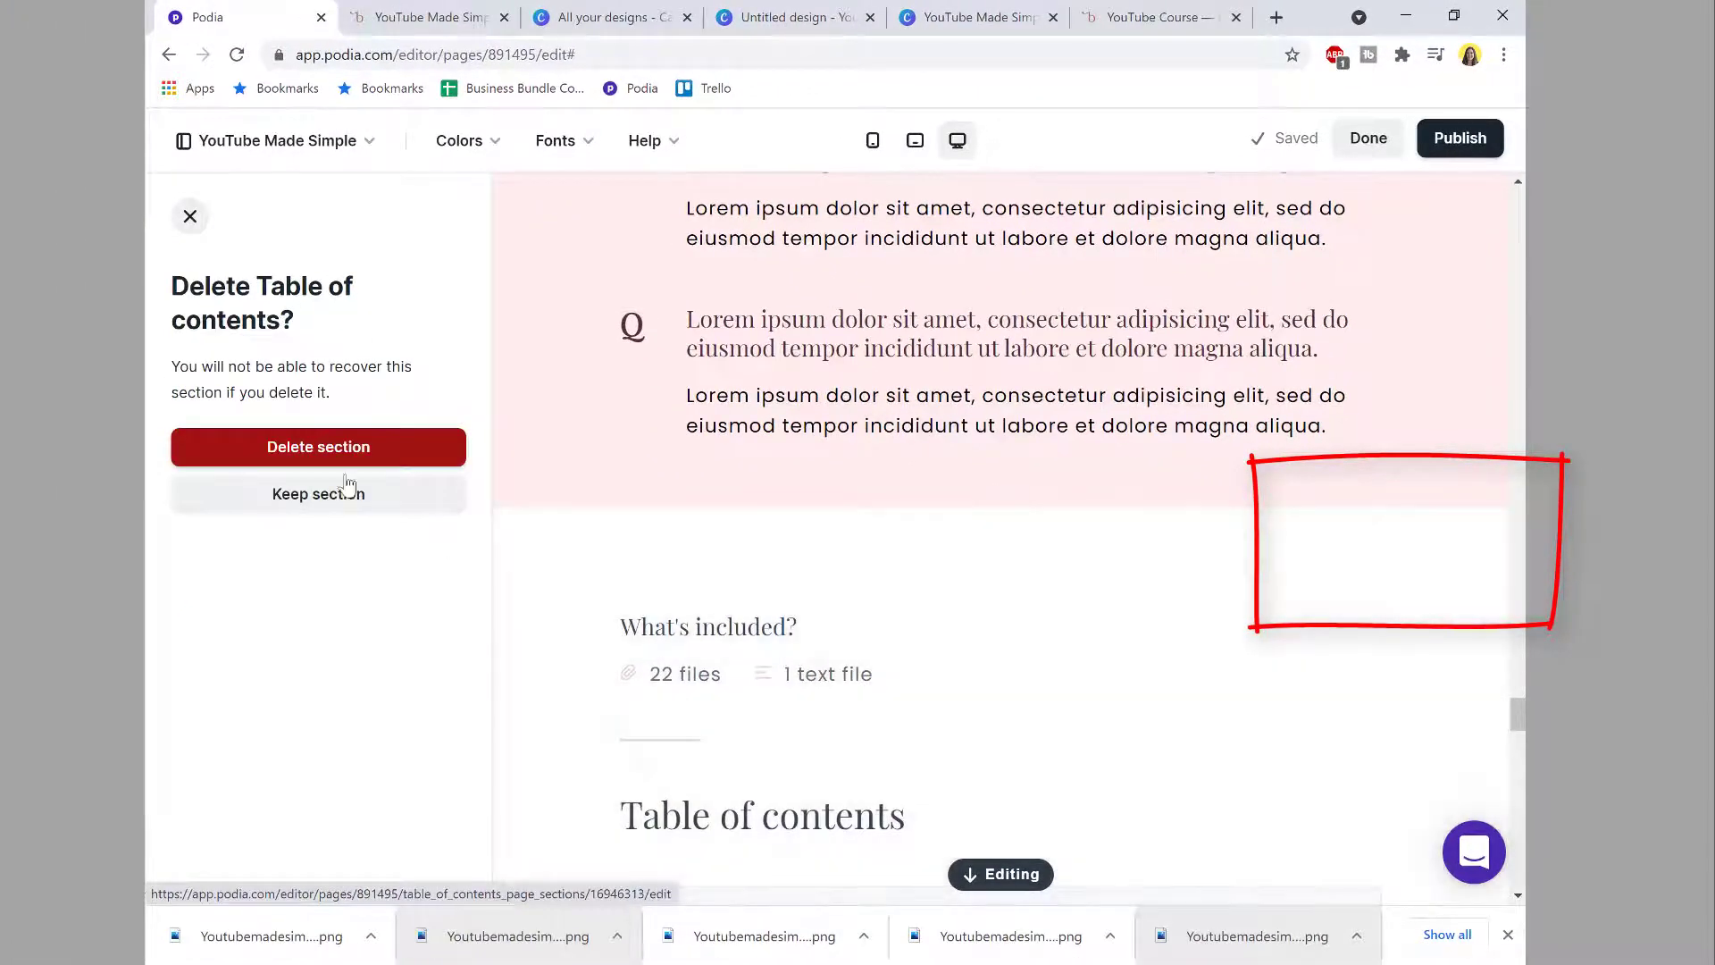
{"action": "left_click", "coordinate": [349, 449]}
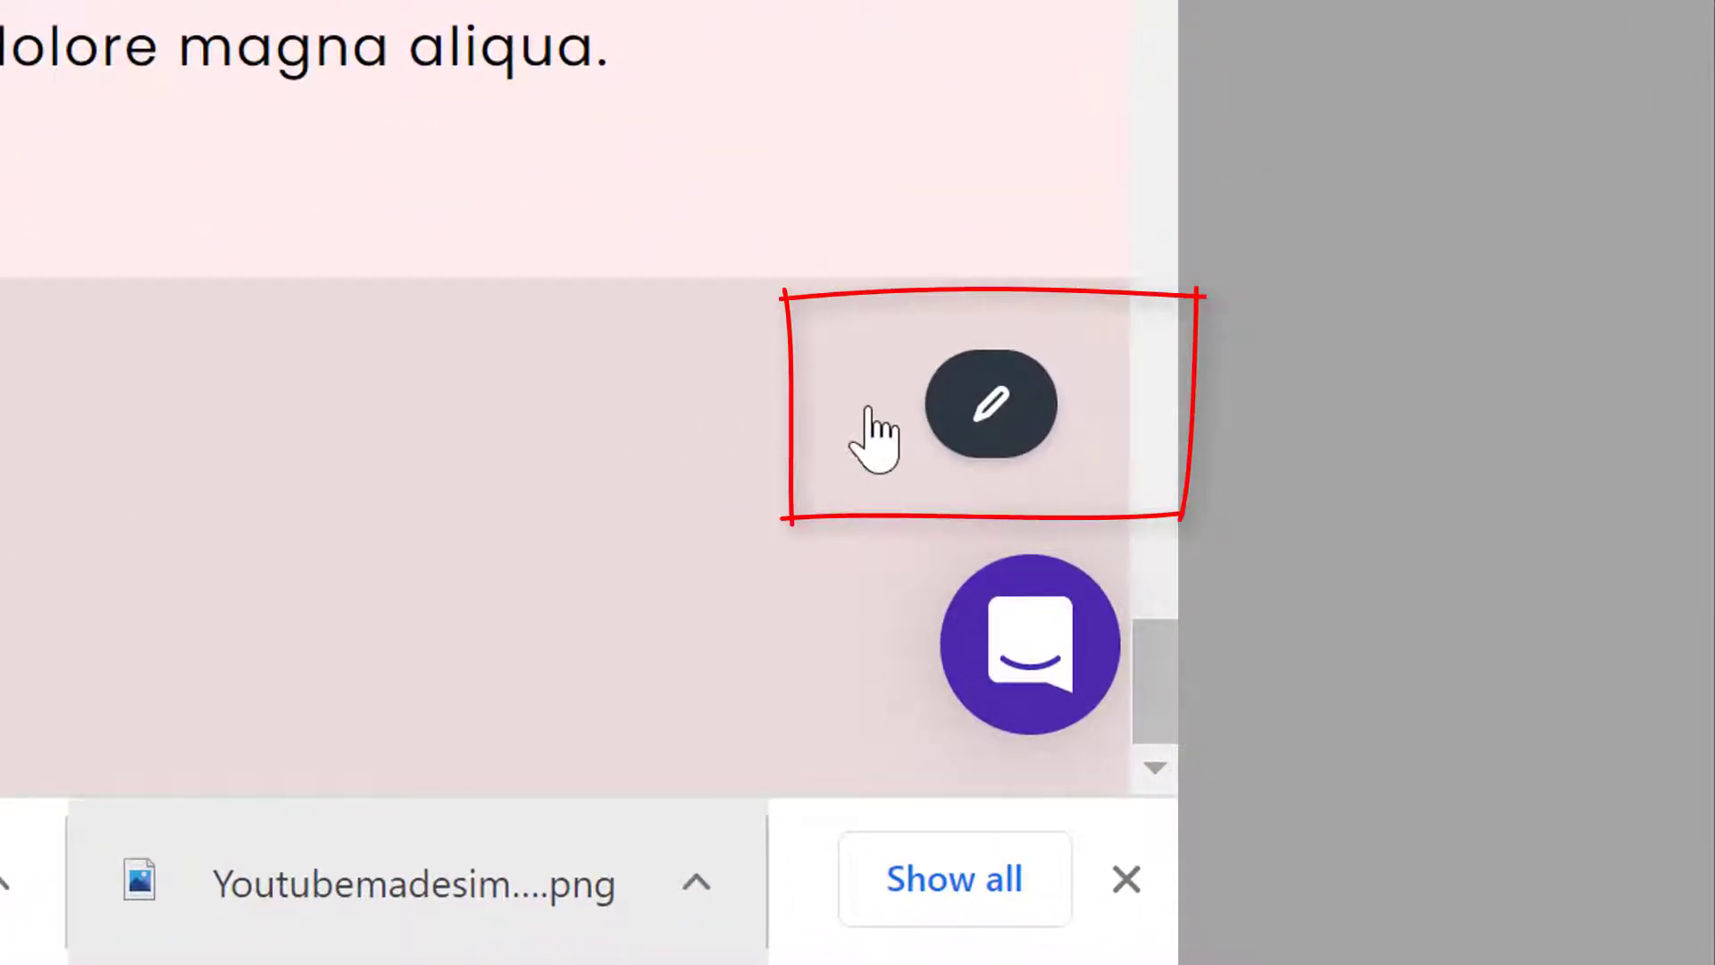
Step: Copy "Entrepreneurs unite ♡" from the existing sales page's footer into the text of the Podia page footer
{"action": "left_click", "coordinate": [990, 411]}
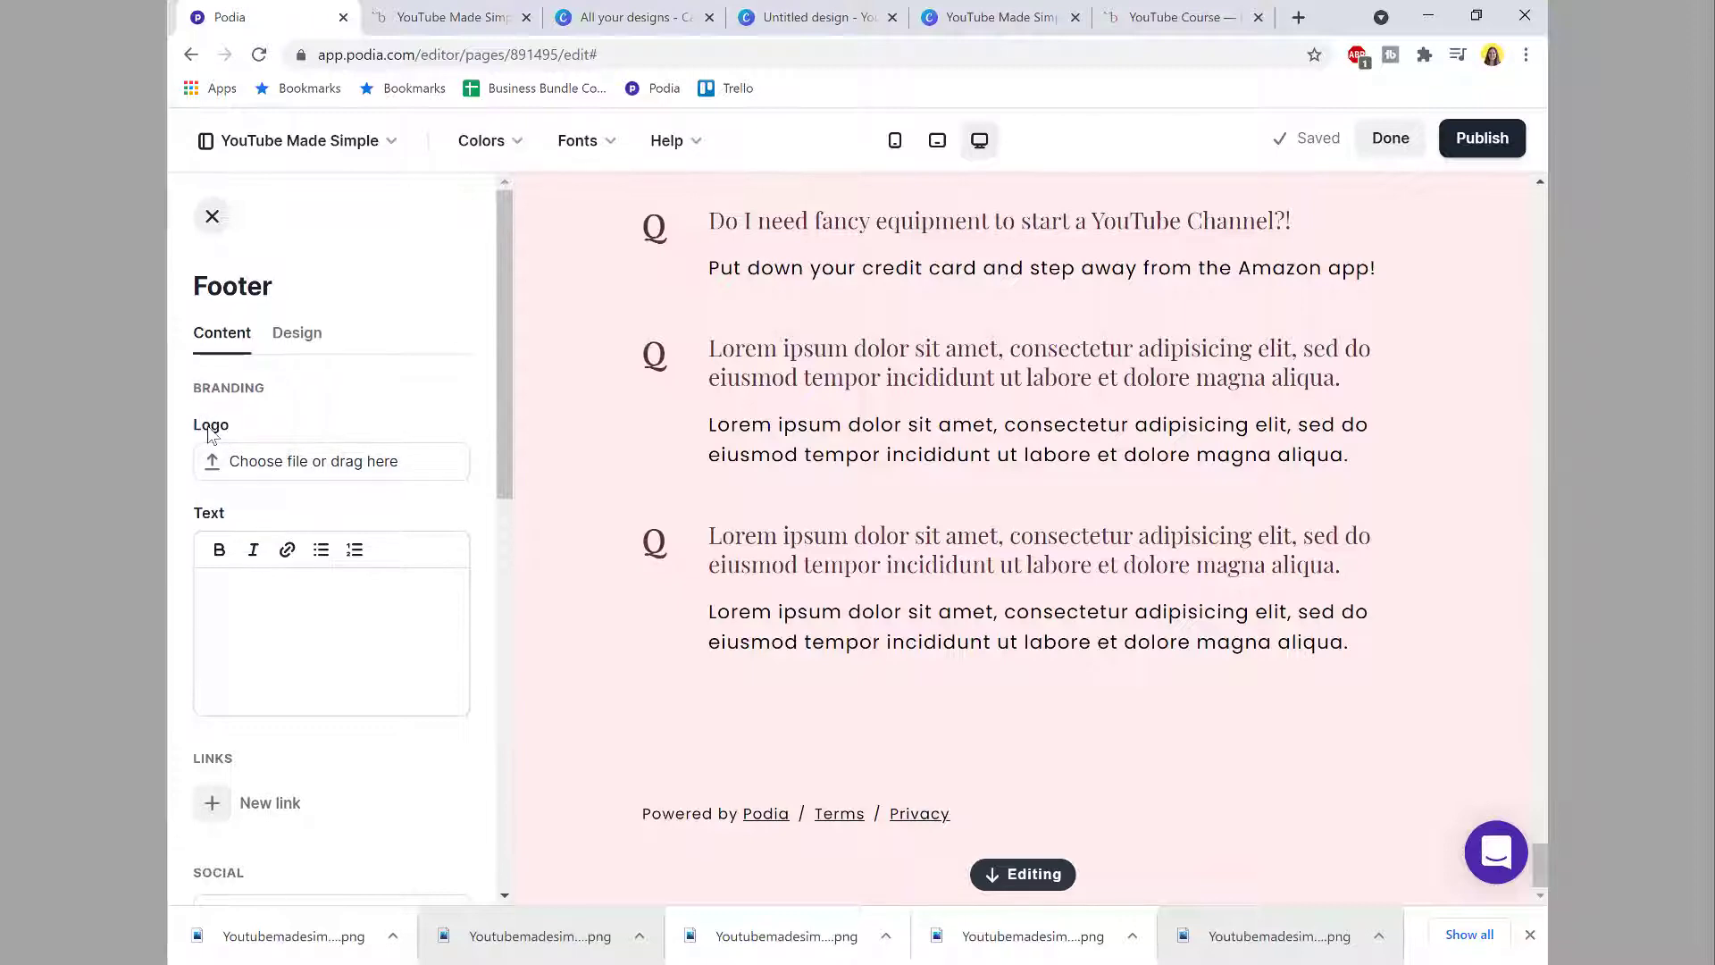
{"action": "left_click", "coordinate": [1139, 20]}
{"action": "scroll", "coordinate": [880, 503], "scroll_direction": "down", "scroll_amount": 4}
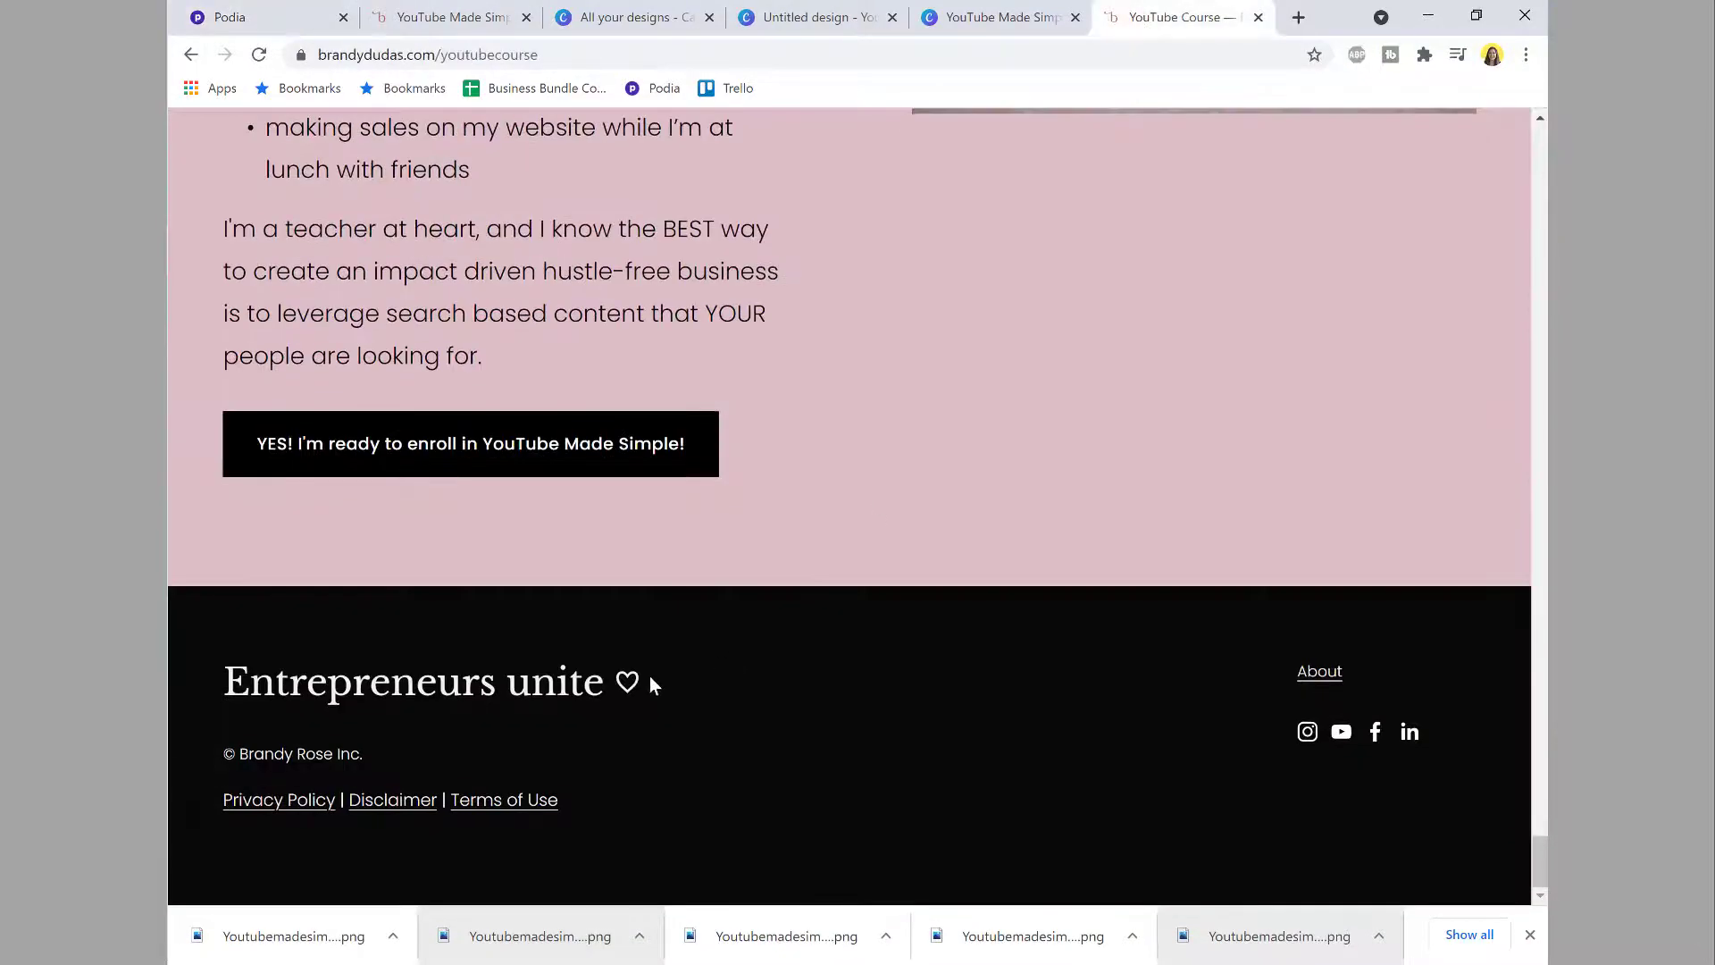
{"action": "left_click_drag", "start_coordinate": [650, 676], "coordinate": [253, 688]}
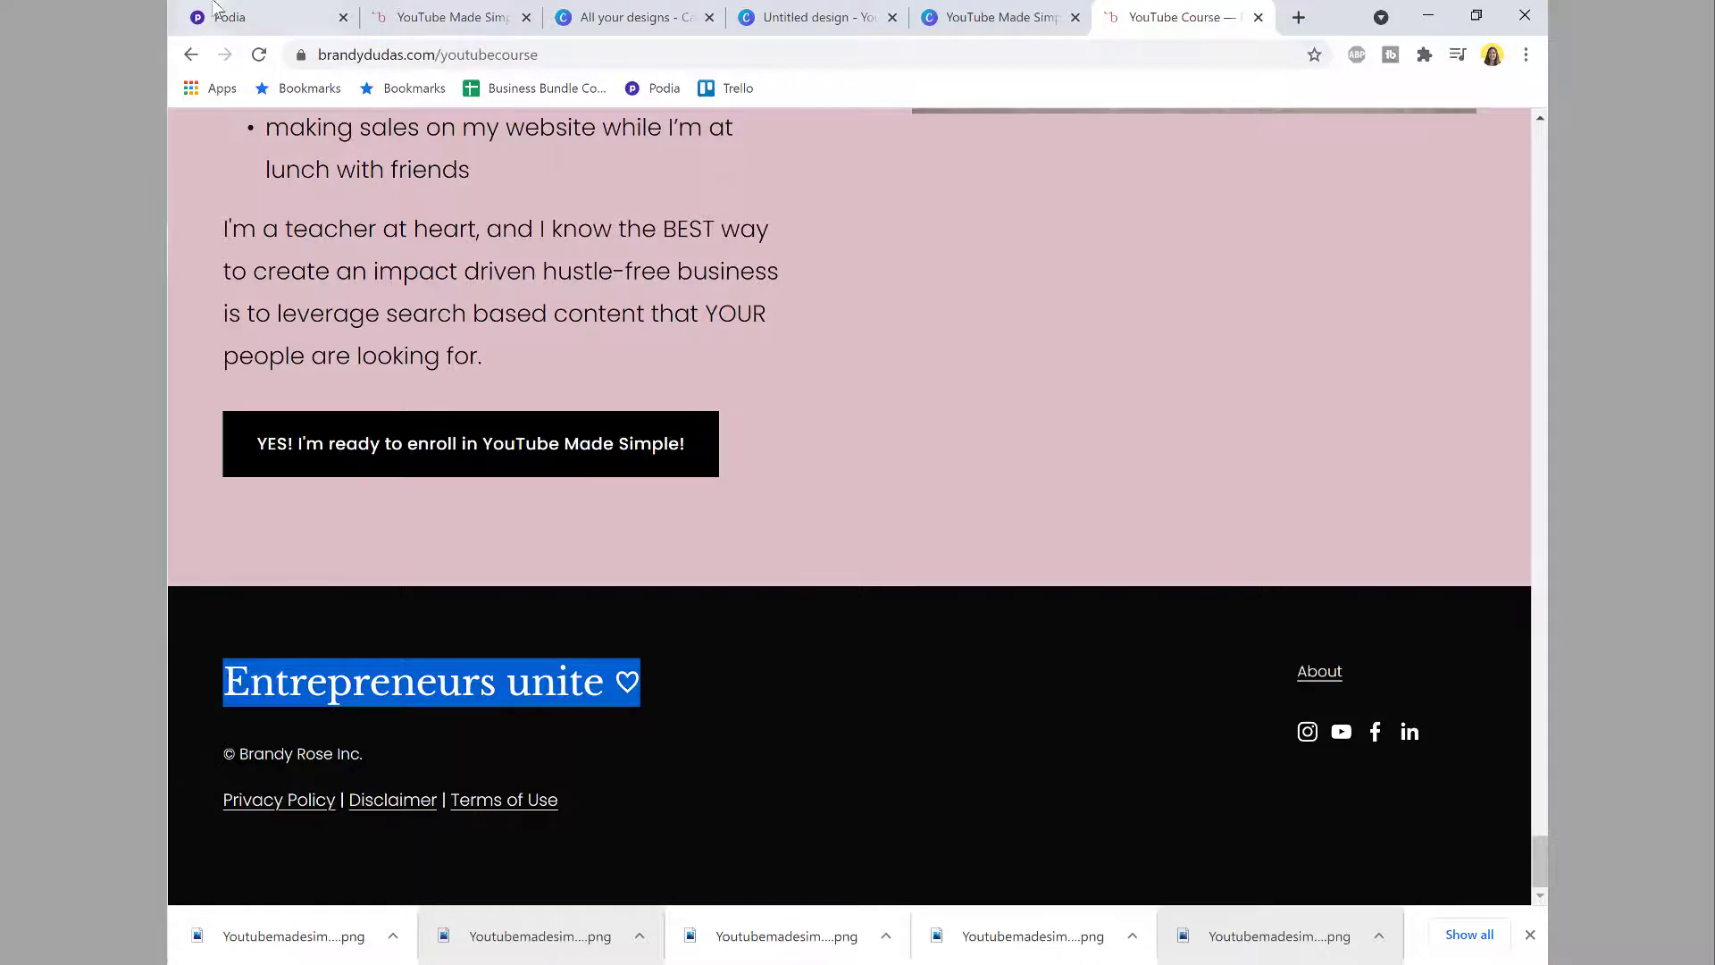
{"action": "left_click", "coordinate": [214, 13]}
{"action": "scroll", "coordinate": [273, 533], "scroll_direction": "down", "scroll_amount": 1}
{"action": "left_click", "coordinate": [273, 533]}
{"action": "type", "text": "Entrepreneurs unite ♡"}
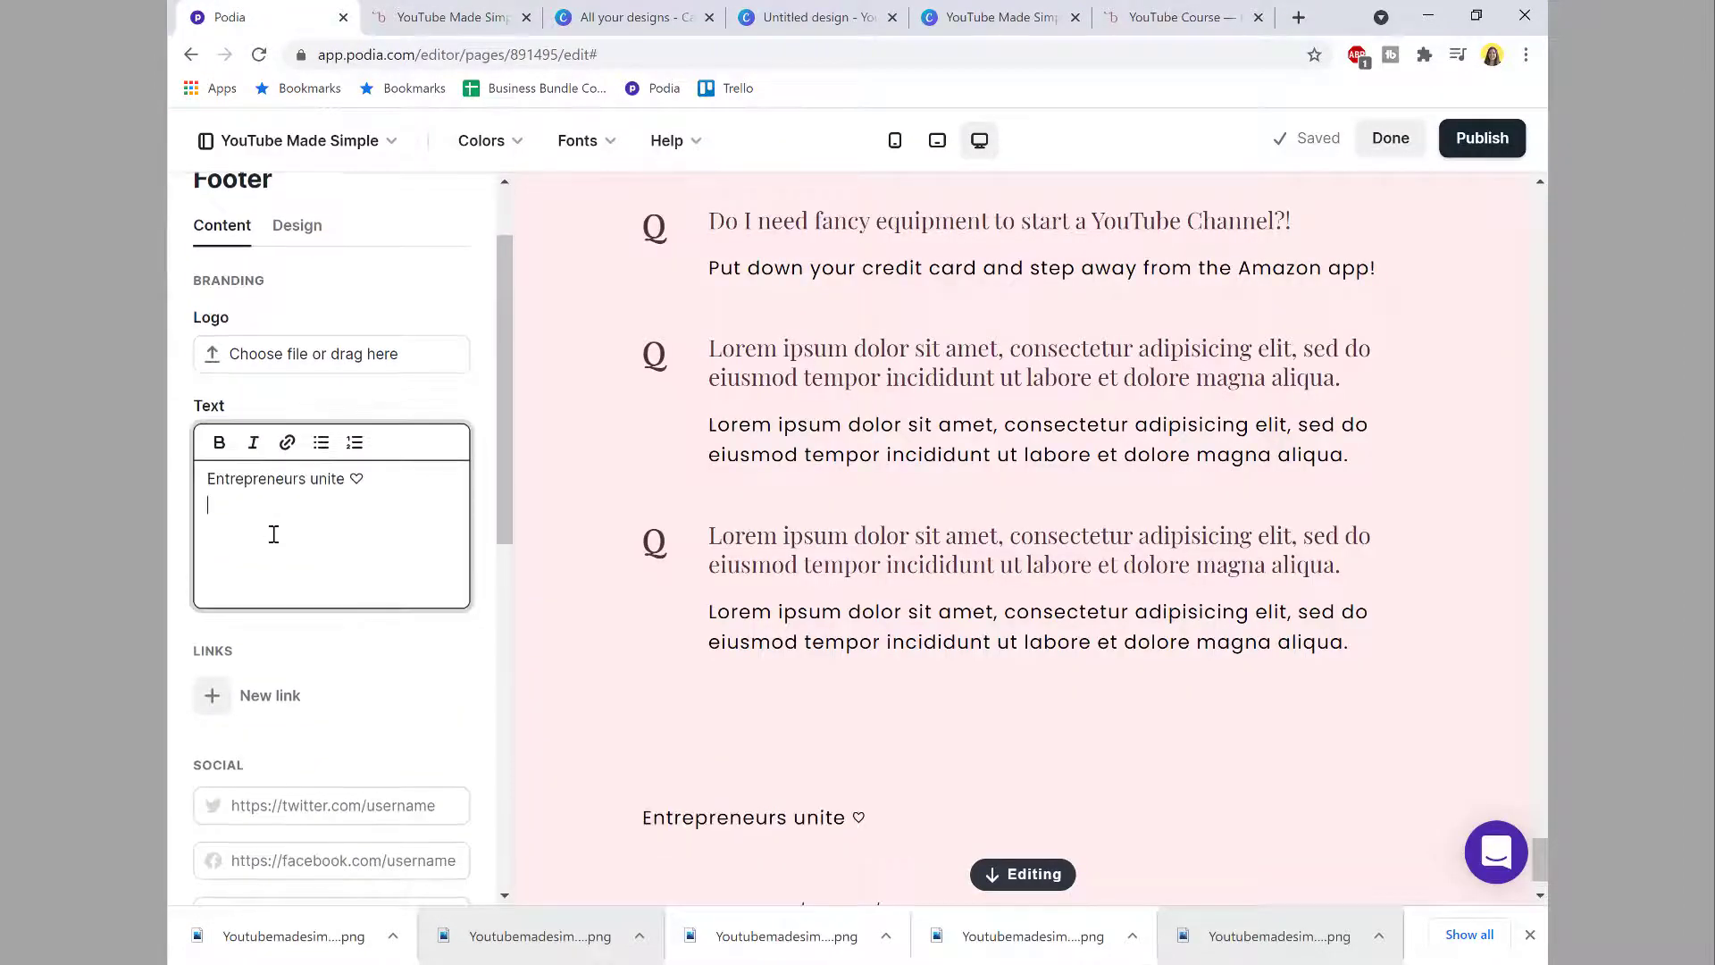
{"action": "scroll", "coordinate": [274, 534], "scroll_direction": "down", "scroll_amount": 3}
{"action": "scroll", "coordinate": [275, 527], "scroll_direction": "up", "scroll_amount": 3}
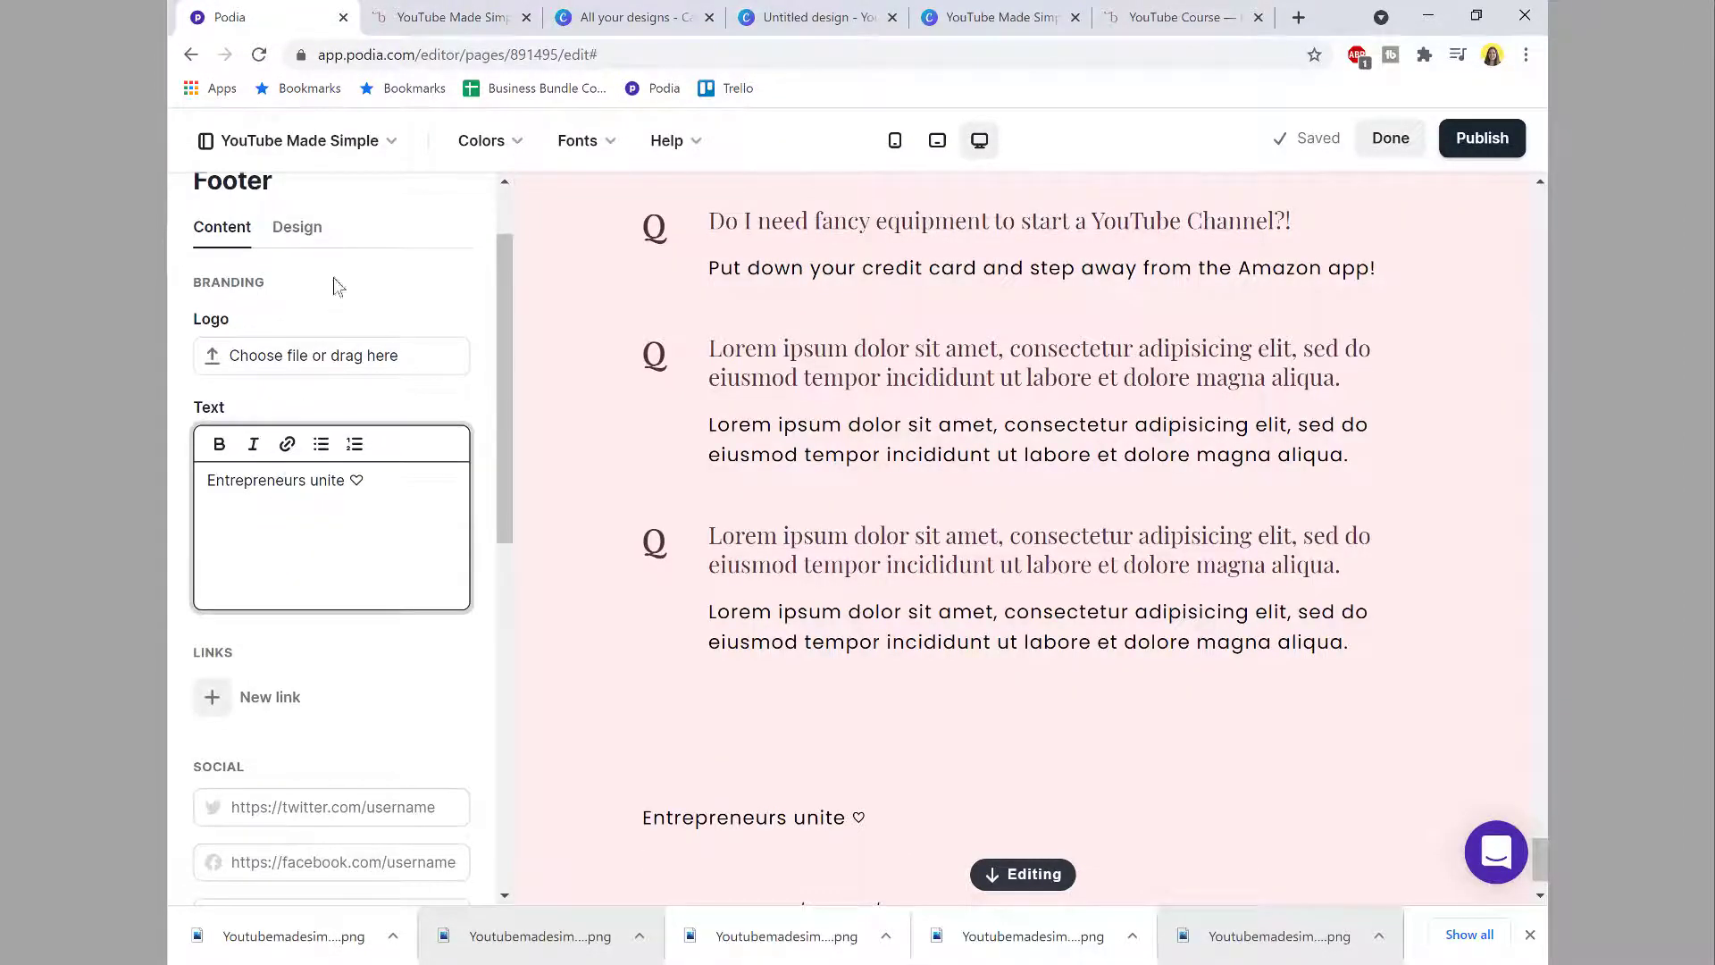
Step: Apply the dark colour theme to the footer and compare it with the existing sales page's footer
{"action": "left_click", "coordinate": [299, 227]}
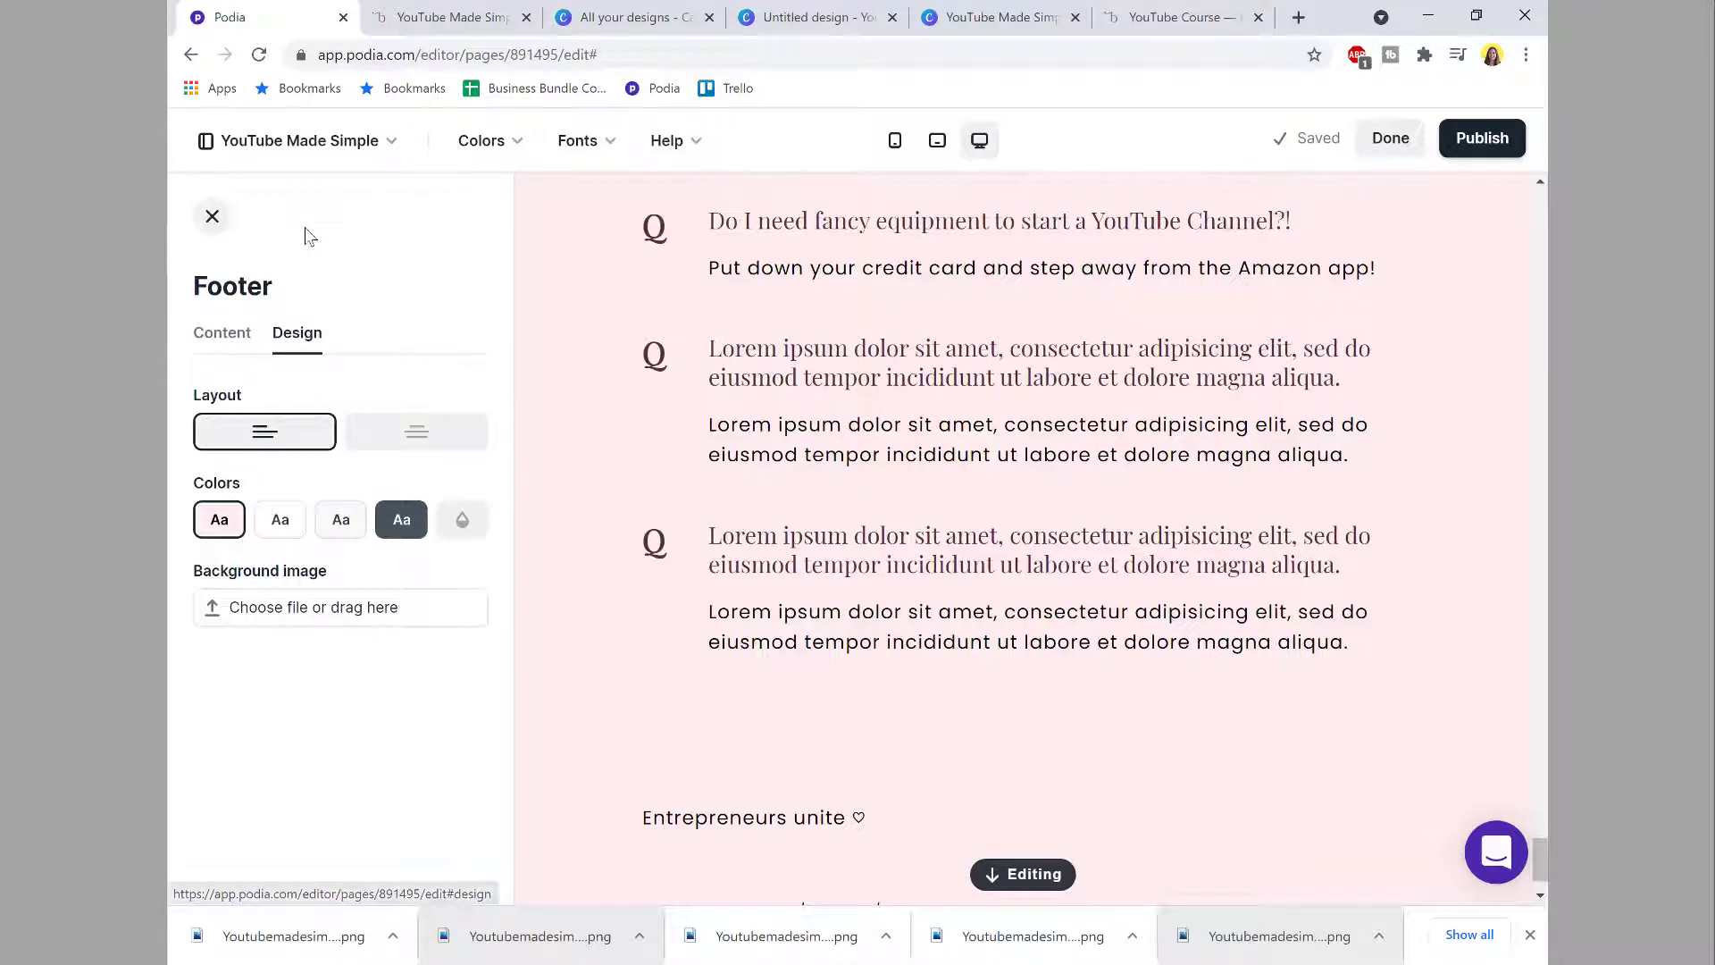
{"action": "left_click", "coordinate": [402, 520]}
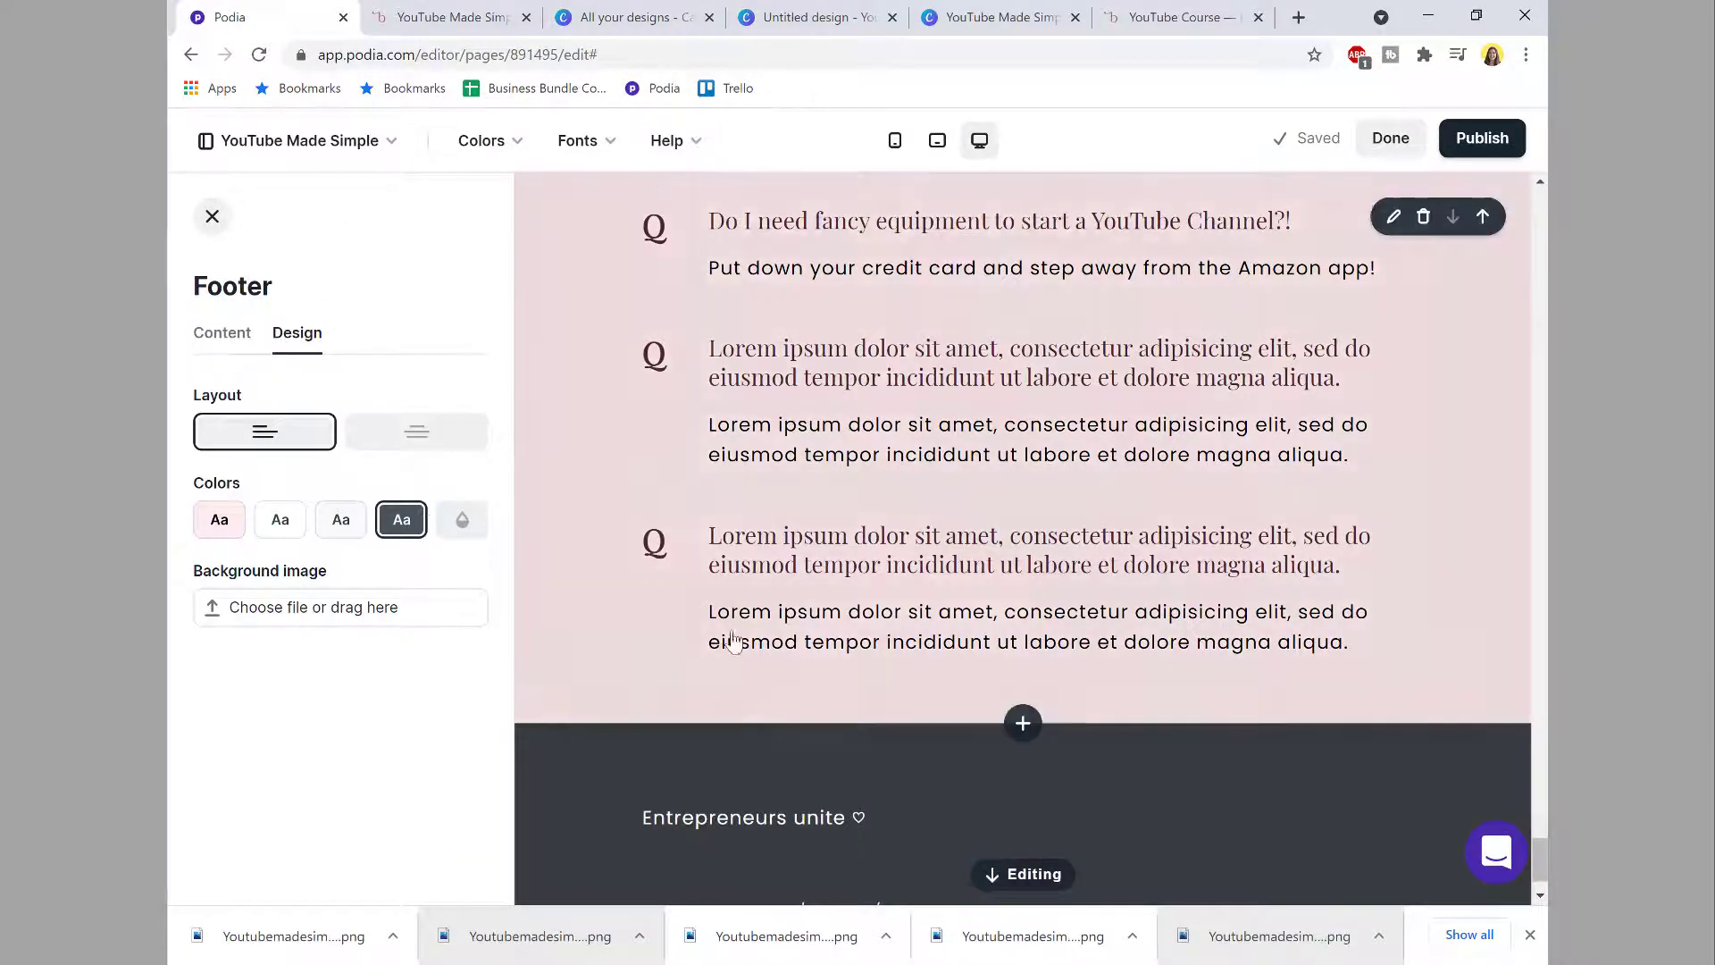
{"action": "scroll", "coordinate": [732, 641], "scroll_direction": "down", "scroll_amount": 1}
{"action": "left_click", "coordinate": [1161, 17]}
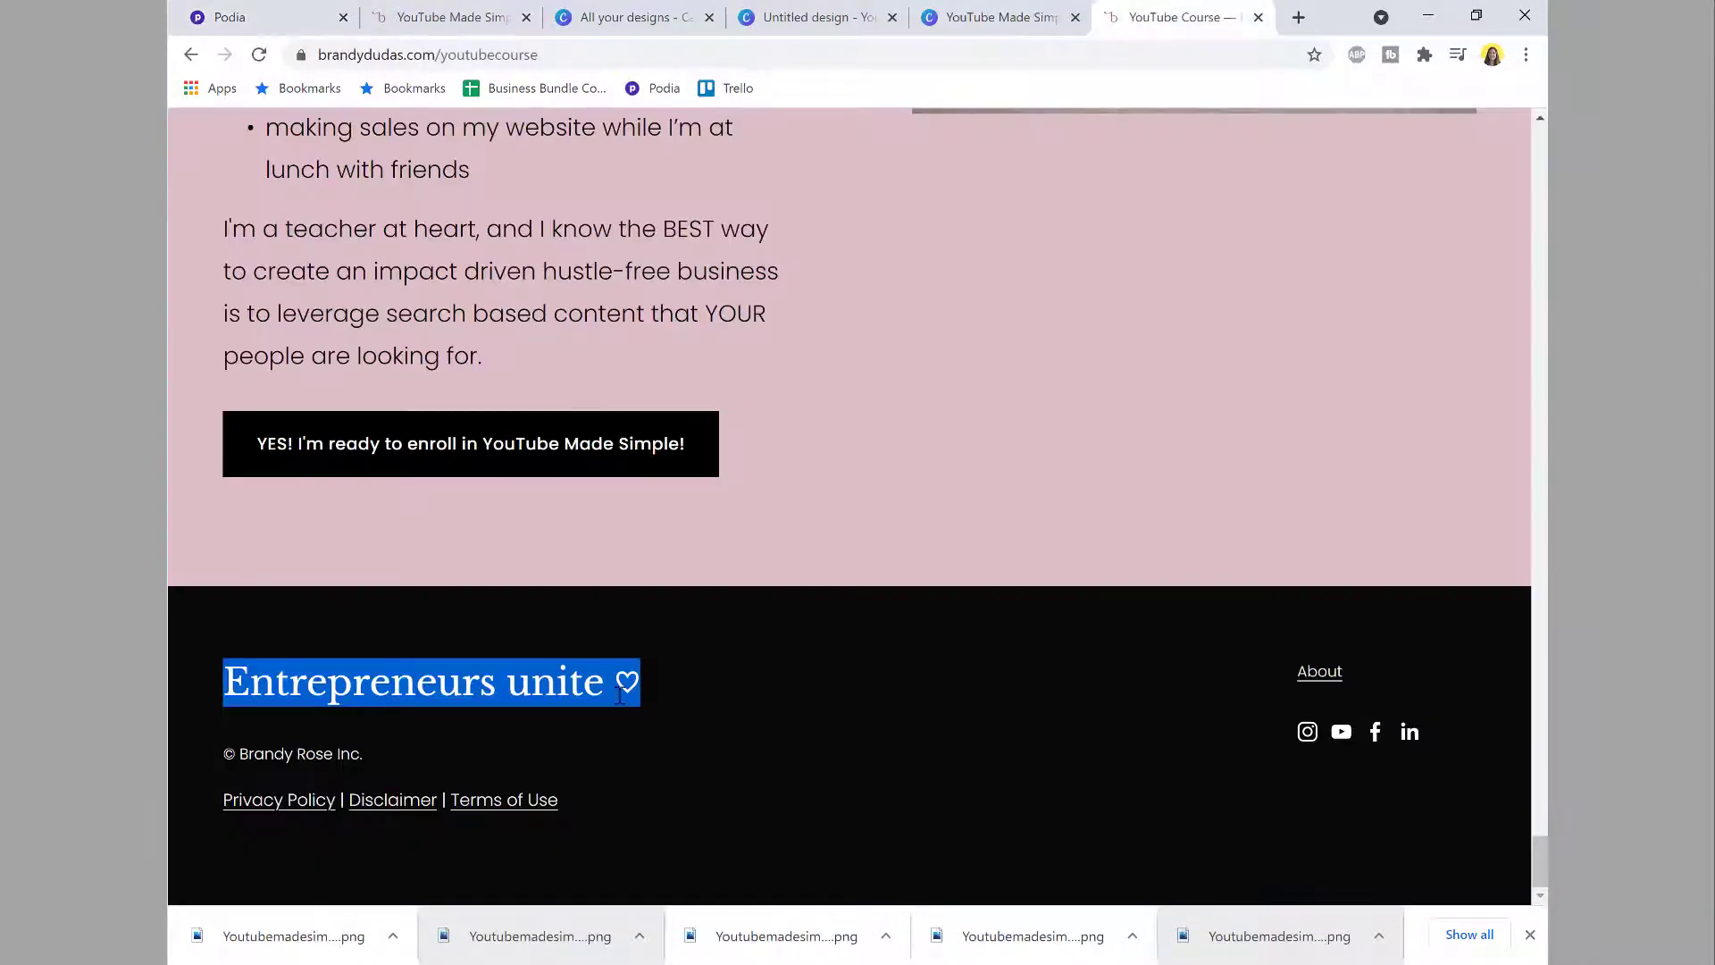
{"action": "left_click", "coordinate": [219, 16]}
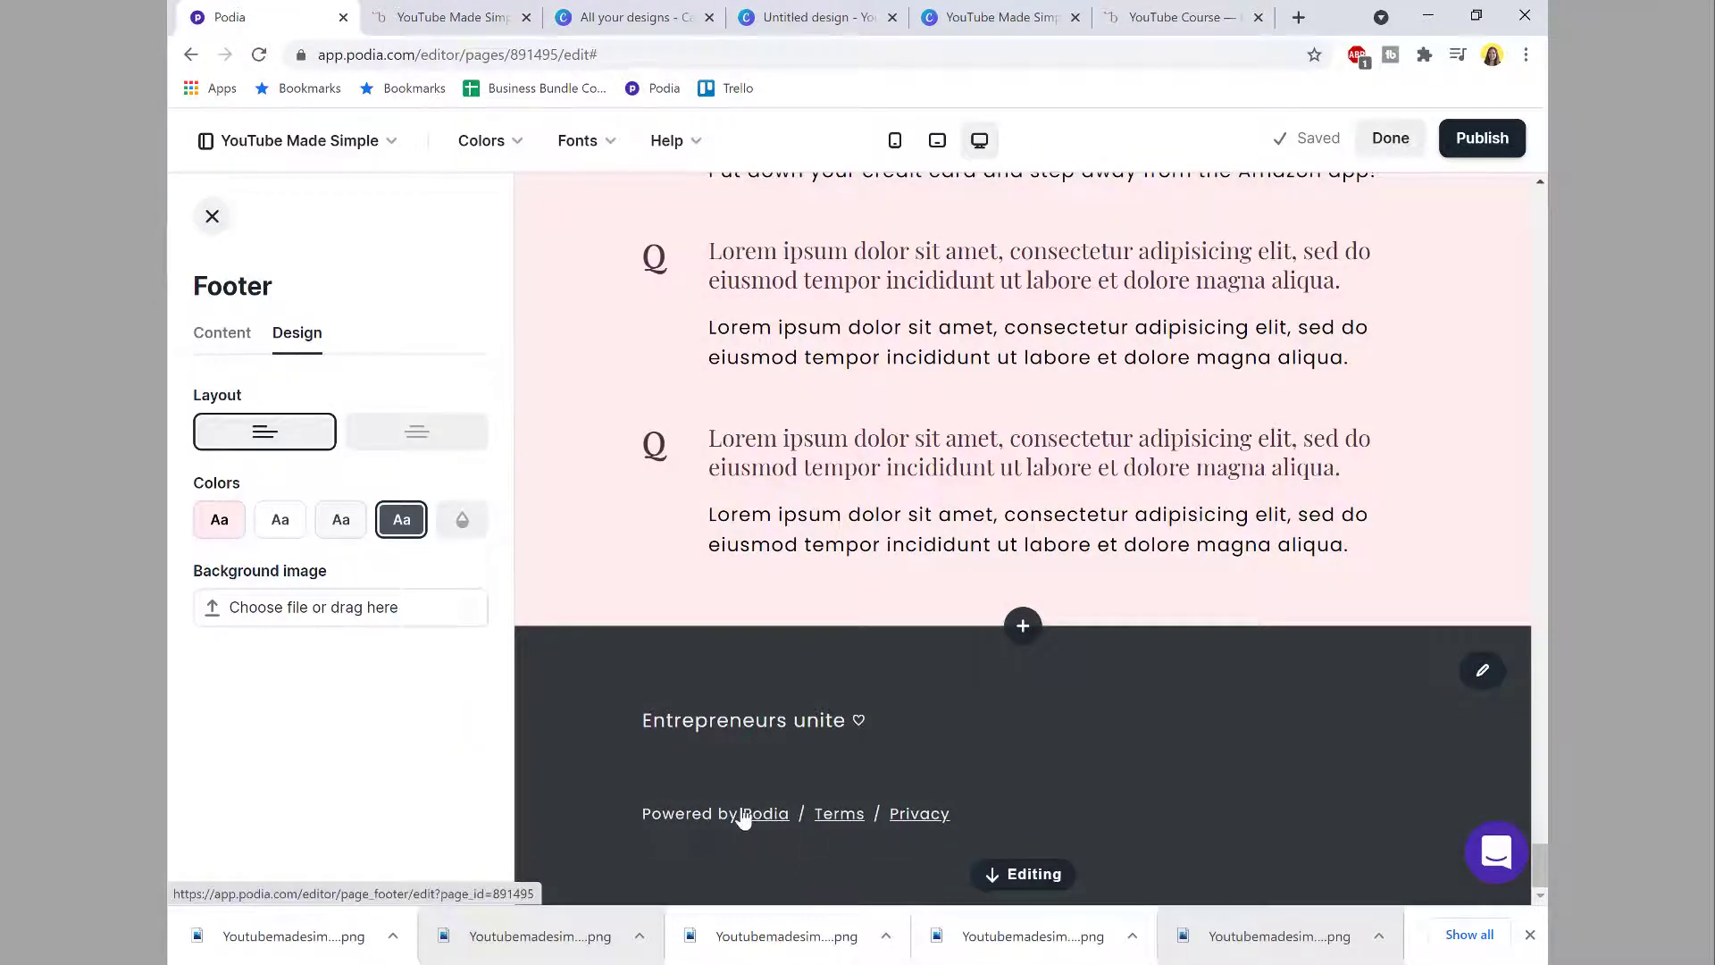
Step: Add a footer link labelled "Privacy Policy" that uses the address of the existing site's privacy policy page
{"action": "left_click", "coordinate": [1130, 18]}
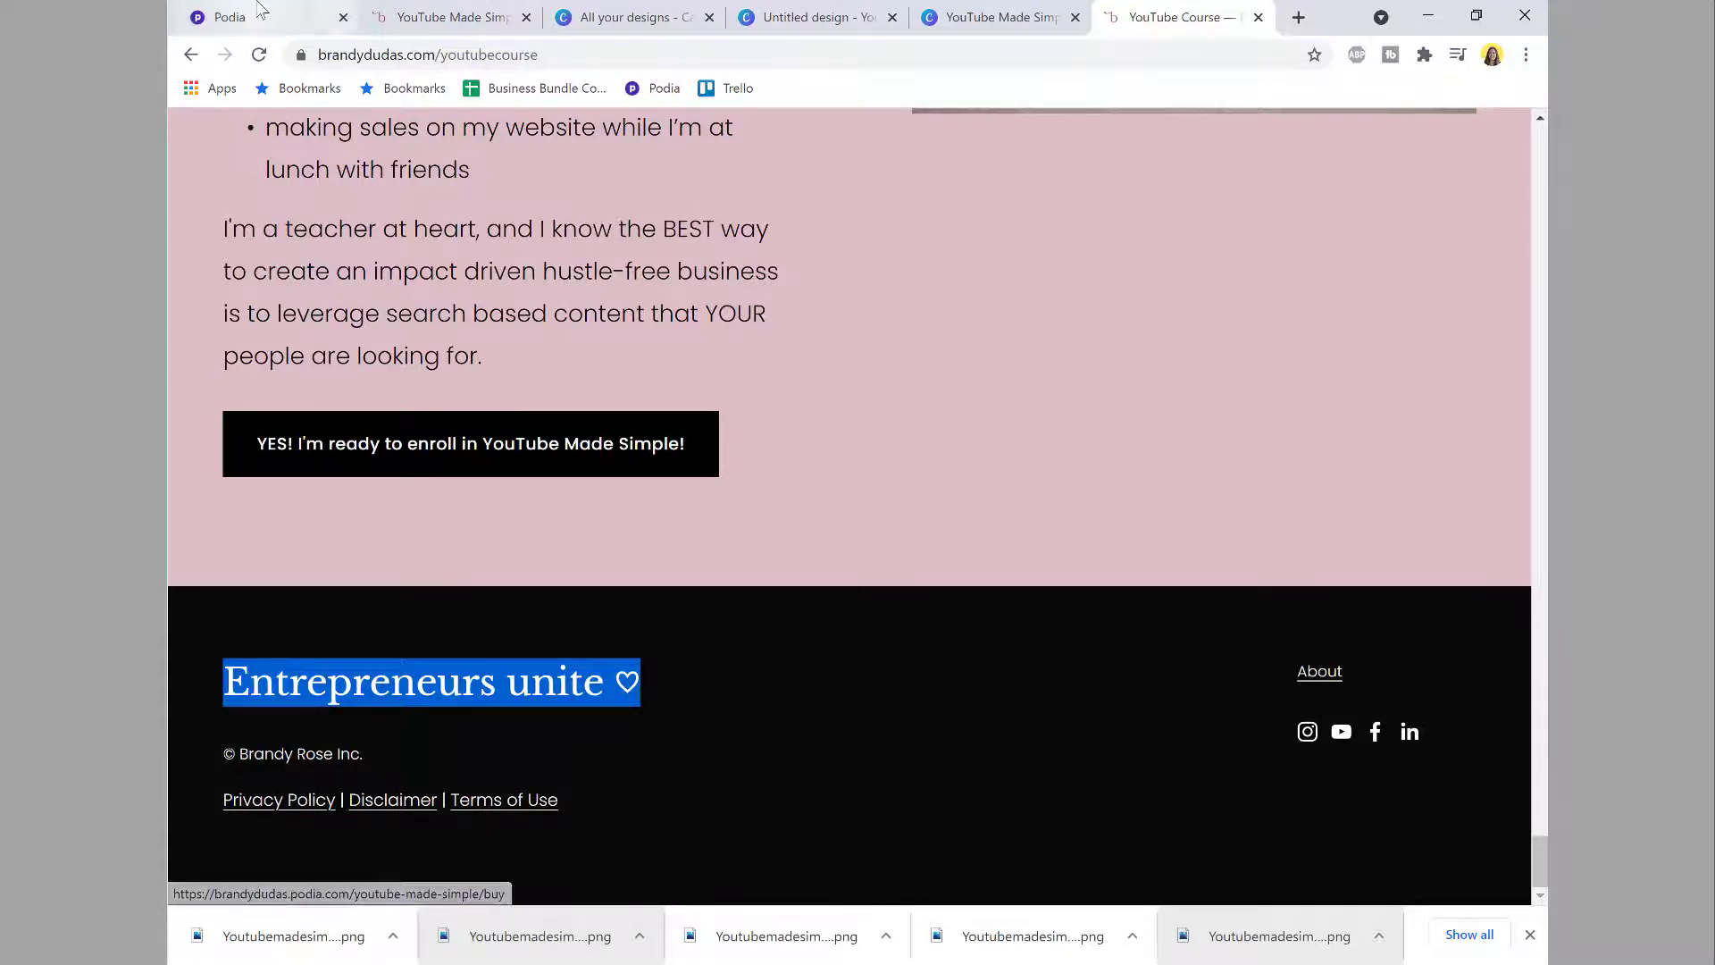
{"action": "left_click", "coordinate": [230, 17]}
{"action": "left_click", "coordinate": [247, 349]}
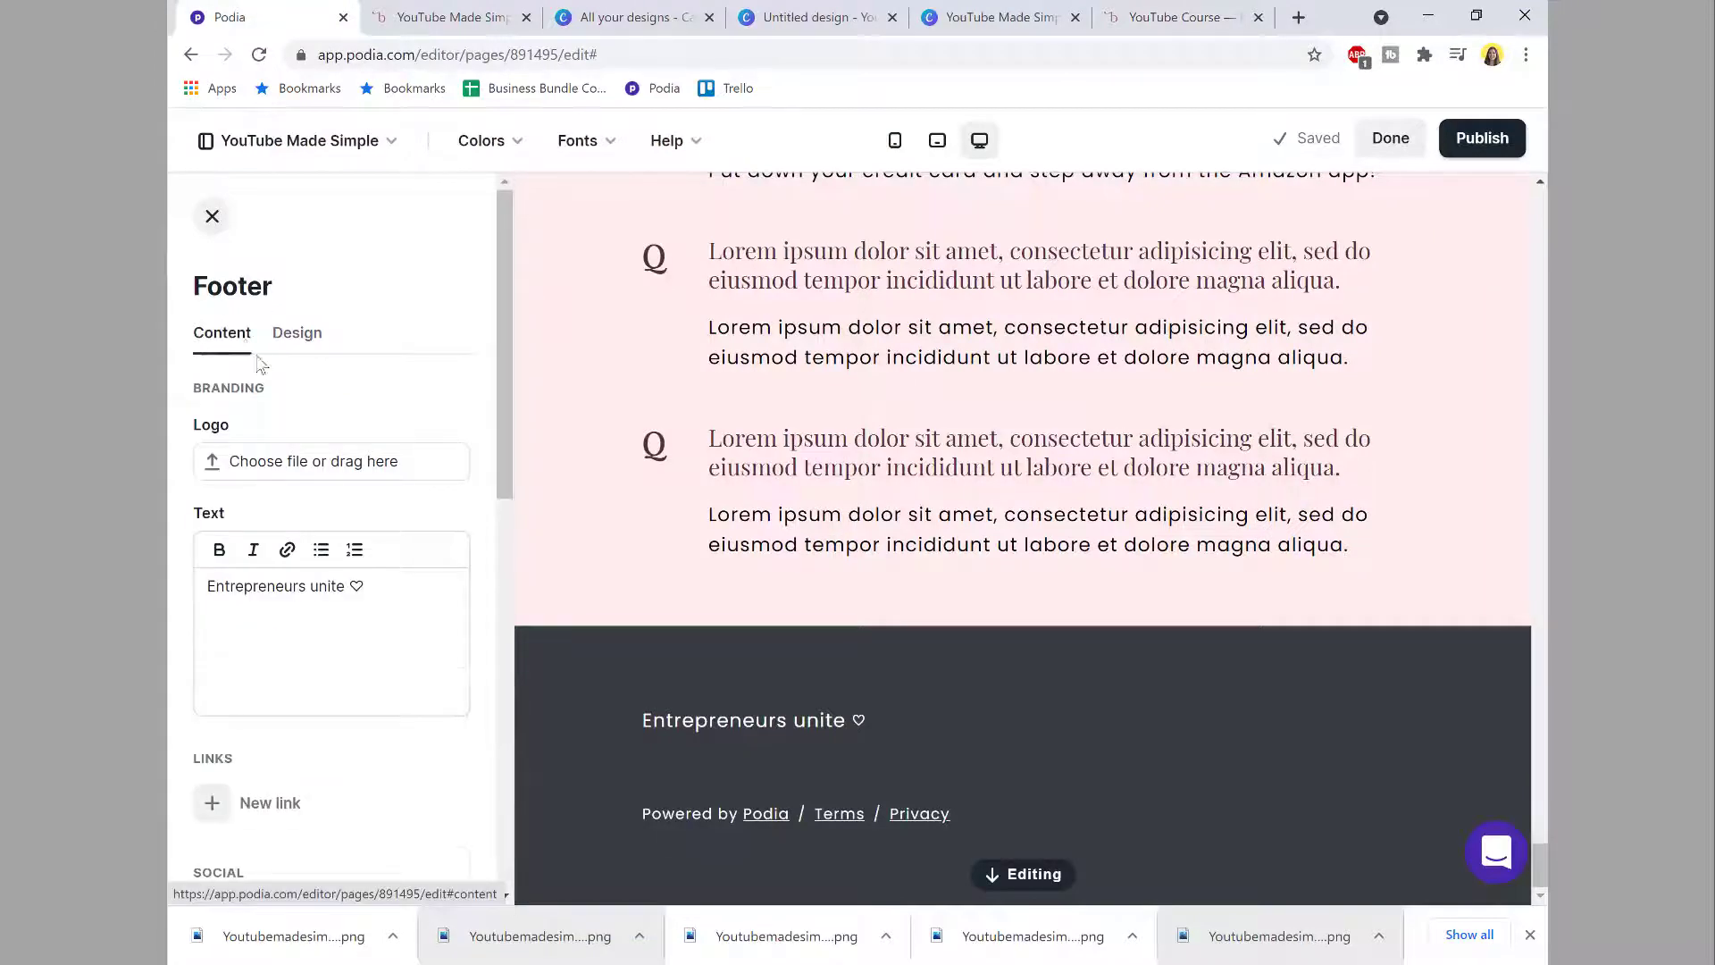
{"action": "scroll", "coordinate": [259, 361], "scroll_direction": "down", "scroll_amount": 6}
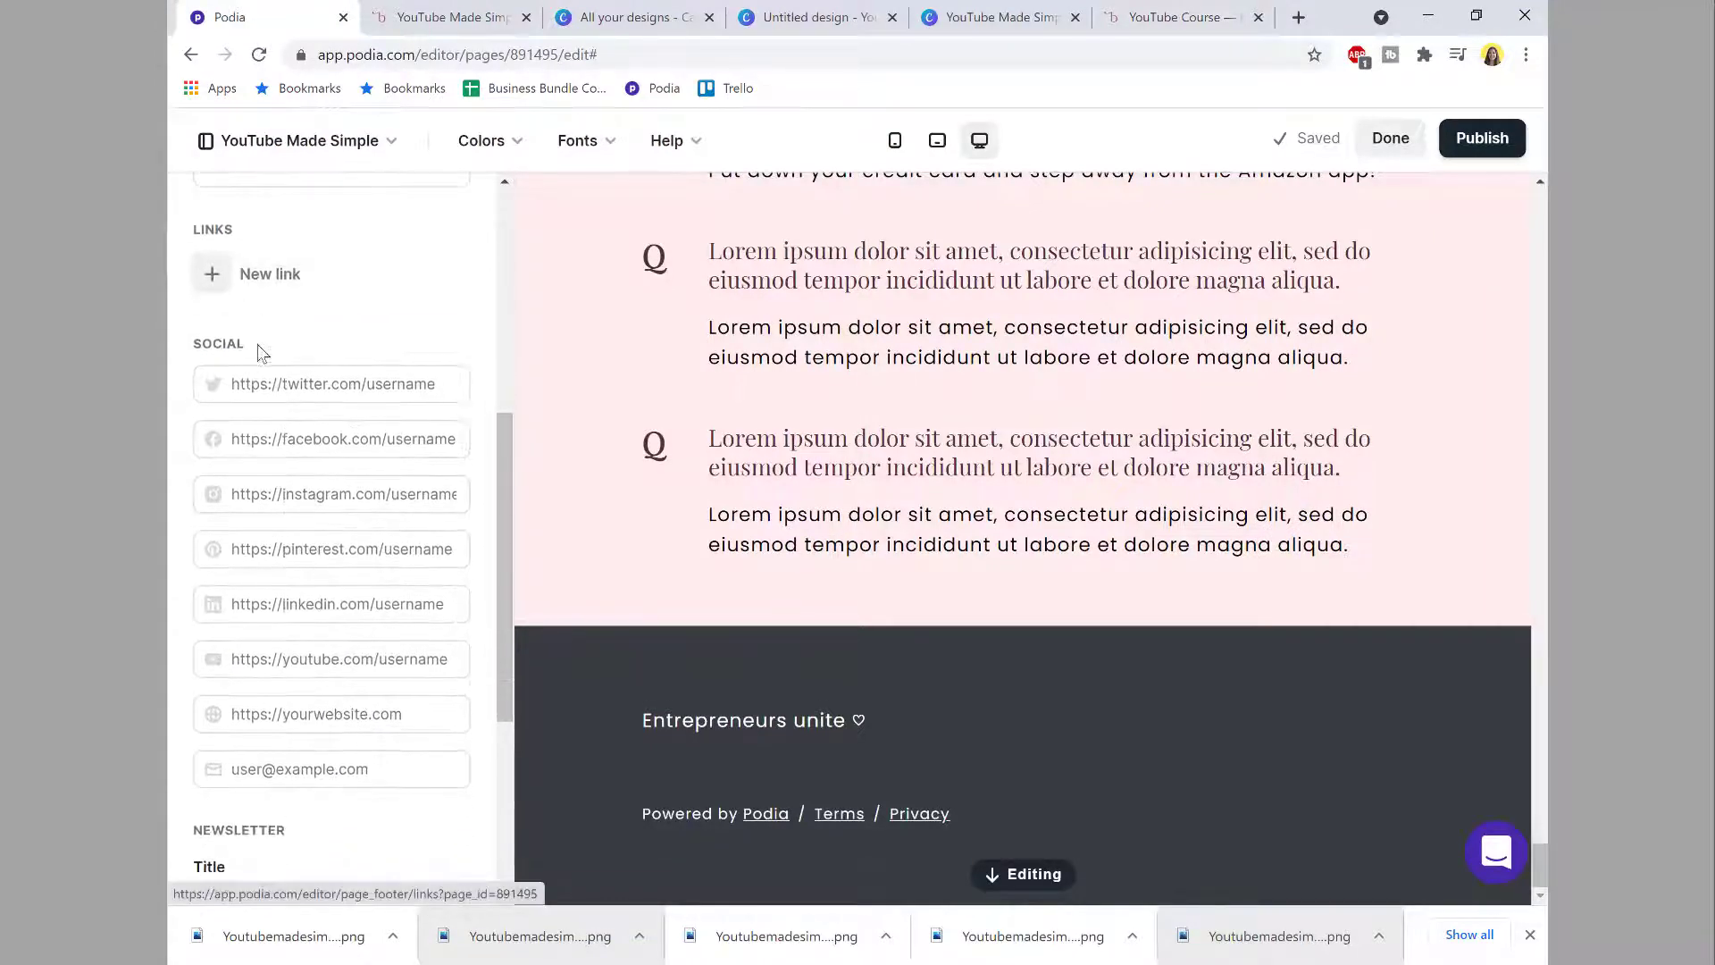
{"action": "left_click", "coordinate": [262, 279]}
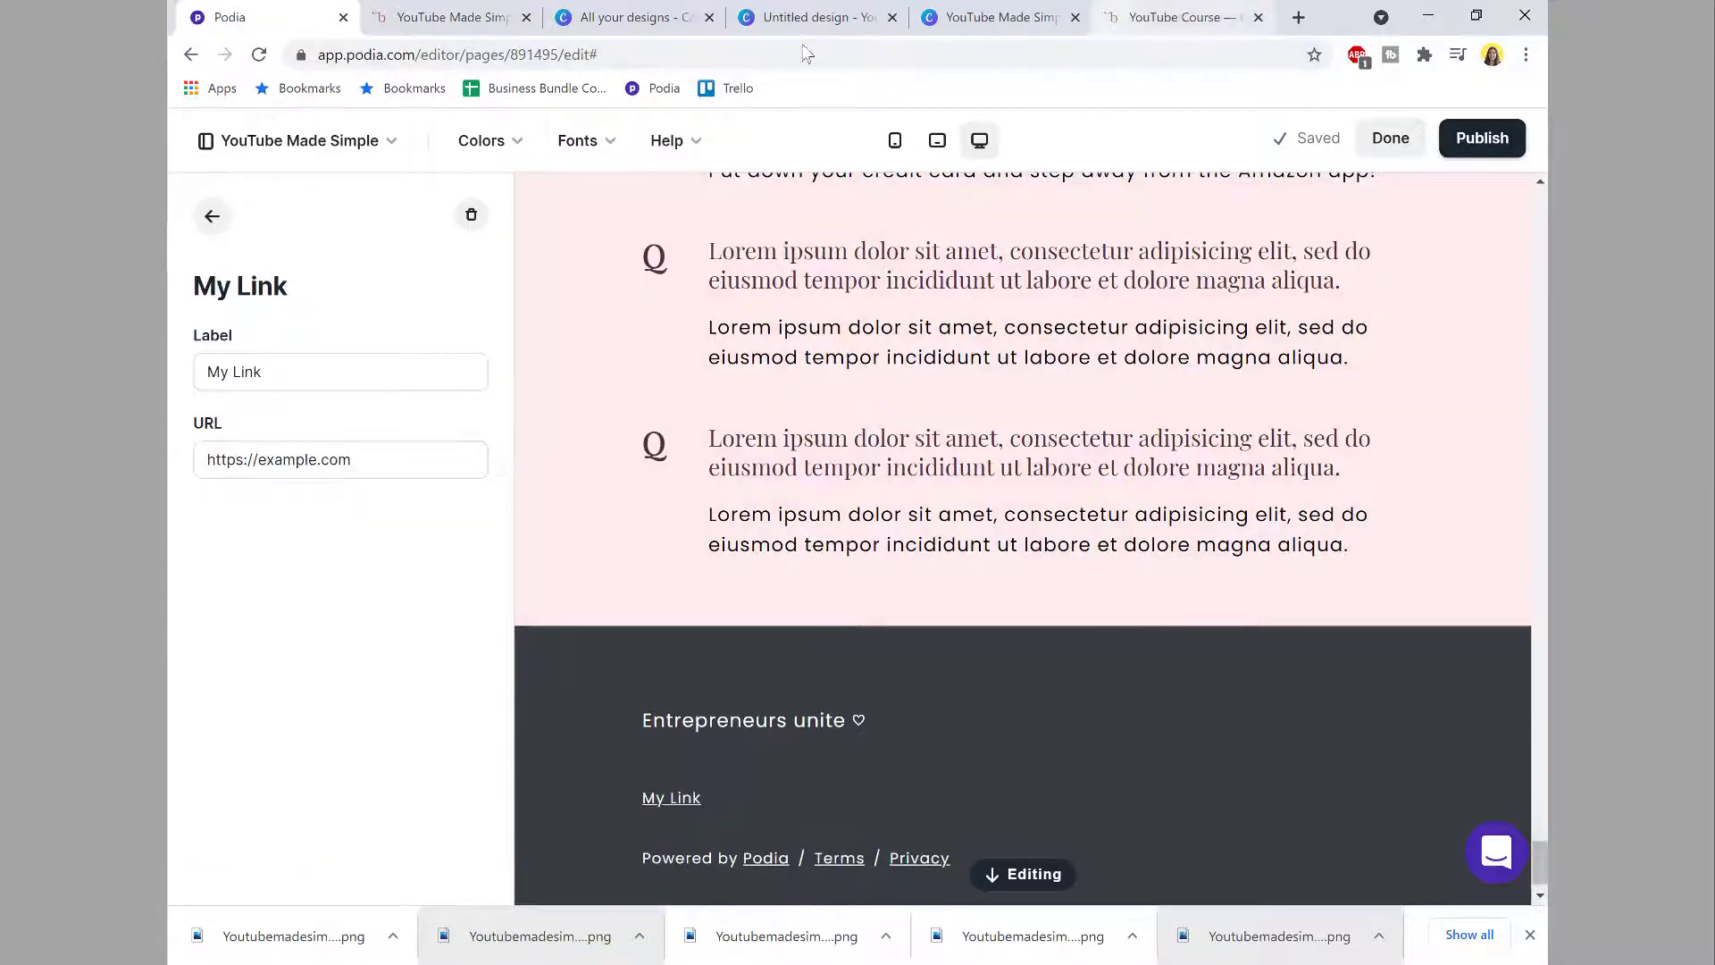
{"action": "left_click", "coordinate": [1172, 17]}
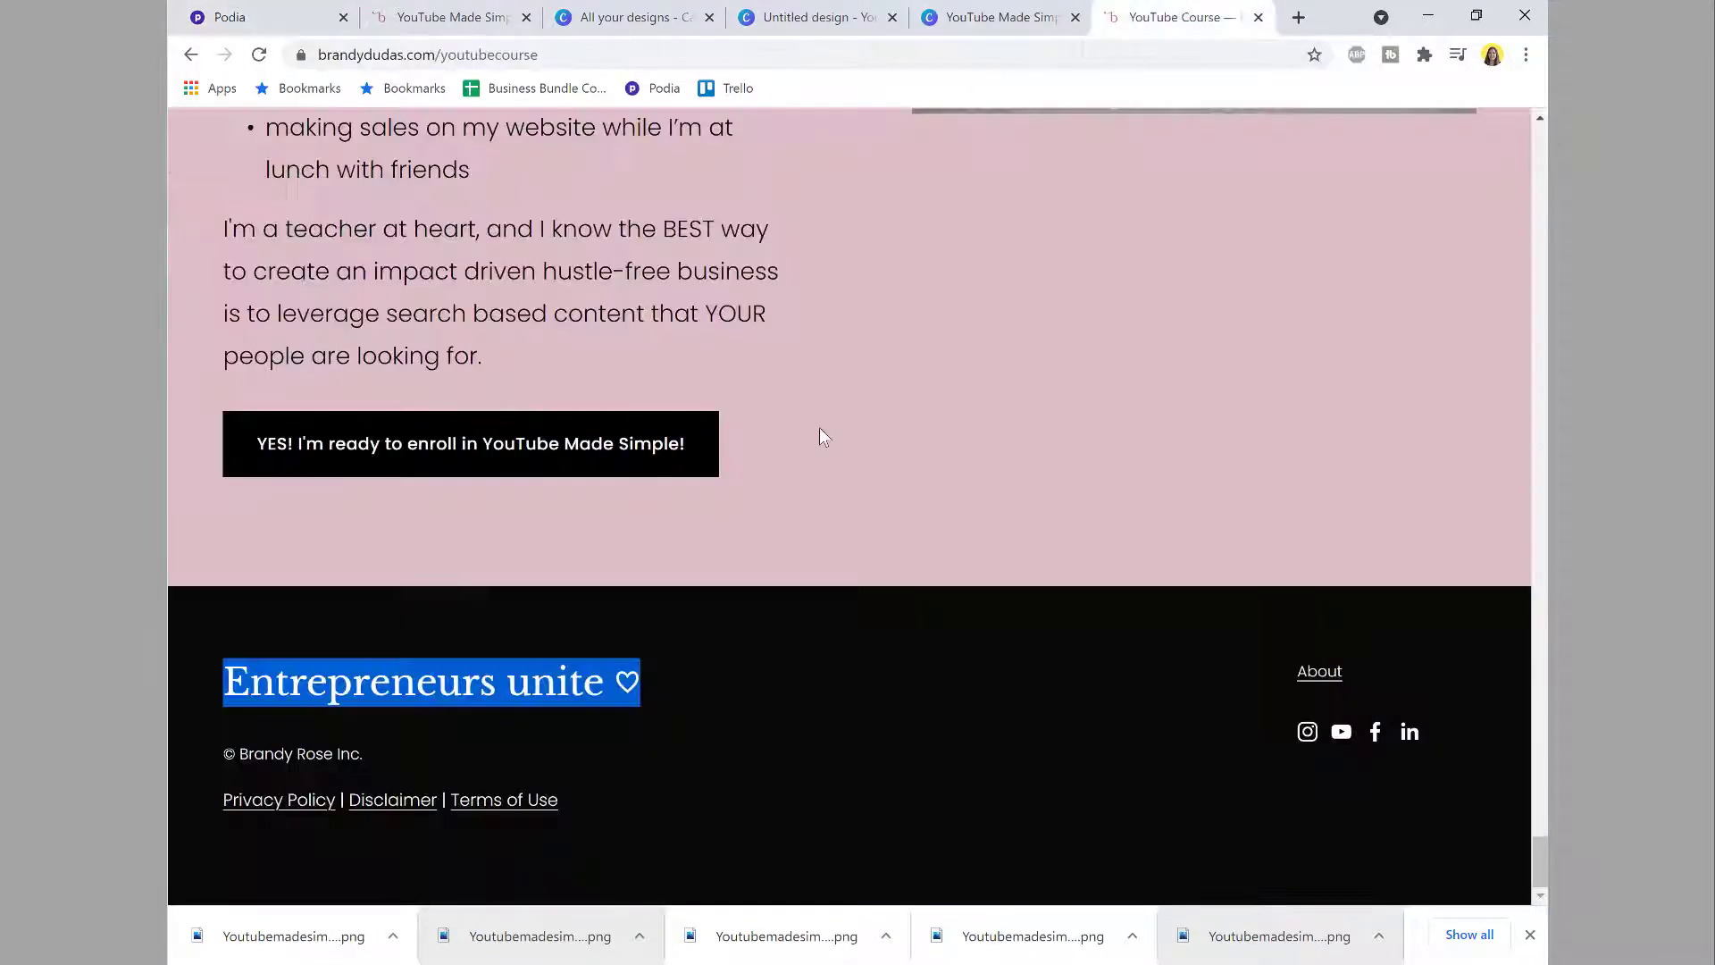
{"action": "left_click", "coordinate": [267, 804]}
{"action": "left_click", "coordinate": [504, 58]}
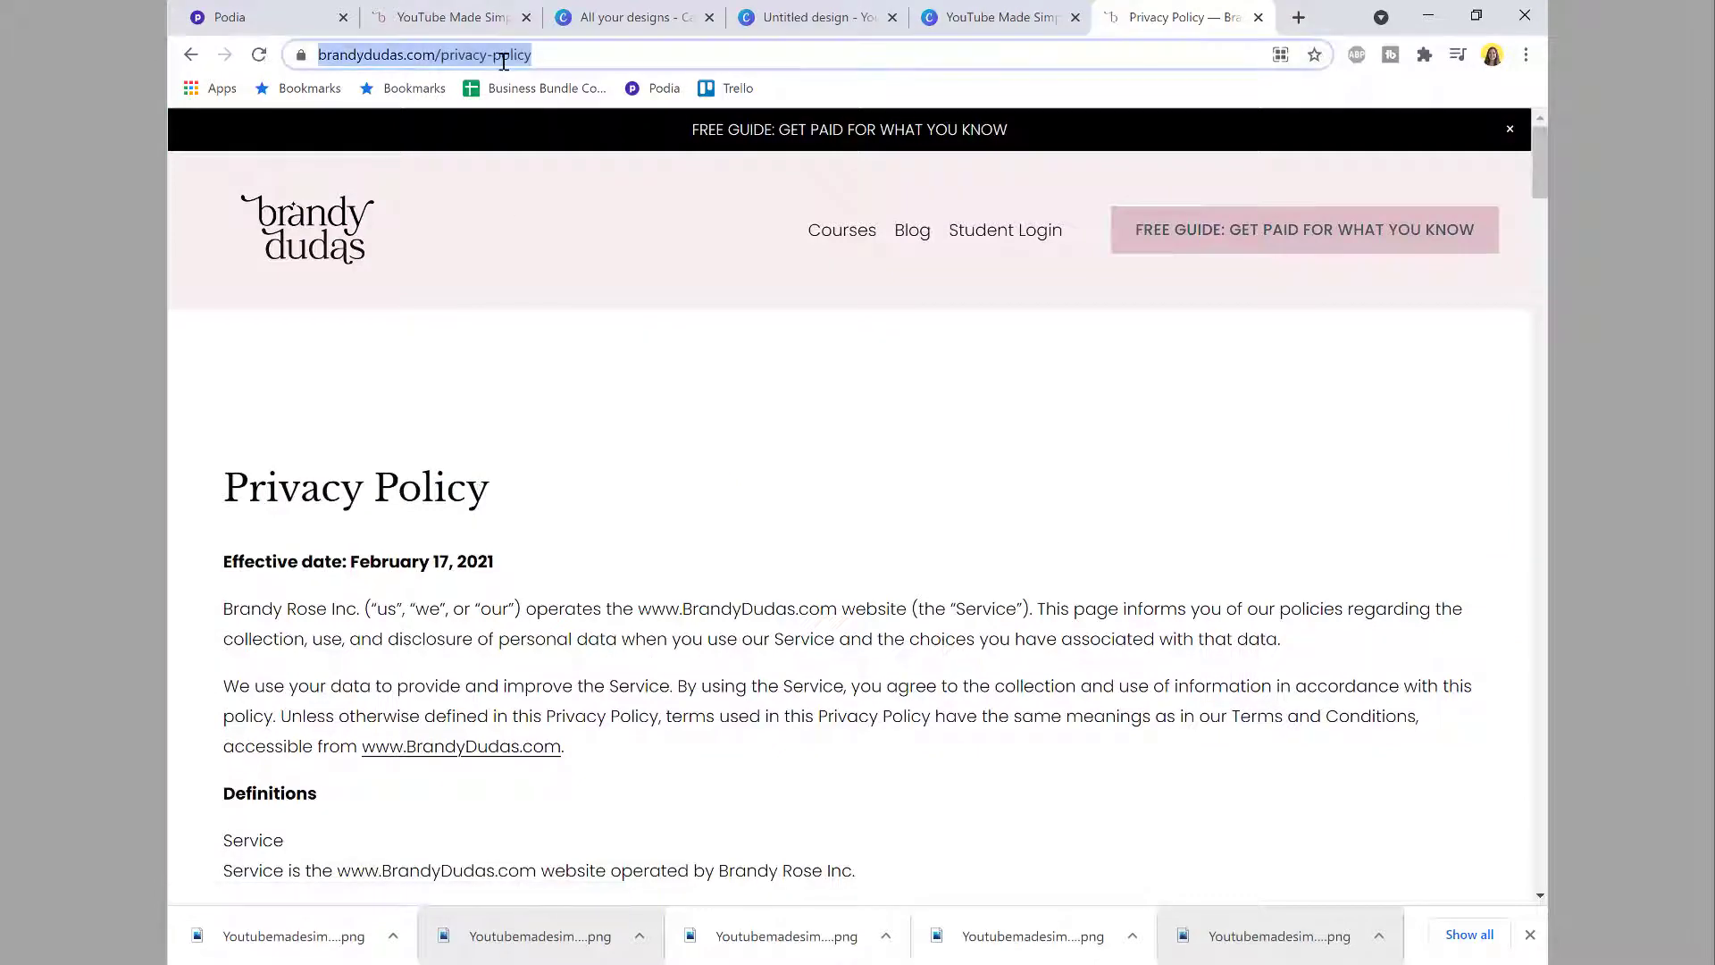
{"action": "left_click", "coordinate": [327, 8]}
{"action": "left_click_drag", "start_coordinate": [368, 459], "coordinate": [271, 455]}
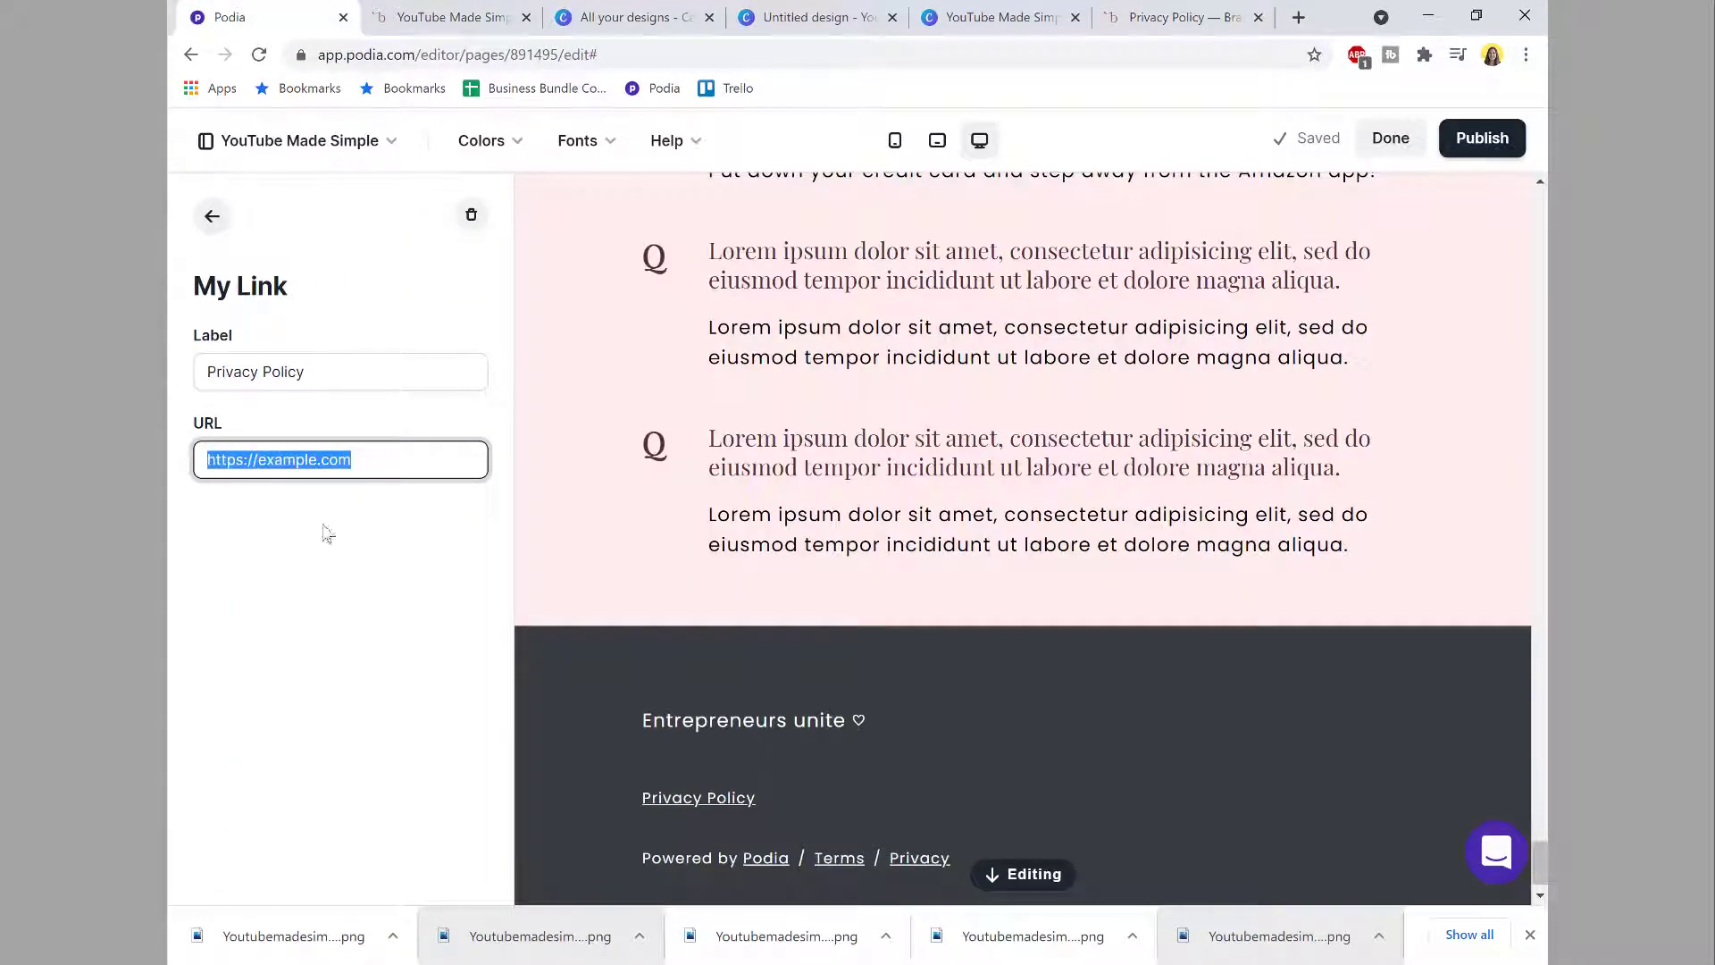
{"action": "type", "text": "https://www.brandbydasha.com/privacy-policy"}
{"action": "left_click", "coordinate": [211, 217]}
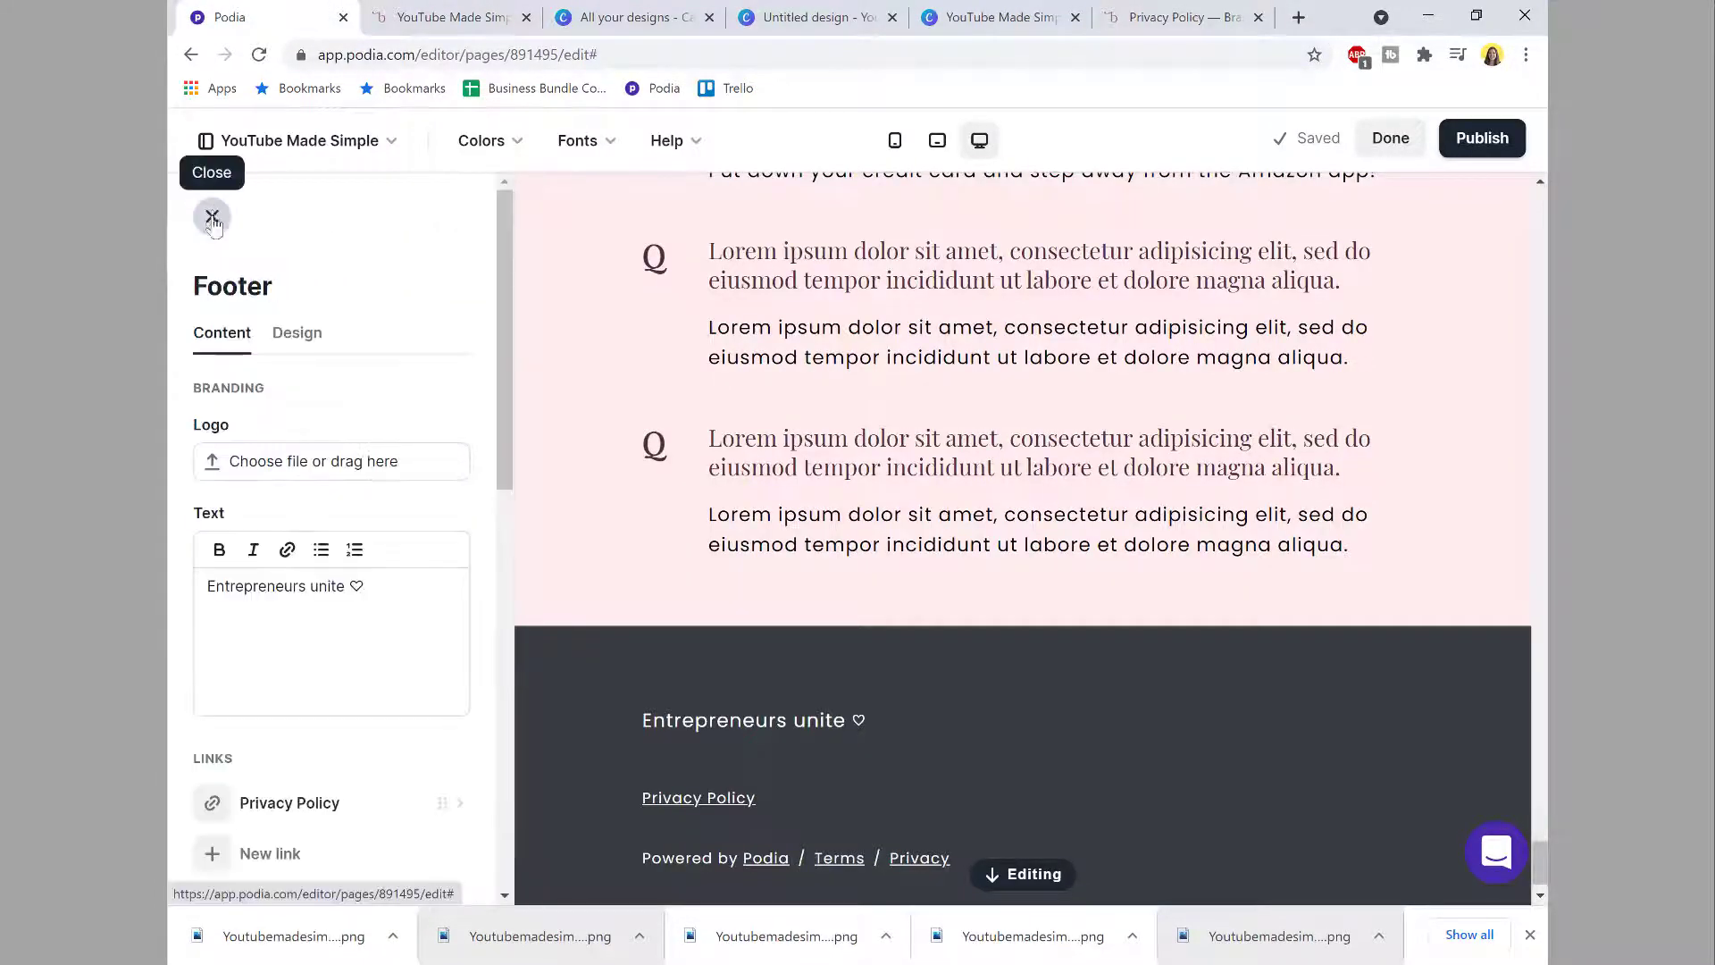
Step: Add a second footer link labelled "Disclaimer" that uses the address of the existing site's disclaimer page
{"action": "scroll", "coordinate": [224, 625], "scroll_direction": "down", "scroll_amount": 3}
{"action": "left_click", "coordinate": [232, 751]}
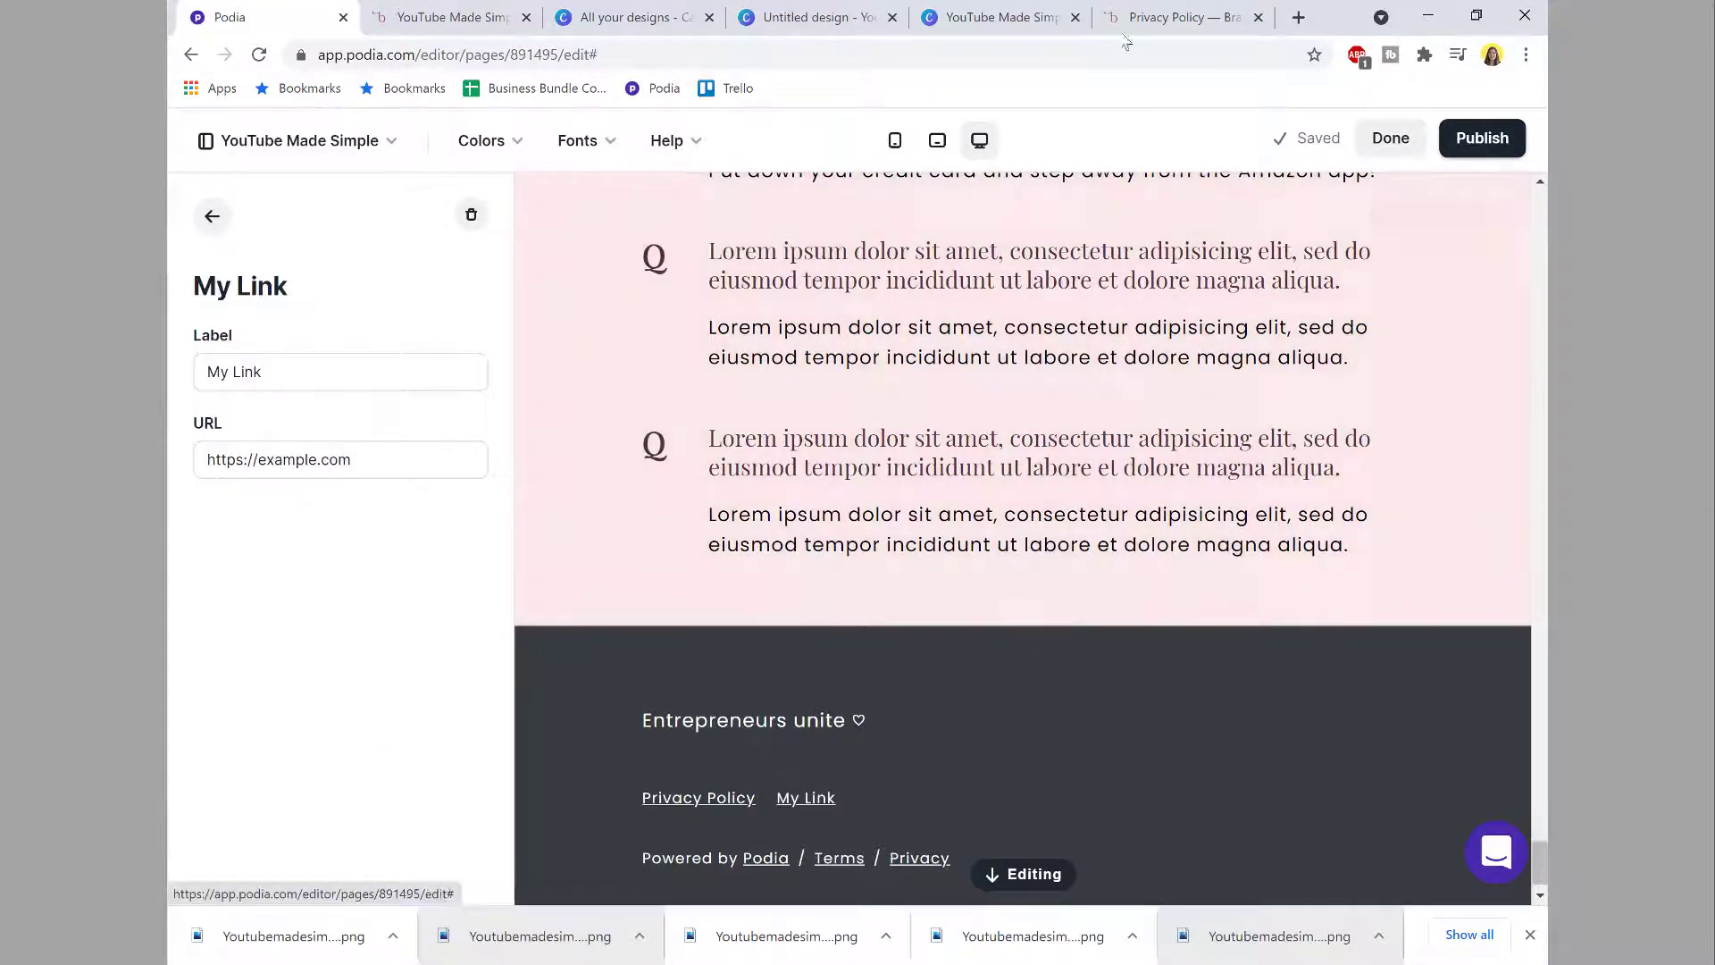
{"action": "left_click", "coordinate": [1170, 17]}
{"action": "scroll", "coordinate": [1471, 250], "scroll_direction": "down", "scroll_amount": 15}
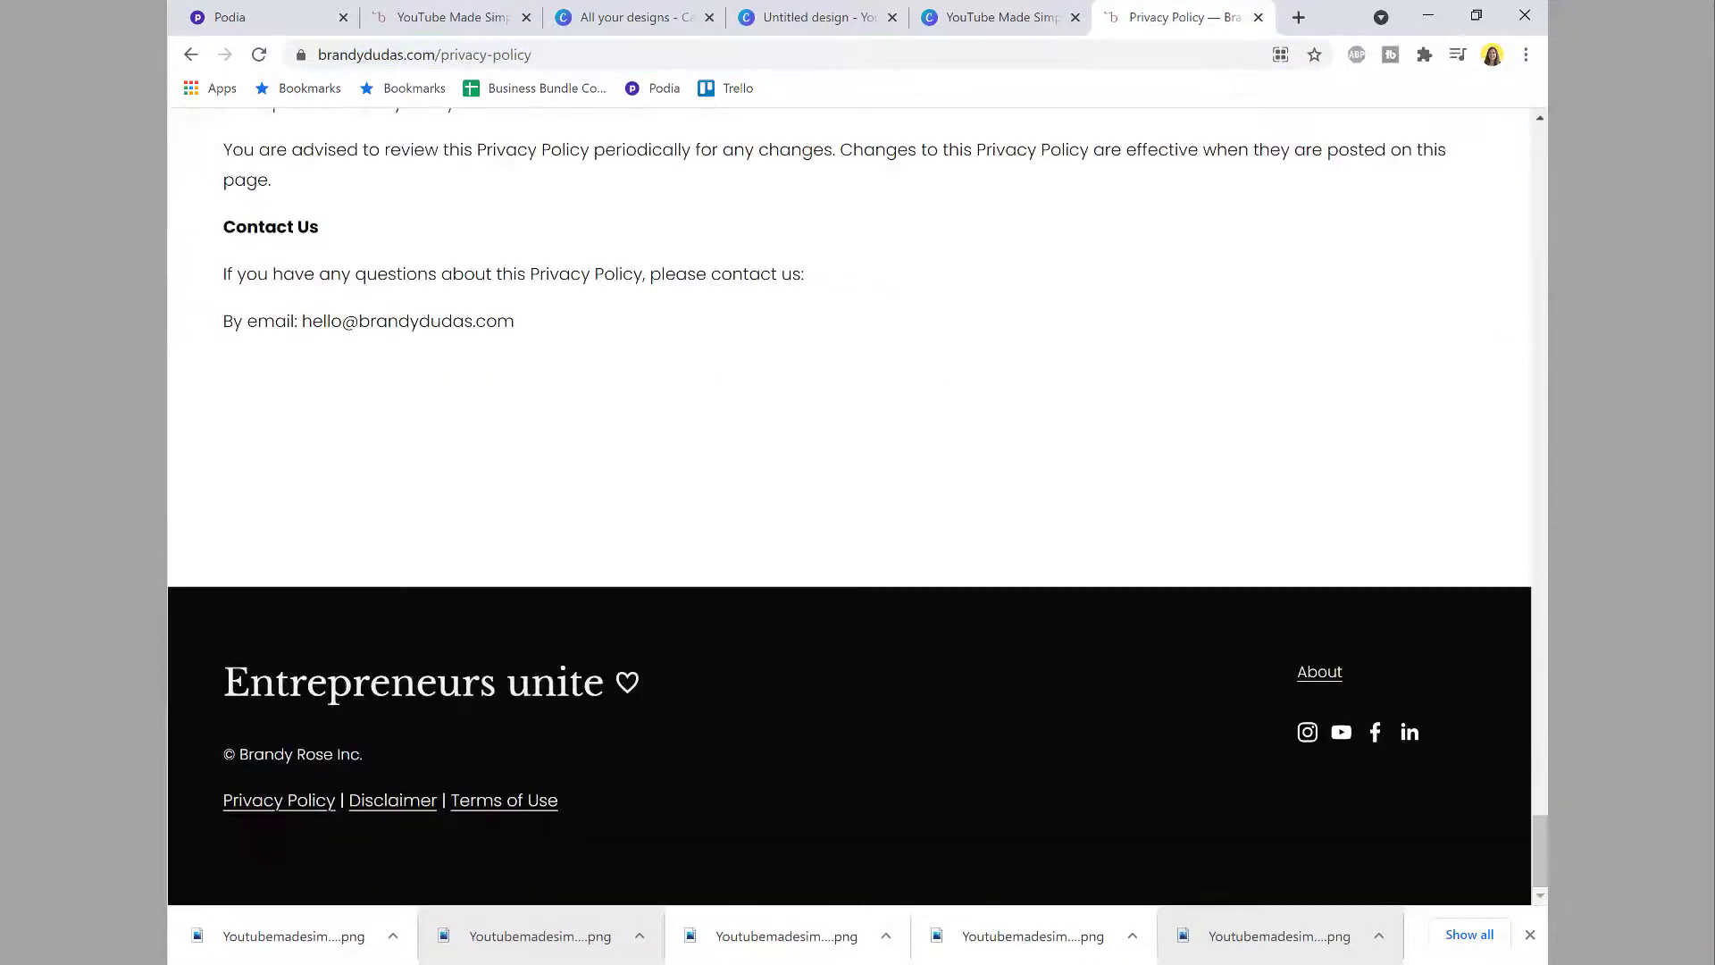
{"action": "left_click", "coordinate": [413, 804]}
{"action": "left_click", "coordinate": [310, 11]}
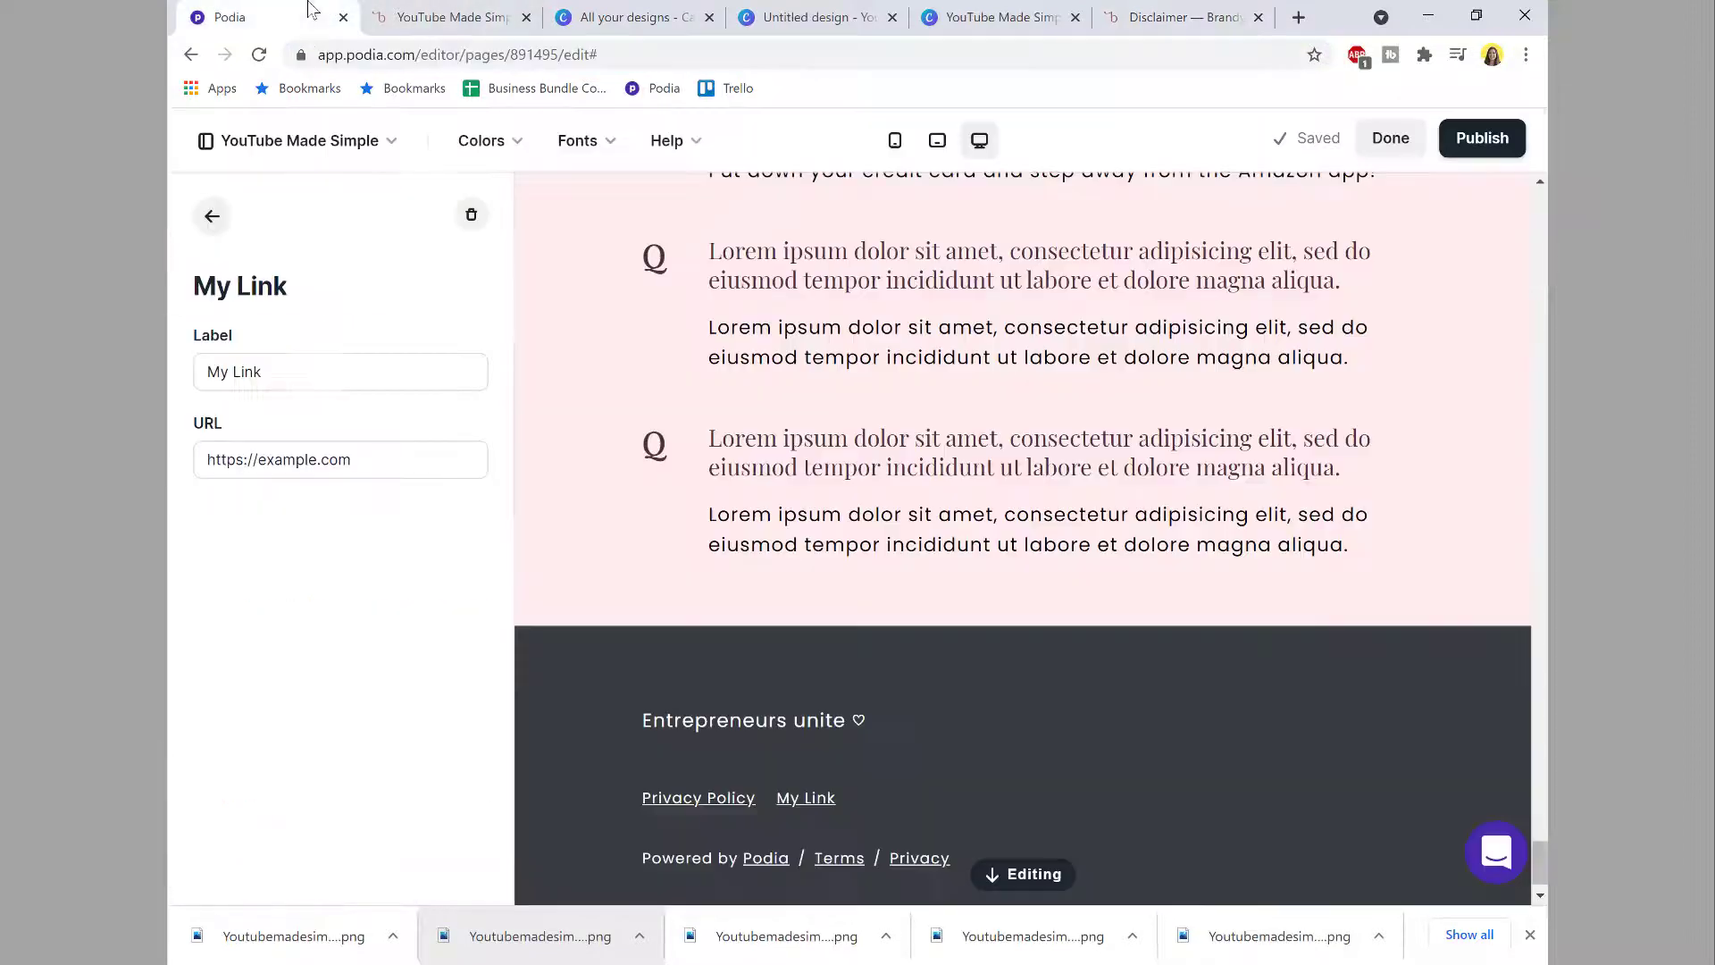
{"action": "triple_click", "coordinate": [267, 375]}
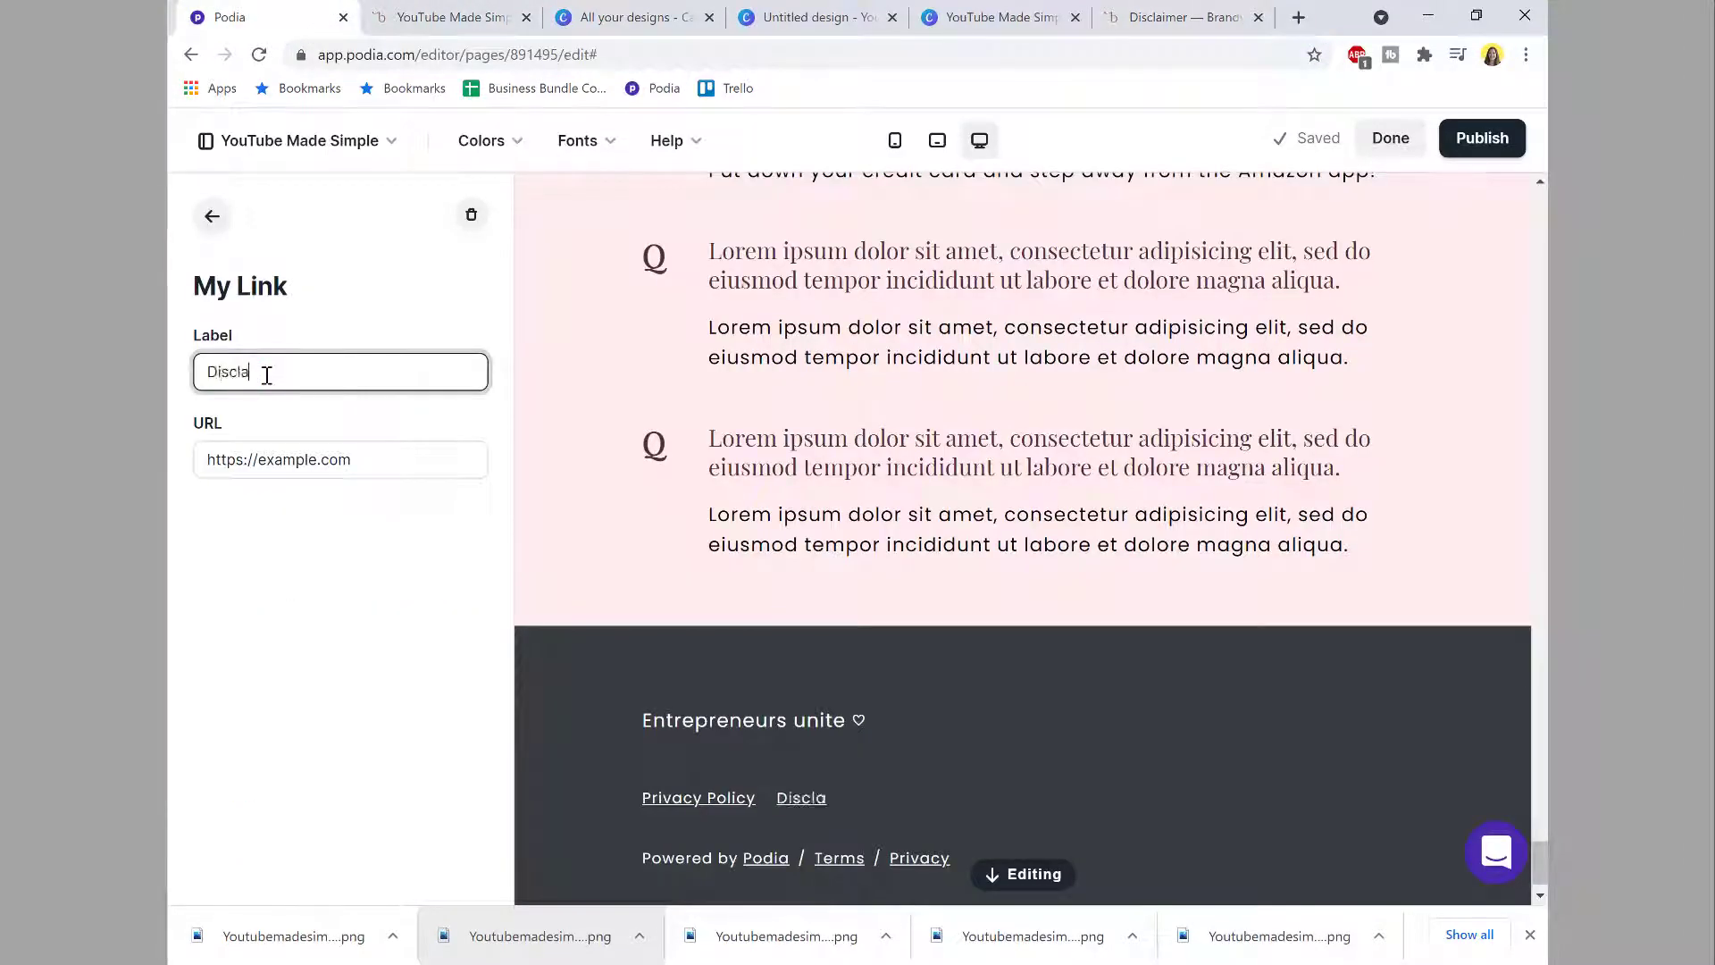
{"action": "type", "text": "Disclaimer"}
{"action": "triple_click", "coordinate": [326, 459]}
{"action": "type", "text": "https://www.brandydudas.com/disclaimer"}
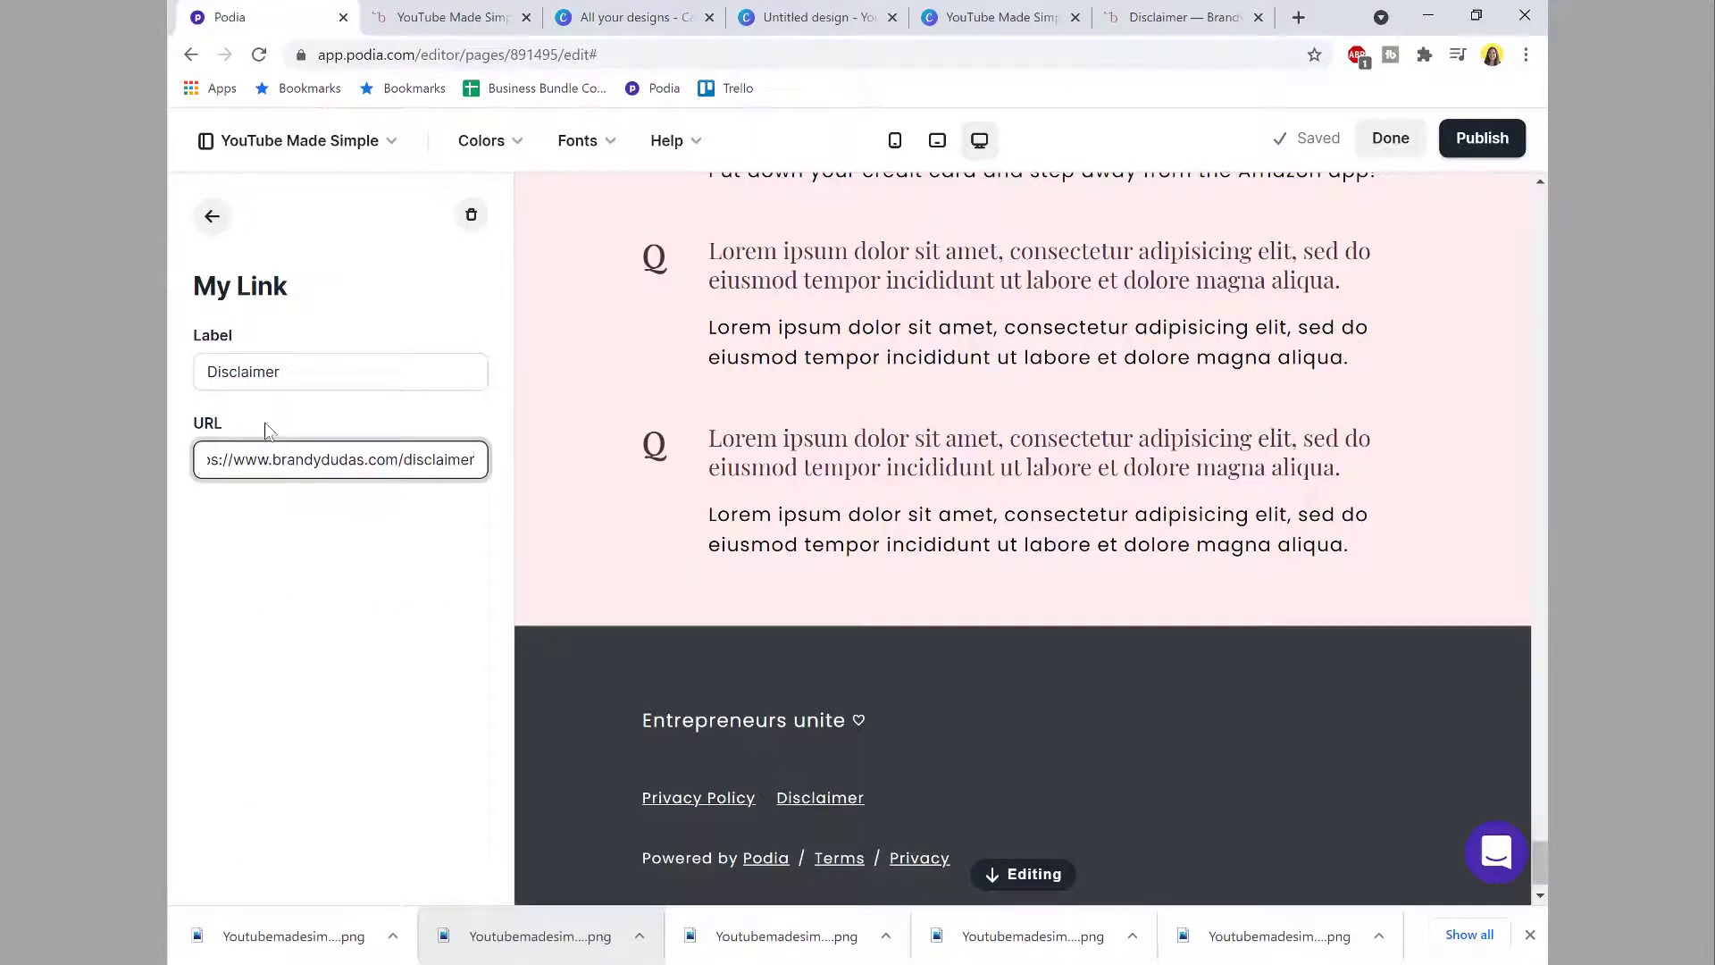
{"action": "left_click", "coordinate": [213, 216]}
Step: Add a third footer link labelled "Terms of Use" that uses the address of the existing site's terms of use page
{"action": "left_click", "coordinate": [1121, 13]}
{"action": "left_click_drag", "start_coordinate": [1540, 161], "coordinate": [1540, 862]}
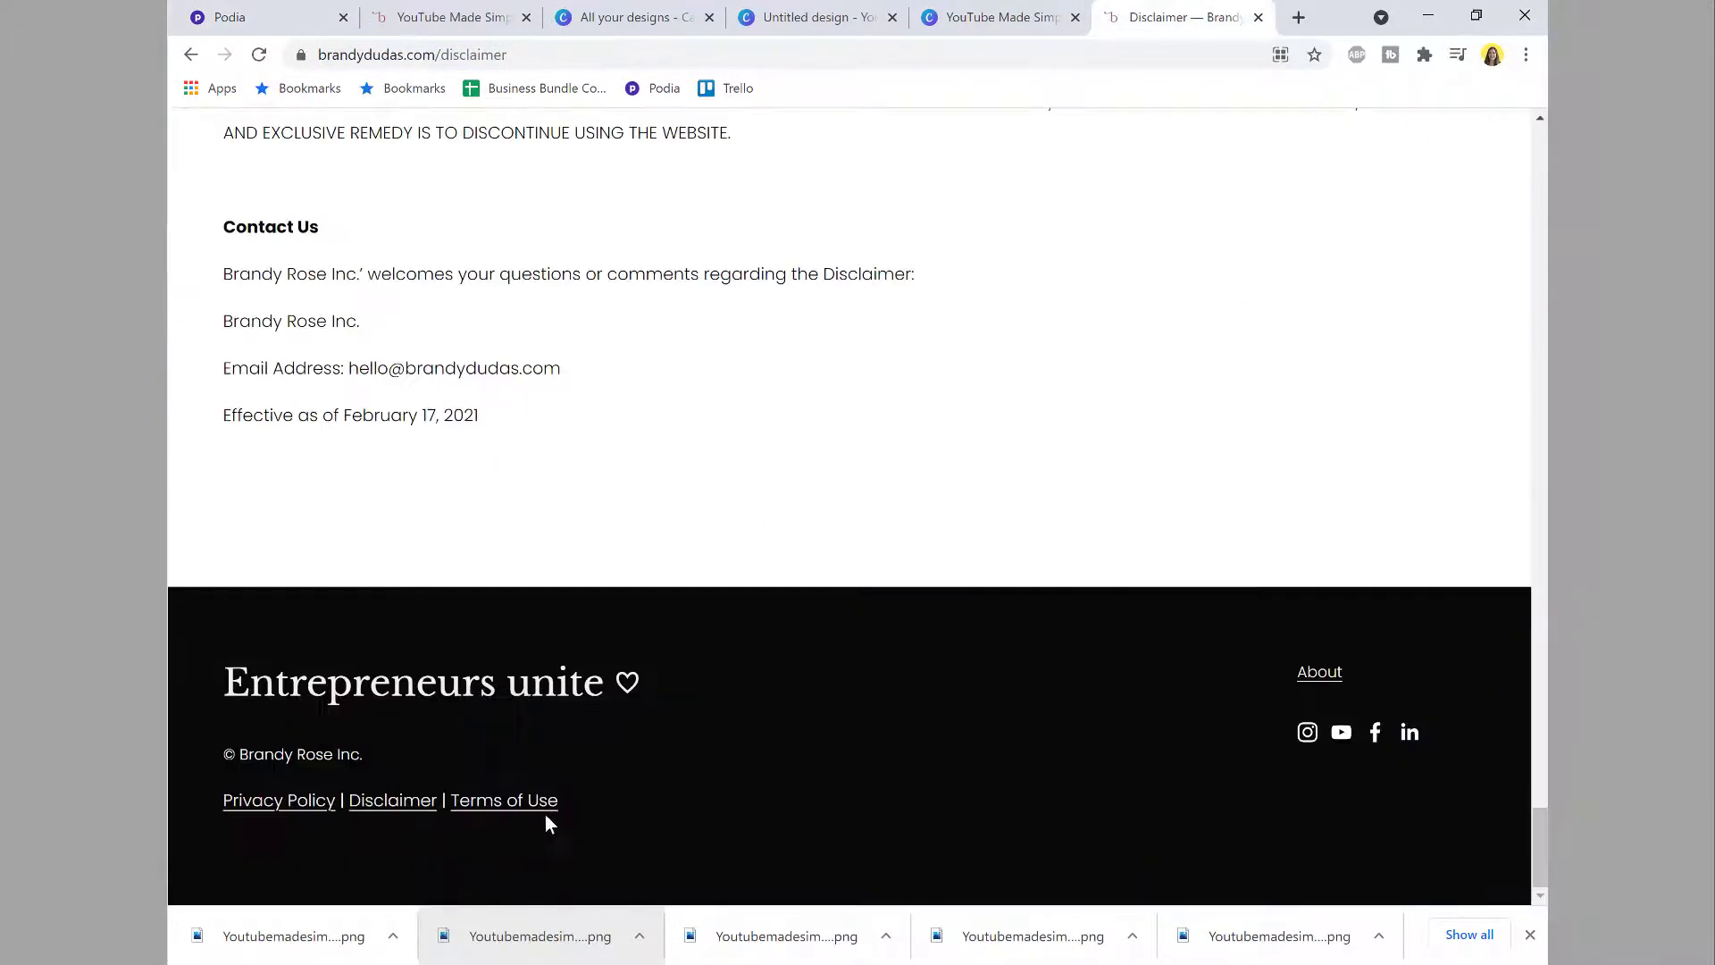
{"action": "left_click", "coordinate": [536, 804]}
{"action": "left_click_drag", "start_coordinate": [553, 55], "coordinate": [392, 52]}
{"action": "left_click", "coordinate": [259, 17]}
{"action": "scroll", "coordinate": [382, 523], "scroll_direction": "down", "scroll_amount": 4}
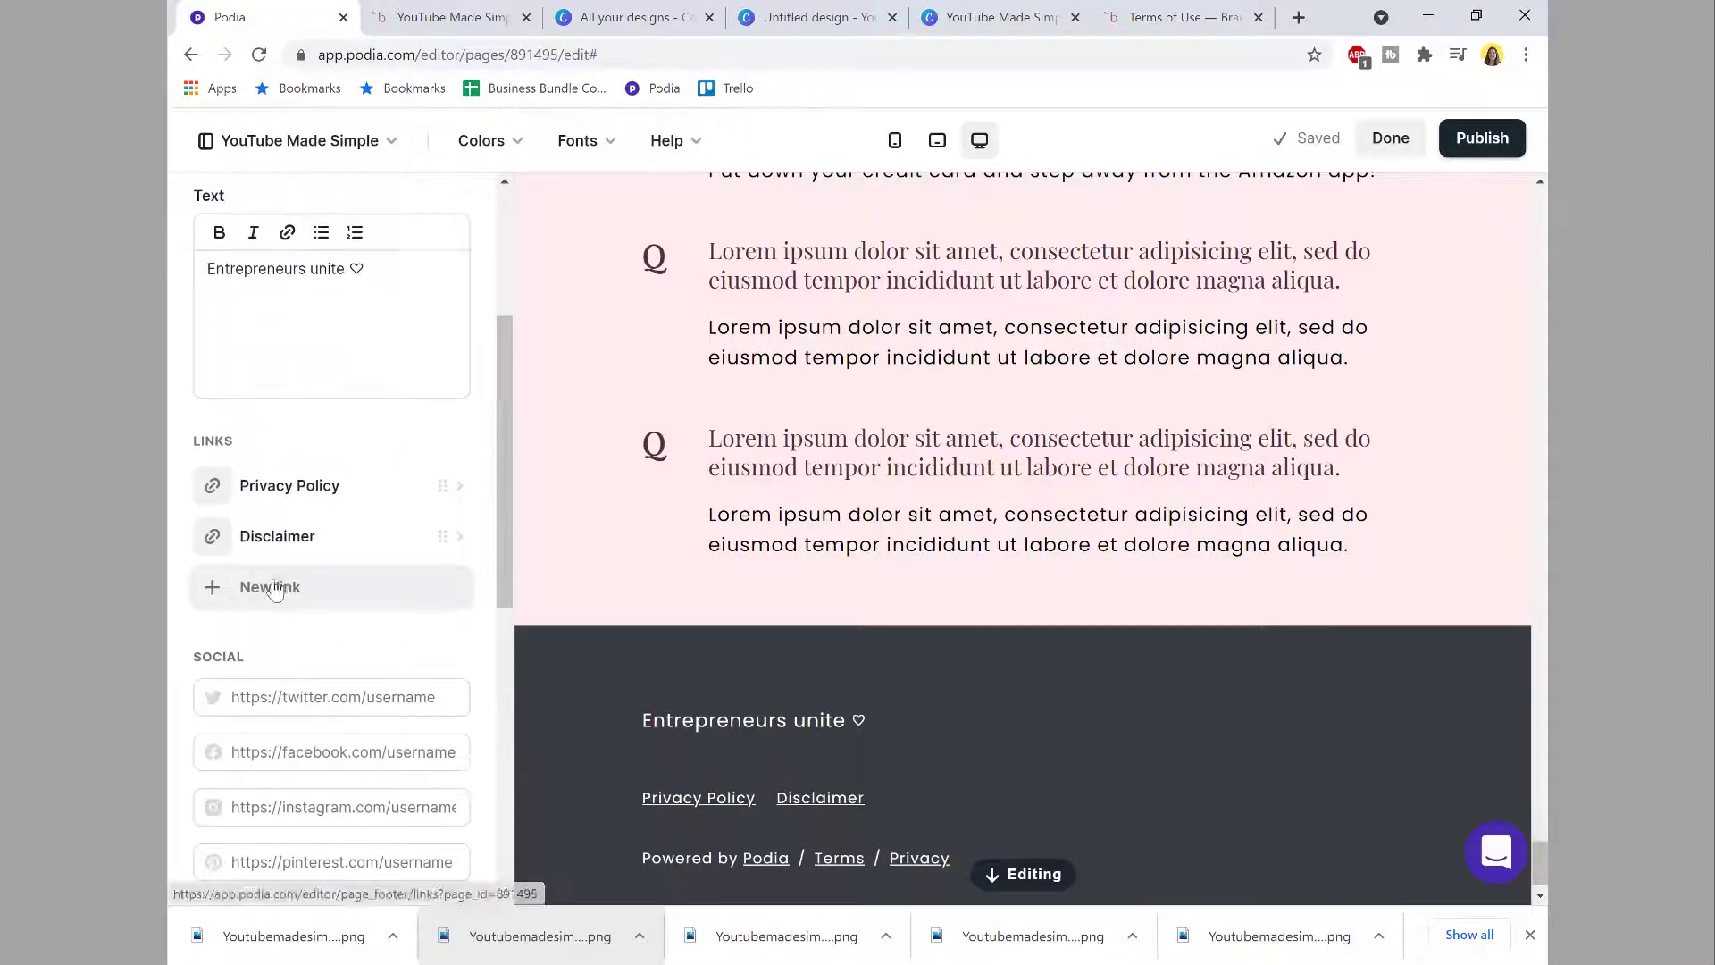
{"action": "left_click", "coordinate": [268, 585]}
{"action": "triple_click", "coordinate": [353, 366]}
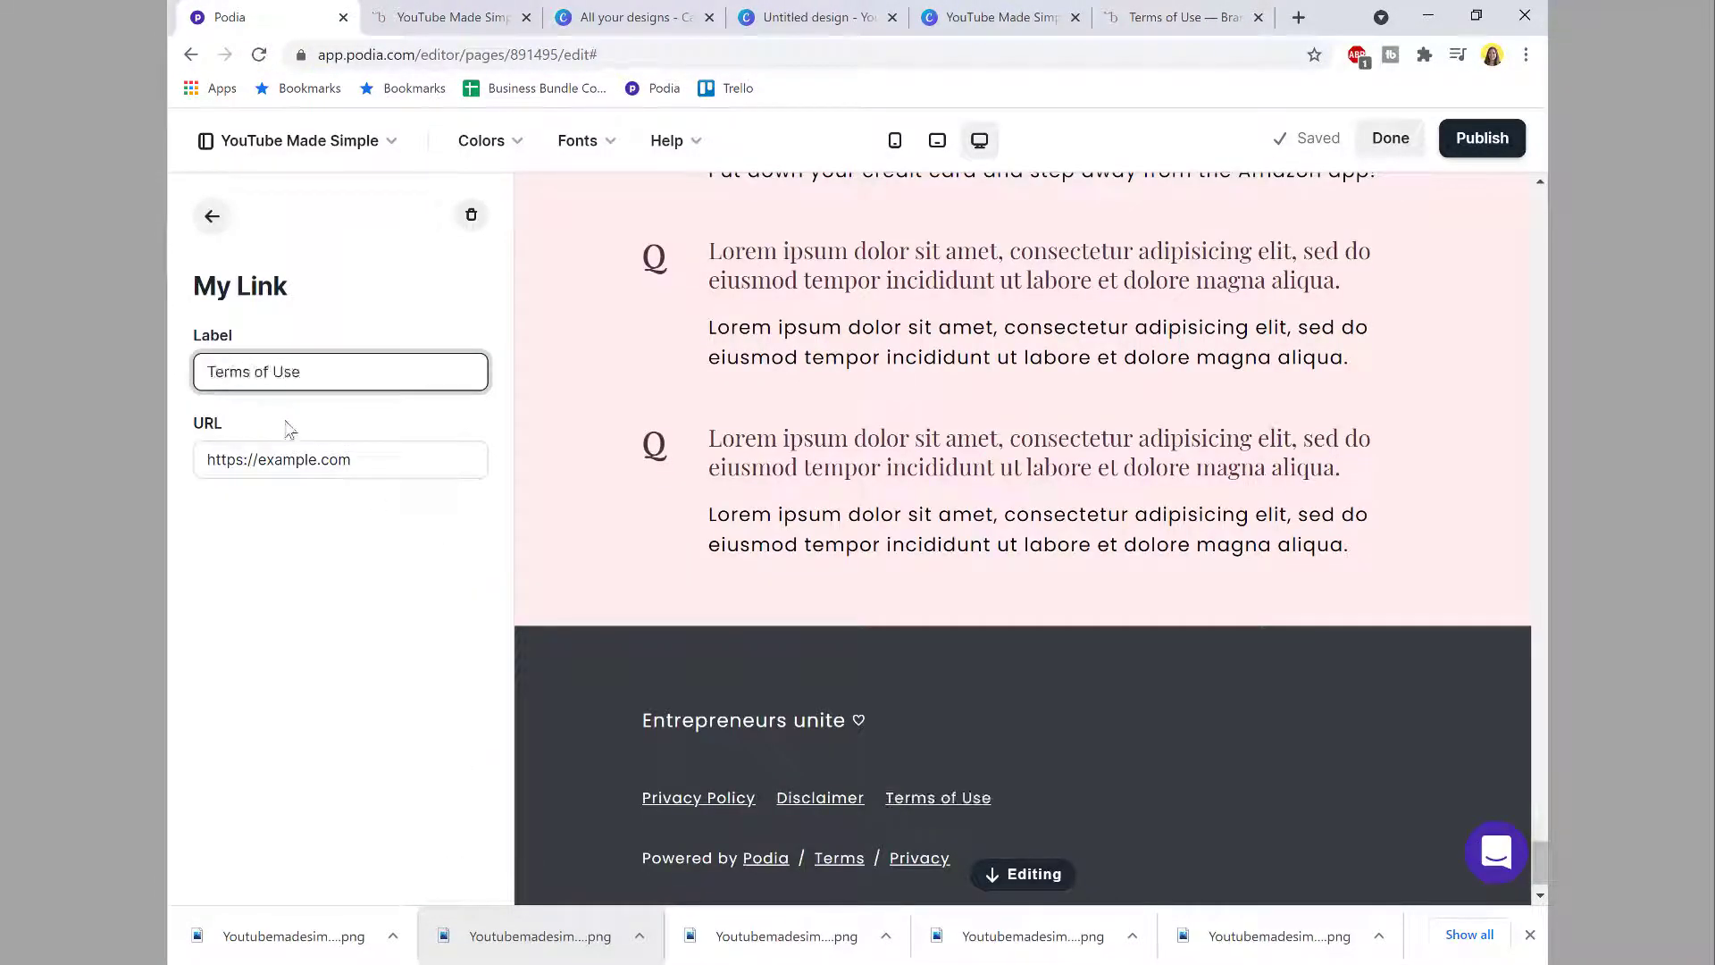
{"action": "triple_click", "coordinate": [286, 459]}
{"action": "type", "text": "https://www.brandyrose.com/terms-of-use"}
{"action": "left_click", "coordinate": [211, 216]}
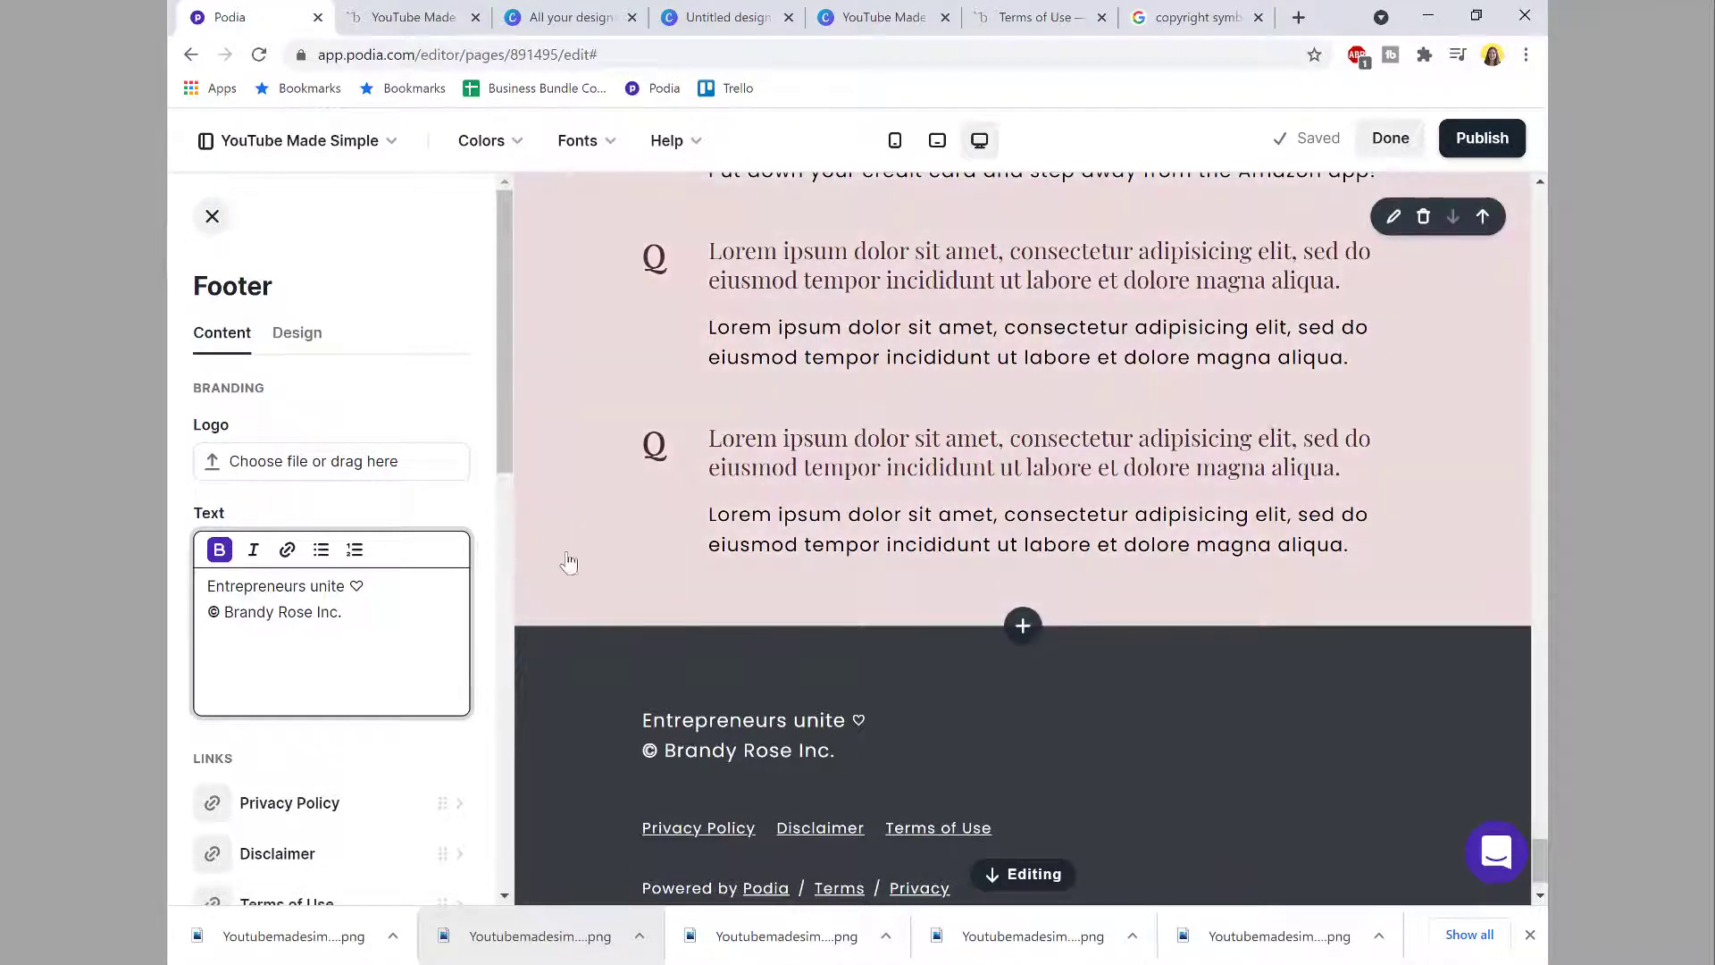
Step: Close the copyright symbol search and remove the © symbol before "Brandy Rose Inc." in the footer text
{"action": "left_click", "coordinate": [1258, 17]}
{"action": "scroll", "coordinate": [414, 456], "scroll_direction": "down", "scroll_amount": 4}
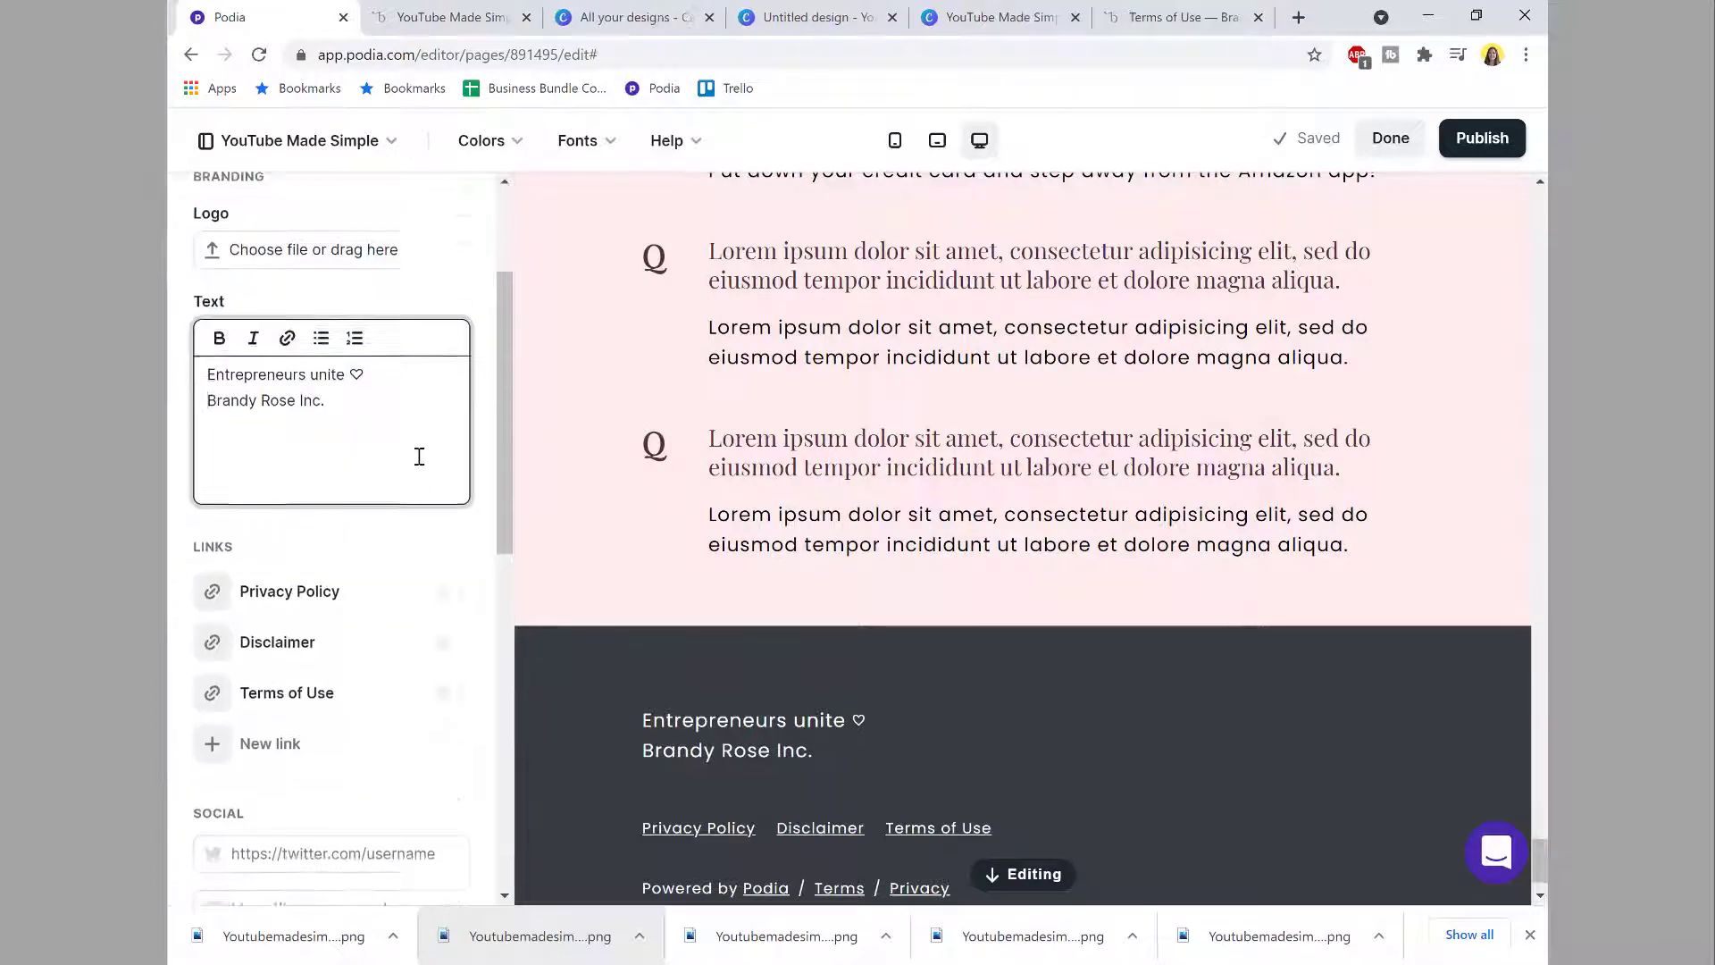
{"action": "key", "text": "BackSpace"}
Step: Enter the business's Facebook and Instagram profile addresses in the footer's social links
{"action": "scroll", "coordinate": [419, 455], "scroll_direction": "down", "scroll_amount": 4}
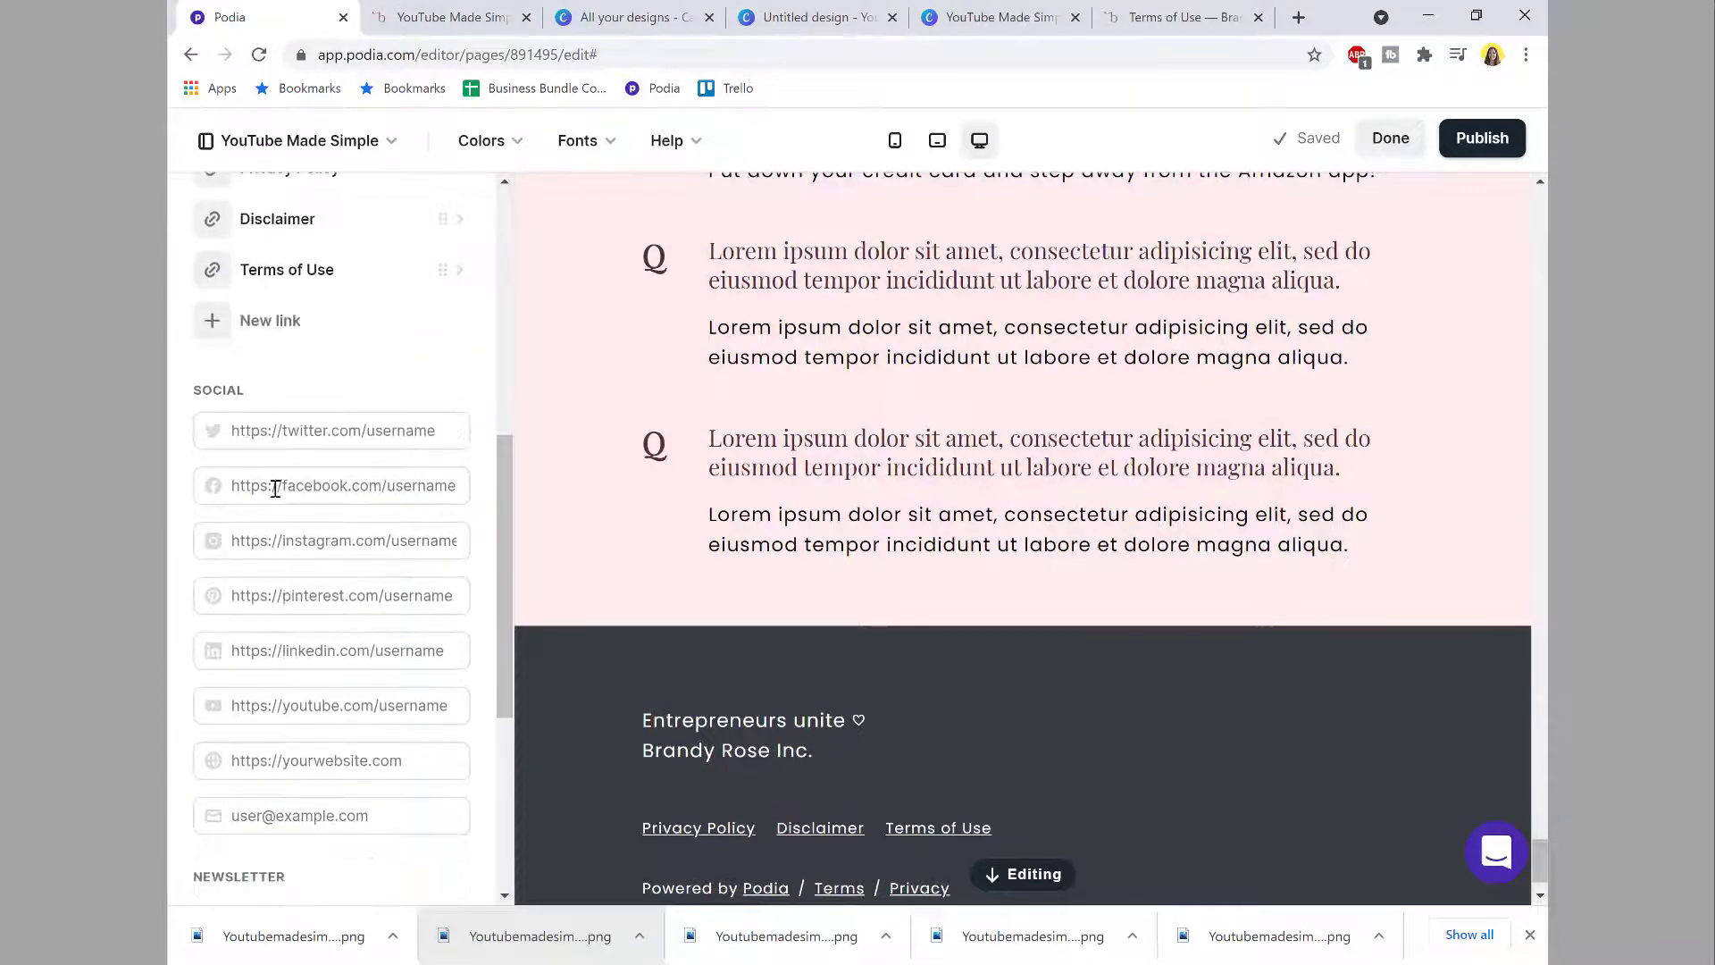
{"action": "left_click", "coordinate": [275, 489]}
{"action": "type", "text": "h"}
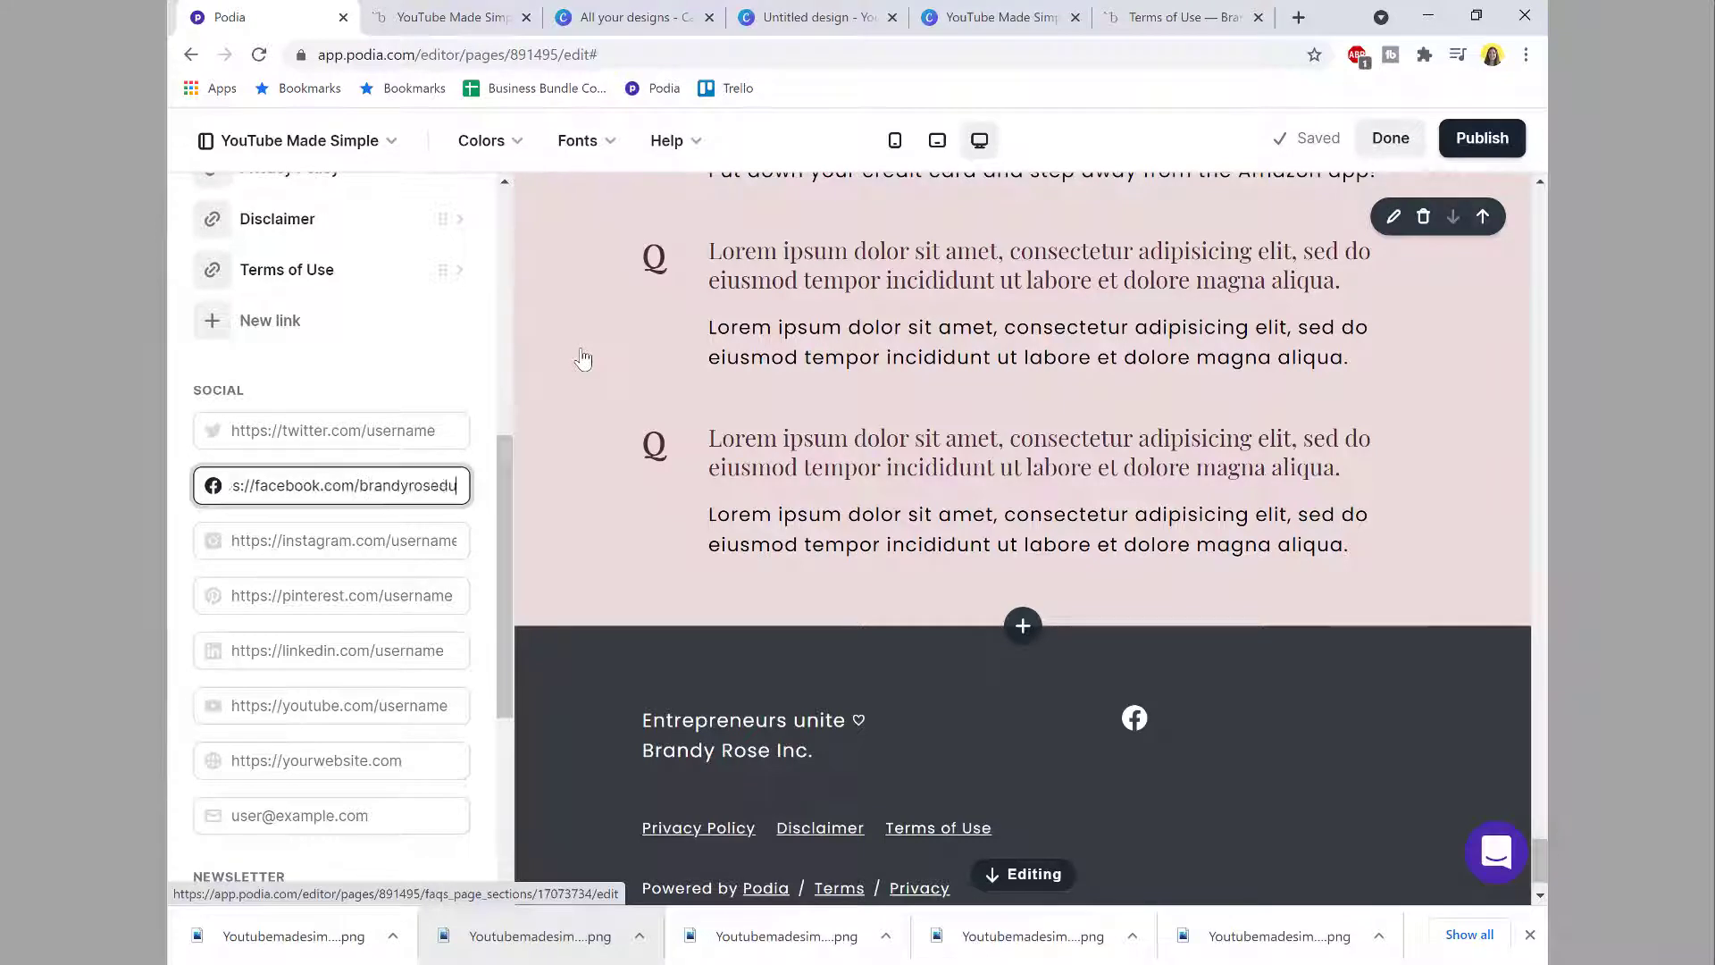
{"action": "left_click", "coordinate": [398, 539]}
{"action": "type", "text": "https://instagram."}
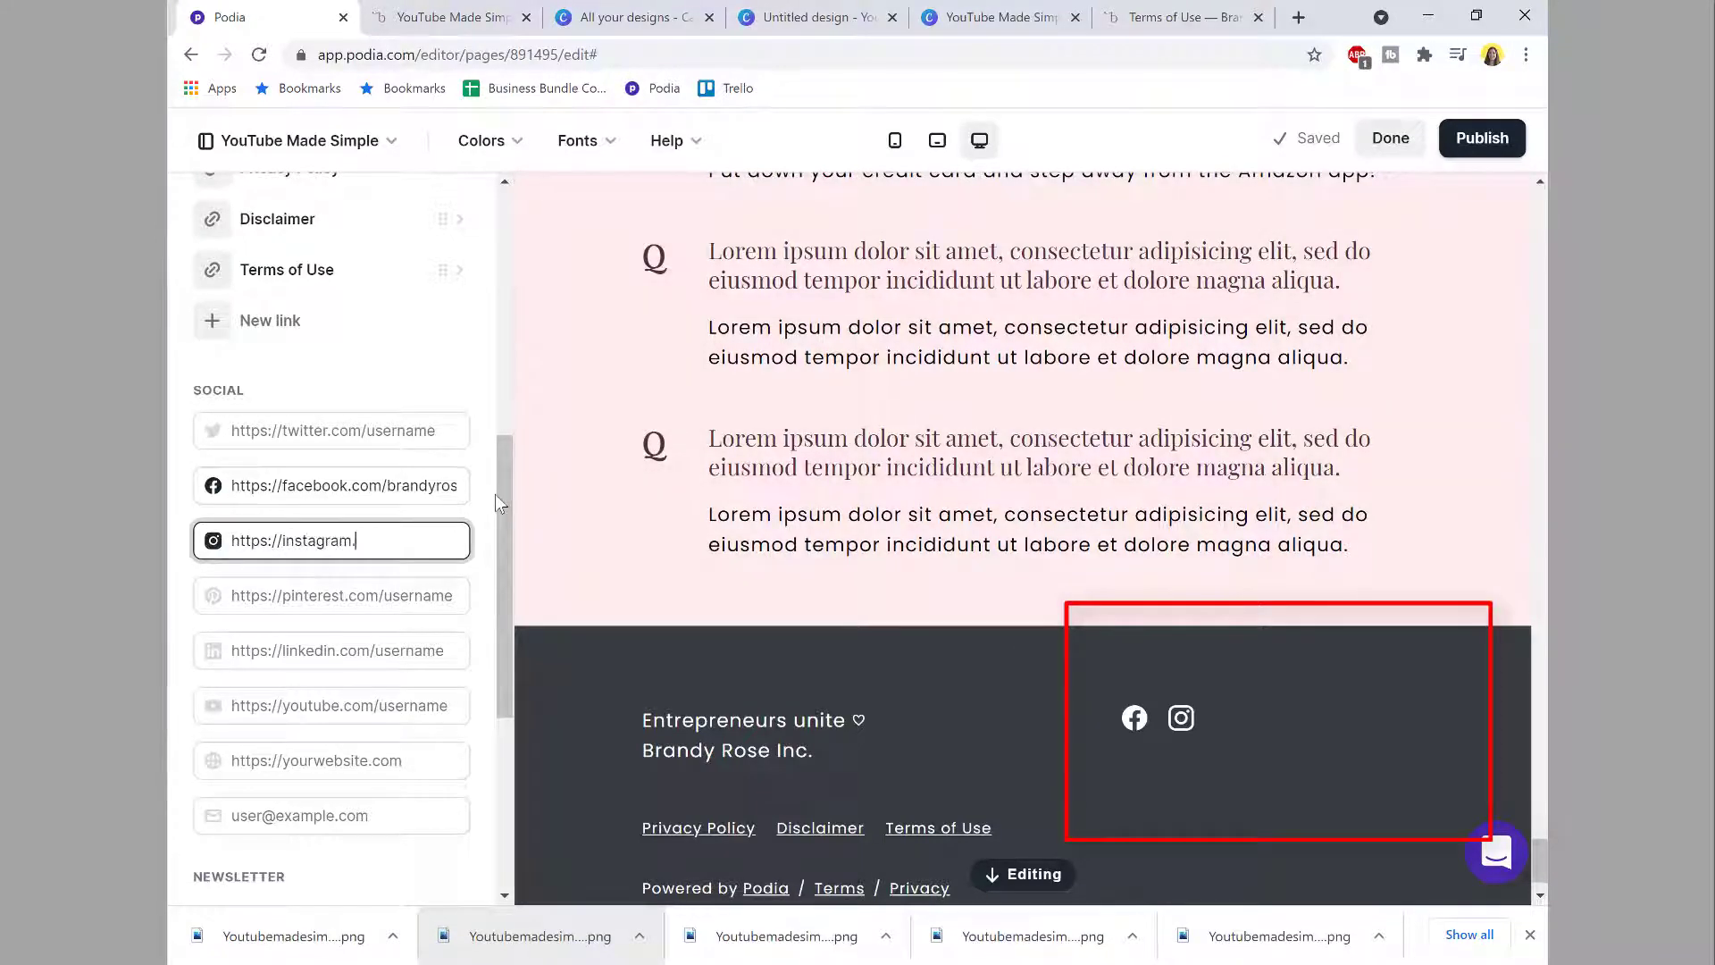
{"action": "type", "text": "com/brandyrosestudios"}
Step: Enter the YouTube channel address, in the youtube.com/c/ form, in the footer's social links and close the footer settings
{"action": "left_click", "coordinate": [412, 704]}
{"action": "type", "text": "h"}
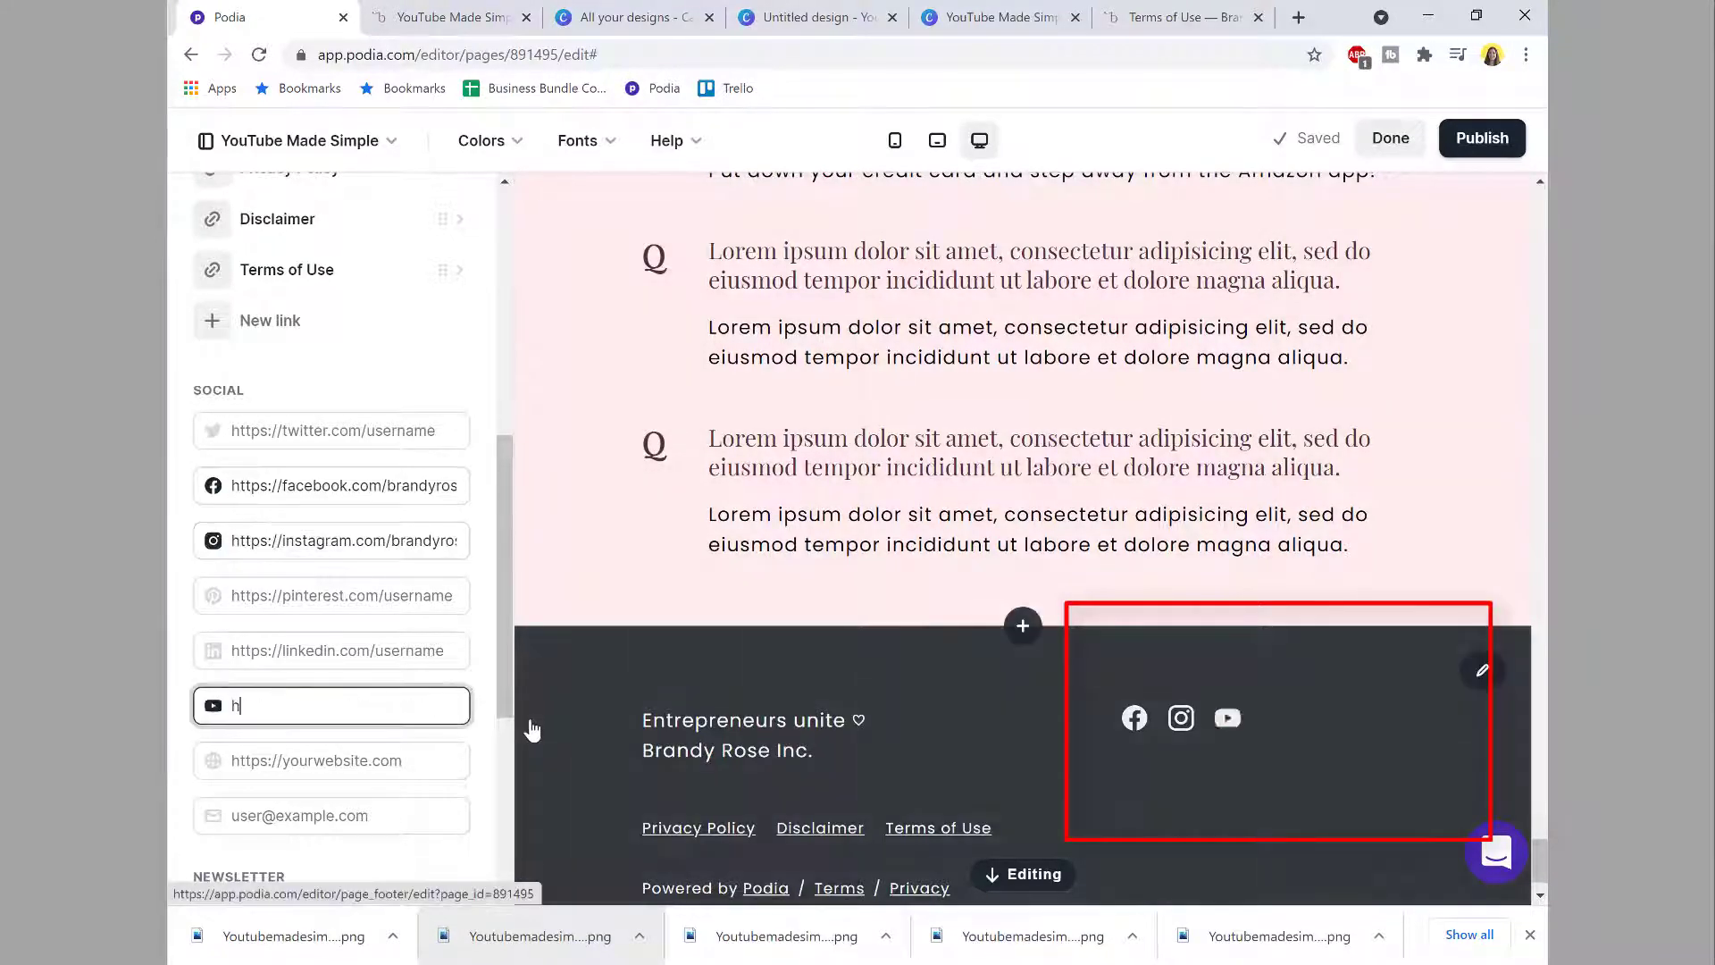
{"action": "type", "text": "ttps://youtube.com/brandy"}
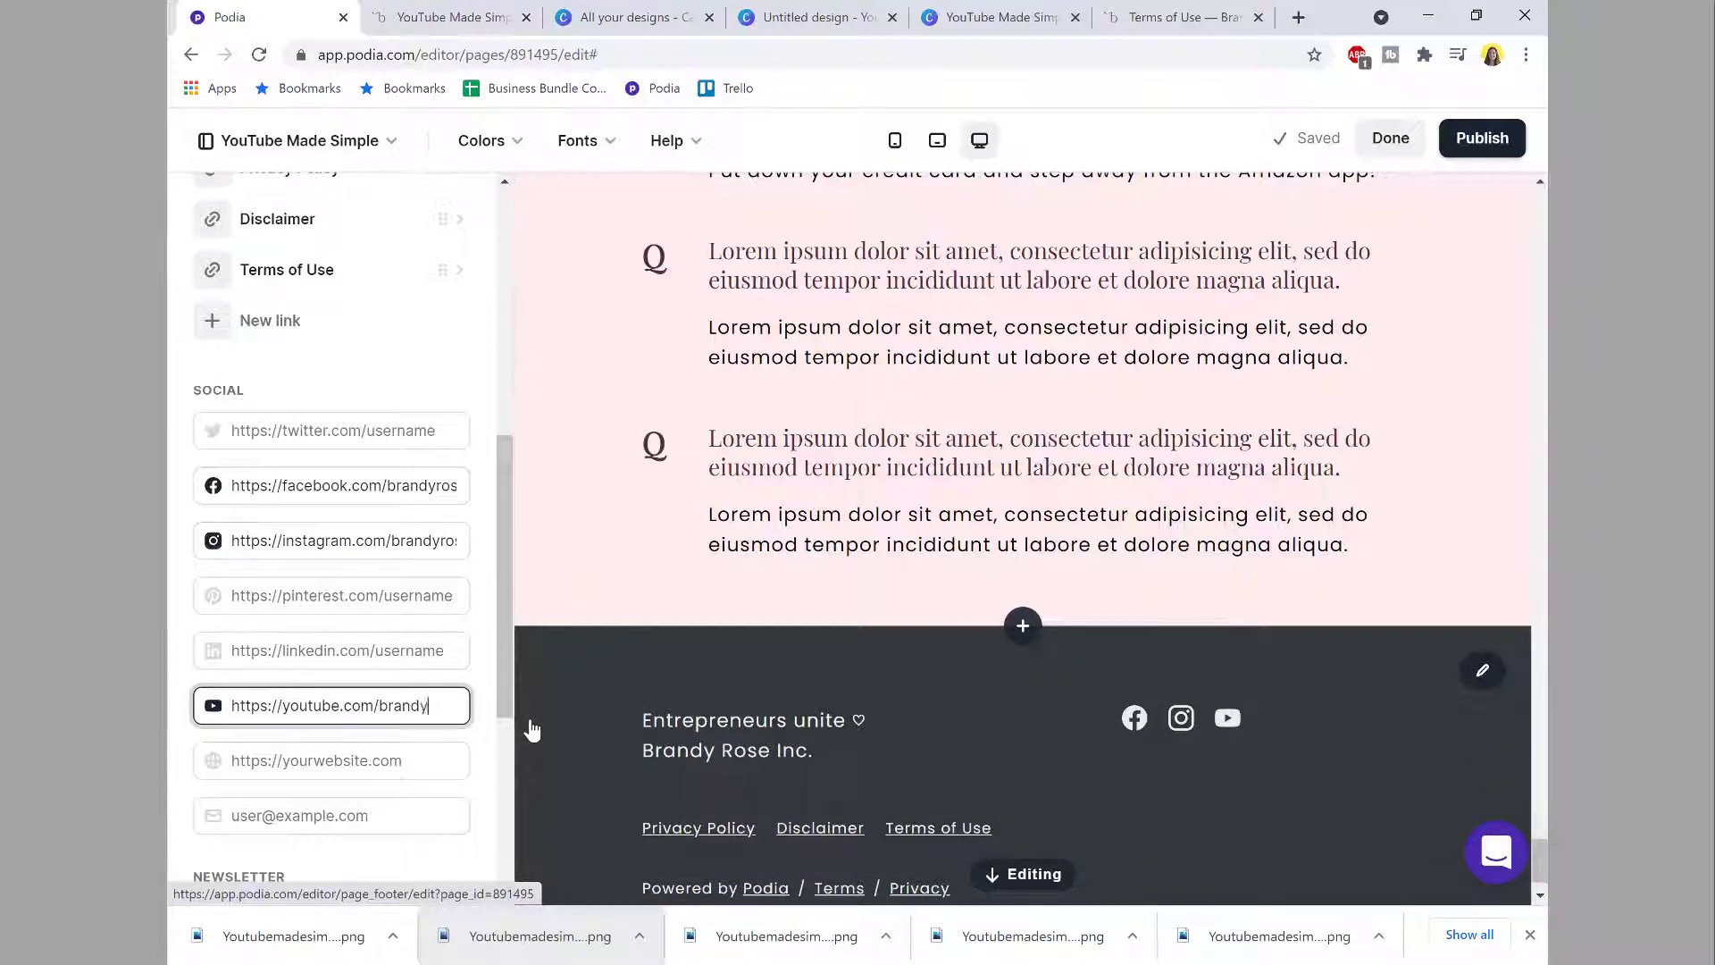
{"action": "type", "text": "dudas"}
{"action": "left_click", "coordinate": [369, 700]}
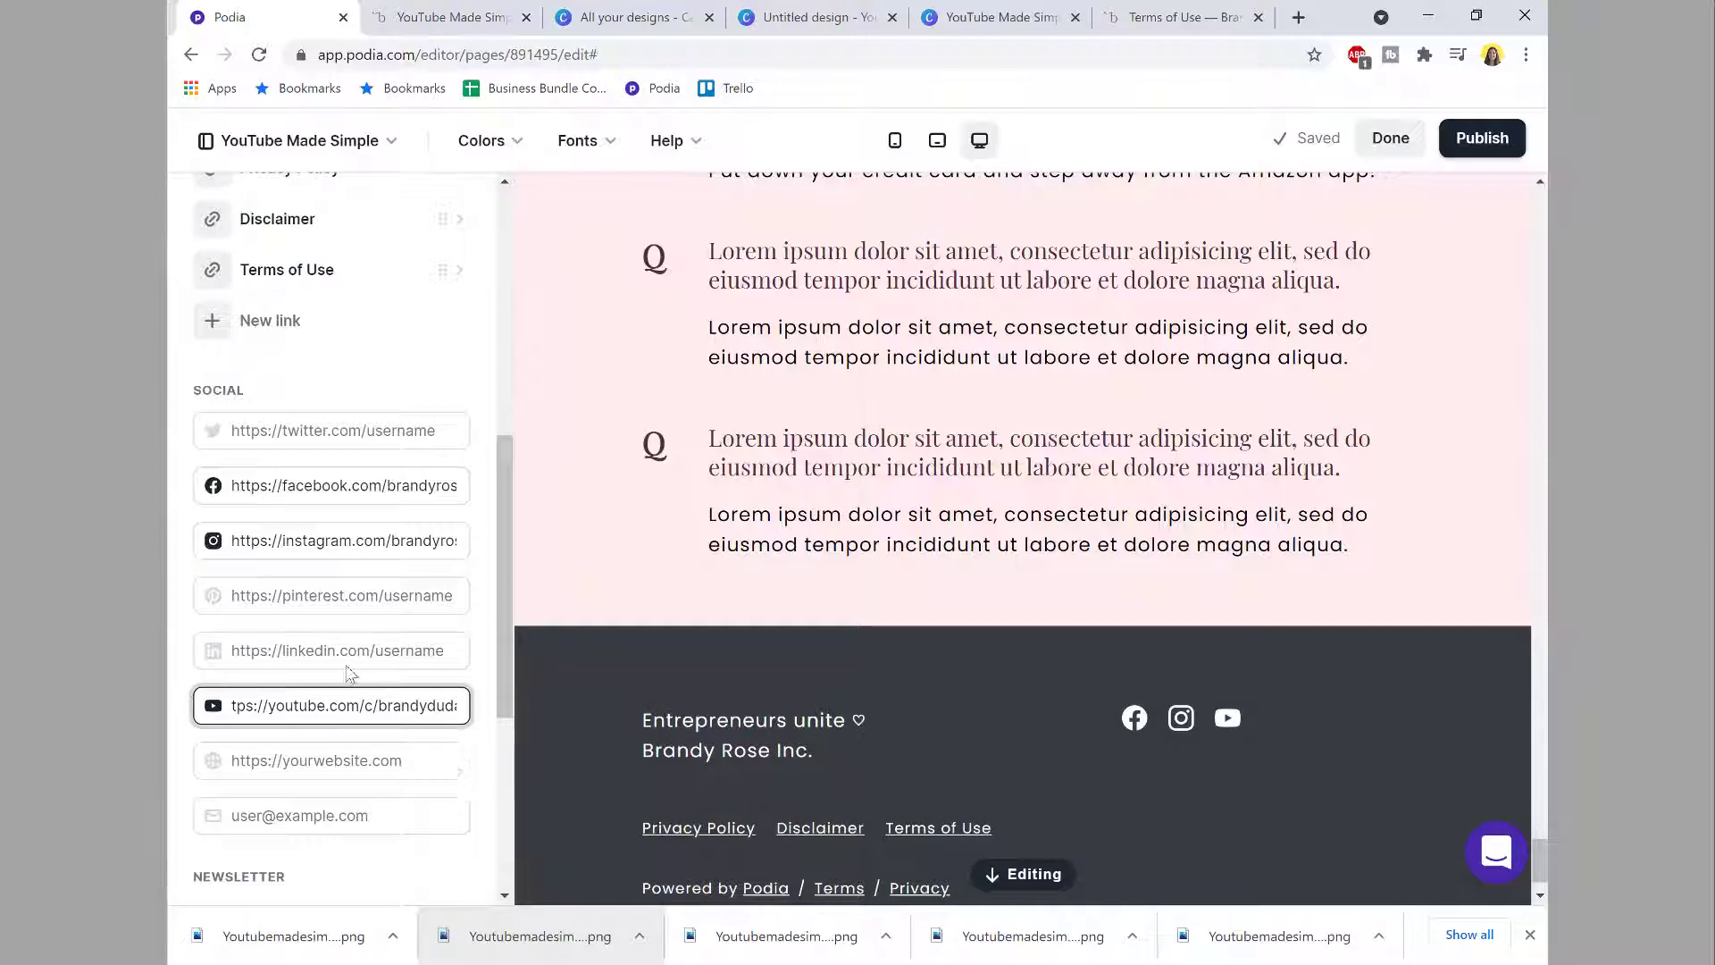
{"action": "scroll", "coordinate": [348, 671], "scroll_direction": "up", "scroll_amount": 7}
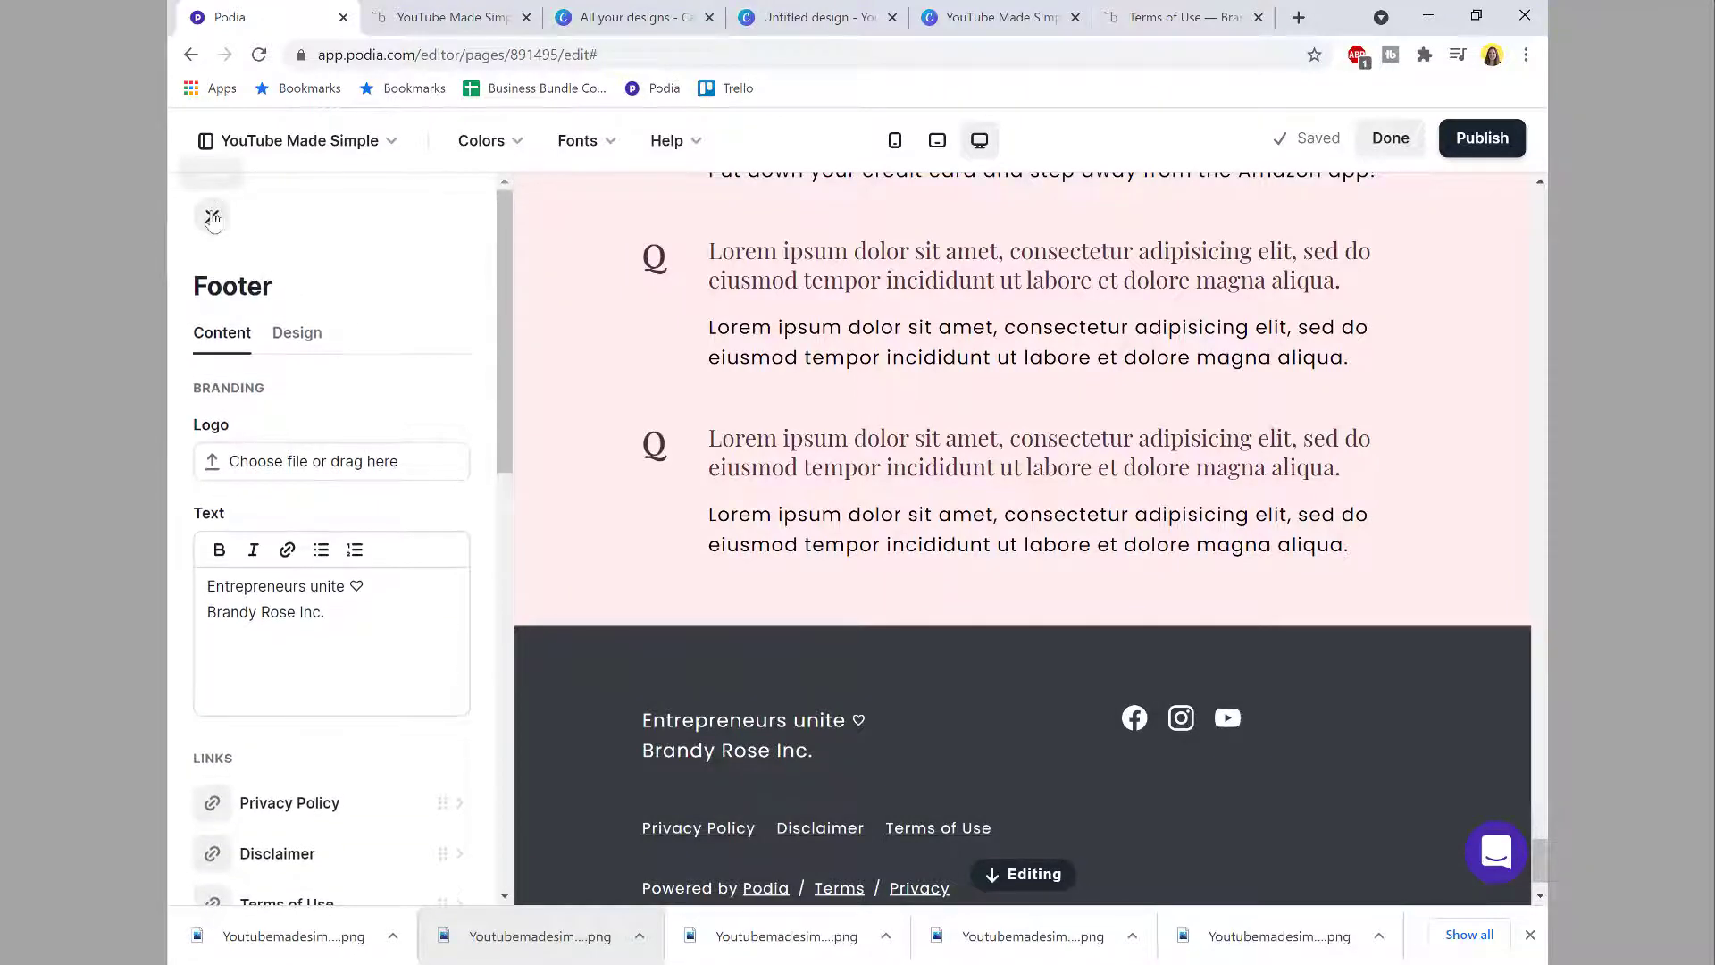
{"action": "left_click", "coordinate": [213, 218]}
Step: Delete the "What they are saying..." testimonials section below the enroll button and confirm its removal
{"action": "scroll", "coordinate": [1261, 435], "scroll_direction": "down", "scroll_amount": 1}
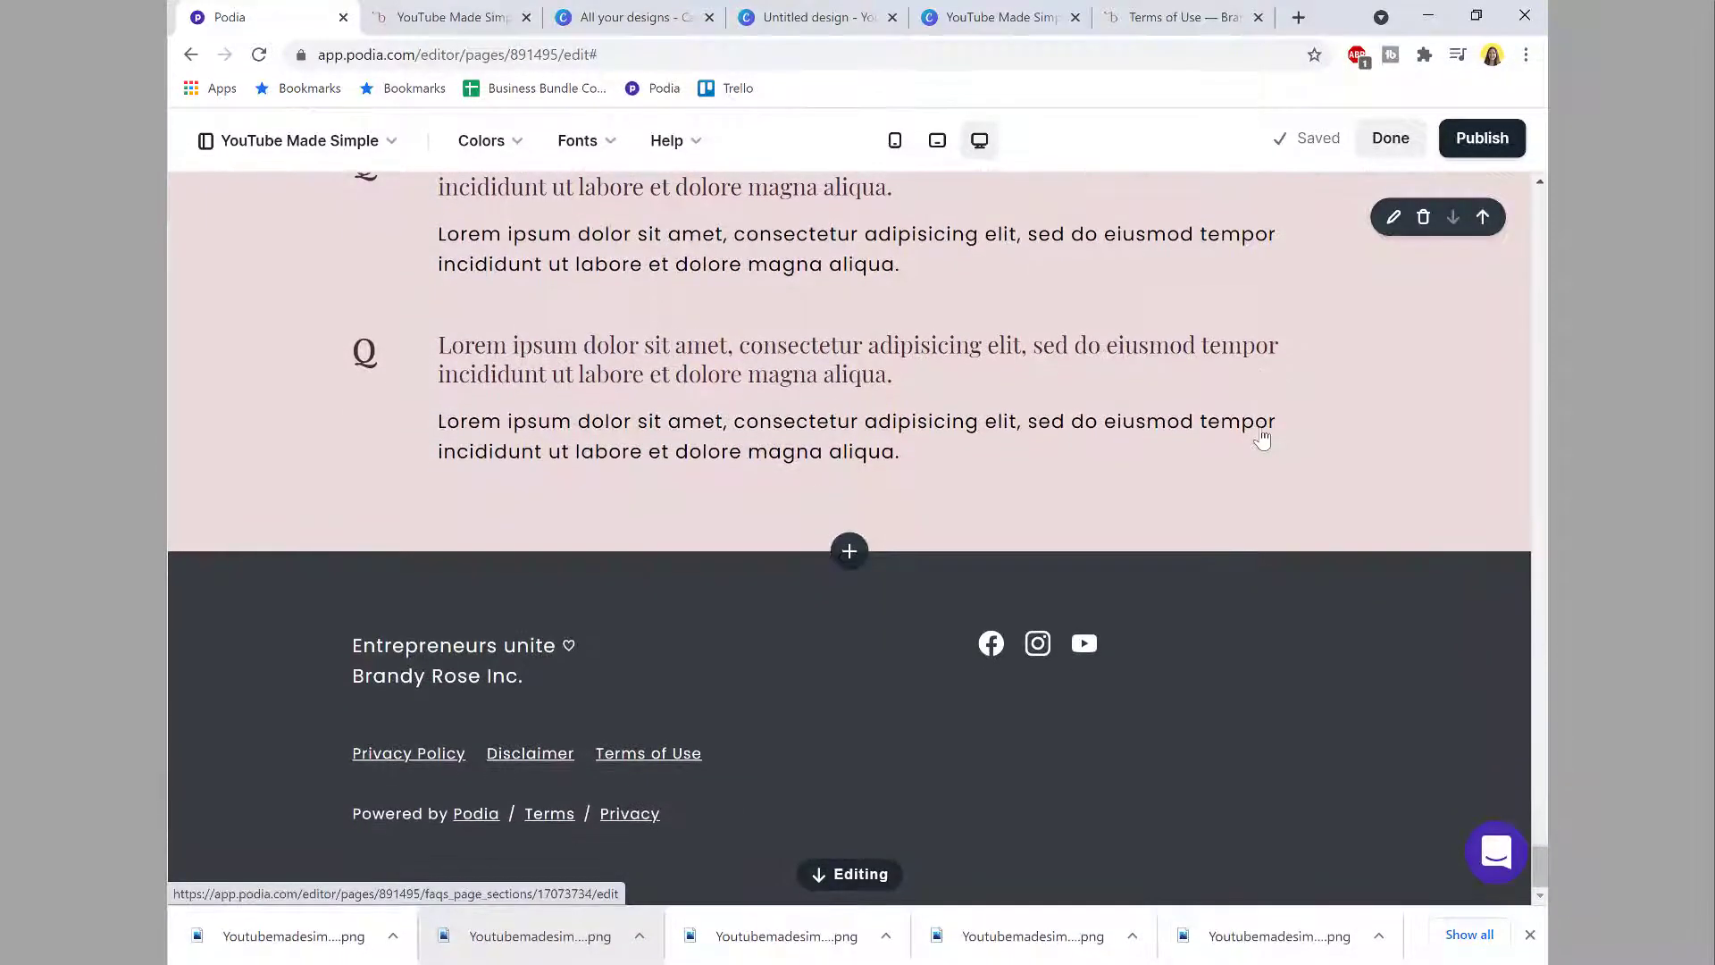
{"action": "scroll", "coordinate": [1261, 436], "scroll_direction": "up", "scroll_amount": 3}
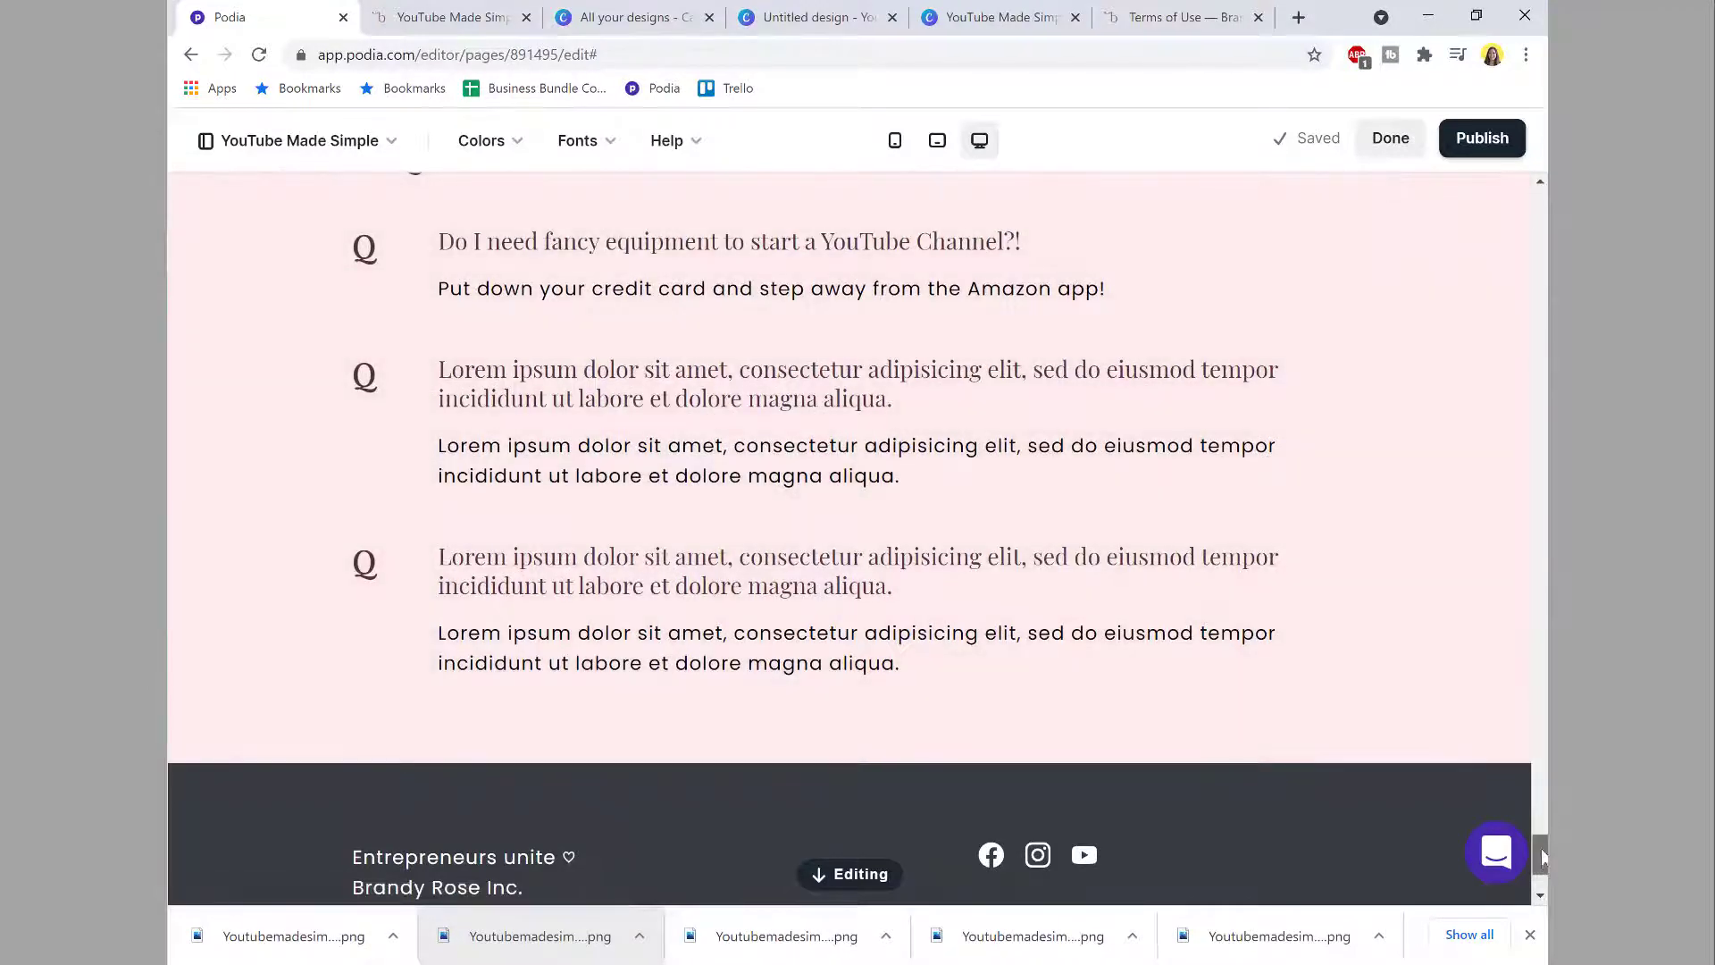
{"action": "left_click_drag", "start_coordinate": [1540, 855], "coordinate": [1541, 804]}
{"action": "scroll", "coordinate": [1156, 611], "scroll_direction": "down", "scroll_amount": 1}
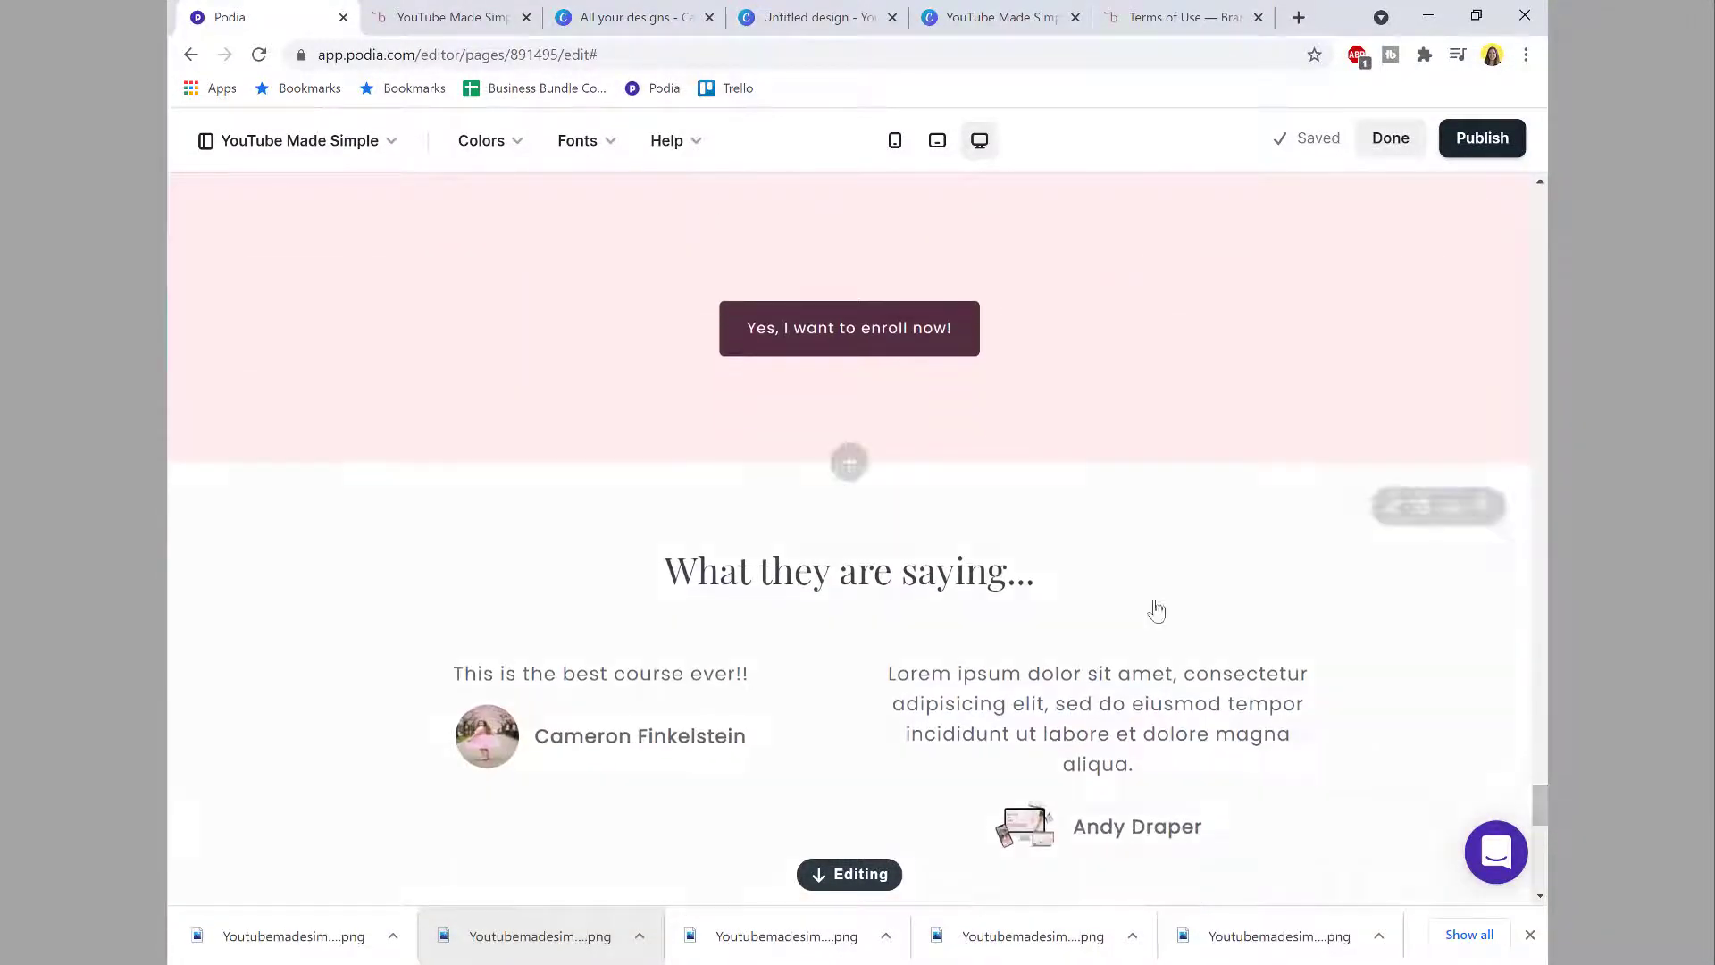
{"action": "left_click", "coordinate": [1424, 507]}
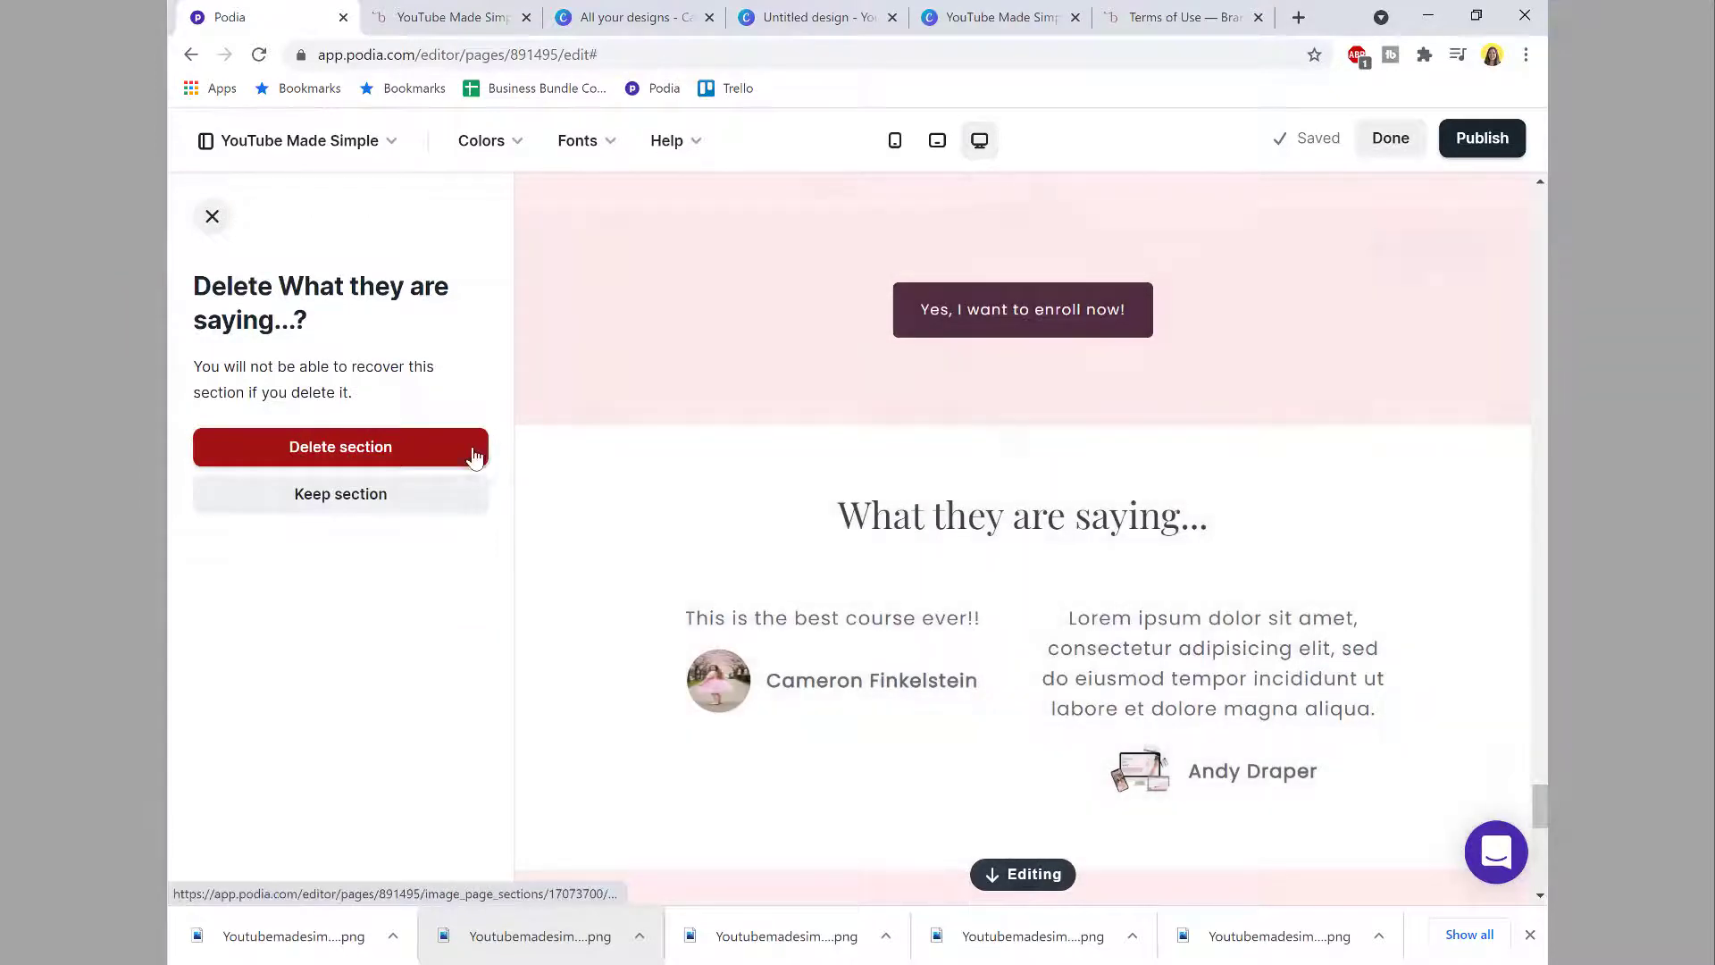
{"action": "left_click", "coordinate": [479, 447]}
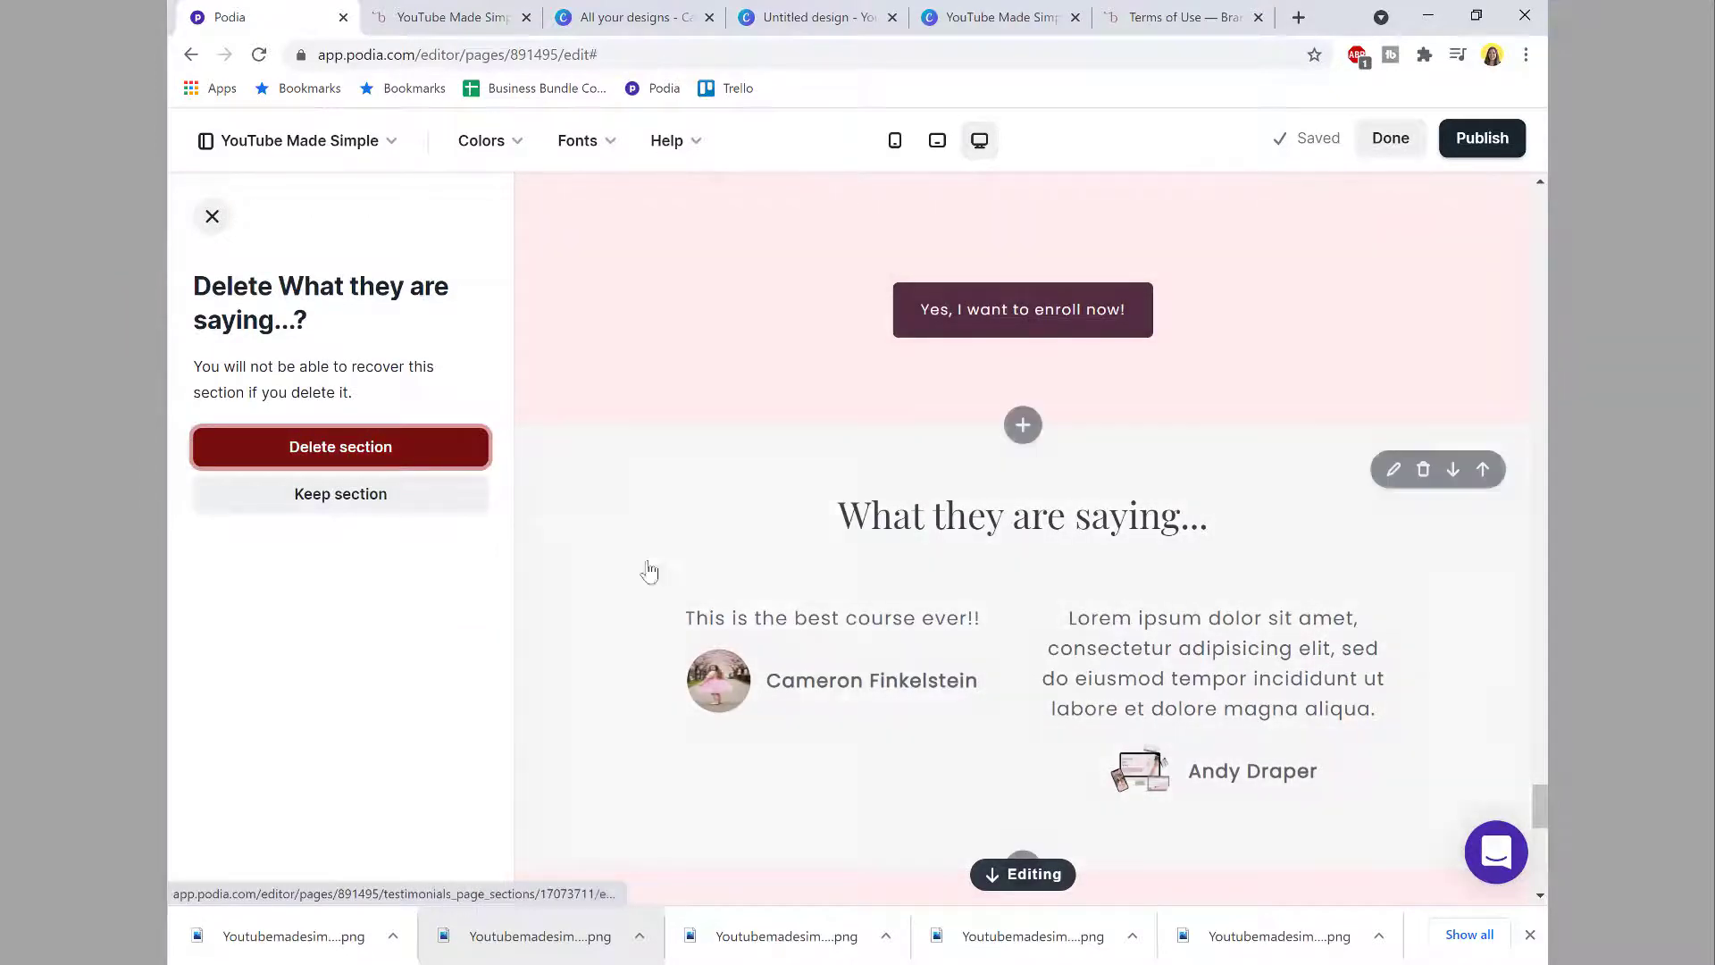
Step: Delete the FAQs section above the footer and confirm its removal
{"action": "scroll", "coordinate": [853, 628], "scroll_direction": "down", "scroll_amount": 1}
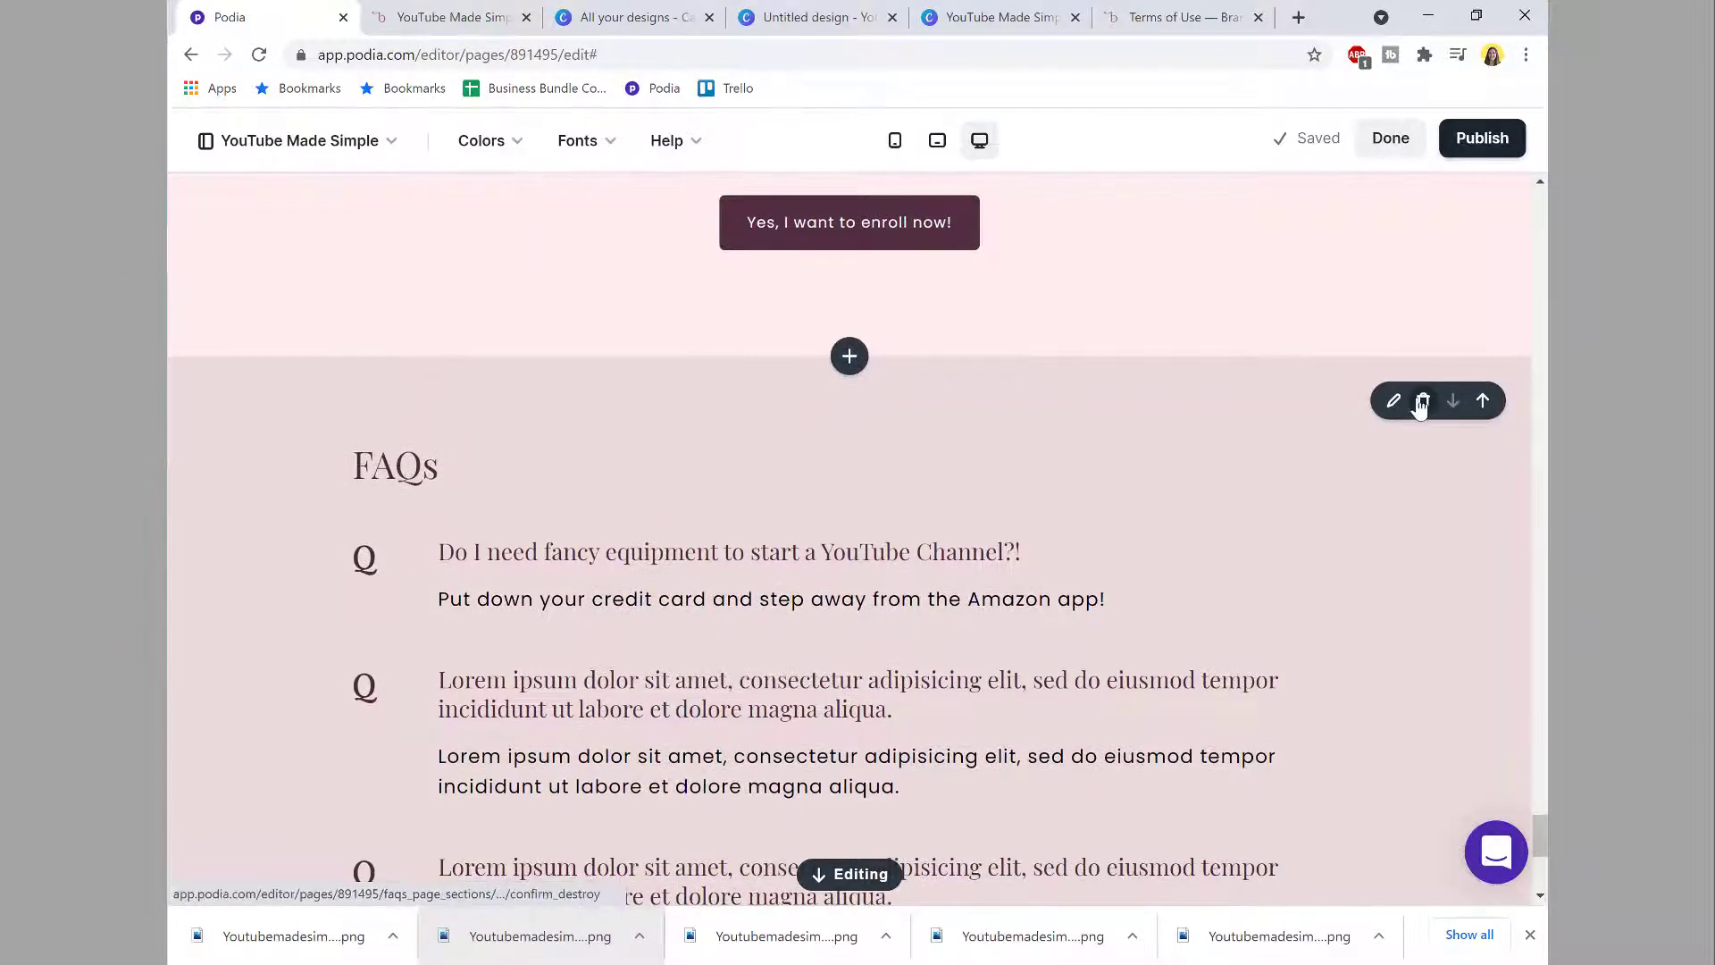
{"action": "left_click", "coordinate": [1422, 400]}
{"action": "left_click", "coordinate": [364, 437]}
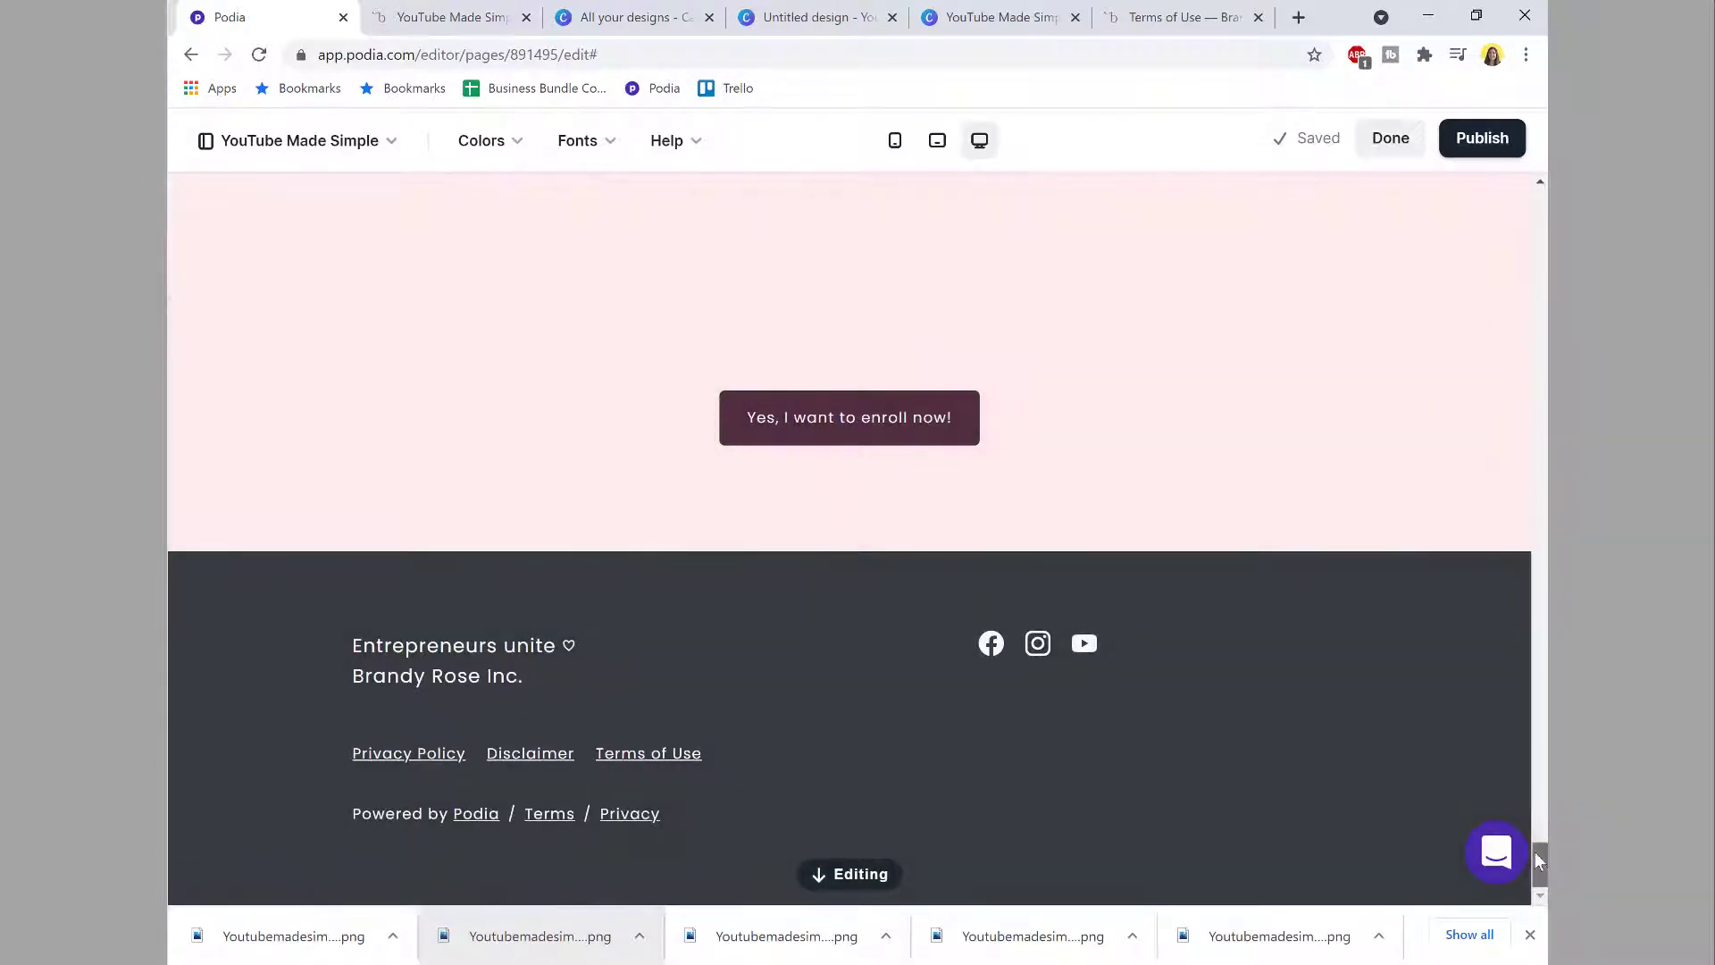
Step: Examine the whole sales page in the editor, from the headline and video through the course modules to the footer
{"action": "left_click_drag", "start_coordinate": [1538, 862], "coordinate": [1538, 207]}
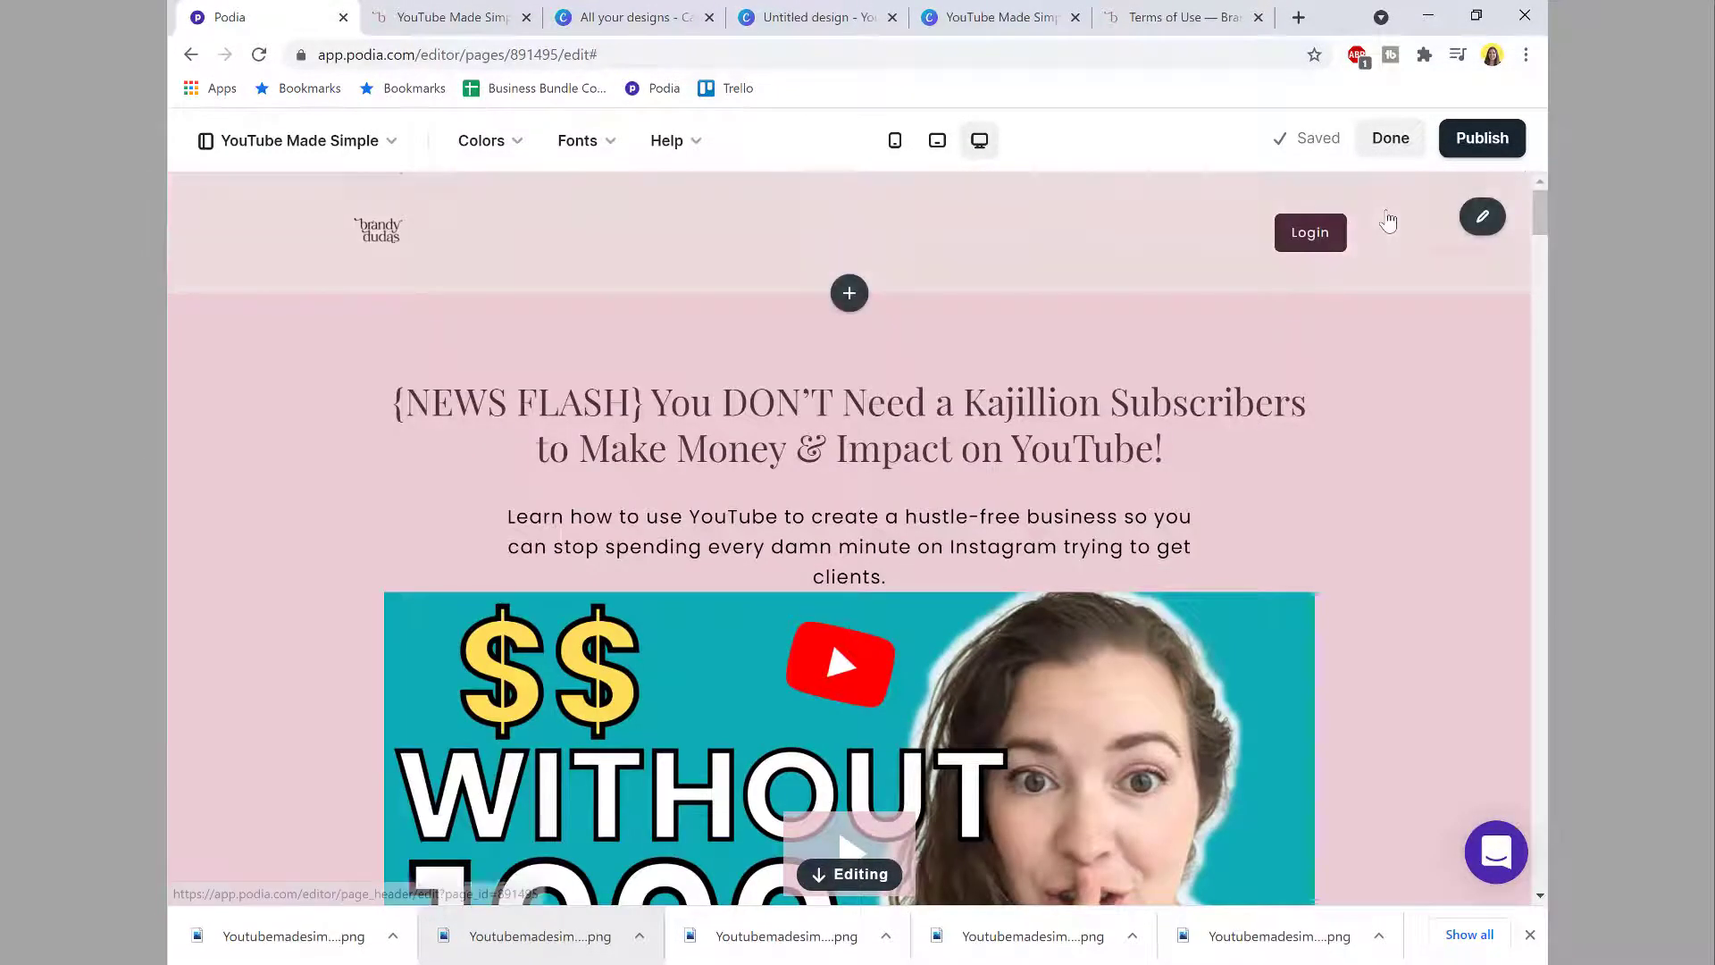
{"action": "scroll", "coordinate": [1384, 223], "scroll_direction": "down", "scroll_amount": 4}
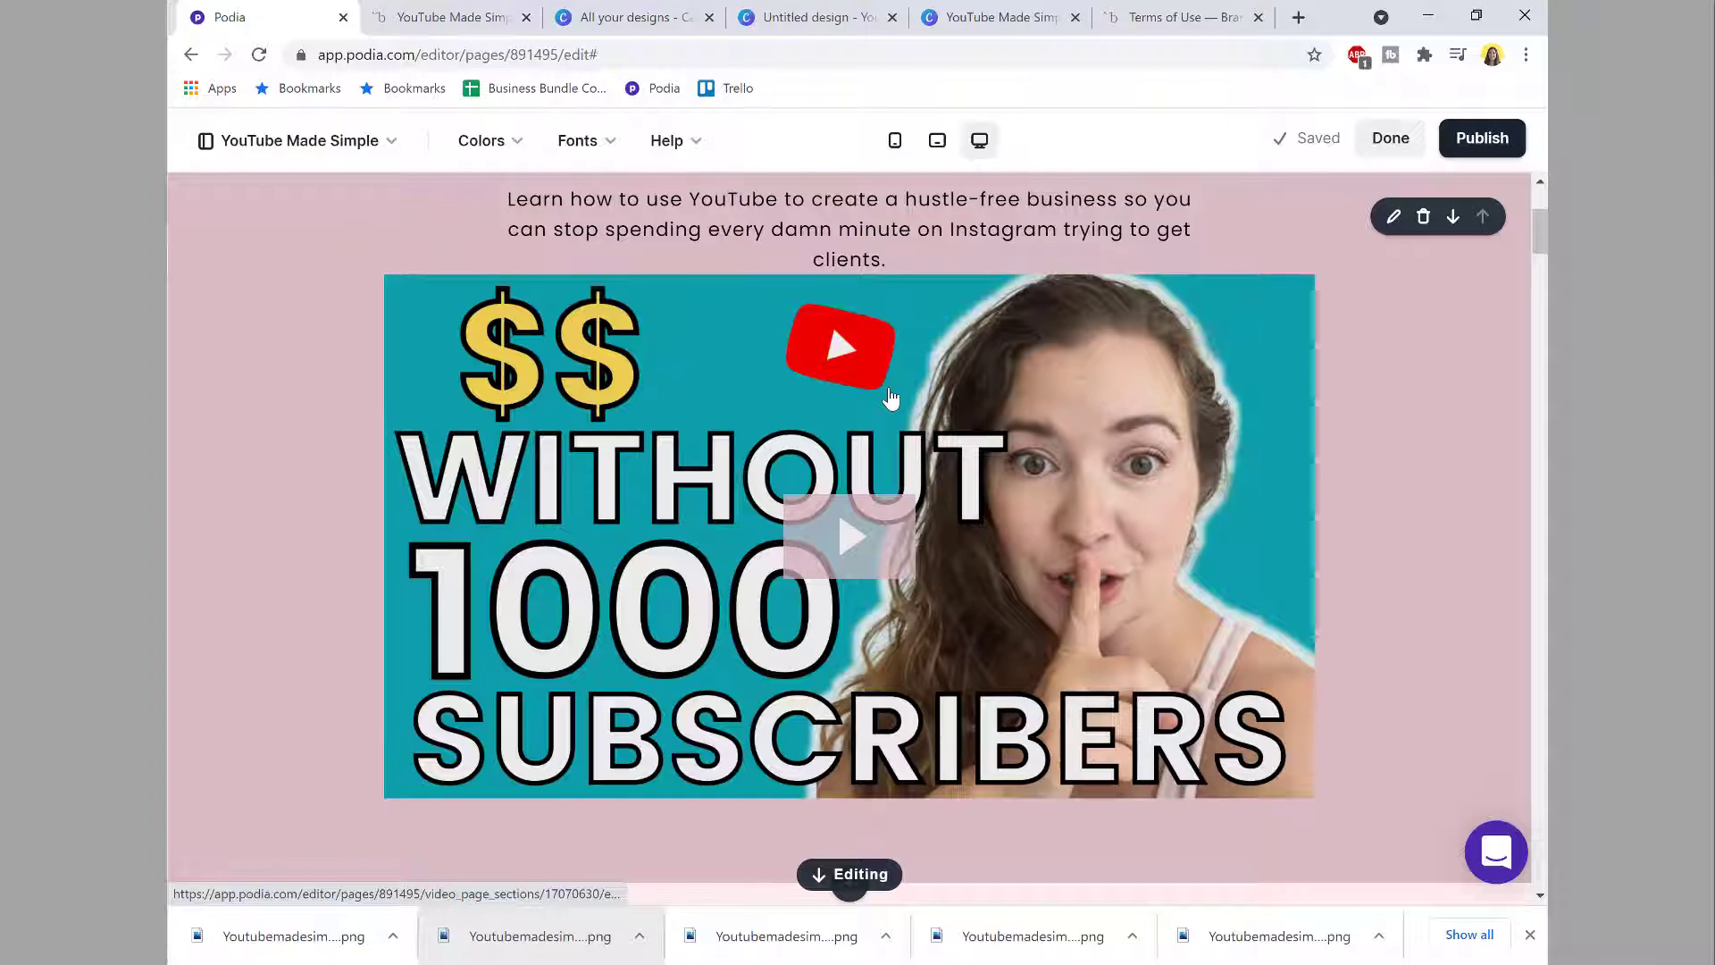
{"action": "scroll", "coordinate": [872, 496], "scroll_direction": "down", "scroll_amount": 15}
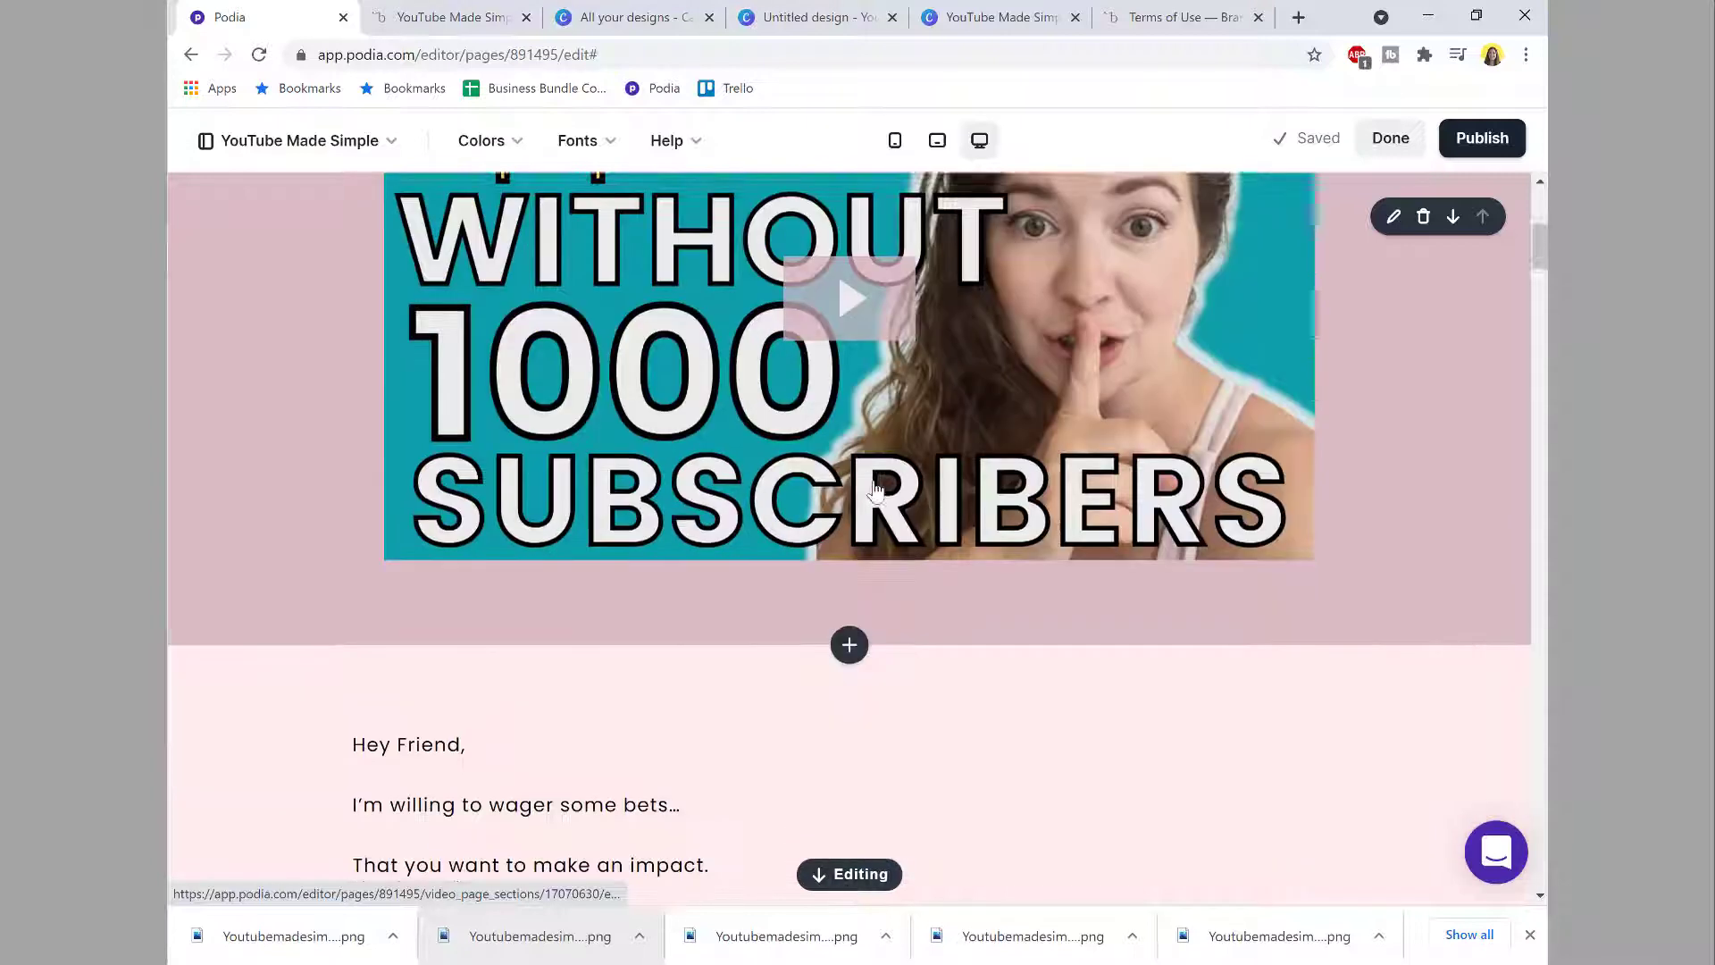
{"action": "scroll", "coordinate": [874, 490], "scroll_direction": "down", "scroll_amount": 13}
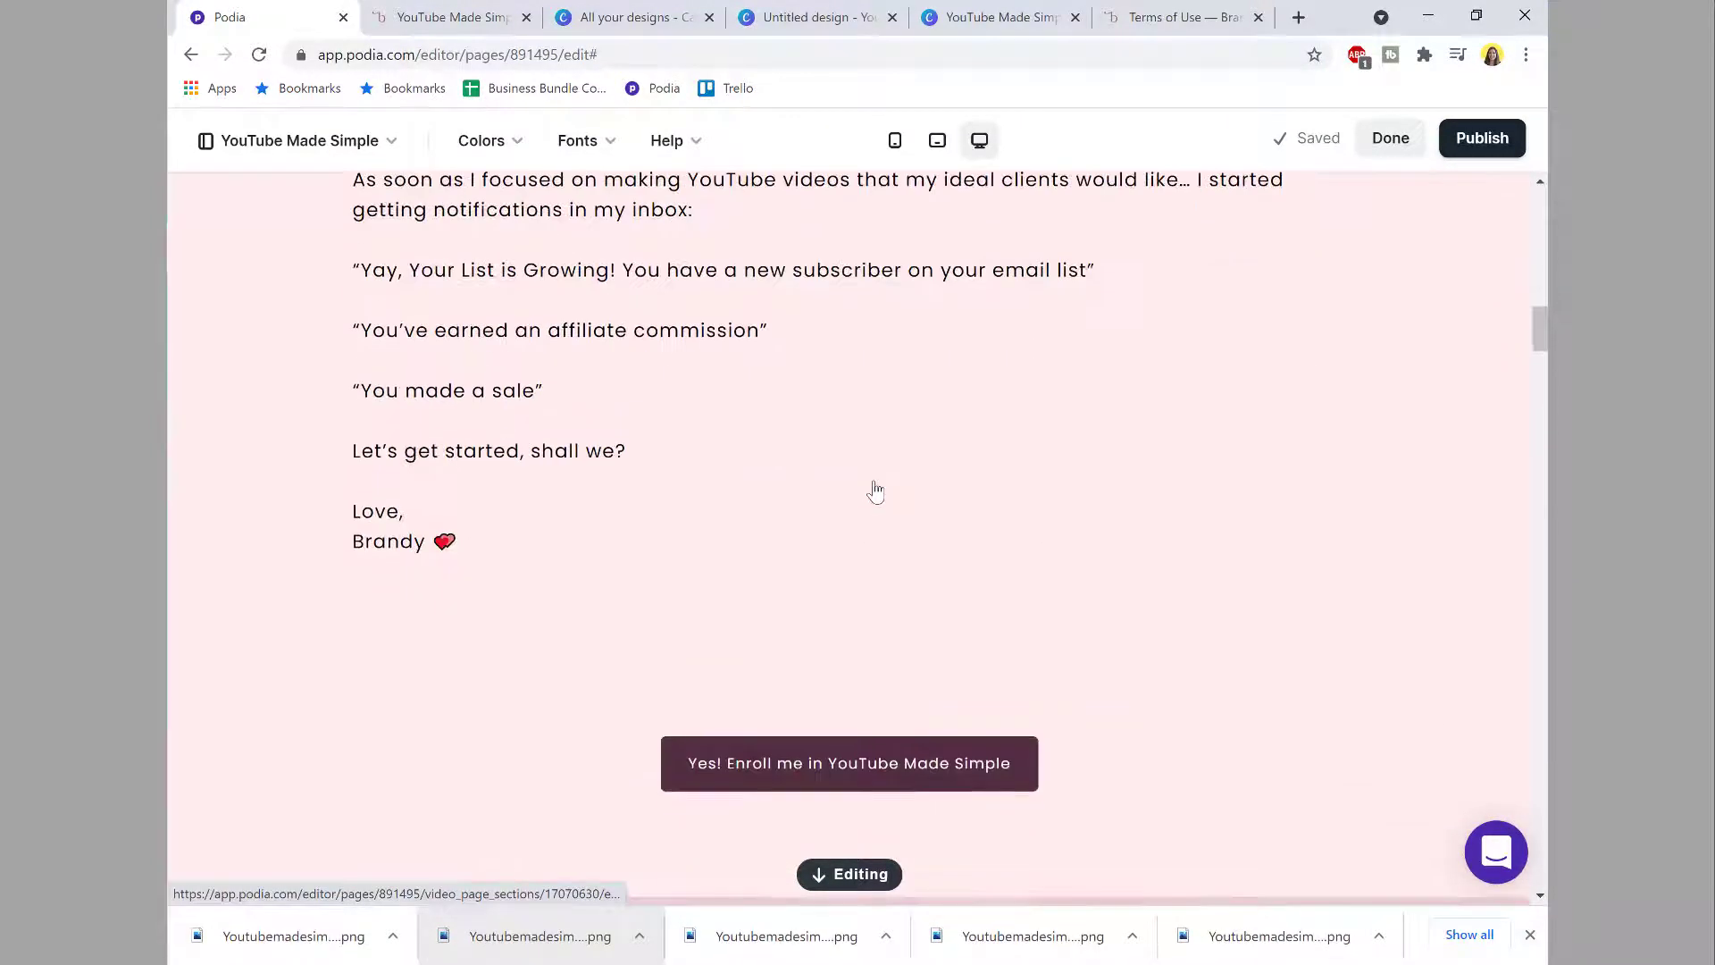
{"action": "scroll", "coordinate": [875, 490], "scroll_direction": "down", "scroll_amount": 15}
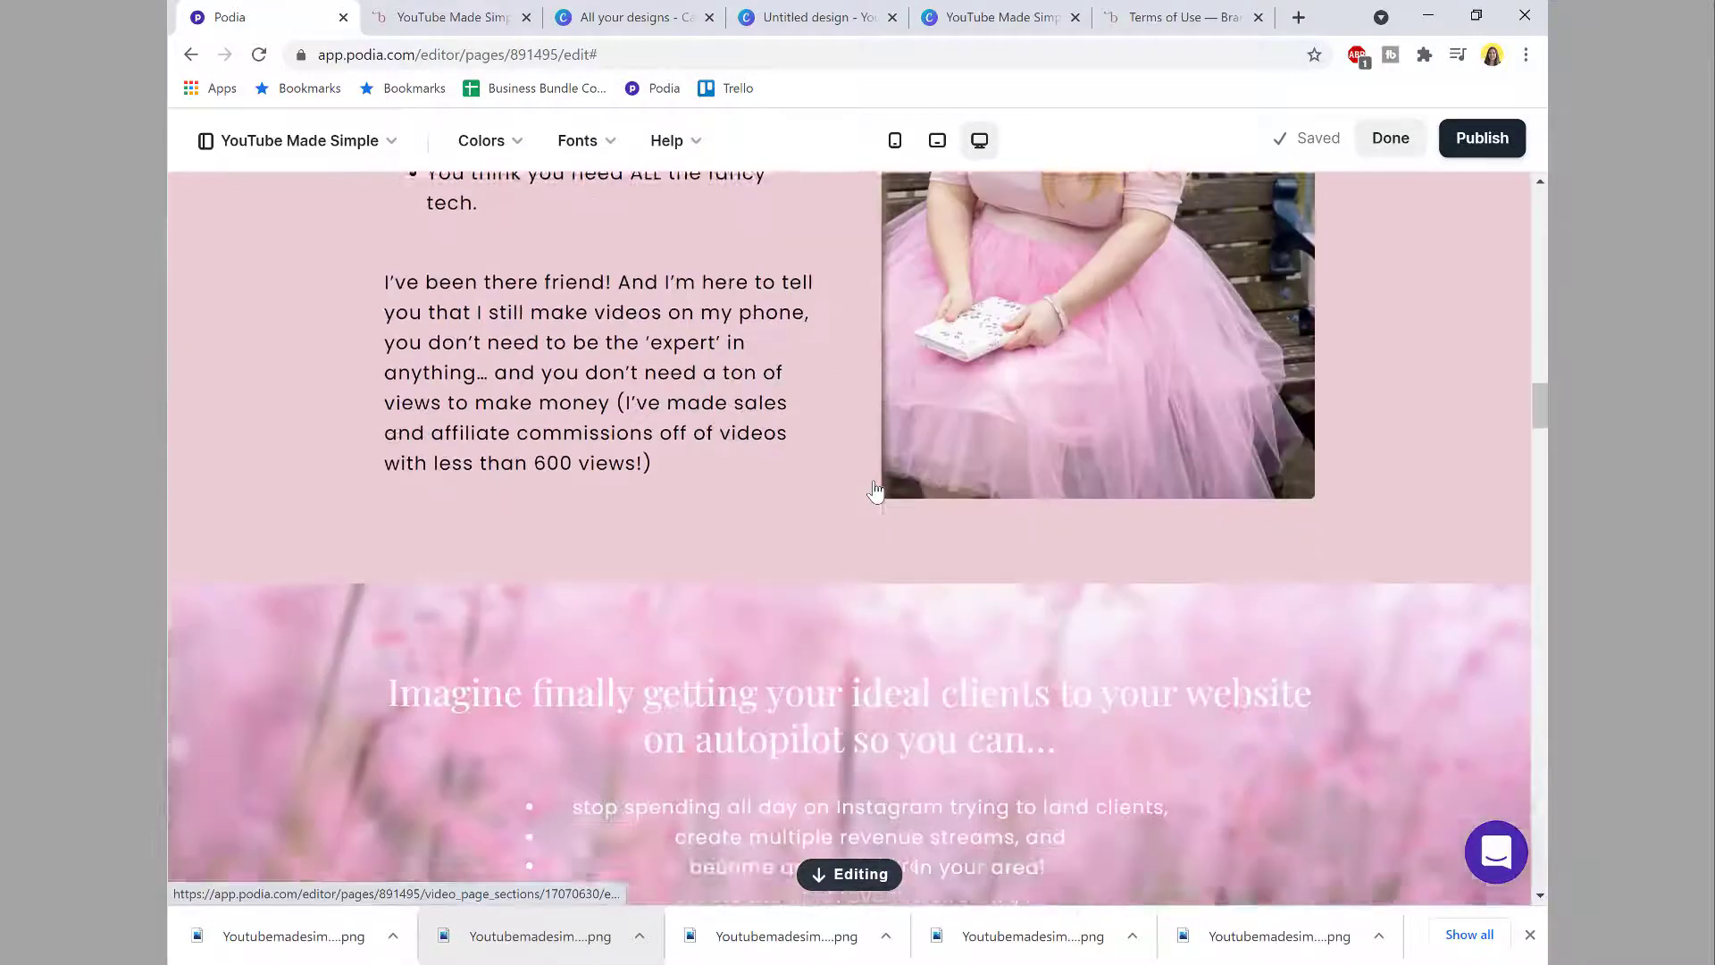
{"action": "scroll", "coordinate": [874, 490], "scroll_direction": "down", "scroll_amount": 15}
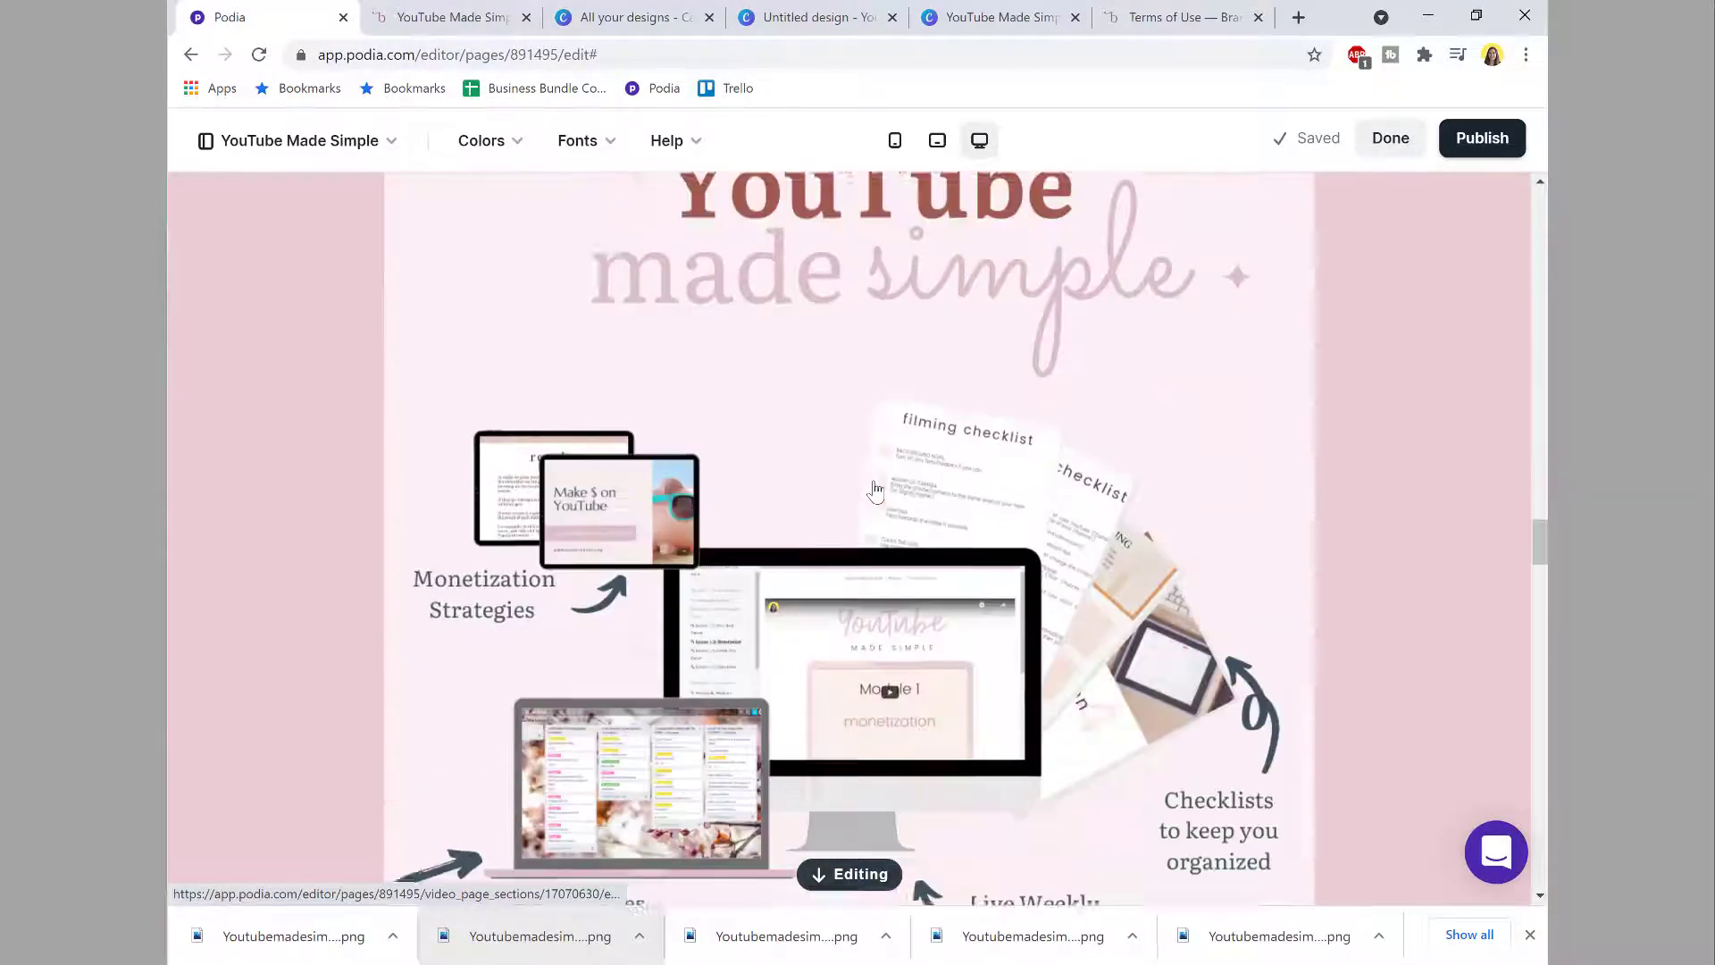
{"action": "scroll", "coordinate": [874, 491], "scroll_direction": "down", "scroll_amount": 15}
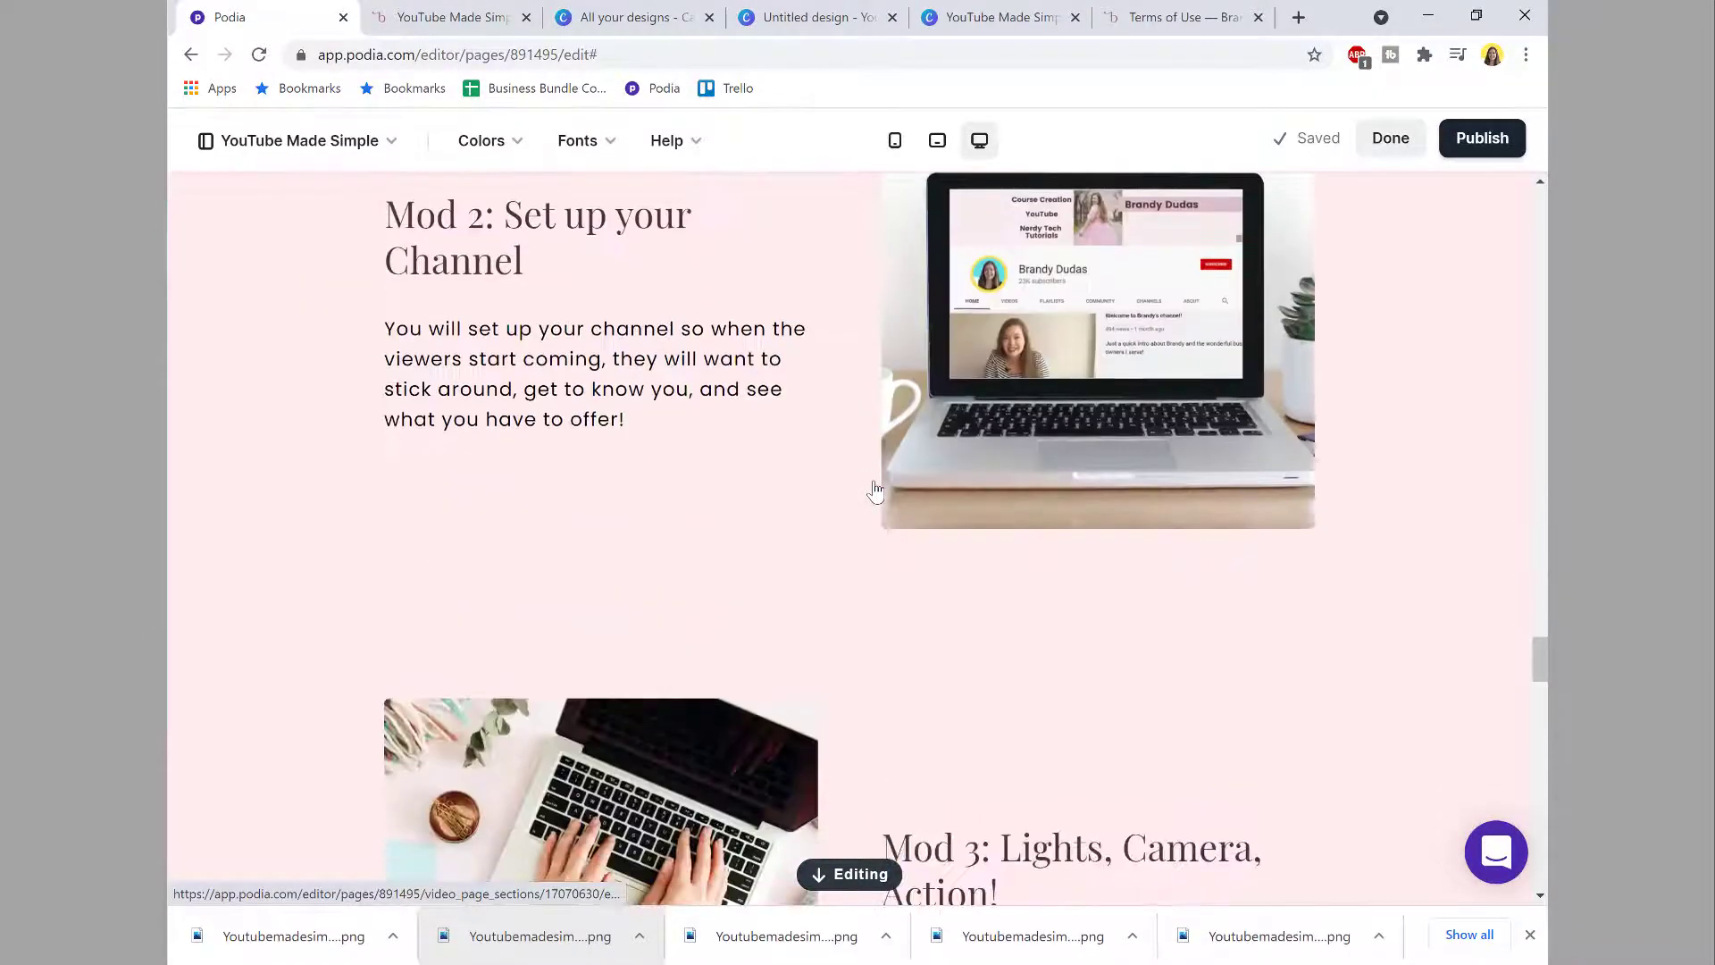
{"action": "scroll", "coordinate": [874, 490], "scroll_direction": "down", "scroll_amount": 10}
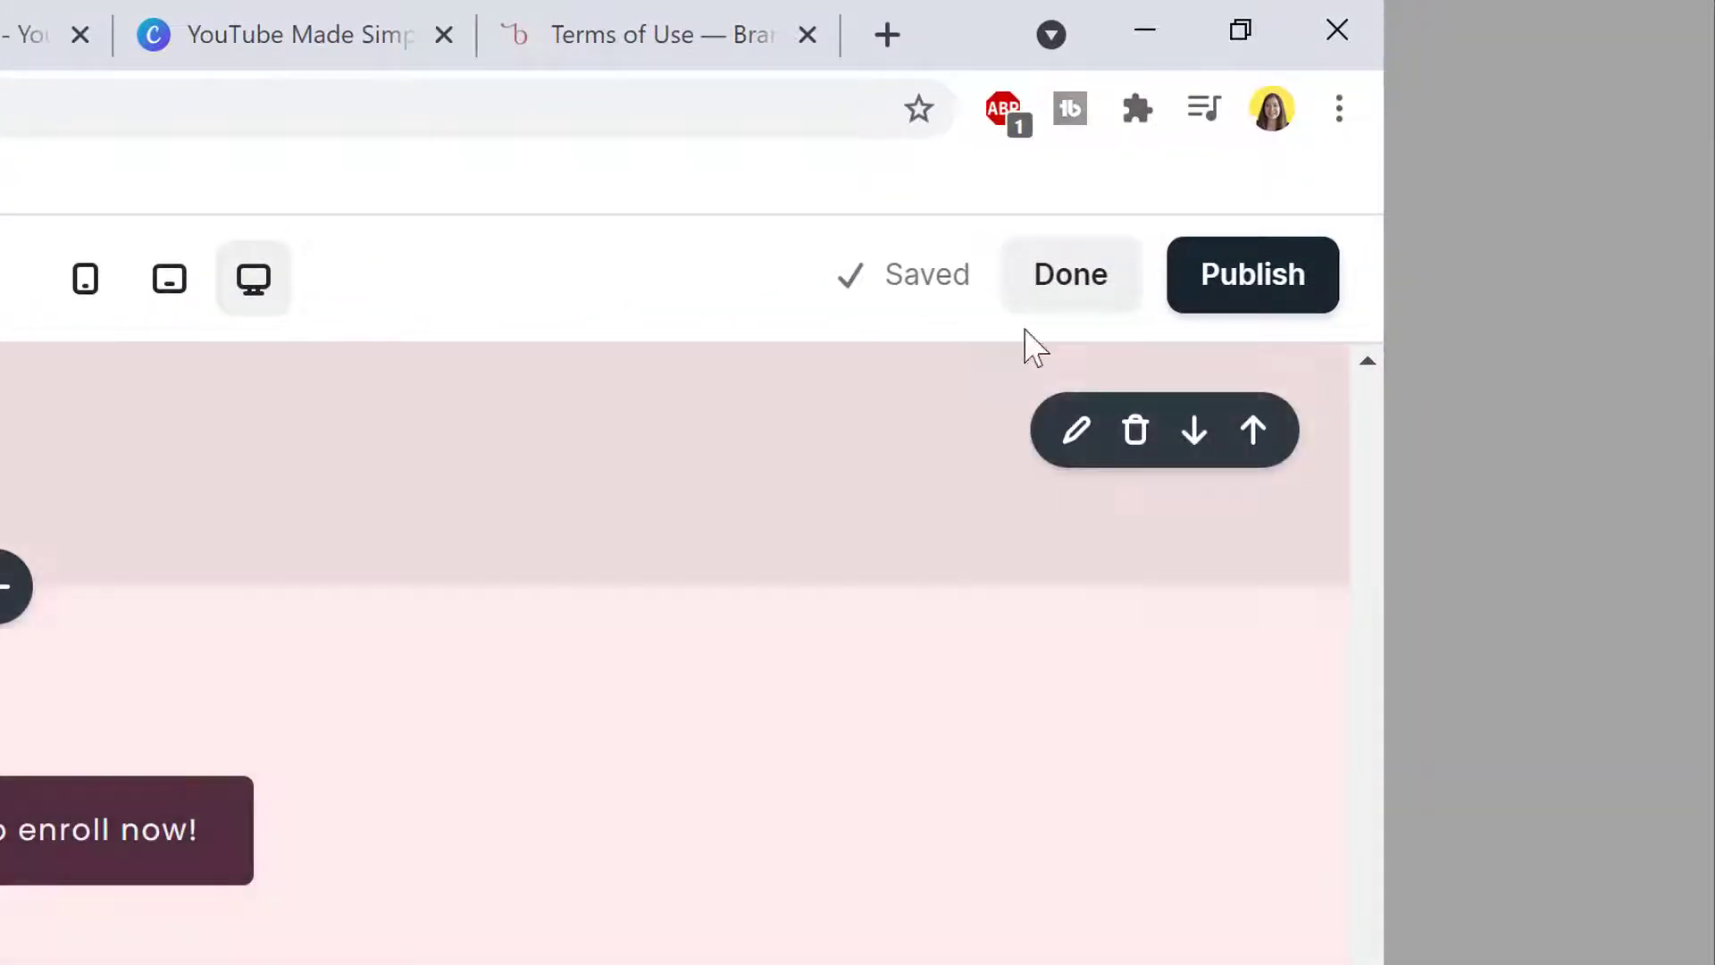
Step: Publish the YouTube Made Simple sales page
{"action": "left_click", "coordinate": [1259, 277]}
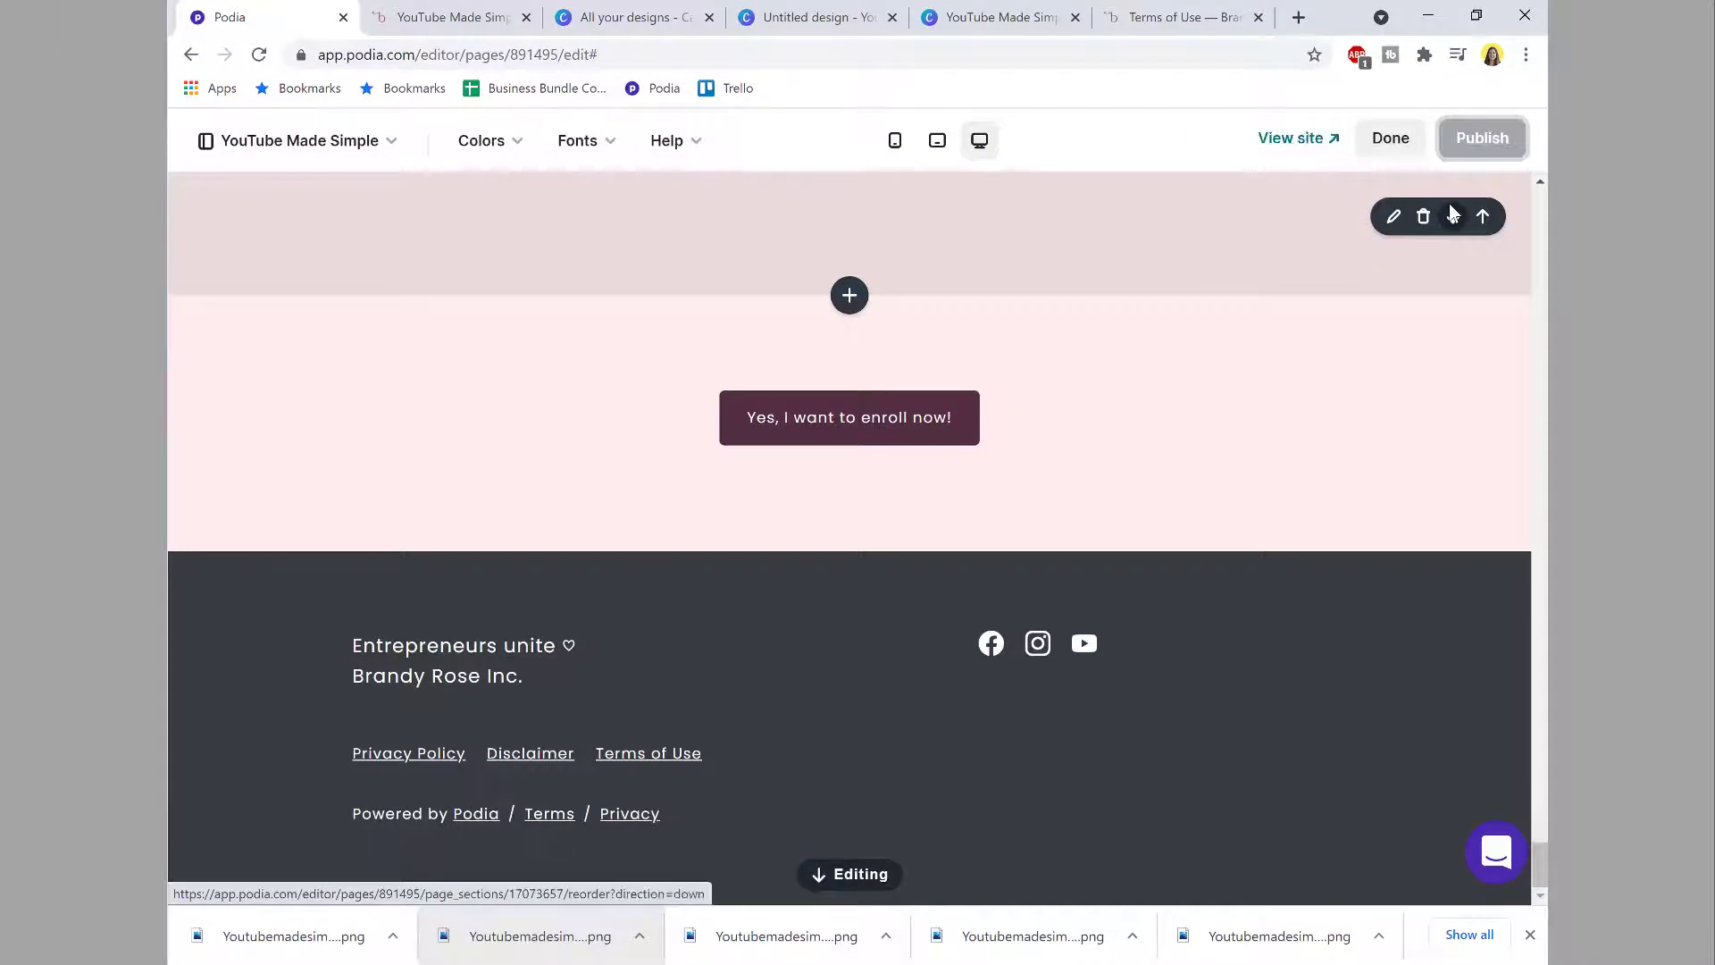
{"action": "left_click", "coordinate": [1450, 211]}
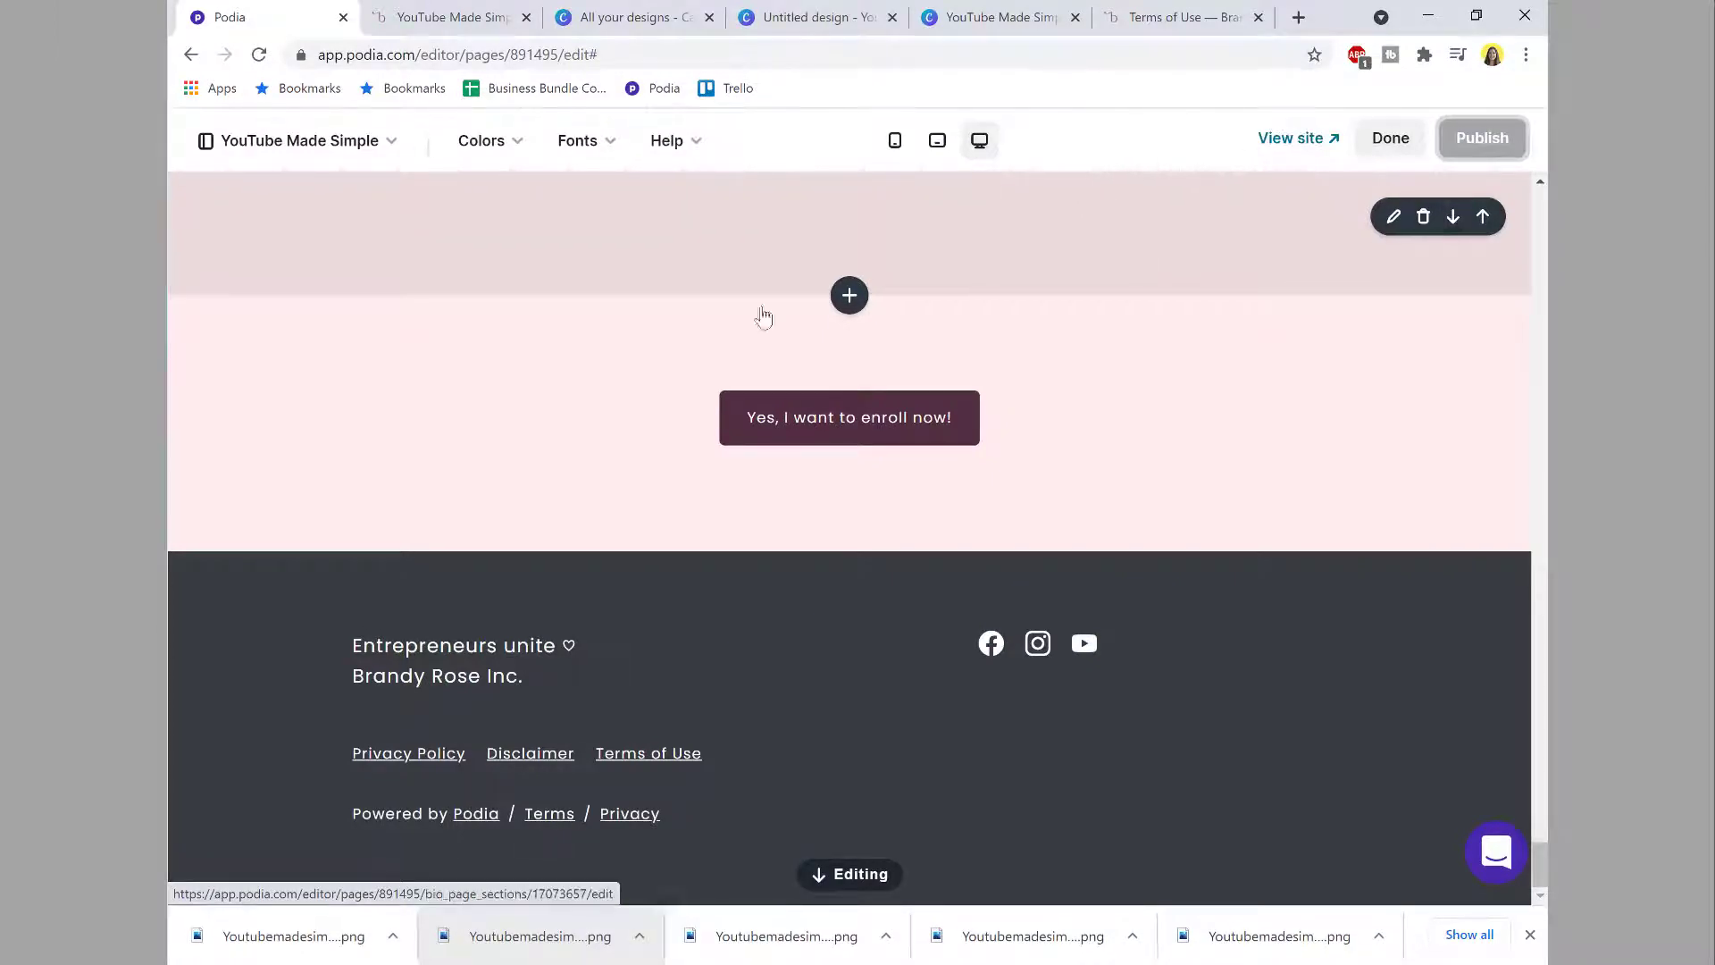
Step: Open the course's purchase link from the sticky note in a new incognito browser window
{"action": "key", "text": "alt+Tab"}
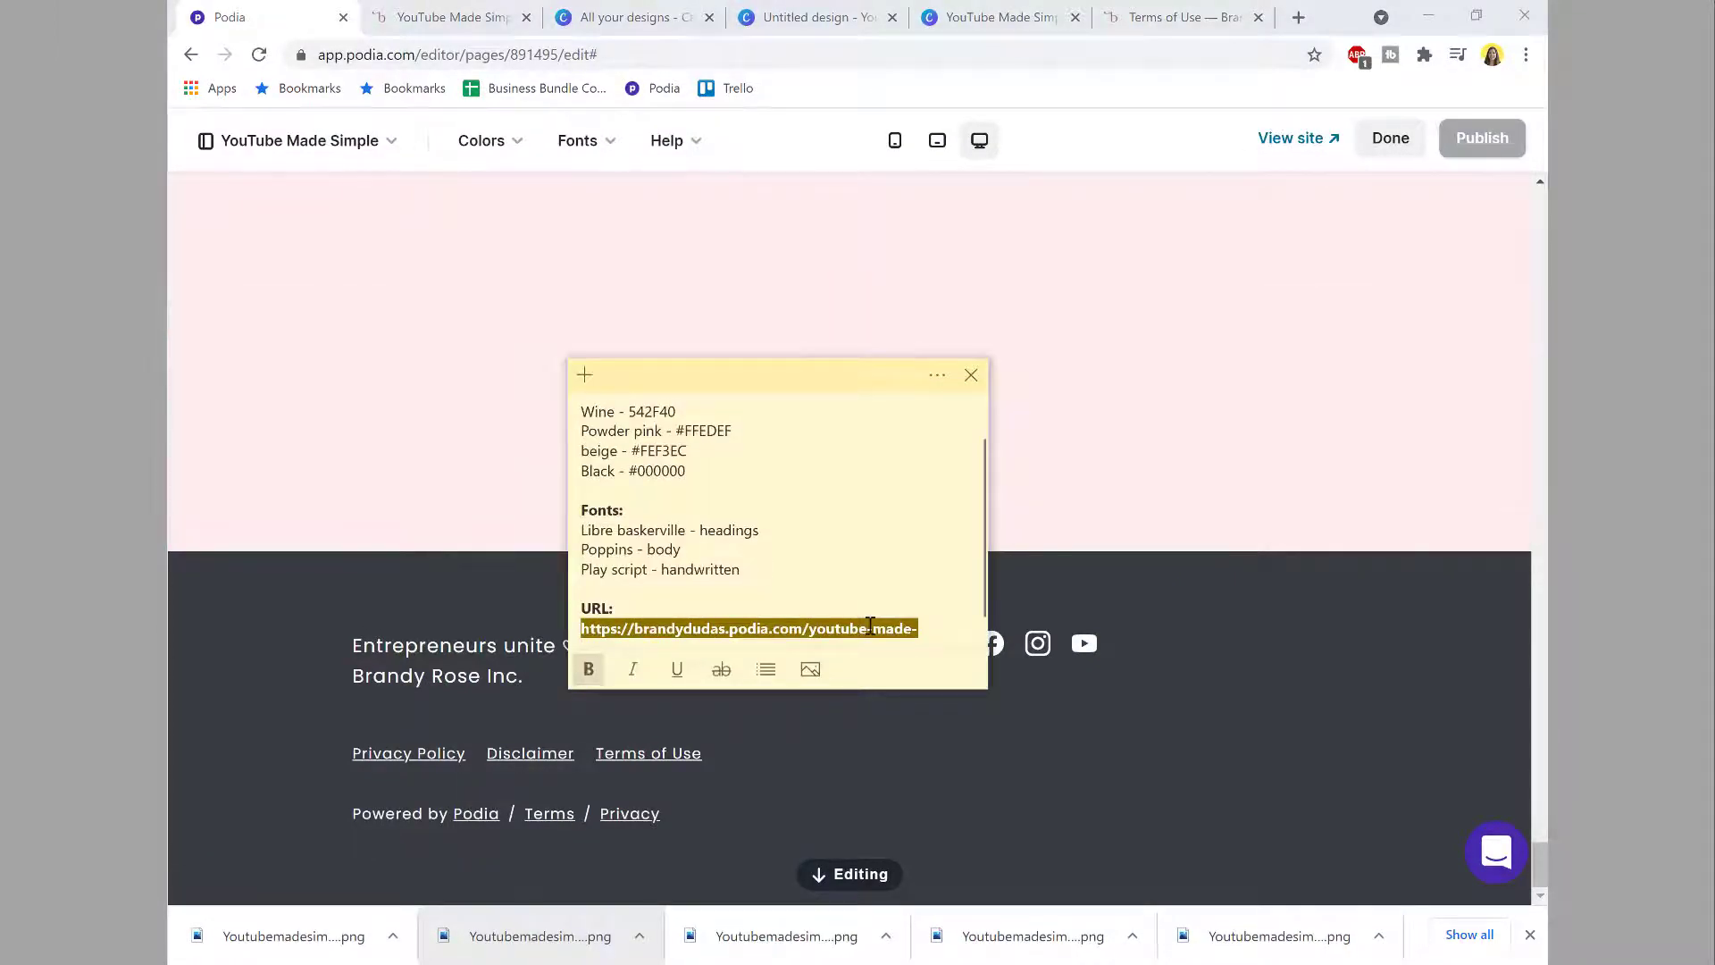
{"action": "scroll", "coordinate": [871, 623], "scroll_direction": "down", "scroll_amount": 1}
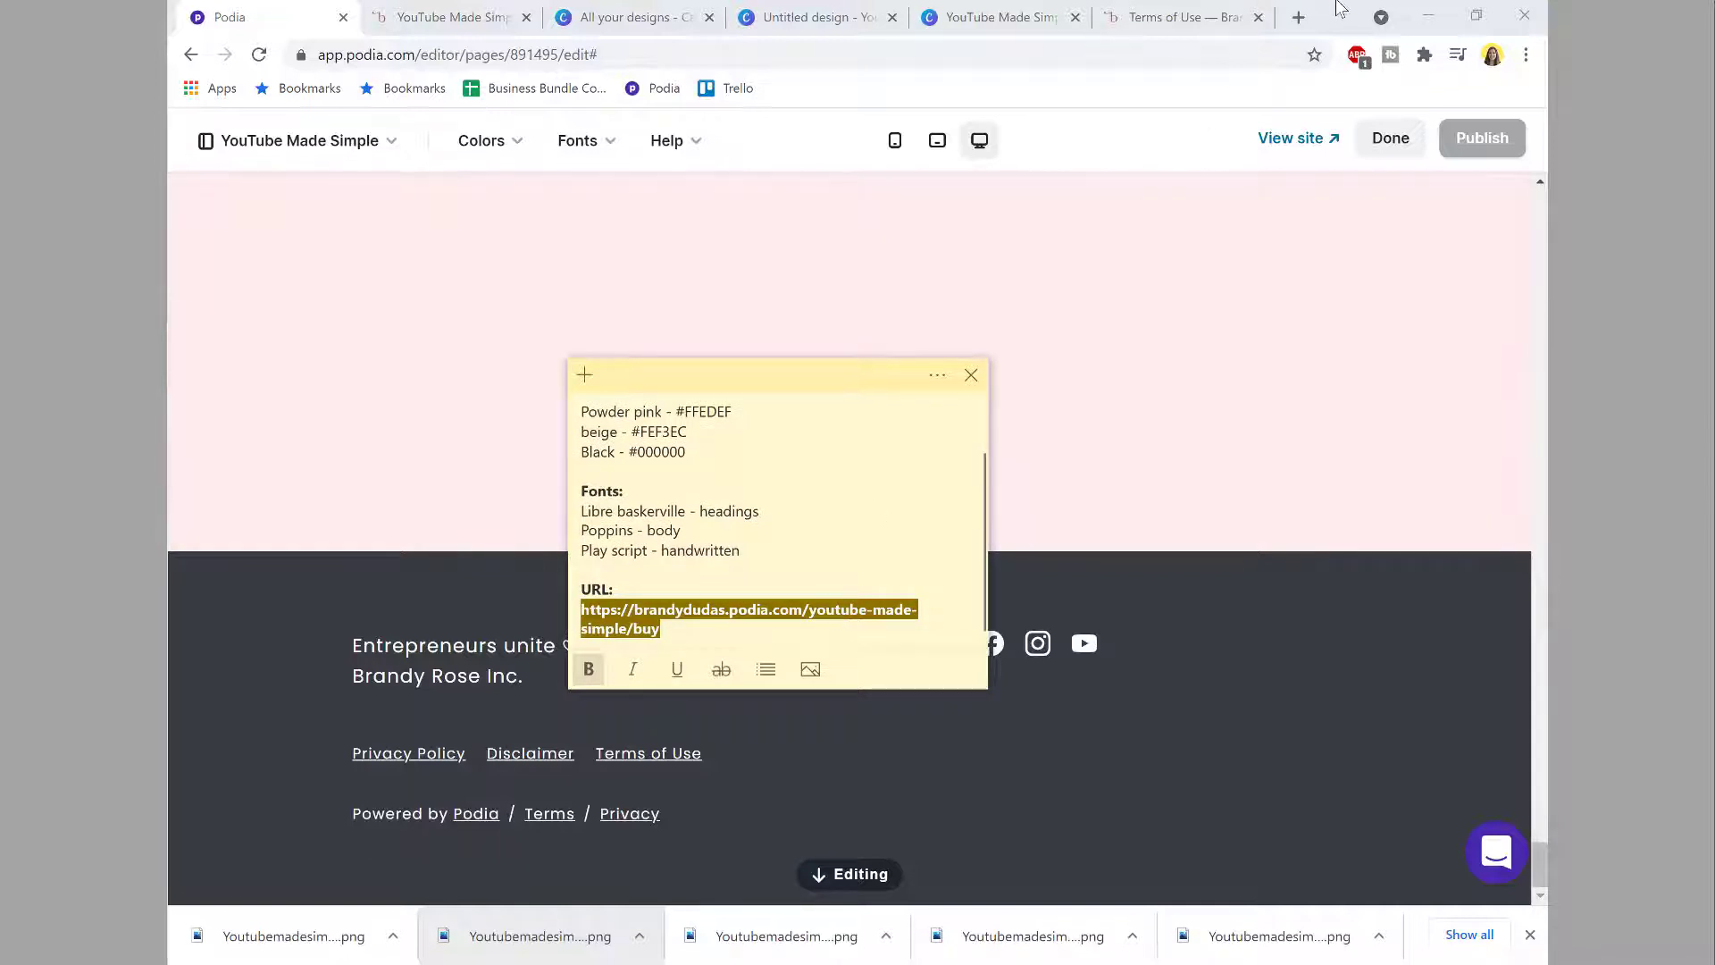
{"action": "left_click", "coordinate": [1526, 54]}
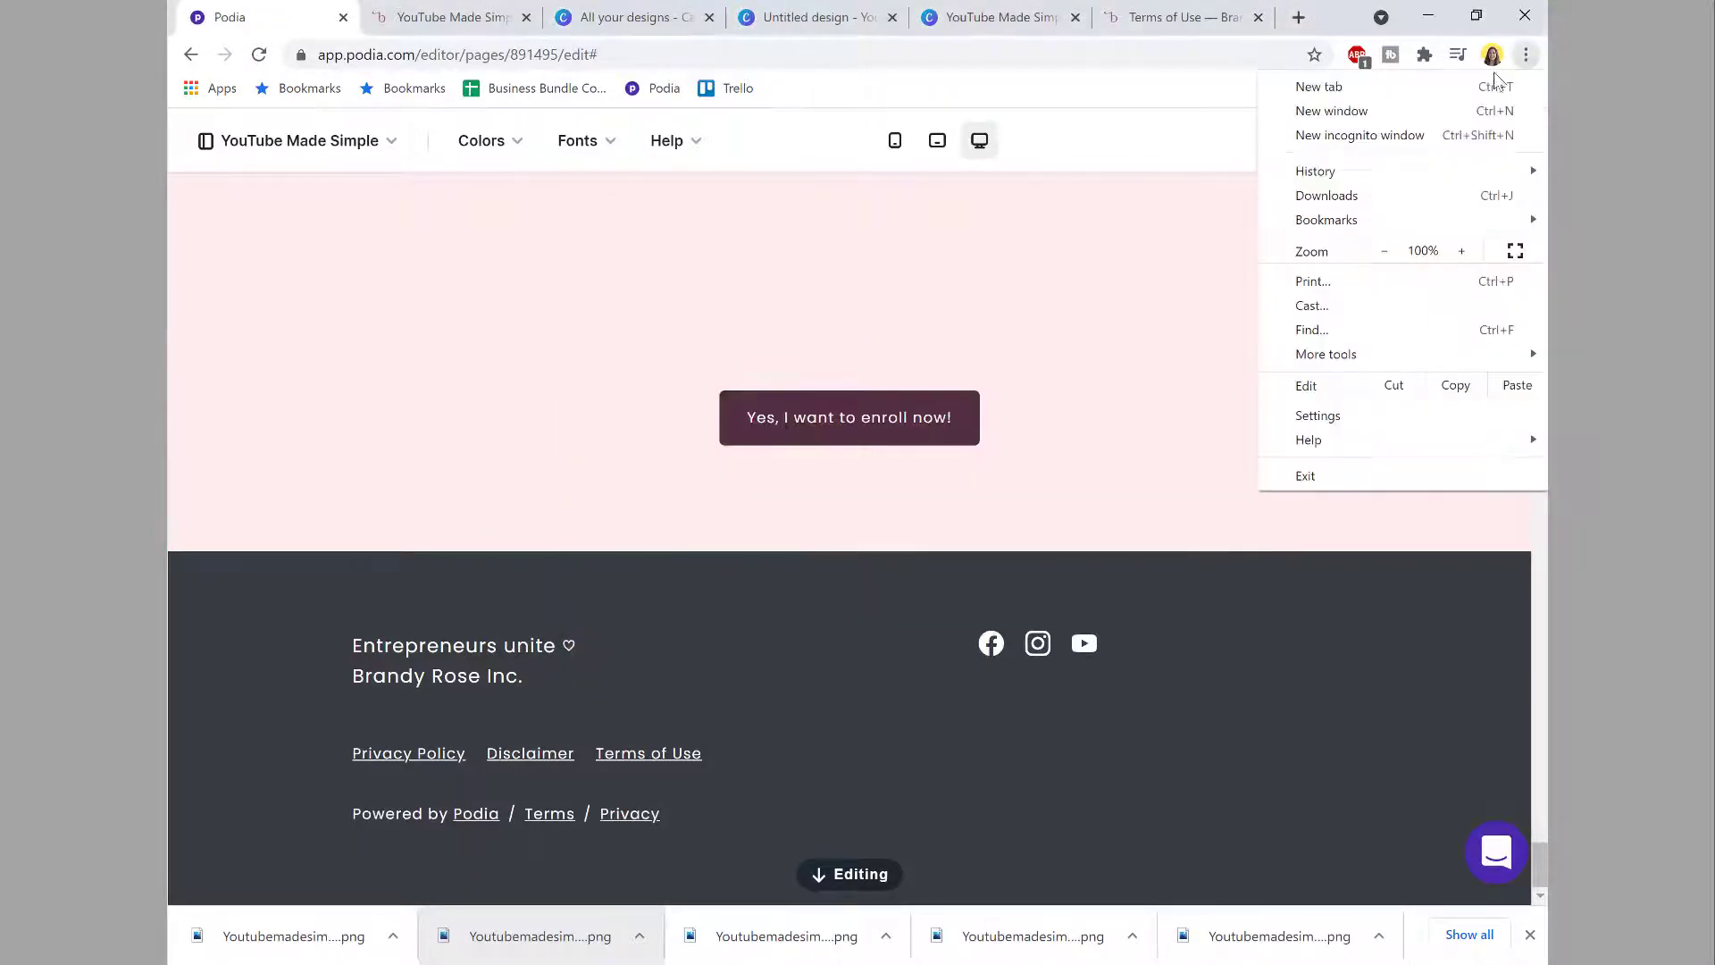
{"action": "left_click", "coordinate": [1340, 130]}
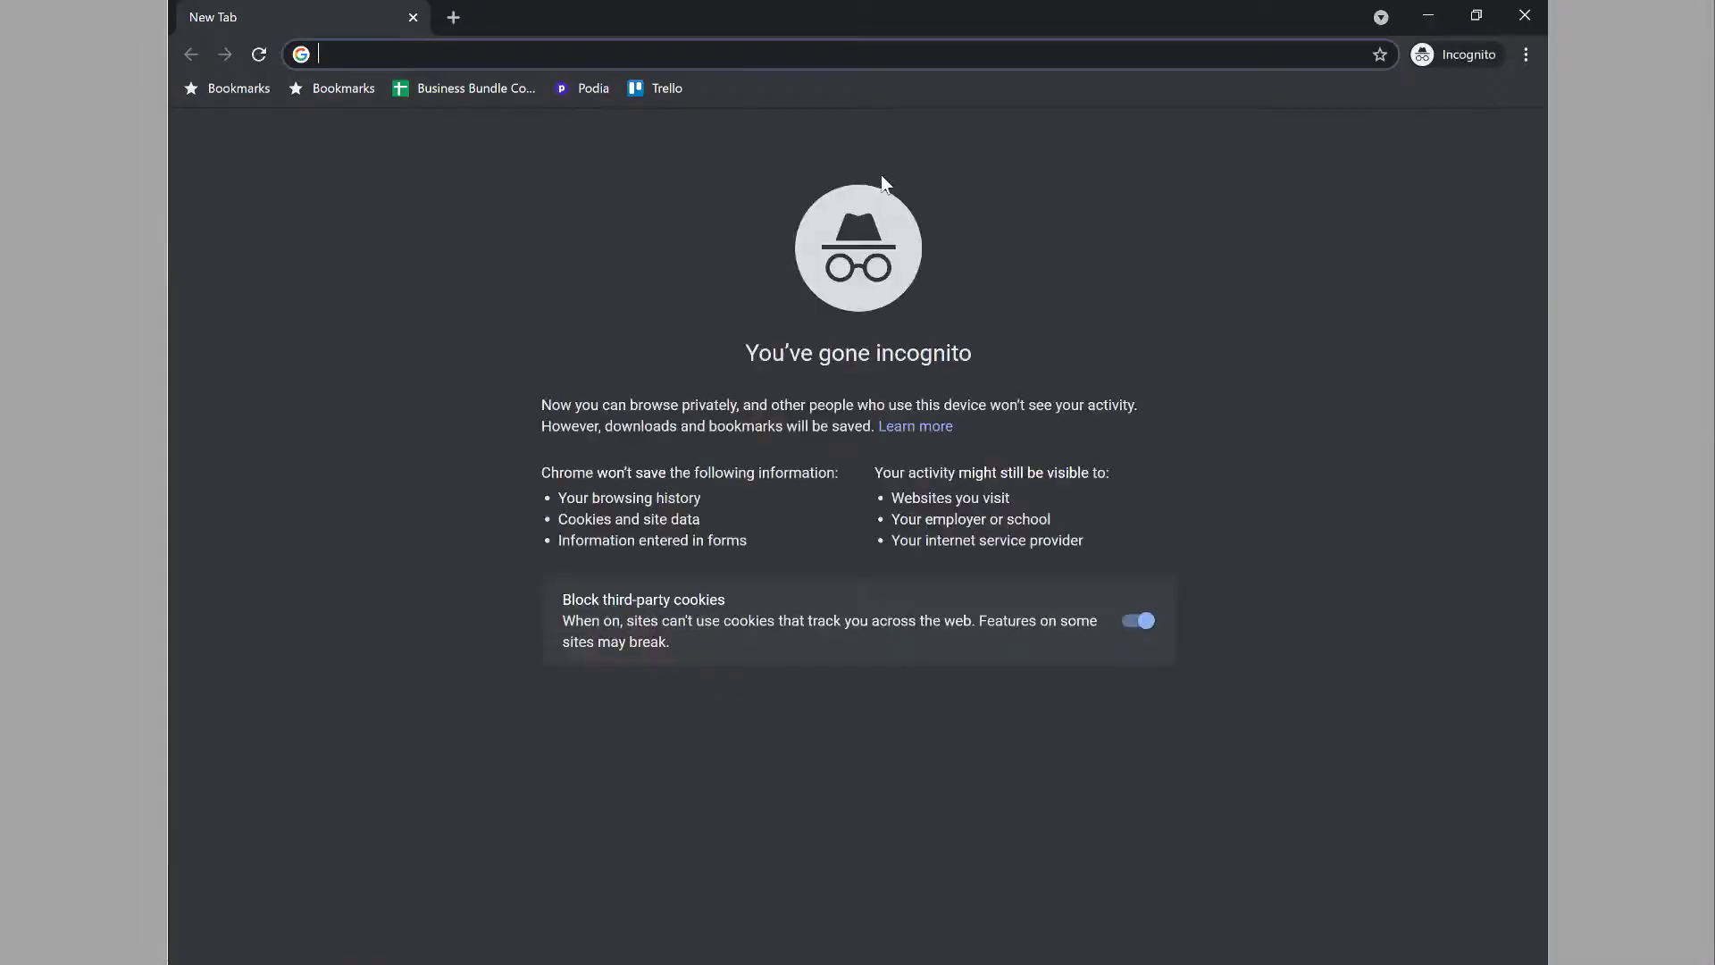
{"action": "type", "text": "https://brandydudas.podia.com/youtube-made-simple/buy"}
{"action": "key", "text": "Return"}
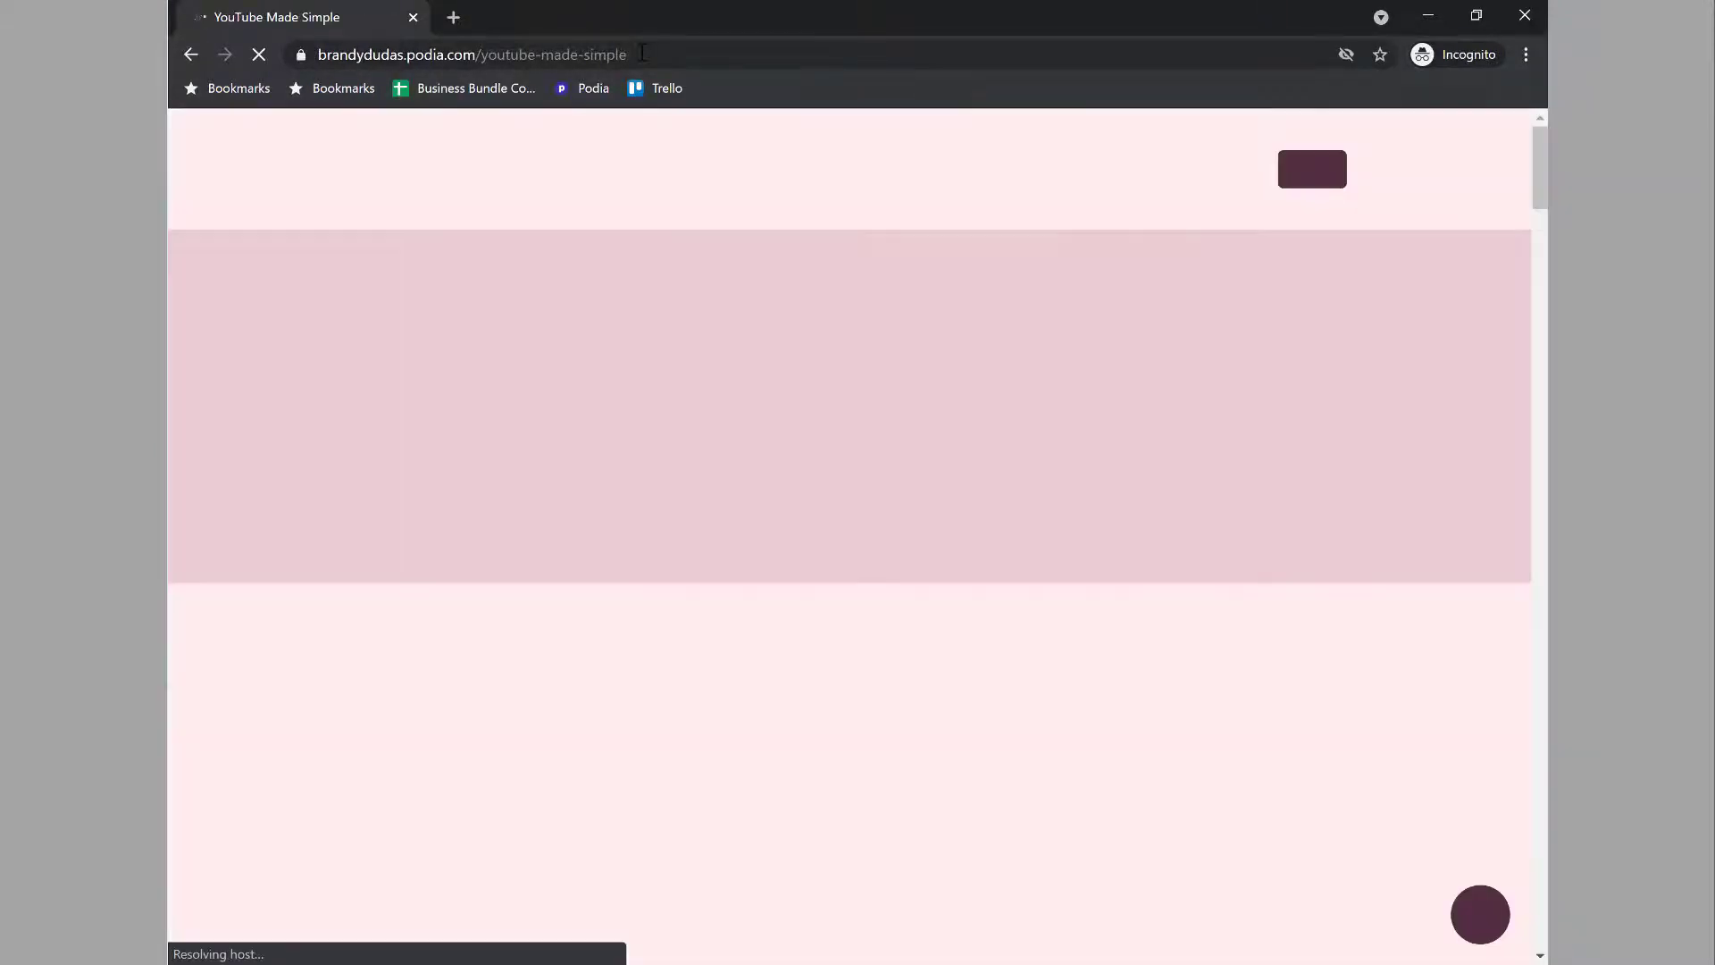
Step: Dismiss the checkout dialog and confirm cancelling the purchase to reach the live sales page
{"action": "left_click", "coordinate": [642, 53]}
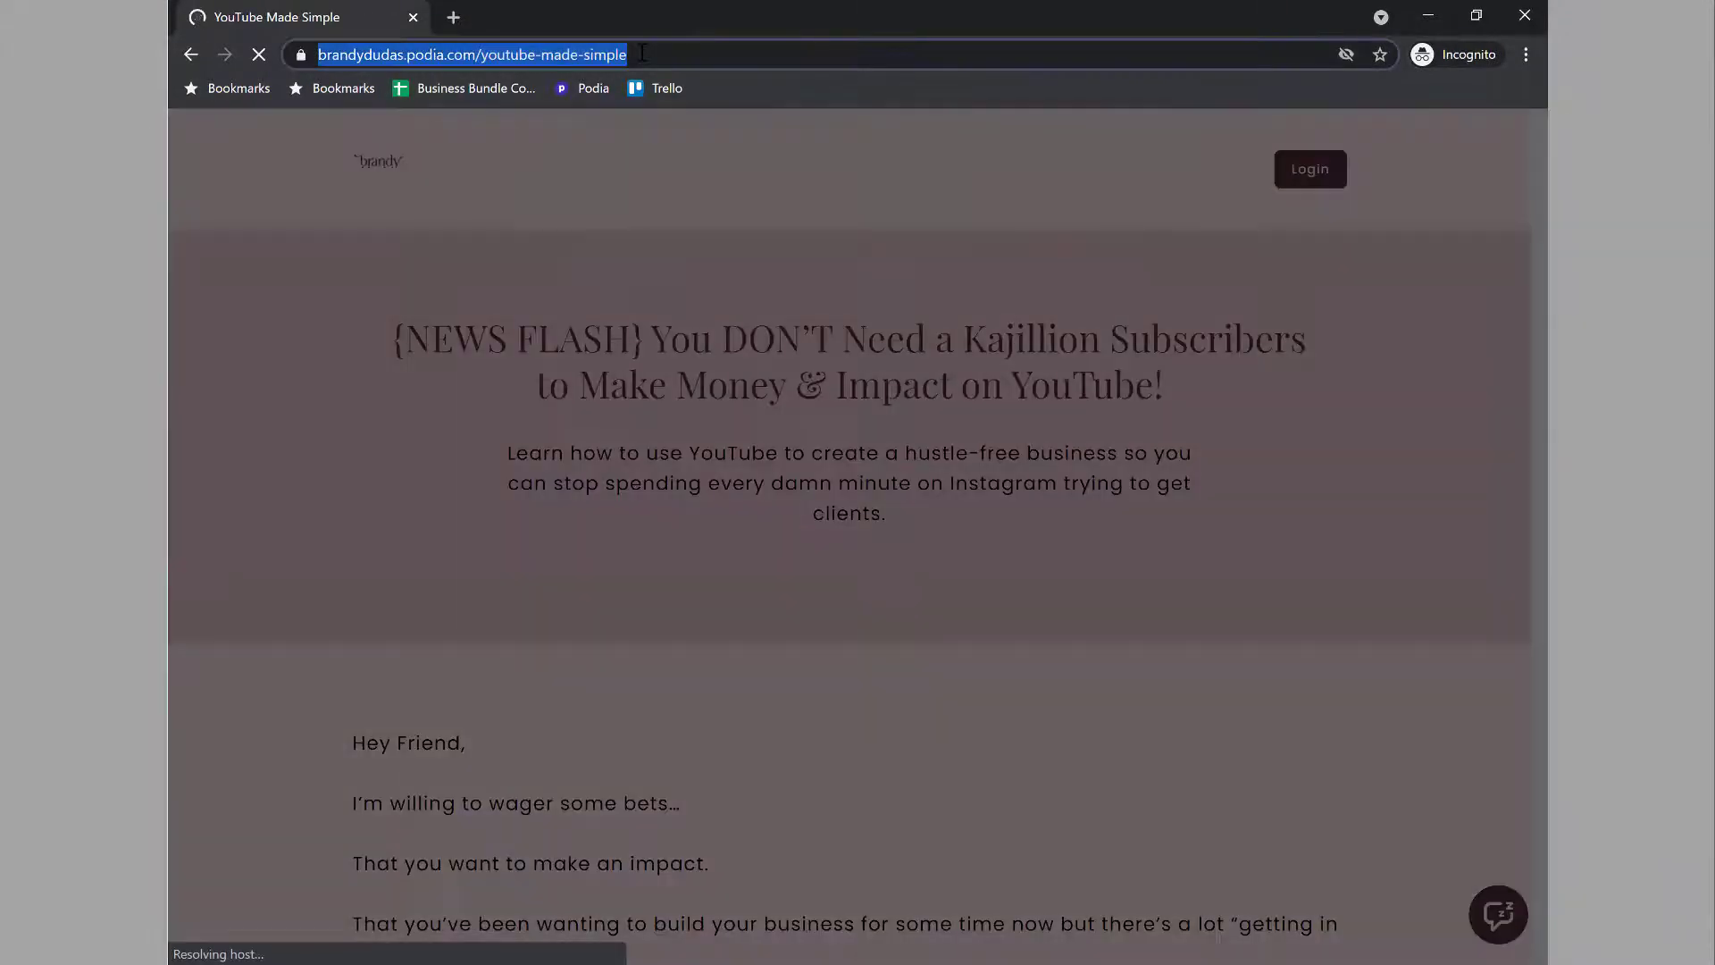
{"action": "left_click", "coordinate": [1188, 327]}
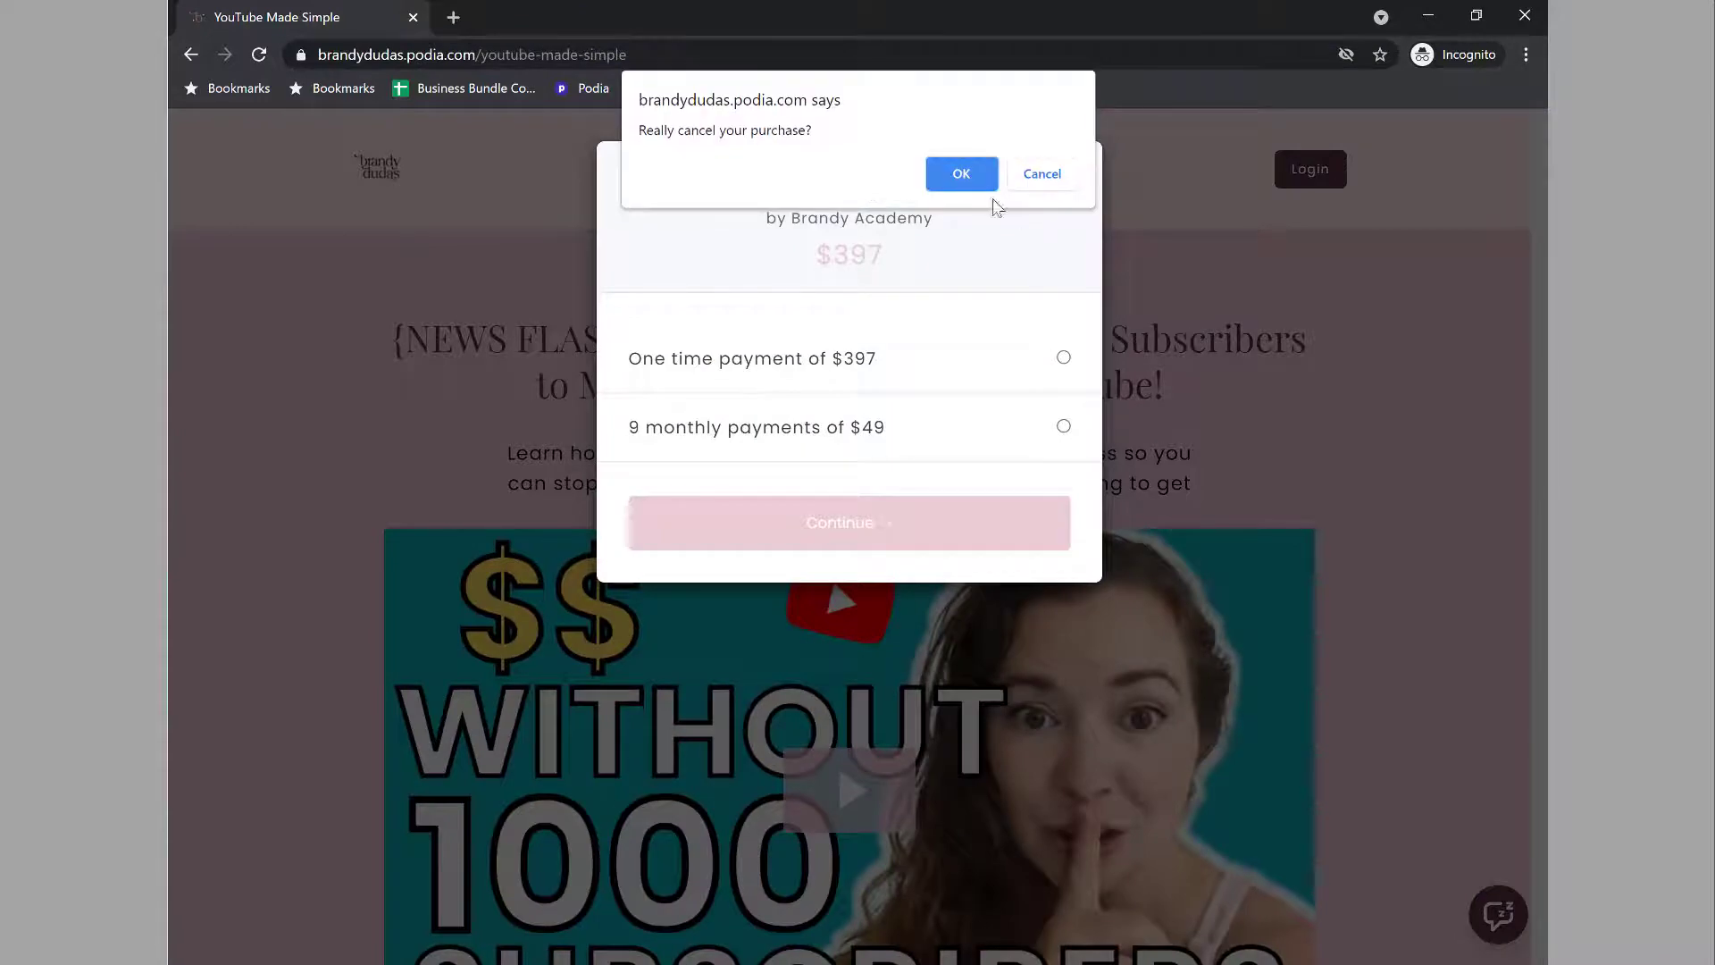
{"action": "left_click", "coordinate": [967, 180]}
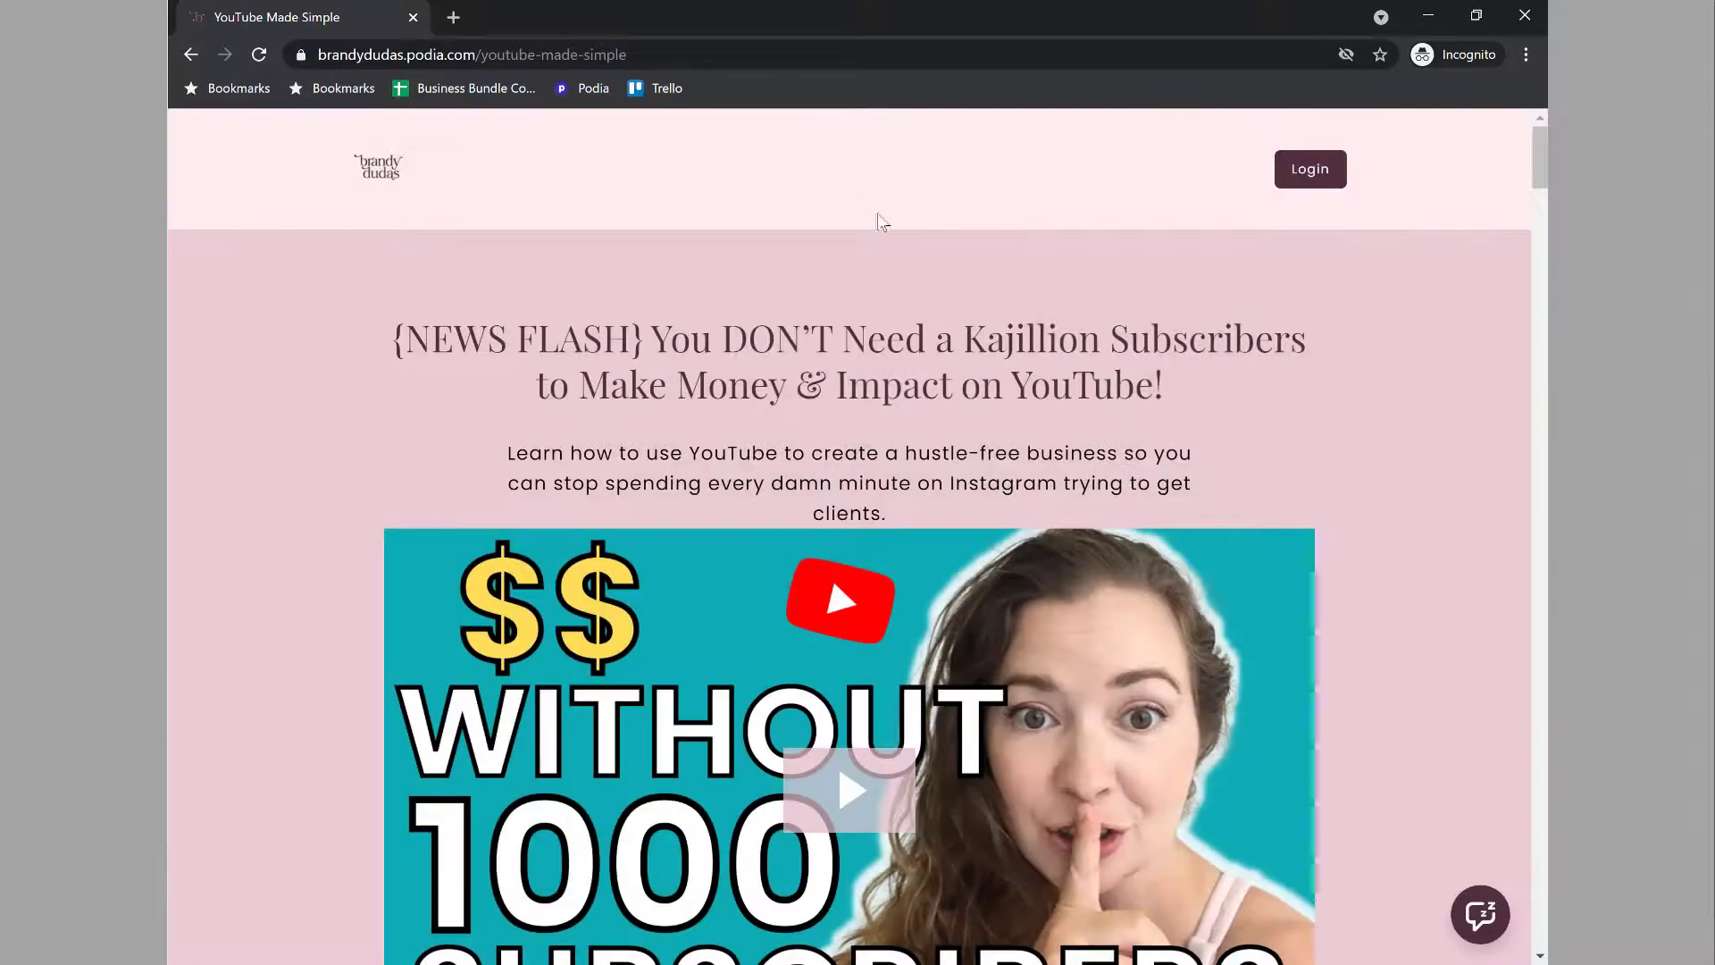
Step: Examine the published sales page from the headline and video down to the final enroll button and footer
{"action": "scroll", "coordinate": [983, 196], "scroll_direction": "down", "scroll_amount": 1}
{"action": "scroll", "coordinate": [1034, 209], "scroll_direction": "down", "scroll_amount": 7}
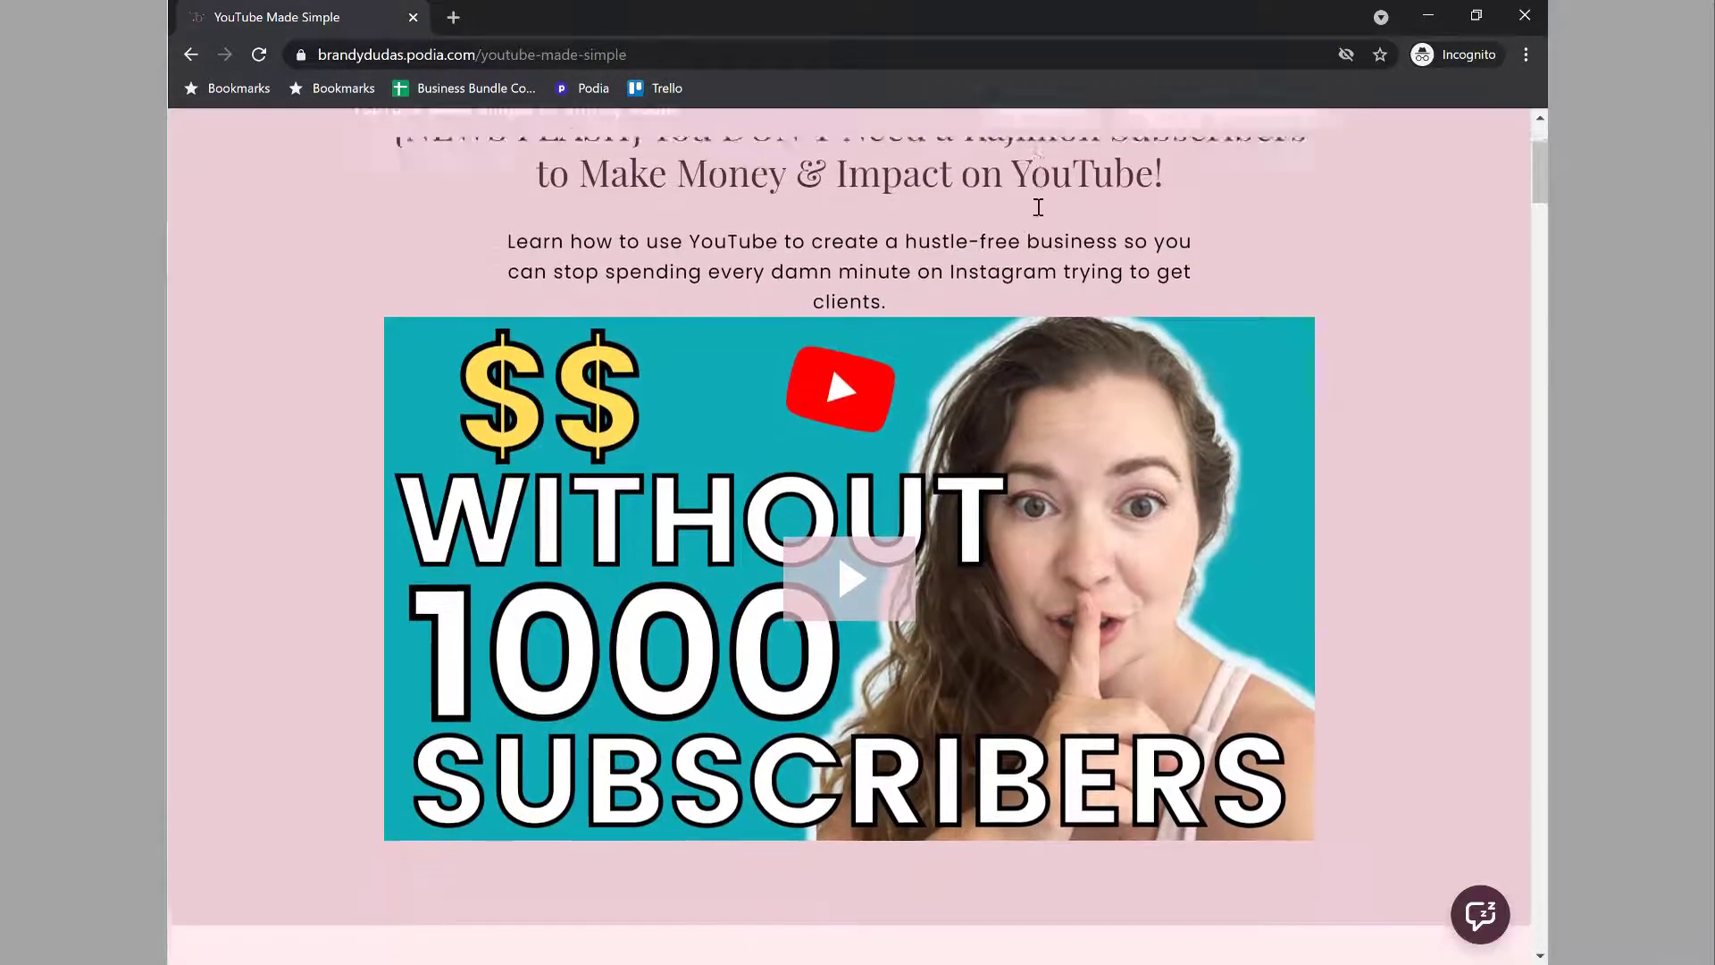
{"action": "scroll", "coordinate": [1036, 219], "scroll_direction": "down", "scroll_amount": 6}
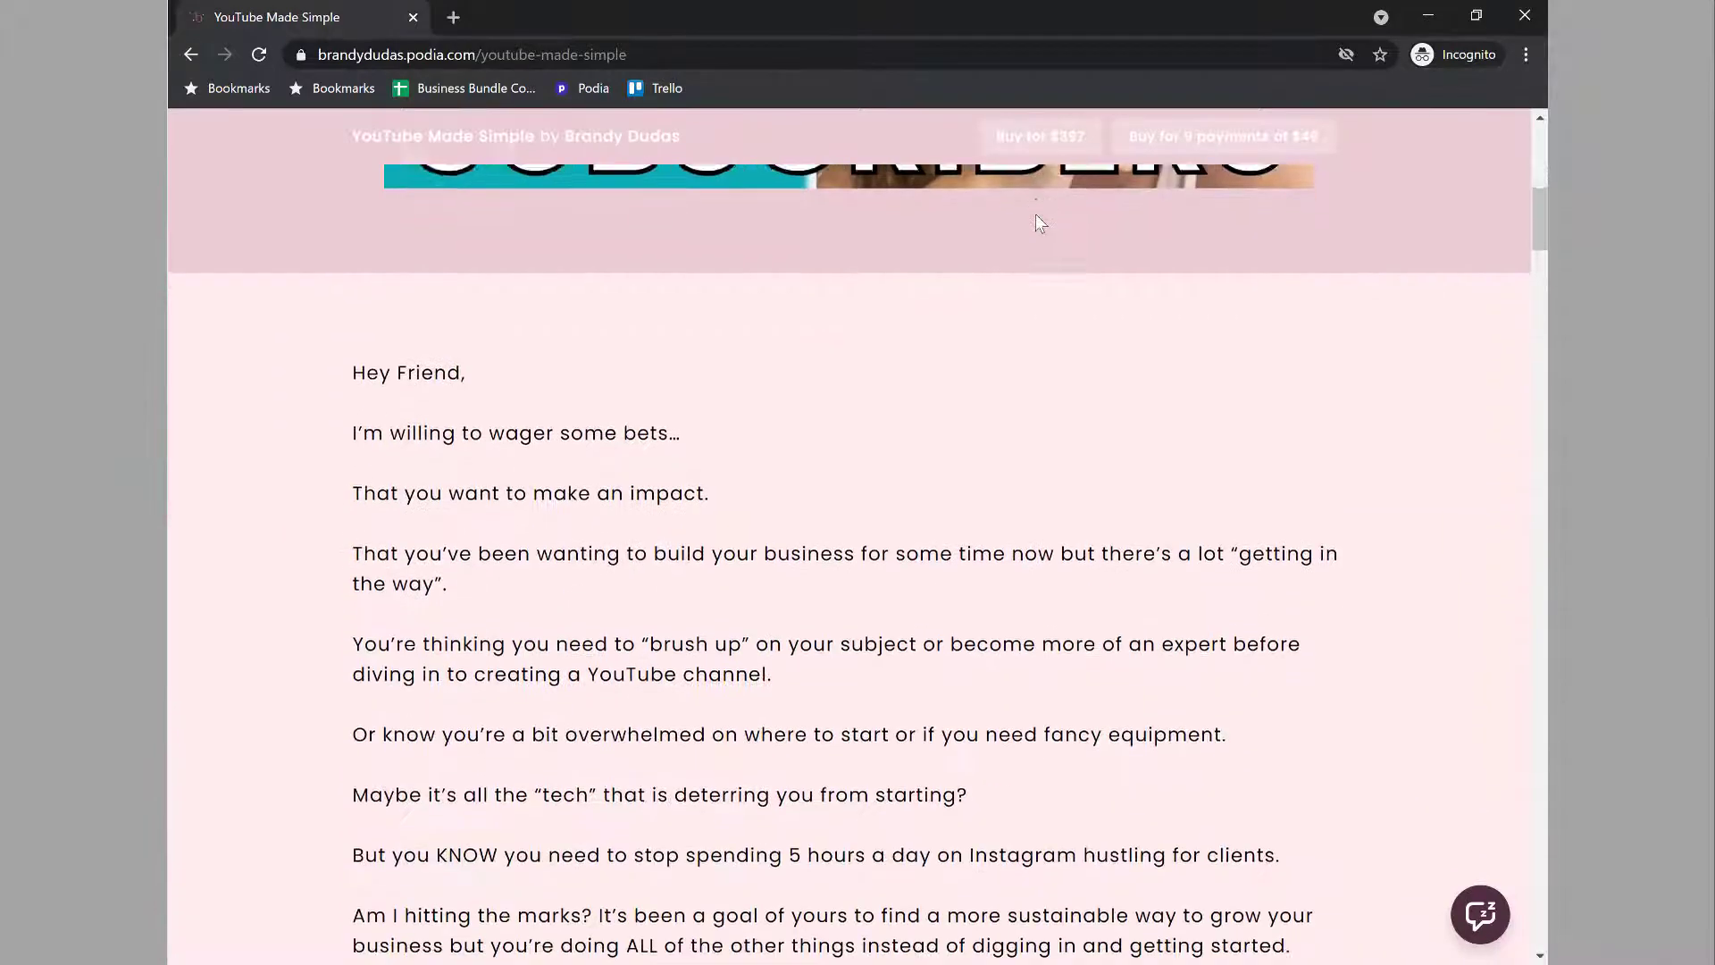
{"action": "scroll", "coordinate": [1033, 225], "scroll_direction": "down", "scroll_amount": 9}
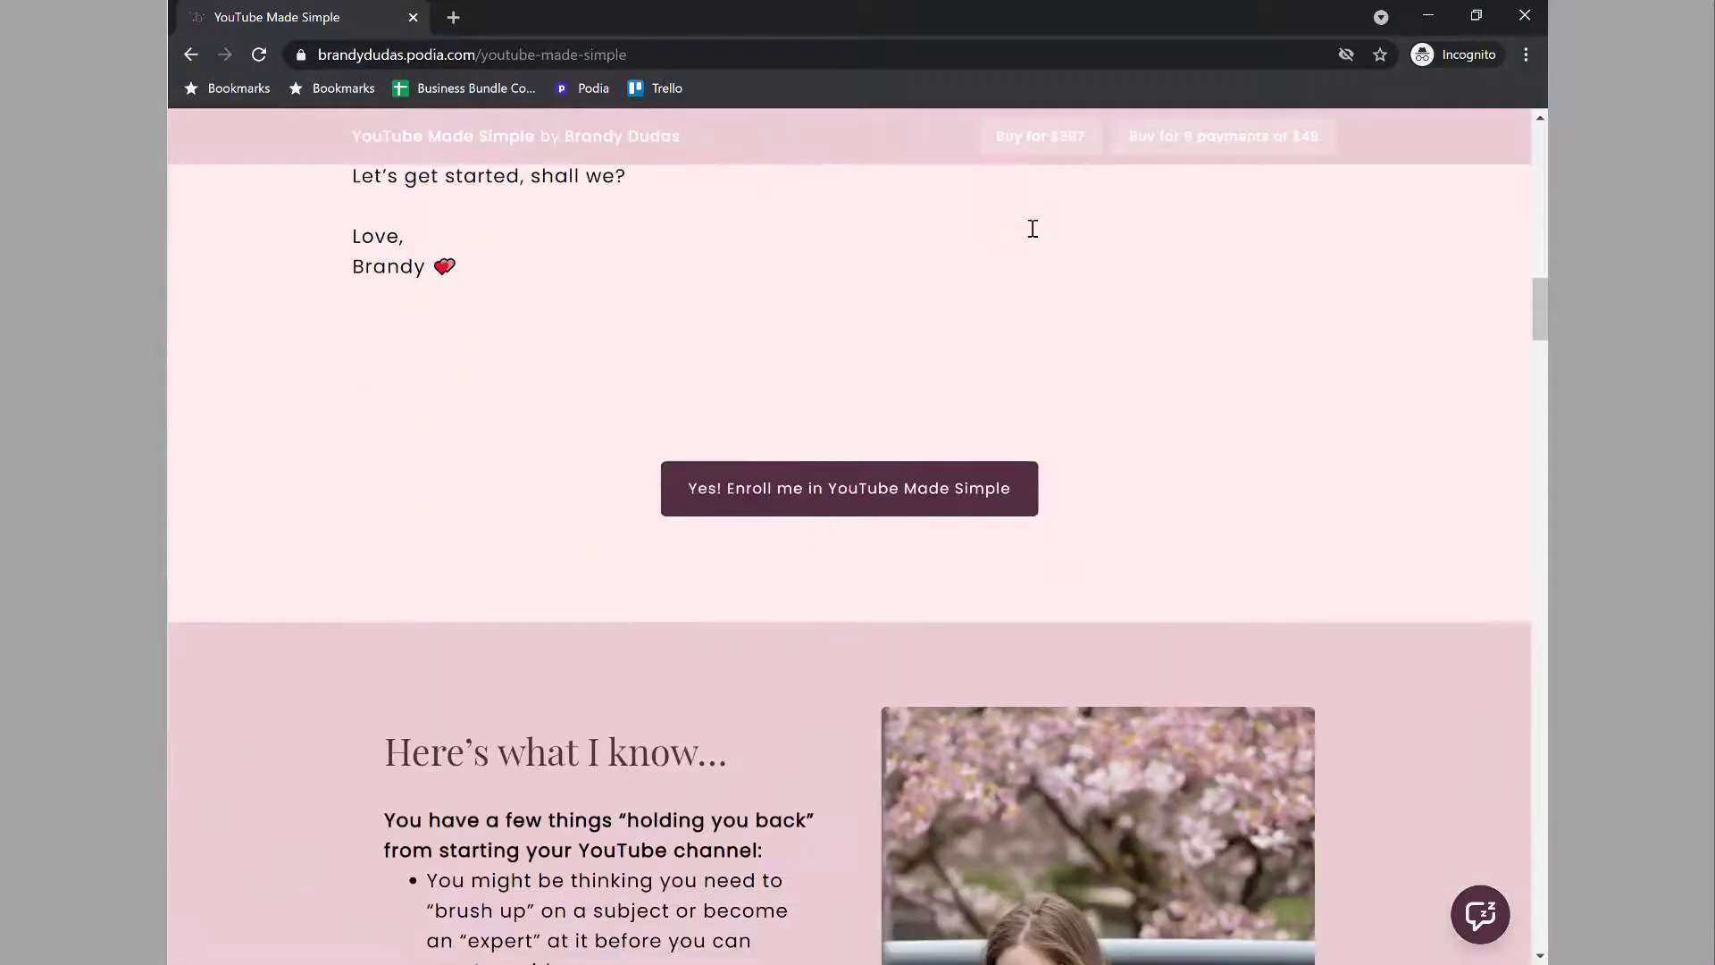
{"action": "scroll", "coordinate": [1033, 228], "scroll_direction": "down", "scroll_amount": 7}
{"action": "scroll", "coordinate": [1029, 230], "scroll_direction": "down", "scroll_amount": 14}
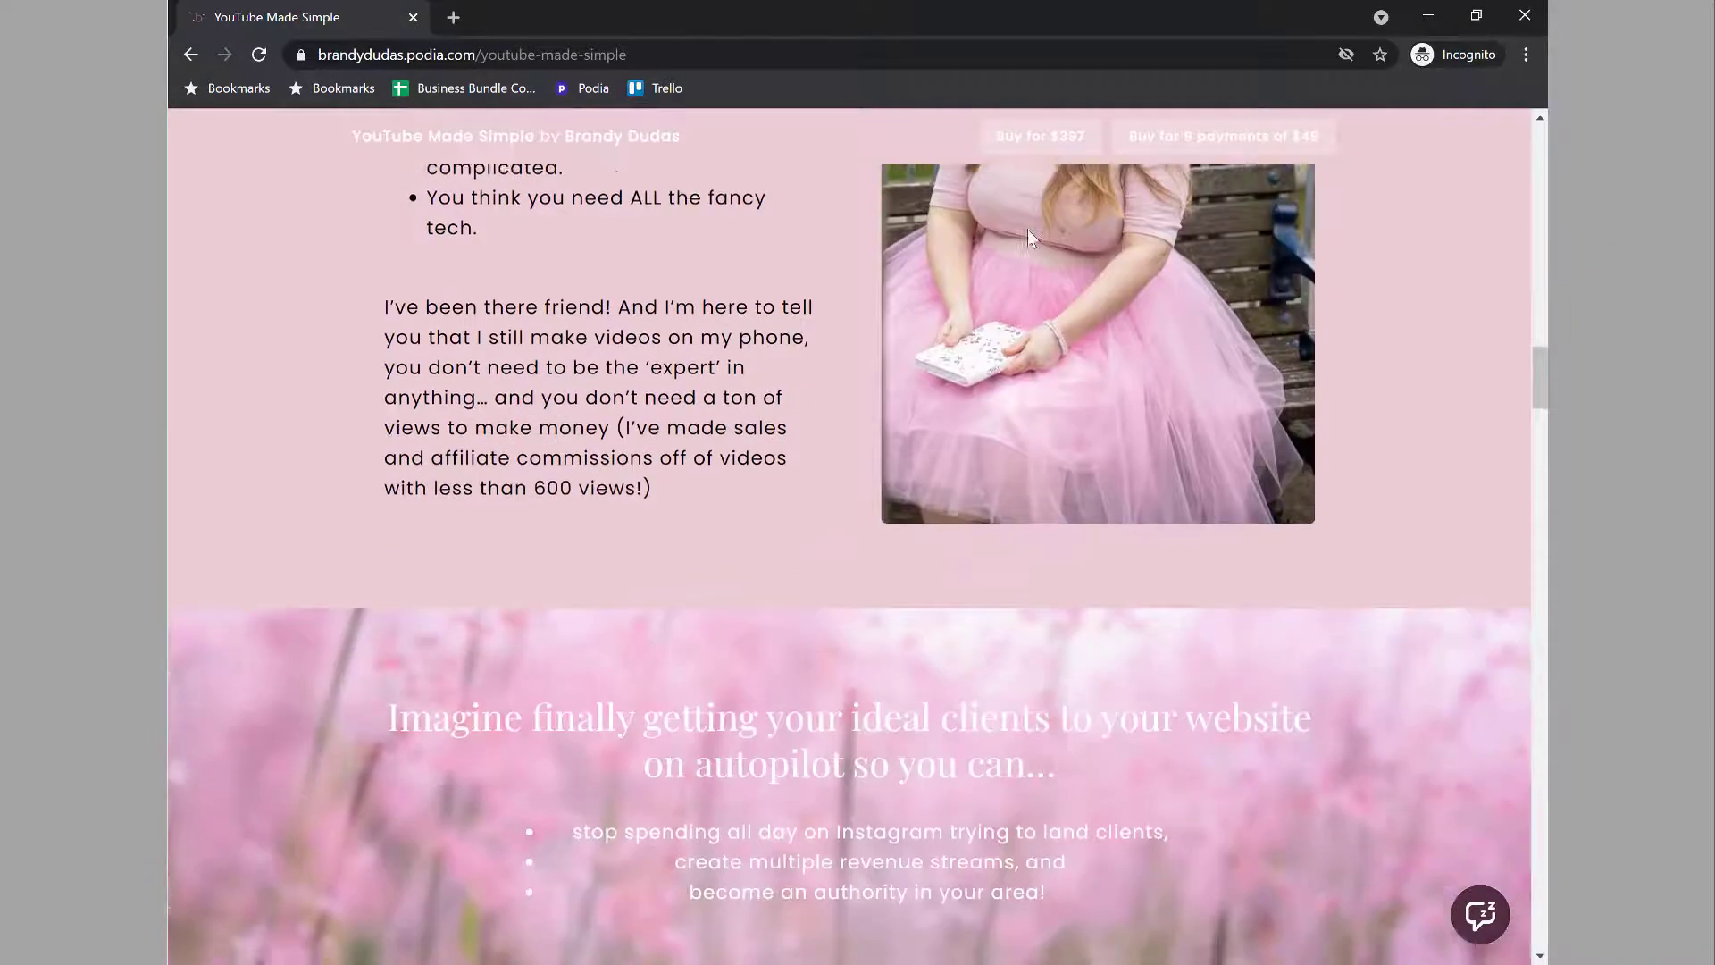
{"action": "scroll", "coordinate": [1027, 241], "scroll_direction": "down", "scroll_amount": 10}
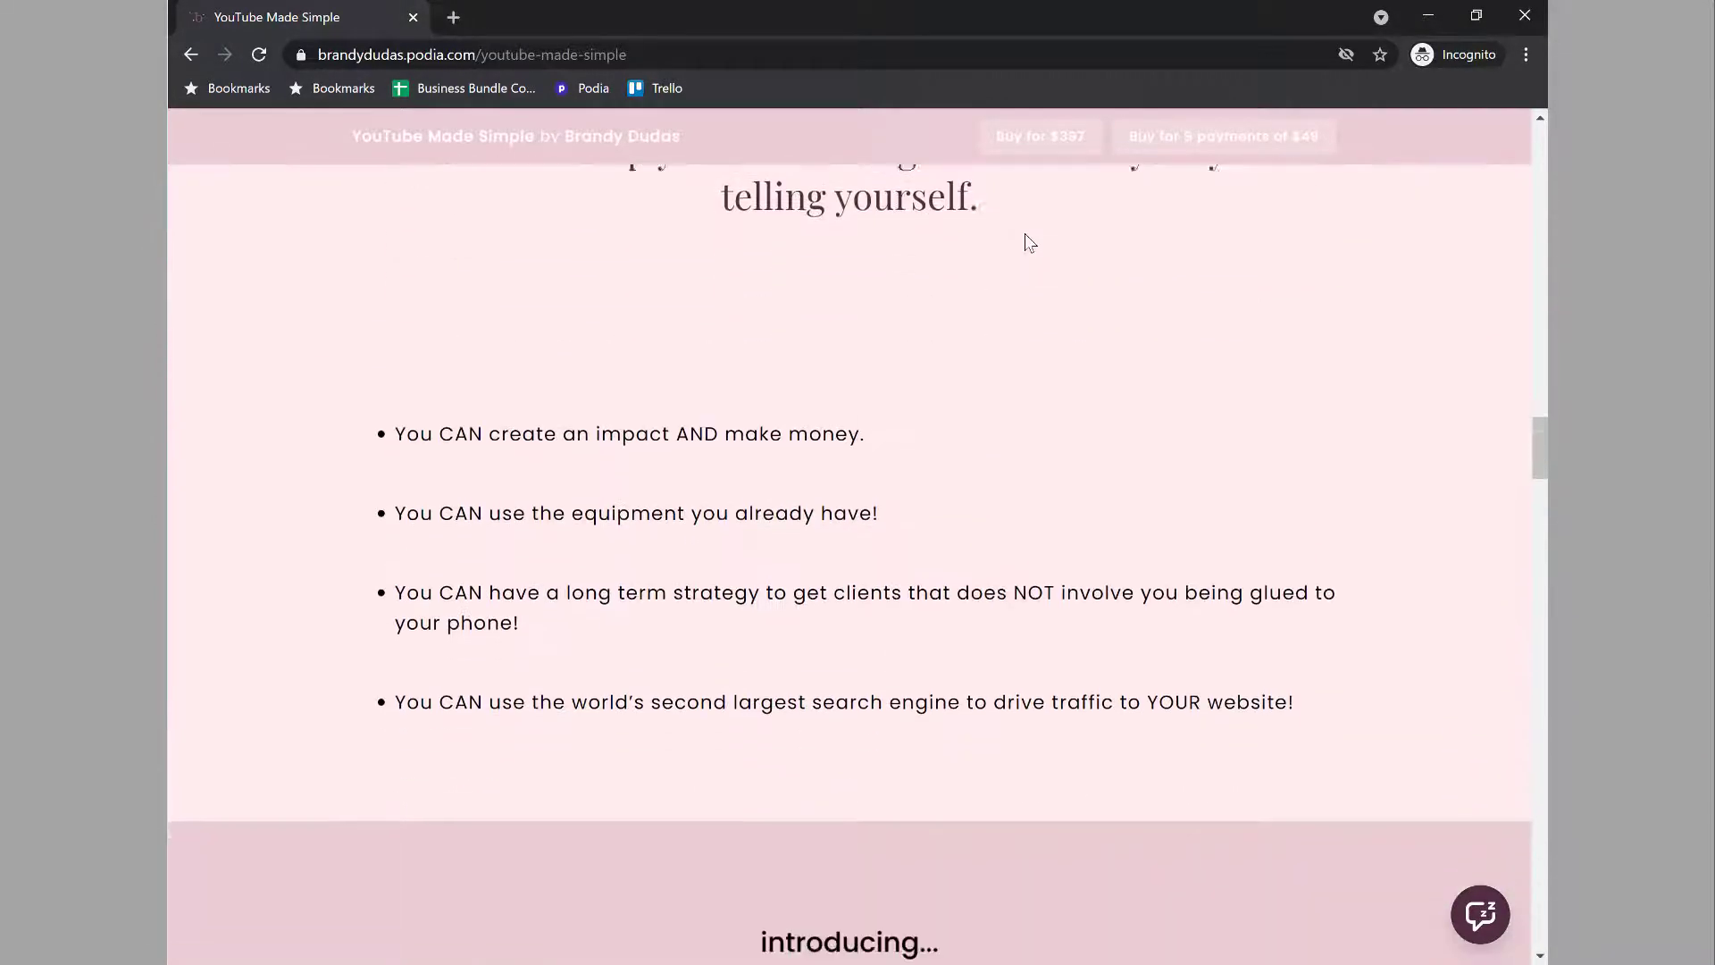
{"action": "scroll", "coordinate": [1026, 241], "scroll_direction": "down", "scroll_amount": 12}
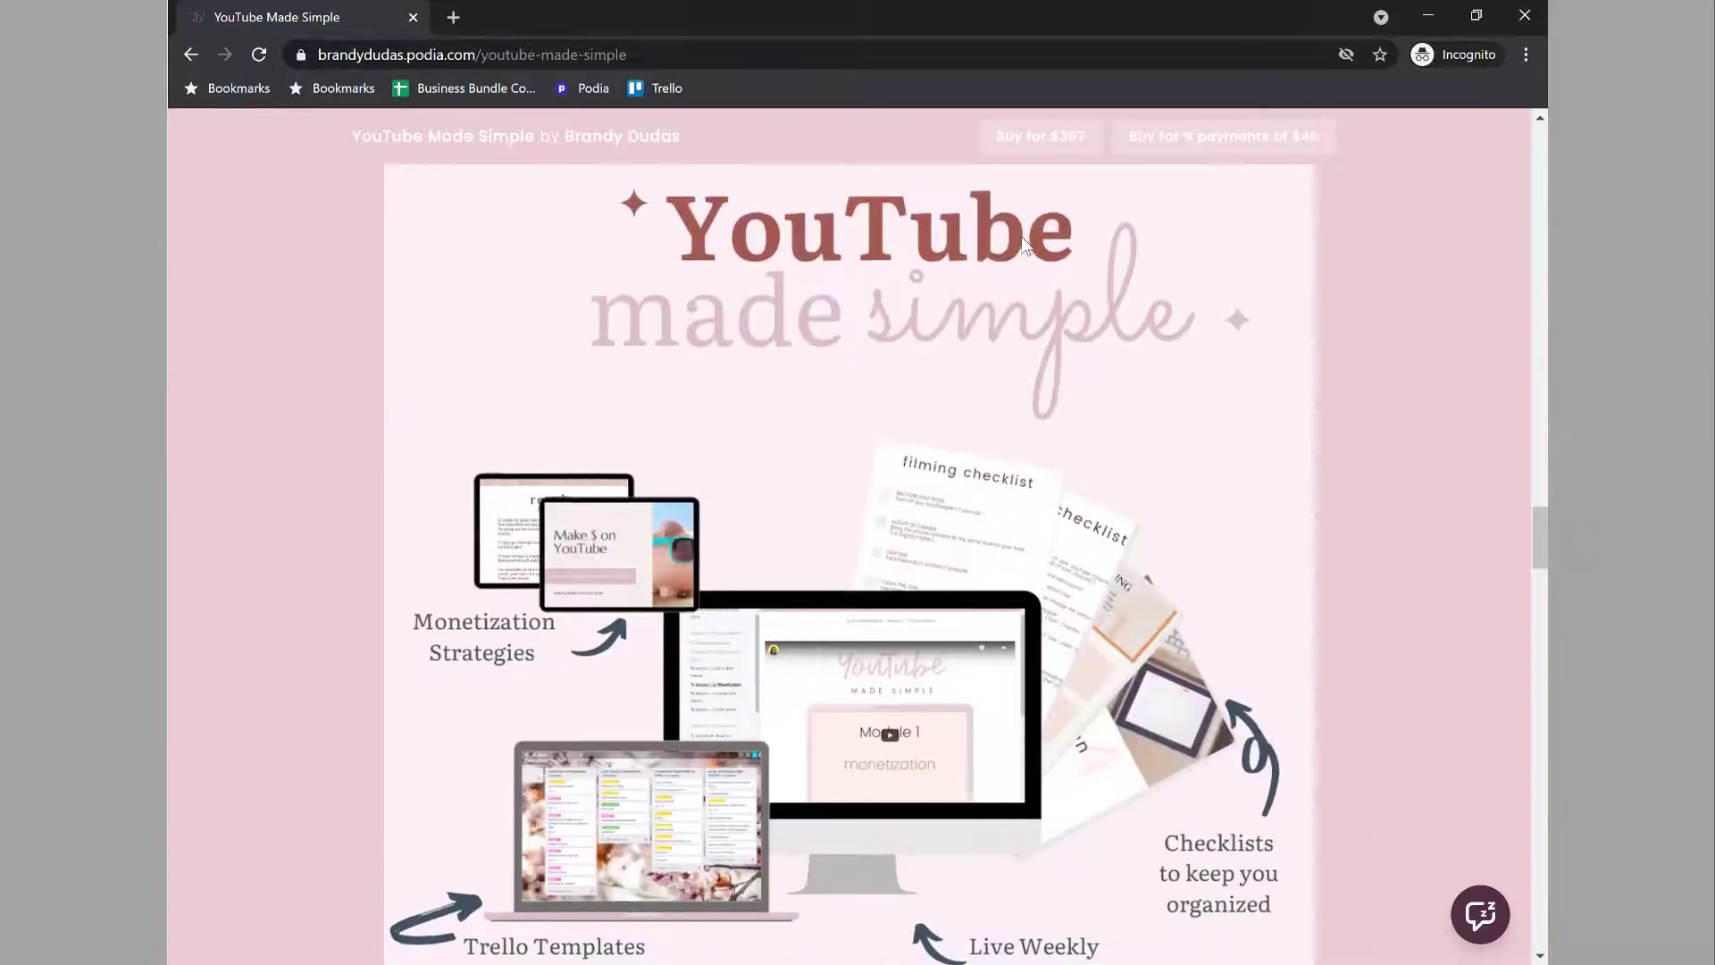
{"action": "scroll", "coordinate": [1025, 246], "scroll_direction": "down", "scroll_amount": 12}
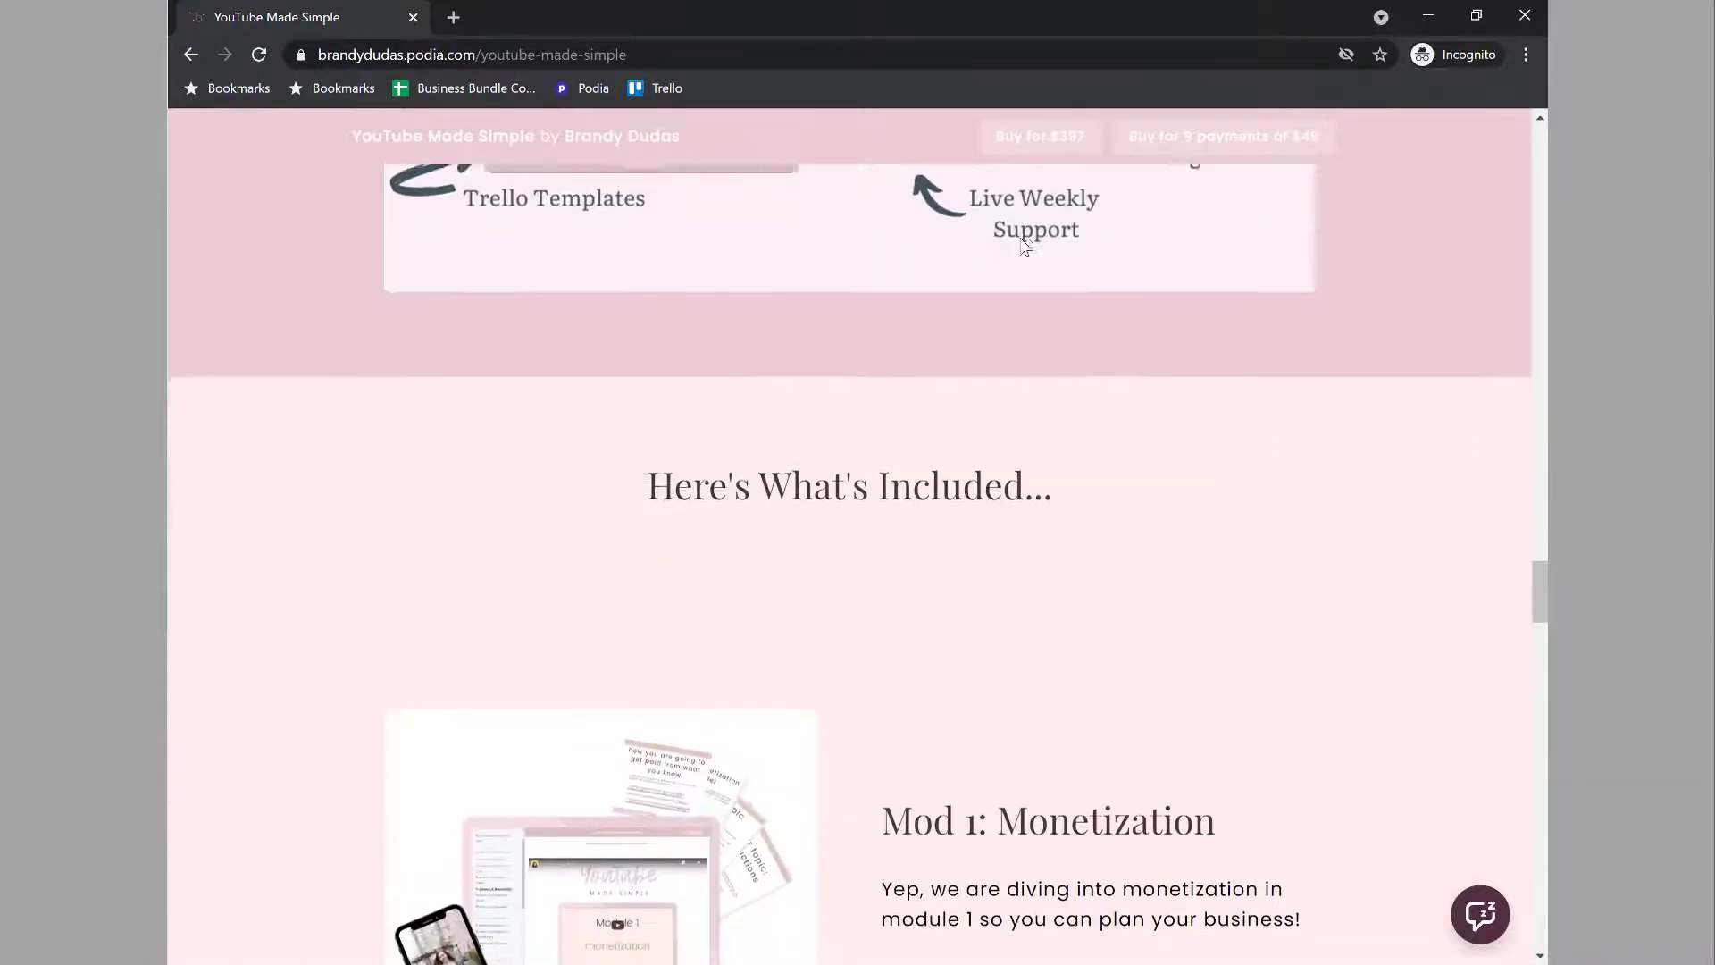
{"action": "scroll", "coordinate": [1025, 247], "scroll_direction": "down", "scroll_amount": 15}
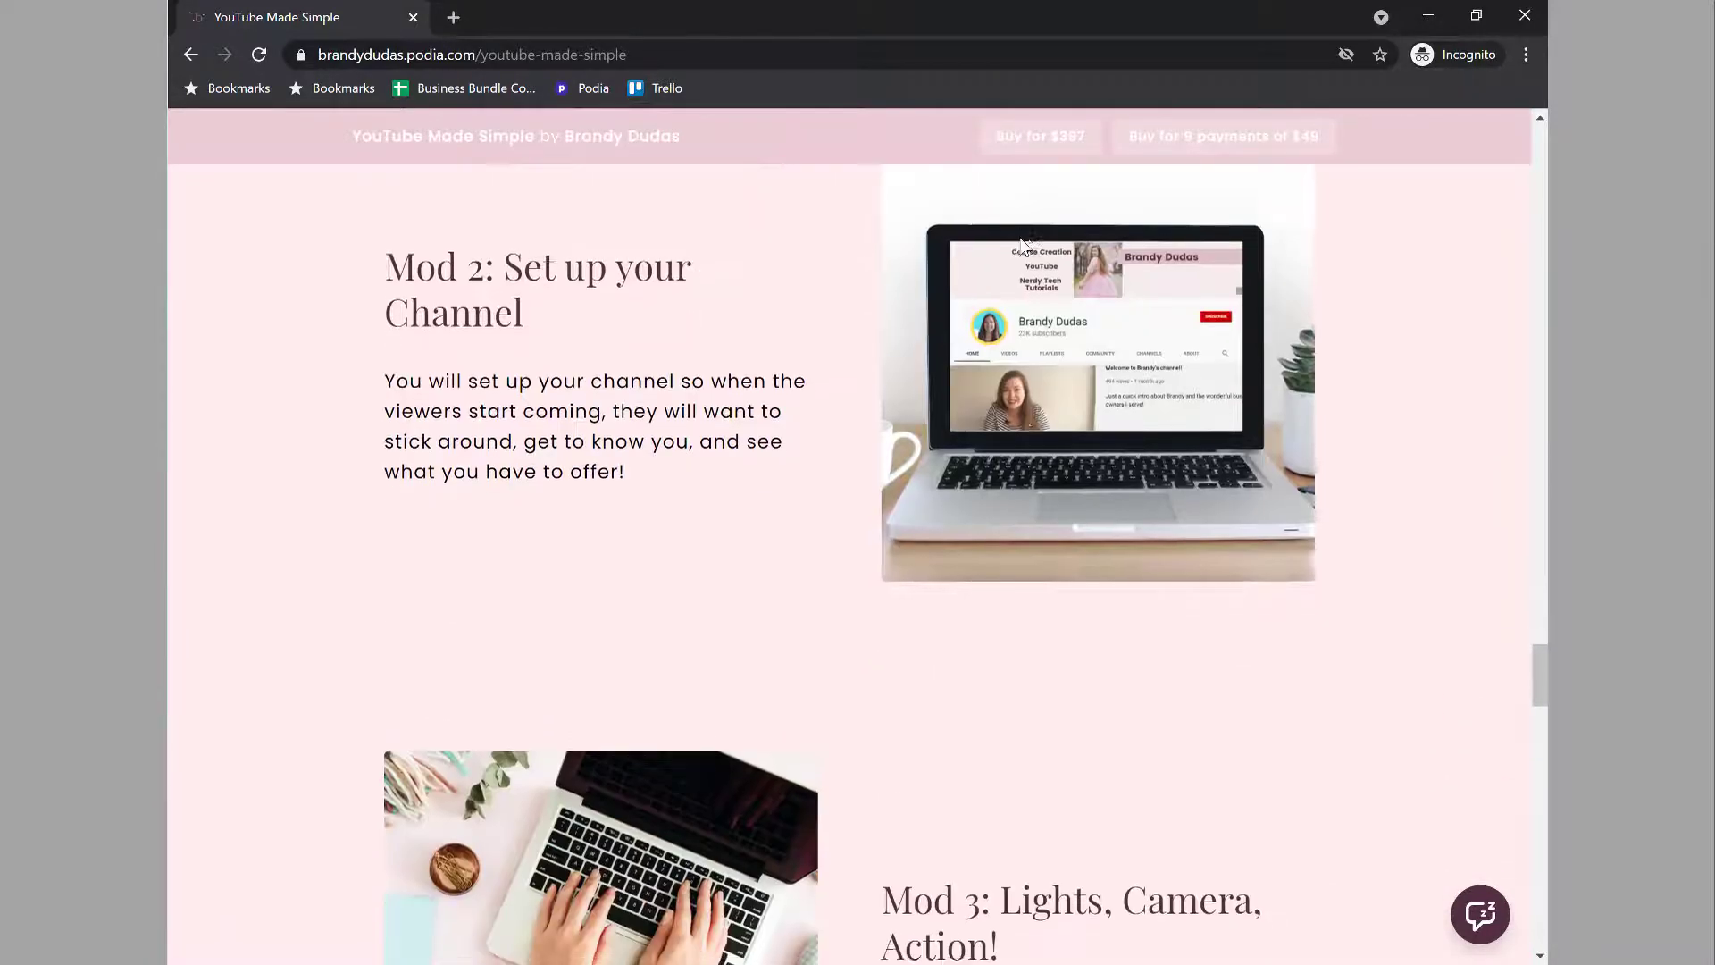
{"action": "scroll", "coordinate": [1025, 247], "scroll_direction": "down", "scroll_amount": 16}
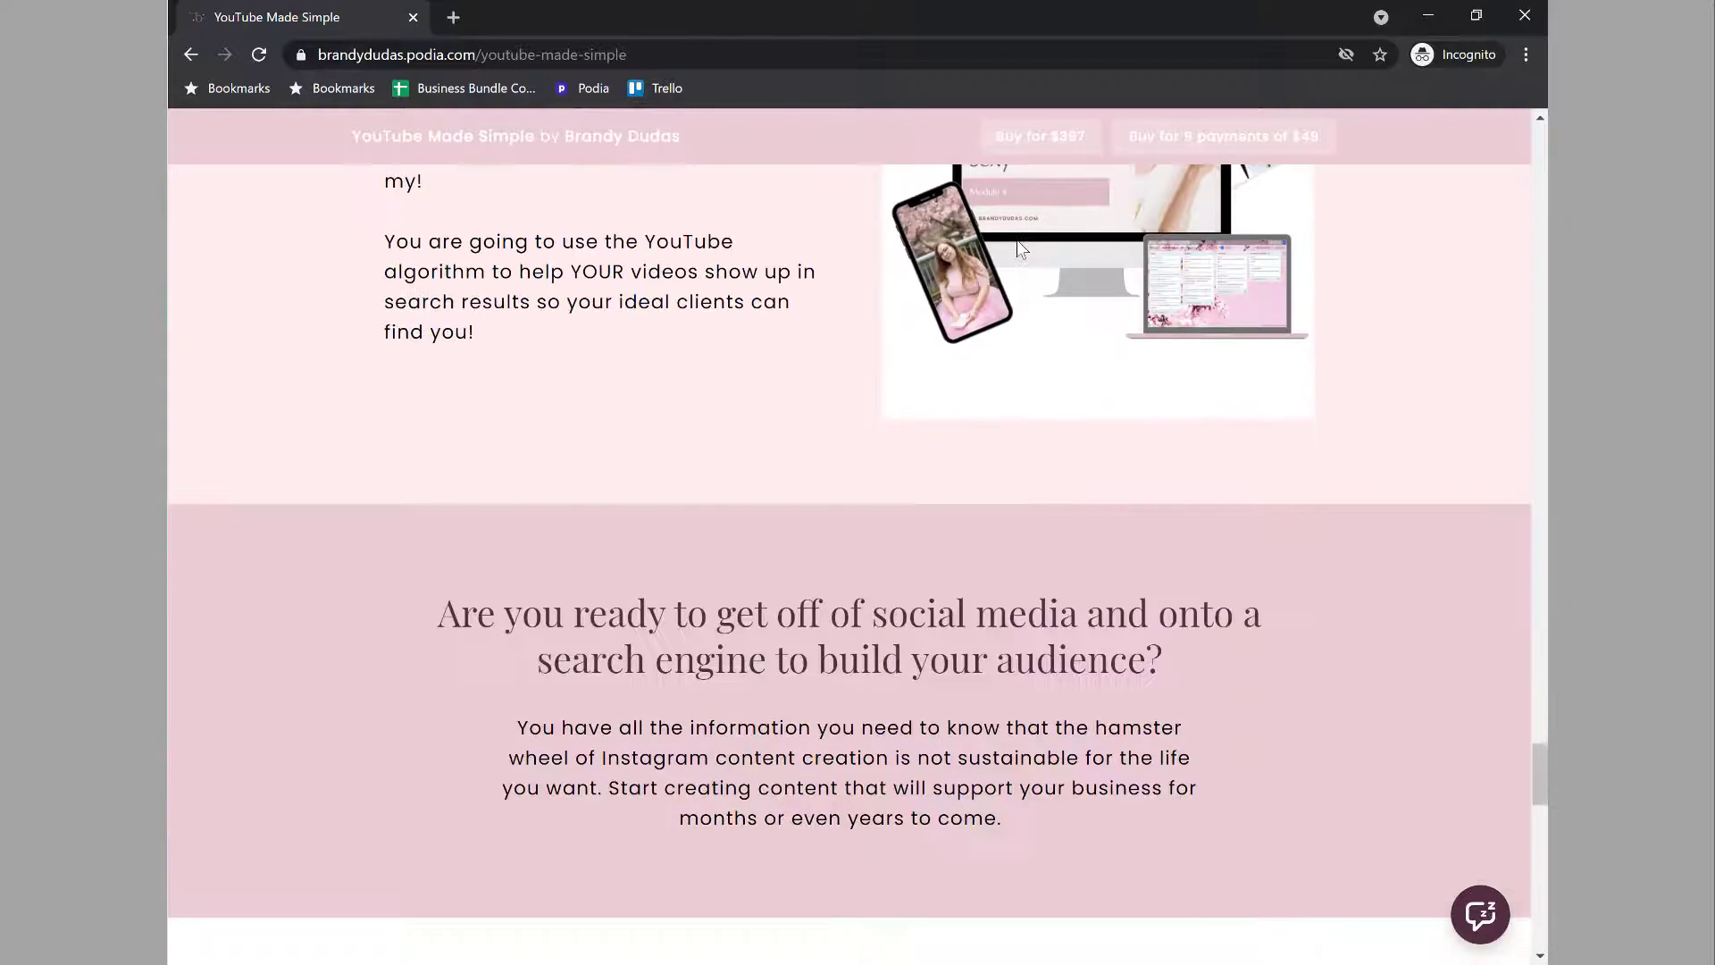
{"action": "scroll", "coordinate": [1016, 240], "scroll_direction": "down", "scroll_amount": 9}
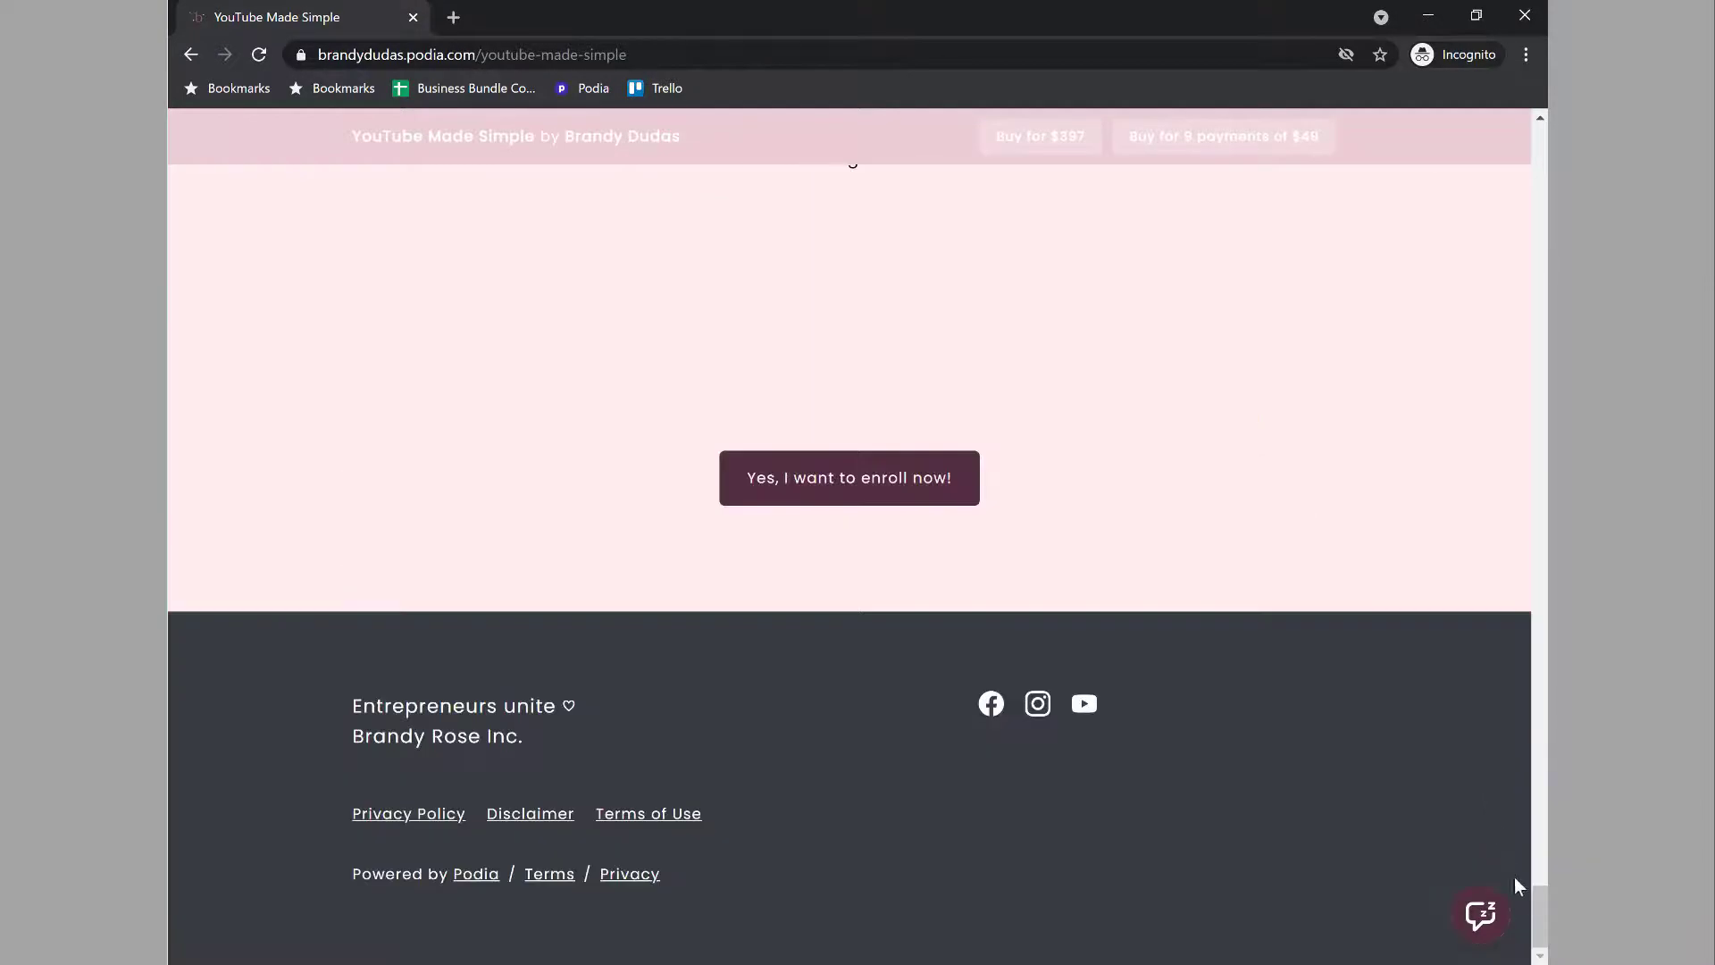
Step: Test the "Yes! Enroll me in YouTube Made Simple" button below the letter, and cancel the checkout it opens
{"action": "left_click_drag", "start_coordinate": [1536, 904], "coordinate": [1519, 52]}
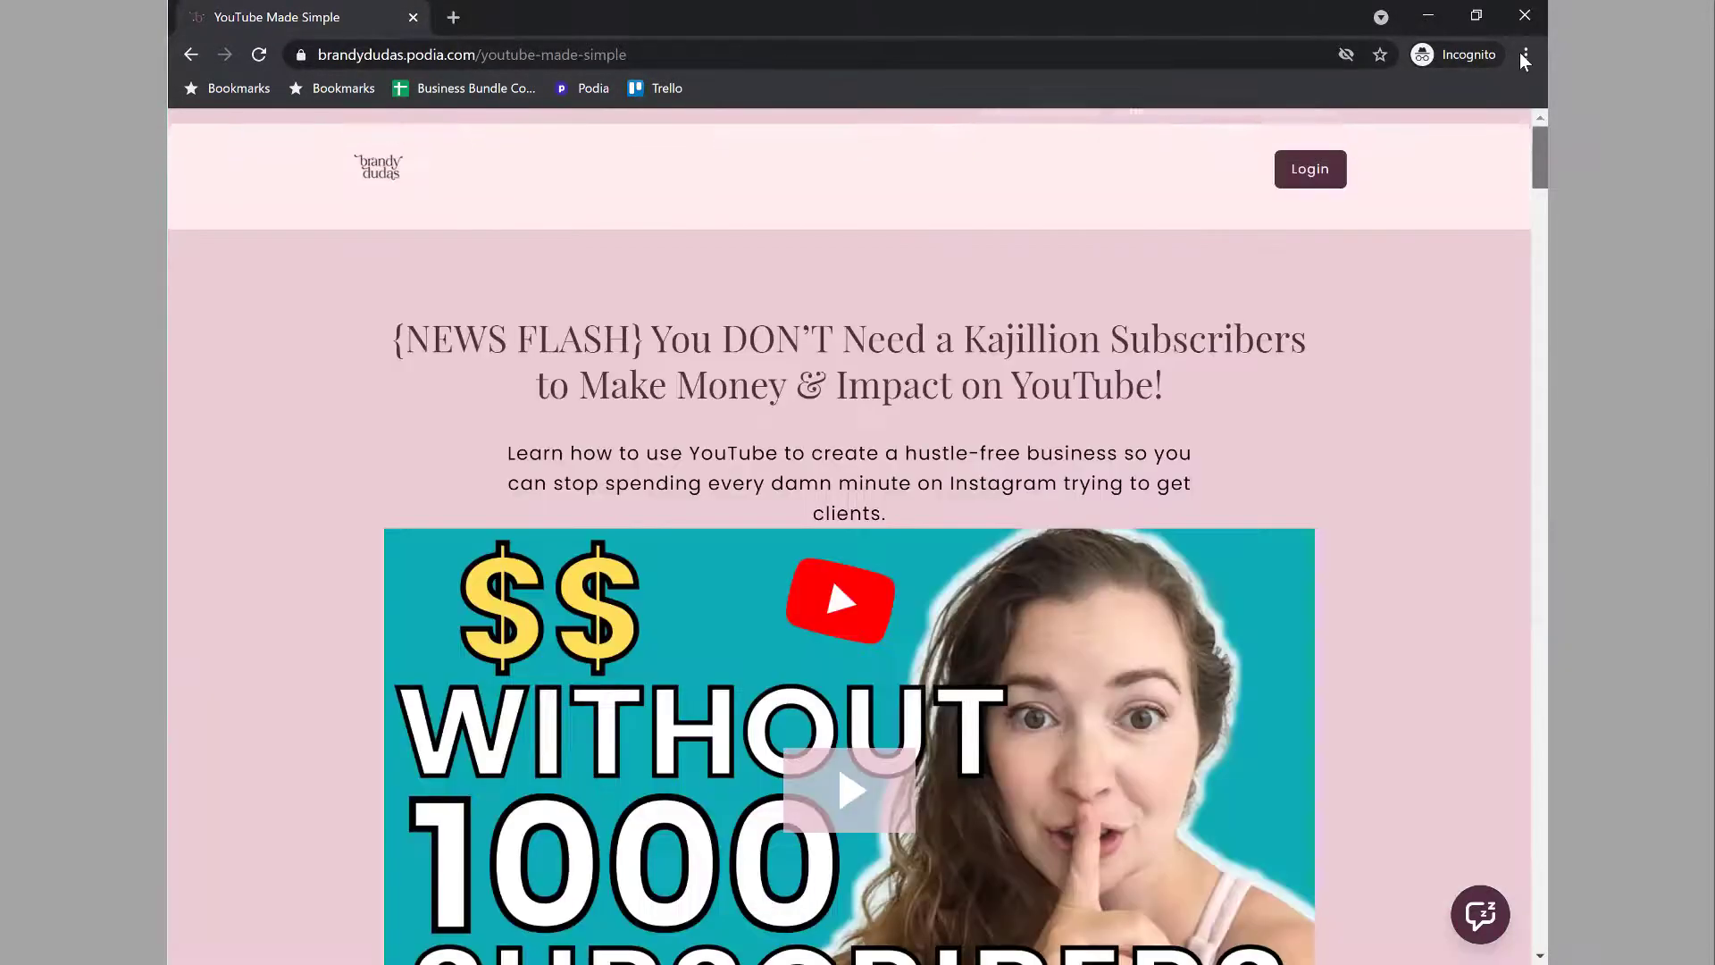
{"action": "scroll", "coordinate": [1213, 295], "scroll_direction": "down", "scroll_amount": 9}
{"action": "scroll", "coordinate": [1213, 297], "scroll_direction": "down", "scroll_amount": 11}
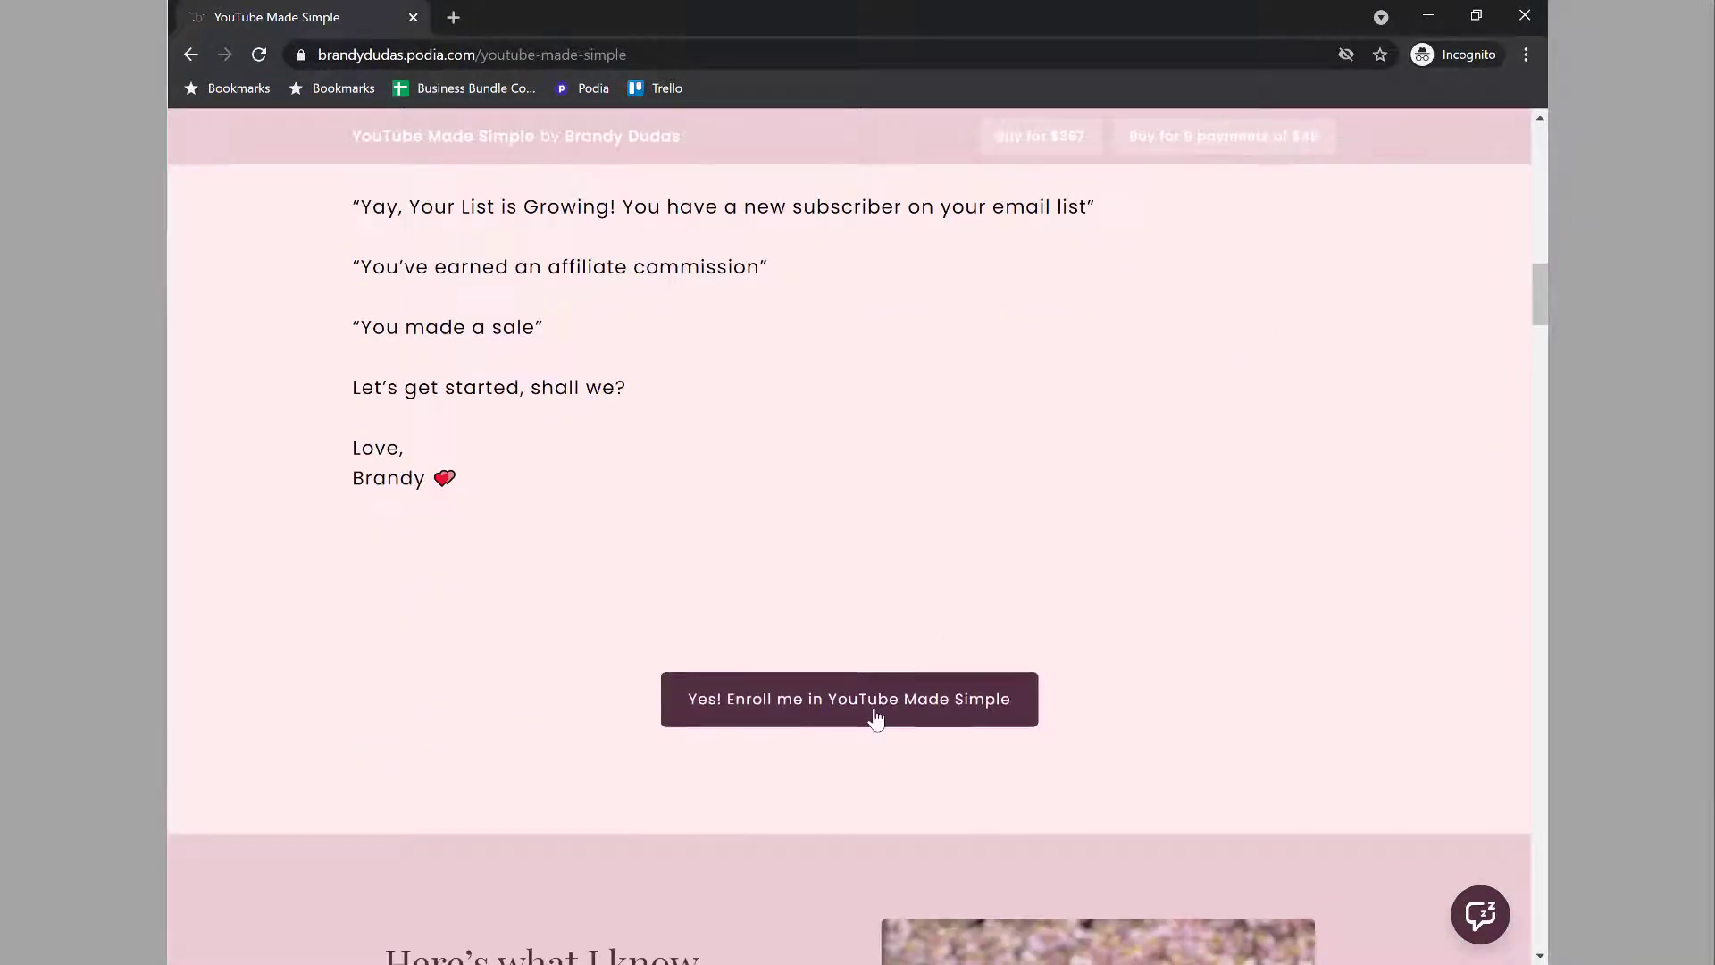
{"action": "left_click", "coordinate": [876, 715]}
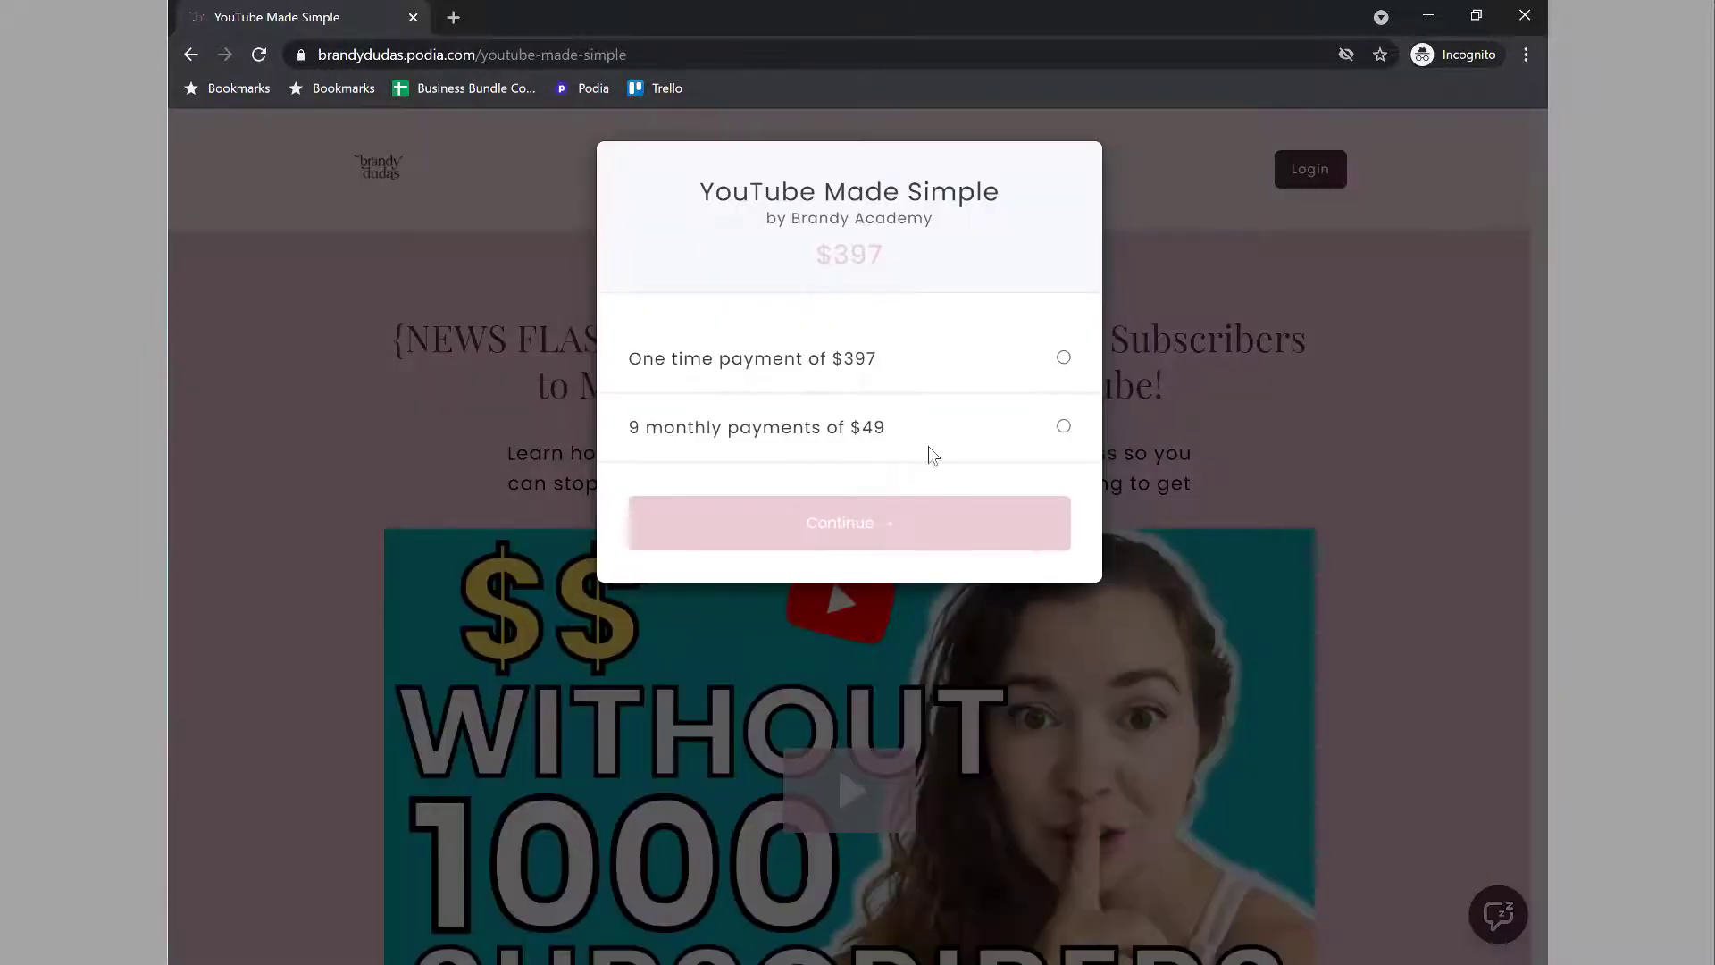
{"action": "left_click", "coordinate": [1288, 507]}
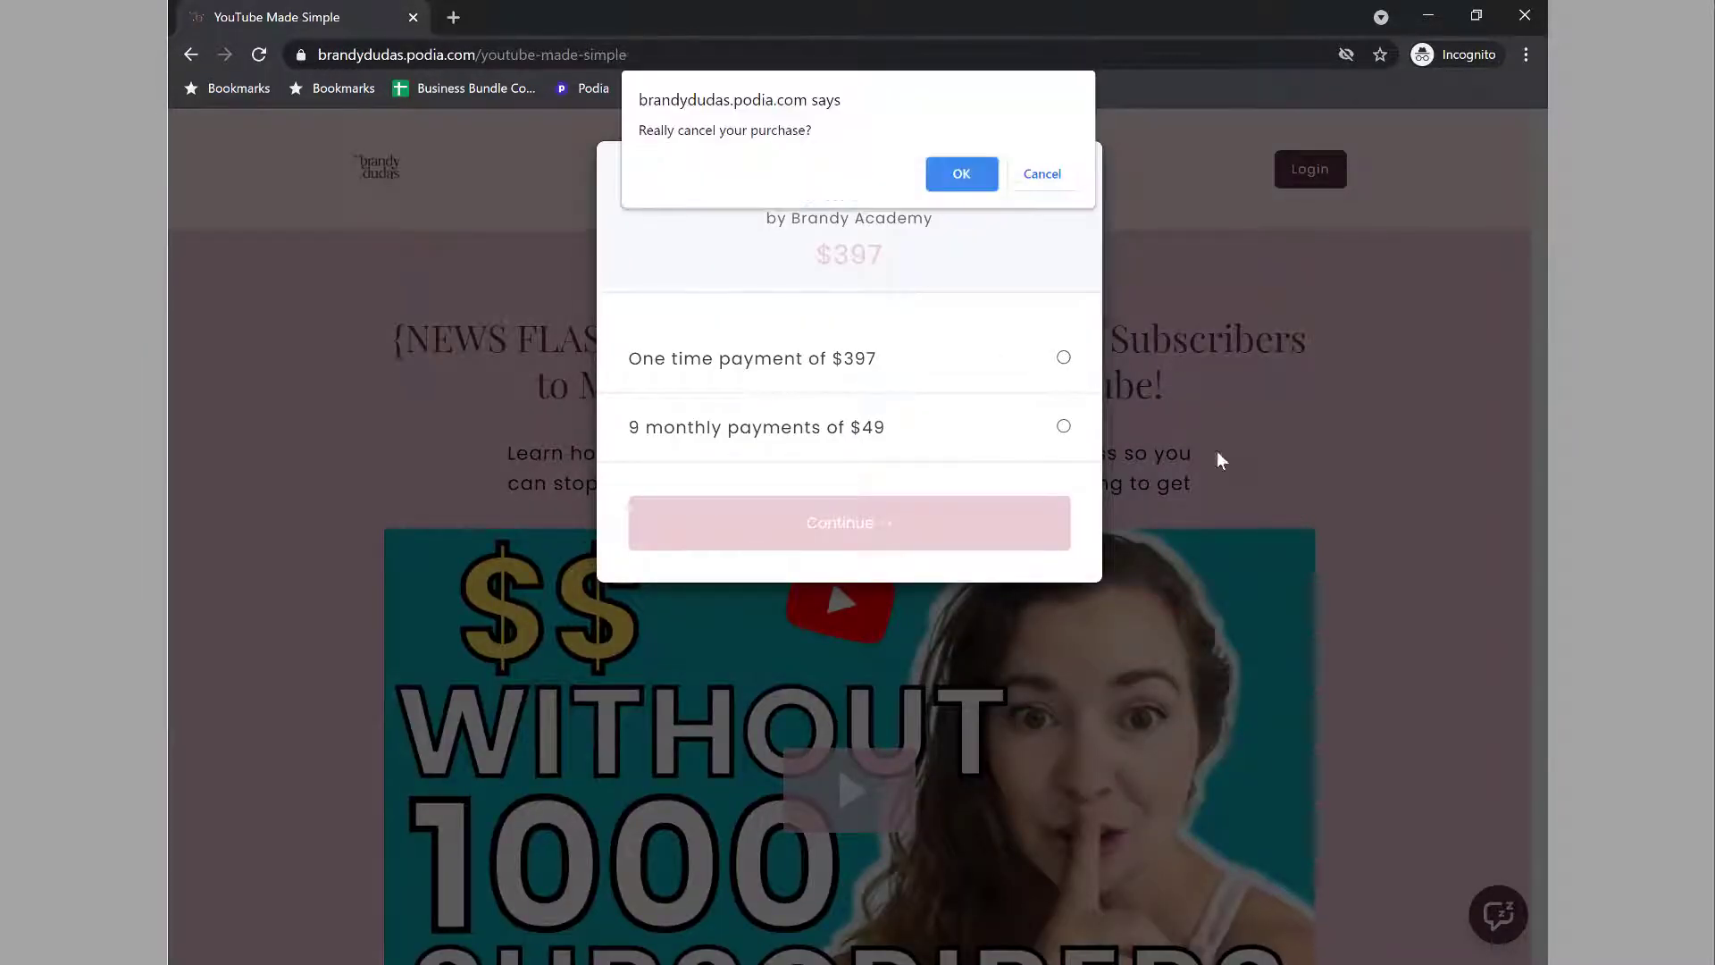
{"action": "left_click", "coordinate": [952, 178]}
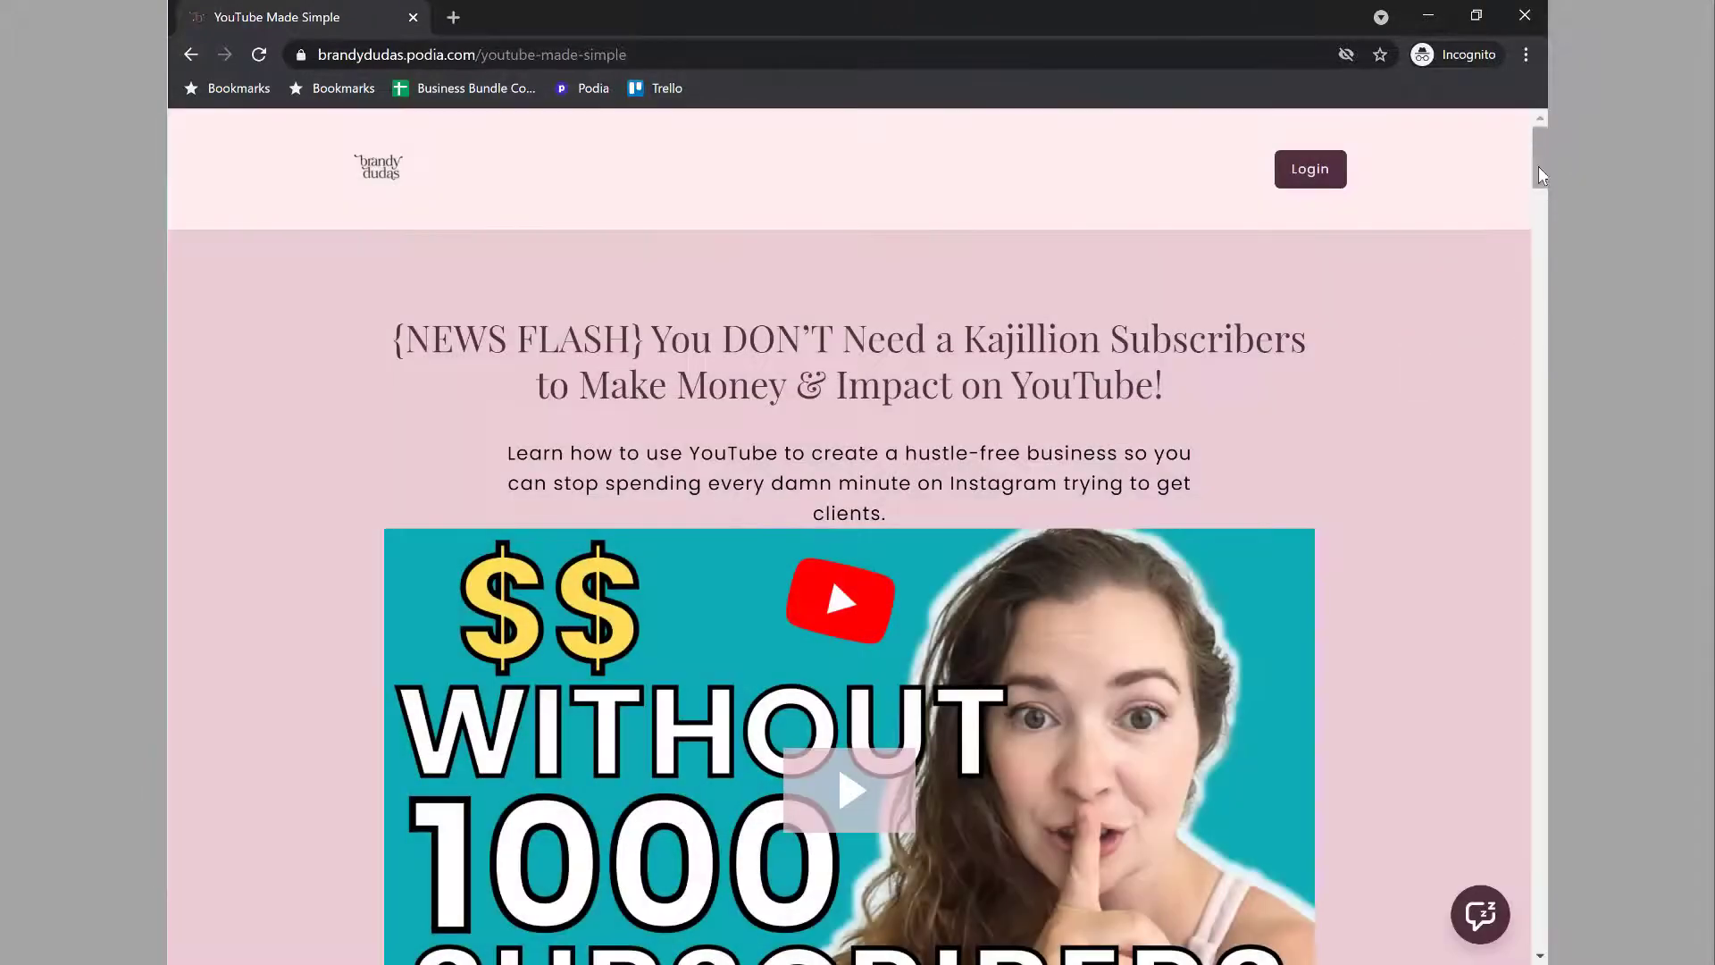
Step: Test the enroll button partway down the live sales page, and cancel the checkout it opens
{"action": "scroll", "coordinate": [1535, 244], "scroll_direction": "down", "scroll_amount": 5}
{"action": "left_click_drag", "start_coordinate": [1535, 245], "coordinate": [1536, 827]}
{"action": "left_click", "coordinate": [853, 495]}
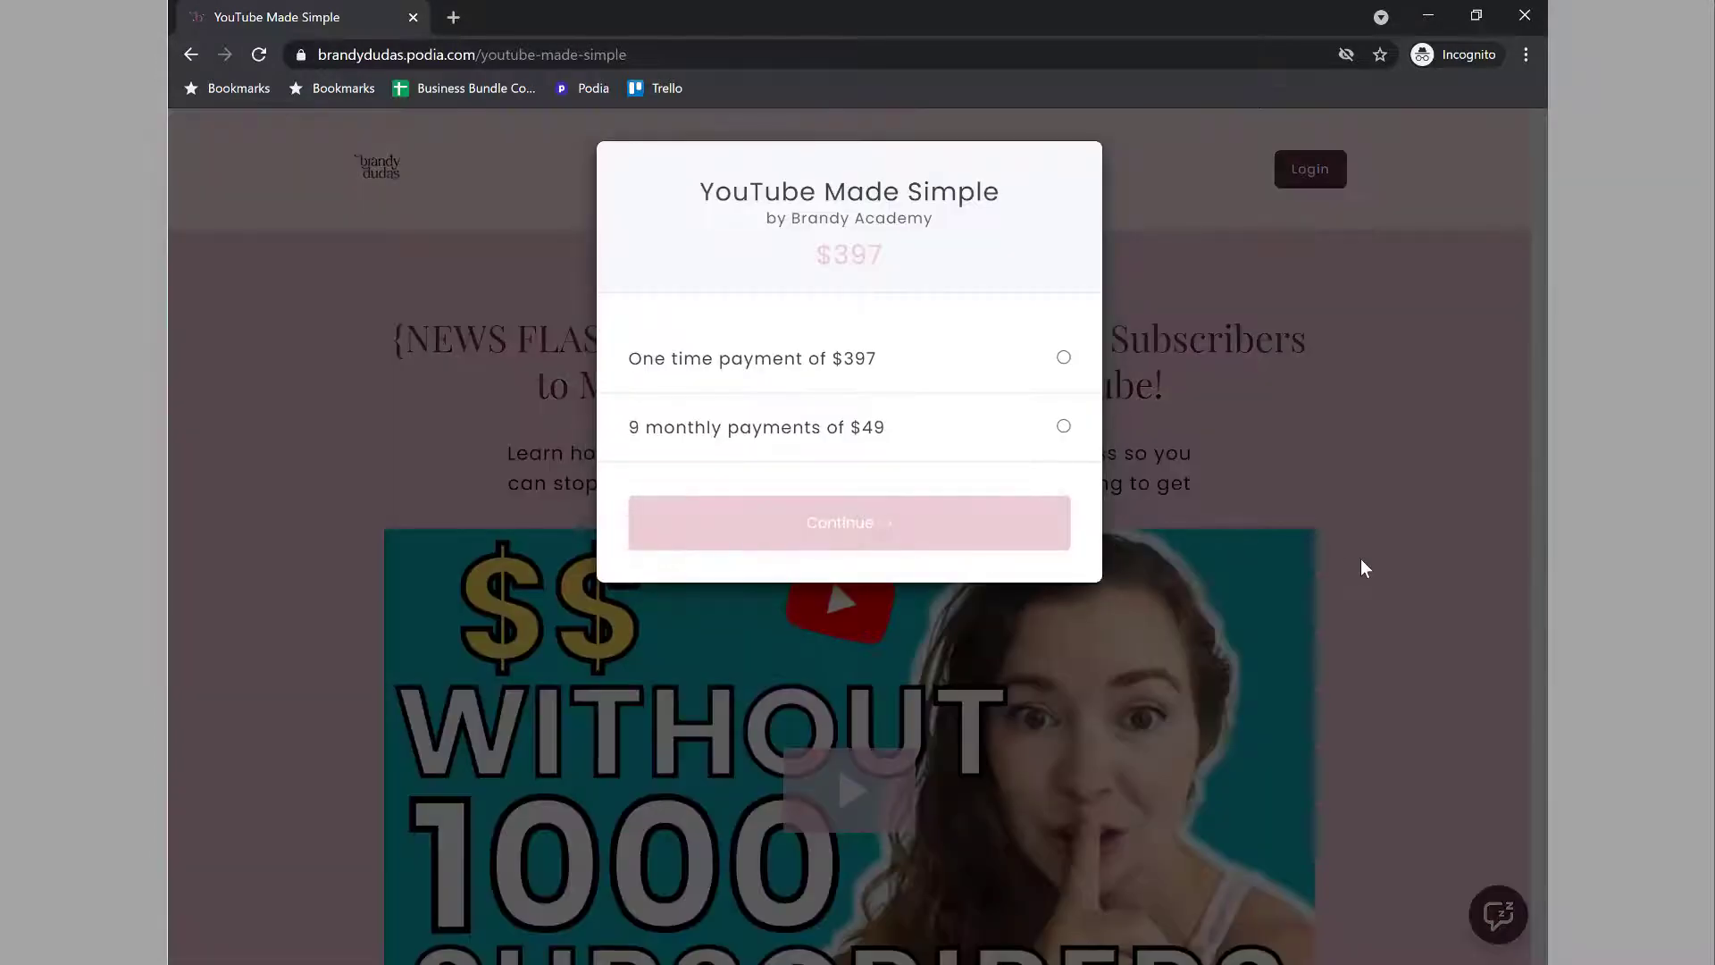
{"action": "left_click", "coordinate": [1517, 520]}
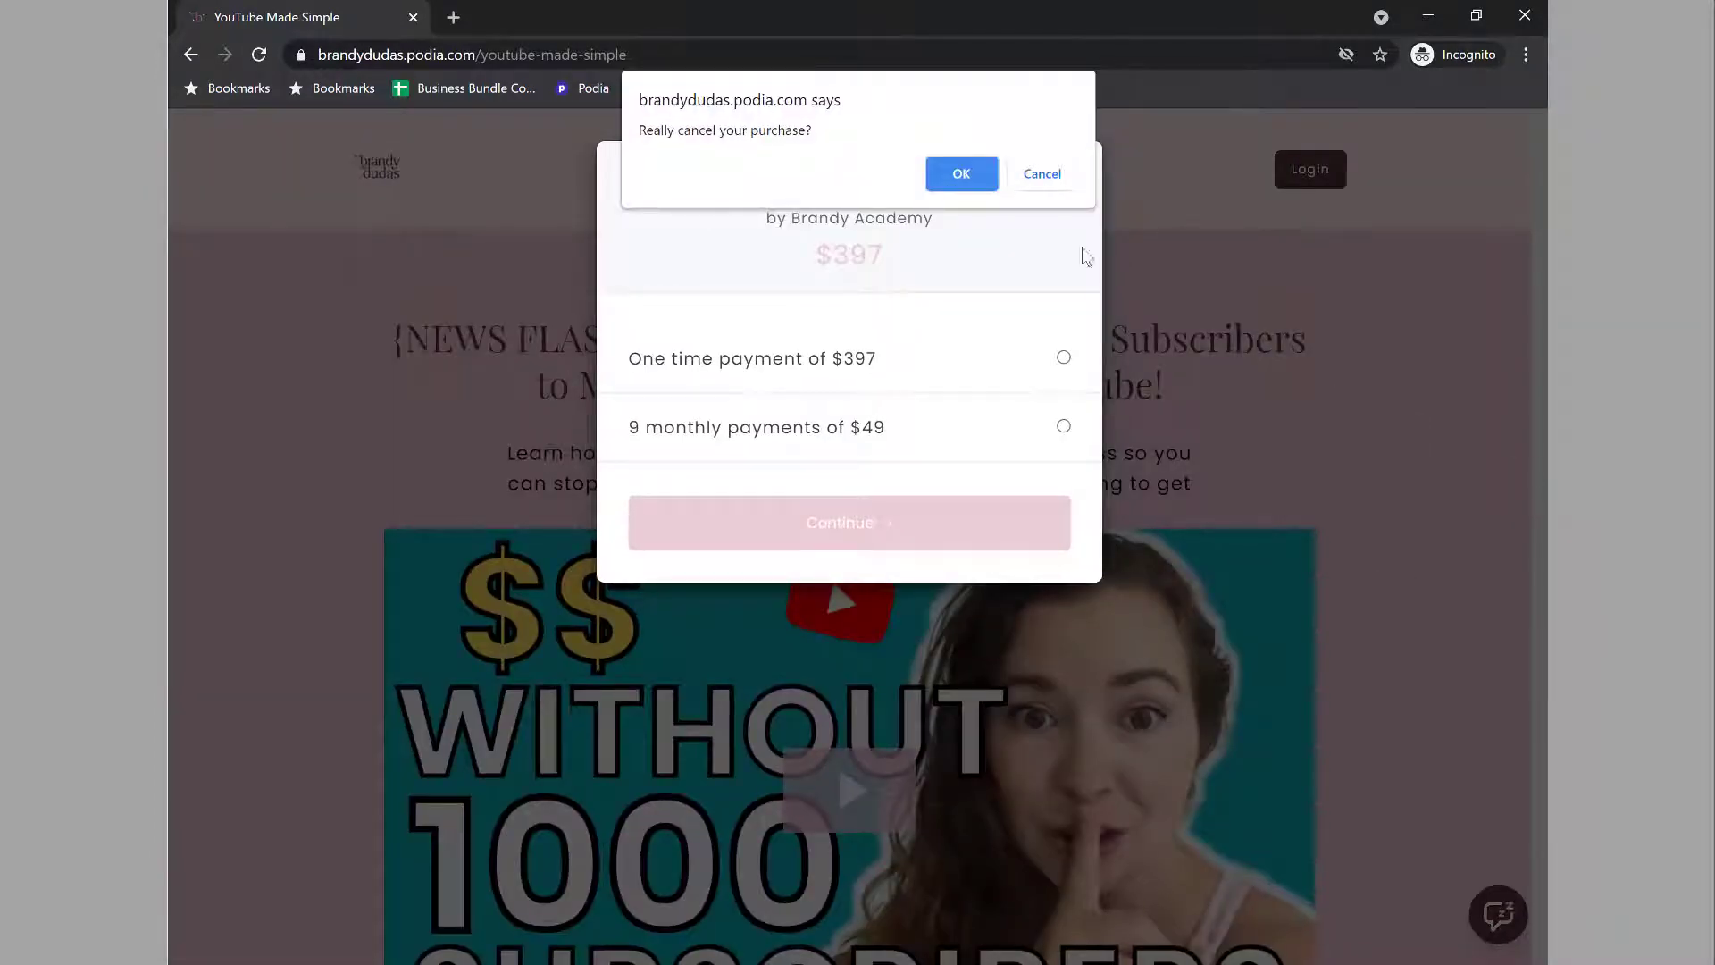
{"action": "left_click", "coordinate": [961, 175]}
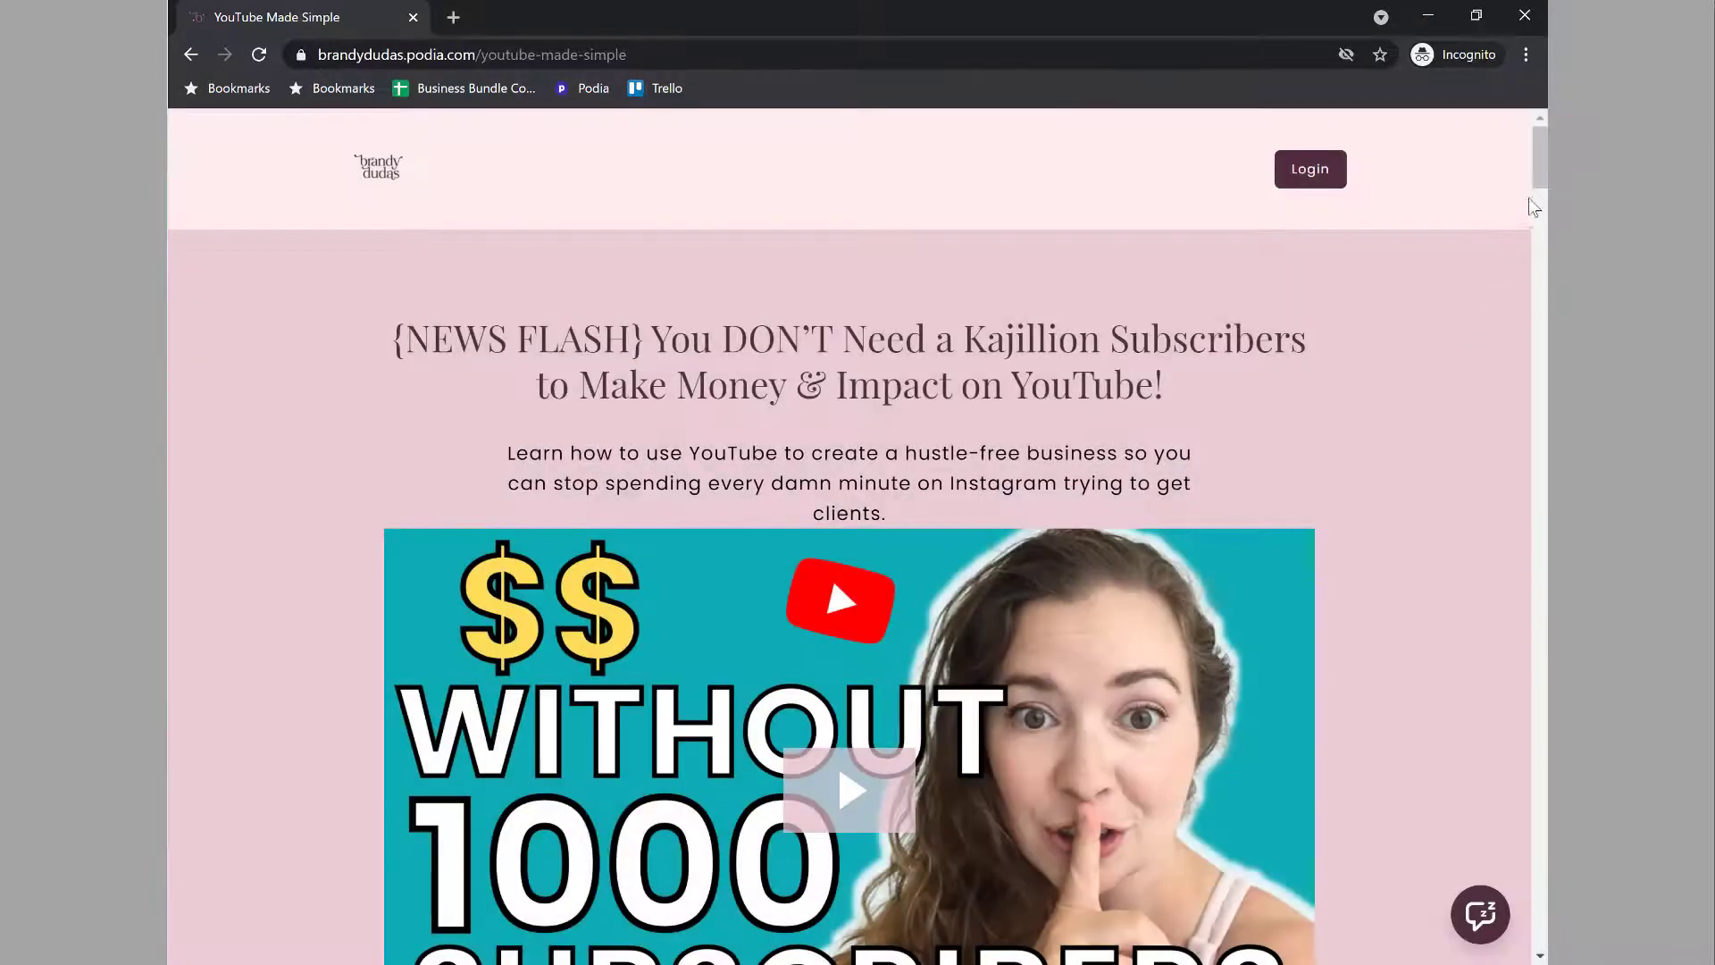
Step: Test the "Yes, I want to enroll now!" button above the footer, and cancel the checkout it opens
{"action": "left_click_drag", "start_coordinate": [1540, 150], "coordinate": [1540, 896]}
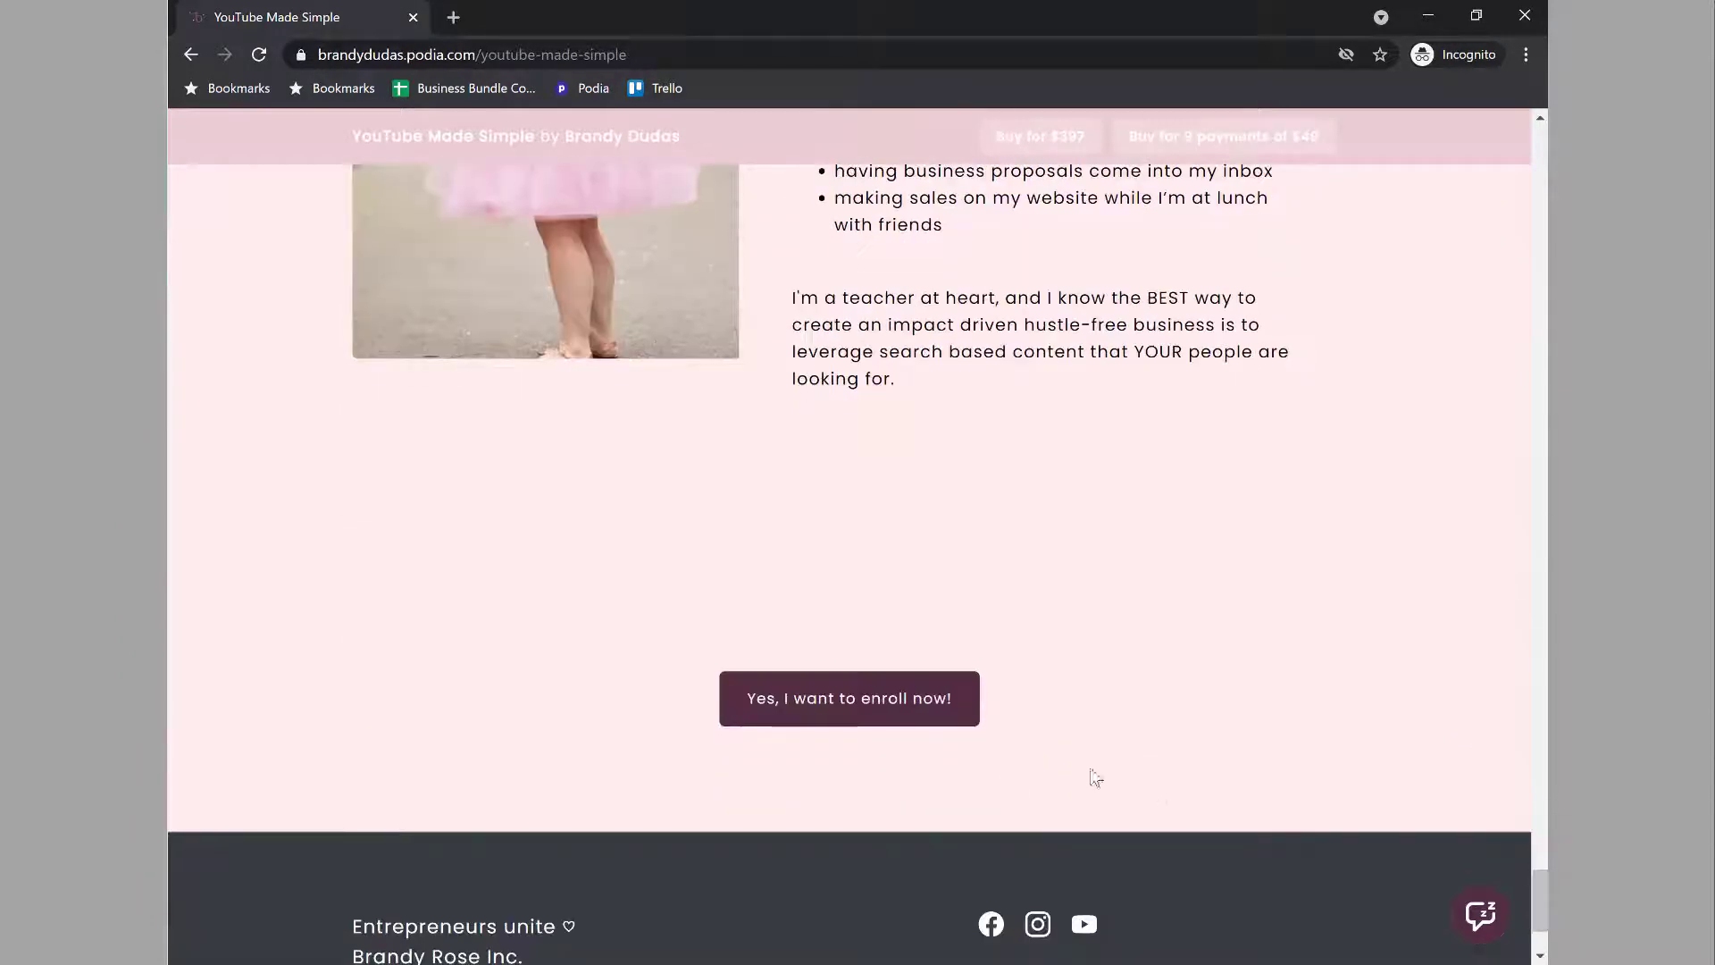
{"action": "left_click", "coordinate": [918, 712]}
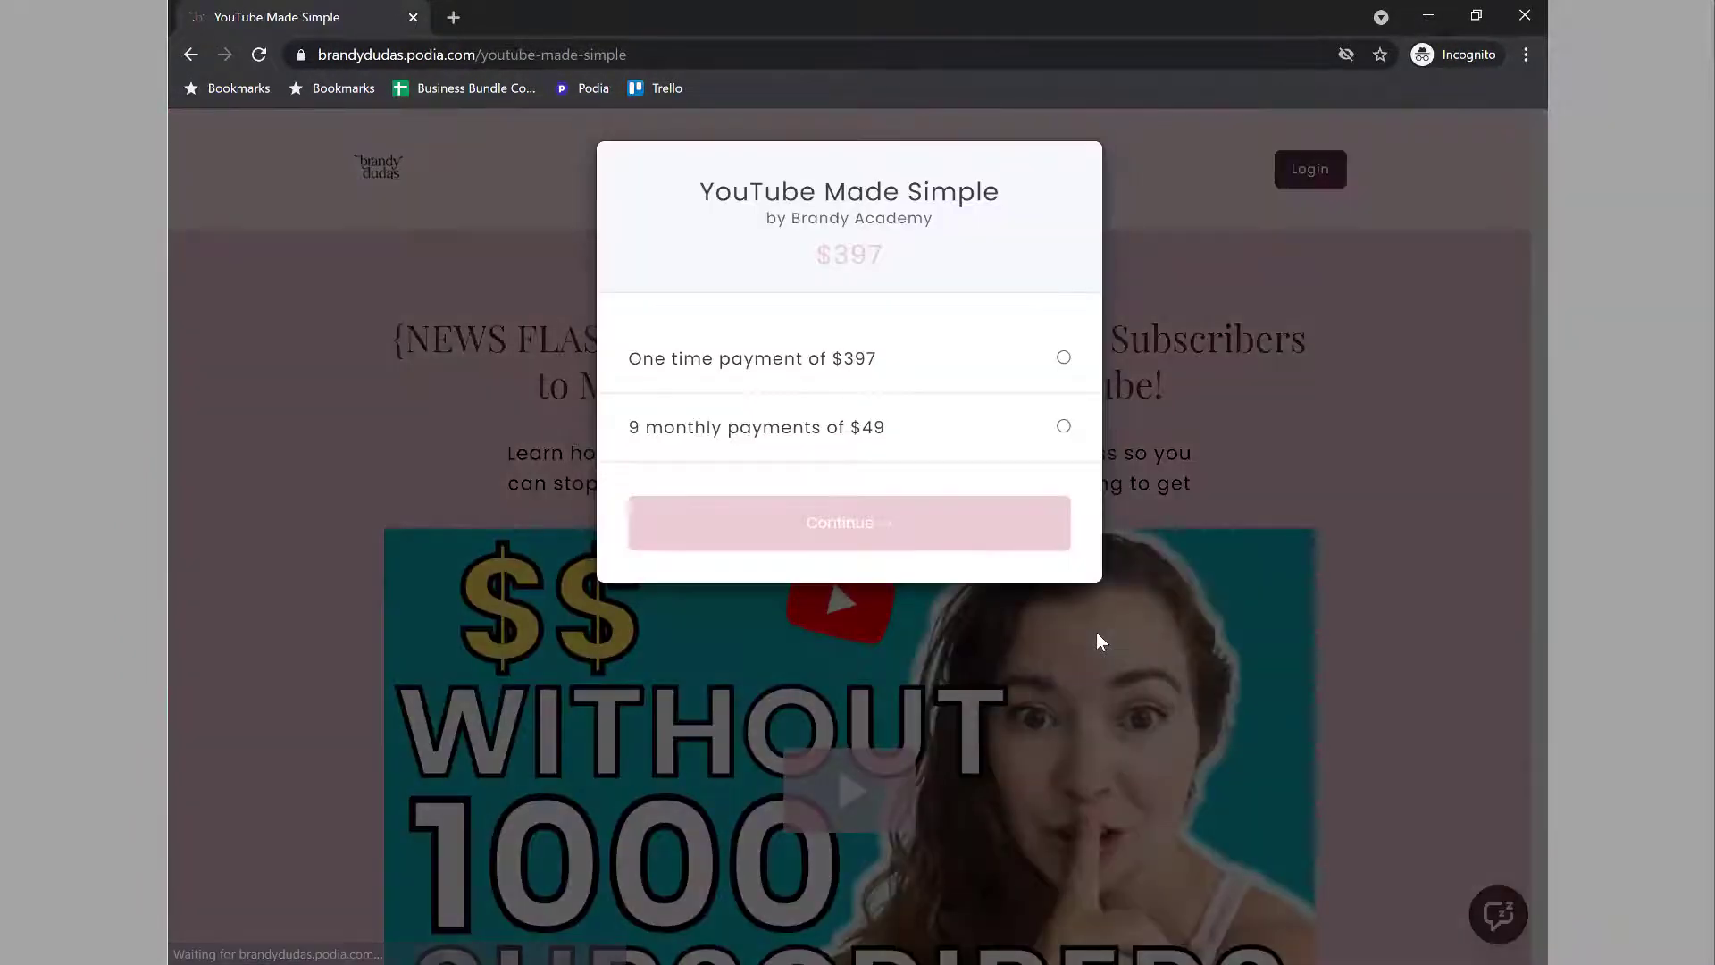
{"action": "left_click", "coordinate": [1445, 518]}
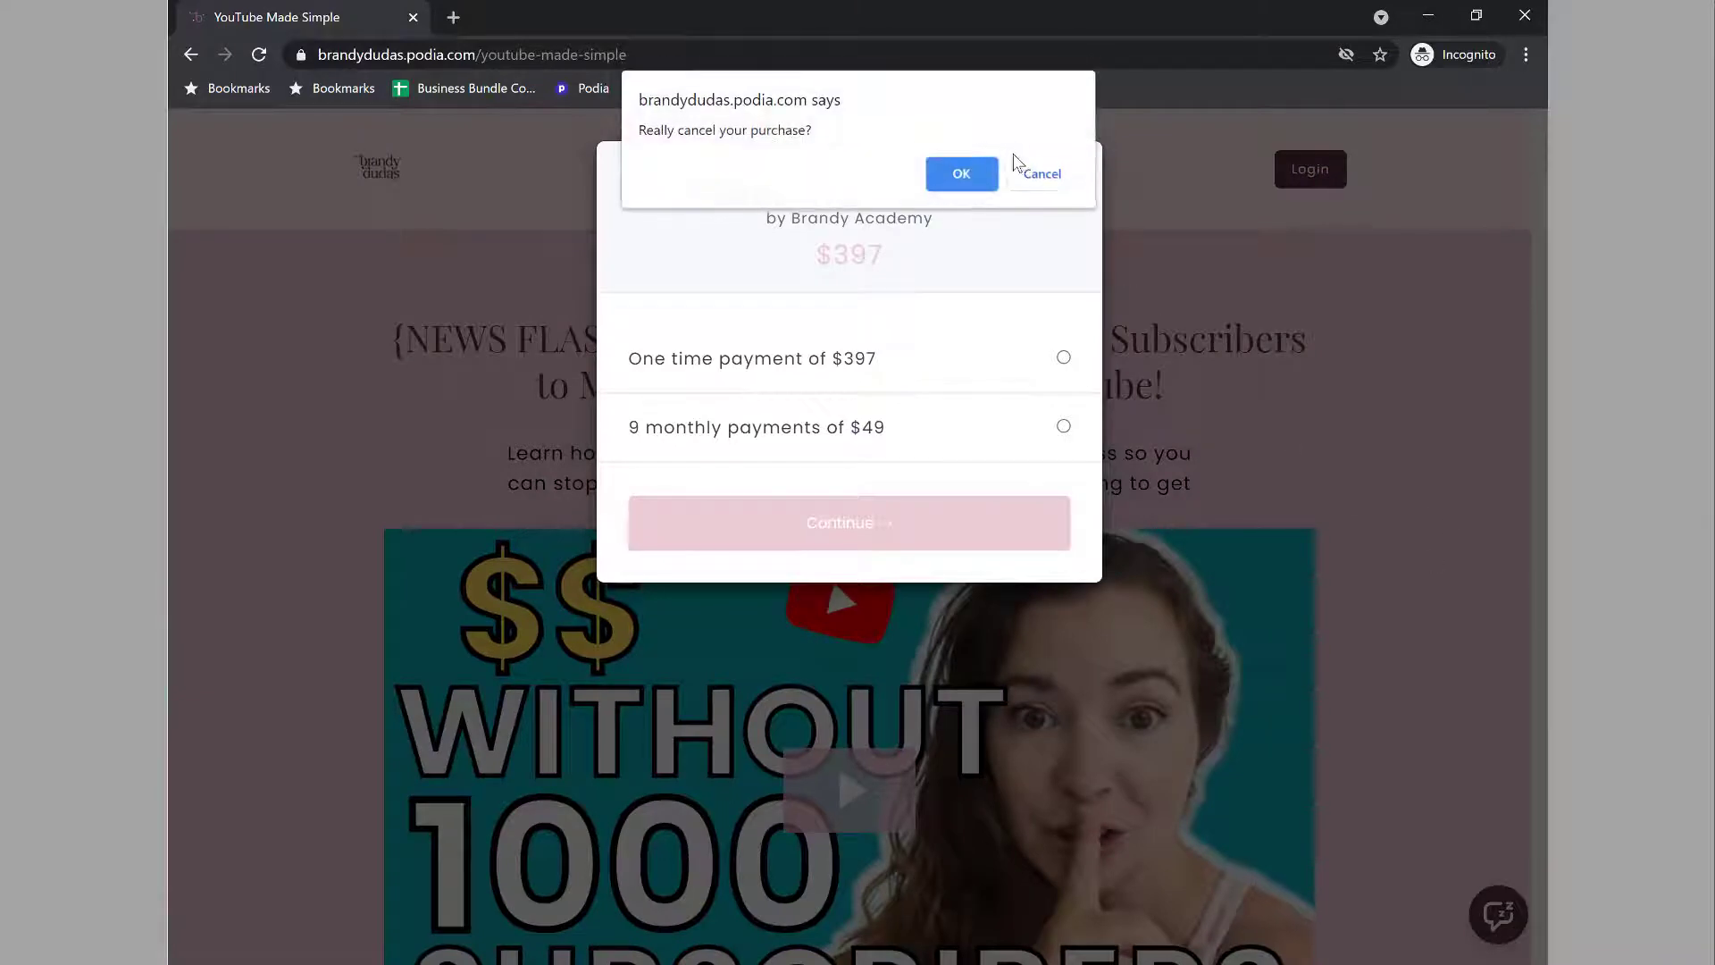
{"action": "left_click", "coordinate": [962, 173]}
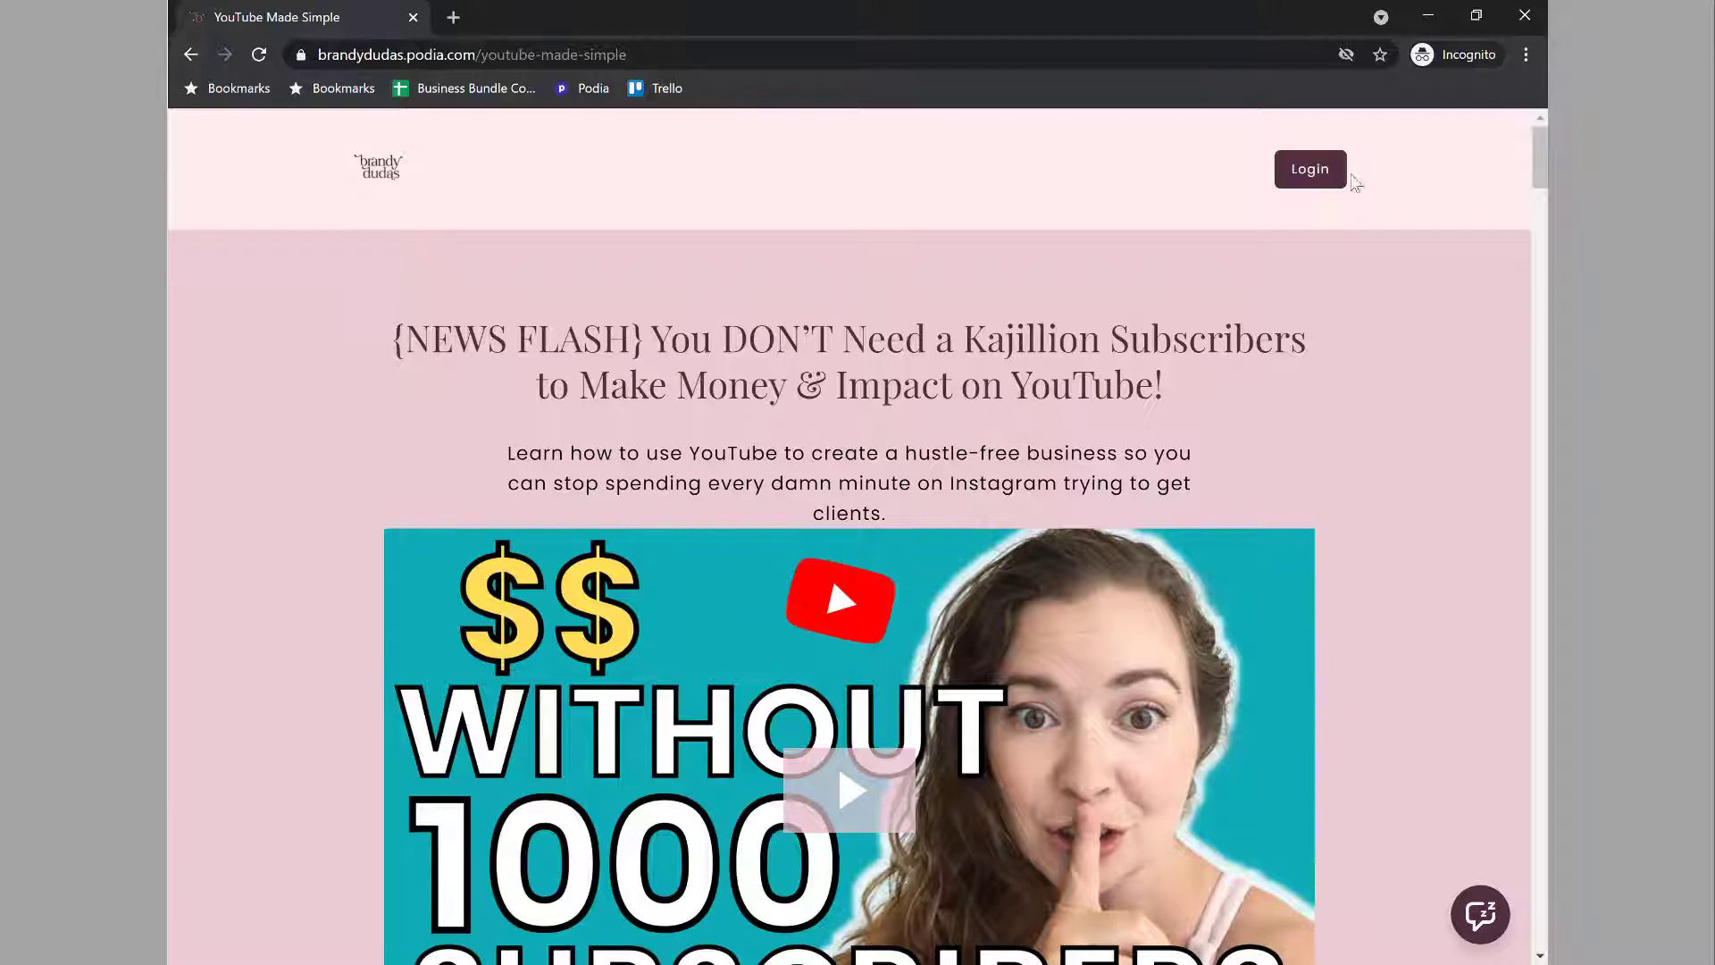
Step: Close the incognito window and bring up the Homepage in the Podia page editor with its list of pages
{"action": "left_click", "coordinate": [1533, 22]}
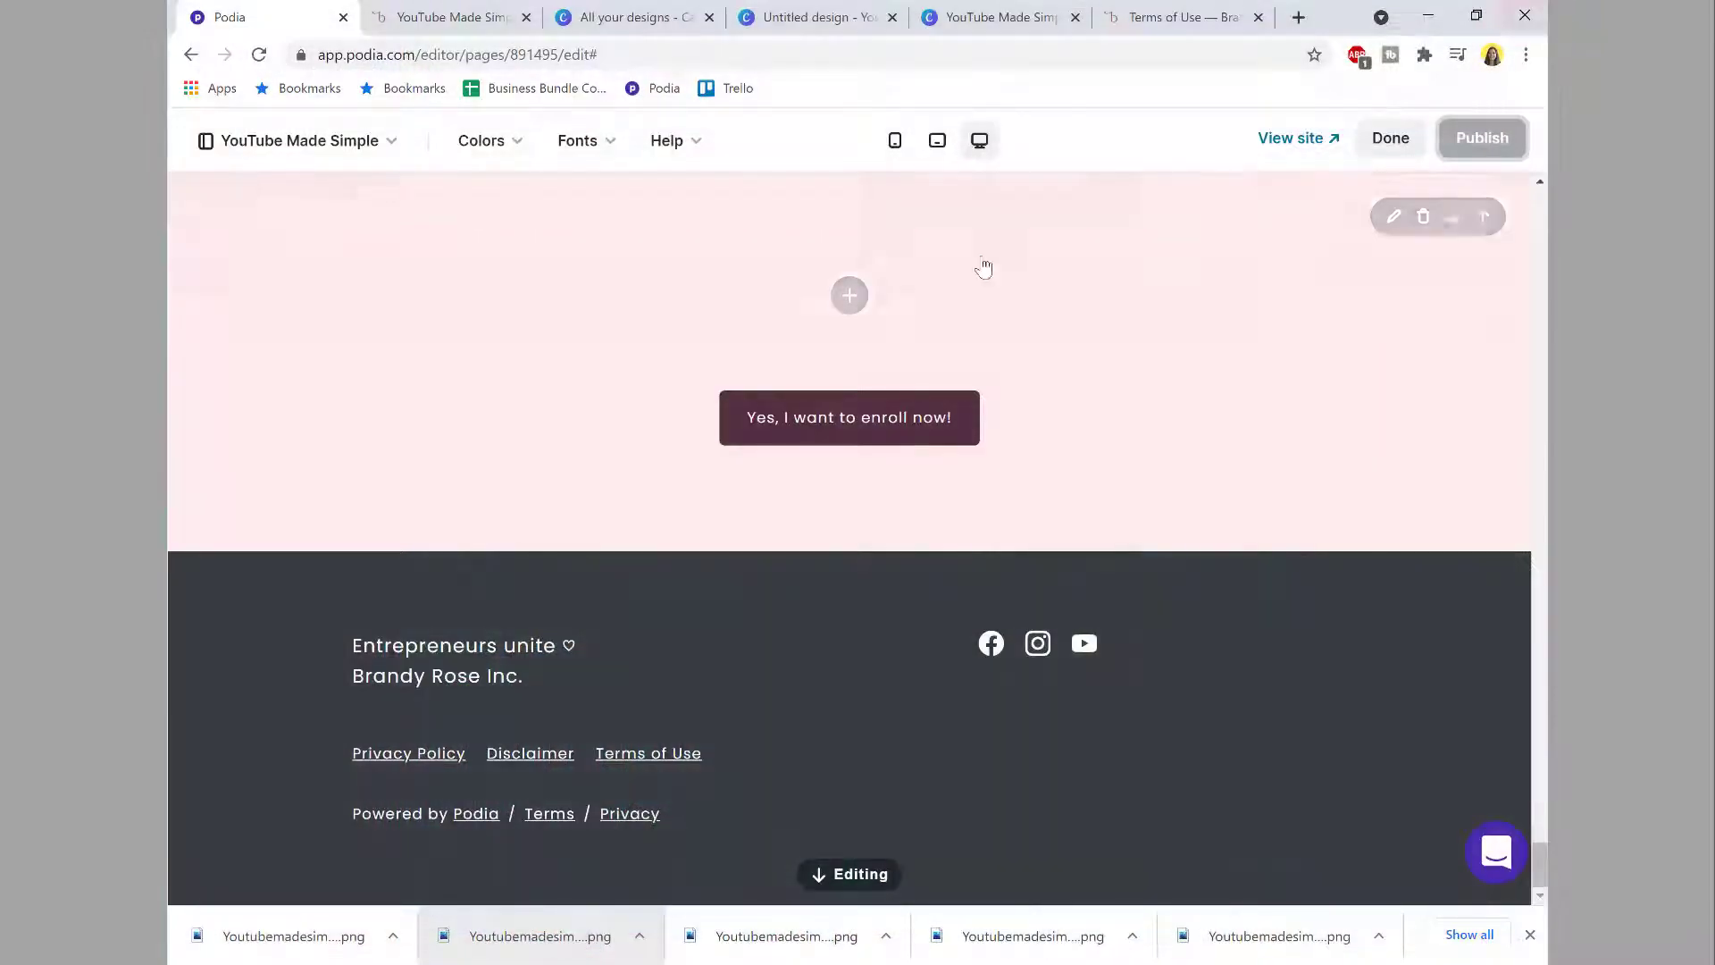
{"action": "scroll", "coordinate": [920, 322], "scroll_direction": "up", "scroll_amount": 4}
{"action": "scroll", "coordinate": [904, 348], "scroll_direction": "up", "scroll_amount": 10}
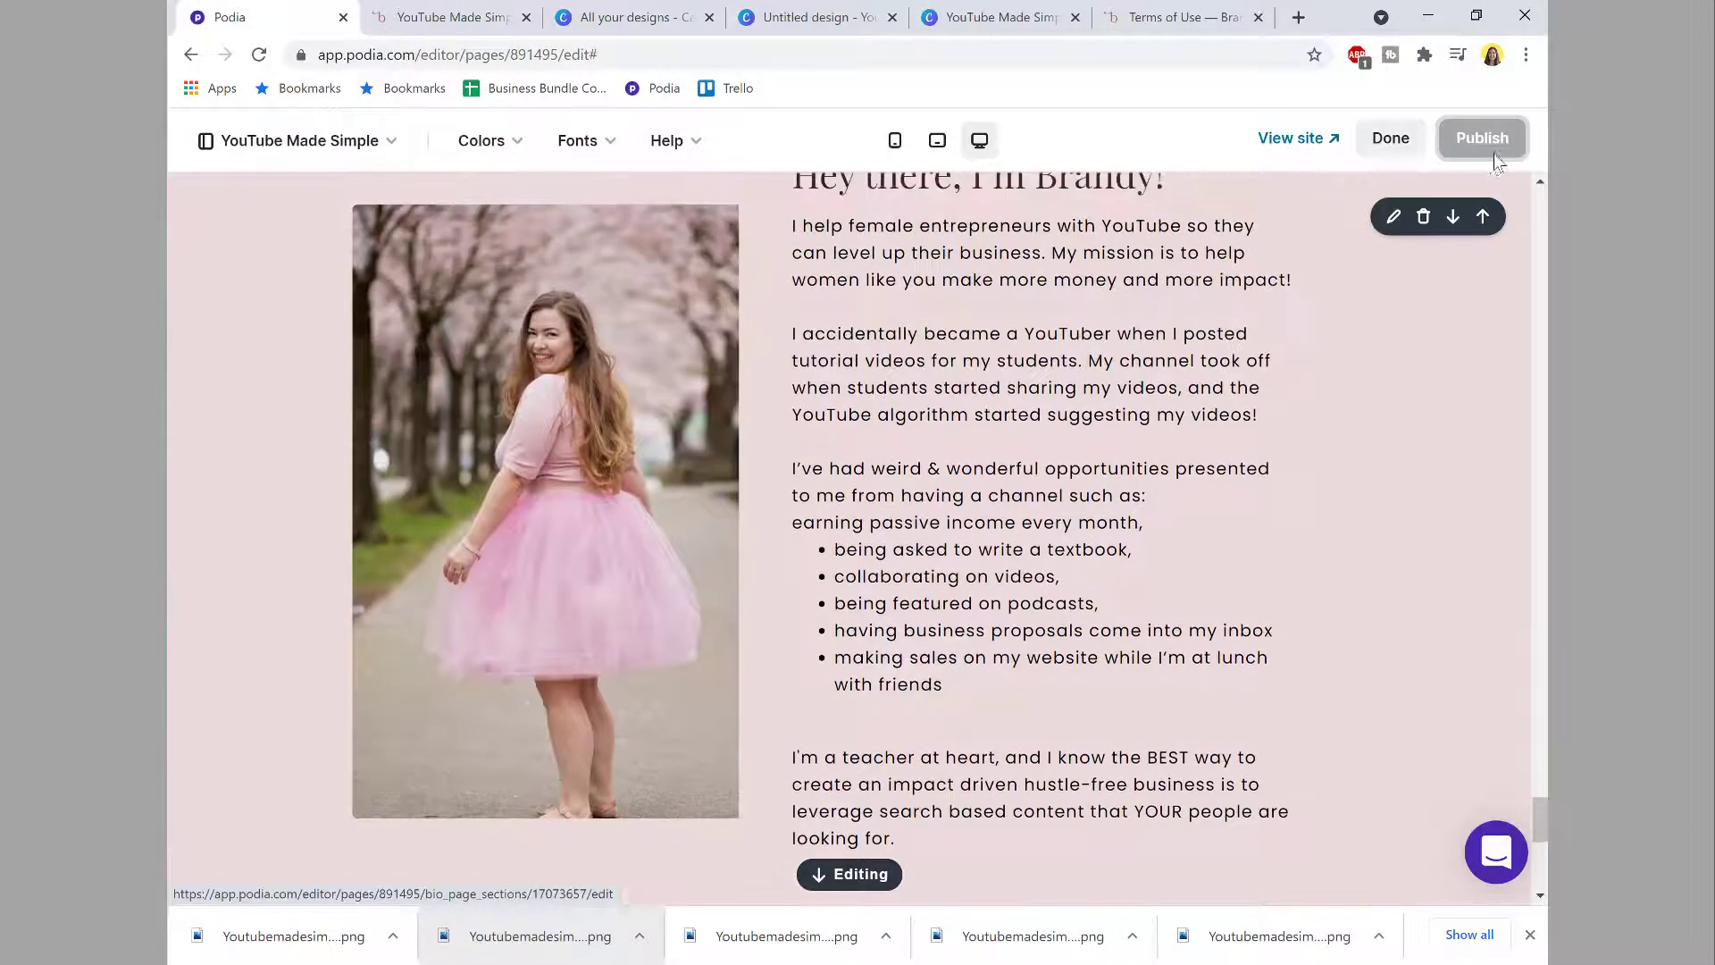
{"action": "scroll", "coordinate": [1253, 308], "scroll_direction": "up", "scroll_amount": 15}
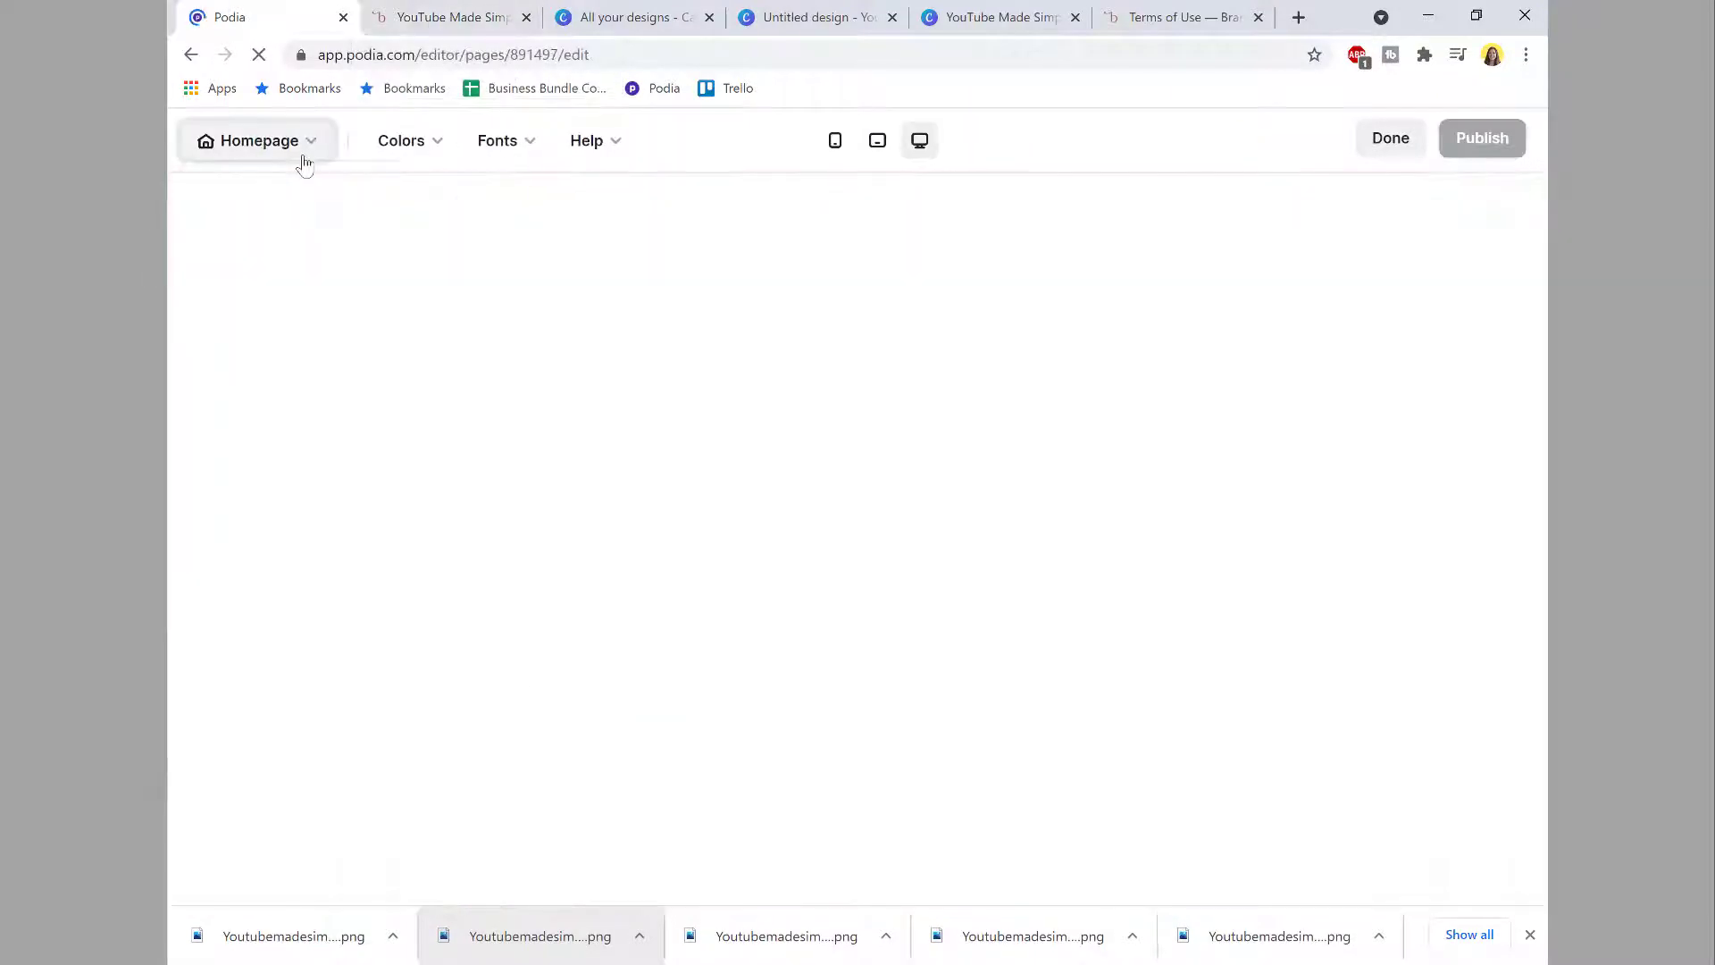
{"action": "left_click", "coordinate": [303, 143]}
{"action": "scroll", "coordinate": [317, 340], "scroll_direction": "down", "scroll_amount": 3}
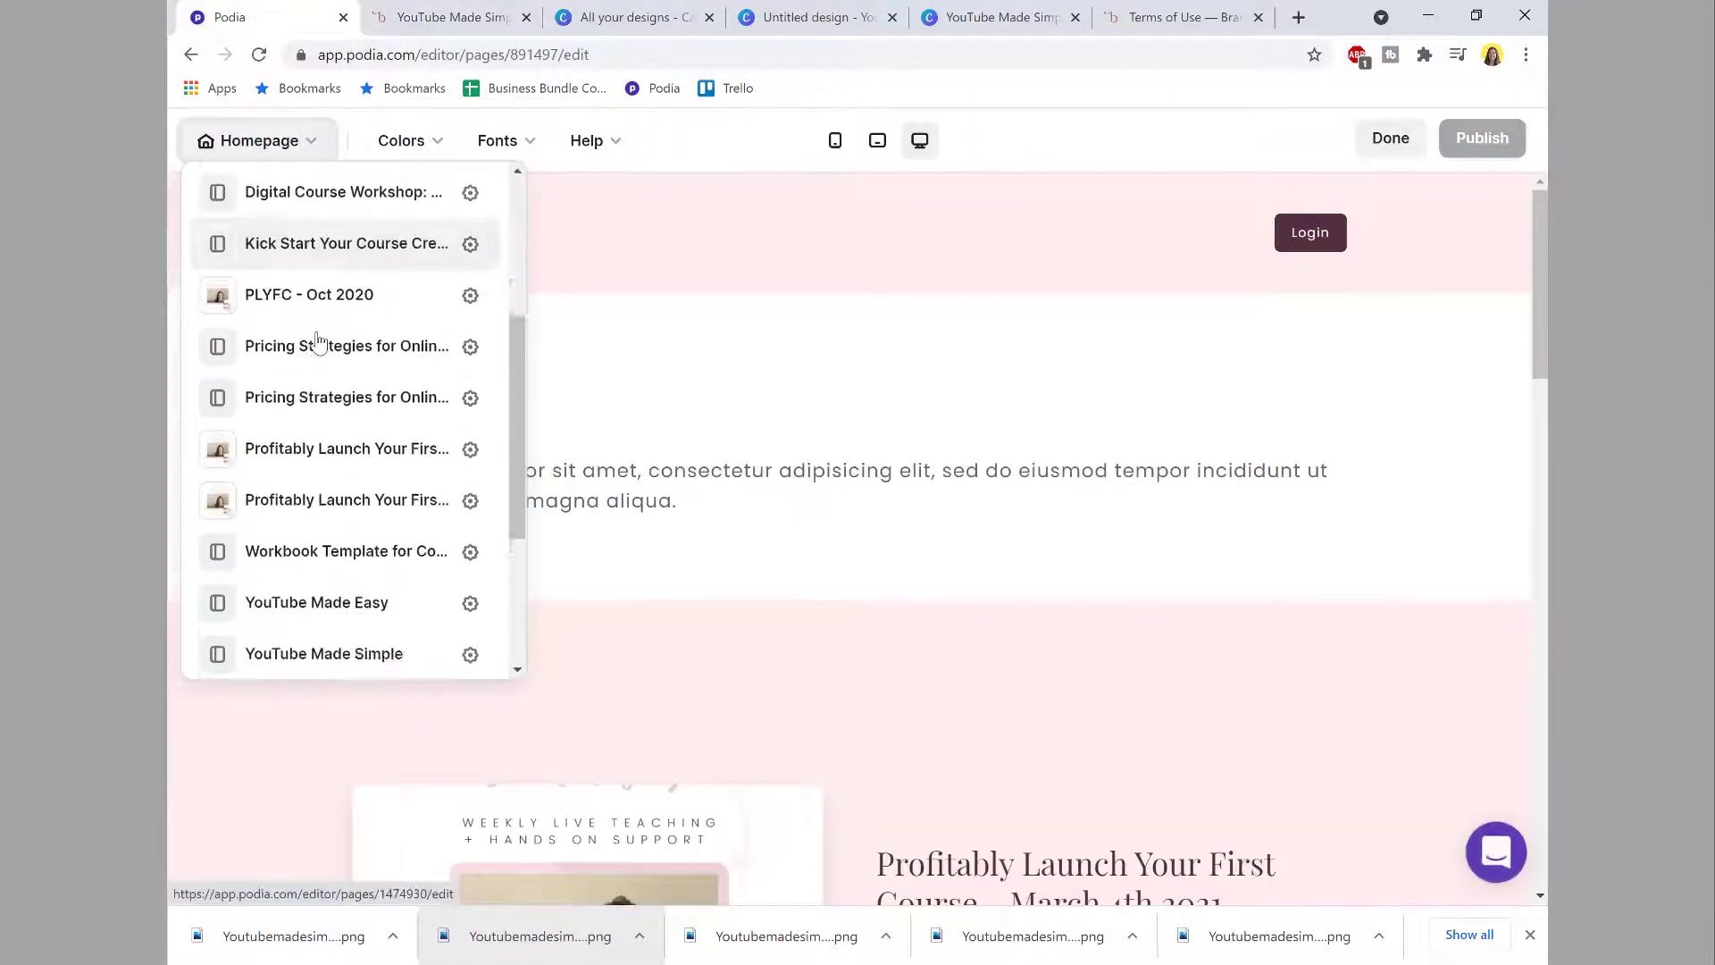
{"action": "scroll", "coordinate": [317, 340], "scroll_direction": "up", "scroll_amount": 4}
Step: Open the live Podia homepage from the sales page's logo and examine its sections down to the footer
{"action": "left_click", "coordinate": [447, 17]}
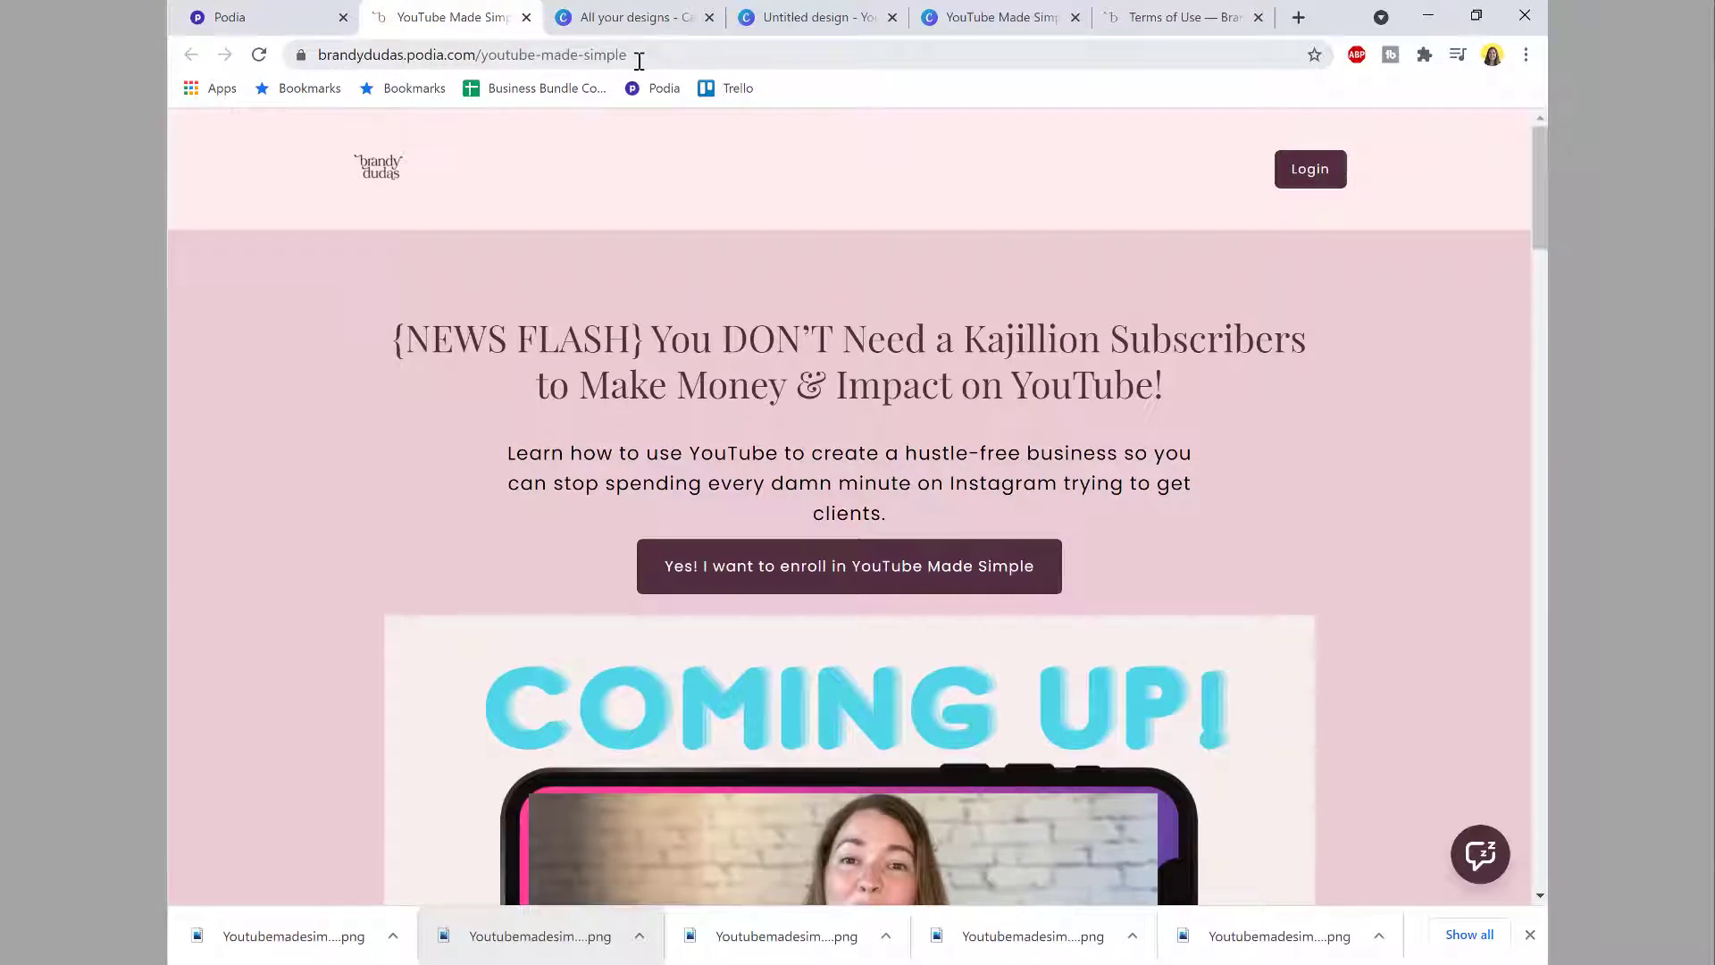
{"action": "left_click", "coordinate": [378, 183]}
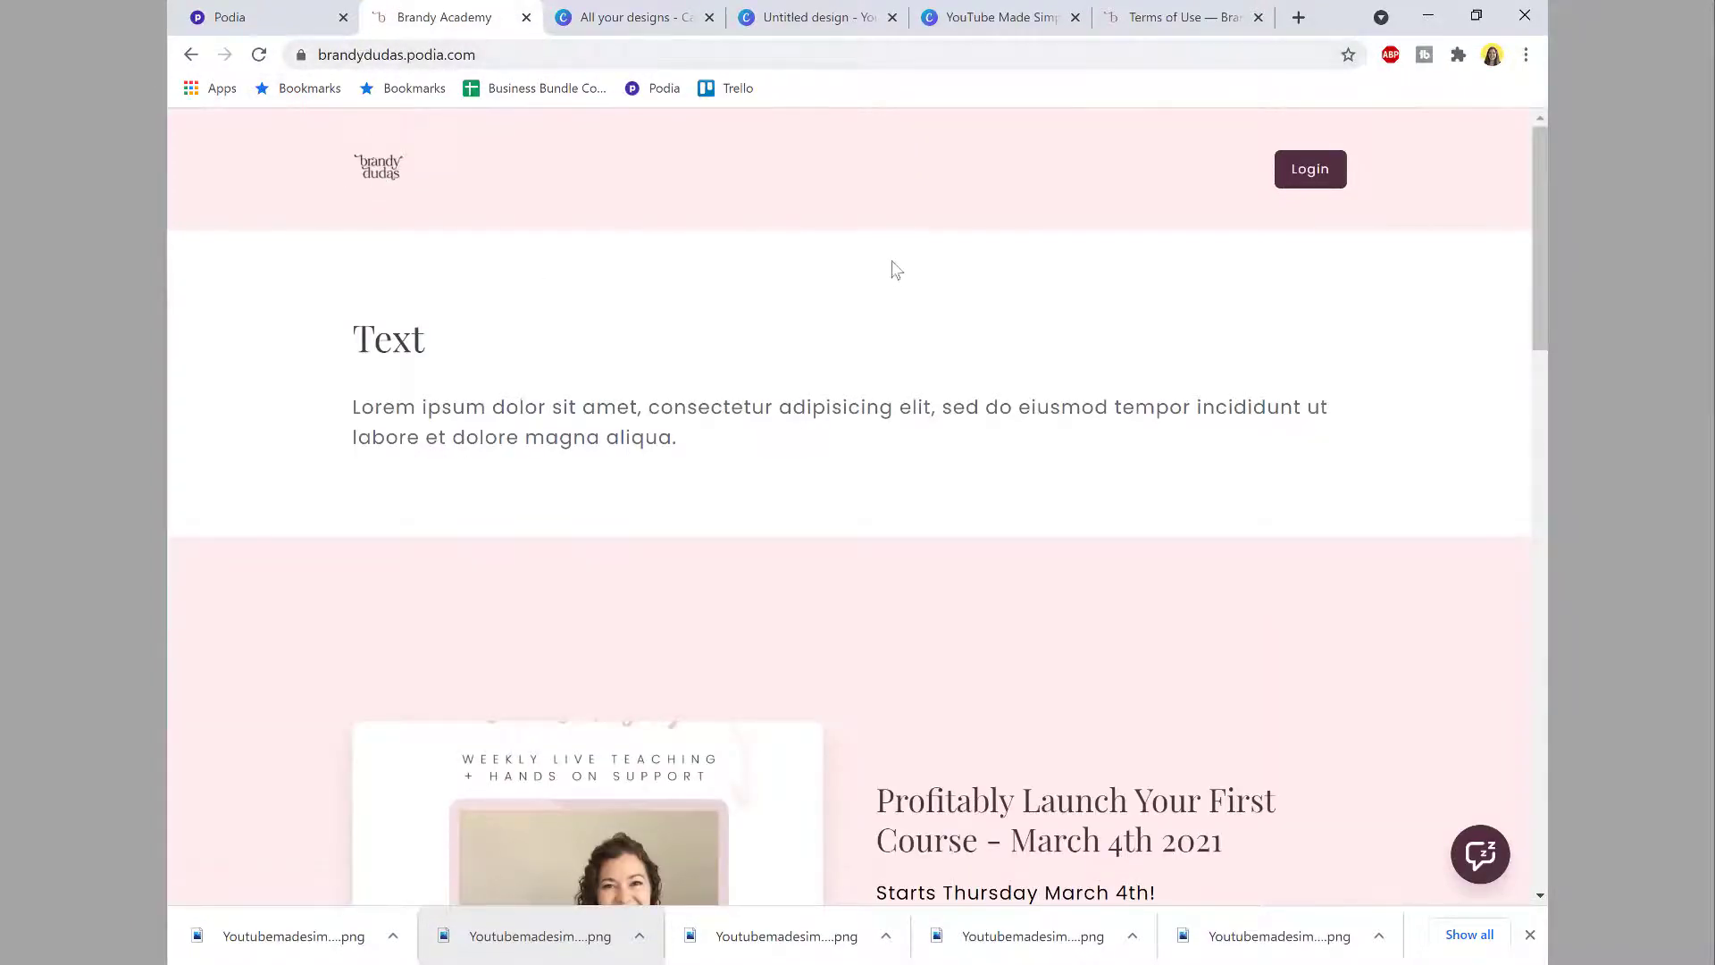
{"action": "scroll", "coordinate": [889, 267], "scroll_direction": "down", "scroll_amount": 1}
{"action": "scroll", "coordinate": [367, 252], "scroll_direction": "up", "scroll_amount": 1}
{"action": "scroll", "coordinate": [819, 318], "scroll_direction": "down", "scroll_amount": 7}
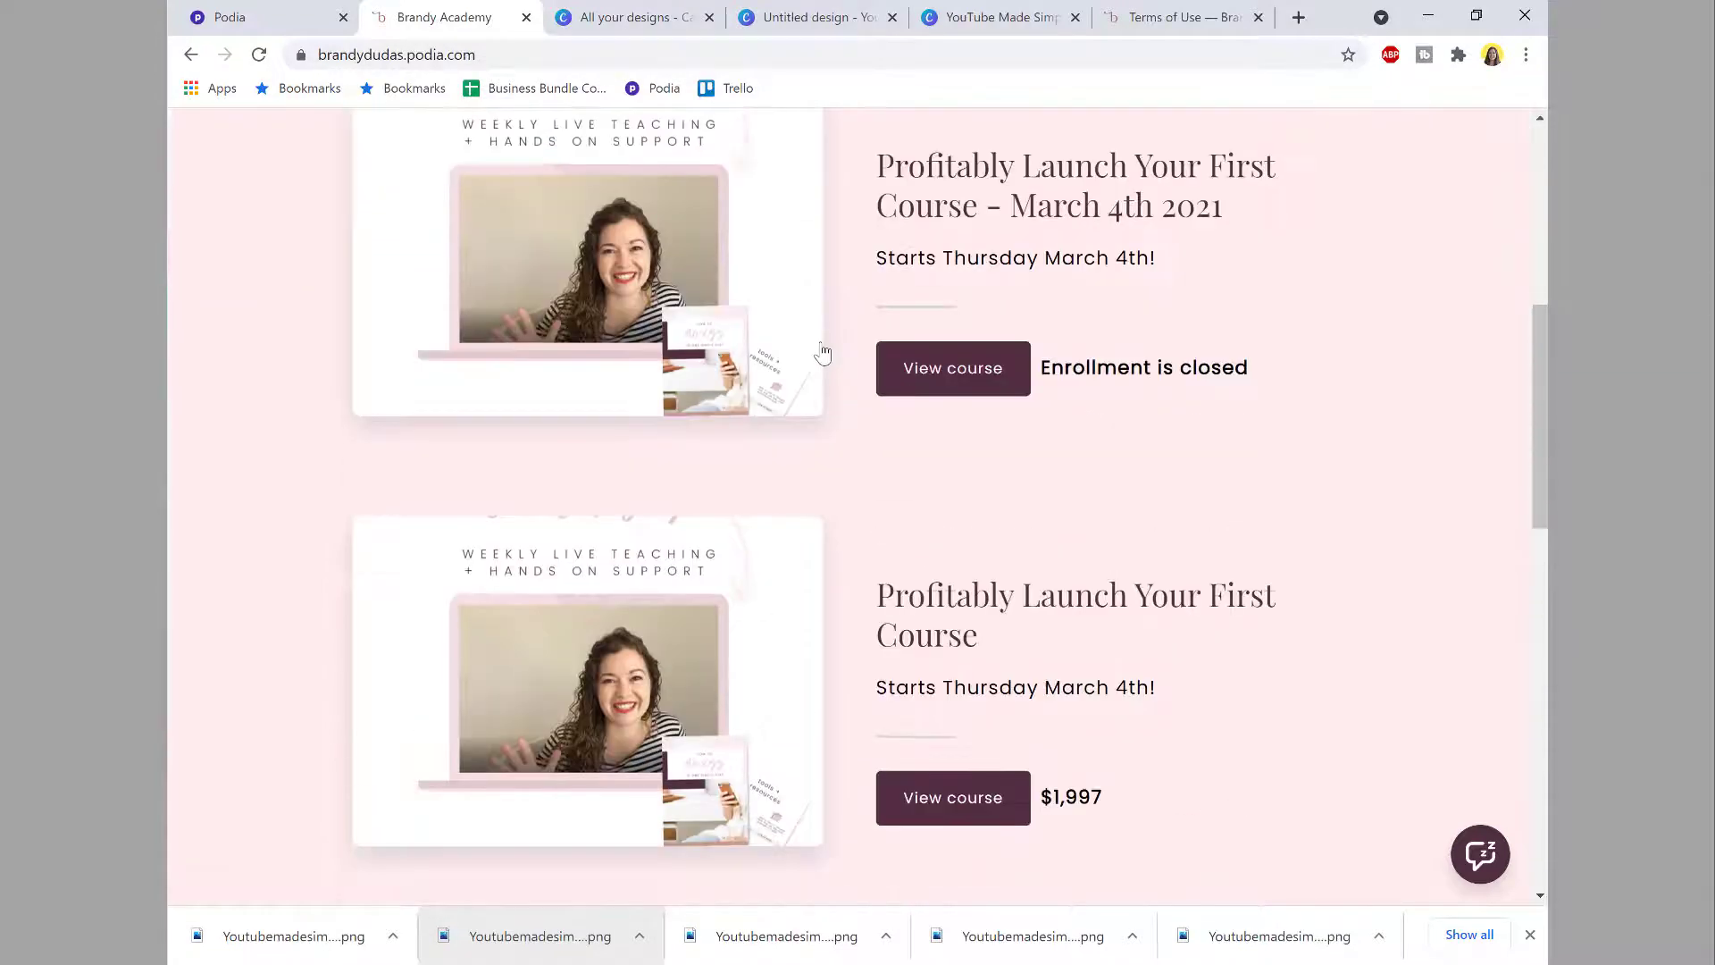
{"action": "scroll", "coordinate": [819, 350], "scroll_direction": "down", "scroll_amount": 10}
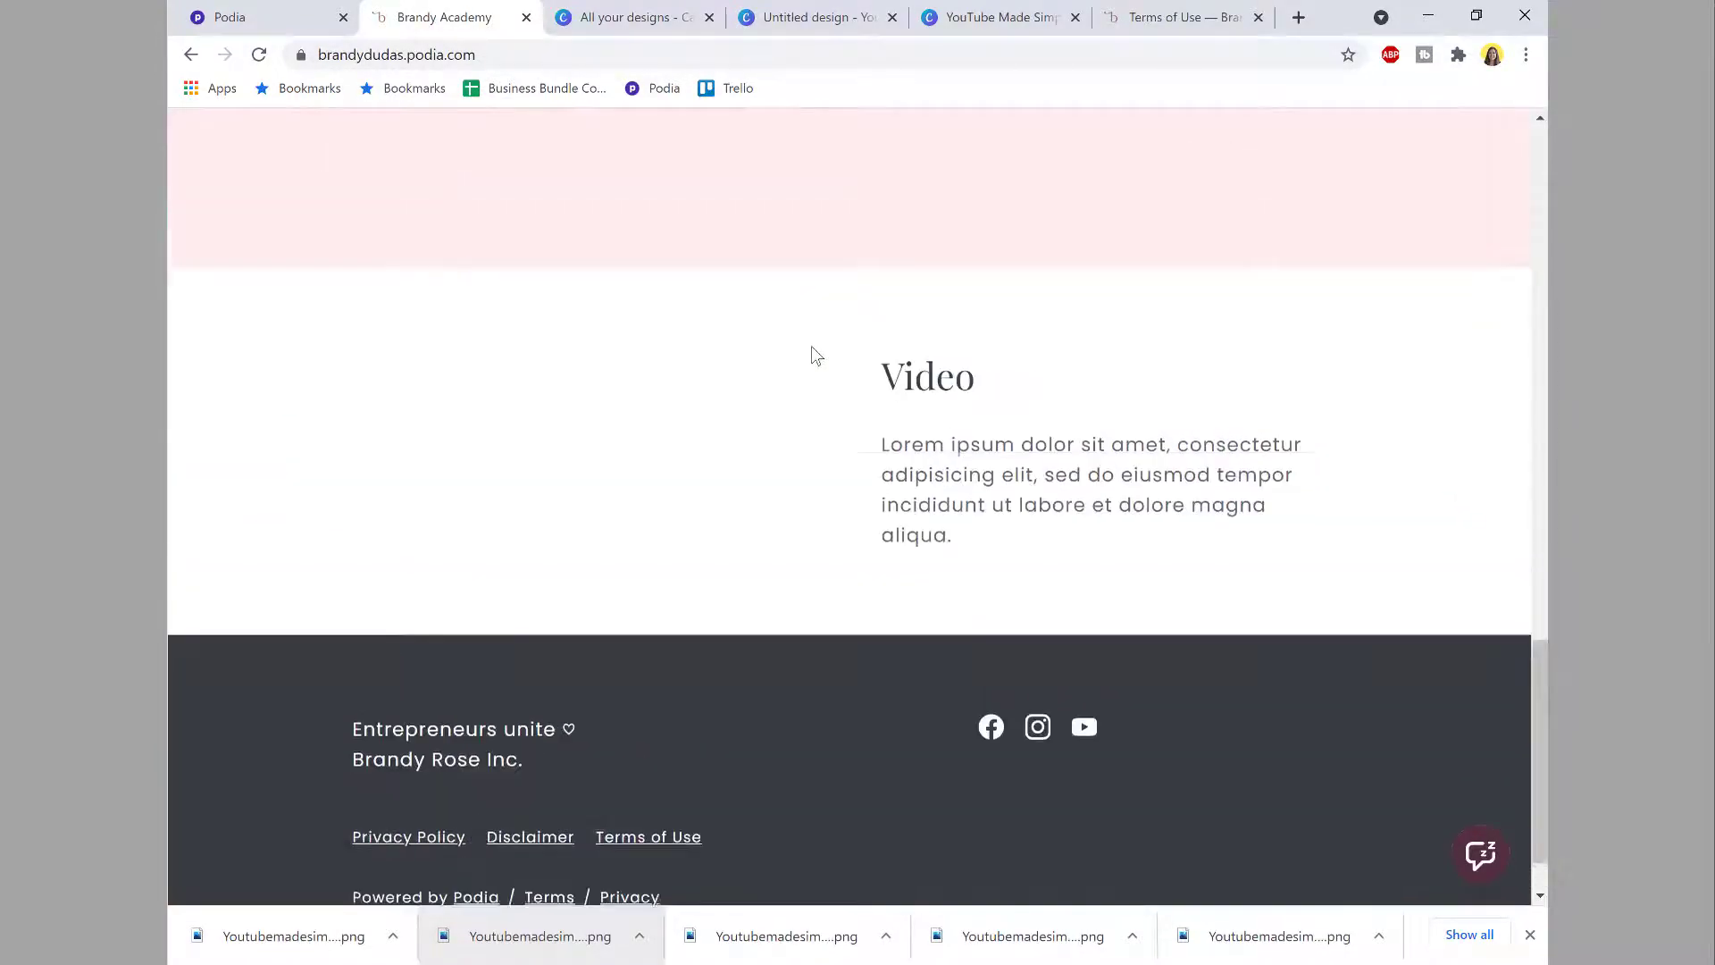
{"action": "scroll", "coordinate": [811, 346], "scroll_direction": "up", "scroll_amount": 17}
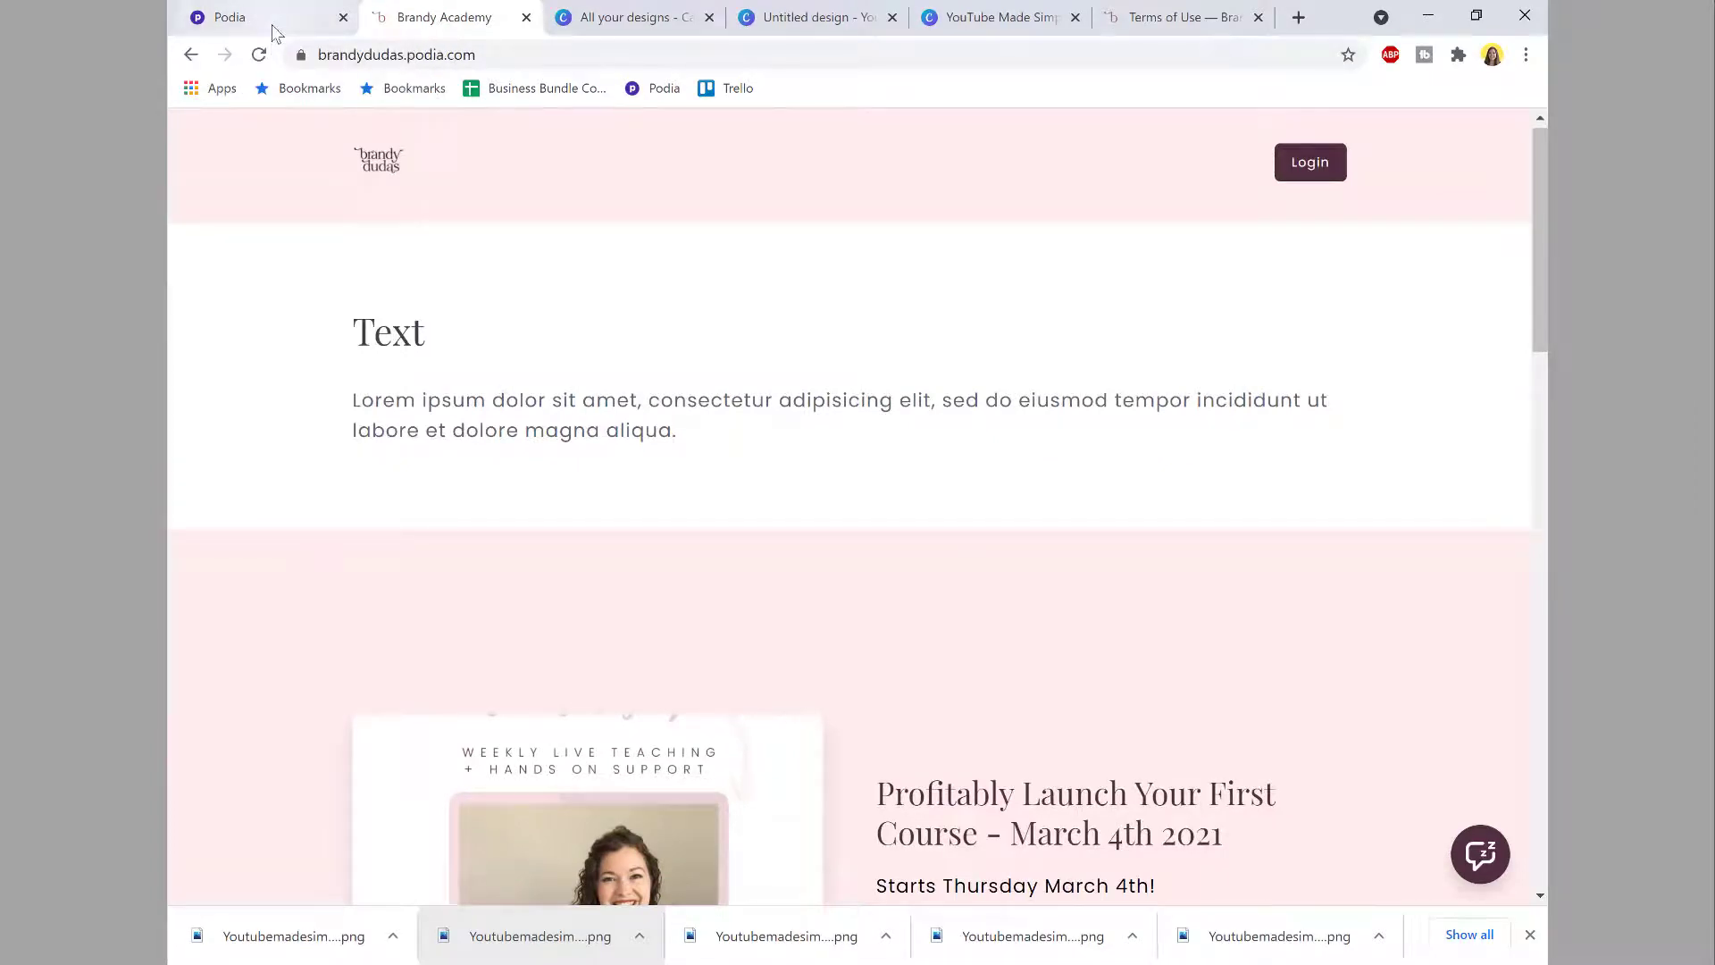
Step: Return to the Podia editor, open the Homepage, and delete its placeholder Text section
{"action": "left_click", "coordinate": [273, 29]}
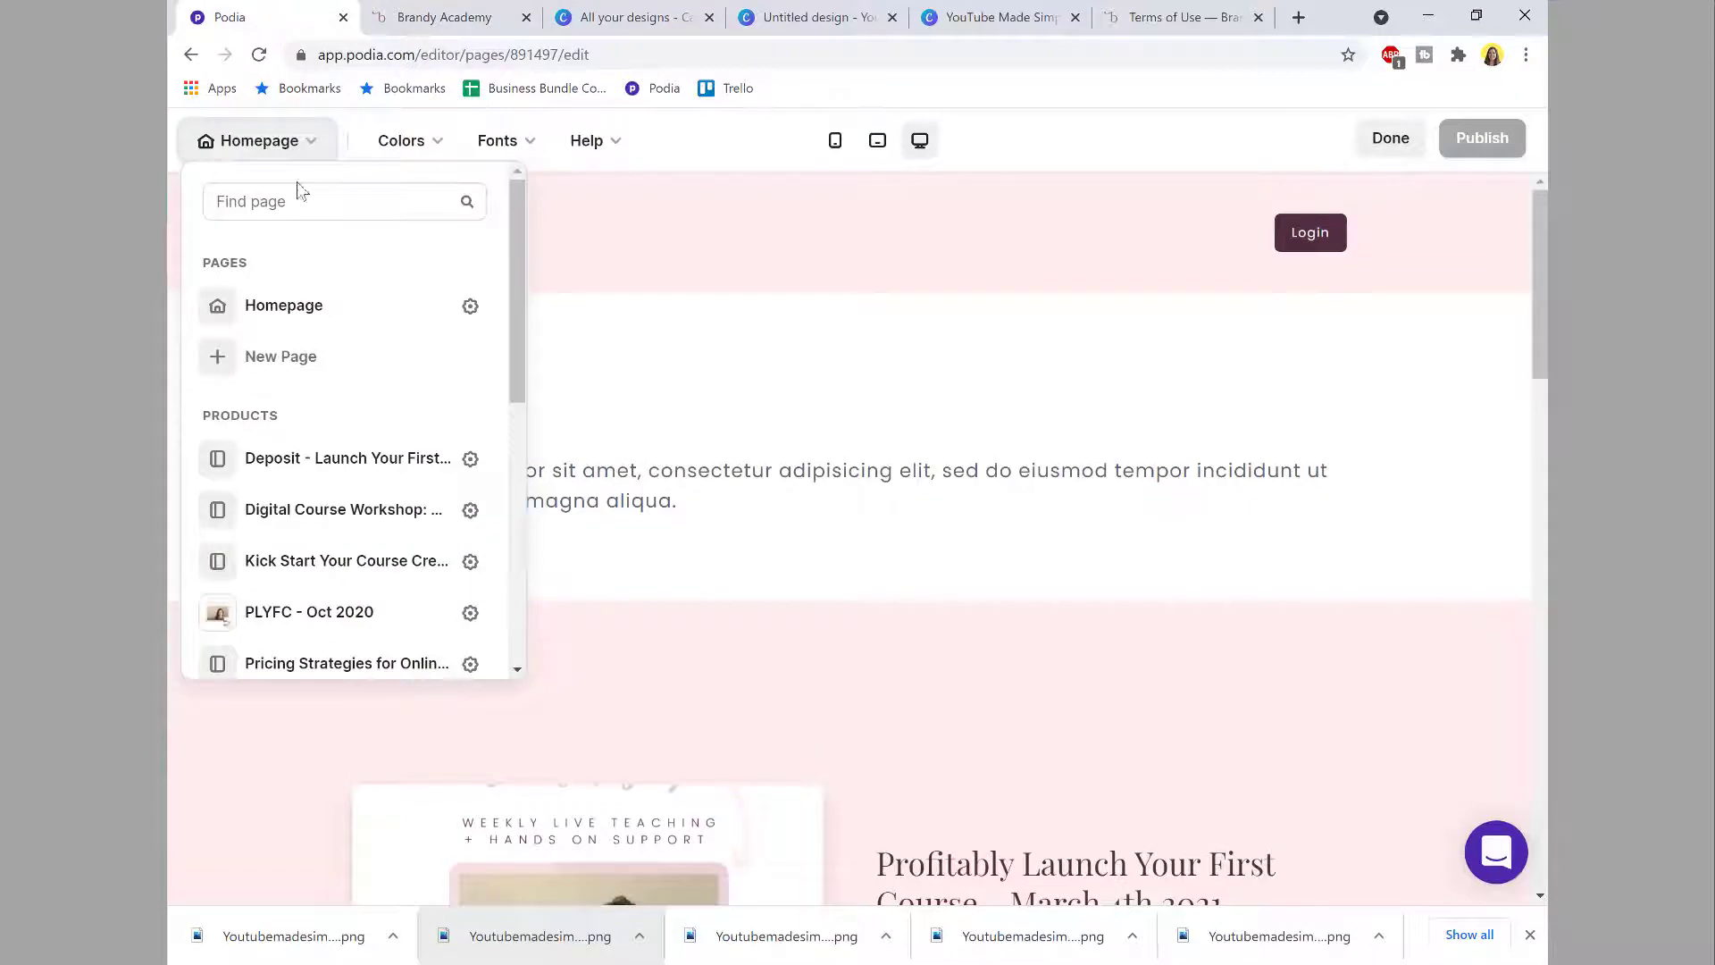
{"action": "left_click", "coordinate": [297, 305]}
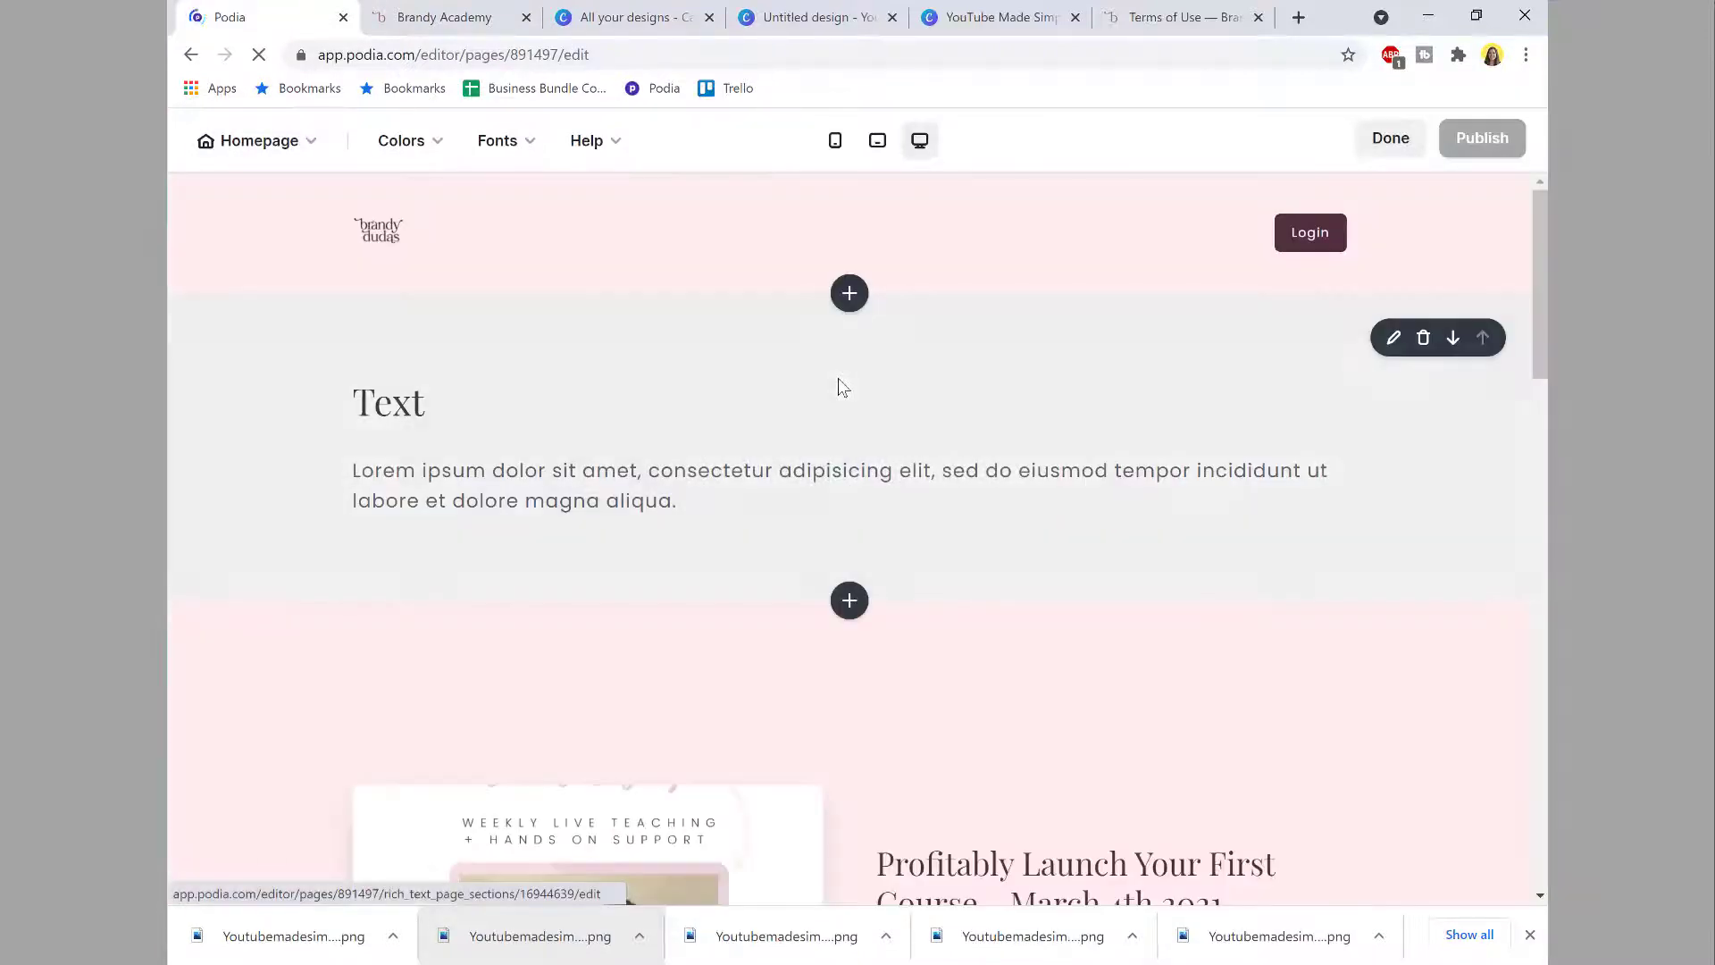
{"action": "left_click", "coordinate": [1394, 336]}
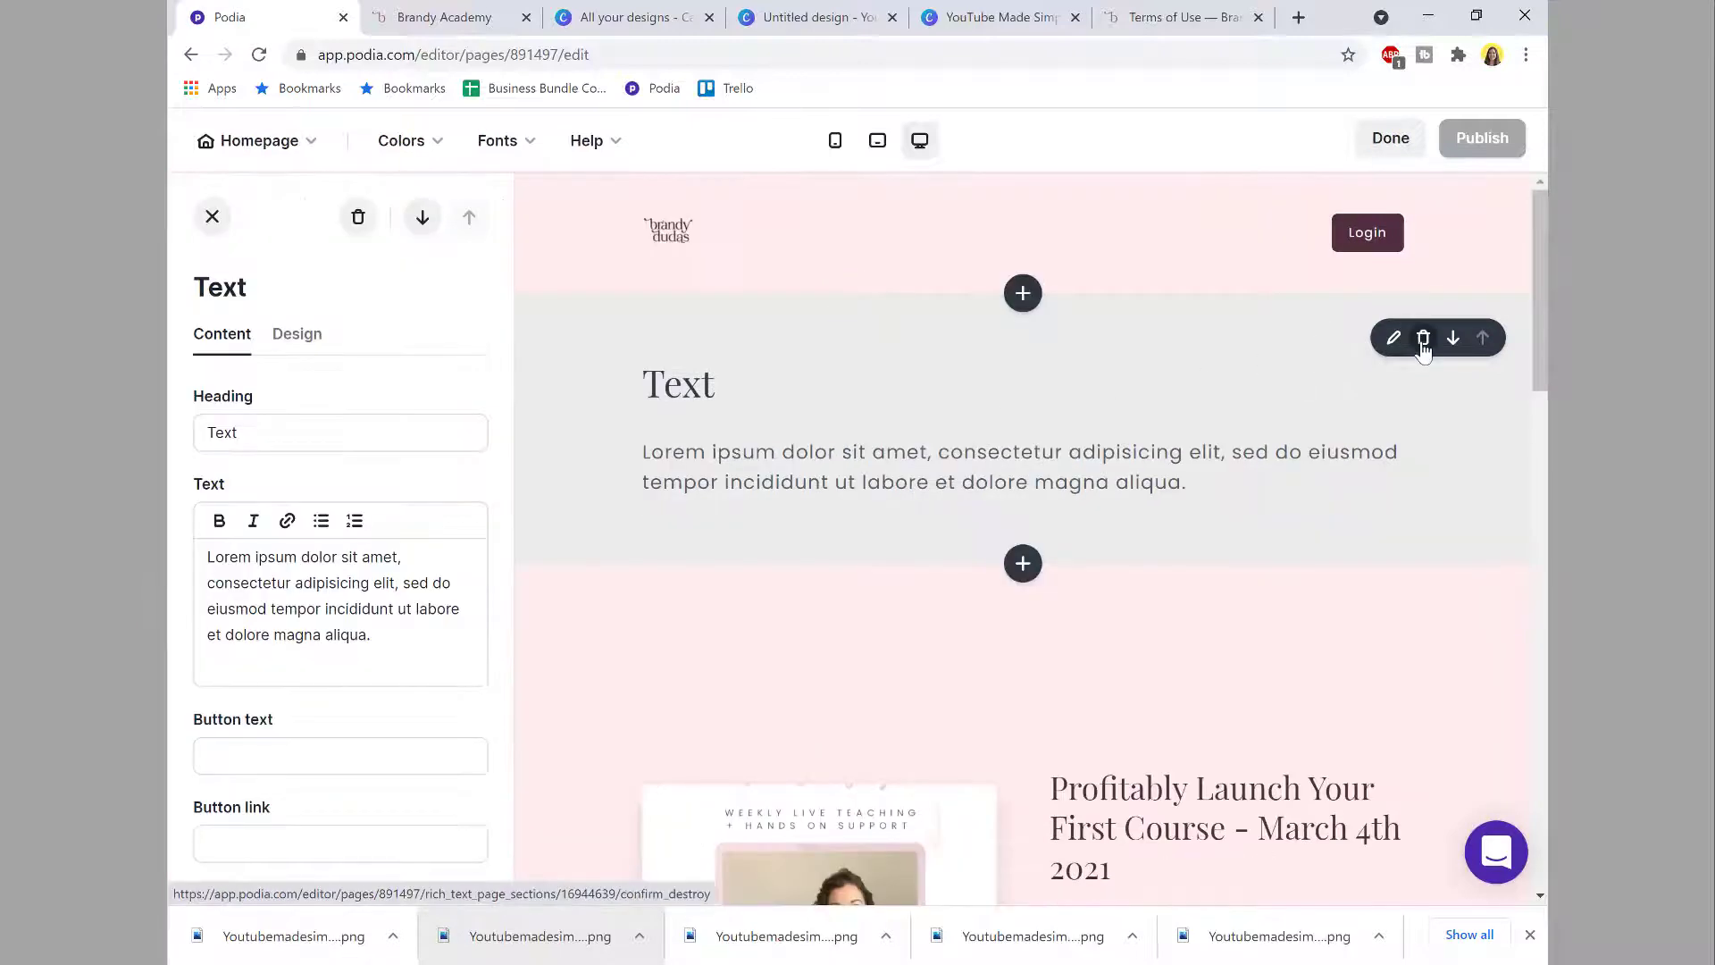
{"action": "left_click", "coordinate": [1423, 339]}
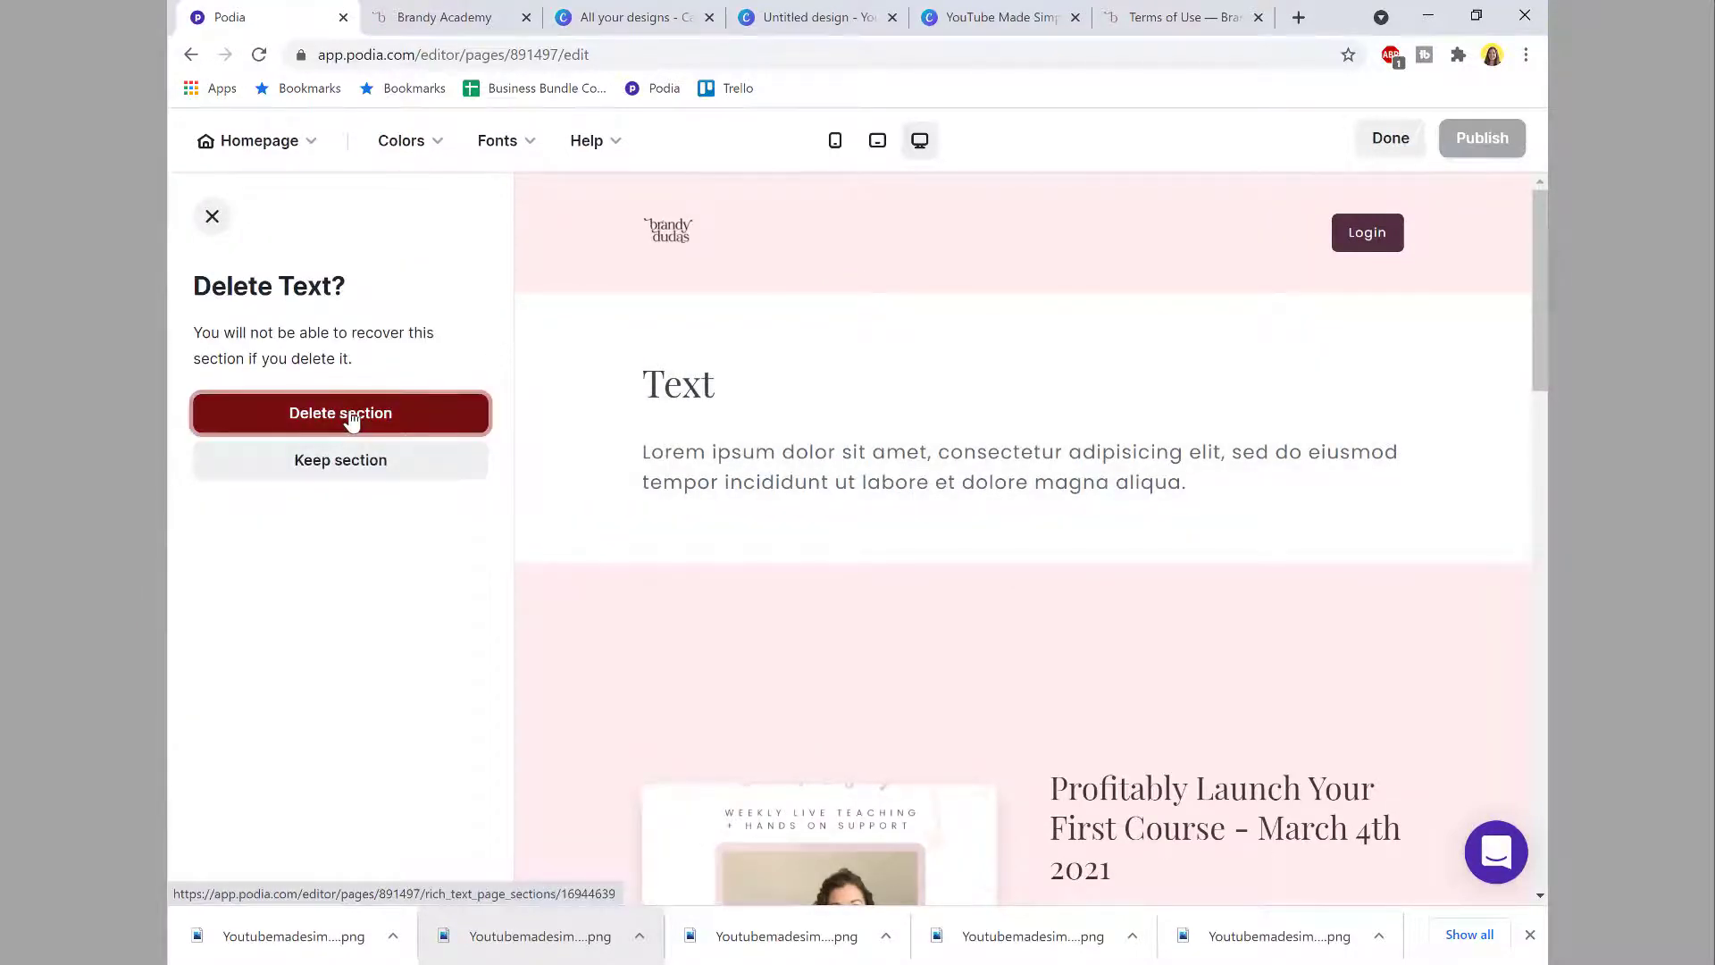
{"action": "left_click", "coordinate": [351, 420]}
Step: Delete the placeholder Video section and the Product list section from the homepage
{"action": "scroll", "coordinate": [781, 447], "scroll_direction": "down", "scroll_amount": 7}
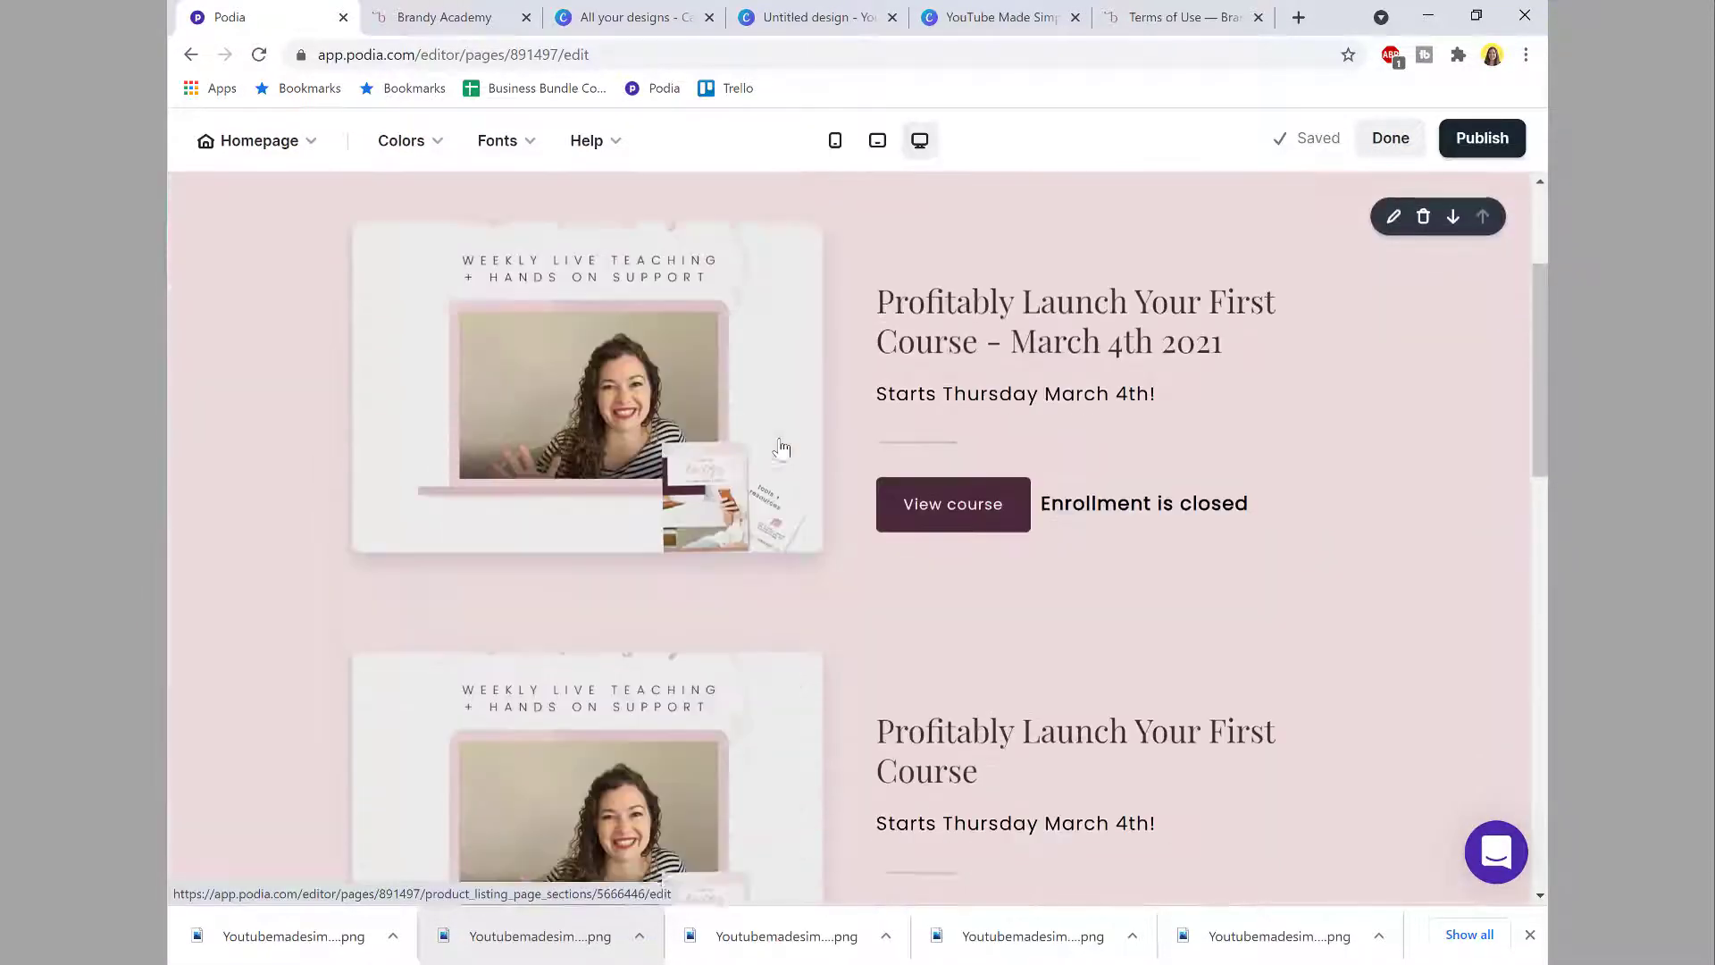
{"action": "scroll", "coordinate": [625, 442], "scroll_direction": "down", "scroll_amount": 9}
{"action": "scroll", "coordinate": [978, 419], "scroll_direction": "up", "scroll_amount": 3}
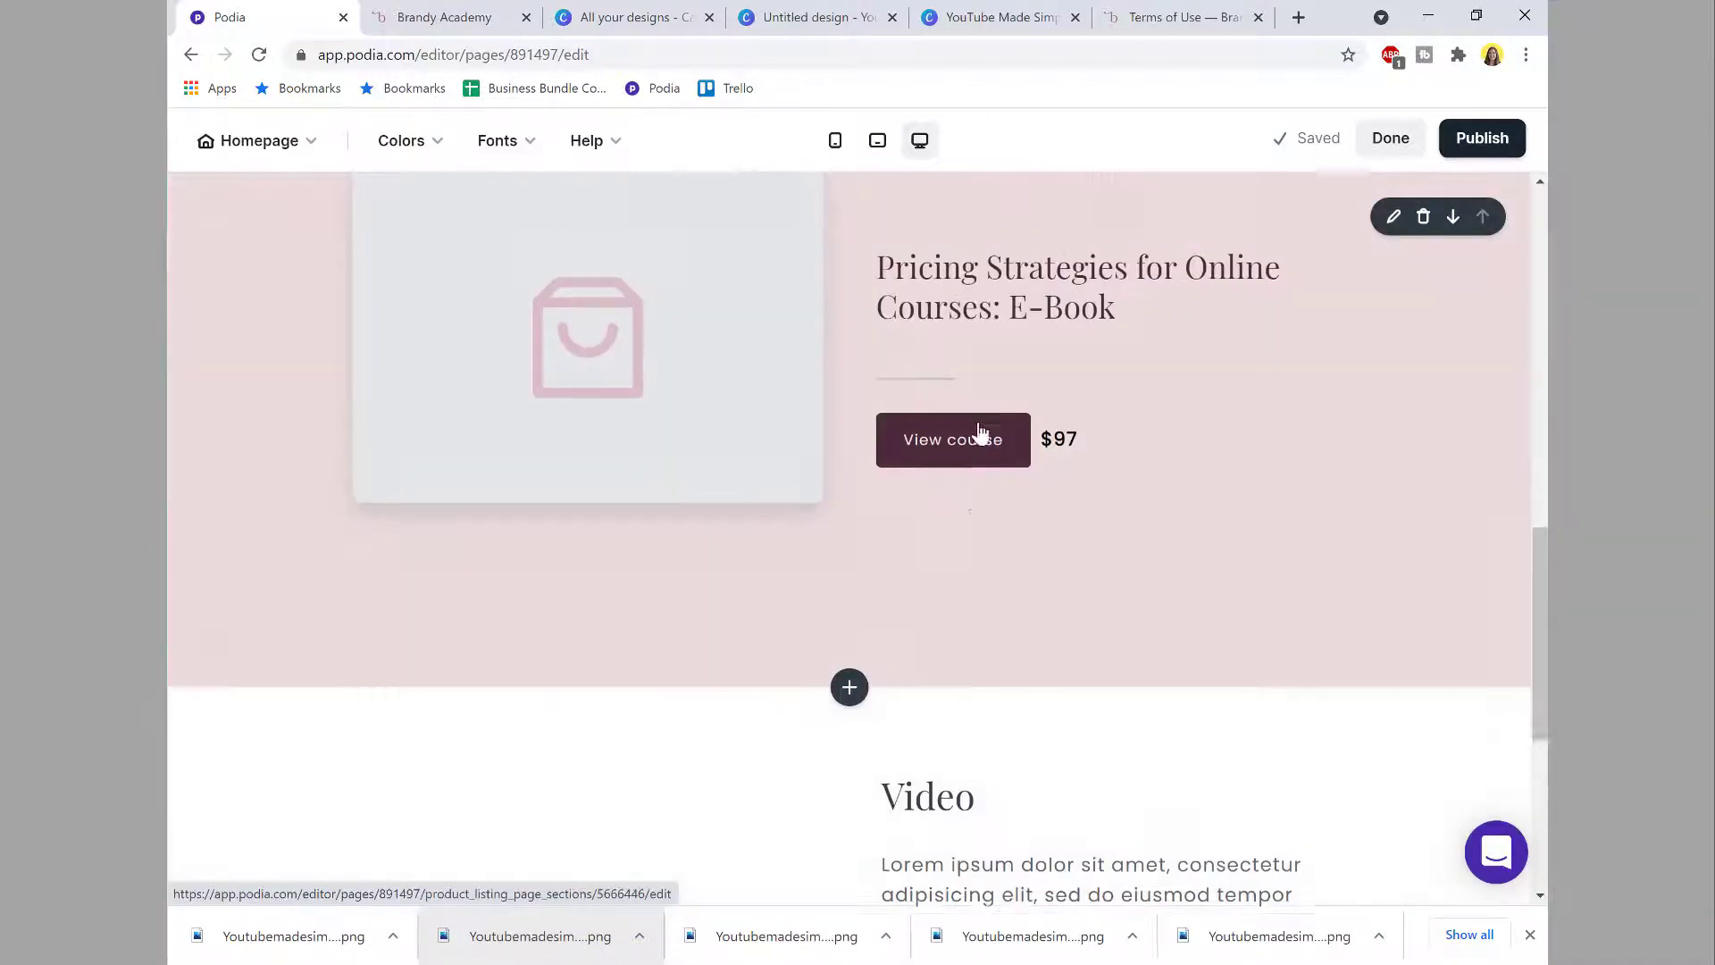
{"action": "scroll", "coordinate": [893, 500], "scroll_direction": "down", "scroll_amount": 2}
{"action": "left_click", "coordinate": [899, 500]}
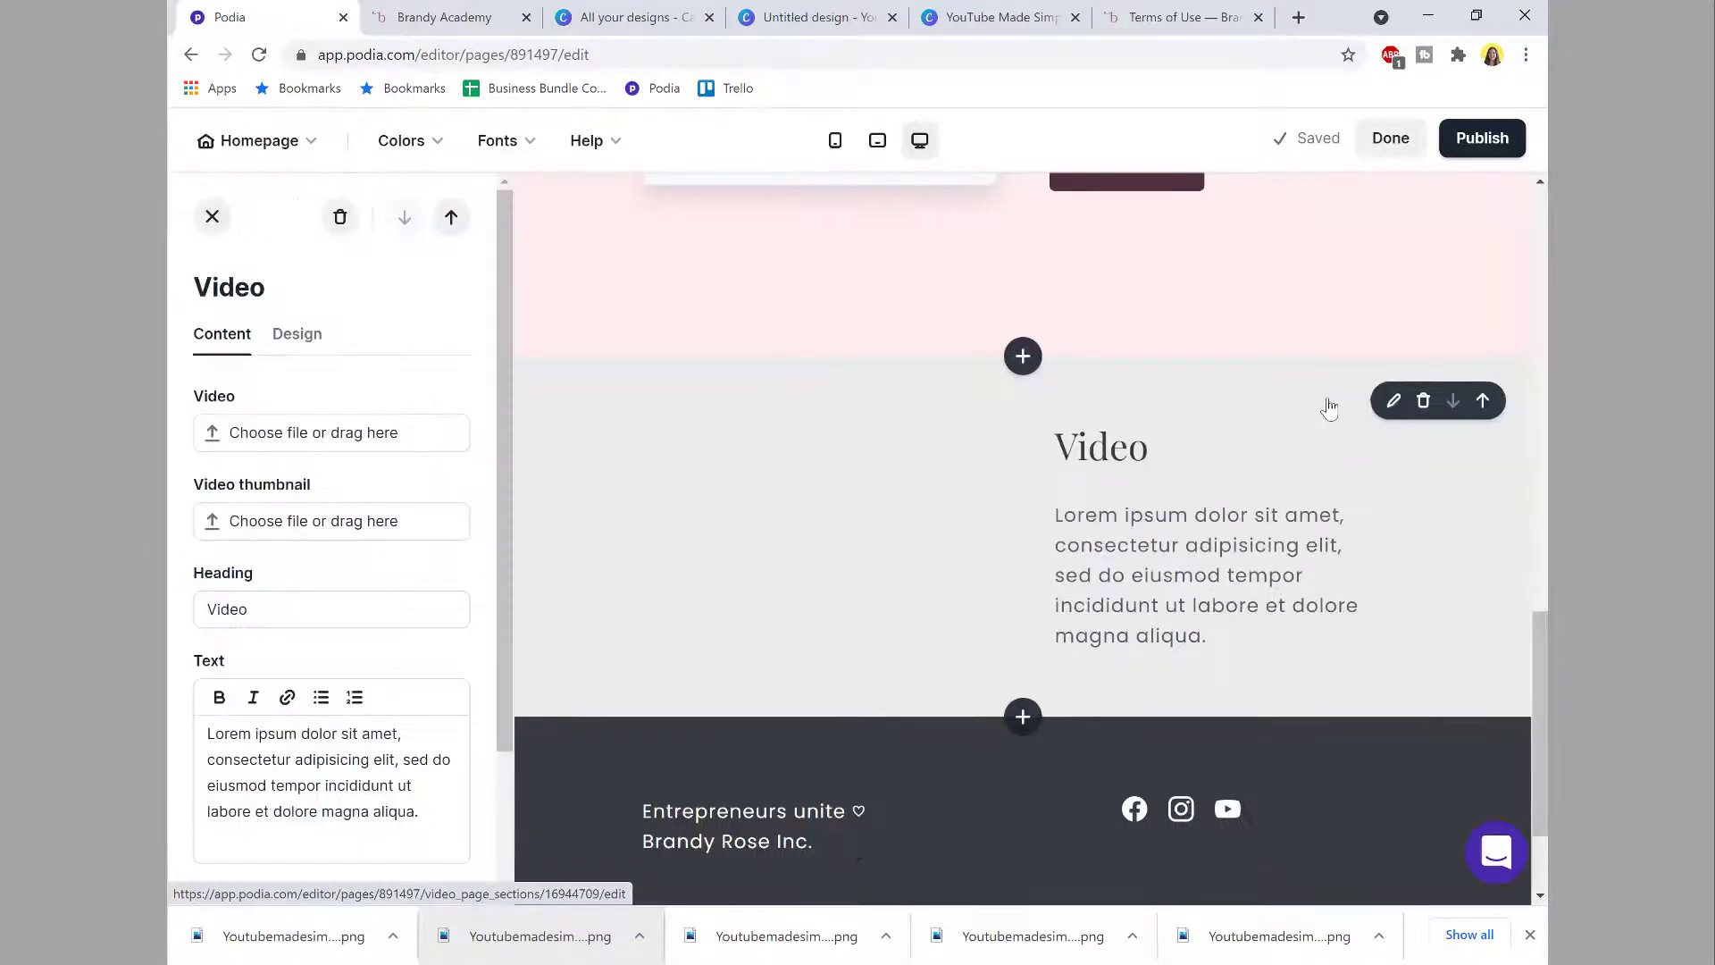
{"action": "left_click", "coordinate": [1423, 402]}
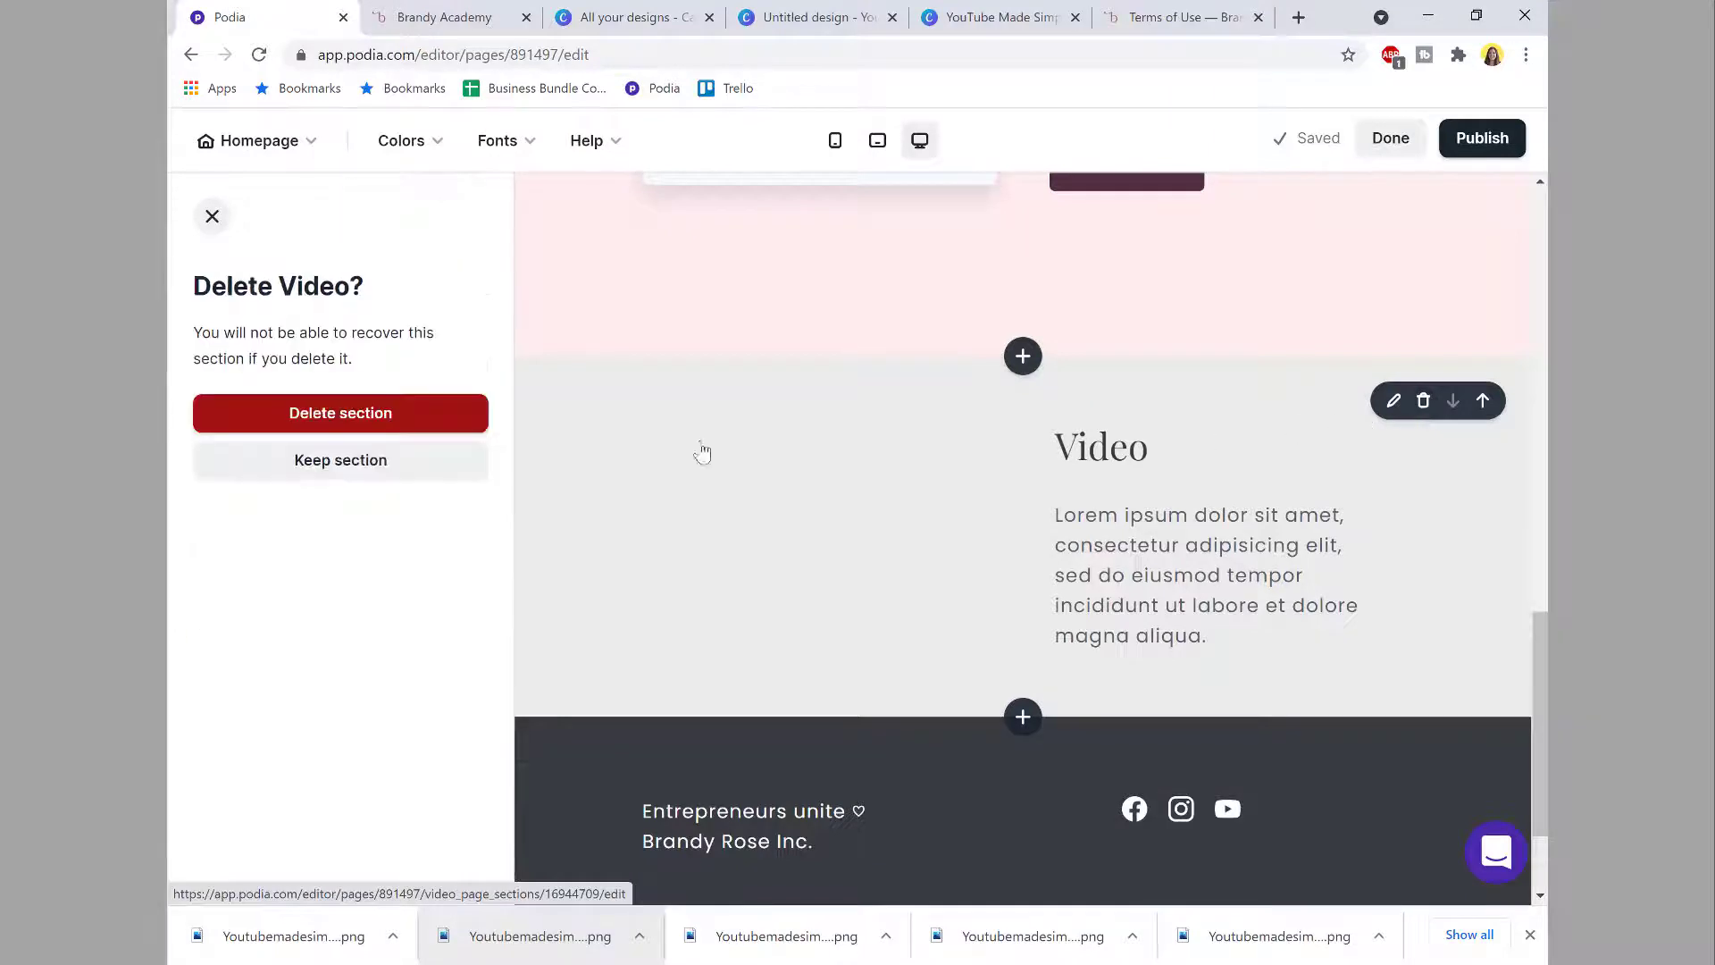
{"action": "left_click", "coordinate": [411, 420]}
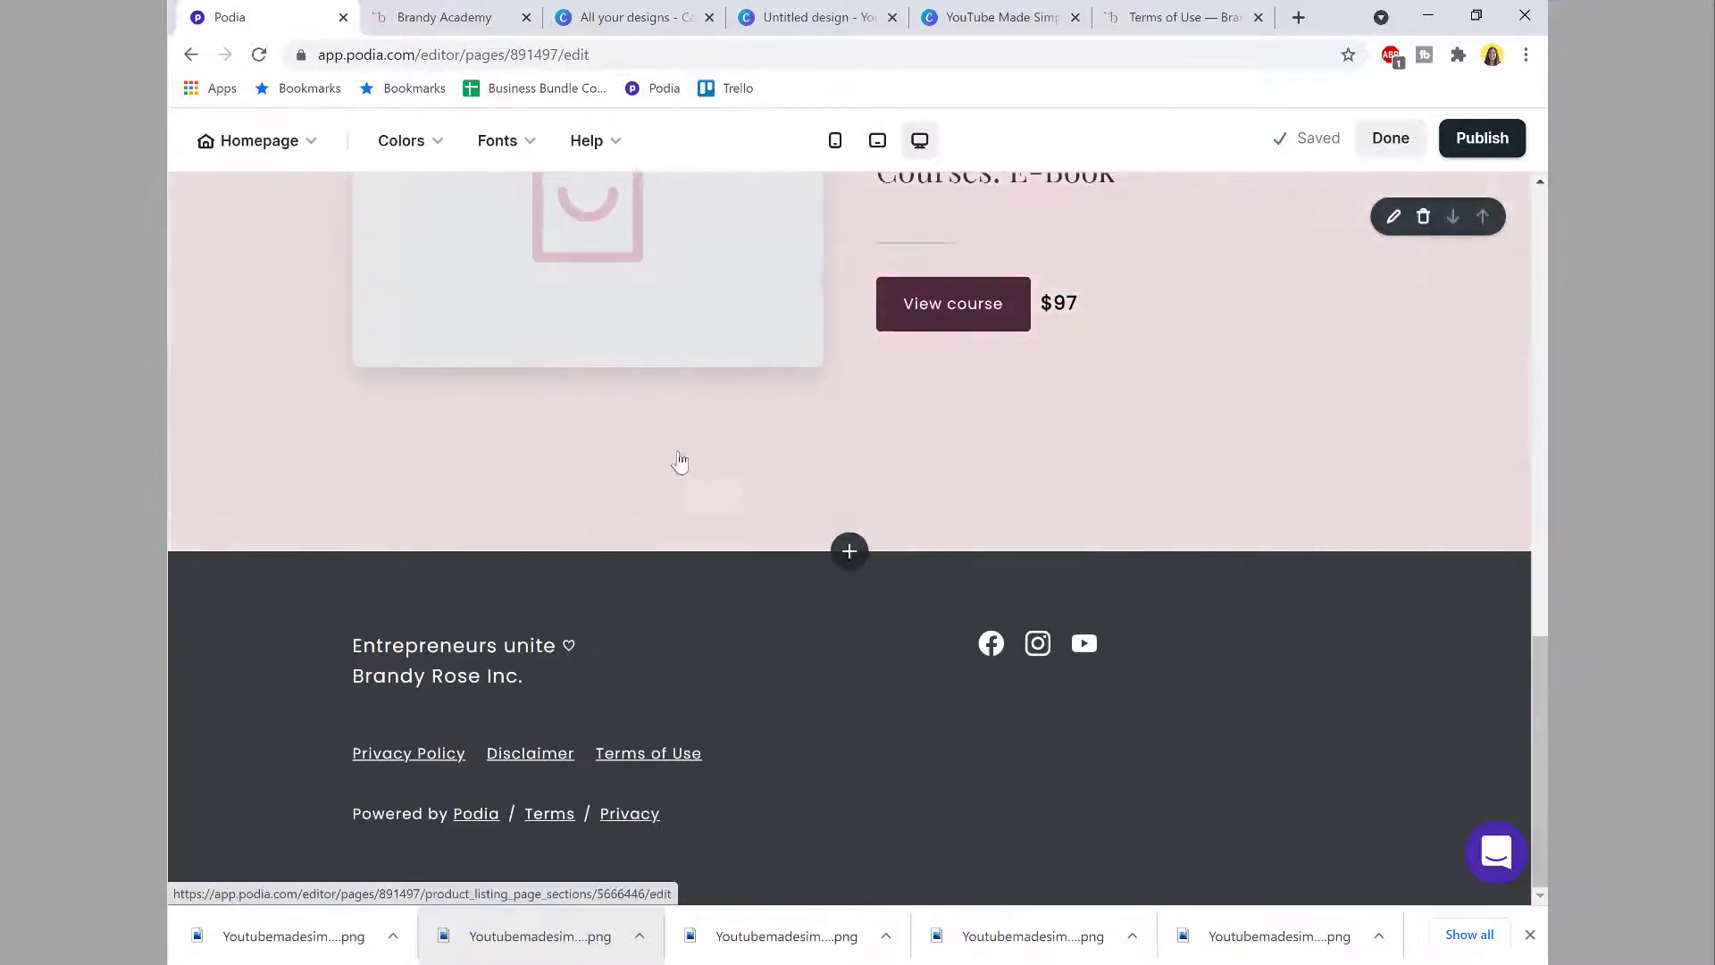
{"action": "left_click", "coordinate": [1423, 218]}
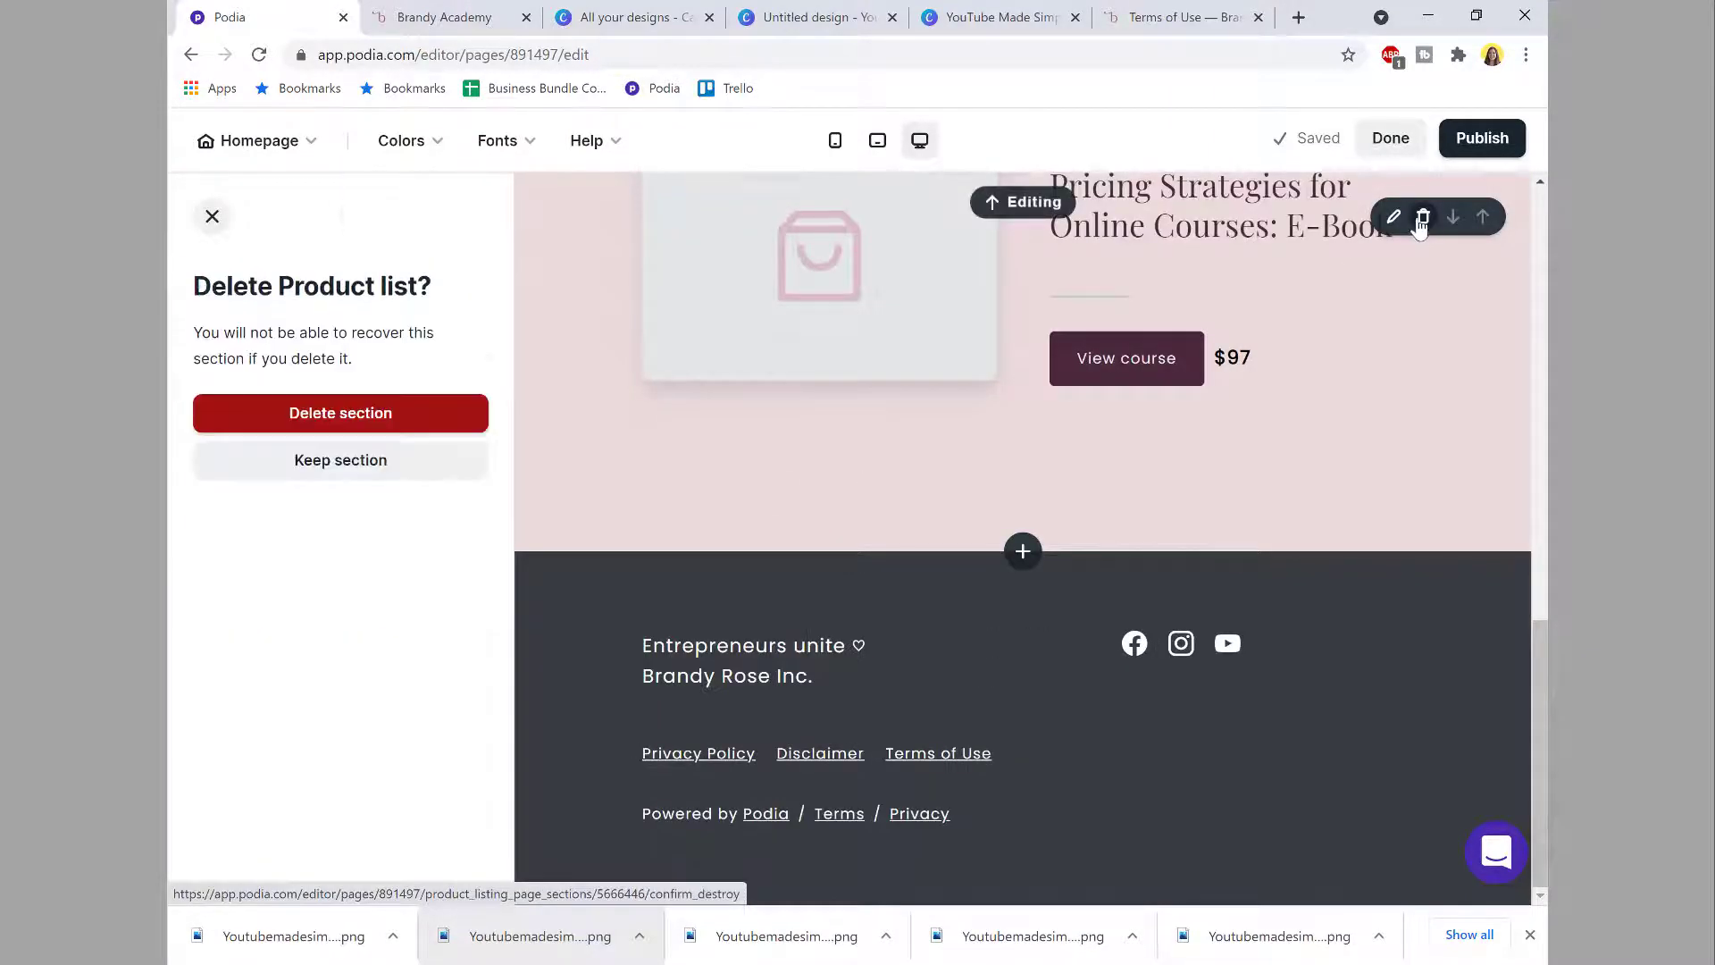
{"action": "left_click", "coordinate": [364, 420]}
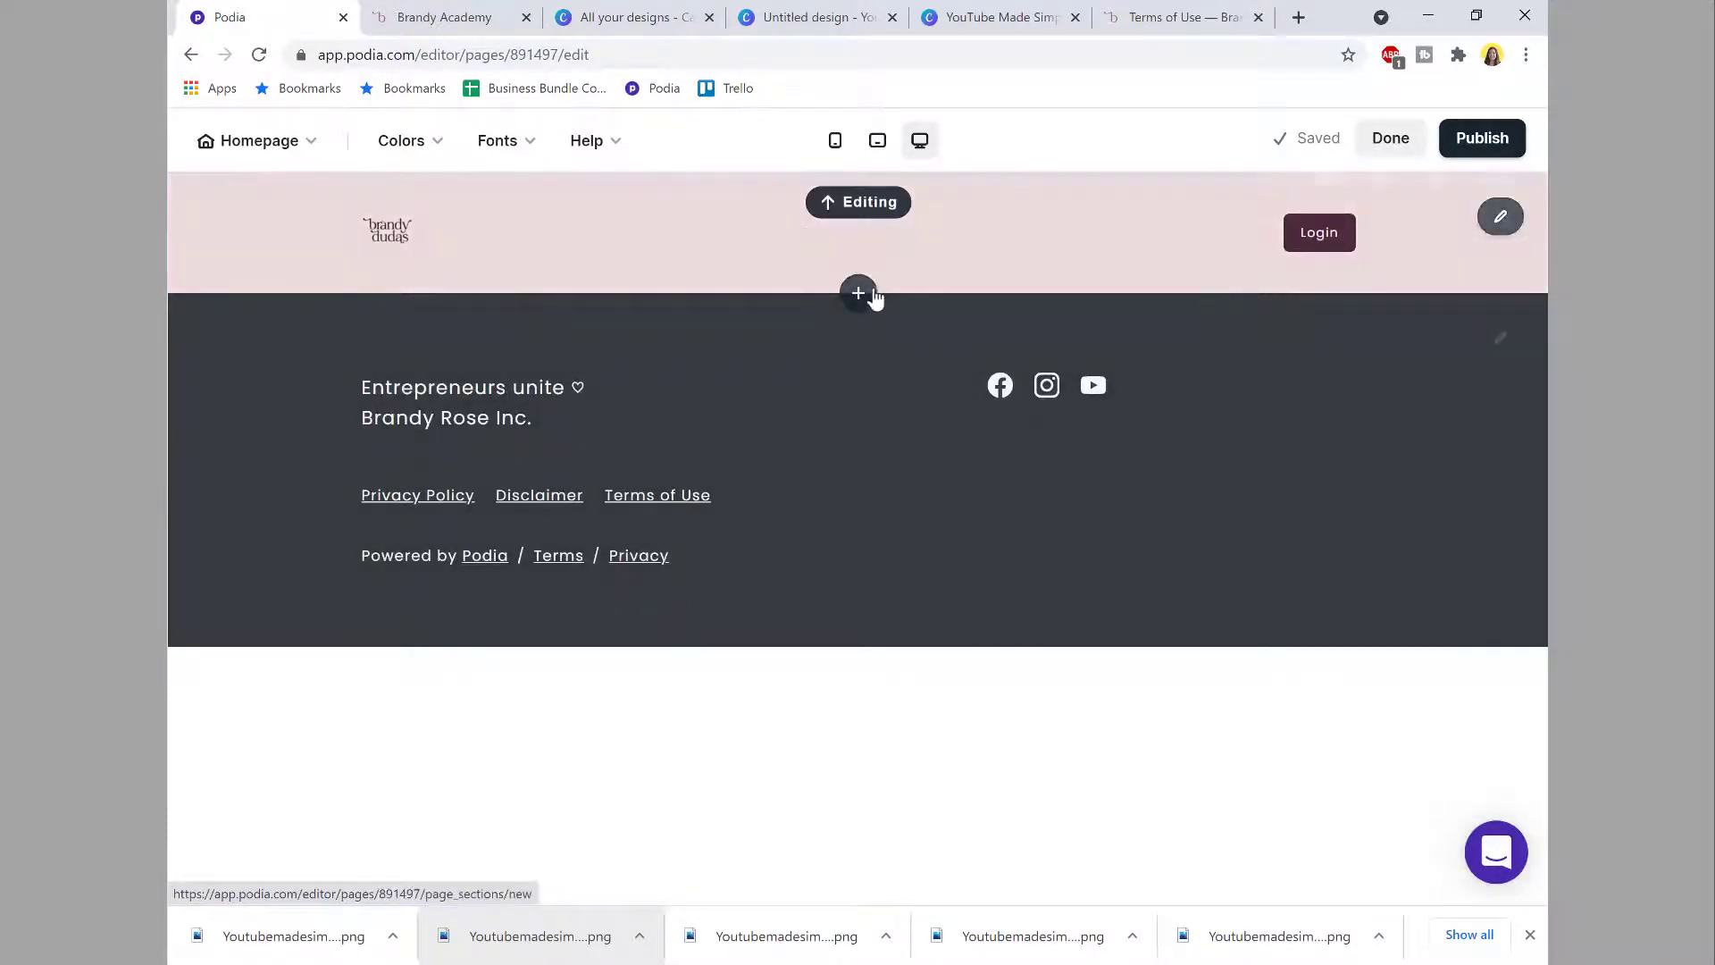
Step: Add an Image section between the homepage header and footer with the heading "Learn YouTube"
{"action": "left_click", "coordinate": [859, 294]}
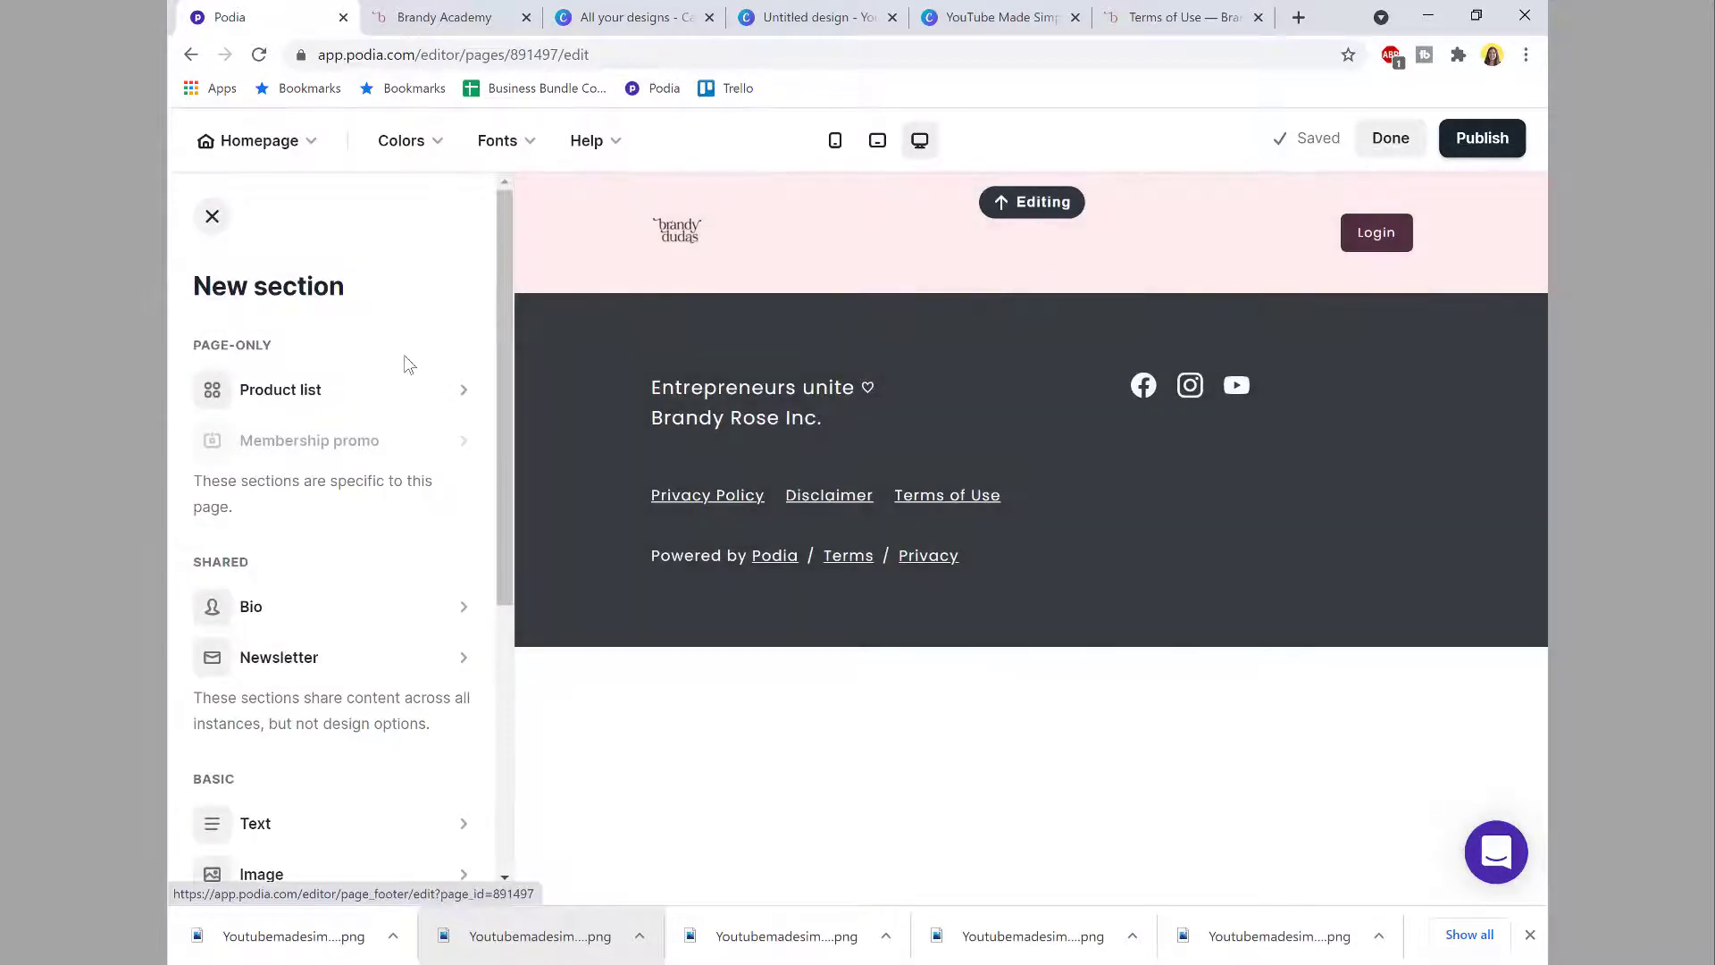
{"action": "scroll", "coordinate": [356, 440], "scroll_direction": "down", "scroll_amount": 4}
{"action": "scroll", "coordinate": [356, 414], "scroll_direction": "up", "scroll_amount": 4}
{"action": "scroll", "coordinate": [286, 393], "scroll_direction": "down", "scroll_amount": 5}
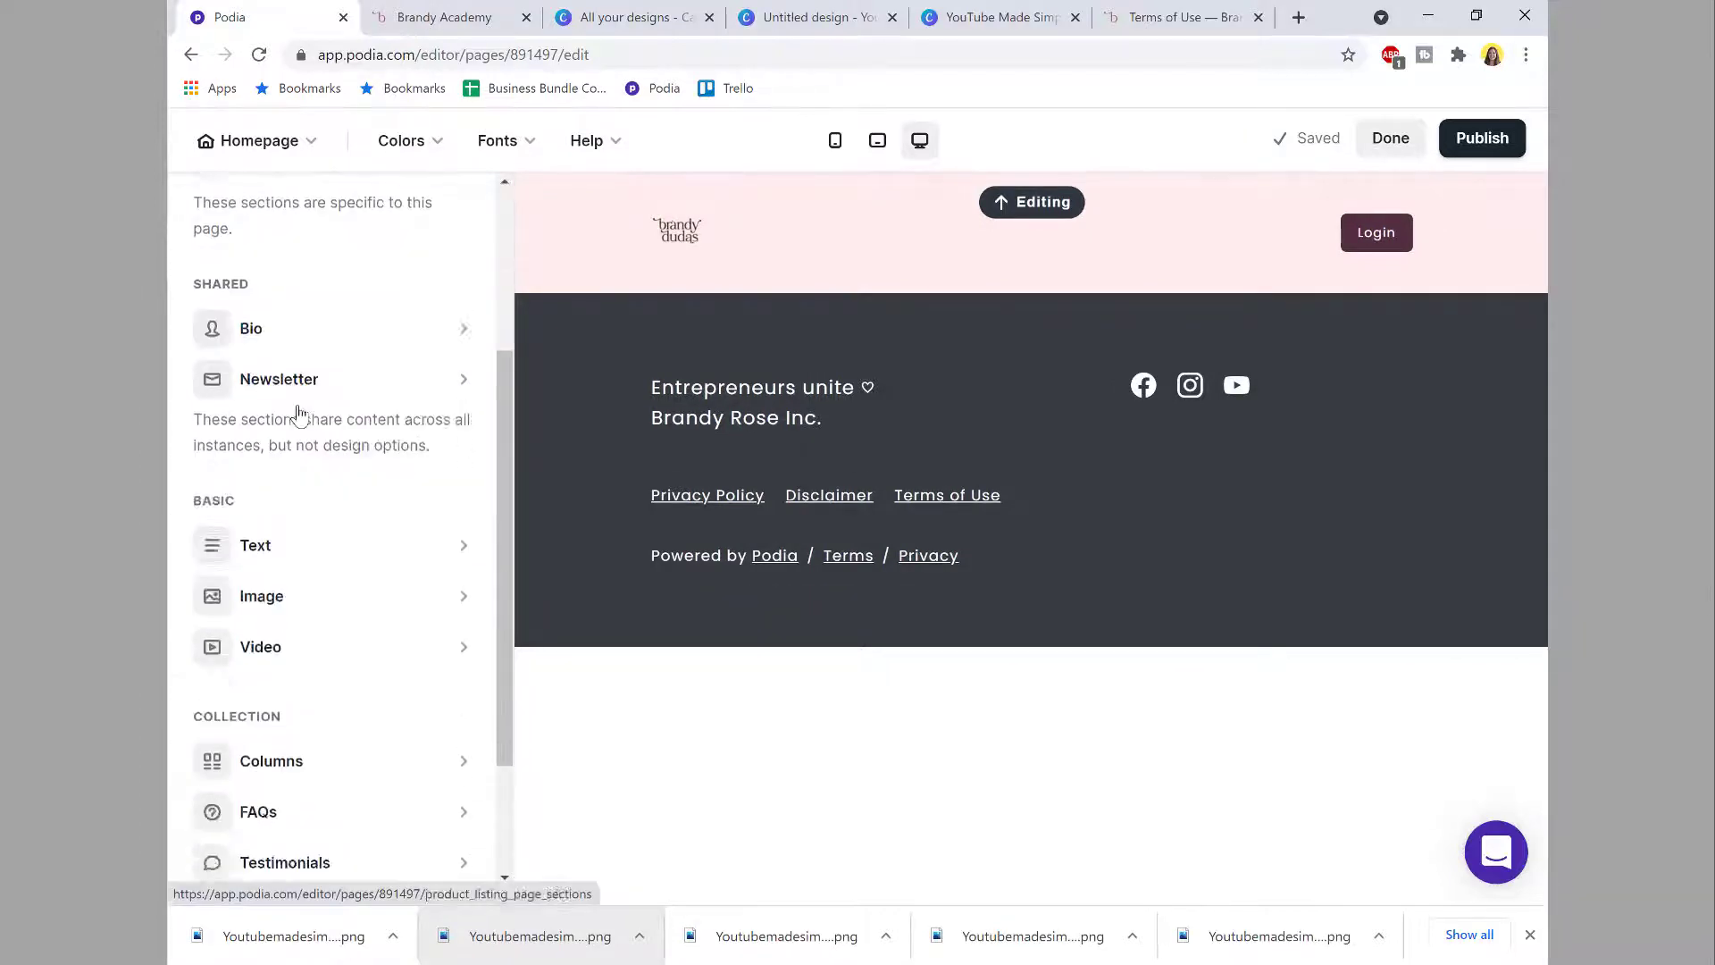
{"action": "left_click", "coordinate": [279, 433]}
{"action": "double_click", "coordinate": [279, 520]}
{"action": "type", "text": "Ch"}
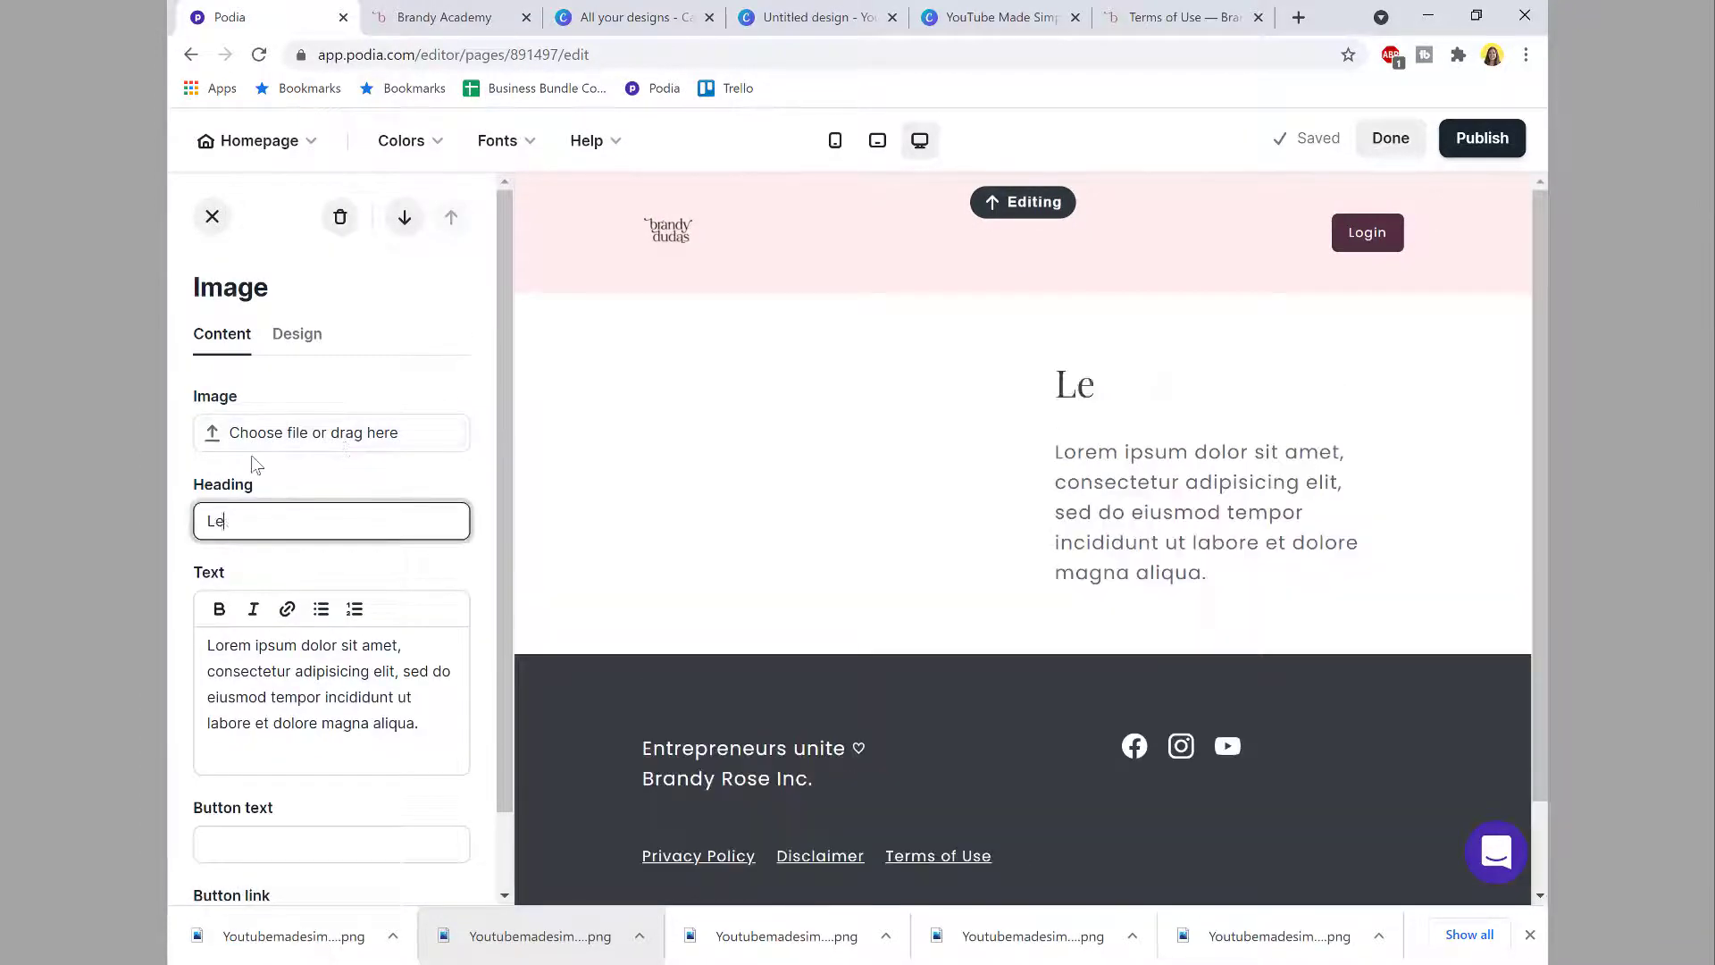
Step: Replace the Image section's placeholder text with a line inviting visitors to learn more about the creator's YouTube course
{"action": "triple_click", "coordinate": [214, 643]}
{"action": "type", "text": "Learn mo"}
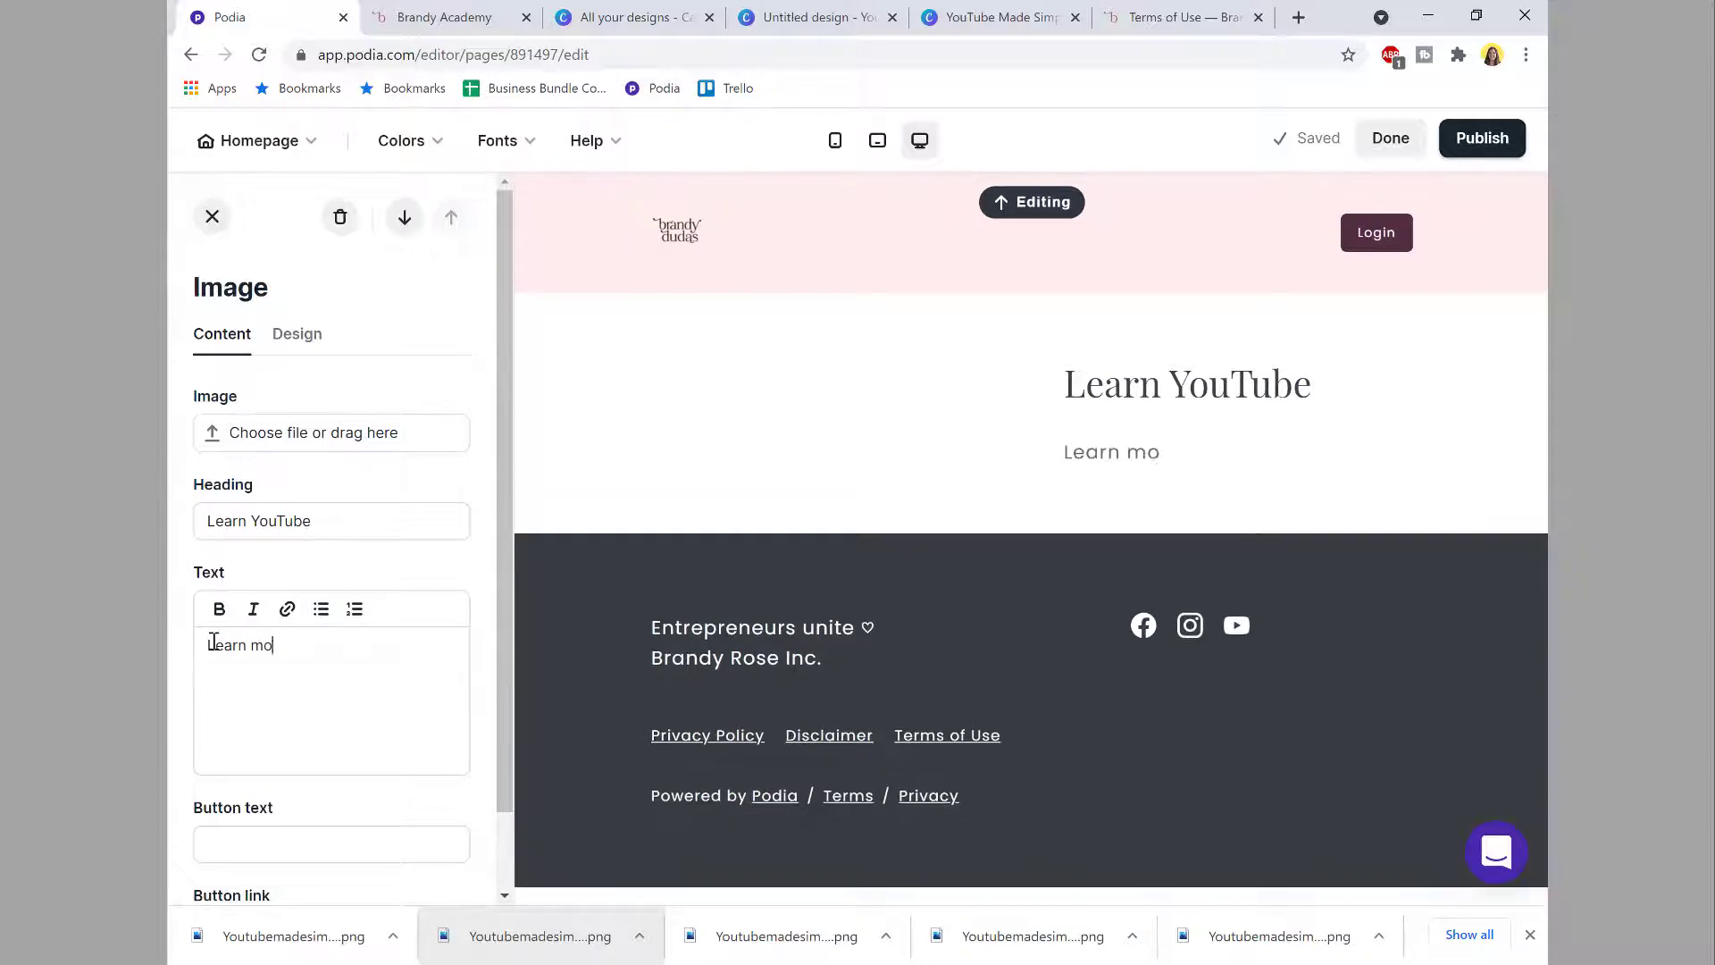
{"action": "type", "text": "re about Brandy's Yo"}
{"action": "key", "text": "BackSpace"}
{"action": "key", "text": "BackSpace"}
{"action": "type", "text": "Brandy's You"}
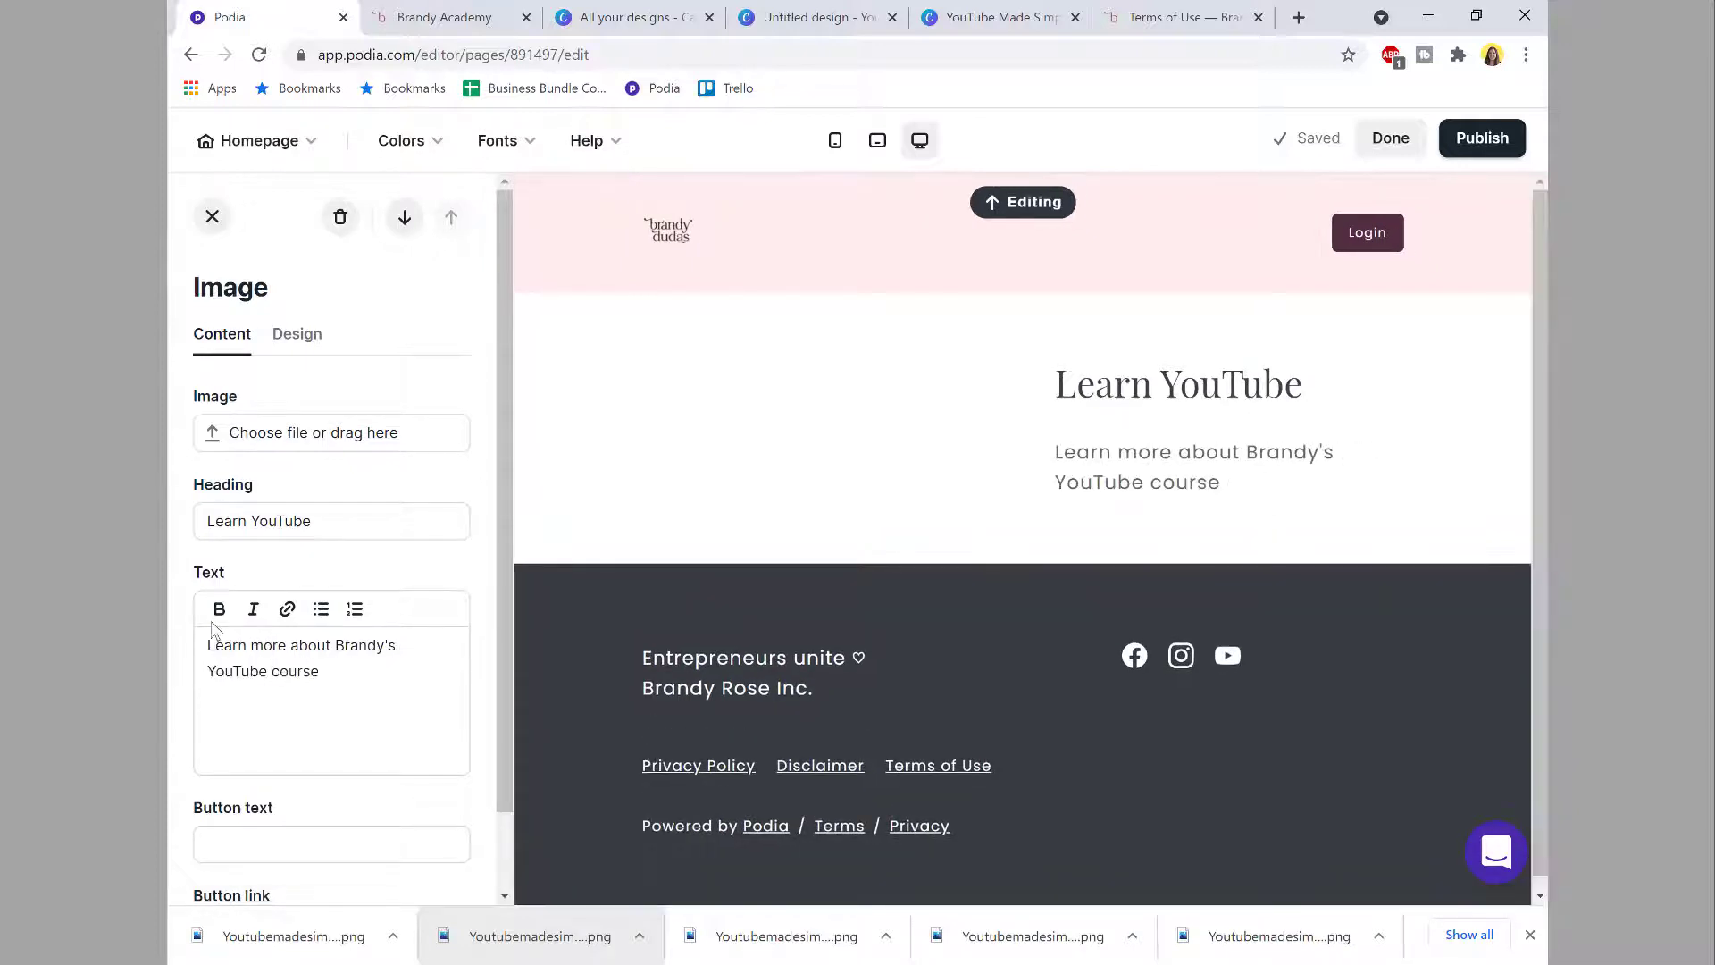
Step: Switch to the YouTube Made Simple design in Canva and download the chosen page as a PNG image
{"action": "left_click", "coordinate": [983, 17]}
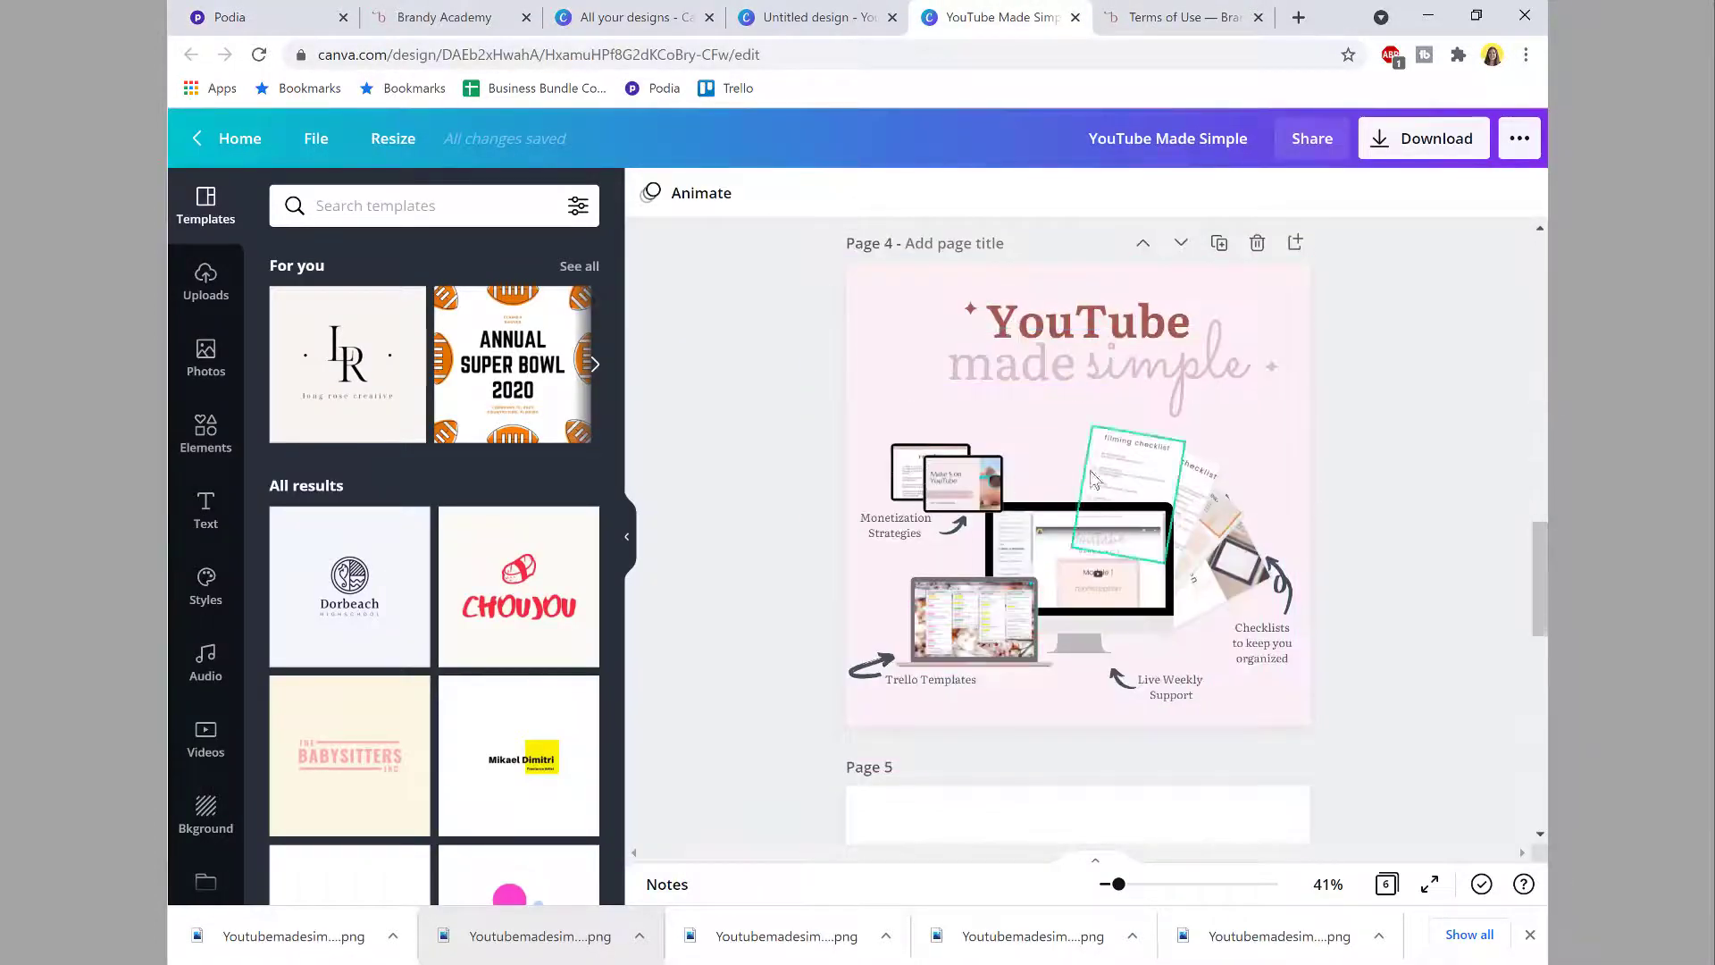
{"action": "left_click", "coordinate": [1424, 139]}
{"action": "left_click", "coordinate": [1313, 534]}
{"action": "left_click", "coordinate": [1322, 183]}
{"action": "scroll", "coordinate": [1322, 325], "scroll_direction": "down", "scroll_amount": 1}
{"action": "left_click", "coordinate": [1322, 325]}
{"action": "left_click", "coordinate": [1310, 534]}
{"action": "left_click", "coordinate": [1359, 674]}
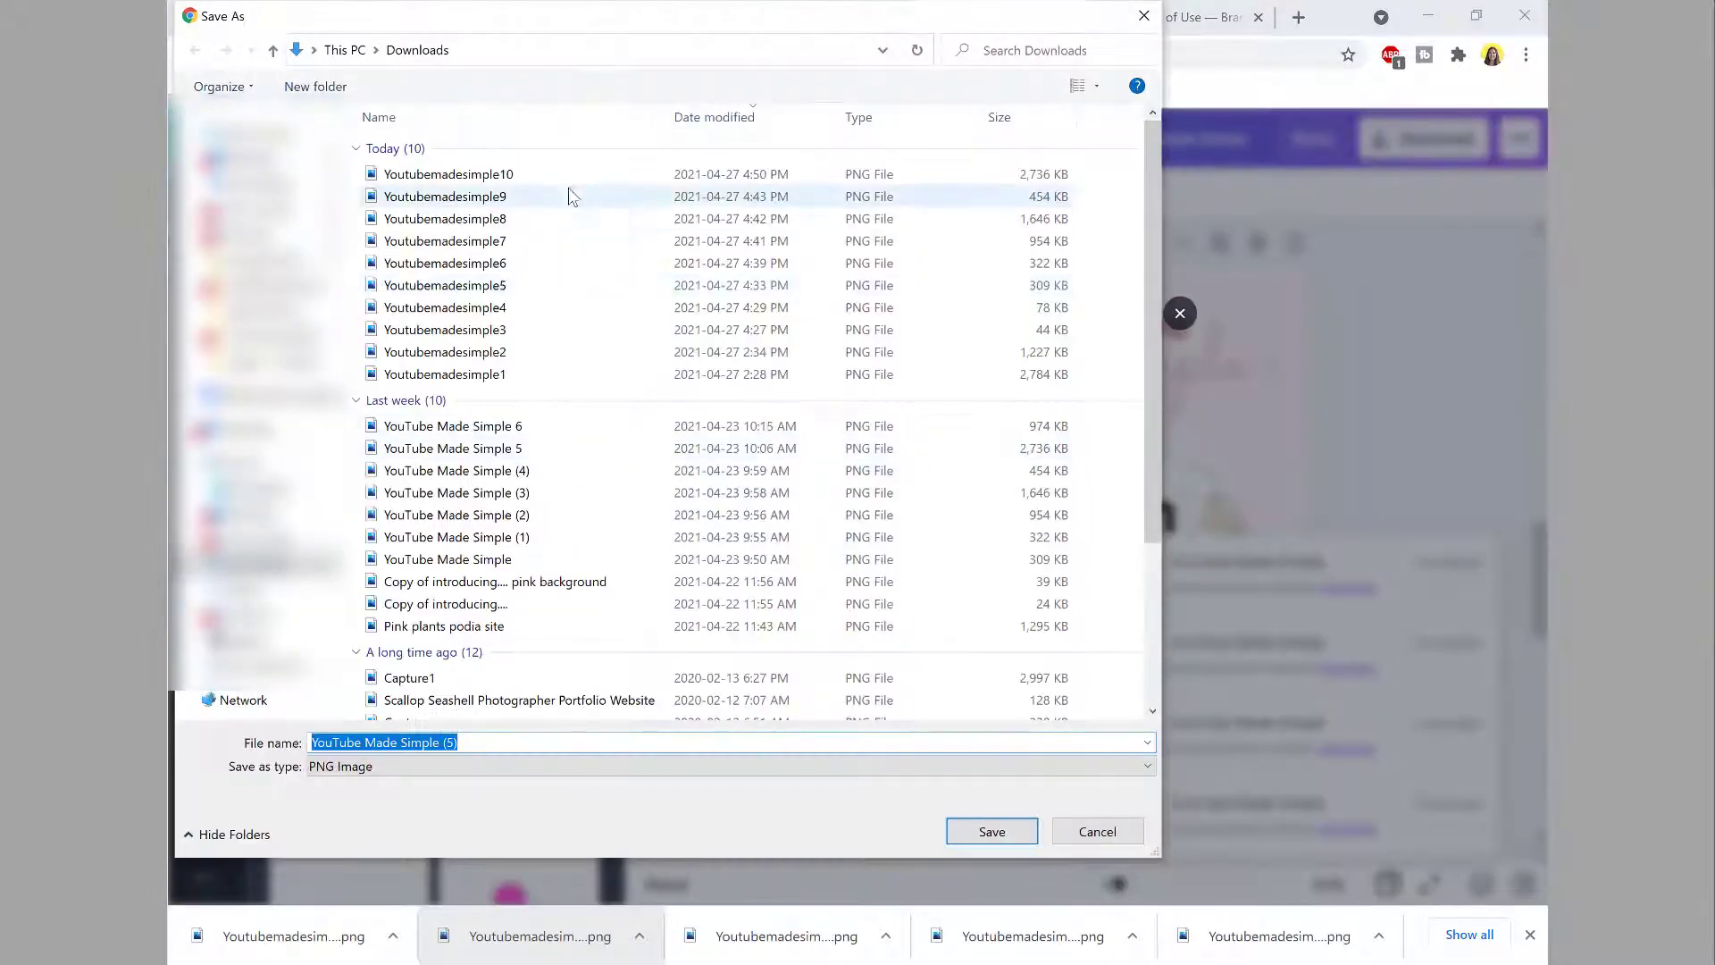
Step: Save the exported PNG with the next Youtubemadesimple file name and upload it to the Learn YouTube Image section in Podia
{"action": "left_click", "coordinate": [589, 174]}
{"action": "left_click", "coordinate": [479, 741]}
{"action": "key", "text": "BackSpace"}
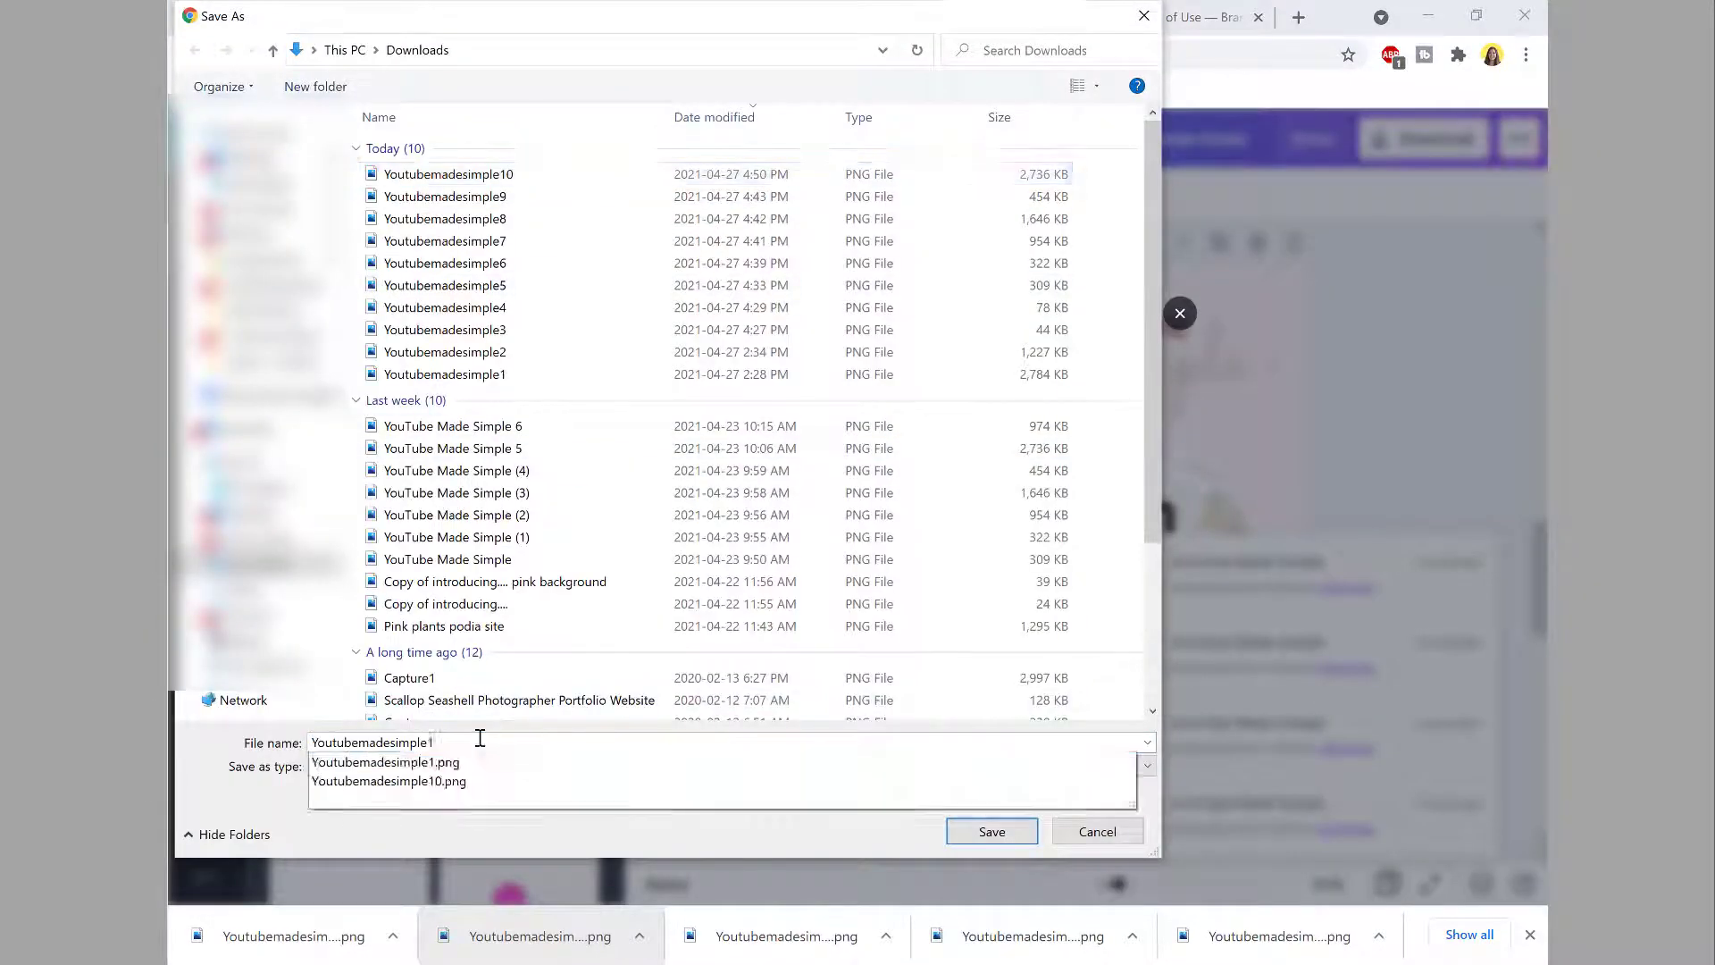
{"action": "key", "text": "Return"}
{"action": "left_click", "coordinate": [229, 17]}
{"action": "left_click_drag", "start_coordinate": [277, 935], "coordinate": [246, 433]}
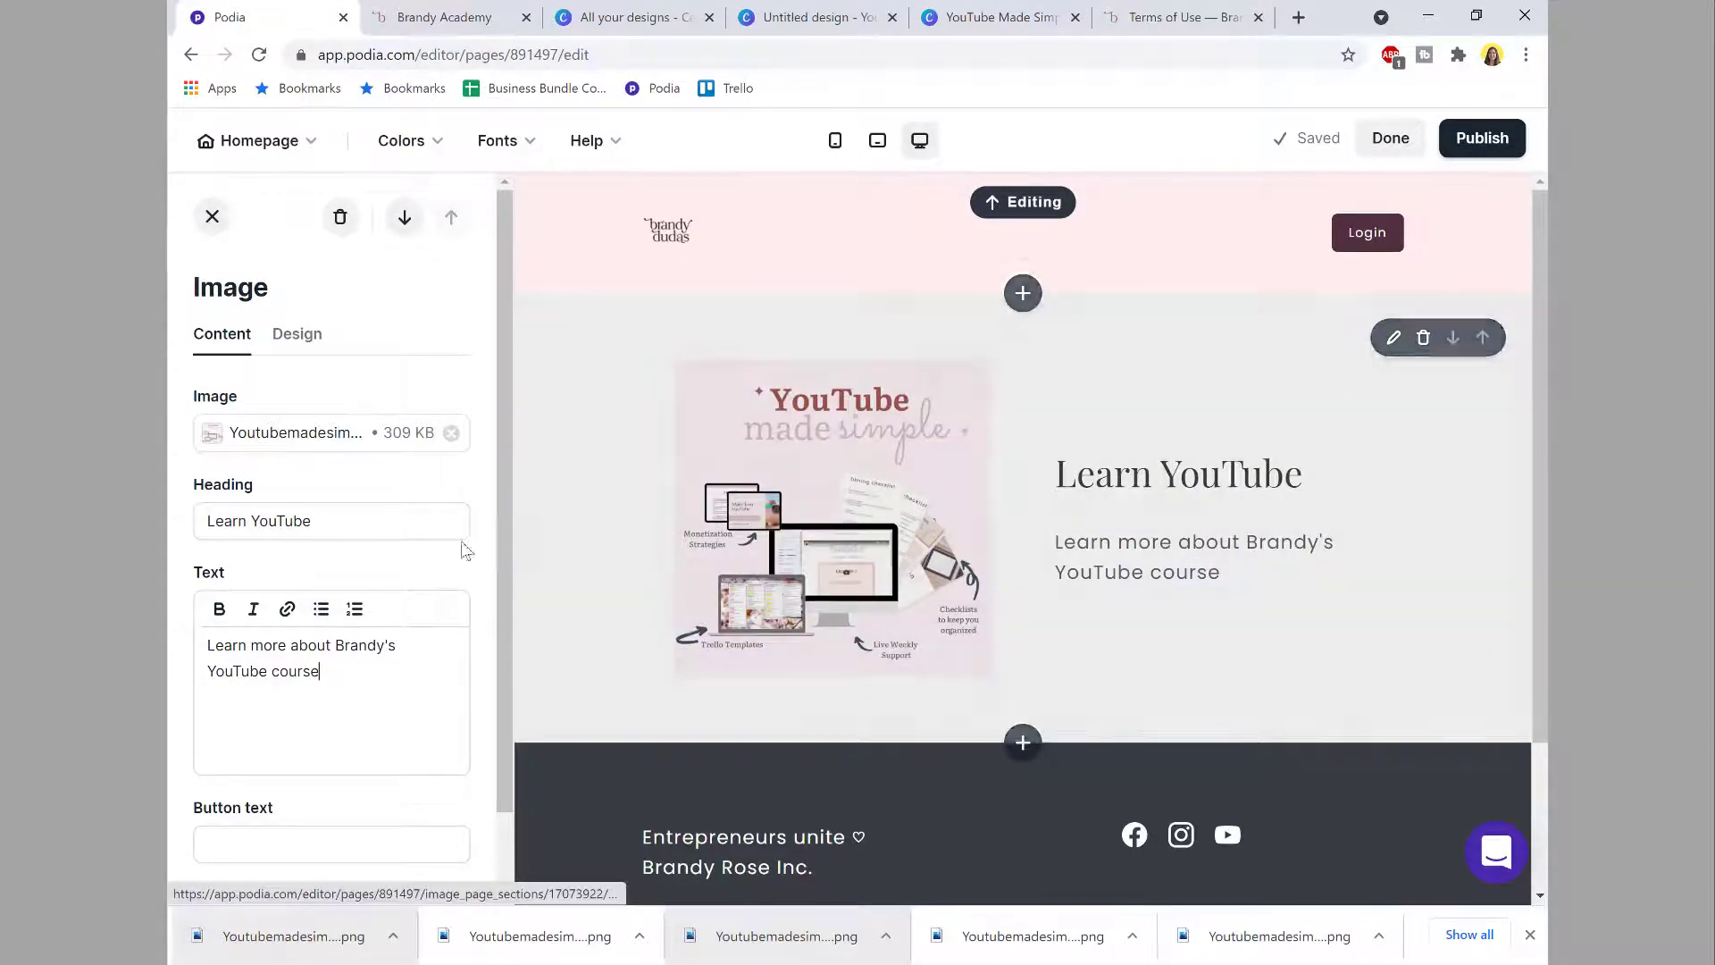
Step: Set the Learn YouTube section's custom background to the rose brand colour ECCCD4 from the sticky note
{"action": "left_click", "coordinate": [296, 335]}
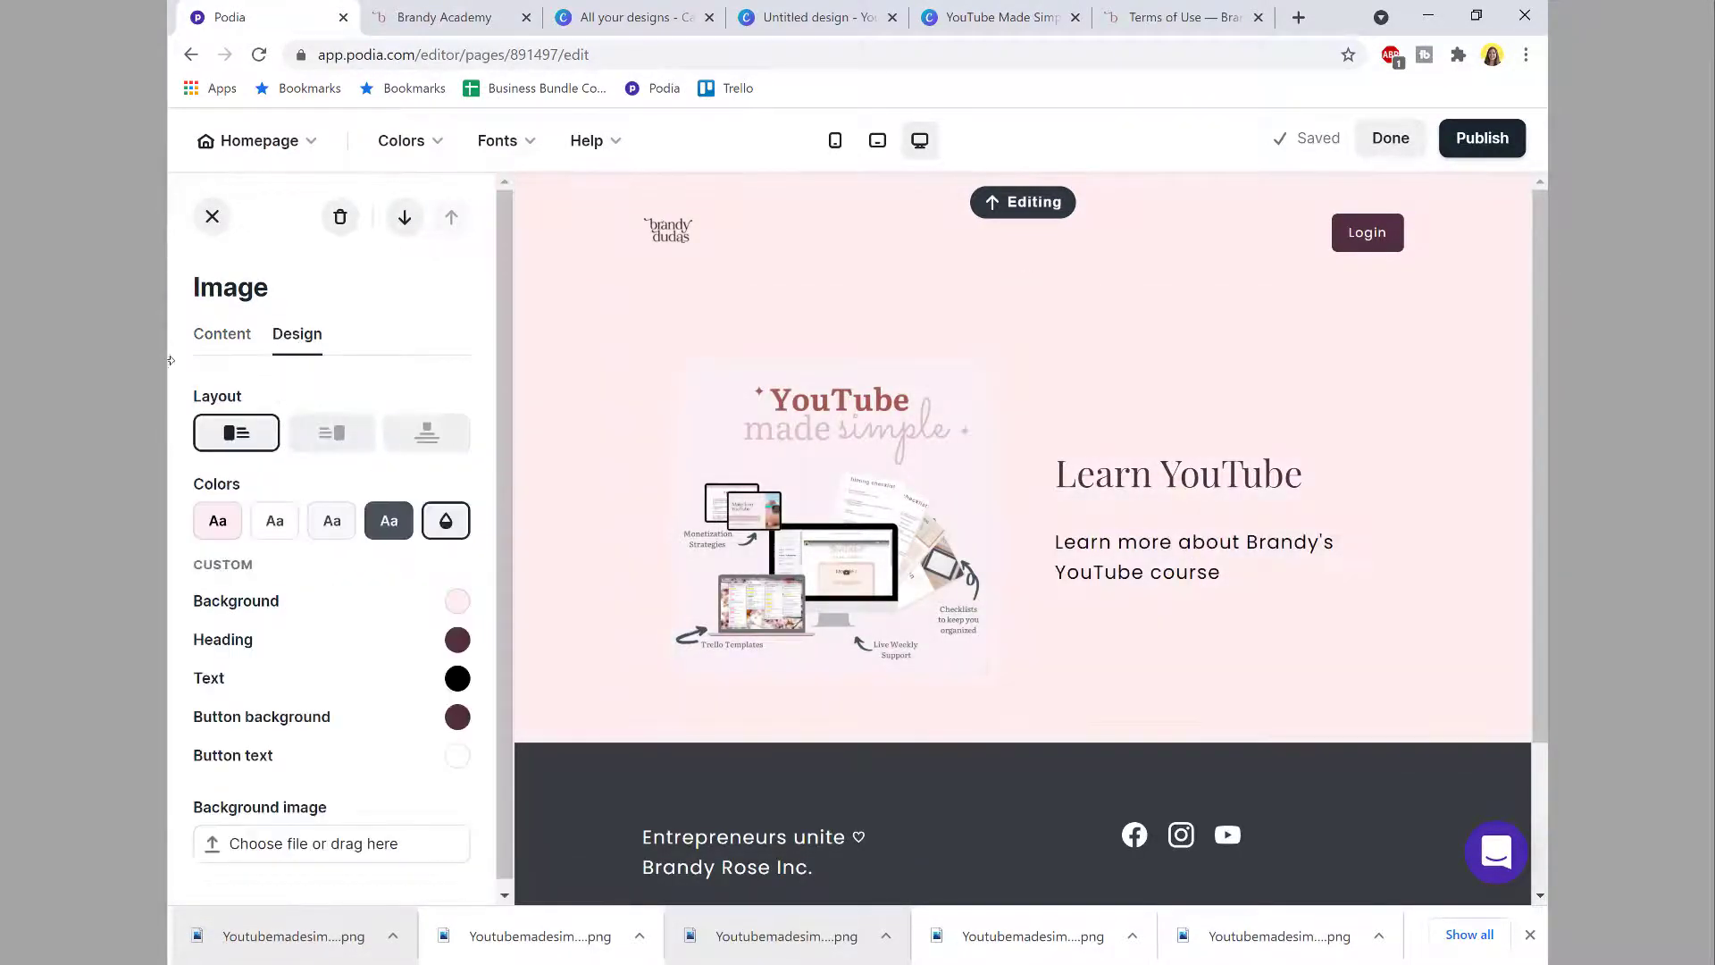
{"action": "key", "text": "alt+Tab"}
{"action": "scroll", "coordinate": [700, 453], "scroll_direction": "up", "scroll_amount": 1}
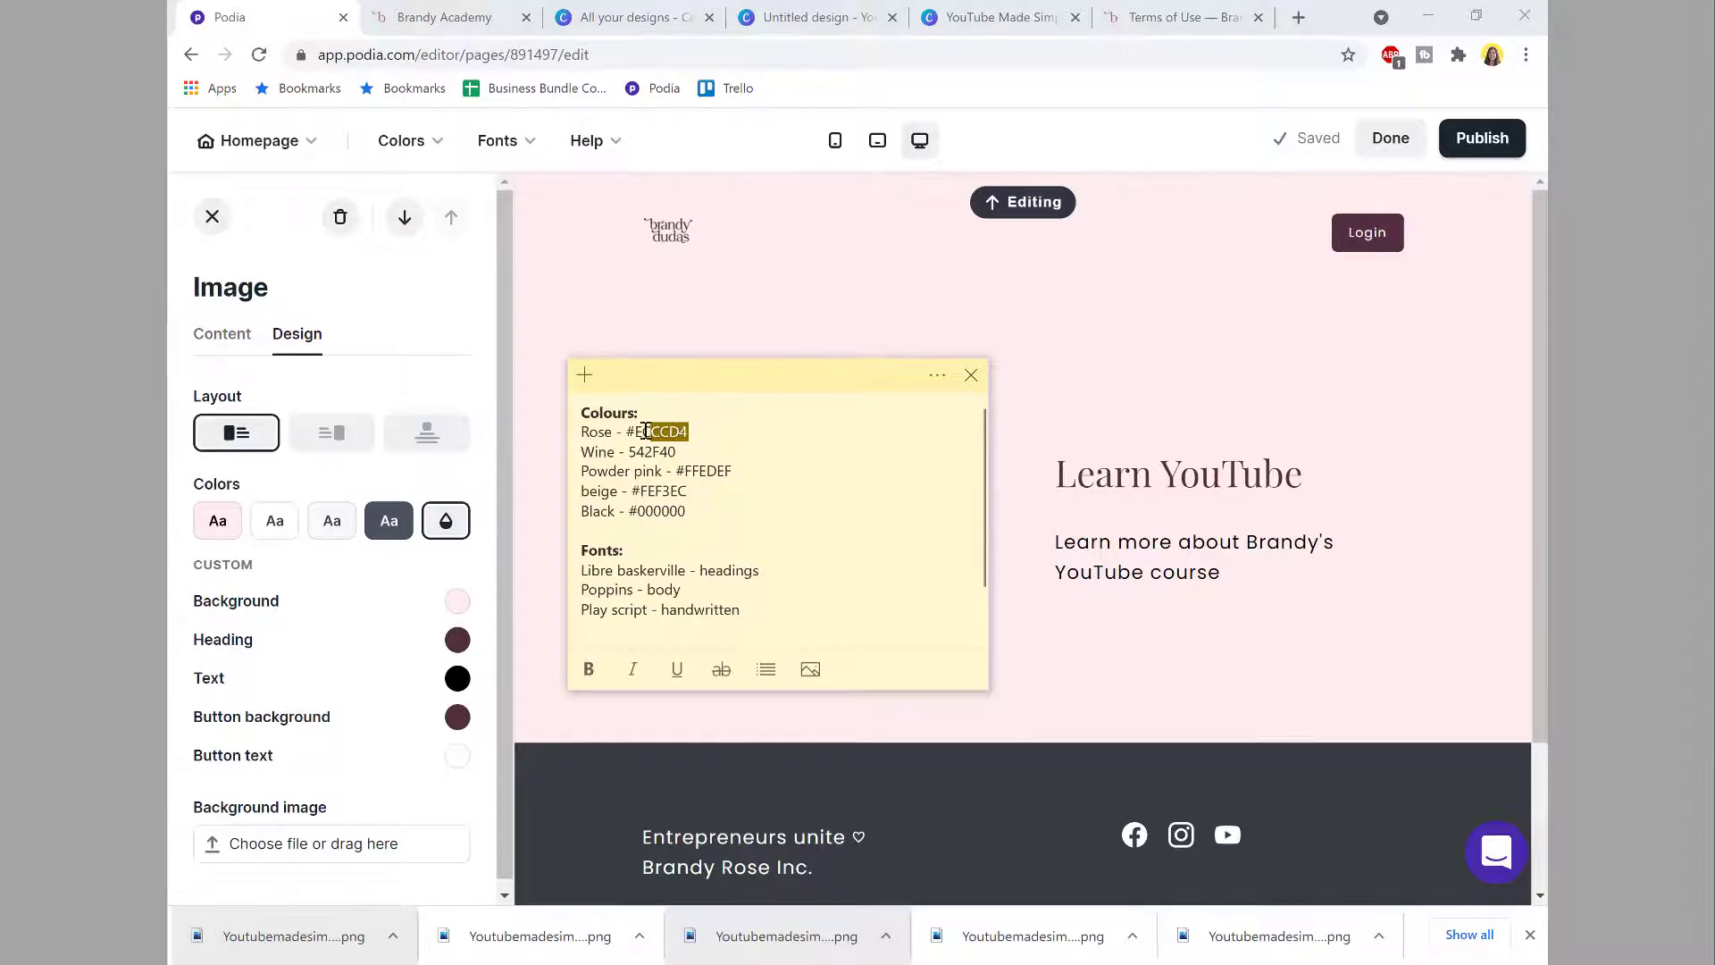
{"action": "left_click", "coordinate": [453, 600]}
{"action": "double_click", "coordinate": [198, 601]}
{"action": "type", "text": "ECCCD4"}
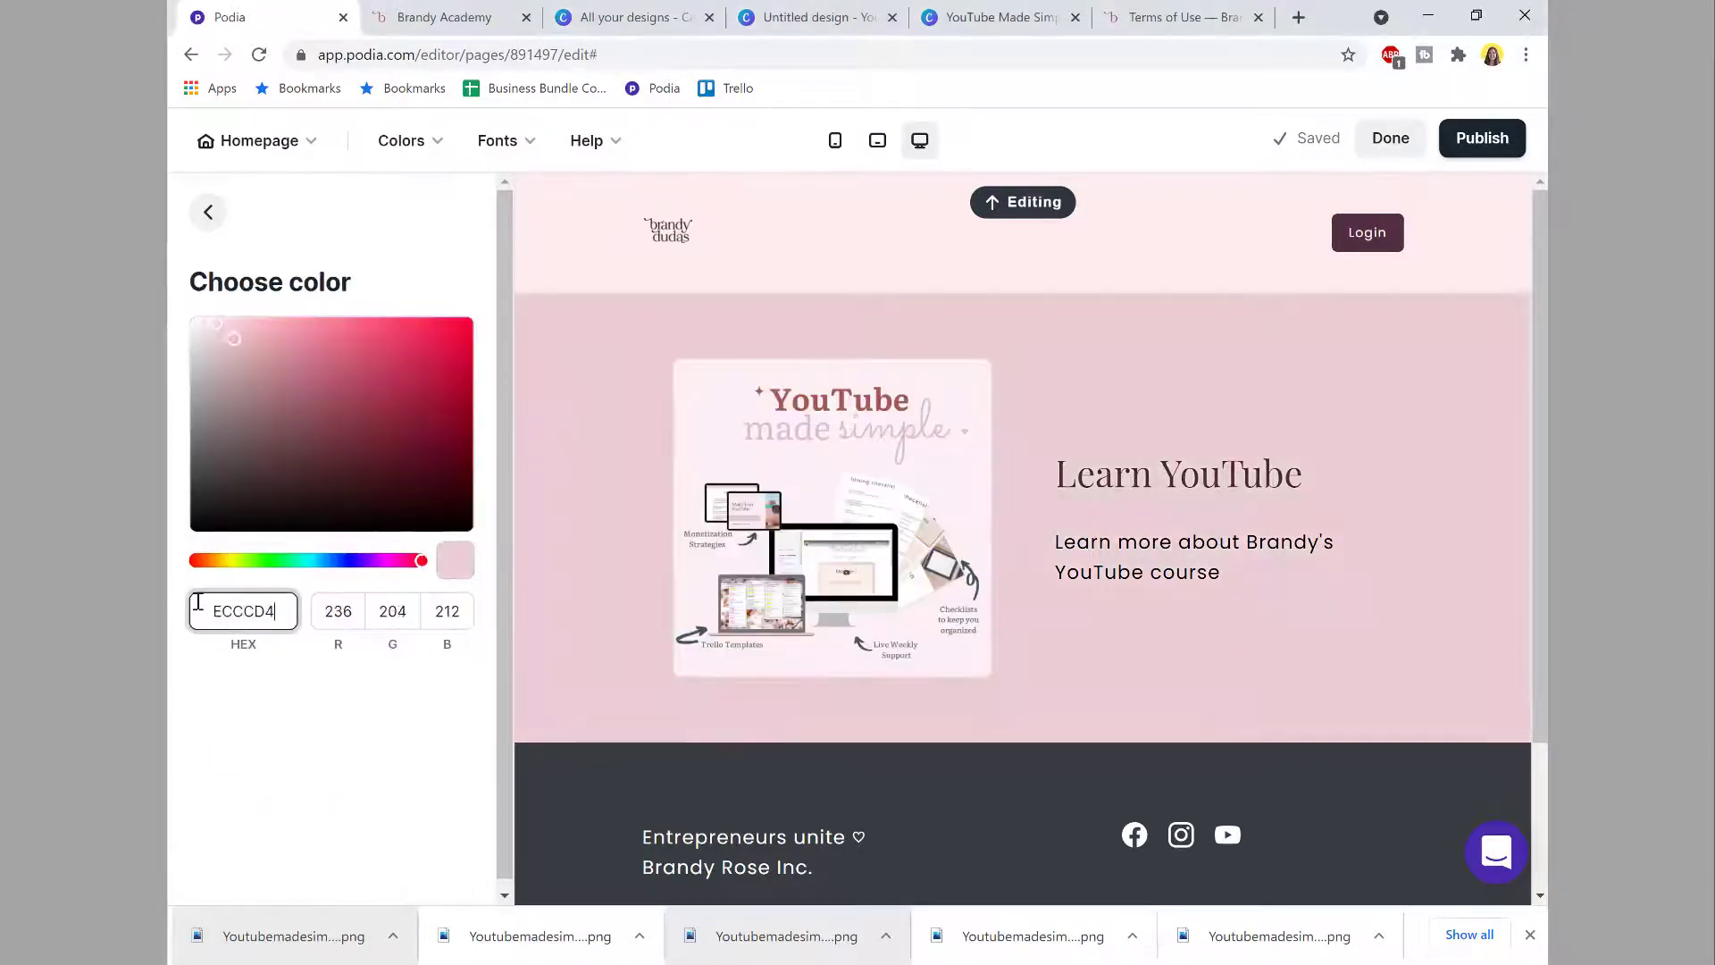
{"action": "left_click", "coordinate": [208, 212]}
Step: Add a button labelled "Find out more about YouTube" to the Learn YouTube section
{"action": "left_click", "coordinate": [223, 325]}
{"action": "scroll", "coordinate": [272, 559], "scroll_direction": "down", "scroll_amount": 1}
{"action": "left_click", "coordinate": [297, 757]}
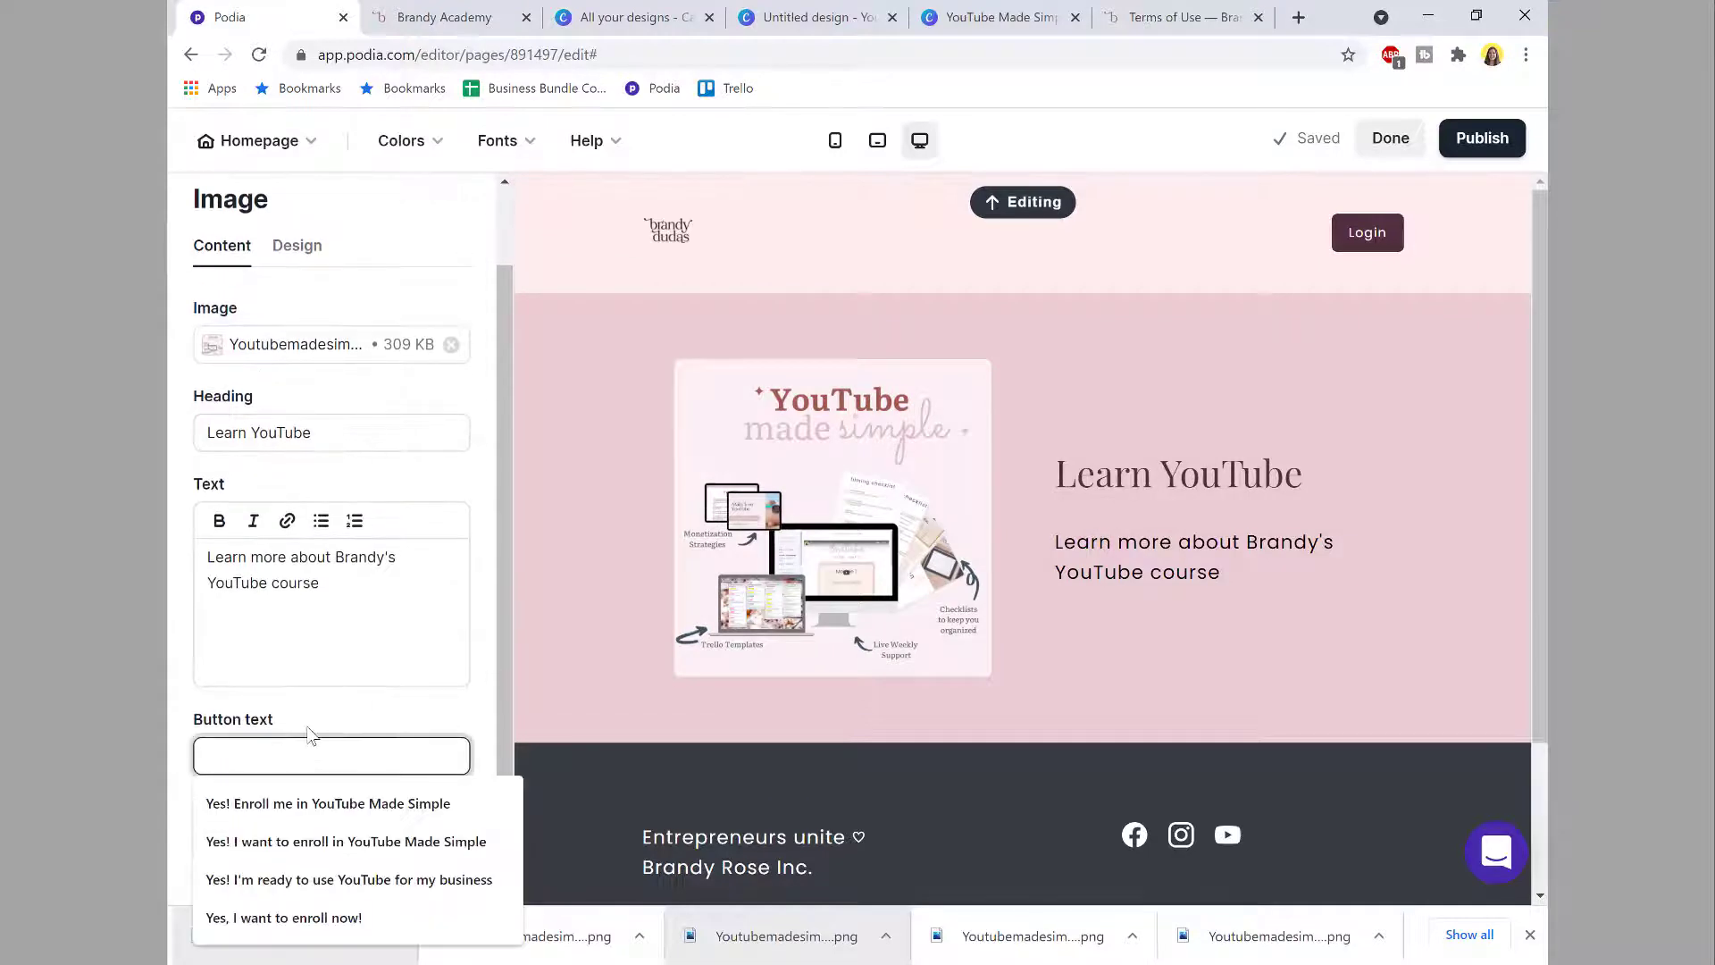
{"action": "type", "text": "Find out more about YouTube"}
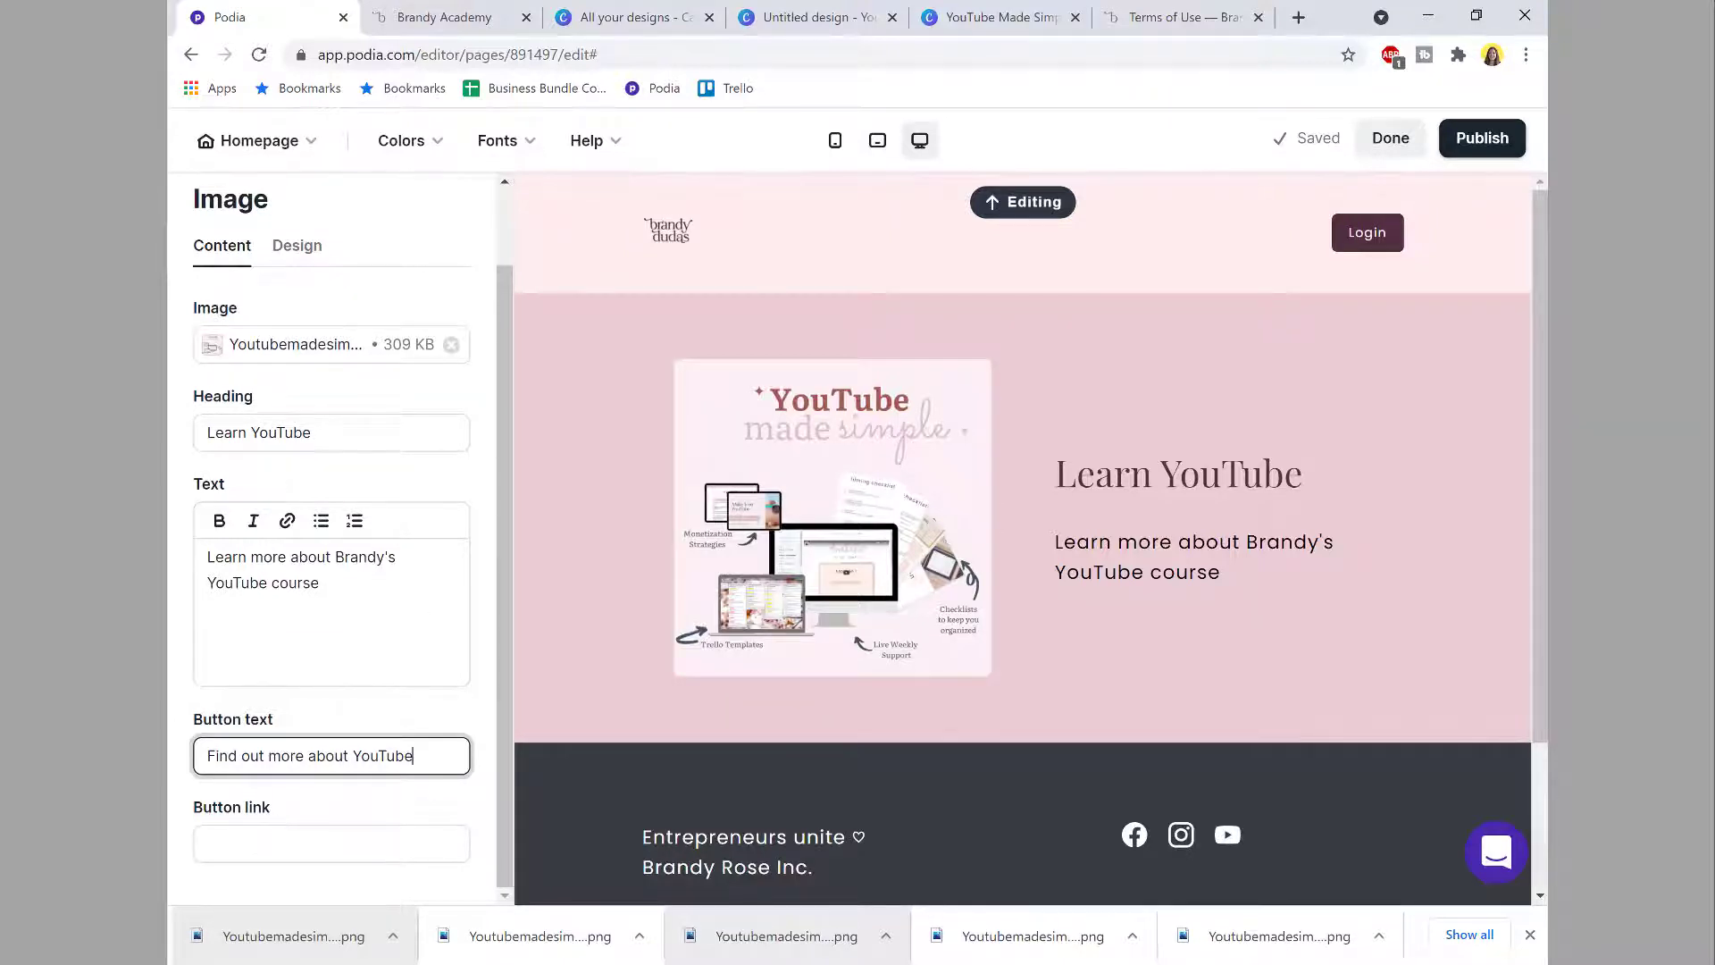
Step: Copy the YouTube Made Simple page URL without "/buy" from the sticky note into the section's button link
{"action": "key", "text": "alt+Tab"}
{"action": "scroll", "coordinate": [639, 533], "scroll_direction": "down", "scroll_amount": 2}
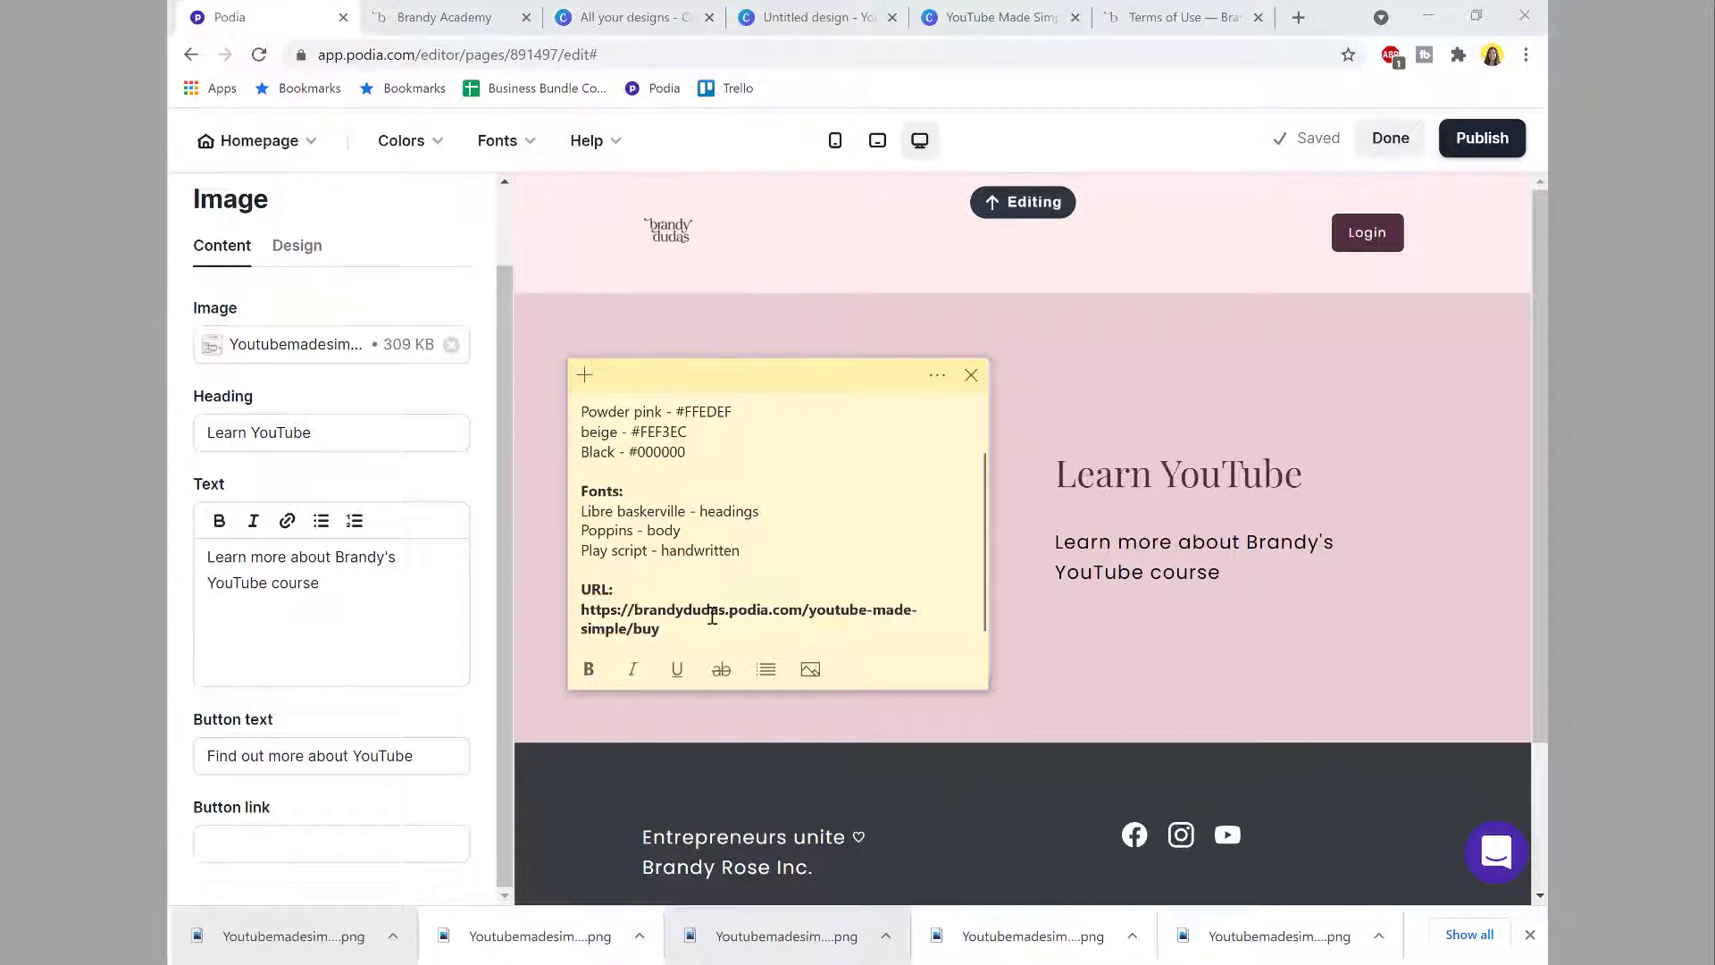
{"action": "left_click_drag", "start_coordinate": [629, 629], "coordinate": [603, 610]}
{"action": "key", "text": "ctrl+c"}
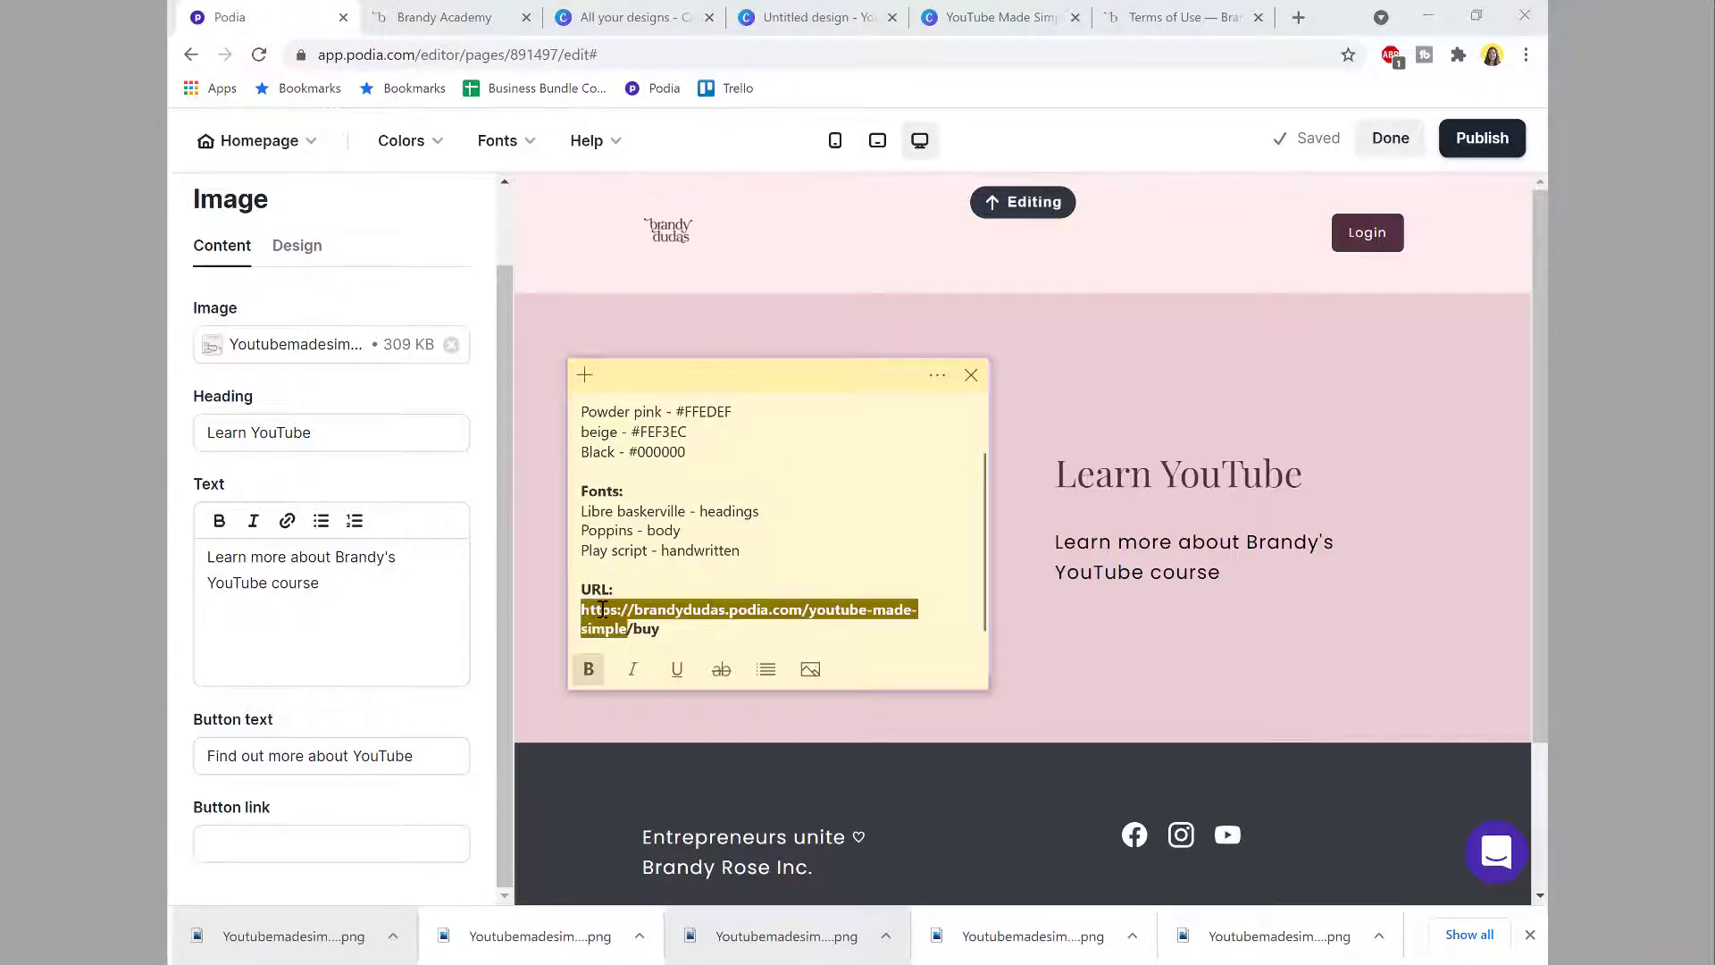
{"action": "left_click", "coordinate": [362, 827]}
{"action": "key", "text": "ctrl+v"}
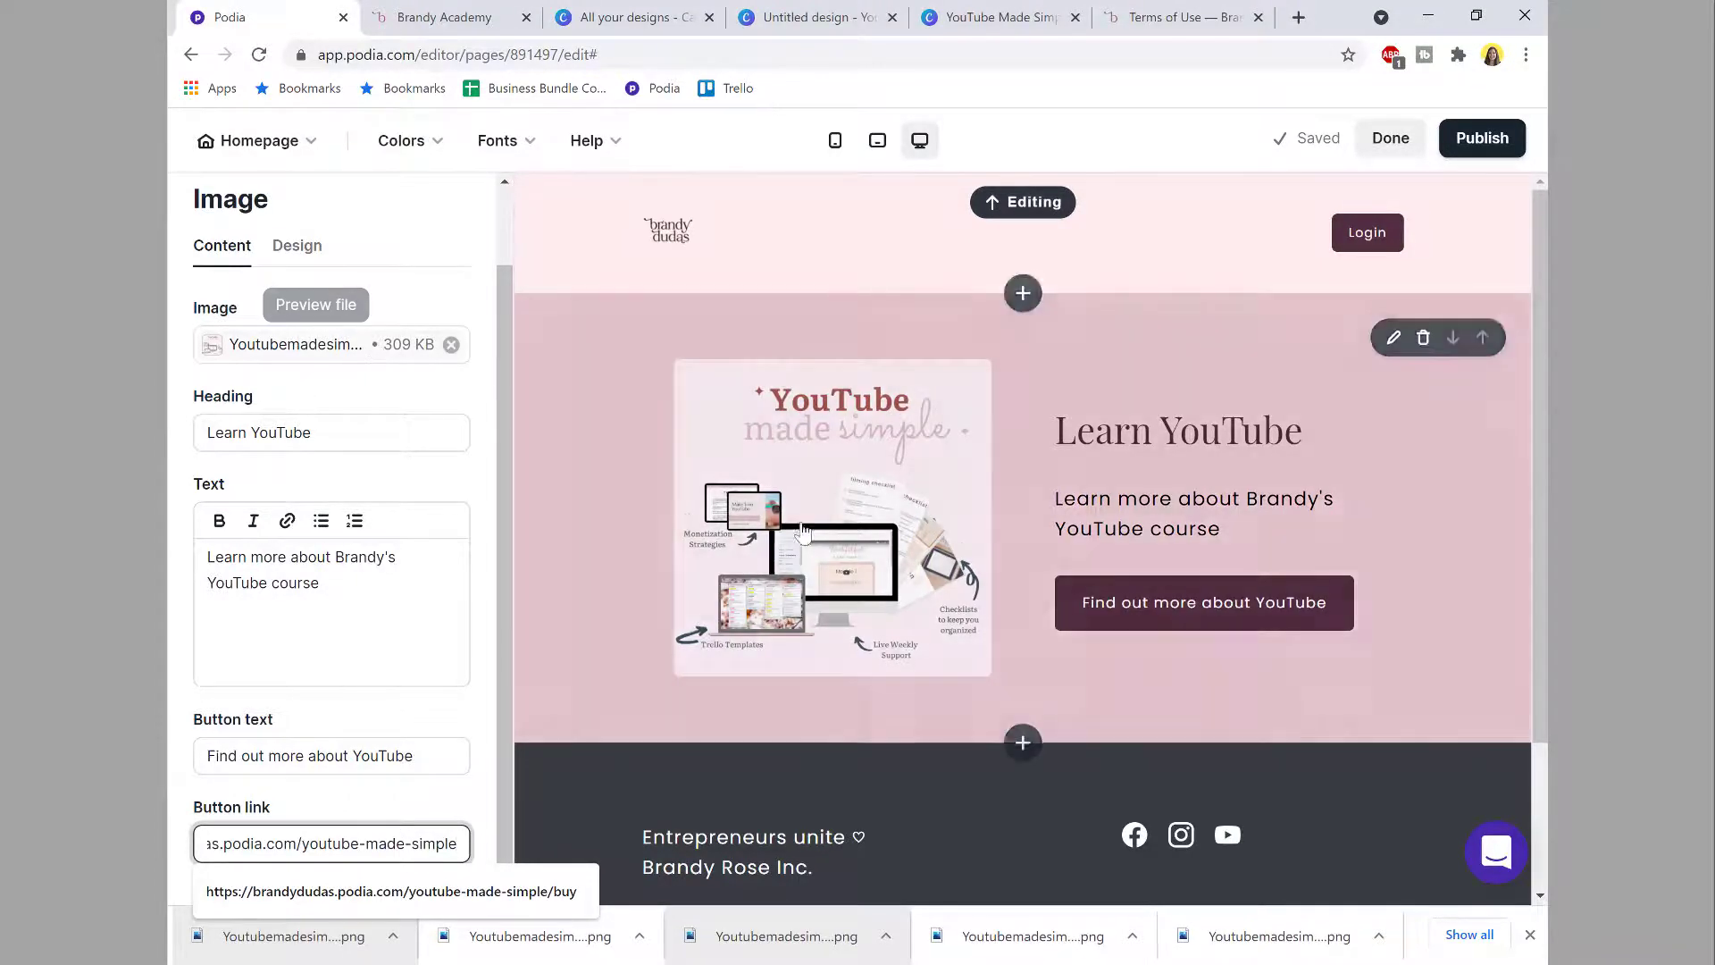
Step: Add a second Image section below Learn YouTube with the light pink colour preset and the right-aligned layout
{"action": "scroll", "coordinate": [1018, 536], "scroll_direction": "down", "scroll_amount": 1}
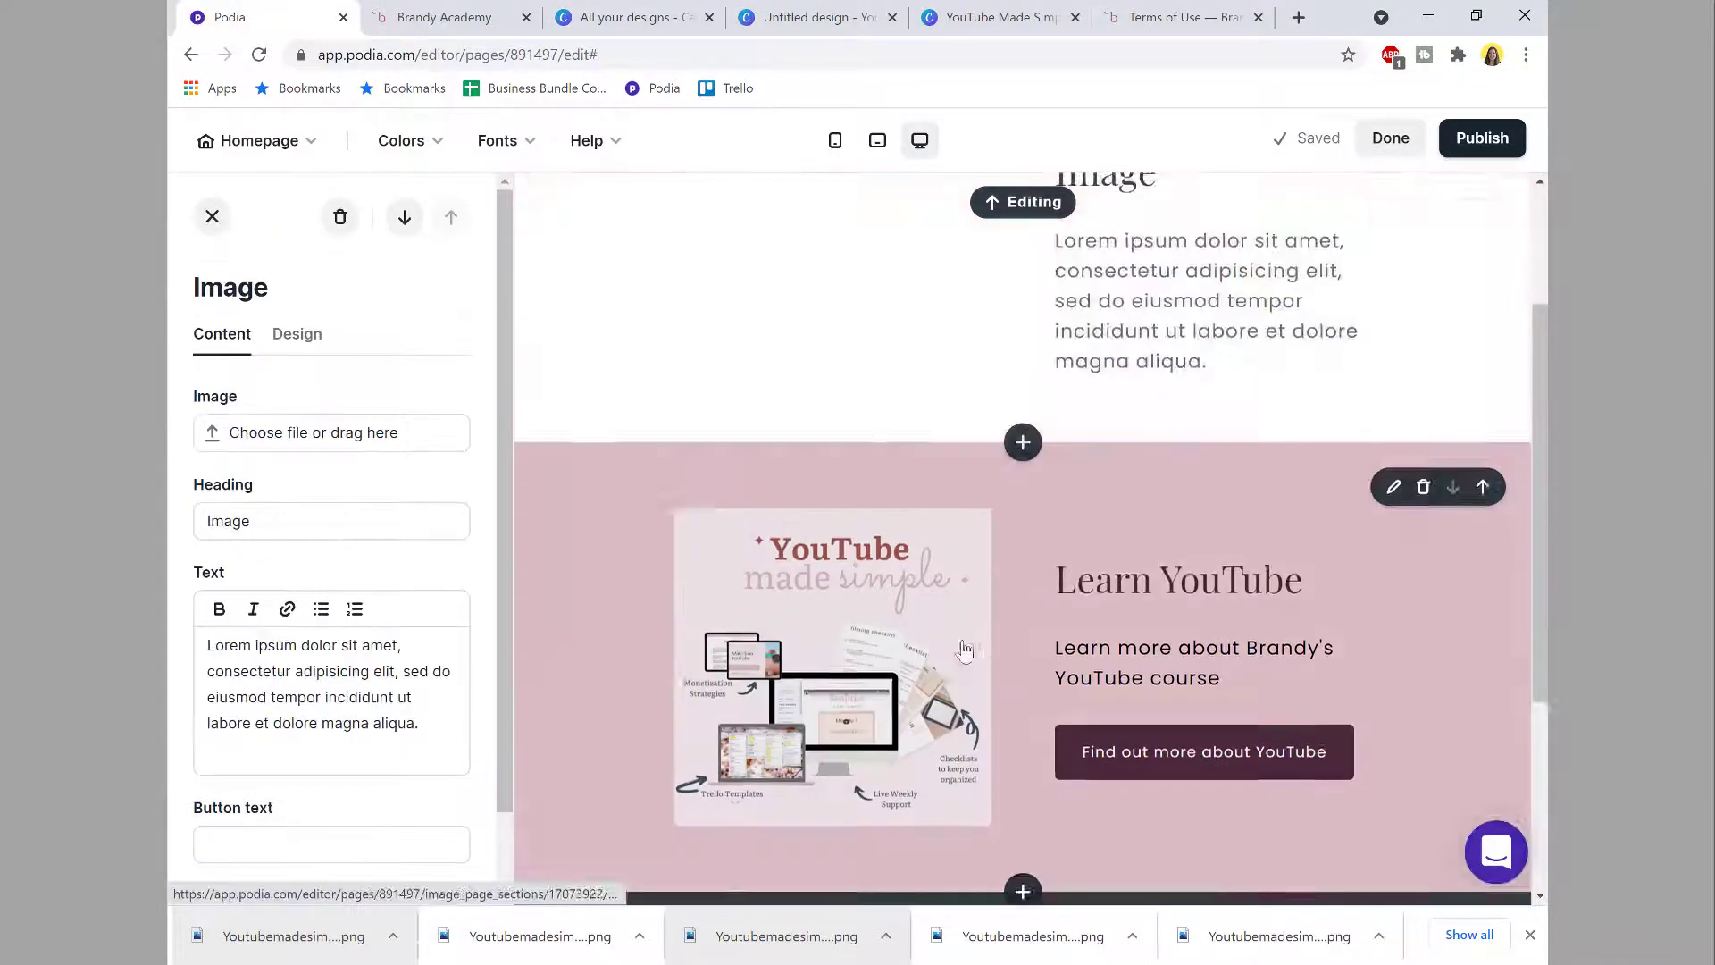
{"action": "scroll", "coordinate": [1018, 559], "scroll_direction": "down", "scroll_amount": 4}
{"action": "scroll", "coordinate": [854, 333], "scroll_direction": "up", "scroll_amount": 5}
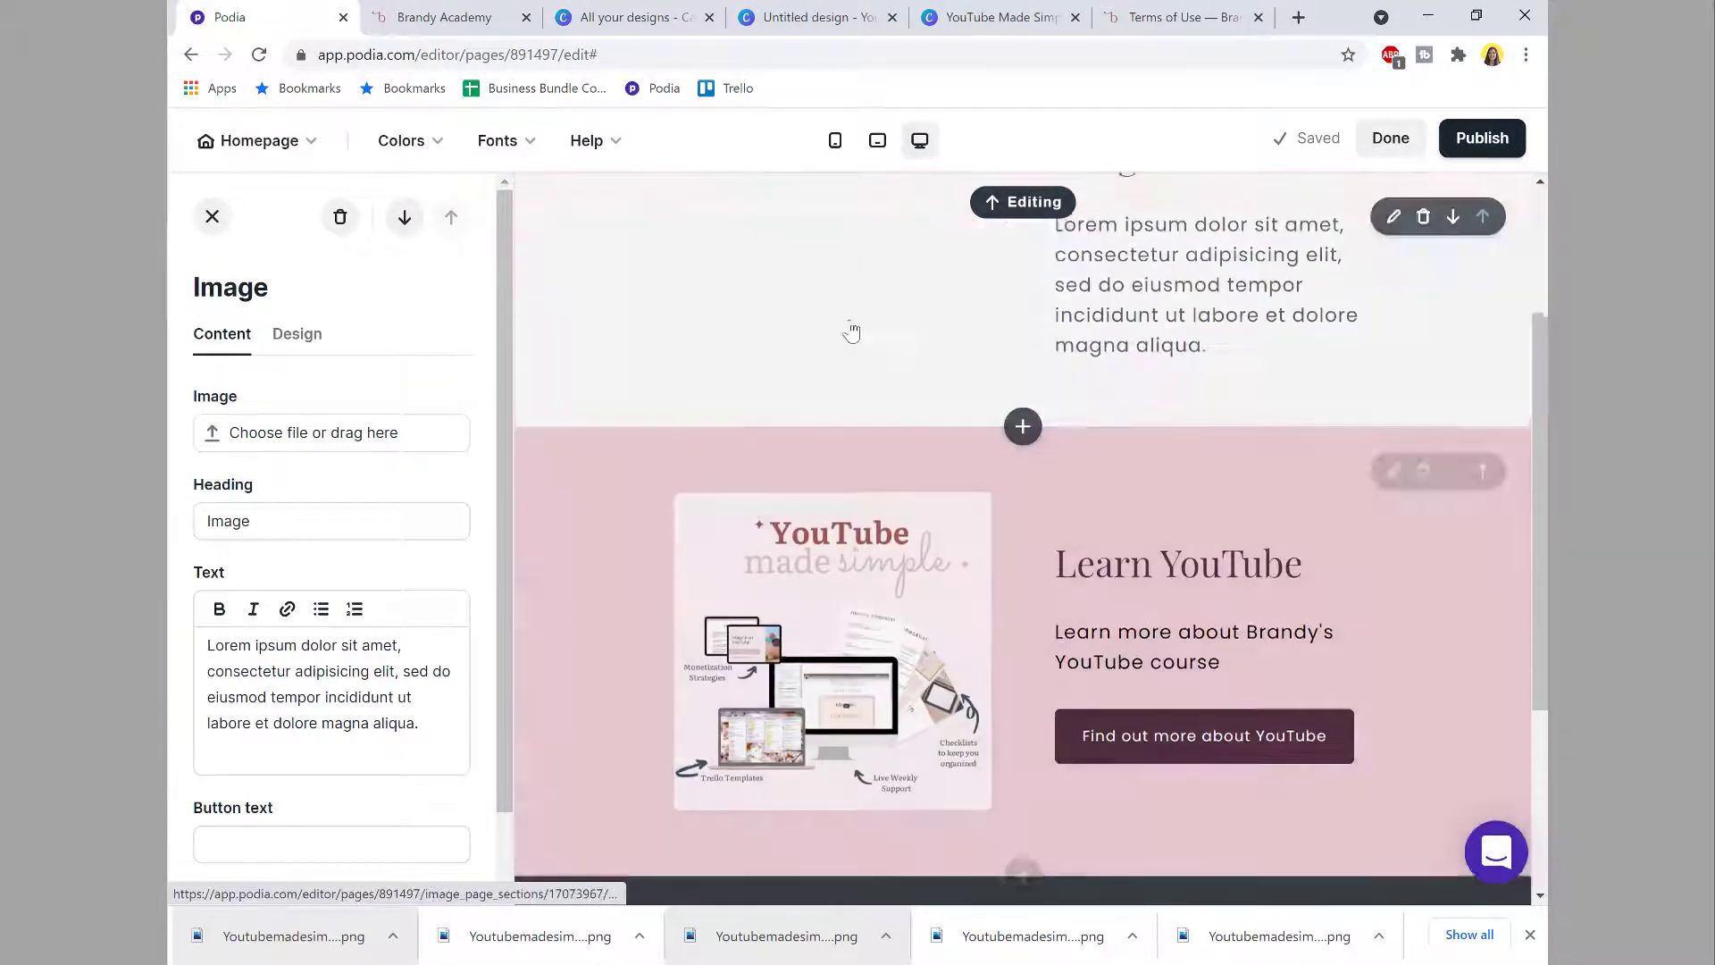
{"action": "left_click", "coordinate": [299, 335]}
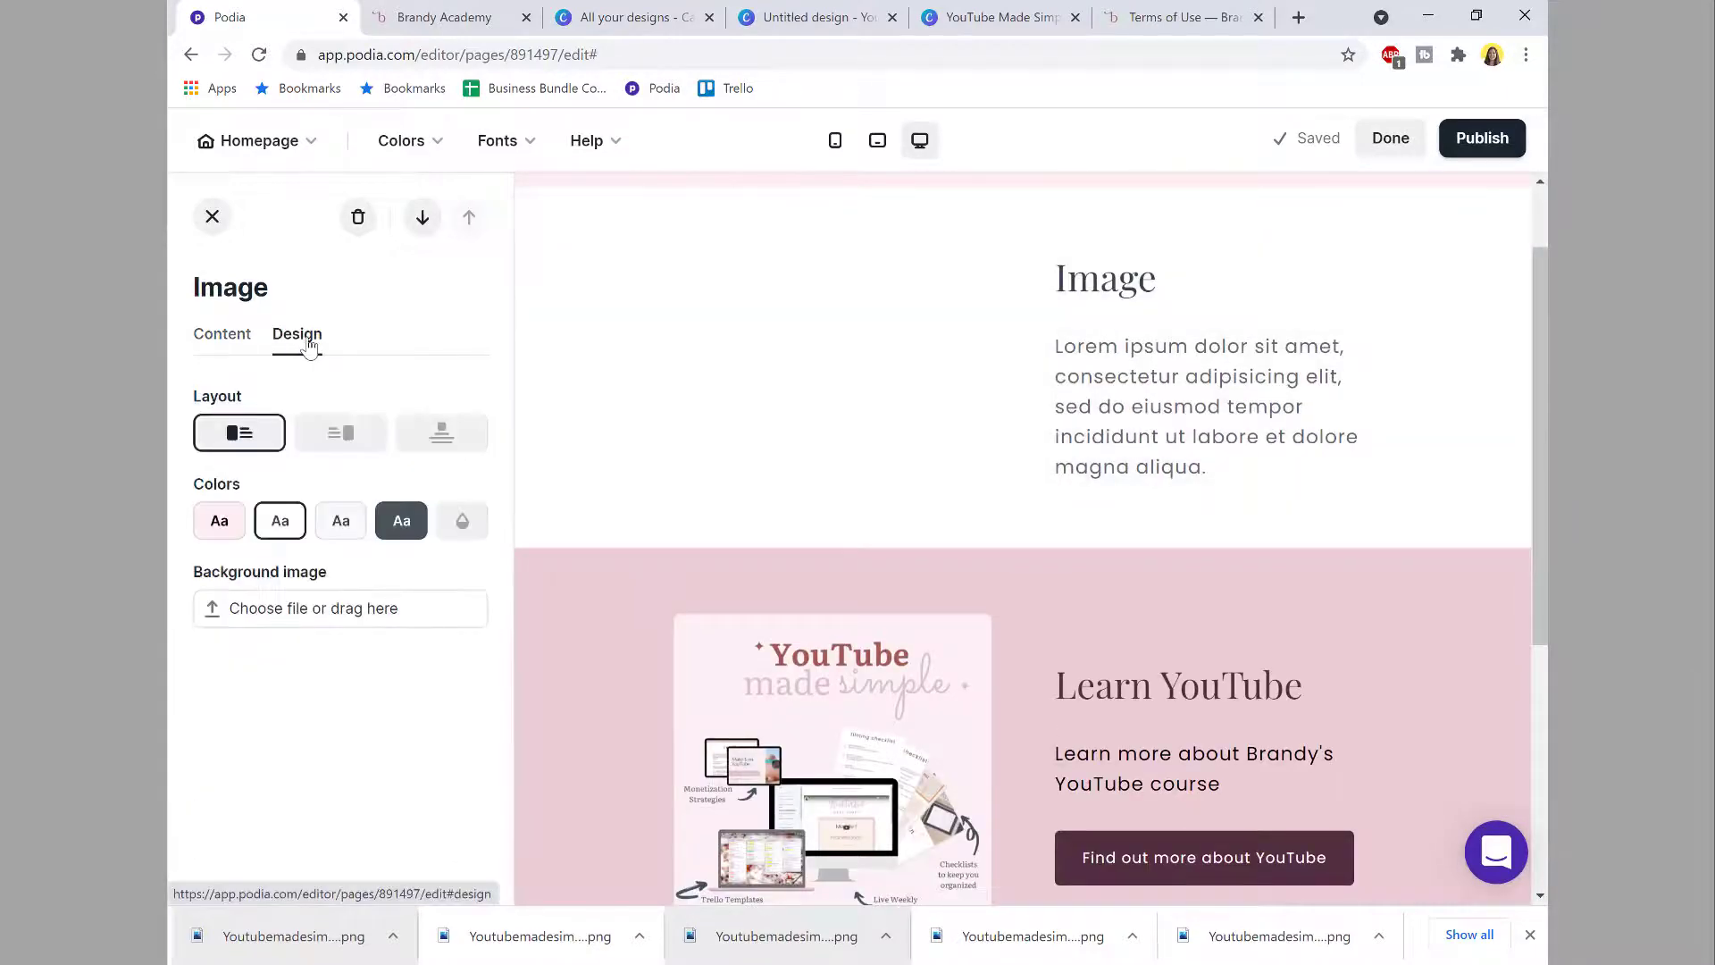
{"action": "left_click", "coordinate": [217, 522]}
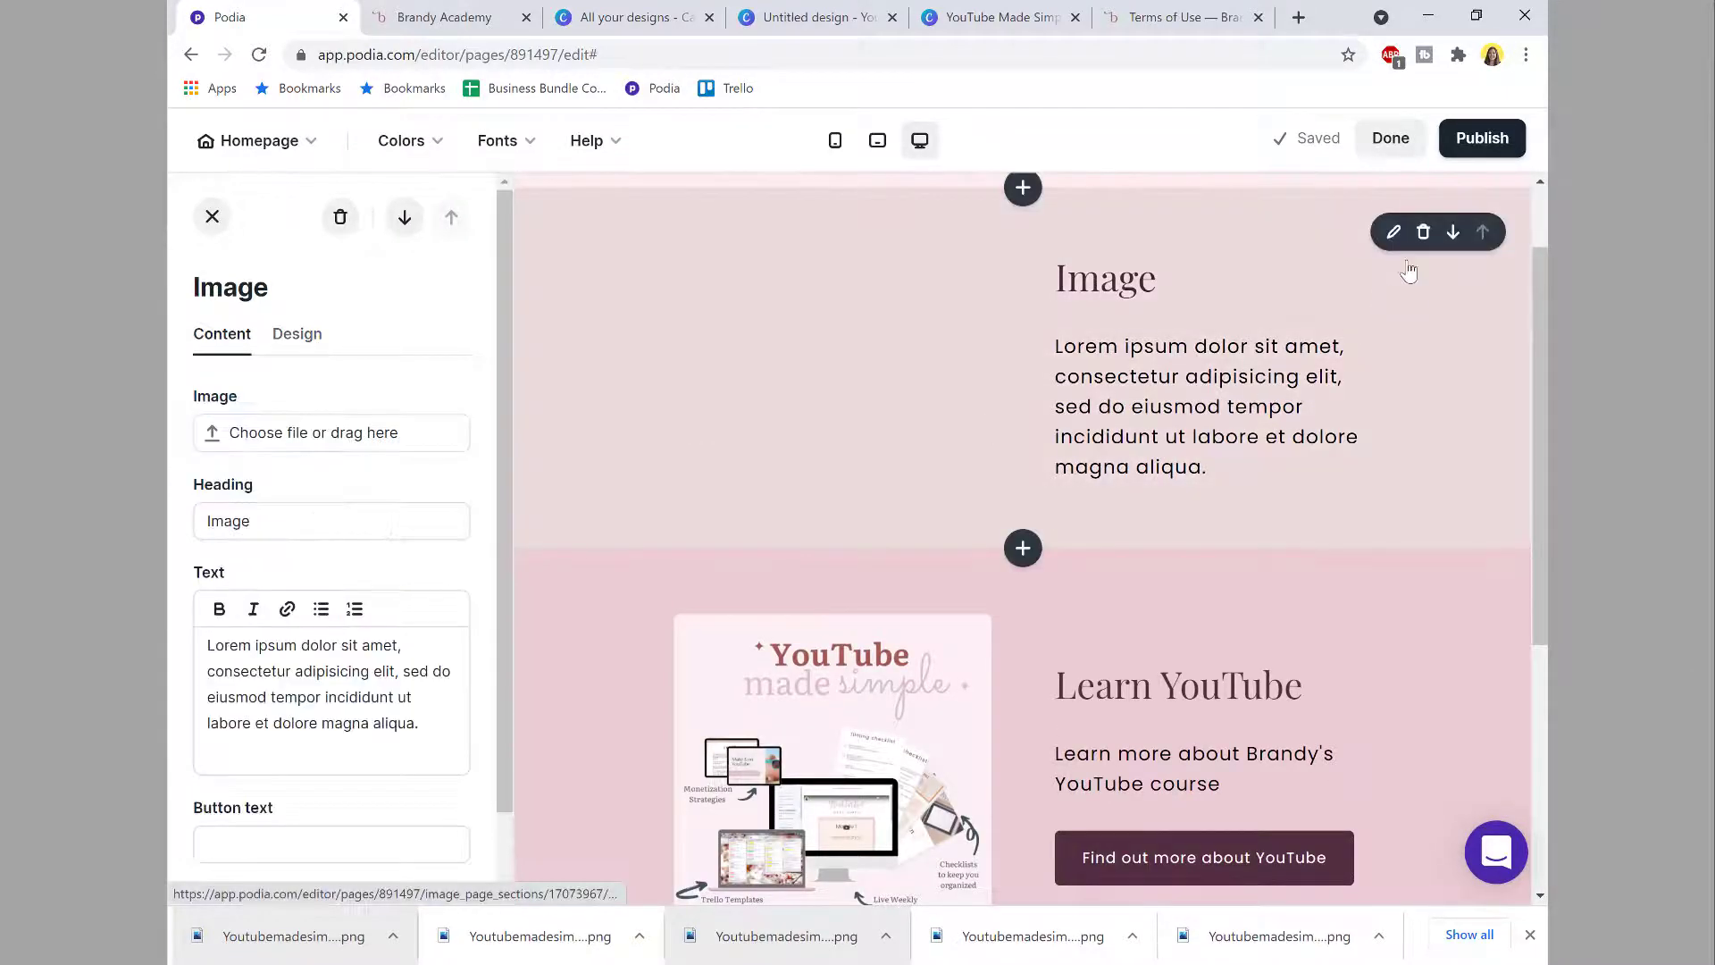
{"action": "left_click", "coordinate": [298, 334]}
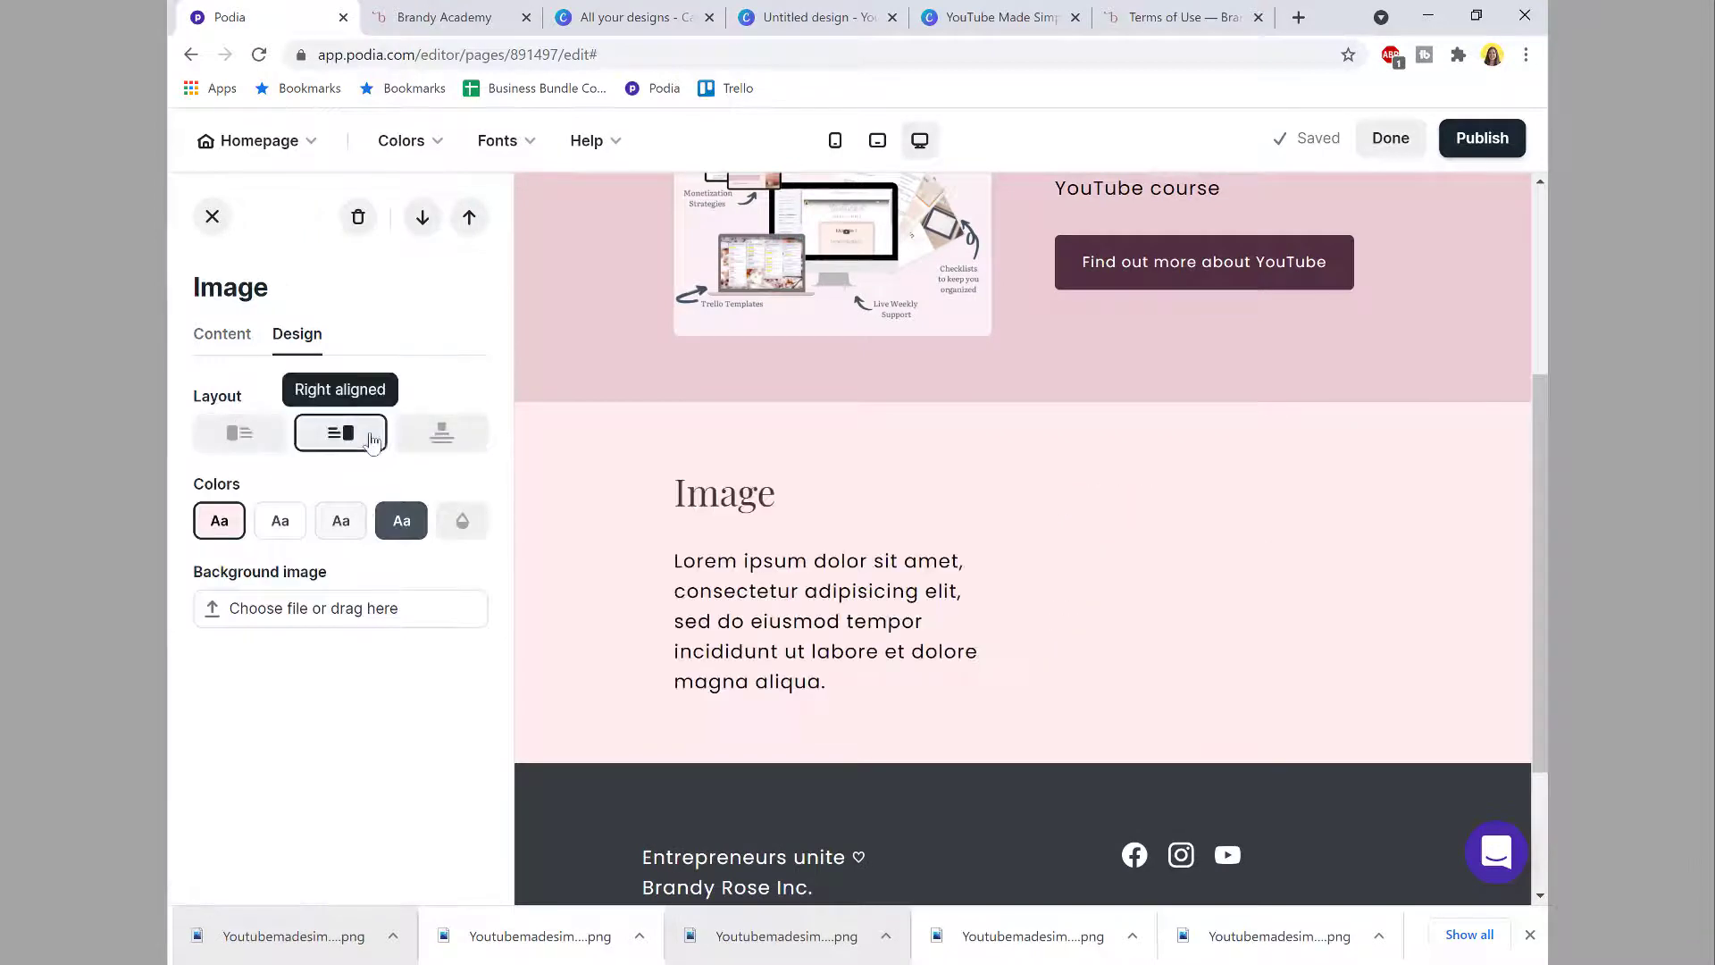
{"action": "left_click", "coordinate": [368, 433]}
Step: Change the second Image section's heading to "Create Your First Course"
{"action": "left_click", "coordinate": [223, 335]}
{"action": "left_click_drag", "start_coordinate": [268, 522], "coordinate": [193, 534]}
{"action": "type", "text": "Crea"}
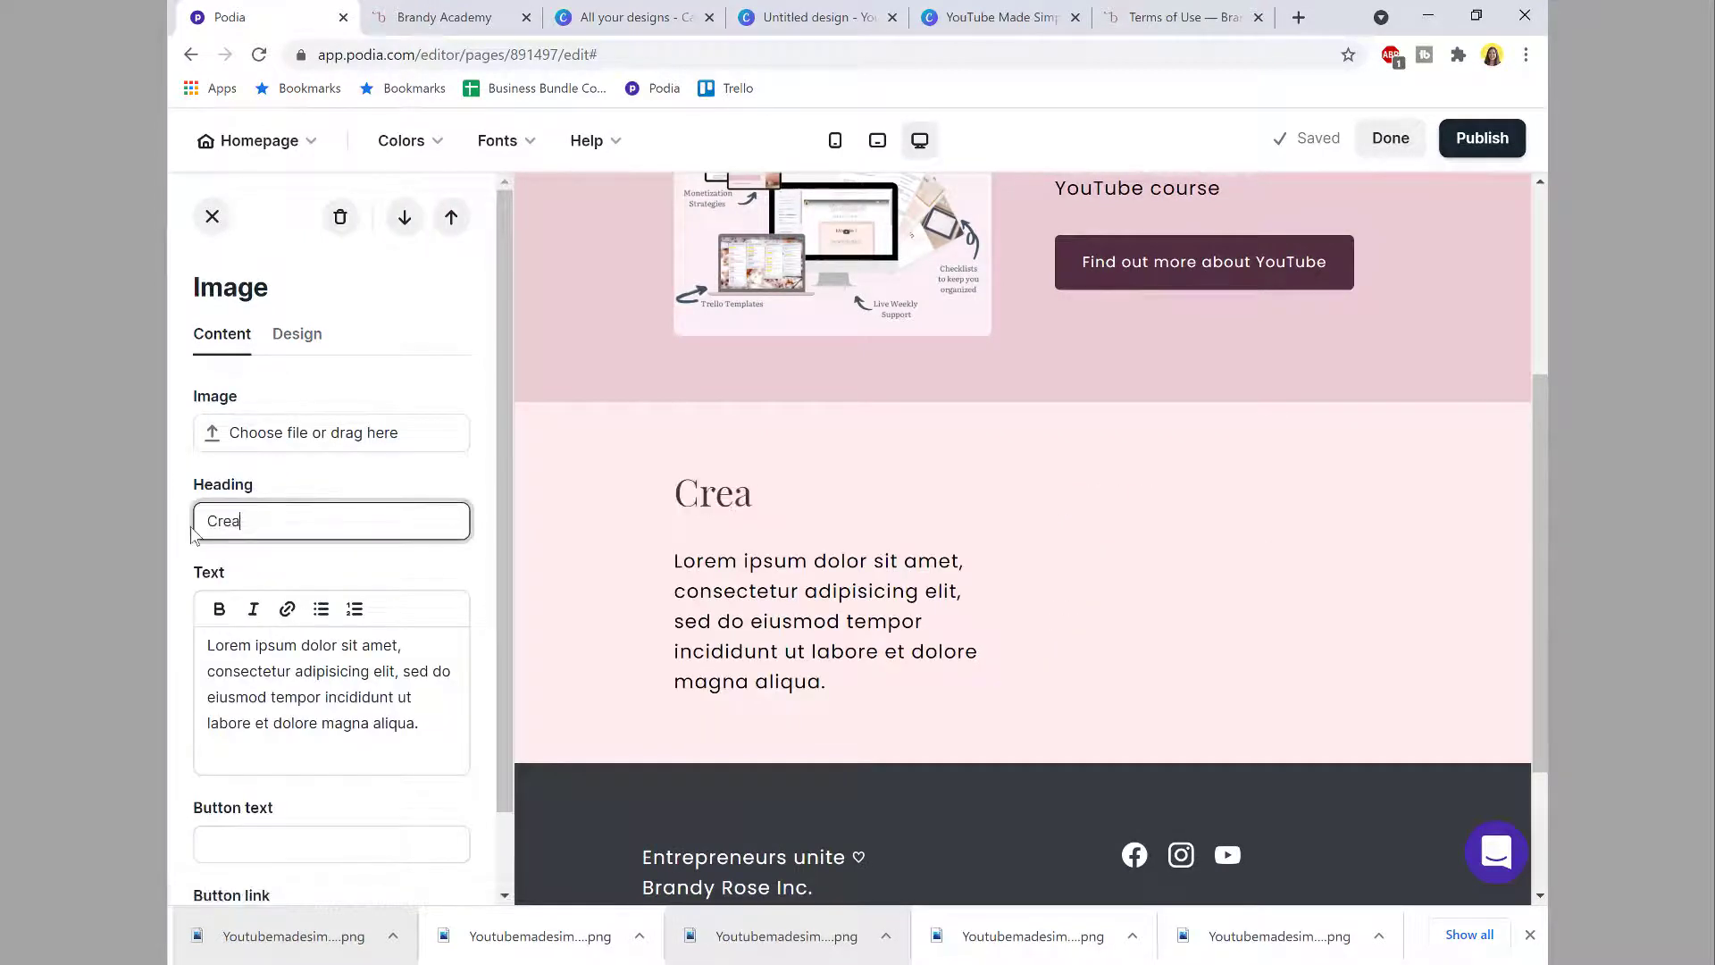
{"action": "type", "text": "te Your First Course"}
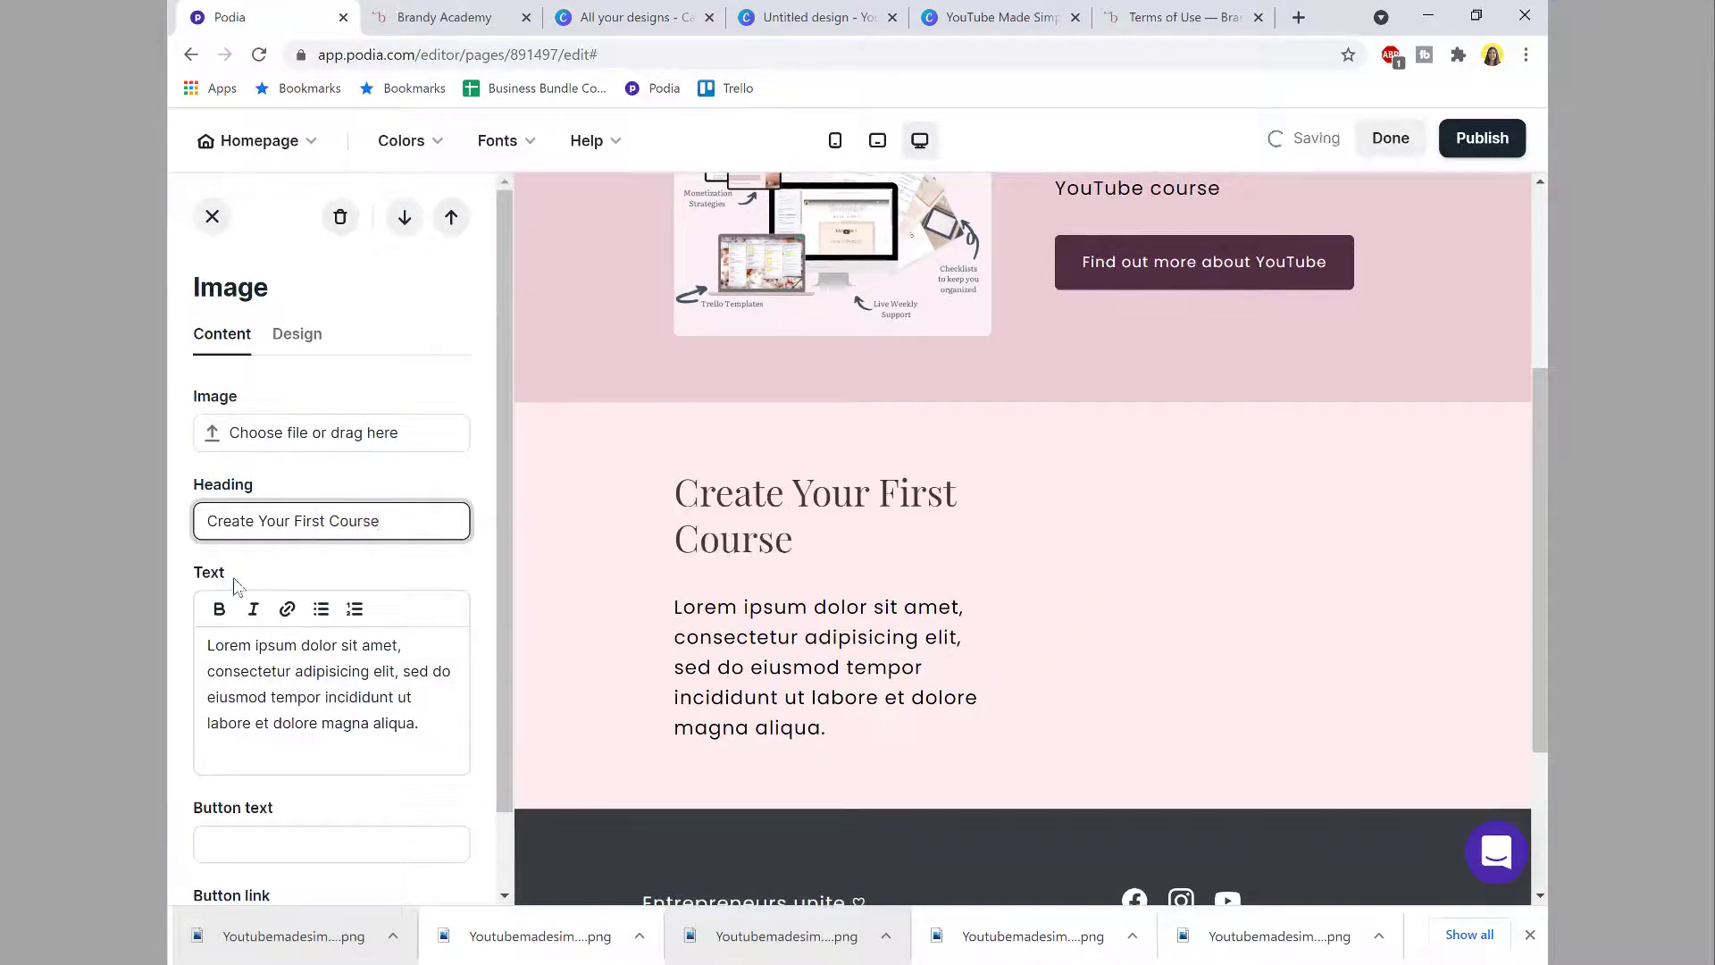
Step: Replace the placeholder text with the creator's college instructor and online entrepreneur introduction, ending "Let's get your first course launched"
{"action": "left_click_drag", "start_coordinate": [207, 641], "coordinate": [422, 725]}
{"action": "type", "text": "Brandy is a"}
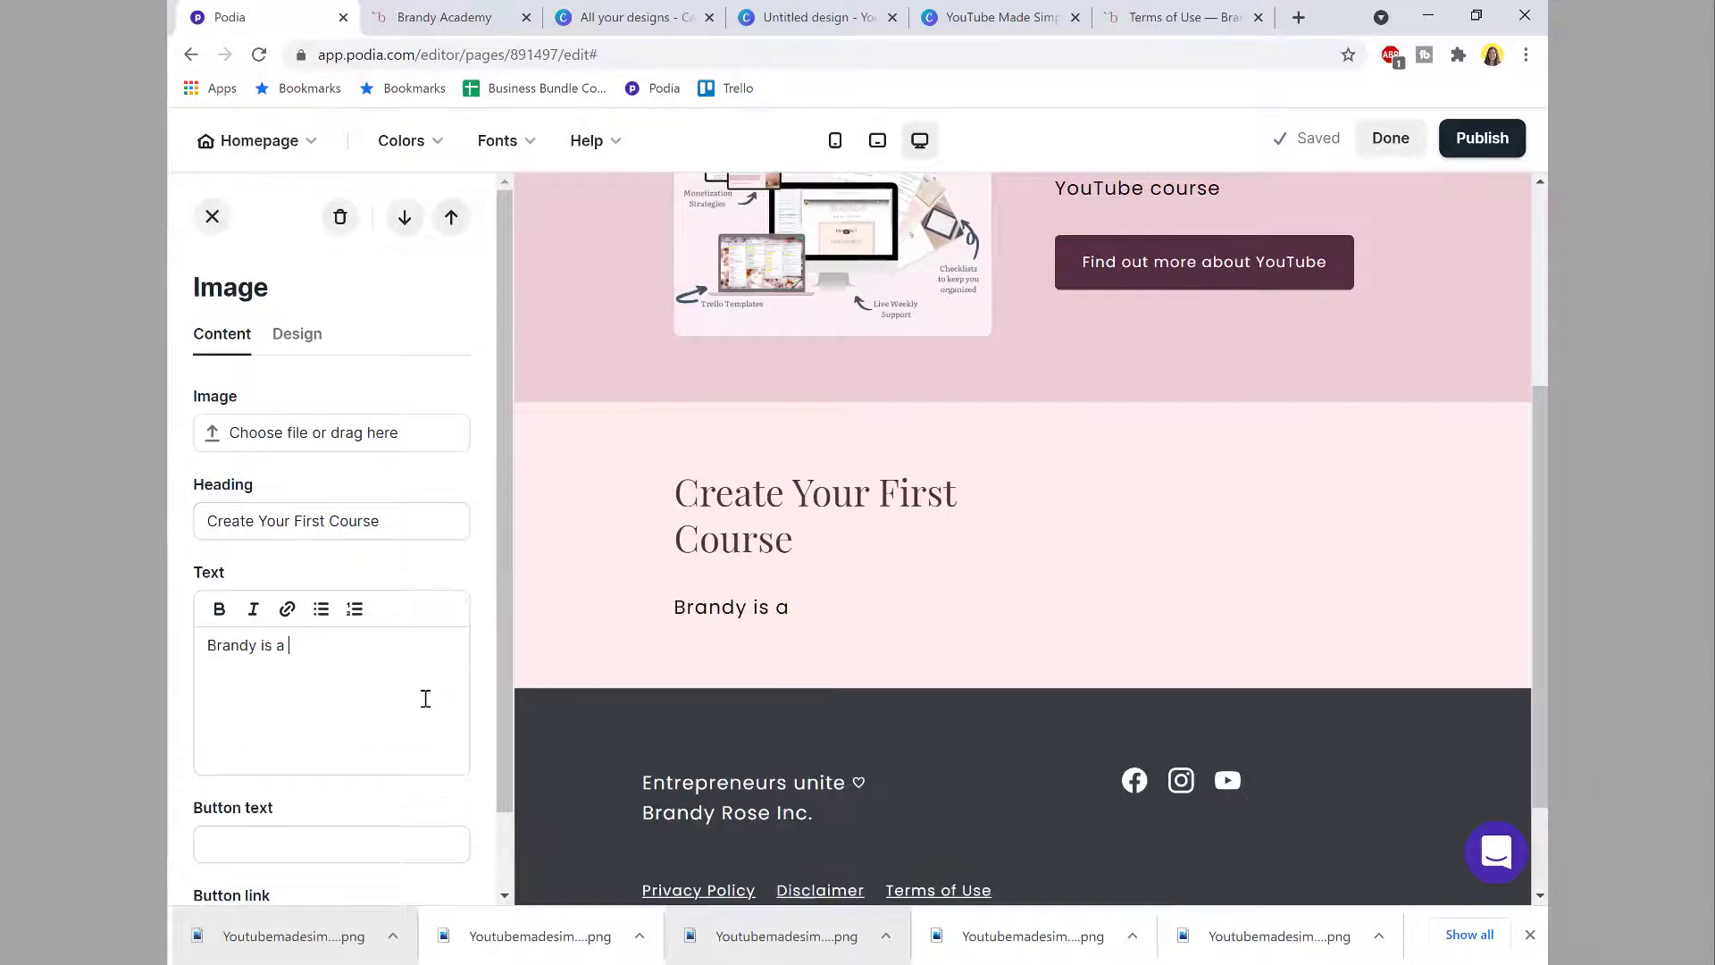
{"action": "type", "text": " college instructor and an online entrepreneur"}
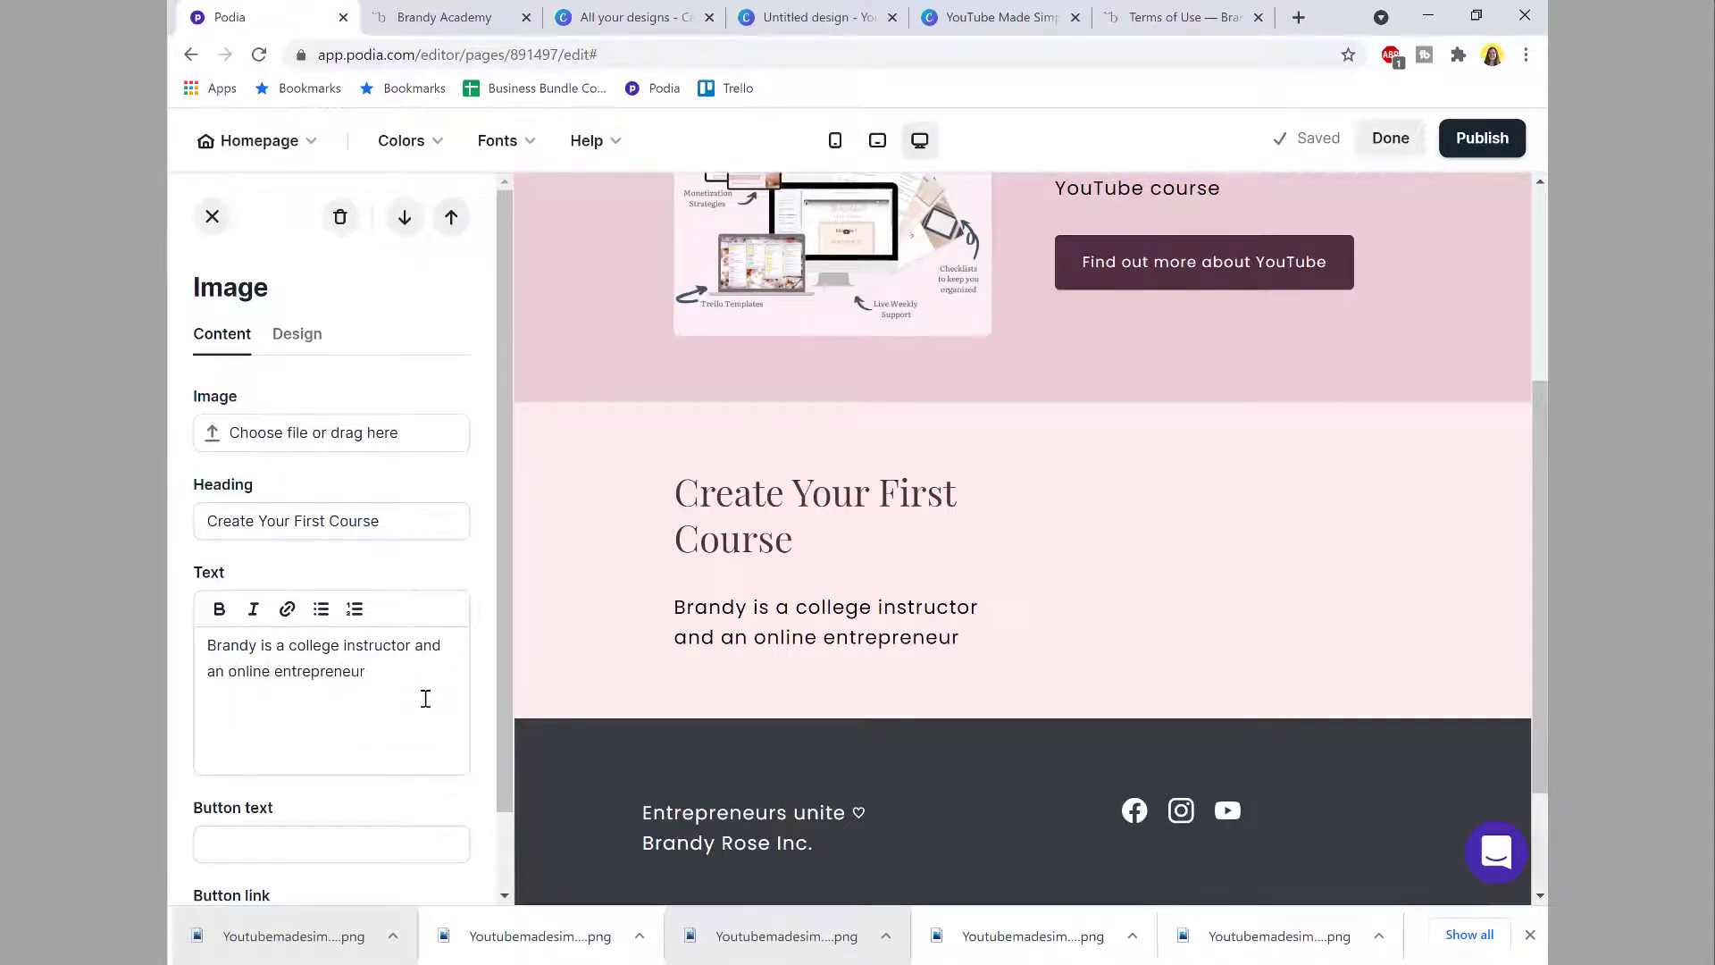
{"action": "type", "text": "! Let's get your firs"}
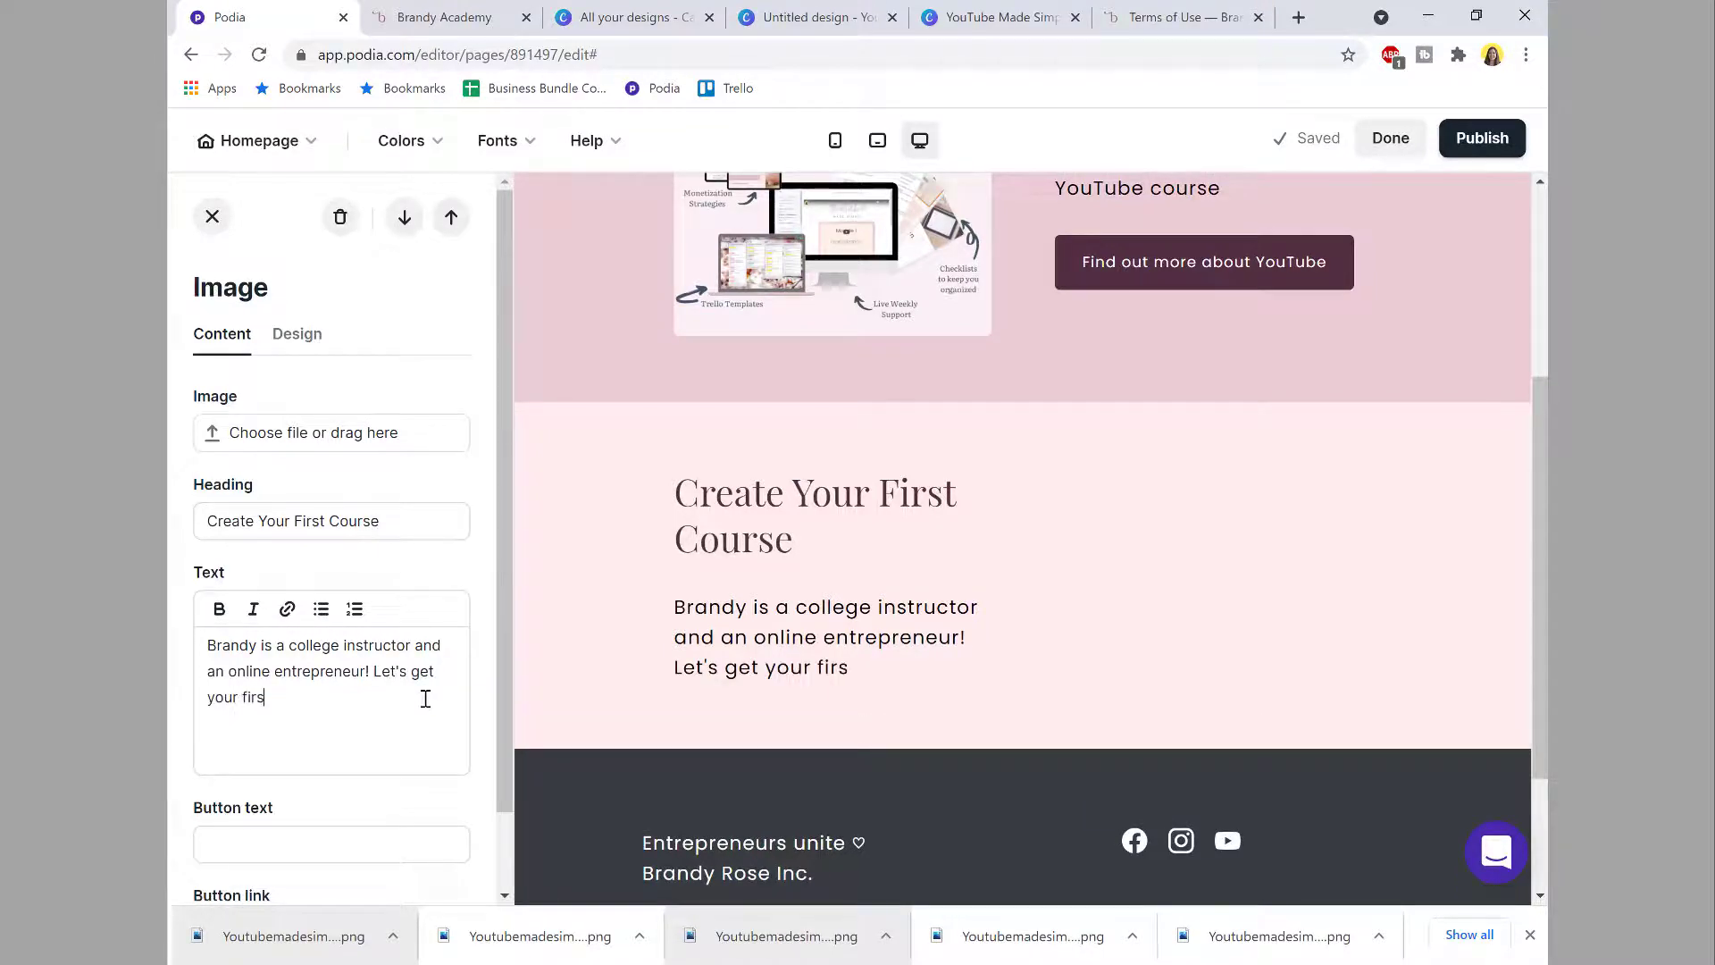
{"action": "type", "text": "t course launc"}
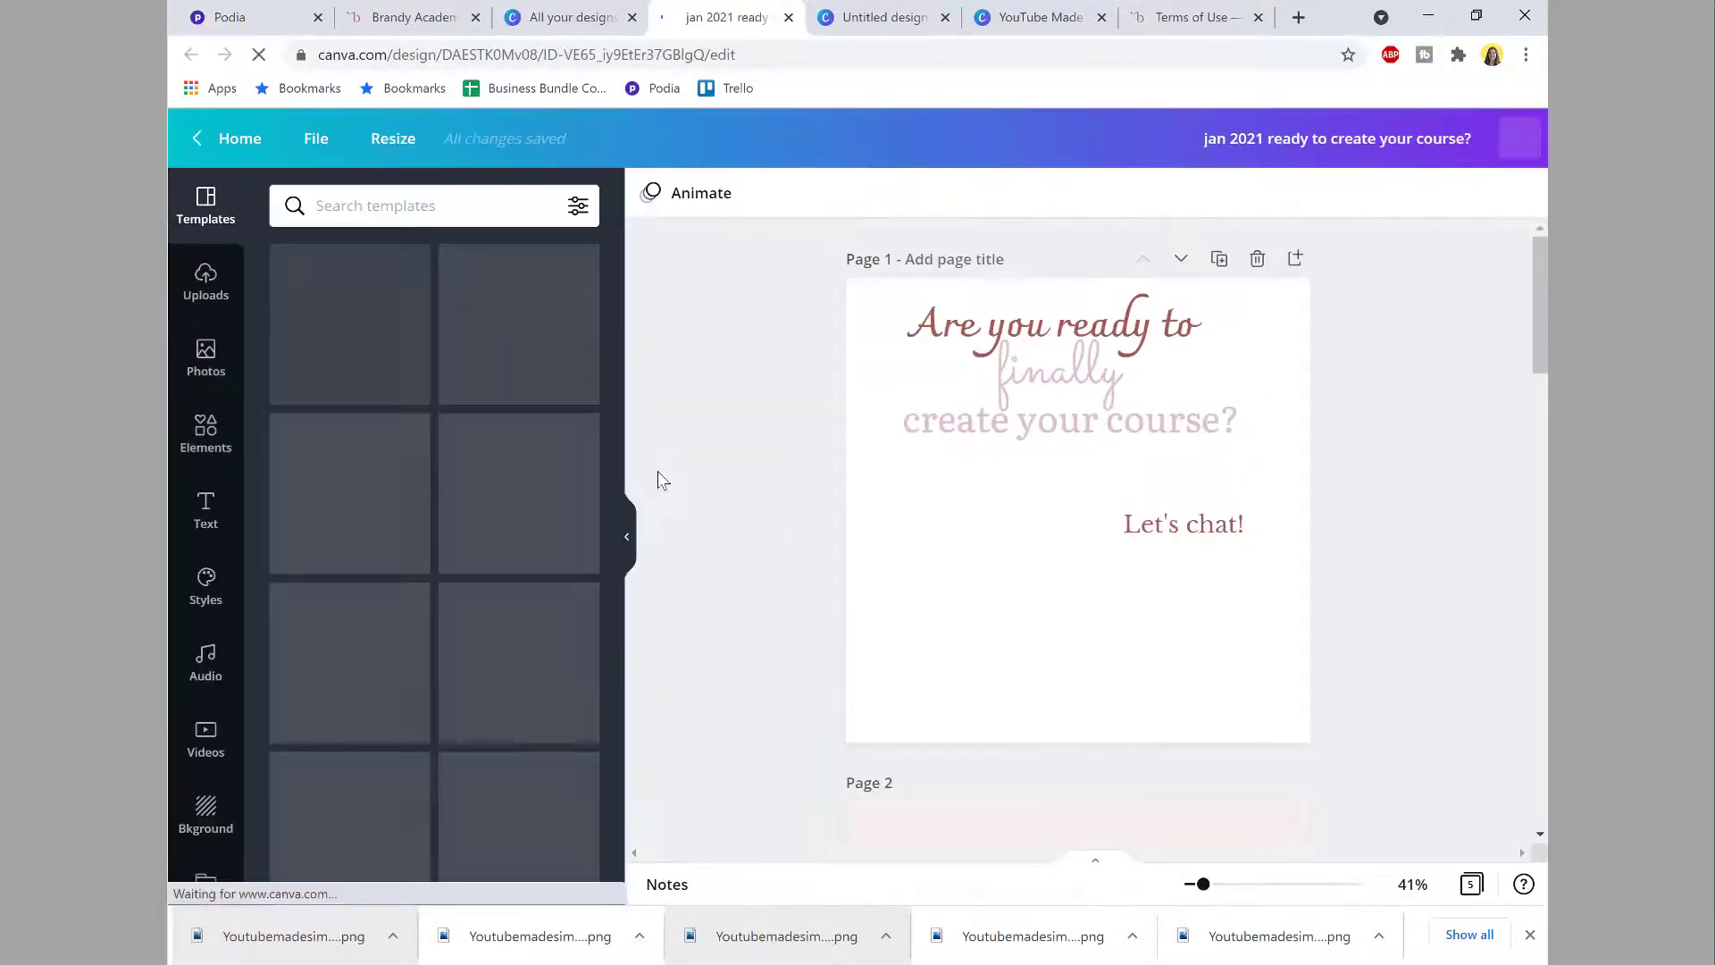
Step: Download page 1 of Canva's "jan 2021 ready to create your course?" design as PNG and upload it to the Create Your First Course section
{"action": "left_click", "coordinate": [1423, 138]}
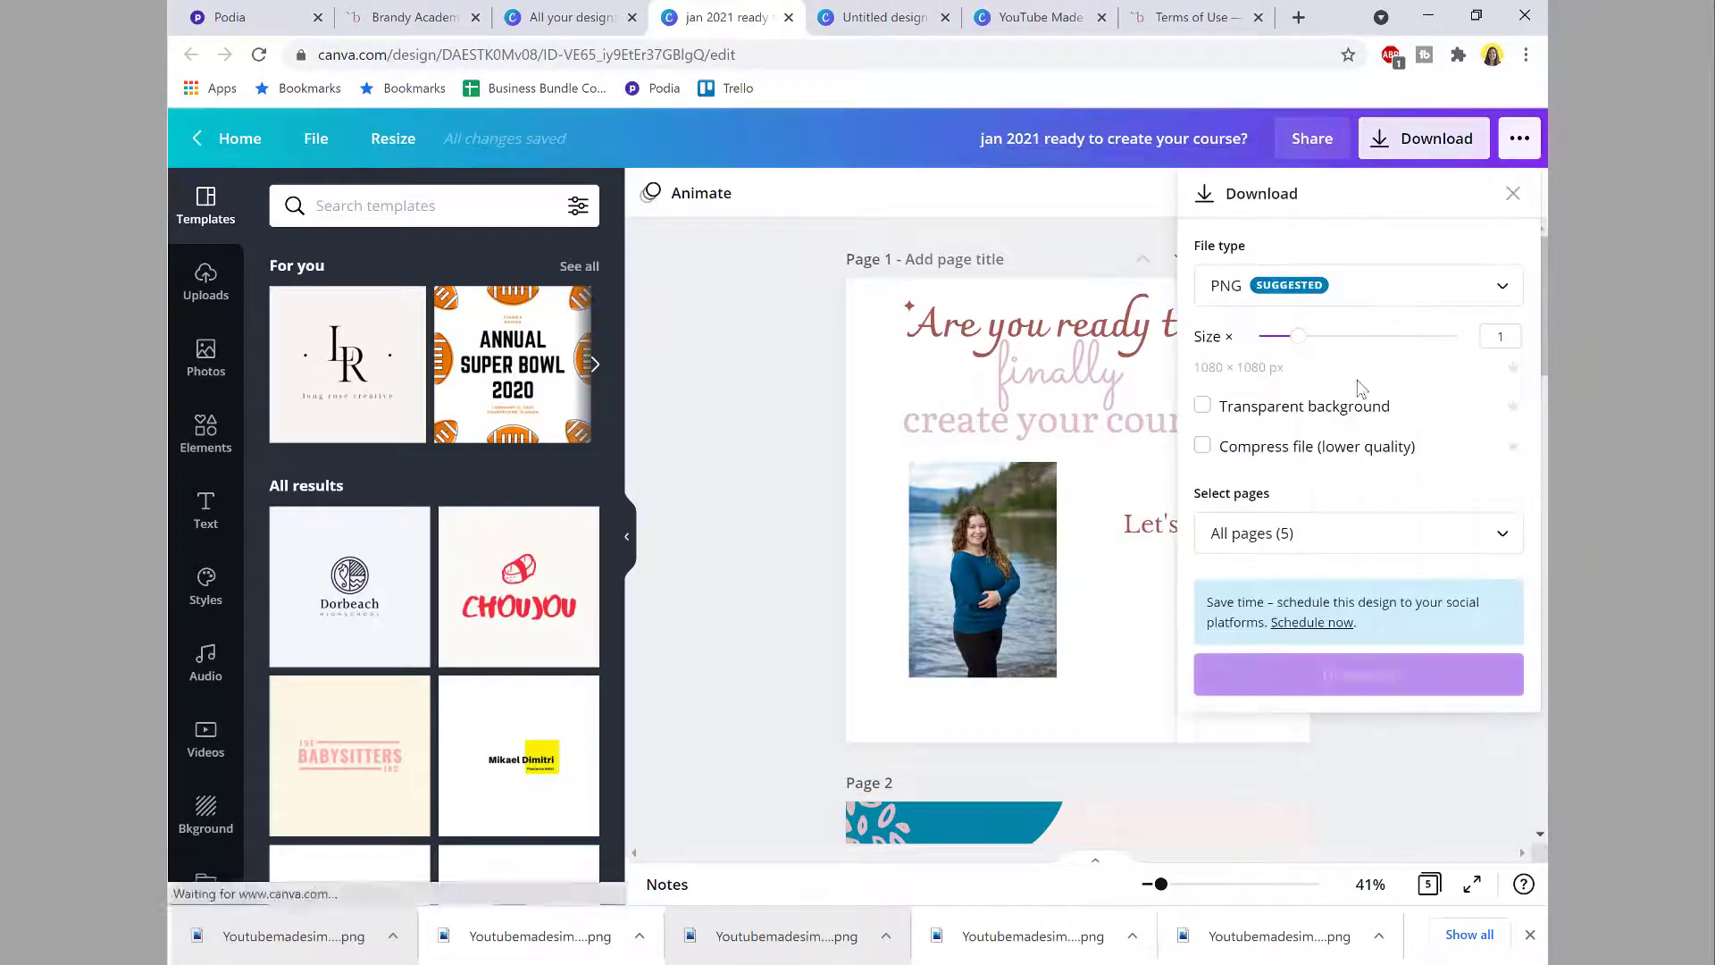
{"action": "left_click", "coordinate": [1358, 532]}
{"action": "left_click", "coordinate": [1477, 255]}
{"action": "left_click", "coordinate": [1358, 462]}
{"action": "left_click", "coordinate": [1358, 675]}
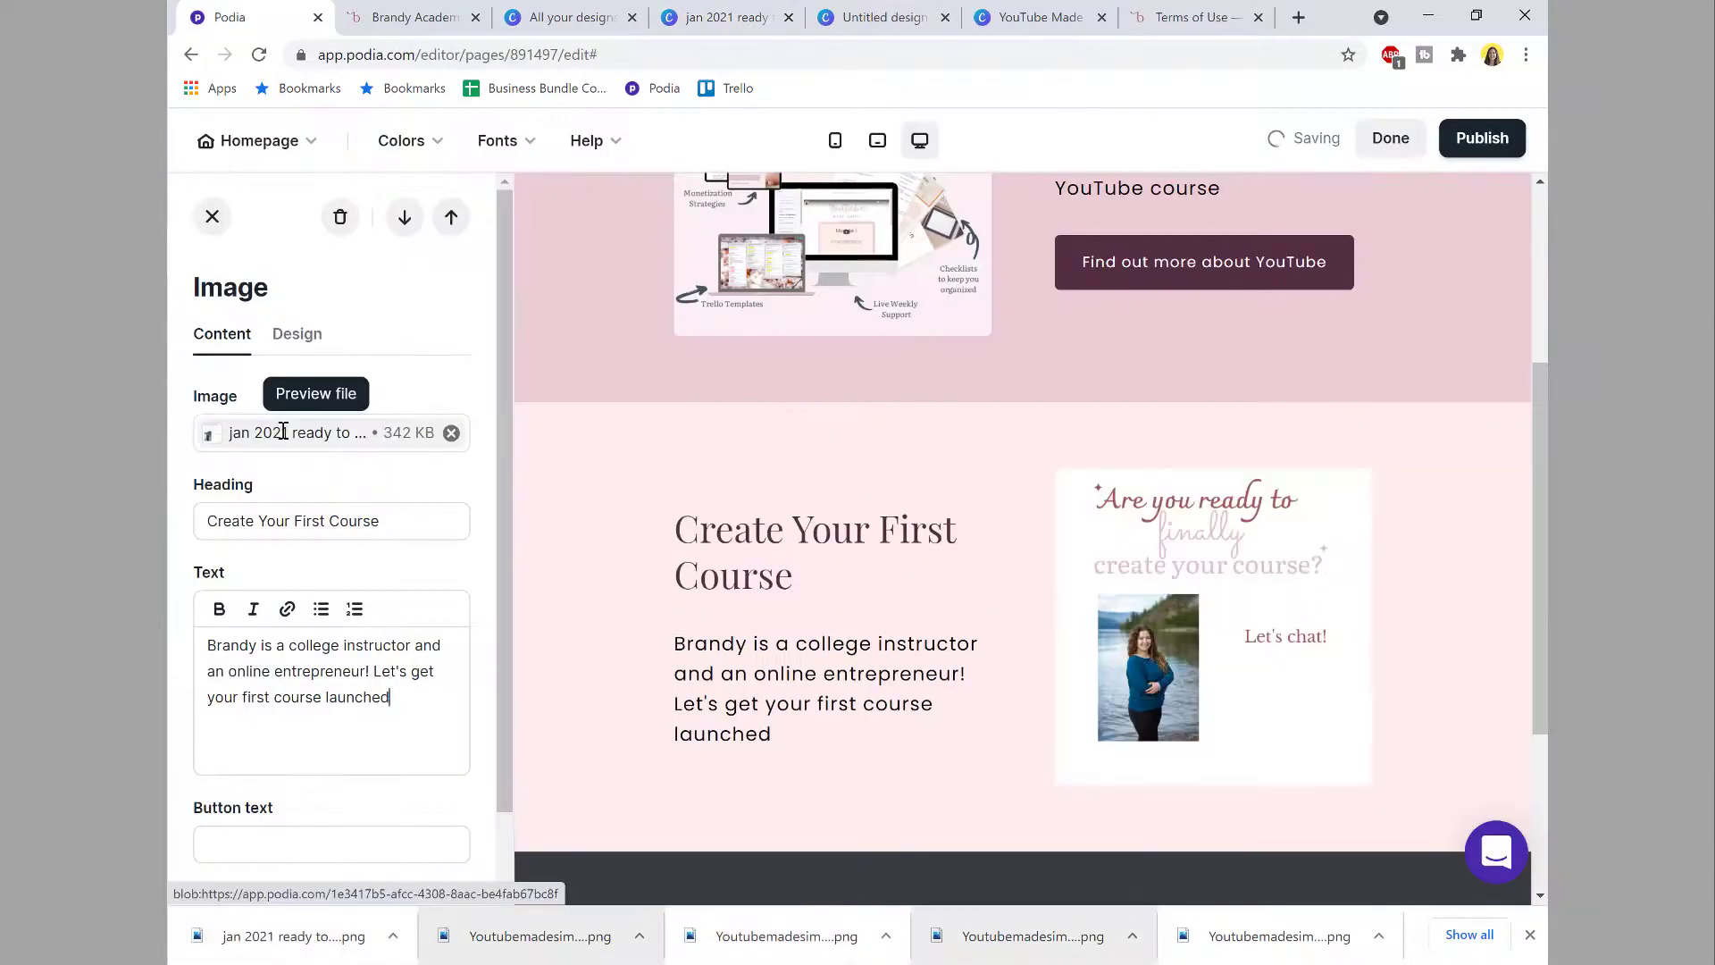
Step: Set the Create Your First Course section's button text to "Yes! Tell me more about launching my course"
{"action": "scroll", "coordinate": [348, 625], "scroll_direction": "down", "scroll_amount": 1}
{"action": "left_click", "coordinate": [347, 761]}
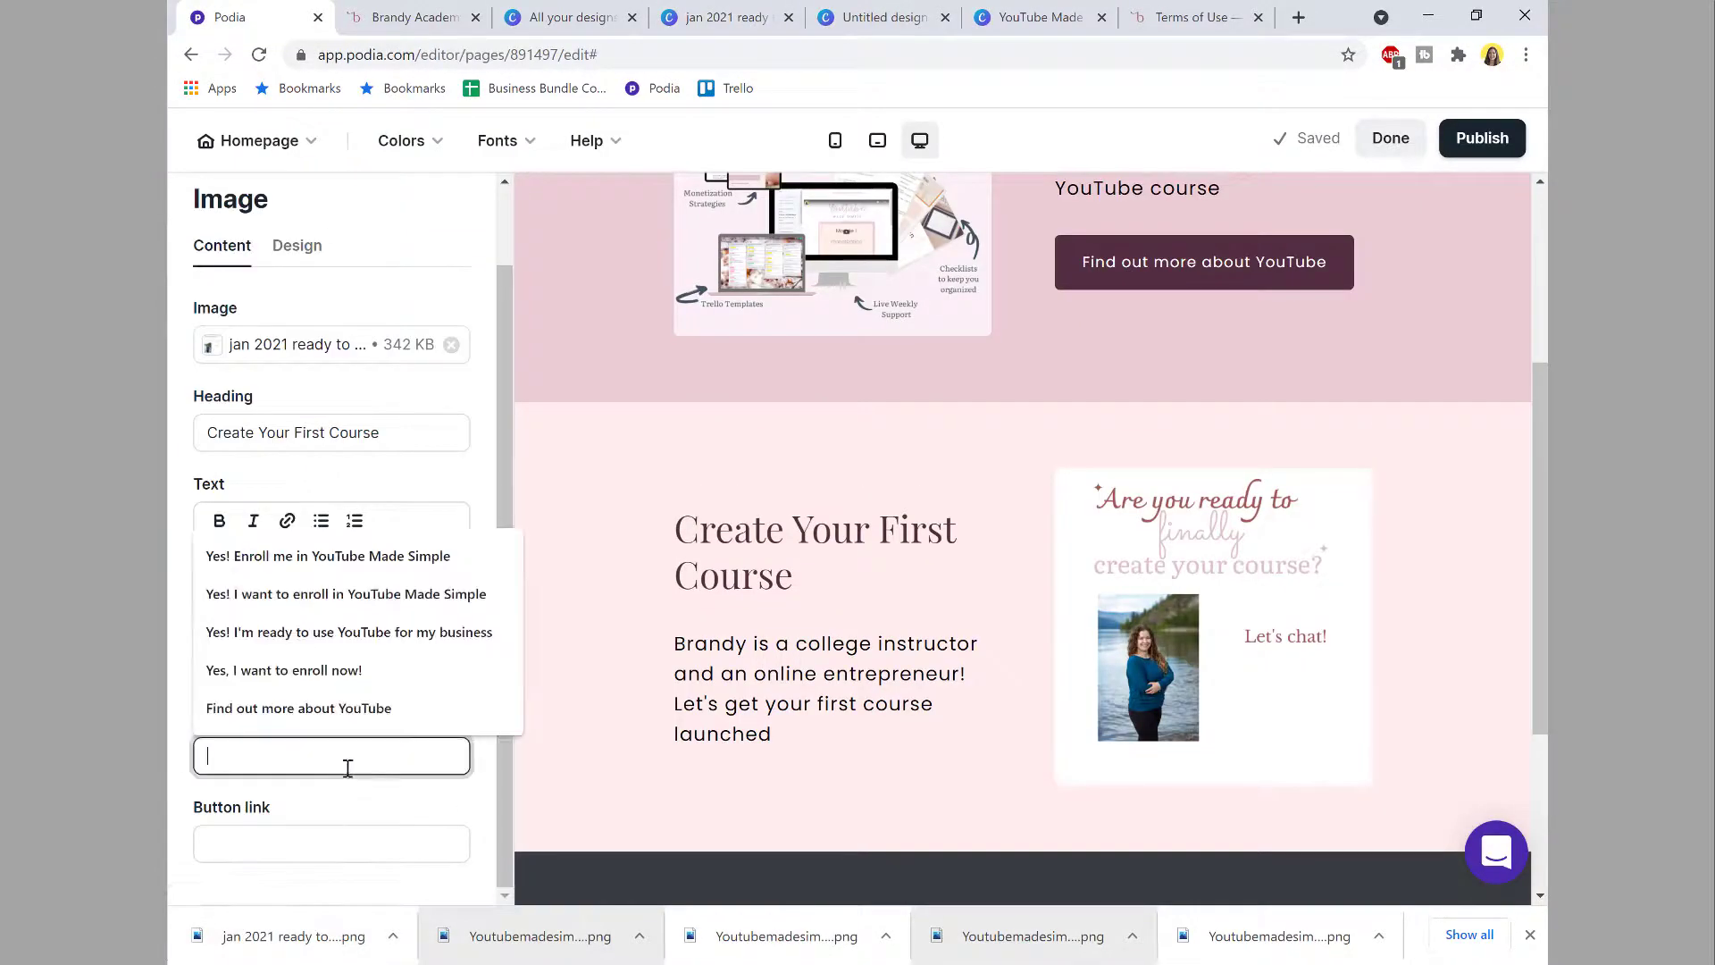
{"action": "type", "text": "L"}
{"action": "type", "text": "Yes! "}
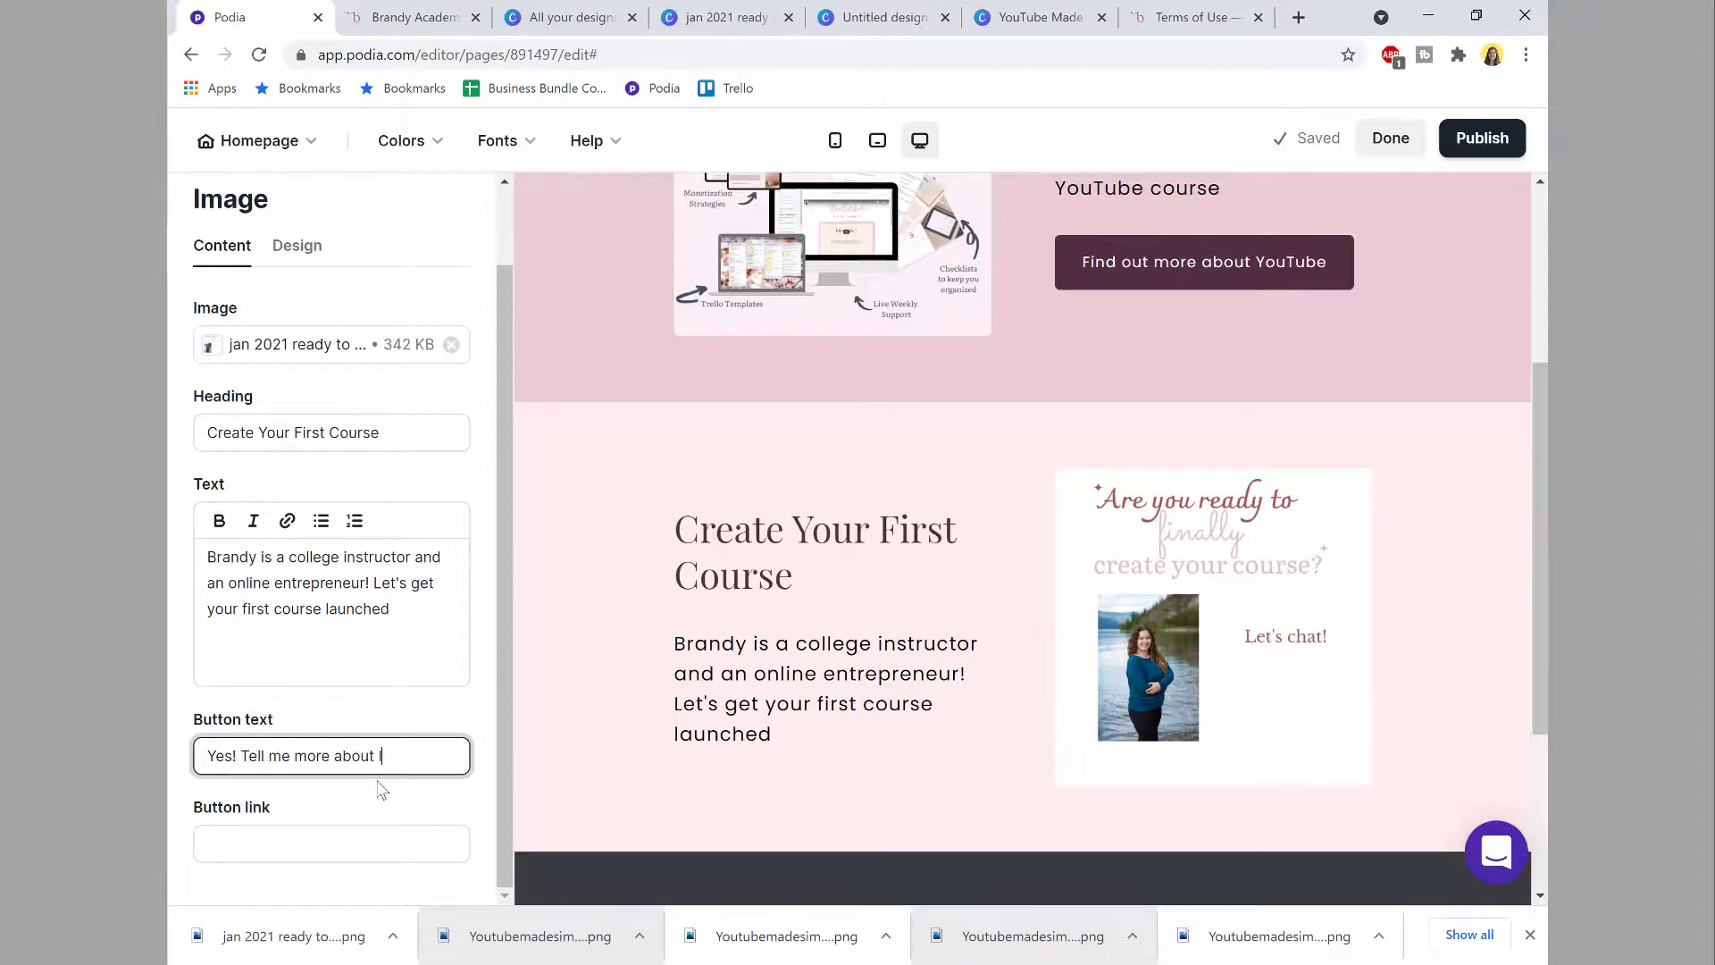
{"action": "type", "text": "Tell me more about launching my course"}
Step: Link the "Yes! Tell me more about launching my course" button to the Profitably Launch Your First Course page
{"action": "left_click", "coordinate": [327, 845]}
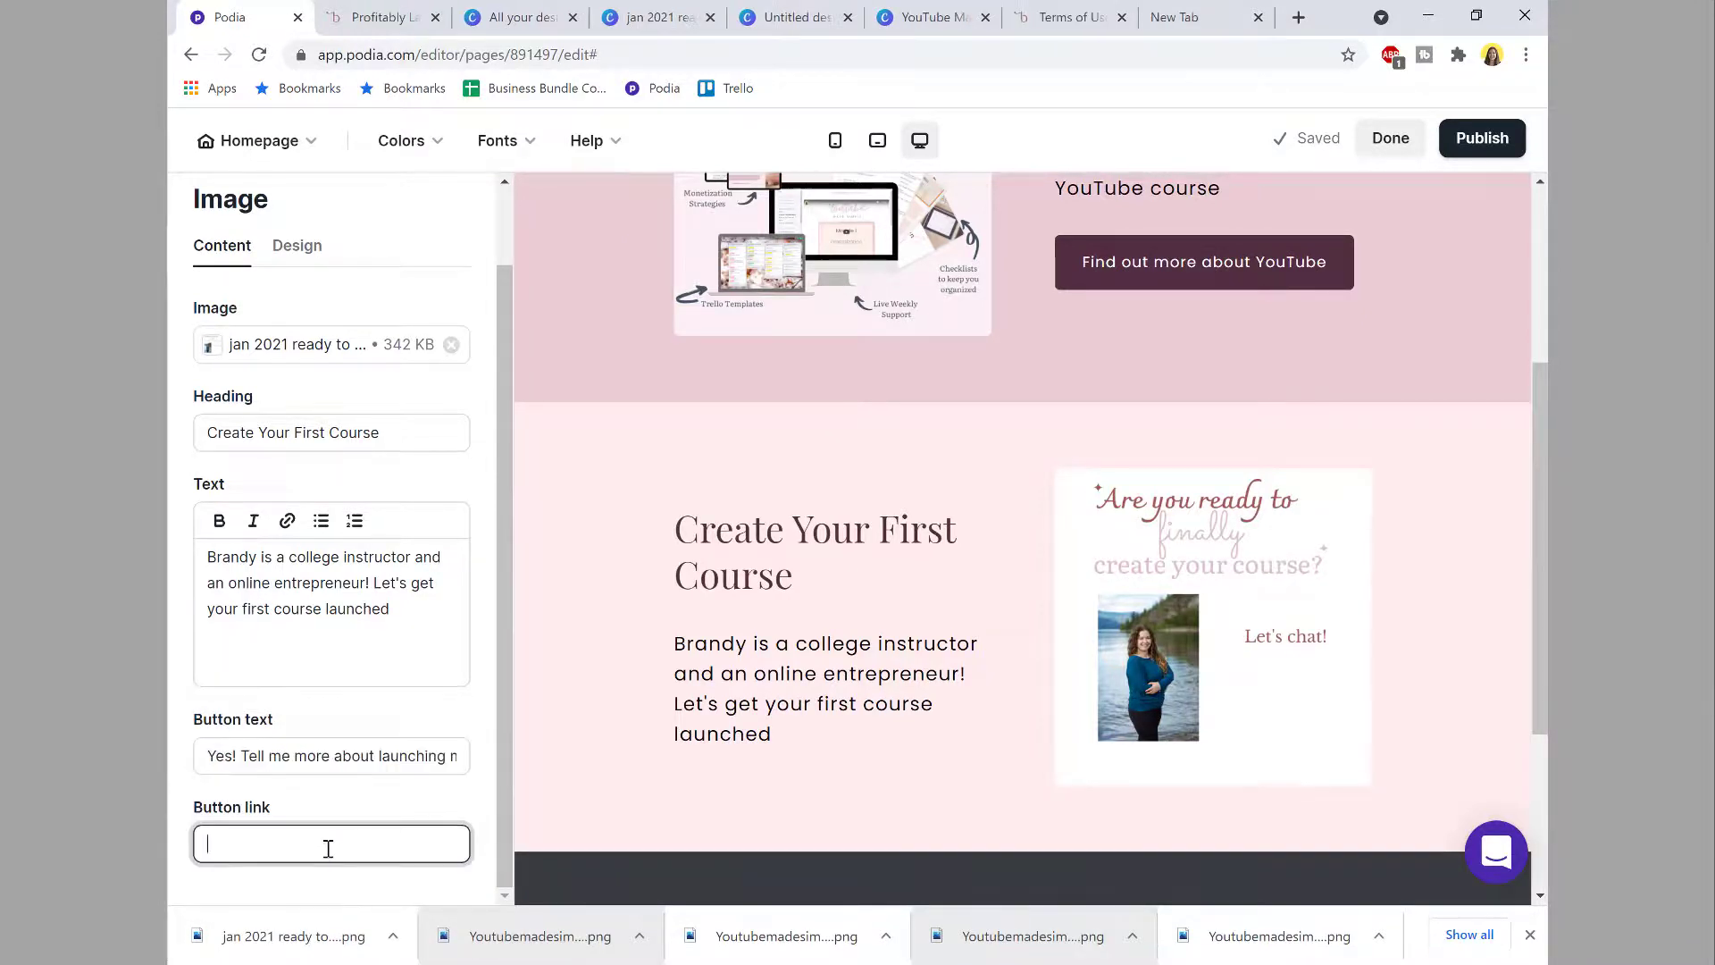
{"action": "key", "text": "ctrl+v"}
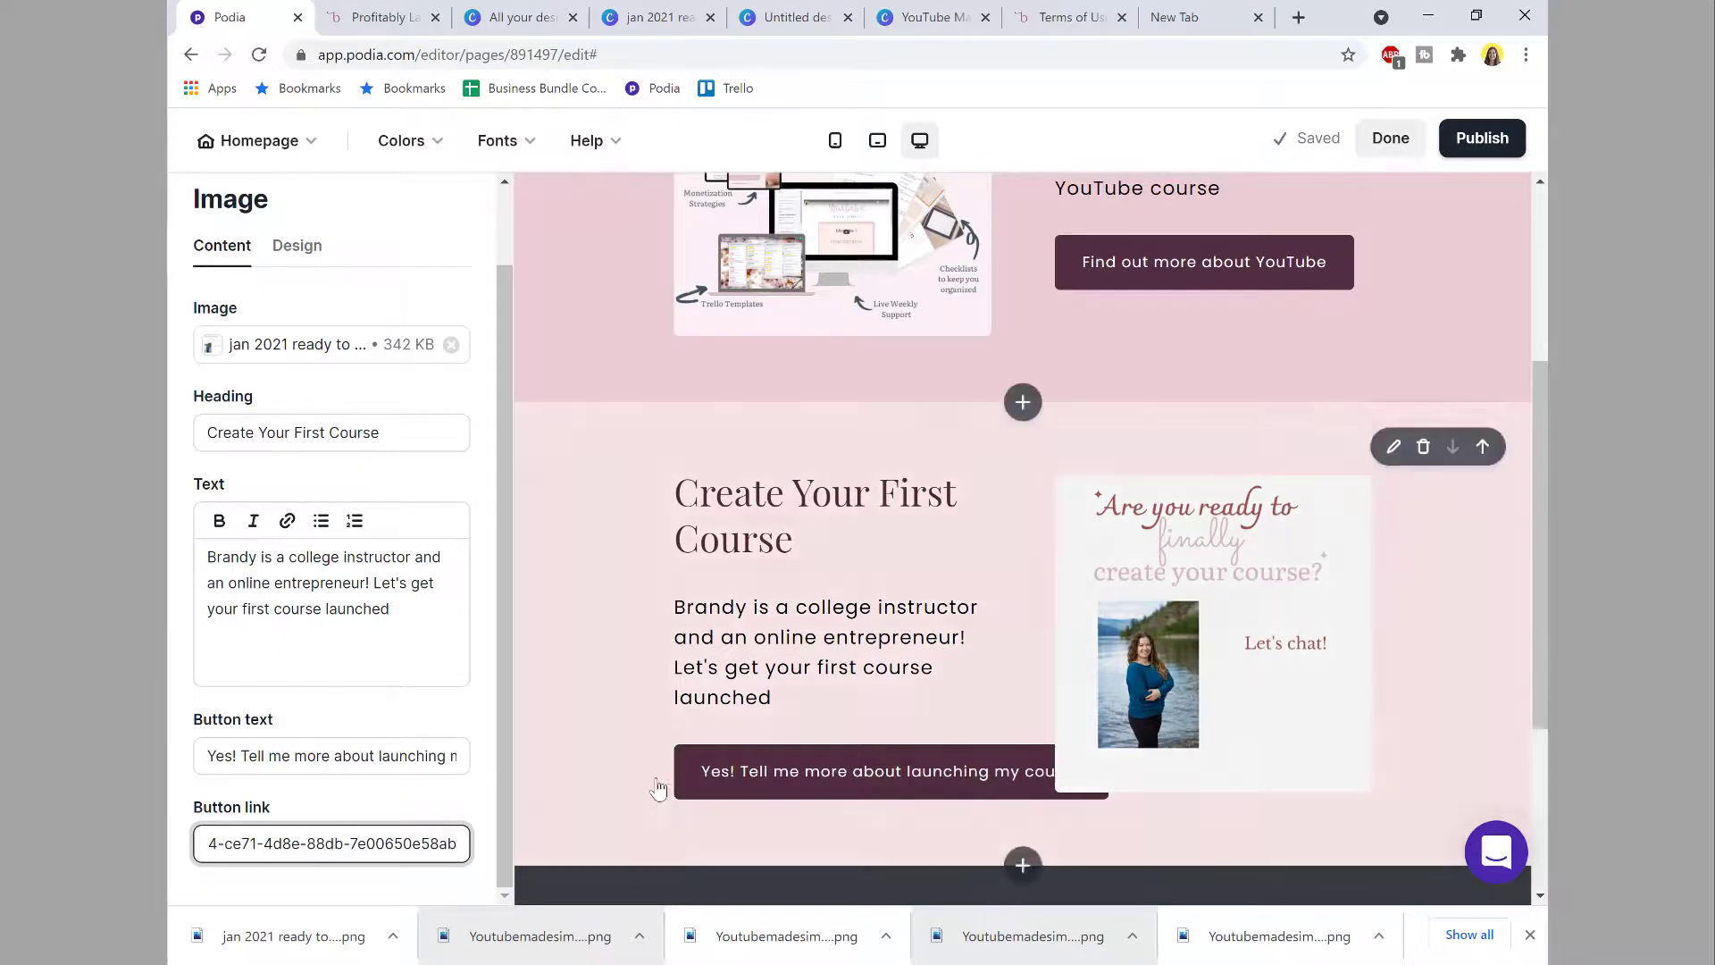
{"action": "scroll", "coordinate": [651, 777], "scroll_direction": "down", "scroll_amount": 3}
{"action": "scroll", "coordinate": [253, 244], "scroll_direction": "up", "scroll_amount": 1}
Step: Close the Image section's settings and publish the homepage
{"action": "left_click", "coordinate": [212, 216]}
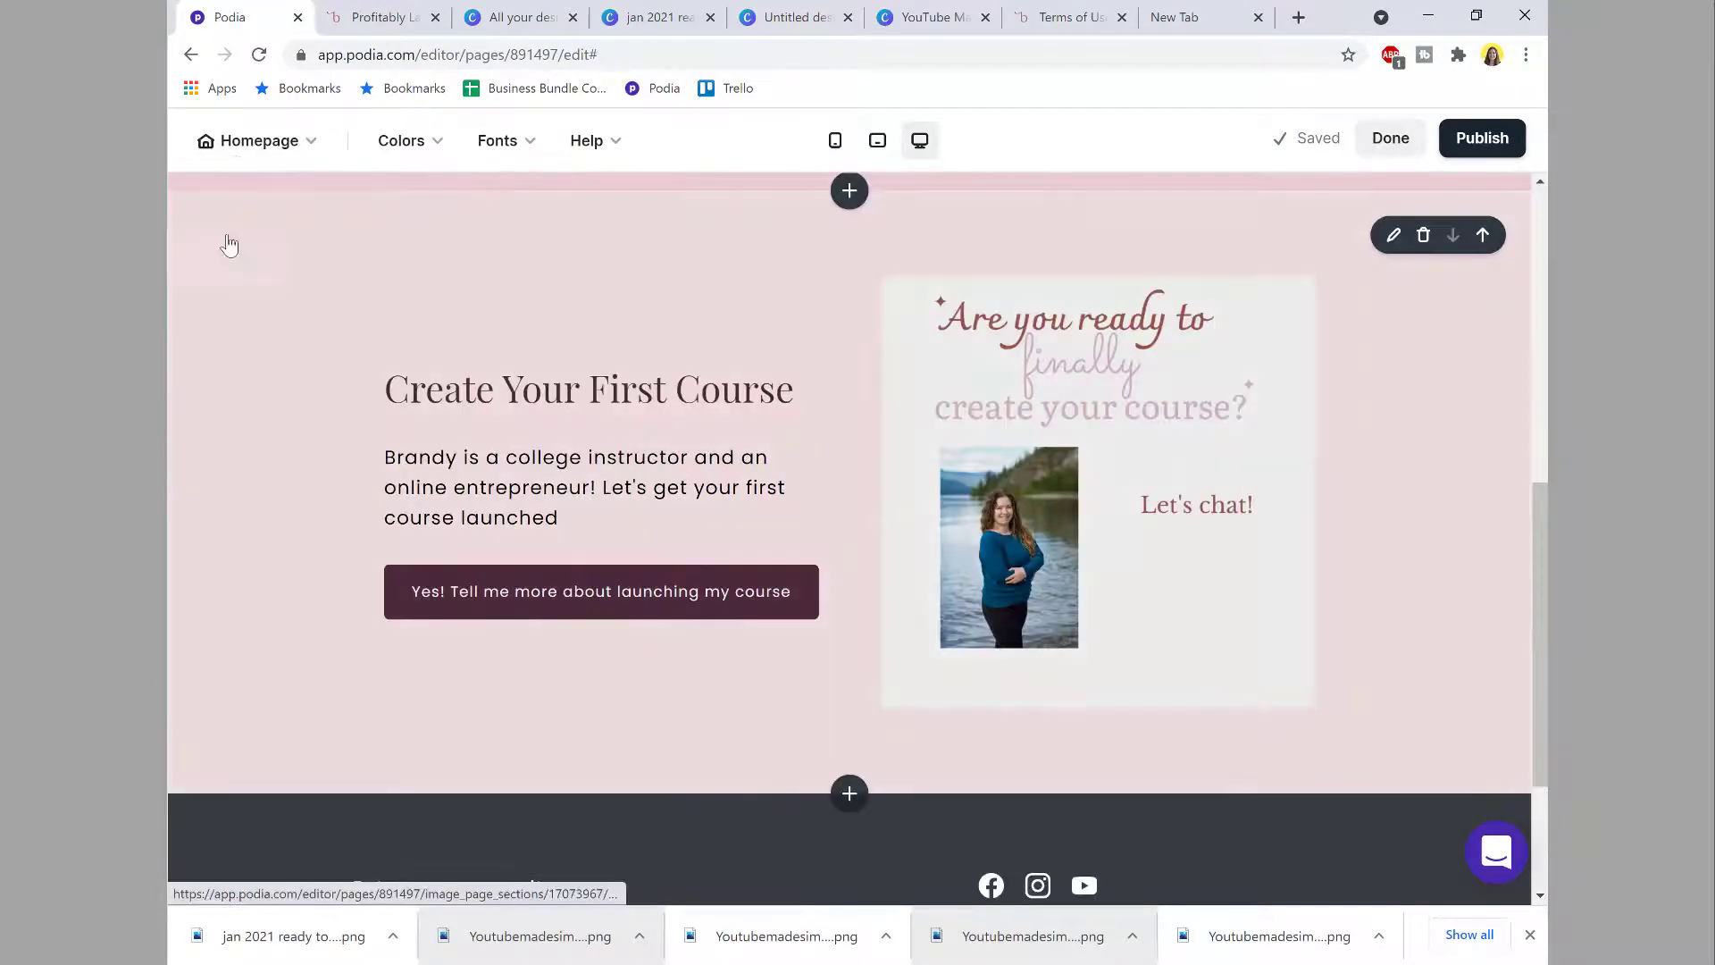
{"action": "scroll", "coordinate": [1072, 446], "scroll_direction": "up", "scroll_amount": 5}
{"action": "left_click", "coordinate": [1480, 141]}
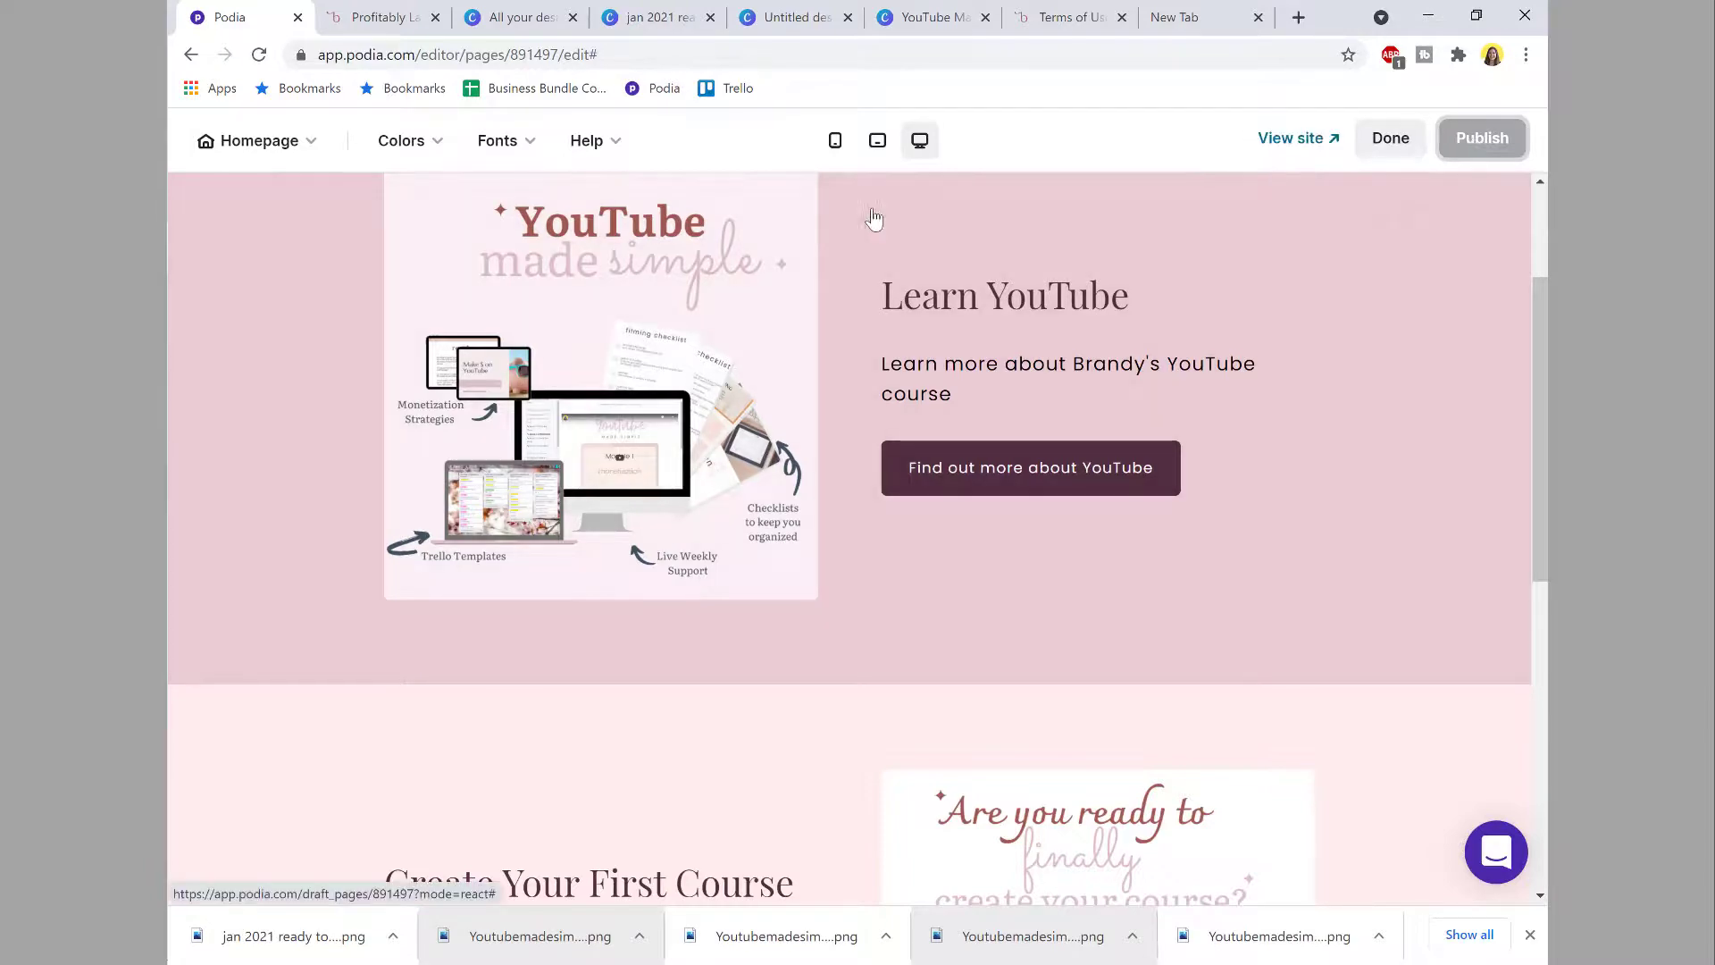
Step: View the live homepage, check that its YouTube button leads to the YouTube Made Simple sales page, and return to the homepage
{"action": "left_click", "coordinate": [1286, 140]}
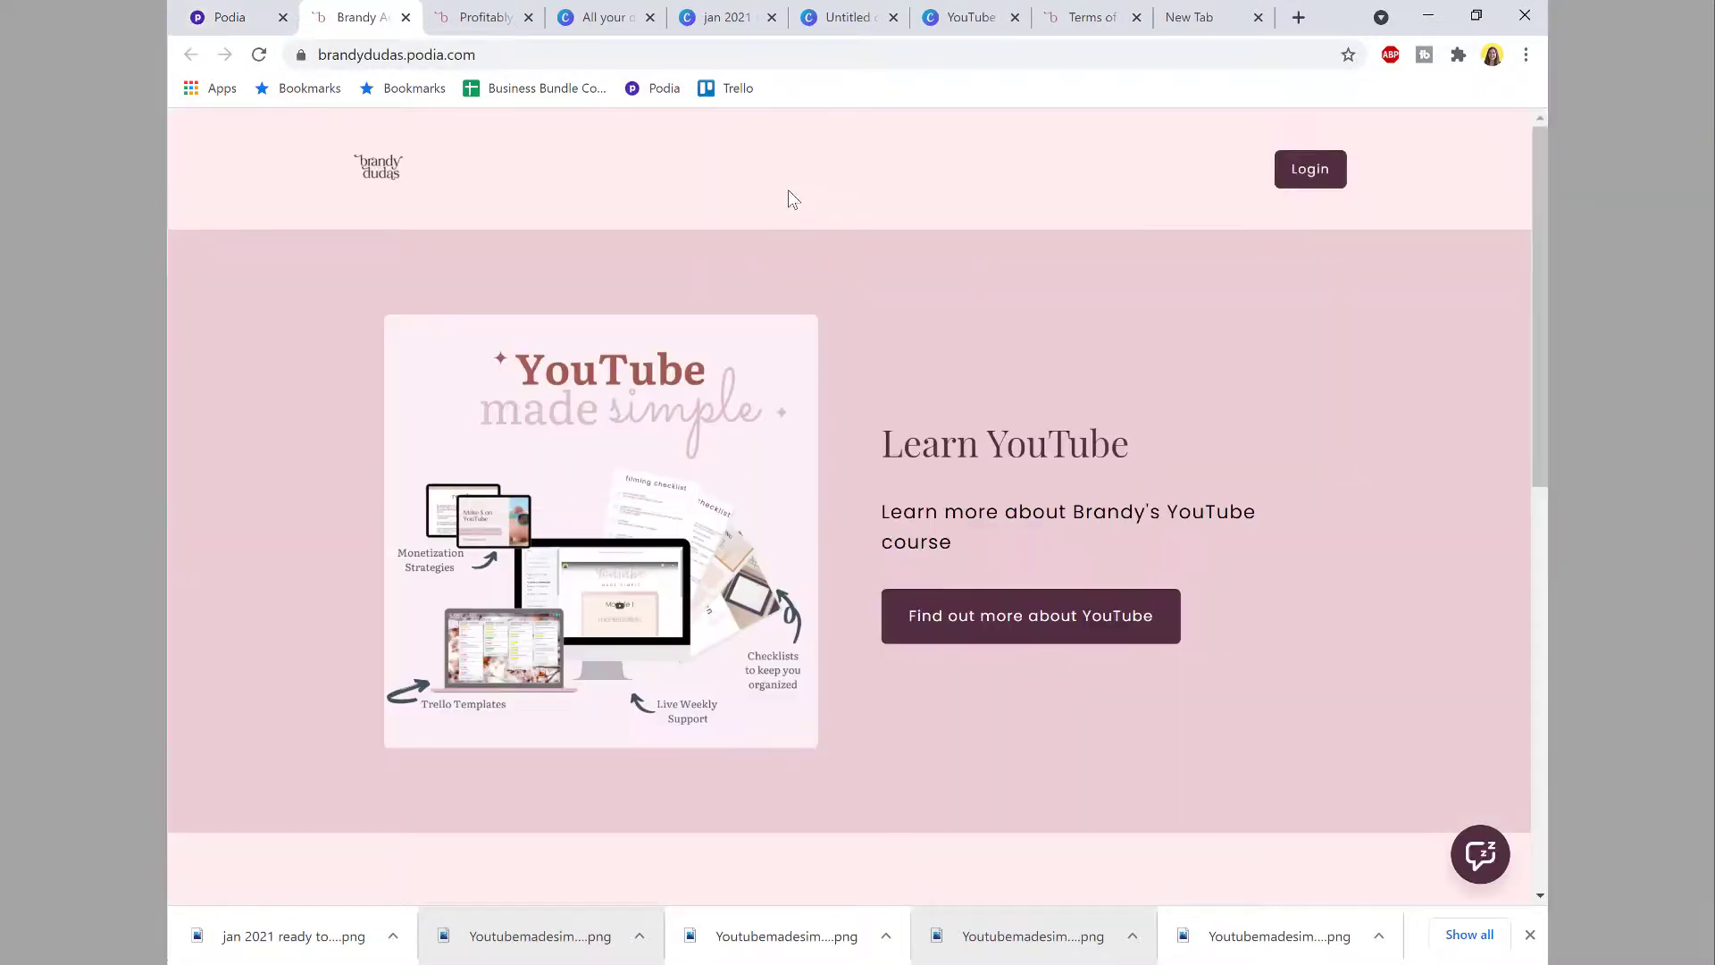
{"action": "scroll", "coordinate": [788, 191], "scroll_direction": "down", "scroll_amount": 2}
{"action": "scroll", "coordinate": [787, 191], "scroll_direction": "down", "scroll_amount": 5}
{"action": "scroll", "coordinate": [786, 198], "scroll_direction": "up", "scroll_amount": 8}
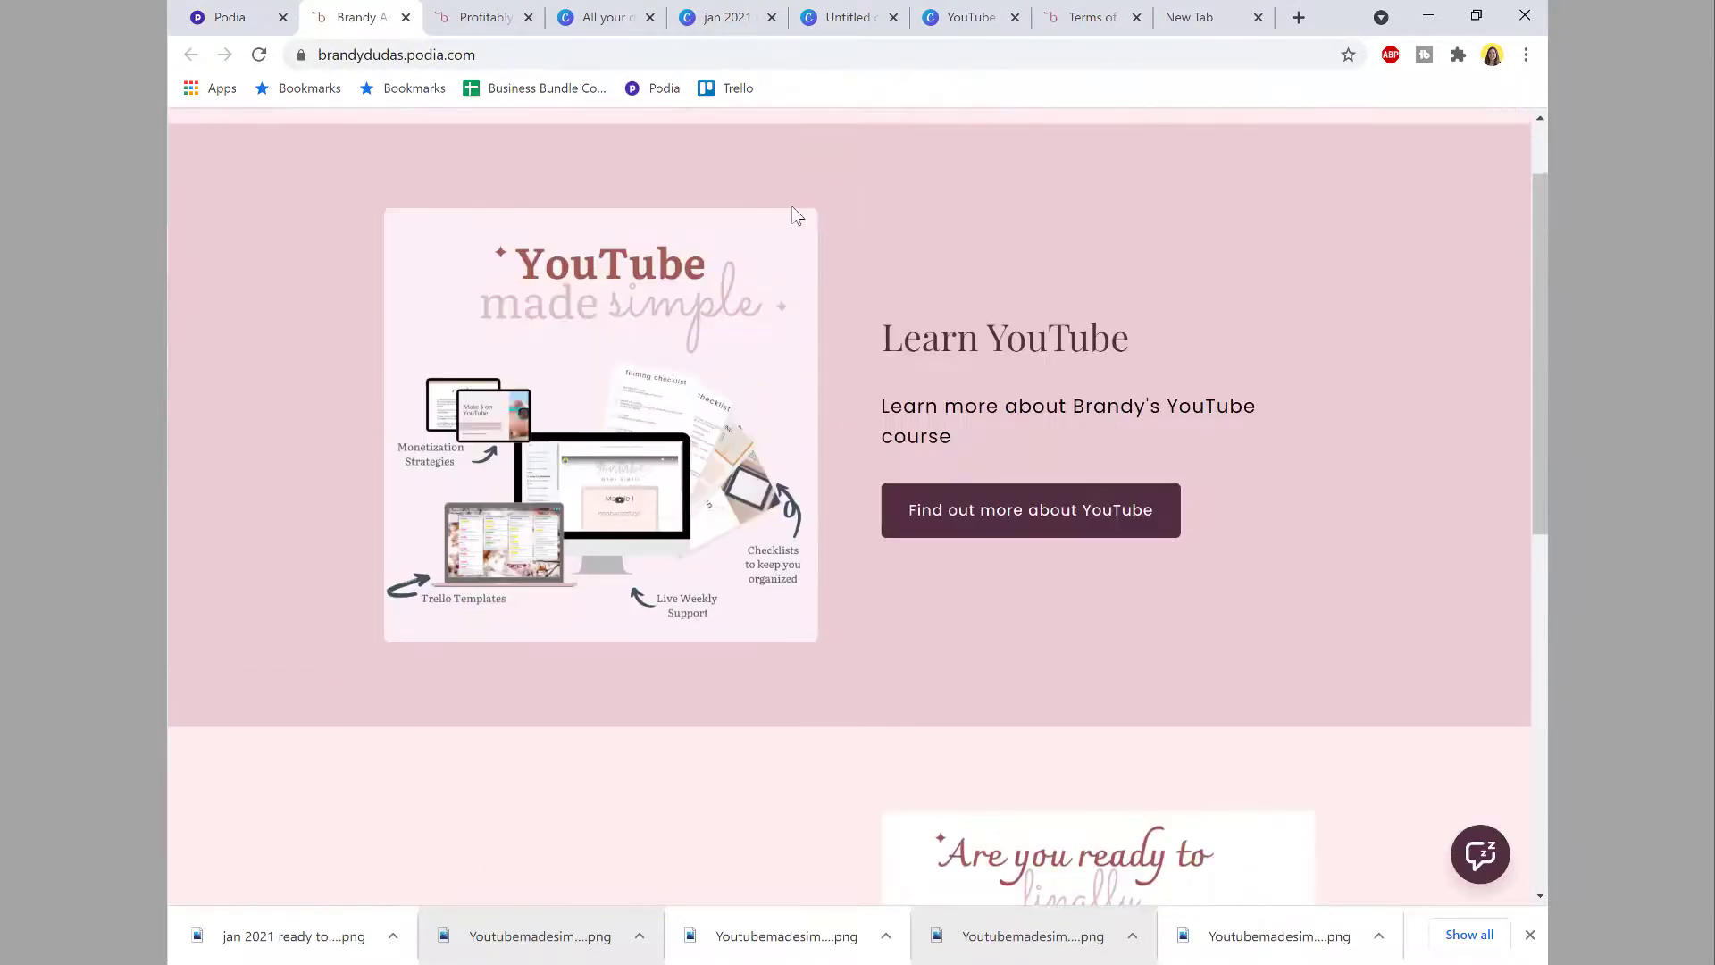
{"action": "left_click", "coordinate": [1023, 632]}
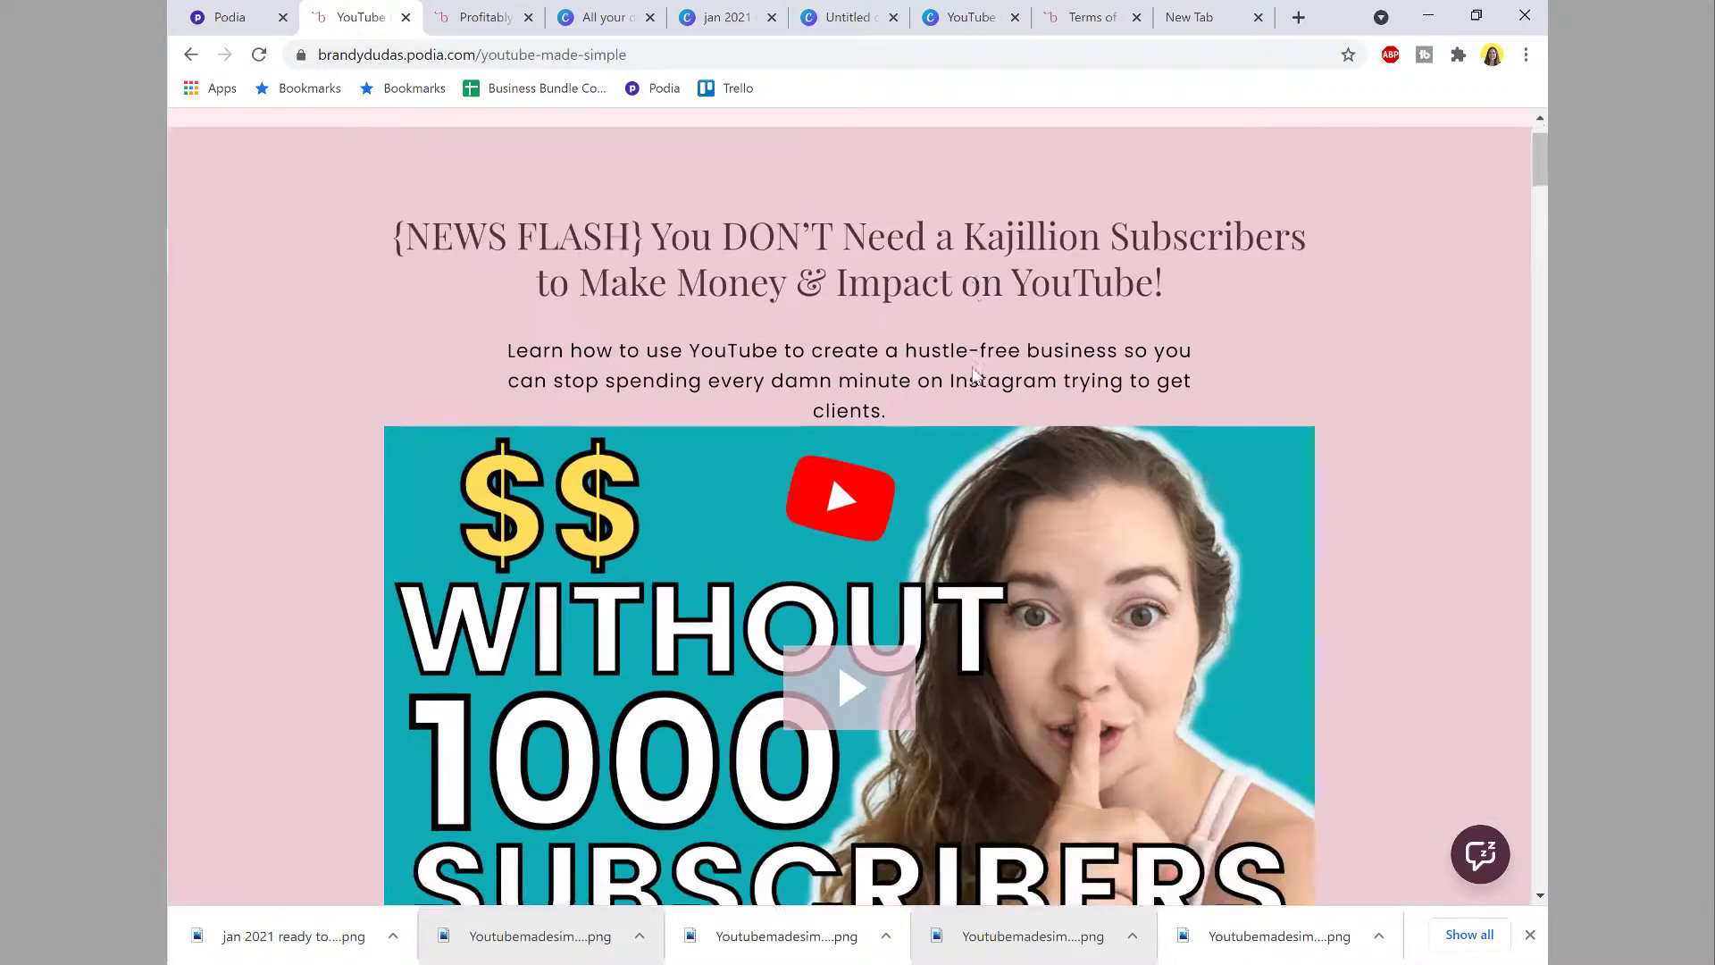
{"action": "scroll", "coordinate": [973, 375], "scroll_direction": "down", "scroll_amount": 15}
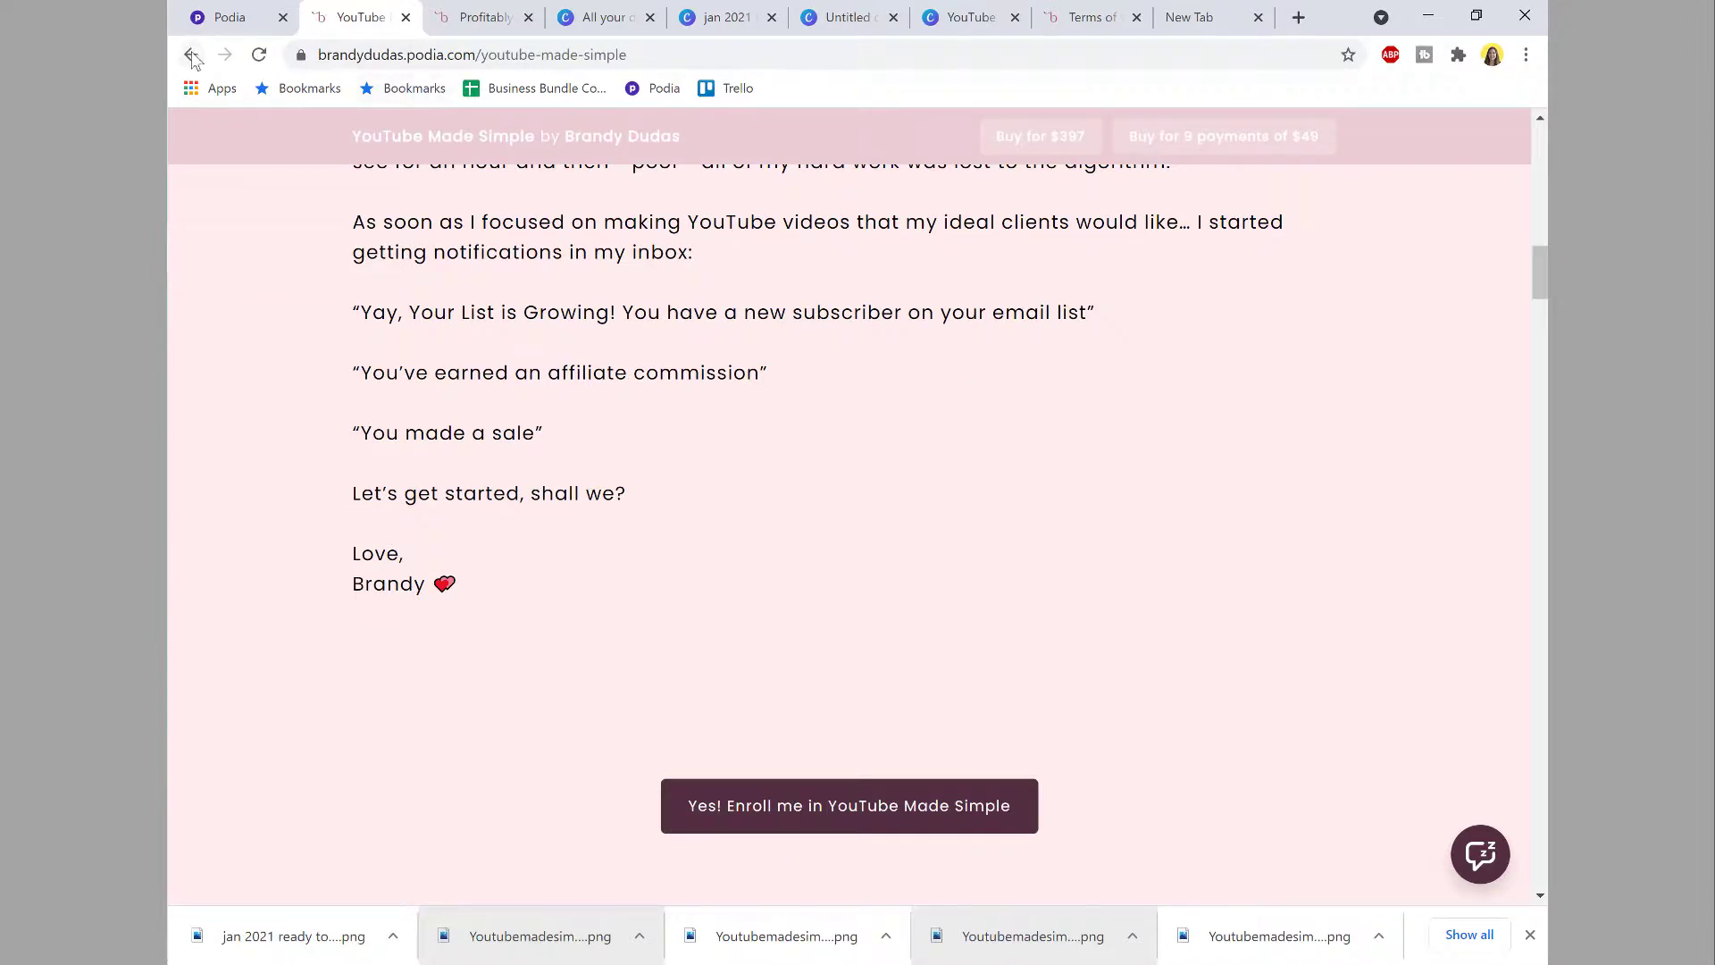
{"action": "scroll", "coordinate": [1184, 427], "scroll_direction": "down", "scroll_amount": 8}
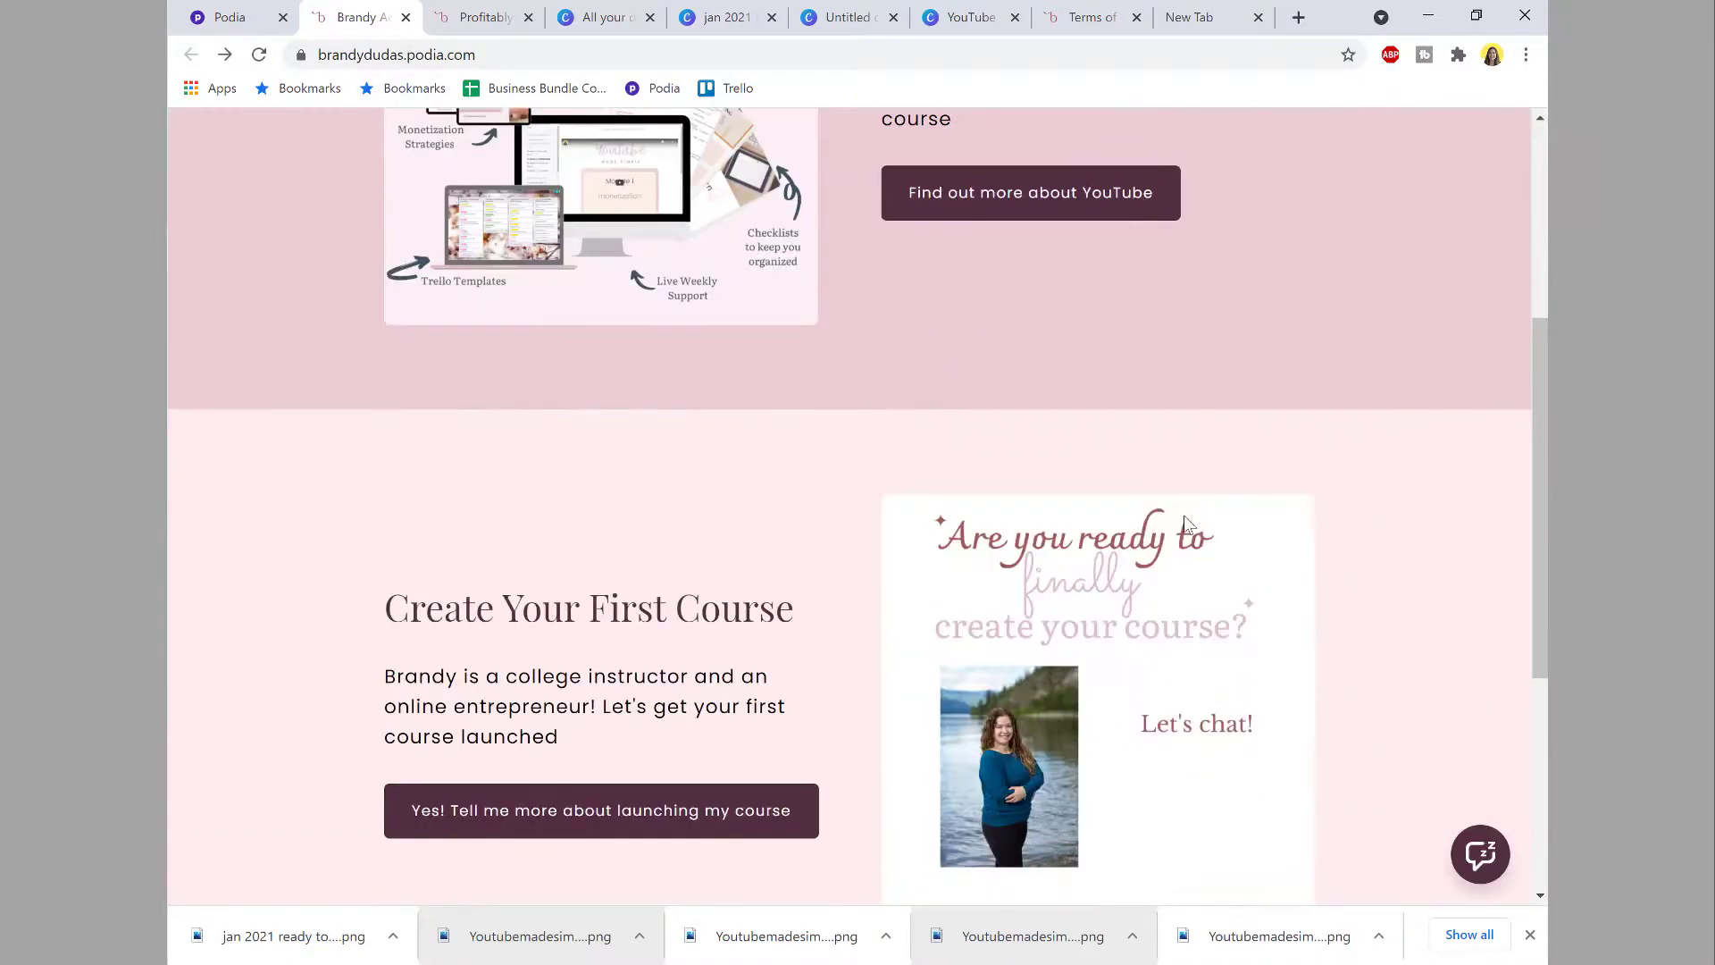
Step: Follow the homepage's course-launching button and look through the Profitably Launch Your First Course sales page
{"action": "left_click", "coordinate": [800, 524]}
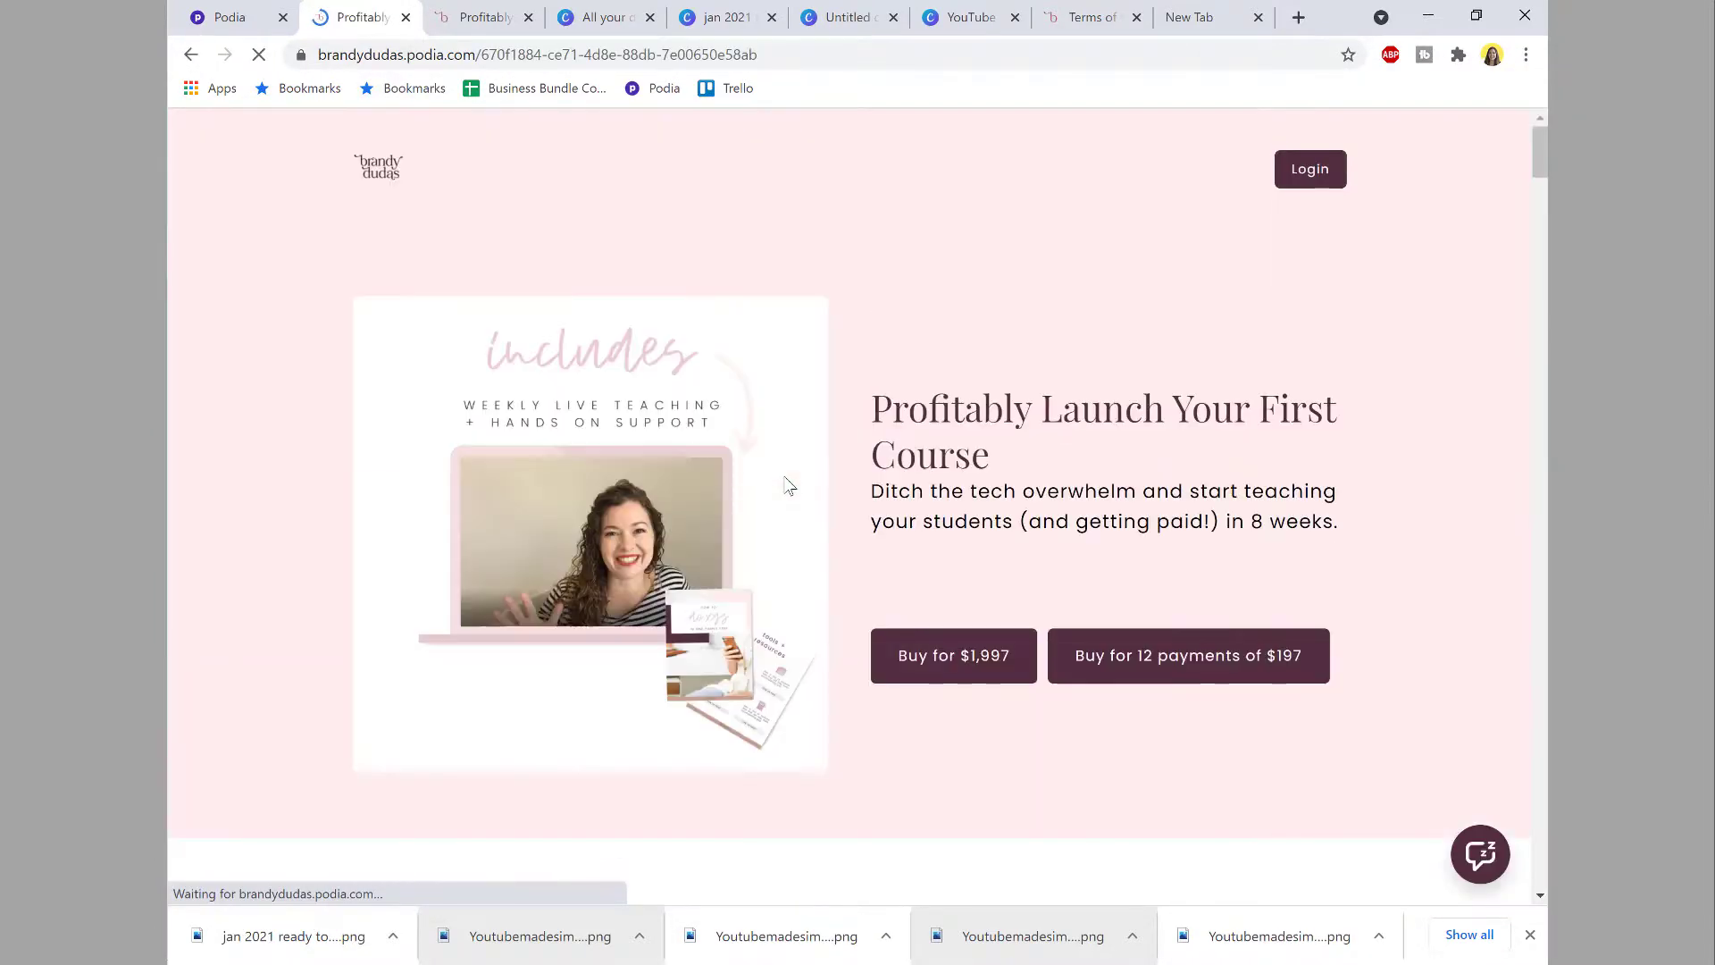
{"action": "scroll", "coordinate": [789, 485], "scroll_direction": "down", "scroll_amount": 20}
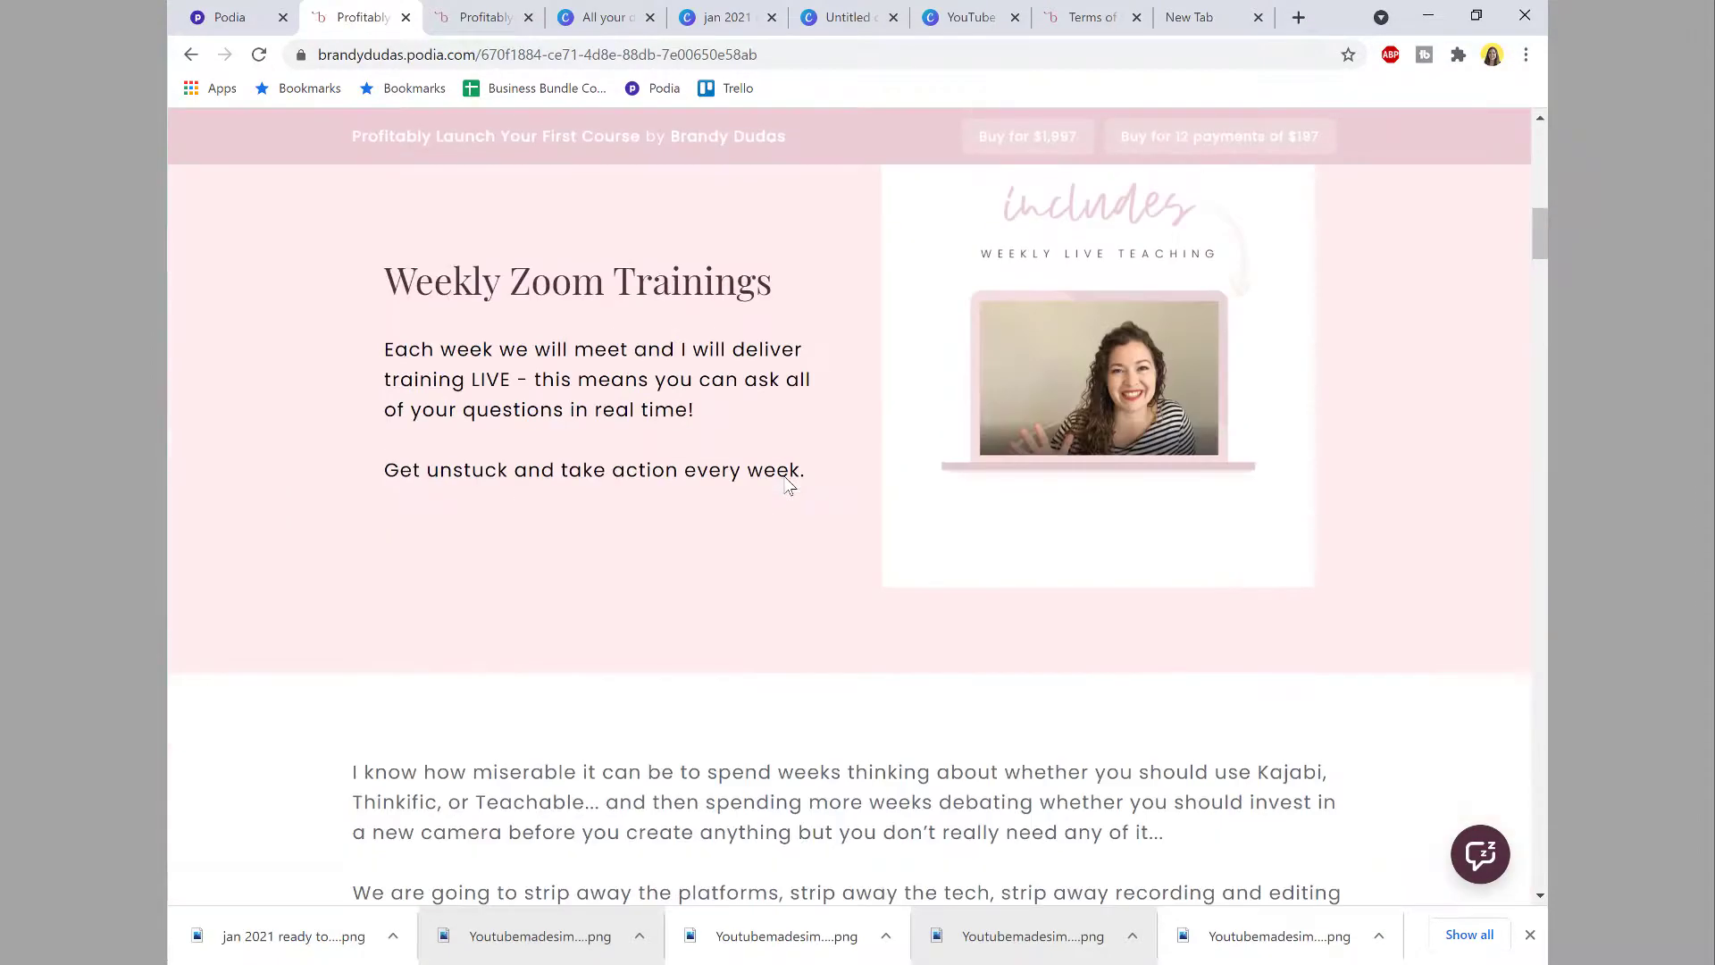
{"action": "scroll", "coordinate": [786, 475], "scroll_direction": "up", "scroll_amount": 20}
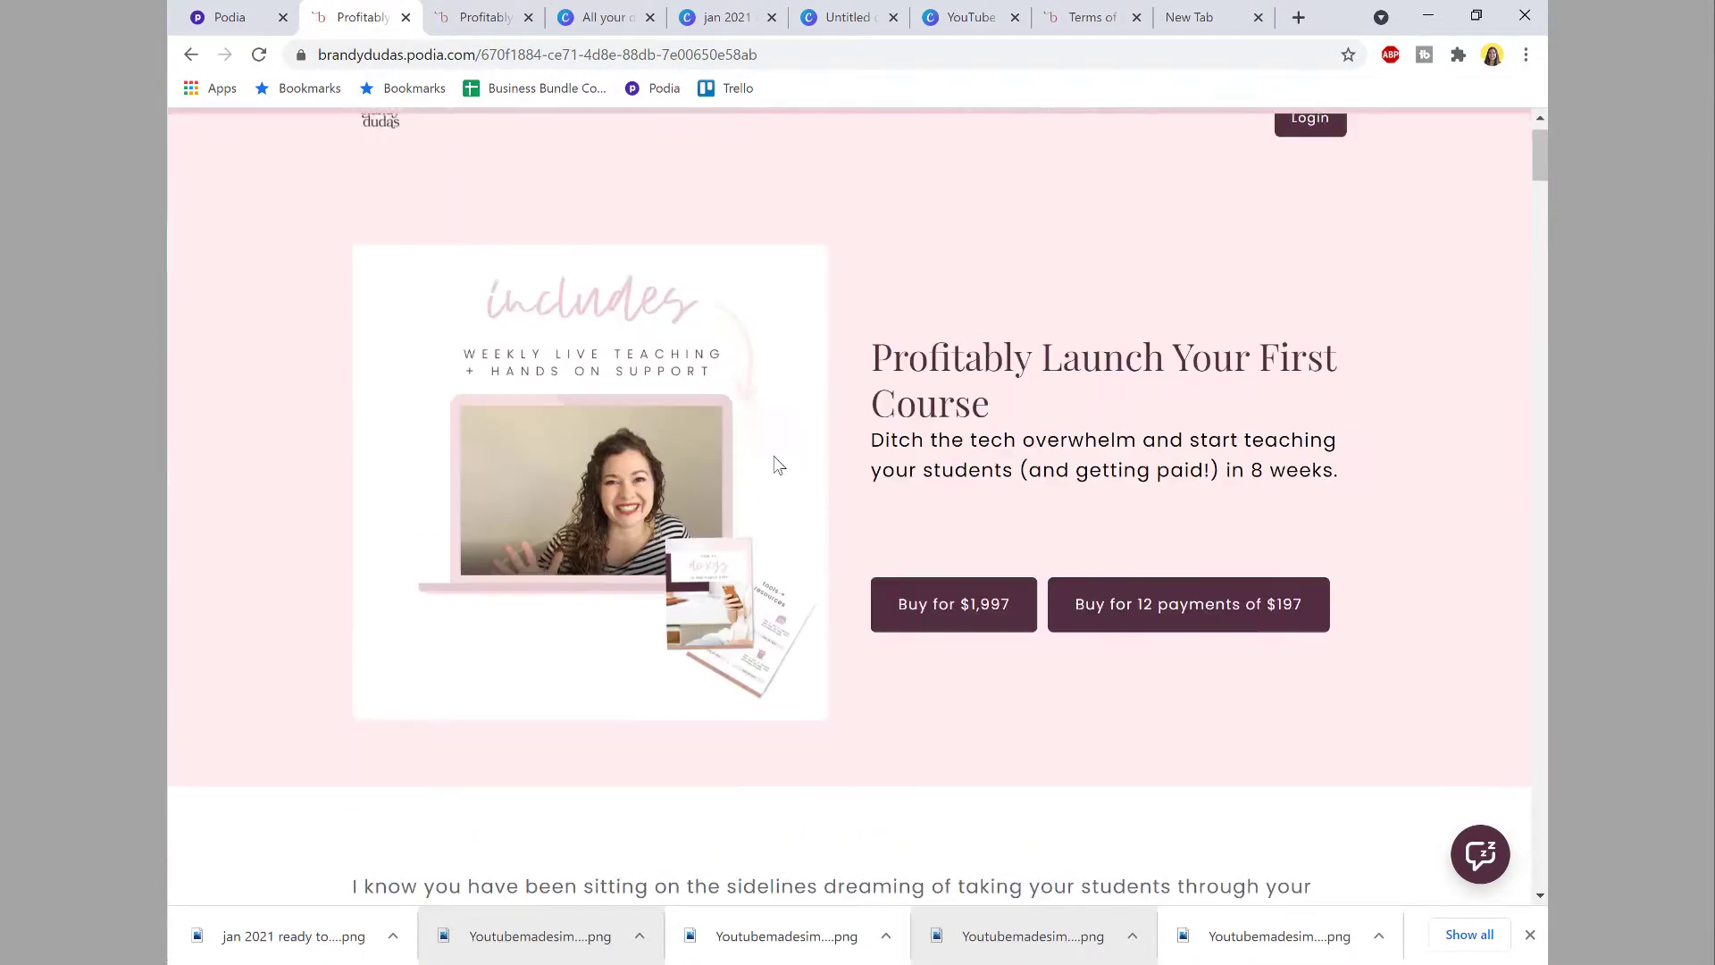